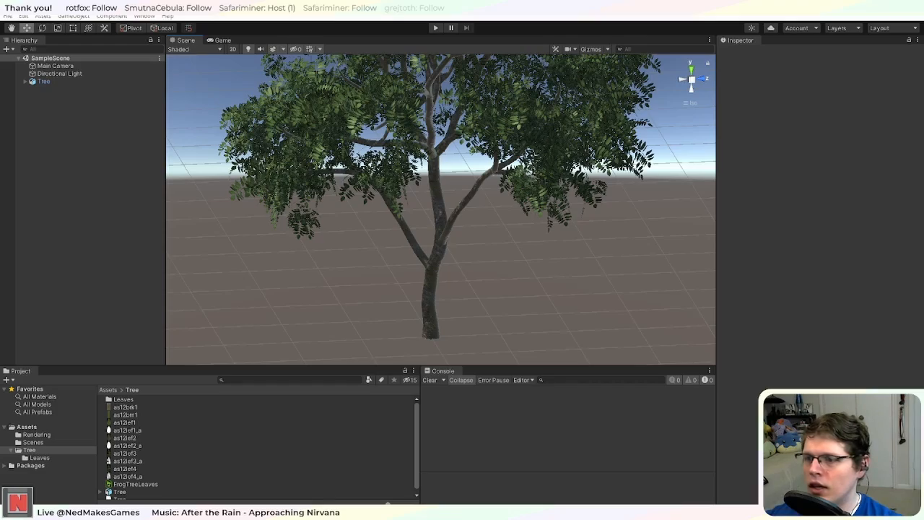
# Step: Examine the tree model's trunk, branches and foliage from several angles and distances in the scene
pyautogui.scroll(-2, 303, 254)
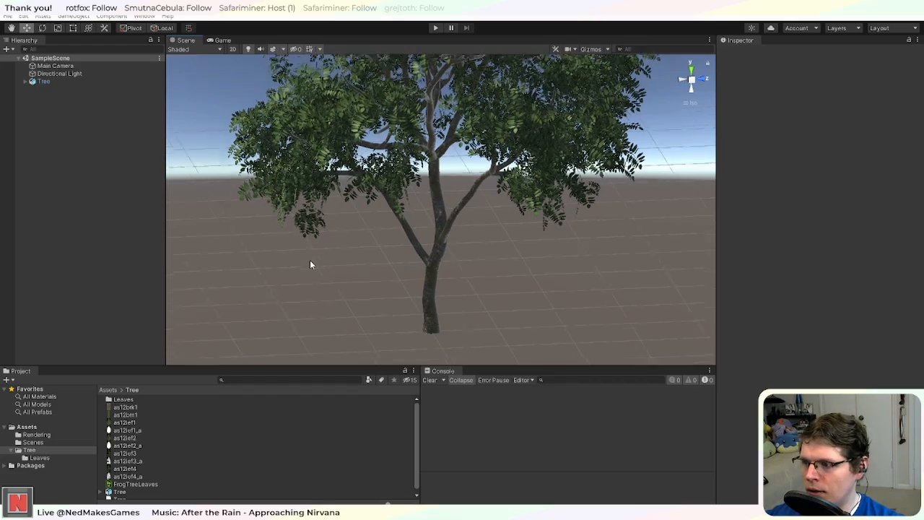
pyautogui.keyDown('alt'); pyautogui.moveTo(382, 226); pyautogui.dragTo(480, 189); pyautogui.keyUp('alt')
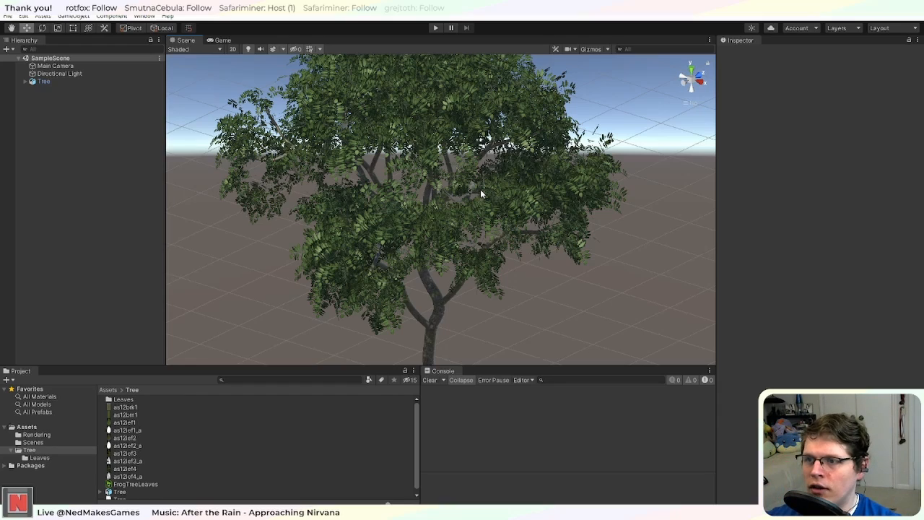
pyautogui.moveTo(446, 136); pyautogui.dragTo(501, 196, button='middle')
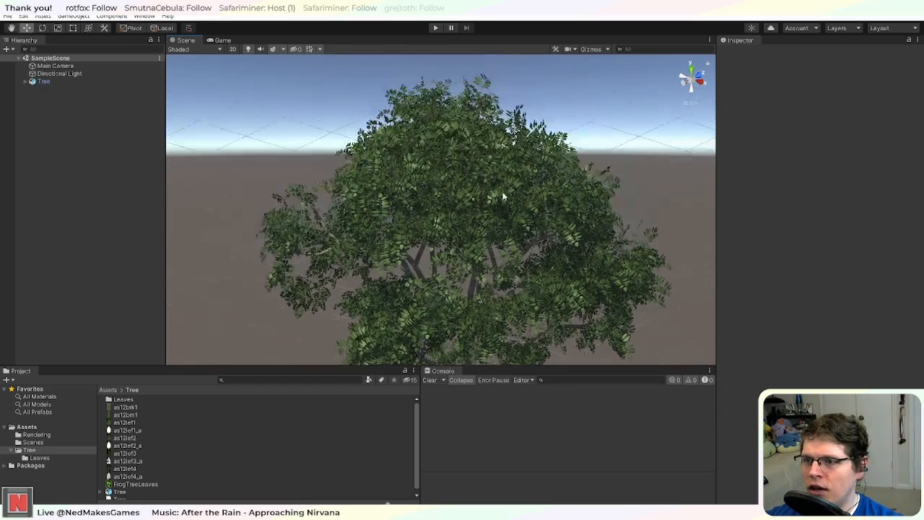
pyautogui.scroll(3, 507, 166)
pyautogui.keyDown('alt'); pyautogui.moveTo(491, 179); pyautogui.dragTo(462, 152); pyautogui.keyUp('alt')
pyautogui.scroll(-3, 629, 220)
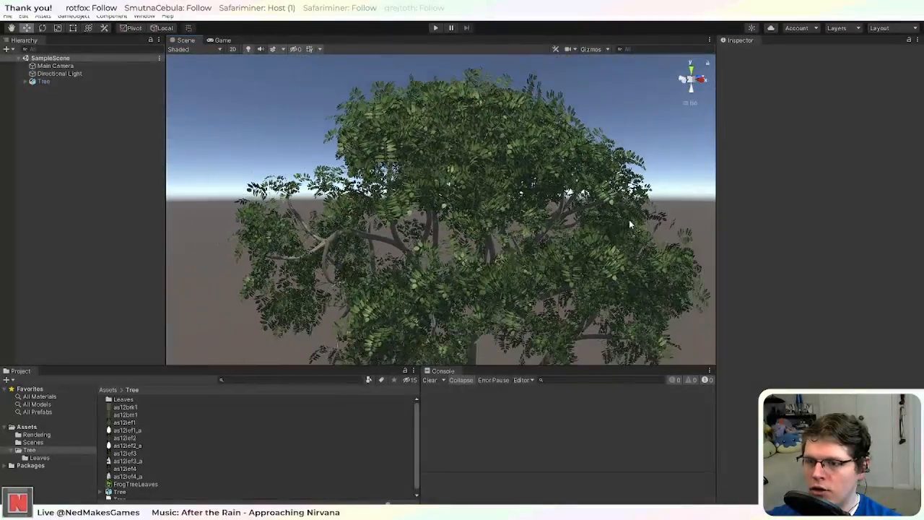
pyautogui.moveTo(625, 223); pyautogui.dragTo(512, 163, button='middle')
pyautogui.scroll(3, 524, 204)
pyautogui.keyDown('alt'); pyautogui.moveTo(523, 209); pyautogui.dragTo(501, 233); pyautogui.keyUp('alt')
pyautogui.scroll(-3, 487, 218)
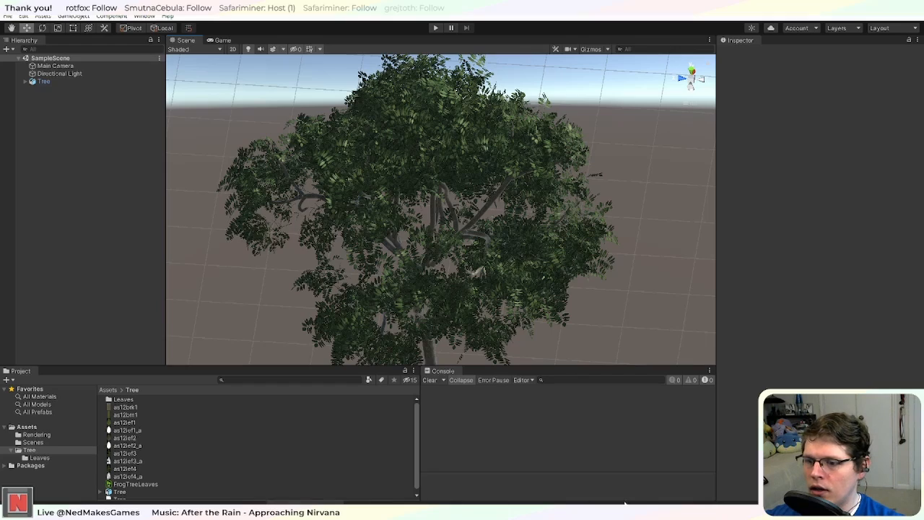
# Step: Switch to the browser and review the CGTrader page for the XfrogPlants Curry Leaf Tree, including its address and model formats
pyautogui.hotkey('alt', 'Tab')
pyautogui.scroll(-3, 295, 195)
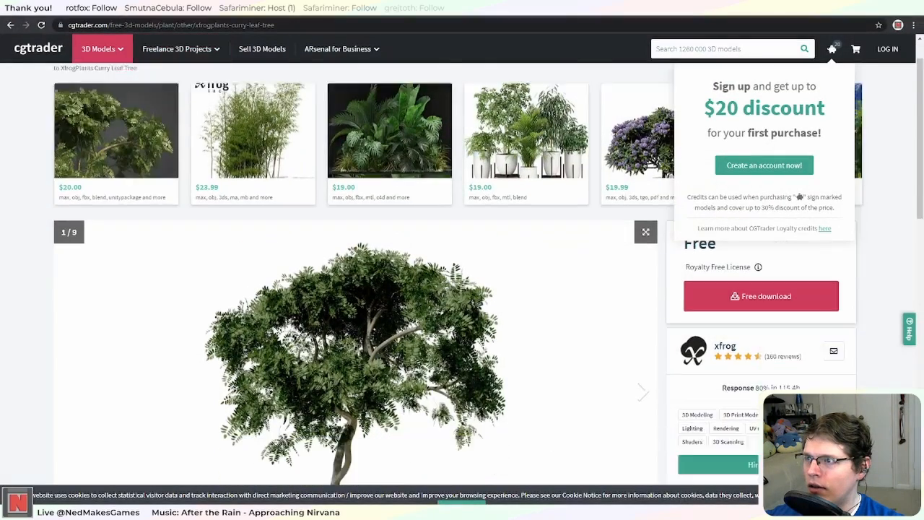
pyautogui.click(205, 25)
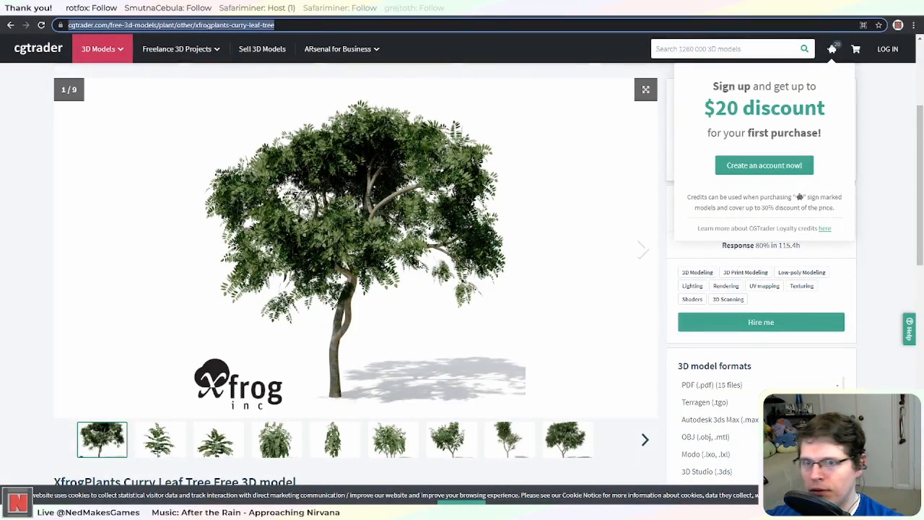
pyautogui.scroll(-3, 782, 131)
pyautogui.scroll(3, 776, 242)
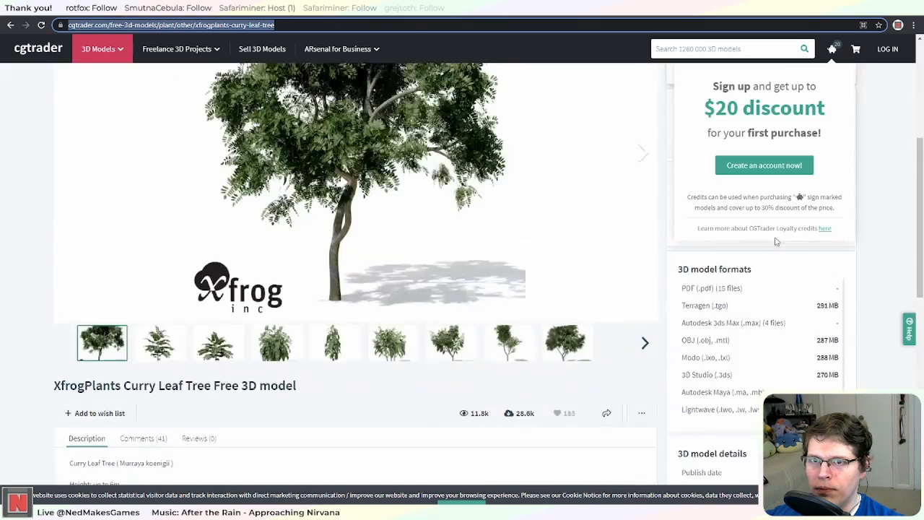
pyautogui.click(832, 49)
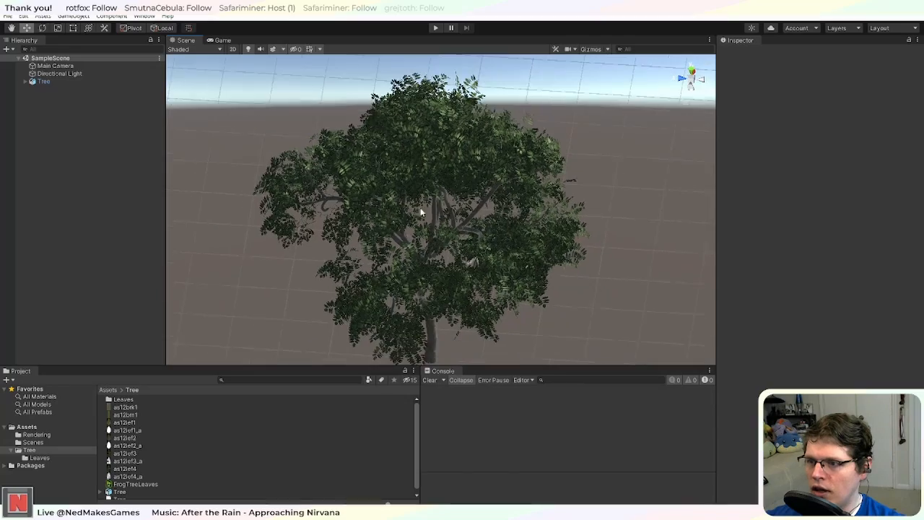
# Step: Return to Unity and inspect the tree's leaf canopy and inner branches from above and from the side
pyautogui.keyDown('alt'); pyautogui.moveTo(439, 294); pyautogui.dragTo(382, 272); pyautogui.keyUp('alt')
pyautogui.scroll(6, 497, 217)
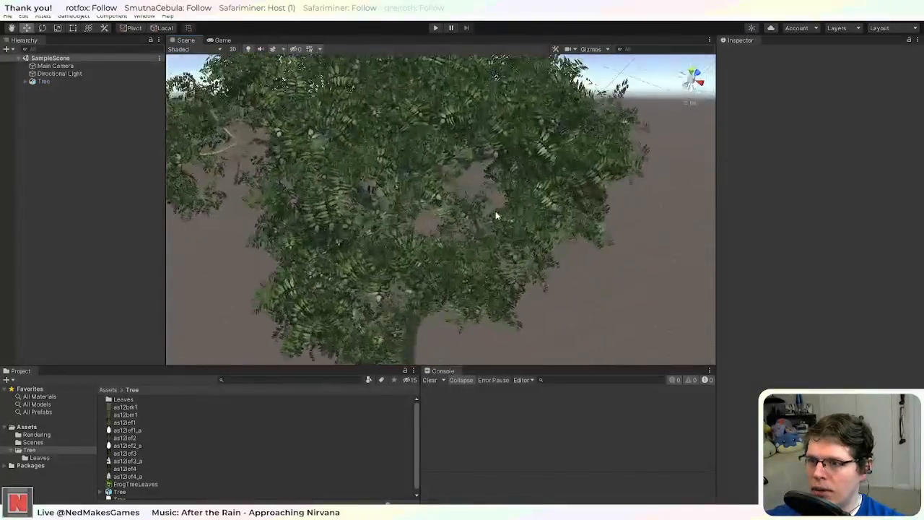
pyautogui.scroll(-5, 500, 223)
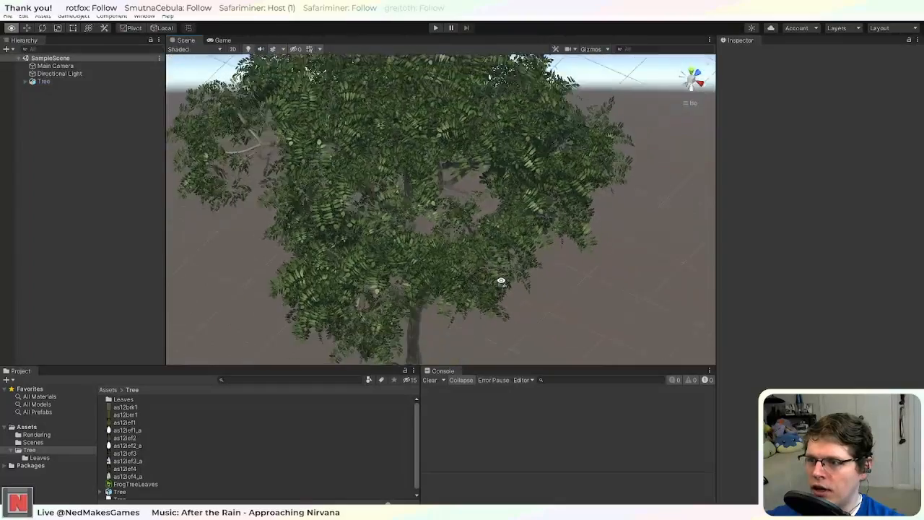
pyautogui.keyDown('alt'); pyautogui.moveTo(501, 280); pyautogui.dragTo(480, 252); pyautogui.keyUp('alt')
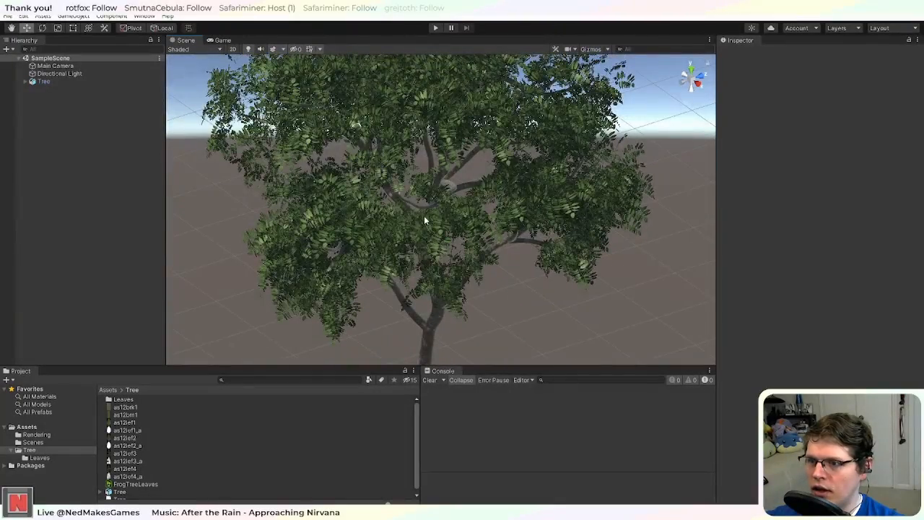
pyautogui.keyDown('alt'); pyautogui.moveTo(424, 220); pyautogui.dragTo(432, 241); pyautogui.keyUp('alt')
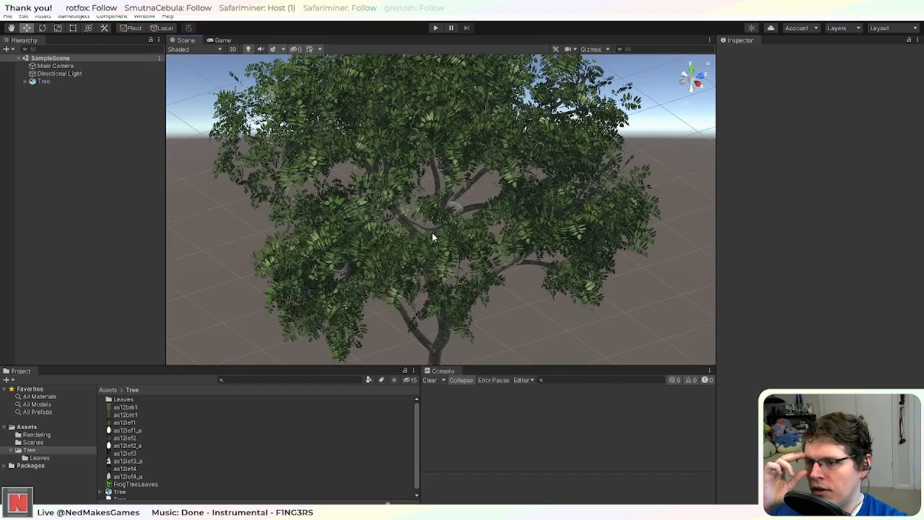
pyautogui.keyDown('alt'); pyautogui.moveTo(440, 239); pyautogui.dragTo(437, 205); pyautogui.keyUp('alt')
pyautogui.scroll(2, 462, 274)
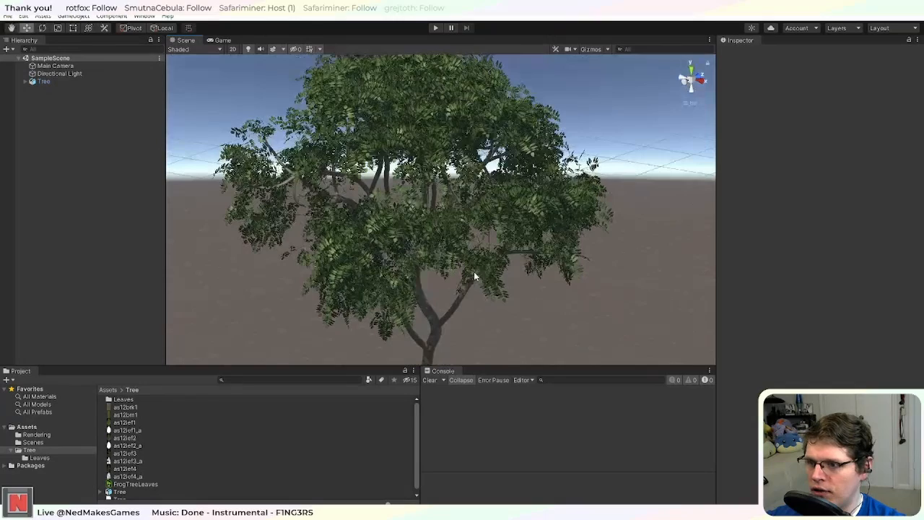
# Step: Switch to Substance Designer and examine the FrogTreeLeaves graph's leaf bitmaps, opacity masks, Grayscale Conversion node and Normal node
pyautogui.hotkey('alt', 'Tab')
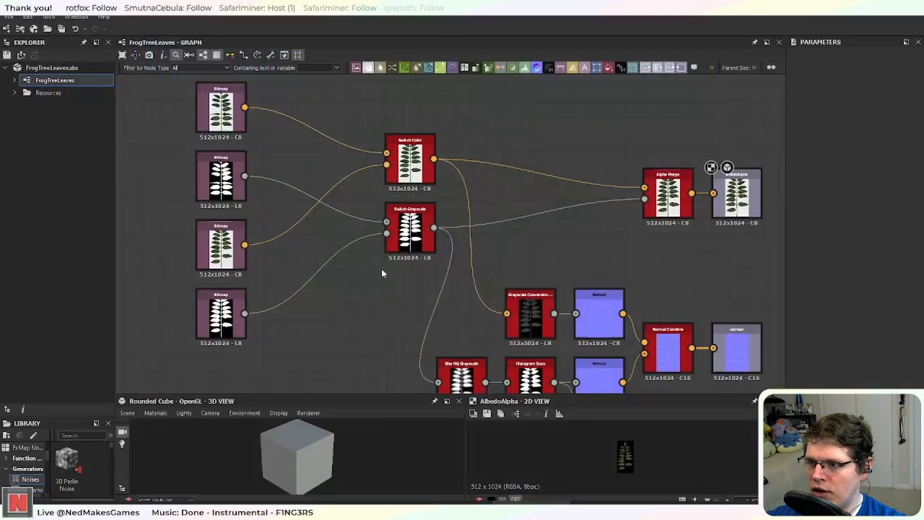
pyautogui.scroll(-3, 364, 208)
pyautogui.scroll(4, 318, 222)
pyautogui.scroll(1, 322, 228)
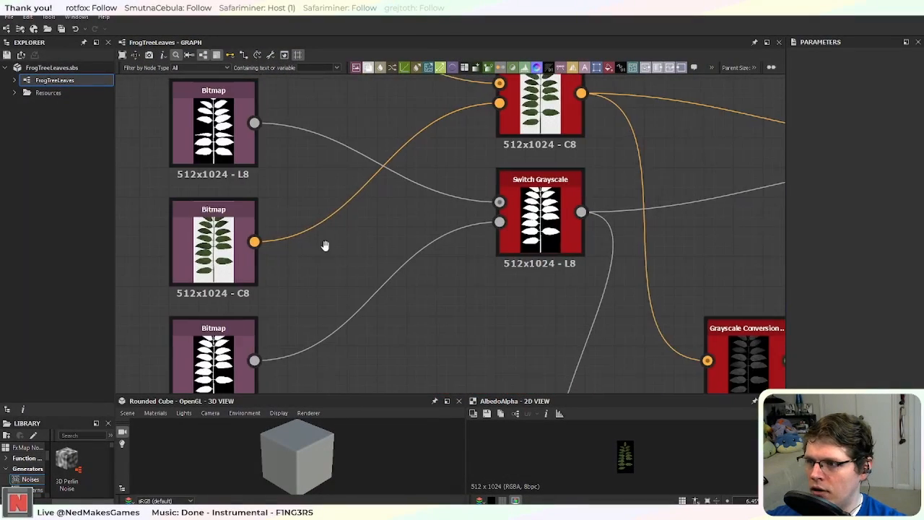
pyautogui.moveTo(324, 243); pyautogui.dragTo(478, 229, button='middle')
pyautogui.scroll(3, 390, 242)
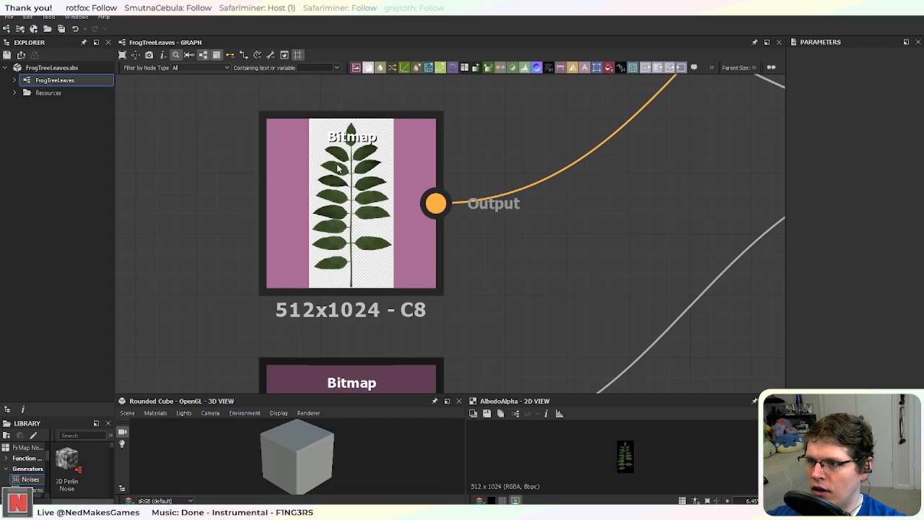
pyautogui.moveTo(381, 337); pyautogui.dragTo(390, 180, button='middle')
pyautogui.scroll(-5, 514, 239)
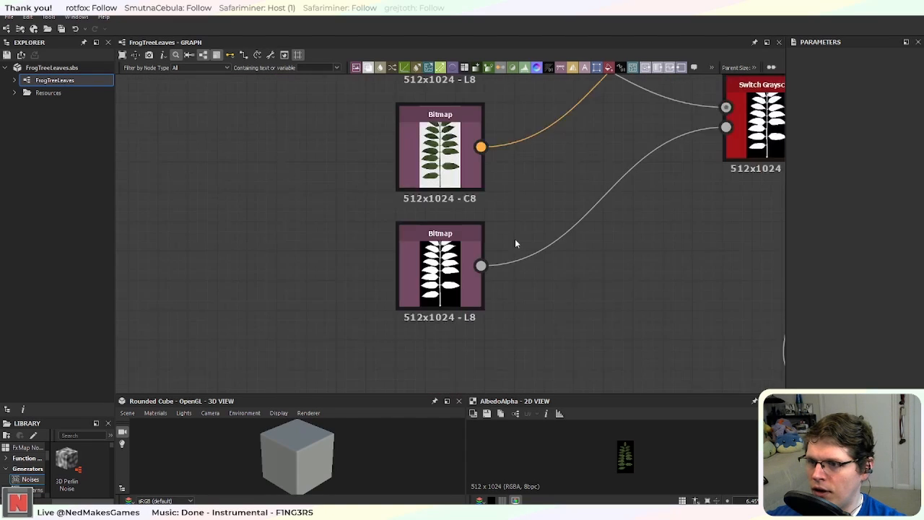
pyautogui.moveTo(642, 304); pyautogui.dragTo(396, 275, button='middle')
pyautogui.moveTo(577, 258); pyautogui.dragTo(333, 292, button='middle')
pyautogui.scroll(5, 424, 285)
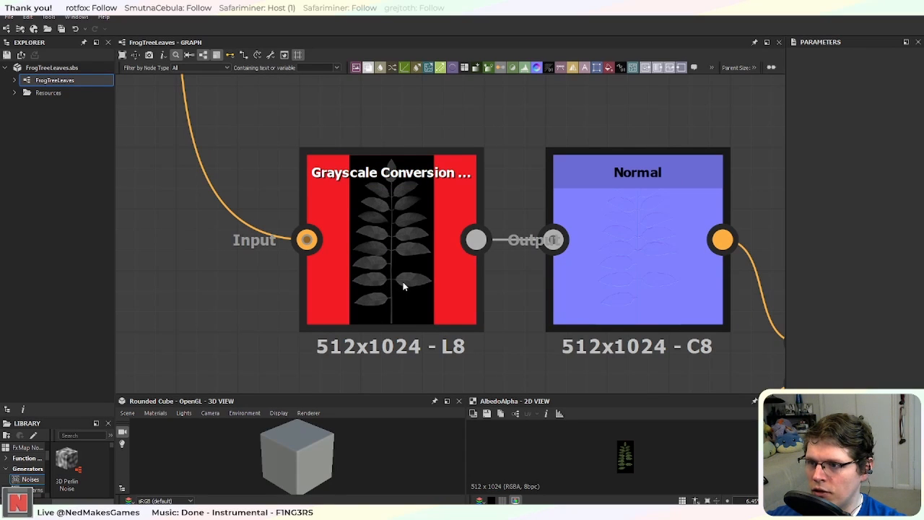
pyautogui.moveTo(397, 145); pyautogui.dragTo(359, 347, button='middle')
pyautogui.scroll(-5, 372, 238)
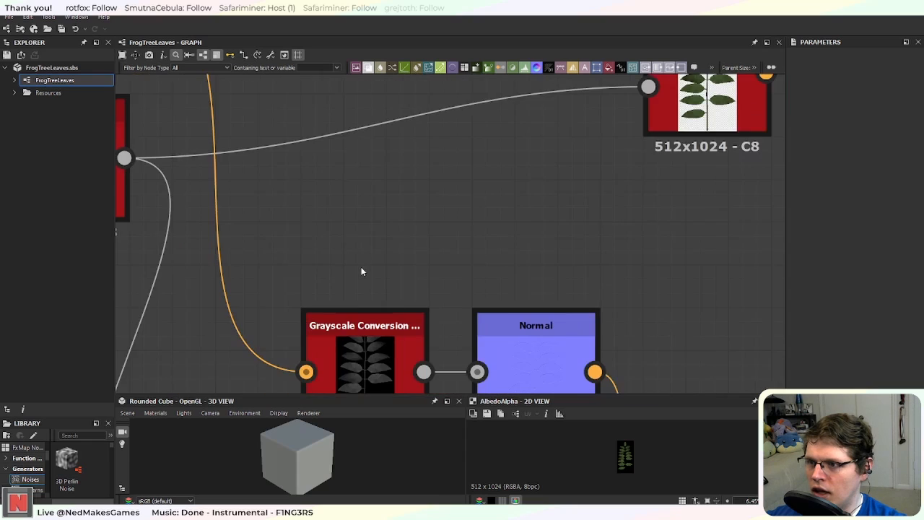
# Step: Set the Switch parameter to True on both the Switch Grayscale and Switch Color nodes
pyautogui.moveTo(294, 256); pyautogui.dragTo(452, 301, button='middle')
pyautogui.scroll(3, 469, 310)
pyautogui.click(303, 253)
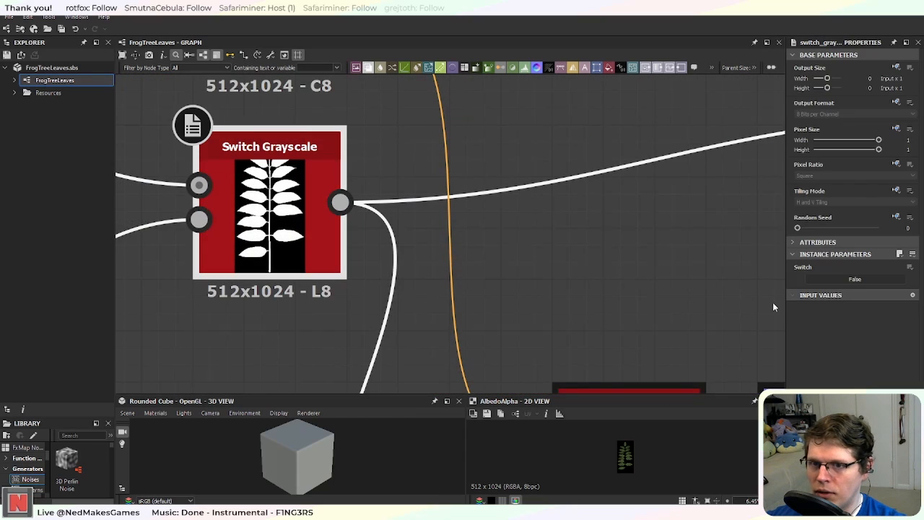
pyautogui.click(831, 282)
pyautogui.moveTo(329, 220); pyautogui.dragTo(501, 405, button='middle')
pyautogui.click(453, 238)
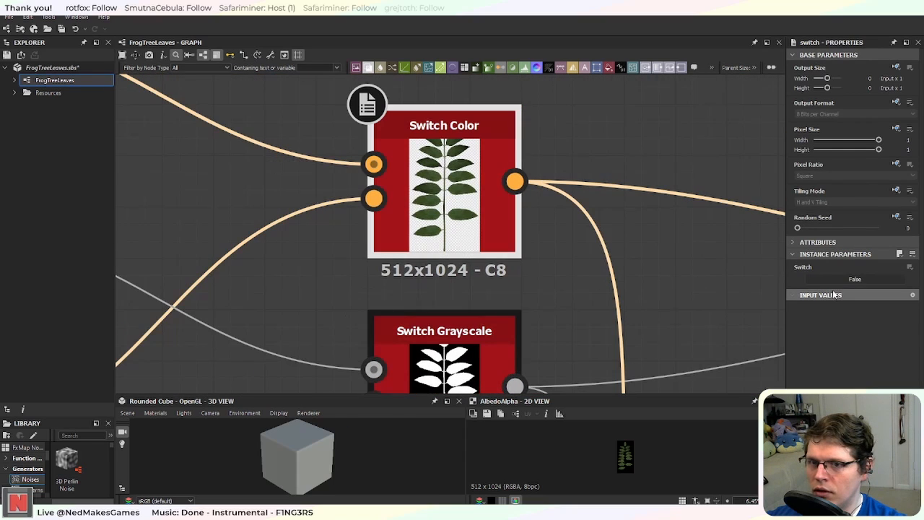
pyautogui.click(853, 279)
pyautogui.scroll(-3, 557, 259)
pyautogui.moveTo(516, 235); pyautogui.dragTo(491, 300, button='middle')
pyautogui.scroll(4, 491, 300)
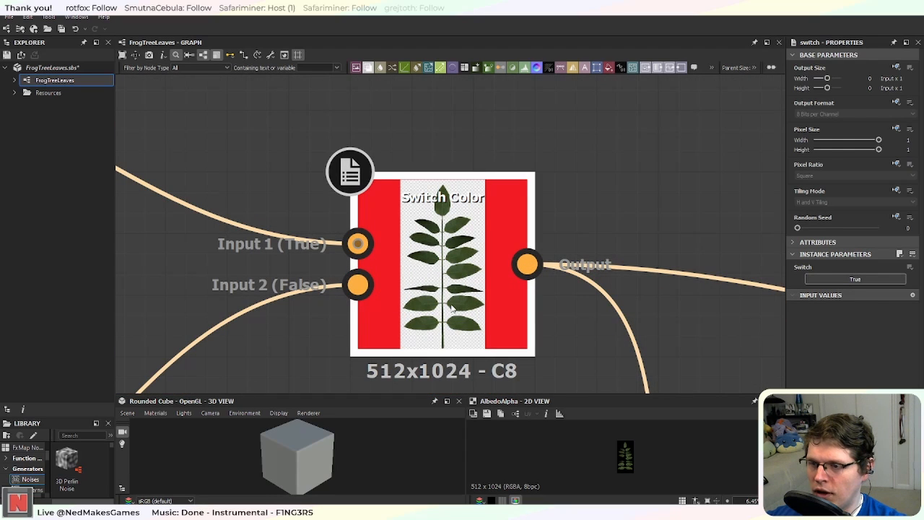
# Step: Review the leaf bitmap inputs and the noise chain from the first noise node through Levels in the graph
pyautogui.moveTo(474, 333); pyautogui.dragTo(618, 213, button='middle')
pyautogui.scroll(-4, 447, 291)
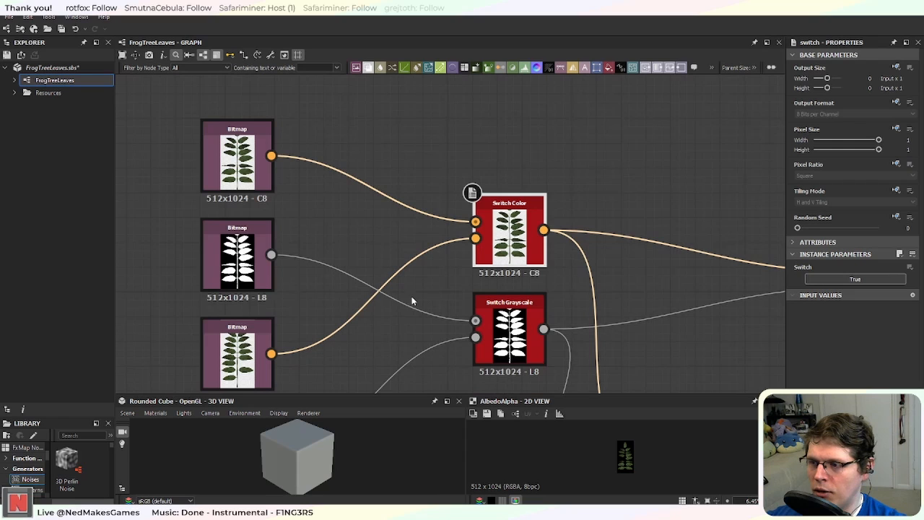
pyautogui.moveTo(451, 394); pyautogui.dragTo(314, 171, button='middle')
pyautogui.scroll(-4, 316, 321)
pyautogui.moveTo(318, 354); pyautogui.dragTo(457, 228, button='middle')
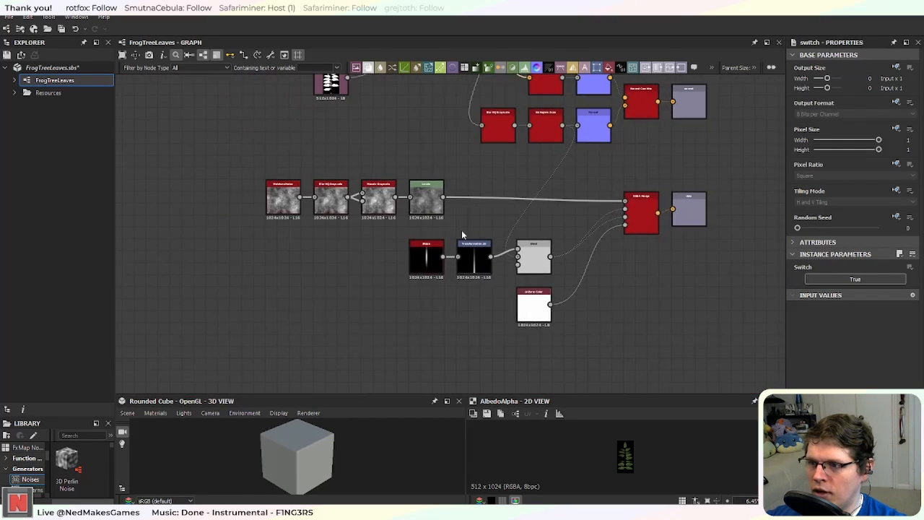
pyautogui.scroll(3, 462, 238)
pyautogui.moveTo(535, 205); pyautogui.dragTo(488, 280, button='middle')
pyautogui.scroll(-3, 488, 285)
pyautogui.moveTo(238, 226); pyautogui.dragTo(527, 265)
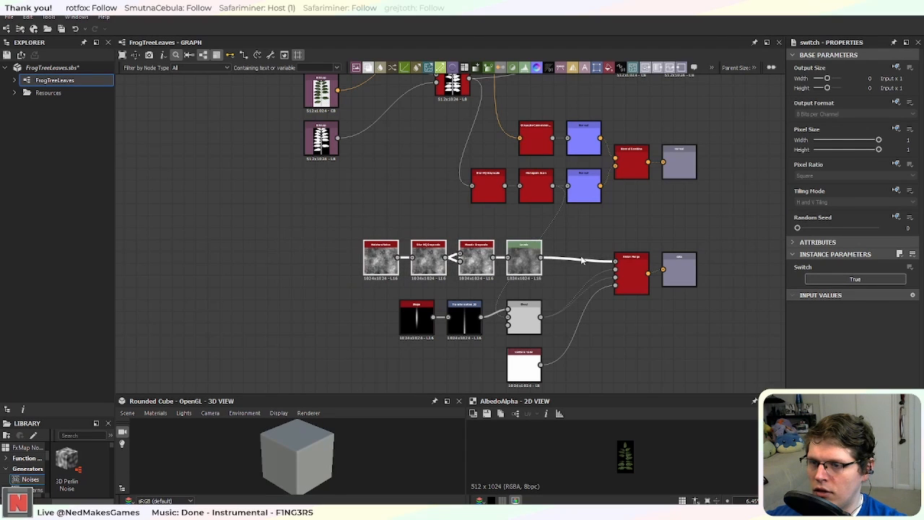
# Step: Inspect the RGBA Merge node and the data and normal outputs, previewing the merged and normal textures in the 2D view
pyautogui.moveTo(582, 260); pyautogui.dragTo(456, 249, button='middle')
pyautogui.scroll(3, 507, 235)
pyautogui.click(520, 302)
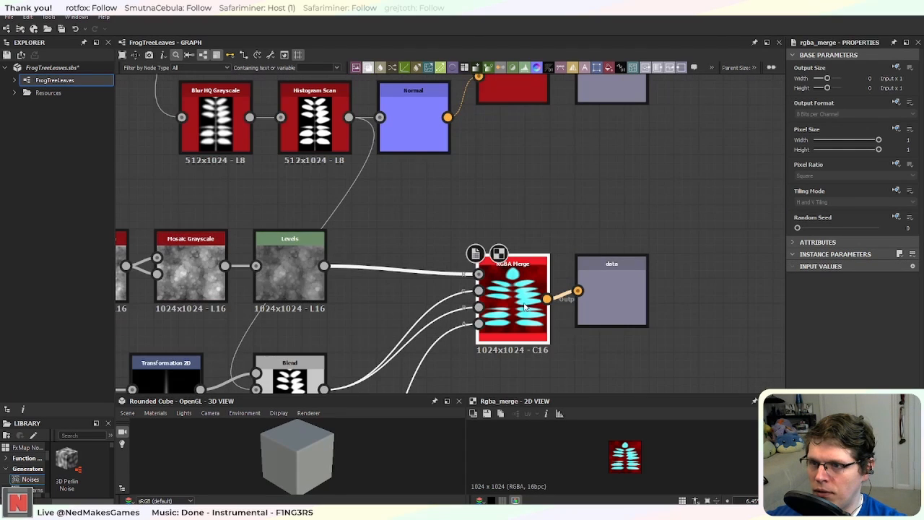
pyautogui.click(613, 298)
pyautogui.moveTo(562, 141); pyautogui.dragTo(534, 281, button='middle')
pyautogui.click(560, 254)
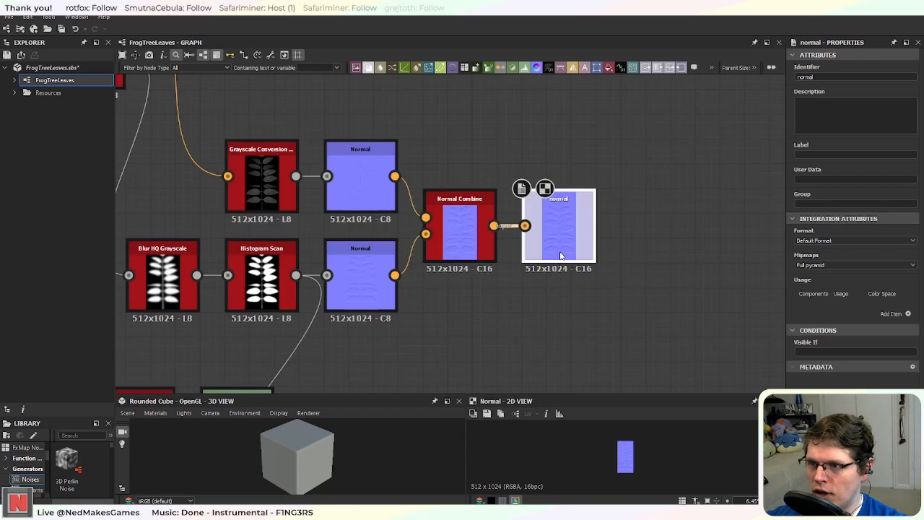
# Step: Go back to the graph's leaf inputs and select the Switch Color and Switch Grayscale nodes together
pyautogui.scroll(-3, 457, 308)
pyautogui.moveTo(314, 200); pyautogui.dragTo(380, 265, button='middle')
pyautogui.scroll(3, 356, 258)
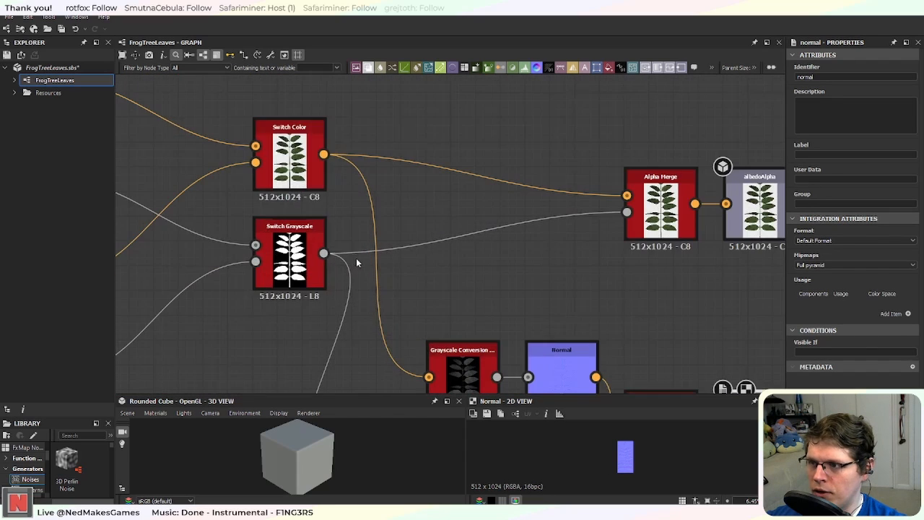
pyautogui.moveTo(240, 208); pyautogui.dragTo(352, 221, button='middle')
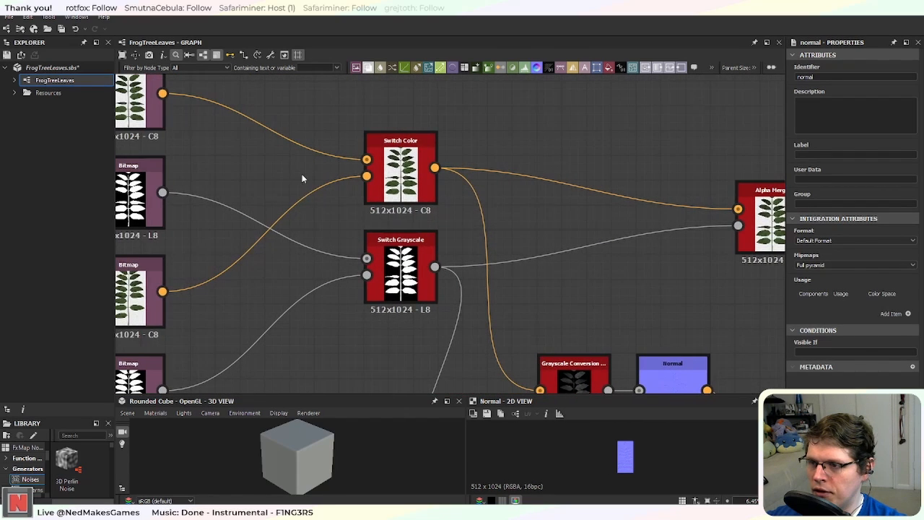
pyautogui.scroll(-3, 302, 175)
pyautogui.moveTo(329, 124); pyautogui.dragTo(316, 233)
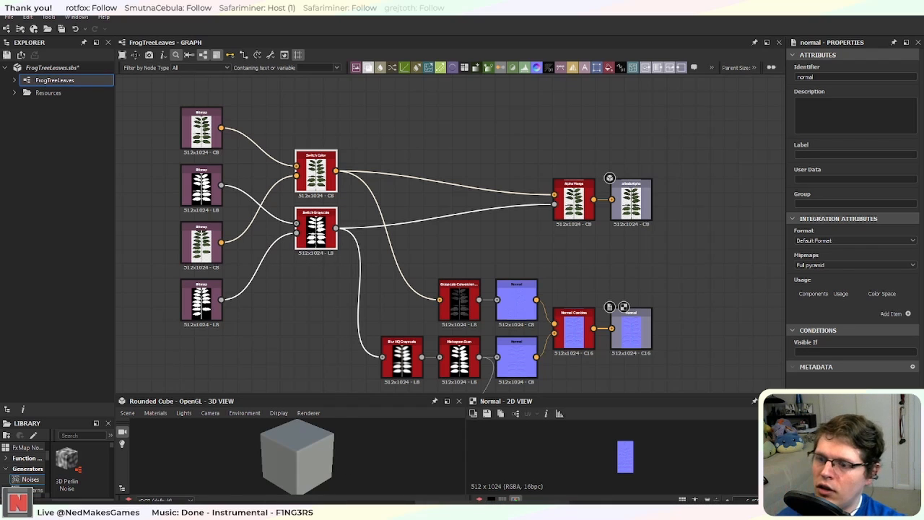
# Step: Switch back to Unity, examine the tree's foliage from several angles and select the Tree object in the scene
pyautogui.hotkey('alt', 'Tab')
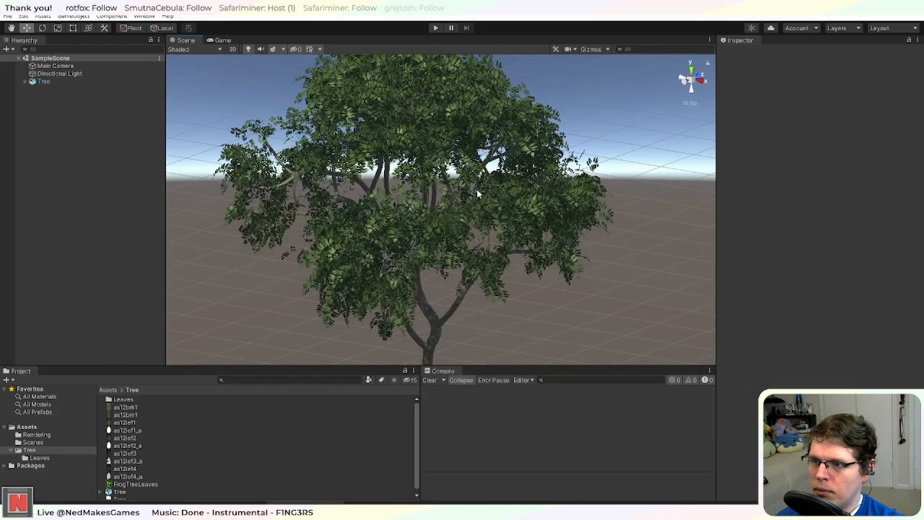
pyautogui.keyDown('alt'); pyautogui.moveTo(511, 119); pyautogui.dragTo(535, 212); pyautogui.keyUp('alt')
pyautogui.scroll(4, 472, 212)
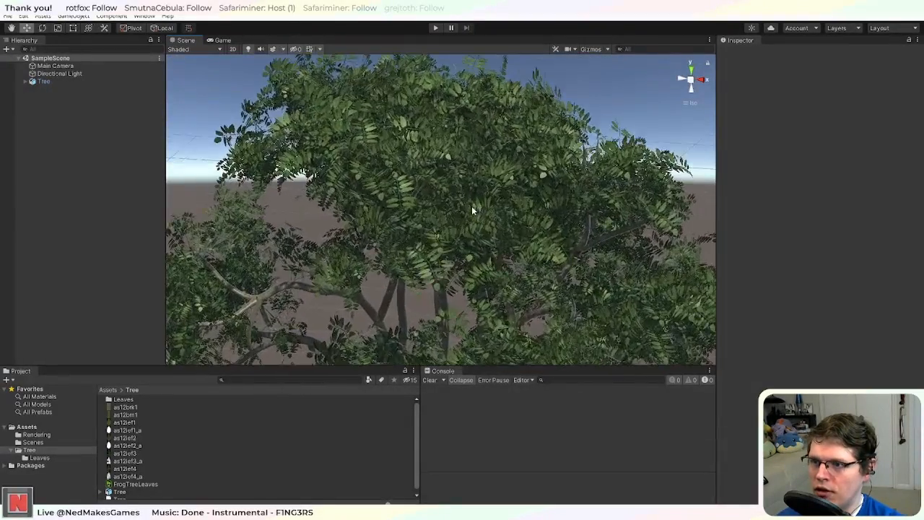
pyautogui.keyDown('alt'); pyautogui.moveTo(471, 205); pyautogui.dragTo(426, 248); pyautogui.keyUp('alt')
pyautogui.scroll(-2, 426, 249)
pyautogui.moveTo(527, 286); pyautogui.dragTo(528, 237, button='middle')
pyautogui.scroll(3, 534, 239)
pyautogui.keyDown('alt'); pyautogui.moveTo(536, 244); pyautogui.dragTo(426, 245); pyautogui.keyUp('alt')
pyautogui.keyDown('alt'); pyautogui.moveTo(390, 168); pyautogui.dragTo(383, 198); pyautogui.keyUp('alt')
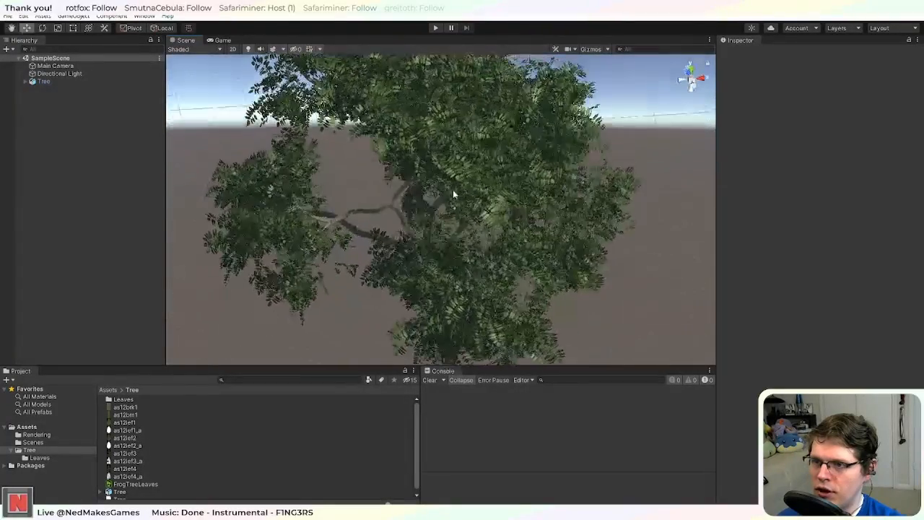
pyautogui.click(383, 197)
pyautogui.scroll(-2, 268, 337)
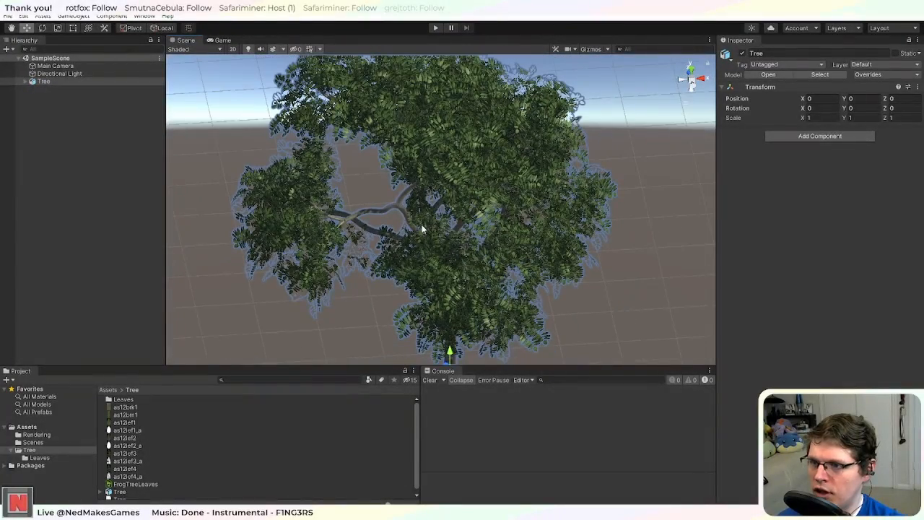
# Step: Set the render face of the Leaves_0 material in the Tree's Leaves folder to Both
pyautogui.keyDown('alt'); pyautogui.moveTo(424, 250); pyautogui.dragTo(592, 205); pyautogui.keyUp('alt')
pyautogui.keyDown('alt'); pyautogui.moveTo(424, 193); pyautogui.dragTo(470, 227); pyautogui.keyUp('alt')
pyautogui.scroll(3, 631, 152)
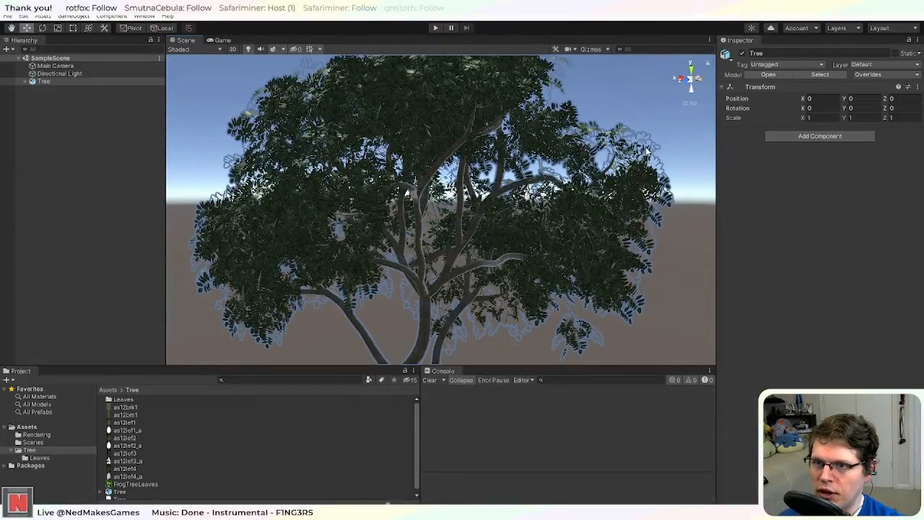
pyautogui.moveTo(648, 151)
pyautogui.keyDown('alt'); pyautogui.mouseDown()
pyautogui.moveTo(610, 132)
pyautogui.moveTo(679, 118)
pyautogui.moveTo(646, 141)
pyautogui.mouseUp(); pyautogui.keyUp('alt')
pyautogui.scroll(-1, 154, 479)
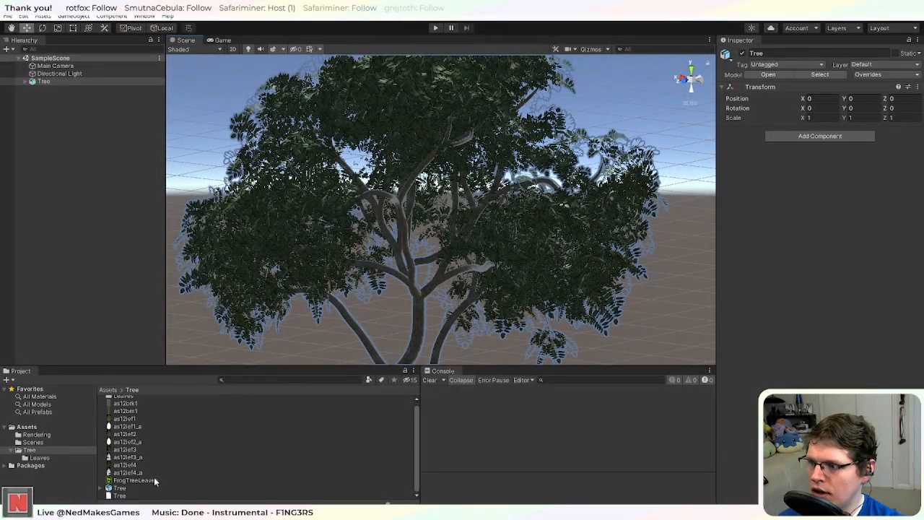
pyautogui.scroll(1, 141, 476)
pyautogui.doubleClick(130, 400)
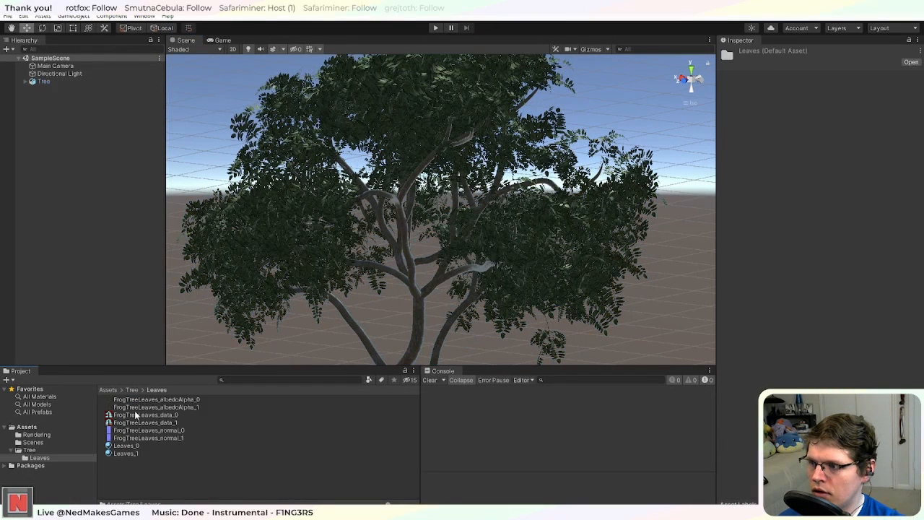
pyautogui.click(144, 446)
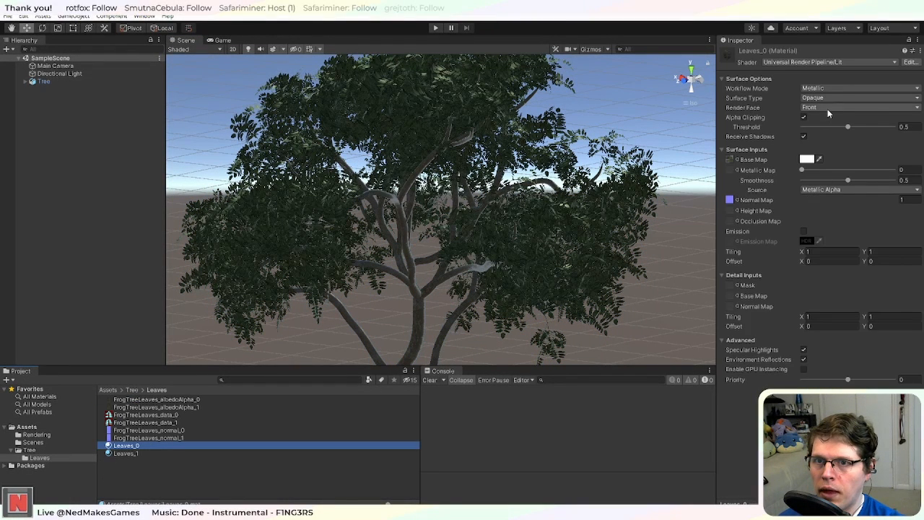
pyautogui.click(829, 108)
pyautogui.click(825, 139)
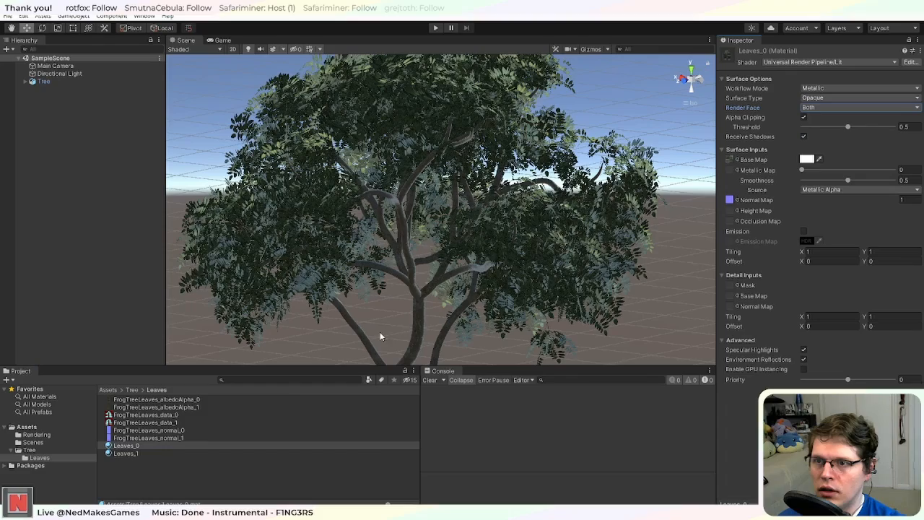
# Step: Set the render face of the Leaves_1 material to Both as well and deselect it
pyautogui.click(162, 452)
pyautogui.click(829, 107)
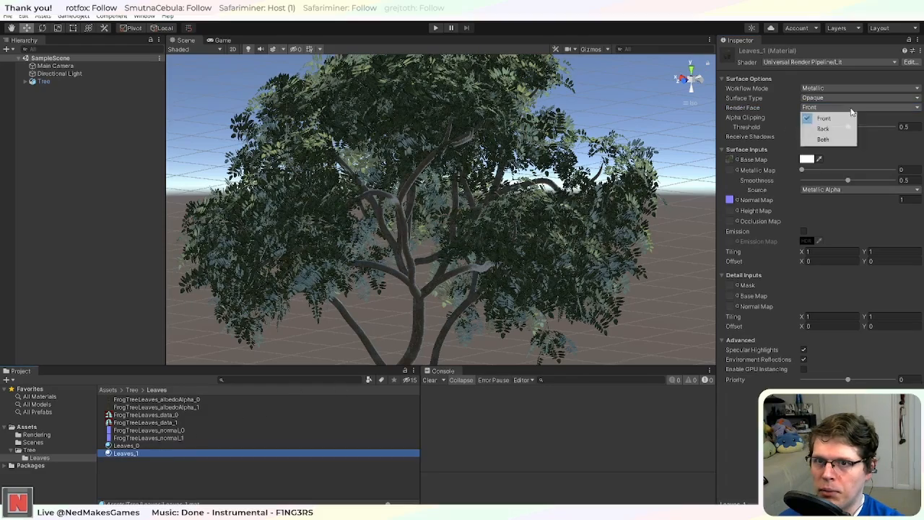
pyautogui.click(834, 142)
pyautogui.click(656, 306)
# Step: Examine the tree's double-sided foliage in the scene from several angles and distances
pyautogui.moveTo(656, 306); pyautogui.dragTo(656, 264, button='right')
pyautogui.keyDown('alt'); pyautogui.moveTo(656, 263); pyautogui.dragTo(621, 264); pyautogui.keyUp('alt')
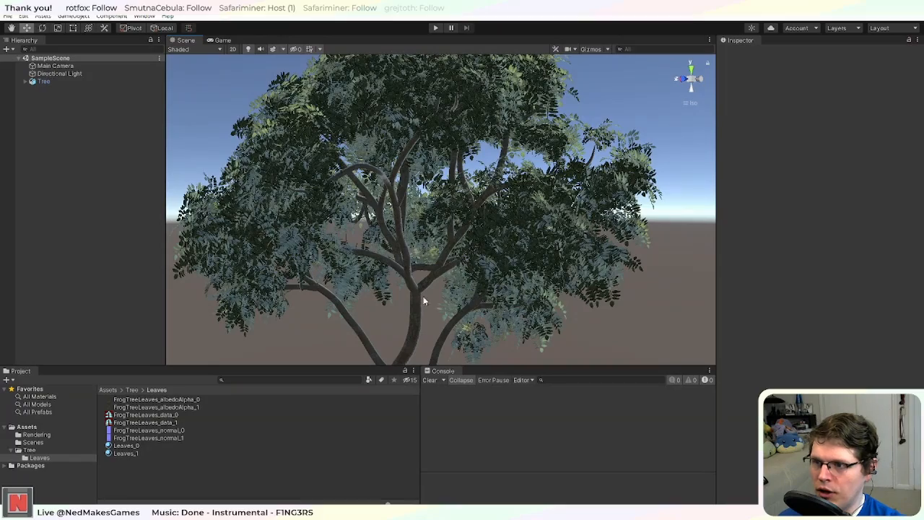
pyautogui.keyDown('alt'); pyautogui.moveTo(361, 299); pyautogui.dragTo(540, 333); pyautogui.keyUp('alt')
pyautogui.click(551, 208)
pyautogui.click(650, 200)
pyautogui.scroll(2, 418, 234)
pyautogui.keyDown('alt'); pyautogui.moveTo(418, 233); pyautogui.dragTo(488, 229); pyautogui.keyUp('alt')
pyautogui.scroll(-3, 469, 303)
pyautogui.scroll(5, 535, 294)
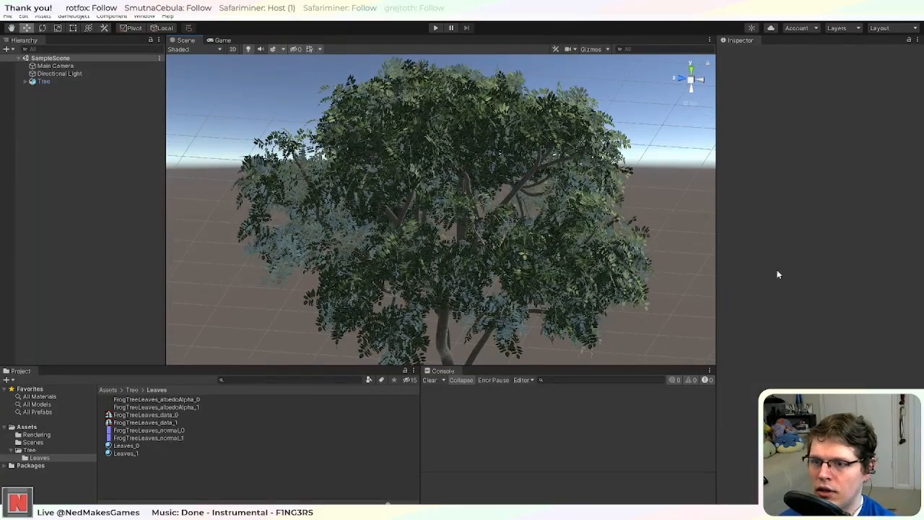
pyautogui.scroll(-2, 577, 292)
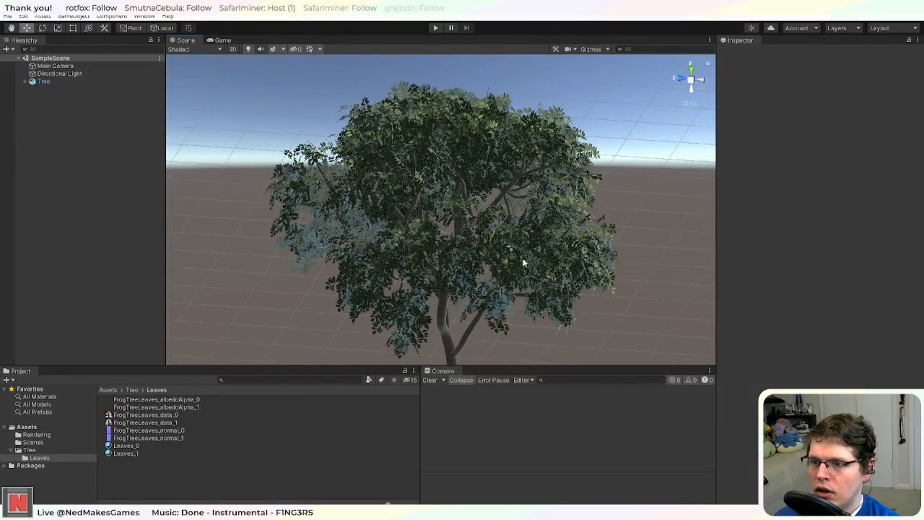
pyautogui.scroll(4, 553, 277)
pyautogui.keyDown('alt'); pyautogui.moveTo(594, 240); pyautogui.dragTo(377, 166); pyautogui.keyUp('alt')
pyautogui.scroll(5, 605, 294)
pyautogui.scroll(-5, 602, 298)
pyautogui.scroll(-3, 574, 292)
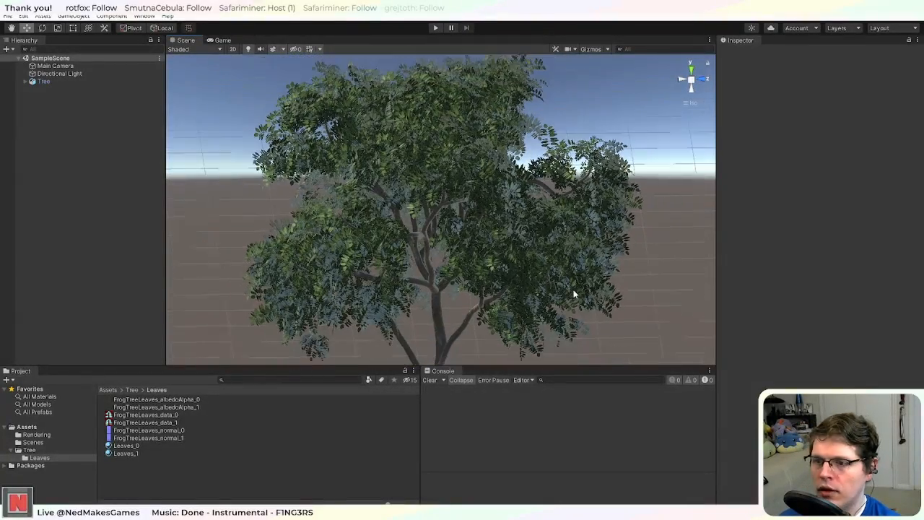
pyautogui.scroll(2, 505, 303)
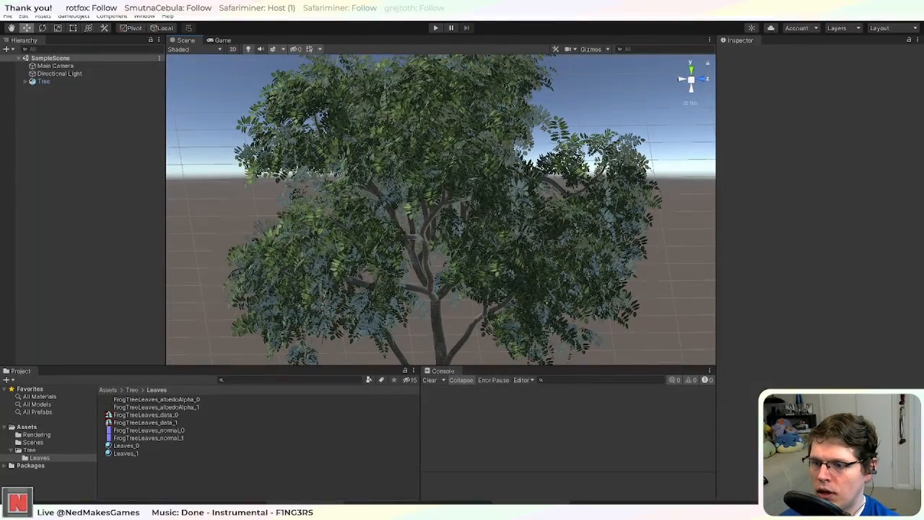
# Step: Switch to Substance Designer and create an empty Substance graph named StylizedLeaves in the FrogTreeLeaves package
pyautogui.hotkey('alt', 'Tab')
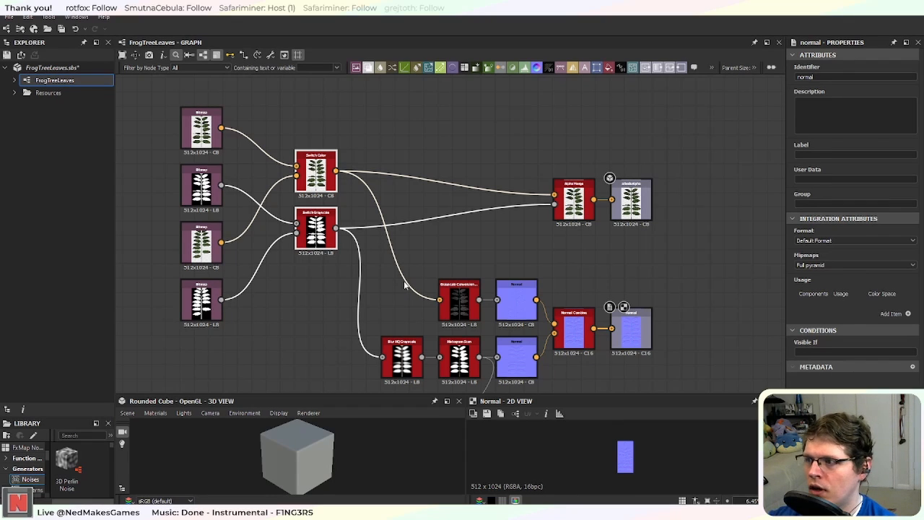
pyautogui.rightClick(52, 68)
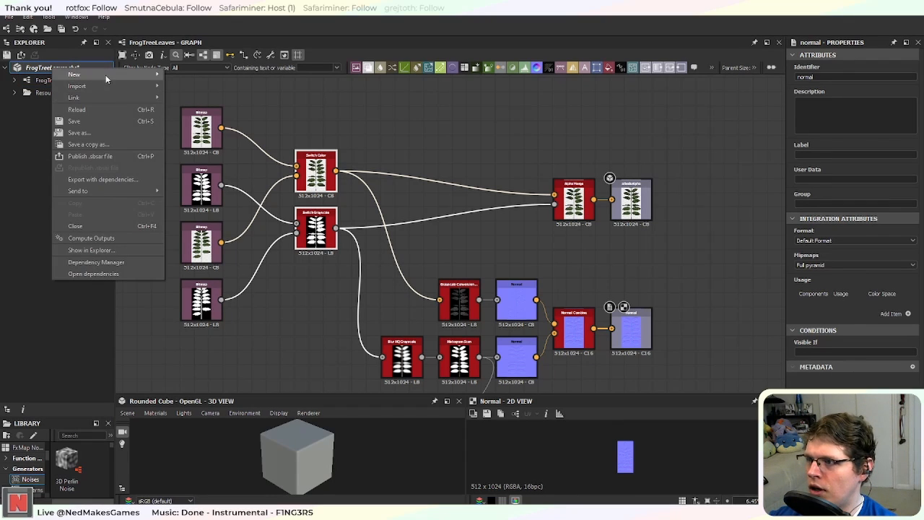
pyautogui.moveTo(108, 74)
pyautogui.click(201, 74)
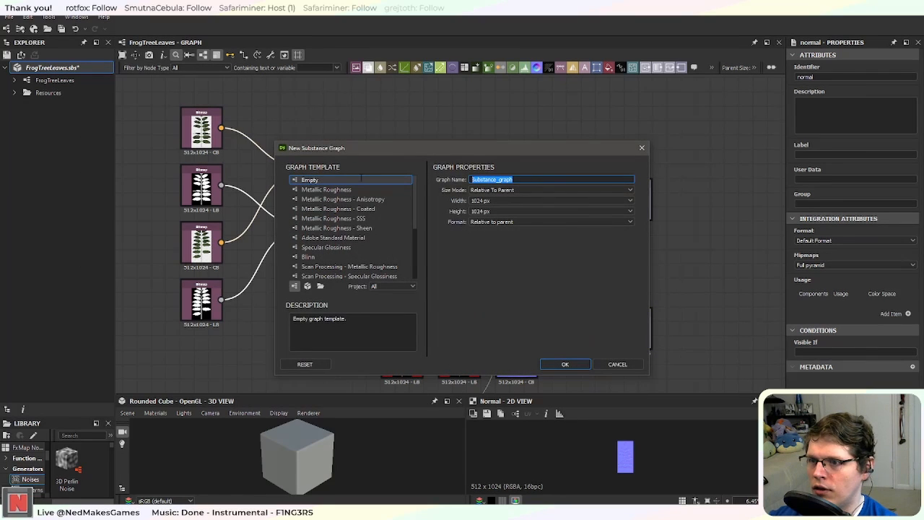
pyautogui.write('St')
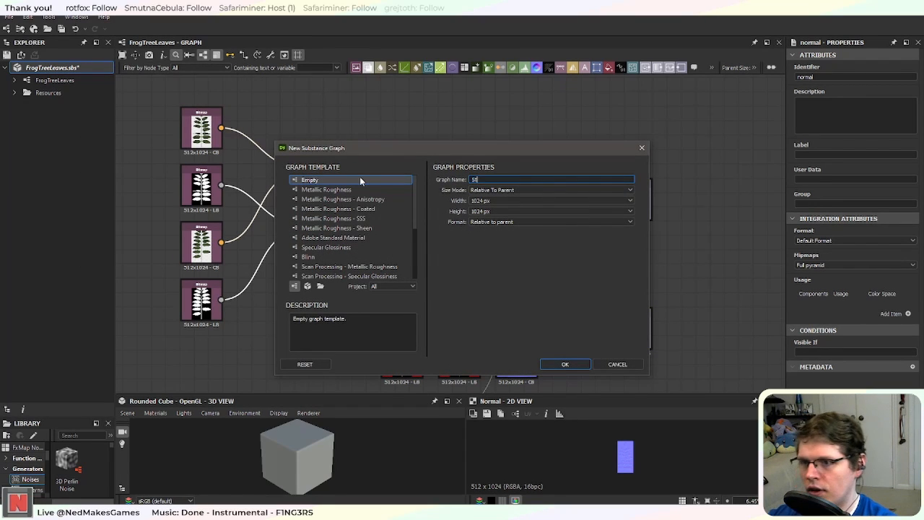
pyautogui.write('ylizedLeaves')
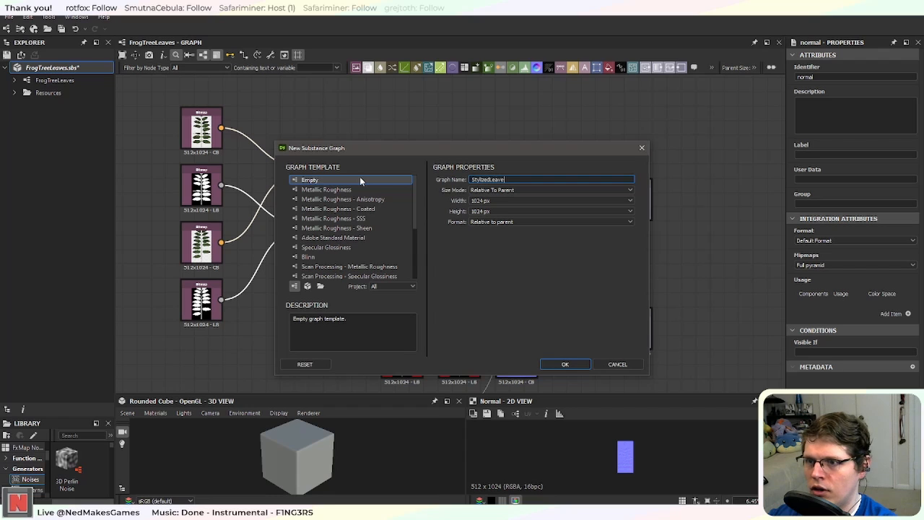
pyautogui.click(567, 364)
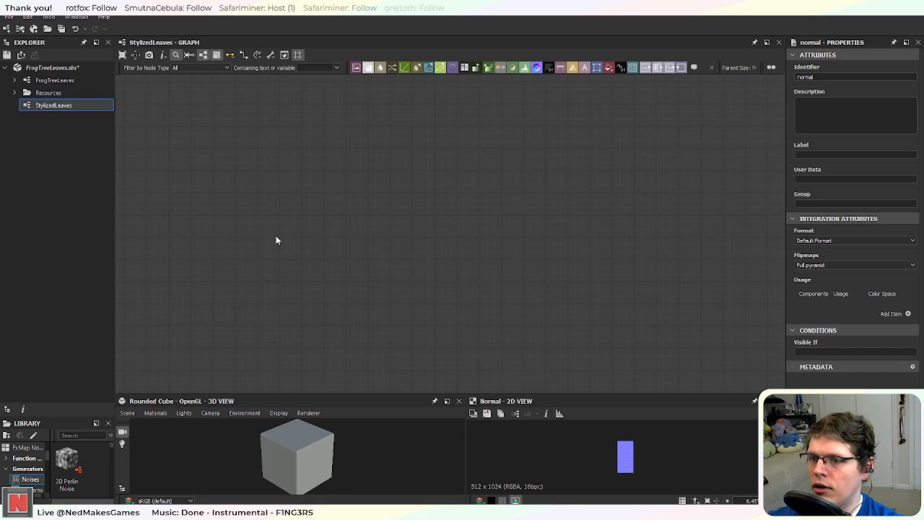
# Step: Add a Shape node to the StylizedLeaves graph and position it in the upper part of the canvas
pyautogui.press('space')
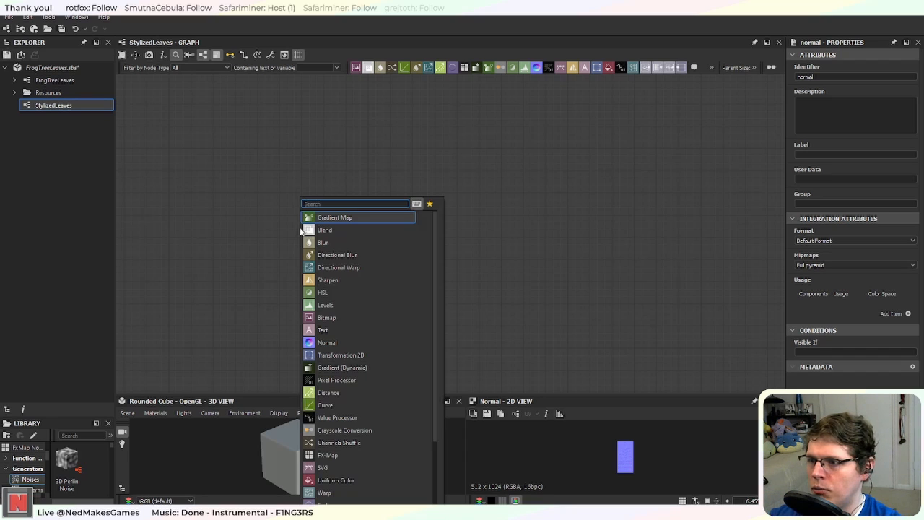
pyautogui.write('shape')
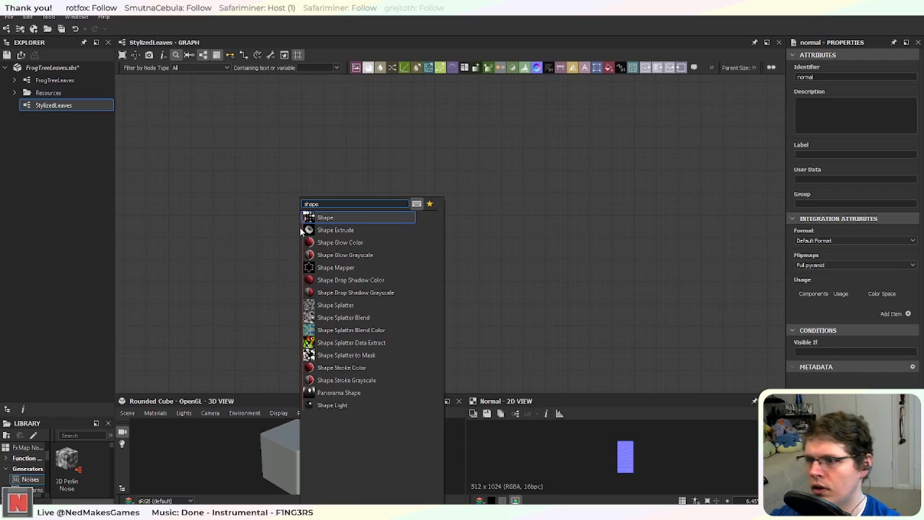
pyautogui.click(330, 219)
pyautogui.scroll(2, 330, 218)
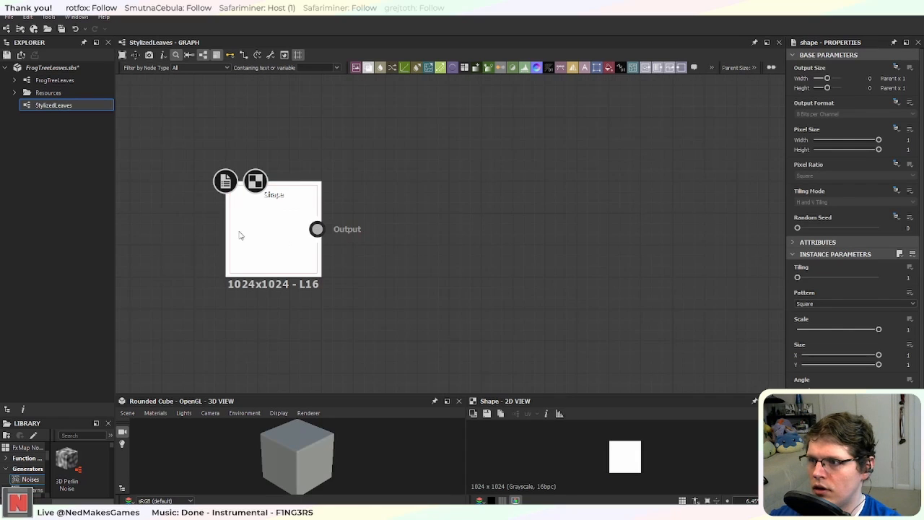
pyautogui.moveTo(285, 216); pyautogui.dragTo(270, 175)
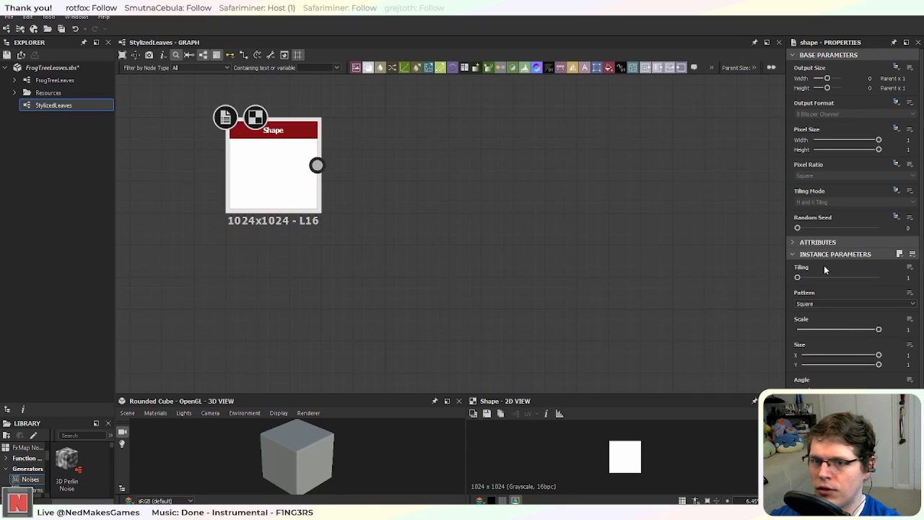
# Step: Set the Shape node's pattern to Ridged Bell and shift the node slightly across the canvas
pyautogui.click(844, 304)
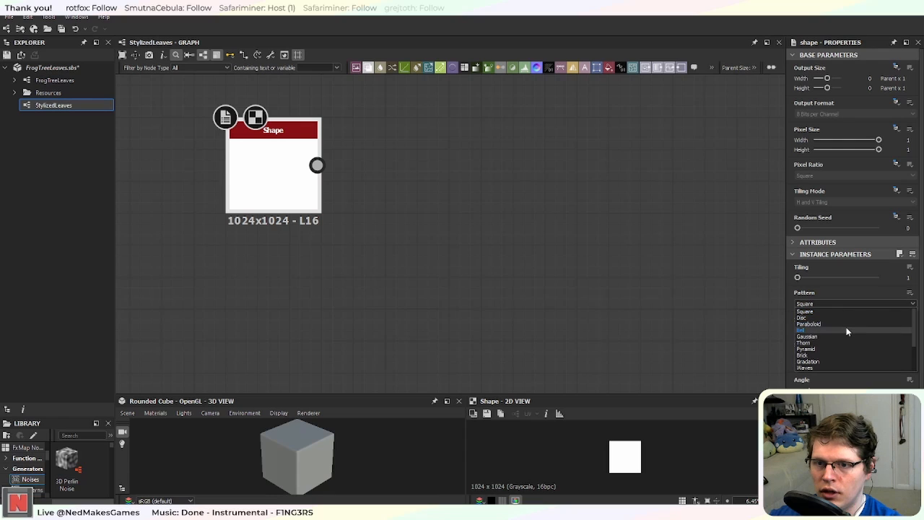
pyautogui.click(848, 324)
pyautogui.click(851, 301)
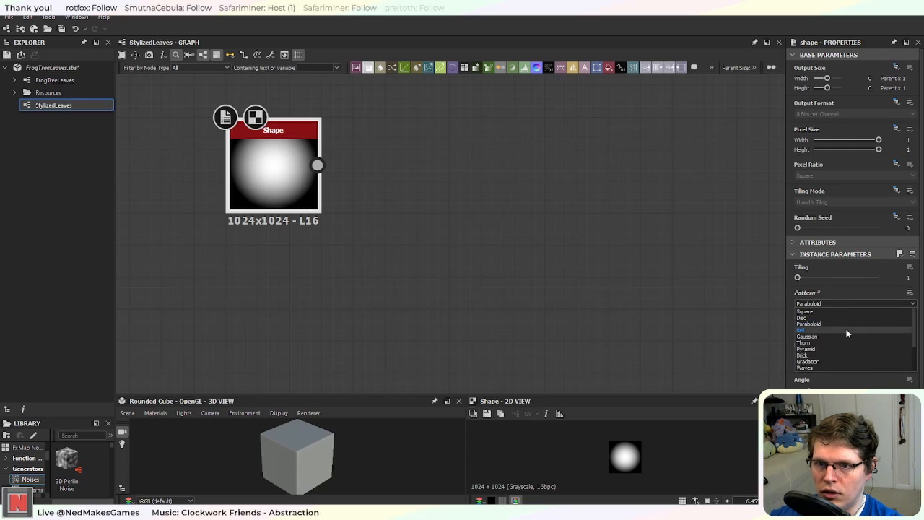
pyautogui.scroll(-3, 846, 335)
pyautogui.click(845, 343)
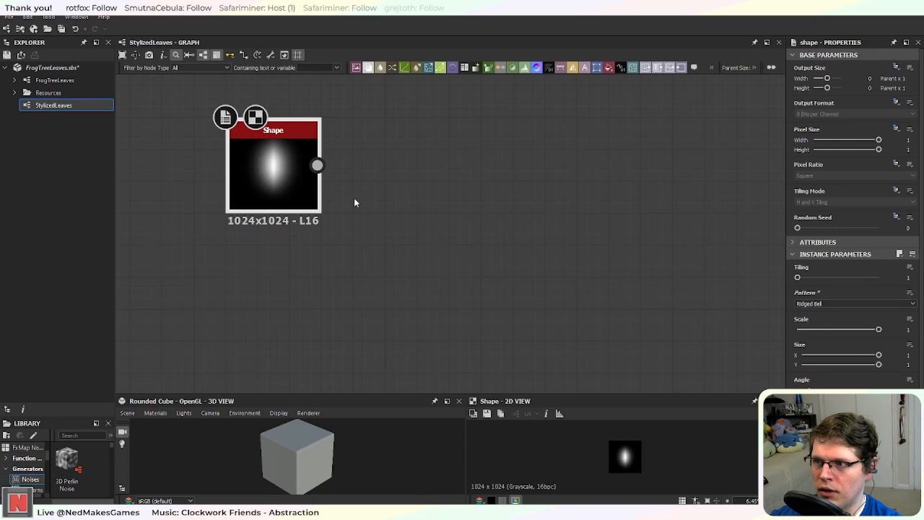
pyautogui.moveTo(291, 174); pyautogui.dragTo(317, 171)
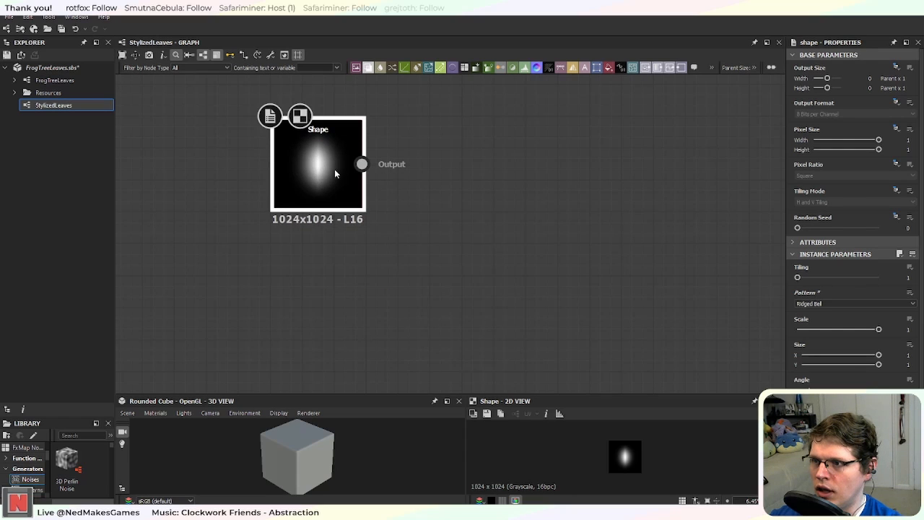
pyautogui.scroll(-2, 334, 169)
pyautogui.scroll(2, 329, 164)
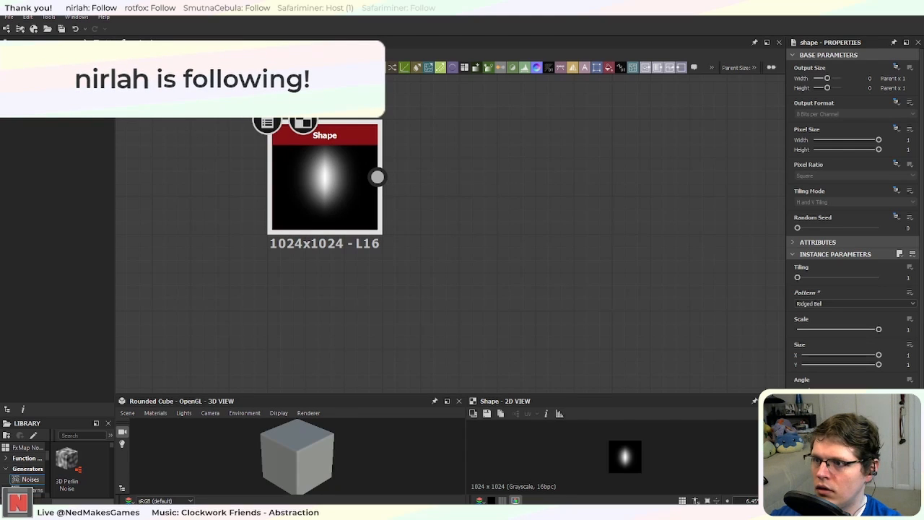
# Step: Look closely at the leaf mask bitmap in the FrogTreeLeaves graph, and return to the StylizedLeaves graph
pyautogui.doubleClick(43, 91)
pyautogui.scroll(5, 310, 194)
pyautogui.scroll(3, 318, 194)
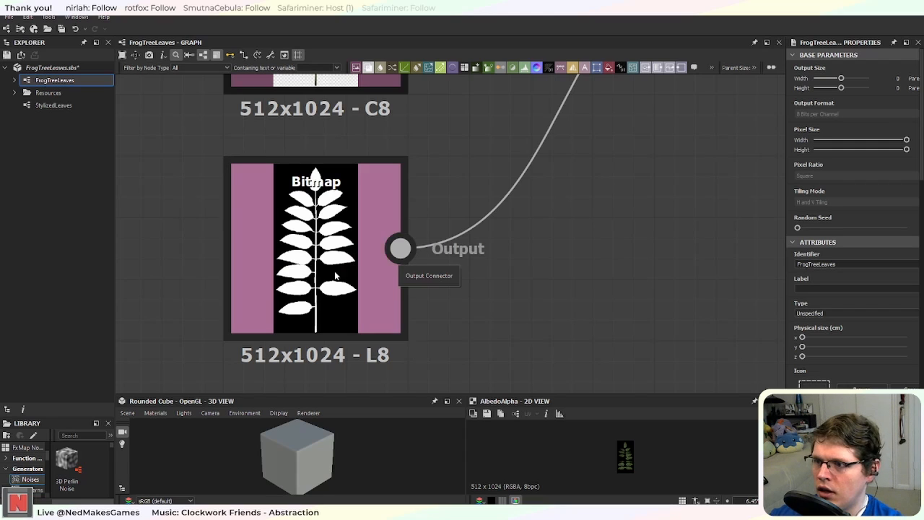
pyautogui.click(53, 106)
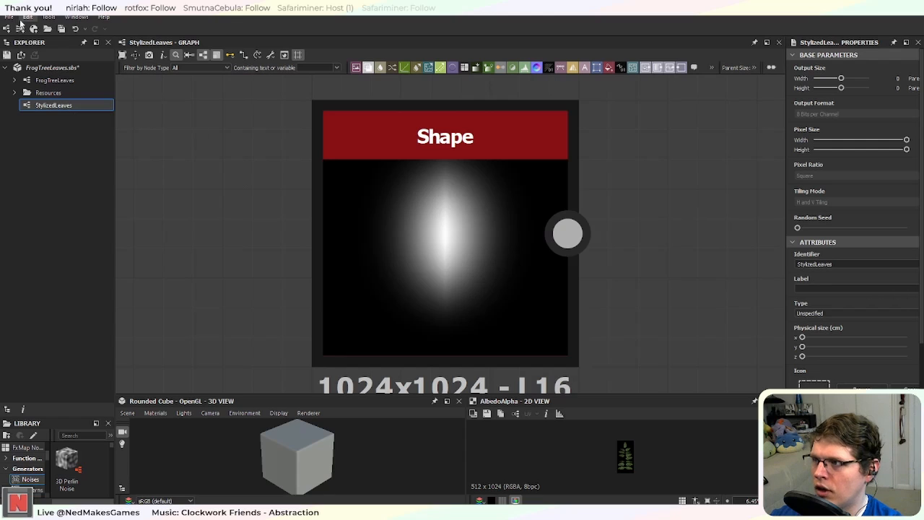
# Step: Open the recent package Grass.sbs and display its GrassShape graph
pyautogui.click(9, 17)
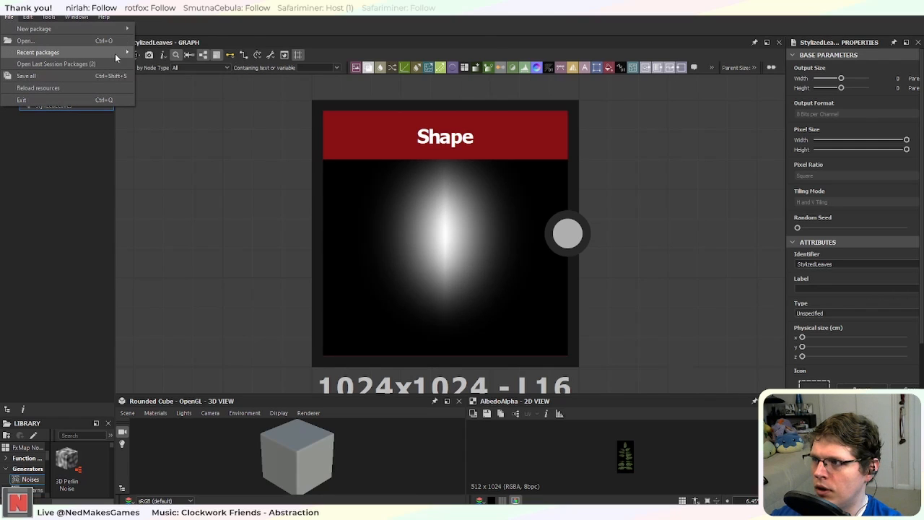
pyautogui.moveTo(115, 53)
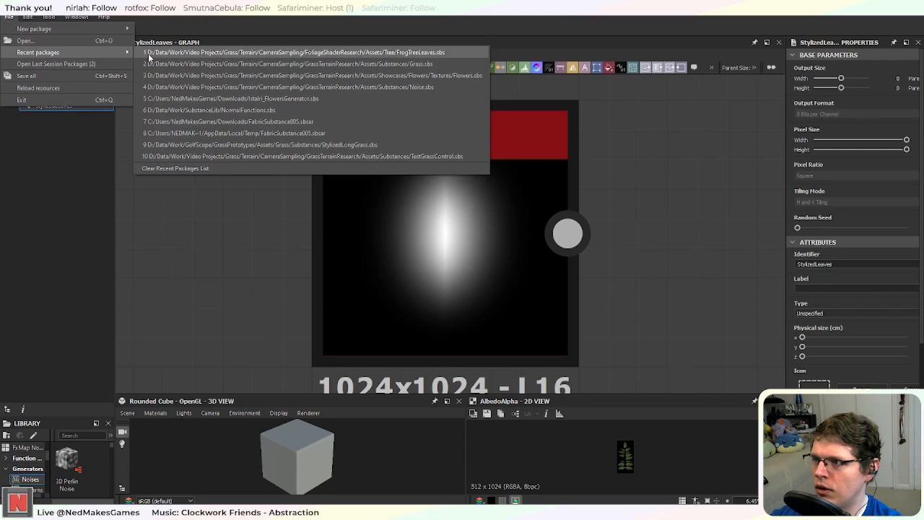
pyautogui.click(447, 65)
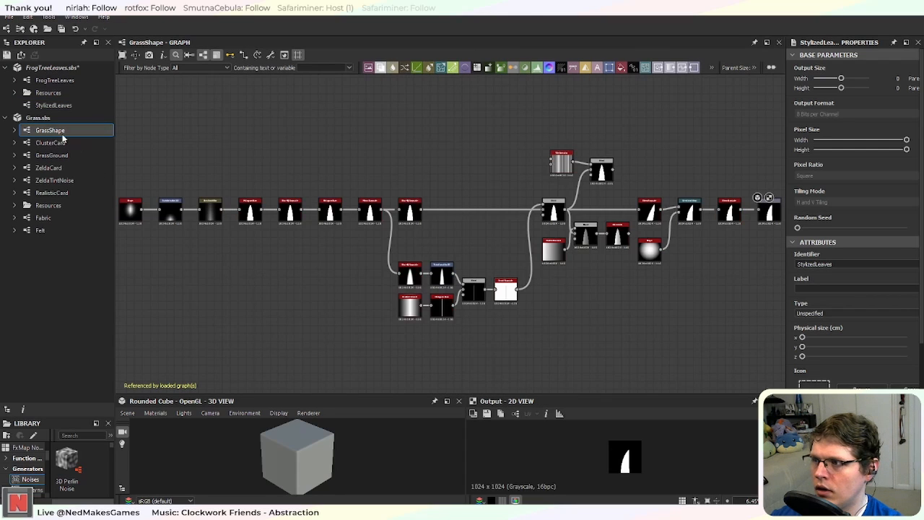
# Step: Review the GrassShape node chain from the first Shape node through the blends, skews and Directional Warp to the output
pyautogui.moveTo(224, 197); pyautogui.dragTo(408, 192, button='middle')
pyautogui.scroll(1, 375, 209)
pyautogui.scroll(3, 374, 213)
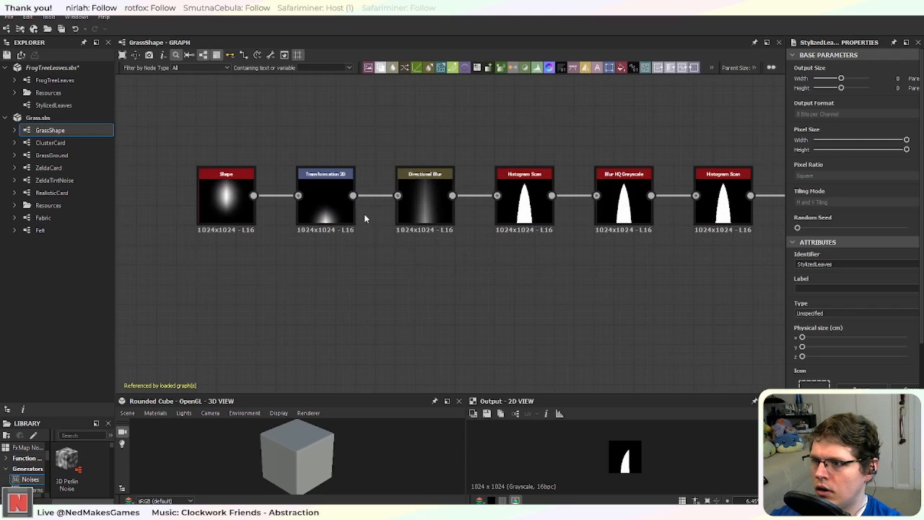
pyautogui.moveTo(421, 250); pyautogui.dragTo(397, 273, button='middle')
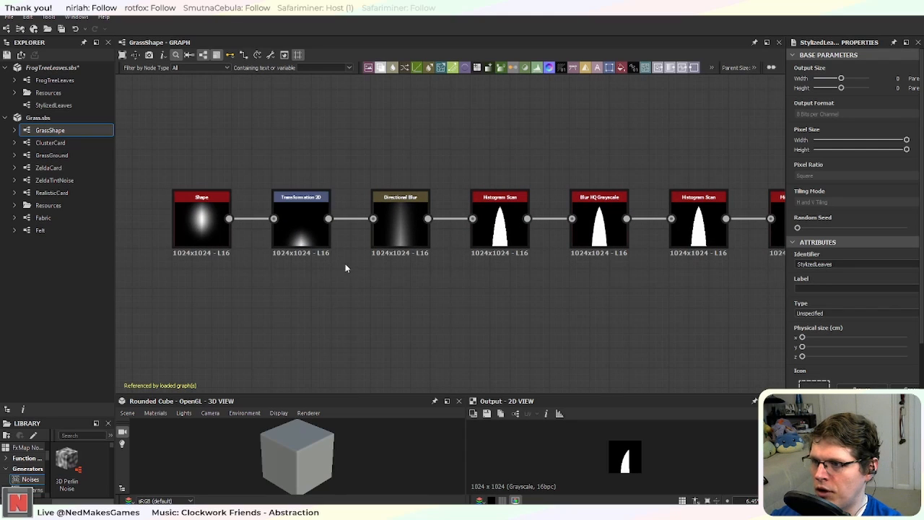
pyautogui.moveTo(448, 241); pyautogui.dragTo(392, 249, button='middle')
pyautogui.moveTo(487, 242); pyautogui.dragTo(285, 217, button='middle')
pyautogui.moveTo(681, 268); pyautogui.dragTo(395, 168, button='middle')
pyautogui.scroll(3, 430, 348)
pyautogui.moveTo(737, 195); pyautogui.dragTo(335, 292, button='middle')
pyautogui.moveTo(520, 238); pyautogui.dragTo(359, 290, button='middle')
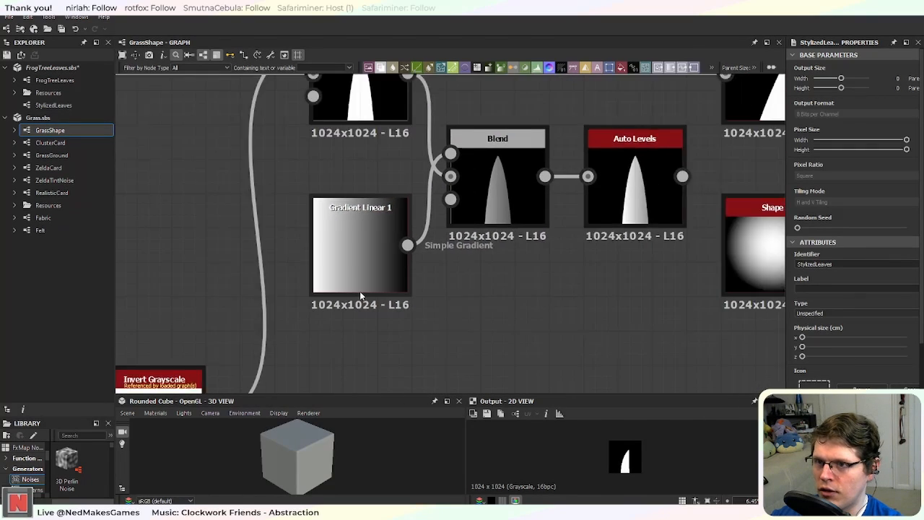
pyautogui.scroll(1, 360, 291)
pyautogui.scroll(-3, 385, 222)
pyautogui.moveTo(365, 177); pyautogui.dragTo(319, 280, button='middle')
pyautogui.moveTo(476, 220); pyautogui.dragTo(252, 240, button='middle')
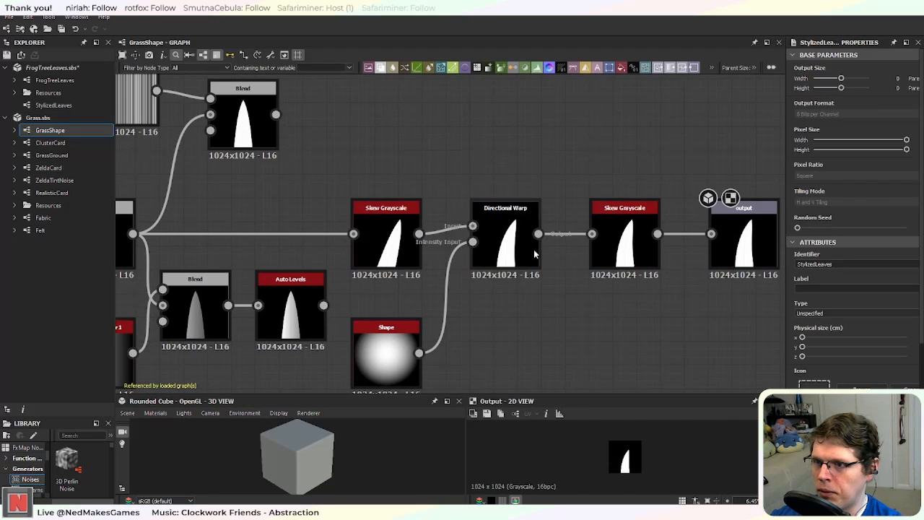
# Step: Trace the GrassShape node chain back from its output to the first Shape node and view the whole network
pyautogui.moveTo(587, 252)
pyautogui.mouseDown(button='middle')
pyautogui.moveTo(341, 281)
pyautogui.moveTo(571, 255)
pyautogui.mouseUp(button='middle')
pyautogui.moveTo(235, 267); pyautogui.dragTo(554, 260, button='middle')
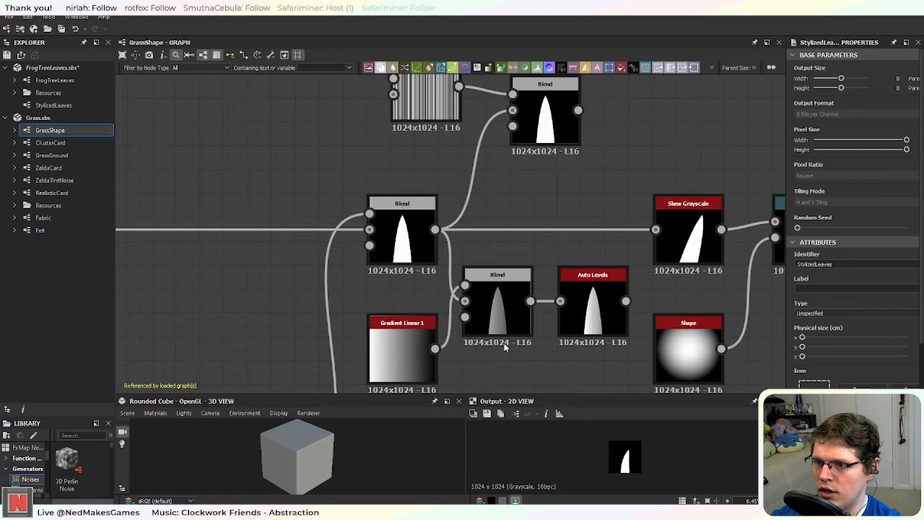
pyautogui.moveTo(204, 229); pyautogui.dragTo(420, 261, button='middle')
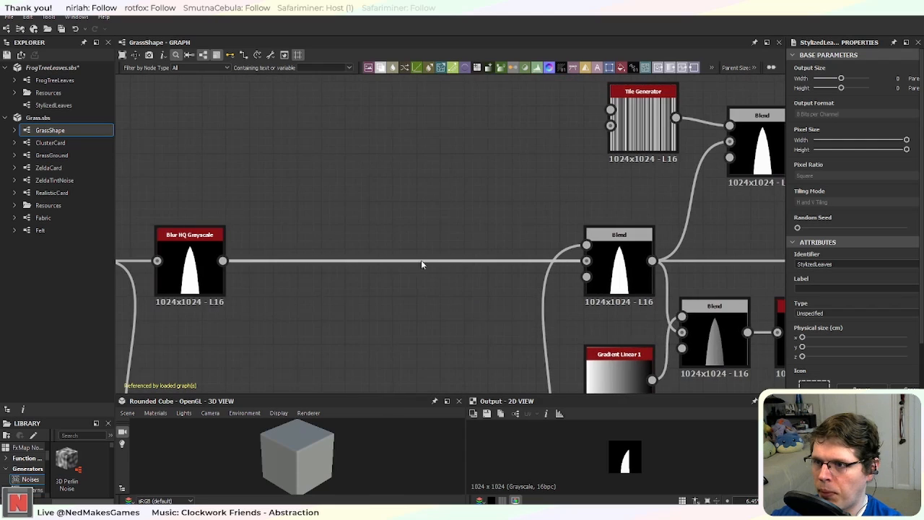
pyautogui.moveTo(256, 325); pyautogui.dragTo(505, 266, button='middle')
pyautogui.moveTo(223, 310); pyautogui.dragTo(283, 312, button='middle')
pyautogui.moveTo(194, 314); pyautogui.dragTo(586, 315, button='middle')
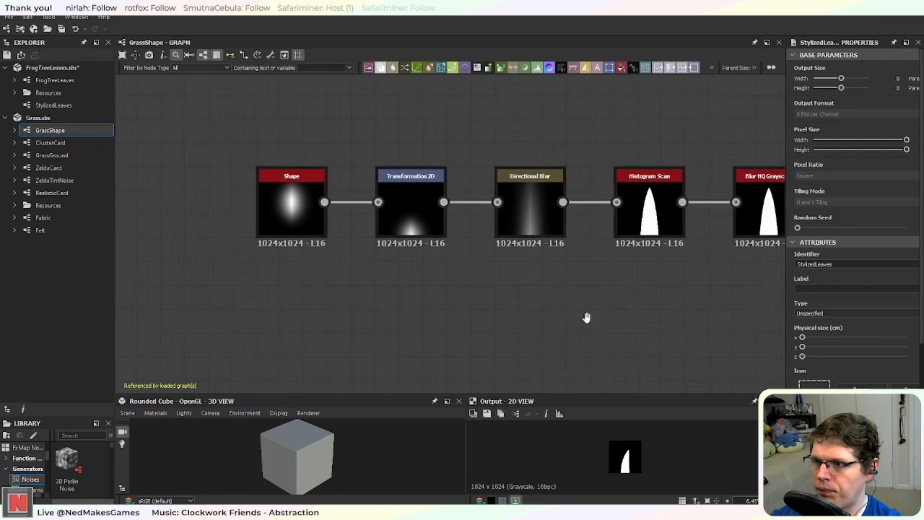
pyautogui.moveTo(599, 262); pyautogui.dragTo(546, 287, button='middle')
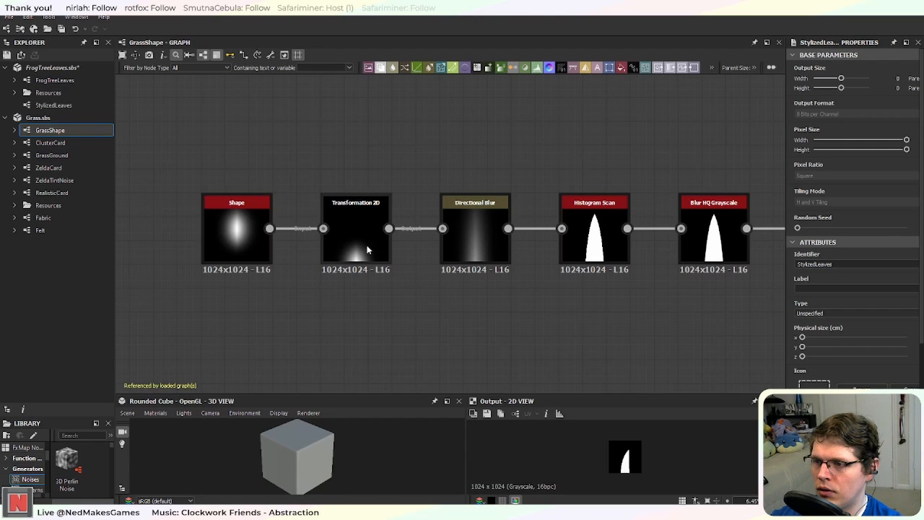
pyautogui.scroll(-4, 450, 299)
pyautogui.scroll(2, 467, 298)
pyautogui.scroll(-5, 499, 303)
pyautogui.moveTo(570, 333); pyautogui.dragTo(448, 260, button='middle')
pyautogui.scroll(-2, 448, 260)
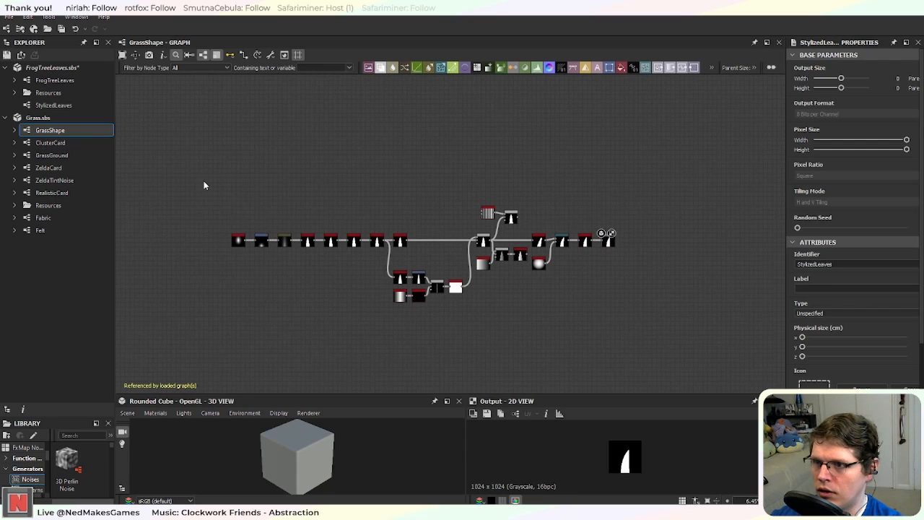
# Step: Select the nodes of the GrassShape network and copy them
pyautogui.moveTo(203, 181); pyautogui.dragTo(585, 321)
pyautogui.scroll(6, 600, 307)
pyautogui.scroll(1, 576, 295)
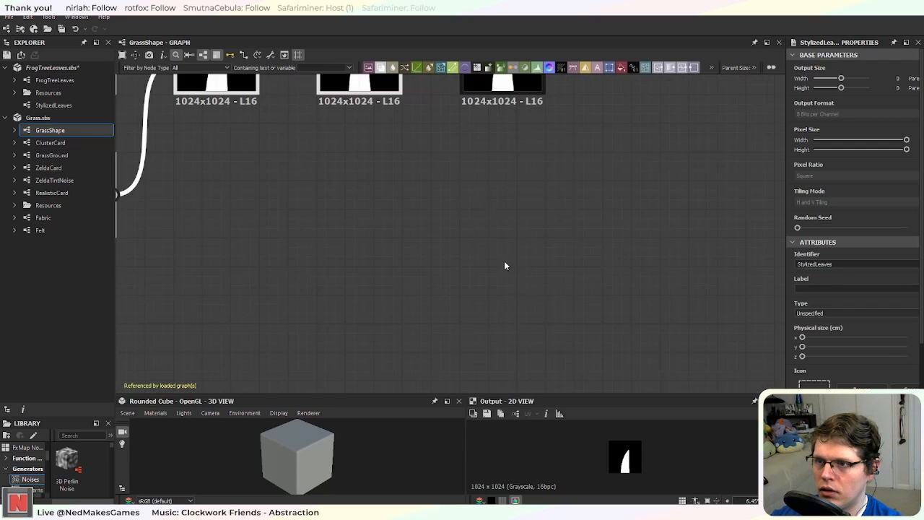
pyautogui.moveTo(502, 269); pyautogui.dragTo(520, 322, button='middle')
pyautogui.scroll(-10, 490, 324)
pyautogui.moveTo(407, 351); pyautogui.dragTo(519, 332, button='middle')
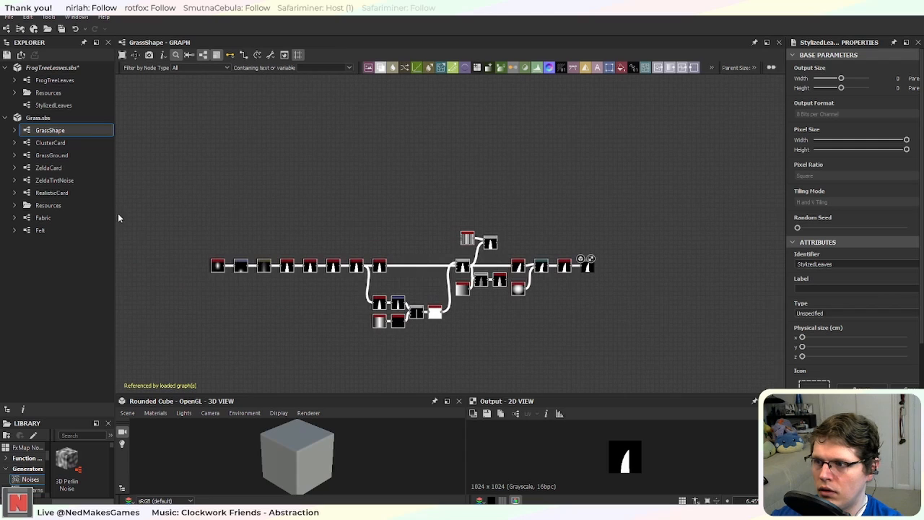
pyautogui.moveTo(202, 198); pyautogui.dragTo(565, 350)
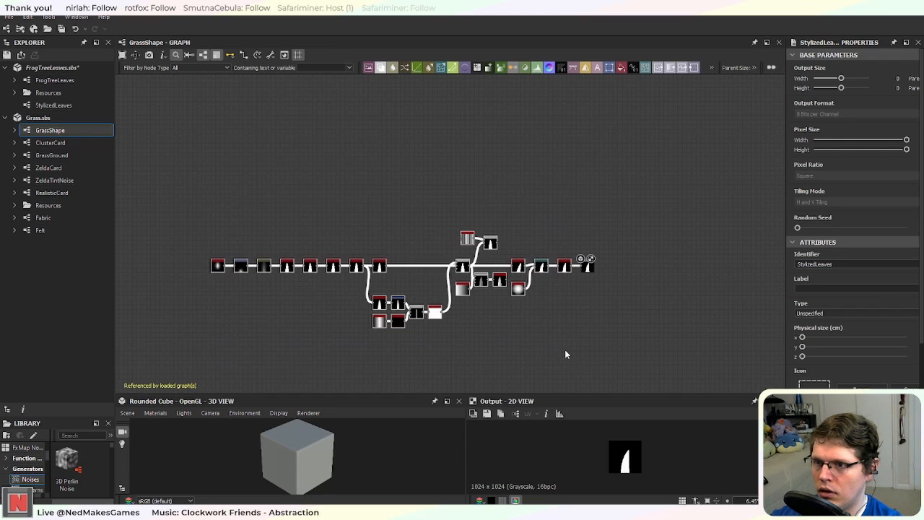
# Step: Replace the lone Shape node in the StylizedLeaves graph with the copied GrassShape nodes
pyautogui.doubleClick(54, 106)
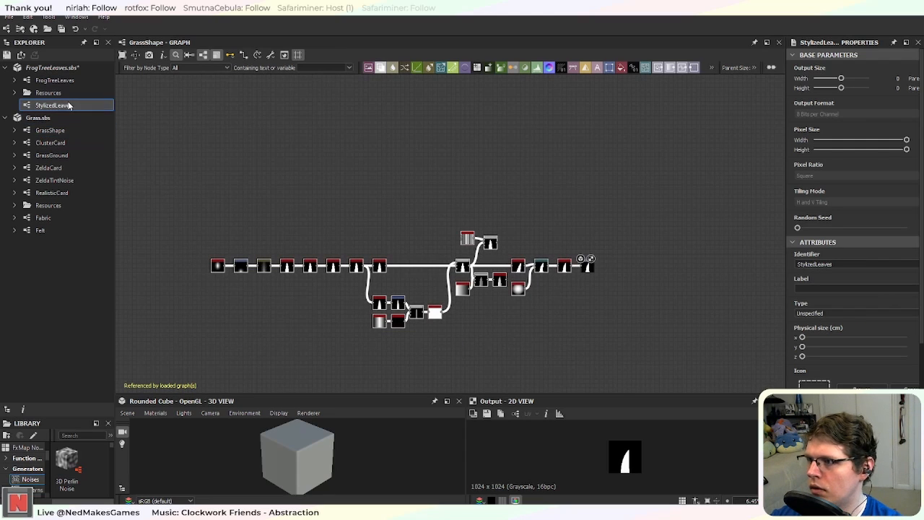
pyautogui.scroll(-5, 278, 219)
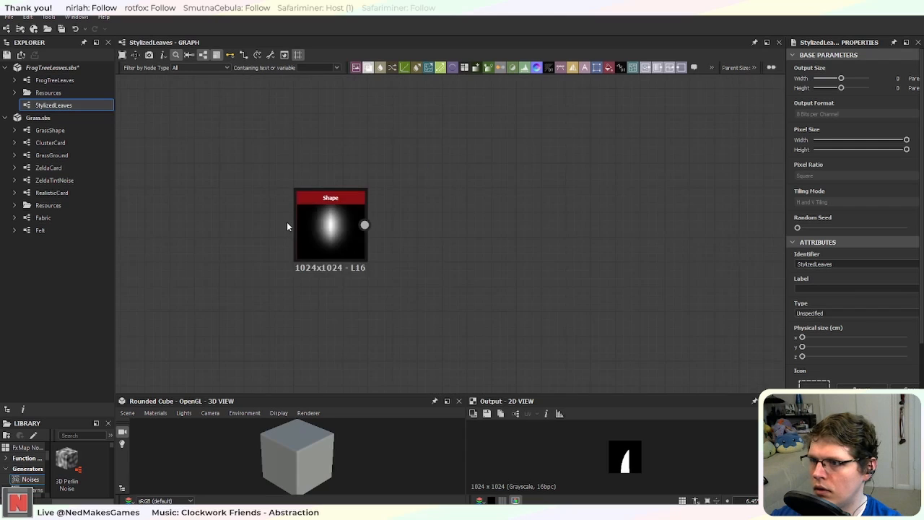
pyautogui.click(316, 235)
pyautogui.press('Delete')
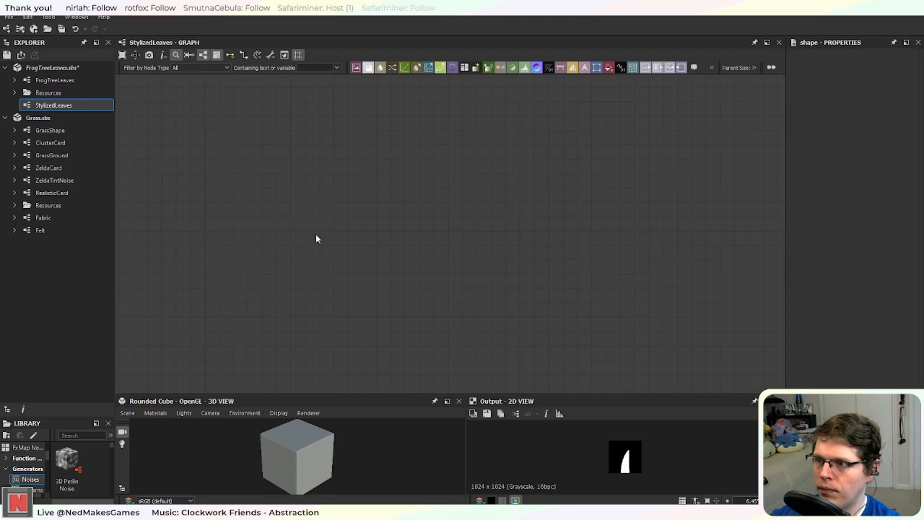
pyautogui.hotkey('ctrl', 'v')
pyautogui.scroll(5, 262, 236)
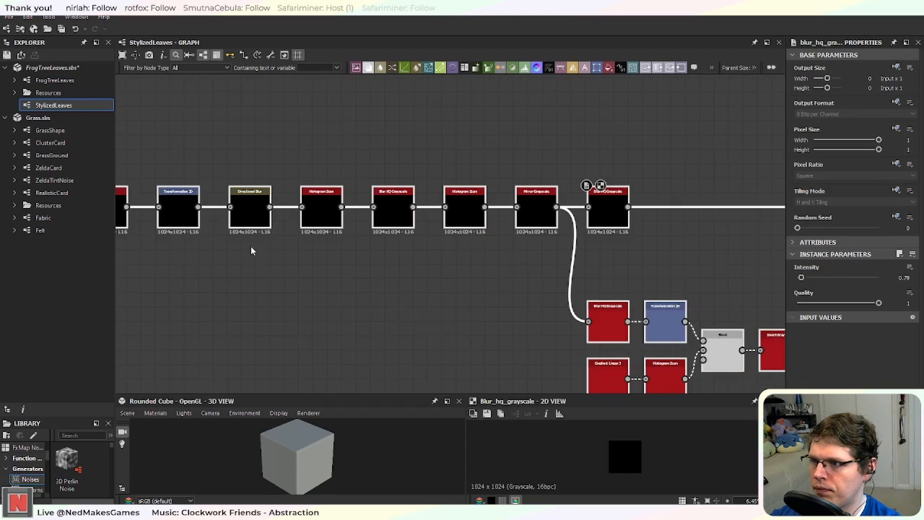
# Step: Inspect the settings of the pasted Mirror Grayscale, Histogram Scan and Transformation 2D nodes
pyautogui.moveTo(228, 283); pyautogui.dragTo(399, 296, button='middle')
pyautogui.scroll(1, 419, 210)
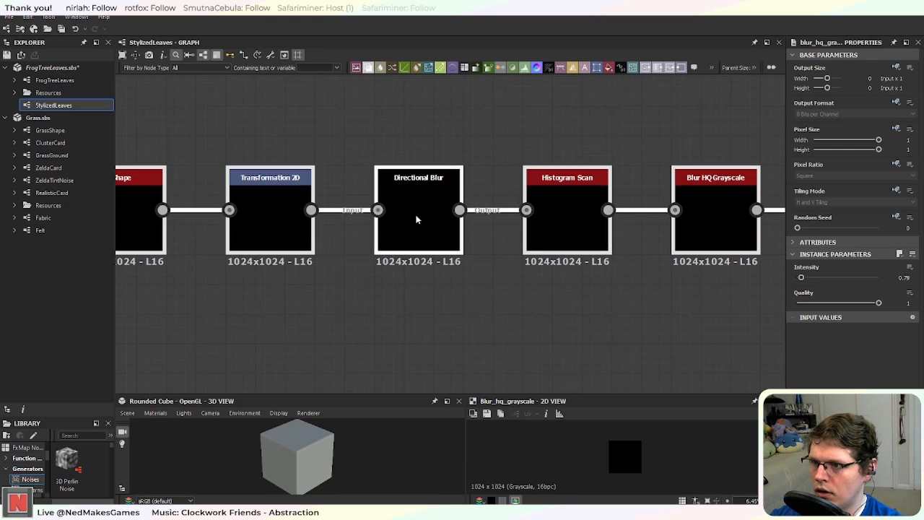
pyautogui.scroll(-5, 355, 281)
pyautogui.scroll(-1, 751, 314)
pyautogui.moveTo(751, 314); pyautogui.dragTo(696, 295, button='middle')
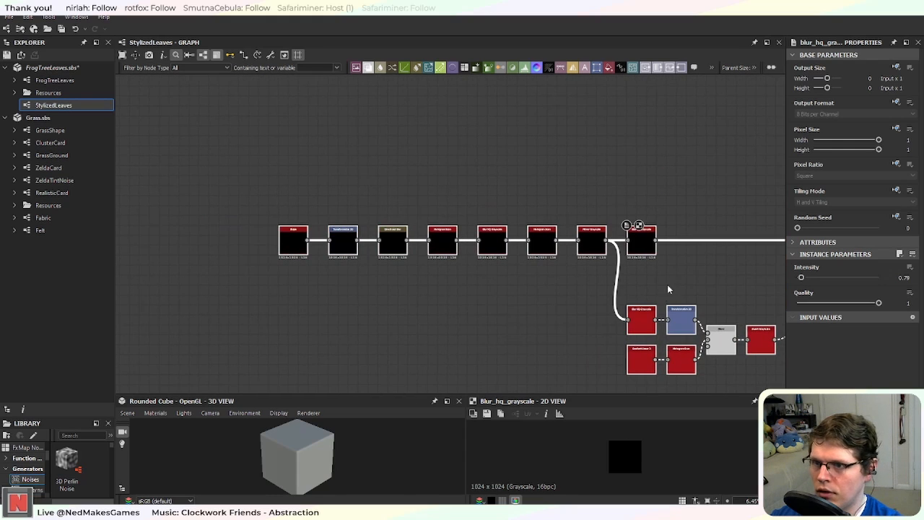
pyautogui.click(591, 244)
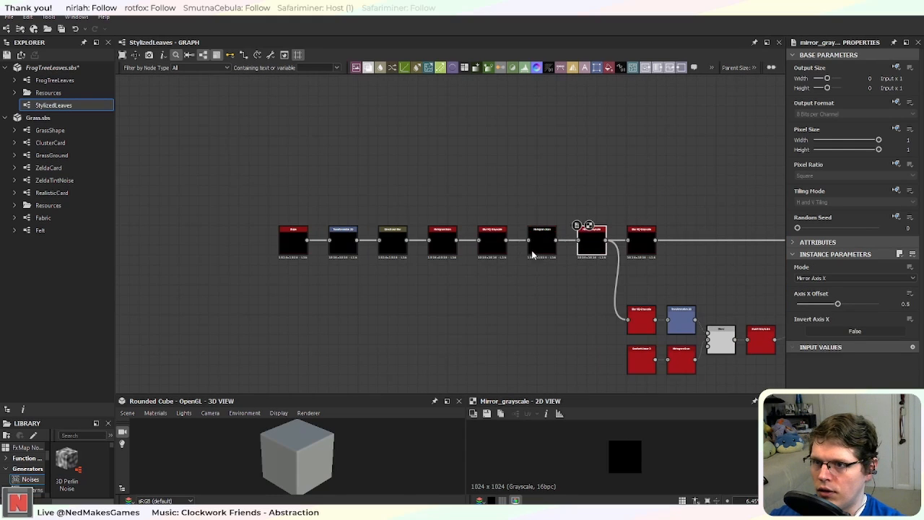
pyautogui.click(537, 246)
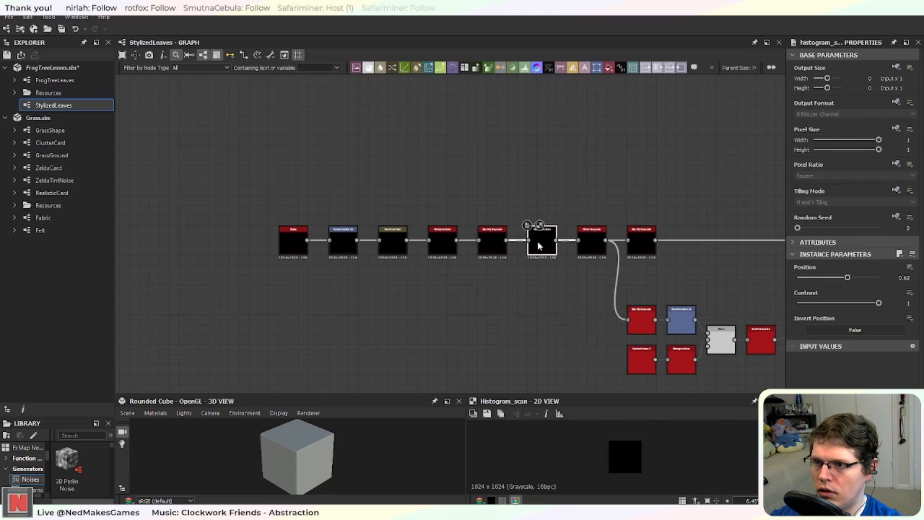
pyautogui.scroll(4, 436, 290)
pyautogui.click(215, 176)
pyautogui.press('f')
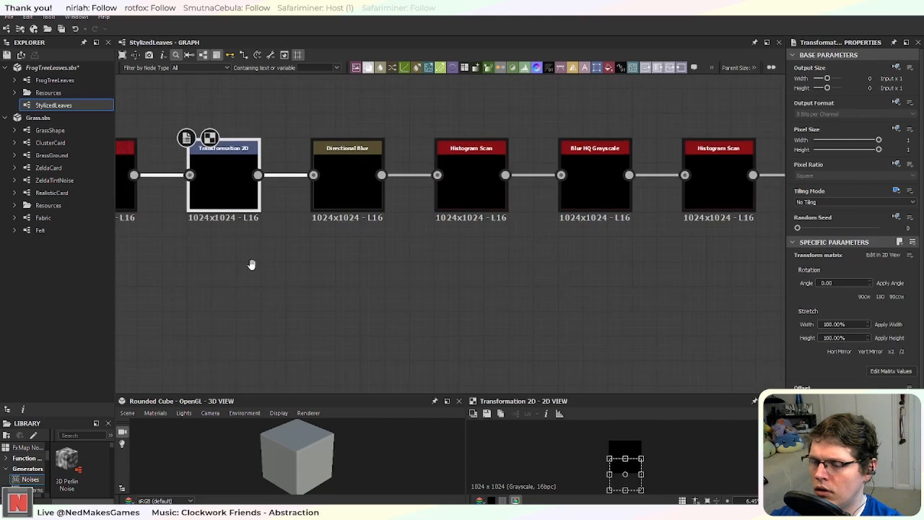
# Step: Reset the function-driven Size parameter of the pasted Shape node to its default
pyautogui.click(316, 231)
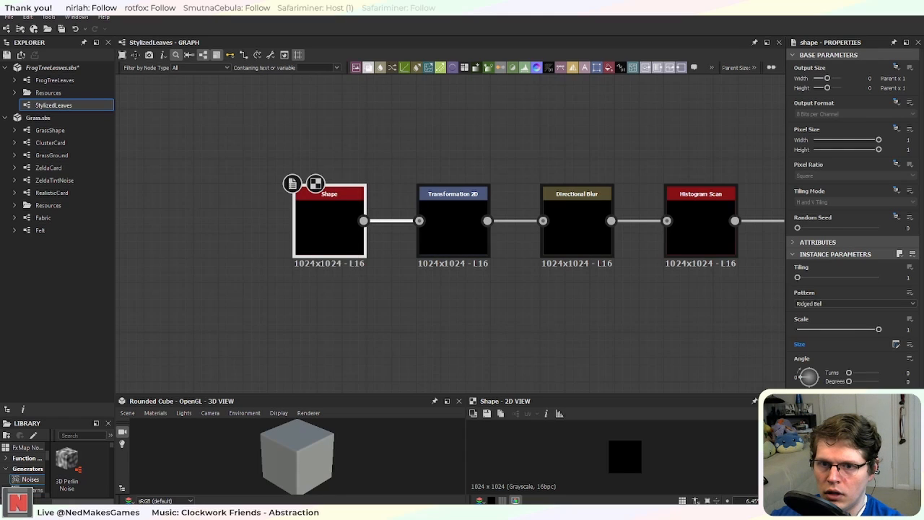
pyautogui.click(910, 345)
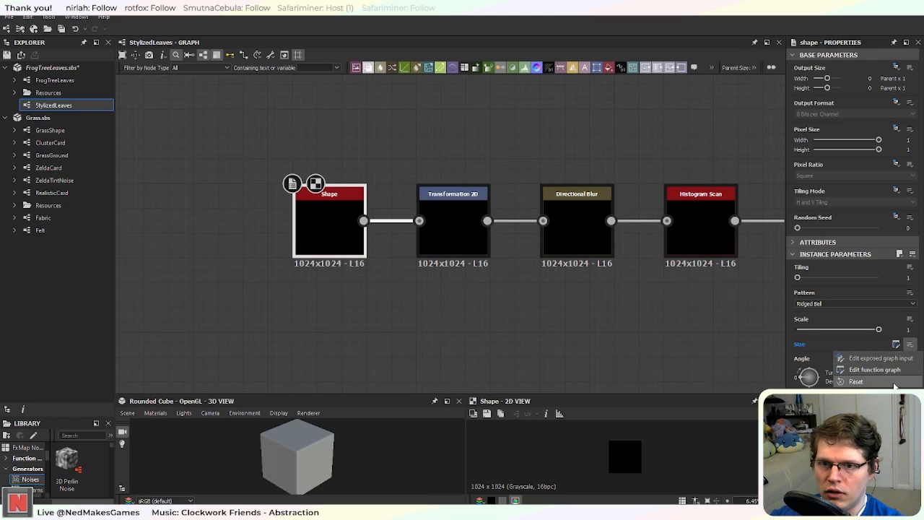
pyautogui.click(856, 381)
# Step: Preview the first Histogram Scan and last Blur HQ Grayscale outputs in the main chain, and check the Directional Blur settings
pyautogui.moveTo(701, 294); pyautogui.dragTo(623, 292, button='middle')
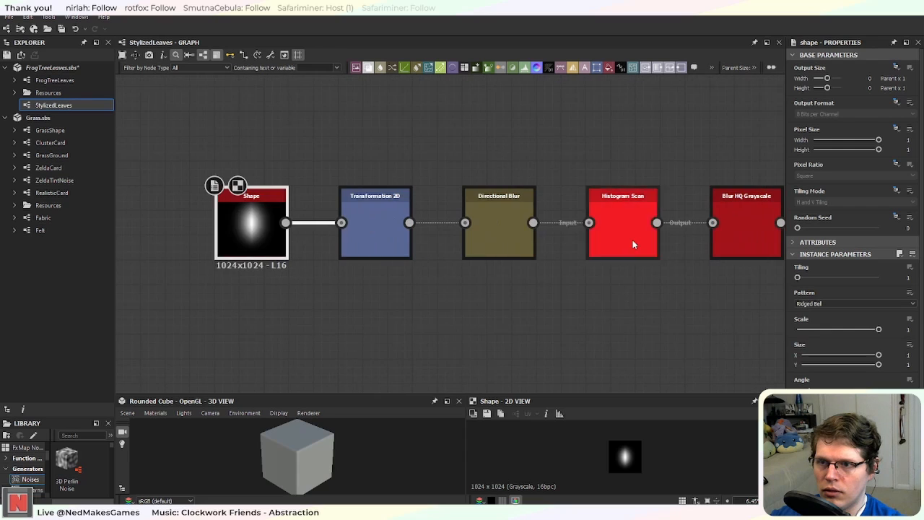
pyautogui.doubleClick(632, 240)
pyautogui.moveTo(751, 304); pyautogui.dragTo(484, 305, button='middle')
pyautogui.scroll(-5, 630, 291)
pyautogui.doubleClick(704, 269)
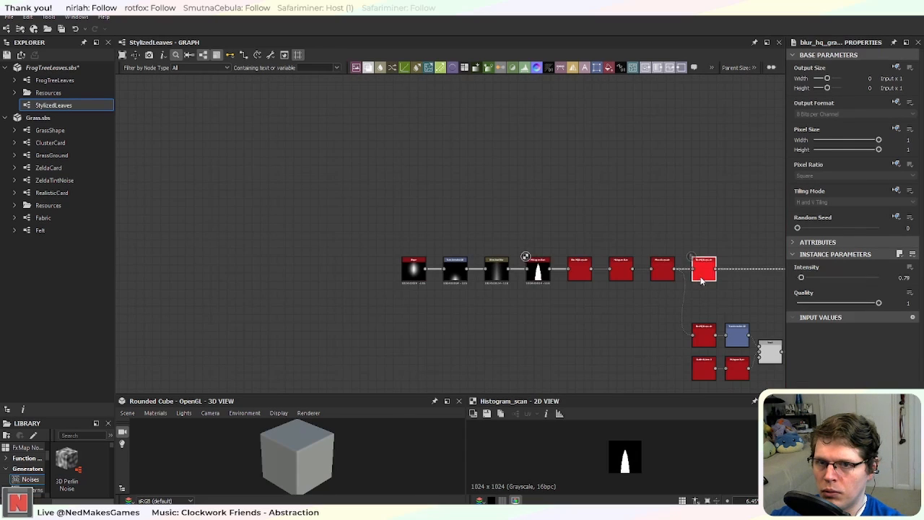
pyautogui.scroll(3, 531, 281)
pyautogui.scroll(2, 446, 271)
pyautogui.scroll(-2, 443, 298)
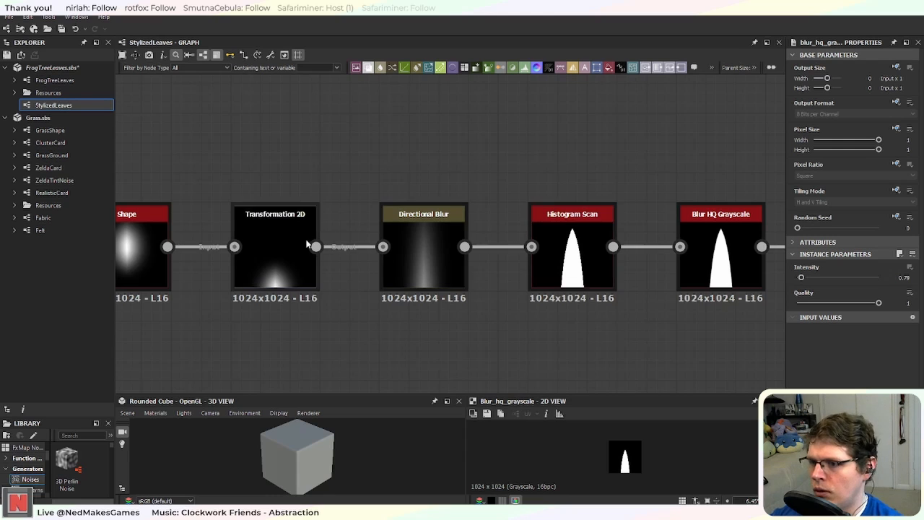
pyautogui.moveTo(273, 242); pyautogui.dragTo(402, 237, button='middle')
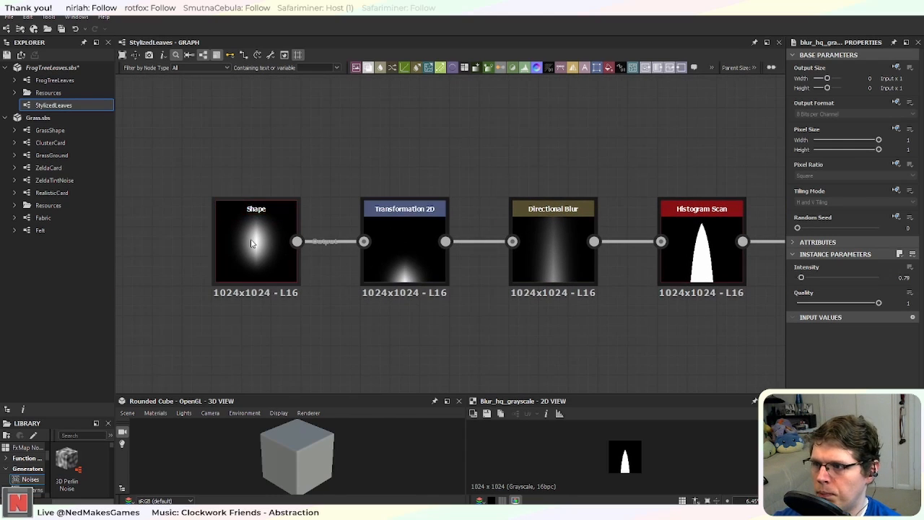
pyautogui.click(550, 234)
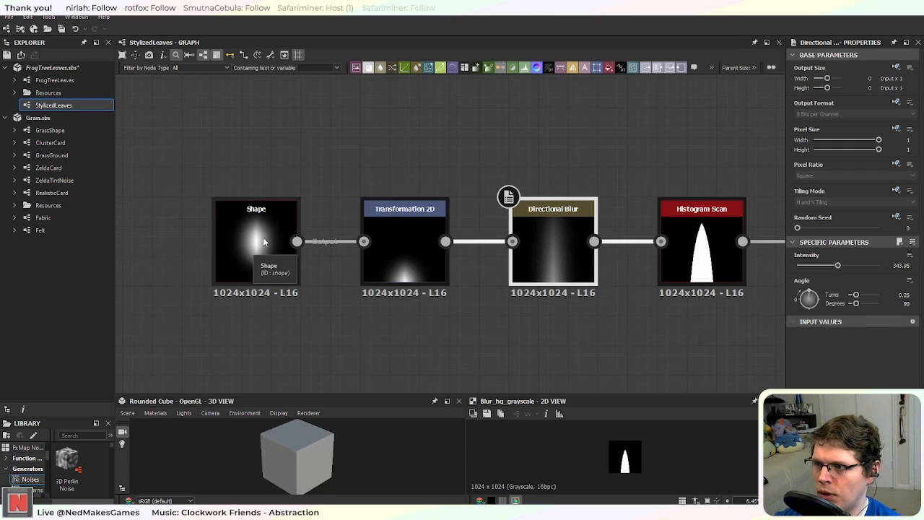
# Step: Add a Non Uniform Blur Grayscale node and place it directly beneath the Directional Blur node
pyautogui.moveTo(384, 336); pyautogui.dragTo(436, 312, button='middle')
pyautogui.press('space')
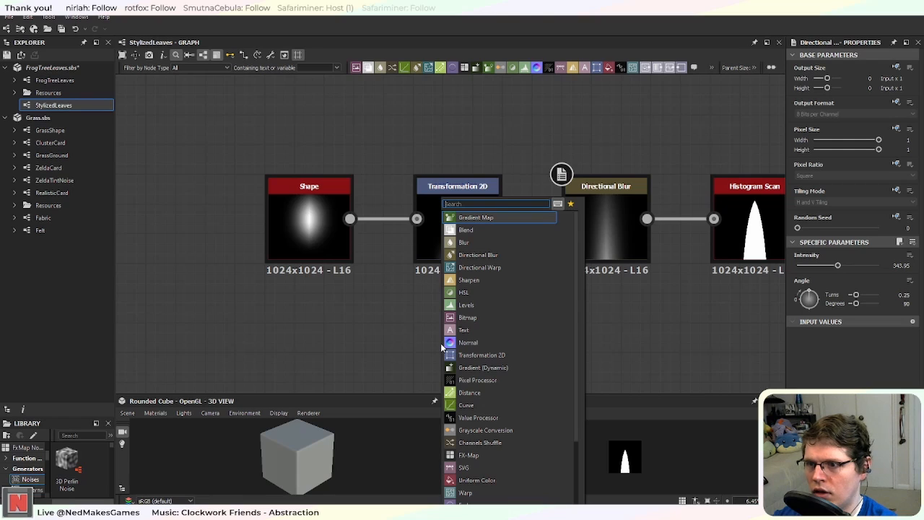
pyautogui.write('blur')
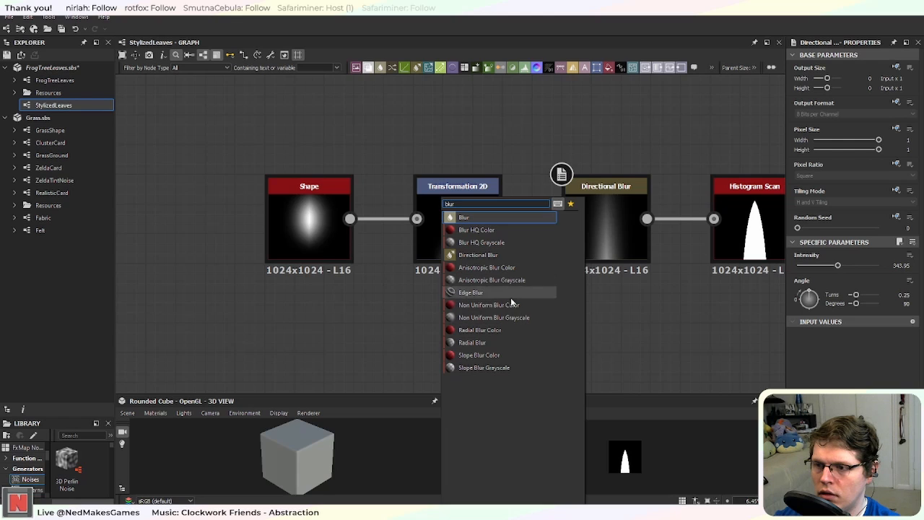
pyautogui.click(541, 318)
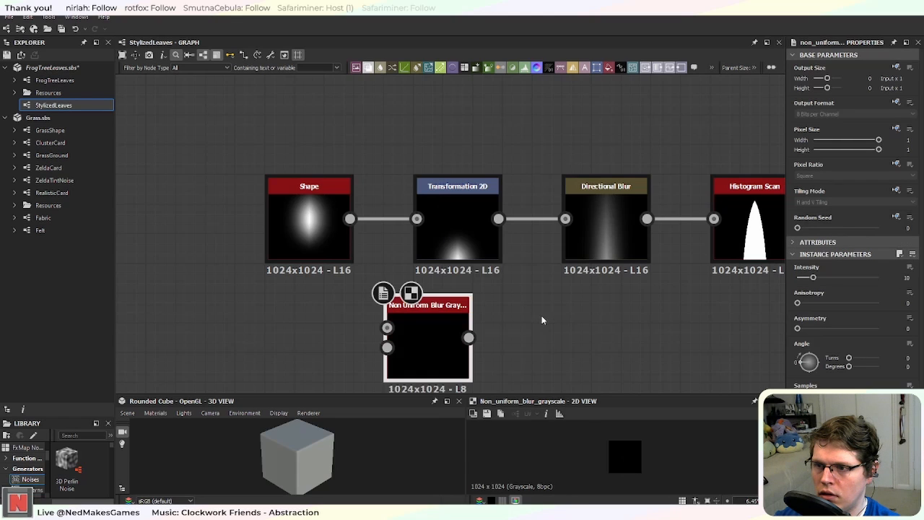
pyautogui.moveTo(542, 329); pyautogui.dragTo(553, 265, button='middle')
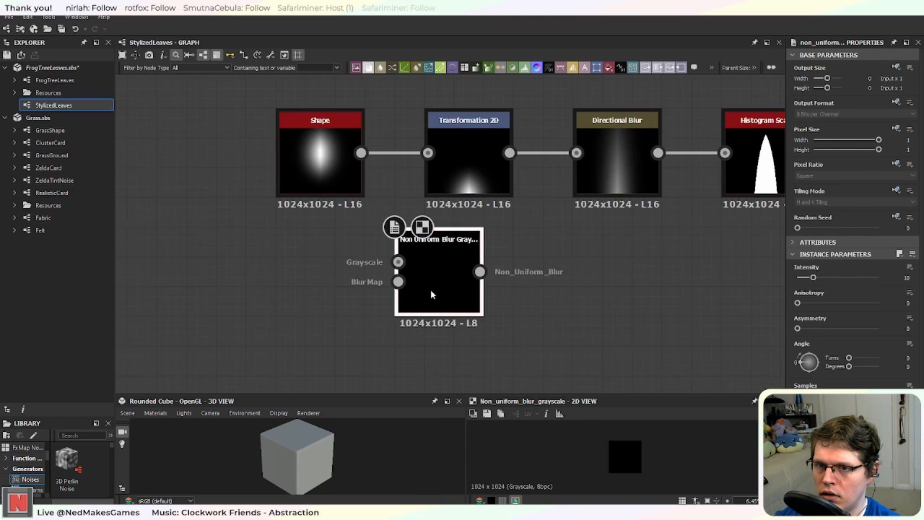
pyautogui.moveTo(430, 290); pyautogui.dragTo(480, 314)
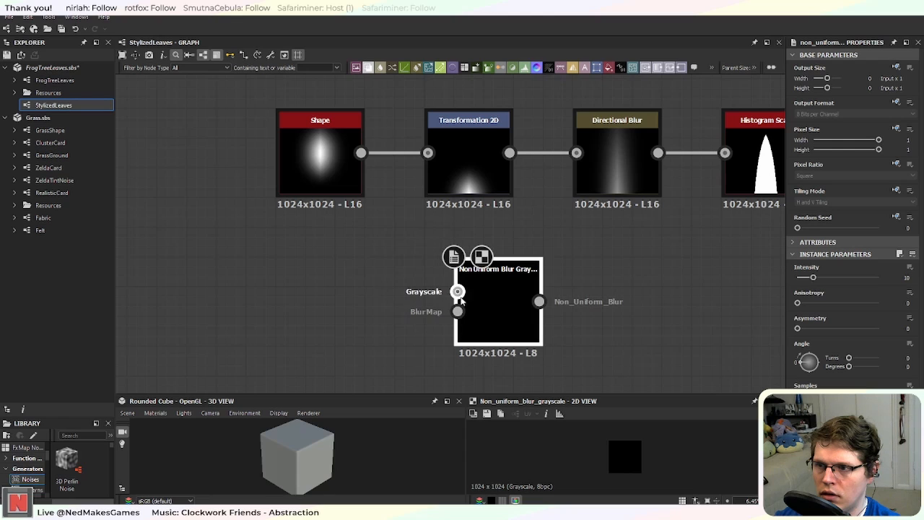
pyautogui.moveTo(460, 314); pyautogui.dragTo(423, 317)
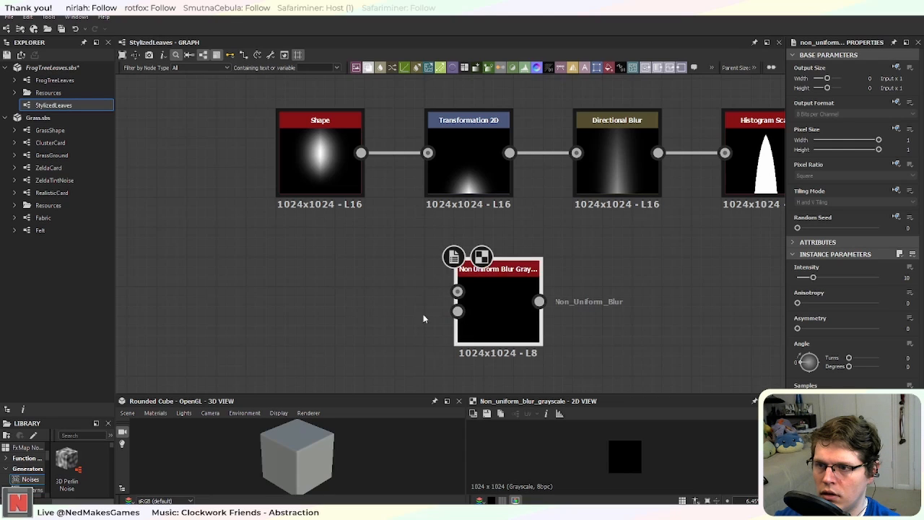
pyautogui.moveTo(490, 320); pyautogui.dragTo(471, 296)
pyautogui.moveTo(621, 309); pyautogui.dragTo(619, 288, button='middle')
pyautogui.moveTo(463, 261); pyautogui.dragTo(614, 264)
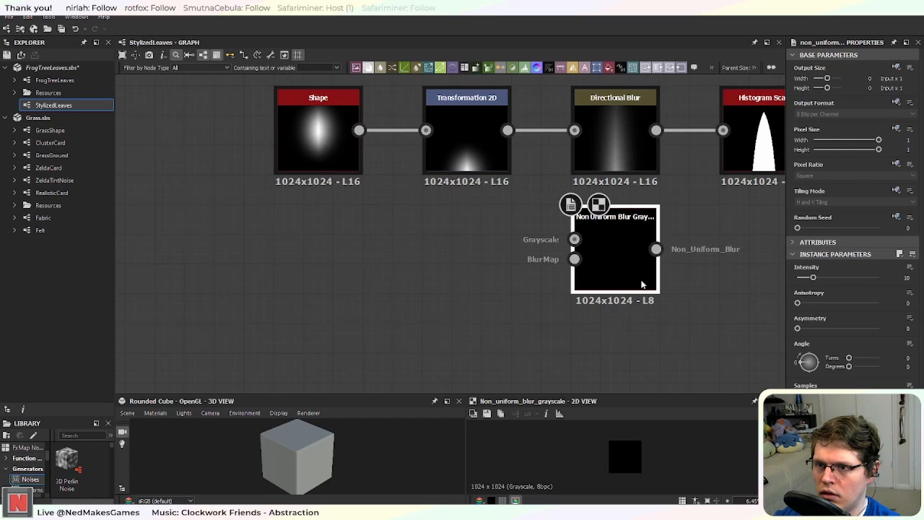
# Step: Shift the Transformation 2D node's image slightly upward using its transform frame
pyautogui.moveTo(614, 263); pyautogui.dragTo(477, 263, button='middle')
pyautogui.scroll(3, 473, 260)
pyautogui.scroll(-3, 481, 206)
pyautogui.moveTo(368, 234); pyautogui.dragTo(336, 298, button='middle')
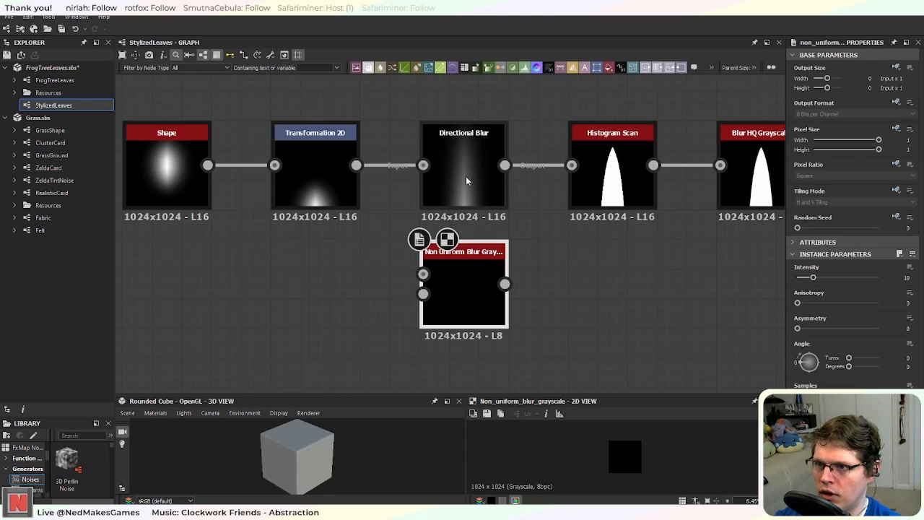
pyautogui.moveTo(294, 350); pyautogui.dragTo(452, 298, button='middle')
pyautogui.scroll(-2, 545, 219)
pyautogui.moveTo(469, 222); pyautogui.dragTo(400, 262, button='middle')
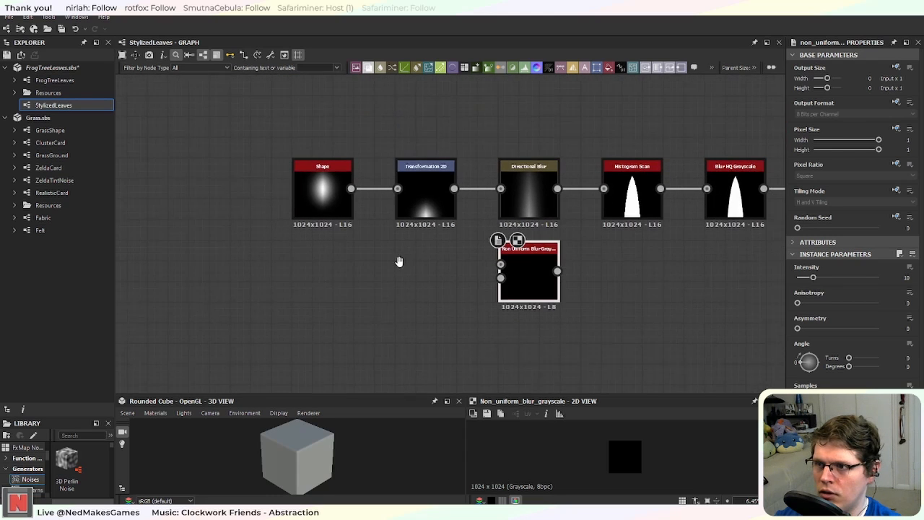
pyautogui.click(425, 193)
pyautogui.scroll(3, 405, 258)
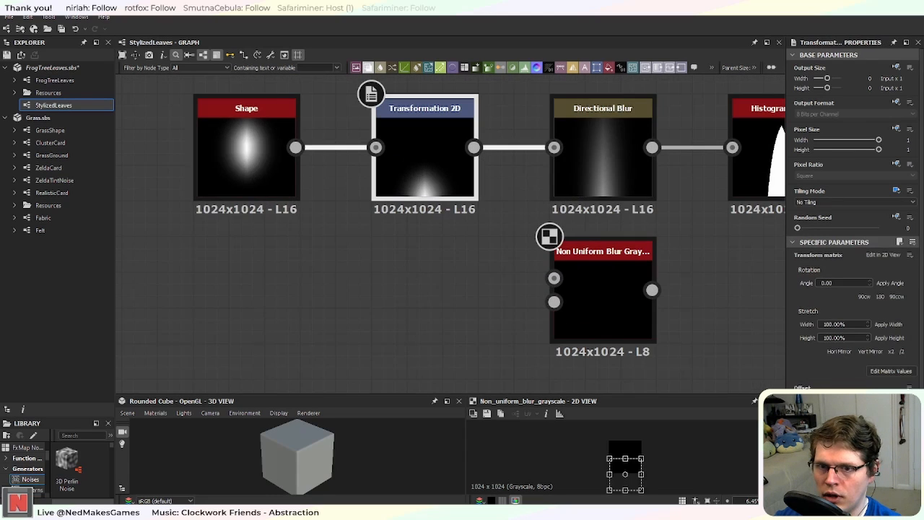
pyautogui.moveTo(625, 474)
pyautogui.mouseDown()
pyautogui.moveTo(626, 482)
pyautogui.moveTo(625, 467)
pyautogui.mouseUp()
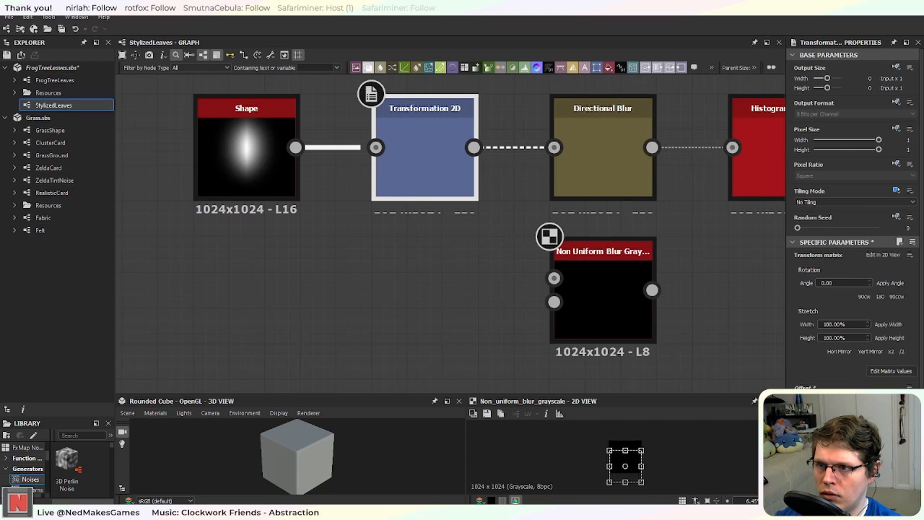
# Step: Preview the Transformation 2D node's output and shift its image slightly upward
pyautogui.moveTo(425, 261); pyautogui.dragTo(414, 332, button='middle')
pyautogui.doubleClick(420, 215)
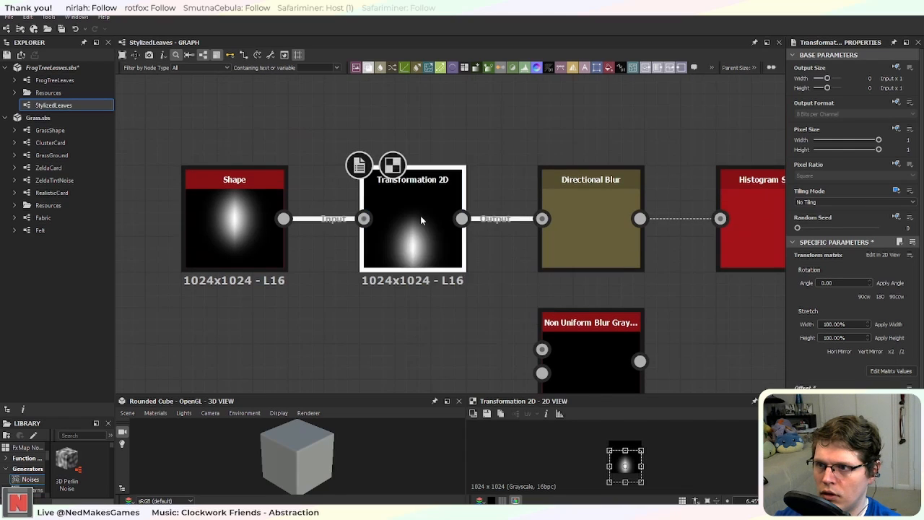
pyautogui.moveTo(625, 466); pyautogui.dragTo(625, 462)
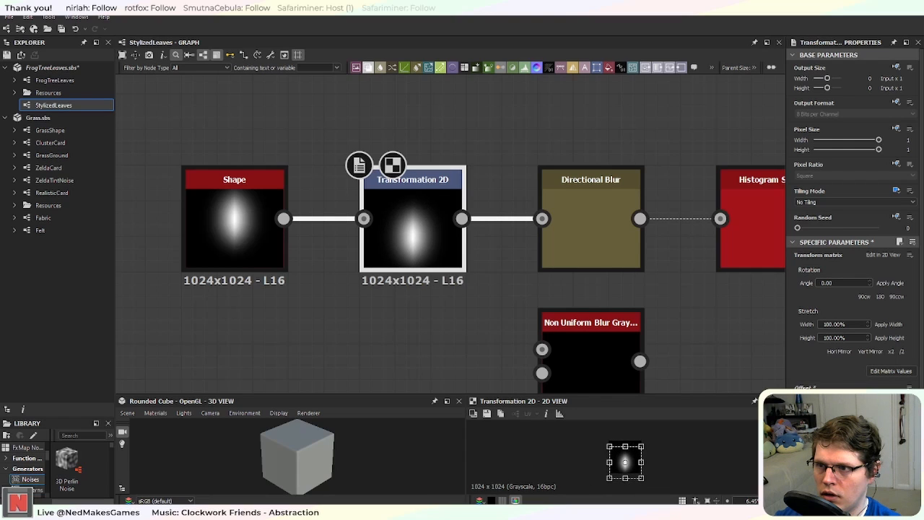
# Step: Set the Shape node's Size to 1 in X and 0.5 in Y
pyautogui.click(235, 224)
pyautogui.click(908, 355)
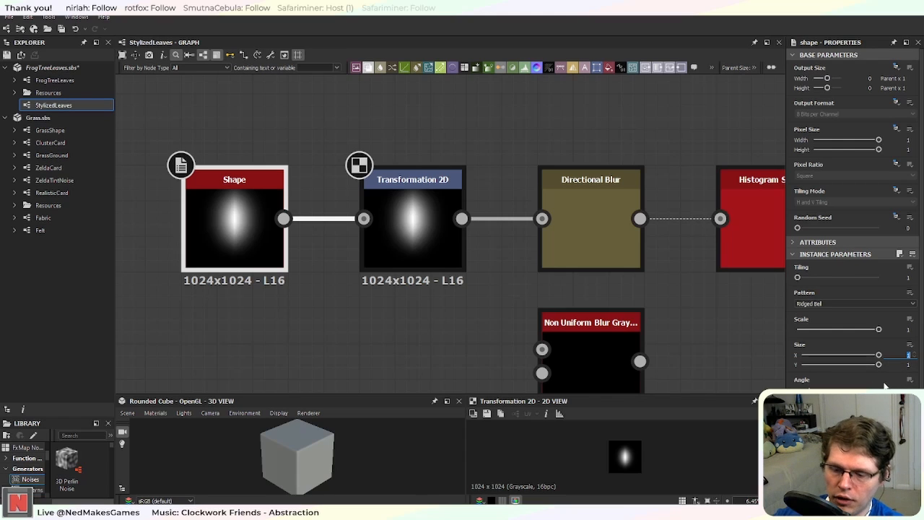
pyautogui.write('0.5')
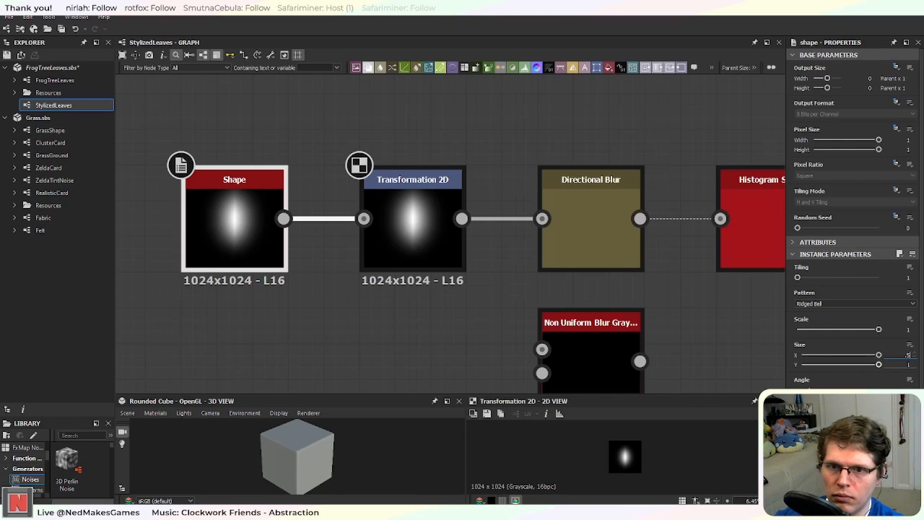
pyautogui.press('Tab')
pyautogui.write('0.5')
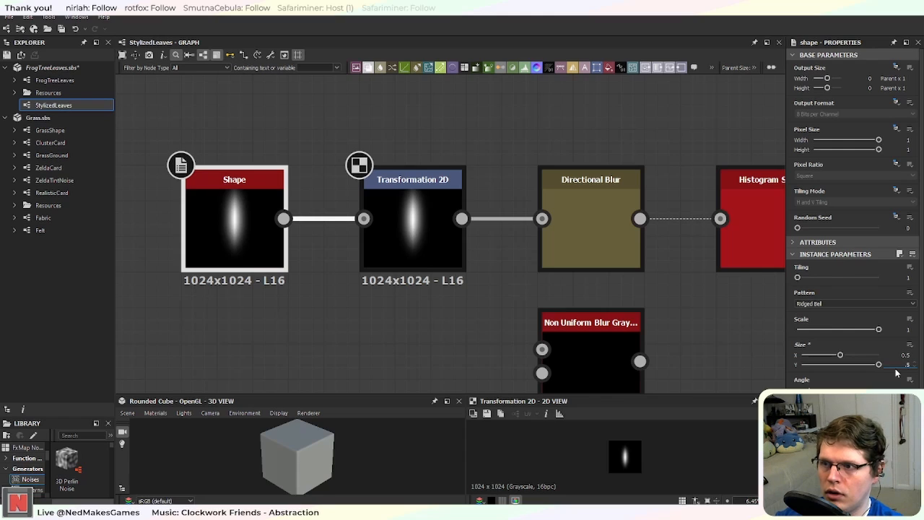
pyautogui.press('Return')
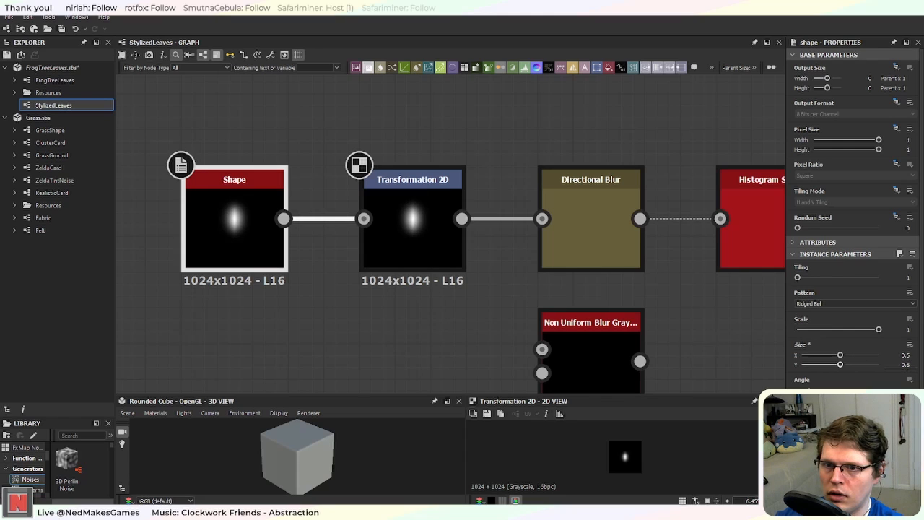
pyautogui.click(903, 354)
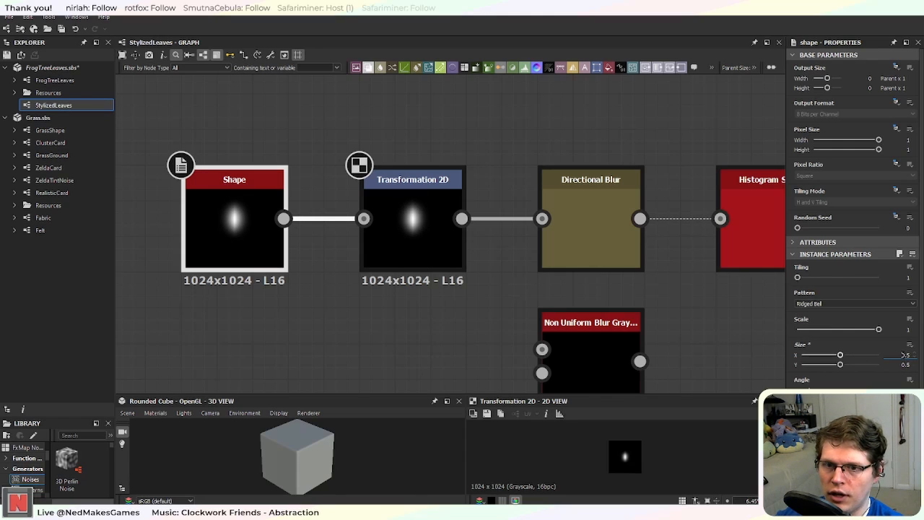
pyautogui.press('Return')
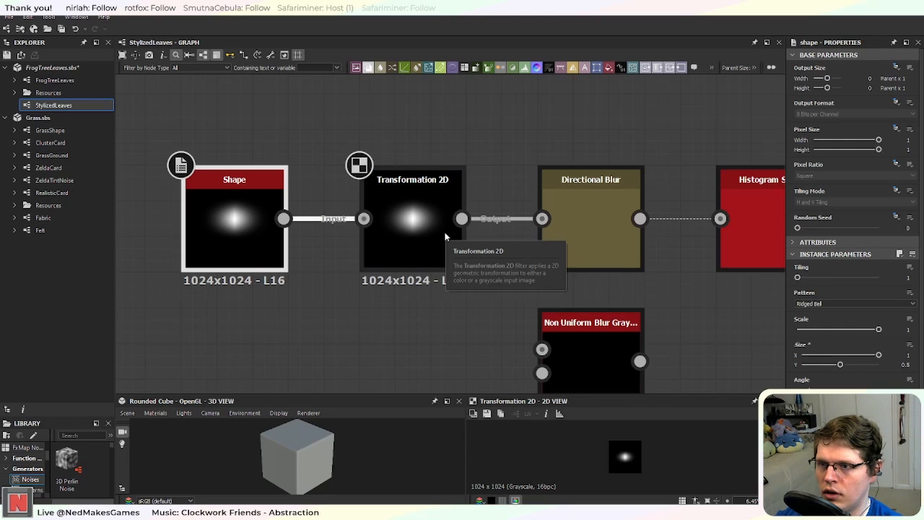
# Step: Offset the Transformation 2D node's image downward so the bright spot sits in the lower half of the canvas
pyautogui.click(401, 242)
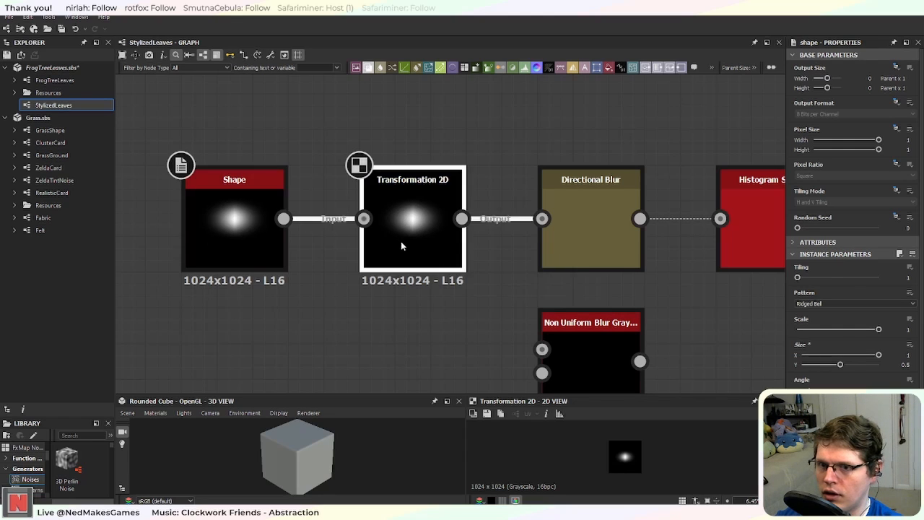
pyautogui.moveTo(846, 409); pyautogui.dragTo(832, 409)
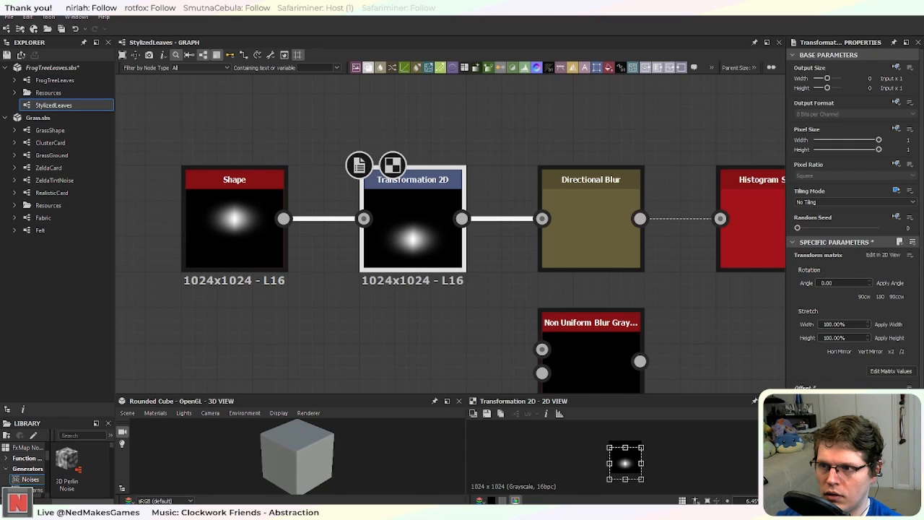
# Step: Examine the outputs and settings of the Directional Blur, first Histogram Scan and Blur HQ Grayscale nodes in the main chain
pyautogui.moveTo(702, 359); pyautogui.dragTo(669, 321, button='middle')
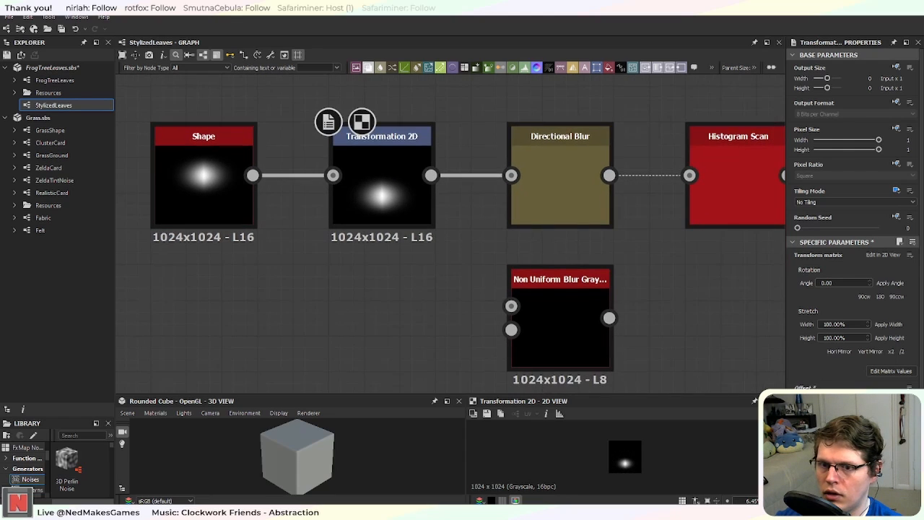
pyautogui.click(768, 203)
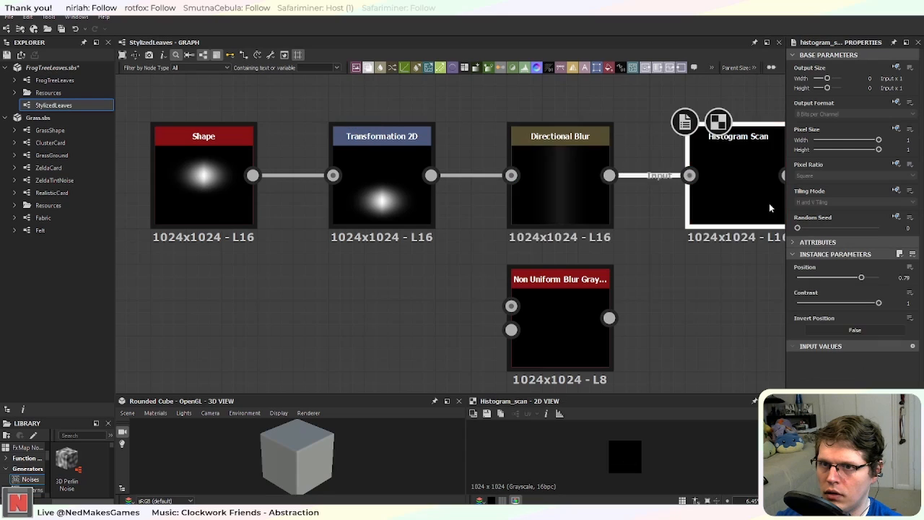
pyautogui.moveTo(762, 282); pyautogui.dragTo(609, 225, button='middle')
pyautogui.click(614, 220)
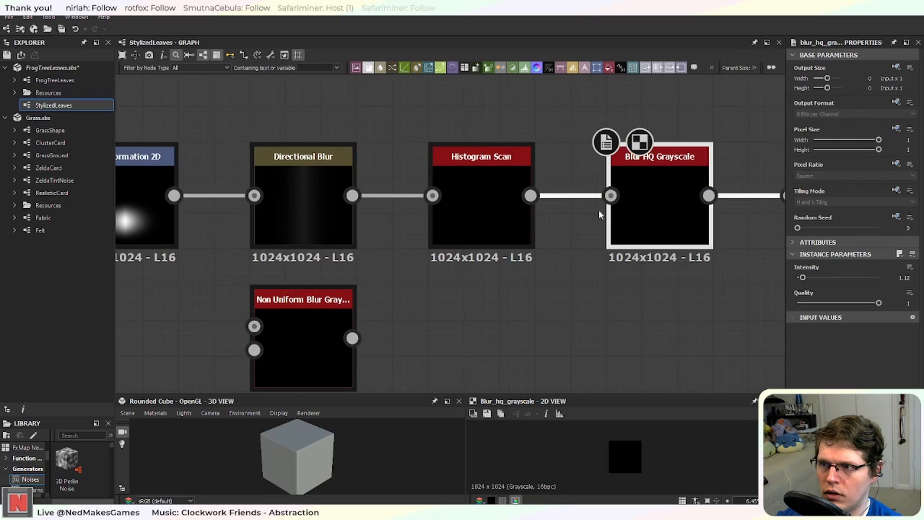
pyautogui.click(288, 218)
pyautogui.moveTo(262, 269); pyautogui.dragTo(380, 269, button='middle')
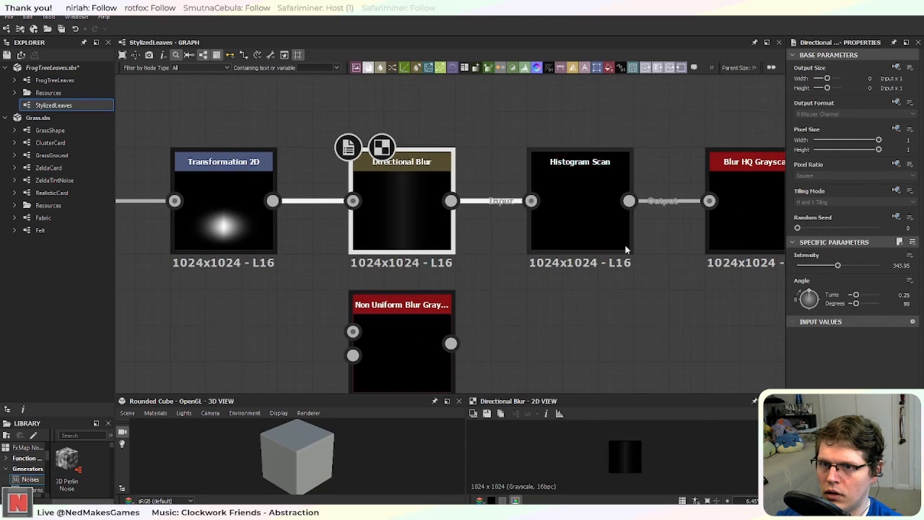
pyautogui.moveTo(627, 250)
pyautogui.mouseDown()
pyautogui.moveTo(550, 287)
pyautogui.moveTo(620, 250)
pyautogui.mouseUp()
pyautogui.scroll(-3, 522, 339)
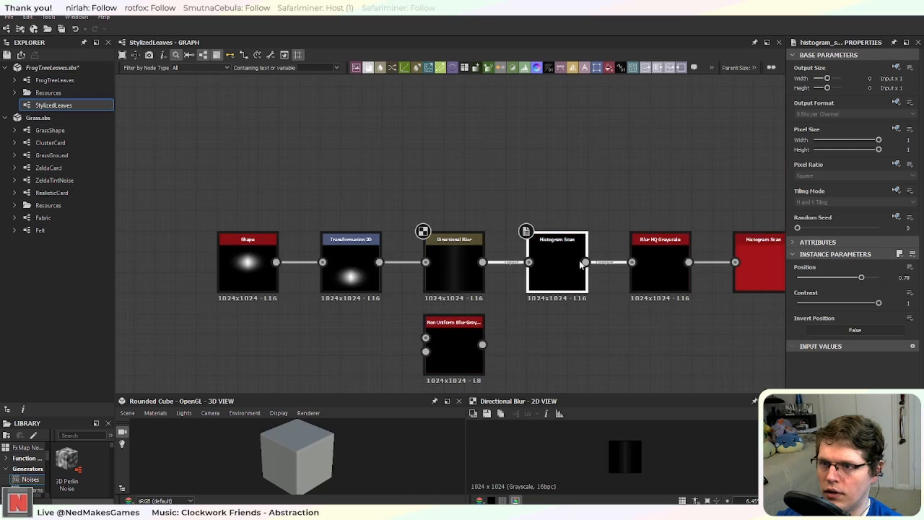
pyautogui.scroll(3, 556, 273)
pyautogui.doubleClick(556, 273)
pyautogui.moveTo(672, 338); pyautogui.dragTo(672, 292, button='middle')
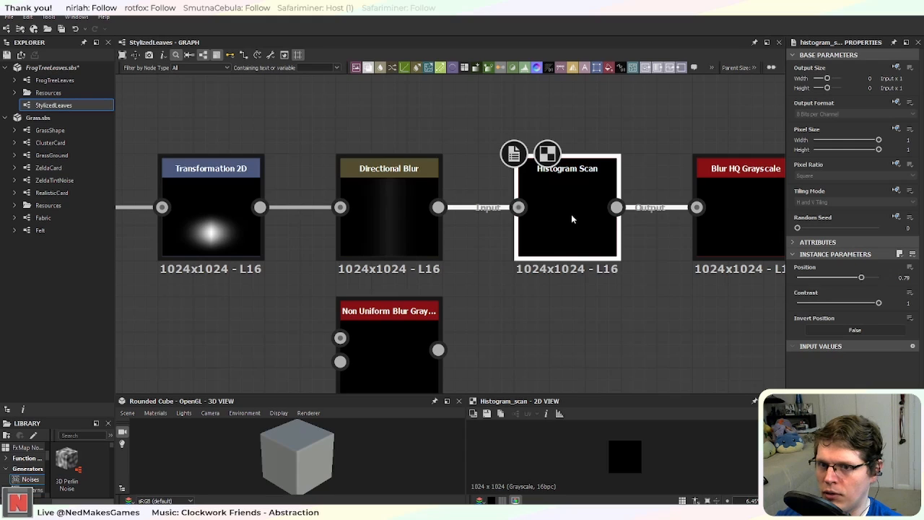
# Step: Feed the Transformation 2D output into the Non Uniform Blur Grayscale node's Grayscale input, preview the node and set its Intensity to 0
pyautogui.moveTo(321, 349); pyautogui.dragTo(445, 306, button='middle')
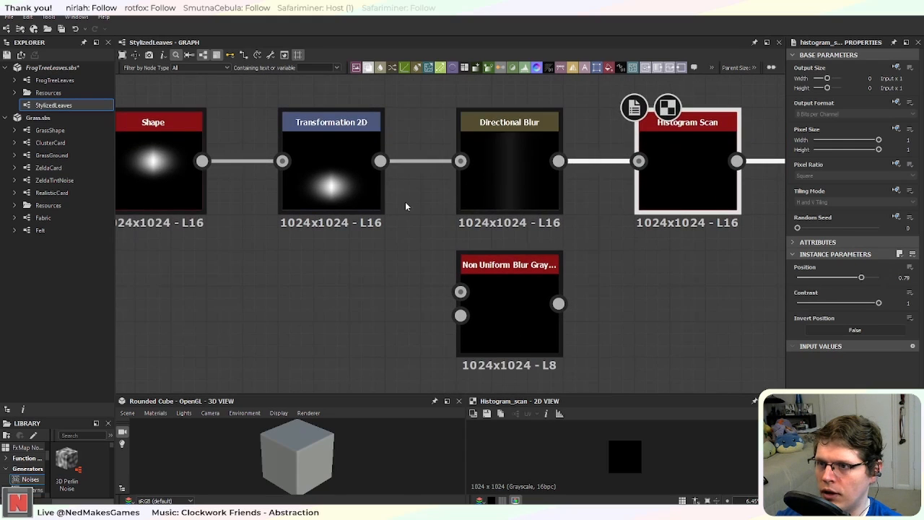
pyautogui.moveTo(381, 236); pyautogui.dragTo(366, 285, button='middle')
pyautogui.moveTo(290, 366); pyautogui.dragTo(312, 277, button='middle')
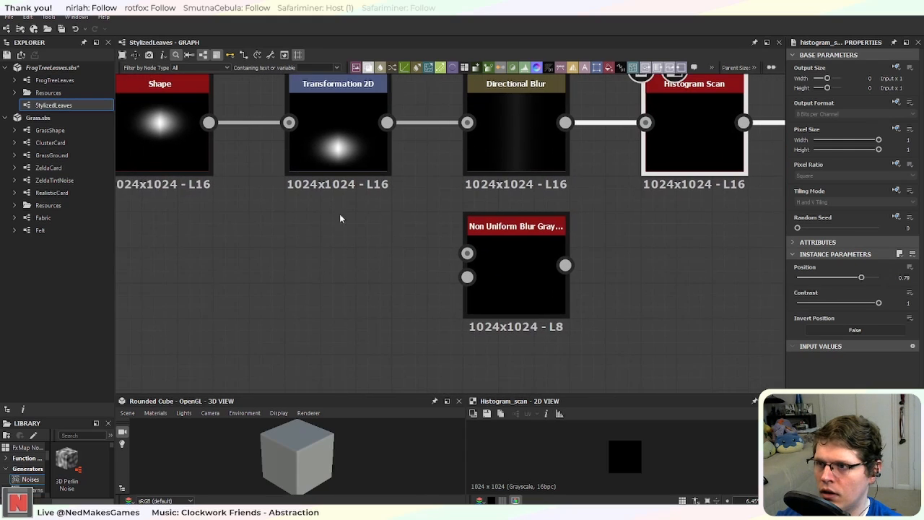
pyautogui.moveTo(387, 122); pyautogui.dragTo(469, 254)
pyautogui.doubleClick(514, 287)
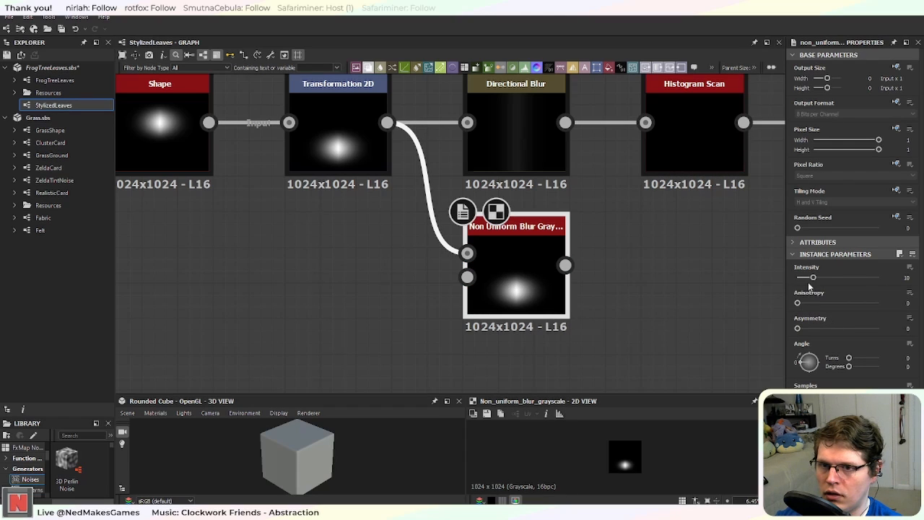
pyautogui.moveTo(817, 279); pyautogui.dragTo(756, 283)
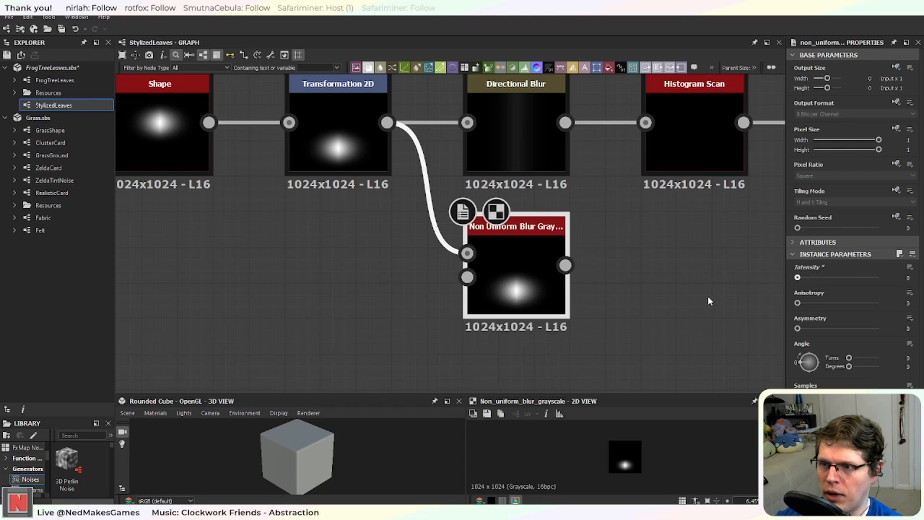
# Step: Add a Gradient Linear 1 node directly beneath the Shape node
pyautogui.scroll(-1, 515, 305)
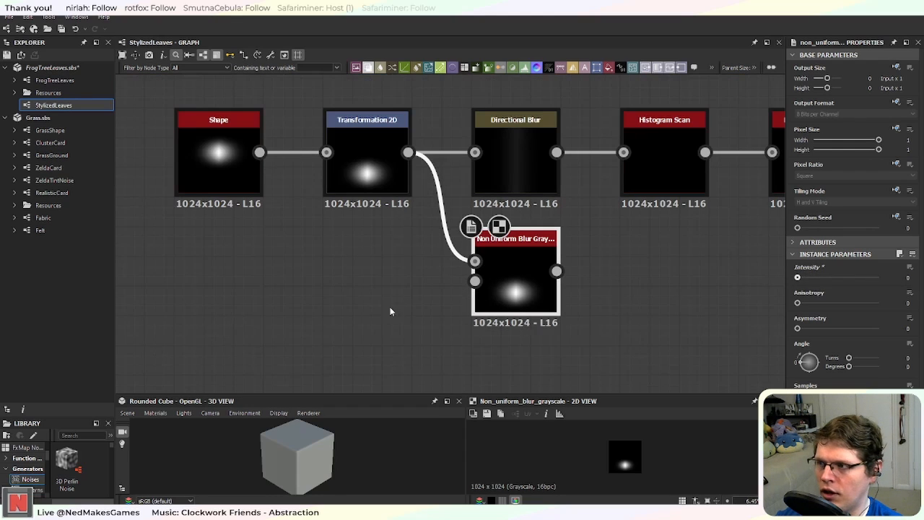
pyautogui.moveTo(302, 305); pyautogui.dragTo(315, 303, button='middle')
pyautogui.click(233, 274)
pyautogui.press('space')
pyautogui.write('g')
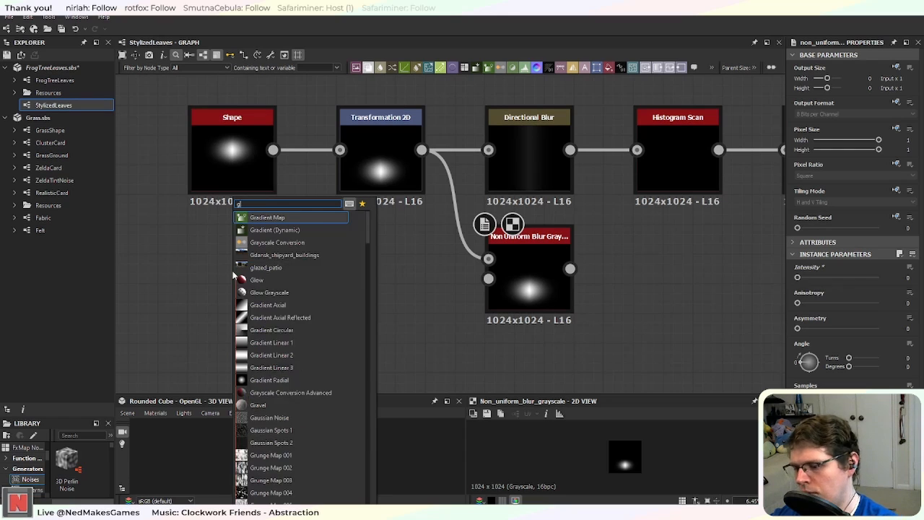
pyautogui.write('ra')
pyautogui.click(249, 292)
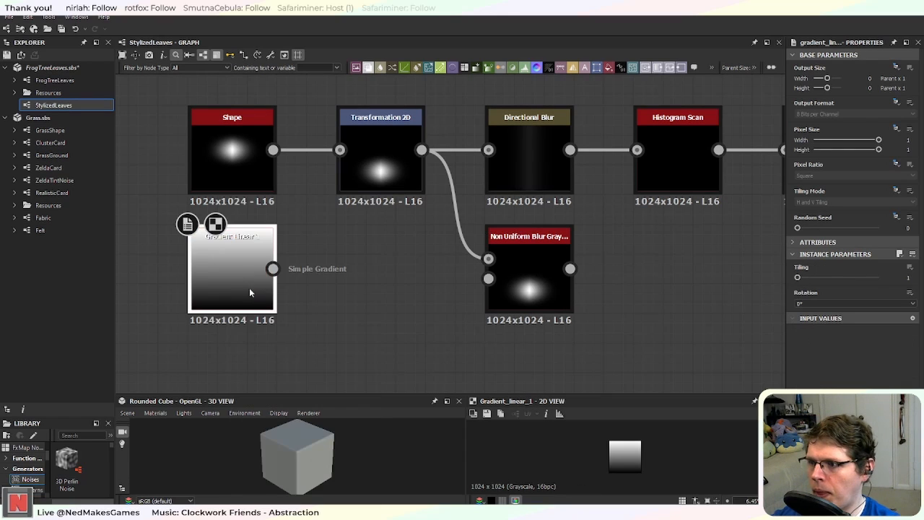
# Step: Add a Histogram Scan node fed by Gradient Linear 1 and connect its output to the Non Uniform Blur Grayscale node's Blur Map input
pyautogui.moveTo(272, 268); pyautogui.dragTo(359, 271)
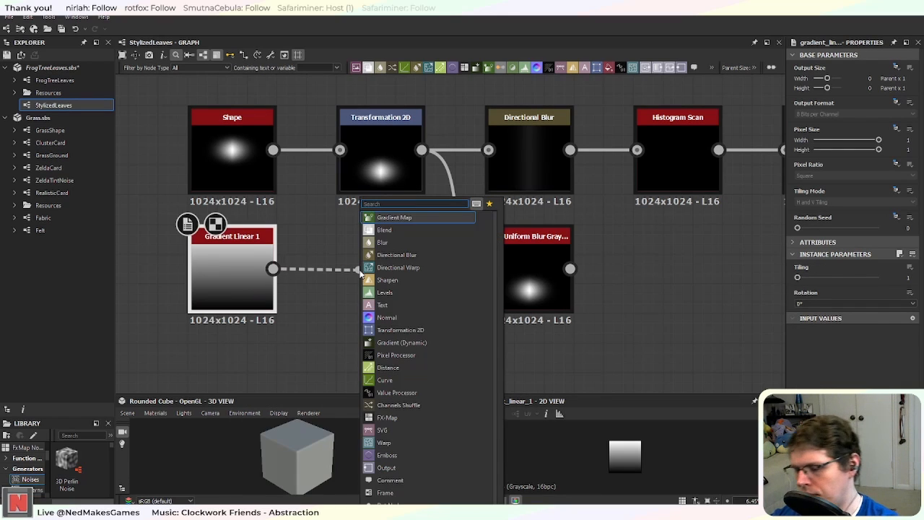
pyautogui.write('his')
pyautogui.click(397, 230)
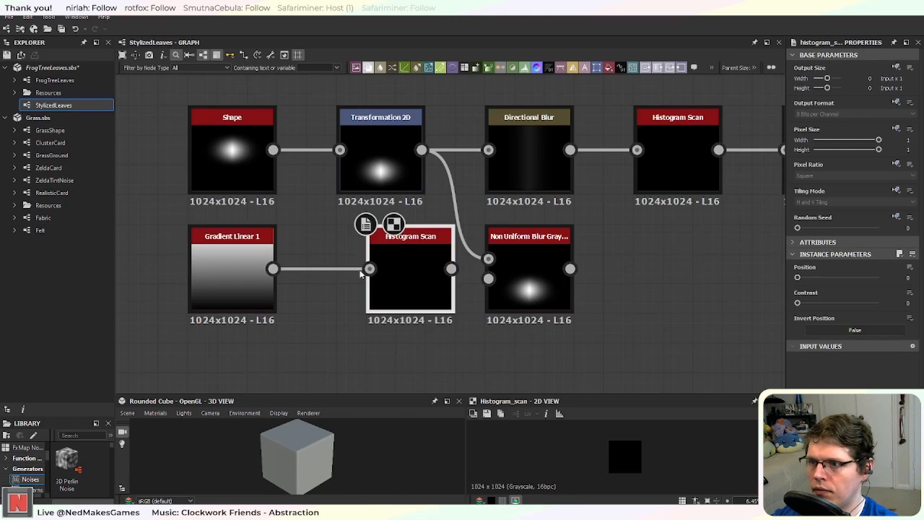
pyautogui.moveTo(450, 268); pyautogui.dragTo(488, 278)
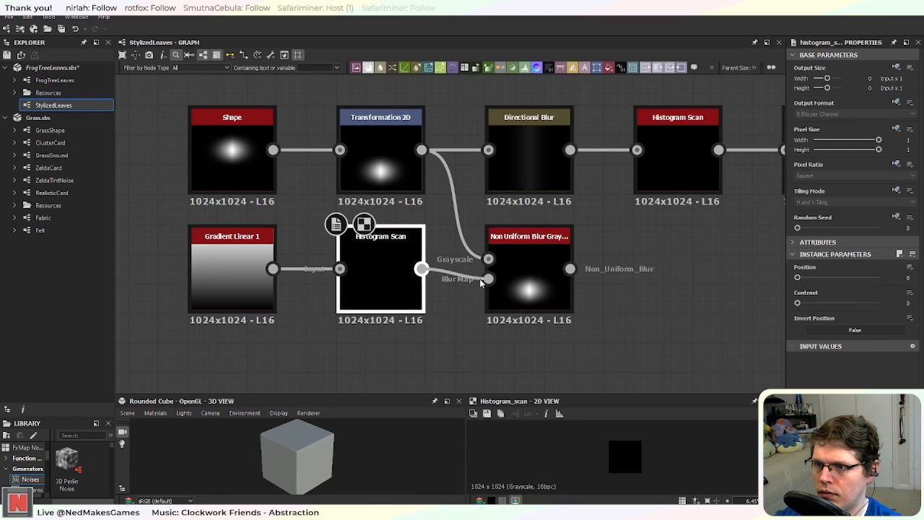
# Step: Raise the Position of the Histogram Scan after Gradient Linear 1 to 1, previewing the Non Uniform Blur Grayscale output
pyautogui.click(533, 287)
pyautogui.click(373, 296)
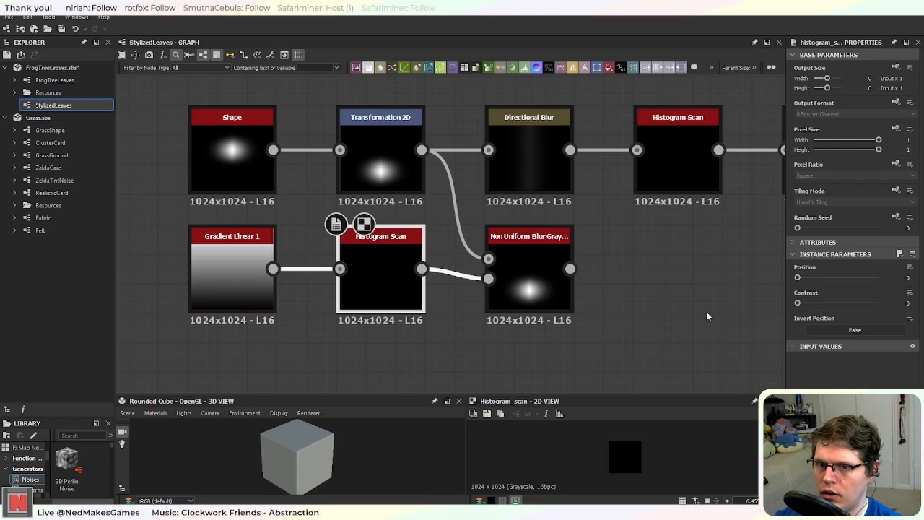
pyautogui.moveTo(806, 287); pyautogui.dragTo(865, 286)
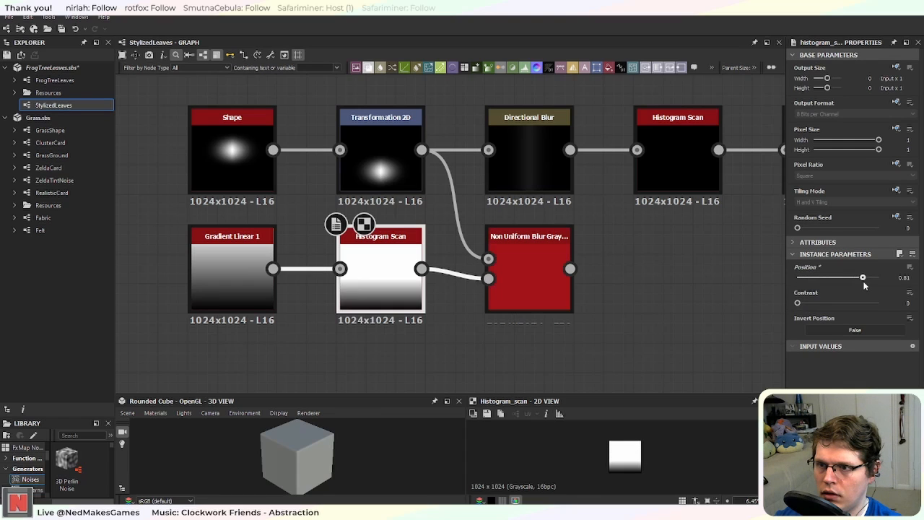
pyautogui.doubleClick(522, 292)
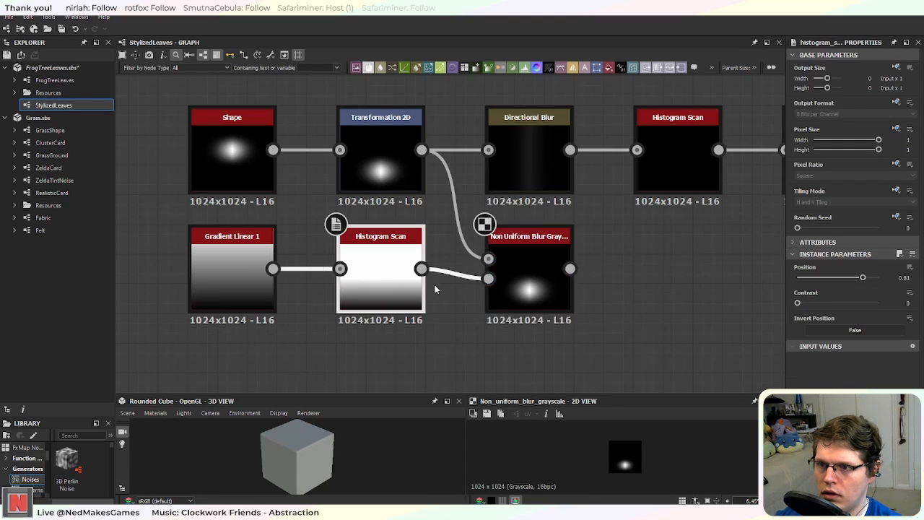
pyautogui.moveTo(870, 277); pyautogui.dragTo(902, 284)
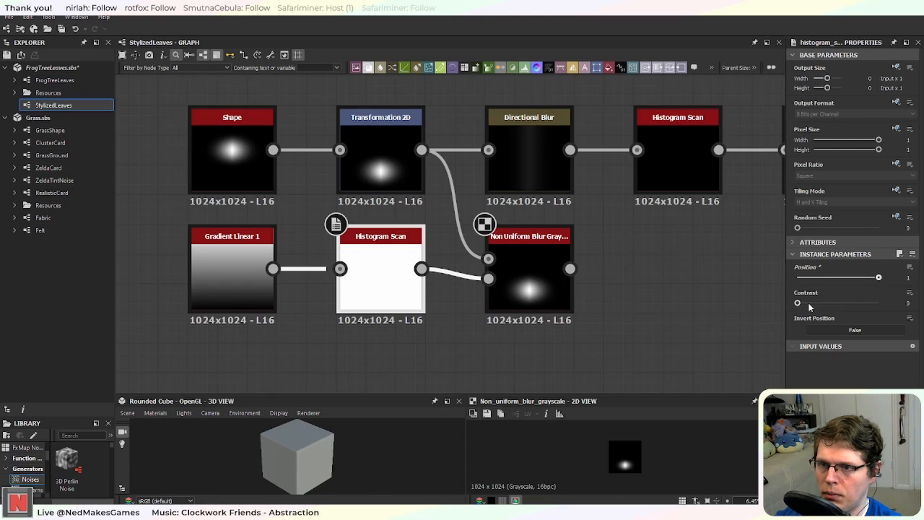
# Step: Set the Non Uniform Blur Grayscale node's Angle to 90 degrees, Intensity to 50, Anisotropy to 1 and Asymmetry to 1
pyautogui.click(535, 289)
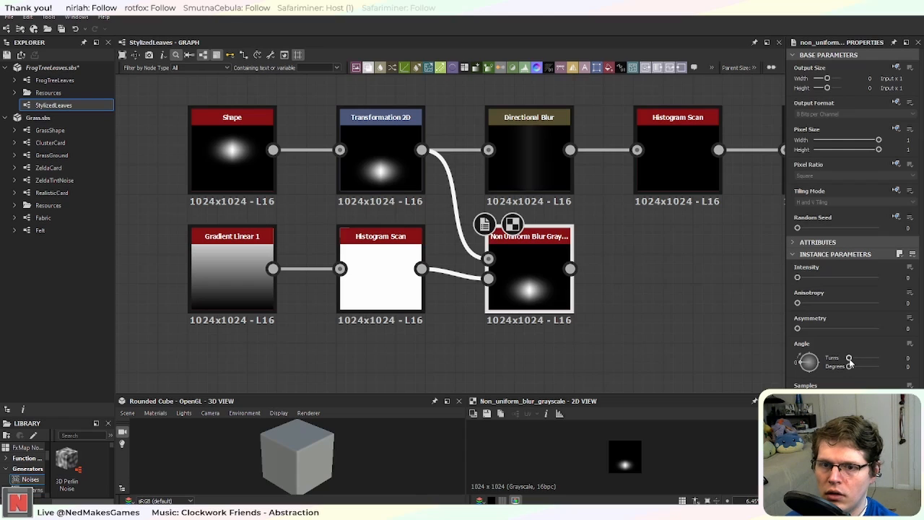
pyautogui.moveTo(849, 361)
pyautogui.mouseDown()
pyautogui.moveTo(876, 365)
pyautogui.moveTo(857, 368)
pyautogui.mouseUp()
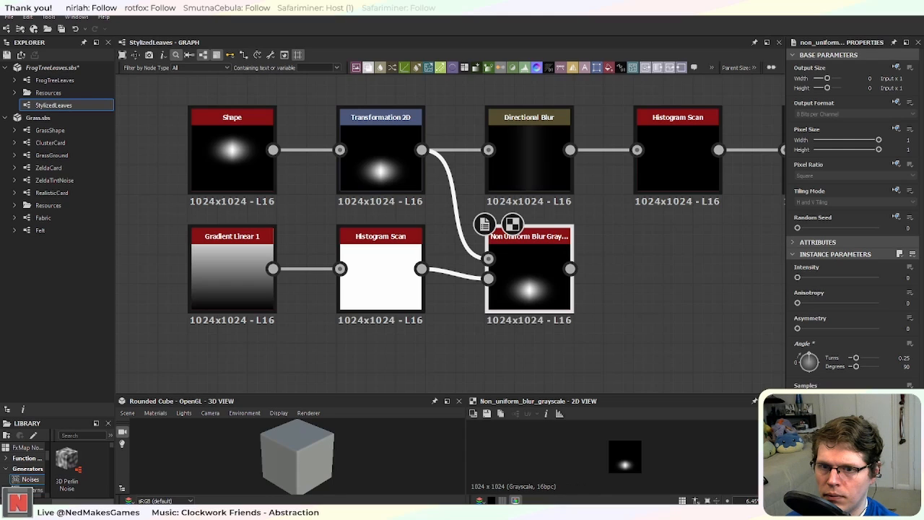
pyautogui.moveTo(797, 329); pyautogui.dragTo(787, 283)
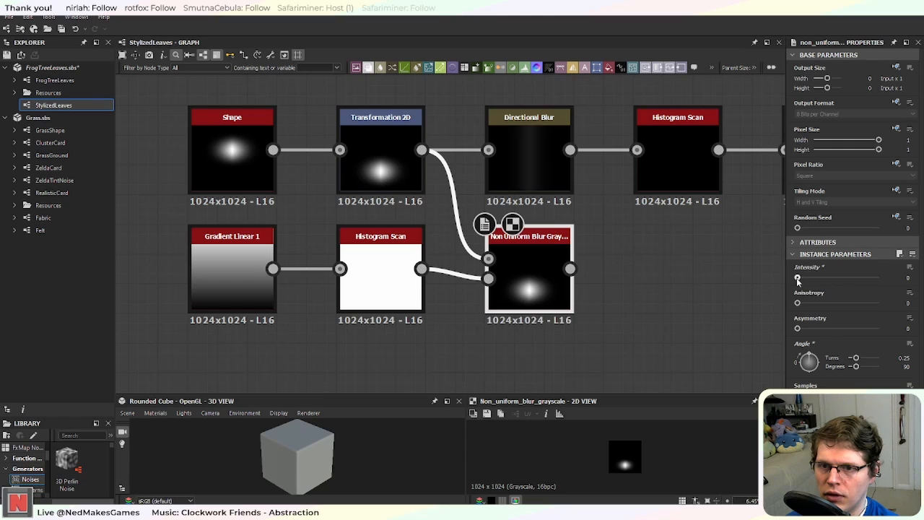
pyautogui.moveTo(798, 281); pyautogui.dragTo(818, 280)
pyautogui.moveTo(797, 329); pyautogui.dragTo(905, 325)
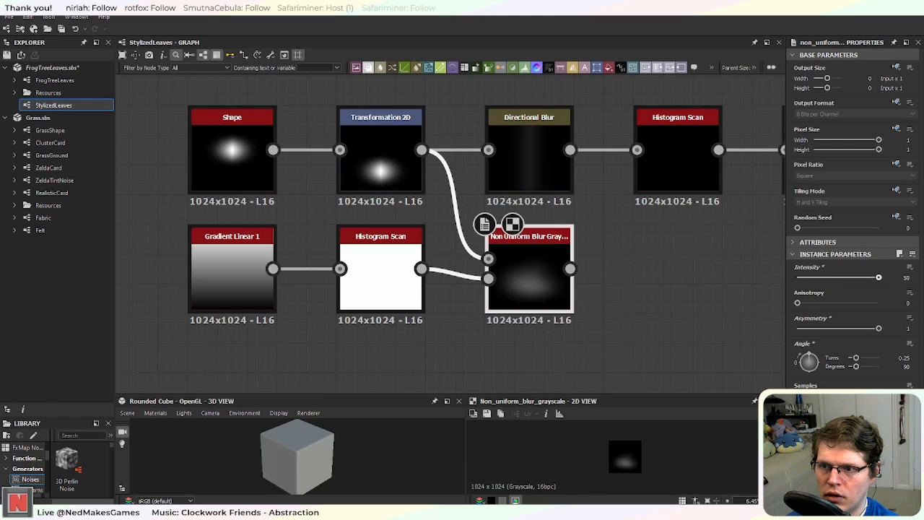
pyautogui.moveTo(817, 280); pyautogui.dragTo(891, 279)
pyautogui.moveTo(797, 303); pyautogui.dragTo(923, 280)
pyautogui.moveTo(878, 328); pyautogui.dragTo(922, 327)
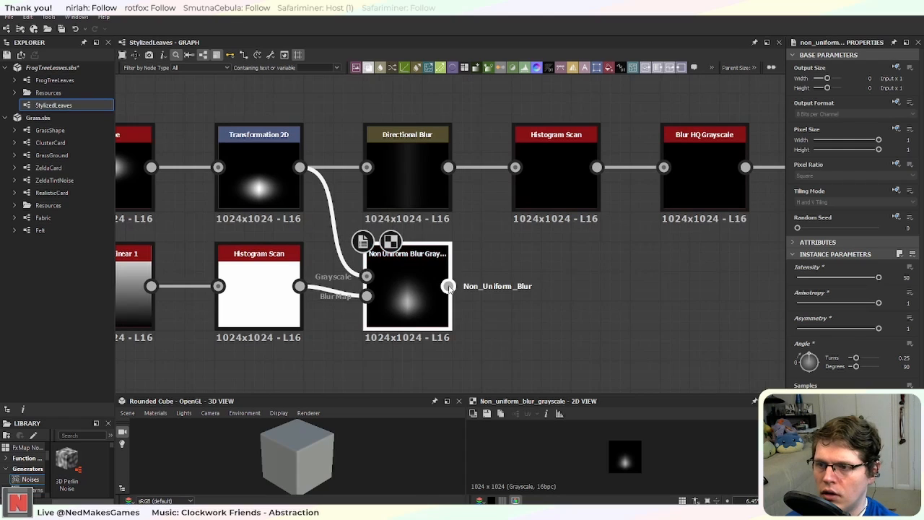
# Step: Feed the Non Uniform Blur Grayscale output into the Histogram Scan before Blur HQ Grayscale and preview the result
pyautogui.moveTo(449, 286); pyautogui.dragTo(515, 168)
pyautogui.doubleClick(559, 194)
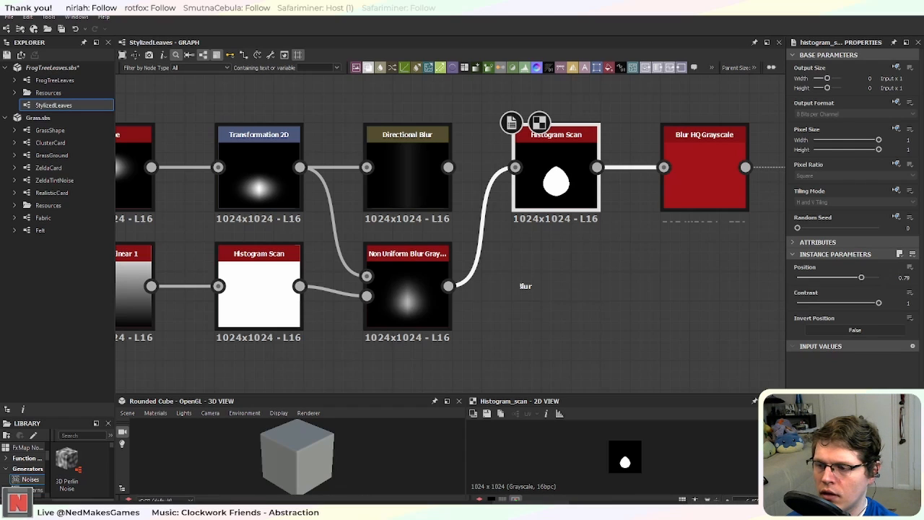
# Step: Examine the leaf silhouettes in the FrogTreeLeaves graph for reference and return to the StylizedLeaves graph
pyautogui.click(65, 80)
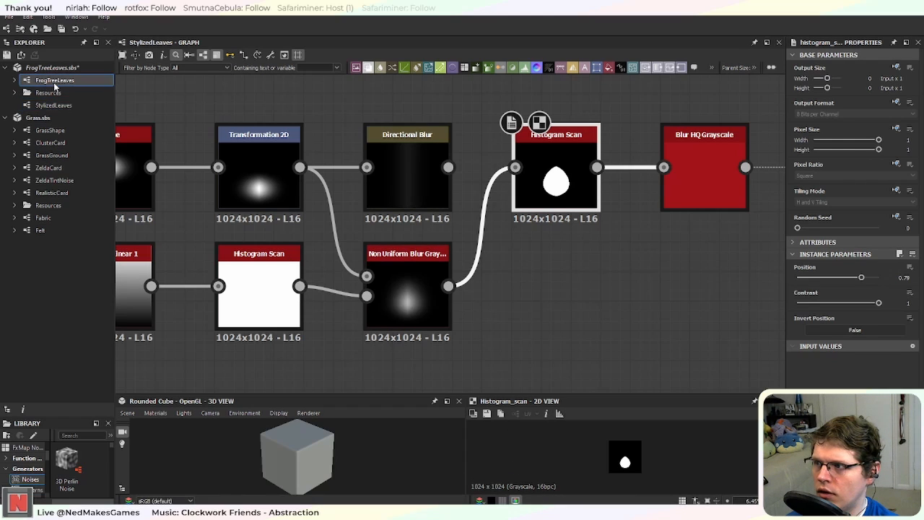
pyautogui.scroll(10, 509, 229)
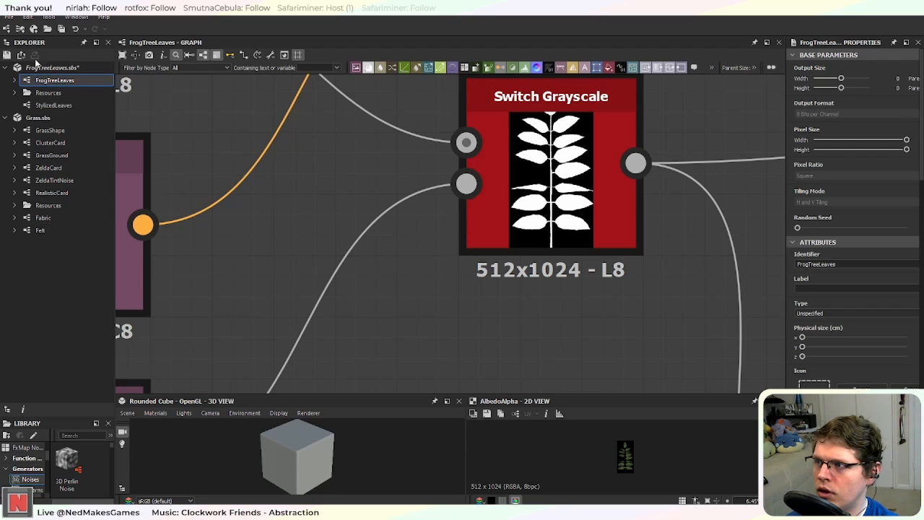
pyautogui.doubleClick(45, 106)
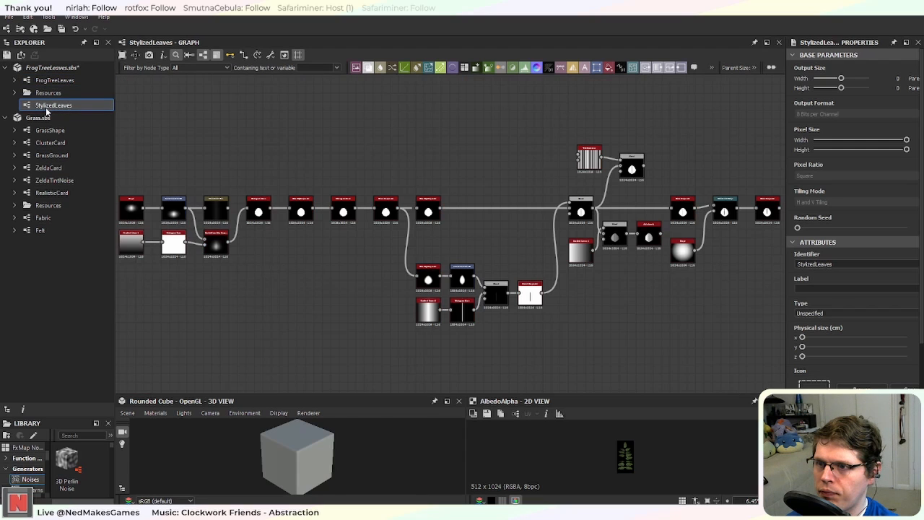
# Step: Set the Non Uniform Blur Grayscale node's Intensity to 100
pyautogui.scroll(8, 423, 328)
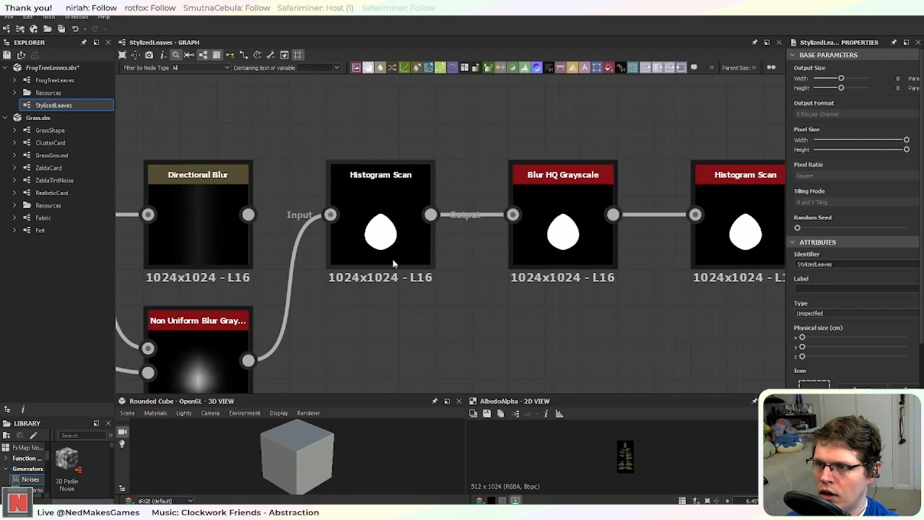
pyautogui.moveTo(342, 329); pyautogui.dragTo(512, 262, button='middle')
pyautogui.scroll(-3, 511, 261)
pyautogui.click(399, 292)
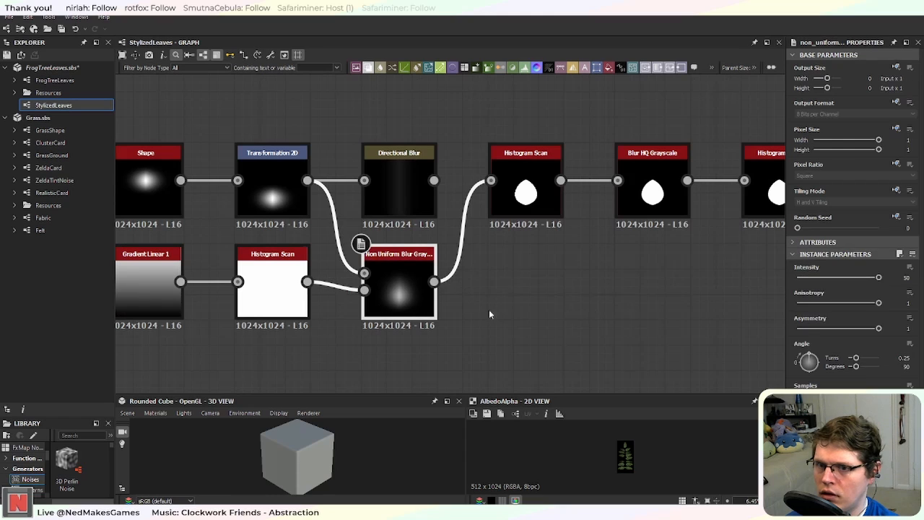
pyautogui.moveTo(877, 278); pyautogui.dragTo(913, 278)
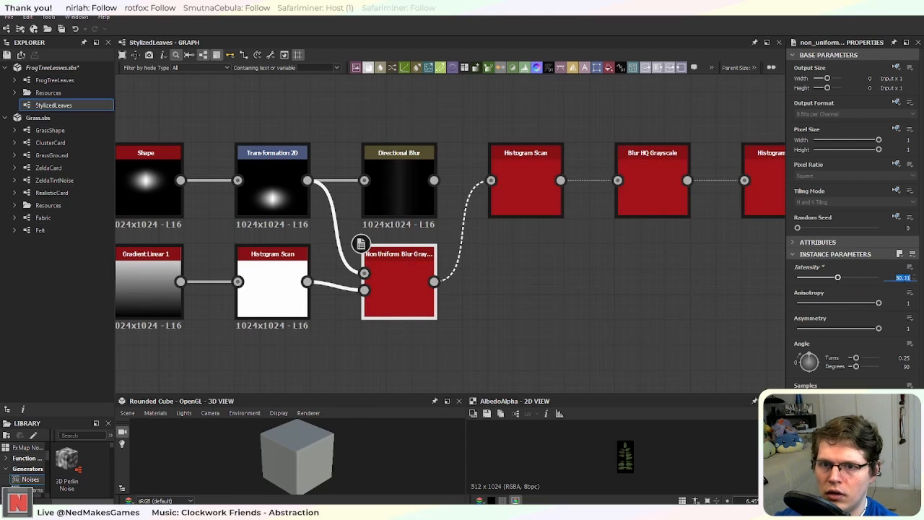
pyautogui.write('130')
pyautogui.press('Return')
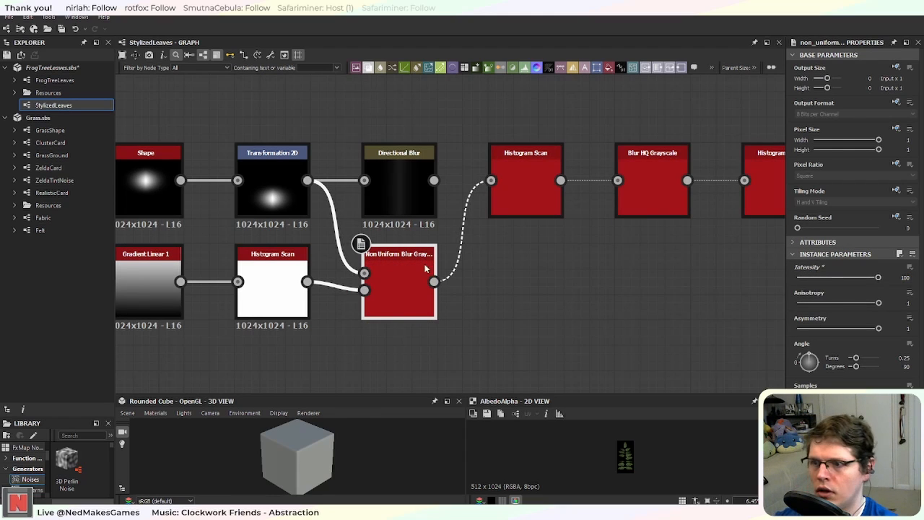
# Step: Preview the Non Uniform Blur Grayscale output and the Histogram Scan it feeds to check the leaf shape
pyautogui.doubleClick(365, 307)
pyautogui.scroll(3, 392, 294)
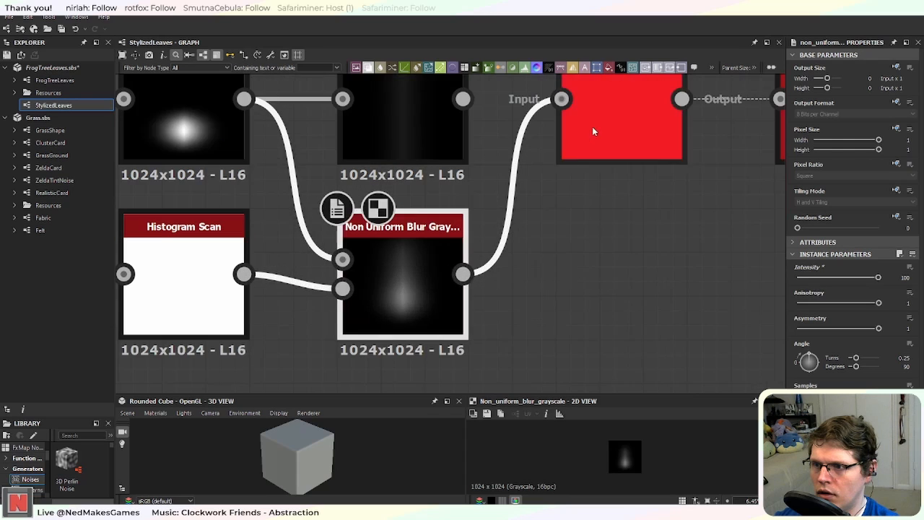
pyautogui.doubleClick(594, 129)
pyautogui.moveTo(598, 174); pyautogui.dragTo(490, 298, button='middle')
pyautogui.scroll(-2, 489, 297)
pyautogui.scroll(-1, 490, 296)
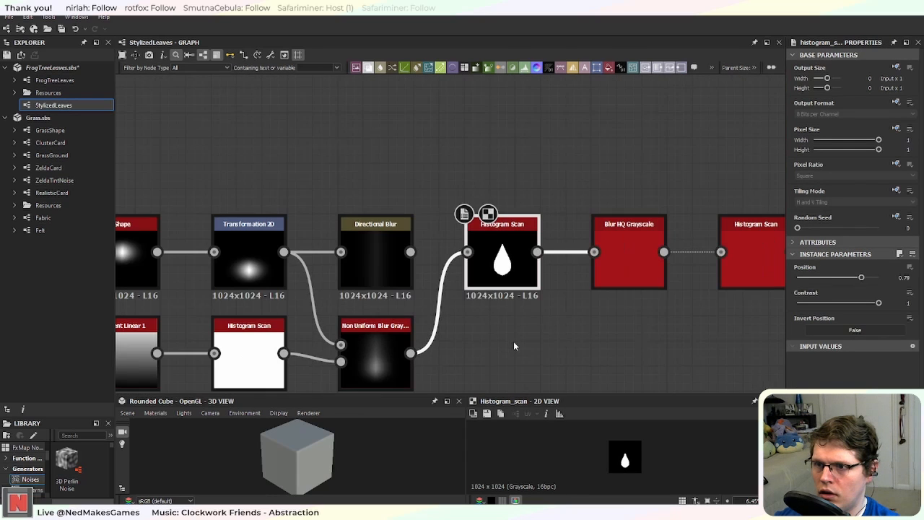
pyautogui.moveTo(513, 341); pyautogui.dragTo(513, 318, button='middle')
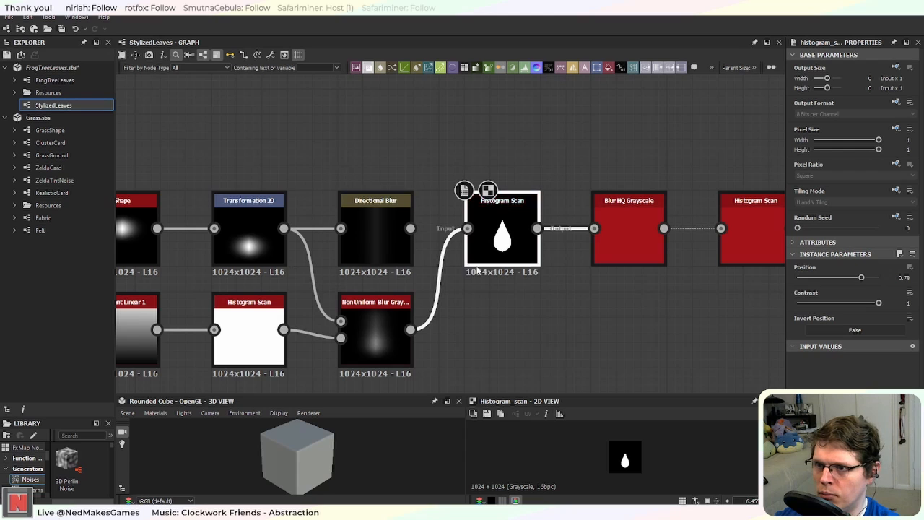
pyautogui.moveTo(420, 352); pyautogui.dragTo(446, 322, button='middle')
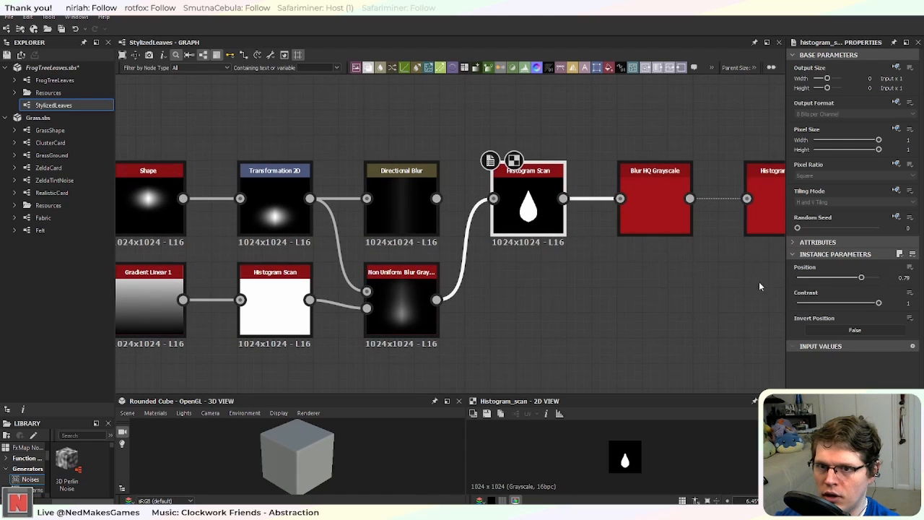
pyautogui.moveTo(360, 369); pyautogui.dragTo(460, 366, button='middle')
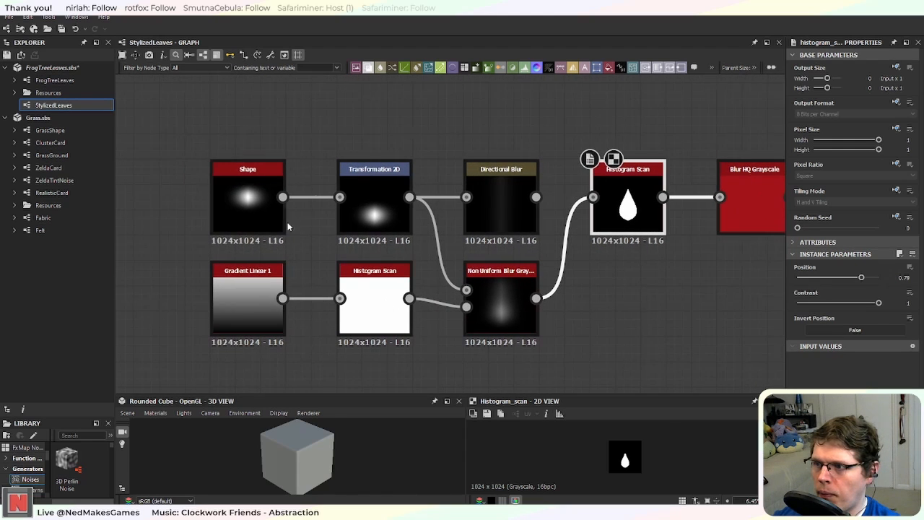
# Step: Set the Shape node's Size X to 2 and check the Histogram Scan before Blur HQ Grayscale
pyautogui.click(277, 218)
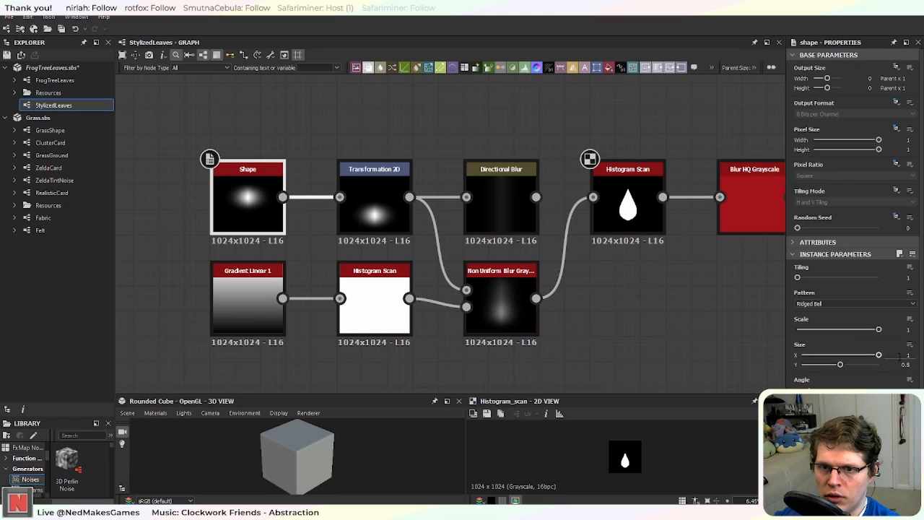
pyautogui.press('Return')
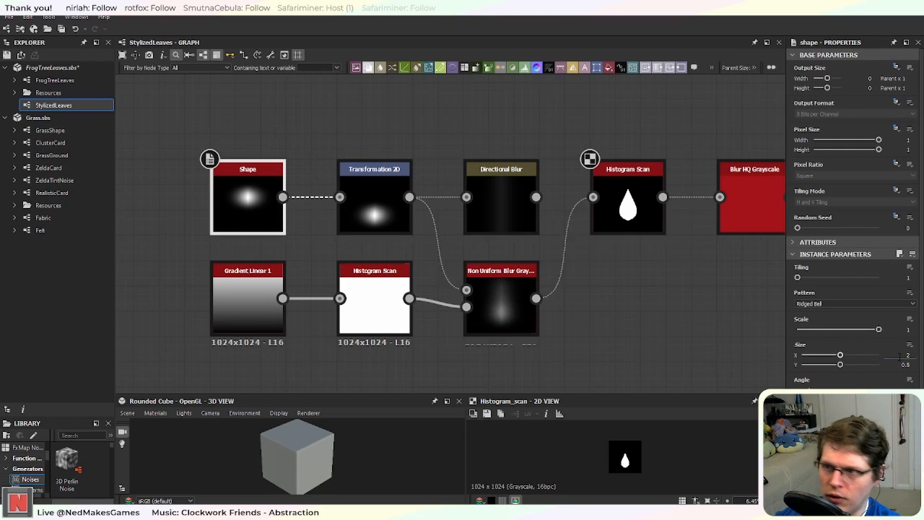
pyautogui.click(610, 189)
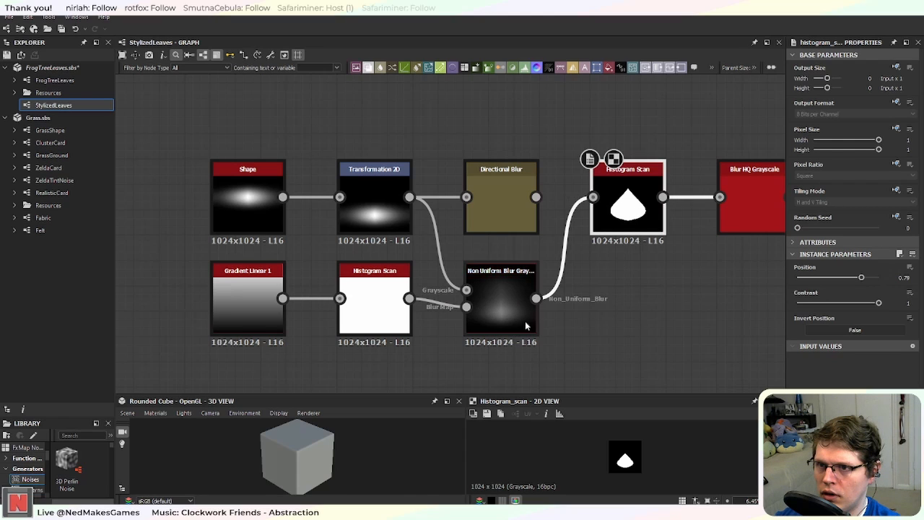
# Step: Lower the Non Uniform Blur Grayscale node's Intensity to 78.82
pyautogui.click(497, 306)
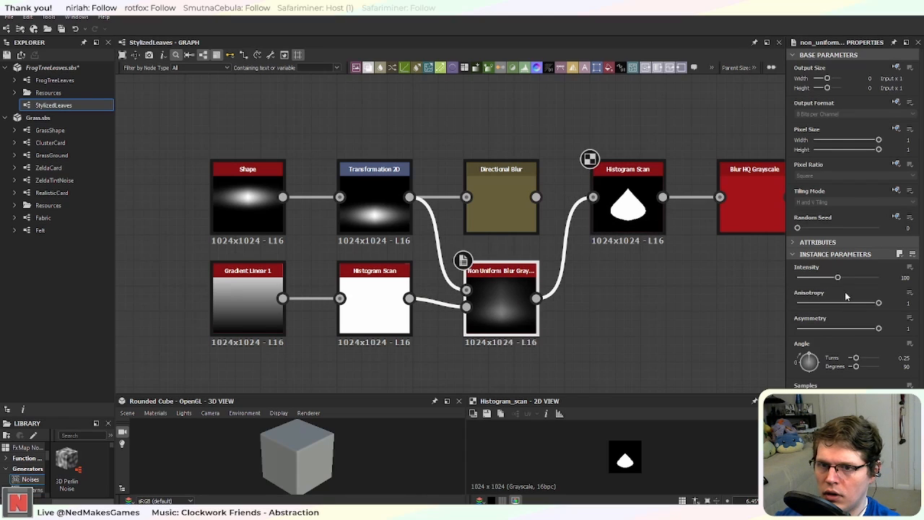
pyautogui.moveTo(838, 279)
pyautogui.mouseDown()
pyautogui.moveTo(882, 282)
pyautogui.moveTo(831, 295)
pyautogui.mouseUp()
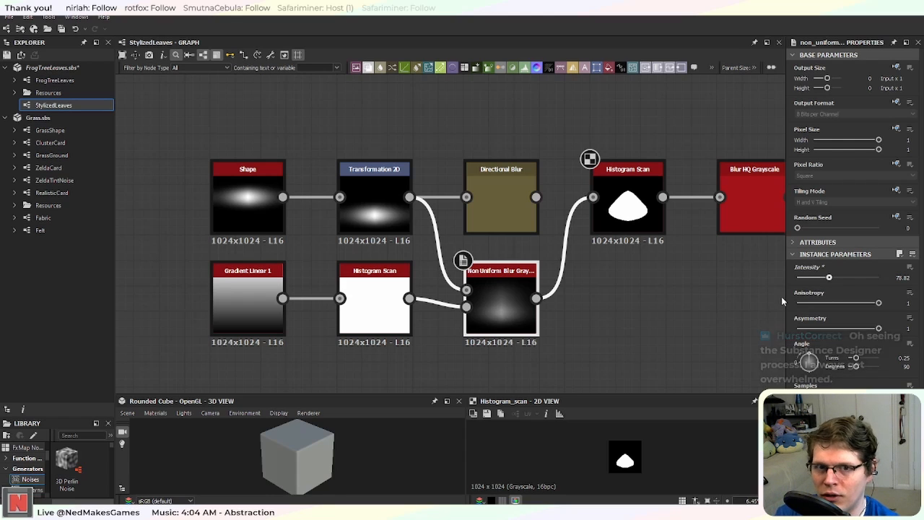
# Step: Move the Directional Blur node above the main row and place Non Uniform Blur Grayscale between Transformation 2D and Histogram Scan
pyautogui.moveTo(679, 275); pyautogui.dragTo(625, 305, button='middle')
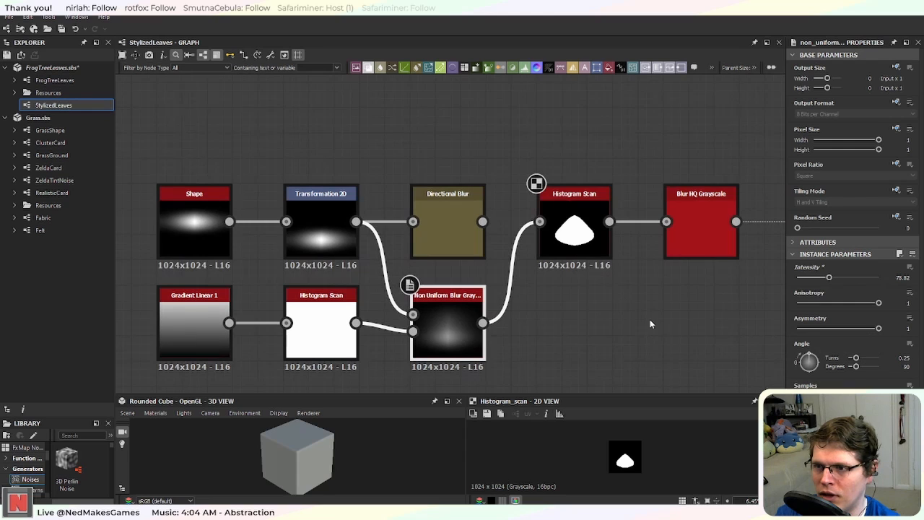
pyautogui.scroll(2, 555, 272)
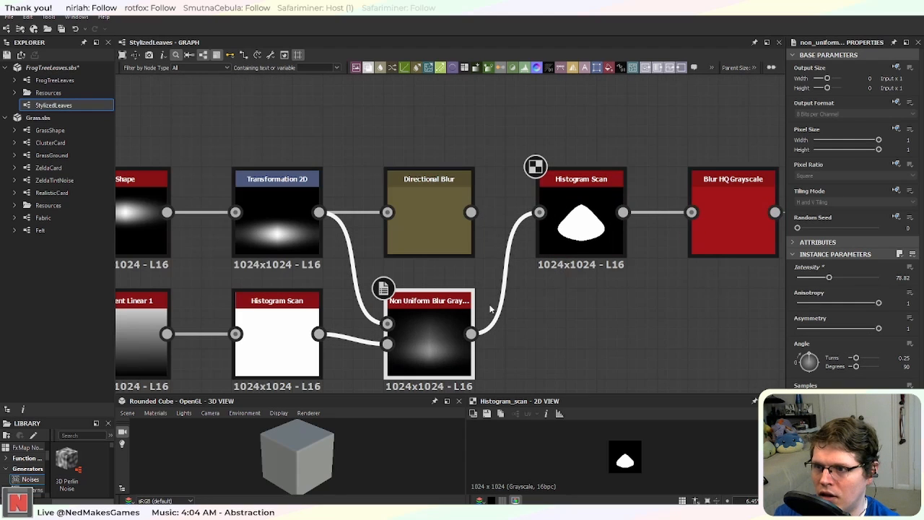
pyautogui.moveTo(499, 172); pyautogui.dragTo(506, 215, button='middle')
pyautogui.moveTo(445, 253); pyautogui.dragTo(446, 137)
pyautogui.moveTo(426, 367); pyautogui.dragTo(426, 254)
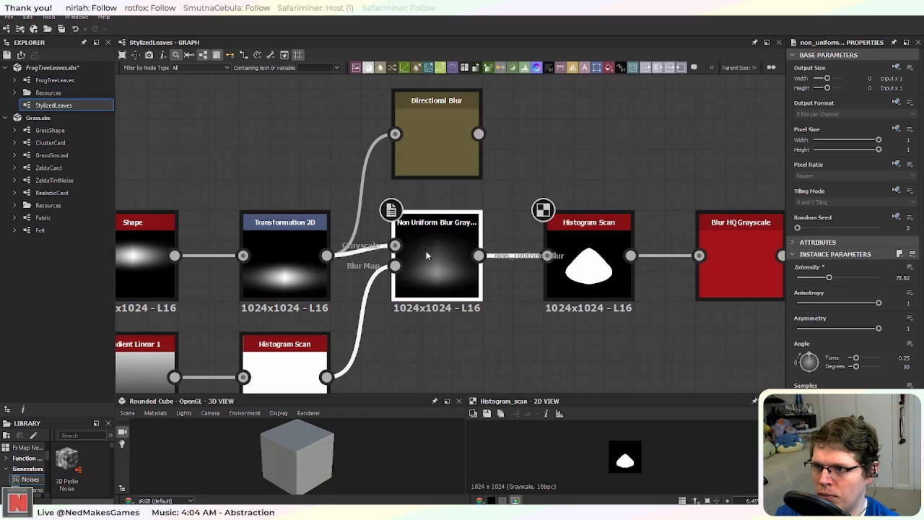
# Step: Inspect the settings of the Histogram Scan, Non Uniform Blur Grayscale and Transformation 2D nodes in the main row
pyautogui.scroll(-3, 441, 310)
pyautogui.scroll(4, 494, 261)
pyautogui.click(505, 216)
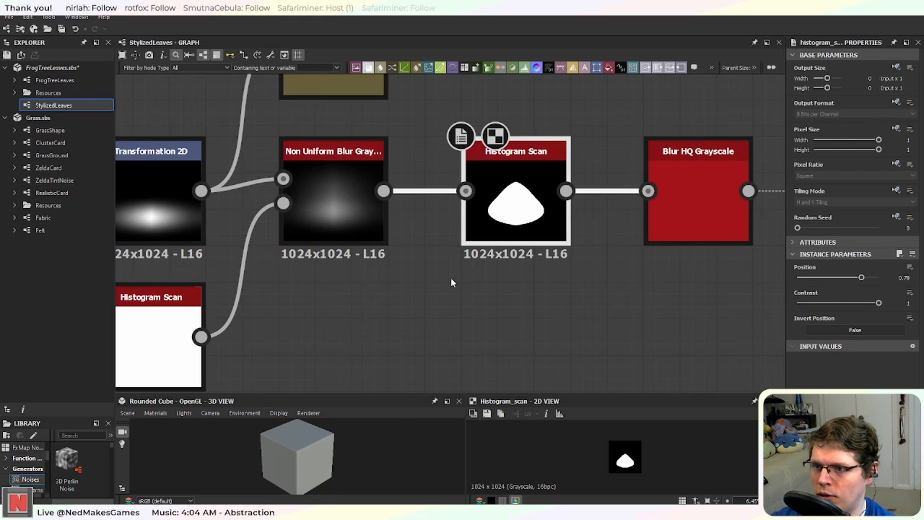
pyautogui.scroll(-3, 450, 282)
pyautogui.click(433, 288)
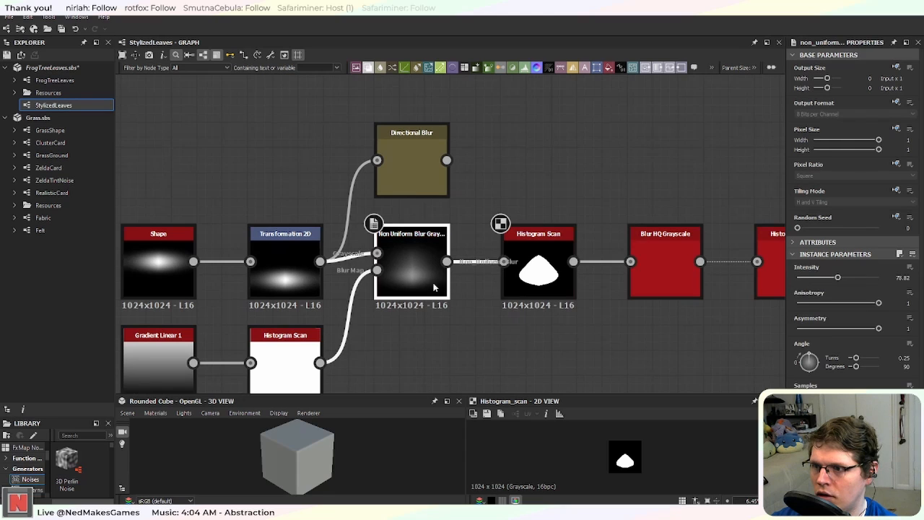
pyautogui.click(299, 281)
pyautogui.moveTo(300, 281); pyautogui.dragTo(386, 277, button='middle')
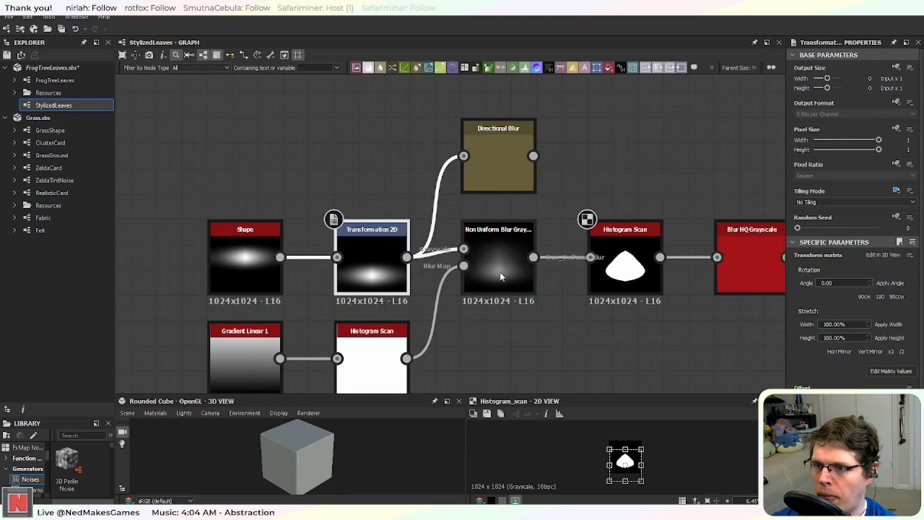
pyautogui.click(605, 228)
pyautogui.moveTo(605, 228); pyautogui.dragTo(499, 228, button='middle')
# Step: Lower the Non Uniform Blur Grayscale node's Intensity slightly to 76.97
pyautogui.click(378, 280)
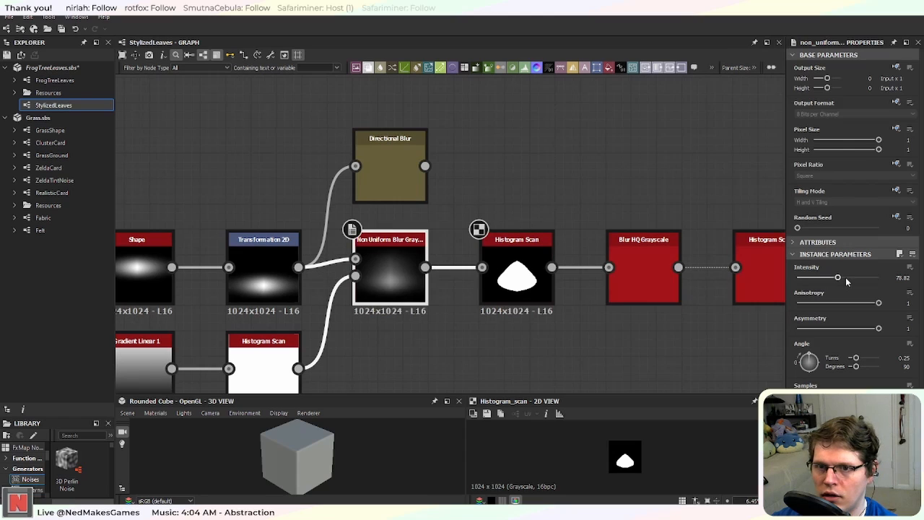
pyautogui.moveTo(839, 280); pyautogui.dragTo(873, 304)
# Step: Set the Contrast of the Histogram Scan after Non Uniform Blur Grayscale to 0.94 and its Position to 0.79
pyautogui.click(533, 292)
pyautogui.press('f')
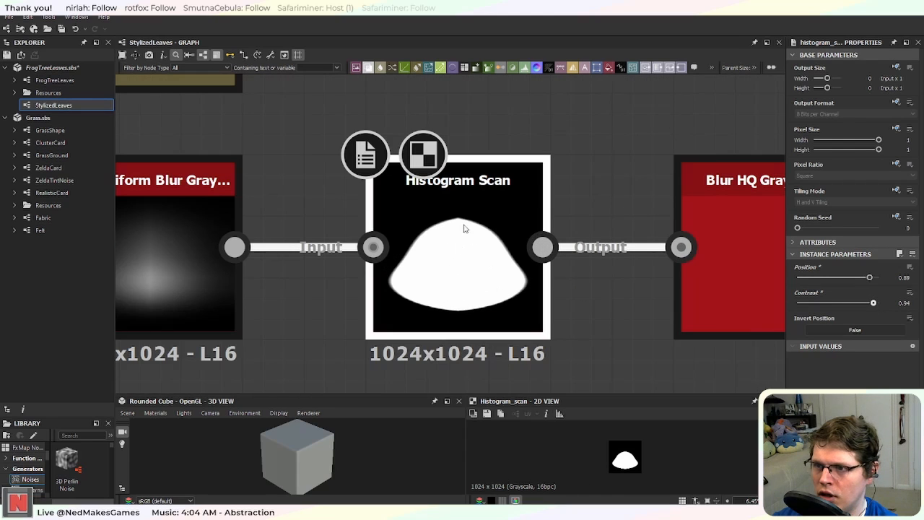
pyautogui.scroll(-3, 483, 268)
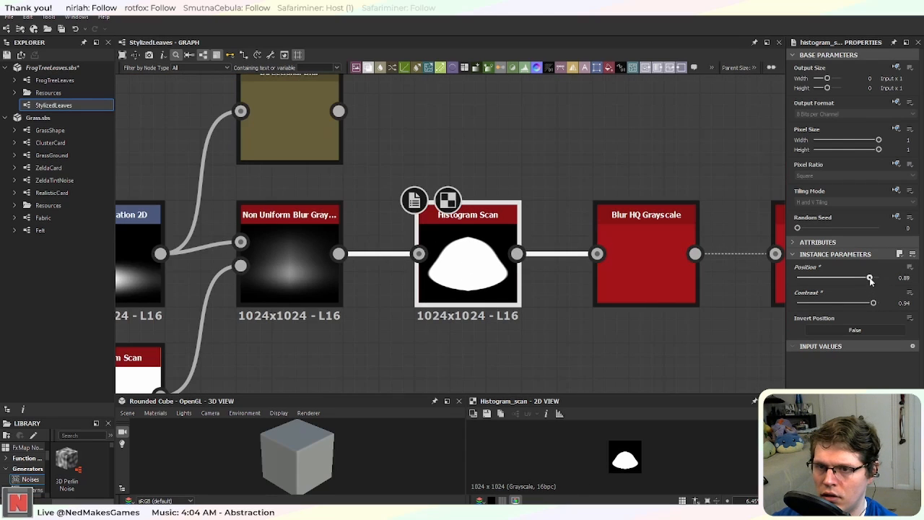
pyautogui.moveTo(870, 280); pyautogui.dragTo(862, 282)
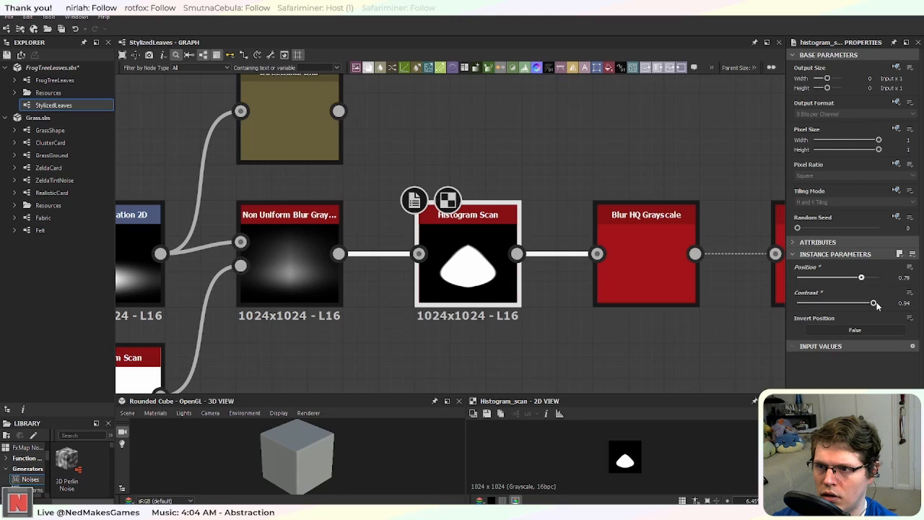
# Step: Raise the Non Uniform Blur Grayscale node's Intensity to 89.65 to give the leaf a more pointed tip
pyautogui.click(305, 264)
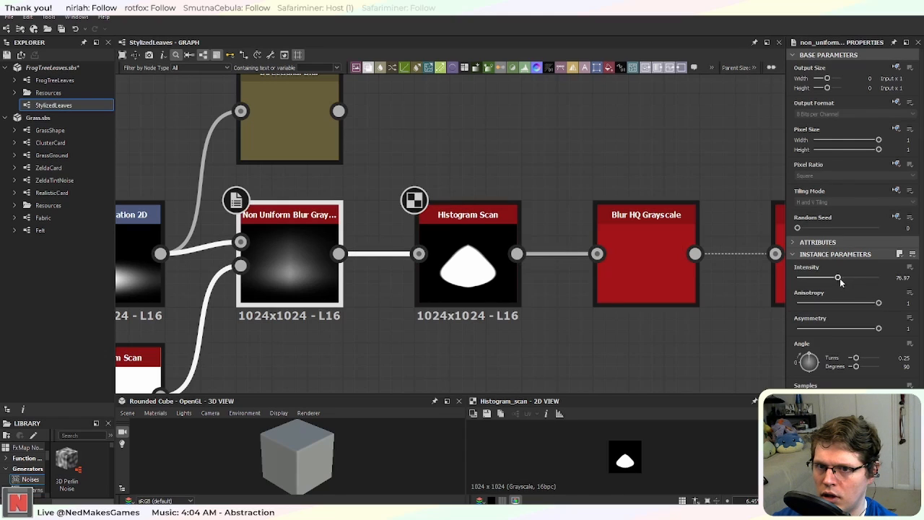
pyautogui.moveTo(838, 279); pyautogui.dragTo(846, 281)
pyautogui.scroll(-3, 487, 335)
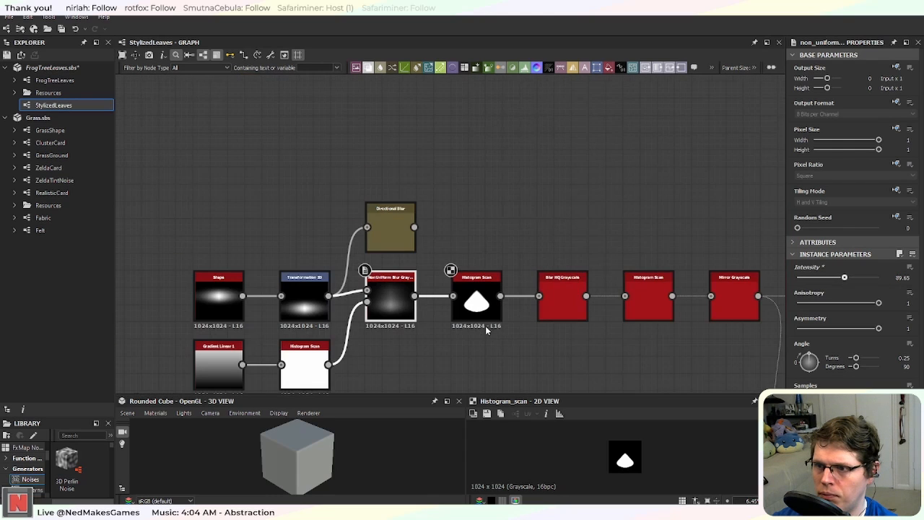
pyautogui.scroll(4, 487, 335)
# Step: Compare against the leaf shapes around the FrogTreeLeaves graph's Blur HQ Grayscale node, and reopen the StylizedLeaves graph
pyautogui.doubleClick(57, 80)
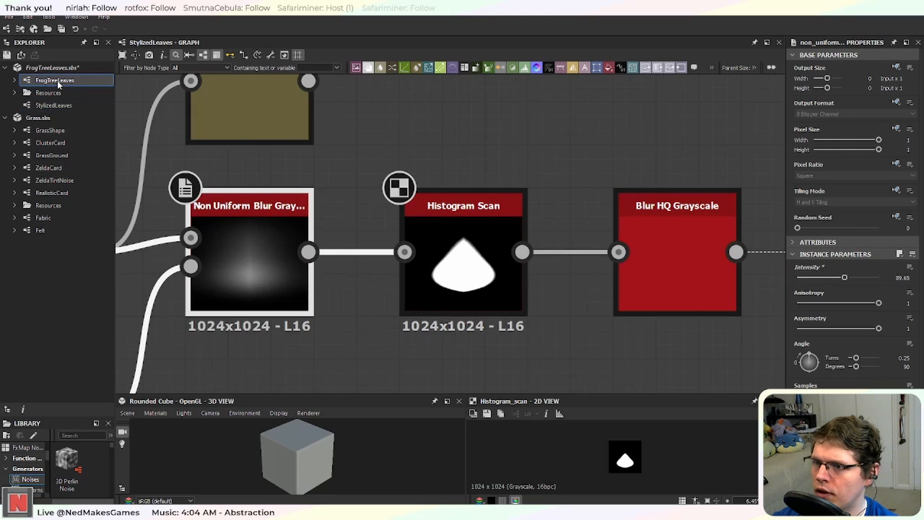
pyautogui.scroll(8, 437, 237)
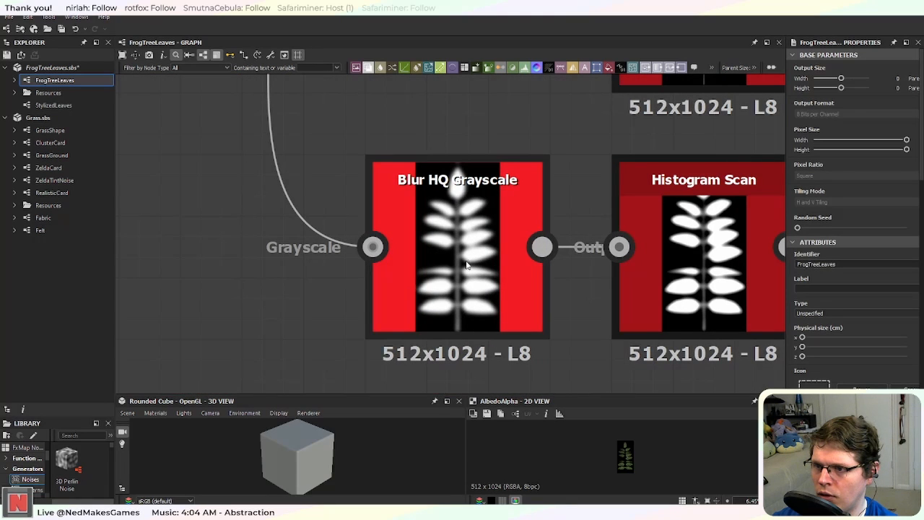
pyautogui.click(64, 106)
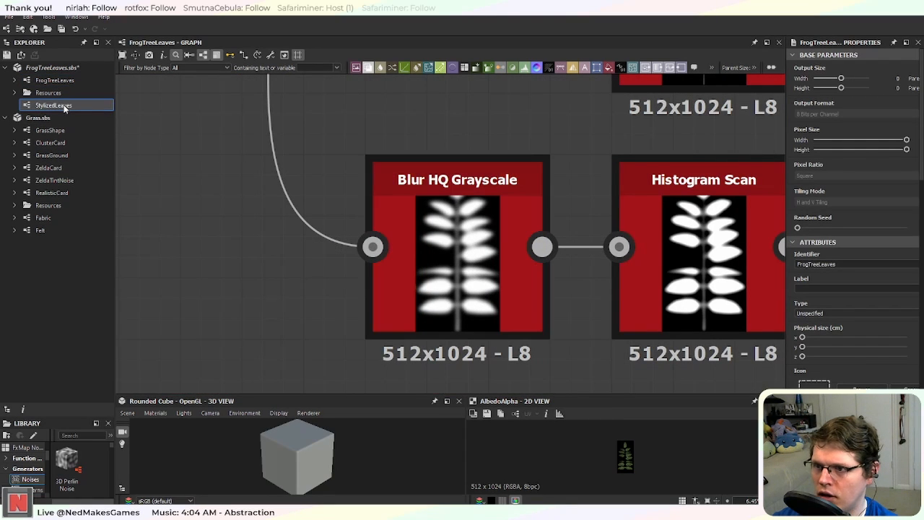
pyautogui.doubleClick(64, 106)
# Step: Lower the Position of the Histogram Scan after Gradient Linear 1 to 0.95 and preview the Non Uniform Blur Grayscale node
pyautogui.scroll(6, 318, 222)
pyautogui.moveTo(301, 232); pyautogui.dragTo(515, 302, button='middle')
pyautogui.moveTo(307, 330); pyautogui.dragTo(508, 323, button='middle')
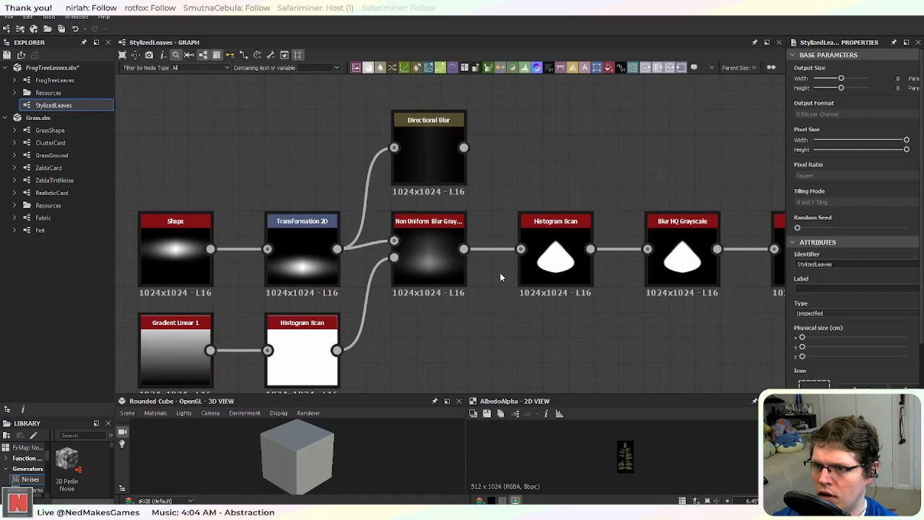
pyautogui.click(287, 275)
pyautogui.click(293, 353)
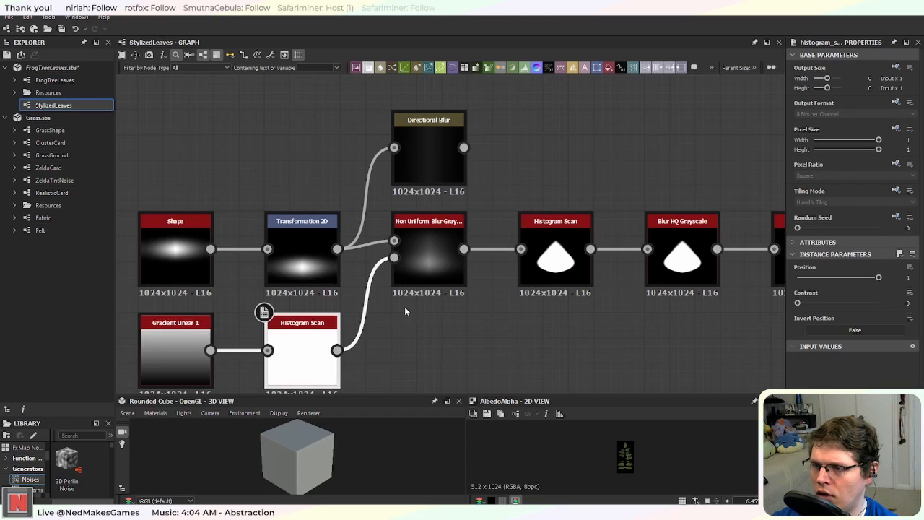
pyautogui.moveTo(405, 312); pyautogui.dragTo(455, 292, button='middle')
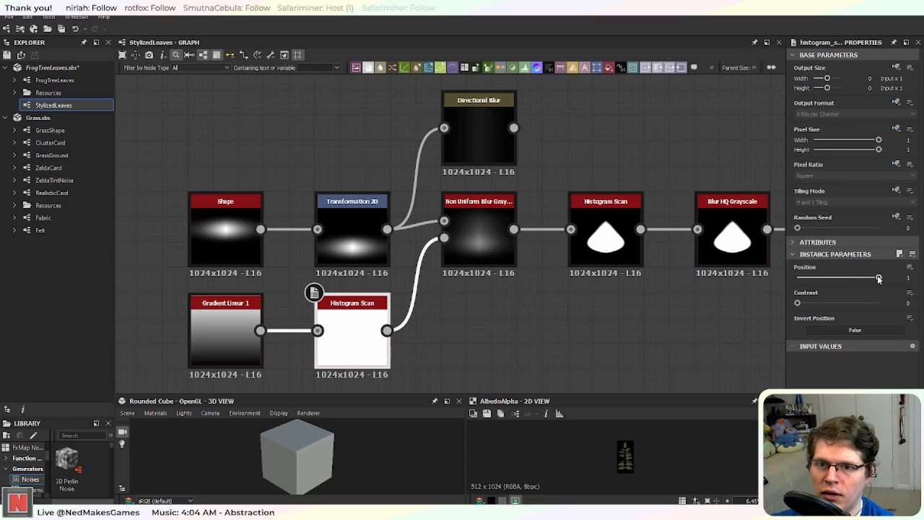
pyautogui.moveTo(878, 279); pyautogui.dragTo(875, 281)
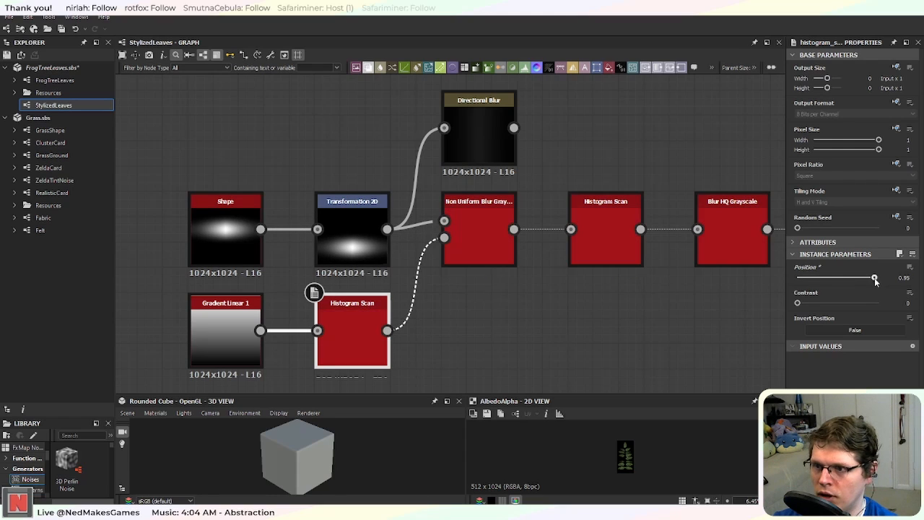
pyautogui.click(452, 243)
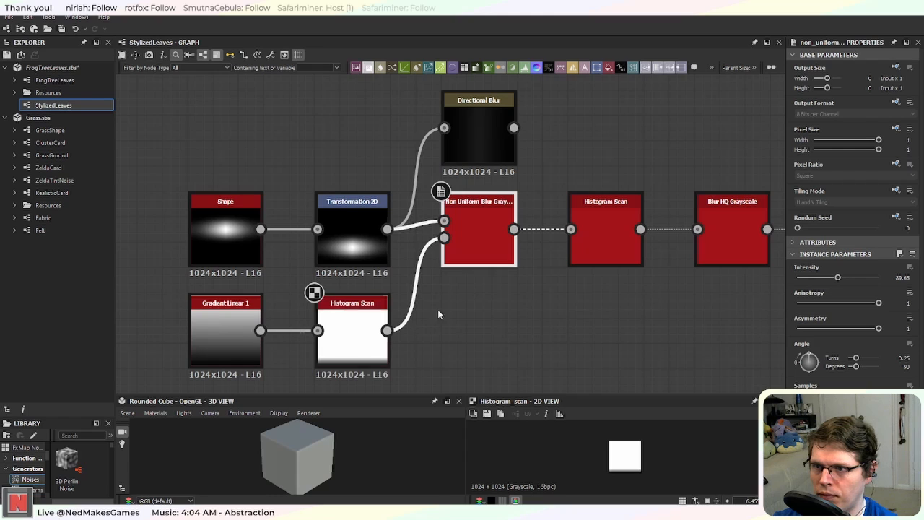
pyautogui.doubleClick(494, 244)
# Step: Set the gradient's Histogram Scan to Position 0.74 and Contrast 0.84, and preview the leaf silhouette in the Histogram Scan after the blur
pyautogui.click(374, 336)
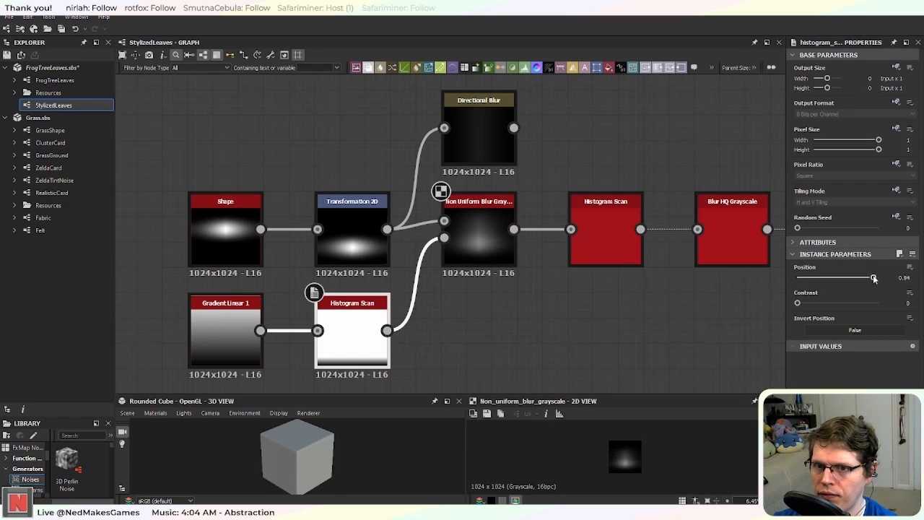
pyautogui.moveTo(797, 303); pyautogui.dragTo(866, 305)
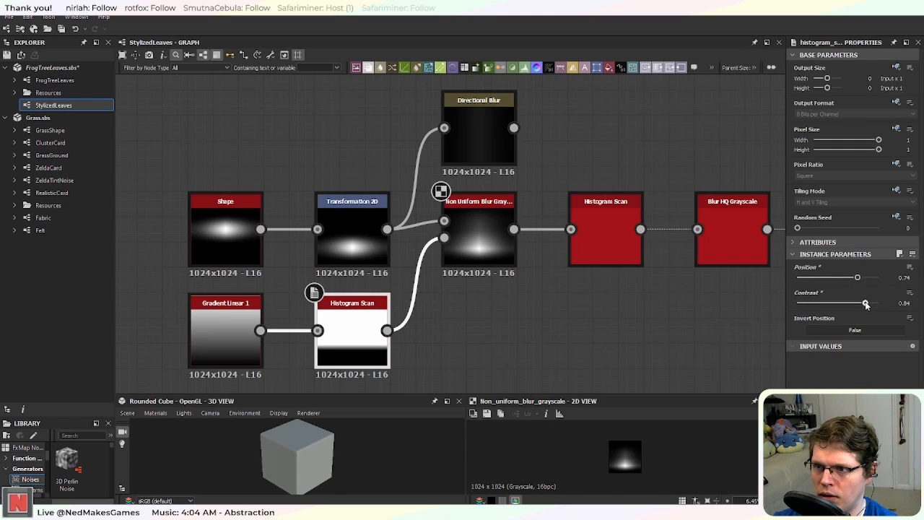
pyautogui.doubleClick(621, 240)
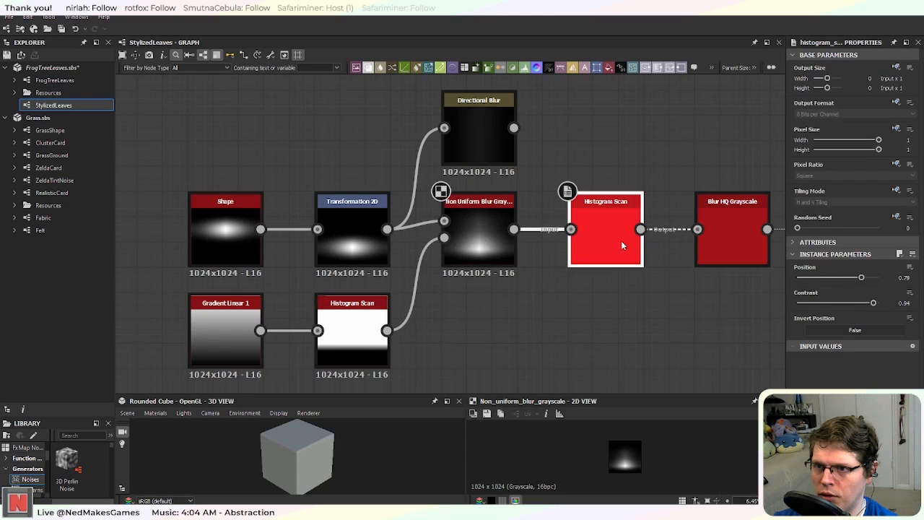
pyautogui.moveTo(653, 271); pyautogui.dragTo(577, 301, button='middle')
pyautogui.scroll(3, 521, 250)
pyautogui.scroll(-2, 521, 250)
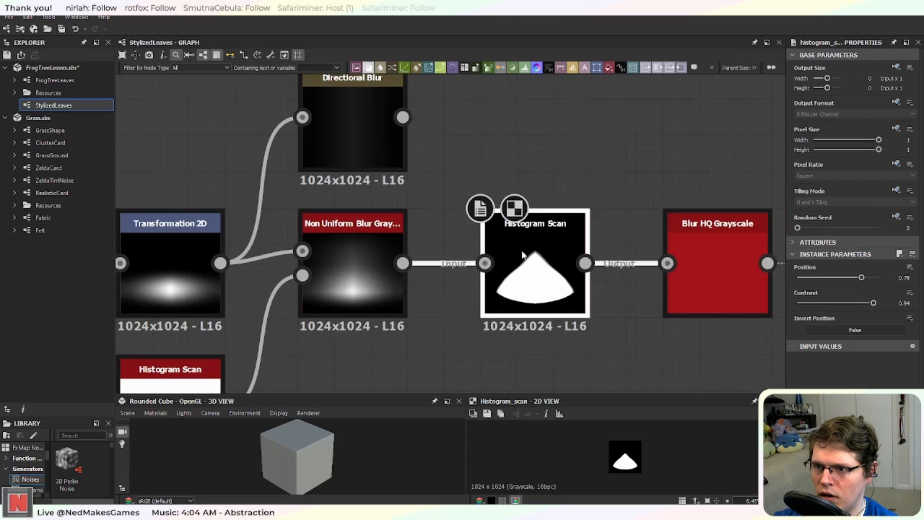
# Step: Soften the gradient's Histogram Scan to Contrast 0.63 and Position 0.66, and select the Histogram Scan after the blur
pyautogui.moveTo(364, 358); pyautogui.dragTo(470, 299, button='middle')
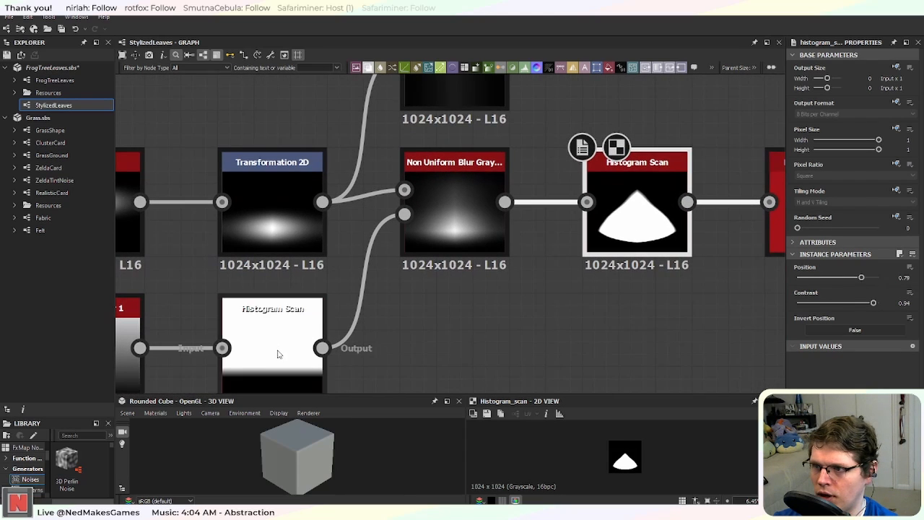
pyautogui.click(470, 209)
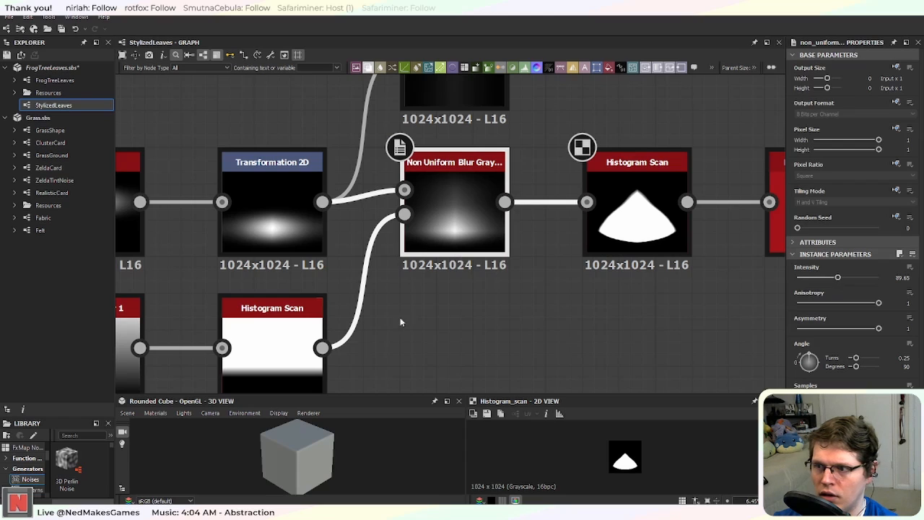
pyautogui.click(273, 336)
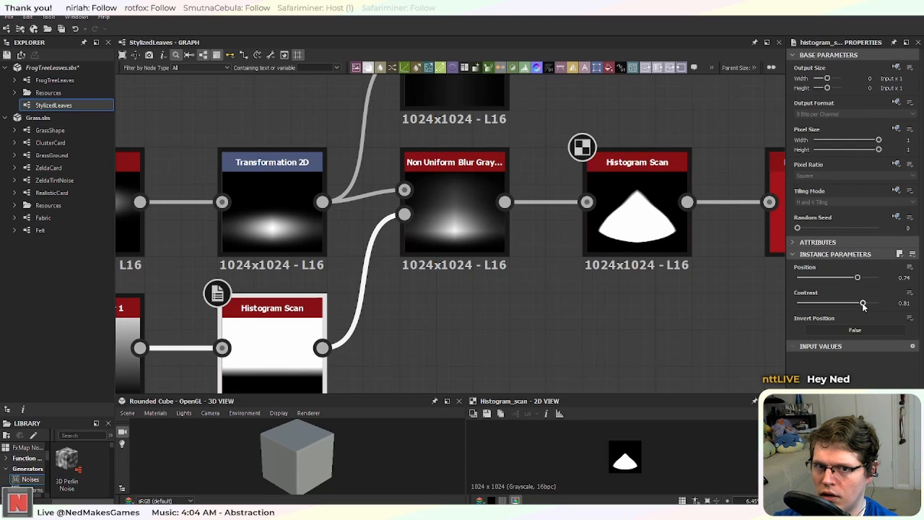
pyautogui.moveTo(862, 304); pyautogui.dragTo(849, 304)
pyautogui.moveTo(369, 307); pyautogui.dragTo(444, 291, button='middle')
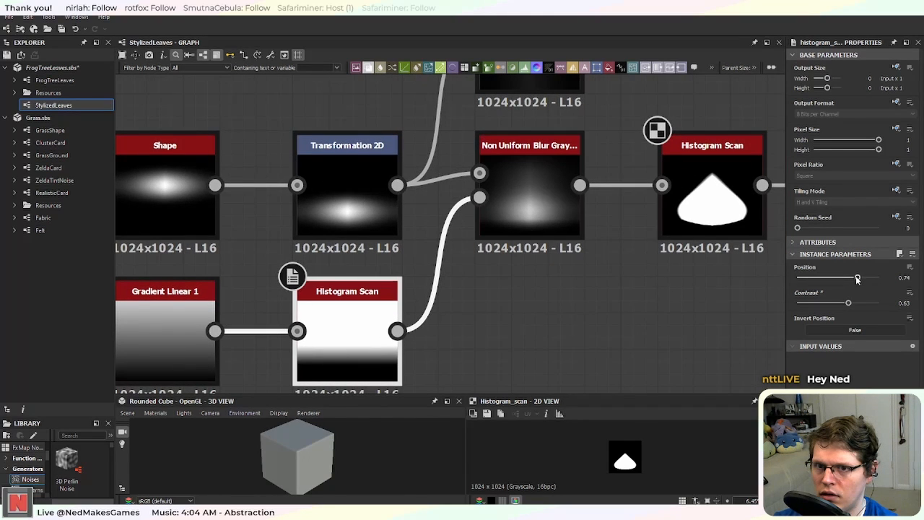
pyautogui.moveTo(857, 279)
pyautogui.mouseDown()
pyautogui.moveTo(840, 283)
pyautogui.moveTo(852, 284)
pyautogui.mouseUp()
pyautogui.scroll(-4, 581, 330)
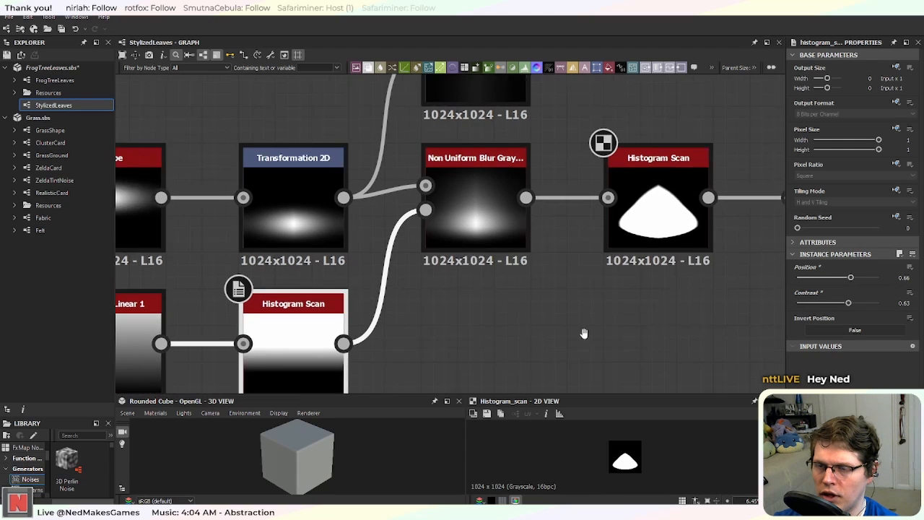
pyautogui.click(573, 274)
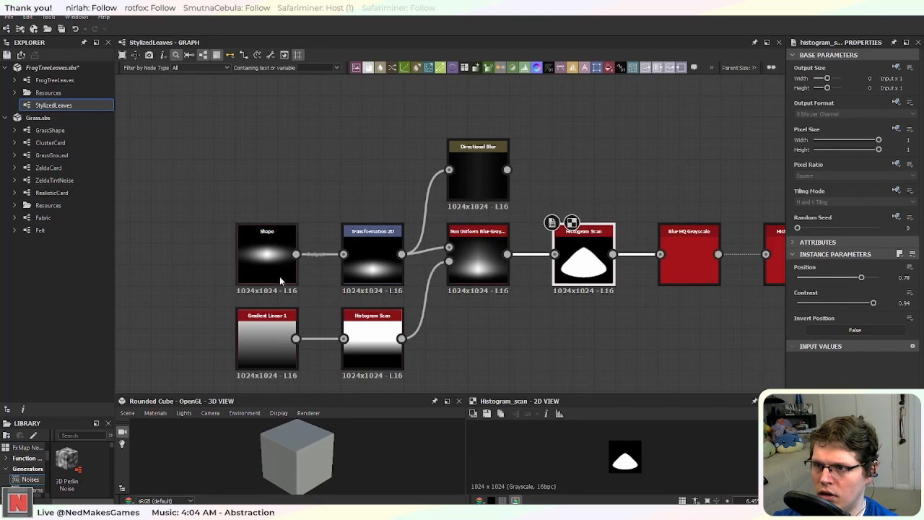
# Step: Reduce the Shape node's Size X to make the leaf narrower, and check the silhouette in the Histogram Scan after the blur
pyautogui.click(266, 262)
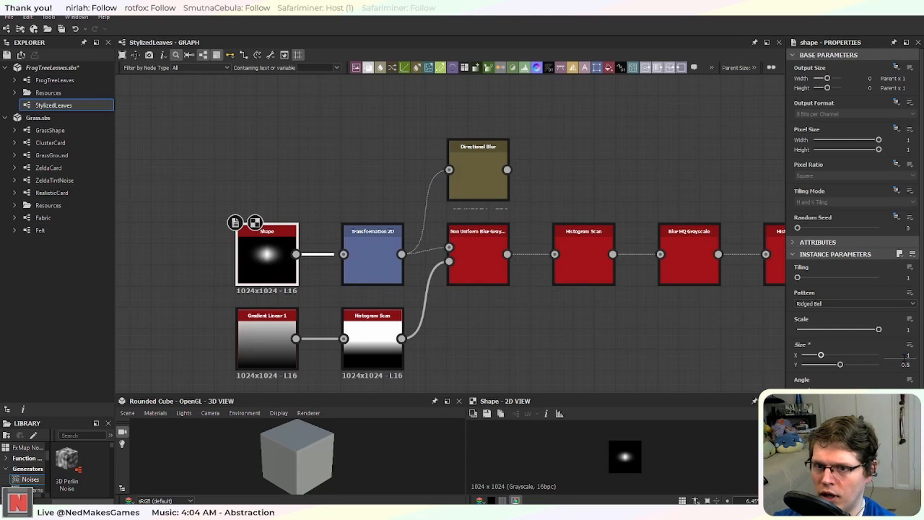
pyautogui.click(576, 266)
pyautogui.scroll(4, 583, 320)
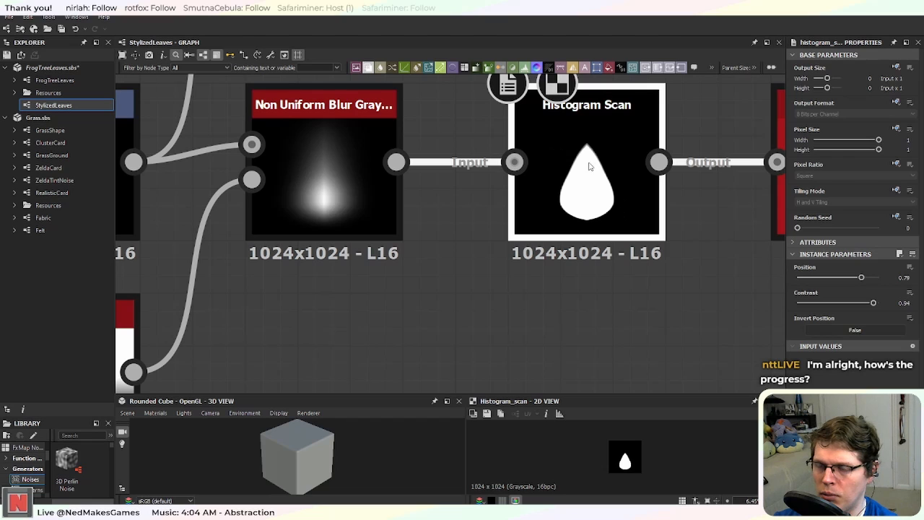
pyautogui.scroll(-3, 449, 232)
pyautogui.click(372, 209)
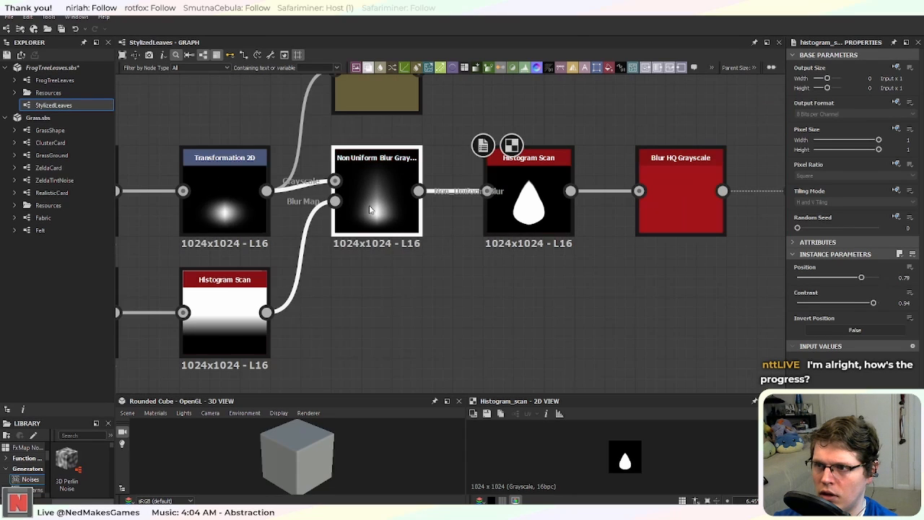
pyautogui.scroll(3, 518, 195)
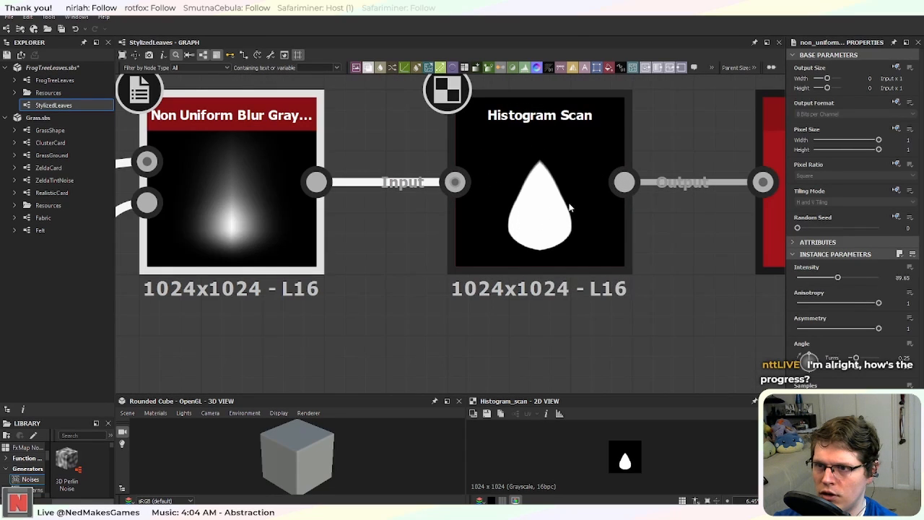
pyautogui.scroll(-3, 461, 247)
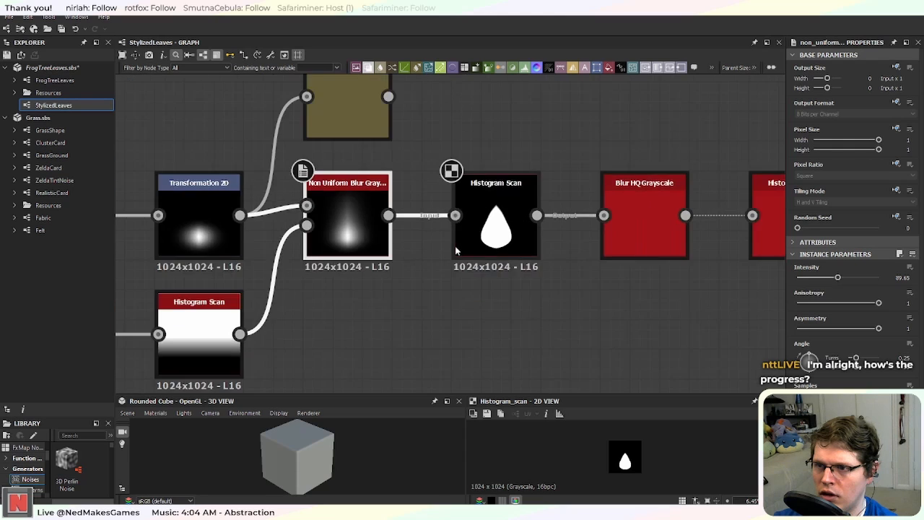
pyautogui.scroll(3, 461, 247)
pyautogui.scroll(-2, 521, 232)
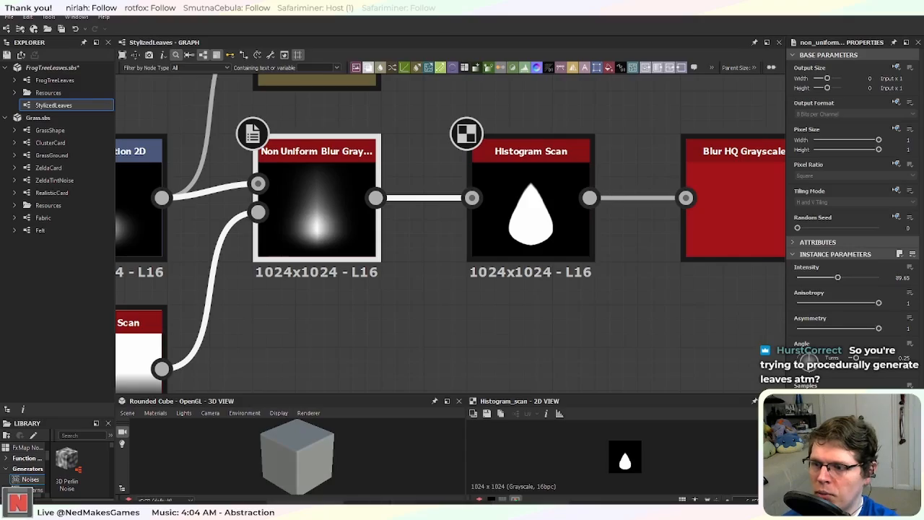
# Step: Switch to Unity to examine the tree's foliage from several angles and distances, and return to Substance Designer
pyautogui.hotkey('alt', 'Tab')
pyautogui.scroll(-3, 494, 263)
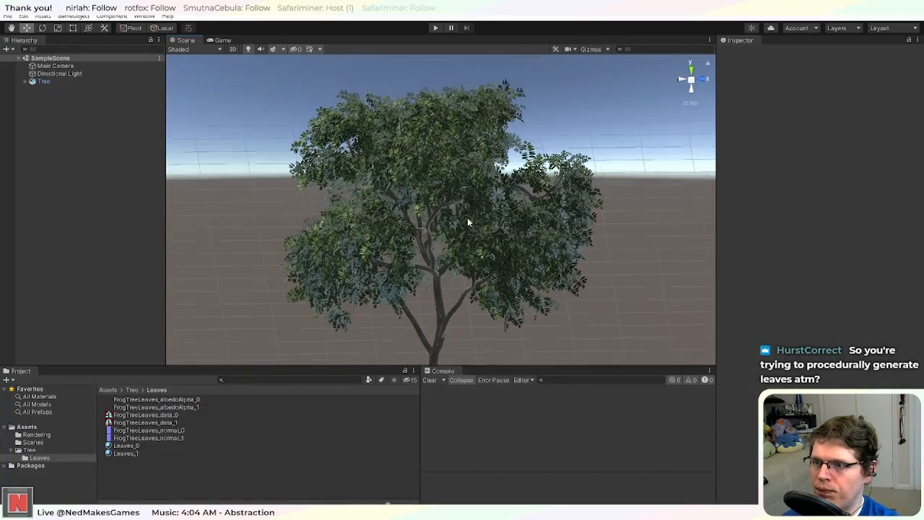
pyautogui.keyDown('alt'); pyautogui.moveTo(467, 222); pyautogui.dragTo(630, 192); pyautogui.keyUp('alt')
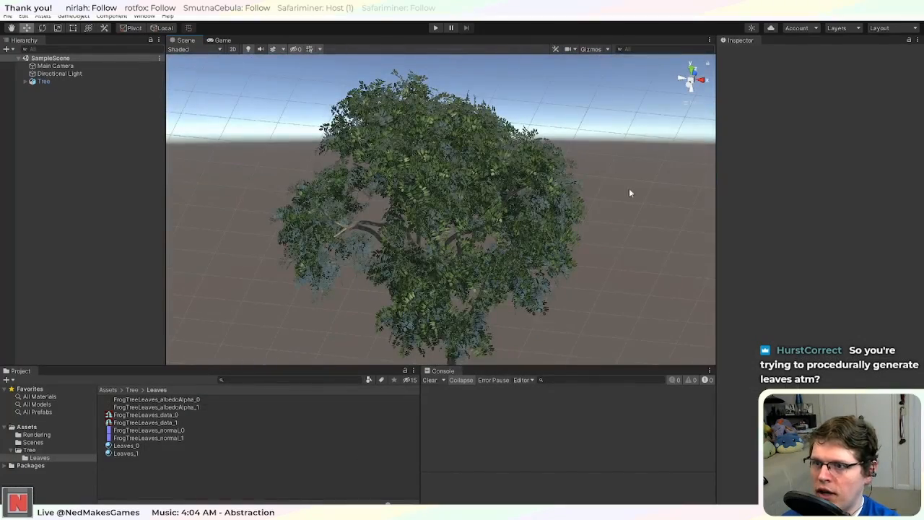
pyautogui.scroll(3, 504, 159)
pyautogui.keyDown('alt'); pyautogui.moveTo(542, 166); pyautogui.dragTo(450, 194); pyautogui.keyUp('alt')
pyautogui.scroll(-2, 569, 200)
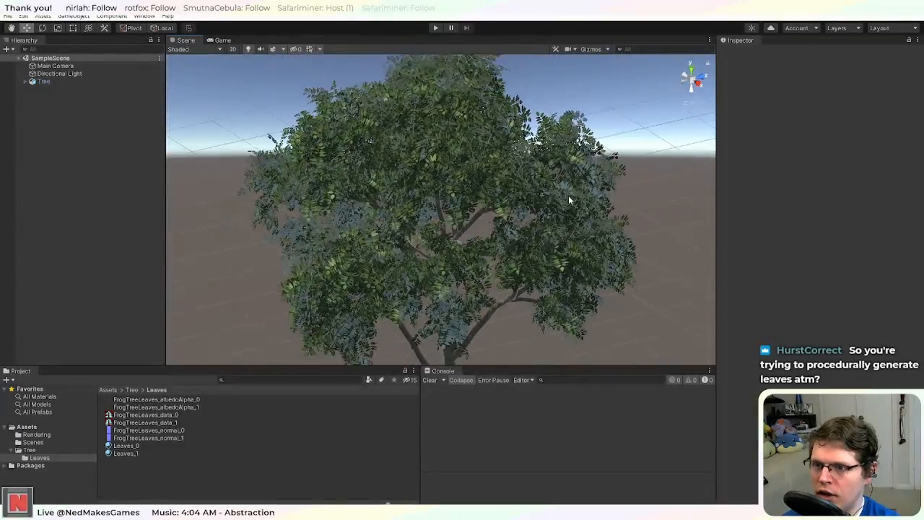
pyautogui.scroll(1, 569, 200)
pyautogui.scroll(2, 569, 200)
pyautogui.keyDown('alt'); pyautogui.moveTo(571, 195); pyautogui.dragTo(541, 305); pyautogui.keyUp('alt')
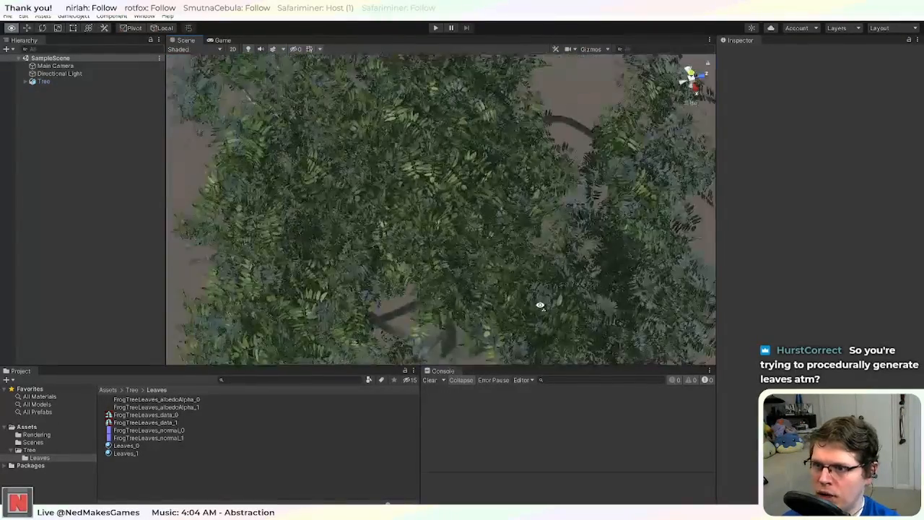
pyautogui.scroll(1, 418, 191)
pyautogui.keyDown('alt'); pyautogui.moveTo(418, 191); pyautogui.dragTo(520, 243); pyautogui.keyUp('alt')
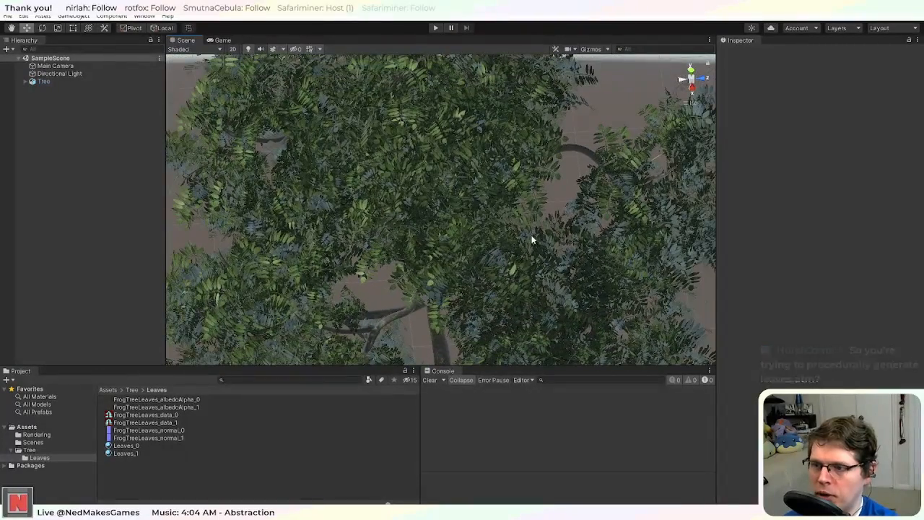
pyautogui.hotkey('alt', 'Tab')
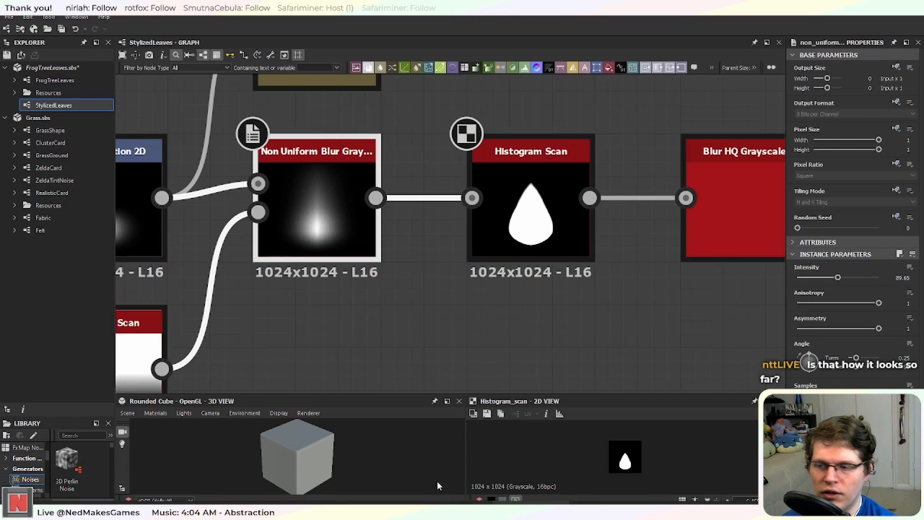
# Step: Switch back to the Unity scene, passing through Blender, to inspect the whole tree canopy from above and the sides, and return to Substance Designer
pyautogui.hotkey('alt', 'Tab')
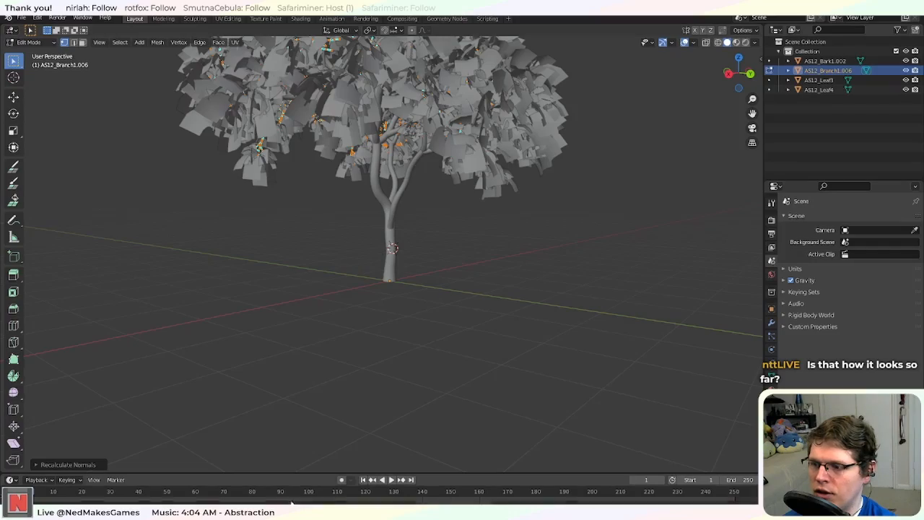
pyautogui.hotkey('alt', 'Tab')
pyautogui.scroll(-5, 479, 221)
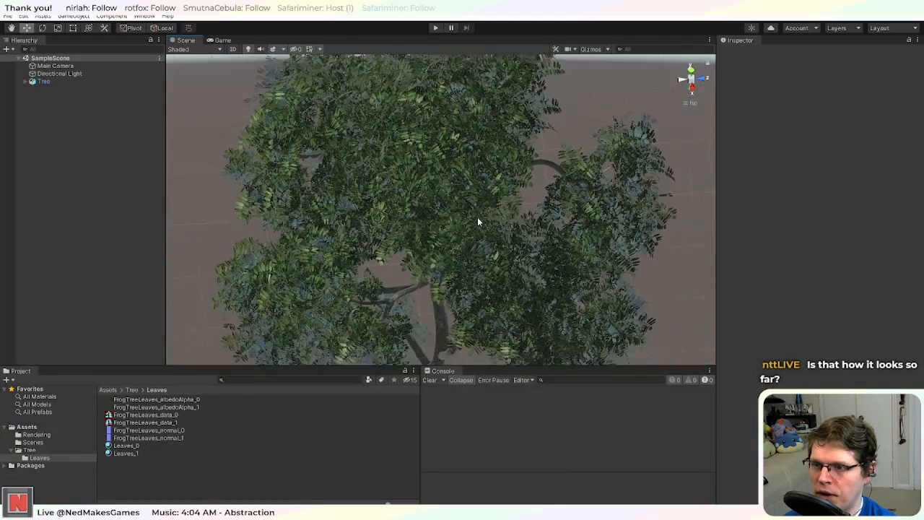
pyautogui.keyDown('alt'); pyautogui.moveTo(479, 220); pyautogui.dragTo(435, 236); pyautogui.keyUp('alt')
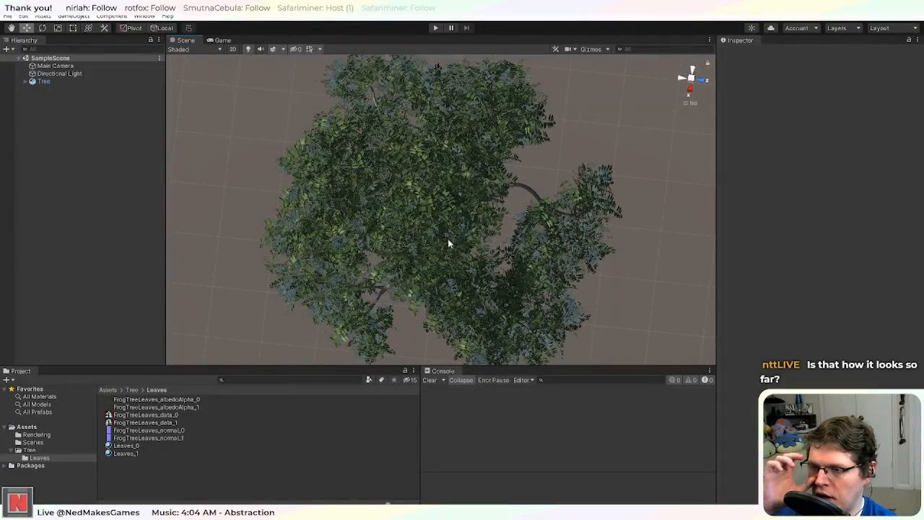
pyautogui.keyDown('alt'); pyautogui.moveTo(505, 303); pyautogui.dragTo(547, 171); pyautogui.keyUp('alt')
pyautogui.scroll(-6, 563, 192)
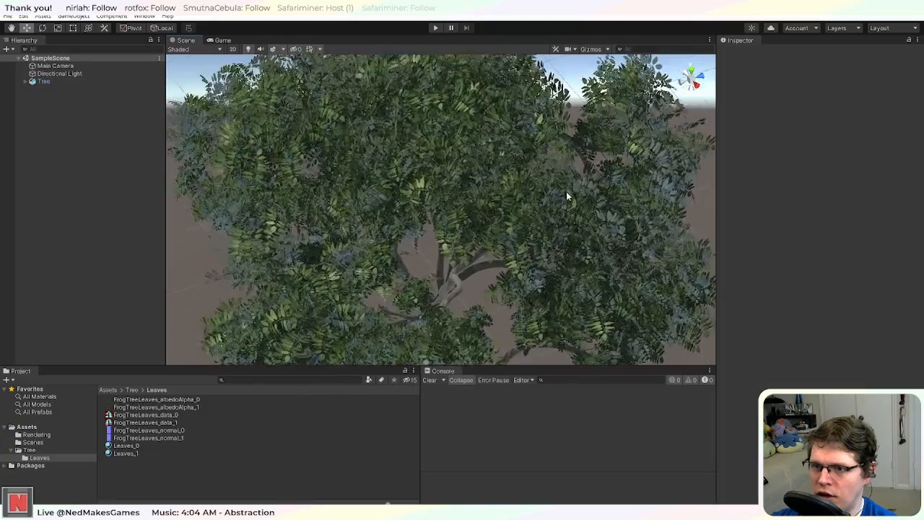
pyautogui.keyDown('alt'); pyautogui.moveTo(436, 179); pyautogui.dragTo(584, 285); pyautogui.keyUp('alt')
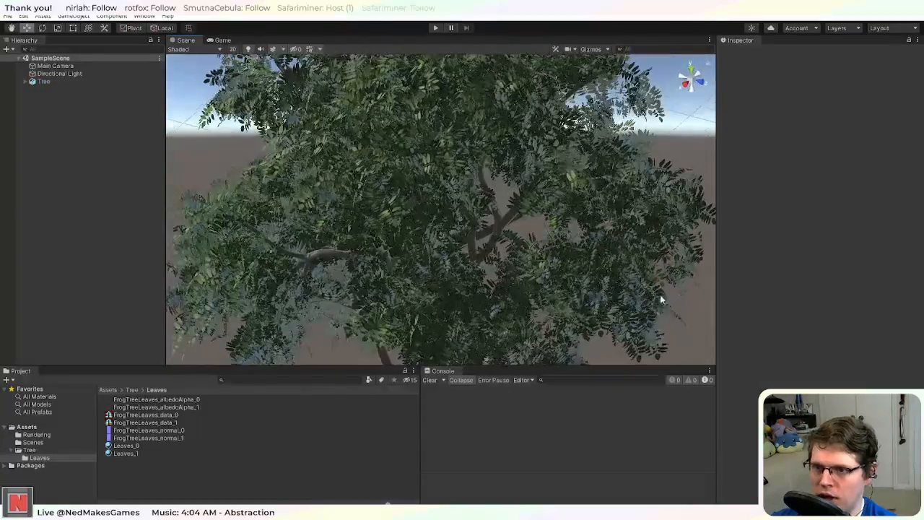
pyautogui.keyDown('alt'); pyautogui.moveTo(529, 142); pyautogui.dragTo(428, 262); pyautogui.keyUp('alt')
pyautogui.scroll(-5, 428, 262)
pyautogui.keyDown('alt'); pyautogui.moveTo(351, 242); pyautogui.dragTo(524, 266); pyautogui.keyUp('alt')
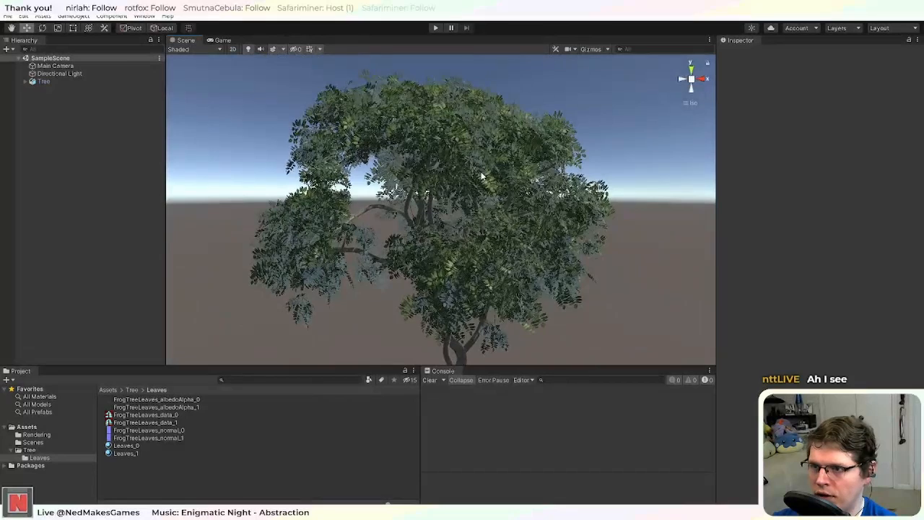
pyautogui.keyDown('alt'); pyautogui.moveTo(482, 176); pyautogui.dragTo(502, 237); pyautogui.keyUp('alt')
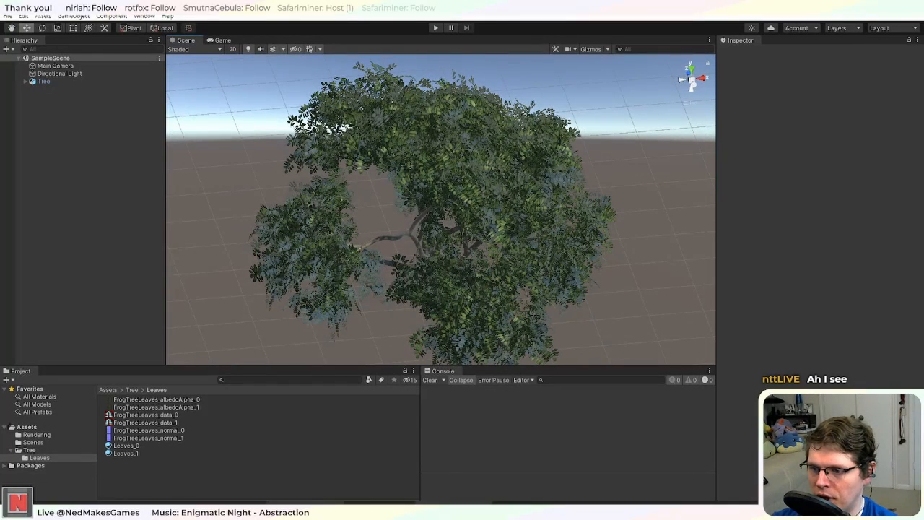
pyautogui.hotkey('alt', 'Tab')
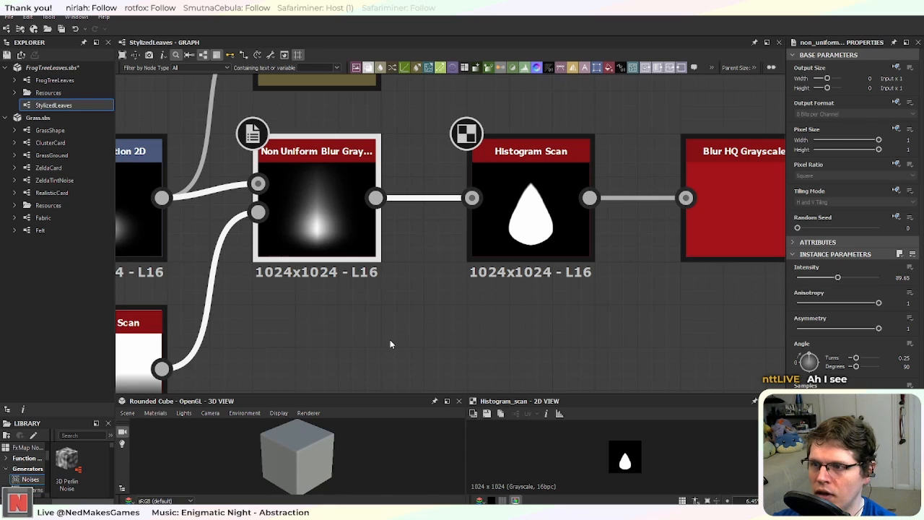
# Step: Set the Position of the Histogram Scan after the Non Uniform Blur to 0.84 to enlarge the leaf silhouette
pyautogui.scroll(-3, 390, 344)
pyautogui.scroll(4, 478, 298)
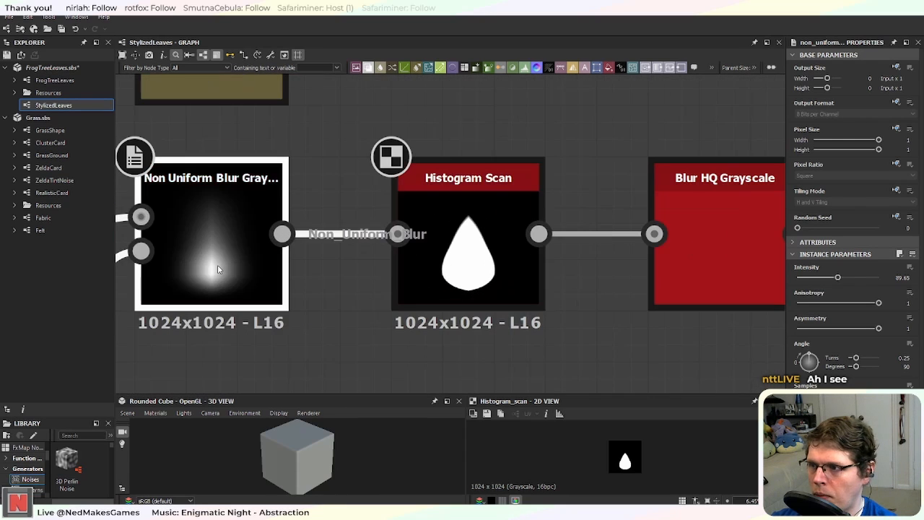
pyautogui.moveTo(267, 351); pyautogui.dragTo(397, 340, button='middle')
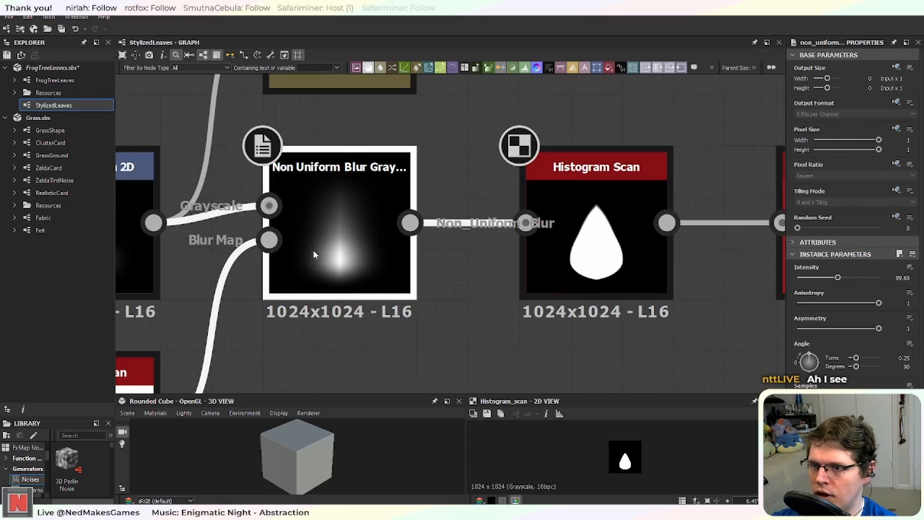
pyautogui.moveTo(313, 250); pyautogui.dragTo(350, 251, button='middle')
pyautogui.click(666, 208)
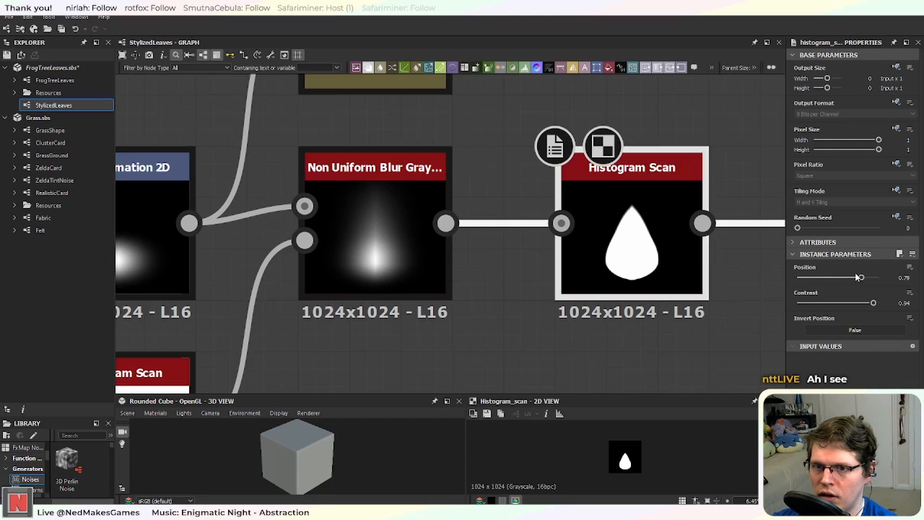
pyautogui.moveTo(862, 279); pyautogui.dragTo(871, 305)
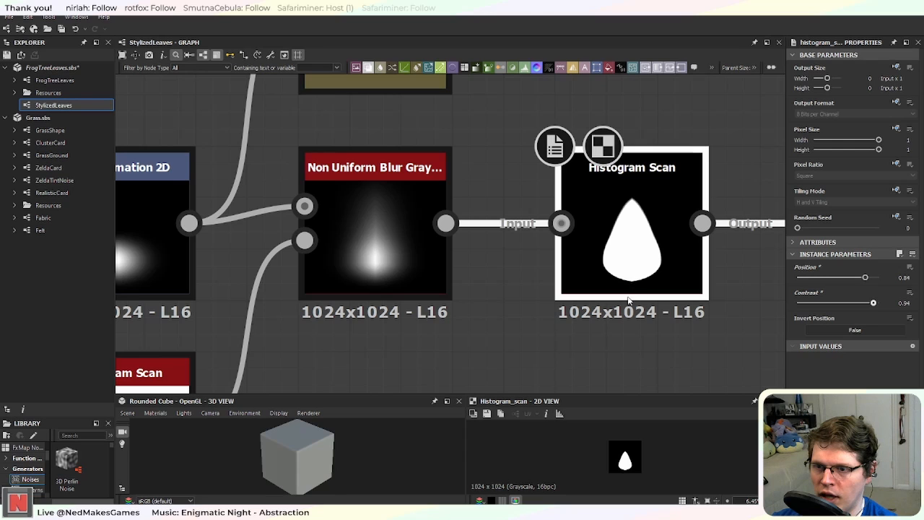
# Step: Preview the Blur HQ Grayscale node that follows the leaf's Histogram Scan
pyautogui.scroll(-4, 510, 317)
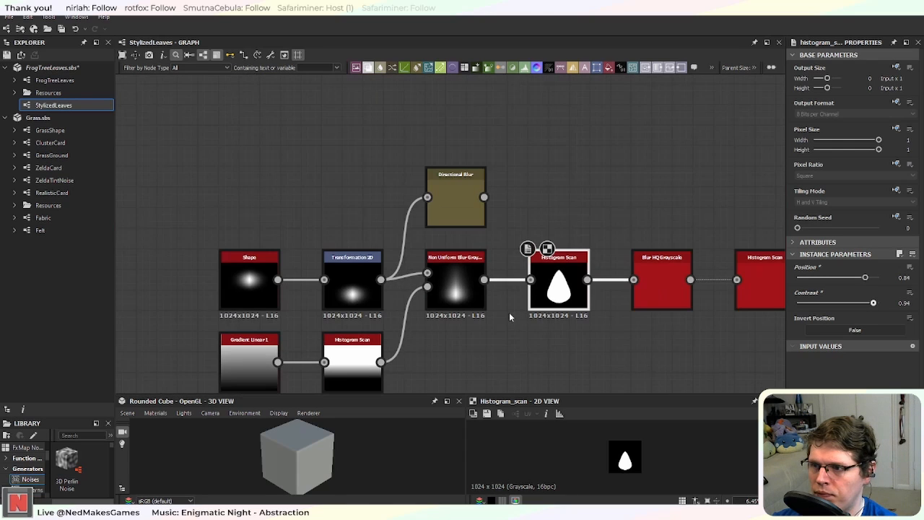
pyautogui.moveTo(568, 352); pyautogui.dragTo(459, 296, button='middle')
pyautogui.scroll(3, 498, 284)
pyautogui.scroll(-3, 506, 275)
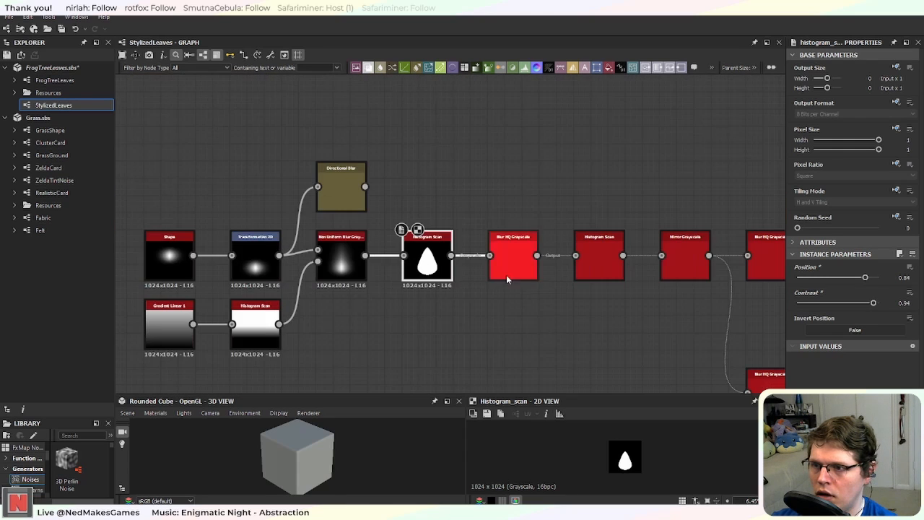
pyautogui.click(506, 274)
pyautogui.scroll(3, 553, 347)
pyautogui.scroll(-2, 534, 287)
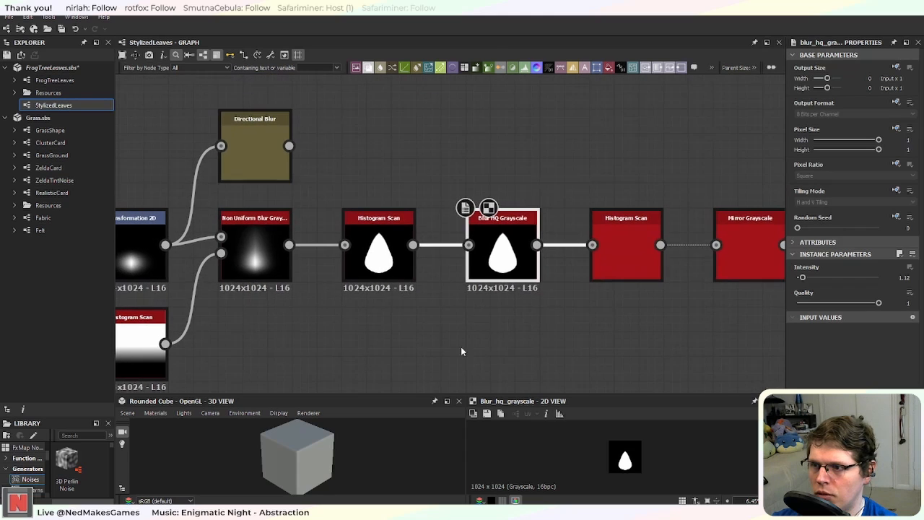
# Step: Add a Normal node above the chain, feed it the leaf's Histogram Scan output, and inspect the leaf outline in it
pyautogui.moveTo(457, 146); pyautogui.dragTo(465, 181, button='middle')
pyautogui.press('space')
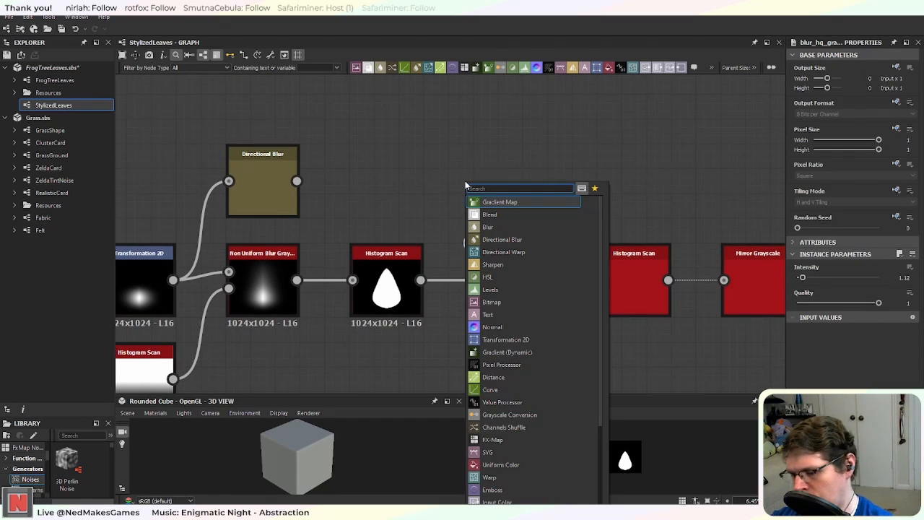
pyautogui.write('norm')
pyautogui.press('Return')
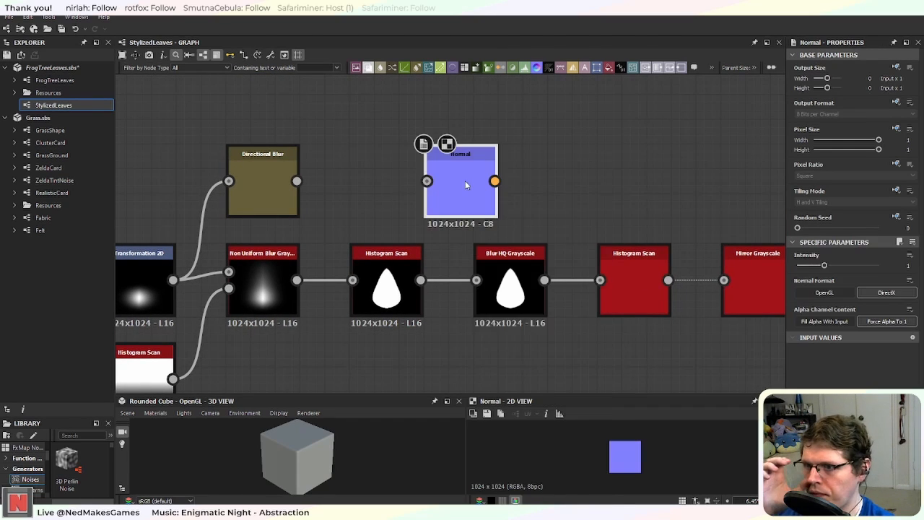
pyautogui.scroll(2, 465, 180)
pyautogui.moveTo(387, 353); pyautogui.dragTo(569, 200)
pyautogui.scroll(2, 598, 200)
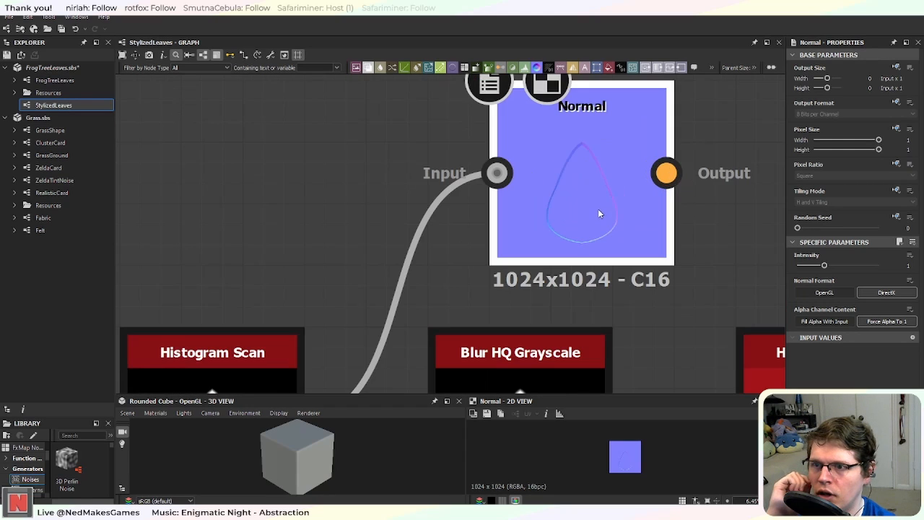
pyautogui.moveTo(625, 229); pyautogui.dragTo(580, 270, button='middle')
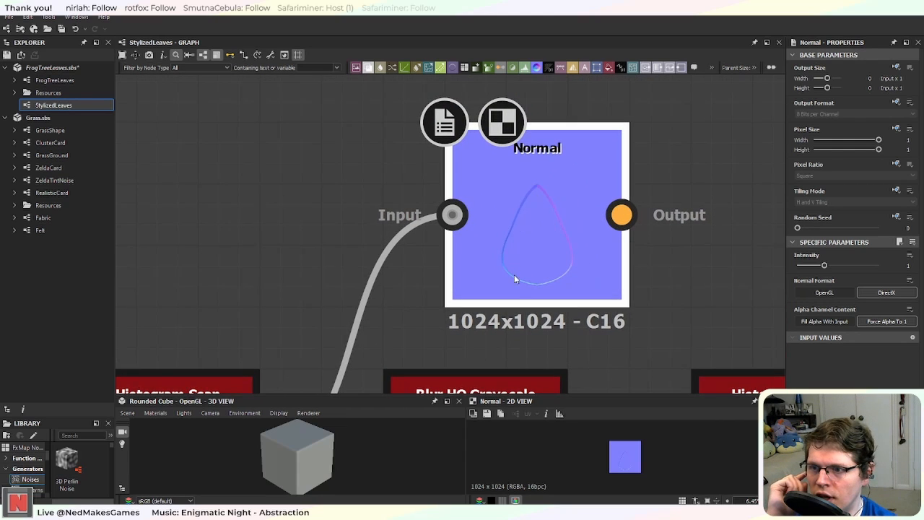
pyautogui.moveTo(532, 228); pyautogui.dragTo(557, 193, button='middle')
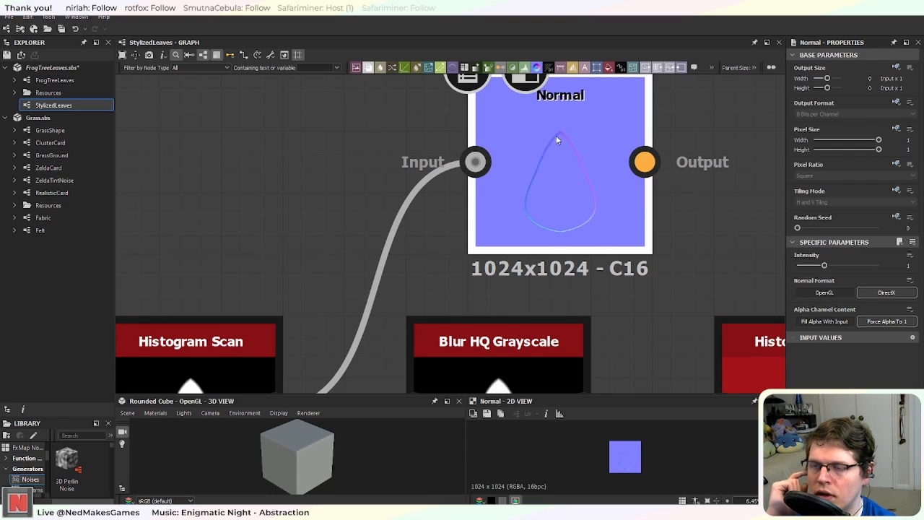
pyautogui.scroll(-2, 562, 142)
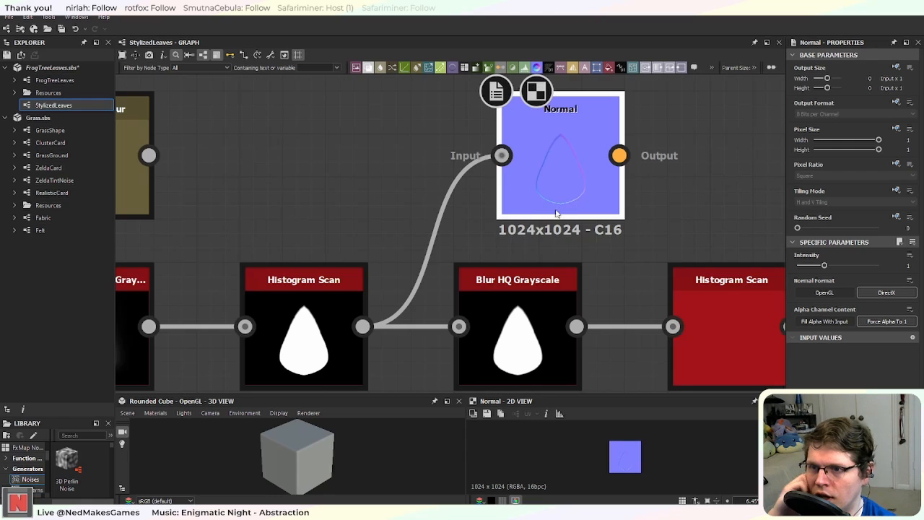
# Step: Set the Contrast of the Histogram Scan before the Blur HQ Grayscale to 1
pyautogui.moveTo(556, 213); pyautogui.dragTo(579, 187, button='middle')
pyautogui.click(327, 325)
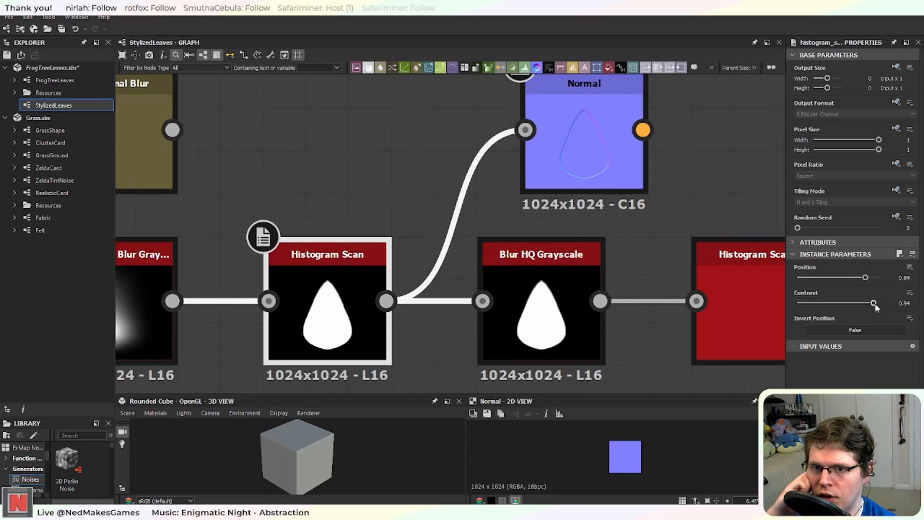
pyautogui.moveTo(873, 303); pyautogui.dragTo(879, 303)
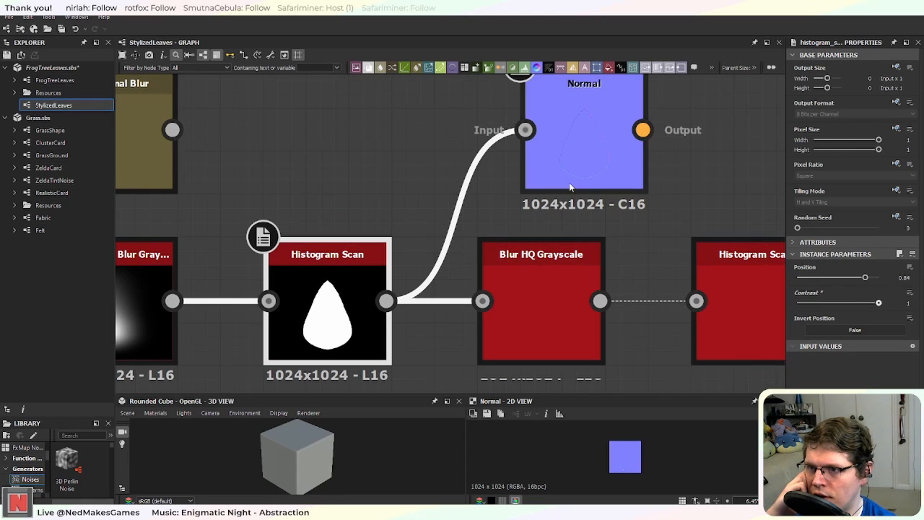
# Step: Rewire the Normal node to take the Blur HQ Grayscale output and check the leaf edge in it
pyautogui.click(553, 300)
pyautogui.moveTo(551, 318); pyautogui.dragTo(409, 325, button='middle')
pyautogui.moveTo(458, 308); pyautogui.dragTo(383, 137)
pyautogui.moveTo(443, 153); pyautogui.dragTo(570, 153)
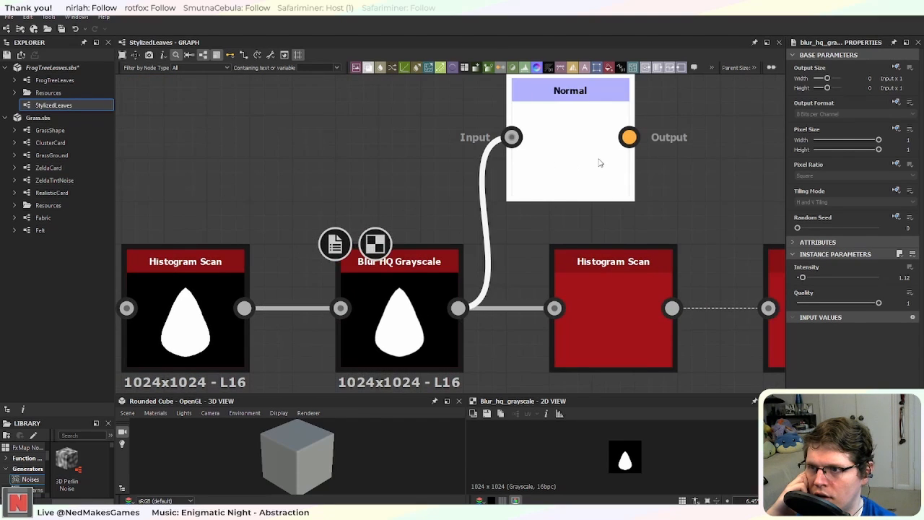
pyautogui.scroll(2, 600, 160)
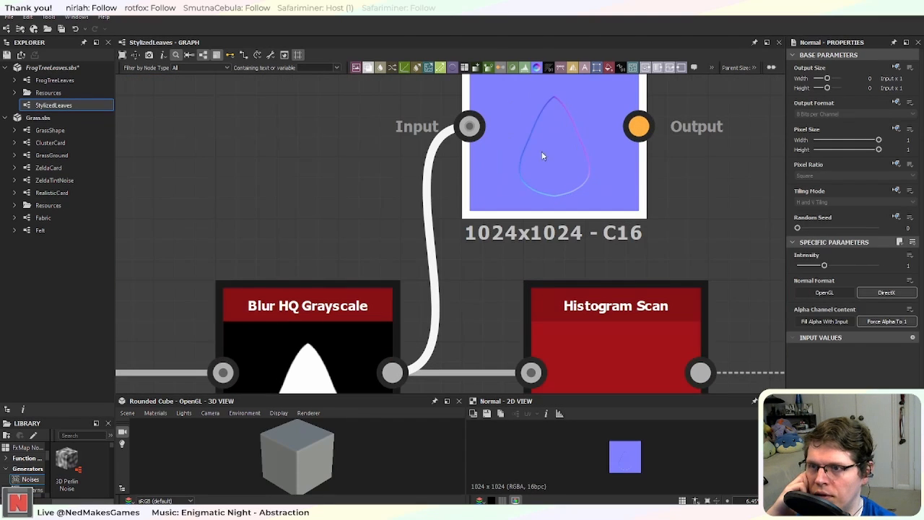
pyautogui.scroll(-3, 543, 201)
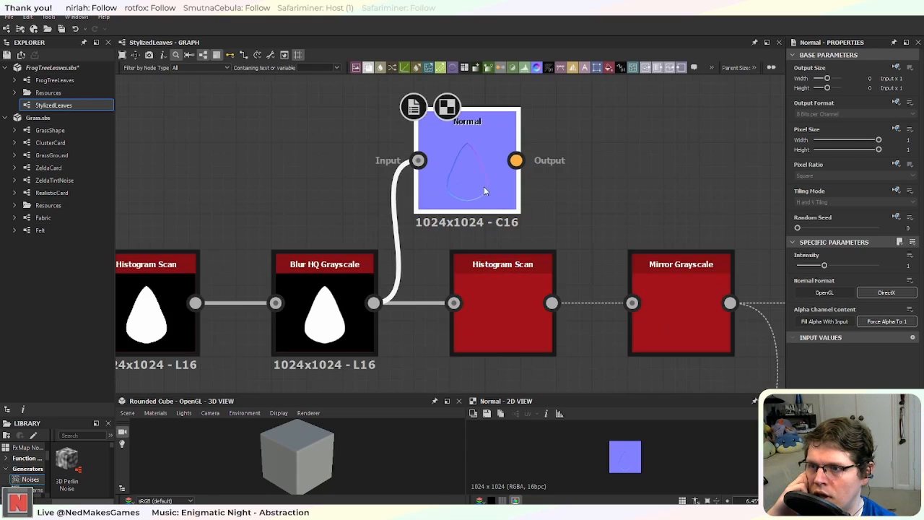
# Step: Preview the Histogram Scan after the Blur HQ Grayscale and move the Normal node further along the chain
pyautogui.scroll(1, 323, 337)
pyautogui.moveTo(323, 337); pyautogui.dragTo(503, 330, button='middle')
pyautogui.scroll(-1, 503, 330)
pyautogui.scroll(-1, 559, 292)
pyautogui.moveTo(613, 255); pyautogui.dragTo(462, 275, button='middle')
pyautogui.doubleClick(506, 319)
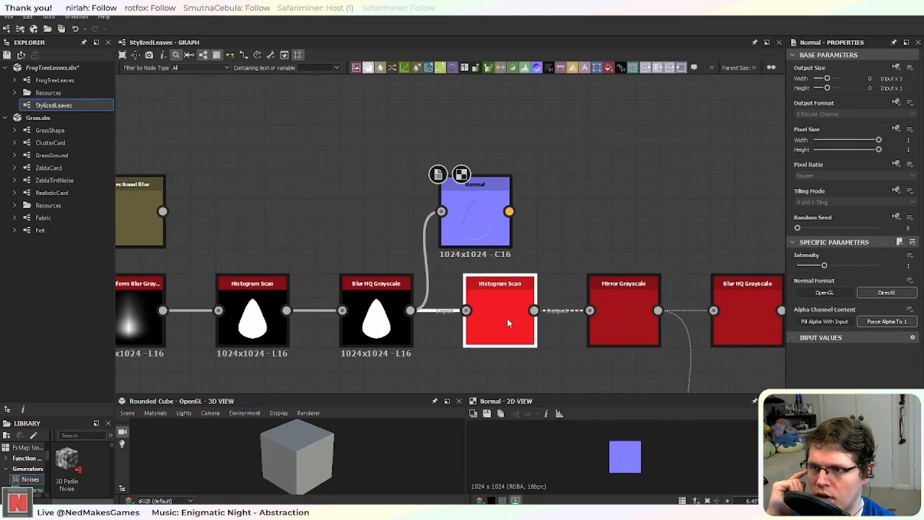
pyautogui.moveTo(556, 255); pyautogui.dragTo(476, 263, button='middle')
pyautogui.moveTo(416, 233); pyautogui.dragTo(521, 227)
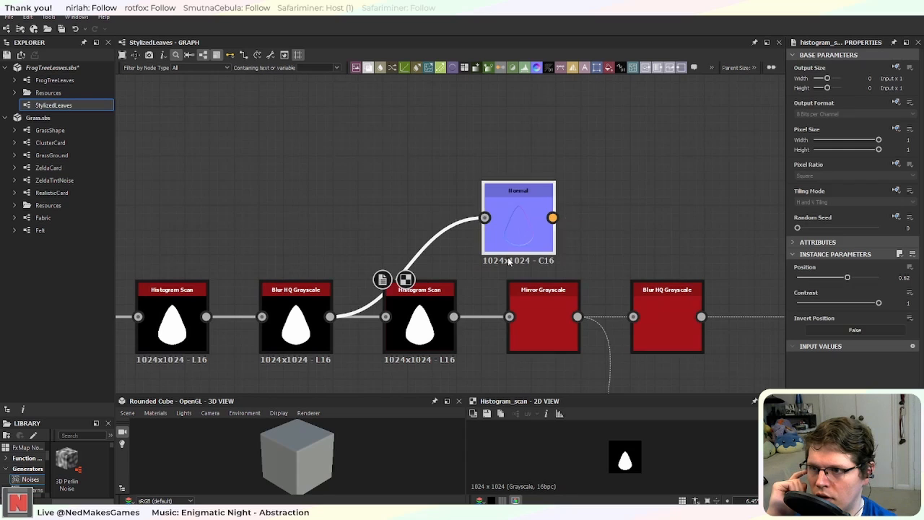
# Step: Compare the Blur HQ Grayscale with the Histogram Scan after it, and raise the blur's Intensity slightly while checking the Normal node
pyautogui.scroll(2, 474, 283)
pyautogui.moveTo(460, 314); pyautogui.dragTo(497, 290, button='middle')
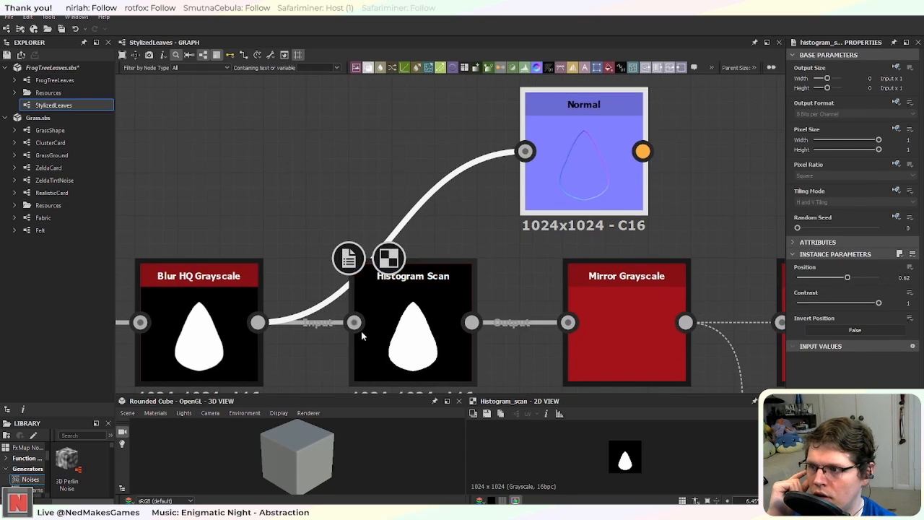
pyautogui.moveTo(222, 350); pyautogui.dragTo(224, 284, button='middle')
pyautogui.scroll(2, 463, 261)
pyautogui.click(219, 275)
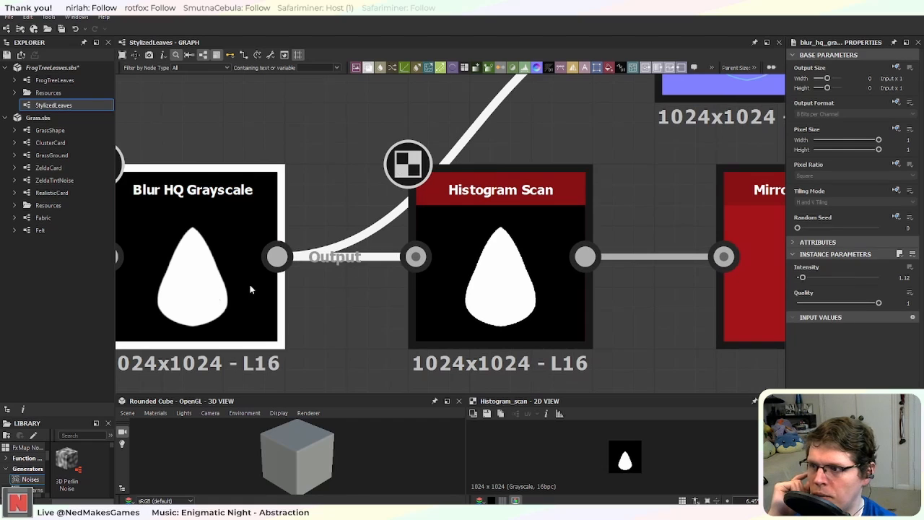
pyautogui.click(505, 277)
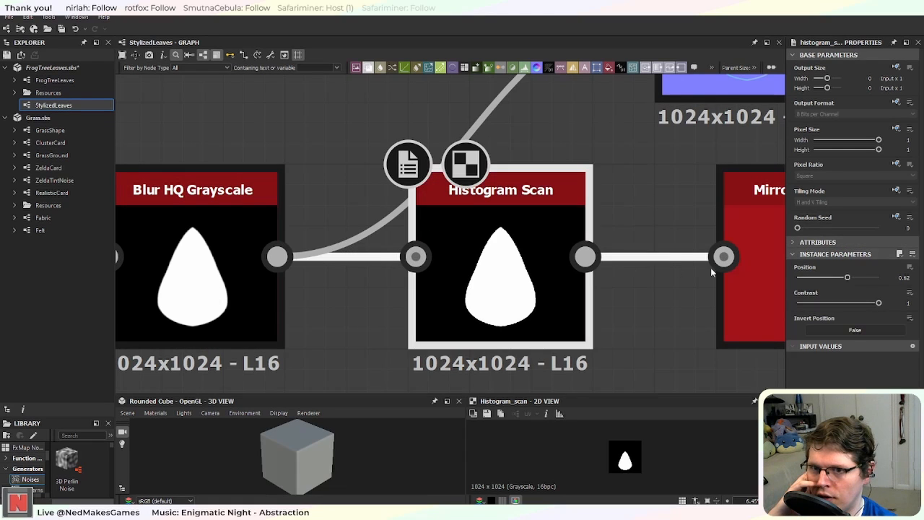
pyautogui.click(253, 314)
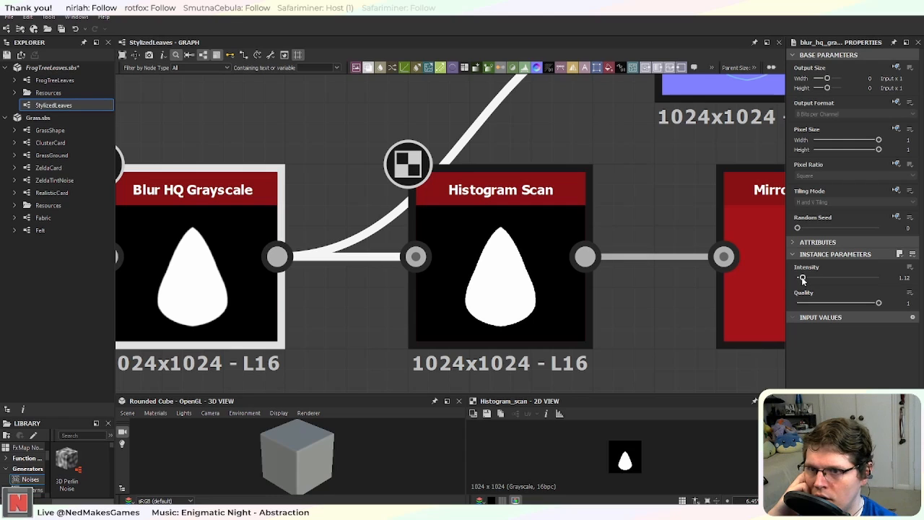
pyautogui.moveTo(803, 278); pyautogui.dragTo(805, 278)
pyautogui.moveTo(633, 155); pyautogui.dragTo(525, 220, button='middle')
pyautogui.click(578, 210)
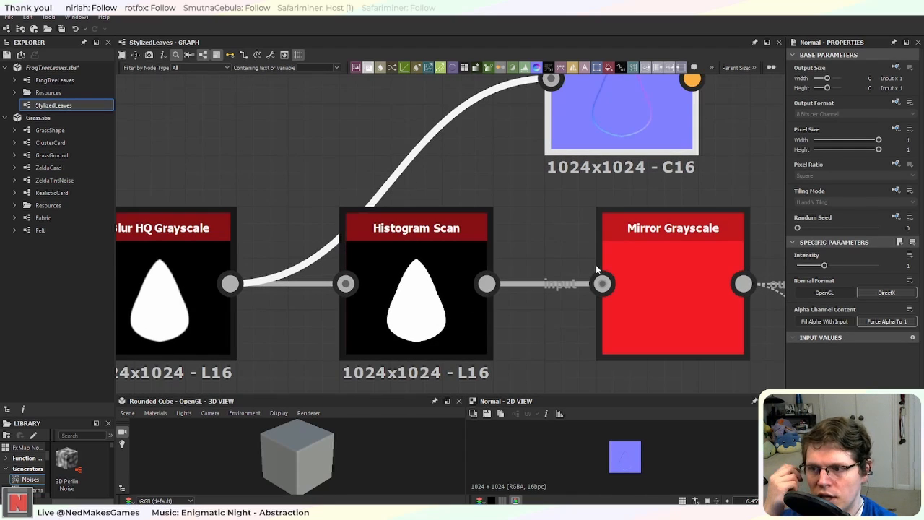
# Step: Preview the Mirror Grayscale node and compare its leaf silhouette with the preceding Histogram Scan
pyautogui.scroll(-4, 597, 261)
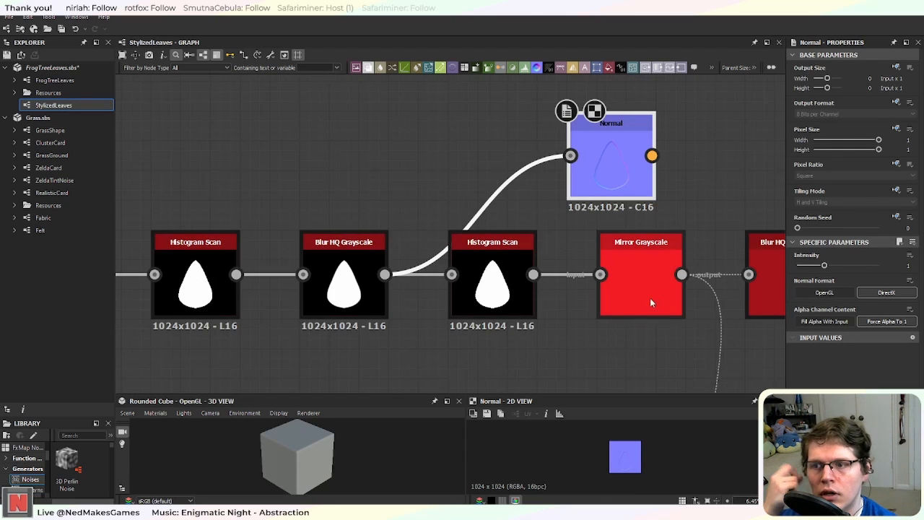
pyautogui.click(632, 296)
pyautogui.scroll(3, 634, 298)
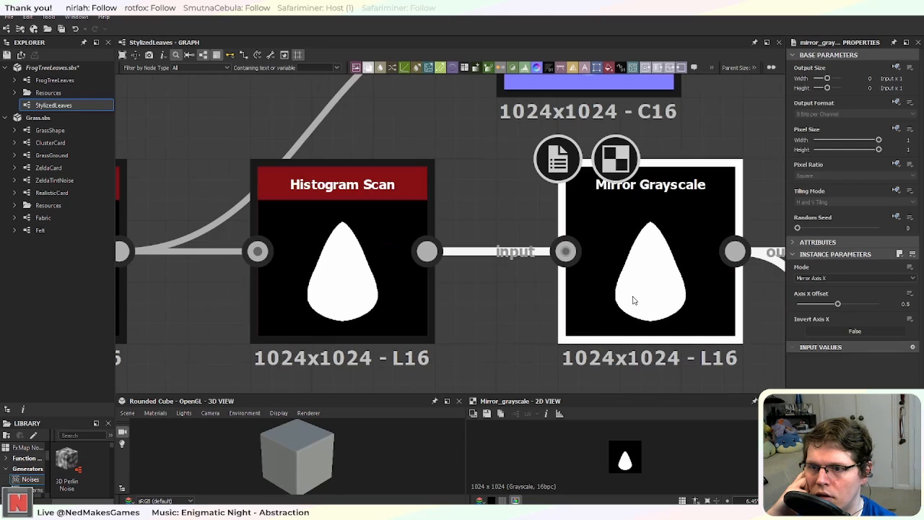
pyautogui.moveTo(532, 330); pyautogui.dragTo(489, 315, button='middle')
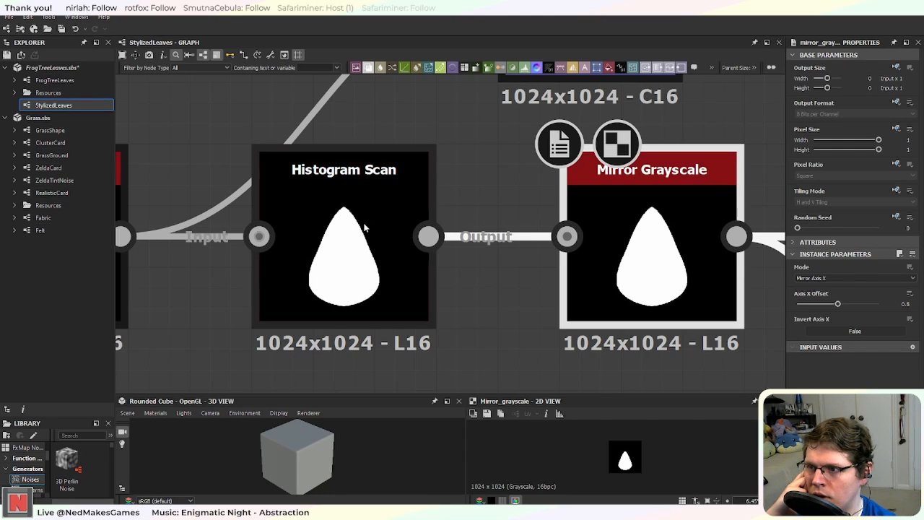
pyautogui.moveTo(346, 259); pyautogui.dragTo(426, 280, button='middle')
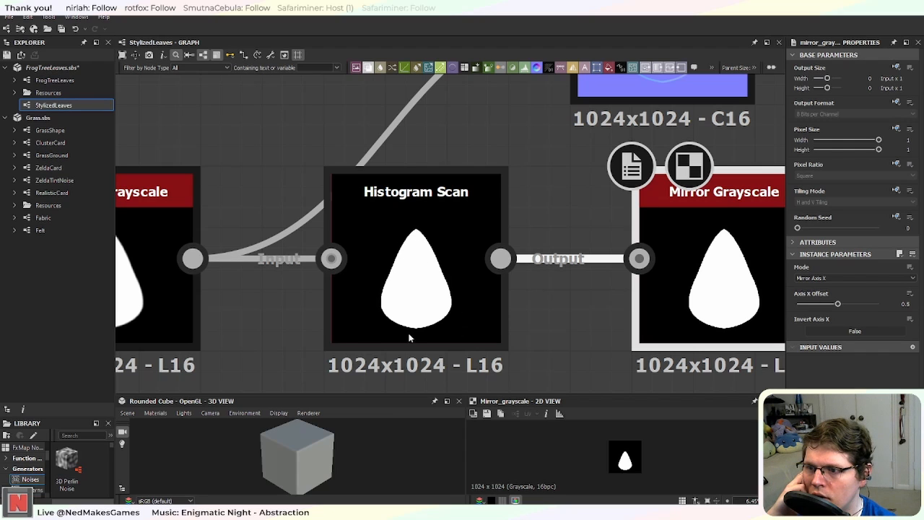
pyautogui.scroll(-4, 704, 263)
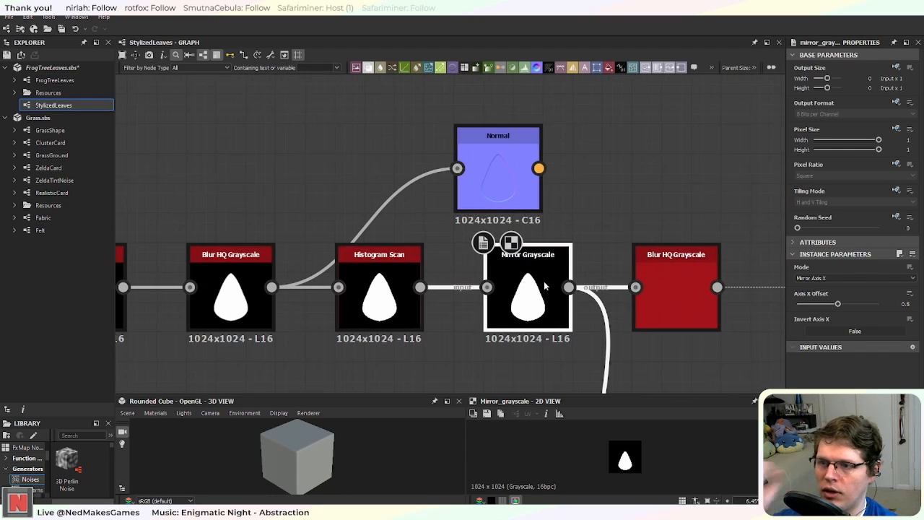
# Step: Feed the Mirror Grayscale output into the Normal node, shift that node along, and inspect the leaf outline
pyautogui.moveTo(569, 287); pyautogui.dragTo(457, 168)
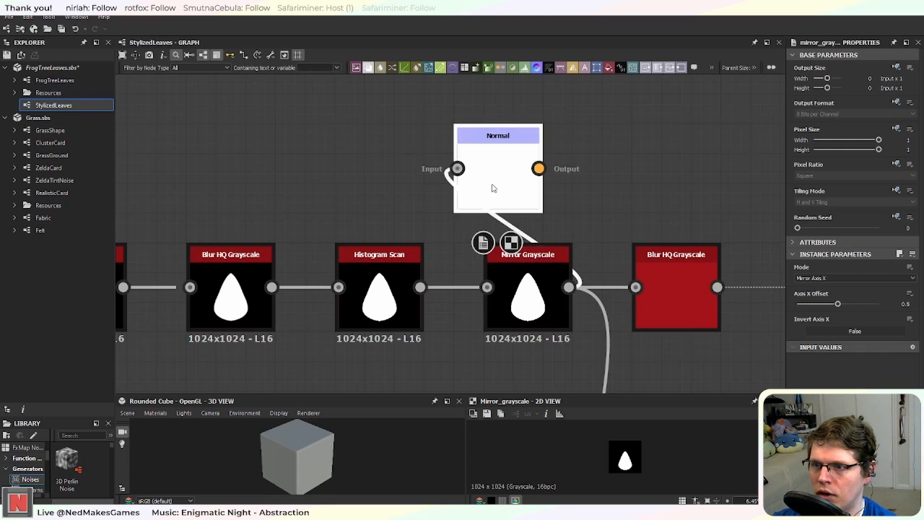
pyautogui.moveTo(494, 193); pyautogui.dragTo(641, 195)
pyautogui.doubleClick(641, 195)
pyautogui.scroll(4, 666, 174)
pyautogui.moveTo(648, 194); pyautogui.dragTo(539, 233, button='middle')
pyautogui.scroll(-1, 539, 233)
pyautogui.scroll(1, 536, 202)
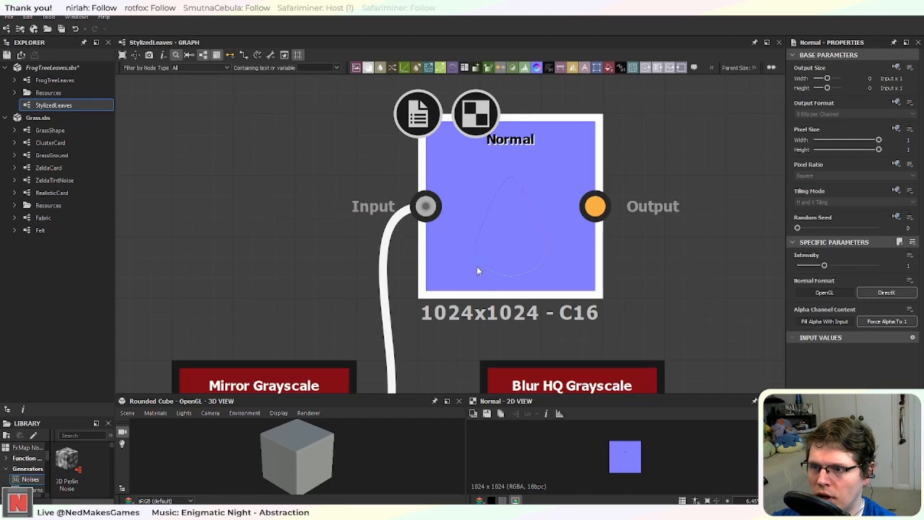
# Step: Bypass the second Histogram Scan by moving it below the chain and wiring Blur HQ Grayscale directly into Mirror Grayscale, checking the Normal node
pyautogui.moveTo(240, 326); pyautogui.dragTo(469, 166, button='middle')
pyautogui.scroll(-1, 332, 222)
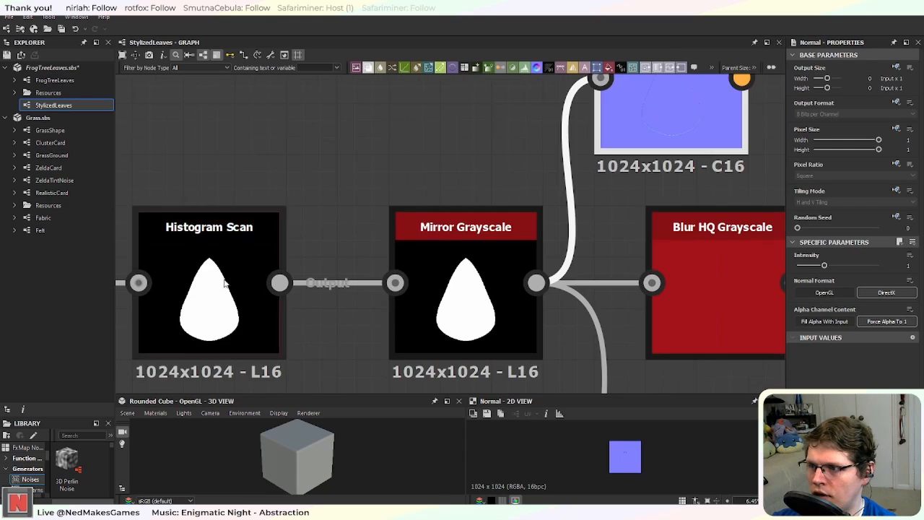
pyautogui.click(224, 283)
pyautogui.scroll(-5, 340, 206)
pyautogui.moveTo(289, 246); pyautogui.dragTo(289, 346)
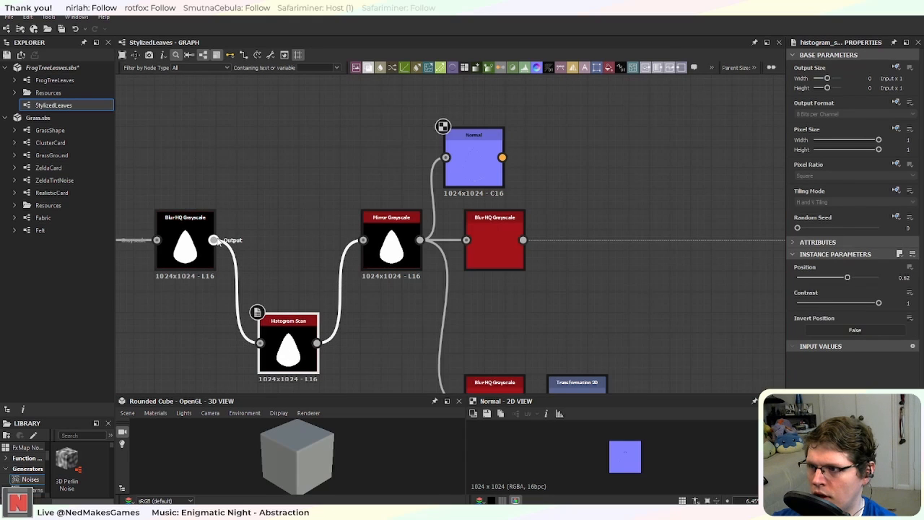
pyautogui.scroll(2, 459, 161)
pyautogui.click(483, 171)
pyautogui.scroll(3, 469, 172)
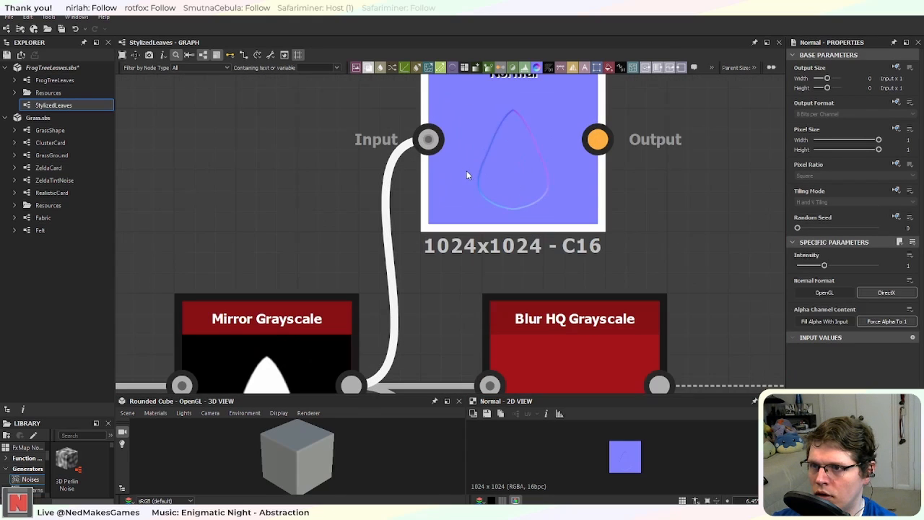
# Step: Preview the Blur HQ Grayscale node that follows Mirror Grayscale and examine its leaf edges against the neighbouring nodes
pyautogui.scroll(-4, 422, 237)
pyautogui.moveTo(415, 300); pyautogui.dragTo(415, 219, button='middle')
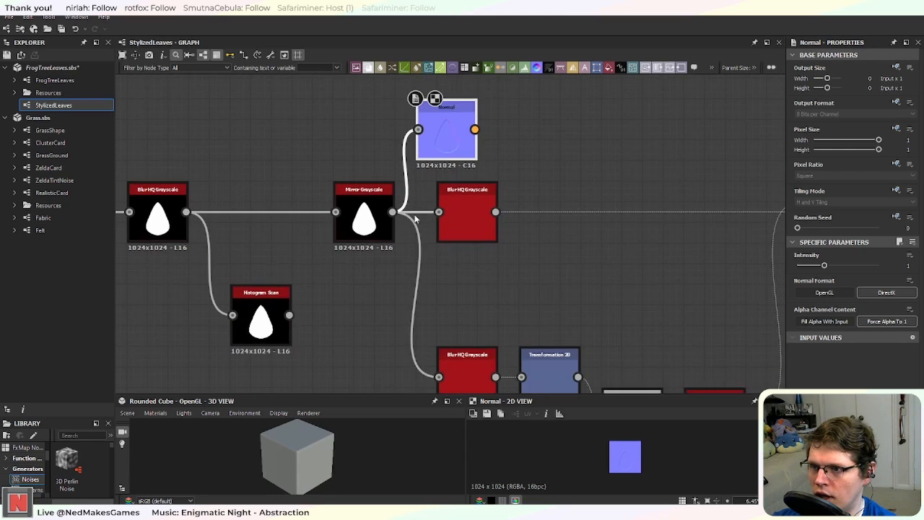
pyautogui.scroll(2, 480, 211)
pyautogui.click(486, 211)
pyautogui.scroll(1, 494, 212)
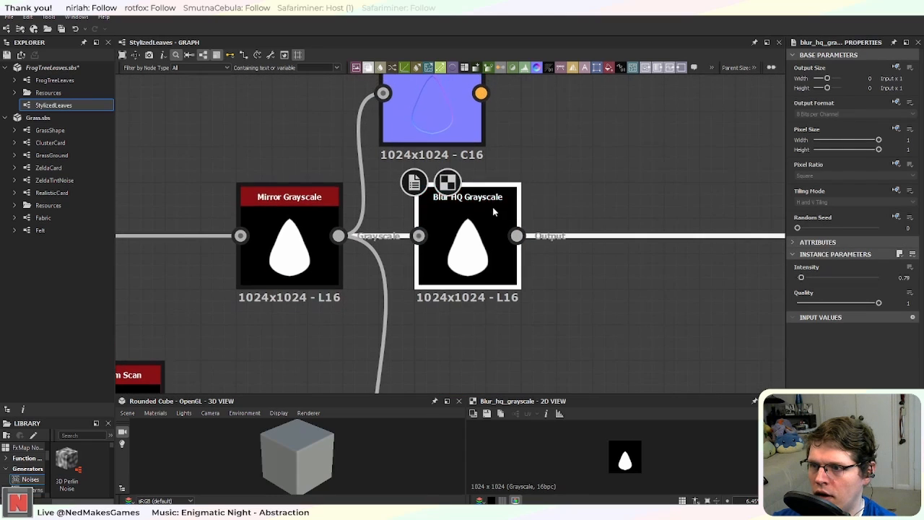
pyautogui.scroll(3, 491, 213)
pyautogui.scroll(-4, 491, 213)
pyautogui.moveTo(563, 179); pyautogui.dragTo(441, 183, button='middle')
pyautogui.scroll(-3, 433, 185)
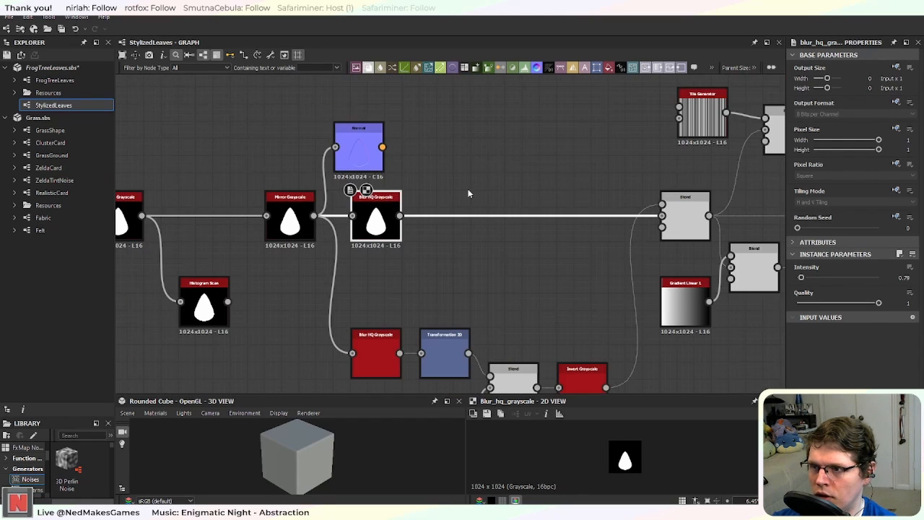
pyautogui.scroll(4, 409, 248)
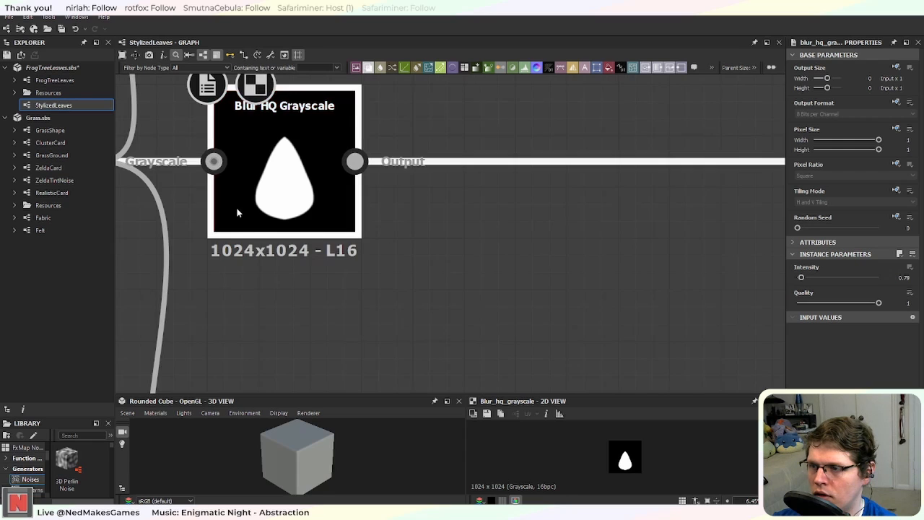
# Step: Move the bypassed Histogram Scan back into the main chain between Blur HQ Grayscale and Mirror Grayscale
pyautogui.moveTo(242, 215); pyautogui.dragTo(538, 270, button='middle')
pyautogui.click(324, 248)
pyautogui.moveTo(140, 209); pyautogui.dragTo(367, 251, button='middle')
pyautogui.scroll(-3, 367, 251)
pyautogui.moveTo(330, 378); pyautogui.dragTo(322, 274)
pyautogui.scroll(3, 311, 239)
pyautogui.moveTo(338, 322); pyautogui.dragTo(434, 285, button='middle')
pyautogui.moveTo(587, 258); pyautogui.dragTo(394, 267, button='middle')
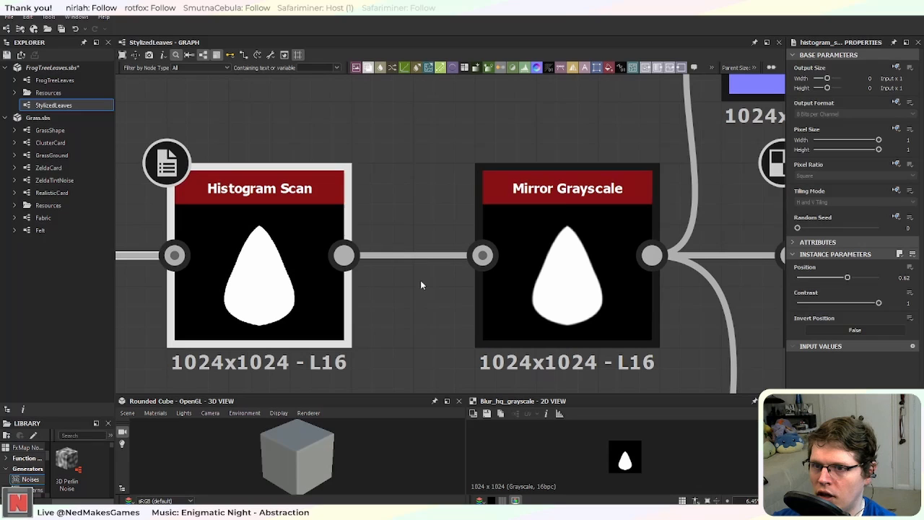
# Step: Compare the leaf edges in Blur HQ Grayscale, the Histogram Scan and Mirror Grayscale, checking the settings of the latter two
pyautogui.click(546, 275)
pyautogui.moveTo(345, 255); pyautogui.dragTo(377, 238)
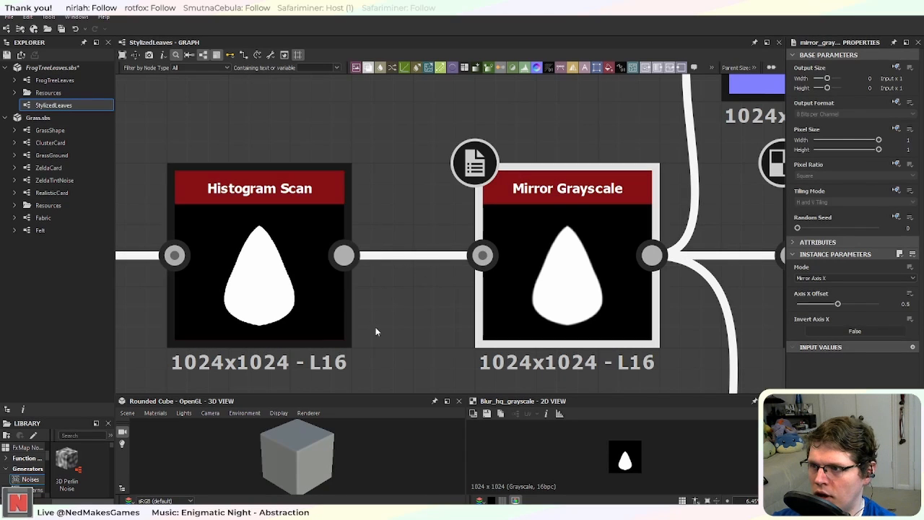
pyautogui.moveTo(224, 295); pyautogui.dragTo(470, 278, button='middle')
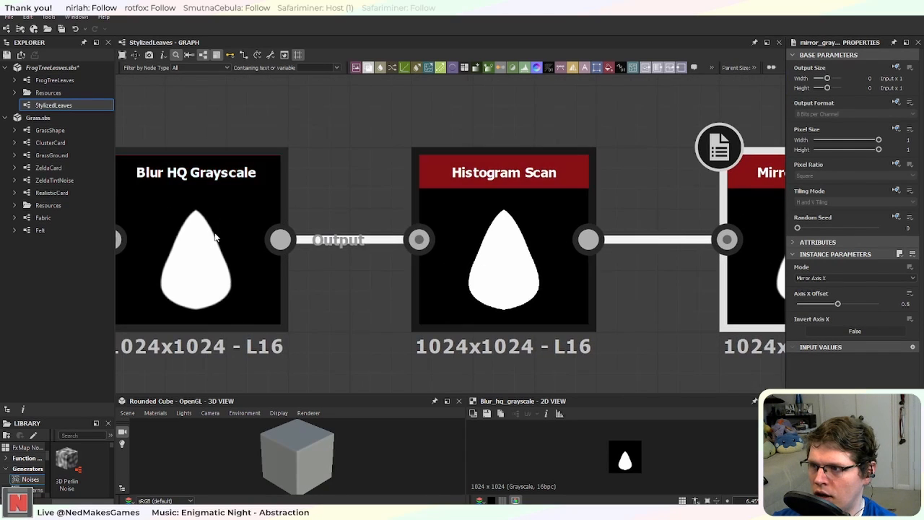
pyautogui.scroll(-3, 495, 229)
pyautogui.scroll(3, 372, 240)
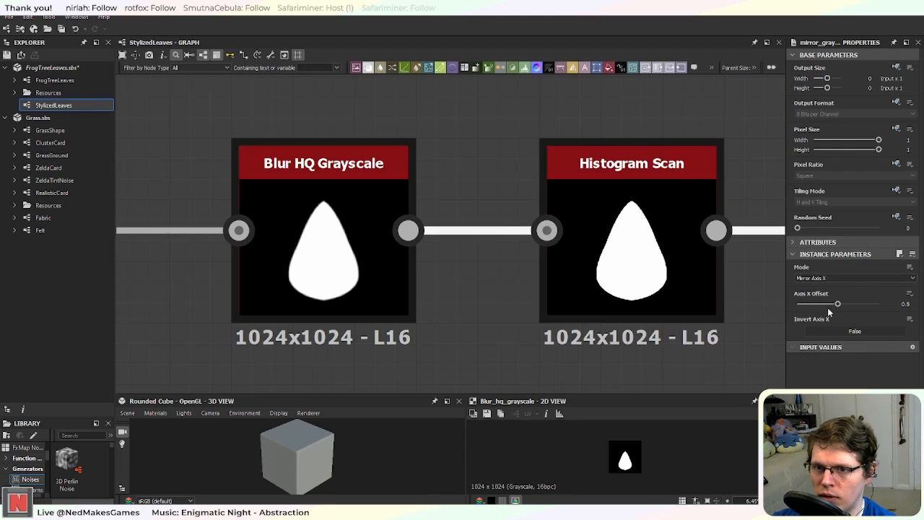
pyautogui.click(643, 289)
pyautogui.moveTo(611, 276); pyautogui.dragTo(463, 283, button='middle')
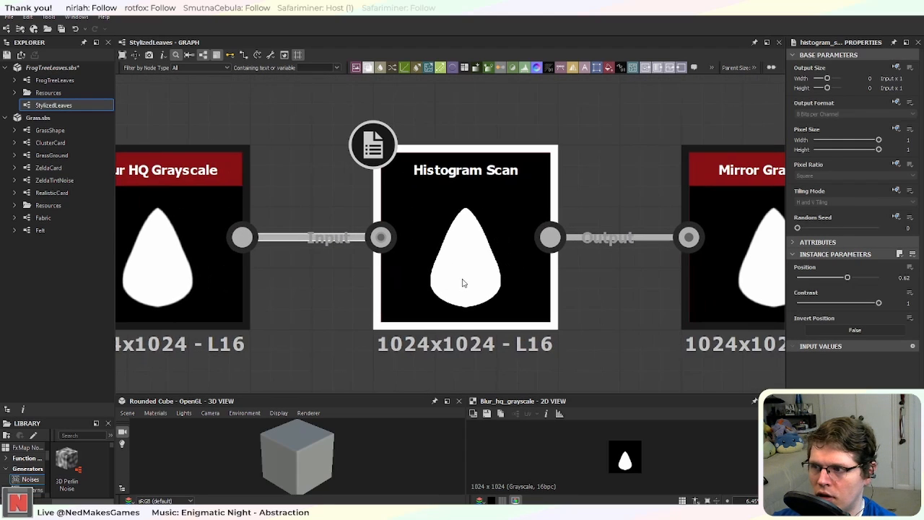
pyautogui.scroll(-3, 585, 264)
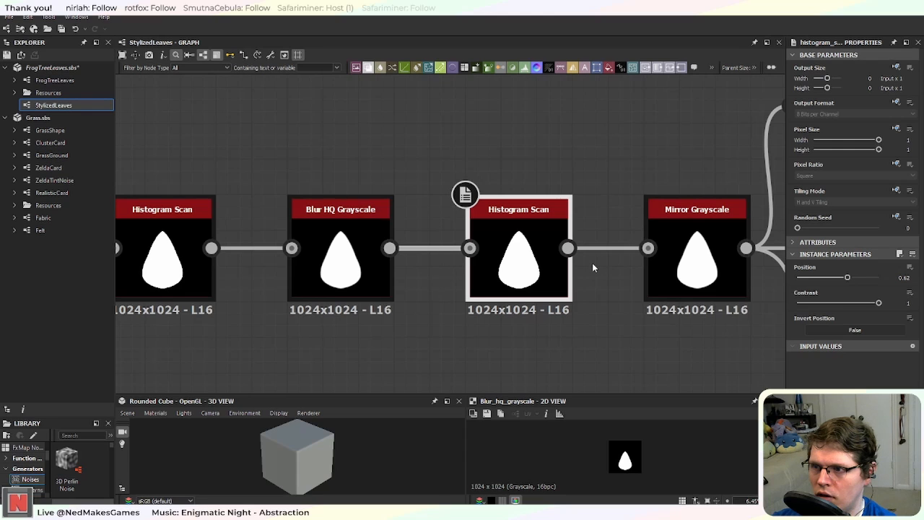
pyautogui.moveTo(584, 283); pyautogui.dragTo(478, 299, button='middle')
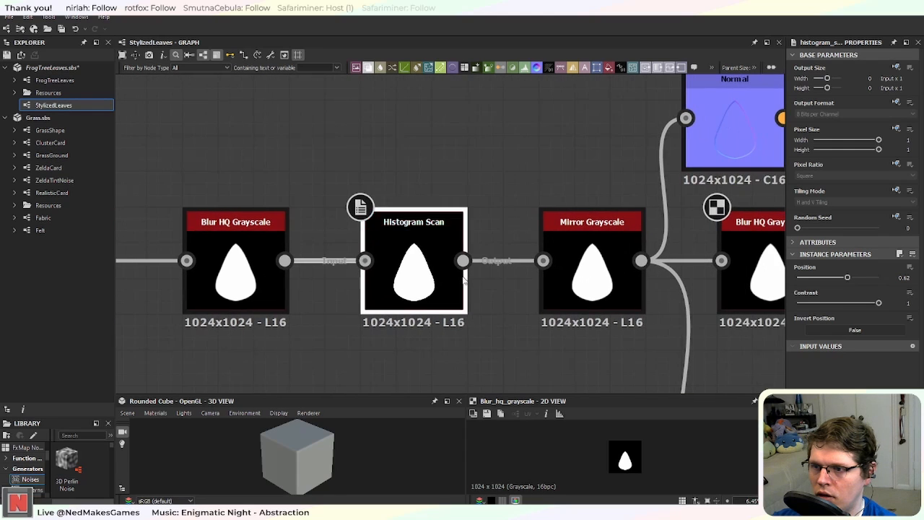
# Step: Try the chain without the second Histogram Scan by pulling it out below, and reinsert it before Mirror Grayscale
pyautogui.moveTo(432, 277); pyautogui.dragTo(395, 375)
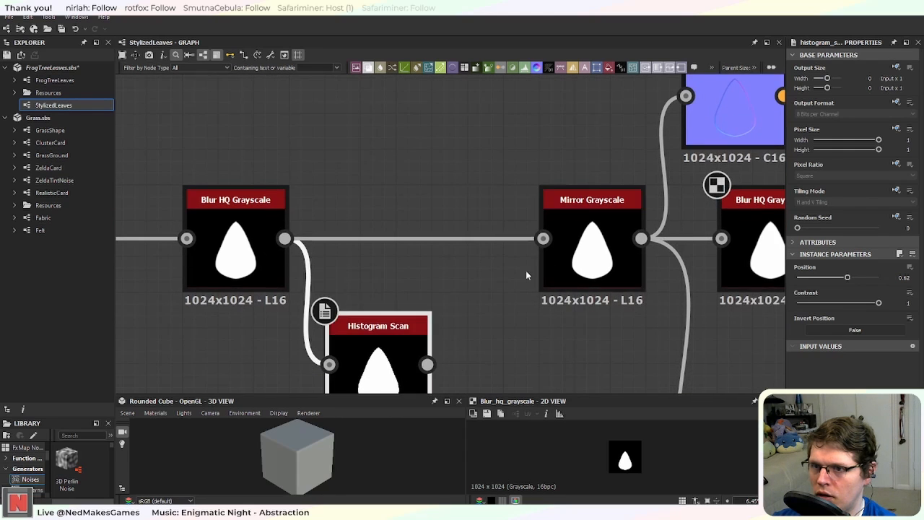
pyautogui.moveTo(477, 283); pyautogui.dragTo(370, 296, button='middle')
pyautogui.scroll(-5, 420, 326)
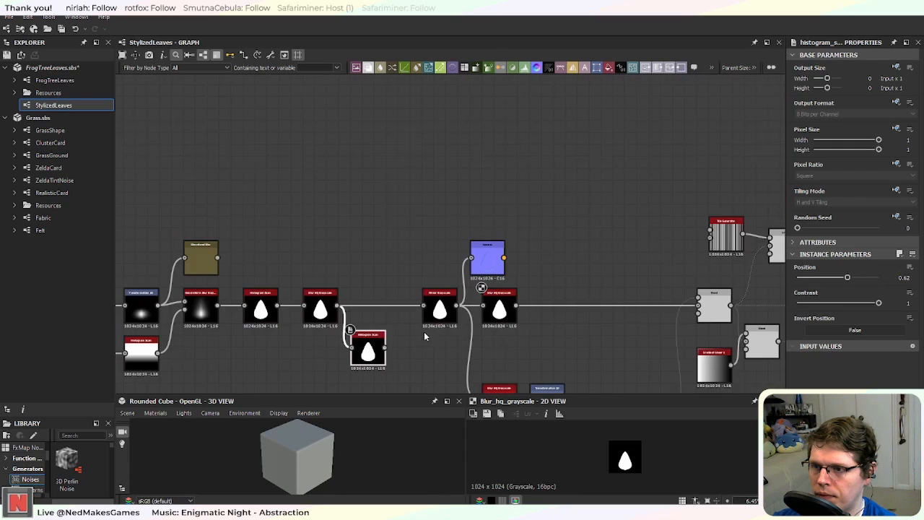
pyautogui.scroll(4, 485, 333)
pyautogui.moveTo(513, 360); pyautogui.dragTo(603, 326, button='middle')
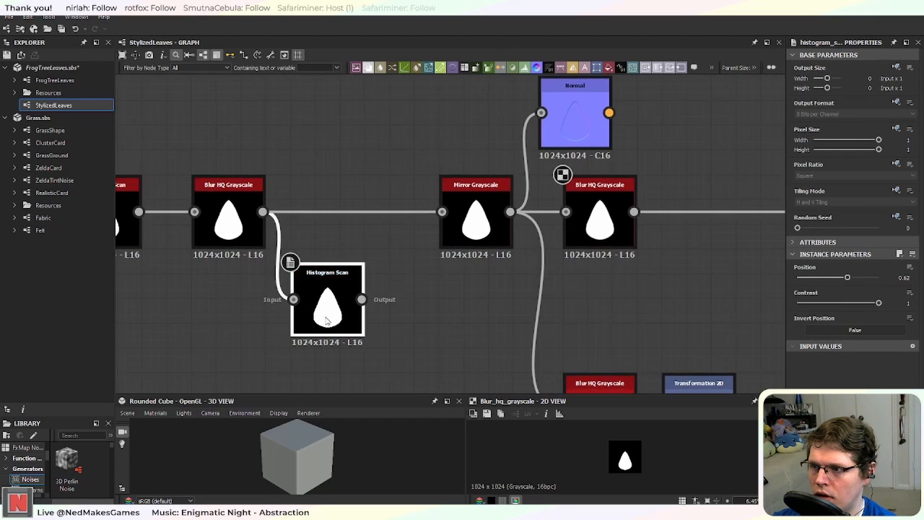
pyautogui.moveTo(356, 308); pyautogui.dragTo(388, 221)
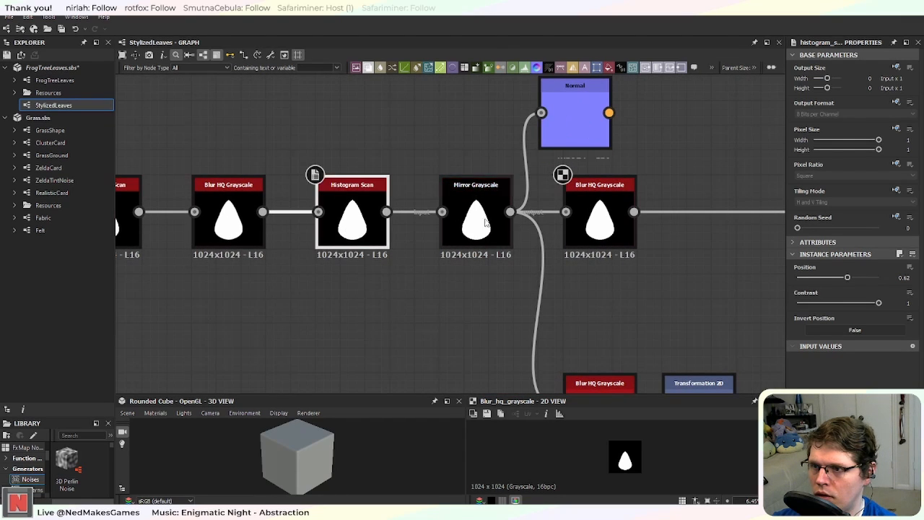
# Step: Move the Normal node past the Blur HQ Grayscale after Mirror Grayscale, feed it from that blur, and inspect the leaf outline
pyautogui.moveTo(567, 127); pyautogui.dragTo(724, 130)
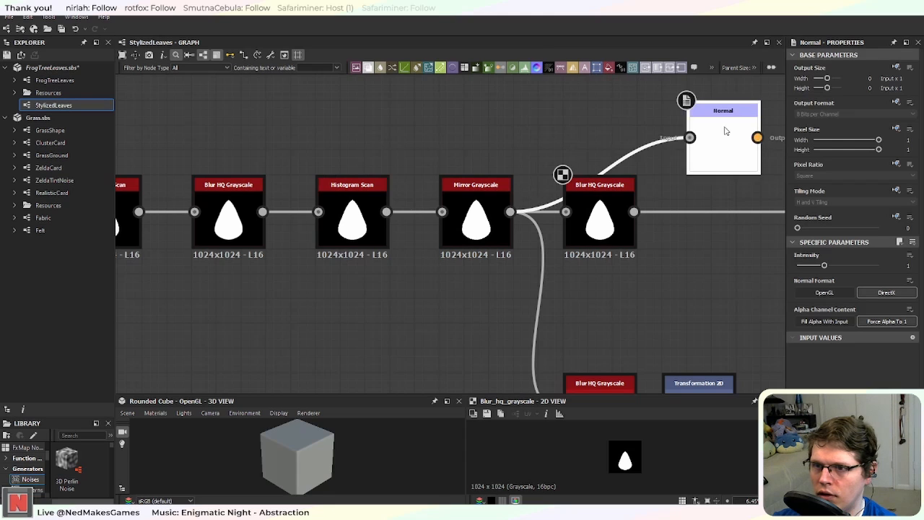
pyautogui.moveTo(660, 202); pyautogui.dragTo(478, 270, button='middle')
pyautogui.doubleClick(510, 215)
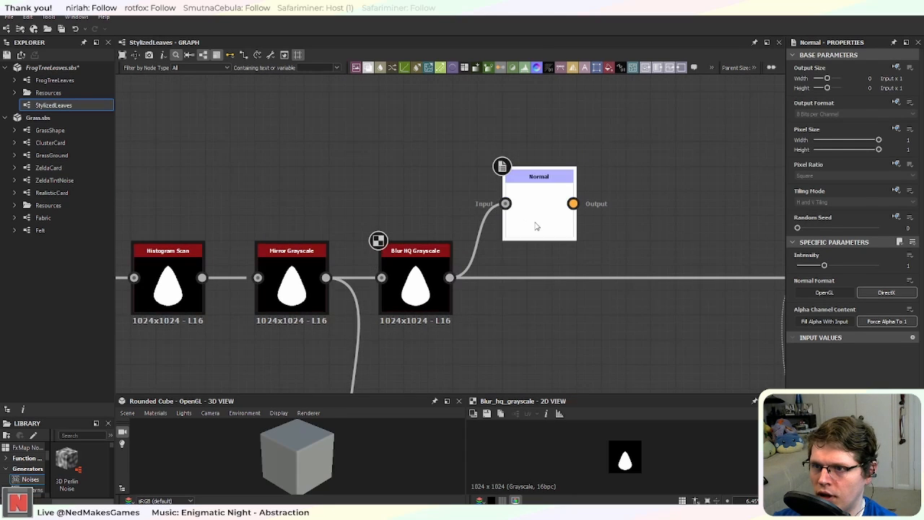
pyautogui.scroll(5, 519, 220)
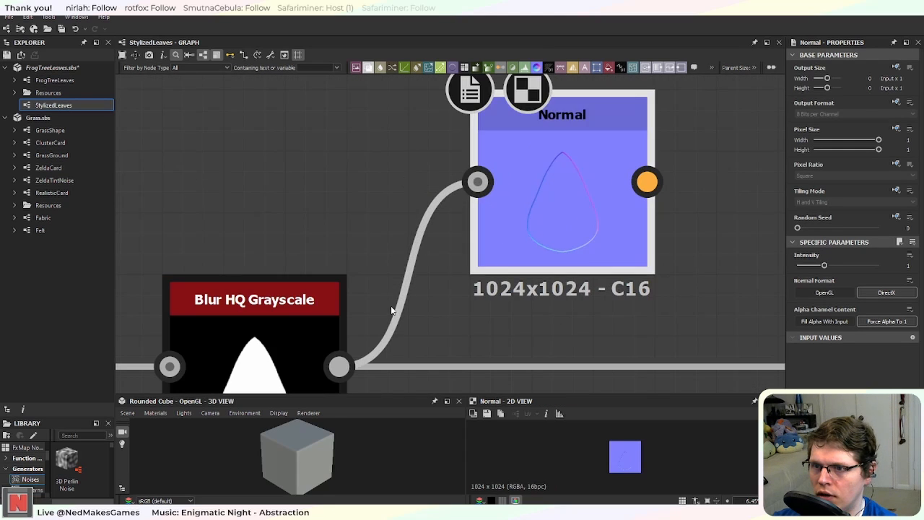
pyautogui.moveTo(392, 318); pyautogui.dragTo(478, 230, button='middle')
pyautogui.scroll(-3, 478, 229)
pyautogui.moveTo(344, 291); pyautogui.dragTo(510, 193, button='middle')
pyautogui.scroll(-2, 517, 206)
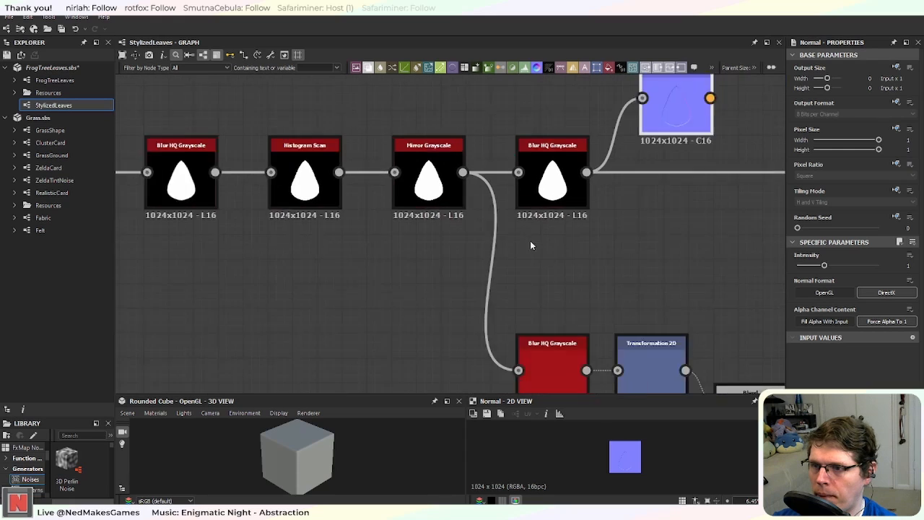
# Step: Preview the midrib branch node by node: Blur HQ Grayscale, Transformation 2D, Blend, Histogram Scan, Gradient Linear 3 and Invert Grayscale
pyautogui.moveTo(577, 338); pyautogui.dragTo(434, 158, button='middle')
pyautogui.scroll(1, 433, 159)
pyautogui.doubleClick(390, 198)
pyautogui.doubleClick(507, 206)
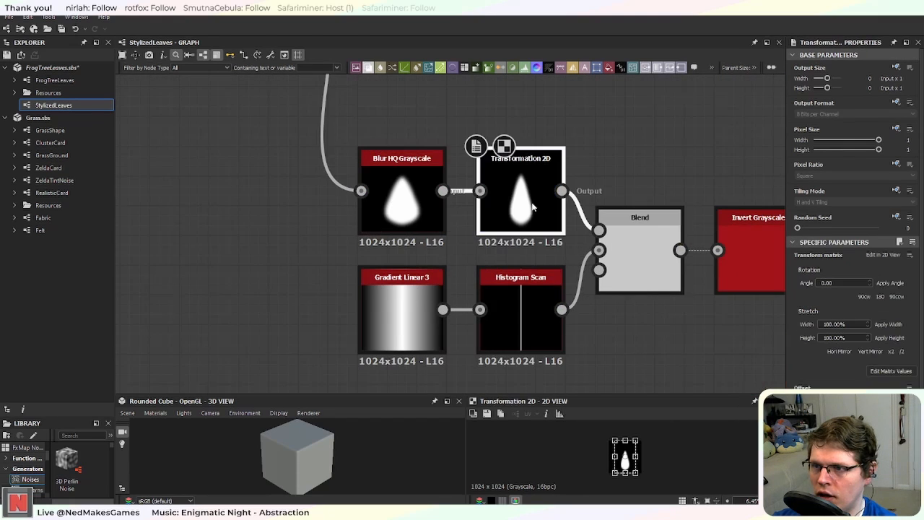
pyautogui.doubleClick(622, 253)
pyautogui.click(543, 311)
pyautogui.doubleClick(543, 311)
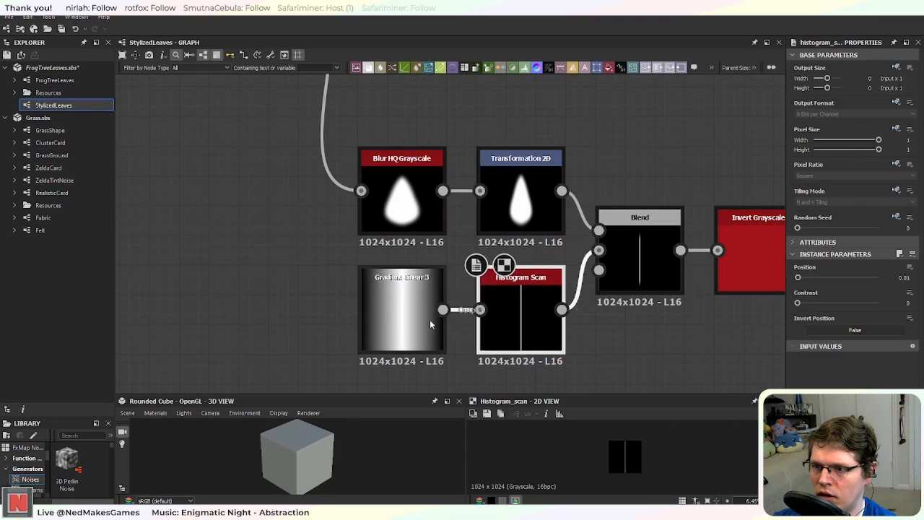
pyautogui.doubleClick(428, 320)
pyautogui.doubleClick(723, 264)
# Step: Preview the Multiply Blend that combines the leaf with the midrib line, and trace its foreground input back to Invert Grayscale
pyautogui.moveTo(702, 289); pyautogui.dragTo(409, 280, button='middle')
pyautogui.moveTo(561, 167); pyautogui.dragTo(527, 372, button='middle')
pyautogui.click(603, 147)
pyautogui.doubleClick(605, 150)
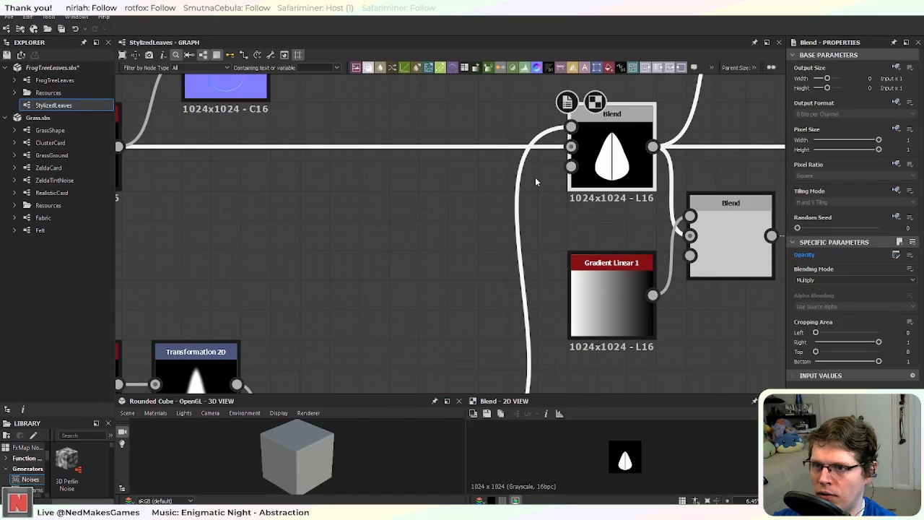
pyautogui.scroll(3, 535, 179)
pyautogui.moveTo(559, 171); pyautogui.dragTo(461, 207, button='middle')
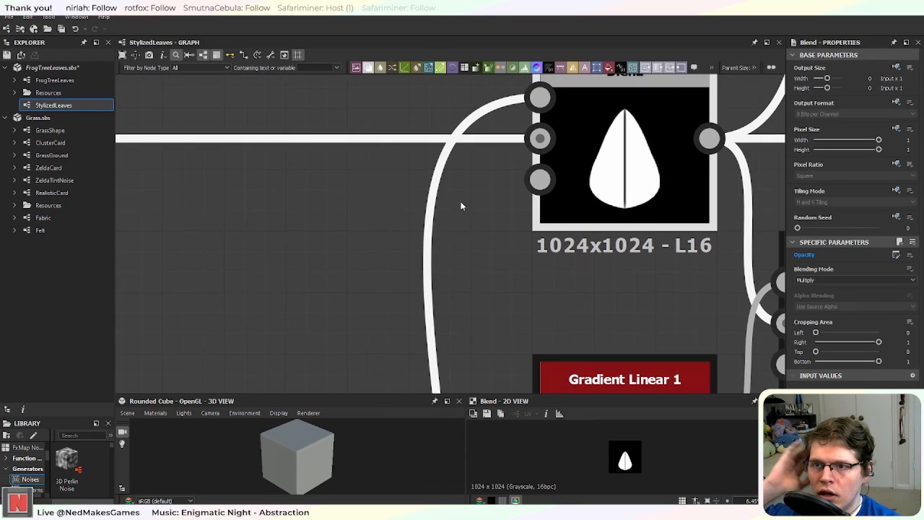
pyautogui.scroll(-3, 354, 263)
pyautogui.moveTo(367, 310); pyautogui.dragTo(535, 159, button='middle')
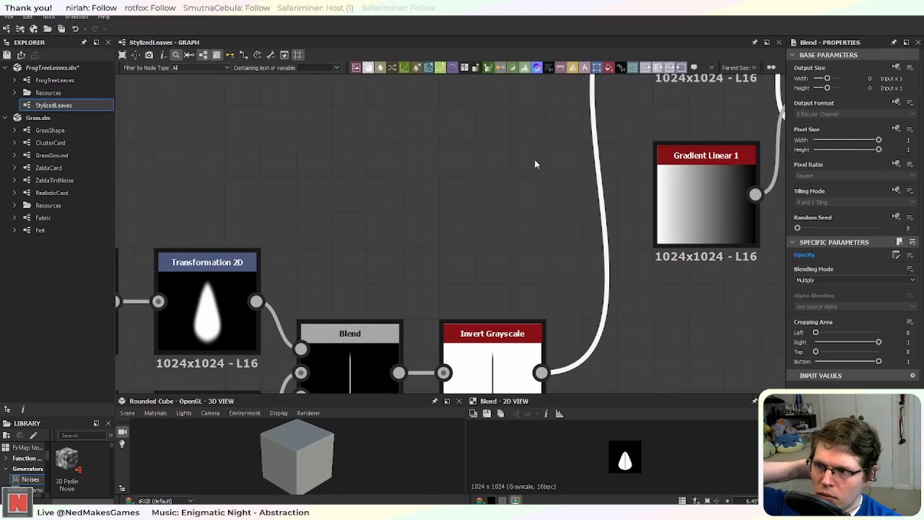
pyautogui.scroll(-1, 448, 285)
pyautogui.moveTo(426, 301); pyautogui.dragTo(478, 226, button='middle')
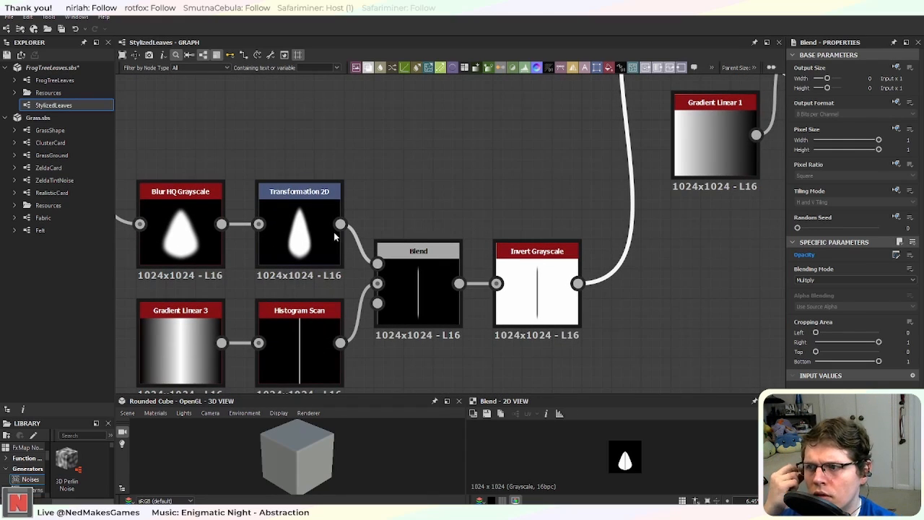
# Step: Open the settings of the midrib branch's Transformation 2D and compare its mask with the midrib in the leaf Blend
pyautogui.click(299, 217)
pyautogui.scroll(-2, 491, 135)
pyautogui.moveTo(470, 147); pyautogui.dragTo(433, 291, button='middle')
pyautogui.scroll(4, 527, 249)
pyautogui.moveTo(376, 354); pyautogui.dragTo(462, 144, button='middle')
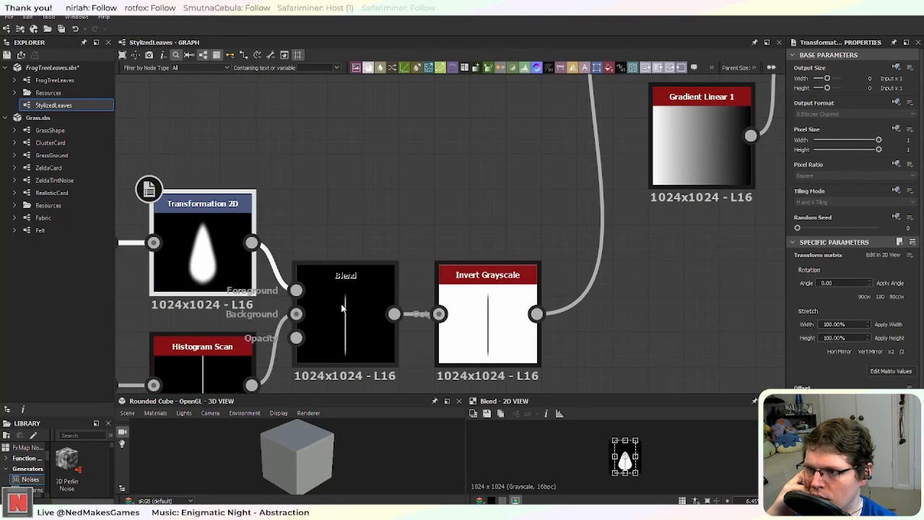
pyautogui.moveTo(517, 87); pyautogui.dragTo(280, 374, button='middle')
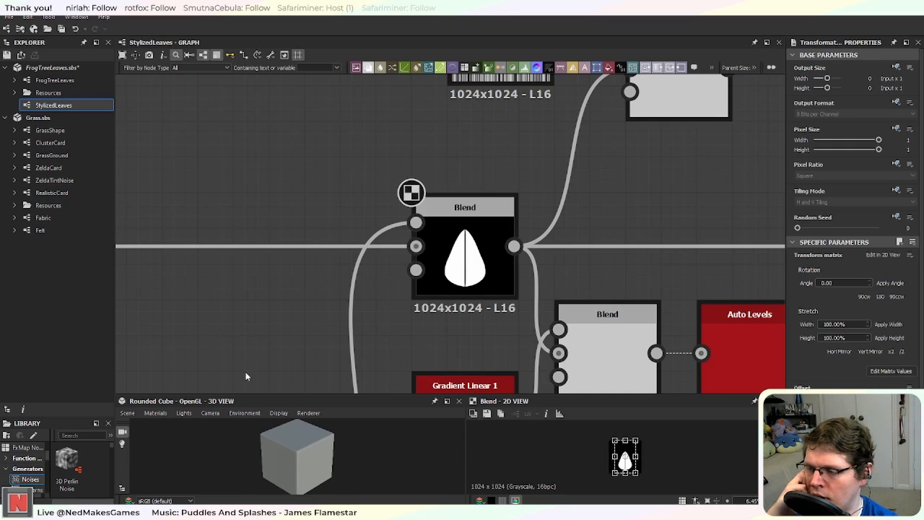
pyautogui.scroll(-1, 247, 376)
pyautogui.moveTo(247, 376); pyautogui.dragTo(446, 147, button='middle')
pyautogui.moveTo(409, 275); pyautogui.dragTo(490, 192, button='middle')
pyautogui.scroll(1, 490, 191)
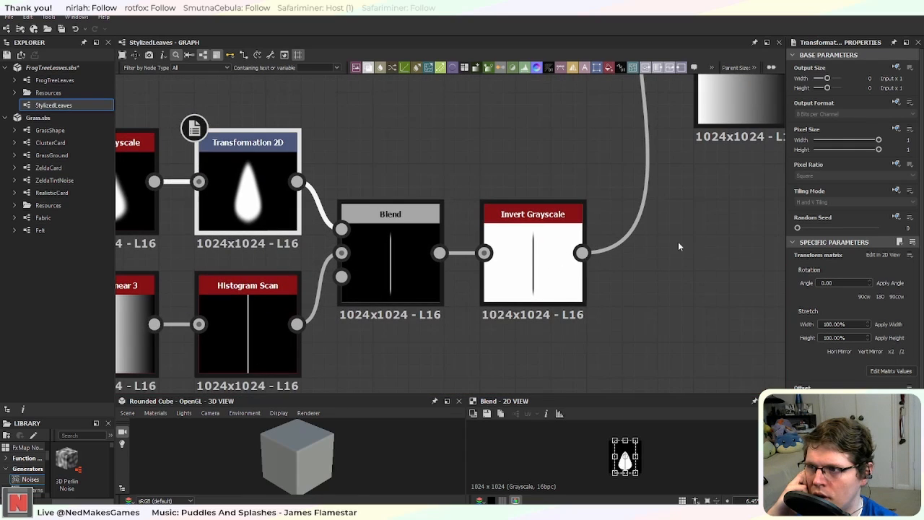
pyautogui.moveTo(417, 323); pyautogui.dragTo(589, 332, button='middle')
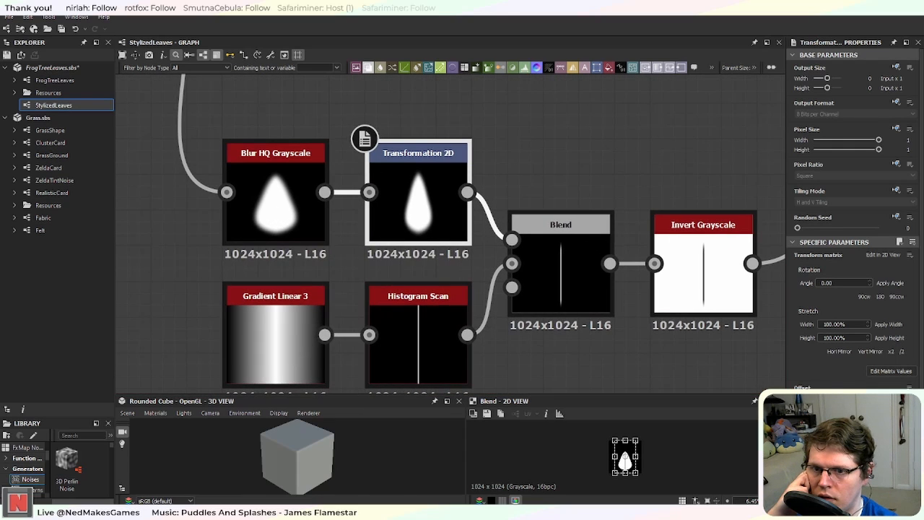
# Step: Shift the Transformation 2D mask downward until the midrib line starts around the leaf's middle, checking it in the leaf Blend
pyautogui.moveTo(625, 457); pyautogui.dragTo(625, 464)
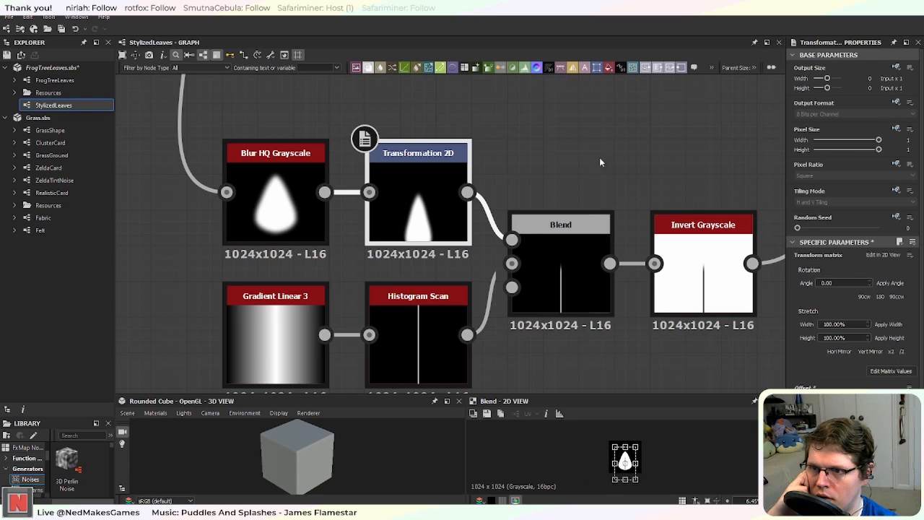
pyautogui.moveTo(652, 93); pyautogui.dragTo(425, 267, button='middle')
pyautogui.scroll(-3, 479, 216)
pyautogui.moveTo(559, 173); pyautogui.dragTo(474, 239, button='middle')
pyautogui.scroll(4, 474, 235)
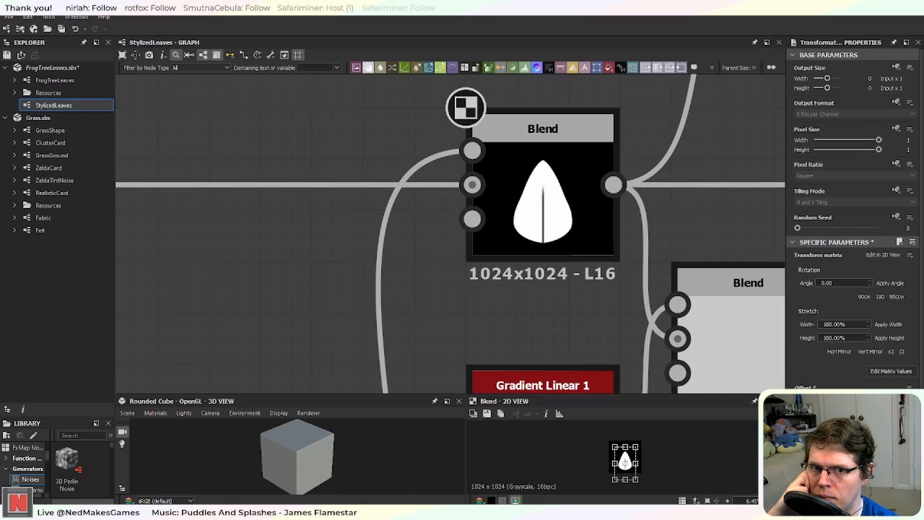
pyautogui.moveTo(626, 463); pyautogui.dragTo(625, 465)
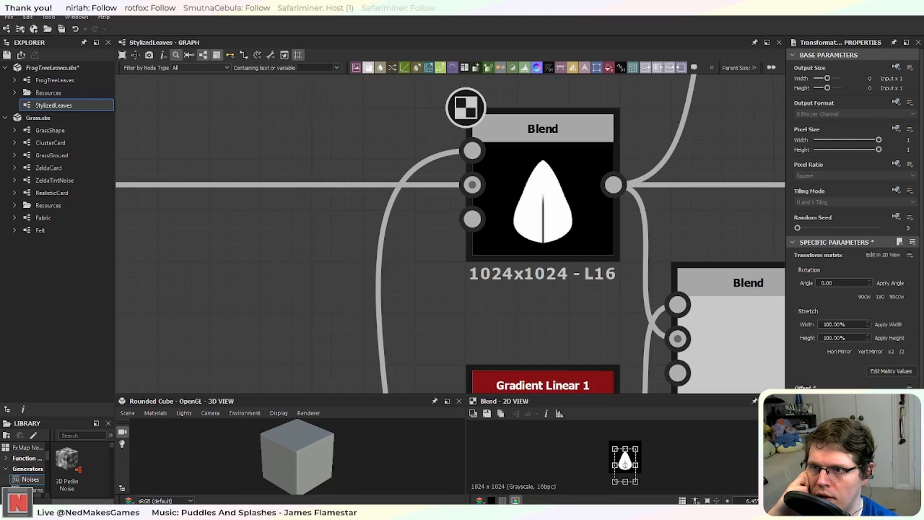
pyautogui.scroll(1, 550, 209)
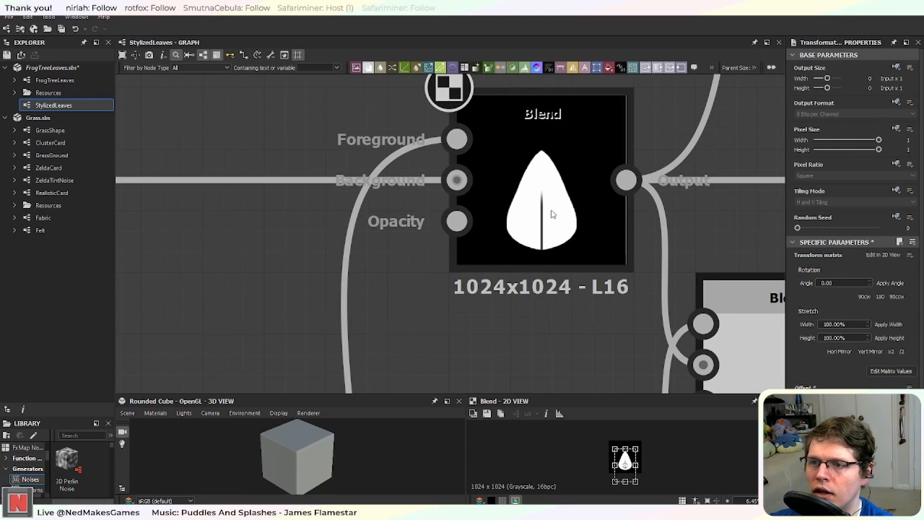
# Step: Preview the Skew Grayscale node fed by the leaf Blend and examine the leaf with its shortened midrib
pyautogui.scroll(-4, 551, 213)
pyautogui.moveTo(703, 251); pyautogui.dragTo(459, 219, button='middle')
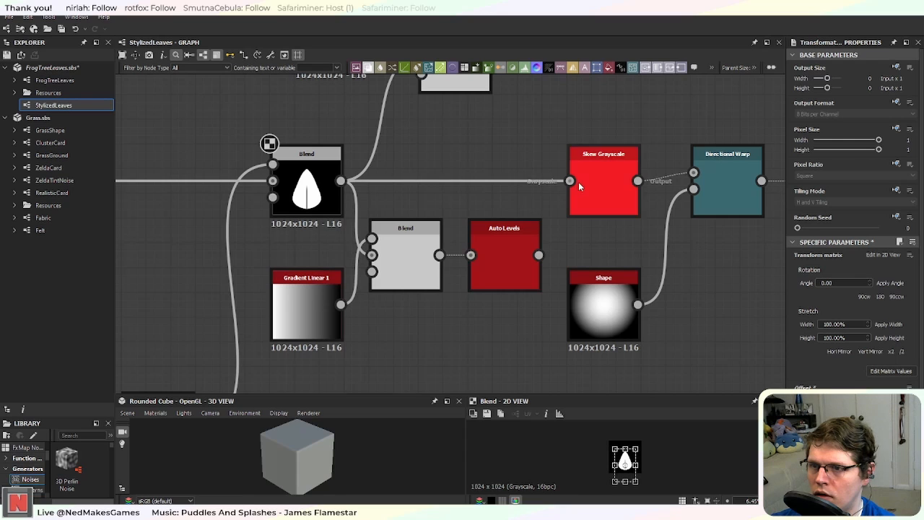
pyautogui.doubleClick(600, 184)
pyautogui.moveTo(450, 127); pyautogui.dragTo(336, 214, button='middle')
pyautogui.scroll(5, 506, 259)
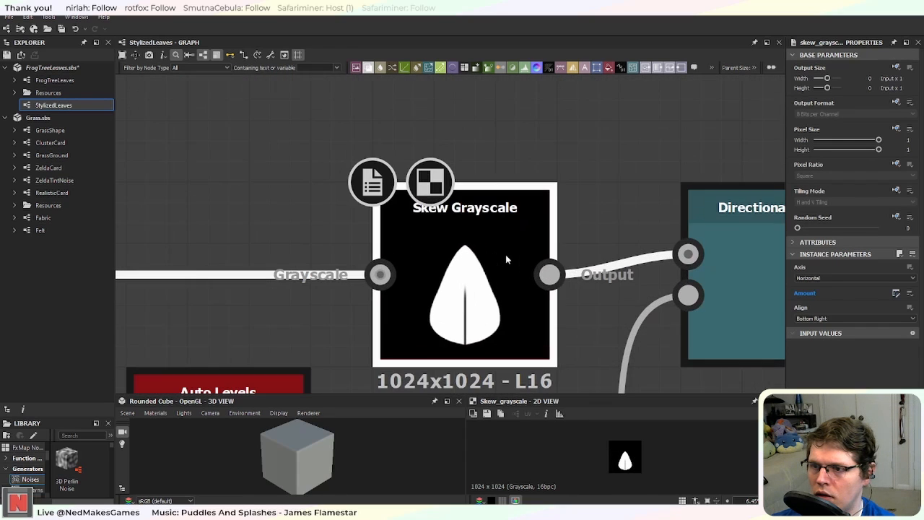
# Step: Trace the midrib branch back from Skew Grayscale and compare its Blend output with the midrib in the leaf Blend
pyautogui.scroll(-3, 498, 311)
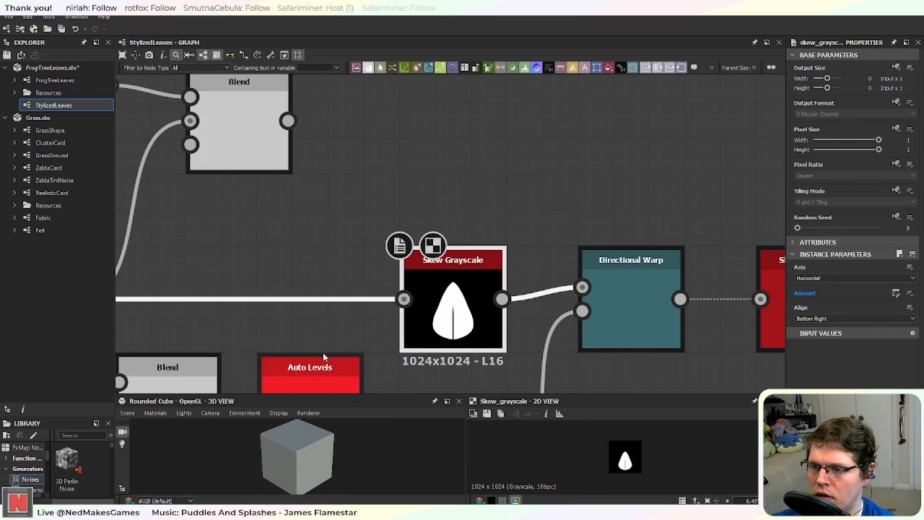
pyautogui.moveTo(323, 354); pyautogui.dragTo(566, 179, button='middle')
pyautogui.moveTo(432, 275); pyautogui.dragTo(686, 198, button='middle')
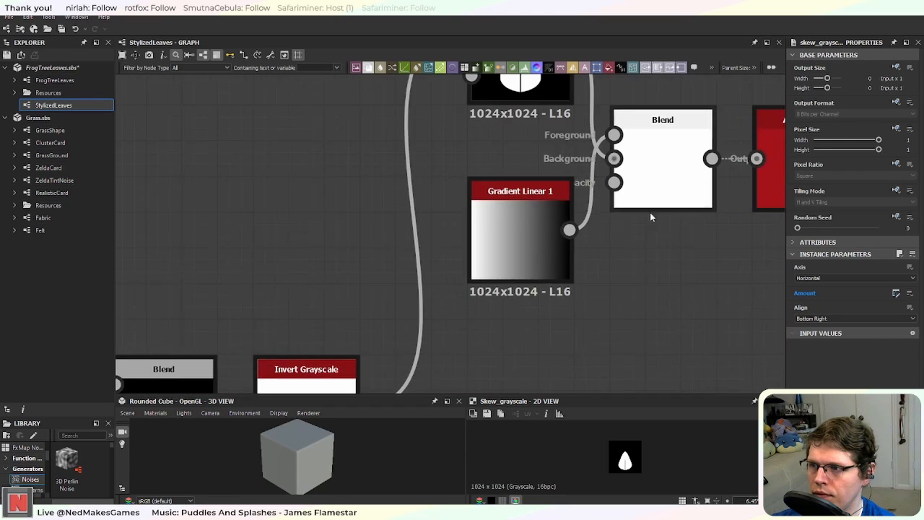
pyautogui.moveTo(309, 309); pyautogui.dragTo(607, 171, button='middle')
pyautogui.moveTo(327, 303); pyautogui.dragTo(477, 180, button='middle')
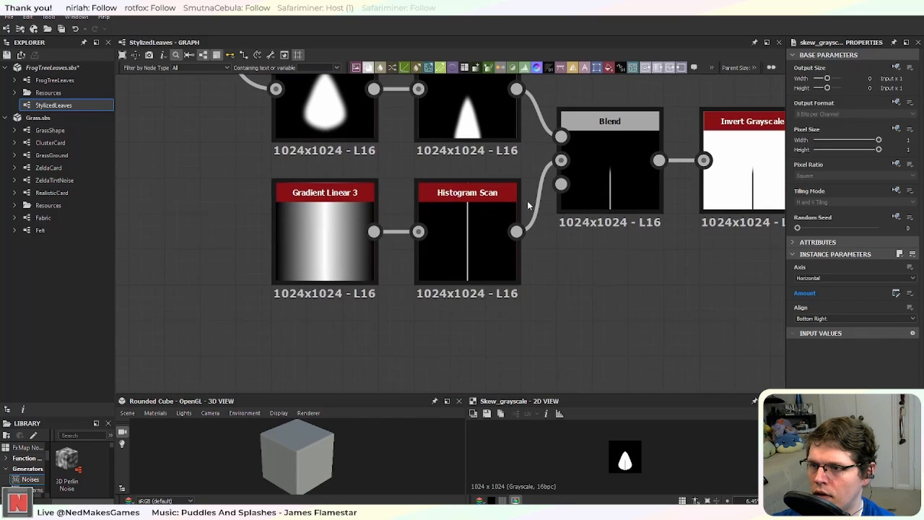
pyautogui.moveTo(774, 99); pyautogui.dragTo(454, 247, button='middle')
pyautogui.scroll(-4, 552, 209)
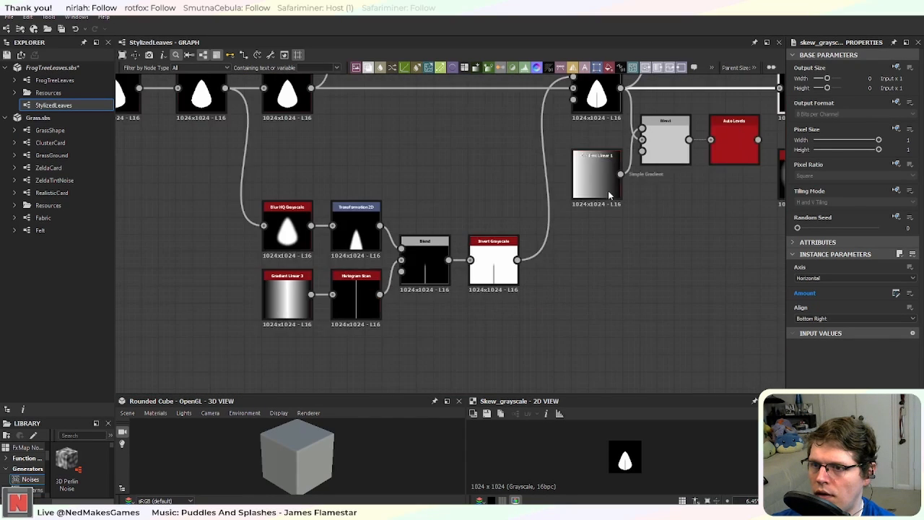
pyautogui.moveTo(597, 189); pyautogui.dragTo(394, 309, button='middle')
pyautogui.scroll(2, 451, 259)
pyautogui.scroll(3, 485, 252)
pyautogui.moveTo(267, 197); pyautogui.dragTo(376, 276, button='middle')
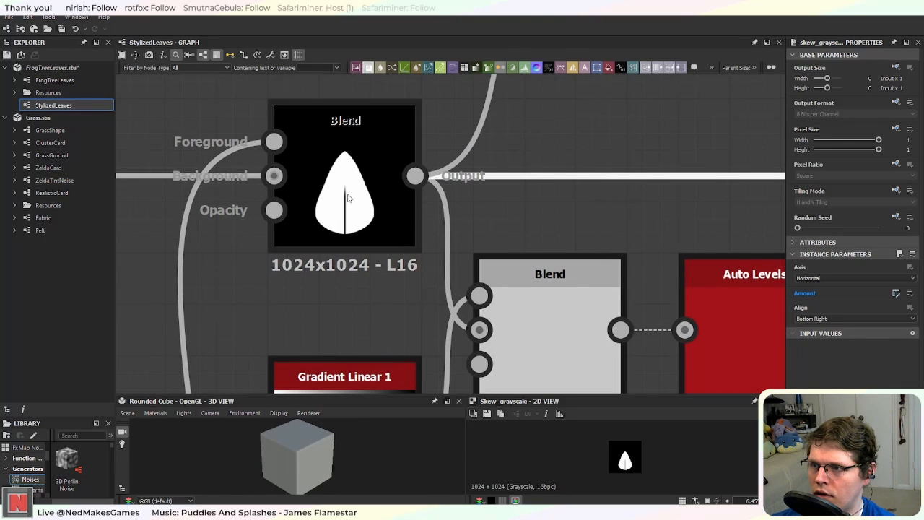
pyautogui.moveTo(287, 217); pyautogui.dragTo(397, 214, button='middle')
pyautogui.moveTo(257, 354); pyautogui.dragTo(419, 213, button='middle')
pyautogui.scroll(-4, 303, 309)
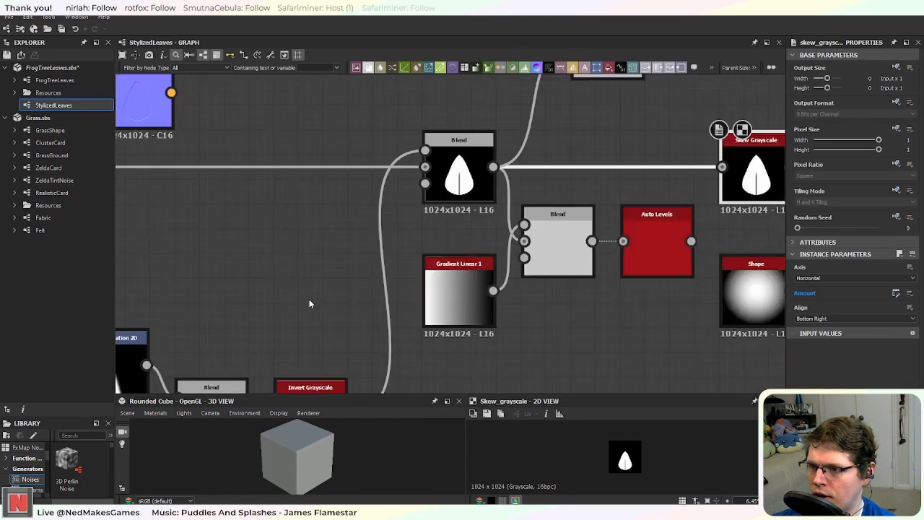
# Step: Narrow the midrib mask by setting the stretch width of the midrib branch's Transformation 2D to 50%
pyautogui.moveTo(309, 299); pyautogui.dragTo(449, 168, button='middle')
pyautogui.moveTo(402, 209); pyautogui.dragTo(520, 175, button='middle')
pyautogui.scroll(4, 453, 208)
pyautogui.moveTo(295, 240); pyautogui.dragTo(403, 263, button='middle')
pyautogui.click(454, 169)
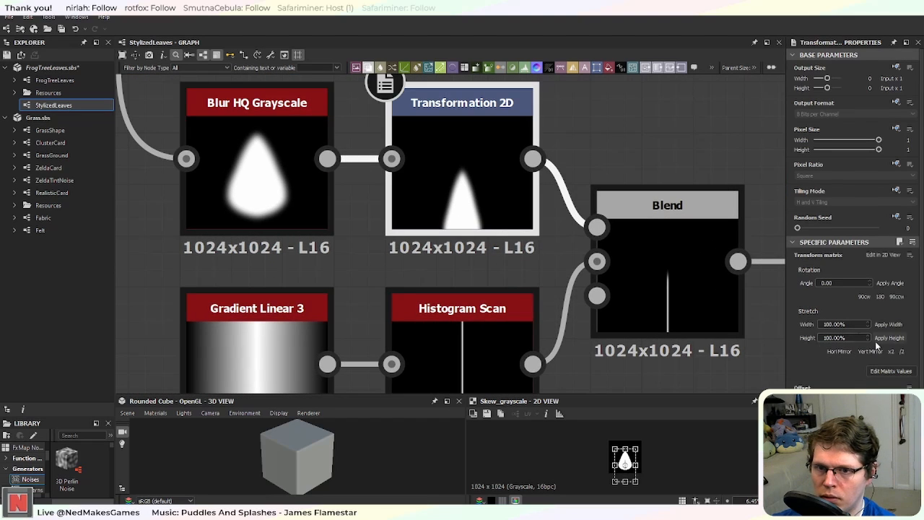
pyautogui.click(833, 324)
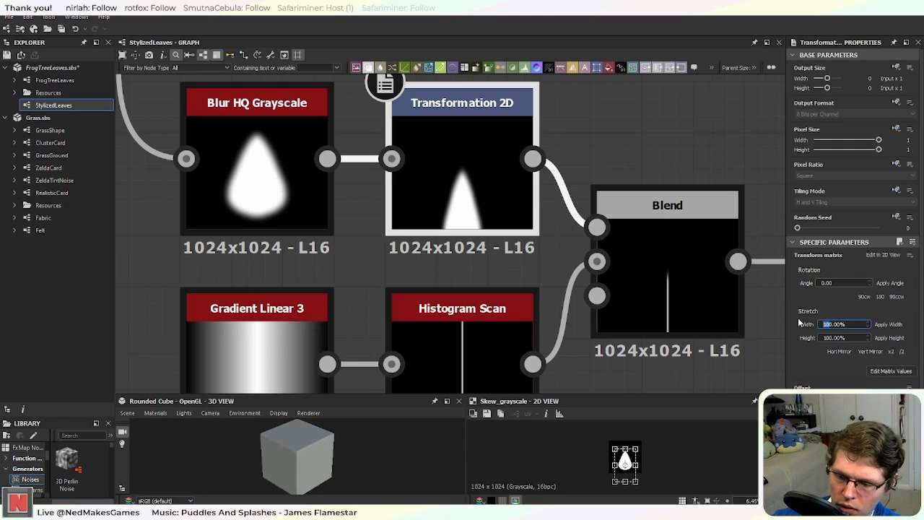
pyautogui.write('50')
pyautogui.press('Return')
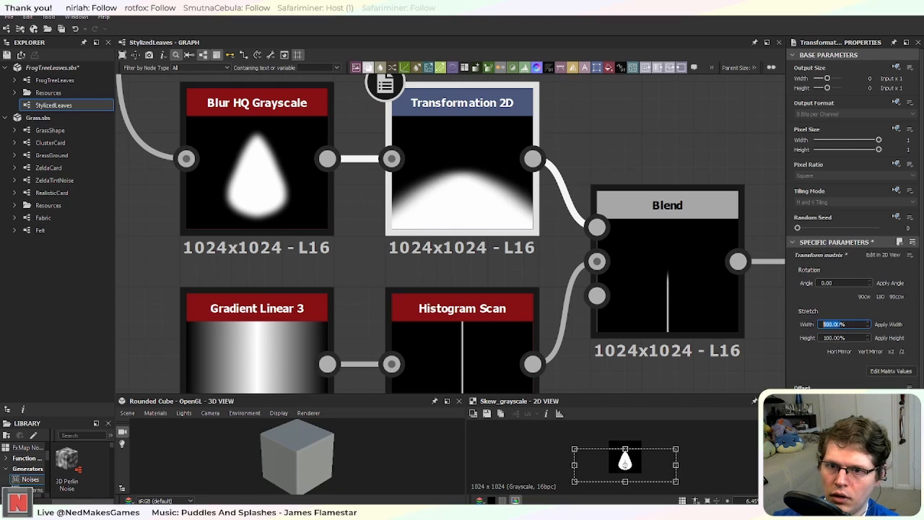
pyautogui.click(831, 324)
pyautogui.press('BackSpace')
pyautogui.press('Return')
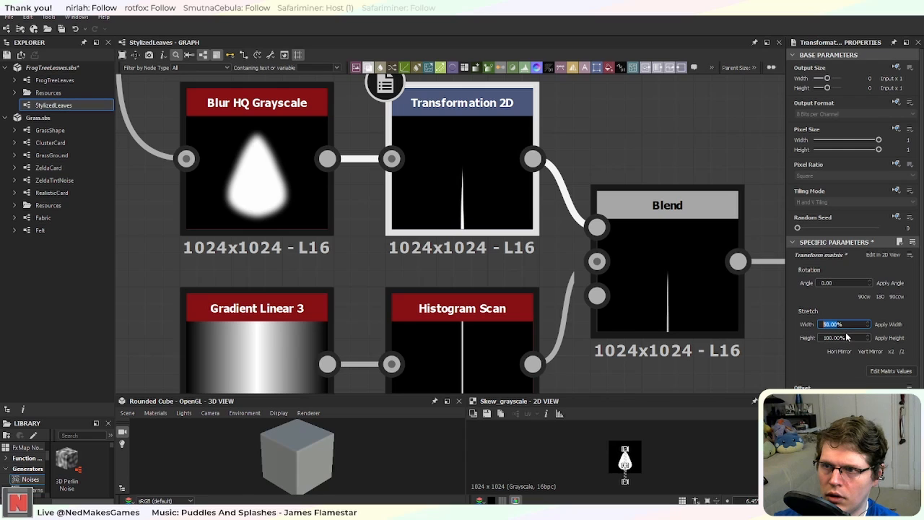
# Step: Select the Multiply Blend that combines leaf and midrib and examine the midrib's shape at different zoom levels
pyautogui.moveTo(747, 200); pyautogui.dragTo(561, 234, button='middle')
pyautogui.scroll(-3, 570, 235)
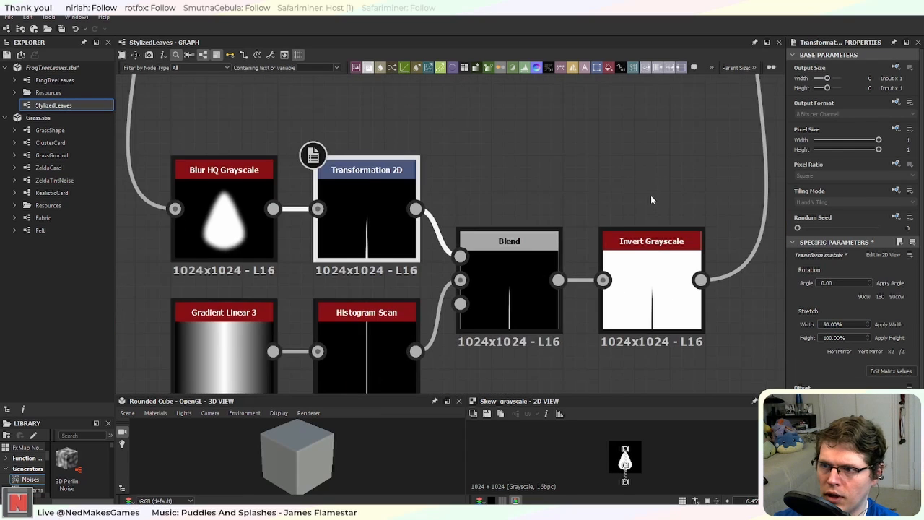
pyautogui.moveTo(736, 101); pyautogui.dragTo(352, 353, button='middle')
pyautogui.click(462, 206)
pyautogui.scroll(3, 462, 206)
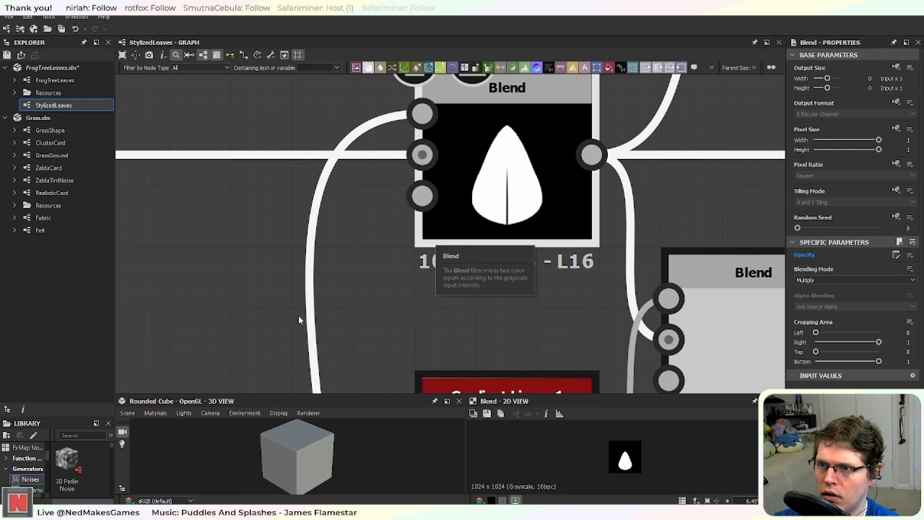
pyautogui.moveTo(261, 326); pyautogui.dragTo(348, 262, button='middle')
pyautogui.scroll(-3, 353, 258)
pyautogui.scroll(3, 417, 221)
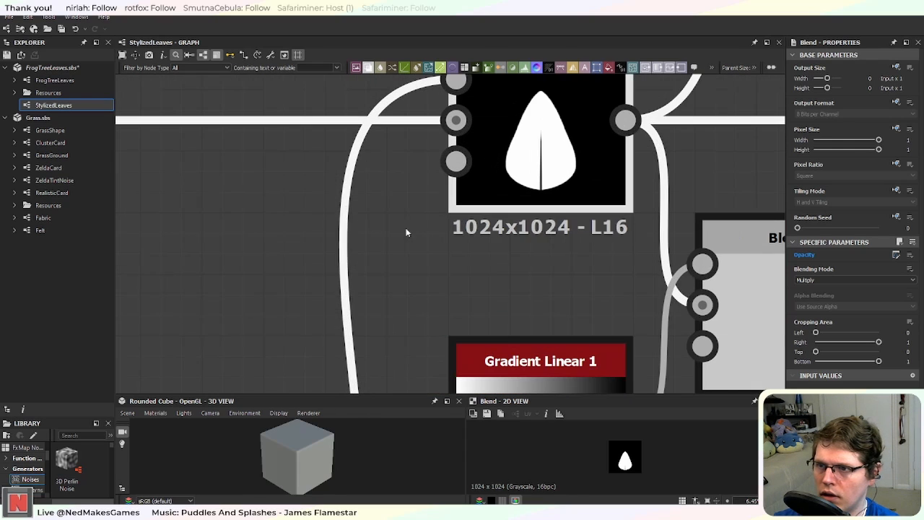
pyautogui.scroll(-3, 499, 261)
pyautogui.scroll(3, 499, 260)
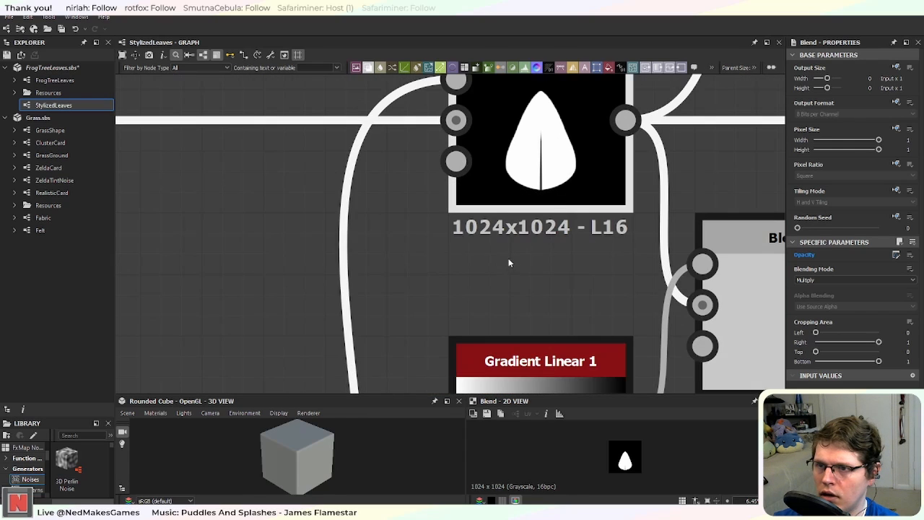
pyautogui.moveTo(571, 247); pyautogui.dragTo(483, 335, button='middle')
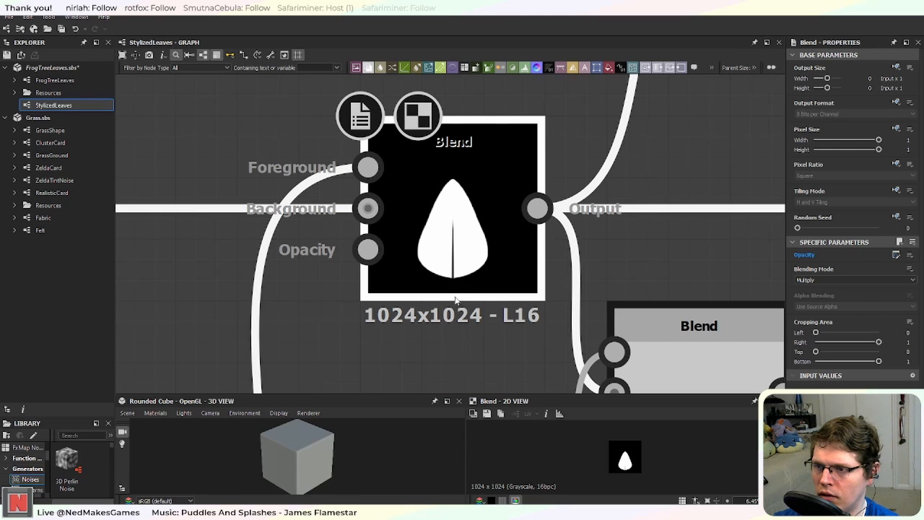
pyautogui.scroll(-3, 453, 289)
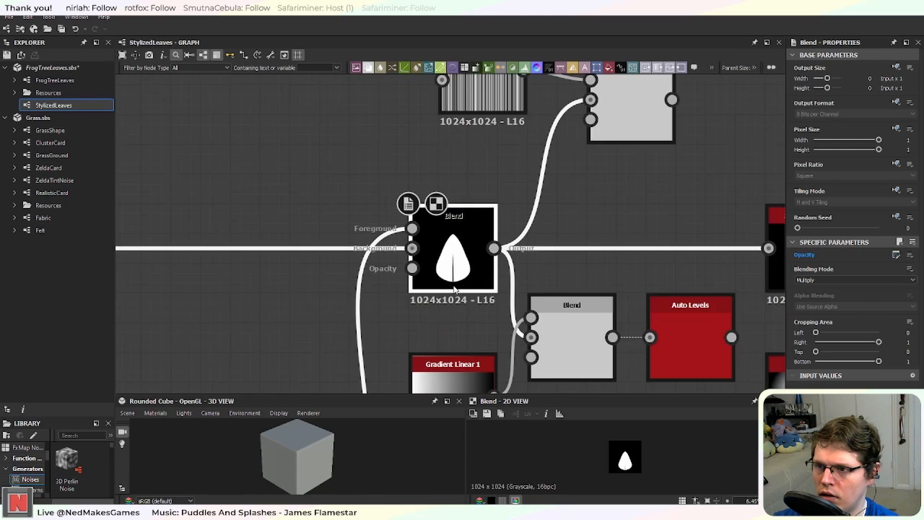
pyautogui.scroll(1, 453, 289)
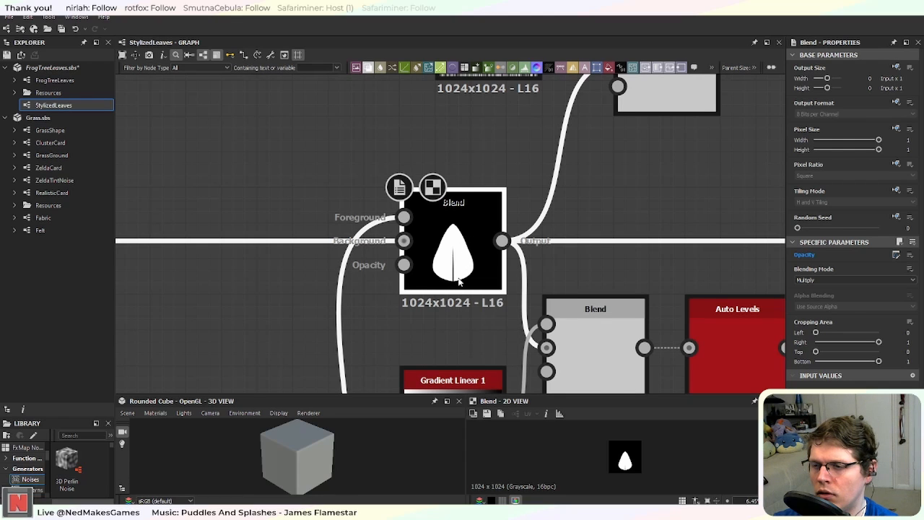
pyautogui.scroll(2, 459, 282)
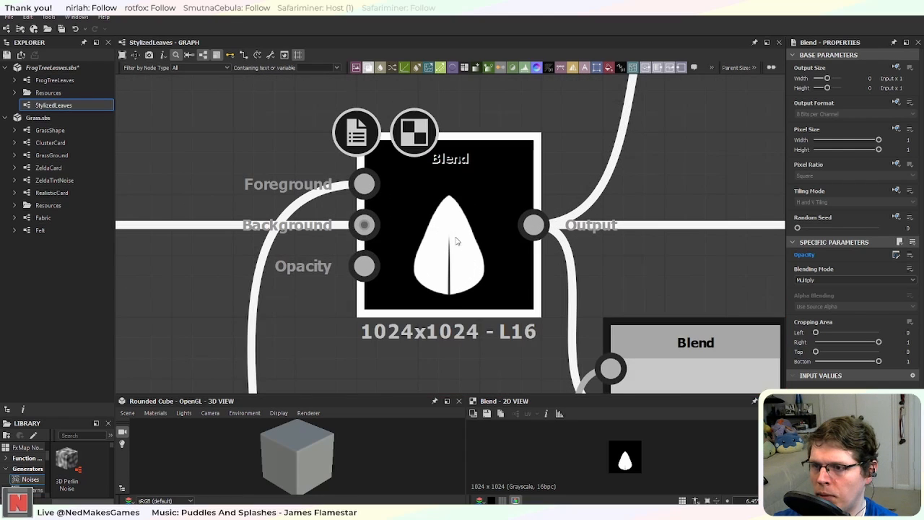
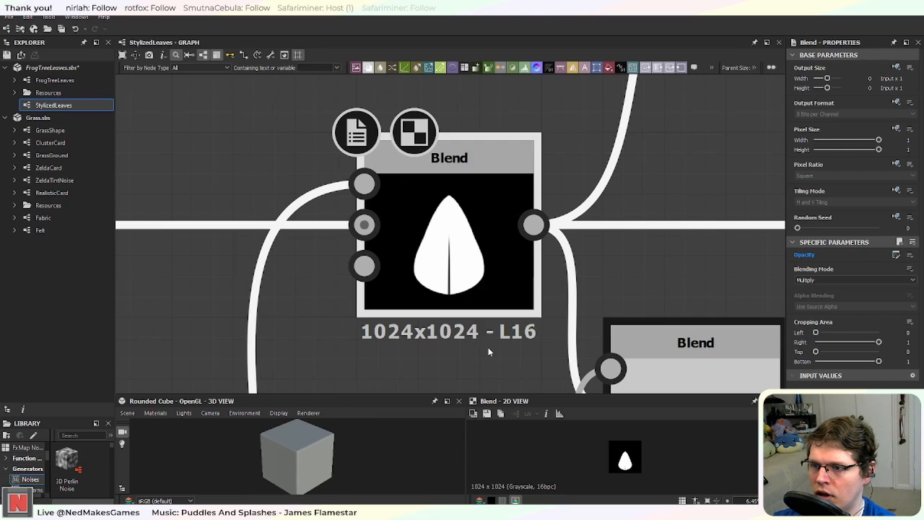
# Step: Select the midrib branch nodes from Blur HQ Grayscale to Invert Grayscale and review how they feed the leaf Blend
pyautogui.scroll(-5, 469, 361)
pyautogui.moveTo(356, 376); pyautogui.dragTo(482, 168, button='middle')
pyautogui.moveTo(399, 281); pyautogui.dragTo(533, 259, button='middle')
pyautogui.moveTo(221, 219); pyautogui.dragTo(585, 345)
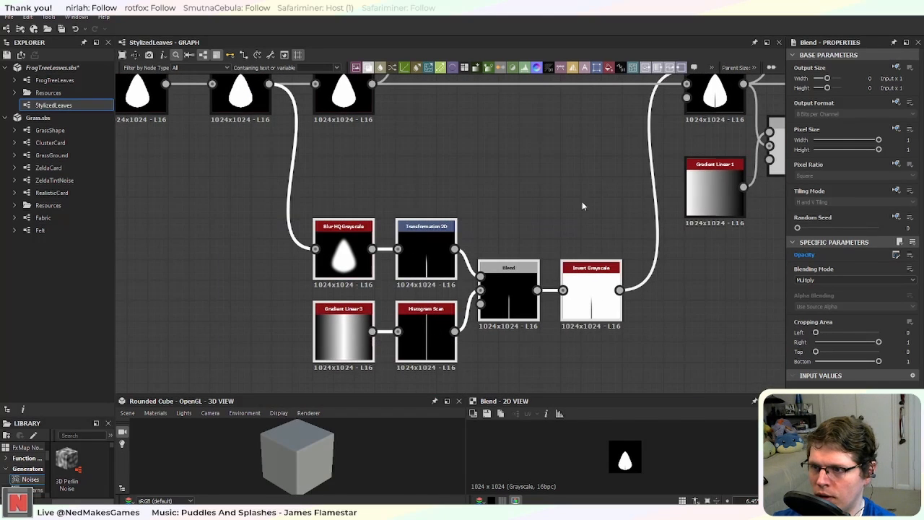
pyautogui.moveTo(568, 211); pyautogui.dragTo(459, 262, button='middle')
pyautogui.scroll(-2, 458, 260)
pyautogui.moveTo(505, 240); pyautogui.dragTo(367, 277, button='middle')
pyautogui.scroll(6, 371, 280)
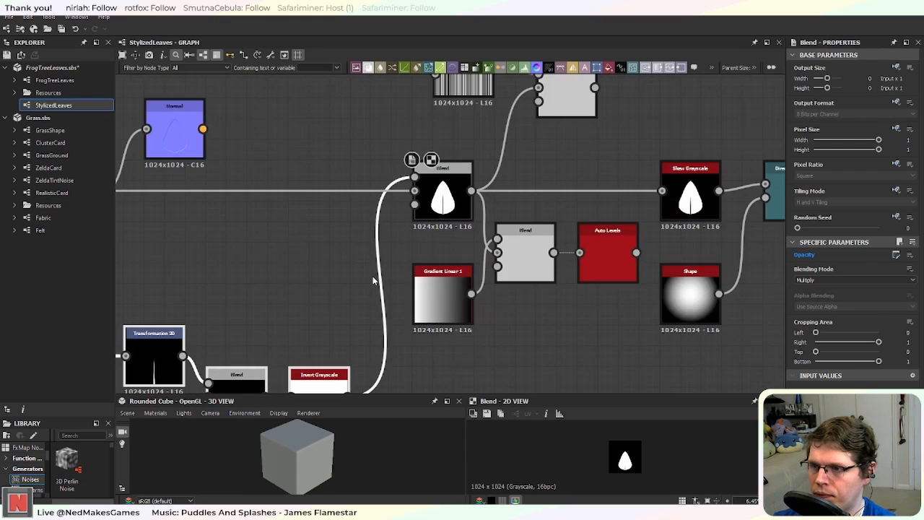
pyautogui.scroll(-5, 369, 296)
pyautogui.moveTo(405, 245); pyautogui.dragTo(325, 268, button='middle')
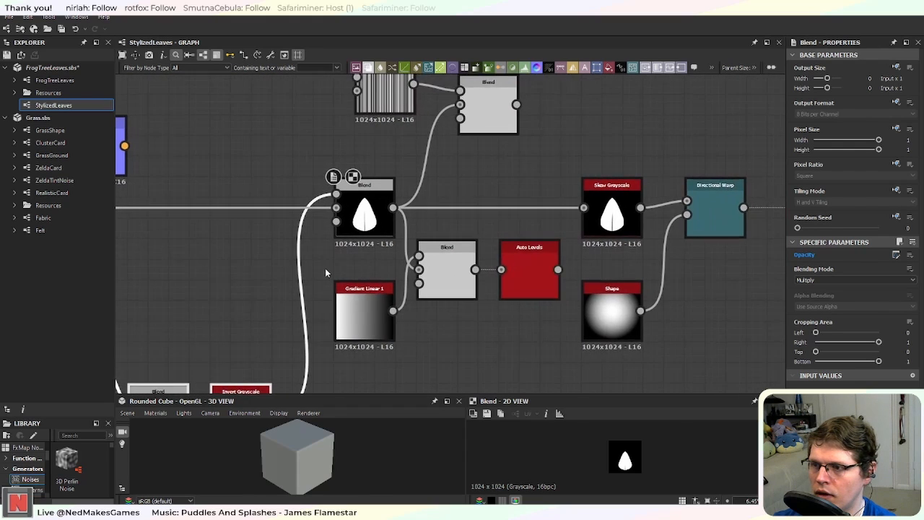
pyautogui.scroll(5, 326, 268)
pyautogui.scroll(-3, 332, 264)
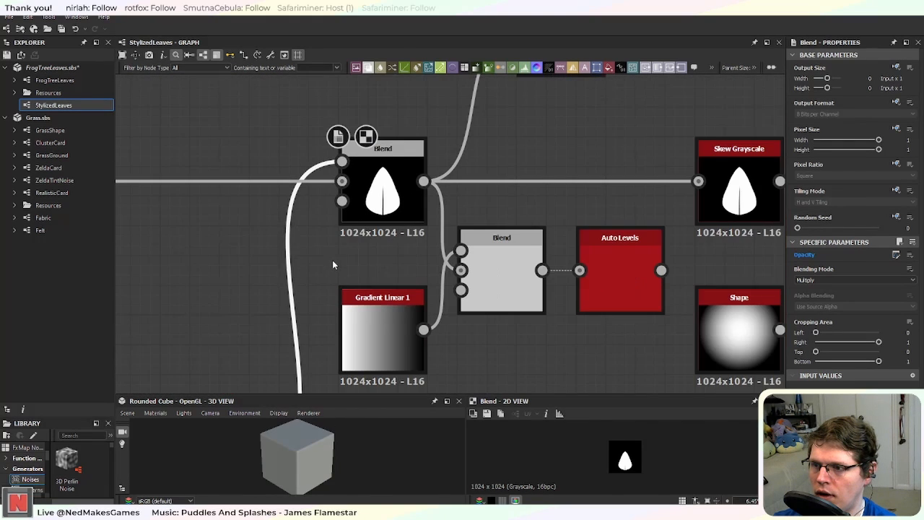
pyautogui.scroll(-4, 346, 281)
pyautogui.moveTo(293, 304); pyautogui.dragTo(385, 268, button='middle')
pyautogui.scroll(3, 371, 291)
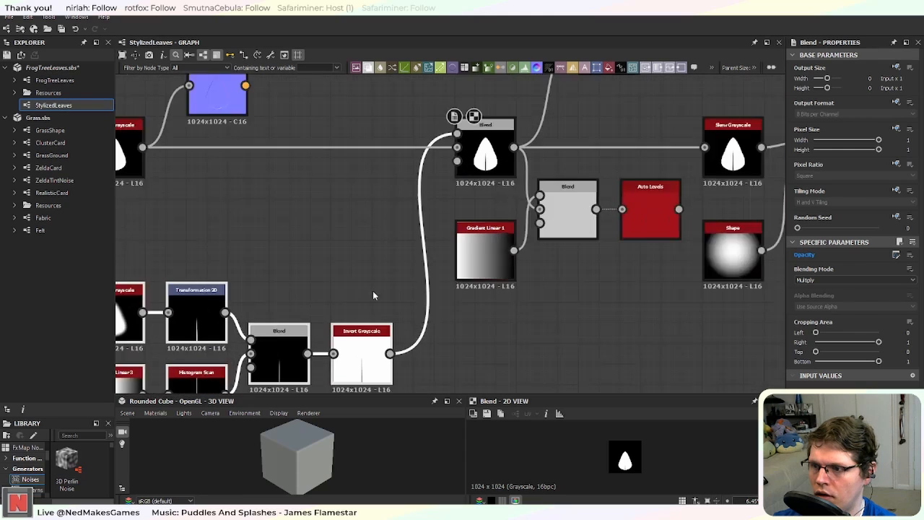
# Step: Reset the function-driven Opacity of the Multiply leaf Blend and lower the opacity to 0.36
pyautogui.click(483, 148)
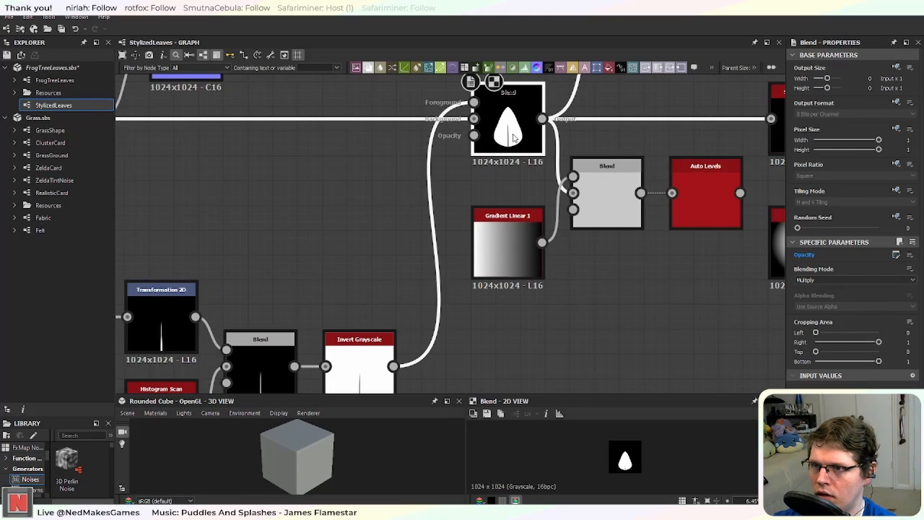
pyautogui.click(896, 256)
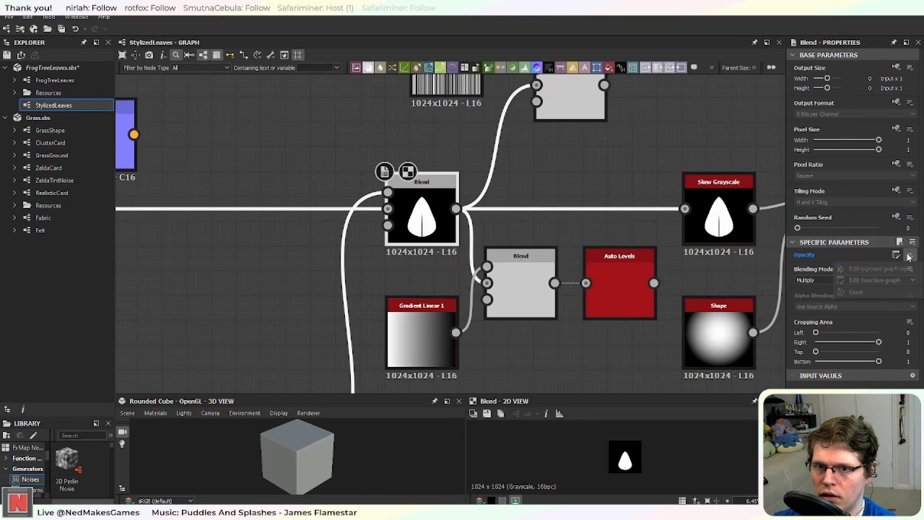
pyautogui.click(885, 291)
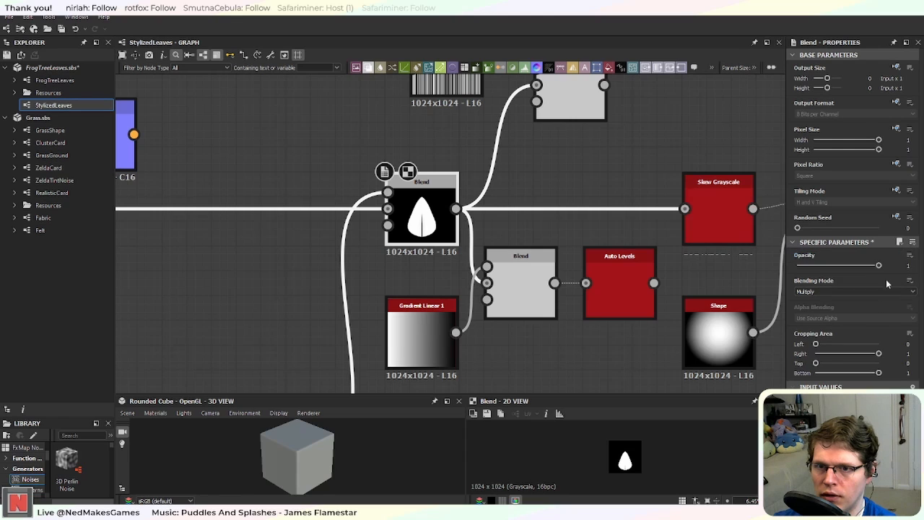
pyautogui.moveTo(879, 267); pyautogui.dragTo(820, 268)
pyautogui.scroll(5, 352, 218)
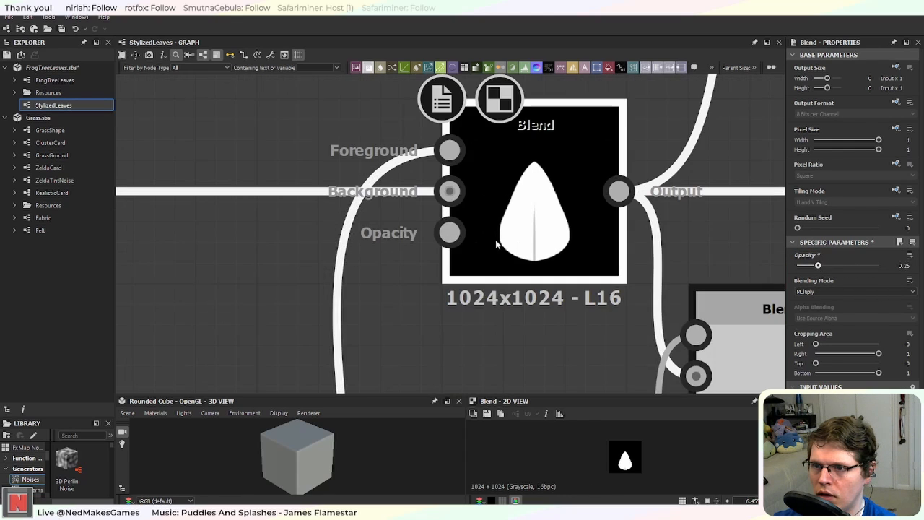
pyautogui.moveTo(541, 269); pyautogui.dragTo(478, 289, button='middle')
pyautogui.moveTo(819, 267); pyautogui.dragTo(826, 267)
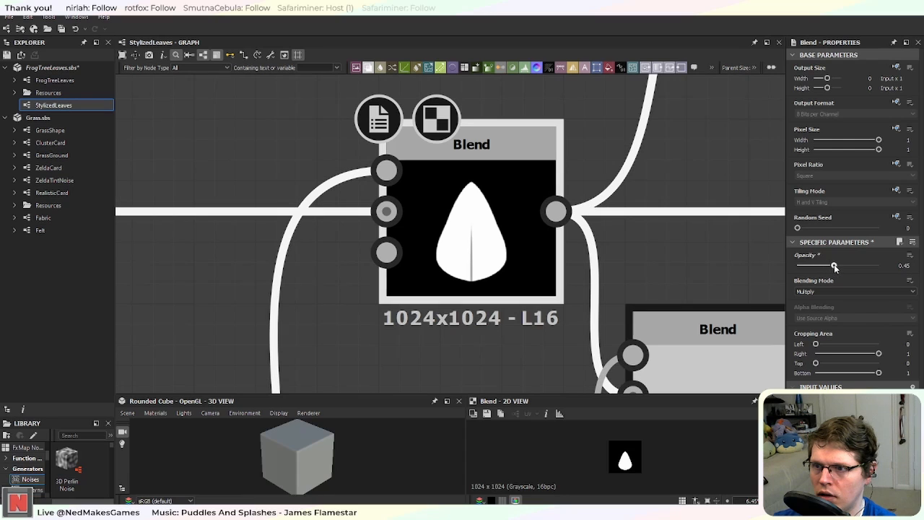
# Step: Examine the faded midrib in the leaf Blend up close and from a distance, along with the surrounding node network
pyautogui.scroll(-4, 427, 286)
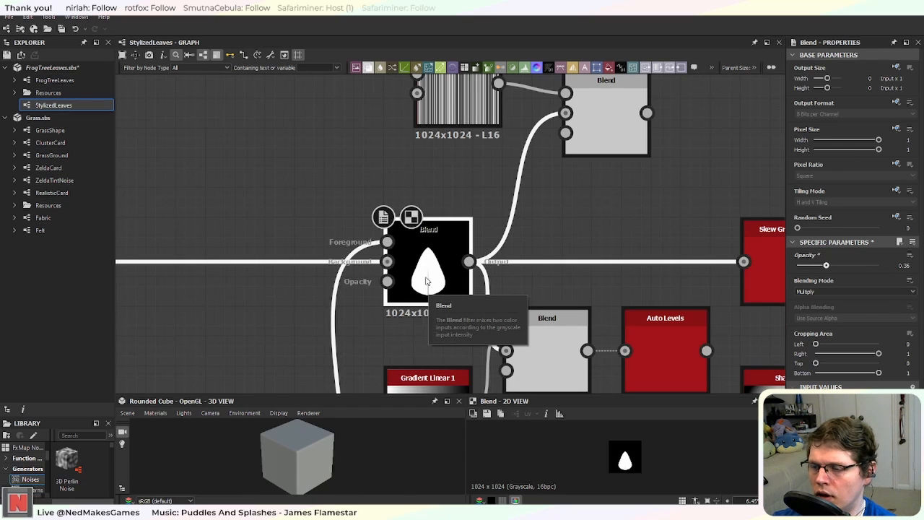
pyautogui.scroll(-2, 415, 262)
pyautogui.scroll(5, 424, 270)
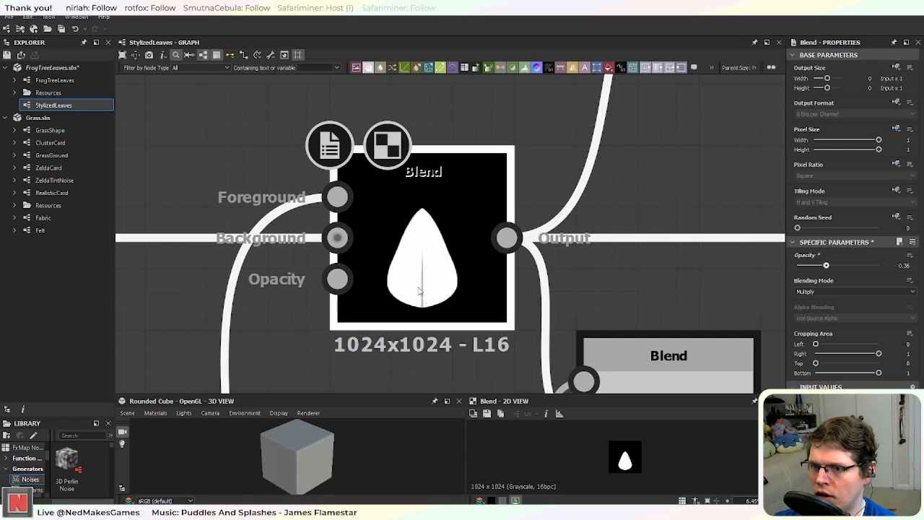
pyautogui.scroll(-3, 407, 266)
pyautogui.scroll(3, 402, 315)
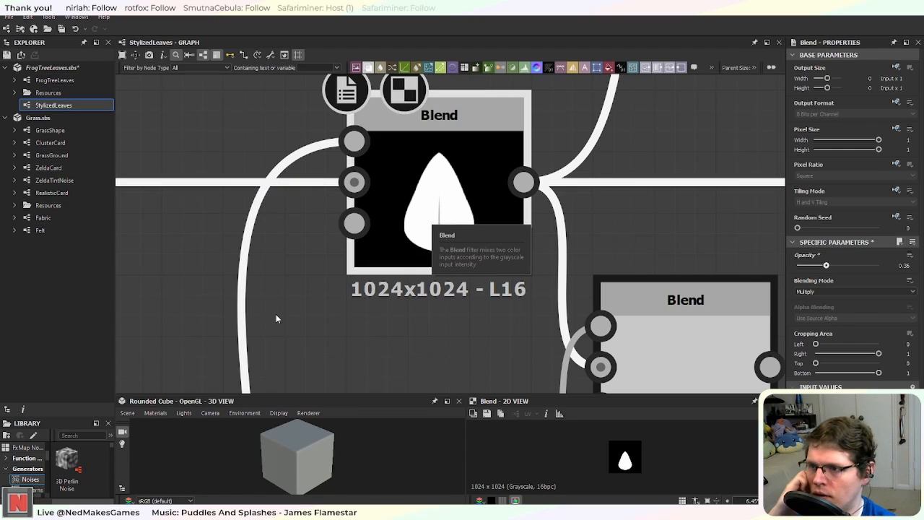
pyautogui.scroll(-5, 276, 321)
pyautogui.moveTo(405, 282); pyautogui.dragTo(426, 280, button='middle')
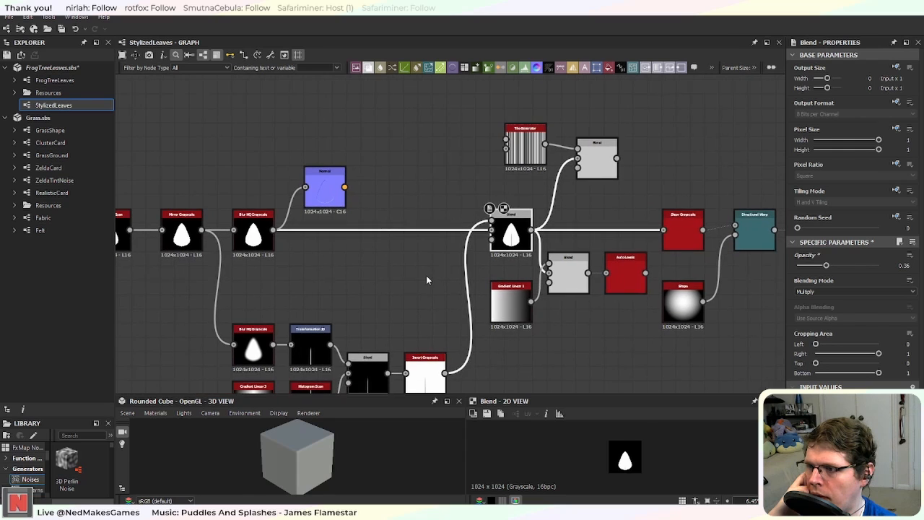
pyautogui.moveTo(335, 306); pyautogui.dragTo(362, 292, button='middle')
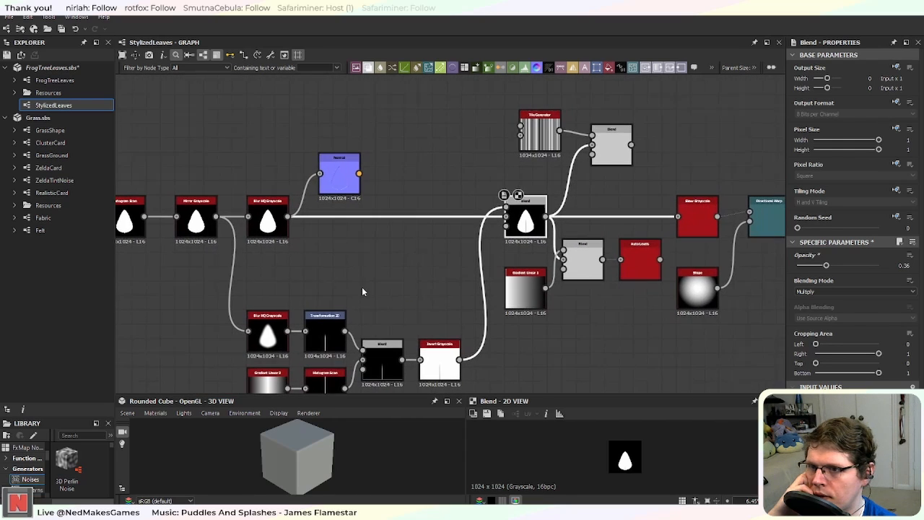
pyautogui.scroll(2, 458, 271)
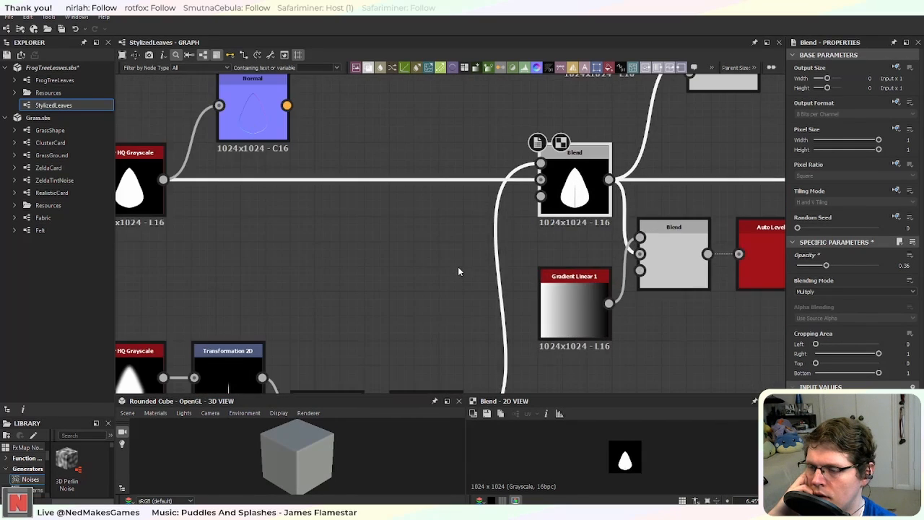
# Step: Add a Distance node and place it in the empty area above the Skew Grayscale and leaf Blend row
pyautogui.scroll(-2, 458, 271)
pyautogui.scroll(4, 455, 270)
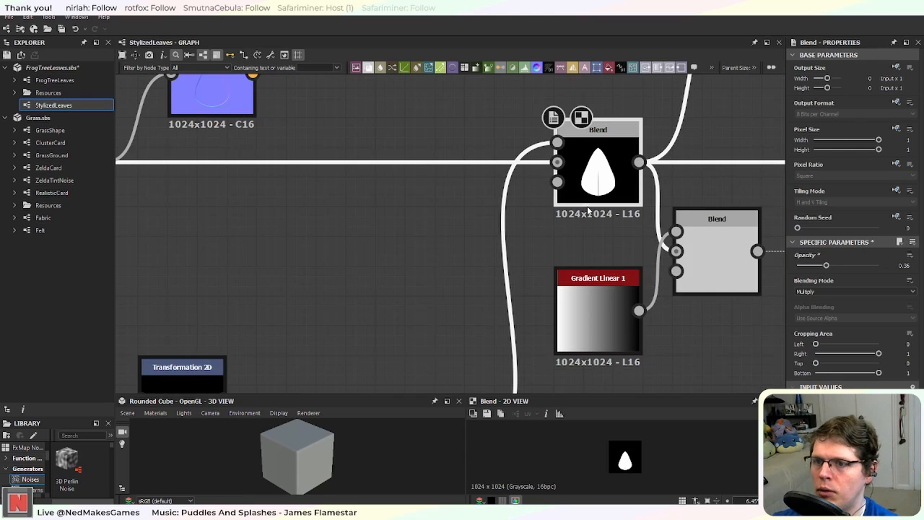
pyautogui.moveTo(604, 178); pyautogui.dragTo(446, 243, button='middle')
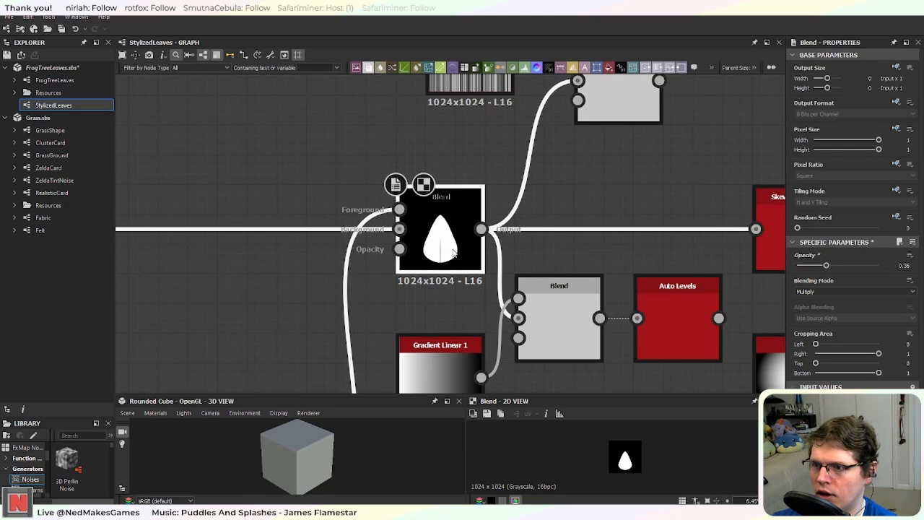
pyautogui.scroll(-4, 378, 274)
pyautogui.moveTo(487, 355); pyautogui.dragTo(476, 326, button='middle')
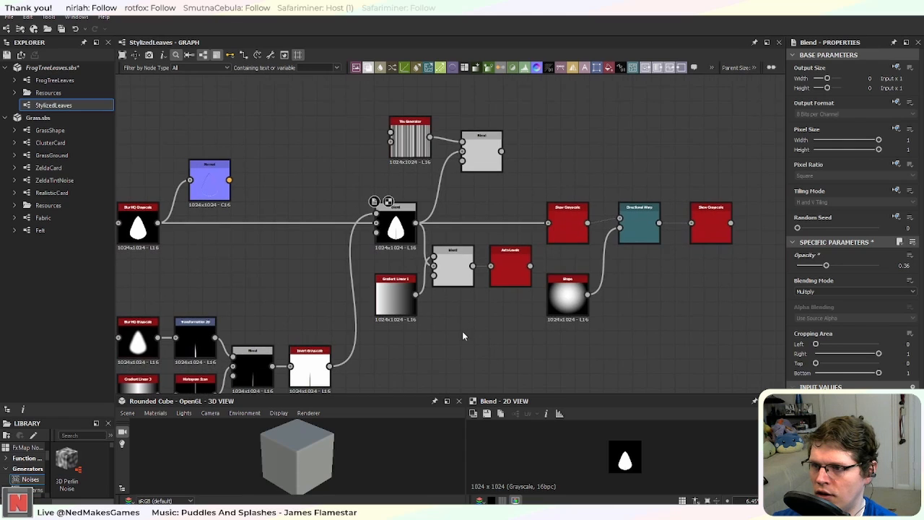
pyautogui.press('space')
pyautogui.write('dis')
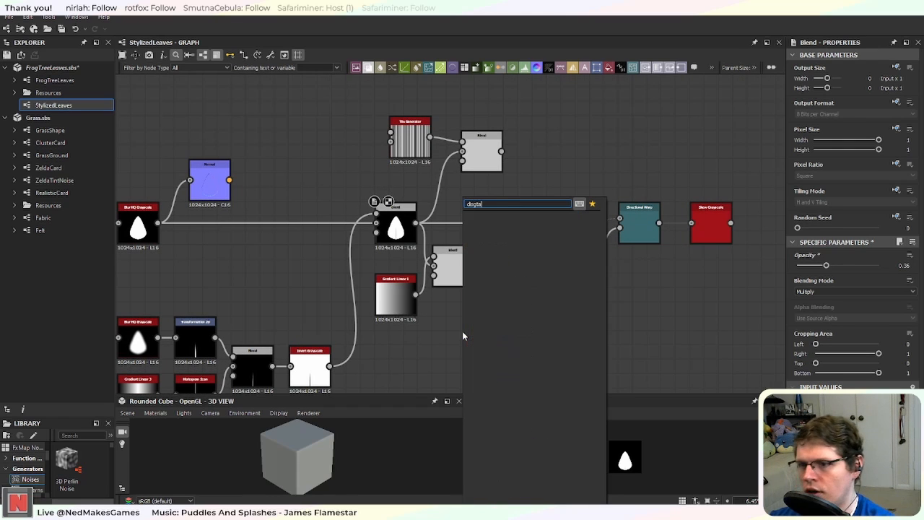
pyautogui.write('t')
pyautogui.press('Return')
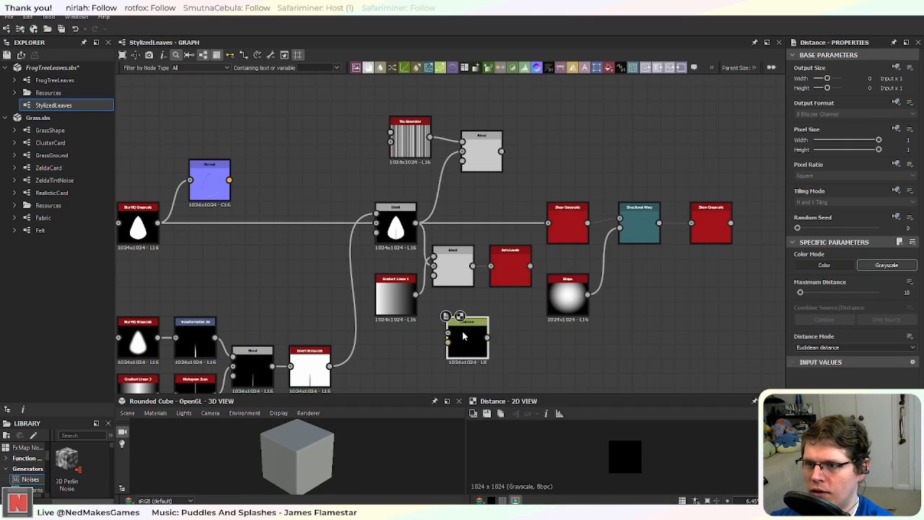
pyautogui.moveTo(464, 336); pyautogui.dragTo(575, 140)
# Step: Delete the Tile Generator and the empty Blend it feeds above the leaf Blend
pyautogui.moveTo(514, 219); pyautogui.dragTo(517, 276, button='middle')
pyautogui.moveTo(374, 184); pyautogui.dragTo(503, 240)
pyautogui.press('Delete')
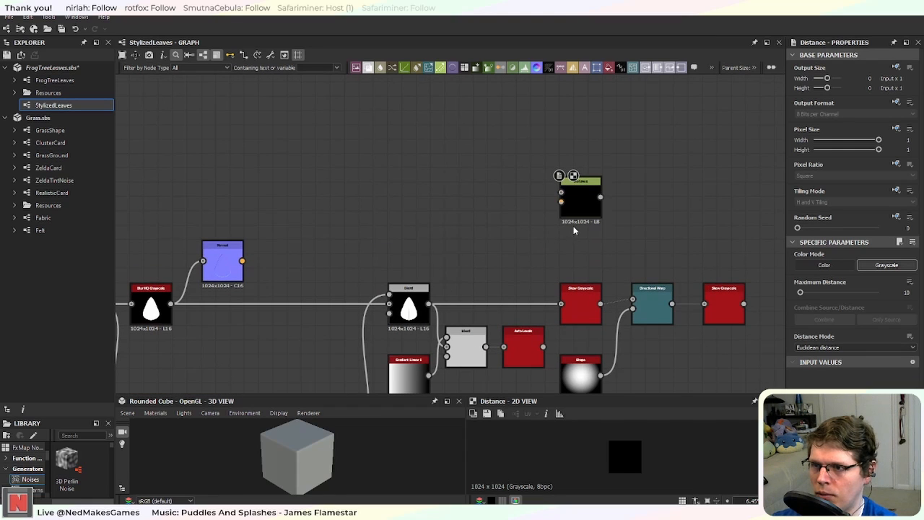
# Step: Reposition the Distance node above the leaf Blend, offset slightly to its right with room for a node before it
pyautogui.moveTo(584, 210); pyautogui.dragTo(443, 212)
pyautogui.scroll(5, 433, 217)
pyautogui.scroll(-3, 442, 213)
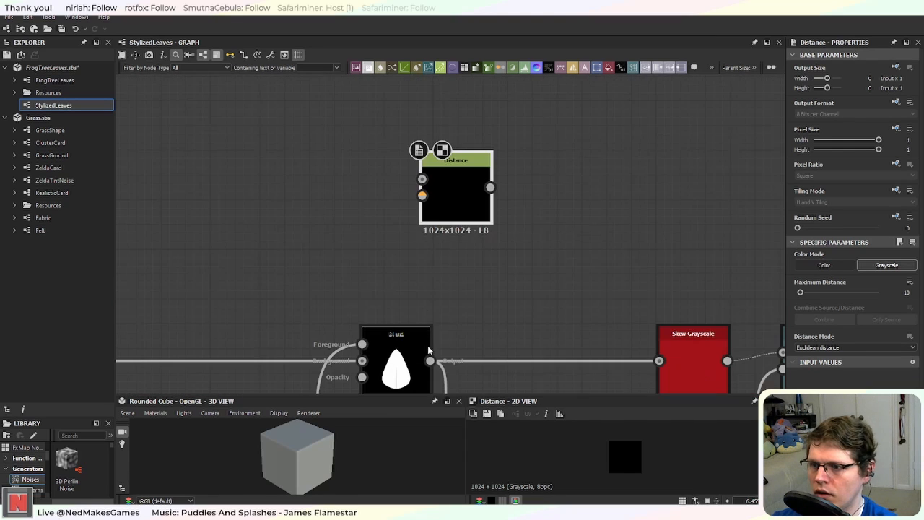
pyautogui.moveTo(430, 352); pyautogui.dragTo(351, 194)
pyautogui.click(458, 175)
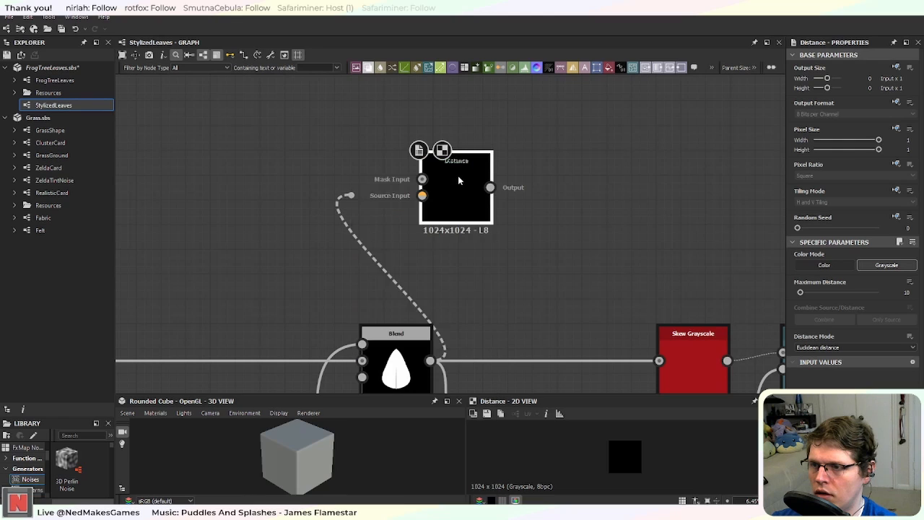
pyautogui.moveTo(457, 176); pyautogui.dragTo(494, 179)
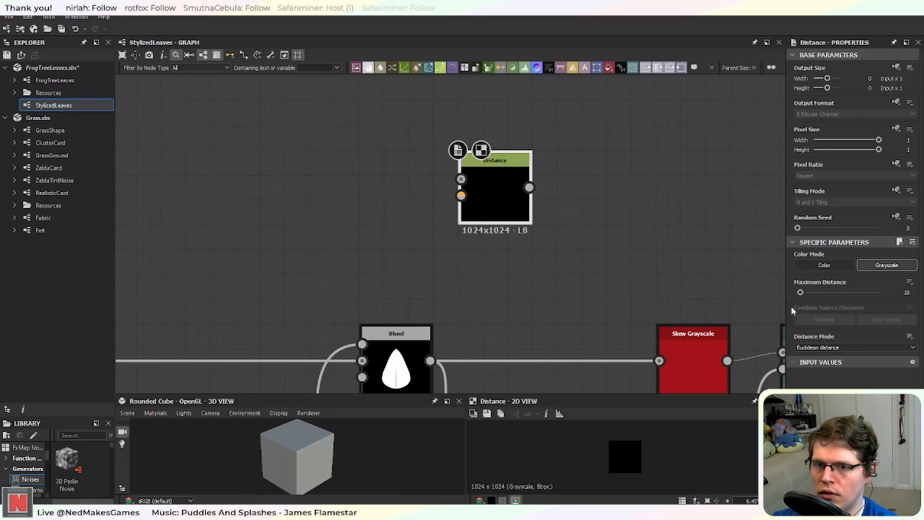
pyautogui.moveTo(575, 241); pyautogui.dragTo(526, 271, button='middle')
pyautogui.moveTo(413, 226); pyautogui.dragTo(345, 233)
pyautogui.click(276, 214)
pyautogui.moveTo(329, 300); pyautogui.dragTo(313, 243, button='middle')
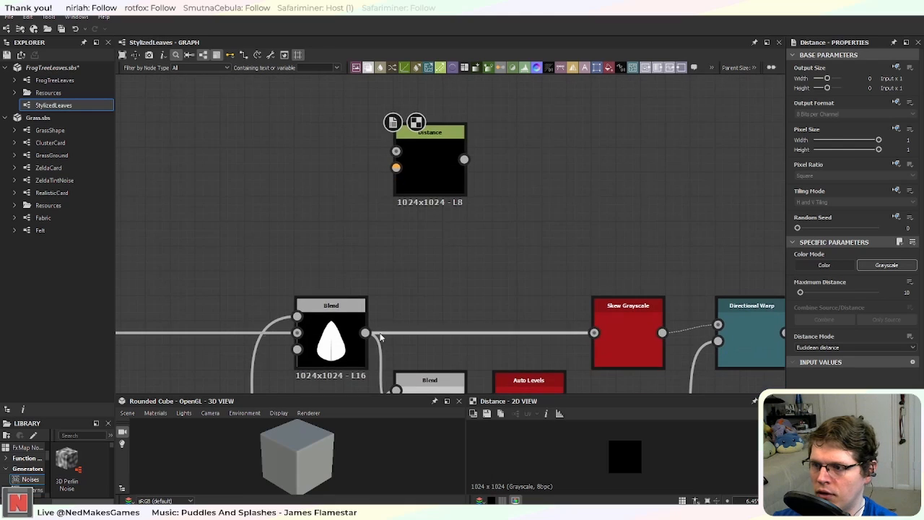
# Step: Add an Invert Grayscale node fed by the leaf Blend, connect it to the Distance node's Mask Input and place it alongside
pyautogui.moveTo(364, 332); pyautogui.dragTo(299, 239)
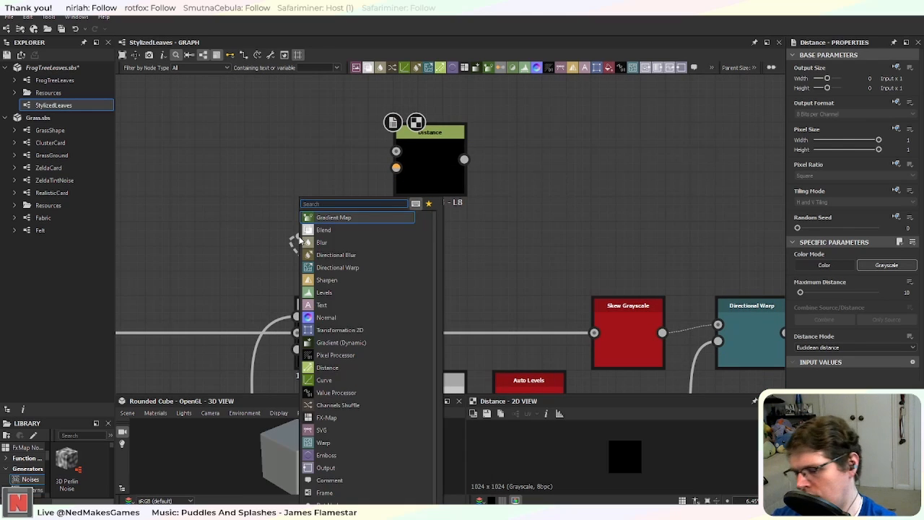
pyautogui.write('inver')
pyautogui.press('Return')
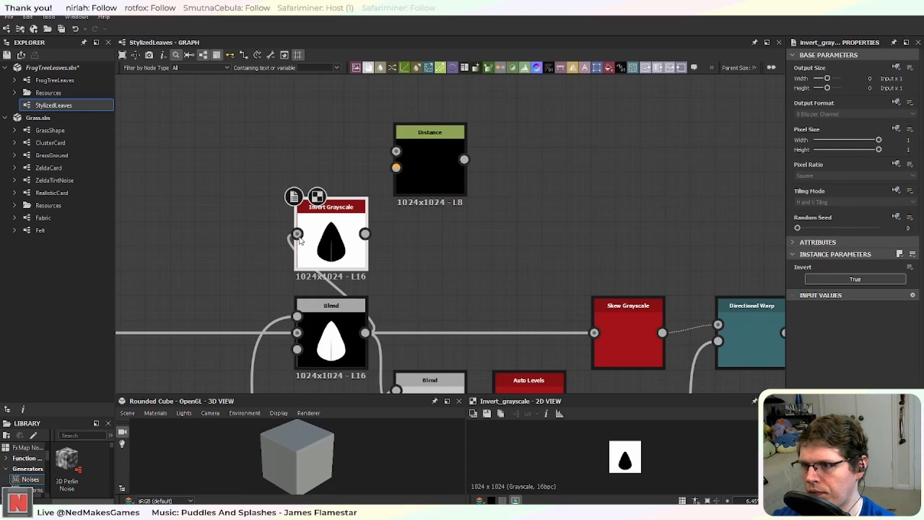
pyautogui.moveTo(366, 233); pyautogui.dragTo(396, 151)
pyautogui.click(431, 177)
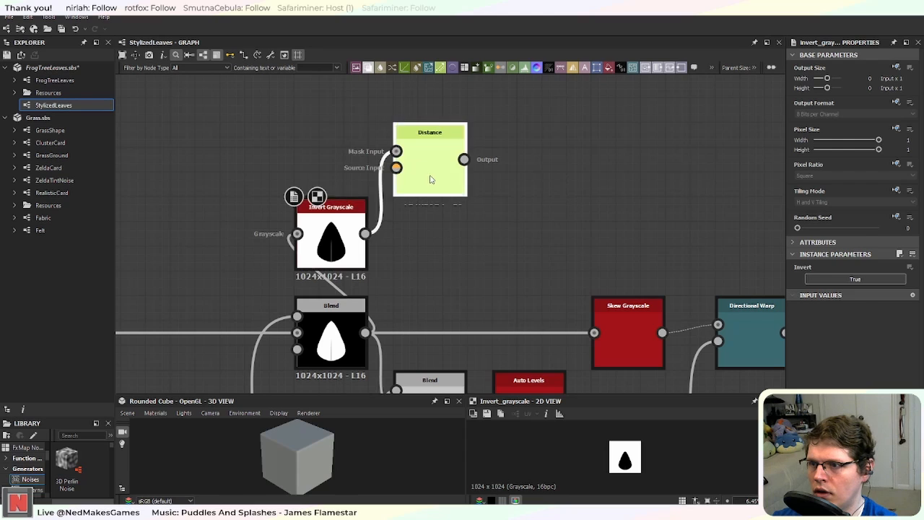
pyautogui.scroll(5, 432, 151)
pyautogui.scroll(-1, 407, 233)
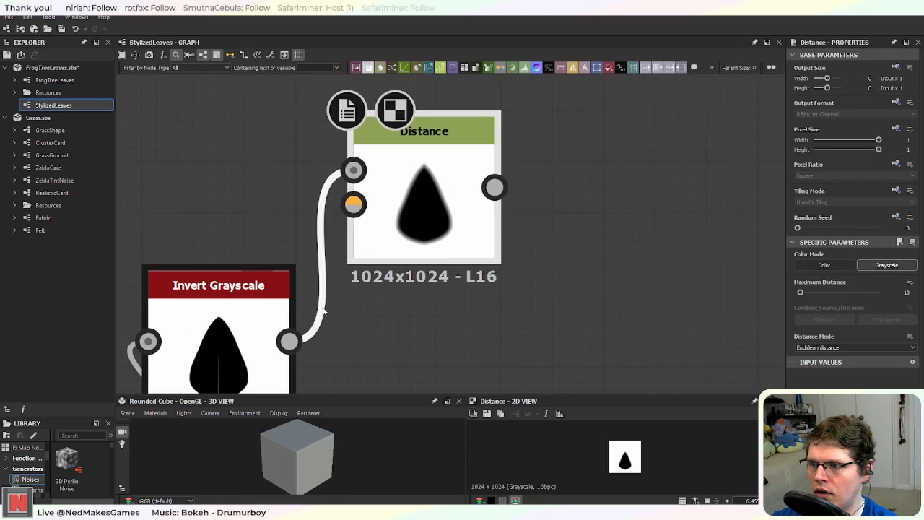
pyautogui.moveTo(208, 312); pyautogui.dragTo(205, 207)
# Step: Raise the Multiply leaf Blend's opacity to 1 and inspect the effect on the Distance node
pyautogui.scroll(-1, 307, 320)
pyautogui.moveTo(307, 320); pyautogui.dragTo(436, 110, button='middle')
pyautogui.scroll(-1, 436, 110)
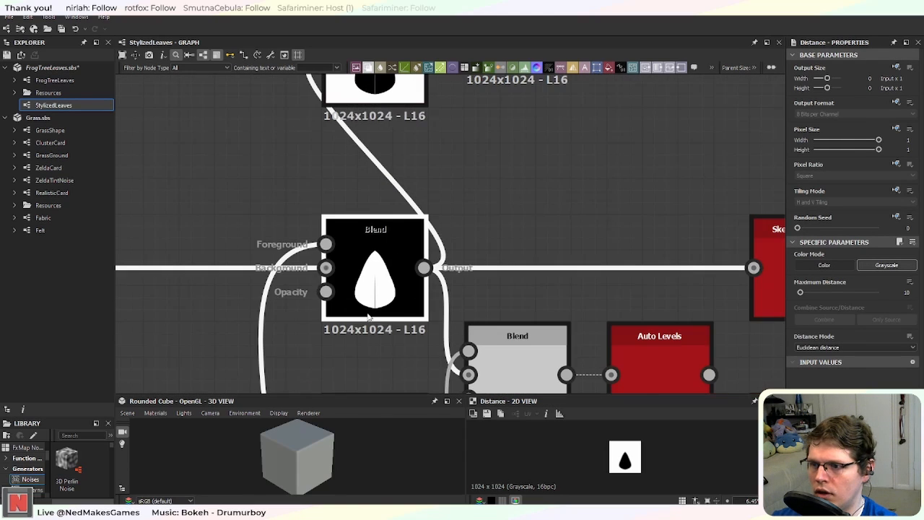
pyautogui.click(375, 260)
pyautogui.moveTo(825, 267); pyautogui.dragTo(918, 271)
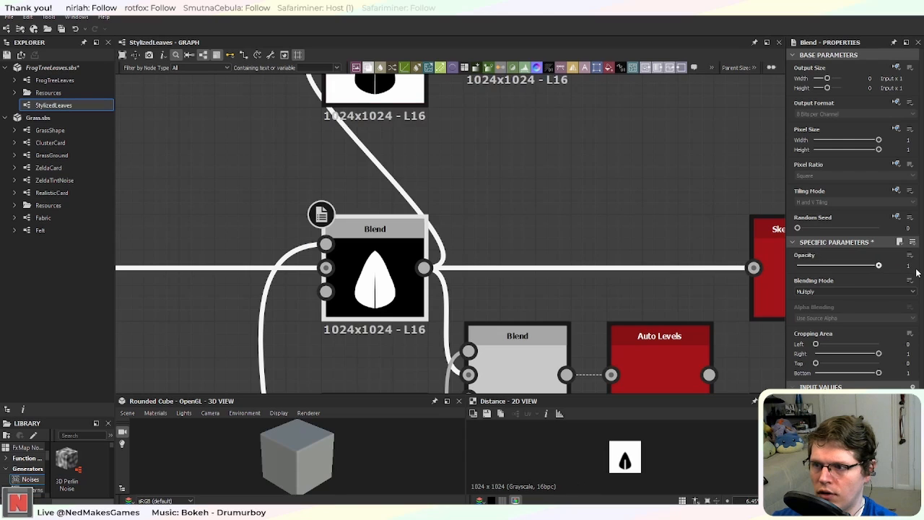
pyautogui.click(570, 201)
pyautogui.moveTo(505, 113); pyautogui.dragTo(466, 268, button='middle')
pyautogui.scroll(2, 466, 307)
pyautogui.click(493, 269)
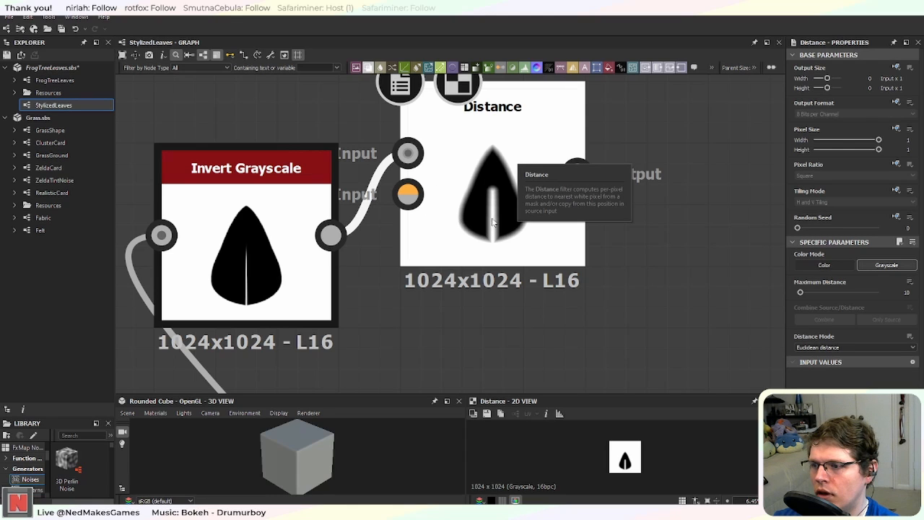
# Step: Branch a Transformation 2D node off the midrib's Blur HQ Grayscale and place it above the existing Transformation 2D
pyautogui.scroll(-3, 469, 216)
pyautogui.moveTo(440, 312); pyautogui.dragTo(556, 92, button='middle')
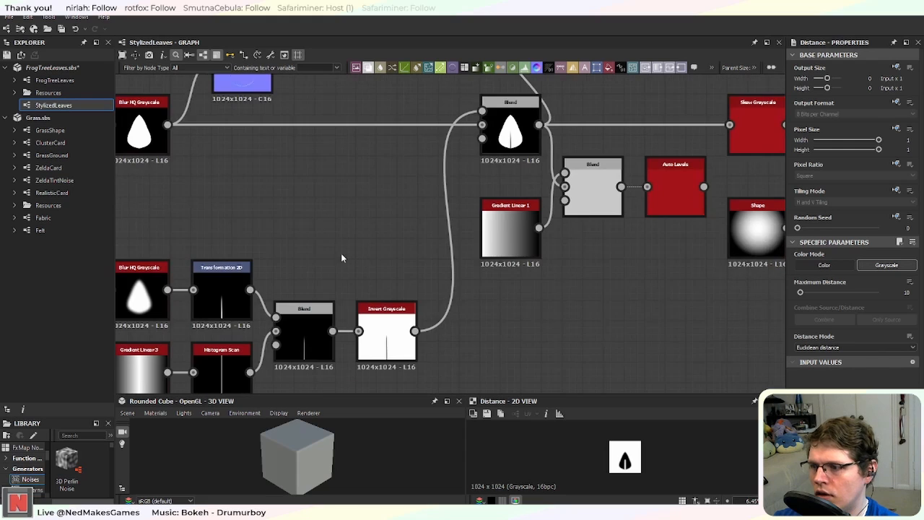
pyautogui.moveTo(332, 263); pyautogui.dragTo(530, 201, button='middle')
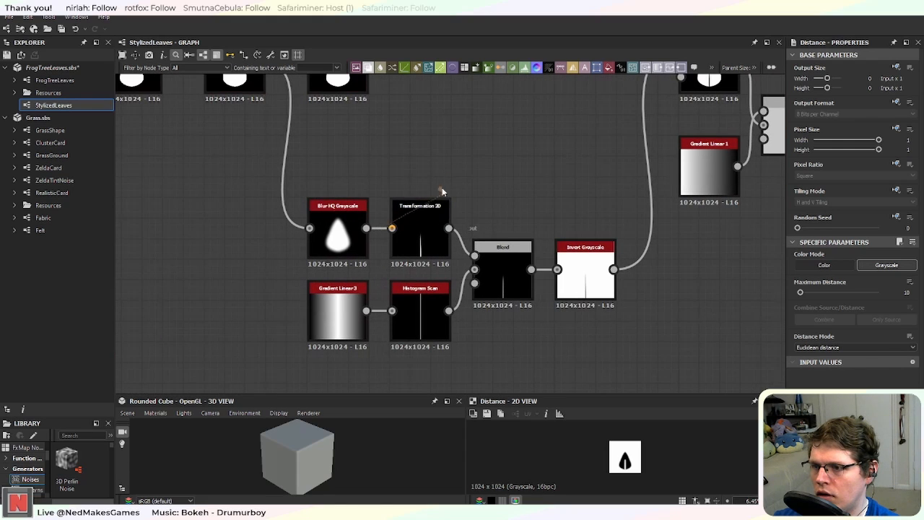
pyautogui.moveTo(420, 205); pyautogui.dragTo(395, 269, button='middle')
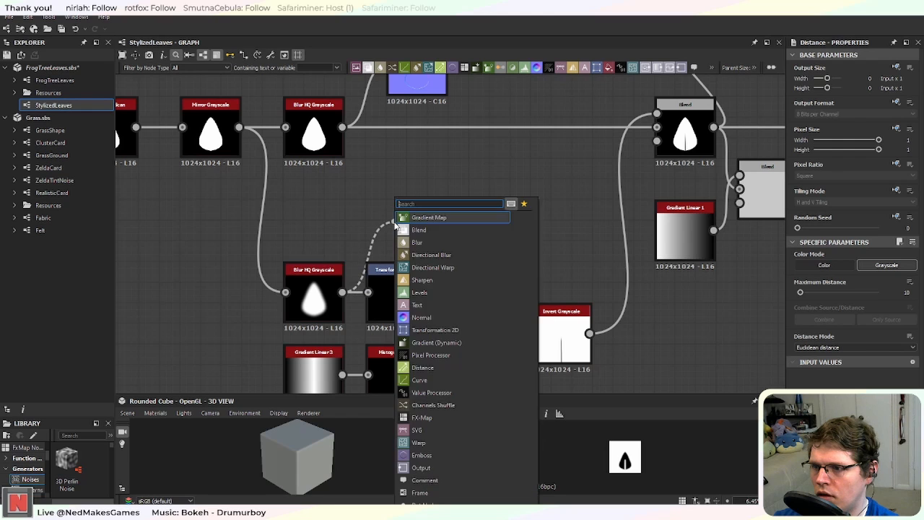
pyautogui.moveTo(343, 292); pyautogui.dragTo(395, 225)
pyautogui.write('tran')
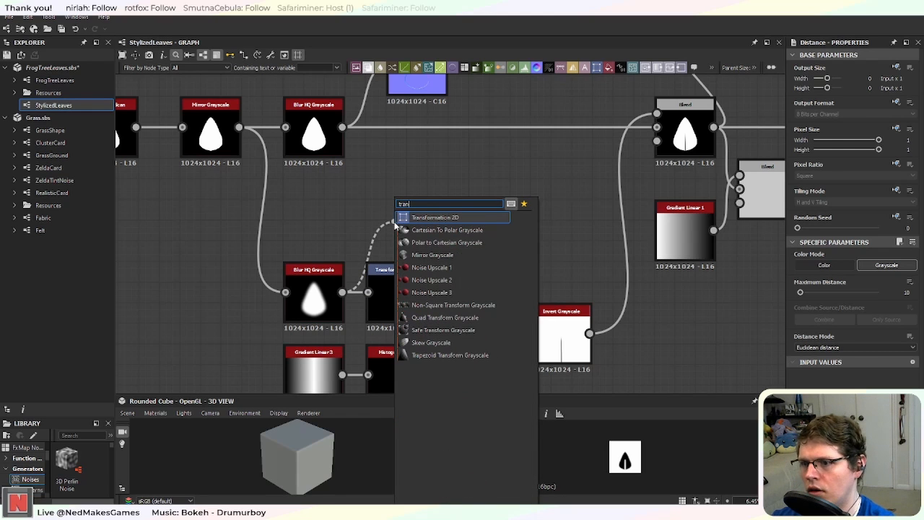
pyautogui.press('Return')
pyautogui.moveTo(409, 226); pyautogui.dragTo(389, 206)
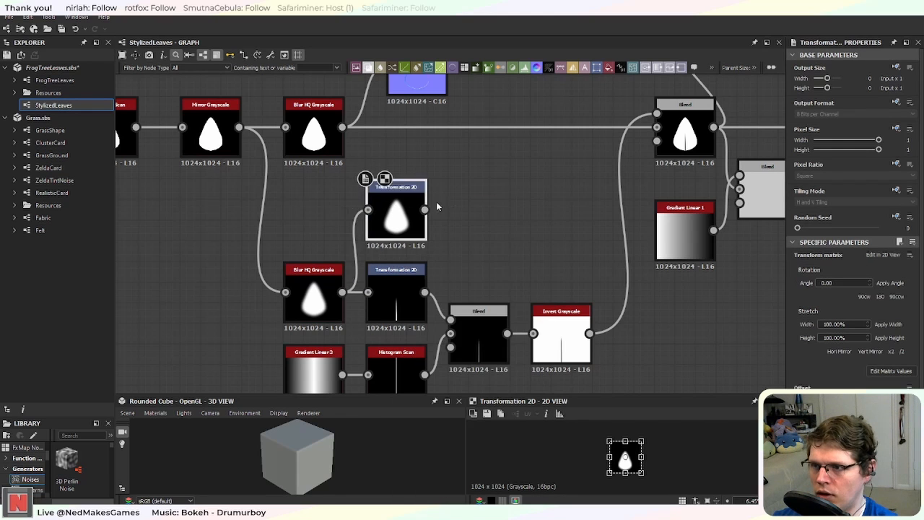
# Step: Compare the extra Transformation 2D with the midrib in the leaf Blend, and delete that Transformation 2D
pyautogui.scroll(4, 535, 206)
pyautogui.scroll(-4, 491, 297)
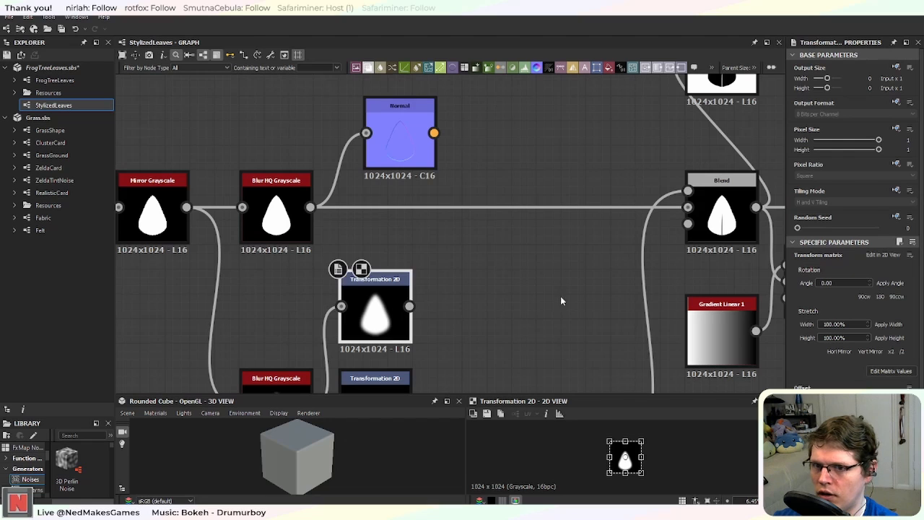
pyautogui.moveTo(488, 273); pyautogui.dragTo(476, 190, button='middle')
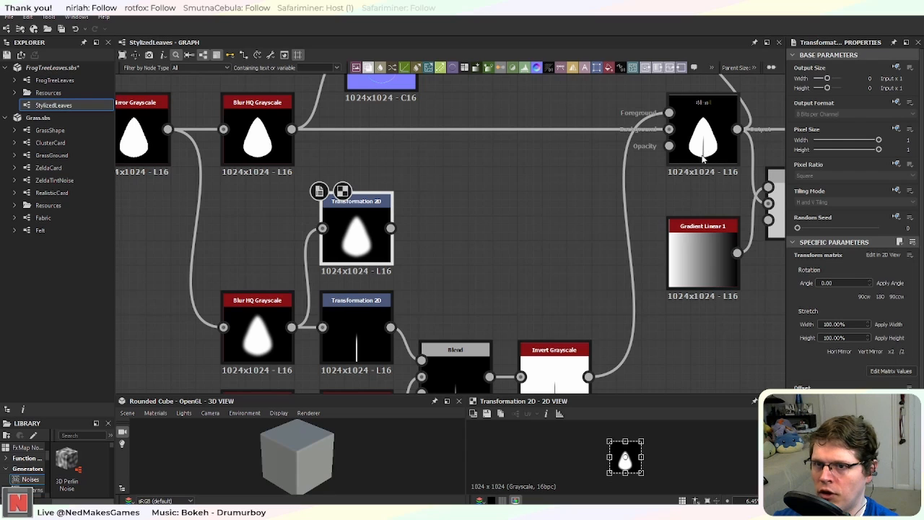
pyautogui.scroll(4, 704, 160)
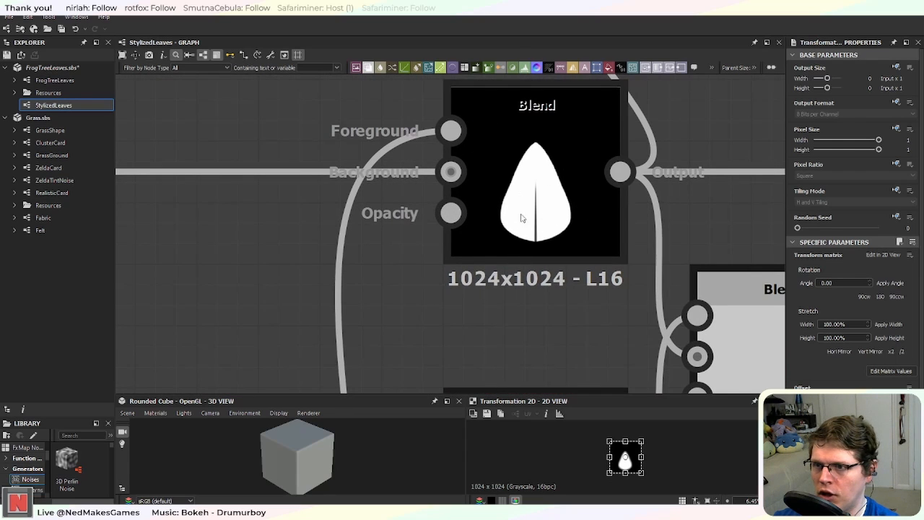
pyautogui.scroll(-5, 281, 299)
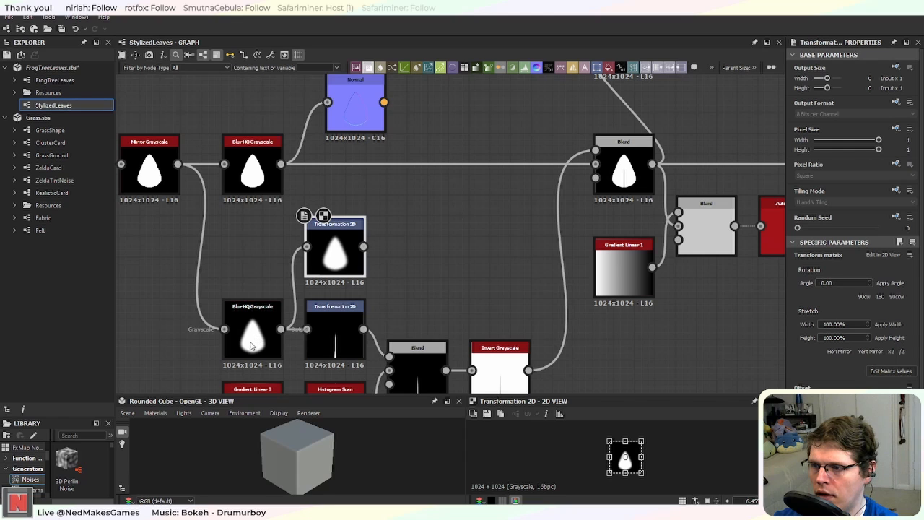
pyautogui.moveTo(423, 271); pyautogui.dragTo(499, 241, button='middle')
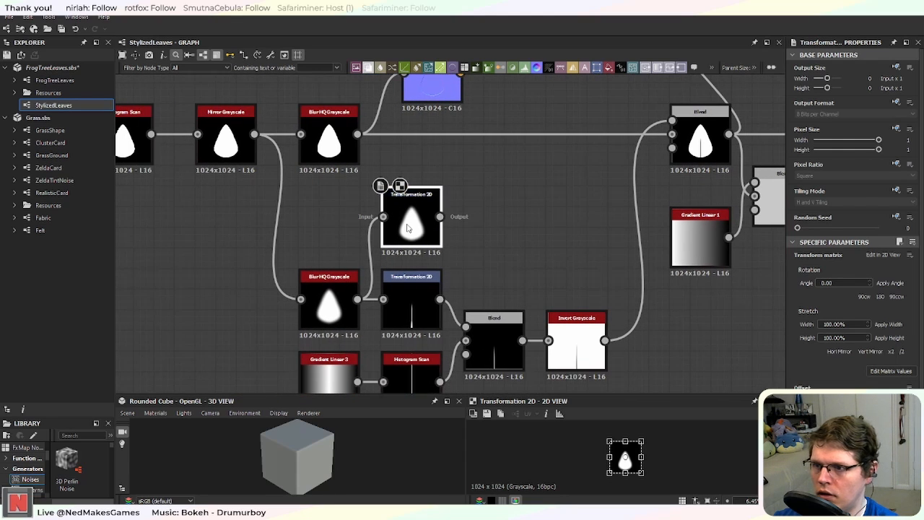
pyautogui.press('Delete')
# Step: Duplicate the midrib branch's Blur HQ Grayscale above the original and feed the copy into a new Transformation 2D
pyautogui.click(338, 312)
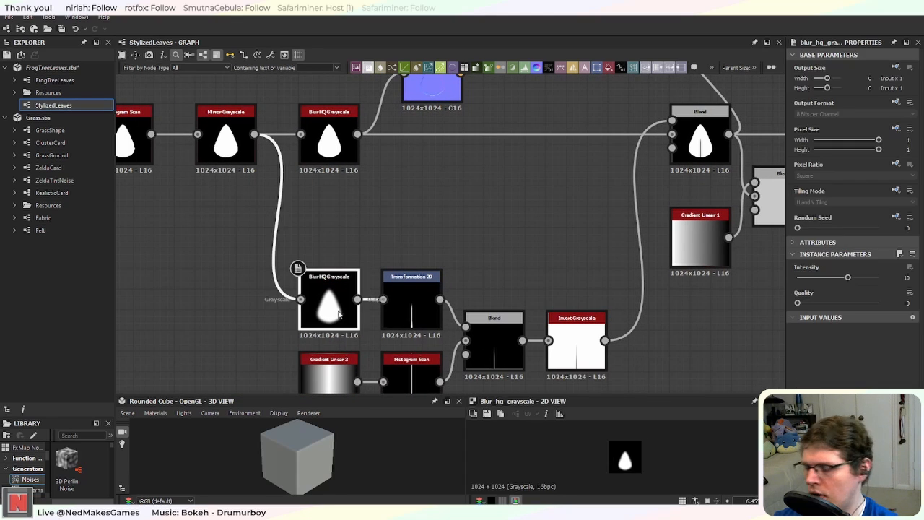
pyautogui.hotkey('ctrl', 'd')
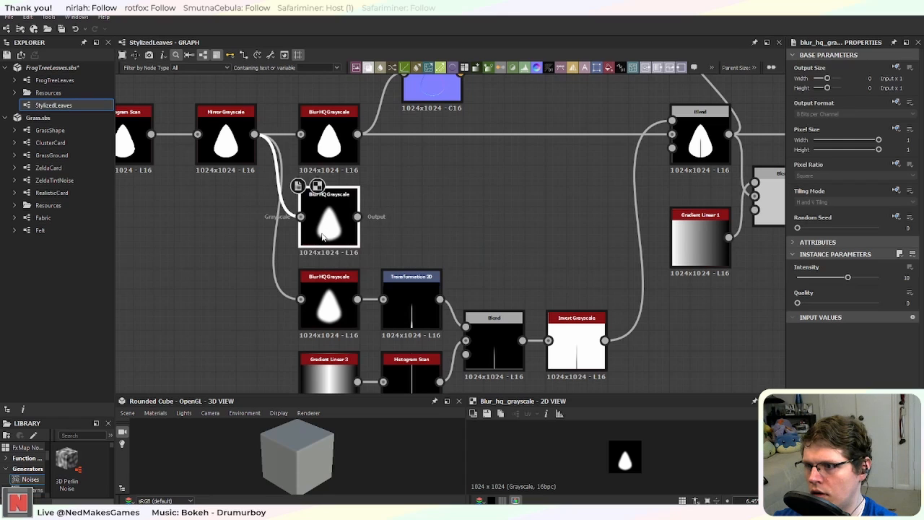
pyautogui.moveTo(325, 239); pyautogui.dragTo(392, 225)
pyautogui.write('tran')
pyautogui.press('Return')
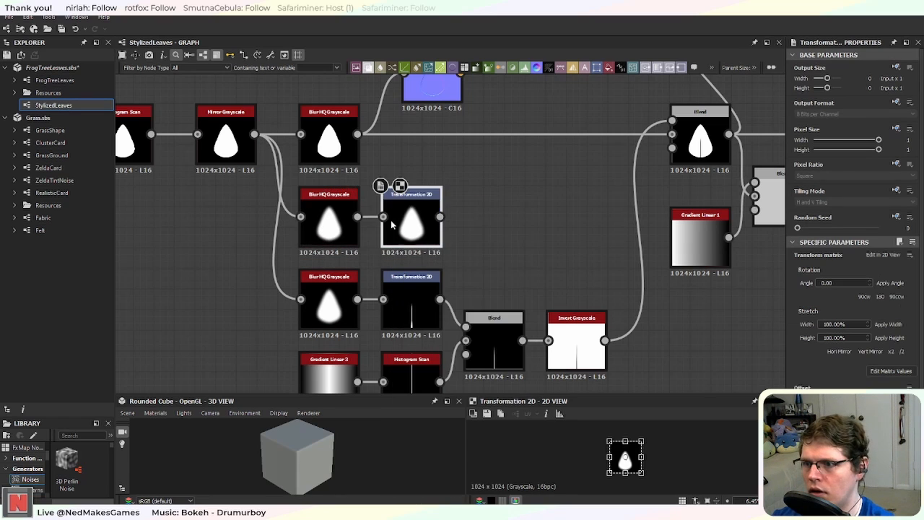
# Step: Stretch the new Transformation 2D to 75% width and 75% height and apply both
pyautogui.scroll(3, 449, 213)
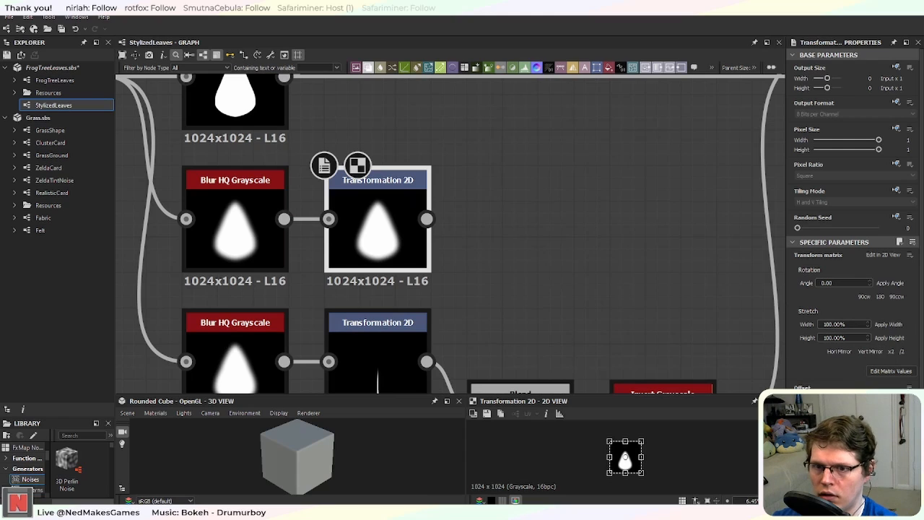
pyautogui.click(849, 325)
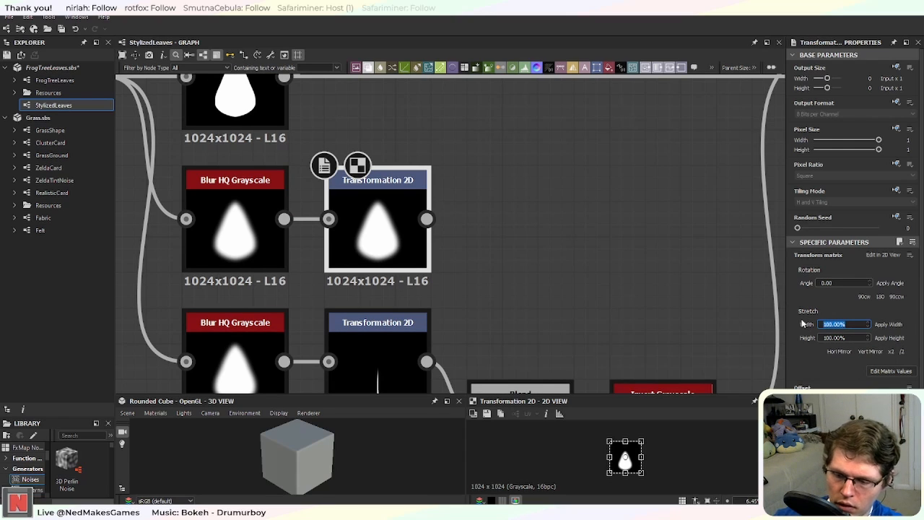
pyautogui.write('75')
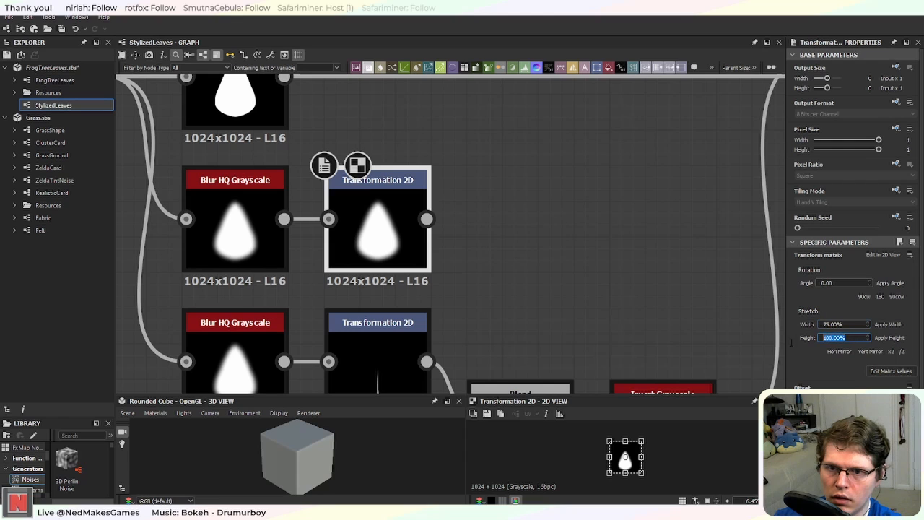
pyautogui.write('75')
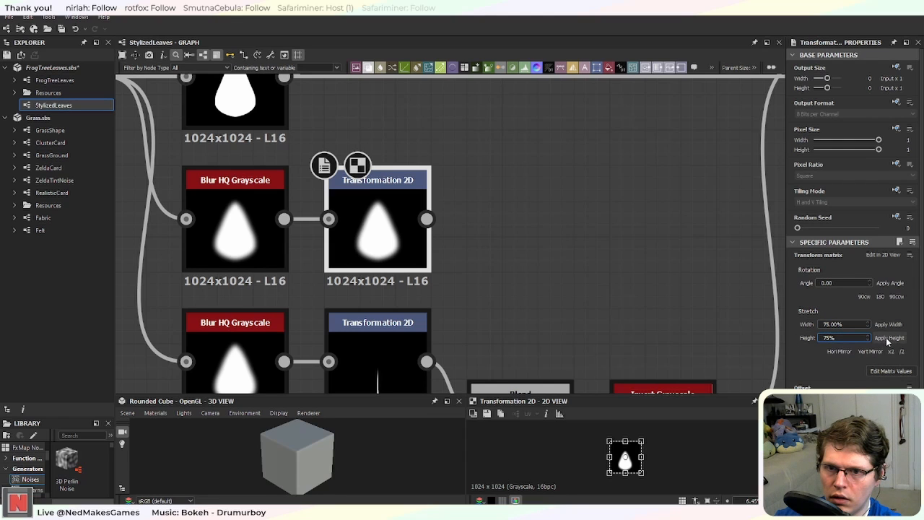
pyautogui.click(889, 337)
pyautogui.click(888, 324)
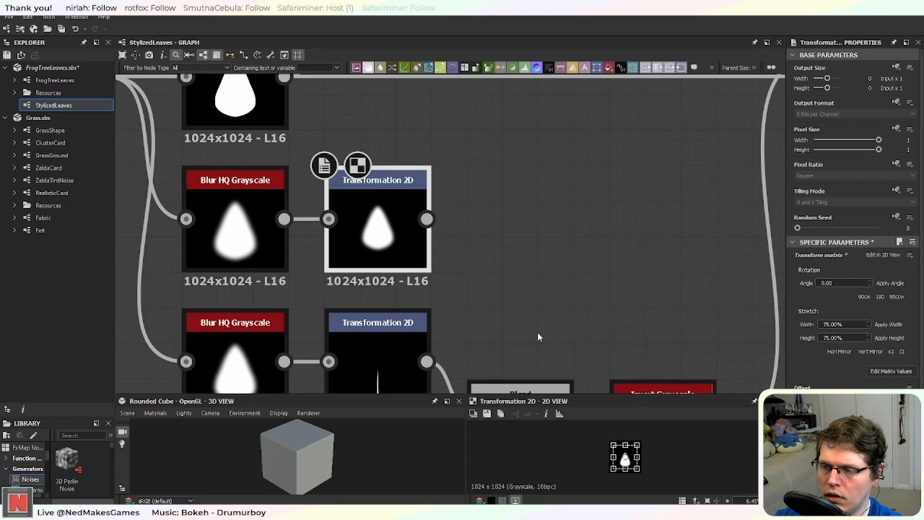
# Step: Add a Blend node and insert it on the link between the leaf's Blur HQ Grayscale and the midrib Blend
pyautogui.scroll(-3, 582, 277)
pyautogui.moveTo(520, 310); pyautogui.dragTo(438, 278, button='middle')
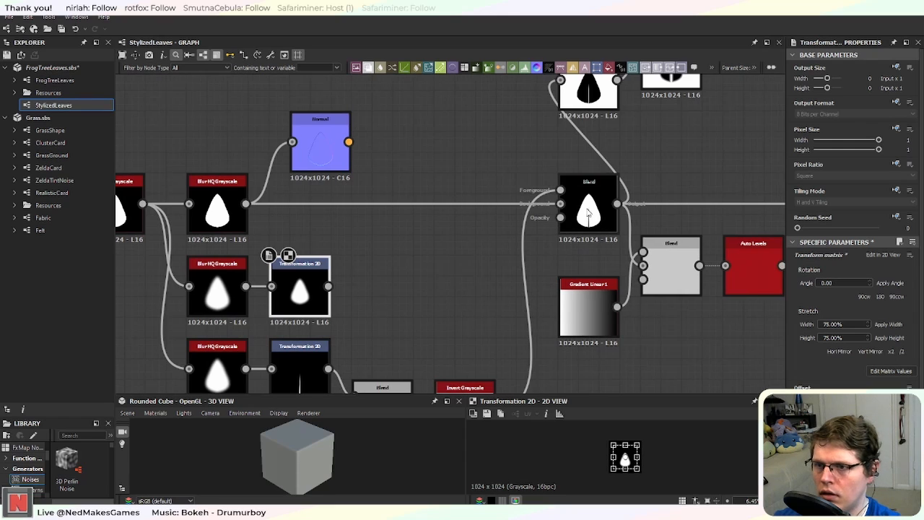
pyautogui.click(409, 254)
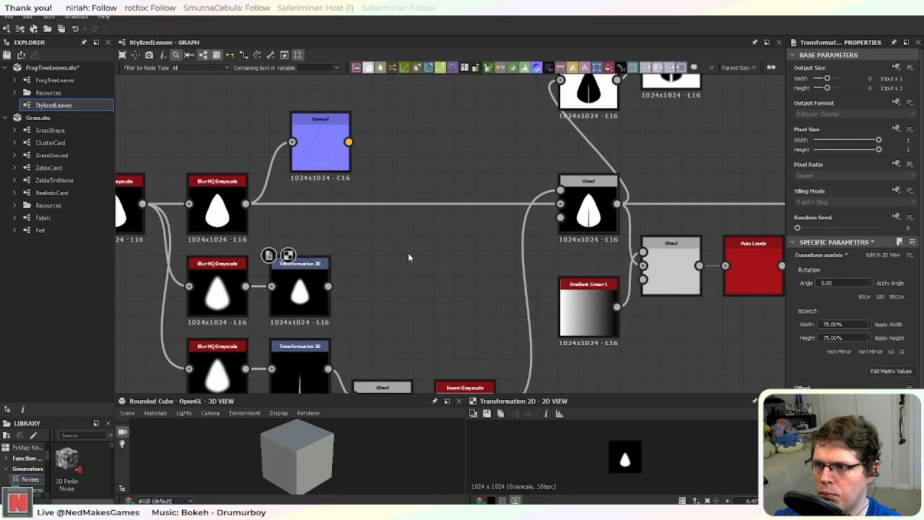
pyautogui.press('space')
pyautogui.write('blend')
pyautogui.press('Return')
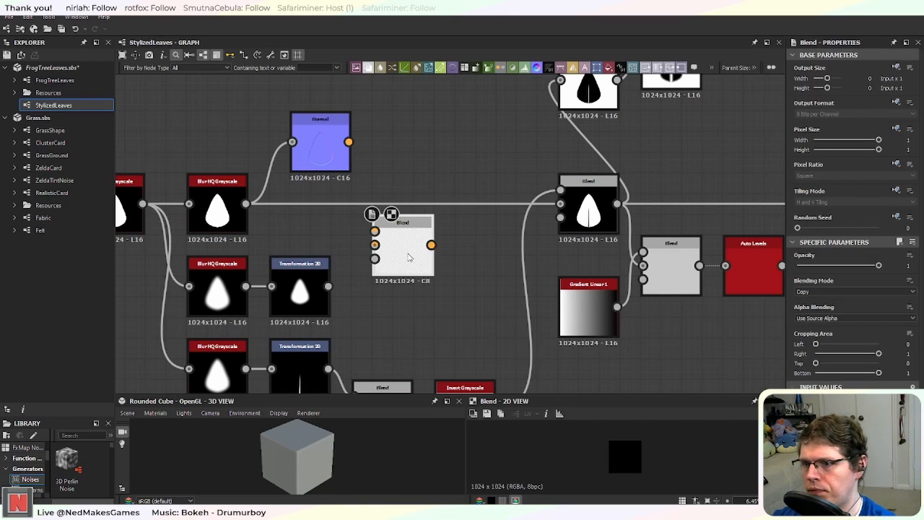
pyautogui.moveTo(408, 257); pyautogui.dragTo(468, 209)
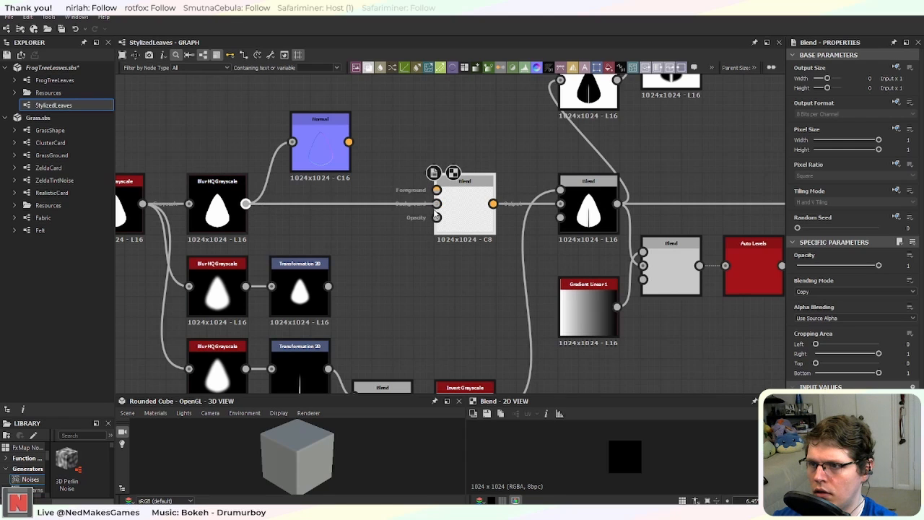
# Step: Feed the scaled-down leaf's Transformation 2D into the new Blend's foreground and set its blending mode to Subtract
pyautogui.moveTo(328, 286); pyautogui.dragTo(436, 191)
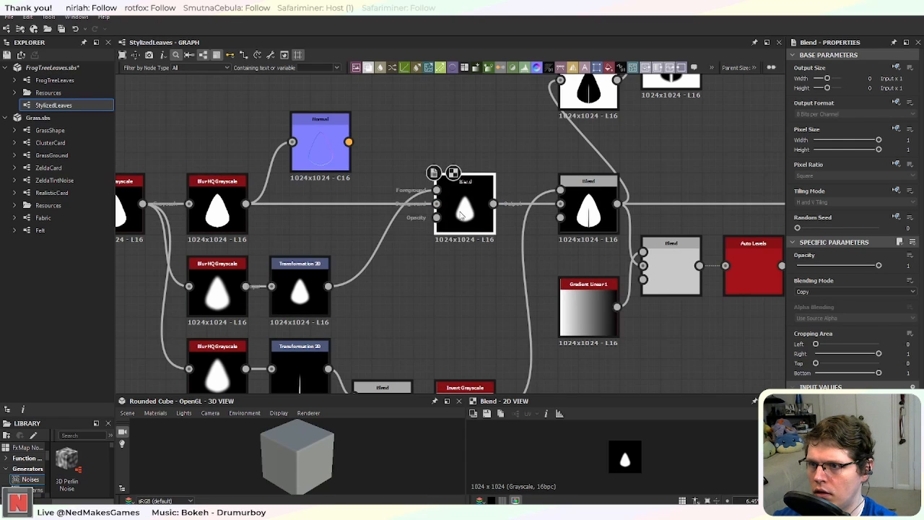
pyautogui.scroll(3, 462, 215)
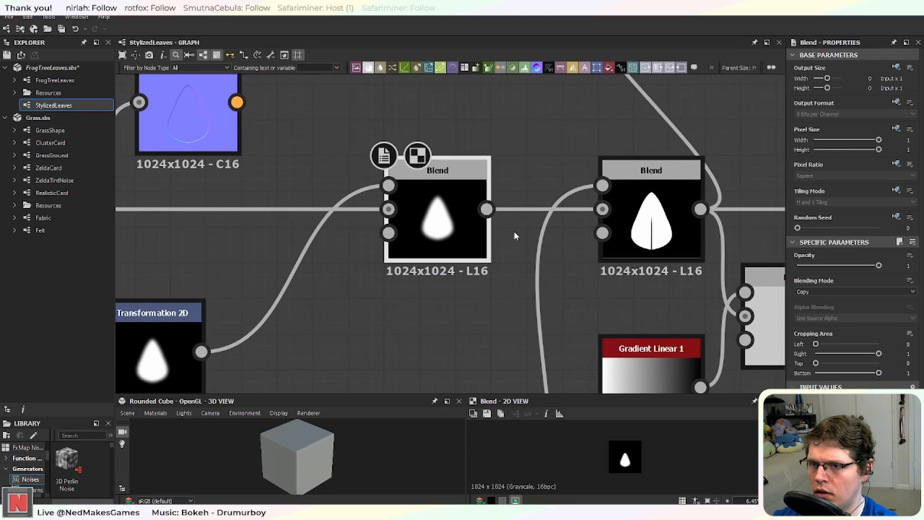
pyautogui.click(826, 291)
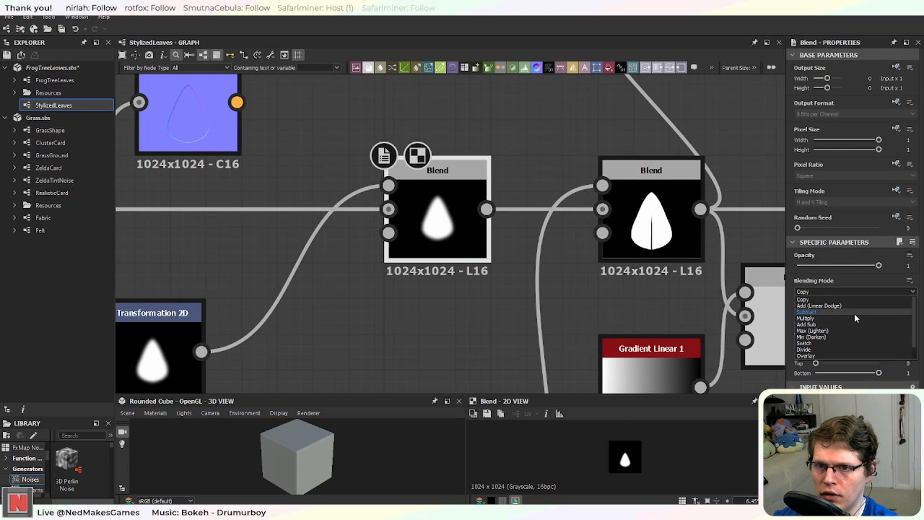
pyautogui.click(854, 314)
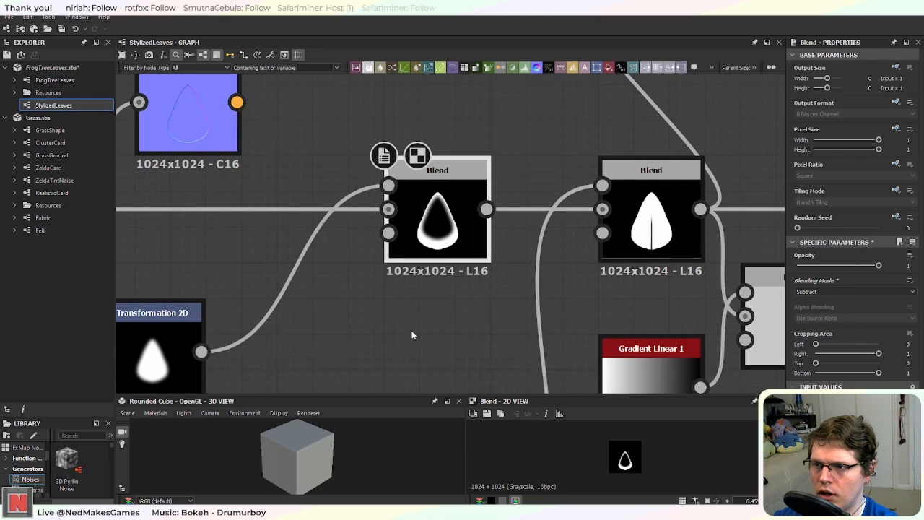
pyautogui.moveTo(412, 334); pyautogui.dragTo(489, 271, button='middle')
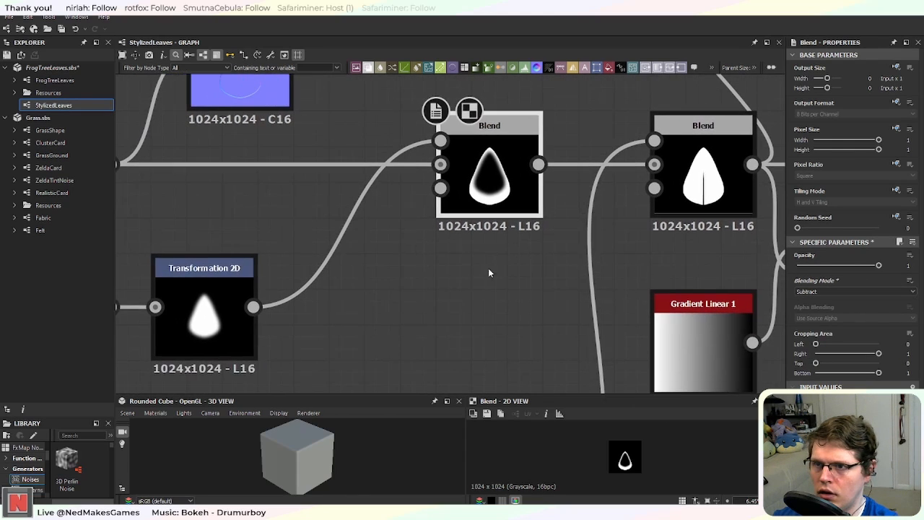
# Step: Preview the midrib Blend, and set the Blur HQ Grayscale feeding the scaled-down leaf to intensity 16 and quality 1
pyautogui.click(672, 173)
pyautogui.scroll(-2, 534, 296)
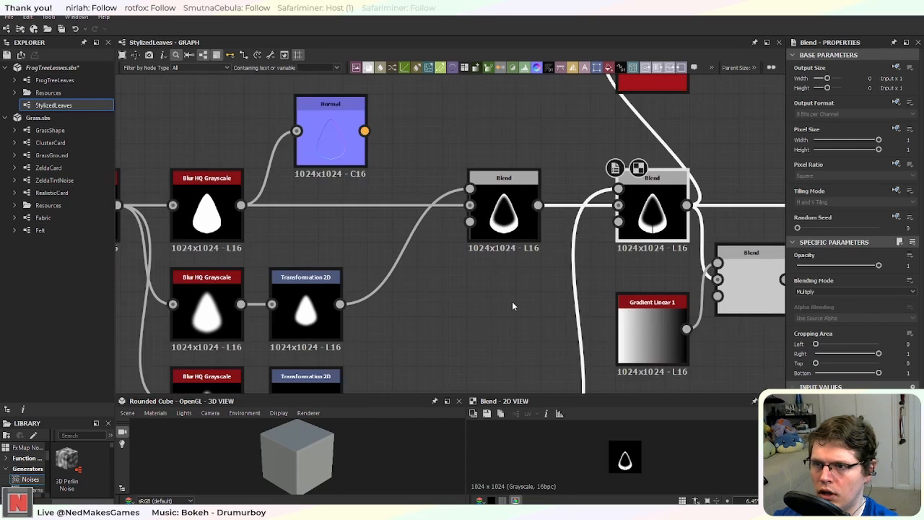
pyautogui.scroll(2, 513, 306)
pyautogui.click(234, 329)
pyautogui.moveTo(431, 339); pyautogui.dragTo(600, 315, button='middle')
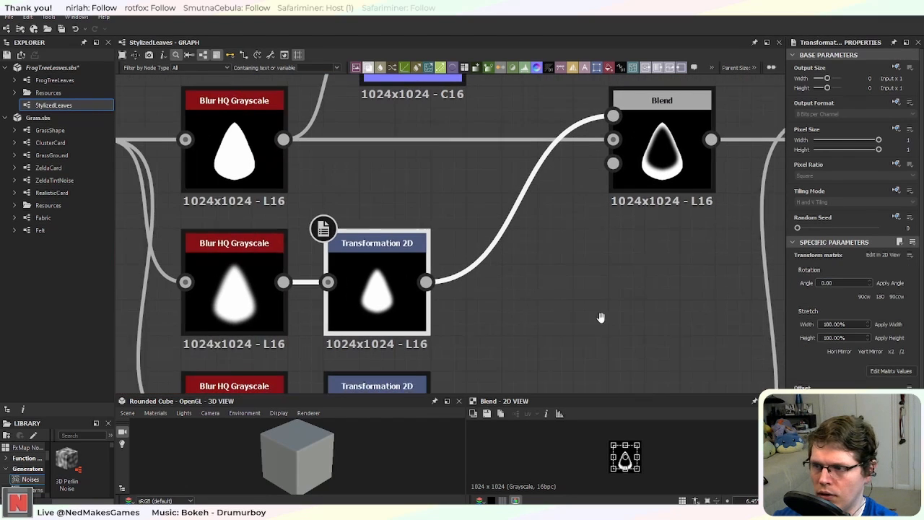
pyautogui.click(285, 311)
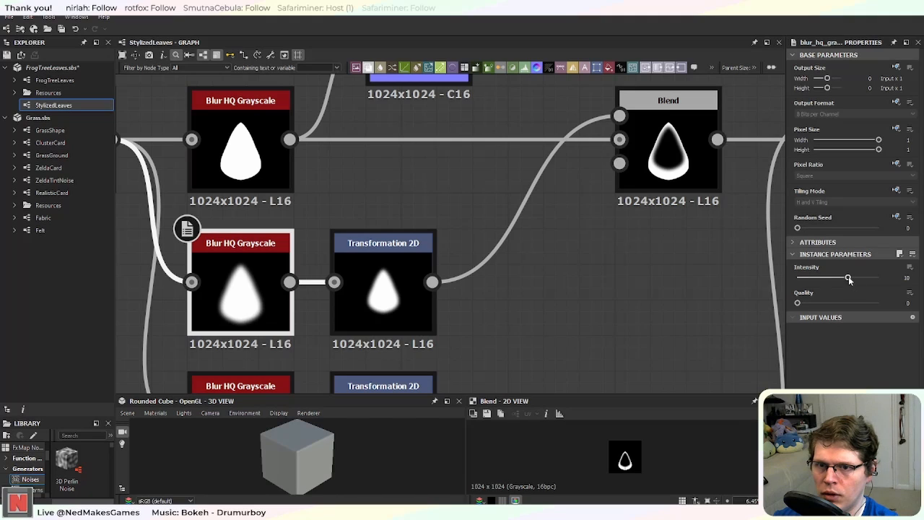
pyautogui.moveTo(849, 280); pyautogui.dragTo(879, 277)
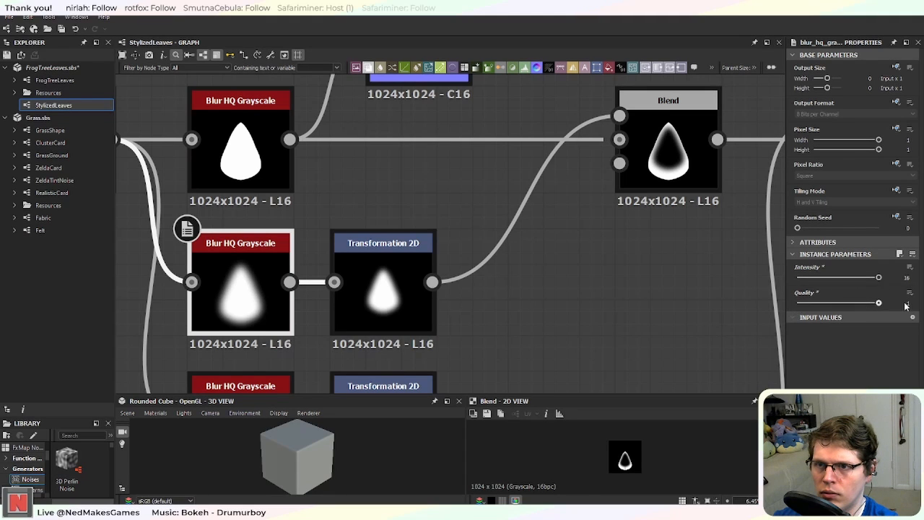
pyautogui.click(387, 310)
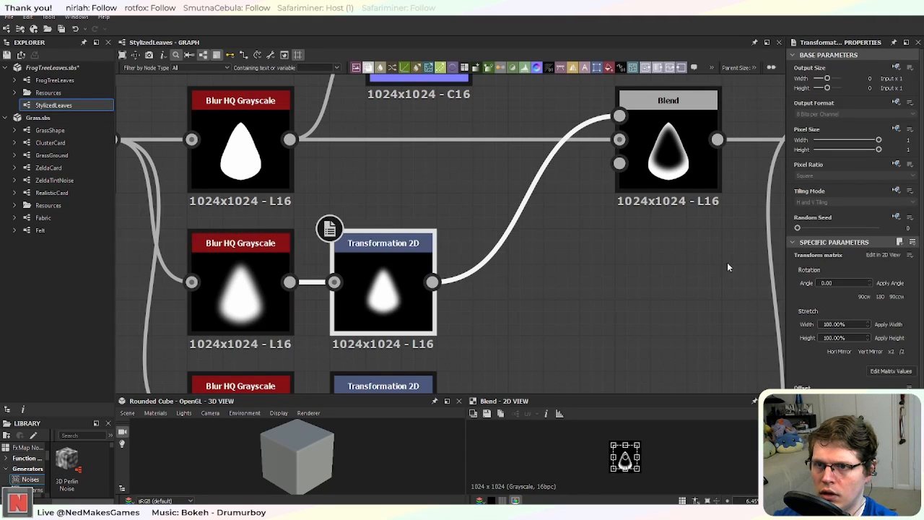
pyautogui.click(245, 310)
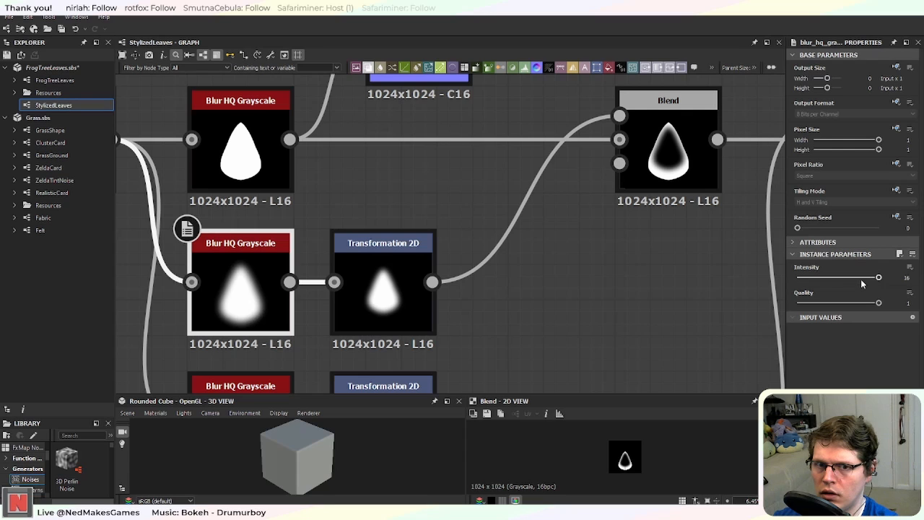
pyautogui.moveTo(234, 272); pyautogui.dragTo(412, 270, button='middle')
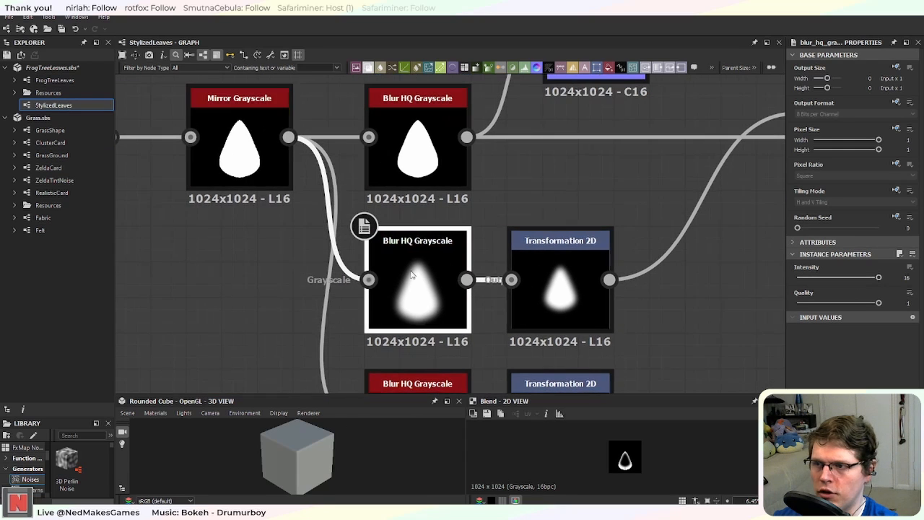
# Step: Replace the Subtract Blend's foreground input with the output of the Non Uniform Blur Grayscale
pyautogui.moveTo(532, 306); pyautogui.dragTo(229, 340, button='middle')
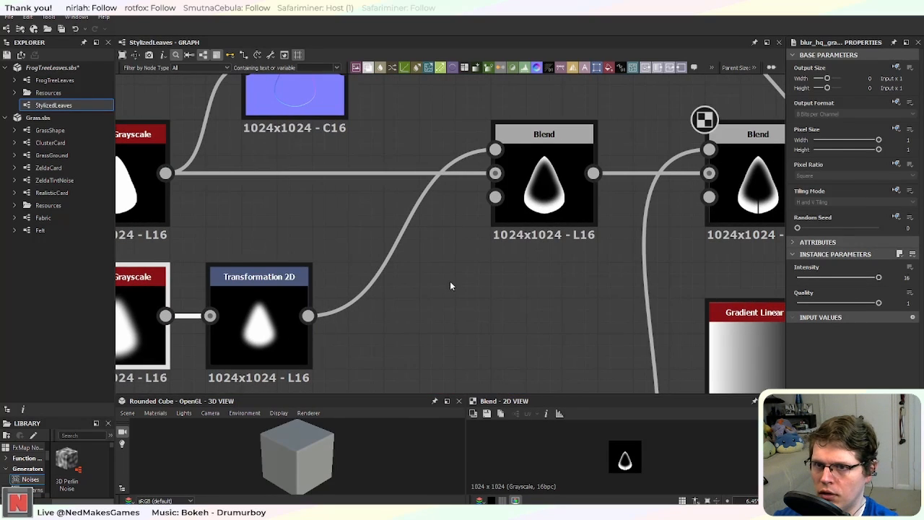
pyautogui.moveTo(471, 304); pyautogui.dragTo(510, 263, button='middle')
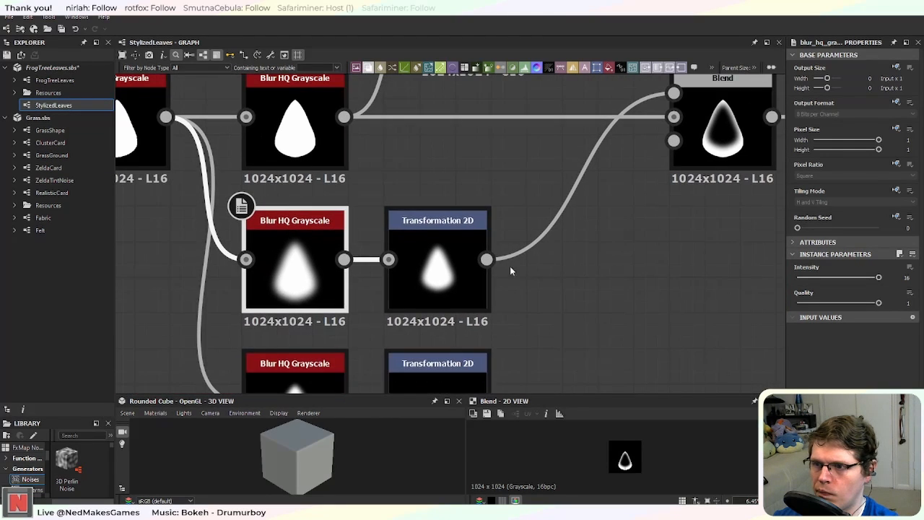
pyautogui.scroll(-5, 399, 296)
pyautogui.moveTo(284, 295); pyautogui.dragTo(559, 277, button='middle')
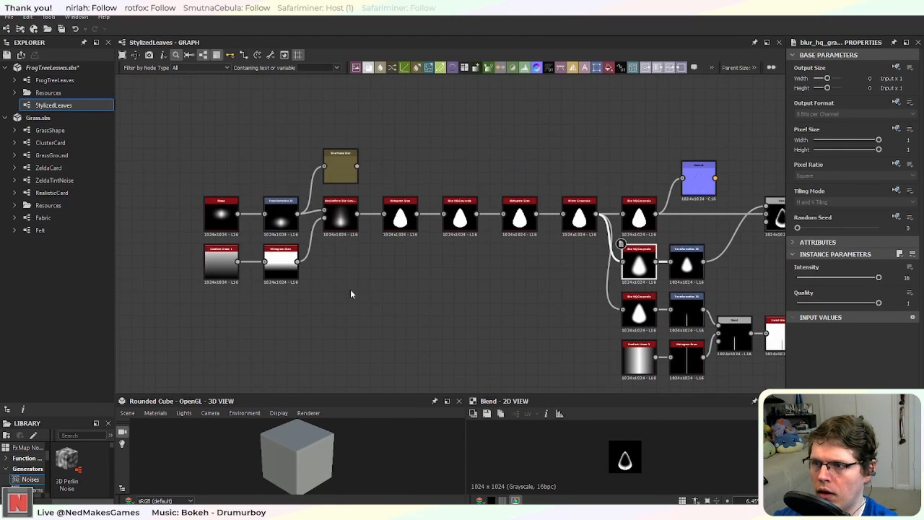
pyautogui.moveTo(350, 288); pyautogui.dragTo(360, 310, button='middle')
pyautogui.scroll(2, 360, 312)
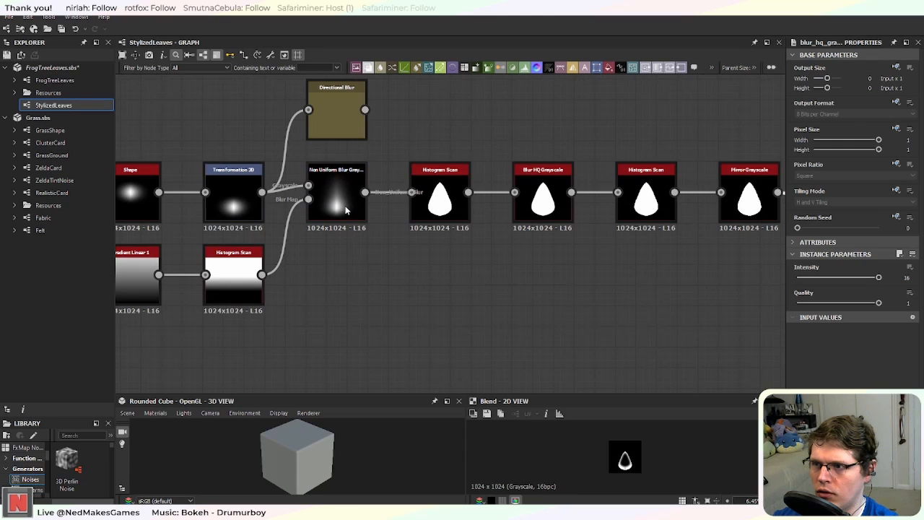
pyautogui.moveTo(462, 272); pyautogui.dragTo(326, 286, button='middle')
pyautogui.scroll(-2, 605, 341)
pyautogui.moveTo(604, 336); pyautogui.dragTo(467, 327, button='middle')
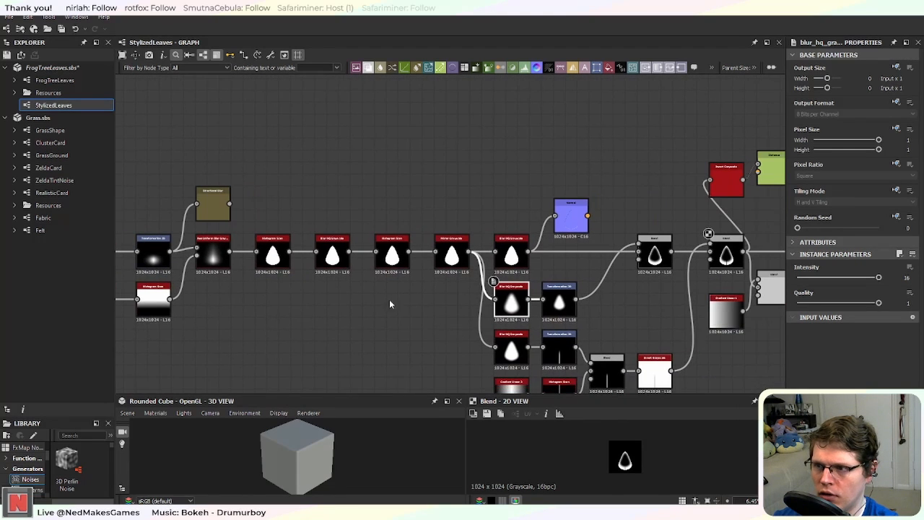
pyautogui.moveTo(229, 252); pyautogui.dragTo(639, 246)
pyautogui.scroll(5, 665, 289)
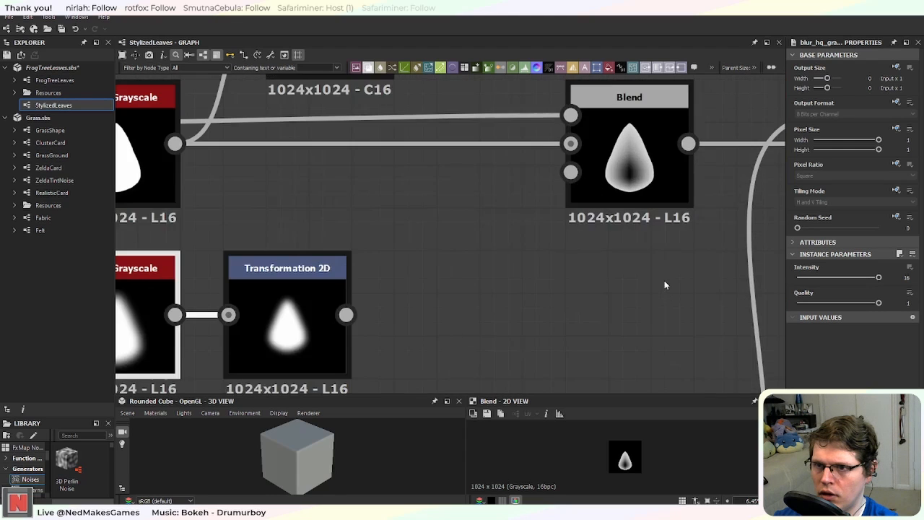
pyautogui.moveTo(664, 280); pyautogui.dragTo(373, 354, button='middle')
# Step: Examine the midrib Blend's shading and compare it with the Subtract Blend and the upstream leaf nodes
pyautogui.click(626, 244)
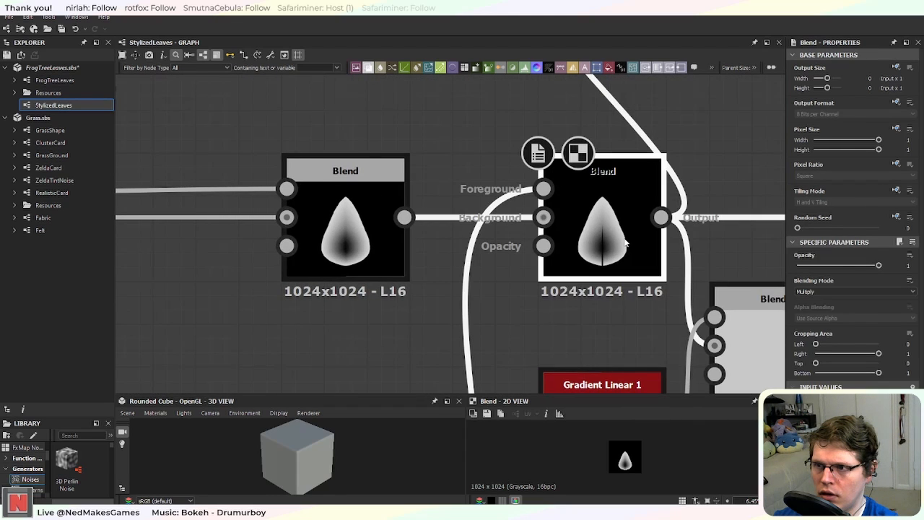
pyautogui.scroll(-3, 625, 244)
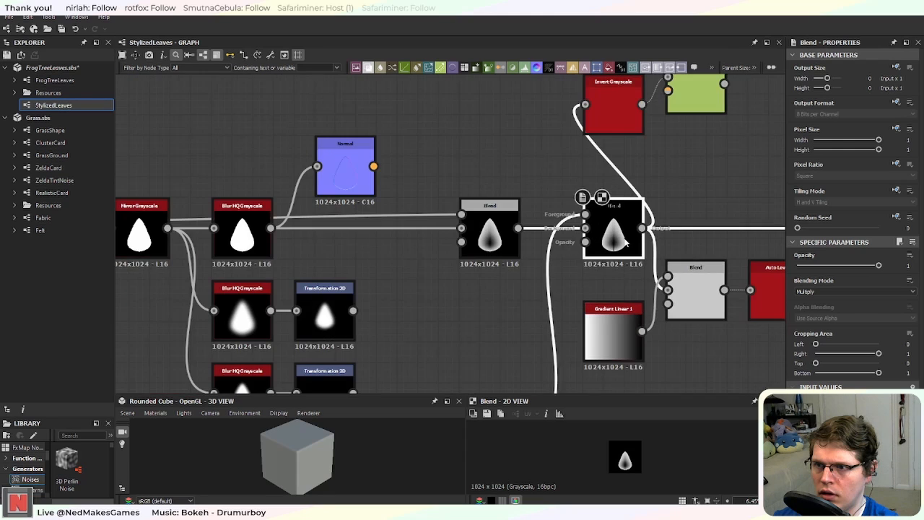
pyautogui.scroll(5, 624, 260)
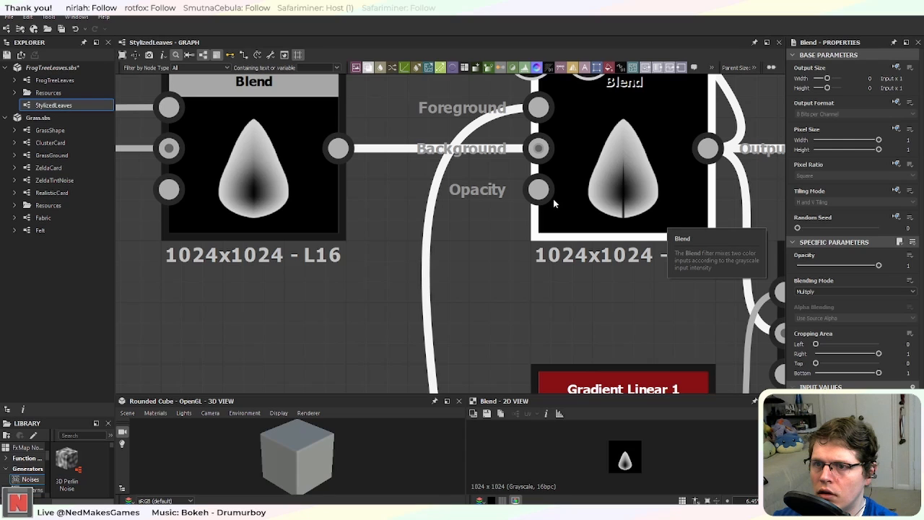
pyautogui.scroll(-3, 553, 198)
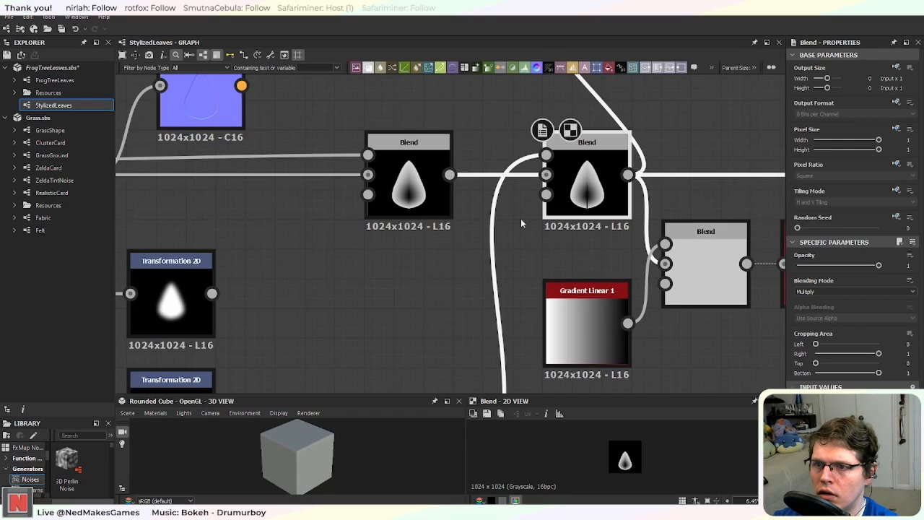
pyautogui.scroll(-1, 322, 277)
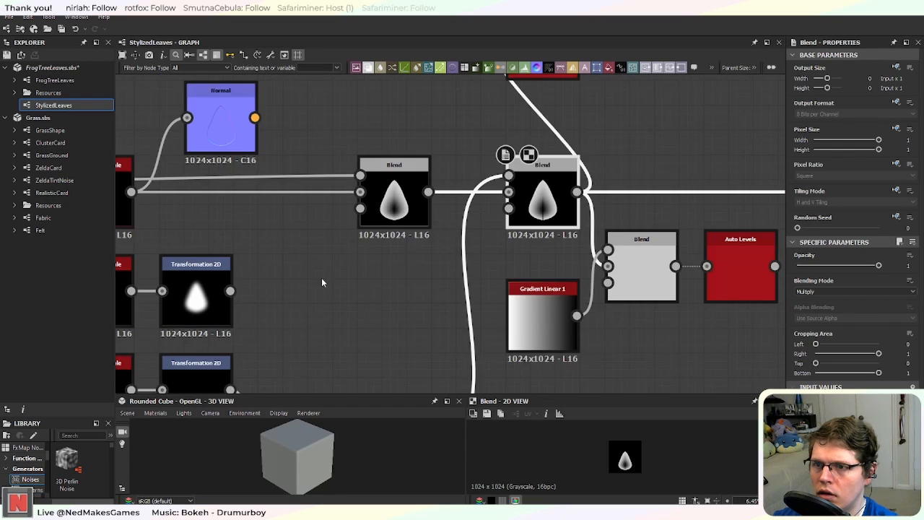
pyautogui.scroll(4, 339, 271)
pyautogui.moveTo(354, 263); pyautogui.dragTo(515, 273, button='middle')
pyautogui.scroll(-3, 515, 273)
pyautogui.moveTo(217, 258); pyautogui.dragTo(480, 291, button='middle')
pyautogui.scroll(-3, 479, 291)
pyautogui.scroll(1, 328, 302)
pyautogui.moveTo(319, 312); pyautogui.dragTo(555, 329, button='middle')
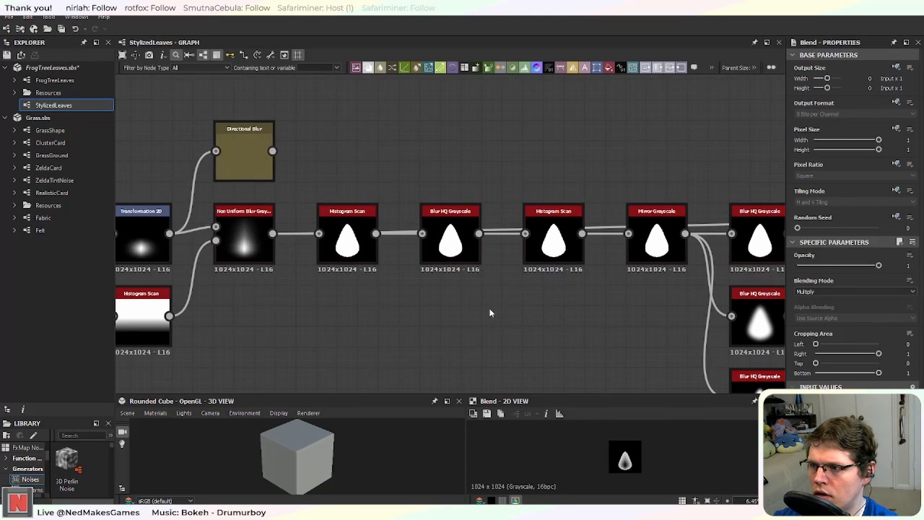
pyautogui.scroll(-2, 489, 313)
pyautogui.moveTo(586, 303)
pyautogui.mouseDown(button='middle')
pyautogui.moveTo(223, 334)
pyautogui.moveTo(577, 303)
pyautogui.mouseUp(button='middle')
pyautogui.scroll(5, 559, 319)
pyautogui.scroll(-5, 487, 303)
pyautogui.scroll(4, 612, 267)
pyautogui.scroll(2, 642, 262)
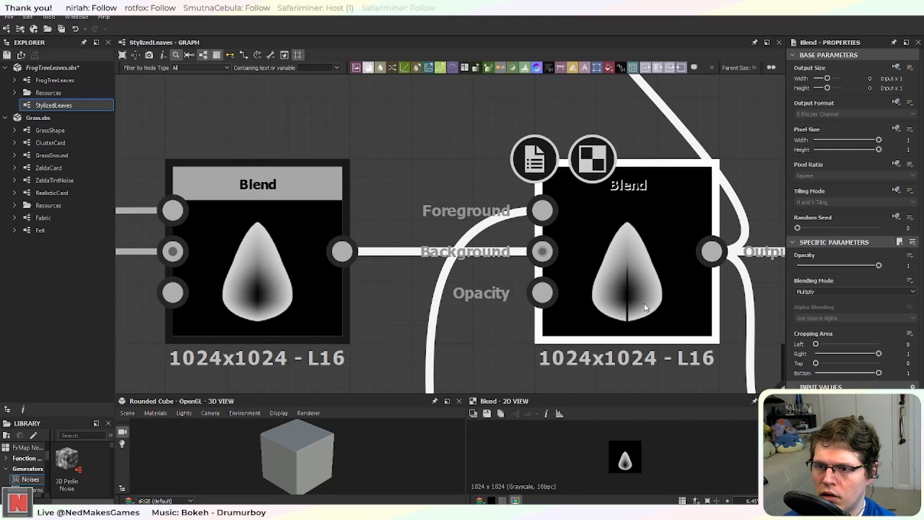
# Step: Lower the midrib Blend's opacity to 0.28
pyautogui.scroll(-2, 644, 307)
pyautogui.moveTo(878, 266); pyautogui.dragTo(826, 269)
pyautogui.scroll(2, 621, 287)
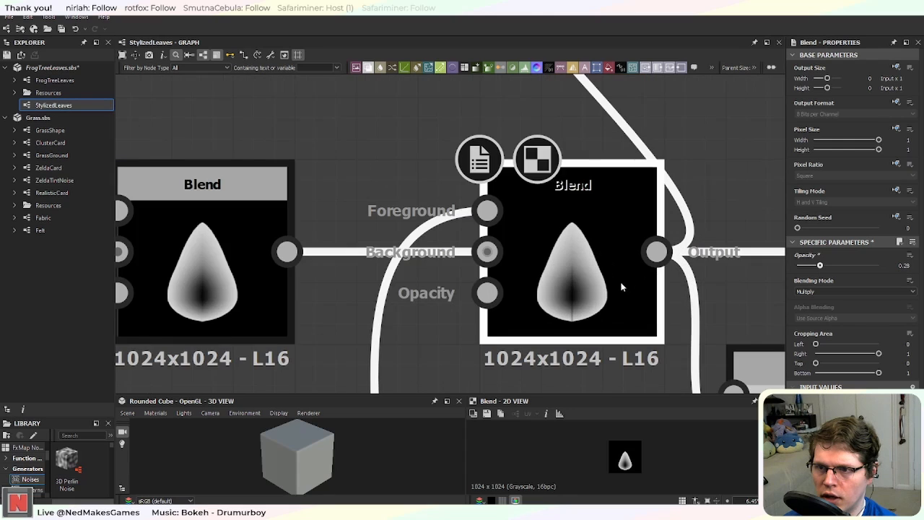
# Step: Lower the Subtract Blend's opacity to 0.69
pyautogui.moveTo(315, 309); pyautogui.dragTo(517, 252, button='middle')
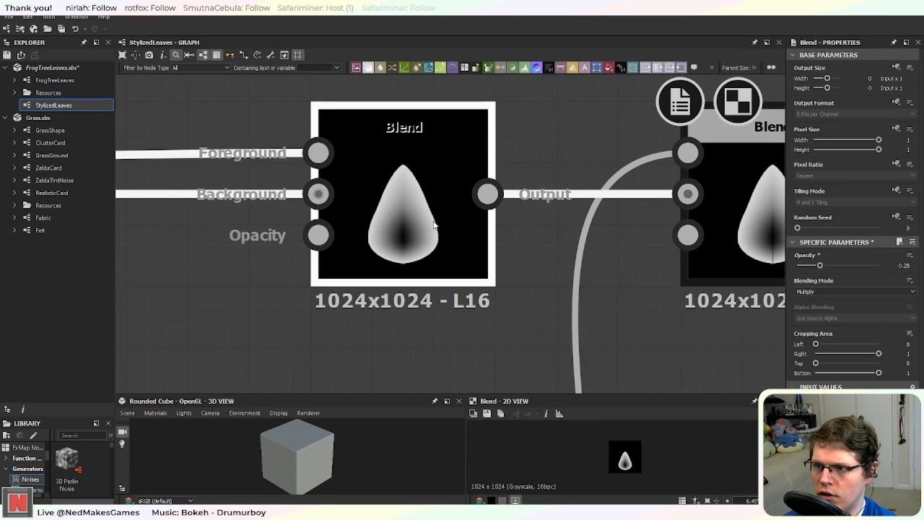
pyautogui.click(433, 225)
pyautogui.moveTo(878, 265); pyautogui.dragTo(854, 267)
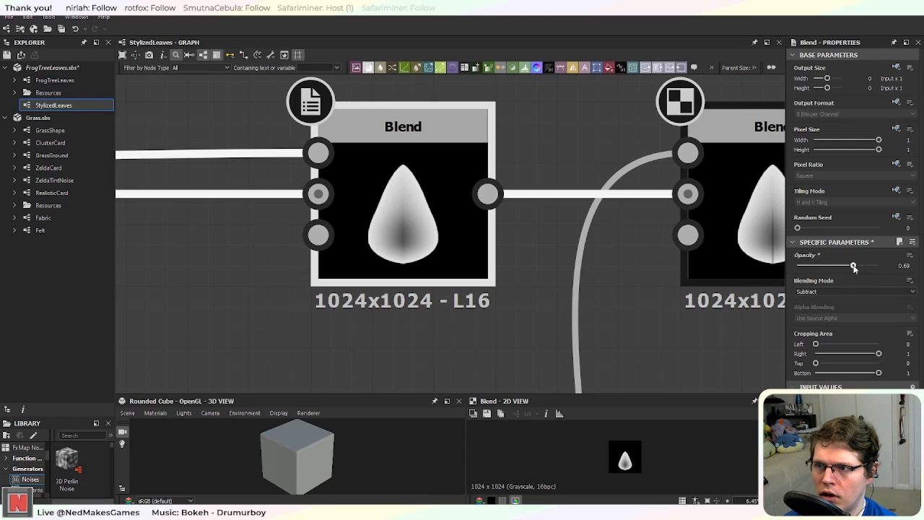
# Step: Set the midrib Blend's opacity to 0.42 and check the resulting leaf shading
pyautogui.moveTo(660, 270); pyautogui.dragTo(512, 284, button='middle')
pyautogui.click(681, 252)
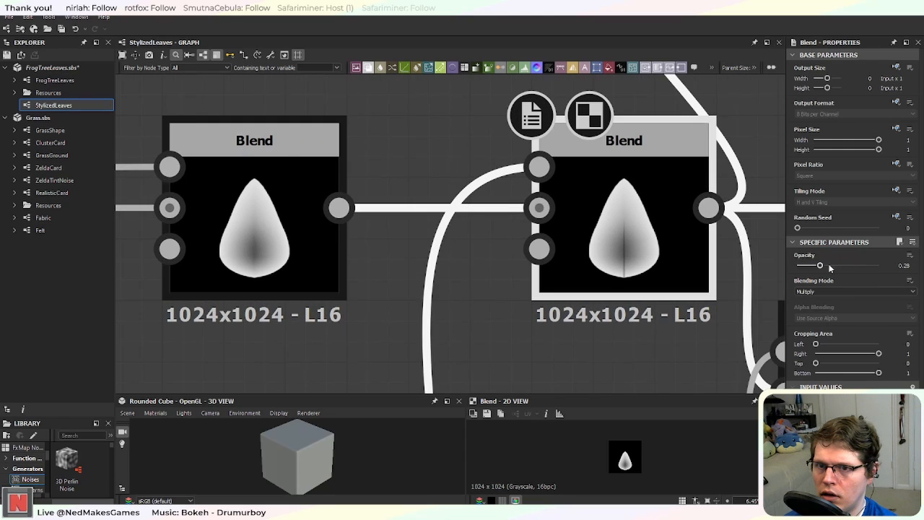
pyautogui.moveTo(821, 267); pyautogui.dragTo(835, 267)
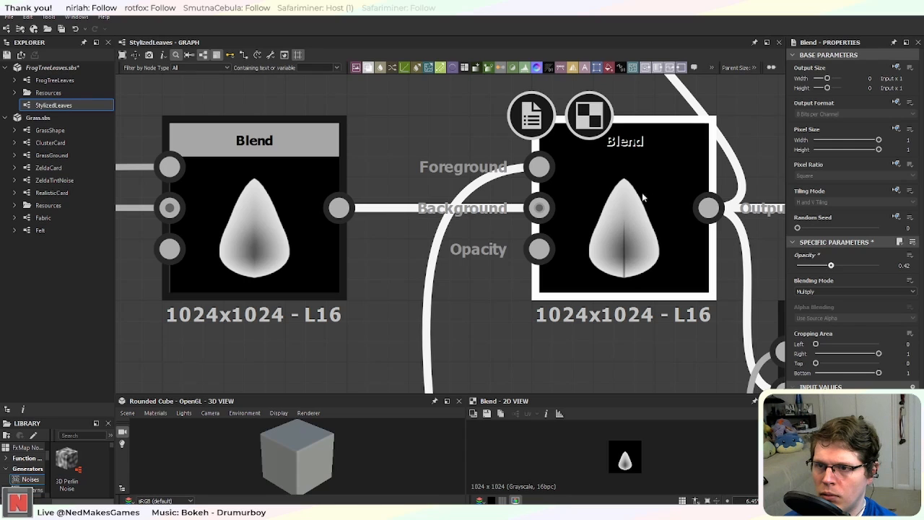
pyautogui.scroll(-3, 372, 290)
pyautogui.moveTo(302, 336); pyautogui.dragTo(552, 289, button='middle')
pyautogui.moveTo(436, 291); pyautogui.dragTo(511, 294, button='middle')
pyautogui.scroll(3, 549, 268)
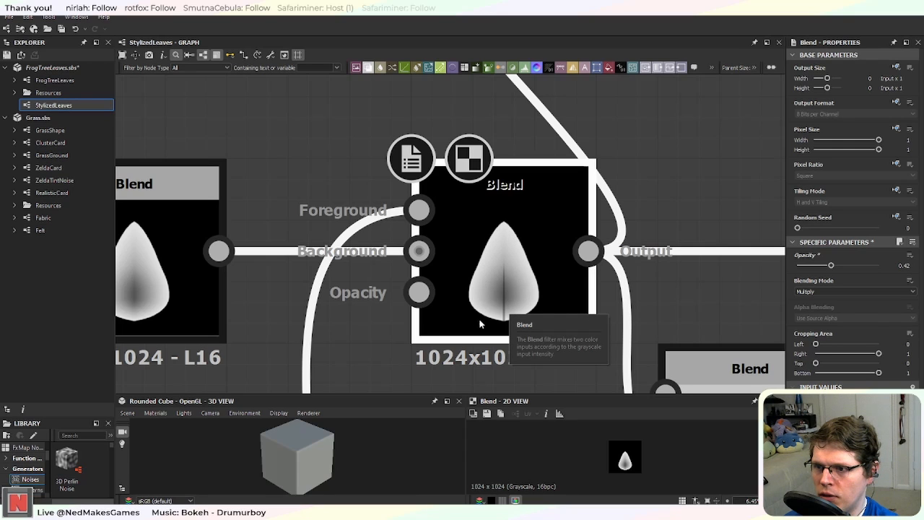
# Step: Move the Normal node up above the Mirror Grayscale and first Blur HQ Grayscale nodes to free space before the Subtract Blend
pyautogui.scroll(-5, 293, 292)
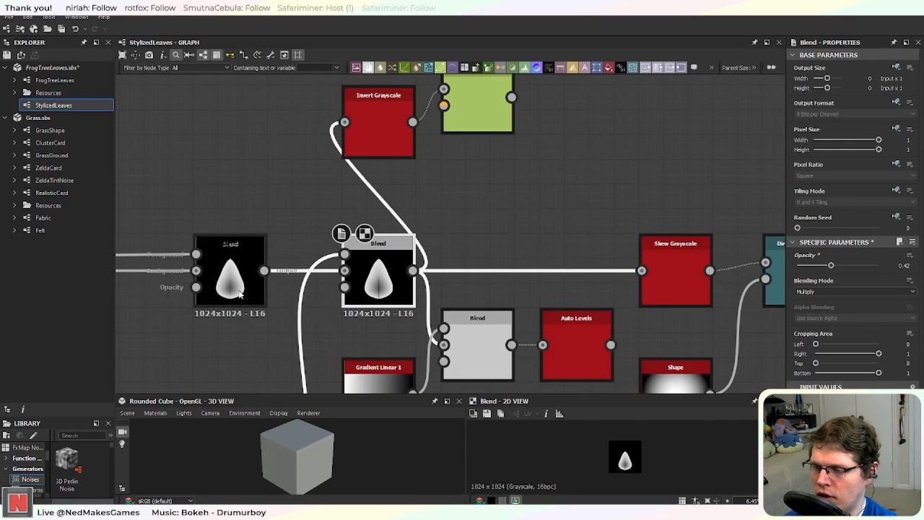
pyautogui.moveTo(246, 347); pyautogui.dragTo(460, 272, button='middle')
pyautogui.moveTo(280, 337); pyautogui.dragTo(348, 314, button='middle')
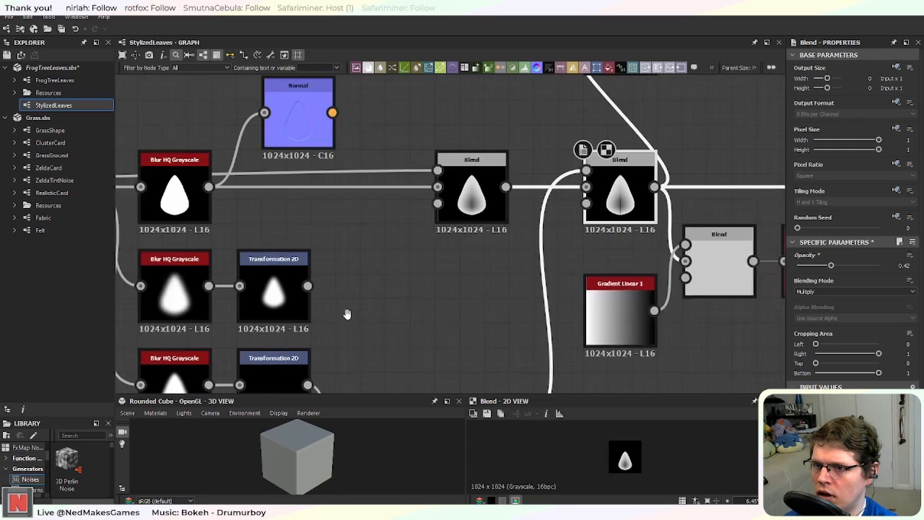
pyautogui.moveTo(260, 324); pyautogui.dragTo(442, 301, button='middle')
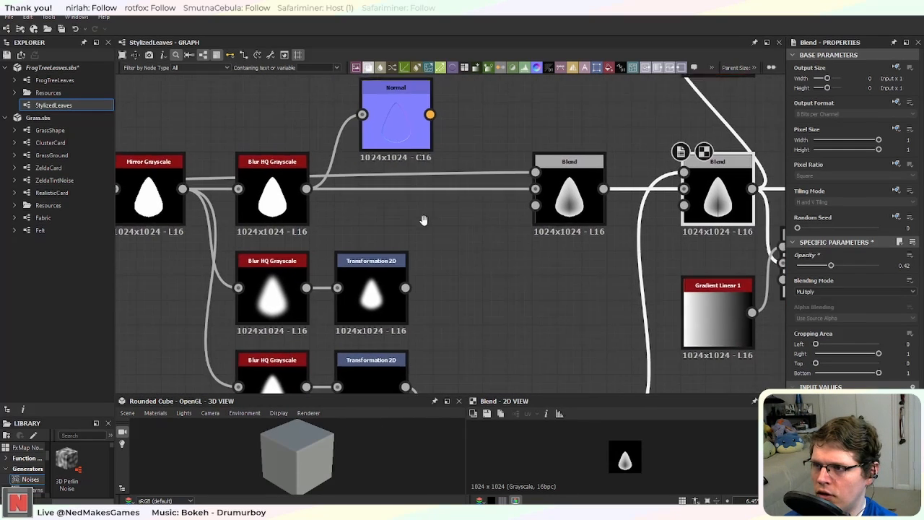
pyautogui.moveTo(424, 220); pyautogui.dragTo(425, 261, button='middle')
pyautogui.moveTo(502, 235); pyautogui.dragTo(418, 239, button='middle')
pyautogui.moveTo(292, 282); pyautogui.dragTo(429, 308, button='middle')
pyautogui.moveTo(449, 193); pyautogui.dragTo(268, 116)
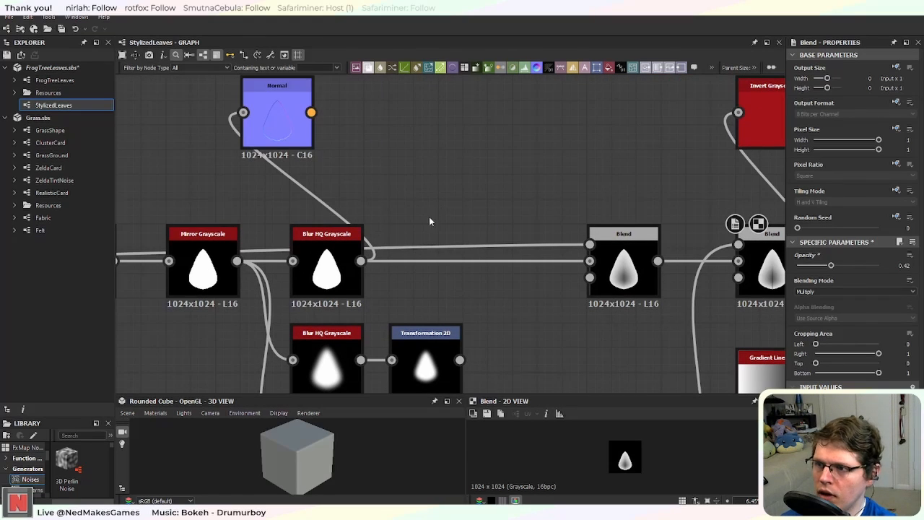
# Step: Add a Blur HQ Grayscale node fed by the first leaf blur's output and place it above the main chain
pyautogui.click(330, 282)
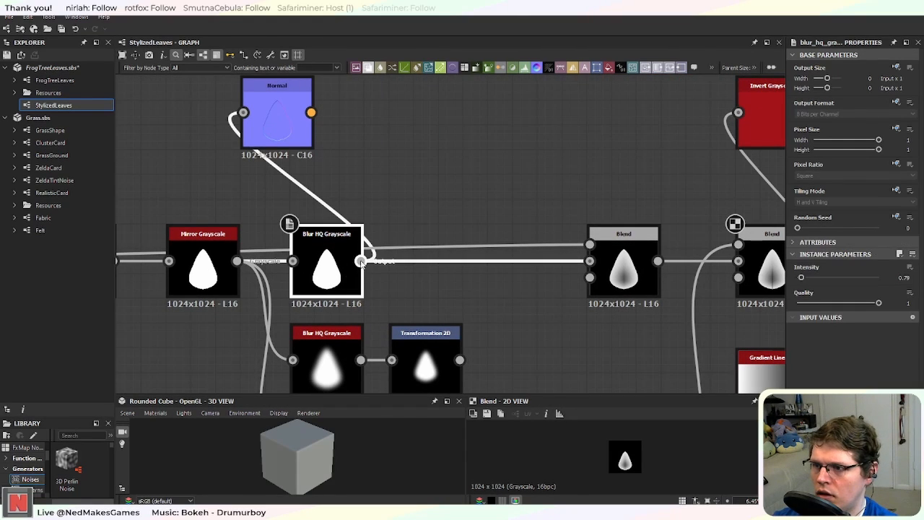
pyautogui.moveTo(361, 261); pyautogui.dragTo(406, 195)
pyautogui.write('blur')
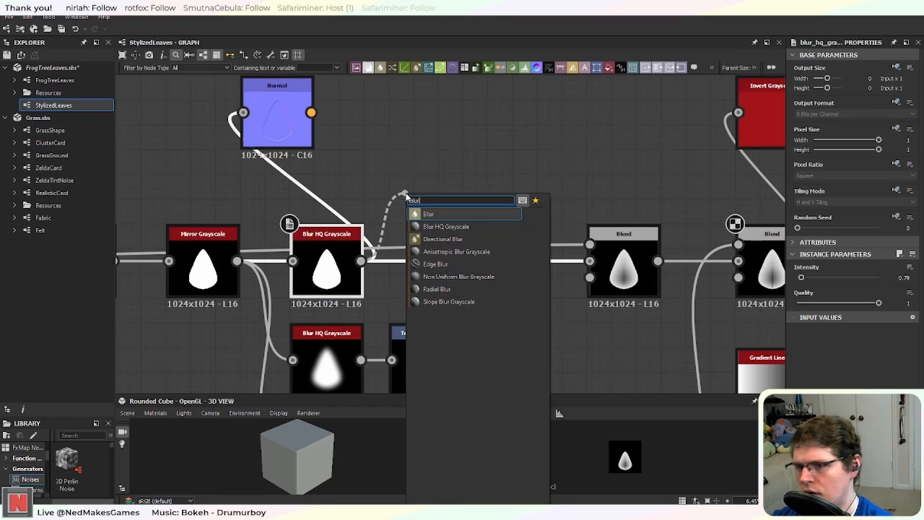
pyautogui.click(446, 226)
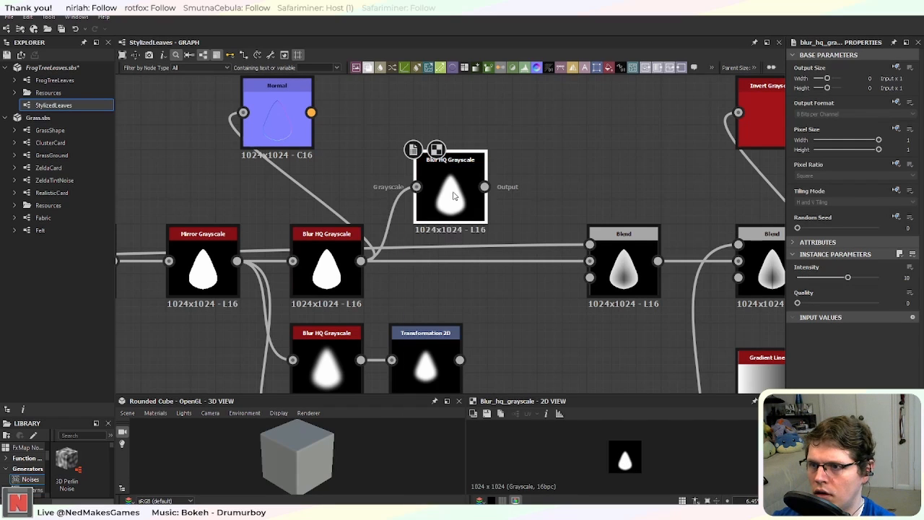
pyautogui.moveTo(454, 195); pyautogui.dragTo(429, 195)
# Step: Shift the Subtract Blend farther from the leaf blur and start adding a new node in the gap
pyautogui.moveTo(634, 281); pyautogui.dragTo(658, 278)
pyautogui.click(599, 298)
pyautogui.press('space')
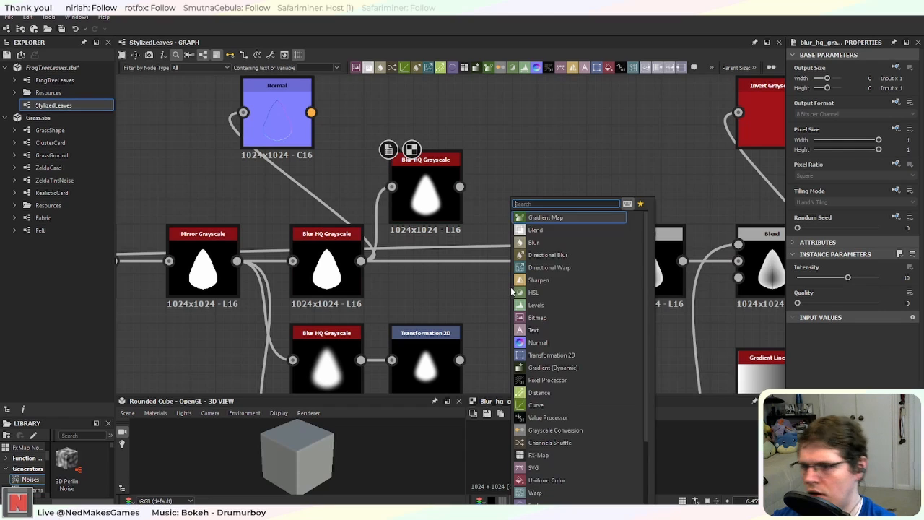
# Step: Insert a Blend node ahead of the existing Blend, with the upper Blur HQ Grayscale as foreground and the original blur as background
pyautogui.write('blend')
pyautogui.press('Return')
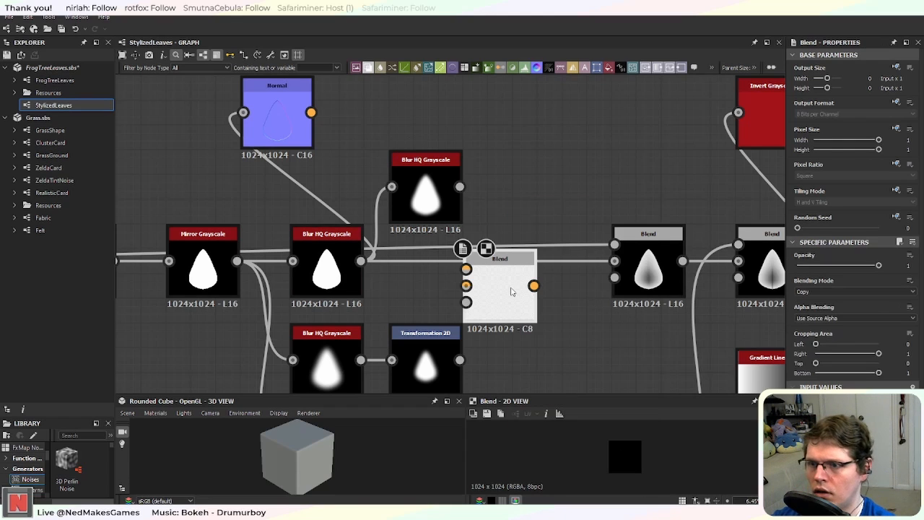
pyautogui.moveTo(511, 291)
pyautogui.mouseDown()
pyautogui.moveTo(535, 266)
pyautogui.moveTo(527, 267)
pyautogui.moveTo(617, 261)
pyautogui.mouseUp()
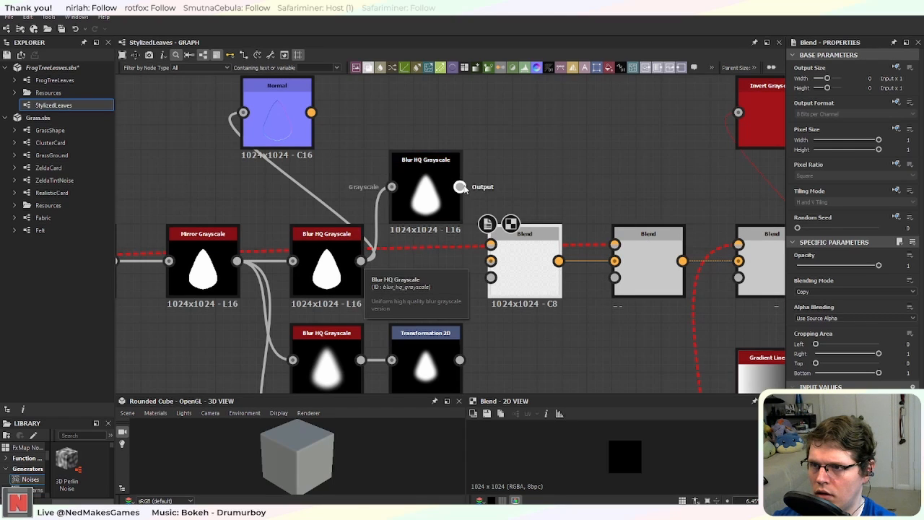
pyautogui.moveTo(462, 186); pyautogui.dragTo(491, 244)
pyautogui.moveTo(361, 261); pyautogui.dragTo(491, 260)
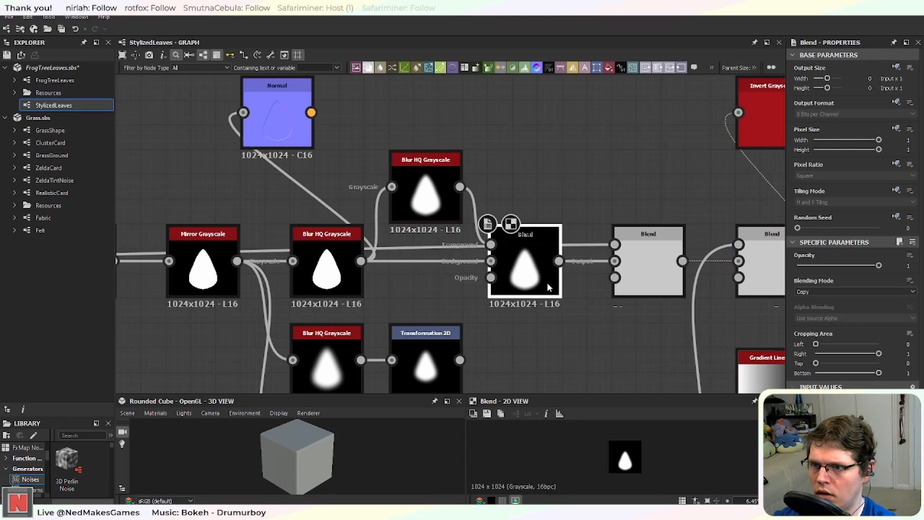
pyautogui.moveTo(550, 304); pyautogui.dragTo(469, 310, button='middle')
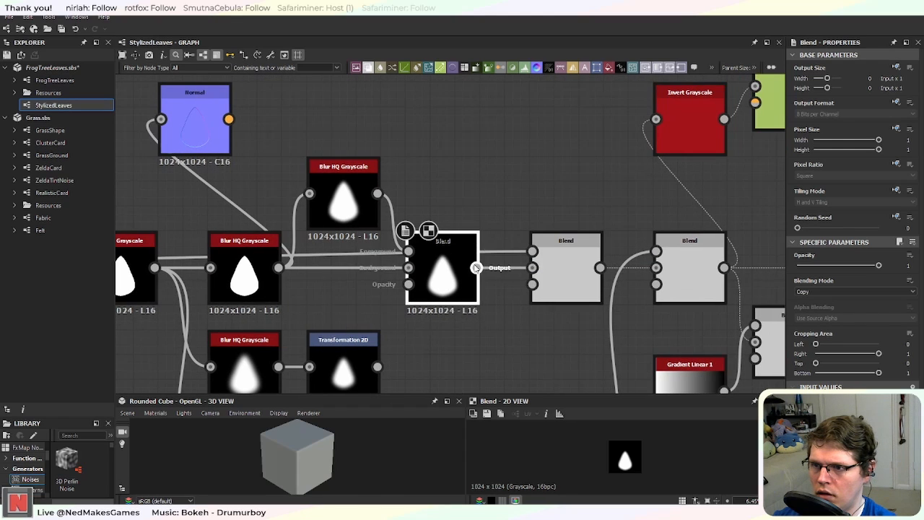
# Step: Move the new Blend node up beside the upper Blur HQ Grayscale node
pyautogui.moveTo(458, 262); pyautogui.dragTo(423, 128)
pyautogui.scroll(3, 505, 317)
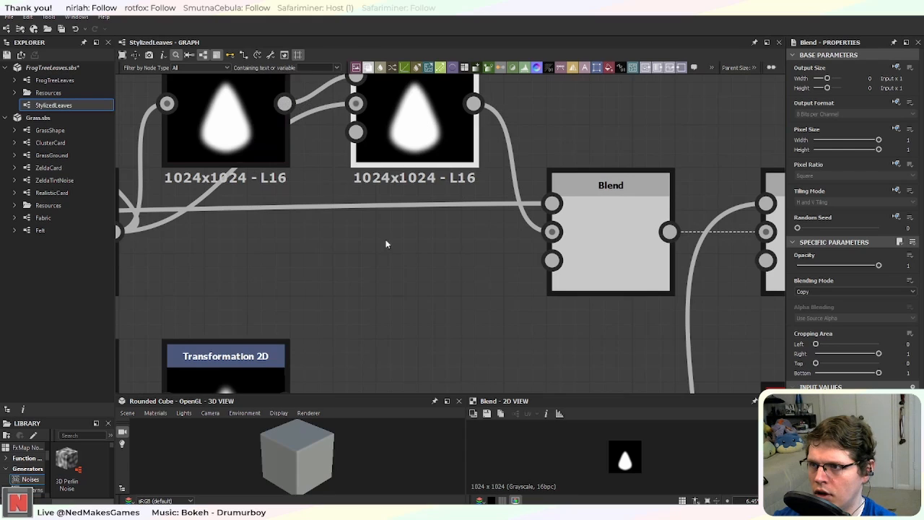
pyautogui.moveTo(386, 244); pyautogui.dragTo(415, 321, button='middle')
pyautogui.scroll(1, 415, 321)
pyautogui.moveTo(462, 209); pyautogui.dragTo(442, 210)
pyautogui.scroll(-4, 431, 307)
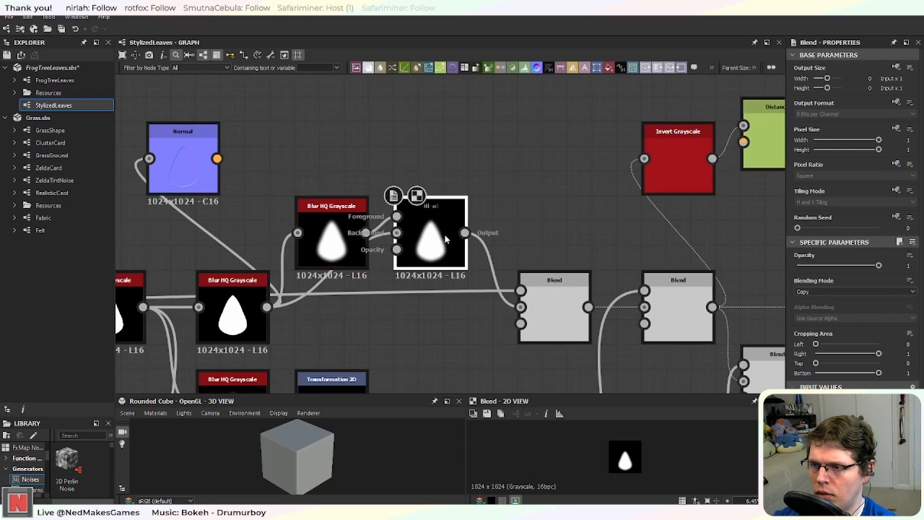
# Step: Add a Dot node on the long link into the downstream Blend's foreground and place it just above the first Histogram Scan
pyautogui.moveTo(390, 338); pyautogui.dragTo(576, 327, button='middle')
pyautogui.click(555, 282)
pyautogui.moveTo(457, 337); pyautogui.dragTo(635, 317, button='middle')
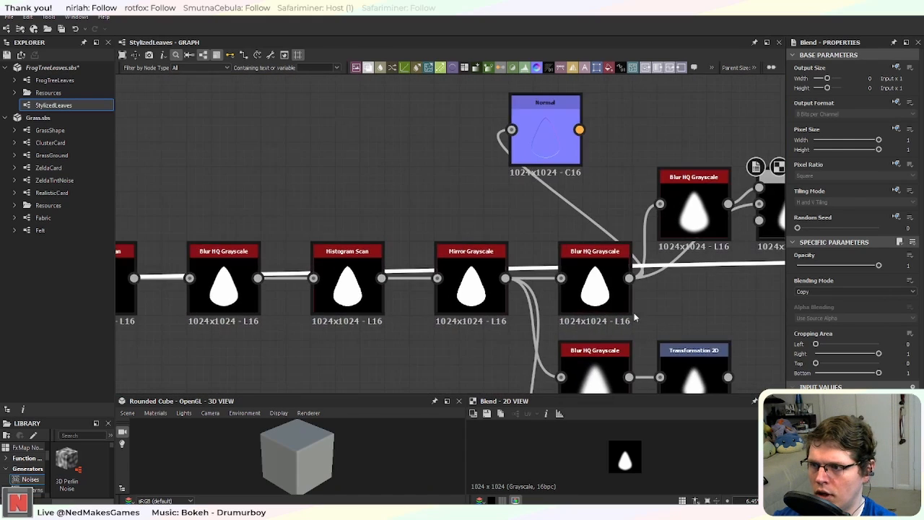
pyautogui.scroll(-2, 635, 317)
pyautogui.rightClick(662, 283)
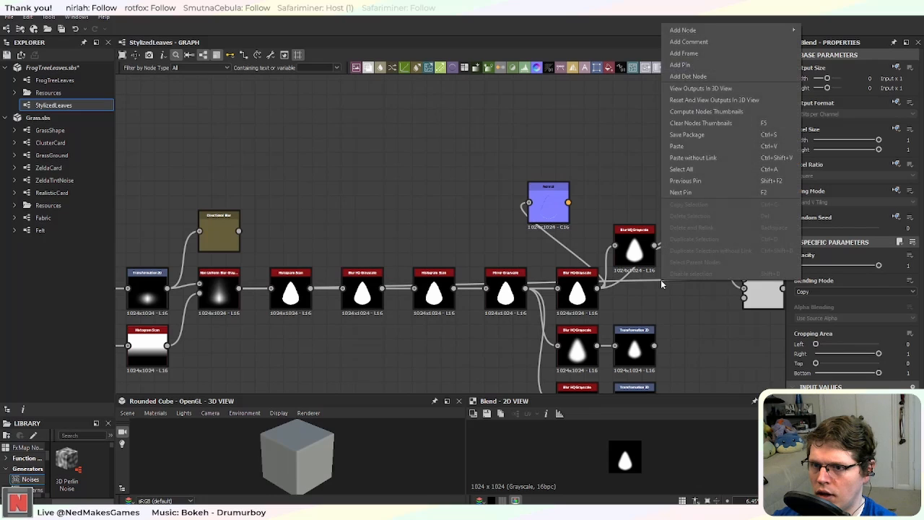
pyautogui.press('Escape')
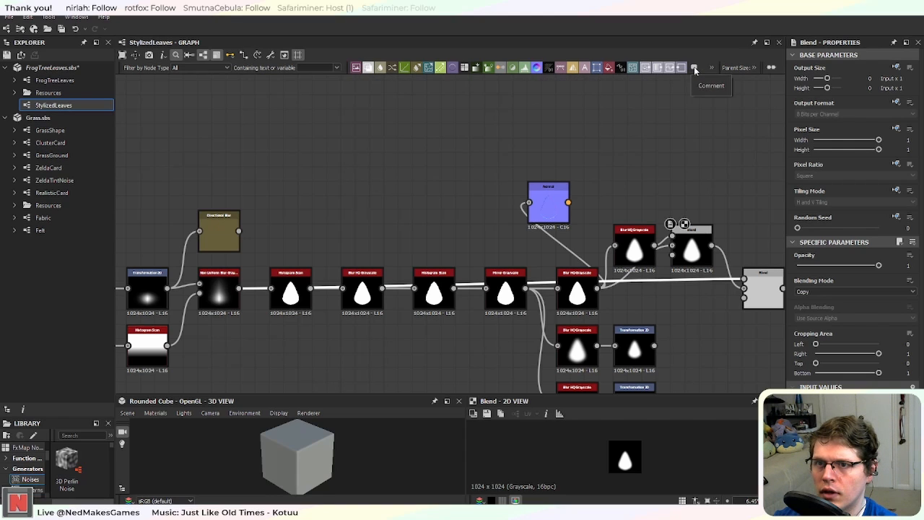
pyautogui.click(712, 68)
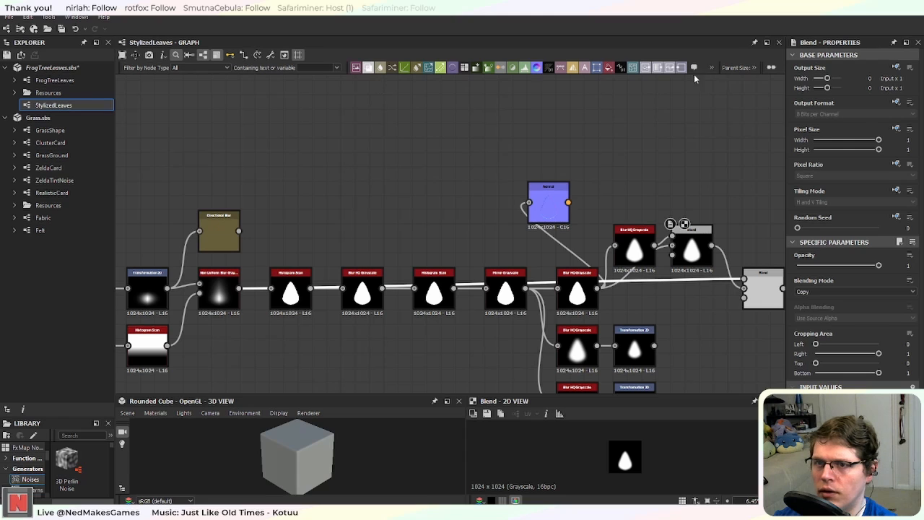
pyautogui.click(711, 67)
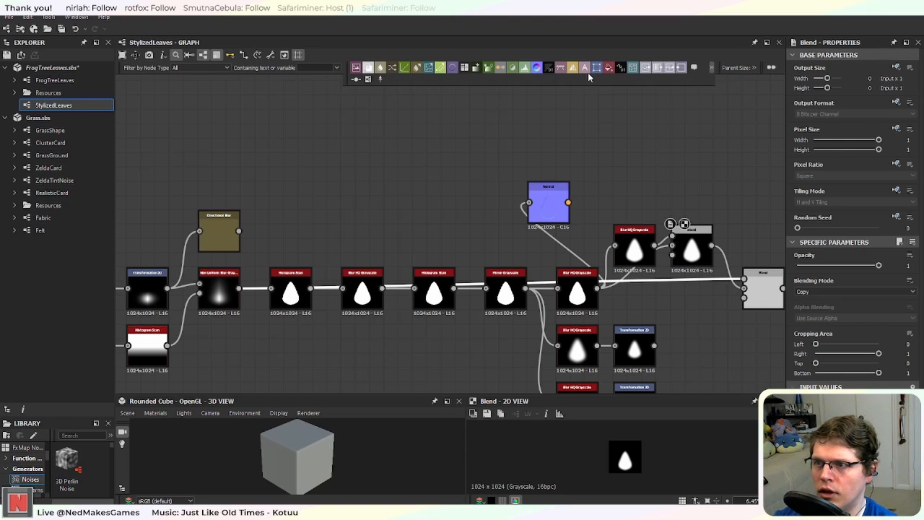
pyautogui.click(358, 81)
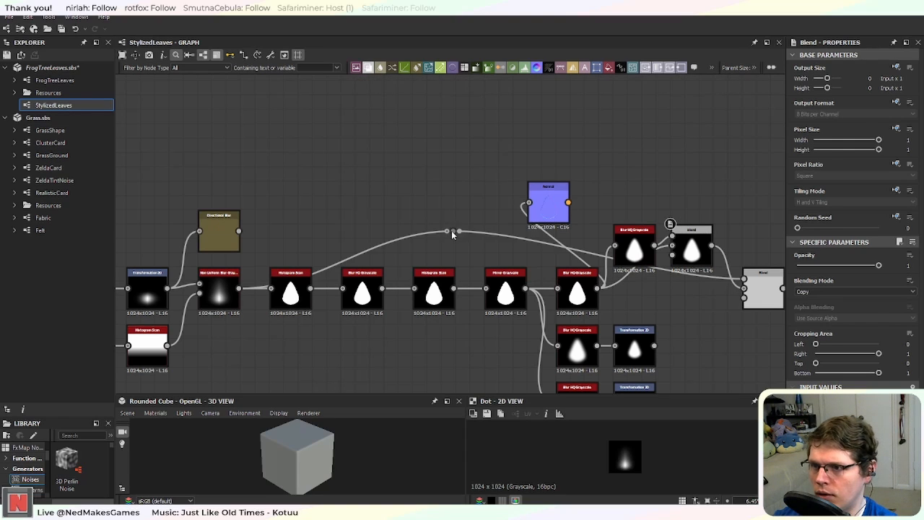
pyautogui.moveTo(452, 231); pyautogui.dragTo(270, 250)
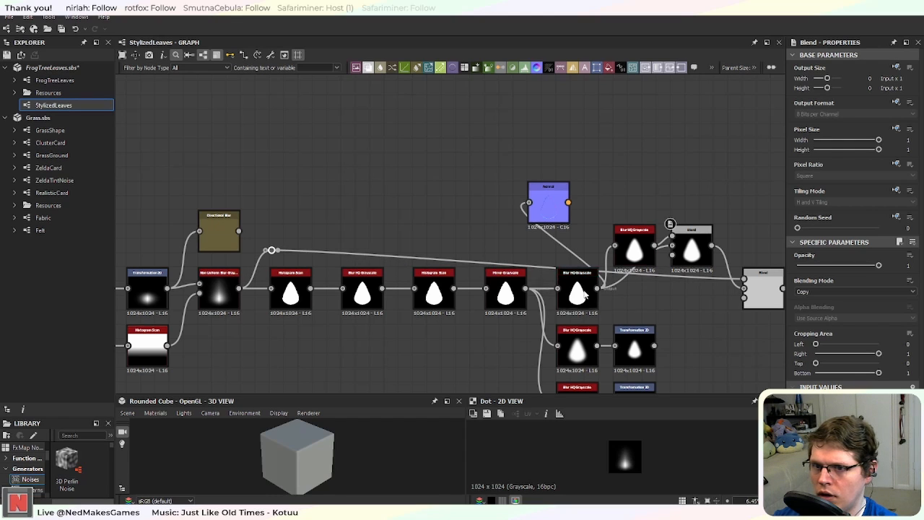
# Step: Line up the second Blur HQ Grayscale and the new Blend node in the main row ahead of the existing Blend
pyautogui.moveTo(635, 252); pyautogui.dragTo(469, 249, button='middle')
pyautogui.moveTo(469, 249); pyautogui.dragTo(467, 286)
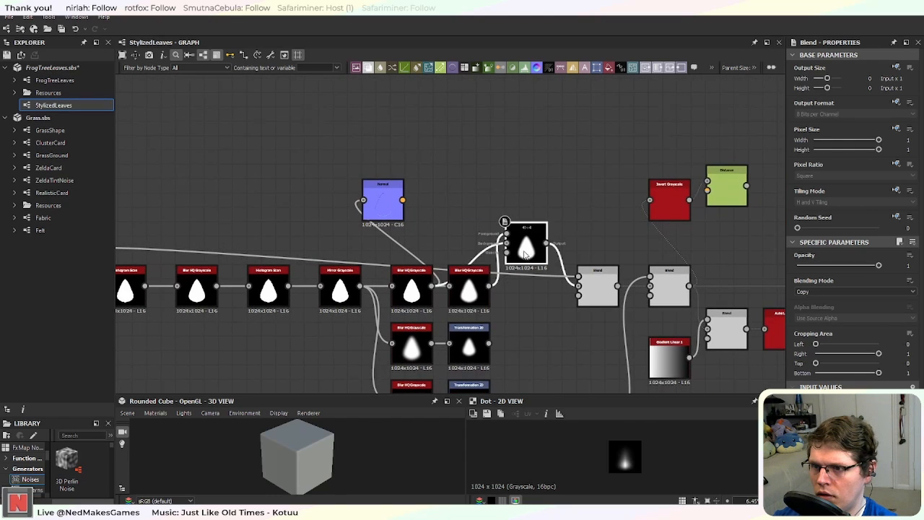
pyautogui.moveTo(526, 248); pyautogui.dragTo(525, 291)
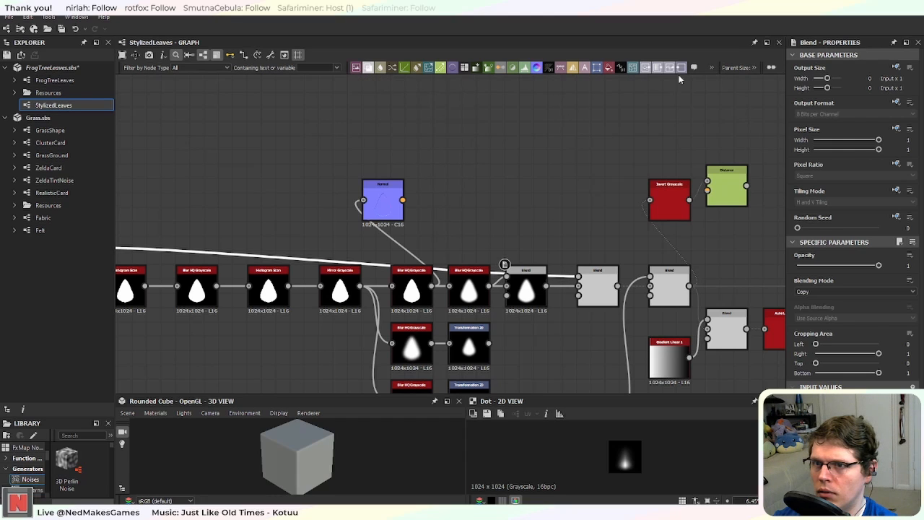
# Step: Route the long link through a second Dot node above the new Blend, and move the Normal node above the second Blur HQ Grayscale
pyautogui.click(712, 68)
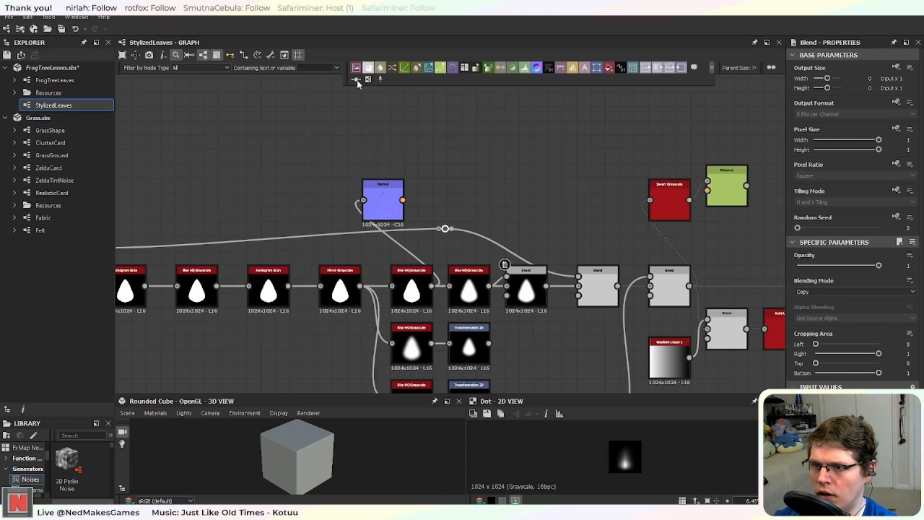
pyautogui.moveTo(358, 82); pyautogui.dragTo(546, 252)
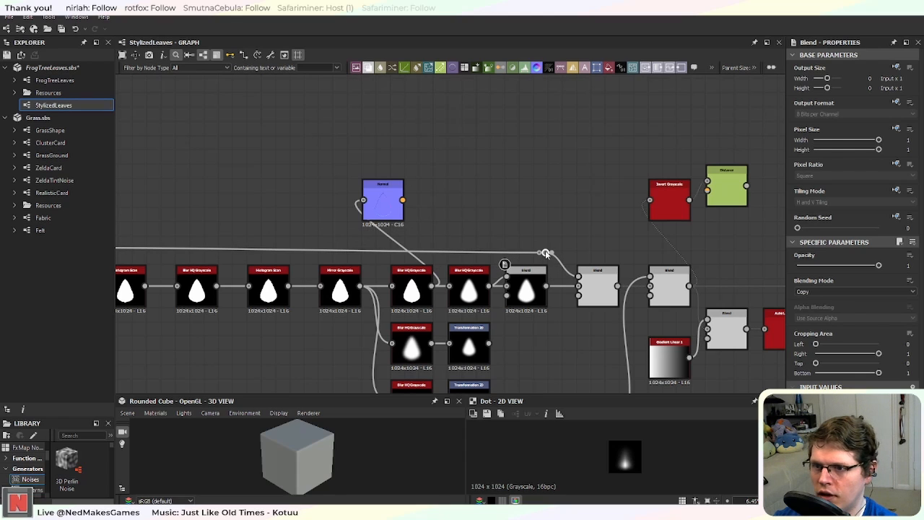
pyautogui.scroll(2, 546, 252)
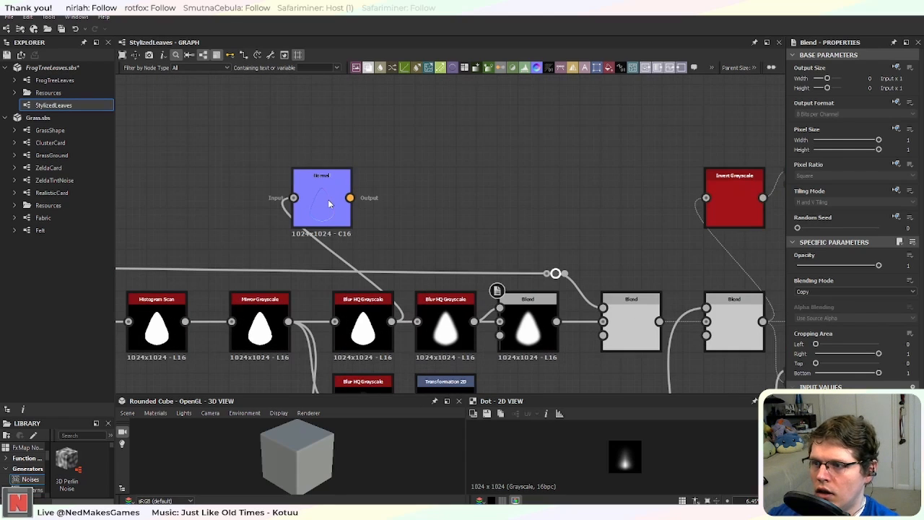
pyautogui.moveTo(321, 210); pyautogui.dragTo(447, 209)
pyautogui.moveTo(571, 193); pyautogui.dragTo(507, 153, button='middle')
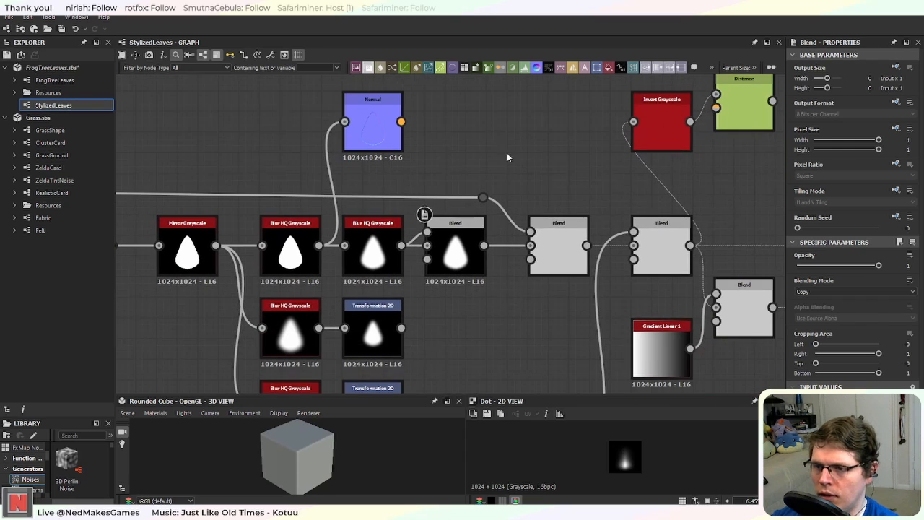
# Step: Set the new Blend node's blending mode to Multiply
pyautogui.click(480, 264)
pyautogui.scroll(4, 475, 218)
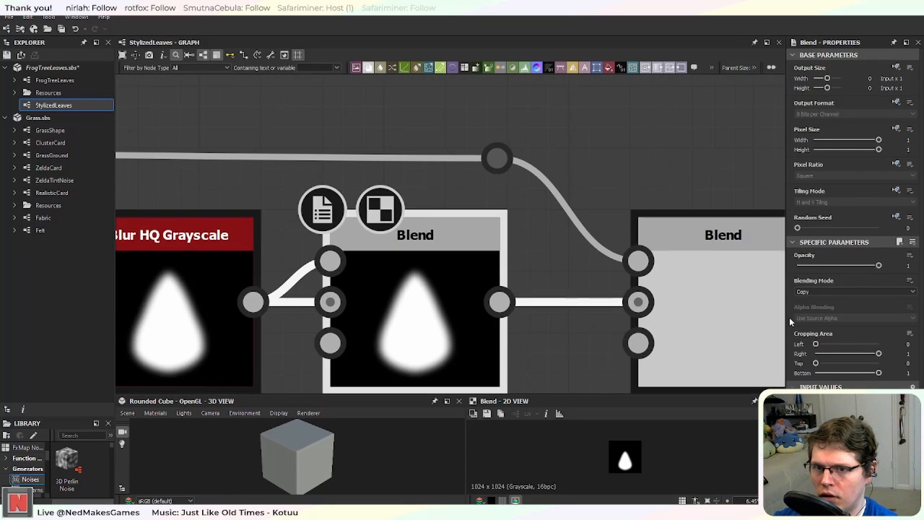
pyautogui.click(850, 292)
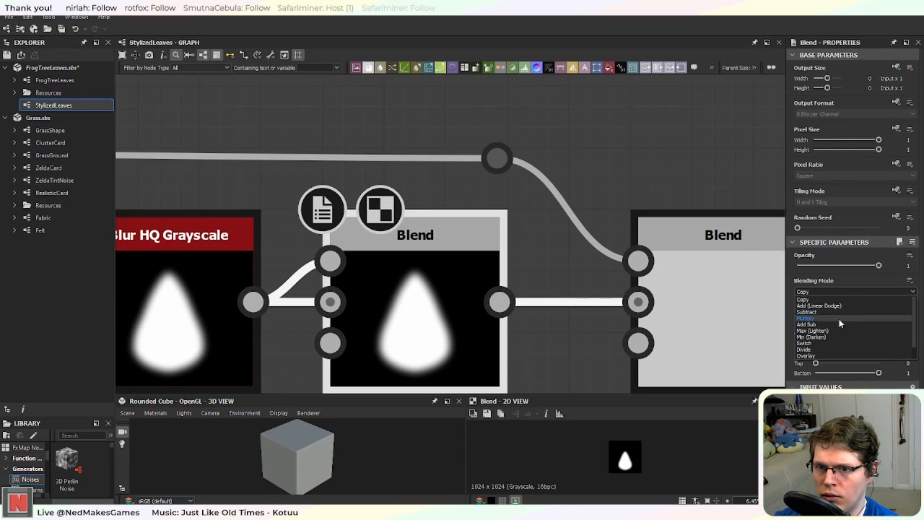
pyautogui.click(841, 312)
pyautogui.scroll(-2, 535, 318)
pyautogui.scroll(2, 526, 348)
pyautogui.moveTo(517, 352); pyautogui.dragTo(577, 293, button='middle')
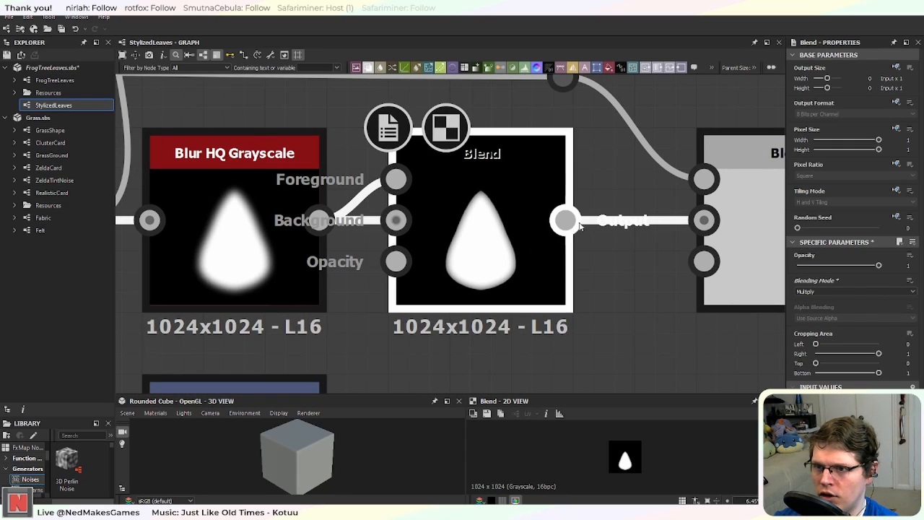
# Step: Examine the two downstream Blend nodes' previews and settings against the multiplied leaf shape
pyautogui.moveTo(652, 266); pyautogui.dragTo(468, 279, button='middle')
pyautogui.click(635, 265)
pyautogui.scroll(-3, 518, 291)
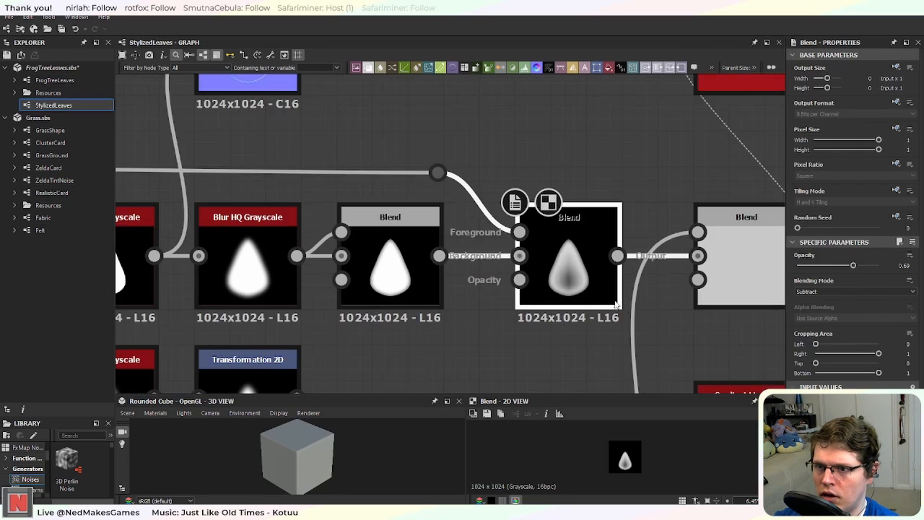
pyautogui.moveTo(740, 278); pyautogui.dragTo(607, 275, button='middle')
pyautogui.click(606, 275)
pyautogui.scroll(3, 606, 278)
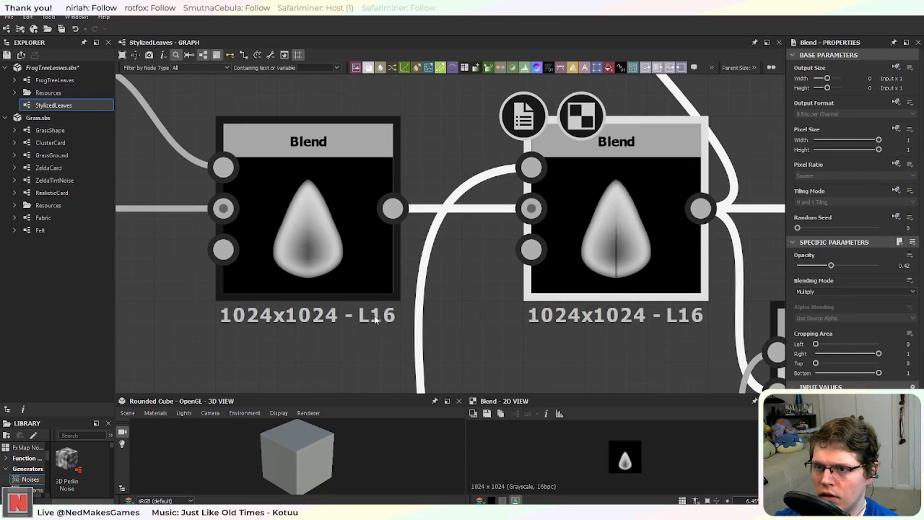
pyautogui.moveTo(465, 279); pyautogui.dragTo(678, 257, button='middle')
pyautogui.click(283, 235)
pyautogui.moveTo(230, 334); pyautogui.dragTo(530, 361, button='middle')
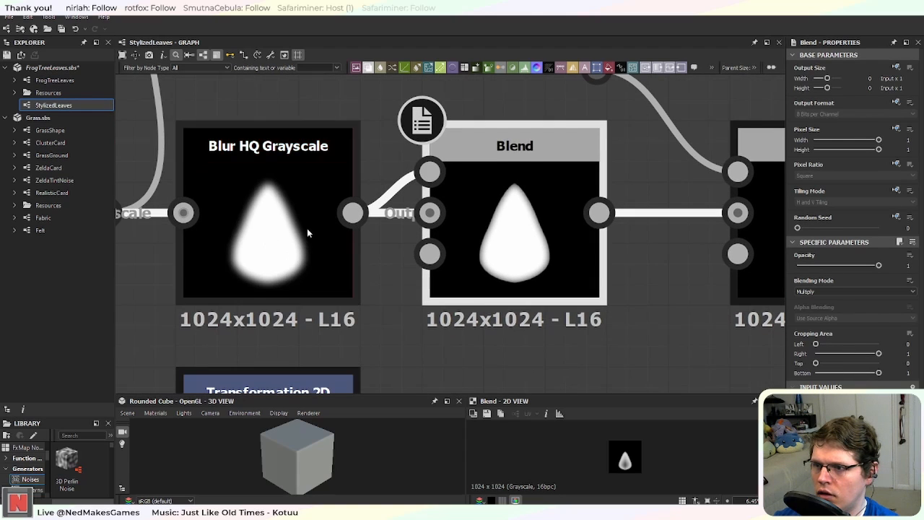
# Step: Try adjusting the opacity of the multiplying Blend node
pyautogui.click(256, 245)
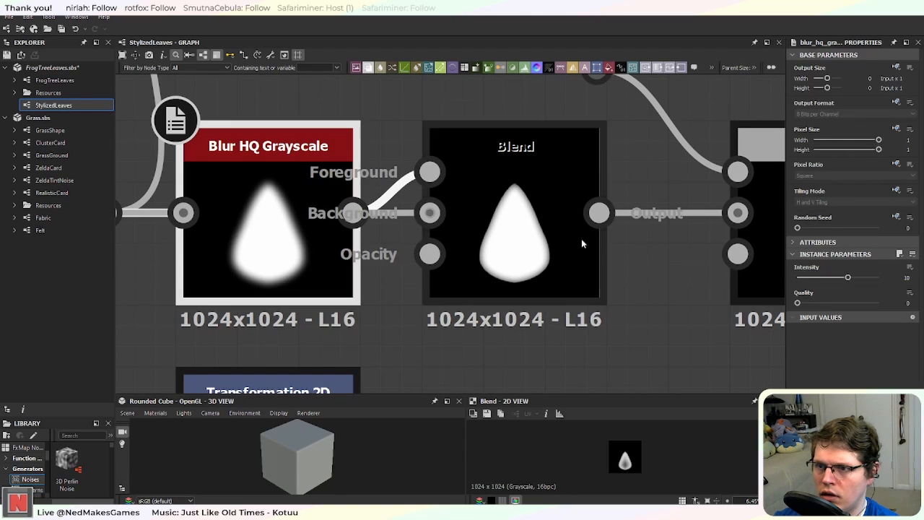
pyautogui.click(526, 183)
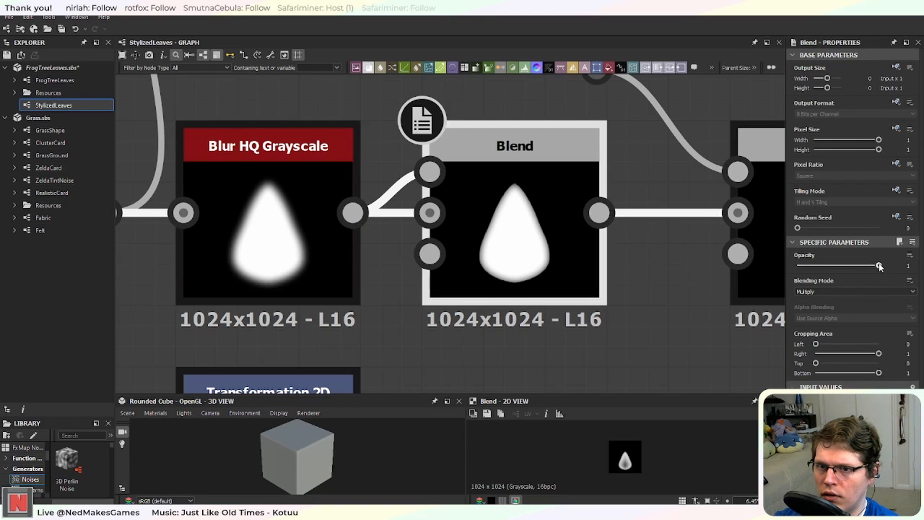
pyautogui.moveTo(879, 266)
pyautogui.mouseDown()
pyautogui.moveTo(797, 265)
pyautogui.moveTo(878, 265)
pyautogui.moveTo(797, 265)
pyautogui.moveTo(879, 265)
pyautogui.moveTo(699, 293)
pyautogui.moveTo(879, 265)
pyautogui.mouseUp()
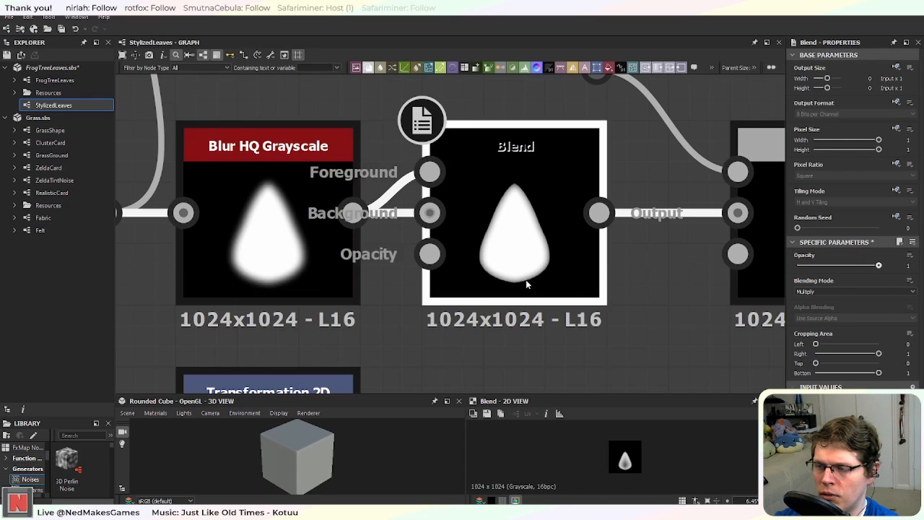
# Step: Set the second Blur HQ Grayscale node's Intensity to 16 and Quality to 1
pyautogui.scroll(-3, 526, 280)
pyautogui.moveTo(712, 283); pyautogui.dragTo(688, 270, button='middle')
pyautogui.click(363, 244)
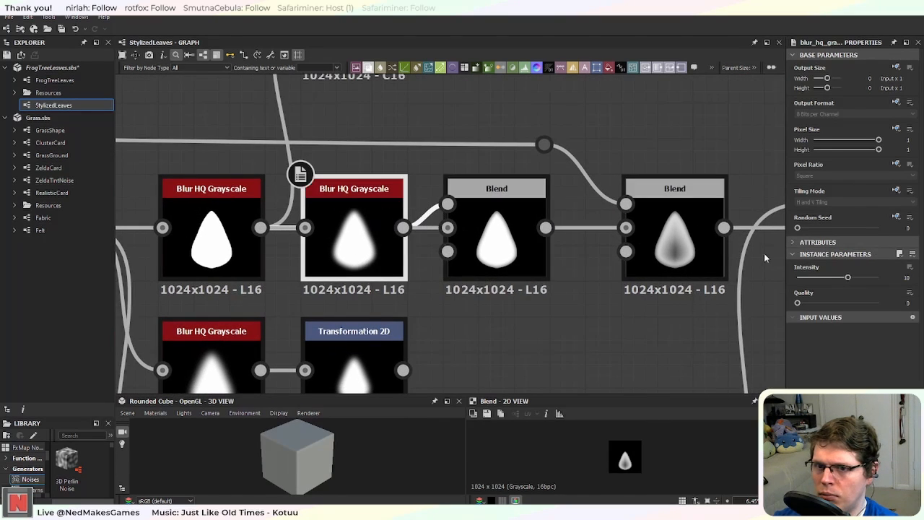
pyautogui.moveTo(362, 244); pyautogui.dragTo(475, 251, button='middle')
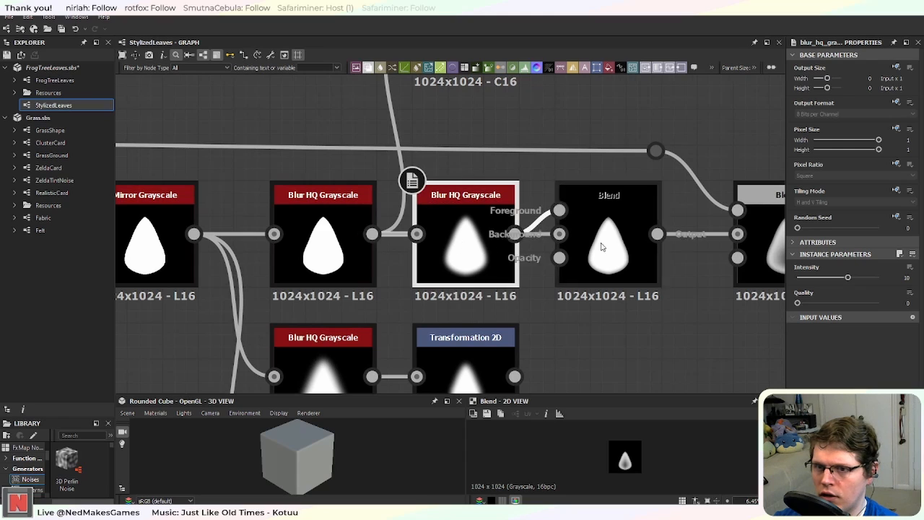
pyautogui.moveTo(849, 279); pyautogui.dragTo(878, 278)
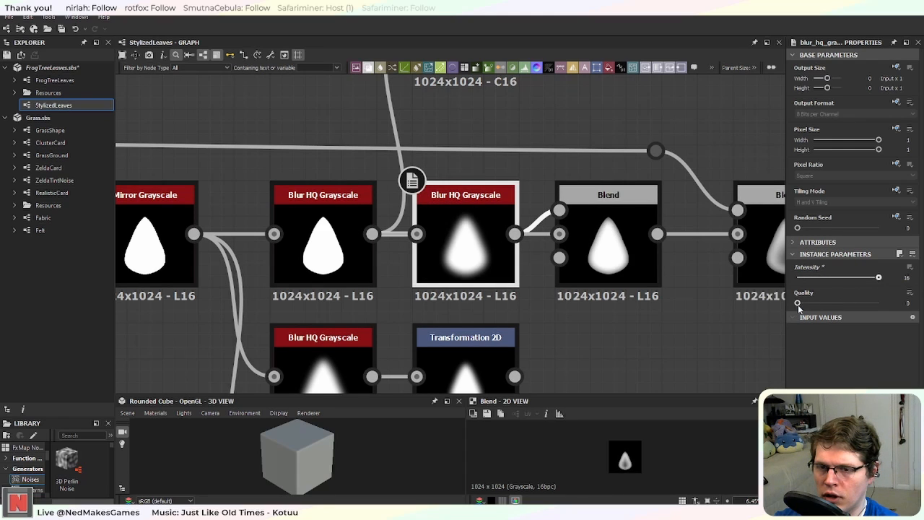
pyautogui.moveTo(798, 303); pyautogui.dragTo(855, 307)
# Step: Check how the stronger blur affects the leaf shading in the multiplying Blend and the Blend nodes after it
pyautogui.scroll(3, 706, 290)
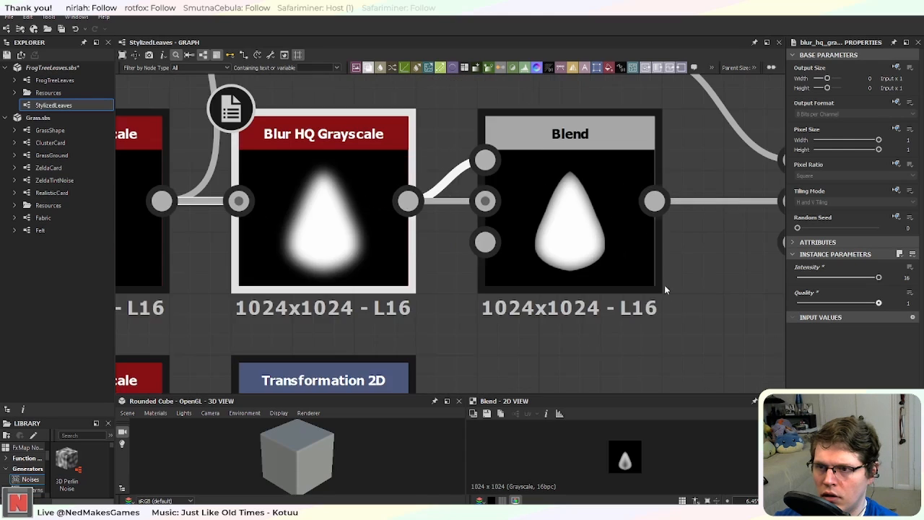
pyautogui.click(707, 276)
pyautogui.scroll(-5, 671, 328)
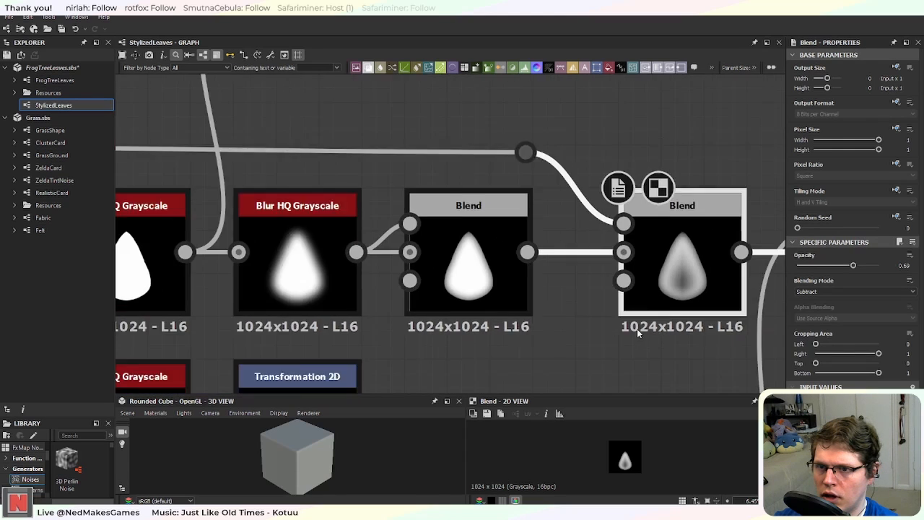
pyautogui.moveTo(732, 327); pyautogui.dragTo(573, 309, button='middle')
pyautogui.scroll(5, 573, 309)
pyautogui.click(544, 252)
pyautogui.doubleClick(543, 248)
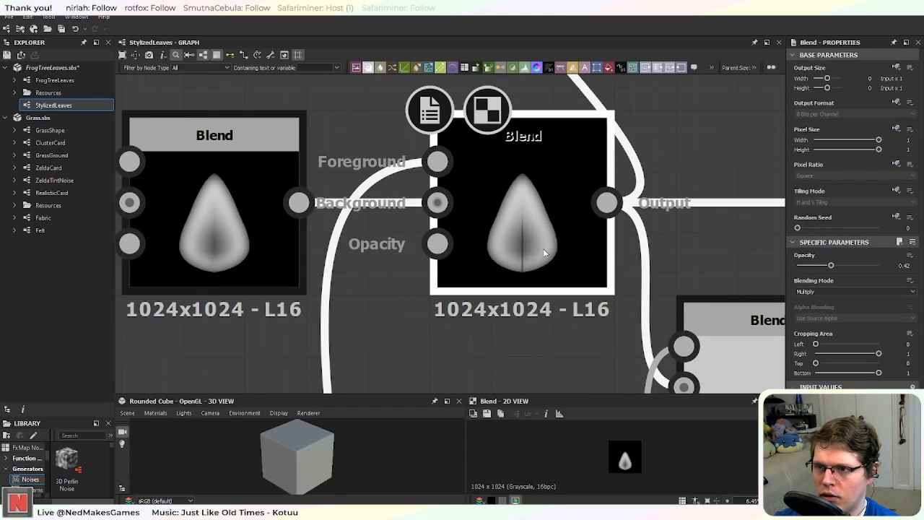
pyautogui.moveTo(675, 244); pyautogui.dragTo(509, 263, button='middle')
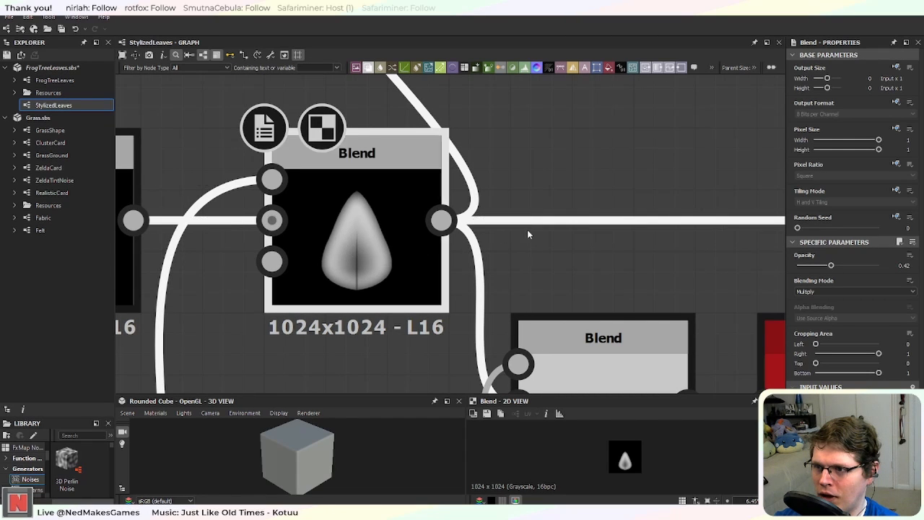
# Step: Delete the Gradient Linear 1 node together with the Blend and Auto Levels nodes it feeds
pyautogui.scroll(-8, 530, 229)
pyautogui.moveTo(603, 332); pyautogui.dragTo(512, 329, button='middle')
pyautogui.doubleClick(532, 271)
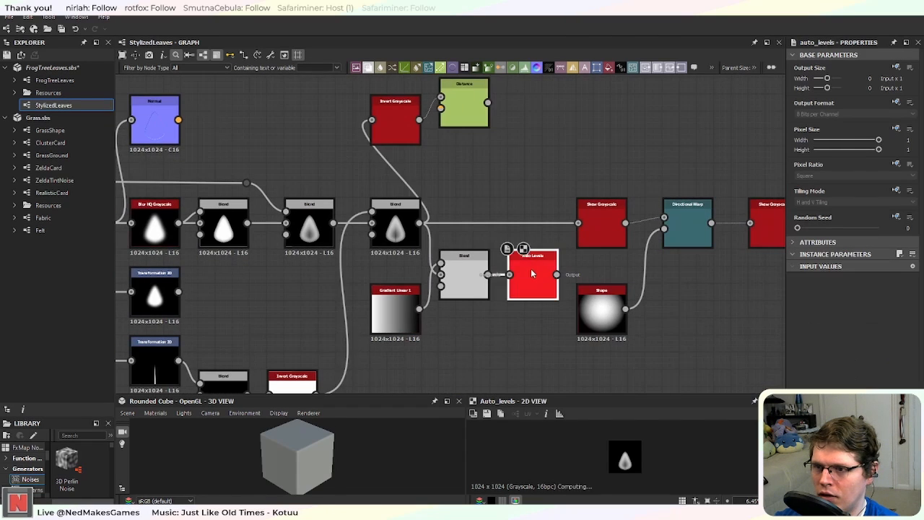
pyautogui.scroll(5, 499, 334)
pyautogui.doubleClick(318, 295)
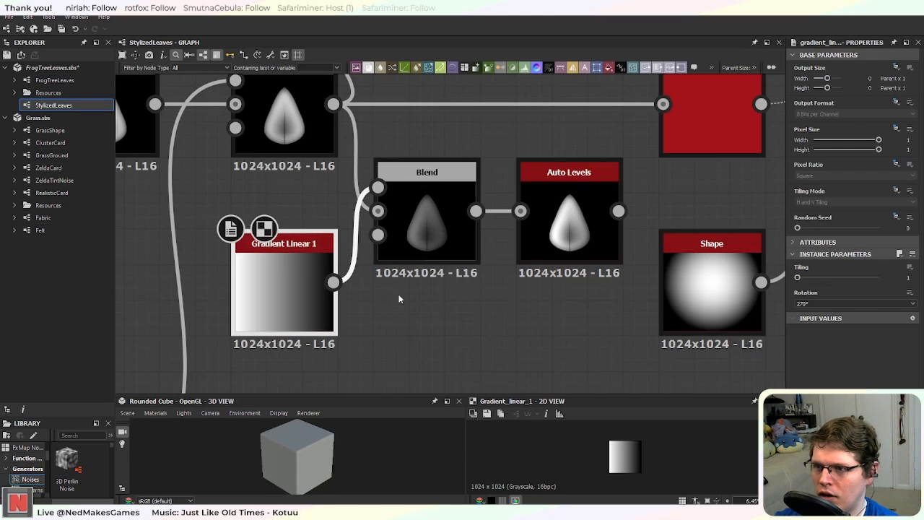
pyautogui.moveTo(557, 379); pyautogui.dragTo(323, 261)
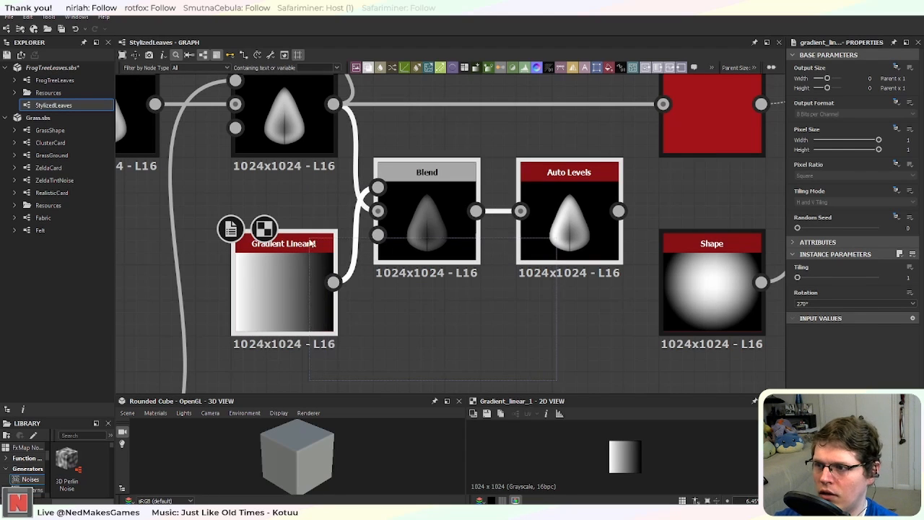
pyautogui.press('Delete')
# Step: Preview the first Skew Grayscale, Directional Warp and second Skew Grayscale nodes to check the leaf shape they output
pyautogui.moveTo(576, 246); pyautogui.dragTo(361, 305, button='middle')
pyautogui.scroll(-2, 362, 305)
pyautogui.scroll(-3, 361, 310)
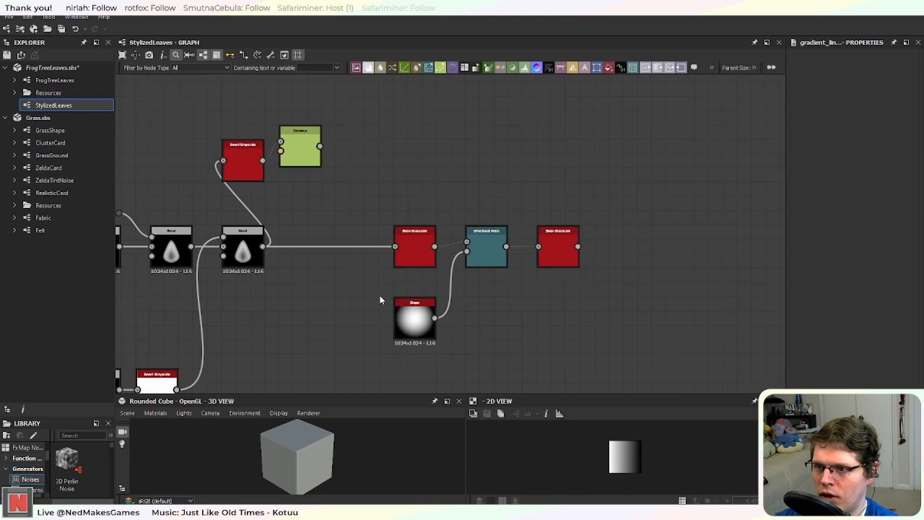
pyautogui.doubleClick(413, 249)
pyautogui.doubleClick(487, 256)
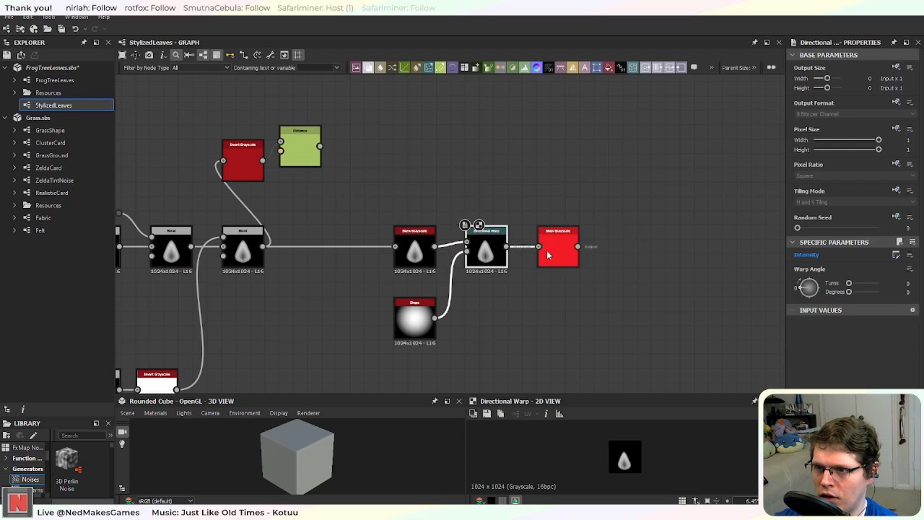
pyautogui.doubleClick(548, 255)
pyautogui.scroll(3, 468, 265)
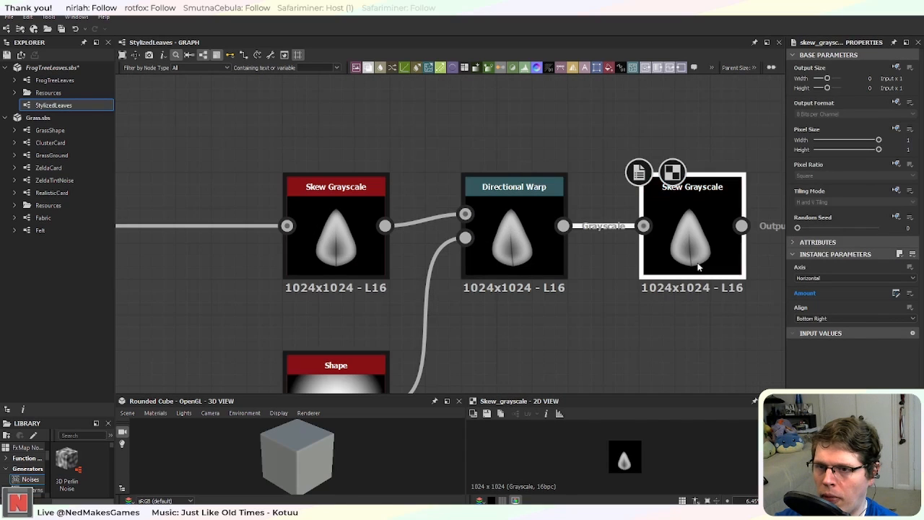
pyautogui.scroll(-3, 494, 261)
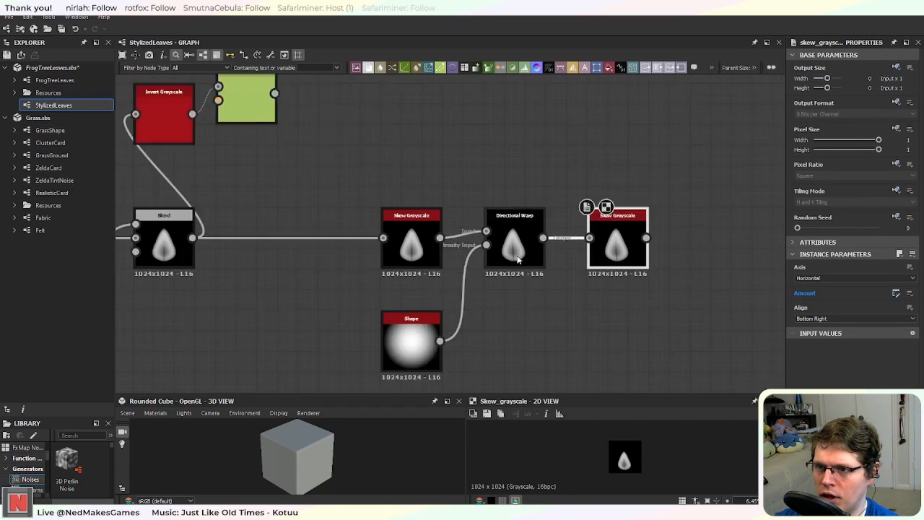
# Step: Disconnect the first Skew Grayscale from the last Blend and move the skew, warp and Shape nodes down below the main chain
pyautogui.moveTo(513, 322); pyautogui.dragTo(514, 259, button='middle')
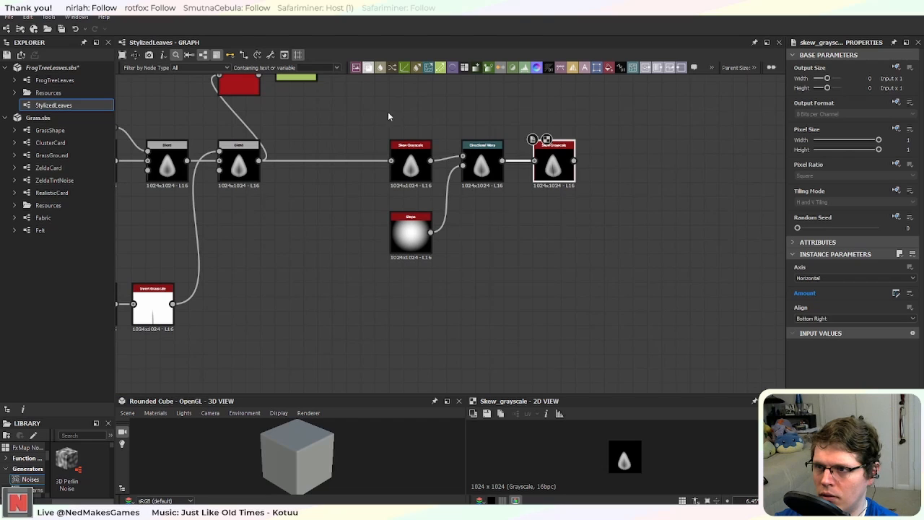
pyautogui.moveTo(388, 112); pyautogui.dragTo(407, 135)
pyautogui.click(325, 160)
pyautogui.press('Delete')
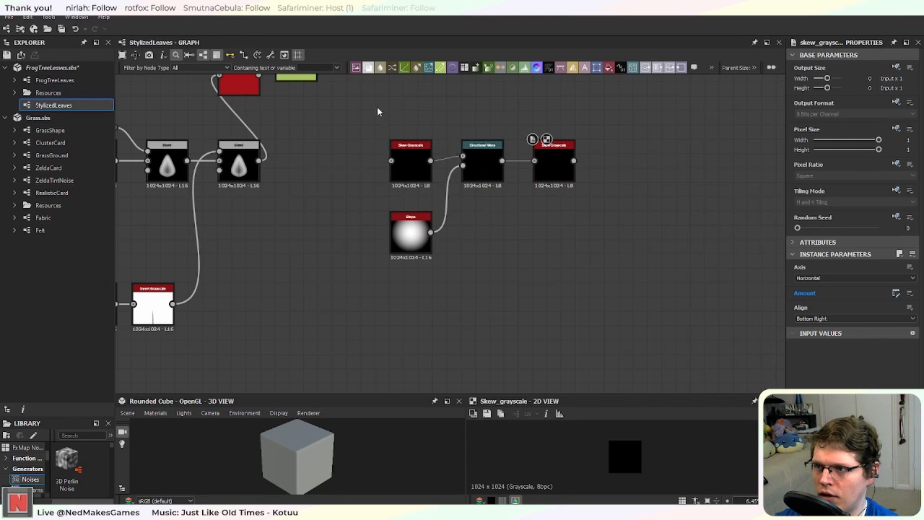
pyautogui.moveTo(377, 107); pyautogui.dragTo(535, 281)
pyautogui.moveTo(552, 174); pyautogui.dragTo(423, 385)
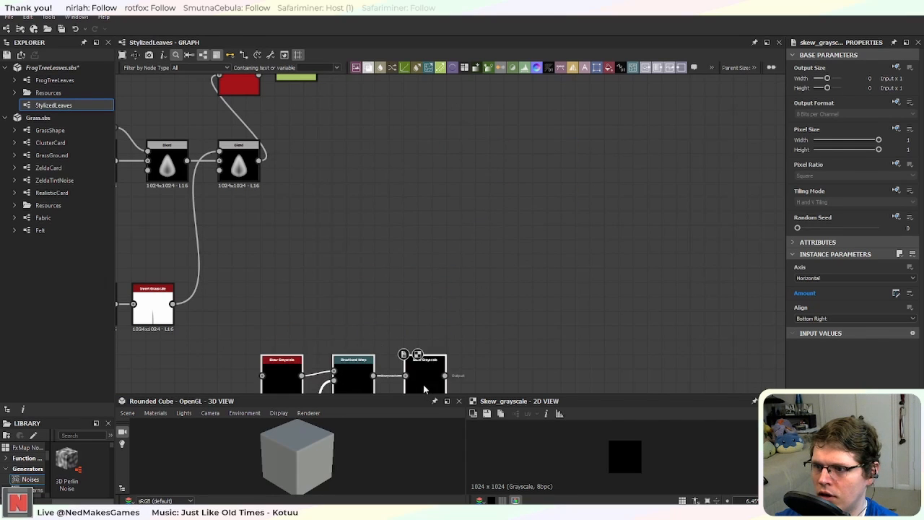
# Step: Delete the Invert Grayscale and Distance nodes branching off above the last Blend
pyautogui.moveTo(299, 127); pyautogui.dragTo(400, 286, button='middle')
pyautogui.scroll(4, 401, 286)
pyautogui.click(423, 186)
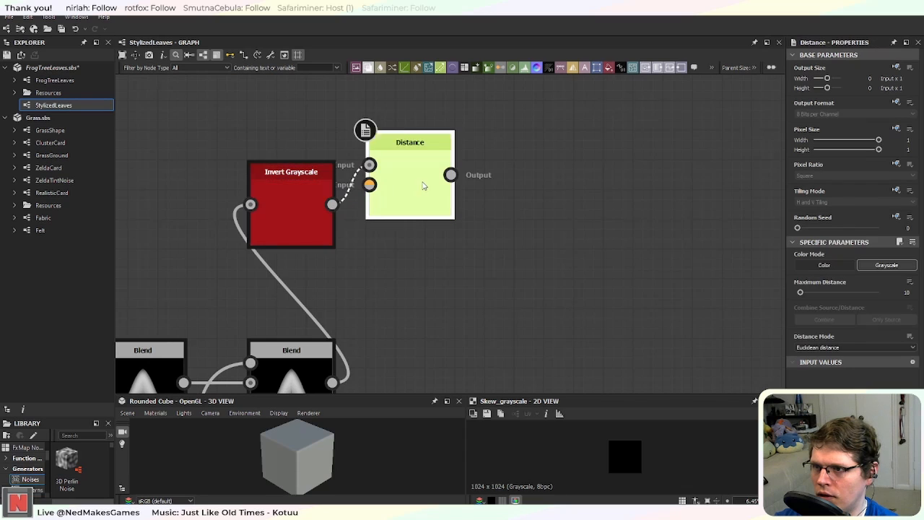
pyautogui.moveTo(301, 114); pyautogui.dragTo(401, 224)
pyautogui.press('Delete')
# Step: Preview the last Blend node and examine the leaf's shading and central vein up close
pyautogui.scroll(-3, 452, 311)
pyautogui.moveTo(452, 347); pyautogui.dragTo(551, 238, button='middle')
pyautogui.scroll(1, 506, 256)
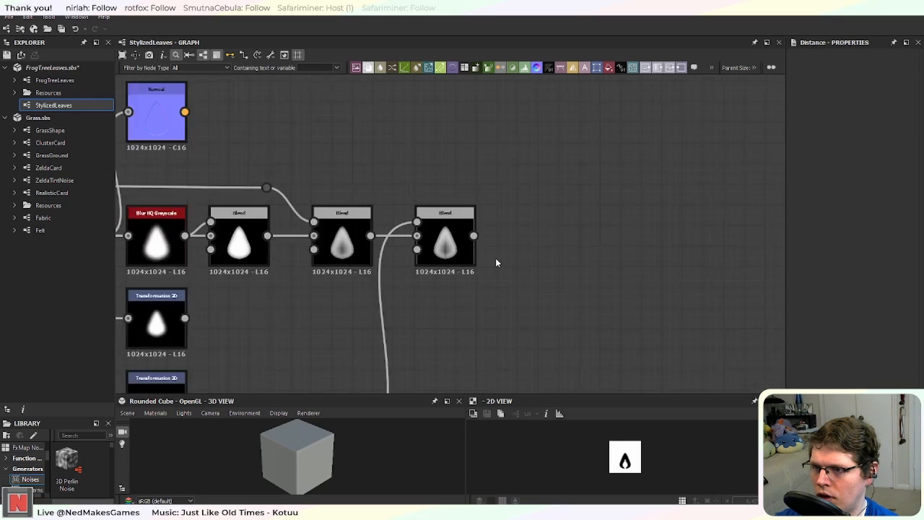
pyautogui.scroll(2, 496, 263)
pyautogui.moveTo(475, 309)
pyautogui.mouseDown(button='middle')
pyautogui.moveTo(600, 280)
pyautogui.moveTo(487, 318)
pyautogui.mouseUp(button='middle')
pyautogui.doubleClick(493, 211)
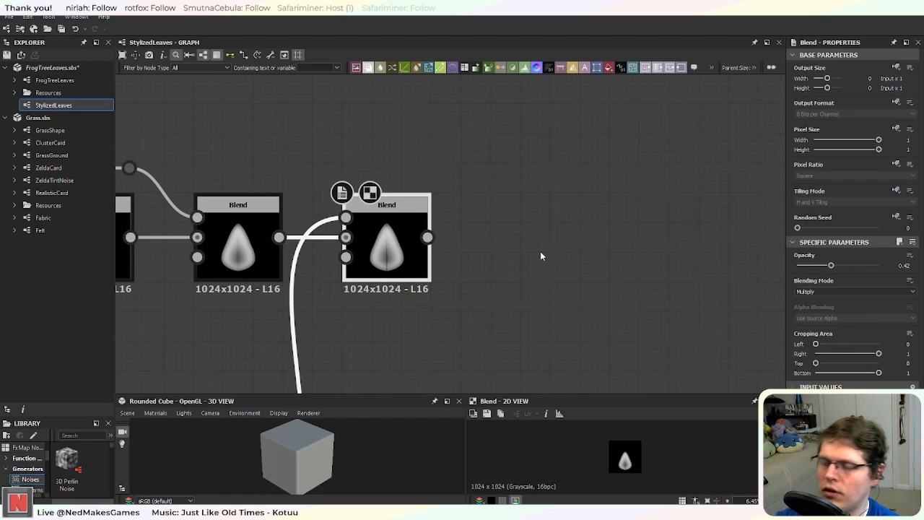
pyautogui.scroll(-3, 541, 256)
pyautogui.moveTo(456, 351); pyautogui.dragTo(467, 307, button='middle')
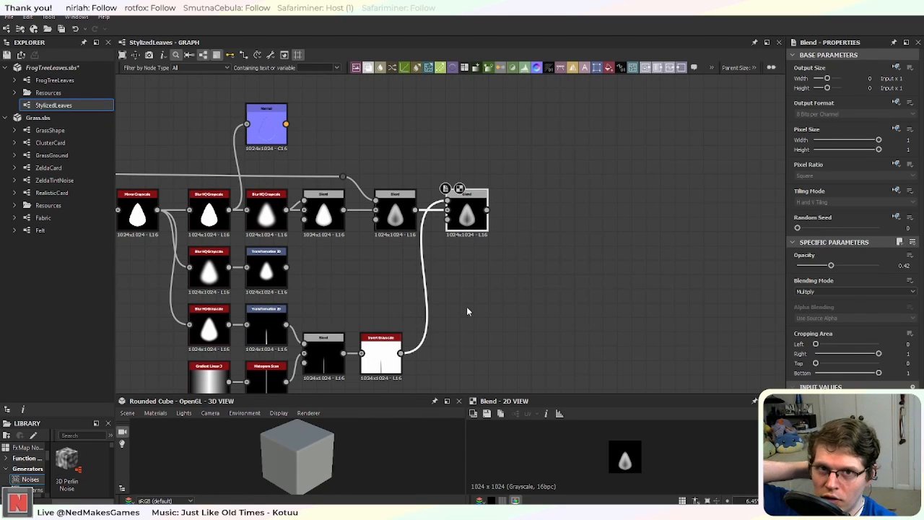
pyautogui.scroll(5, 476, 302)
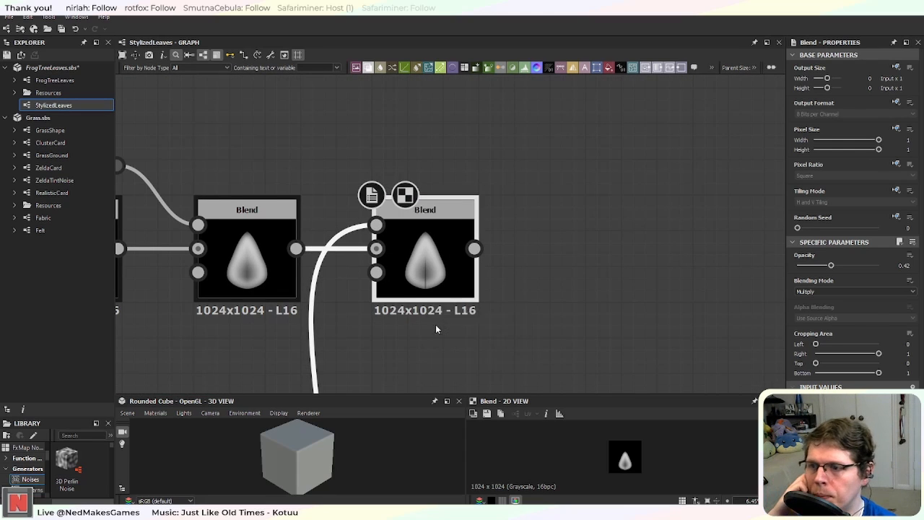
pyautogui.scroll(3, 437, 327)
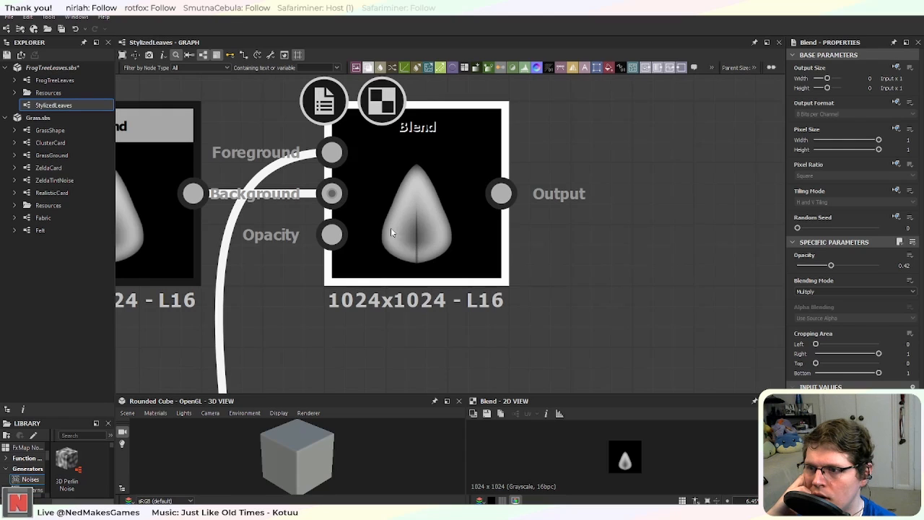
pyautogui.scroll(-2, 441, 267)
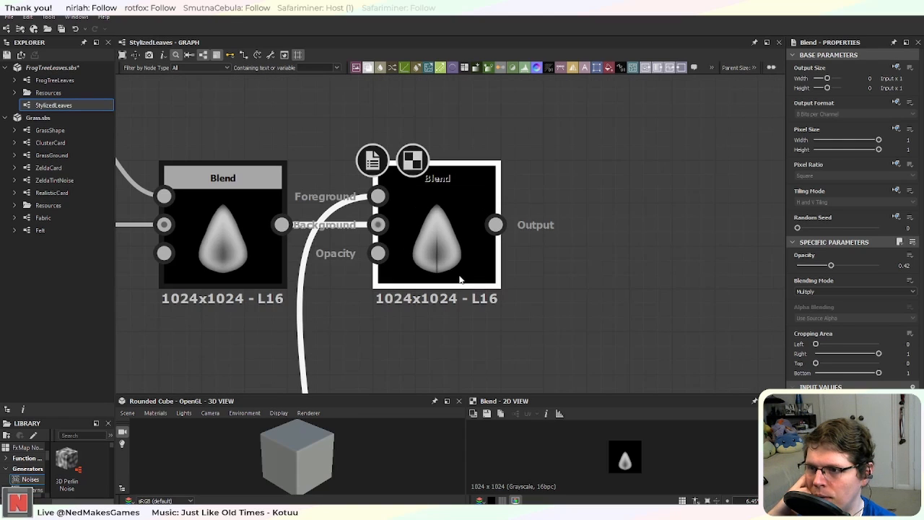
pyautogui.scroll(1, 442, 269)
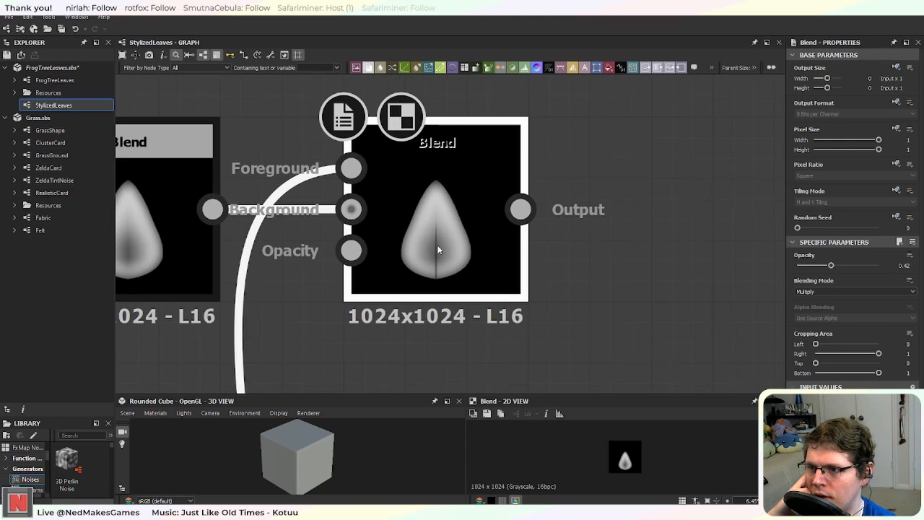
pyautogui.scroll(-1, 438, 244)
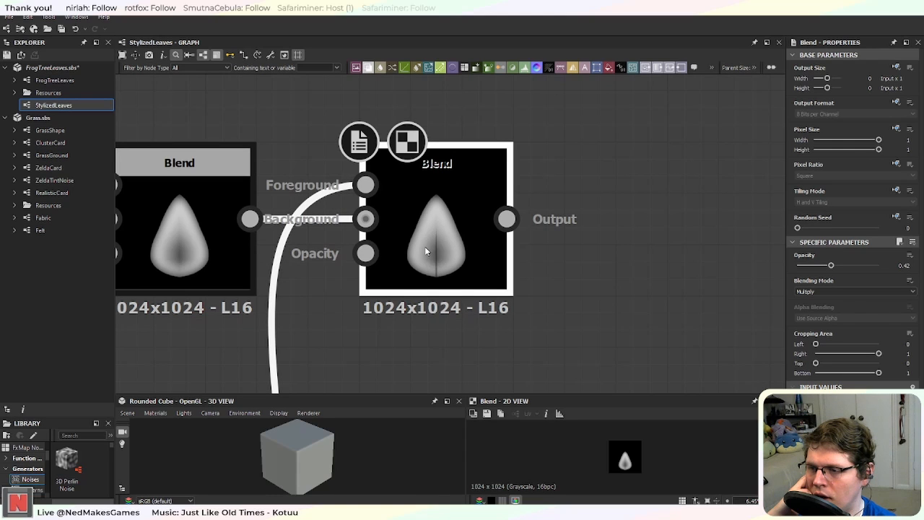
pyautogui.scroll(-3, 436, 257)
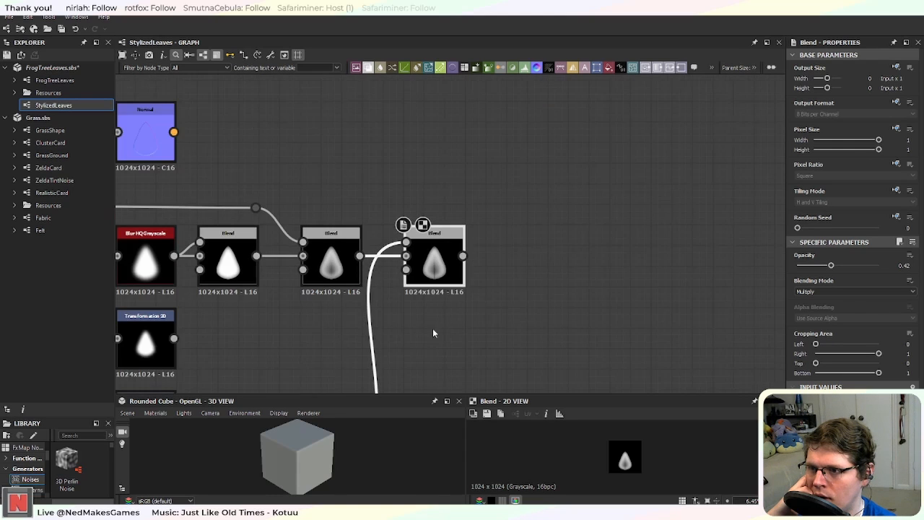
# Step: Compare the last Blend's result with the inverted vein branch and the other nodes below the main chain
pyautogui.moveTo(438, 350); pyautogui.dragTo(434, 267, button='middle')
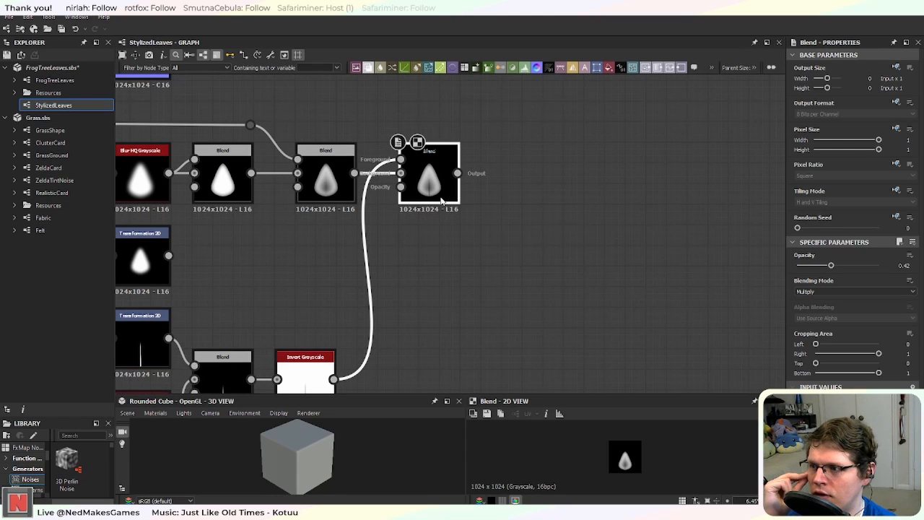
pyautogui.scroll(-1, 430, 232)
pyautogui.scroll(3, 430, 232)
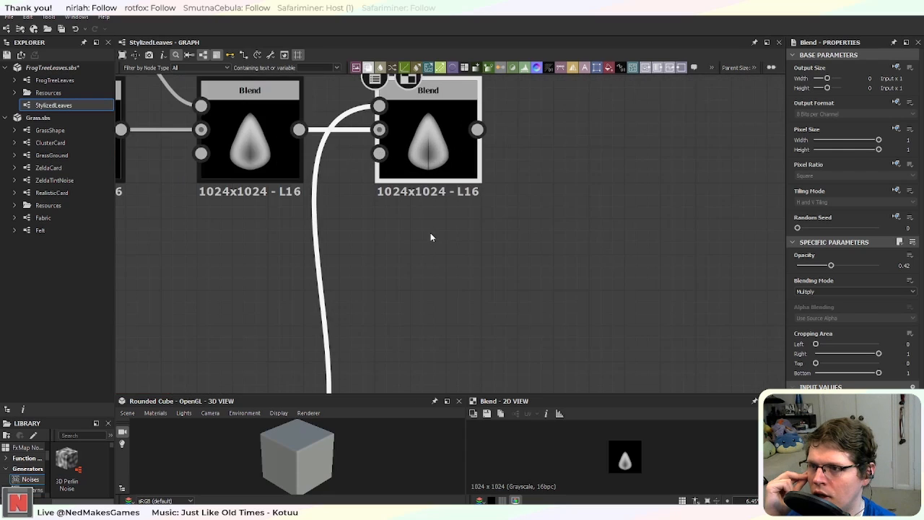
pyautogui.scroll(-5, 430, 233)
pyautogui.scroll(3, 426, 273)
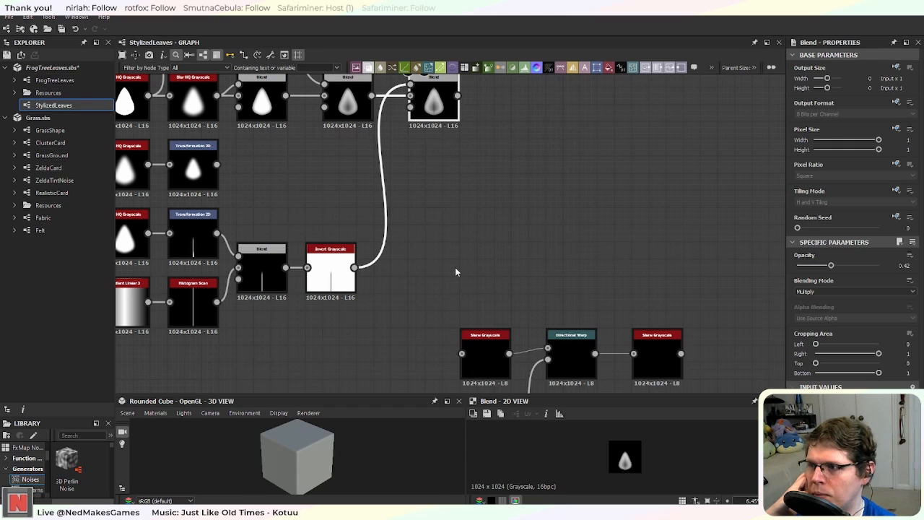
pyautogui.scroll(-3, 445, 309)
pyautogui.scroll(3, 448, 309)
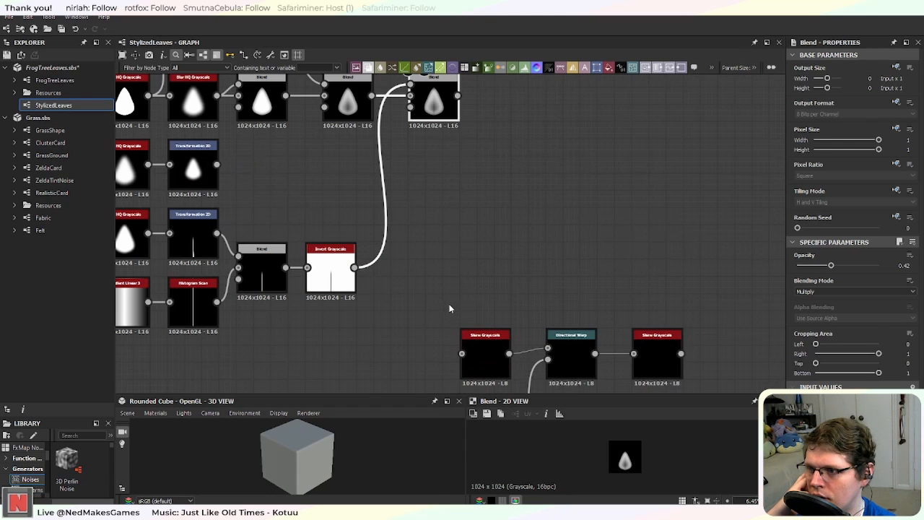
pyautogui.scroll(2, 489, 258)
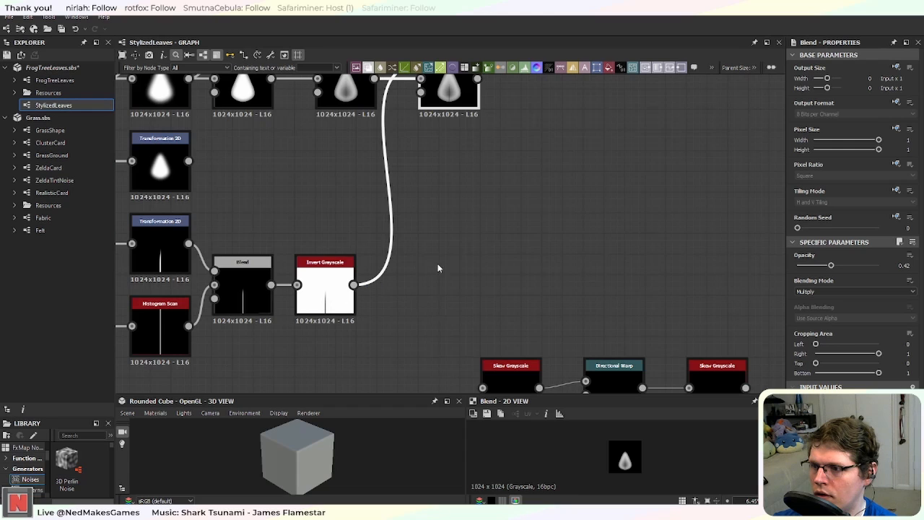
pyautogui.moveTo(438, 265); pyautogui.dragTo(412, 301, button='middle')
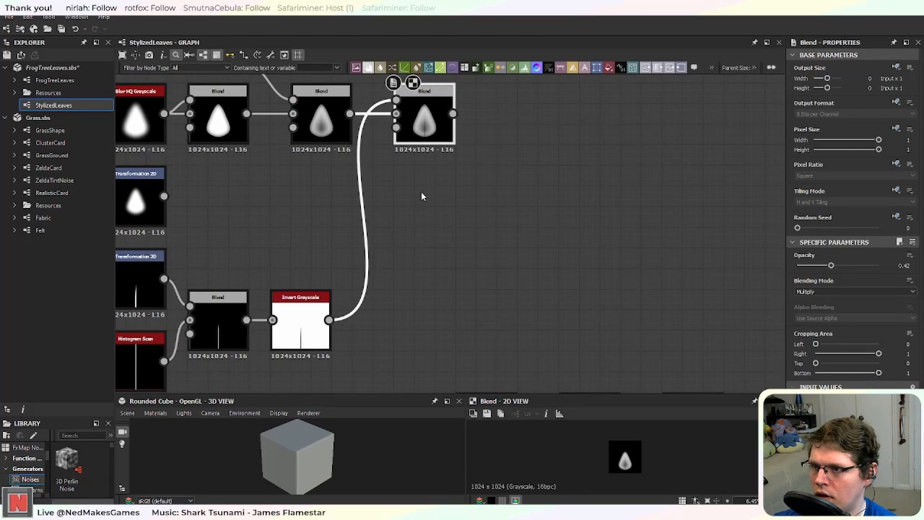
# Step: Try feeding the uninverted vein Blend into the last Blend's Foreground, using Subtract mode at an opacity of 0.21
pyautogui.click(474, 297)
pyautogui.moveTo(439, 302); pyautogui.dragTo(482, 328, button='middle')
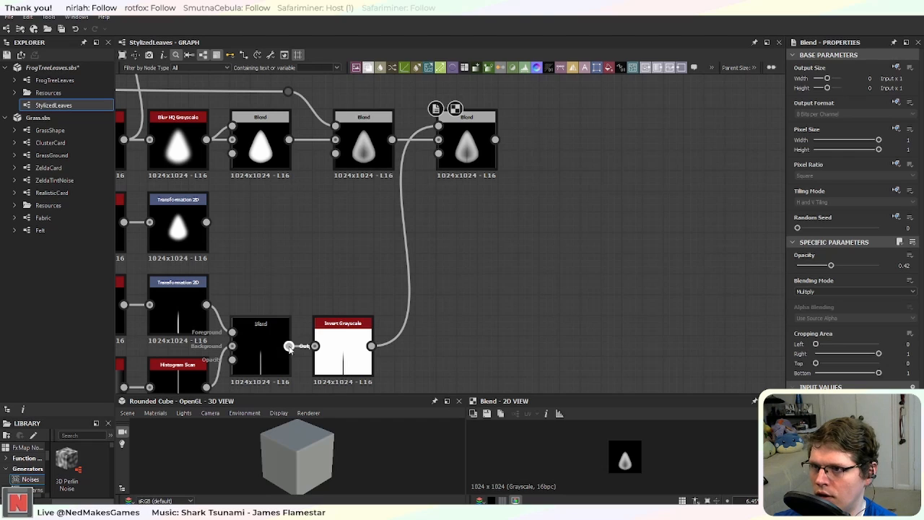
pyautogui.moveTo(289, 349); pyautogui.dragTo(439, 130)
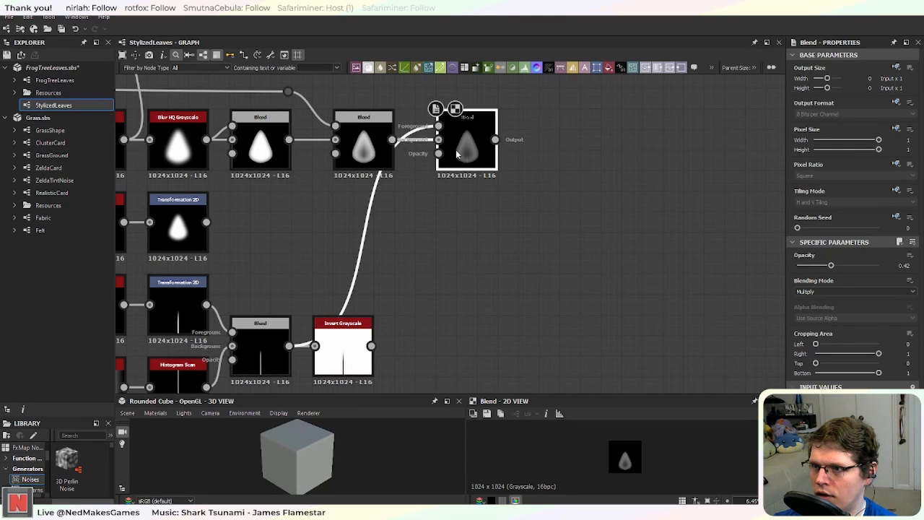
pyautogui.click(836, 291)
pyautogui.click(839, 313)
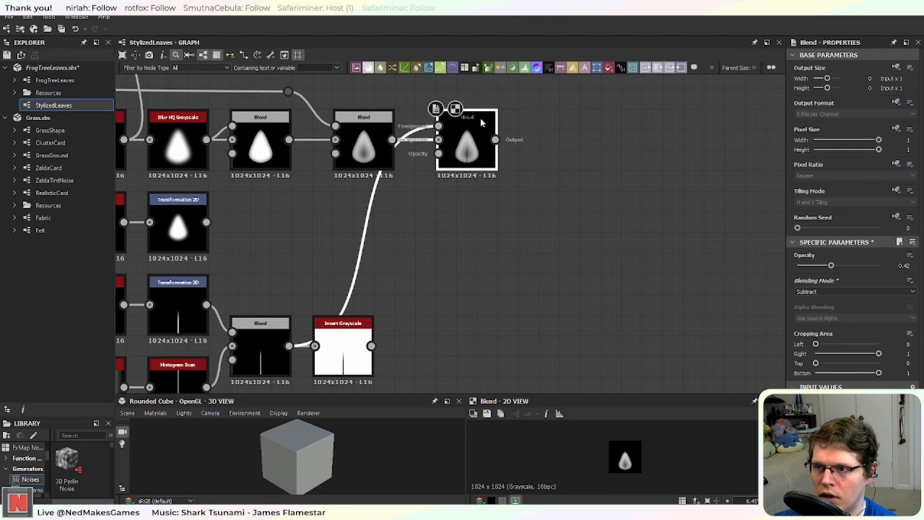
pyautogui.scroll(5, 485, 185)
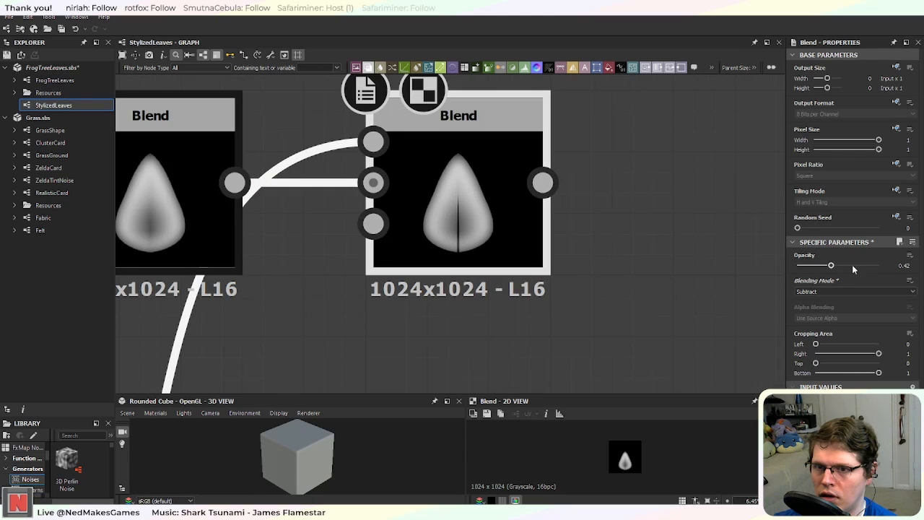
pyautogui.moveTo(830, 267)
pyautogui.mouseDown()
pyautogui.moveTo(878, 269)
pyautogui.moveTo(815, 267)
pyautogui.mouseUp()
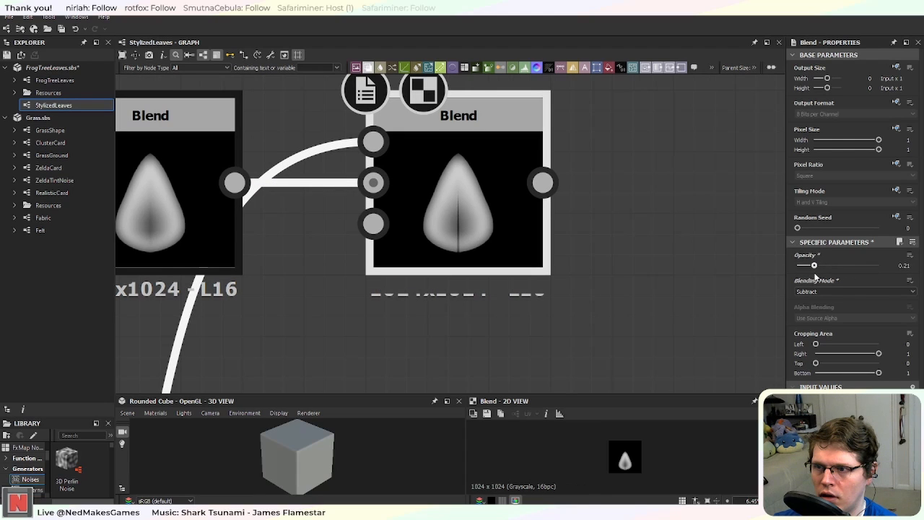
# Step: Undo the opacity, blending mode and Foreground link changes on the last Blend, and recheck its preview
pyautogui.scroll(-6, 539, 311)
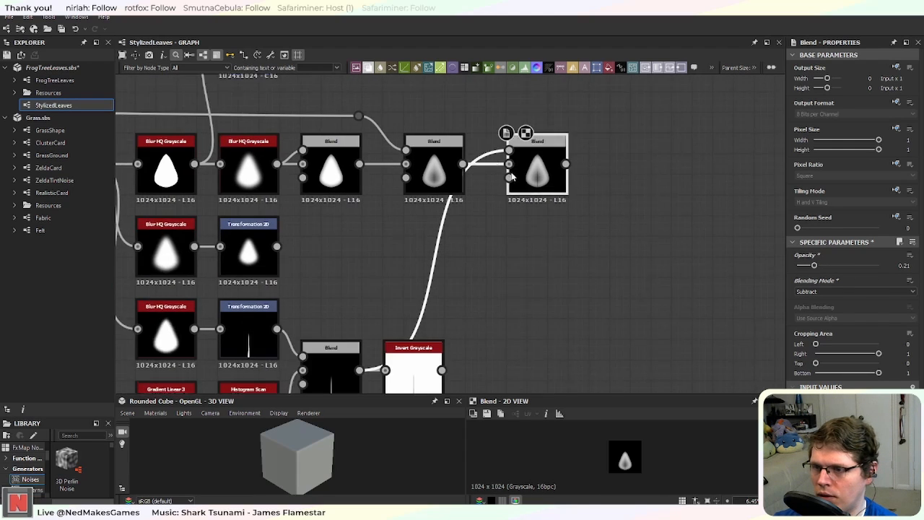
pyautogui.hotkey('ctrl', 'z')
pyautogui.hotkey('ctrl', 'z')
pyautogui.hotkey('ctrl', 'z')
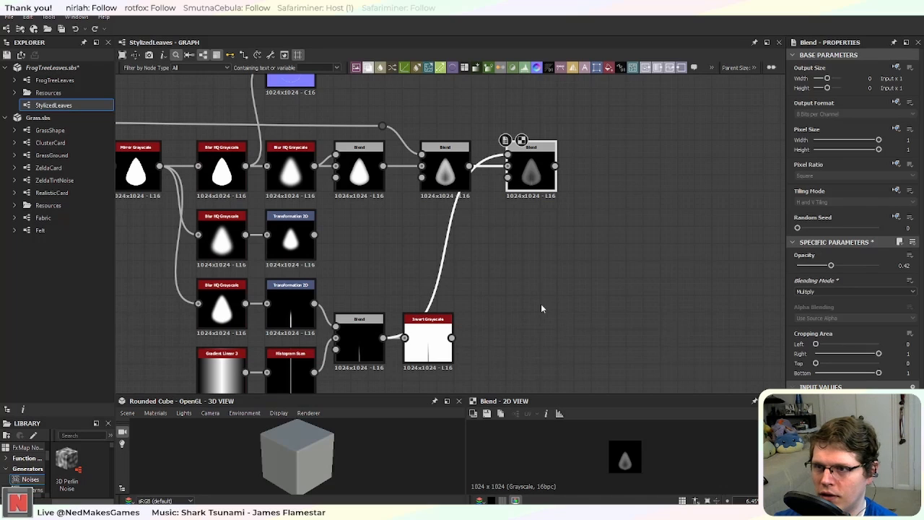
pyautogui.scroll(8, 542, 309)
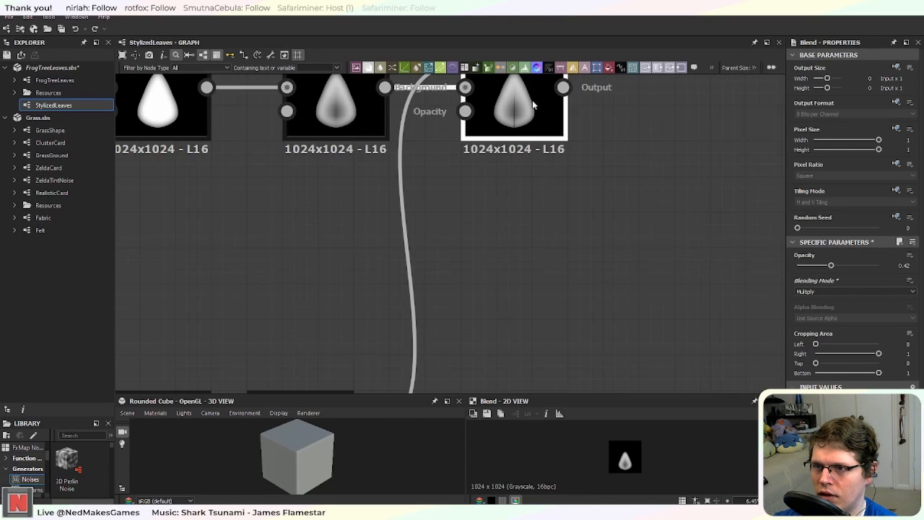
pyautogui.scroll(2, 544, 232)
pyautogui.scroll(-5, 546, 231)
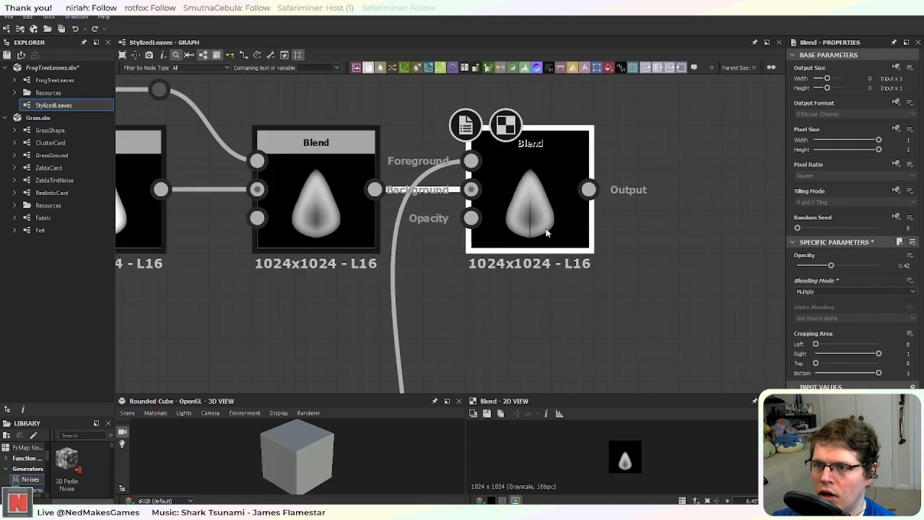
# Step: Add a Transformation 2D node beside the vein's Invert Grayscale node and feed it the inverted vein
pyautogui.scroll(-4, 548, 169)
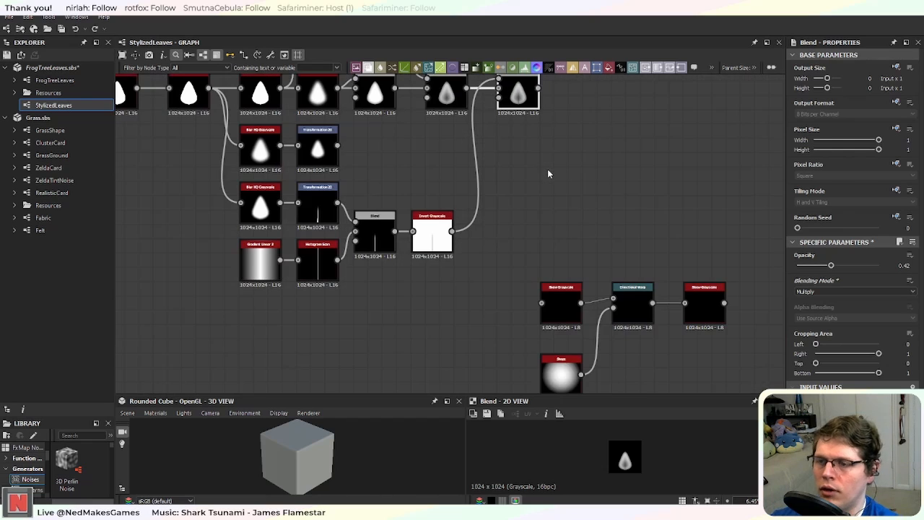
pyautogui.scroll(2, 537, 203)
pyautogui.moveTo(538, 203); pyautogui.dragTo(522, 224, button='middle')
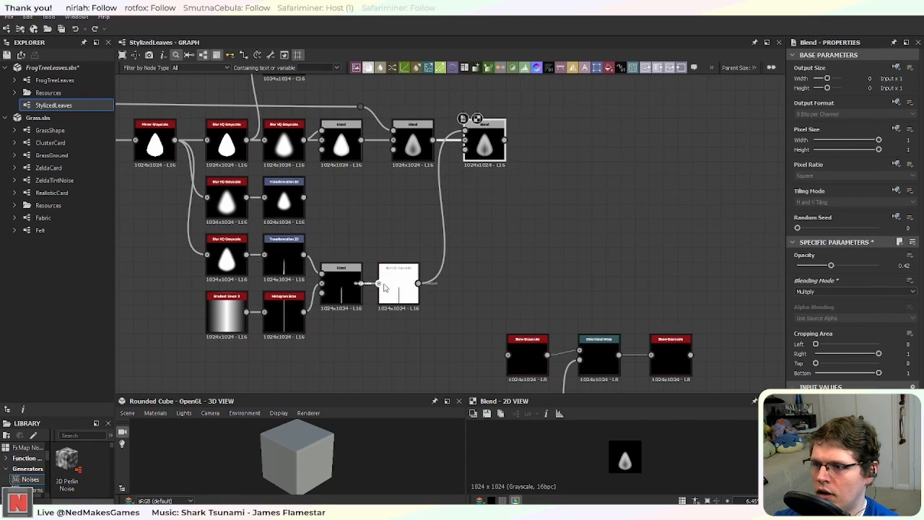
pyautogui.scroll(3, 468, 273)
pyautogui.moveTo(357, 292)
pyautogui.mouseDown()
pyautogui.moveTo(452, 266)
pyautogui.moveTo(354, 291)
pyautogui.mouseUp()
pyautogui.scroll(-4, 462, 285)
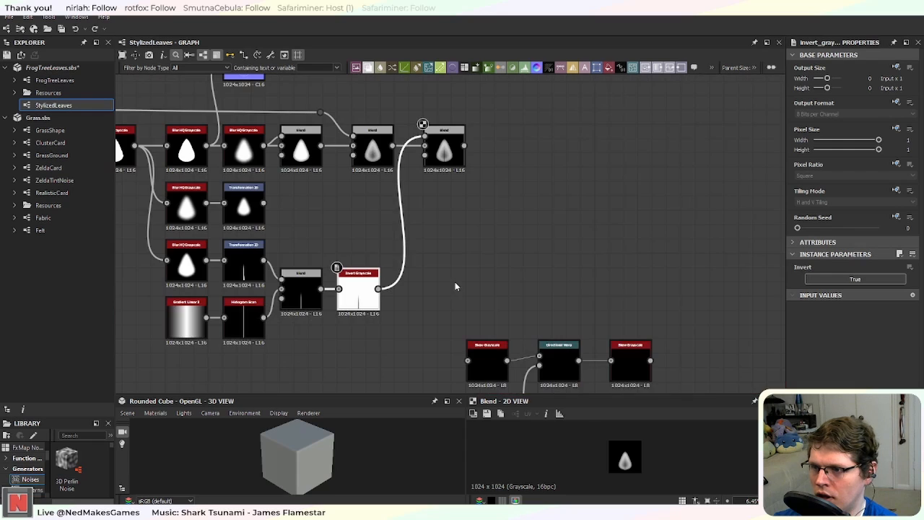
pyautogui.press('space')
pyautogui.write('tran')
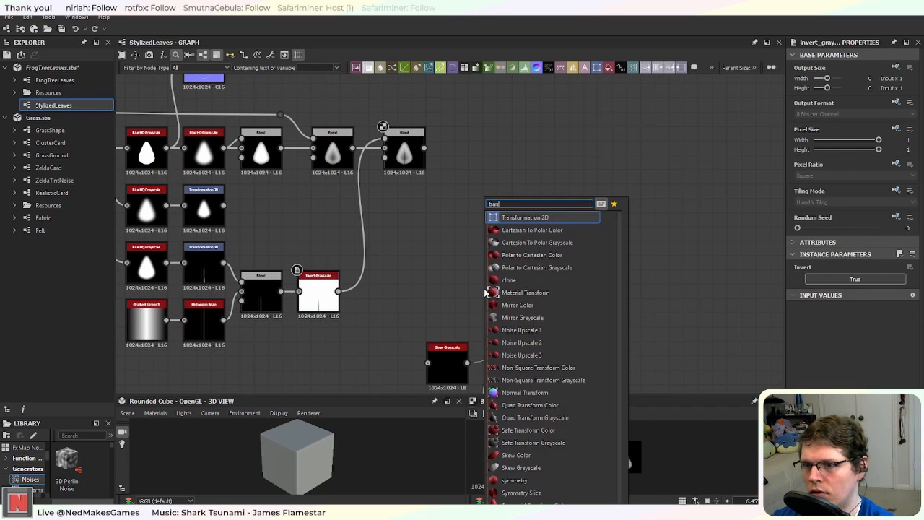
pyautogui.press('Return')
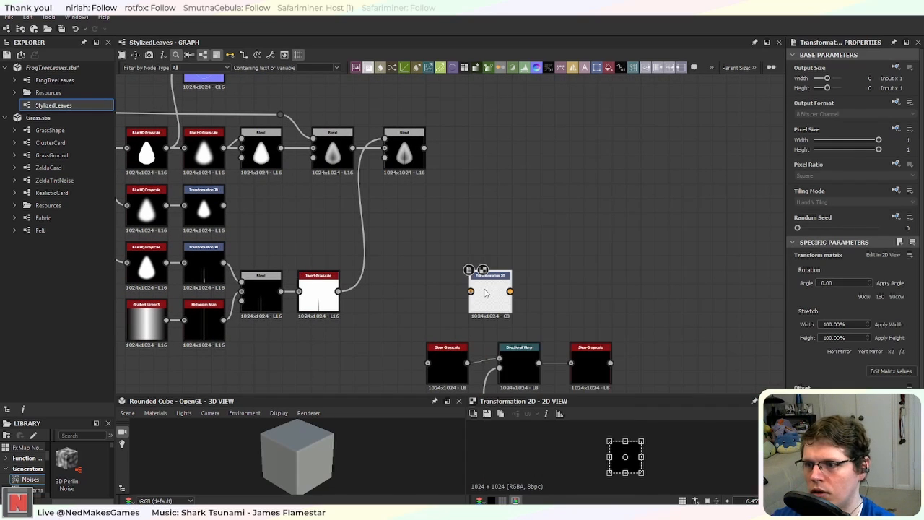
pyautogui.moveTo(338, 291); pyautogui.dragTo(423, 302)
# Step: Try rotating the inverted vein by an angle of 45 in the new Transformation 2D node
pyautogui.scroll(3, 393, 127)
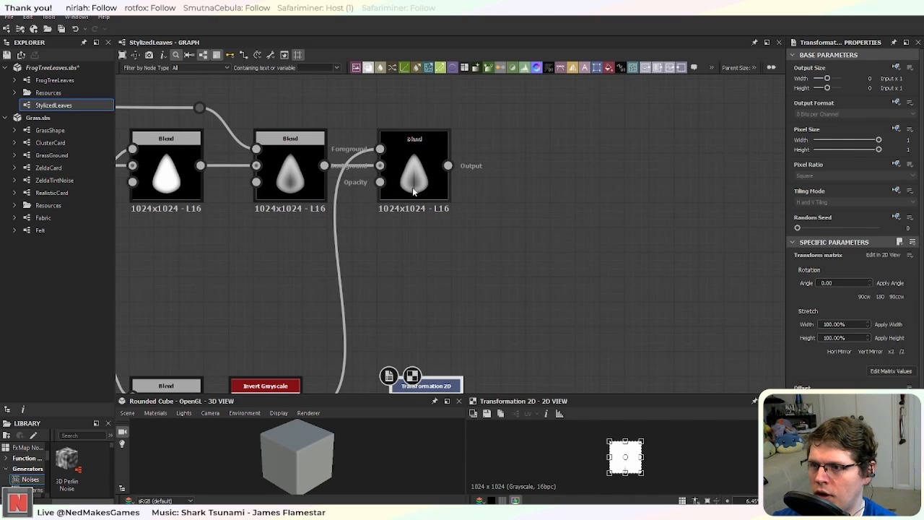
pyautogui.scroll(4, 426, 177)
pyautogui.scroll(-3, 506, 357)
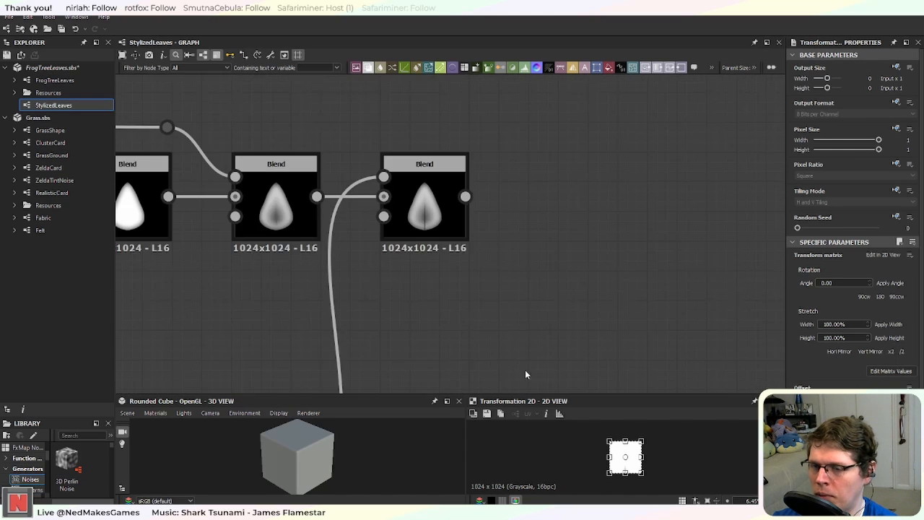
pyautogui.moveTo(525, 373); pyautogui.dragTo(468, 189, button='middle')
pyautogui.moveTo(481, 324); pyautogui.dragTo(501, 251, button='middle')
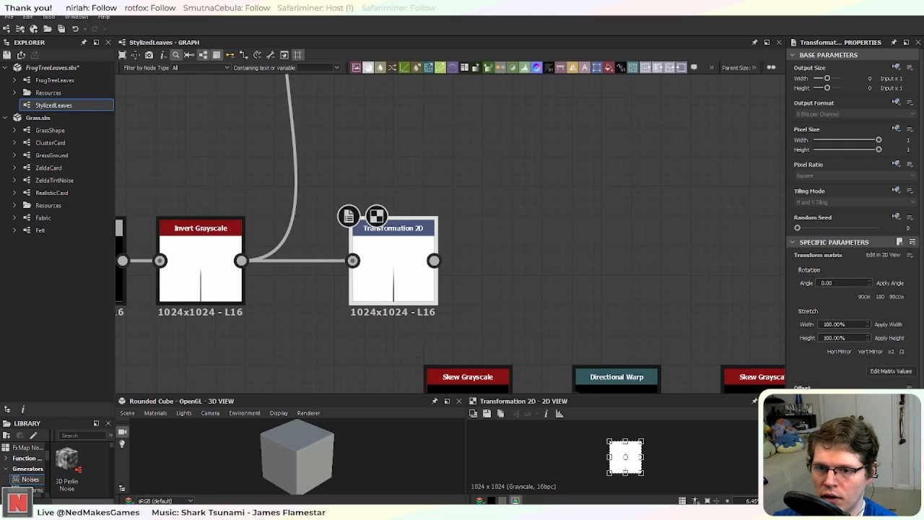
pyautogui.scroll(-1, 852, 217)
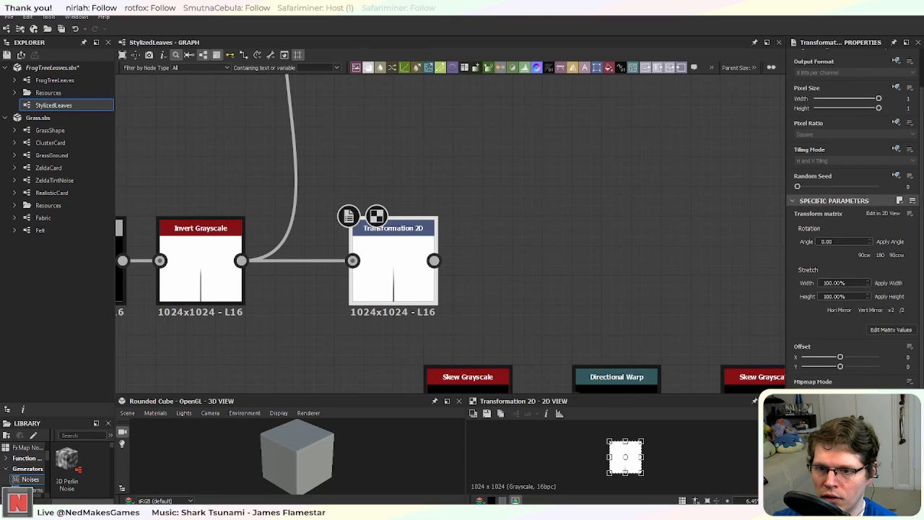
pyautogui.scroll(1, 823, 320)
pyautogui.click(823, 322)
pyautogui.scroll(2, 638, 212)
pyautogui.scroll(-3, 631, 212)
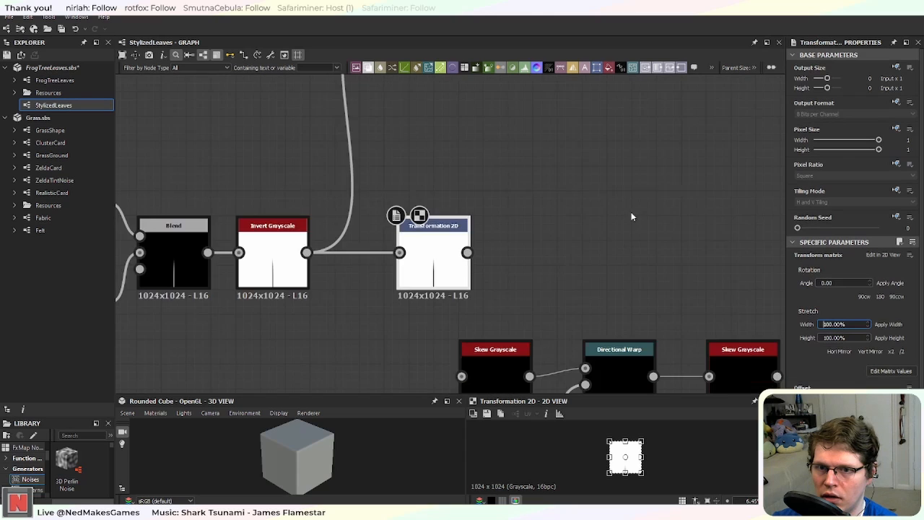
pyautogui.moveTo(563, 183); pyautogui.dragTo(578, 301, button='middle')
pyautogui.scroll(-2, 581, 304)
pyautogui.scroll(2, 579, 293)
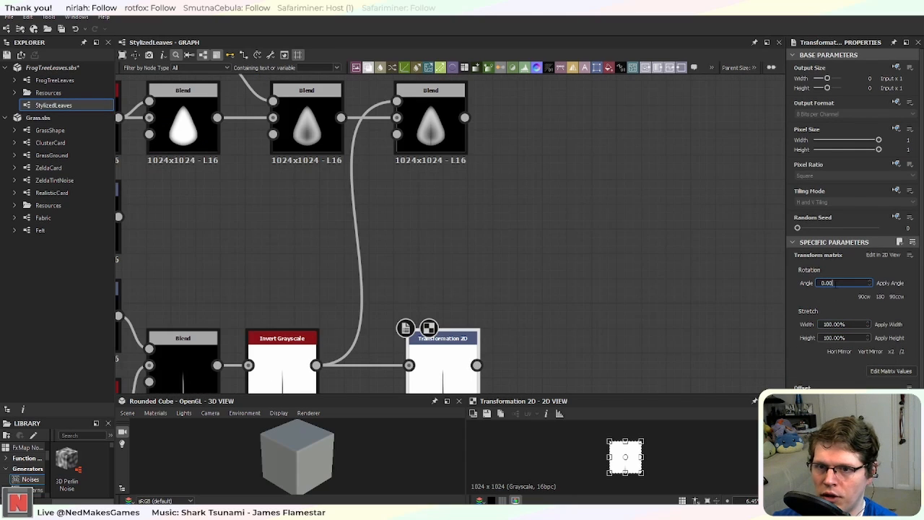
pyautogui.write('45')
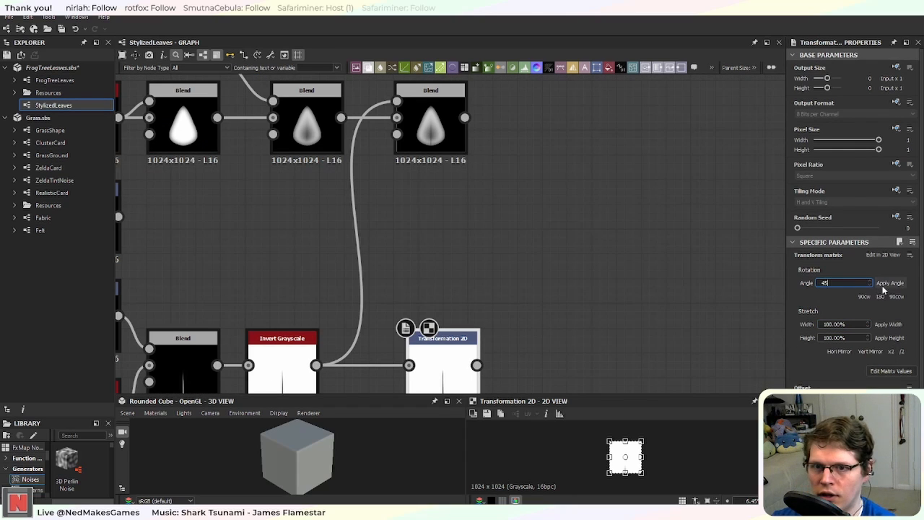
pyautogui.click(894, 284)
pyautogui.moveTo(610, 376); pyautogui.dragTo(608, 324, button='middle')
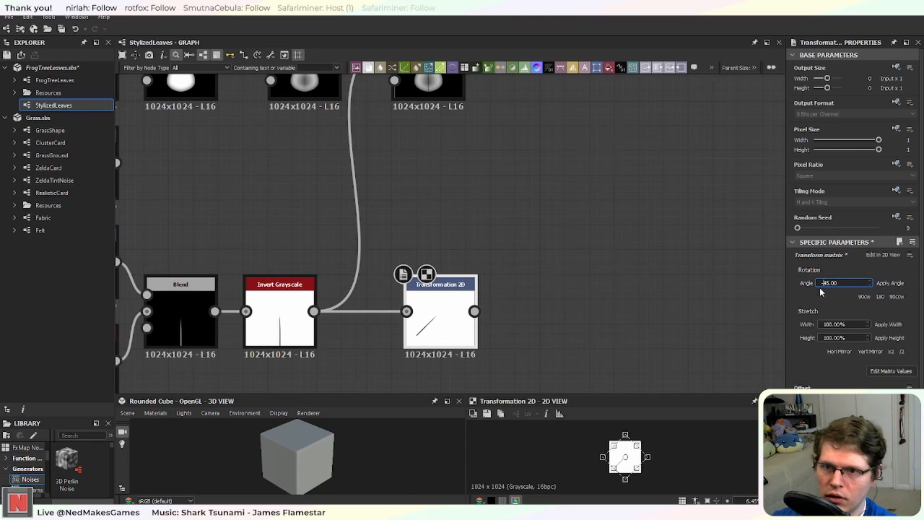
# Step: Rotate the vein the opposite way by applying an angle of -45 in the Transformation 2D node
pyautogui.write('-')
pyautogui.press('Return')
pyautogui.click(895, 284)
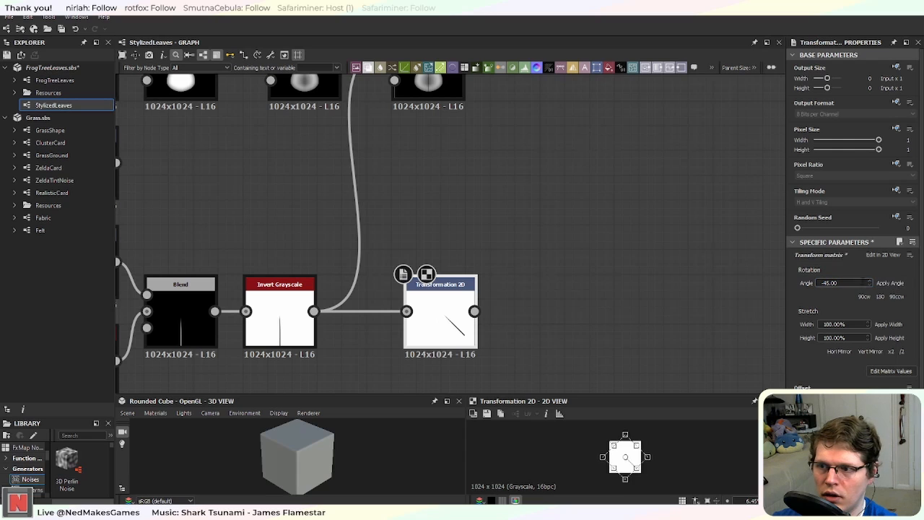
# Step: Duplicate the last Blend node of the leaf chain and place the copy farther along the same row
pyautogui.moveTo(510, 220); pyautogui.dragTo(453, 253, button='middle')
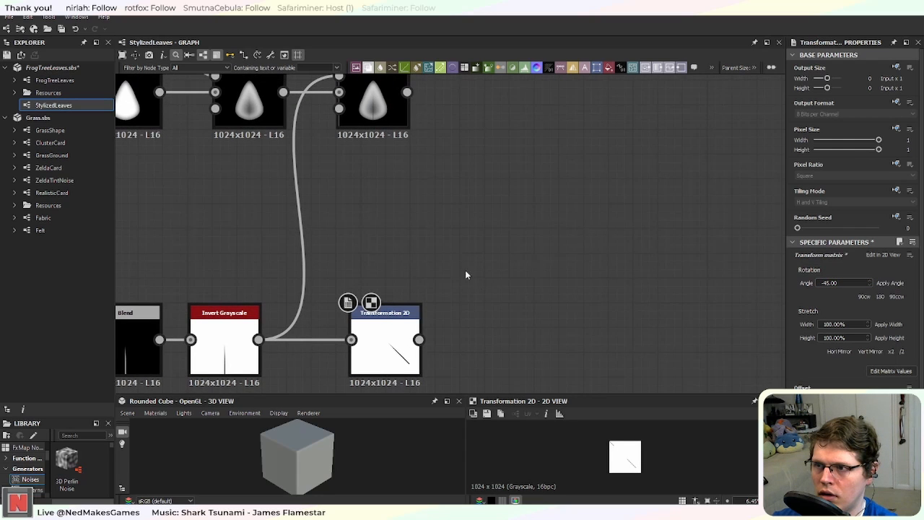
pyautogui.moveTo(494, 287); pyautogui.dragTo(401, 283, button='middle')
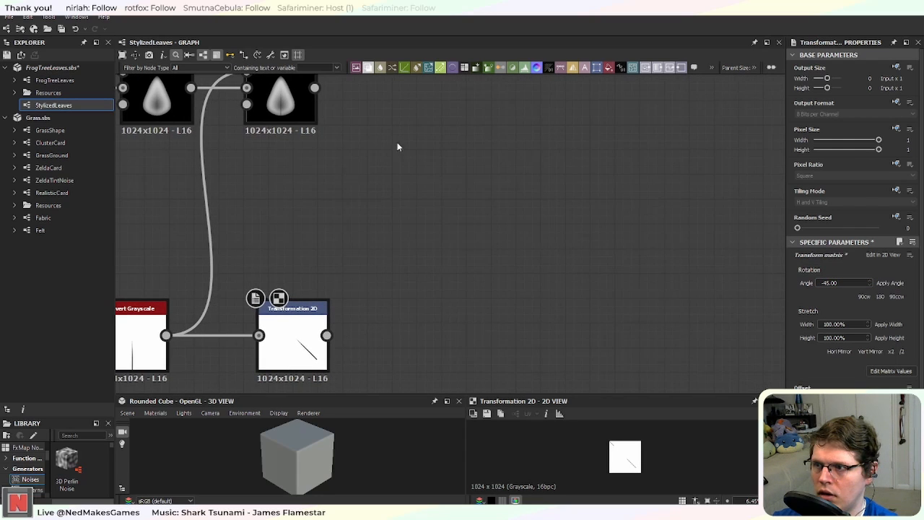
pyautogui.moveTo(397, 147); pyautogui.dragTo(397, 207, button='middle')
pyautogui.click(285, 155)
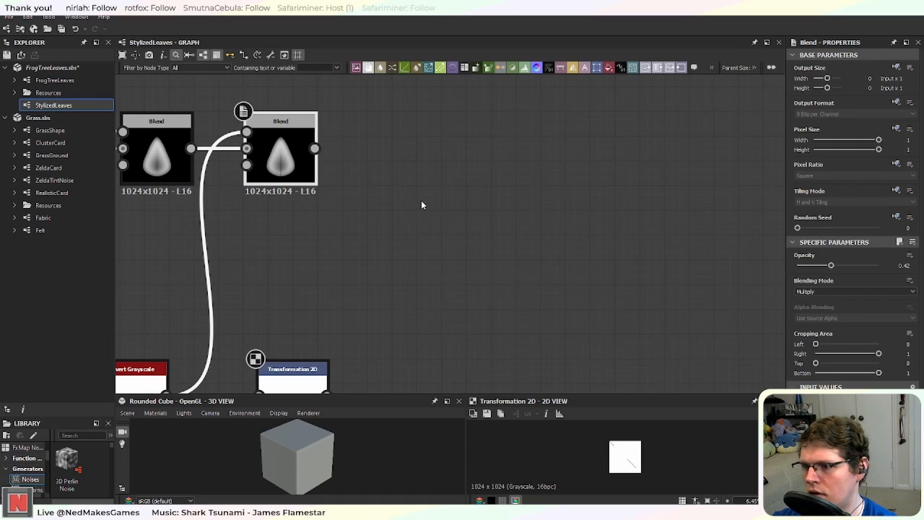
pyautogui.hotkey('ctrl', 'd')
pyautogui.moveTo(446, 239); pyautogui.dragTo(594, 158)
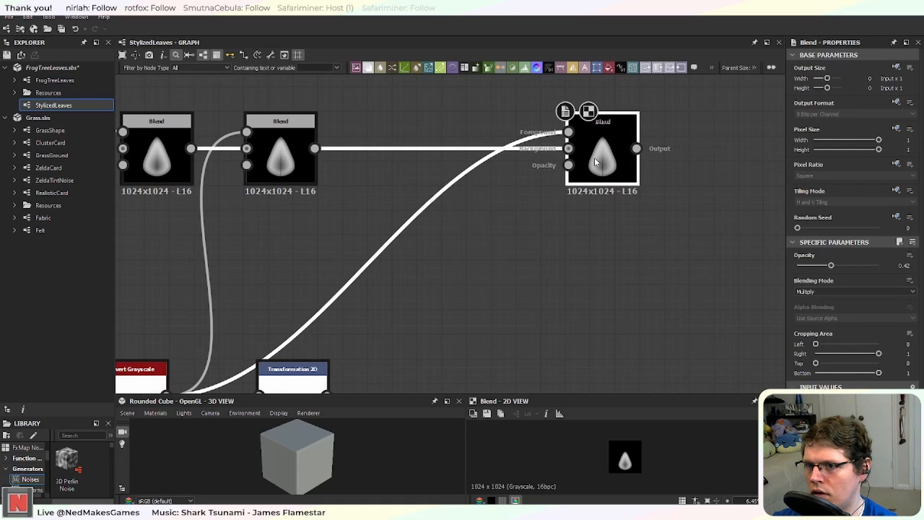
# Step: Link the rotated vein to the duplicated Blend's Foreground and the preceding Blend's output to its Background
pyautogui.moveTo(436, 312); pyautogui.dragTo(445, 273, button='middle')
pyautogui.moveTo(335, 357)
pyautogui.mouseDown()
pyautogui.moveTo(412, 264)
pyautogui.moveTo(574, 109)
pyautogui.mouseUp()
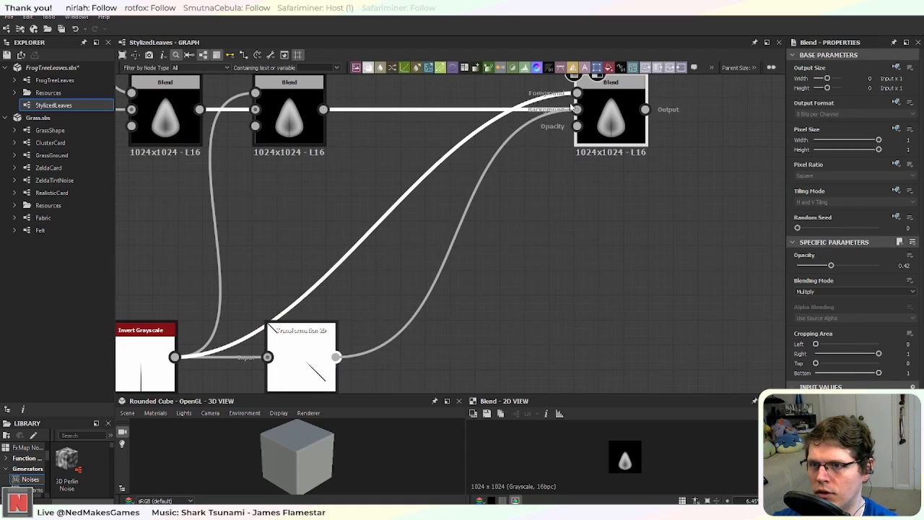
pyautogui.scroll(4, 570, 108)
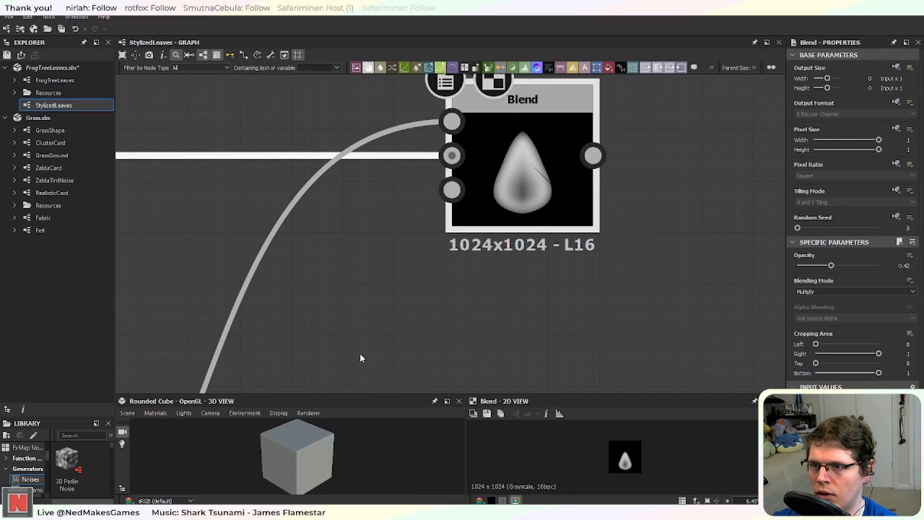
pyautogui.scroll(-3, 360, 358)
pyautogui.moveTo(301, 325); pyautogui.dragTo(475, 301, button='middle')
pyautogui.moveTo(282, 217); pyautogui.dragTo(591, 218)
# Step: Set the vein's Transformation 2D tiling mode to Absolute with No Tiling
pyautogui.moveTo(550, 366); pyautogui.dragTo(554, 231, button='middle')
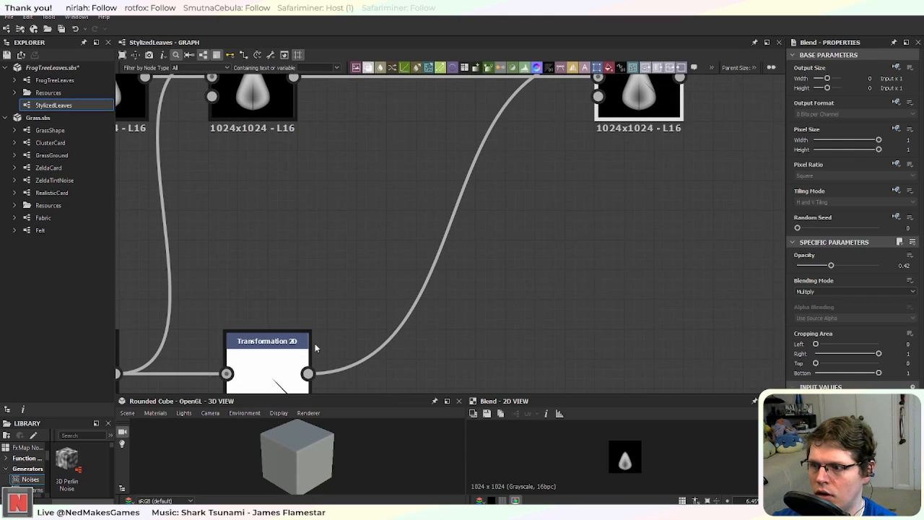
pyautogui.click(291, 367)
pyautogui.moveTo(442, 374); pyautogui.dragTo(481, 291, button='middle')
pyautogui.moveTo(243, 326); pyautogui.dragTo(464, 307, button='middle')
pyautogui.moveTo(700, 209); pyautogui.dragTo(630, 228, button='middle')
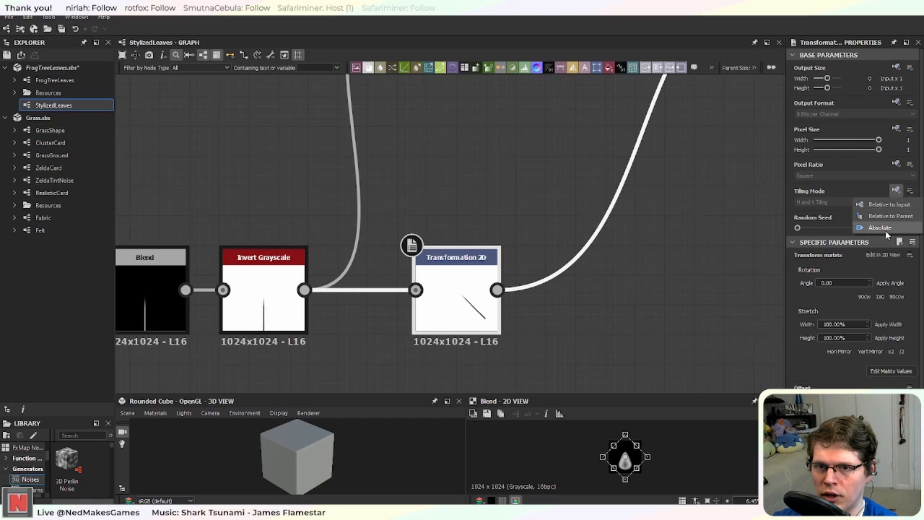
pyautogui.click(841, 202)
pyautogui.click(839, 209)
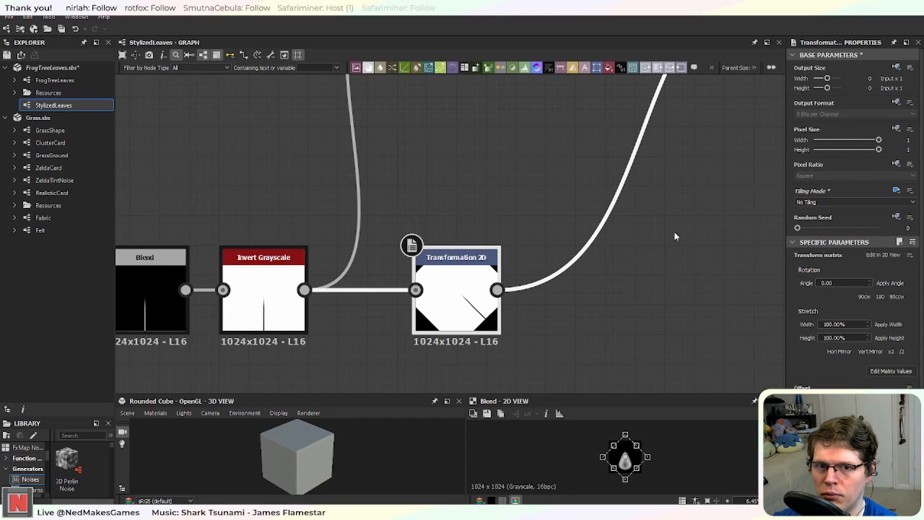
# Step: Move the Invert Grayscale node up out of the row and feed the uninverted vein Blend directly into Transformation 2D
pyautogui.scroll(-3, 578, 268)
pyautogui.click(455, 294)
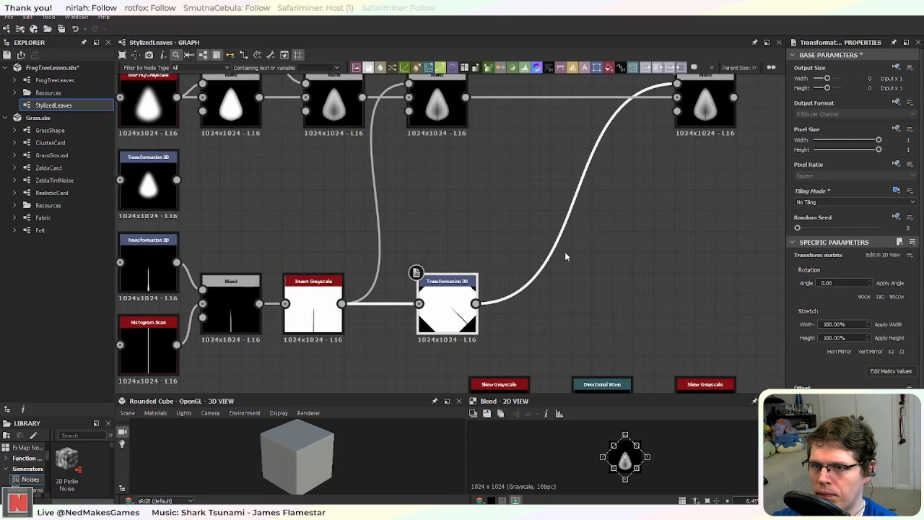
pyautogui.moveTo(668, 221); pyautogui.dragTo(535, 280, button='middle')
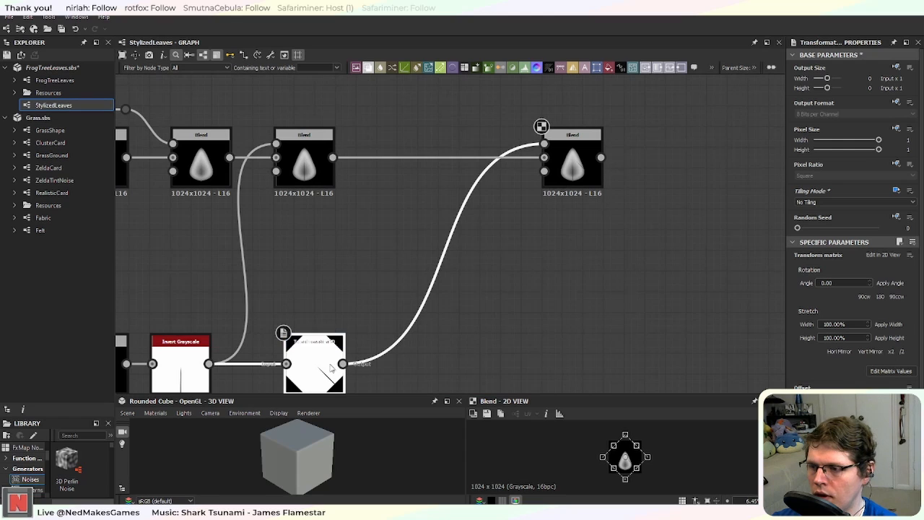
pyautogui.moveTo(434, 353); pyautogui.dragTo(451, 312, button='middle')
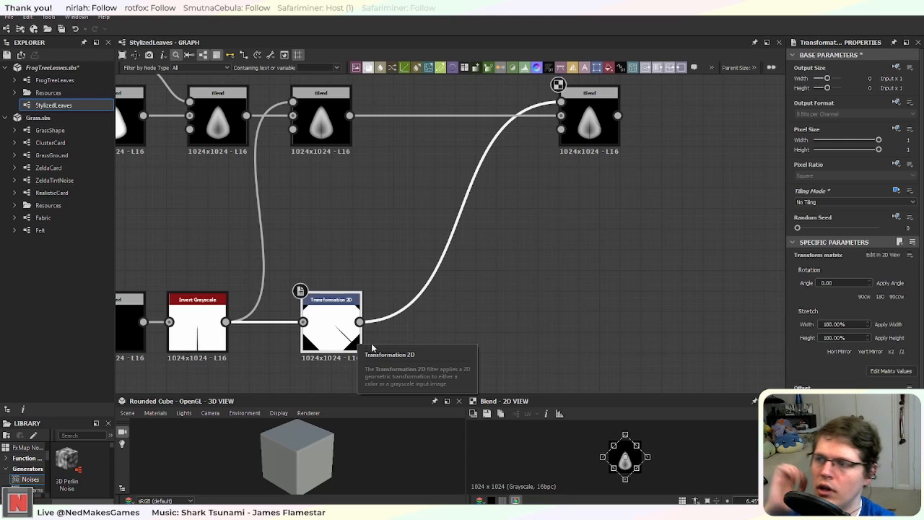
pyautogui.moveTo(468, 336); pyautogui.dragTo(632, 316, button='middle')
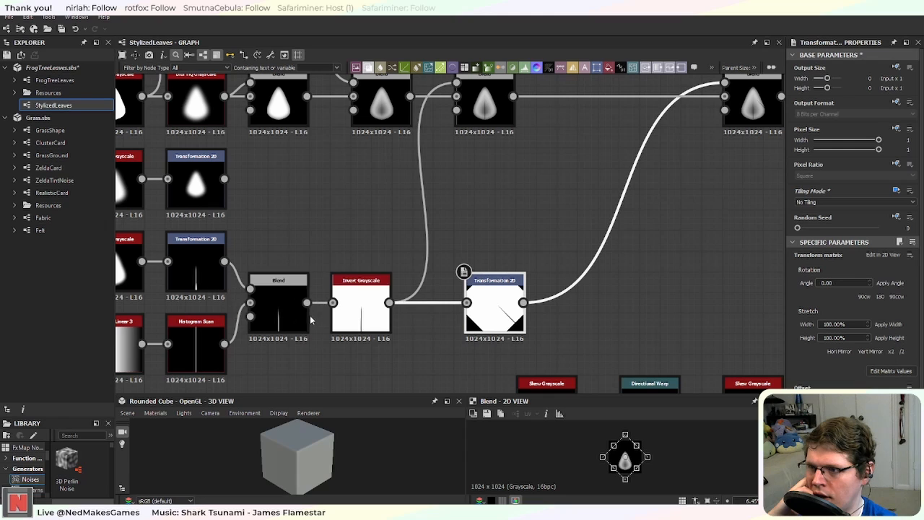
pyautogui.moveTo(360, 313); pyautogui.dragTo(359, 228)
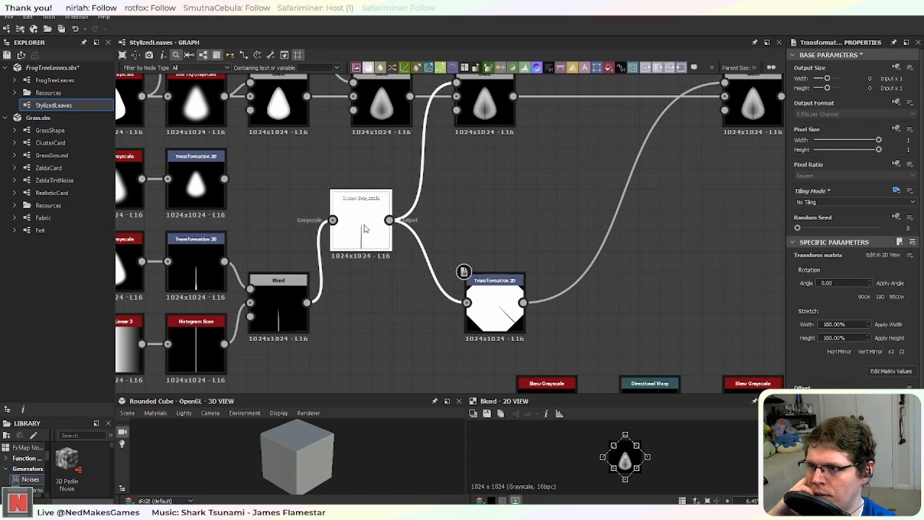
pyautogui.moveTo(307, 302); pyautogui.dragTo(467, 303)
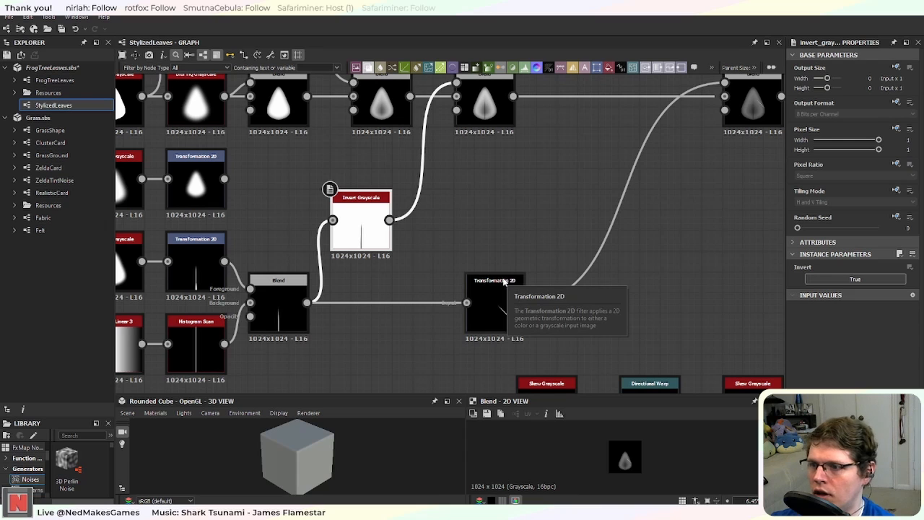
# Step: Insert an Invert Grayscale node on the link between the rotated vein's Transformation 2D and the duplicated Blend's Foreground
pyautogui.scroll(3, 531, 324)
pyautogui.scroll(-3, 571, 311)
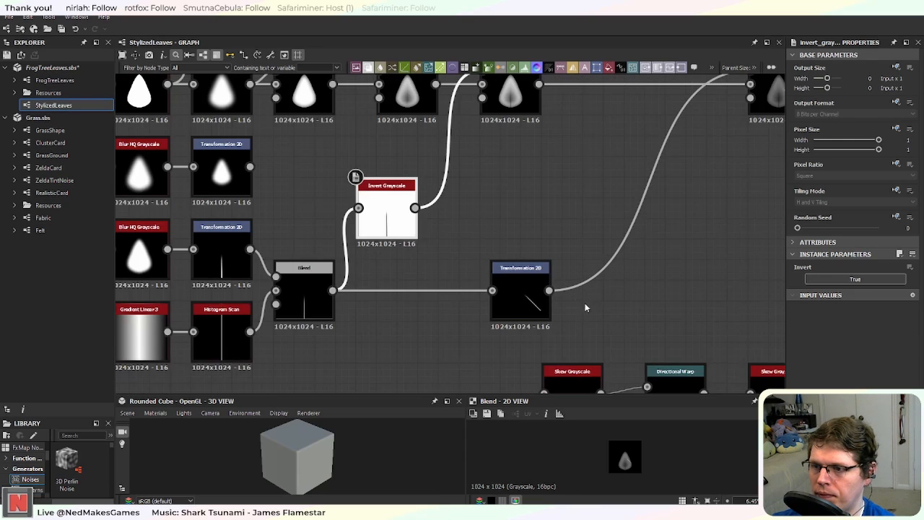
pyautogui.moveTo(586, 312); pyautogui.dragTo(445, 321, button='middle')
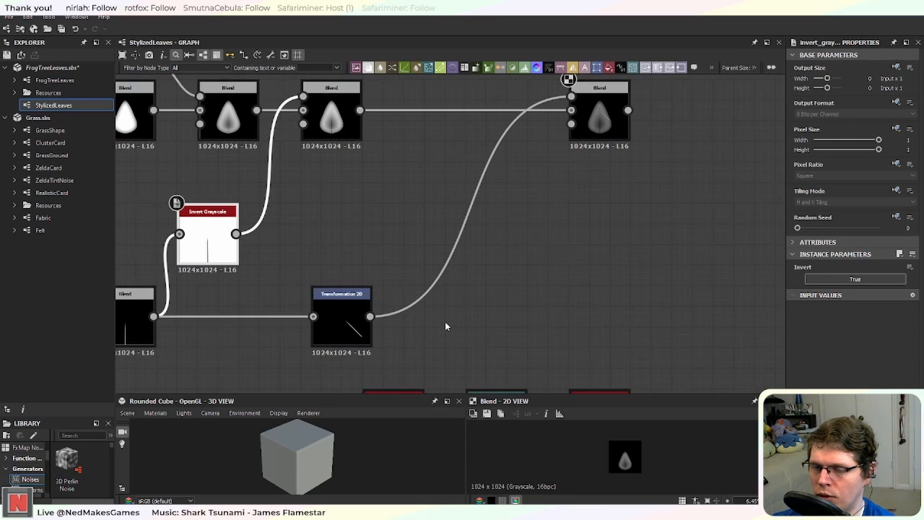
pyautogui.click(356, 325)
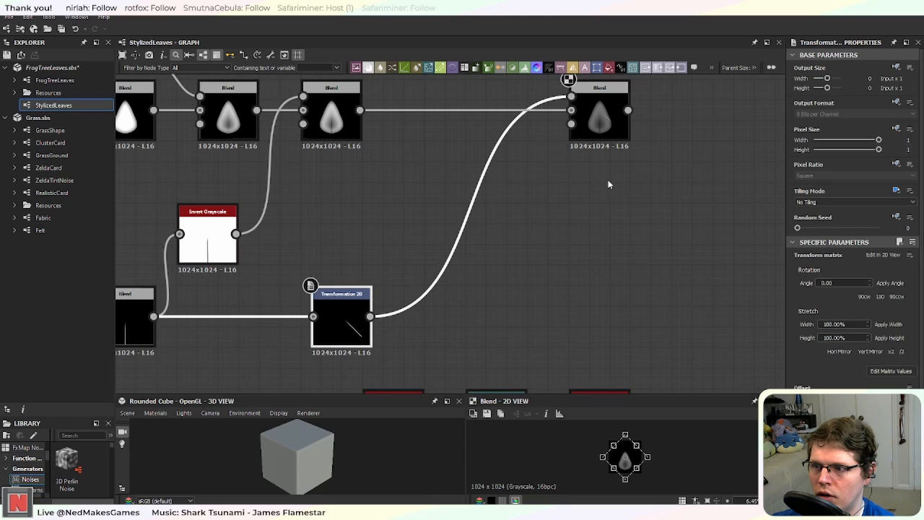
pyautogui.moveTo(526, 297); pyautogui.dragTo(497, 338, button='middle')
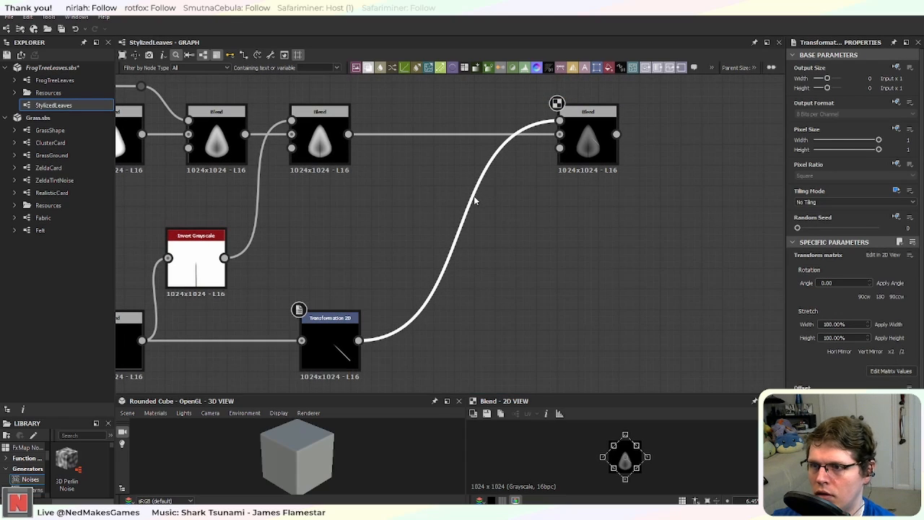
pyautogui.press('space')
pyautogui.write('in')
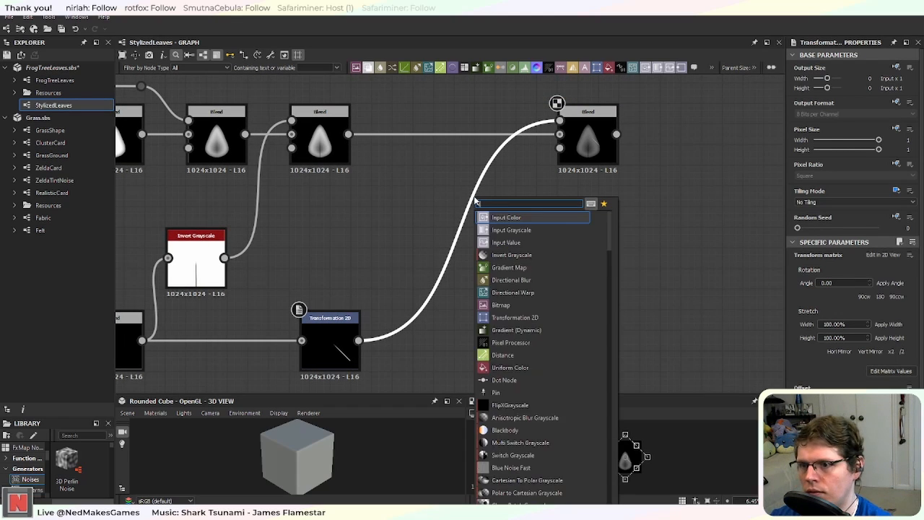
pyautogui.write('v')
pyautogui.press('Return')
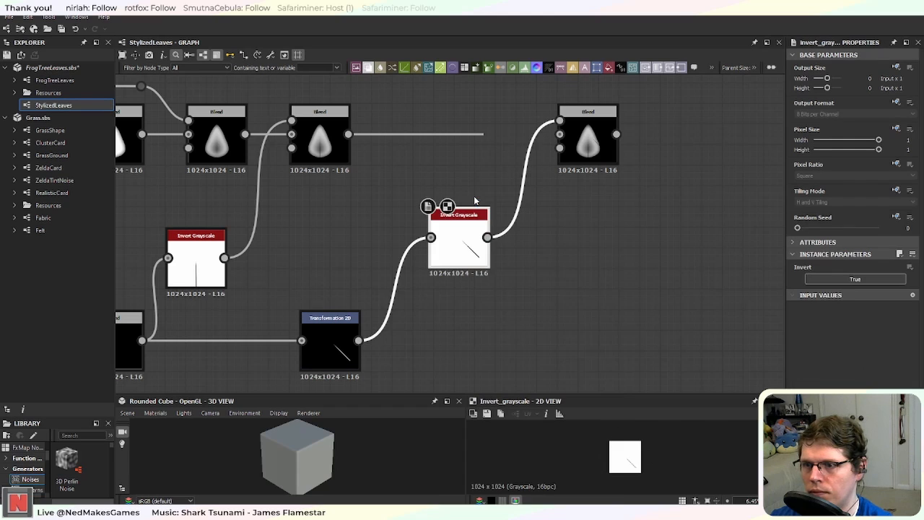
# Step: Move the side vein's Invert Grayscale node up beside the last Blend and nudge the vein's offset in its Transformation 2D
pyautogui.moveTo(469, 231); pyautogui.dragTo(517, 189)
pyautogui.moveTo(600, 197); pyautogui.dragTo(554, 225, button='middle')
pyautogui.moveTo(430, 337); pyautogui.dragTo(489, 299, button='middle')
pyautogui.click(301, 345)
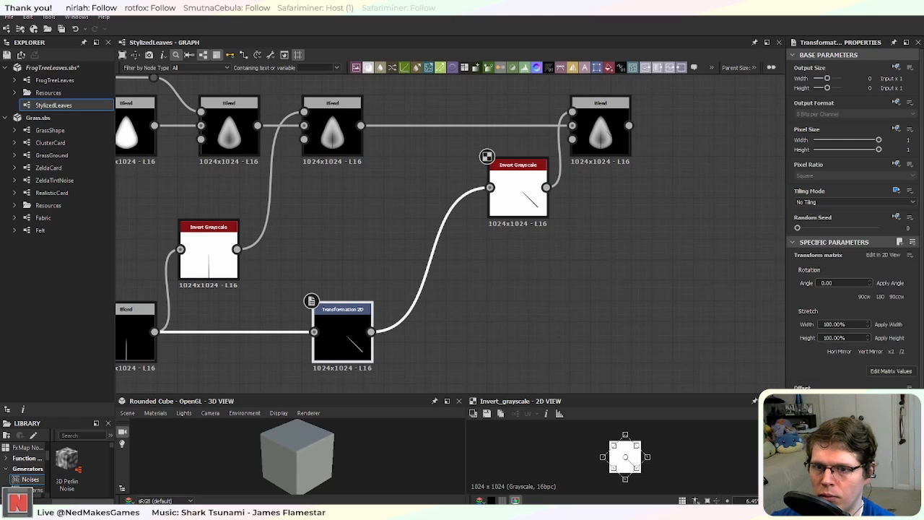
pyautogui.moveTo(625, 457); pyautogui.dragTo(631, 450)
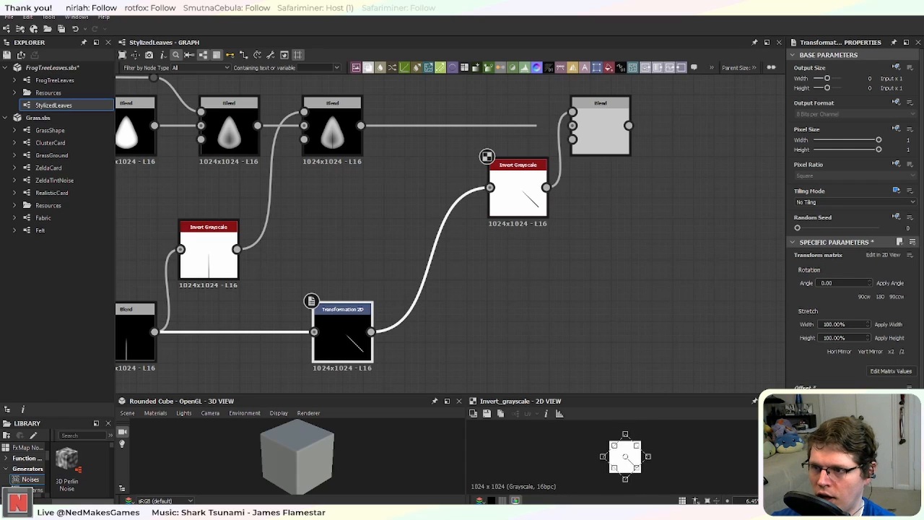
# Step: Add a second Transformation 2D after the rotated vein's Transformation 2D and feed its output into the side vein's Invert Grayscale
pyautogui.moveTo(370, 331); pyautogui.dragTo(416, 332)
pyautogui.write('tran')
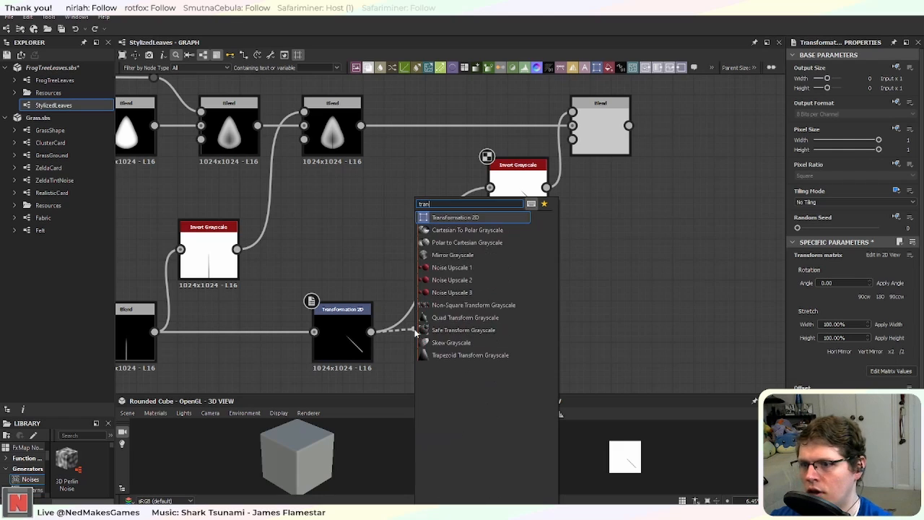
pyautogui.press('Return')
pyautogui.moveTo(464, 331); pyautogui.dragTo(490, 188)
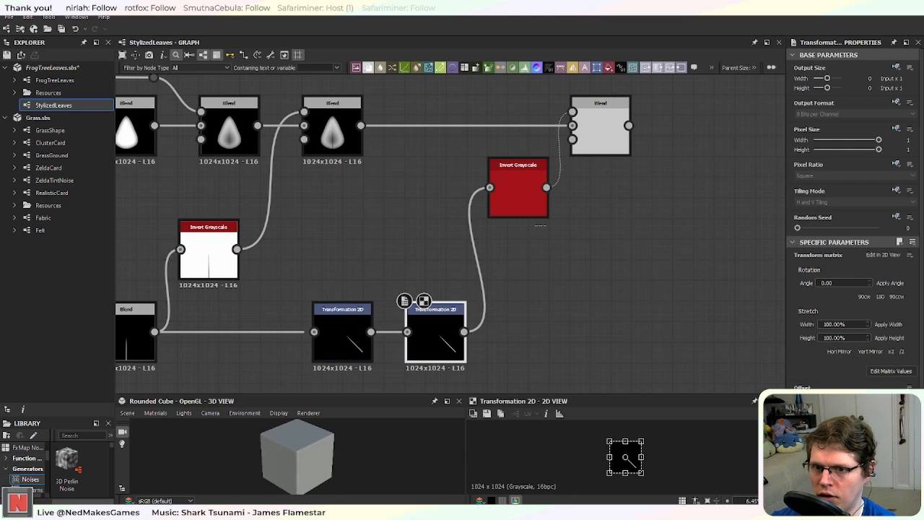
# Step: Offset the second Transformation 2D so the side vein meets the central vein on the leaf's lower left, previewing the last Blend
pyautogui.moveTo(625, 456); pyautogui.dragTo(612, 456)
pyautogui.doubleClick(602, 147)
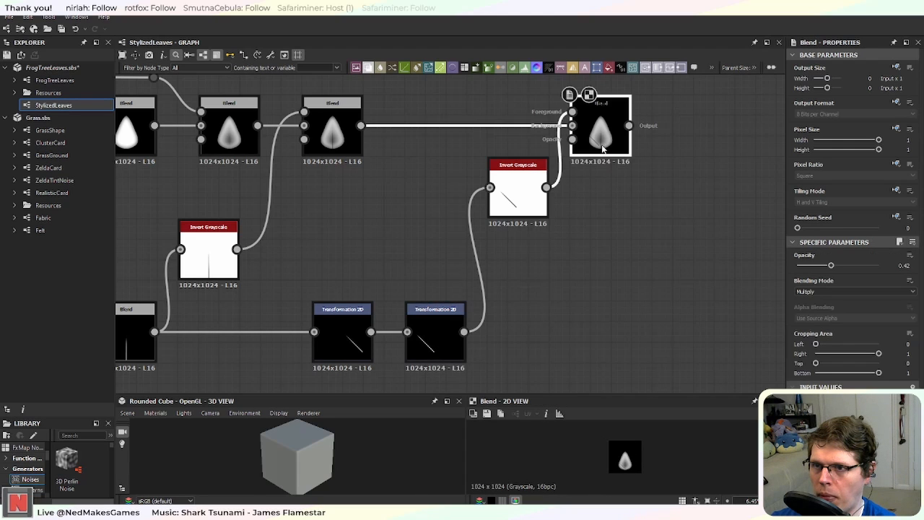
pyautogui.click(444, 350)
pyautogui.scroll(5, 594, 260)
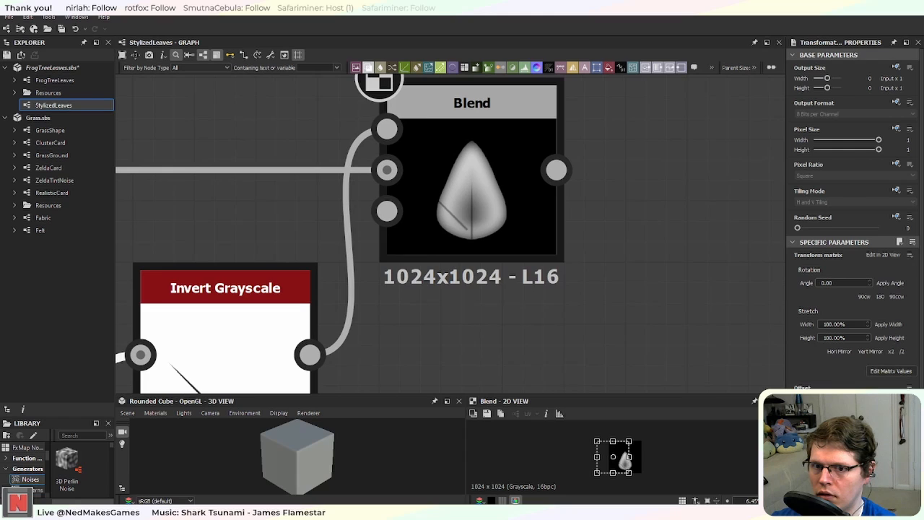
pyautogui.moveTo(613, 456); pyautogui.dragTo(613, 457)
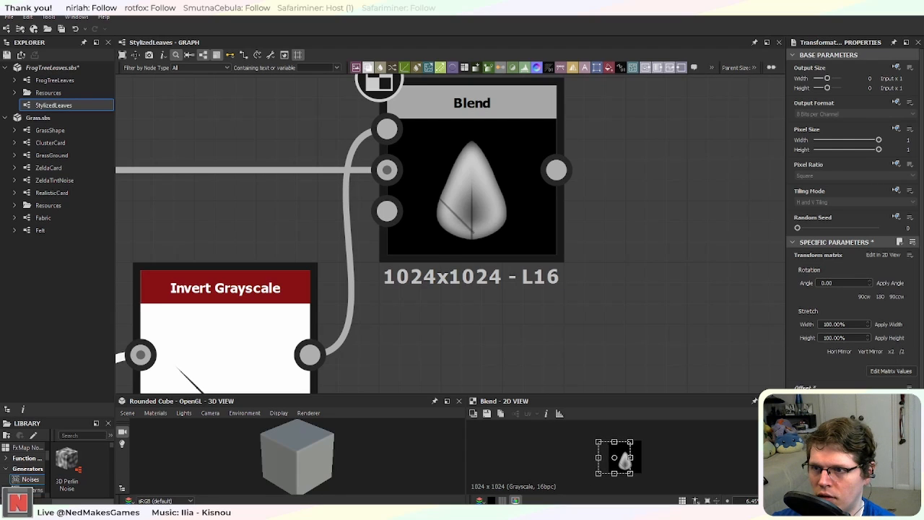
# Step: Examine how the central and side vein branches feed into the two multiplied leaf Blends
pyautogui.scroll(-3, 419, 345)
pyautogui.moveTo(419, 345); pyautogui.dragTo(481, 159, button='middle')
pyautogui.scroll(-2, 405, 242)
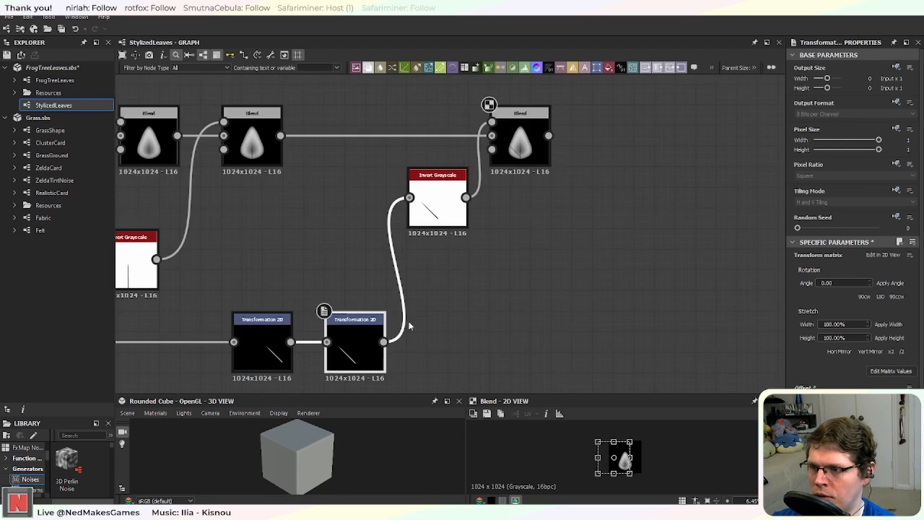
pyautogui.moveTo(409, 325); pyautogui.dragTo(512, 221, button='middle')
pyautogui.moveTo(348, 210); pyautogui.dragTo(515, 319, button='middle')
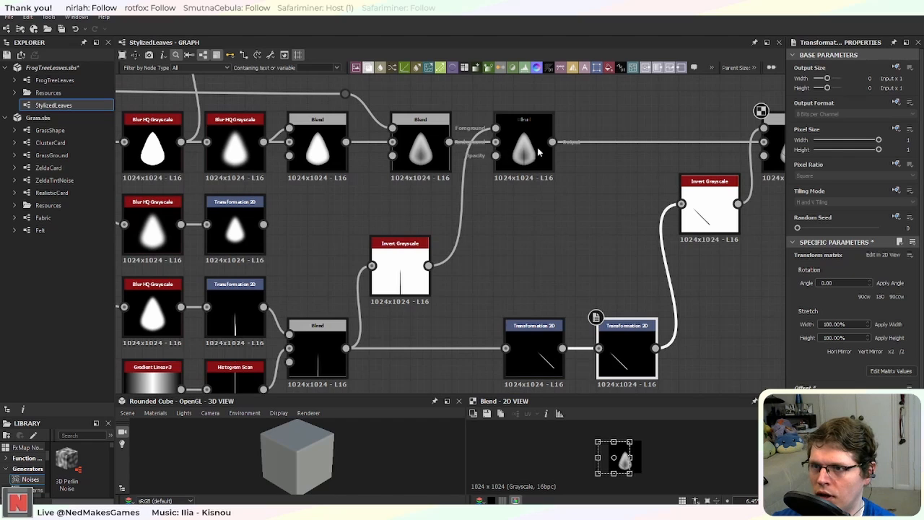
pyautogui.moveTo(534, 247); pyautogui.dragTo(310, 296, button='middle')
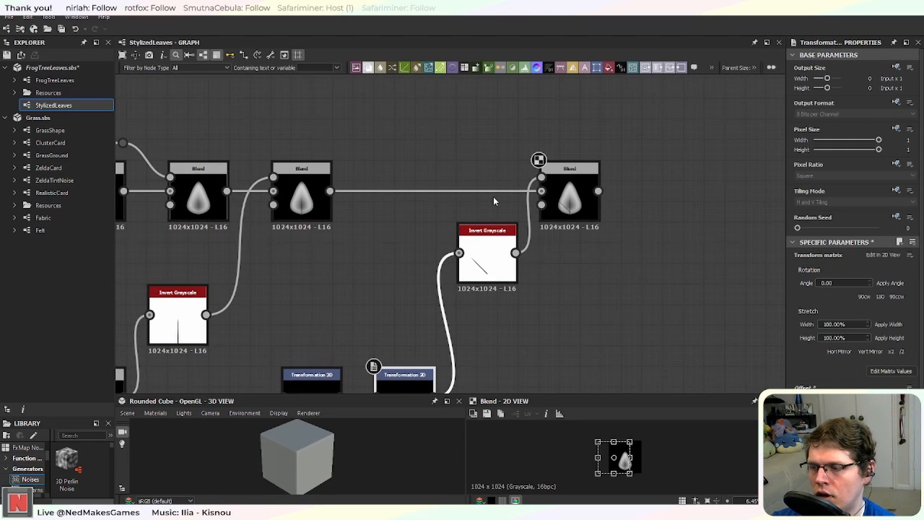
pyautogui.scroll(3, 296, 225)
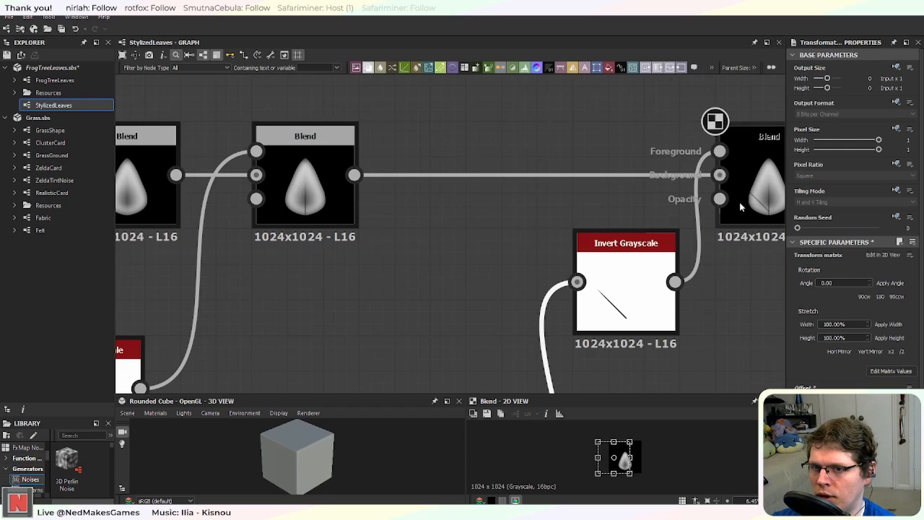
pyautogui.moveTo(750, 209); pyautogui.dragTo(568, 281, button='middle')
pyautogui.moveTo(294, 325); pyautogui.dragTo(599, 205, button='middle')
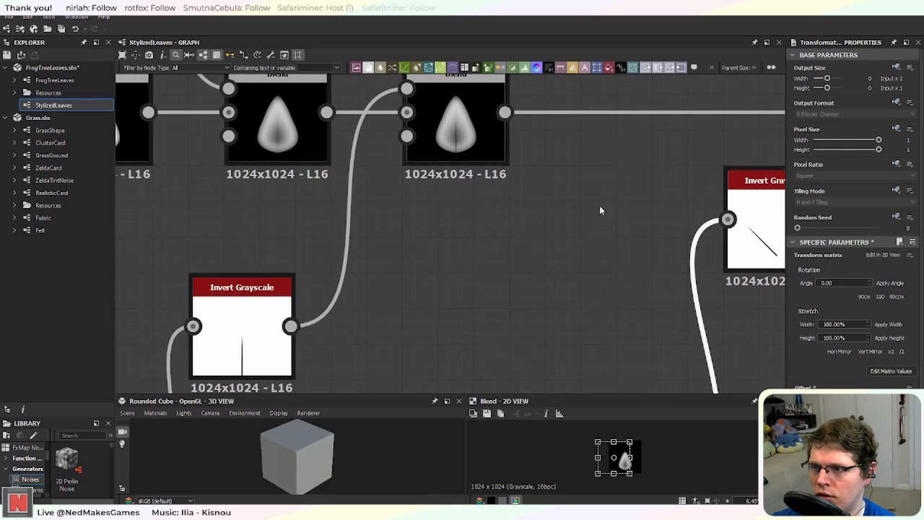
pyautogui.scroll(-4, 582, 216)
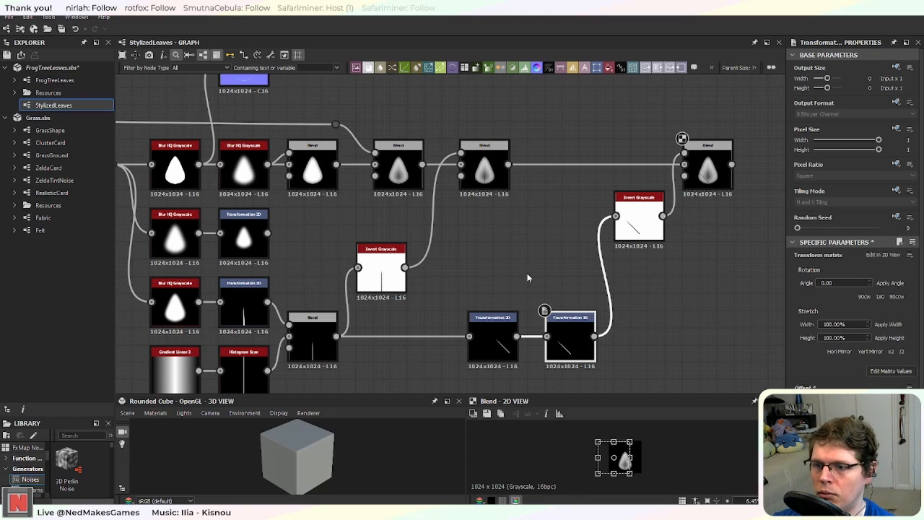
# Step: Add a Blend node with the shifted side vein as Foreground and the central vein Blend as Background
pyautogui.moveTo(556, 249); pyautogui.dragTo(507, 241, button='middle')
pyautogui.click(485, 250)
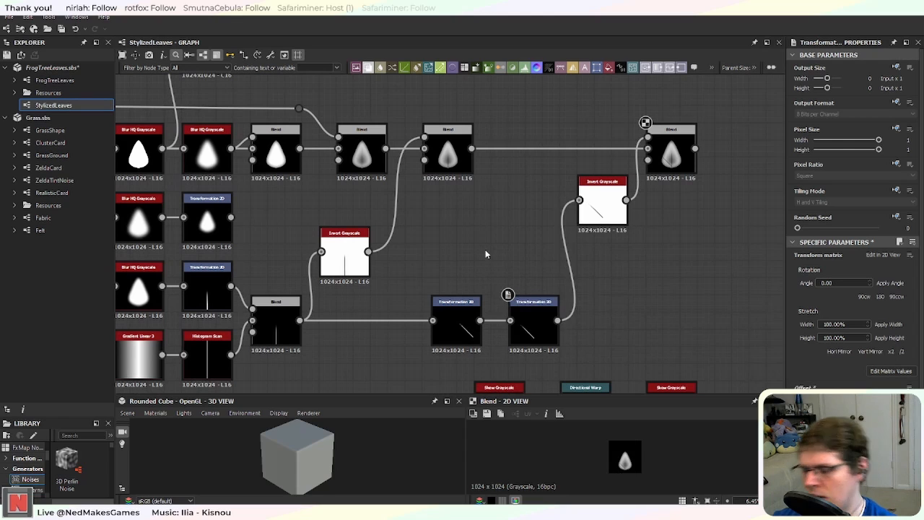
pyautogui.press('space')
pyautogui.write('blend')
pyautogui.press('Return')
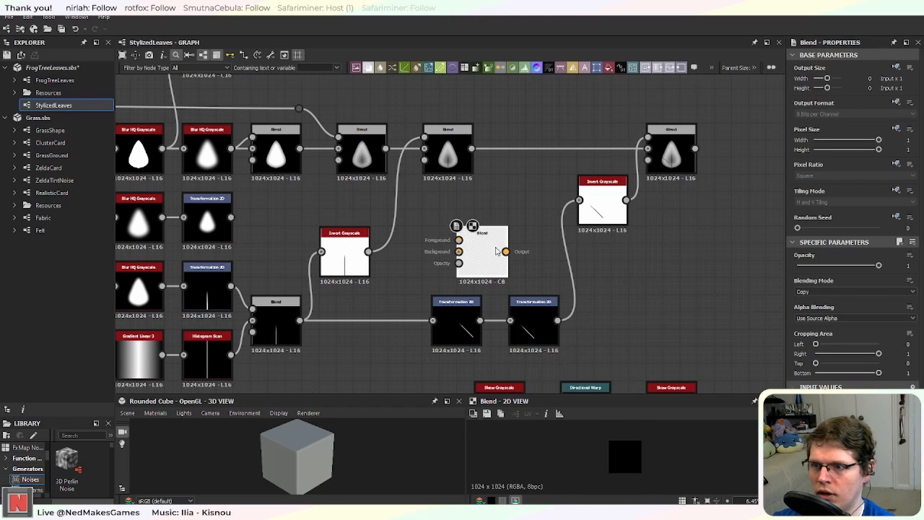
pyautogui.moveTo(482, 260); pyautogui.dragTo(671, 280)
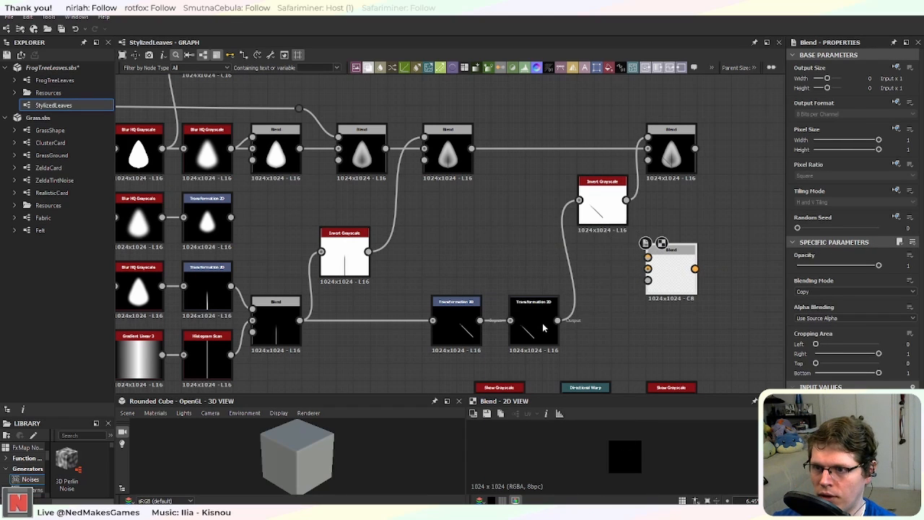
pyautogui.moveTo(598, 306); pyautogui.dragTo(647, 257)
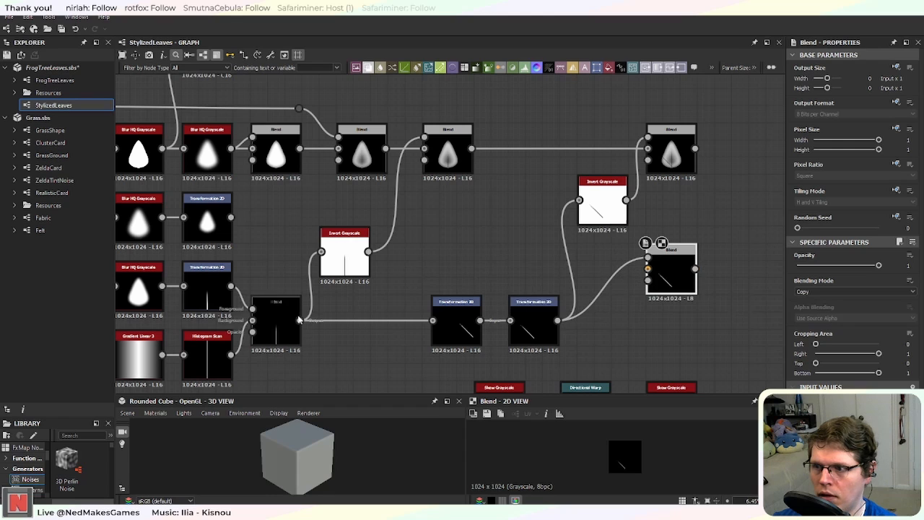
pyautogui.moveTo(317, 320); pyautogui.dragTo(648, 269)
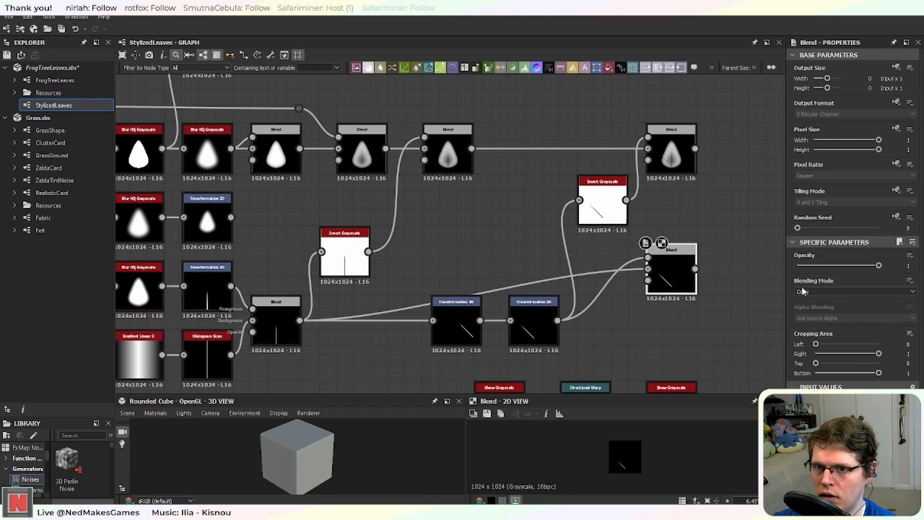
# Step: Try Add (Linear Dodge) on the combined-vein Blend and settle on the Screen blending mode
pyautogui.click(822, 291)
pyautogui.click(822, 306)
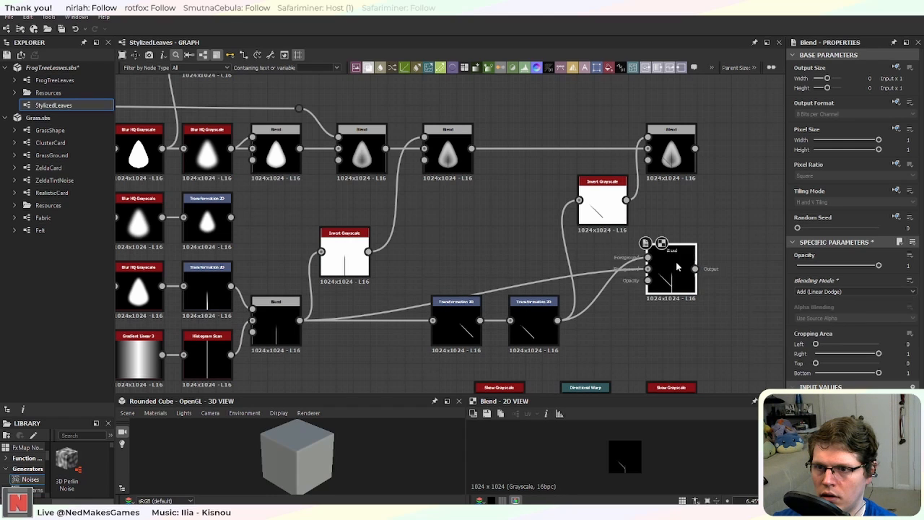
pyautogui.scroll(3, 671, 264)
pyautogui.moveTo(714, 308); pyautogui.dragTo(603, 265, button='middle')
pyautogui.scroll(2, 550, 259)
pyautogui.click(550, 259)
pyautogui.click(838, 292)
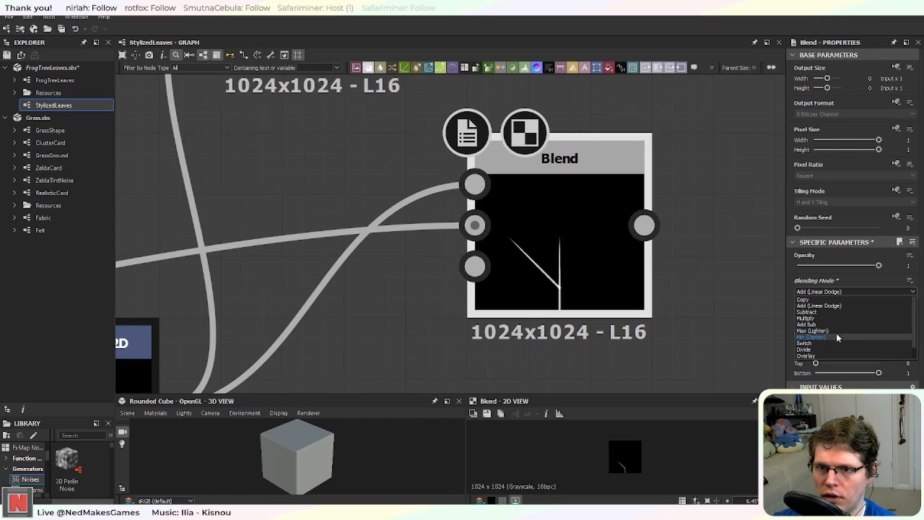
pyautogui.scroll(-1, 825, 337)
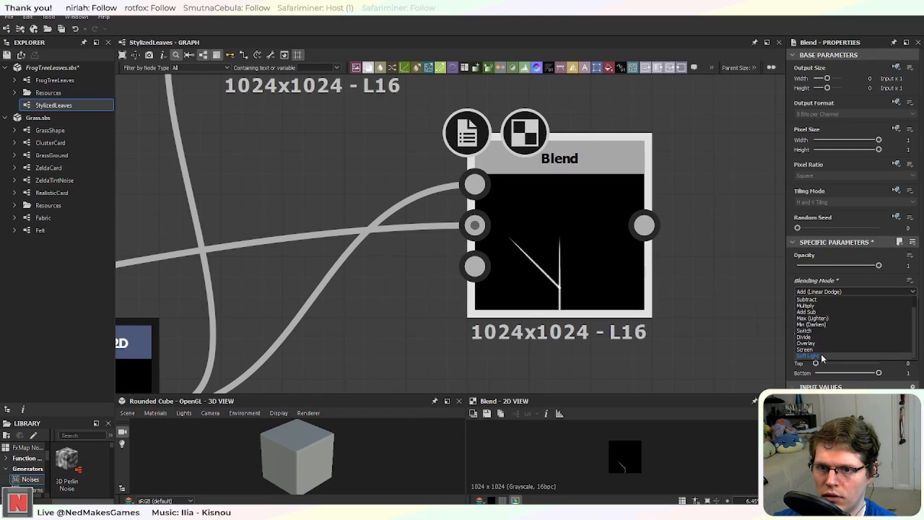
pyautogui.click(826, 348)
# Step: Feed the combined-vein Blend into the central vein's Invert Grayscale and preview the leaf Blend that multiplies it
pyautogui.scroll(-5, 505, 304)
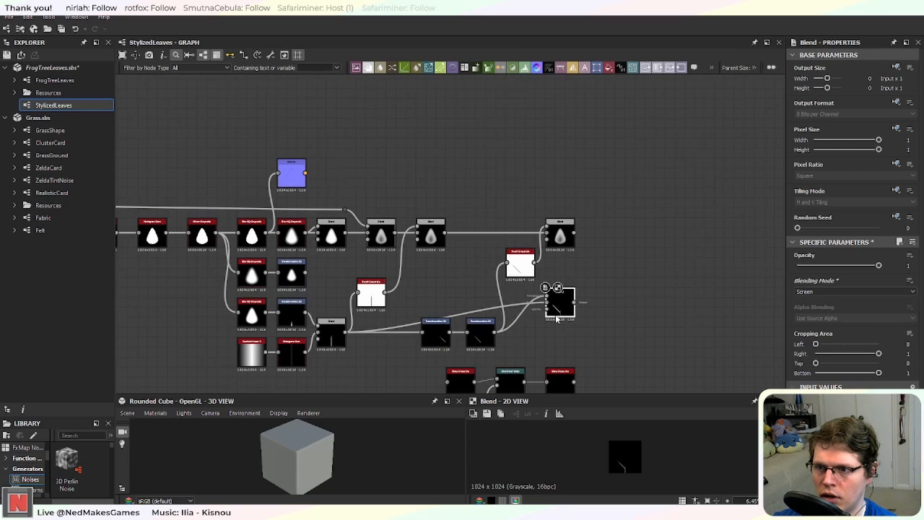
pyautogui.moveTo(505, 304); pyautogui.dragTo(225, 286)
pyautogui.scroll(3, 466, 296)
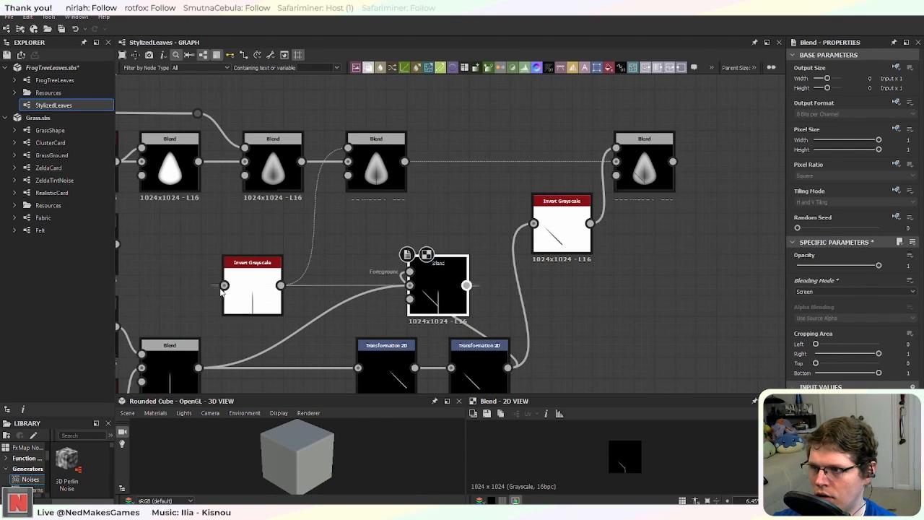
pyautogui.click(372, 172)
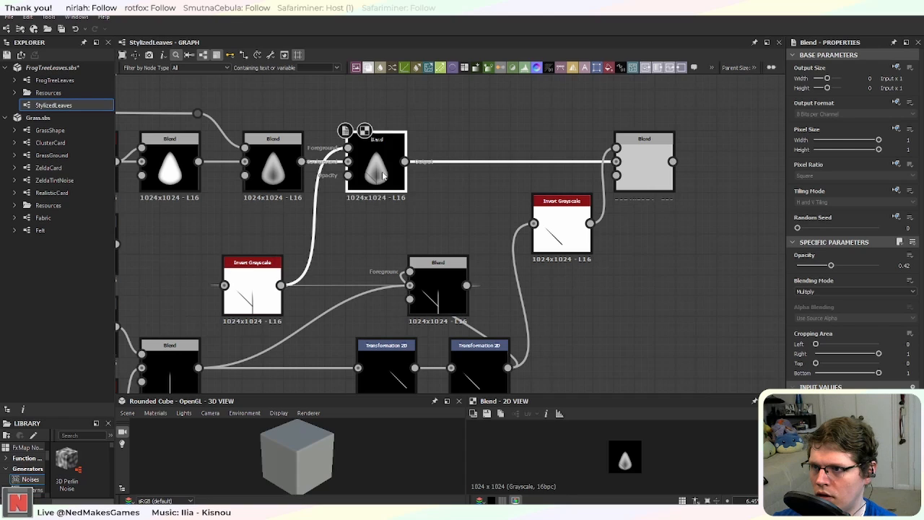
# Step: Move the last leaf Blend and its Invert Grayscale farther right, and shift the combined-vein Blend slightly up and right
pyautogui.click(639, 166)
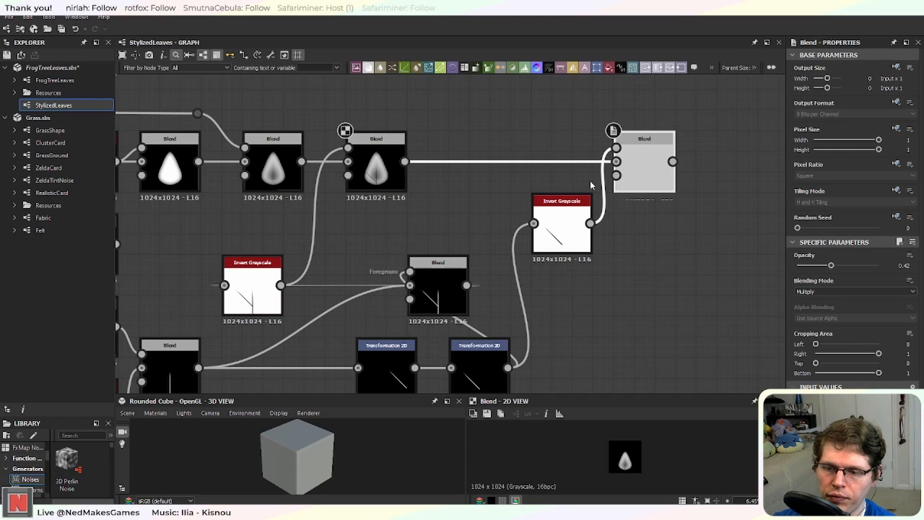
pyautogui.moveTo(575, 150); pyautogui.dragTo(623, 209)
pyautogui.moveTo(652, 173); pyautogui.dragTo(724, 173)
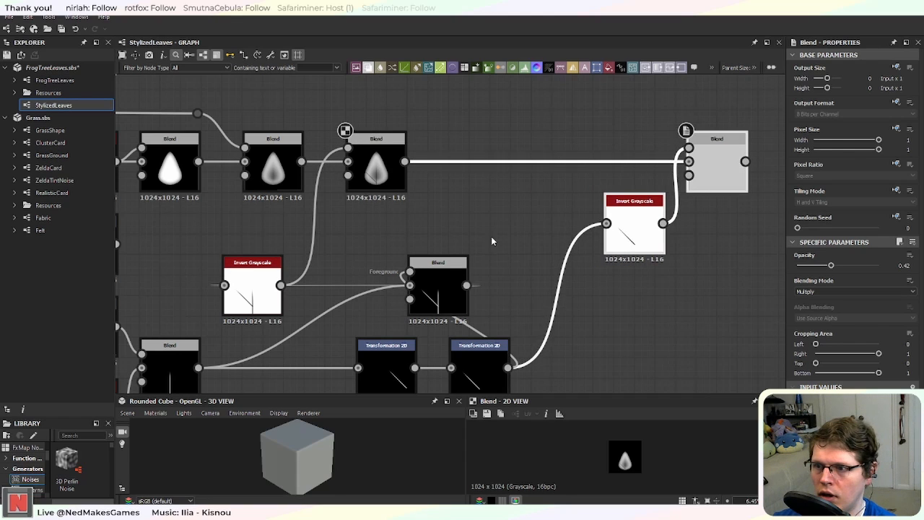
pyautogui.moveTo(449, 284); pyautogui.dragTo(501, 265)
# Step: Examine the multiplied leaf Blend up close, checking how the side vein joins the central vein
pyautogui.scroll(4, 410, 236)
pyautogui.moveTo(384, 143); pyautogui.dragTo(460, 235, button='middle')
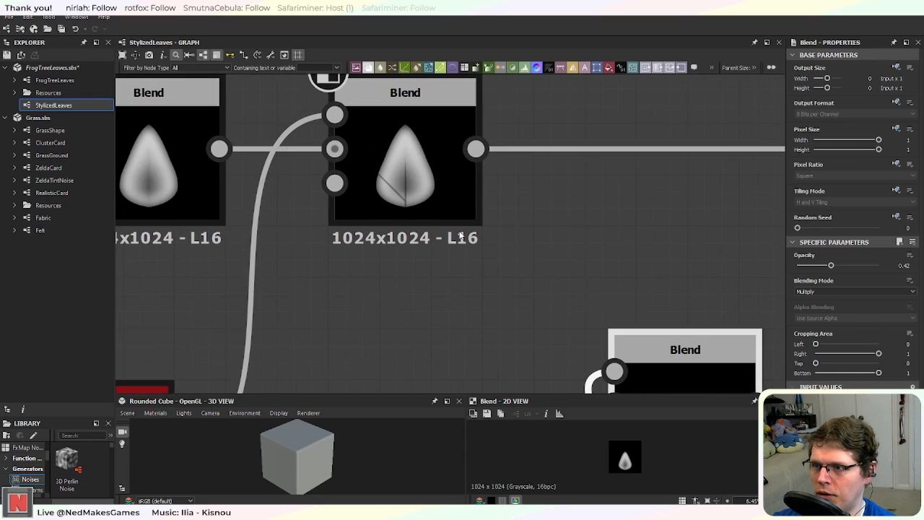
pyautogui.click(432, 203)
pyautogui.moveTo(465, 330); pyautogui.dragTo(486, 175, button='middle')
pyautogui.scroll(-3, 486, 174)
pyautogui.moveTo(475, 122); pyautogui.dragTo(502, 343, button='middle')
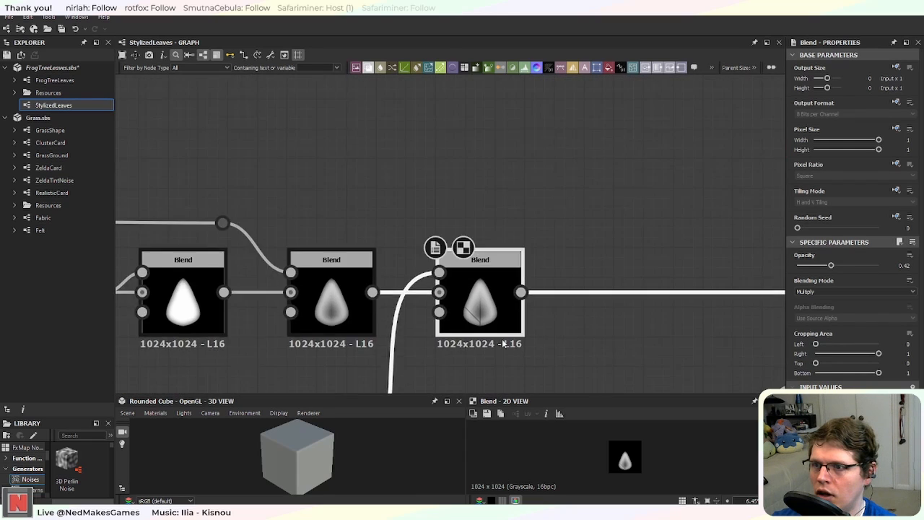
pyautogui.scroll(3, 503, 344)
pyautogui.moveTo(501, 309); pyautogui.dragTo(504, 267, button='middle')
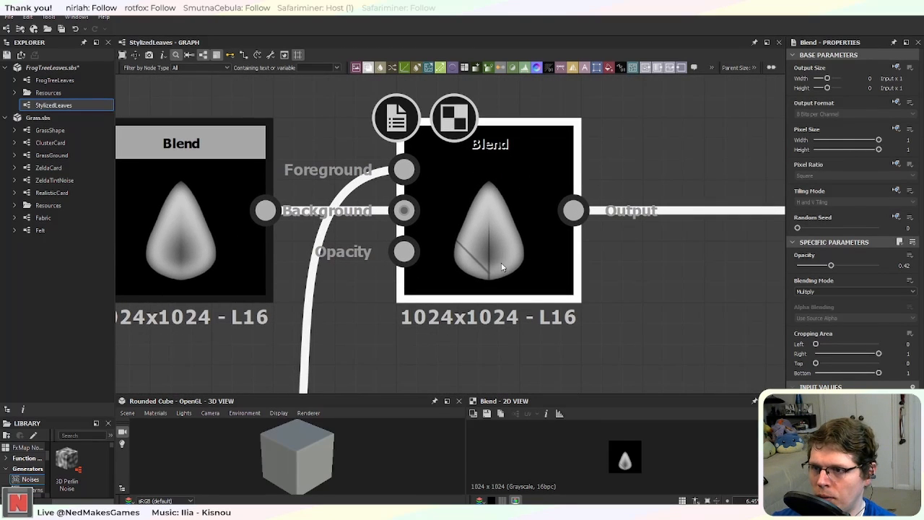
pyautogui.scroll(-3, 493, 266)
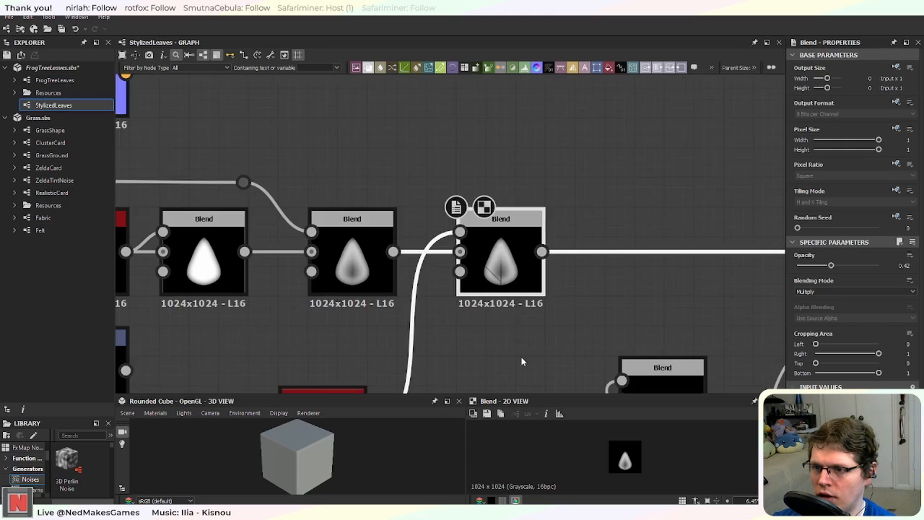
# Step: Scale the rotated side vein down by half in the first Transformation 2D
pyautogui.moveTo(520, 361); pyautogui.dragTo(521, 194, button='middle')
pyautogui.moveTo(537, 320); pyautogui.dragTo(468, 262, button='middle')
pyautogui.click(588, 328)
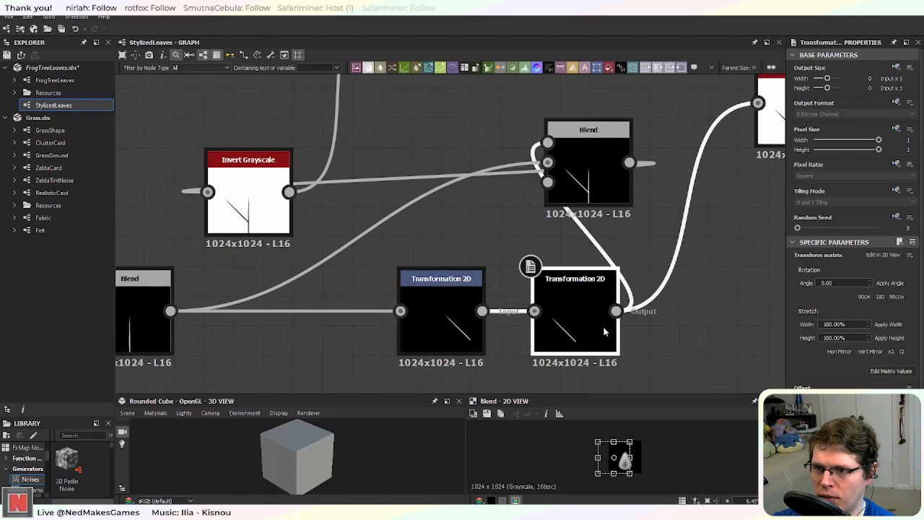
pyautogui.click(441, 322)
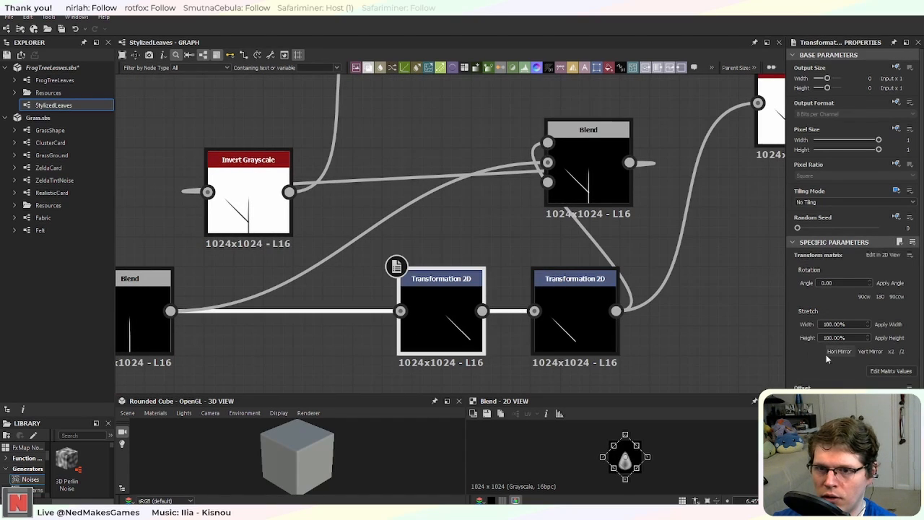
pyautogui.click(903, 353)
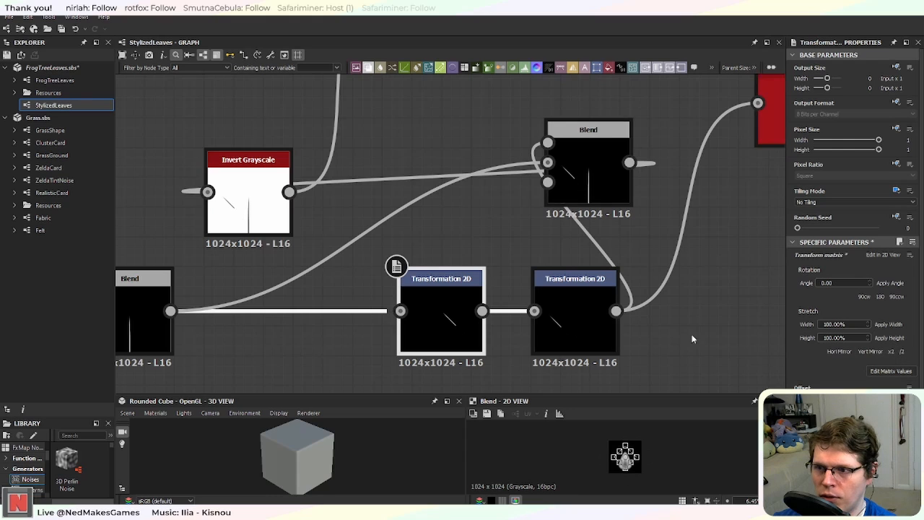
# Step: Preview the multiplied leaf Blend and offset the second Transformation 2D horizontally to bring the shortened side vein onto the central vein
pyautogui.moveTo(460, 194); pyautogui.dragTo(479, 156, button='middle')
pyautogui.scroll(-2, 470, 200)
pyautogui.scroll(4, 458, 198)
pyautogui.scroll(2, 455, 197)
pyautogui.scroll(-4, 486, 176)
pyautogui.moveTo(512, 232); pyautogui.dragTo(460, 326, button='middle')
pyautogui.doubleClick(474, 163)
pyautogui.click(566, 291)
pyautogui.scroll(3, 493, 266)
pyautogui.scroll(1, 493, 266)
pyautogui.moveTo(449, 192); pyautogui.dragTo(556, 349, button='middle')
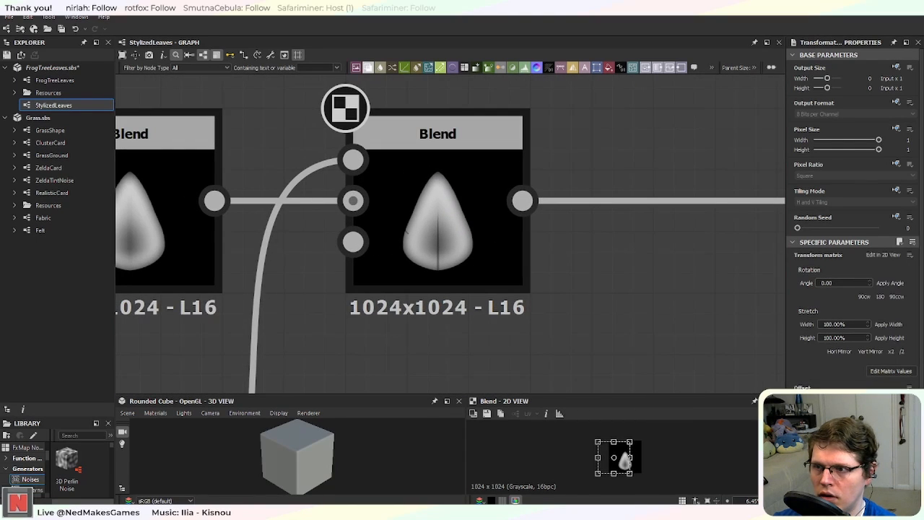
pyautogui.moveTo(614, 457); pyautogui.dragTo(620, 457)
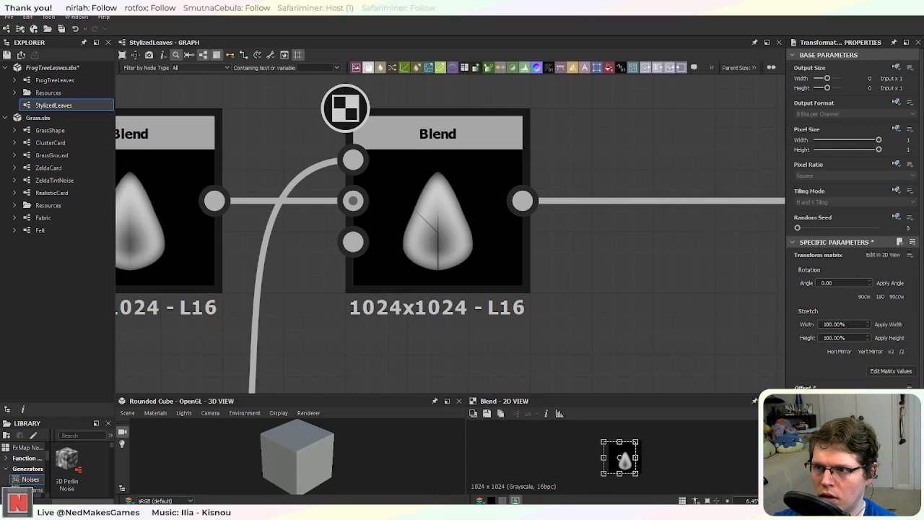
# Step: Offset the second Transformation 2D downward to lower the side vein, and check its placement on the leaf Blend
pyautogui.moveTo(620, 457); pyautogui.dragTo(620, 461)
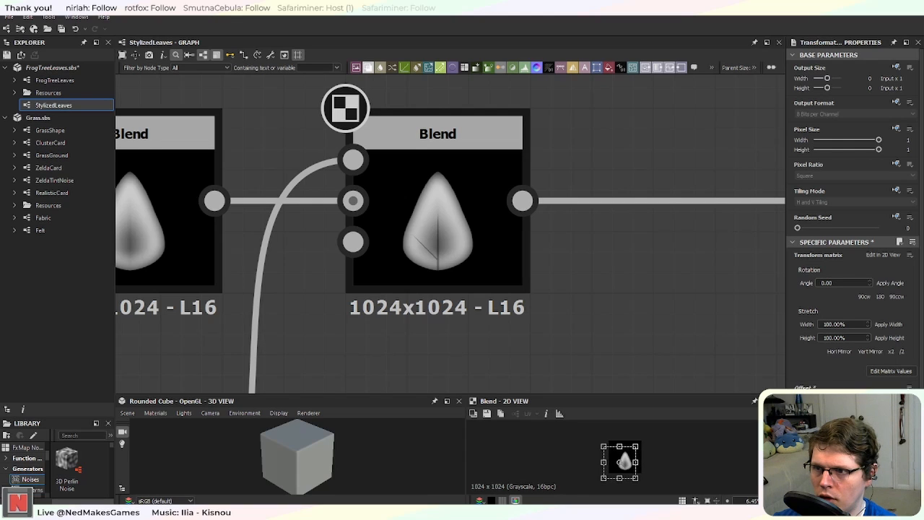
pyautogui.scroll(-2, 488, 306)
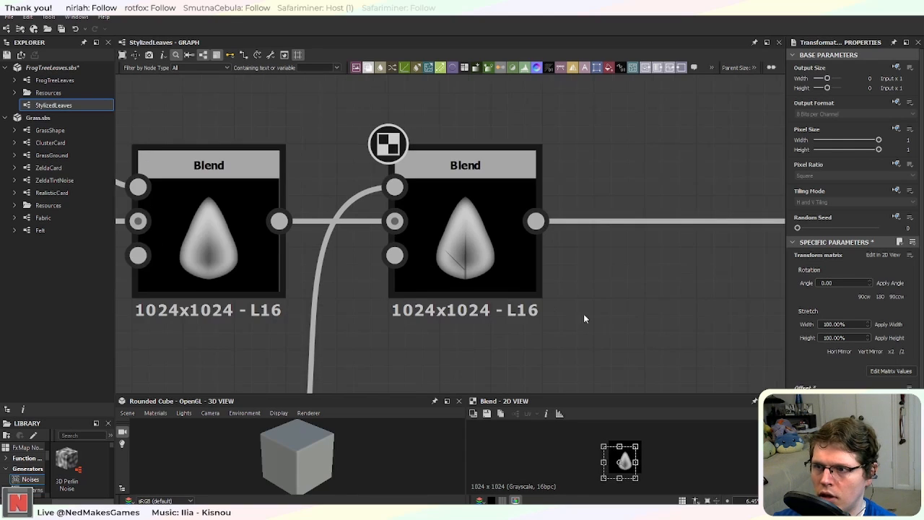
pyautogui.scroll(2, 470, 268)
pyautogui.scroll(-4, 470, 268)
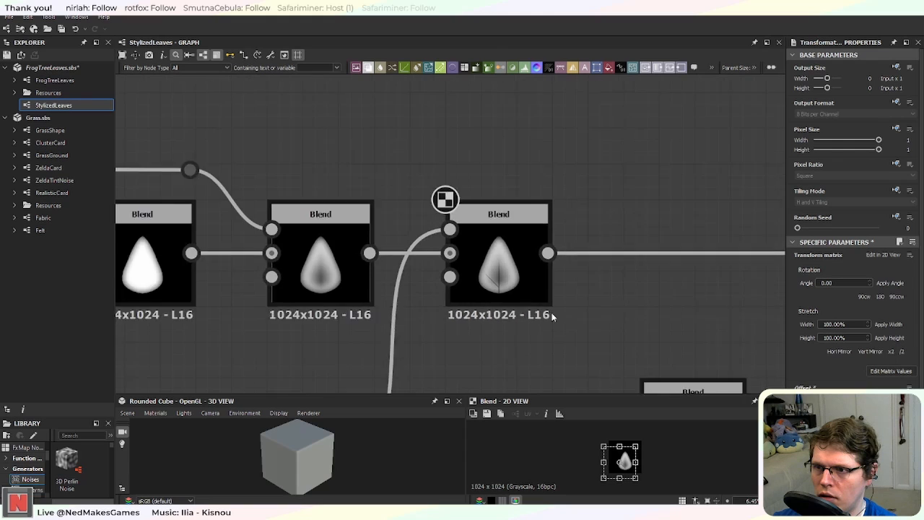
# Step: Add another Transformation 2D fed by the output of the Blend that holds the central vein
pyautogui.moveTo(544, 319); pyautogui.dragTo(504, 160, button='middle')
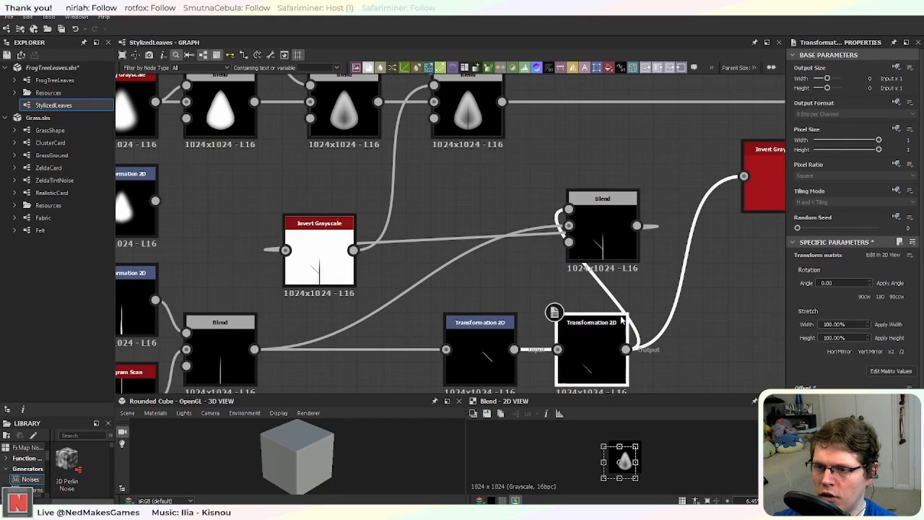
pyautogui.moveTo(683, 347); pyautogui.dragTo(706, 315, button='middle')
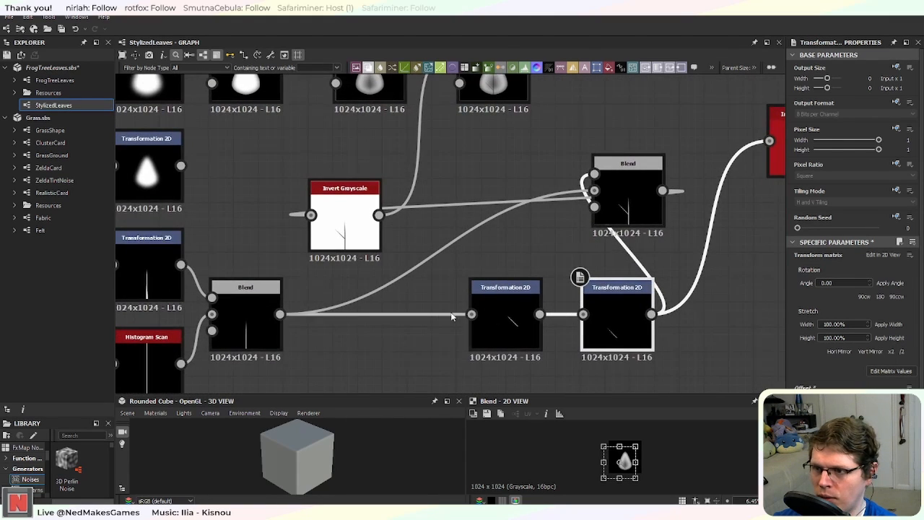
pyautogui.moveTo(356, 357); pyautogui.dragTo(415, 290, button='middle')
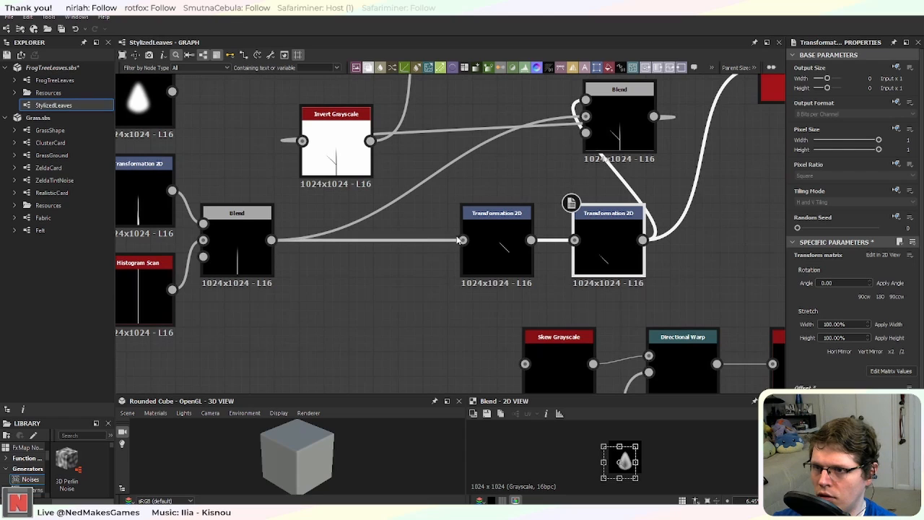
pyautogui.moveTo(432, 247); pyautogui.dragTo(350, 292, button='middle')
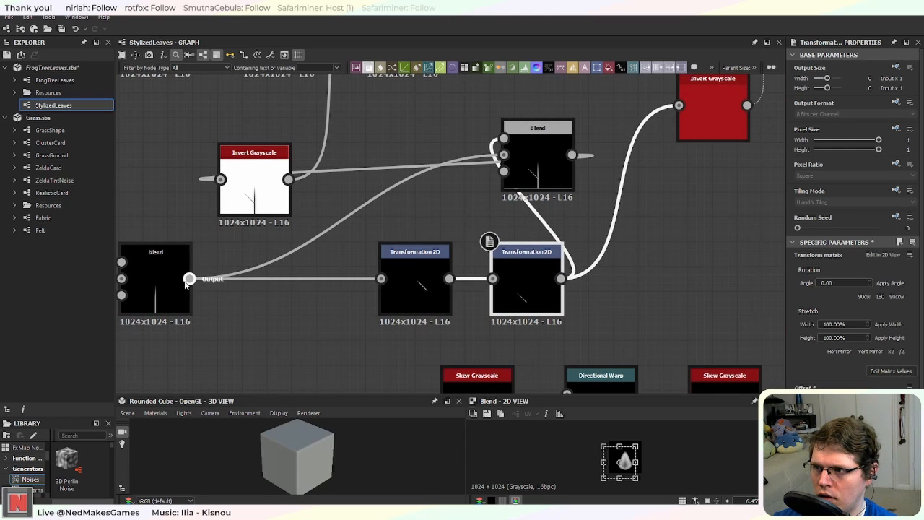
pyautogui.moveTo(190, 284); pyautogui.dragTo(381, 205)
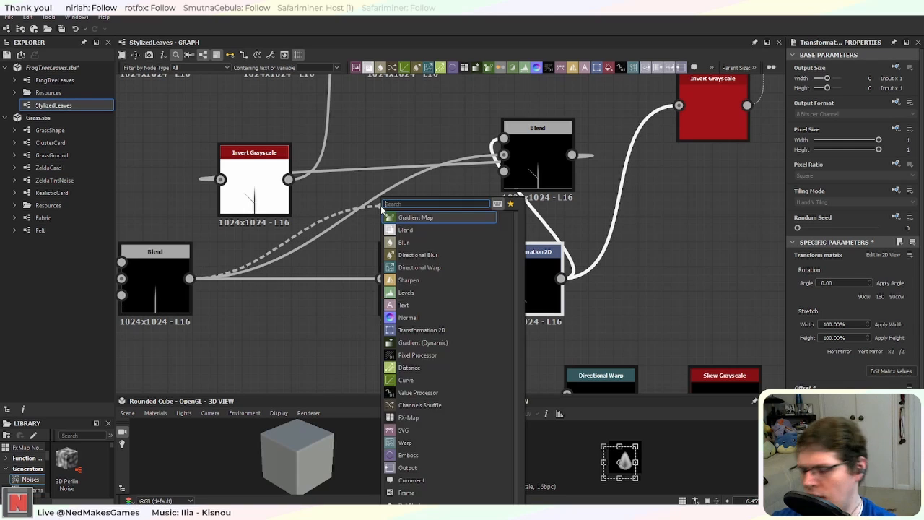
pyautogui.write('trans')
pyautogui.press('Return')
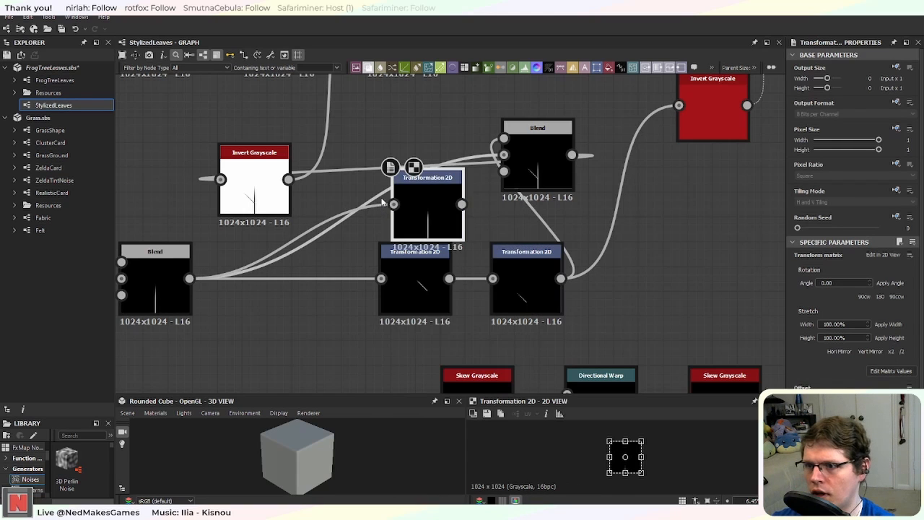
# Step: Move the Skew Grayscale and Directional Warp nodes aside and place the new Transformation 2D directly below the first one
pyautogui.scroll(-4, 380, 205)
pyautogui.moveTo(387, 329); pyautogui.dragTo(366, 272, button='middle')
pyautogui.moveTo(364, 223); pyautogui.dragTo(571, 339)
pyautogui.moveTo(549, 267); pyautogui.dragTo(289, 346)
pyautogui.moveTo(393, 144); pyautogui.dragTo(381, 244)
# Step: Rotate the vein in the new Transformation 2D by -45 degrees and scale it down to about a quarter of its size
pyautogui.click(382, 189)
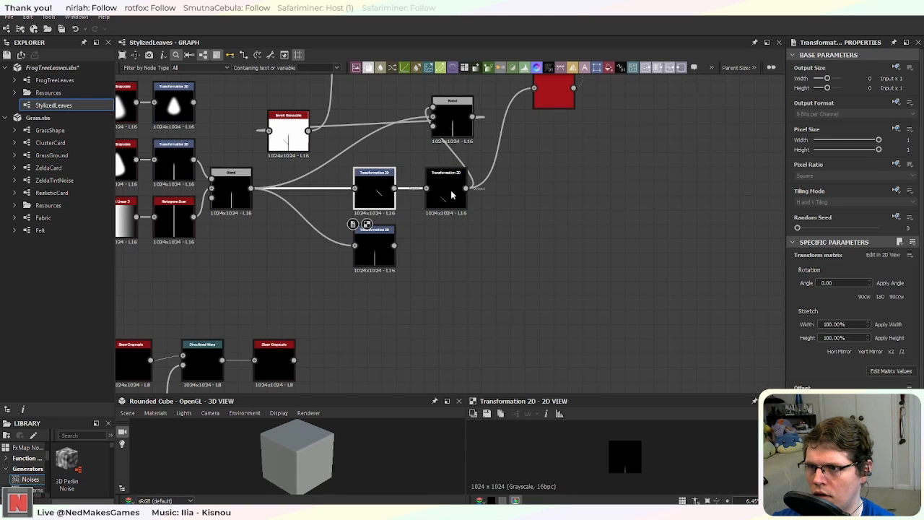
pyautogui.scroll(3, 406, 237)
pyautogui.scroll(2, 406, 243)
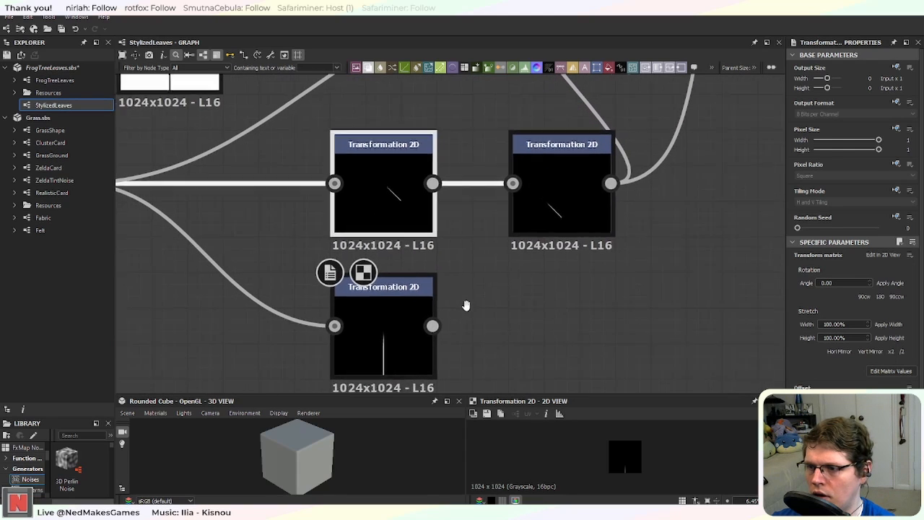
pyautogui.click(390, 345)
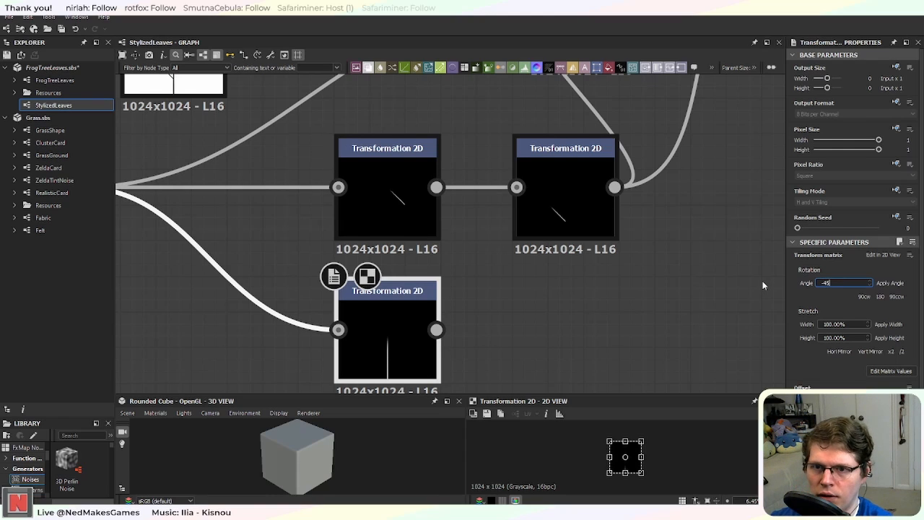
pyautogui.write('-45')
pyautogui.press('Return')
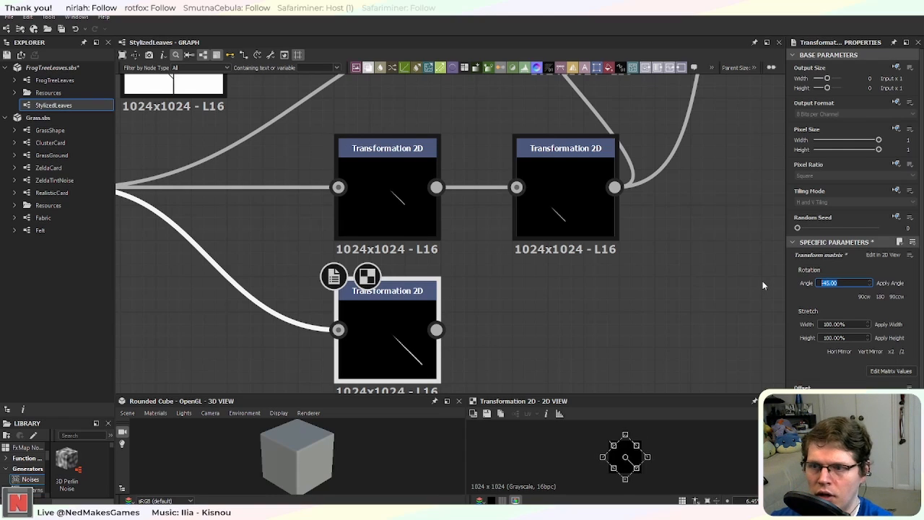
pyautogui.click(903, 352)
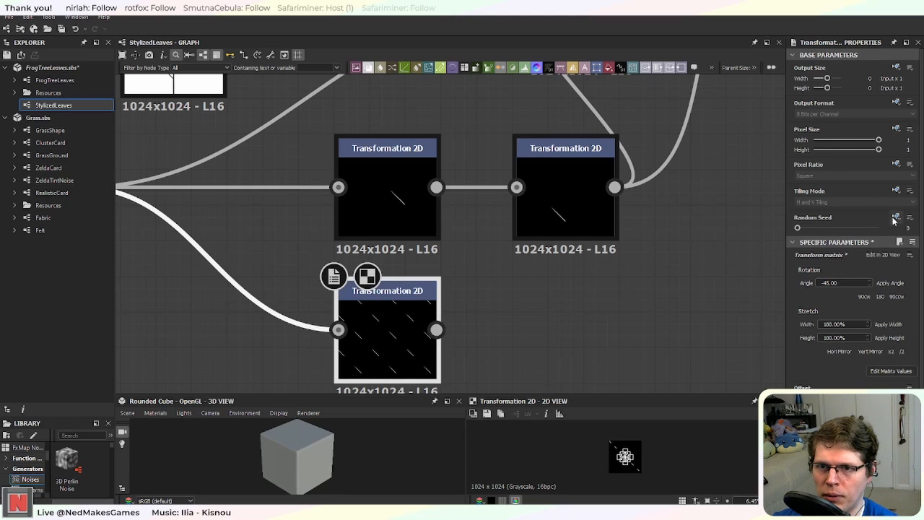
pyautogui.click(909, 194)
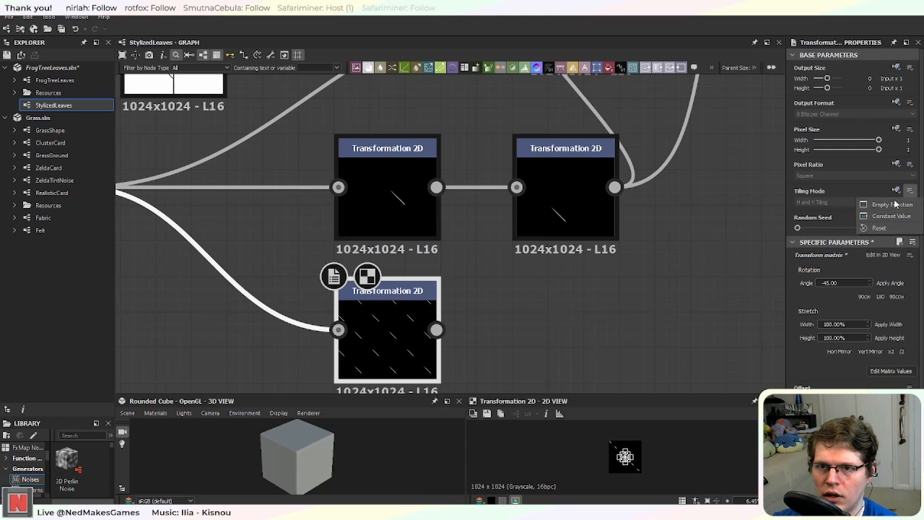
pyautogui.click(893, 205)
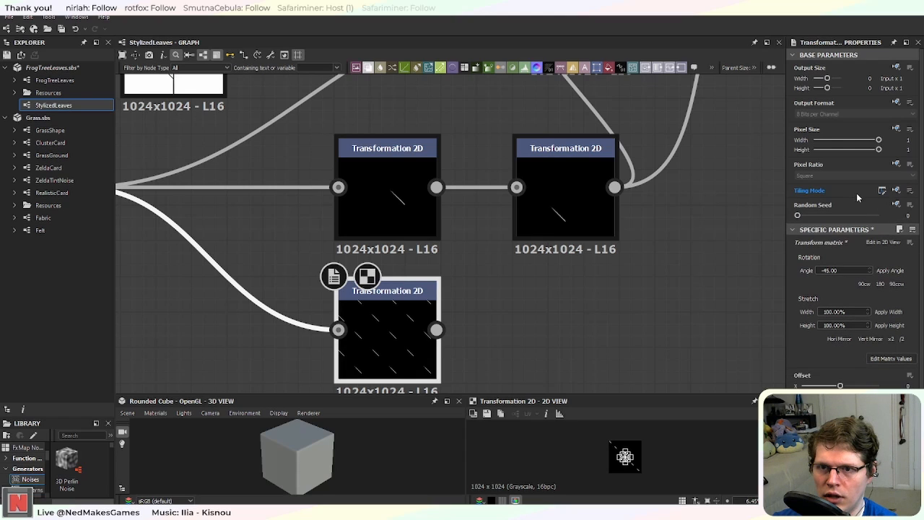
pyautogui.click(909, 191)
pyautogui.click(884, 217)
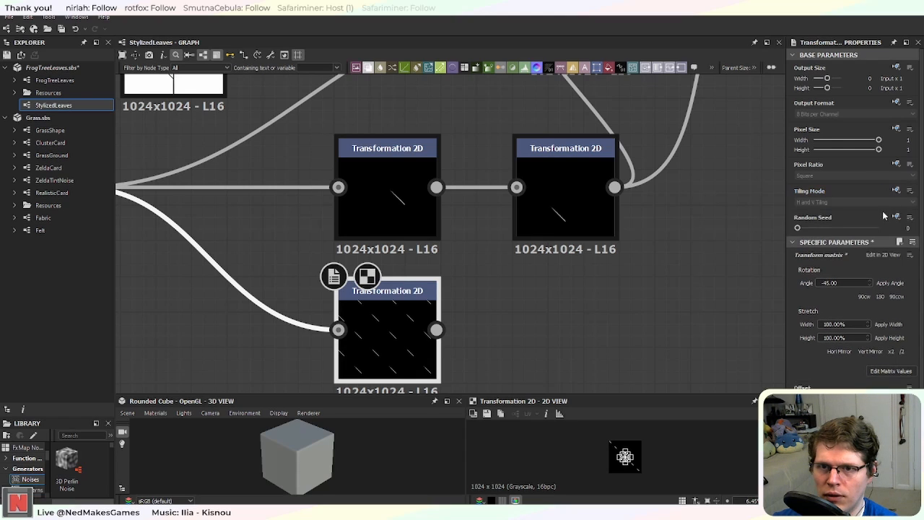
# Step: Override the inherited tiling mode of the new Transformation 2D and set it to No Tiling
pyautogui.click(896, 190)
pyautogui.click(879, 227)
pyautogui.click(852, 202)
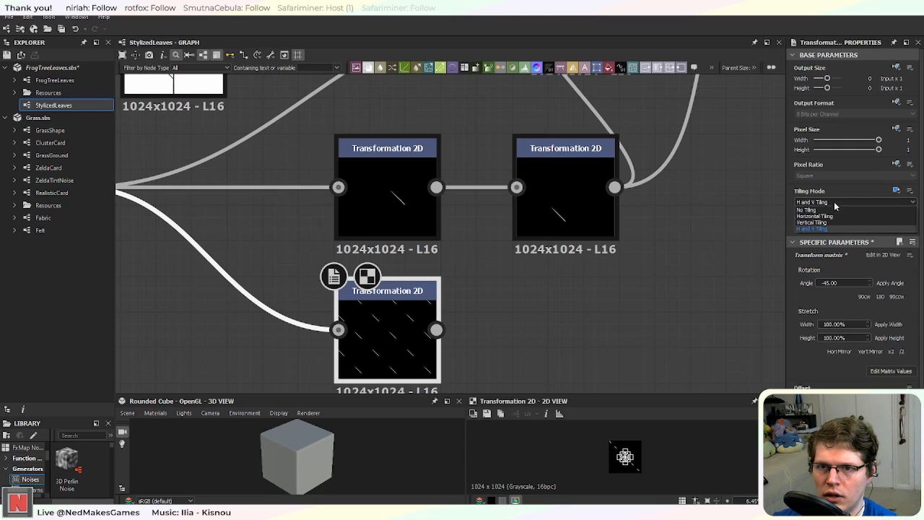
pyautogui.click(816, 219)
pyautogui.click(387, 342)
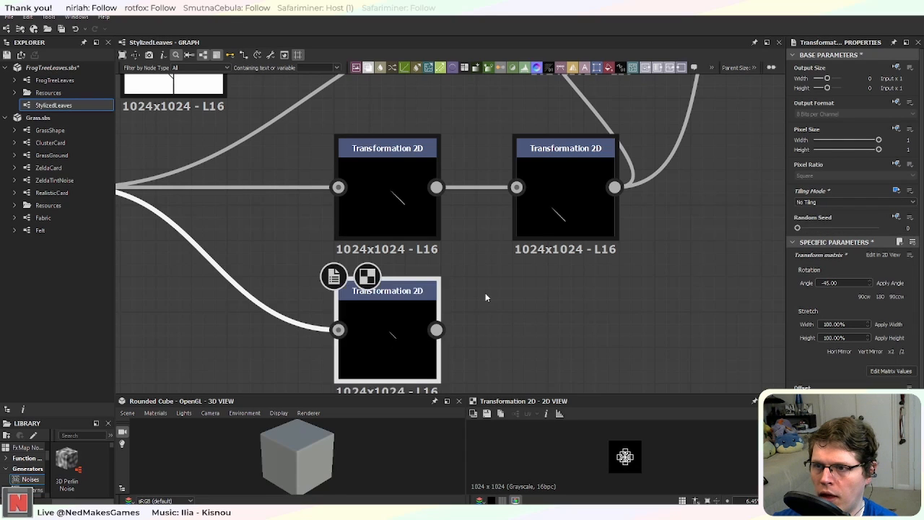
# Step: Chain a further Transformation 2D onto the output of the small rotated side vein
pyautogui.scroll(-2, 478, 314)
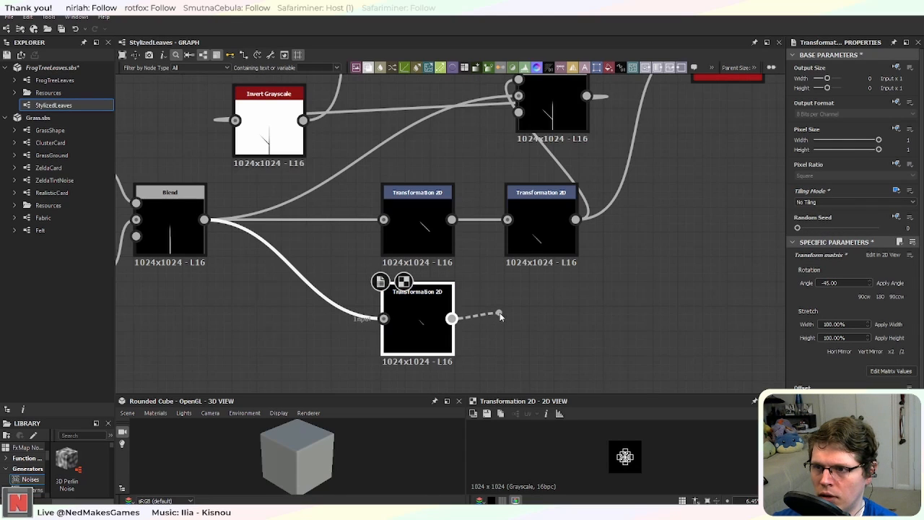
pyautogui.moveTo(499, 316); pyautogui.dragTo(500, 315)
pyautogui.write('tra')
pyautogui.press('Return')
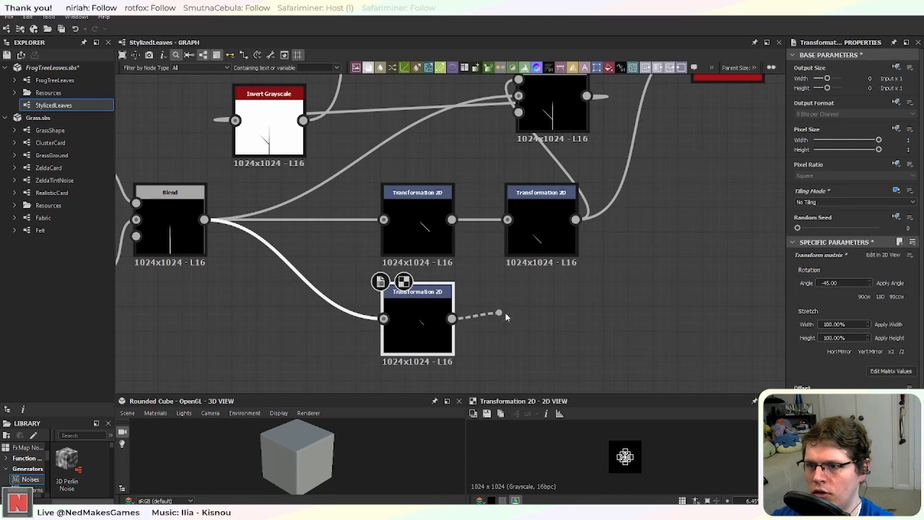
# Step: Add a Blend with the combined veins as background and the small side vein's last Transformation 2D as foreground
pyautogui.moveTo(591, 235); pyautogui.dragTo(552, 280, button='middle')
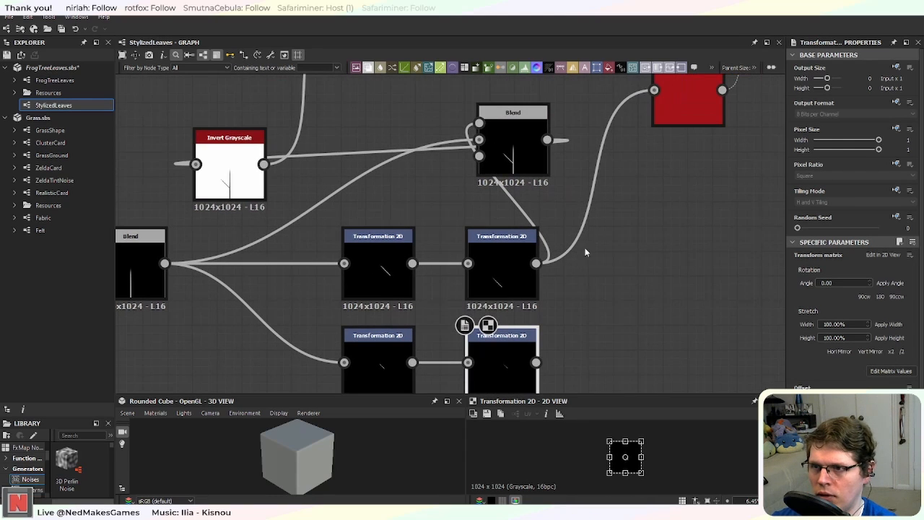
pyautogui.moveTo(547, 140); pyautogui.dragTo(586, 195)
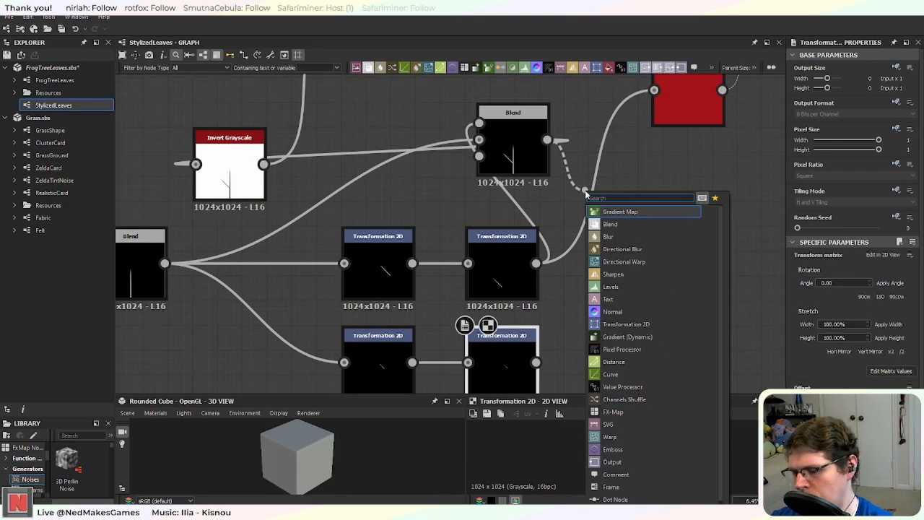
pyautogui.write('ble')
pyautogui.press('Return')
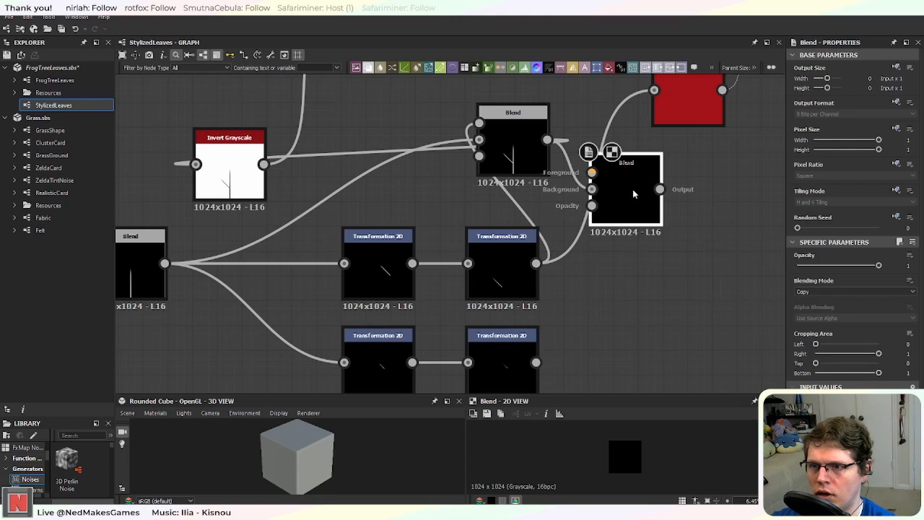
pyautogui.moveTo(632, 194); pyautogui.dragTo(657, 203)
pyautogui.moveTo(536, 362); pyautogui.dragTo(639, 215)
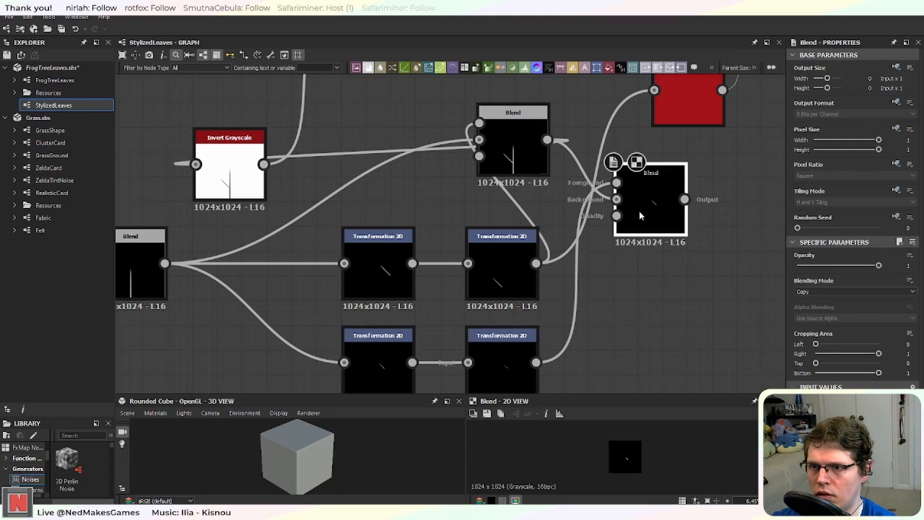
# Step: Set the new Blend's blending mode to Screen, feed it into the vein Invert Grayscale, and preview the inverted result
pyautogui.click(843, 292)
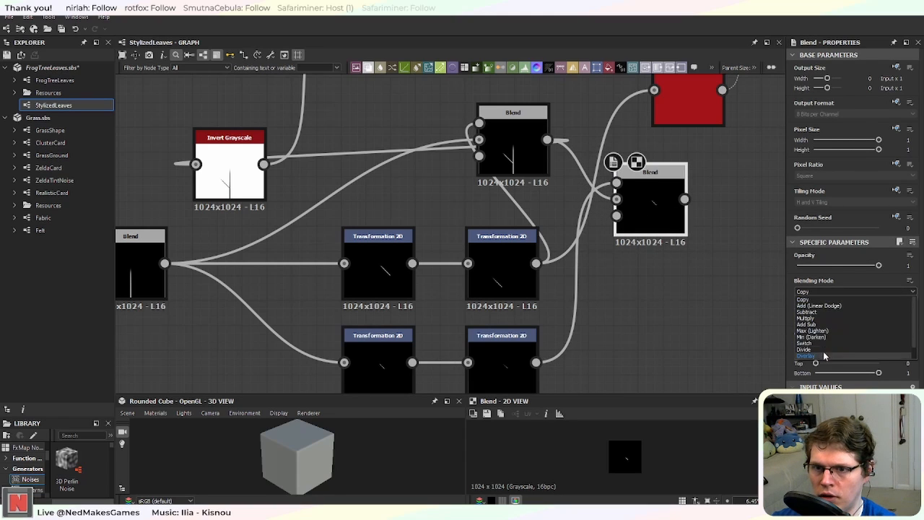
pyautogui.click(826, 349)
pyautogui.click(830, 291)
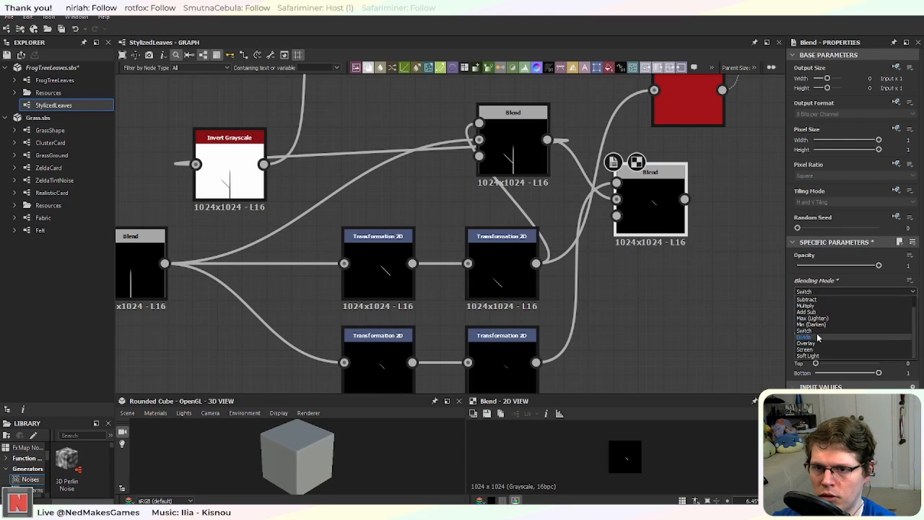
pyautogui.click(821, 352)
pyautogui.moveTo(684, 199); pyautogui.dragTo(213, 173)
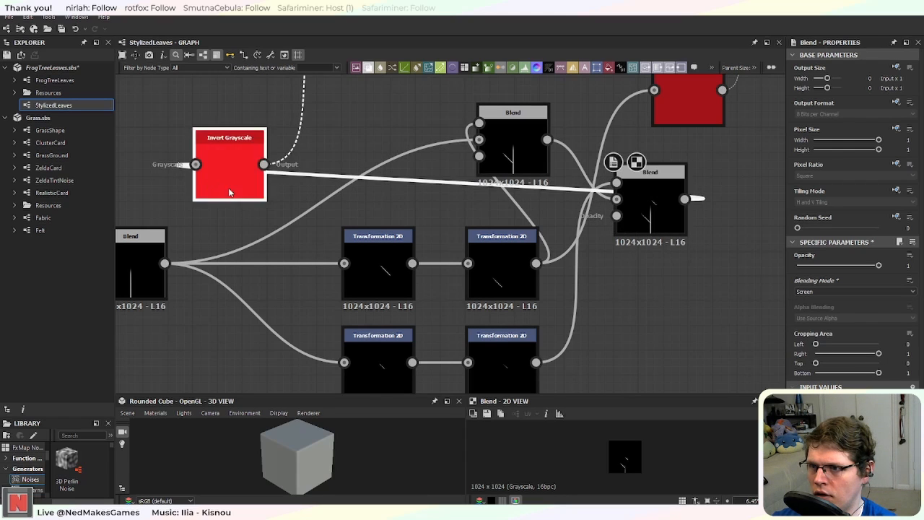
pyautogui.click(227, 182)
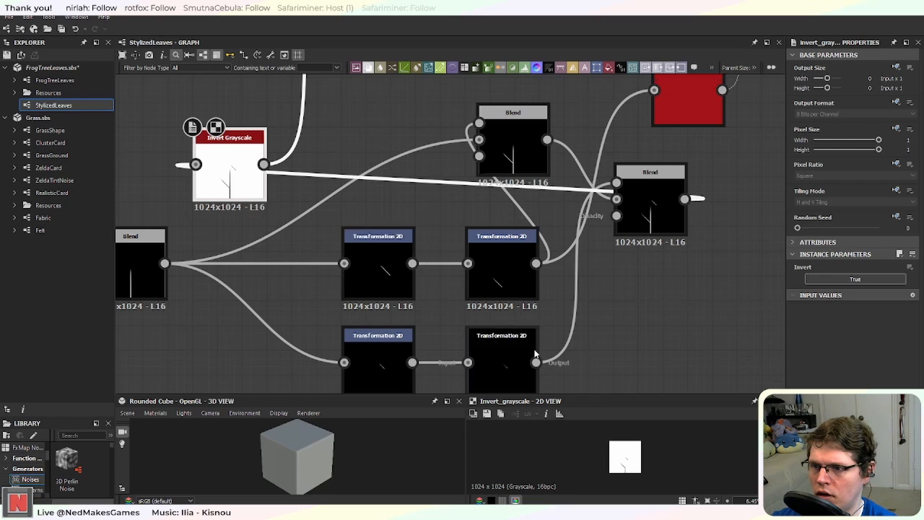
# Step: Offset the small side vein's last Transformation 2D left and down onto the central vein, and preview the multiplied leaf Blend
pyautogui.moveTo(505, 354); pyautogui.dragTo(506, 316, button='middle')
pyautogui.click(502, 325)
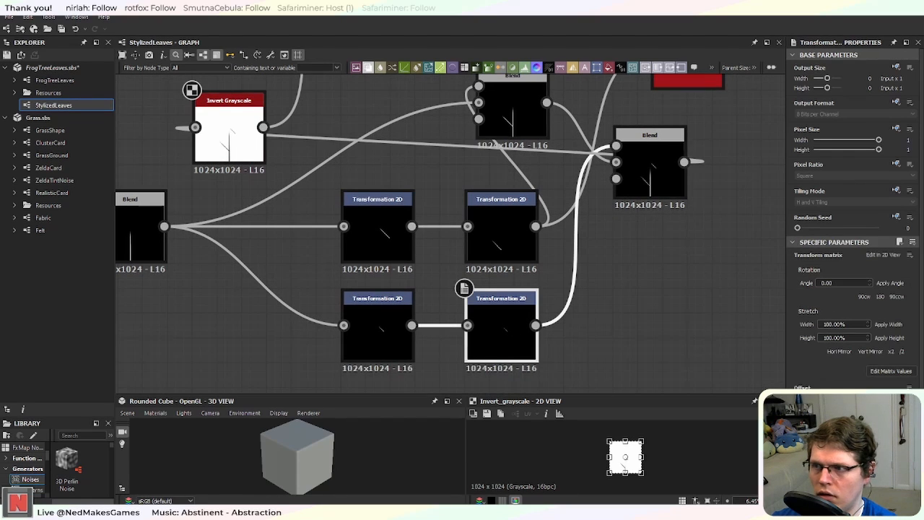
pyautogui.moveTo(625, 456); pyautogui.dragTo(623, 457)
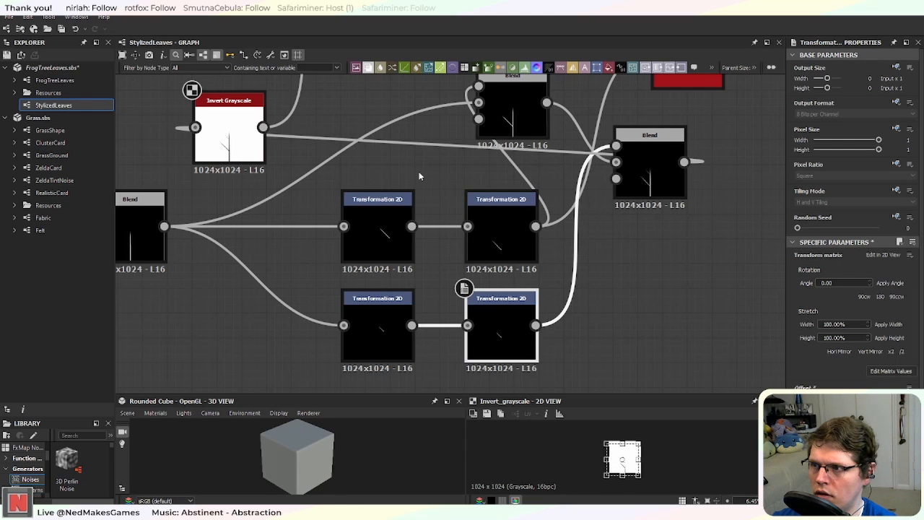
pyautogui.moveTo(419, 171); pyautogui.dragTo(488, 331, button='middle')
pyautogui.scroll(5, 406, 174)
pyautogui.click(471, 243)
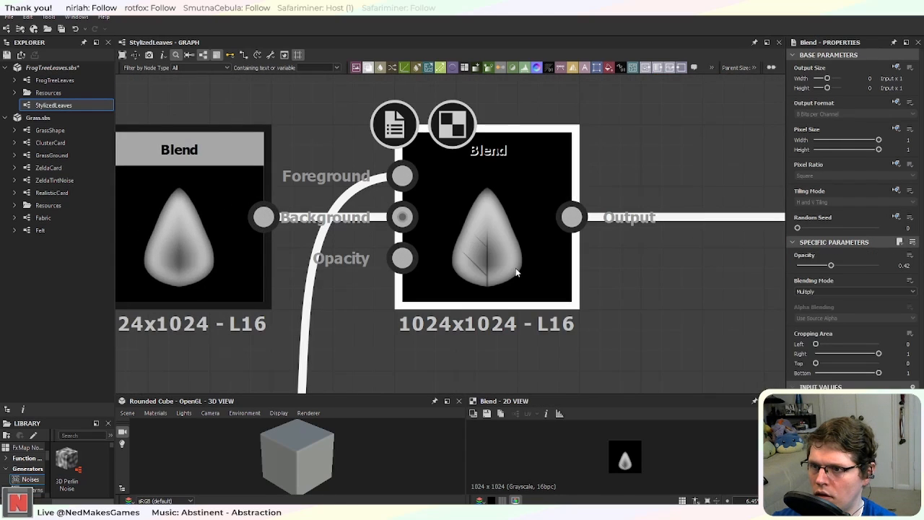
pyautogui.scroll(-2, 577, 305)
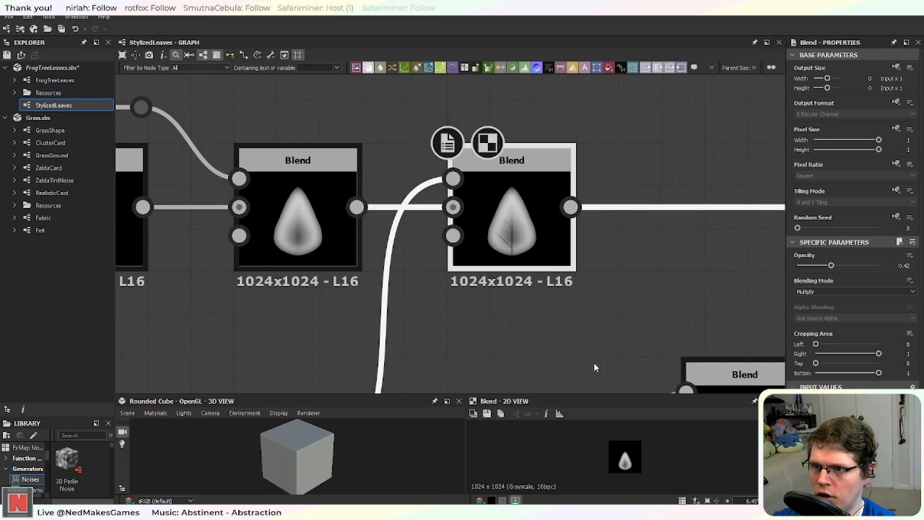
# Step: Move the vein Invert Grayscale aside and add a Mirror Grayscale node to its output
pyautogui.moveTo(584, 350); pyautogui.dragTo(581, 232, button='middle')
pyautogui.scroll(-3, 580, 233)
pyautogui.moveTo(579, 307); pyautogui.dragTo(579, 256, button='middle')
pyautogui.click(420, 247)
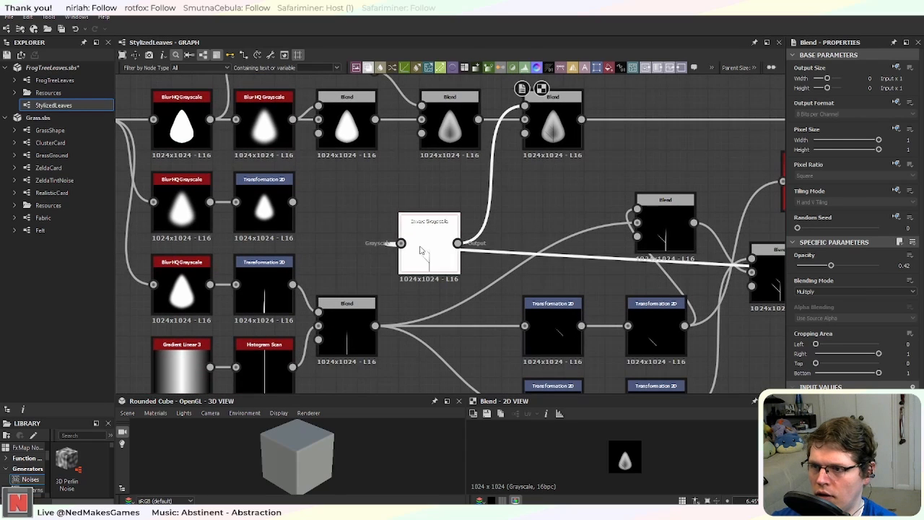
pyautogui.moveTo(421, 250); pyautogui.dragTo(390, 250)
pyautogui.moveTo(481, 228); pyautogui.dragTo(482, 228)
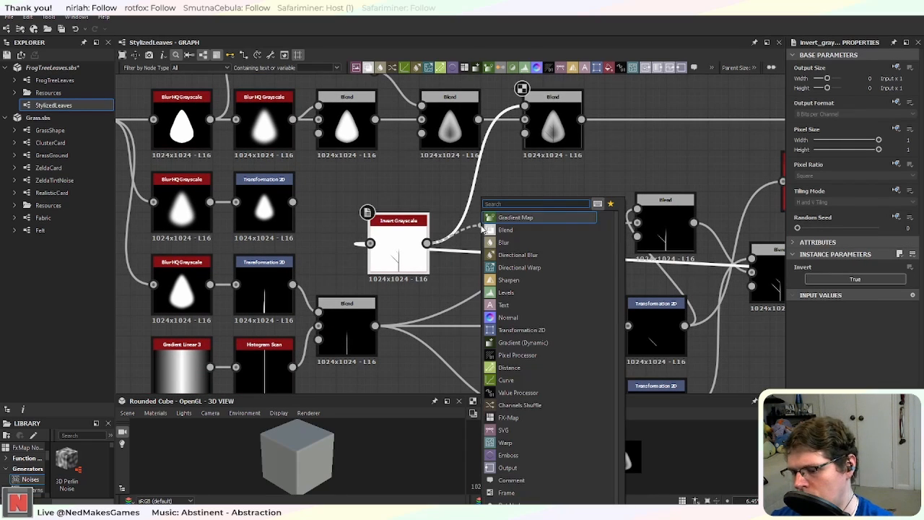
pyautogui.write('mirro')
pyautogui.press('Return')
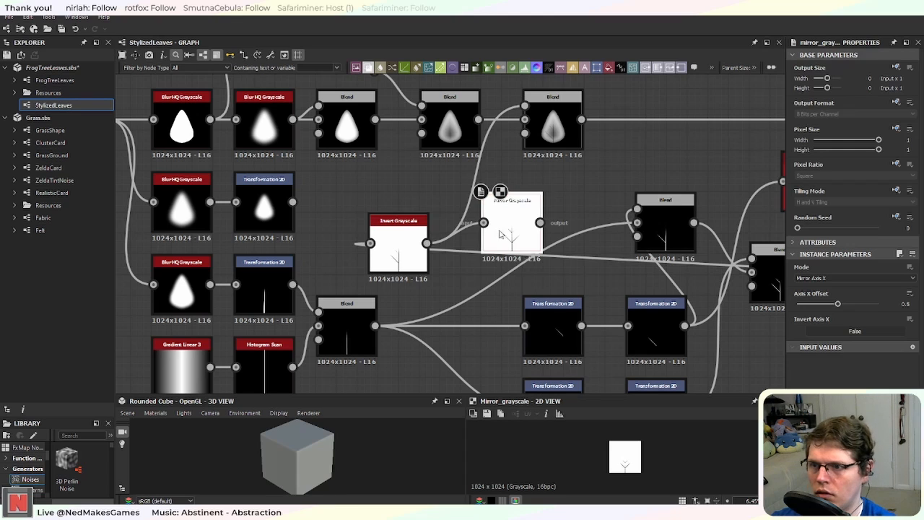
# Step: Feed the Mirror Grayscale output into the foreground of the leaf's Multiply Blend and preview that Blend
pyautogui.moveTo(510, 229); pyautogui.dragTo(493, 207)
pyautogui.moveTo(384, 253)
pyautogui.mouseDown()
pyautogui.moveTo(372, 238)
pyautogui.moveTo(385, 252)
pyautogui.mouseUp()
pyautogui.moveTo(522, 202); pyautogui.dragTo(526, 120)
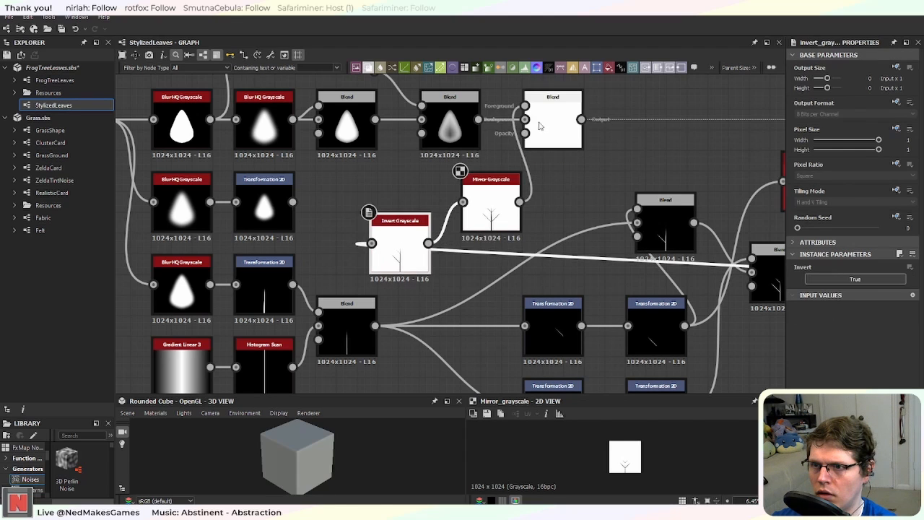
pyautogui.doubleClick(553, 146)
pyautogui.scroll(5, 586, 163)
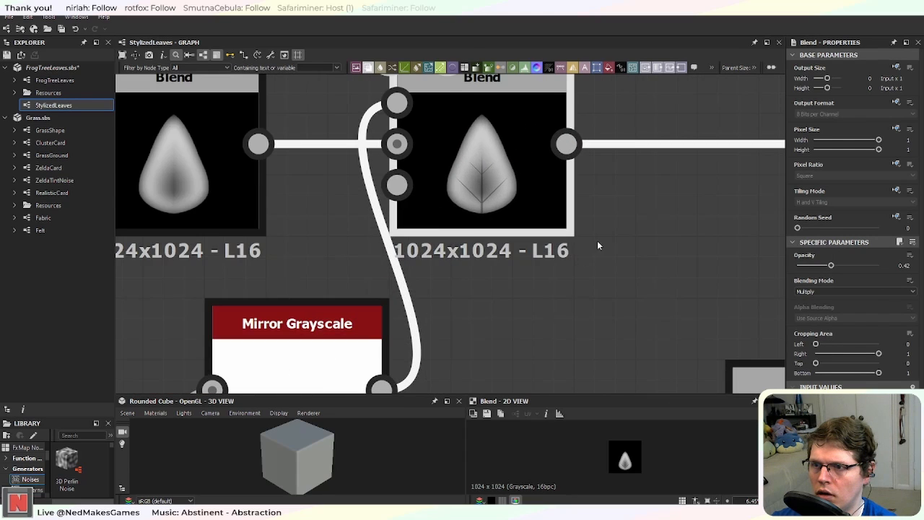
# Step: Examine the mirrored veins on the leaf Blend and compare them with the Invert Grayscale and Mirror Grayscale previews
pyautogui.moveTo(597, 241); pyautogui.dragTo(619, 306, button='middle')
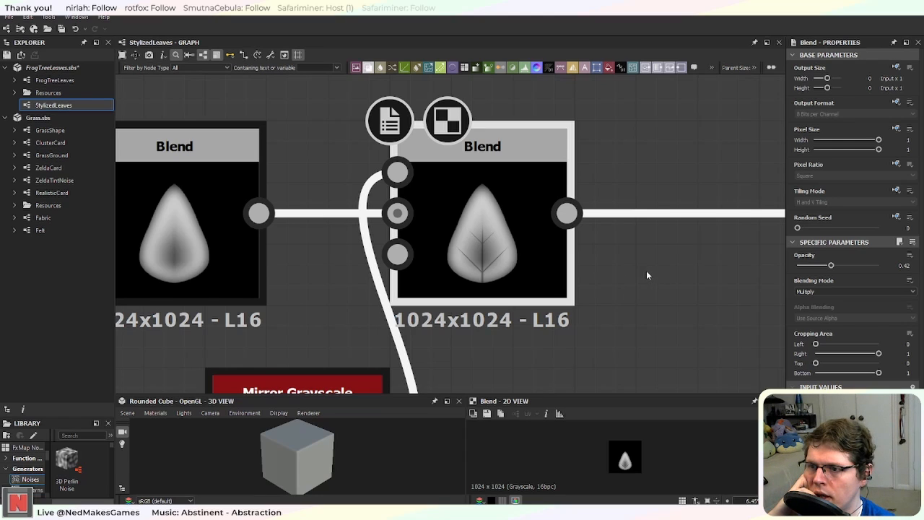
pyautogui.scroll(-1, 646, 273)
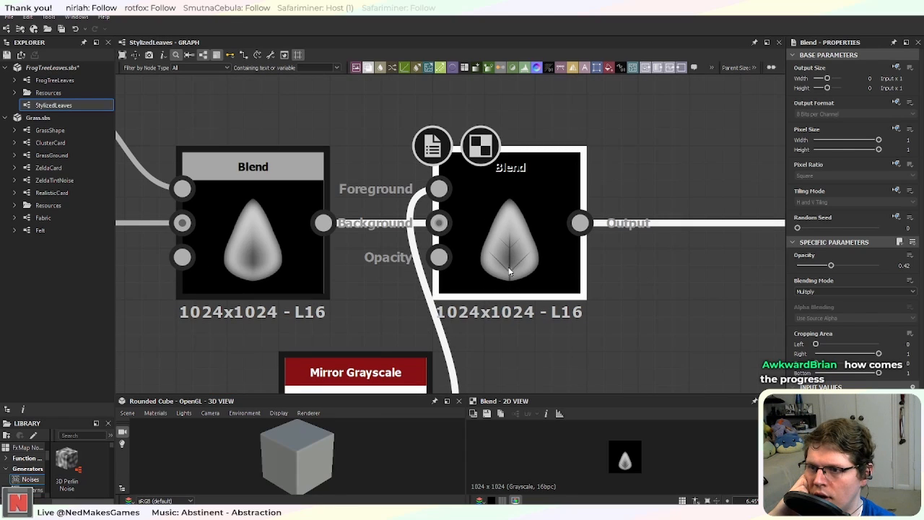
pyautogui.scroll(1, 519, 278)
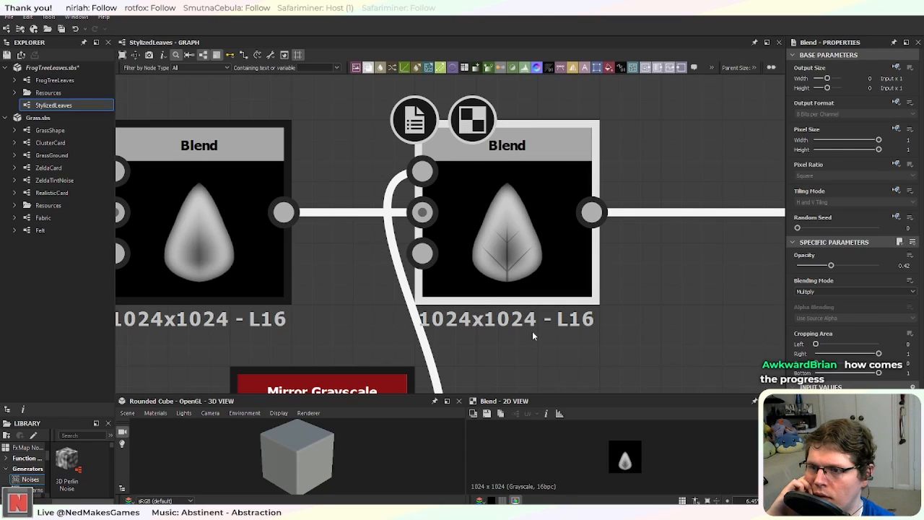
pyautogui.scroll(-4, 532, 331)
pyautogui.moveTo(532, 333); pyautogui.dragTo(532, 191, button='middle')
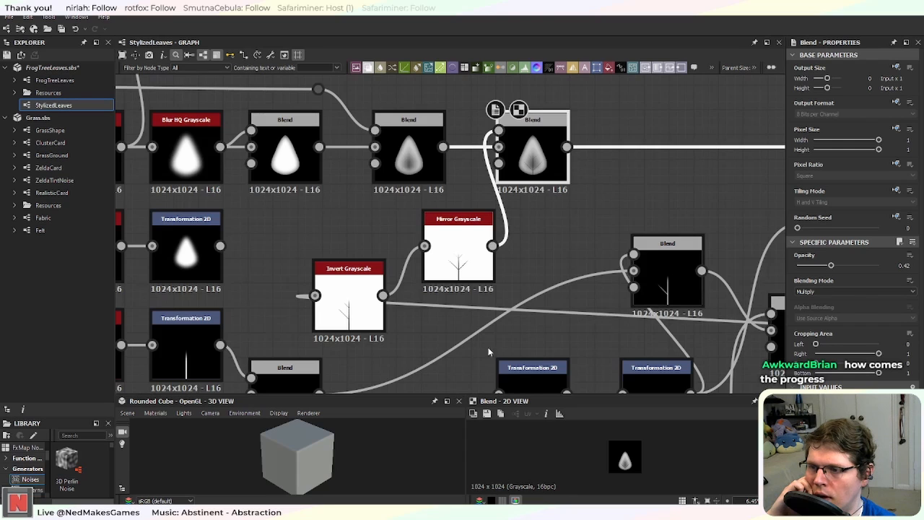
pyautogui.moveTo(488, 351); pyautogui.dragTo(508, 212, button='middle')
pyautogui.moveTo(484, 262); pyautogui.dragTo(444, 333, button='middle')
pyautogui.scroll(4, 440, 218)
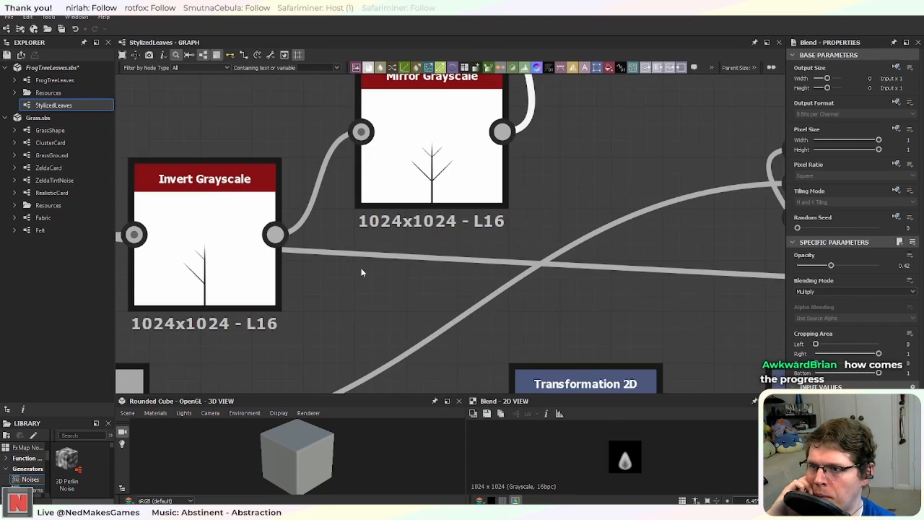
pyautogui.moveTo(358, 272); pyautogui.dragTo(586, 283, button='middle')
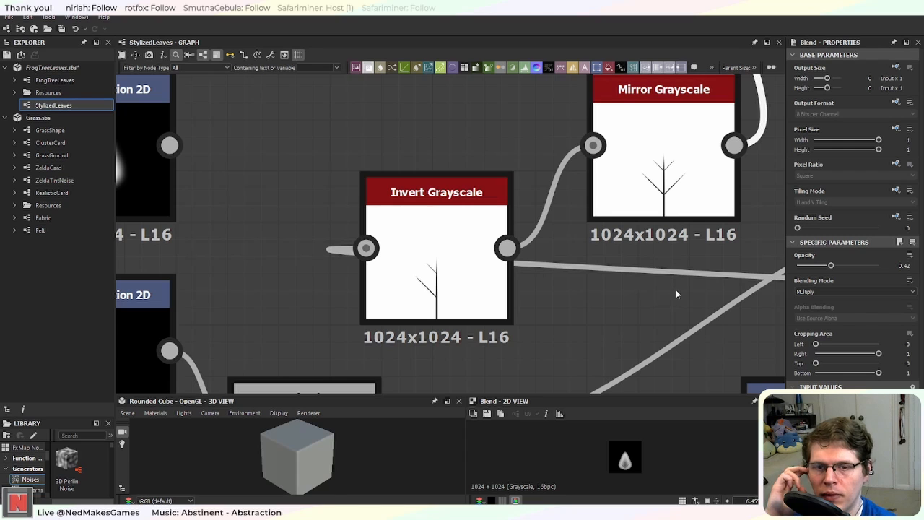
pyautogui.moveTo(698, 250); pyautogui.dragTo(609, 330, button='middle')
pyautogui.scroll(-4, 652, 268)
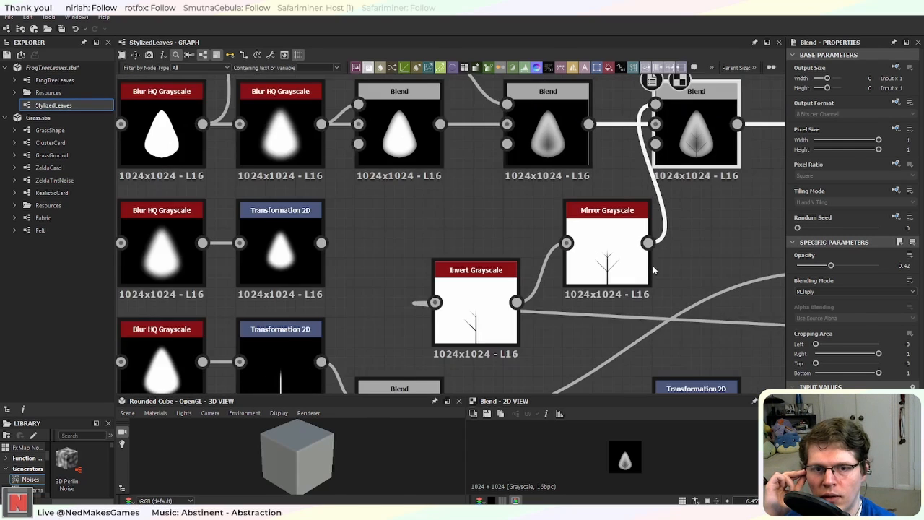
pyautogui.moveTo(676, 239); pyautogui.dragTo(617, 260, button='middle')
pyautogui.scroll(3, 642, 290)
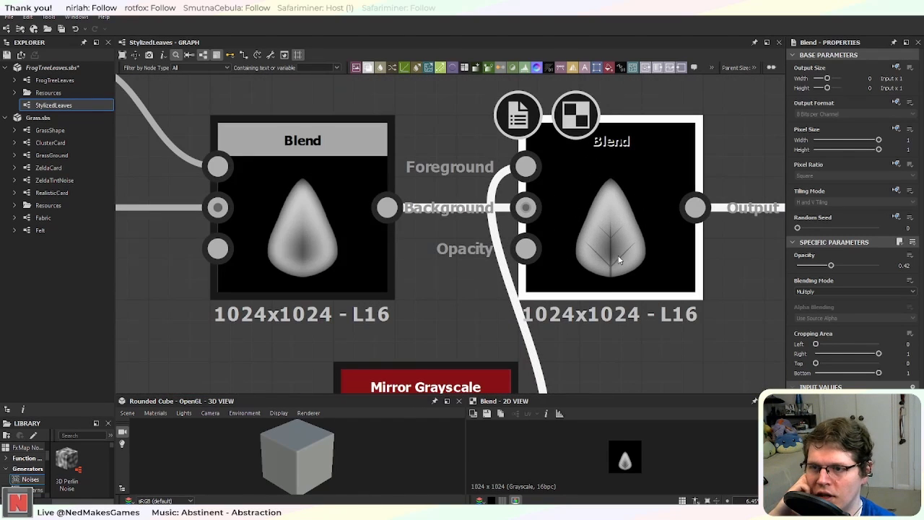
pyautogui.moveTo(646, 348); pyautogui.dragTo(586, 361, button='middle')
pyautogui.scroll(-2, 568, 302)
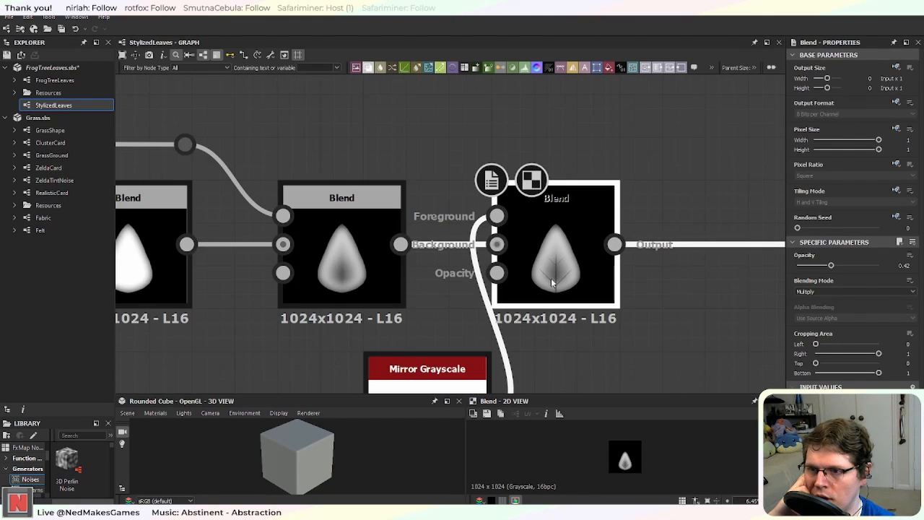
# Step: Offset the large side vein's last Transformation 2D slightly upward along the central vein
pyautogui.moveTo(577, 324); pyautogui.dragTo(538, 97, button='middle')
pyautogui.moveTo(667, 325); pyautogui.dragTo(396, 276, button='middle')
pyautogui.moveTo(408, 316); pyautogui.dragTo(443, 211, button='middle')
pyautogui.scroll(-2, 443, 213)
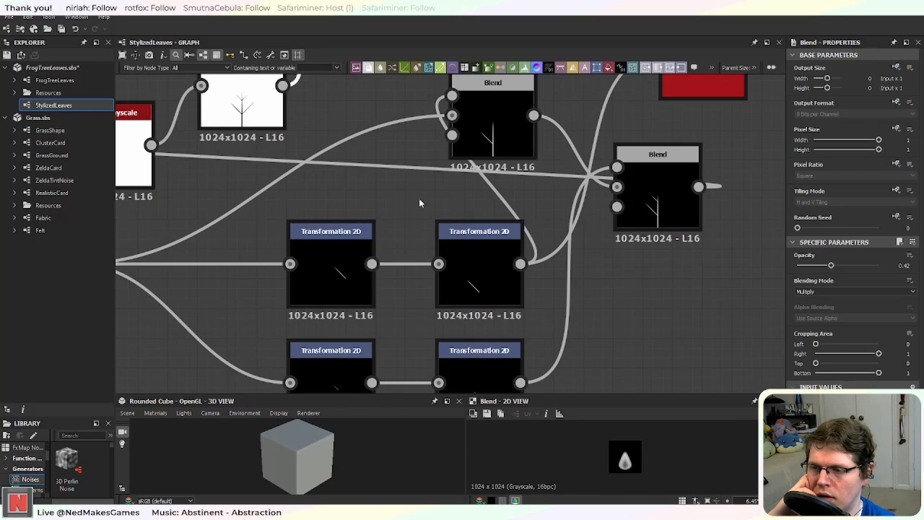
pyautogui.scroll(-2, 392, 194)
pyautogui.moveTo(385, 195); pyautogui.dragTo(431, 223, button='middle')
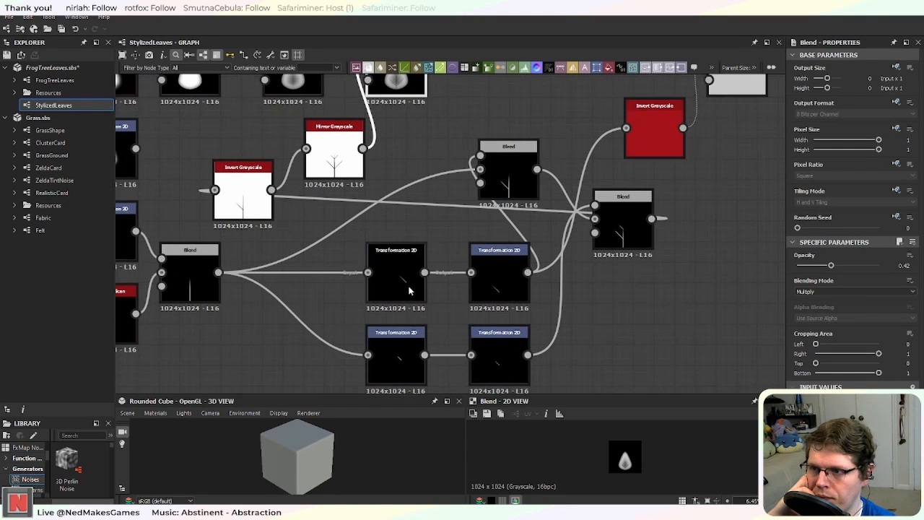
pyautogui.click(501, 297)
pyautogui.scroll(6, 438, 216)
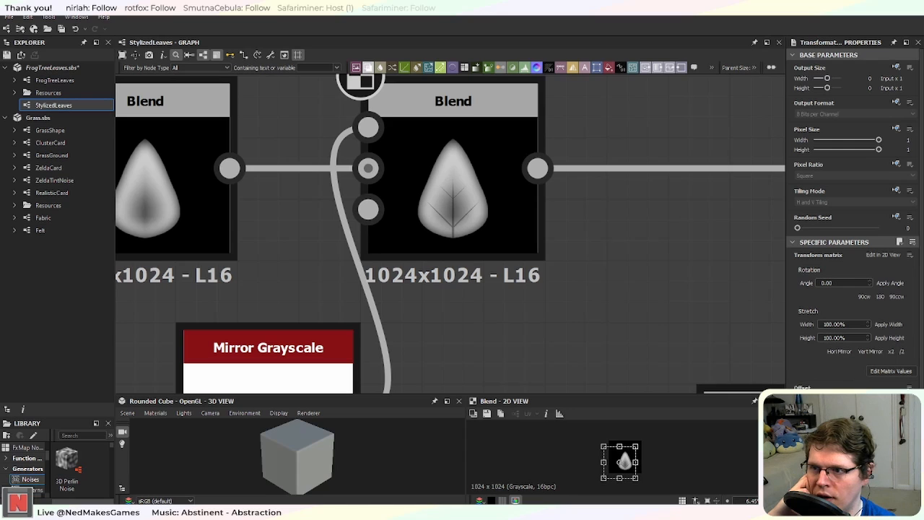
pyautogui.moveTo(620, 462); pyautogui.dragTo(619, 460)
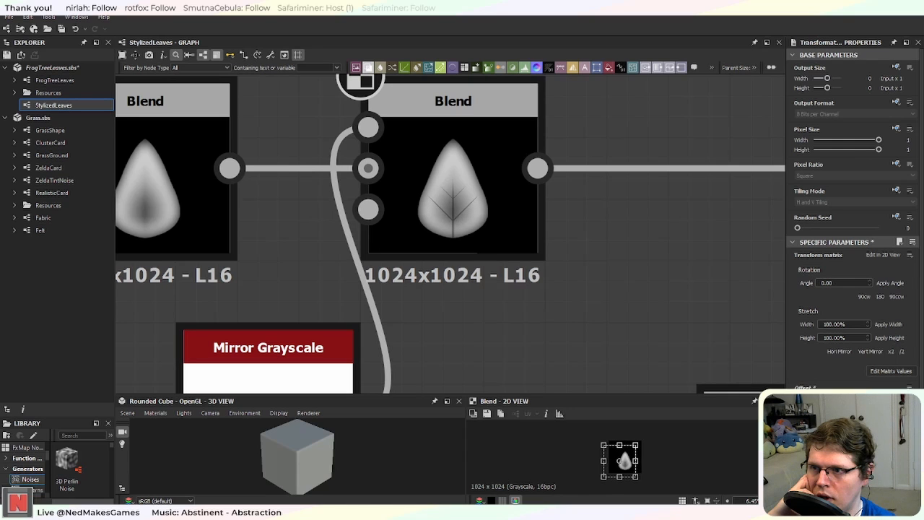
# Step: Apply a stretch of 80% width and 80% height to the large side vein's first Transformation 2D
pyautogui.moveTo(523, 339); pyautogui.dragTo(485, 156, button='middle')
pyautogui.moveTo(520, 211); pyautogui.dragTo(490, 71, button='middle')
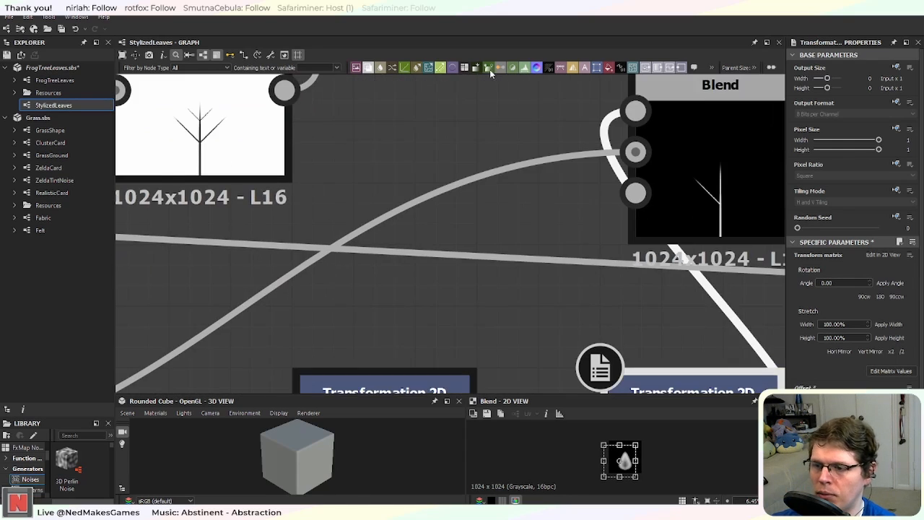
pyautogui.scroll(-3, 517, 212)
pyautogui.moveTo(508, 342); pyautogui.dragTo(490, 236, button='middle')
pyautogui.scroll(-1, 489, 234)
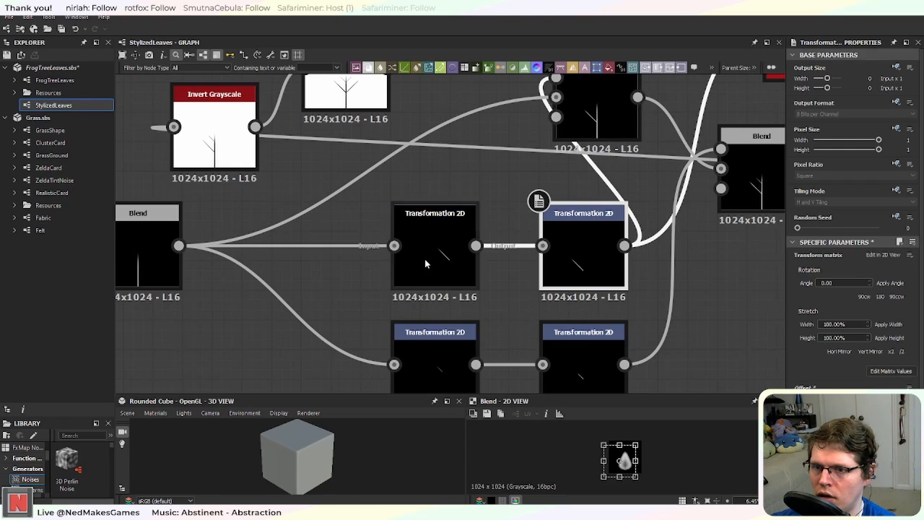
pyautogui.click(425, 262)
pyautogui.moveTo(851, 324); pyautogui.dragTo(803, 329)
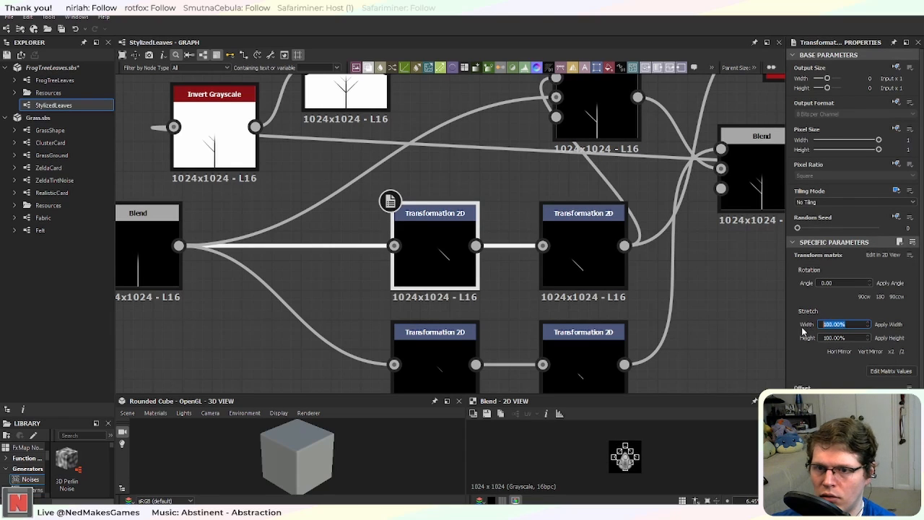
pyautogui.write('80')
pyautogui.press('Tab')
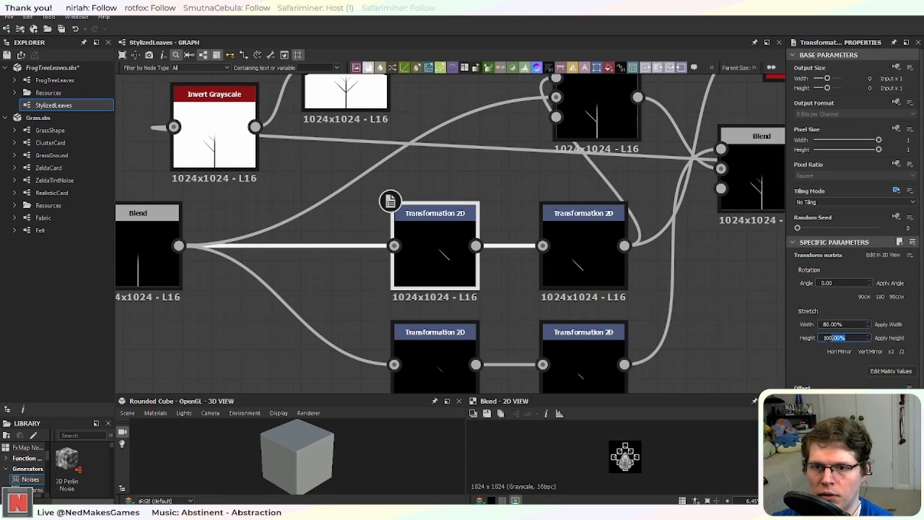
pyautogui.write('80%')
pyautogui.click(896, 323)
pyautogui.click(891, 337)
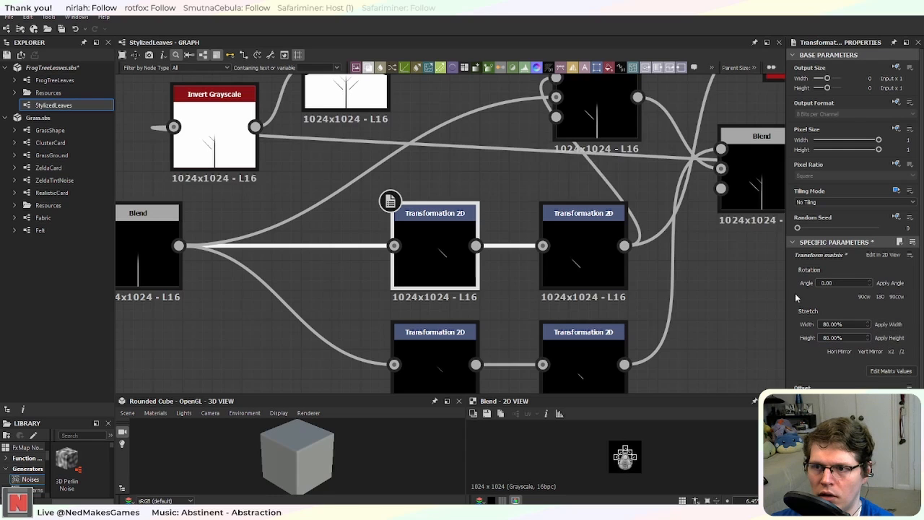
# Step: Offset the large side vein's last Transformation 2D right and down so the shortened vein meets the central vein
pyautogui.moveTo(453, 144); pyautogui.dragTo(496, 316, button='middle')
pyautogui.scroll(3, 471, 139)
pyautogui.moveTo(565, 302); pyautogui.dragTo(488, 148, button='middle')
pyautogui.scroll(-3, 488, 148)
pyautogui.click(615, 354)
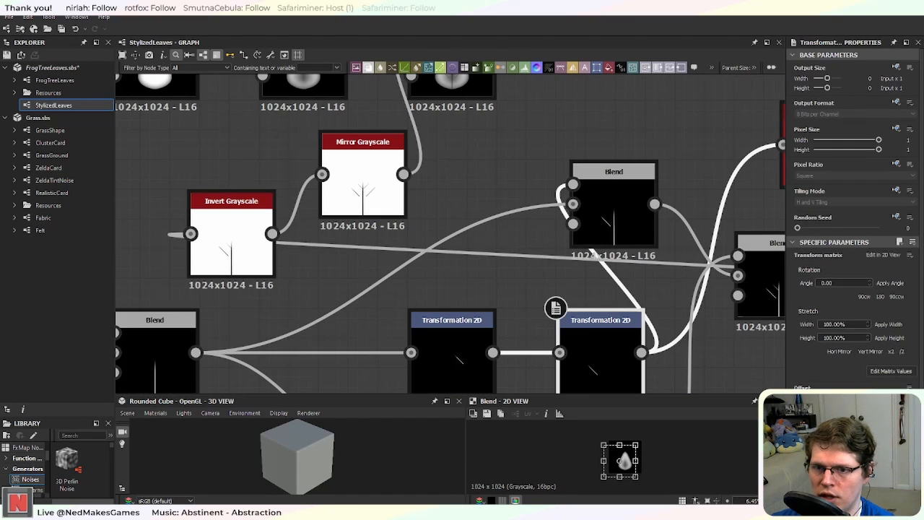
pyautogui.scroll(3, 449, 181)
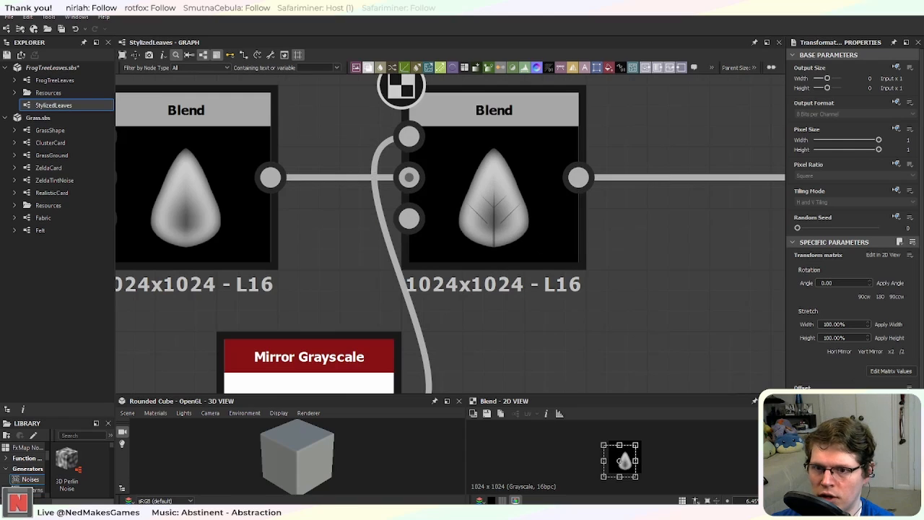
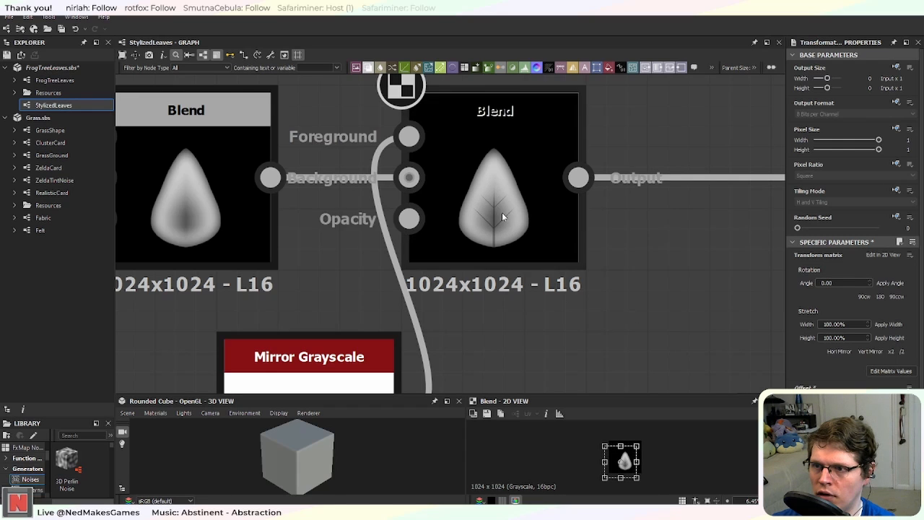
# Step: Apply a stretch of 80% width and 80% height to the small side vein's first Transformation 2D
pyautogui.scroll(-3, 506, 215)
pyautogui.moveTo(560, 302); pyautogui.dragTo(483, 130, button='middle')
pyautogui.moveTo(625, 286); pyautogui.dragTo(633, 170, button='middle')
pyautogui.click(429, 324)
pyautogui.click(843, 325)
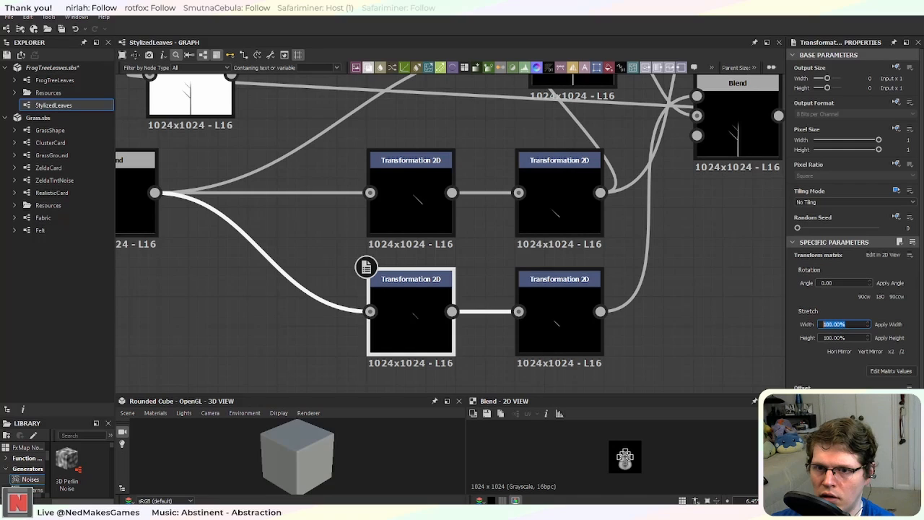
pyautogui.click(831, 324)
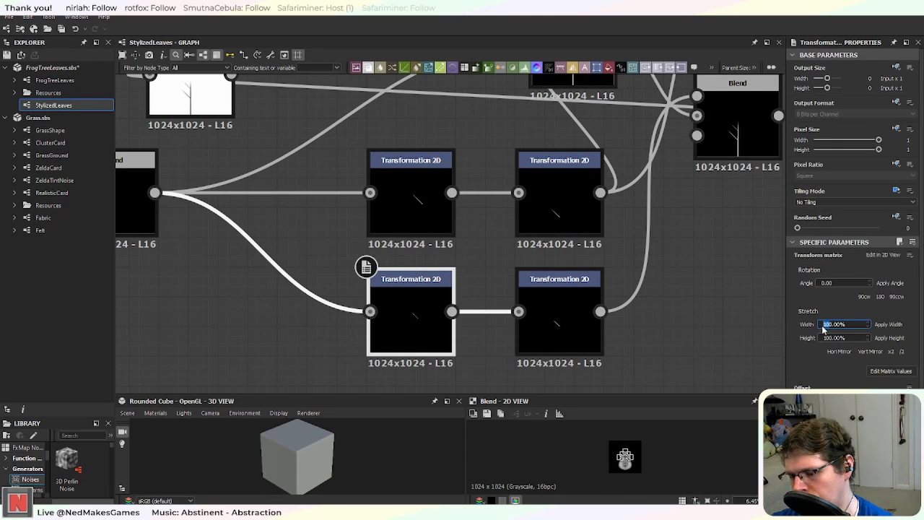
pyautogui.write('800')
pyautogui.click(830, 337)
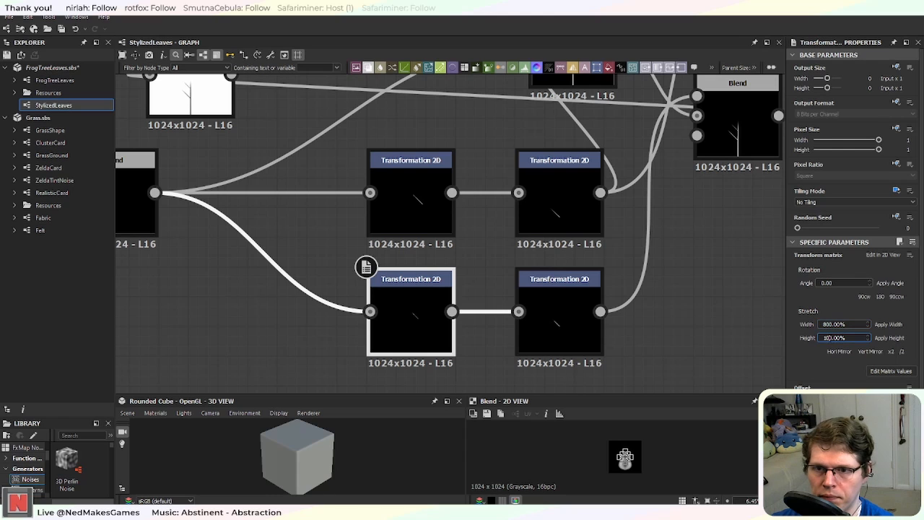
pyautogui.write('8')
pyautogui.click(836, 324)
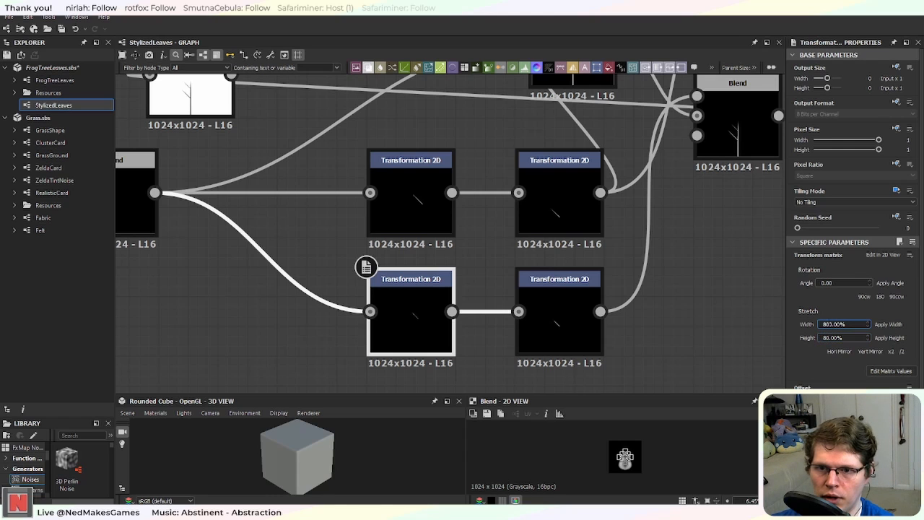
pyautogui.press('BackSpace')
pyautogui.click(884, 324)
pyautogui.click(883, 338)
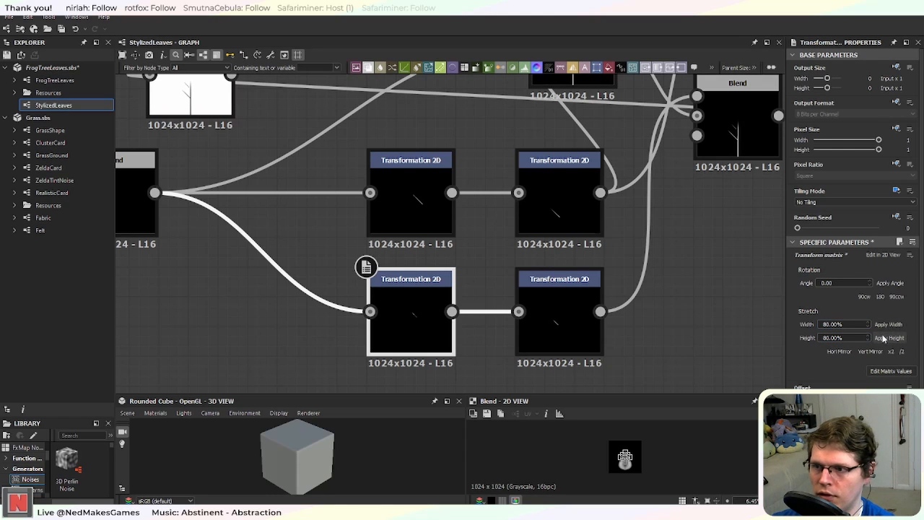
# Step: Fine-tune the offset of the small side vein's last Transformation 2D so the vein joins the central vein
pyautogui.click(569, 320)
pyautogui.moveTo(446, 143); pyautogui.dragTo(504, 351, button='middle')
pyautogui.scroll(4, 478, 173)
pyautogui.moveTo(477, 172); pyautogui.dragTo(470, 359, button='middle')
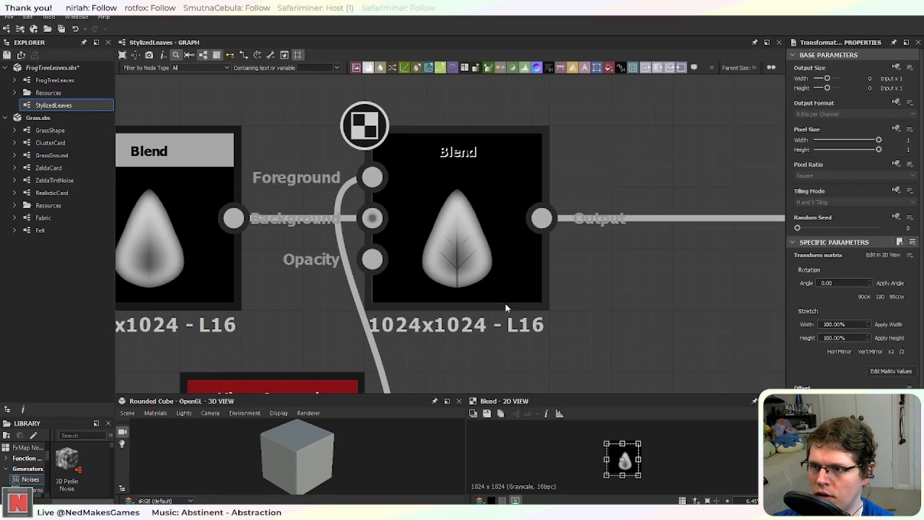
pyautogui.moveTo(621, 459); pyautogui.dragTo(622, 460)
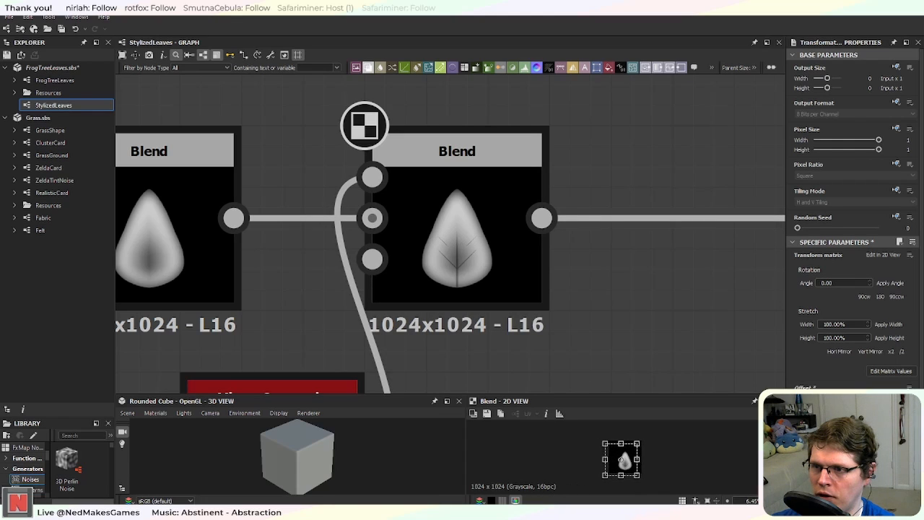
pyautogui.moveTo(623, 459); pyautogui.dragTo(625, 459)
pyautogui.moveTo(625, 459); pyautogui.dragTo(622, 460)
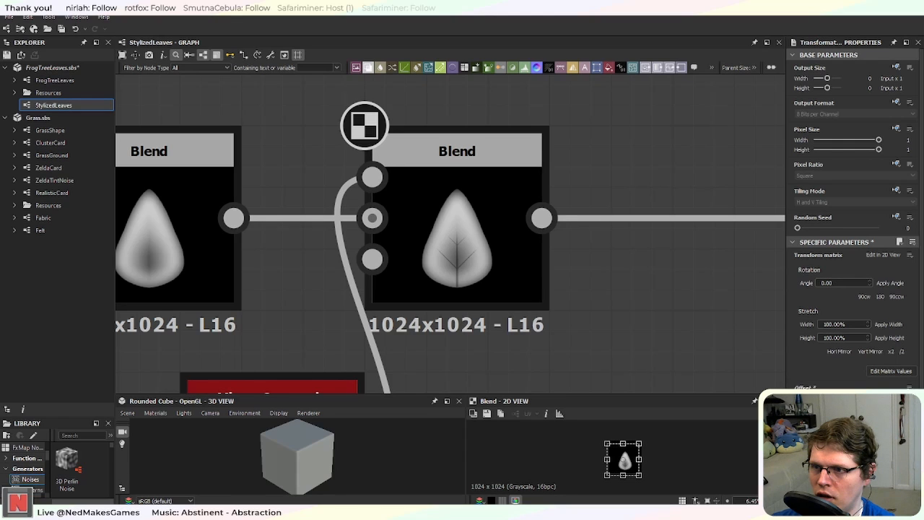
pyautogui.scroll(-3, 647, 316)
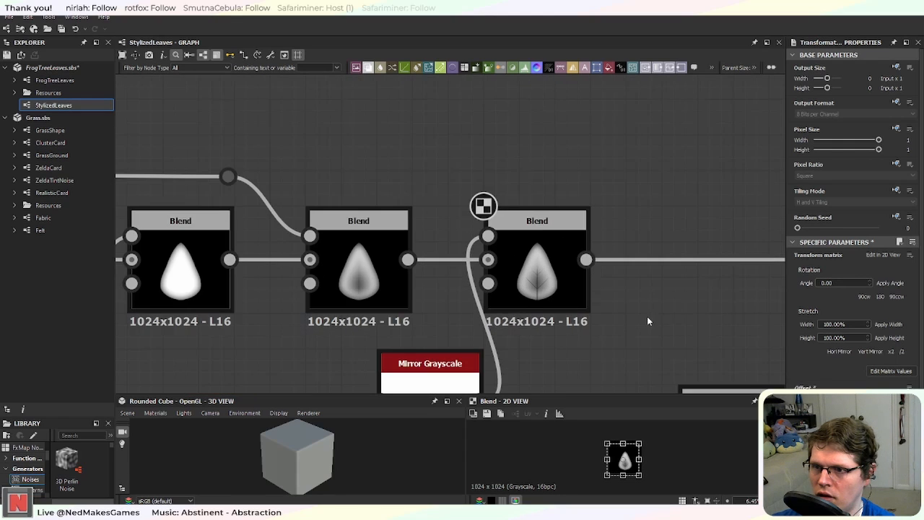
# Step: Delete the unused Blend and the Invert Grayscale feeding it at the end of the leaf shading chain
pyautogui.moveTo(676, 288); pyautogui.dragTo(662, 317, button='middle')
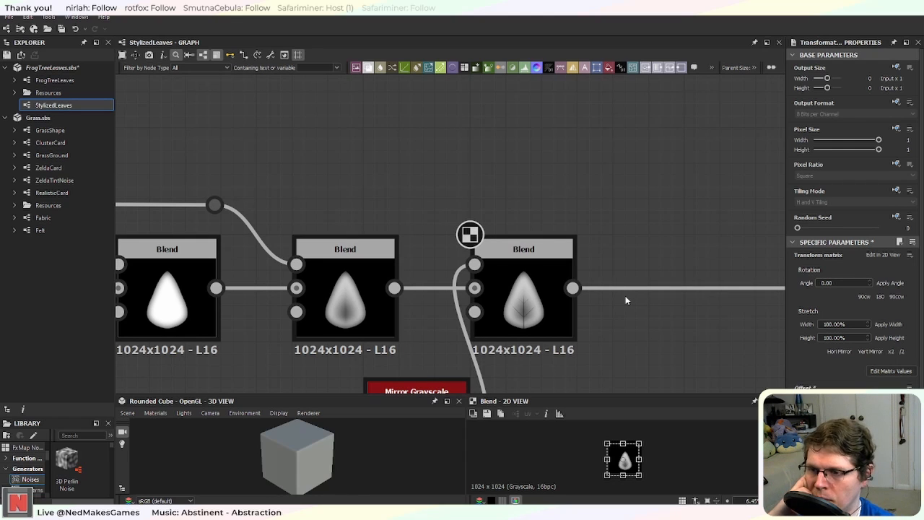
pyautogui.moveTo(629, 350); pyautogui.dragTo(613, 326, button='middle')
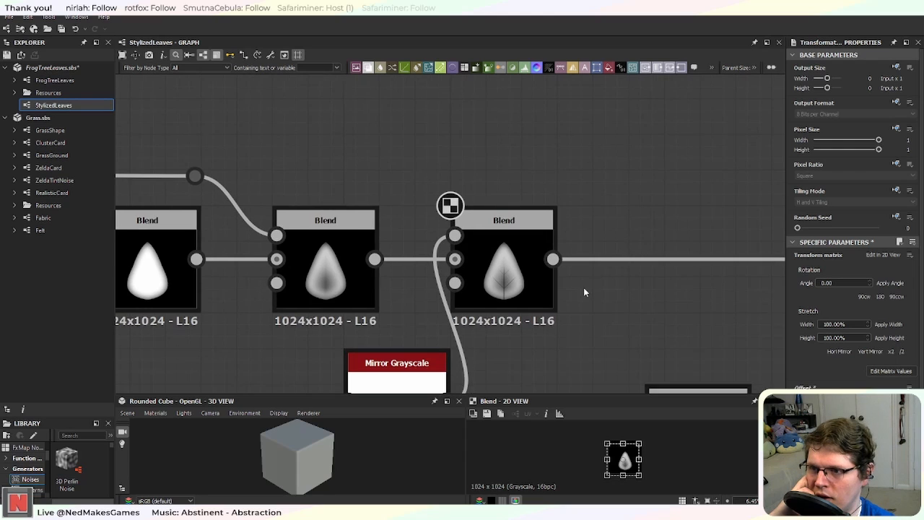
pyautogui.scroll(2, 583, 287)
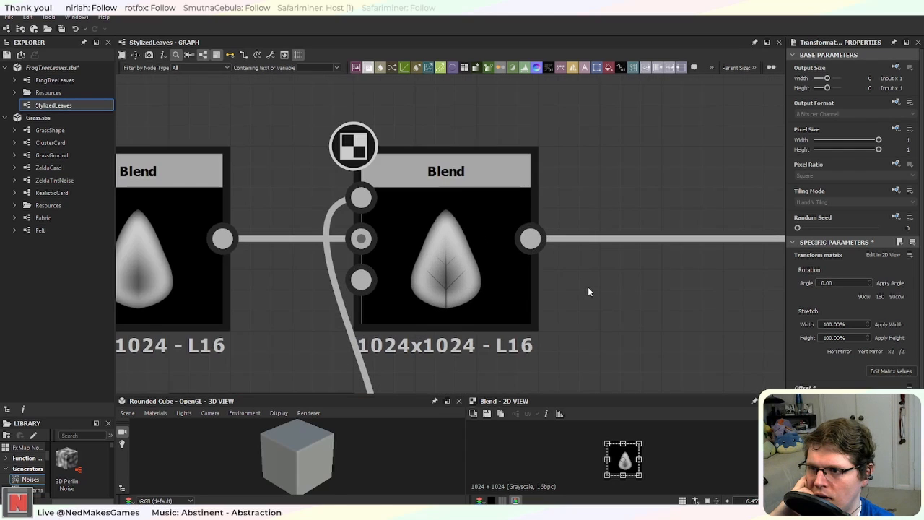
pyautogui.scroll(-2, 630, 282)
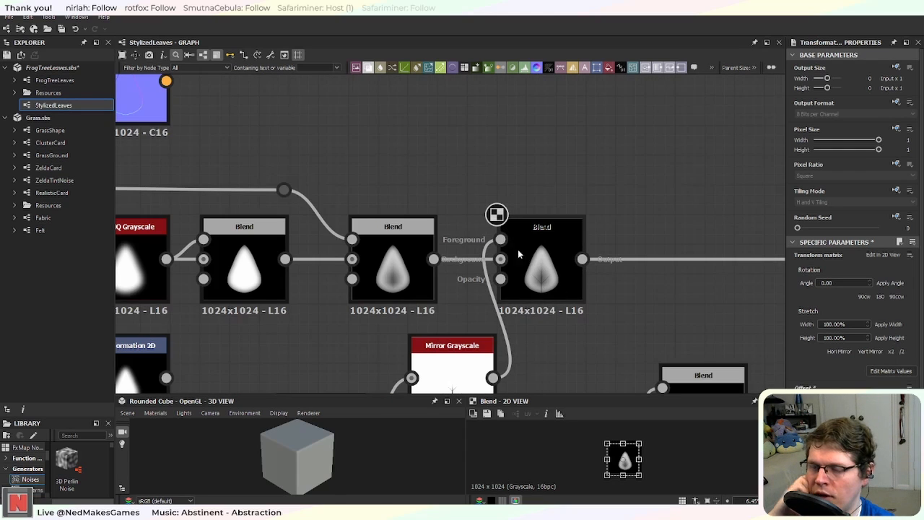
pyautogui.moveTo(626, 325); pyautogui.dragTo(483, 286, button='middle')
pyautogui.scroll(-2, 565, 252)
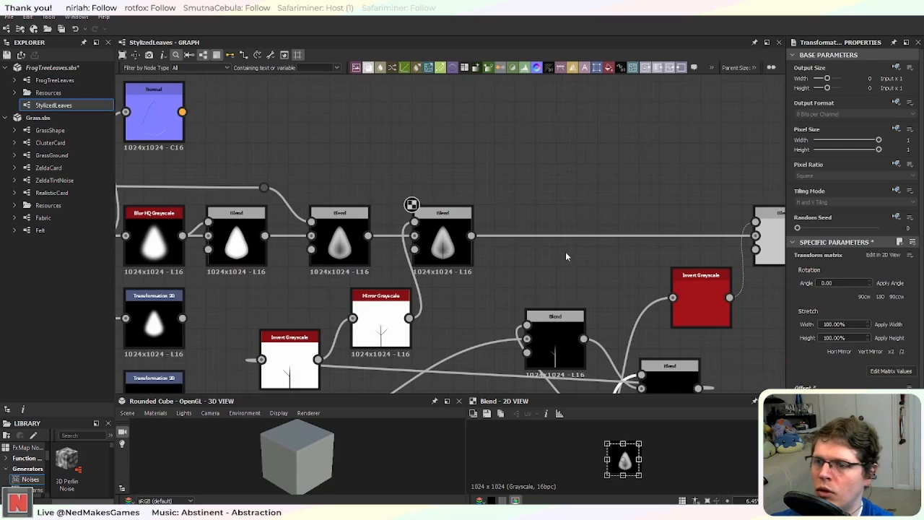
pyautogui.moveTo(566, 252); pyautogui.dragTo(467, 266, button='middle')
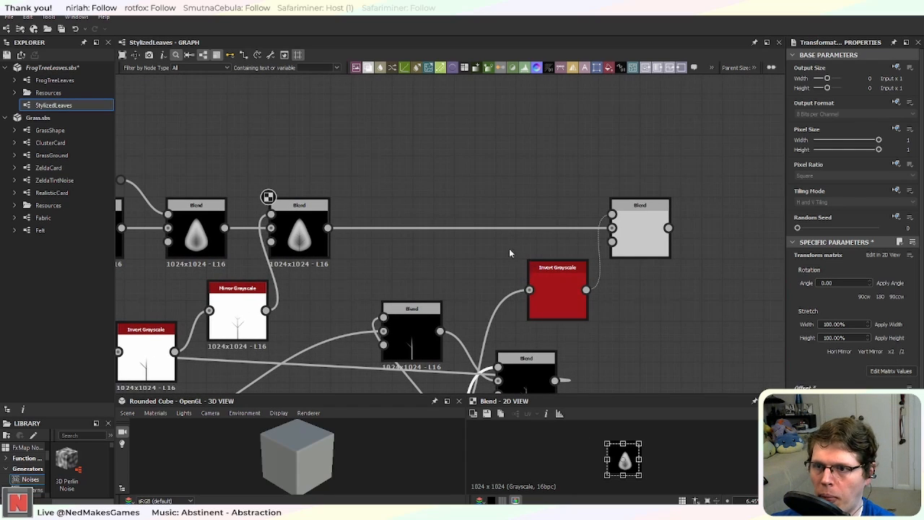
pyautogui.scroll(-2, 643, 330)
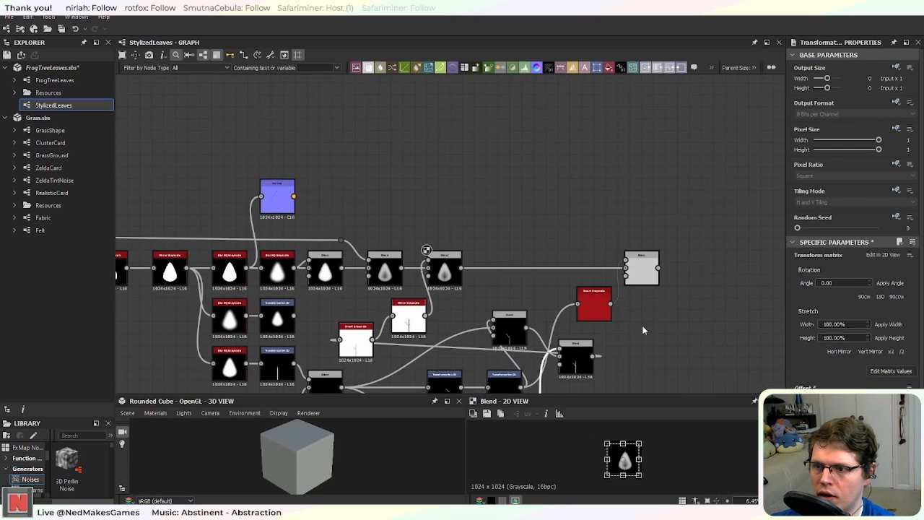
pyautogui.moveTo(644, 330); pyautogui.dragTo(615, 273, button='middle')
pyautogui.click(616, 202)
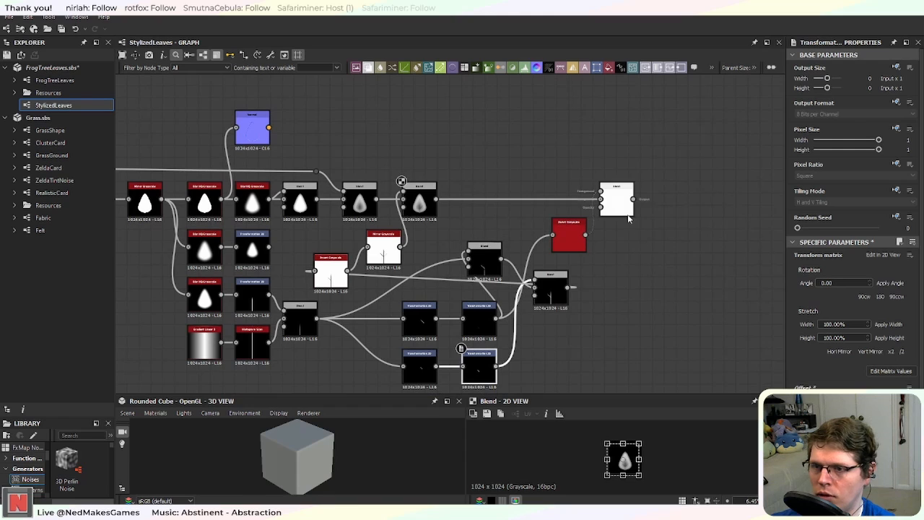
pyautogui.moveTo(565, 154); pyautogui.dragTo(646, 254)
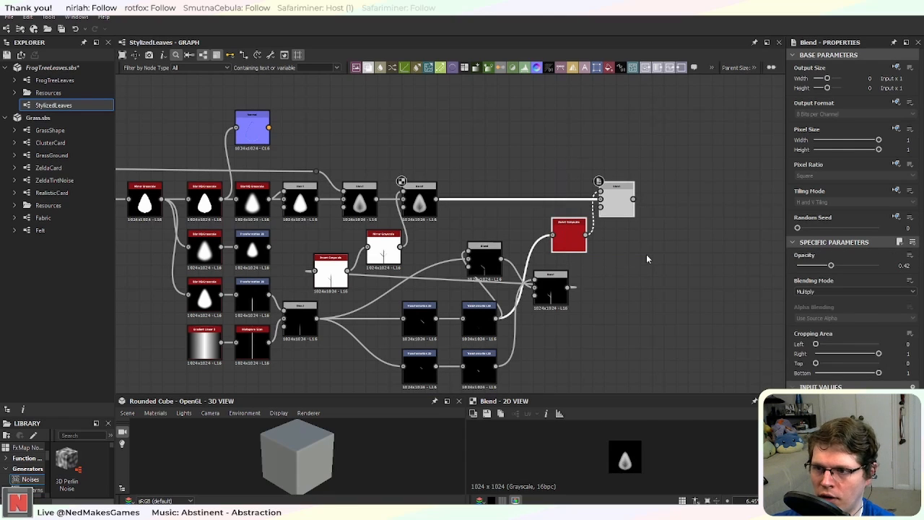
pyautogui.press('Delete')
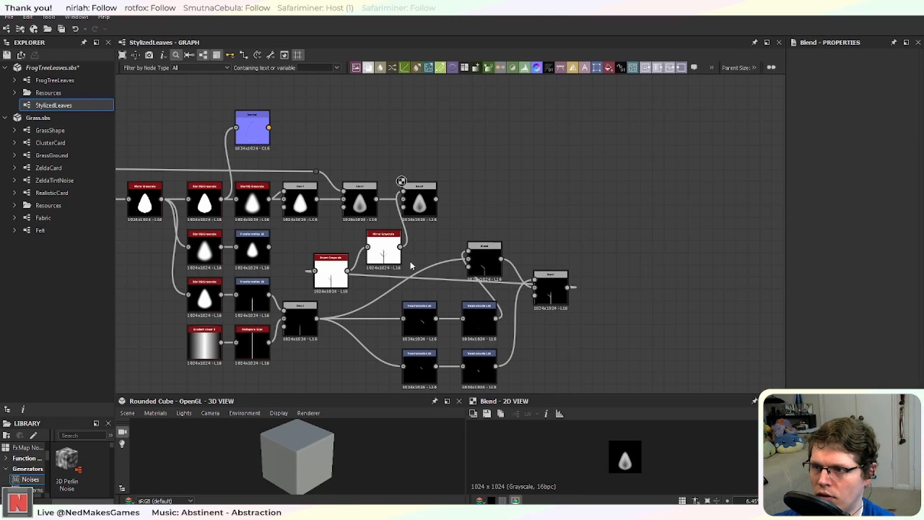
# Step: Move the final leaf Blend far to the right and line up the side-vein Transformation 2D and Blend nodes after the central-vein Blend
pyautogui.moveTo(419, 209); pyautogui.dragTo(658, 207)
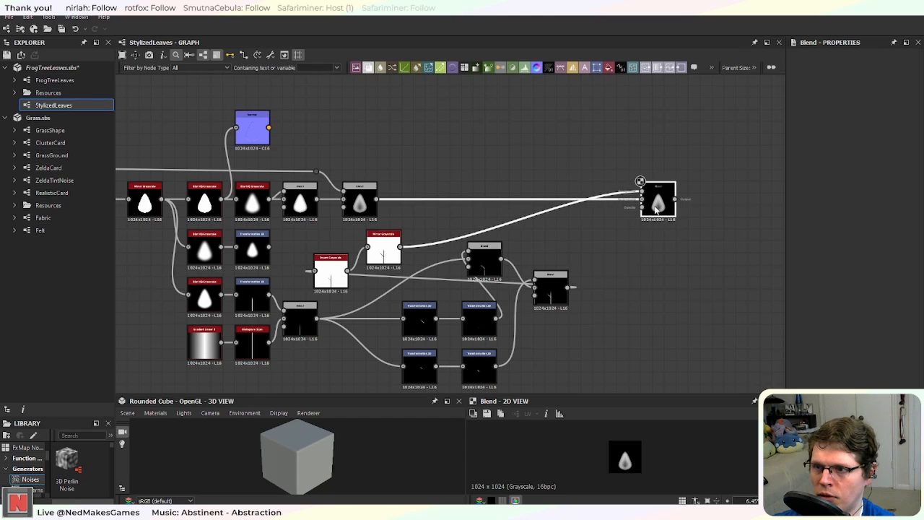
pyautogui.moveTo(388, 309); pyautogui.dragTo(408, 368)
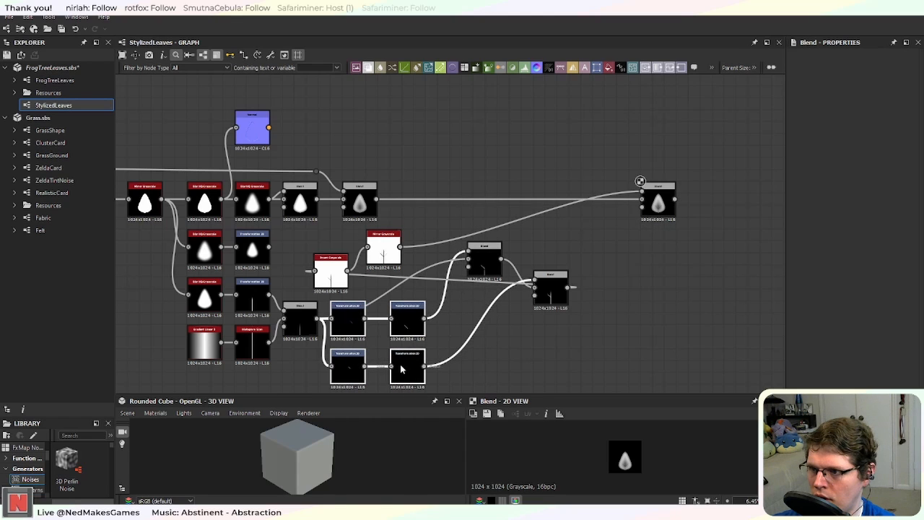
pyautogui.moveTo(548, 291); pyautogui.dragTo(543, 322)
pyautogui.moveTo(485, 268); pyautogui.dragTo(455, 328)
pyautogui.moveTo(546, 322); pyautogui.dragTo(503, 322)
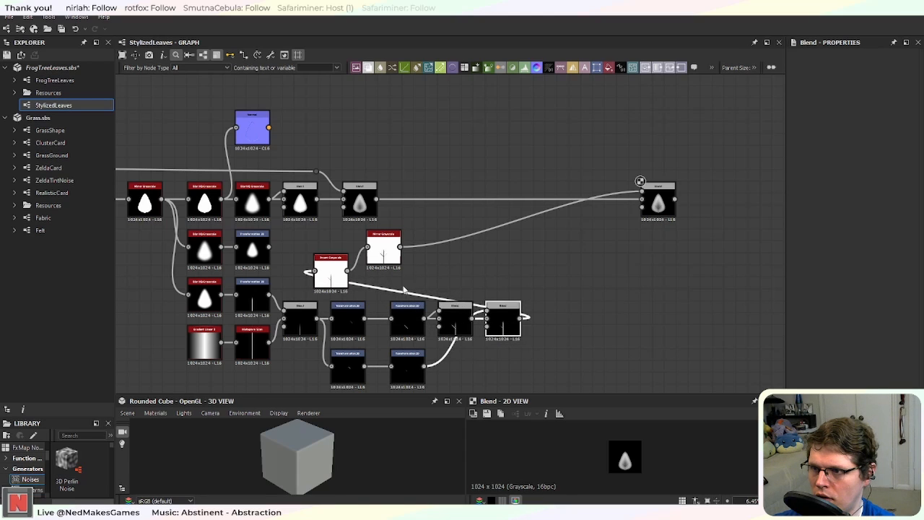
# Step: Place the veins' Invert Grayscale and Mirror Grayscale nodes in line after the last vein Blend
pyautogui.moveTo(331, 266); pyautogui.dragTo(551, 312)
pyautogui.click(372, 263)
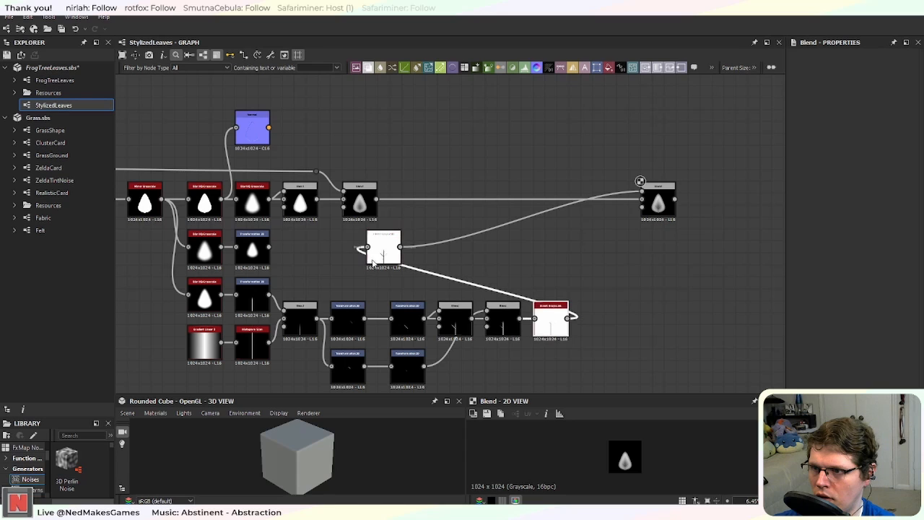
pyautogui.moveTo(372, 263); pyautogui.dragTo(607, 323)
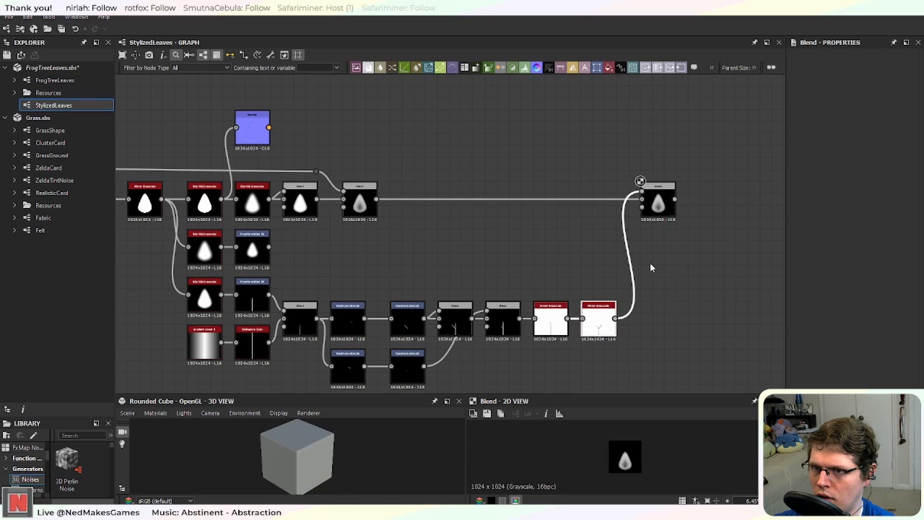
# Step: Move the Normal node beside the final leaf Blend and feed that Blend's output into it
pyautogui.scroll(4, 650, 262)
pyautogui.moveTo(386, 216); pyautogui.dragTo(557, 255, button='middle')
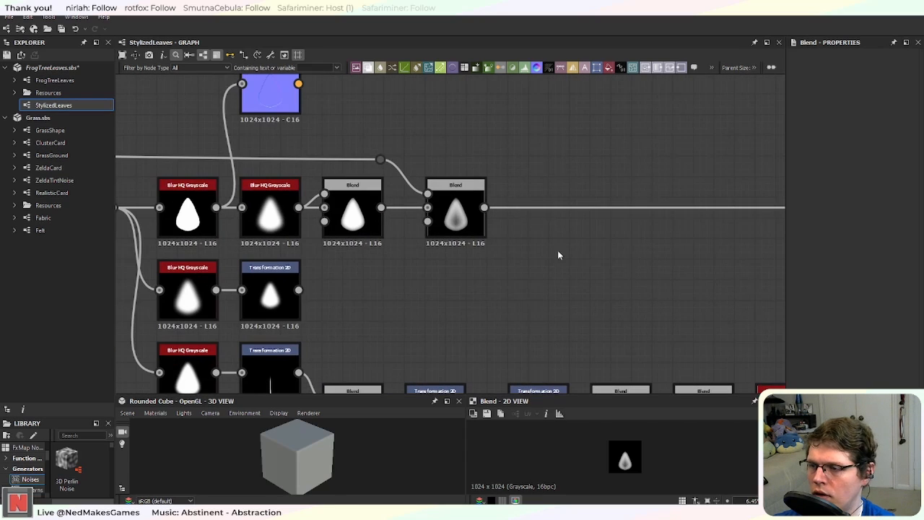
pyautogui.moveTo(613, 266); pyautogui.dragTo(811, 250, button='middle')
pyautogui.moveTo(225, 269); pyautogui.dragTo(403, 306, button='middle')
pyautogui.scroll(-2, 403, 306)
pyautogui.moveTo(637, 341); pyautogui.dragTo(294, 296, button='middle')
pyautogui.moveTo(180, 117); pyautogui.dragTo(693, 193)
pyautogui.moveTo(616, 252); pyautogui.dragTo(234, 283, button='middle')
pyautogui.moveTo(334, 192); pyautogui.dragTo(471, 197)
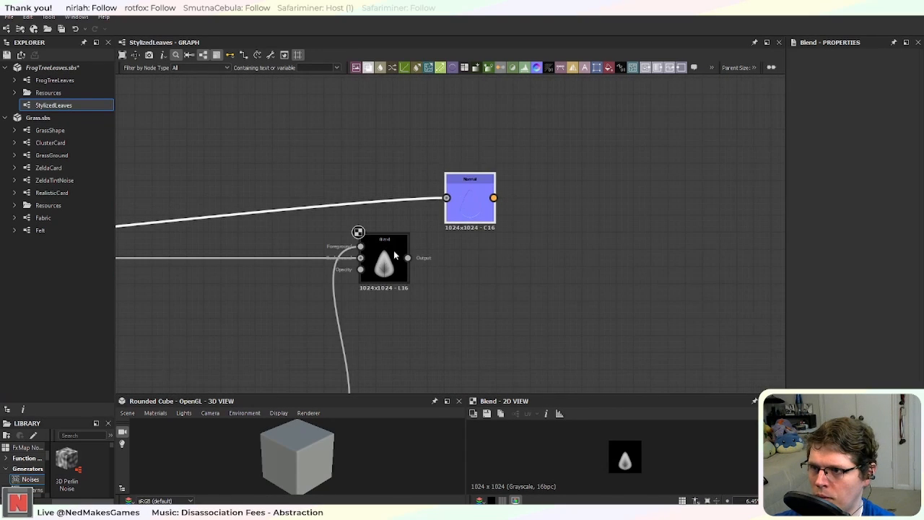
pyautogui.moveTo(409, 259); pyautogui.dragTo(446, 198)
pyautogui.moveTo(465, 200); pyautogui.dragTo(447, 209)
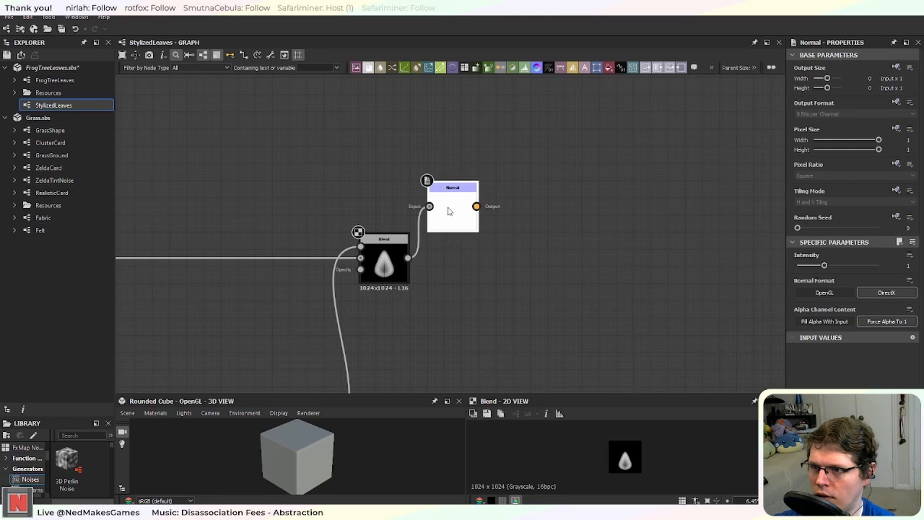
# Step: Set the Normal node's intensity to 3 and inspect the leaf's veins in its preview
pyautogui.scroll(5, 451, 213)
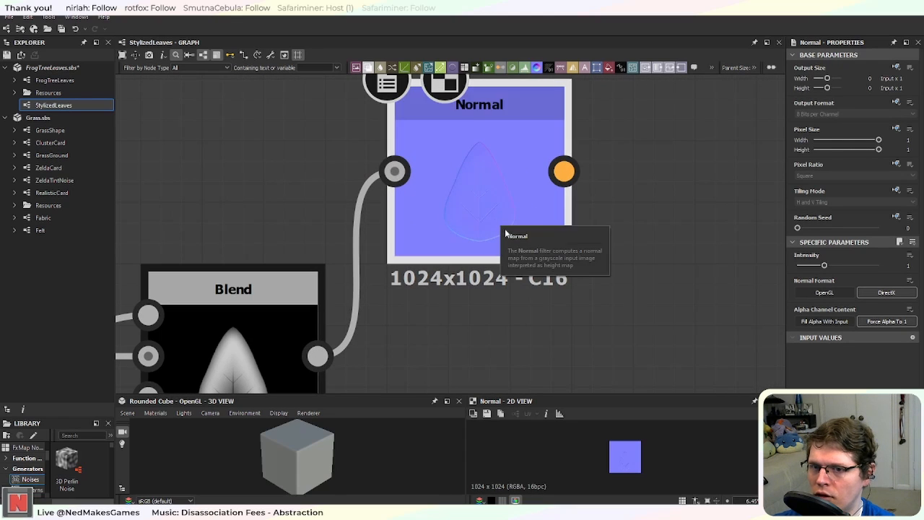
pyautogui.moveTo(824, 267); pyautogui.dragTo(879, 265)
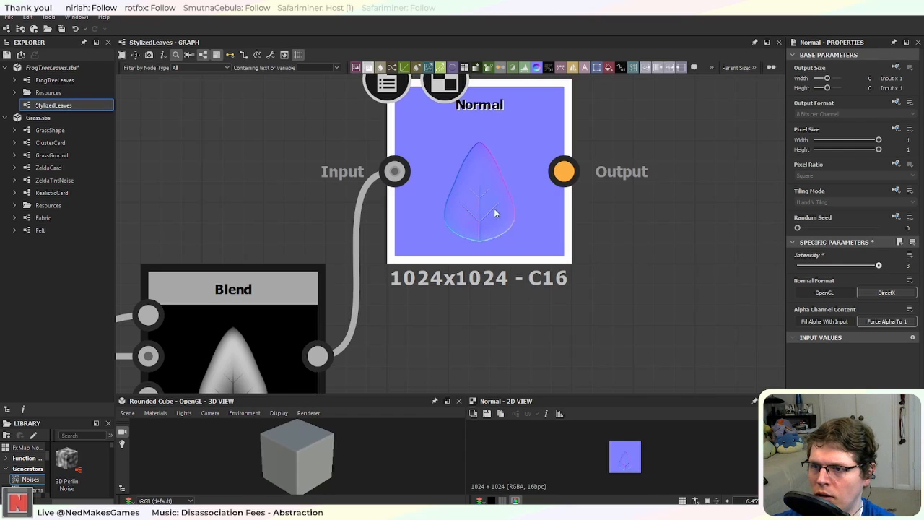
pyautogui.scroll(-2, 438, 239)
pyautogui.moveTo(408, 317); pyautogui.dragTo(480, 283, button='middle')
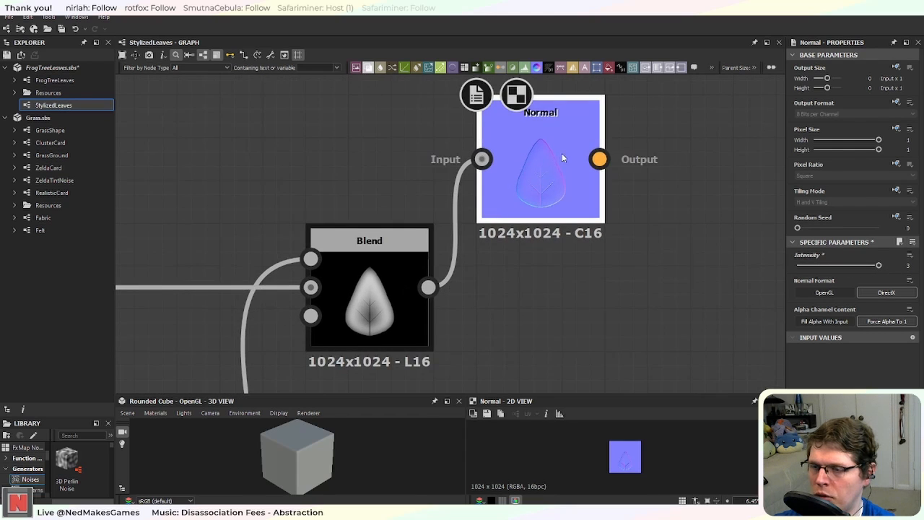
pyautogui.moveTo(526, 190); pyautogui.dragTo(475, 238, button='middle')
pyautogui.scroll(2, 475, 234)
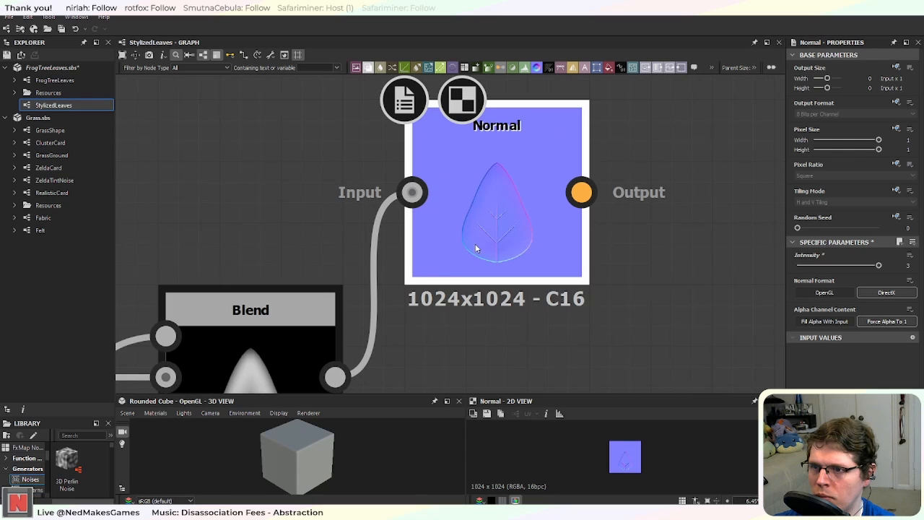
# Step: Examine the final Blend's leaf shading against the normal map, and the shading nodes feeding it
pyautogui.scroll(-3, 486, 249)
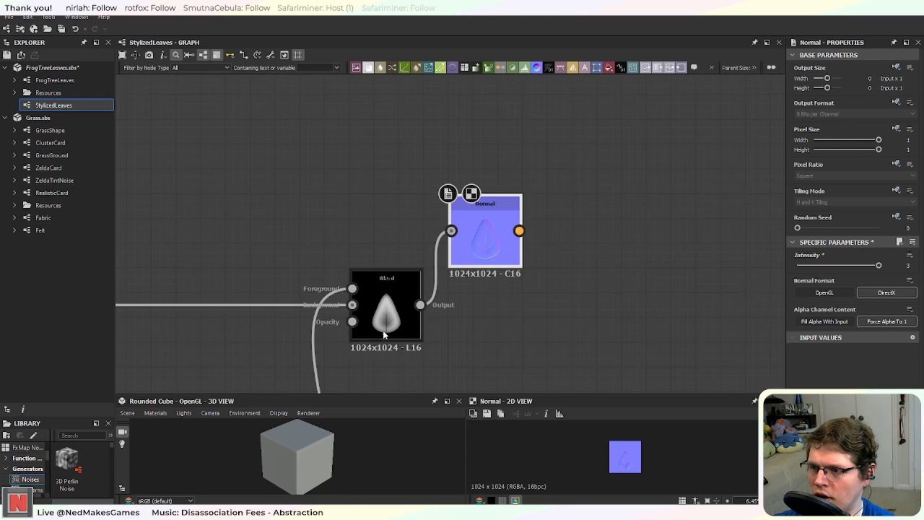
pyautogui.moveTo(383, 330); pyautogui.dragTo(499, 255, button='middle')
pyautogui.scroll(4, 474, 273)
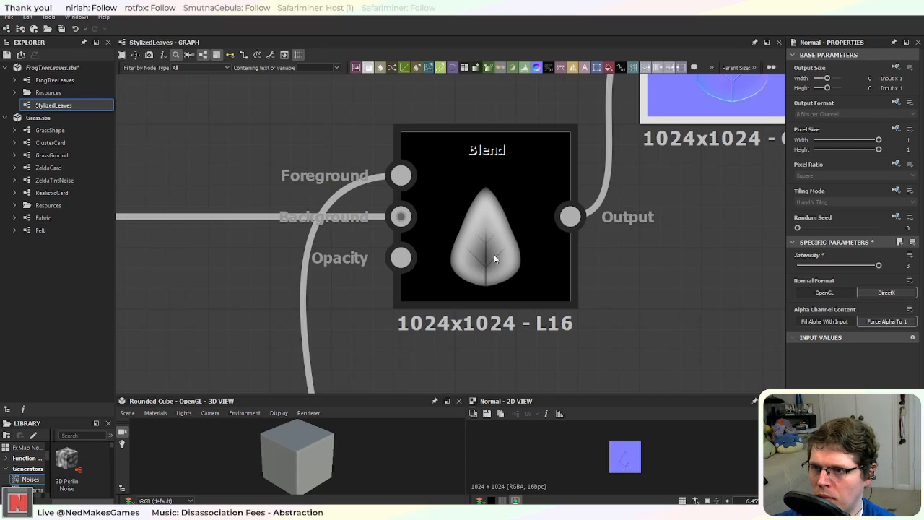
pyautogui.scroll(-3, 309, 279)
pyautogui.moveTo(200, 313); pyautogui.dragTo(299, 279, button='middle')
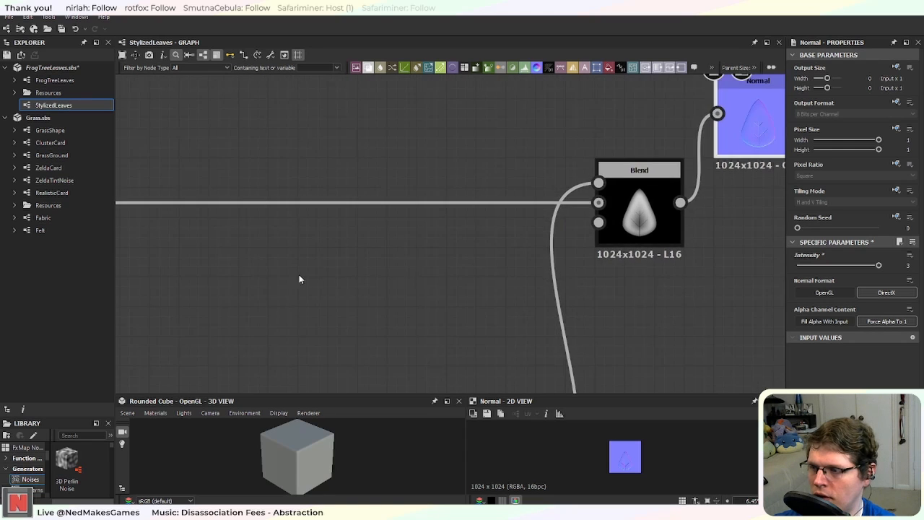
pyautogui.scroll(-2, 440, 272)
pyautogui.moveTo(440, 273); pyautogui.dragTo(517, 263, button='middle')
pyautogui.moveTo(363, 304); pyautogui.dragTo(256, 318, button='middle')
pyautogui.scroll(4, 604, 237)
pyautogui.scroll(2, 584, 244)
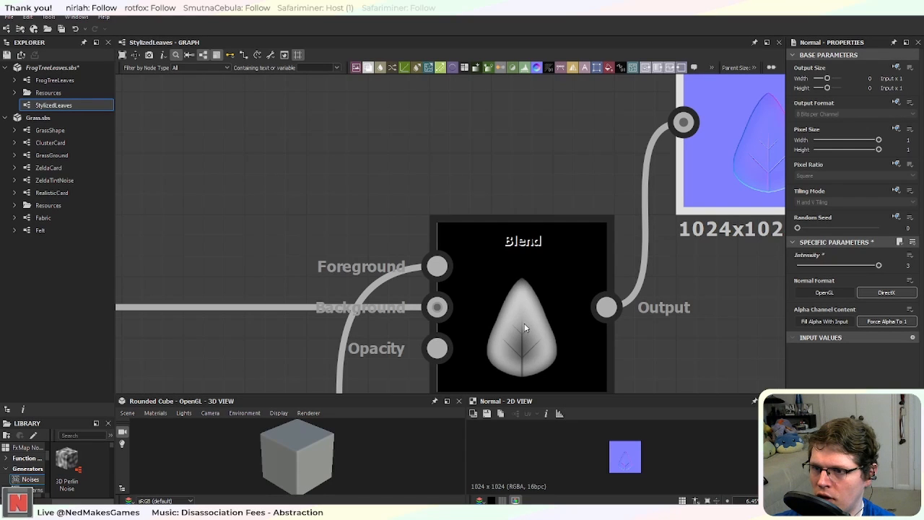
pyautogui.scroll(-3, 378, 306)
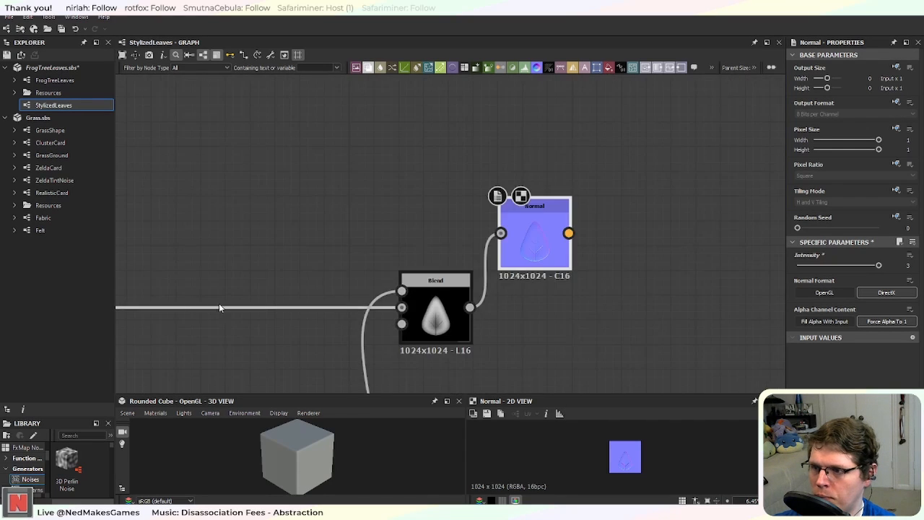
pyautogui.moveTo(218, 303); pyautogui.dragTo(446, 298, button='middle')
pyautogui.moveTo(262, 311); pyautogui.dragTo(578, 268, button='middle')
pyautogui.moveTo(360, 301); pyautogui.dragTo(714, 291, button='middle')
pyautogui.scroll(-2, 332, 209)
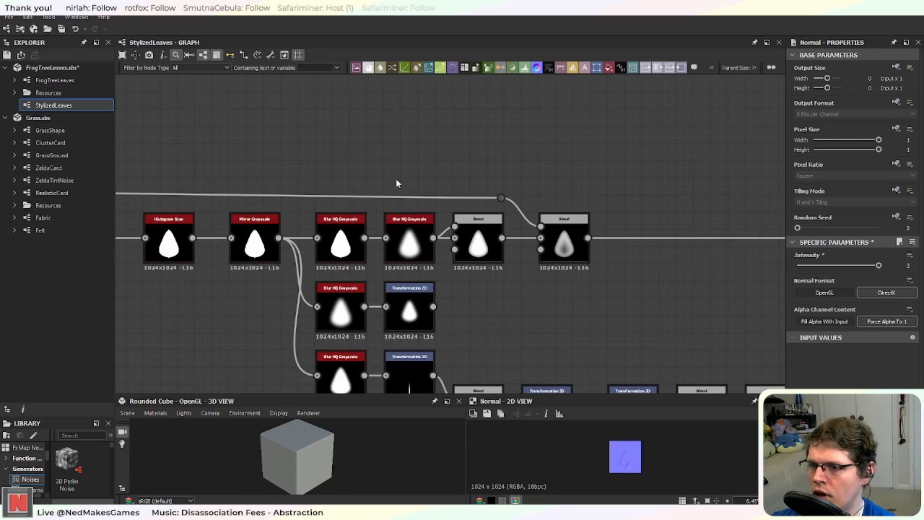
# Step: Add a Gradient Linear 3 node above the last shading Blend before the veins and set its rotation to 90
pyautogui.moveTo(396, 179); pyautogui.dragTo(336, 200, button='middle')
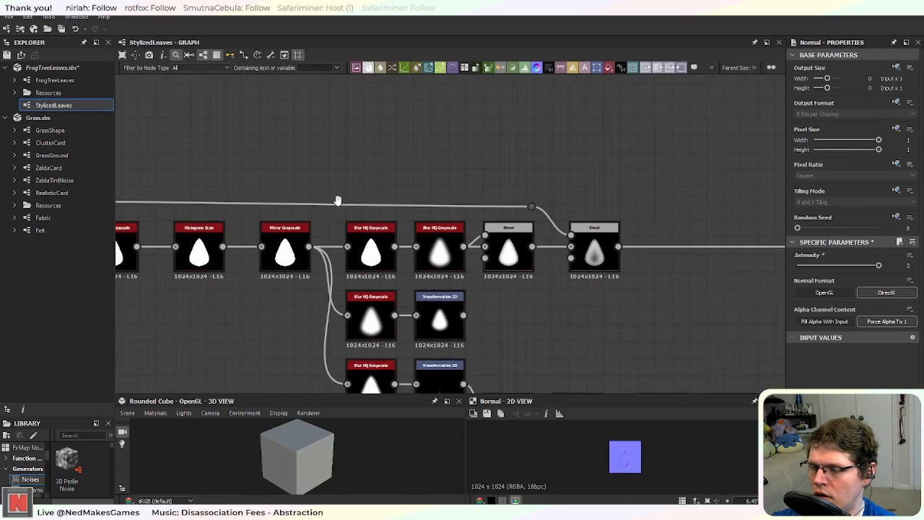
pyautogui.moveTo(614, 202); pyautogui.dragTo(459, 195, button='middle')
pyautogui.scroll(3, 444, 198)
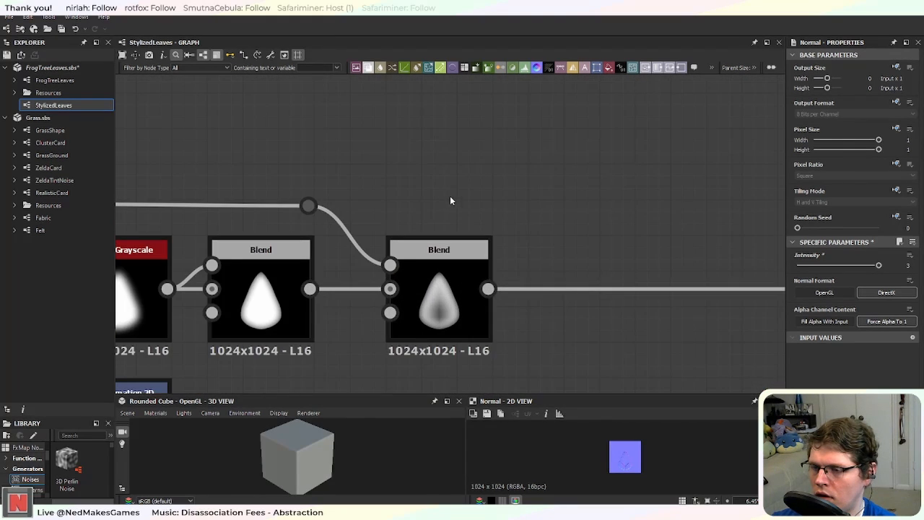
pyautogui.scroll(-2, 459, 196)
pyautogui.moveTo(517, 181); pyautogui.dragTo(463, 187, button='middle')
pyautogui.press('space')
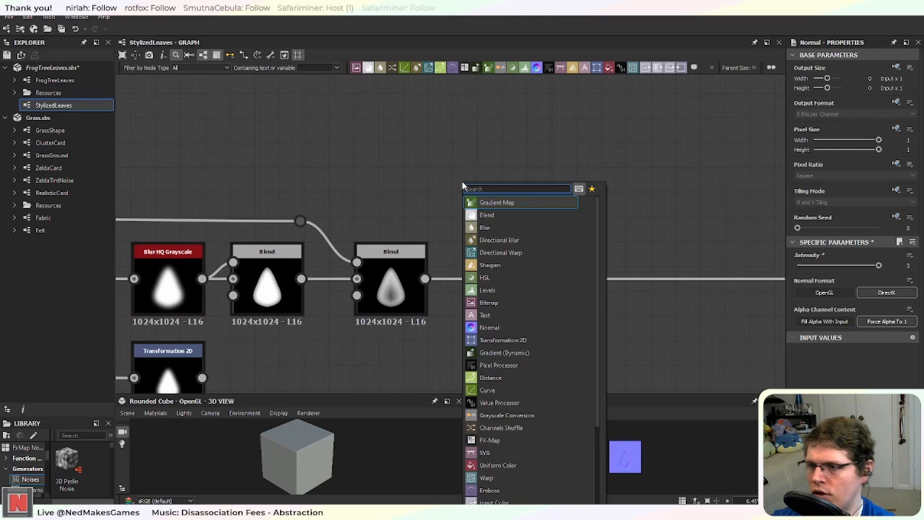
pyautogui.write('gra')
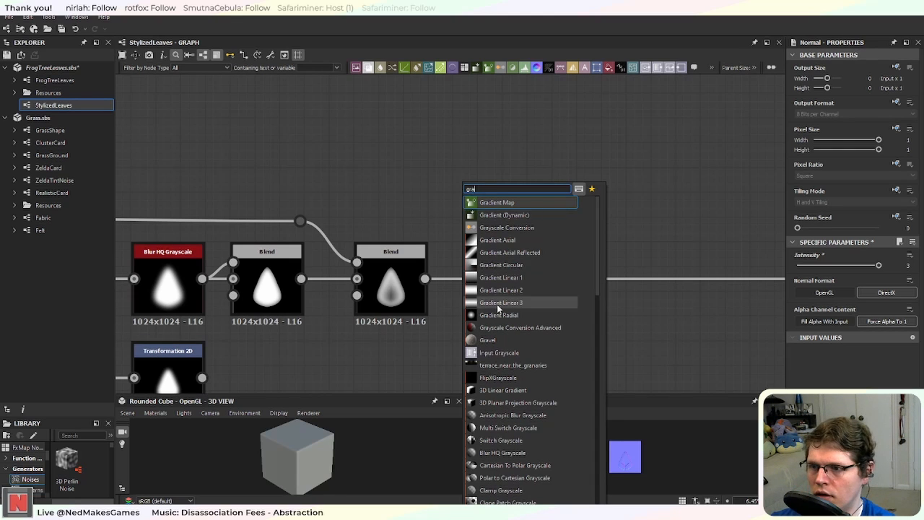
pyautogui.click(498, 303)
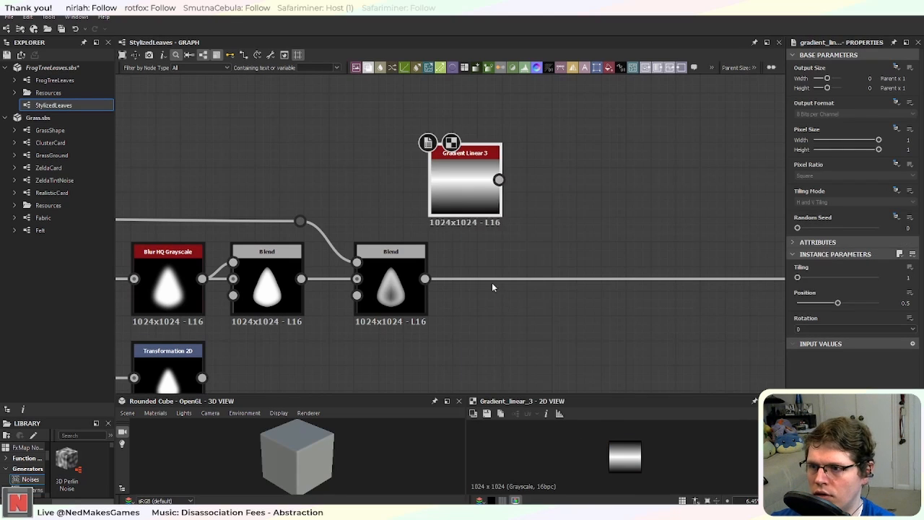
pyautogui.moveTo(450, 171); pyautogui.dragTo(375, 144)
pyautogui.click(826, 329)
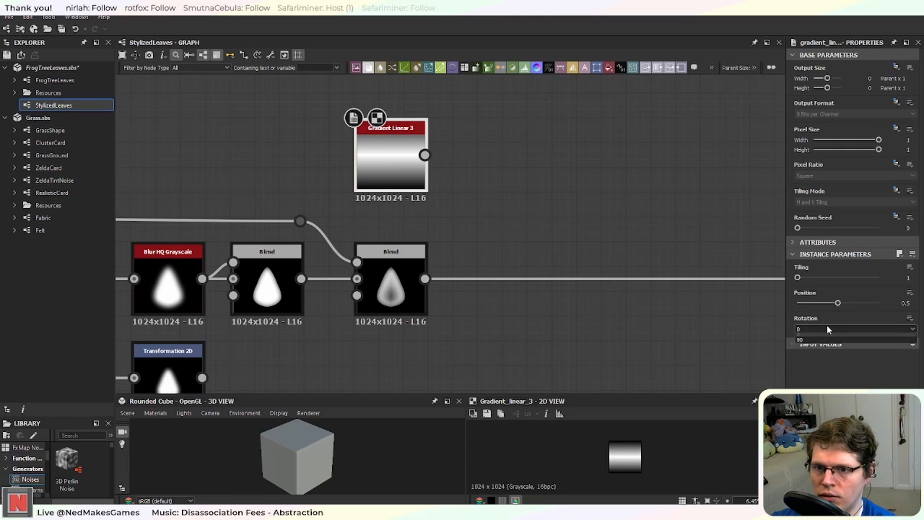
pyautogui.click(826, 340)
# Step: Add a Histogram Scan node fed by Gradient Linear 3, set its position to 0.26, and shift both nodes above the shading Blends
pyautogui.moveTo(575, 187); pyautogui.dragTo(544, 225, button='middle')
pyautogui.moveTo(393, 192); pyautogui.dragTo(457, 194)
pyautogui.write('hist')
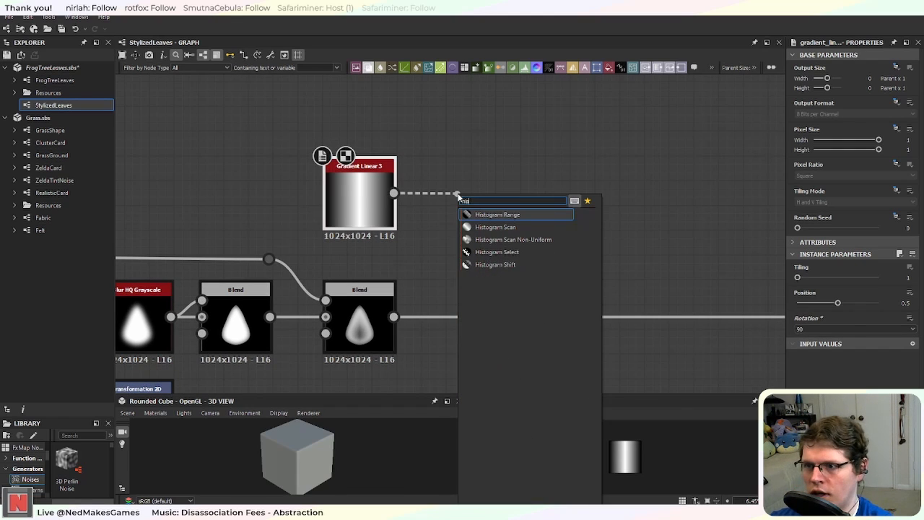
pyautogui.click(491, 227)
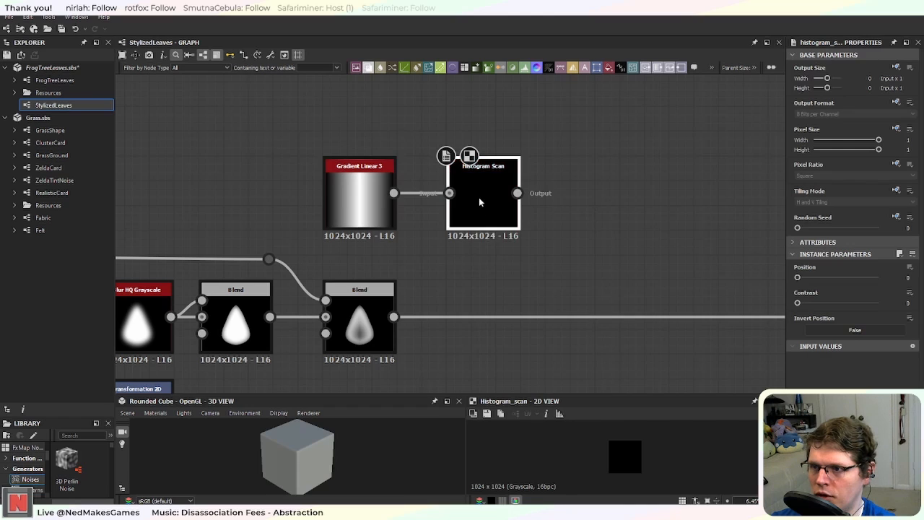
pyautogui.moveTo(798, 278); pyautogui.dragTo(818, 280)
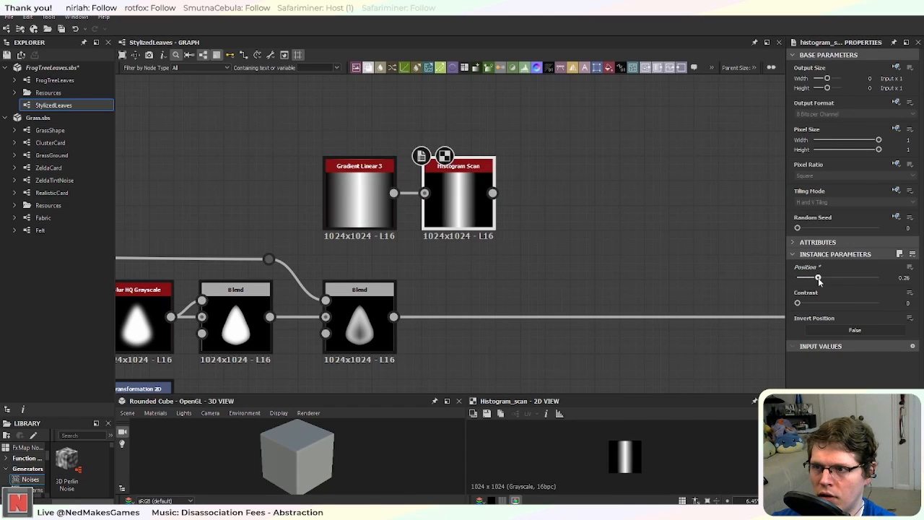
pyautogui.moveTo(314, 138); pyautogui.dragTo(372, 194)
pyautogui.click(451, 267)
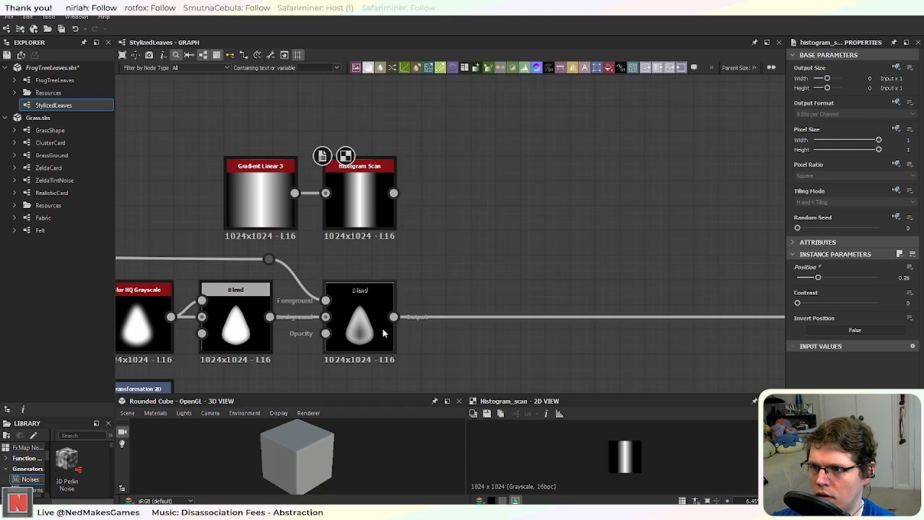
# Step: Insert a Blend after the last shading Blend, connect the Histogram Scan to its foreground, and set its mode to Multiply
pyautogui.press('space')
pyautogui.write('blend')
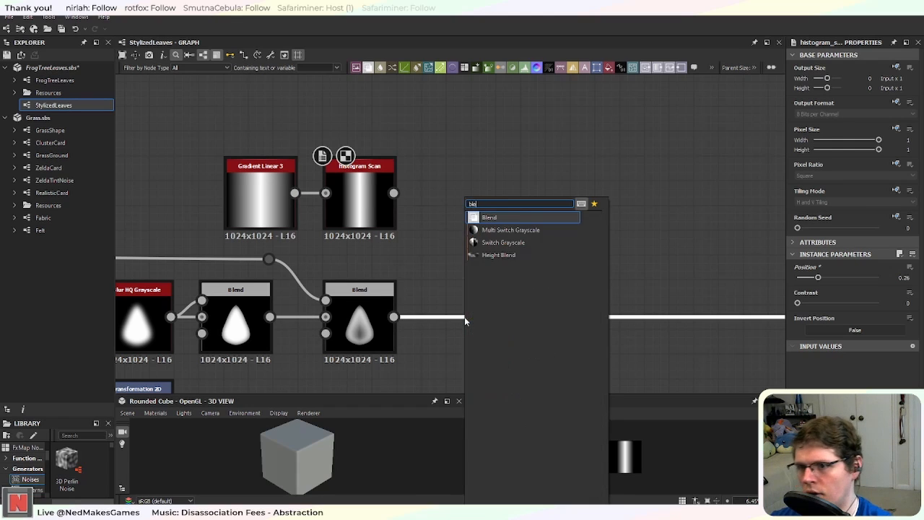
pyautogui.press('Return')
pyautogui.moveTo(673, 318); pyautogui.dragTo(488, 320)
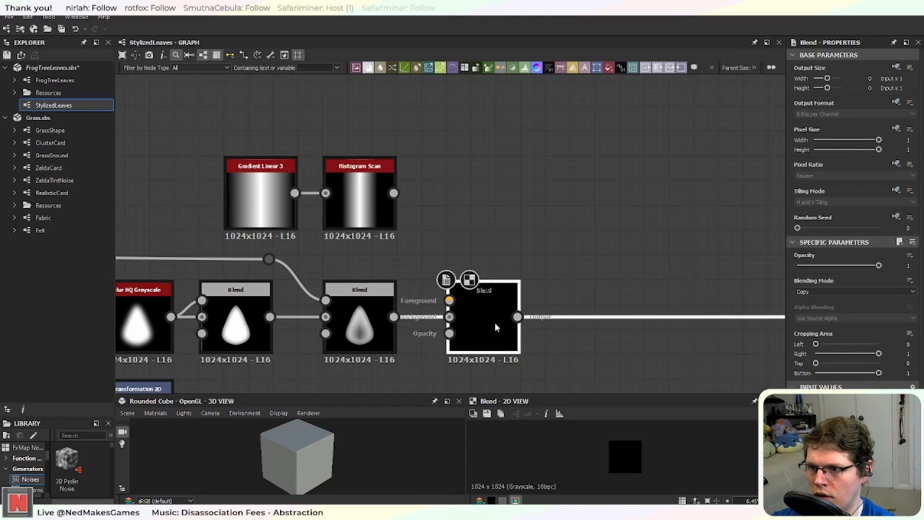
pyautogui.moveTo(393, 192); pyautogui.dragTo(449, 300)
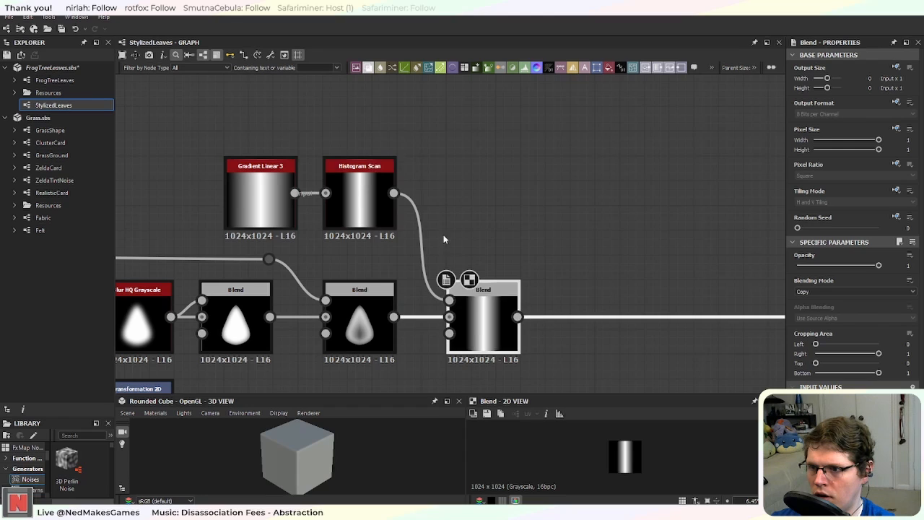
pyautogui.click(817, 291)
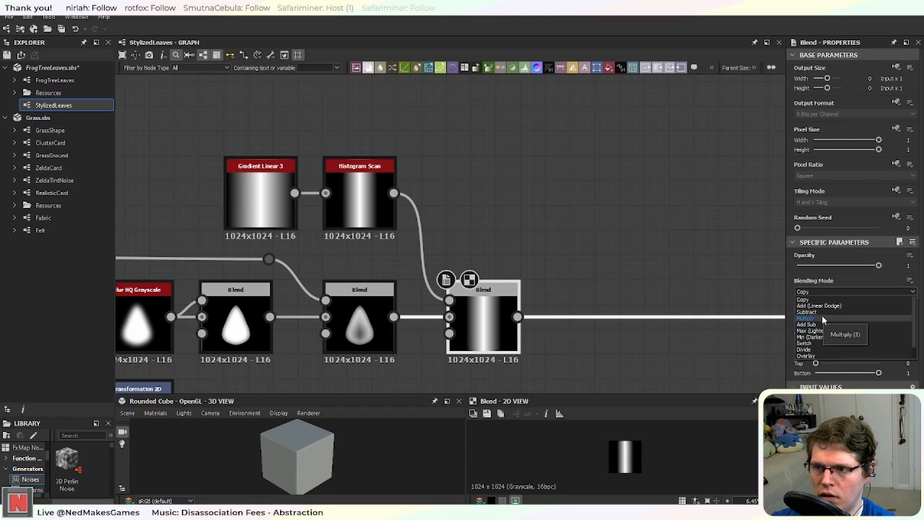
pyautogui.click(823, 319)
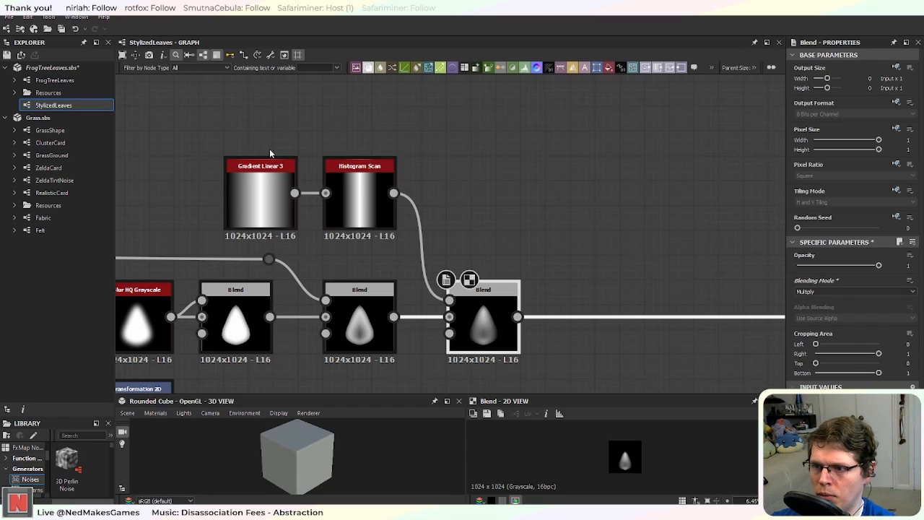
# Step: Insert an Invert Grayscale node between the Histogram Scan and the new Multiply Blend, and align the three gradient nodes in a row
pyautogui.moveTo(204, 127); pyautogui.dragTo(285, 204)
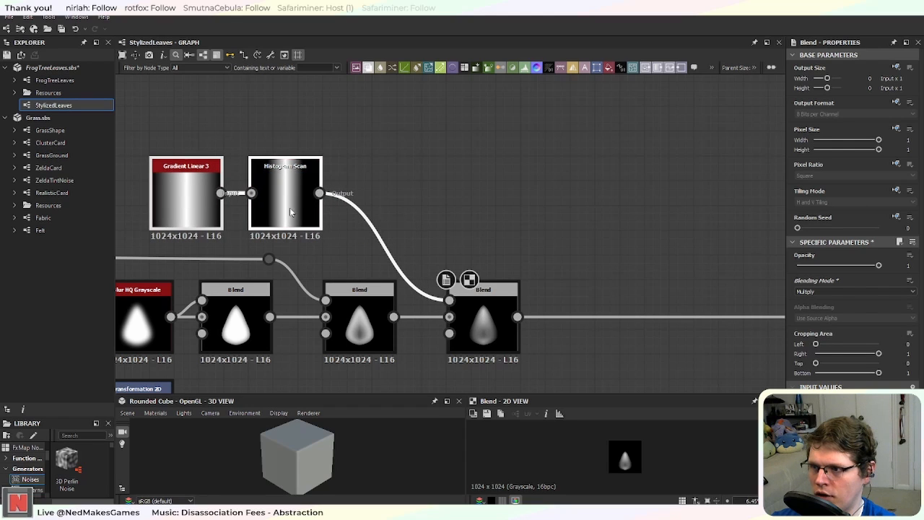
pyautogui.click(392, 261)
pyautogui.press('space')
pyautogui.write('inv')
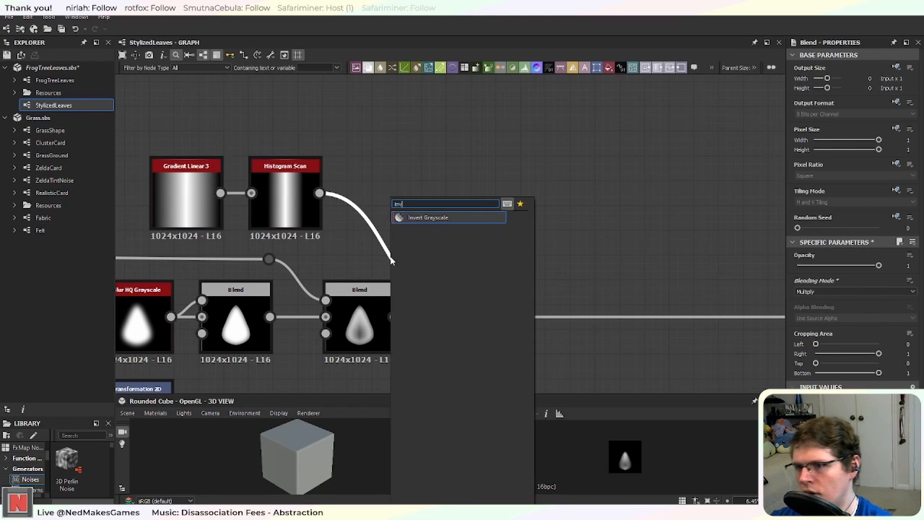
pyautogui.write('er')
pyautogui.press('Return')
pyautogui.moveTo(387, 243); pyautogui.dragTo(387, 193)
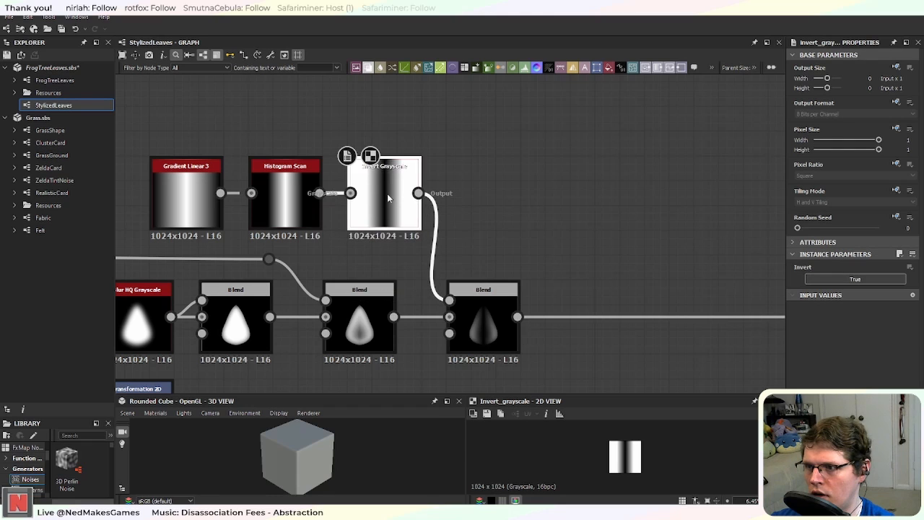
pyautogui.moveTo(195, 142); pyautogui.dragTo(366, 194)
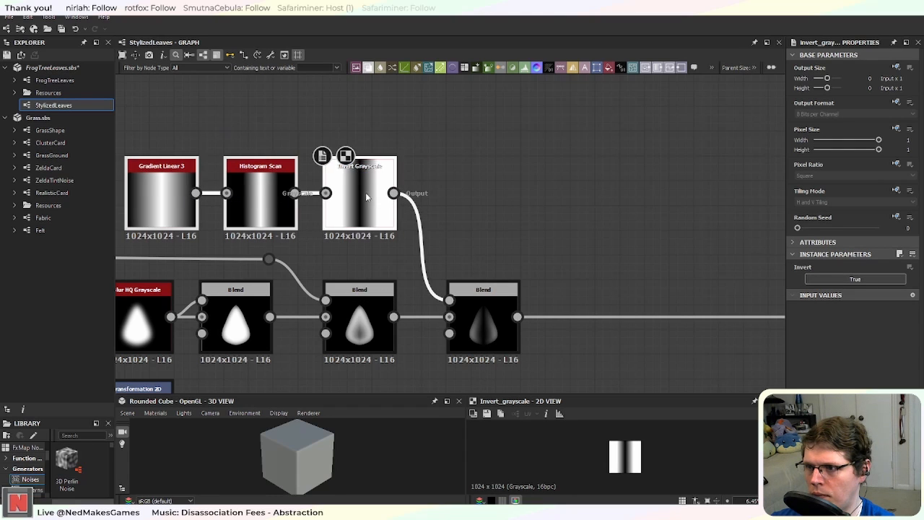
pyautogui.click(482, 233)
# Step: Set the opacity of the Blend that multiplies the inverted gradient to 0.39 and compare its shading with the preceding Blend
pyautogui.click(488, 323)
pyautogui.scroll(3, 488, 322)
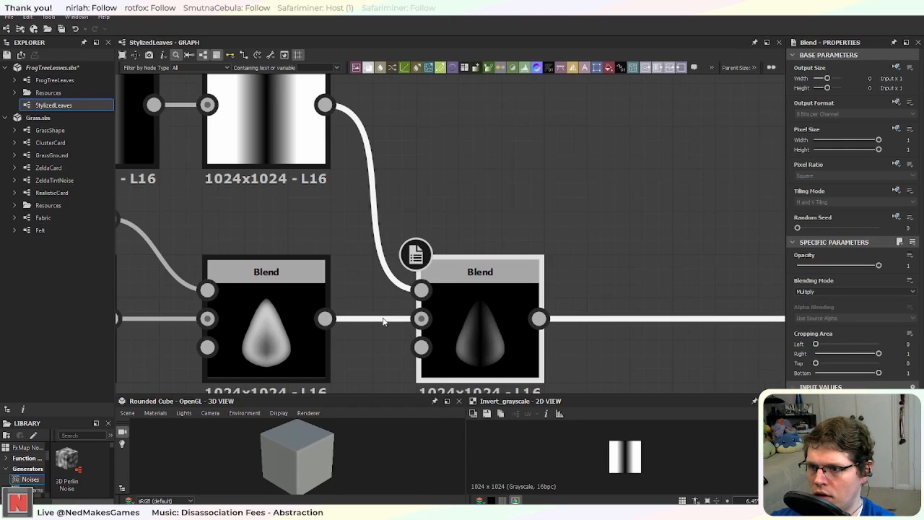
pyautogui.scroll(-3, 383, 321)
pyautogui.scroll(-2, 374, 262)
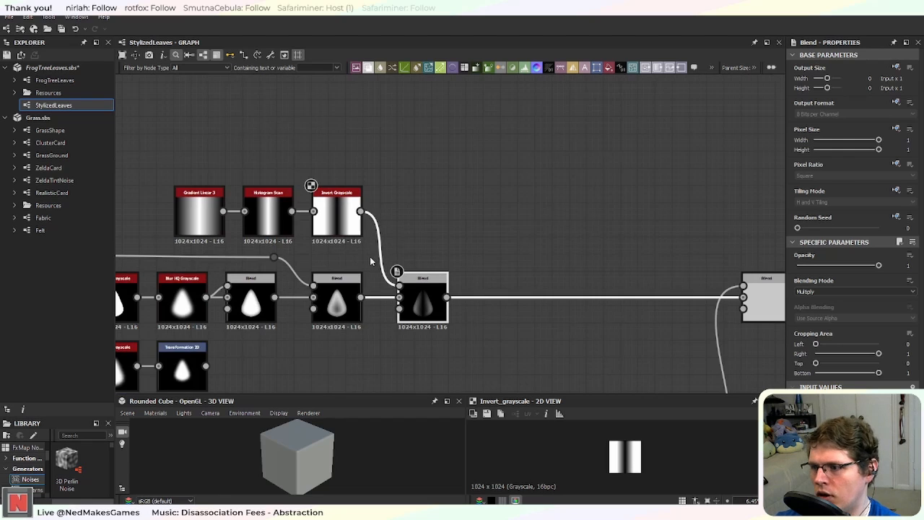
pyautogui.moveTo(325, 359); pyautogui.dragTo(446, 320, button='middle')
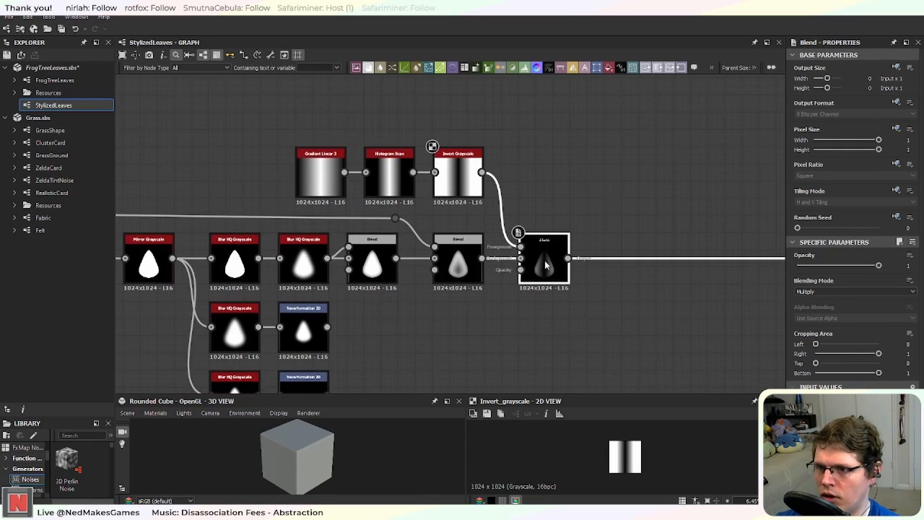
pyautogui.scroll(4, 548, 258)
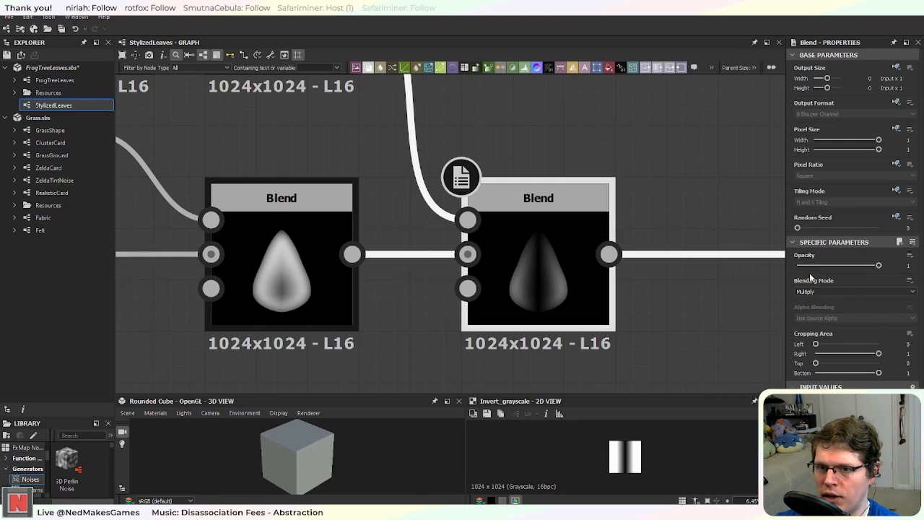
pyautogui.moveTo(879, 267); pyautogui.dragTo(830, 269)
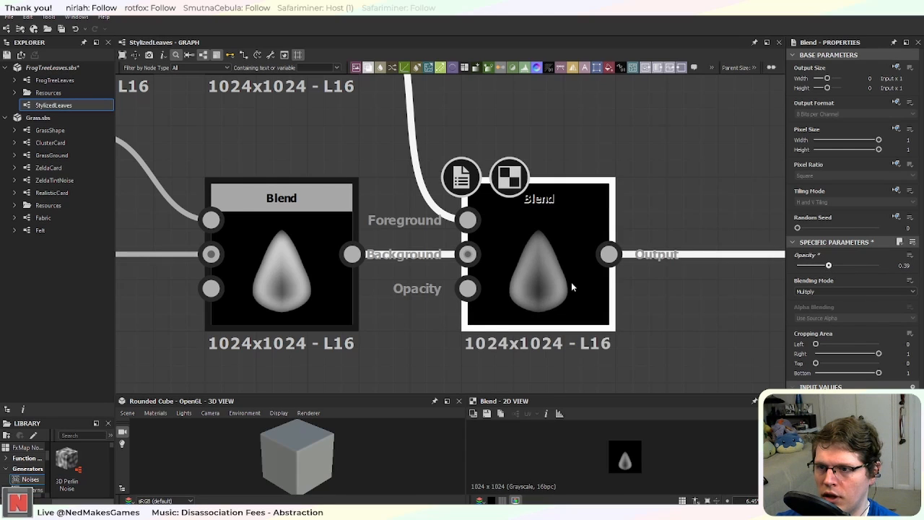
pyautogui.scroll(-2, 567, 282)
pyautogui.scroll(2, 561, 276)
pyautogui.scroll(1, 628, 278)
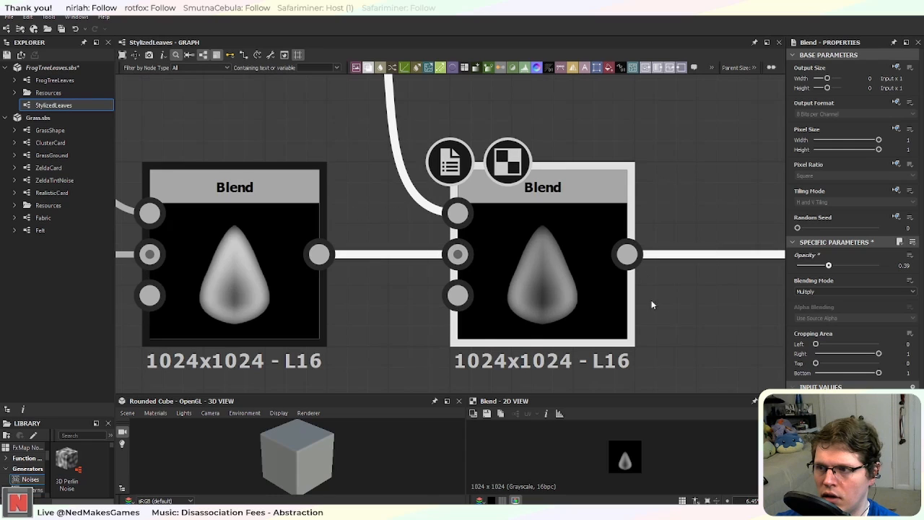
# Step: Examine how the gradient shading affects the final vein Blend and the leaf's normal map
pyautogui.scroll(-3, 659, 302)
pyautogui.moveTo(701, 310); pyautogui.dragTo(397, 262, button='middle')
pyautogui.scroll(-3, 570, 263)
pyautogui.moveTo(657, 273); pyautogui.dragTo(427, 279, button='middle')
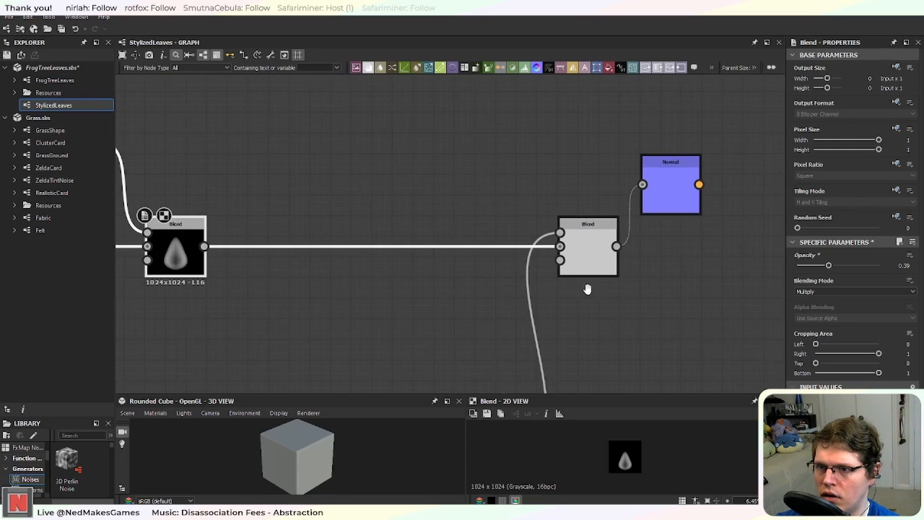
pyautogui.moveTo(587, 289); pyautogui.dragTo(479, 268, button='middle')
pyautogui.click(479, 268)
pyautogui.scroll(4, 462, 245)
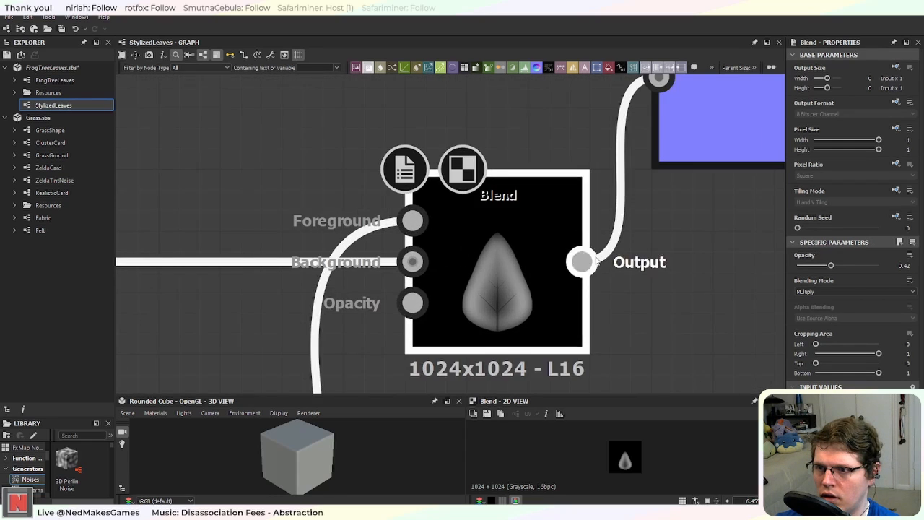
pyautogui.moveTo(596, 260); pyautogui.dragTo(501, 270, button='middle')
pyautogui.doubleClick(653, 159)
pyautogui.moveTo(612, 233); pyautogui.dragTo(495, 342, button='middle')
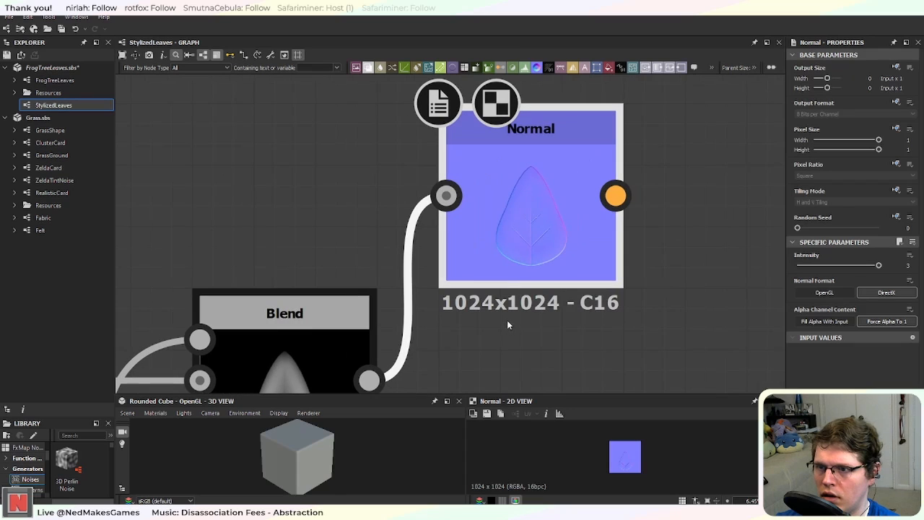
pyautogui.moveTo(426, 299); pyautogui.dragTo(583, 194, button='middle')
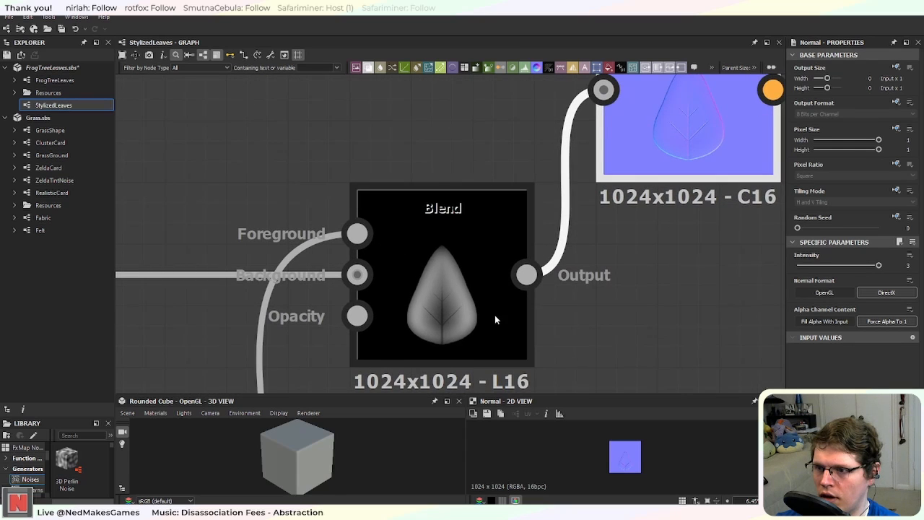
pyautogui.scroll(-3, 496, 318)
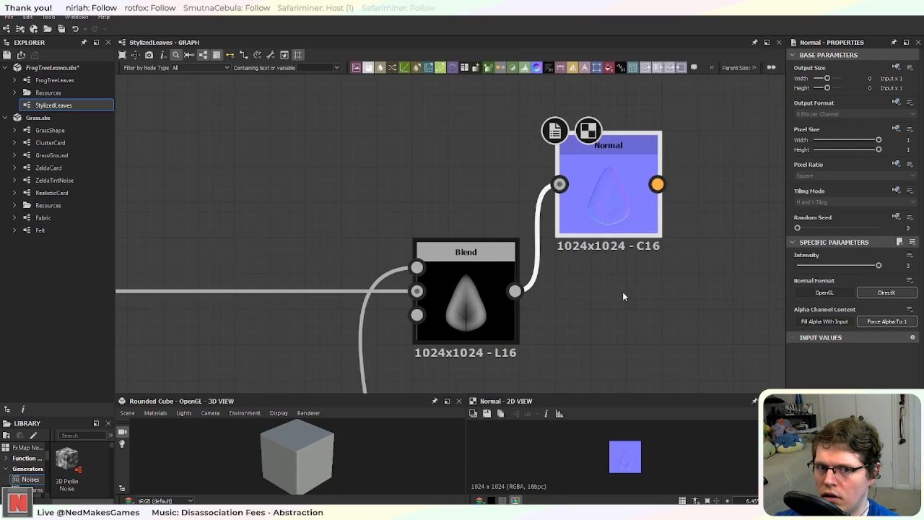
pyautogui.moveTo(624, 296); pyautogui.dragTo(573, 282, button='middle')
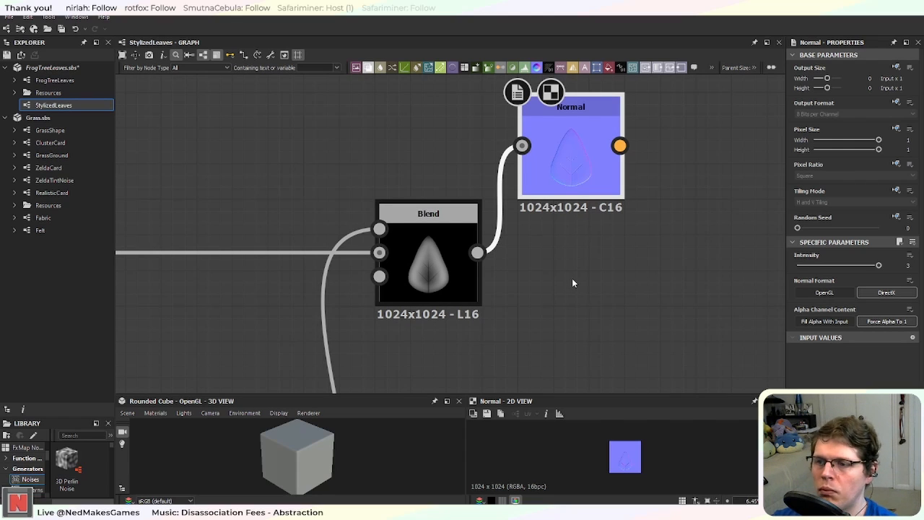
# Step: Move the Normal node higher above the final vein Blend
pyautogui.scroll(-3, 572, 282)
pyautogui.moveTo(579, 207); pyautogui.dragTo(552, 148)
pyautogui.scroll(-1, 602, 290)
pyautogui.moveTo(603, 289); pyautogui.dragTo(471, 270, button='middle')
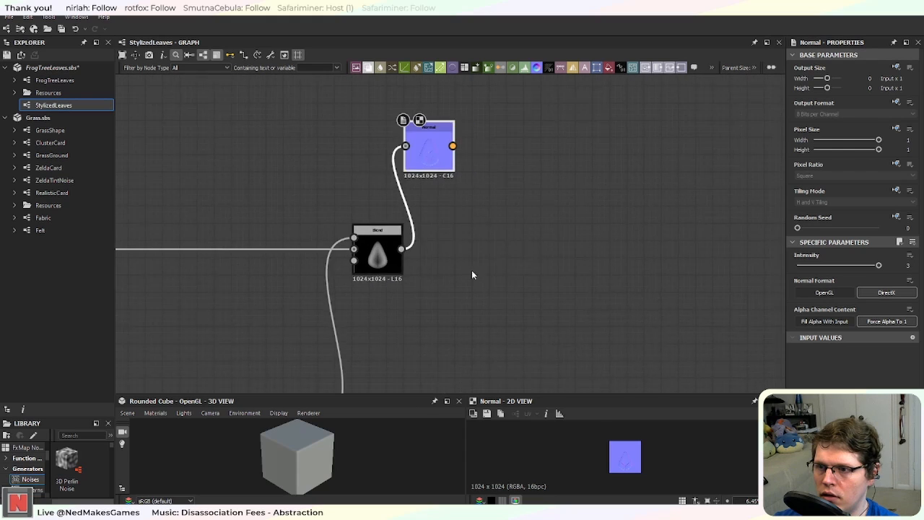
pyautogui.scroll(1, 499, 286)
pyautogui.scroll(-4, 374, 336)
# Step: Duplicate the Gradient Linear 3 and Histogram Scan nodes and place the copies below the final vein Blend
pyautogui.moveTo(241, 307); pyautogui.dragTo(454, 299, button='middle')
pyautogui.moveTo(224, 204); pyautogui.dragTo(351, 256)
pyautogui.hotkey('ctrl', 'v')
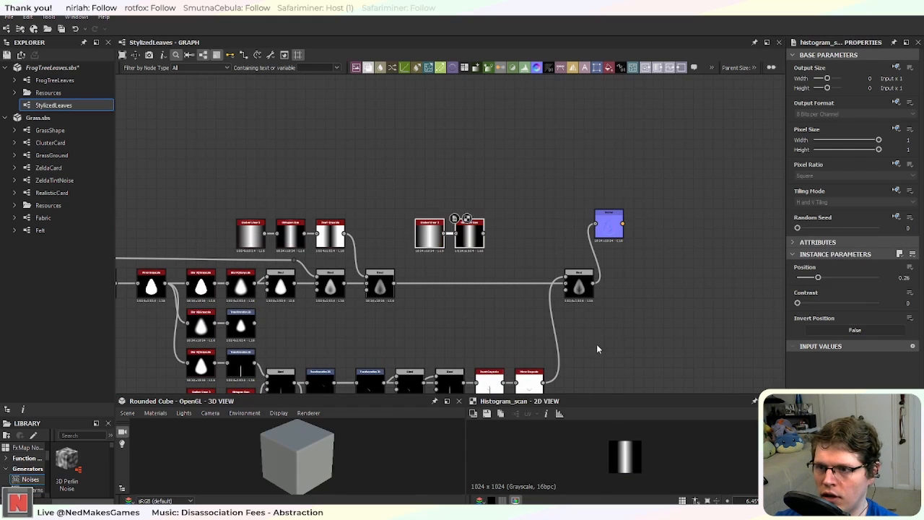
pyautogui.scroll(3, 572, 337)
pyautogui.moveTo(389, 166); pyautogui.dragTo(648, 324)
pyautogui.moveTo(689, 301); pyautogui.dragTo(522, 239, button='middle')
pyautogui.scroll(2, 522, 239)
pyautogui.click(498, 244)
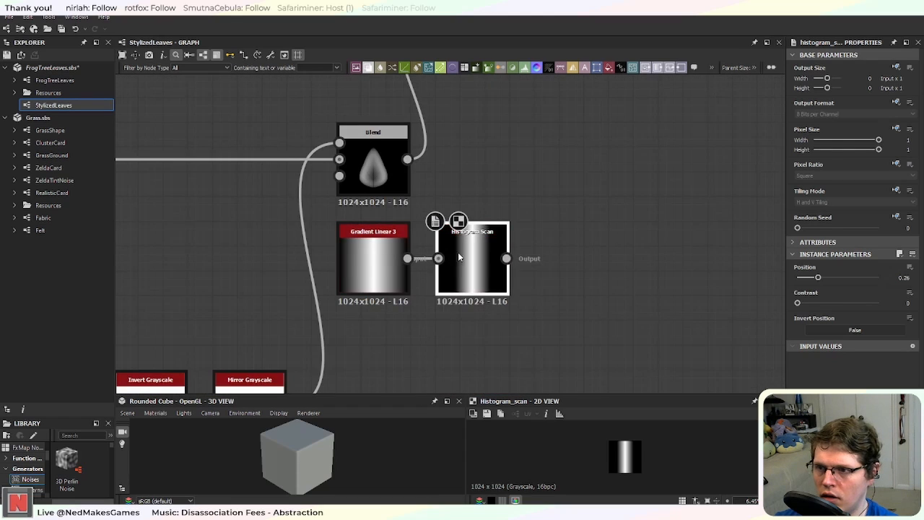
# Step: Set the duplicated Histogram Scan's position to 0.02 to narrow the gradient to a thin vertical line
pyautogui.moveTo(816, 279); pyautogui.dragTo(800, 279)
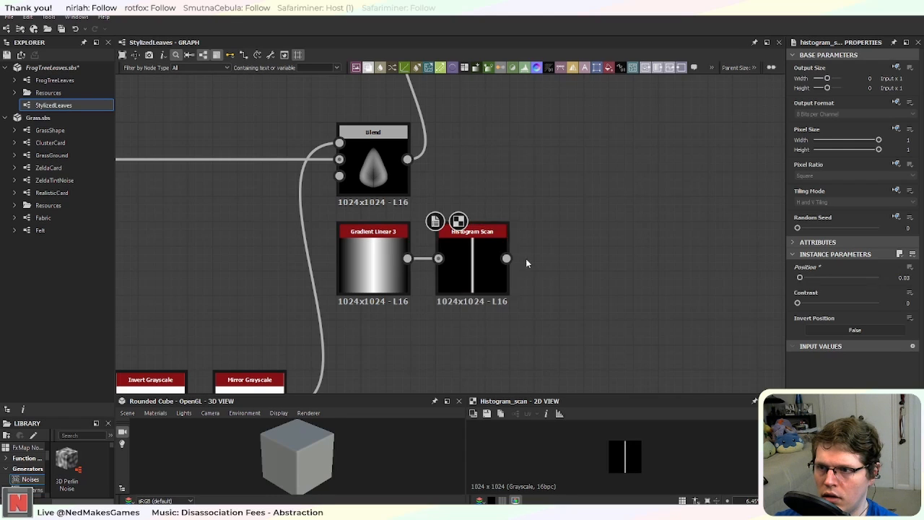
pyautogui.scroll(3, 454, 263)
pyautogui.click(455, 268)
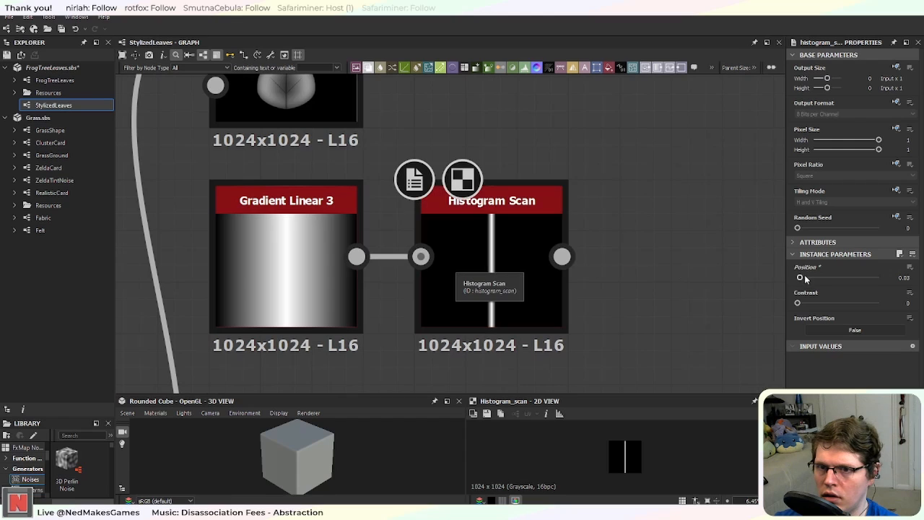
pyautogui.moveTo(800, 279); pyautogui.dragTo(799, 281)
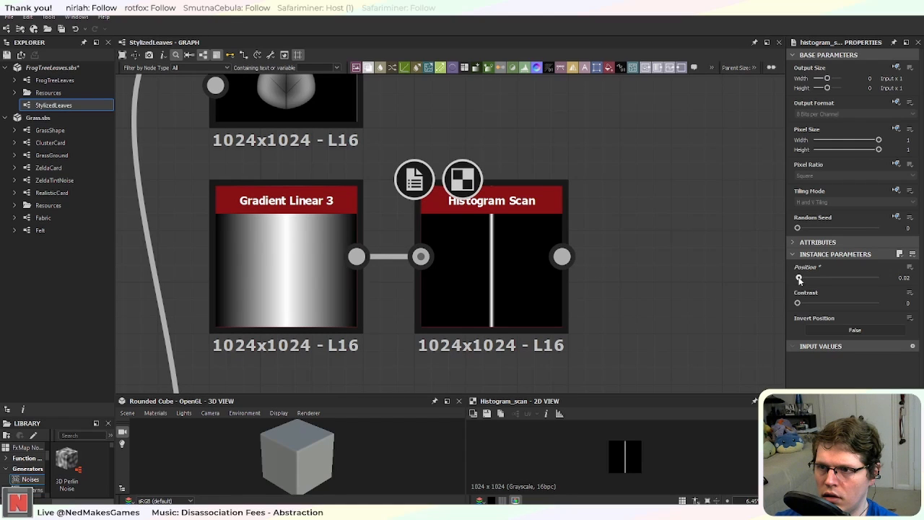
pyautogui.scroll(-4, 670, 261)
pyautogui.moveTo(578, 193); pyautogui.dragTo(491, 241, button='middle')
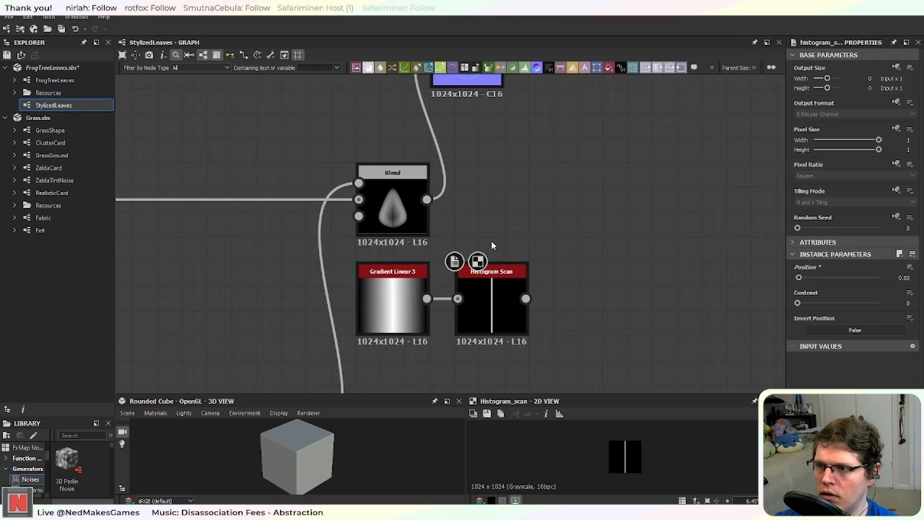
pyautogui.click(415, 224)
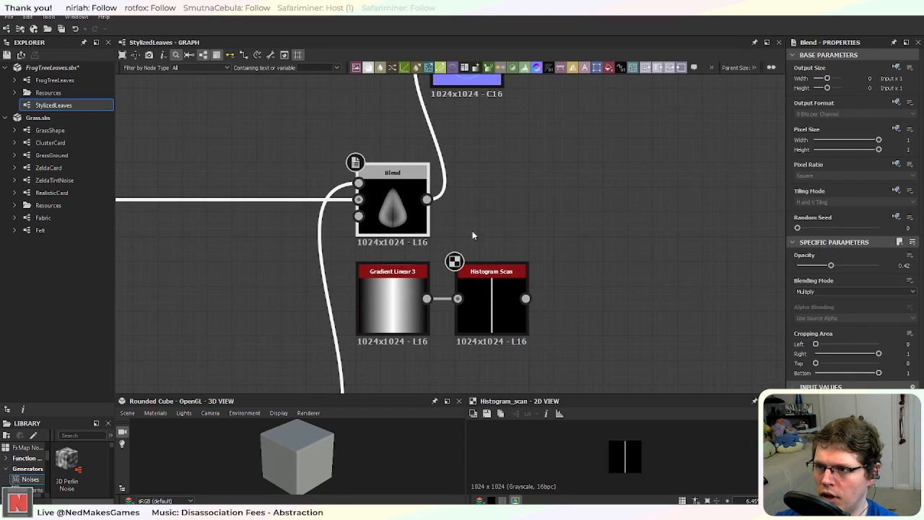
pyautogui.click(581, 263)
pyautogui.press('space')
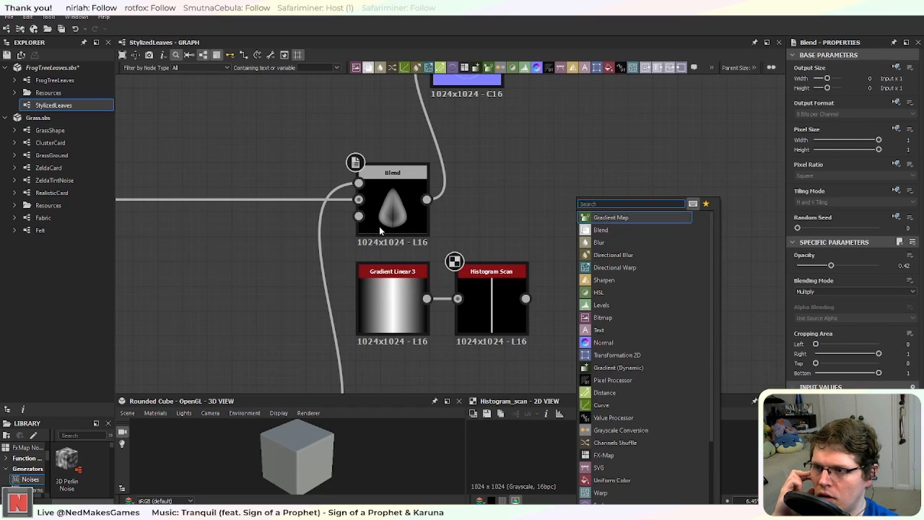
pyautogui.press('Escape')
pyautogui.scroll(5, 401, 226)
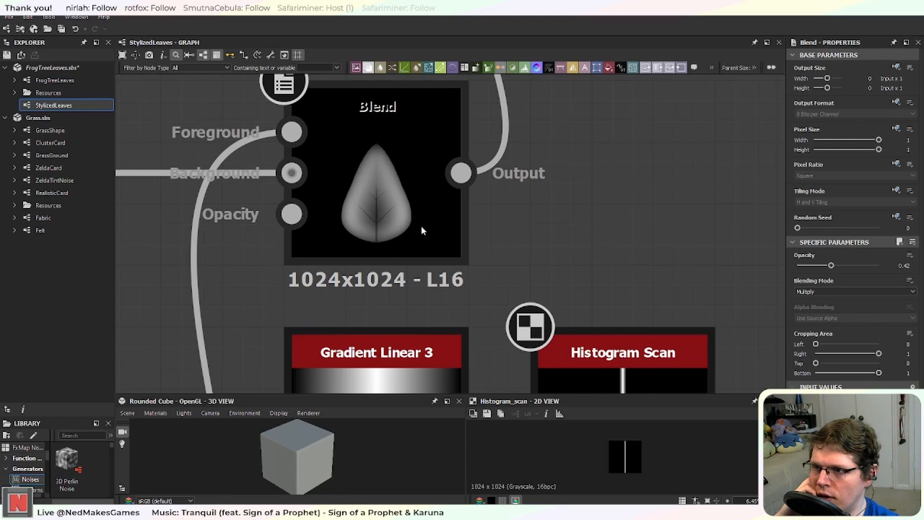
# Step: Examine the final vein Blend, the thin-line gradient pair and the leaf mask's blur chain feeding the height shading
pyautogui.scroll(-3, 415, 293)
pyautogui.moveTo(536, 390); pyautogui.dragTo(505, 305, button='middle')
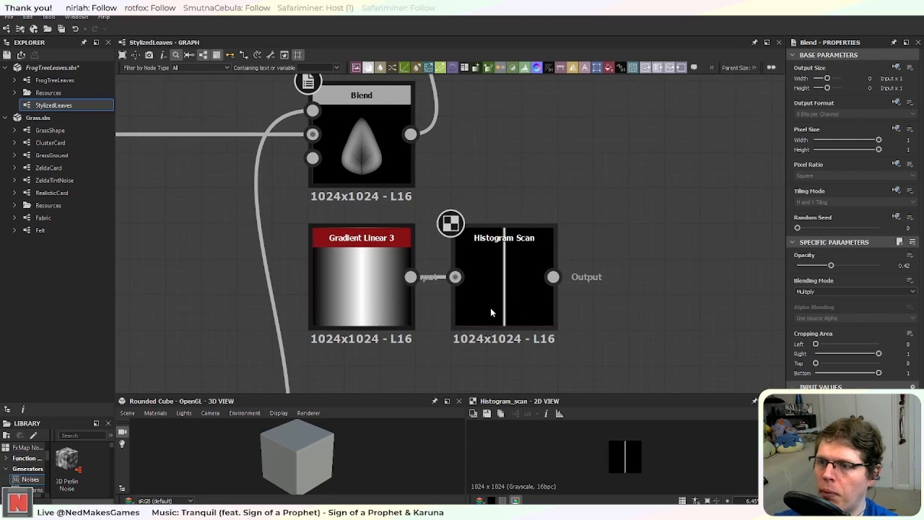
pyautogui.moveTo(503, 229); pyautogui.dragTo(468, 253, button='middle')
pyautogui.moveTo(308, 161); pyautogui.dragTo(366, 191, button='middle')
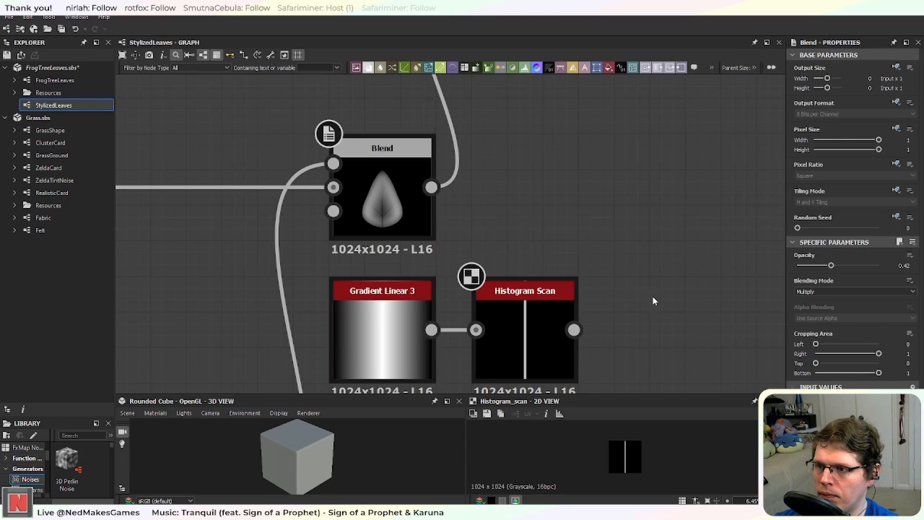
pyautogui.moveTo(676, 335); pyautogui.dragTo(633, 290, button='middle')
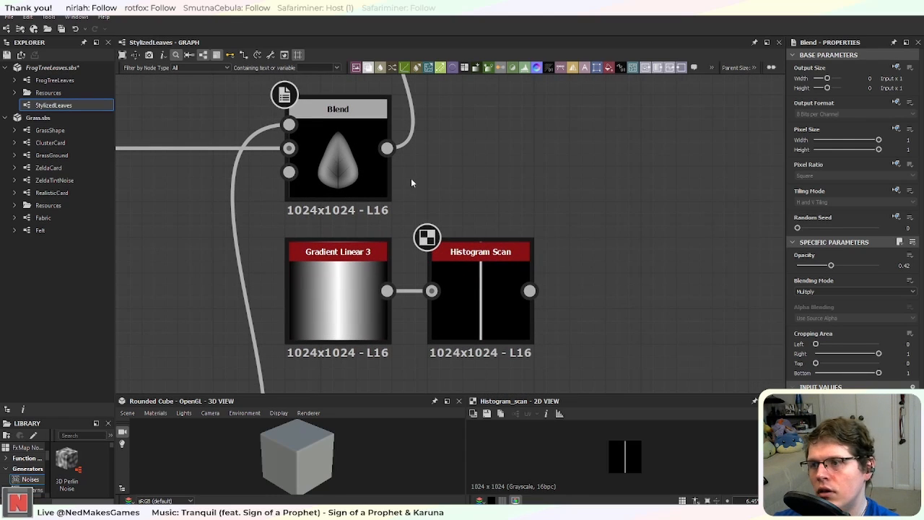
pyautogui.scroll(-3, 458, 212)
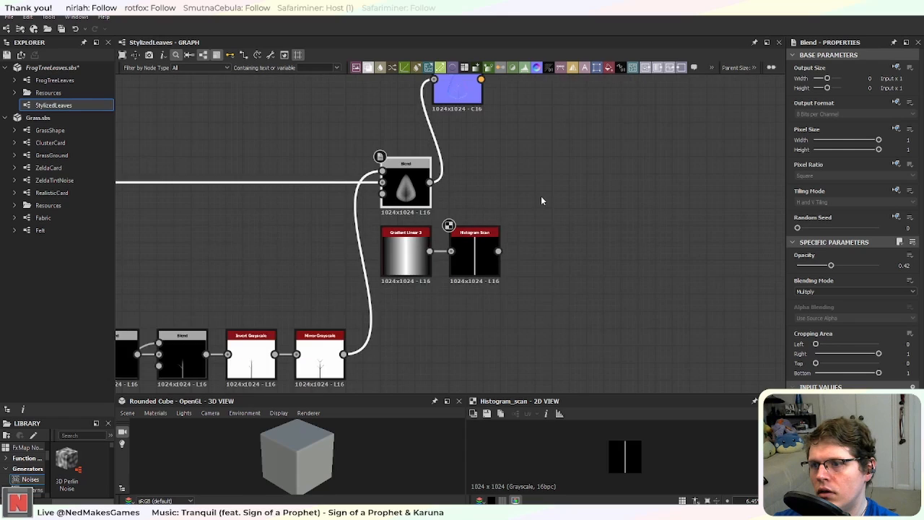
pyautogui.moveTo(541, 195); pyautogui.dragTo(637, 207, button='middle')
pyautogui.scroll(-3, 635, 205)
pyautogui.moveTo(394, 249); pyautogui.dragTo(517, 276, button='middle')
pyautogui.scroll(4, 468, 206)
pyautogui.moveTo(325, 289); pyautogui.dragTo(553, 305, button='middle')
pyautogui.scroll(4, 479, 284)
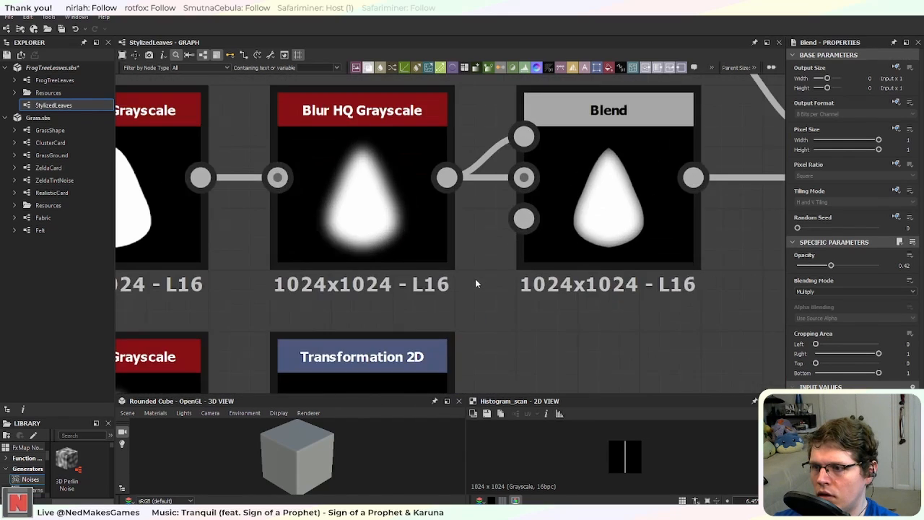
pyautogui.scroll(-1, 478, 285)
pyautogui.click(265, 247)
pyautogui.scroll(-5, 462, 284)
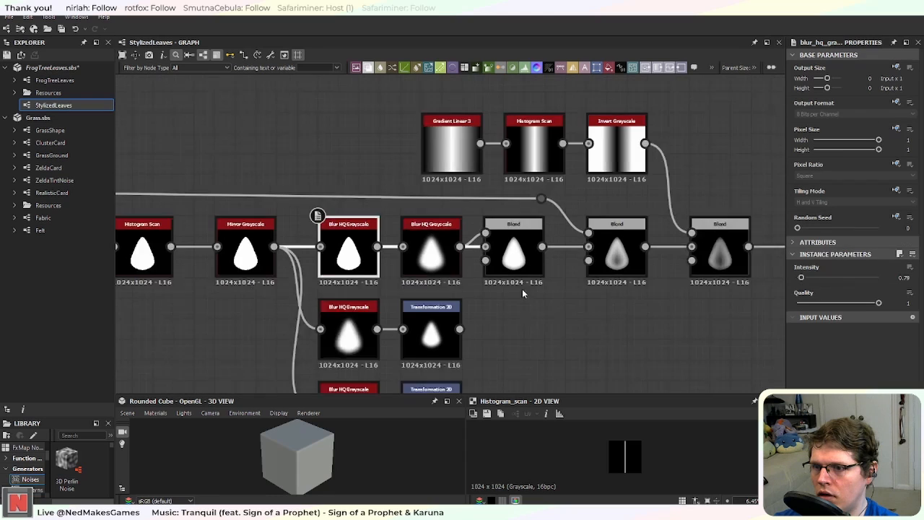
pyautogui.moveTo(622, 322); pyautogui.dragTo(411, 323, button='middle')
pyautogui.scroll(-3, 560, 234)
pyautogui.moveTo(635, 231); pyautogui.dragTo(541, 236, button='middle')
pyautogui.scroll(2, 586, 234)
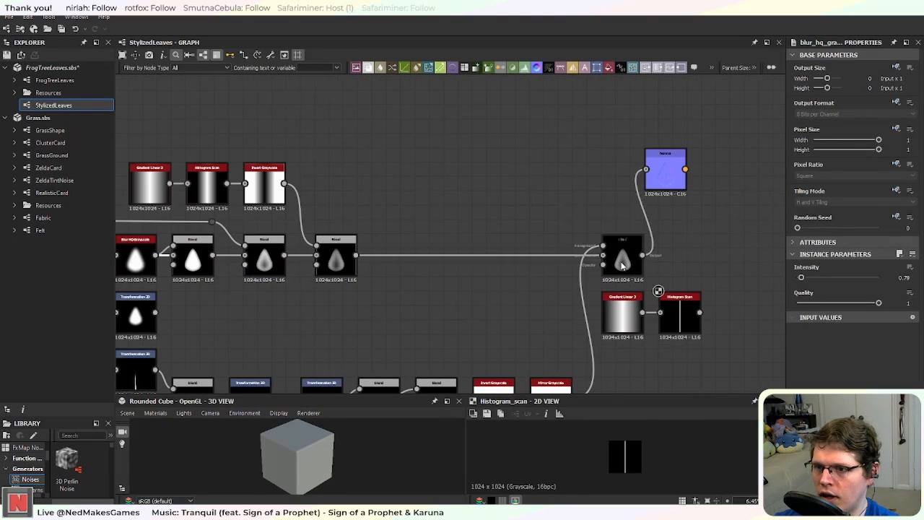
pyautogui.moveTo(360, 323); pyautogui.dragTo(498, 328, button='middle')
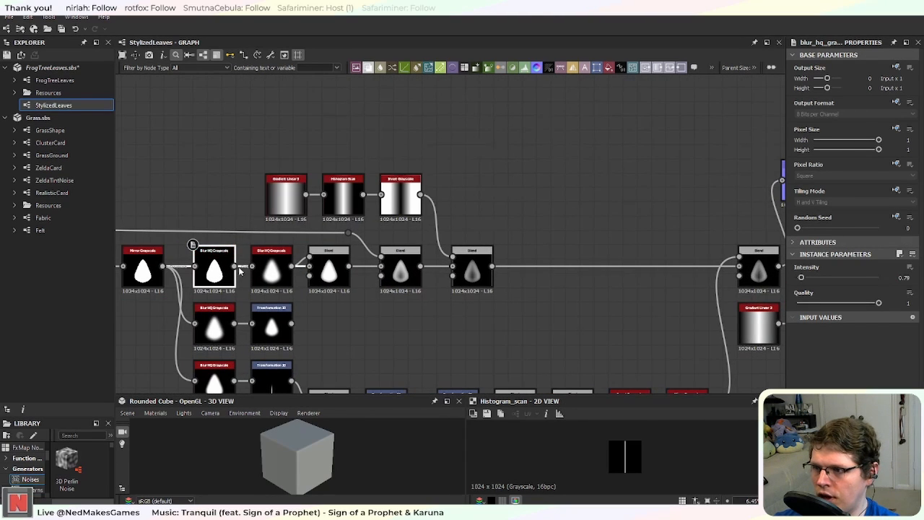
pyautogui.moveTo(649, 268); pyautogui.dragTo(438, 250, button='middle')
pyautogui.scroll(-2, 607, 276)
pyautogui.moveTo(501, 270); pyautogui.dragTo(402, 267, button='middle')
pyautogui.moveTo(351, 306); pyautogui.dragTo(482, 310, button='middle')
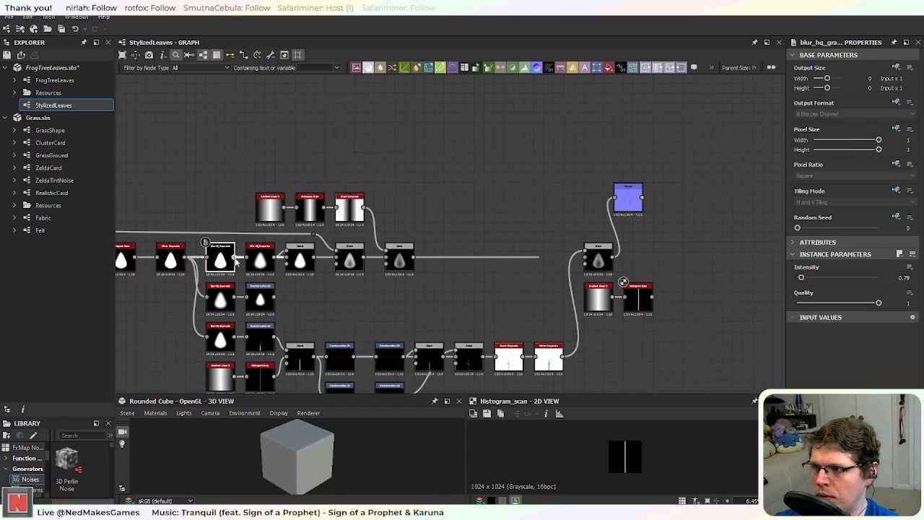
# Step: Add a Channels Shuffle node beside the final vein Blend and feed that Blend's output into Input 1
pyautogui.press('space')
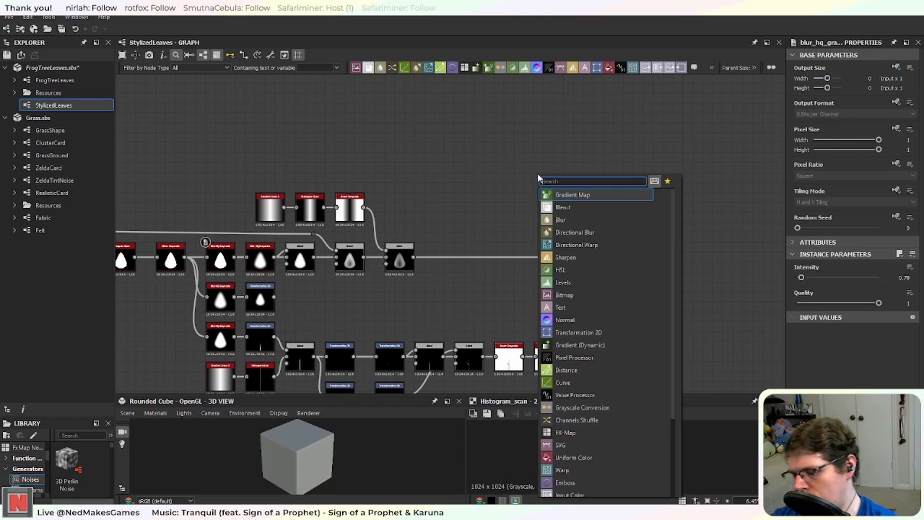
pyautogui.write('alpha')
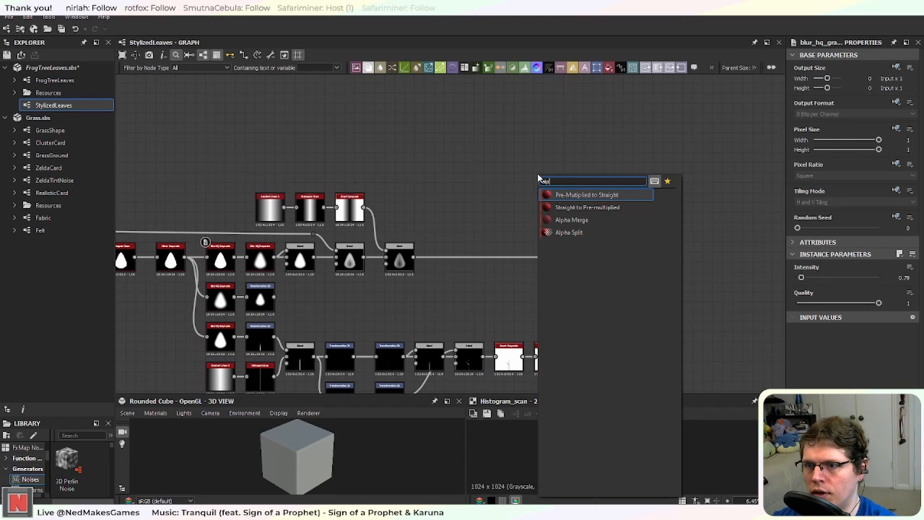
pyautogui.press('BackSpace')
pyautogui.press('BackSpace')
pyautogui.press('BackSpace')
pyautogui.press('BackSpace')
pyautogui.press('BackSpace')
pyautogui.write('cha')
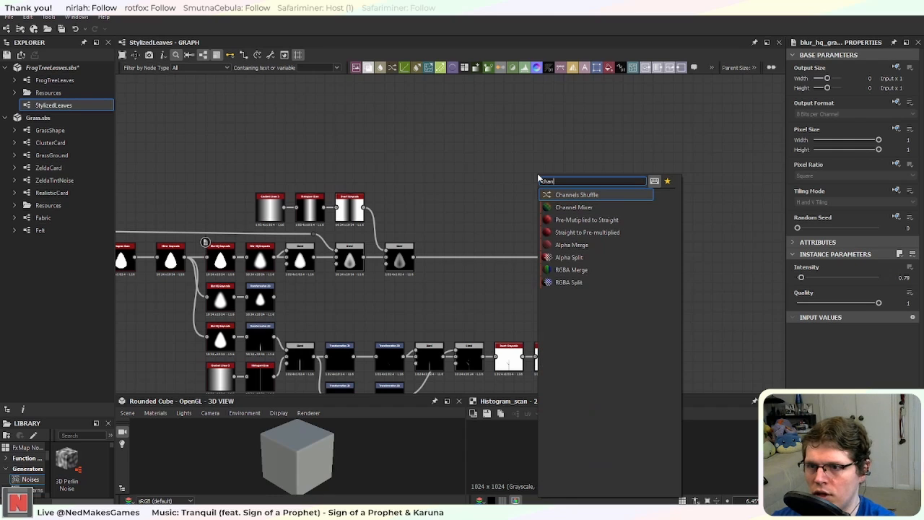
pyautogui.write('n')
pyautogui.click(559, 194)
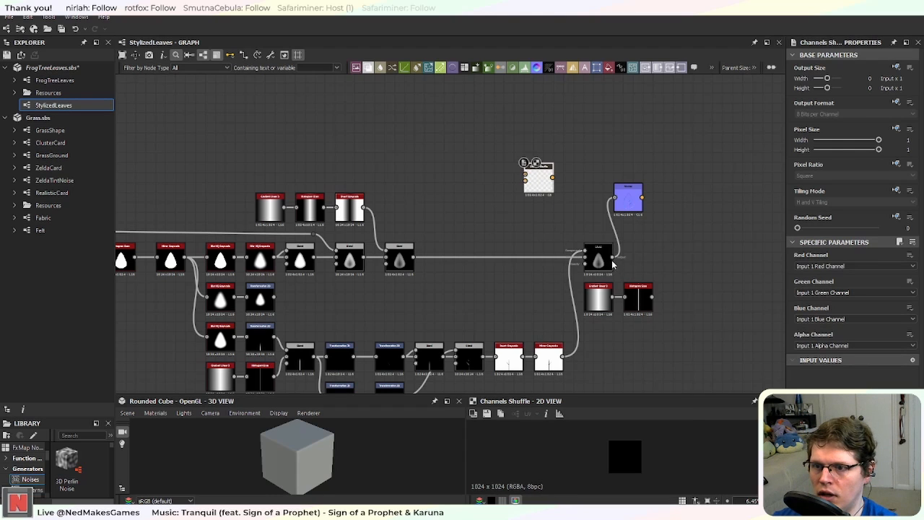
pyautogui.moveTo(614, 257); pyautogui.dragTo(671, 253)
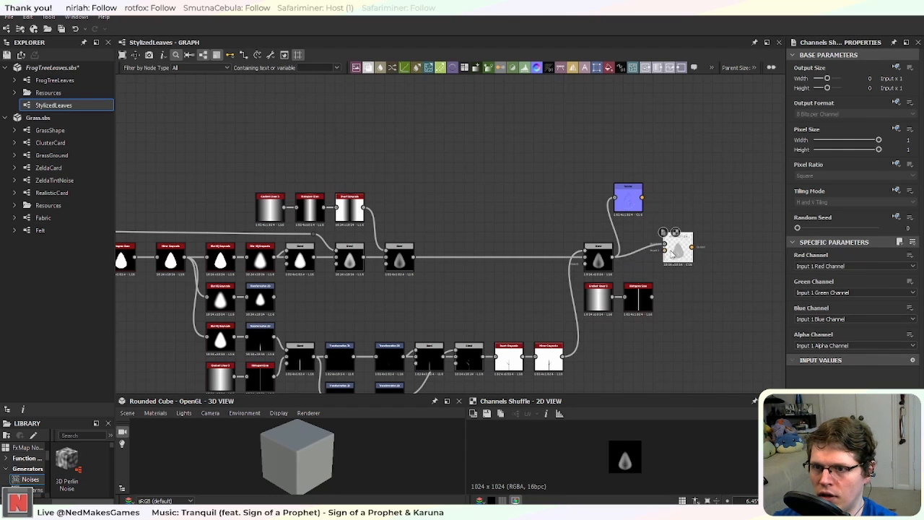
pyautogui.scroll(5, 671, 253)
pyautogui.scroll(-4, 614, 299)
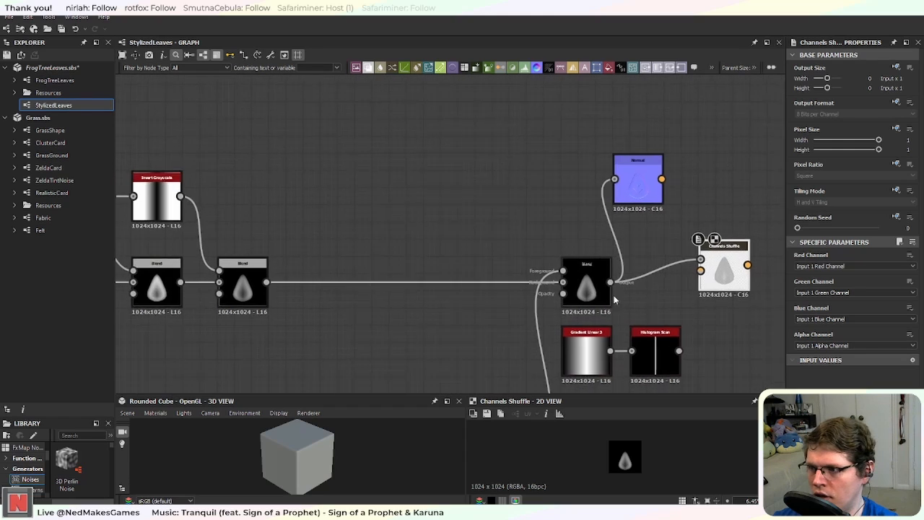
# Step: Connect the sharper Blur HQ Grayscale leaf mask to the Channels Shuffle's Input 2 and set Alpha Channel to Input 2 Red Channel
pyautogui.scroll(-3, 614, 299)
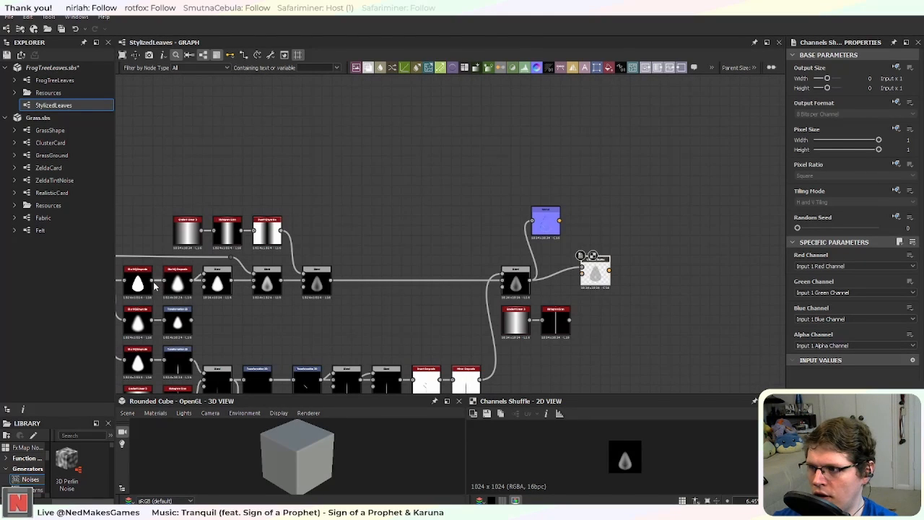
pyautogui.moveTo(153, 283); pyautogui.dragTo(582, 274)
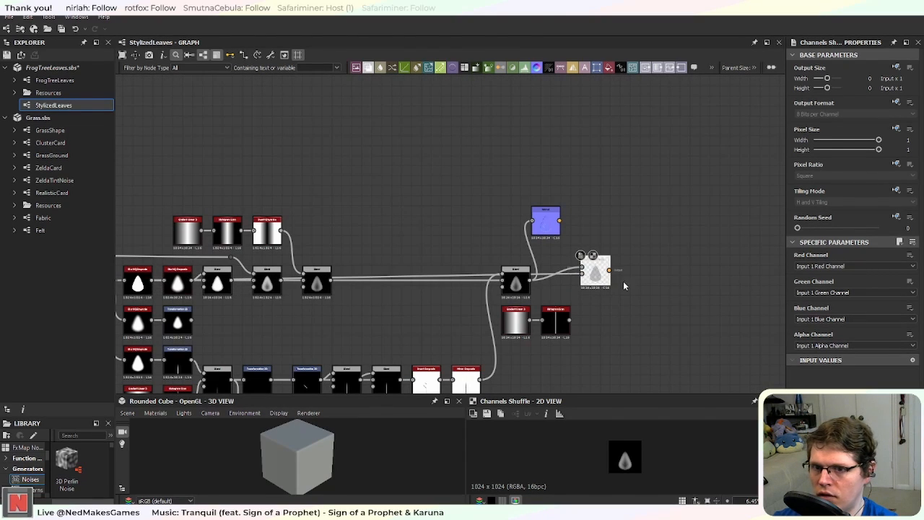
pyautogui.click(859, 345)
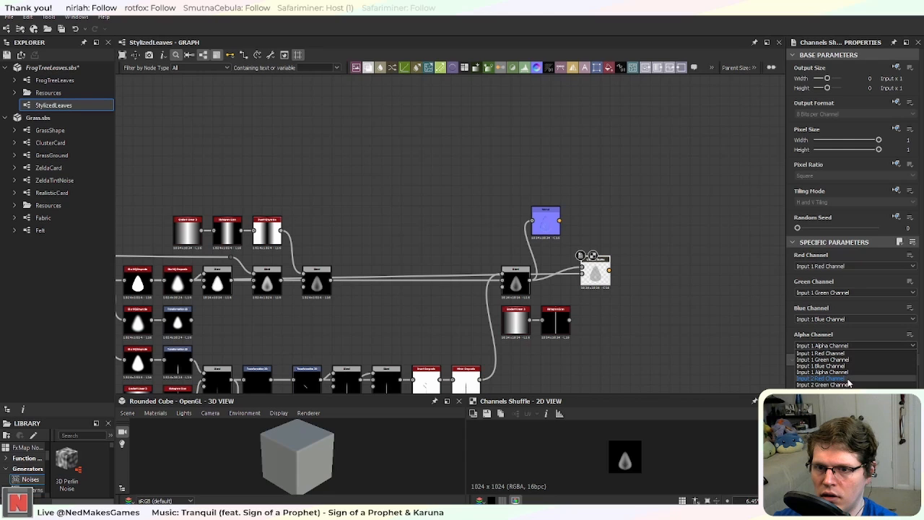
pyautogui.click(823, 378)
pyautogui.scroll(6, 610, 281)
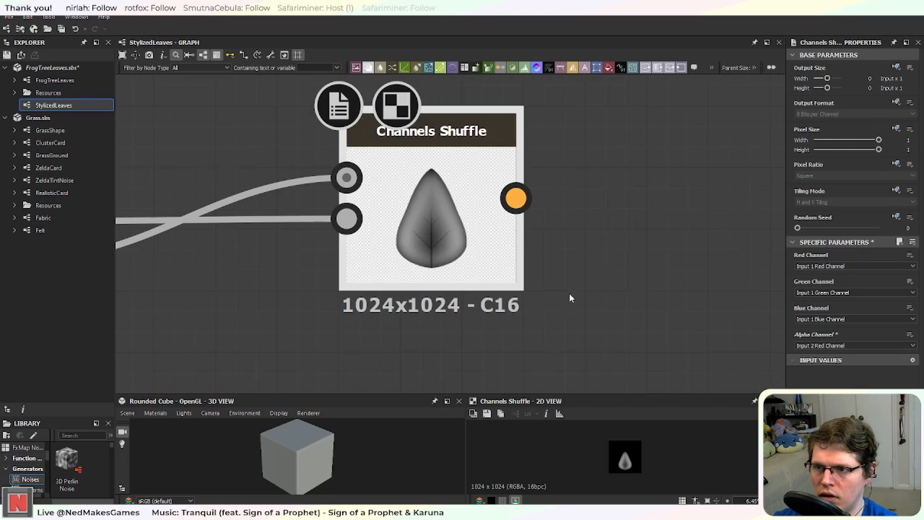
# Step: Move the Channels Shuffle node farther away, above and to the right of the final vein Blend
pyautogui.moveTo(490, 219); pyautogui.dragTo(421, 225)
pyautogui.moveTo(293, 305); pyautogui.dragTo(600, 288, button='middle')
pyautogui.moveTo(682, 202); pyautogui.dragTo(471, 265)
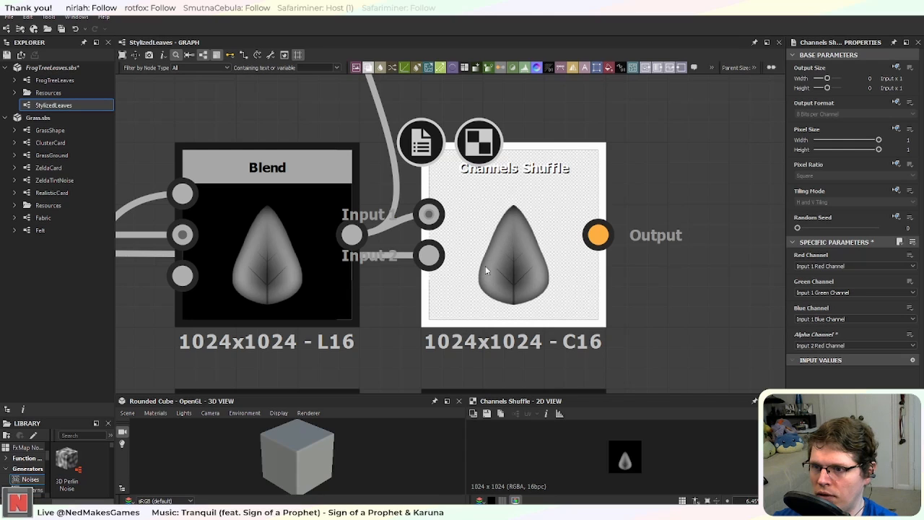
pyautogui.scroll(-5, 517, 225)
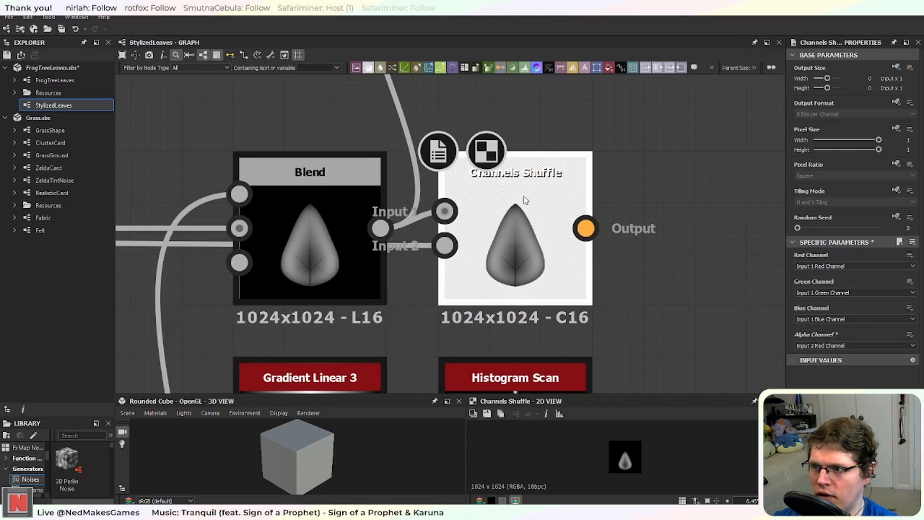
pyautogui.moveTo(518, 227); pyautogui.dragTo(658, 144)
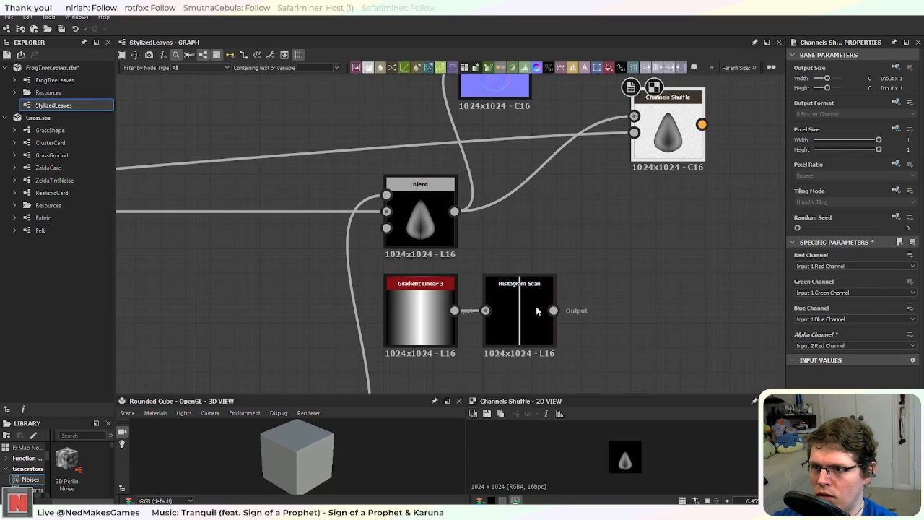
pyautogui.click(618, 228)
pyautogui.moveTo(578, 230); pyautogui.dragTo(551, 279, button='middle')
pyautogui.click(412, 279)
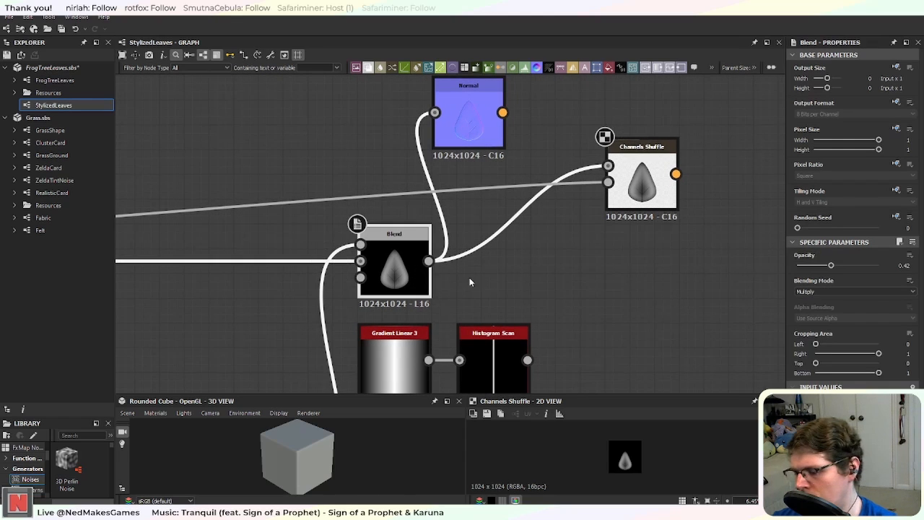
pyautogui.hotkey('ctrl', 'd')
pyautogui.moveTo(462, 243); pyautogui.dragTo(585, 278)
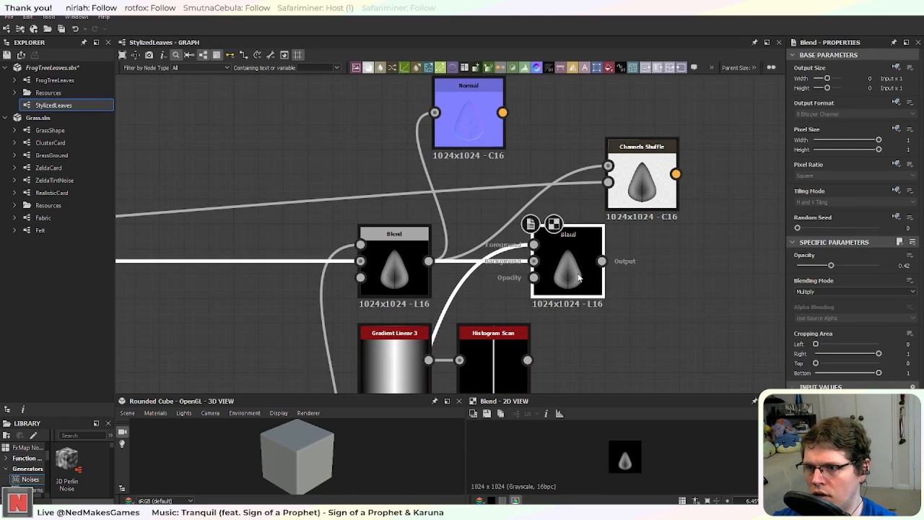
pyautogui.press('Delete')
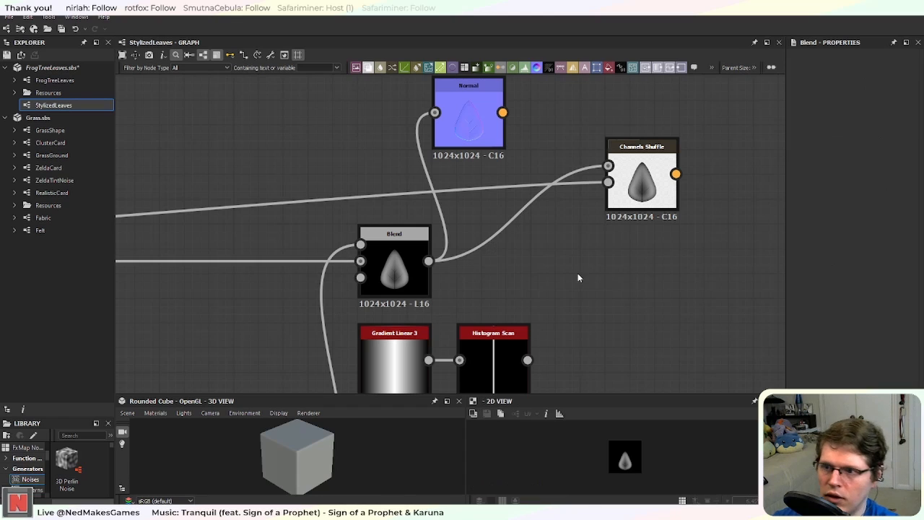
# Step: Add a new Blend node after the final vein Blend and connect that Blend's output to its Background
pyautogui.press('space')
pyautogui.write('blend')
pyautogui.press('Return')
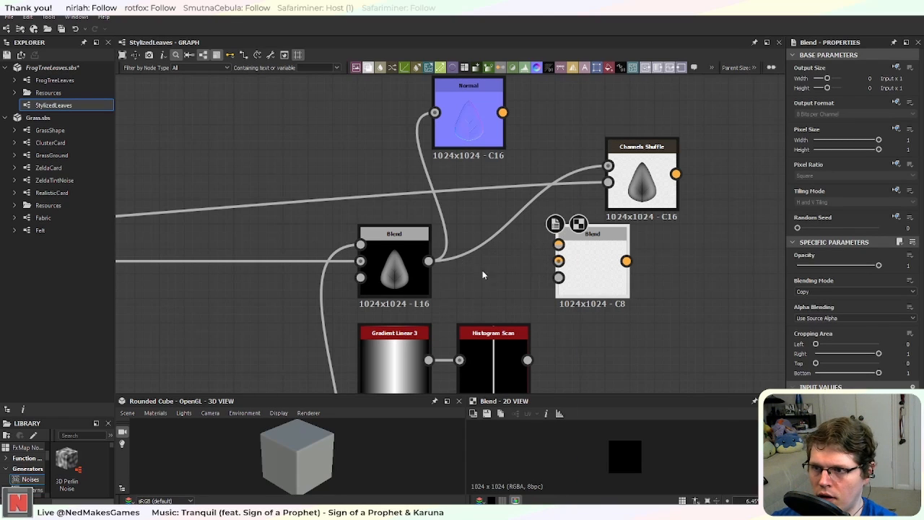
pyautogui.moveTo(429, 261); pyautogui.dragTo(559, 262)
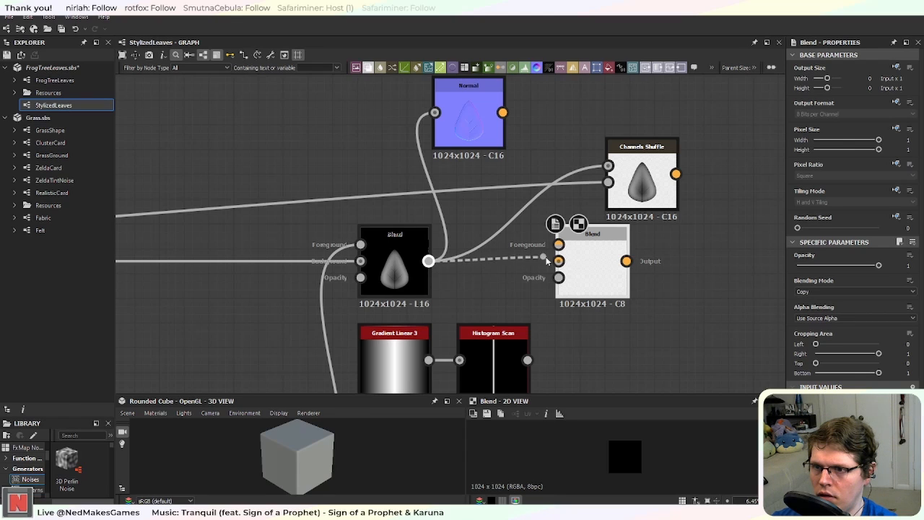
# Step: Insert a Dot node on the link from the leaf mask blur to the Channels Shuffle and place it above the blur nodes
pyautogui.scroll(-4, 379, 251)
pyautogui.moveTo(231, 305); pyautogui.dragTo(460, 316, button='middle')
pyautogui.scroll(4, 298, 254)
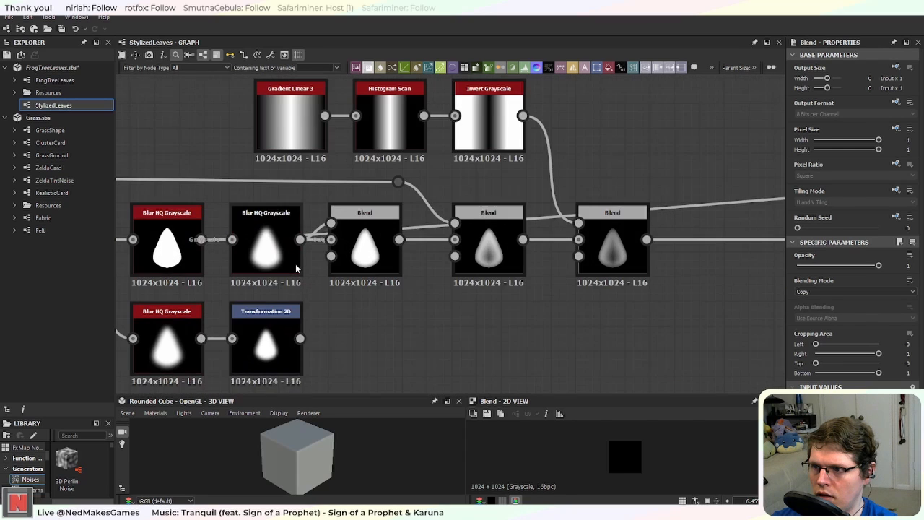
pyautogui.scroll(-1, 295, 267)
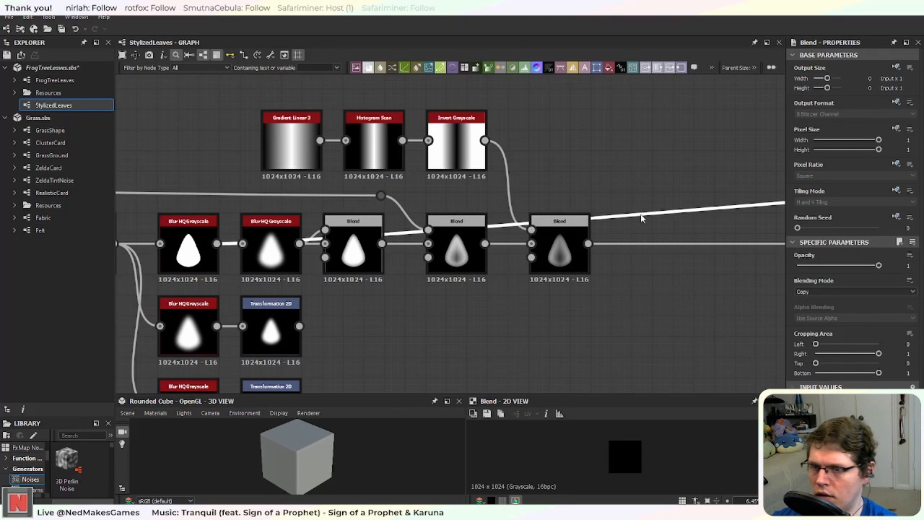
pyautogui.press('space')
pyautogui.write('cl')
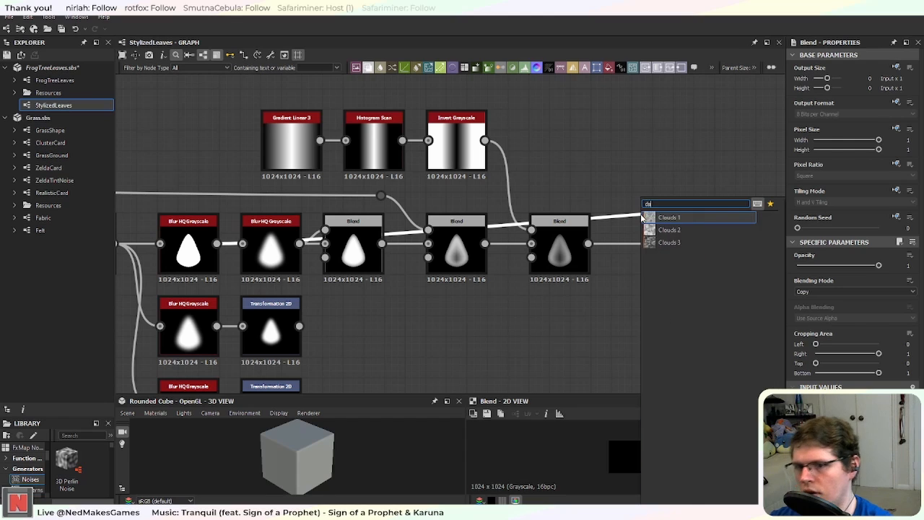
pyautogui.press('BackSpace')
pyautogui.press('BackSpace')
pyautogui.write('dot')
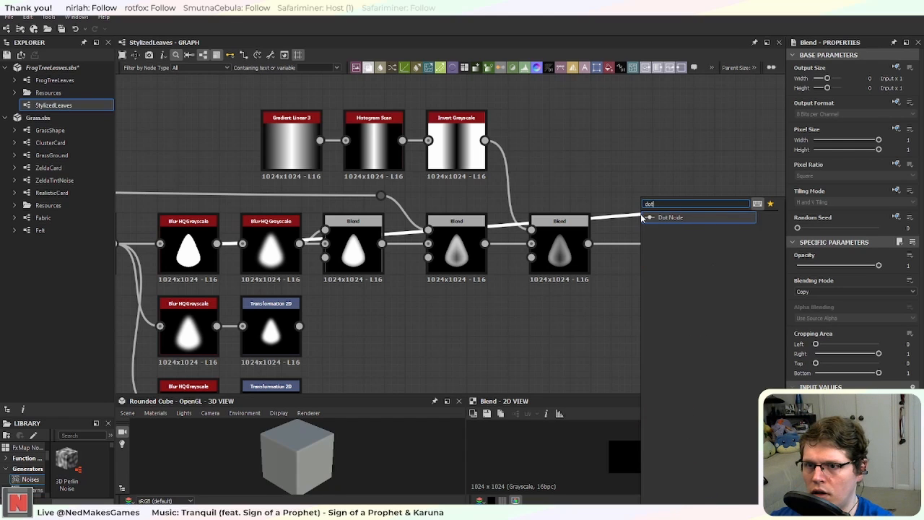
pyautogui.press('Return')
pyautogui.moveTo(649, 223); pyautogui.dragTo(246, 173)
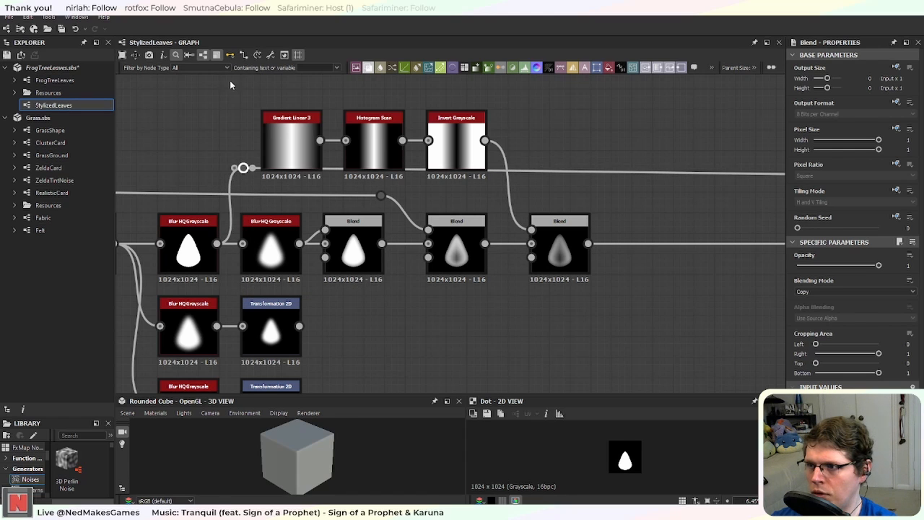
pyautogui.moveTo(232, 81); pyautogui.dragTo(247, 116, button='middle')
# Step: Move the Gradient Linear 3, Histogram Scan and Invert Grayscale nodes from above the leaf shading Blends to below them
pyautogui.moveTo(256, 107); pyautogui.dragTo(481, 167)
pyautogui.scroll(-3, 550, 340)
pyautogui.moveTo(610, 364); pyautogui.dragTo(522, 234, button='middle')
pyautogui.moveTo(420, 114); pyautogui.dragTo(455, 222)
pyautogui.scroll(1, 529, 203)
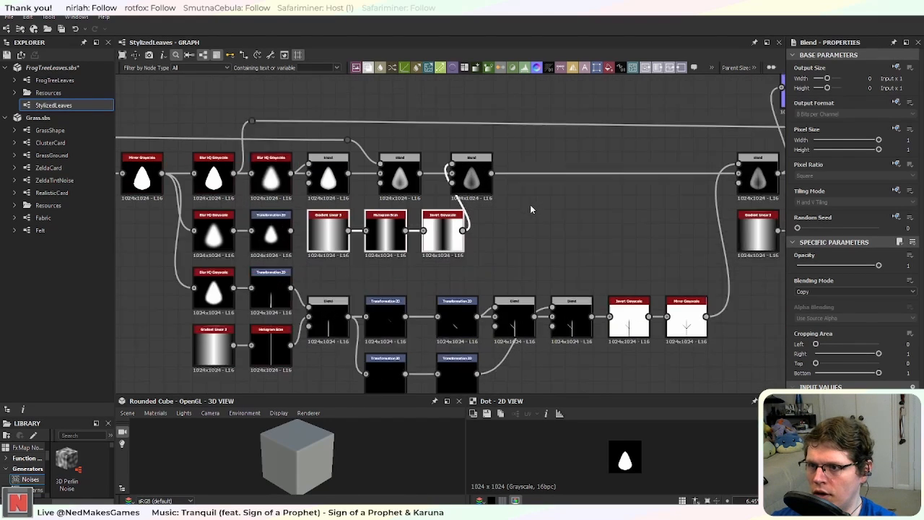
pyautogui.scroll(1, 530, 208)
pyautogui.moveTo(449, 174); pyautogui.dragTo(490, 183)
pyautogui.scroll(-1, 496, 248)
pyautogui.moveTo(552, 150); pyautogui.dragTo(372, 195, button='middle')
pyautogui.moveTo(553, 177); pyautogui.dragTo(397, 199, button='middle')
pyautogui.scroll(2, 550, 209)
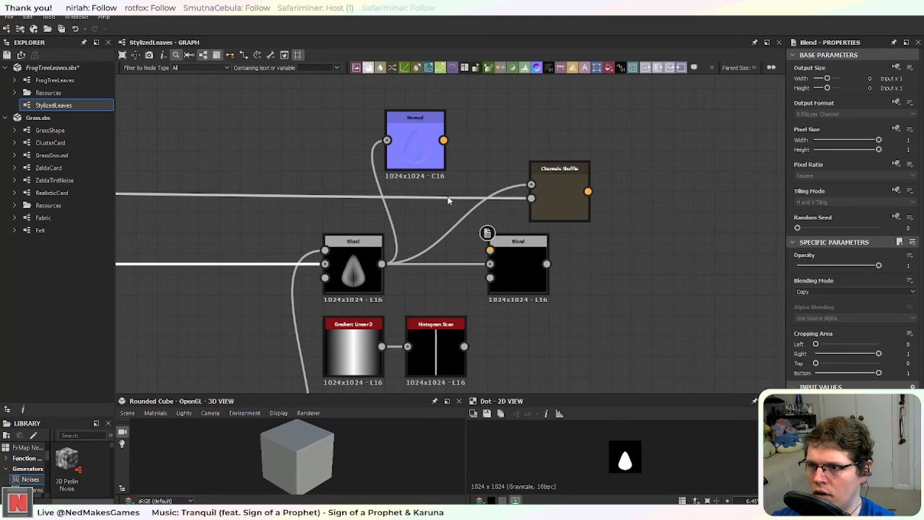
pyautogui.moveTo(531, 198); pyautogui.dragTo(422, 200)
pyautogui.hotkey('ctrl', 'z')
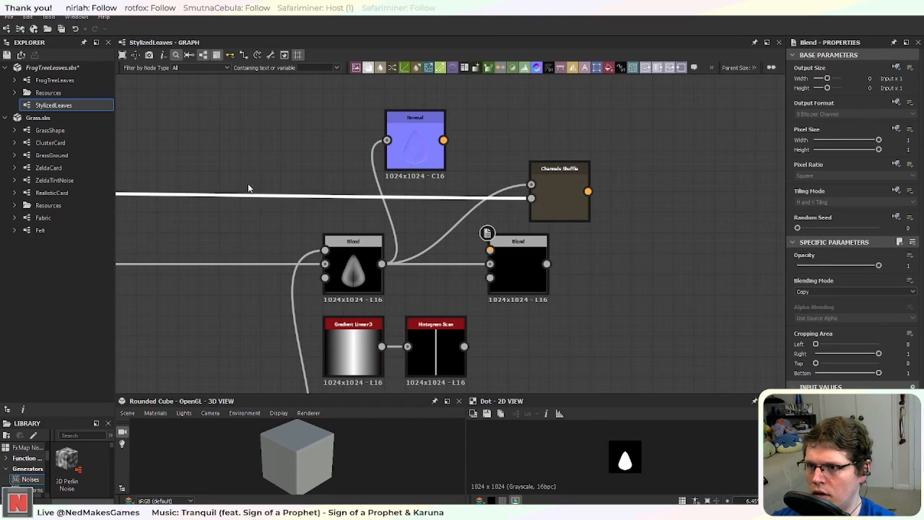
# Step: Insert a Dot node on the leaf mask link below the Normal node and connect it to the new Blend's Opacity
pyautogui.press('space')
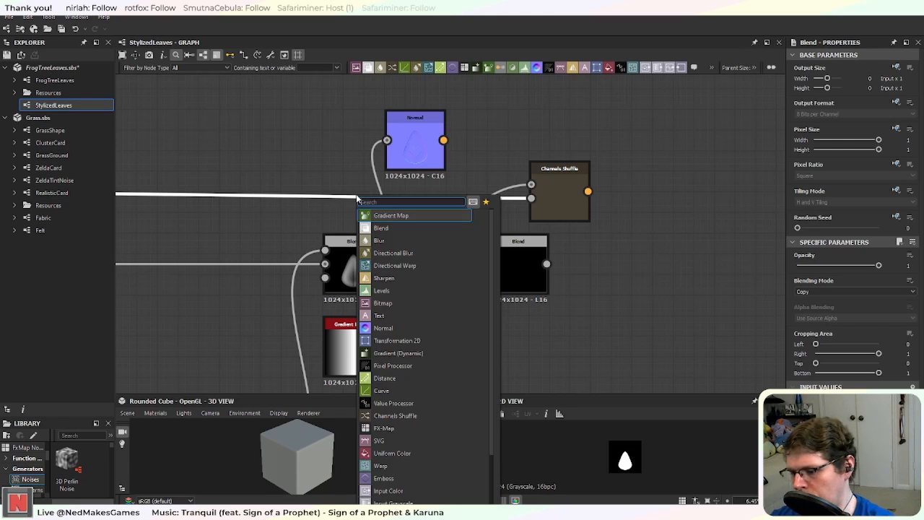
pyautogui.write('dot')
pyautogui.press('Return')
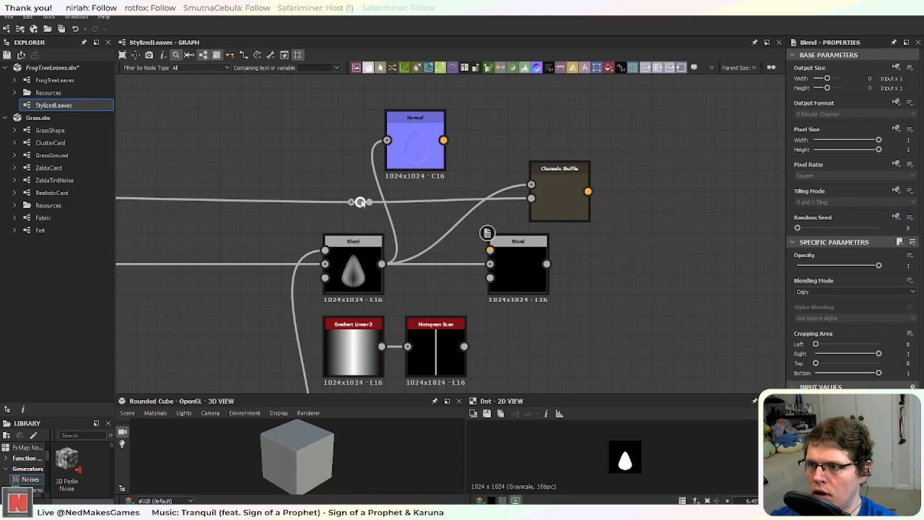
pyautogui.moveTo(361, 203); pyautogui.dragTo(425, 198)
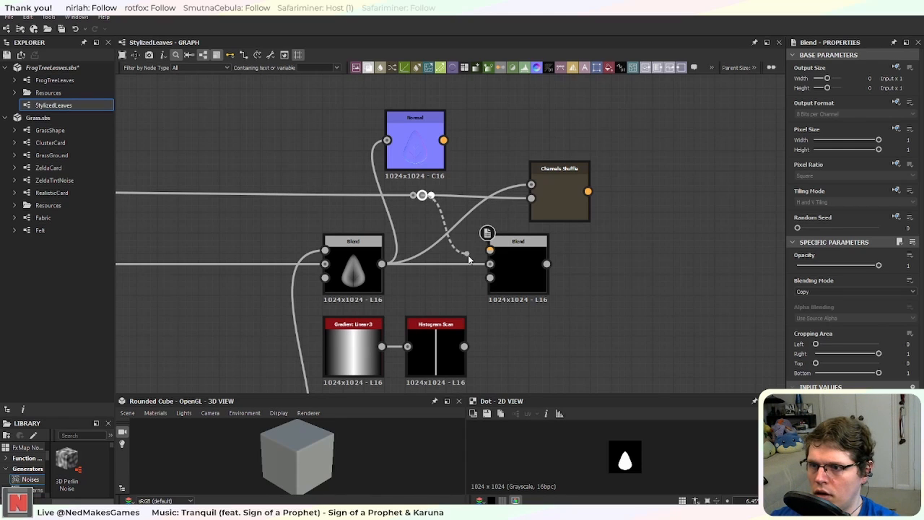
pyautogui.moveTo(468, 255); pyautogui.dragTo(490, 277)
# Step: Delete the Channels Shuffle node and connect the vertical-line Histogram Scan to the new Blend's Foreground
pyautogui.click(559, 206)
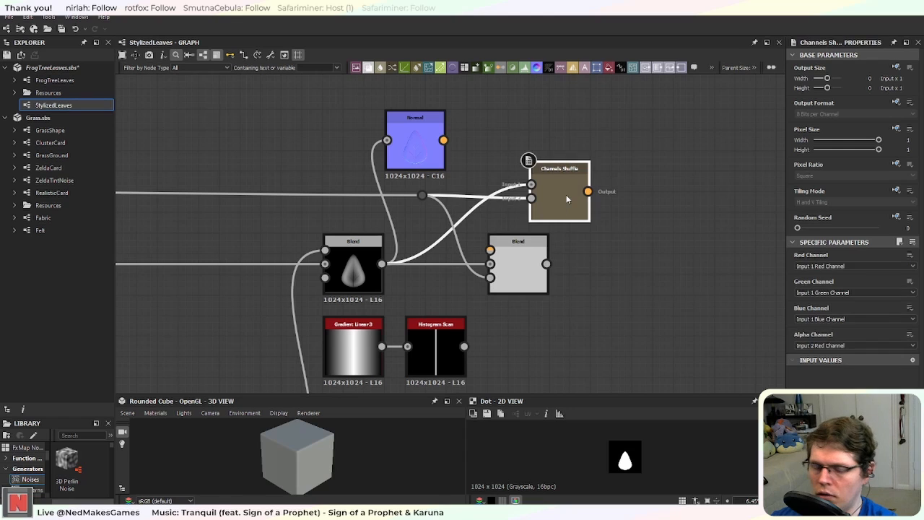
pyautogui.press('Delete')
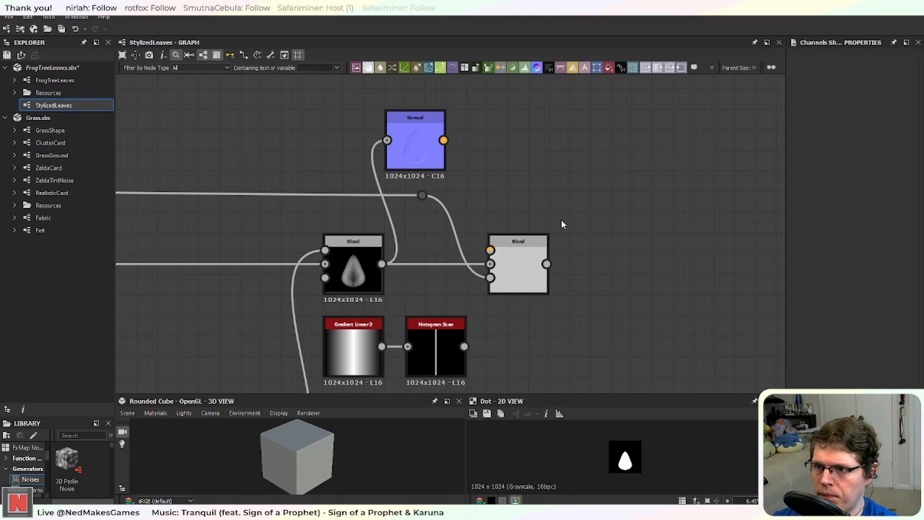
pyautogui.click(520, 271)
pyautogui.scroll(3, 471, 320)
pyautogui.scroll(-1, 483, 330)
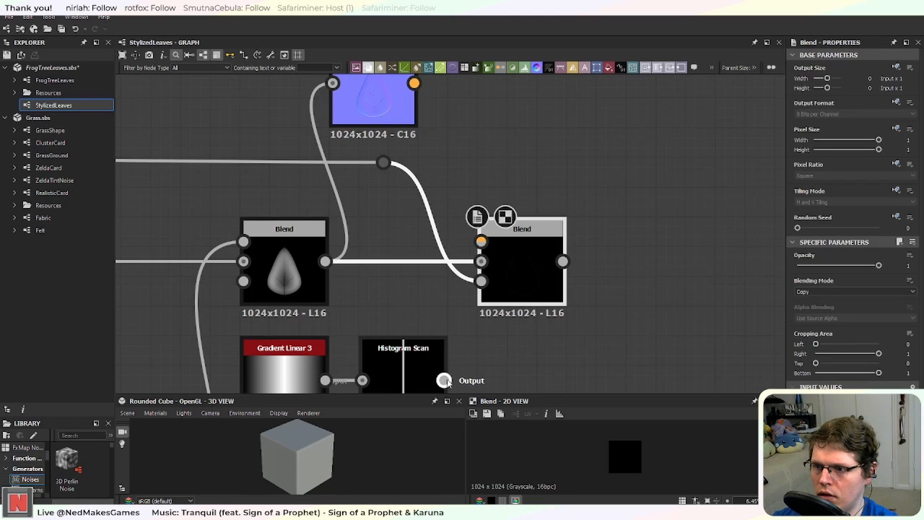
pyautogui.moveTo(444, 380); pyautogui.dragTo(505, 273)
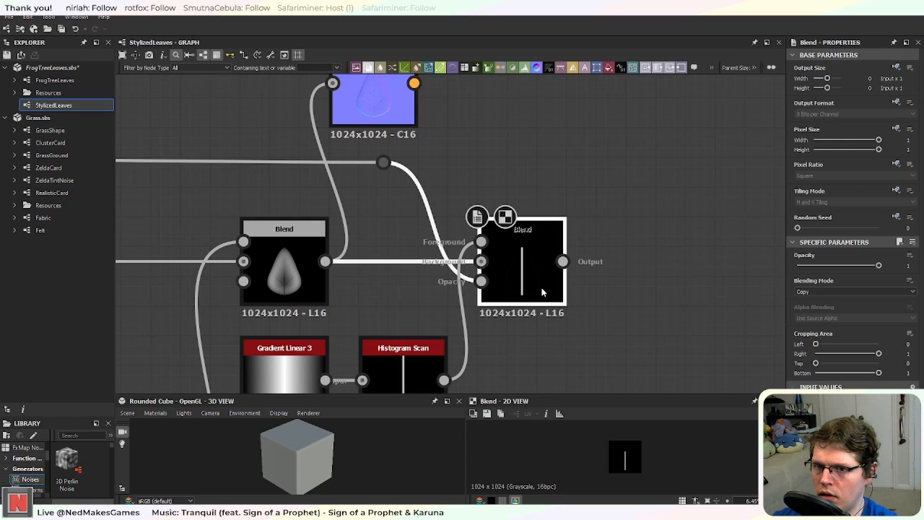
pyautogui.click(852, 291)
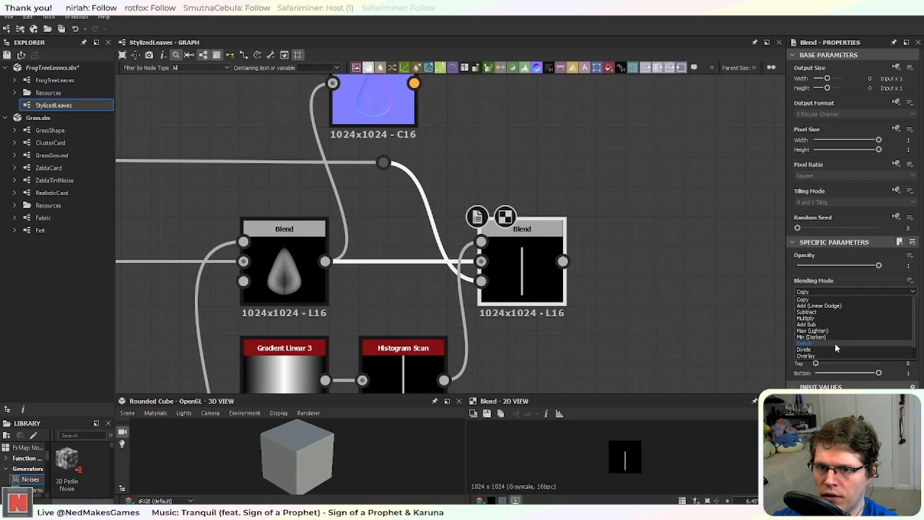
pyautogui.click(578, 299)
# Step: Insert an Invert Grayscale node on the link between the Dot and the new Blend's Opacity
pyautogui.scroll(-1, 575, 324)
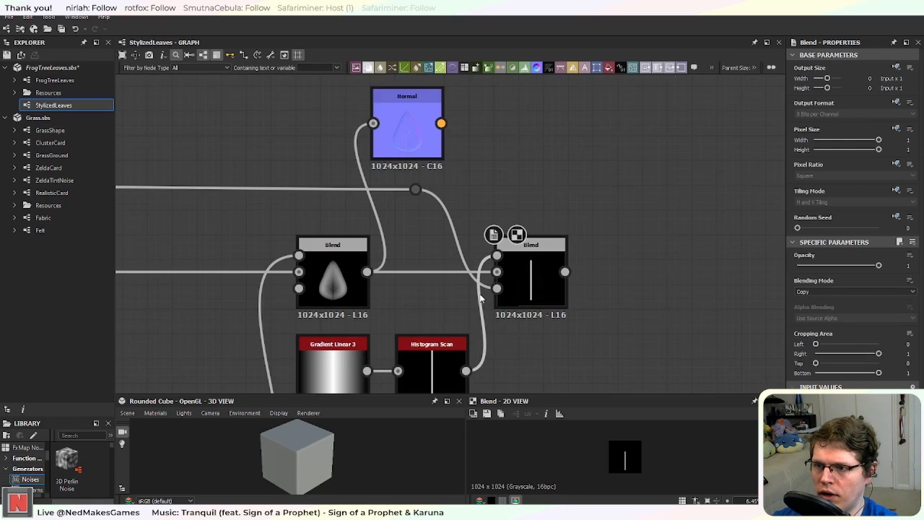
pyautogui.moveTo(390, 295); pyautogui.dragTo(542, 303, button='middle')
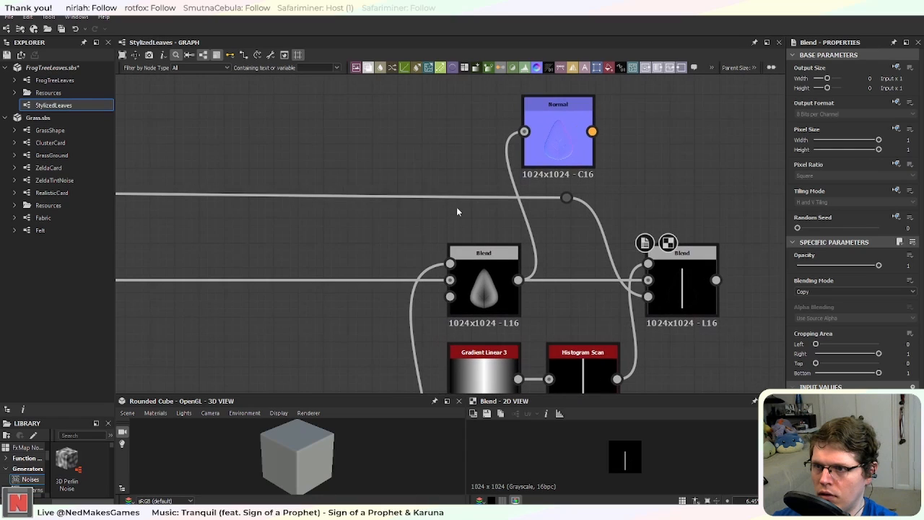
pyautogui.click(467, 198)
pyautogui.click(566, 199)
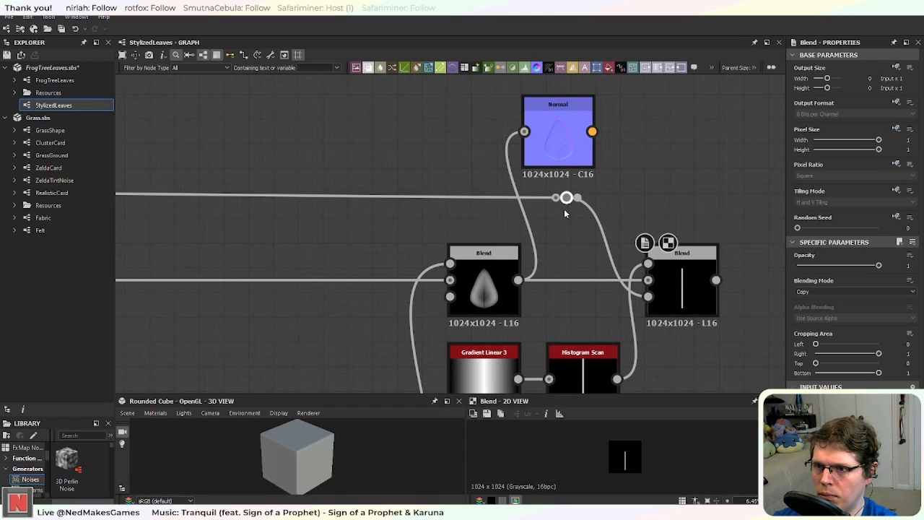
pyautogui.click(469, 198)
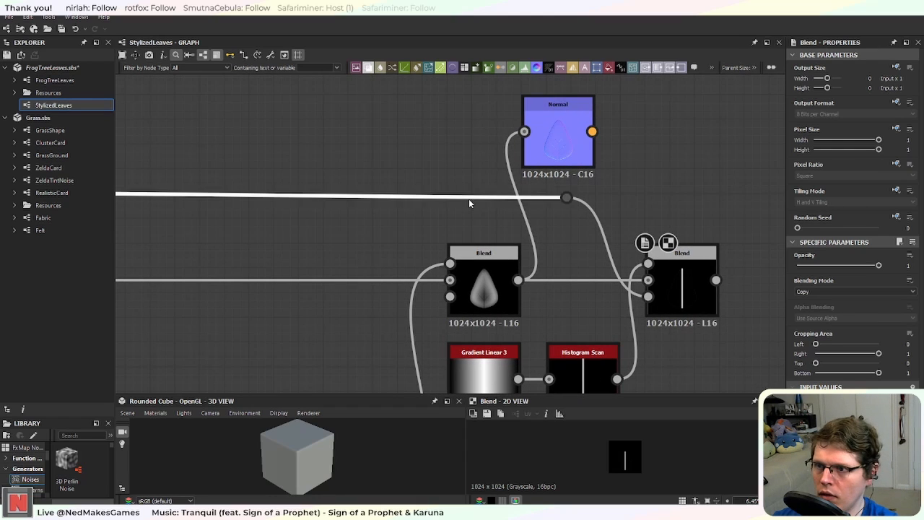
pyautogui.click(597, 220)
pyautogui.press('space')
pyautogui.write('Inver')
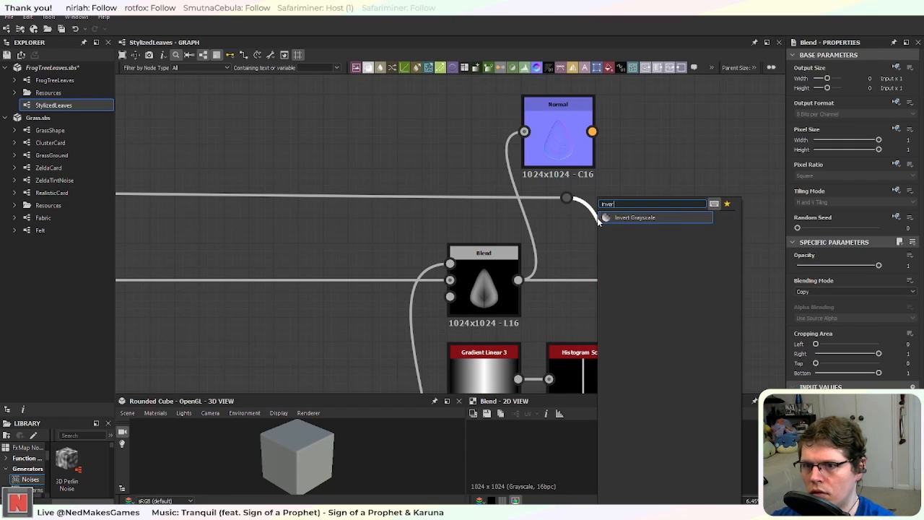
pyautogui.press('Return')
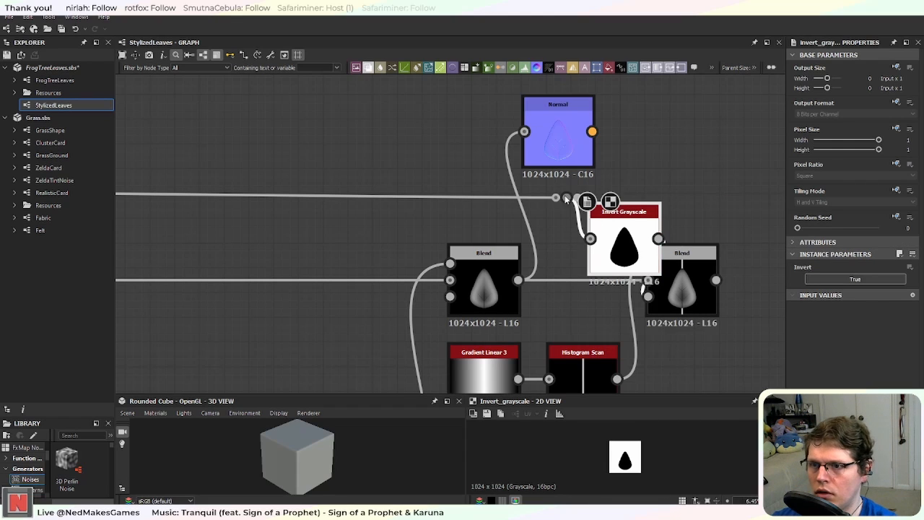
# Step: Place the Invert Grayscale above the final vein Blend, its Dot just before it, and the Normal node farther up and away
pyautogui.moveTo(597, 223); pyautogui.dragTo(490, 186)
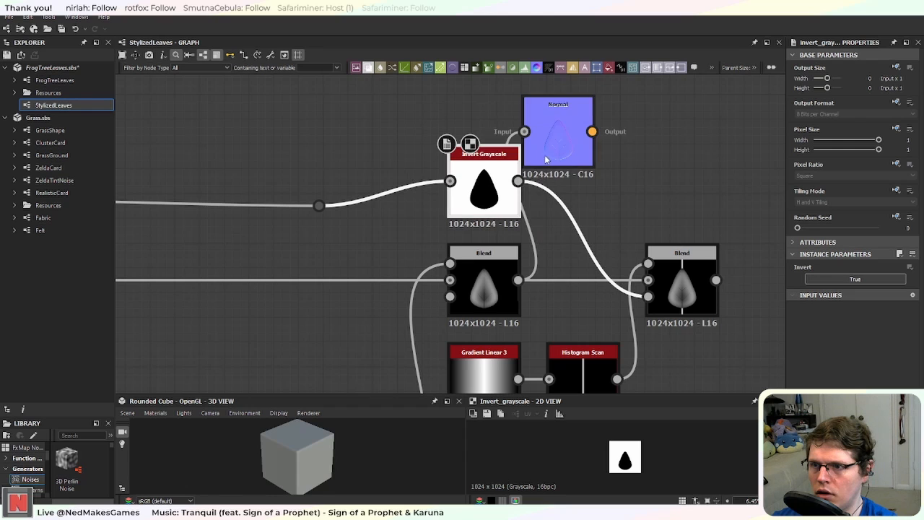
pyautogui.moveTo(573, 139); pyautogui.dragTo(668, 113)
pyautogui.moveTo(319, 207); pyautogui.dragTo(447, 254, button='middle')
pyautogui.moveTo(447, 254); pyautogui.dragTo(477, 240)
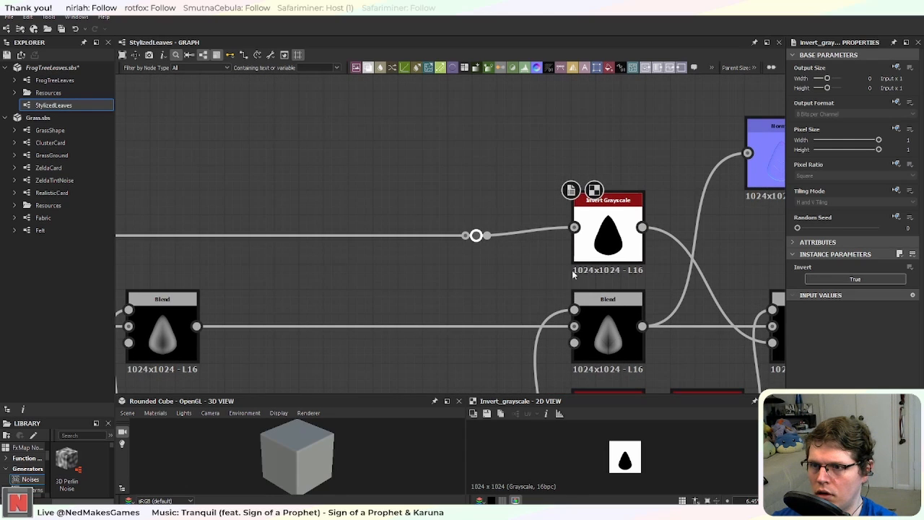
# Step: Examine how the new Blend combines the vertical stem line with the leaf shading and the inverted mask
pyautogui.moveTo(573, 273); pyautogui.dragTo(285, 180, button='middle')
pyautogui.scroll(5, 543, 258)
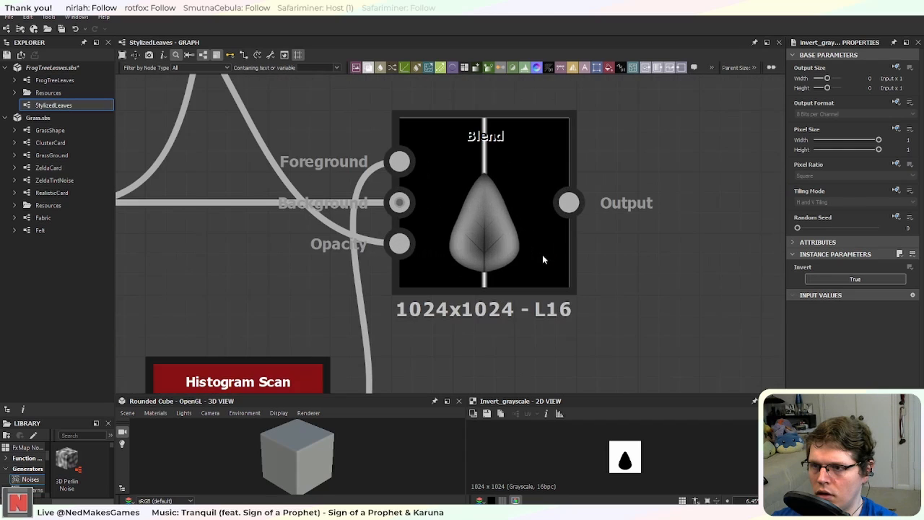
pyautogui.scroll(-1, 542, 260)
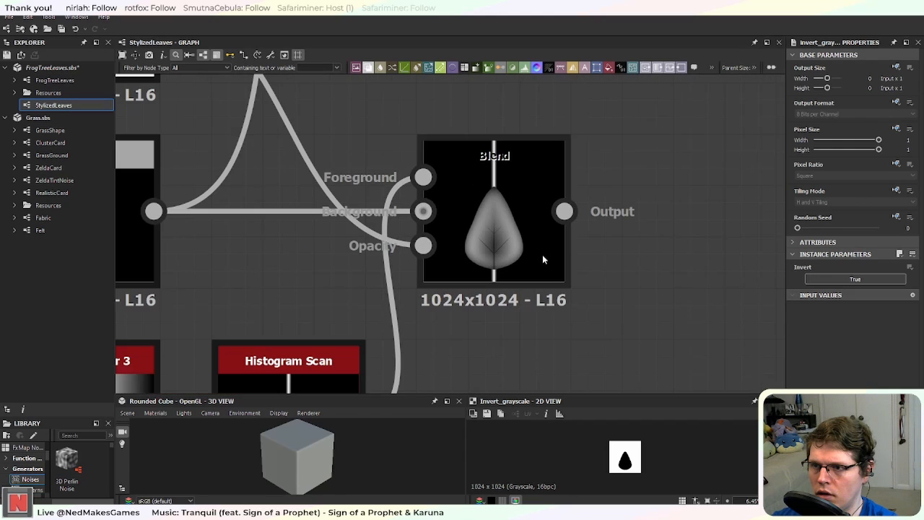
pyautogui.scroll(-2, 542, 260)
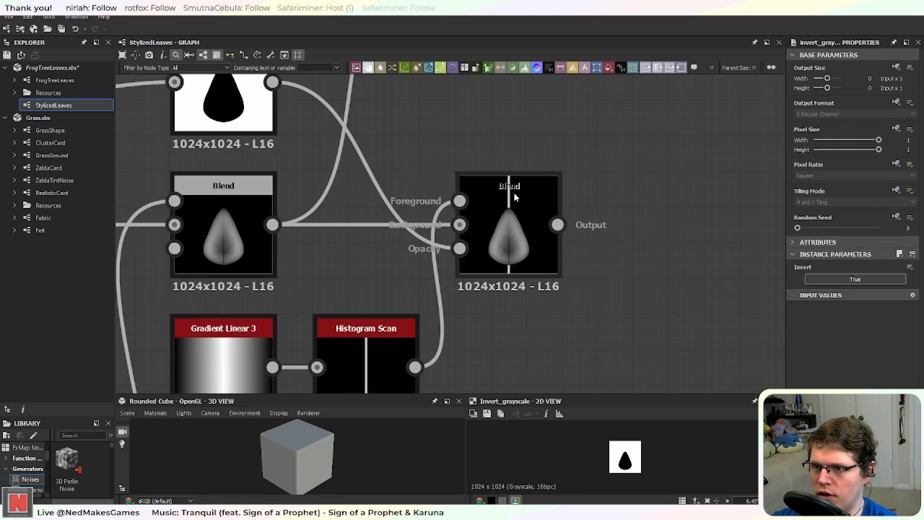
pyautogui.moveTo(386, 135); pyautogui.dragTo(522, 250, button='middle')
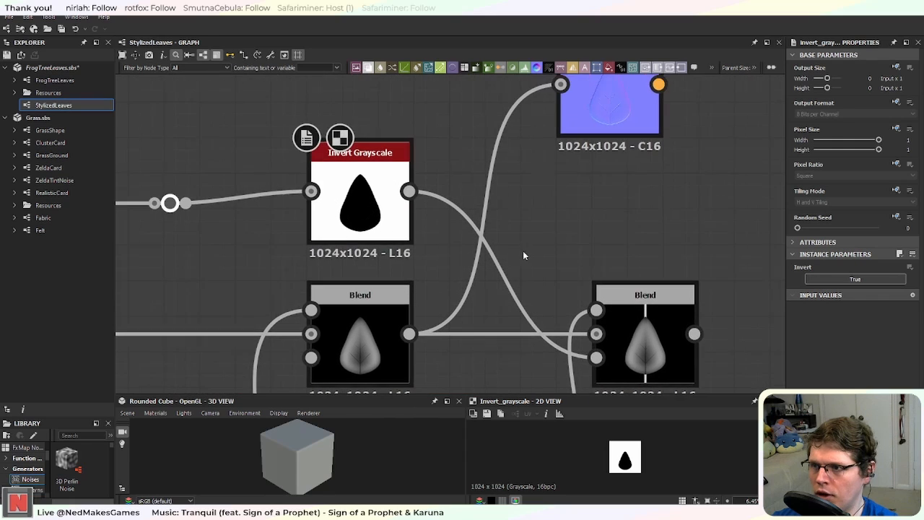
pyautogui.scroll(-1, 511, 244)
pyautogui.moveTo(533, 214); pyautogui.dragTo(507, 234, button='middle')
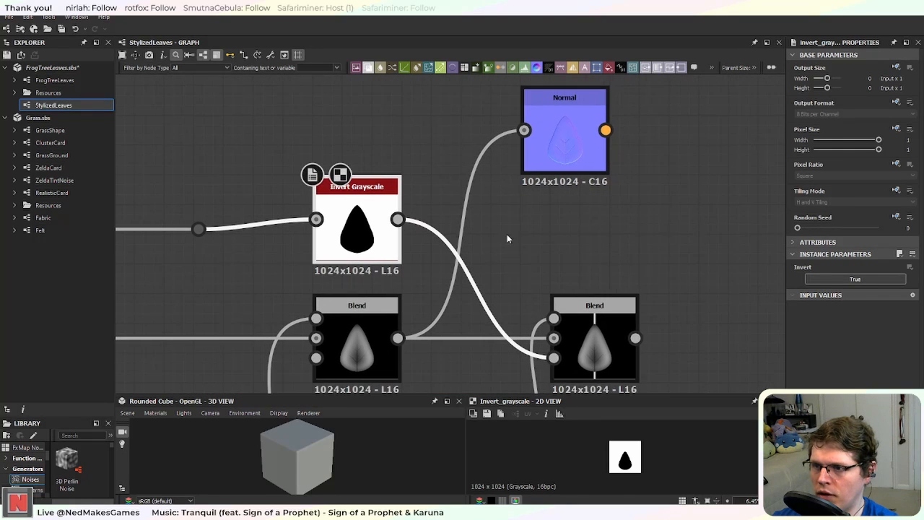
pyautogui.press('space')
pyautogui.write('gra')
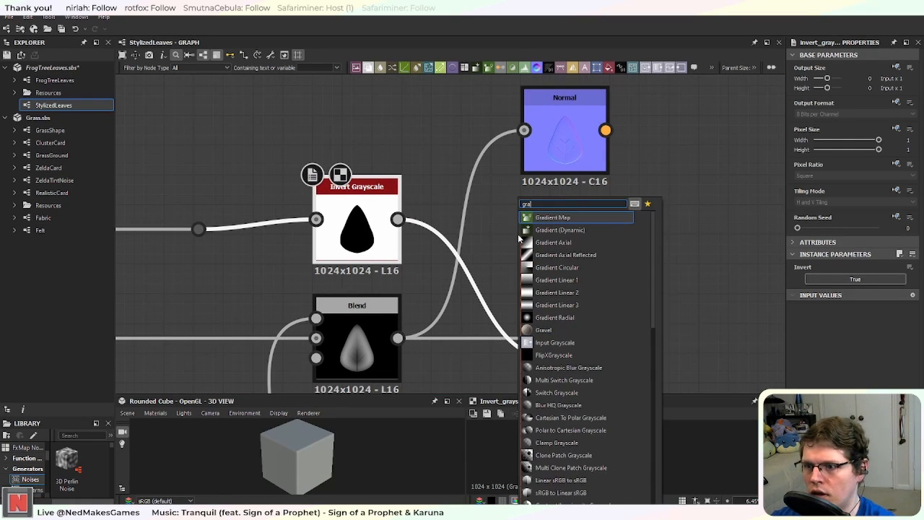
pyautogui.click(720, 192)
# Step: Add a Gradient Linear 1 node in the empty area above the Invert Grayscale node
pyautogui.scroll(-2, 721, 192)
pyautogui.moveTo(667, 251); pyautogui.dragTo(642, 149, button='middle')
pyautogui.moveTo(469, 107); pyautogui.dragTo(489, 277, button='middle')
pyautogui.press('space')
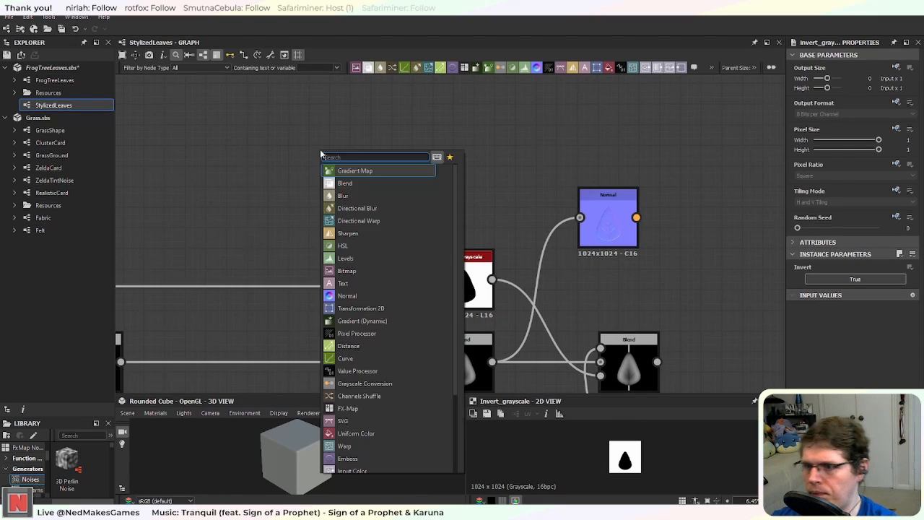
pyautogui.write('grad')
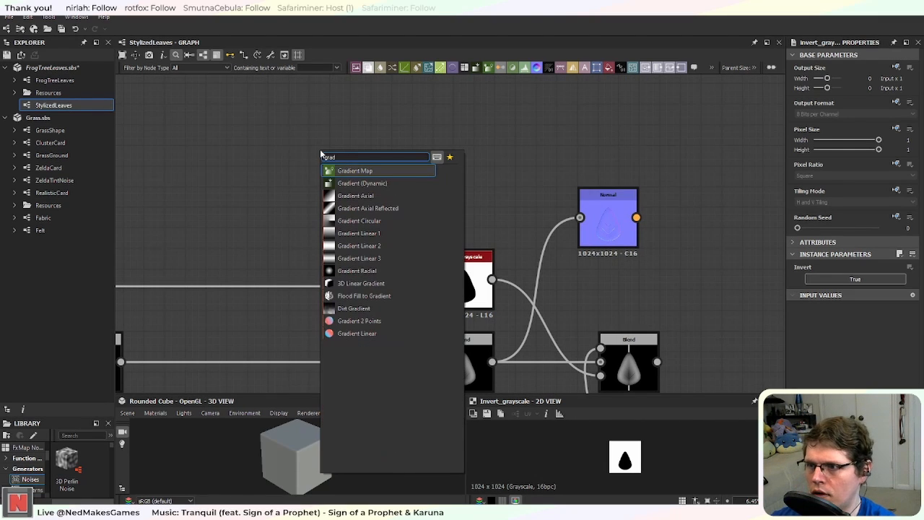
pyautogui.press('Down')
pyautogui.press('Down')
pyautogui.press('Down')
pyautogui.press('Down')
pyautogui.press('Down')
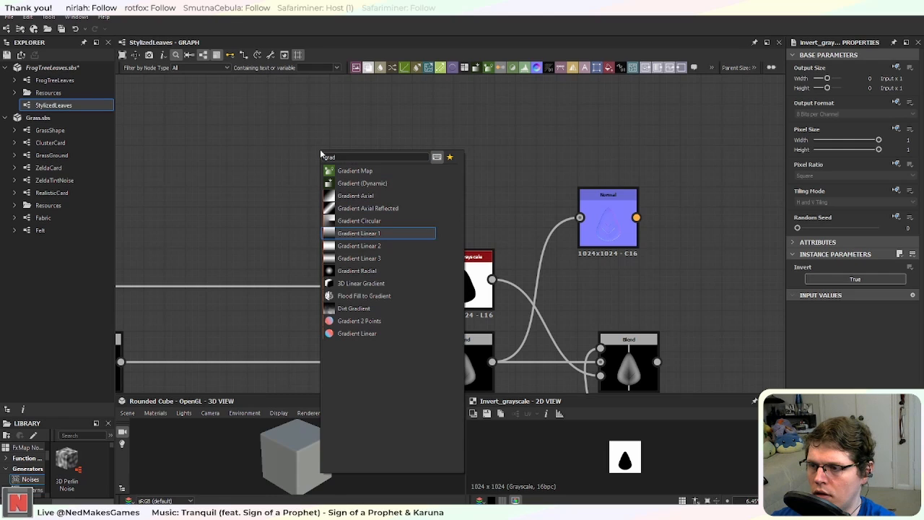
pyautogui.press('Down')
pyautogui.press('Up')
pyautogui.press('Return')
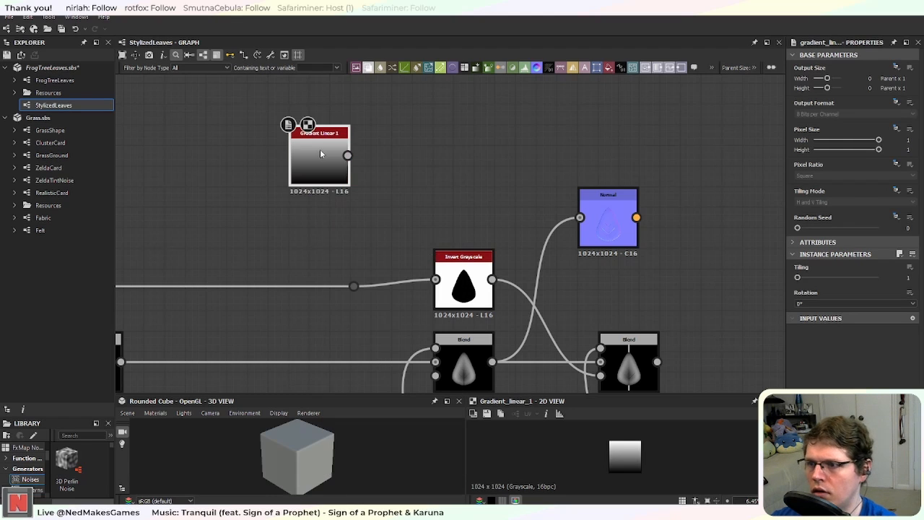
# Step: Add a Histogram Scan fed by Gradient Linear 1 and line both nodes up above the Invert Grayscale
pyautogui.moveTo(320, 155); pyautogui.dragTo(424, 203)
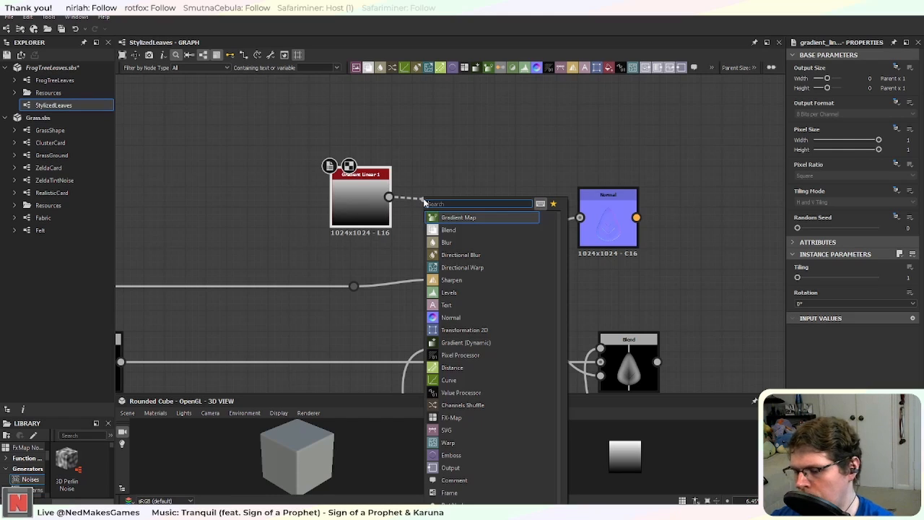
pyautogui.write('hist')
pyautogui.press('Down')
pyautogui.press('Return')
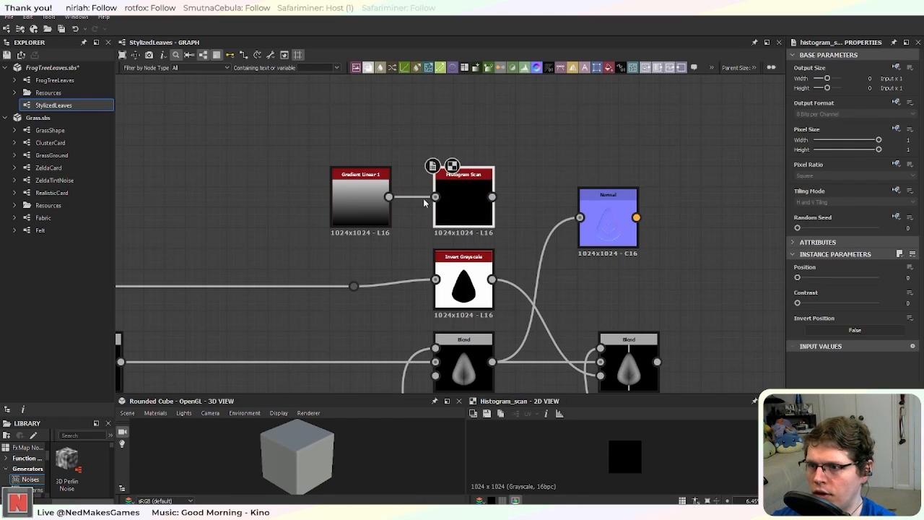
pyautogui.moveTo(369, 203); pyautogui.dragTo(391, 199)
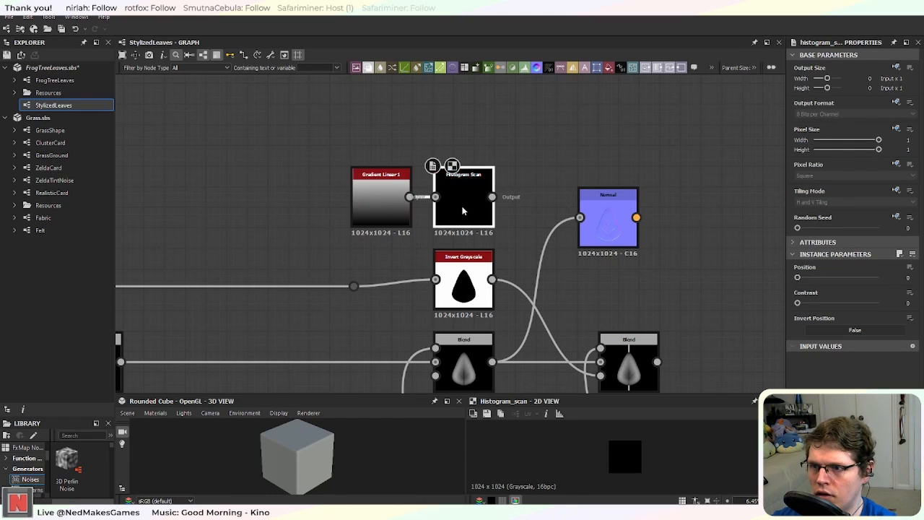
# Step: Set the new Histogram Scan's Position to 0.62 and Contrast to 1
pyautogui.moveTo(798, 278); pyautogui.dragTo(836, 278)
pyautogui.moveTo(799, 304); pyautogui.dragTo(888, 309)
pyautogui.moveTo(835, 279)
pyautogui.mouseDown()
pyautogui.moveTo(855, 280)
pyautogui.moveTo(848, 283)
pyautogui.mouseUp()
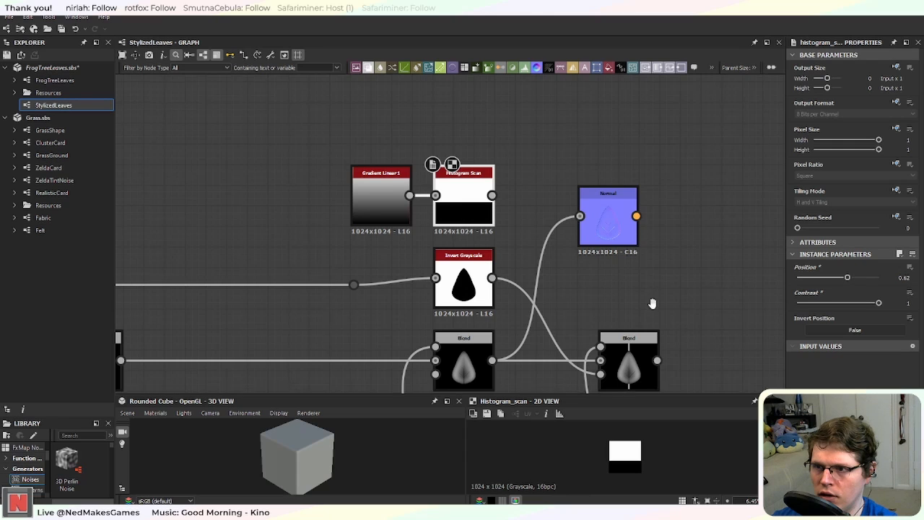
# Step: Insert a Blend node between the Invert Grayscale output and the stem Blend's Opacity, using the inverted mask as its Background
pyautogui.scroll(2, 652, 303)
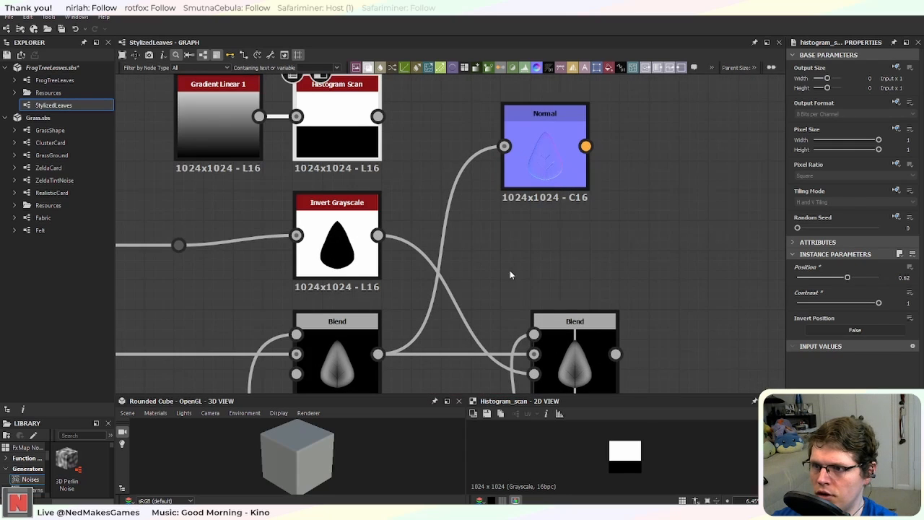
pyautogui.moveTo(533, 373); pyautogui.dragTo(449, 232)
pyautogui.write('blen')
pyautogui.press('Return')
pyautogui.moveTo(431, 134); pyautogui.dragTo(481, 165, button='middle')
# Step: Rotate Gradient Linear 1 by 180° and set its Histogram Scan's Position to 0.38
pyautogui.click(278, 158)
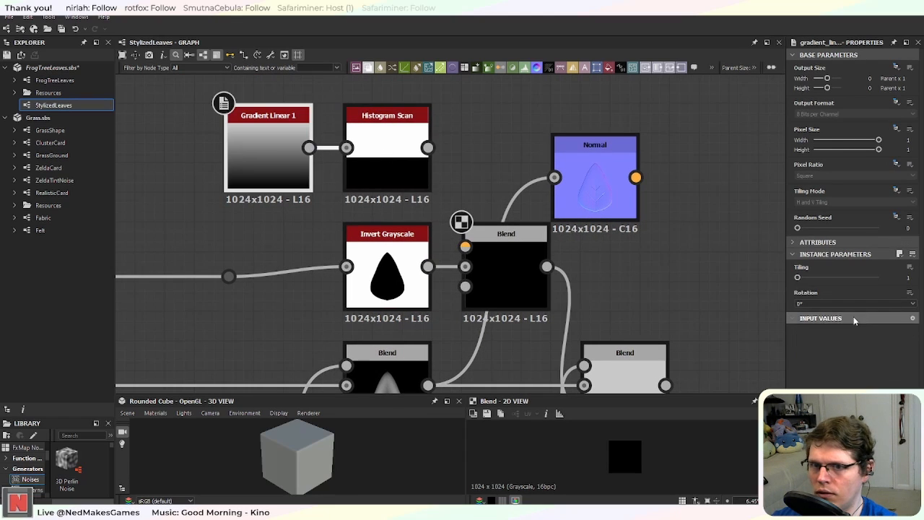
pyautogui.click(844, 304)
pyautogui.click(842, 322)
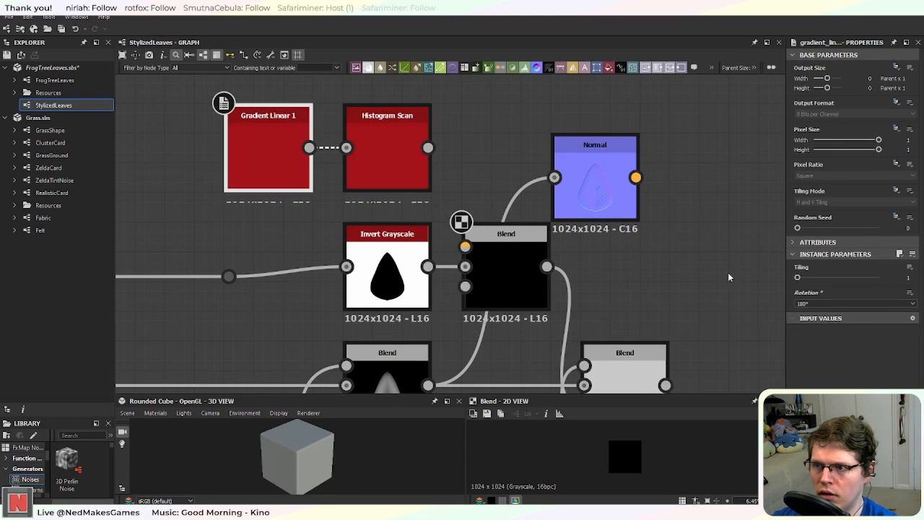
pyautogui.click(378, 156)
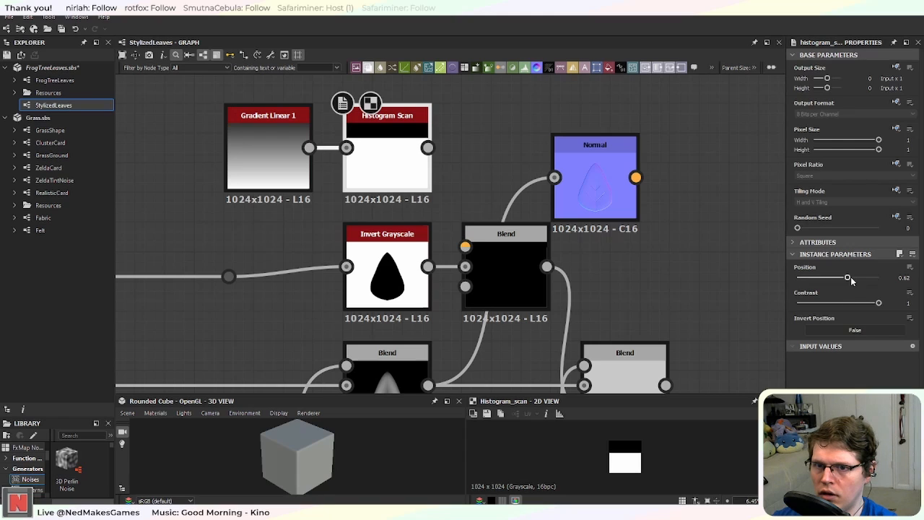
pyautogui.moveTo(851, 281); pyautogui.dragTo(828, 280)
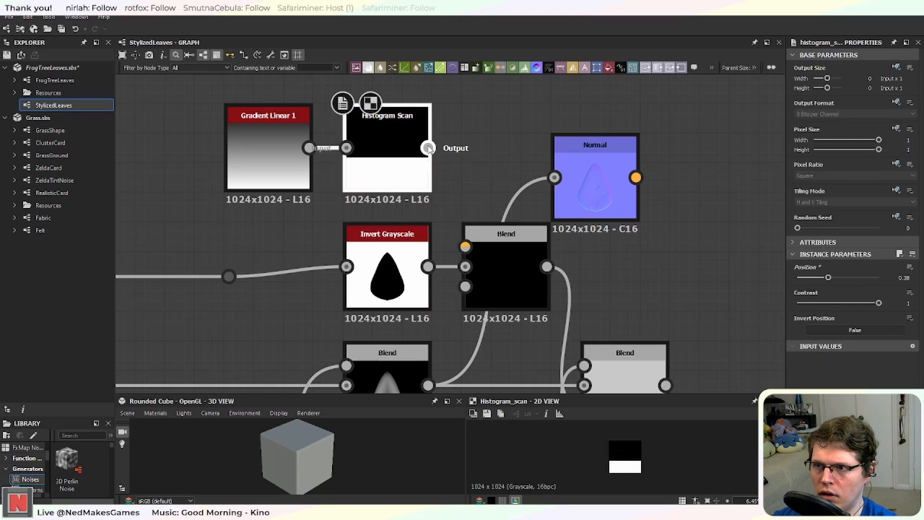
# Step: Connect the upper Histogram Scan to the Foreground of the Blend after Invert Grayscale and set its Blending Mode to Multiply
pyautogui.moveTo(428, 148); pyautogui.dragTo(465, 247)
pyautogui.click(506, 291)
pyautogui.click(823, 292)
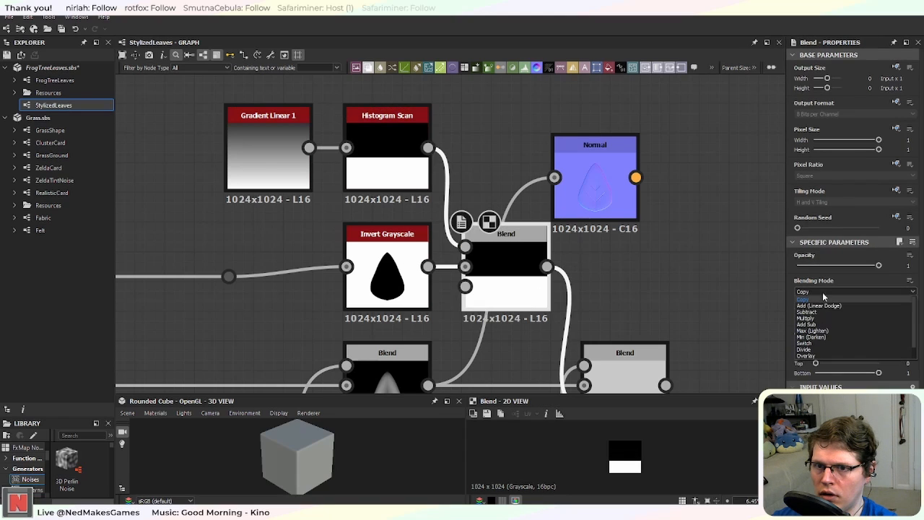
pyautogui.click(829, 317)
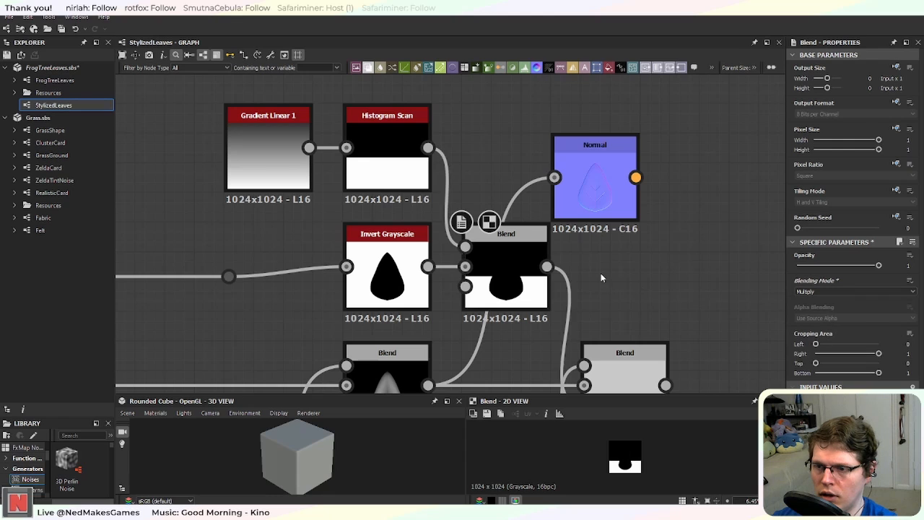
# Step: Lower the Opacity of the Blend that adds the stem to the leaf to 0.14
pyautogui.moveTo(679, 281); pyautogui.dragTo(539, 191, button='middle')
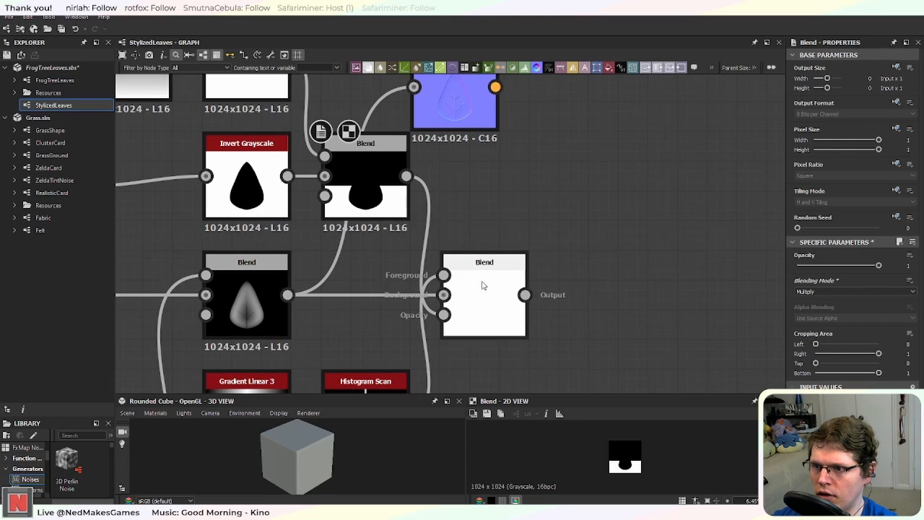
pyautogui.moveTo(483, 285); pyautogui.dragTo(506, 294)
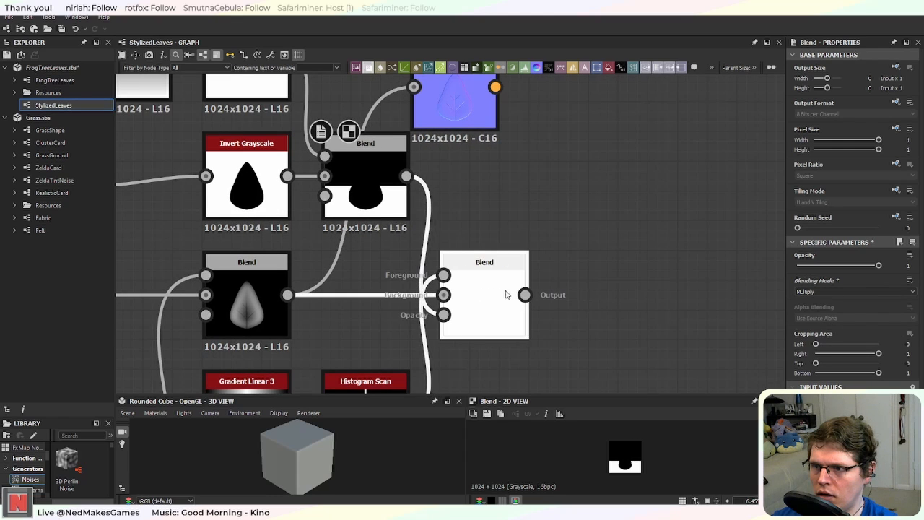
pyautogui.click(509, 295)
pyautogui.scroll(4, 507, 324)
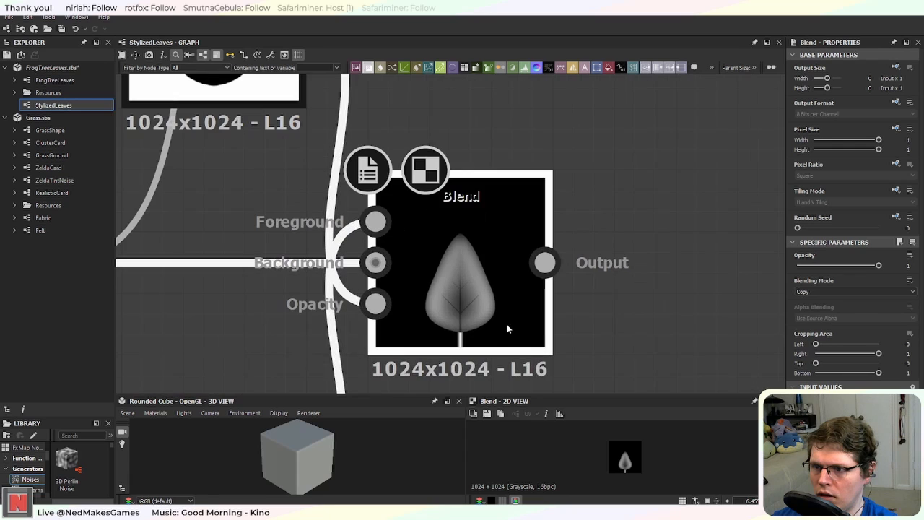
pyautogui.scroll(-3, 508, 324)
pyautogui.scroll(2, 491, 307)
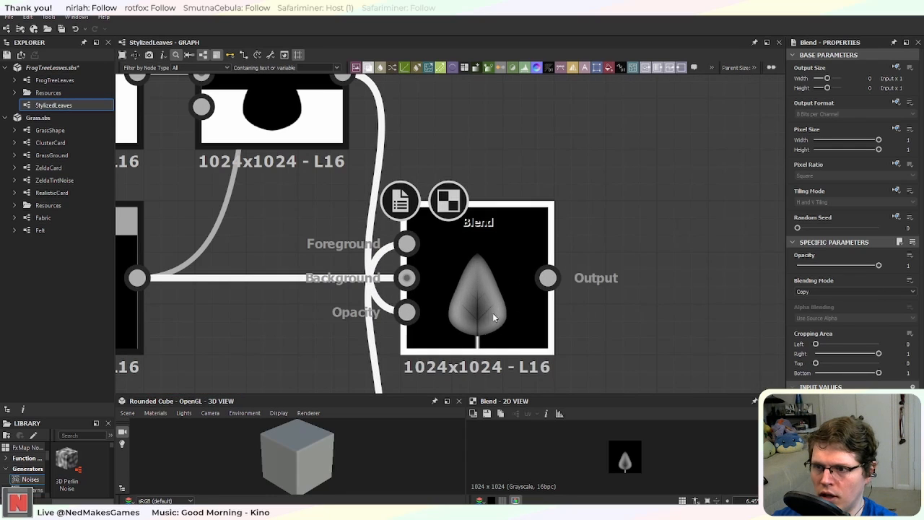
pyautogui.moveTo(492, 313); pyautogui.dragTo(547, 253, button='middle')
pyautogui.scroll(1, 547, 253)
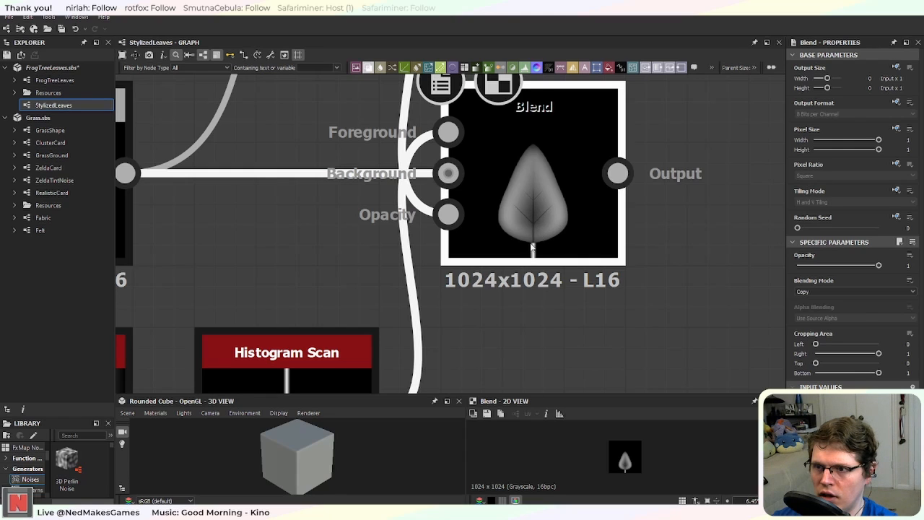
pyautogui.click(525, 193)
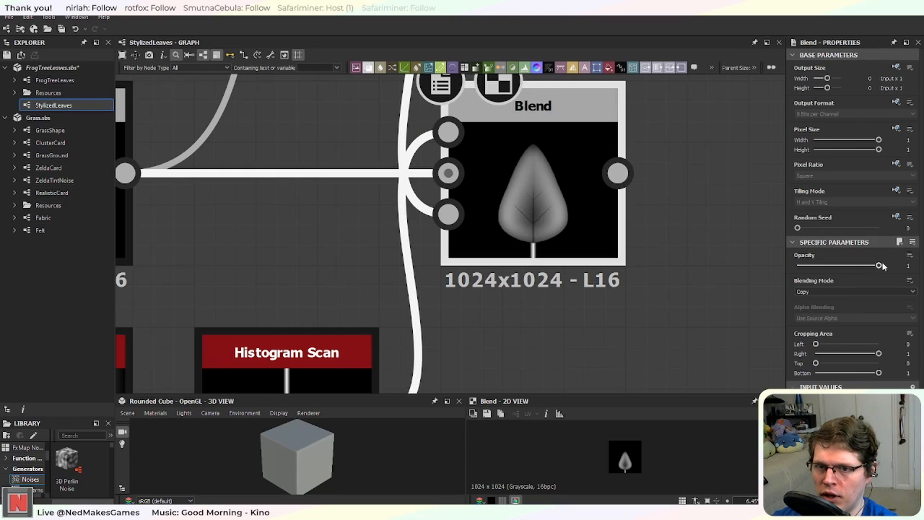
pyautogui.moveTo(879, 266); pyautogui.dragTo(816, 272)
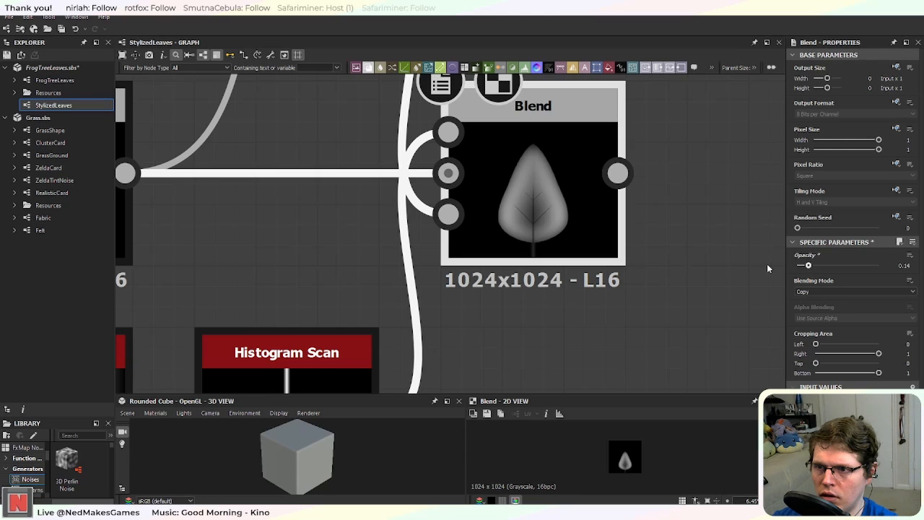
pyautogui.scroll(-3, 592, 225)
pyautogui.scroll(3, 582, 256)
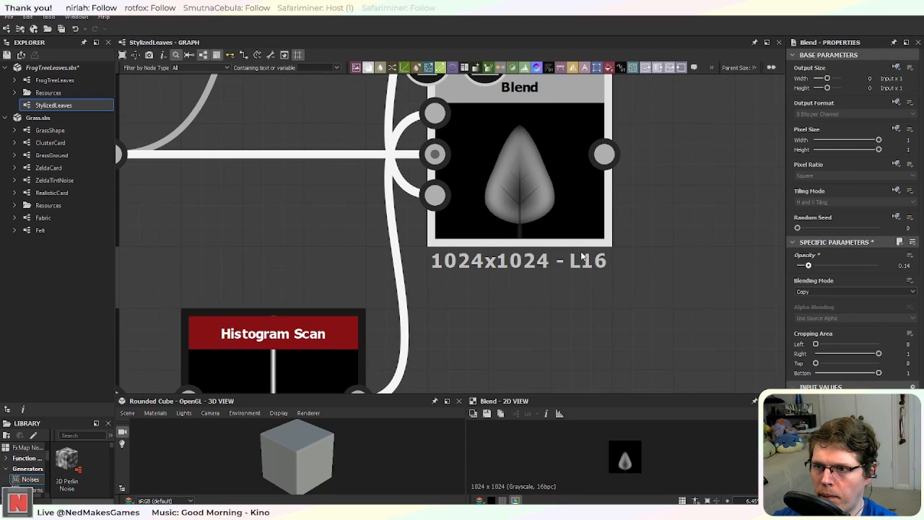
# Step: Add an Auto Levels node fed by the stem Blend's output and line it up beside that Blend
pyautogui.scroll(-2, 582, 257)
pyautogui.moveTo(663, 204); pyautogui.dragTo(544, 252, button='middle')
pyautogui.scroll(2, 598, 298)
pyautogui.scroll(-2, 600, 299)
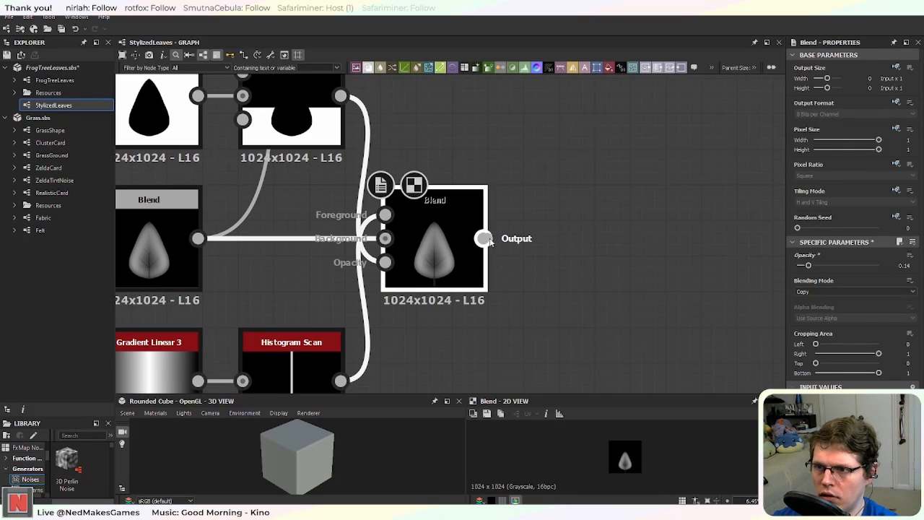
pyautogui.moveTo(483, 239); pyautogui.dragTo(561, 243)
pyautogui.write('aut')
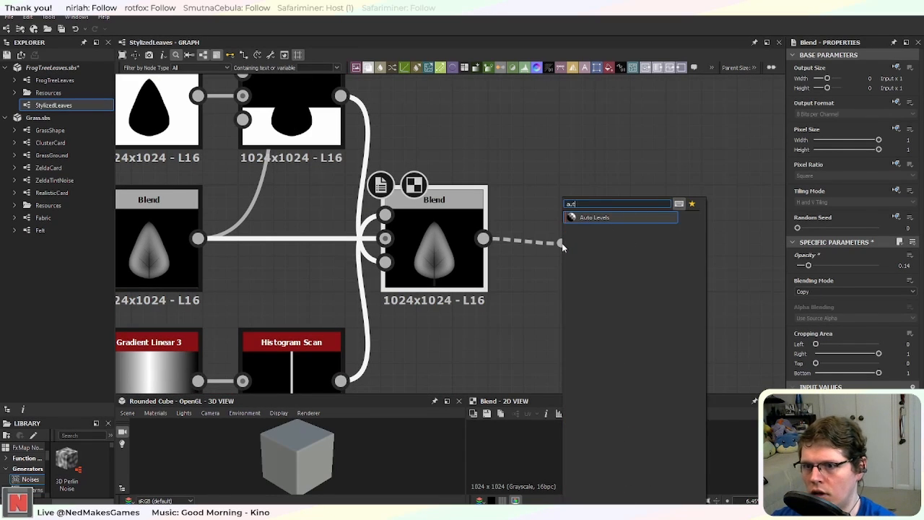
pyautogui.press('Return')
pyautogui.moveTo(613, 249); pyautogui.dragTo(570, 253)
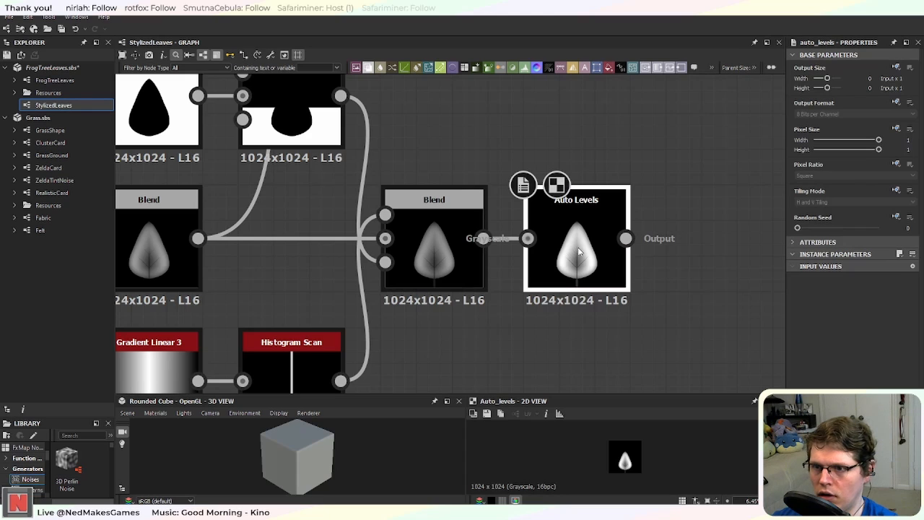
# Step: Compare the leaf and stem shading in the stem Blend and Auto Levels previews
pyautogui.scroll(2, 612, 286)
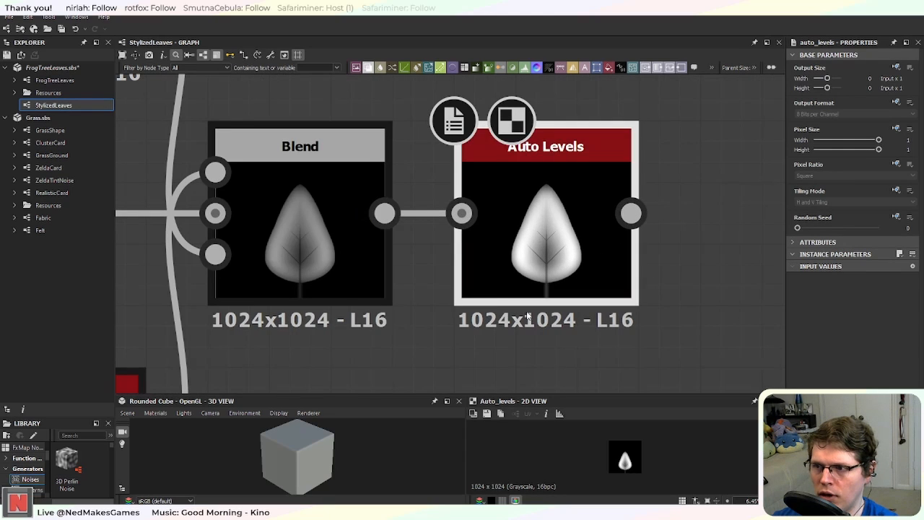
pyautogui.scroll(-2, 584, 345)
pyautogui.scroll(1, 581, 343)
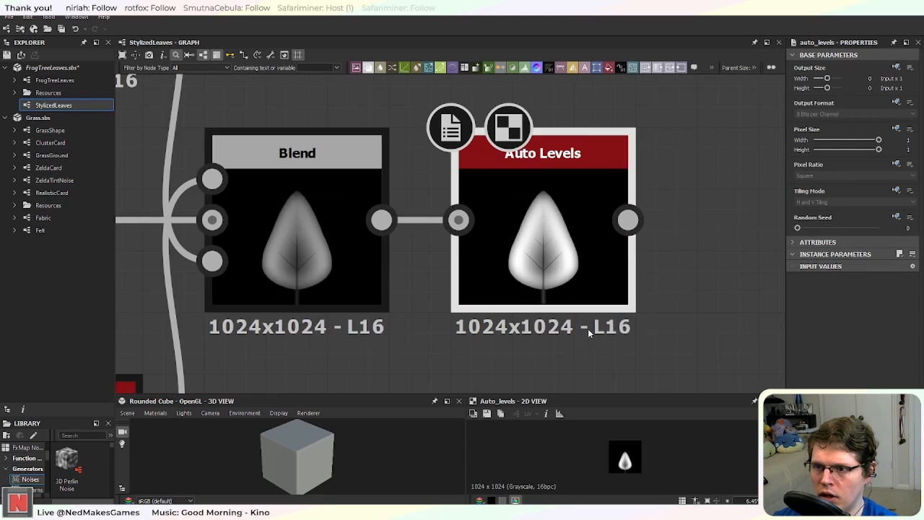
pyautogui.scroll(-2, 576, 307)
pyautogui.scroll(2, 590, 253)
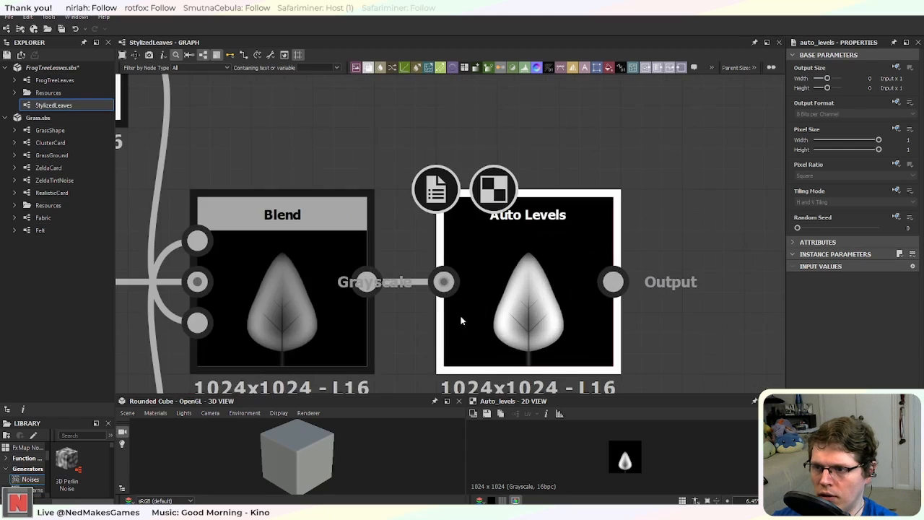
pyautogui.scroll(-2, 462, 317)
pyautogui.moveTo(348, 342); pyautogui.dragTo(630, 286, button='middle')
pyautogui.scroll(-1, 252, 274)
pyautogui.moveTo(253, 275); pyautogui.dragTo(139, 354, button='middle')
pyautogui.moveTo(500, 337); pyautogui.dragTo(512, 233, button='middle')
pyautogui.scroll(3, 498, 242)
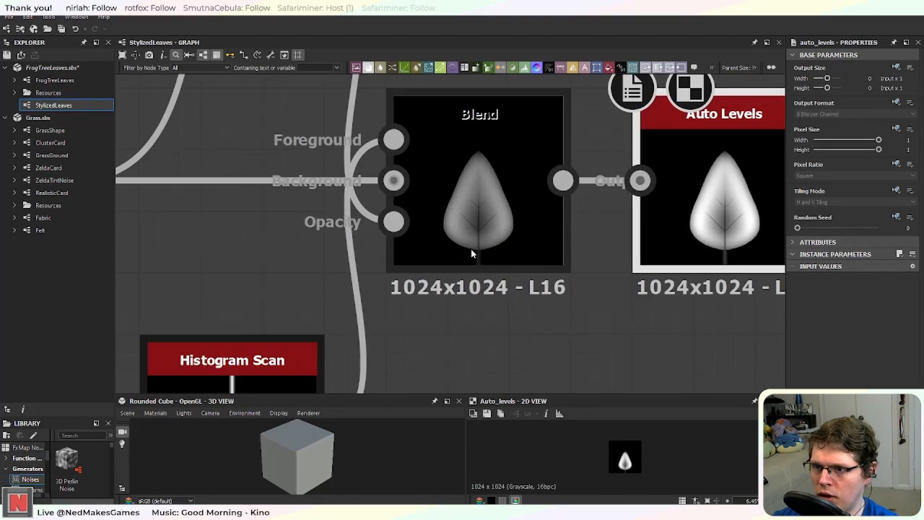
pyautogui.moveTo(633, 282); pyautogui.dragTo(492, 311, button='middle')
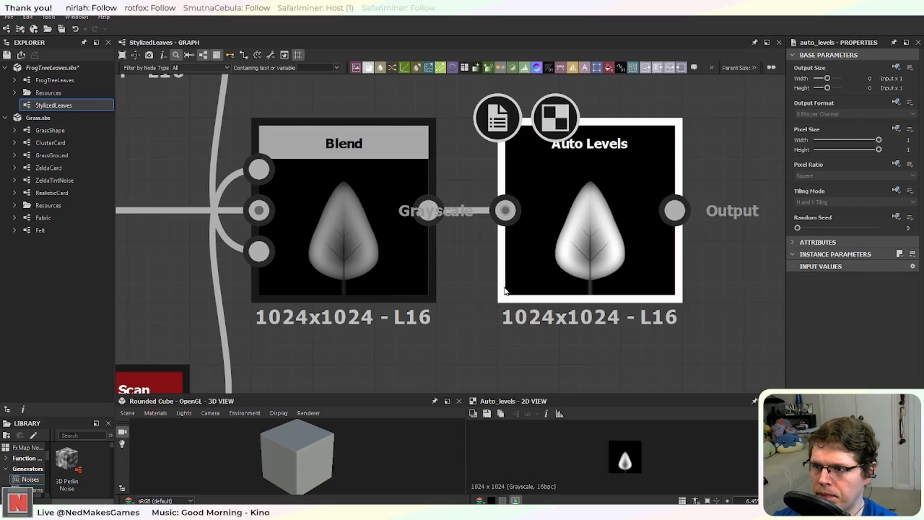
pyautogui.scroll(-3, 504, 290)
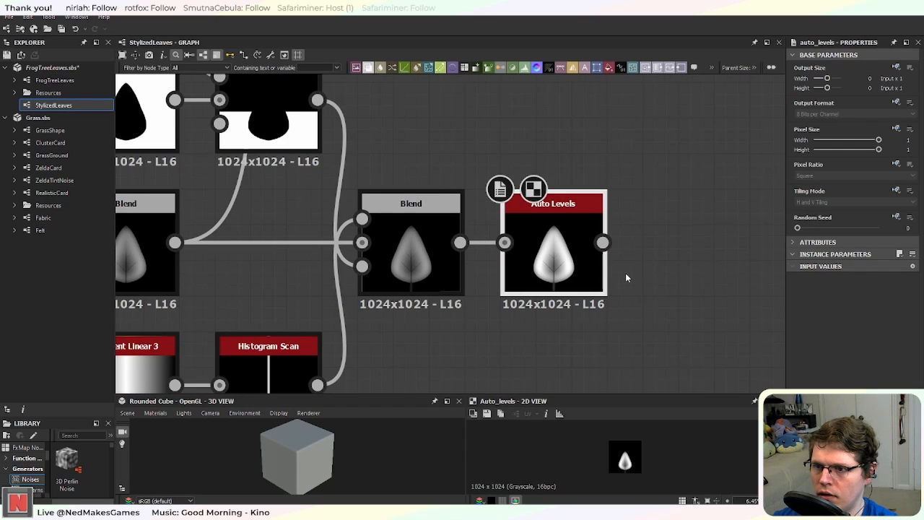
pyautogui.scroll(3, 572, 288)
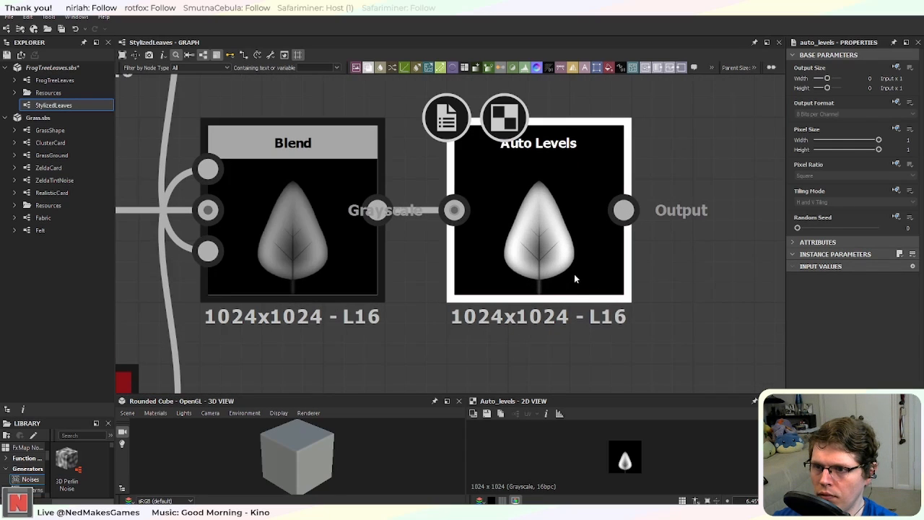
pyautogui.scroll(-3, 573, 274)
pyautogui.scroll(3, 578, 318)
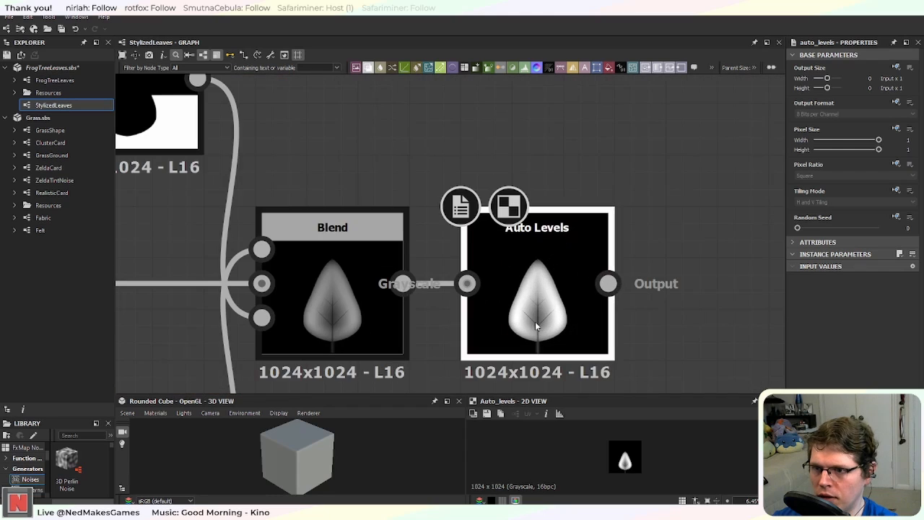
# Step: Set the stem Blend's Opacity to 0.2
pyautogui.moveTo(392, 345); pyautogui.dragTo(442, 240, button='middle')
pyautogui.scroll(1, 441, 239)
pyautogui.click(376, 214)
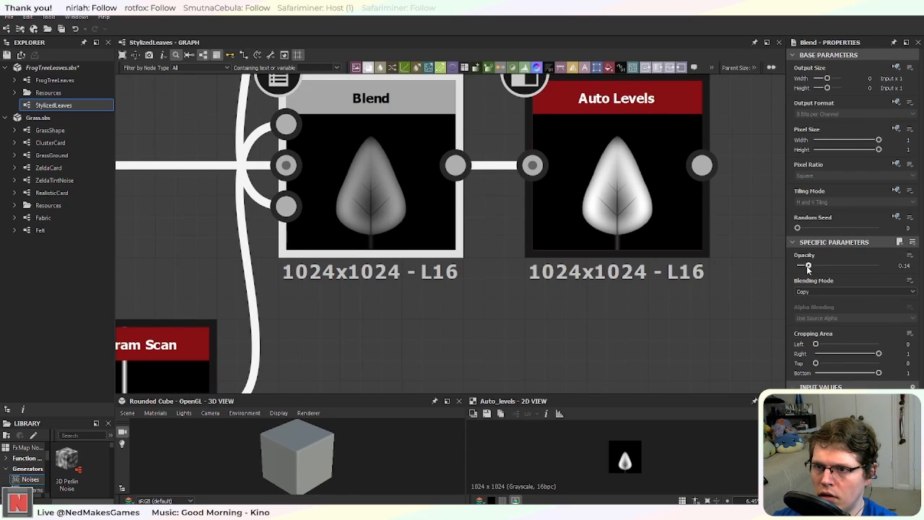
pyautogui.moveTo(806, 265); pyautogui.dragTo(813, 267)
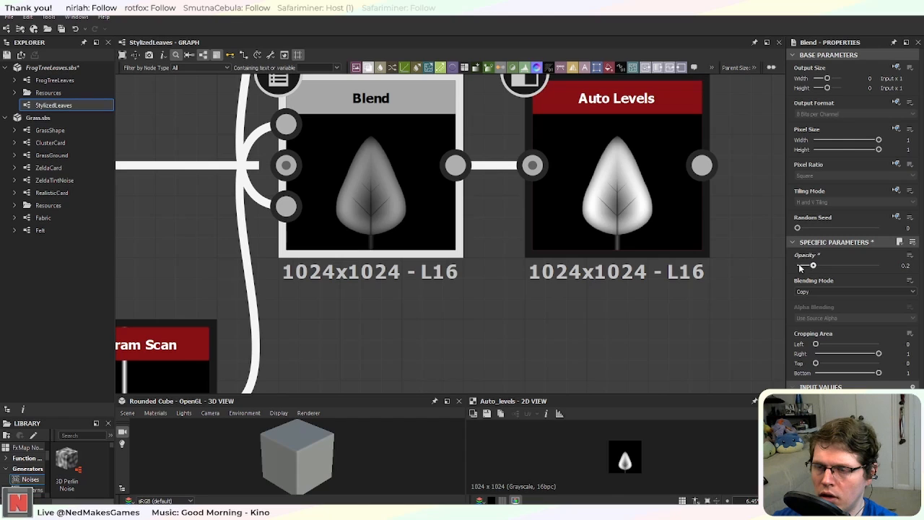
# Step: Inspect where the stem meets the base of the leaf in the Auto Levels preview
pyautogui.moveTo(642, 242); pyautogui.dragTo(465, 239, button='middle')
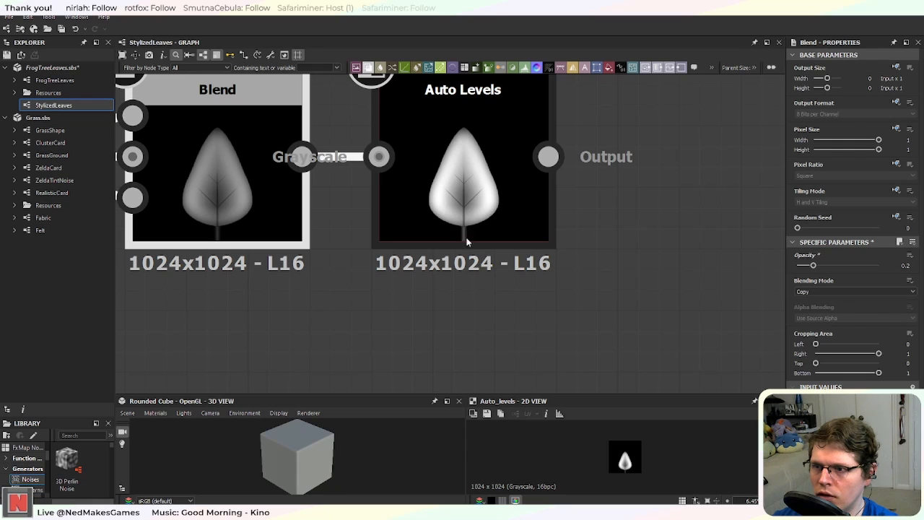
pyautogui.moveTo(535, 223); pyautogui.dragTo(522, 282, button='middle')
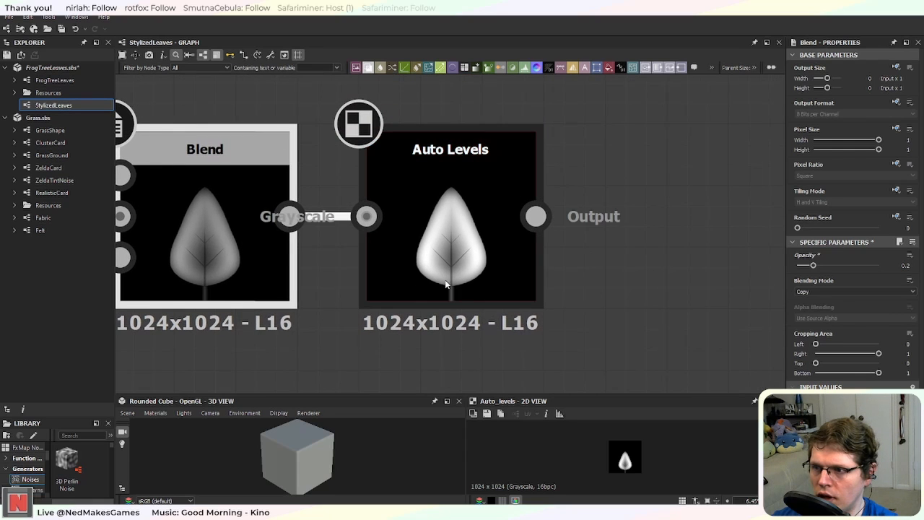
pyautogui.scroll(-5, 278, 284)
pyautogui.moveTo(278, 285); pyautogui.dragTo(438, 323, button='middle')
pyautogui.scroll(2, 315, 212)
pyautogui.moveTo(482, 355); pyautogui.dragTo(342, 258, button='middle')
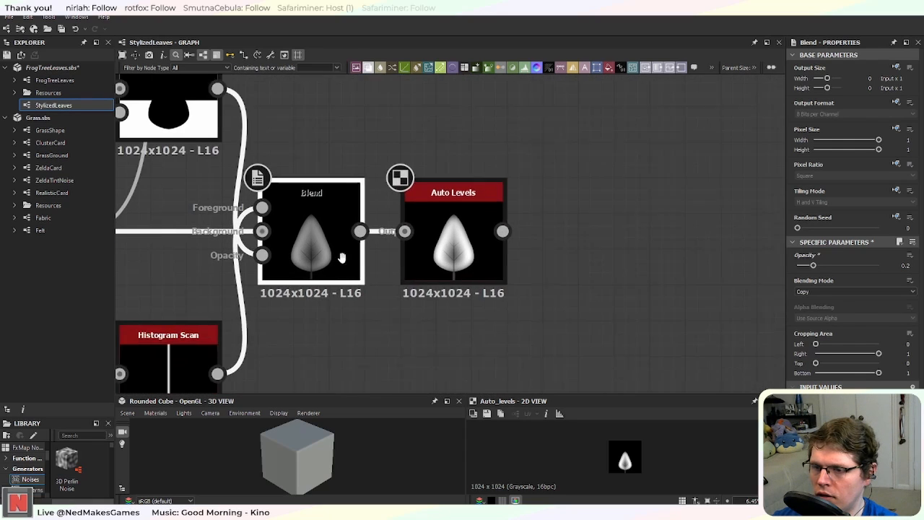
pyautogui.scroll(2, 469, 285)
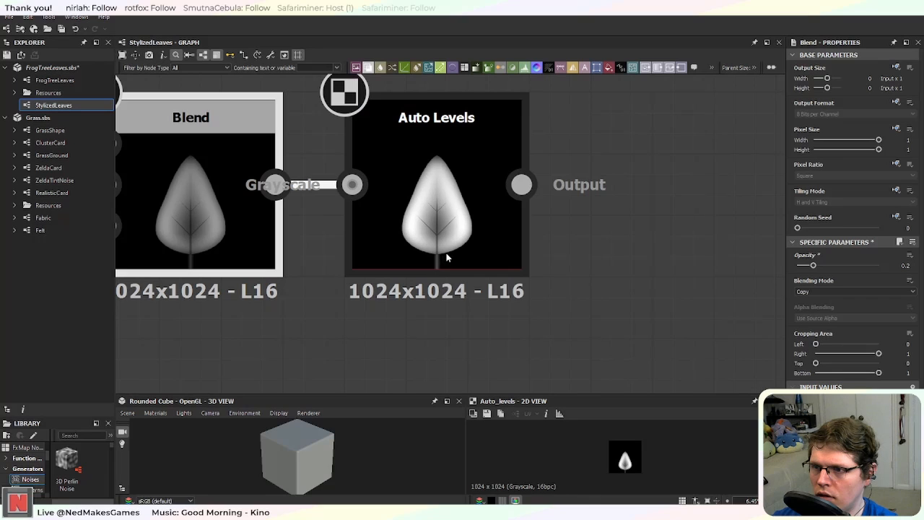
pyautogui.scroll(-4, 448, 260)
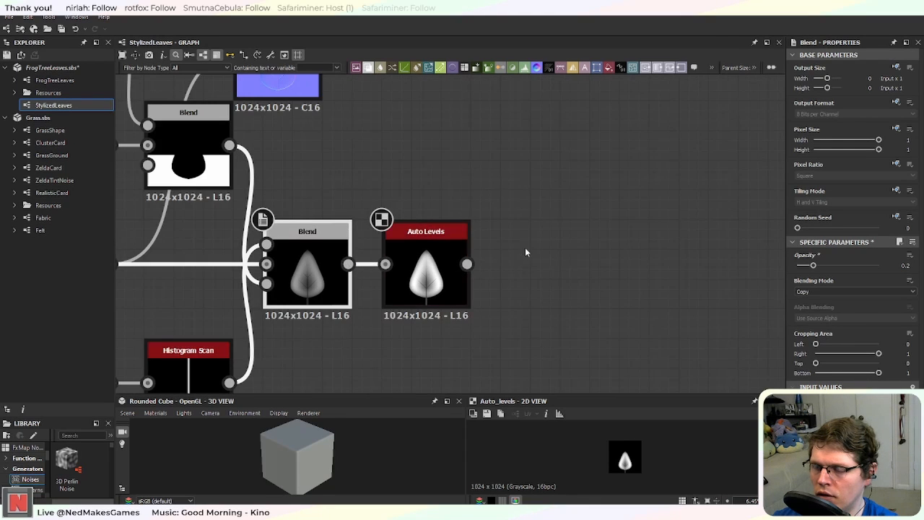
# Step: Move the Normal node beyond Auto Levels and feed its Input from the Auto Levels output
pyautogui.moveTo(506, 264); pyautogui.dragTo(491, 272, button='middle')
pyautogui.moveTo(367, 153); pyautogui.dragTo(399, 183, button='middle')
pyautogui.moveTo(323, 124); pyautogui.dragTo(590, 241)
pyautogui.moveTo(483, 302); pyautogui.dragTo(523, 216)
pyautogui.click(567, 238)
pyautogui.scroll(3, 577, 247)
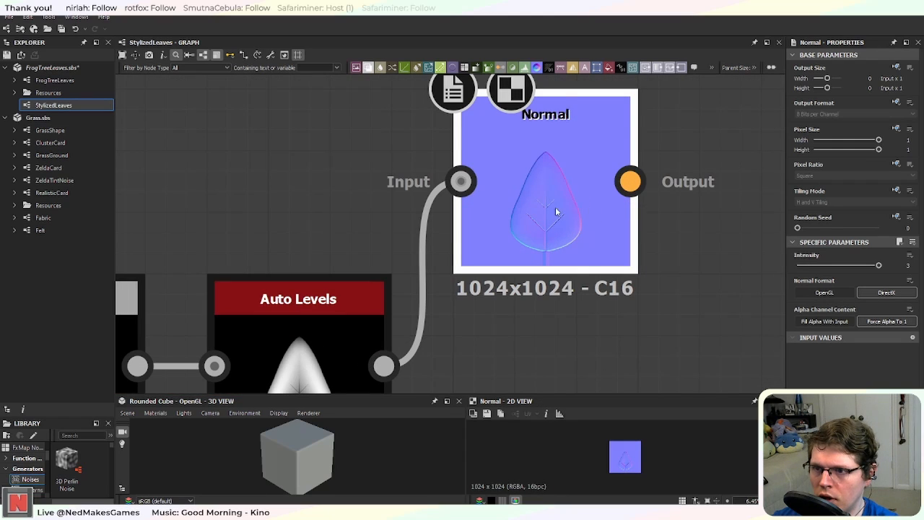
pyautogui.moveTo(556, 210); pyautogui.dragTo(546, 252)
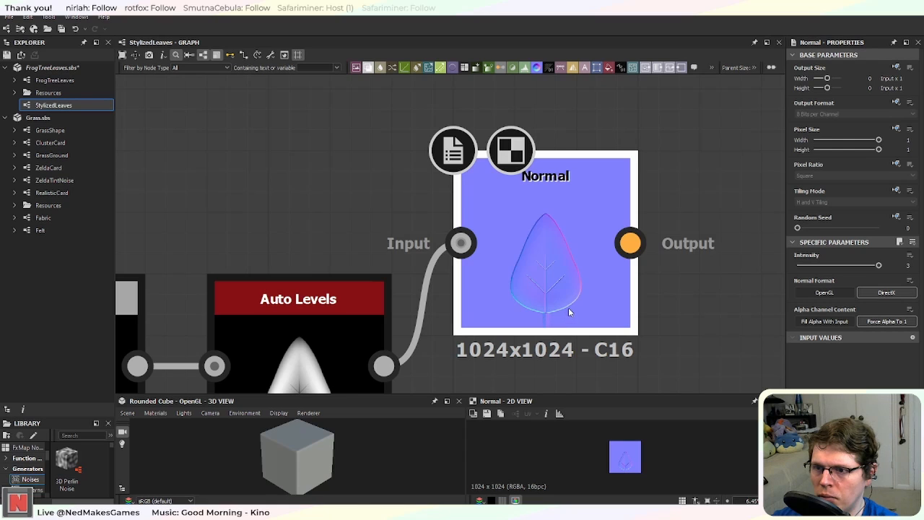
pyautogui.scroll(-3, 569, 310)
pyautogui.scroll(3, 566, 318)
pyautogui.moveTo(517, 364); pyautogui.dragTo(547, 253, button='middle')
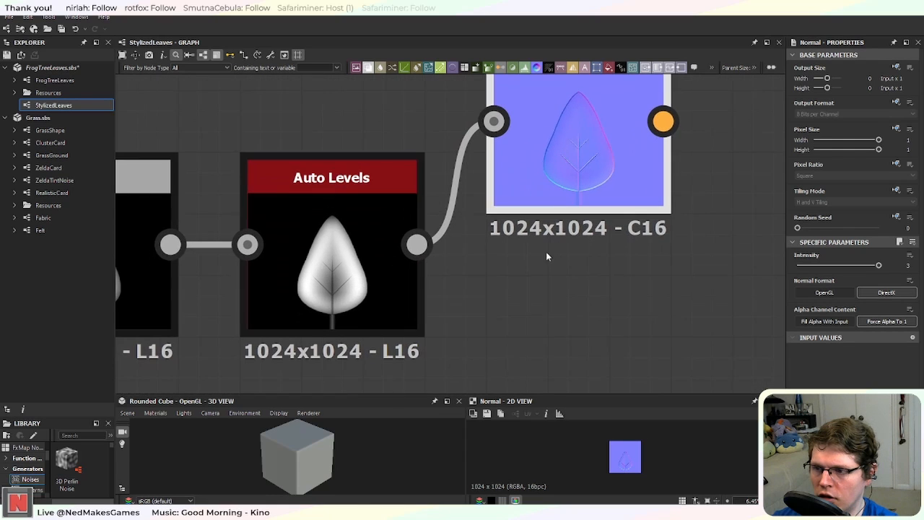
# Step: Set the stem's Histogram Scan to Position 0.01 and Contrast 0, checking the stem in the Normal preview
pyautogui.moveTo(289, 329); pyautogui.dragTo(536, 256, button='middle')
pyautogui.scroll(-3, 432, 291)
pyautogui.click(272, 364)
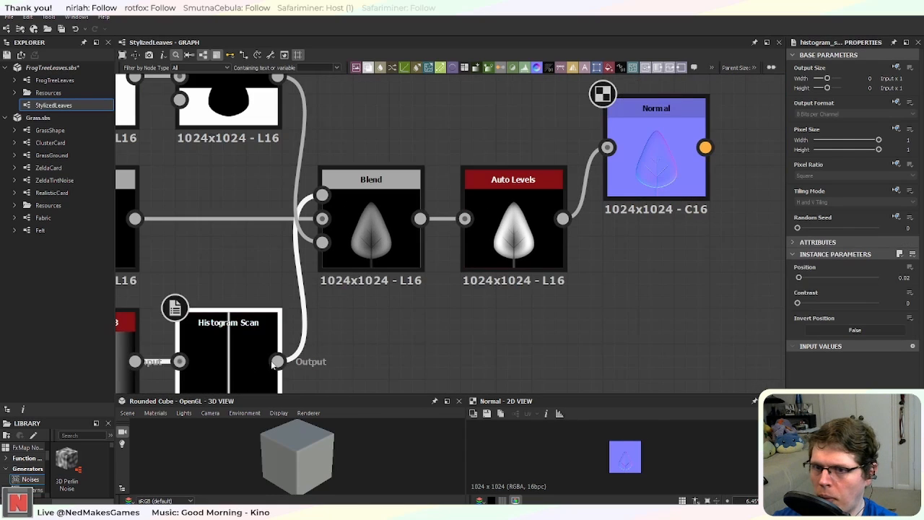
pyautogui.moveTo(798, 303); pyautogui.dragTo(799, 281)
pyautogui.scroll(2, 578, 257)
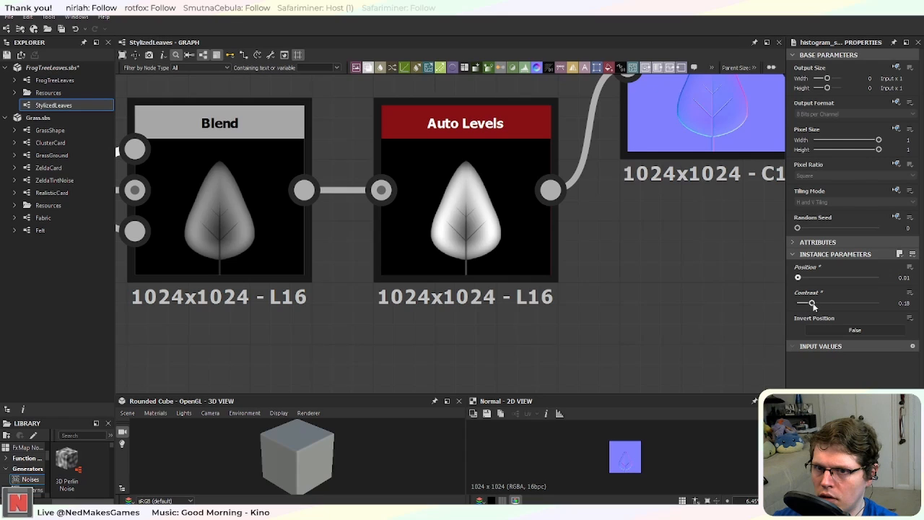
pyautogui.moveTo(813, 304); pyautogui.dragTo(788, 304)
pyautogui.moveTo(673, 251); pyautogui.dragTo(619, 301, button='middle')
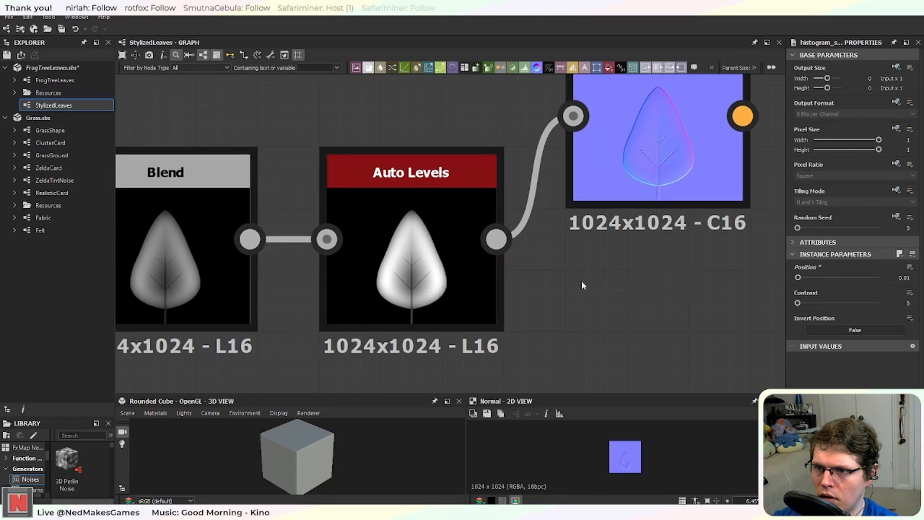
pyautogui.click(679, 215)
pyautogui.moveTo(678, 220); pyautogui.dragTo(601, 292, button='middle')
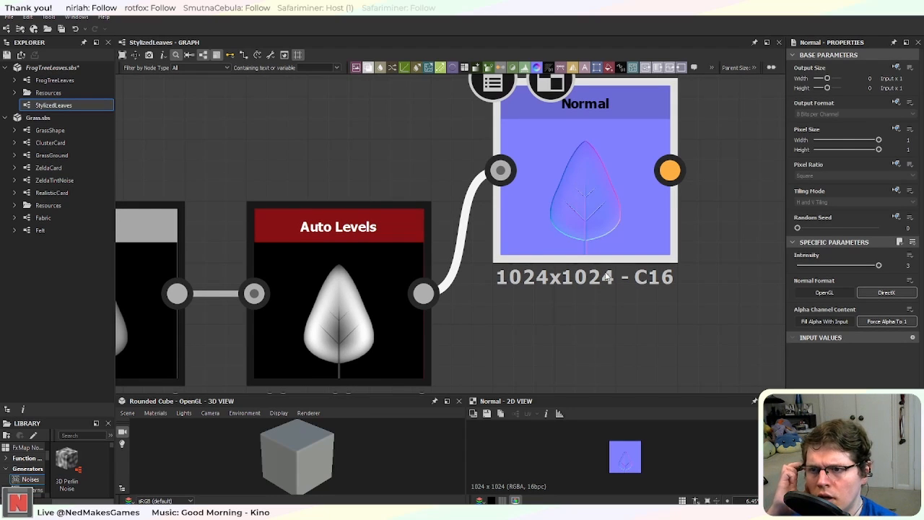
# Step: Move the Normal node upward so it sits in a row above Auto Levels
pyautogui.scroll(-3, 612, 267)
pyautogui.scroll(-3, 642, 256)
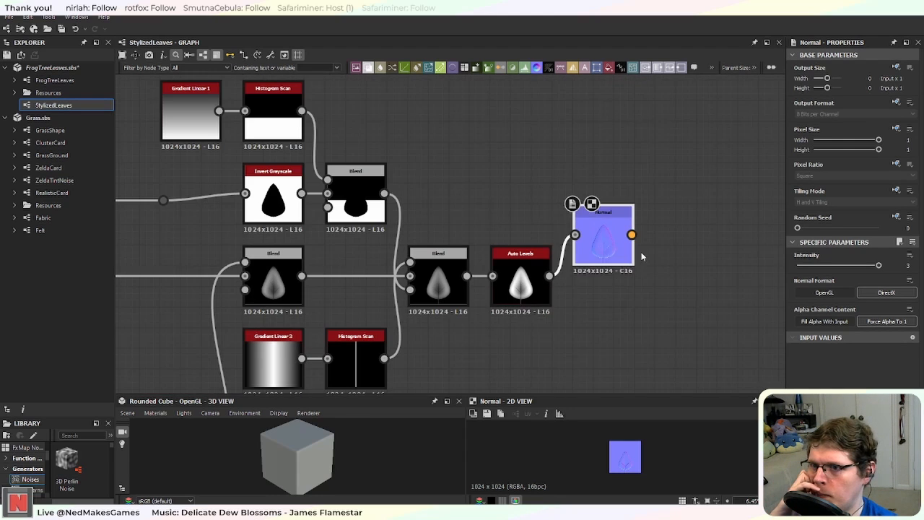
pyautogui.moveTo(613, 249); pyautogui.dragTo(614, 208)
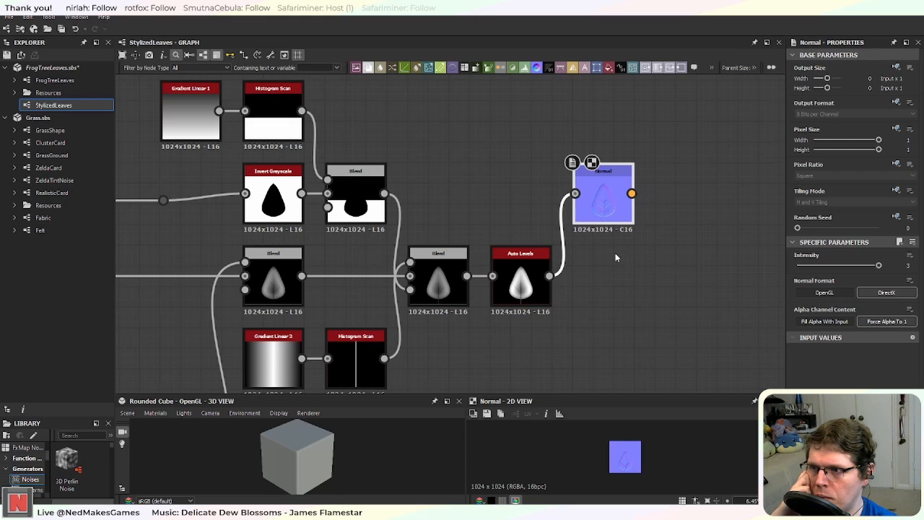
# Step: Review the leaf's node chain from the vein branches to the final Blend and the Auto Levels node
pyautogui.moveTo(472, 218); pyautogui.dragTo(602, 230, button='middle')
pyautogui.scroll(-3, 604, 231)
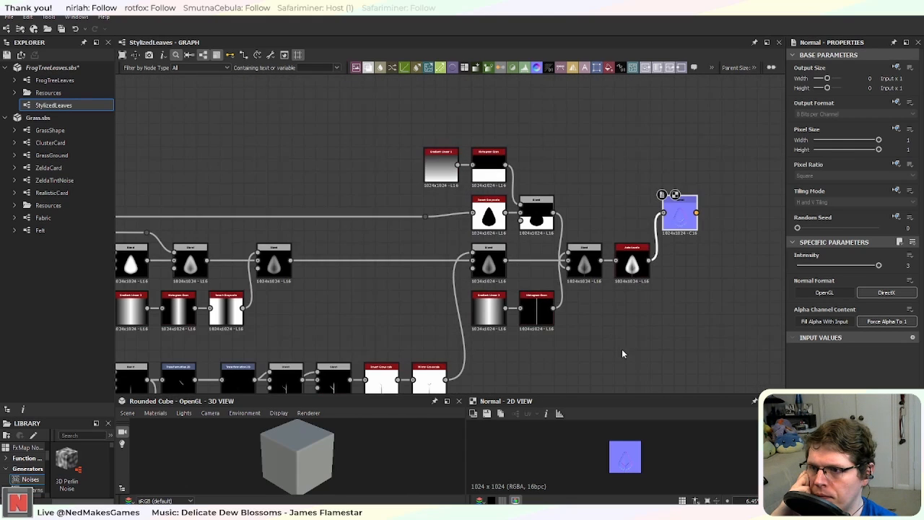
pyautogui.moveTo(623, 350); pyautogui.dragTo(610, 278, button='middle')
pyautogui.scroll(-1, 668, 274)
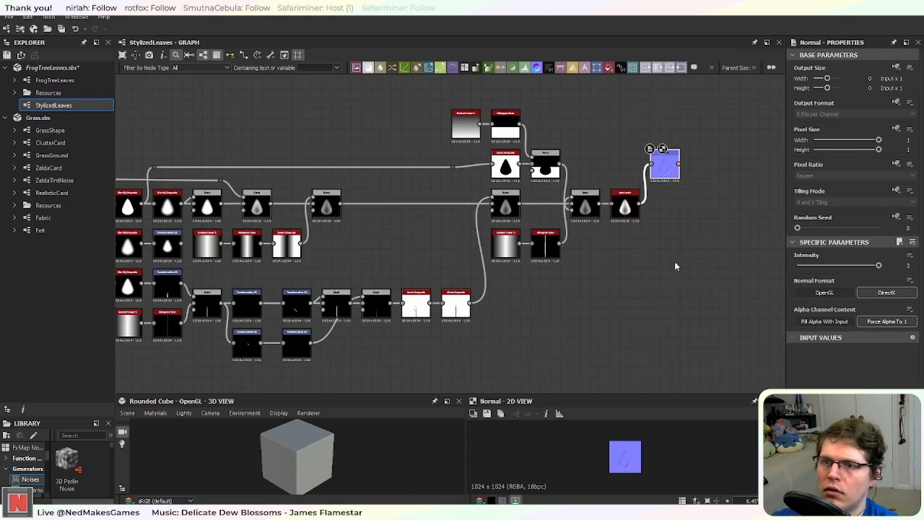
pyautogui.moveTo(674, 262); pyautogui.dragTo(545, 326, button='middle')
pyautogui.scroll(6, 506, 283)
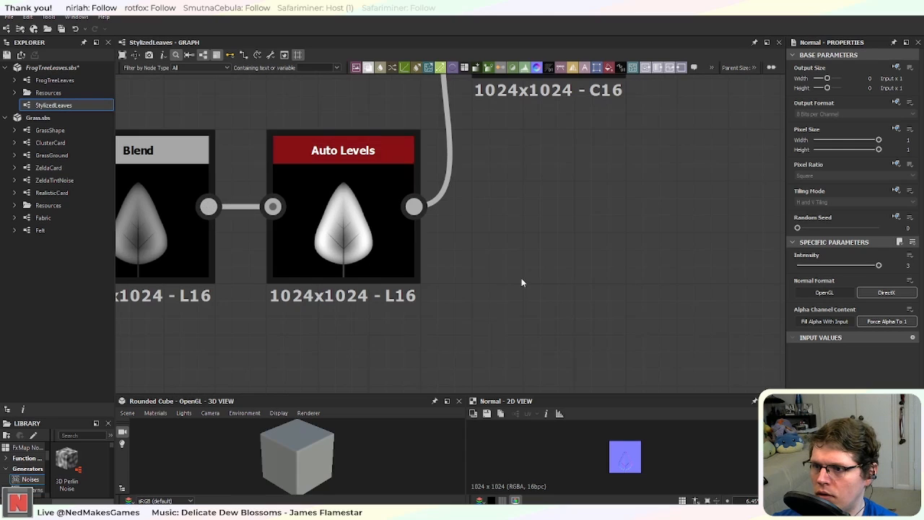
pyautogui.click(363, 250)
pyautogui.scroll(-3, 363, 250)
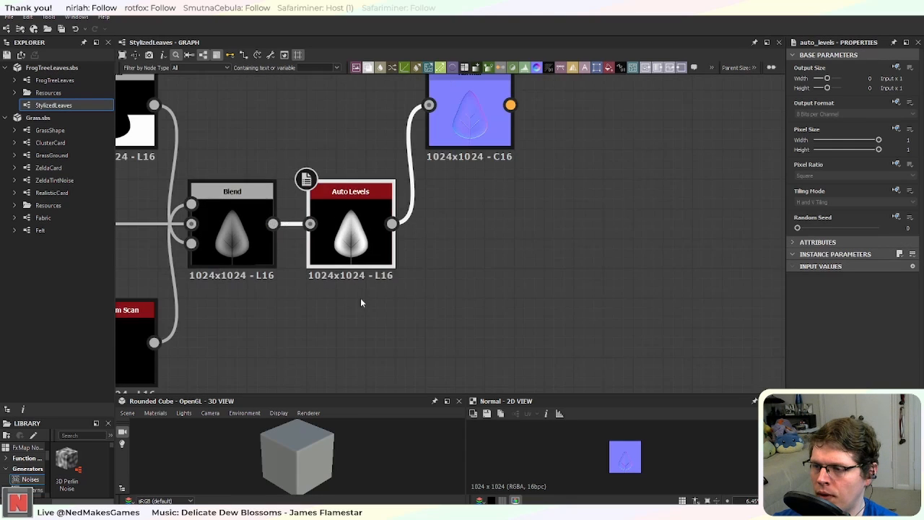
pyautogui.moveTo(361, 298); pyautogui.dragTo(534, 254, button='middle')
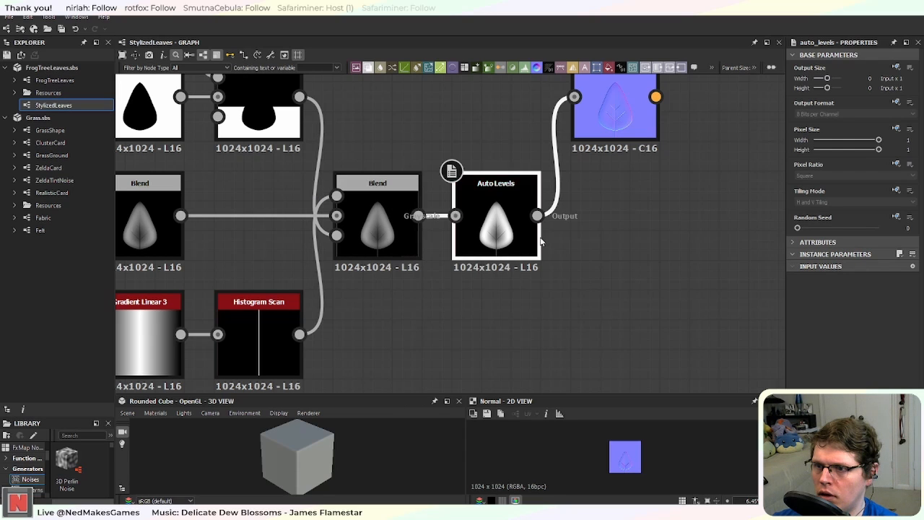
# Step: Open the FrogTreeLeaves graph and look at its nodes around Blur HQ Grayscale
pyautogui.click(38, 81)
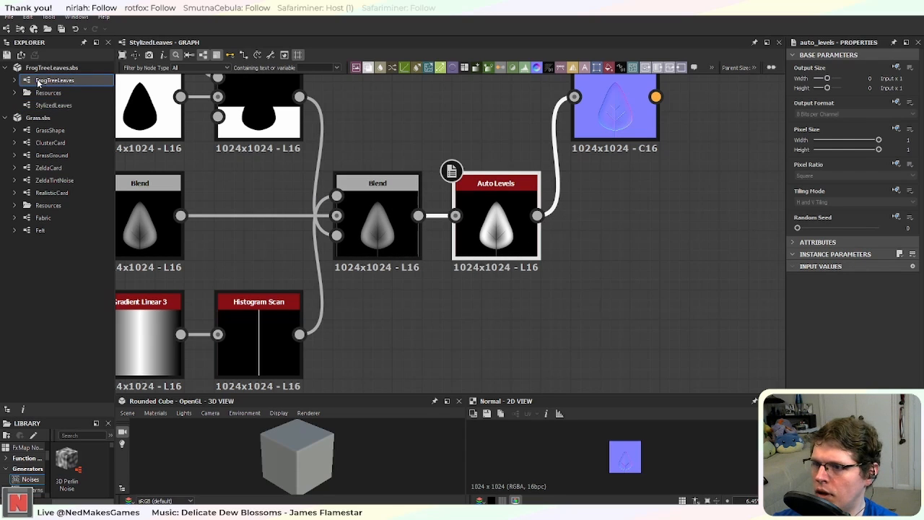
pyautogui.doubleClick(38, 80)
pyautogui.scroll(6, 470, 248)
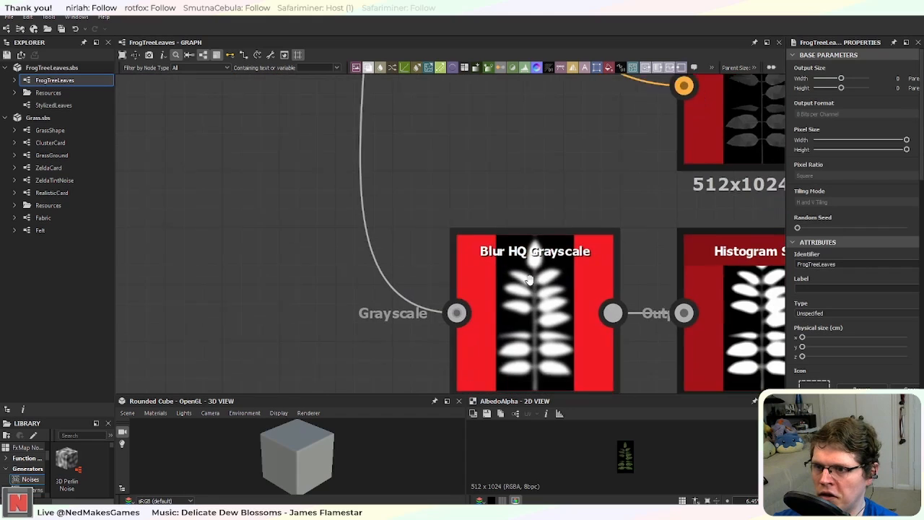
# Step: Examine the Switch Color and Switch Grayscale nodes fed by the leaf bitmaps in the FrogTreeLeaves graph
pyautogui.moveTo(529, 280); pyautogui.dragTo(597, 343, button='middle')
pyautogui.moveTo(320, 111); pyautogui.dragTo(361, 352, button='middle')
pyautogui.moveTo(371, 159); pyautogui.dragTo(450, 342, button='middle')
pyautogui.scroll(1, 387, 286)
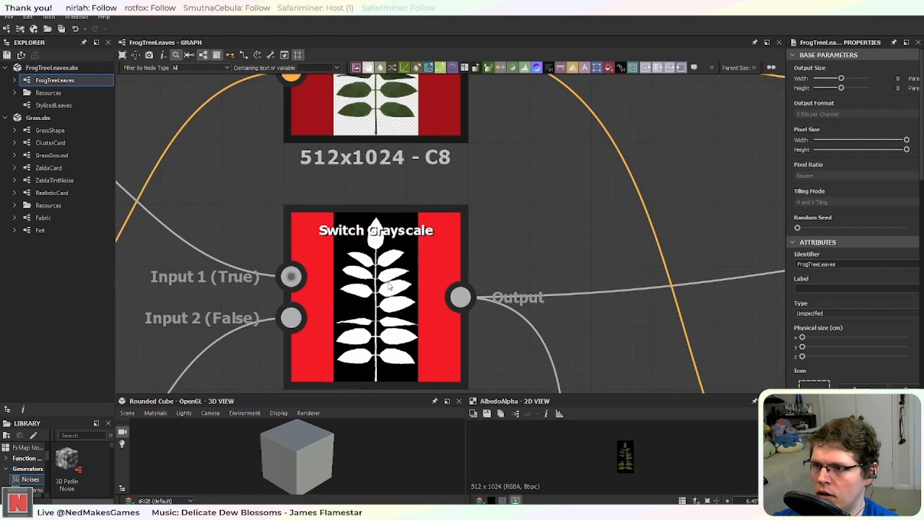
pyautogui.moveTo(387, 286); pyautogui.dragTo(419, 249, button='middle')
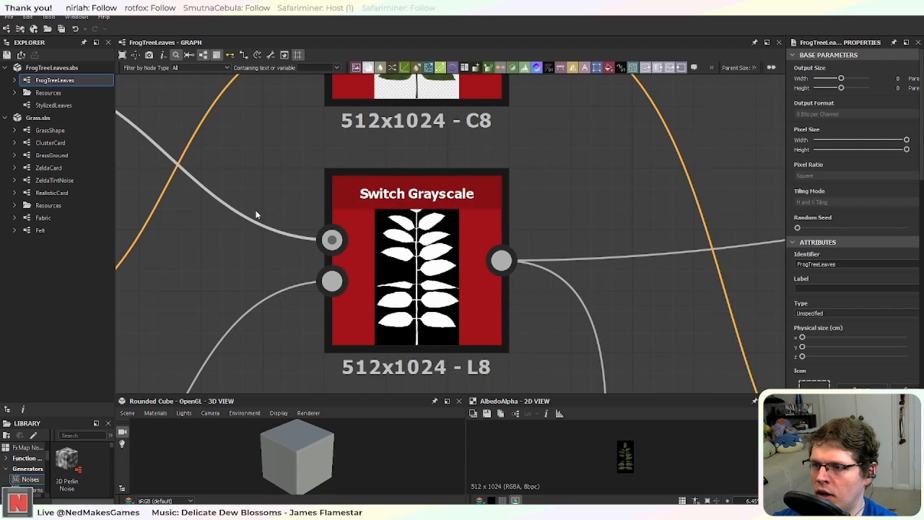
pyautogui.scroll(-5, 278, 162)
pyautogui.moveTo(269, 172); pyautogui.dragTo(337, 295, button='middle')
pyautogui.click(393, 262)
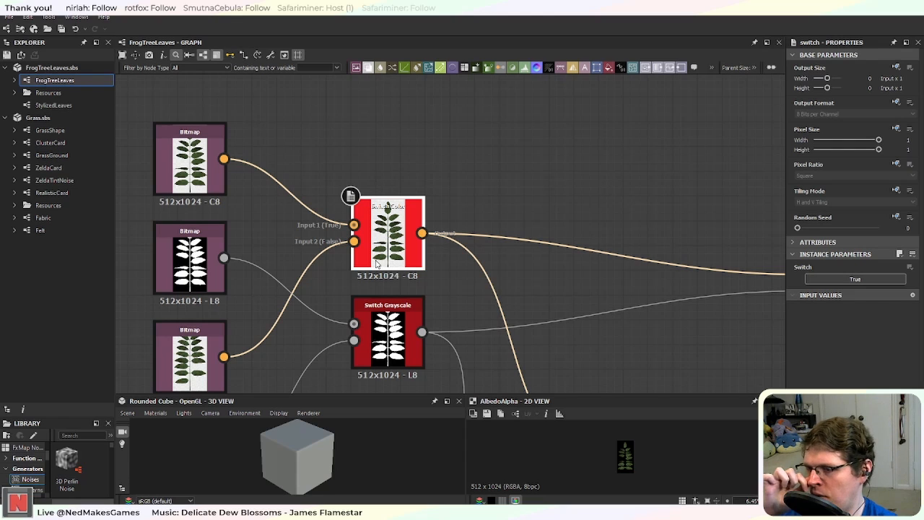
pyautogui.scroll(2, 422, 296)
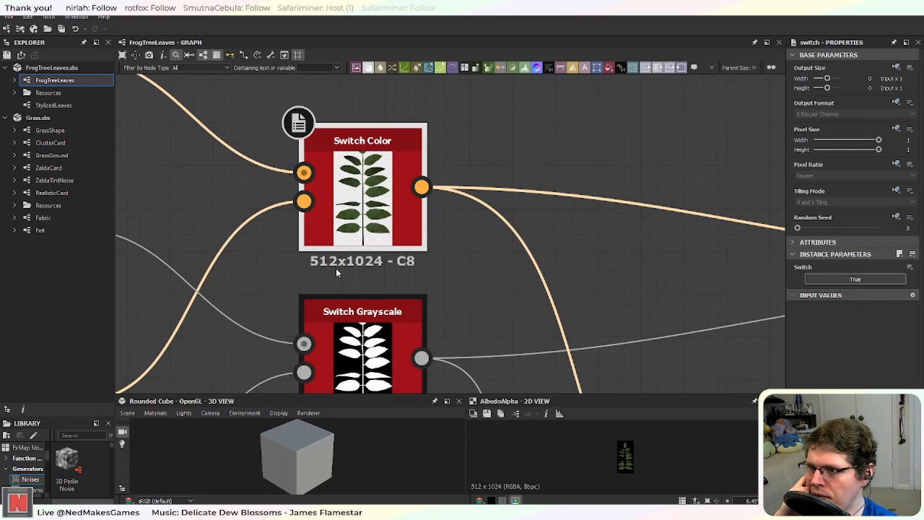
pyautogui.scroll(-2, 396, 260)
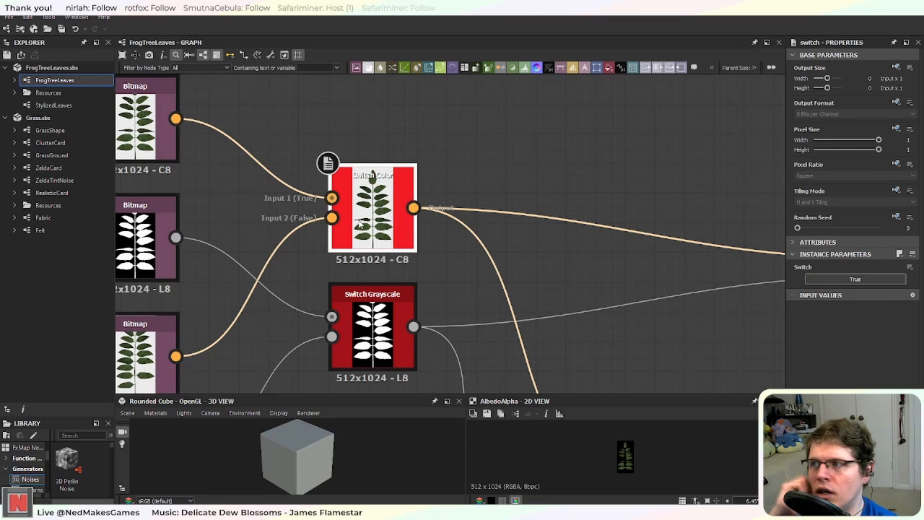
# Step: Open the StylizedLeaves graph and inspect the Auto Levels node at the end of its node chain
pyautogui.click(45, 106)
pyautogui.doubleClick(45, 108)
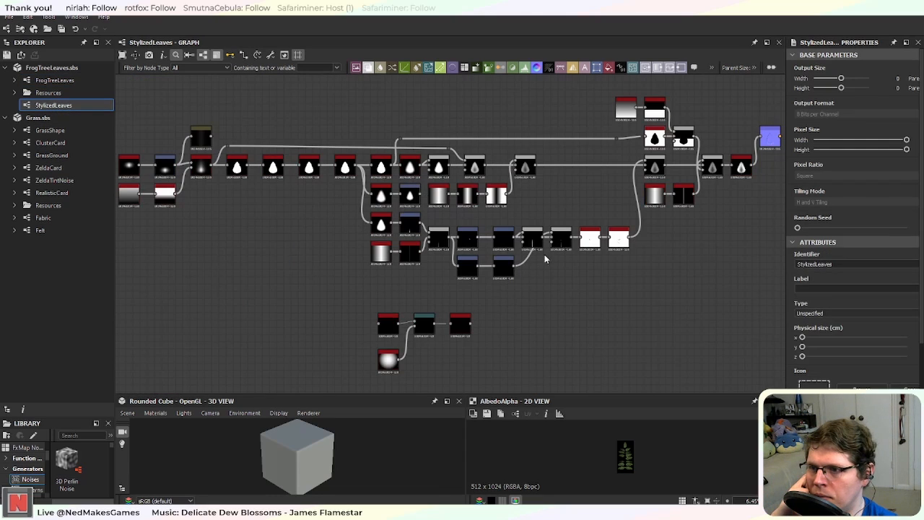
pyautogui.moveTo(572, 151); pyautogui.dragTo(419, 270, button='middle')
pyautogui.scroll(4, 573, 316)
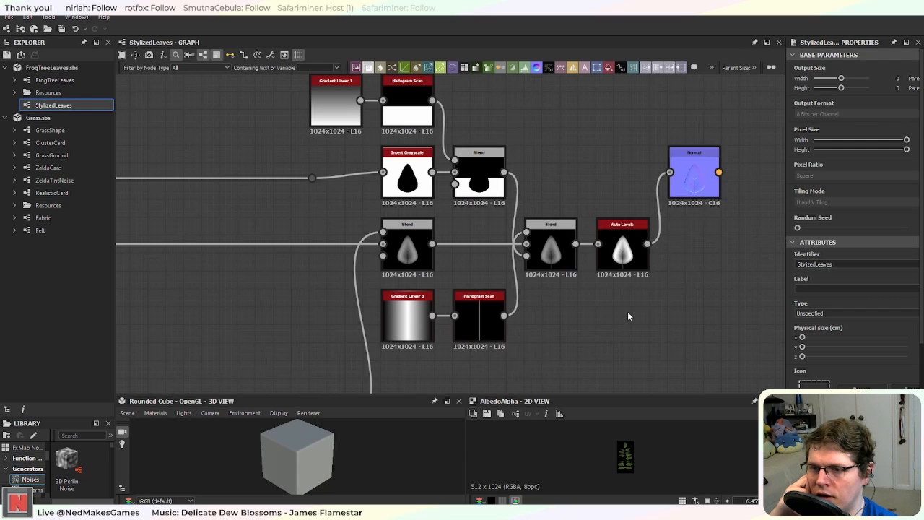
pyautogui.moveTo(628, 316); pyautogui.dragTo(486, 266, button='middle')
pyautogui.scroll(3, 490, 269)
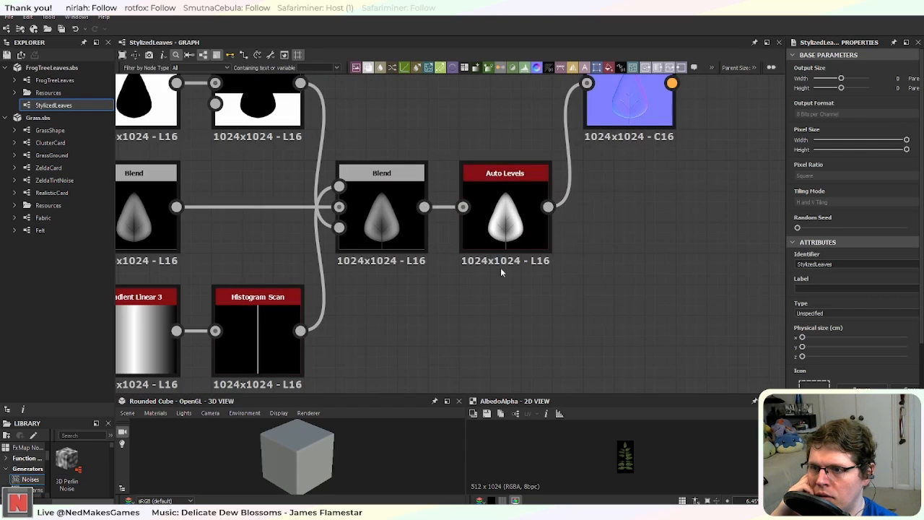
pyautogui.scroll(2, 502, 270)
pyautogui.moveTo(573, 270); pyautogui.dragTo(458, 325, button='middle')
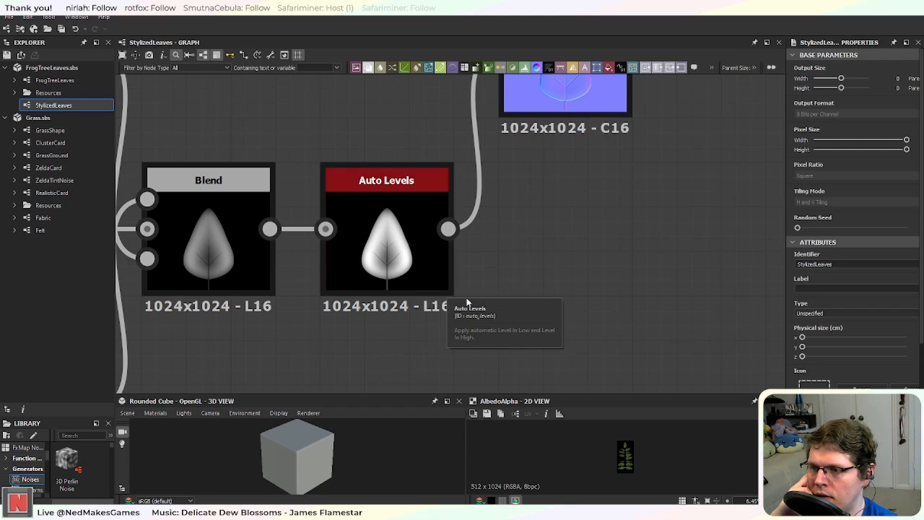
pyautogui.scroll(-1, 506, 304)
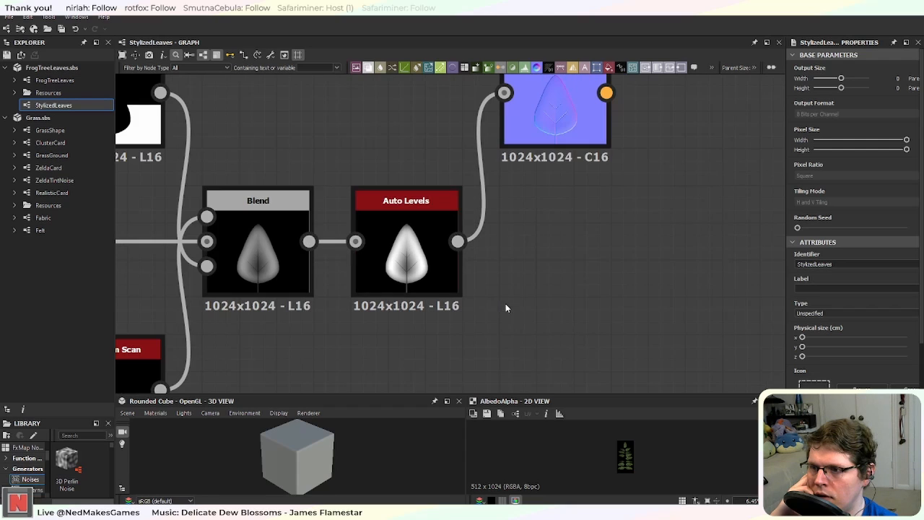
pyautogui.click(415, 272)
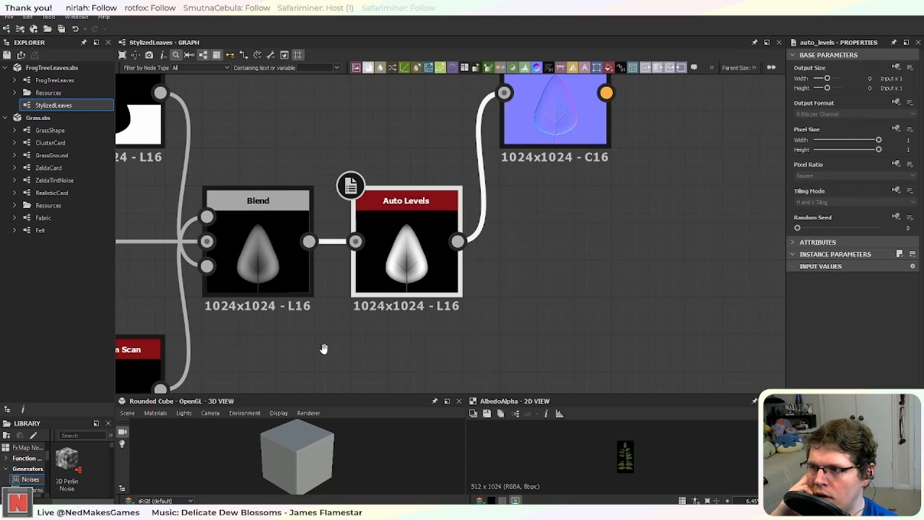
# Step: Examine the chain of blur, histogram and blend nodes that builds the leaf shape
pyautogui.moveTo(322, 346); pyautogui.dragTo(429, 341, button='middle')
pyautogui.moveTo(335, 333)
pyautogui.mouseDown(button='middle')
pyautogui.moveTo(490, 339)
pyautogui.moveTo(354, 339)
pyautogui.moveTo(501, 310)
pyautogui.moveTo(345, 249)
pyautogui.mouseUp(button='middle')
pyautogui.scroll(-1, 501, 310)
pyautogui.scroll(-1, 458, 297)
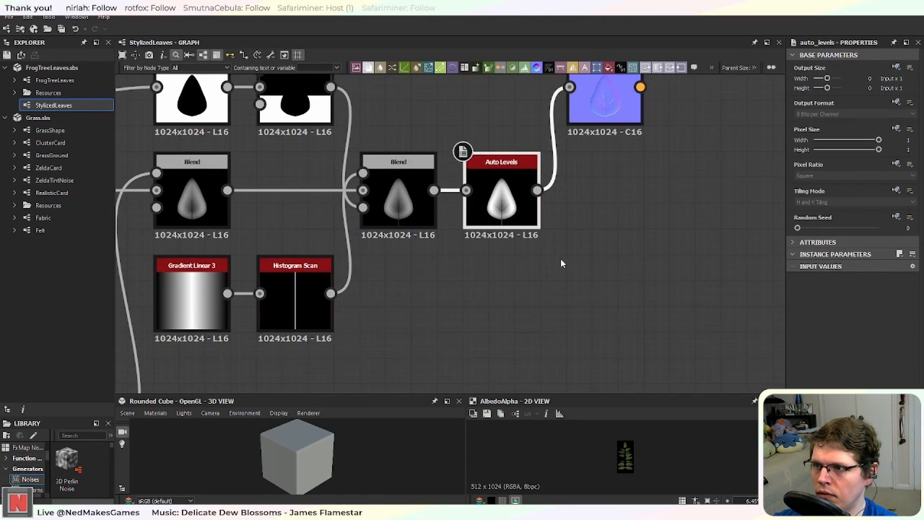
pyautogui.scroll(-1, 561, 258)
pyautogui.scroll(-1, 559, 258)
pyautogui.moveTo(234, 281); pyautogui.dragTo(683, 278, button='middle')
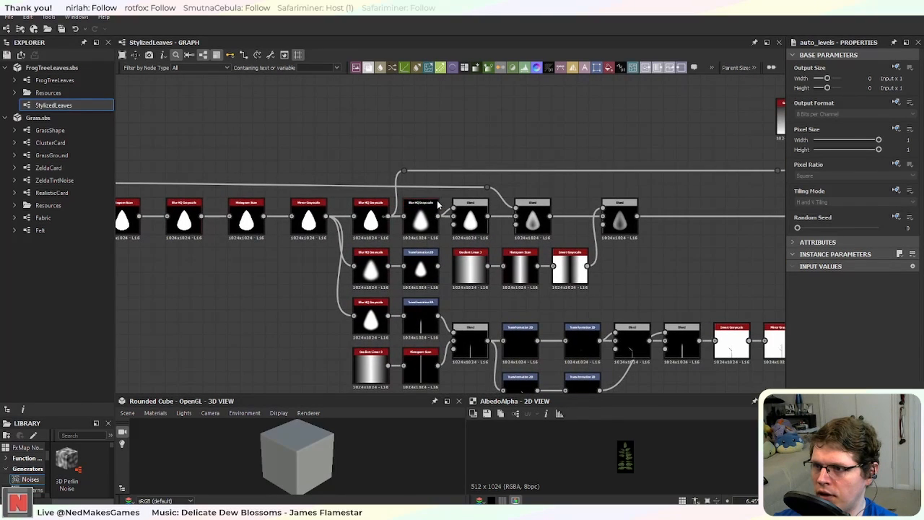
pyautogui.scroll(3, 325, 216)
pyautogui.moveTo(262, 314); pyautogui.dragTo(570, 311, button='middle')
pyautogui.scroll(-2, 551, 304)
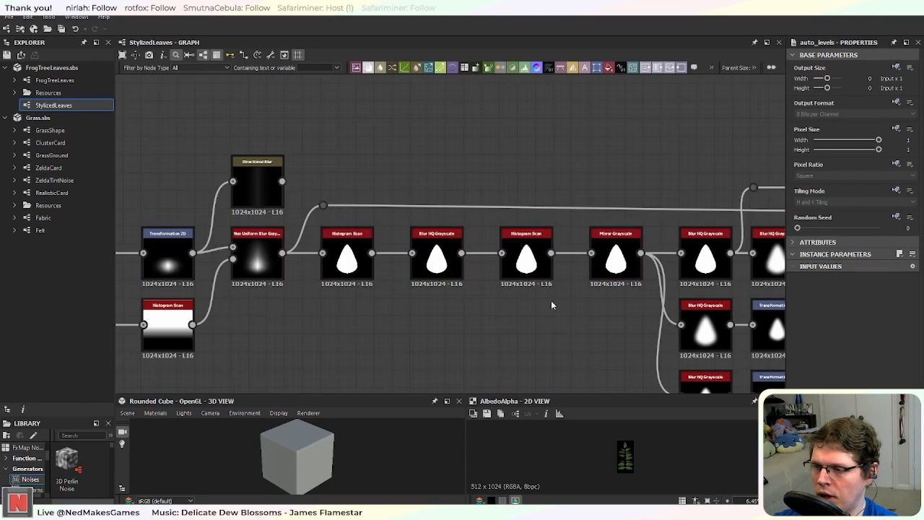
# Step: Delete the Normal node connected after Auto Levels at the end of the leaf chain
pyautogui.moveTo(588, 275); pyautogui.dragTo(168, 325, button='middle')
pyautogui.moveTo(690, 366); pyautogui.dragTo(399, 198, button='middle')
pyautogui.moveTo(521, 241); pyautogui.dragTo(262, 268, button='middle')
pyautogui.moveTo(605, 287); pyautogui.dragTo(397, 320, button='middle')
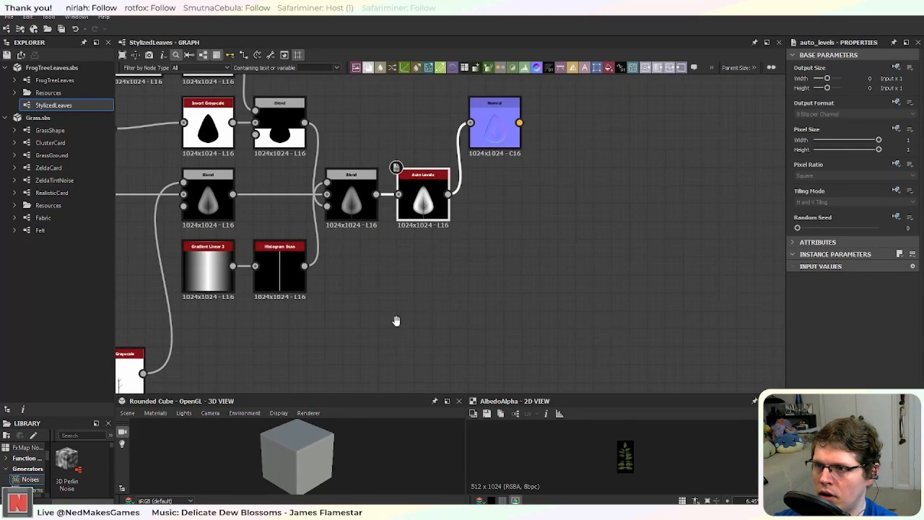
pyautogui.moveTo(513, 268); pyautogui.dragTo(483, 313, button='middle')
pyautogui.click(473, 216)
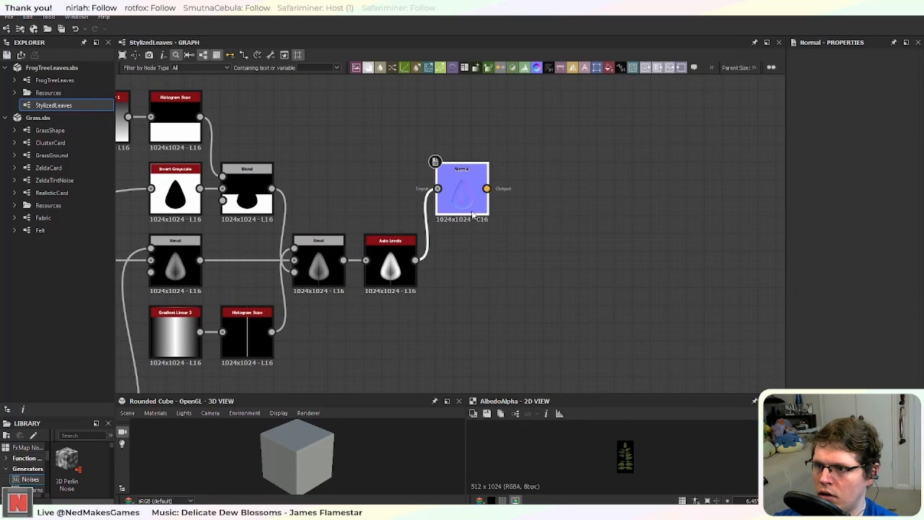
pyautogui.press('Delete')
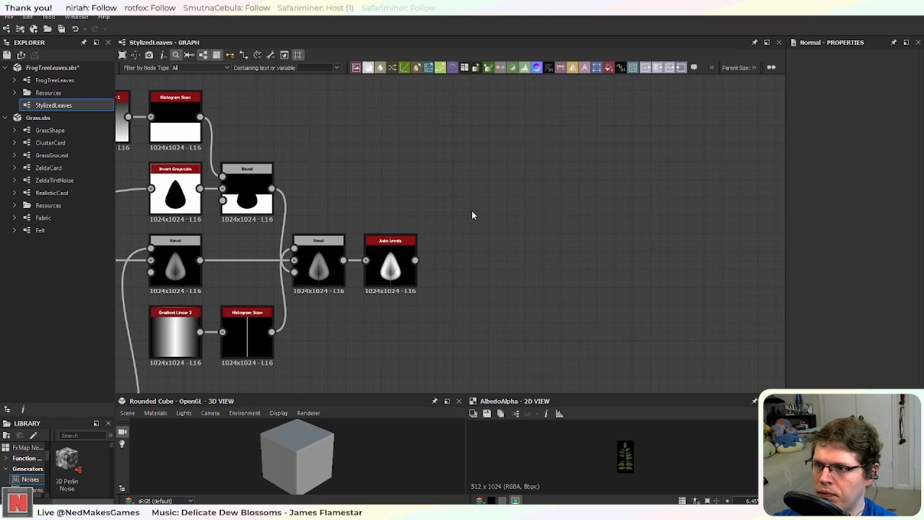
pyautogui.moveTo(458, 170); pyautogui.dragTo(499, 217, button='middle')
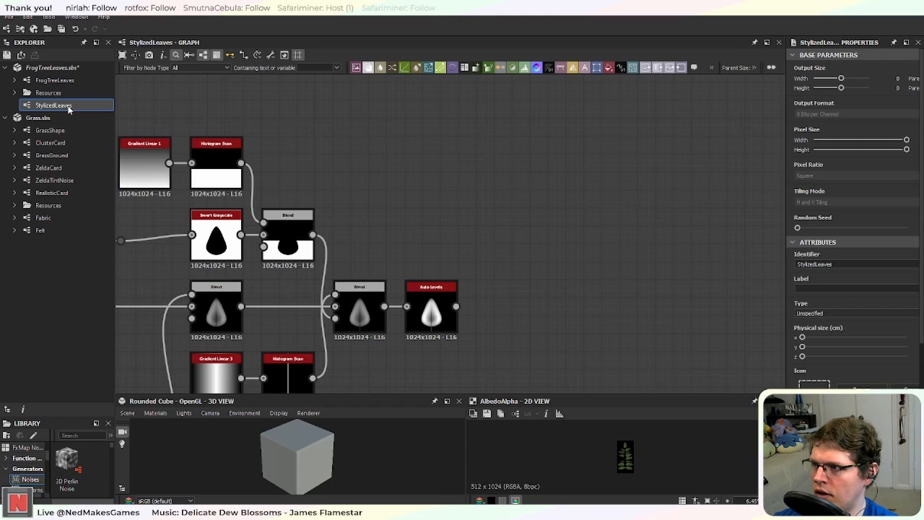
pyautogui.rightClick(68, 108)
pyautogui.click(114, 157)
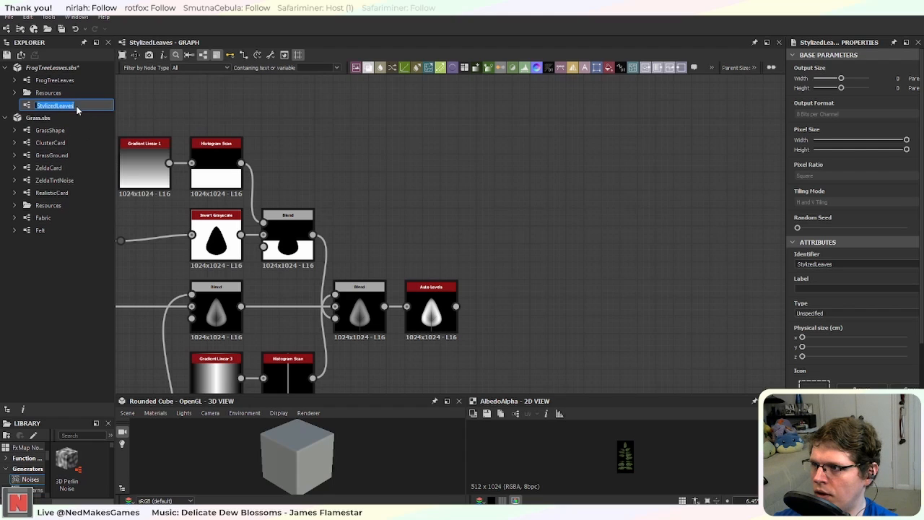
pyautogui.press('Escape')
# Step: Rename the StylizedLeaves graph as StylizedLeaf
pyautogui.rightClick(65, 108)
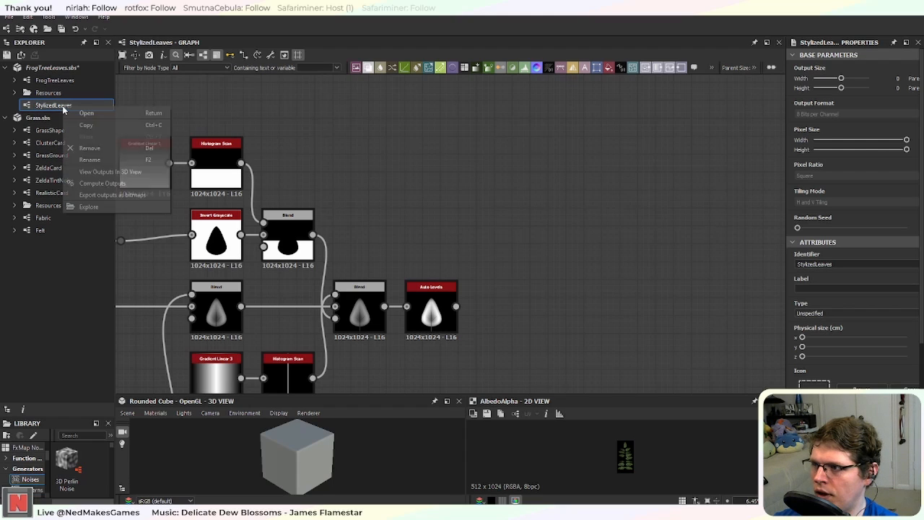
pyautogui.click(90, 160)
pyautogui.moveTo(66, 105); pyautogui.dragTo(74, 105)
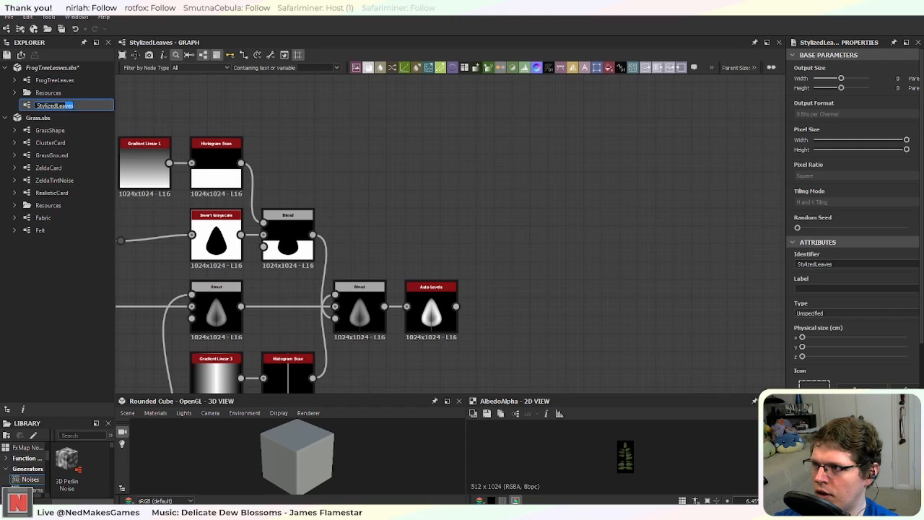
pyautogui.write('f')
pyautogui.press('Return')
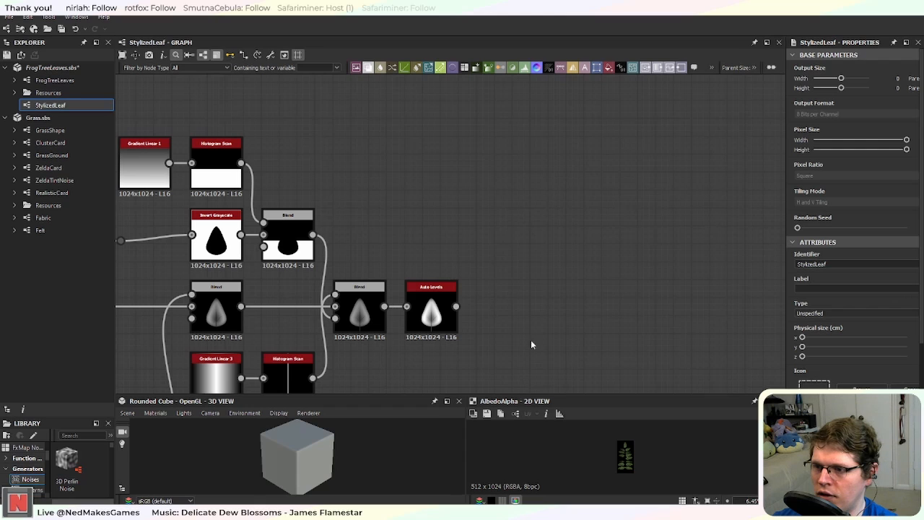
# Step: Add an Output node fed by the Auto Levels result and place it directly beside that node
pyautogui.moveTo(582, 321); pyautogui.dragTo(522, 258, button='middle')
pyautogui.moveTo(393, 241); pyautogui.dragTo(448, 246)
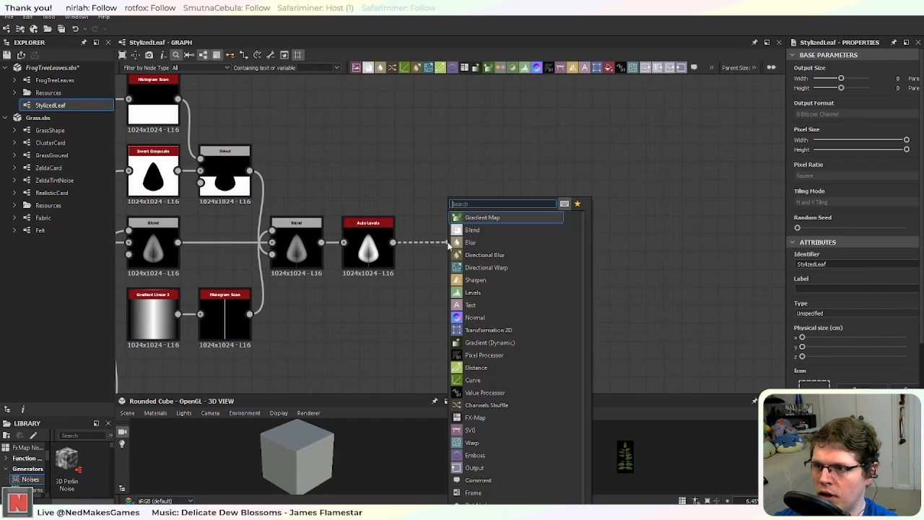
pyautogui.write('output')
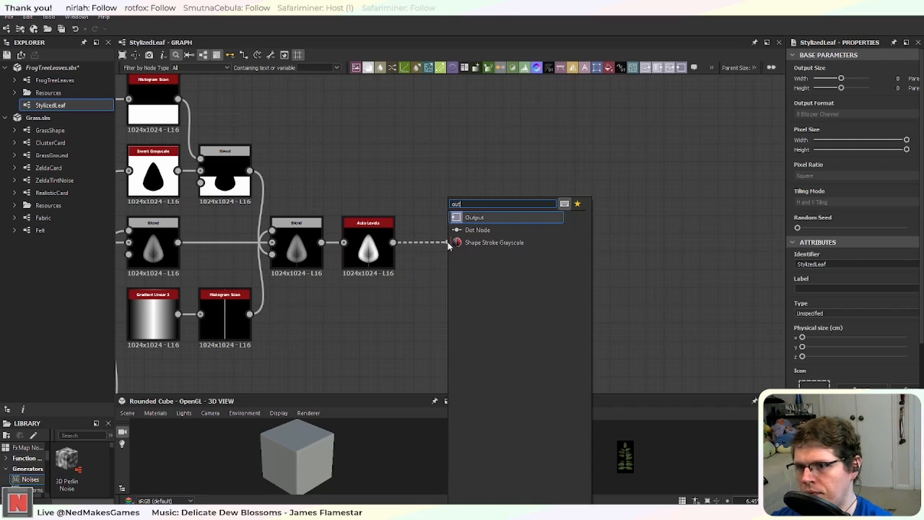
pyautogui.press('Return')
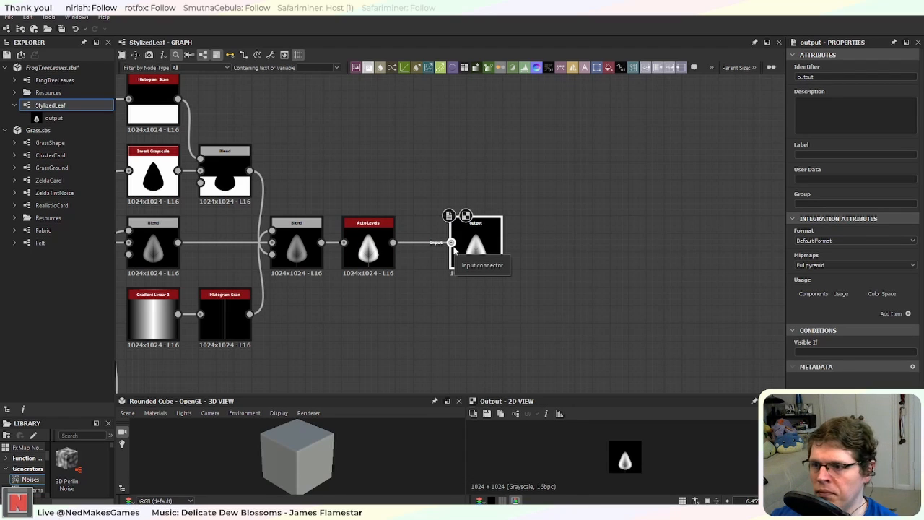
pyautogui.moveTo(405, 296); pyautogui.dragTo(425, 326, button='middle')
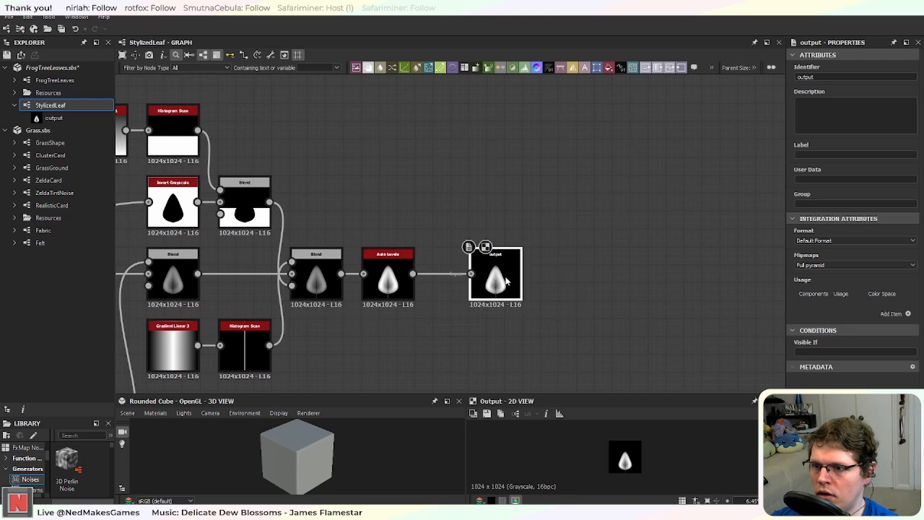
pyautogui.moveTo(471, 281); pyautogui.dragTo(482, 282)
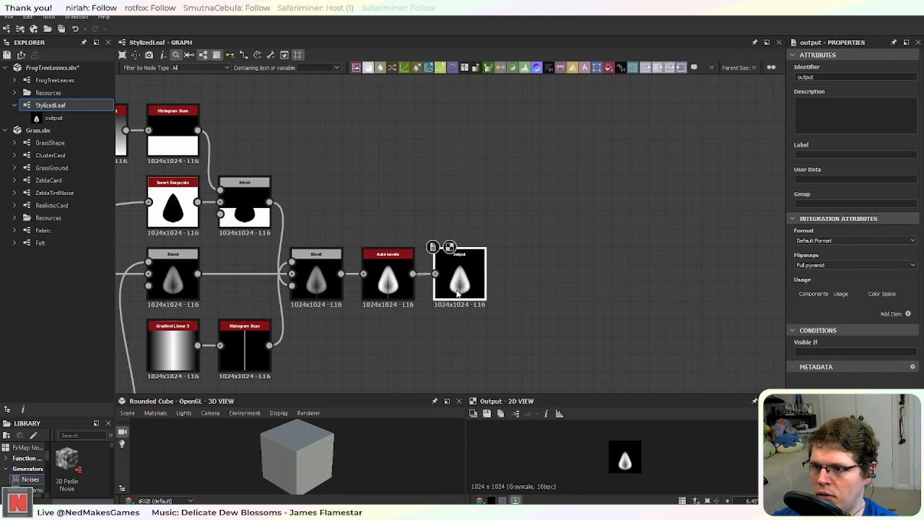
# Step: Set the new output node's identifier to depth
pyautogui.scroll(4, 434, 321)
pyautogui.moveTo(393, 315); pyautogui.dragTo(425, 348, button='middle')
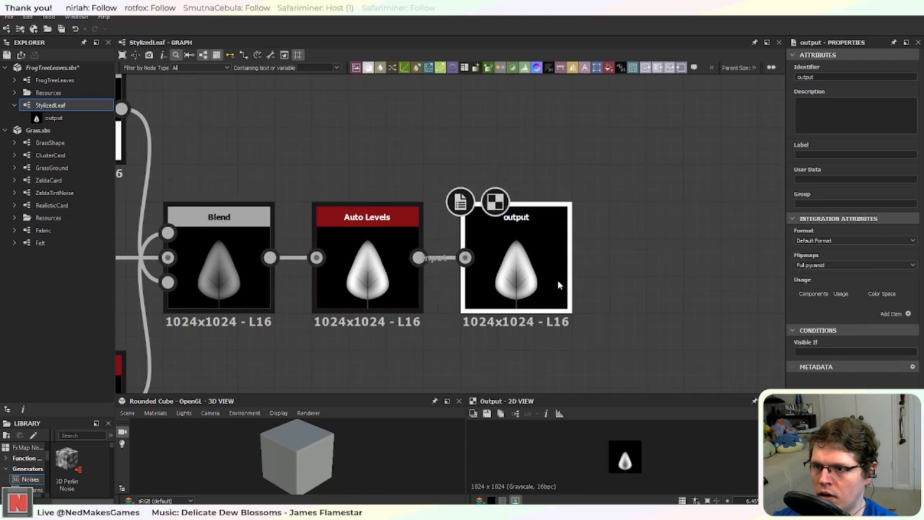
pyautogui.click(496, 276)
pyautogui.doubleClick(804, 77)
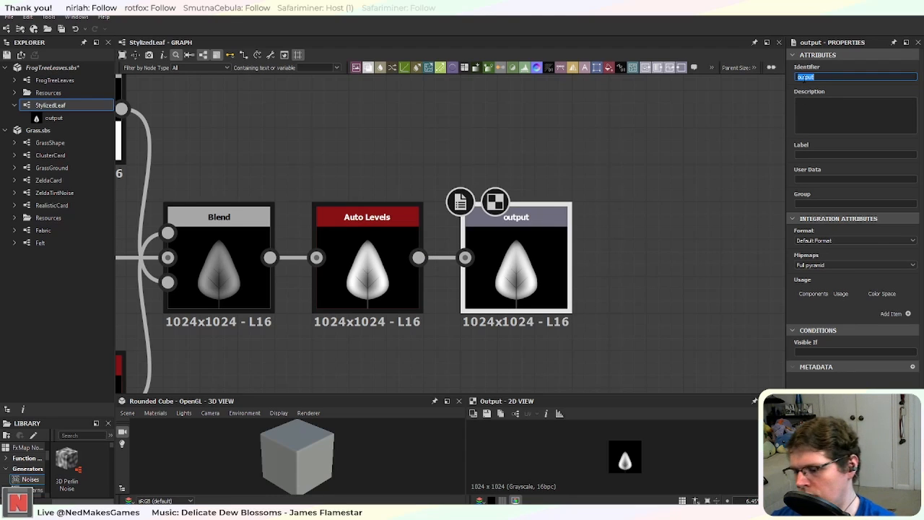
pyautogui.write('de')
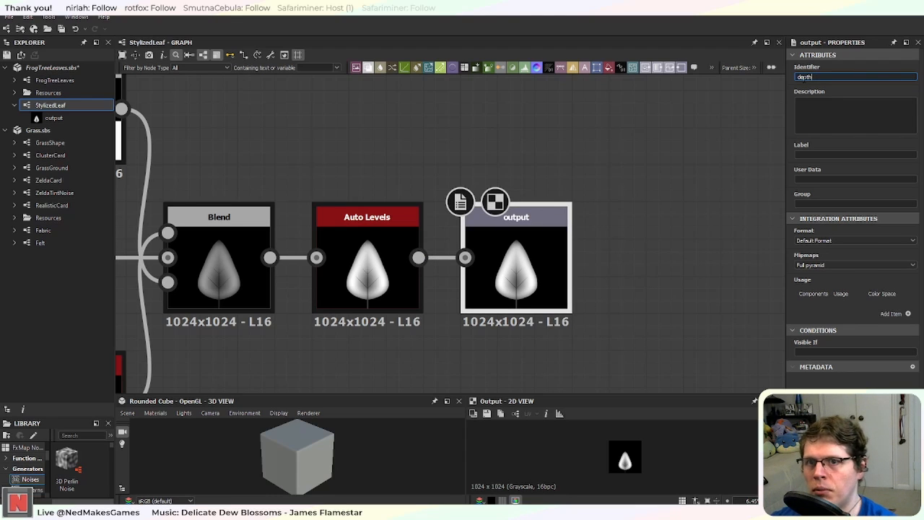
pyautogui.write('pth')
pyautogui.press('Return')
# Step: Duplicate the depth output, place the copy above the original, and set its identifier to mask
pyautogui.scroll(-4, 469, 170)
pyautogui.moveTo(431, 116); pyautogui.dragTo(463, 178, button='middle')
pyautogui.hotkey('ctrl', 'd')
pyautogui.moveTo(432, 229); pyautogui.dragTo(523, 202)
pyautogui.moveTo(827, 76); pyautogui.dragTo(748, 77)
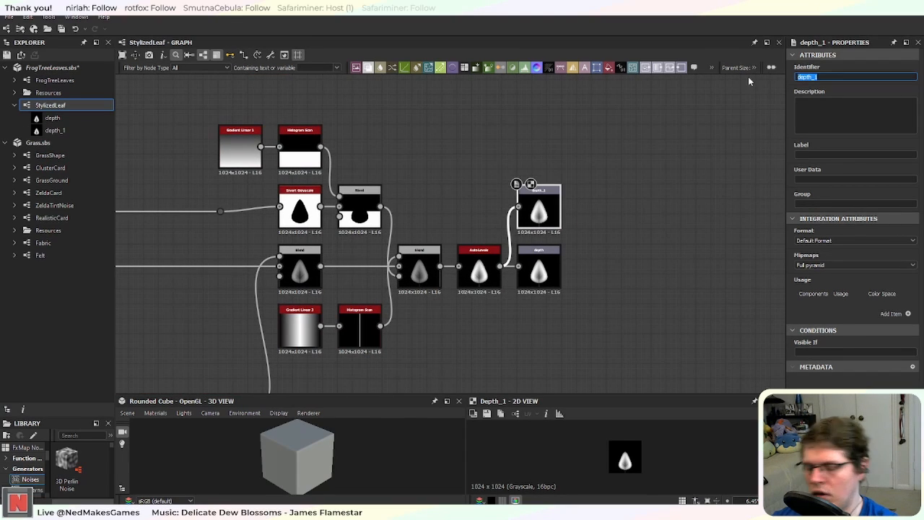
pyautogui.write('mask')
pyautogui.press('Return')
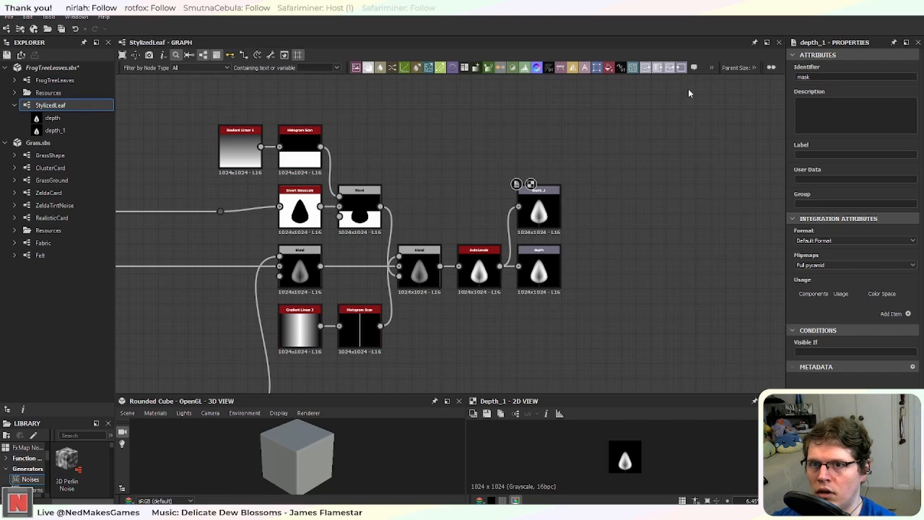
# Step: Feed the mask output from the dot node before Invert Grayscale, and move that dot farther left along its wire
pyautogui.scroll(3, 538, 158)
pyautogui.moveTo(405, 219); pyautogui.dragTo(605, 229, button='middle')
pyautogui.scroll(-1, 512, 247)
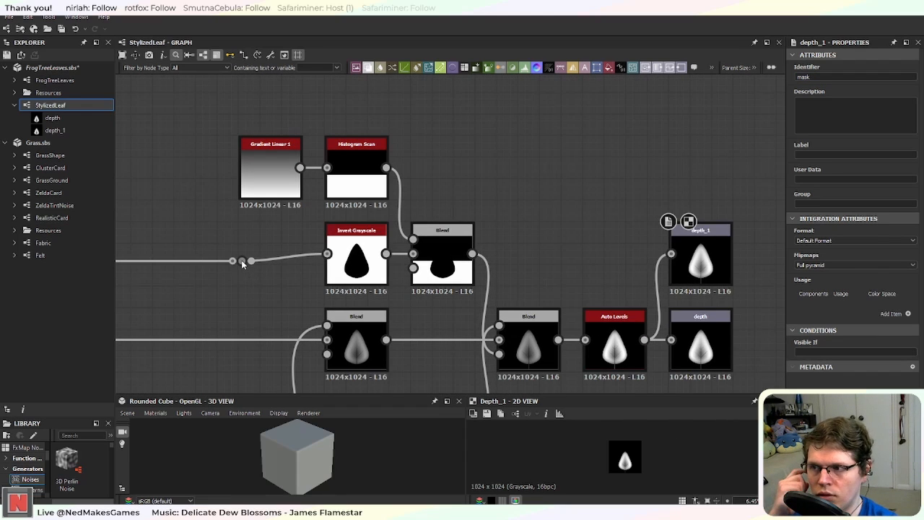
pyautogui.moveTo(250, 261); pyautogui.dragTo(670, 253)
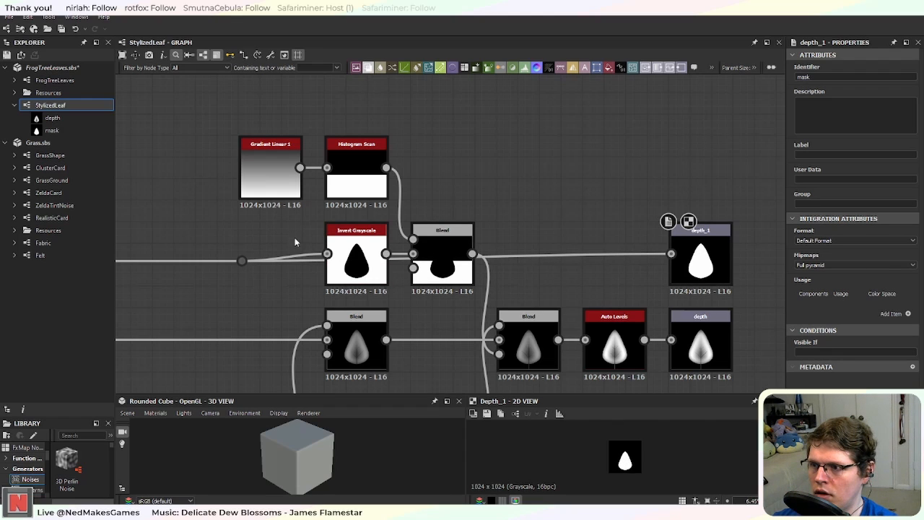
pyautogui.moveTo(242, 261); pyautogui.dragTo(432, 268, button='middle')
pyautogui.moveTo(432, 269); pyautogui.dragTo(296, 269)
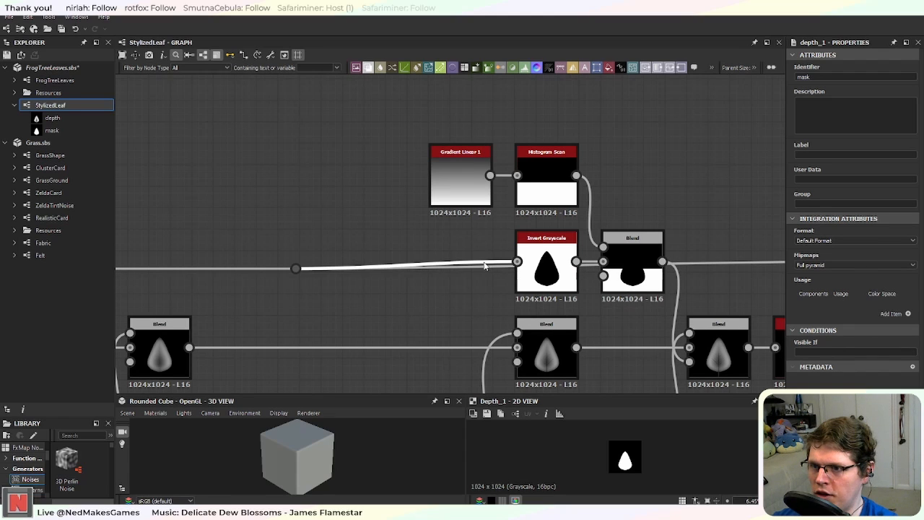
# Step: Insert a Dot node on the wire to the mask output and place it above and left of Gradient Linear 1
pyautogui.moveTo(484, 281); pyautogui.dragTo(434, 275, button='middle')
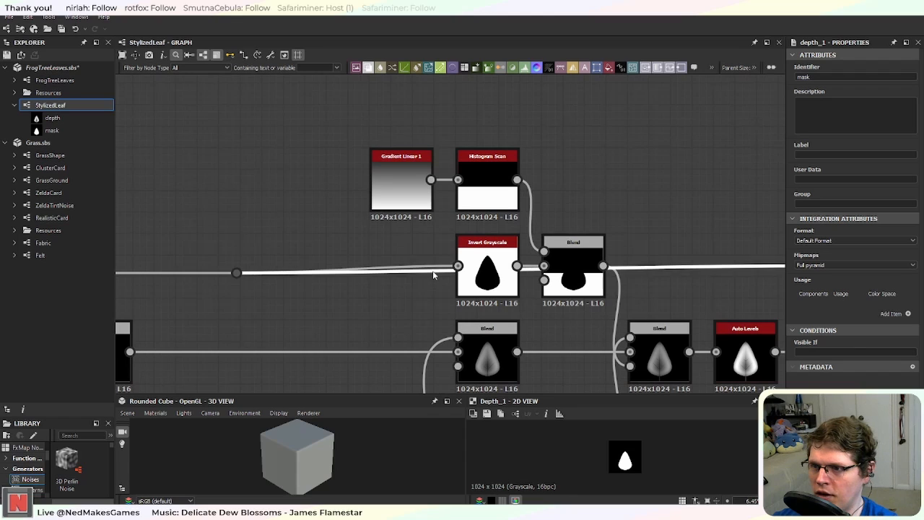
pyautogui.press('space')
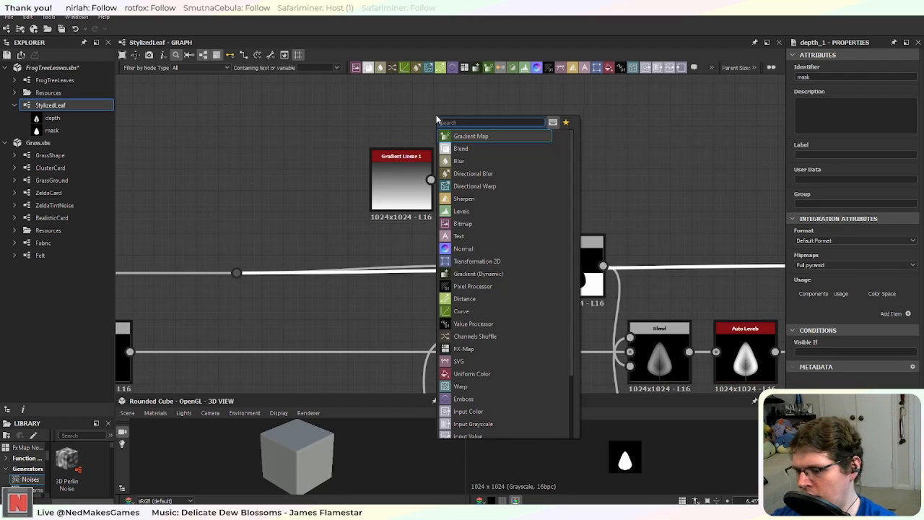
pyautogui.write('do')
pyautogui.press('Return')
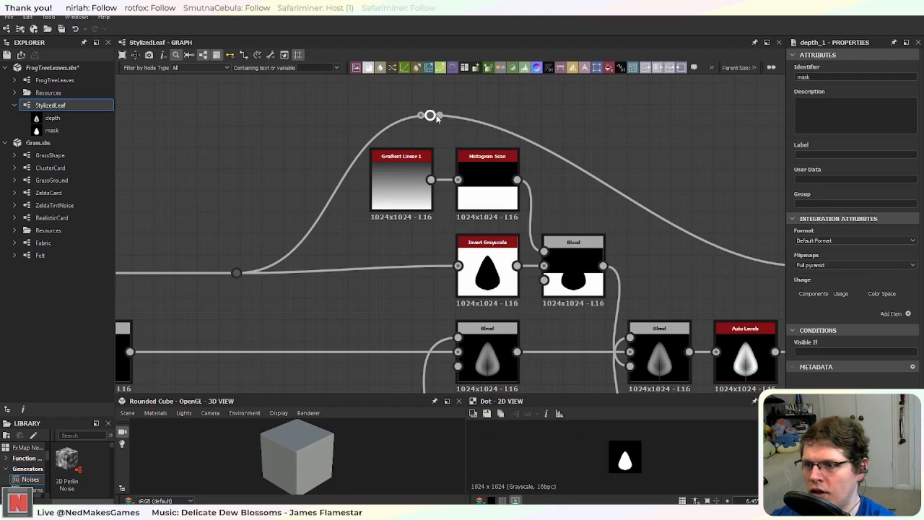
pyautogui.moveTo(437, 119); pyautogui.dragTo(343, 129)
pyautogui.moveTo(343, 128); pyautogui.dragTo(199, 138, button='middle')
# Step: Insert a second Dot node on the mask wire, level with the first one and just before the mask output
pyautogui.moveTo(373, 189); pyautogui.dragTo(507, 242)
pyautogui.write('do')
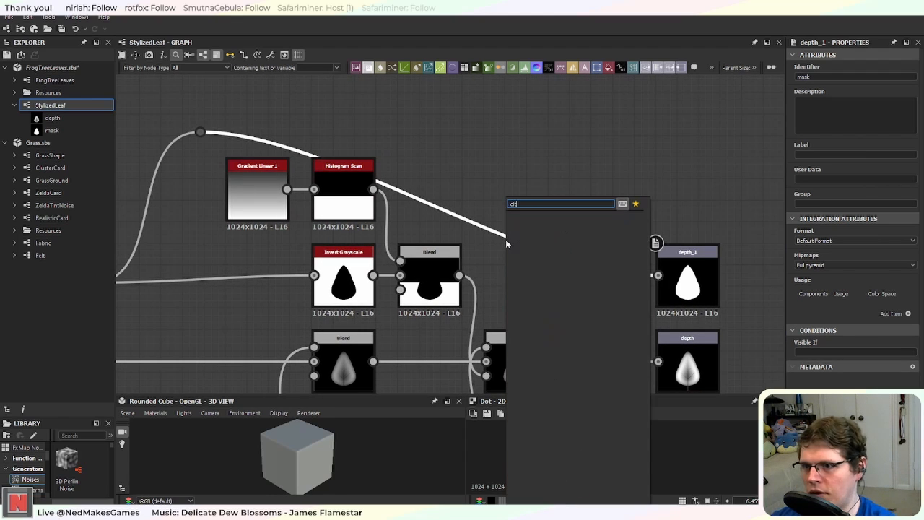
pyautogui.write('t')
pyautogui.press('Return')
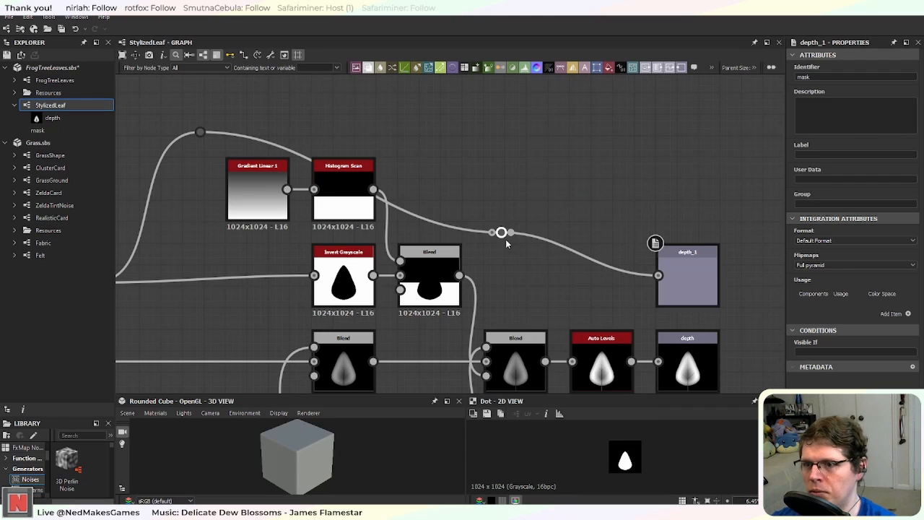
pyautogui.moveTo(505, 237); pyautogui.dragTo(610, 137)
# Step: Preview the mask and depth outputs and look over the StylizedLeaf node network
pyautogui.doubleClick(683, 287)
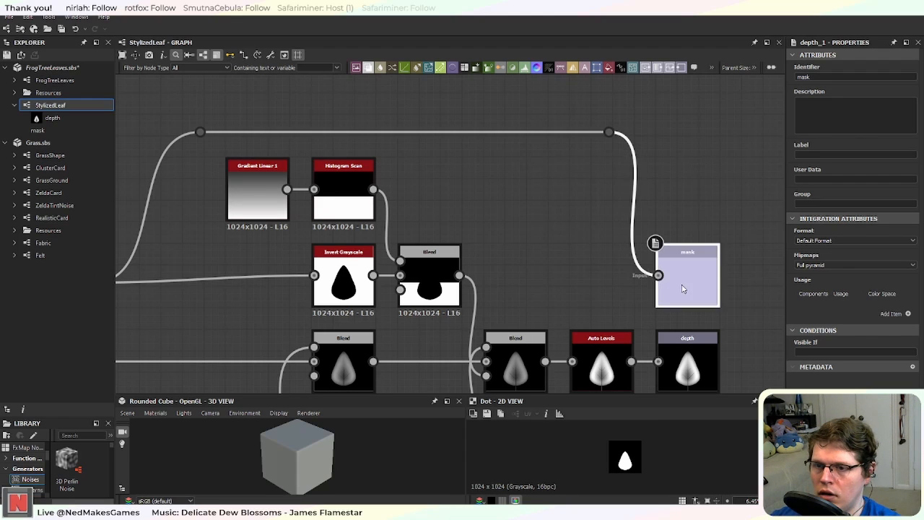
pyautogui.moveTo(731, 324); pyautogui.dragTo(625, 220, button='middle')
pyautogui.doubleClick(577, 265)
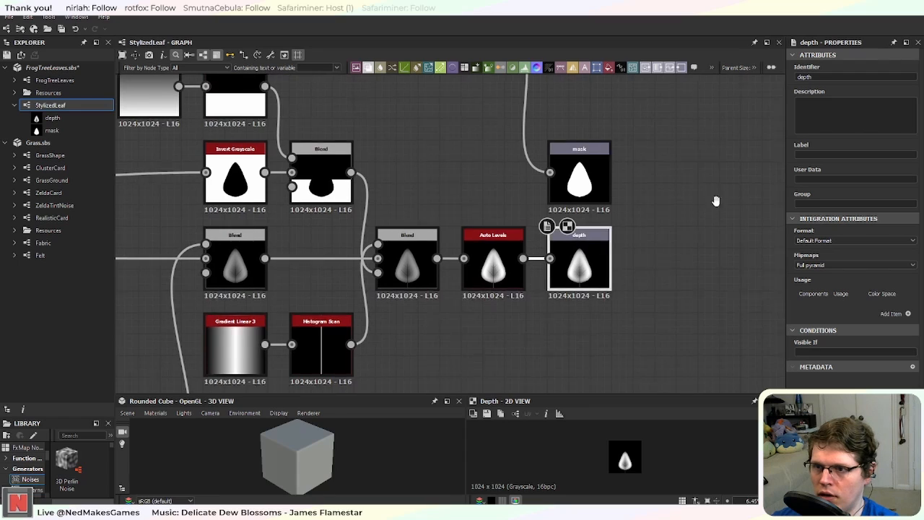
pyautogui.scroll(-3, 666, 215)
pyautogui.moveTo(695, 220); pyautogui.dragTo(762, 108, button='middle')
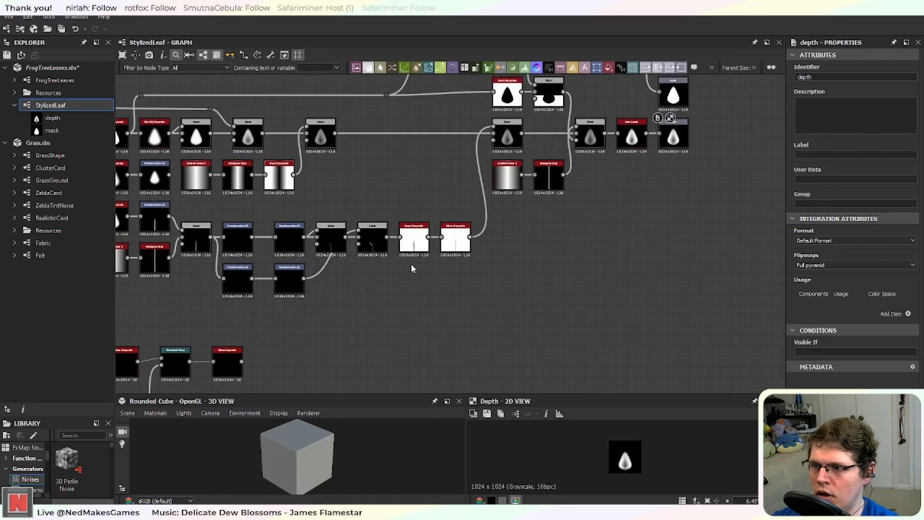
pyautogui.scroll(-3, 411, 263)
pyautogui.moveTo(378, 297); pyautogui.dragTo(269, 359, button='middle')
pyautogui.scroll(5, 569, 272)
pyautogui.moveTo(494, 160); pyautogui.dragTo(488, 289, button='middle')
pyautogui.scroll(4, 507, 288)
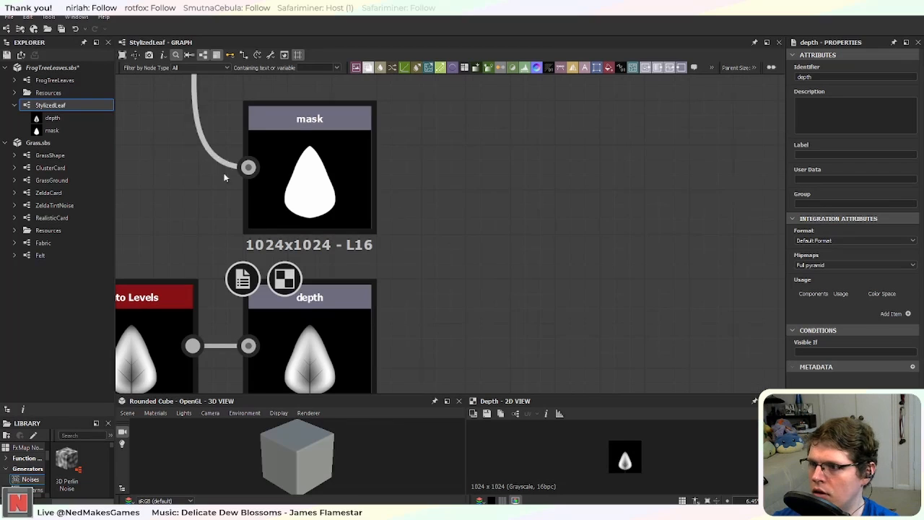
pyautogui.moveTo(366, 264); pyautogui.dragTo(500, 194, button='middle')
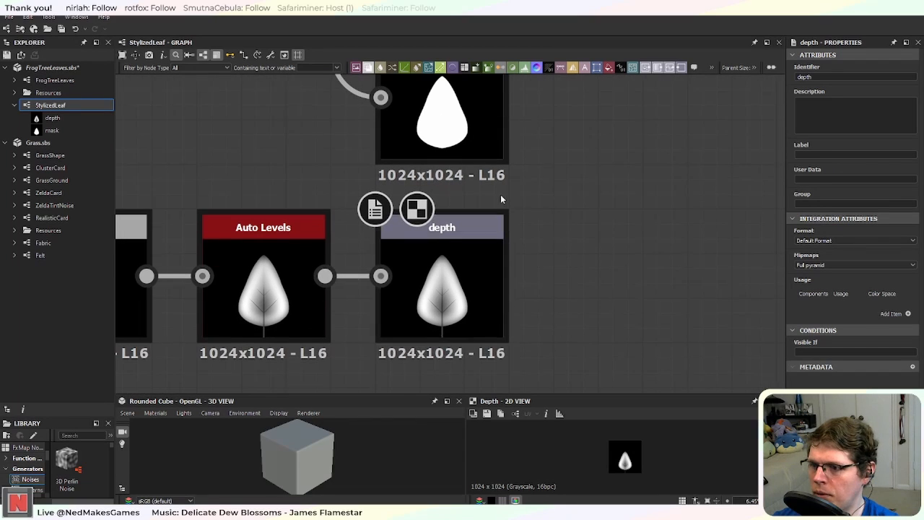
# Step: Save the open files and create a new empty Substance graph named StylizedLeaves in the FrogTreeLeaves.sbs package
pyautogui.click(60, 29)
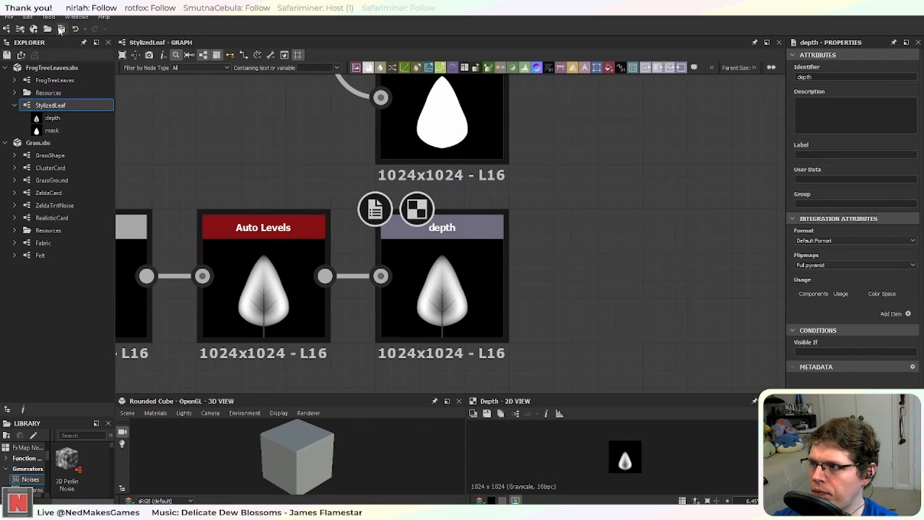
pyautogui.click(15, 105)
pyautogui.rightClick(52, 71)
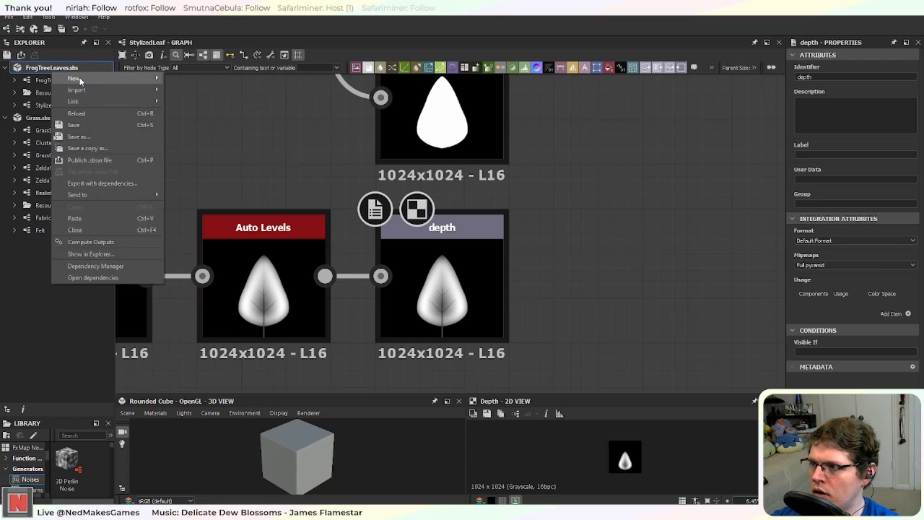
pyautogui.moveTo(79, 78)
pyautogui.click(201, 80)
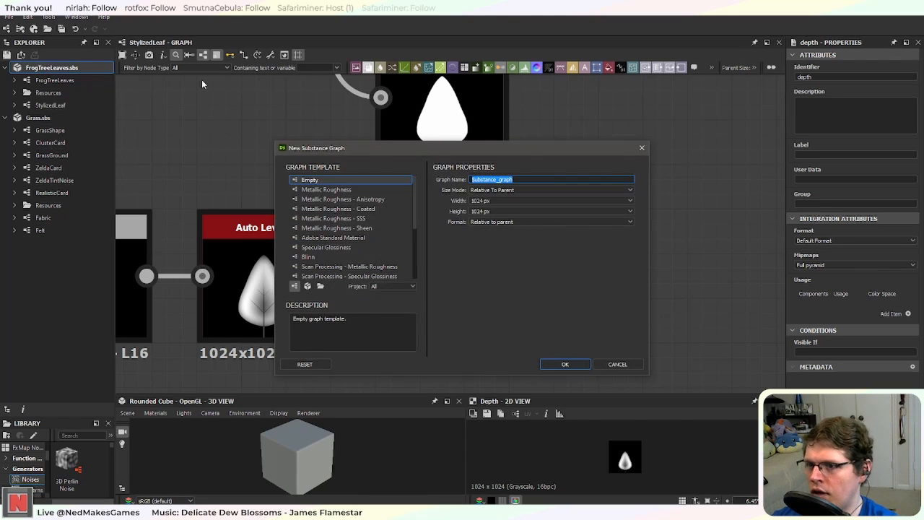
pyautogui.write('Sy')
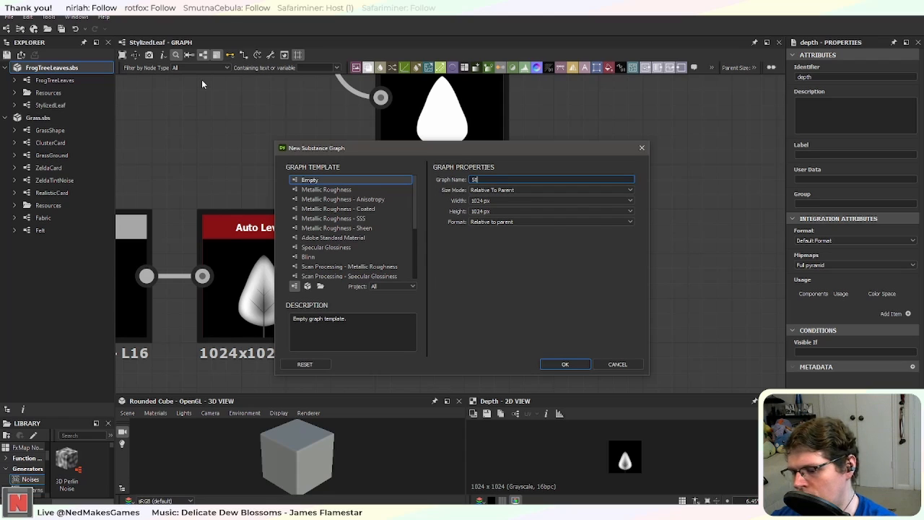
pyautogui.write('ylizedLeave')
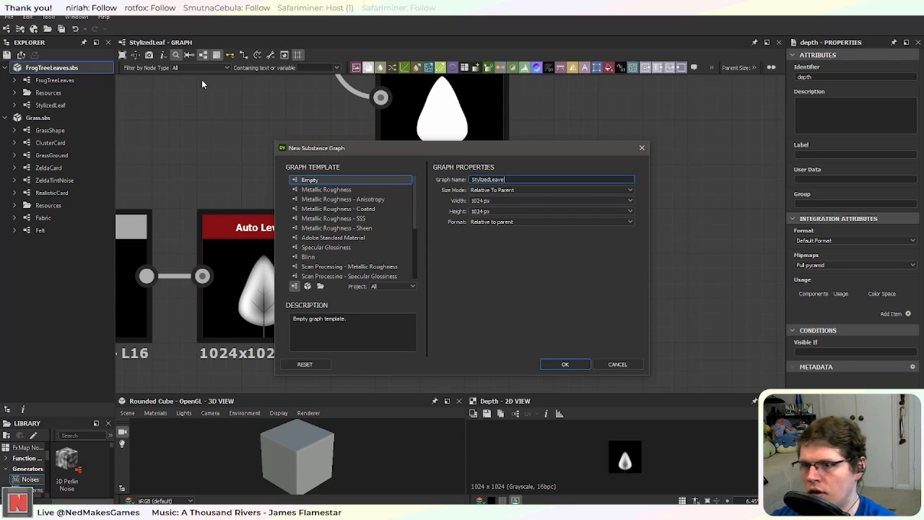
pyautogui.write('s')
pyautogui.press('Return')
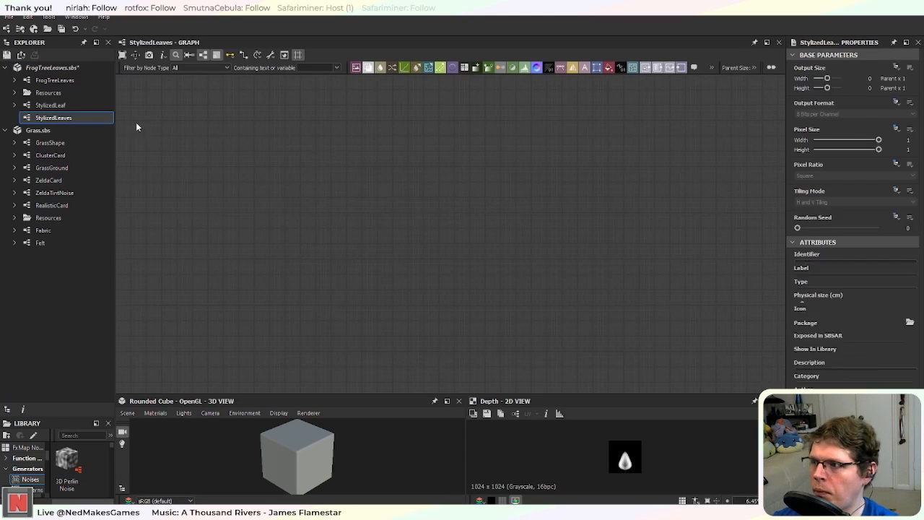
# Step: Place an instance of the StylizedLeaf graph as a node in the empty StylizedLeaves graph
pyautogui.moveTo(76, 106); pyautogui.dragTo(229, 182)
pyautogui.moveTo(189, 245); pyautogui.dragTo(247, 268, button='middle')
pyautogui.scroll(5, 275, 211)
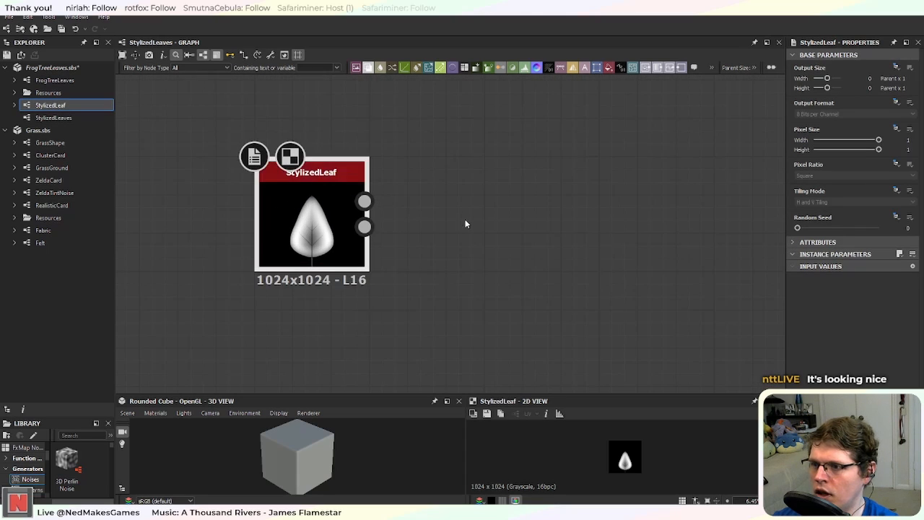
pyautogui.moveTo(465, 218); pyautogui.dragTo(358, 249, button='middle')
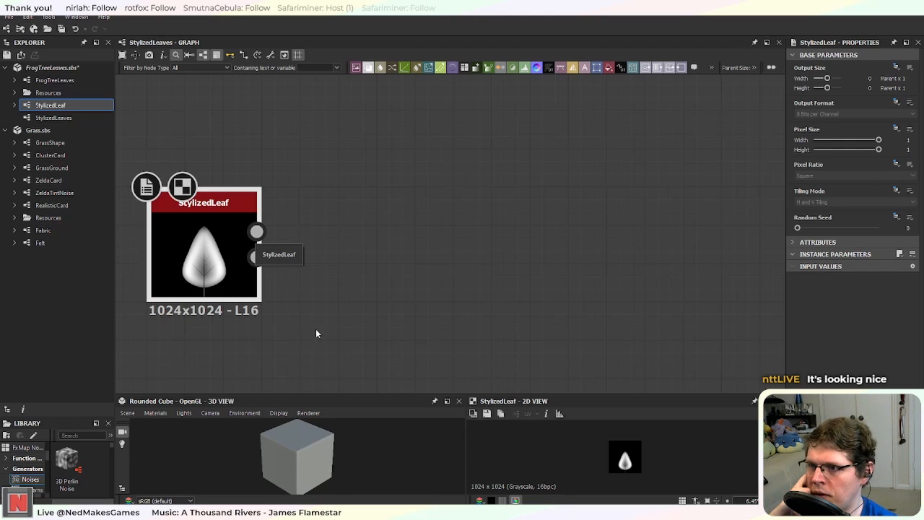
pyautogui.scroll(-1, 380, 293)
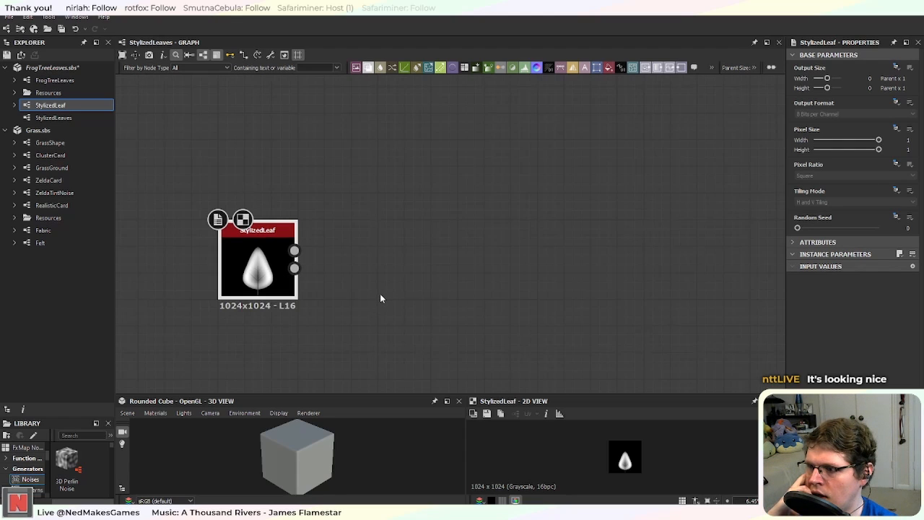
pyautogui.scroll(1, 380, 293)
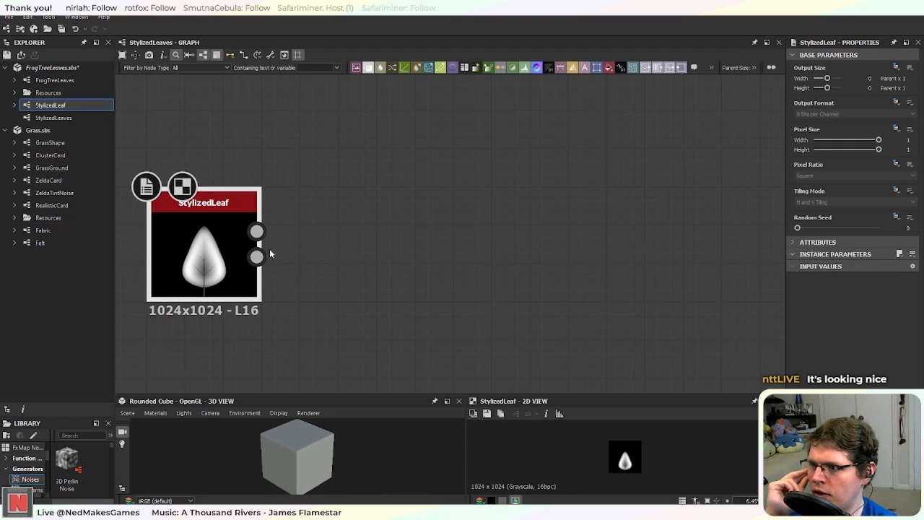
# Step: Examine the FrogTreeLeaves graph's bitmap and switch nodes, and the overall layout of the ClusterCard graph
pyautogui.click(64, 81)
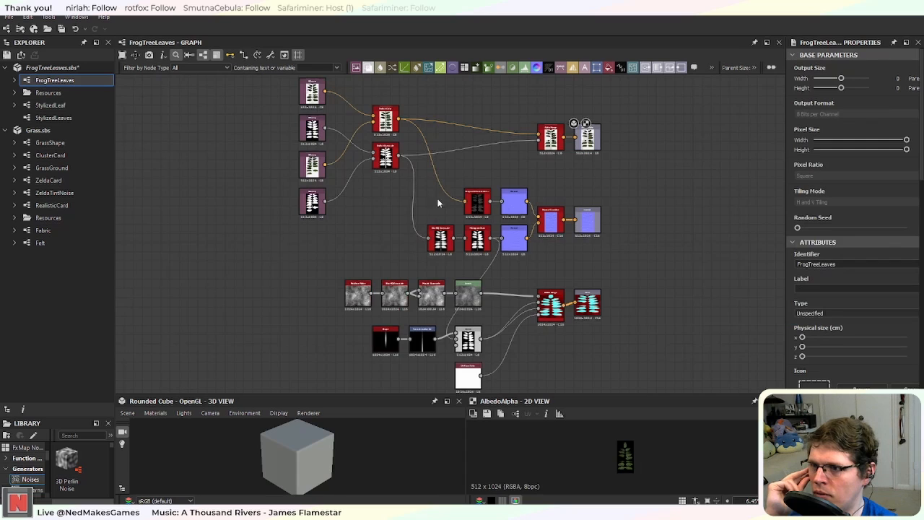
pyautogui.scroll(4, 370, 245)
pyautogui.scroll(2, 408, 245)
pyautogui.moveTo(389, 292); pyautogui.dragTo(455, 311, button='middle')
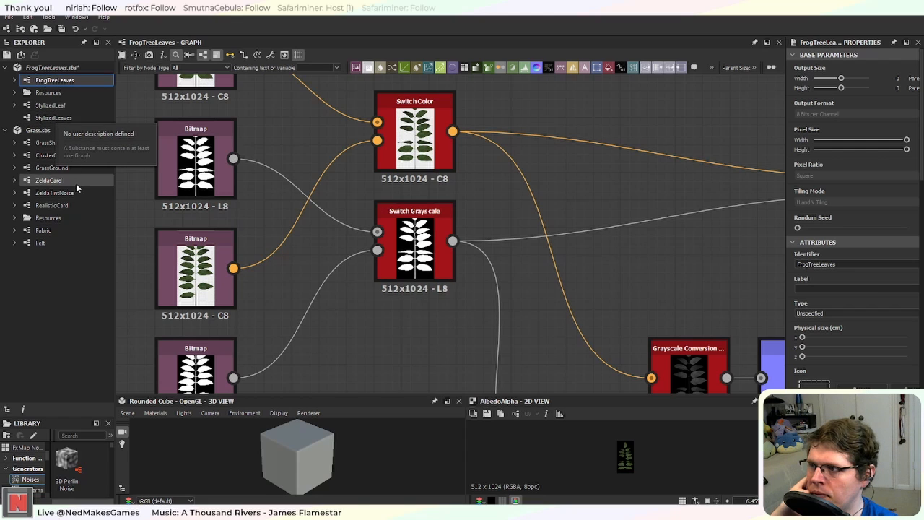
pyautogui.doubleClick(51, 156)
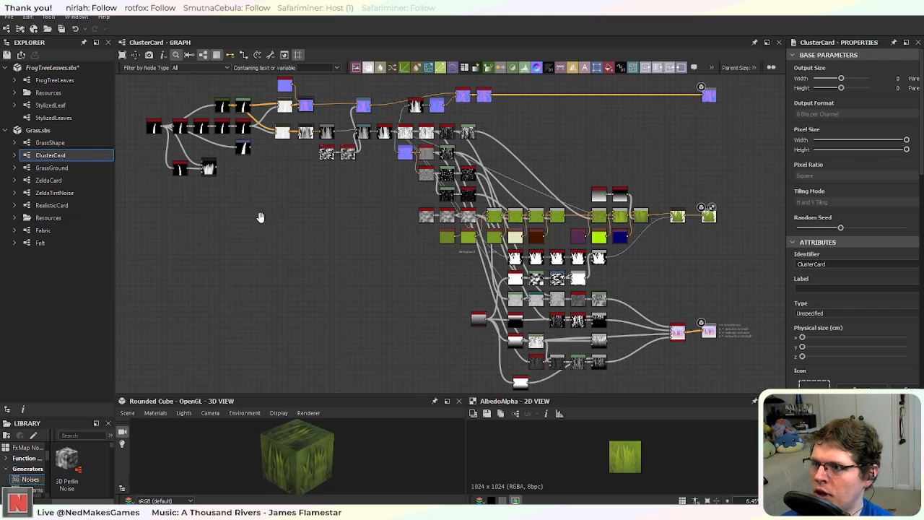
pyautogui.moveTo(261, 222); pyautogui.dragTo(330, 312, button='middle')
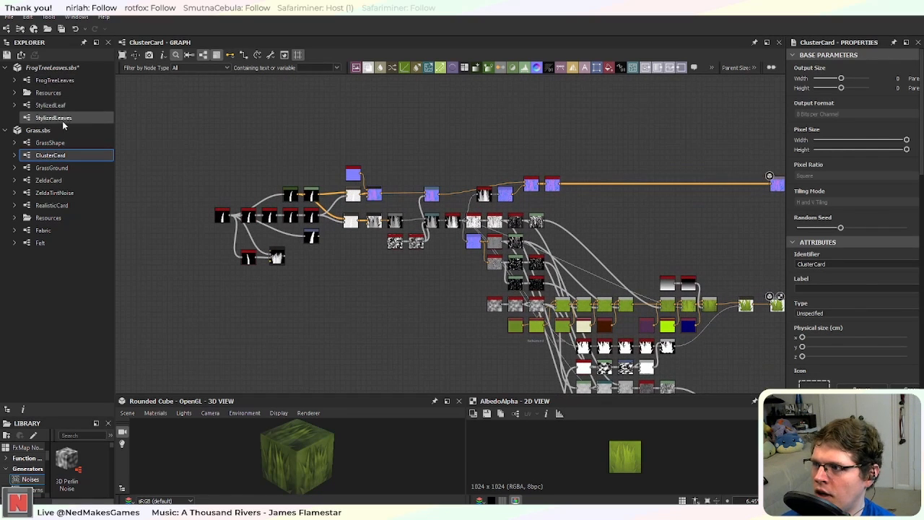
# Step: In FrogTreeLeaves, move the Switch Color and Switch Grayscale nodes together slightly lower, level with the two middle Bitmap nodes, and save
pyautogui.click(65, 80)
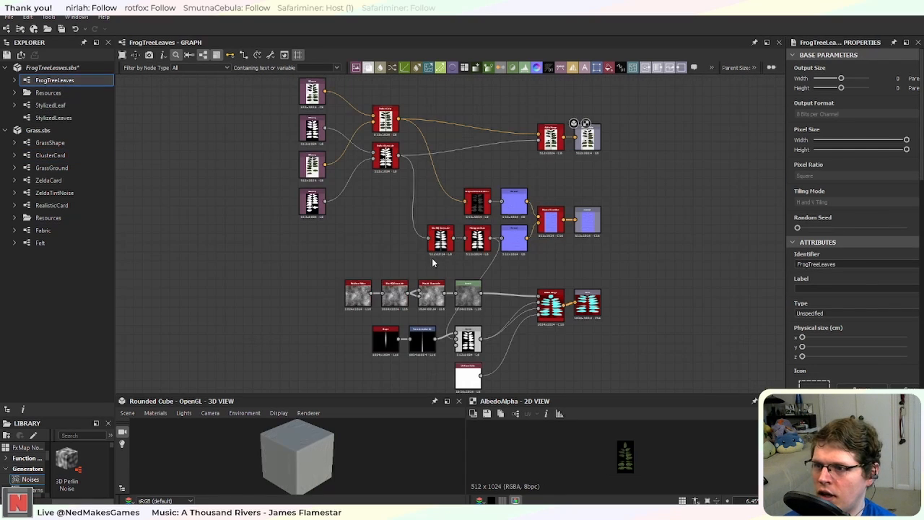
pyautogui.moveTo(394, 179); pyautogui.dragTo(421, 288, button='middle')
pyautogui.scroll(8, 421, 289)
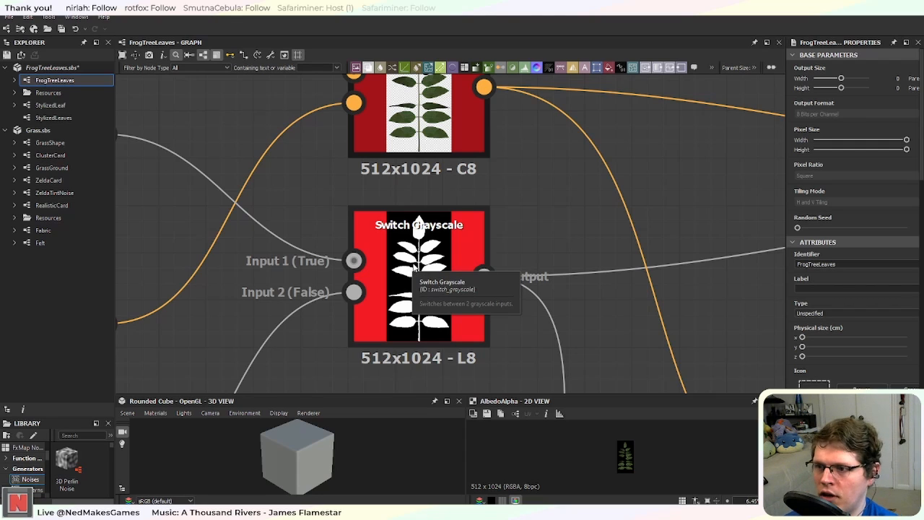
pyautogui.scroll(-6, 414, 267)
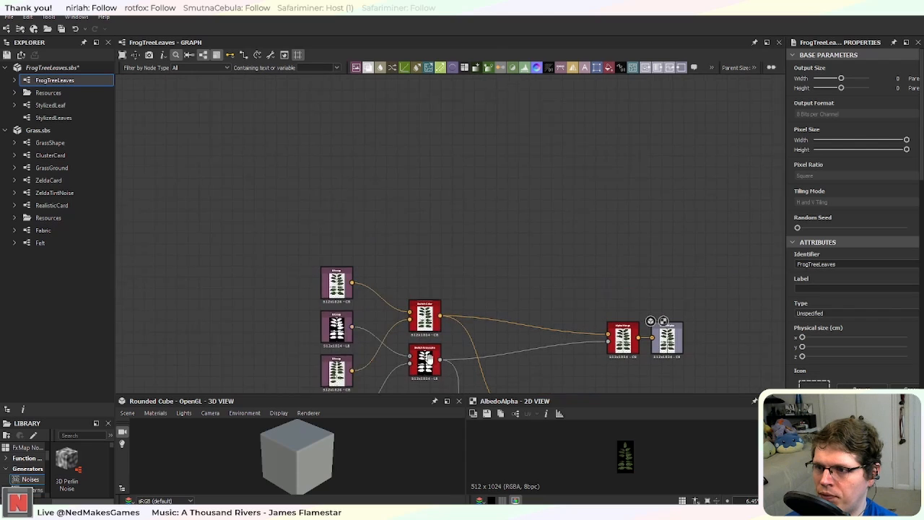
pyautogui.moveTo(428, 357); pyautogui.dragTo(421, 290, button='middle')
pyautogui.scroll(4, 397, 297)
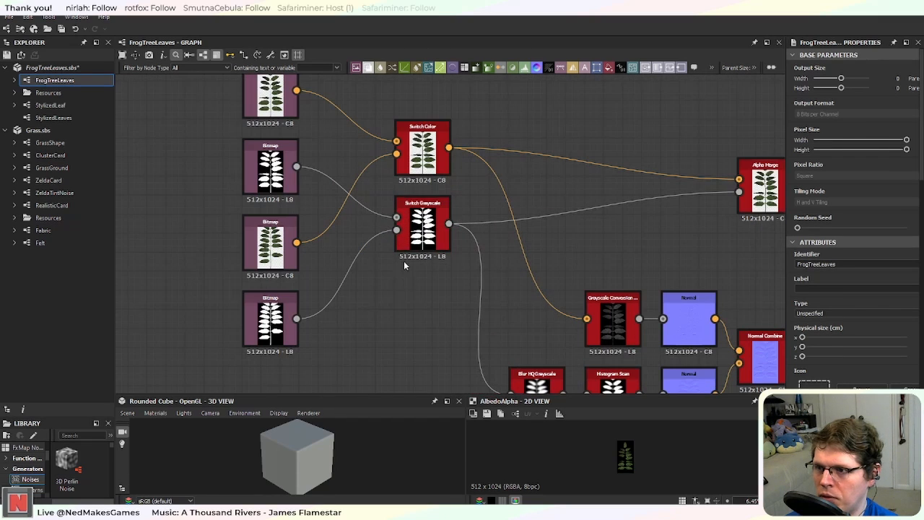
pyautogui.moveTo(401, 92); pyautogui.dragTo(422, 223)
pyautogui.click(473, 208)
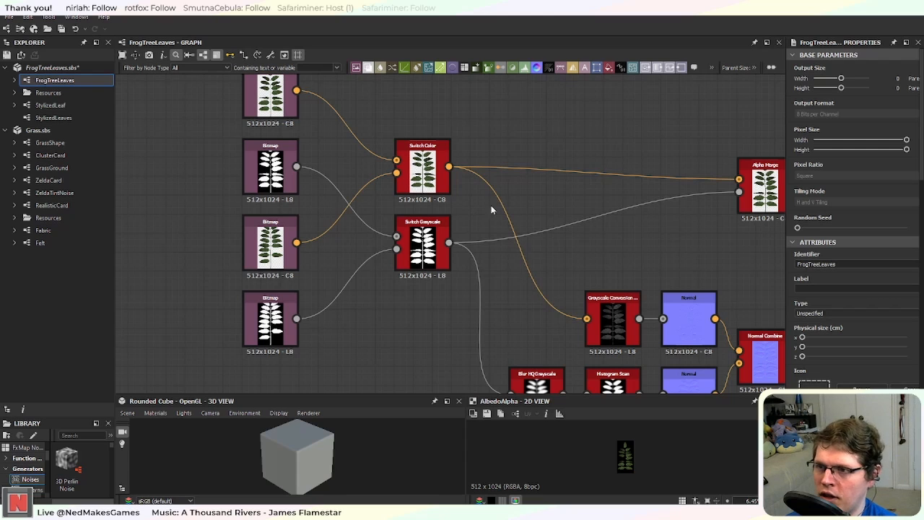
pyautogui.scroll(3, 435, 207)
pyautogui.scroll(-3, 422, 228)
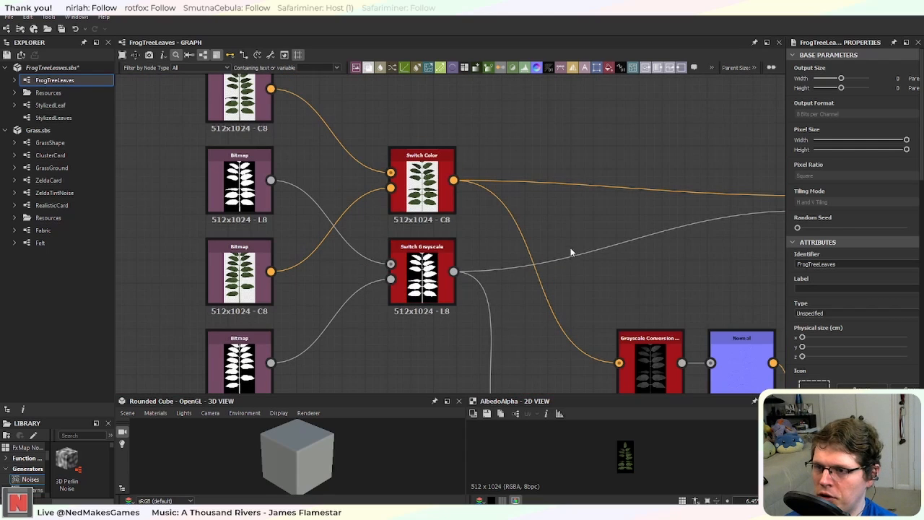
pyautogui.moveTo(572, 249); pyautogui.dragTo(495, 260, button='middle')
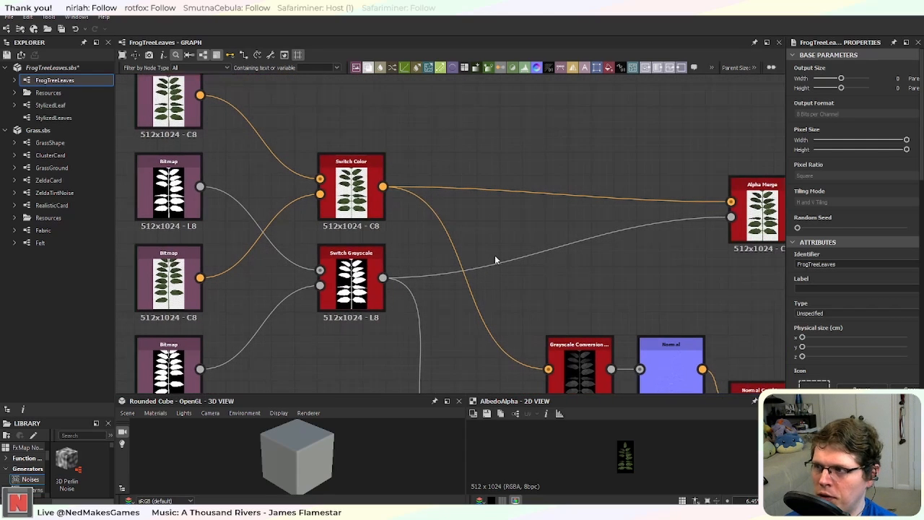
pyautogui.click(61, 28)
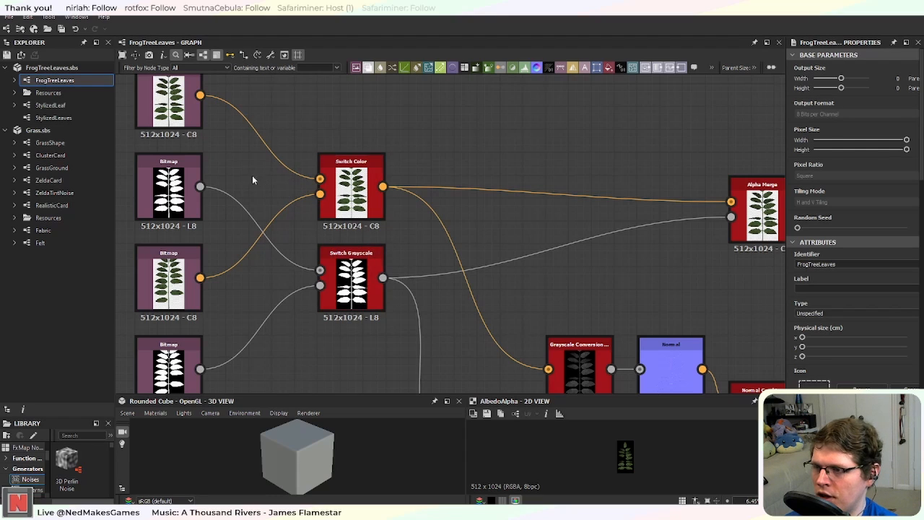
# Step: Open the StylizedLeaves graph, then switch to ClusterCard to examine the start of its node network
pyautogui.doubleClick(54, 116)
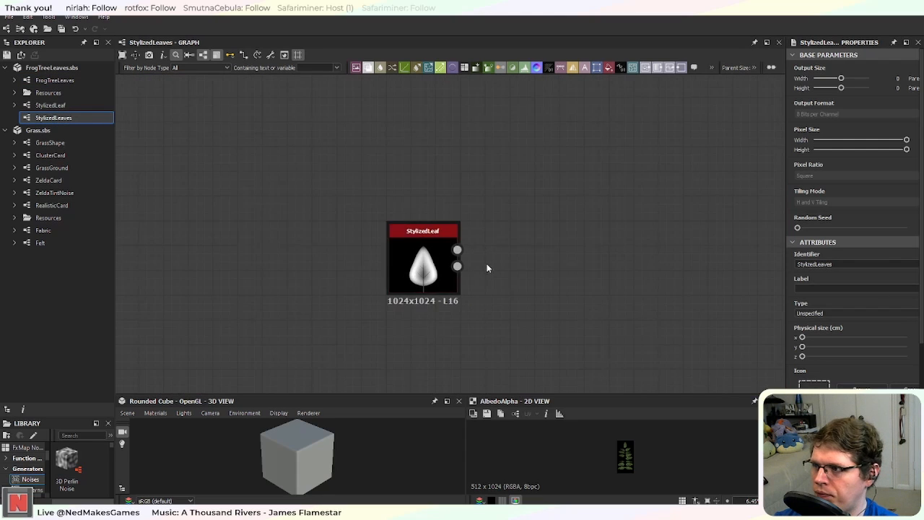
pyautogui.click(56, 155)
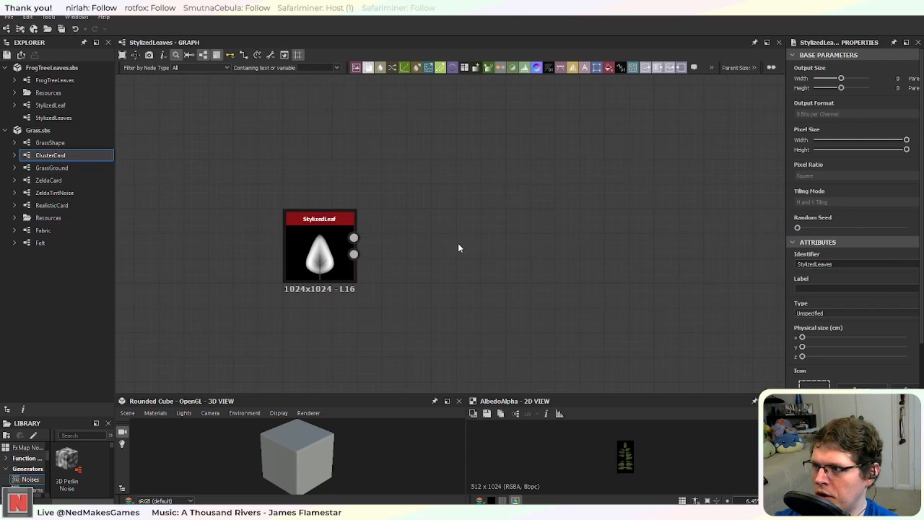
pyautogui.moveTo(318, 203); pyautogui.dragTo(492, 323, button='middle')
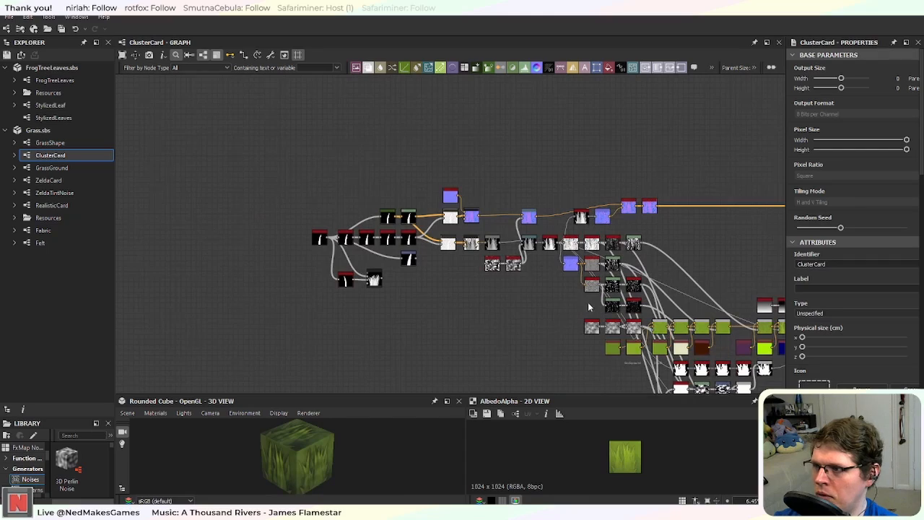
# Step: Examine the ClusterCard graph's Channels Shuffle, FX-Map and Grayscale Conversion nodes around the grass cluster depth and normal chains
pyautogui.scroll(5, 588, 307)
pyautogui.moveTo(526, 230); pyautogui.dragTo(472, 317, button='middle')
pyautogui.scroll(4, 423, 241)
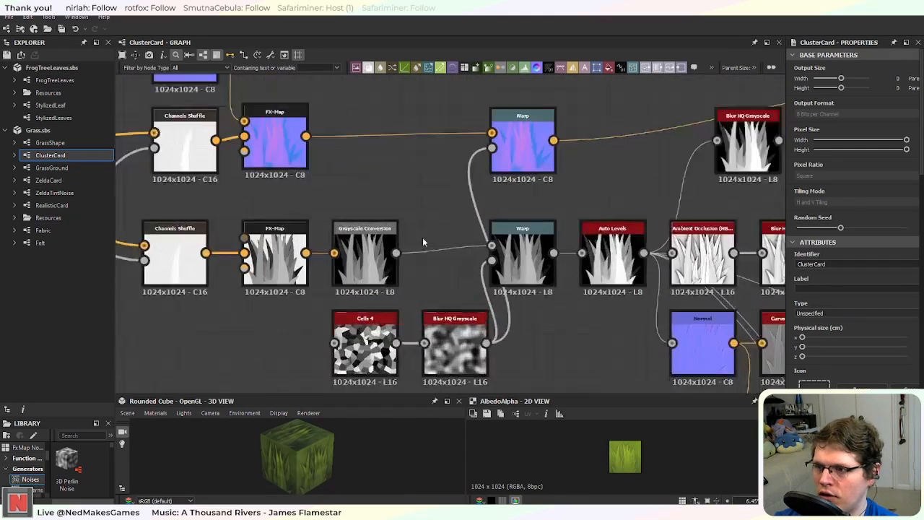
pyautogui.moveTo(362, 158); pyautogui.dragTo(477, 200, button='middle')
pyautogui.scroll(-1, 477, 205)
pyautogui.moveTo(411, 199); pyautogui.dragTo(497, 235, button='middle')
pyautogui.scroll(3, 465, 233)
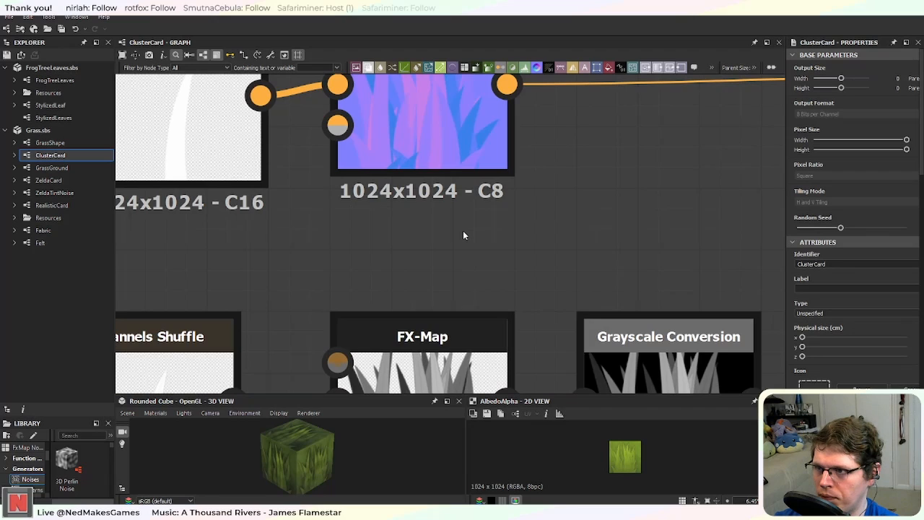
pyautogui.scroll(-2, 462, 231)
# Step: Copy the grayscale grass FX-Map node from ClusterCard into the StylizedLeaves graph, placing it to the right of the StylizedLeaf node
pyautogui.click(438, 294)
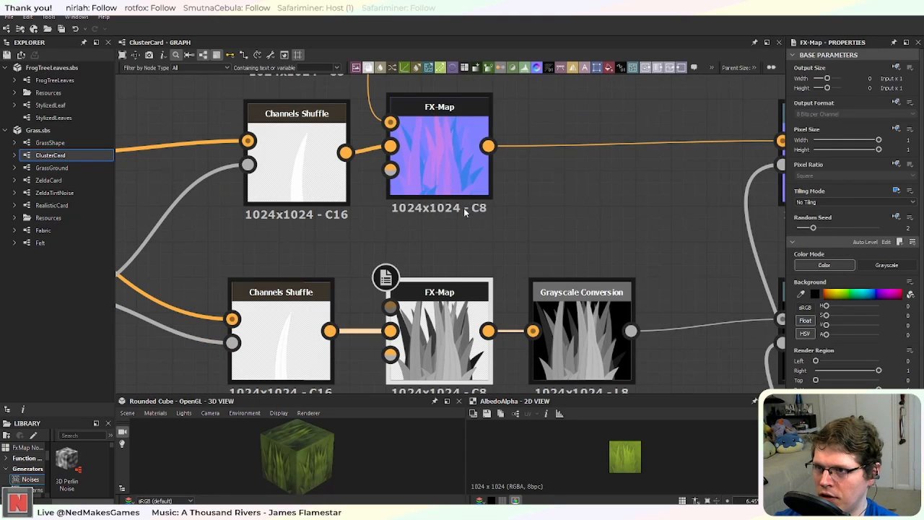
pyautogui.scroll(-1, 471, 277)
pyautogui.moveTo(474, 277); pyautogui.dragTo(473, 204, button='middle')
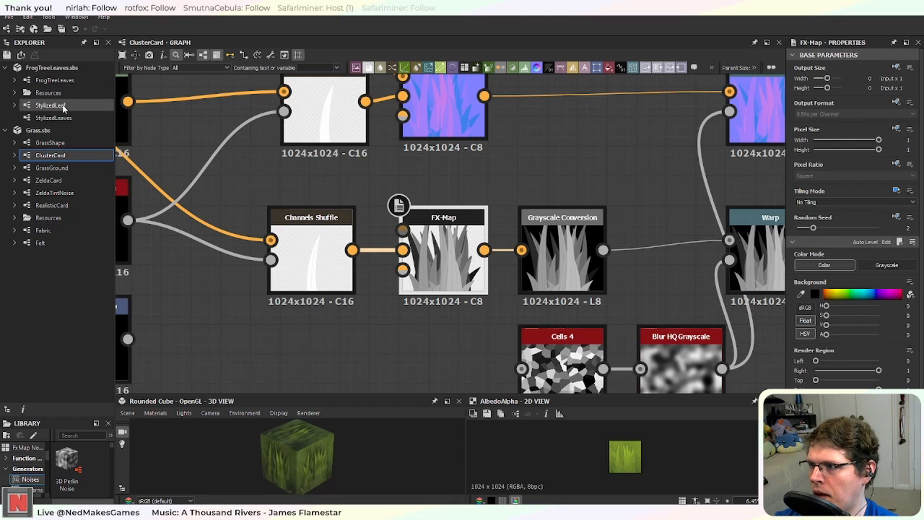
pyautogui.click(72, 119)
pyautogui.doubleClick(72, 120)
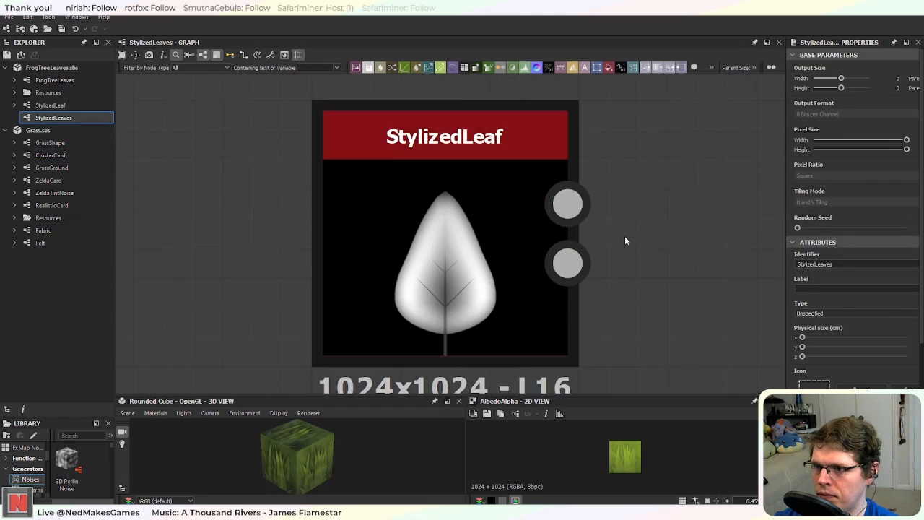
pyautogui.moveTo(607, 239); pyautogui.dragTo(463, 232, button='middle')
pyautogui.moveTo(615, 204); pyautogui.dragTo(484, 223, button='middle')
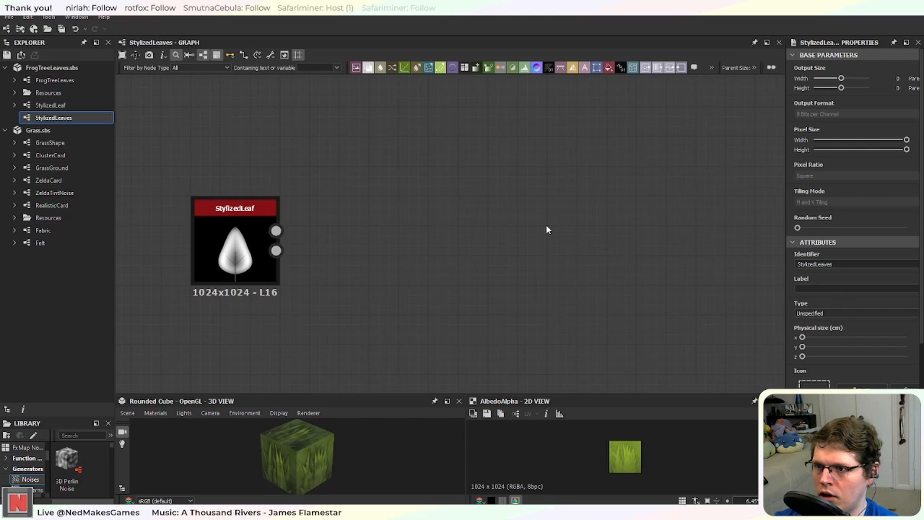
pyautogui.hotkey('ctrl', 'v')
pyautogui.moveTo(450, 252); pyautogui.dragTo(564, 261)
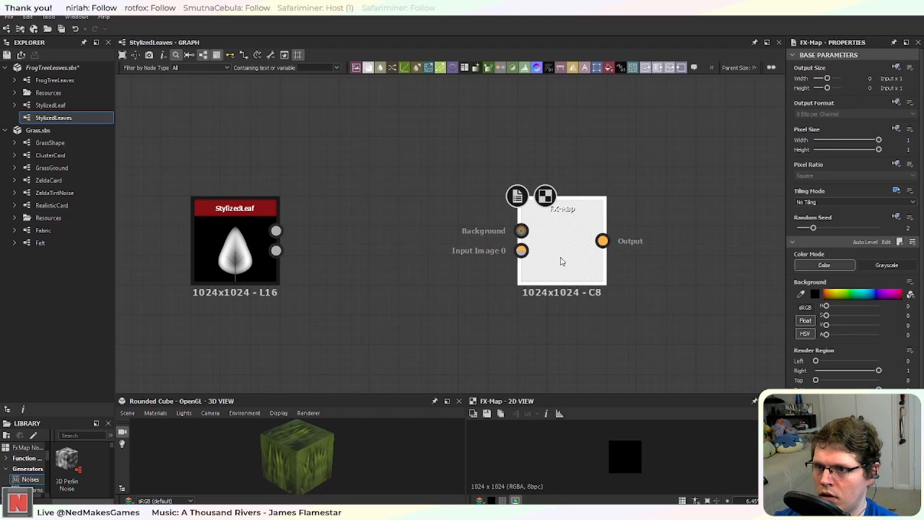
pyautogui.scroll(-1, 517, 278)
pyautogui.moveTo(457, 303); pyautogui.dragTo(415, 300, button='middle')
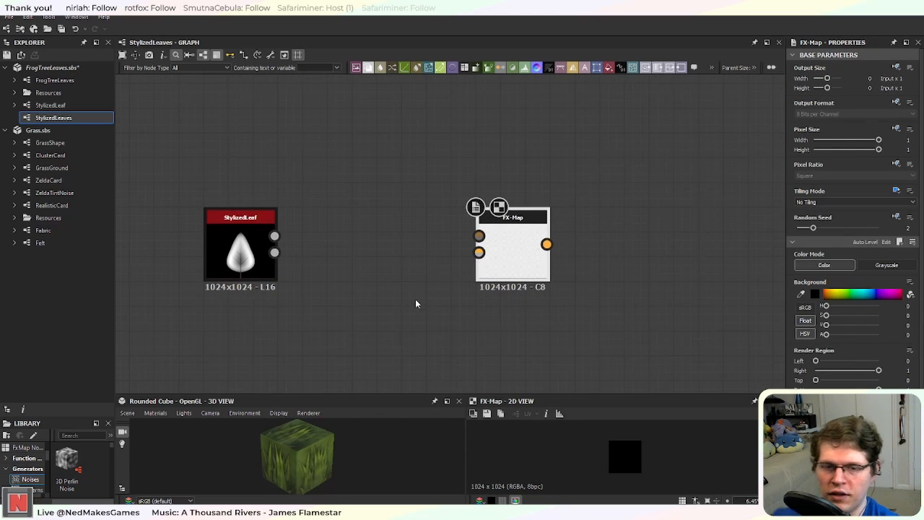
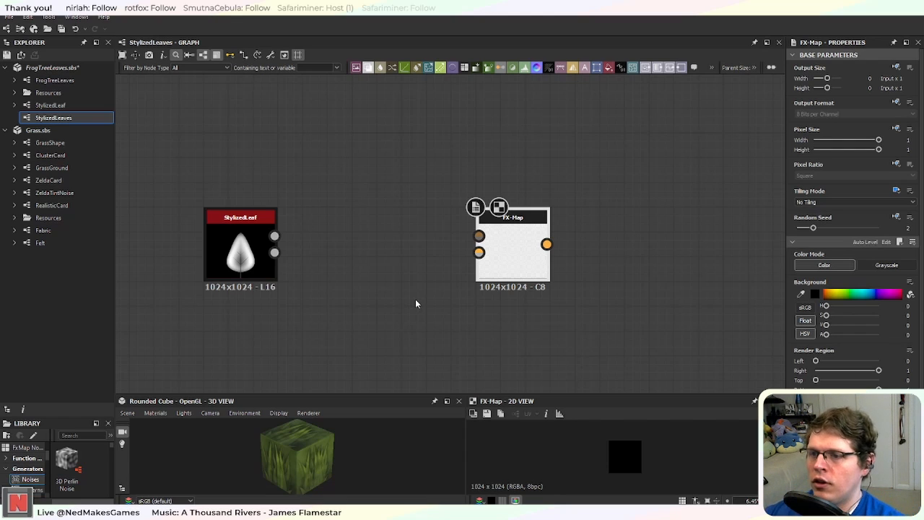
pyautogui.scroll(2, 503, 248)
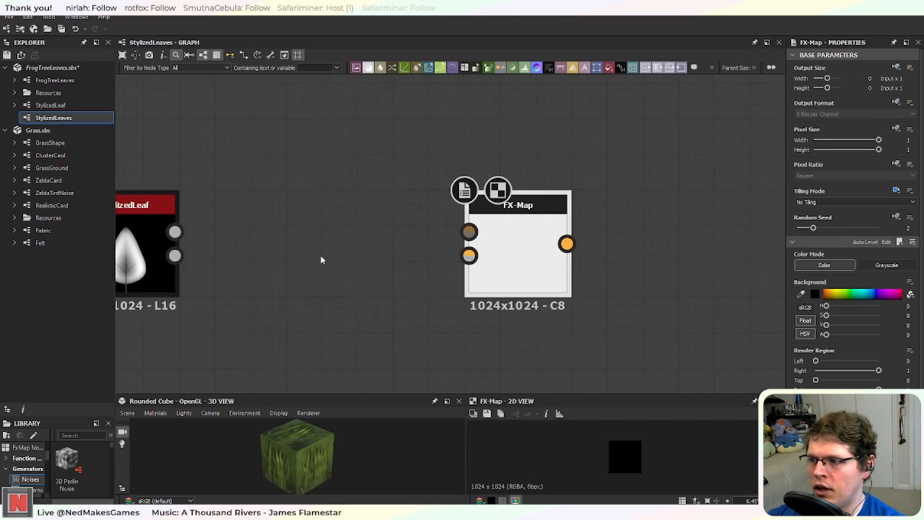
pyautogui.moveTo(283, 267); pyautogui.dragTo(338, 265, button='middle')
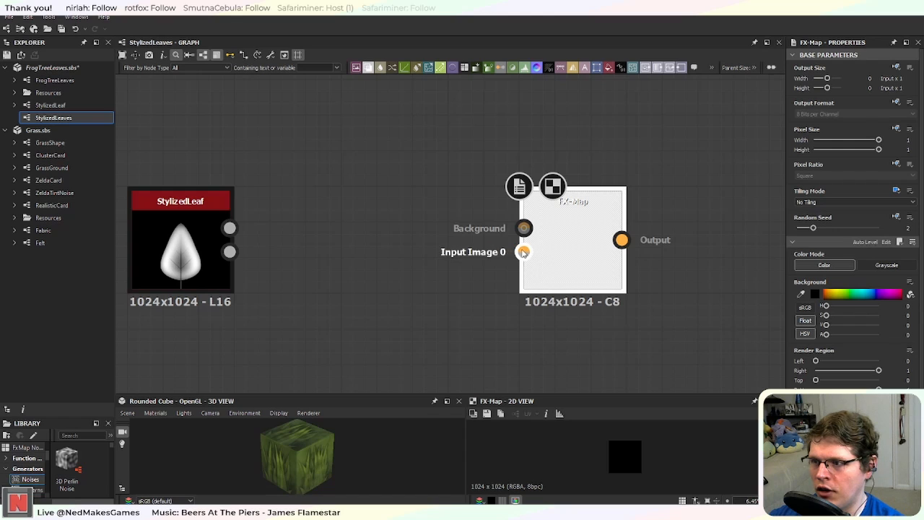
pyautogui.moveTo(525, 252); pyautogui.dragTo(400, 272)
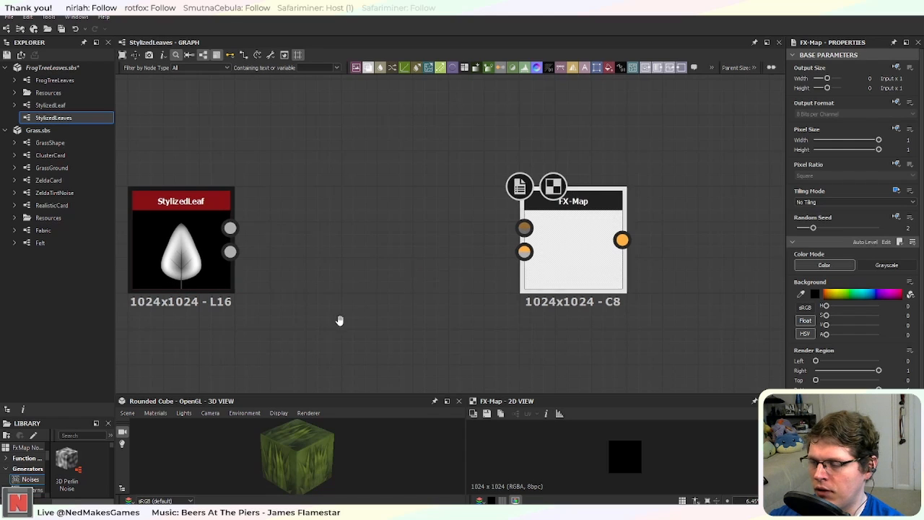
pyautogui.moveTo(338, 322); pyautogui.dragTo(436, 293, button='middle')
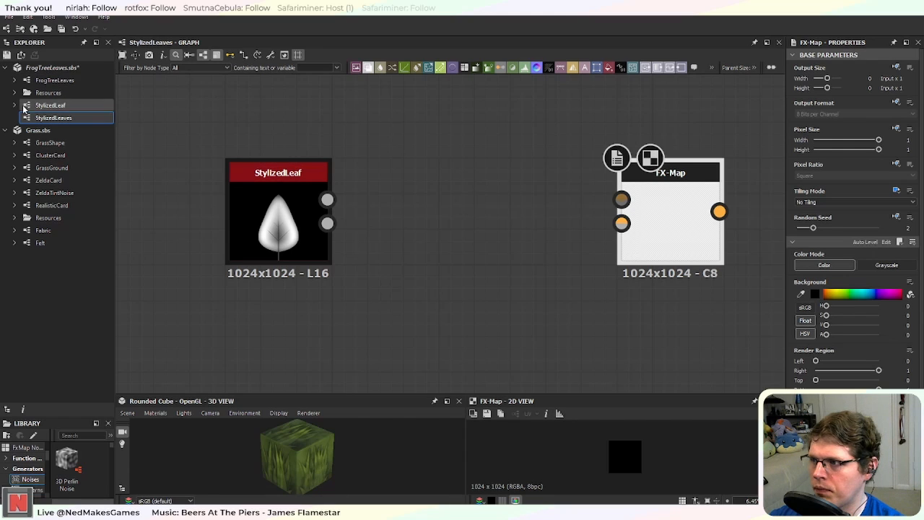
# Step: Open the StylizedLeaf graph and add a Blend node below the Auto Levels node that feeds the depth output
pyautogui.click(75, 106)
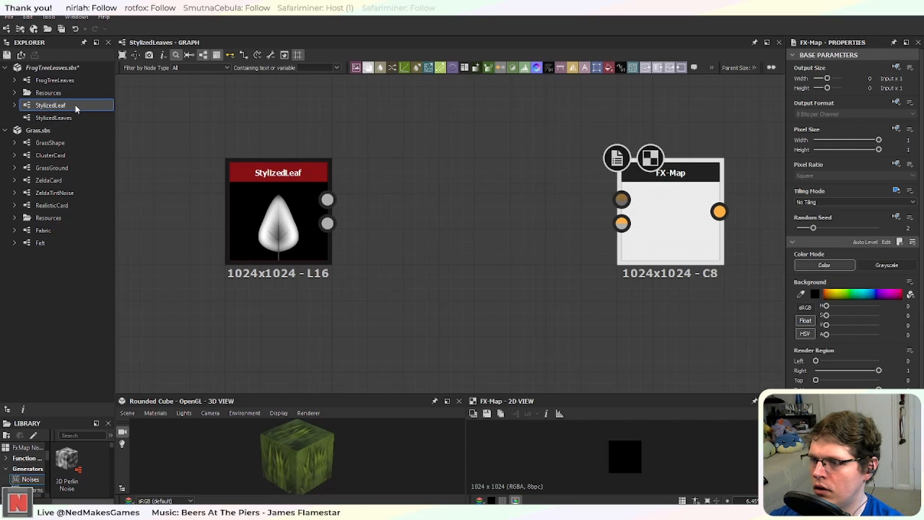
pyautogui.doubleClick(76, 106)
pyautogui.moveTo(626, 285); pyautogui.dragTo(514, 242, button='middle')
pyautogui.scroll(3, 397, 262)
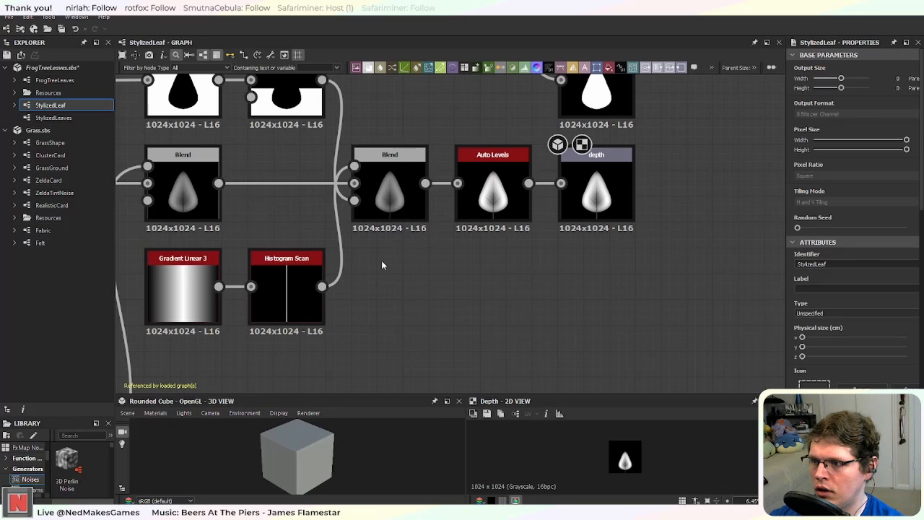
pyautogui.scroll(-5, 383, 265)
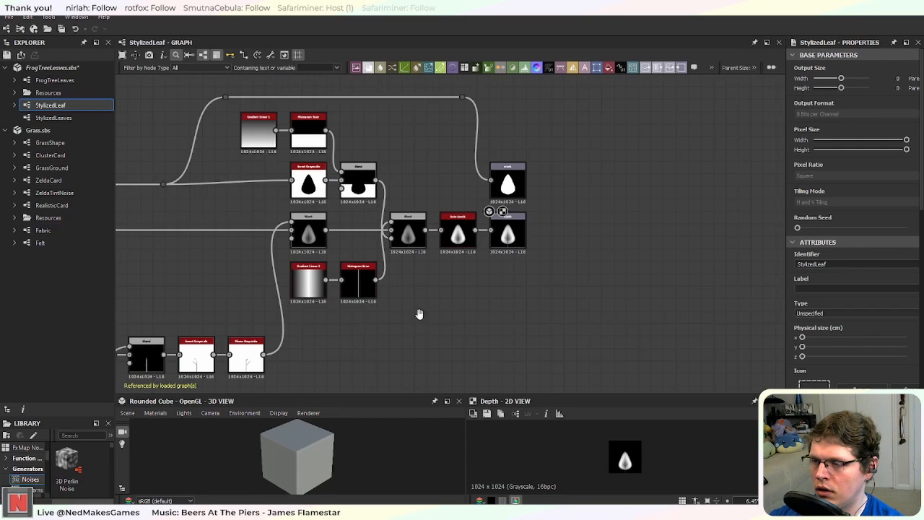
pyautogui.moveTo(419, 314); pyautogui.dragTo(467, 303, button='middle')
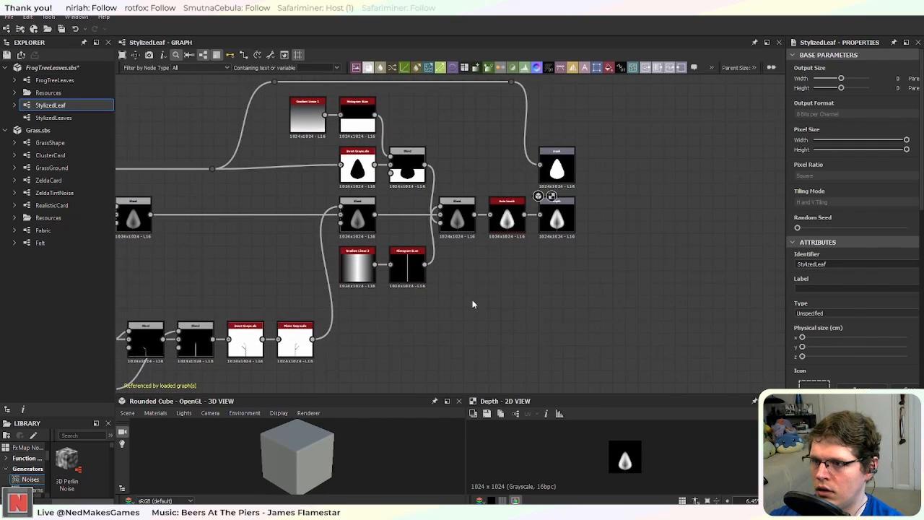
pyautogui.press('space')
pyautogui.write('blend')
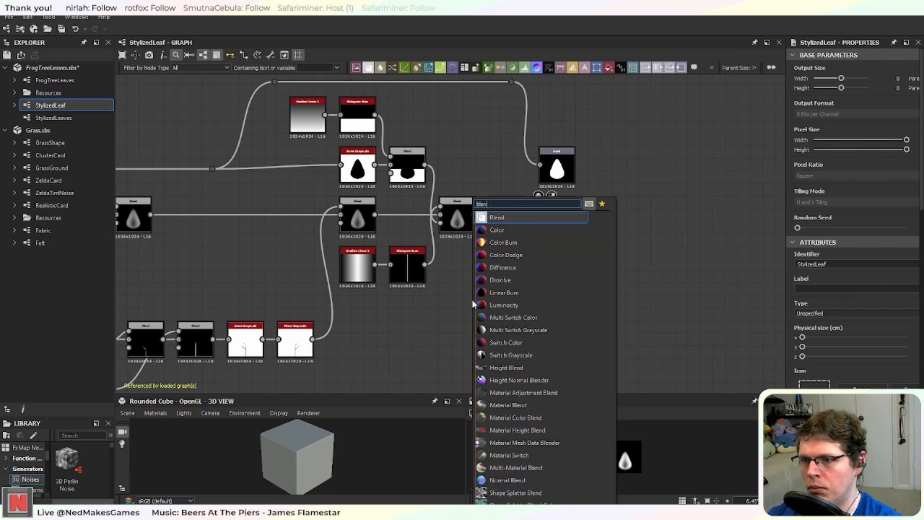
pyautogui.press('Return')
pyautogui.scroll(2, 473, 304)
pyautogui.moveTo(489, 295); pyautogui.dragTo(540, 244)
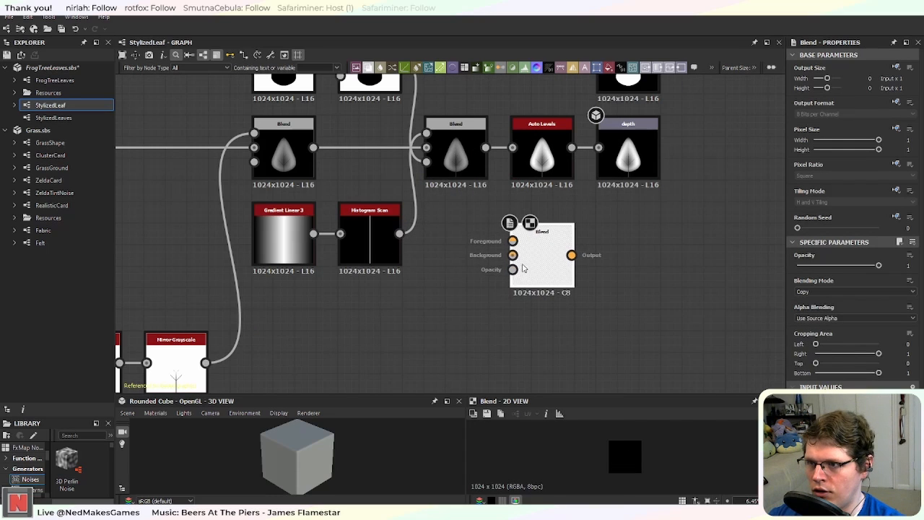
# Step: Duplicate the Histogram Scan fed by Gradient Linear 3, place the copy below the original, and set its Position to 0.01
pyautogui.scroll(3, 408, 267)
pyautogui.click(340, 266)
pyautogui.hotkey('ctrl', 'd')
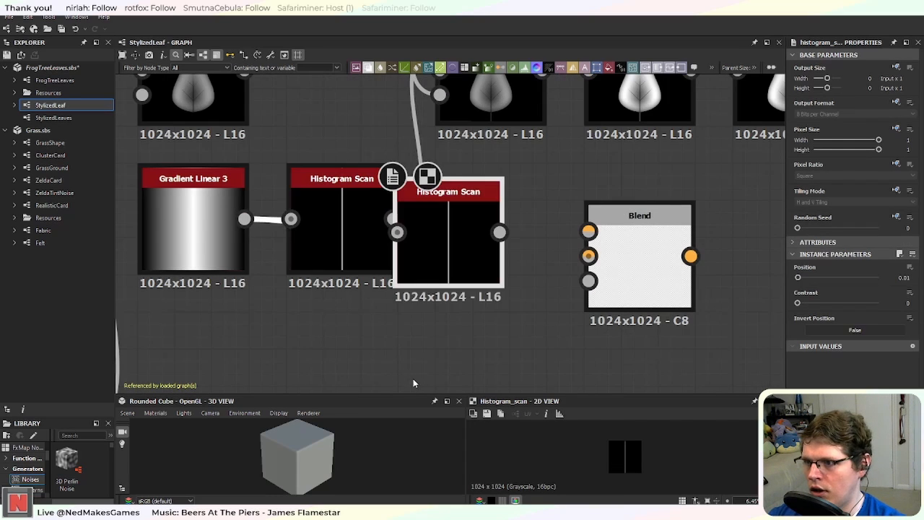
pyautogui.moveTo(479, 332); pyautogui.dragTo(543, 218, button='middle')
pyautogui.moveTo(519, 133); pyautogui.dragTo(419, 259)
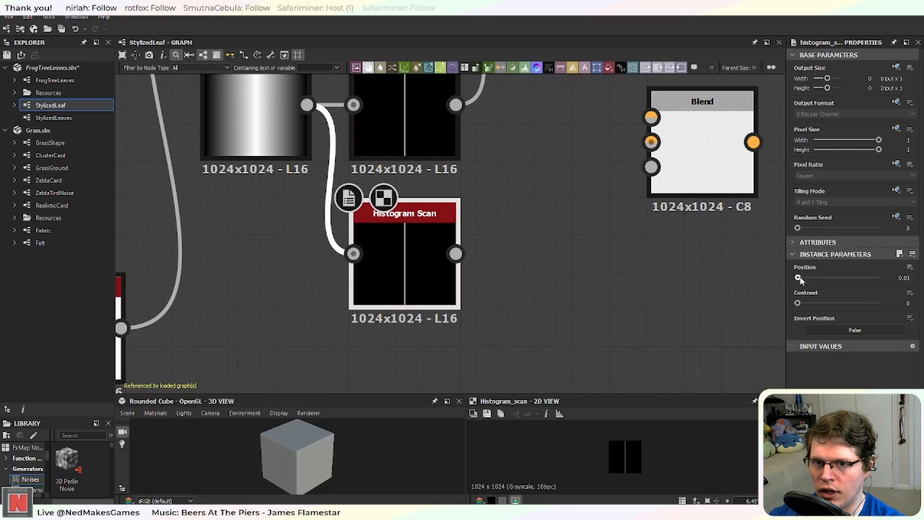
pyautogui.moveTo(798, 279); pyautogui.dragTo(798, 280)
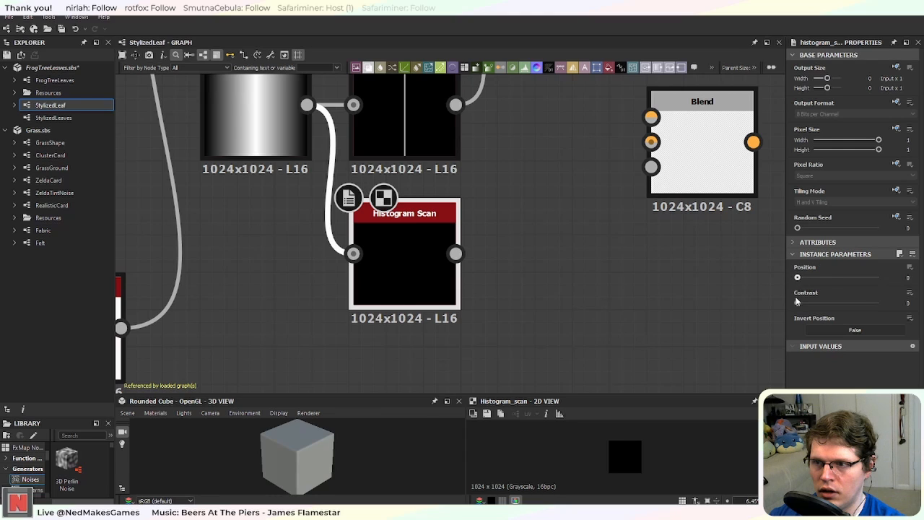
pyautogui.moveTo(798, 280); pyautogui.dragTo(799, 281)
pyautogui.moveTo(578, 210); pyautogui.dragTo(522, 305, button='middle')
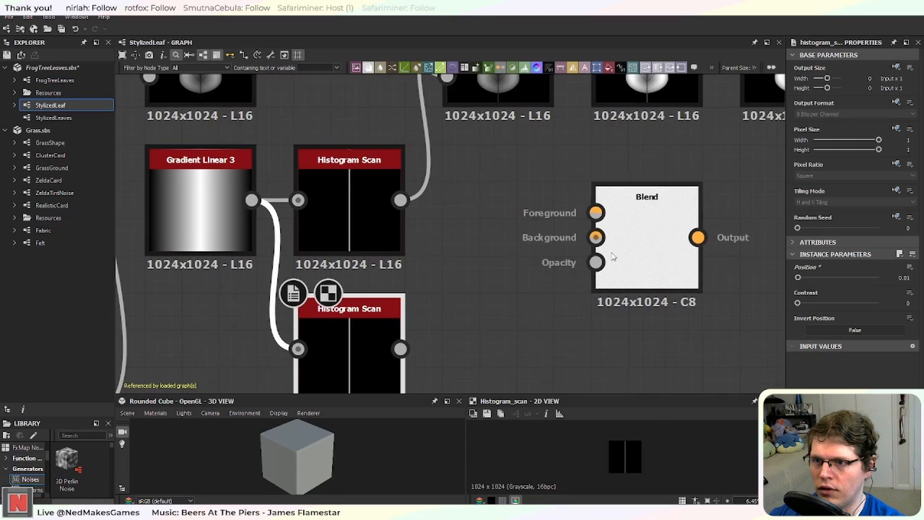
# Step: Move the new Blend node beside the duplicated Histogram Scan and connect the scan to the Blend's foreground input
pyautogui.moveTo(668, 253); pyautogui.dragTo(546, 277)
pyautogui.scroll(-2, 519, 293)
pyautogui.moveTo(509, 313); pyautogui.dragTo(432, 335)
pyautogui.scroll(-3, 330, 310)
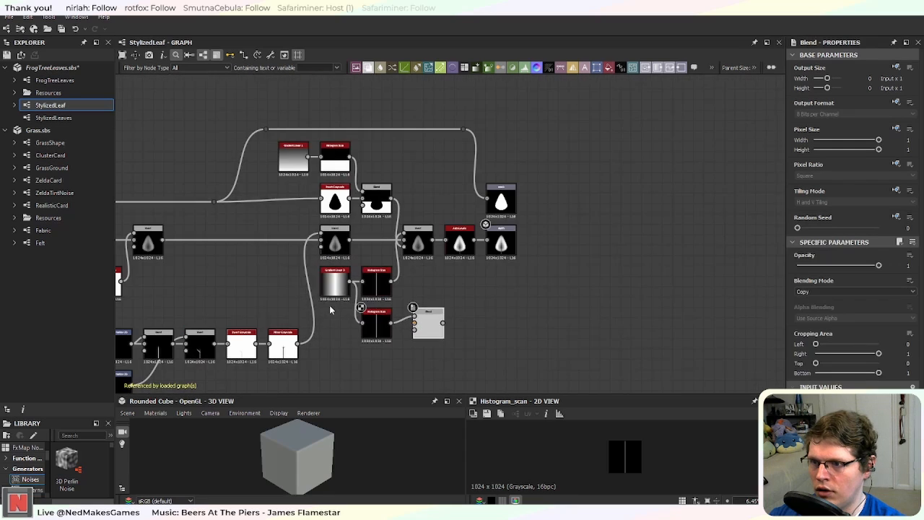
# Step: Connect the leaf mask's reroute point to the new Blend's background input and preview the Blend in the 2D view
pyautogui.moveTo(279, 278); pyautogui.dragTo(343, 247, button='middle')
pyautogui.moveTo(279, 169); pyautogui.dragTo(498, 302)
pyautogui.scroll(4, 497, 301)
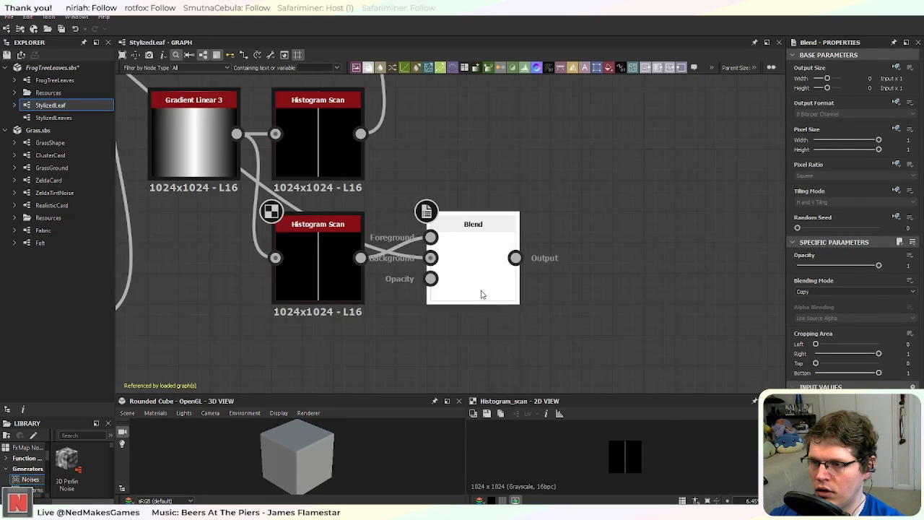
pyautogui.scroll(2, 483, 292)
pyautogui.doubleClick(478, 286)
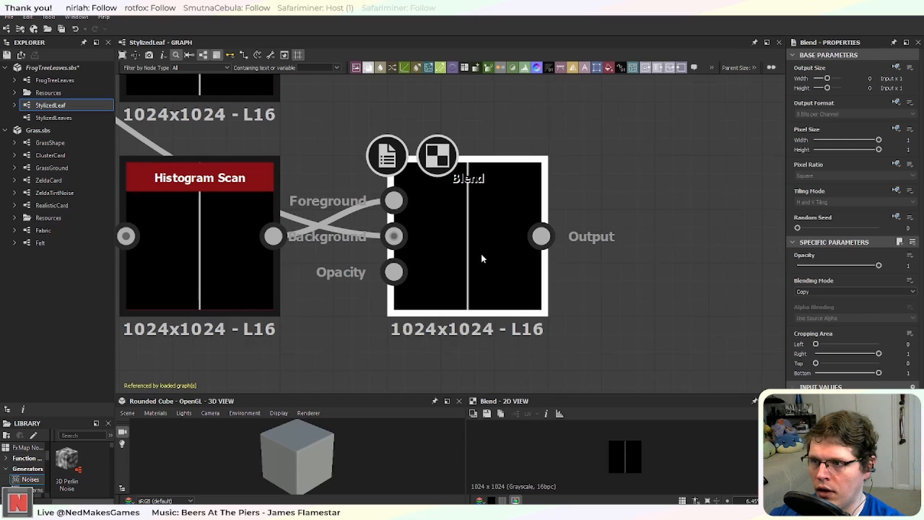
pyautogui.moveTo(481, 256)
pyautogui.mouseDown()
pyautogui.moveTo(443, 263)
pyautogui.moveTo(493, 261)
pyautogui.mouseUp()
# Step: Feed the new Blend's background from the Histogram Scan with the white lower half and set the blending mode to Multiply
pyautogui.scroll(-5, 423, 257)
pyautogui.moveTo(415, 194); pyautogui.dragTo(507, 307, button='middle')
pyautogui.scroll(-2, 430, 212)
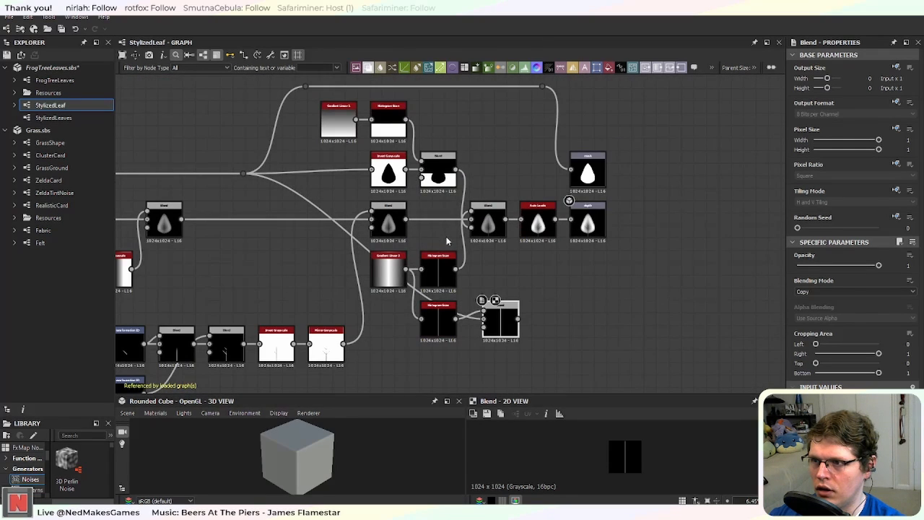
pyautogui.scroll(2, 449, 238)
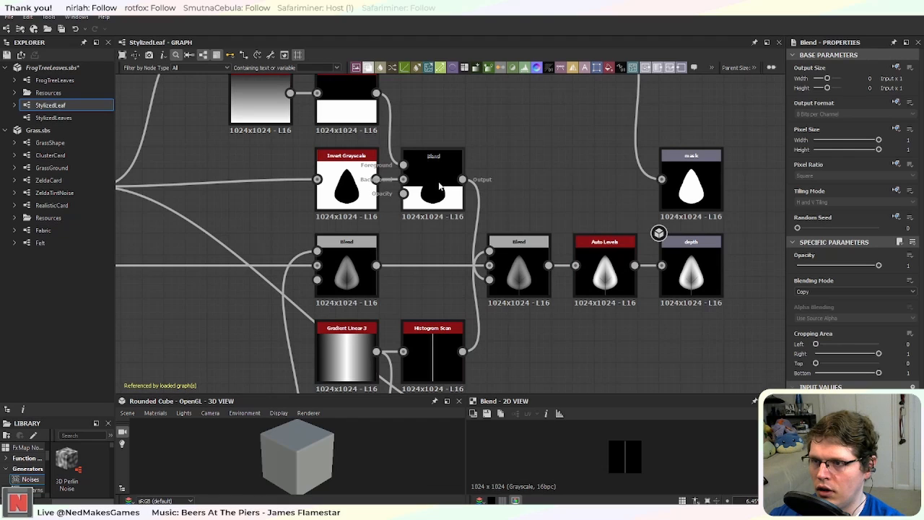
pyautogui.moveTo(446, 192); pyautogui.dragTo(385, 108, button='middle')
pyautogui.scroll(-1, 382, 112)
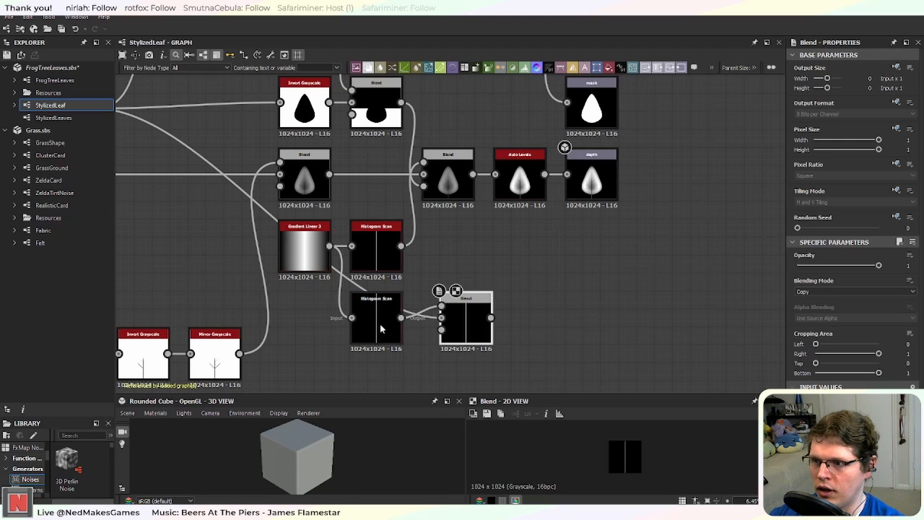
pyautogui.moveTo(389, 170); pyautogui.dragTo(474, 309, button='middle')
pyautogui.moveTo(479, 359); pyautogui.dragTo(361, 224, button='middle')
pyautogui.moveTo(396, 286); pyautogui.dragTo(380, 255, button='middle')
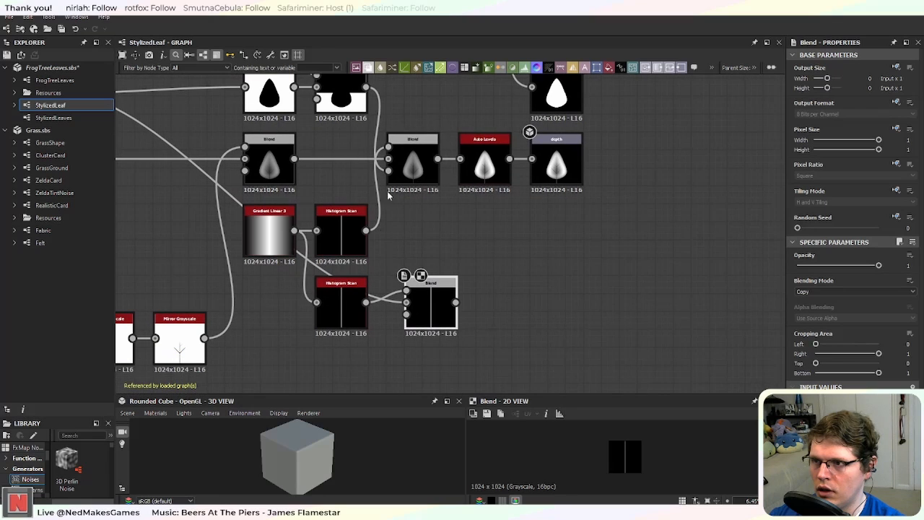
pyautogui.moveTo(355, 191); pyautogui.dragTo(432, 268, button='middle')
pyautogui.scroll(-1, 433, 268)
pyautogui.moveTo(502, 309); pyautogui.dragTo(490, 288, button='middle')
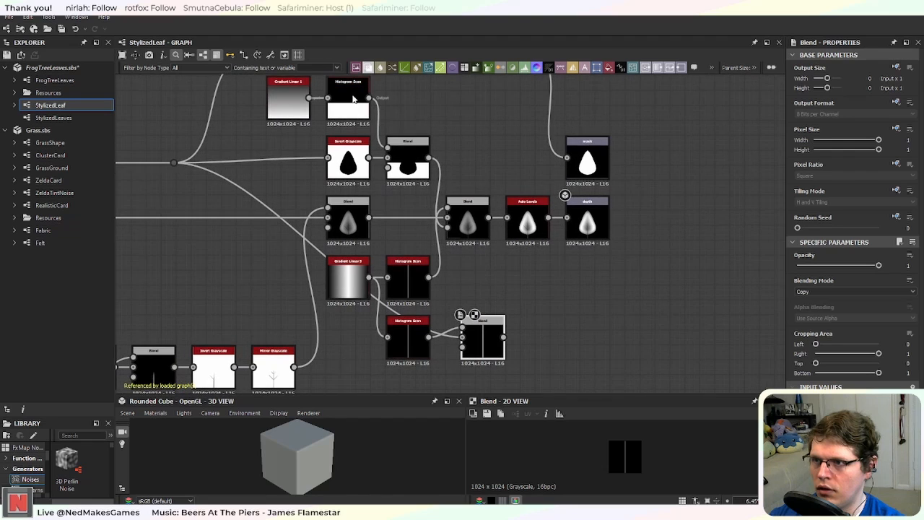
pyautogui.moveTo(368, 98); pyautogui.dragTo(463, 330)
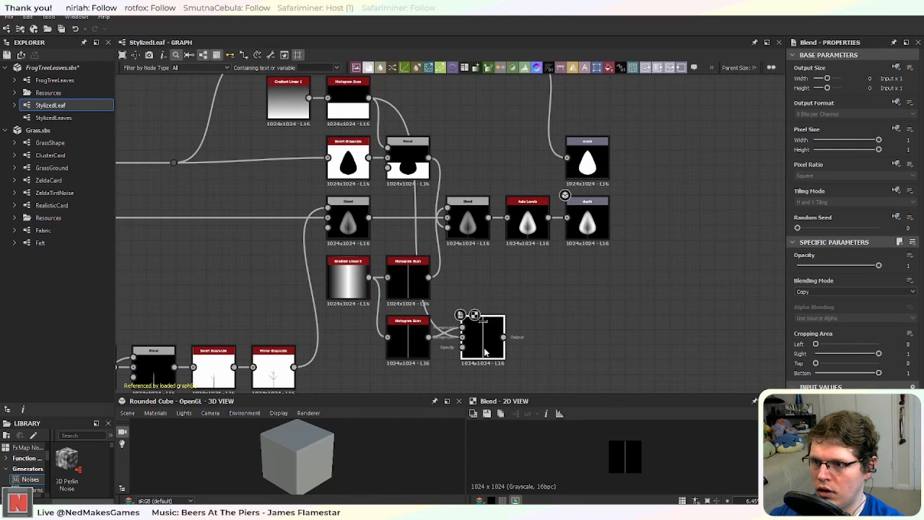
pyautogui.click(881, 294)
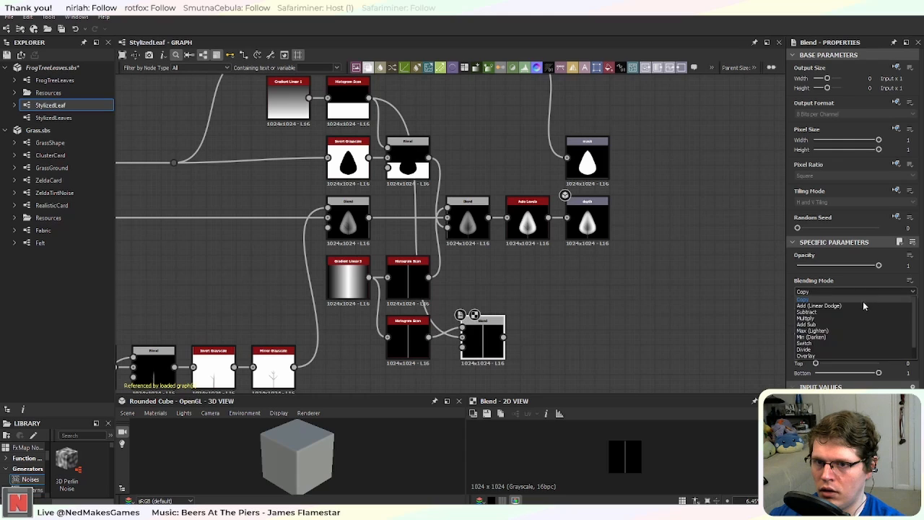
pyautogui.click(834, 322)
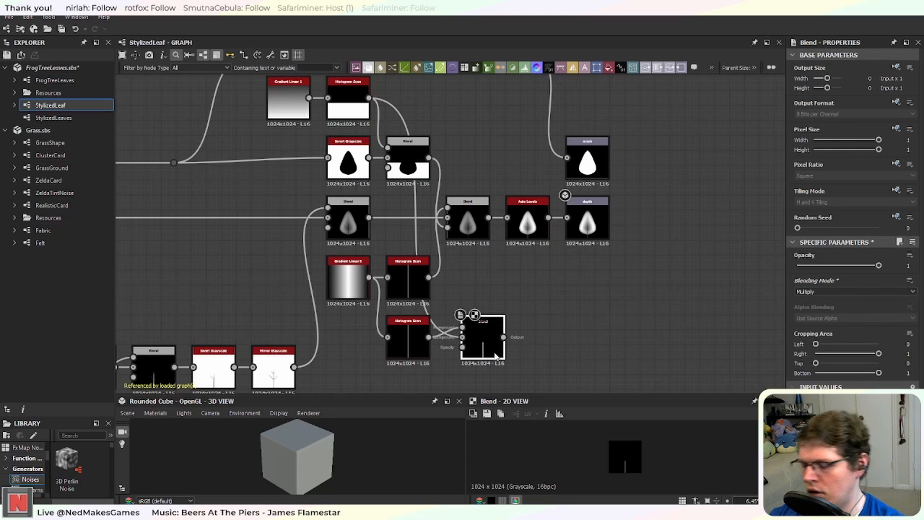
# Step: Duplicate the stem Blend, place the copy beside it, and connect the stem Blend to its background and the leaf mask reroute to its foreground
pyautogui.hotkey('ctrl', 'd')
pyautogui.moveTo(459, 249); pyautogui.dragTo(552, 352)
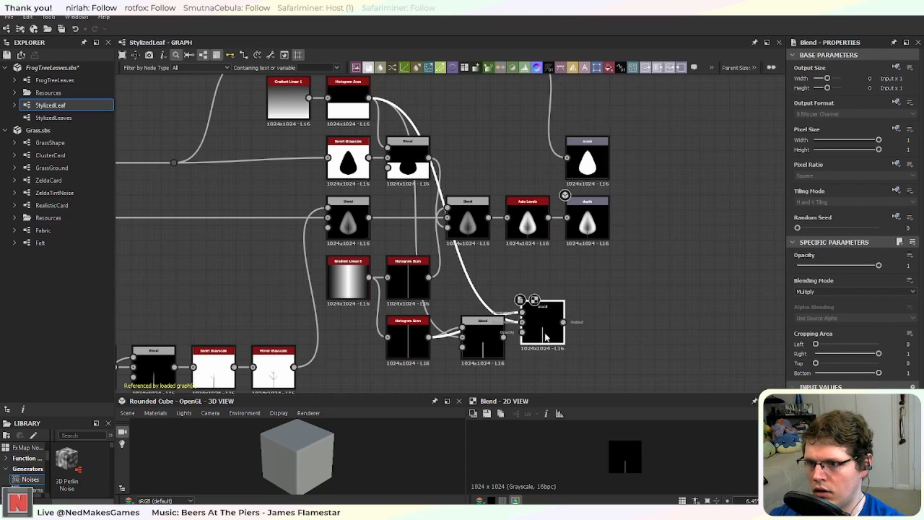
pyautogui.moveTo(503, 338); pyautogui.dragTo(522, 337)
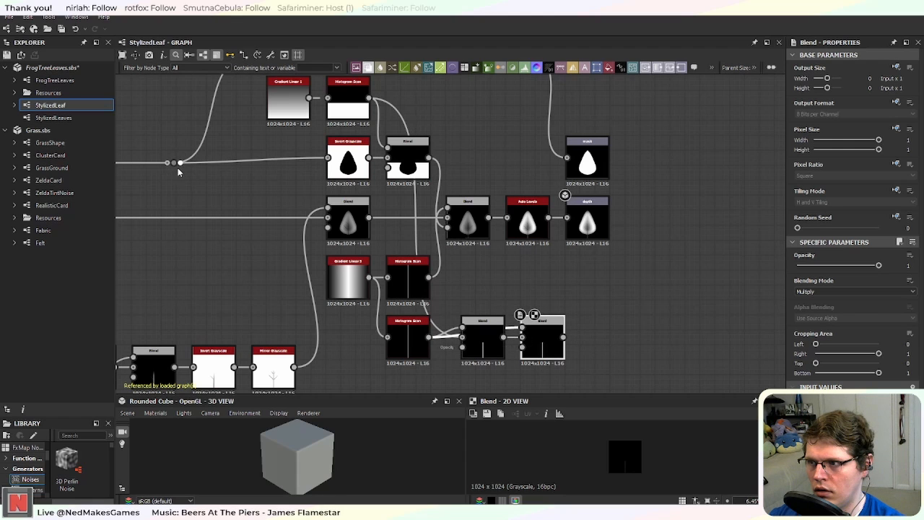
pyautogui.moveTo(193, 175); pyautogui.dragTo(523, 328)
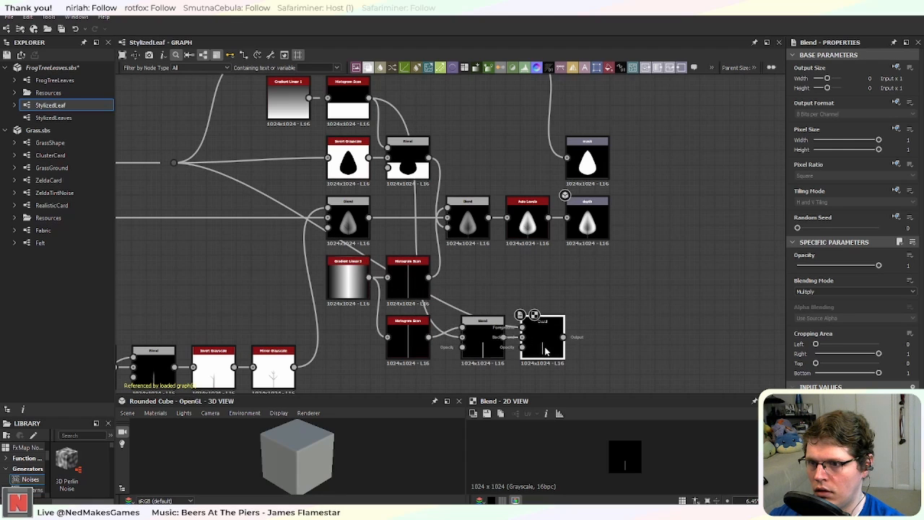
# Step: Set the duplicated Blend's blending mode to Max (Lighten) to combine the leaf and stem masks
pyautogui.scroll(3, 545, 352)
pyautogui.click(816, 291)
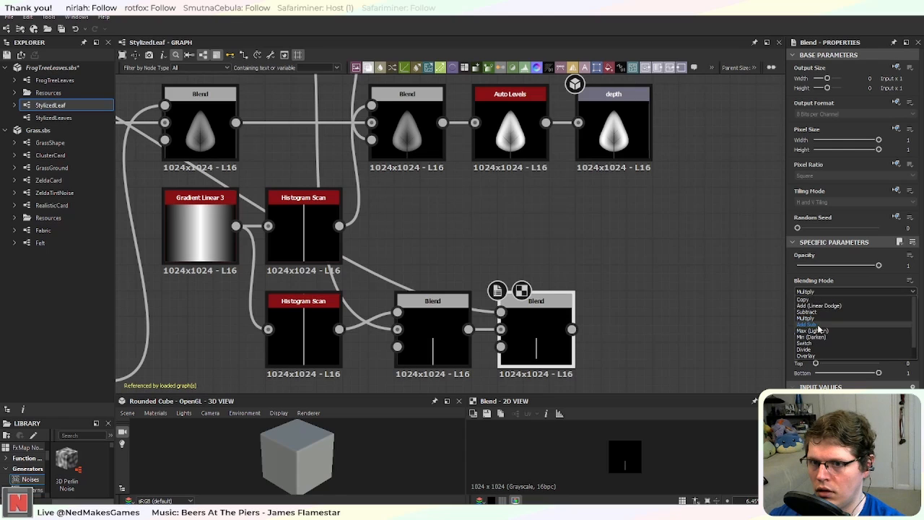
pyautogui.click(839, 332)
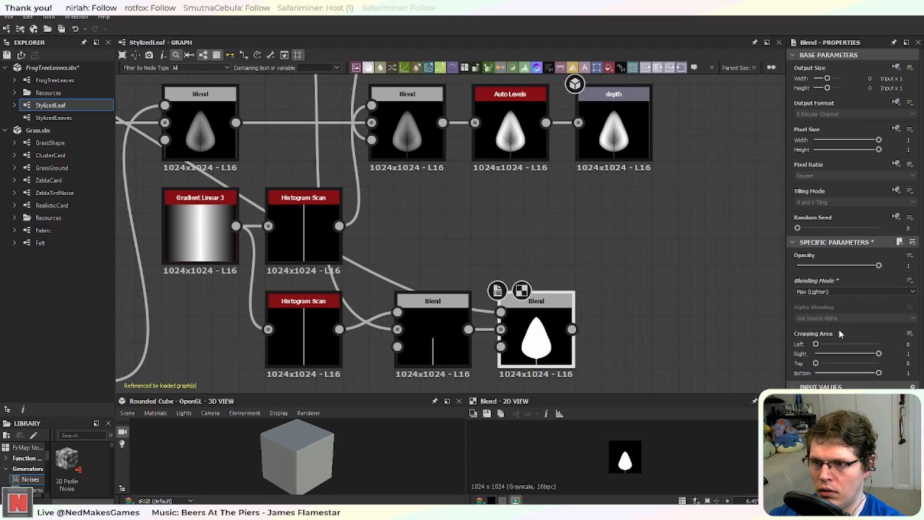
# Step: Try a Contrast of 1 on the lower Histogram Scan and inspect the stem in both Blend nodes
pyautogui.scroll(3, 610, 361)
pyautogui.moveTo(491, 363); pyautogui.dragTo(517, 298, button='middle')
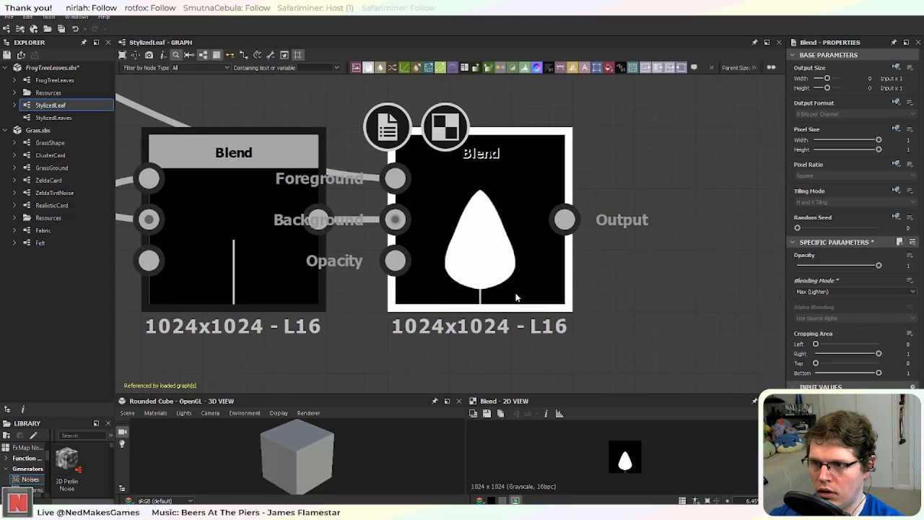
pyautogui.click(244, 288)
pyautogui.moveTo(274, 356); pyautogui.dragTo(536, 357, button='middle')
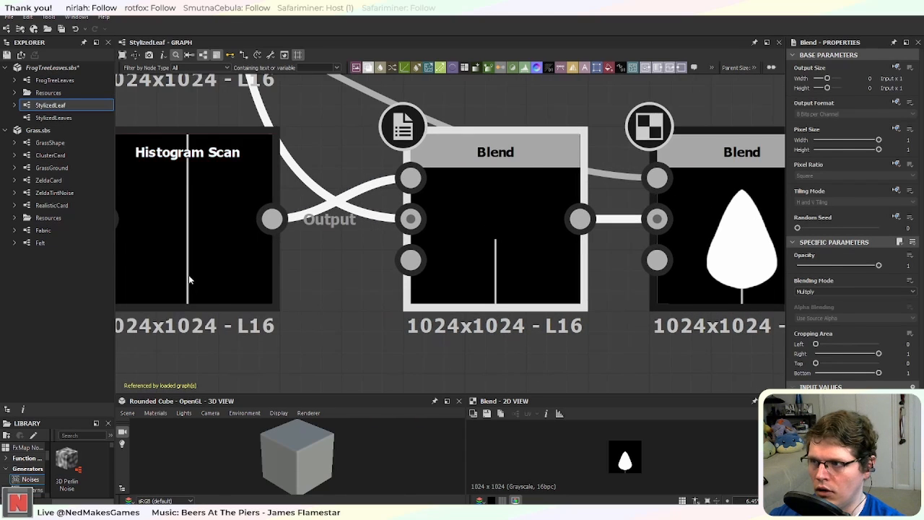
pyautogui.moveTo(331, 345); pyautogui.dragTo(445, 353, button='middle')
pyautogui.scroll(-3, 445, 353)
pyautogui.click(408, 318)
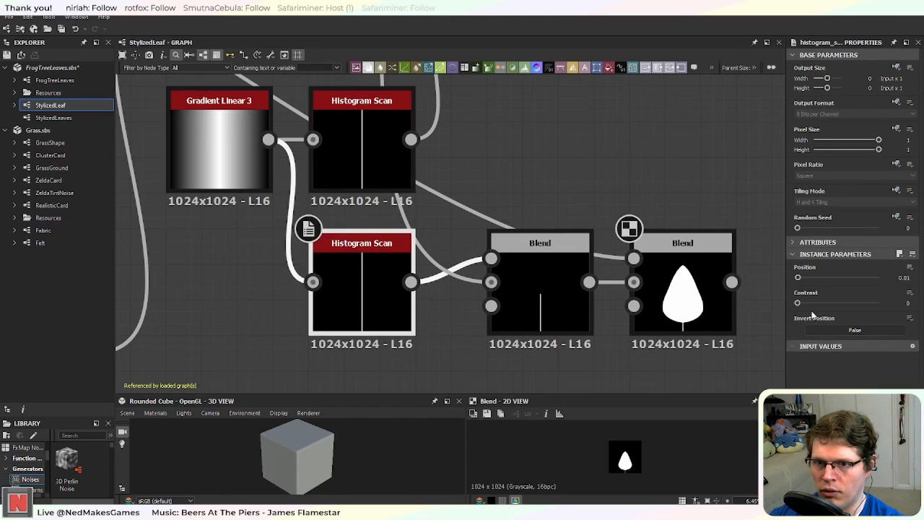
pyautogui.moveTo(798, 303); pyautogui.dragTo(879, 303)
pyautogui.scroll(3, 563, 323)
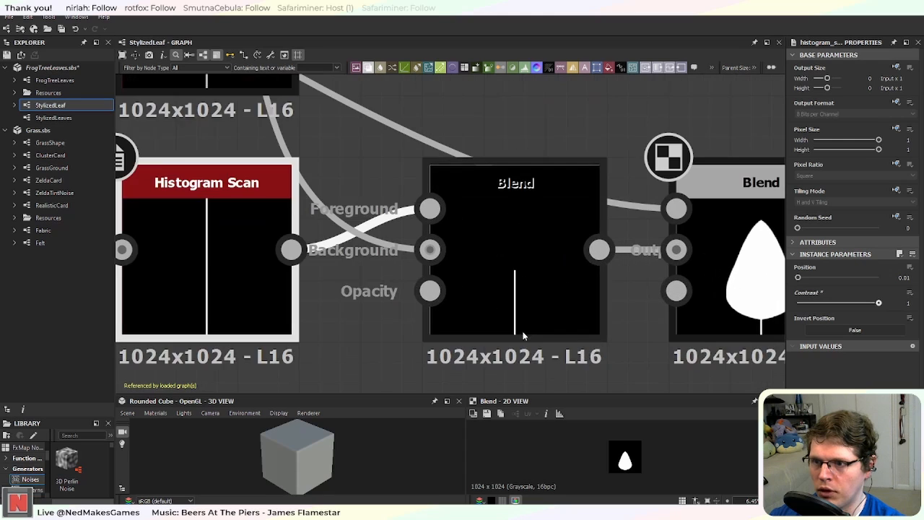
pyautogui.scroll(-1, 560, 318)
pyautogui.moveTo(619, 345); pyautogui.dragTo(438, 294, button='middle')
pyautogui.click(586, 257)
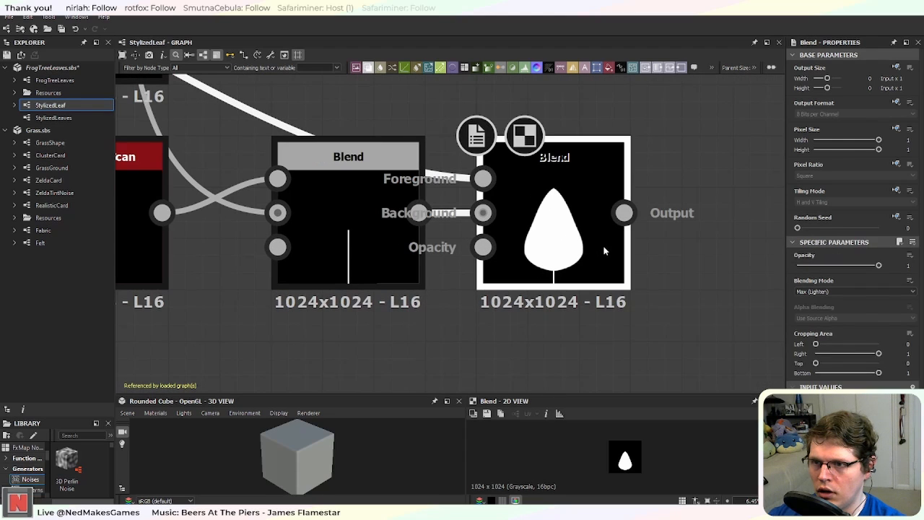
pyautogui.moveTo(613, 241); pyautogui.dragTo(532, 280, button='middle')
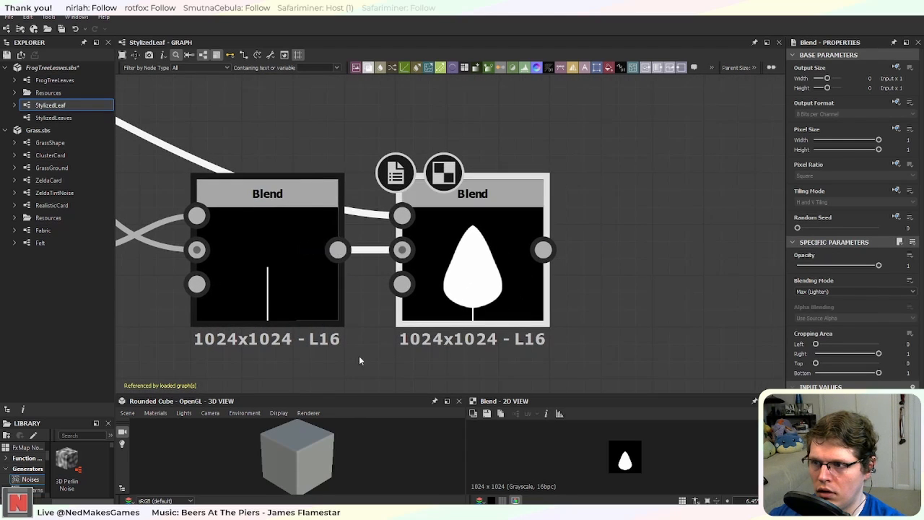
pyautogui.moveTo(360, 359); pyautogui.dragTo(554, 312, button='middle')
# Step: Set the lower Histogram Scan's Contrast to 0.5
pyautogui.click(300, 274)
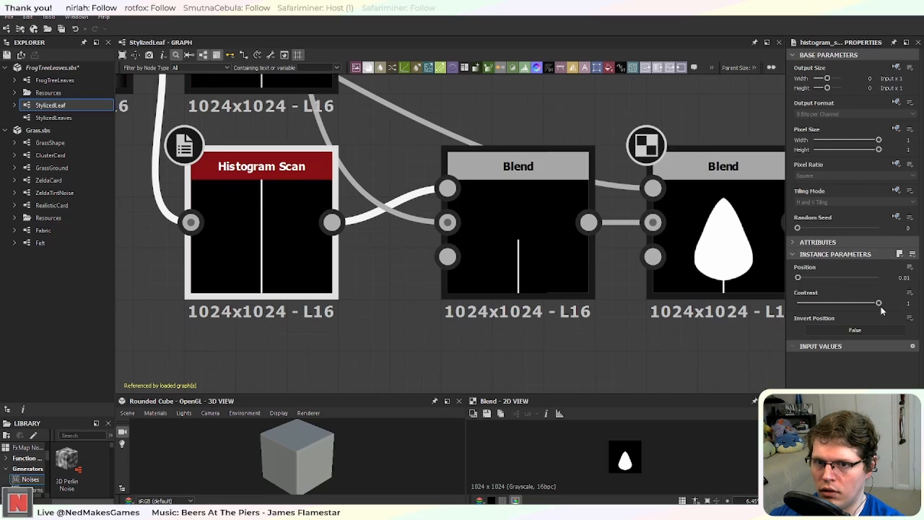
pyautogui.moveTo(880, 310); pyautogui.dragTo(842, 308)
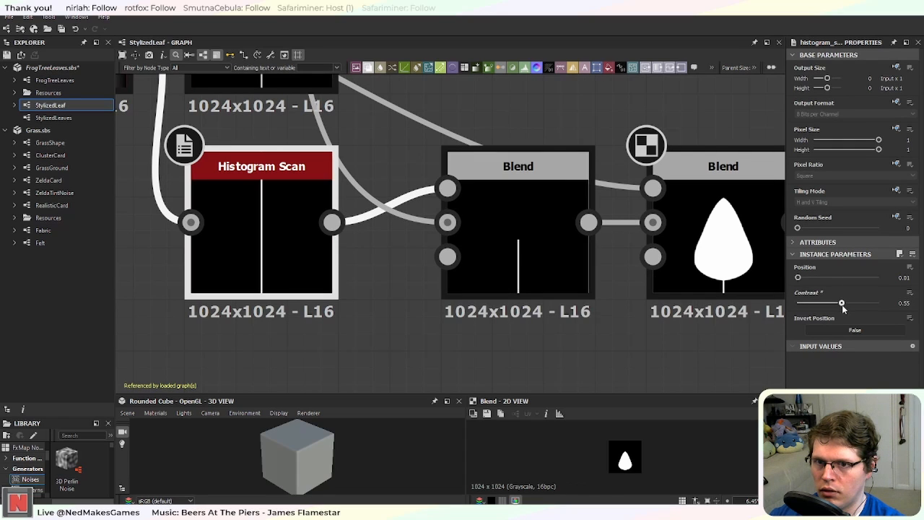
pyautogui.moveTo(687, 328); pyautogui.dragTo(374, 358, button='middle')
pyautogui.scroll(-3, 527, 256)
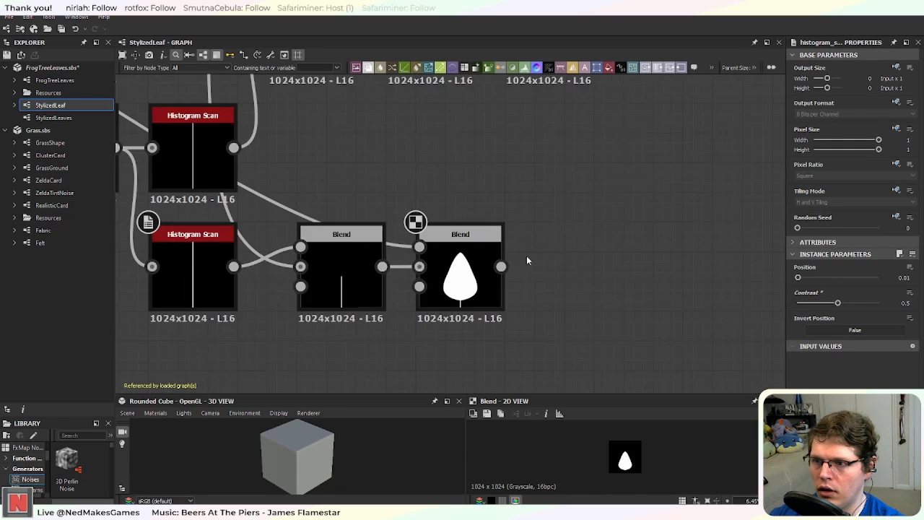
# Step: Move the mask output below the depth output, feed it from the combined leaf-and-stem Blend, and preview it in the 2D view
pyautogui.moveTo(559, 227); pyautogui.dragTo(543, 333, button='middle')
pyautogui.scroll(-3, 543, 328)
pyautogui.moveTo(535, 184); pyautogui.dragTo(535, 297)
pyautogui.moveTo(511, 350); pyautogui.dragTo(514, 292)
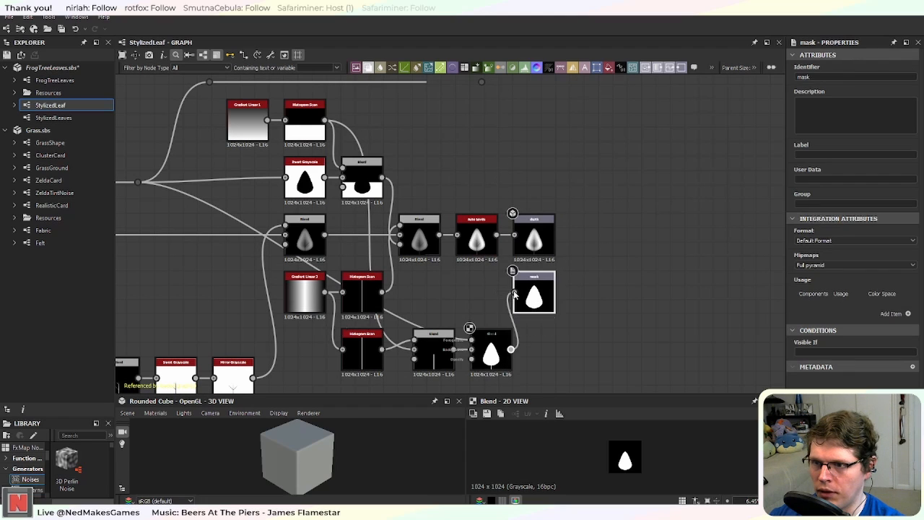
pyautogui.doubleClick(540, 291)
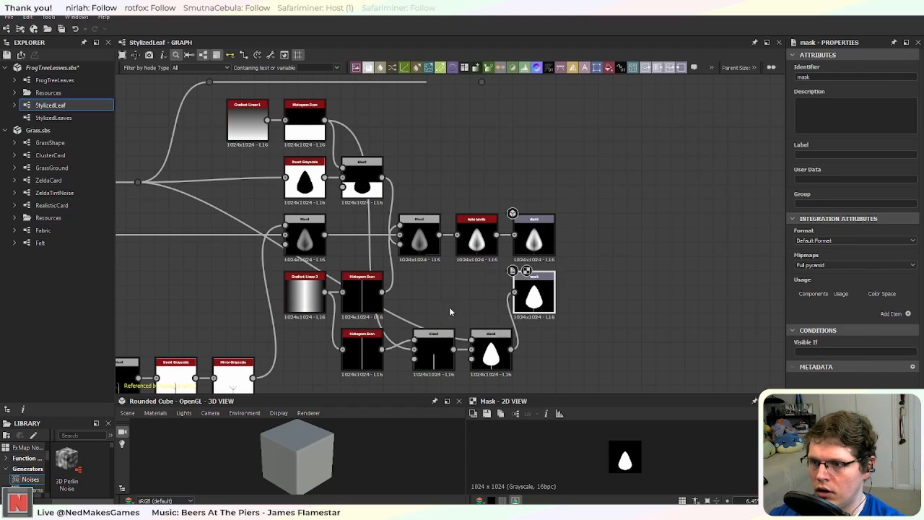
# Step: Tidy the graph by shifting the two stem-mask Blends closer to the Histogram Scan and deleting the two unused reroute dots above
pyautogui.moveTo(450, 309); pyautogui.dragTo(489, 353)
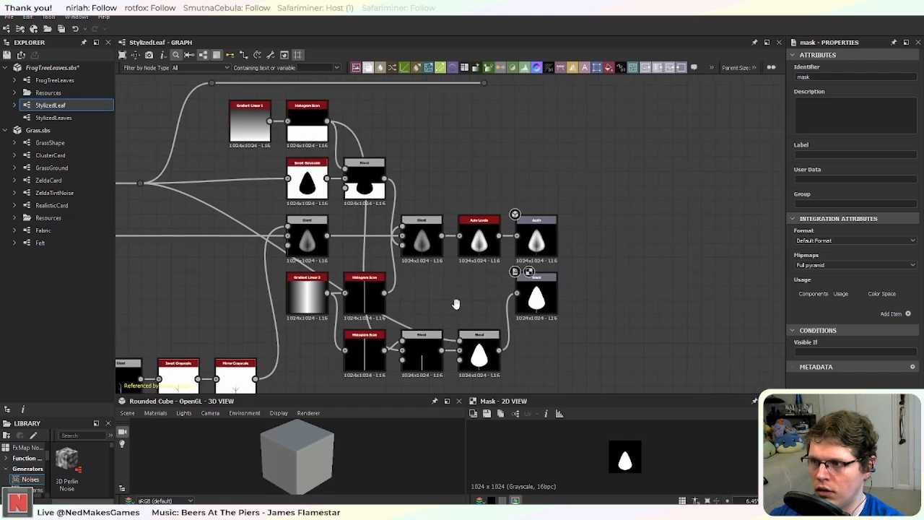
pyautogui.moveTo(434, 147); pyautogui.dragTo(522, 189, button='middle')
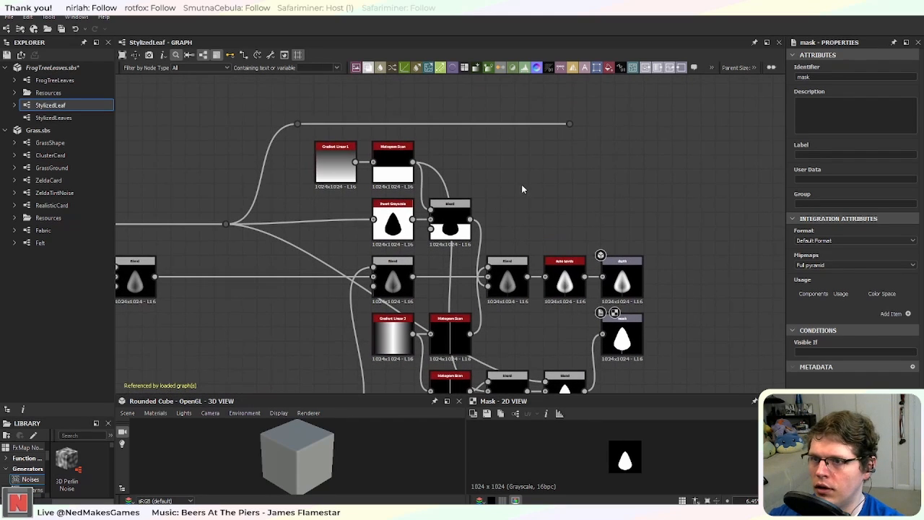
pyautogui.click(569, 125)
pyautogui.press('Delete')
pyautogui.click(298, 124)
pyautogui.press('Delete')
# Step: Insert a Dot on the link from the leaf mask to the final Blend and place it below the lower Histogram Scan
pyautogui.moveTo(311, 353); pyautogui.dragTo(352, 227, button='middle')
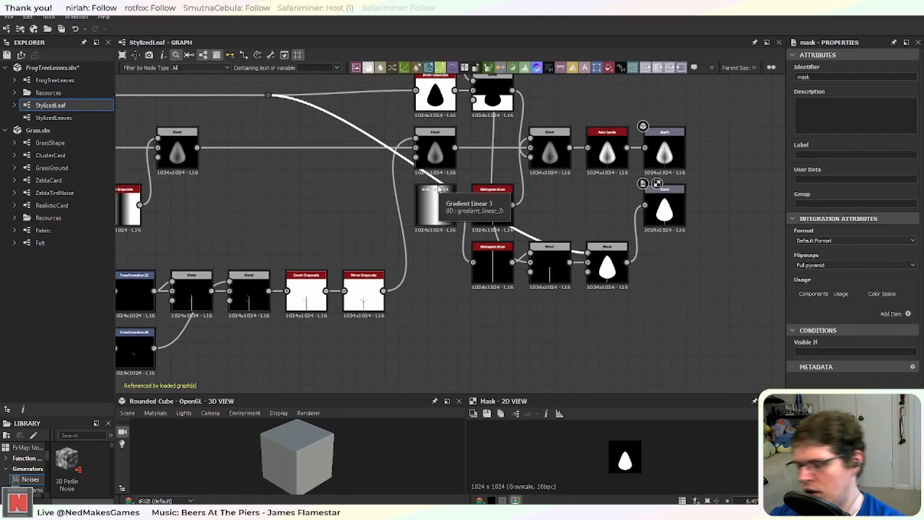
pyautogui.press('space')
pyautogui.write('dot')
pyautogui.press('Return')
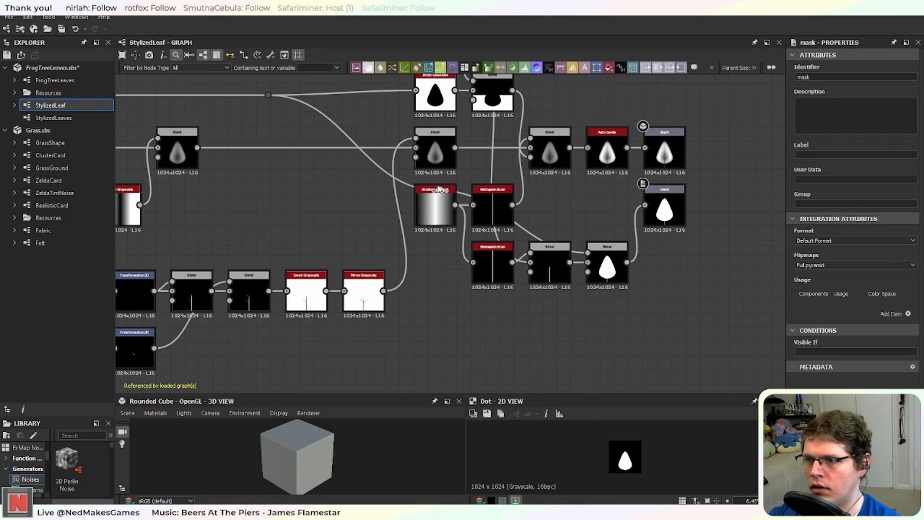
pyautogui.moveTo(441, 192); pyautogui.dragTo(454, 307)
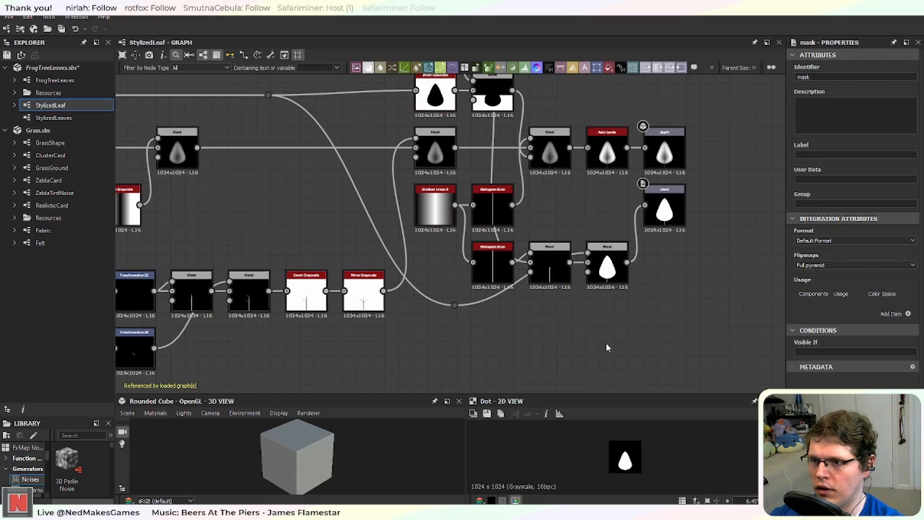
pyautogui.moveTo(454, 305); pyautogui.dragTo(458, 301)
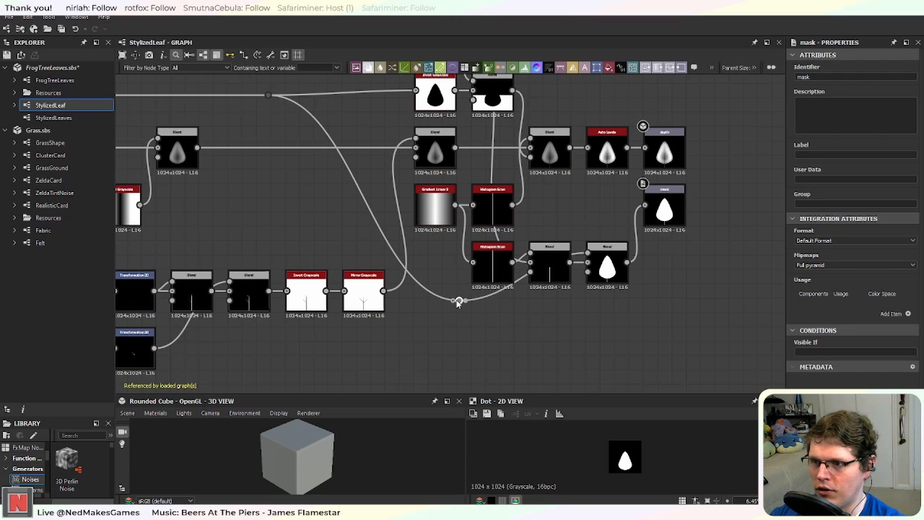
pyautogui.moveTo(569, 190); pyautogui.dragTo(471, 251, button='middle')
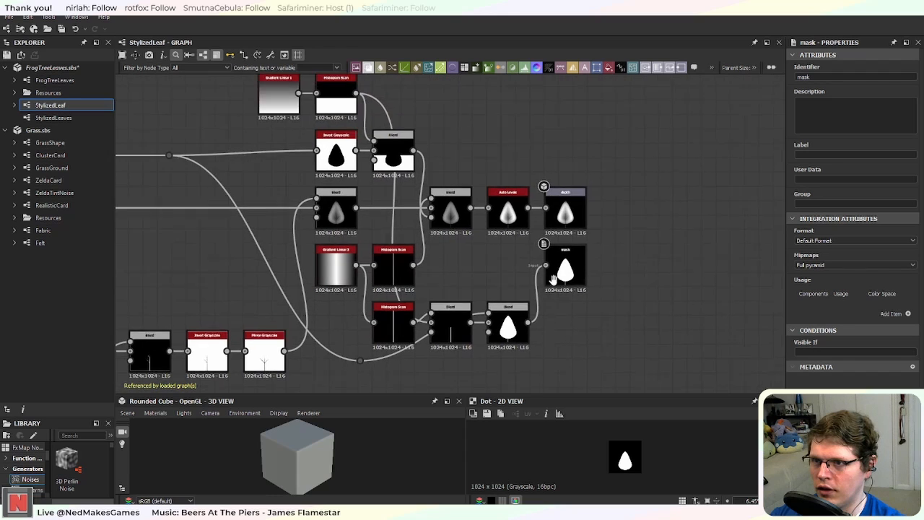
pyautogui.scroll(4, 471, 251)
pyautogui.scroll(-4, 416, 253)
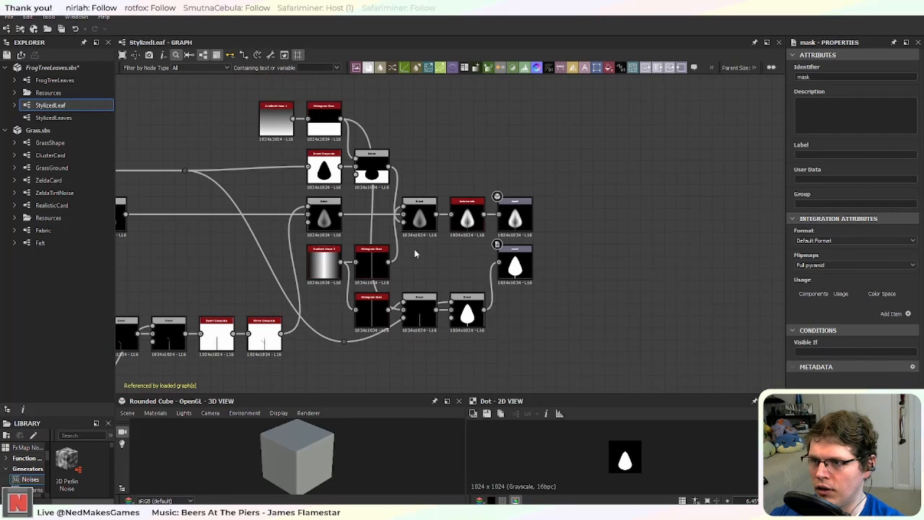
pyautogui.click(371, 234)
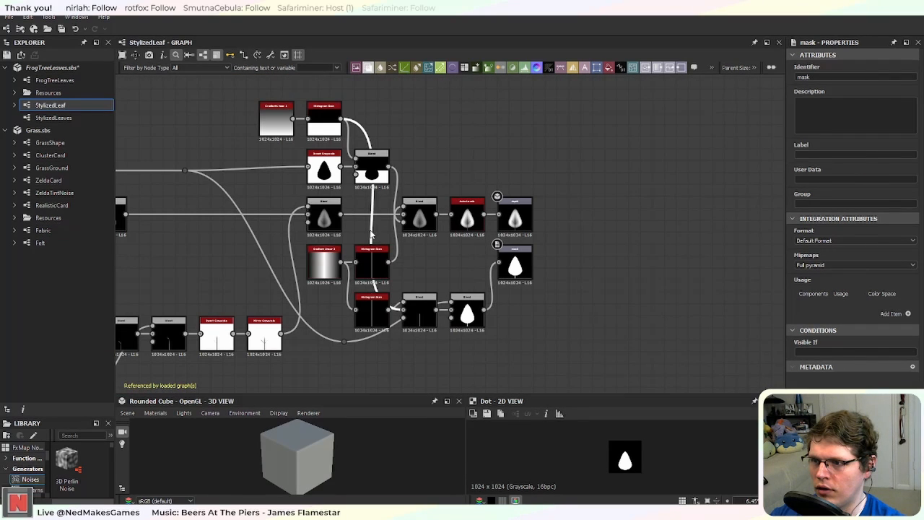
pyautogui.click(416, 147)
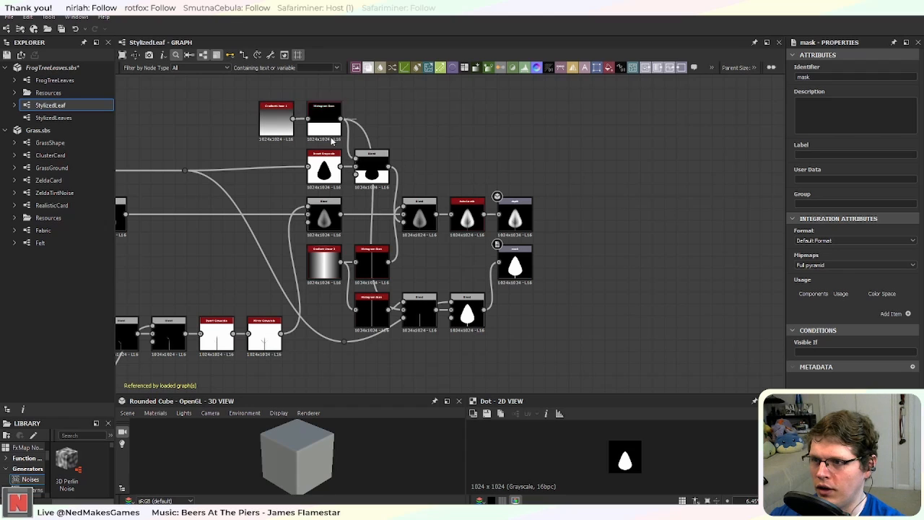
pyautogui.moveTo(453, 144); pyautogui.dragTo(494, 156, button='middle')
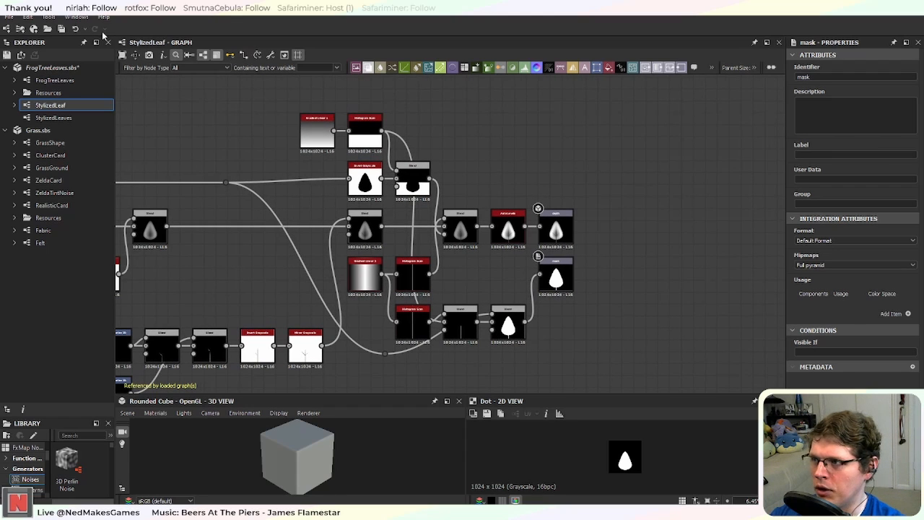
# Step: Save the FrogTreeLeaves package, open the StylizedLeaves graph, and select its FX-Map node
pyautogui.click(76, 118)
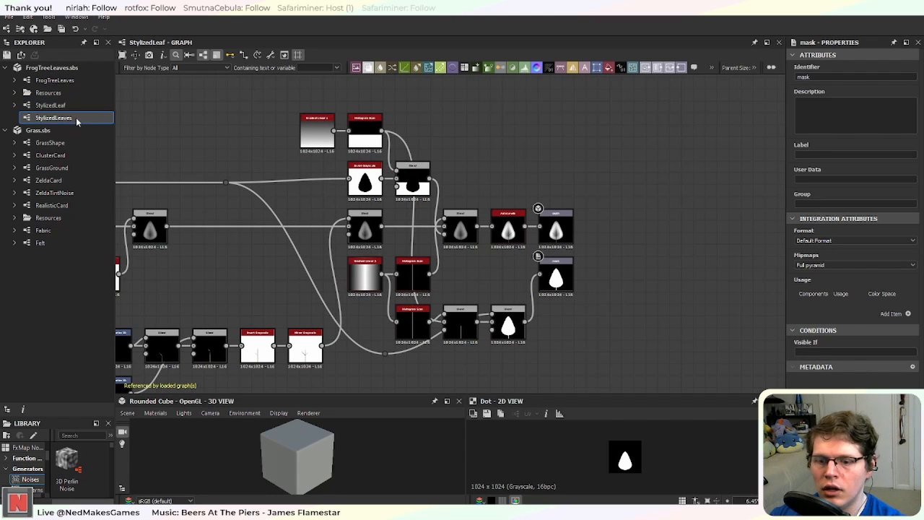
pyautogui.doubleClick(76, 117)
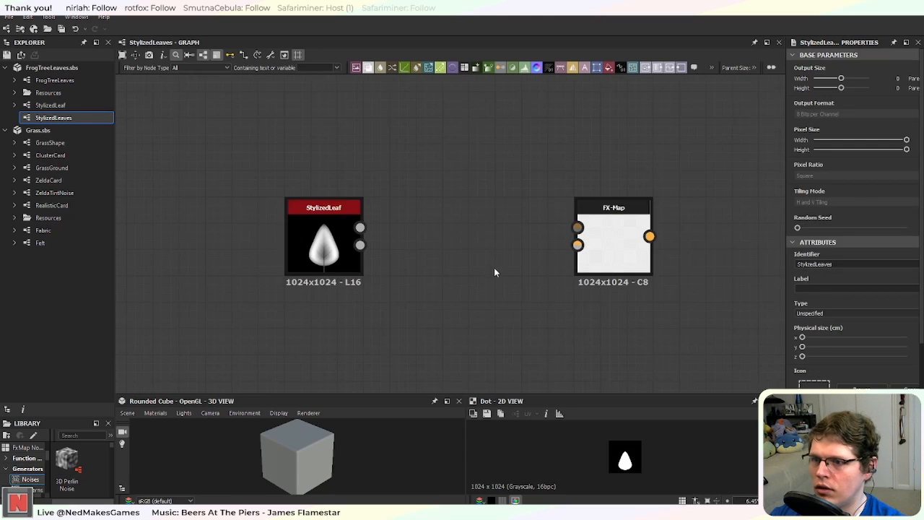
pyautogui.scroll(4, 496, 271)
pyautogui.scroll(-2, 662, 260)
pyautogui.moveTo(707, 245); pyautogui.dragTo(655, 248)
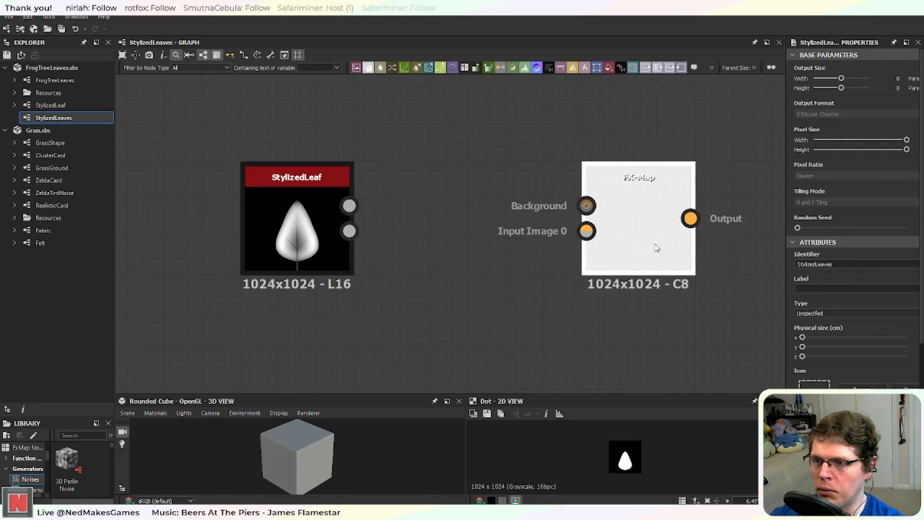
pyautogui.scroll(-3, 563, 273)
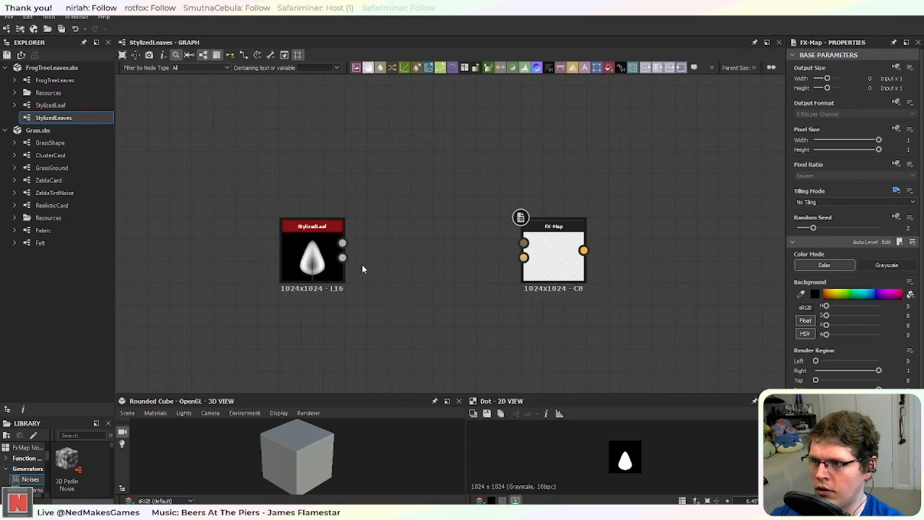
pyautogui.scroll(3, 412, 264)
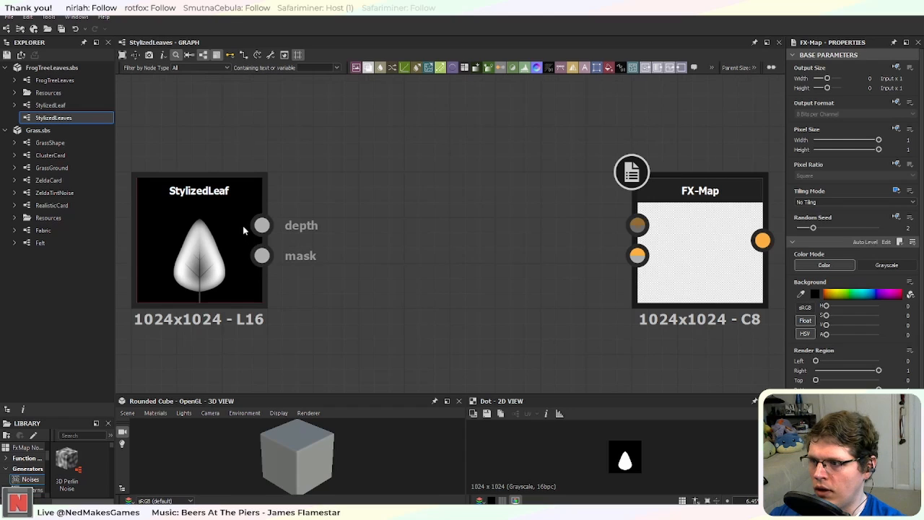
pyautogui.press('space')
pyautogui.write('rg')
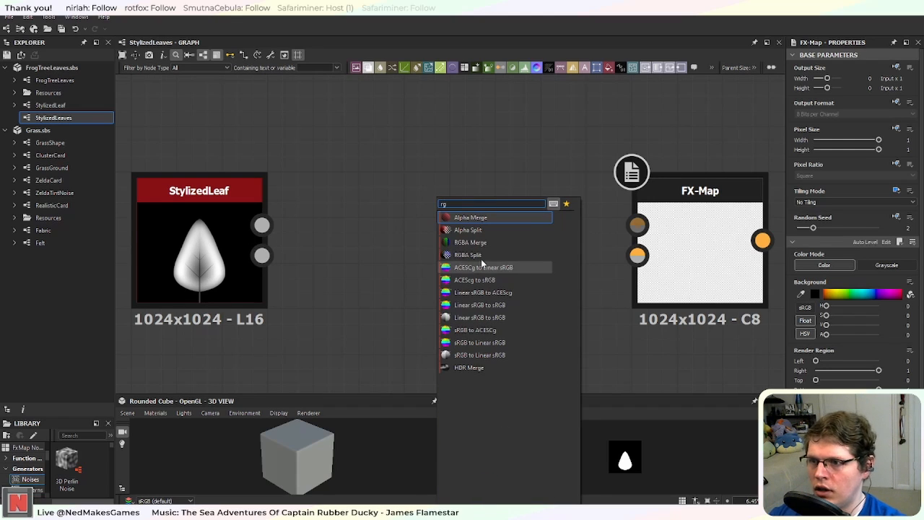
pyautogui.click(352, 291)
# Step: Add a Channels Shuffle node between the StylizedLeaf and FX-Map nodes
pyautogui.press('space')
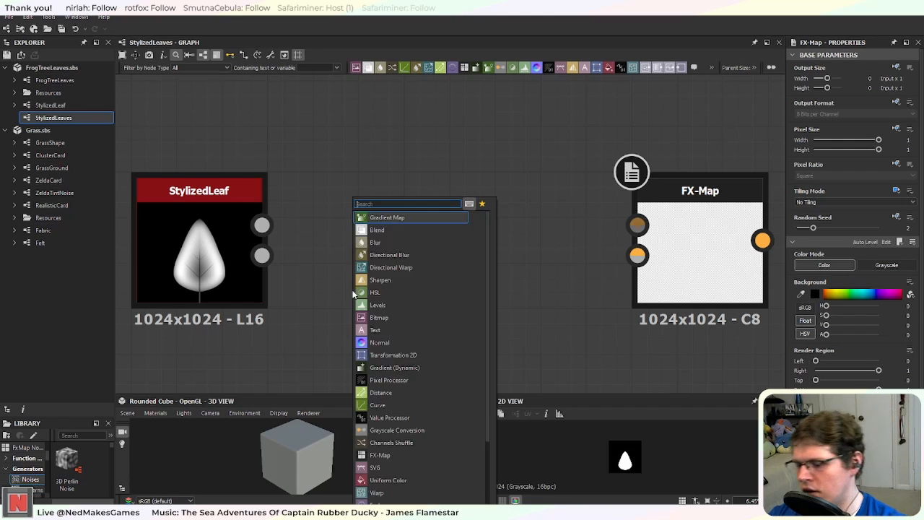
pyautogui.write('chann')
pyautogui.press('Return')
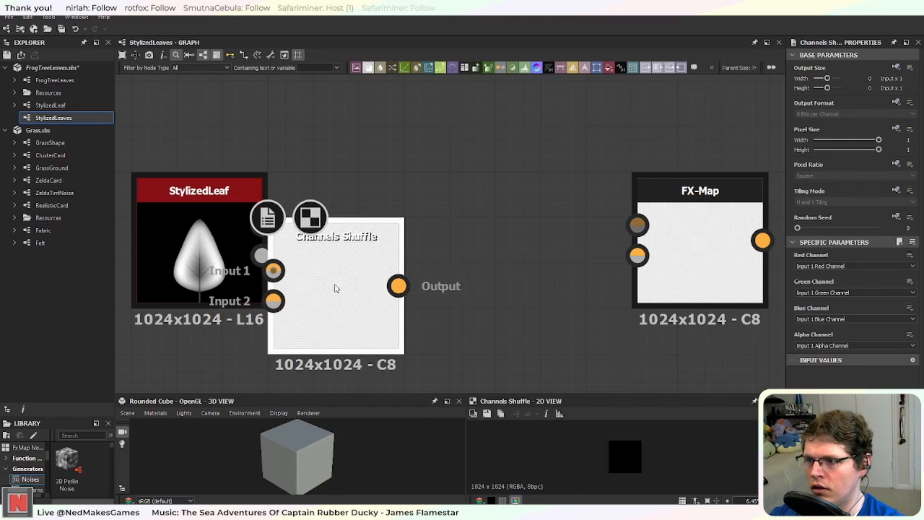
# Step: Place the Channels Shuffle beside the FX-Map, connect both StylizedLeaf outputs to its inputs, and set its Alpha Channel to Input 2 Red Channel
pyautogui.moveTo(354, 294); pyautogui.dragTo(535, 249)
pyautogui.moveTo(261, 225); pyautogui.dragTo(455, 225)
pyautogui.moveTo(261, 255); pyautogui.dragTo(456, 254)
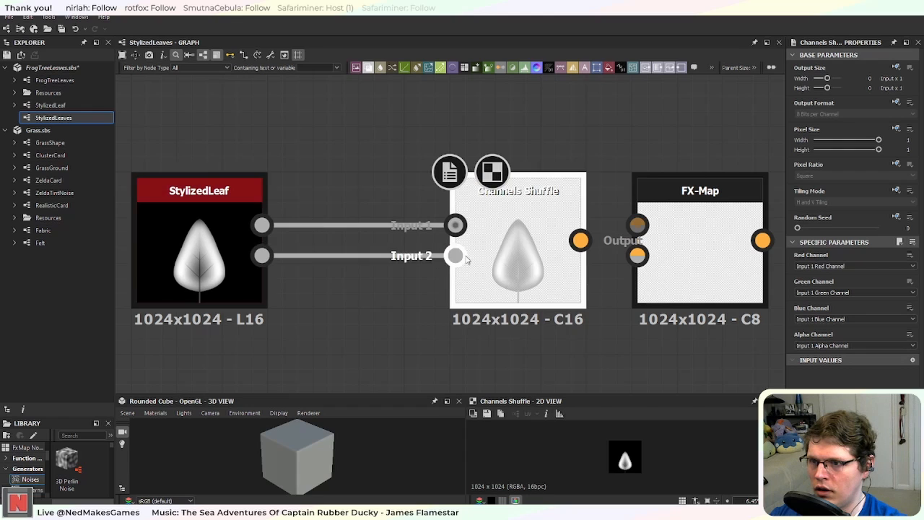
pyautogui.click(836, 345)
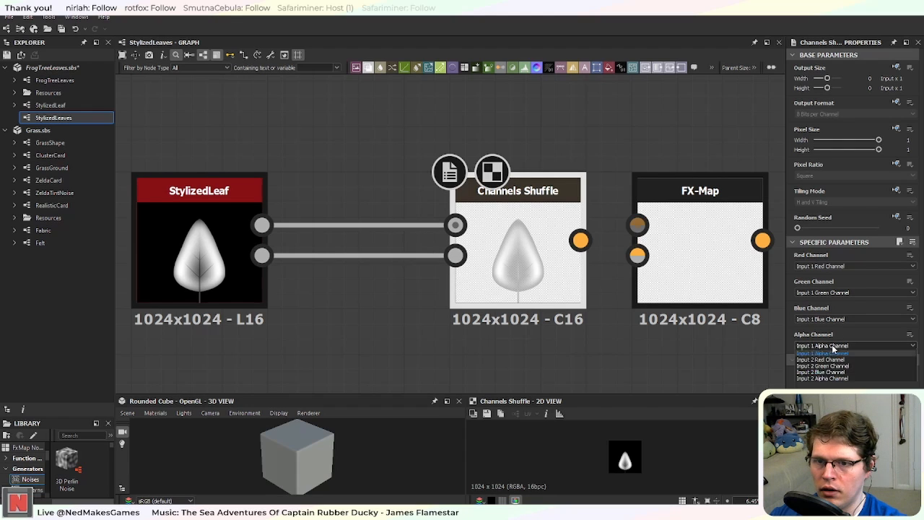
pyautogui.click(835, 383)
# Step: Connect the Channels Shuffle output to the FX-Map's Image 0 input and select the FX-Map node
pyautogui.scroll(2, 617, 365)
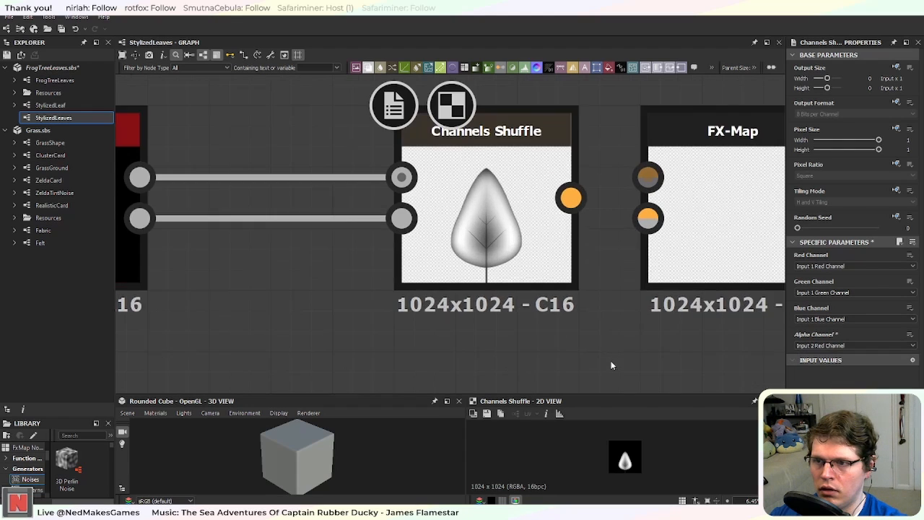
pyautogui.moveTo(611, 365); pyautogui.dragTo(437, 367, button='middle')
pyautogui.moveTo(365, 200); pyautogui.dragTo(449, 229)
pyautogui.click(535, 250)
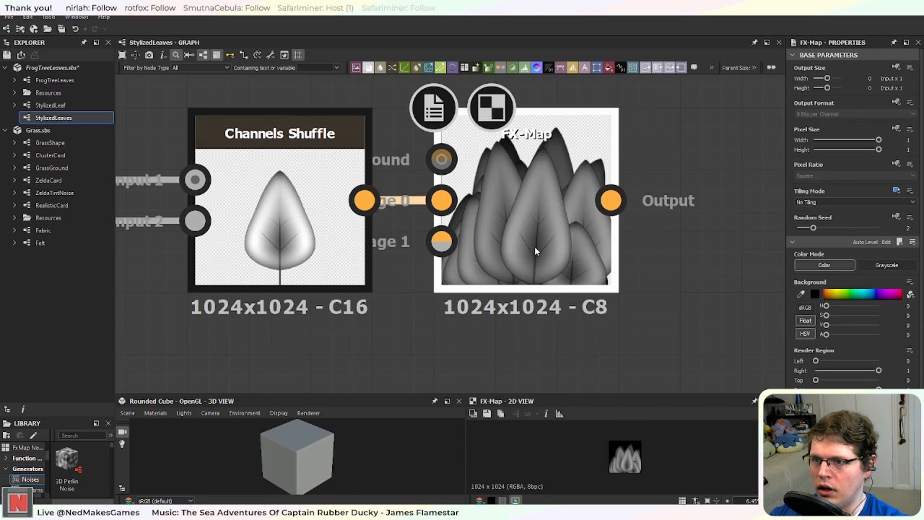
pyautogui.scroll(-2, 563, 244)
pyautogui.scroll(-1, 518, 183)
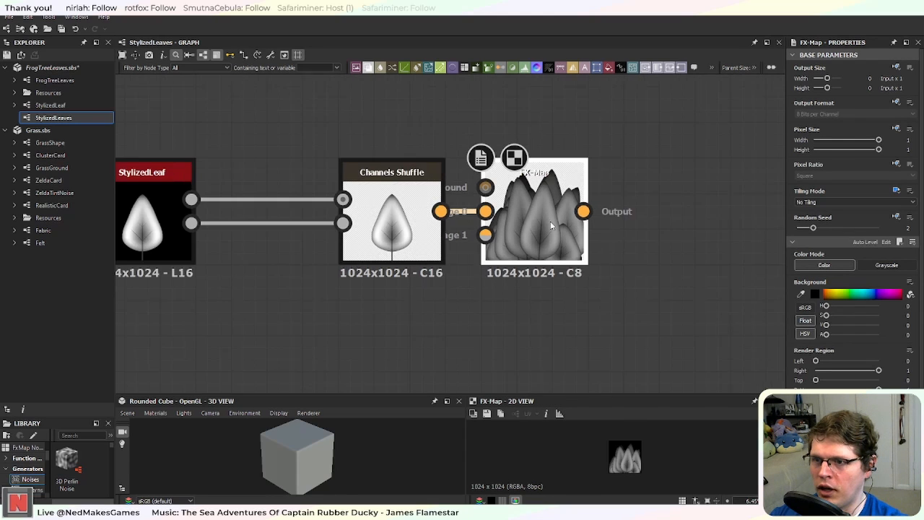
pyautogui.moveTo(550, 221); pyautogui.dragTo(441, 255, button='middle')
pyautogui.scroll(3, 442, 260)
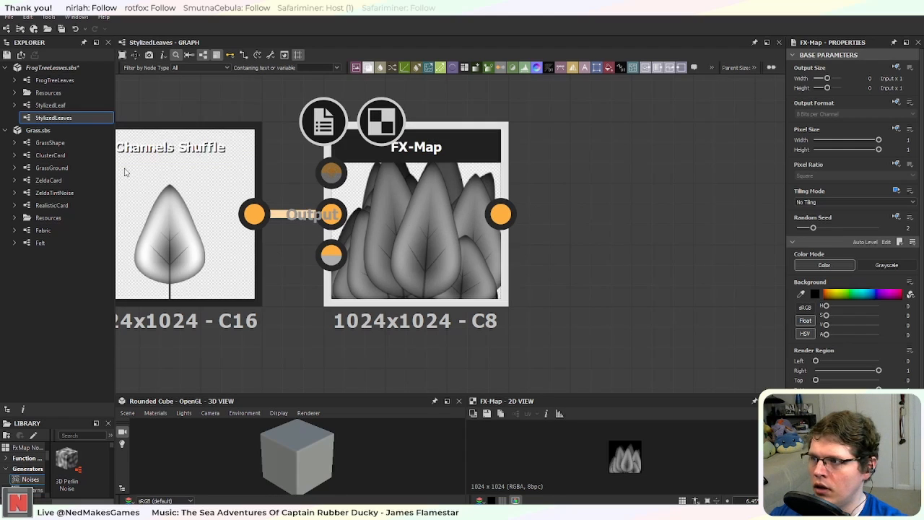
# Step: Open the FX-Map for editing, reset the Iterate node's Iterations function, and set Iterations to 8
pyautogui.click(886, 242)
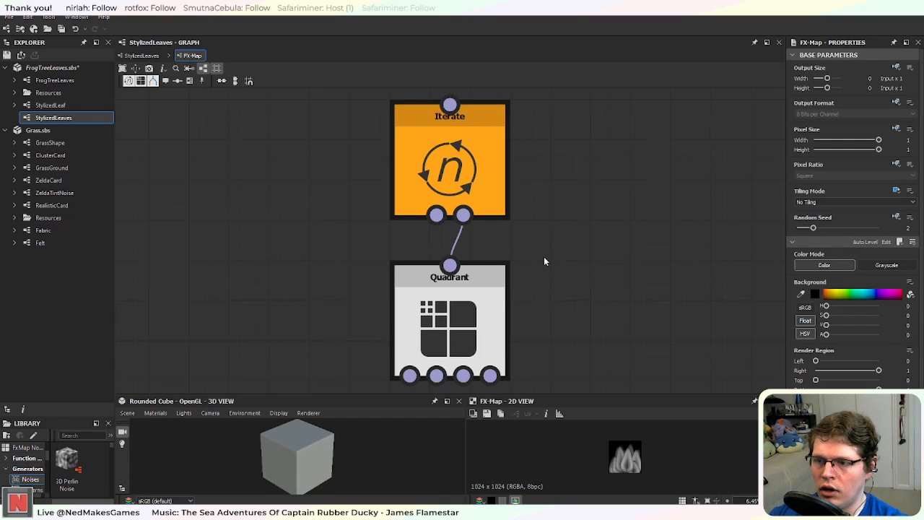
pyautogui.click(466, 159)
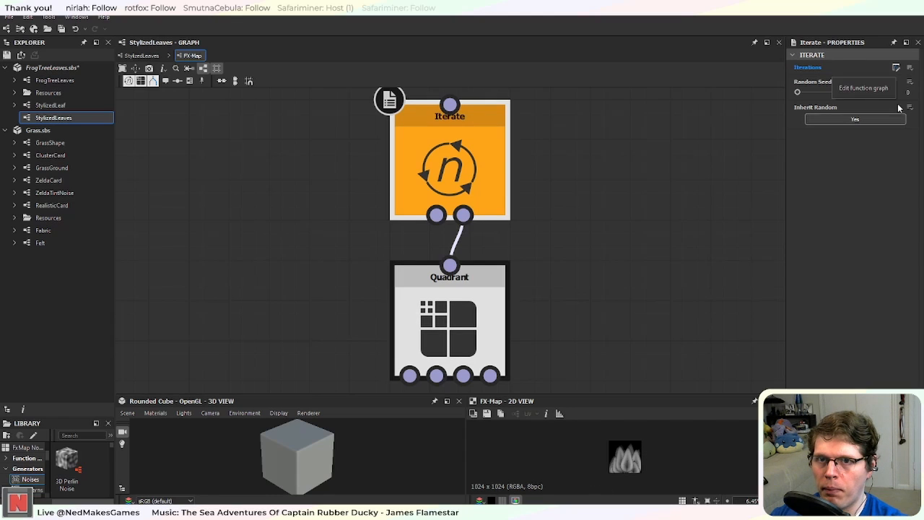
pyautogui.click(896, 68)
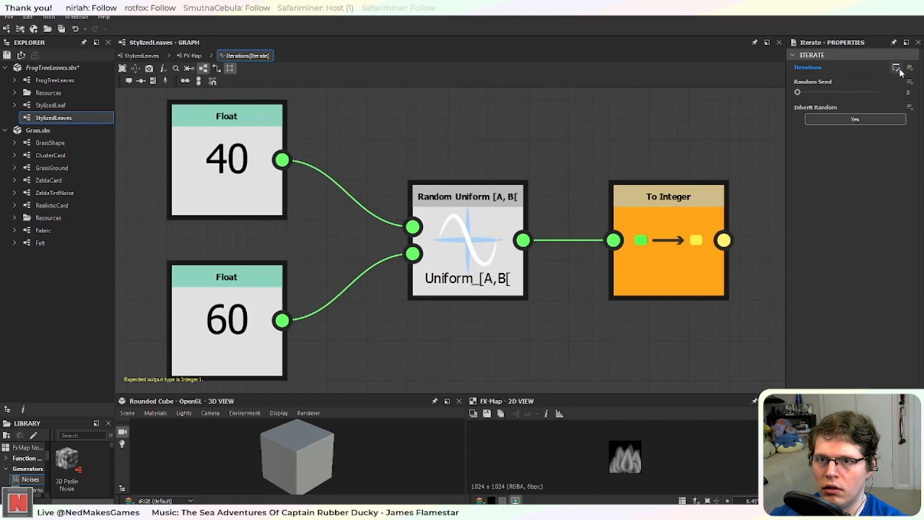
pyautogui.click(187, 56)
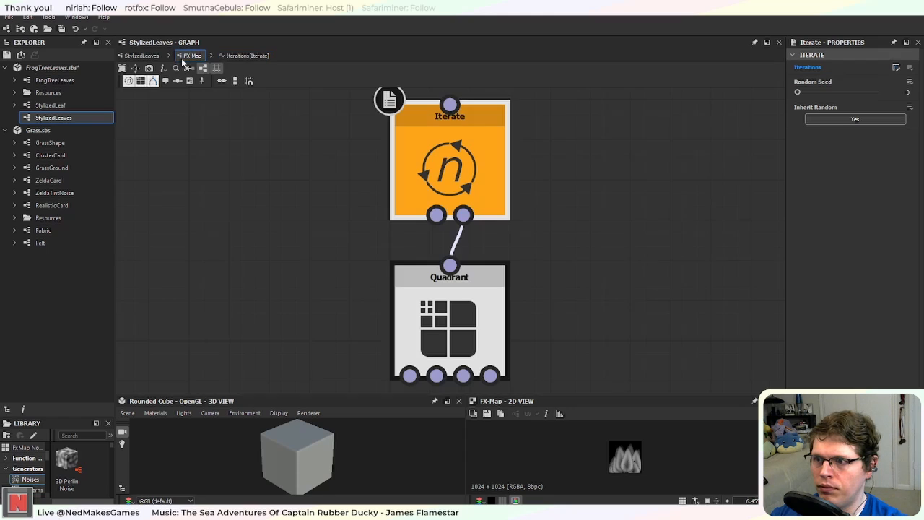
pyautogui.click(911, 69)
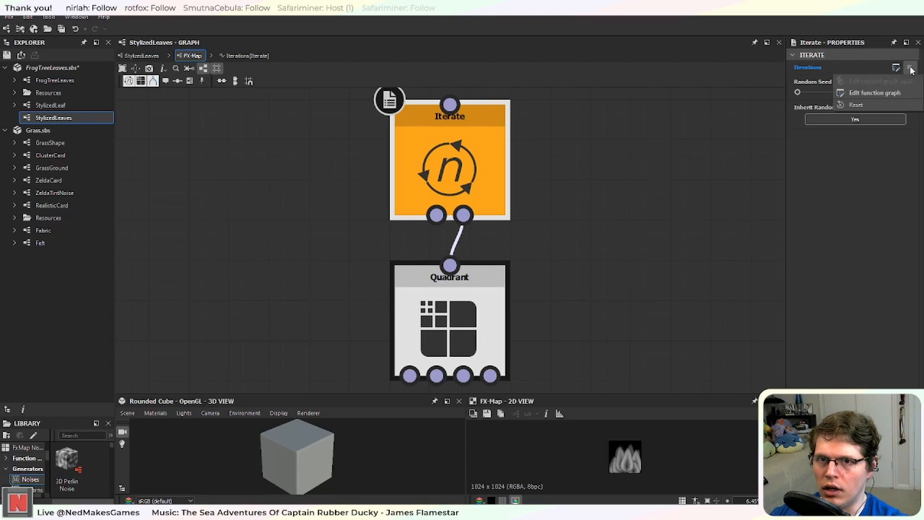
pyautogui.click(886, 105)
pyautogui.moveTo(810, 78); pyautogui.dragTo(861, 81)
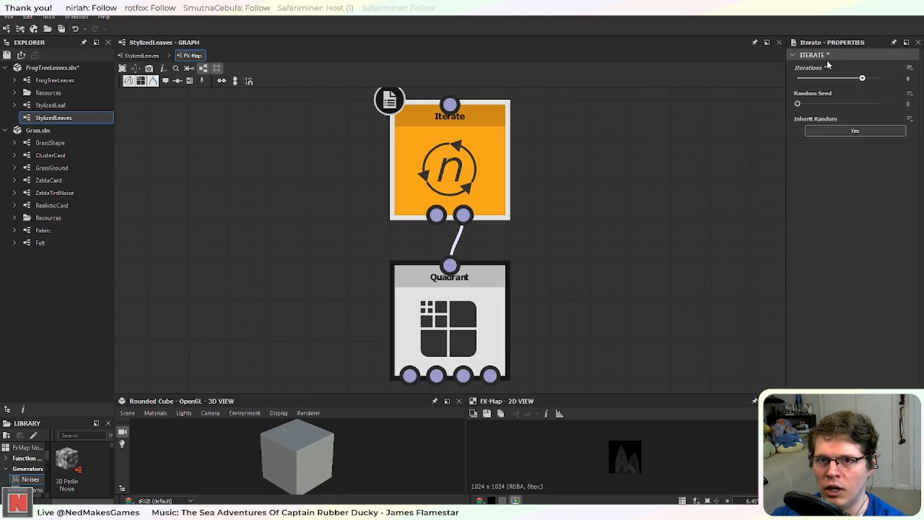
# Step: Review the Quadrant node's Color / Luminosity function graph and reset that parameter to its default
pyautogui.click(462, 321)
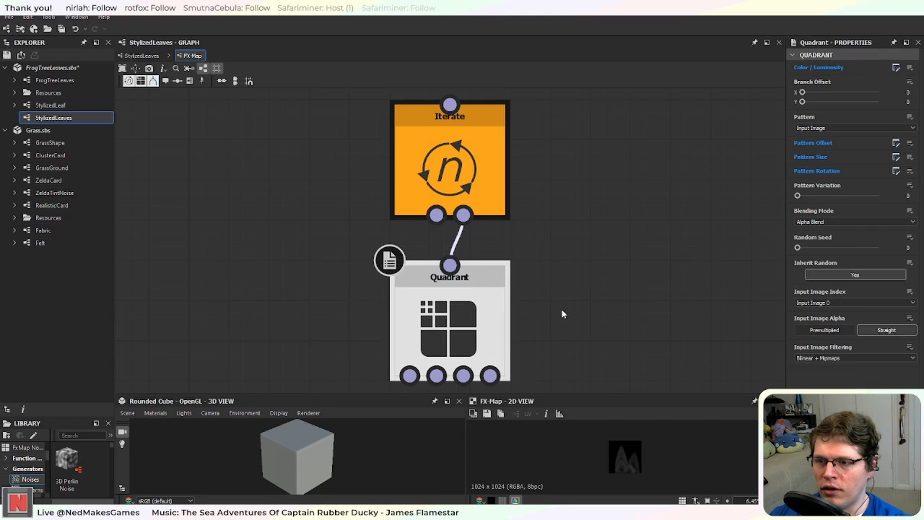
pyautogui.moveTo(585, 329); pyautogui.dragTo(592, 307, button='middle')
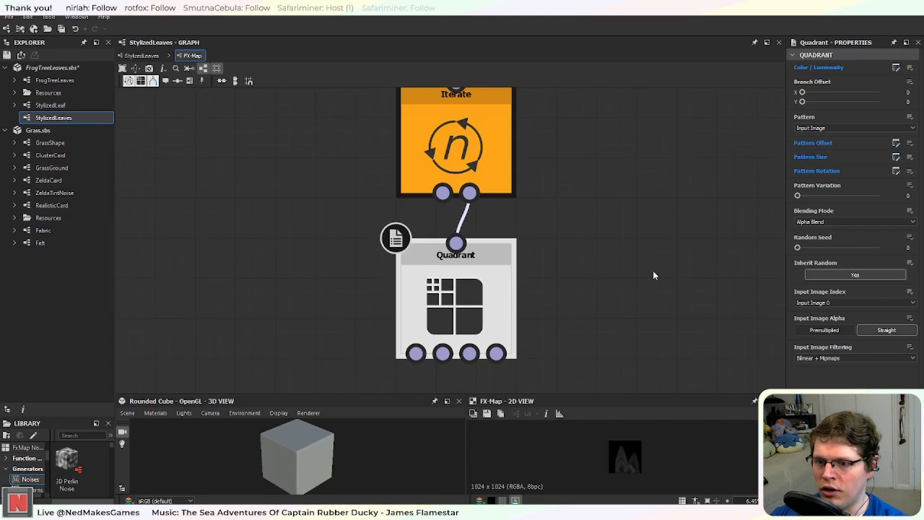
pyautogui.click(896, 67)
pyautogui.scroll(-3, 538, 233)
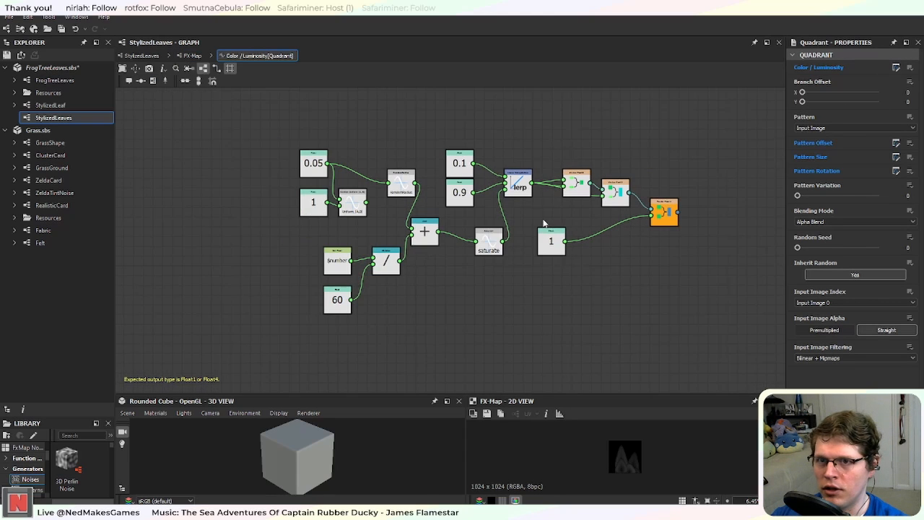
pyautogui.moveTo(487, 270); pyautogui.dragTo(459, 299, button='middle')
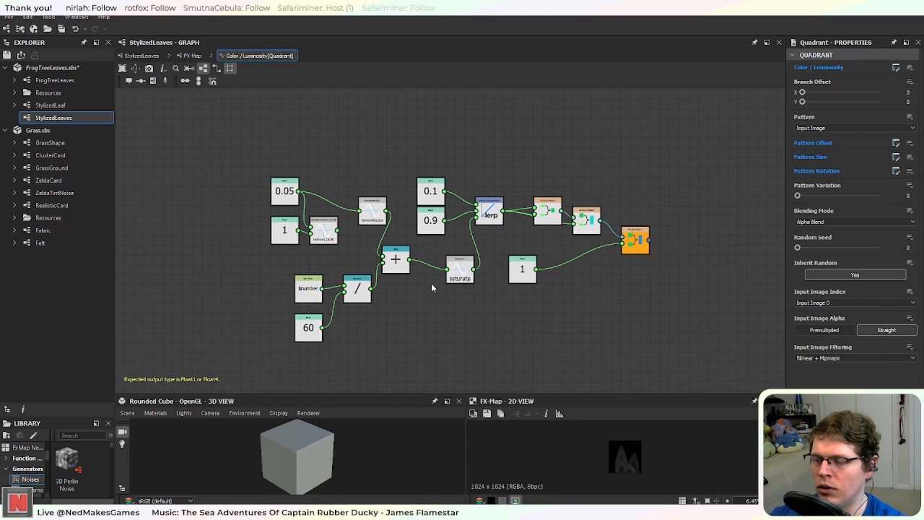
pyautogui.scroll(1, 431, 288)
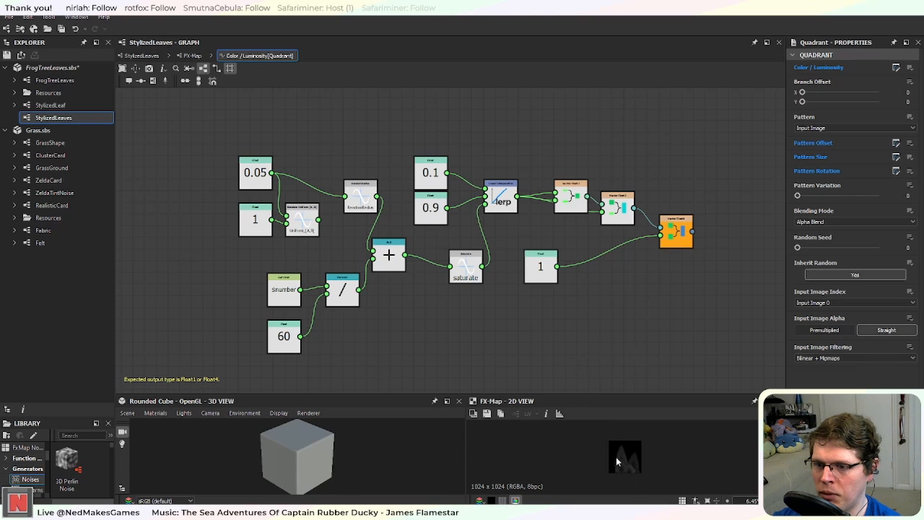
pyautogui.moveTo(353, 350); pyautogui.dragTo(405, 309, button='middle')
pyautogui.moveTo(472, 260); pyautogui.dragTo(431, 293, button='middle')
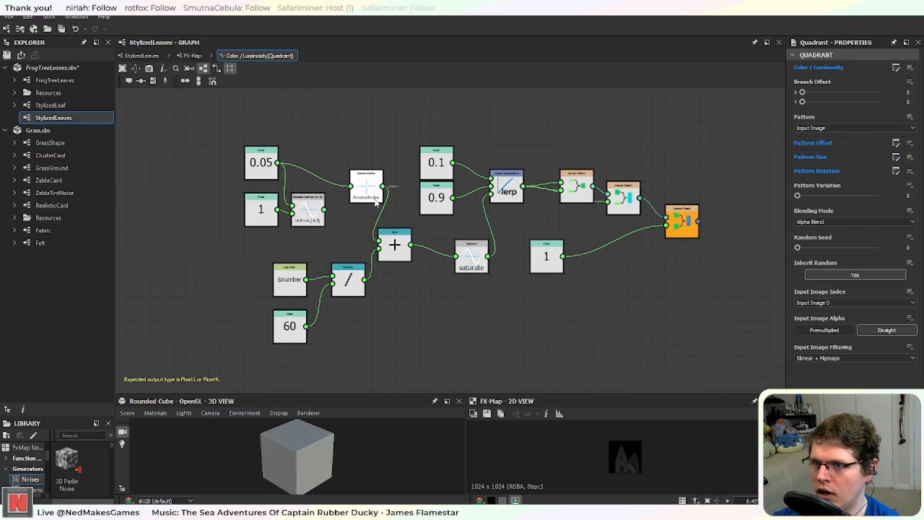
pyautogui.click(909, 68)
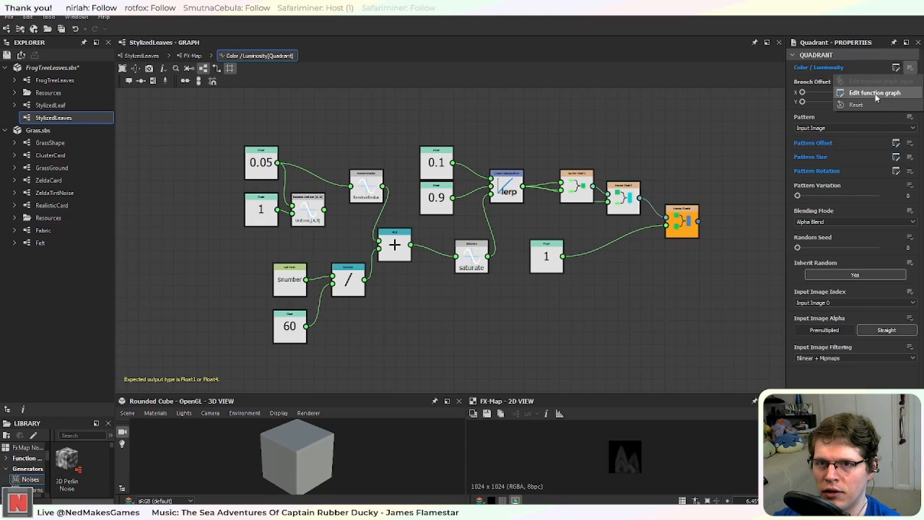
pyautogui.click(855, 105)
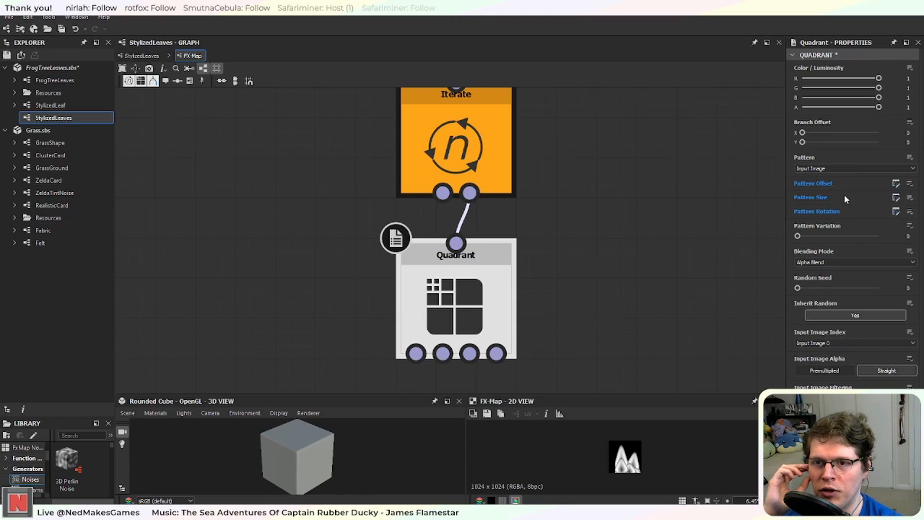
# Step: Check the Quadrant's Pattern Offset function graph for the Set node that stores the pattern size
pyautogui.click(896, 183)
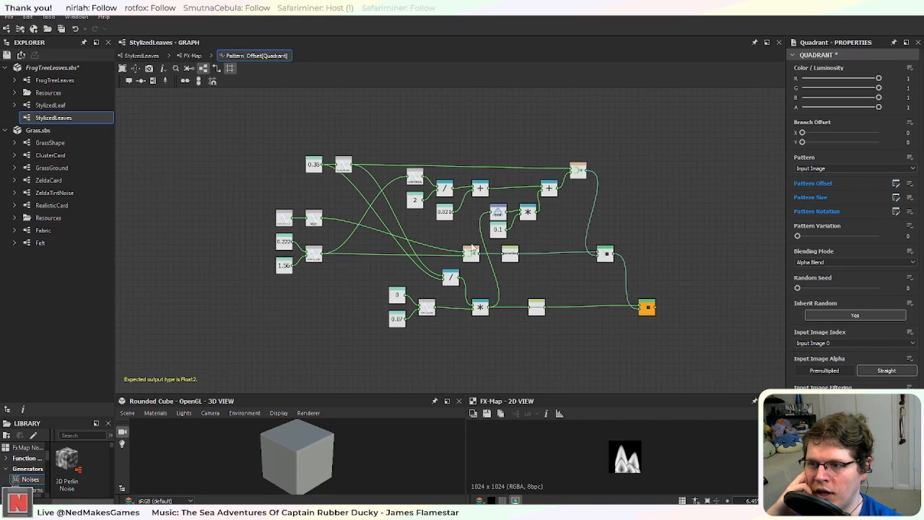
pyautogui.scroll(2, 528, 288)
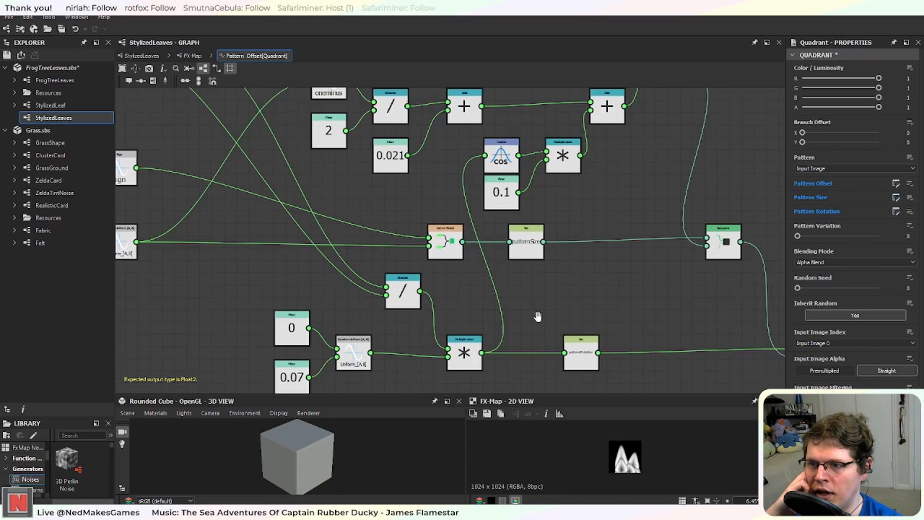
pyautogui.moveTo(535, 316); pyautogui.dragTo(519, 297, button='middle')
pyautogui.click(524, 250)
pyautogui.scroll(4, 525, 250)
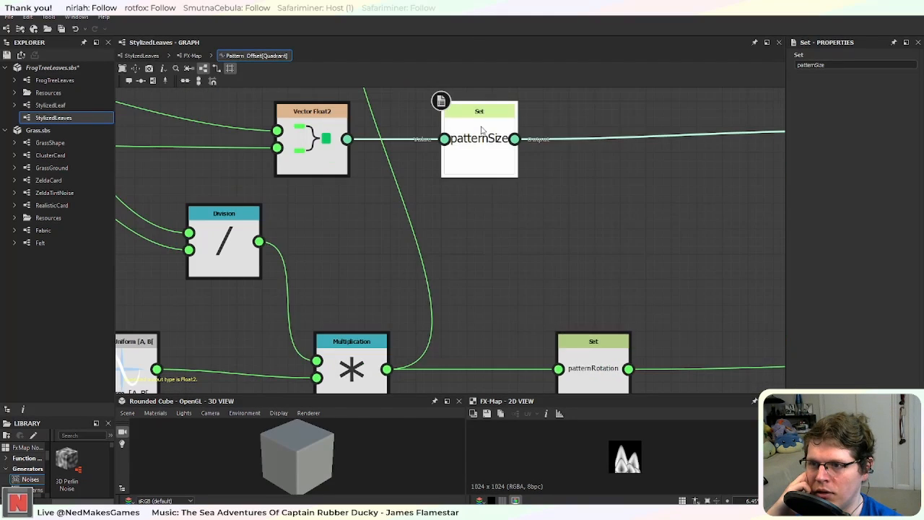
pyautogui.scroll(-3, 481, 155)
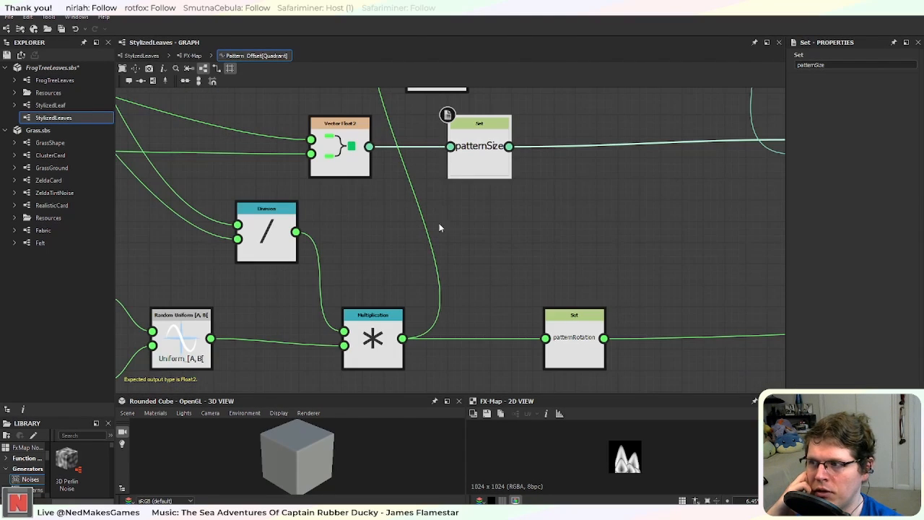
pyautogui.click(192, 55)
# Step: Inspect the variable read by the Get Float2 node in the Quadrant's Pattern Size function graph
pyautogui.click(468, 314)
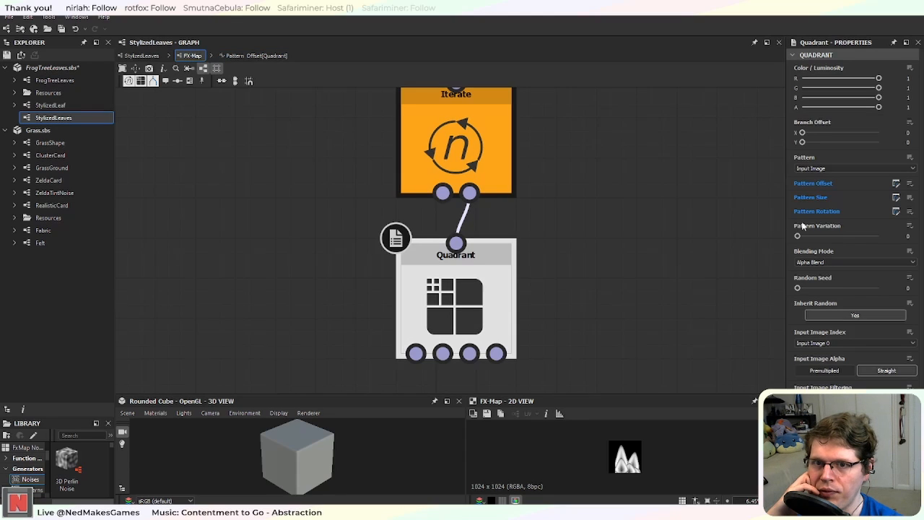
pyautogui.click(896, 197)
pyautogui.scroll(-4, 537, 285)
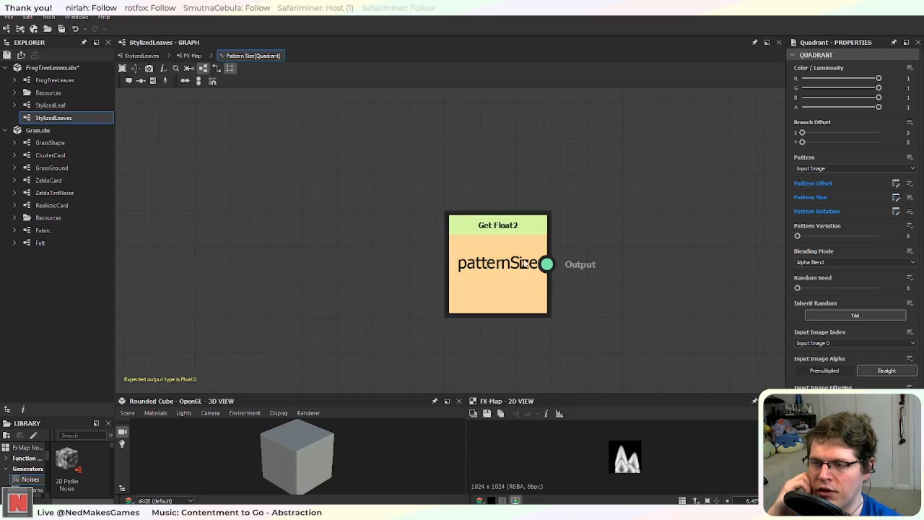
pyautogui.click(473, 244)
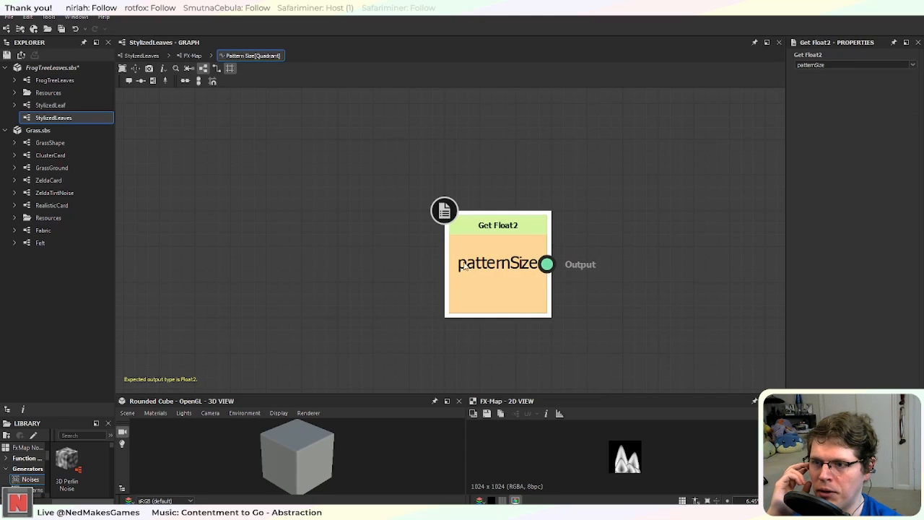
pyautogui.click(191, 56)
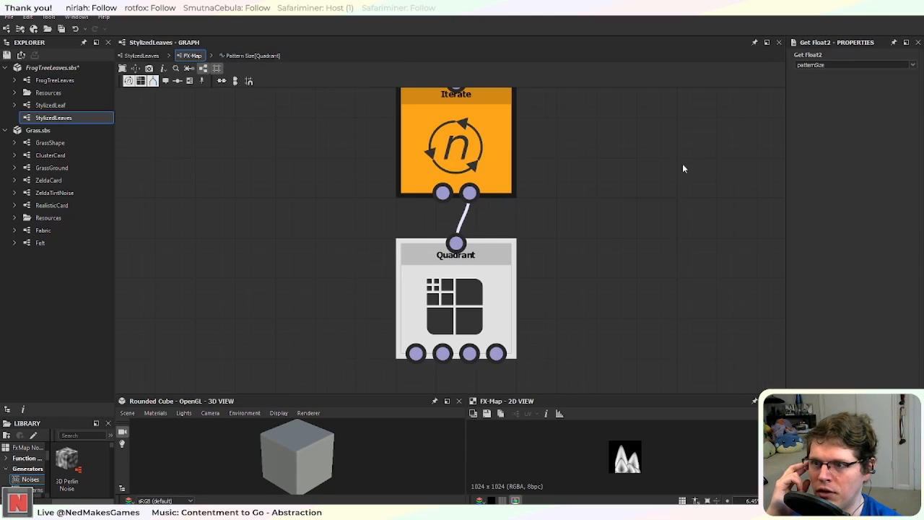
# Step: Examine the Quadrant's Pattern Offset function again, following the Add, Cosine, and Multiplication nodes that feed the upper Vector Float2
pyautogui.click(474, 299)
pyautogui.click(896, 184)
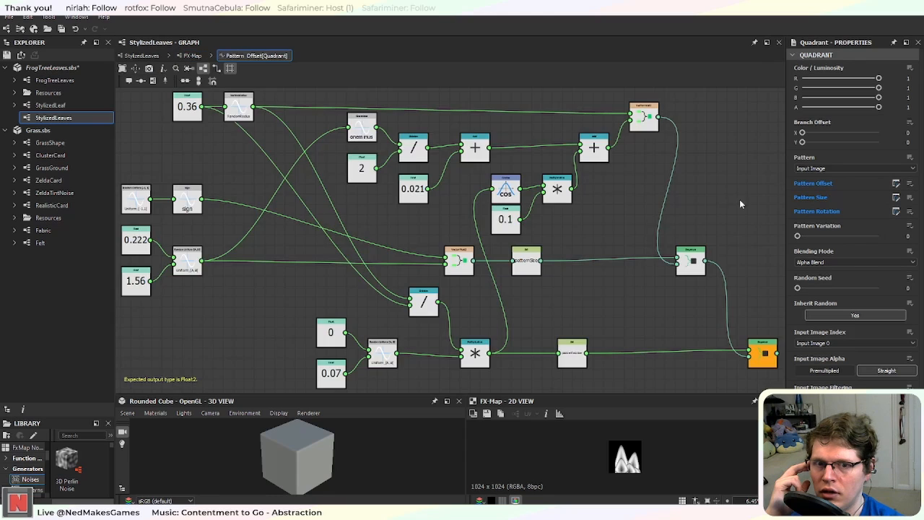
pyautogui.scroll(2, 509, 267)
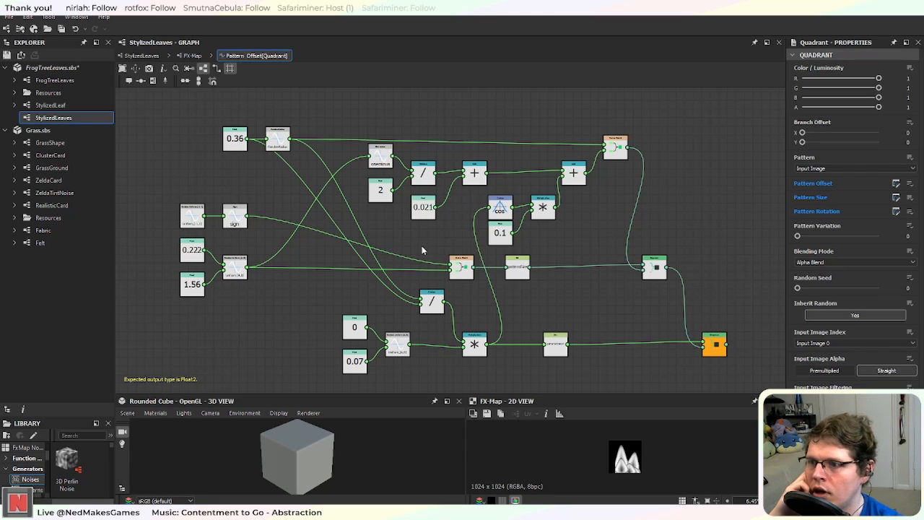
pyautogui.moveTo(442, 263); pyautogui.dragTo(447, 284, button='middle')
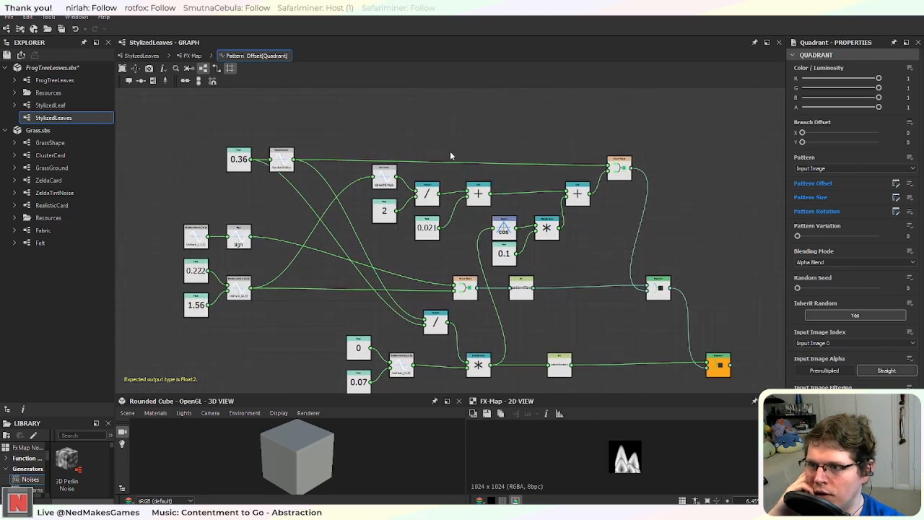
pyautogui.scroll(3, 566, 220)
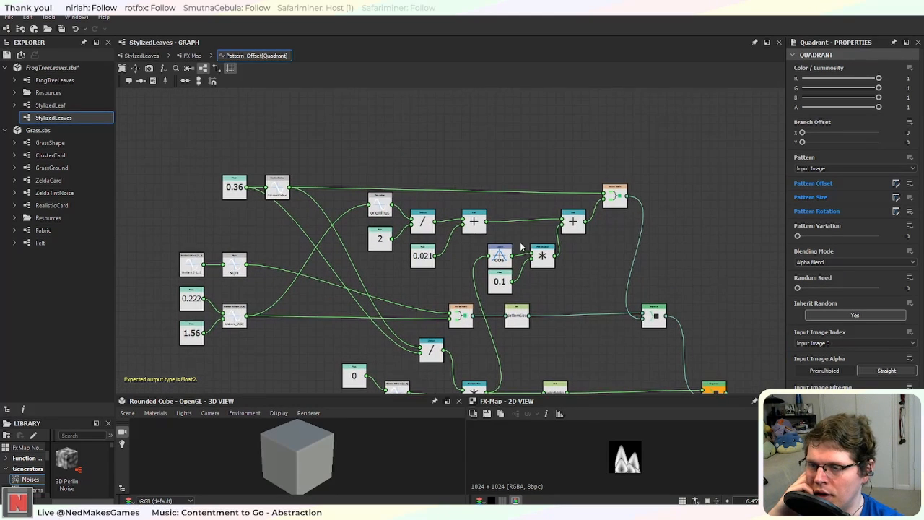
pyautogui.scroll(2, 547, 224)
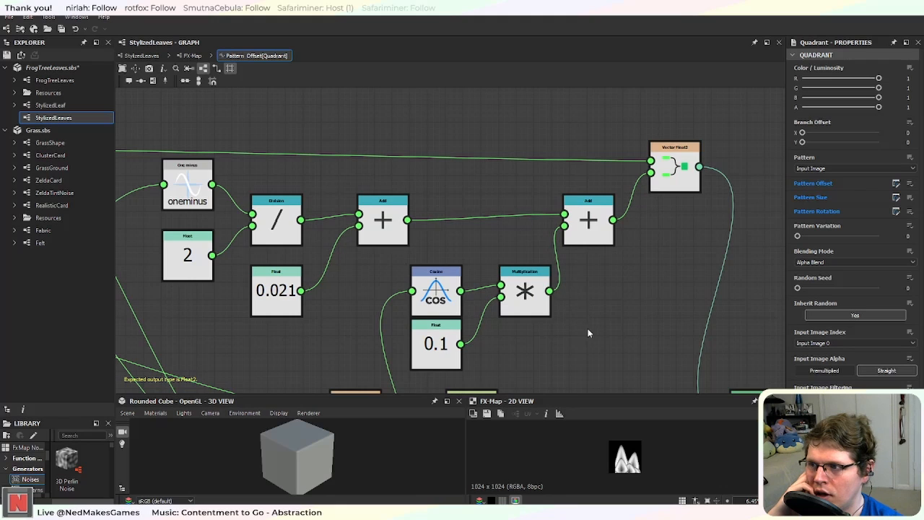
pyautogui.moveTo(605, 326); pyautogui.dragTo(580, 271, button='middle')
pyautogui.scroll(-1, 581, 271)
pyautogui.scroll(-2, 559, 263)
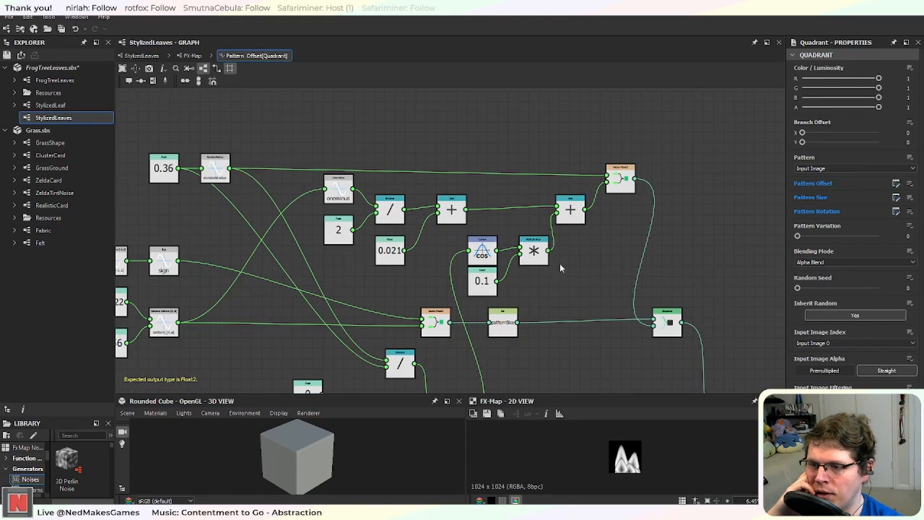
pyautogui.moveTo(583, 309); pyautogui.dragTo(609, 314, button='middle')
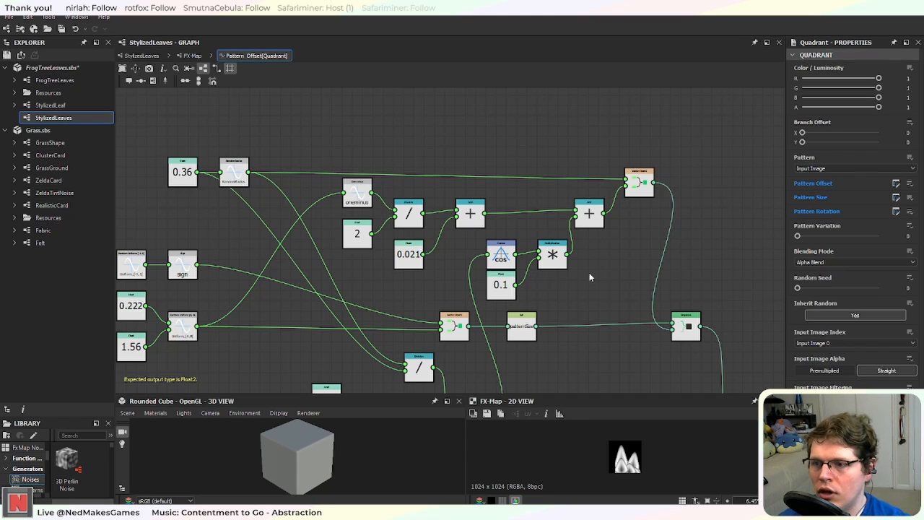
# Step: Delete the copied size, rotation and vertical-offset calculation nodes from the Pattern Offset function, keeping the Float 0.36 row, Set nodes, and Sequence nodes
pyautogui.scroll(-2, 384, 224)
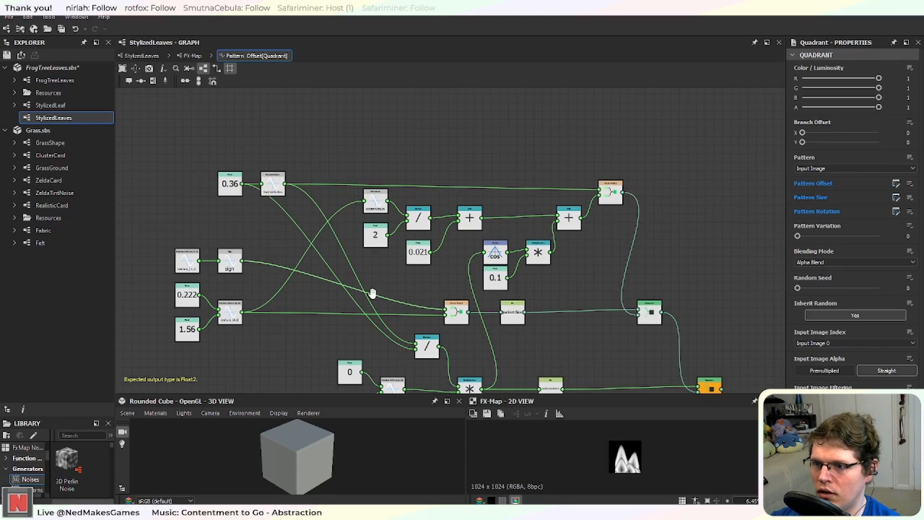
pyautogui.moveTo(371, 293); pyautogui.dragTo(405, 254, button='middle')
pyautogui.moveTo(383, 168)
pyautogui.mouseDown()
pyautogui.moveTo(613, 252)
pyautogui.moveTo(604, 259)
pyautogui.mouseUp()
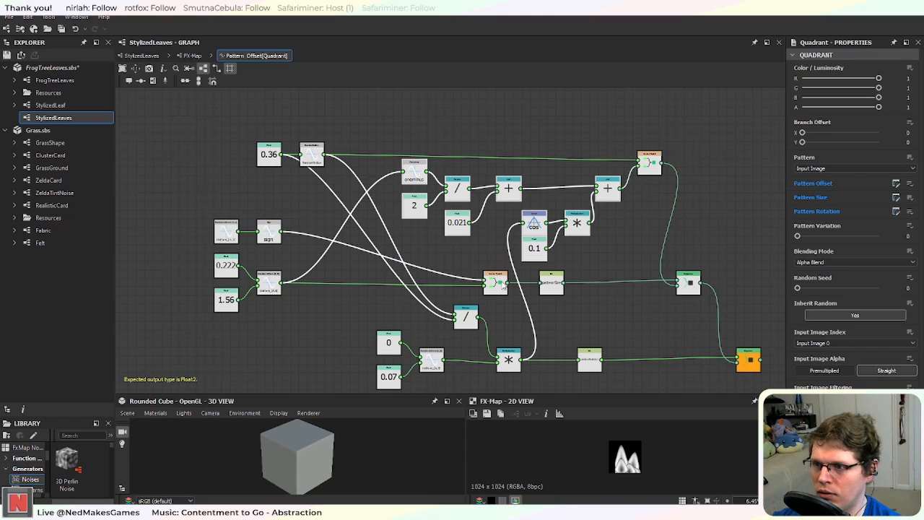
pyautogui.press('Delete')
pyautogui.moveTo(166, 211); pyautogui.dragTo(518, 383)
pyautogui.press('Delete')
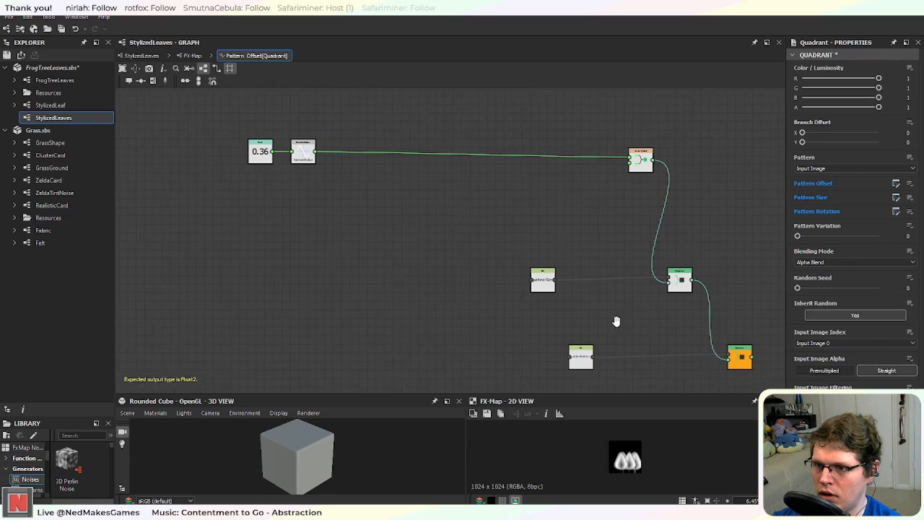
# Step: Move the patternSize and patternRotation Set nodes close beside their respective Sequence nodes
pyautogui.moveTo(614, 320); pyautogui.dragTo(456, 249, button='middle')
pyautogui.moveTo(456, 250); pyautogui.dragTo(543, 249)
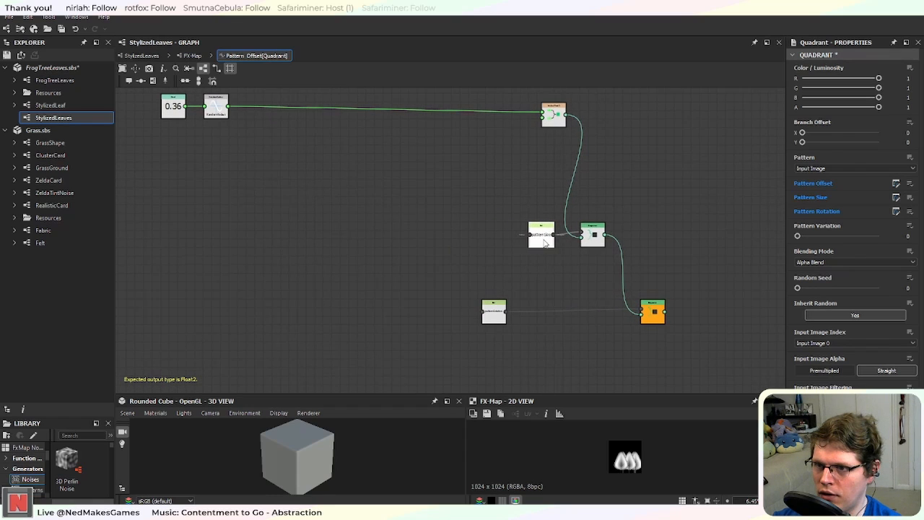
pyautogui.moveTo(492, 316); pyautogui.dragTo(600, 316)
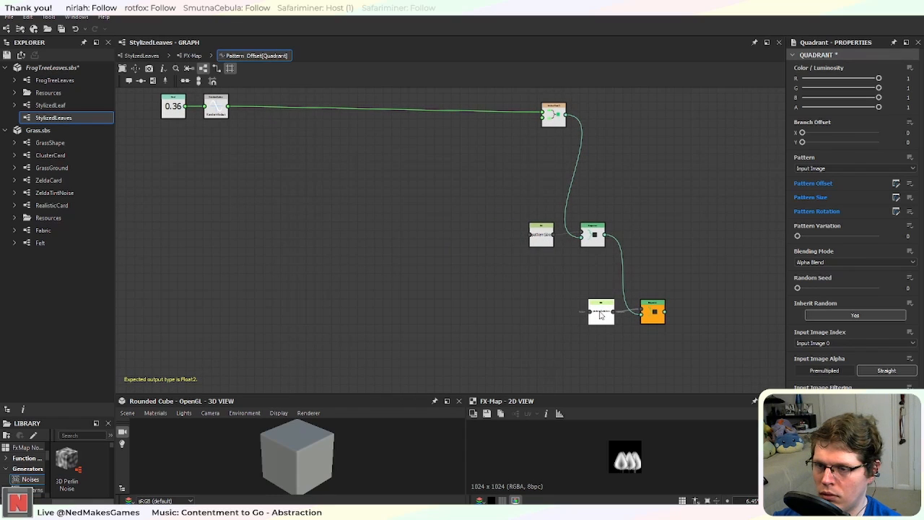
# Step: Delete the Float 0.36 and RandomRadius nodes that feed the Vector Float2 node
pyautogui.moveTo(391, 258); pyautogui.dragTo(512, 348, button='middle')
pyautogui.scroll(2, 471, 289)
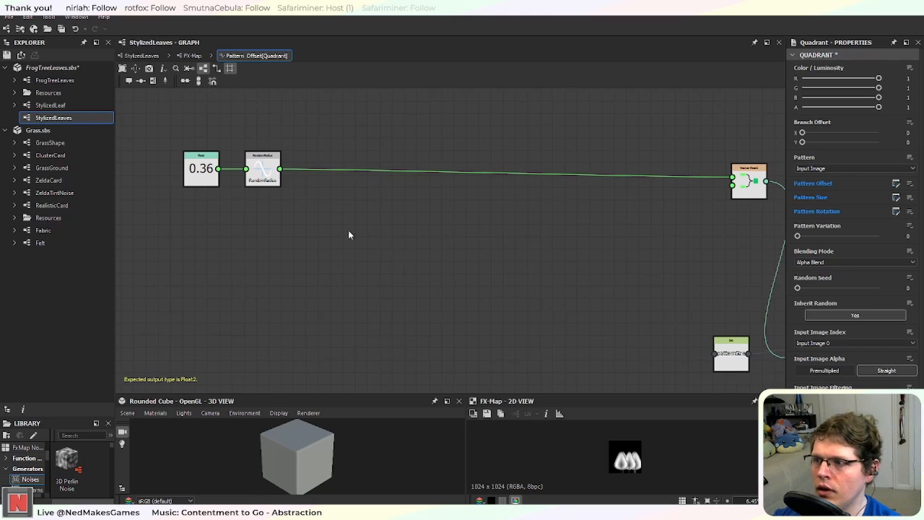
pyautogui.moveTo(169, 119); pyautogui.dragTo(282, 217)
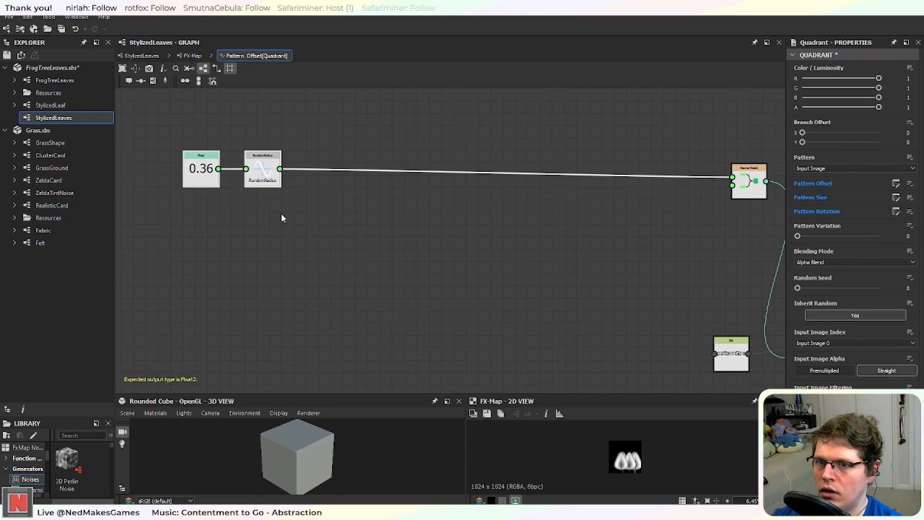
pyautogui.press('Delete')
pyautogui.moveTo(700, 249); pyautogui.dragTo(583, 275, button='middle')
pyautogui.scroll(2, 601, 216)
pyautogui.moveTo(371, 193); pyautogui.dragTo(523, 236, button='middle')
pyautogui.moveTo(385, 218); pyautogui.dragTo(310, 221, button='middle')
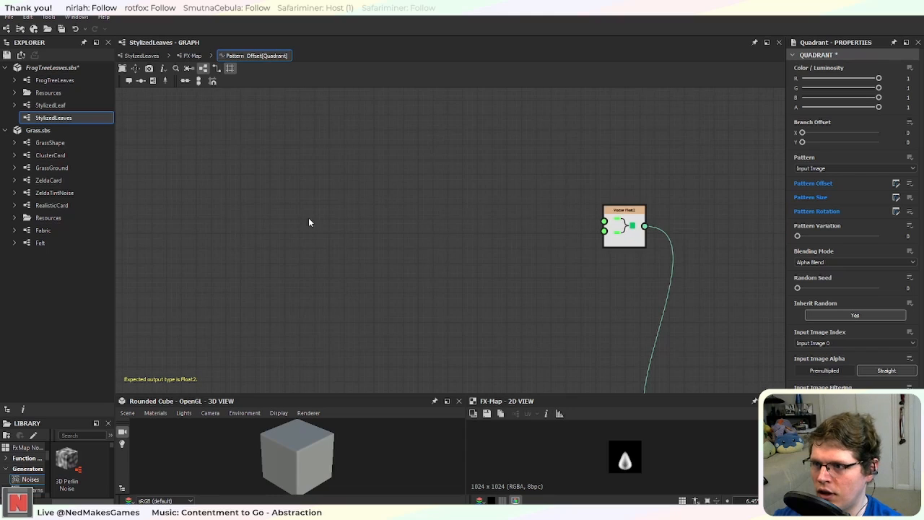
pyautogui.press('space')
pyautogui.write('get')
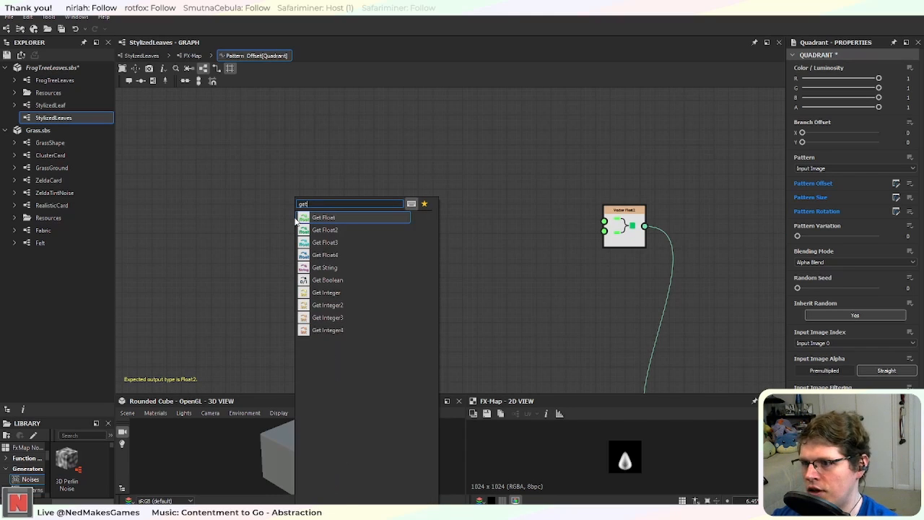
pyautogui.click(353, 292)
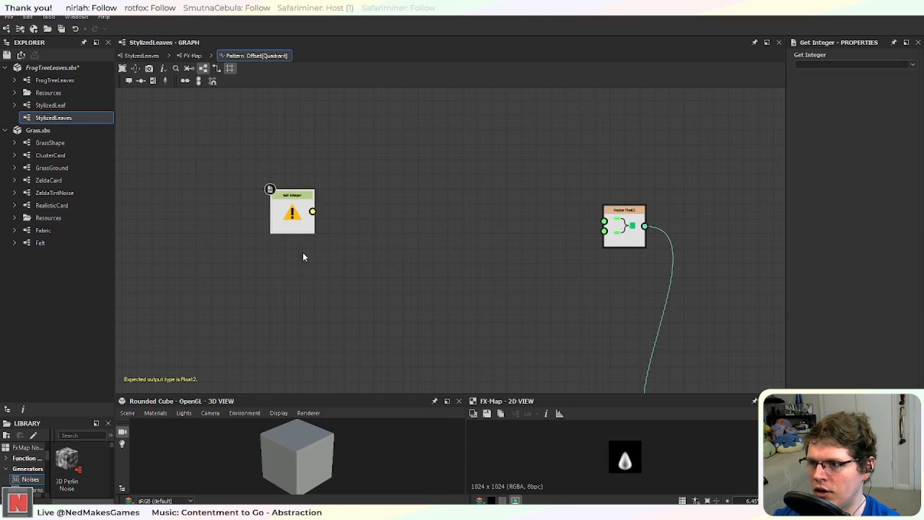
pyautogui.click(912, 65)
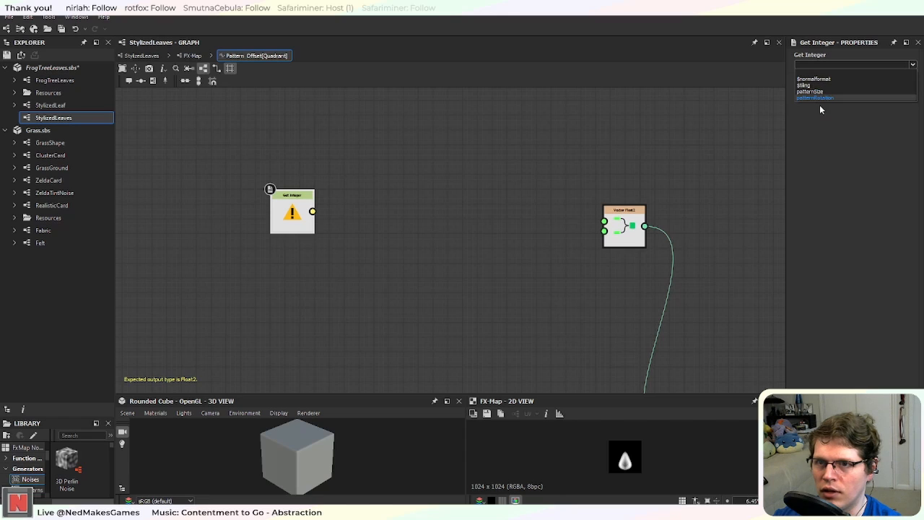
pyautogui.click(792, 117)
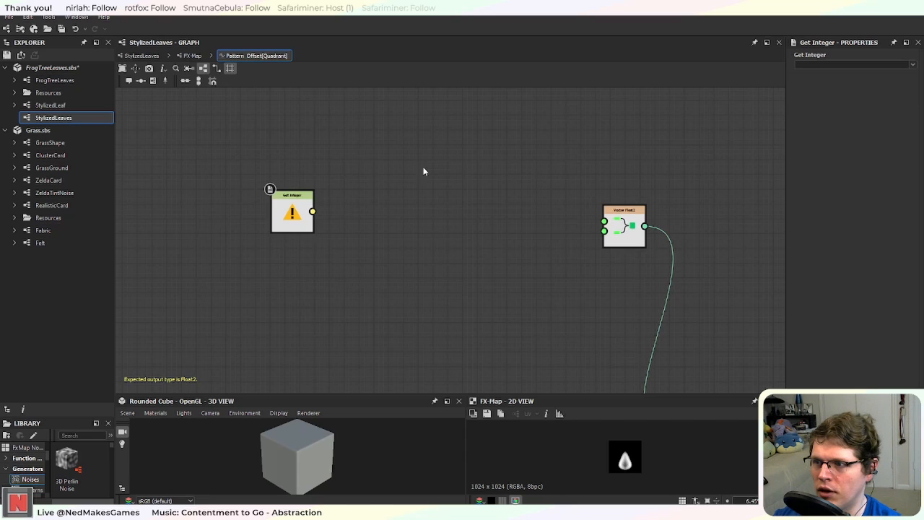
# Step: Return to the FX-Map level, check the Iterate and Quadrant properties, and save all open packages
pyautogui.click(189, 57)
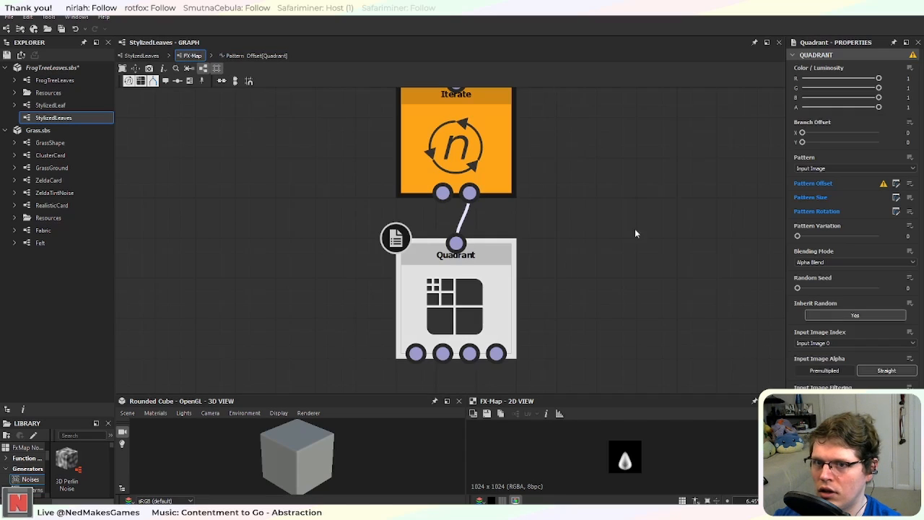
pyautogui.click(495, 129)
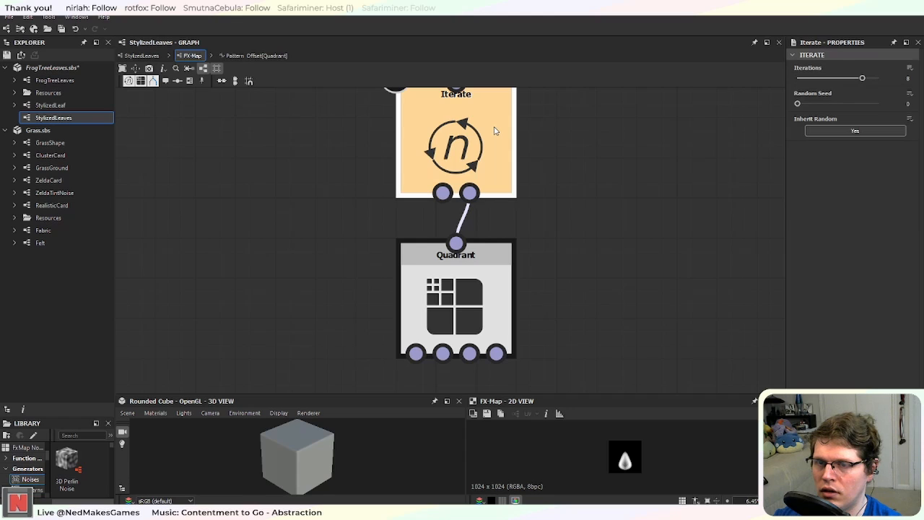
pyautogui.click(496, 272)
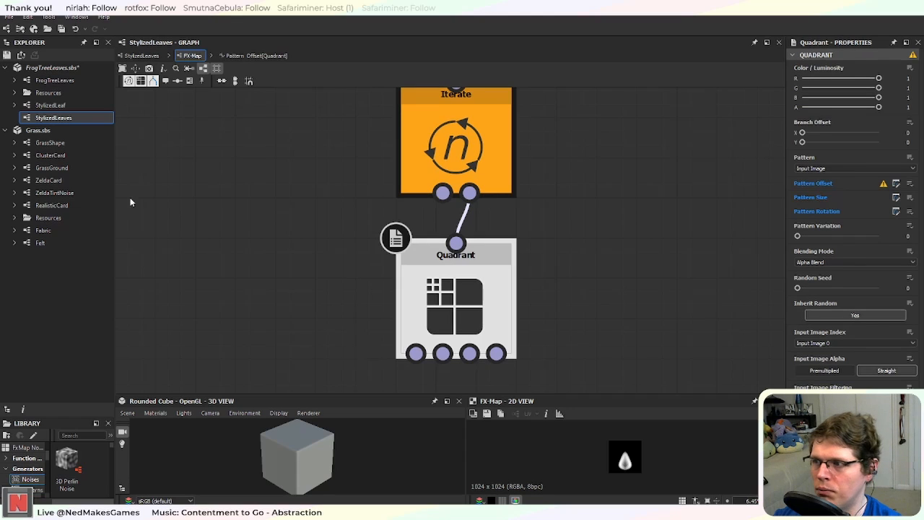
pyautogui.click(61, 29)
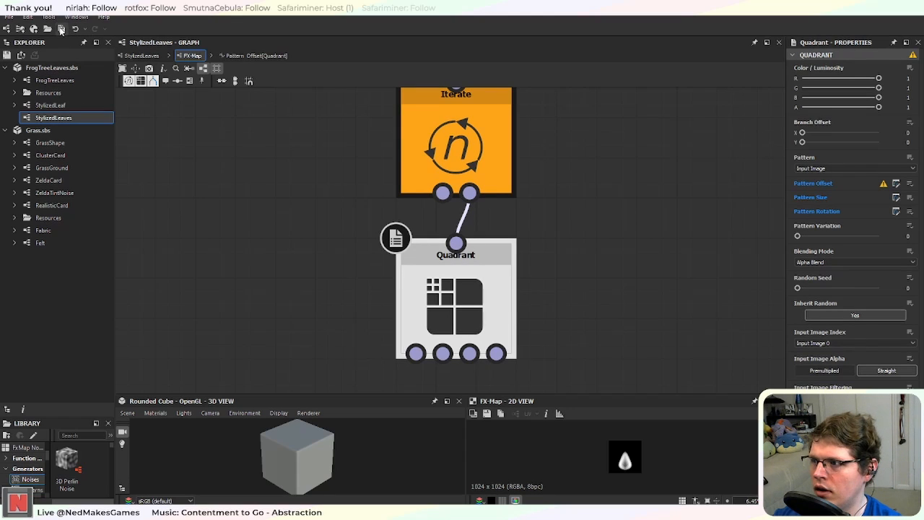
# Step: Open the Quadrant's Color / Luminosity function inside the lower grass FX-Map of the ClusterCard graph for reference
pyautogui.click(62, 156)
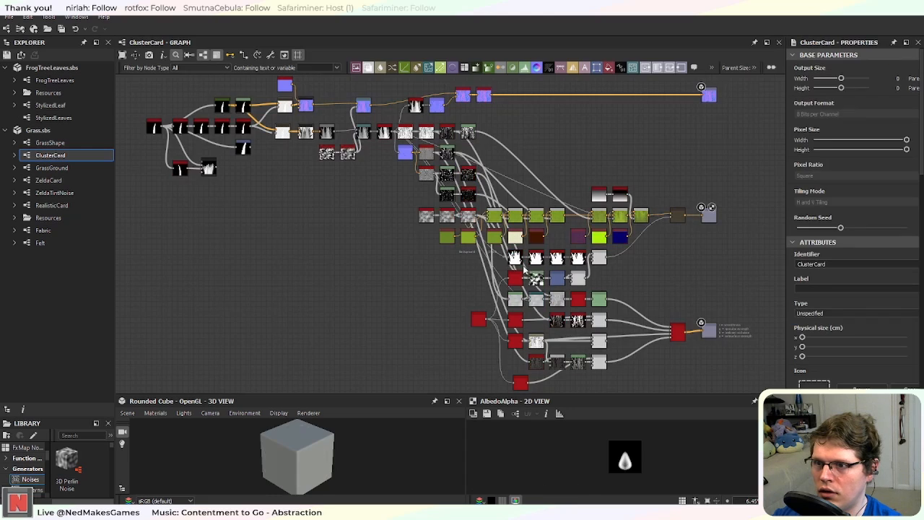
pyautogui.moveTo(343, 236); pyautogui.dragTo(438, 339, button='middle')
pyautogui.scroll(5, 398, 263)
pyautogui.click(488, 259)
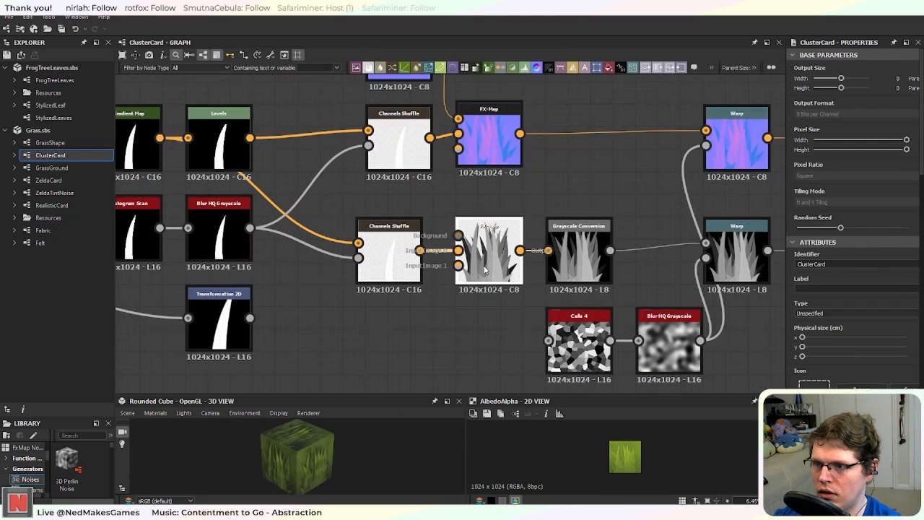
pyautogui.click(885, 243)
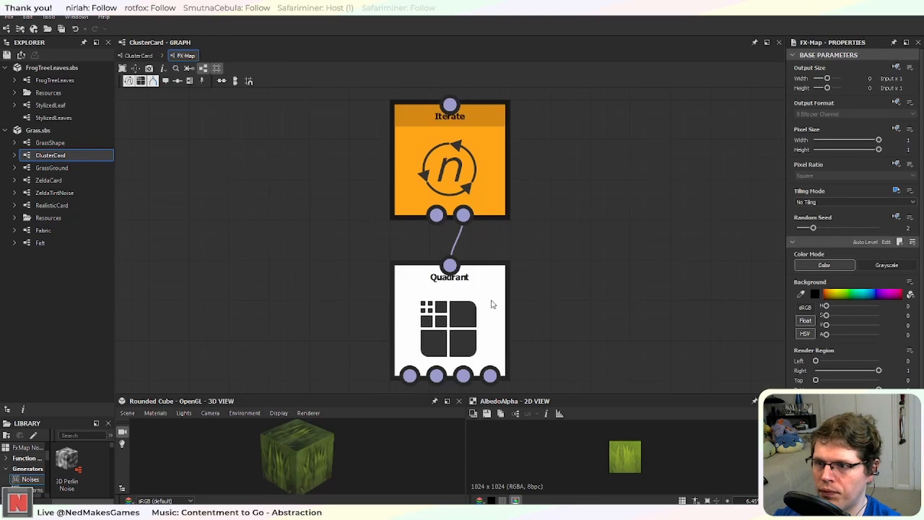
pyautogui.click(455, 278)
pyautogui.click(895, 67)
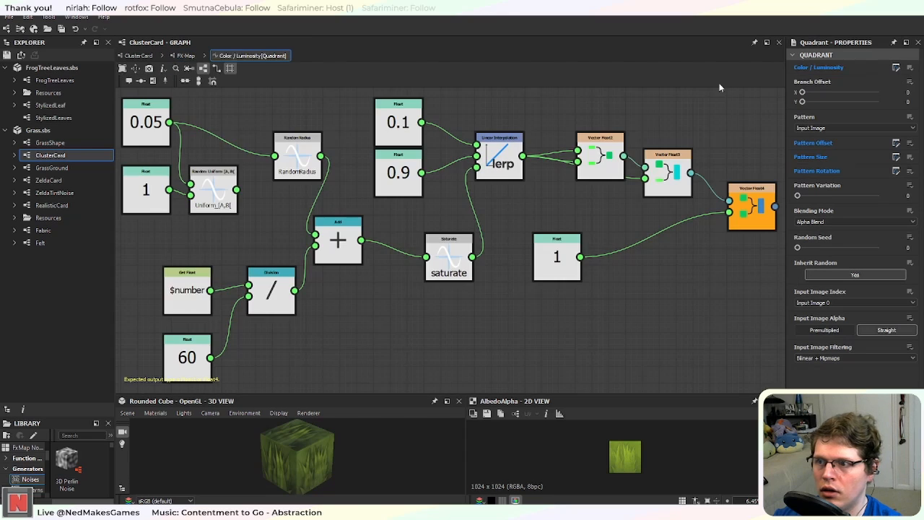
# Step: Inspect which variable the Get Float node reads before its division by 60 in the Color / Luminosity function
pyautogui.scroll(4, 411, 247)
pyautogui.moveTo(383, 265); pyautogui.dragTo(428, 183, button='middle')
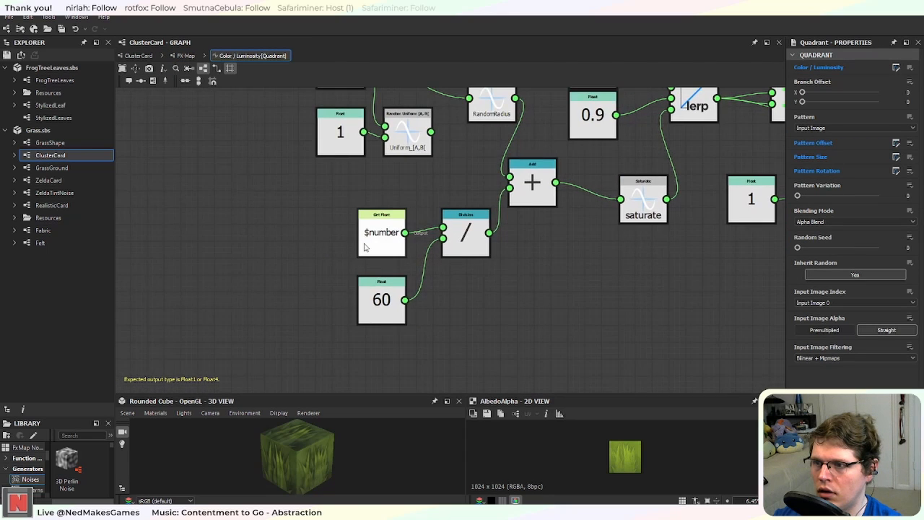
pyautogui.click(369, 244)
pyautogui.scroll(2, 344, 244)
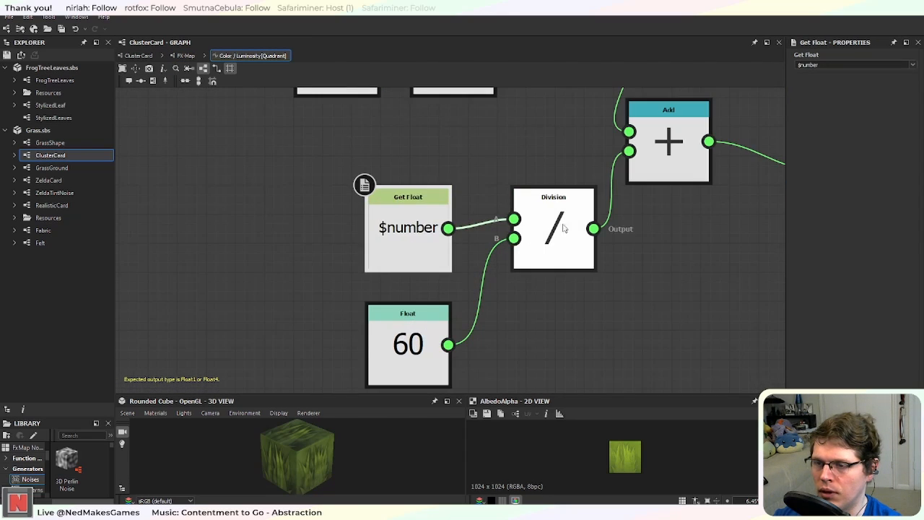
pyautogui.scroll(-3, 629, 192)
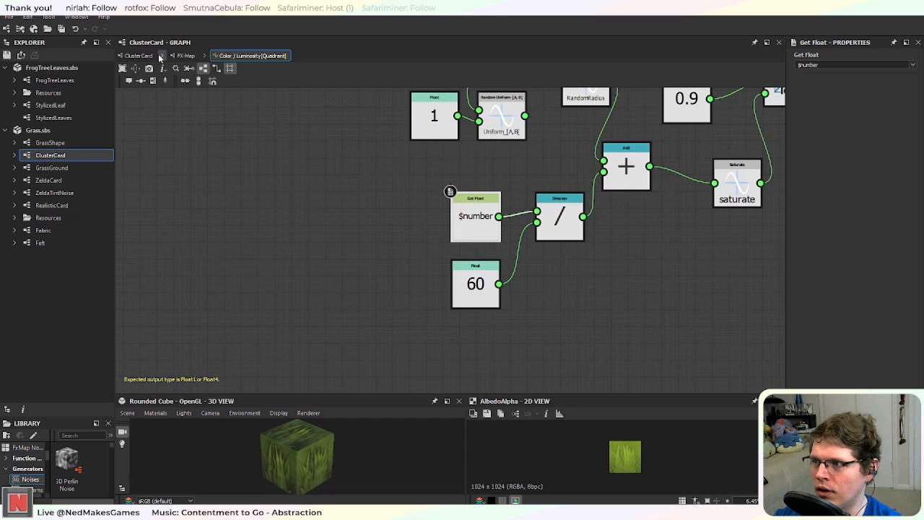
# Step: Reopen the Quadrant's Pattern Offset function in the StylizedLeaves FX-Map and delete its unassigned Get Integer node
pyautogui.doubleClick(63, 119)
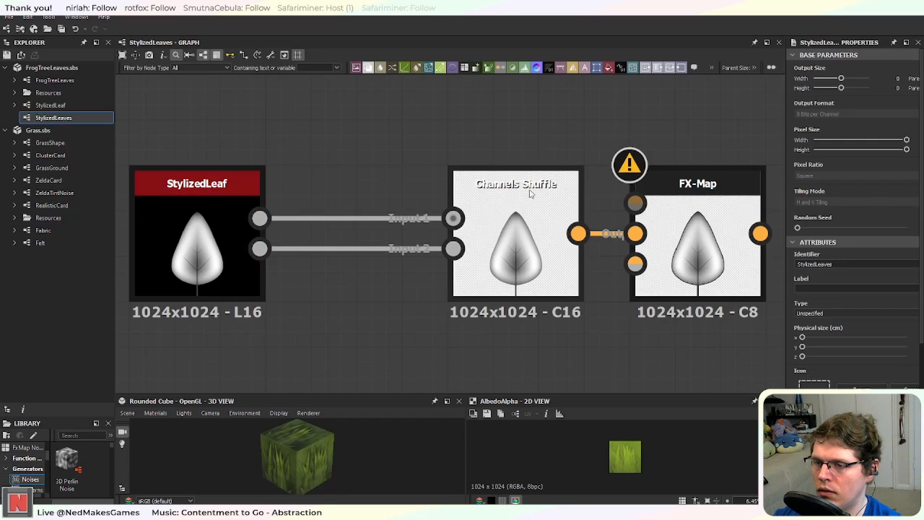
pyautogui.moveTo(529, 193); pyautogui.dragTo(319, 193, button='middle')
pyautogui.click(486, 217)
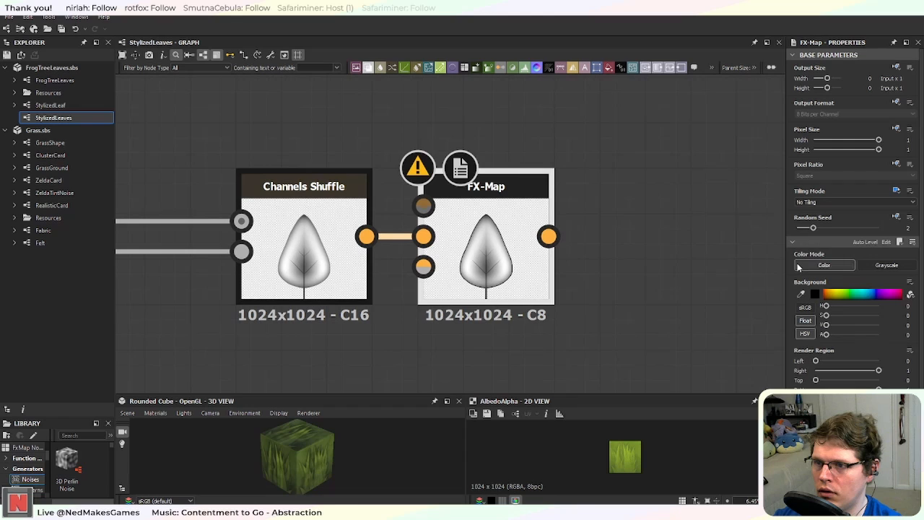
pyautogui.click(886, 242)
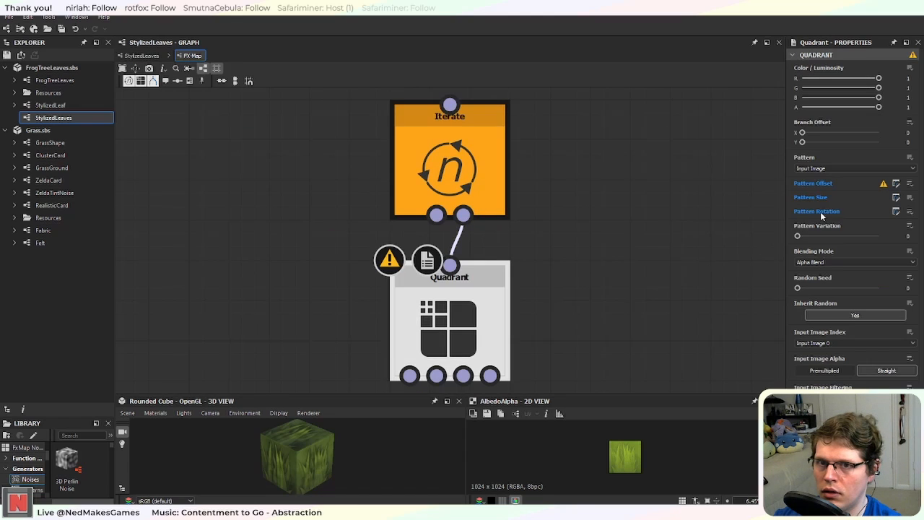
pyautogui.click(896, 183)
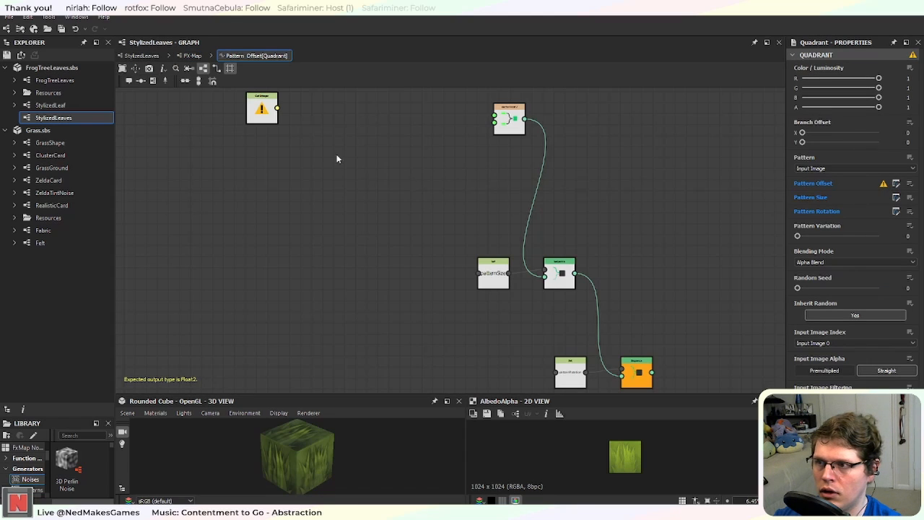
pyautogui.click(262, 108)
pyautogui.press('Delete')
# Step: Add a Get Float node to the Pattern Offset function and make it read the $number variable
pyautogui.press('space')
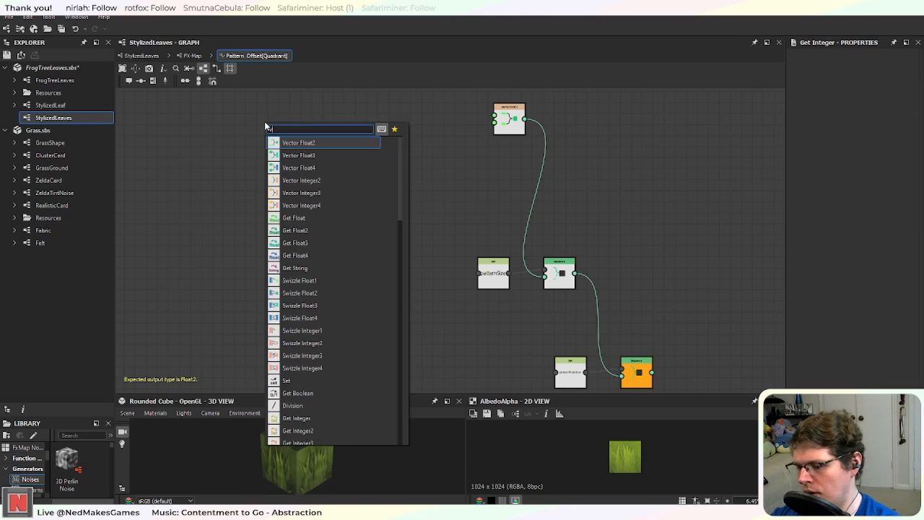
pyautogui.write('getf')
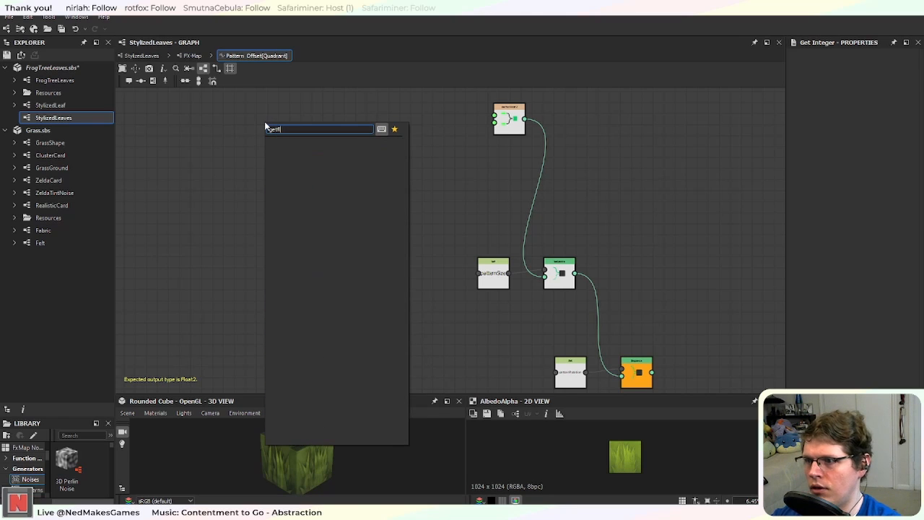
pyautogui.press('BackSpace')
pyautogui.press('Return')
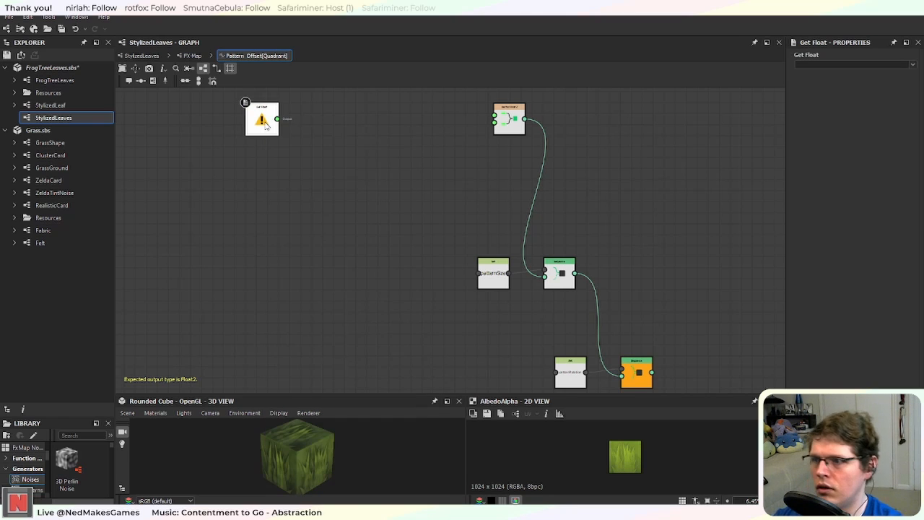
pyautogui.click(913, 68)
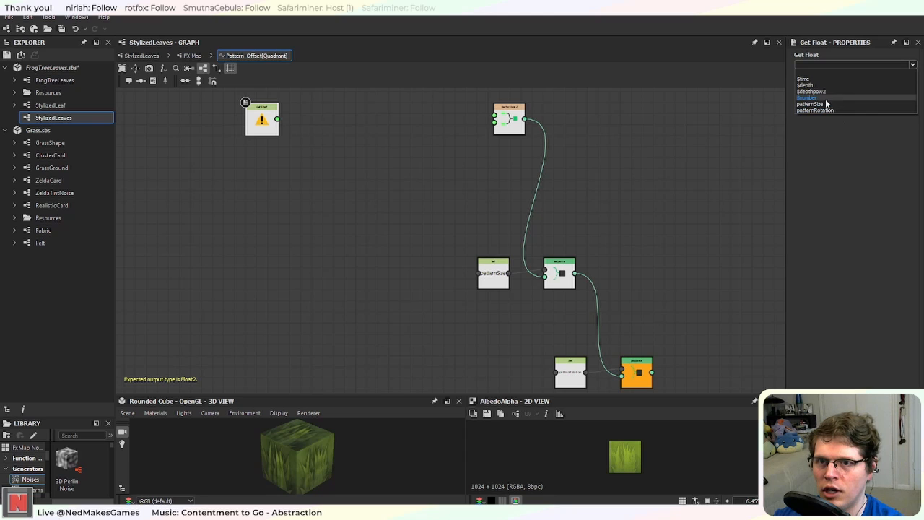
pyautogui.click(828, 101)
# Step: Reposition the $number Get Float node level with the Vector Float2 node, leaving room between them for more nodes
pyautogui.moveTo(335, 207); pyautogui.dragTo(356, 256, button='middle')
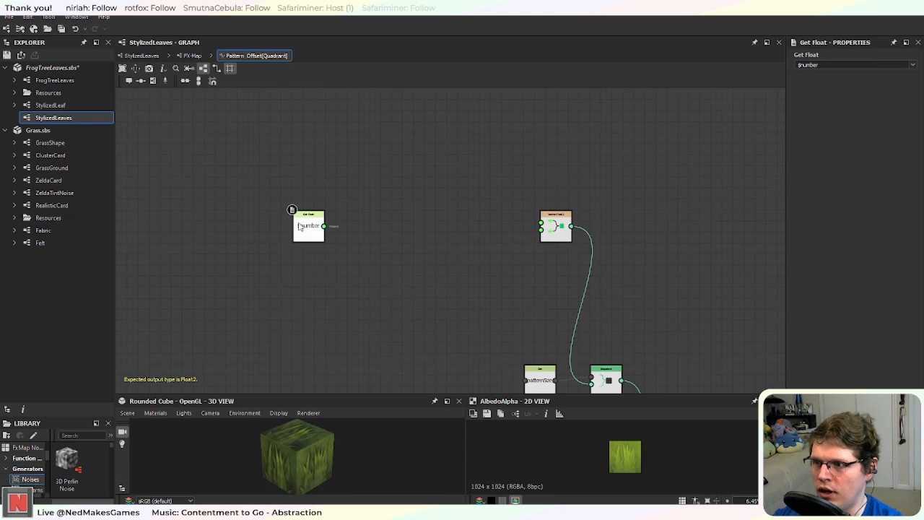
pyautogui.moveTo(302, 226); pyautogui.dragTo(378, 215)
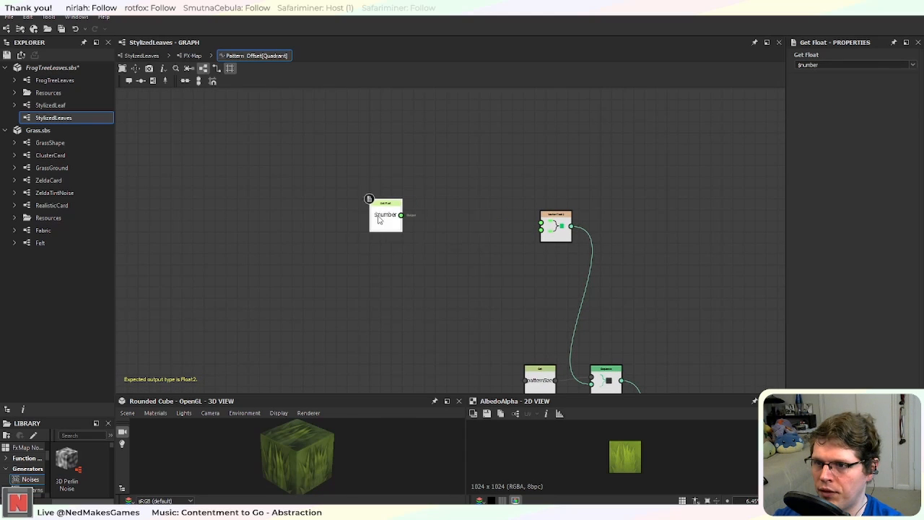
pyautogui.scroll(2, 484, 232)
pyautogui.moveTo(310, 211); pyautogui.dragTo(272, 221)
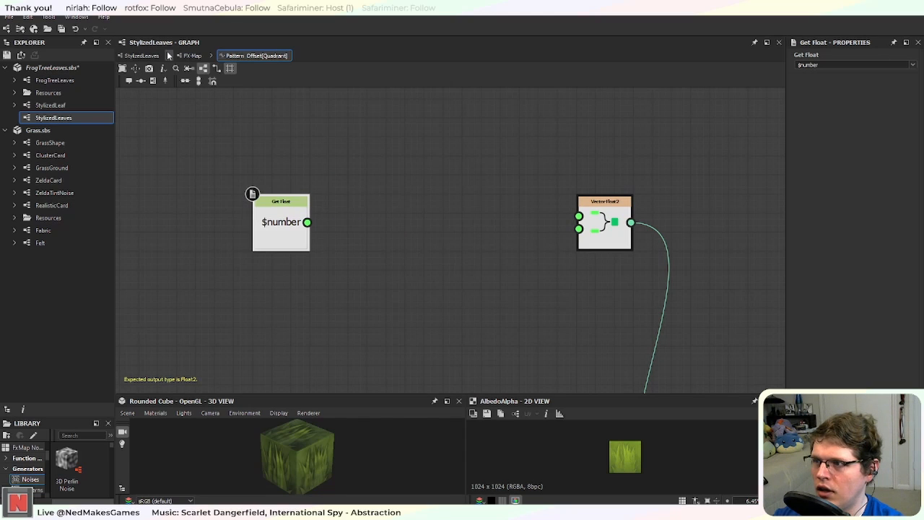
pyautogui.scroll(2, 312, 225)
pyautogui.scroll(-3, 440, 270)
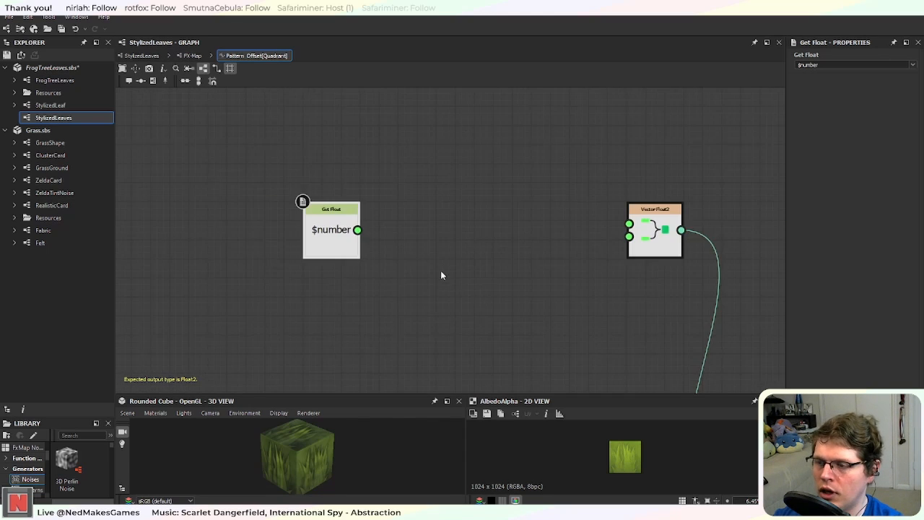
# Step: Move the $number Get Float node farther from the Vector Float2 node, keeping both at the same height
pyautogui.moveTo(439, 349); pyautogui.dragTo(397, 264, button='middle')
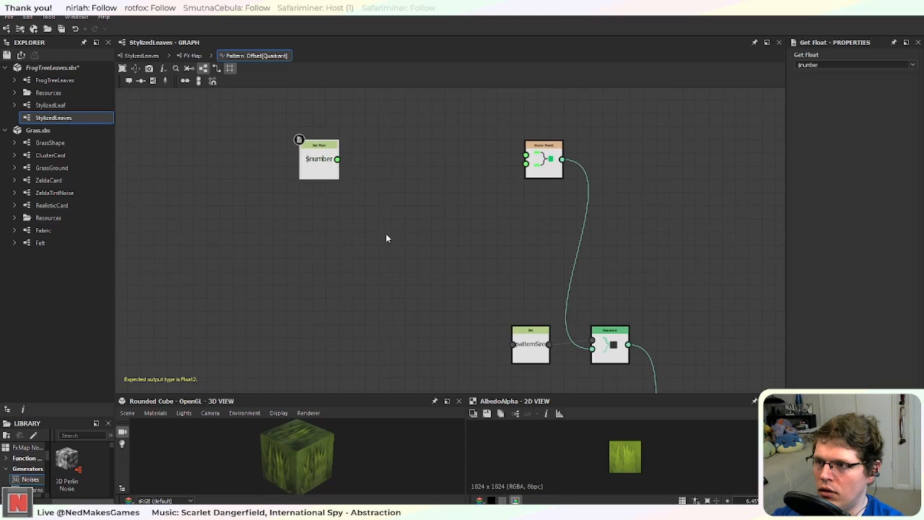
pyautogui.moveTo(311, 167); pyautogui.dragTo(282, 169)
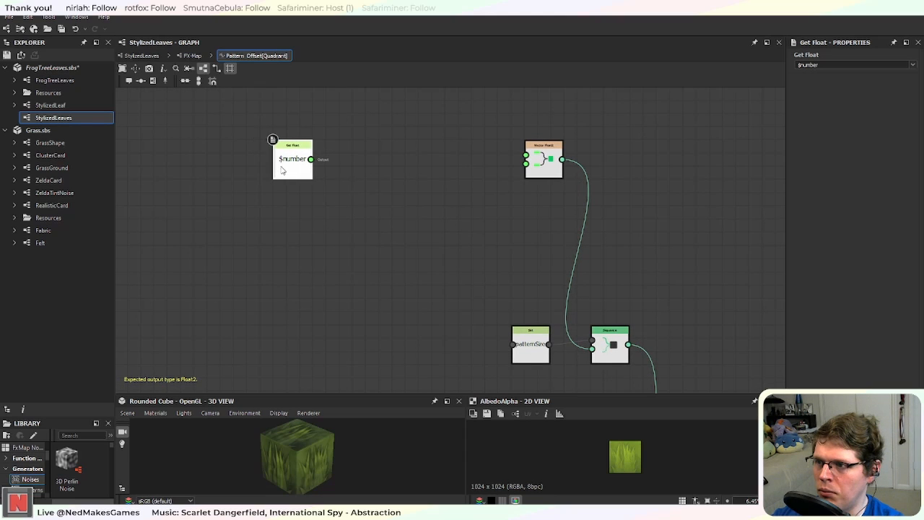
pyautogui.moveTo(330, 320)
pyautogui.mouseDown(button='middle')
pyautogui.moveTo(364, 250)
pyautogui.moveTo(330, 304)
pyautogui.mouseUp(button='middle')
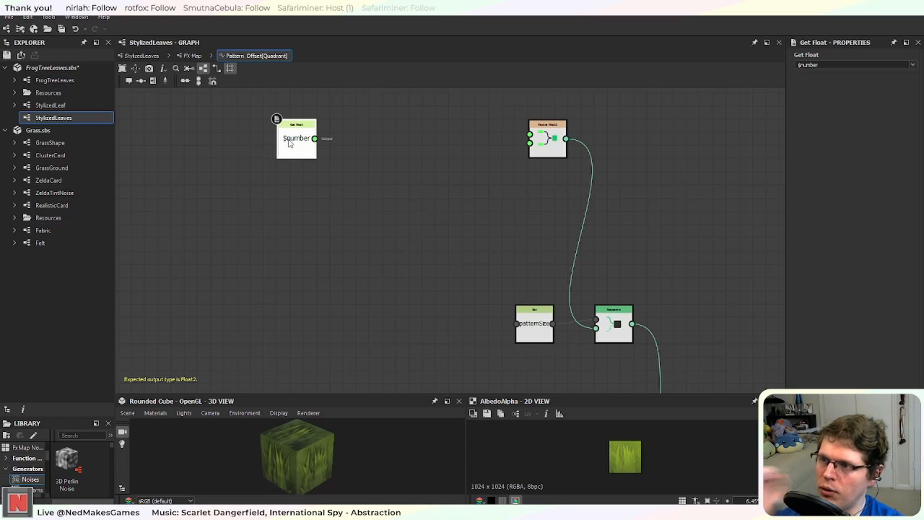
pyautogui.moveTo(293, 139); pyautogui.dragTo(240, 140)
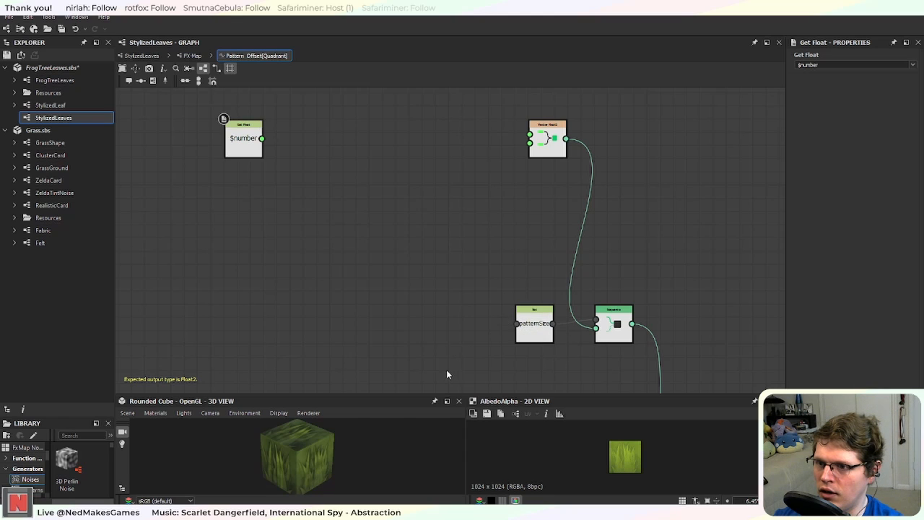
pyautogui.moveTo(438, 379); pyautogui.dragTo(414, 326, button='middle')
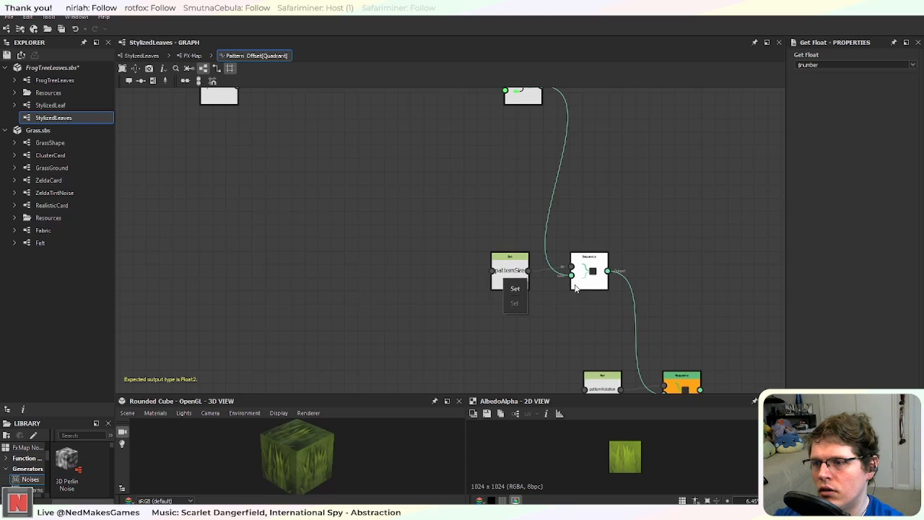
pyautogui.moveTo(584, 366); pyautogui.dragTo(544, 284, button='middle')
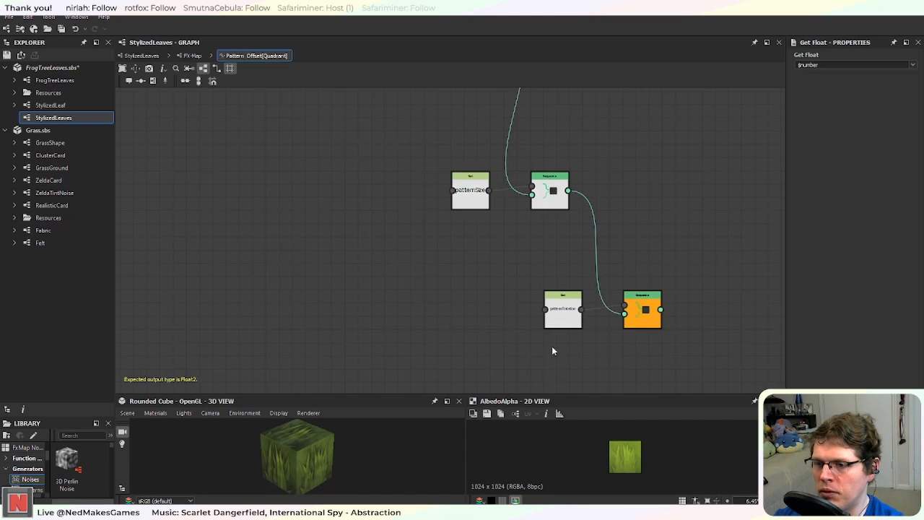
pyautogui.moveTo(369, 228); pyautogui.dragTo(466, 354, button='middle')
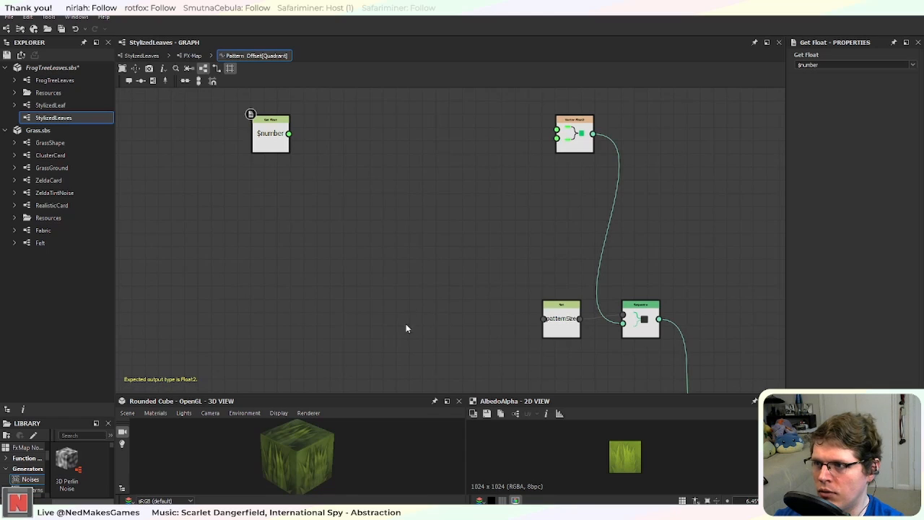
pyautogui.moveTo(406, 329); pyautogui.dragTo(395, 226, button='middle')
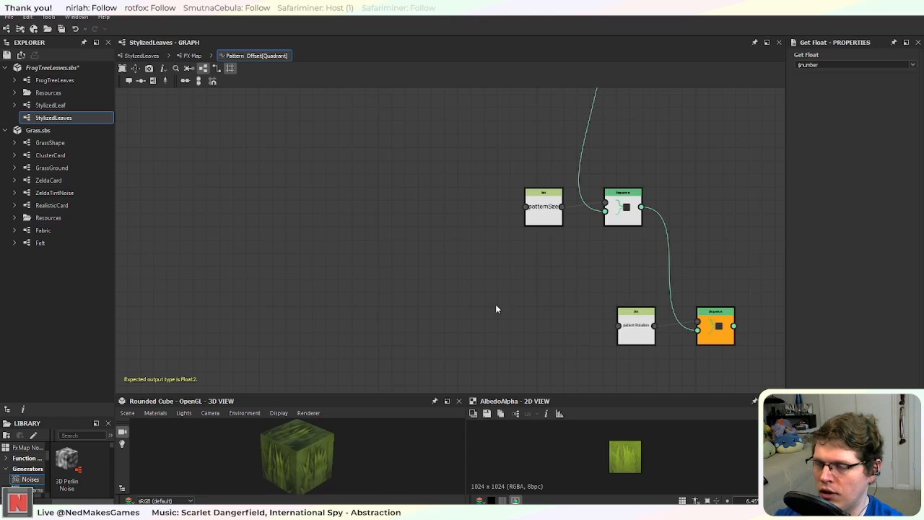
pyautogui.moveTo(350, 212); pyautogui.dragTo(380, 266, button='middle')
# Step: Return to the StylizedLeaves graph and move the FX-Map node away from Channels Shuffle to make room between them
pyautogui.click(191, 56)
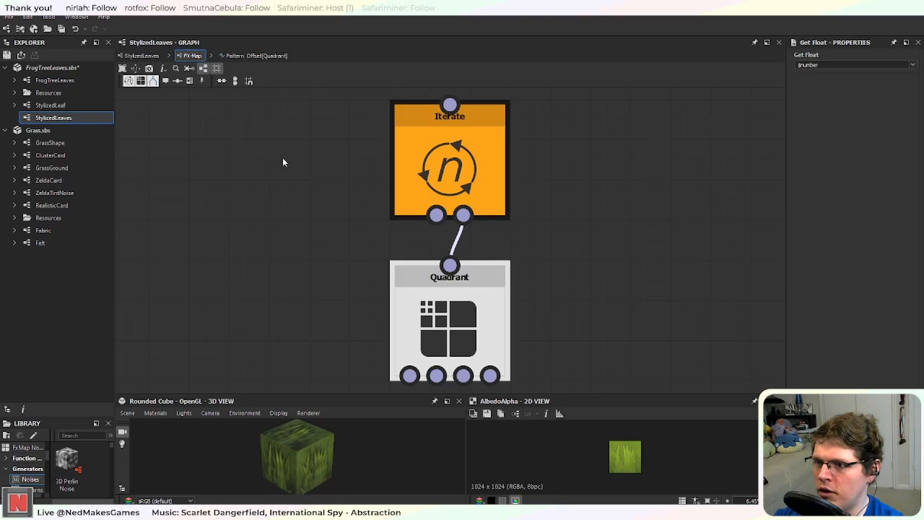
pyautogui.click(141, 56)
pyautogui.scroll(-4, 257, 298)
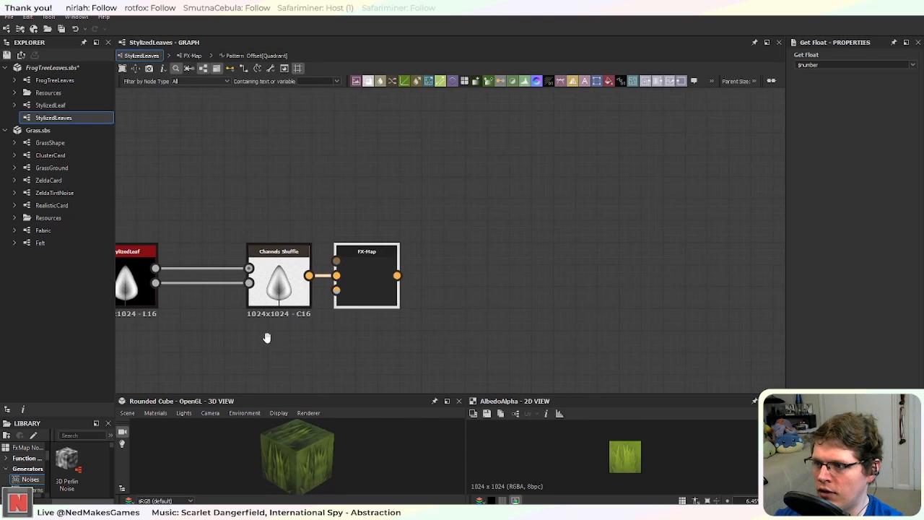
pyautogui.moveTo(268, 339); pyautogui.dragTo(369, 344, button='middle')
pyautogui.moveTo(467, 283); pyautogui.dragTo(599, 288)
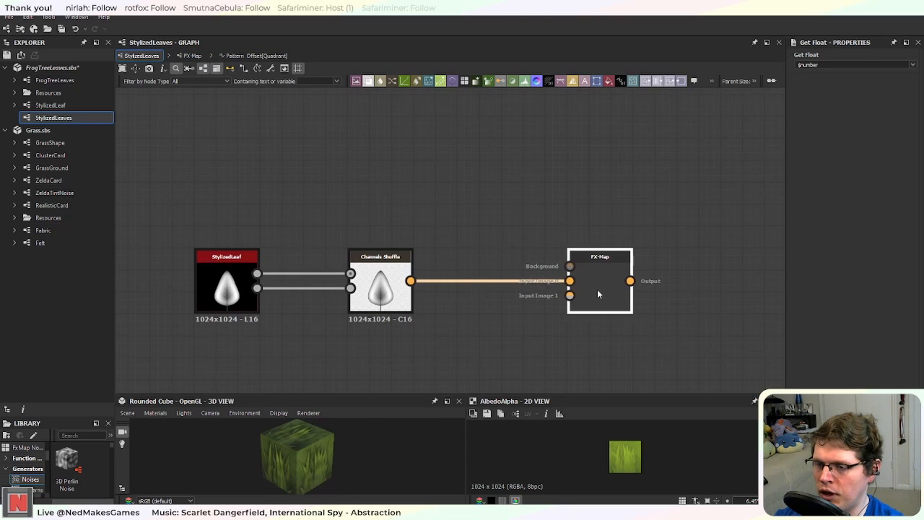
# Step: Insert a Transformation 2D node between the Channels Shuffle output and the FX-Map input
pyautogui.click(386, 285)
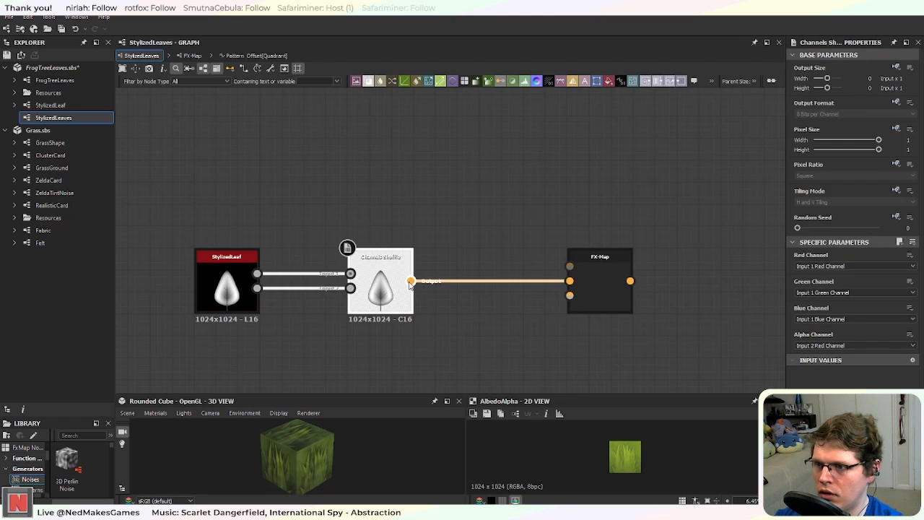
pyautogui.press('space')
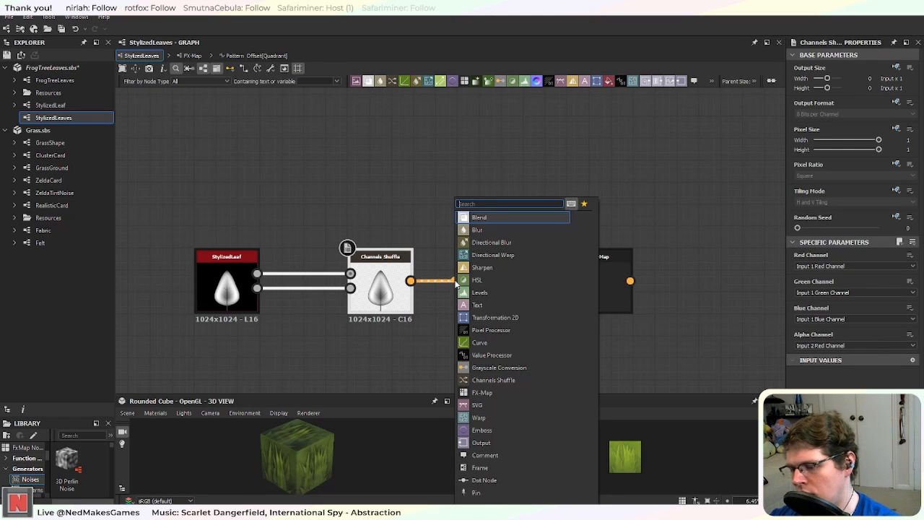
pyautogui.write('tran')
pyautogui.press('Return')
pyautogui.scroll(2, 444, 289)
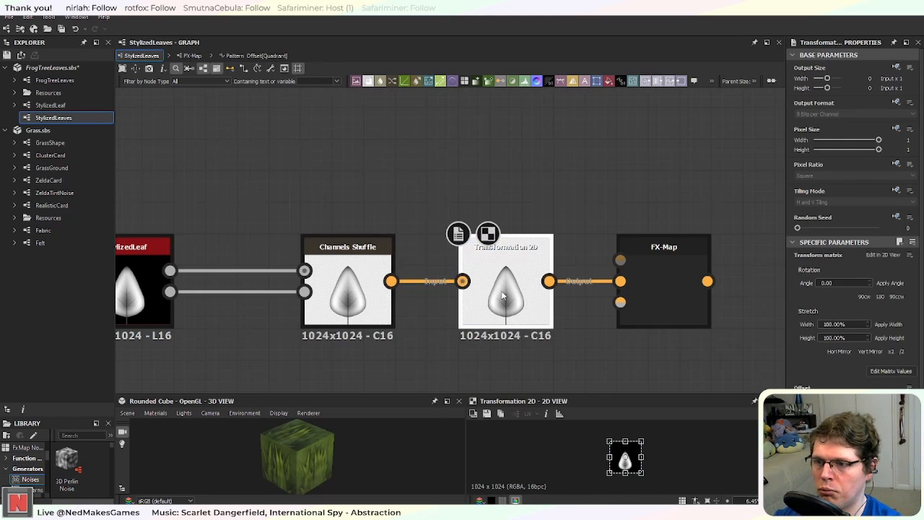
pyautogui.moveTo(494, 293)
pyautogui.mouseDown()
pyautogui.moveTo(466, 294)
pyautogui.moveTo(499, 294)
pyautogui.mouseUp()
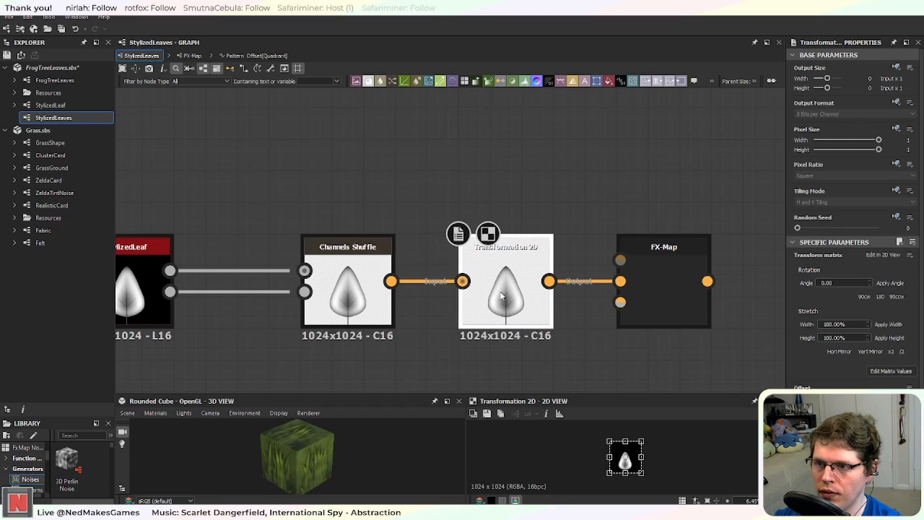
# Step: Rotate the leaf in 90-degree turns in the Transformation 2D node until its tip points left, and view the FX-Map output
pyautogui.click(861, 298)
pyautogui.click(862, 297)
pyautogui.click(861, 298)
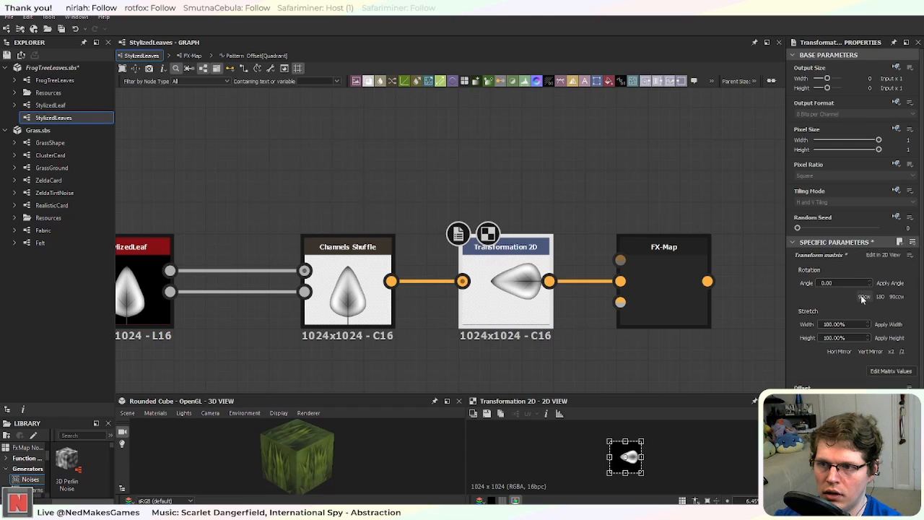
pyautogui.click(678, 258)
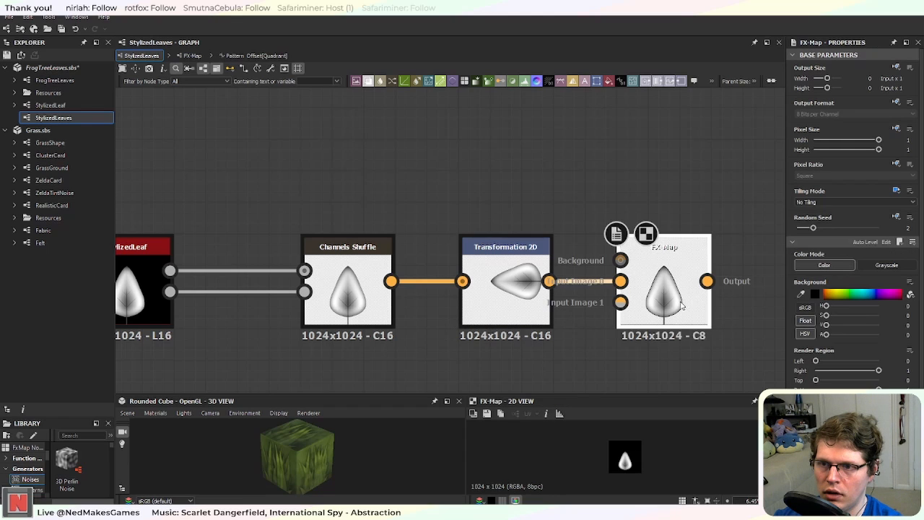
pyautogui.moveTo(692, 350); pyautogui.dragTo(629, 363, button='middle')
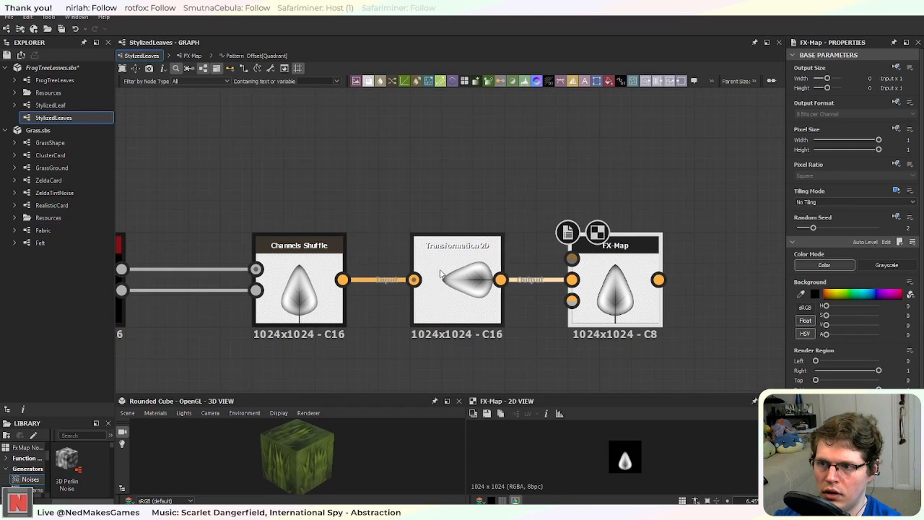
pyautogui.moveTo(639, 285)
pyautogui.mouseDown()
pyautogui.moveTo(639, 221)
pyautogui.moveTo(627, 288)
pyautogui.moveTo(636, 318)
pyautogui.moveTo(633, 299)
pyautogui.mouseUp()
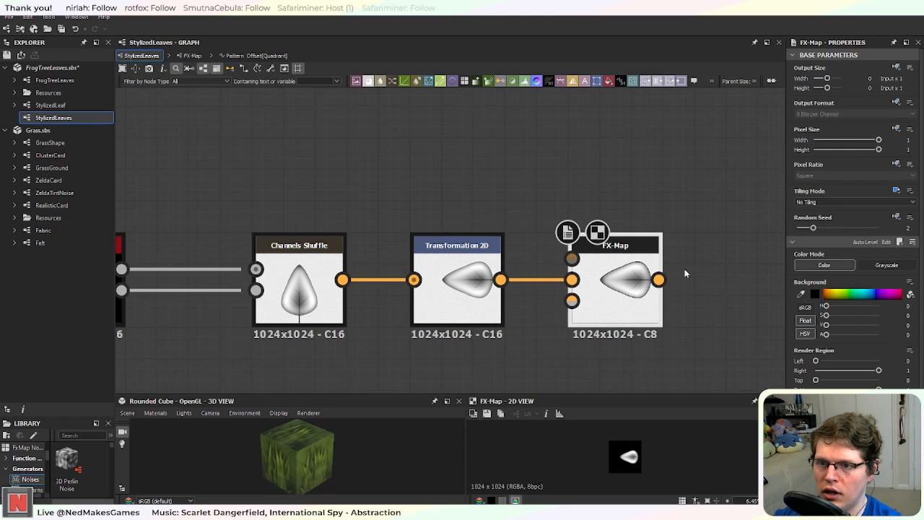
# Step: Enter the FX-Map graph again and reopen the Quadrant's Pattern Offset function at the $number Get Float node
pyautogui.click(886, 243)
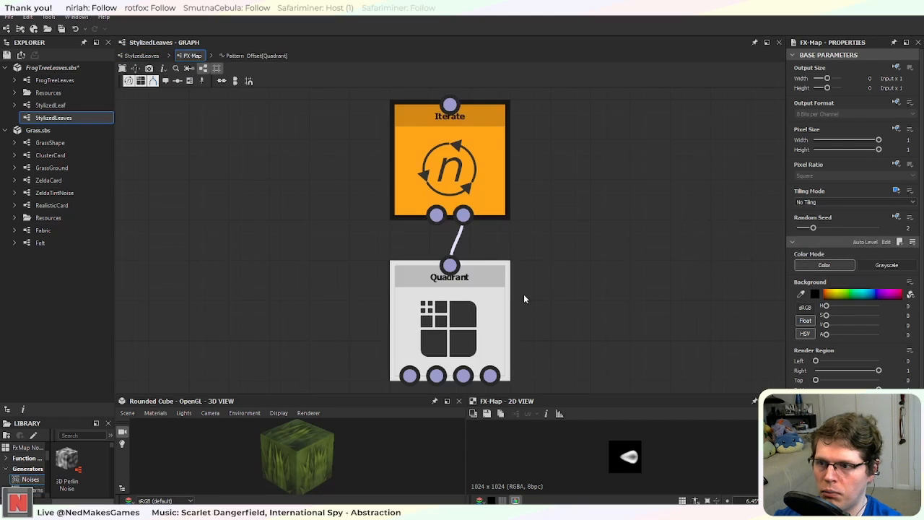
pyautogui.click(506, 335)
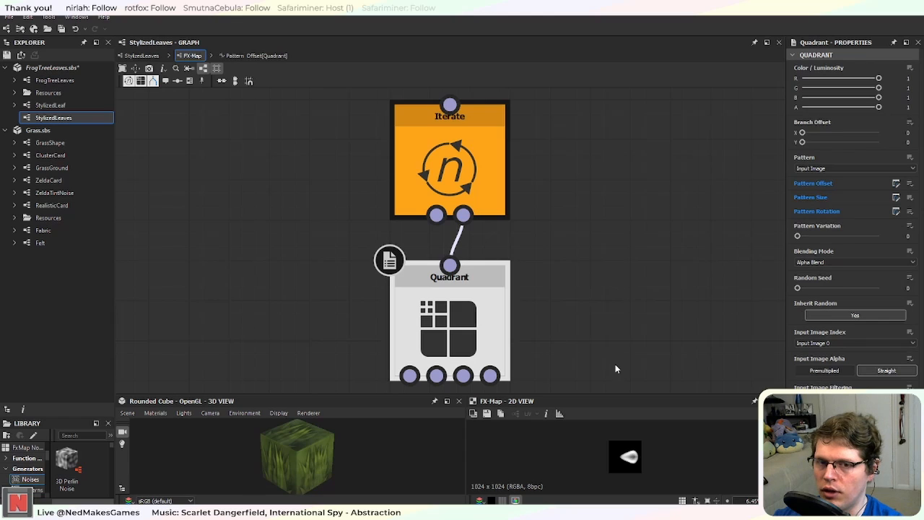
pyautogui.moveTo(615, 369); pyautogui.dragTo(600, 302, button='middle')
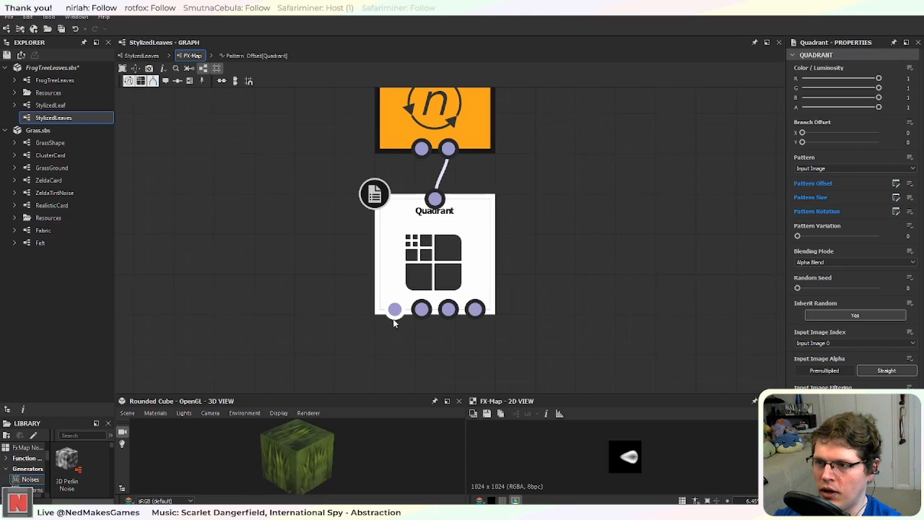
pyautogui.moveTo(505, 227); pyautogui.dragTo(525, 277, button='middle')
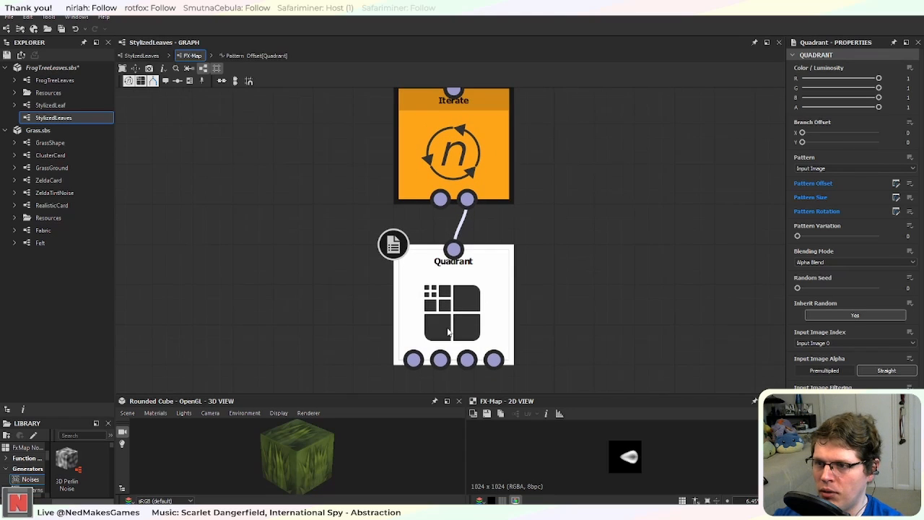
pyautogui.moveTo(539, 350); pyautogui.dragTo(520, 259, button='middle')
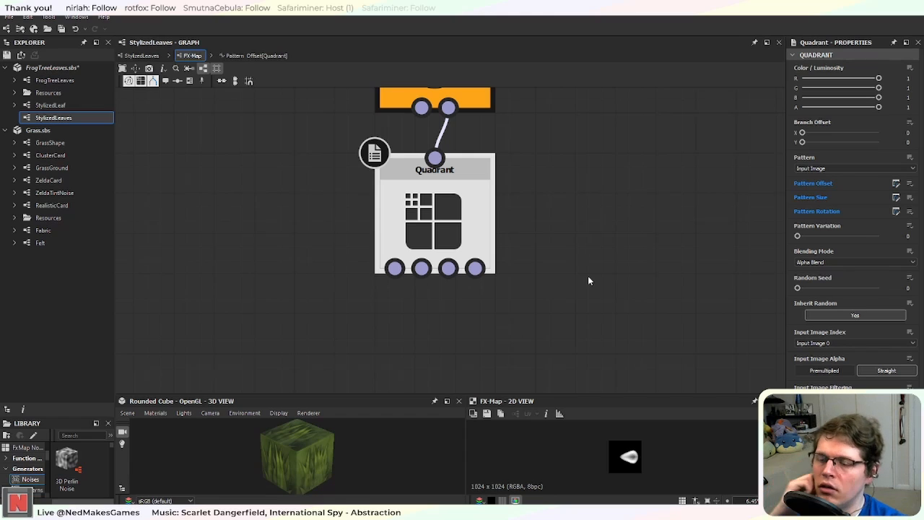
pyautogui.moveTo(565, 208); pyautogui.dragTo(579, 267, button='middle')
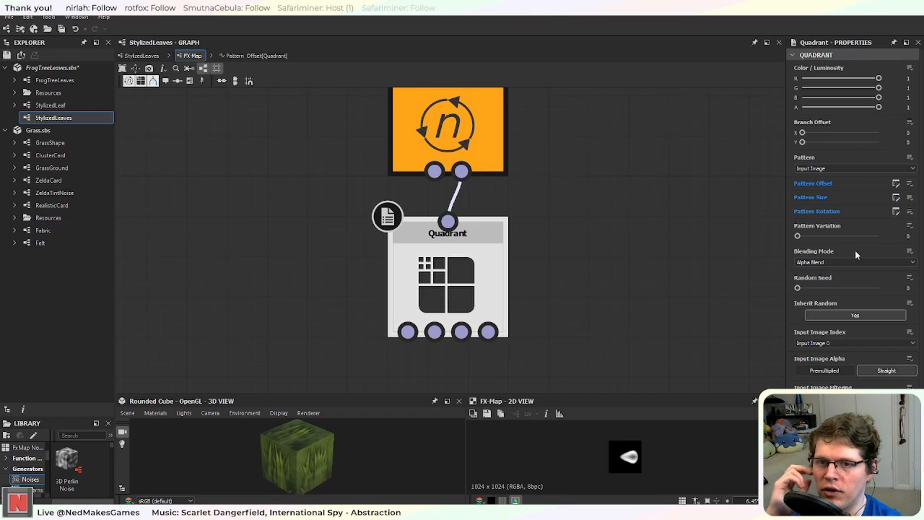
pyautogui.click(895, 184)
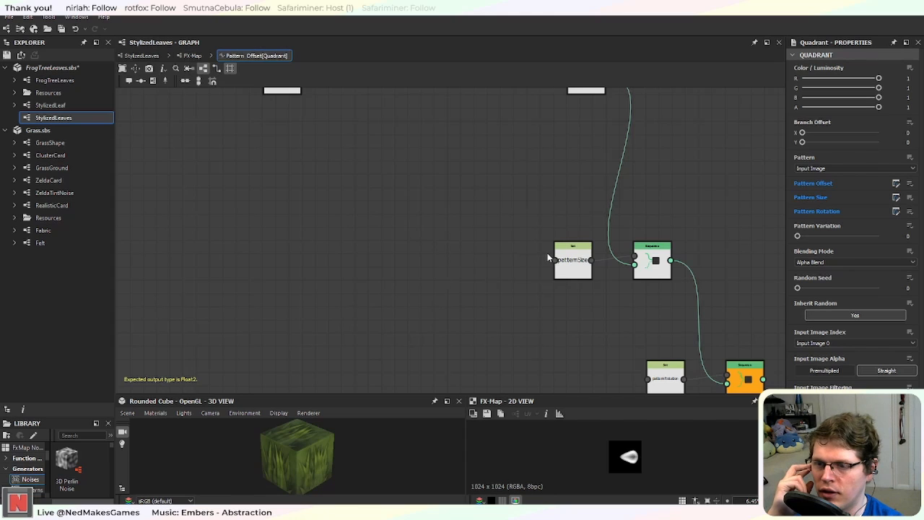
pyautogui.moveTo(547, 257); pyautogui.dragTo(498, 310, button='middle')
pyautogui.moveTo(329, 178); pyautogui.dragTo(444, 234, button='middle')
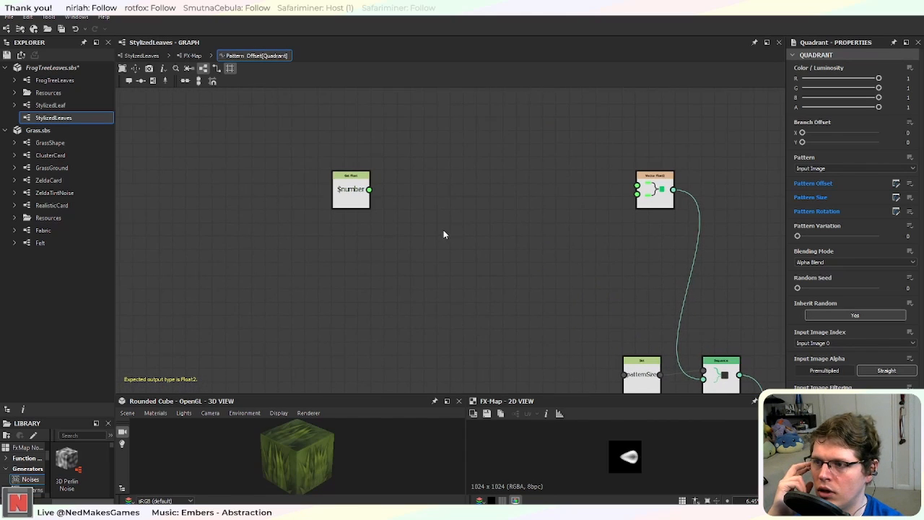
# Step: Try an Even Count node beside the $number Get Float node, check its description, and delete it again
pyautogui.press('space')
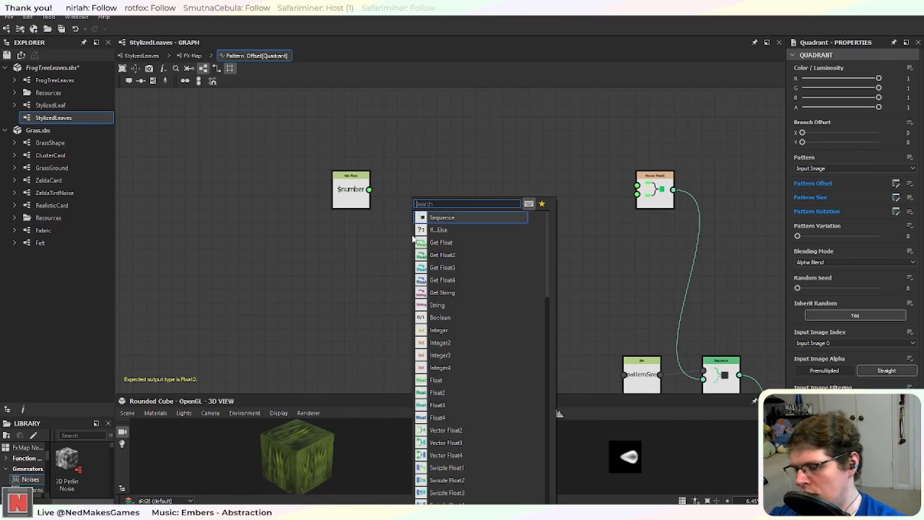
pyautogui.scroll(-5, 415, 239)
pyautogui.scroll(5, 415, 238)
pyautogui.write('even')
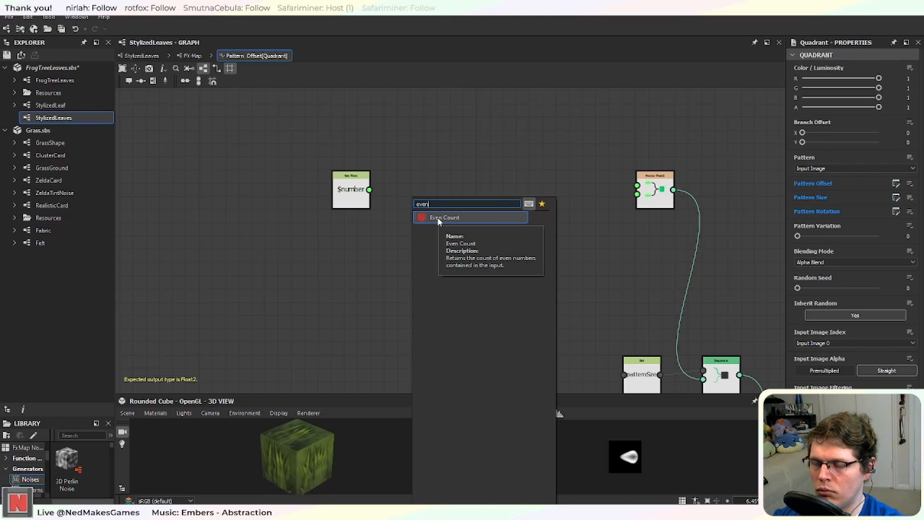
pyautogui.click(438, 219)
pyautogui.scroll(3, 438, 221)
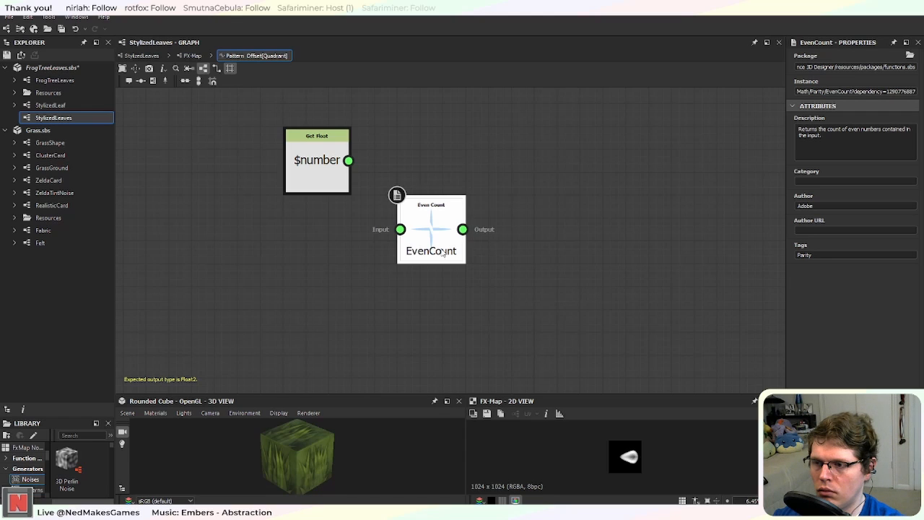
pyautogui.press('Delete')
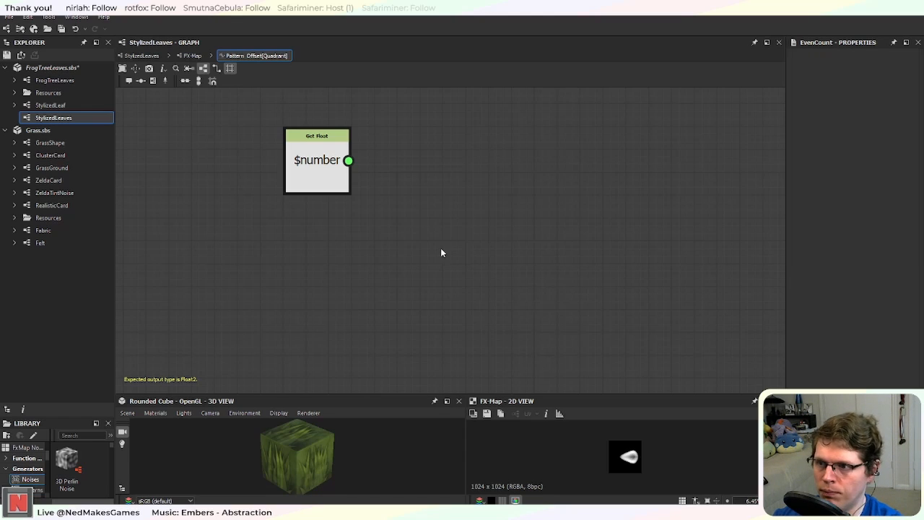
# Step: Add a Modulo node to the Pattern Offset function and move the $number Get Float node farther away from it
pyautogui.moveTo(427, 196); pyautogui.dragTo(426, 245, button='middle')
pyautogui.press('space')
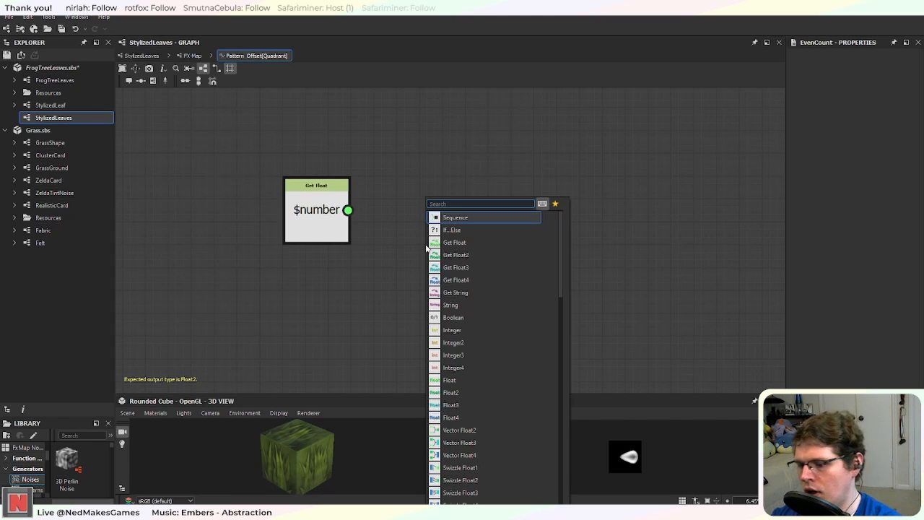
pyautogui.write('m')
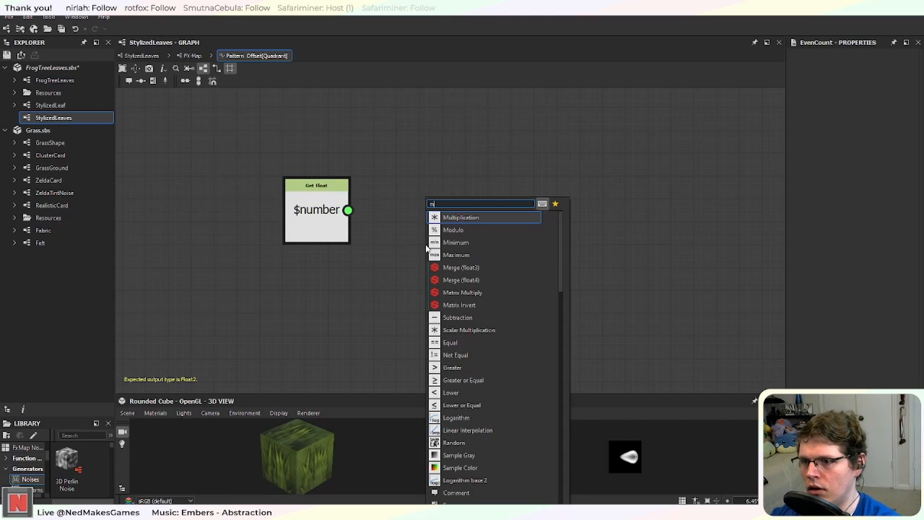
pyautogui.click(462, 229)
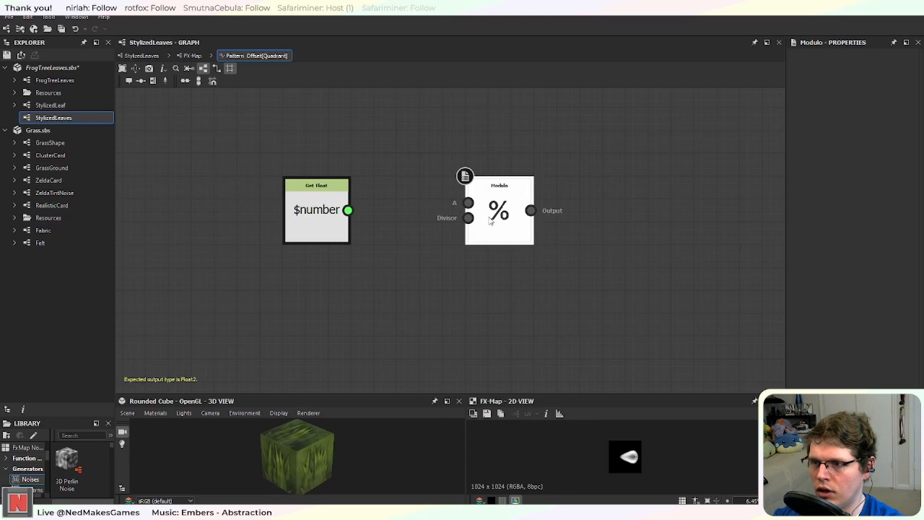
pyautogui.click(492, 223)
pyautogui.moveTo(349, 221); pyautogui.dragTo(270, 211)
pyautogui.click(244, 272)
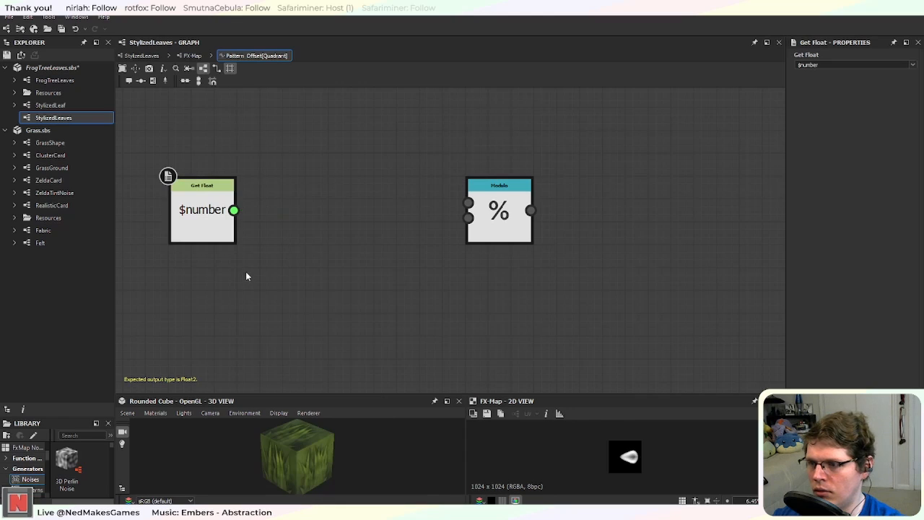
pyautogui.press('space')
pyautogui.write('8')
pyautogui.press('BackSpace')
pyautogui.write('inte')
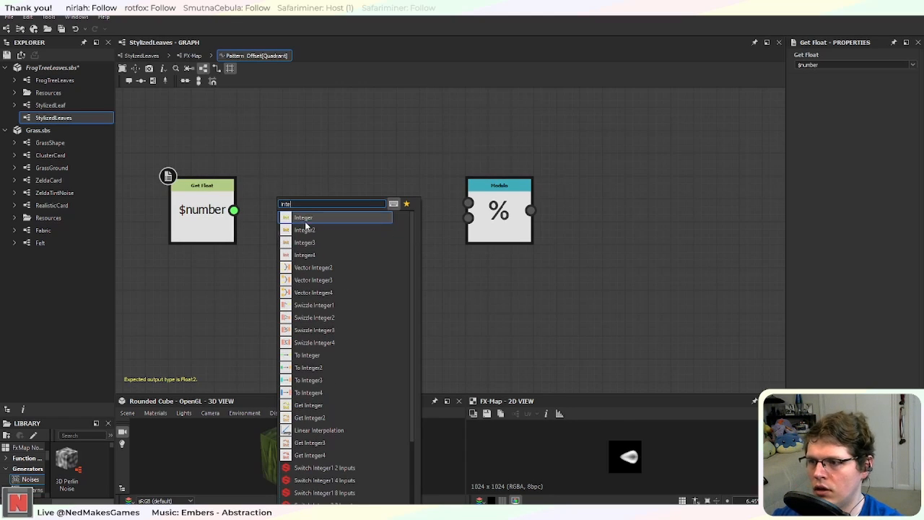
pyautogui.click(305, 220)
pyautogui.moveTo(298, 227); pyautogui.dragTo(322, 218)
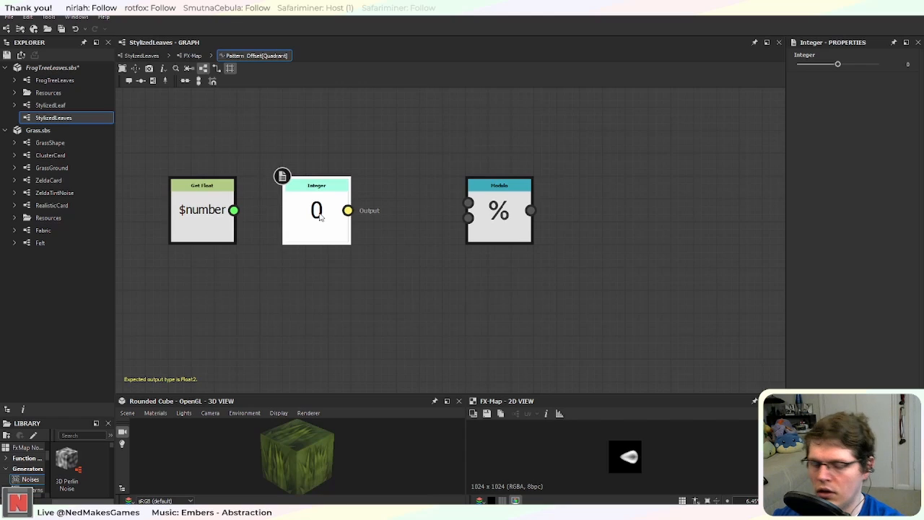
pyautogui.press('Delete')
# Step: Add a To Integer node and wire it between the $number Get Float node and the Modulo node's first input
pyautogui.press('space')
pyautogui.write('integer')
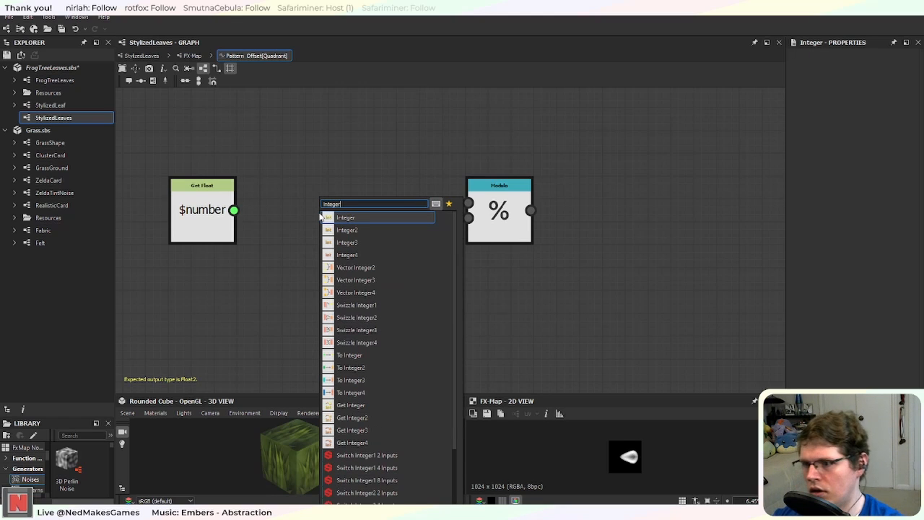
pyautogui.click(392, 356)
pyautogui.moveTo(233, 210); pyautogui.dragTo(377, 215)
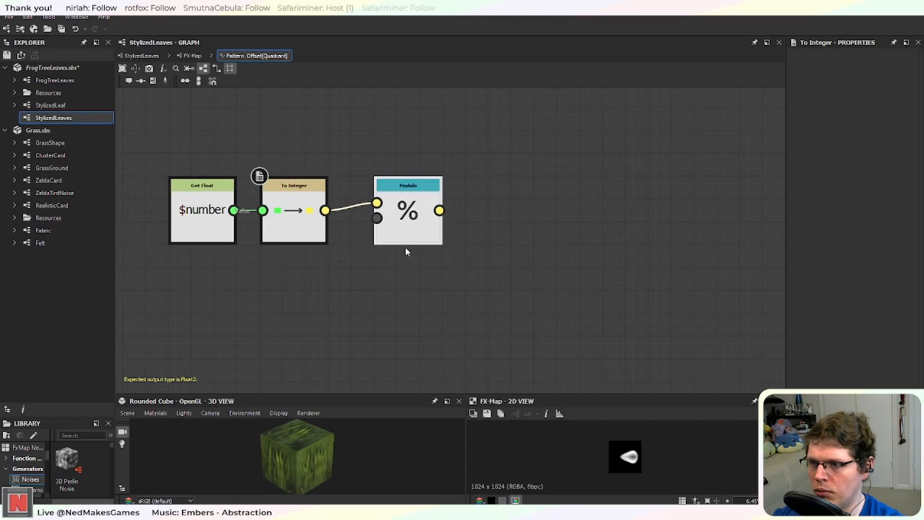
pyautogui.press('f')
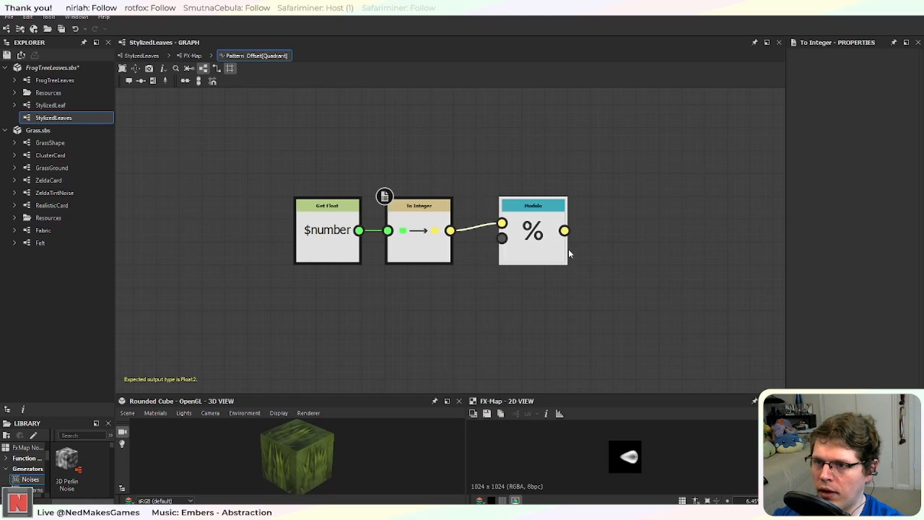
# Step: Add an Integer node below To Integer, set it to 2, and connect it to the Modulo node's divisor input
pyautogui.press('space')
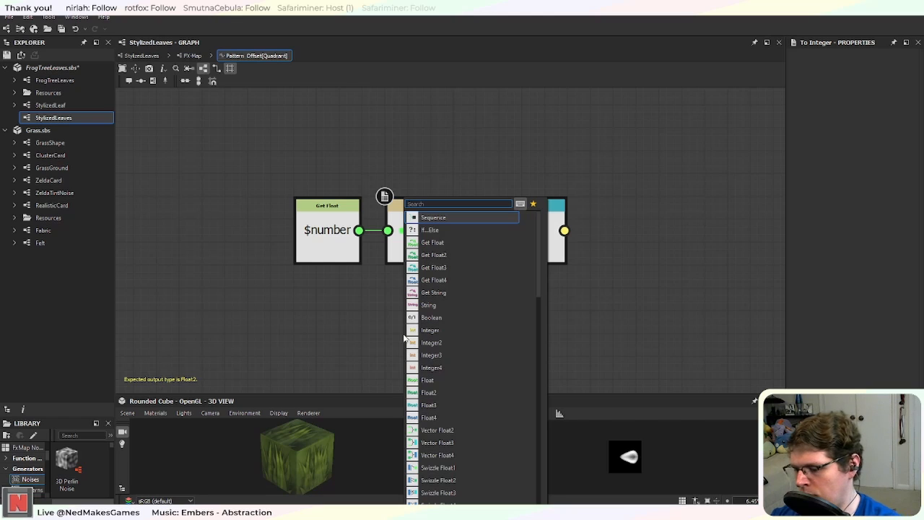
pyautogui.write('mo')
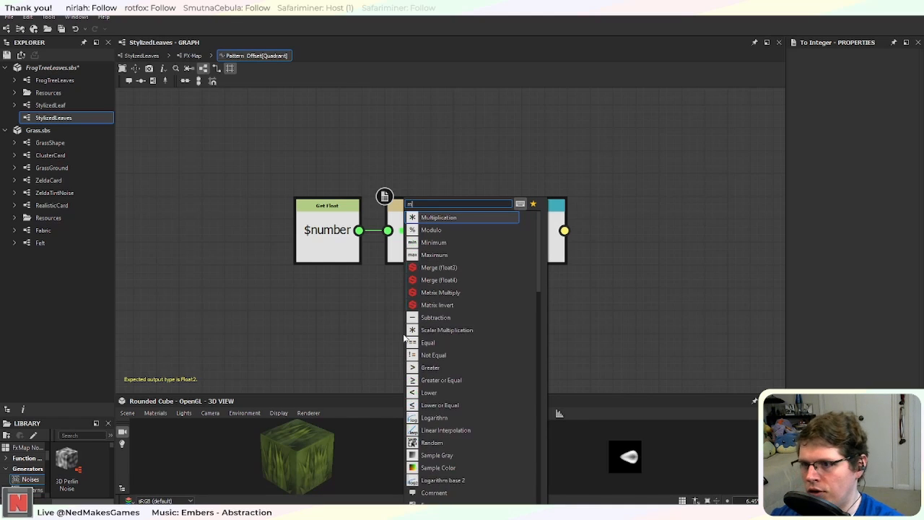
pyautogui.press('BackSpace')
pyautogui.press('BackSpace')
pyautogui.write('int')
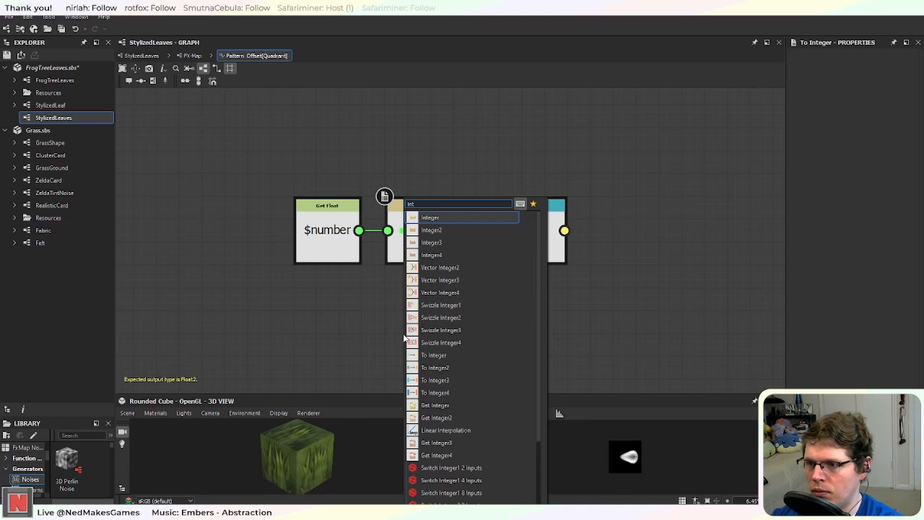
pyautogui.press('Return')
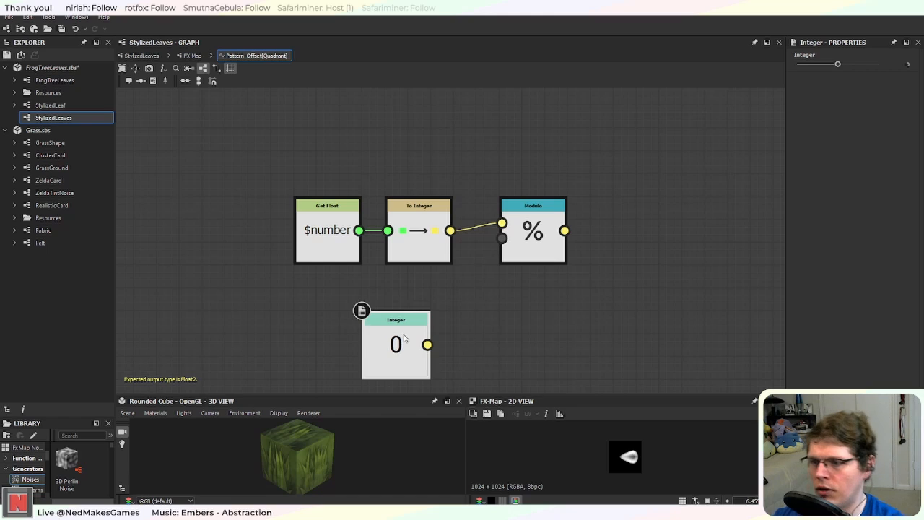
pyautogui.moveTo(405, 338); pyautogui.dragTo(428, 315)
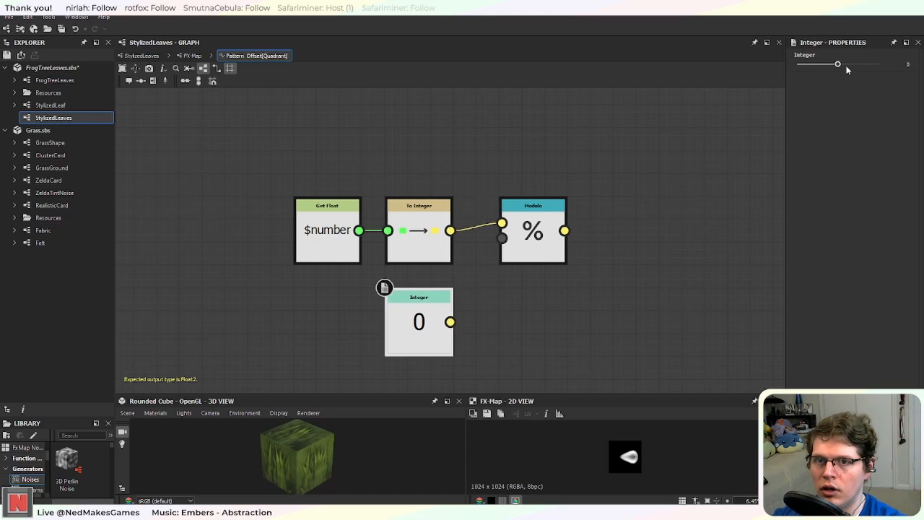
pyautogui.moveTo(838, 64); pyautogui.dragTo(911, 65)
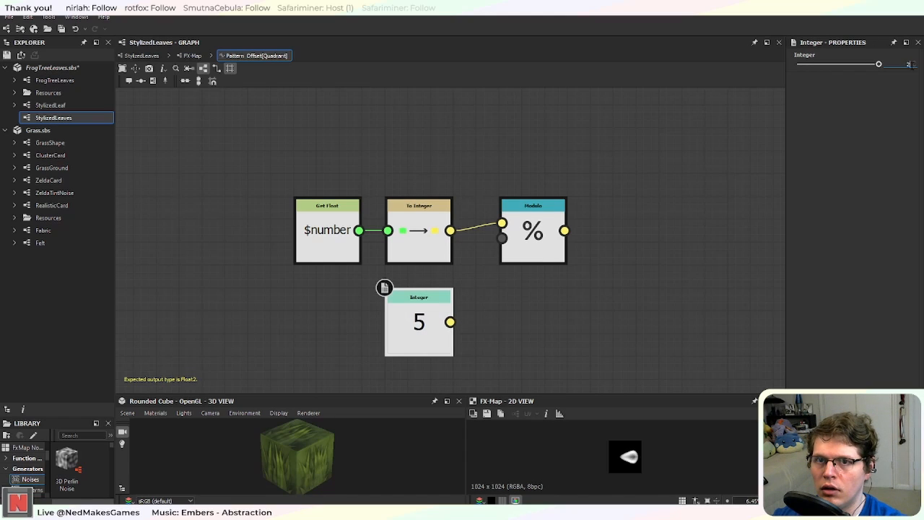
pyautogui.press('Return')
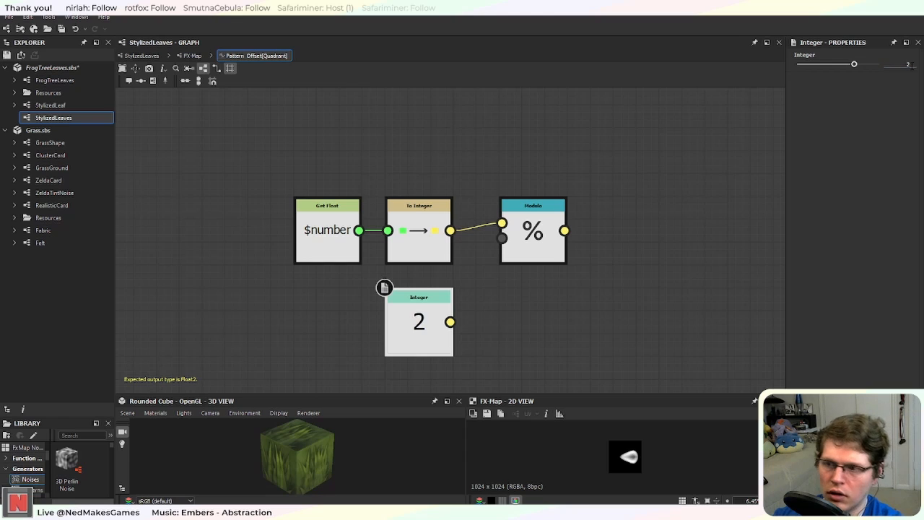
pyautogui.moveTo(449, 322); pyautogui.dragTo(516, 240)
pyautogui.moveTo(672, 278); pyautogui.dragTo(596, 290, button='middle')
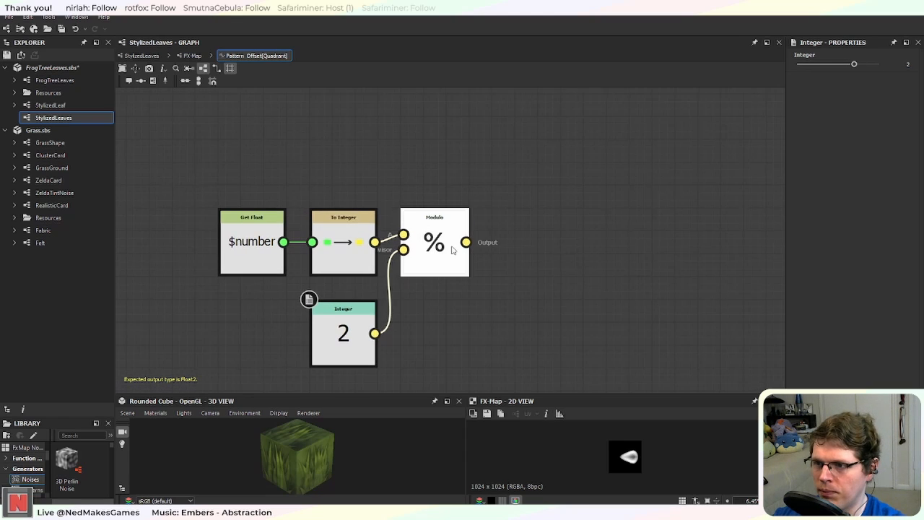
# Step: Examine the Modulo node's connections and the route to the Vector Float2, patternSize Set and Sequence nodes
pyautogui.click(452, 249)
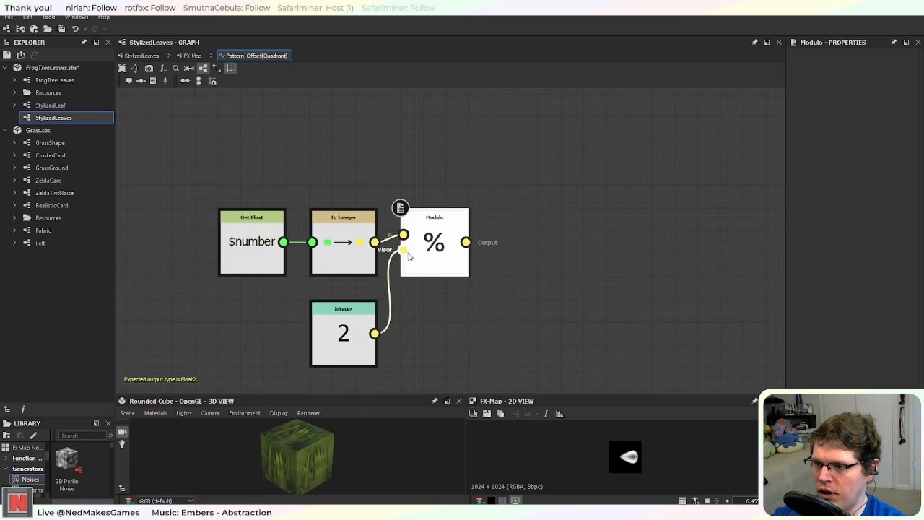
pyautogui.moveTo(504, 267); pyautogui.dragTo(433, 252, button='middle')
pyautogui.moveTo(470, 295); pyautogui.dragTo(425, 202, button='middle')
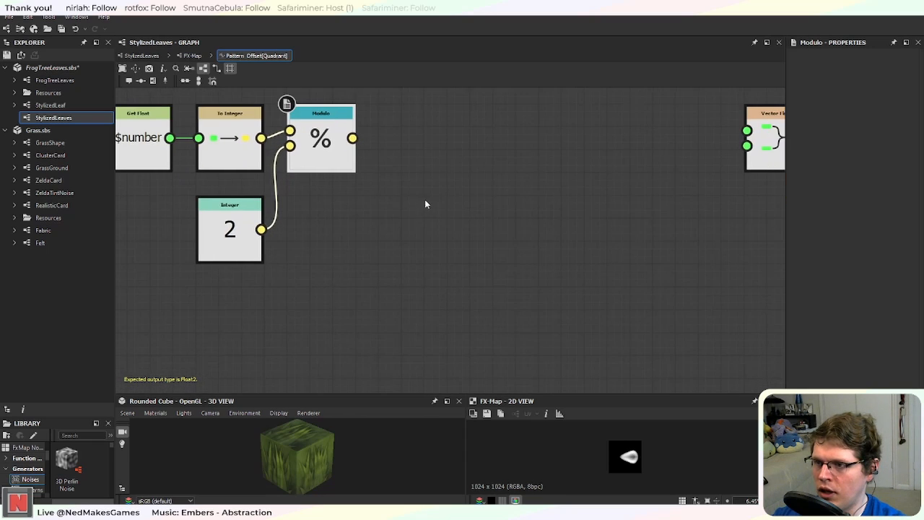
pyautogui.scroll(-2, 526, 197)
pyautogui.moveTo(550, 185); pyautogui.dragTo(450, 216, button='middle')
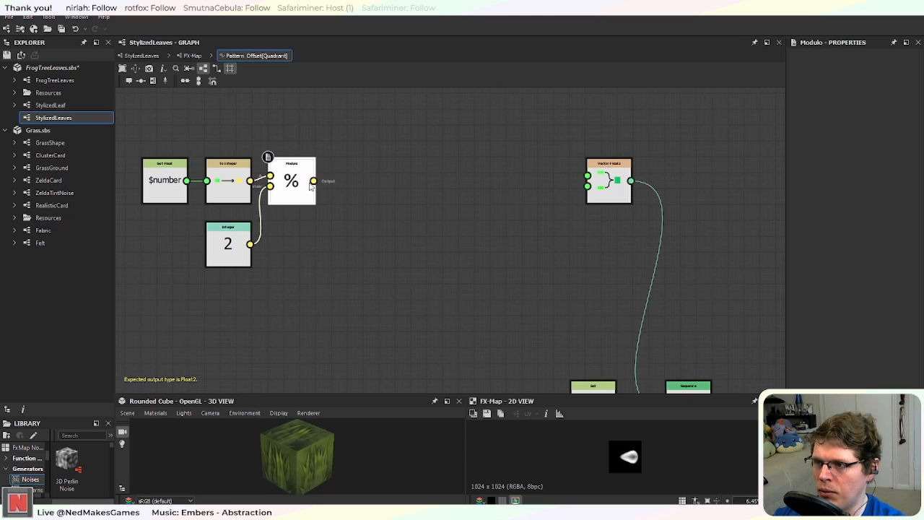
pyautogui.moveTo(455, 342); pyautogui.dragTo(413, 217, button='middle')
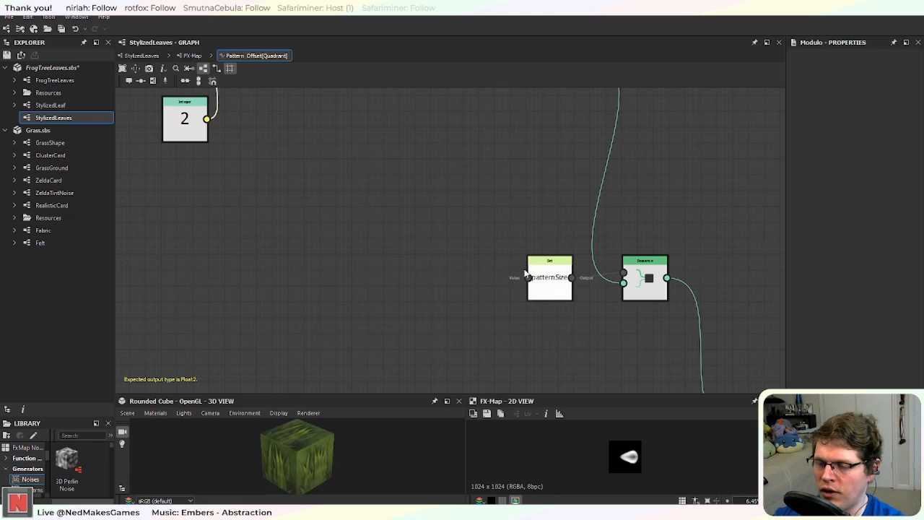
pyautogui.moveTo(448, 190); pyautogui.dragTo(414, 329, button='middle')
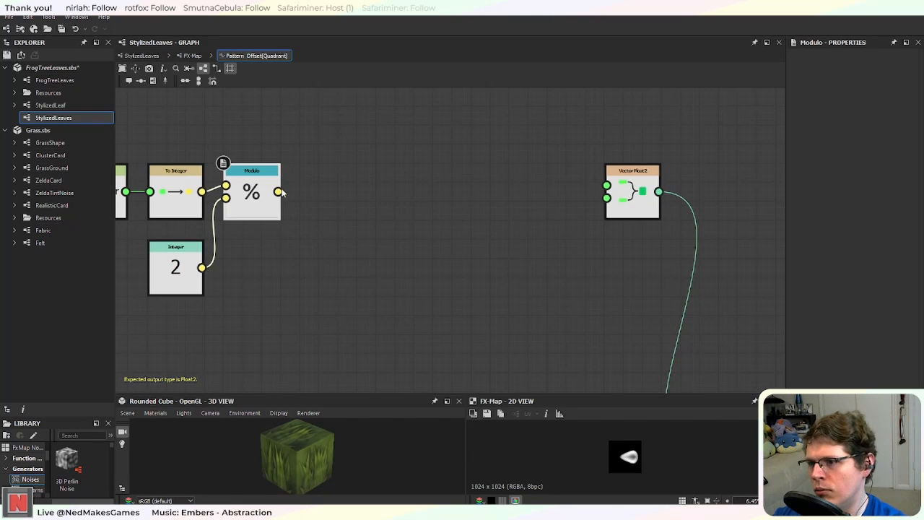
pyautogui.scroll(-2, 325, 253)
pyautogui.moveTo(329, 284); pyautogui.dragTo(423, 272, button='middle')
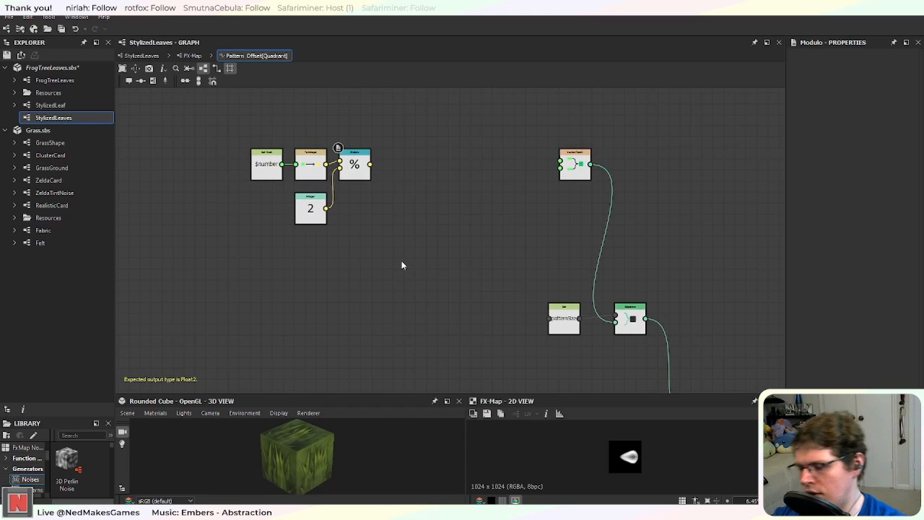
# Step: Add a Negation node level with the patternSize Set node and connect the Modulo output to it
pyautogui.press('space')
pyautogui.write('nega')
pyautogui.press('Return')
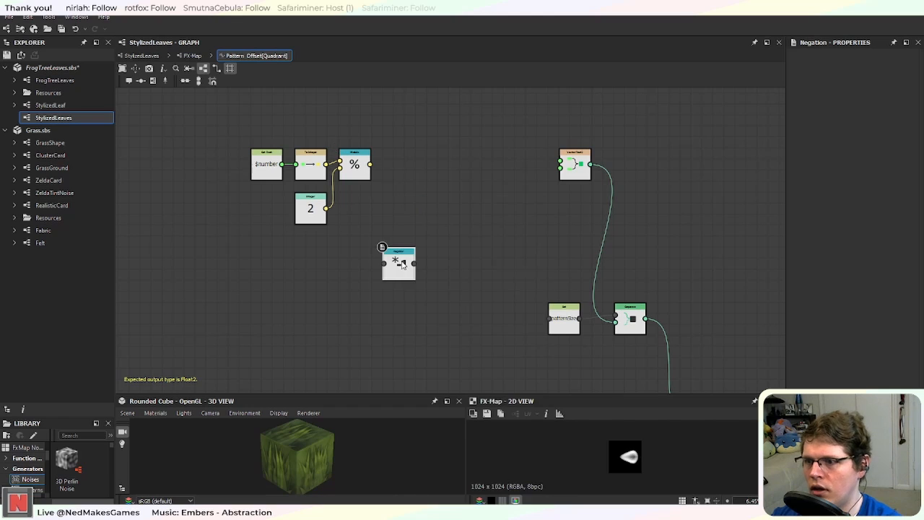
pyautogui.moveTo(370, 165); pyautogui.dragTo(413, 326)
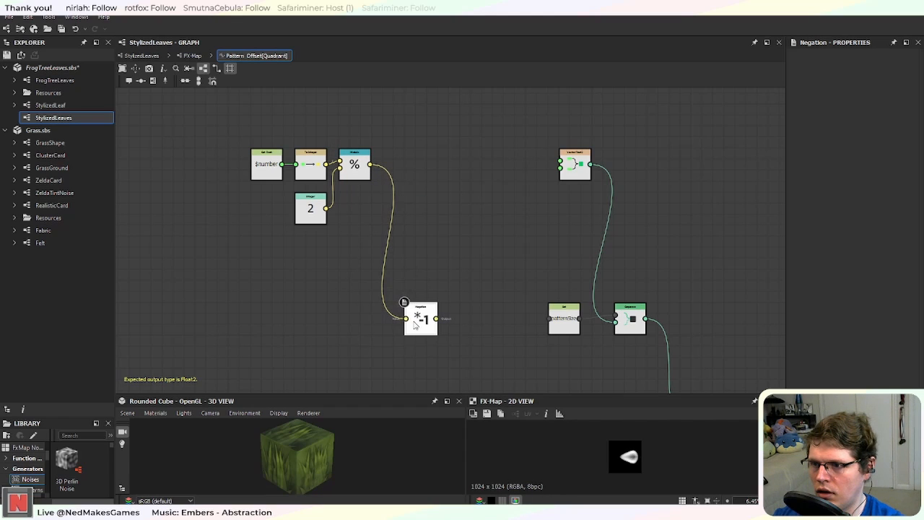
# Step: Add a Vector Float2 node, connect it to the patternSize Set node, and link the Negation output to its first input
pyautogui.press('space')
pyautogui.write('fl')
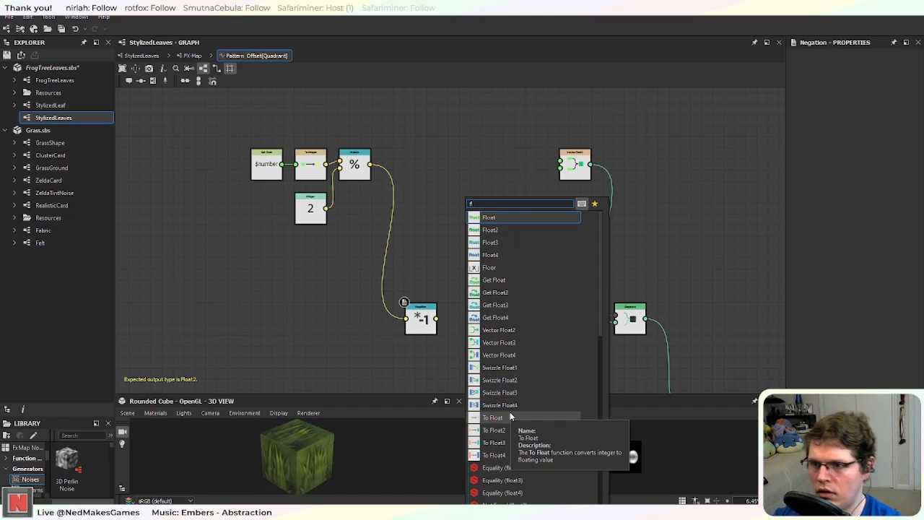
pyautogui.click(504, 330)
pyautogui.scroll(2, 504, 334)
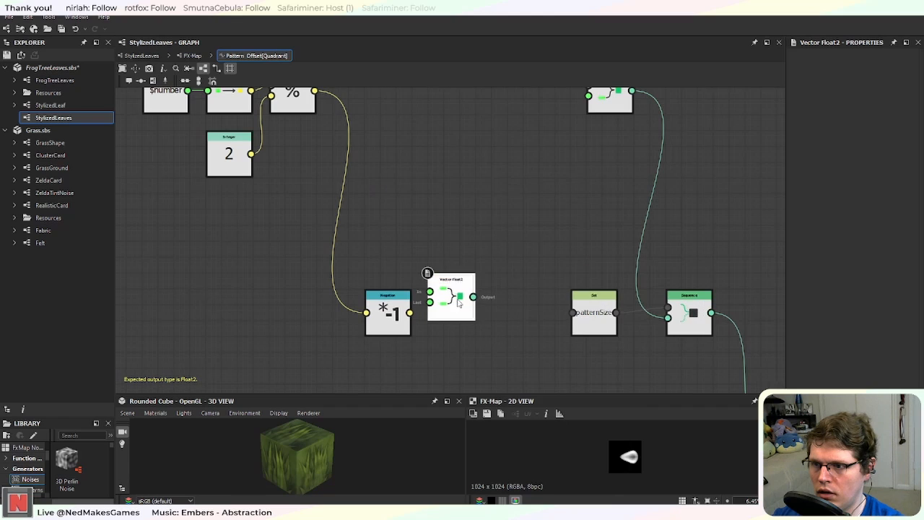
pyautogui.moveTo(463, 303); pyautogui.dragTo(572, 312)
pyautogui.moveTo(409, 312); pyautogui.dragTo(510, 307)
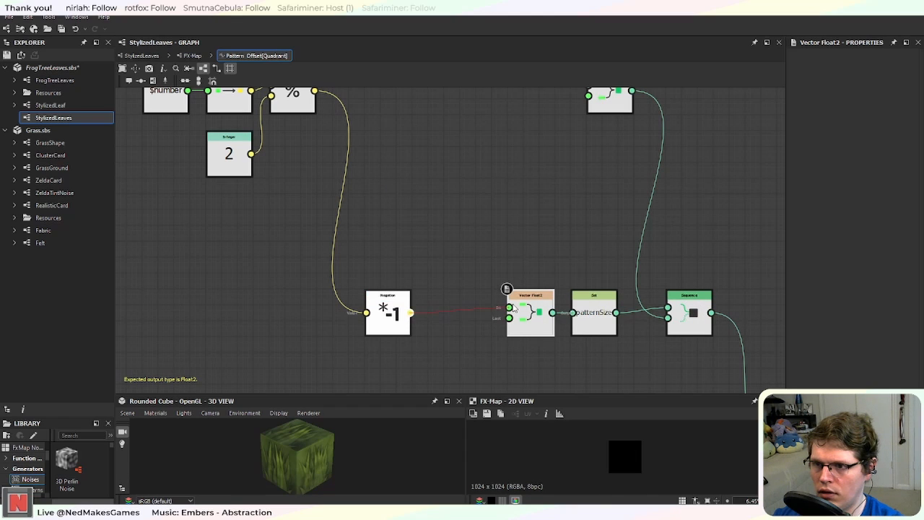
# Step: Insert a To Float node between the Negation node and the first input of the new Vector Float2 node
pyautogui.click(385, 318)
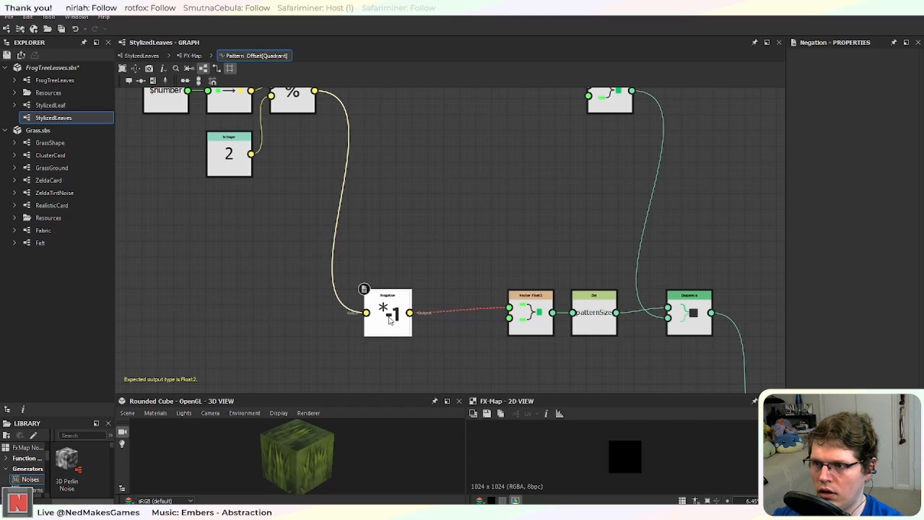
pyautogui.click(417, 357)
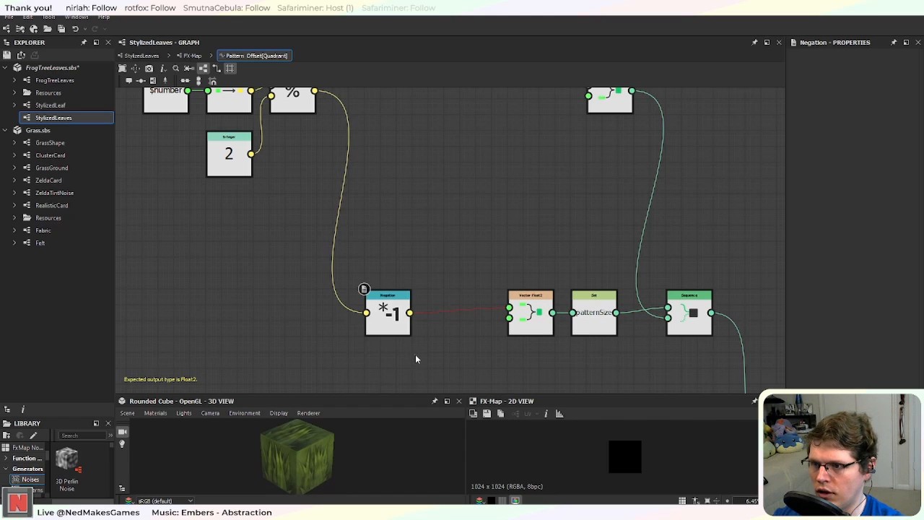
pyautogui.press('space')
pyautogui.write('float')
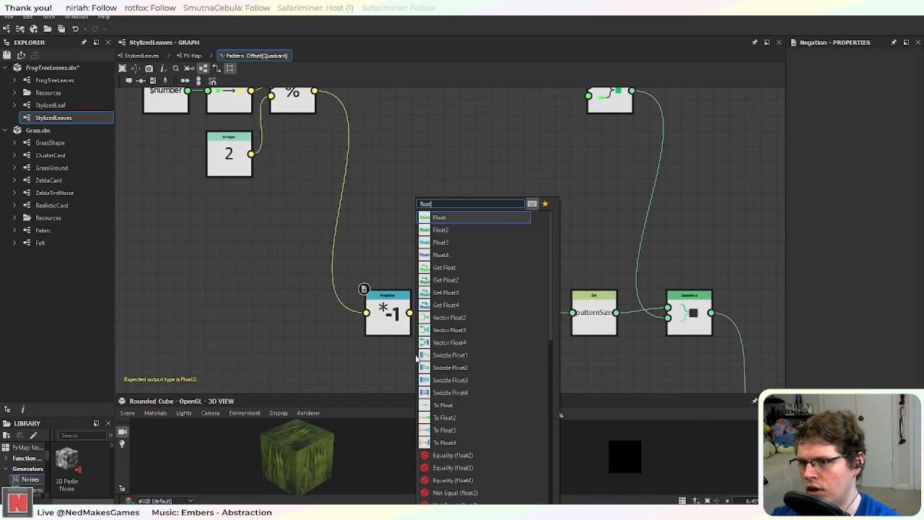
pyautogui.click(443, 406)
pyautogui.moveTo(422, 357); pyautogui.dragTo(509, 309)
# Step: Add a Float node below To Float, connect it to the Vector Float2 node's second input, and set its value to 1
pyautogui.moveTo(449, 363); pyautogui.dragTo(464, 327, button='middle')
pyautogui.press('space')
pyautogui.write('float')
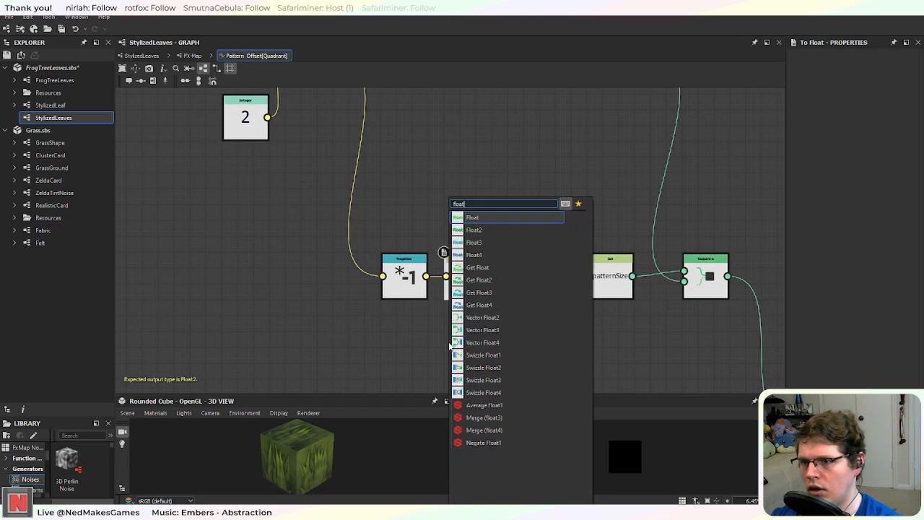
pyautogui.press('Return')
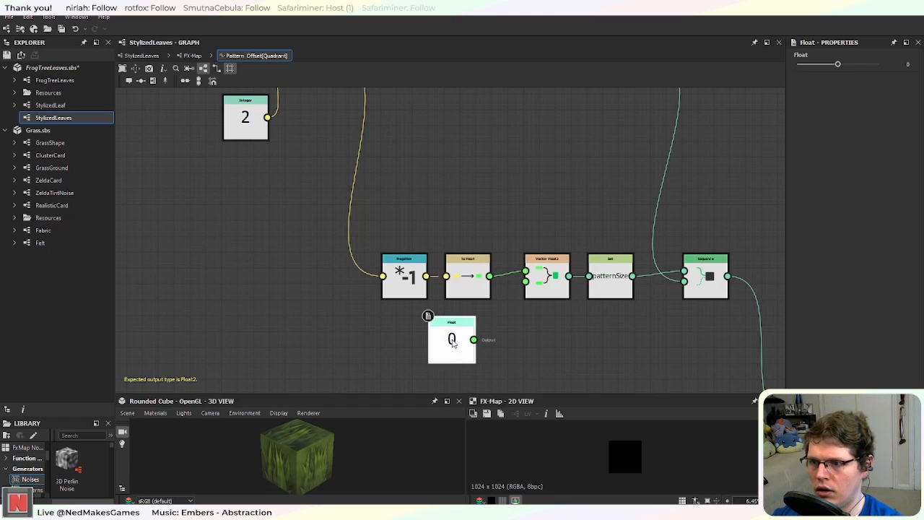
pyautogui.moveTo(465, 349); pyautogui.dragTo(525, 282)
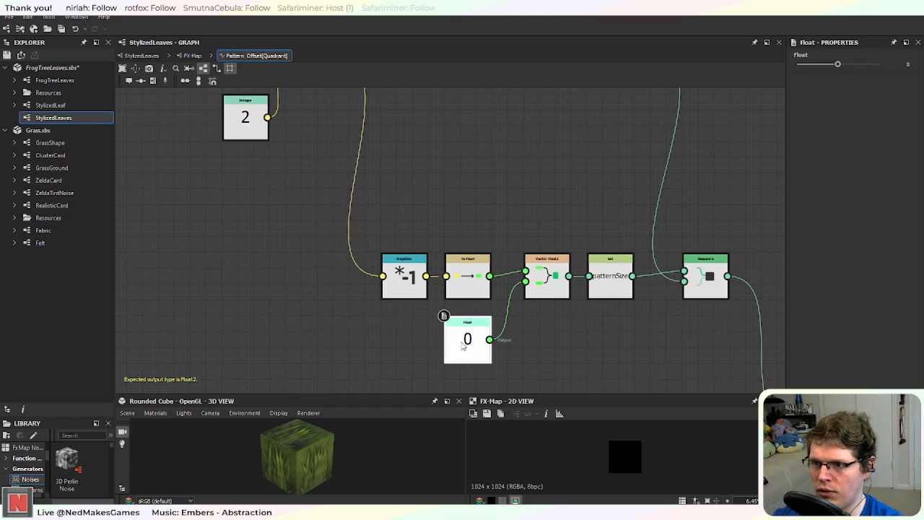
pyautogui.click(914, 67)
pyautogui.click(913, 67)
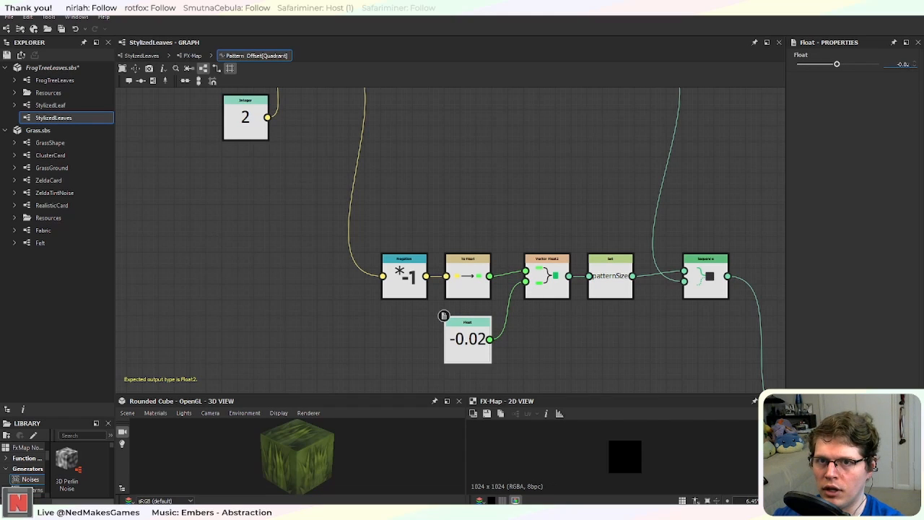
pyautogui.moveTo(911, 64); pyautogui.dragTo(885, 67)
pyautogui.write('1')
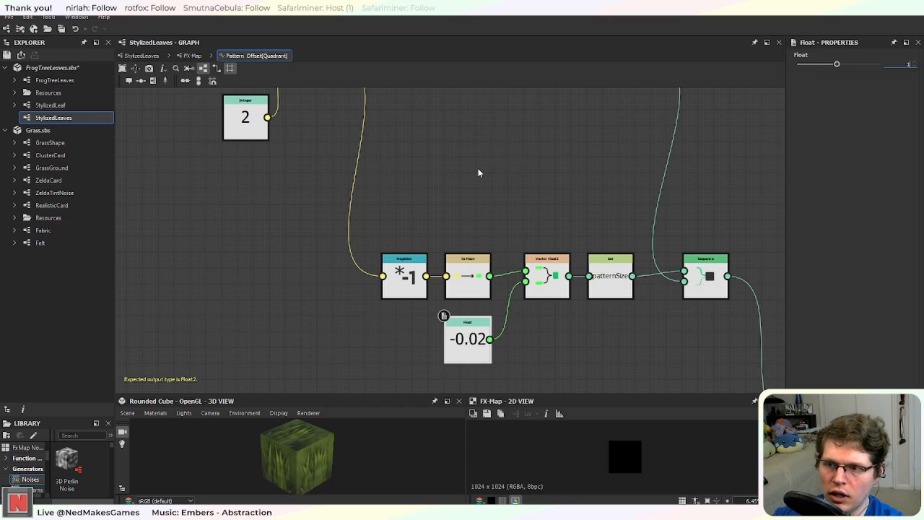
pyautogui.press('Return')
pyautogui.click(484, 214)
pyautogui.moveTo(581, 187); pyautogui.dragTo(542, 230, button='middle')
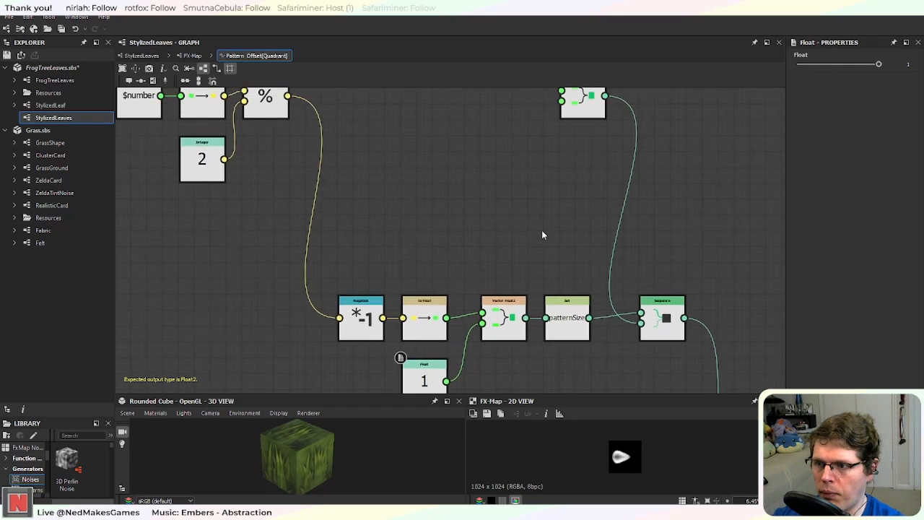
pyautogui.scroll(-2, 541, 229)
pyautogui.scroll(2, 465, 215)
pyautogui.moveTo(340, 146); pyautogui.dragTo(354, 164, button='middle')
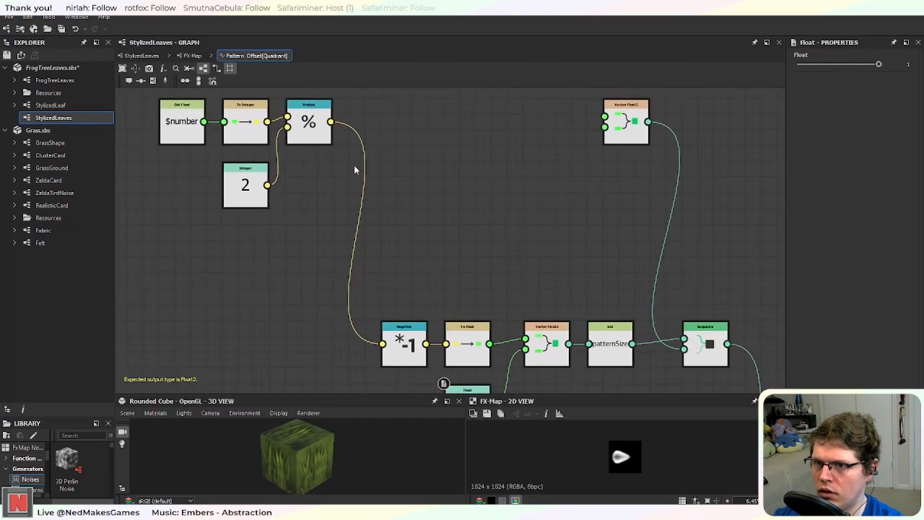
pyautogui.moveTo(605, 321); pyautogui.dragTo(514, 249, button='middle')
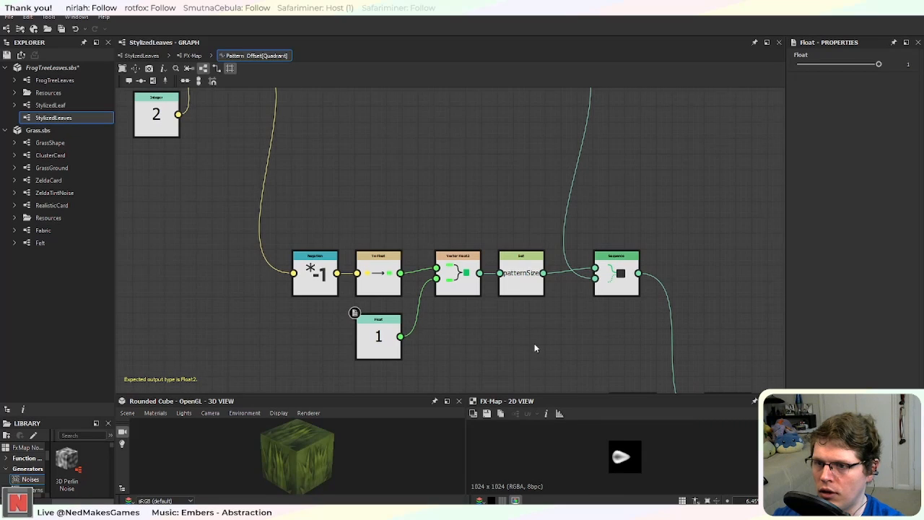
# Step: Examine how the $number Modulo 2 result passes through the Negation, To Float and Vector Float2 nodes into the patternSize Set node
pyautogui.scroll(-2, 534, 348)
pyautogui.moveTo(534, 348); pyautogui.dragTo(464, 266, button='middle')
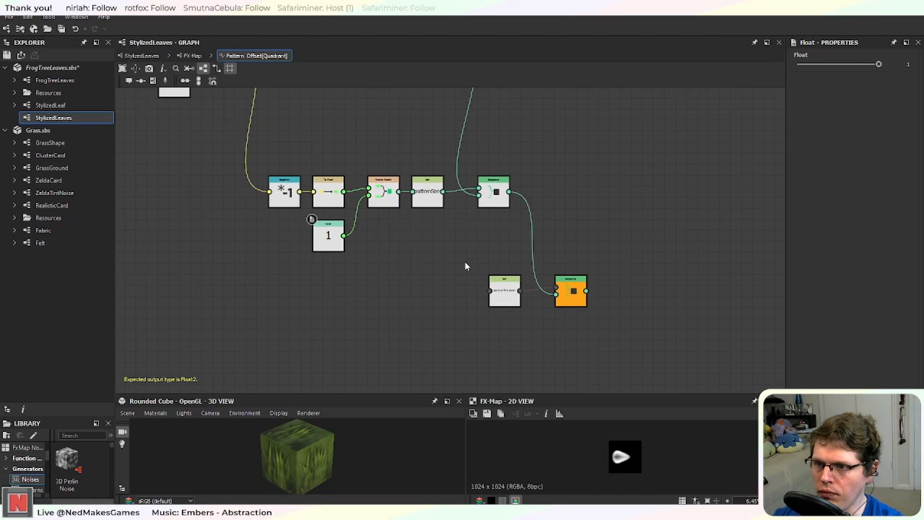
pyautogui.scroll(2, 412, 249)
pyautogui.moveTo(412, 249); pyautogui.dragTo(449, 306, button='middle')
pyautogui.moveTo(355, 168); pyautogui.dragTo(464, 253, button='middle')
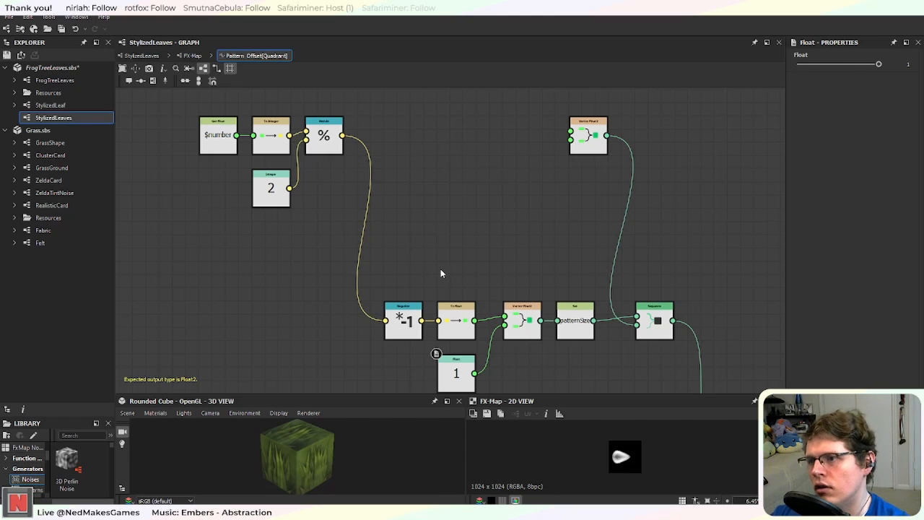
pyautogui.moveTo(207, 99); pyautogui.dragTo(327, 194)
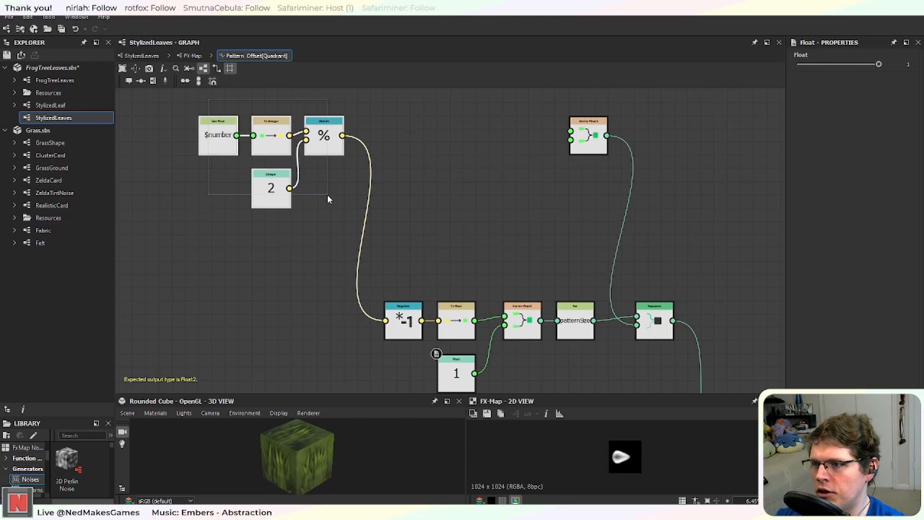
pyautogui.click(456, 224)
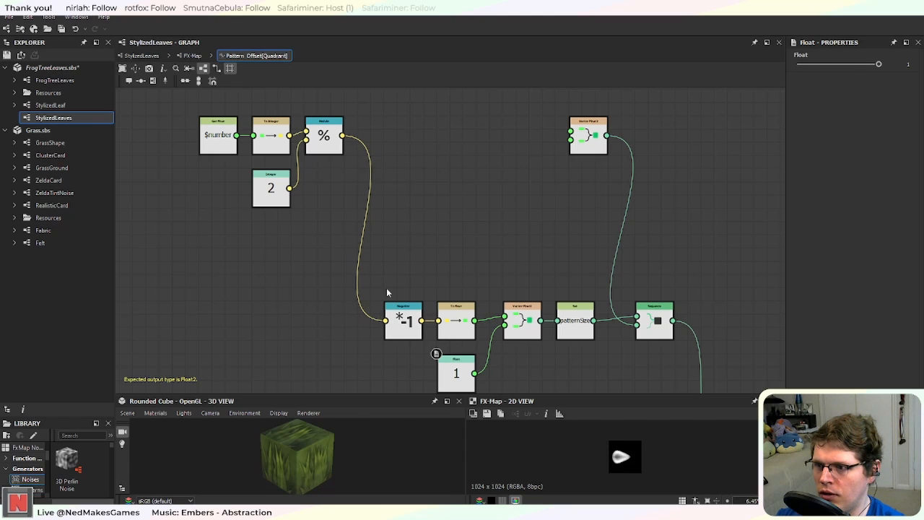
pyautogui.click(342, 139)
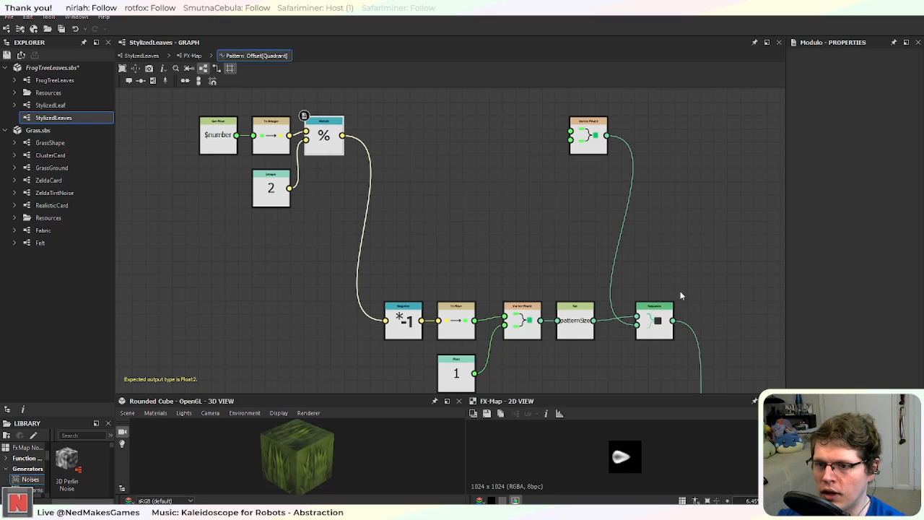
pyautogui.moveTo(537, 178); pyautogui.dragTo(477, 218, button='middle')
pyautogui.scroll(2, 361, 193)
pyautogui.moveTo(361, 193); pyautogui.dragTo(473, 200, button='middle')
pyautogui.scroll(-3, 474, 202)
pyautogui.moveTo(545, 284); pyautogui.dragTo(519, 197, button='middle')
pyautogui.scroll(3, 514, 216)
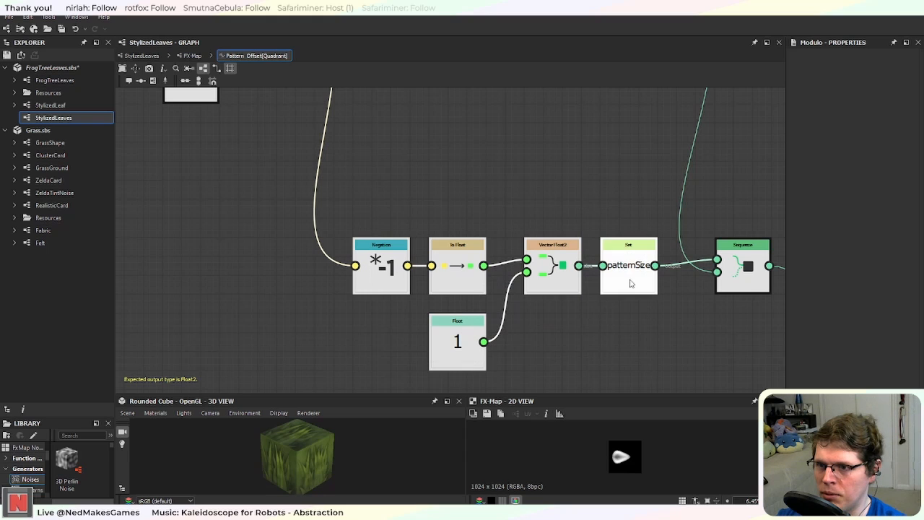
pyautogui.moveTo(678, 337); pyautogui.dragTo(555, 364, button='middle')
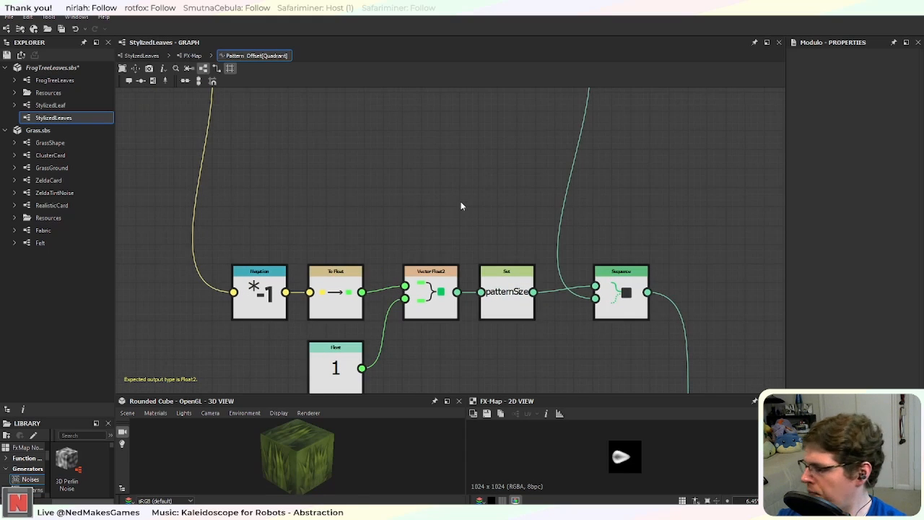
pyautogui.scroll(-2, 506, 248)
pyautogui.scroll(3, 433, 244)
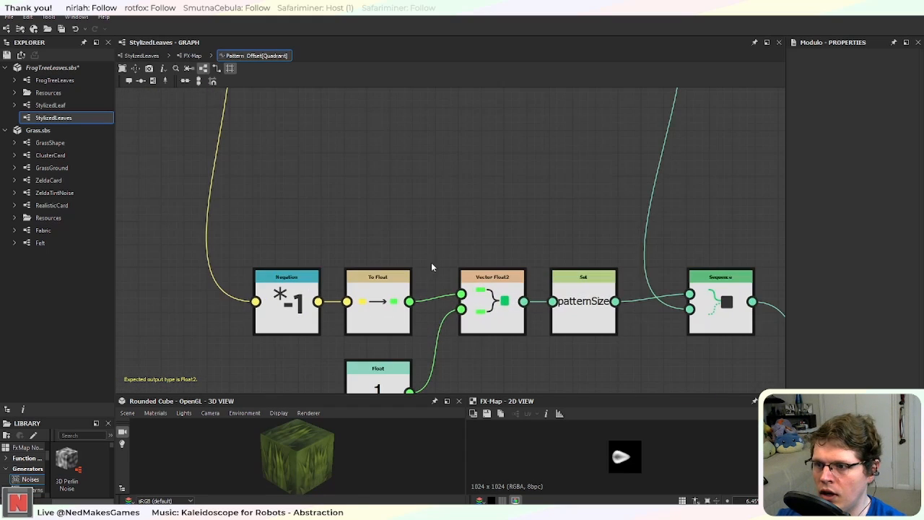
pyautogui.moveTo(420, 172); pyautogui.dragTo(456, 220, button='middle')
pyautogui.moveTo(449, 164); pyautogui.dragTo(464, 128, button='middle')
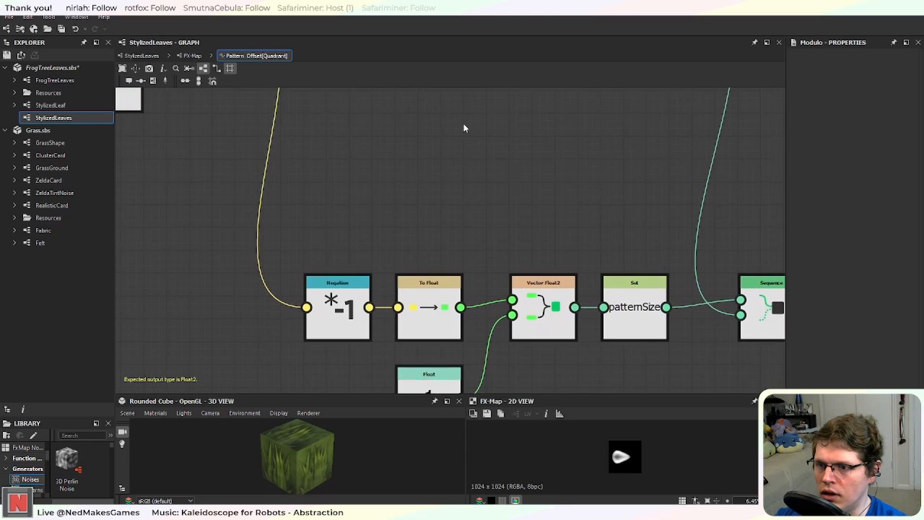
pyautogui.moveTo(622, 247); pyautogui.dragTo(457, 288, button='middle')
pyautogui.scroll(-2, 515, 164)
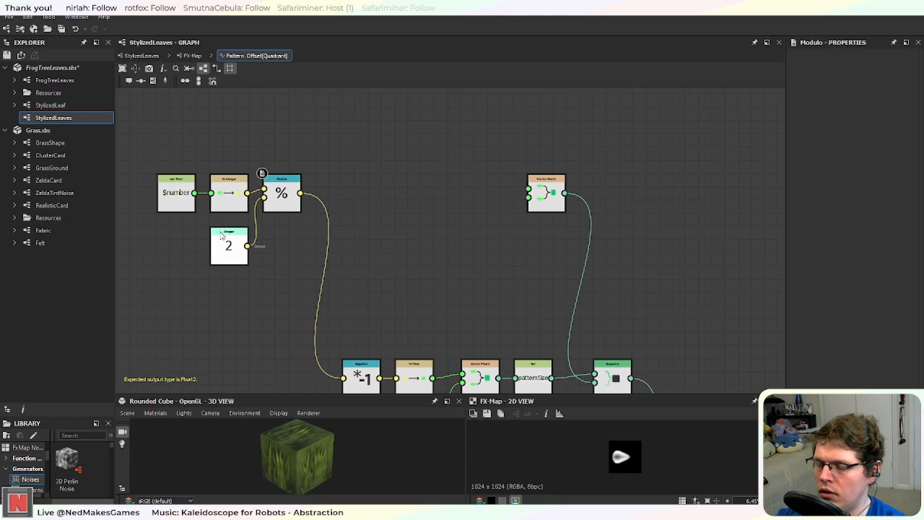
pyautogui.moveTo(413, 232); pyautogui.dragTo(438, 227, button='middle')
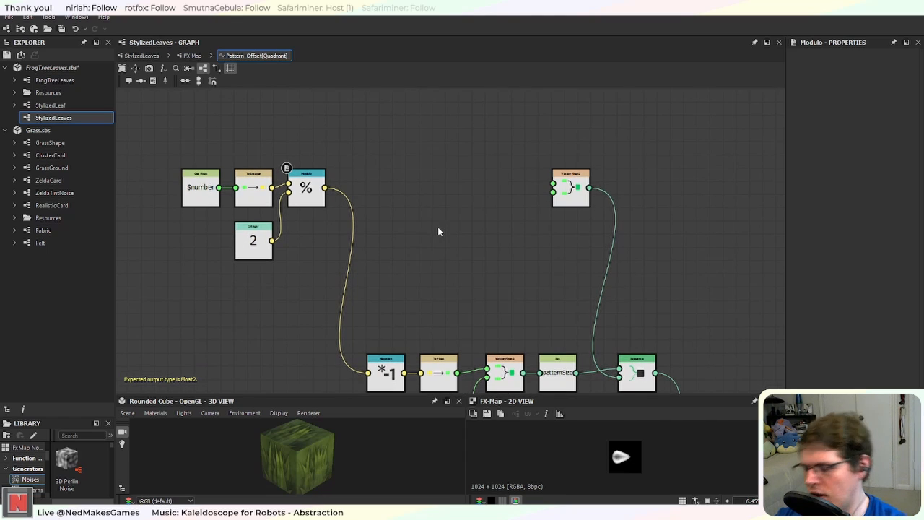
# Step: Add an If...Else node to the function graph and place it below the Modulo chain's Integer 2 node
pyautogui.press('space')
pyautogui.write('gre')
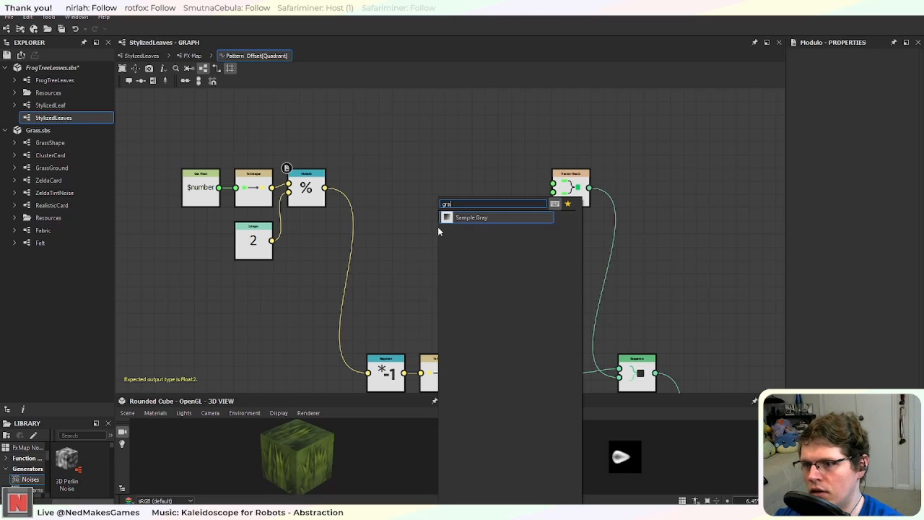
pyautogui.press('BackSpace')
pyautogui.press('BackSpace')
pyautogui.press('BackSpace')
pyautogui.write('br')
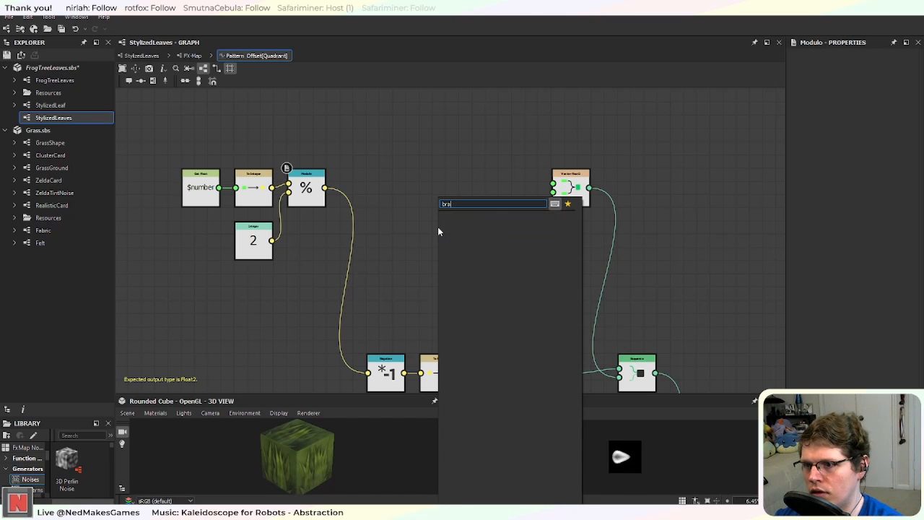
pyautogui.press('BackSpace')
pyautogui.press('BackSpace')
pyautogui.press('BackSpace')
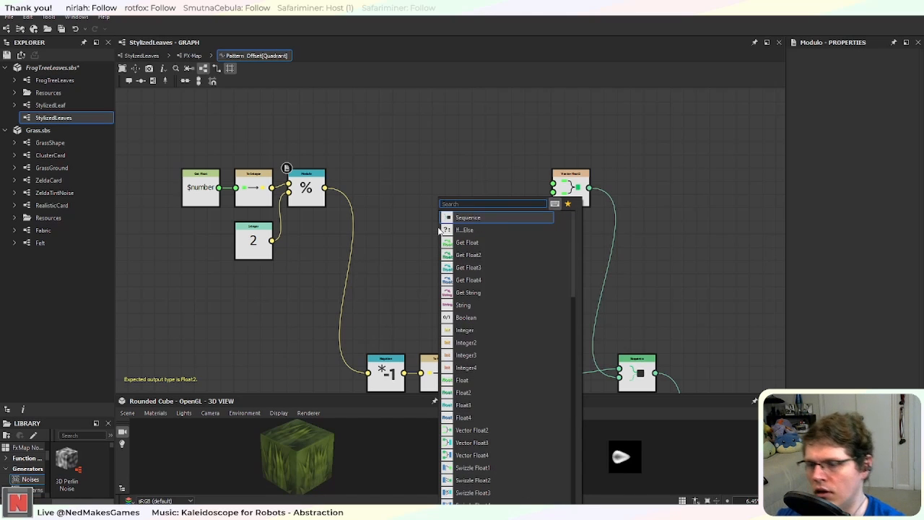
pyautogui.click(486, 229)
pyautogui.scroll(4, 462, 228)
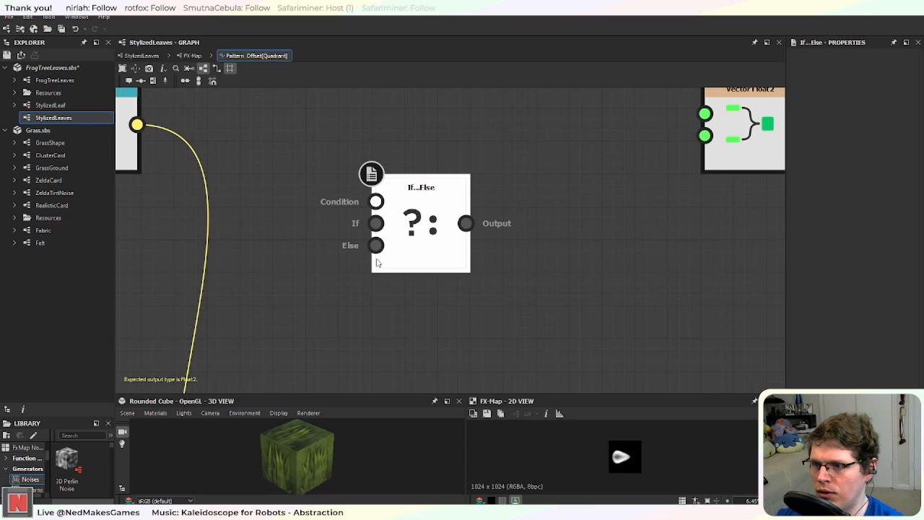
pyautogui.scroll(-4, 399, 249)
pyautogui.moveTo(331, 271); pyautogui.dragTo(427, 254, button='middle')
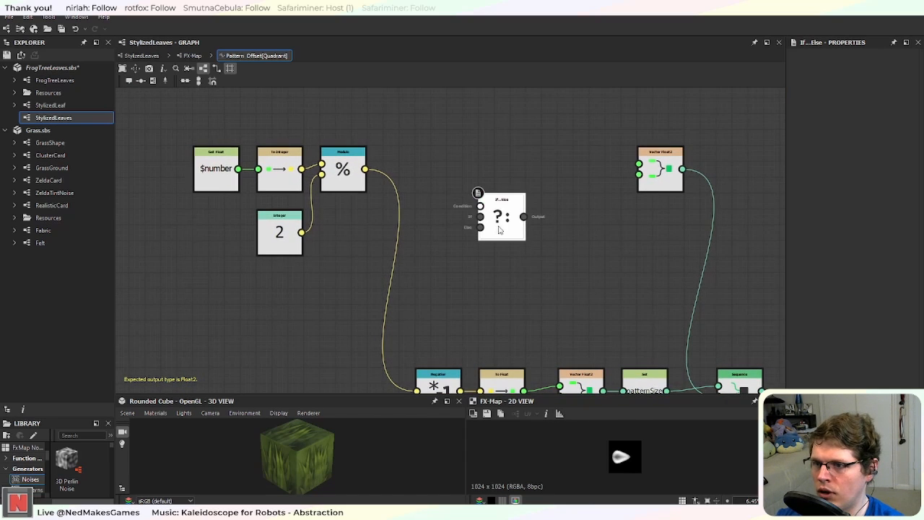
pyautogui.moveTo(501, 217); pyautogui.dragTo(312, 339)
pyautogui.moveTo(484, 287); pyautogui.dragTo(498, 258, button='middle')
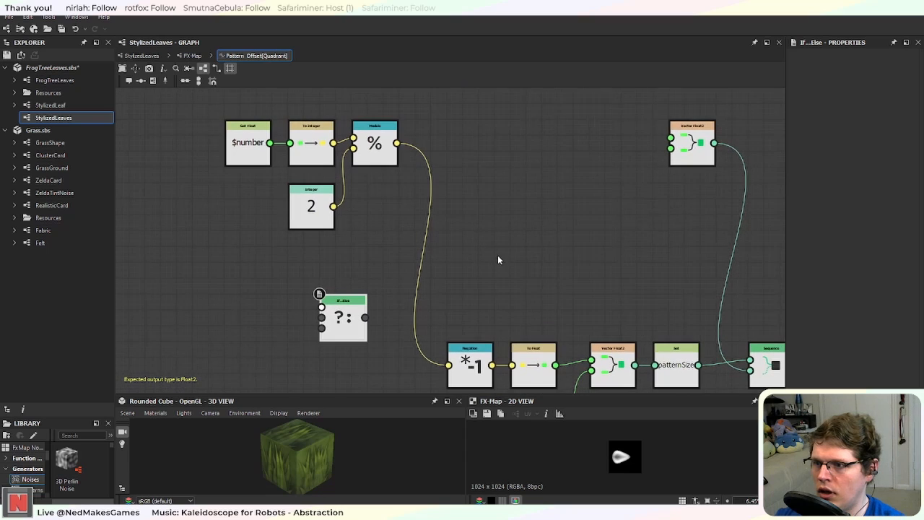
# Step: Add an Equal node beside the Modulo node and connect the Modulo output to its first input
pyautogui.press('space')
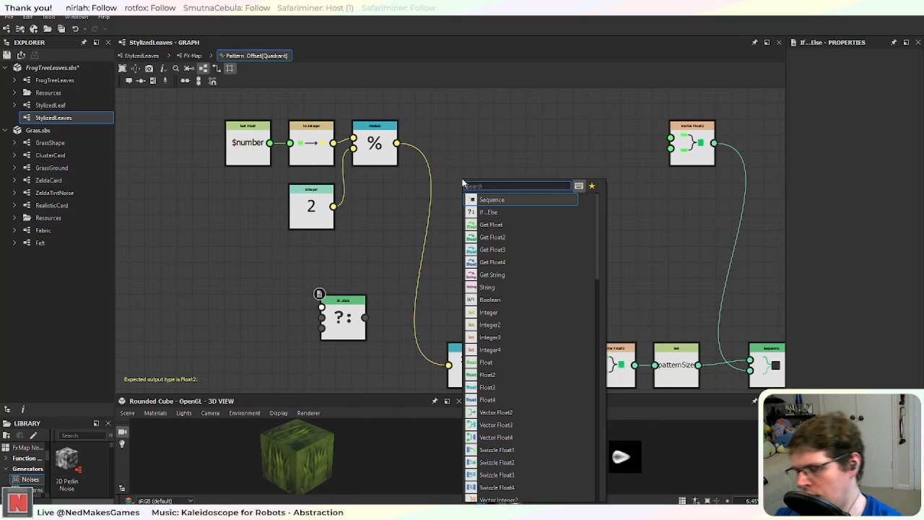
pyautogui.write('equ')
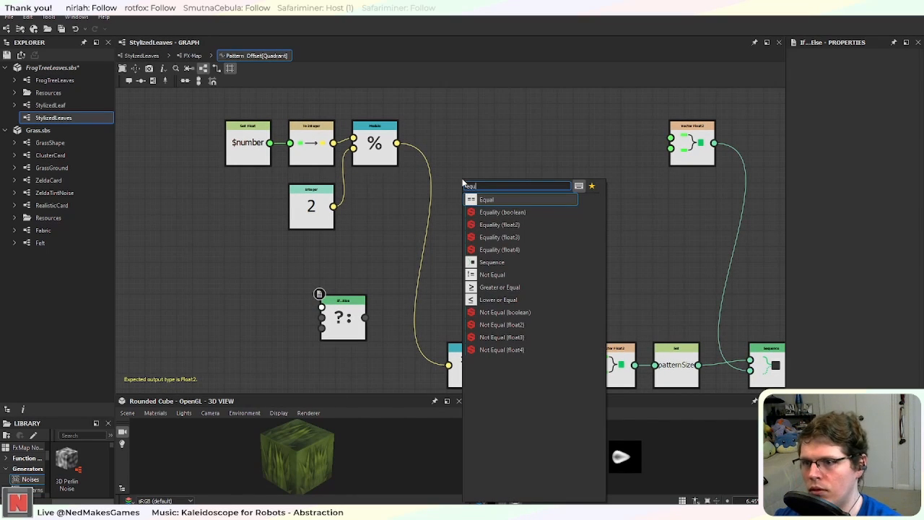
pyautogui.click(521, 200)
pyautogui.moveTo(454, 176); pyautogui.dragTo(462, 143)
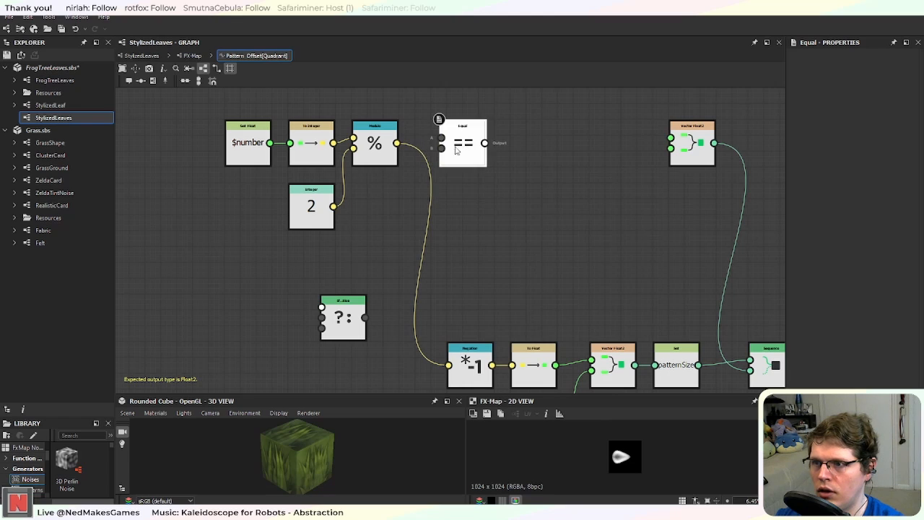
pyautogui.moveTo(398, 145); pyautogui.dragTo(456, 148)
# Step: Add an Integer node of value 0 below Modulo and connect it to the Equal node's second input
pyautogui.press('space')
pyautogui.write('i')
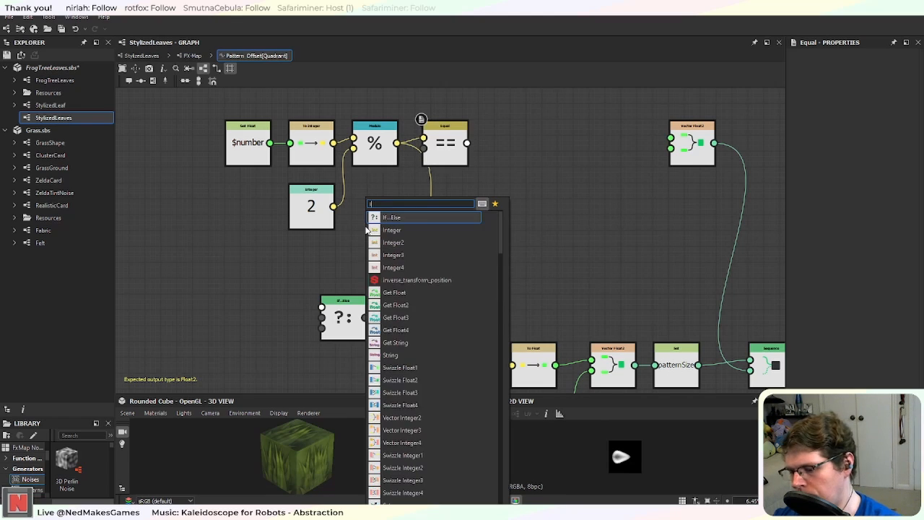
pyautogui.write('nte')
pyautogui.press('Return')
pyautogui.moveTo(366, 226); pyautogui.dragTo(423, 148)
pyautogui.moveTo(451, 150); pyautogui.dragTo(443, 149)
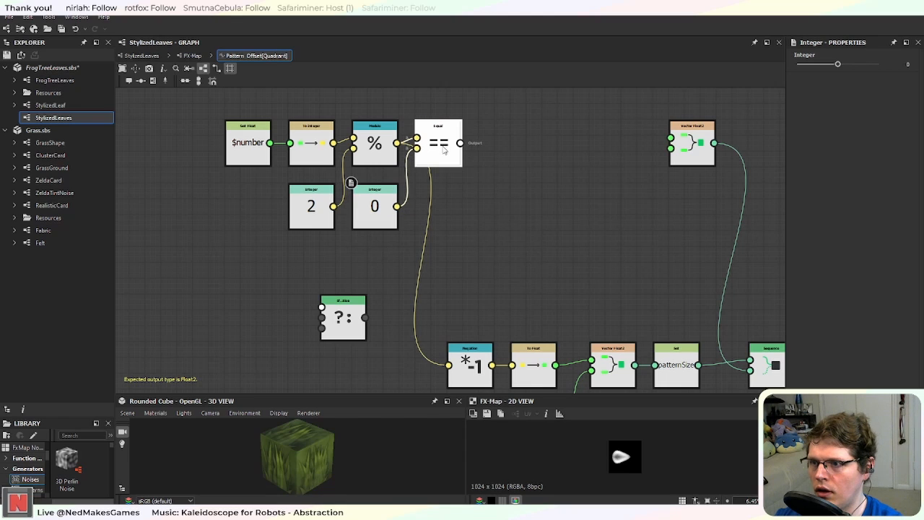
# Step: Connect the Equal node's output to the Condition input of the If...Else node
pyautogui.moveTo(495, 167); pyautogui.dragTo(436, 174, button='middle')
pyautogui.moveTo(284, 321); pyautogui.dragTo(457, 235)
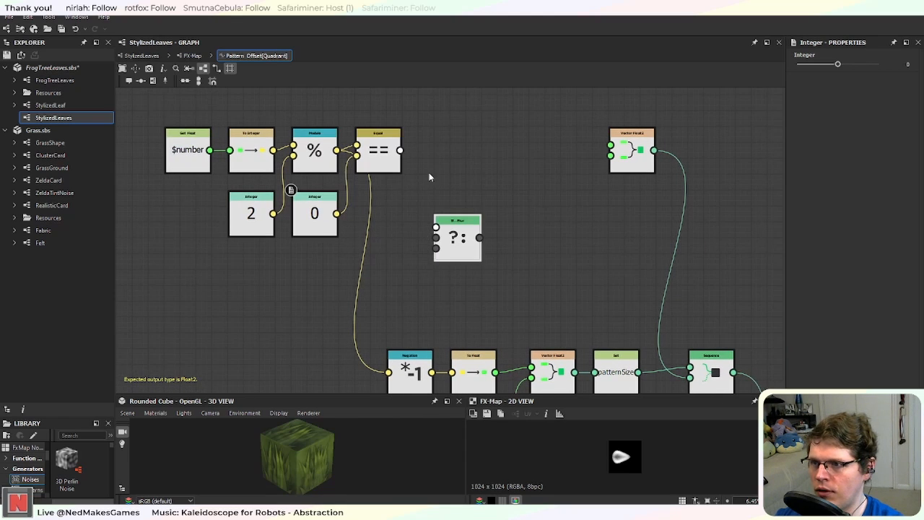
pyautogui.moveTo(400, 150); pyautogui.dragTo(418, 293)
pyautogui.moveTo(477, 342); pyautogui.dragTo(501, 253, button='middle')
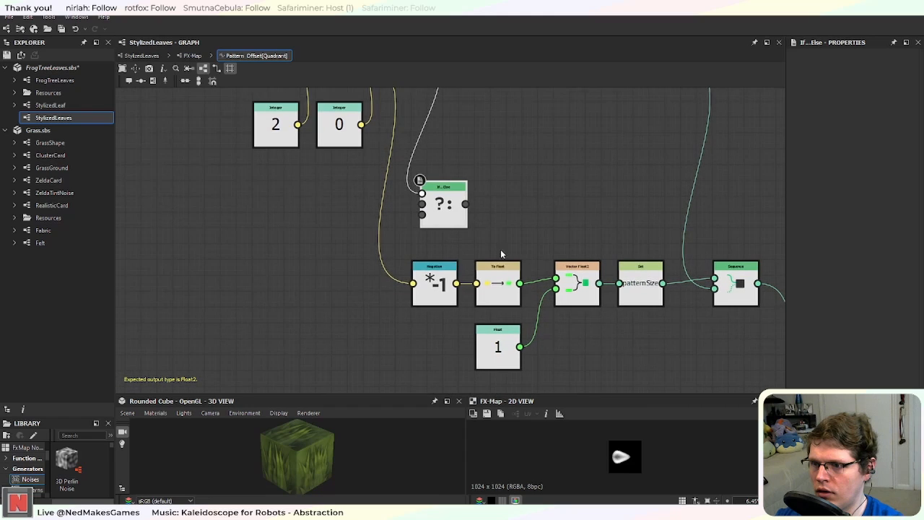
# Step: Delete the Negation and To Float nodes and place the If...Else node just before the patternSize branch's Vector Float2 node
pyautogui.click(432, 290)
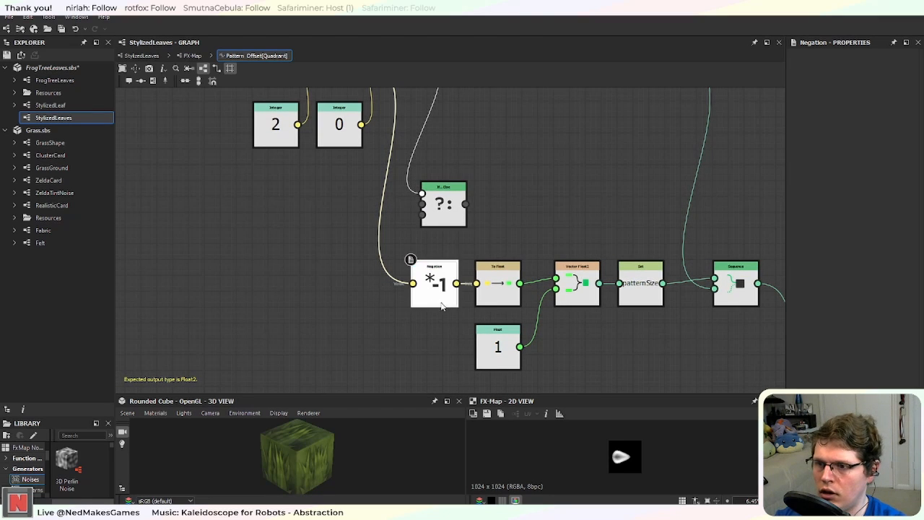
pyautogui.press('Delete')
pyautogui.click(480, 267)
pyautogui.press('Delete')
pyautogui.moveTo(447, 209); pyautogui.dragTo(517, 288)
# Step: Connect the Float 1 node to the If input, and a duplicate Float set to -1 to the Else input
pyautogui.moveTo(499, 360); pyautogui.dragTo(492, 284)
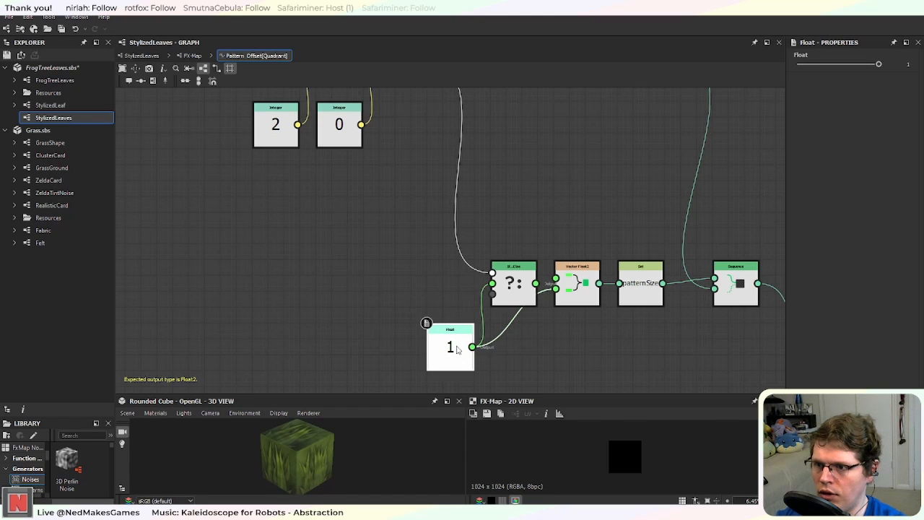
pyautogui.hotkey('ctrl', 'd')
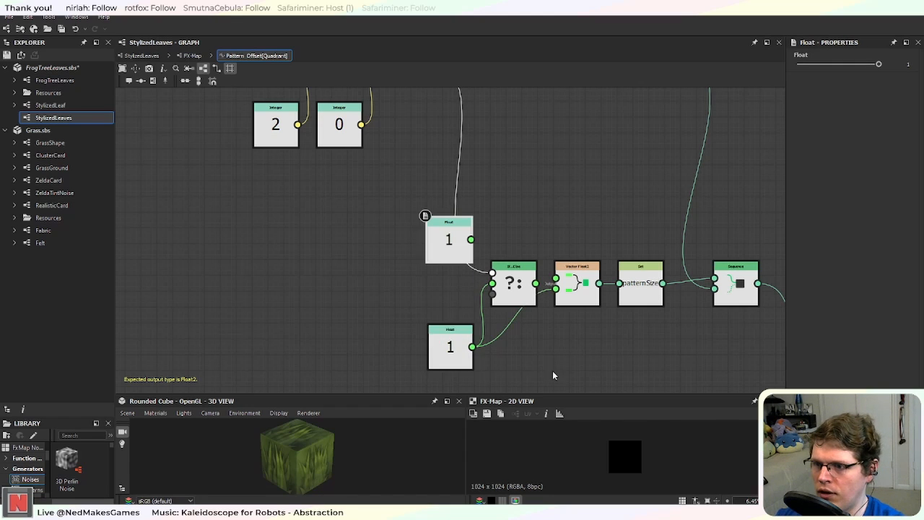
pyautogui.moveTo(553, 370); pyautogui.dragTo(533, 262, button='middle')
pyautogui.moveTo(434, 152); pyautogui.dragTo(479, 200)
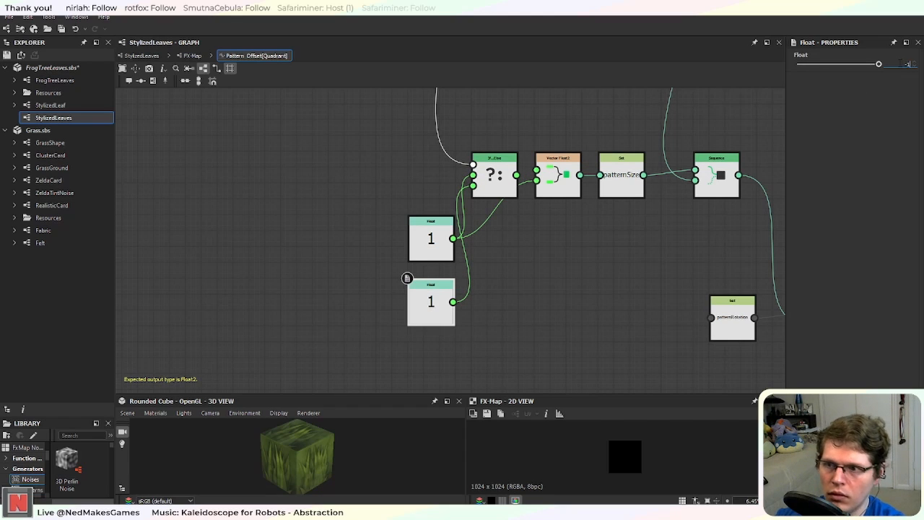
pyautogui.press('Return')
# Step: Arrange the 1 and -1 Float nodes one above the other, just ahead of the If...Else node
pyautogui.moveTo(429, 240); pyautogui.dragTo(396, 159)
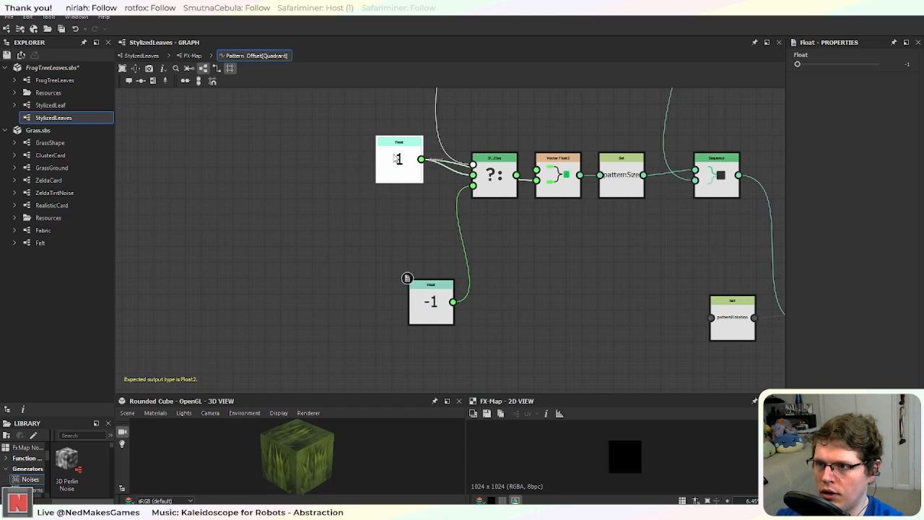
pyautogui.moveTo(443, 303); pyautogui.dragTo(413, 223)
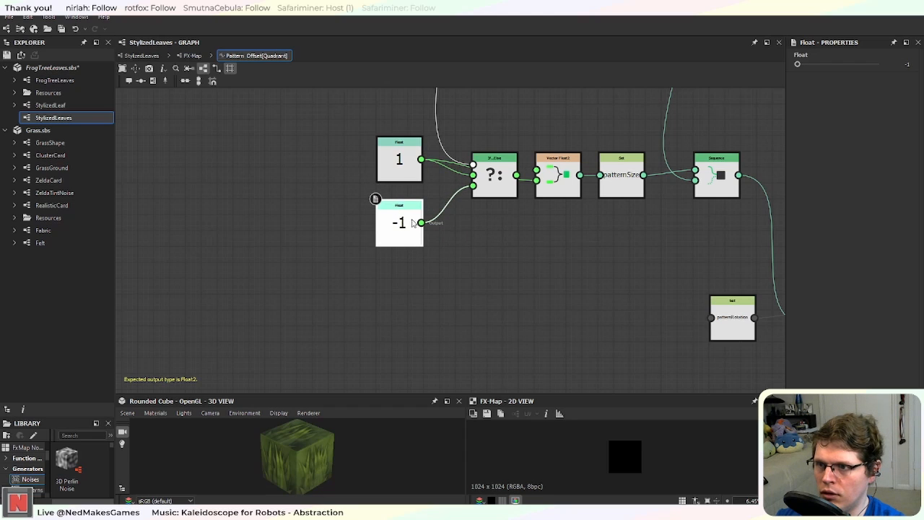
pyautogui.moveTo(412, 220); pyautogui.dragTo(437, 258, button='middle')
pyautogui.moveTo(379, 185); pyautogui.dragTo(430, 229)
pyautogui.click(486, 264)
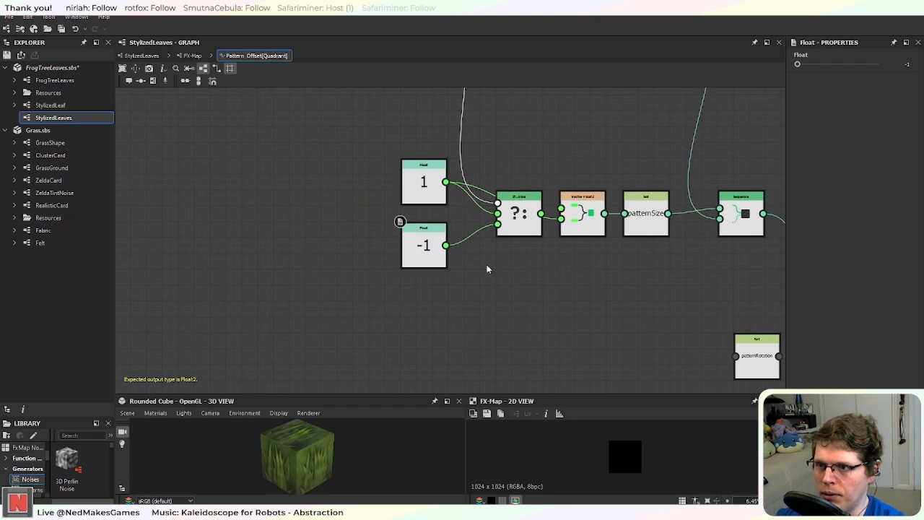
# Step: Connect the If...Else output to the first input of the Vector Float2 node feeding patternSize
pyautogui.moveTo(536, 143); pyautogui.dragTo(457, 228, button='middle')
pyautogui.scroll(-1, 447, 237)
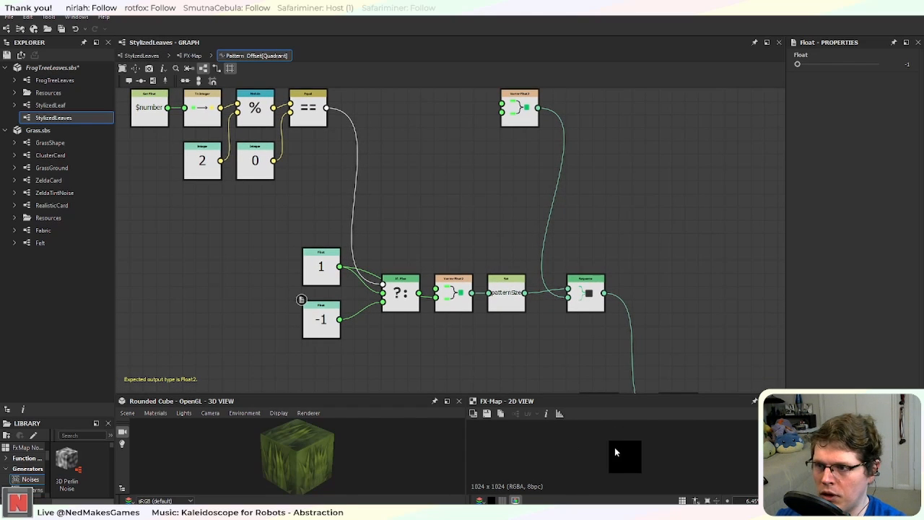
pyautogui.scroll(2, 424, 322)
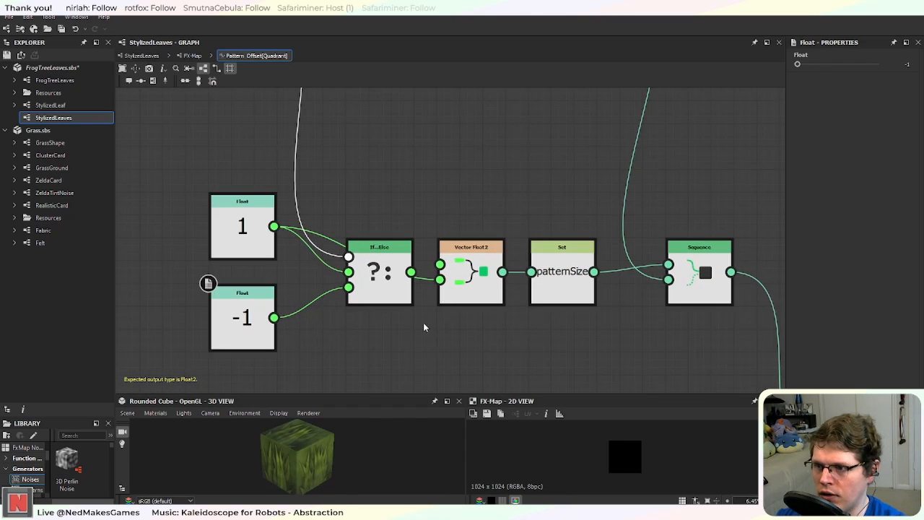
pyautogui.click(380, 274)
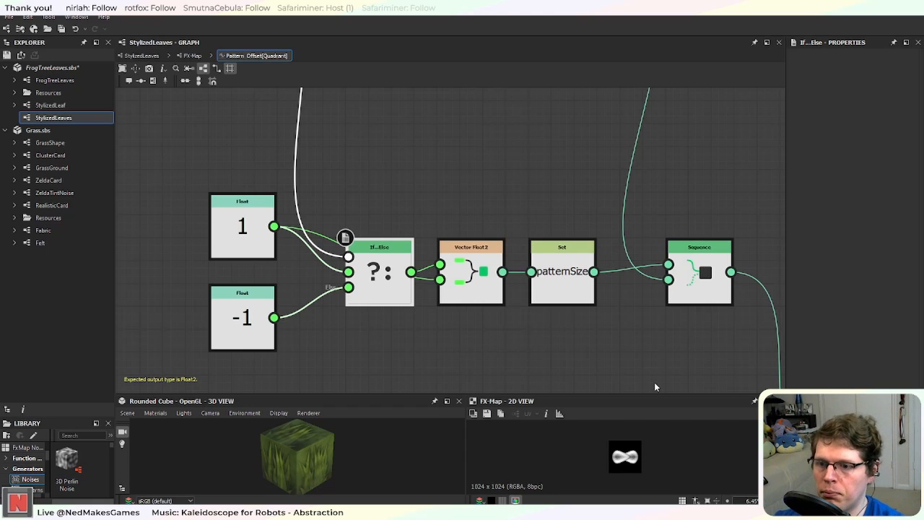
pyautogui.scroll(-2, 628, 333)
pyautogui.scroll(-3, 626, 336)
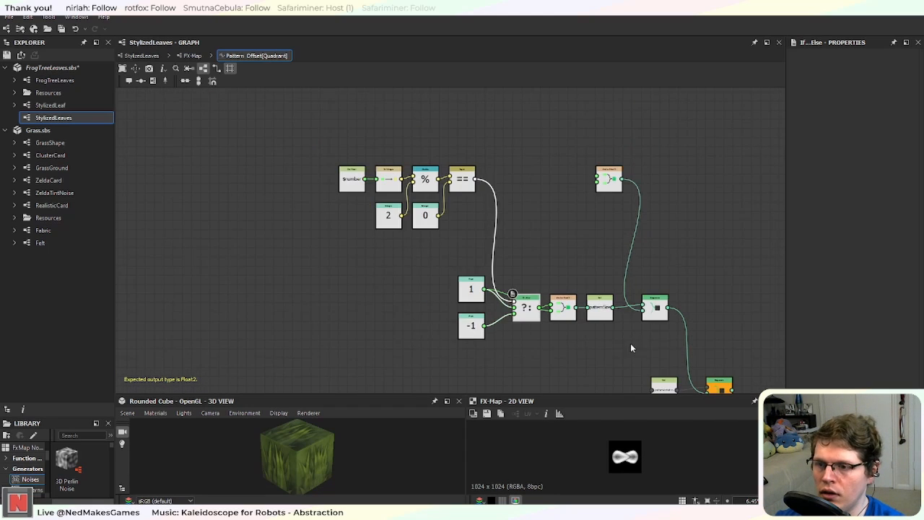
# Step: Enlarge the 2D preview area and compare the FX-Map pattern with the patternSize branch of the function graph
pyautogui.scroll(2, 628, 455)
pyautogui.scroll(2, 637, 459)
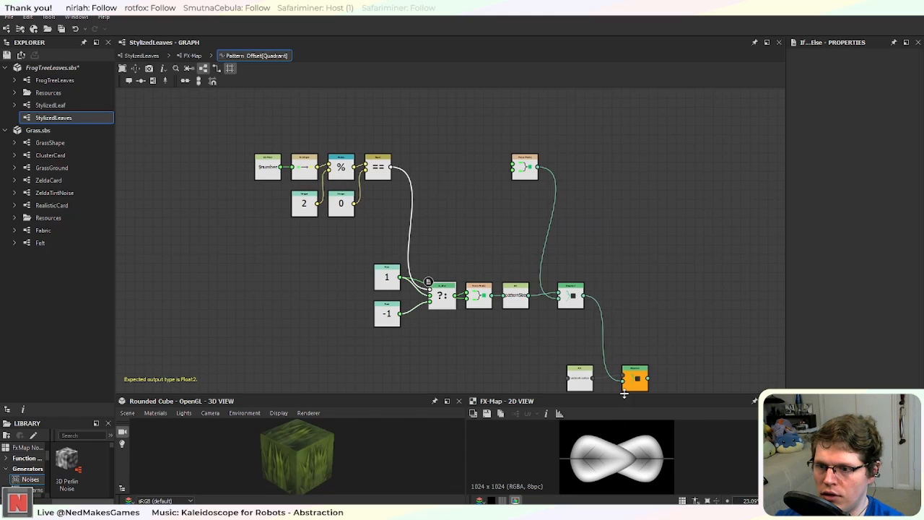
pyautogui.moveTo(622, 395); pyautogui.dragTo(622, 360)
pyautogui.scroll(-2, 639, 444)
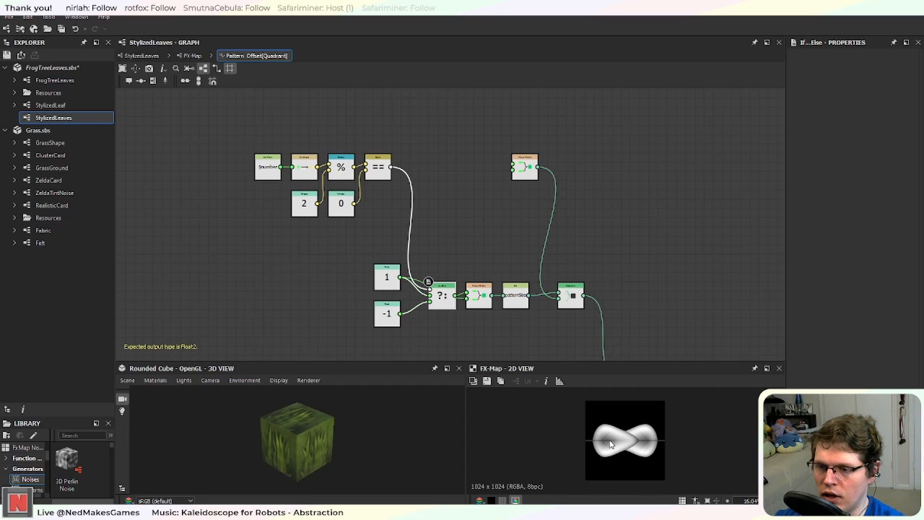
pyautogui.moveTo(477, 340); pyautogui.dragTo(475, 274, button='middle')
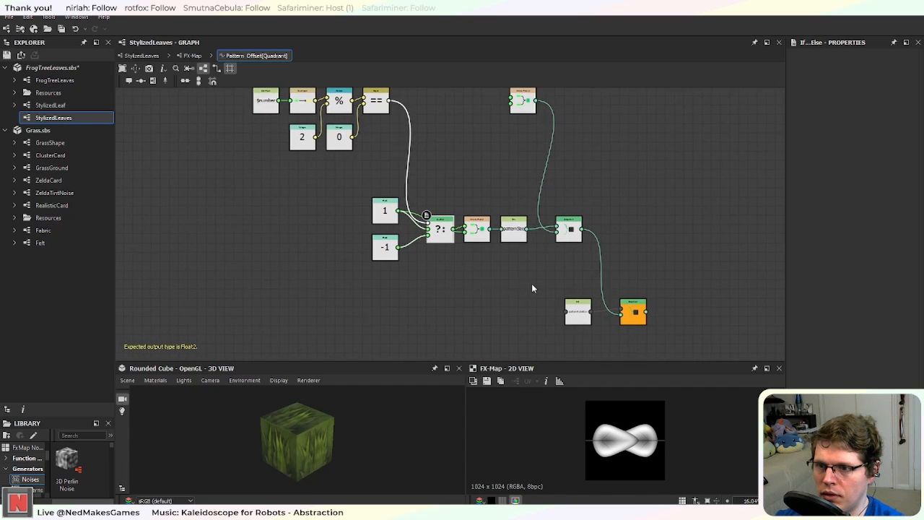
pyautogui.scroll(2, 533, 288)
pyautogui.scroll(-2, 476, 289)
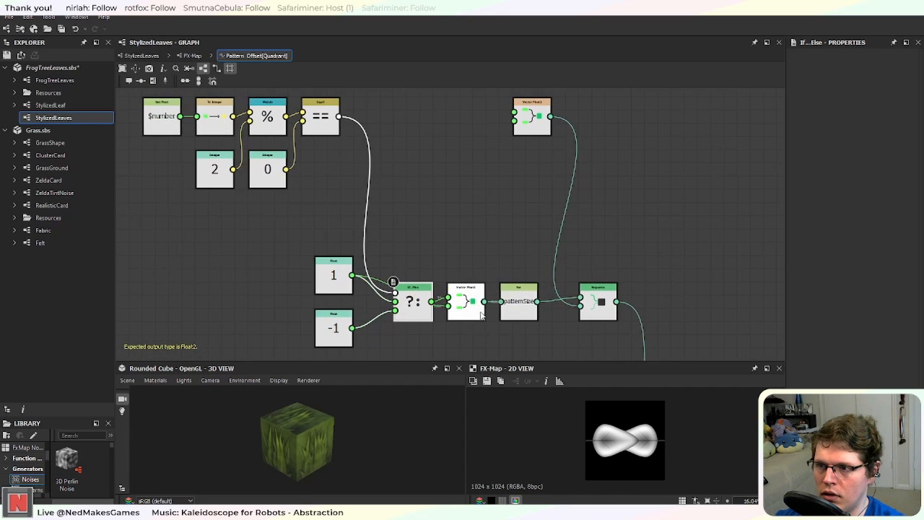
pyautogui.scroll(2, 505, 289)
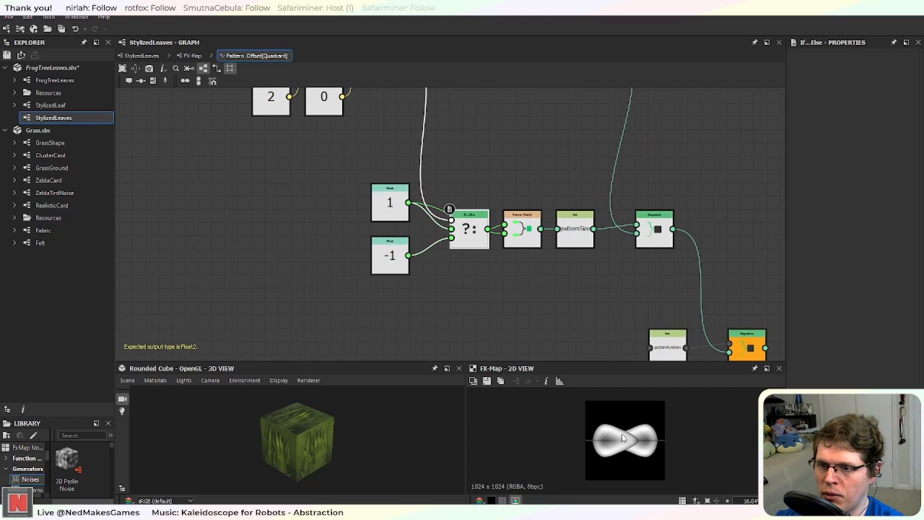
# Step: Move the condition nodes, through the Vector Float2, away from the patternSize Set node to open a wide gap
pyautogui.moveTo(312, 190); pyautogui.dragTo(473, 241)
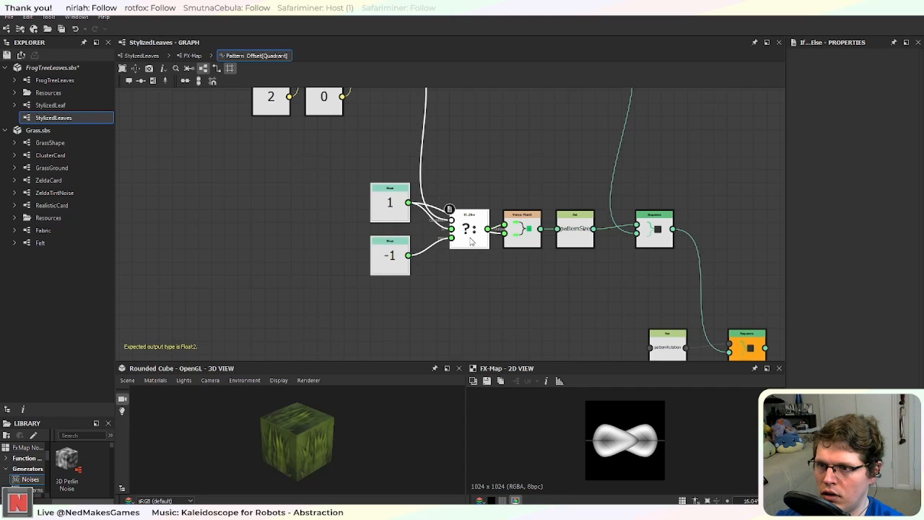
pyautogui.click(584, 245)
pyautogui.moveTo(576, 237); pyautogui.dragTo(581, 237)
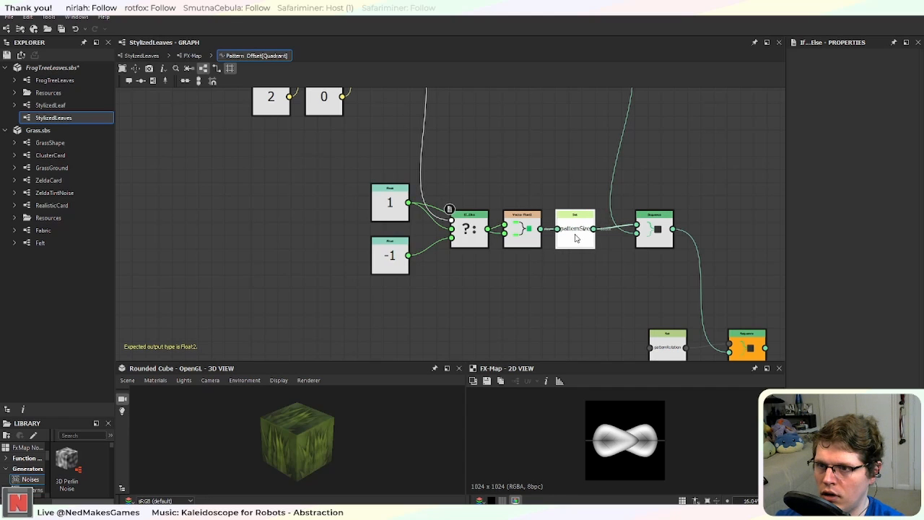
pyautogui.scroll(-3, 506, 311)
pyautogui.moveTo(263, 114); pyautogui.dragTo(383, 260)
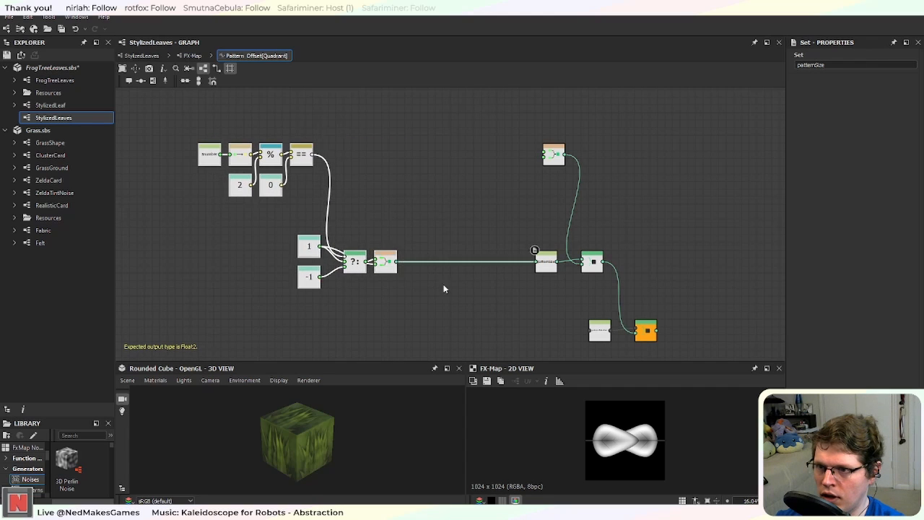
# Step: Insert a Scalar Multiplication node on the link between the Vector Float2 and patternSize nodes
pyautogui.scroll(3, 444, 284)
pyautogui.press('space')
pyautogui.write('mult')
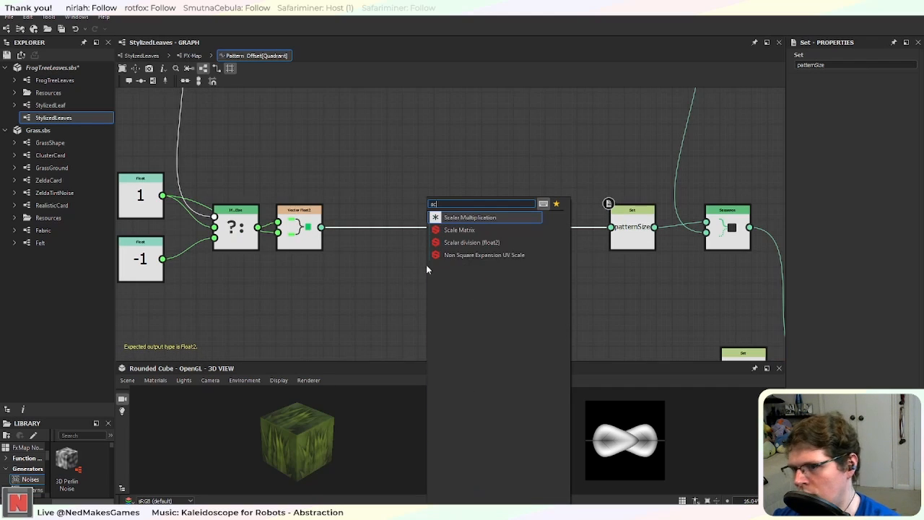
pyautogui.press('Return')
pyautogui.click(426, 269)
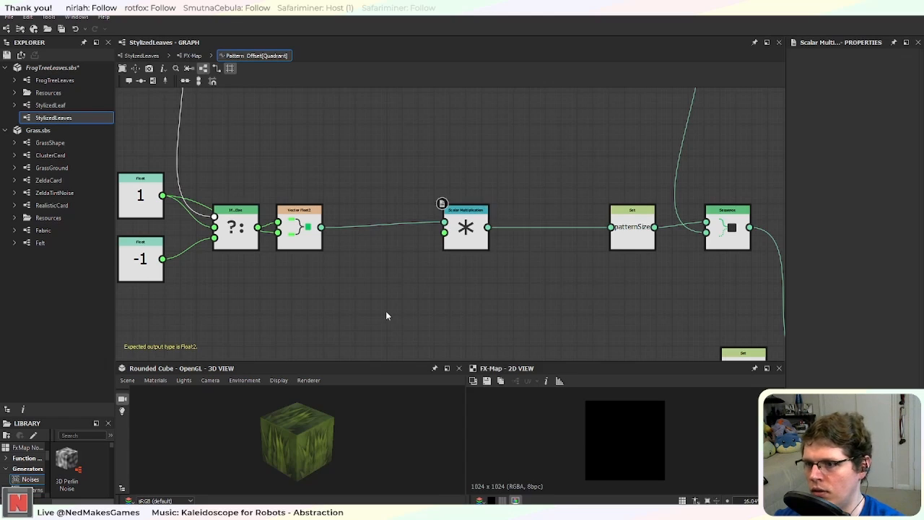
# Step: Add a Float node set to 0.5 and connect it to the Scalar Multiplication's second input
pyautogui.press('space')
pyautogui.write('float')
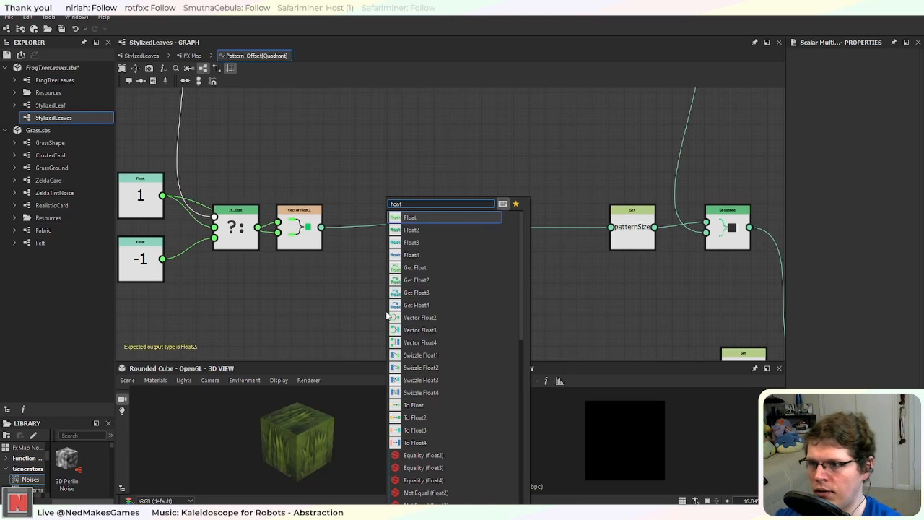
pyautogui.press('Return')
pyautogui.moveTo(400, 306); pyautogui.dragTo(444, 232)
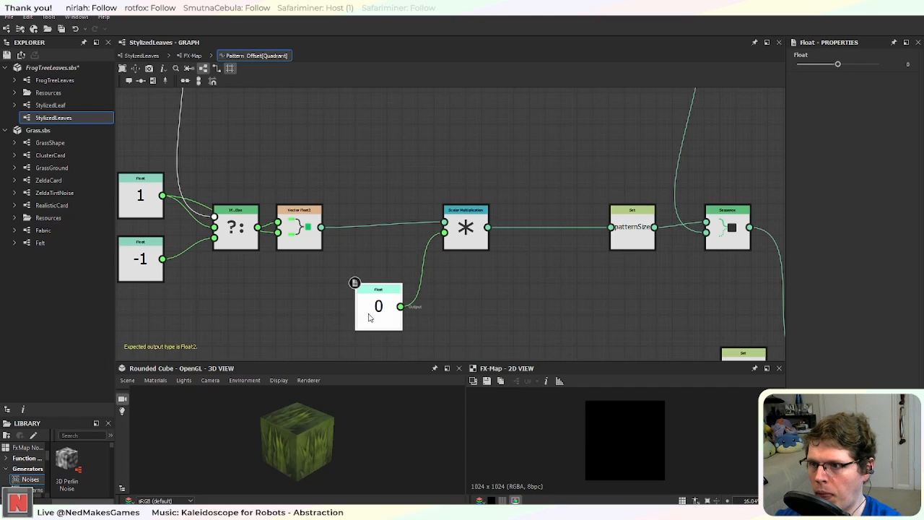
pyautogui.moveTo(368, 318); pyautogui.dragTo(394, 303)
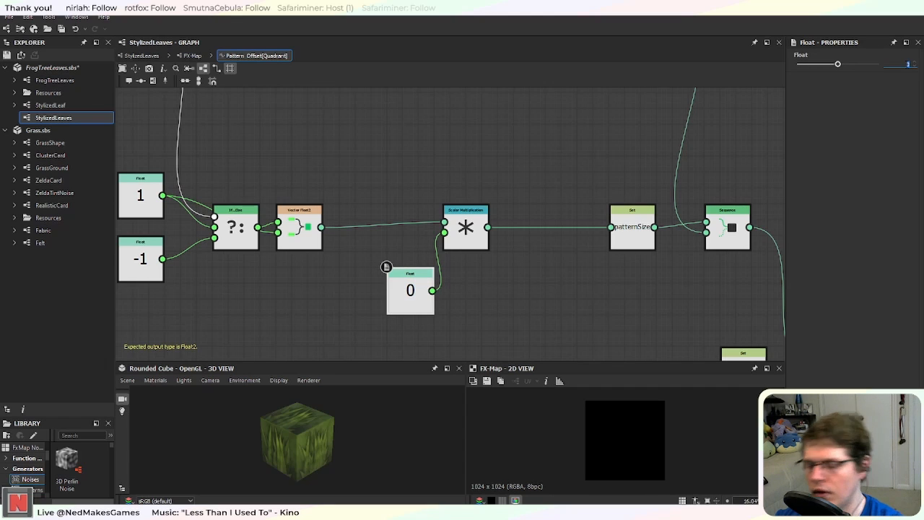
pyautogui.click(909, 64)
pyautogui.write('.5')
pyautogui.press('Return')
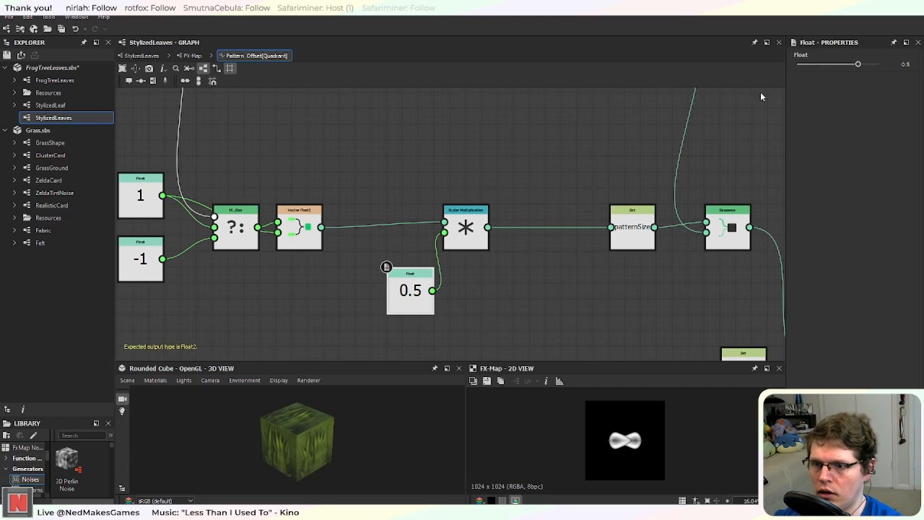
pyautogui.scroll(2, 639, 306)
pyautogui.scroll(-2, 632, 347)
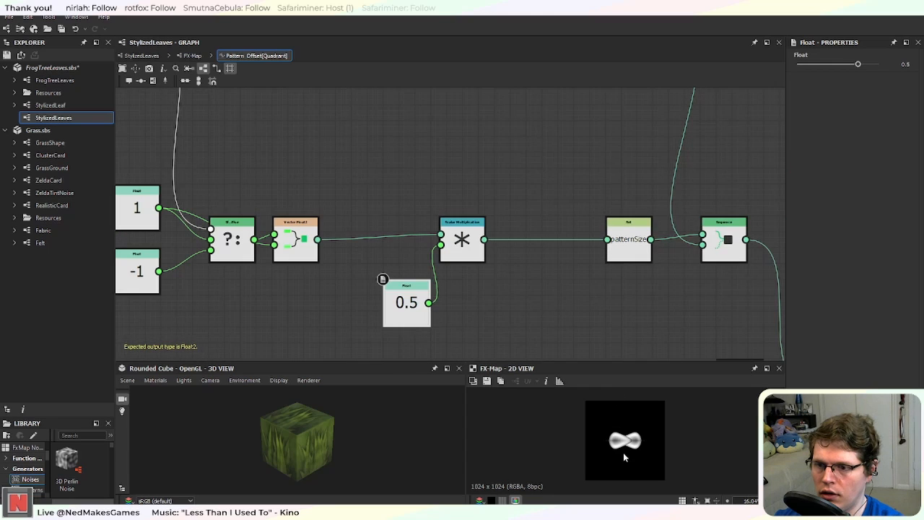
pyautogui.scroll(-3, 505, 277)
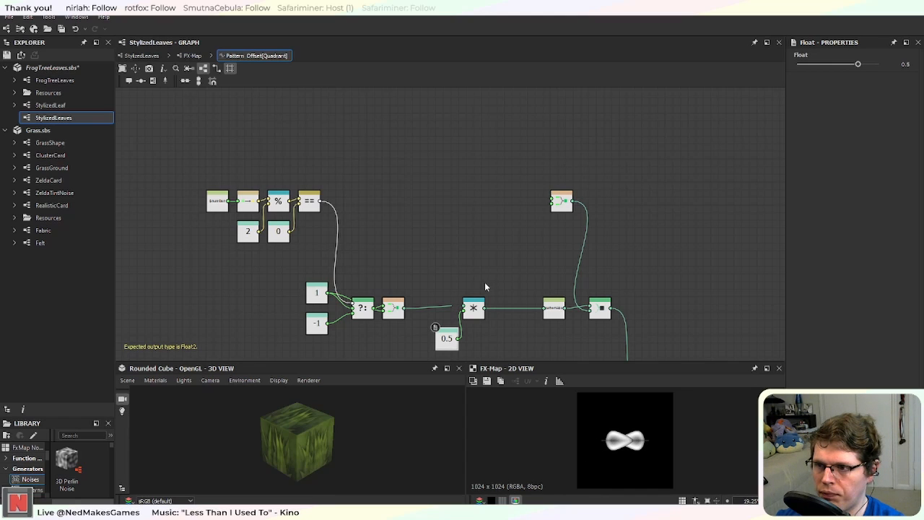
# Step: Duplicate the 1 and -1 Floats, If...Else and Vector Float2, and align the copies in the row of the Equal node
pyautogui.moveTo(434, 252); pyautogui.dragTo(457, 239, button='middle')
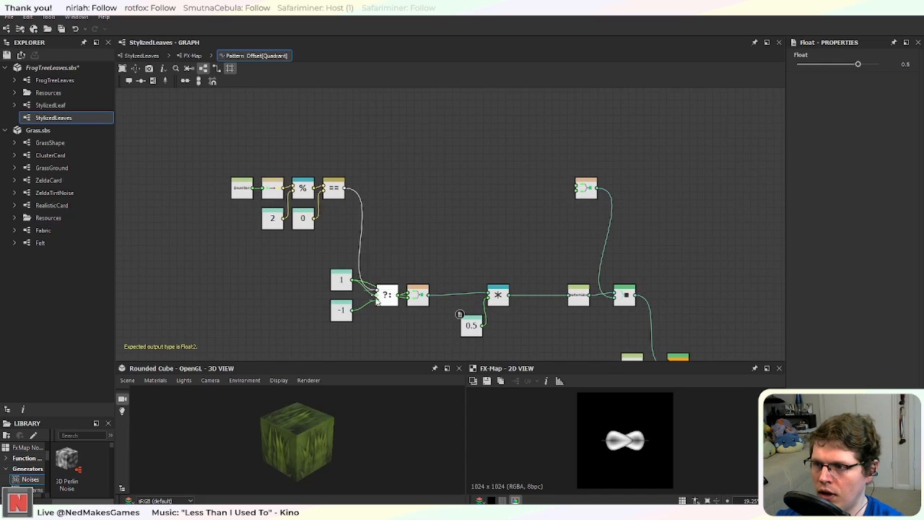
pyautogui.scroll(2, 383, 312)
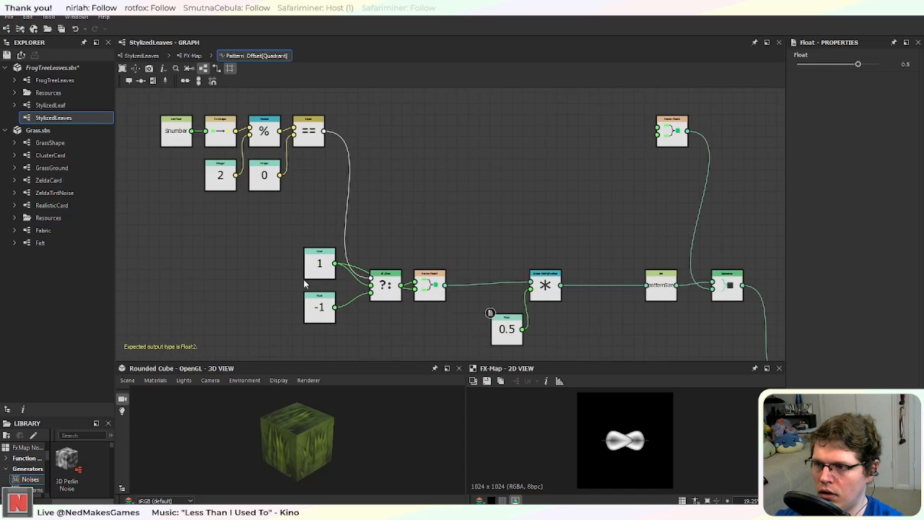
pyautogui.moveTo(279, 247); pyautogui.dragTo(426, 306)
pyautogui.hotkey('ctrl', 'd')
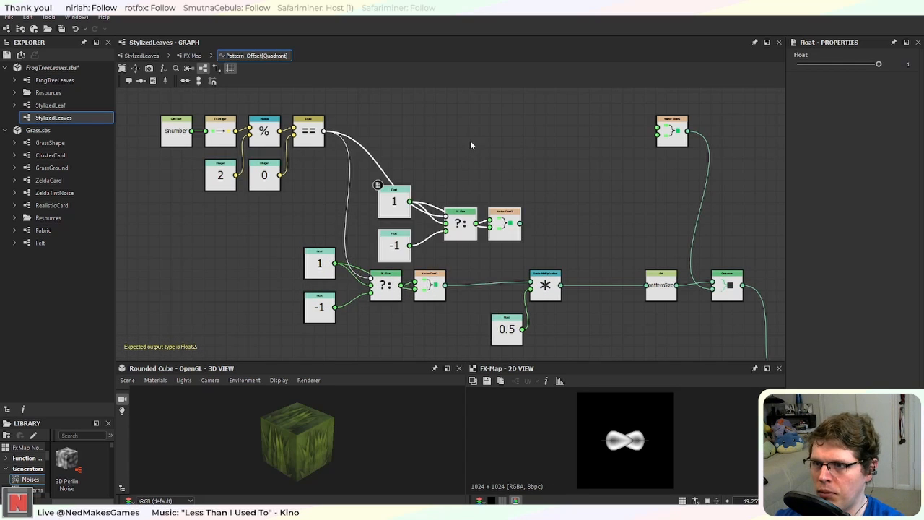
pyautogui.scroll(2, 495, 180)
pyautogui.moveTo(496, 192)
pyautogui.mouseDown(button='middle')
pyautogui.moveTo(496, 159)
pyautogui.moveTo(486, 201)
pyautogui.mouseUp(button='middle')
pyautogui.moveTo(505, 270); pyautogui.dragTo(507, 166)
pyautogui.moveTo(498, 191); pyautogui.dragTo(496, 308, button='middle')
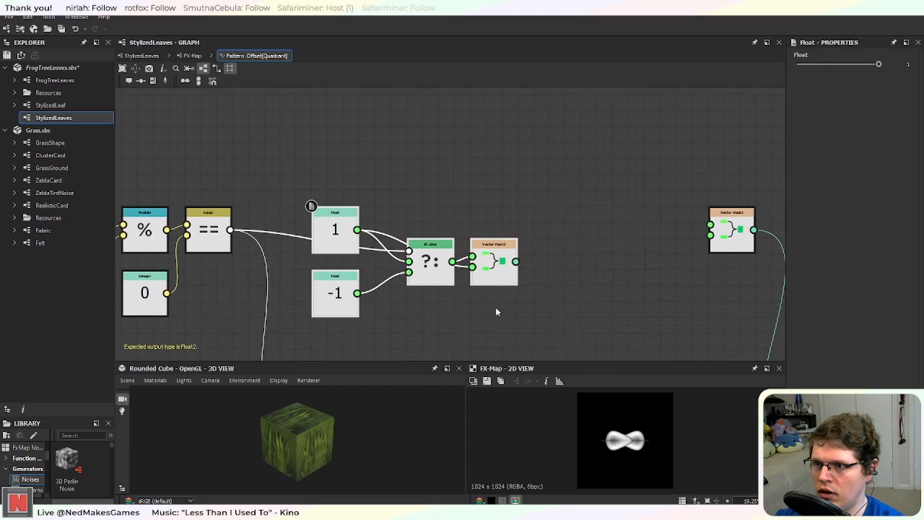
pyautogui.moveTo(495, 262); pyautogui.dragTo(511, 232)
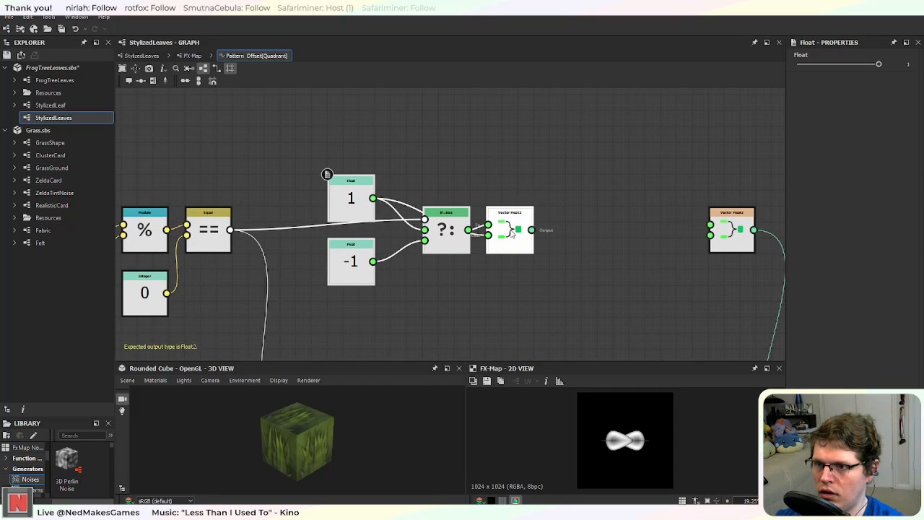
# Step: Duplicate the Scalar Multiplication and its 0.5 Float, place them after the copied Vector Float2, and connect that vector to the first input
pyautogui.moveTo(548, 286); pyautogui.dragTo(511, 184, button='middle')
pyautogui.scroll(-3, 512, 202)
pyautogui.moveTo(466, 259); pyautogui.dragTo(521, 334)
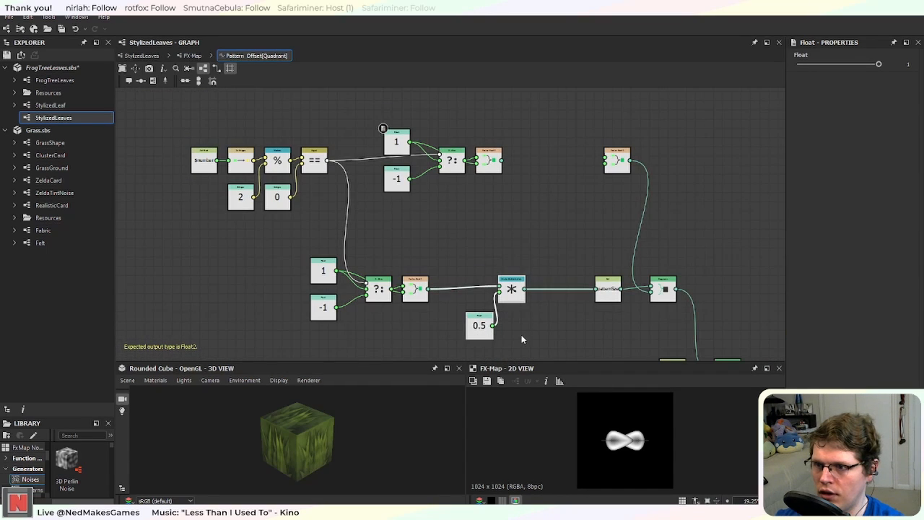
pyautogui.hotkey('ctrl', 'd')
pyautogui.moveTo(471, 210); pyautogui.dragTo(535, 166)
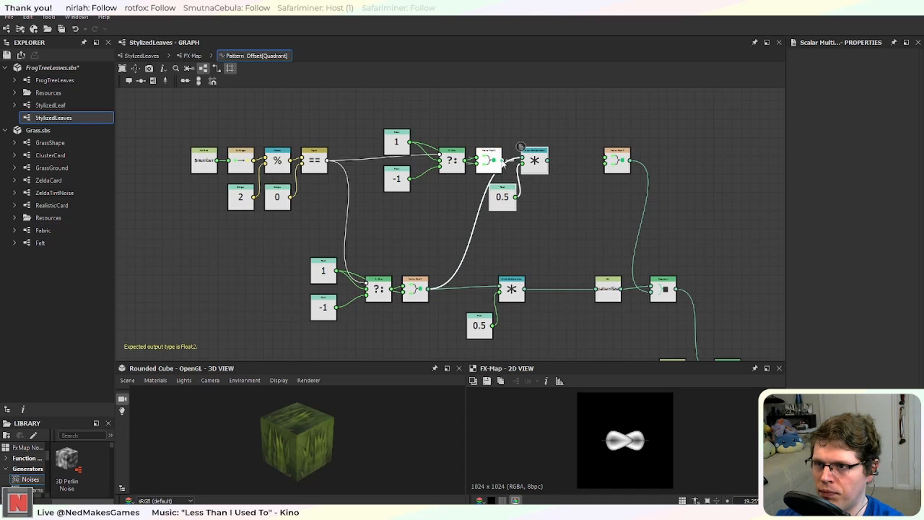
pyautogui.scroll(4, 547, 205)
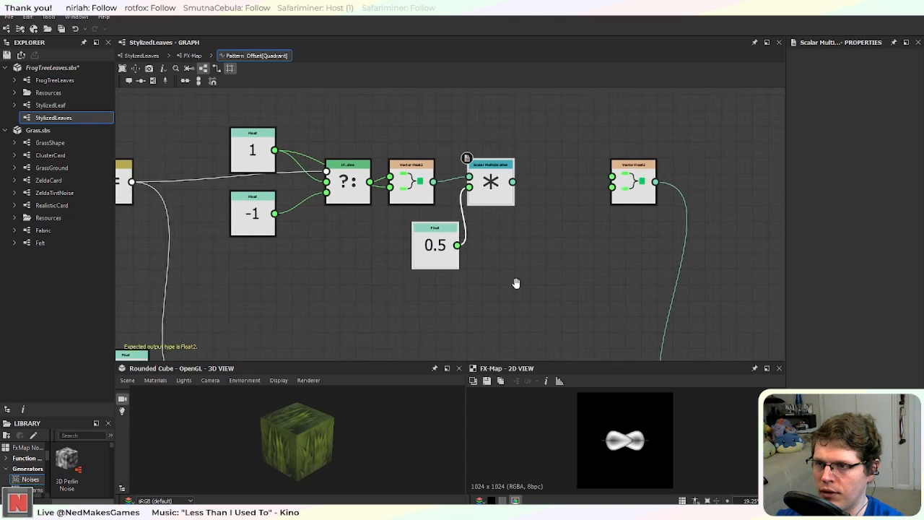
# Step: Delete the copied Vector Float2 and move the copied Scalar Multiplication and 0.5 Float up against the If...Else node
pyautogui.scroll(-2, 498, 309)
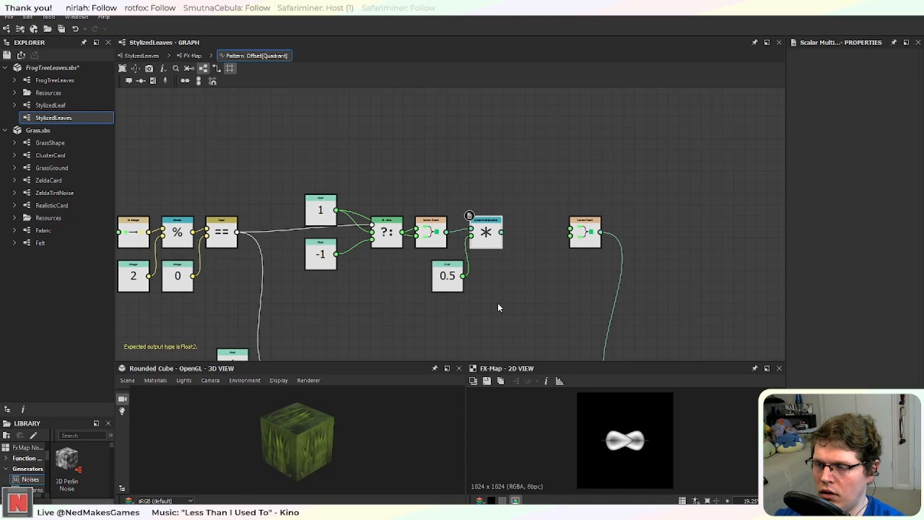
pyautogui.moveTo(416, 320); pyautogui.dragTo(472, 318, button='middle')
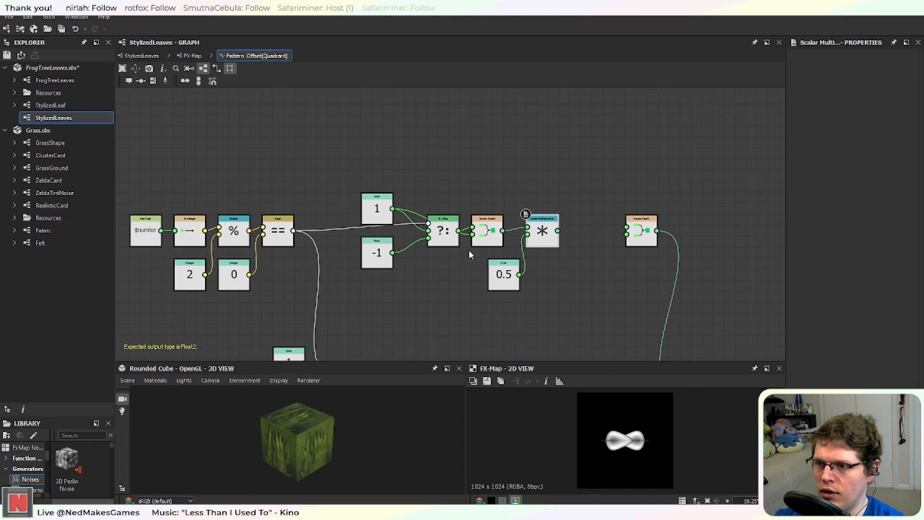
pyautogui.click(497, 233)
pyautogui.moveTo(497, 234); pyautogui.dragTo(529, 169)
pyautogui.press('Delete')
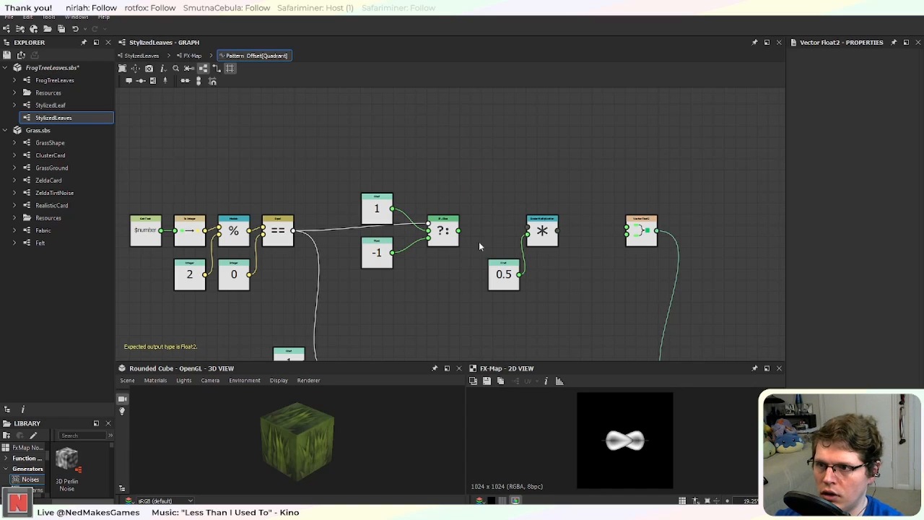
pyautogui.moveTo(459, 230); pyautogui.dragTo(529, 231)
pyautogui.moveTo(542, 232); pyautogui.dragTo(487, 232)
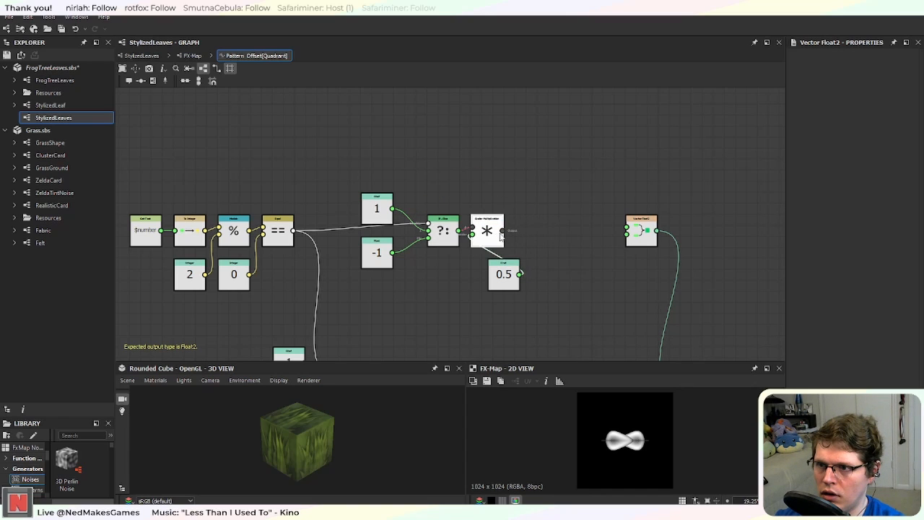
pyautogui.moveTo(509, 280); pyautogui.dragTo(449, 280)
# Step: Replace the copied Scalar Multiplication with a Multiplication node fed by the If...Else output and the 0.5 Float
pyautogui.click(487, 231)
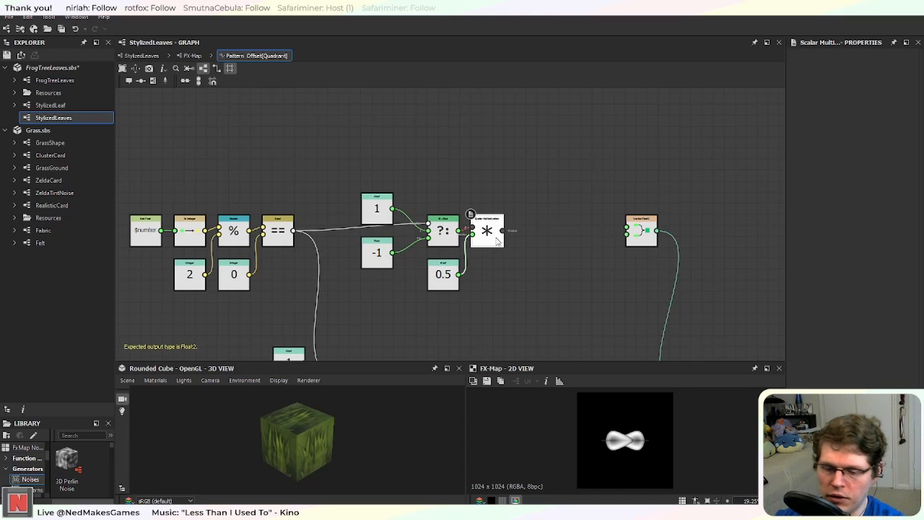
pyautogui.press('Delete')
pyautogui.press('space')
pyautogui.write('mul')
pyautogui.press('Return')
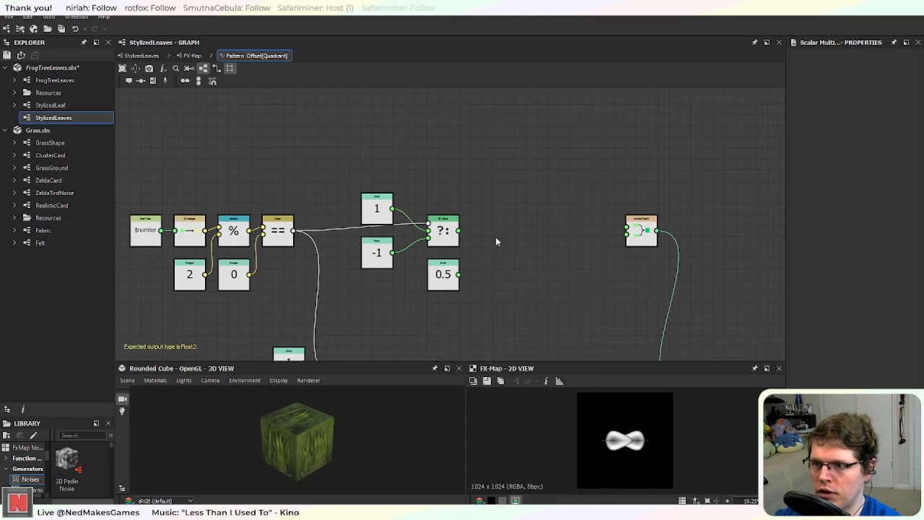
pyautogui.scroll(2, 496, 243)
pyautogui.moveTo(494, 247); pyautogui.dragTo(464, 225)
pyautogui.moveTo(444, 293); pyautogui.dragTo(464, 235)
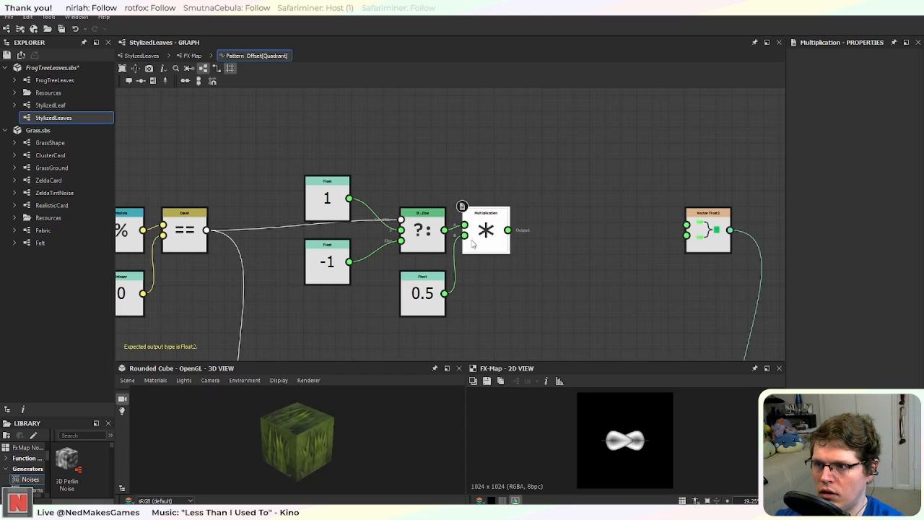
# Step: Add a Vector Float2 node after the Multiplication and connect the Multiplication output to its first input
pyautogui.moveTo(574, 301); pyautogui.dragTo(512, 296, button='middle')
pyautogui.scroll(-2, 482, 268)
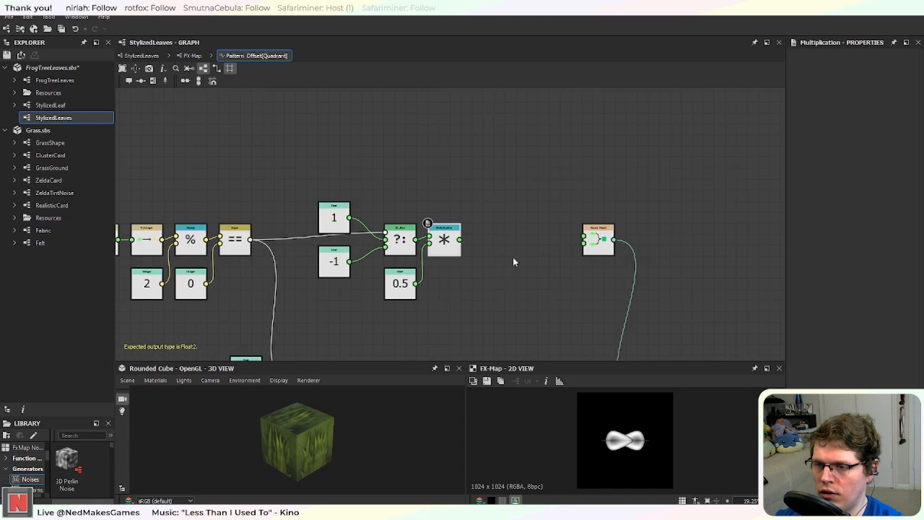
pyautogui.moveTo(555, 252); pyautogui.dragTo(490, 230, button='middle')
pyautogui.press('space')
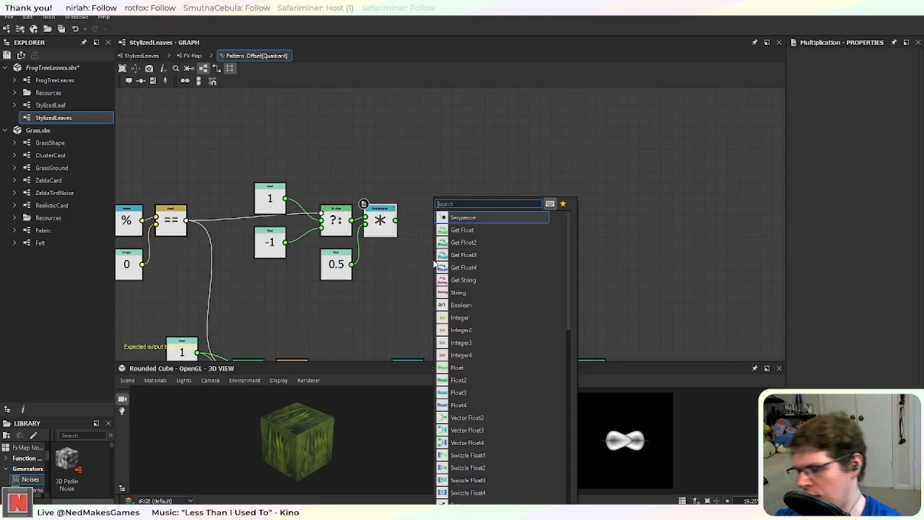
pyautogui.write('vect')
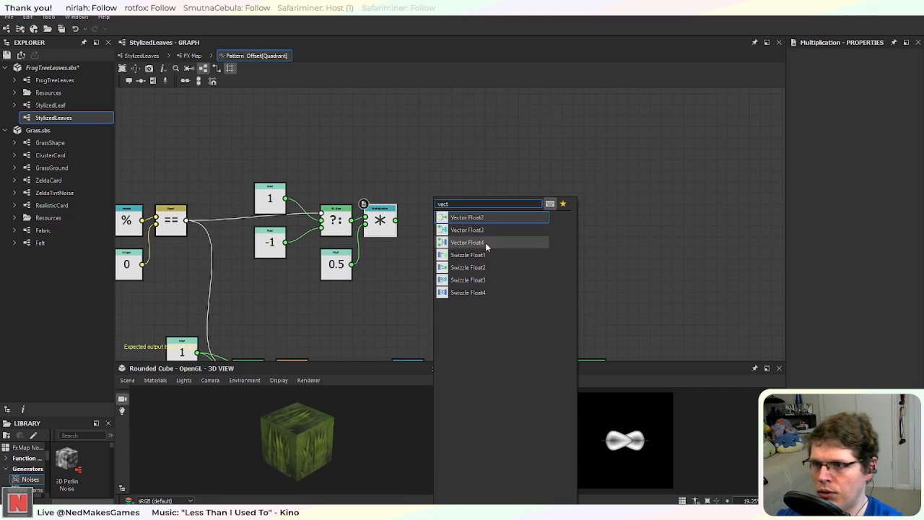
pyautogui.click(476, 222)
pyautogui.moveTo(443, 232); pyautogui.dragTo(466, 232)
pyautogui.scroll(2, 484, 229)
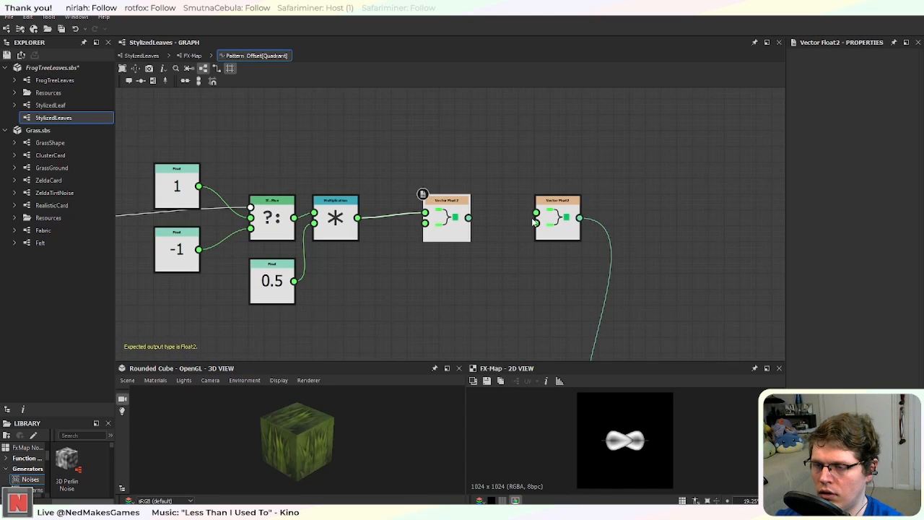
# Step: Delete the extra Vector Float2 and connect the Multiplication output to the first input of the original Vector Float2
pyautogui.scroll(-3, 541, 286)
pyautogui.scroll(1, 532, 315)
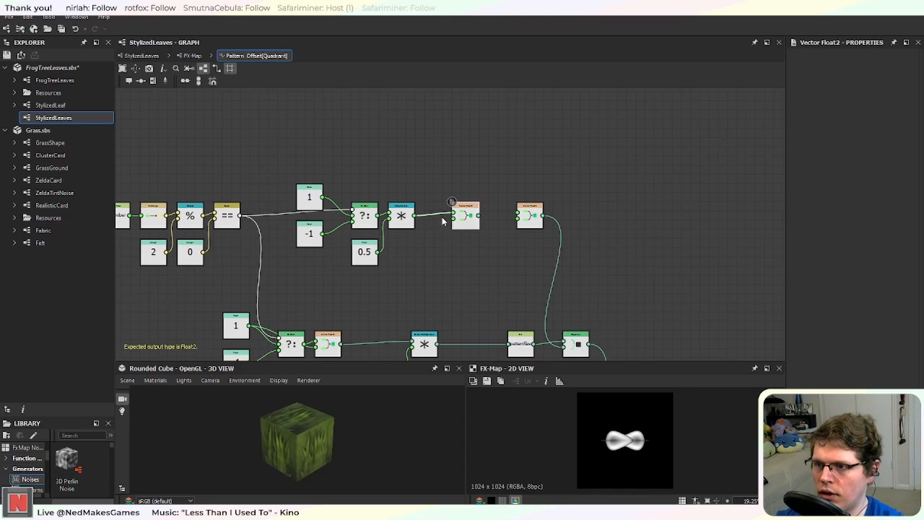
pyautogui.press('Delete')
pyautogui.moveTo(416, 215); pyautogui.dragTo(519, 217)
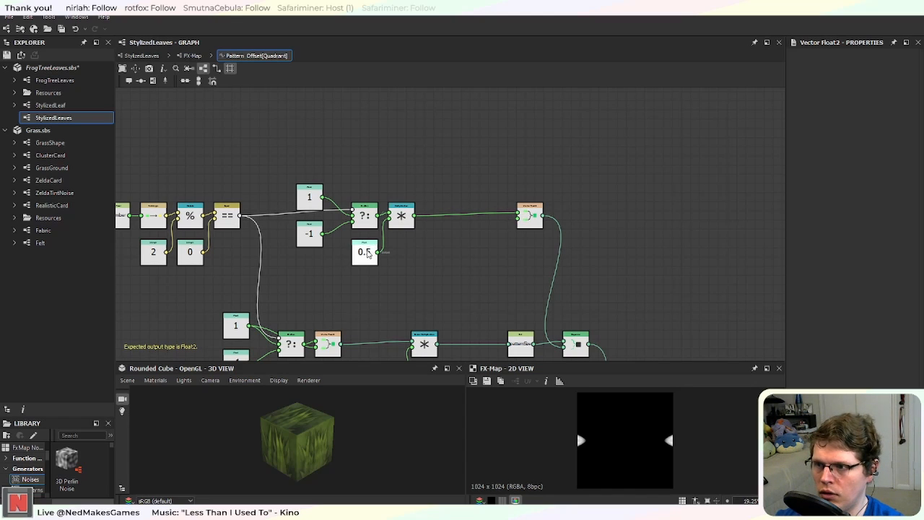
# Step: Set the Float feeding the Multiplication's second input to 0.25
pyautogui.click(364, 249)
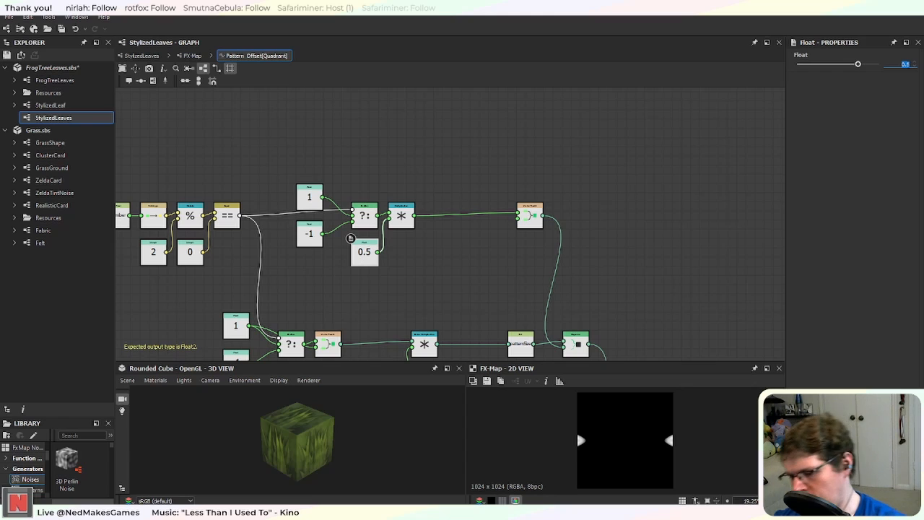
pyautogui.write('0.25')
pyautogui.press('Return')
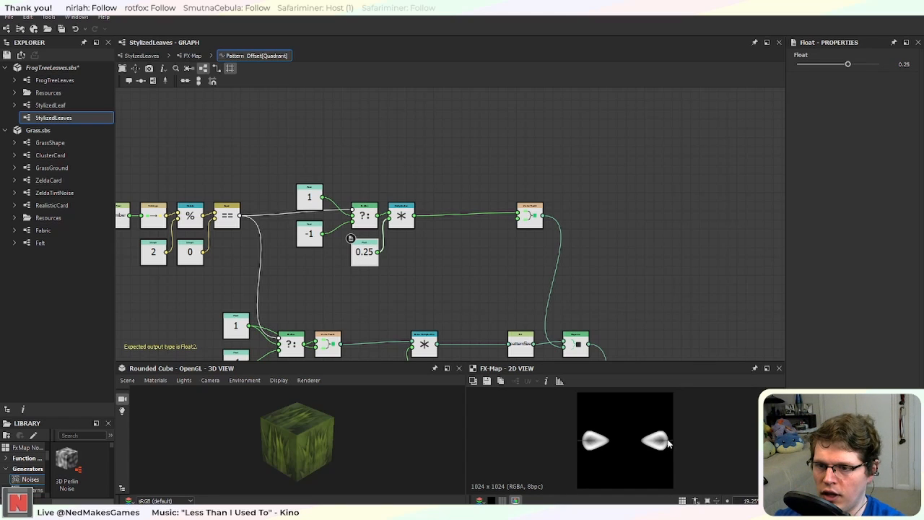
# Step: Swap the signs of the If...Else Floats for the offset: set the upper one to -1 and the lower one to 1
pyautogui.scroll(2, 364, 262)
pyautogui.click(283, 232)
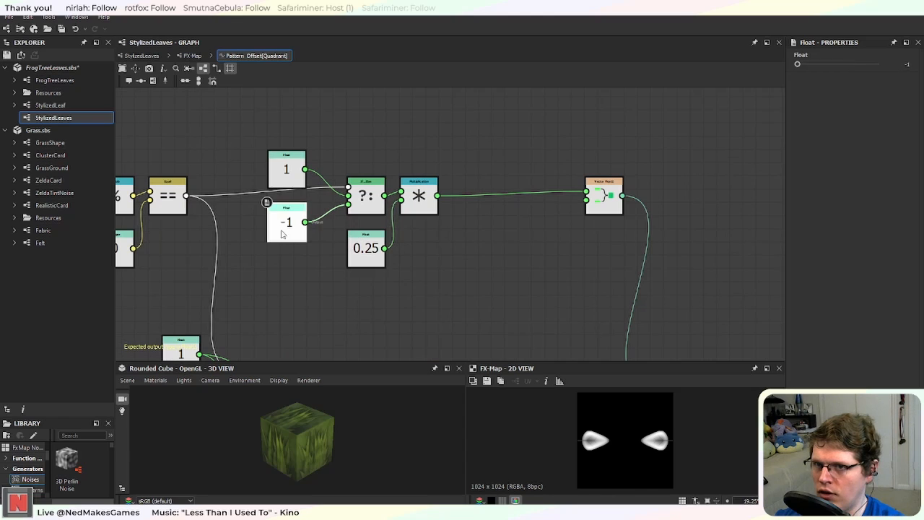
pyautogui.click(905, 64)
pyautogui.write('1')
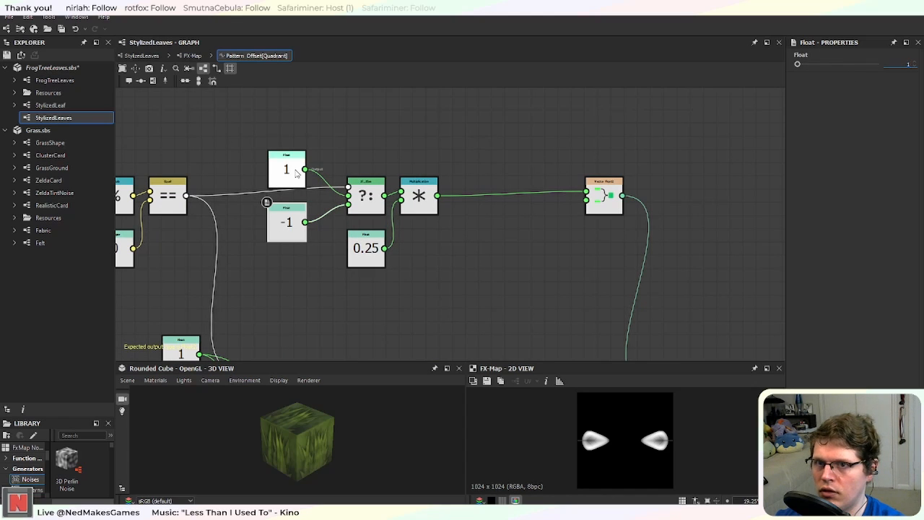
pyautogui.press('Return')
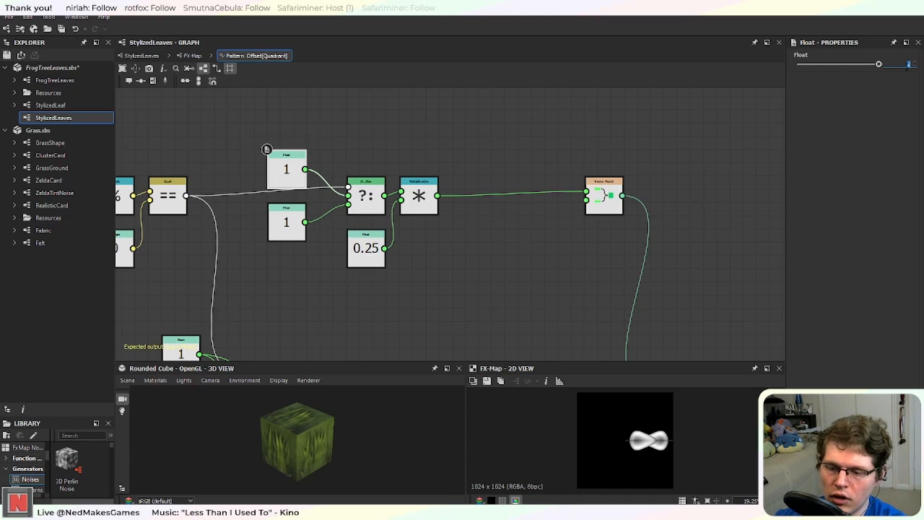
pyautogui.write('-1')
pyautogui.press('Return')
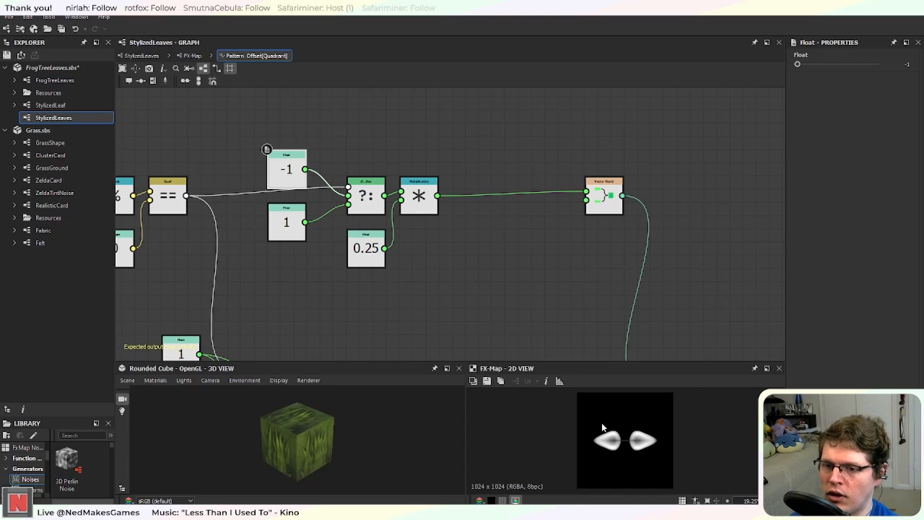
# Step: Move the offset If...Else, its two Floats, the Multiplication and the 0.25 Float slightly closer to the Equal node
pyautogui.moveTo(286, 304); pyautogui.dragTo(510, 280, button='middle')
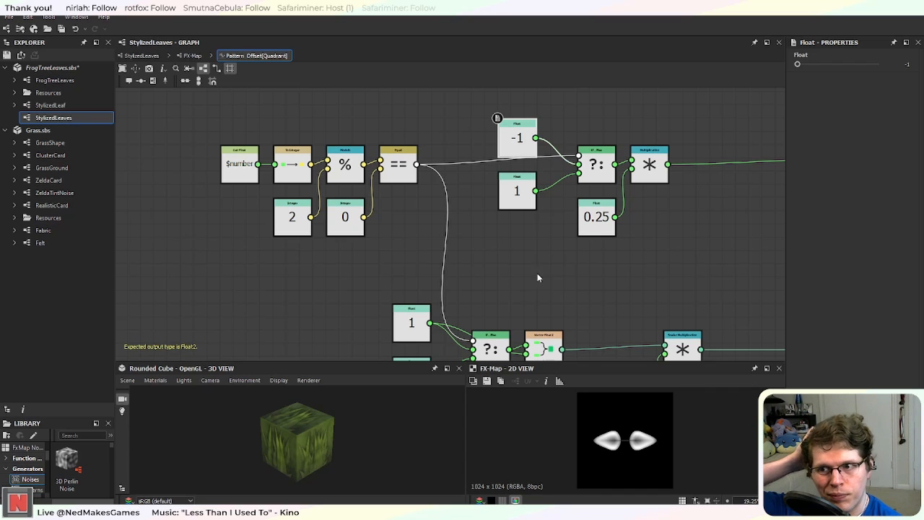
pyautogui.moveTo(700, 281); pyautogui.dragTo(486, 288, button='middle')
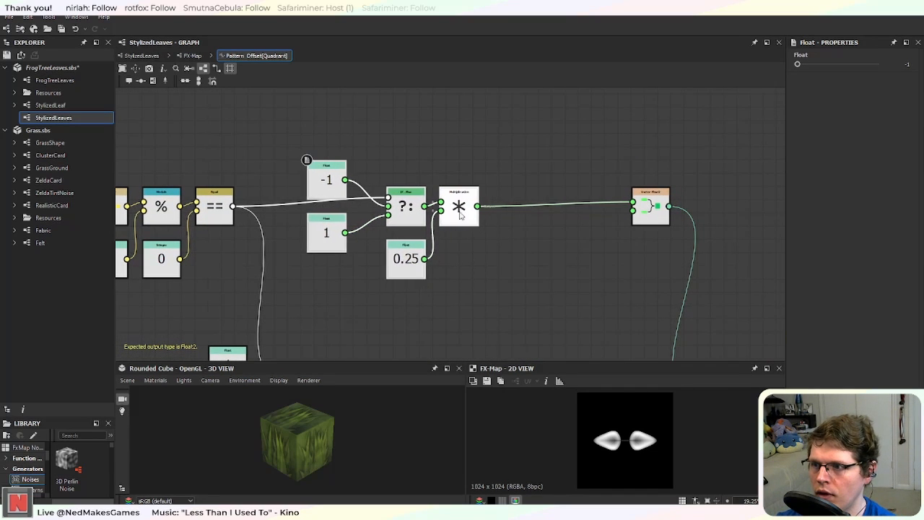
pyautogui.moveTo(460, 214); pyautogui.dragTo(446, 220)
pyautogui.scroll(-3, 449, 288)
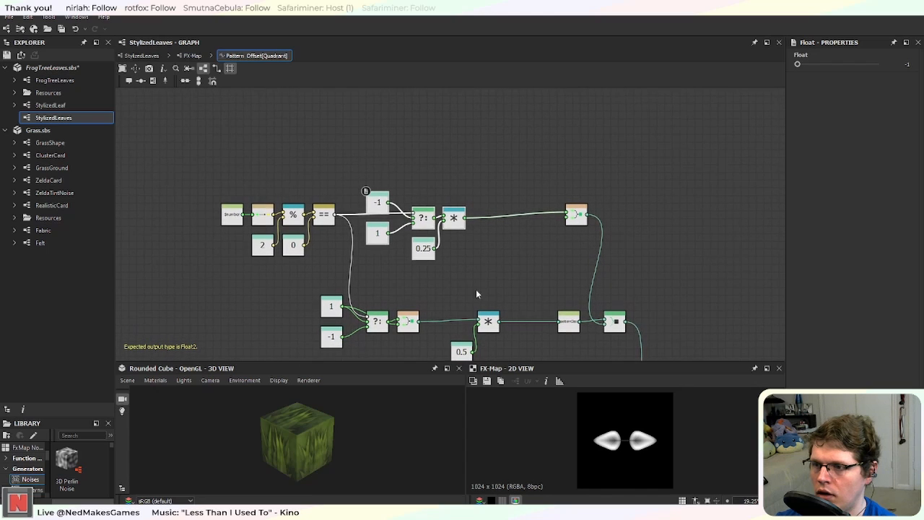
pyautogui.moveTo(375, 160); pyautogui.dragTo(459, 273)
pyautogui.scroll(2, 470, 262)
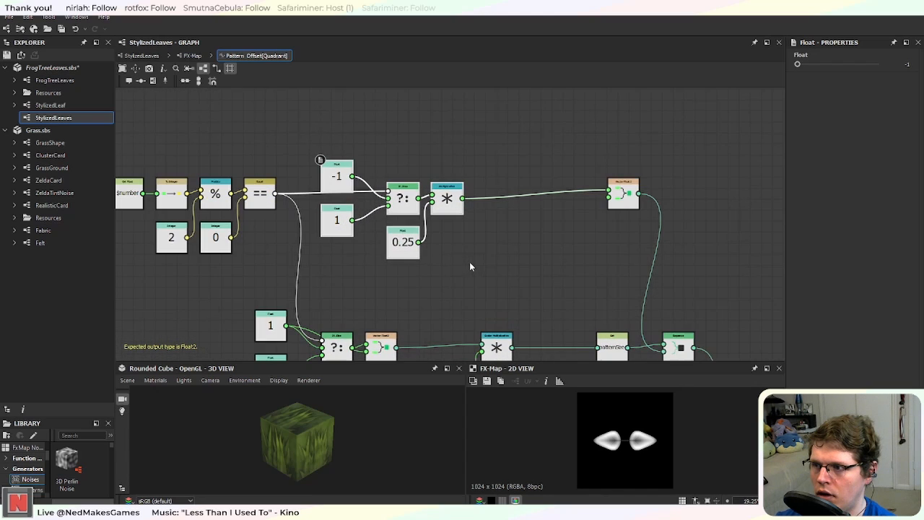
pyautogui.moveTo(469, 261); pyautogui.dragTo(607, 316, button='middle')
pyautogui.scroll(1, 312, 248)
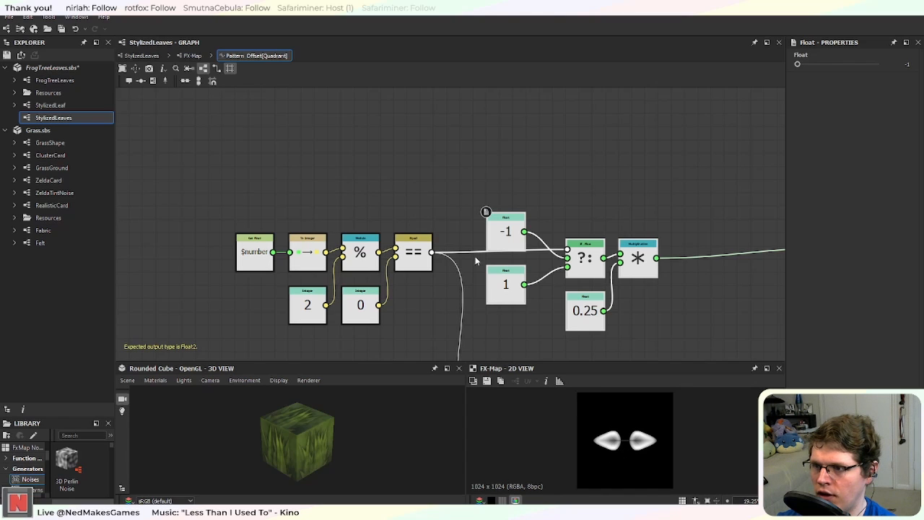
# Step: Add a Division node above the Modulo node and connect the To Integer output to its first input
pyautogui.moveTo(388, 130); pyautogui.dragTo(417, 164, button='middle')
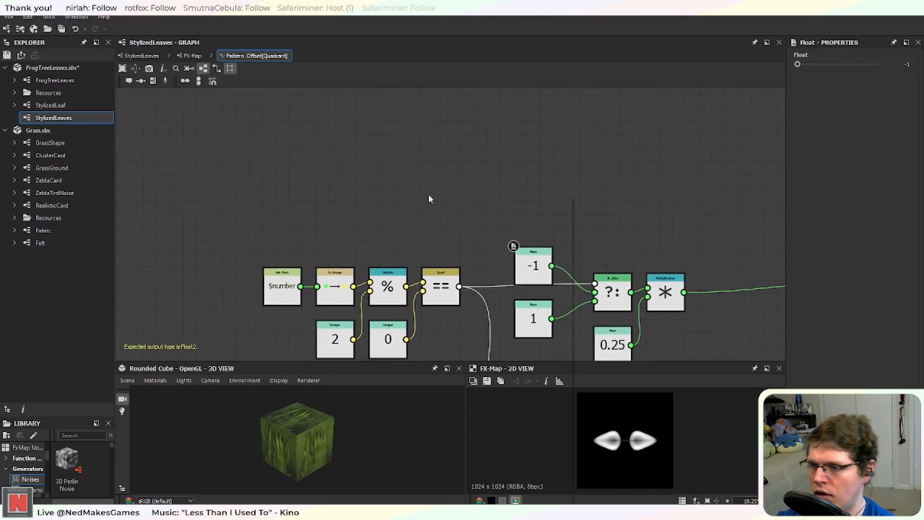
pyautogui.press('space')
pyautogui.write('div')
pyautogui.press('Return')
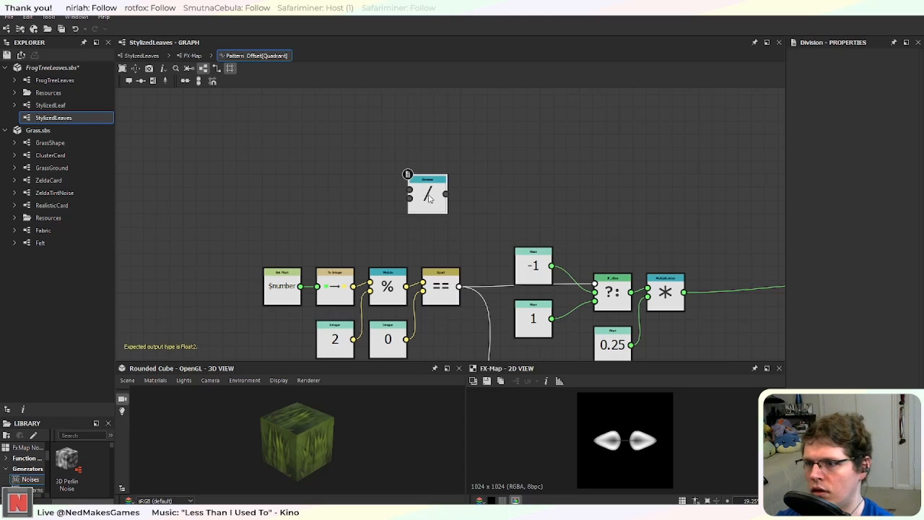
pyautogui.moveTo(426, 200); pyautogui.dragTo(386, 239)
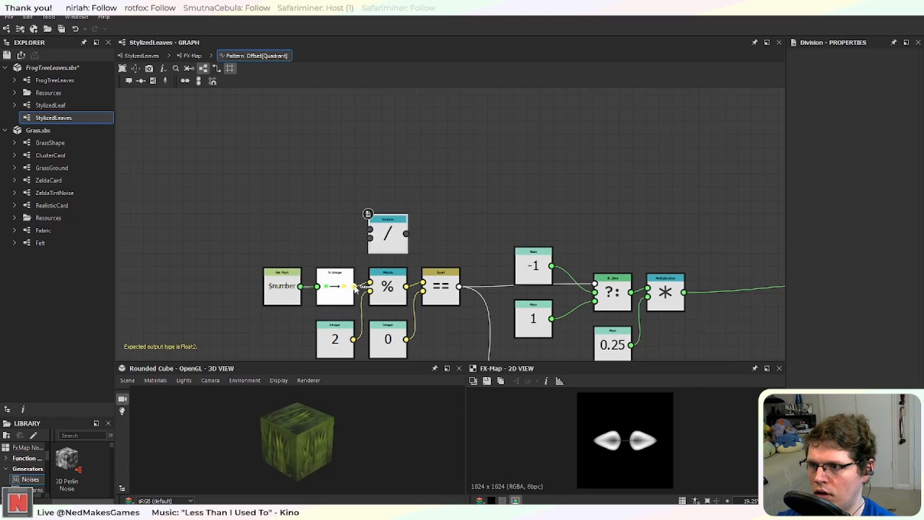
pyautogui.moveTo(353, 285); pyautogui.dragTo(369, 231)
pyautogui.press('space')
pyautogui.write('floa')
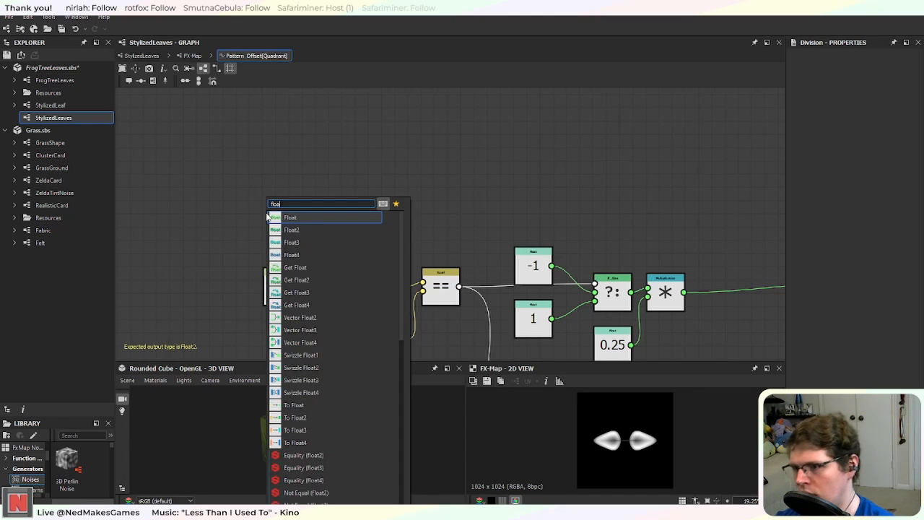
pyautogui.press('Return')
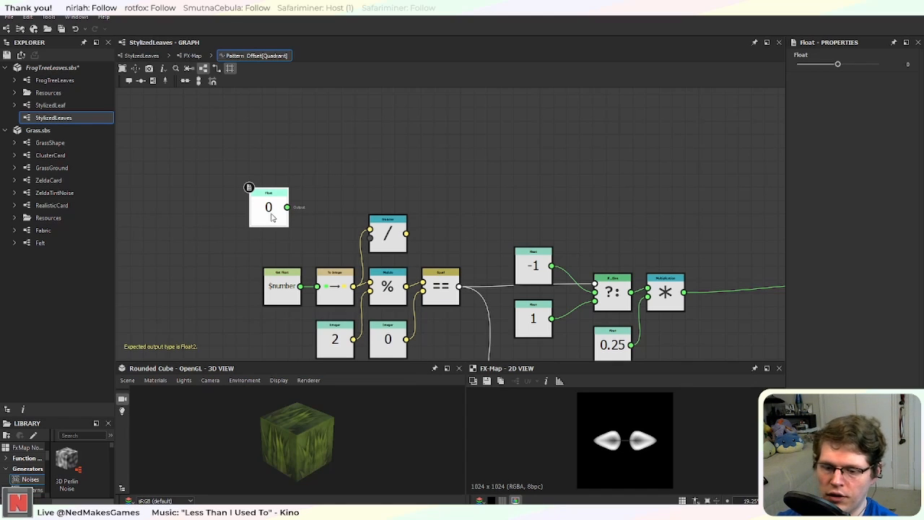
pyautogui.press('Delete')
# Step: Move the Division above To Integer, feeding its first input from $number and its second from a new adjacent Float set to 2
pyautogui.moveTo(388, 233); pyautogui.dragTo(335, 232)
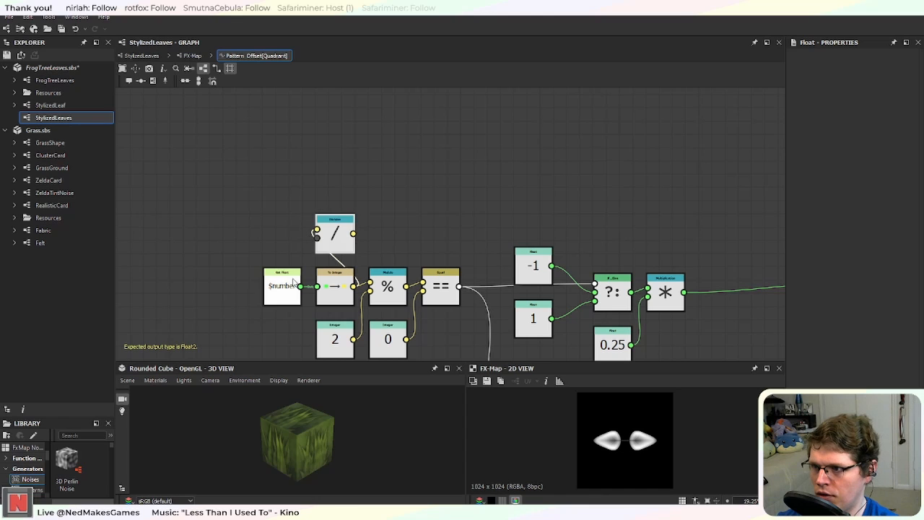
pyautogui.click(317, 233)
pyautogui.press('space')
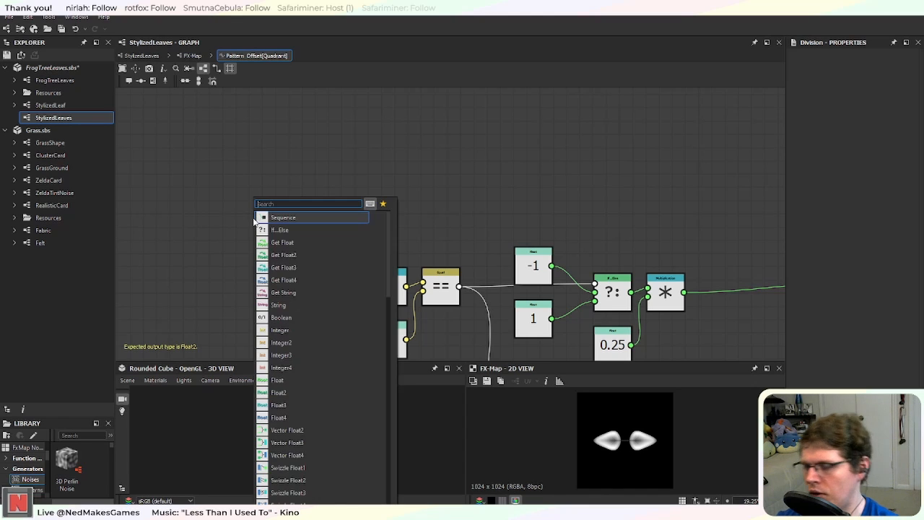
pyautogui.write('float')
pyautogui.press('Return')
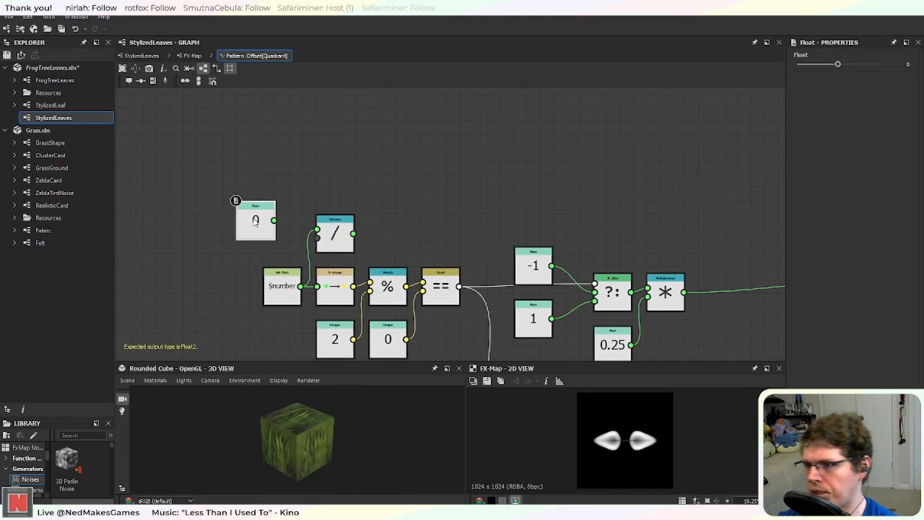
pyautogui.moveTo(255, 222); pyautogui.dragTo(317, 237)
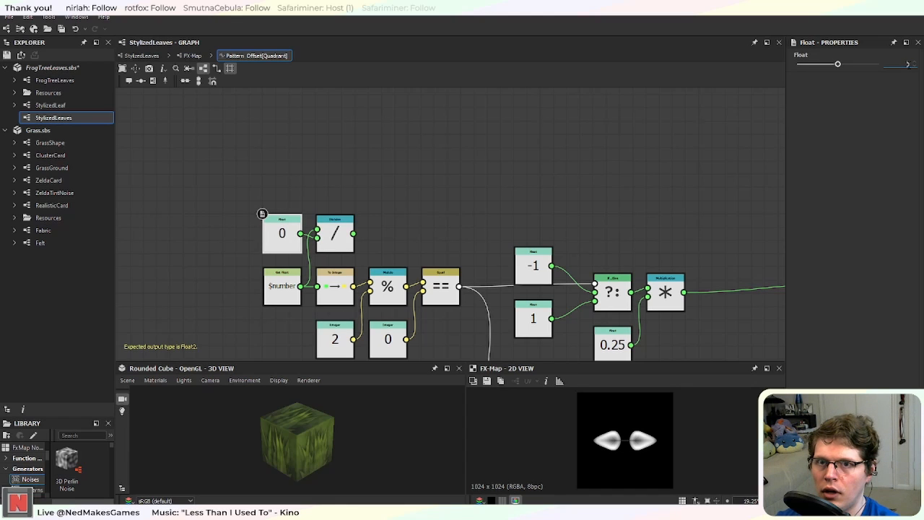
pyautogui.doubleClick(908, 64)
pyautogui.write('2')
pyautogui.press('Return')
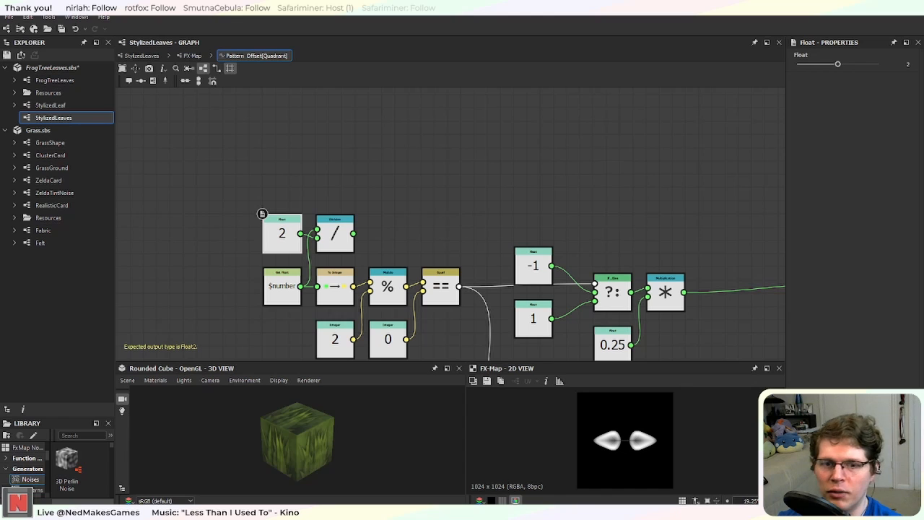
# Step: Arrange the -1, 1 and 0.25 Floats, If...Else and Multiplication into a compact grid level with the Equal node
pyautogui.scroll(-1, 447, 189)
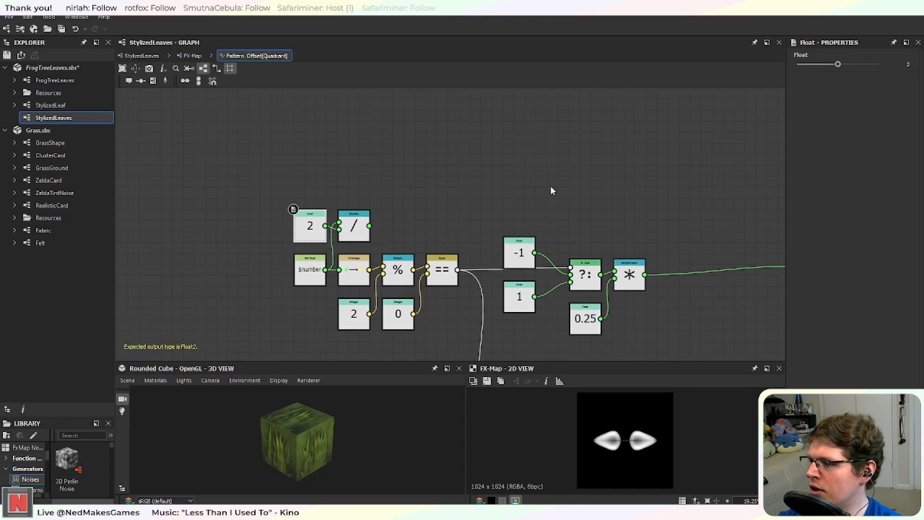
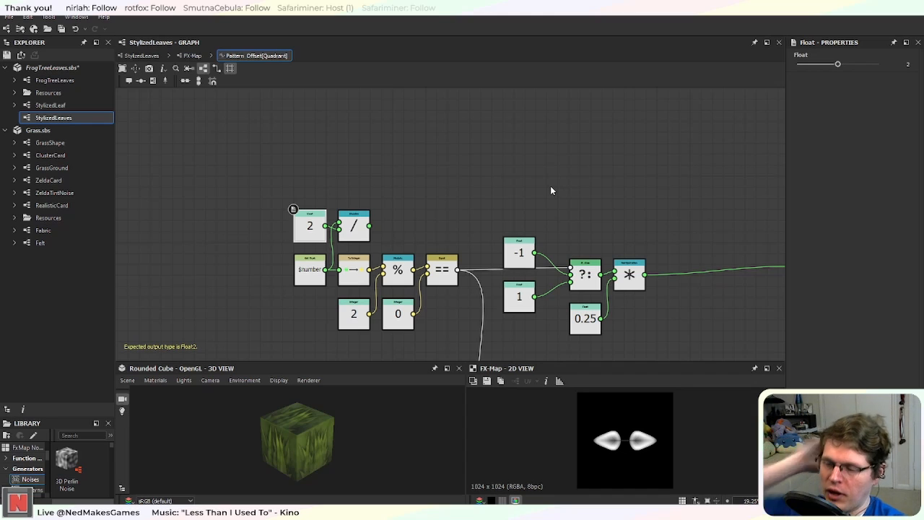
pyautogui.scroll(-1, 506, 174)
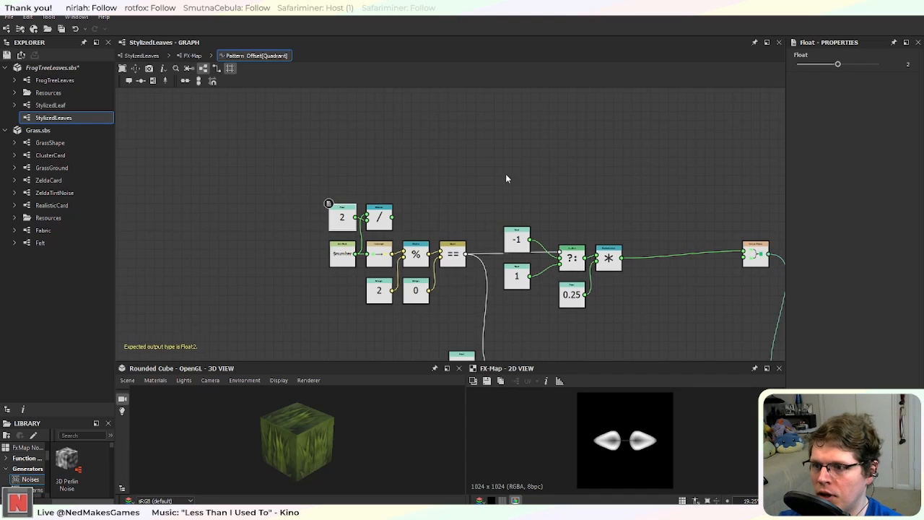
pyautogui.moveTo(505, 181); pyautogui.dragTo(480, 218, button='middle')
pyautogui.scroll(2, 431, 226)
pyautogui.moveTo(501, 264); pyautogui.dragTo(446, 229, button='middle')
pyautogui.scroll(-1, 446, 227)
pyautogui.moveTo(462, 280); pyautogui.dragTo(447, 231, button='middle')
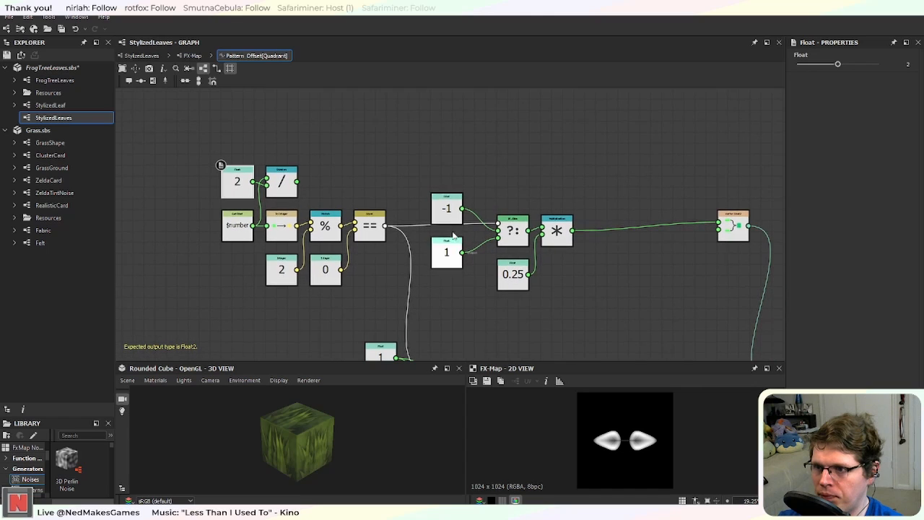
pyautogui.moveTo(448, 254); pyautogui.dragTo(469, 278)
pyautogui.moveTo(473, 185); pyautogui.dragTo(550, 292)
pyautogui.moveTo(558, 245)
pyautogui.mouseDown()
pyautogui.moveTo(559, 278)
pyautogui.moveTo(559, 242)
pyautogui.mouseUp()
pyautogui.click(553, 184)
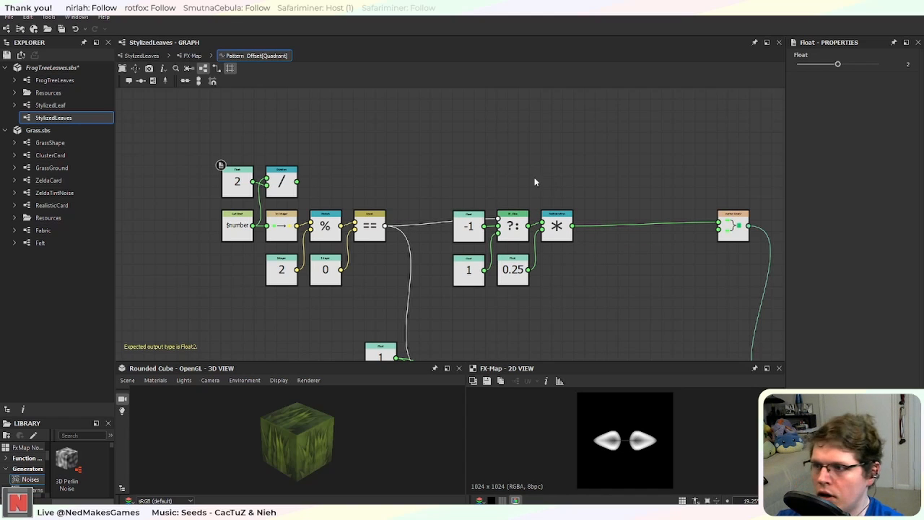
# Step: Connect the Division output to the second input of the Vector Float2
pyautogui.moveTo(519, 180); pyautogui.dragTo(507, 186, button='middle')
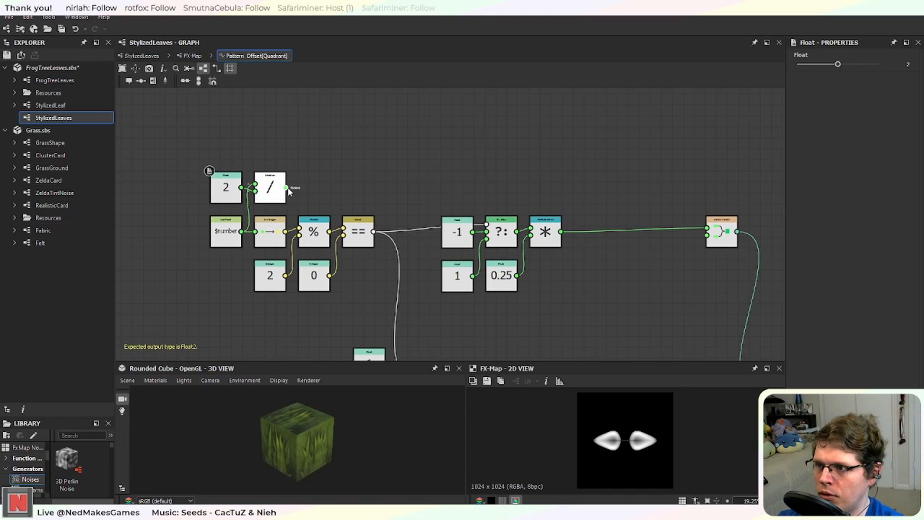
pyautogui.moveTo(286, 189); pyautogui.dragTo(708, 236)
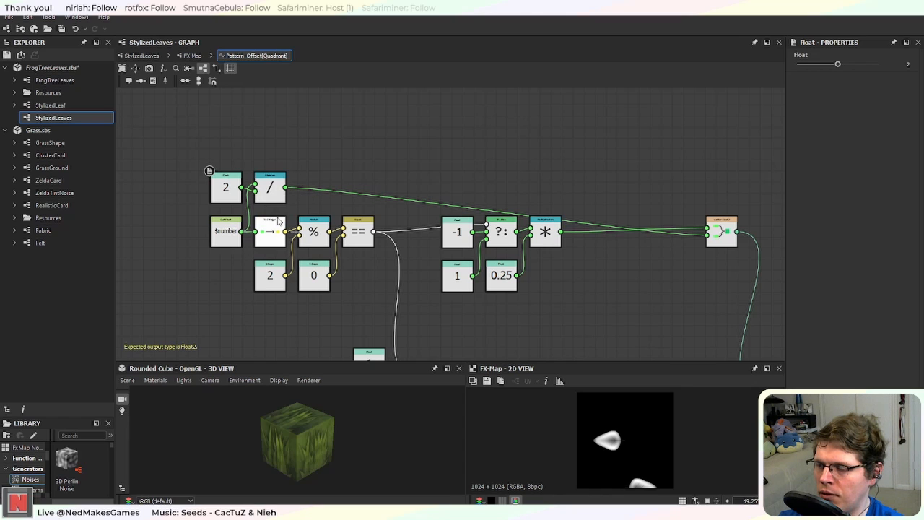
pyautogui.scroll(2, 346, 206)
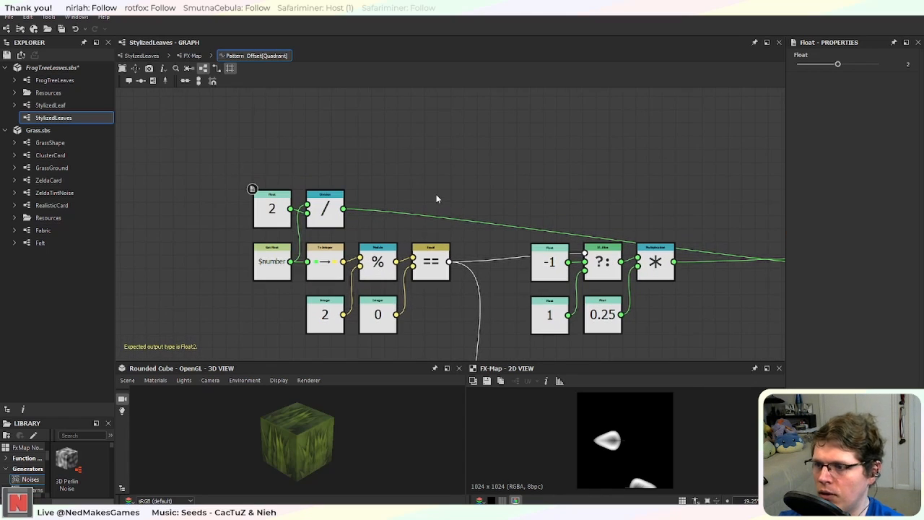
pyautogui.press('space')
pyautogui.write('flo')
pyautogui.press('Return')
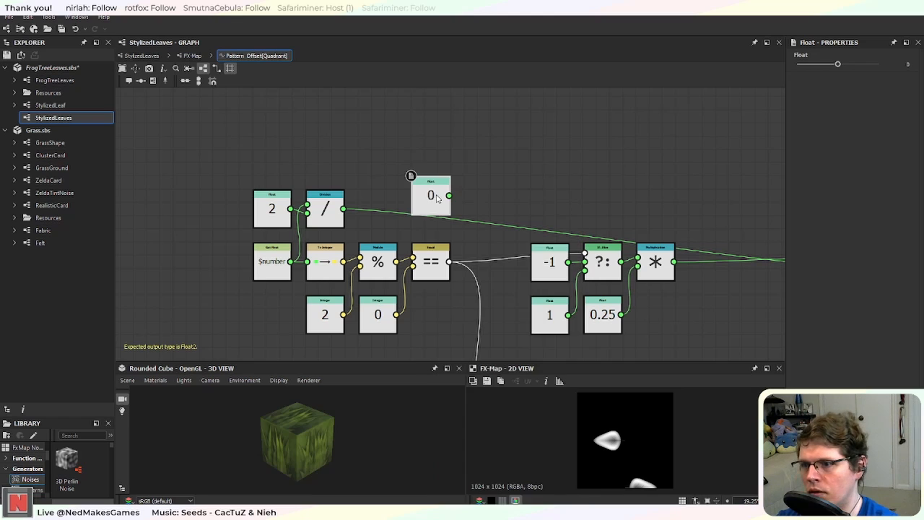
pyautogui.press('Delete')
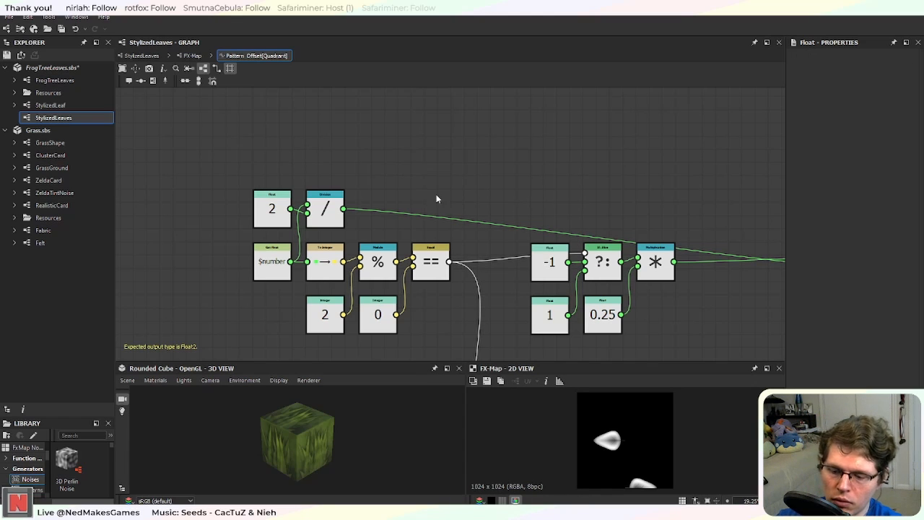
# Step: Add a Floor node directly after the Division and connect the Division output to its input
pyautogui.press('space')
pyautogui.write('floor')
pyautogui.press('Return')
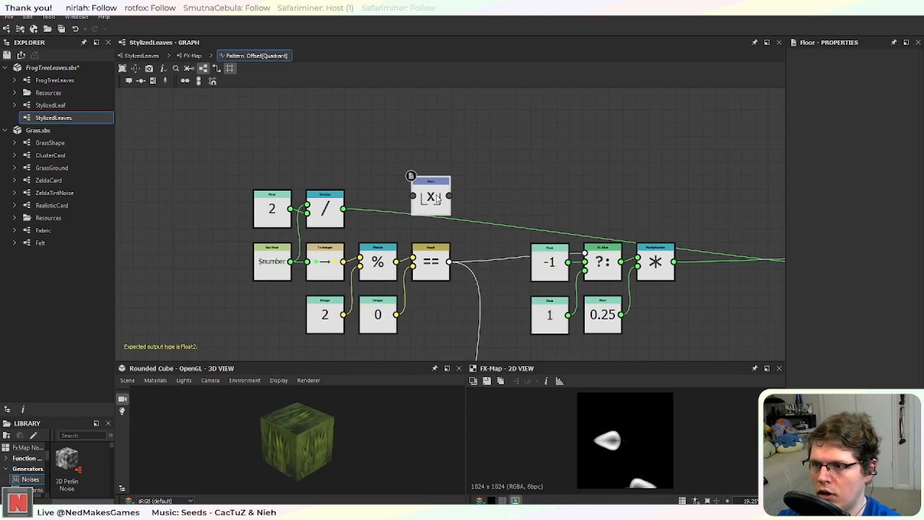
pyautogui.moveTo(343, 208); pyautogui.dragTo(374, 211)
pyautogui.scroll(-2, 502, 201)
pyautogui.moveTo(584, 196); pyautogui.dragTo(378, 195, button='middle')
pyautogui.scroll(-1, 317, 194)
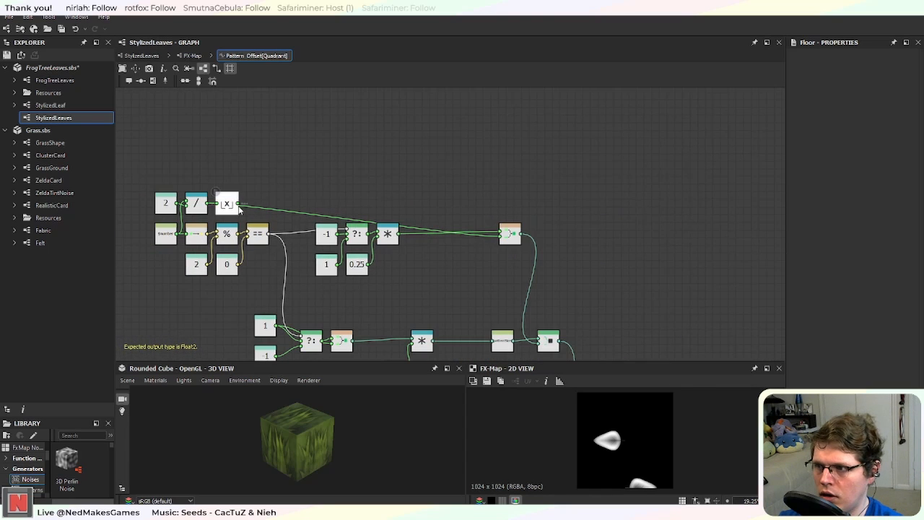
# Step: Connect the Floor output to the second input of the Vector Float2
pyautogui.moveTo(238, 203); pyautogui.dragTo(504, 236)
pyautogui.scroll(3, 498, 271)
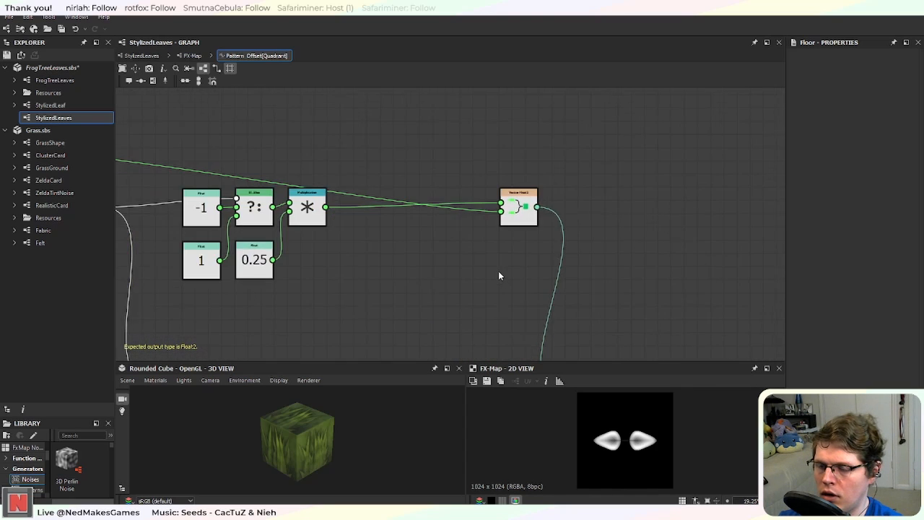
pyautogui.scroll(-2, 499, 273)
pyautogui.moveTo(424, 167); pyautogui.dragTo(509, 174, button='middle')
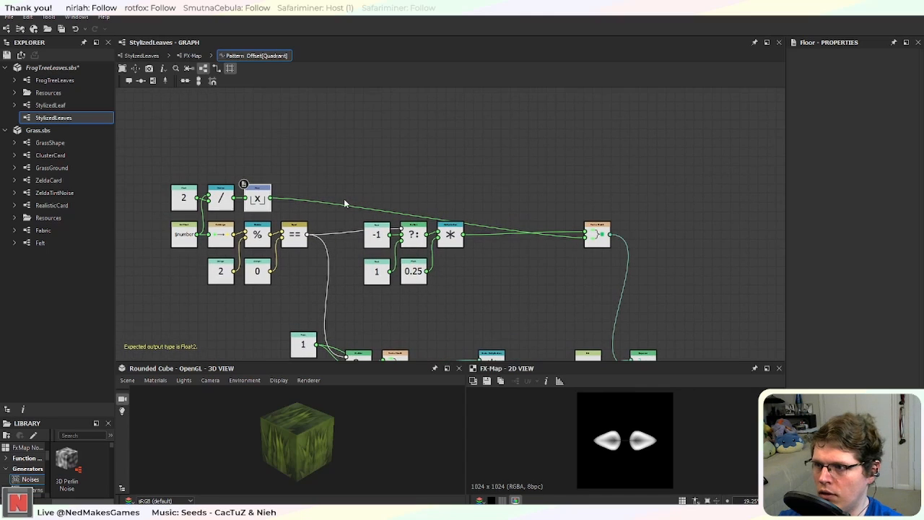
# Step: Insert a Multiplication node on the link between Floor and Vector Float2, placing it above the existing Multiplication
pyautogui.click(334, 205)
pyautogui.press('space')
pyautogui.write(',')
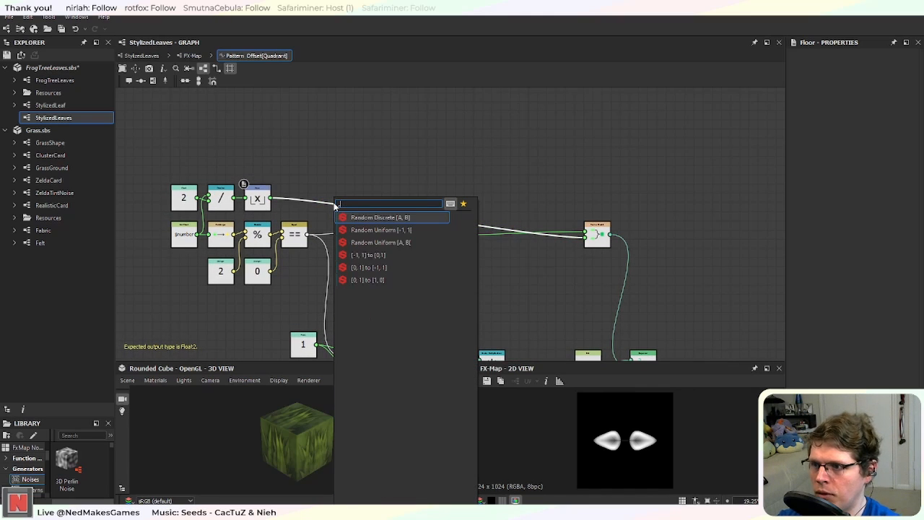
pyautogui.press('BackSpace')
pyautogui.write('mu')
pyautogui.press('Return')
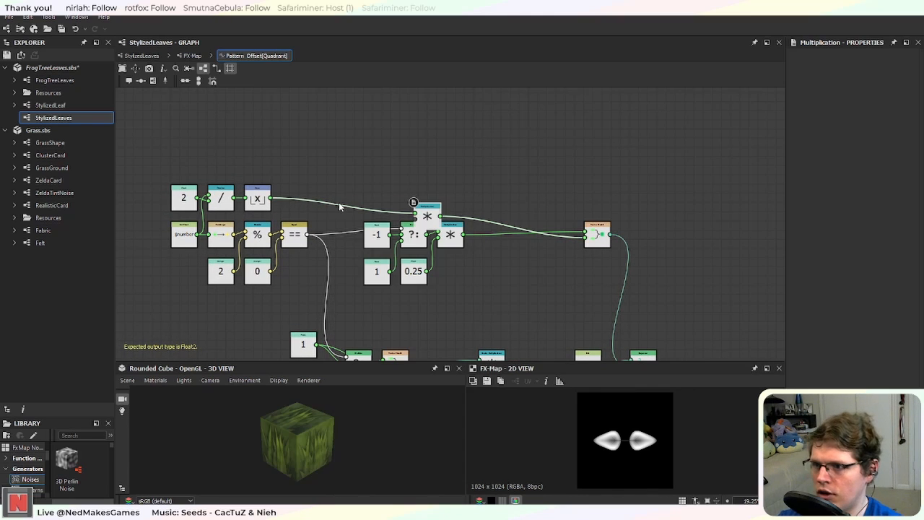
pyautogui.moveTo(433, 215); pyautogui.dragTo(461, 171)
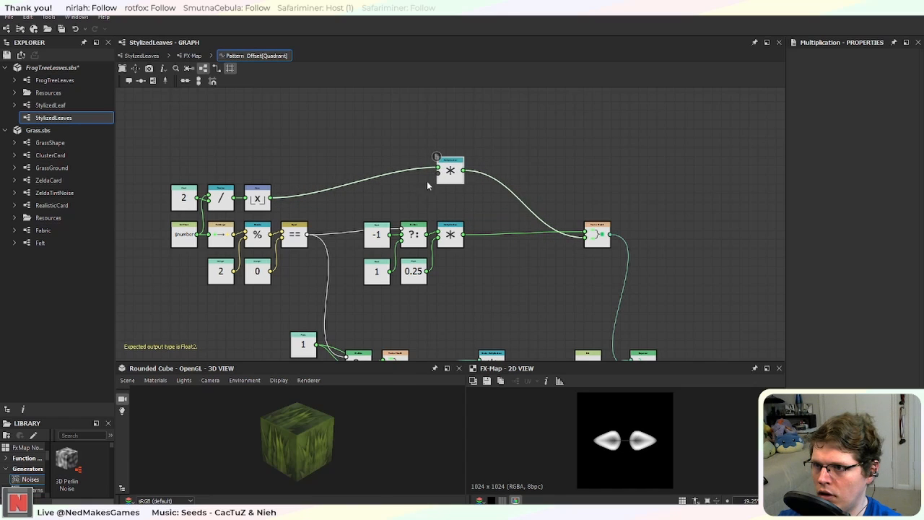
# Step: Add a Float node beside the new Multiplication and connect it to that node's second input
pyautogui.press('space')
pyautogui.write('float')
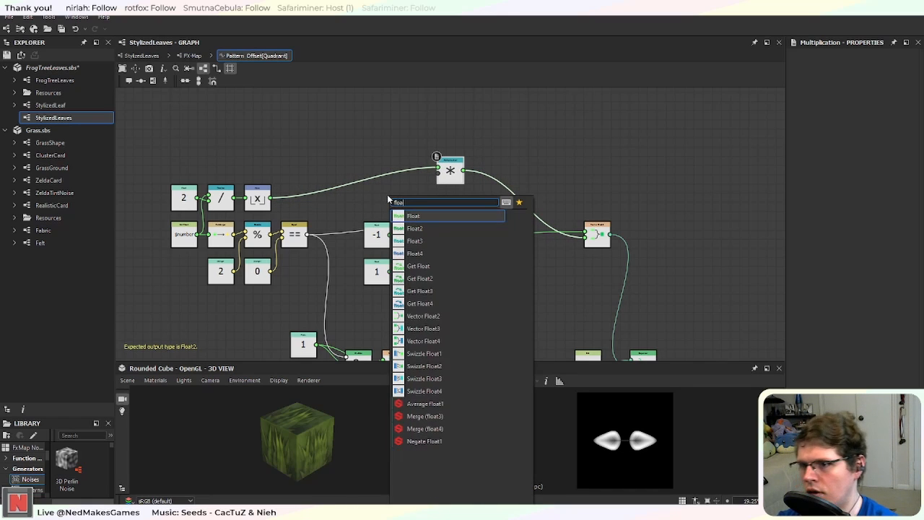
pyautogui.press('Return')
pyautogui.moveTo(388, 200); pyautogui.dragTo(436, 179)
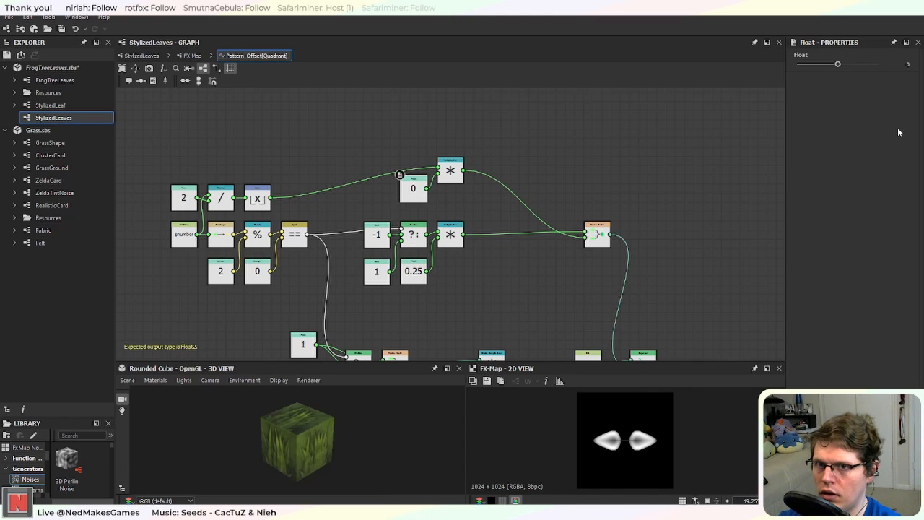
# Step: Set the float multiplying the Floor result in the offset chain to -0.12
pyautogui.click(898, 64)
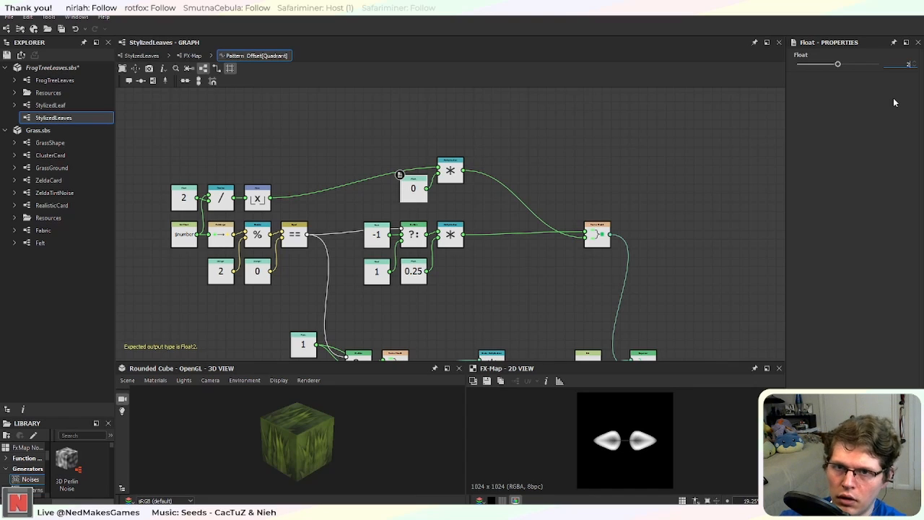
pyautogui.press('Return')
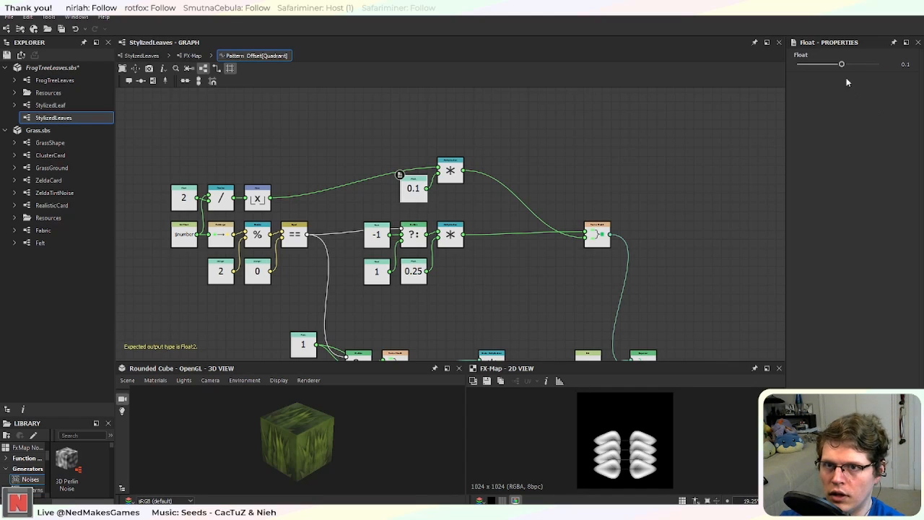
pyautogui.moveTo(841, 64); pyautogui.dragTo(834, 65)
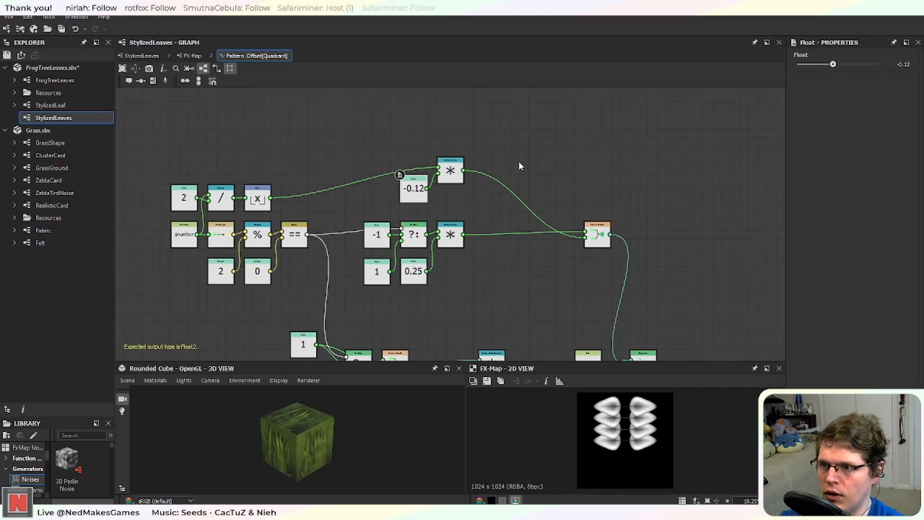
# Step: Add an Add node fed by the upper Multiplication node and align the two nodes side by side
pyautogui.press('space')
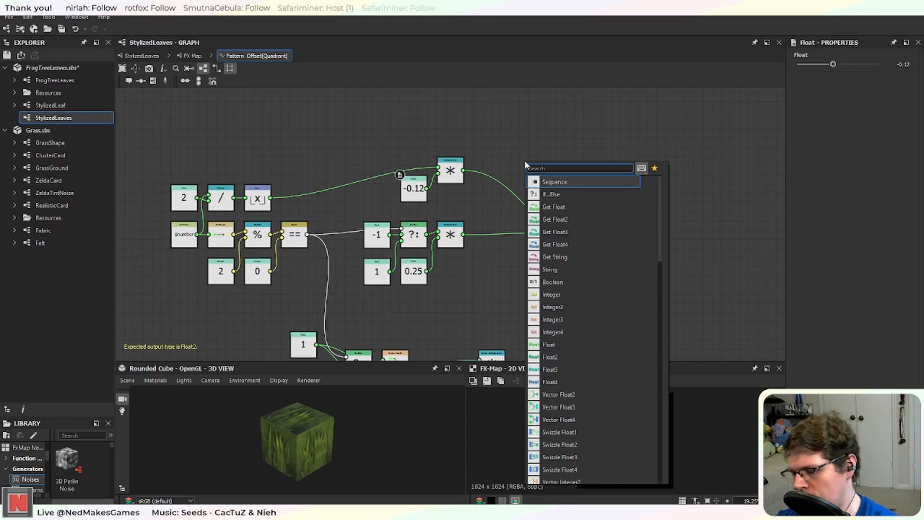
pyautogui.write('add')
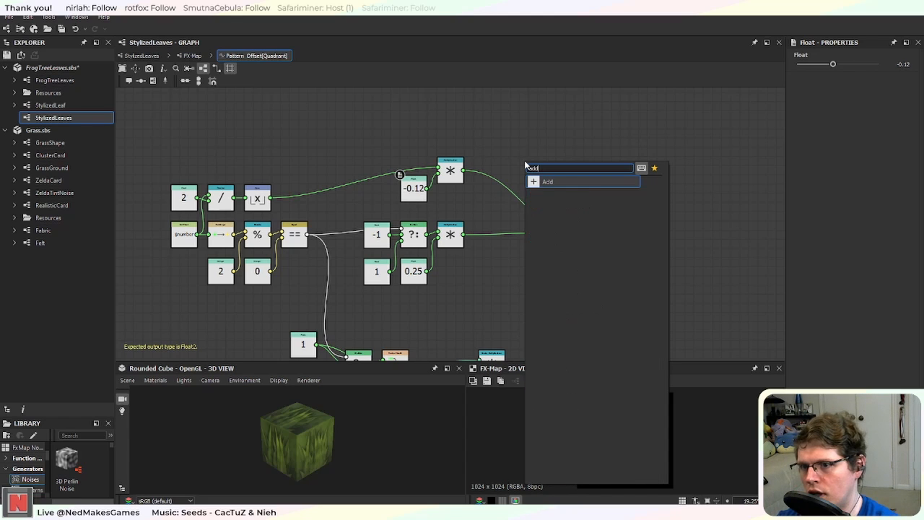
pyautogui.press('Return')
pyautogui.moveTo(459, 175); pyautogui.dragTo(511, 156)
pyautogui.moveTo(527, 160); pyautogui.dragTo(498, 160)
pyautogui.click(500, 183)
# Step: Duplicate the -0.12 float into the Add node's second input and connect the Add result to the offset's Vector Float2
pyautogui.click(413, 189)
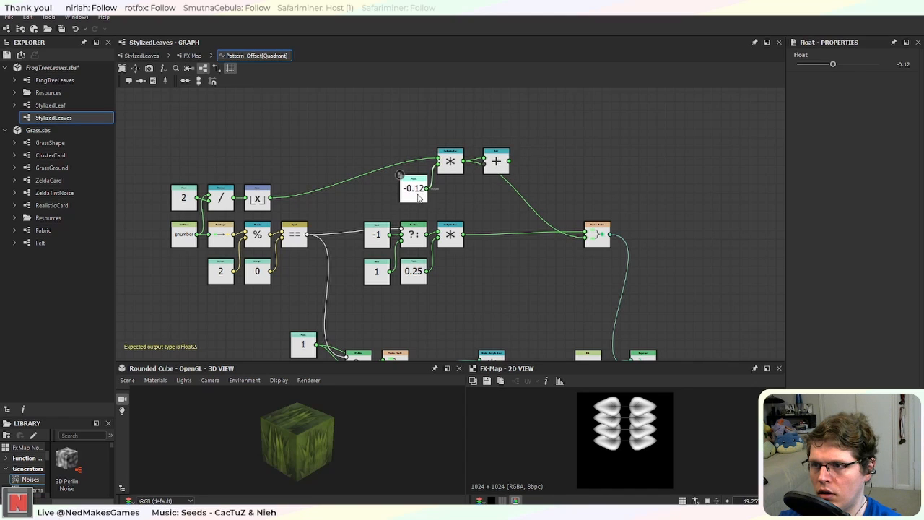
pyautogui.hotkey('ctrl', 'd')
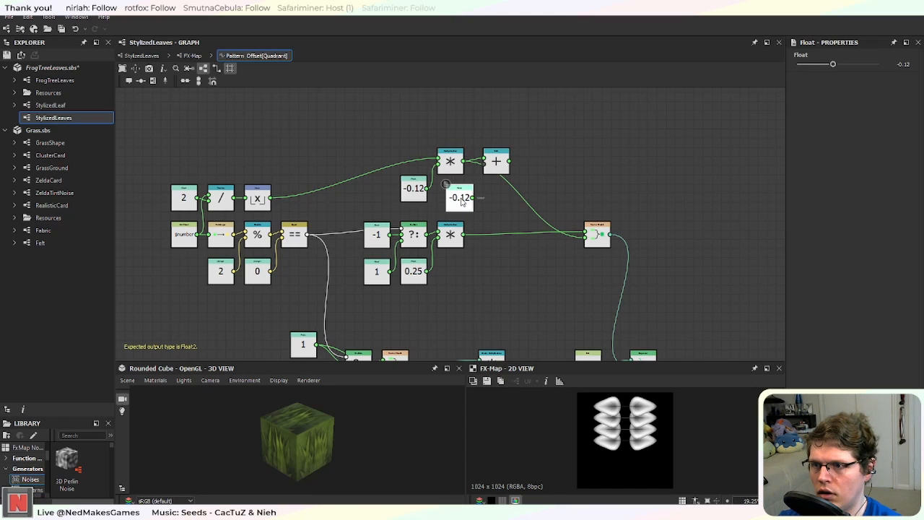
pyautogui.click(462, 203)
pyautogui.moveTo(420, 196); pyautogui.dragTo(584, 238)
pyautogui.click(465, 202)
pyautogui.click(499, 163)
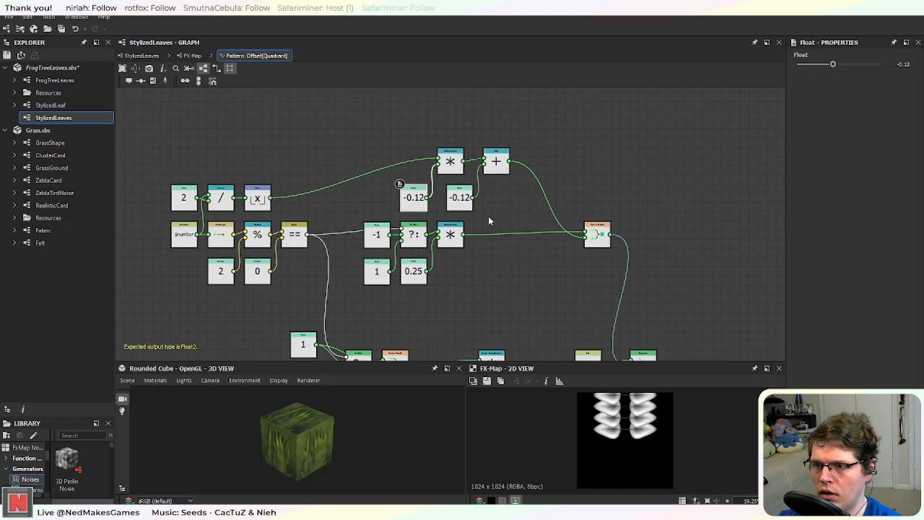
# Step: Set the float feeding the Add node to 0.32 and the float feeding the upper Multiplication to -0.15
pyautogui.click(462, 202)
pyautogui.moveTo(834, 66)
pyautogui.mouseDown()
pyautogui.moveTo(852, 66)
pyautogui.moveTo(832, 66)
pyautogui.mouseUp()
pyautogui.click(414, 197)
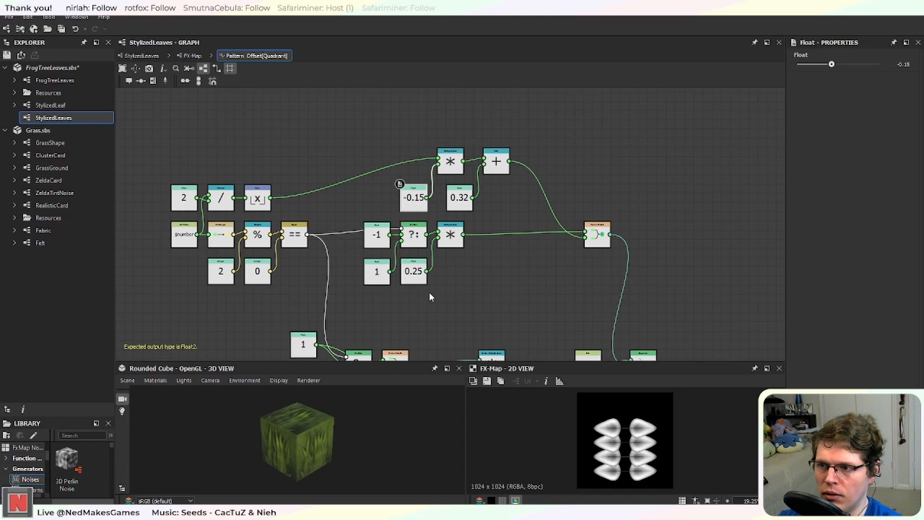
# Step: Examine the offset and patternSize branches of the function graph, including the links into the lower Vector Float2 node
pyautogui.moveTo(446, 299); pyautogui.dragTo(506, 223, button='middle')
pyautogui.scroll(1, 450, 281)
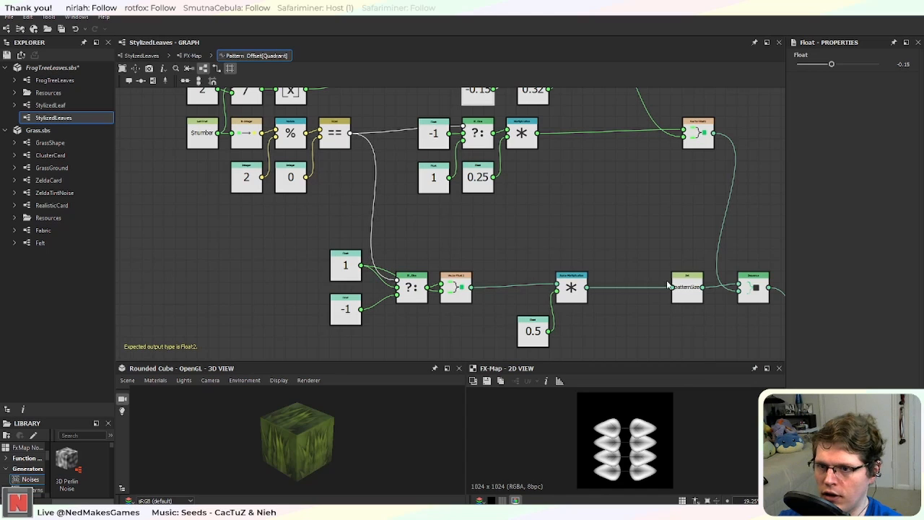
pyautogui.moveTo(596, 167); pyautogui.dragTo(491, 243, button='middle')
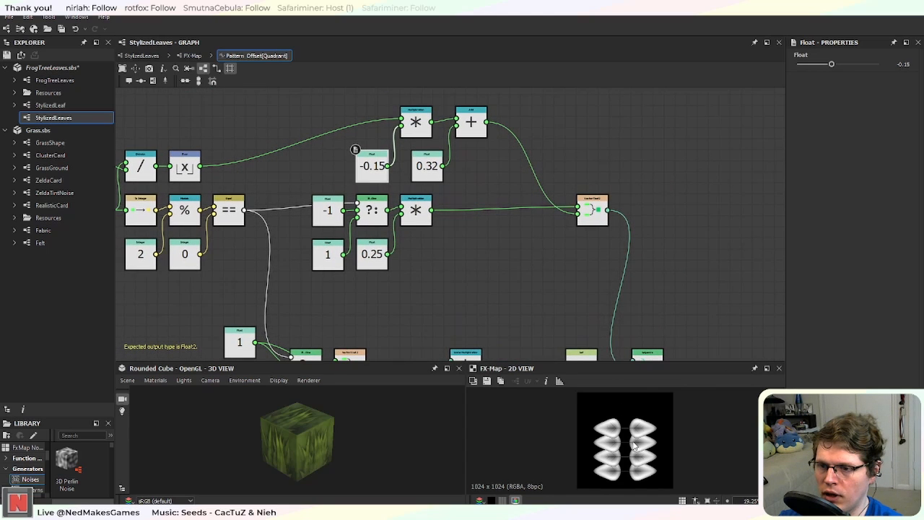
pyautogui.scroll(-2, 491, 307)
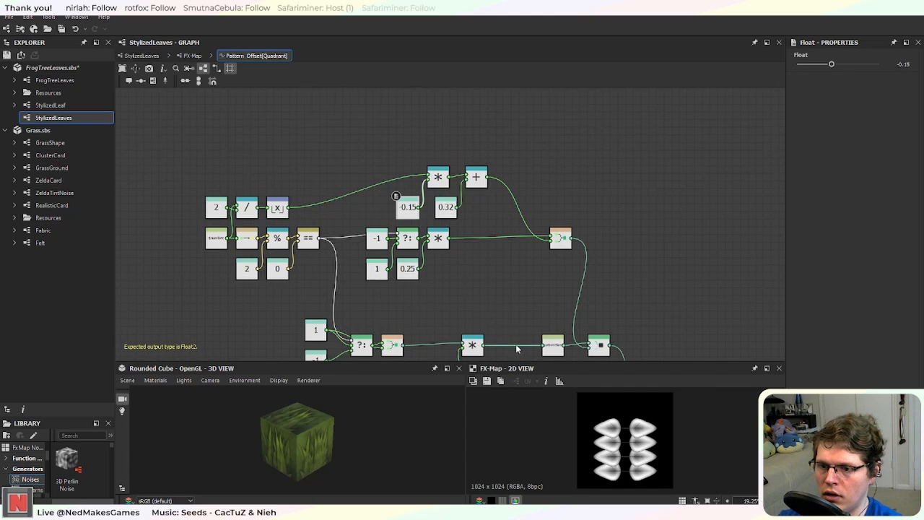
pyautogui.scroll(-1, 516, 346)
pyautogui.scroll(2, 516, 346)
pyautogui.moveTo(516, 346); pyautogui.dragTo(536, 270, button='middle')
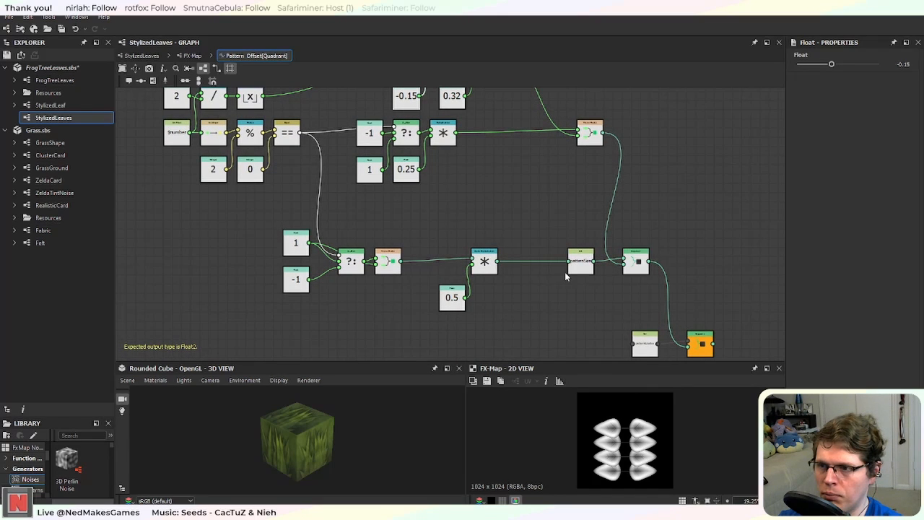
pyautogui.scroll(-1, 567, 271)
pyautogui.moveTo(544, 316); pyautogui.dragTo(496, 234, button='middle')
pyautogui.scroll(3, 591, 265)
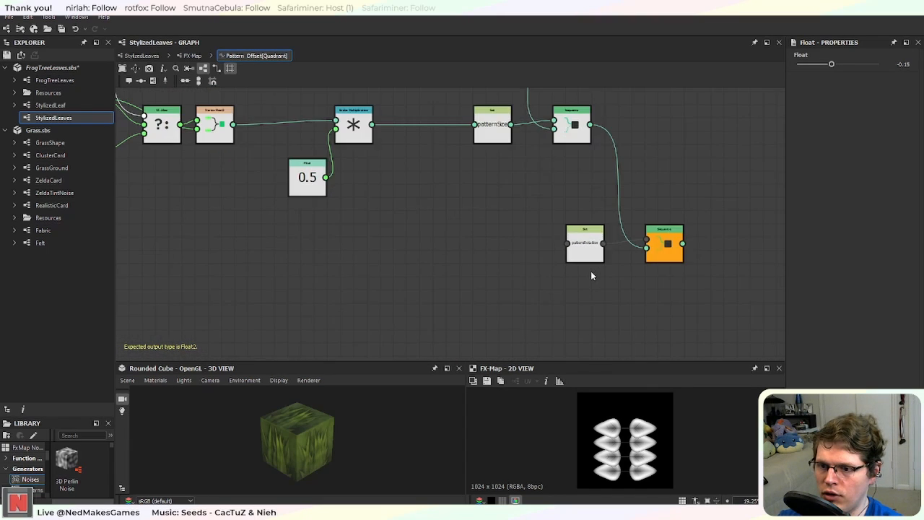
pyautogui.moveTo(441, 210); pyautogui.dragTo(462, 238, button='middle')
pyautogui.scroll(-2, 463, 239)
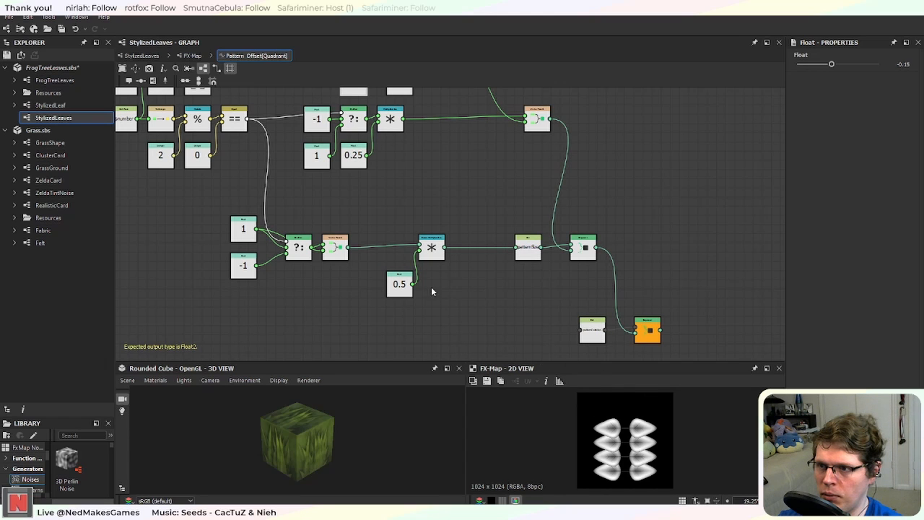
pyautogui.moveTo(432, 291); pyautogui.dragTo(497, 254, button='middle')
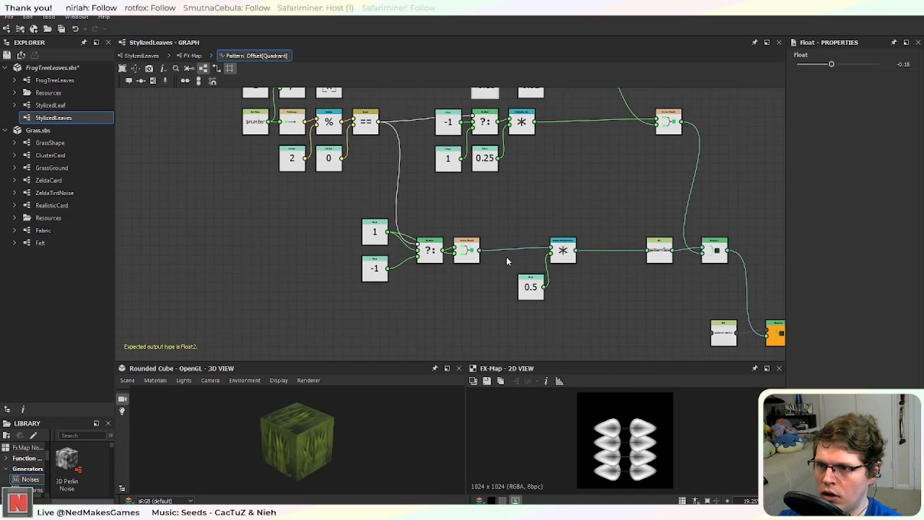
pyautogui.scroll(1, 506, 258)
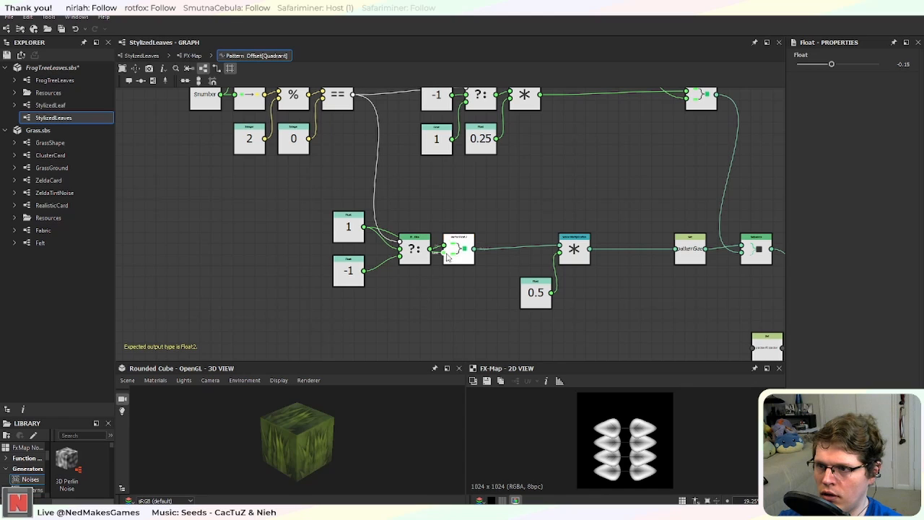
pyautogui.moveTo(456, 259)
pyautogui.mouseDown()
pyautogui.moveTo(475, 258)
pyautogui.moveTo(478, 241)
pyautogui.moveTo(468, 258)
pyautogui.moveTo(454, 257)
pyautogui.mouseUp()
pyautogui.moveTo(603, 277); pyautogui.dragTo(536, 288, button='middle')
pyautogui.scroll(1, 529, 289)
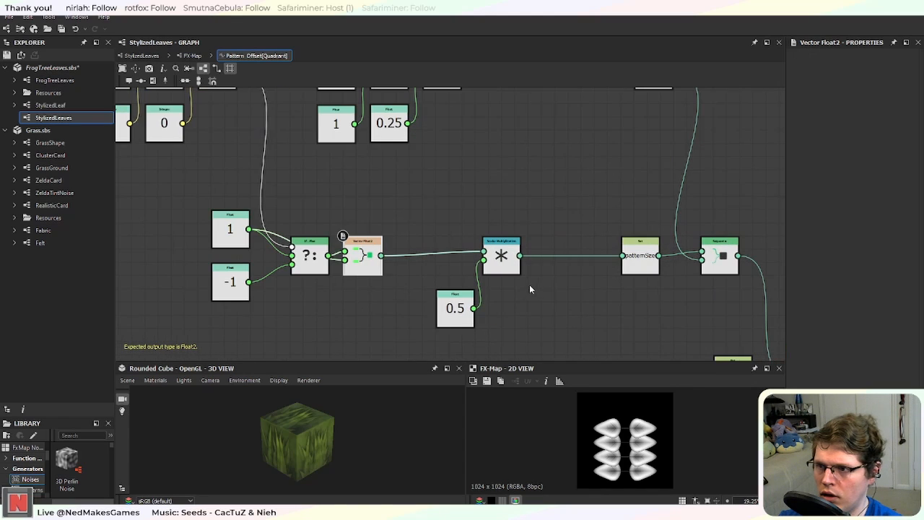
pyautogui.scroll(1, 398, 275)
pyautogui.moveTo(359, 268); pyautogui.dragTo(391, 235)
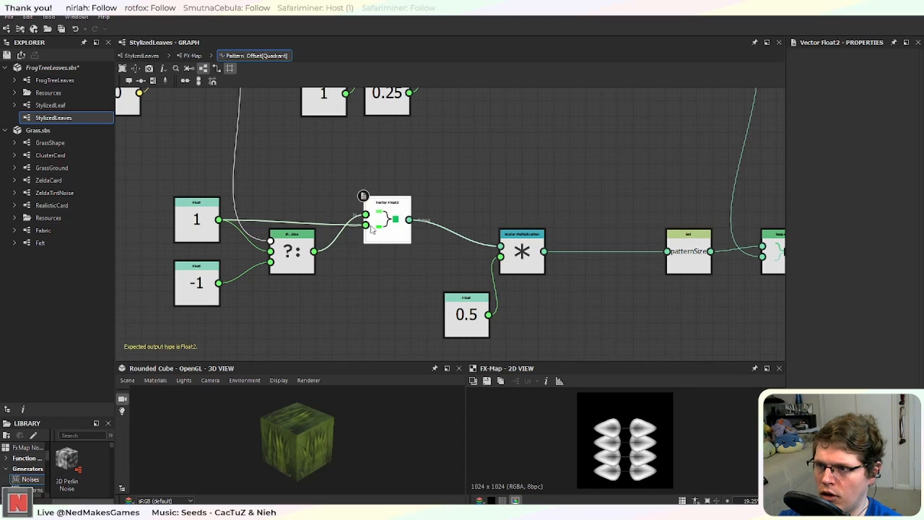
pyautogui.moveTo(396, 236); pyautogui.dragTo(403, 244)
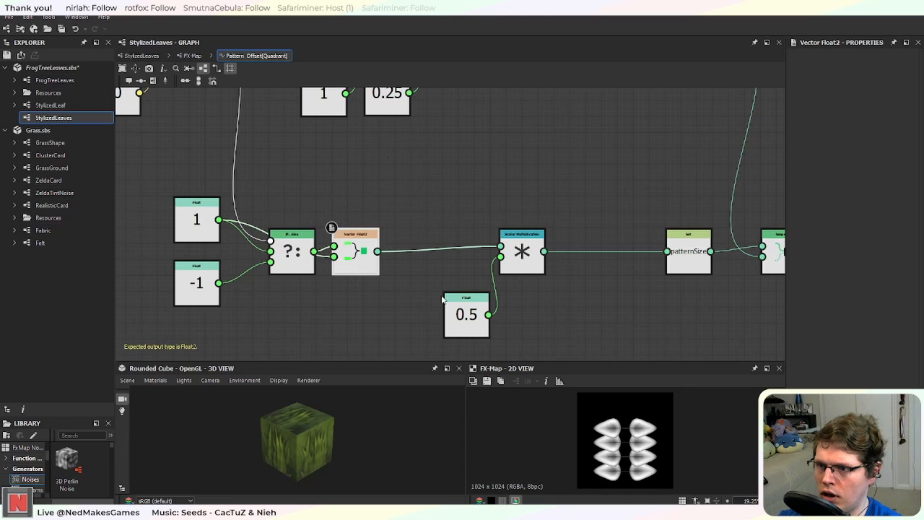
# Step: Move the 0.5 float and its Scalar Multiplication close beside the lower Vector Float2 node
pyautogui.scroll(-3, 437, 304)
pyautogui.moveTo(433, 279); pyautogui.dragTo(341, 278)
pyautogui.moveTo(488, 229); pyautogui.dragTo(402, 229)
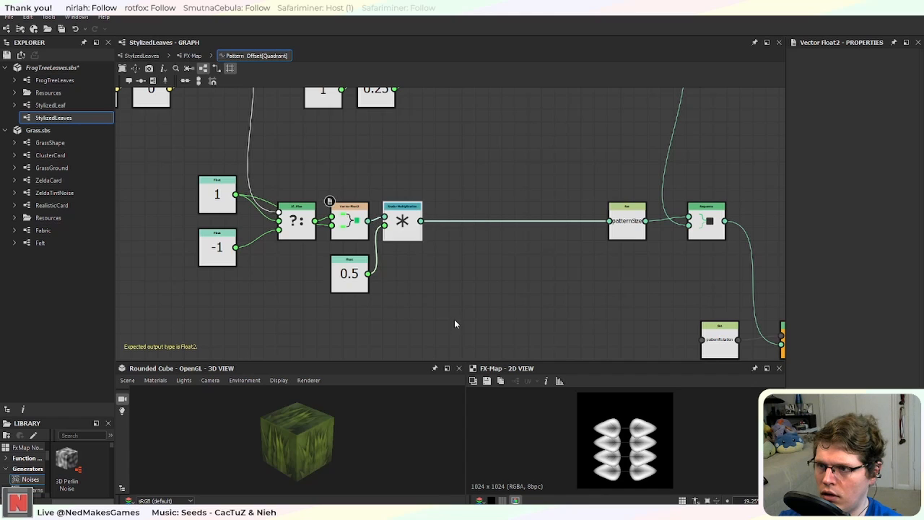
# Step: Insert a second Scalar Multiplication between the existing one and the patternSize Set node
pyautogui.moveTo(454, 319); pyautogui.dragTo(500, 277, button='middle')
pyautogui.press('space')
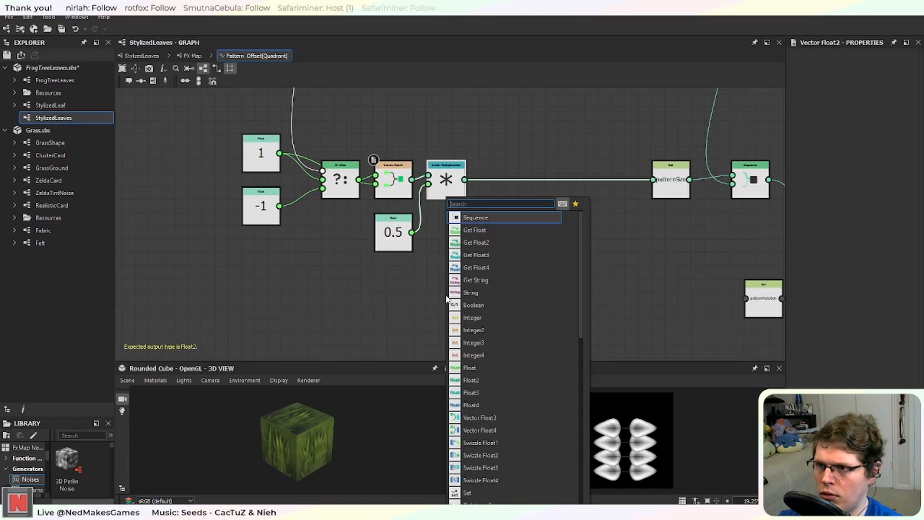
pyautogui.write('scal')
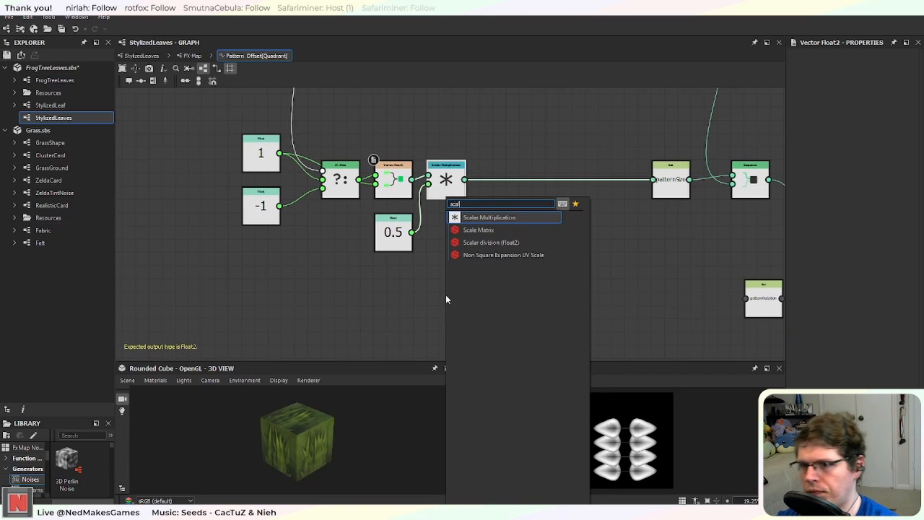
pyautogui.press('Return')
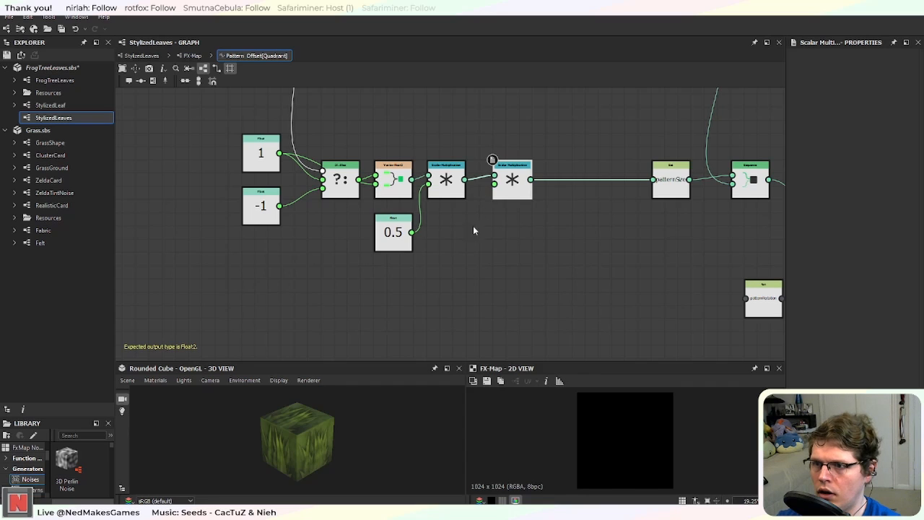
# Step: Create a Multiplication node from the Floor node's output and place it below the 0.5 float
pyautogui.moveTo(492, 240); pyautogui.dragTo(506, 326, button='middle')
pyautogui.scroll(-3, 506, 327)
pyautogui.moveTo(390, 263); pyautogui.dragTo(327, 217, button='middle')
pyautogui.moveTo(285, 111); pyautogui.dragTo(396, 306)
pyautogui.write('mult')
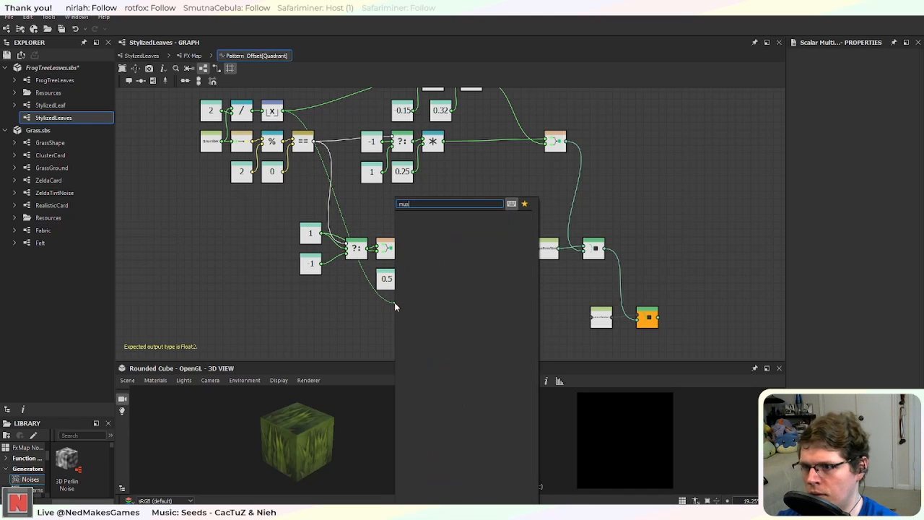
pyautogui.press('Return')
pyautogui.scroll(3, 396, 306)
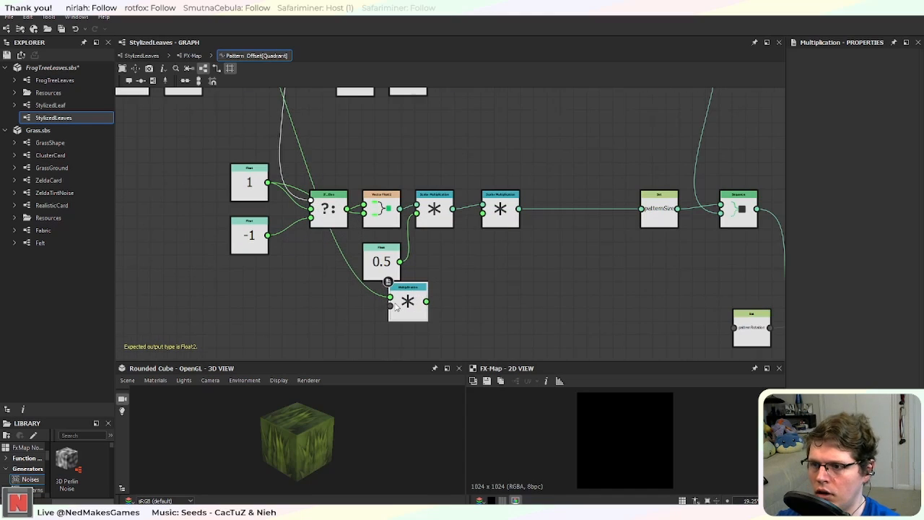
pyautogui.moveTo(398, 310); pyautogui.dragTo(423, 322)
# Step: Add a Float node with value 1 and connect it to the new Multiplication's second input
pyautogui.moveTo(349, 331); pyautogui.dragTo(370, 308, button='middle')
pyautogui.press('space')
pyautogui.write('floa')
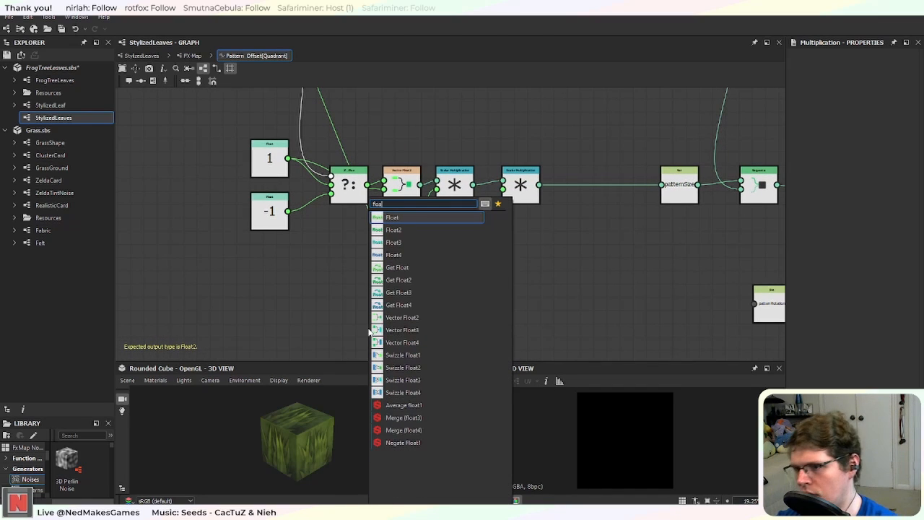
pyautogui.write('t')
pyautogui.press('Return')
pyautogui.moveTo(369, 331); pyautogui.dragTo(437, 294)
pyautogui.doubleClick(912, 65)
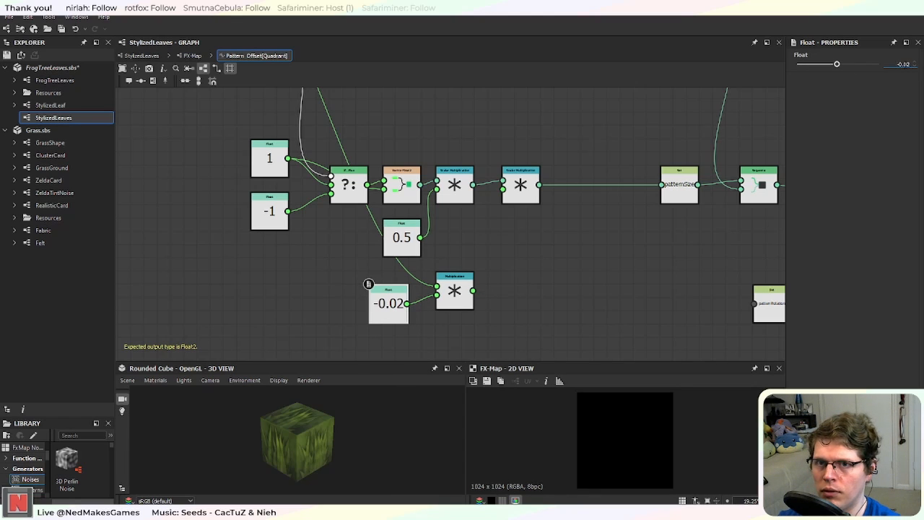
pyautogui.doubleClick(904, 64)
pyautogui.write('1')
pyautogui.press('Return')
# Step: Connect the new Multiplication to the second Scalar Multiplication's scalar input and set the multiplying float to 0.36
pyautogui.moveTo(524, 290); pyautogui.dragTo(475, 319, button='middle')
pyautogui.moveTo(425, 320); pyautogui.dragTo(454, 217)
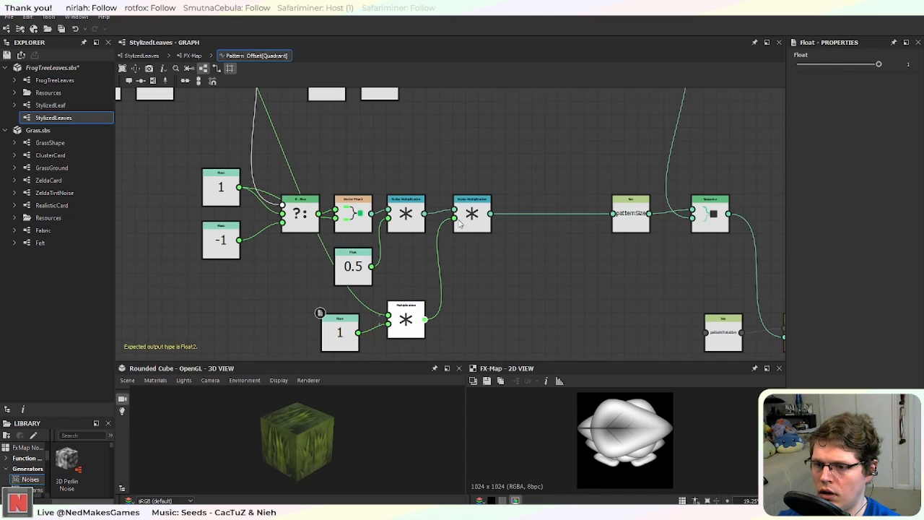
pyautogui.moveTo(494, 330); pyautogui.dragTo(509, 301, button='middle')
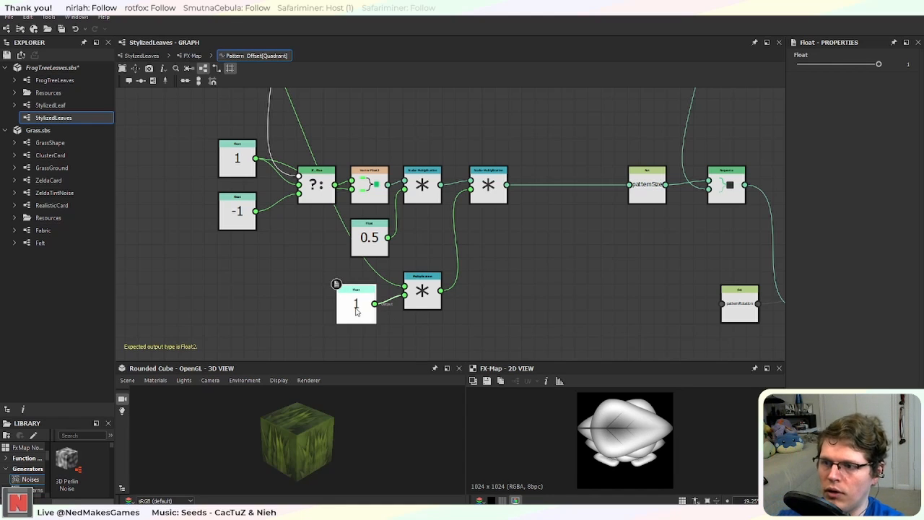
pyautogui.moveTo(879, 65); pyautogui.dragTo(849, 72)
# Step: Examine how the Floor-based multiplier feeds the patternSize scaling chain
pyautogui.scroll(-2, 571, 166)
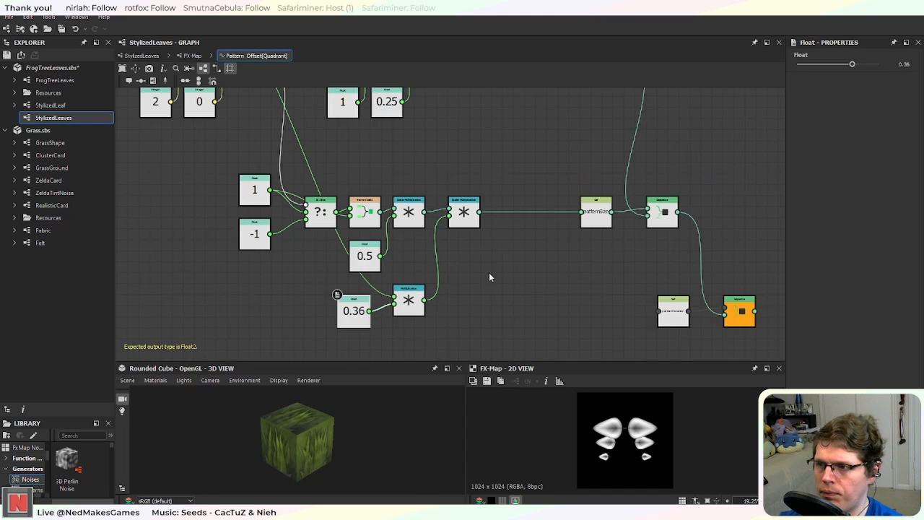
pyautogui.scroll(-1, 478, 147)
pyautogui.moveTo(478, 146); pyautogui.dragTo(509, 181, button='middle')
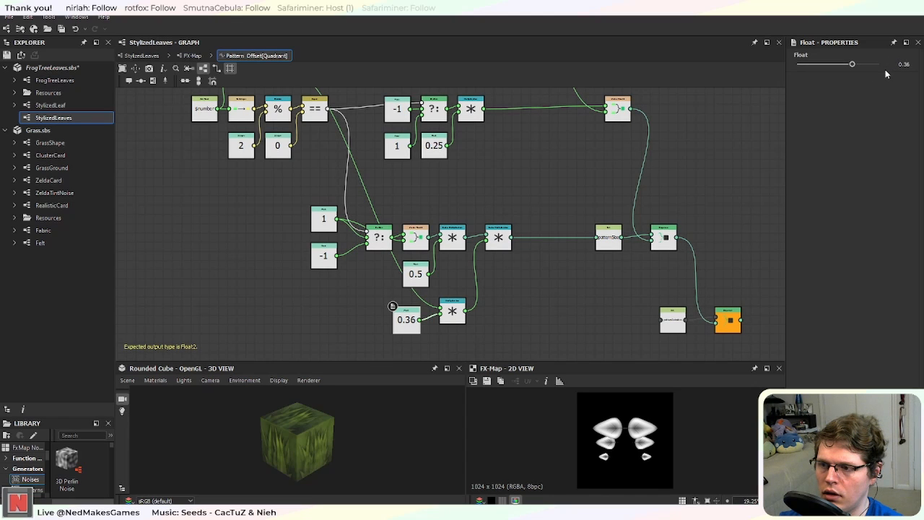
pyautogui.moveTo(458, 332); pyautogui.dragTo(474, 310, button='middle')
pyautogui.scroll(1, 473, 295)
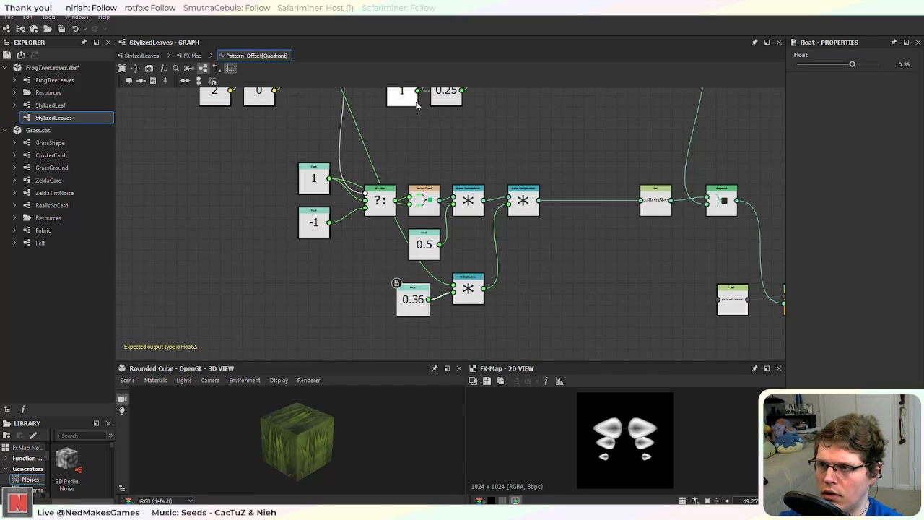
pyautogui.moveTo(416, 103); pyautogui.dragTo(469, 188, button='middle')
pyautogui.moveTo(467, 238); pyautogui.dragTo(435, 136, button='middle')
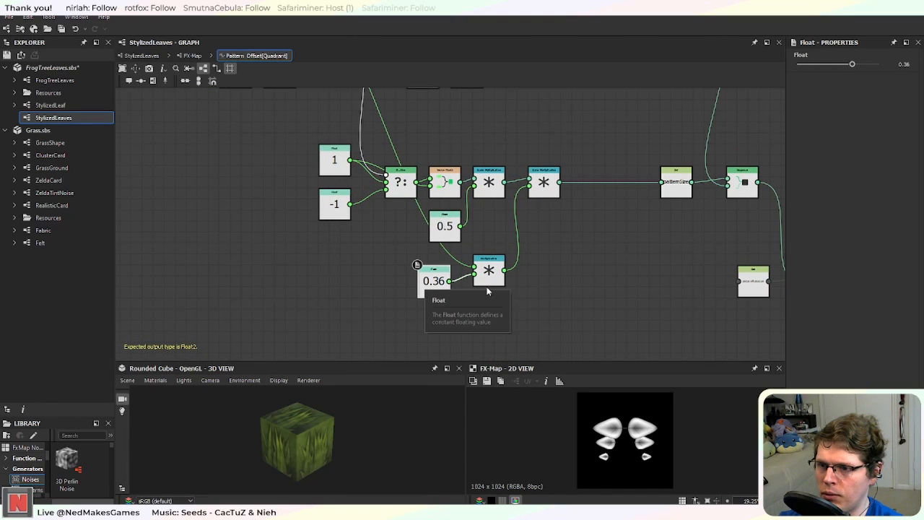
pyautogui.scroll(2, 509, 281)
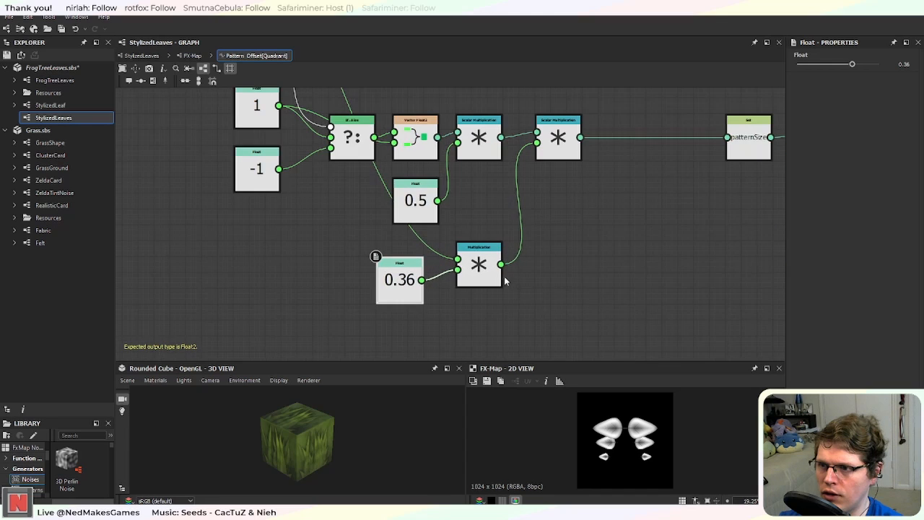
# Step: Set the Float multiplying the Floor output in the vertical offset chain to 0.05 and the Float added after it to 0.19
pyautogui.scroll(1, 509, 206)
pyautogui.moveTo(509, 200); pyautogui.dragTo(487, 267, button='middle')
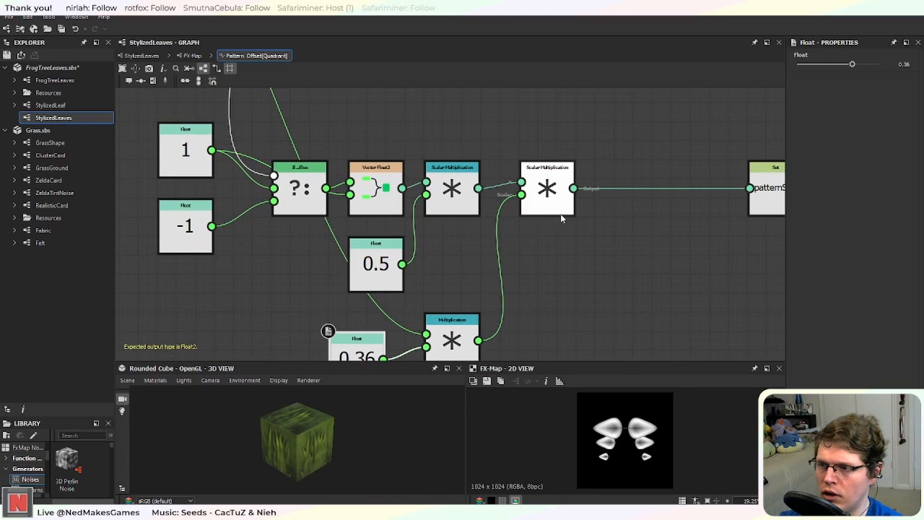
pyautogui.scroll(-3, 527, 220)
pyautogui.moveTo(397, 170); pyautogui.dragTo(398, 214, button='middle')
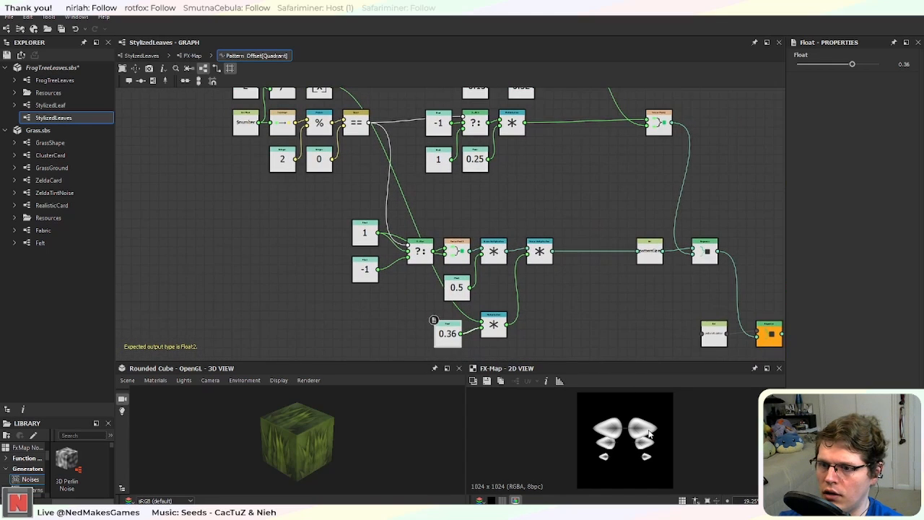
pyautogui.moveTo(561, 199); pyautogui.dragTo(446, 277, button='middle')
pyautogui.click(360, 162)
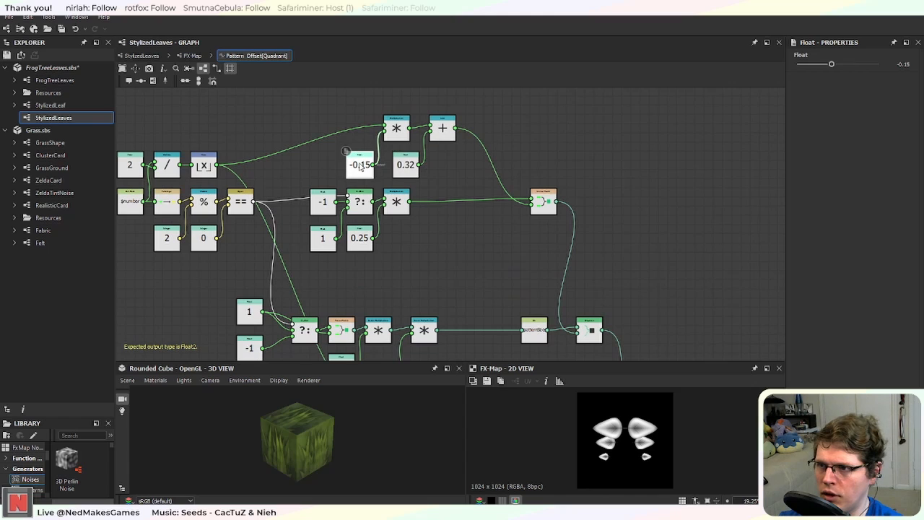
pyautogui.moveTo(831, 65); pyautogui.dragTo(840, 65)
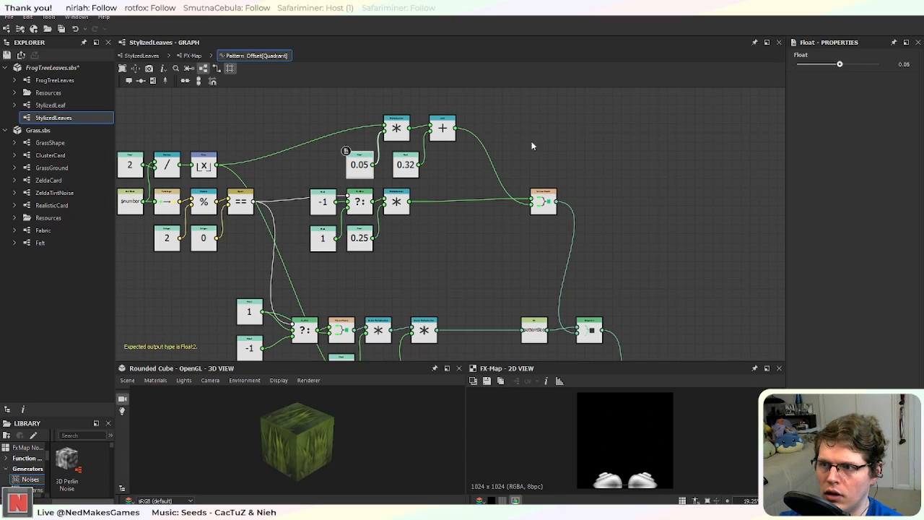
pyautogui.click(406, 166)
pyautogui.moveTo(852, 65); pyautogui.dragTo(845, 67)
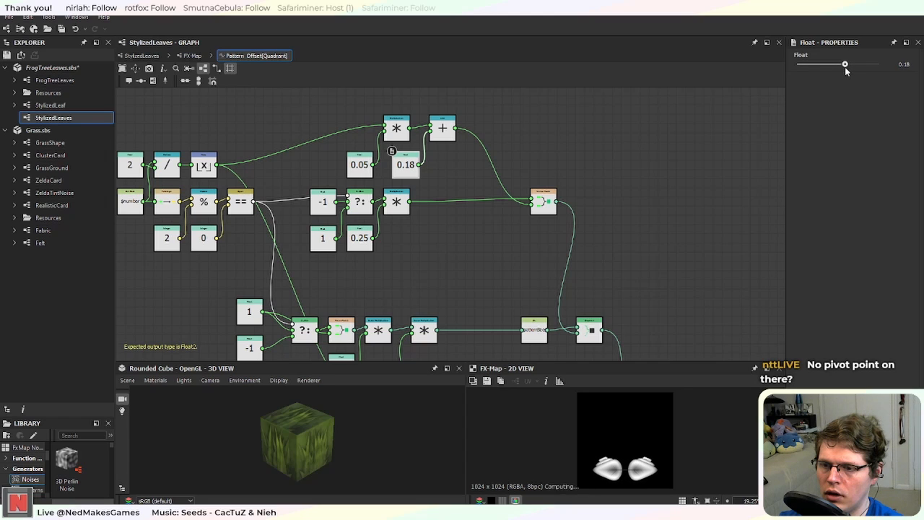
# Step: Examine the stacked leaf pairs in the 2D preview against the offset and patternSize node chains
pyautogui.click(360, 165)
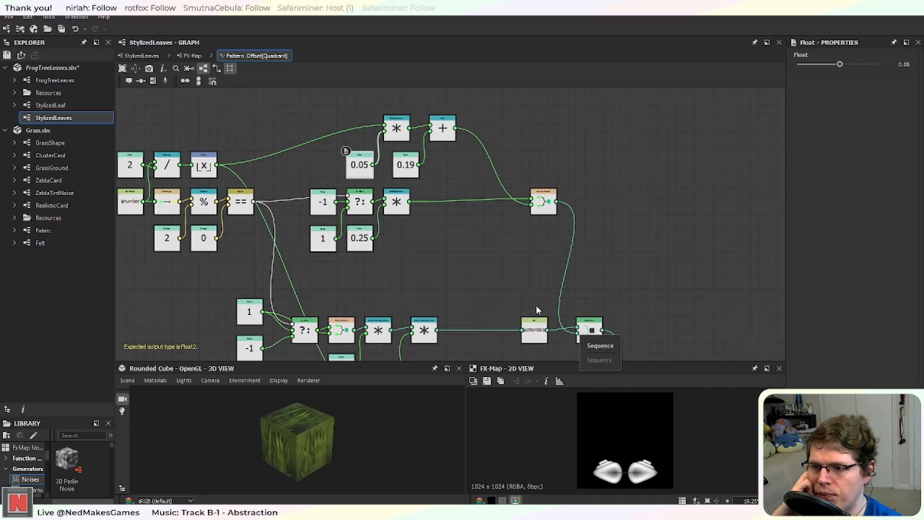
pyautogui.scroll(-2, 476, 317)
pyautogui.scroll(2, 501, 260)
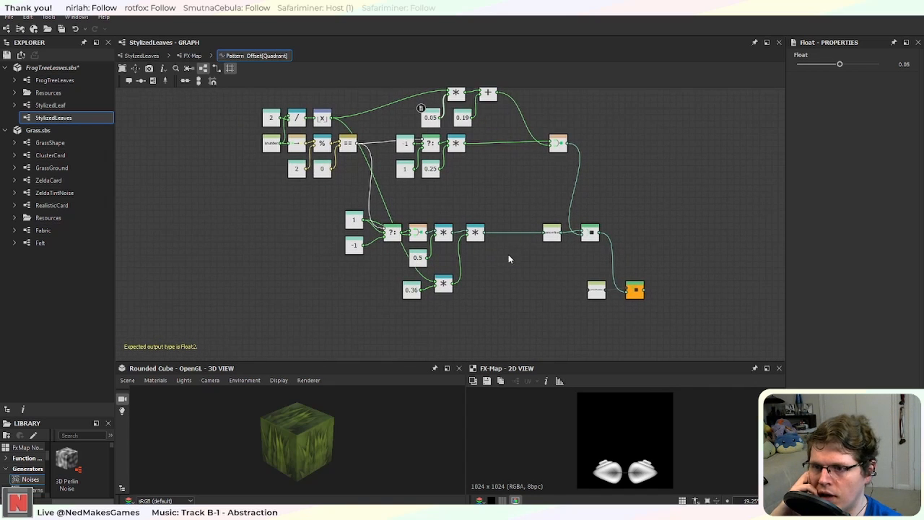
pyautogui.moveTo(511, 220); pyautogui.dragTo(541, 328, button='middle')
pyautogui.scroll(-1, 619, 468)
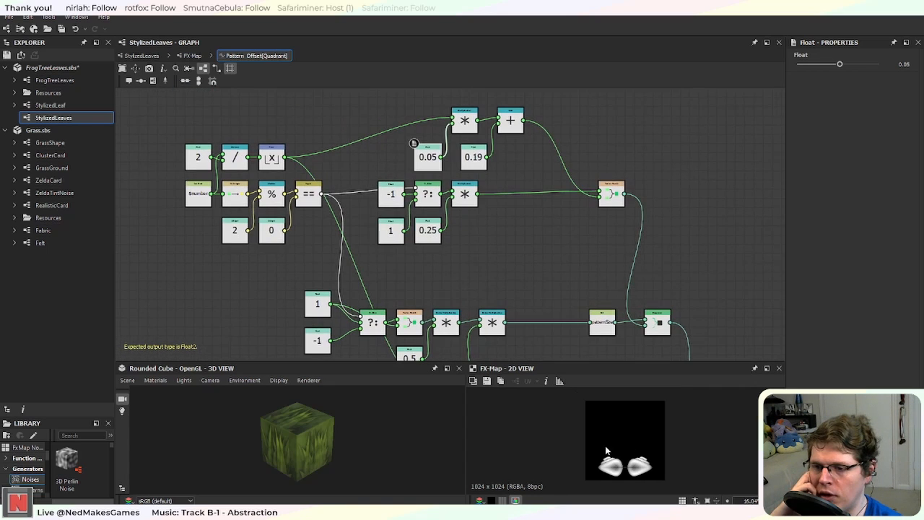
pyautogui.scroll(2, 625, 468)
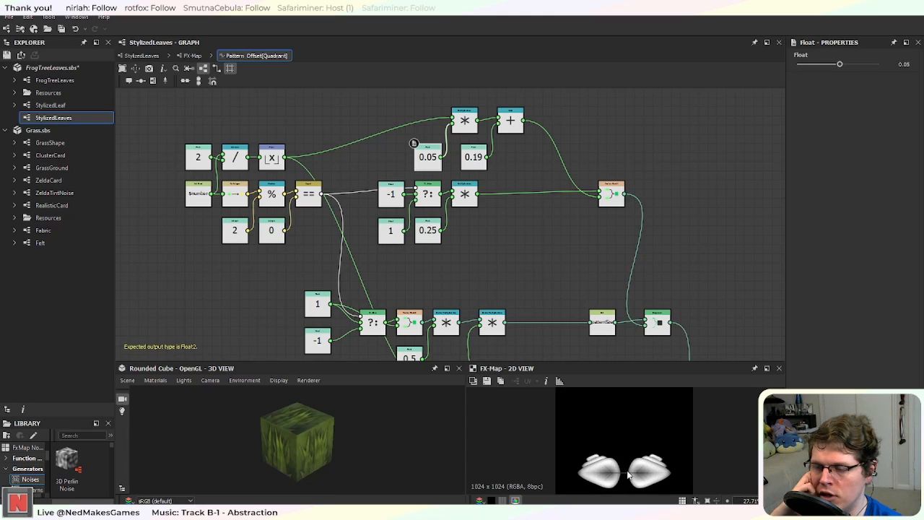
pyautogui.scroll(1, 627, 465)
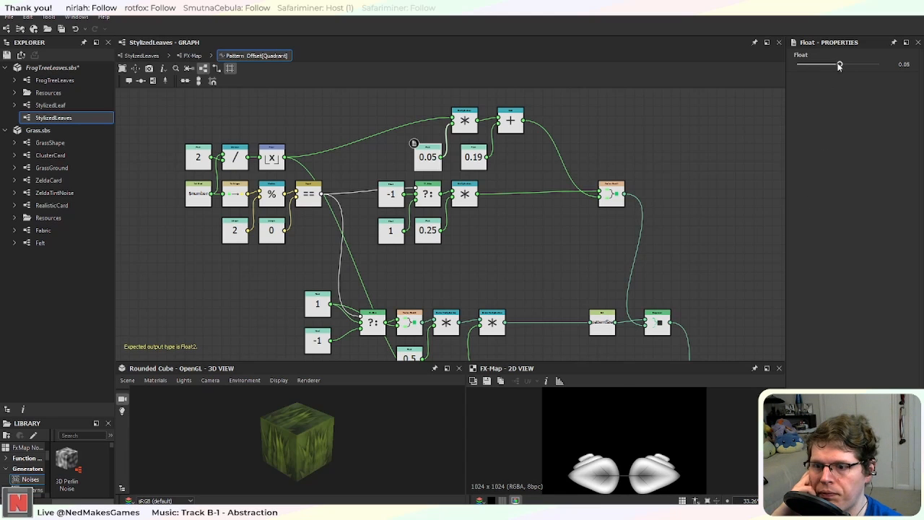
pyautogui.scroll(-4, 561, 268)
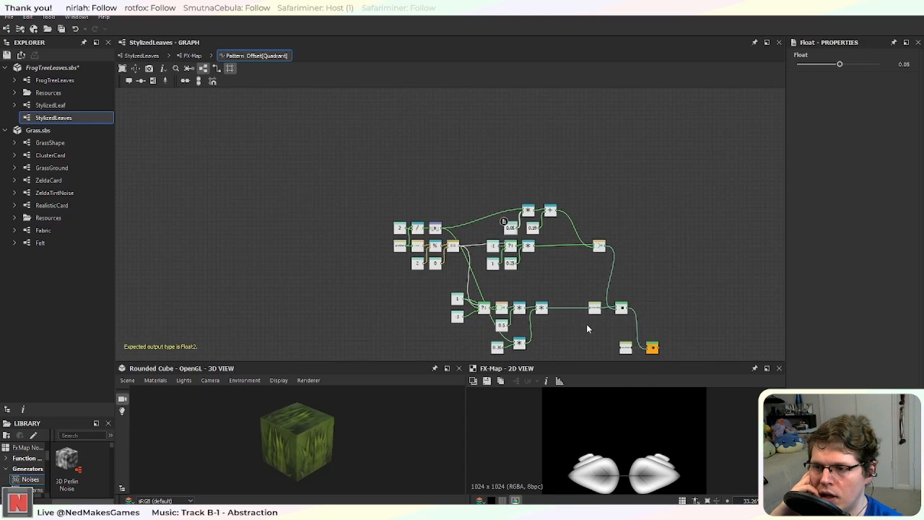
pyautogui.moveTo(586, 324); pyautogui.dragTo(546, 243, button='middle')
pyautogui.scroll(1, 635, 465)
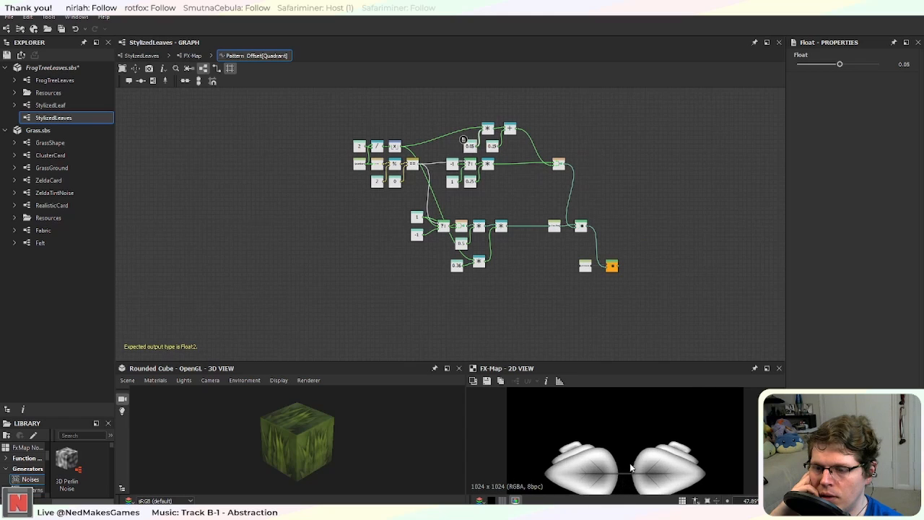
pyautogui.scroll(-3, 636, 464)
pyautogui.scroll(1, 635, 464)
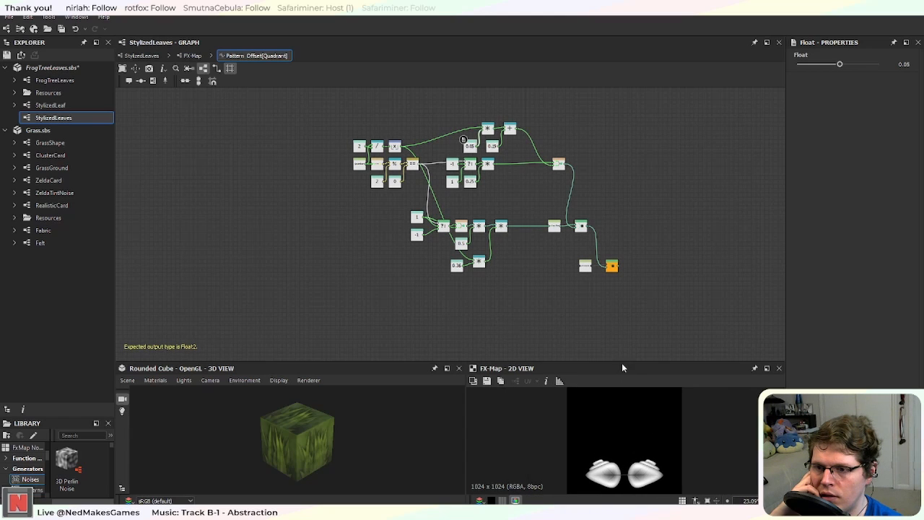
pyautogui.moveTo(622, 361); pyautogui.dragTo(623, 345)
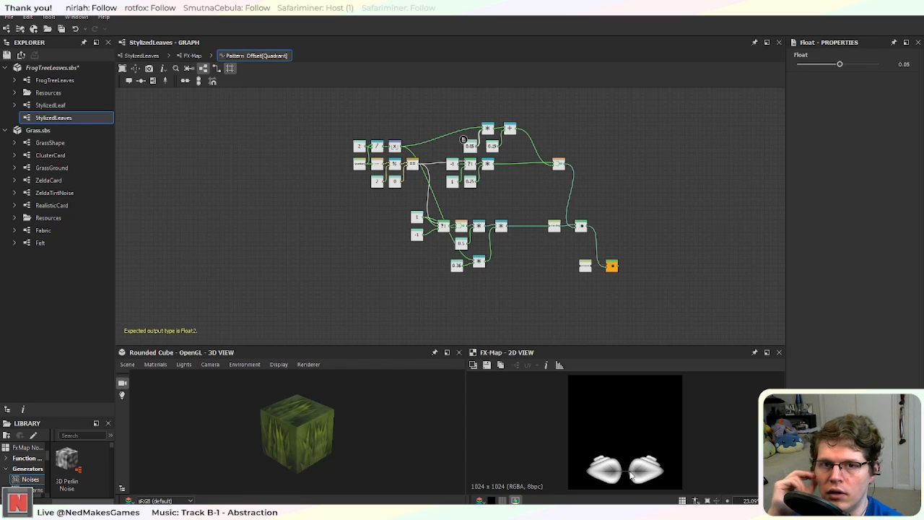
pyautogui.scroll(3, 631, 475)
pyautogui.moveTo(631, 475); pyautogui.dragTo(634, 447, button='middle')
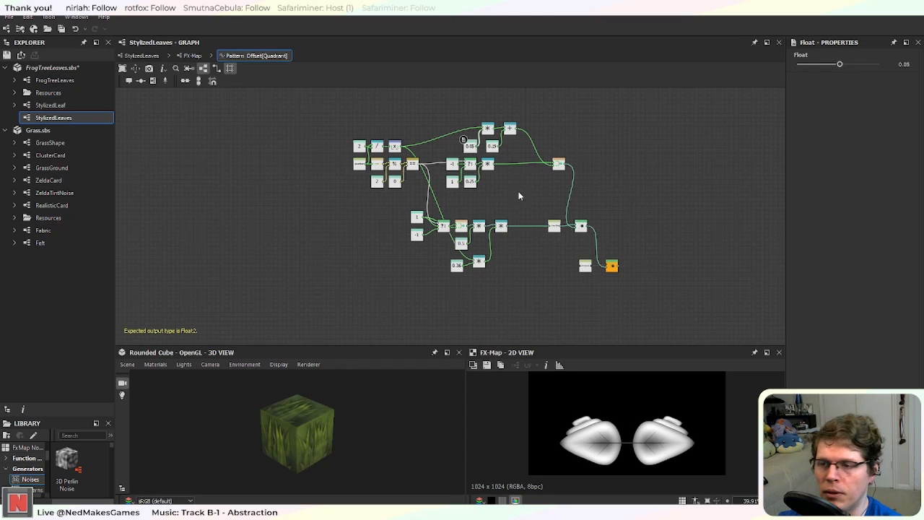
pyautogui.moveTo(518, 195); pyautogui.dragTo(474, 241, button='middle')
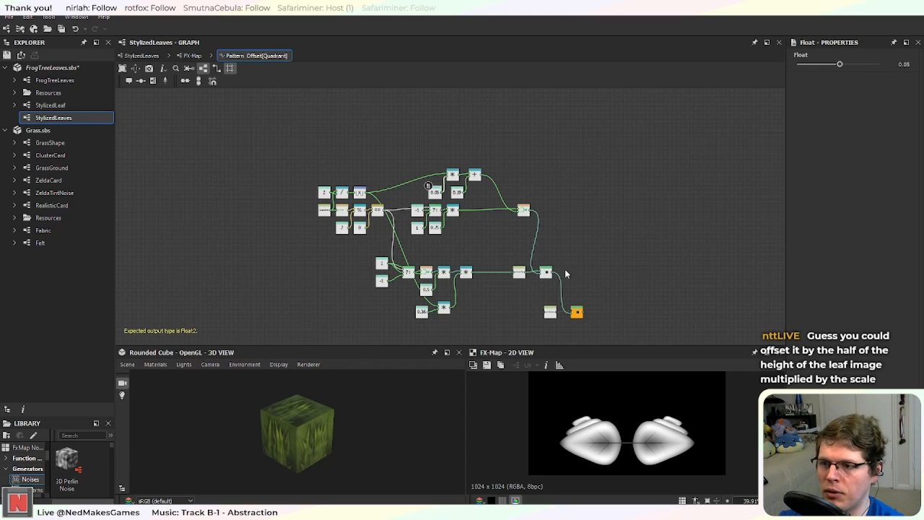
pyautogui.scroll(1, 504, 300)
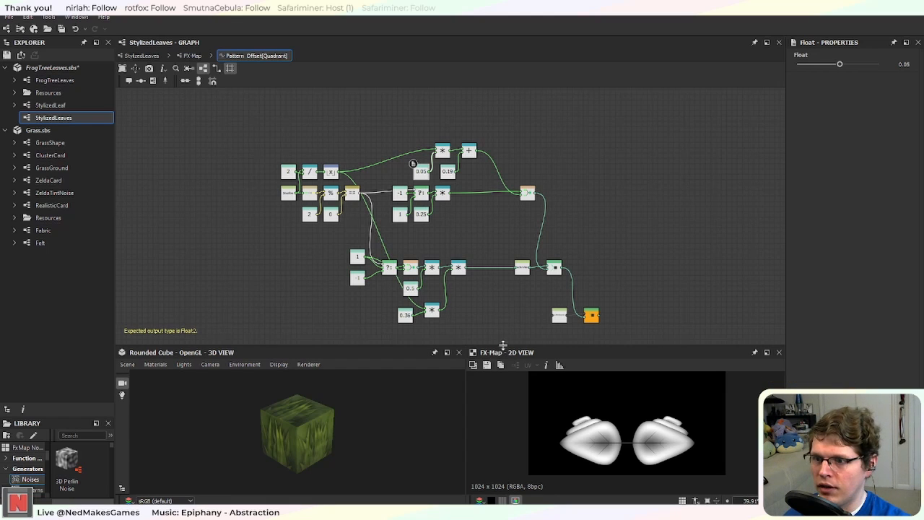
pyautogui.moveTo(503, 345); pyautogui.dragTo(501, 363)
# Step: Set the Float feeding the Floor-based size Multiplication to 0.34
pyautogui.scroll(6, 502, 232)
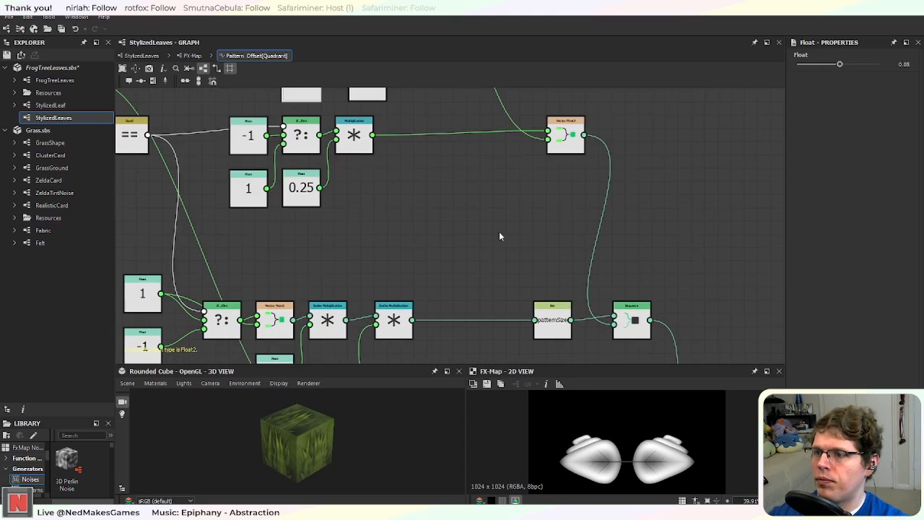
pyautogui.scroll(-2, 472, 246)
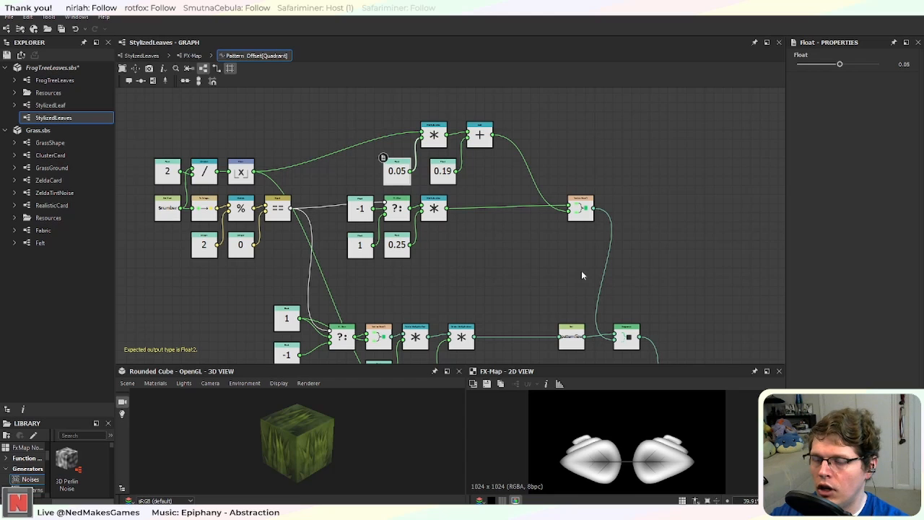
pyautogui.moveTo(486, 295); pyautogui.dragTo(501, 219, button='middle')
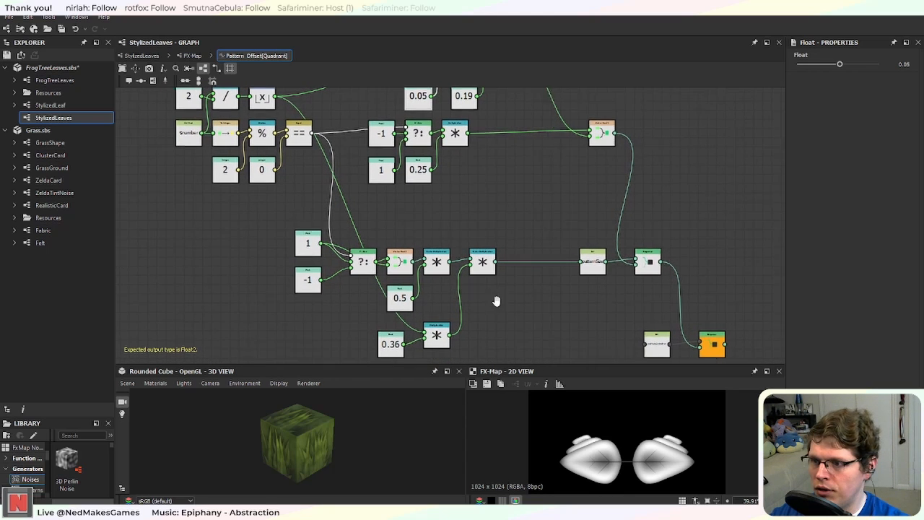
pyautogui.scroll(3, 382, 325)
pyautogui.click(373, 325)
pyautogui.scroll(-4, 503, 343)
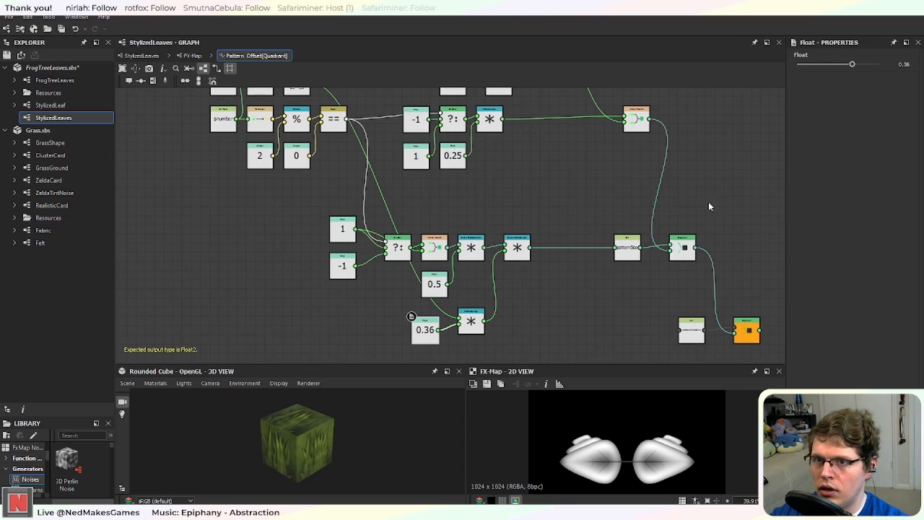
pyautogui.moveTo(851, 67); pyautogui.dragTo(852, 67)
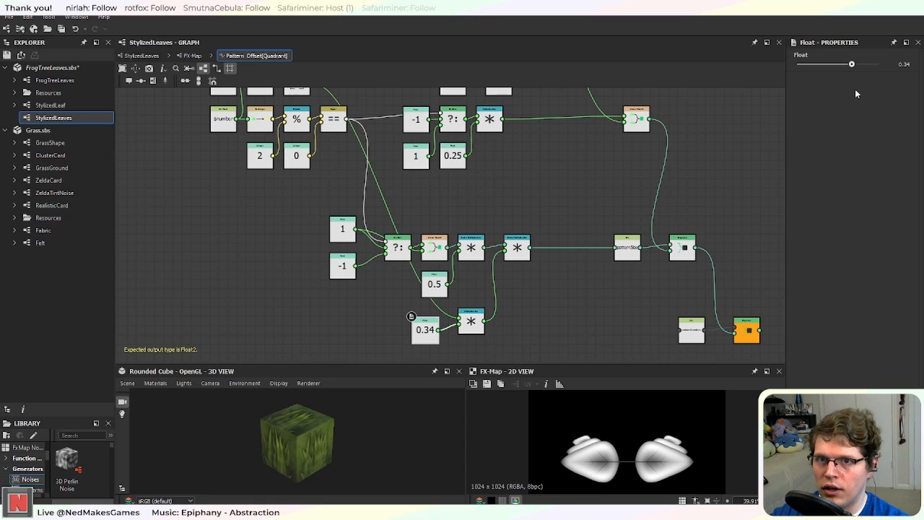
# Step: Move the offset chain's Vector Float2 node closer to the Multiplication and Add nodes that feed it
pyautogui.moveTo(534, 331); pyautogui.dragTo(498, 347, button='middle')
pyautogui.scroll(1, 470, 206)
pyautogui.moveTo(468, 205); pyautogui.dragTo(509, 164, button='middle')
pyautogui.scroll(-1, 524, 211)
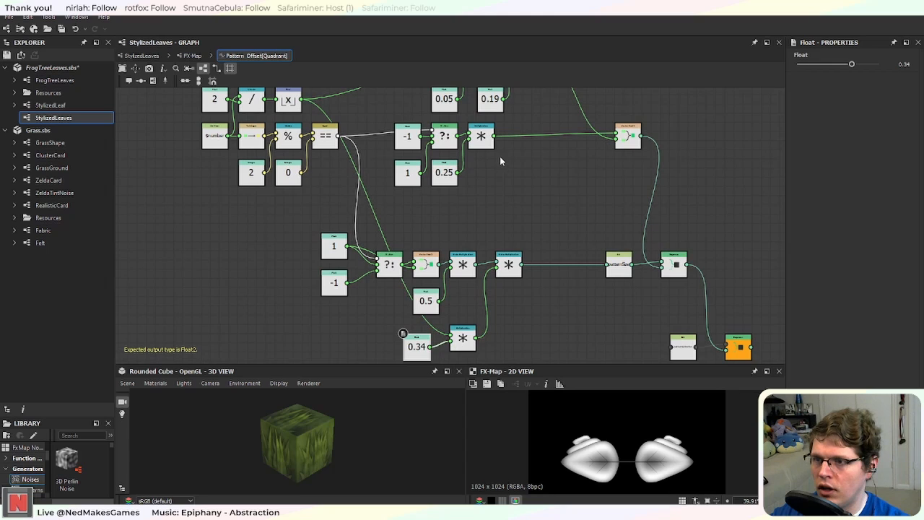
pyautogui.moveTo(495, 114); pyautogui.dragTo(444, 185, button='middle')
pyautogui.scroll(2, 444, 186)
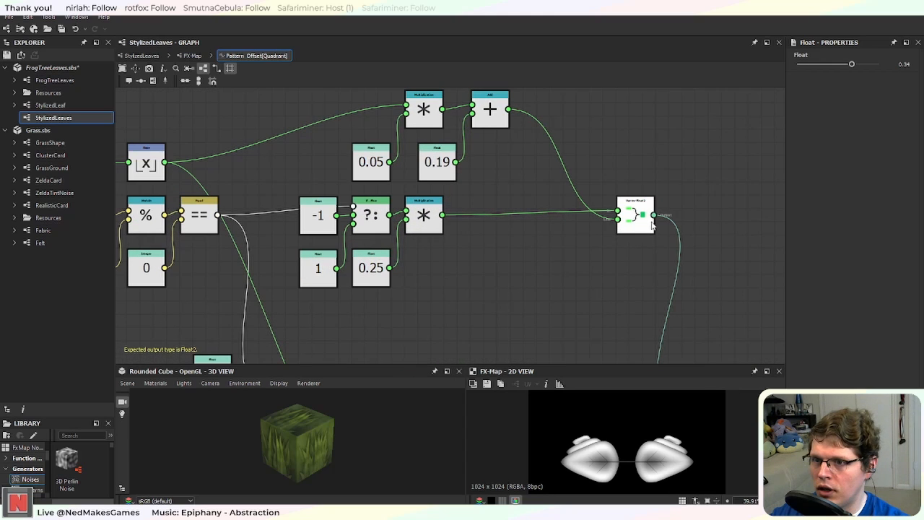
pyautogui.moveTo(634, 224); pyautogui.dragTo(555, 226)
# Step: Add a Scalar Multiplication node beside the offset's Vector Float2 and connect the vector output to its first input
pyautogui.moveTo(556, 302); pyautogui.dragTo(519, 236, button='middle')
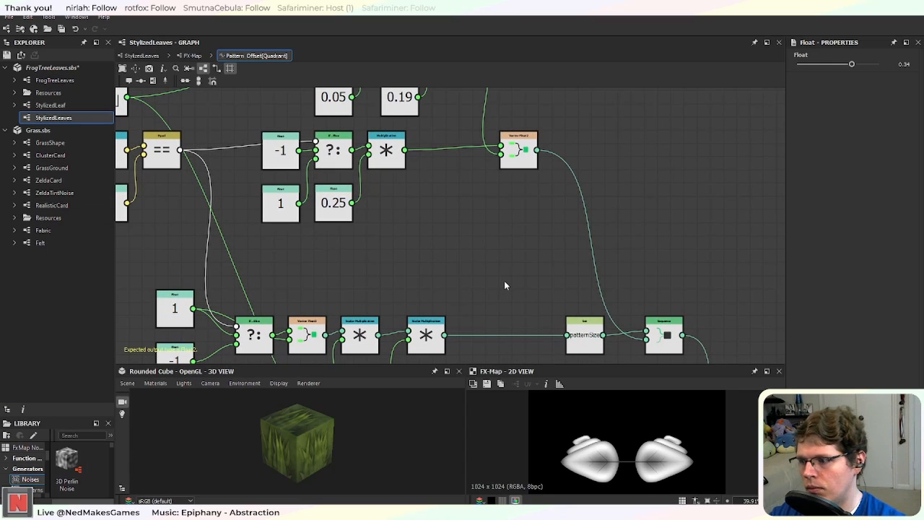
pyautogui.press('space')
pyautogui.write('scala')
pyautogui.press('Return')
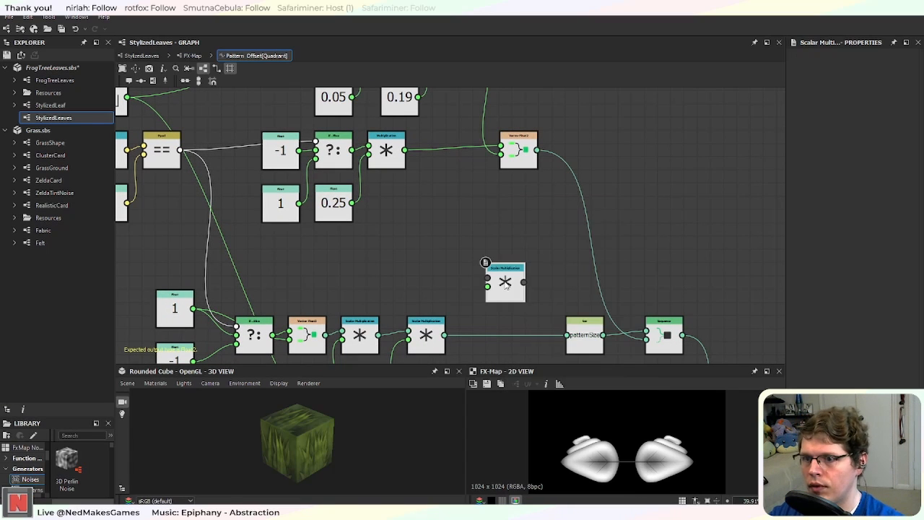
pyautogui.moveTo(507, 286); pyautogui.dragTo(587, 181)
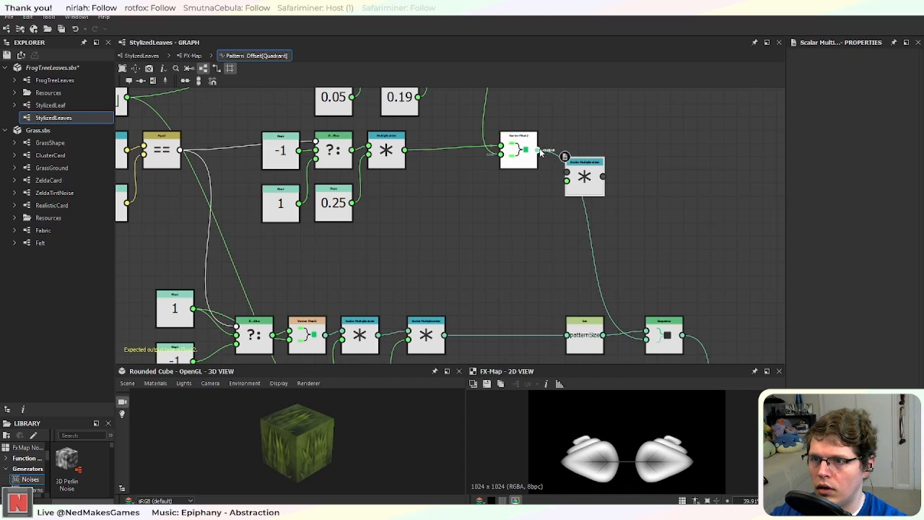
pyautogui.moveTo(536, 150); pyautogui.dragTo(572, 145)
# Step: Connect the output of the Multiplication fed by the 0.34 Float to the new Scalar Multiplication's scalar input
pyautogui.scroll(-3, 469, 228)
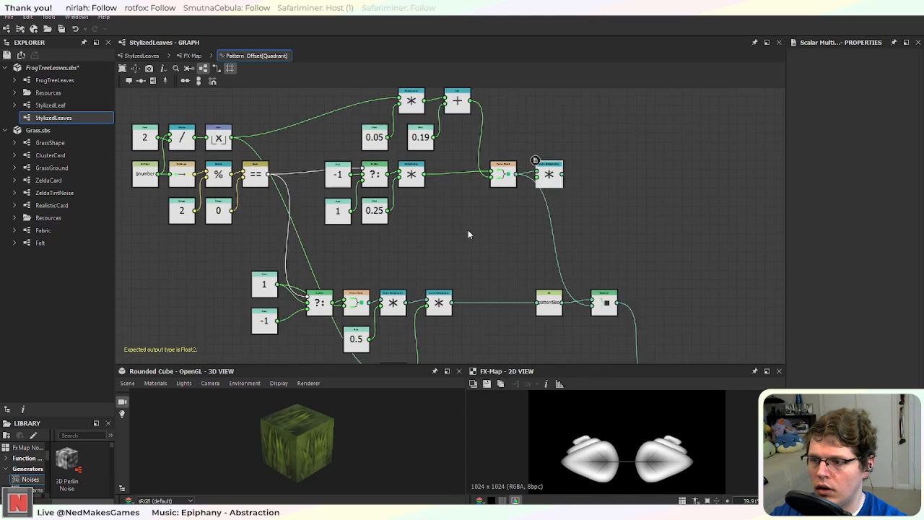
pyautogui.scroll(1, 475, 338)
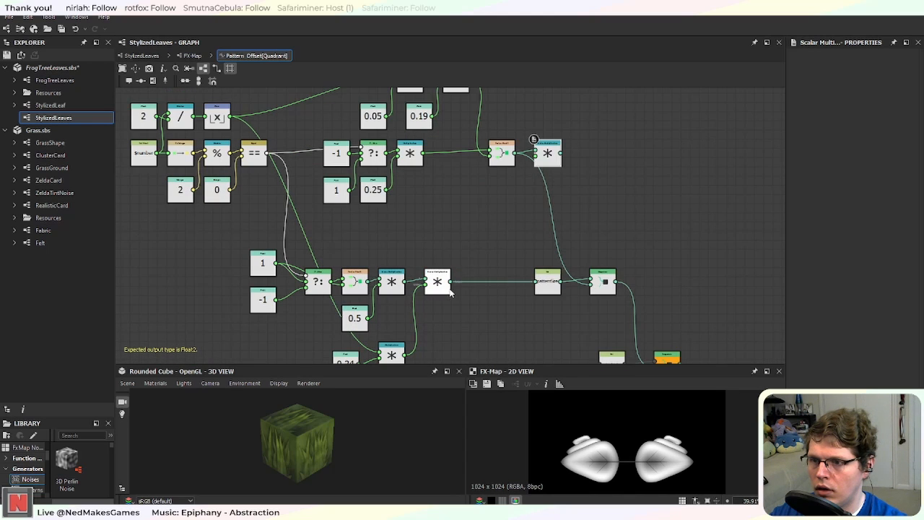
pyautogui.scroll(1, 463, 318)
pyautogui.moveTo(463, 319); pyautogui.dragTo(404, 243, button='middle')
pyautogui.scroll(-2, 419, 323)
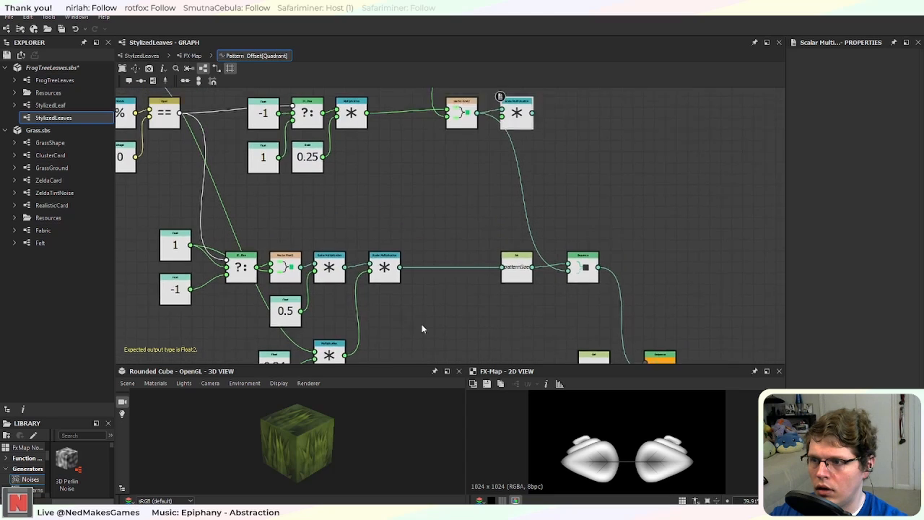
pyautogui.moveTo(368, 347); pyautogui.dragTo(486, 184)
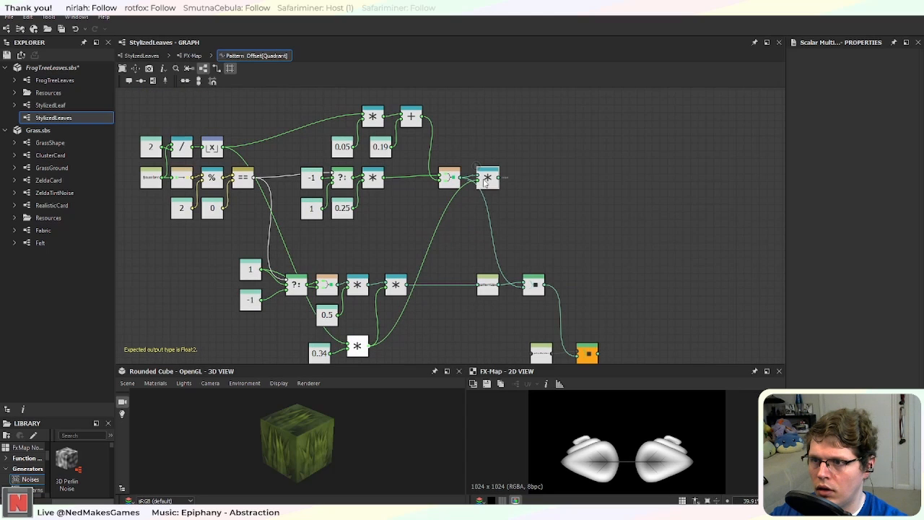
# Step: Connect the new Scalar Multiplication's output to the second input of the Sequence node after the patternSize Set node
pyautogui.scroll(2, 486, 184)
pyautogui.click(487, 180)
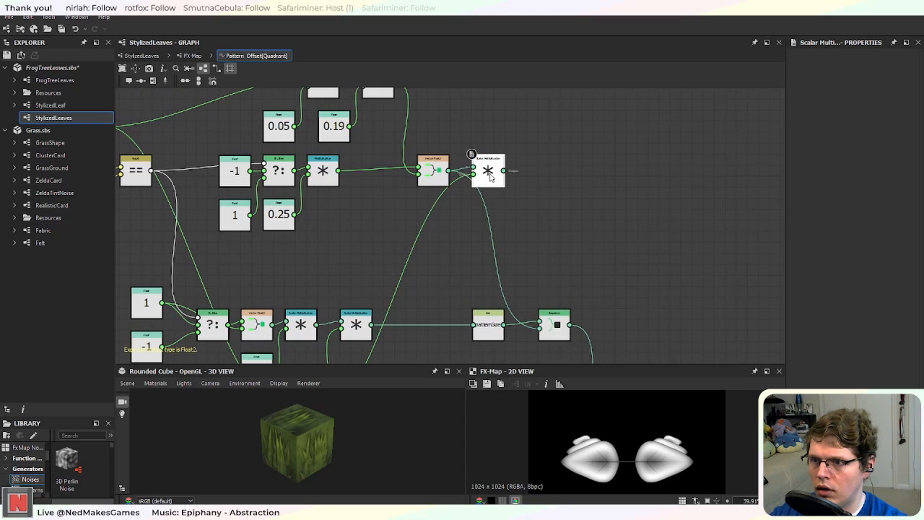
pyautogui.scroll(1, 524, 216)
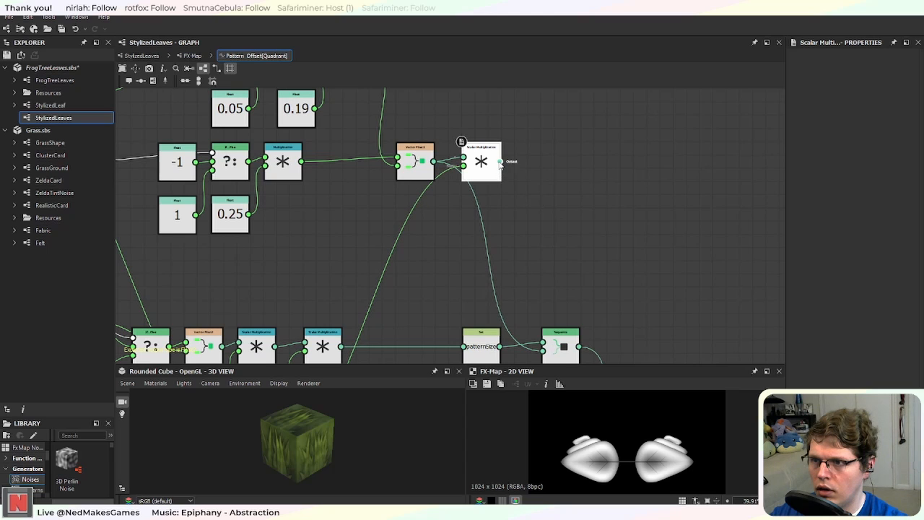
pyautogui.moveTo(500, 162); pyautogui.dragTo(547, 352)
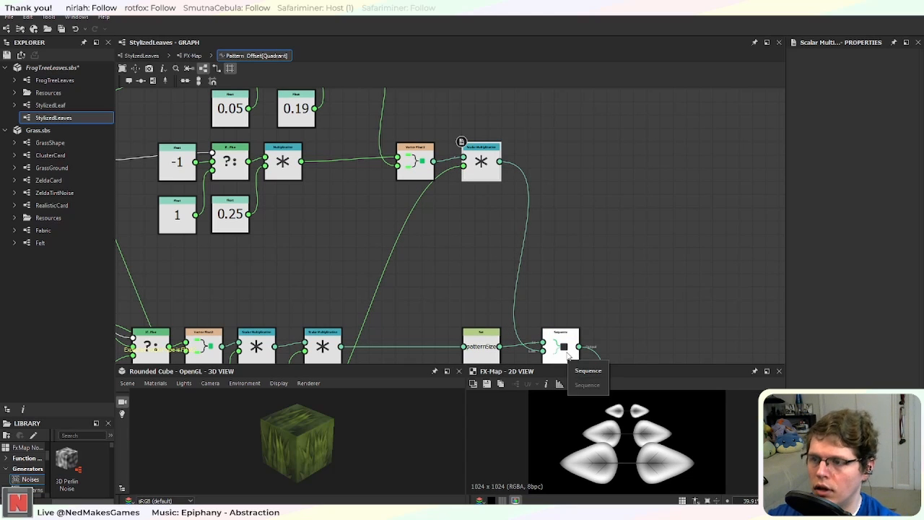
# Step: Set the Float feeding the row-scale Multiplication node to 0.36
pyautogui.scroll(-1, 335, 252)
pyautogui.scroll(2, 382, 297)
pyautogui.moveTo(354, 361); pyautogui.dragTo(502, 185, button='middle')
pyautogui.scroll(-1, 502, 185)
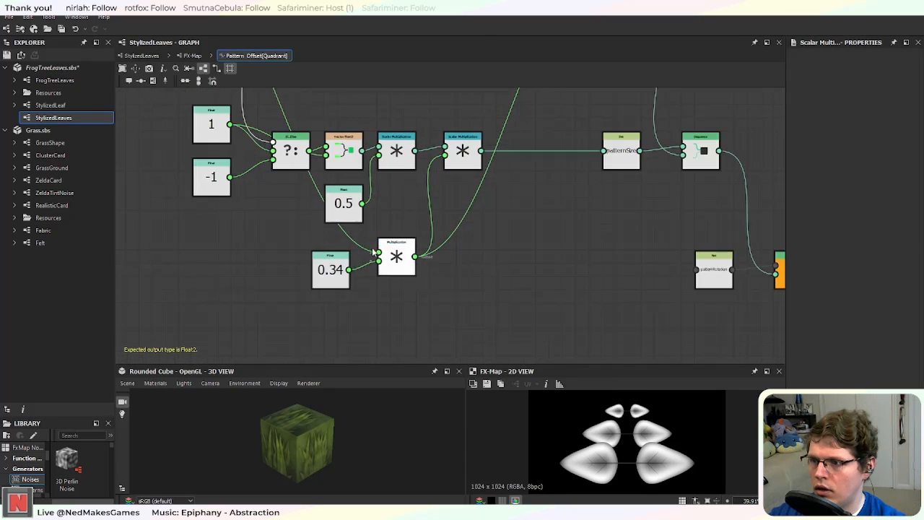
pyautogui.click(333, 277)
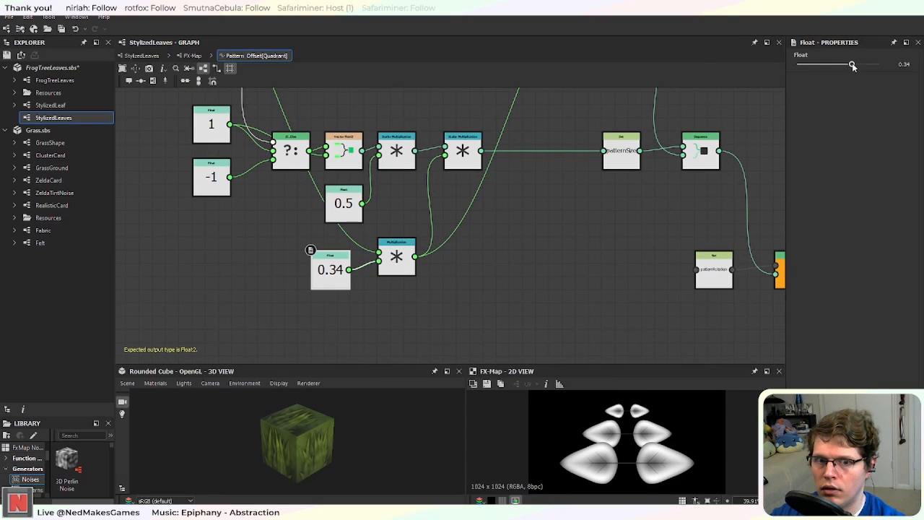
pyautogui.moveTo(852, 65); pyautogui.dragTo(853, 65)
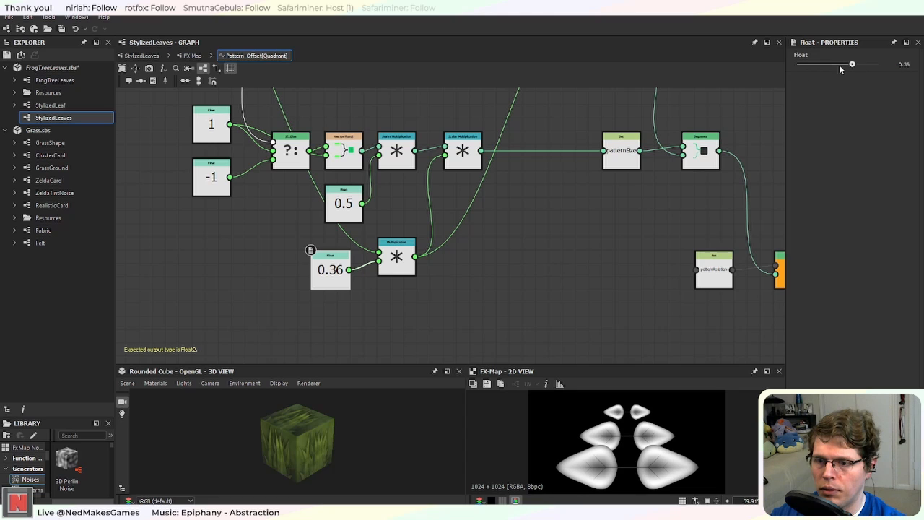
# Step: Try adjusting the 0.05 Float that multiplies the row in the vertical offset chain
pyautogui.moveTo(539, 152); pyautogui.dragTo(469, 303, button='middle')
pyautogui.scroll(-1, 469, 304)
pyautogui.moveTo(448, 220); pyautogui.dragTo(470, 300, button='middle')
pyautogui.scroll(-1, 470, 300)
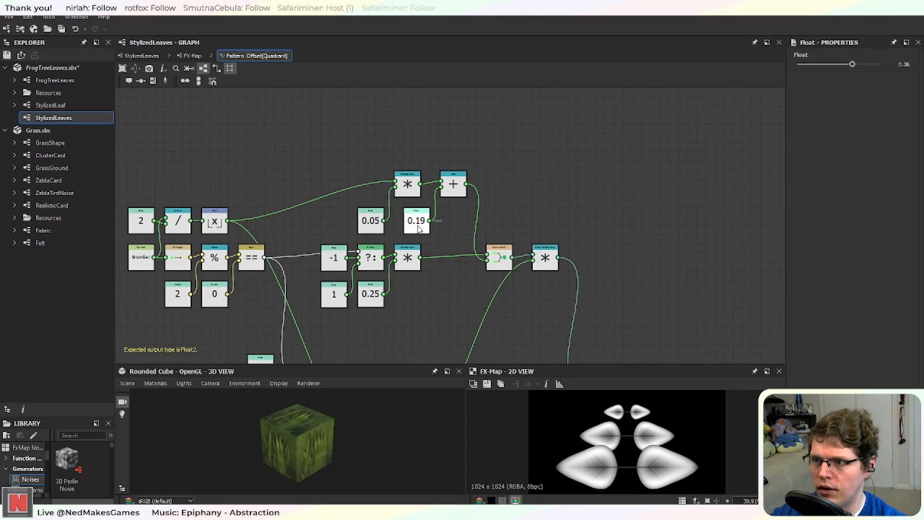
pyautogui.click(418, 228)
pyautogui.click(370, 224)
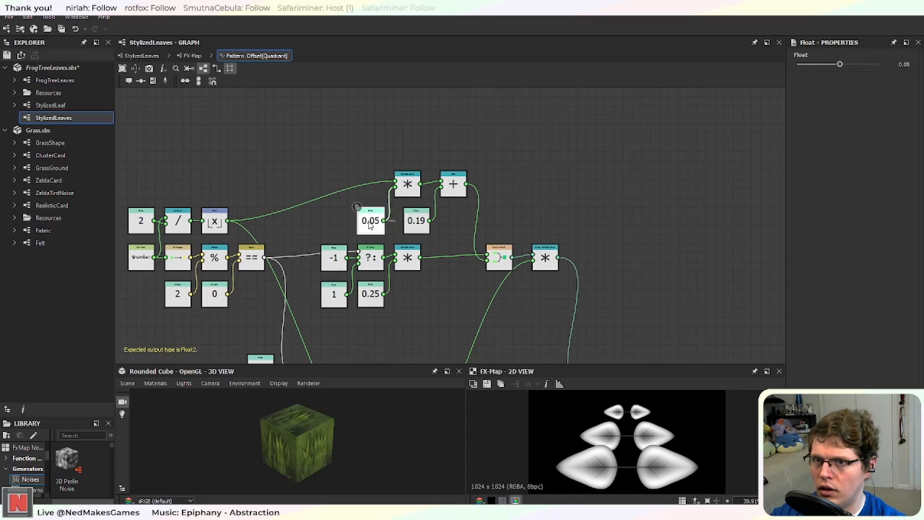
pyautogui.moveTo(840, 64)
pyautogui.mouseDown()
pyautogui.moveTo(878, 68)
pyautogui.moveTo(840, 78)
pyautogui.mouseUp()
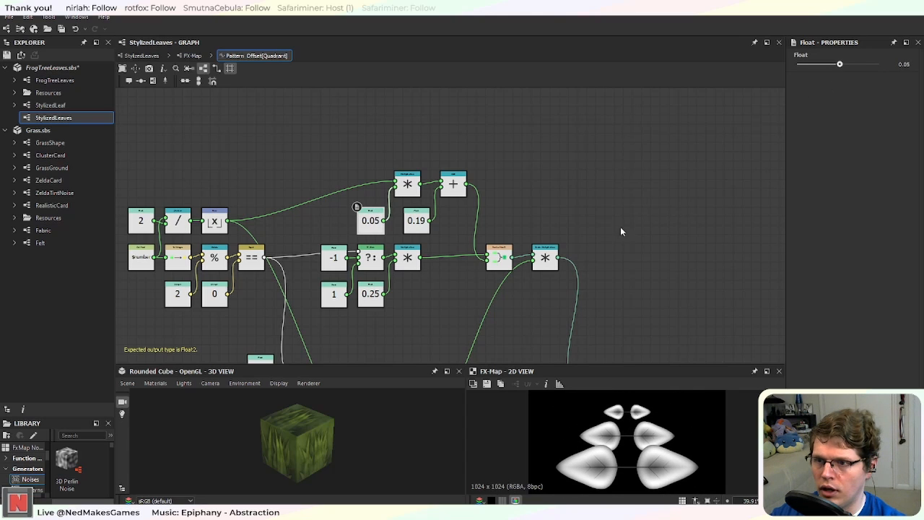
# Step: Delete the Scalar Multiplication node after the offset chain's Vector Float2
pyautogui.moveTo(620, 232); pyautogui.dragTo(636, 146, button='middle')
pyautogui.scroll(2, 548, 173)
pyautogui.moveTo(480, 232); pyautogui.dragTo(510, 284, button='middle')
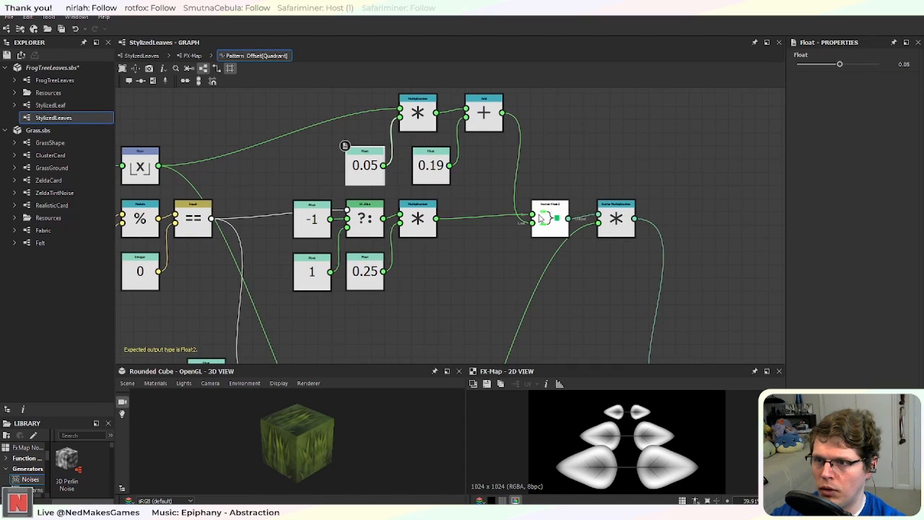
pyautogui.moveTo(484, 267); pyautogui.dragTo(522, 227, button='middle')
pyautogui.click(651, 184)
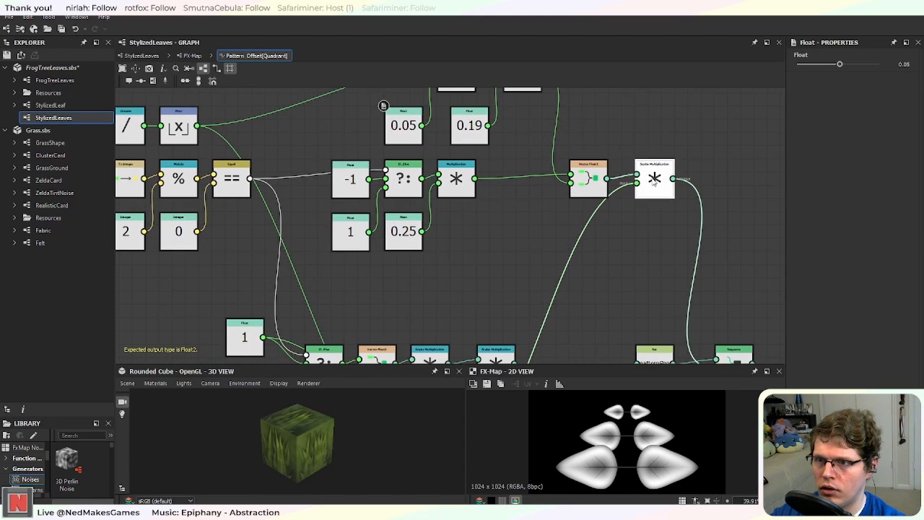
pyautogui.moveTo(651, 184)
pyautogui.mouseDown()
pyautogui.moveTo(520, 184)
pyautogui.moveTo(665, 184)
pyautogui.mouseUp()
pyautogui.press('Delete')
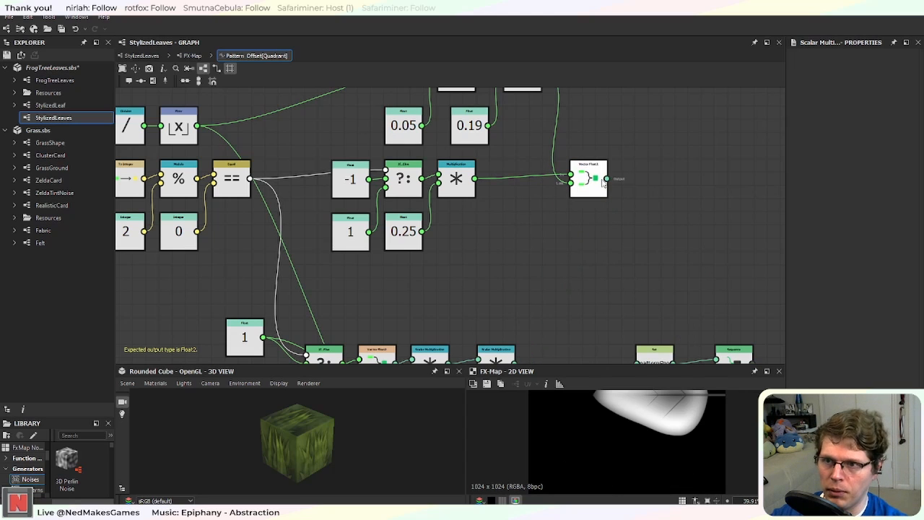
# Step: Connect the offset Vector Float2's output directly to the second input of the Sequence after the patternSize Set node
pyautogui.moveTo(639, 249); pyautogui.dragTo(603, 205, button='middle')
pyautogui.scroll(-1, 598, 205)
pyautogui.moveTo(575, 146); pyautogui.dragTo(665, 304)
# Step: Add a Multiplication node after the horizontal offset's Multiplication and connect the row-scale Multiplication's output to its second input
pyautogui.press('space')
pyautogui.write('mu')
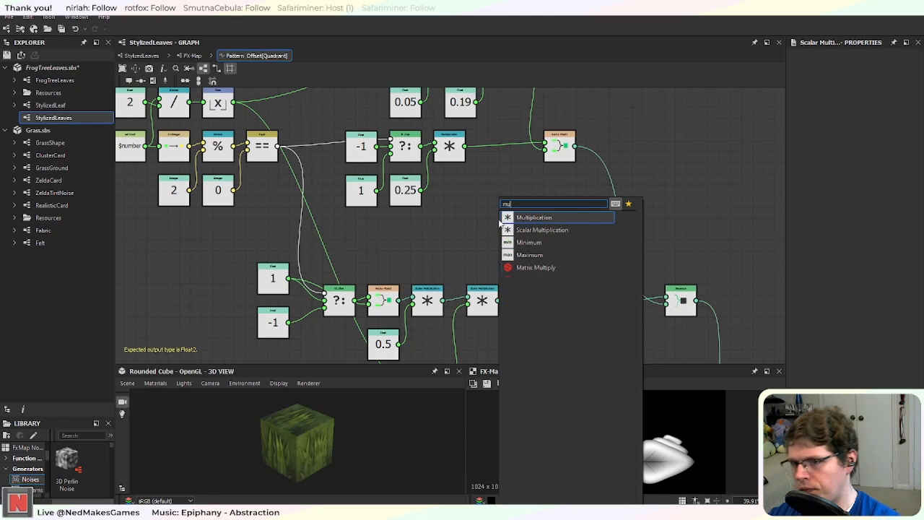
pyautogui.press('Return')
pyautogui.moveTo(500, 225); pyautogui.dragTo(493, 157)
pyautogui.scroll(-3, 494, 214)
pyautogui.moveTo(459, 335); pyautogui.dragTo(484, 174)
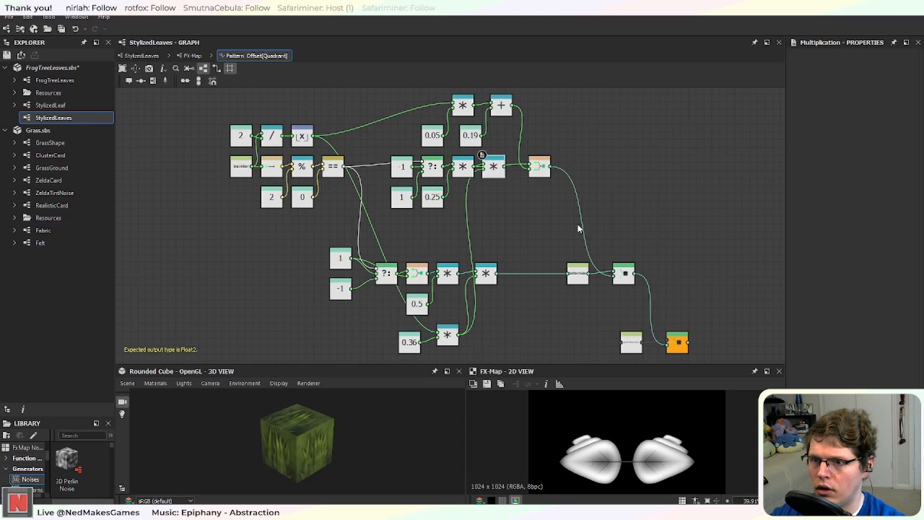
# Step: Connect the new Multiplication's output to the first input of the offset chain's Vector Float2
pyautogui.scroll(2, 596, 255)
pyautogui.scroll(1, 595, 252)
pyautogui.moveTo(437, 130); pyautogui.dragTo(478, 181, button='middle')
pyautogui.click(460, 161)
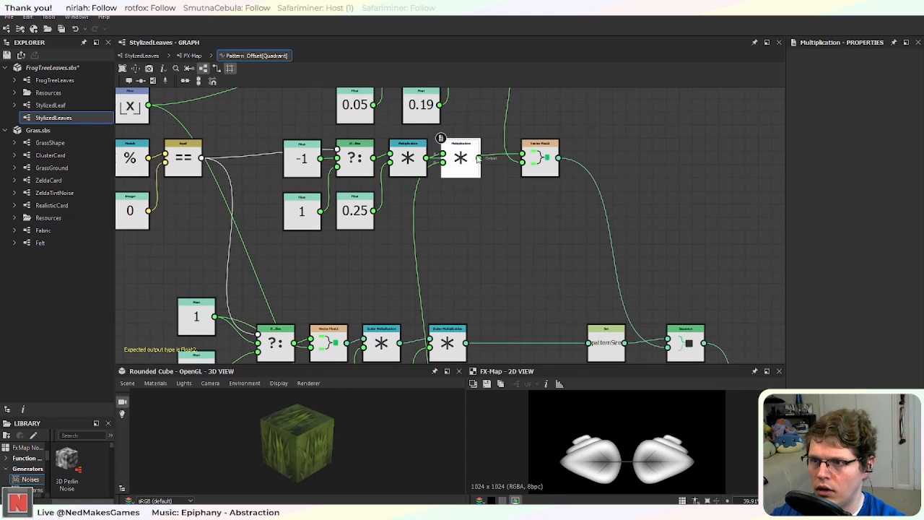
pyautogui.moveTo(479, 158)
pyautogui.mouseDown()
pyautogui.moveTo(522, 158)
pyautogui.moveTo(477, 164)
pyautogui.mouseUp()
# Step: Set the Float feeding the row-scale Multiplication node to 0.21
pyautogui.scroll(-1, 472, 176)
pyautogui.moveTo(498, 260); pyautogui.dragTo(546, 199, button='middle')
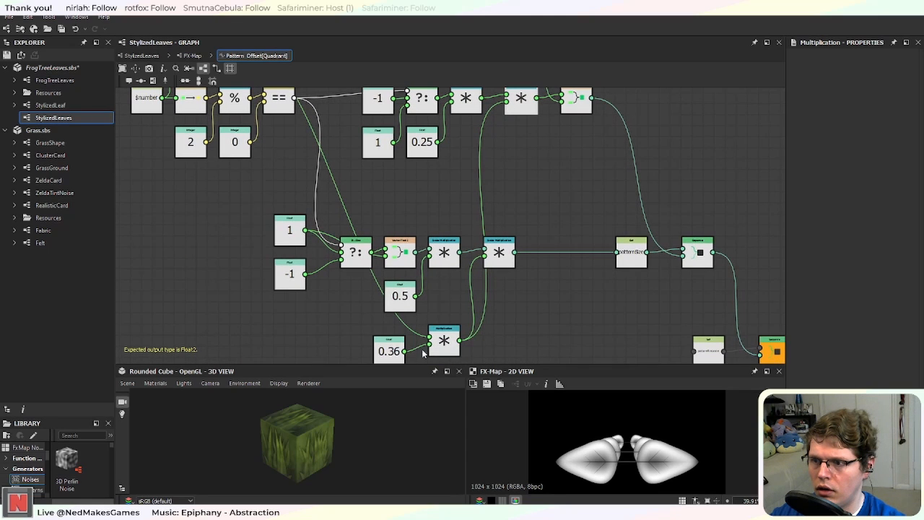
pyautogui.click(390, 352)
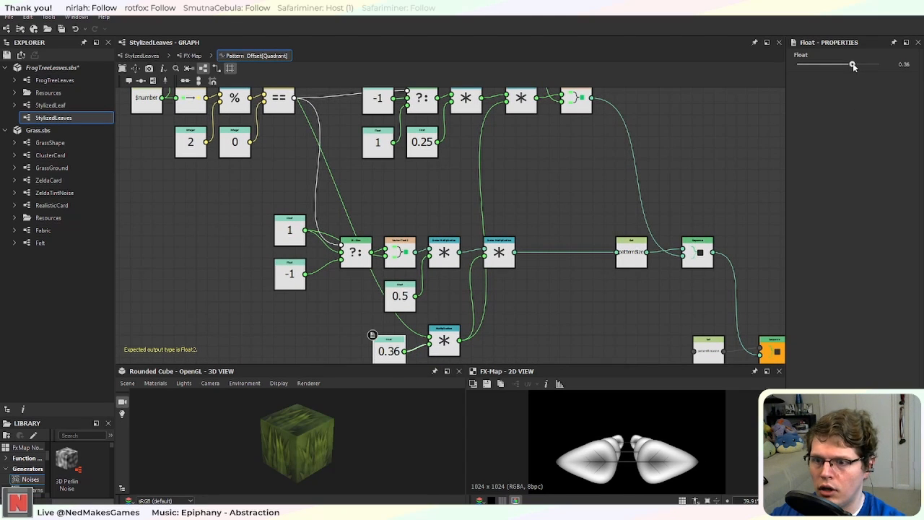
pyautogui.moveTo(853, 65)
pyautogui.mouseDown()
pyautogui.moveTo(840, 69)
pyautogui.moveTo(855, 67)
pyautogui.moveTo(846, 75)
pyautogui.mouseUp()
pyautogui.scroll(-2, 520, 192)
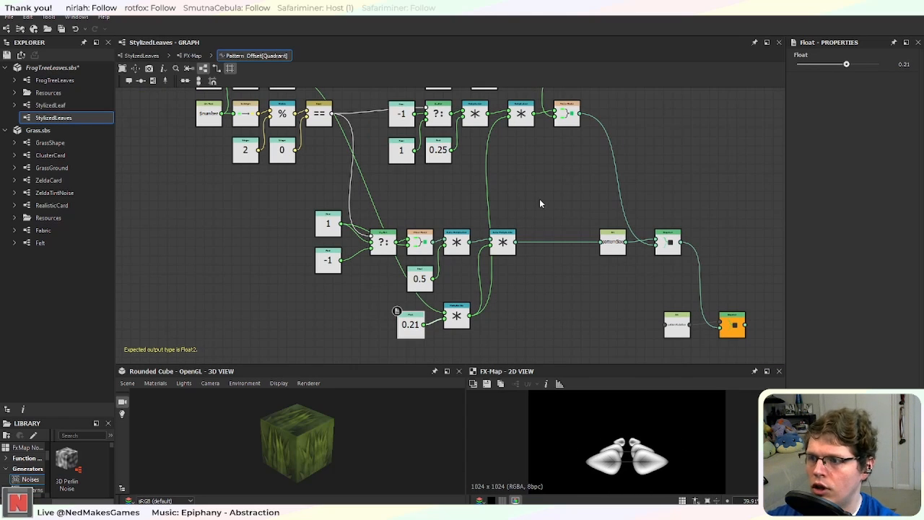
# Step: Try adjusting the iteration count of the FX-Map's Iterate node, and reopen the Quadrant's Pattern Offset function
pyautogui.moveTo(533, 197); pyautogui.dragTo(595, 284, button='middle')
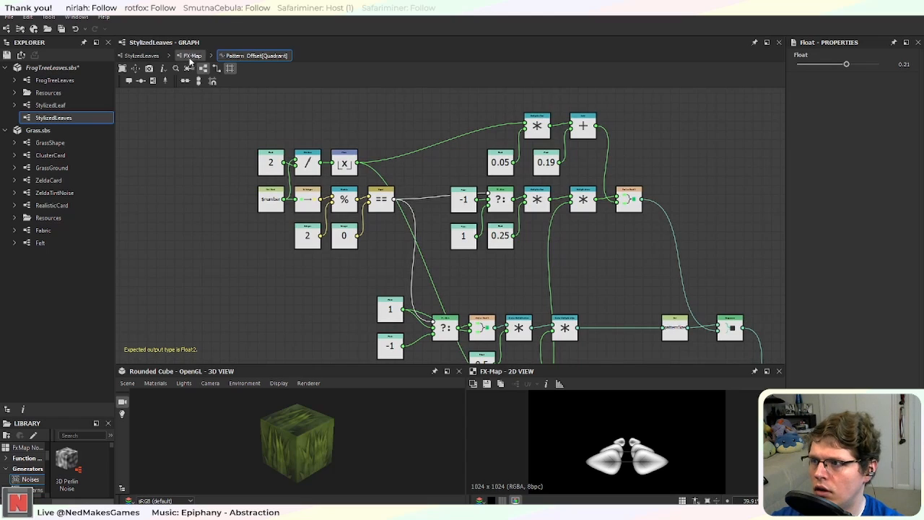
pyautogui.click(191, 57)
pyautogui.click(426, 130)
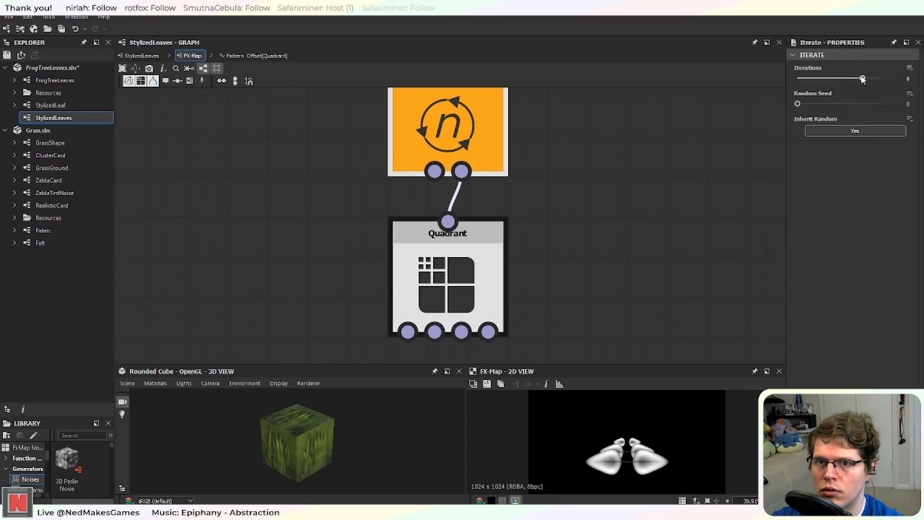
pyautogui.moveTo(863, 79)
pyautogui.mouseDown()
pyautogui.moveTo(807, 78)
pyautogui.moveTo(862, 77)
pyautogui.mouseUp()
pyautogui.click(481, 249)
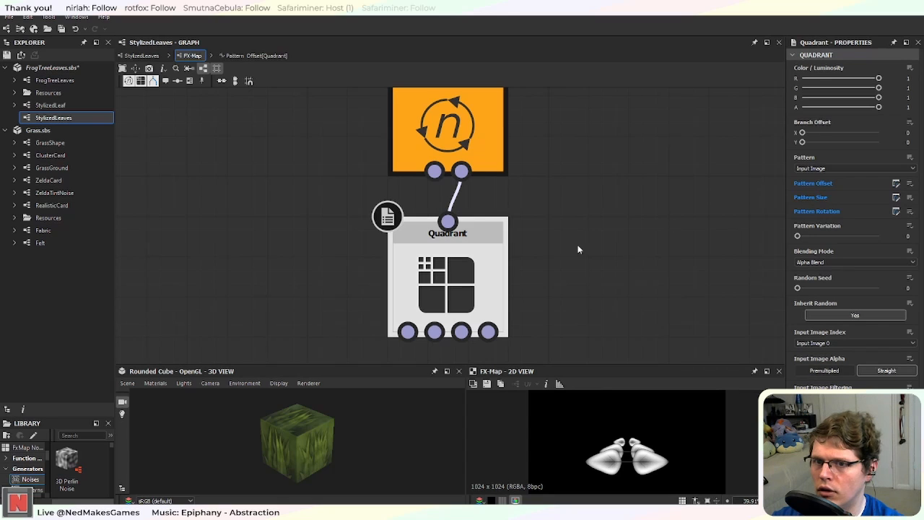
pyautogui.click(895, 183)
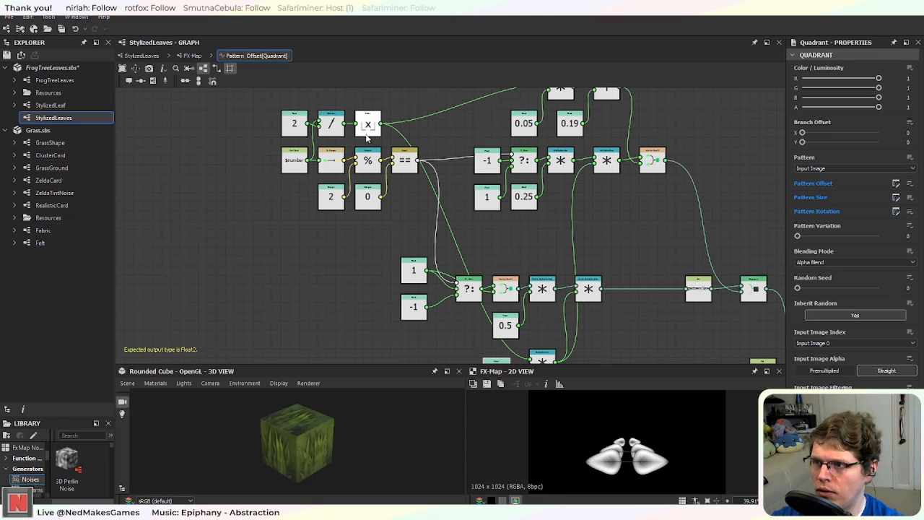
# Step: Insert an Add node between the Floor output and the row-scale Multiplication, and arrange it above the 0.21 Float
pyautogui.moveTo(397, 154); pyautogui.dragTo(363, 100, button='middle')
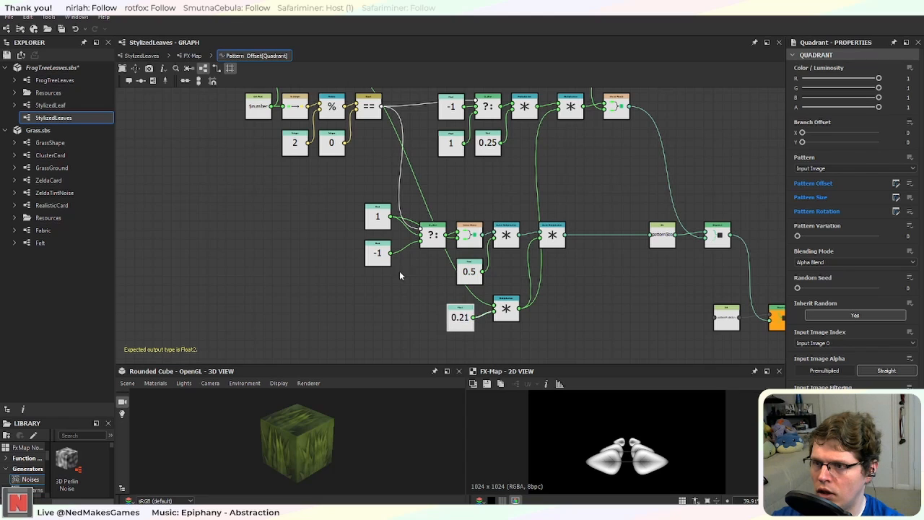
pyautogui.scroll(-1, 399, 273)
pyautogui.click(458, 291)
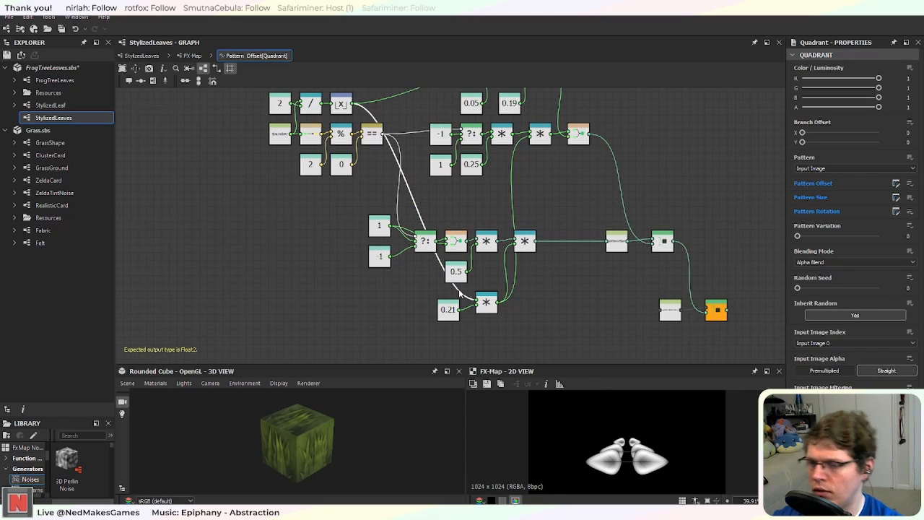
pyautogui.press('space')
pyautogui.write('ad')
pyautogui.press('Return')
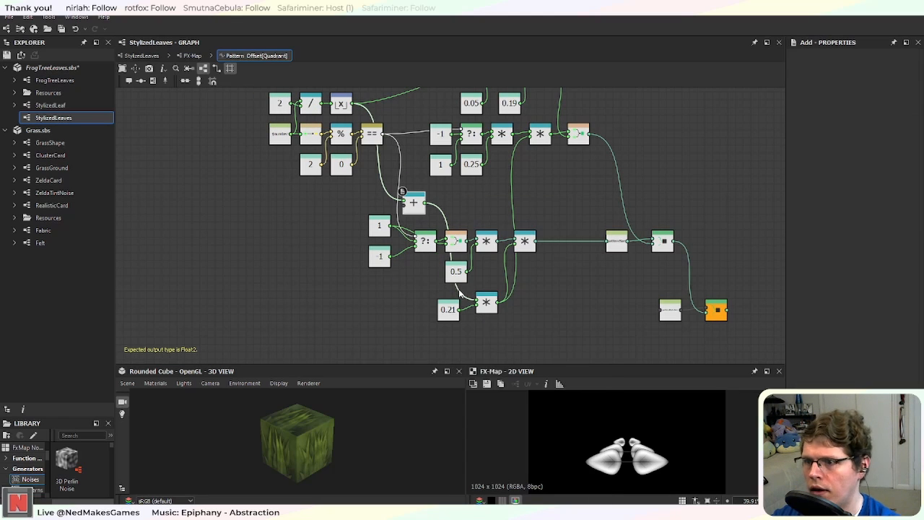
pyautogui.moveTo(447, 309); pyautogui.dragTo(433, 344)
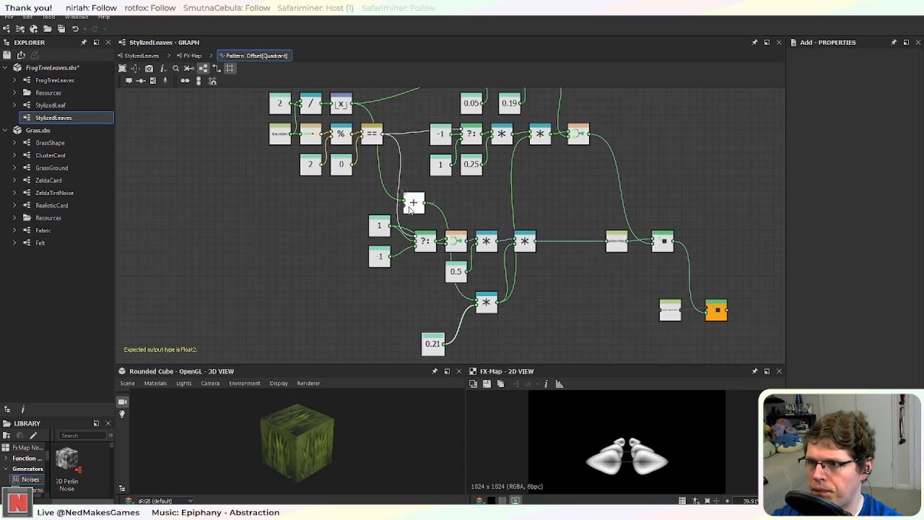
pyautogui.moveTo(410, 208); pyautogui.dragTo(429, 314)
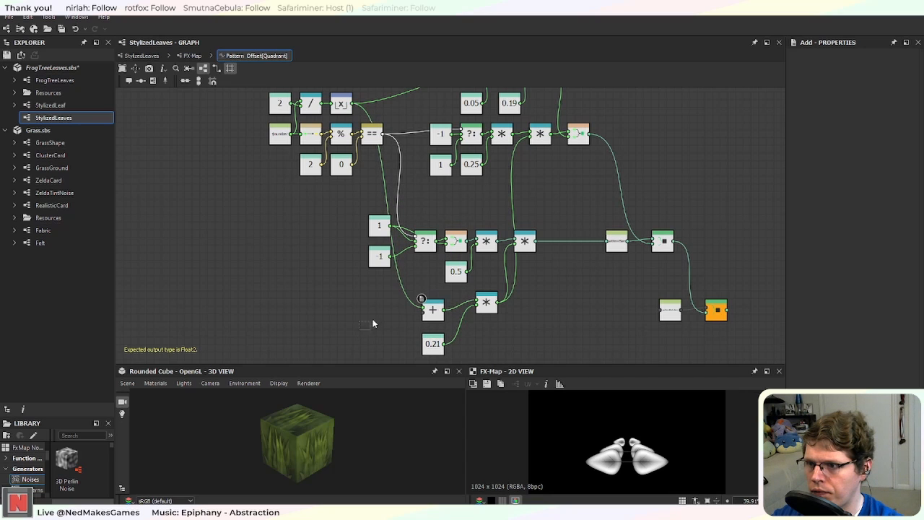
# Step: Add a Float node and connect it to the second input of the new Add node
pyautogui.moveTo(372, 324); pyautogui.dragTo(399, 293, button='middle')
pyautogui.press('space')
pyautogui.write('floa')
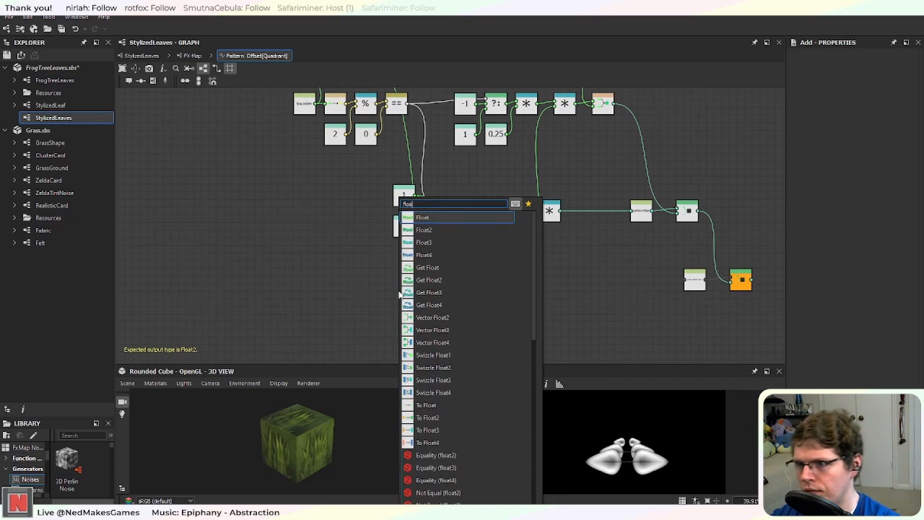
pyautogui.press('Return')
pyautogui.scroll(3, 399, 293)
pyautogui.moveTo(415, 283); pyautogui.dragTo(492, 278)
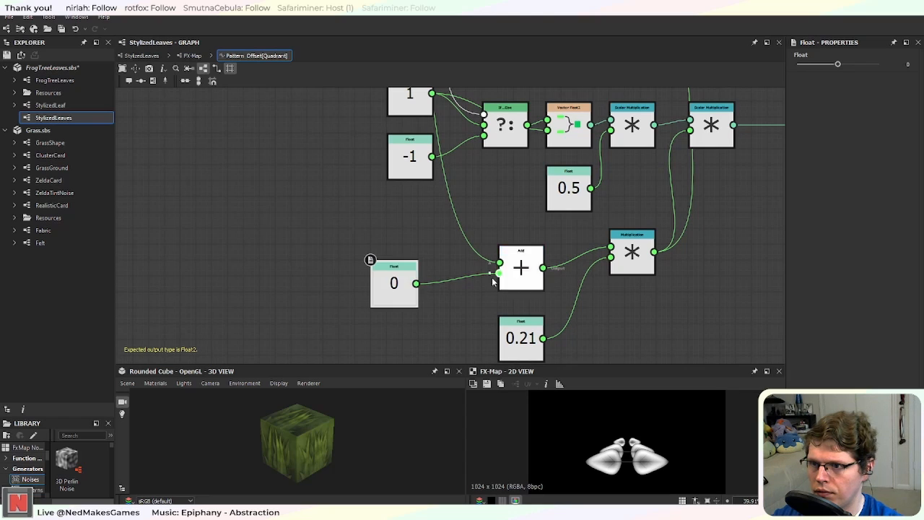
# Step: Move the new Float closer to the Add node and set its value to 1
pyautogui.moveTo(396, 295); pyautogui.dragTo(446, 299)
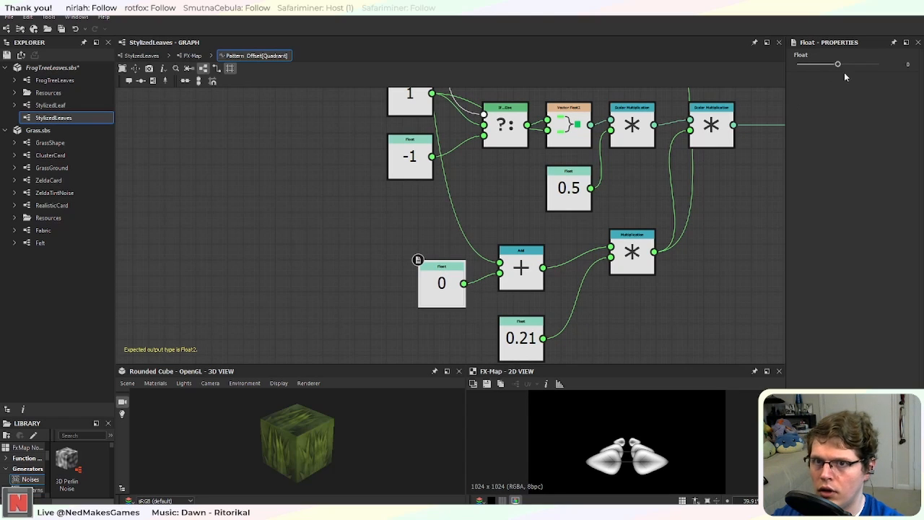
pyautogui.click(907, 64)
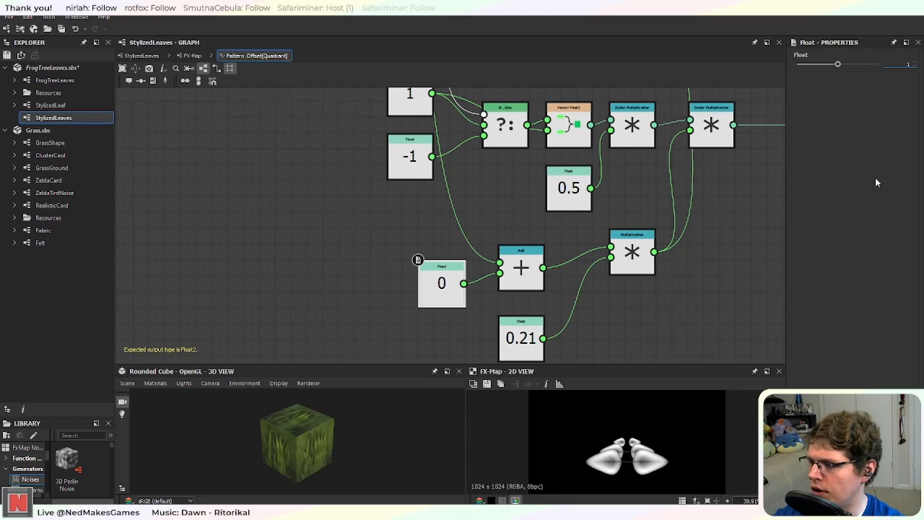
pyautogui.press('Return')
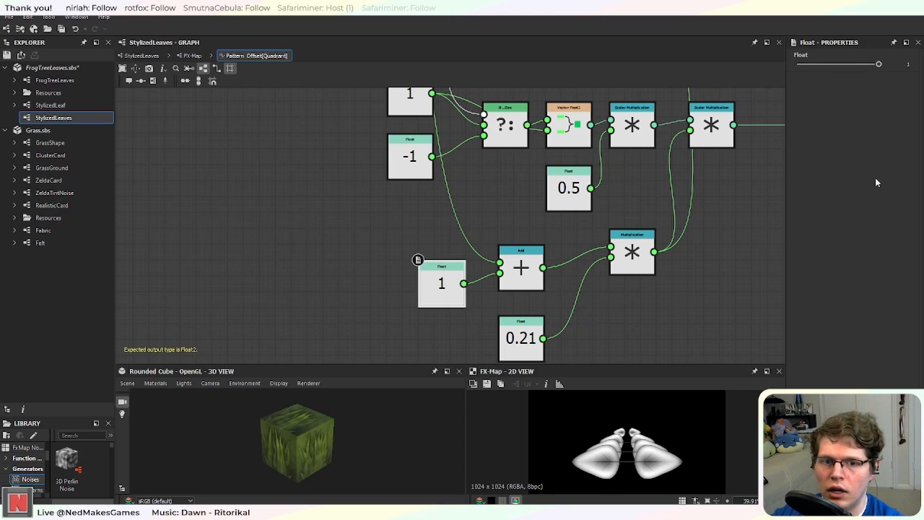
# Step: Tidy the 1 Float, the 0.21 Float and the row-scale Multiplication into a compact group around the Add node
pyautogui.scroll(2, 633, 331)
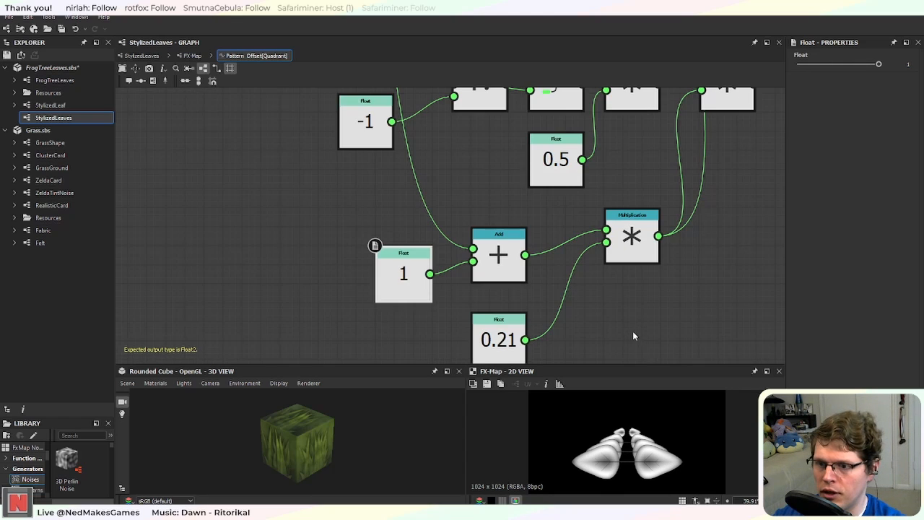
pyautogui.moveTo(591, 349); pyautogui.dragTo(551, 346, button='middle')
pyautogui.moveTo(351, 277); pyautogui.dragTo(366, 295)
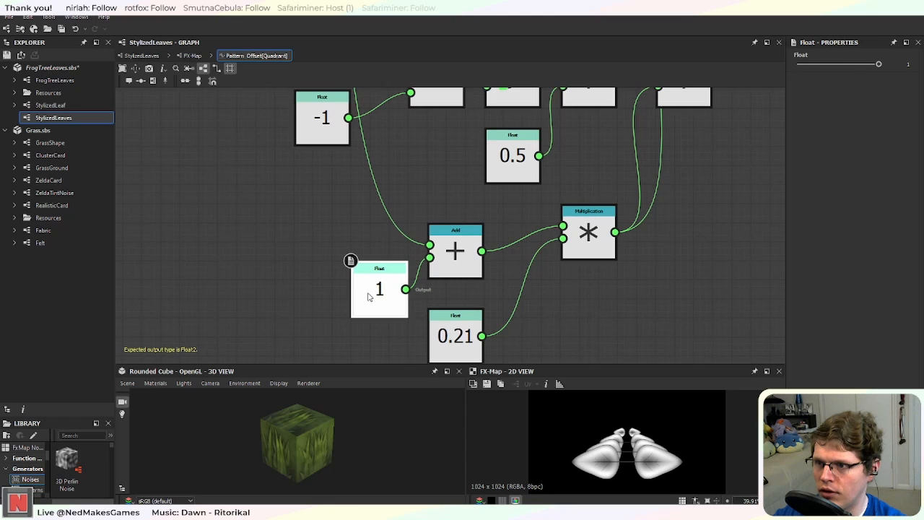
pyautogui.moveTo(595, 248); pyautogui.dragTo(557, 267)
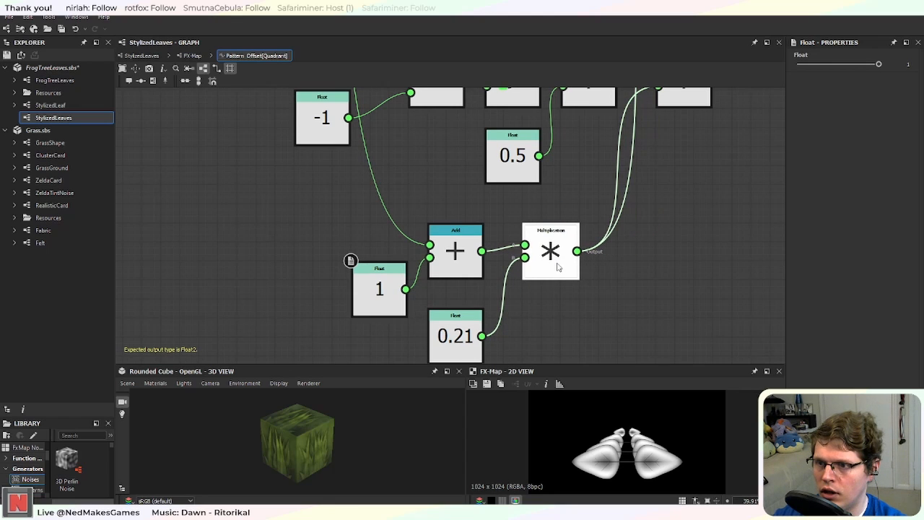
pyautogui.moveTo(493, 334); pyautogui.dragTo(496, 323)
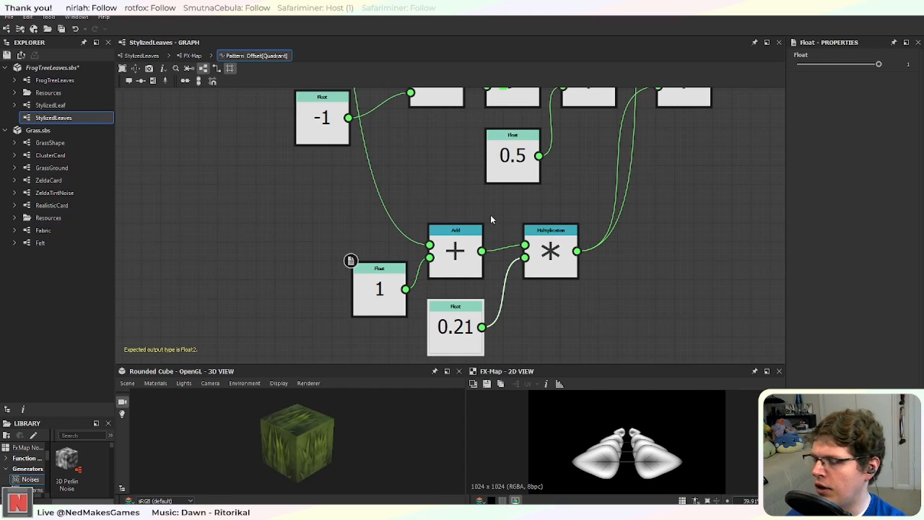
# Step: Examine how the row-scale Multiplication feeds the Scalar Multiplication before the patternSize Set node
pyautogui.moveTo(682, 215); pyautogui.dragTo(612, 263, button='middle')
pyautogui.moveTo(594, 189); pyautogui.dragTo(524, 257, button='middle')
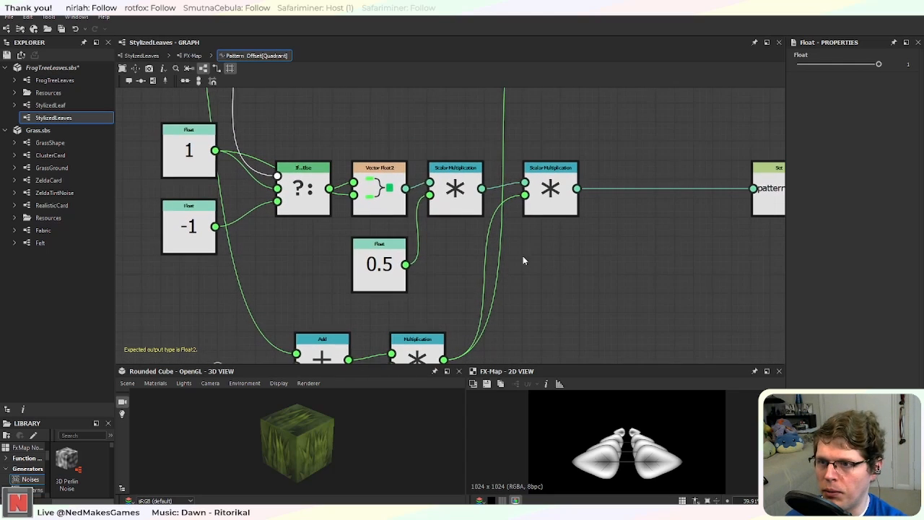
pyautogui.scroll(-3, 538, 231)
pyautogui.click(550, 216)
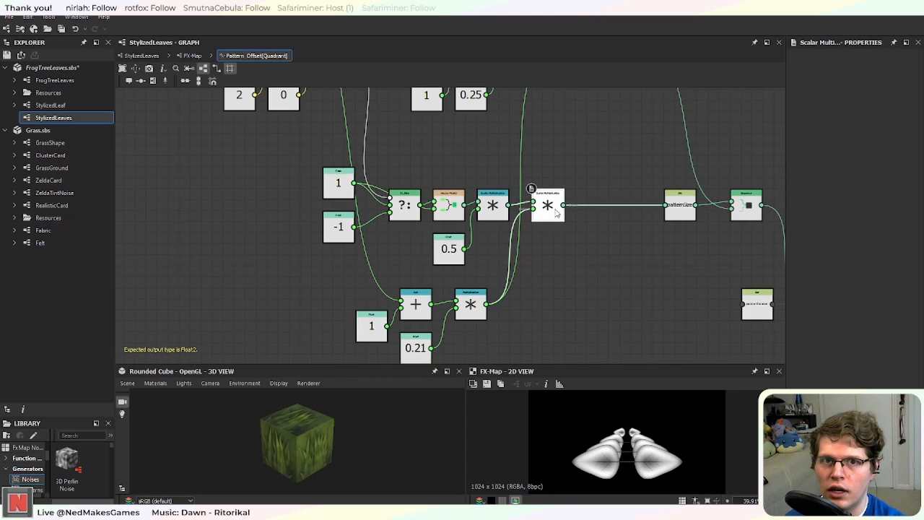
pyautogui.scroll(-3, 556, 211)
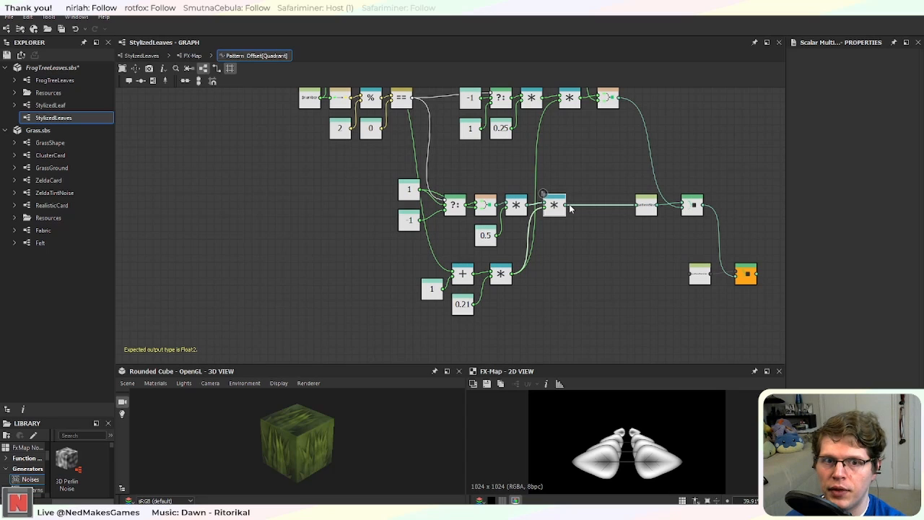
pyautogui.scroll(2, 570, 208)
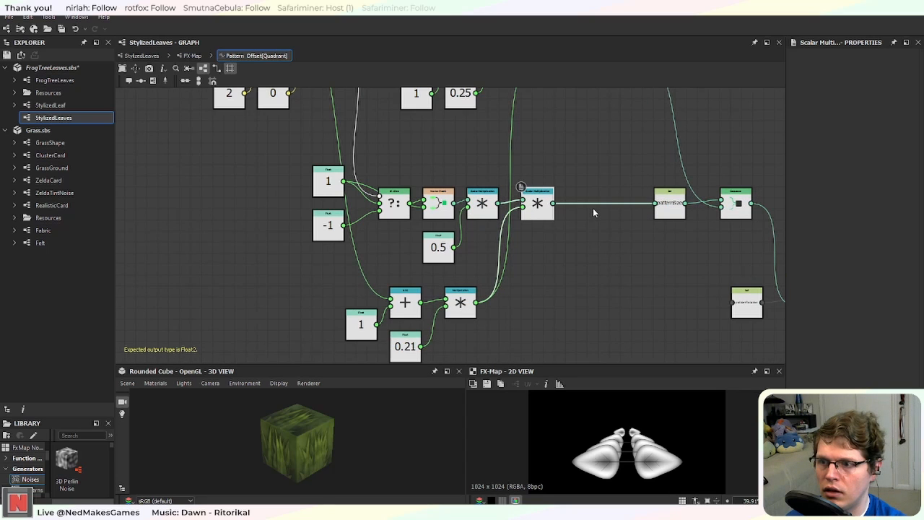
pyautogui.moveTo(577, 236); pyautogui.dragTo(512, 268, button='middle')
pyautogui.moveTo(493, 323); pyautogui.dragTo(524, 279, button='middle')
pyautogui.scroll(2, 505, 282)
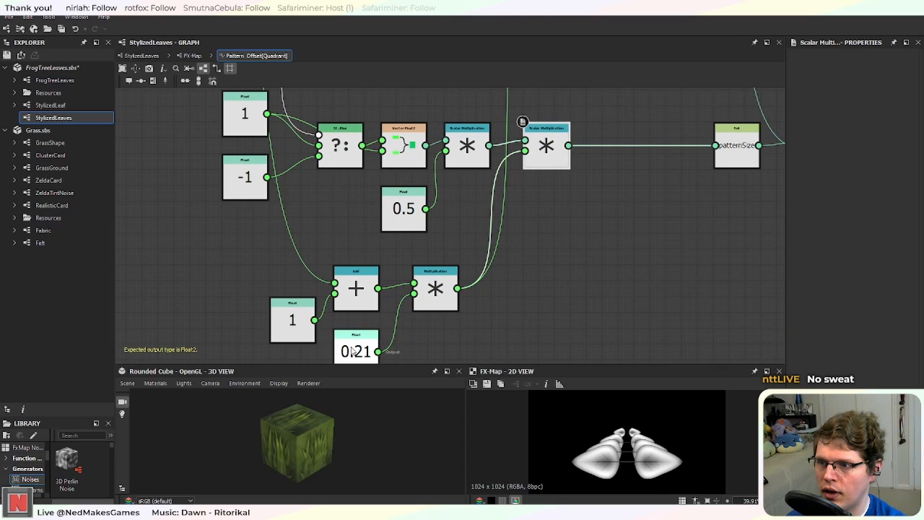
# Step: Shift the row-scale Add node with its 1 Float and 0.21 Float closer to the row-scale Multiplication
pyautogui.moveTo(461, 335); pyautogui.dragTo(486, 280, button='middle')
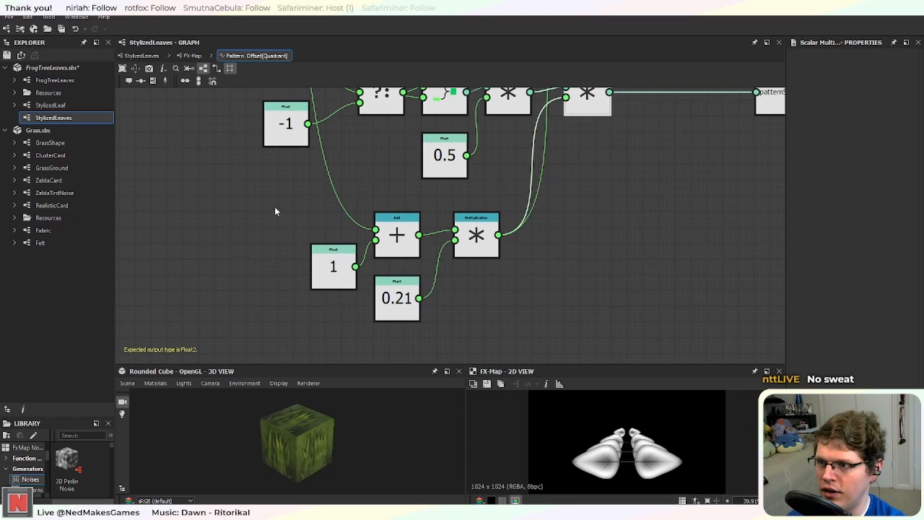
pyautogui.moveTo(275, 207); pyautogui.dragTo(401, 296)
pyautogui.moveTo(403, 303); pyautogui.dragTo(419, 305)
pyautogui.click(456, 302)
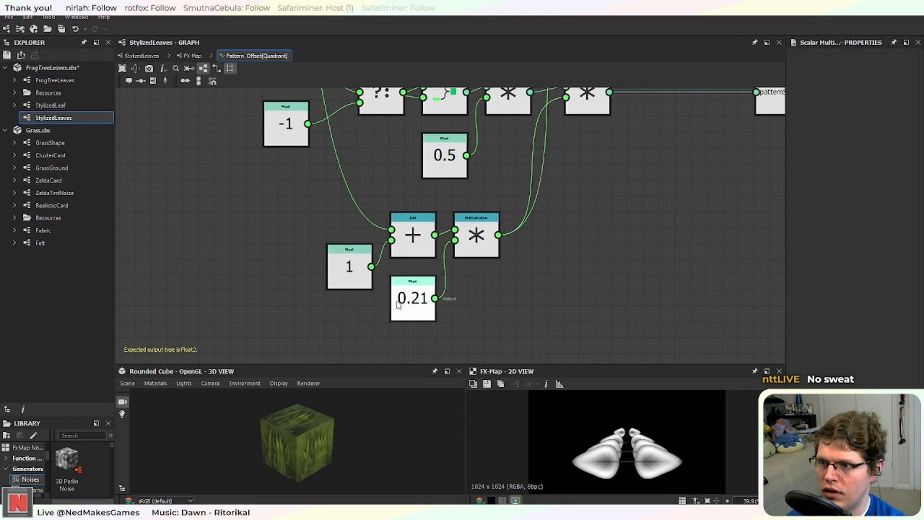
# Step: Try values of 0.19 and 0.27 on the row-scale multiplier Float, finally setting it to 0.01
pyautogui.click(397, 305)
pyautogui.moveTo(845, 65)
pyautogui.mouseDown()
pyautogui.moveTo(835, 65)
pyautogui.moveTo(856, 65)
pyautogui.moveTo(845, 71)
pyautogui.mouseUp()
pyautogui.moveTo(594, 203); pyautogui.dragTo(576, 233, button='middle')
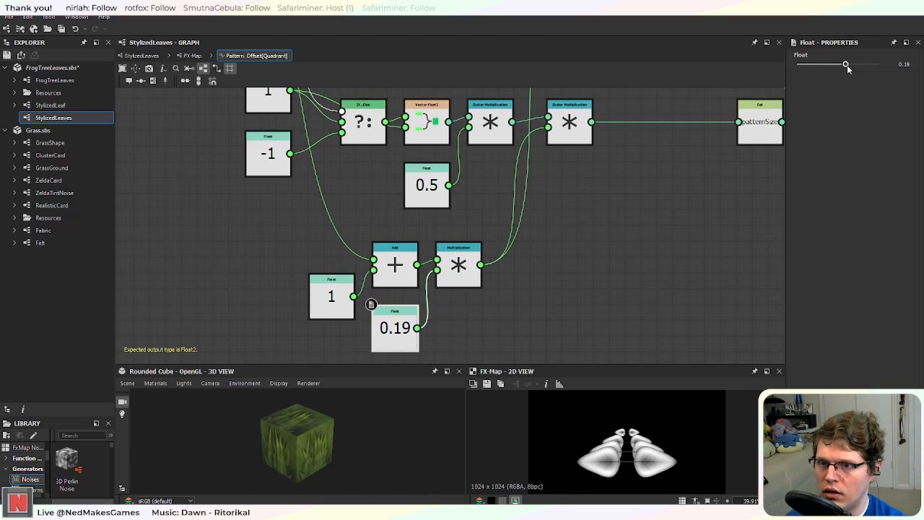
pyautogui.moveTo(847, 66)
pyautogui.mouseDown()
pyautogui.moveTo(856, 69)
pyautogui.moveTo(849, 73)
pyautogui.mouseUp()
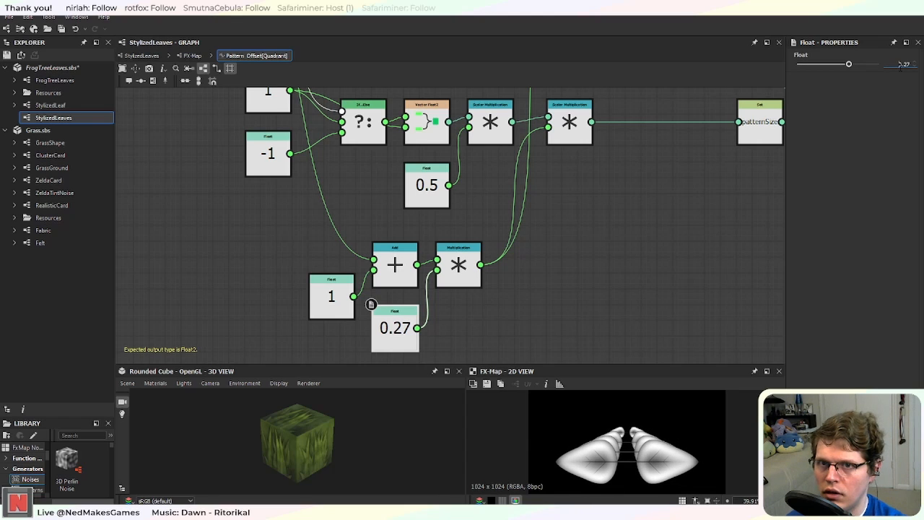
pyautogui.write('01')
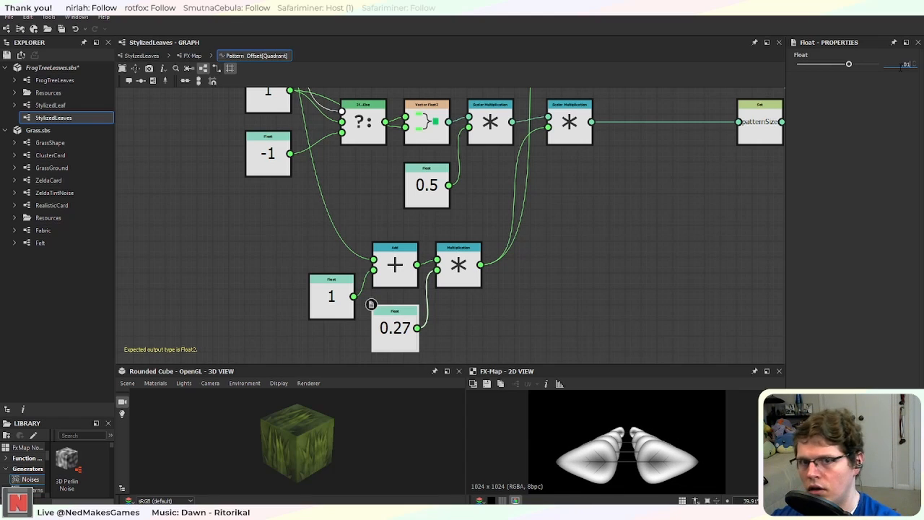
pyautogui.press('Return')
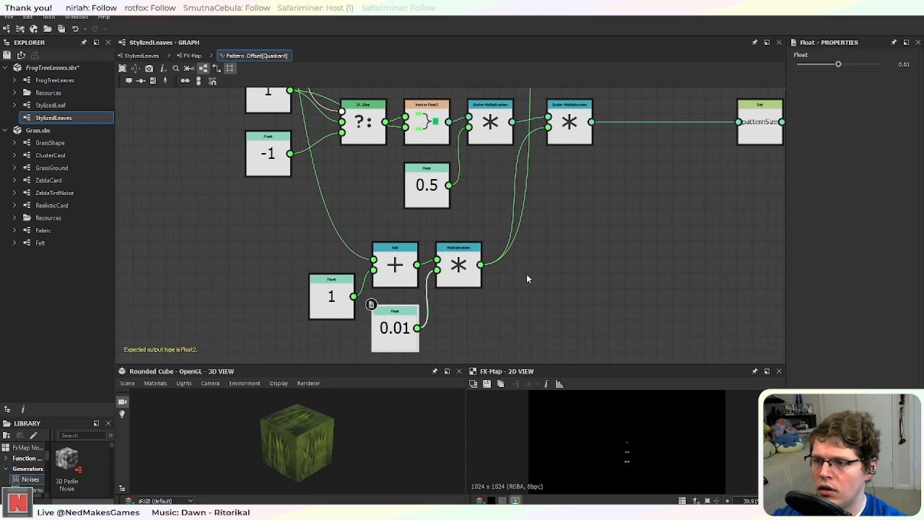
# Step: Move the Add, Multiplication, 1 Float and 0.01 Float together to free space after the row-scale Multiplication
pyautogui.moveTo(507, 289); pyautogui.dragTo(469, 272, button='middle')
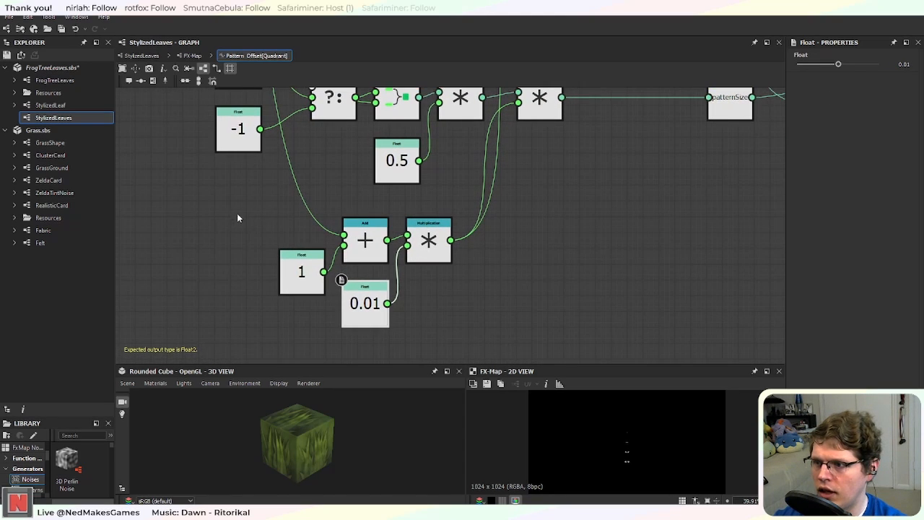
pyautogui.moveTo(230, 206); pyautogui.dragTo(448, 316)
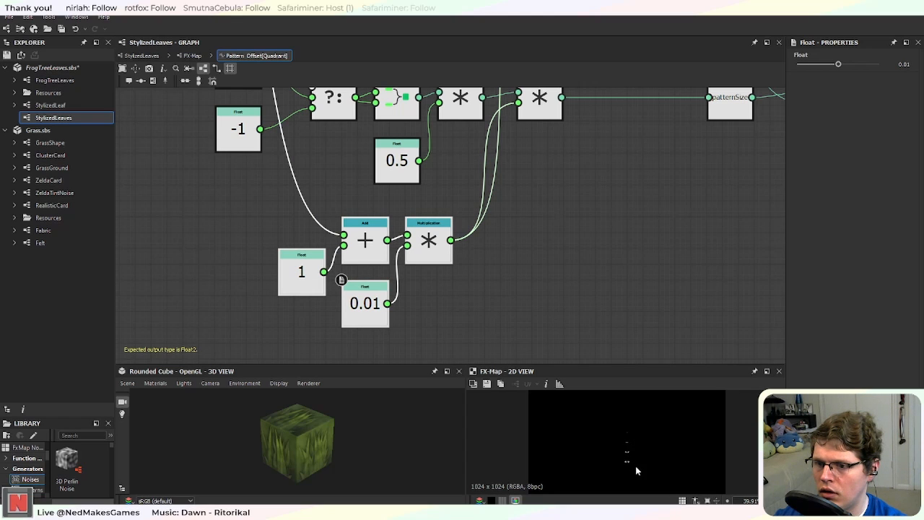
pyautogui.moveTo(518, 302); pyautogui.dragTo(493, 318, button='middle')
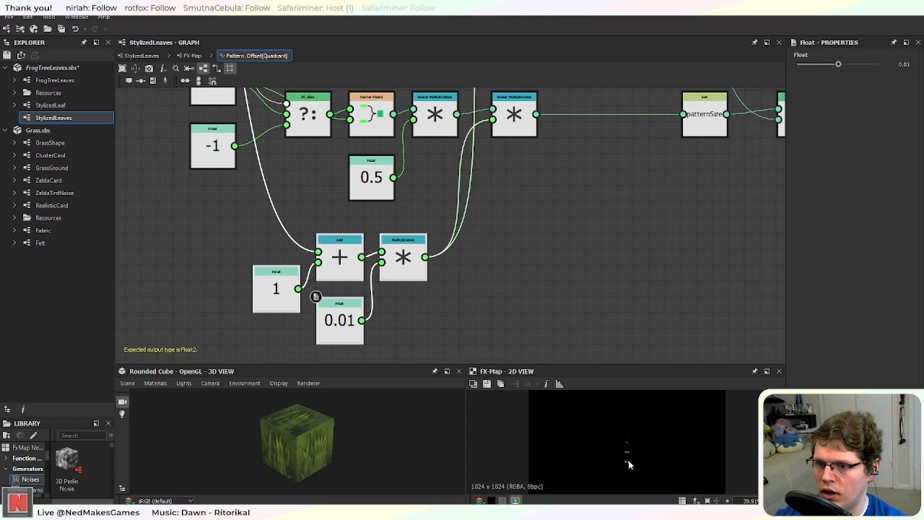
pyautogui.moveTo(445, 340); pyautogui.dragTo(482, 320, button='middle')
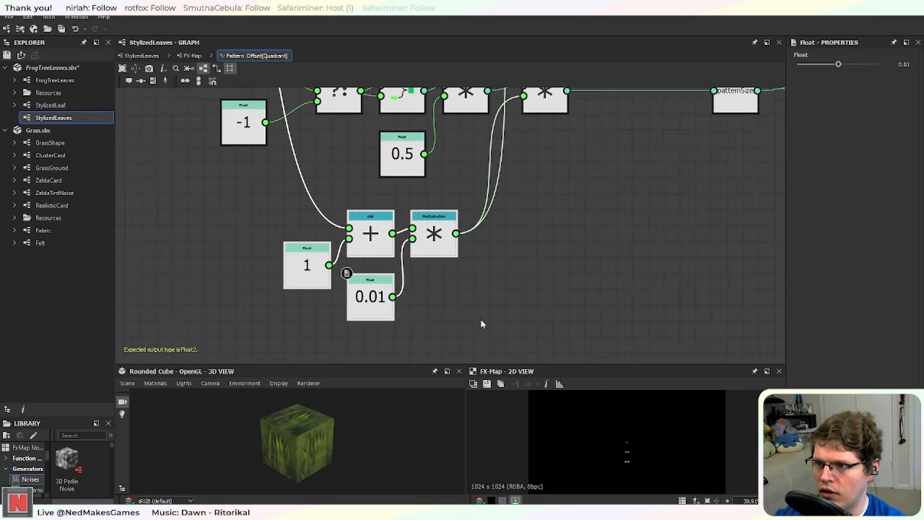
pyautogui.moveTo(441, 248); pyautogui.dragTo(410, 247)
pyautogui.moveTo(495, 262); pyautogui.dragTo(448, 306, button='middle')
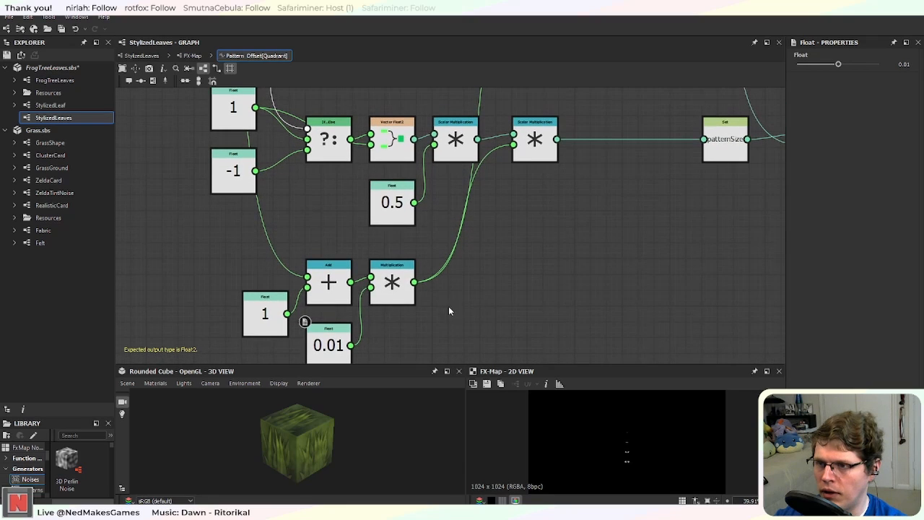
pyautogui.moveTo(381, 293)
pyautogui.mouseDown()
pyautogui.moveTo(345, 292)
pyautogui.moveTo(379, 291)
pyautogui.mouseUp()
pyautogui.moveTo(428, 345); pyautogui.dragTo(447, 305, button='middle')
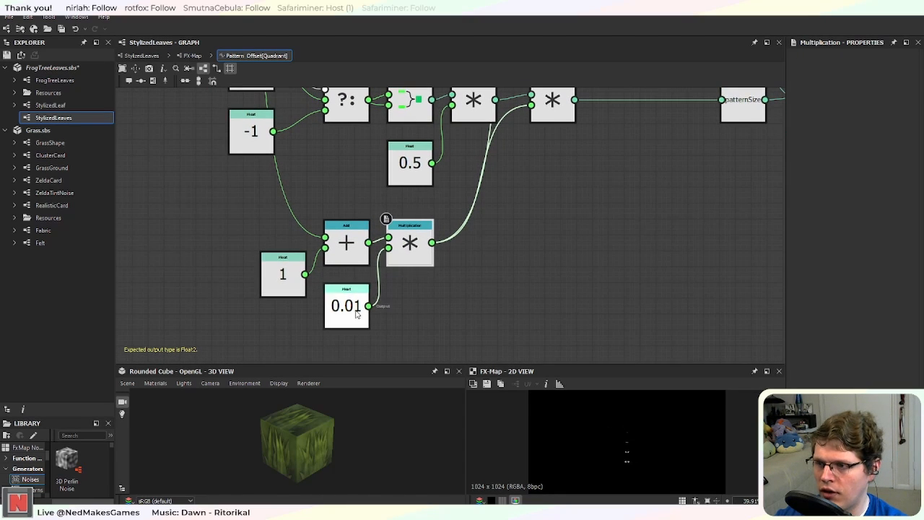
pyautogui.moveTo(334, 249); pyautogui.dragTo(318, 249)
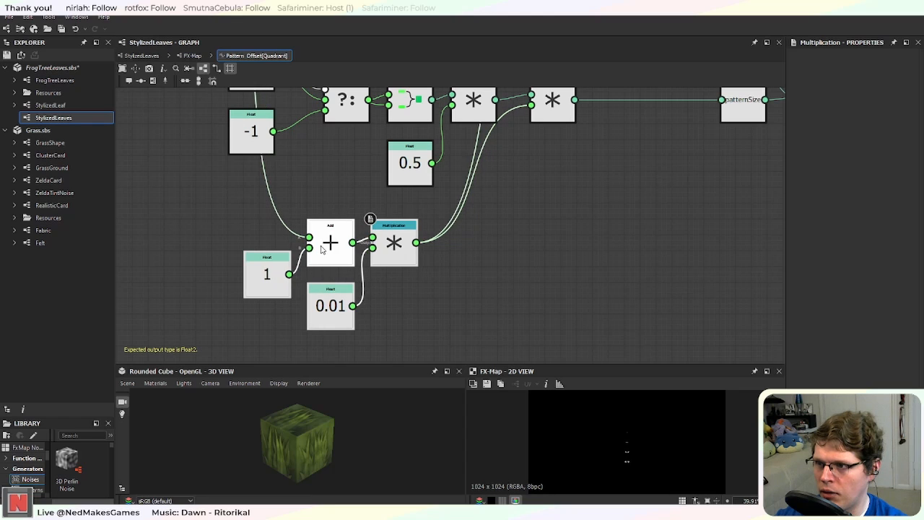
# Step: Insert an Add node on the row-scale Multiplication's output and place it directly beside that Multiplication
pyautogui.moveTo(416, 243); pyautogui.dragTo(435, 244)
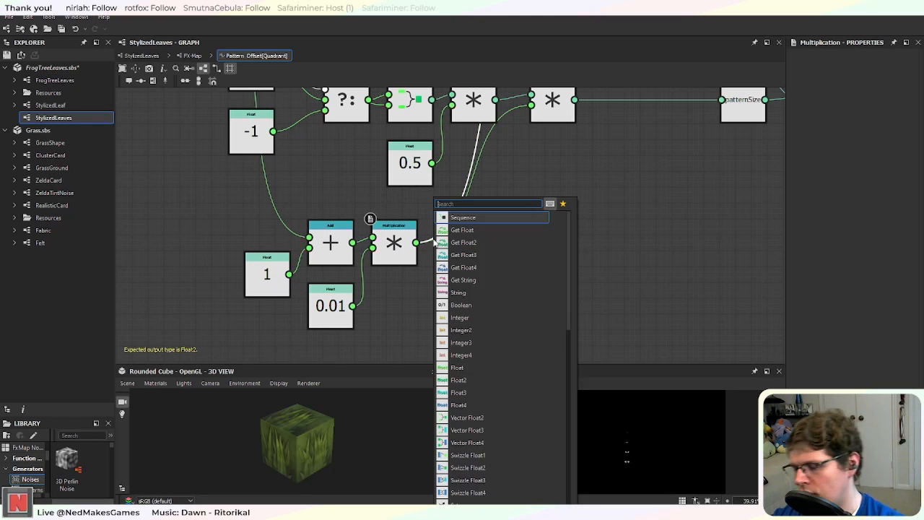
pyautogui.write('add')
pyautogui.press('Return')
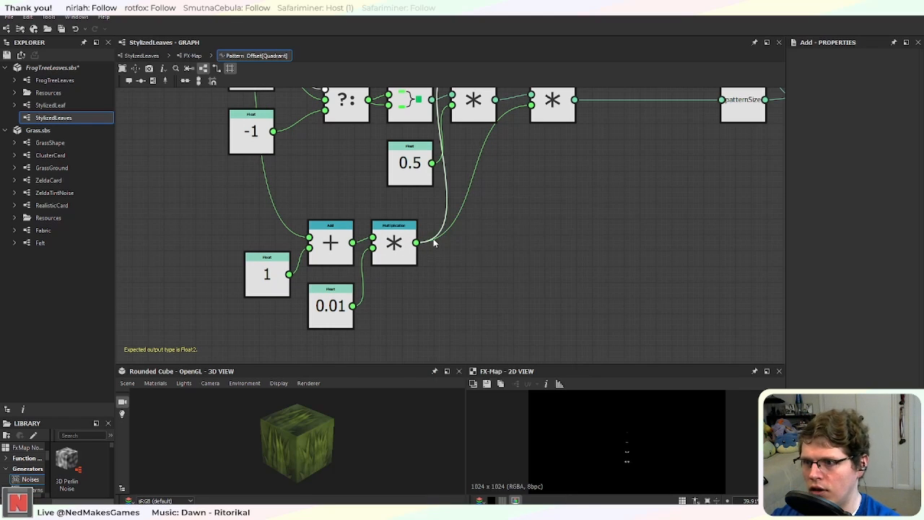
pyautogui.scroll(-2, 486, 228)
pyautogui.moveTo(488, 110); pyautogui.dragTo(467, 239)
pyautogui.scroll(2, 463, 288)
pyautogui.press('space')
pyautogui.write('add')
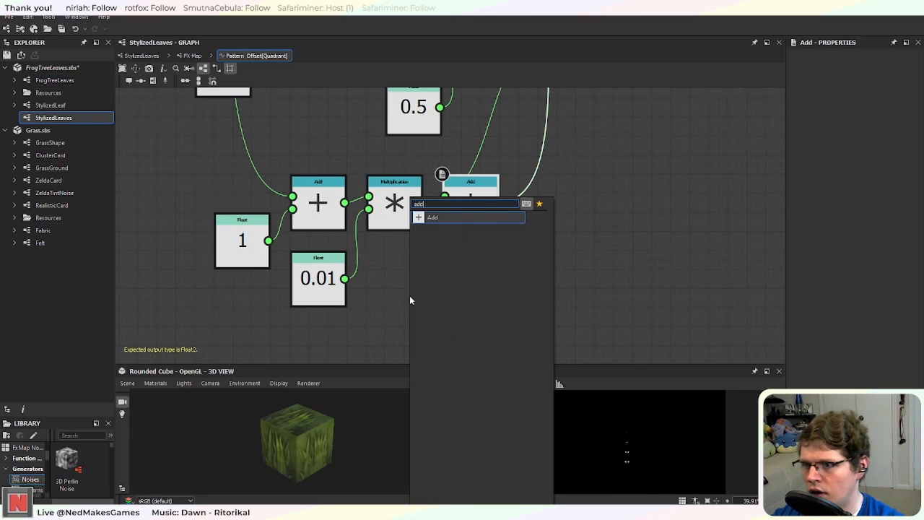
pyautogui.click(435, 218)
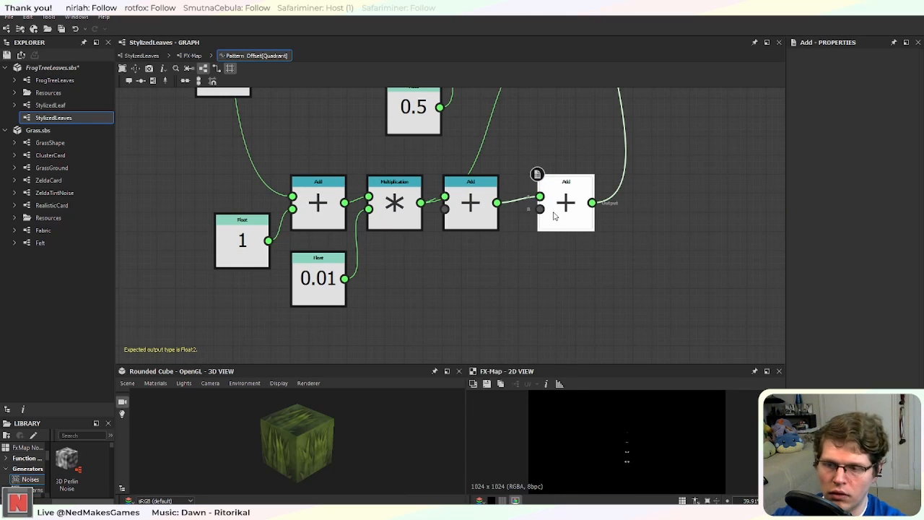
pyautogui.press('Delete')
# Step: Add a Float node set to 1 and connect it to the second input of the Add node after Multiplication
pyautogui.press('space')
pyautogui.write('floa')
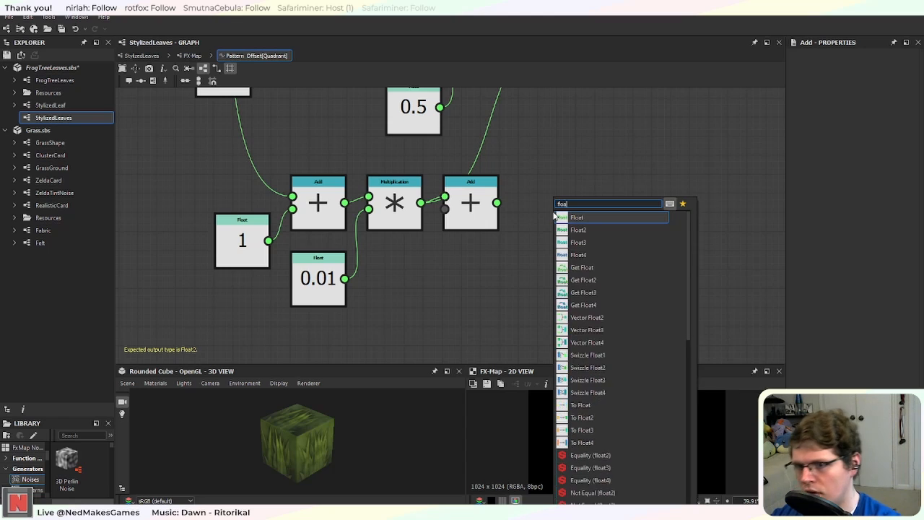
pyautogui.click(556, 217)
pyautogui.moveTo(553, 214); pyautogui.dragTo(444, 209)
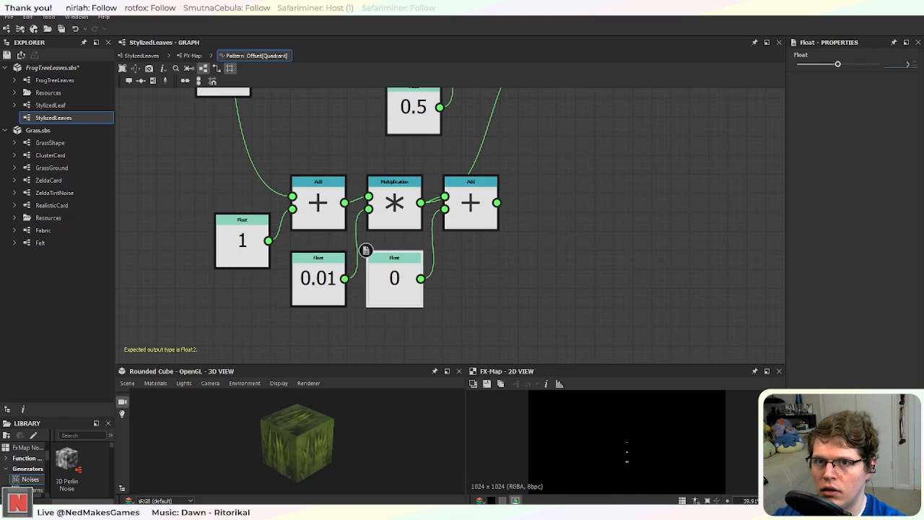
pyautogui.press('Return')
# Step: Connect the new Add node's output to the last Scalar Multiplication for pattern size and to the horizontal-offset Multiplication
pyautogui.moveTo(576, 205); pyautogui.dragTo(473, 338, button='middle')
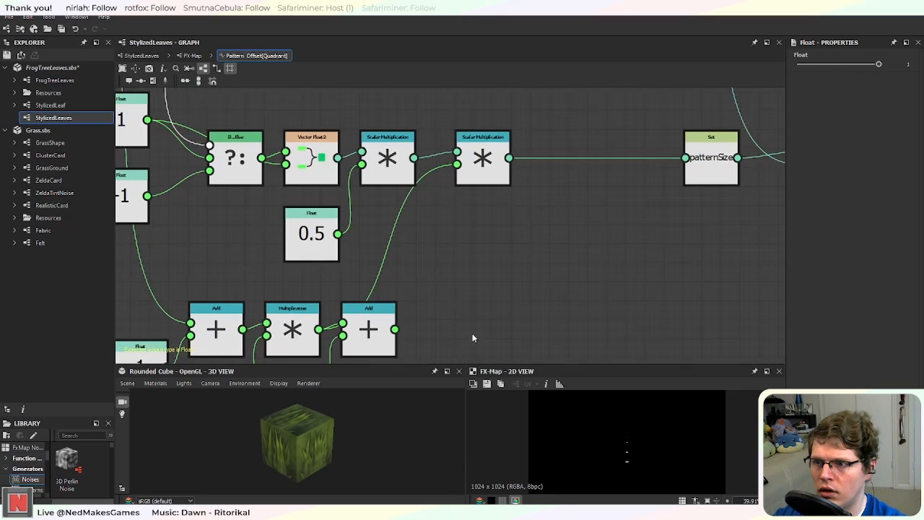
pyautogui.moveTo(396, 329); pyautogui.dragTo(457, 165)
pyautogui.scroll(-4, 547, 214)
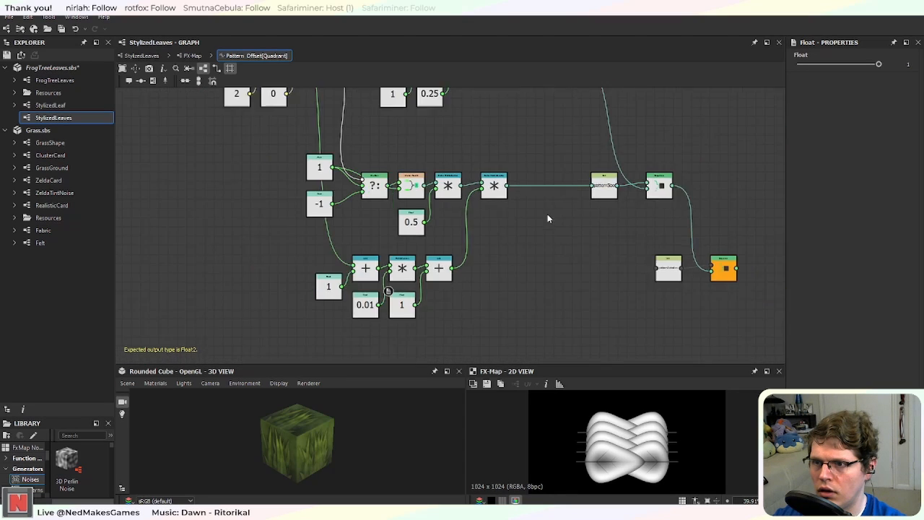
pyautogui.moveTo(547, 213); pyautogui.dragTo(489, 282, button='middle')
pyautogui.moveTo(423, 318); pyautogui.dragTo(460, 142)
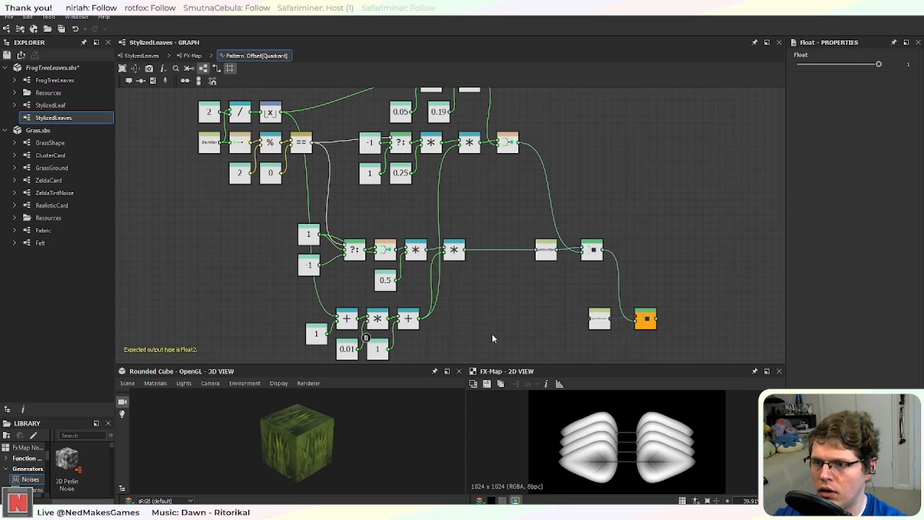
# Step: Set the row-scale multiplier Float to 0.08
pyautogui.moveTo(492, 338); pyautogui.dragTo(547, 262, button='middle')
pyautogui.scroll(5, 547, 262)
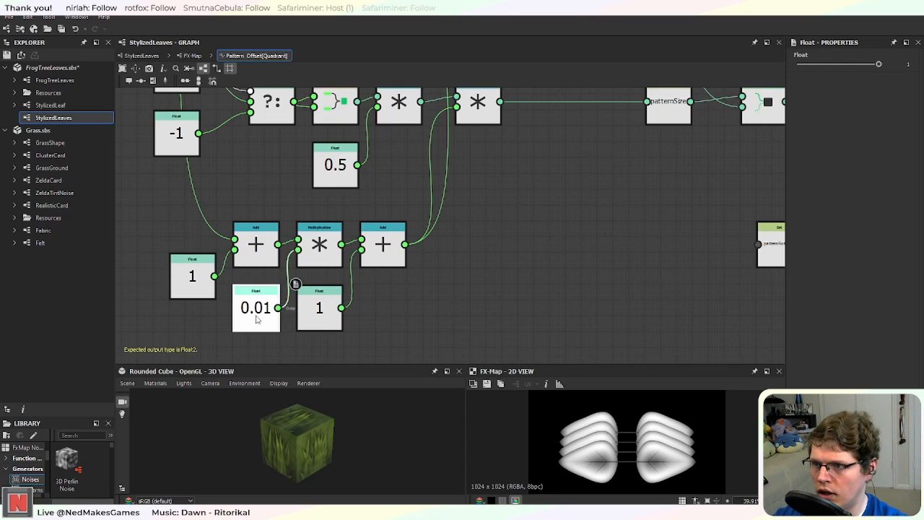
pyautogui.click(256, 320)
pyautogui.moveTo(798, 64); pyautogui.dragTo(839, 81)
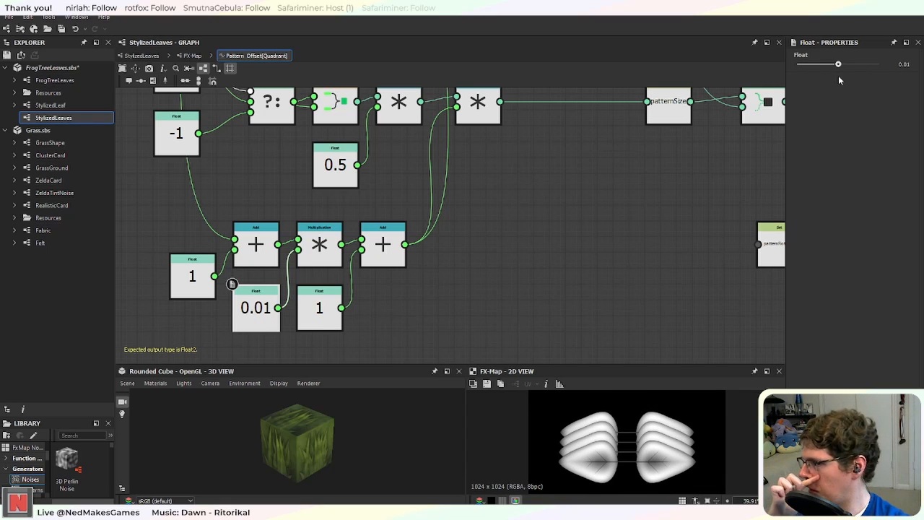
pyautogui.moveTo(840, 80); pyautogui.dragTo(842, 80)
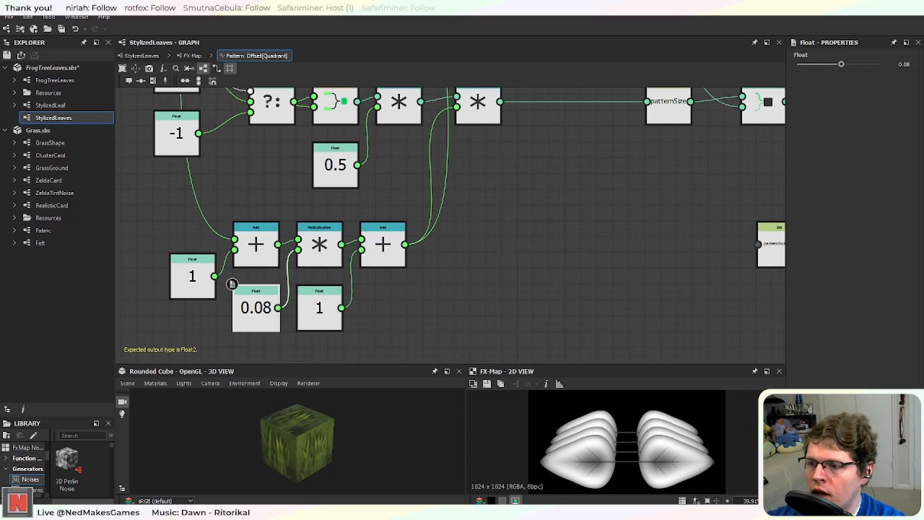
# Step: Add a RandomRadius node to the function and place it below the final Add node of the row-scale chain
pyautogui.scroll(-5, 478, 229)
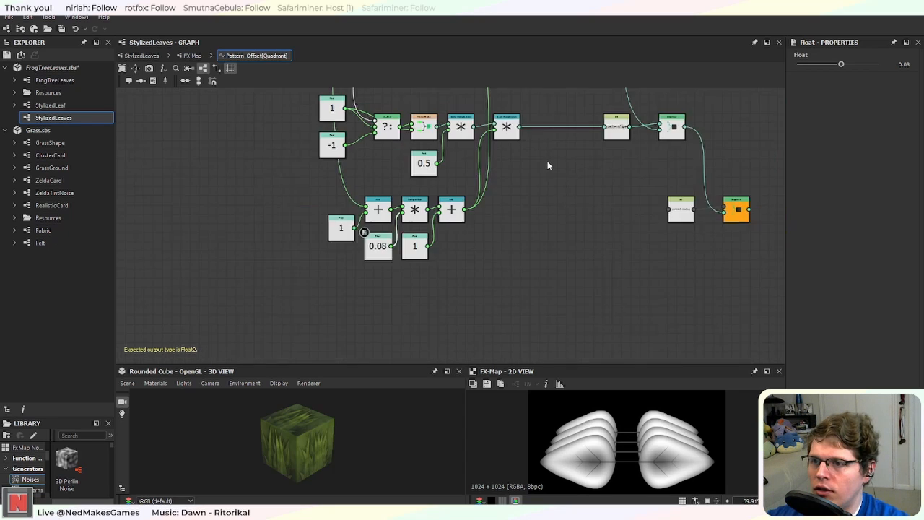
pyautogui.scroll(2, 489, 196)
pyautogui.moveTo(498, 299); pyautogui.dragTo(577, 185, button='middle')
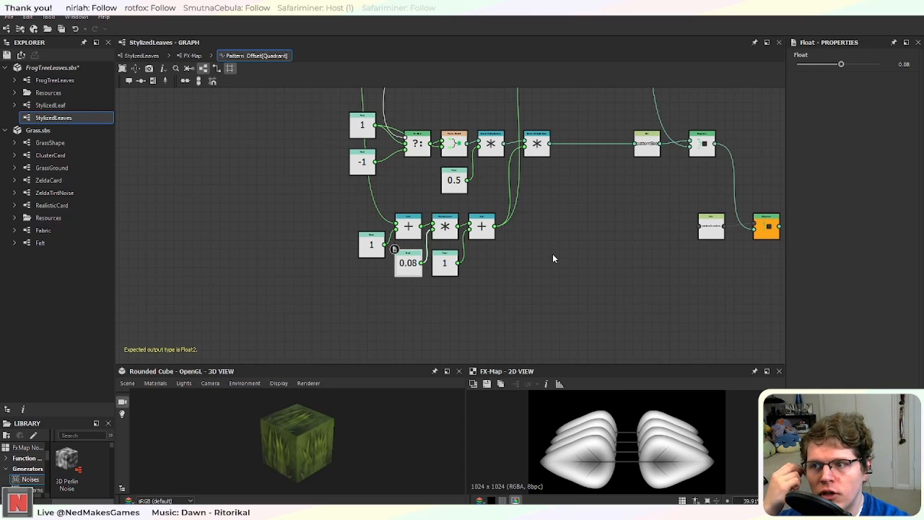
pyautogui.moveTo(518, 233); pyautogui.dragTo(553, 261, button='middle')
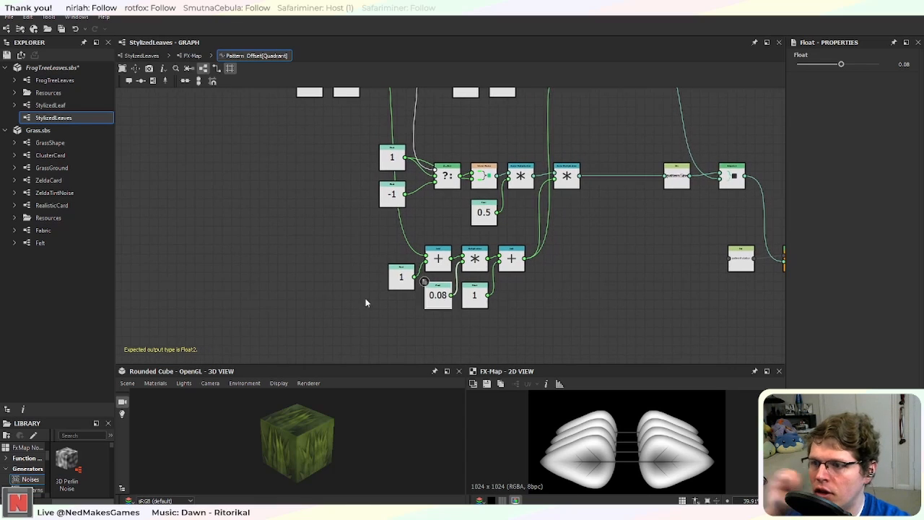
pyautogui.press('space')
pyautogui.write('rad')
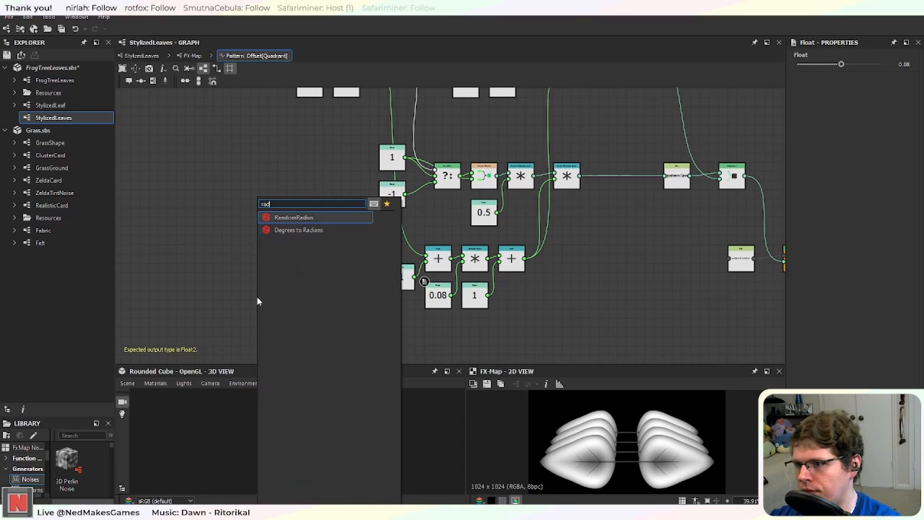
pyautogui.press('BackSpace')
pyautogui.press('BackSpace')
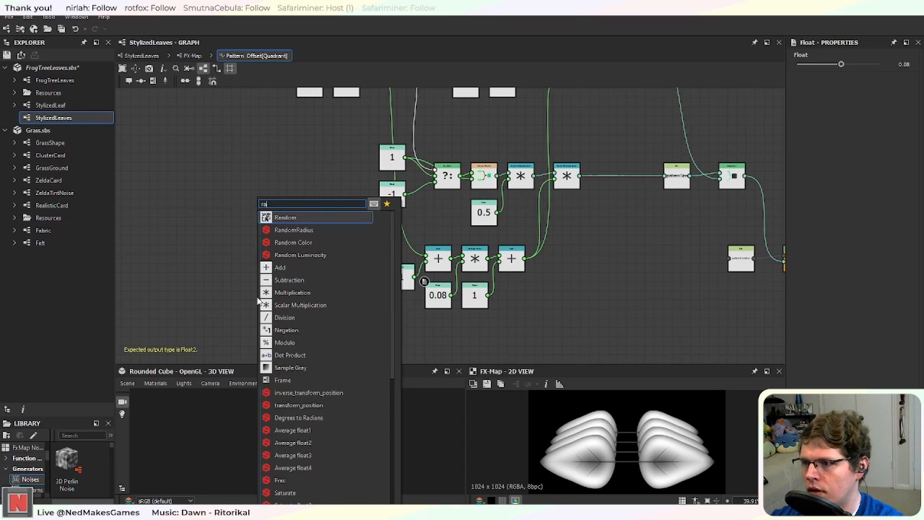
pyautogui.write('ando')
pyautogui.press('Down')
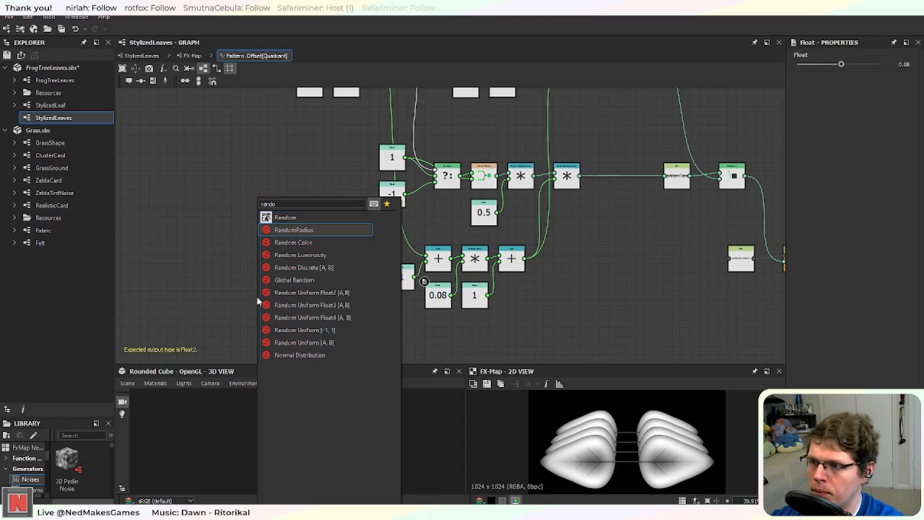
pyautogui.press('Return')
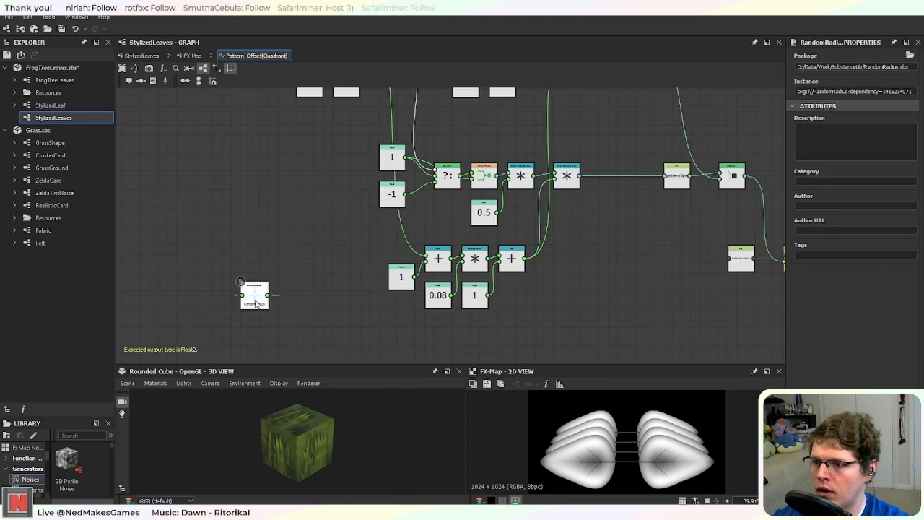
pyautogui.moveTo(255, 304); pyautogui.dragTo(519, 304)
# Step: Move RandomRadius below the row-scale chain and shift the first Add, the Multiplication and their Floats left to open a gap before the final Add
pyautogui.scroll(2, 545, 290)
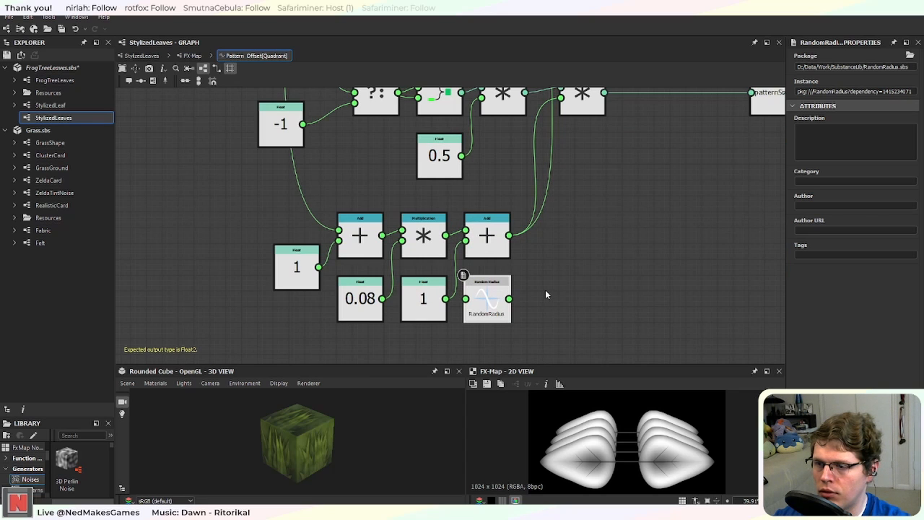
pyautogui.moveTo(545, 295); pyautogui.dragTo(506, 321, button='middle')
pyautogui.scroll(-3, 679, 304)
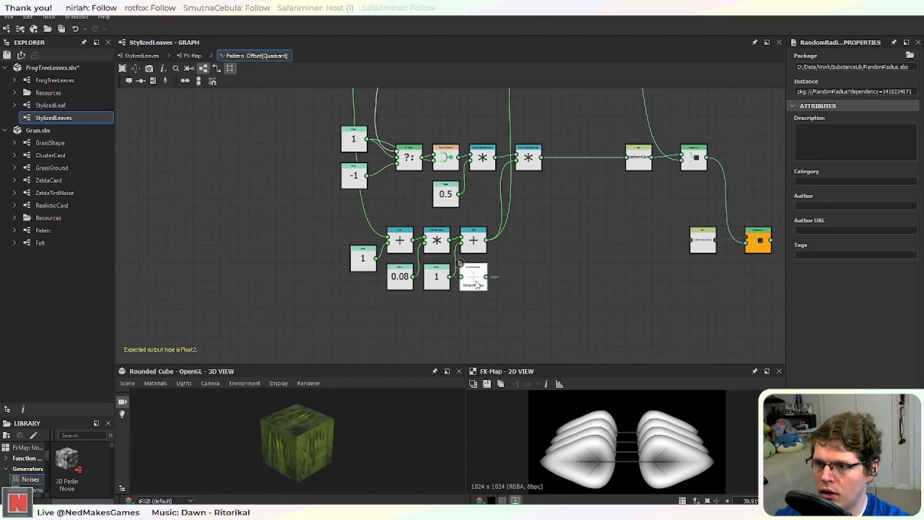
pyautogui.moveTo(477, 287); pyautogui.dragTo(343, 339)
pyautogui.moveTo(308, 233); pyautogui.dragTo(422, 290)
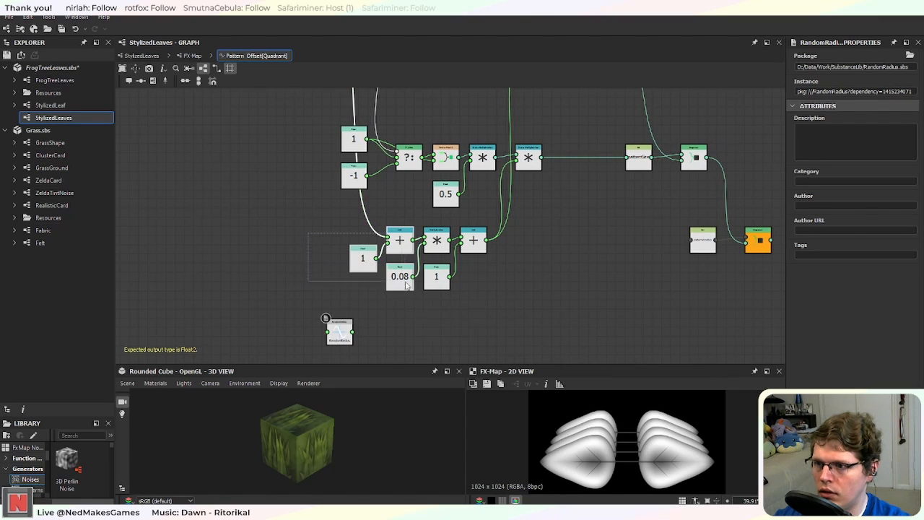
pyautogui.moveTo(397, 249); pyautogui.dragTo(314, 249)
pyautogui.moveTo(436, 248); pyautogui.dragTo(363, 247)
# Step: Insert a Multiplication node on the link into the final Add and connect RandomRadius's output to its second input
pyautogui.click(398, 241)
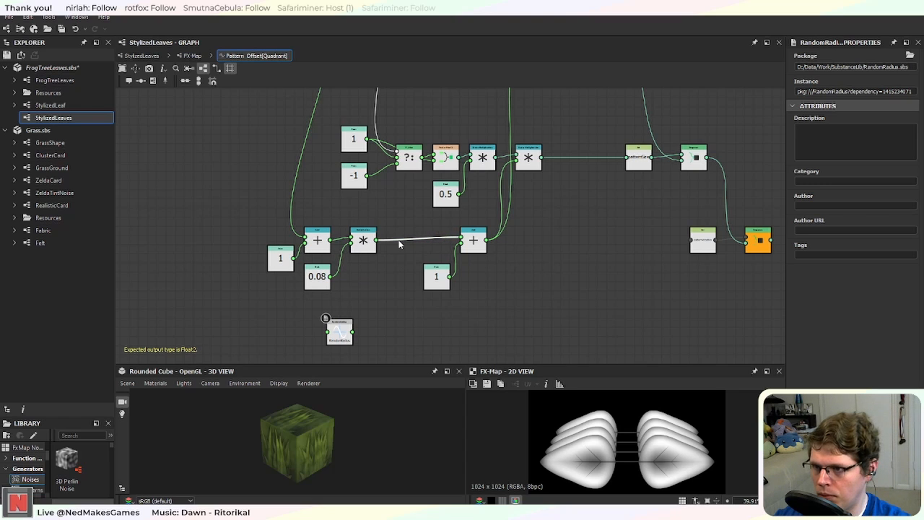
pyautogui.press('space')
pyautogui.write('mul')
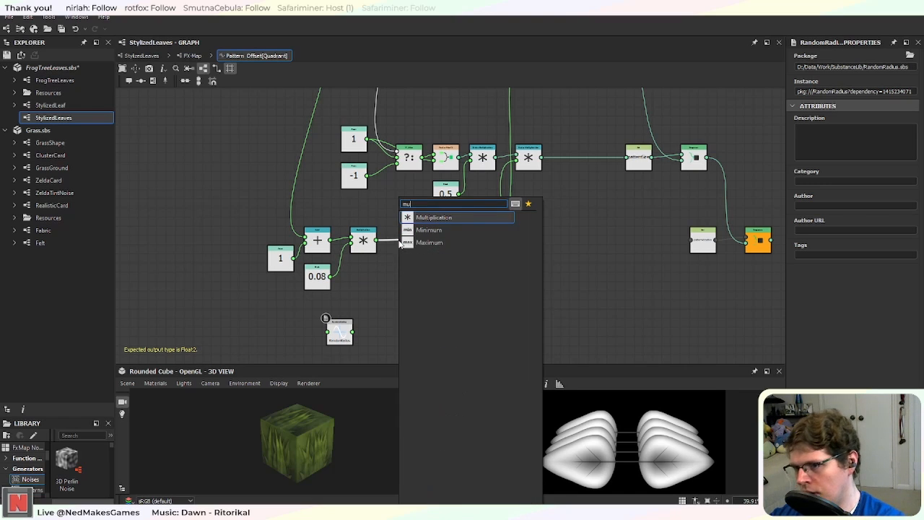
pyautogui.press('Return')
pyautogui.moveTo(418, 246); pyautogui.dragTo(410, 245)
pyautogui.scroll(1, 406, 275)
pyautogui.moveTo(326, 350); pyautogui.dragTo(396, 234)
# Step: Feed RandomRadius's input with a new Float node set to 0.1 and place it directly beside RandomRadius
pyautogui.moveTo(407, 317); pyautogui.dragTo(540, 276, button='middle')
pyautogui.scroll(2, 472, 252)
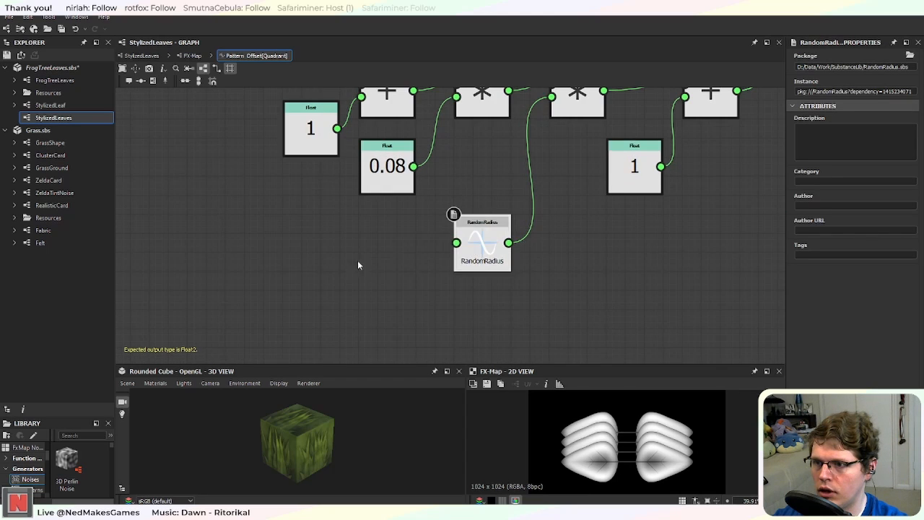
pyautogui.moveTo(359, 263); pyautogui.dragTo(396, 301, button='middle')
pyautogui.moveTo(492, 283); pyautogui.dragTo(426, 288)
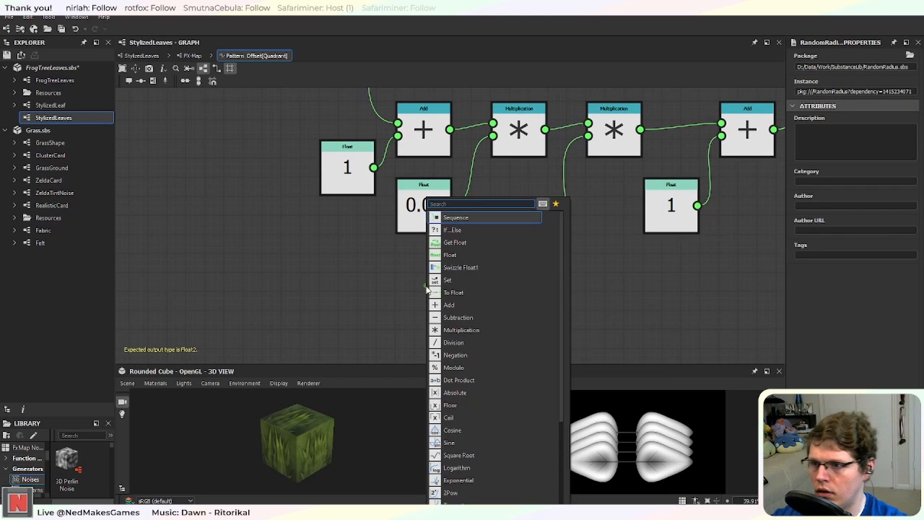
pyautogui.write('float')
pyautogui.press('Return')
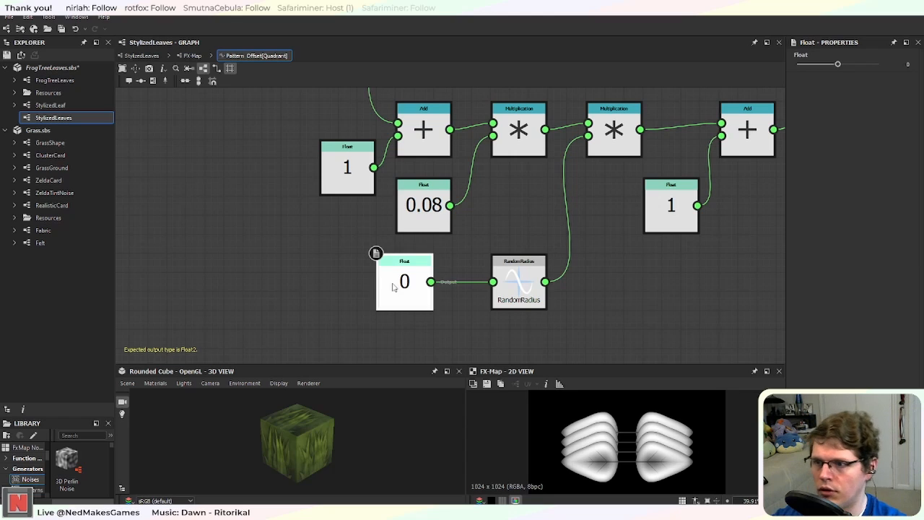
pyautogui.click(903, 63)
pyautogui.write('3')
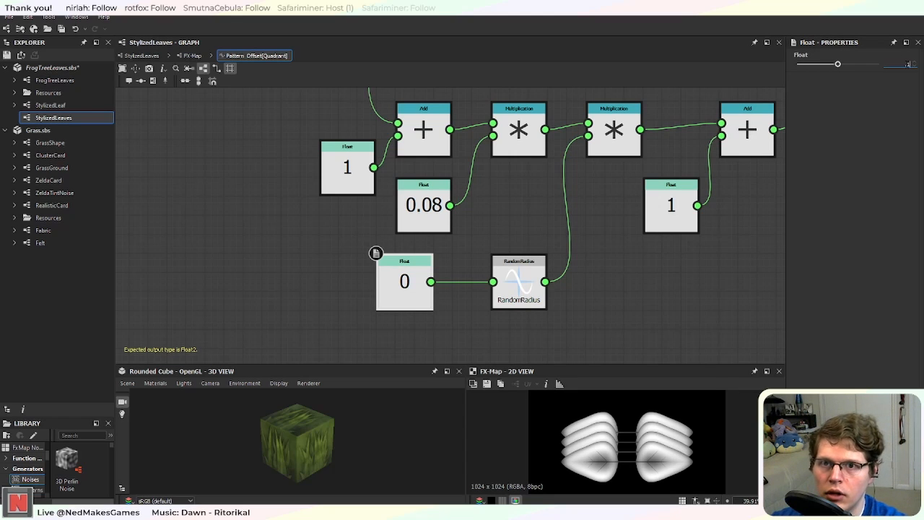
pyautogui.press('Return')
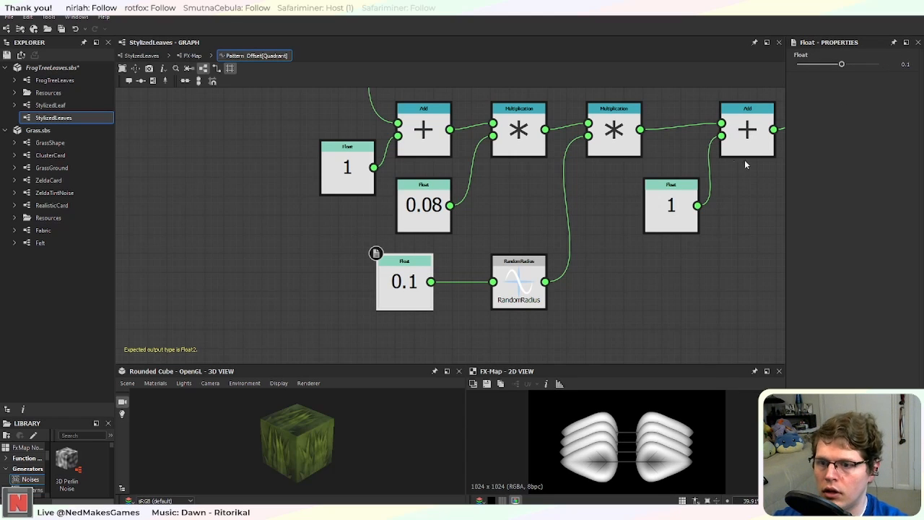
pyautogui.moveTo(405, 288); pyautogui.dragTo(444, 288)
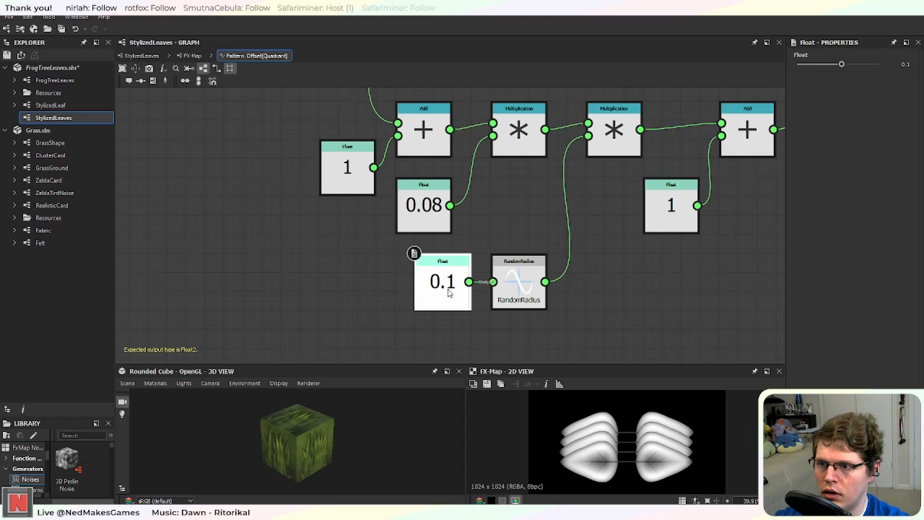
# Step: Set the Float feeding RandomRadius to 0.45 and show the whole FX-Map preview
pyautogui.moveTo(841, 64); pyautogui.dragTo(856, 65)
pyautogui.scroll(-5, 694, 267)
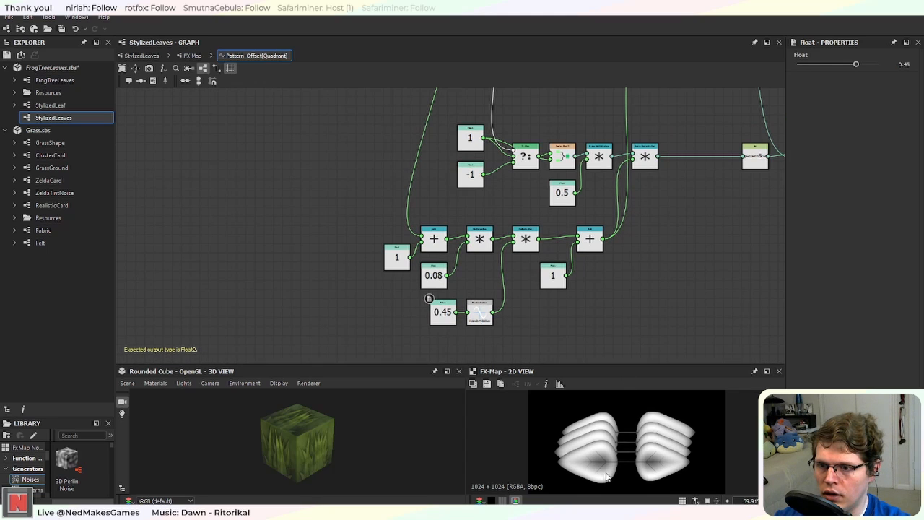
pyautogui.scroll(-3, 610, 470)
pyautogui.scroll(-1, 624, 436)
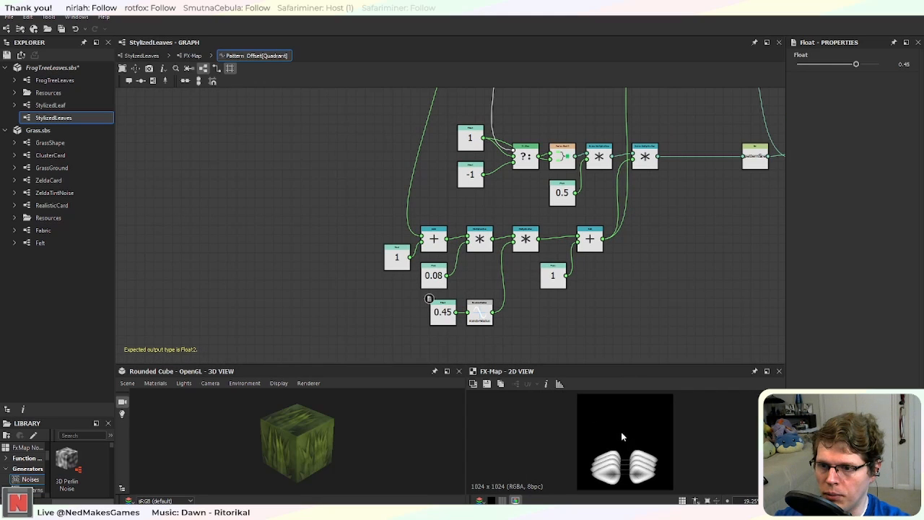
# Step: Set the vertical row-spacing multiplier Float to 0.14 and the Float added to the vertical offset to -0.11
pyautogui.moveTo(657, 193); pyautogui.dragTo(582, 315, button='middle')
pyautogui.click(466, 235)
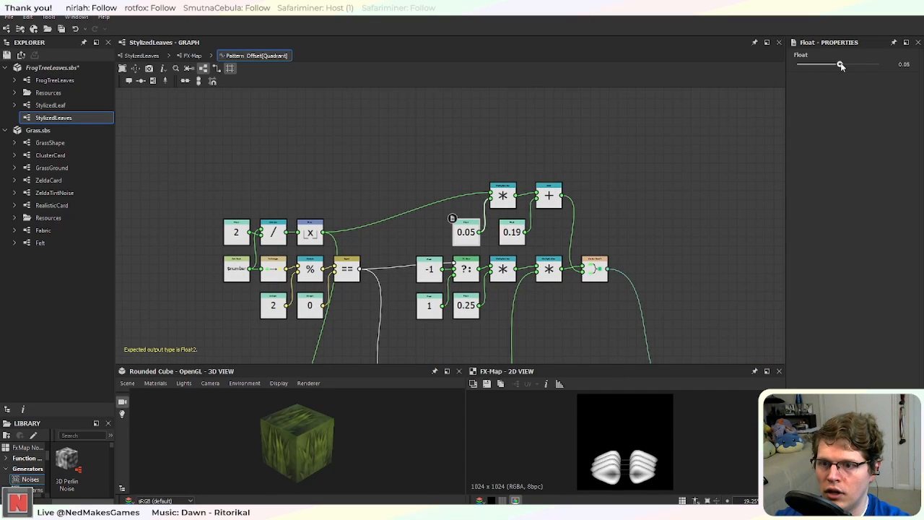
pyautogui.moveTo(841, 65)
pyautogui.mouseDown()
pyautogui.moveTo(831, 71)
pyautogui.moveTo(847, 72)
pyautogui.moveTo(825, 67)
pyautogui.mouseUp()
pyautogui.click(512, 231)
pyautogui.click(466, 232)
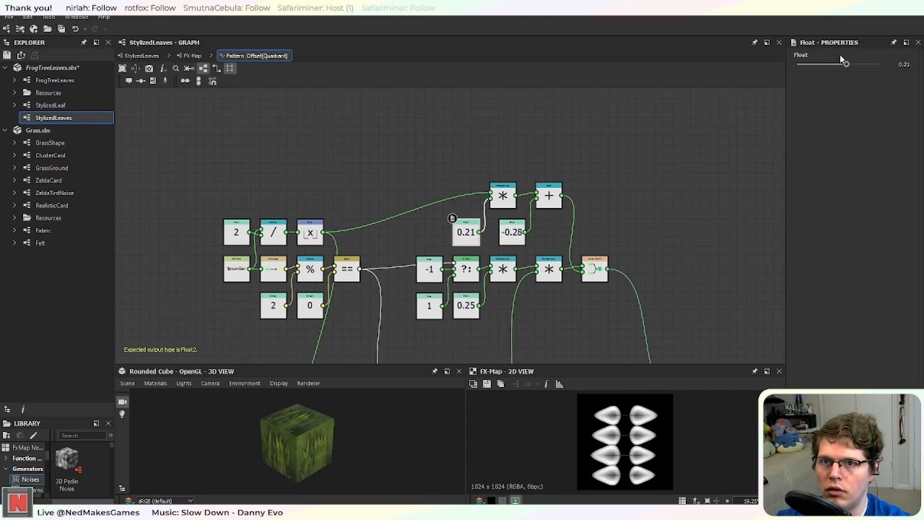
pyautogui.moveTo(847, 64); pyautogui.dragTo(842, 66)
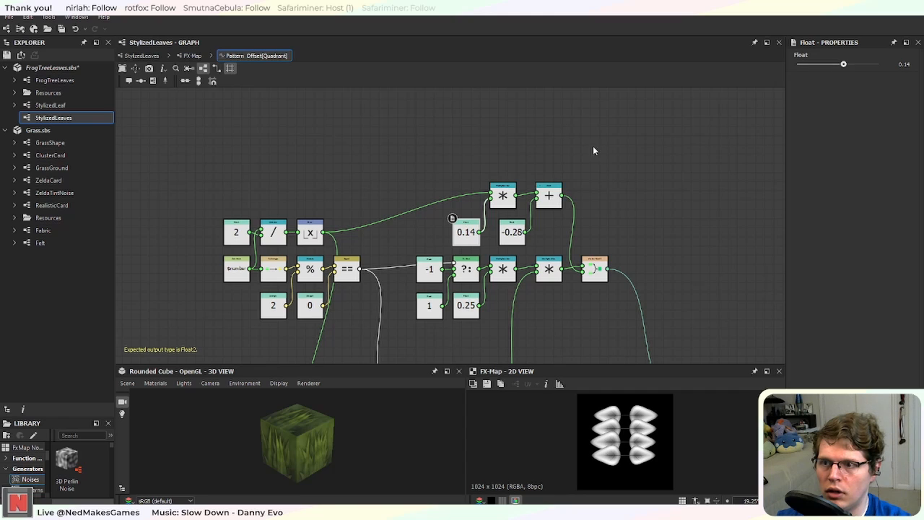
pyautogui.click(512, 232)
pyautogui.moveTo(826, 64); pyautogui.dragTo(833, 64)
# Step: Examine the row-scale chain and the patternRotation Set node alongside the leaf preview
pyautogui.scroll(-1, 538, 258)
pyautogui.scroll(-1, 538, 257)
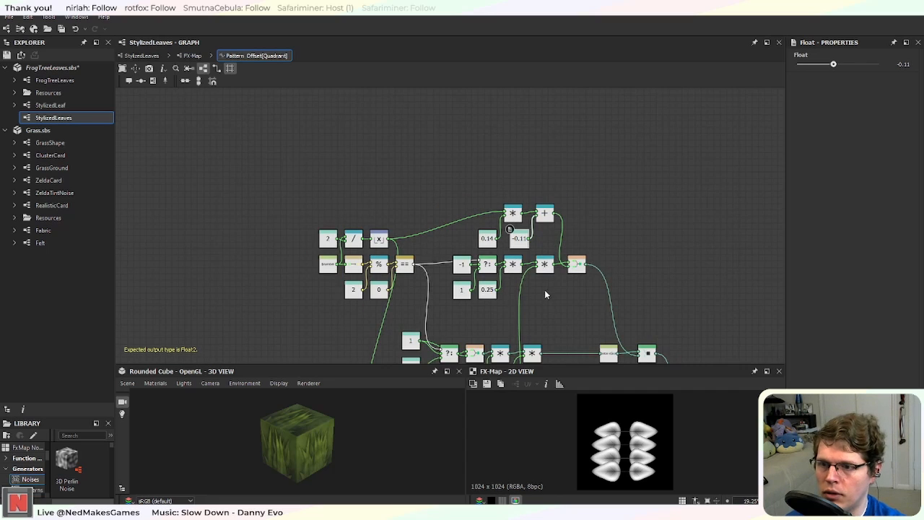
pyautogui.moveTo(549, 292); pyautogui.dragTo(505, 190, button='middle')
pyautogui.scroll(2, 513, 218)
pyautogui.moveTo(520, 310); pyautogui.dragTo(508, 180, button='middle')
pyautogui.scroll(3, 588, 210)
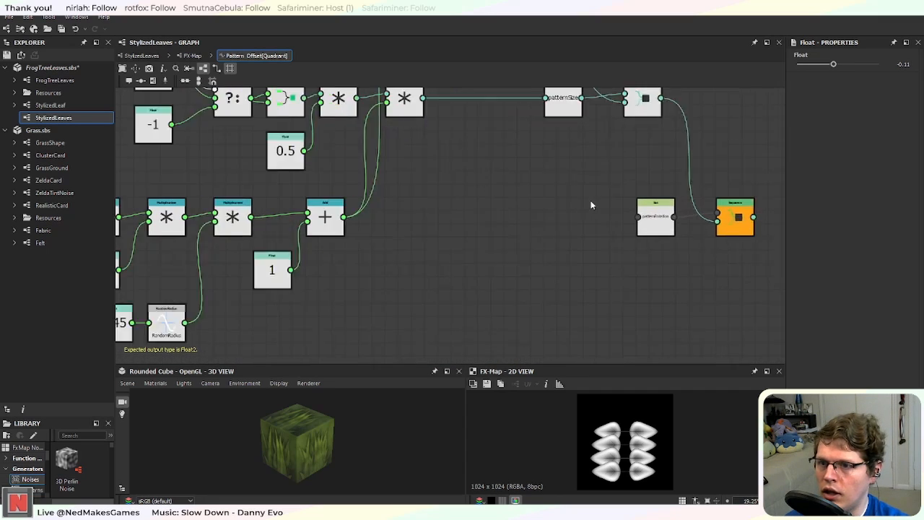
pyautogui.scroll(-3, 675, 242)
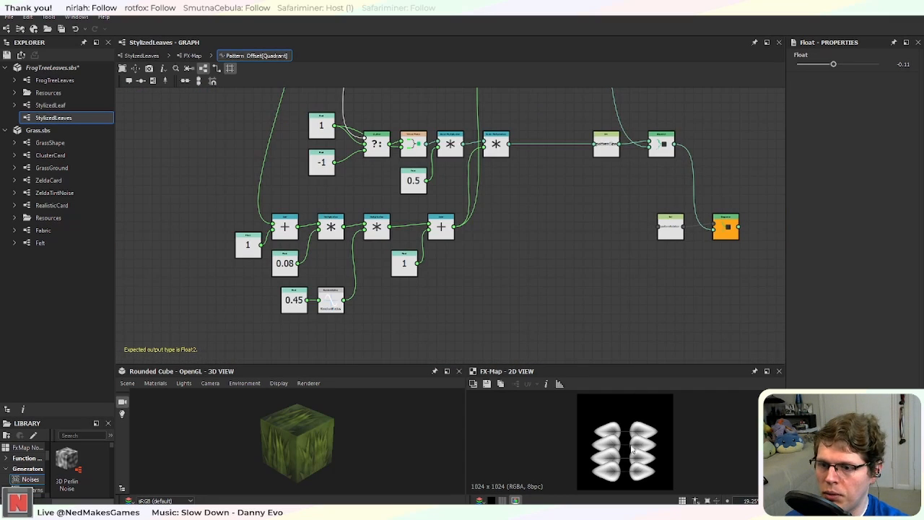
pyautogui.scroll(2, 637, 250)
pyautogui.moveTo(640, 249); pyautogui.dragTo(586, 261, button='middle')
pyautogui.scroll(2, 586, 260)
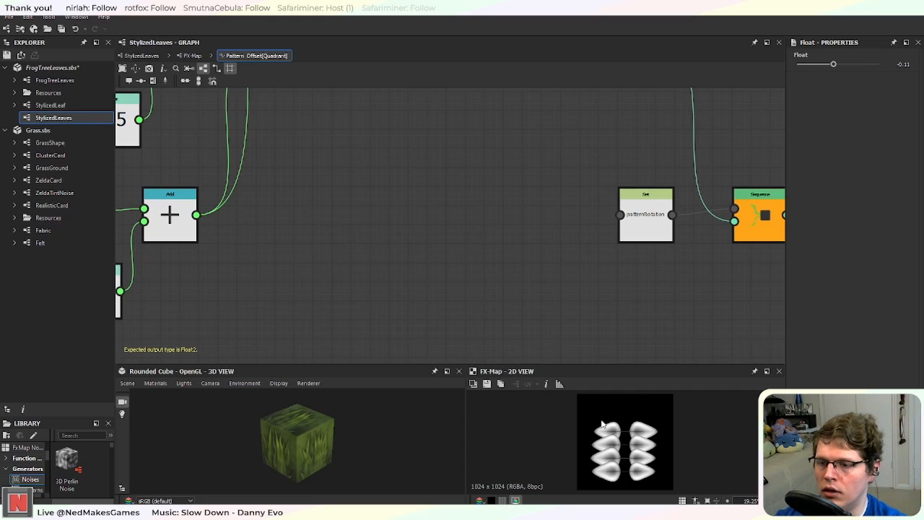
pyautogui.scroll(-2, 341, 232)
pyautogui.moveTo(407, 201); pyautogui.dragTo(448, 334, button='middle')
pyautogui.scroll(-2, 448, 334)
# Step: Add a RandomRadius node and place it just before the patternRotation Set node
pyautogui.moveTo(450, 297); pyautogui.dragTo(455, 187, button='middle')
pyautogui.scroll(1, 493, 272)
pyautogui.press('space')
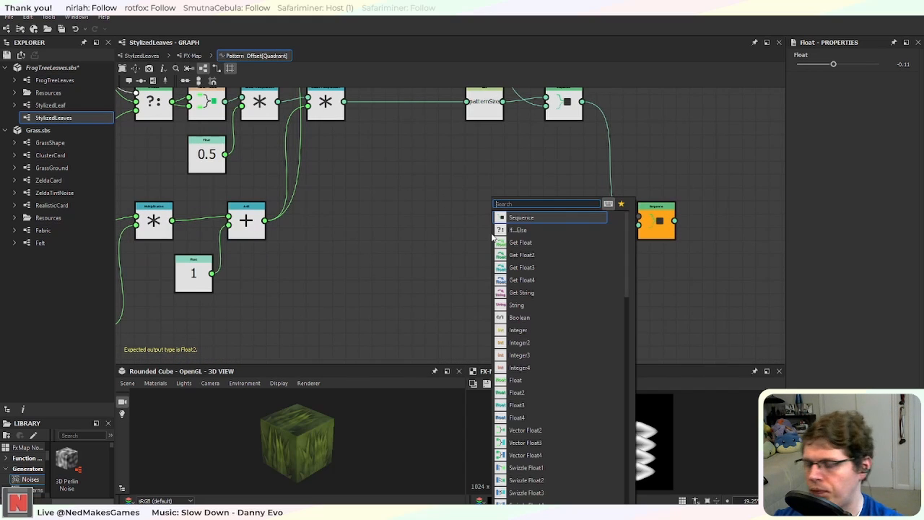
pyautogui.write('ra')
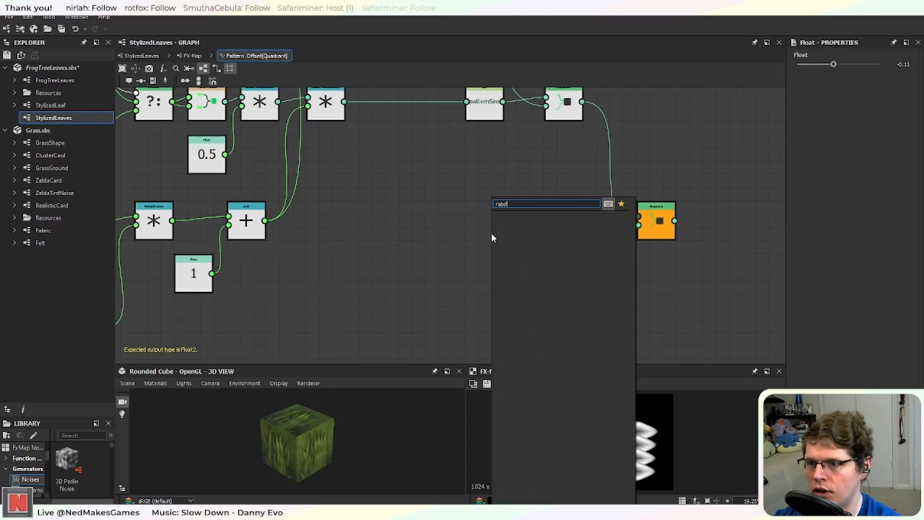
pyautogui.write('nd')
pyautogui.press('Down')
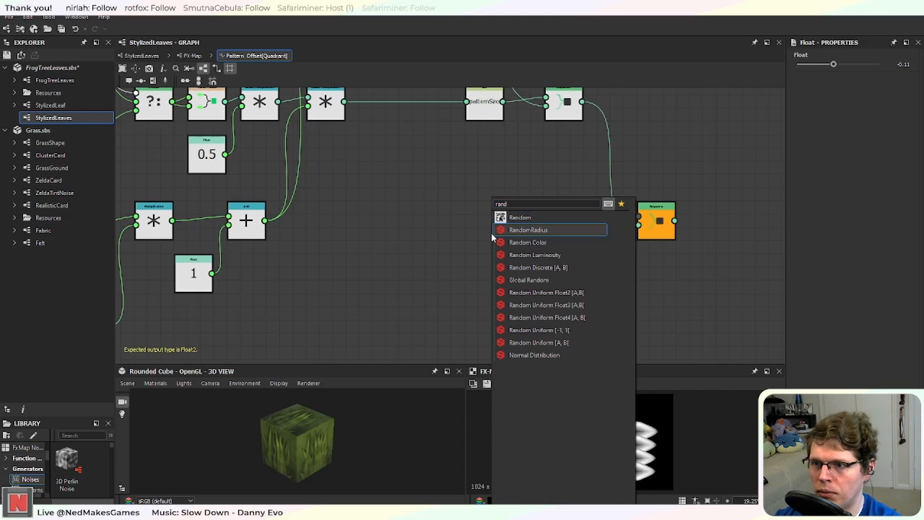
pyautogui.press('Return')
pyautogui.moveTo(493, 238); pyautogui.dragTo(467, 225)
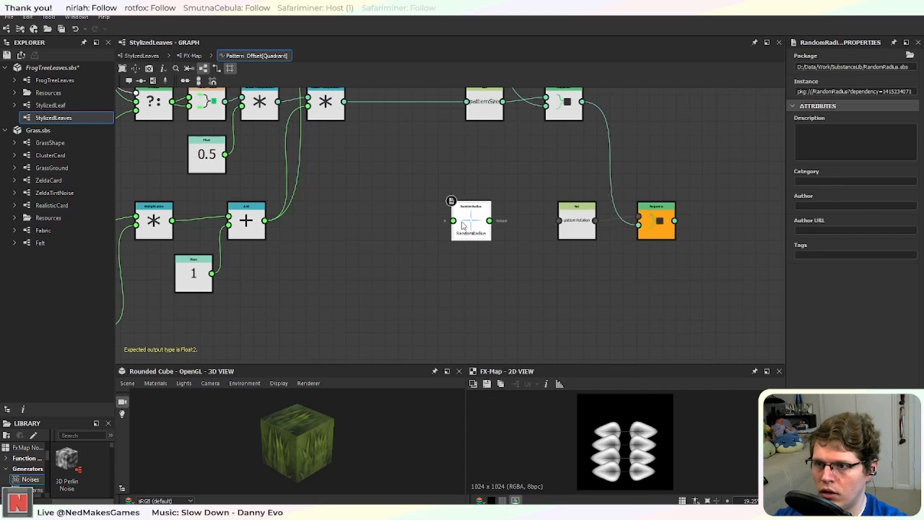
pyautogui.moveTo(405, 234); pyautogui.dragTo(453, 259, button='middle')
pyautogui.scroll(2, 452, 262)
pyautogui.press('space')
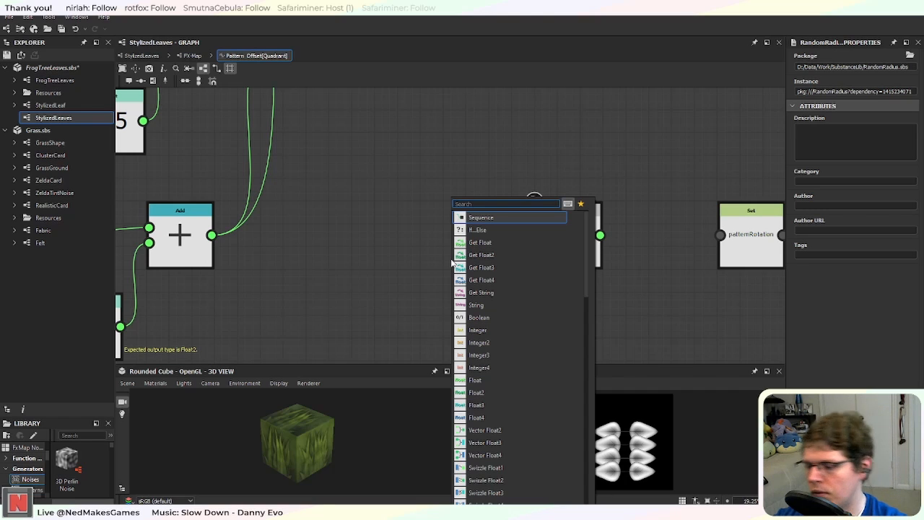
pyautogui.write('ran')
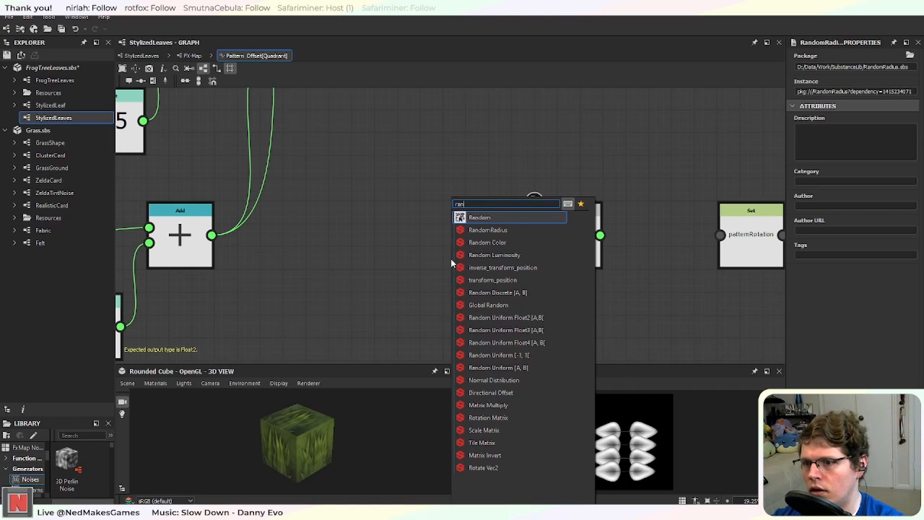
pyautogui.press('Down')
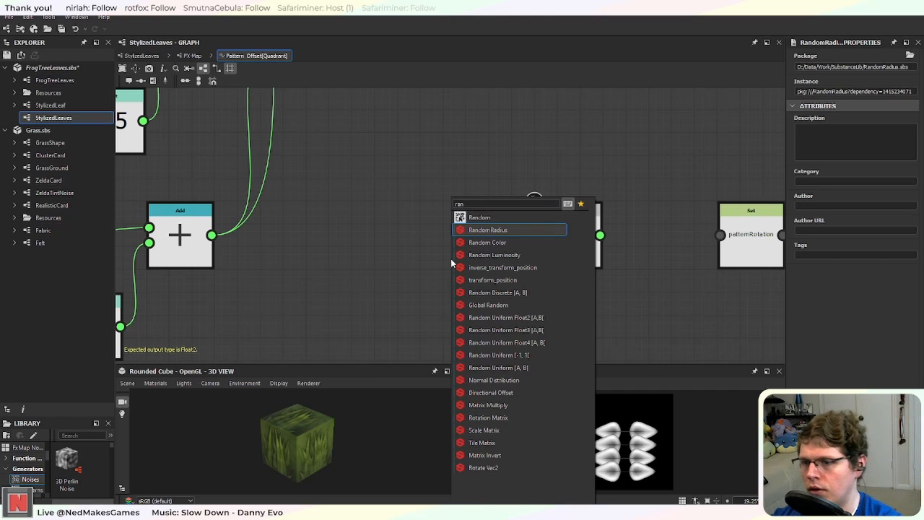
pyautogui.press('Return')
# Step: Add a Float node feeding RandomRadius and connect the RandomRadius output to the patternRotation Set node
pyautogui.press('space')
pyautogui.write('flo')
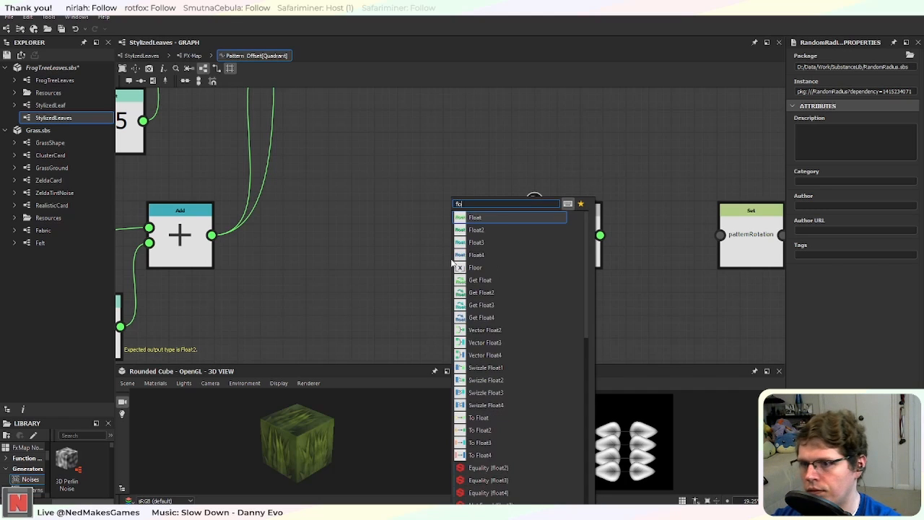
pyautogui.press('Return')
pyautogui.moveTo(453, 261); pyautogui.dragTo(537, 236)
pyautogui.moveTo(562, 286); pyautogui.dragTo(470, 308, button='middle')
pyautogui.moveTo(508, 253); pyautogui.dragTo(626, 254)
pyautogui.moveTo(564, 314); pyautogui.dragTo(509, 326, button='middle')
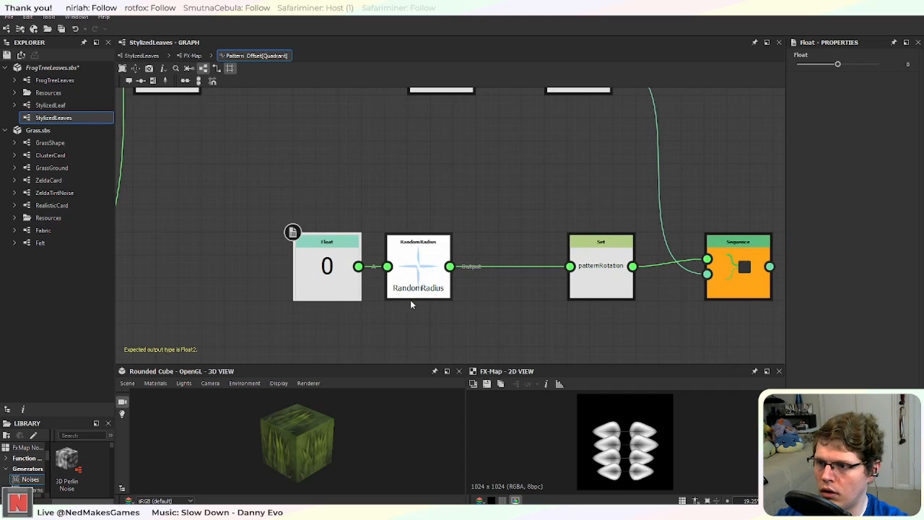
# Step: Try -0.04 in the rotation Float, toggling the RandomRadius link to the patternRotation Set node to compare the leaves
pyautogui.click(838, 65)
pyautogui.moveTo(838, 64)
pyautogui.mouseDown()
pyautogui.moveTo(845, 64)
pyautogui.moveTo(836, 64)
pyautogui.mouseUp()
pyautogui.click(518, 267)
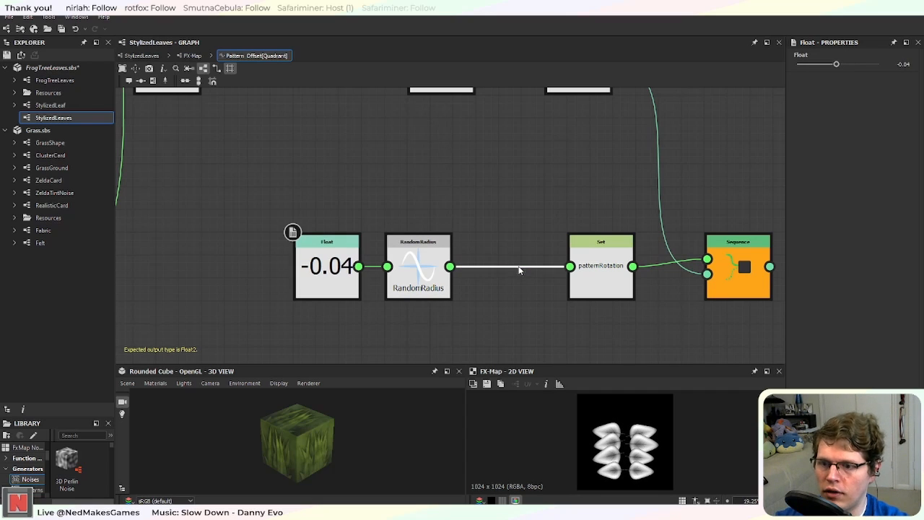
pyautogui.press('Delete')
pyautogui.moveTo(449, 266); pyautogui.dragTo(569, 267)
pyautogui.click(519, 267)
pyautogui.press('Delete')
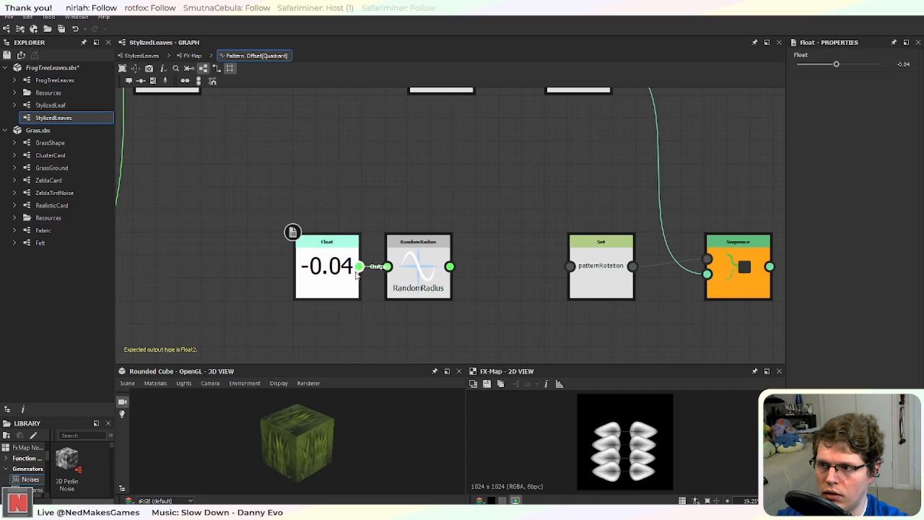
# Step: Reset the rotation Float to 0 and compare the leaf preview with RandomRadius connected to and disconnected from patternRotation
pyautogui.moveTo(836, 64); pyautogui.dragTo(722, 67)
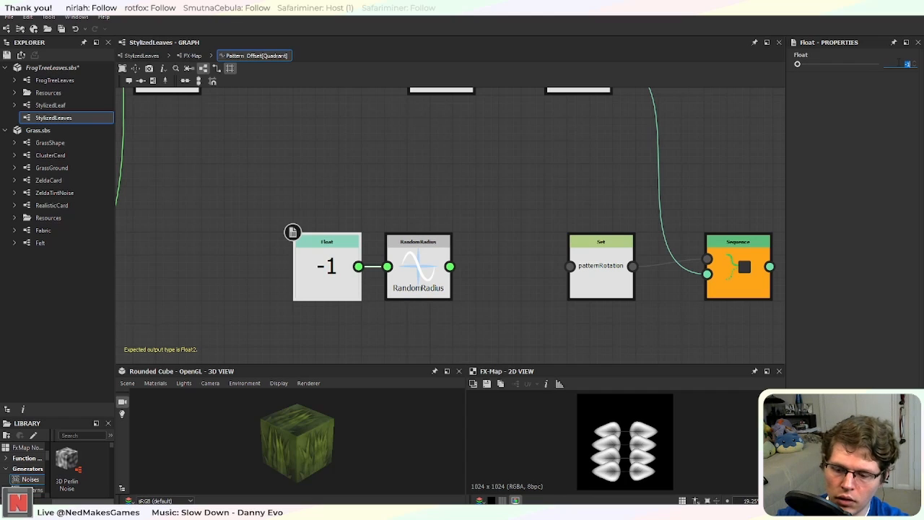
pyautogui.press('Return')
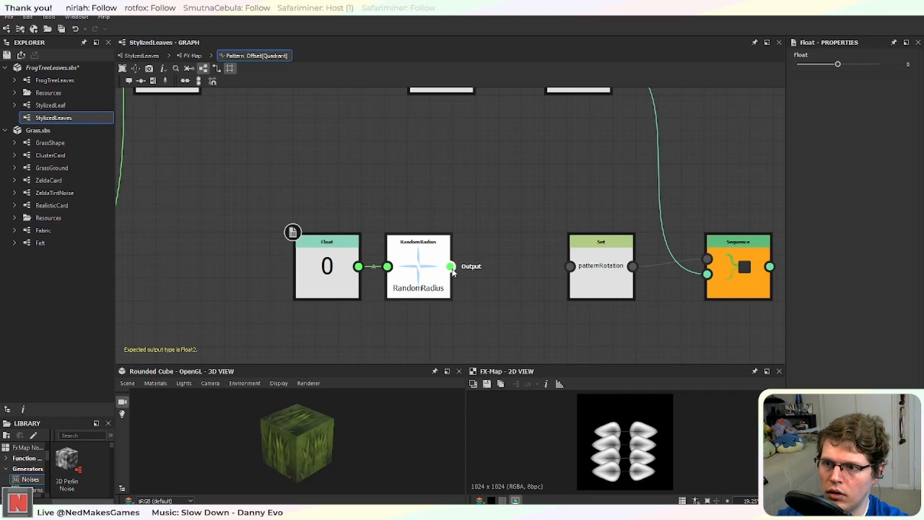
pyautogui.moveTo(450, 266); pyautogui.dragTo(576, 270)
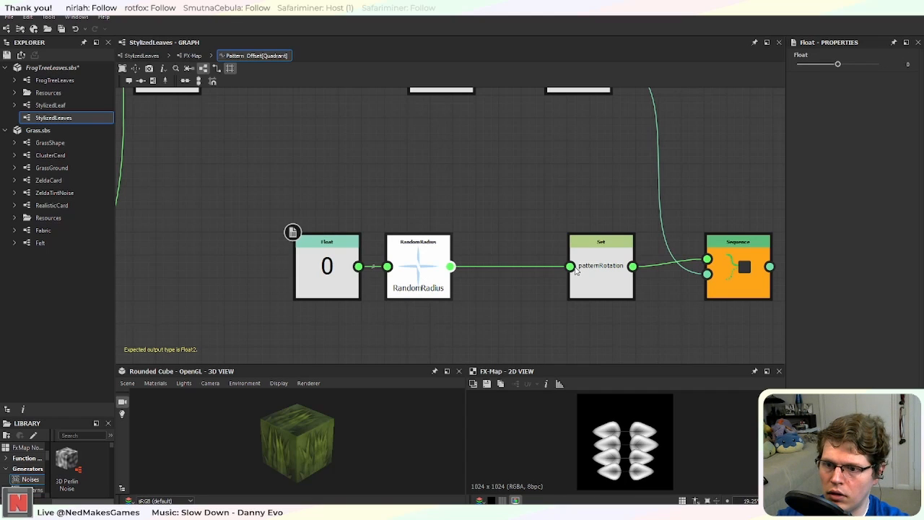
pyautogui.click(505, 266)
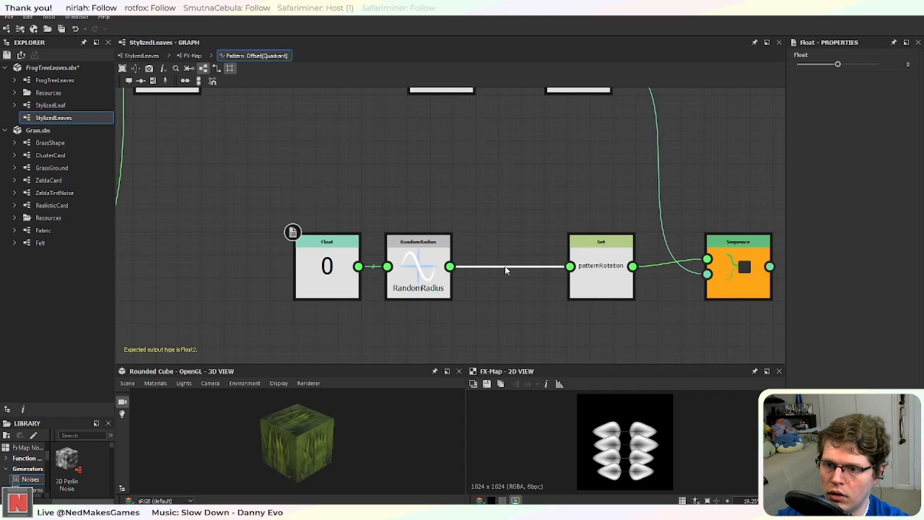
pyautogui.press('Delete')
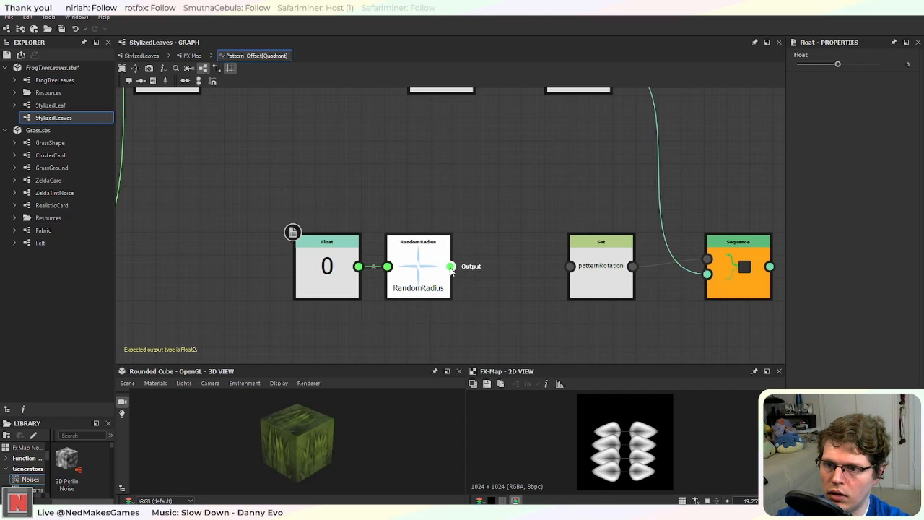
pyautogui.moveTo(450, 267); pyautogui.dragTo(572, 268)
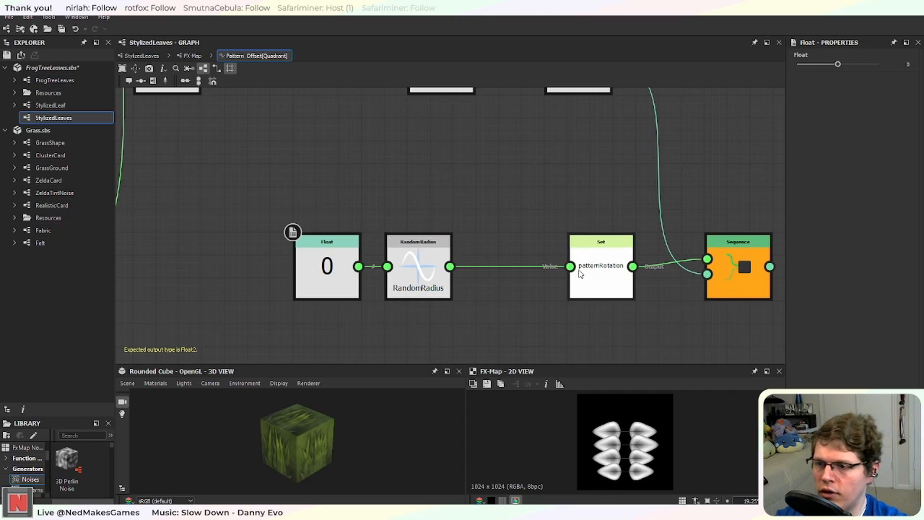
pyautogui.click(530, 267)
pyautogui.press('Delete')
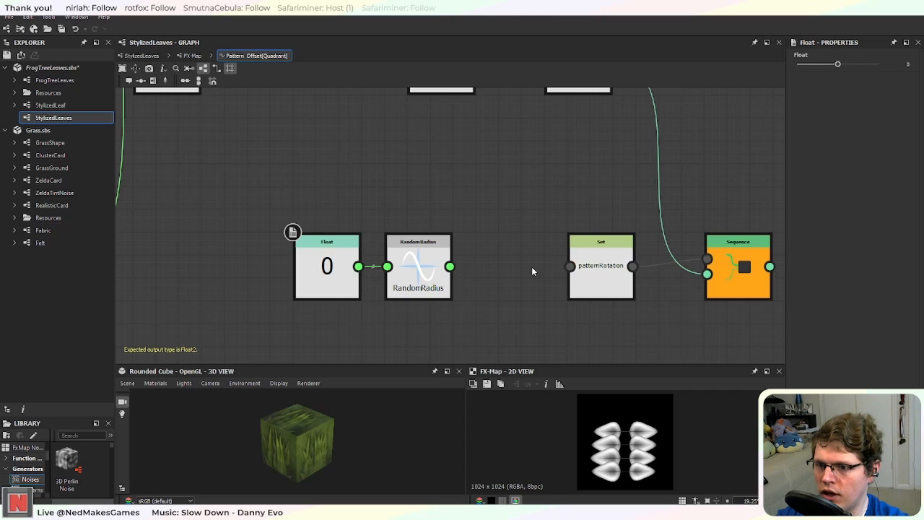
# Step: Reconnect the RandomRadius output to the patternRotation Set node
pyautogui.scroll(-2, 470, 271)
pyautogui.scroll(-2, 210, 245)
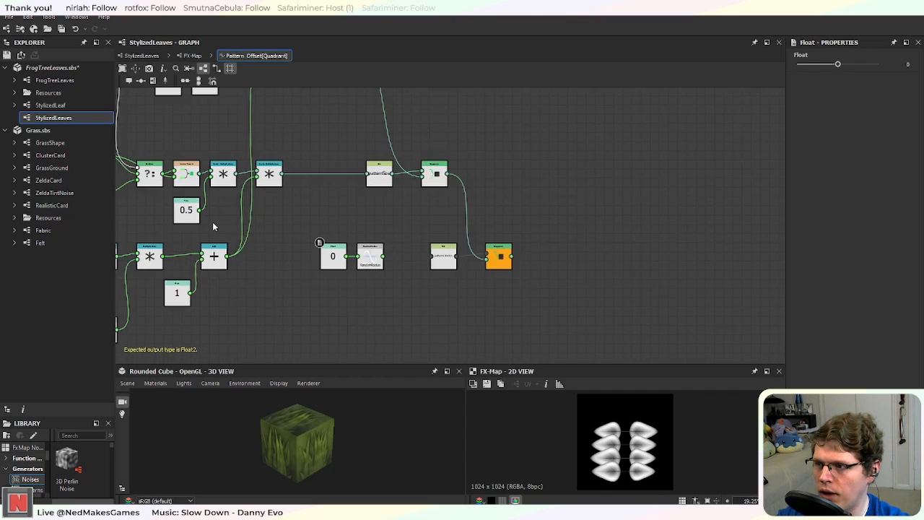
pyautogui.scroll(3, 210, 245)
pyautogui.scroll(2, 535, 265)
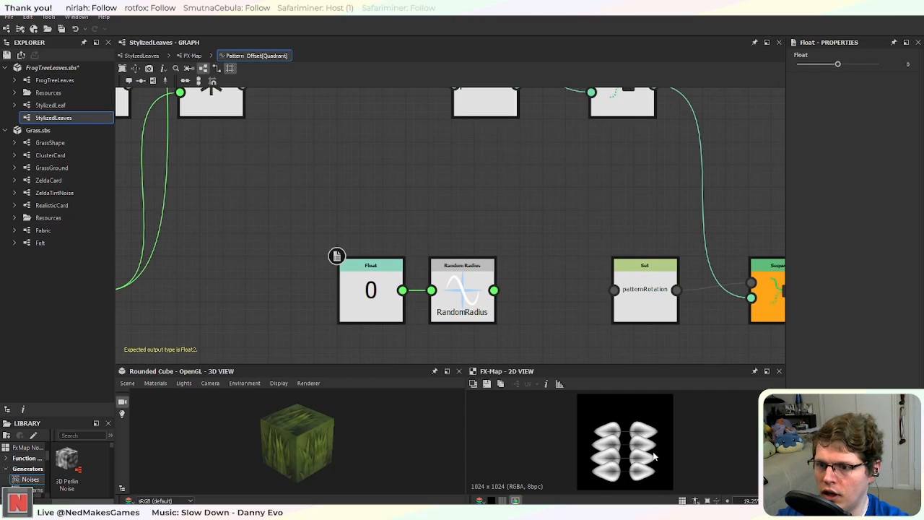
pyautogui.moveTo(493, 290); pyautogui.dragTo(620, 293)
pyautogui.scroll(-4, 556, 338)
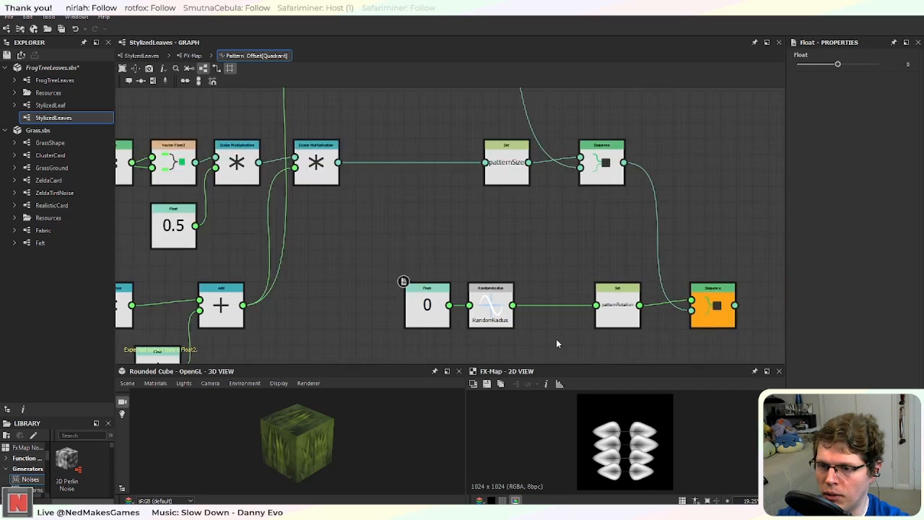
# Step: Set the Float feeding the rotation RandomRadius to 0.1 and lower it to 0.01
pyautogui.scroll(4, 557, 339)
pyautogui.click(370, 296)
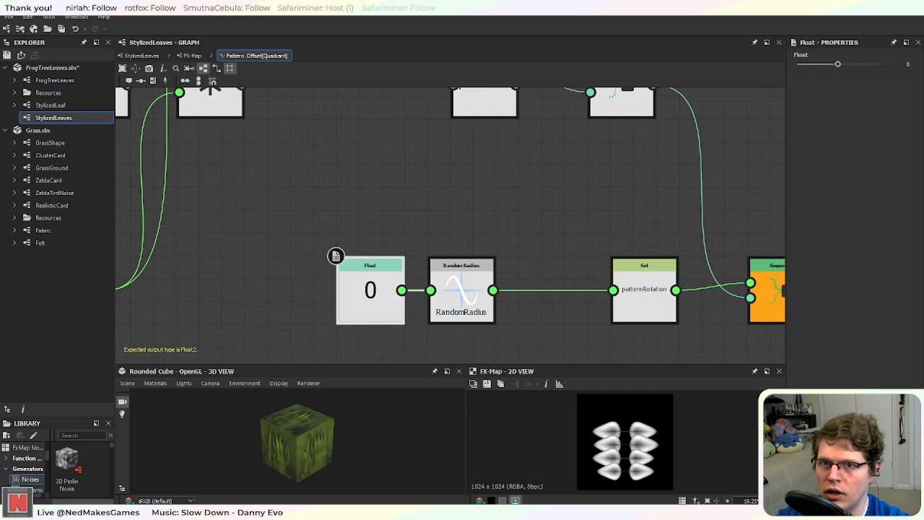
pyautogui.click(908, 64)
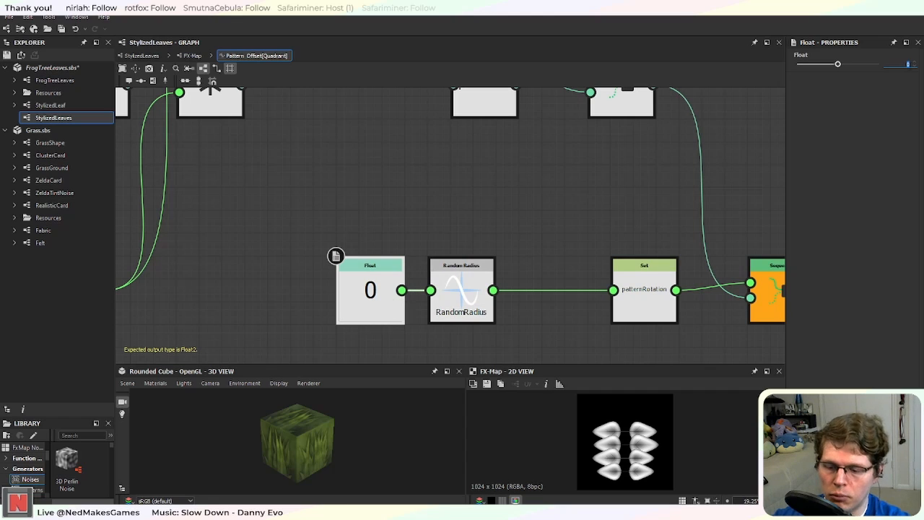
pyautogui.write('0.1')
pyautogui.press('Return')
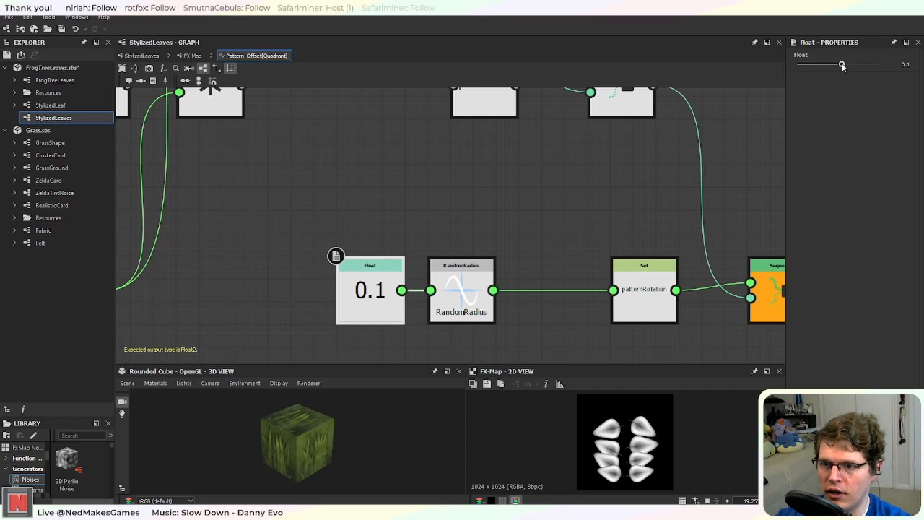
pyautogui.moveTo(842, 65); pyautogui.dragTo(839, 65)
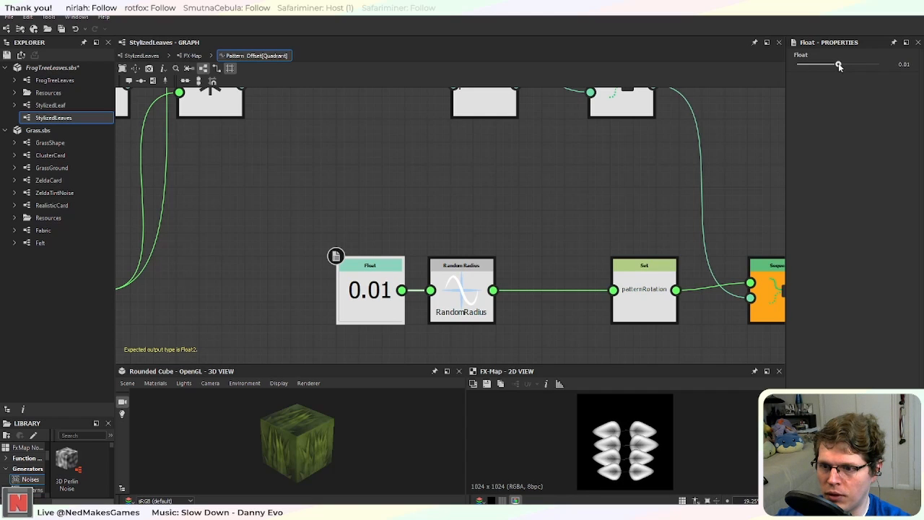
# Step: Examine the leaf rotation in the FX-Map preview and review the offset, size and rotation node chains
pyautogui.scroll(5, 646, 452)
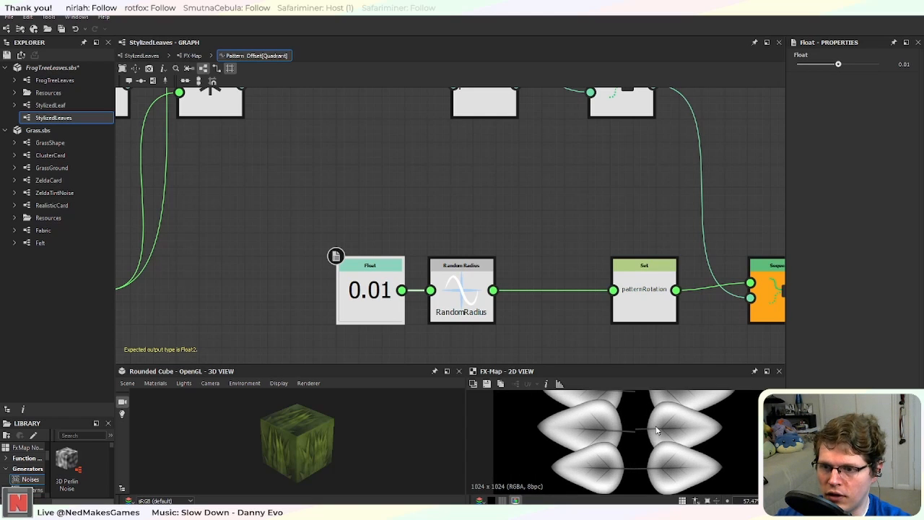
pyautogui.scroll(-3, 637, 455)
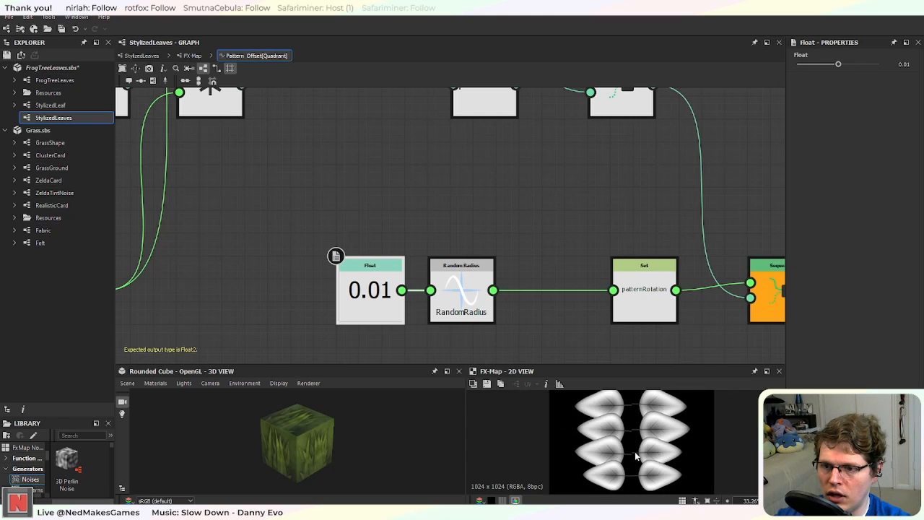
pyautogui.scroll(-1, 646, 412)
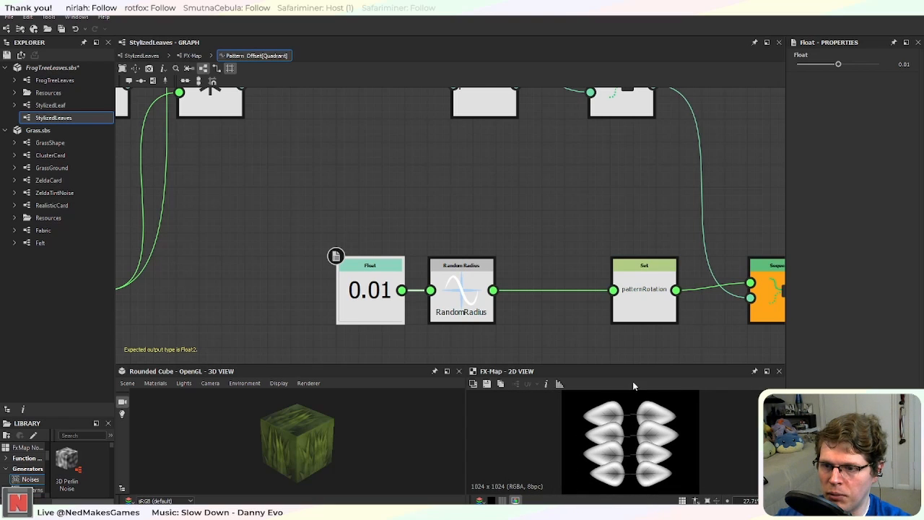
pyautogui.scroll(4, 634, 415)
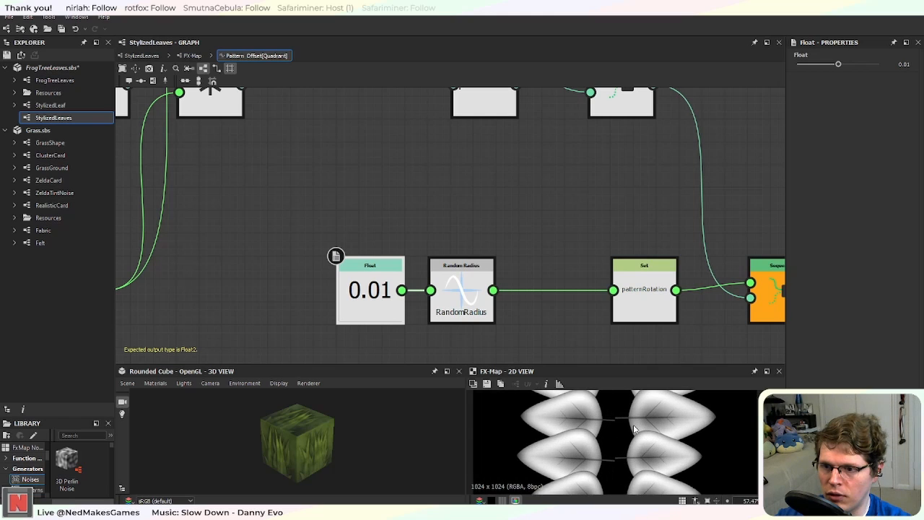
pyautogui.scroll(-4, 634, 430)
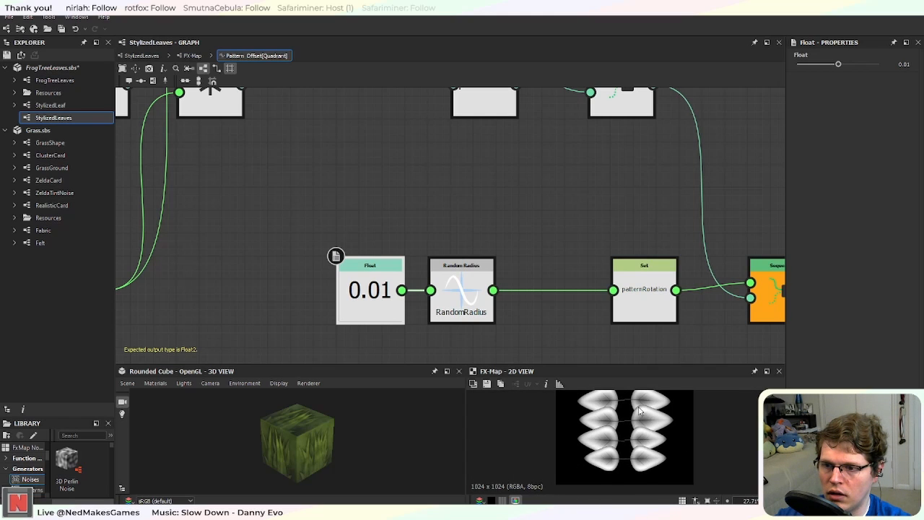
pyautogui.moveTo(635, 426); pyautogui.dragTo(632, 442, button='middle')
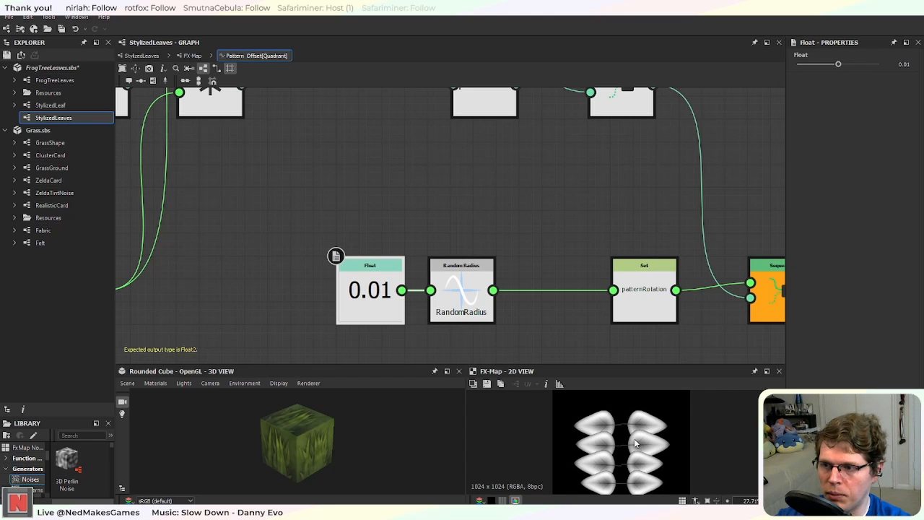
pyautogui.scroll(-3, 586, 280)
pyautogui.moveTo(440, 180); pyautogui.dragTo(479, 281, button='middle')
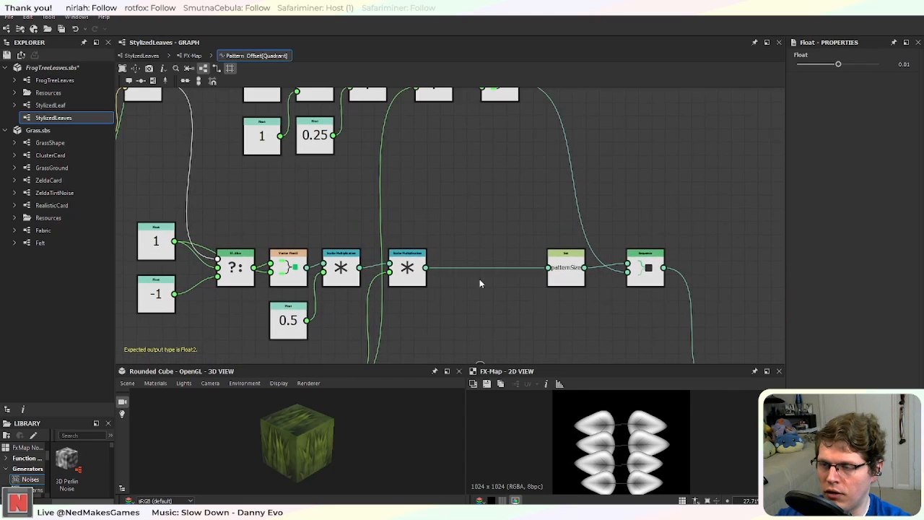
pyautogui.scroll(-2, 475, 238)
pyautogui.moveTo(471, 174); pyautogui.dragTo(476, 227, button='middle')
pyautogui.moveTo(480, 337); pyautogui.dragTo(431, 122, button='middle')
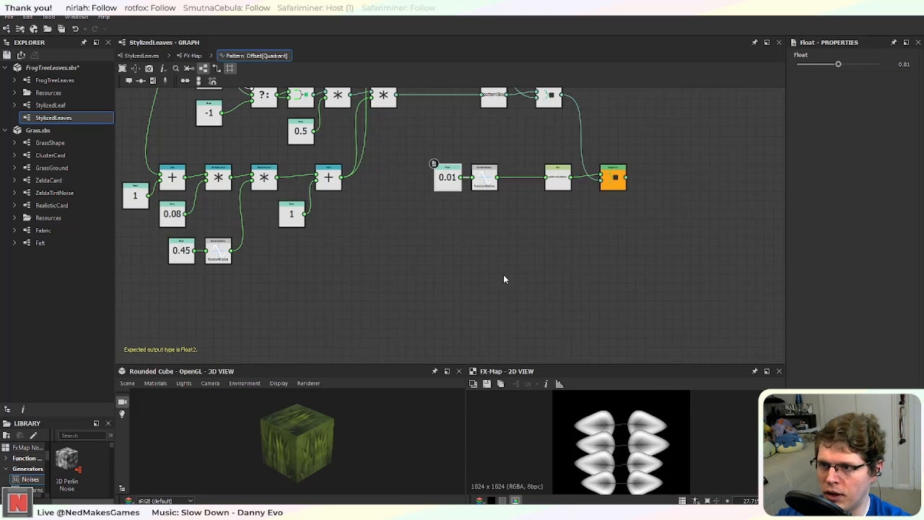
pyautogui.moveTo(475, 215); pyautogui.dragTo(548, 281, button='middle')
pyautogui.moveTo(461, 328); pyautogui.dragTo(421, 319, button='middle')
pyautogui.moveTo(560, 213); pyautogui.dragTo(564, 285, button='middle')
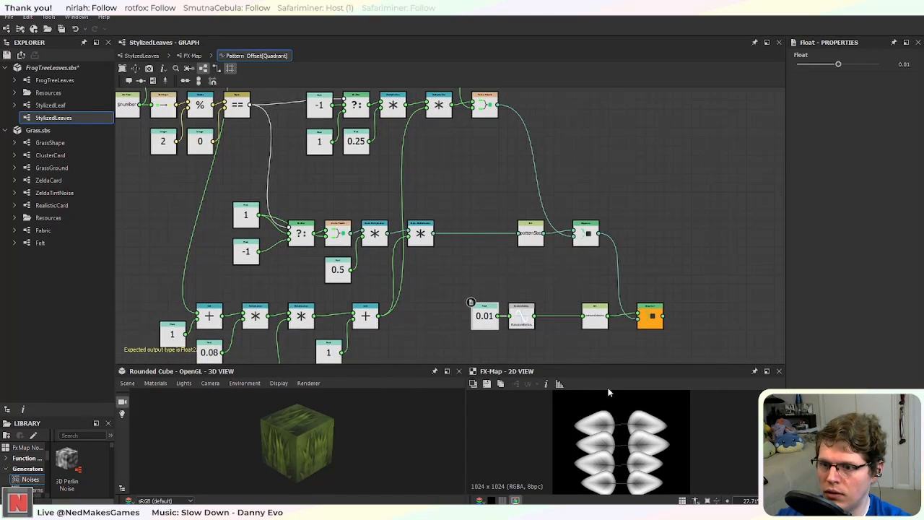
# Step: Set the Float feeding the rotation RandomRadius to 0.02
pyautogui.click(913, 66)
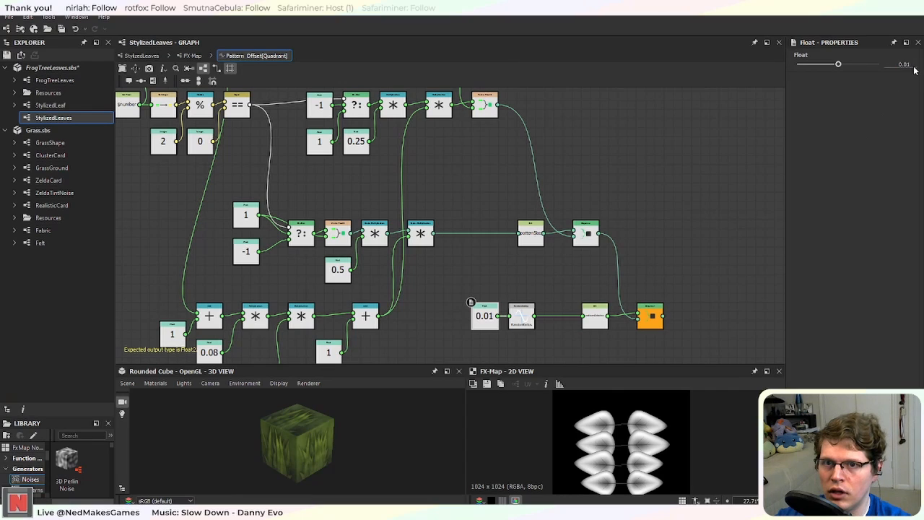
pyautogui.write('0')
pyautogui.moveTo(840, 64); pyautogui.dragTo(839, 68)
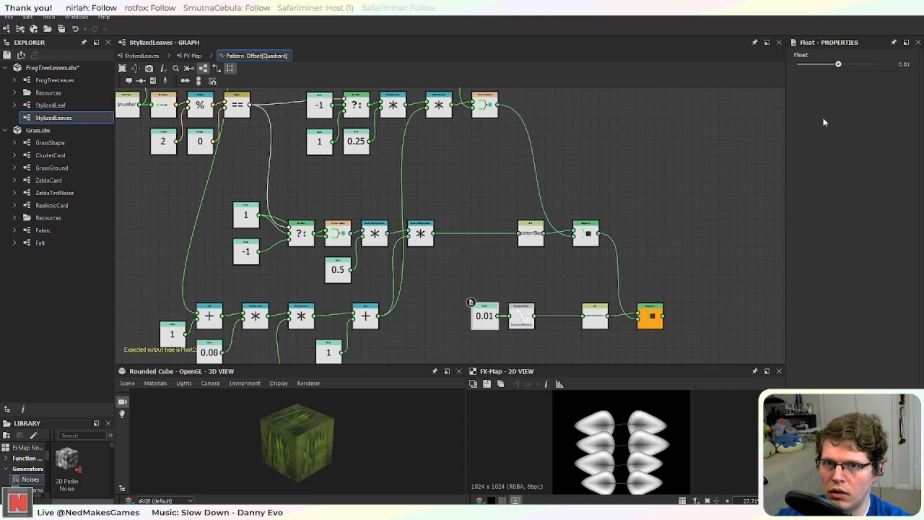
pyautogui.moveTo(840, 66); pyautogui.dragTo(841, 64)
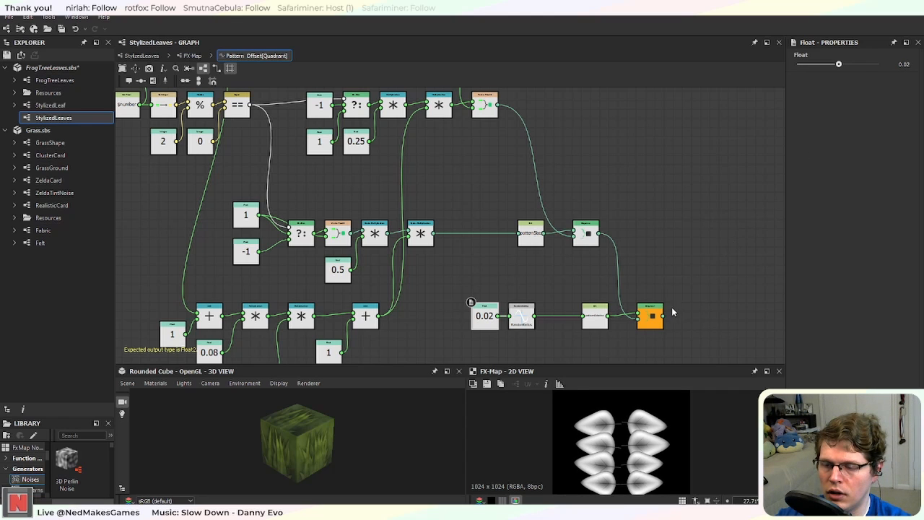
pyautogui.scroll(3, 552, 273)
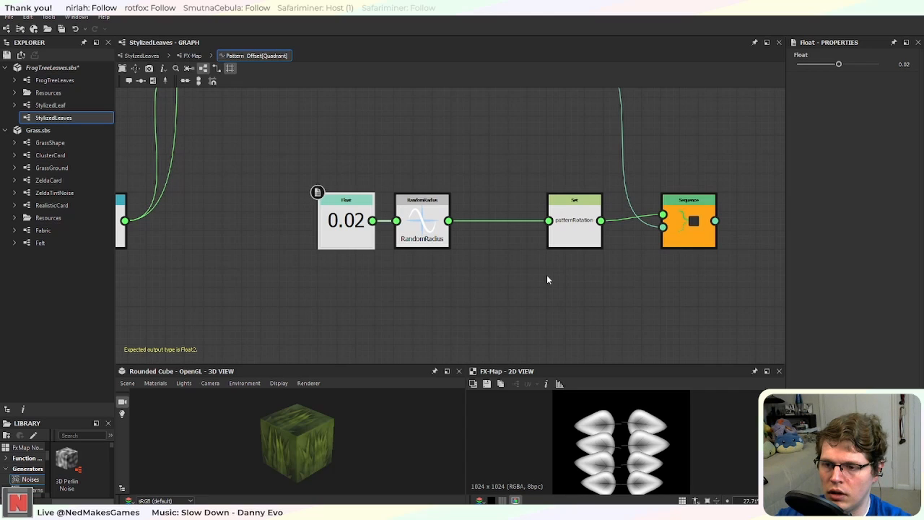
pyautogui.scroll(-3, 547, 278)
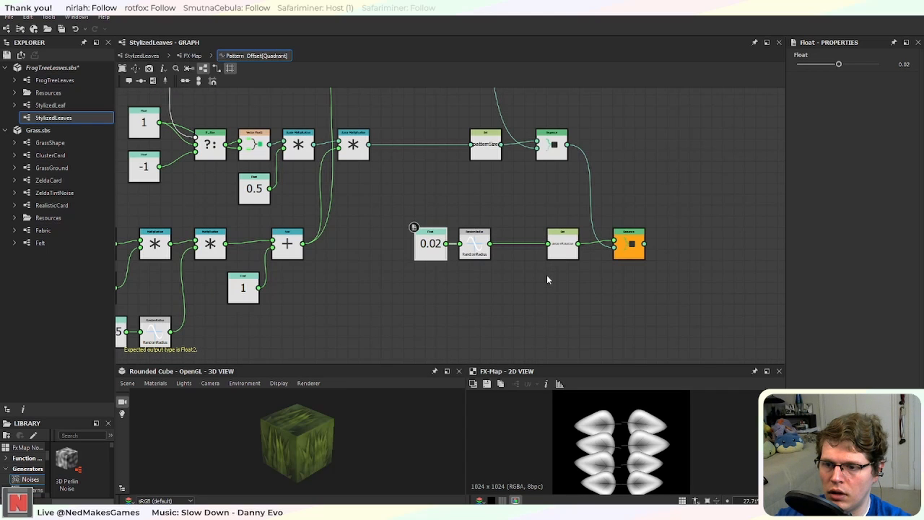
# Step: Examine the leaf pairs in the FX-Map preview and review the offset, size and row-scale node chains
pyautogui.scroll(-3, 547, 280)
pyautogui.scroll(2, 537, 275)
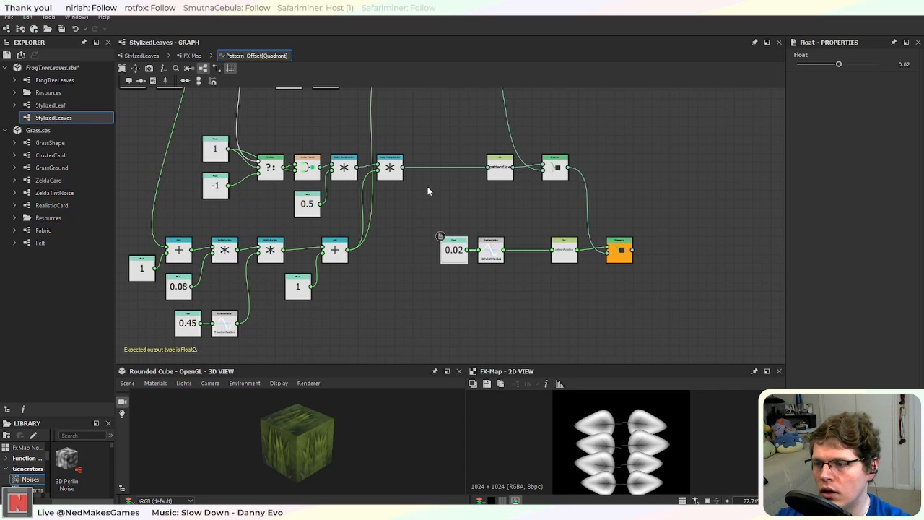
pyautogui.moveTo(419, 218); pyautogui.dragTo(592, 334, button='middle')
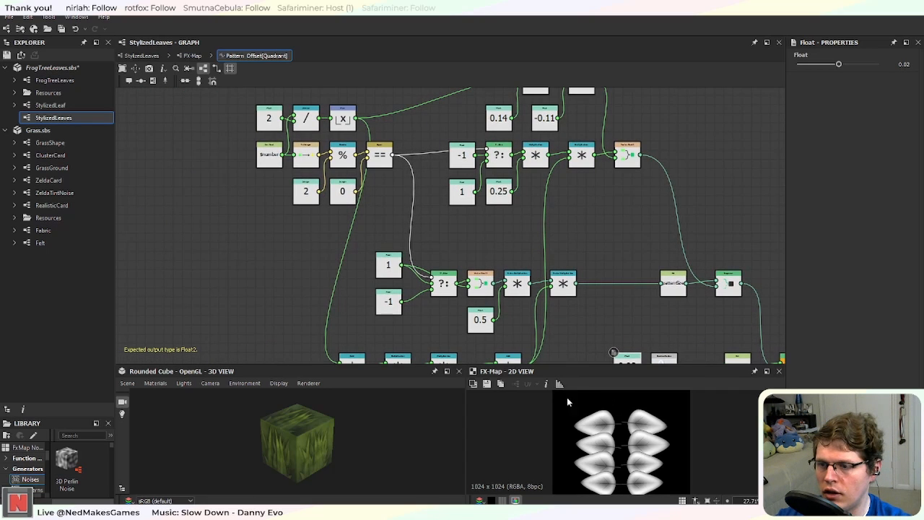
pyautogui.moveTo(534, 297); pyautogui.dragTo(530, 207, button='middle')
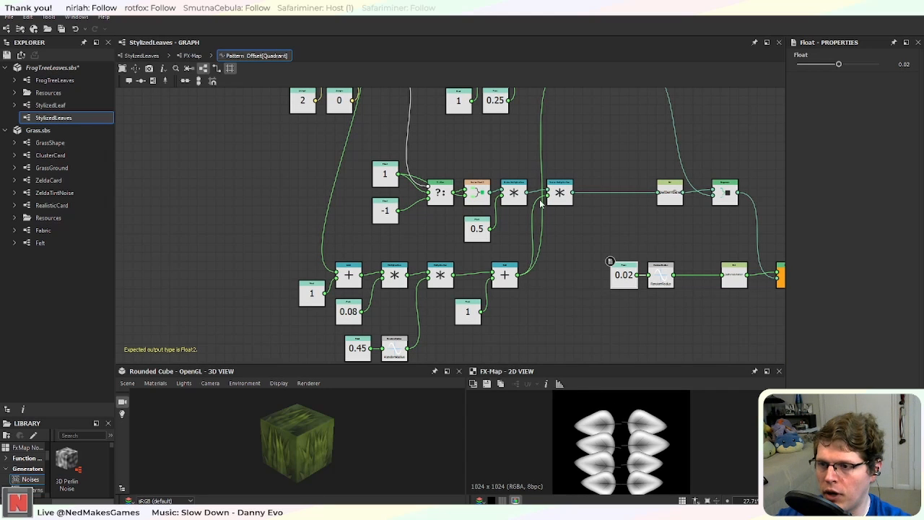
pyautogui.moveTo(543, 214); pyautogui.dragTo(553, 277, button='middle')
pyautogui.scroll(3, 512, 258)
pyautogui.scroll(-2, 541, 279)
pyautogui.scroll(-1, 541, 280)
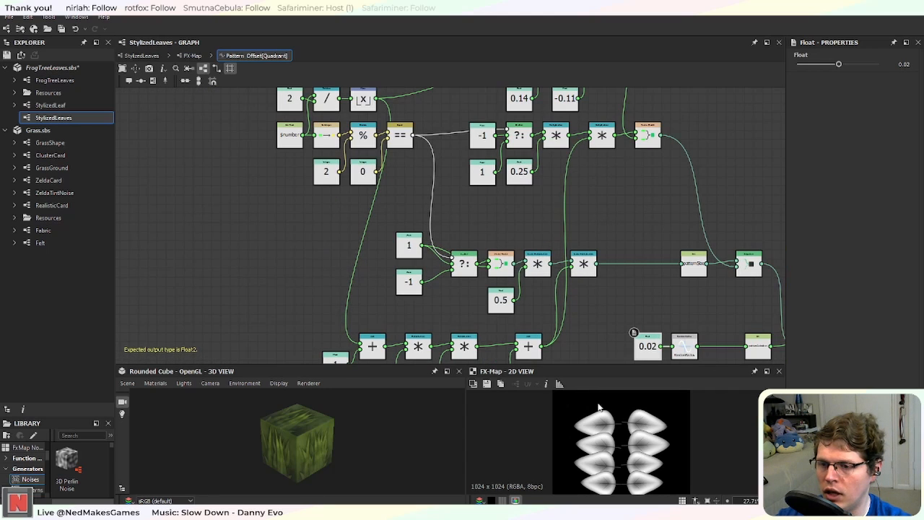
pyautogui.scroll(4, 646, 431)
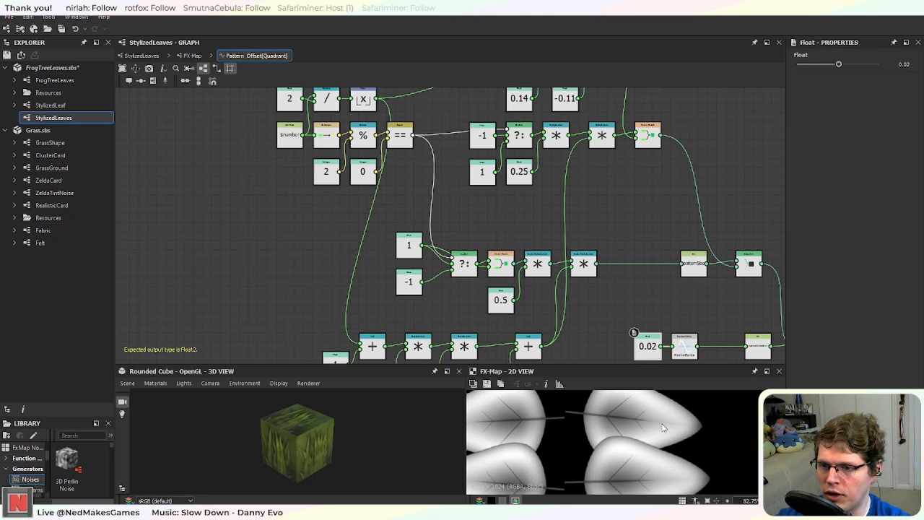
pyautogui.scroll(-5, 662, 427)
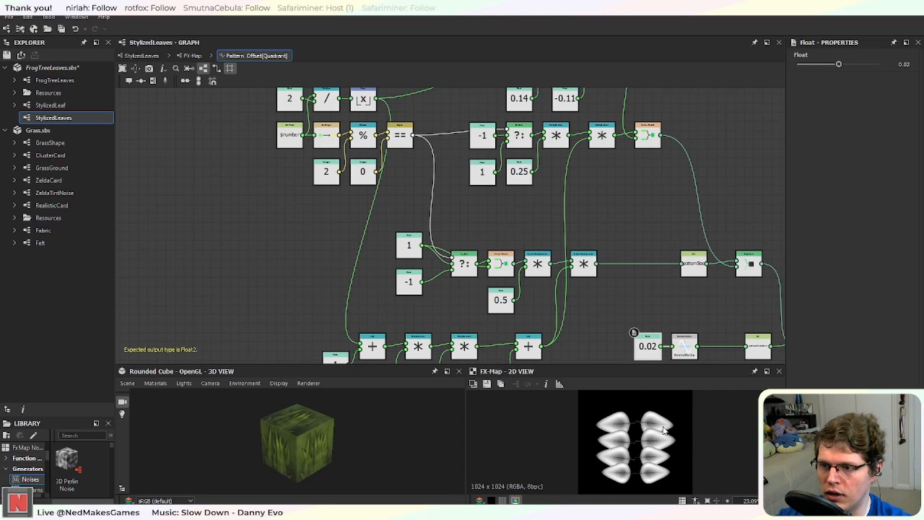
pyautogui.scroll(3, 663, 428)
pyautogui.moveTo(563, 285); pyautogui.dragTo(577, 196, button='middle')
pyautogui.scroll(-1, 577, 196)
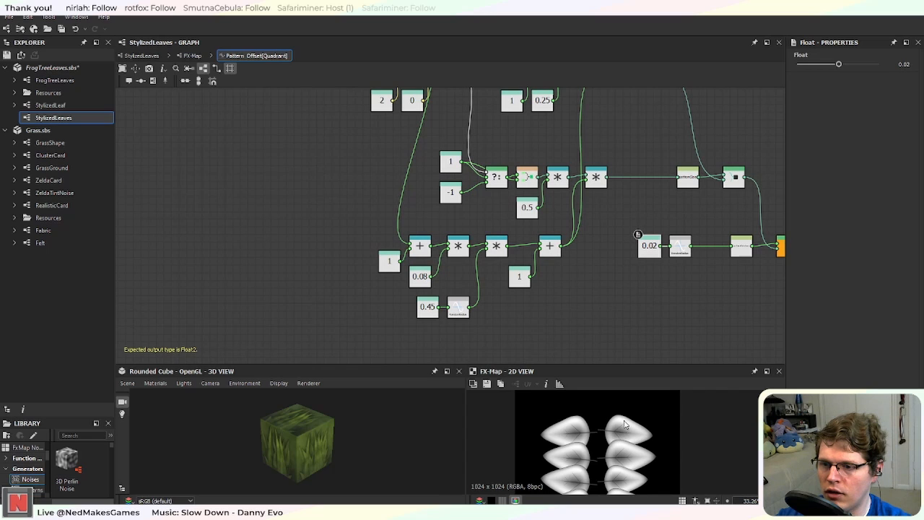
pyautogui.moveTo(561, 304); pyautogui.dragTo(559, 268, button='middle')
pyautogui.scroll(1, 558, 268)
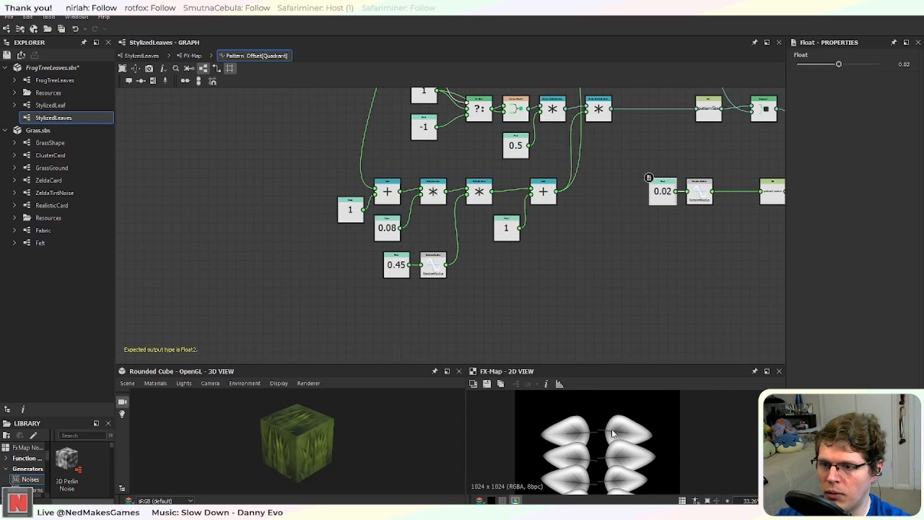
pyautogui.moveTo(536, 220); pyautogui.dragTo(466, 266, button='middle')
pyautogui.scroll(2, 448, 194)
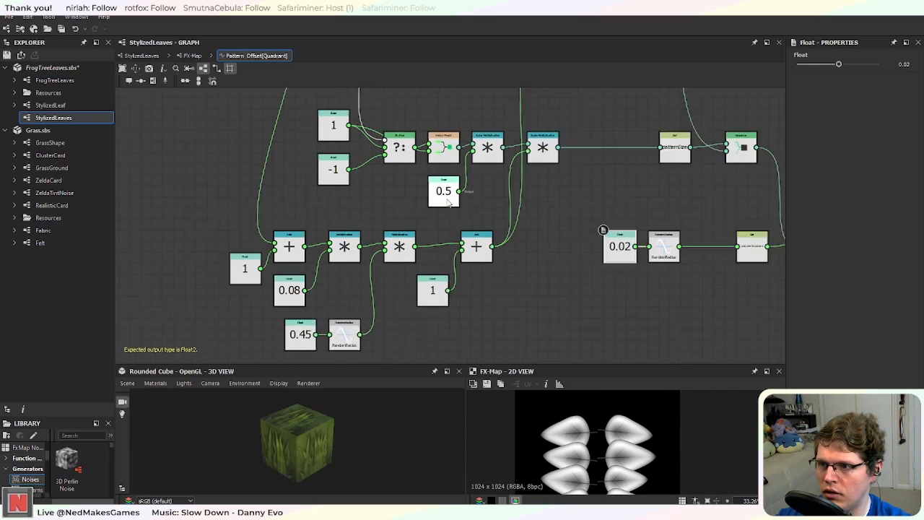
pyautogui.scroll(-1, 546, 211)
pyautogui.moveTo(588, 196); pyautogui.dragTo(503, 263, button='middle')
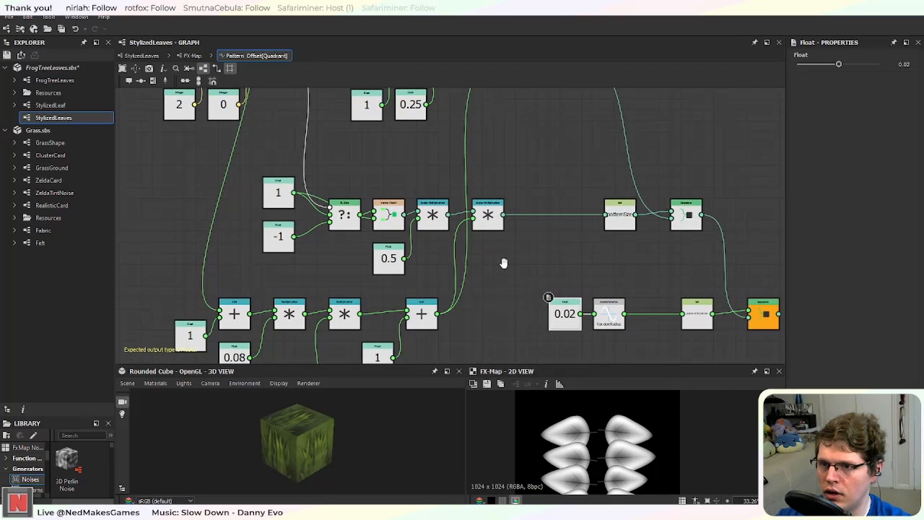
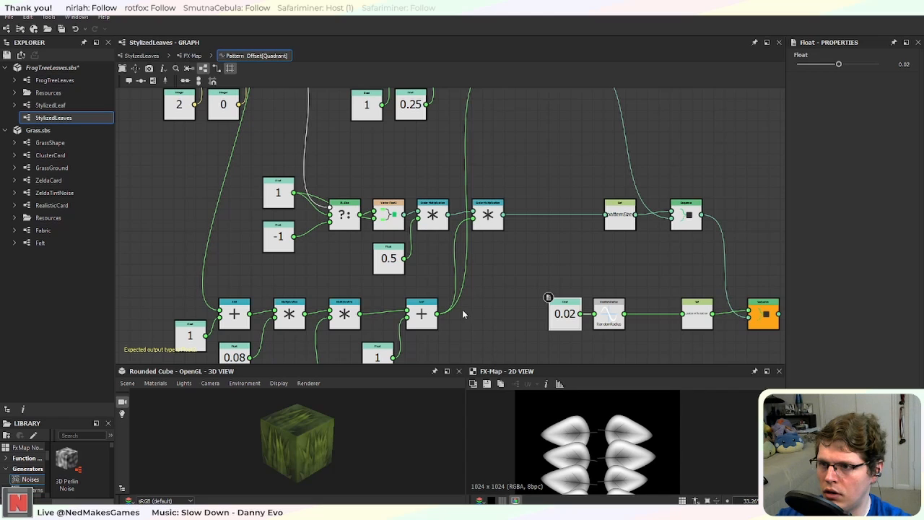
# Step: Move the row-scale node chain, including its 0.45 RandomRadius branch, lower to free space beneath the pattern size nodes
pyautogui.moveTo(423, 321)
pyautogui.mouseDown()
pyautogui.moveTo(412, 321)
pyautogui.moveTo(437, 320)
pyautogui.moveTo(427, 321)
pyautogui.mouseUp()
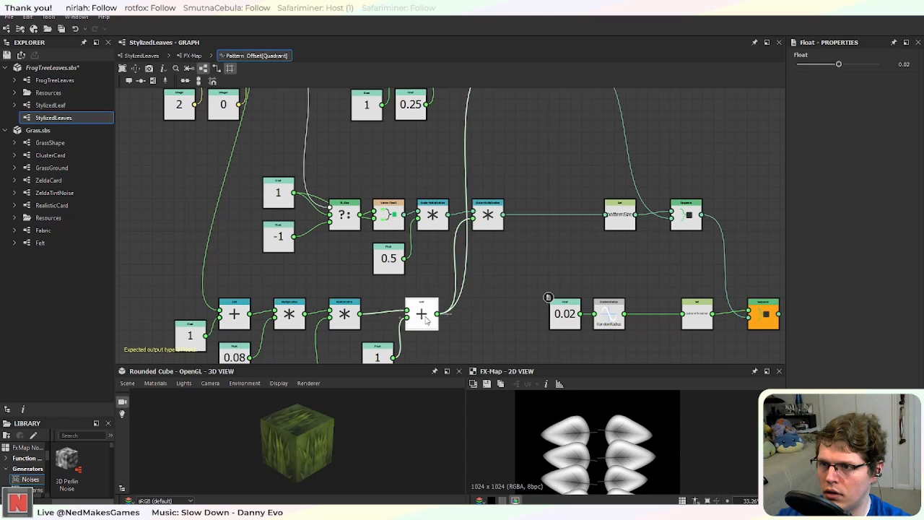
pyautogui.scroll(3, 456, 273)
pyautogui.moveTo(434, 264); pyautogui.dragTo(517, 316, button='middle')
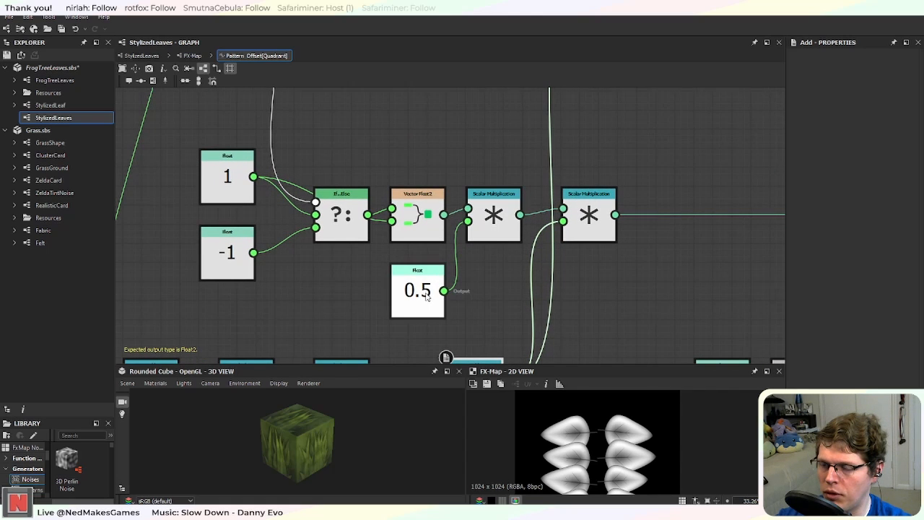
pyautogui.scroll(-5, 426, 296)
pyautogui.moveTo(271, 202); pyautogui.dragTo(486, 310)
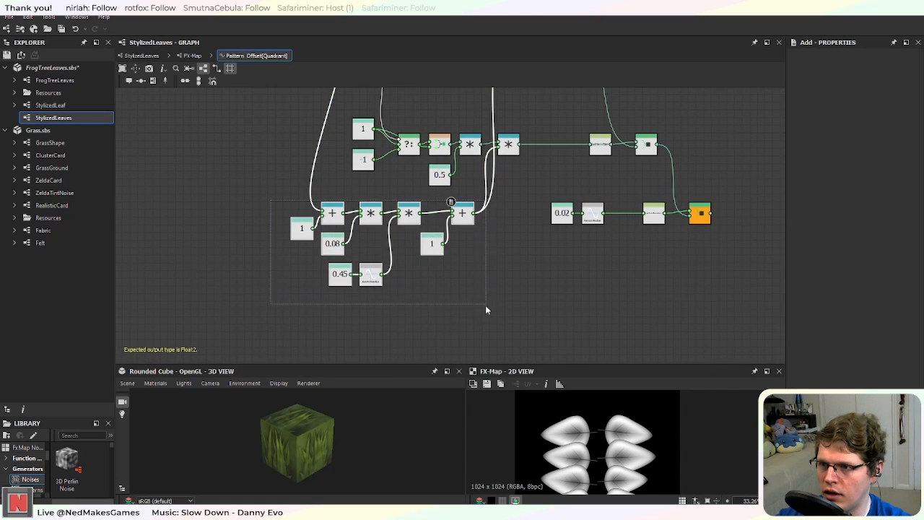
pyautogui.moveTo(467, 223); pyautogui.dragTo(468, 280)
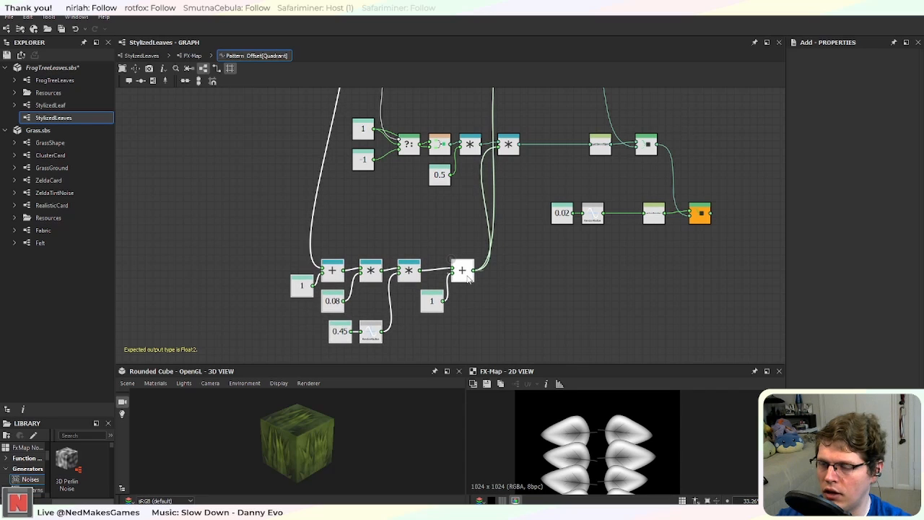
# Step: Insert a RandomRadius node in the free space below the 0.5 Float of the pattern size chain
pyautogui.scroll(3, 494, 234)
pyautogui.moveTo(435, 222); pyautogui.dragTo(491, 304, button='middle')
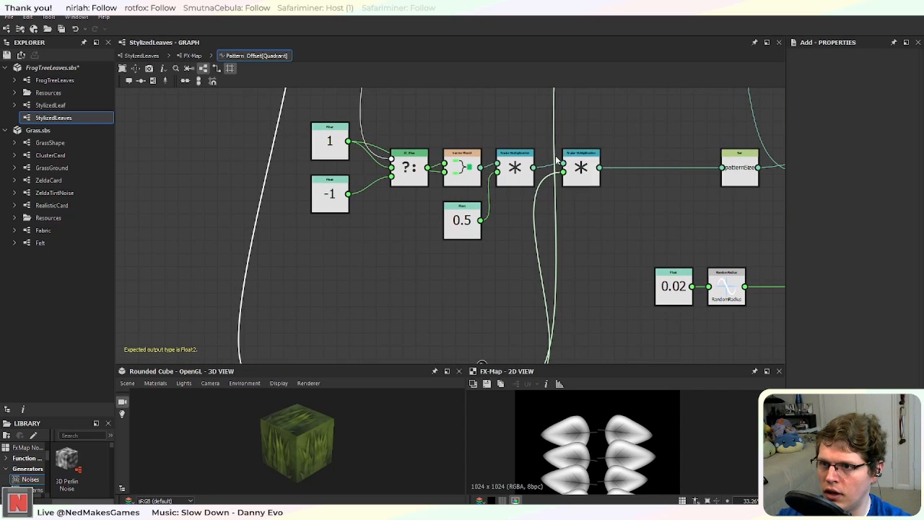
pyautogui.moveTo(587, 225); pyautogui.dragTo(592, 284, button='middle')
pyautogui.moveTo(605, 187); pyautogui.dragTo(613, 156, button='middle')
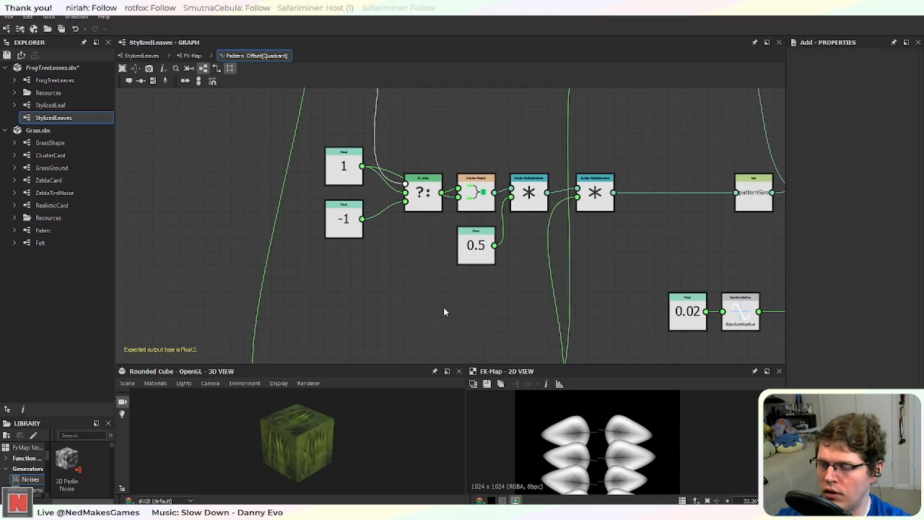
pyautogui.press('space')
pyautogui.write('rand')
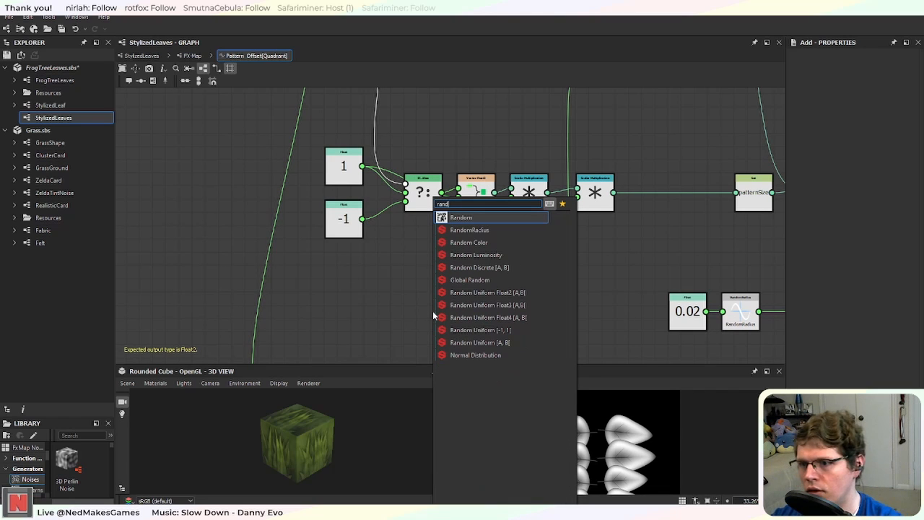
pyautogui.press('Down')
pyautogui.press('Return')
# Step: Insert an Add node below the Vector Float2 and feed it the 0.5 Float and the new RandomRadius
pyautogui.press('space')
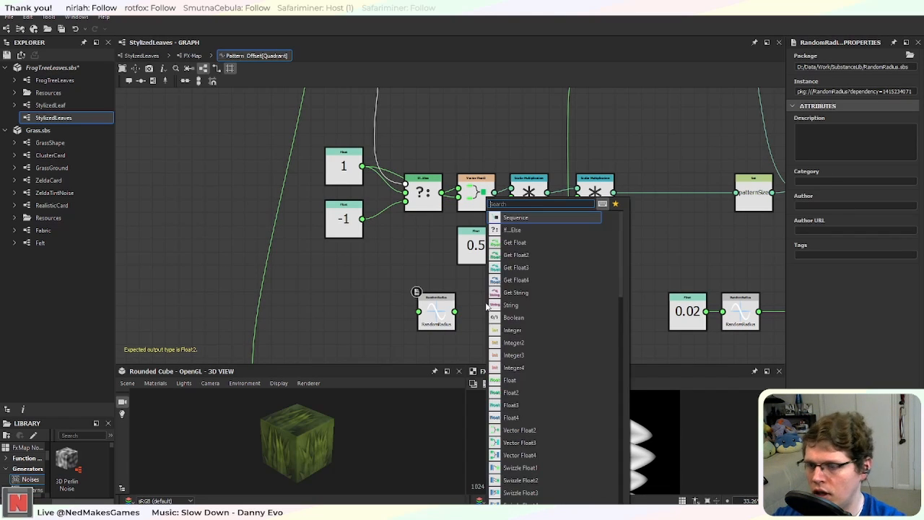
pyautogui.write('add')
pyautogui.press('Return')
pyautogui.moveTo(488, 306); pyautogui.dragTo(515, 252)
pyautogui.moveTo(525, 252); pyautogui.dragTo(441, 245)
pyautogui.moveTo(437, 312); pyautogui.dragTo(513, 202)
pyautogui.press('Escape')
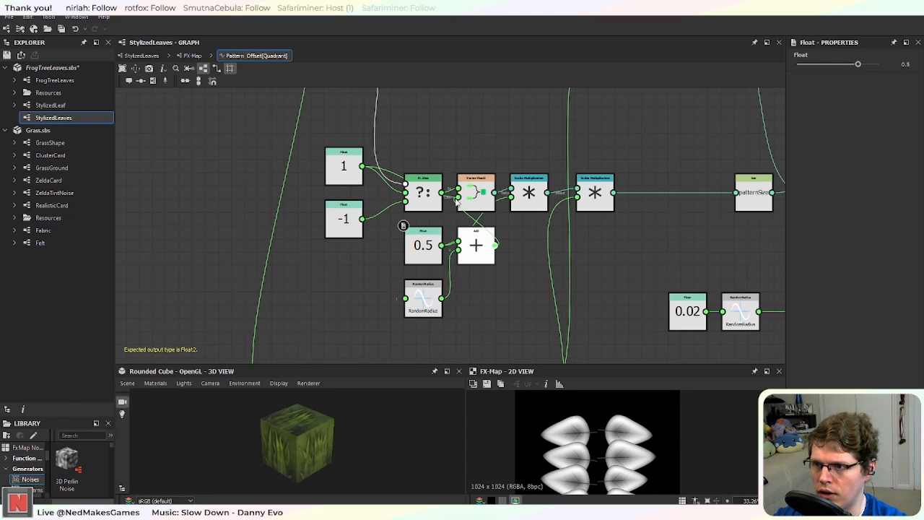
# Step: Connect the new Add node's output to the second input of the size chain's Vector Float2, replacing the If...Else link
pyautogui.moveTo(455, 199); pyautogui.dragTo(499, 231)
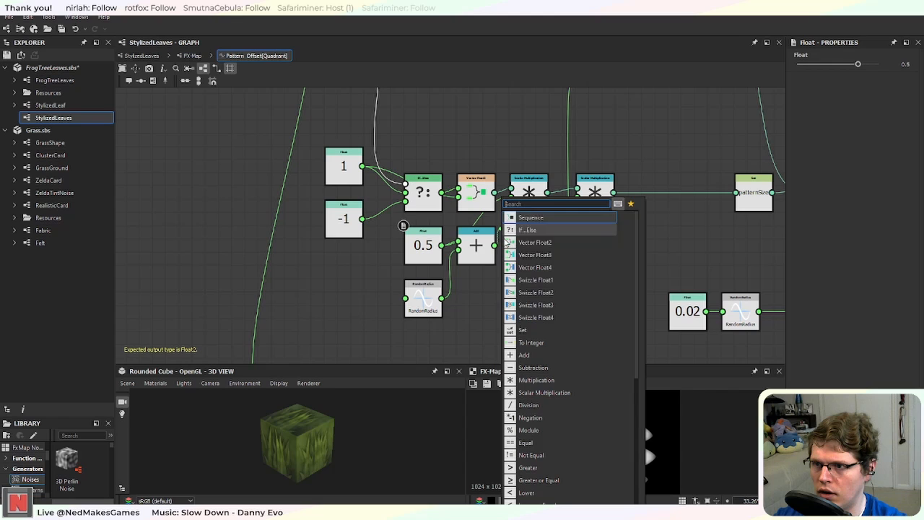
pyautogui.click(441, 325)
pyautogui.scroll(3, 391, 216)
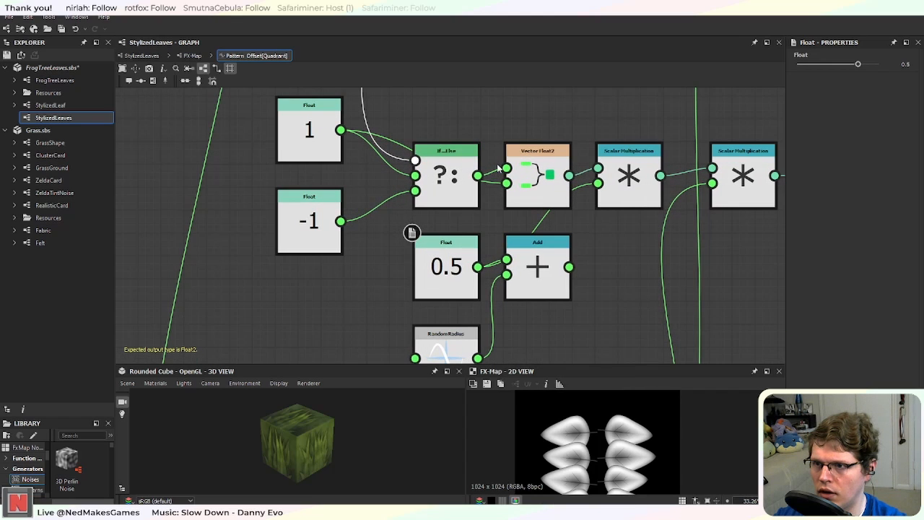
pyautogui.click(448, 181)
pyautogui.moveTo(570, 267); pyautogui.dragTo(507, 183)
# Step: Move the size chain's If...Else node and its 1 and -1 Floats slightly higher
pyautogui.moveTo(449, 187); pyautogui.dragTo(451, 164)
pyautogui.moveTo(362, 251); pyautogui.dragTo(390, 295, button='middle')
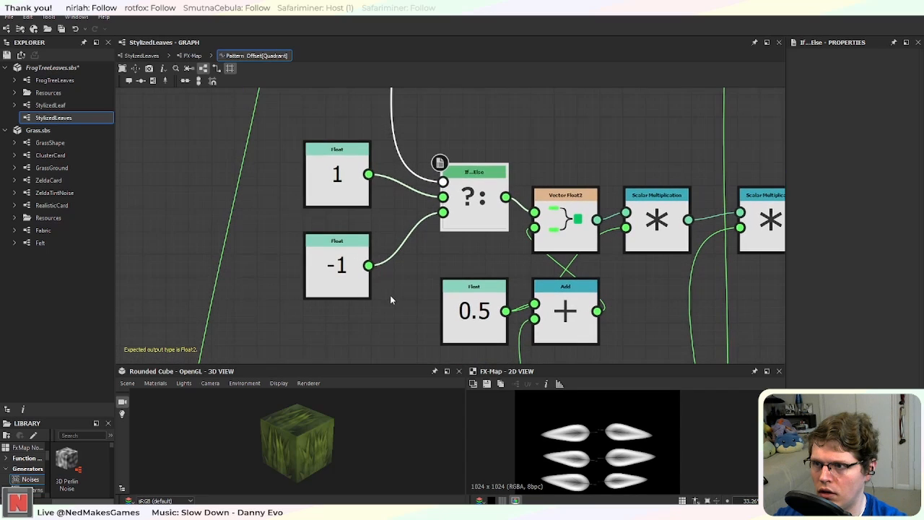
pyautogui.moveTo(318, 329); pyautogui.dragTo(349, 176)
pyautogui.click(389, 300)
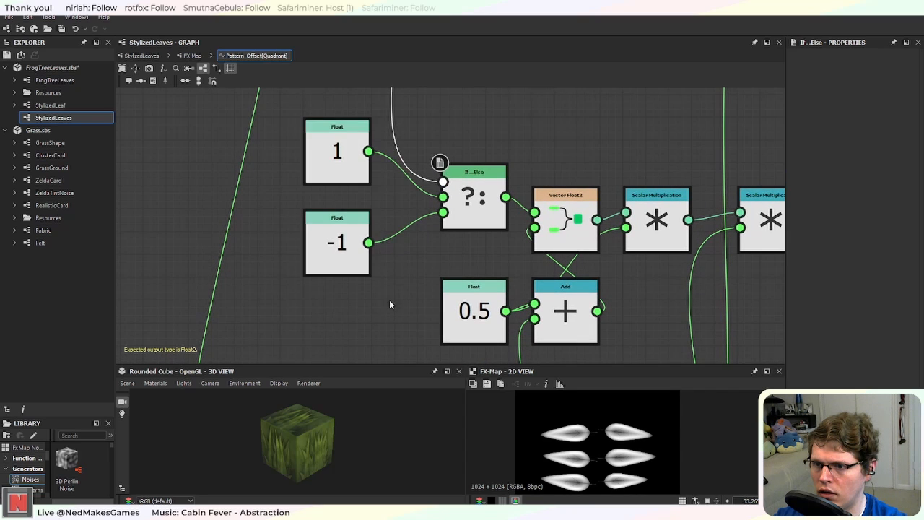
# Step: Stack the 0.5 Float above the RandomRadius below the -1 Float and place the Add node to their right
pyautogui.moveTo(388, 311); pyautogui.dragTo(443, 263, button='middle')
pyautogui.moveTo(503, 273); pyautogui.dragTo(390, 275)
pyautogui.moveTo(415, 327); pyautogui.dragTo(460, 288, button='middle')
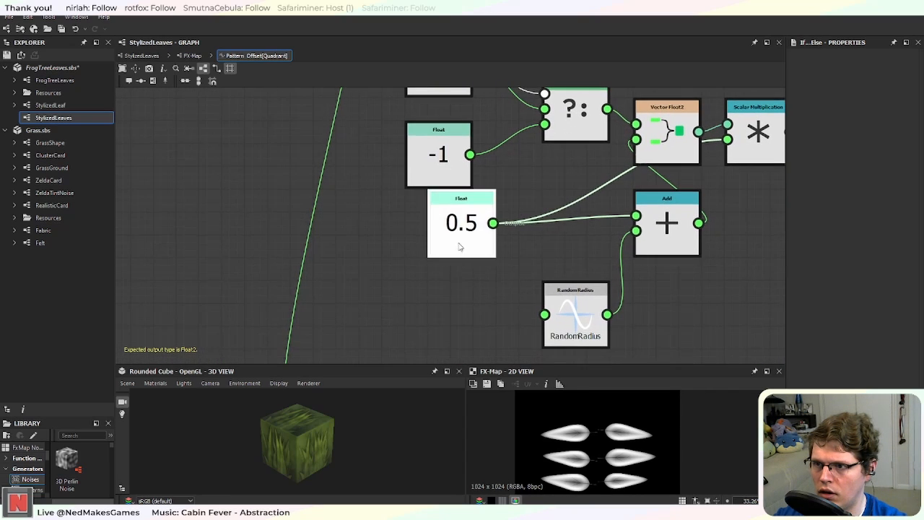
pyautogui.moveTo(459, 244); pyautogui.dragTo(437, 267)
pyautogui.moveTo(669, 236); pyautogui.dragTo(580, 210)
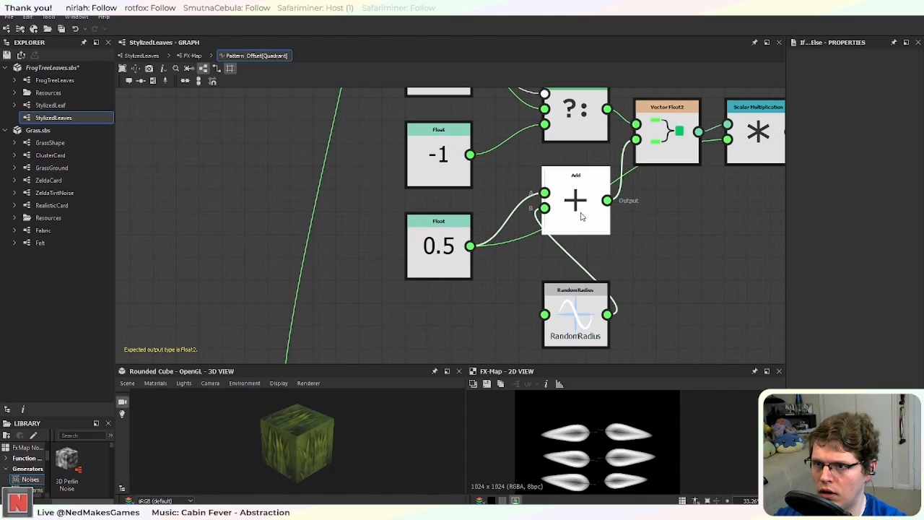
pyautogui.moveTo(571, 323); pyautogui.dragTo(432, 345)
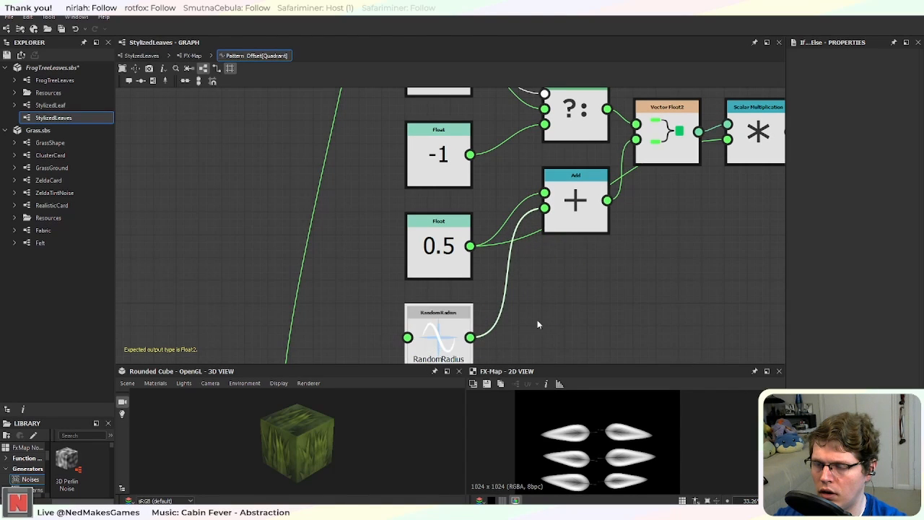
pyautogui.moveTo(565, 316); pyautogui.dragTo(526, 308, button='middle')
pyautogui.moveTo(363, 232); pyautogui.dragTo(429, 306)
pyautogui.moveTo(415, 248); pyautogui.dragTo(463, 252)
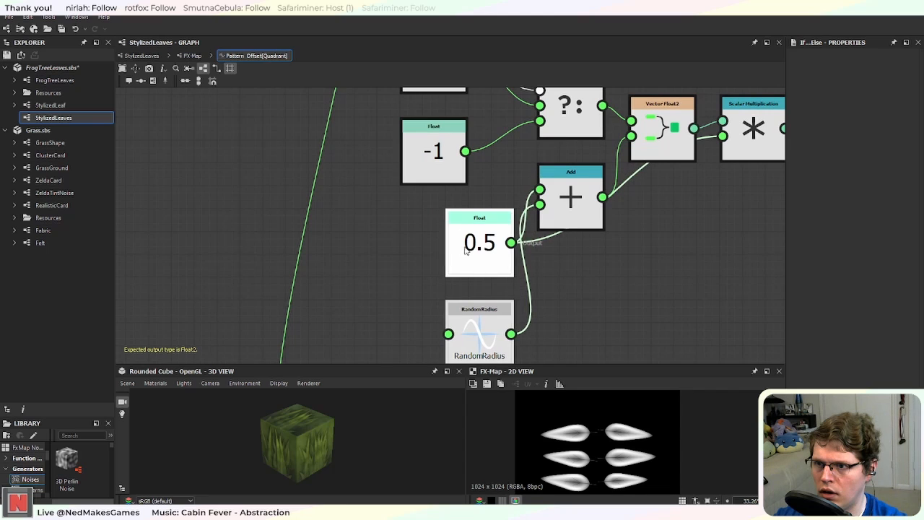
pyautogui.moveTo(592, 201); pyautogui.dragTo(593, 283)
# Step: Insert a Float node beside the new RandomRadius and connect it to the RandomRadius input
pyautogui.moveTo(363, 305); pyautogui.dragTo(480, 240, button='middle')
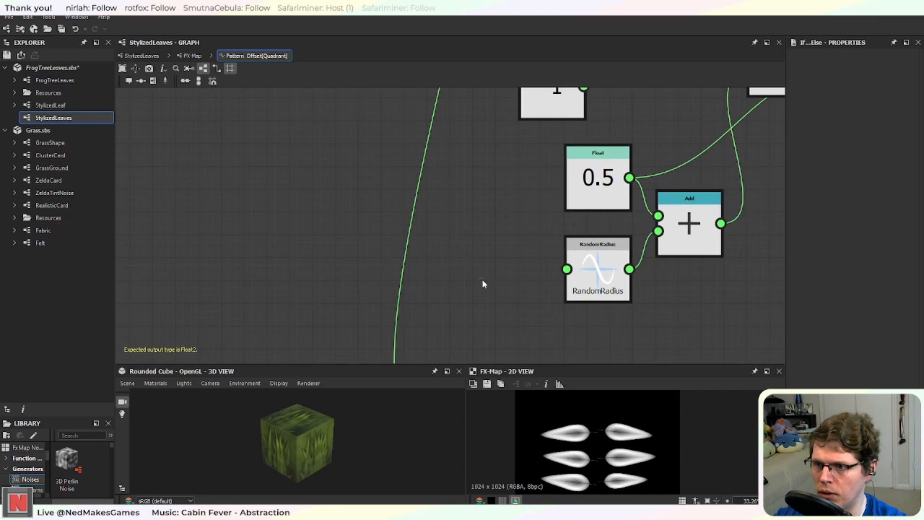
pyautogui.press('space')
pyautogui.write('float')
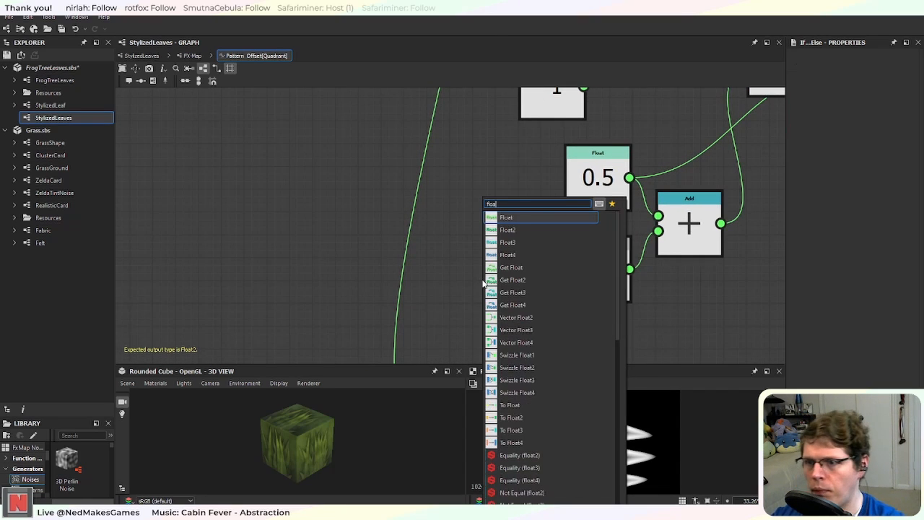
pyautogui.press('Return')
pyautogui.moveTo(515, 270); pyautogui.dragTo(561, 273)
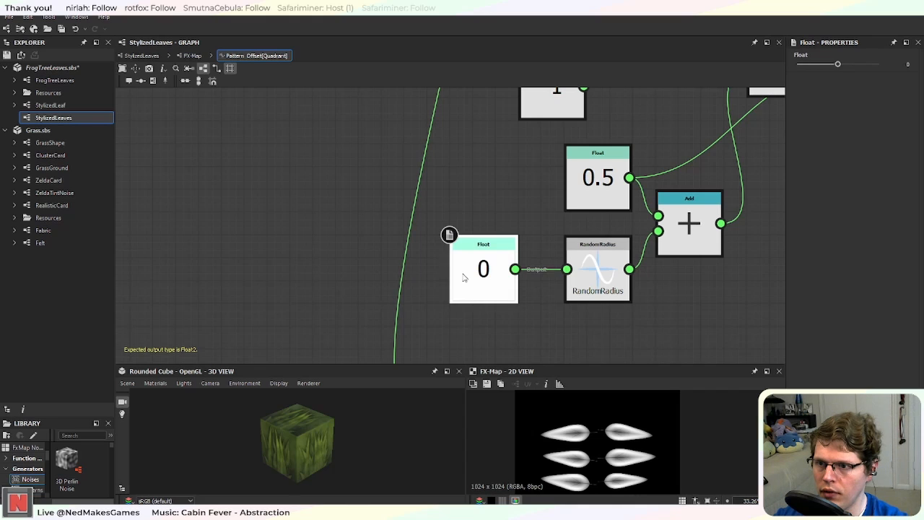
pyautogui.moveTo(462, 278); pyautogui.dragTo(493, 278)
# Step: Move the 0.5 Float beneath the Vector Float2, close to the Scalar Multiplication it feeds
pyautogui.moveTo(667, 238); pyautogui.dragTo(489, 296, button='middle')
pyautogui.scroll(-2, 489, 296)
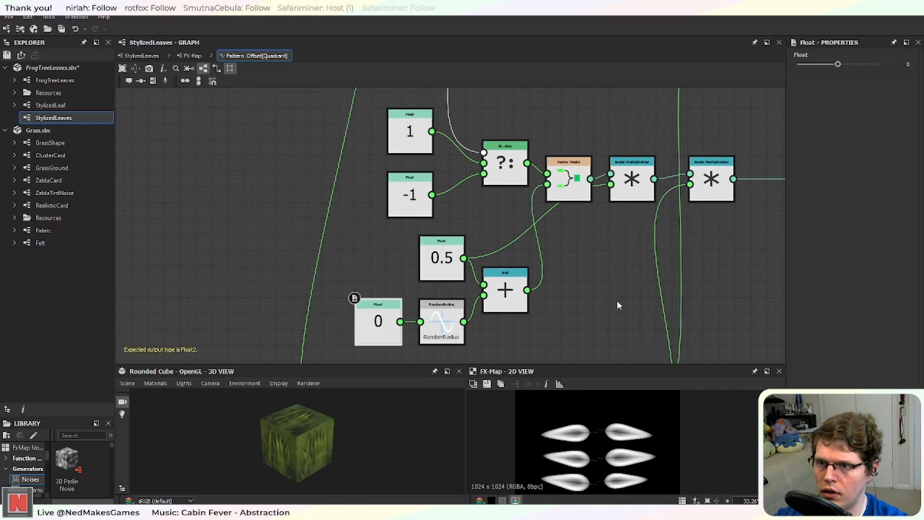
pyautogui.moveTo(579, 322); pyautogui.dragTo(447, 277, button='middle')
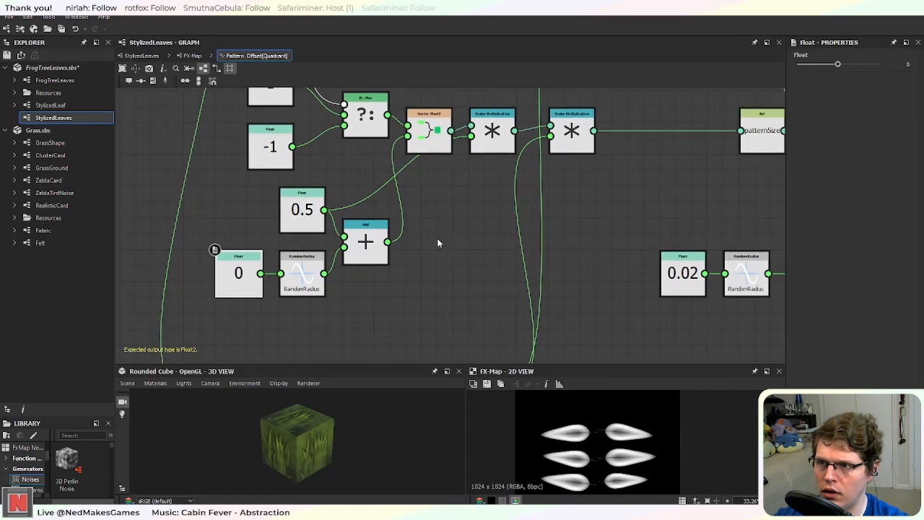
pyautogui.moveTo(437, 239); pyautogui.dragTo(429, 276, button='middle')
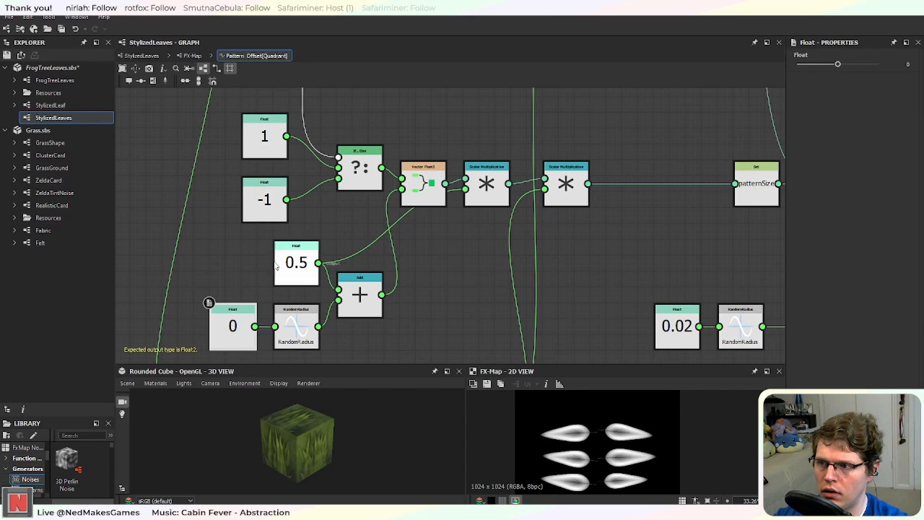
pyautogui.moveTo(293, 265); pyautogui.dragTo(420, 265)
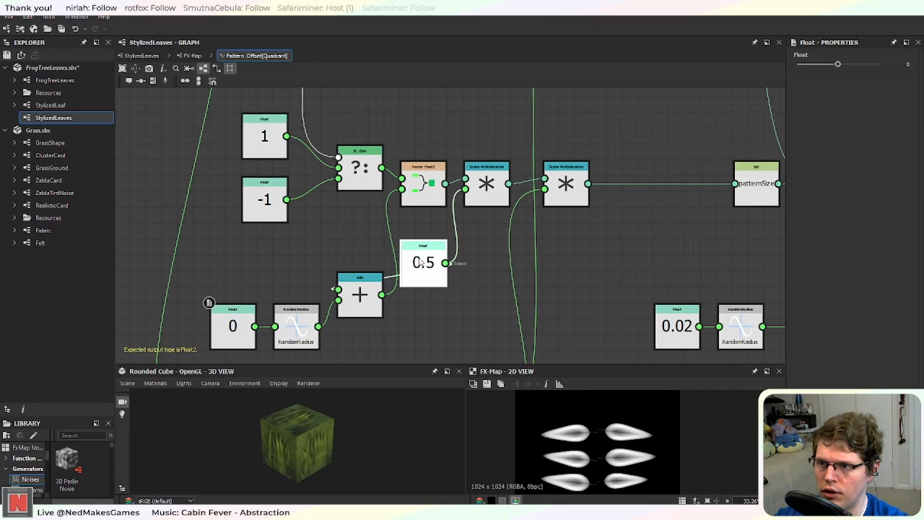
# Step: Duplicate the 0.5 Float, connect the copy to the first input of the Add node, and set its value to 1
pyautogui.click(413, 271)
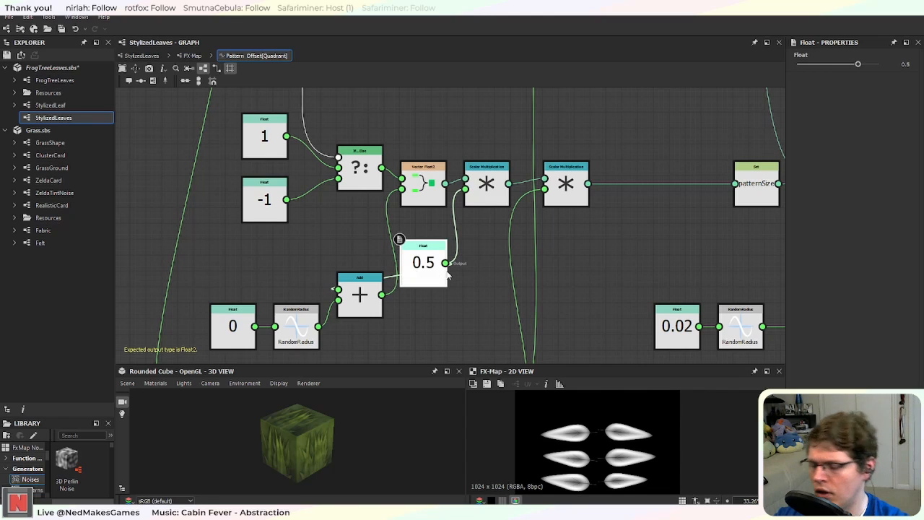
pyautogui.hotkey('ctrl', 'd')
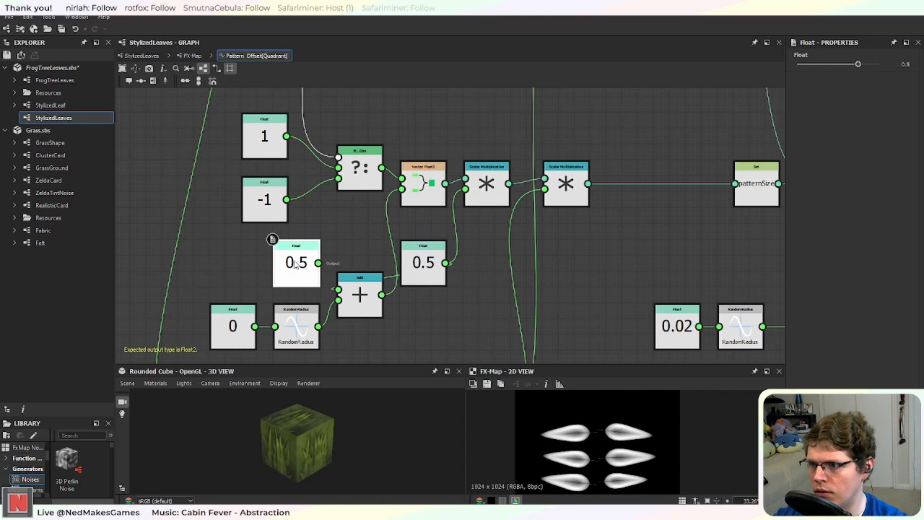
pyautogui.moveTo(317, 263); pyautogui.dragTo(338, 290)
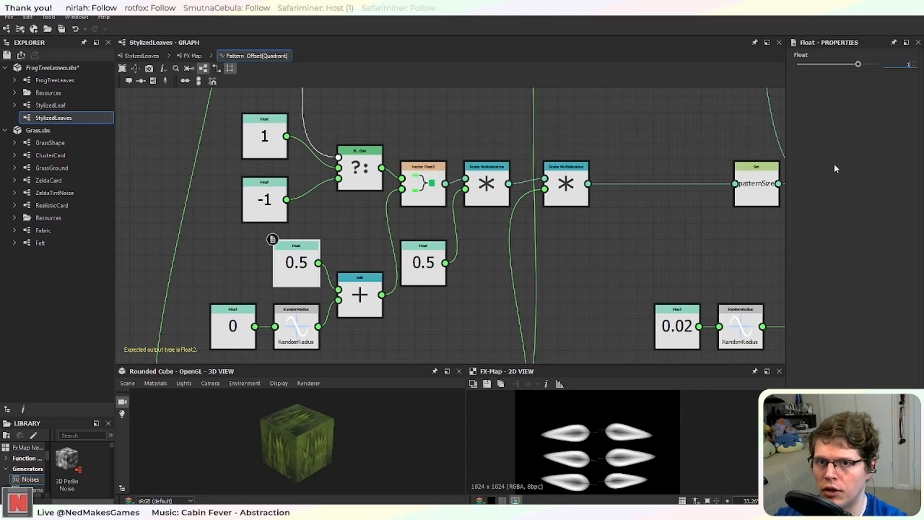
pyautogui.press('Return')
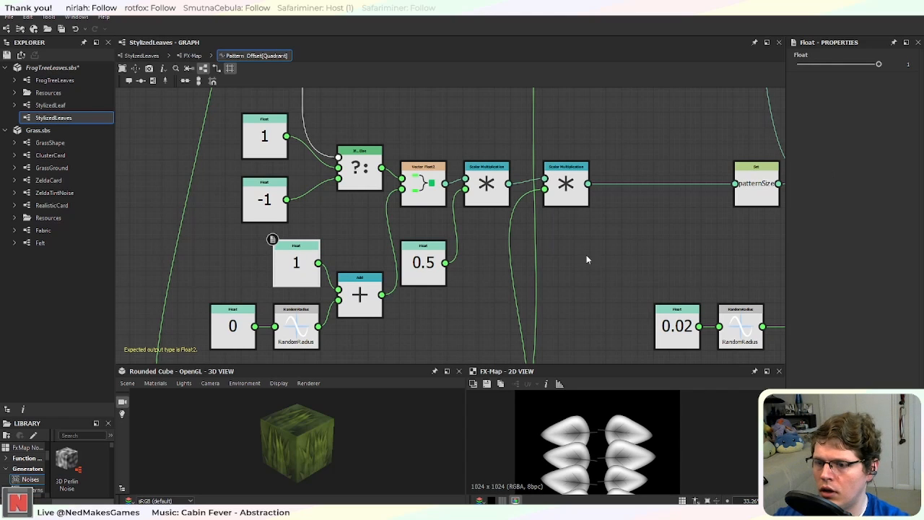
# Step: Set the Float feeding the leaf-proportion RandomRadius to 0.38
pyautogui.scroll(-2, 361, 285)
pyautogui.moveTo(359, 310); pyautogui.dragTo(410, 257, button='middle')
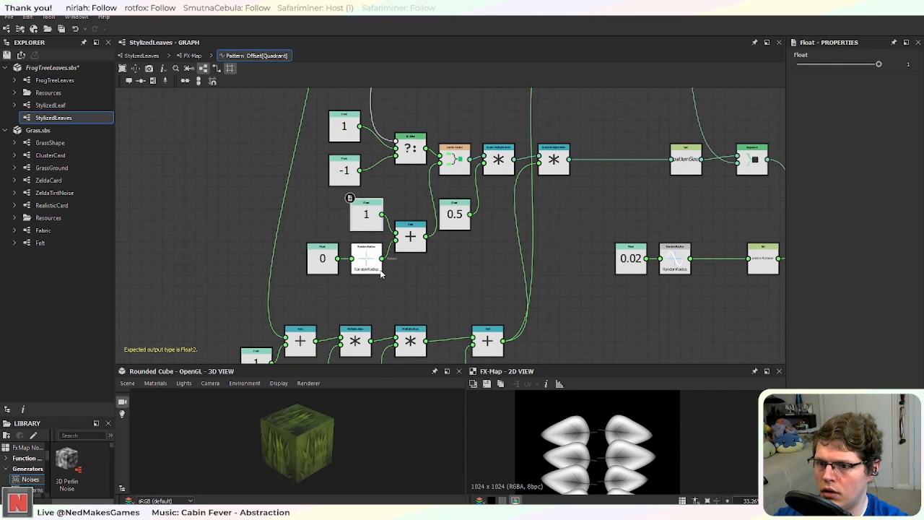
pyautogui.scroll(-2, 596, 451)
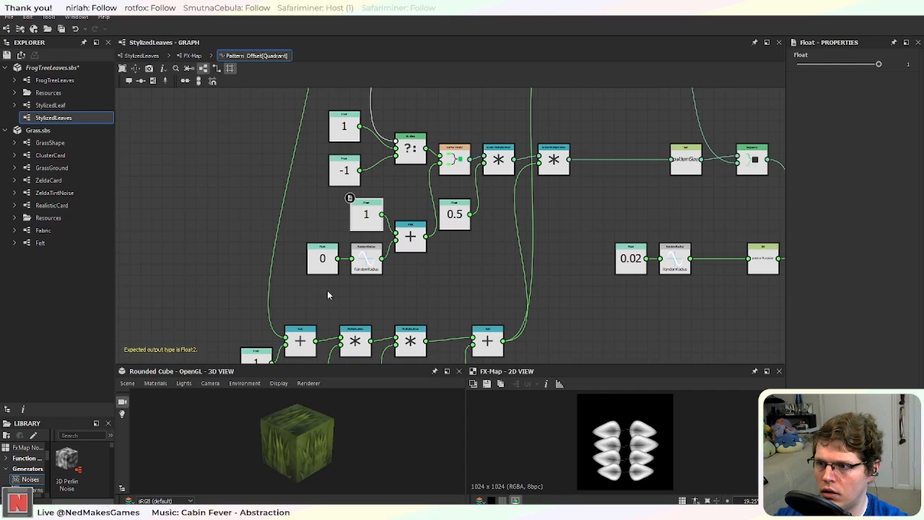
pyautogui.click(322, 260)
pyautogui.moveTo(839, 66); pyautogui.dragTo(853, 81)
pyautogui.scroll(2, 626, 435)
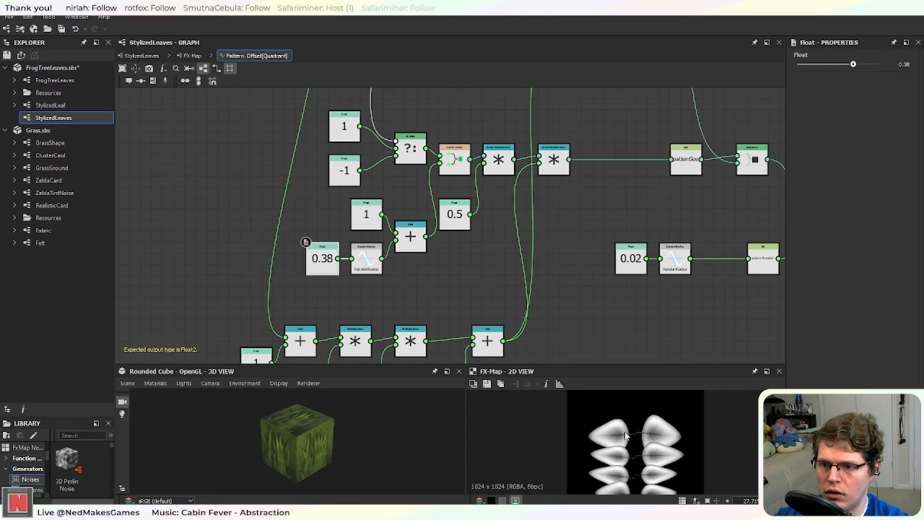
pyautogui.scroll(-1, 648, 431)
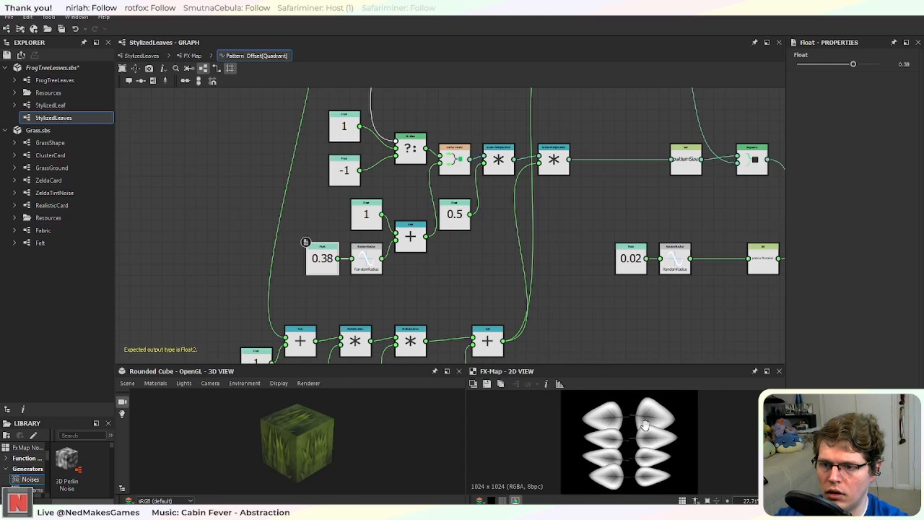
pyautogui.scroll(-1, 648, 433)
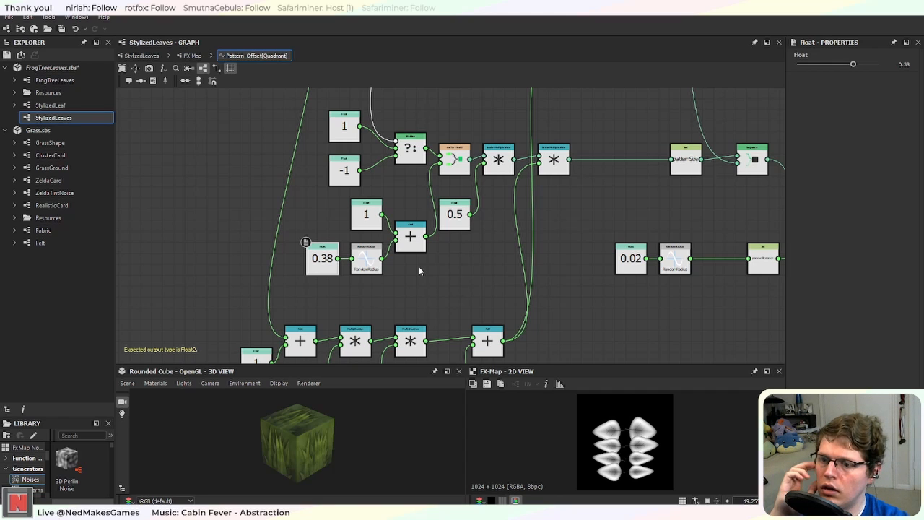
# Step: Return to the StylizedLeaves graph and examine the FX-Map node's leaf arrangement and the chain feeding it
pyautogui.click(192, 56)
pyautogui.scroll(-2, 535, 276)
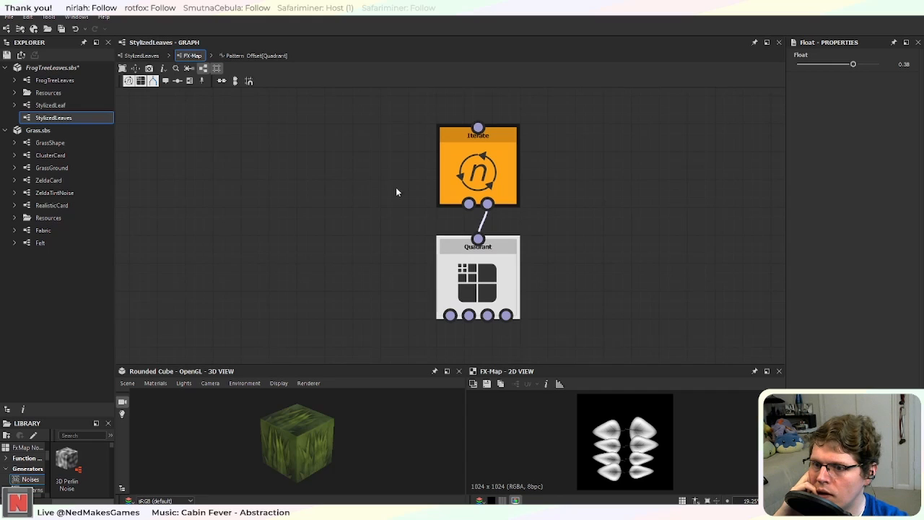
pyautogui.click(140, 56)
pyautogui.scroll(-2, 491, 277)
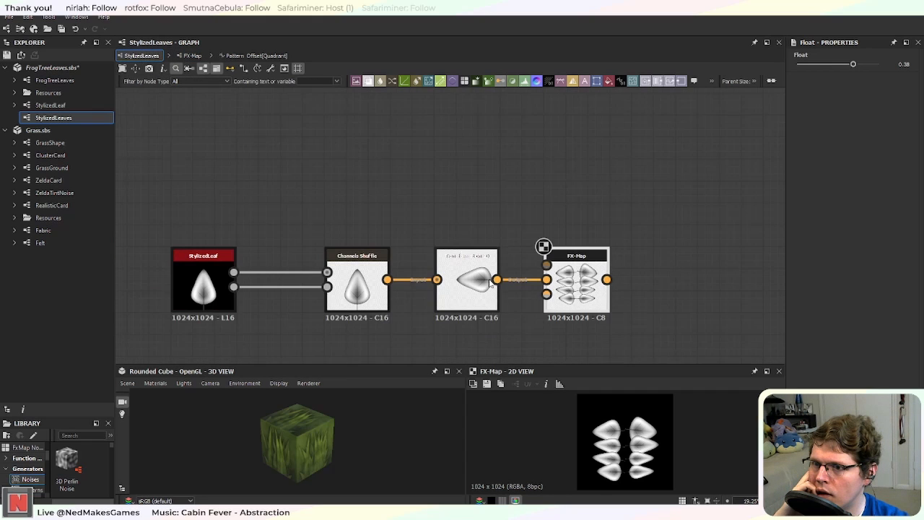
pyautogui.moveTo(622, 333); pyautogui.dragTo(503, 271, button='middle')
pyautogui.scroll(3, 530, 299)
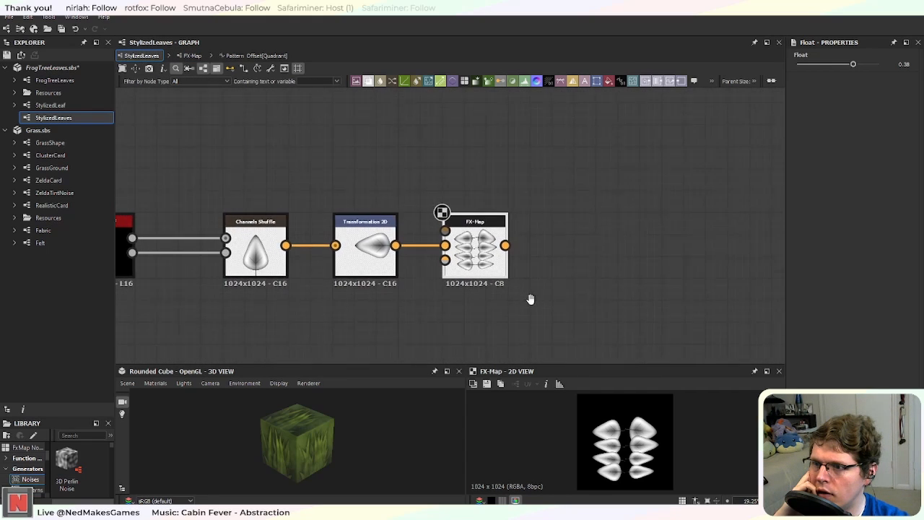
pyautogui.scroll(1, 539, 303)
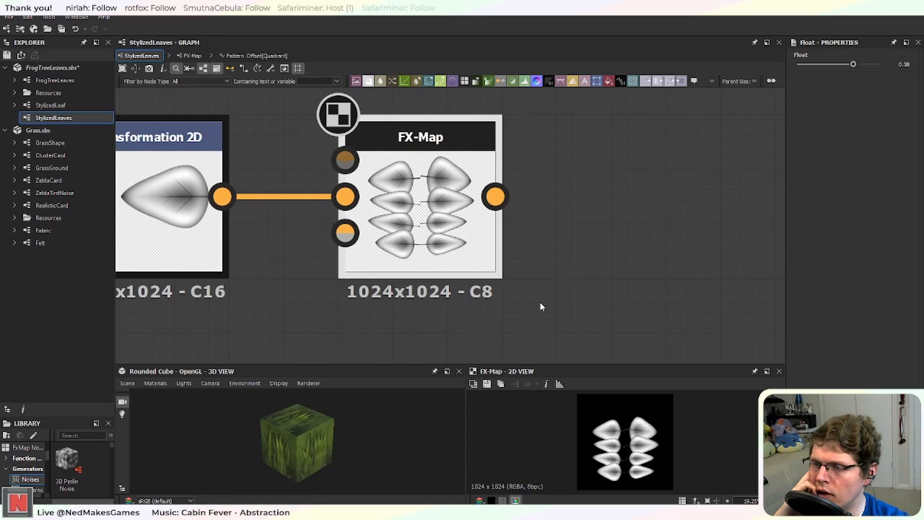
pyautogui.scroll(-1, 540, 305)
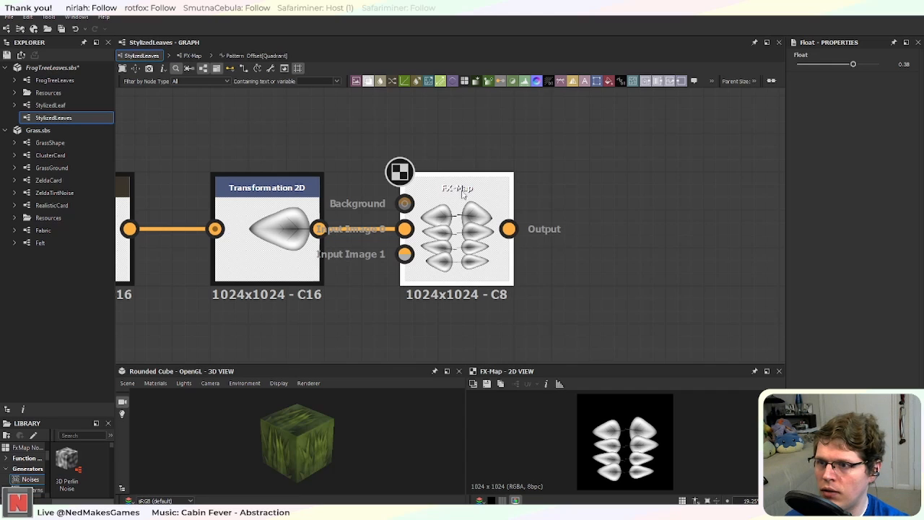
pyautogui.scroll(-2, 474, 291)
pyautogui.moveTo(580, 299); pyautogui.dragTo(556, 244, button='middle')
pyautogui.moveTo(472, 266); pyautogui.dragTo(604, 265, button='middle')
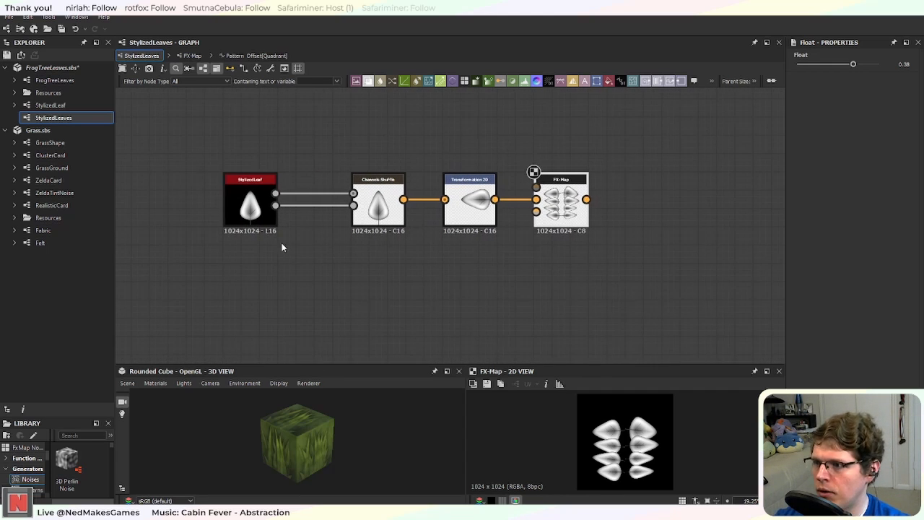
# Step: Open the StylizedLeaf graph and examine the gradient and Histogram Scan nodes that form the stem and feed the depth and mask outputs
pyautogui.click(49, 106)
pyautogui.doubleClick(49, 106)
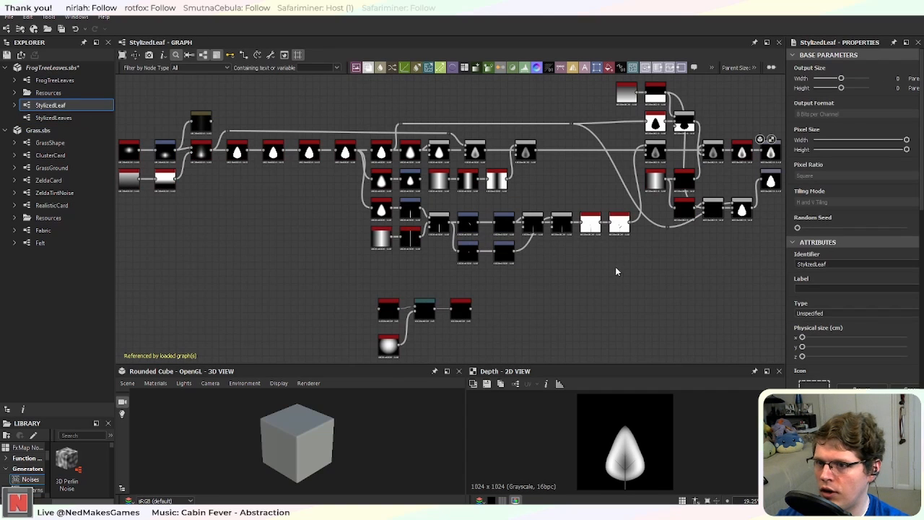
pyautogui.scroll(3, 340, 303)
pyautogui.scroll(2, 350, 270)
pyautogui.moveTo(384, 254); pyautogui.dragTo(429, 313, button='middle')
pyautogui.scroll(-2, 486, 292)
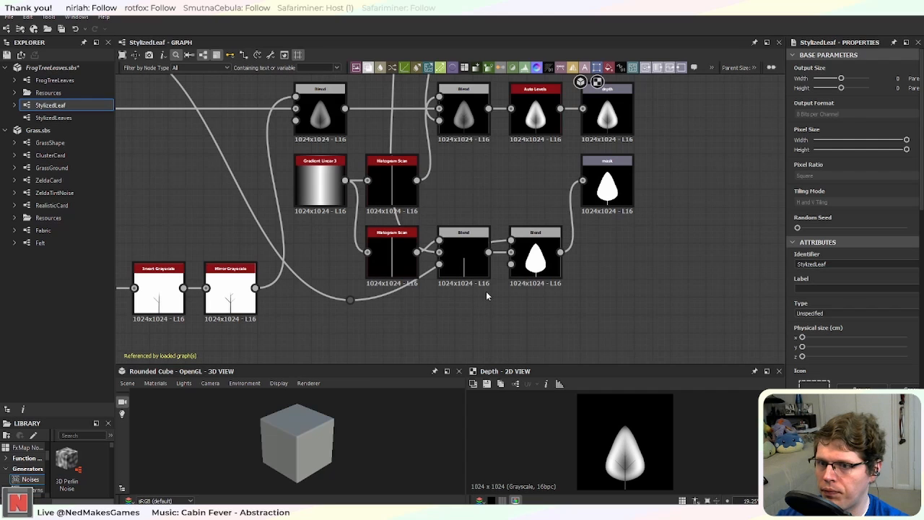
pyautogui.scroll(-3, 425, 345)
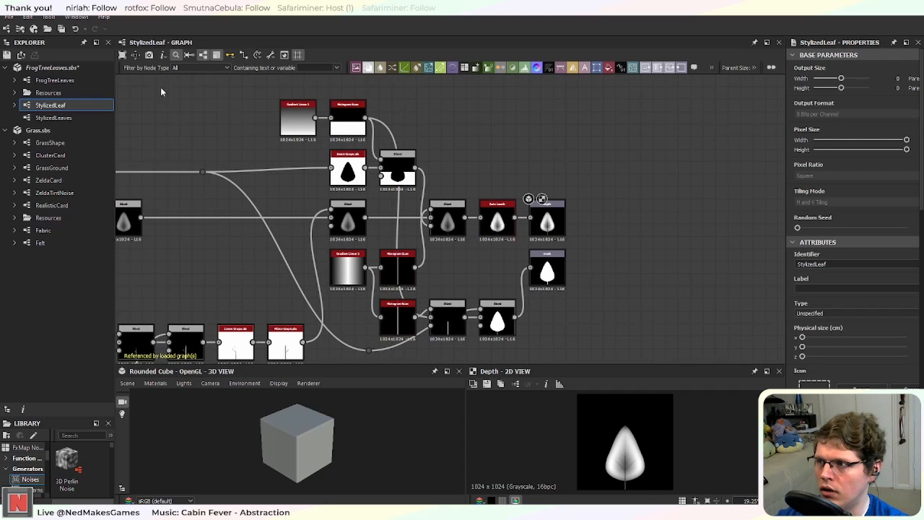
# Step: Reopen the StylizedLeaves graph and add a Gradient Linear 3 node below the existing chain
pyautogui.click(78, 117)
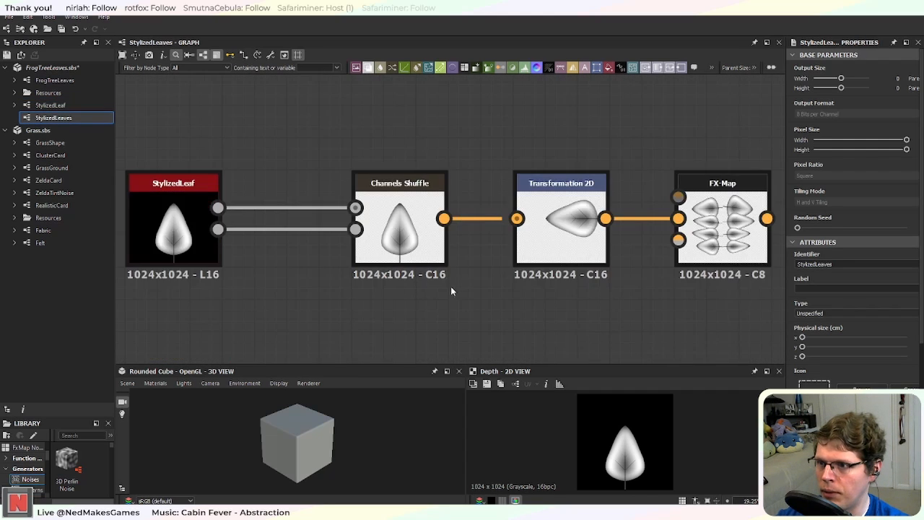
pyautogui.scroll(-3, 450, 286)
pyautogui.moveTo(362, 317); pyautogui.dragTo(463, 218, button='middle')
pyautogui.press('space')
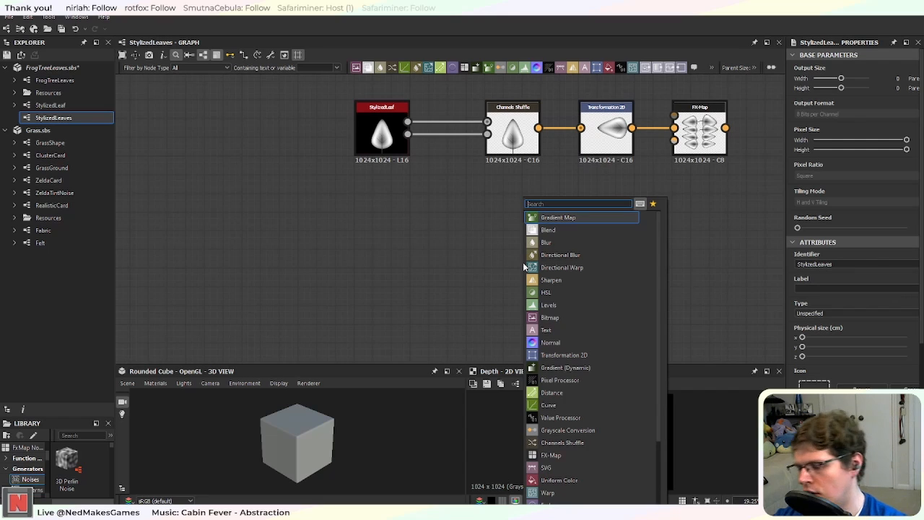
pyautogui.write('gra')
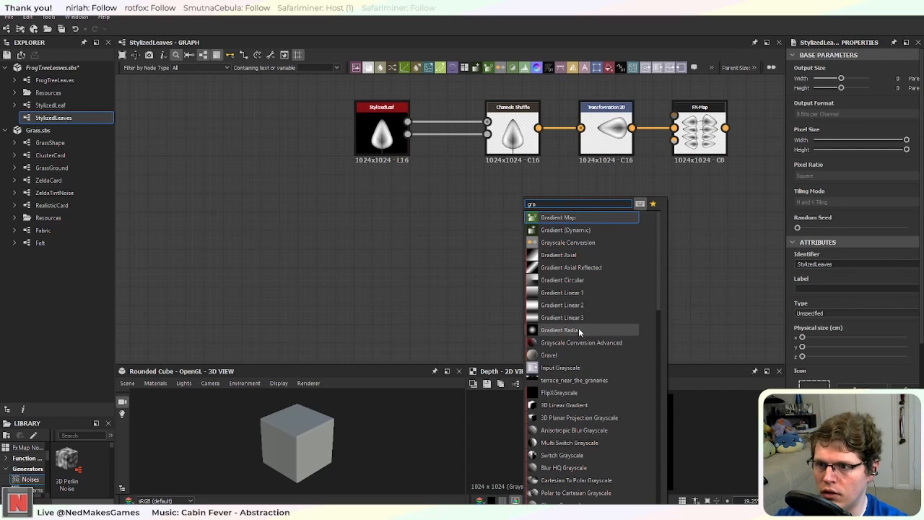
pyautogui.click(562, 318)
# Step: Set the Gradient Linear 3 rotation to 90 and place the node below Transformation 2D
pyautogui.click(830, 329)
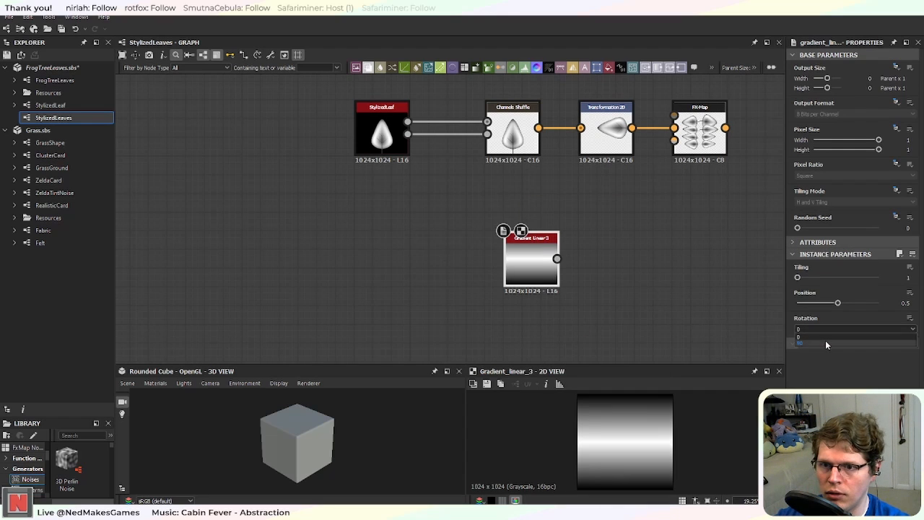
pyautogui.click(827, 345)
pyautogui.moveTo(533, 271); pyautogui.dragTo(512, 271)
pyautogui.moveTo(654, 284); pyautogui.dragTo(500, 294, button='middle')
pyautogui.moveTo(358, 282); pyautogui.dragTo(453, 306)
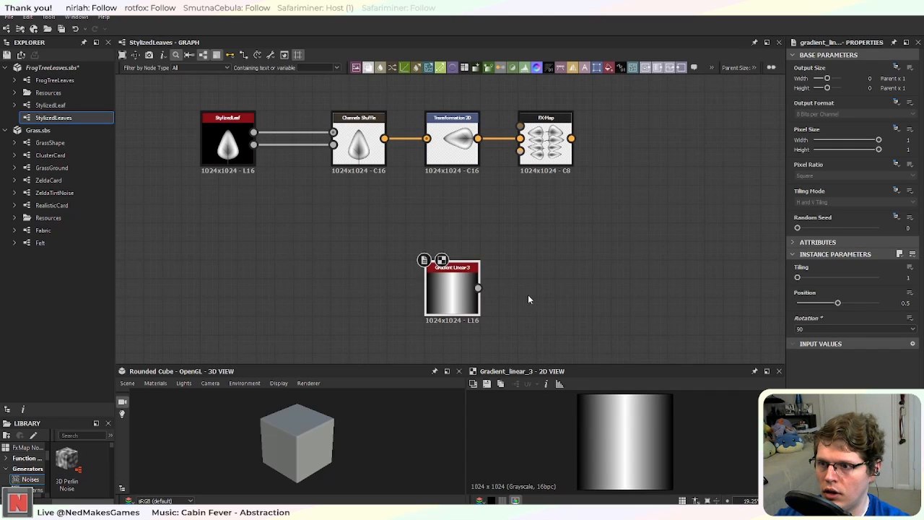
# Step: Add a Histogram Scan node fed by the Gradient Linear 3 output
pyautogui.press('space')
pyautogui.write('hi')
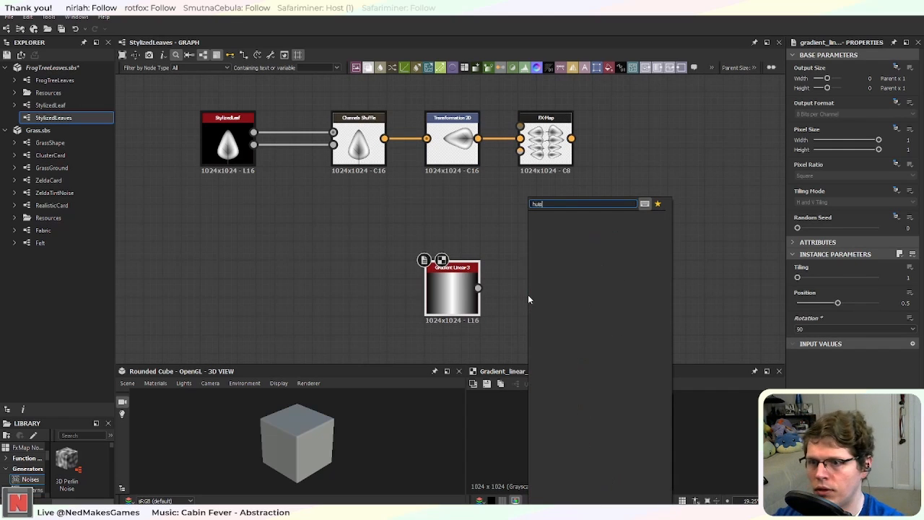
pyautogui.write('s')
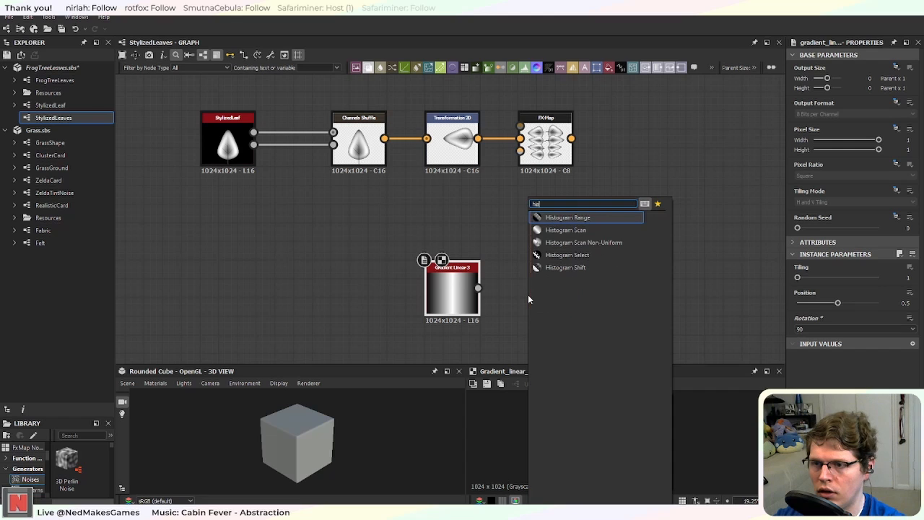
pyautogui.press('Down')
pyautogui.press('Return')
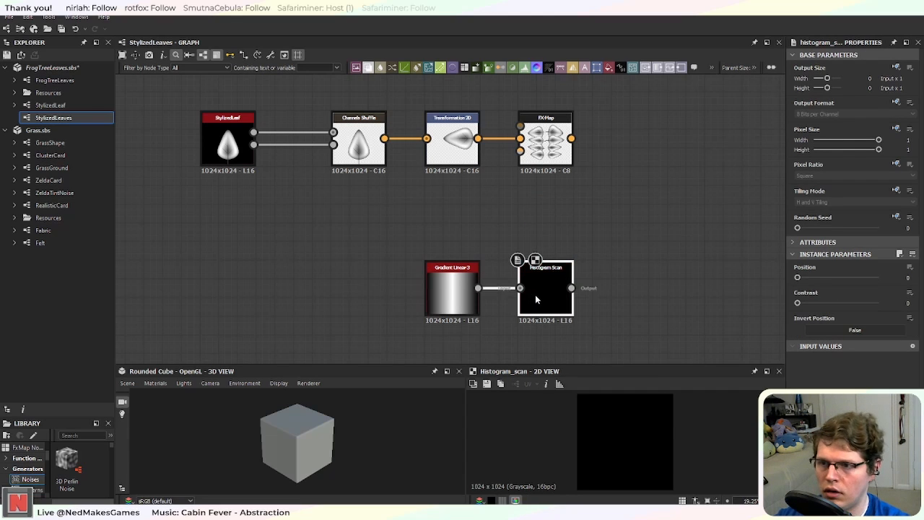
# Step: Narrow the gradient to a thin stem line by setting the Histogram Scan's position to 0.02 and contrast to 0.46
pyautogui.scroll(2, 560, 271)
pyautogui.click(530, 308)
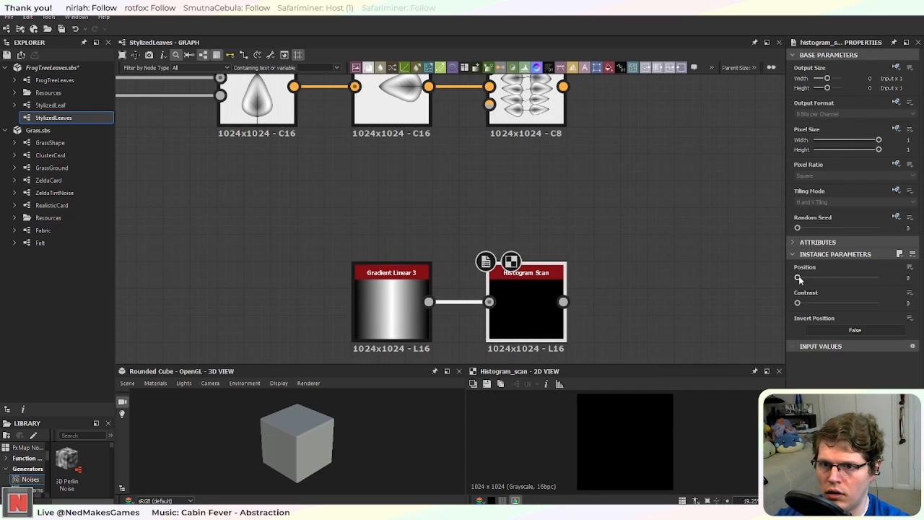
pyautogui.moveTo(797, 277); pyautogui.dragTo(835, 307)
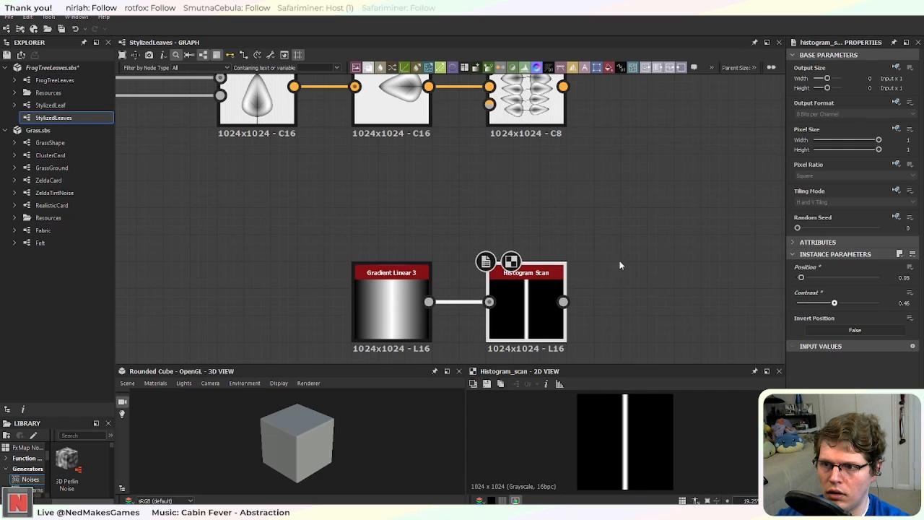
pyautogui.moveTo(801, 277); pyautogui.dragTo(799, 279)
pyautogui.moveTo(637, 237); pyautogui.dragTo(580, 259, button='middle')
pyautogui.scroll(-1, 580, 260)
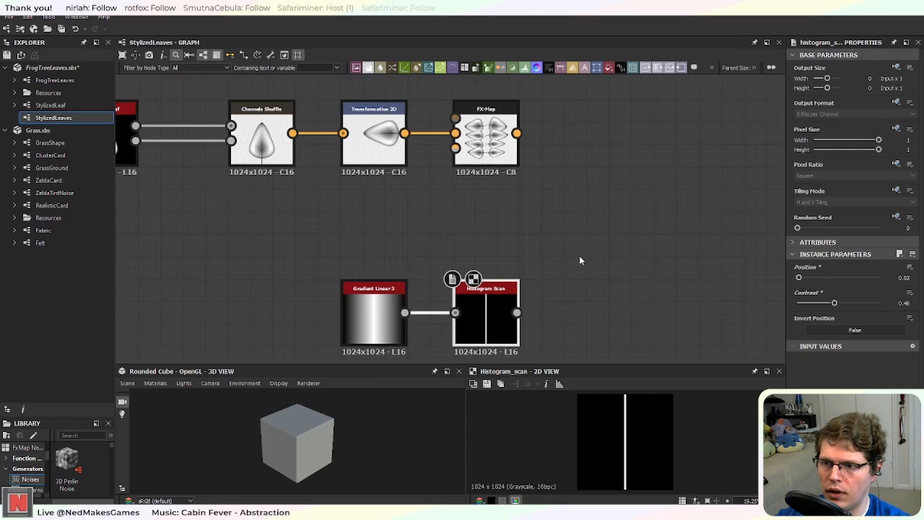
# Step: Move the Gradient Linear 3 and Histogram Scan nodes together further left in the graph
pyautogui.moveTo(565, 303); pyautogui.dragTo(594, 239, button='middle')
pyautogui.moveTo(355, 214); pyautogui.dragTo(458, 264)
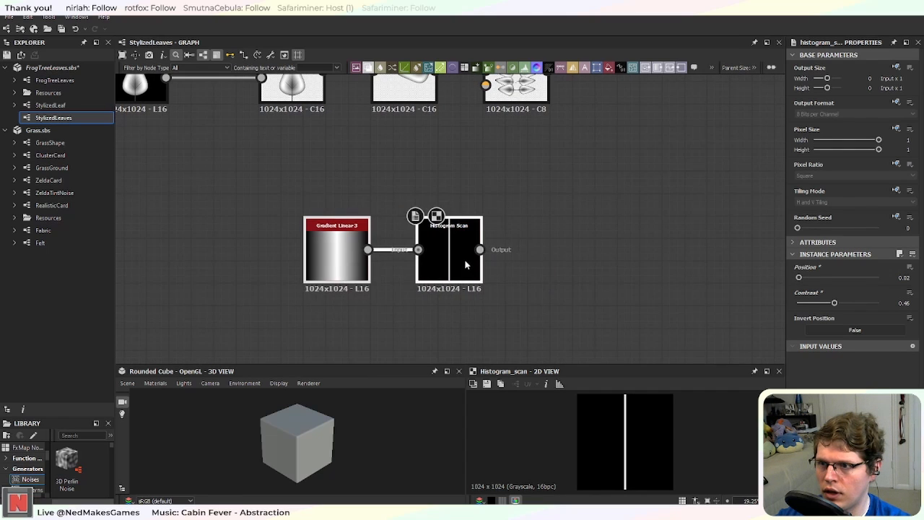
pyautogui.scroll(1, 506, 294)
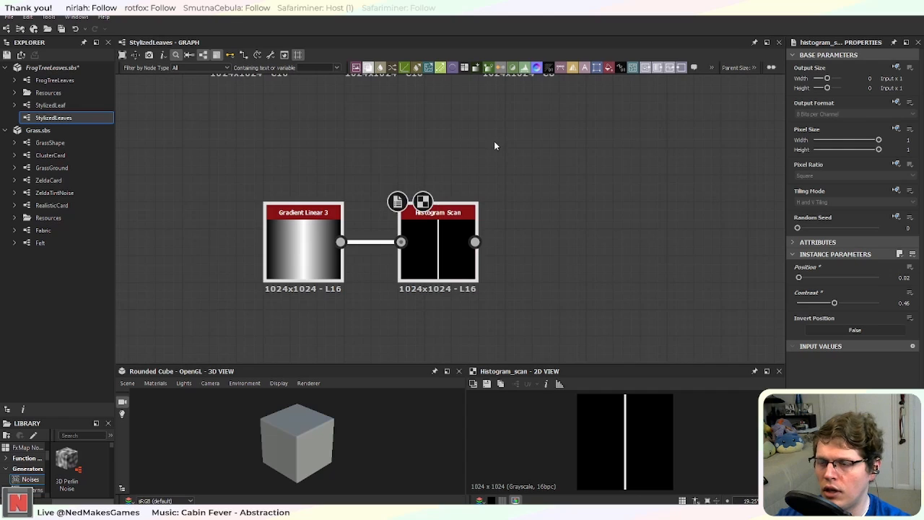
pyautogui.press('f')
# Step: Add a Gradient Axial node and place it to the right of the Histogram Scan, slightly lower
pyautogui.press('space')
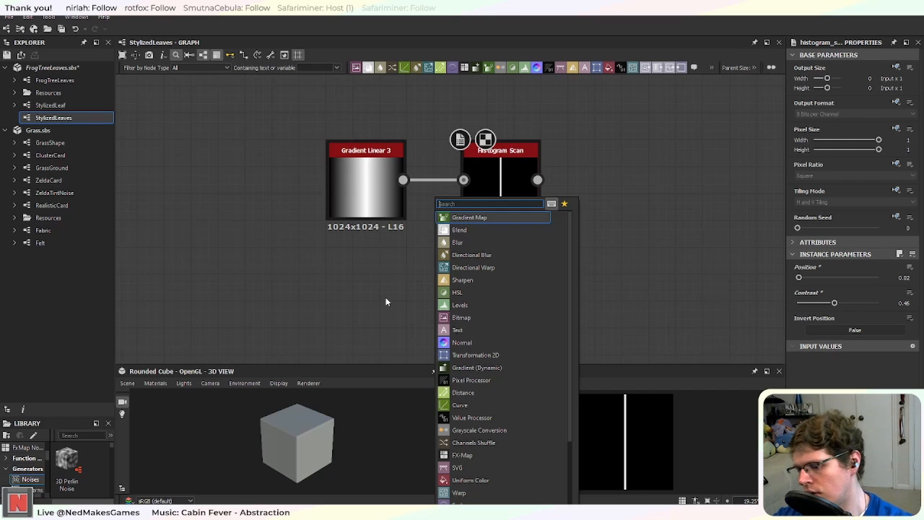
pyautogui.write('gra')
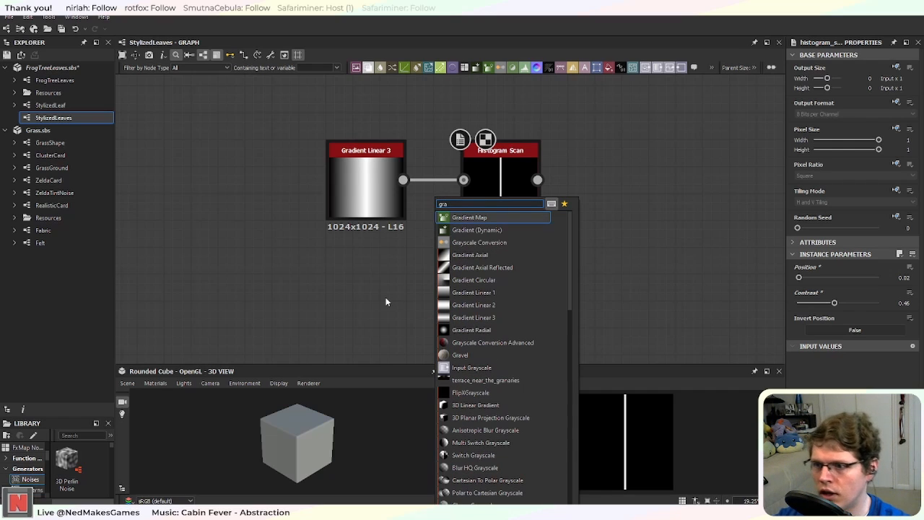
pyautogui.click(510, 255)
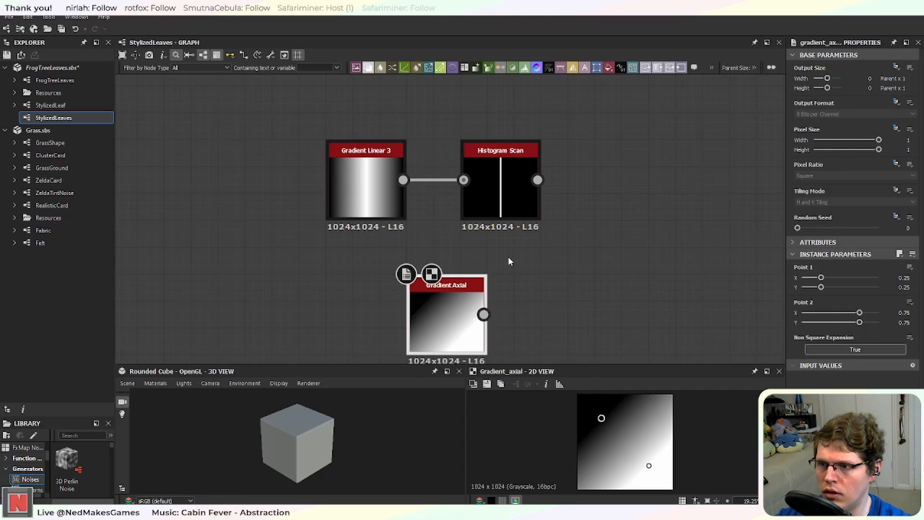
pyautogui.moveTo(457, 313); pyautogui.dragTo(657, 228)
pyautogui.moveTo(630, 310); pyautogui.dragTo(501, 339, button='middle')
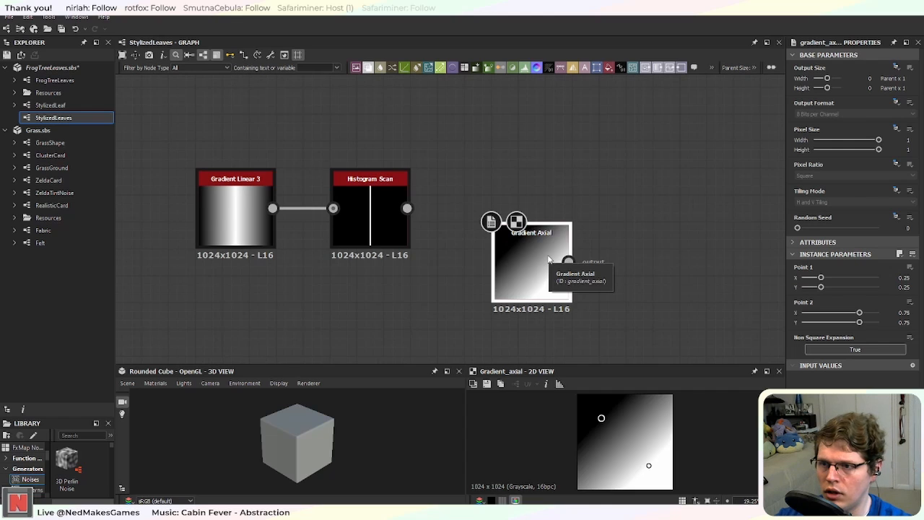
# Step: Add a Mirror Grayscale node fed by the Gradient Axial output
pyautogui.press('space')
pyautogui.write('fl')
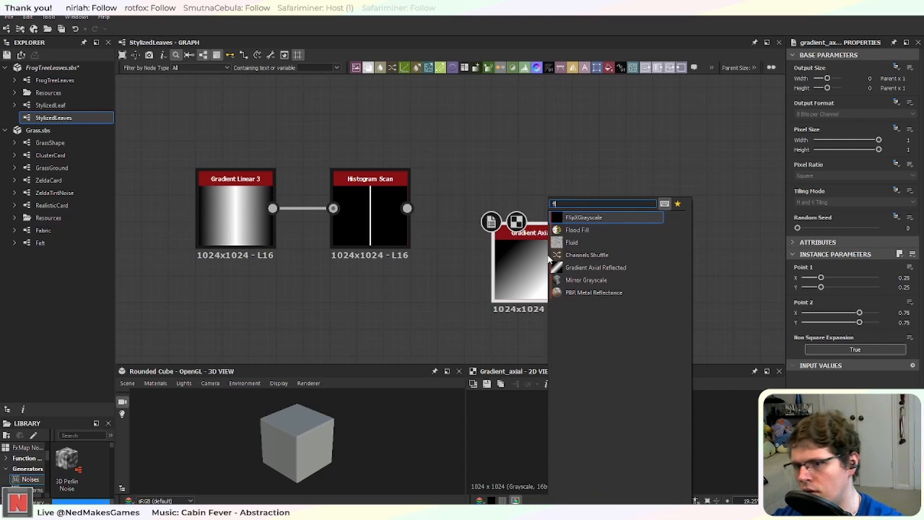
pyautogui.press('BackSpace')
pyautogui.press('BackSpace')
pyautogui.write('mi')
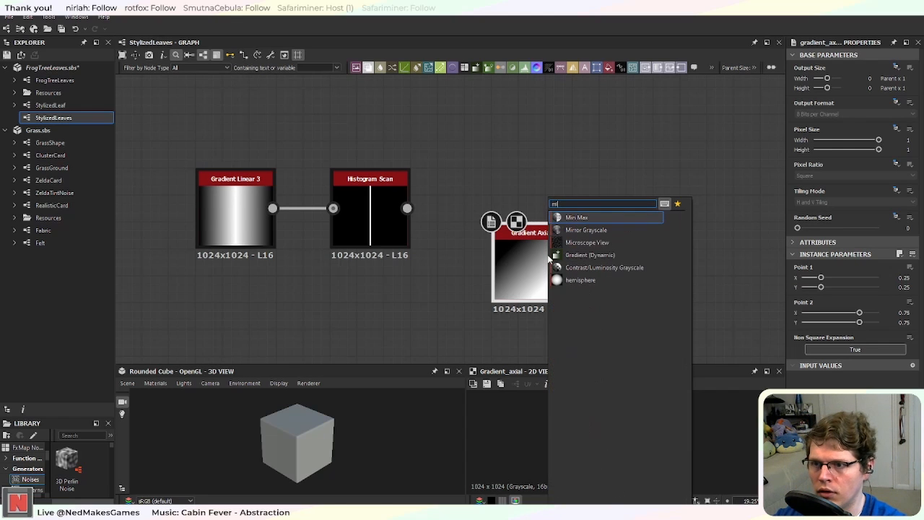
pyautogui.press('Down')
pyautogui.press('Return')
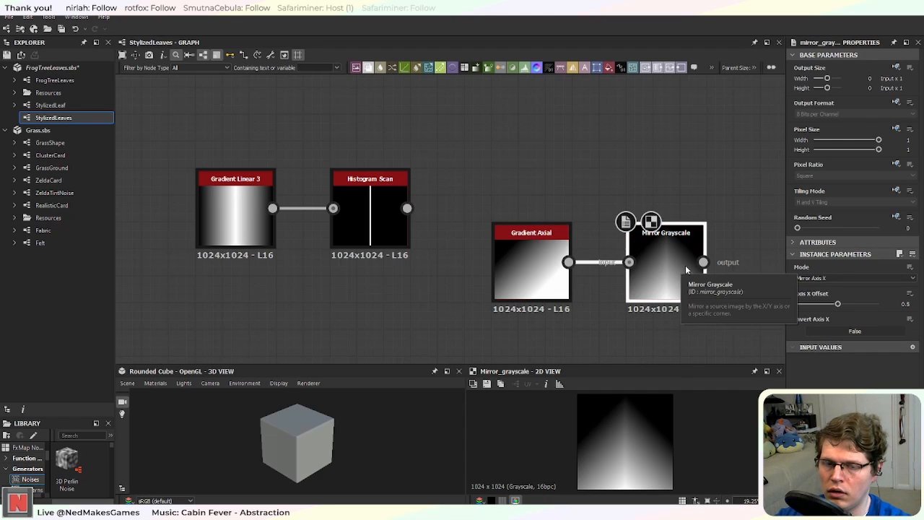
# Step: Move the Gradient Axial and Mirror Grayscale nodes together to sit directly below the Gradient Linear 3 and Histogram Scan pair
pyautogui.click(550, 274)
pyautogui.moveTo(552, 275); pyautogui.dragTo(255, 329)
pyautogui.moveTo(508, 295); pyautogui.dragTo(576, 251, button='middle')
pyautogui.click(535, 204)
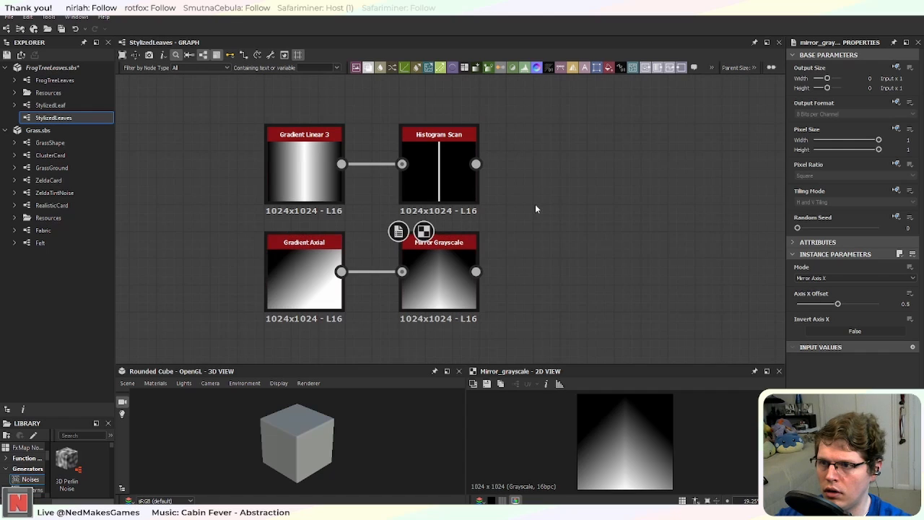
pyautogui.press('space')
pyautogui.press('Escape')
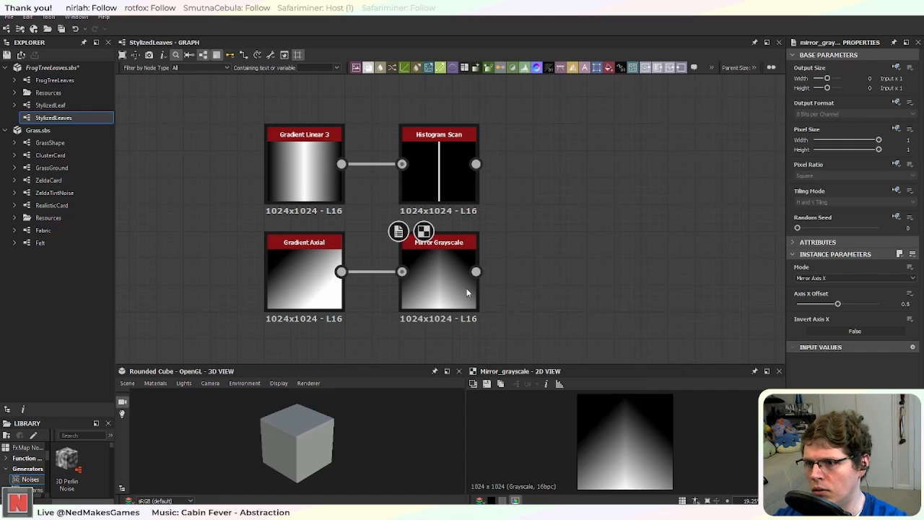
# Step: Tighten the layout so Mirror Grayscale sits under Gradient Linear 3, with Gradient Axial before it and Histogram Scan closer to its gradient
pyautogui.moveTo(470, 289); pyautogui.dragTo(443, 290)
pyautogui.moveTo(450, 186); pyautogui.dragTo(424, 186)
pyautogui.moveTo(426, 325); pyautogui.dragTo(325, 283)
pyautogui.moveTo(410, 285); pyautogui.dragTo(304, 282)
pyautogui.click(422, 276)
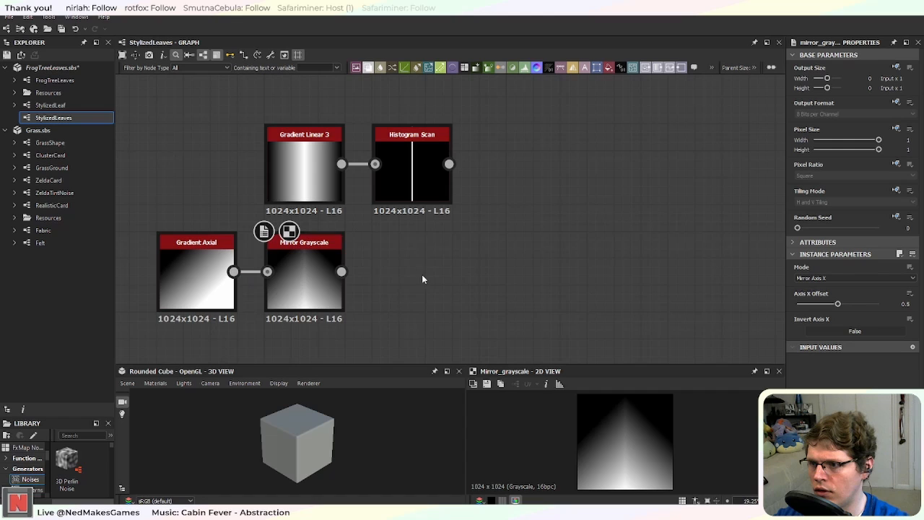
# Step: Add a Histogram Scan node after Mirror Grayscale and set its position to 0.69 and contrast to 0.65
pyautogui.click(301, 269)
pyautogui.press('space')
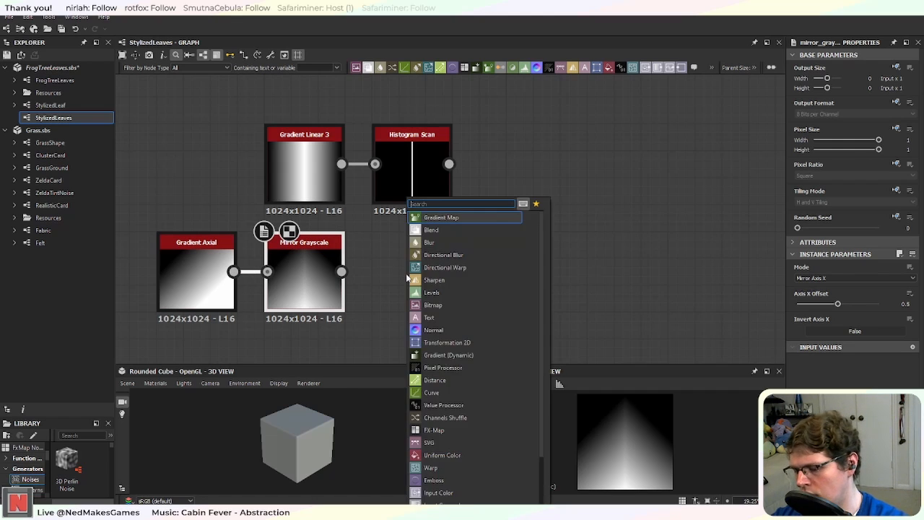
pyautogui.write('his')
pyautogui.press('Down')
pyautogui.press('Return')
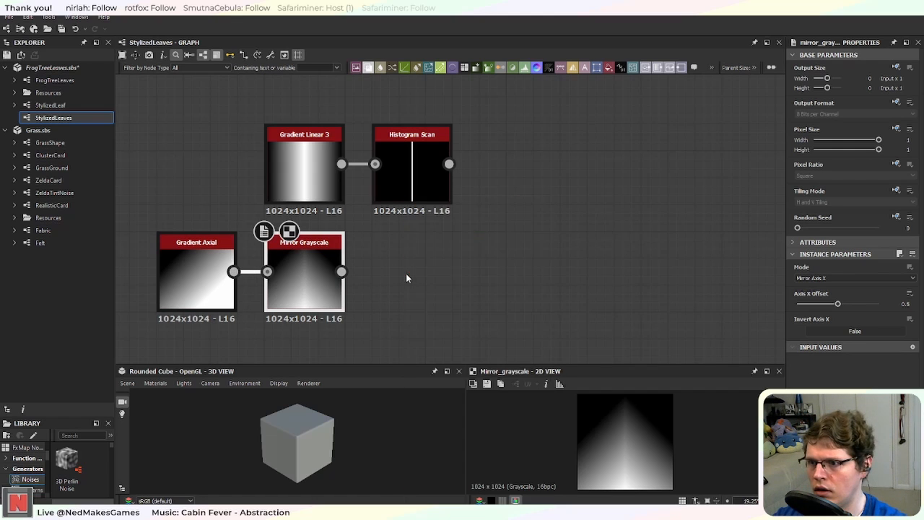
pyautogui.moveTo(446, 288); pyautogui.dragTo(419, 288)
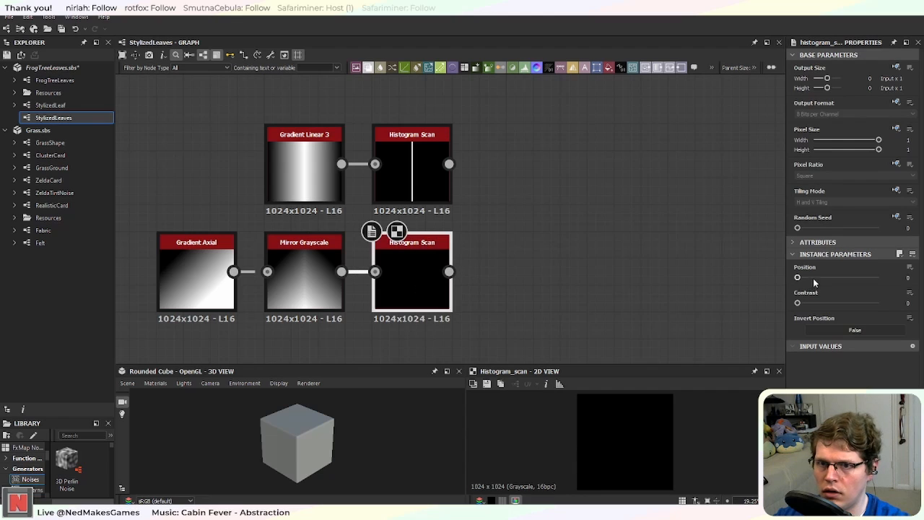
pyautogui.moveTo(797, 277); pyautogui.dragTo(854, 278)
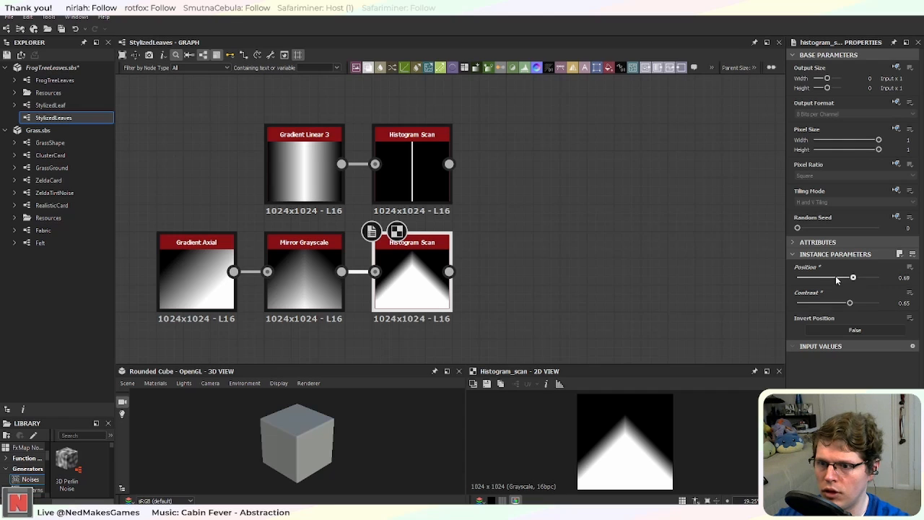
# Step: Add a Blend node in Multiply mode with the stem line scan as foreground and the mirrored gradient scan as background
pyautogui.moveTo(519, 194); pyautogui.dragTo(446, 209, button='middle')
pyautogui.click(436, 254)
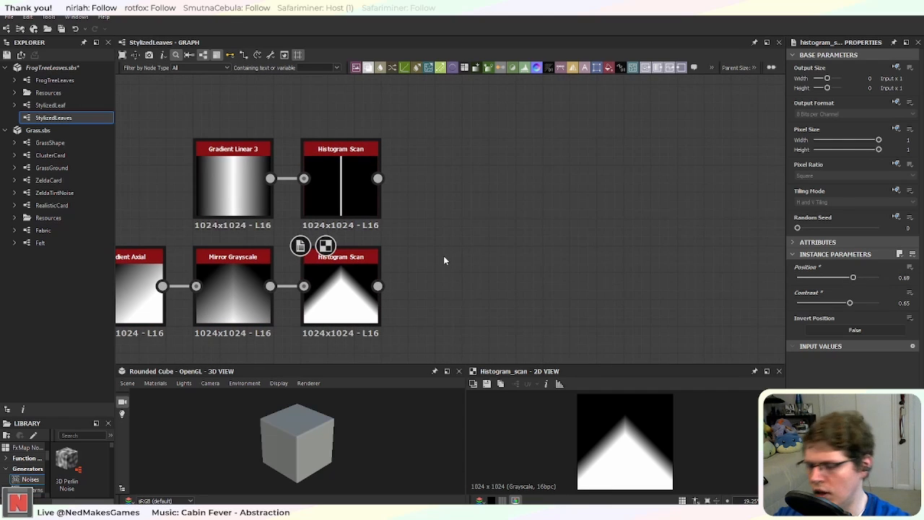
pyautogui.press('space')
pyautogui.write('ble')
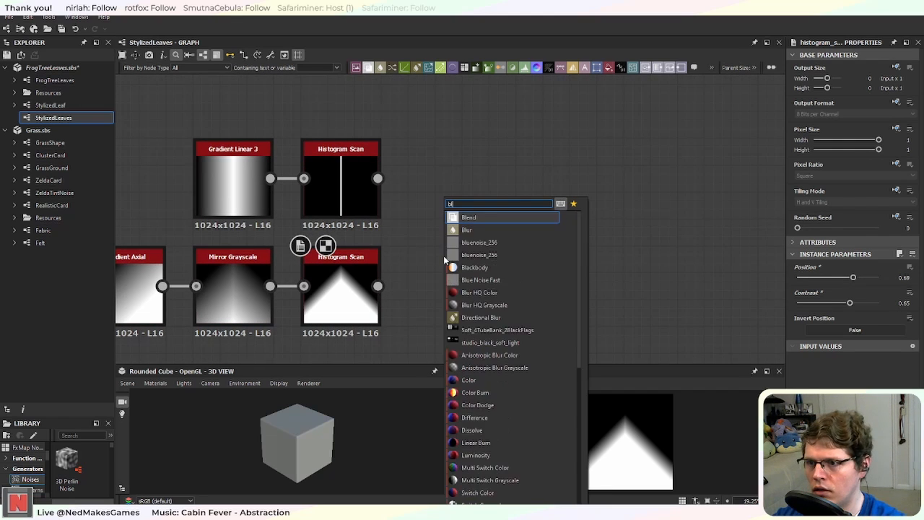
pyautogui.press('Return')
pyautogui.moveTo(378, 177); pyautogui.dragTo(411, 241)
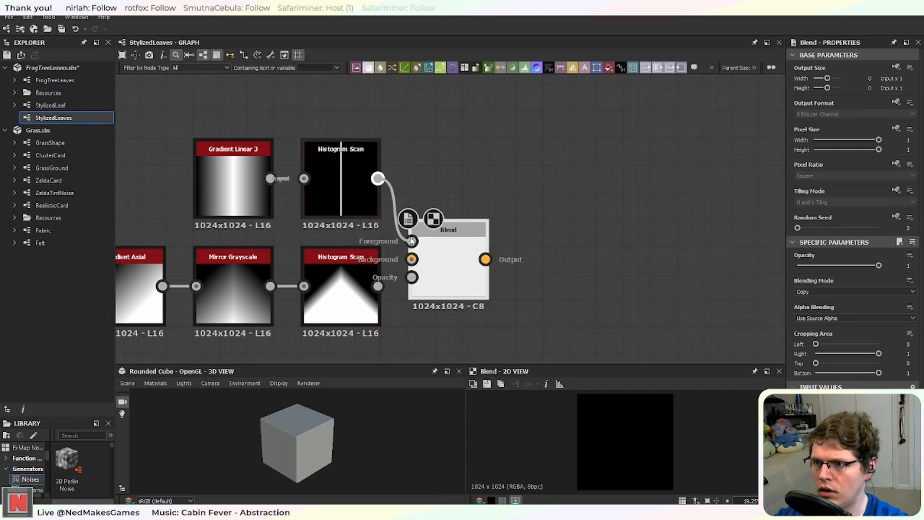
pyautogui.moveTo(378, 285); pyautogui.dragTo(412, 258)
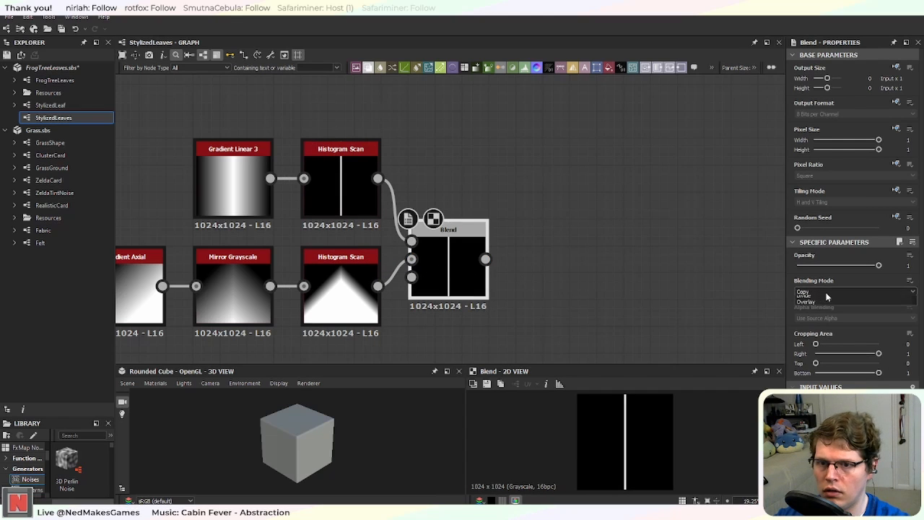
pyautogui.click(852, 292)
pyautogui.click(827, 320)
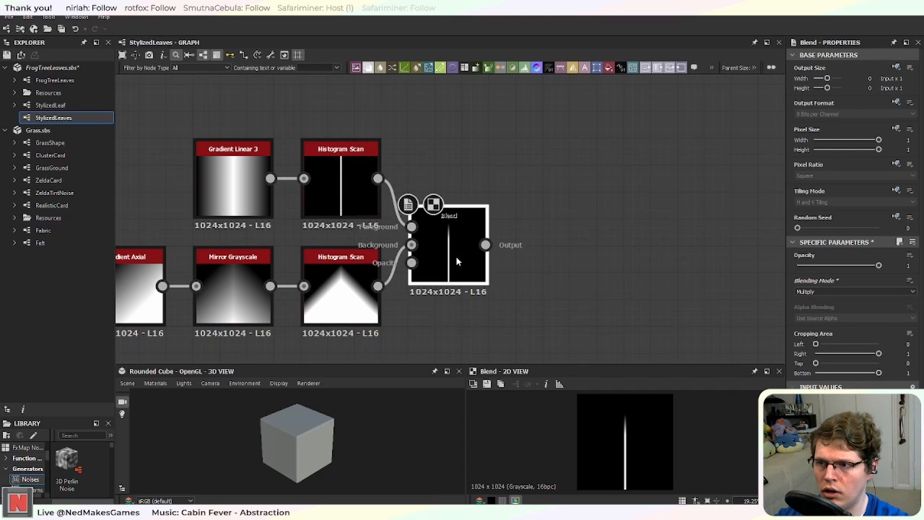
# Step: Try to combine the leaves and stem in another Blend node, with the FX-Map as background and the stem blend as foreground
pyautogui.scroll(3, 462, 241)
pyautogui.scroll(-8, 467, 234)
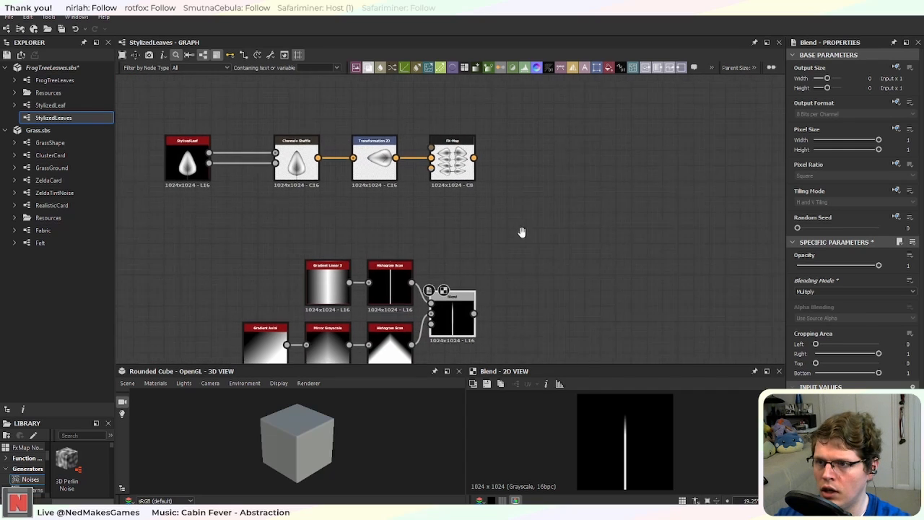
pyautogui.press('space')
pyautogui.write('blend')
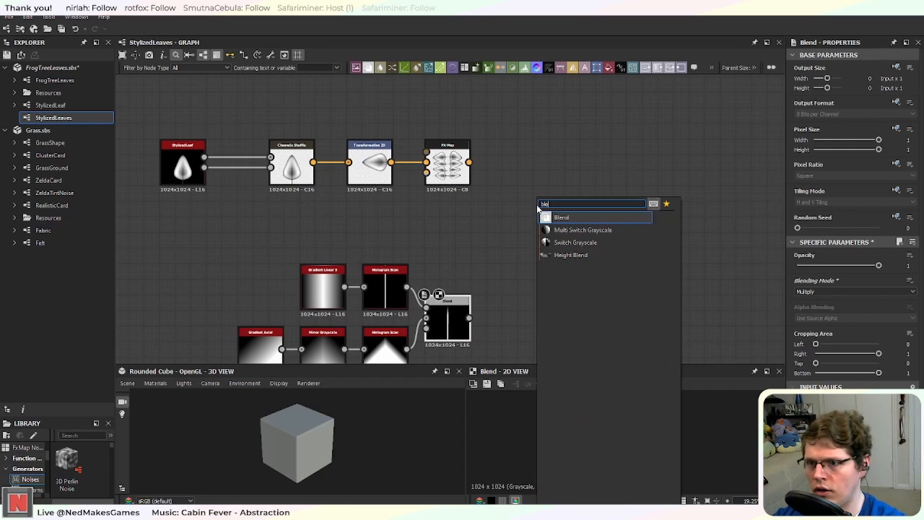
pyautogui.press('Return')
pyautogui.moveTo(527, 309); pyautogui.dragTo(534, 189)
pyautogui.scroll(4, 522, 185)
pyautogui.moveTo(412, 138); pyautogui.dragTo(515, 202)
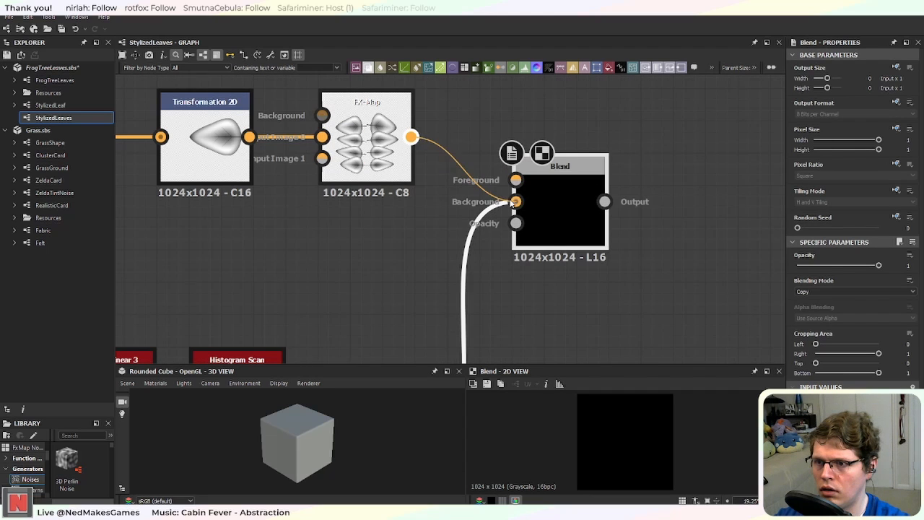
pyautogui.scroll(-4, 524, 273)
pyautogui.scroll(-2, 473, 346)
pyautogui.moveTo(473, 345); pyautogui.dragTo(476, 307, button='middle')
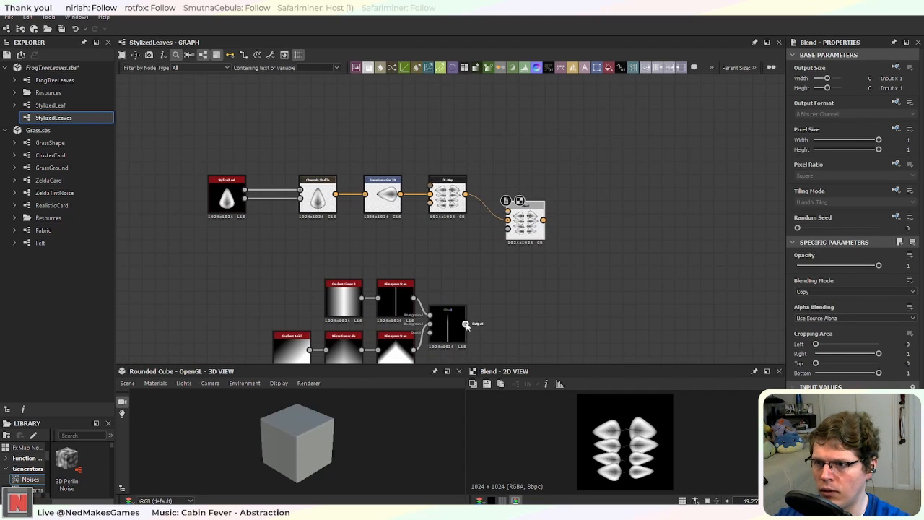
pyautogui.moveTo(465, 323); pyautogui.dragTo(507, 211)
# Step: Examine the connections and output formats of the FX-Map, the stem blend and the new Blend node
pyautogui.scroll(5, 496, 213)
pyautogui.scroll(-4, 496, 215)
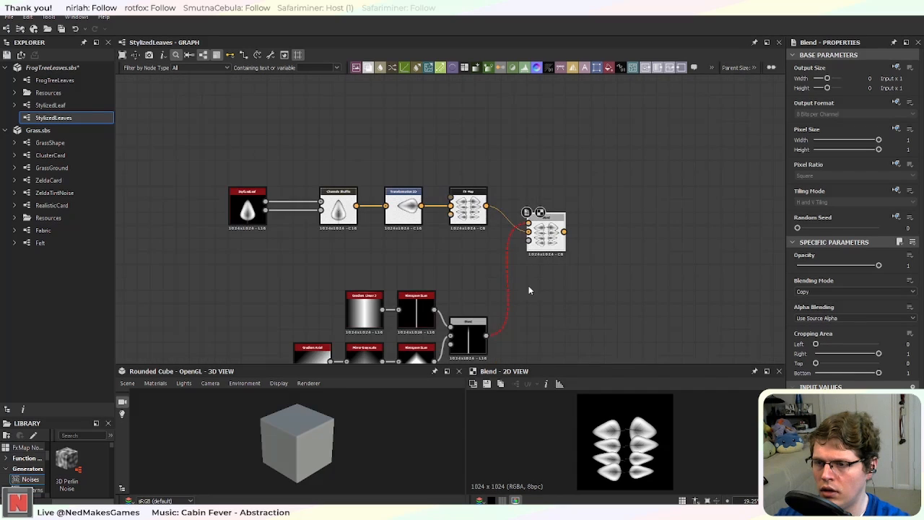
pyautogui.scroll(2, 528, 285)
pyautogui.scroll(2, 542, 244)
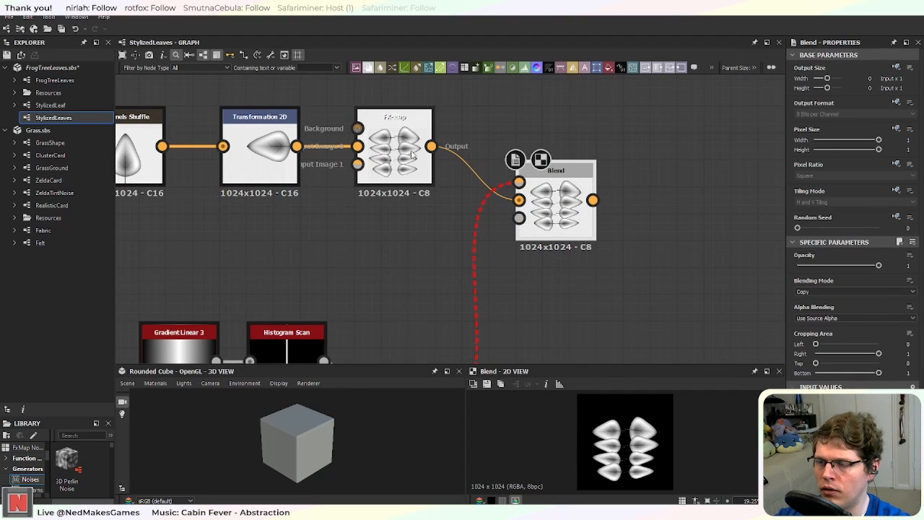
pyautogui.moveTo(347, 220); pyautogui.dragTo(351, 284, button='middle')
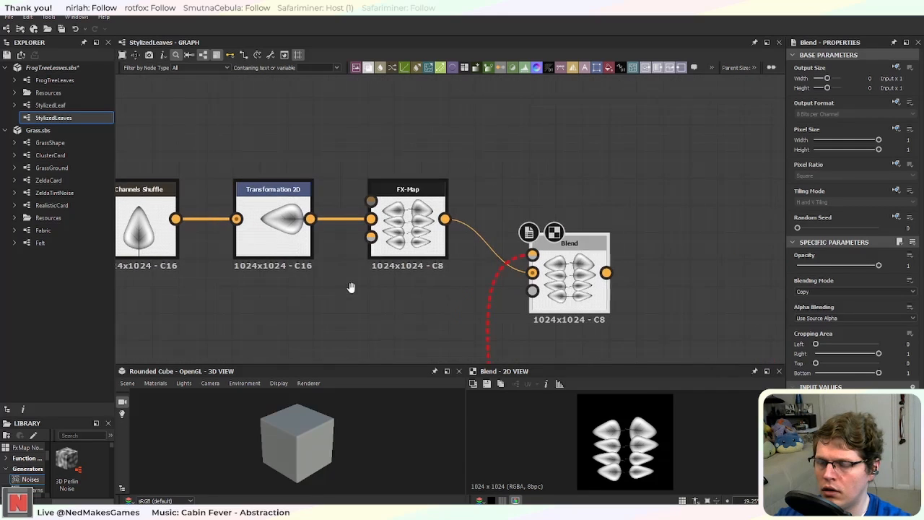
pyautogui.scroll(3, 439, 250)
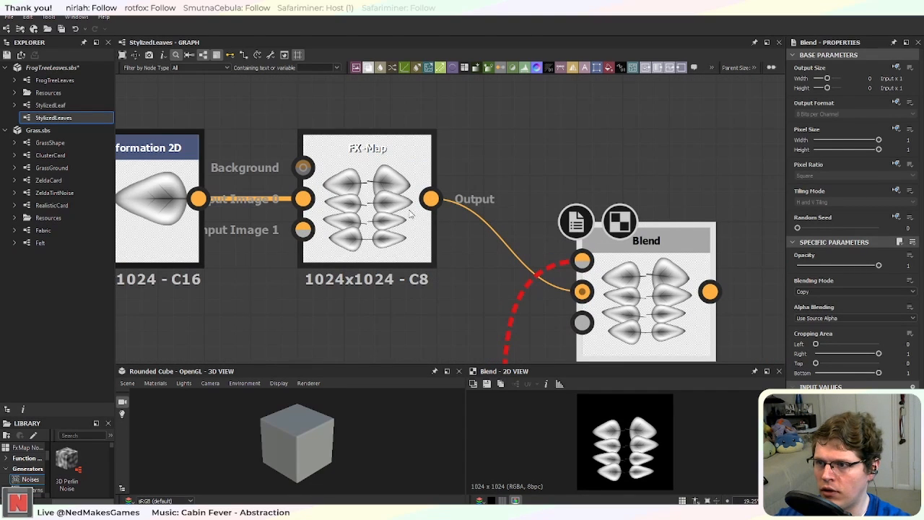
pyautogui.moveTo(363, 217); pyautogui.dragTo(470, 284, button='middle')
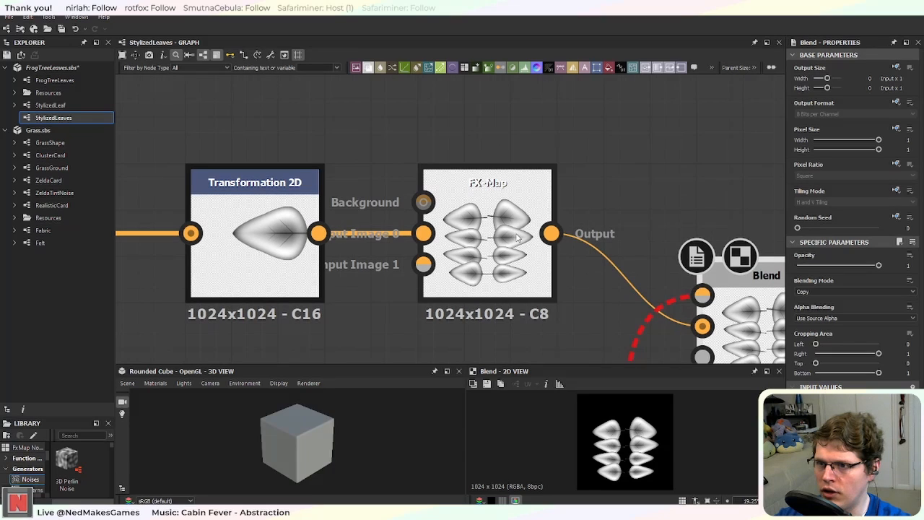
pyautogui.scroll(-1, 528, 232)
pyautogui.moveTo(648, 283); pyautogui.dragTo(397, 240, button='middle')
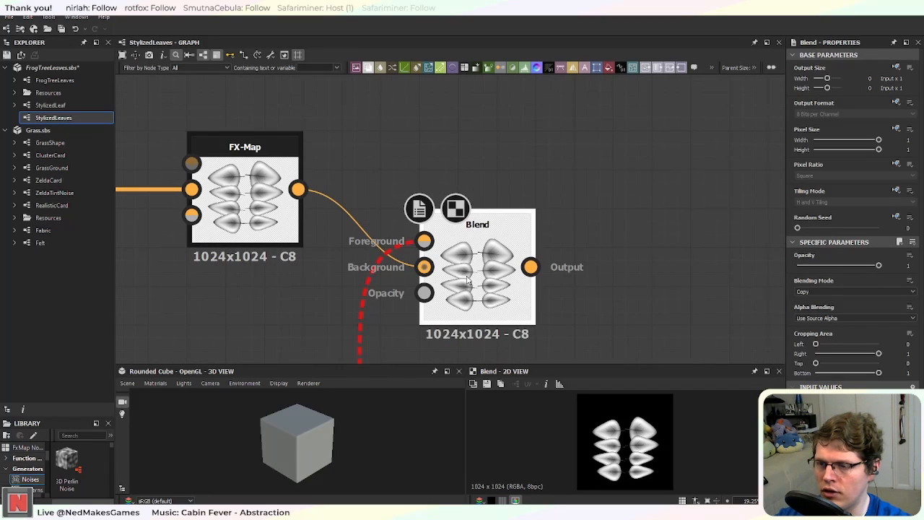
pyautogui.scroll(-1, 469, 274)
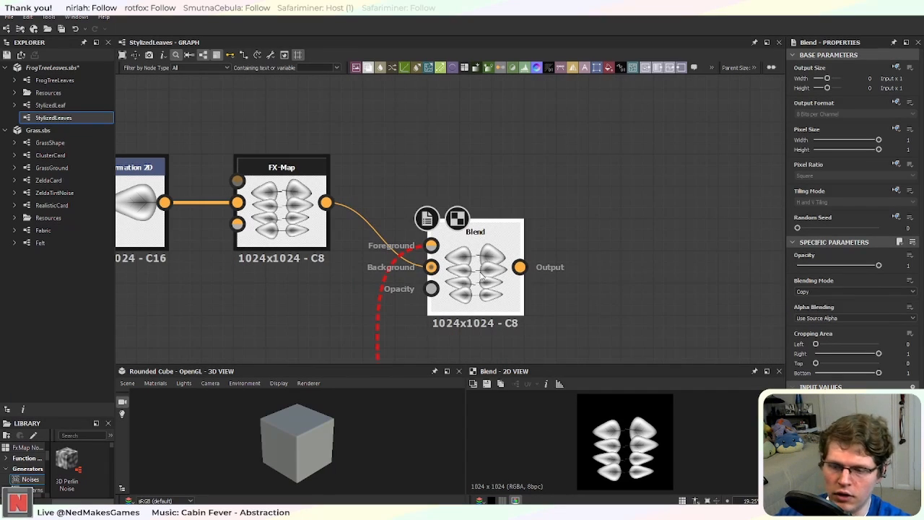
# Step: Delete the Blend node after the FX-Map and try a Channels Shuffle node in its place
pyautogui.press('Delete')
pyautogui.press('space')
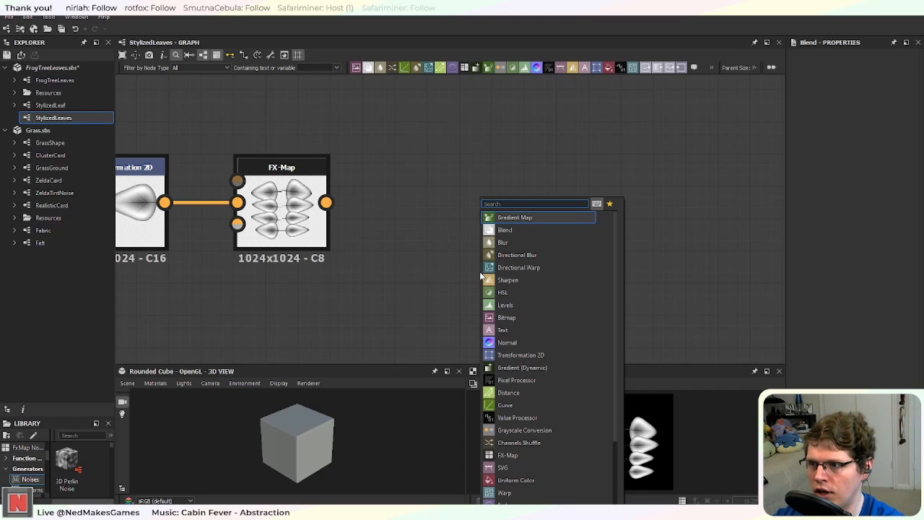
pyautogui.write('chann')
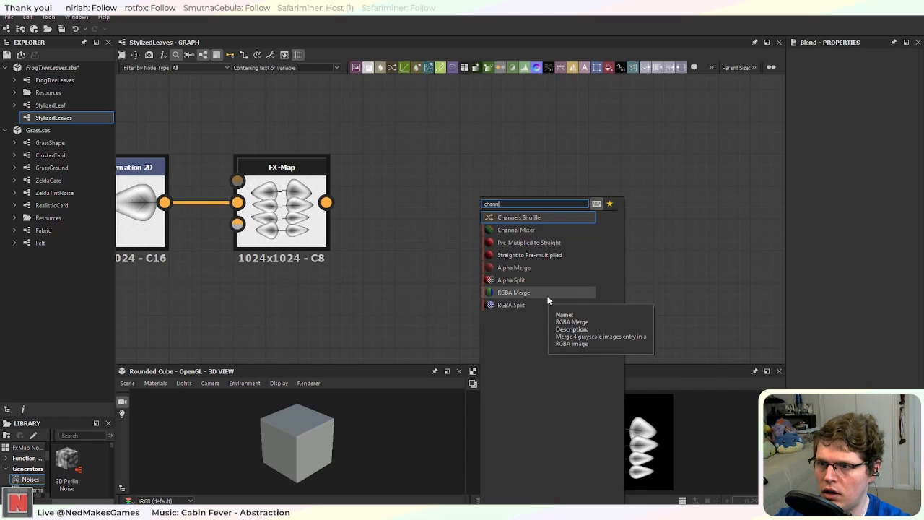
pyautogui.click(538, 216)
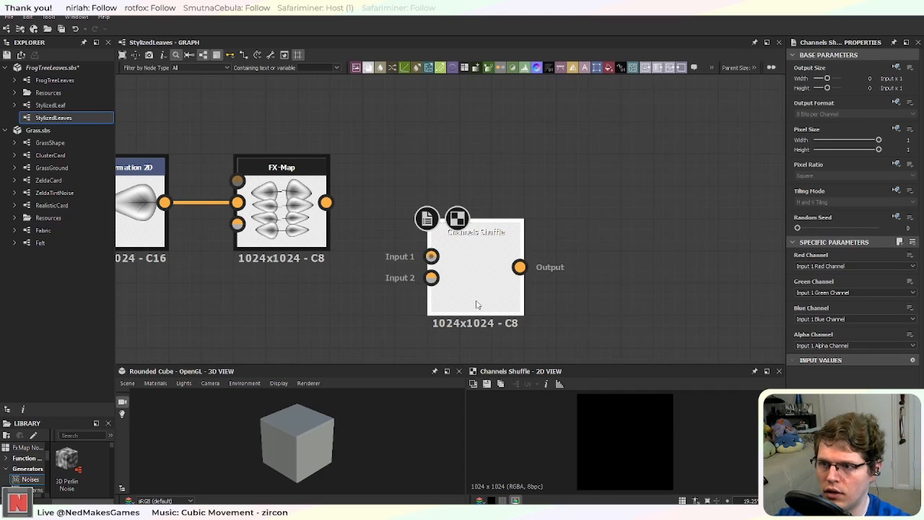
pyautogui.press('Delete')
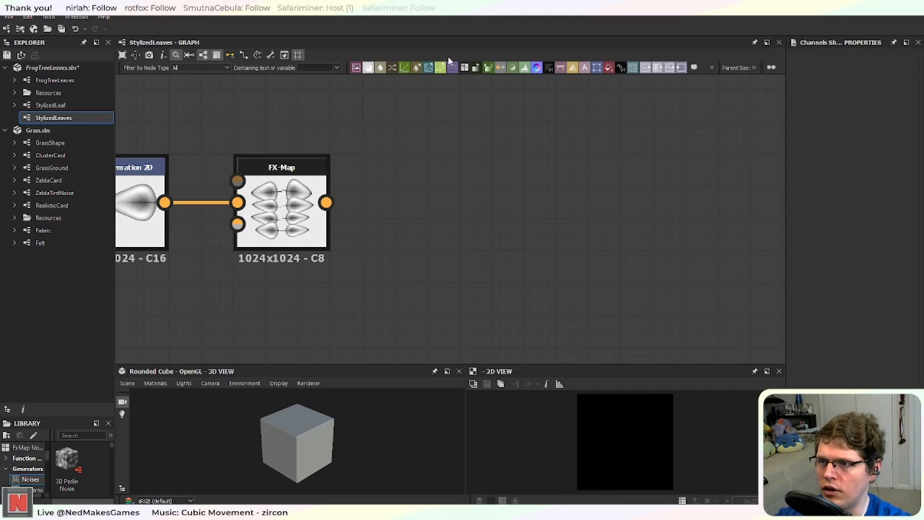
# Step: Add an RGBA Split node and place it just to the right of the FX-Map
pyautogui.moveTo(422, 225); pyautogui.dragTo(453, 236, button='middle')
pyautogui.press('space')
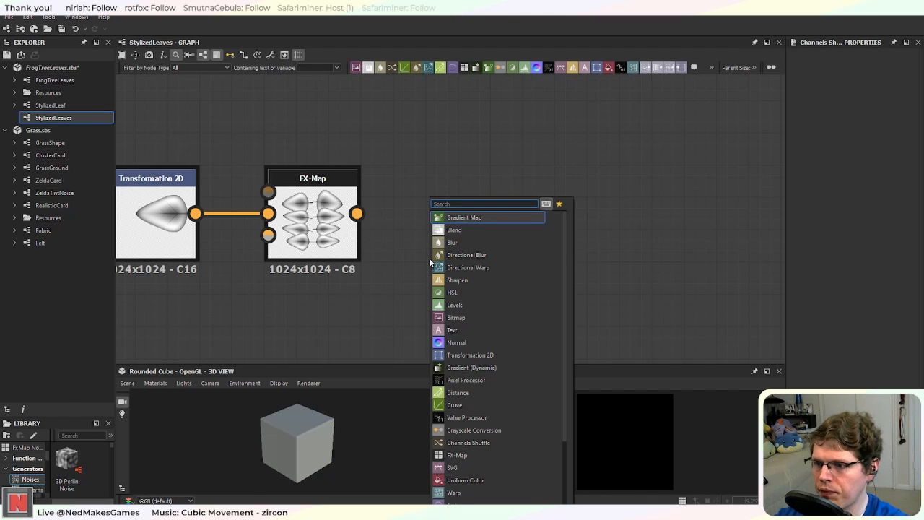
pyautogui.write('rg')
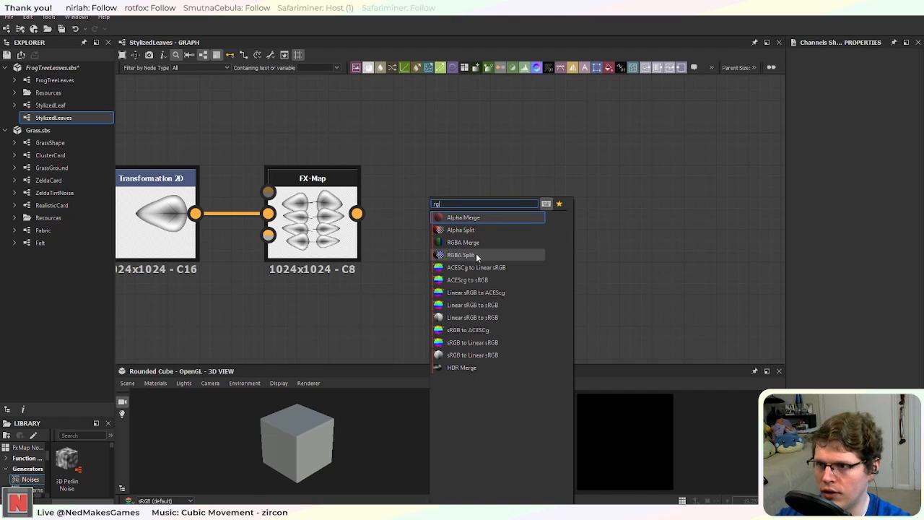
pyautogui.click(489, 255)
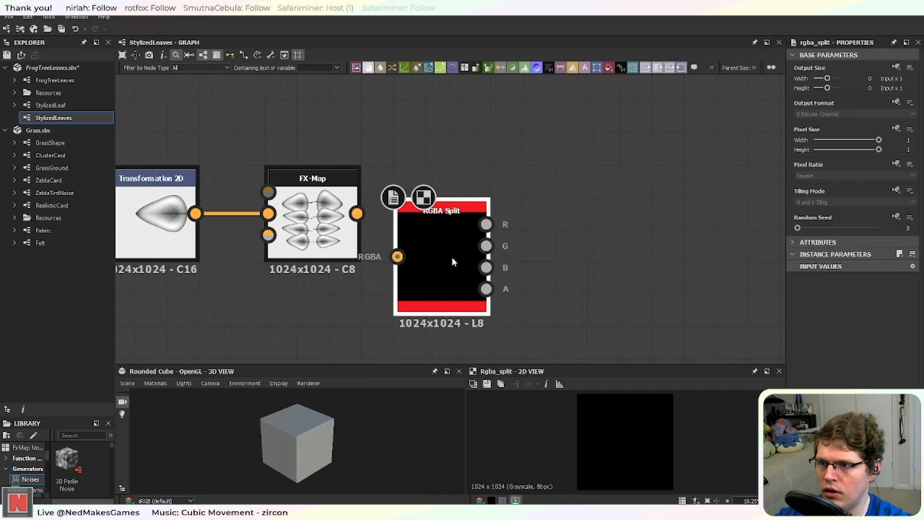
pyautogui.moveTo(436, 244); pyautogui.dragTo(433, 224)
pyautogui.scroll(-3, 481, 244)
pyautogui.moveTo(544, 306); pyautogui.dragTo(527, 272, button='middle')
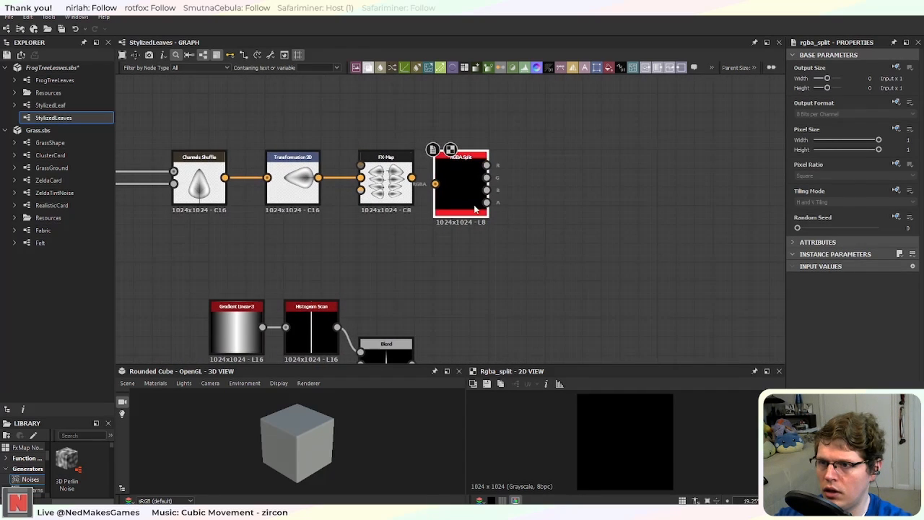
pyautogui.scroll(-4, 479, 247)
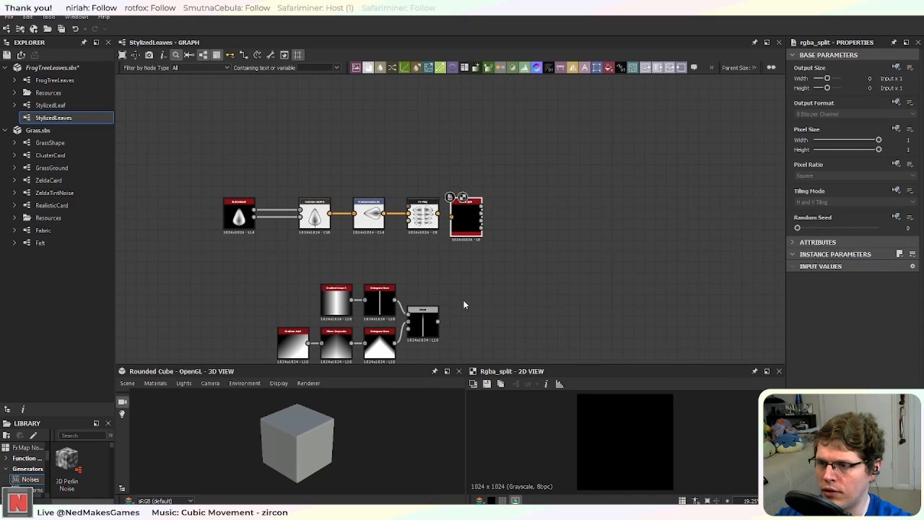
# Step: Move the stem node group closer beneath the leaf chain and connect the FX-Map output to the RGBA Split node
pyautogui.moveTo(464, 299); pyautogui.dragTo(462, 269, button='middle')
pyautogui.moveTo(230, 252); pyautogui.dragTo(422, 310)
pyautogui.moveTo(417, 290); pyautogui.dragTo(460, 257)
pyautogui.scroll(3, 444, 225)
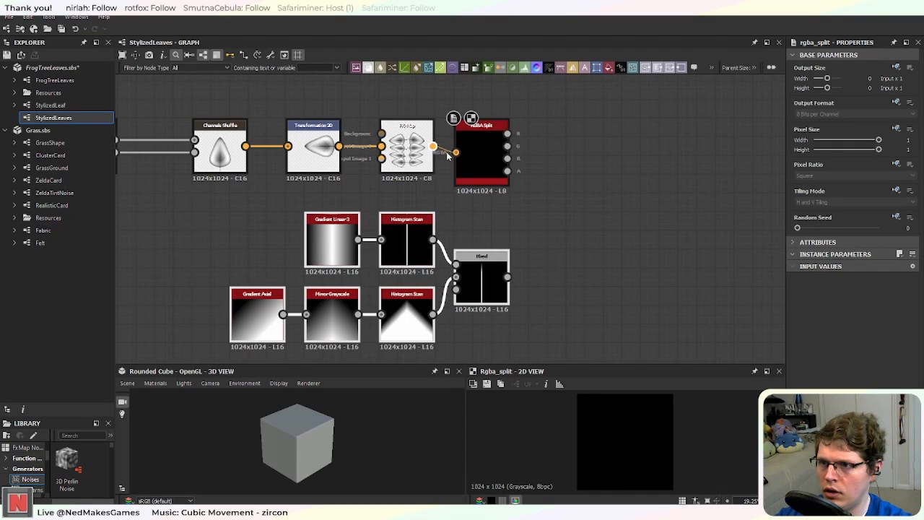
# Step: Add a Blend node after the RGBA Split, with the split's R output as background and the stem blend as foreground
pyautogui.moveTo(579, 204); pyautogui.dragTo(524, 225, button='middle')
pyautogui.press('space')
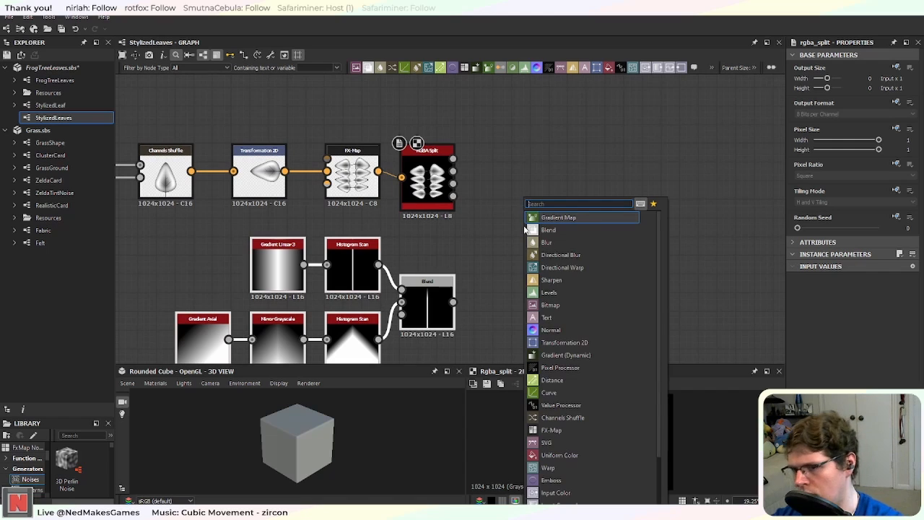
pyautogui.write('blend')
pyautogui.press('Return')
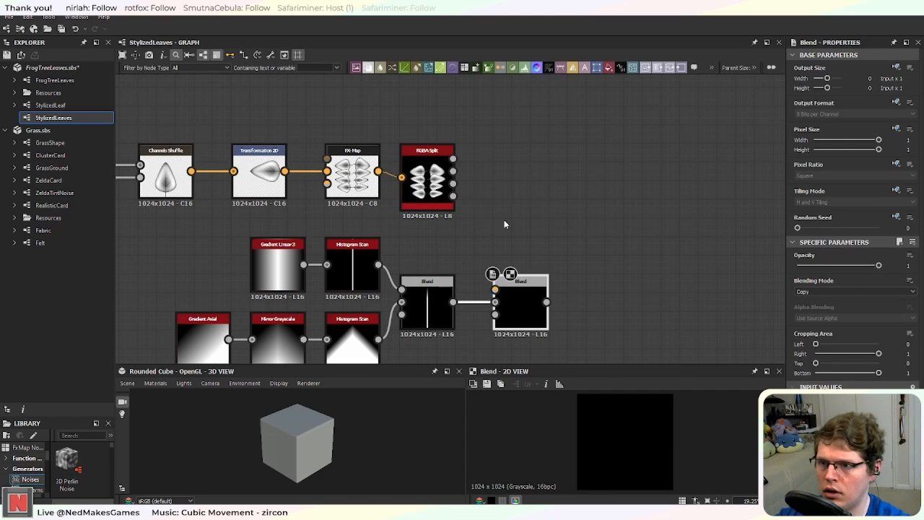
pyautogui.moveTo(519, 294); pyautogui.dragTo(517, 211)
pyautogui.moveTo(453, 158); pyautogui.dragTo(494, 219)
pyautogui.moveTo(453, 302); pyautogui.dragTo(496, 207)
# Step: Try the Add (Linear Dodge) blending mode on the new Blend node combining leaves and stem
pyautogui.click(861, 290)
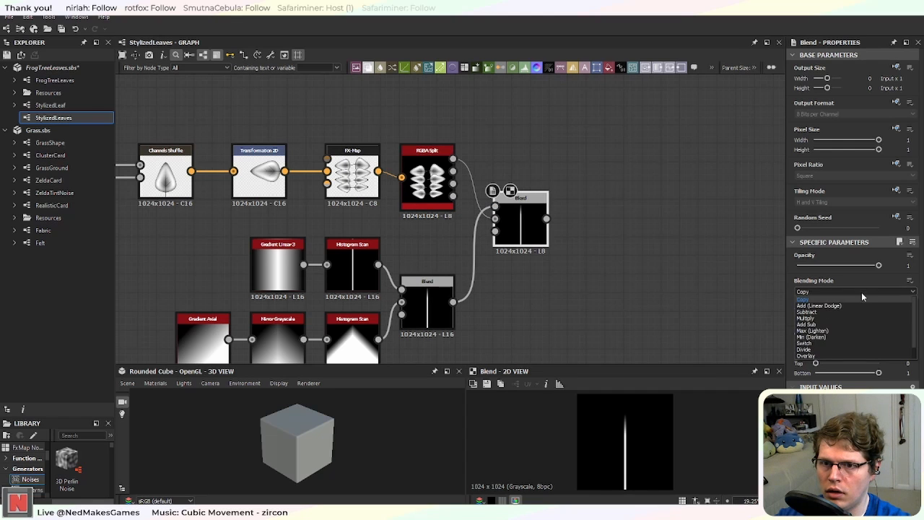
pyautogui.click(862, 304)
pyautogui.scroll(1, 583, 234)
pyautogui.scroll(4, 505, 230)
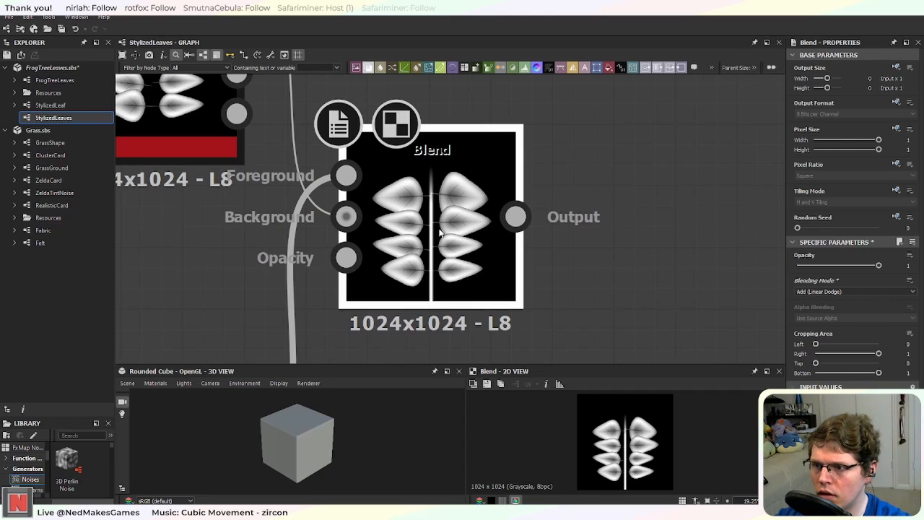
pyautogui.moveTo(436, 329); pyautogui.dragTo(505, 303, button='middle')
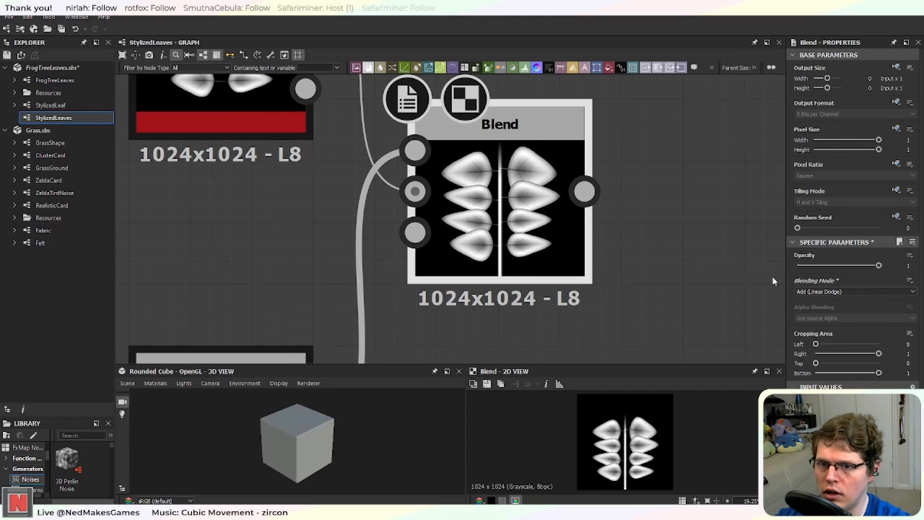
# Step: Try an opacity of 0.48 on the leaves-and-stem Blend node and check how the stem looks
pyautogui.scroll(-1, 773, 280)
pyautogui.moveTo(879, 266); pyautogui.dragTo(836, 269)
pyautogui.scroll(1, 565, 242)
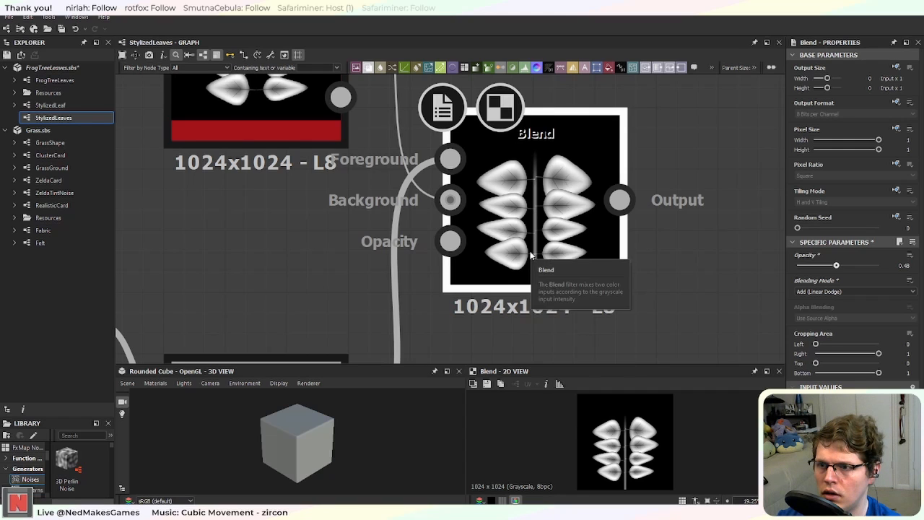
pyautogui.scroll(-1, 542, 249)
pyautogui.scroll(1, 543, 246)
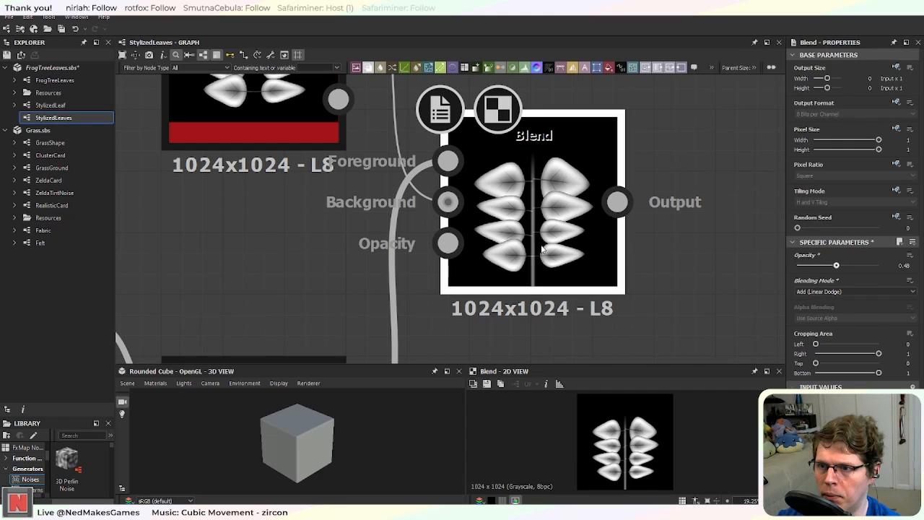
# Step: Try the Max (Lighten) and Overlay blending modes on the leaves-and-stem Blend node
pyautogui.click(823, 292)
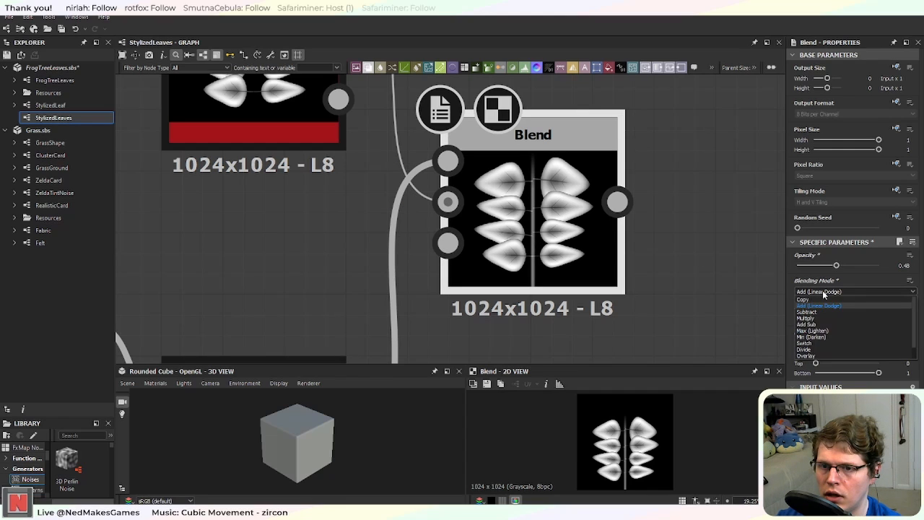
pyautogui.click(841, 329)
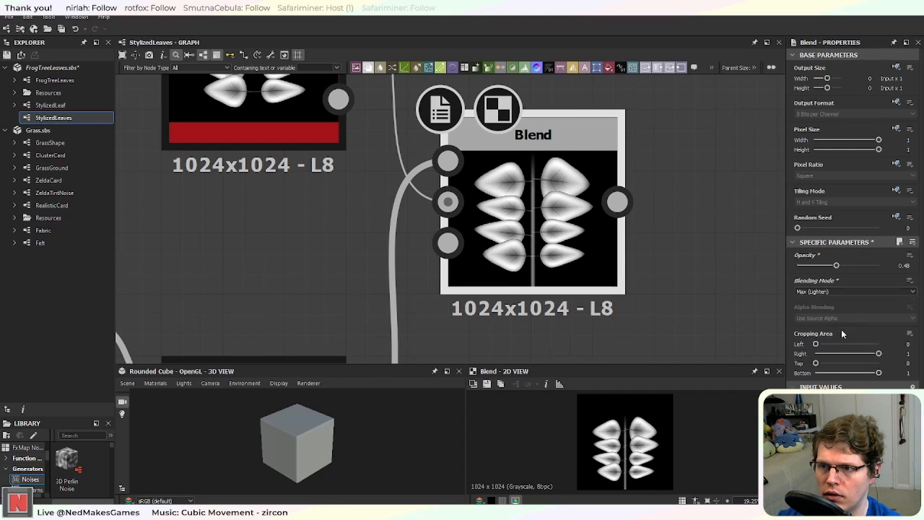
pyautogui.click(843, 292)
pyautogui.scroll(-1, 842, 318)
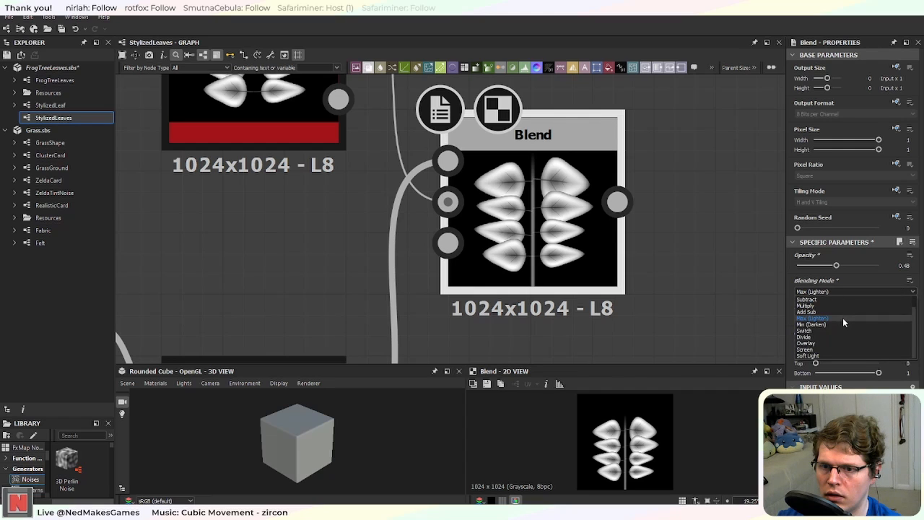
pyautogui.click(829, 344)
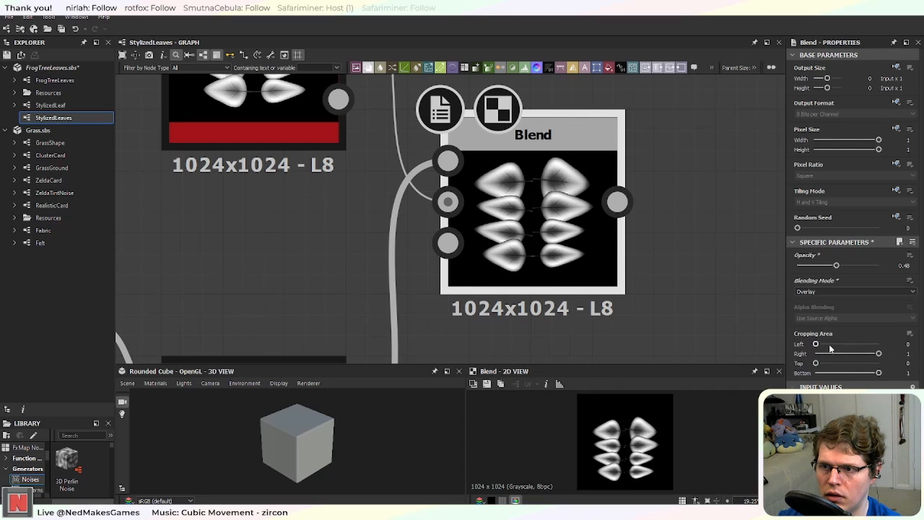
# Step: Set the leaves-and-stem Blend node to Screen mode with an opacity of 0.79
pyautogui.click(823, 291)
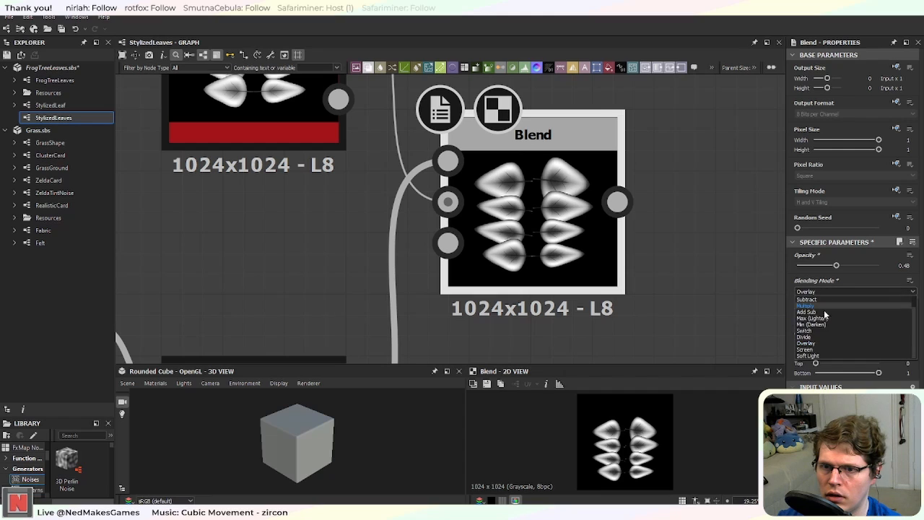
pyautogui.click(821, 350)
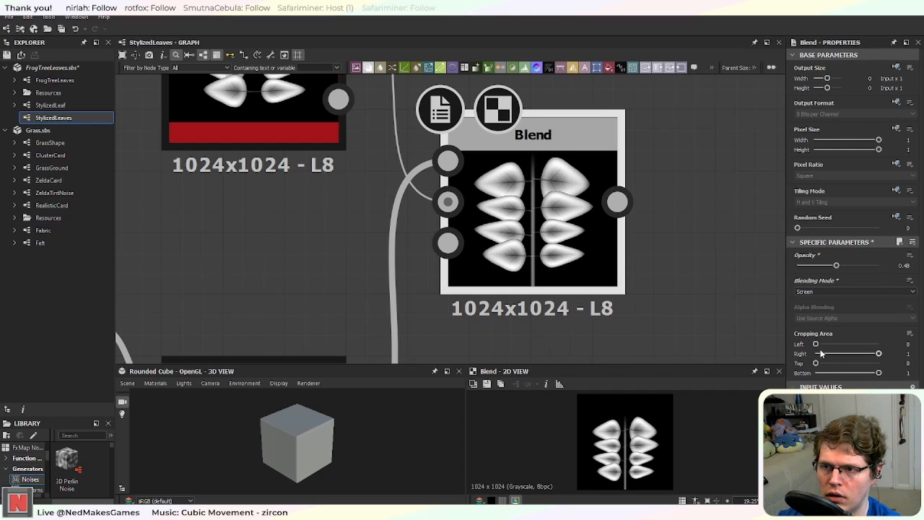
pyautogui.moveTo(836, 265); pyautogui.dragTo(861, 268)
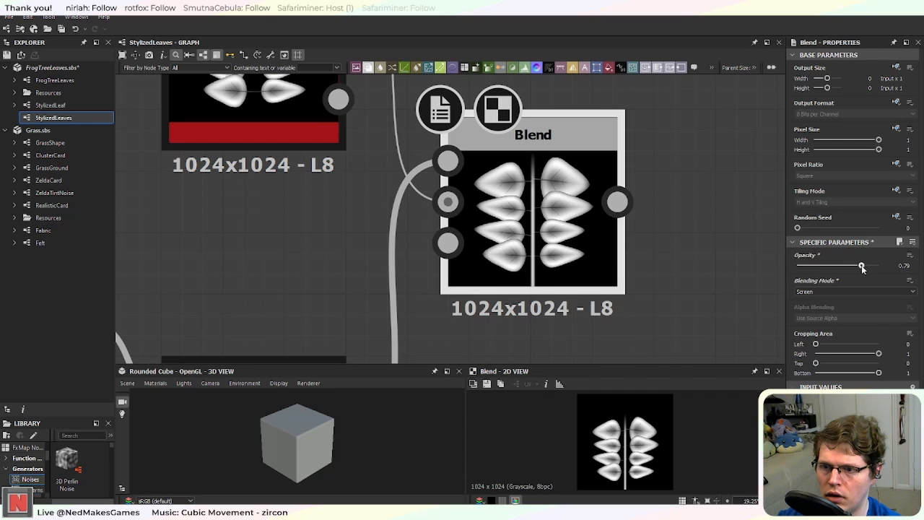
# Step: Examine the blended leaves and stem against the preceding nodes, from the single leaf to the FX-Map and RGBA Split
pyautogui.scroll(-5, 610, 310)
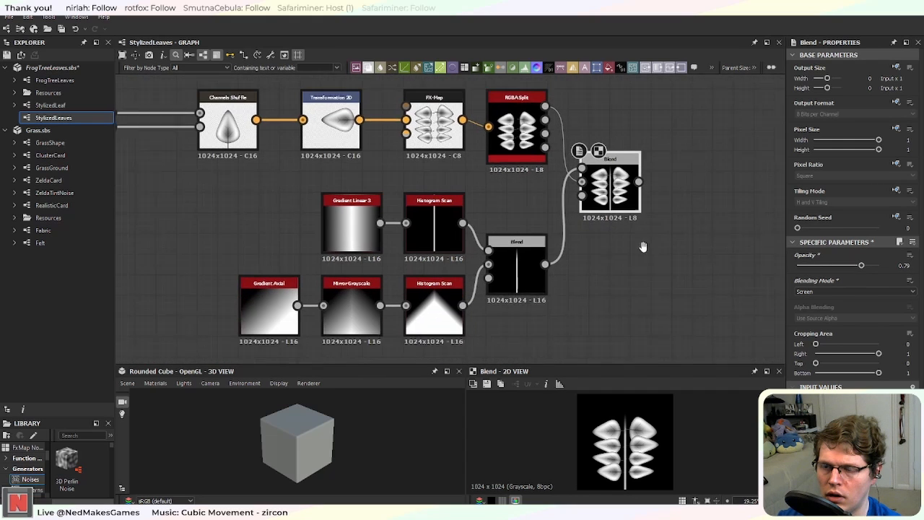
pyautogui.scroll(3, 622, 235)
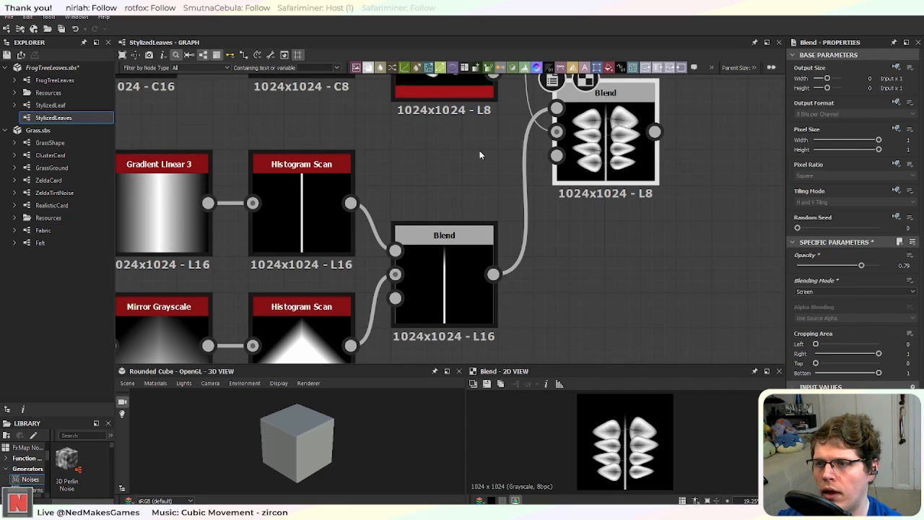
pyautogui.moveTo(399, 106); pyautogui.dragTo(489, 275, button='middle')
pyautogui.moveTo(386, 297); pyautogui.dragTo(491, 294, button='middle')
pyautogui.moveTo(628, 328); pyautogui.dragTo(424, 259, button='middle')
pyautogui.scroll(5, 602, 240)
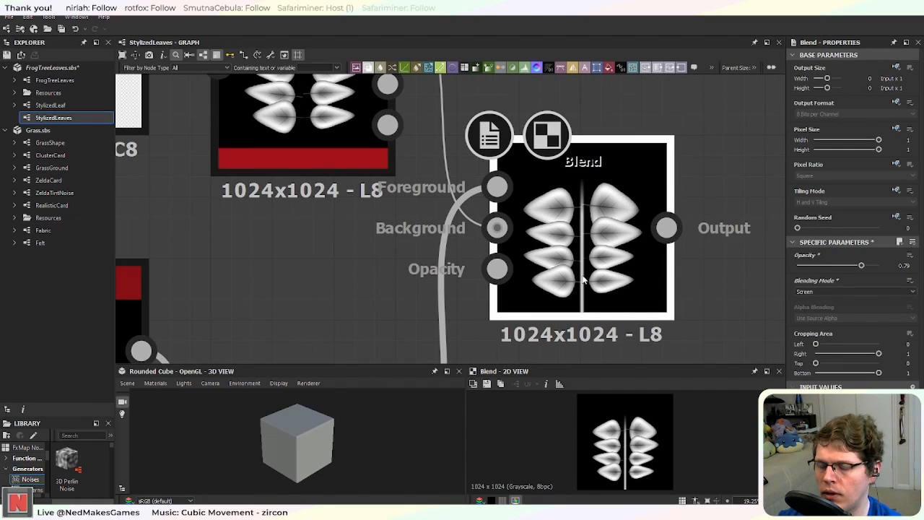
pyautogui.scroll(-2, 585, 200)
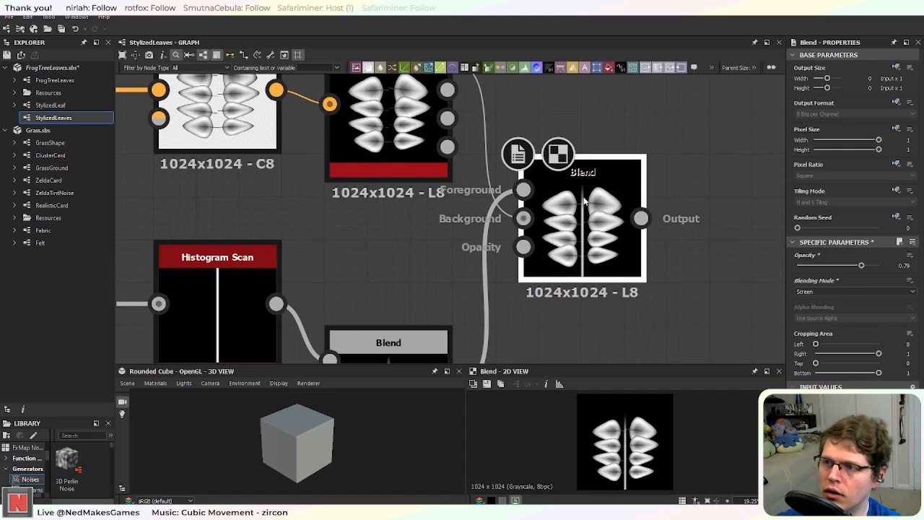
pyautogui.moveTo(319, 230); pyautogui.dragTo(587, 325, button='middle')
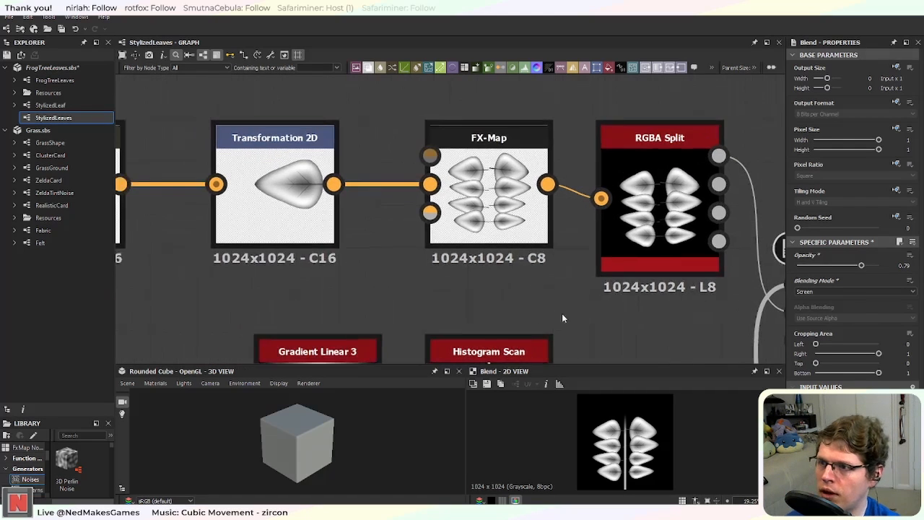
pyautogui.moveTo(372, 295); pyautogui.dragTo(534, 314, button='middle')
pyautogui.moveTo(218, 238); pyautogui.dragTo(429, 245, button='middle')
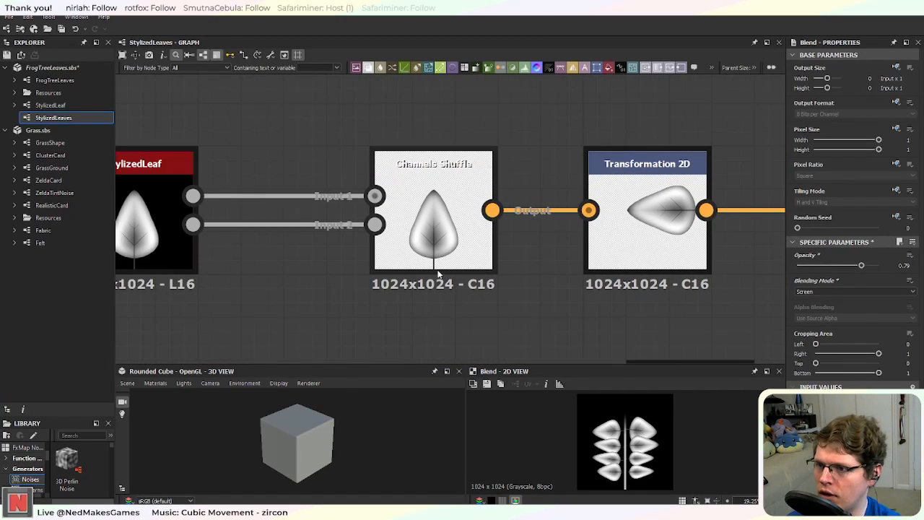
pyautogui.moveTo(331, 317); pyautogui.dragTo(397, 283, button='middle')
pyautogui.moveTo(571, 300); pyautogui.dragTo(321, 310, button='middle')
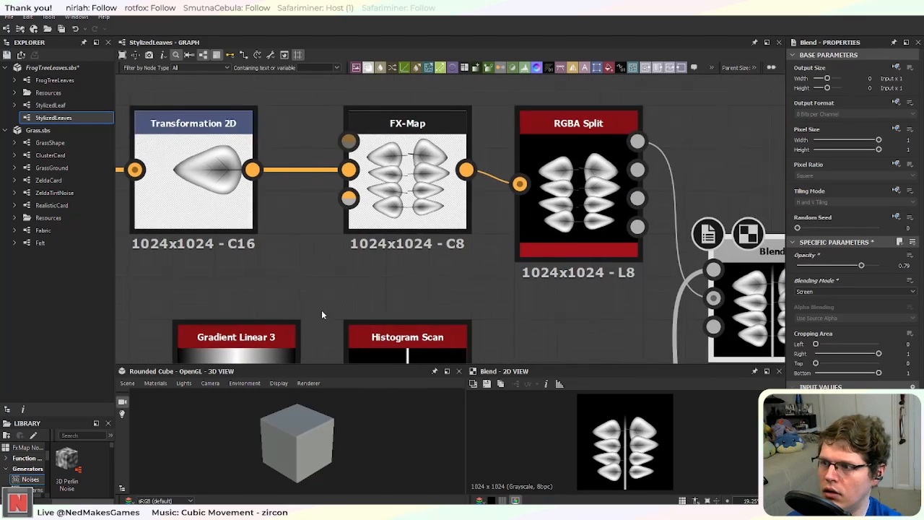
# Step: Open the FrogTreeLeaves graph and examine how the leaves join the stem in its AlbedoAlpha image
pyautogui.doubleClick(60, 83)
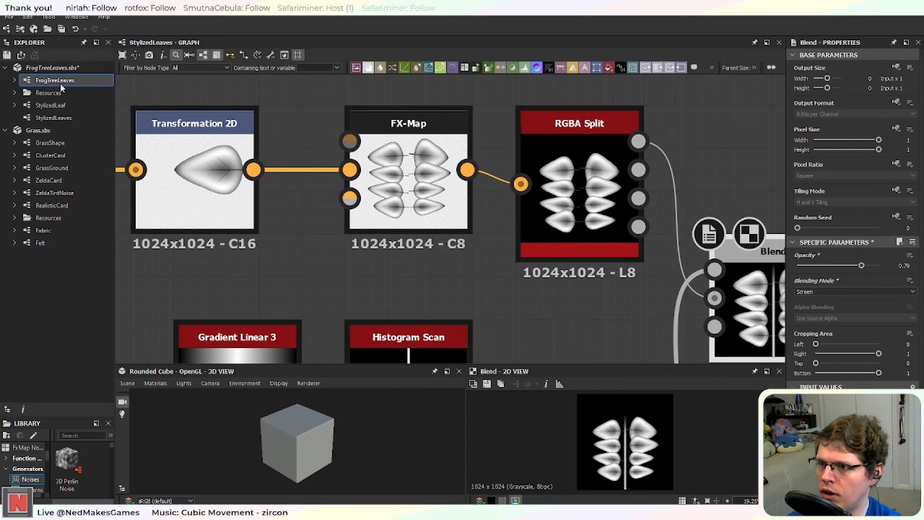
pyautogui.moveTo(365, 222); pyautogui.dragTo(430, 279, button='middle')
pyautogui.scroll(6, 615, 446)
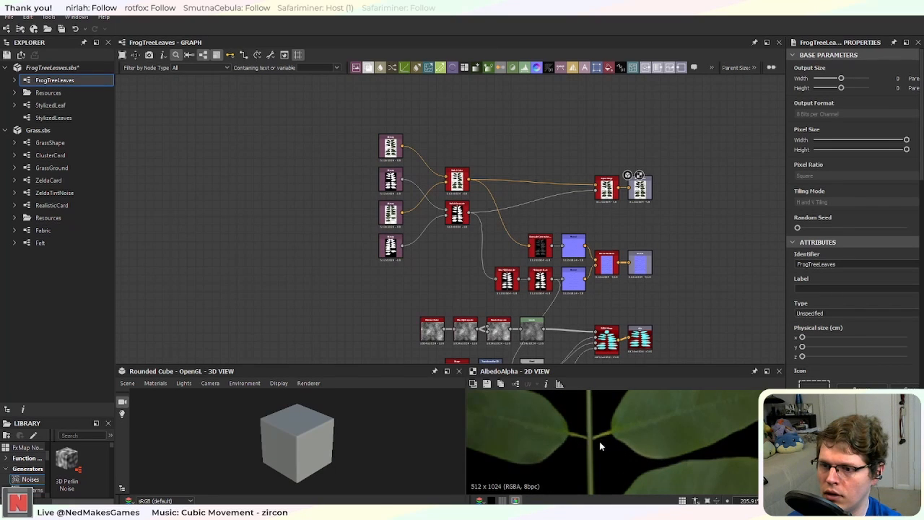
pyautogui.scroll(-4, 600, 446)
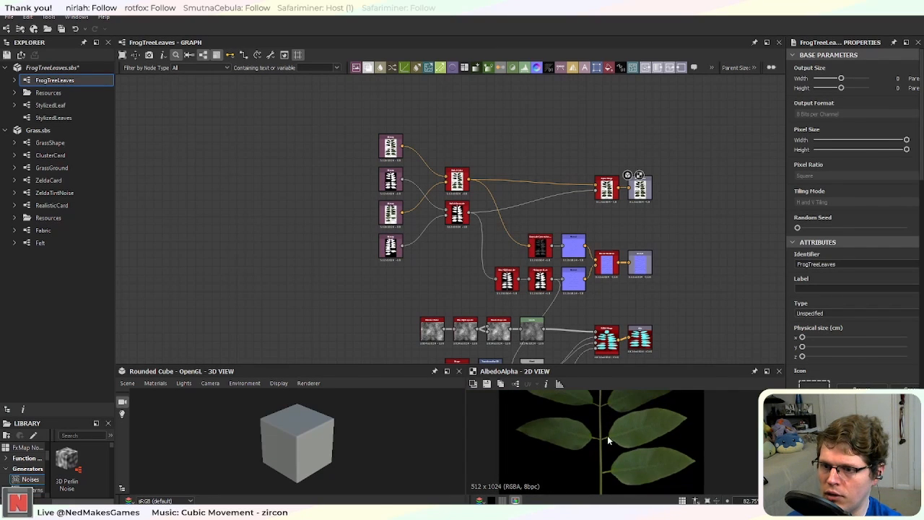
pyautogui.scroll(-3, 605, 443)
pyautogui.moveTo(614, 477); pyautogui.dragTo(610, 398, button='middle')
pyautogui.scroll(-1, 614, 450)
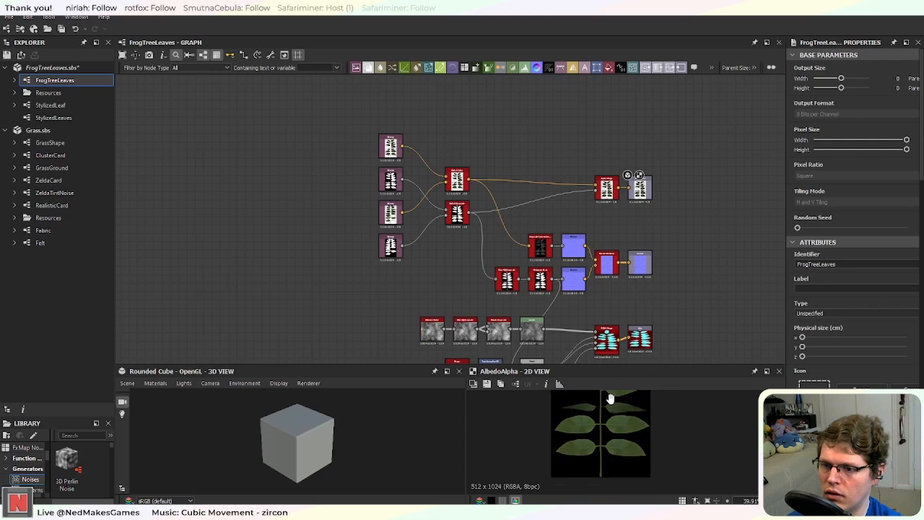
pyautogui.scroll(-2, 224, 211)
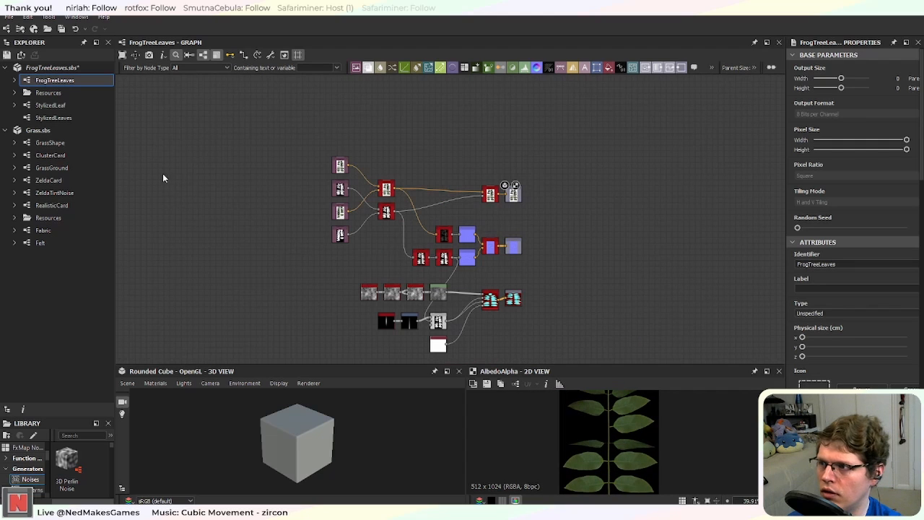
# Step: Return to the StylizedLeaves graph and set the leaves-and-stem Blend node's opacity to 0.66
pyautogui.click(58, 118)
pyautogui.doubleClick(70, 122)
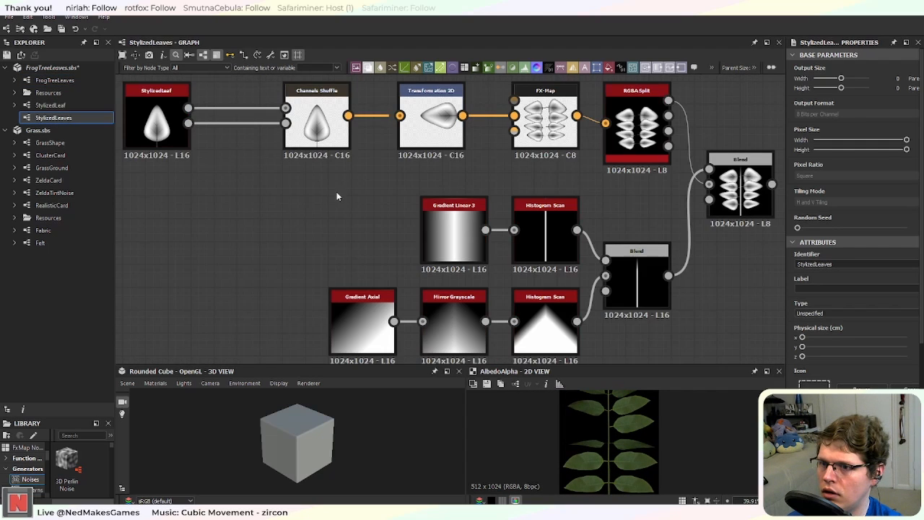
pyautogui.moveTo(681, 274); pyautogui.dragTo(450, 279, button='middle')
pyautogui.scroll(4, 512, 199)
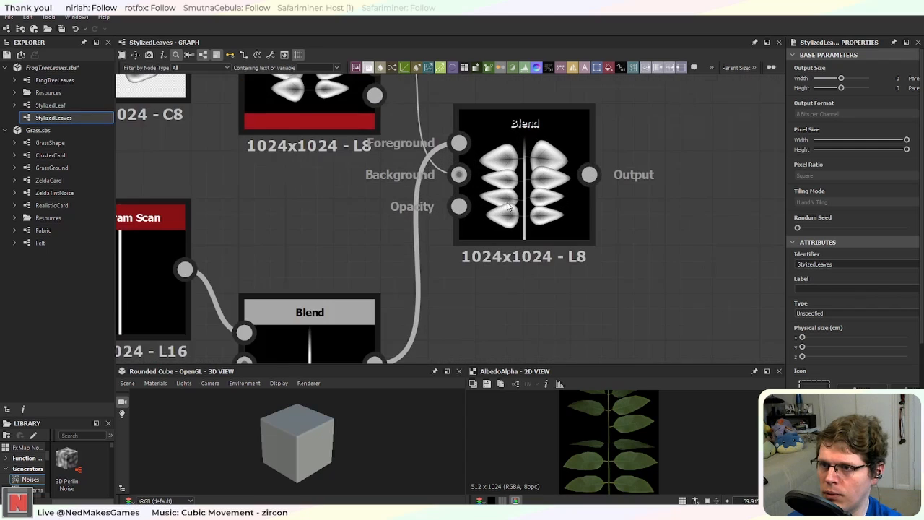
pyautogui.scroll(2, 510, 280)
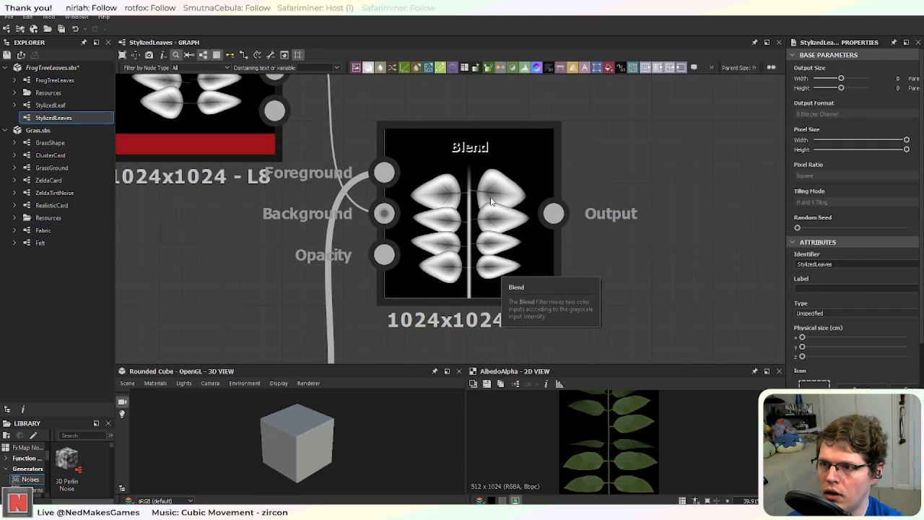
pyautogui.click(516, 260)
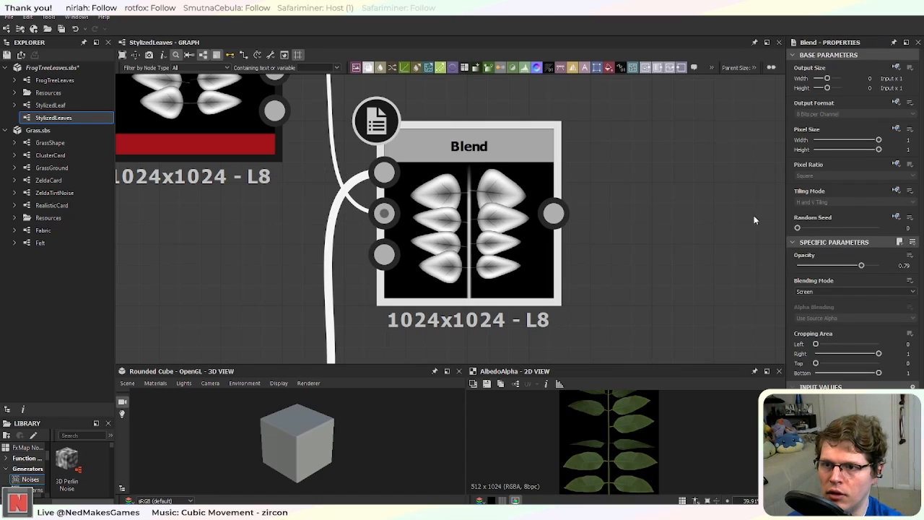
pyautogui.moveTo(865, 266)
pyautogui.mouseDown()
pyautogui.moveTo(899, 273)
pyautogui.moveTo(852, 267)
pyautogui.mouseUp()
pyautogui.scroll(-4, 569, 270)
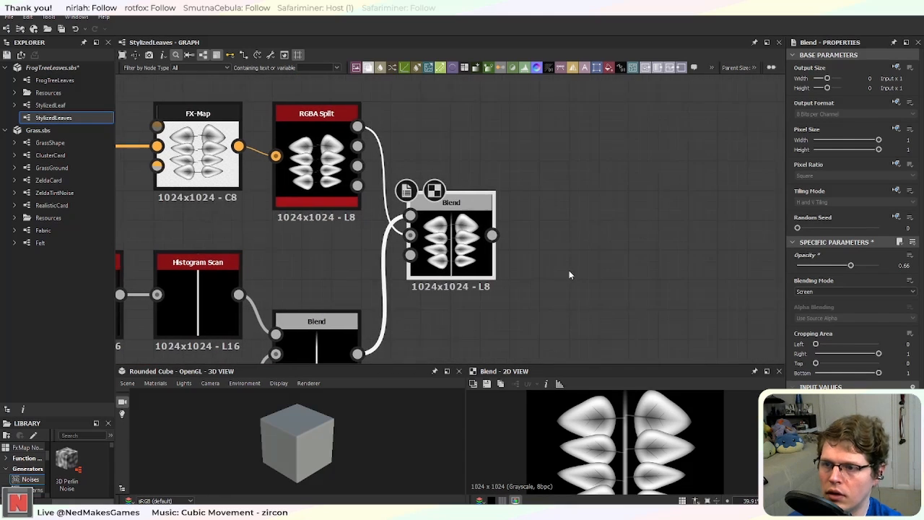
# Step: Add a Normal node fed by the leaves-and-stem Blend output and inspect the resulting normal map
pyautogui.moveTo(489, 235); pyautogui.dragTo(574, 208)
pyautogui.write('normal')
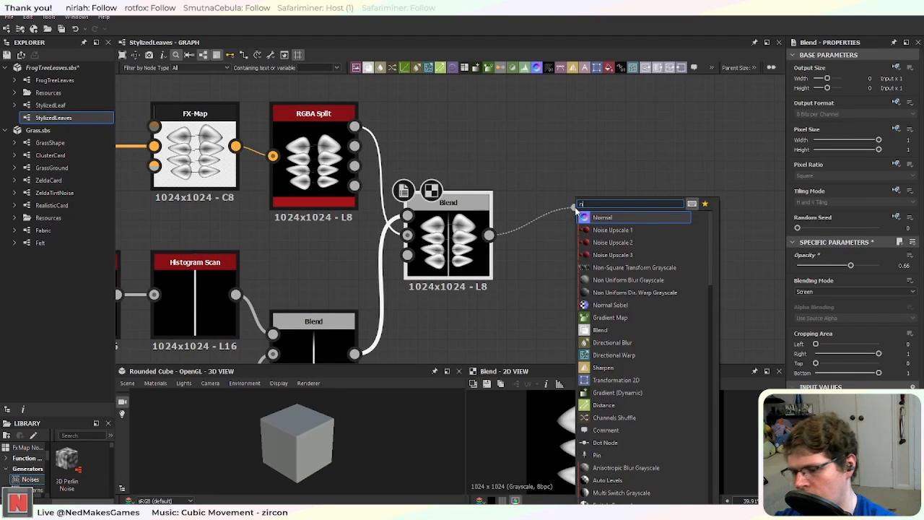
pyautogui.press('Return')
pyautogui.scroll(3, 575, 207)
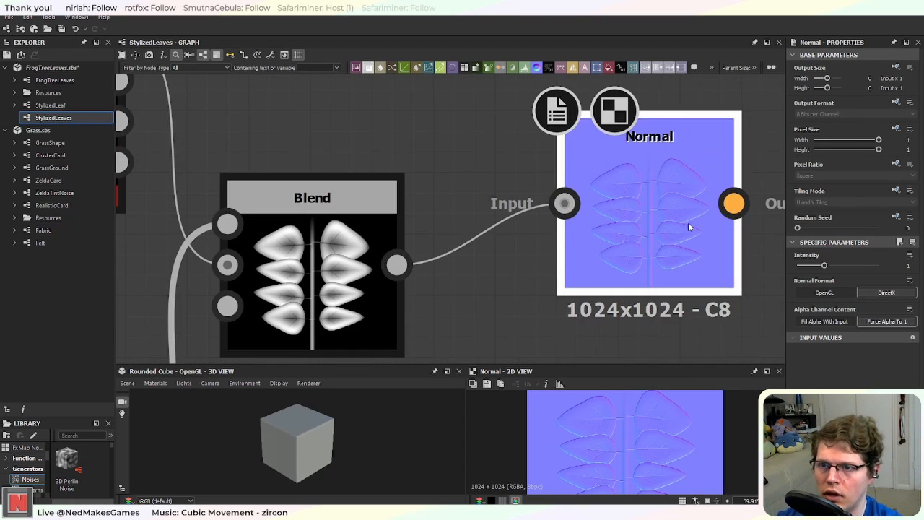
pyautogui.moveTo(688, 222); pyautogui.dragTo(548, 262, button='middle')
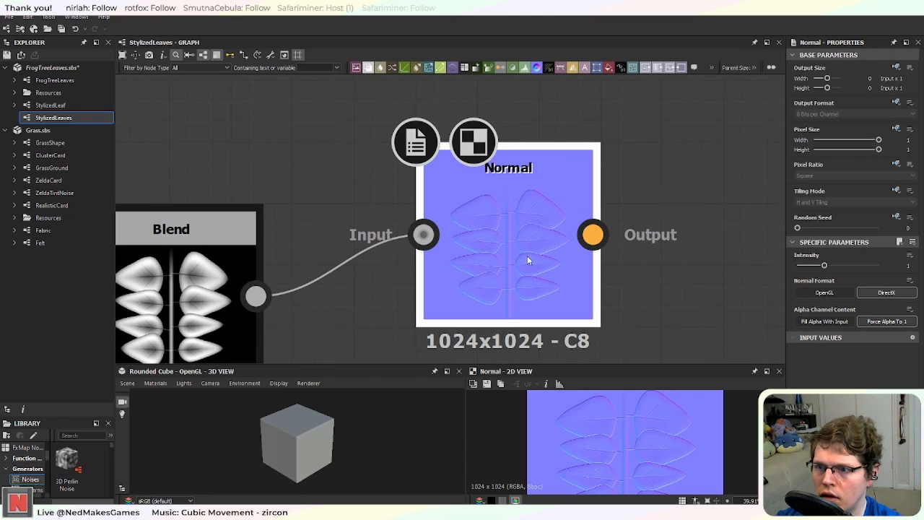
# Step: Try a contrast of 0.85 on the Histogram Scan fed by Gradient Linear 3 and check the stem in the normal map
pyautogui.scroll(-2, 529, 274)
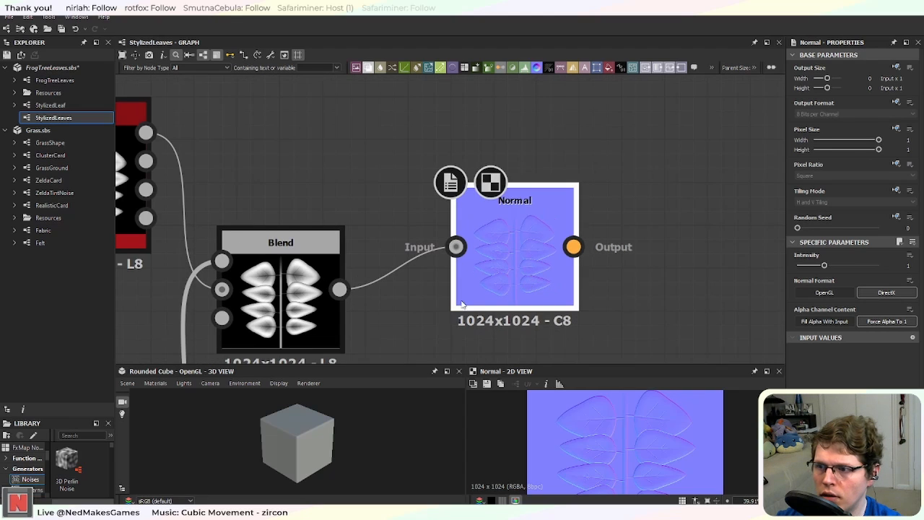
pyautogui.moveTo(421, 314); pyautogui.dragTo(480, 270, button='middle')
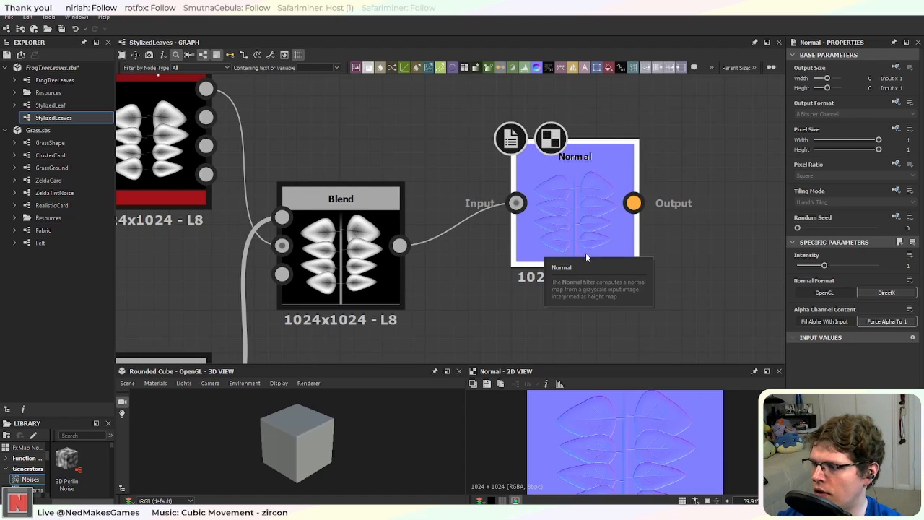
pyautogui.scroll(2, 582, 241)
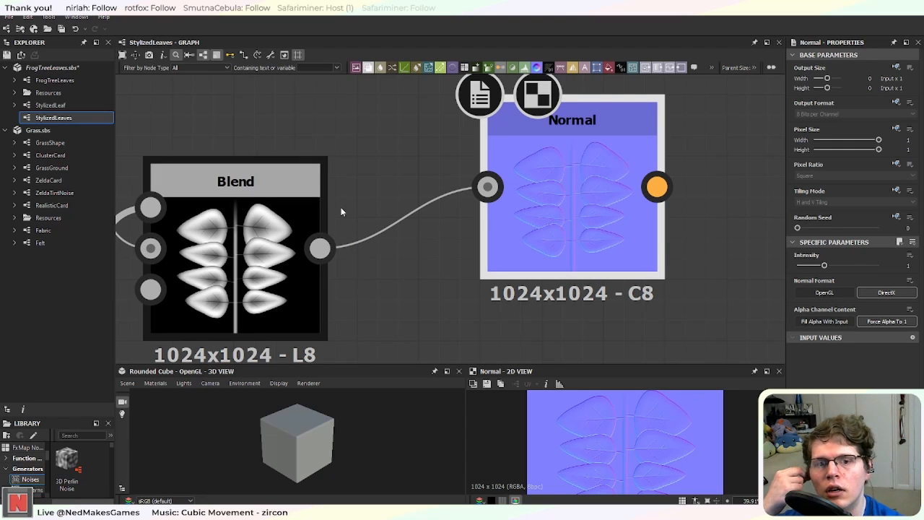
pyautogui.moveTo(322, 330); pyautogui.dragTo(529, 176, button='middle')
pyautogui.scroll(-2, 529, 176)
pyautogui.scroll(-3, 471, 190)
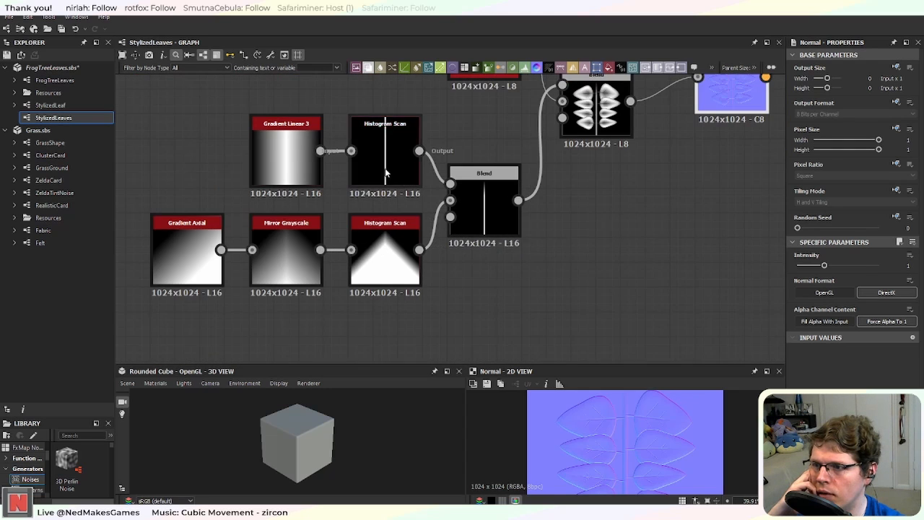
pyautogui.click(408, 148)
pyautogui.moveTo(454, 158); pyautogui.dragTo(435, 199, button='middle')
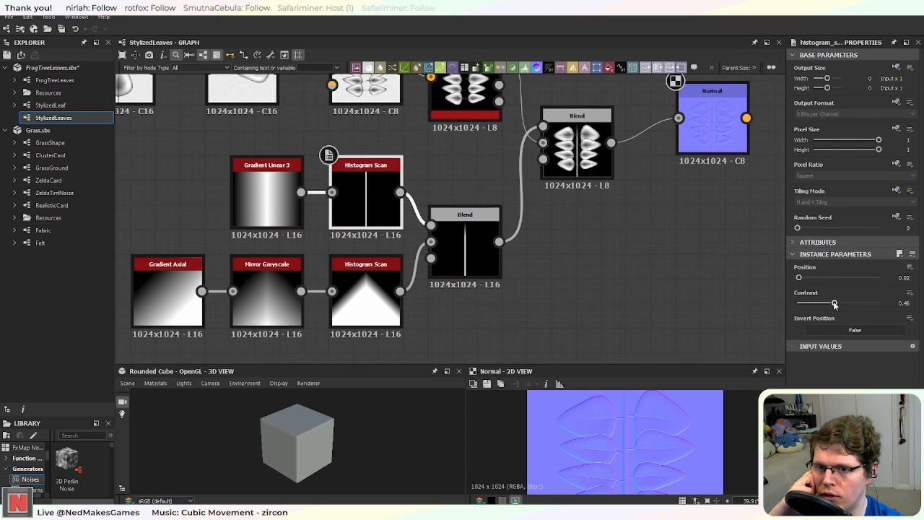
pyautogui.moveTo(834, 305); pyautogui.dragTo(866, 303)
pyautogui.scroll(4, 570, 251)
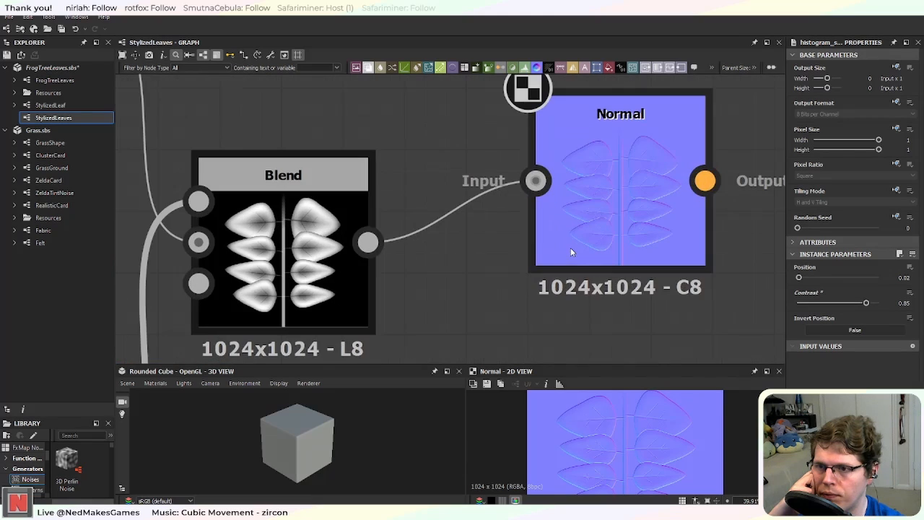
# Step: Set the contrast of the Histogram Scan fed by Gradient Linear 3 to 0.69 and check the stem in the normal map
pyautogui.scroll(-2, 570, 248)
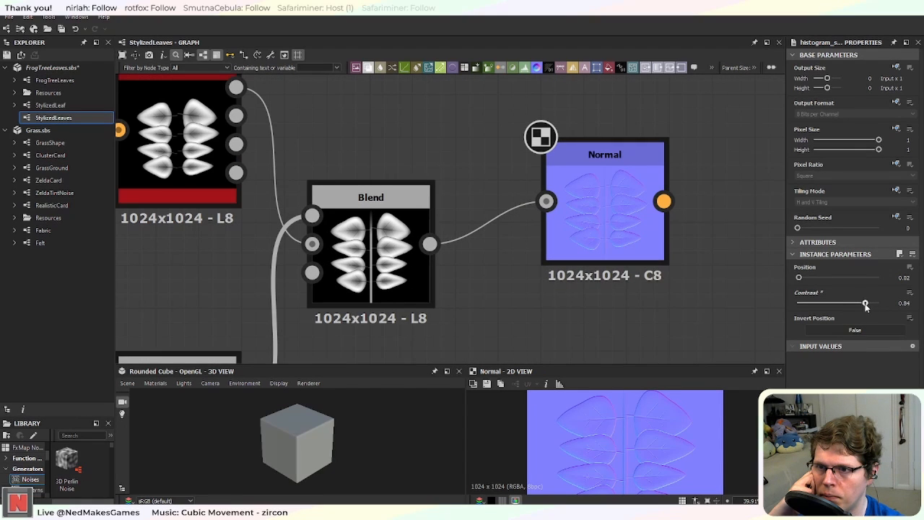
pyautogui.moveTo(867, 304); pyautogui.dragTo(854, 304)
pyautogui.scroll(2, 577, 306)
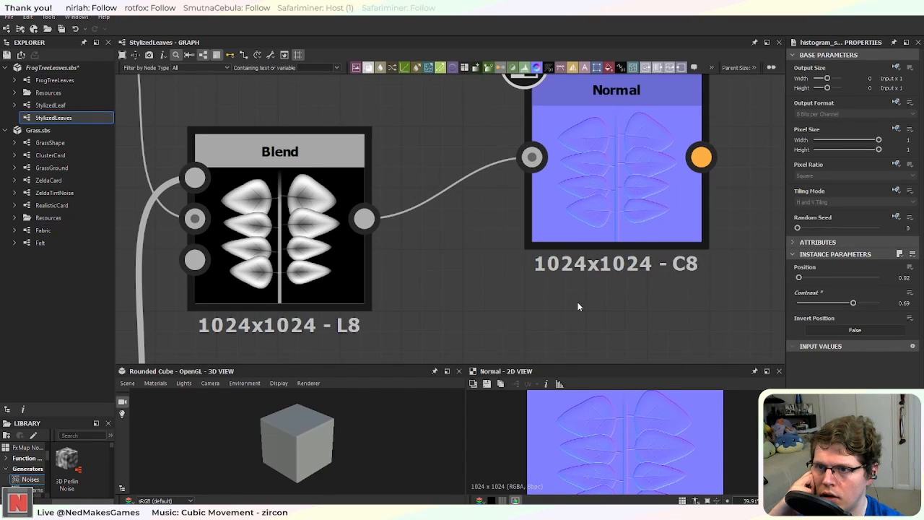
pyautogui.scroll(-3, 578, 302)
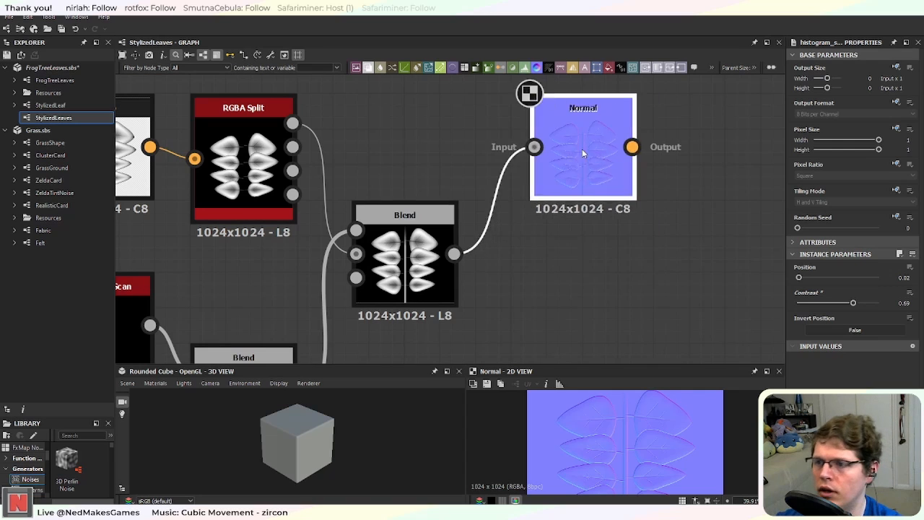
# Step: Move the Normal node up, above the leaves-and-stem Blend node and clear of the RGBA Split row
pyautogui.moveTo(584, 152); pyautogui.dragTo(533, 116)
pyautogui.scroll(1, 541, 131)
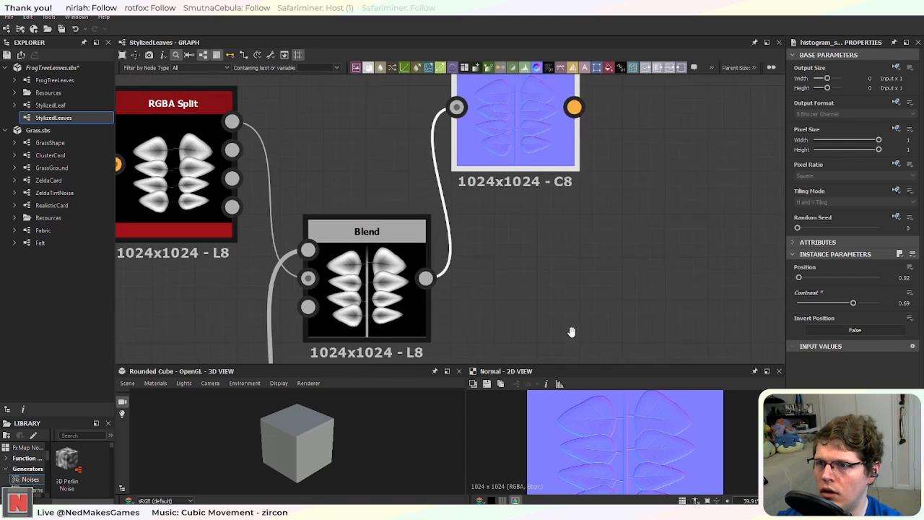
pyautogui.moveTo(571, 332); pyautogui.dragTo(562, 393, button='middle')
pyautogui.moveTo(510, 198); pyautogui.dragTo(469, 114)
pyautogui.scroll(-3, 532, 261)
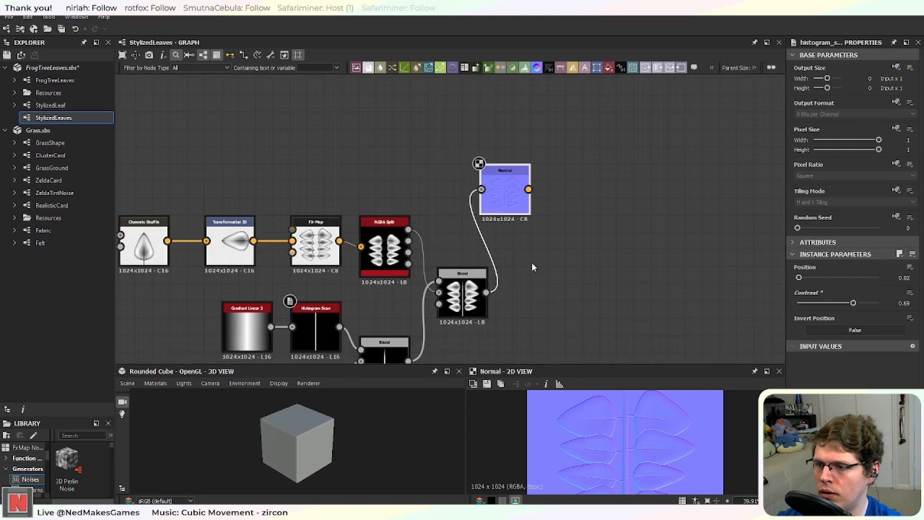
pyautogui.scroll(5, 527, 197)
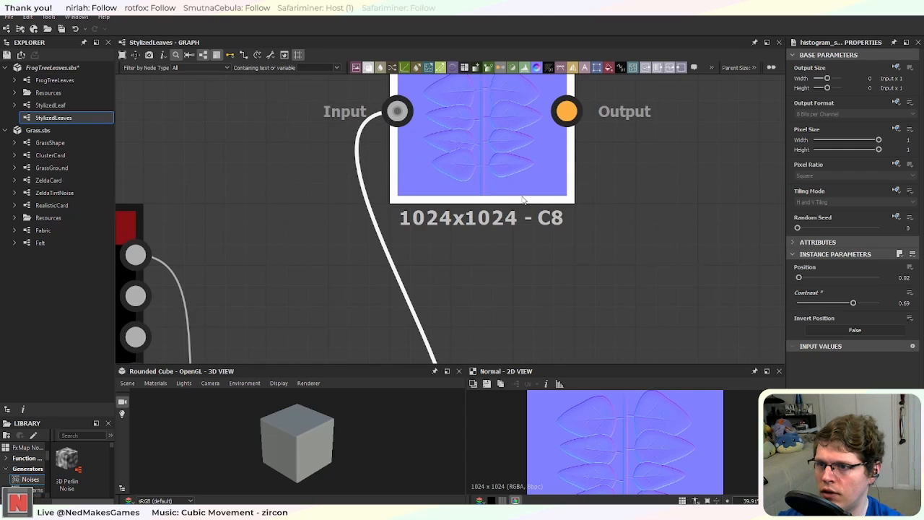
pyautogui.moveTo(506, 185); pyautogui.dragTo(588, 224, button='middle')
pyautogui.scroll(-4, 512, 203)
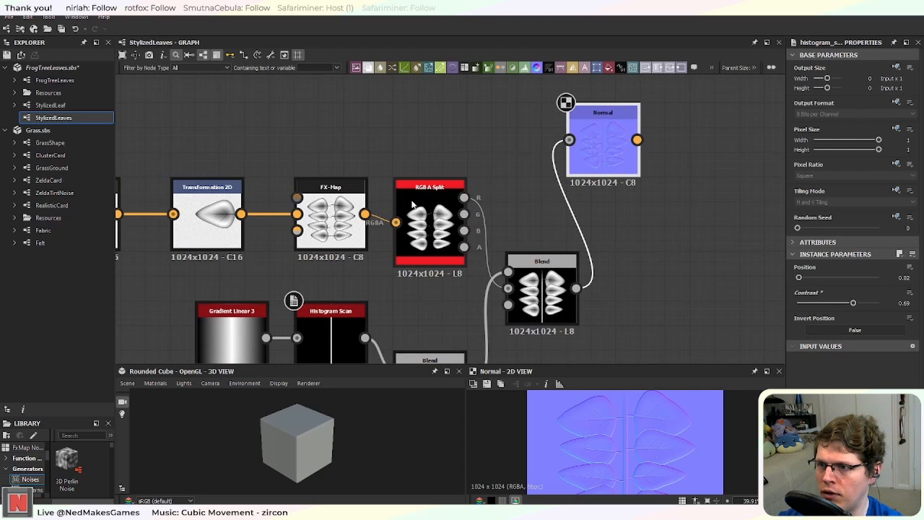
pyautogui.moveTo(350, 118); pyautogui.dragTo(361, 166, button='middle')
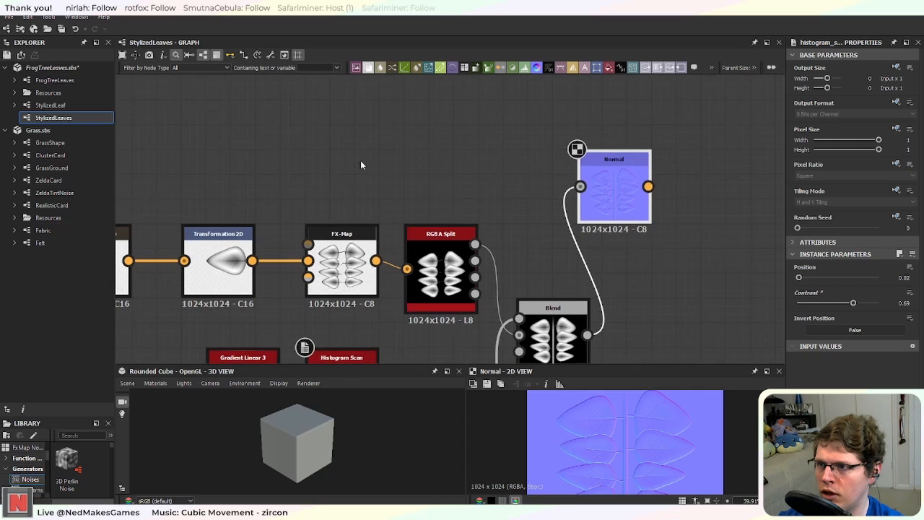
pyautogui.scroll(3, 638, 227)
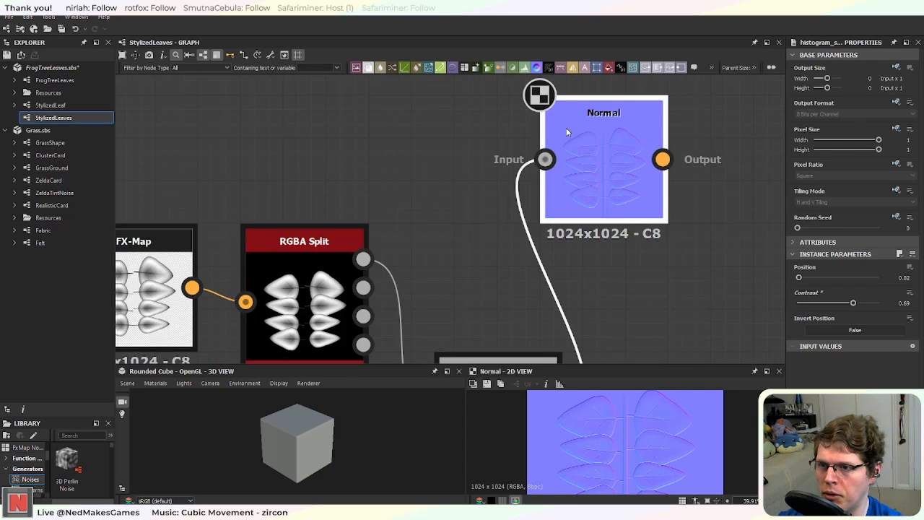
pyautogui.scroll(-5, 578, 244)
pyautogui.moveTo(627, 288); pyautogui.dragTo(582, 216, button='middle')
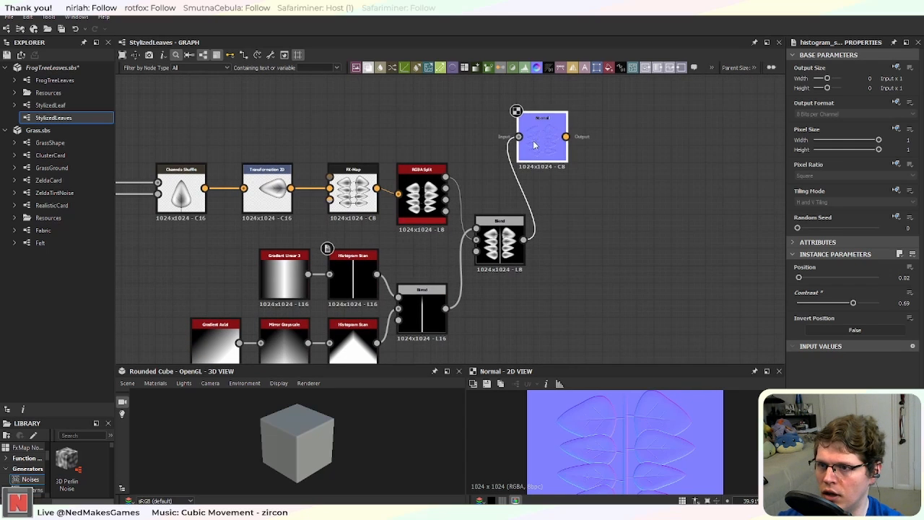
pyautogui.moveTo(541, 141); pyautogui.dragTo(558, 125)
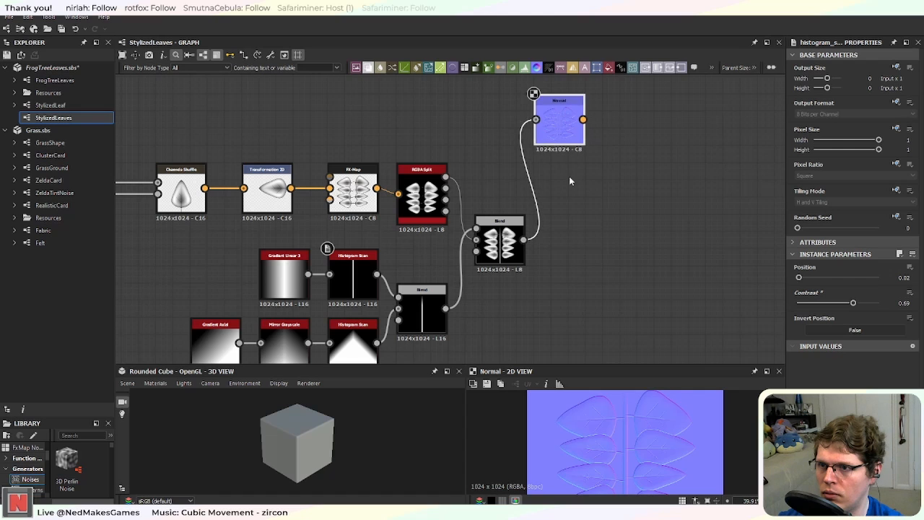
# Step: Examine the leaves-and-stem Blend together with its RGBA Split input and the stem's gradient and Histogram Scan nodes
pyautogui.scroll(-2, 611, 249)
pyautogui.moveTo(571, 255); pyautogui.dragTo(496, 236, button='middle')
pyautogui.scroll(3, 495, 236)
pyautogui.scroll(2, 496, 236)
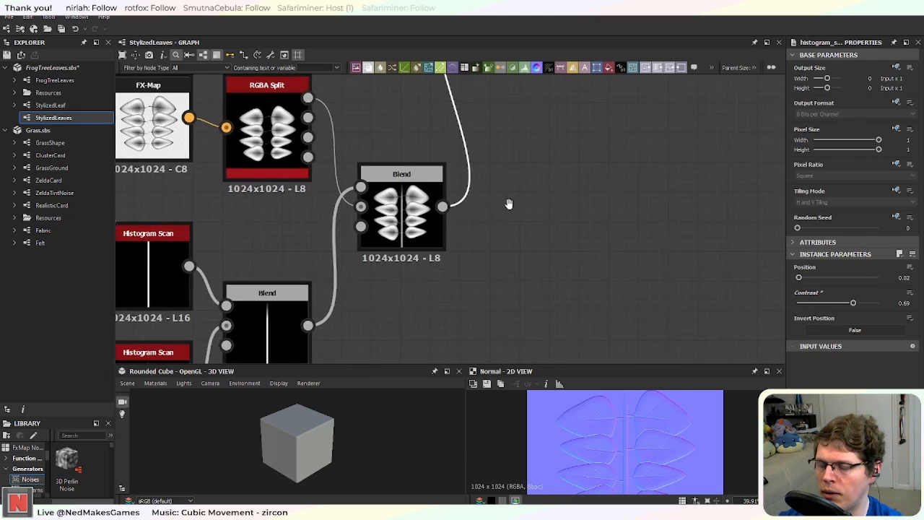
pyautogui.moveTo(417, 137); pyautogui.dragTo(399, 233, button='middle')
pyautogui.moveTo(488, 336); pyautogui.dragTo(501, 224, button='middle')
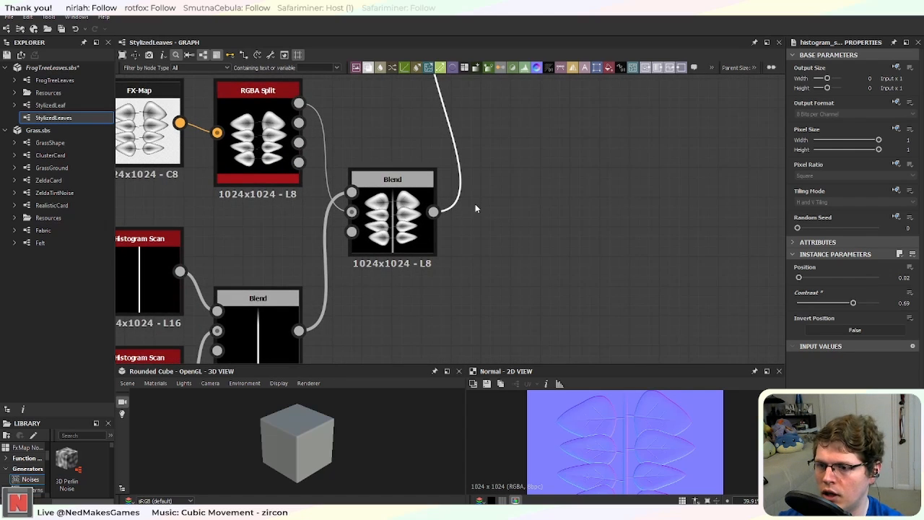
pyautogui.scroll(-3, 475, 208)
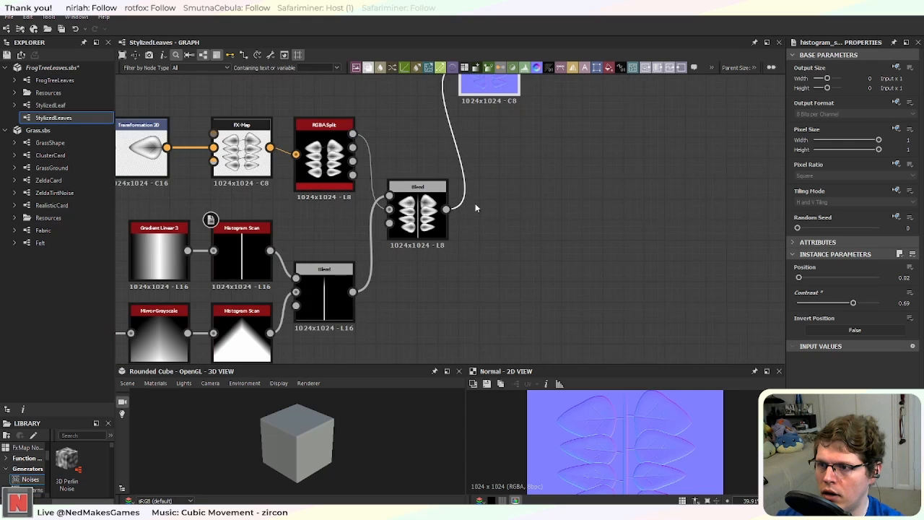
pyautogui.moveTo(434, 329); pyautogui.dragTo(601, 289, button='middle')
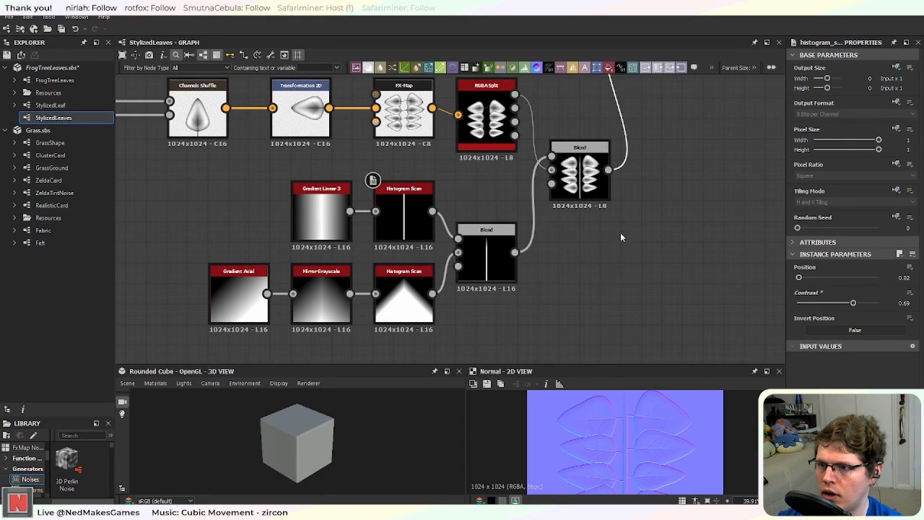
pyautogui.moveTo(621, 232); pyautogui.dragTo(525, 329, button='middle')
pyautogui.scroll(3, 524, 267)
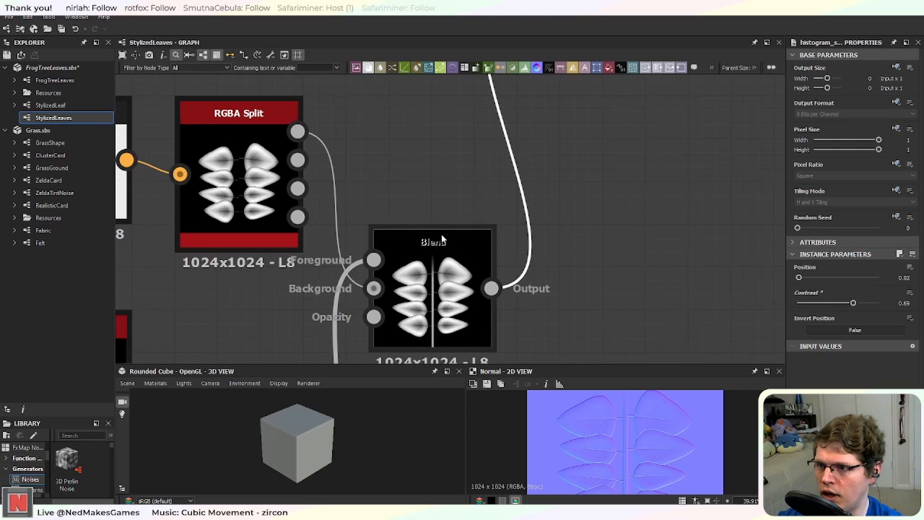
pyautogui.scroll(-4, 486, 253)
pyautogui.moveTo(547, 217); pyautogui.dragTo(535, 262, button='middle')
# Step: Shift the Normal node, the stem nodes and the leaves-and-stem Blend away from RGBA Split to make room in the graph
pyautogui.moveTo(506, 198); pyautogui.dragTo(641, 200)
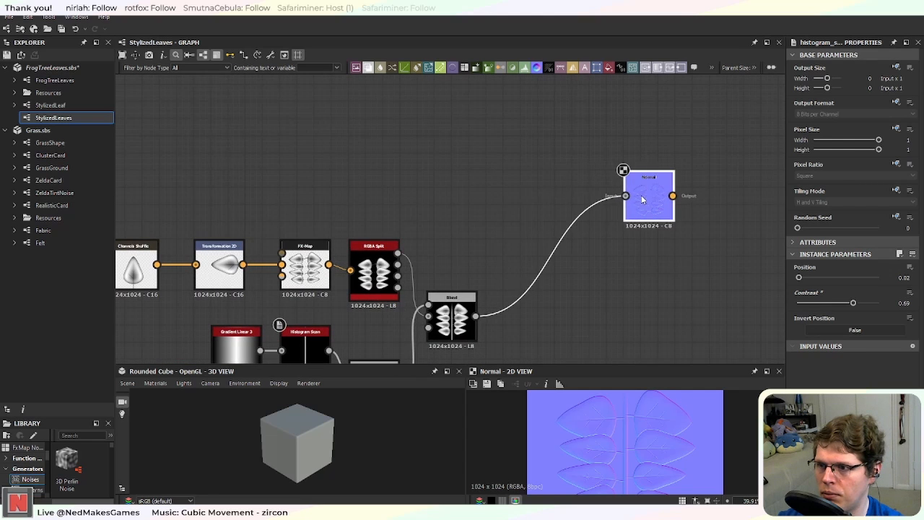
pyautogui.moveTo(448, 231); pyautogui.dragTo(564, 131, button='middle')
pyautogui.moveTo(619, 286); pyautogui.dragTo(635, 232, button='middle')
pyautogui.moveTo(242, 163); pyautogui.dragTo(604, 304)
pyautogui.moveTo(595, 190); pyautogui.dragTo(774, 207)
pyautogui.moveTo(648, 124); pyautogui.dragTo(512, 215, button='middle')
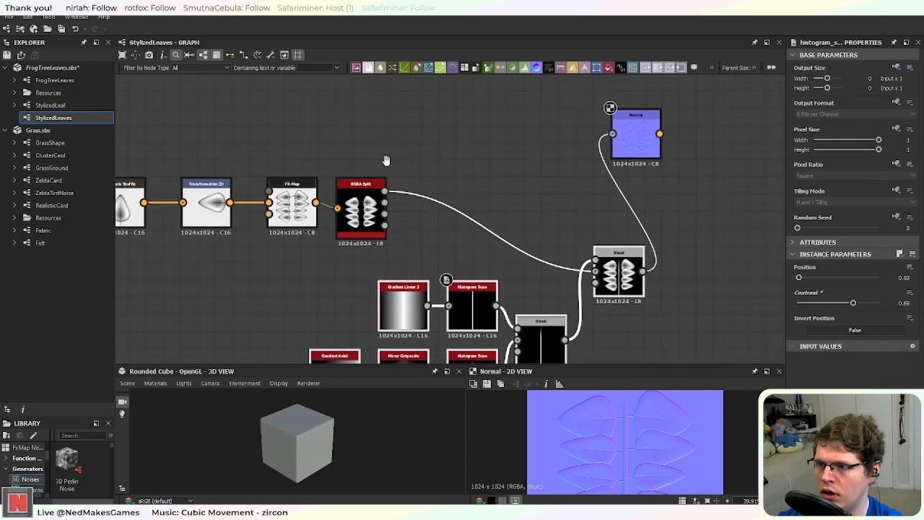
pyautogui.moveTo(388, 160); pyautogui.dragTo(482, 191, button='middle')
pyautogui.click(586, 219)
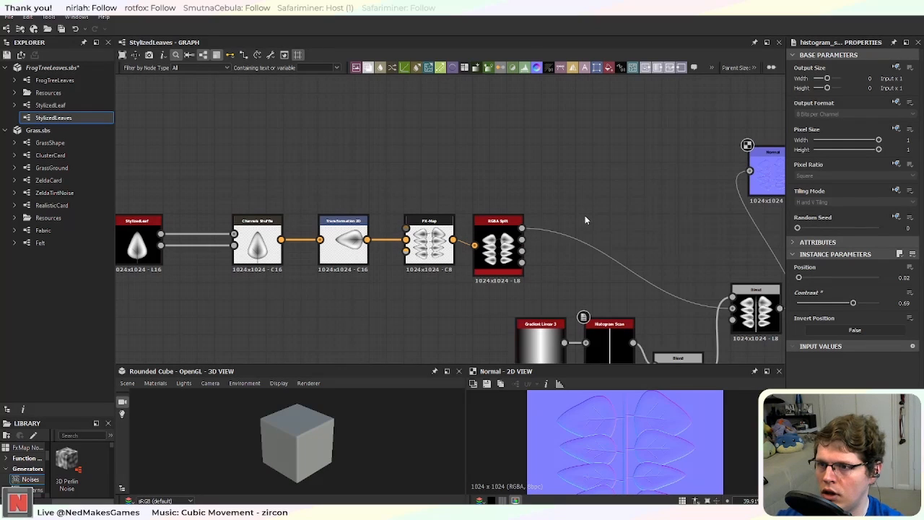
# Step: Add a Transformation 2D node above RGBA Split and feed it from StylizedLeaf's first output
pyautogui.click(258, 247)
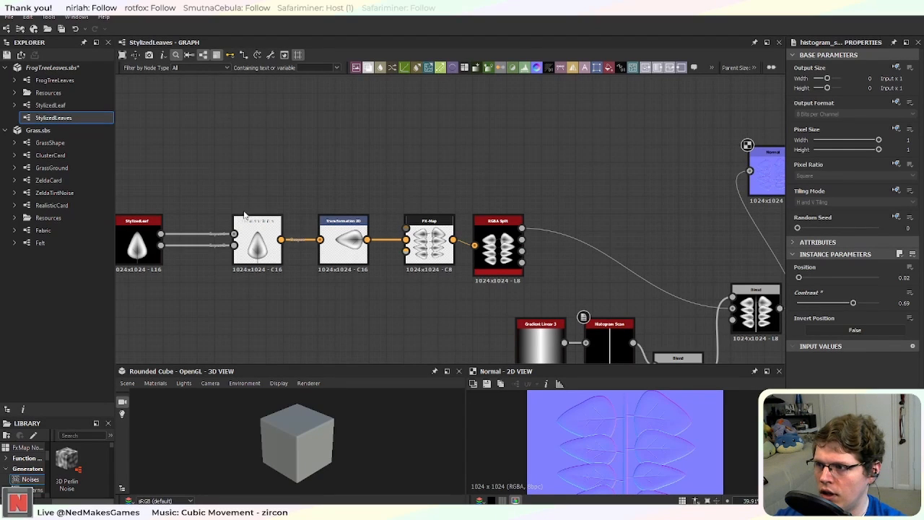
pyautogui.moveTo(244, 214); pyautogui.dragTo(302, 228, button='middle')
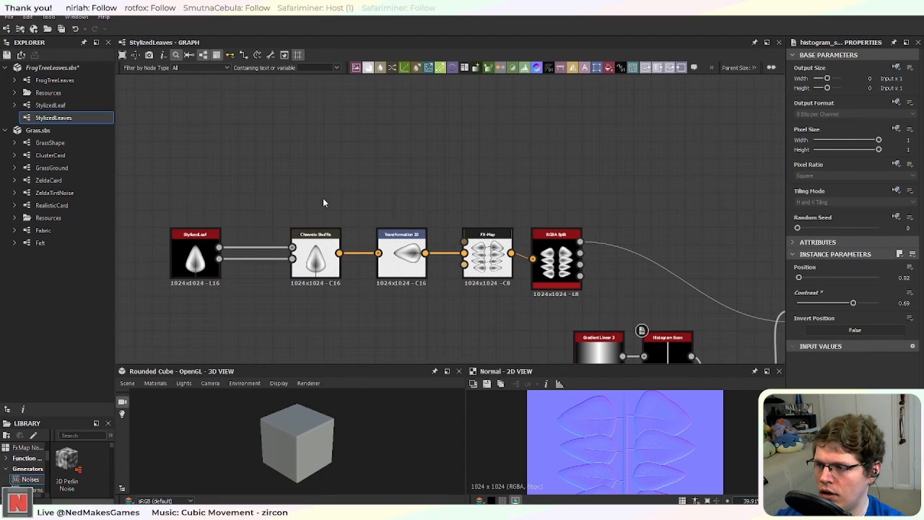
pyautogui.click(208, 249)
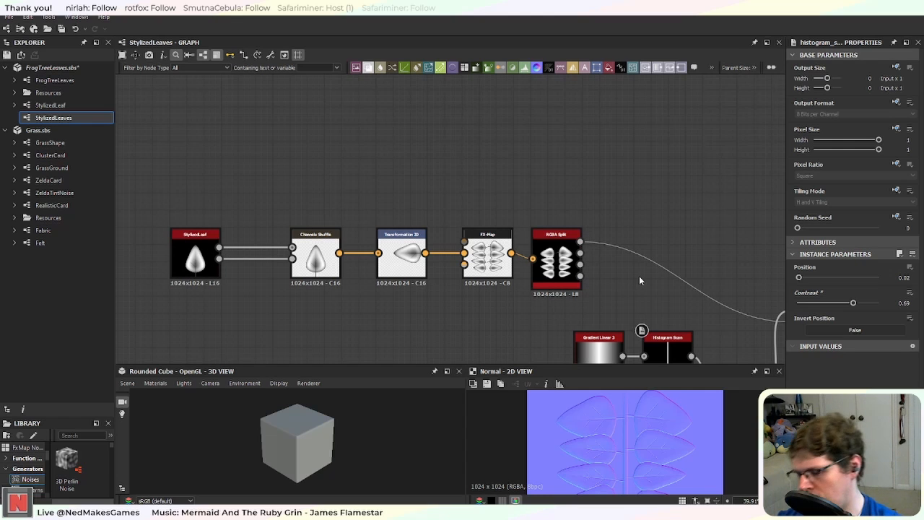
pyautogui.press('space')
pyautogui.write('tran')
pyautogui.press('Return')
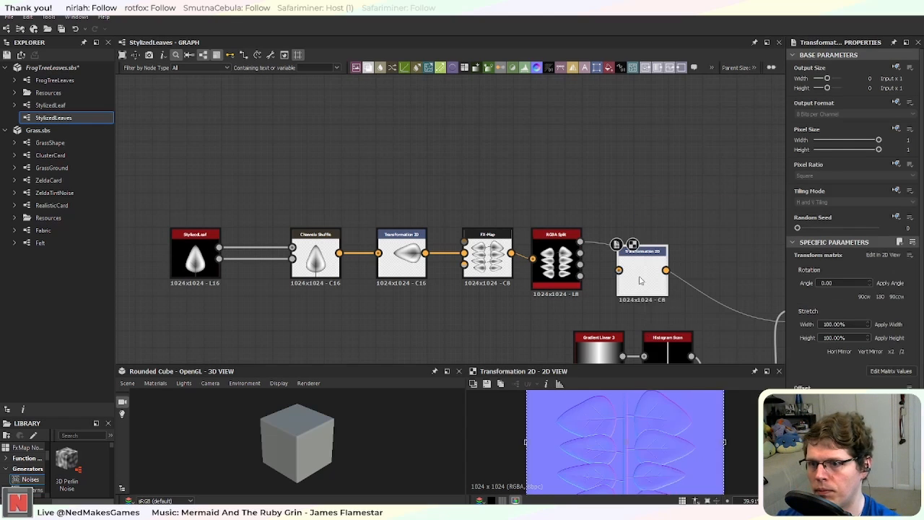
pyautogui.moveTo(645, 285); pyautogui.dragTo(556, 202)
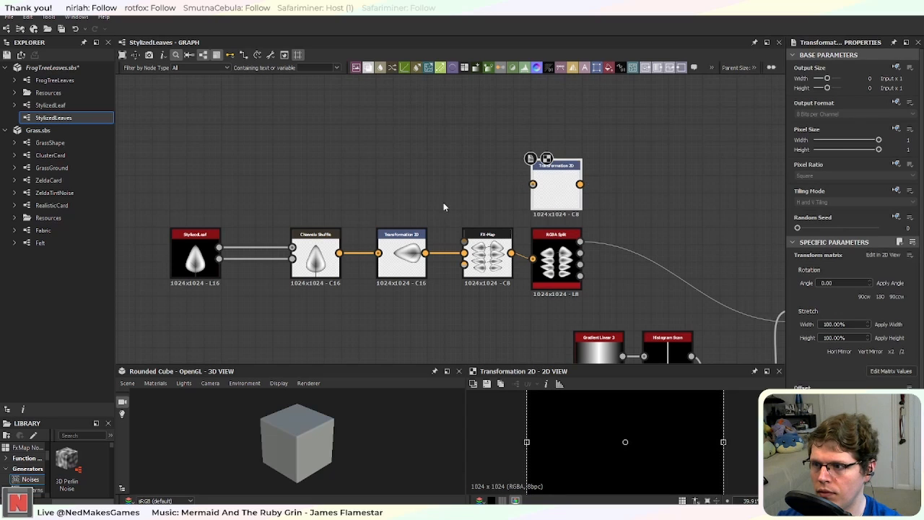
pyautogui.moveTo(219, 247); pyautogui.dragTo(533, 184)
pyautogui.scroll(4, 664, 231)
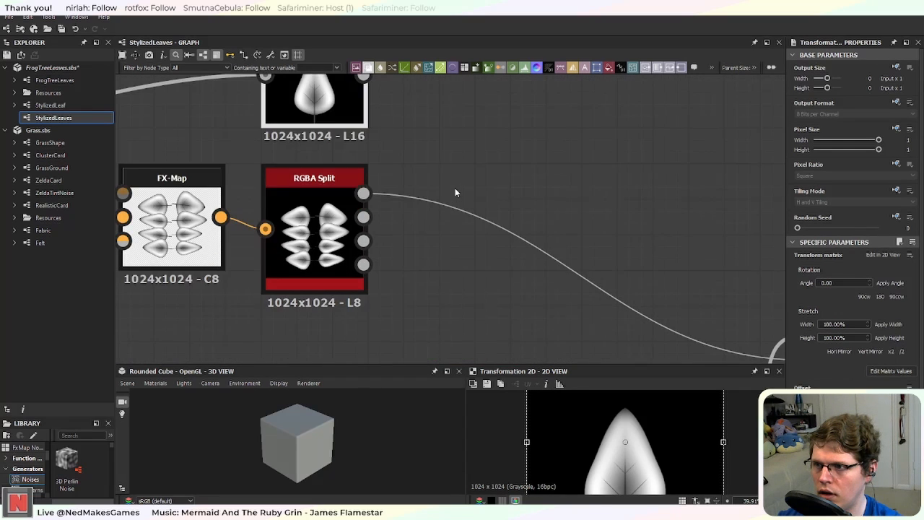
pyautogui.moveTo(454, 176); pyautogui.dragTo(447, 223, button='middle')
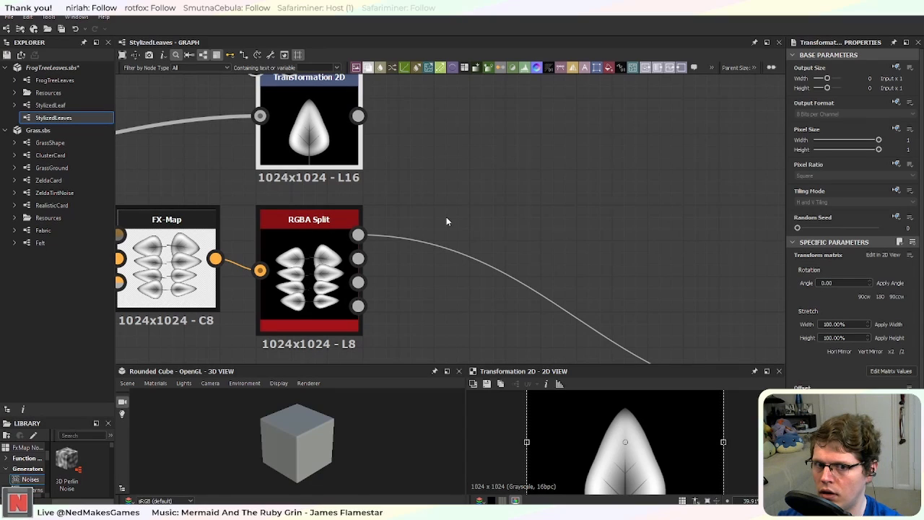
pyautogui.press('space')
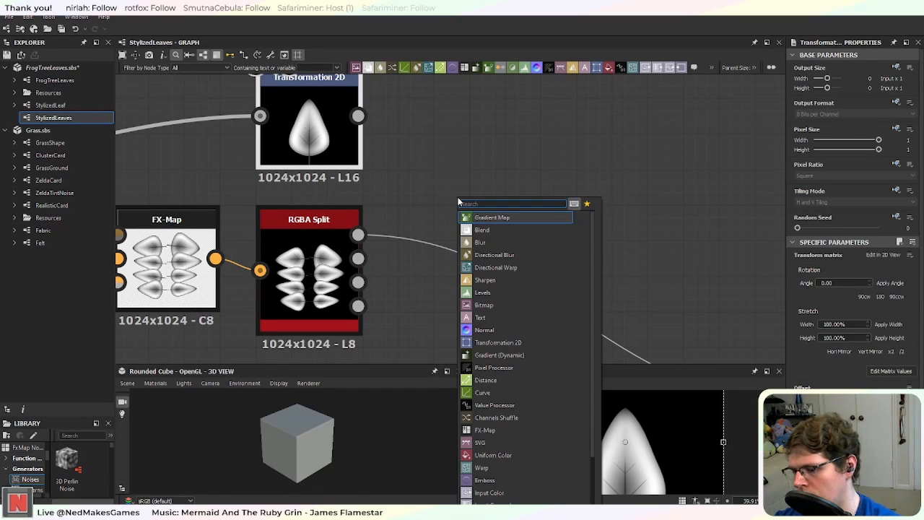
pyautogui.press('Escape')
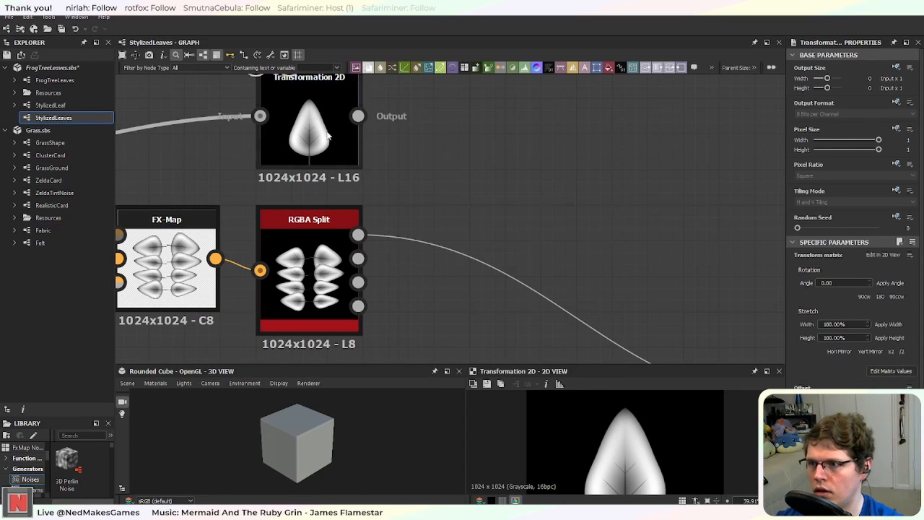
# Step: Move the single leaf into the upper half of the canvas and halve its size in the new Transformation 2D
pyautogui.scroll(-4, 645, 465)
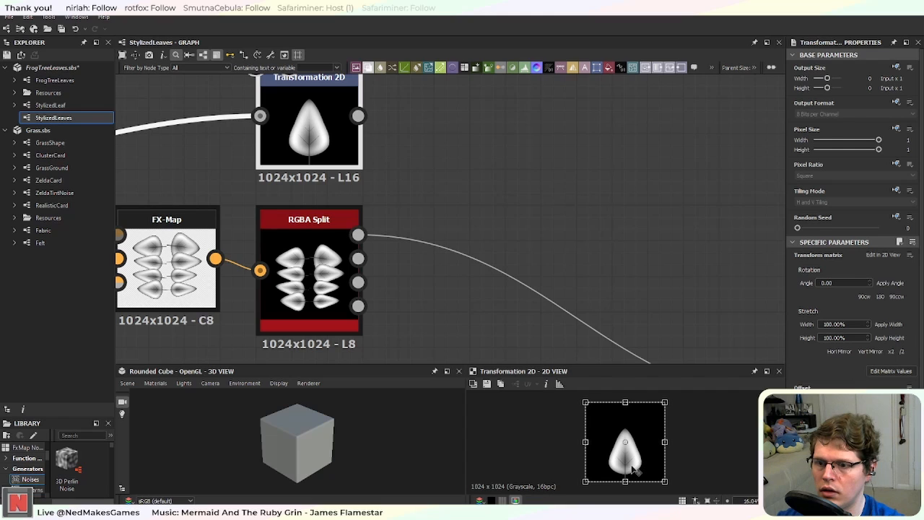
pyautogui.moveTo(629, 480); pyautogui.dragTo(635, 443)
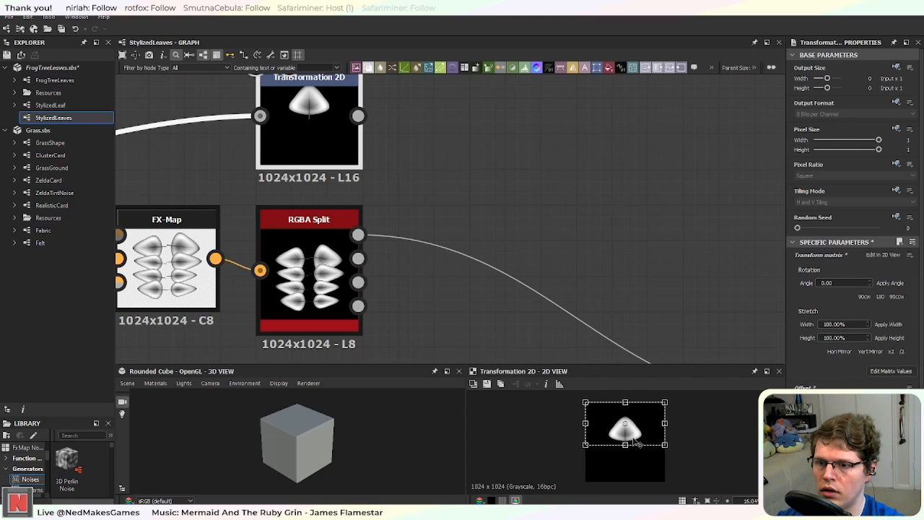
pyautogui.hotkey('ctrl', 'z')
pyautogui.moveTo(625, 481); pyautogui.dragTo(625, 442)
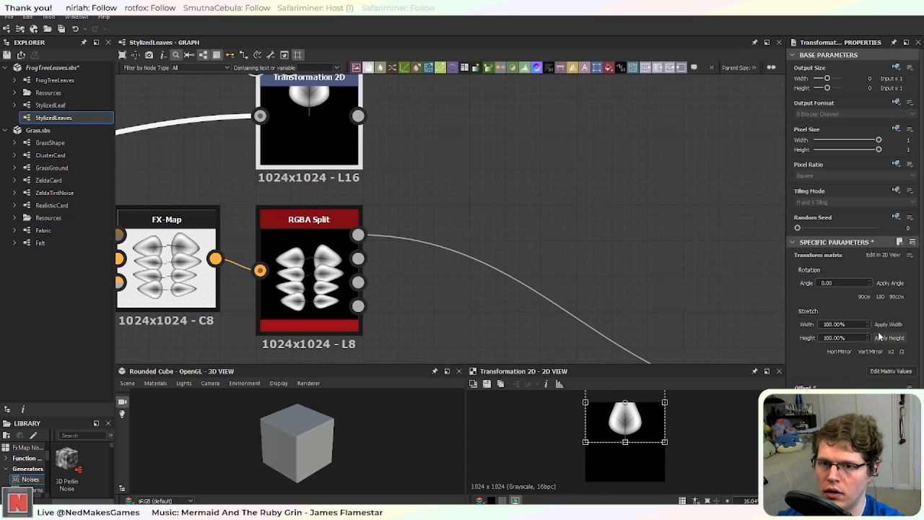
pyautogui.click(901, 352)
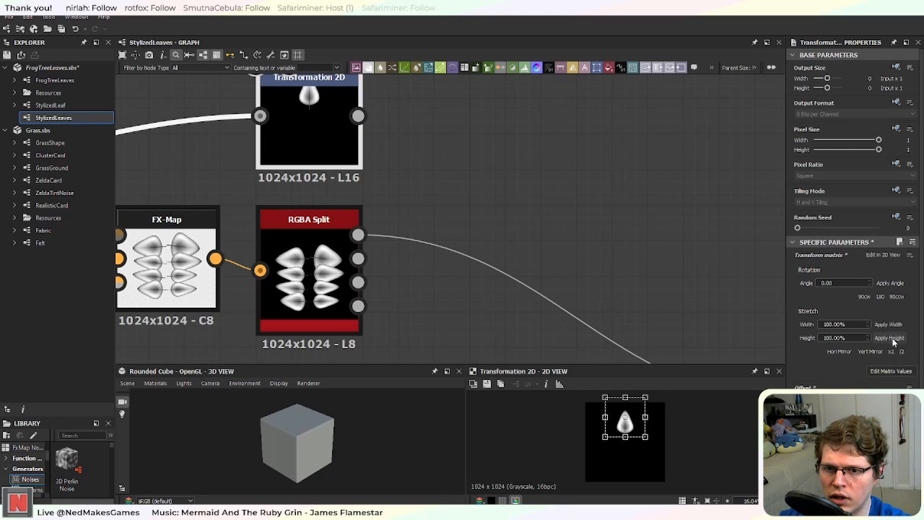
# Step: Check the single leaf's transform matrix values and the options available for that parameter
pyautogui.click(889, 372)
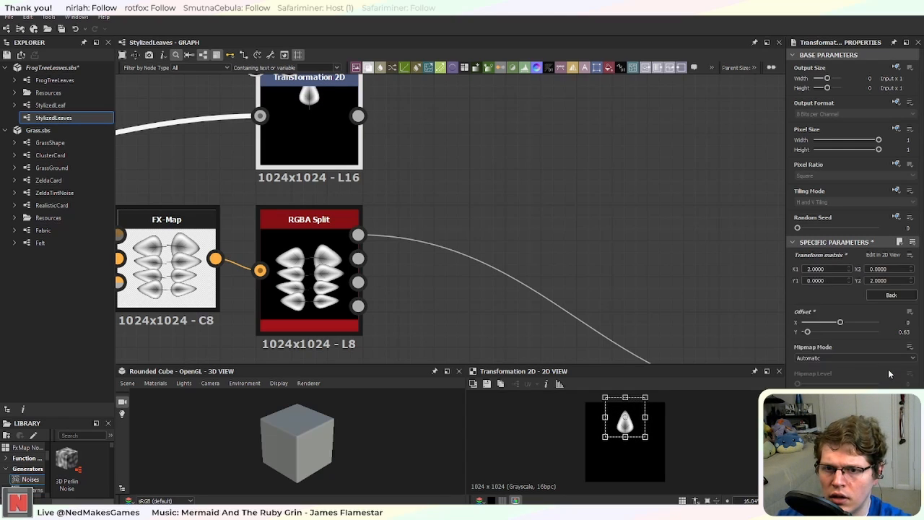
pyautogui.click(892, 299)
pyautogui.click(909, 257)
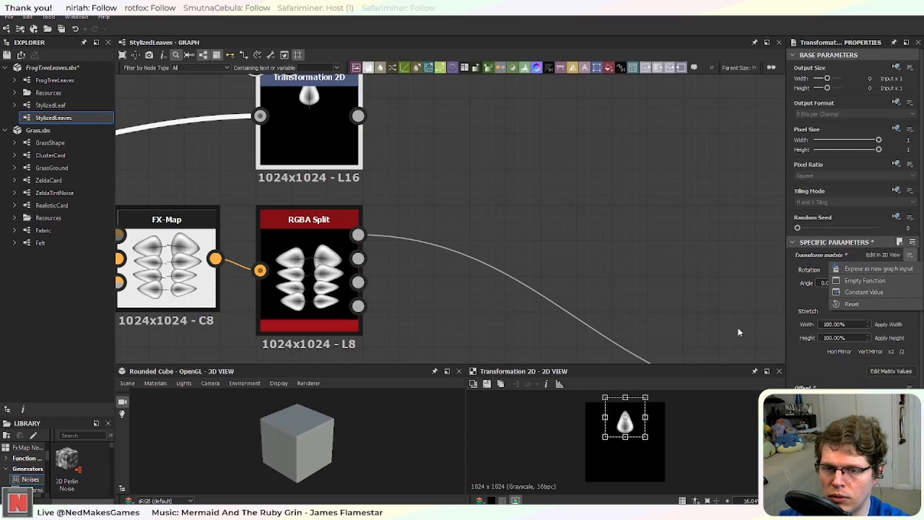
pyautogui.click(439, 194)
# Step: Add a Blend node beside RGBA Split, with the single leaf's Transformation 2D as foreground and RGBA Split's first output as background
pyautogui.scroll(-2, 429, 191)
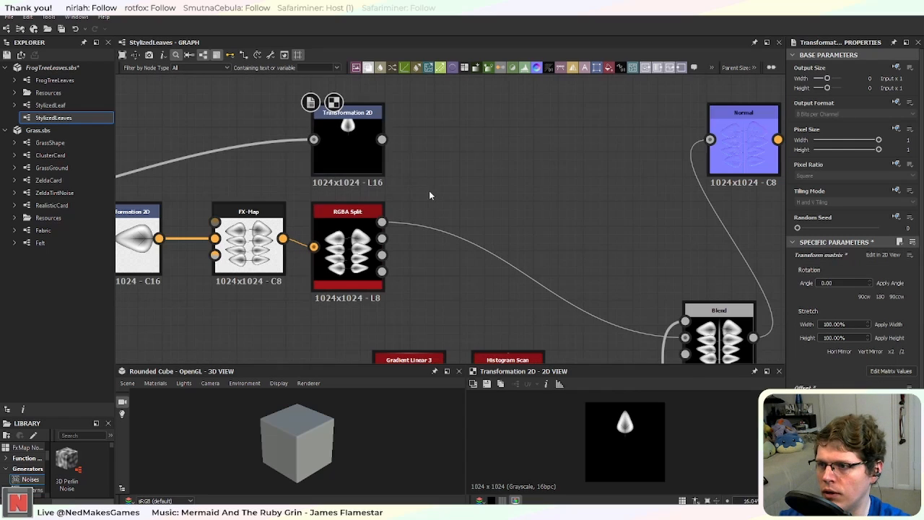
pyautogui.click(356, 155)
pyautogui.scroll(2, 448, 213)
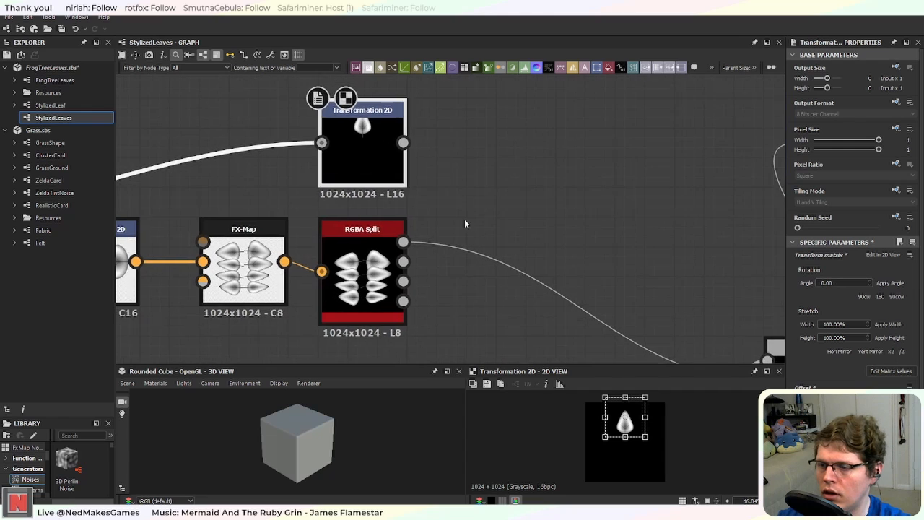
pyautogui.scroll(-1, 512, 253)
pyautogui.moveTo(512, 253); pyautogui.dragTo(466, 243, button='middle')
pyautogui.scroll(1, 459, 236)
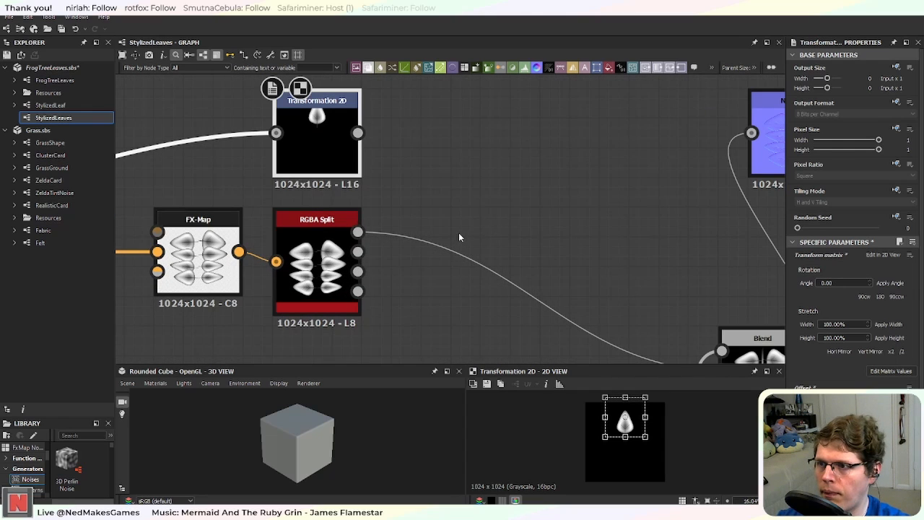
pyautogui.press('space')
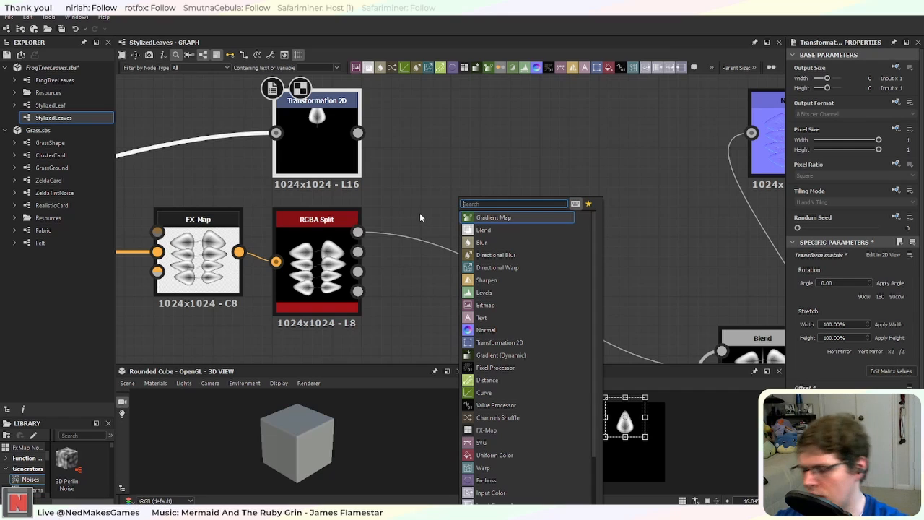
pyautogui.write('blend')
pyautogui.press('Return')
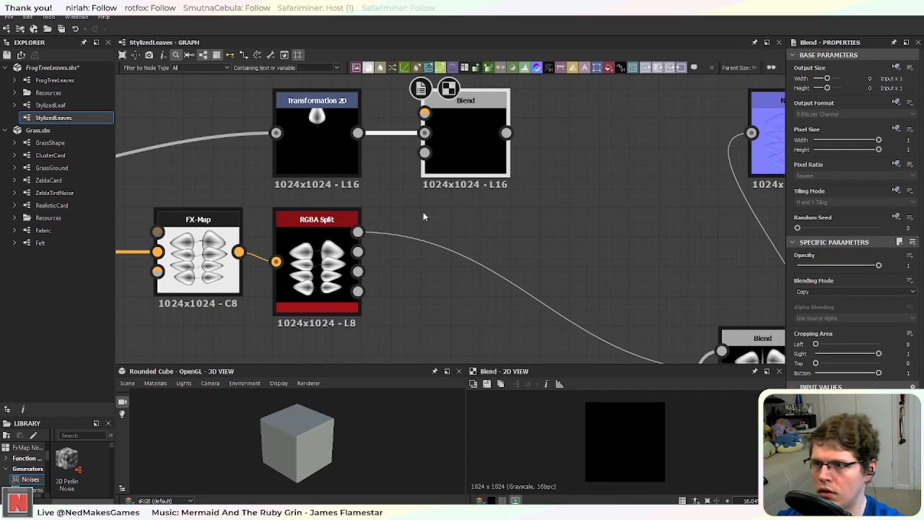
pyautogui.moveTo(470, 142); pyautogui.dragTo(473, 276)
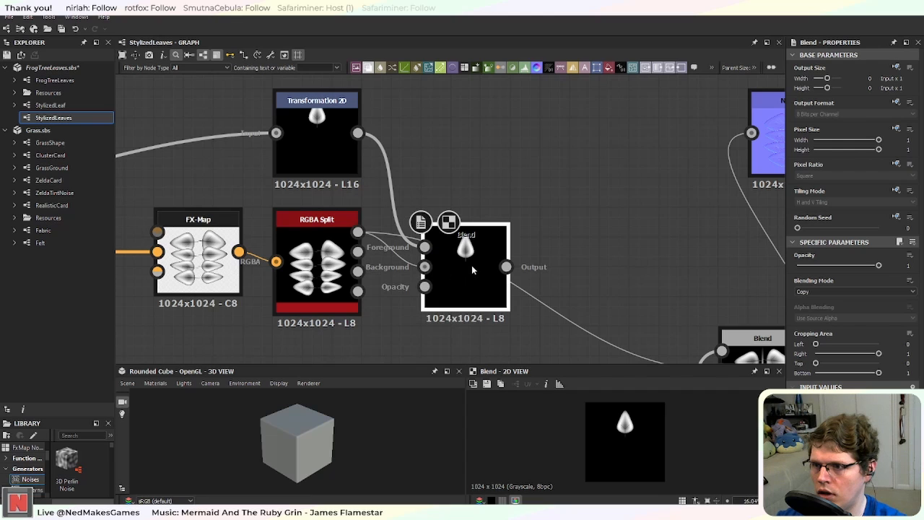
# Step: Set the new Blend node's blending mode to Max (Lighten) to combine the single leaf with the leaf pairs
pyautogui.click(851, 291)
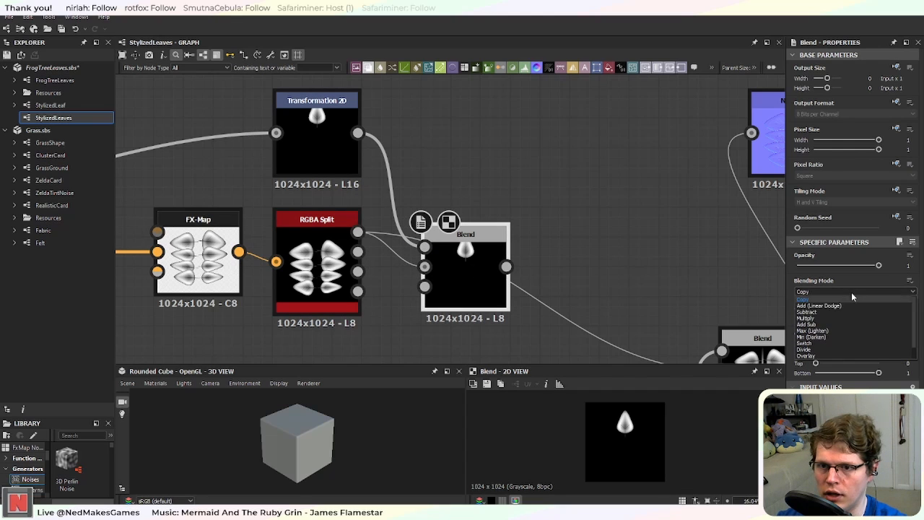
pyautogui.click(854, 329)
pyautogui.scroll(5, 448, 280)
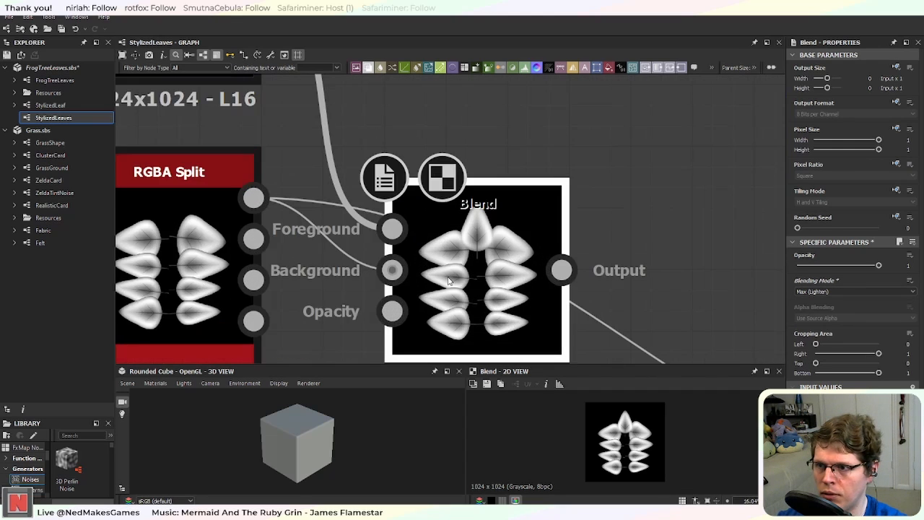
pyautogui.scroll(-2, 476, 271)
pyautogui.moveTo(473, 248); pyautogui.dragTo(461, 292, button='middle')
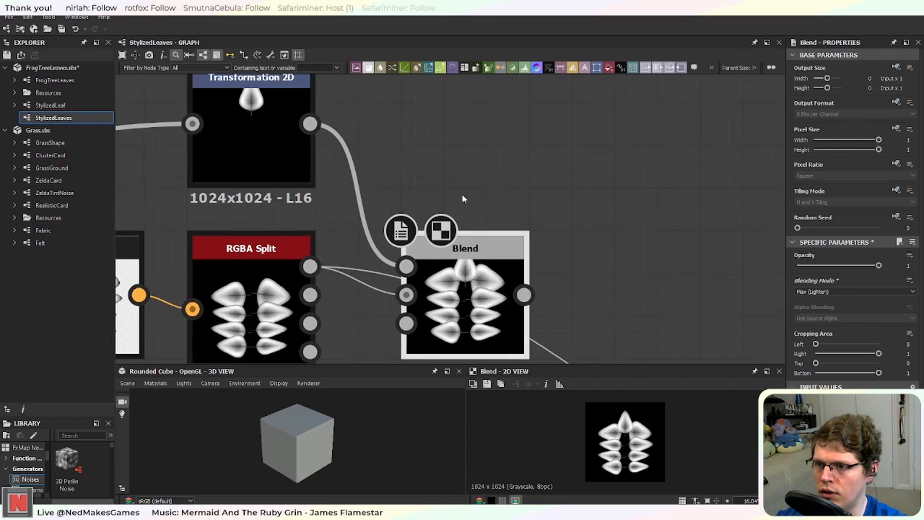
# Step: Shift the single leaf slightly upward in its Transformation 2D so it sits higher above the top leaf pair
pyautogui.click(271, 132)
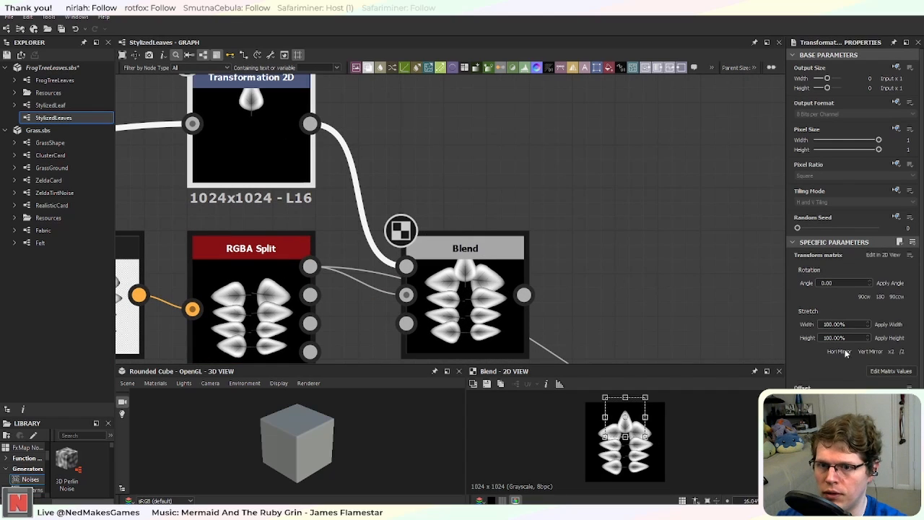
pyautogui.moveTo(625, 416); pyautogui.dragTo(626, 410)
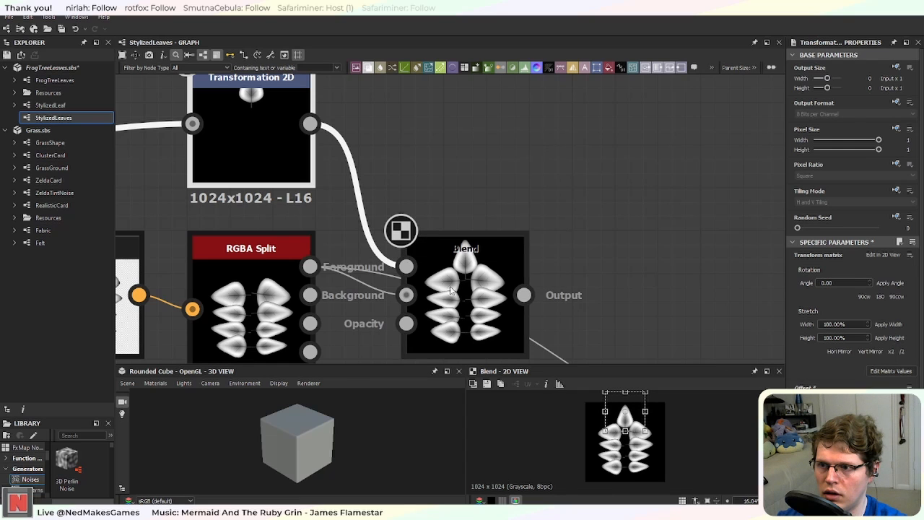
pyautogui.scroll(-3, 450, 291)
pyautogui.scroll(5, 462, 296)
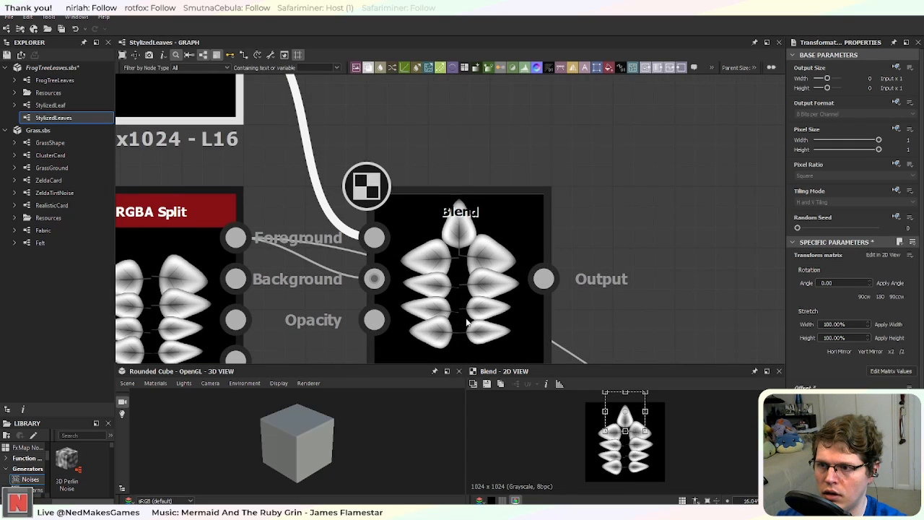
pyautogui.moveTo(466, 323); pyautogui.dragTo(414, 186, button='middle')
pyautogui.scroll(-2, 462, 164)
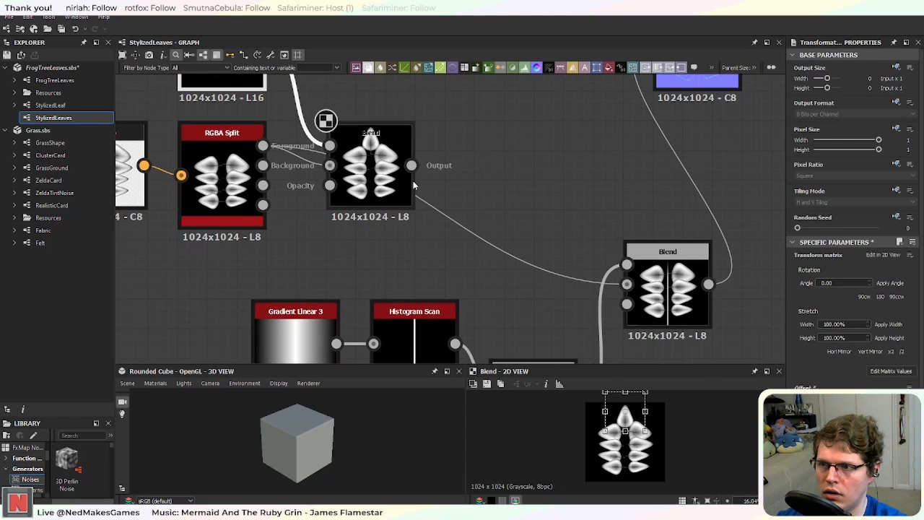
# Step: Move the Blend node that adds the stem beside the leaf Blend node and preview its output
pyautogui.moveTo(673, 304); pyautogui.dragTo(503, 185)
pyautogui.doubleClick(501, 183)
pyautogui.scroll(4, 518, 194)
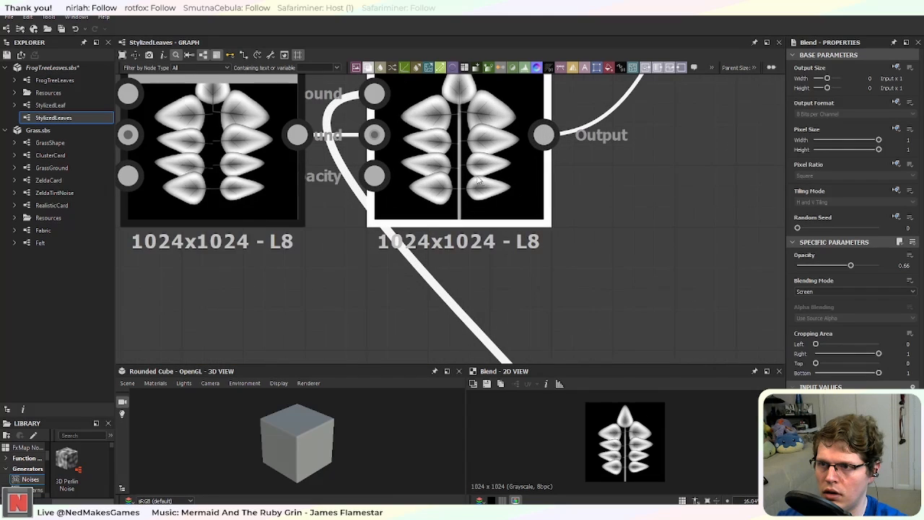
# Step: Examine the leaf Blend node's settings and compare its thumbnail with the adjoining stem Blend node up close
pyautogui.moveTo(477, 177); pyautogui.dragTo(548, 241, button='middle')
pyautogui.scroll(-2, 548, 246)
pyautogui.click(351, 242)
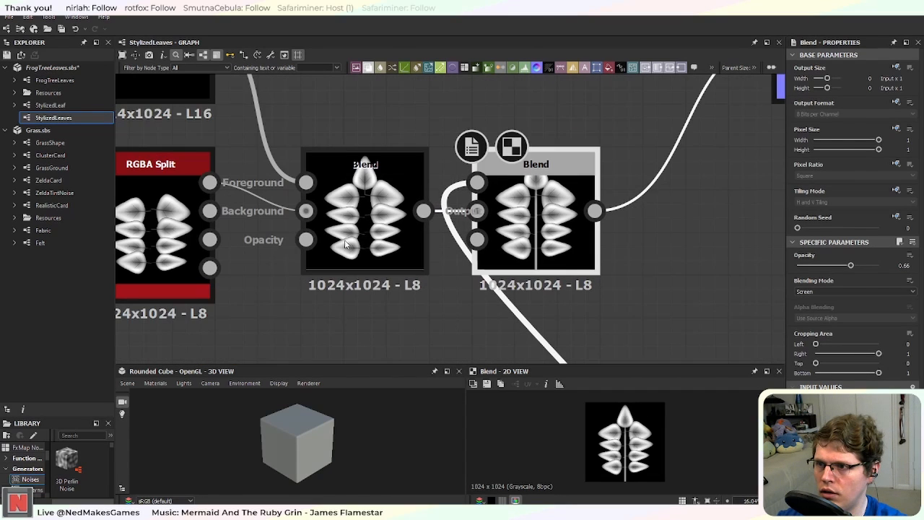
pyautogui.doubleClick(367, 234)
pyautogui.moveTo(354, 231); pyautogui.dragTo(419, 269, button='middle')
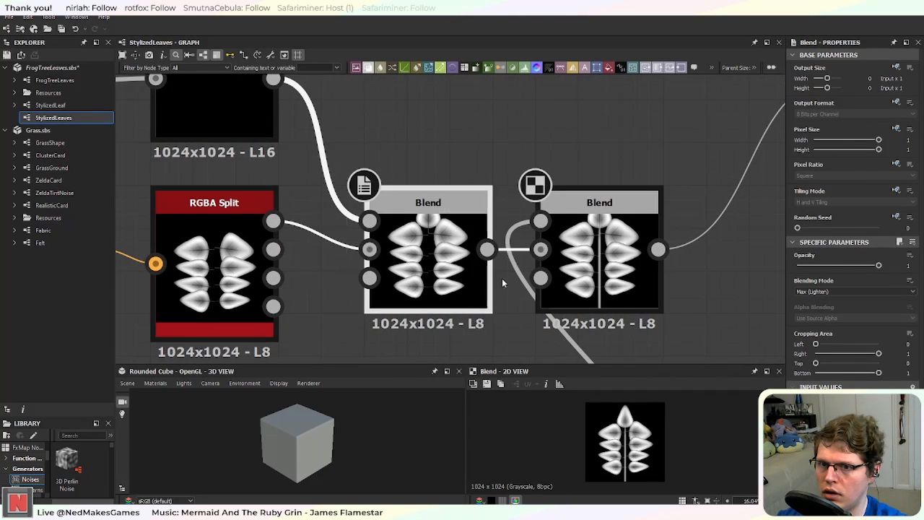
pyautogui.scroll(2, 502, 278)
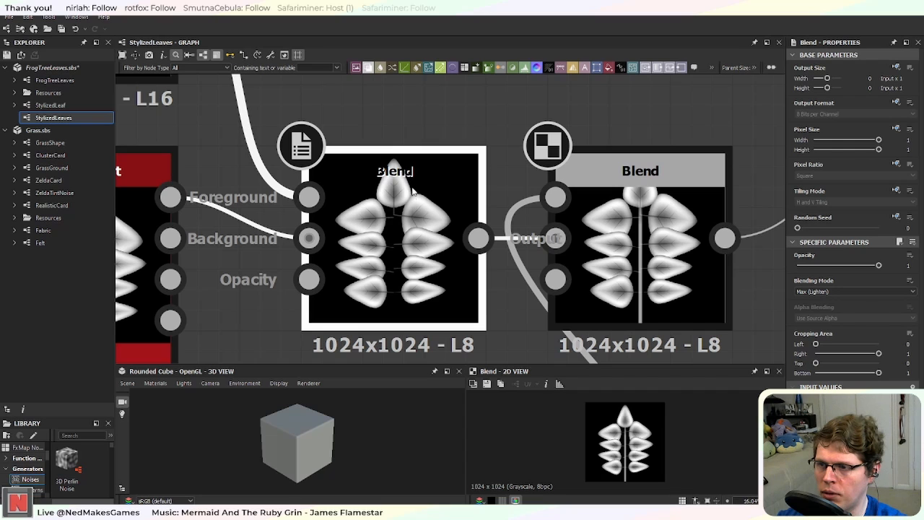
pyautogui.scroll(-3, 411, 207)
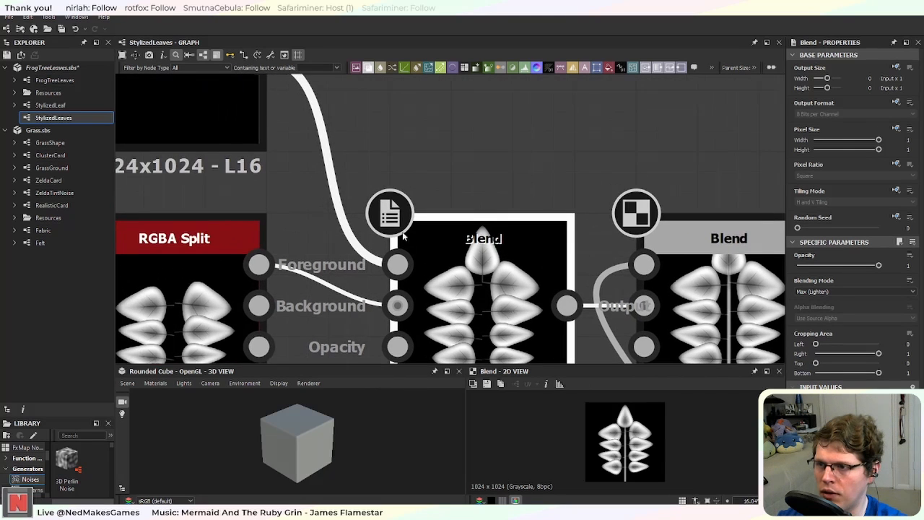
pyautogui.moveTo(360, 180); pyautogui.dragTo(361, 148, button='middle')
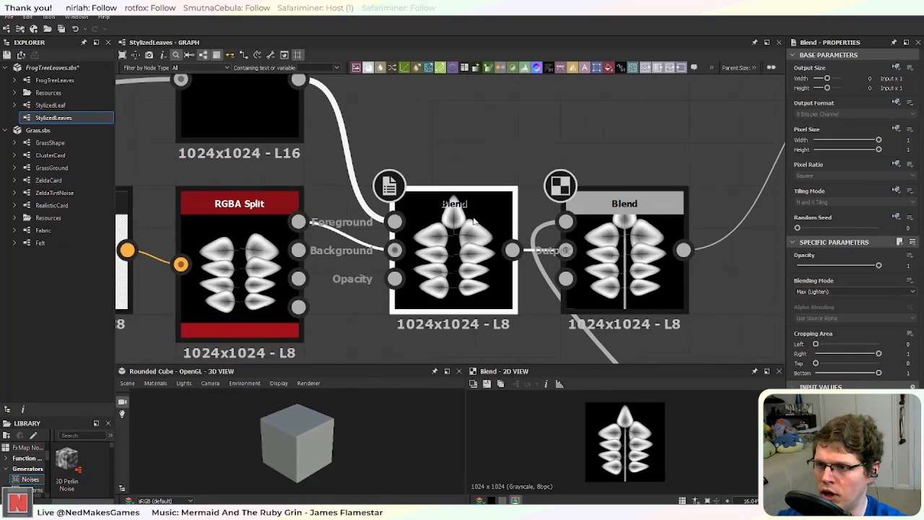
pyautogui.scroll(2, 461, 225)
pyautogui.scroll(-3, 468, 223)
pyautogui.moveTo(771, 177); pyautogui.dragTo(629, 166, button='middle')
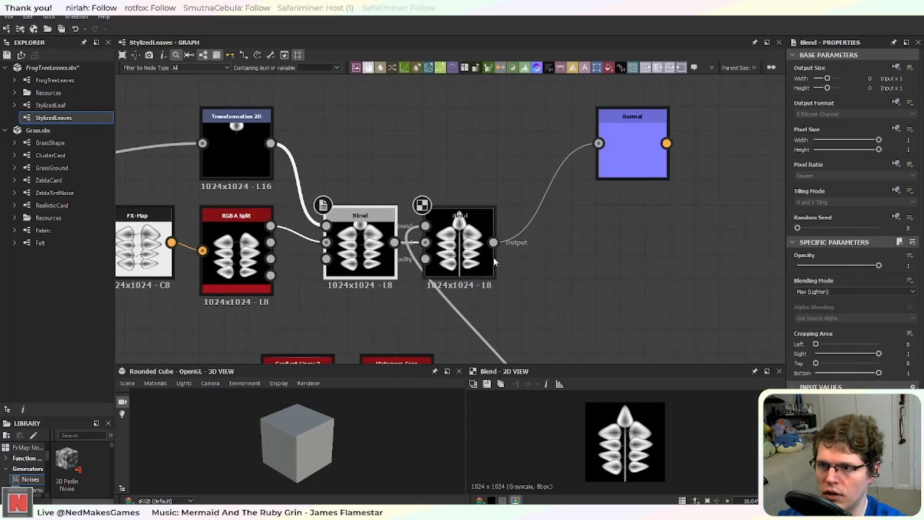
# Step: Preview the Normal node's output and inspect the leaf relief up close
pyautogui.click(628, 166)
pyautogui.scroll(3, 625, 159)
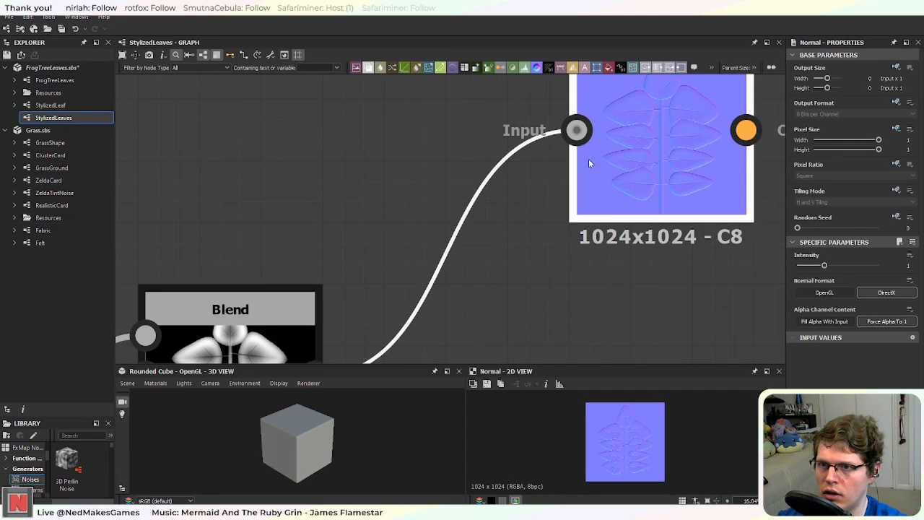
pyautogui.moveTo(519, 164); pyautogui.dragTo(371, 311, button='middle')
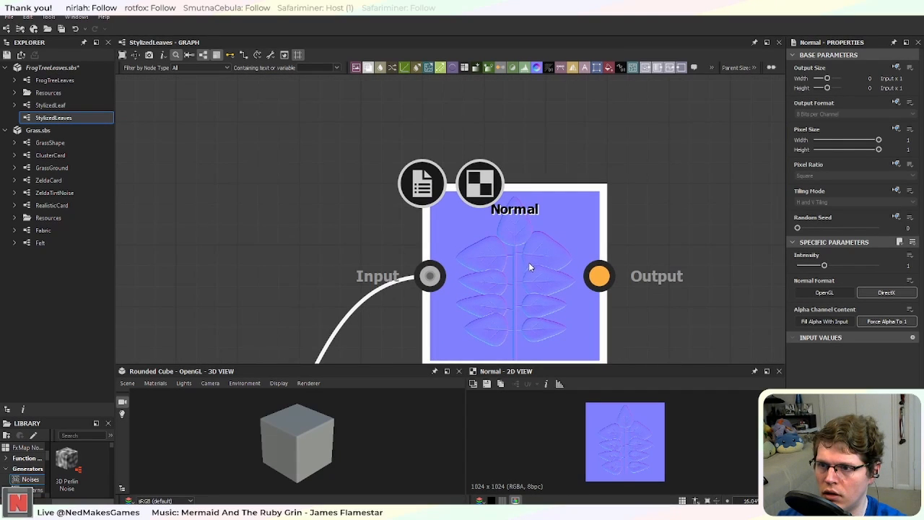
pyautogui.scroll(-5, 527, 243)
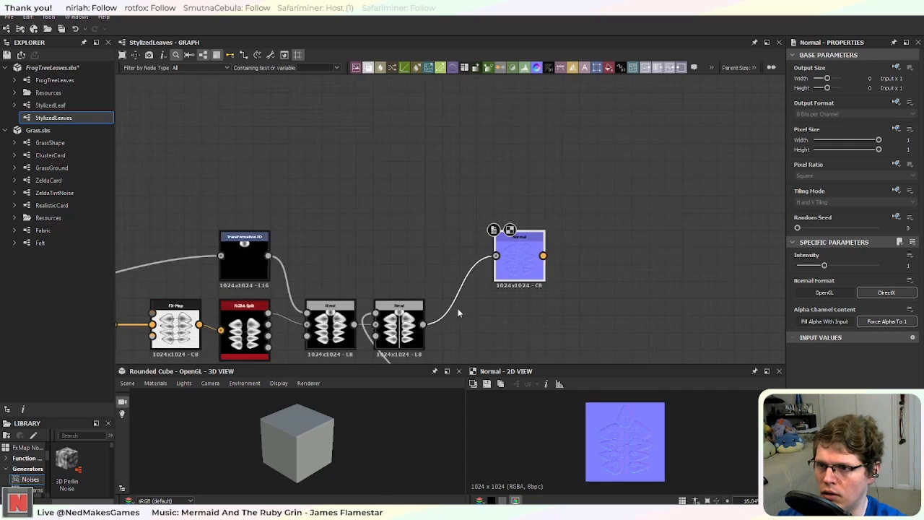
# Step: Move the stem's gradient, mirror, histogram scan and Blend nodes together so they sit beneath the leaf Blend nodes
pyautogui.moveTo(445, 335); pyautogui.dragTo(541, 208, button='middle')
pyautogui.moveTo(537, 277); pyautogui.dragTo(618, 203, button='middle')
pyautogui.moveTo(358, 187); pyautogui.dragTo(592, 296)
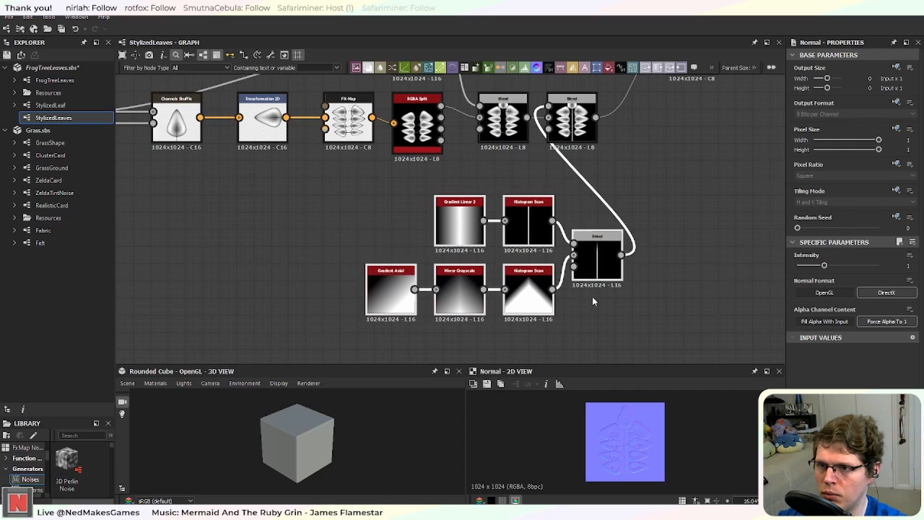
pyautogui.moveTo(586, 251); pyautogui.dragTo(498, 235)
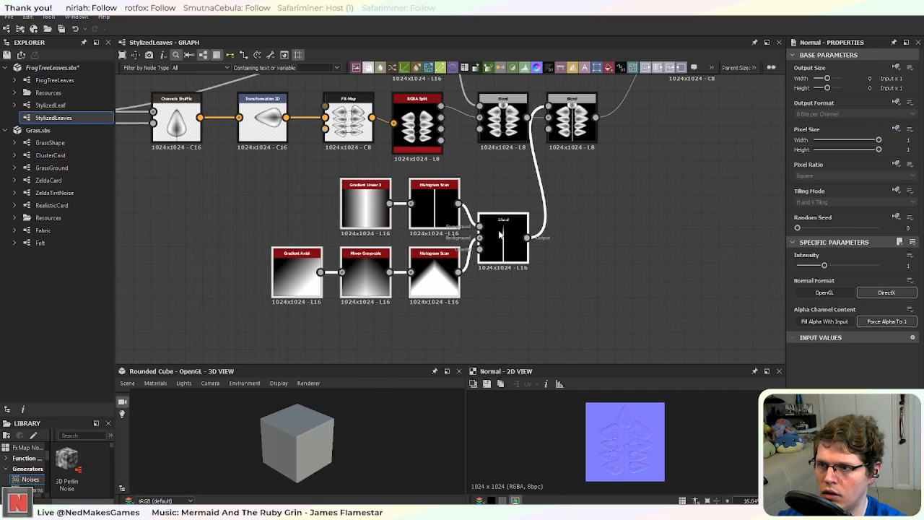
# Step: Preview the stem Blend node's combined output and move the Normal node closer to it
pyautogui.scroll(4, 600, 173)
pyautogui.moveTo(600, 174); pyautogui.dragTo(557, 288, button='middle')
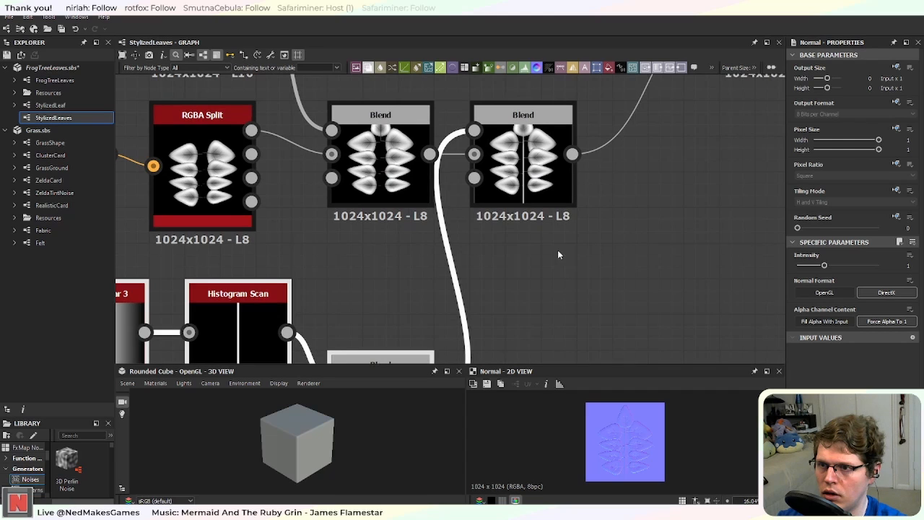
pyautogui.moveTo(558, 250); pyautogui.dragTo(563, 299, button='middle')
pyautogui.moveTo(404, 217)
pyautogui.mouseDown()
pyautogui.moveTo(405, 199)
pyautogui.moveTo(403, 217)
pyautogui.mouseUp()
pyautogui.doubleClick(531, 206)
pyautogui.moveTo(728, 93); pyautogui.dragTo(618, 204, button='middle')
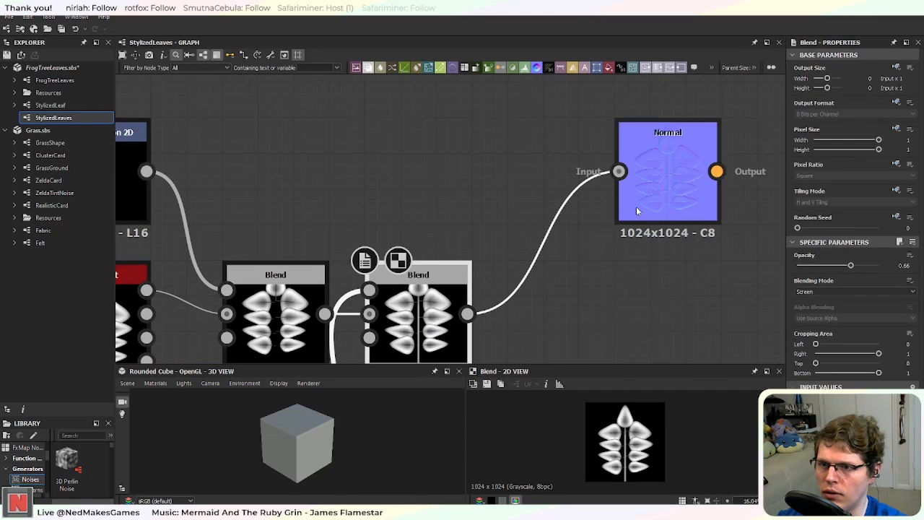
pyautogui.moveTo(672, 189); pyautogui.dragTo(583, 148)
pyautogui.scroll(-4, 517, 215)
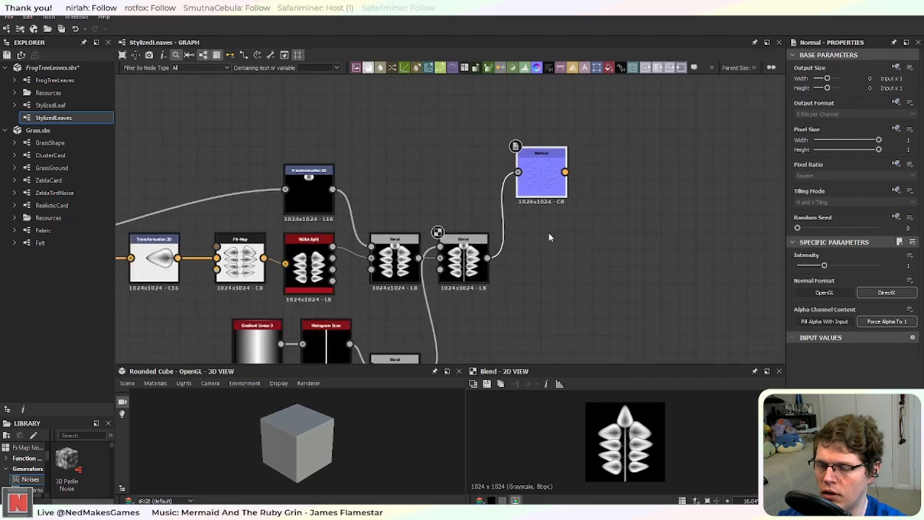
pyautogui.scroll(4, 548, 232)
pyautogui.scroll(-3, 551, 282)
pyautogui.moveTo(447, 271); pyautogui.dragTo(557, 260, button='middle')
pyautogui.scroll(-3, 579, 226)
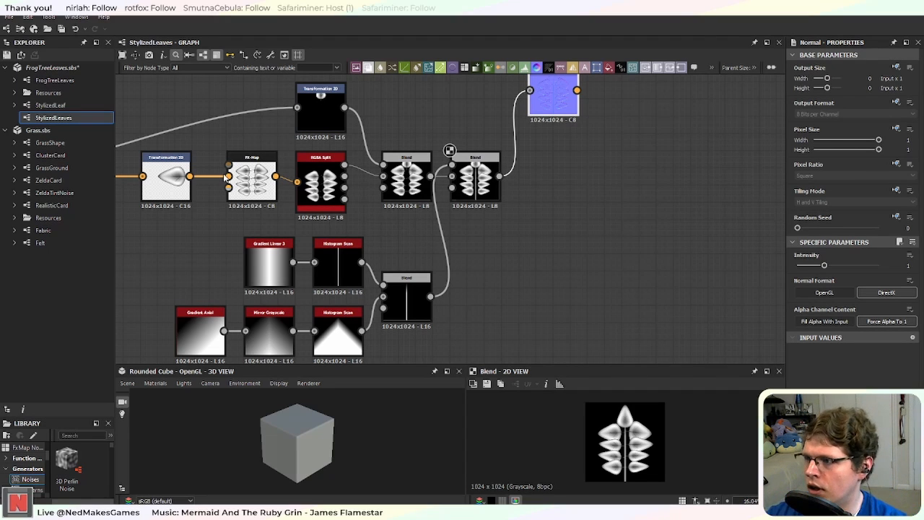
# Step: Open the ClusterCard graph and copy its Moisture Noise, Blur HQ Grayscale and Mosaic Grayscale nodes
pyautogui.click(48, 156)
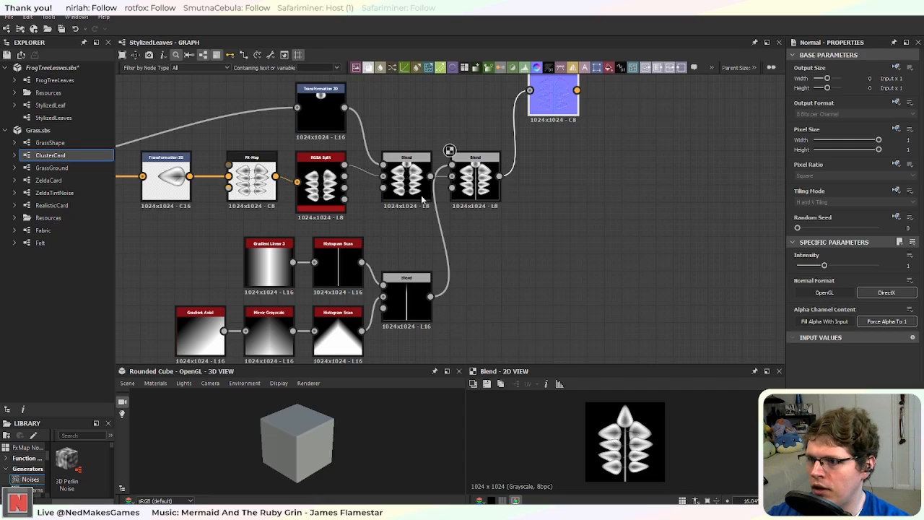
pyautogui.scroll(-1, 404, 248)
pyautogui.moveTo(404, 248); pyautogui.dragTo(266, 192, button='middle')
pyautogui.scroll(3, 425, 219)
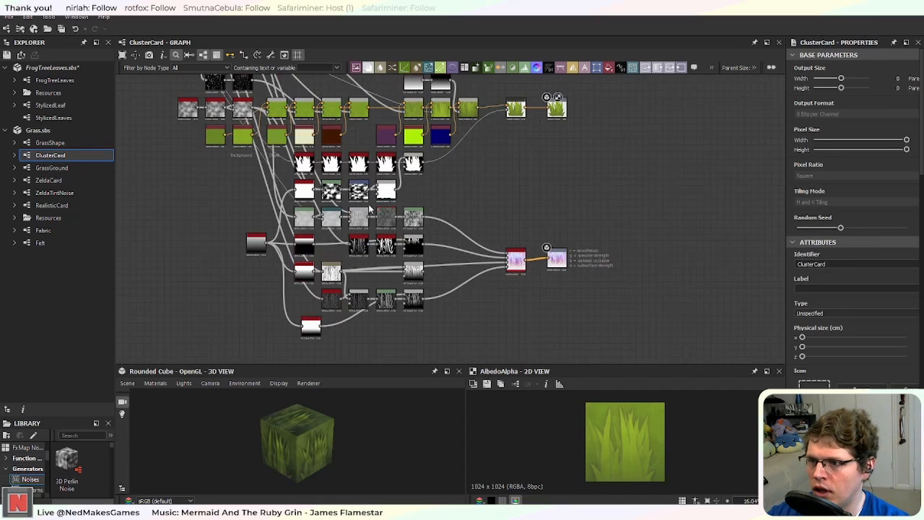
pyautogui.scroll(5, 369, 208)
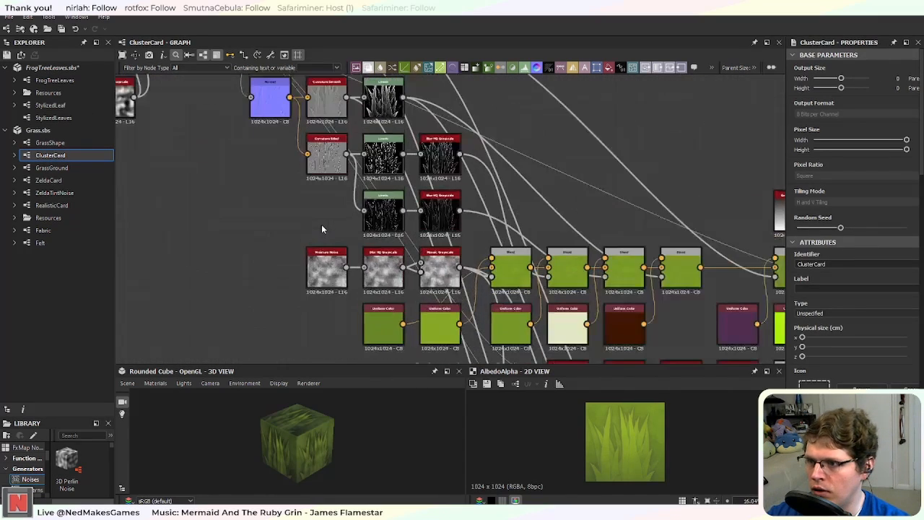
pyautogui.scroll(2, 295, 265)
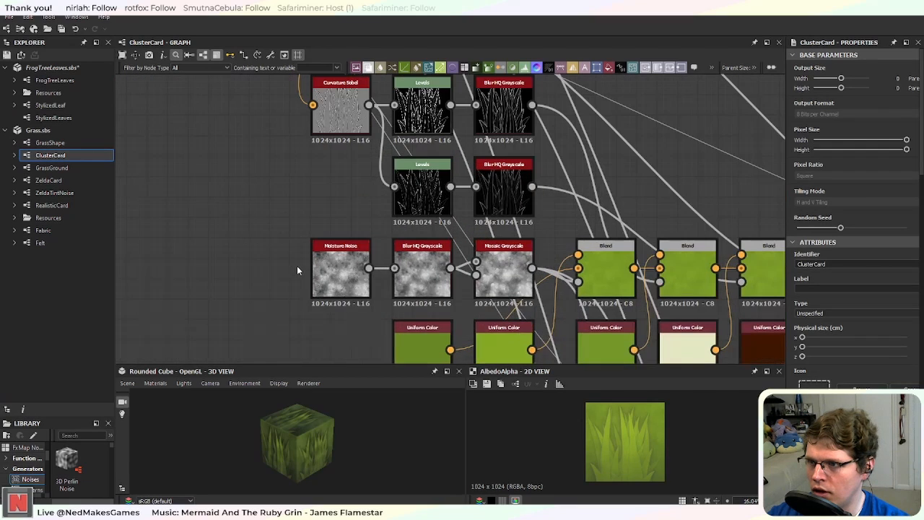
pyautogui.moveTo(270, 229); pyautogui.dragTo(255, 244, button='middle')
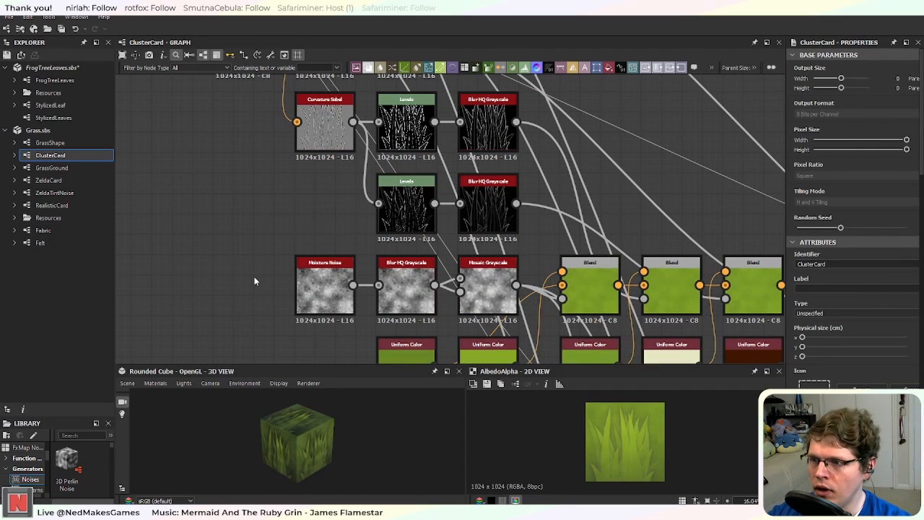
pyautogui.moveTo(255, 280); pyautogui.dragTo(477, 304)
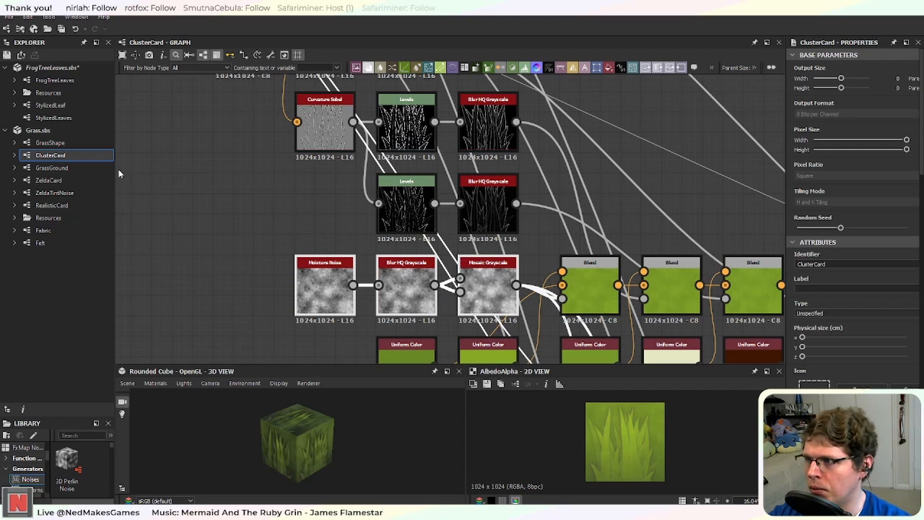
# Step: Return to the StylizedLeaves graph and paste the copied noise nodes into empty space beside the stem nodes
pyautogui.doubleClick(55, 118)
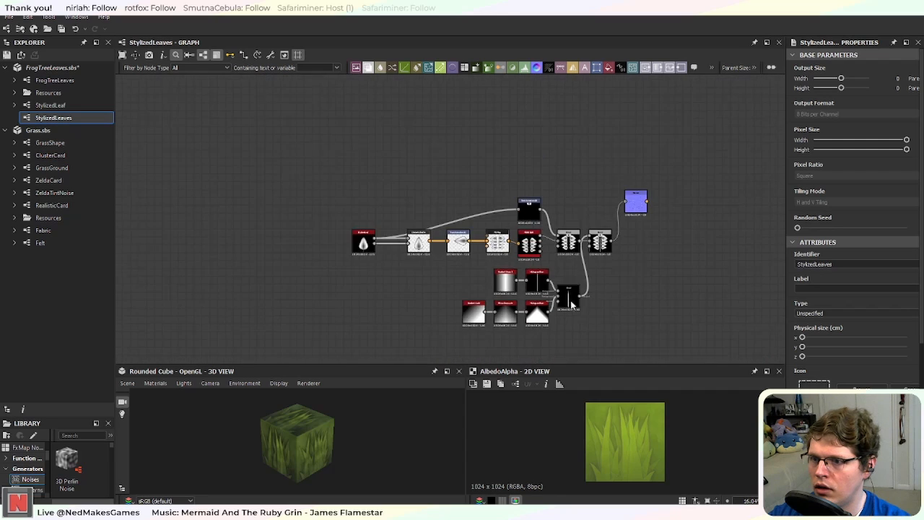
pyautogui.moveTo(610, 311); pyautogui.dragTo(353, 165, button='middle')
pyautogui.moveTo(454, 210); pyautogui.dragTo(404, 258, button='middle')
pyautogui.scroll(2, 360, 223)
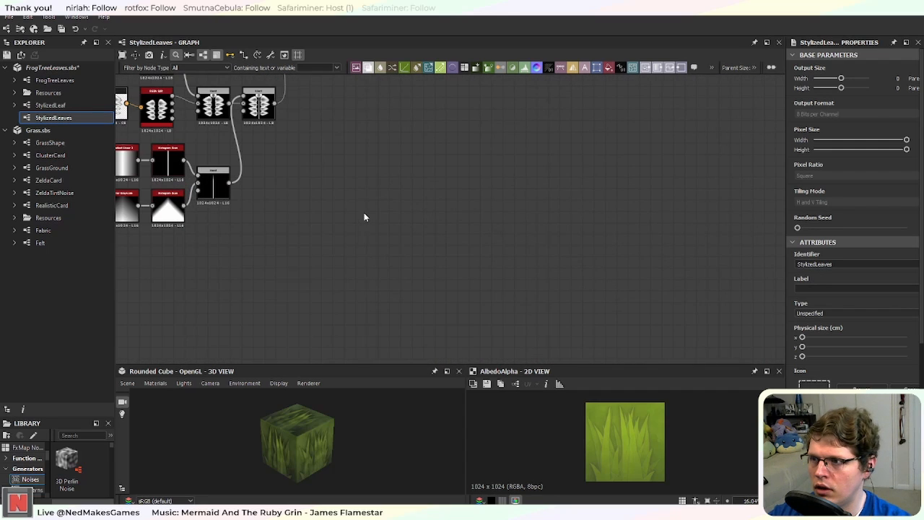
pyautogui.hotkey('ctrl', 'v')
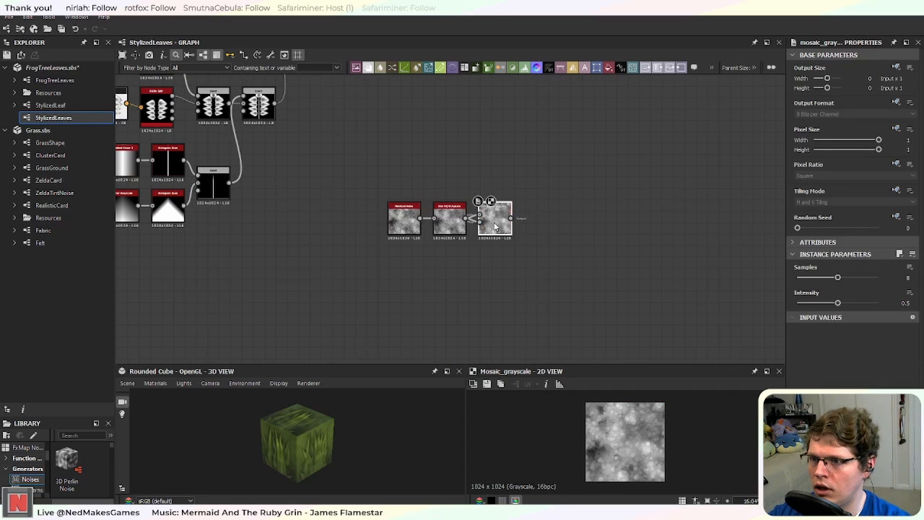
# Step: Preview the pasted Mosaic Grayscale node and line up the three noise nodes in an even row
pyautogui.moveTo(497, 217)
pyautogui.mouseDown()
pyautogui.moveTo(425, 224)
pyautogui.moveTo(506, 225)
pyautogui.moveTo(498, 225)
pyautogui.mouseUp()
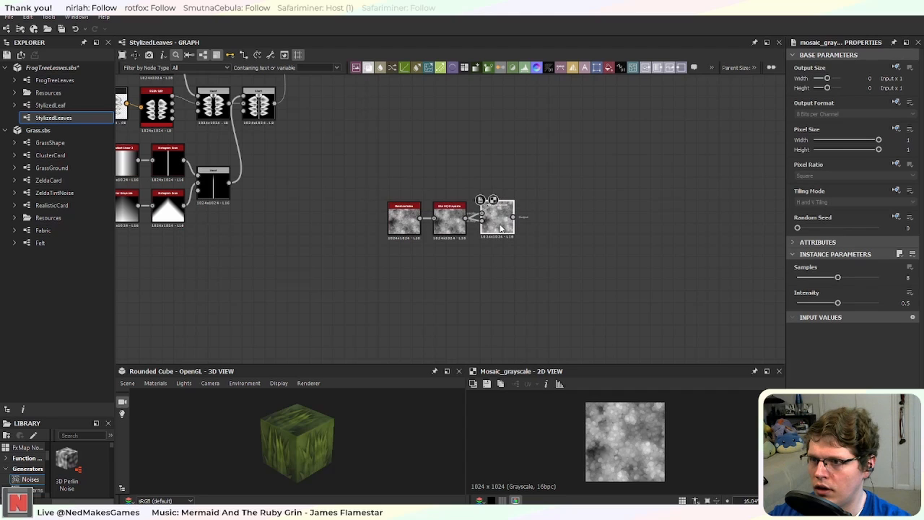
pyautogui.scroll(3, 458, 229)
pyautogui.moveTo(421, 220); pyautogui.dragTo(429, 218)
pyautogui.moveTo(302, 214); pyautogui.dragTo(308, 211)
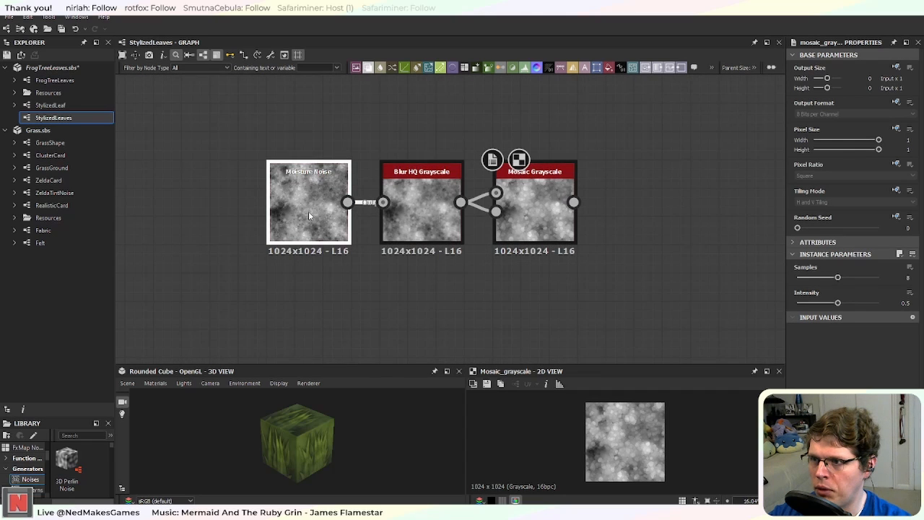
pyautogui.click(521, 209)
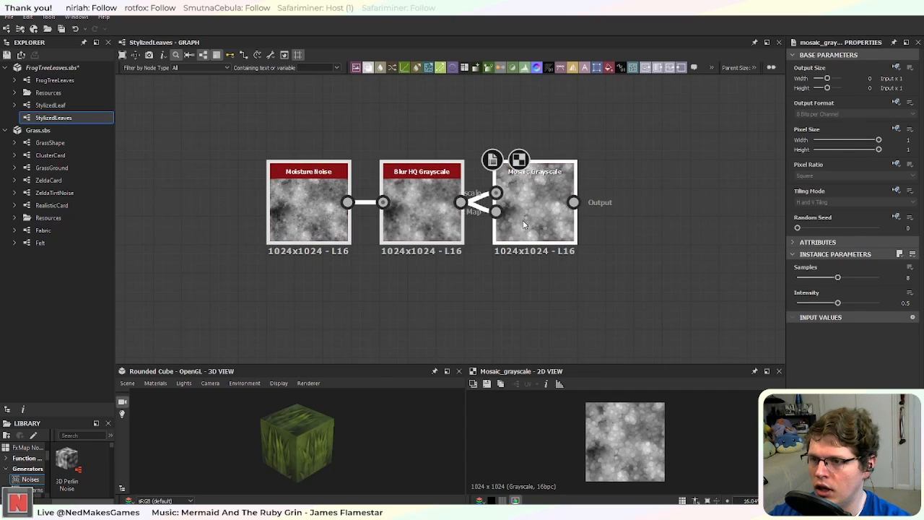
# Step: Review the parameters of the Moisture Noise, Blur HQ Grayscale and Mosaic Grayscale nodes and inspect the mosaic pattern up close
pyautogui.moveTo(536, 220); pyautogui.dragTo(339, 234, button='middle')
pyautogui.moveTo(270, 315); pyautogui.dragTo(485, 336, button='middle')
pyautogui.scroll(1, 479, 326)
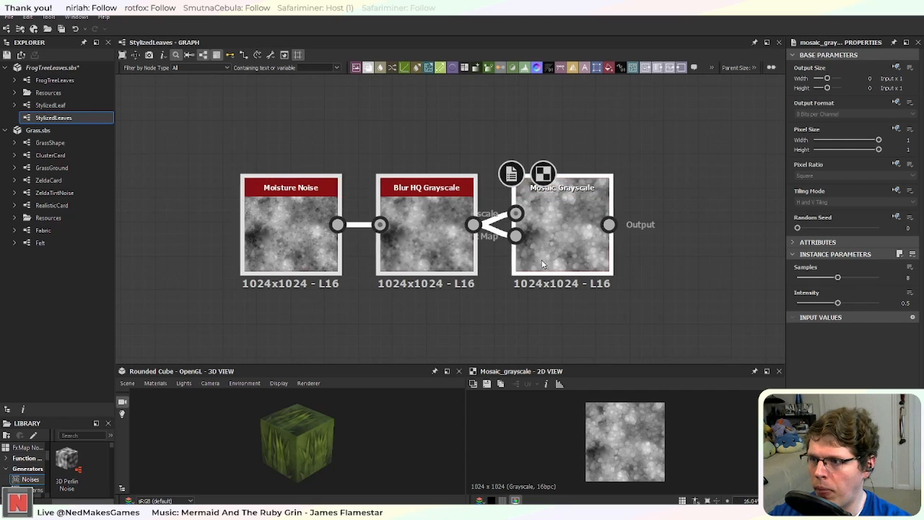
pyautogui.moveTo(545, 269); pyautogui.dragTo(460, 259, button='middle')
pyautogui.click(224, 216)
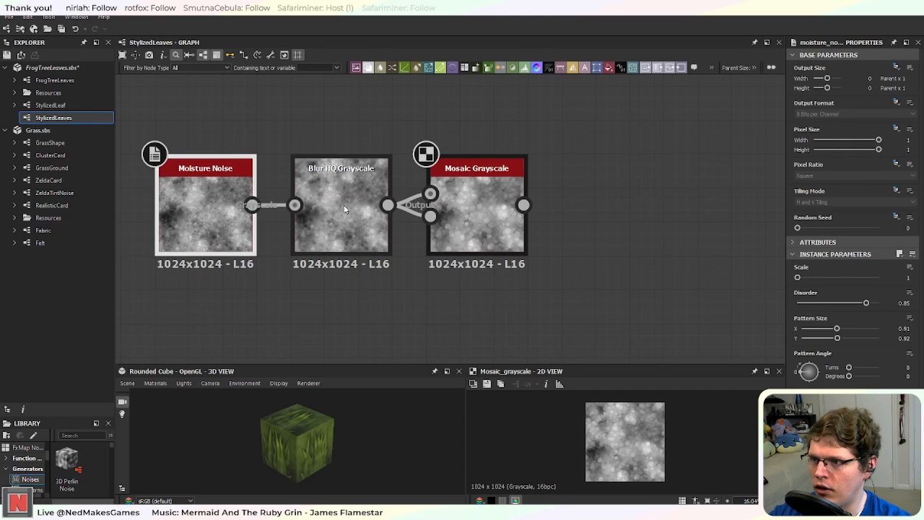
pyautogui.click(322, 208)
pyautogui.click(476, 209)
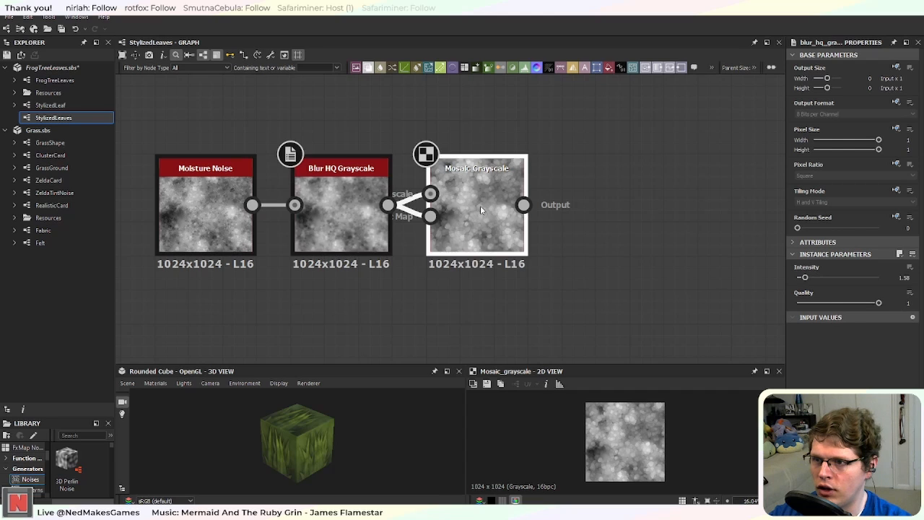
pyautogui.scroll(3, 480, 211)
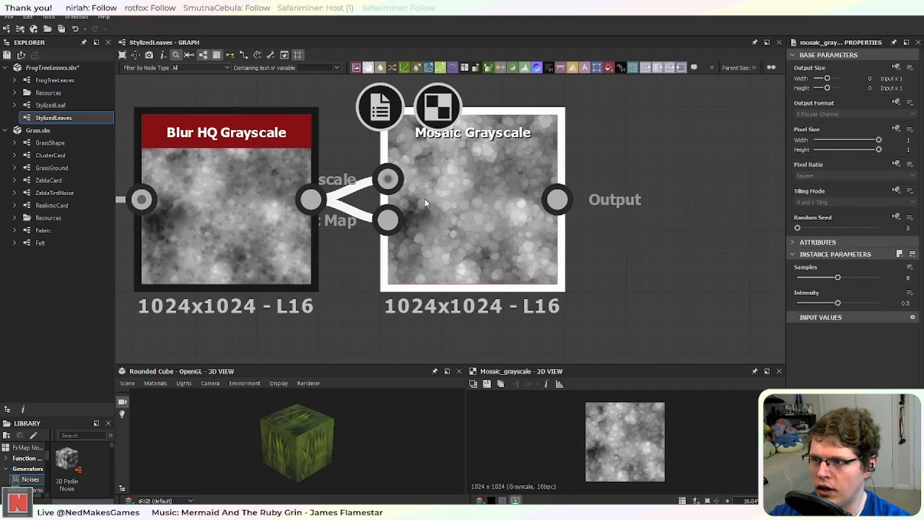
pyautogui.scroll(-1, 426, 201)
pyautogui.scroll(1, 461, 250)
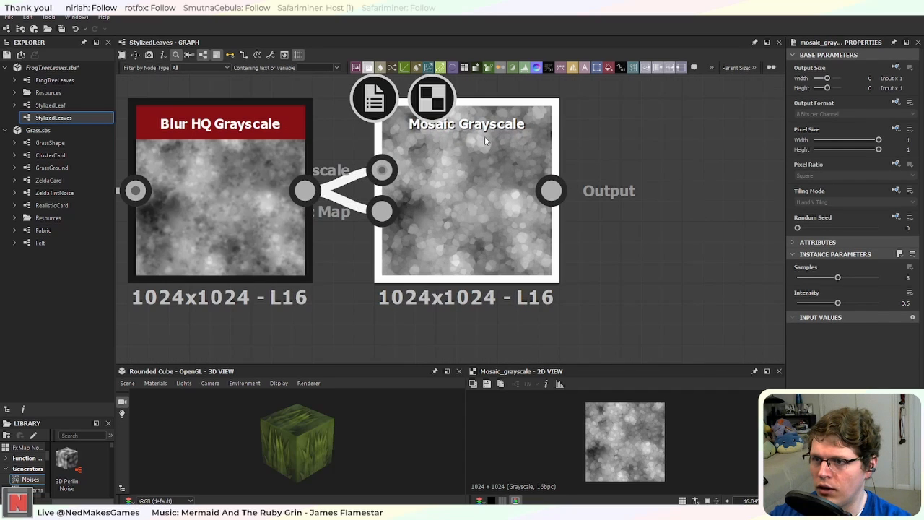
pyautogui.moveTo(450, 186); pyautogui.dragTo(510, 212, button='middle')
pyautogui.scroll(-1, 561, 249)
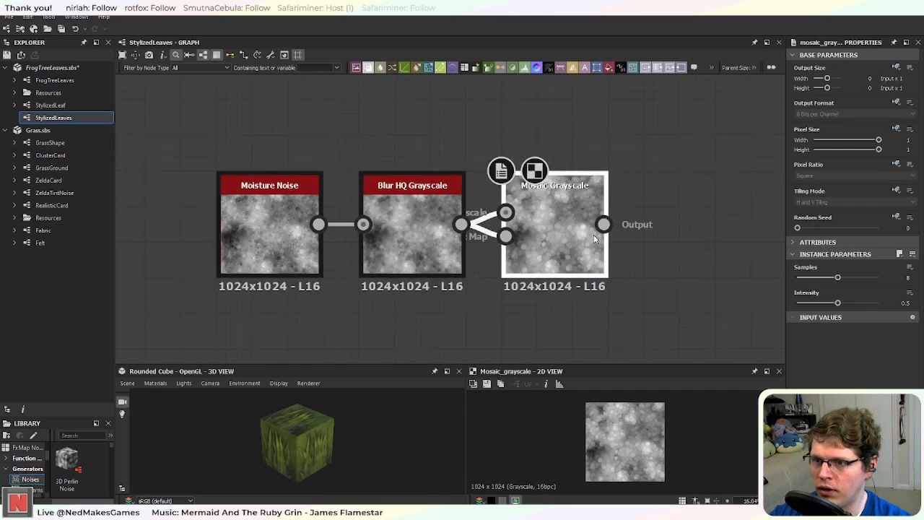
pyautogui.scroll(1, 562, 247)
pyautogui.scroll(-1, 562, 246)
pyautogui.scroll(-1, 537, 249)
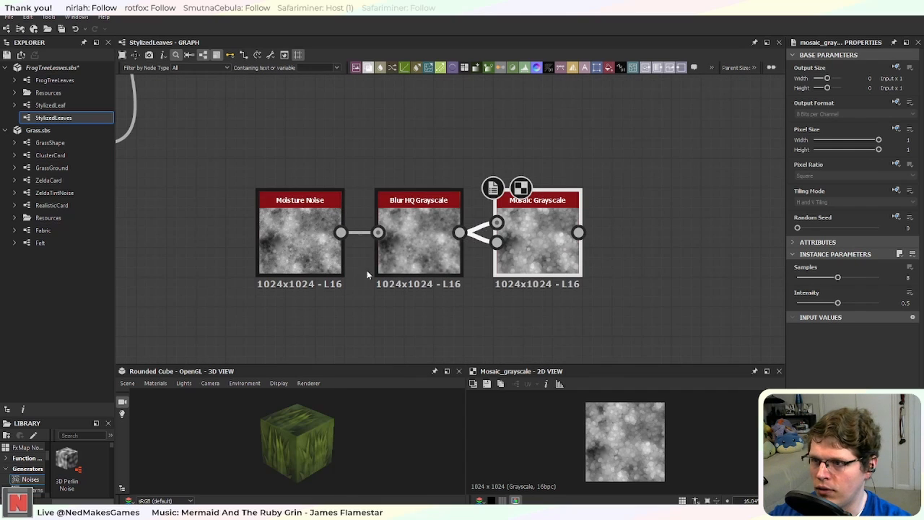
# Step: Set the random seed of the Moisture Noise node to 2
pyautogui.click(303, 254)
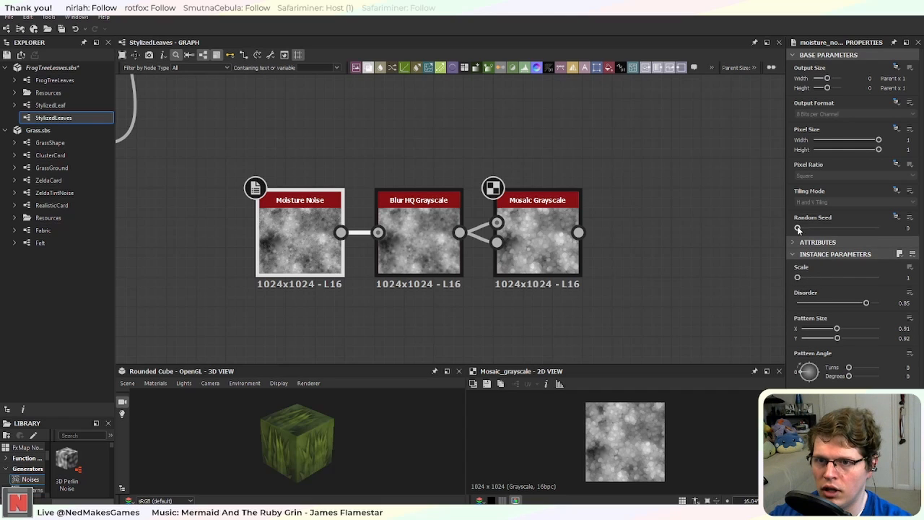
pyautogui.moveTo(797, 228); pyautogui.dragTo(816, 226)
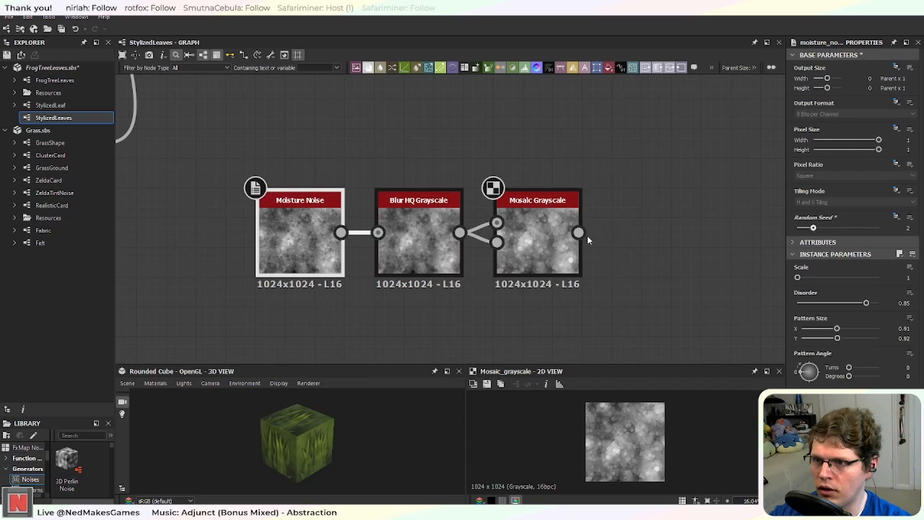
pyautogui.scroll(-3, 540, 272)
pyautogui.scroll(-3, 541, 272)
pyautogui.scroll(3, 517, 275)
pyautogui.moveTo(411, 183); pyautogui.dragTo(524, 276)
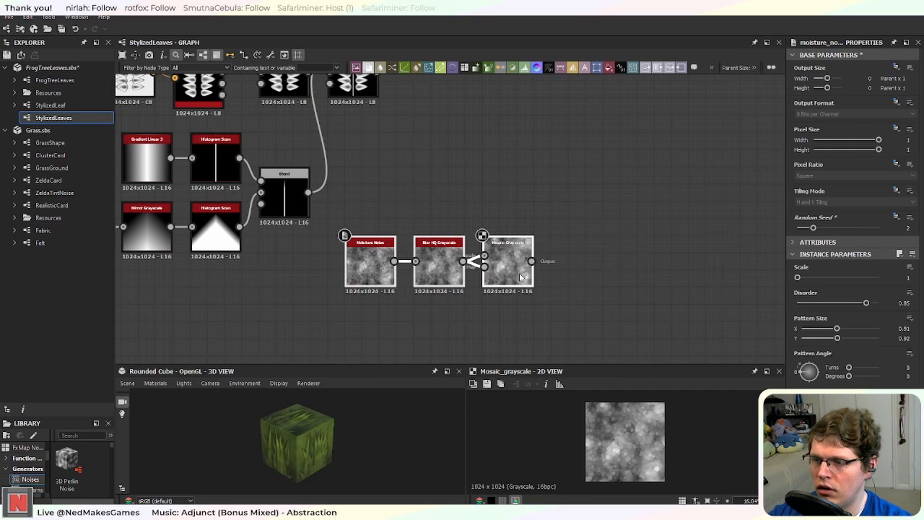
pyautogui.click(518, 200)
# Step: Move the Normal node farther away from the final leaf-and-stem Blend node to open up space between them, and check the Blend up close
pyautogui.moveTo(468, 181); pyautogui.dragTo(513, 257, button='middle')
pyautogui.scroll(-2, 515, 258)
pyautogui.scroll(3, 525, 256)
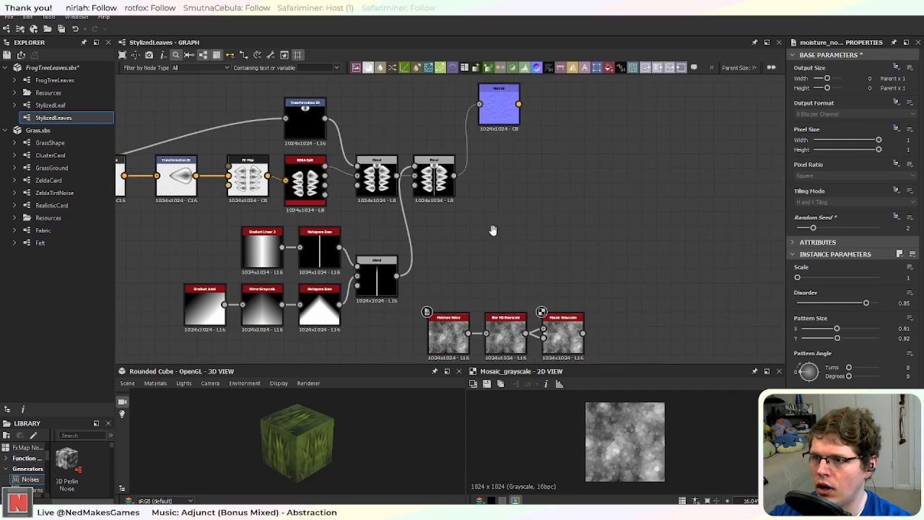
pyautogui.scroll(-3, 555, 264)
pyautogui.moveTo(587, 174); pyautogui.dragTo(714, 173)
pyautogui.moveTo(608, 286); pyautogui.dragTo(508, 289, button='middle')
pyautogui.scroll(2, 393, 260)
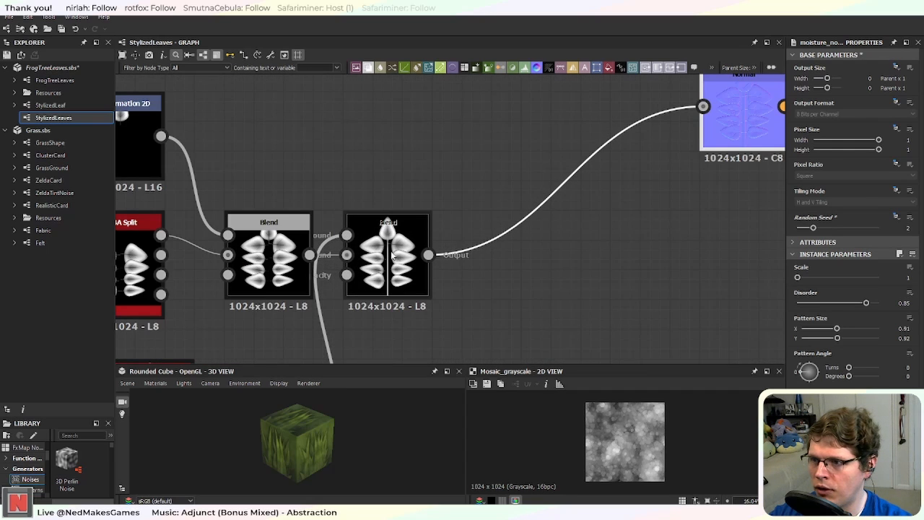
pyautogui.scroll(-3, 396, 254)
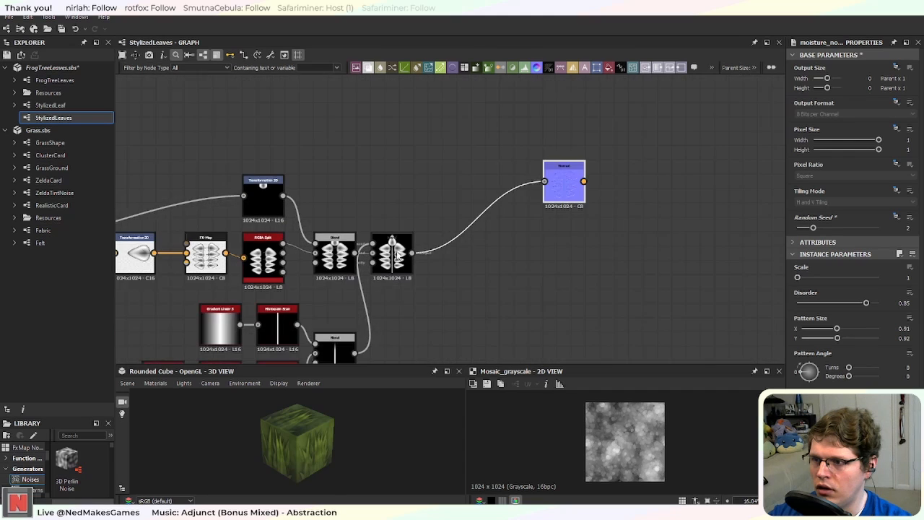
pyautogui.scroll(4, 440, 259)
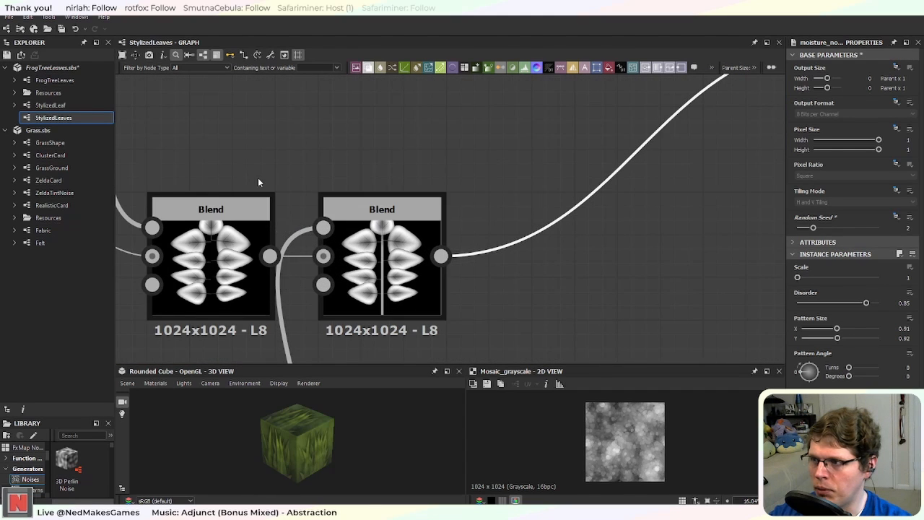
pyautogui.scroll(1, 384, 280)
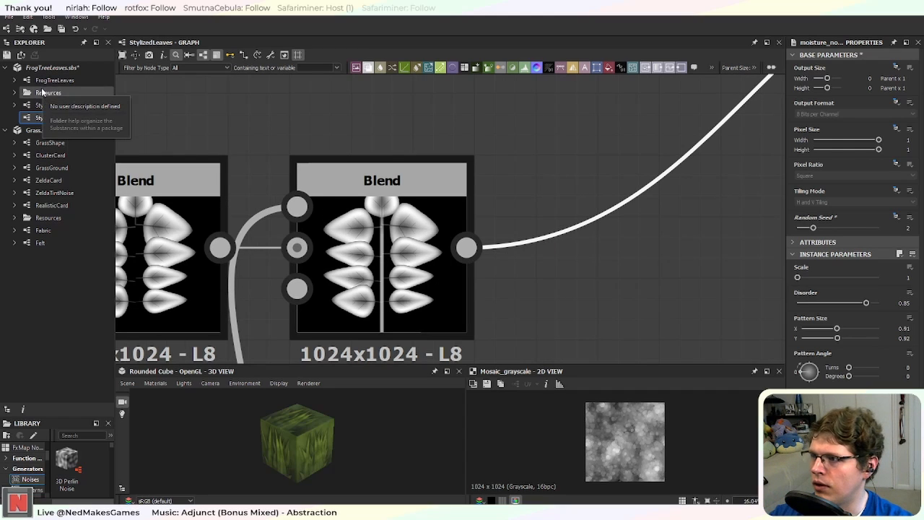
# Step: Open the ClusterCard graph and copy its Cells 4, Blur HQ Grayscale, Grayscale Conversion and Warp nodes
pyautogui.click(65, 156)
pyautogui.doubleClick(65, 156)
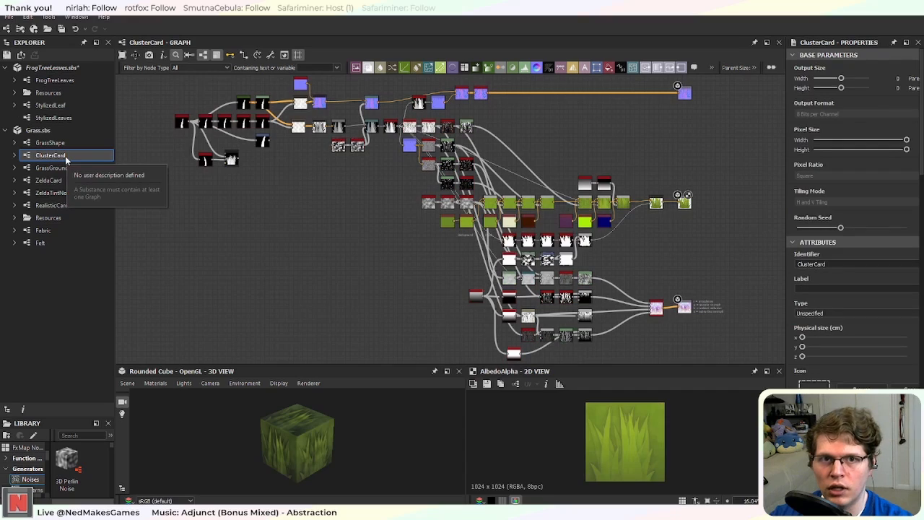
pyautogui.scroll(10, 410, 246)
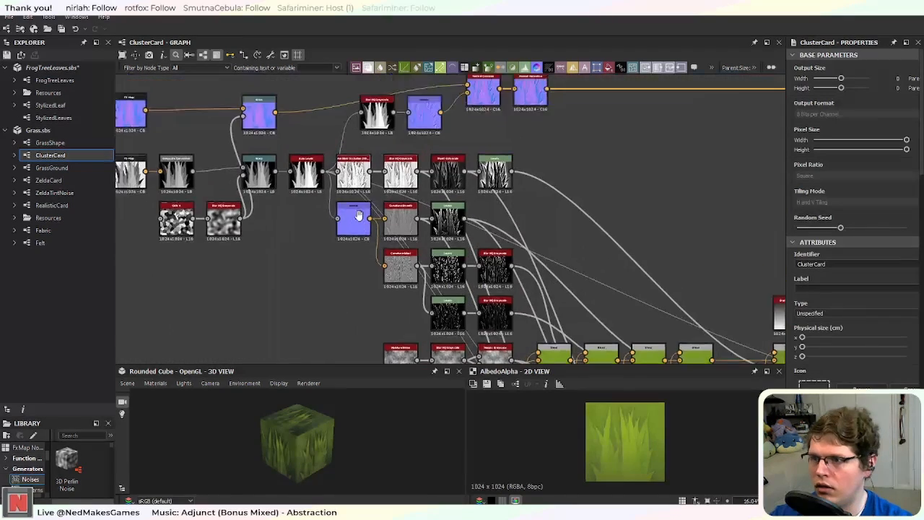
pyautogui.scroll(-2, 395, 231)
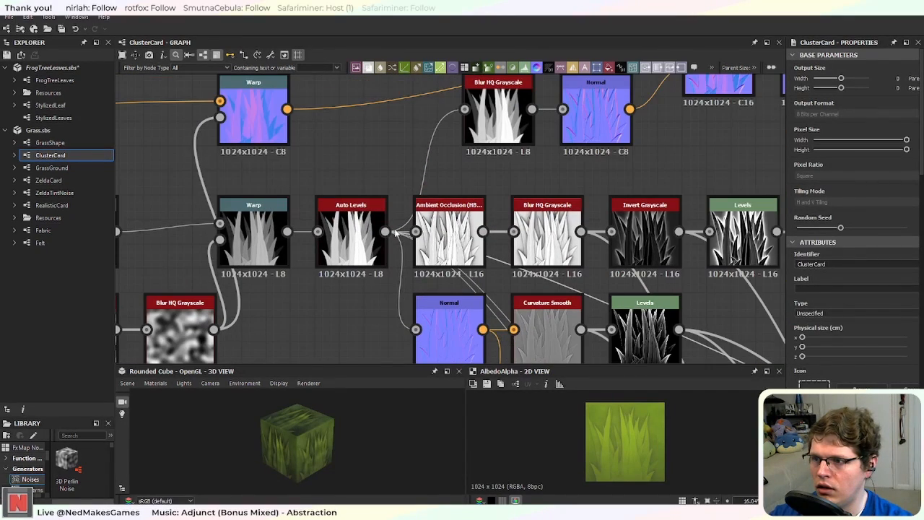
pyautogui.scroll(-1, 394, 231)
pyautogui.moveTo(315, 298); pyautogui.dragTo(586, 287, button='middle')
pyautogui.scroll(5, 459, 301)
pyautogui.scroll(-4, 325, 307)
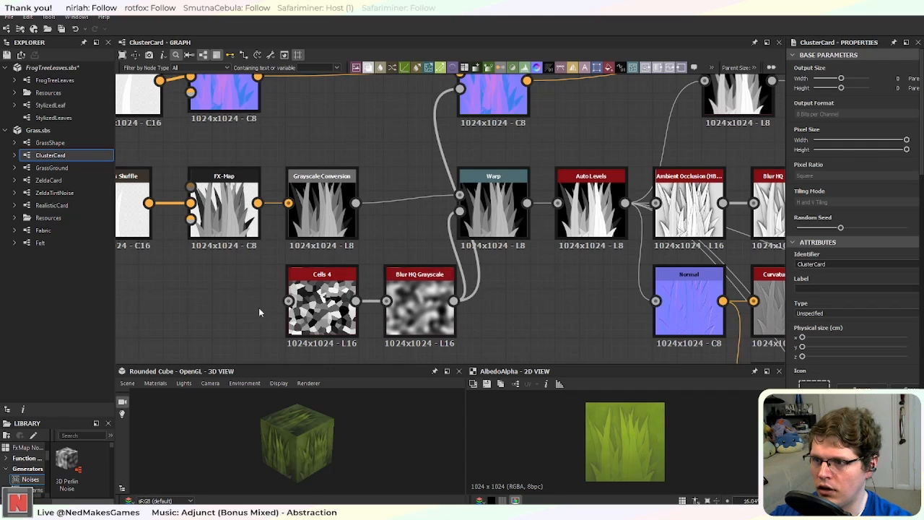
pyautogui.moveTo(261, 312); pyautogui.dragTo(484, 256)
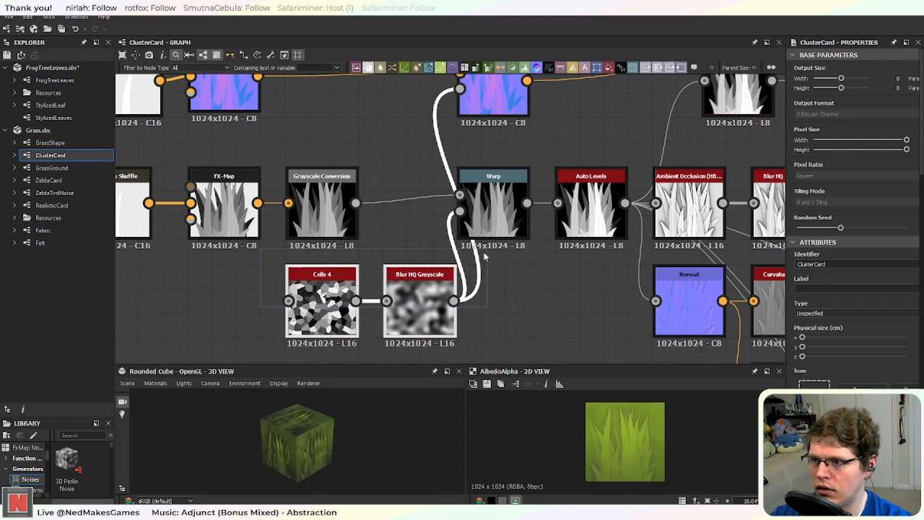
pyautogui.click(493, 213)
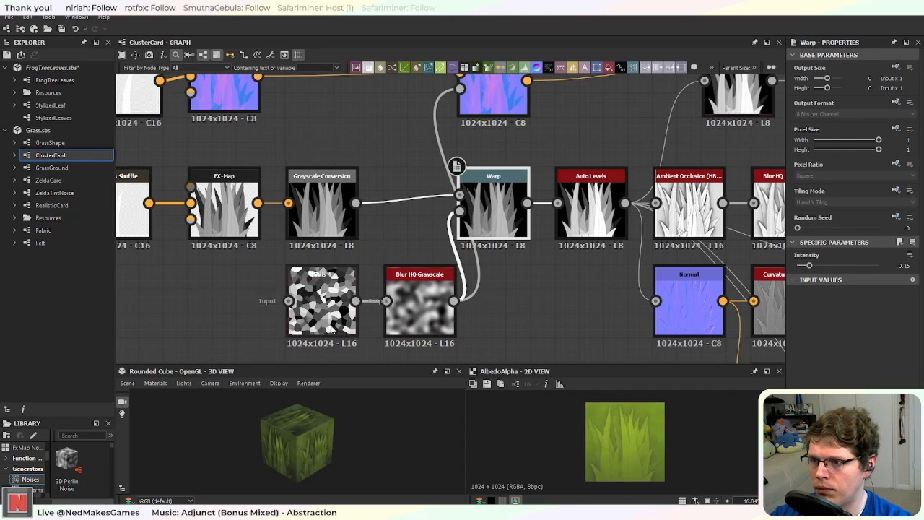
pyautogui.moveTo(477, 358); pyautogui.dragTo(357, 236)
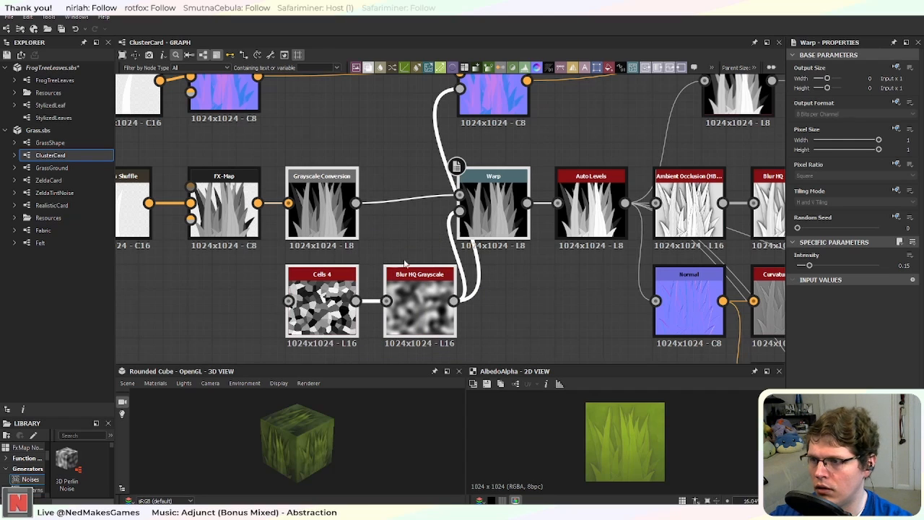
# Step: Return to the StylizedLeaves graph and paste the copied warp nodes into the space after the final Blend node
pyautogui.click(65, 119)
pyautogui.doubleClick(65, 119)
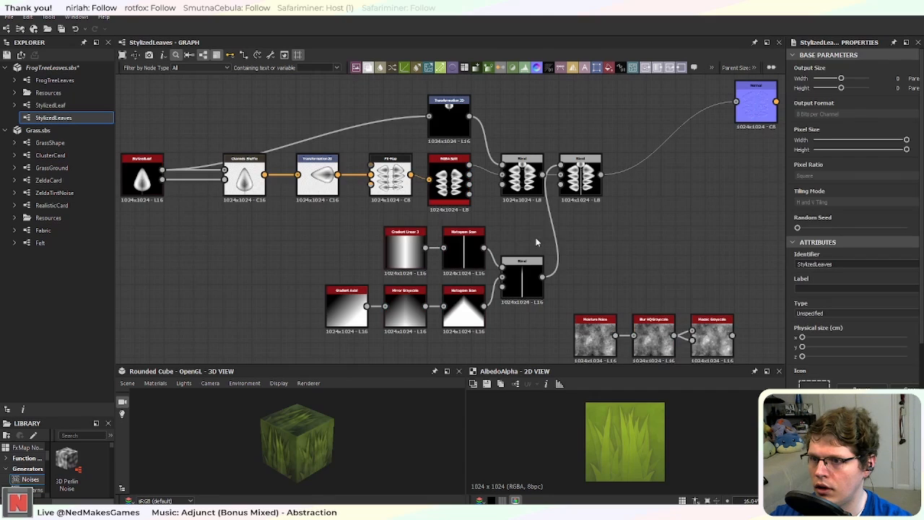
pyautogui.moveTo(557, 239); pyautogui.dragTo(375, 264, button='middle')
pyautogui.scroll(2, 466, 215)
pyautogui.hotkey('ctrl', 'v')
pyautogui.moveTo(530, 183); pyautogui.dragTo(593, 200)
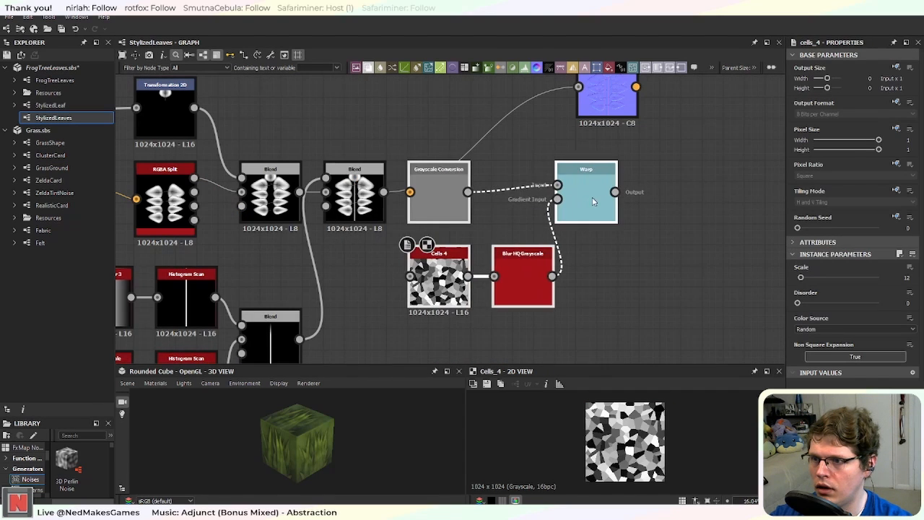
# Step: Delete the pasted Grayscale Conversion node and shift the Cells 4 and Blur HQ Grayscale nodes closer to the final Blend
pyautogui.click(580, 226)
pyautogui.click(446, 195)
pyautogui.press('Delete')
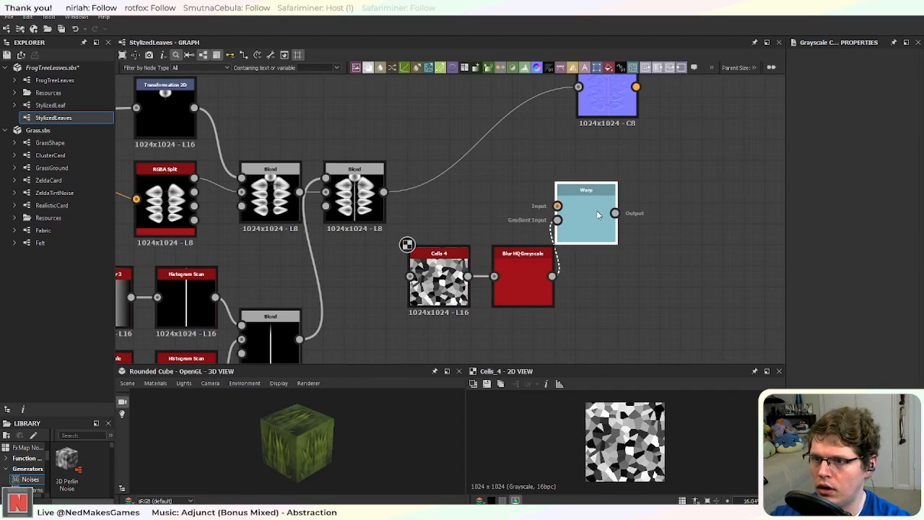
pyautogui.click(596, 210)
pyautogui.moveTo(546, 307); pyautogui.dragTo(385, 287)
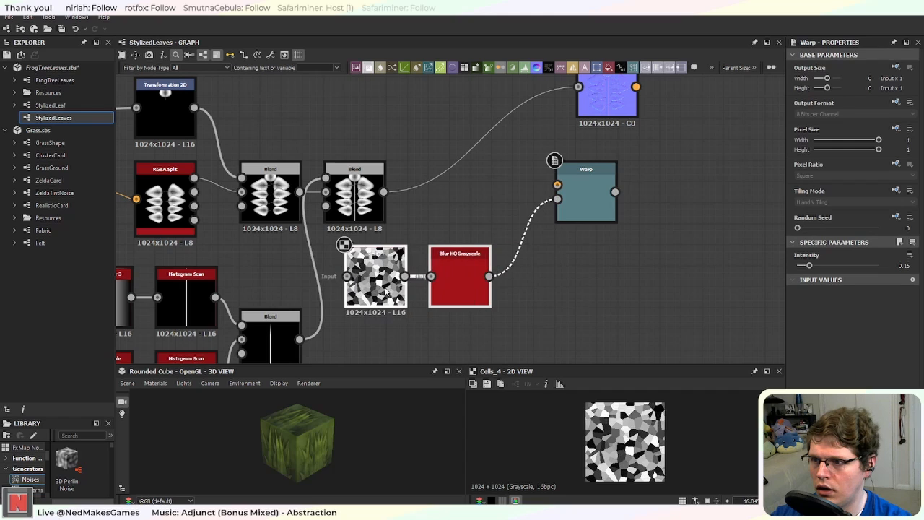
# Step: Move the Warp node nearer the final Blend, connect the Blend's output to the Warp input, and preview the Warp node
pyautogui.click(597, 195)
pyautogui.moveTo(605, 192); pyautogui.dragTo(571, 200)
pyautogui.moveTo(383, 191); pyautogui.dragTo(515, 186)
pyautogui.doubleClick(545, 195)
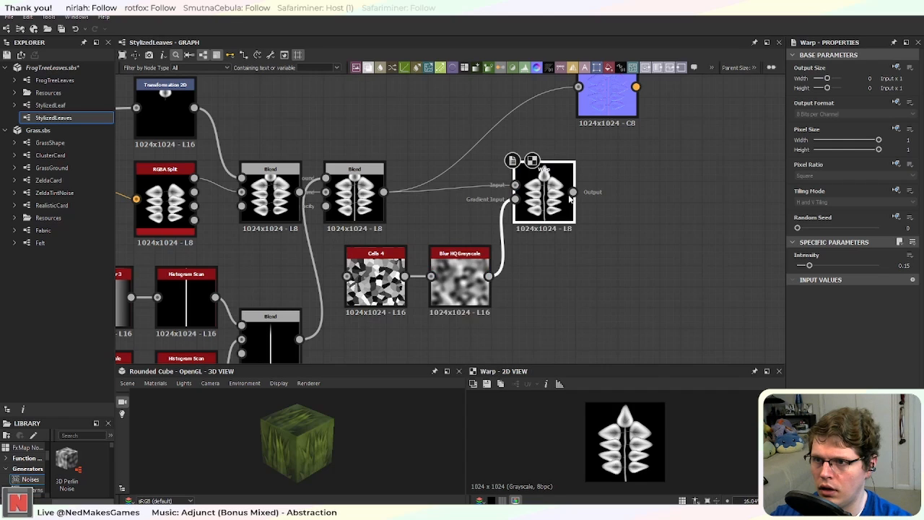
# Step: Lower the Warp intensity to 0.09 and compare the warped leaf cluster with the unwarped Blend
pyautogui.scroll(5, 549, 195)
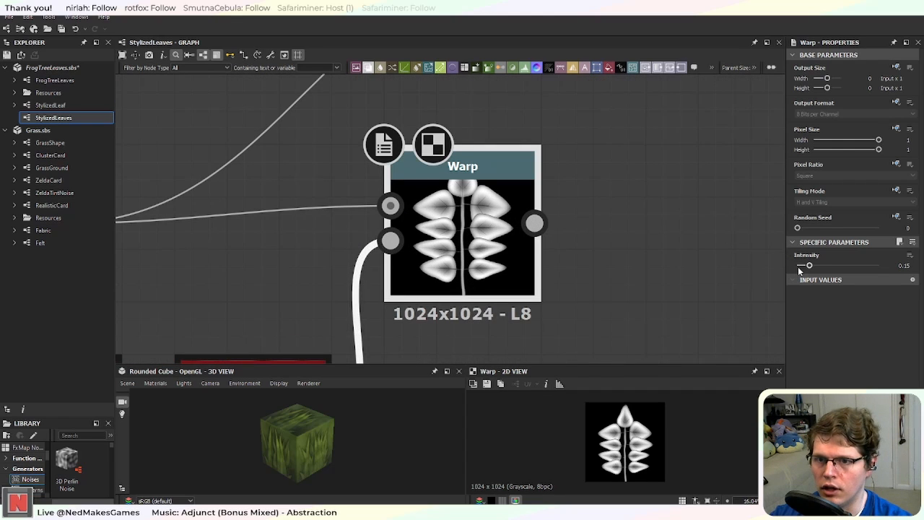
pyautogui.moveTo(810, 266); pyautogui.dragTo(789, 275)
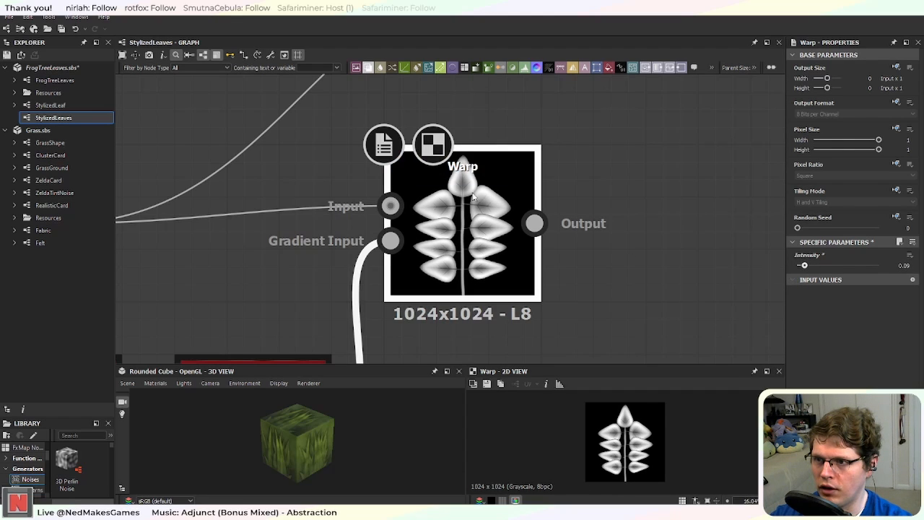
pyautogui.scroll(1, 454, 191)
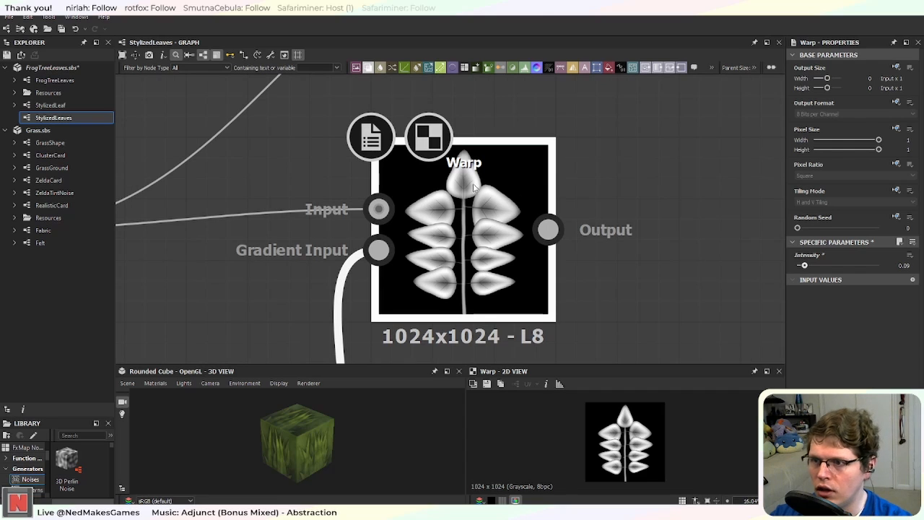
pyautogui.moveTo(361, 268); pyautogui.dragTo(465, 229, button='middle')
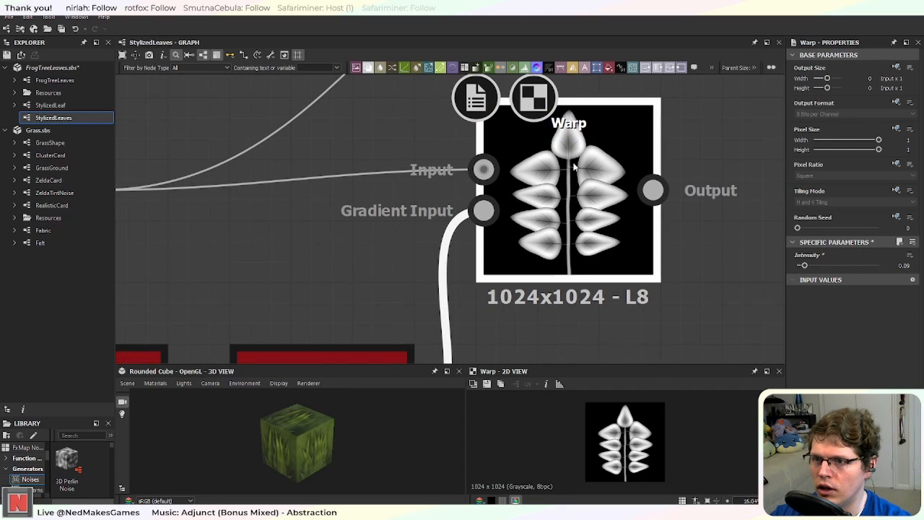
pyautogui.scroll(-3, 552, 177)
pyautogui.moveTo(380, 232); pyautogui.dragTo(700, 230, button='middle')
pyautogui.scroll(3, 661, 190)
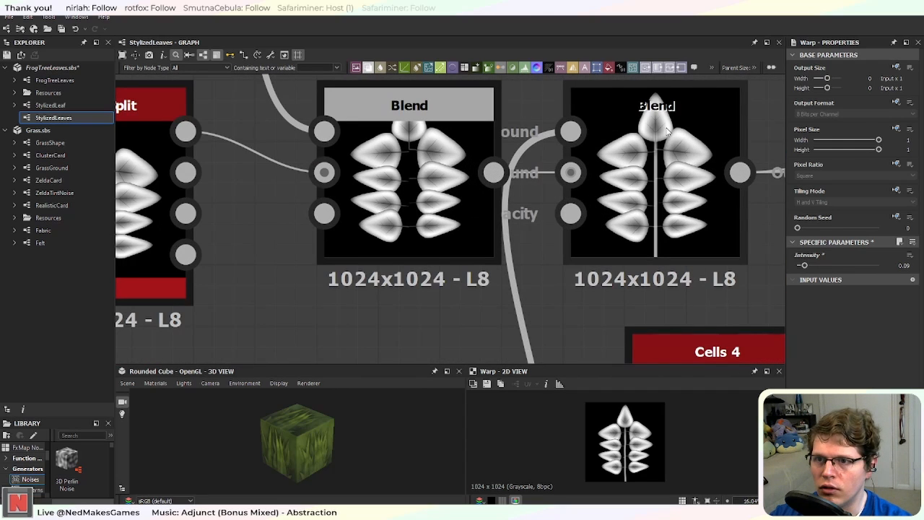
# Step: Preview the final Blend and set the Histogram Scan fed by Mirror Grayscale to position 0.67 and contrast 0.94
pyautogui.click(658, 159)
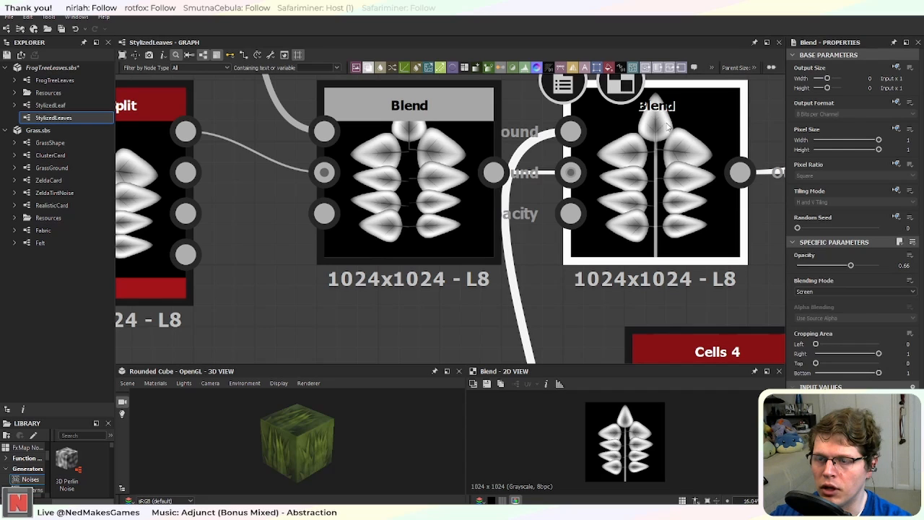
pyautogui.scroll(-3, 660, 154)
pyautogui.scroll(2, 657, 164)
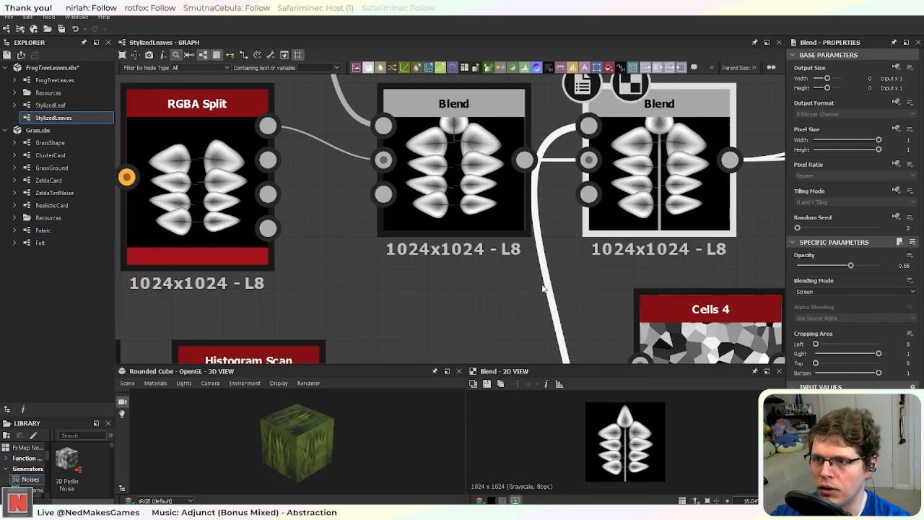
pyautogui.moveTo(541, 259); pyautogui.dragTo(594, 130, button='middle')
pyautogui.scroll(-3, 594, 130)
pyautogui.click(530, 290)
pyautogui.click(424, 329)
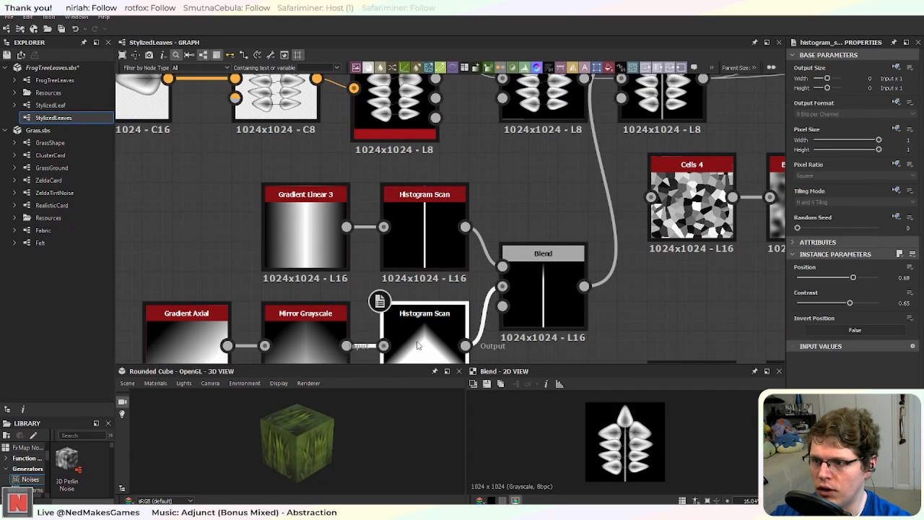
pyautogui.moveTo(854, 278); pyautogui.dragTo(841, 278)
pyautogui.moveTo(671, 75); pyautogui.dragTo(584, 204, button='middle')
pyautogui.scroll(4, 584, 204)
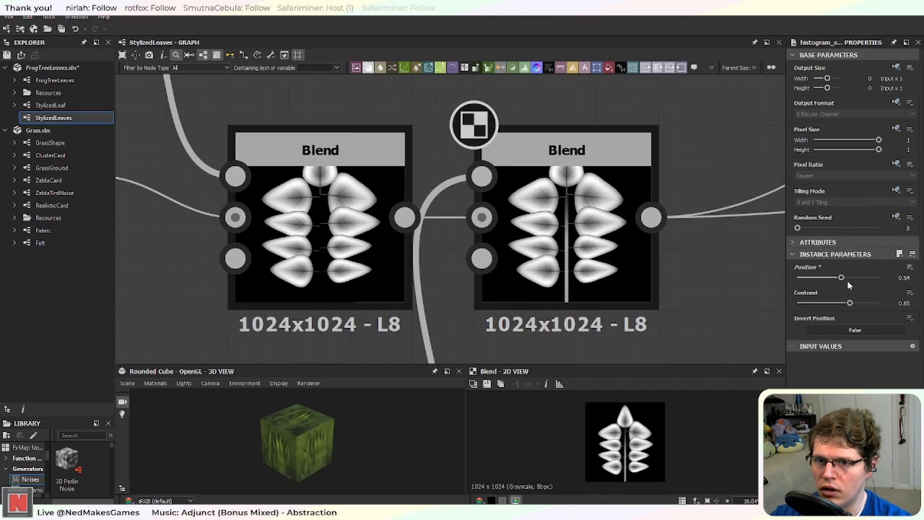
pyautogui.moveTo(842, 278); pyautogui.dragTo(880, 301)
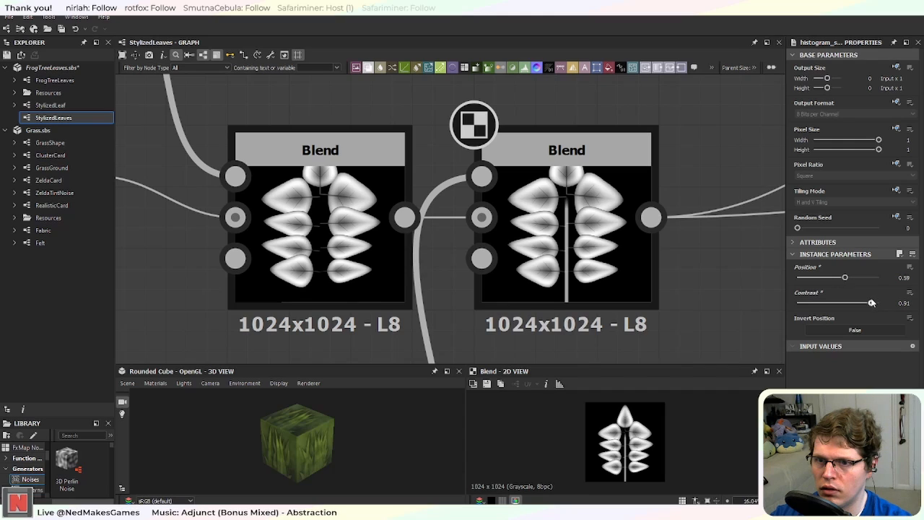
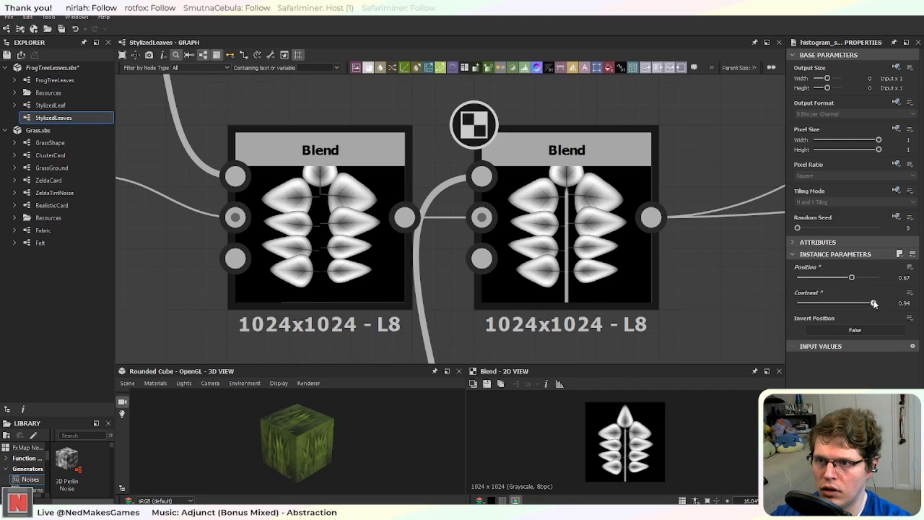
# Step: Examine the triangular Histogram Scan mask and the settings of the Blend that multiplies it with the stem line
pyautogui.scroll(-4, 687, 285)
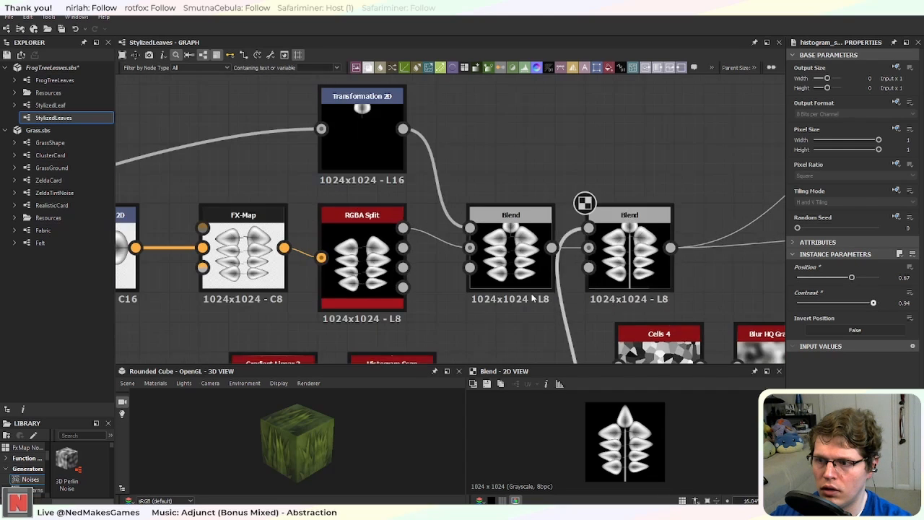
pyautogui.moveTo(477, 329); pyautogui.dragTo(598, 124, button='middle')
pyautogui.moveTo(538, 232); pyautogui.dragTo(509, 168, button='middle')
pyautogui.scroll(4, 516, 239)
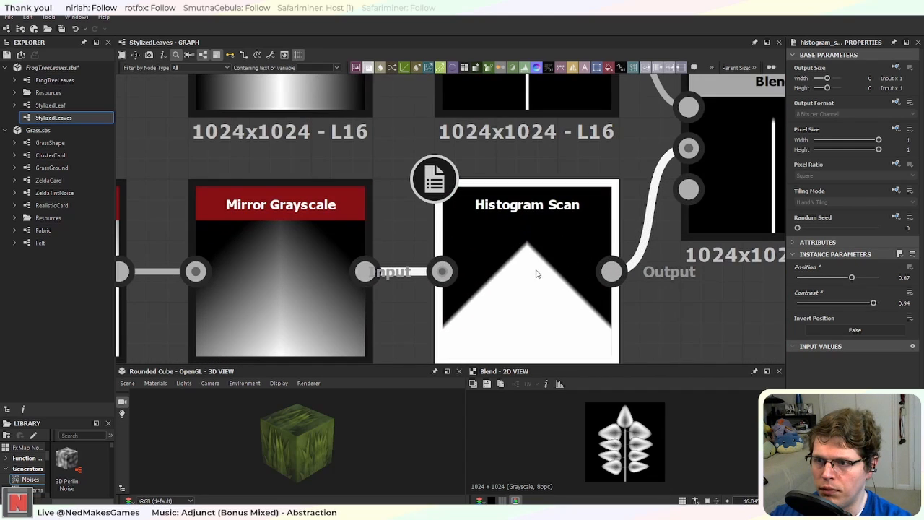
pyautogui.moveTo(664, 145); pyautogui.dragTo(553, 224, button='middle')
pyautogui.click(682, 244)
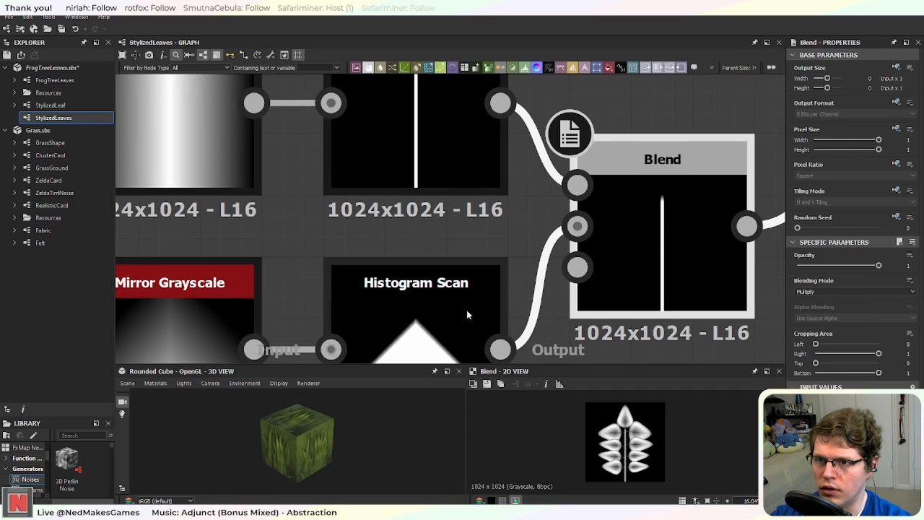
pyautogui.moveTo(467, 310); pyautogui.dragTo(498, 236, button='middle')
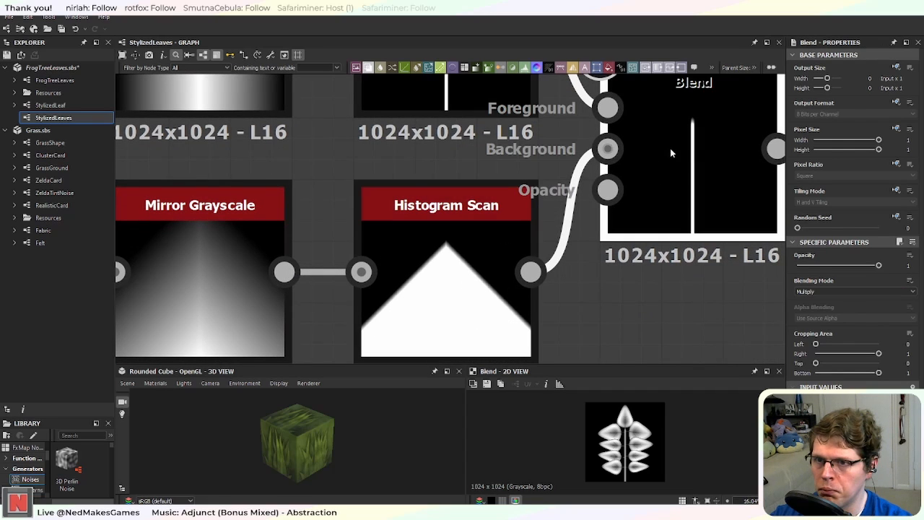
# Step: Examine the final leaf-and-stem Blend and its outgoing connections, and preview the Normal node
pyautogui.moveTo(716, 150); pyautogui.dragTo(472, 275, button='middle')
pyautogui.moveTo(565, 165); pyautogui.dragTo(413, 302, button='middle')
pyautogui.moveTo(612, 166); pyautogui.dragTo(453, 338, button='middle')
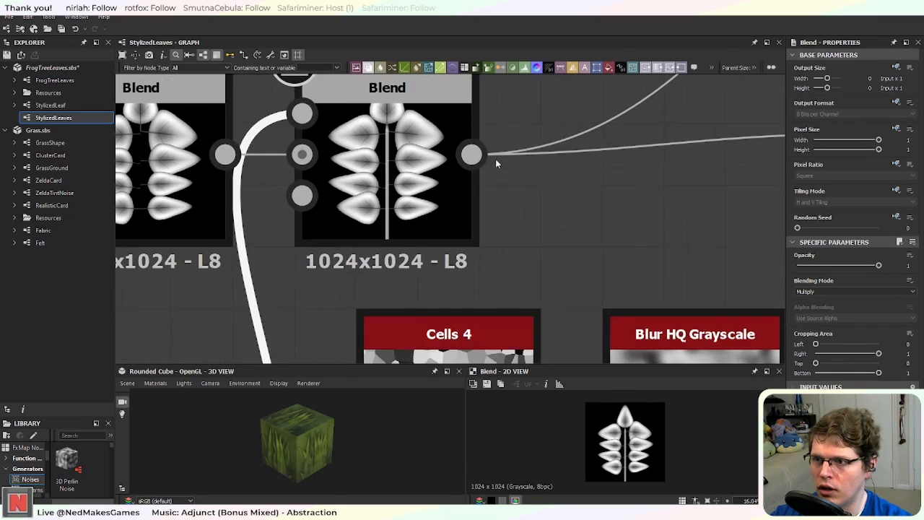
pyautogui.moveTo(497, 162); pyautogui.dragTo(443, 313, button='middle')
pyautogui.moveTo(346, 294); pyautogui.dragTo(546, 134, button='middle')
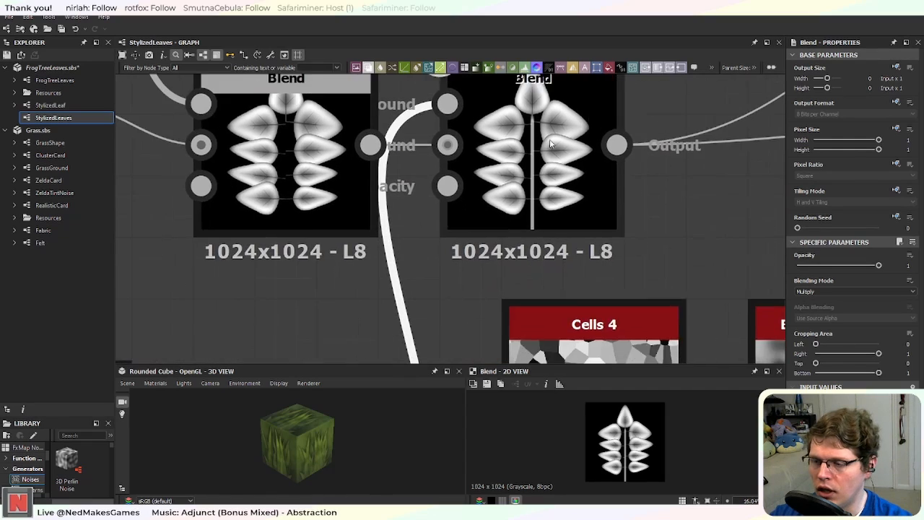
pyautogui.moveTo(392, 287); pyautogui.dragTo(533, 160, button='middle')
pyautogui.scroll(-4, 533, 162)
pyautogui.moveTo(604, 138); pyautogui.dragTo(462, 348, button='middle')
pyautogui.scroll(4, 465, 262)
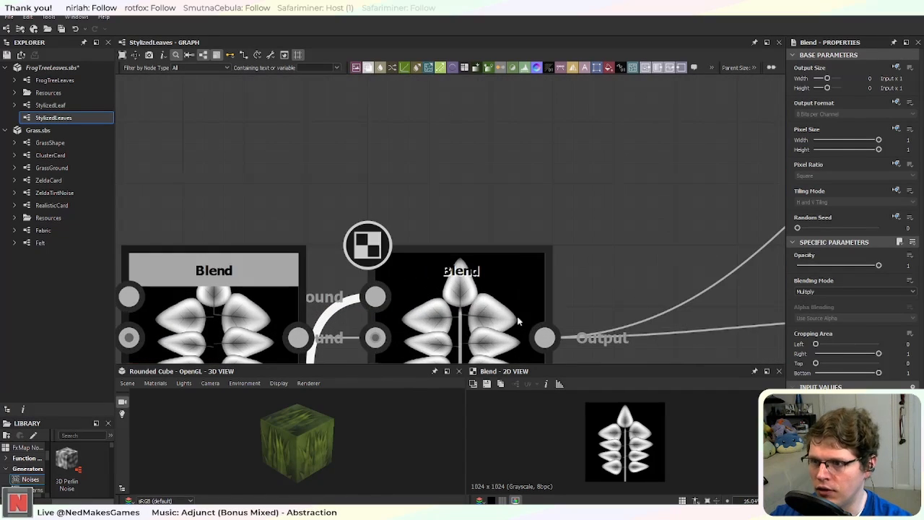
pyautogui.moveTo(517, 318); pyautogui.dragTo(451, 127, button='middle')
pyautogui.scroll(-4, 539, 215)
pyautogui.moveTo(651, 181); pyautogui.dragTo(434, 232, button='middle')
pyautogui.scroll(1, 469, 221)
pyautogui.doubleClick(613, 94)
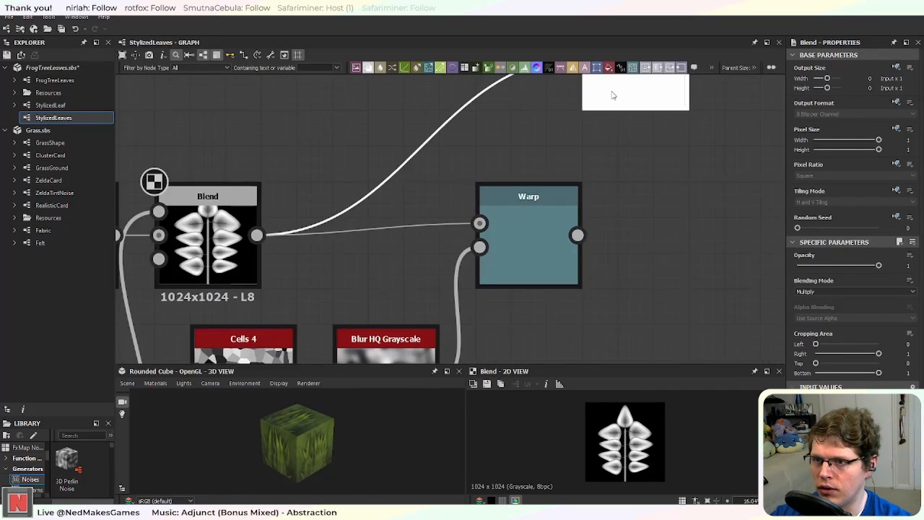
pyautogui.moveTo(631, 77); pyautogui.dragTo(498, 237, button='middle')
pyautogui.scroll(3, 498, 238)
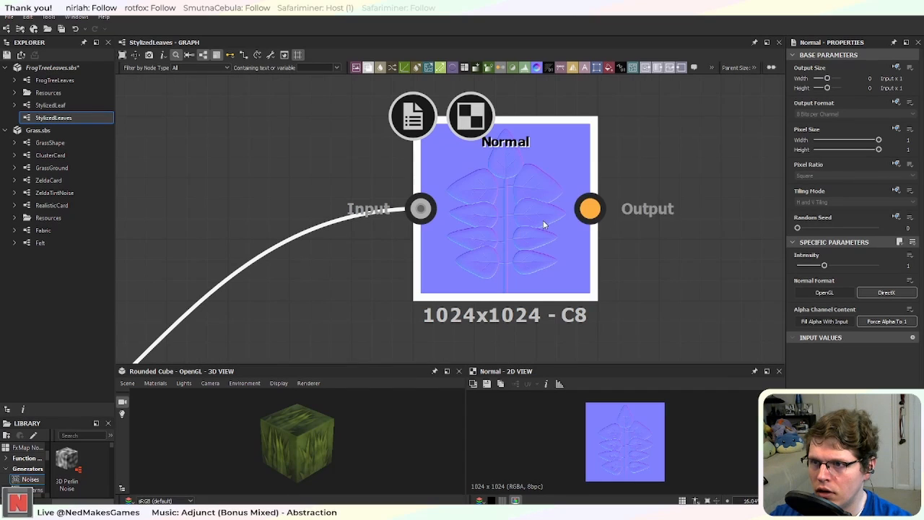
# Step: Preview the Warp node, connect its output to the Normal node's input in place of the Blend, and preview the Normal
pyautogui.scroll(-4, 513, 241)
pyautogui.scroll(1, 466, 218)
pyautogui.moveTo(433, 358); pyautogui.dragTo(546, 230, button='middle')
pyautogui.doubleClick(466, 222)
pyautogui.scroll(3, 546, 230)
pyautogui.scroll(-4, 538, 230)
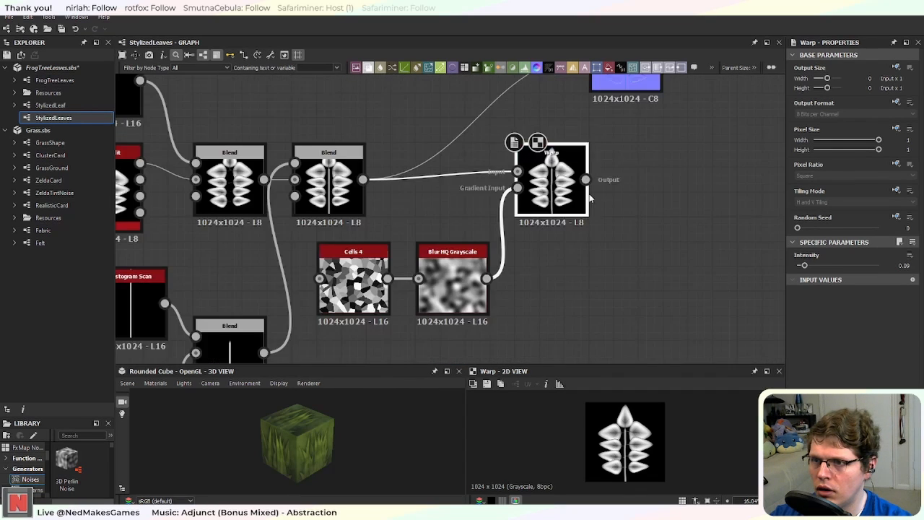
pyautogui.moveTo(587, 187); pyautogui.dragTo(523, 278, button='middle')
pyautogui.scroll(1, 521, 273)
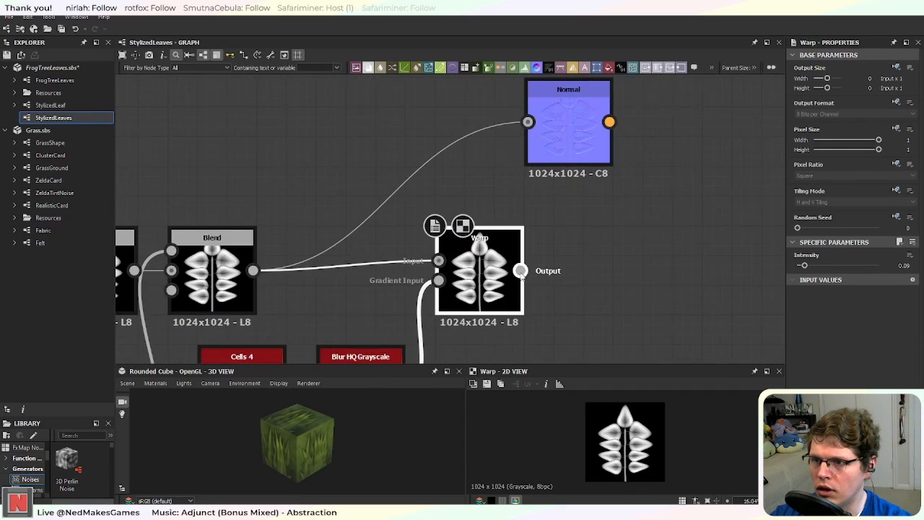
pyautogui.click(571, 141)
pyautogui.moveTo(548, 293); pyautogui.dragTo(573, 108, button='middle')
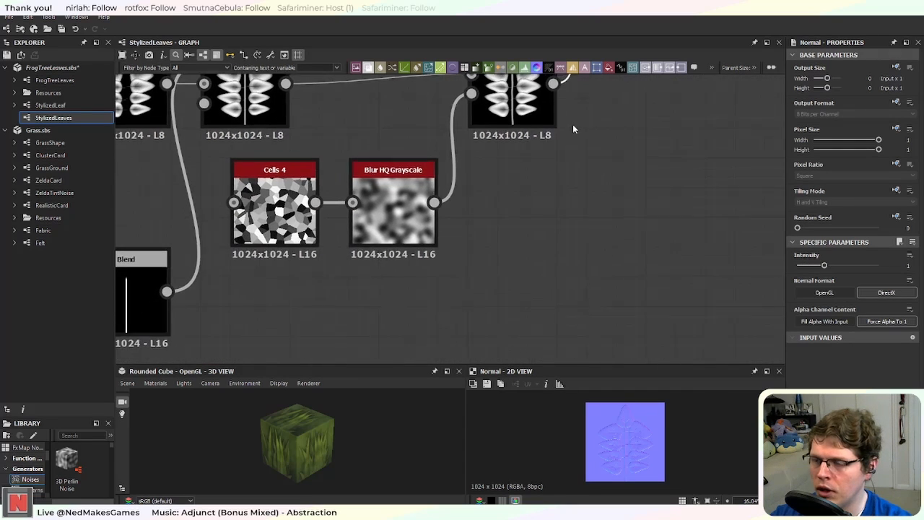
# Step: Move the Moisture Noise, Blur HQ Grayscale and Mosaic Grayscale chain to open graph space away from the stem nodes
pyautogui.scroll(-4, 566, 172)
pyautogui.moveTo(602, 261); pyautogui.dragTo(551, 247, button='middle')
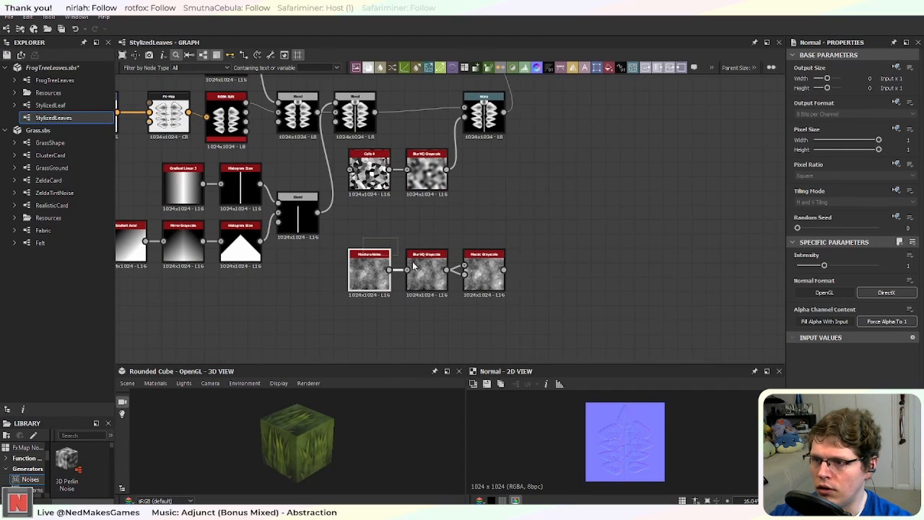
pyautogui.moveTo(412, 262); pyautogui.dragTo(478, 288)
pyautogui.moveTo(478, 287); pyautogui.dragTo(354, 251, button='middle')
pyautogui.moveTo(354, 250); pyautogui.dragTo(542, 269)
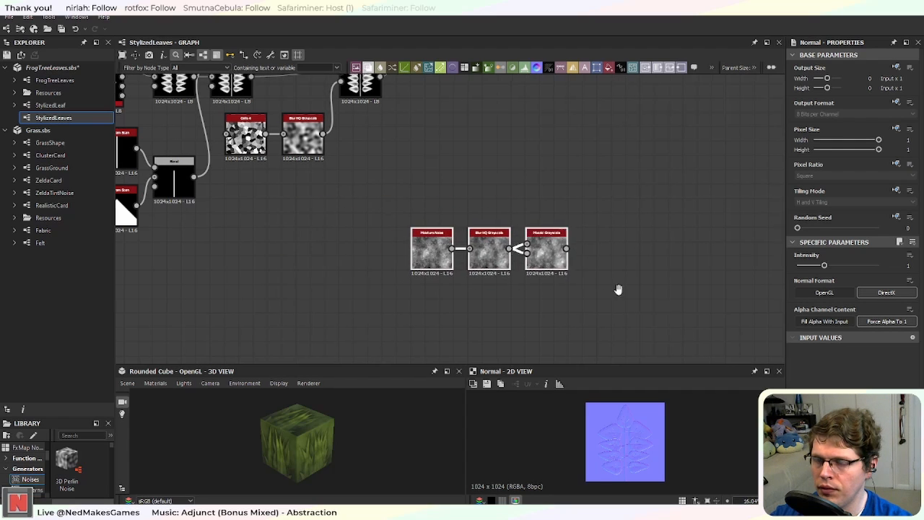
# Step: Add a Blend node beside Mosaic Grayscale and connect the Mosaic Grayscale output to the Blend's Opacity input
pyautogui.moveTo(616, 289); pyautogui.dragTo(508, 246, button='middle')
pyautogui.press('space')
pyautogui.write('ble')
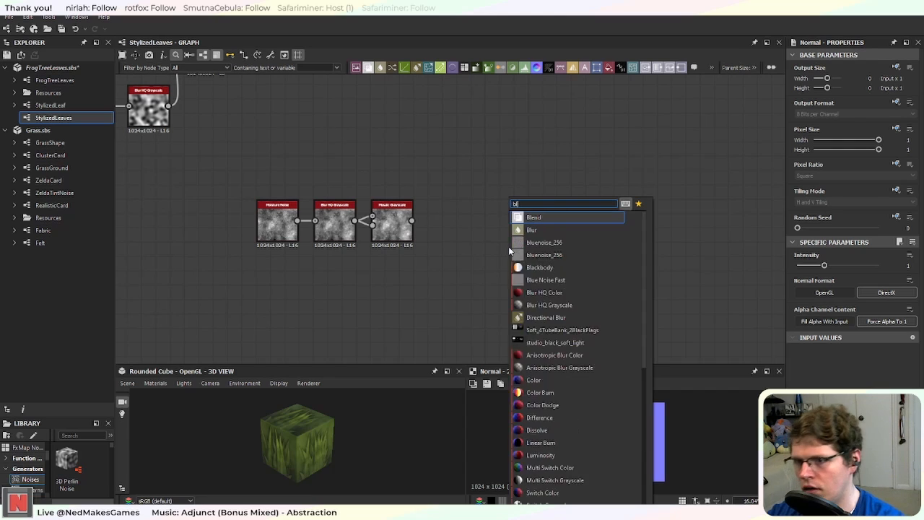
pyautogui.press('Return')
pyautogui.scroll(2, 486, 221)
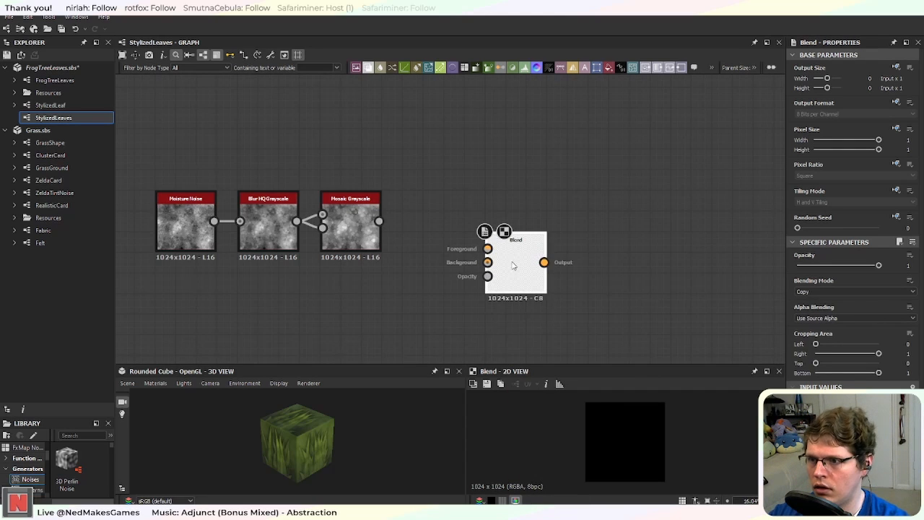
pyautogui.moveTo(503, 286); pyautogui.dragTo(441, 242)
pyautogui.scroll(2, 441, 243)
pyautogui.moveTo(344, 212); pyautogui.dragTo(459, 192)
pyautogui.scroll(-3, 408, 261)
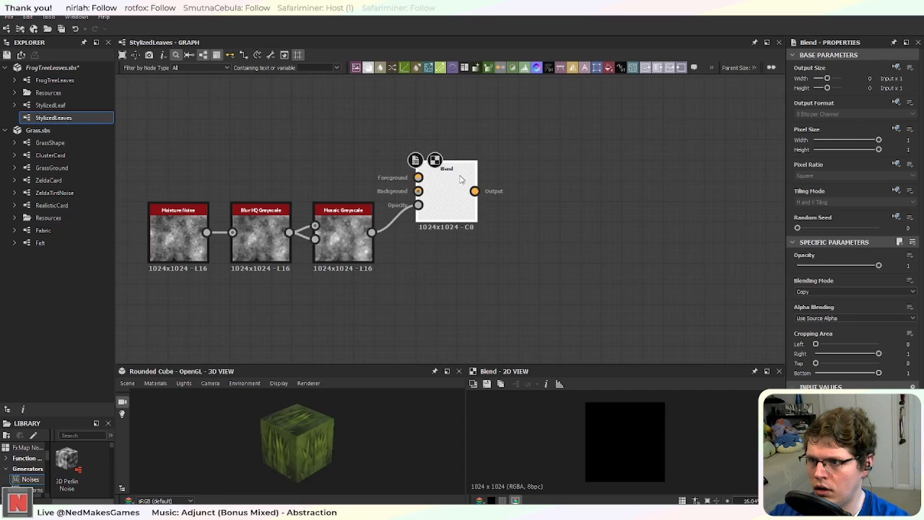
# Step: Move the noise chain with its new Blend above the Normal node and align the chain's nodes in an evenly spaced row
pyautogui.scroll(-5, 396, 202)
pyautogui.moveTo(358, 150); pyautogui.dragTo(453, 238, button='middle')
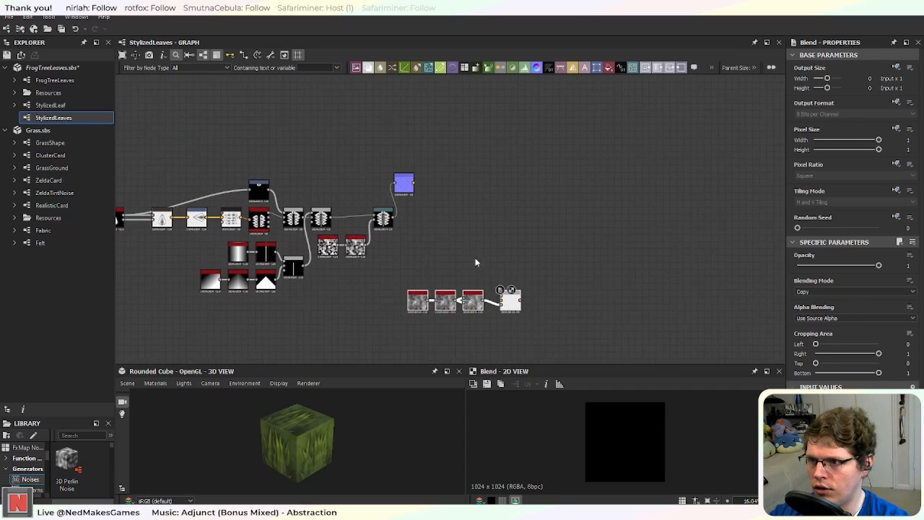
pyautogui.moveTo(505, 296); pyautogui.dragTo(516, 121)
pyautogui.scroll(1, 472, 217)
pyautogui.moveTo(472, 217); pyautogui.dragTo(460, 339, button='middle')
pyautogui.scroll(5, 488, 227)
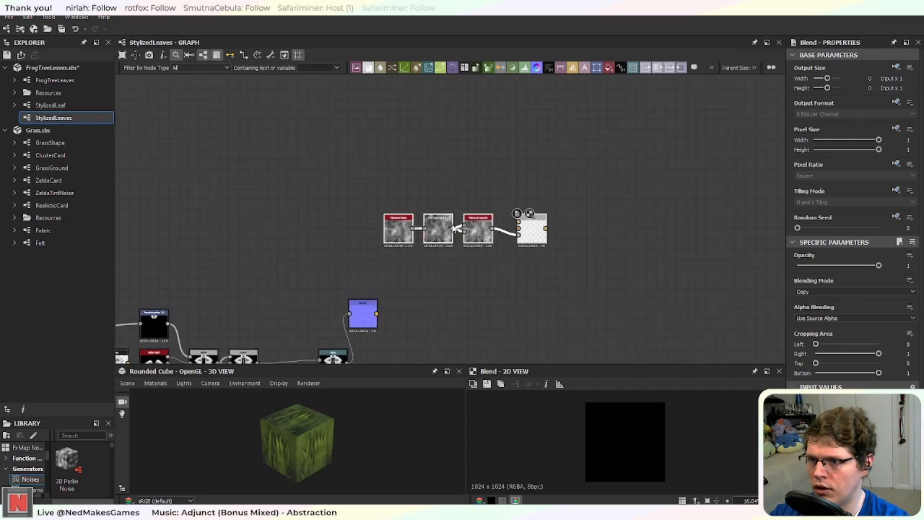
pyautogui.moveTo(562, 239); pyautogui.dragTo(535, 225)
pyautogui.click(527, 282)
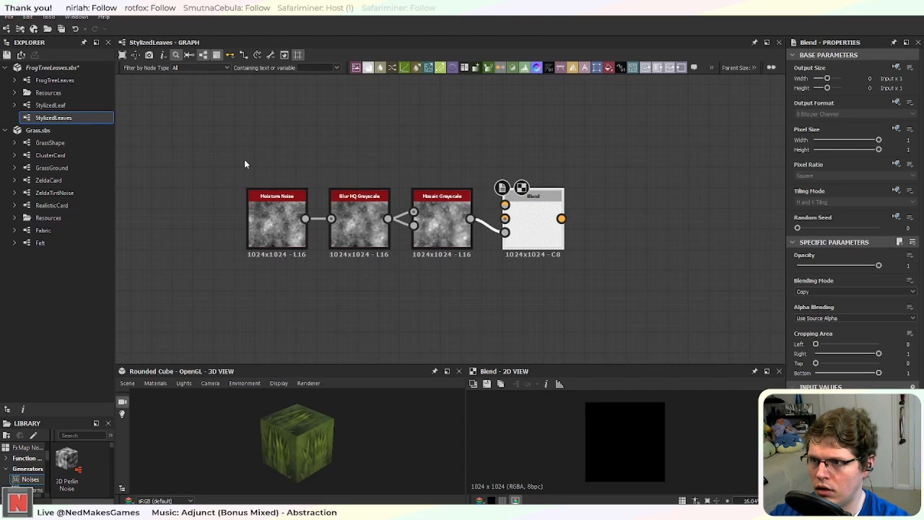
pyautogui.moveTo(244, 159); pyautogui.dragTo(441, 260)
pyautogui.moveTo(442, 220); pyautogui.dragTo(451, 220)
pyautogui.click(511, 157)
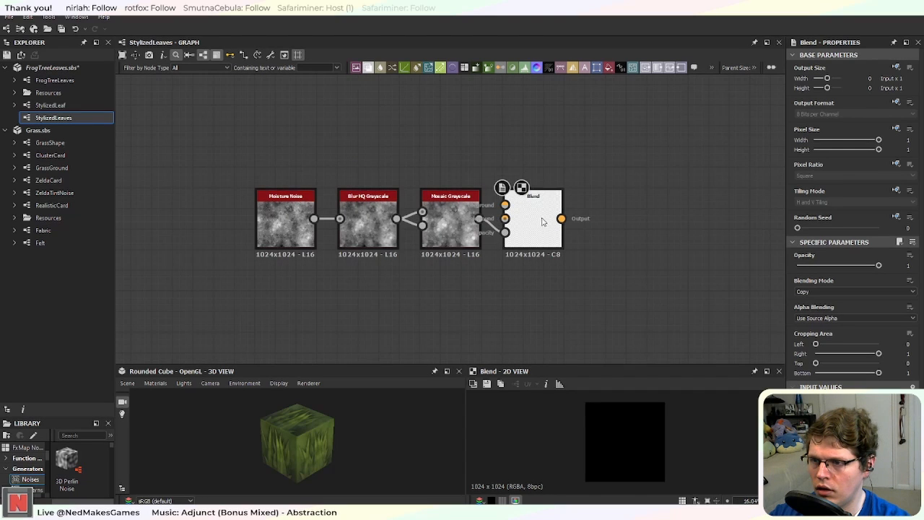
# Step: Add two Uniform Color nodes above the noise chain and connect the lower to the Blend's Background and the upper to its Foreground
pyautogui.moveTo(434, 144); pyautogui.dragTo(449, 245, button='middle')
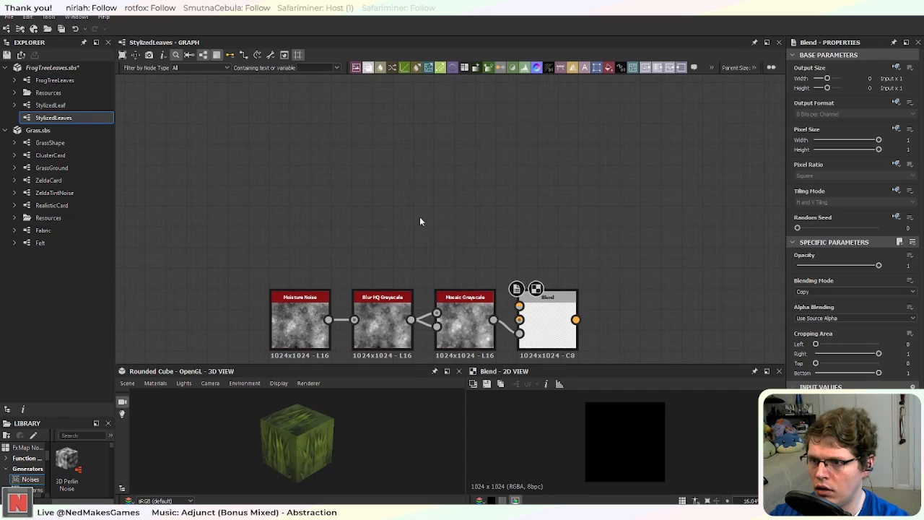
pyautogui.press('space')
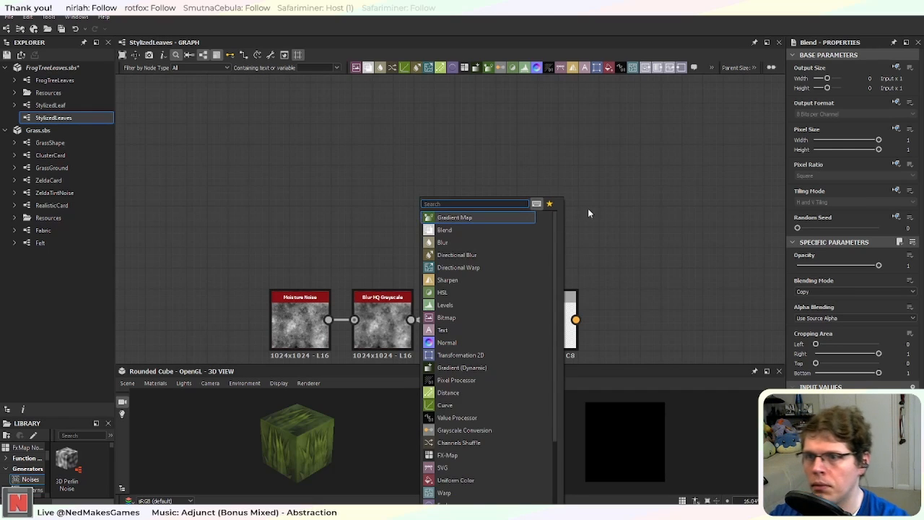
pyautogui.click(639, 152)
pyautogui.moveTo(610, 67); pyautogui.dragTo(470, 150)
pyautogui.click(608, 71)
pyautogui.moveTo(493, 237); pyautogui.dragTo(520, 319)
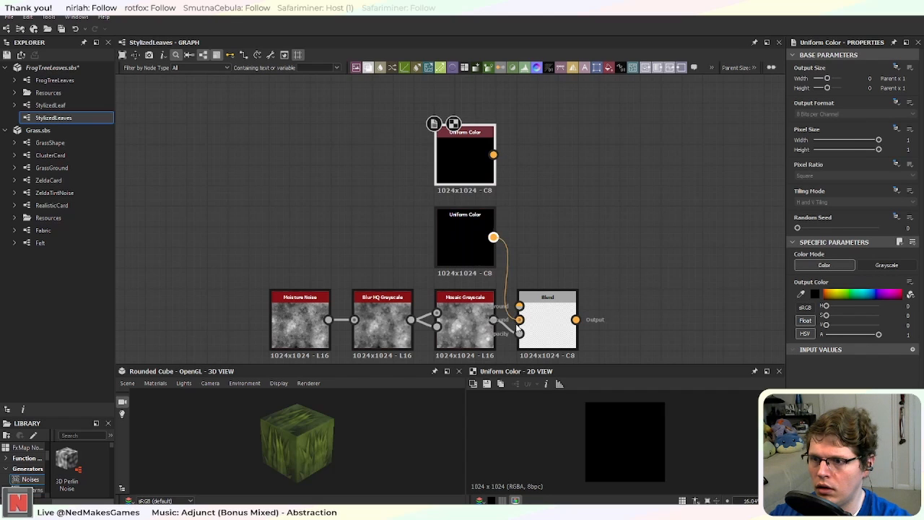
pyautogui.moveTo(494, 155); pyautogui.dragTo(520, 308)
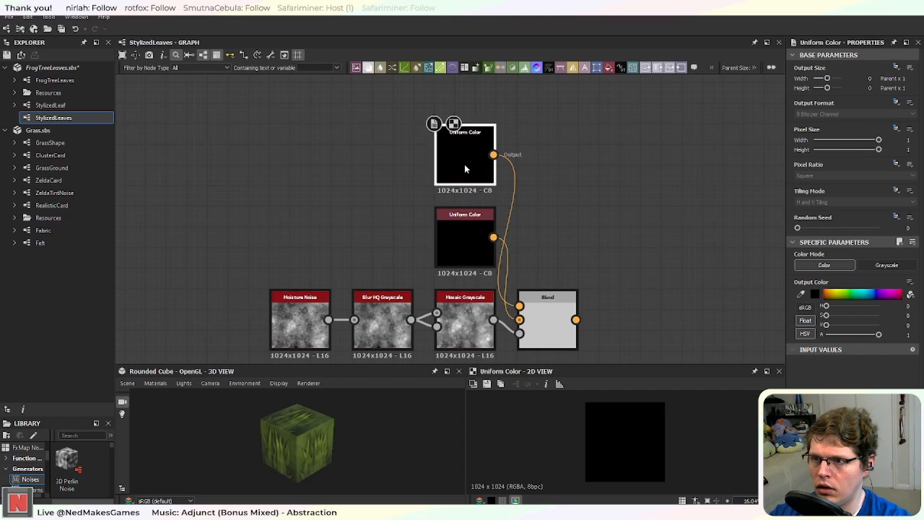
# Step: Set the upper Uniform Color to green with hue 0.333 and value 0.625, and the lower to hue 0.273 and value 0.5
pyautogui.moveTo(603, 224); pyautogui.dragTo(569, 220, button='middle')
pyautogui.click(849, 293)
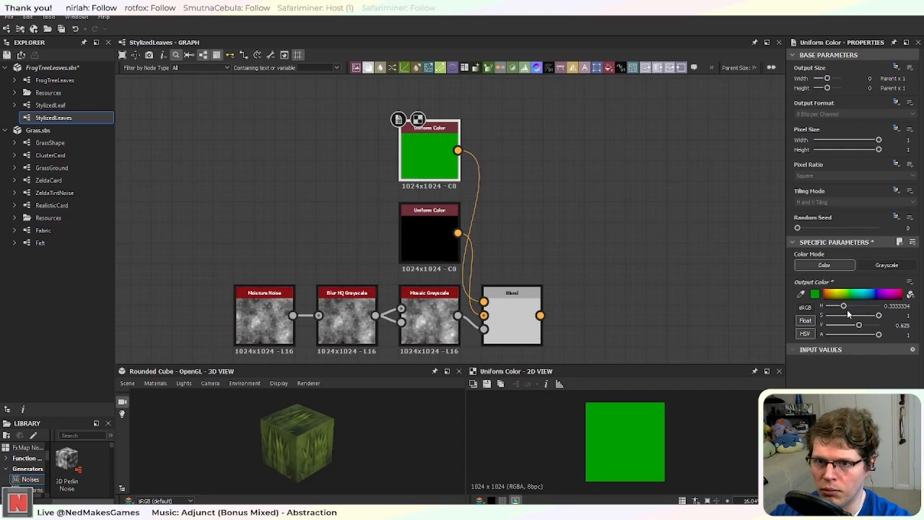
pyautogui.click(444, 243)
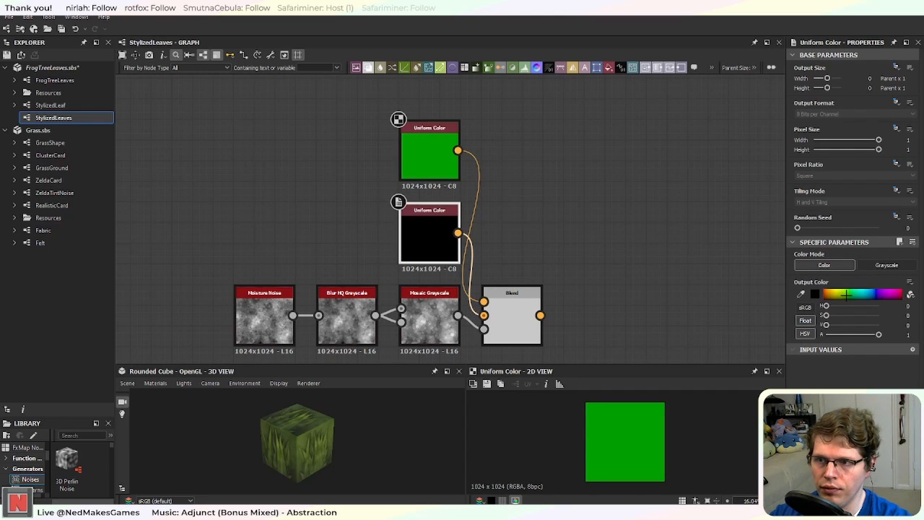
pyautogui.click(846, 294)
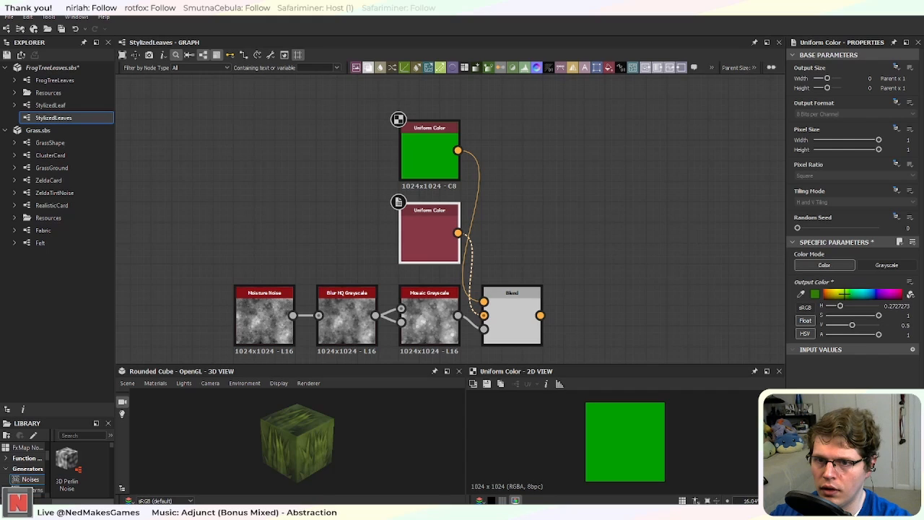
# Step: Preview the colour Blend and set the lower Uniform Color's hue to about 0.29 and value to 0.44
pyautogui.click(523, 320)
pyautogui.scroll(3, 522, 298)
pyautogui.moveTo(520, 297); pyautogui.dragTo(584, 208, button='middle')
pyautogui.scroll(2, 585, 192)
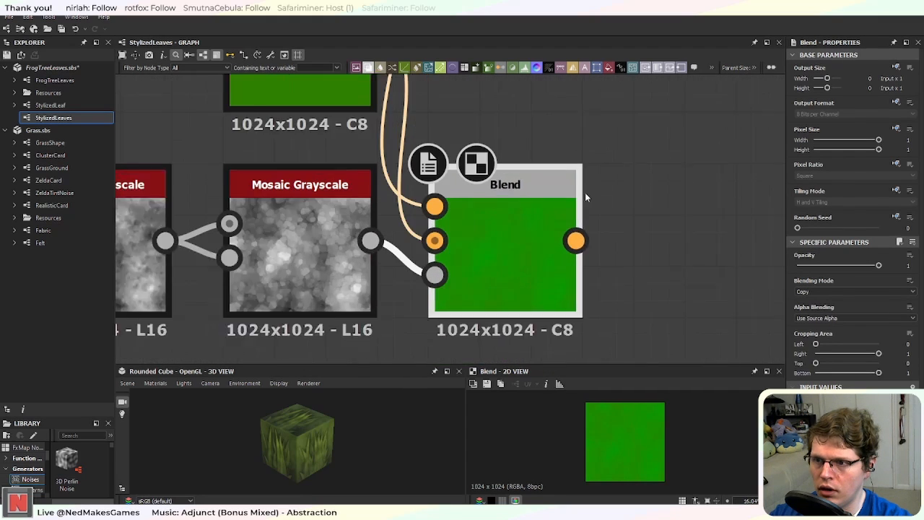
pyautogui.scroll(-3, 565, 179)
pyautogui.moveTo(557, 126); pyautogui.dragTo(541, 215, button='middle')
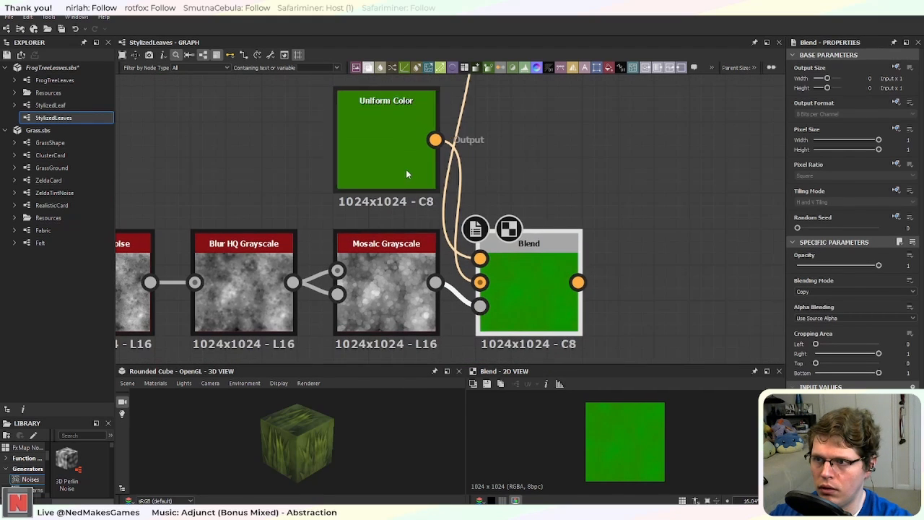
pyautogui.click(405, 169)
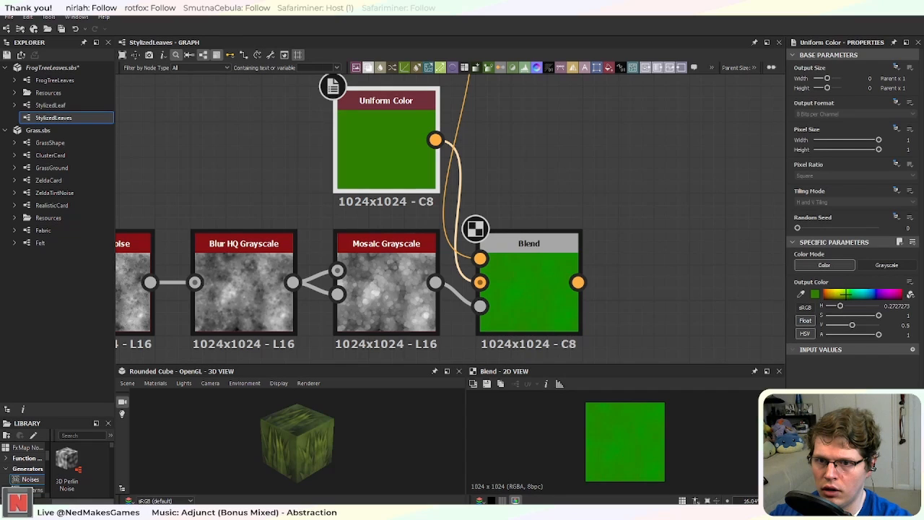
pyautogui.click(846, 294)
pyautogui.moveTo(850, 327)
pyautogui.mouseDown()
pyautogui.moveTo(866, 327)
pyautogui.moveTo(849, 327)
pyautogui.mouseUp()
pyautogui.scroll(-2, 603, 208)
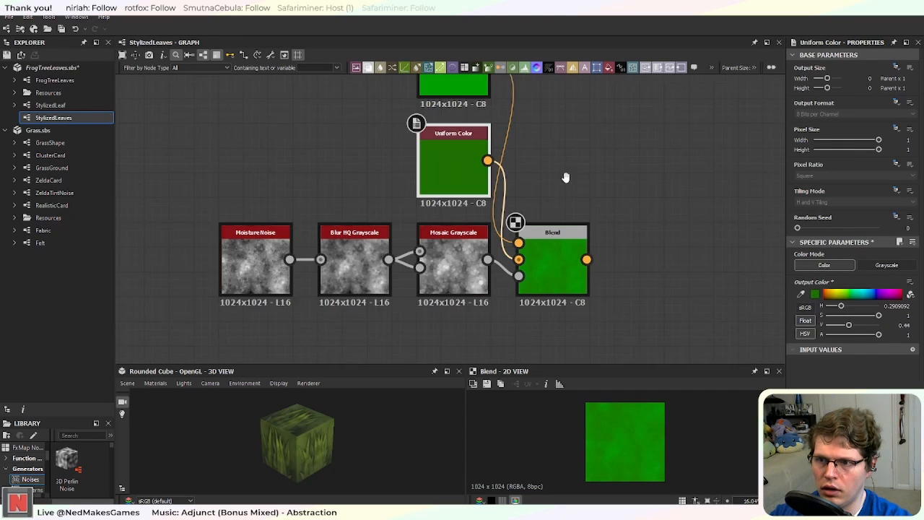
# Step: Reduce the upper Uniform Color's saturation to 0.4, and set the lower one's saturation to 0.59 and value to 0.34
pyautogui.moveTo(565, 178); pyautogui.dragTo(551, 237, button='middle')
pyautogui.click(452, 139)
pyautogui.moveTo(880, 316); pyautogui.dragTo(845, 329)
pyautogui.click(455, 231)
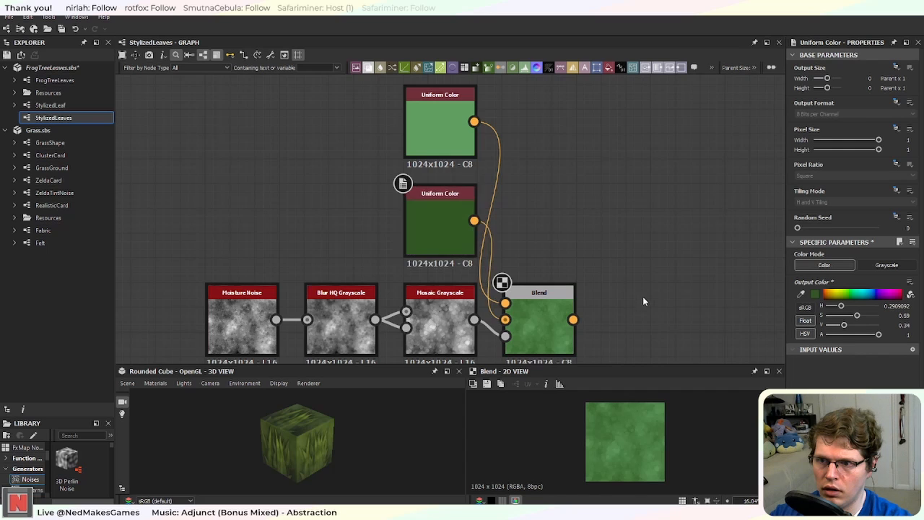
pyautogui.scroll(-3, 643, 296)
pyautogui.moveTo(691, 312); pyautogui.dragTo(629, 303, button='middle')
pyautogui.scroll(2, 567, 184)
pyautogui.scroll(2, 568, 185)
pyautogui.scroll(-2, 628, 303)
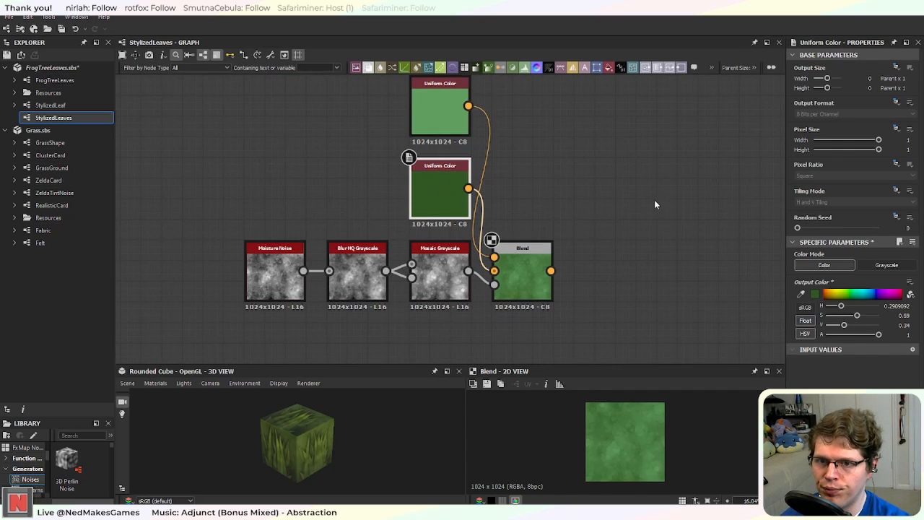
# Step: Shift both greens toward yellow by setting the lower Uniform Color's hue to 0.26 and the upper one's to 0.27
pyautogui.click(441, 112)
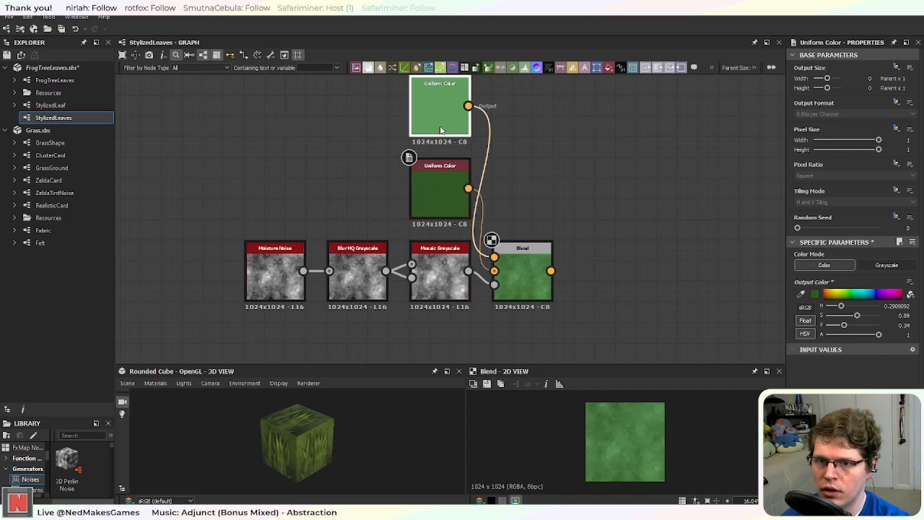
pyautogui.click(428, 189)
pyautogui.moveTo(841, 307); pyautogui.dragTo(840, 307)
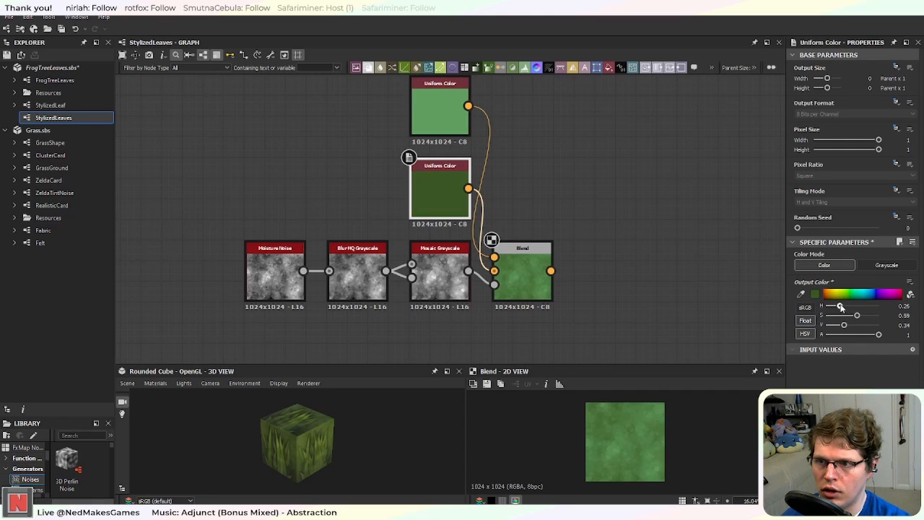
pyautogui.click(449, 133)
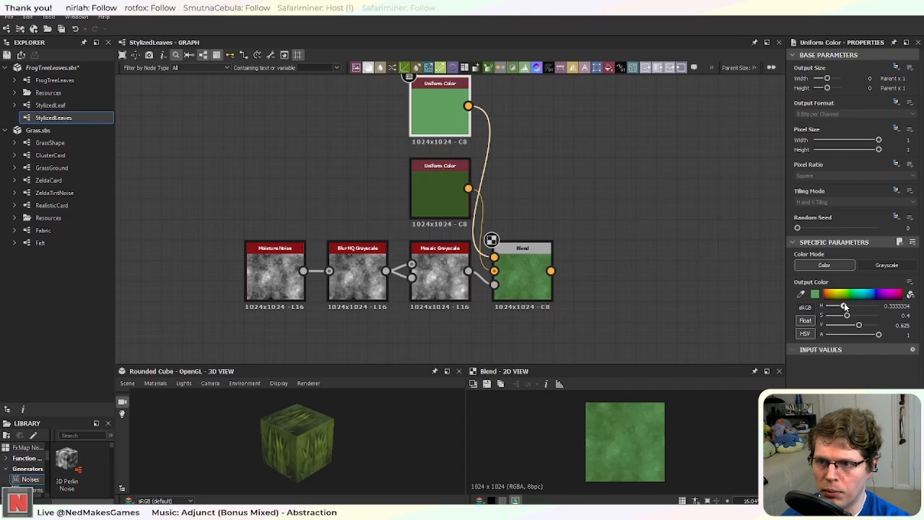
pyautogui.moveTo(844, 306); pyautogui.dragTo(845, 306)
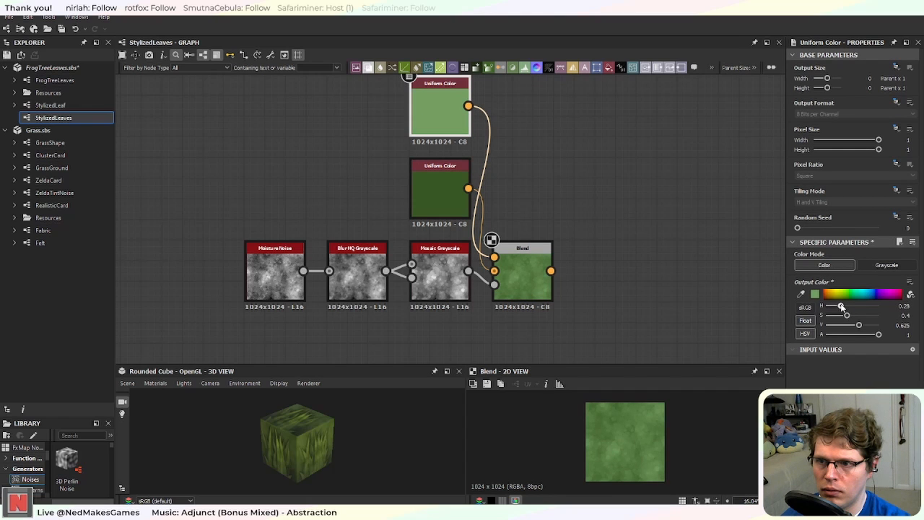
pyautogui.scroll(-3, 621, 305)
pyautogui.moveTo(621, 305); pyautogui.dragTo(537, 129, button='middle')
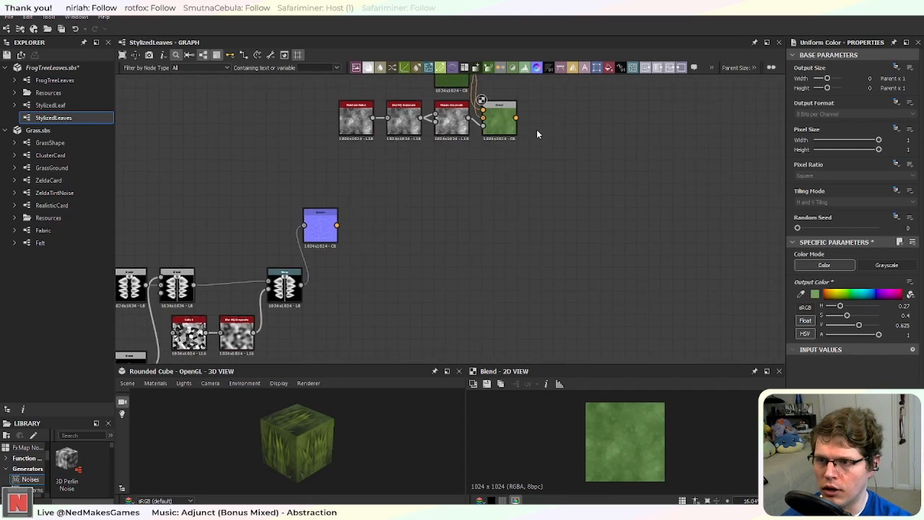
# Step: Move the whole base-colour node group, with both Uniform Colors, the noise chain and the Blend, to sit directly above the Normal node
pyautogui.moveTo(446, 224); pyautogui.dragTo(511, 281, button='middle')
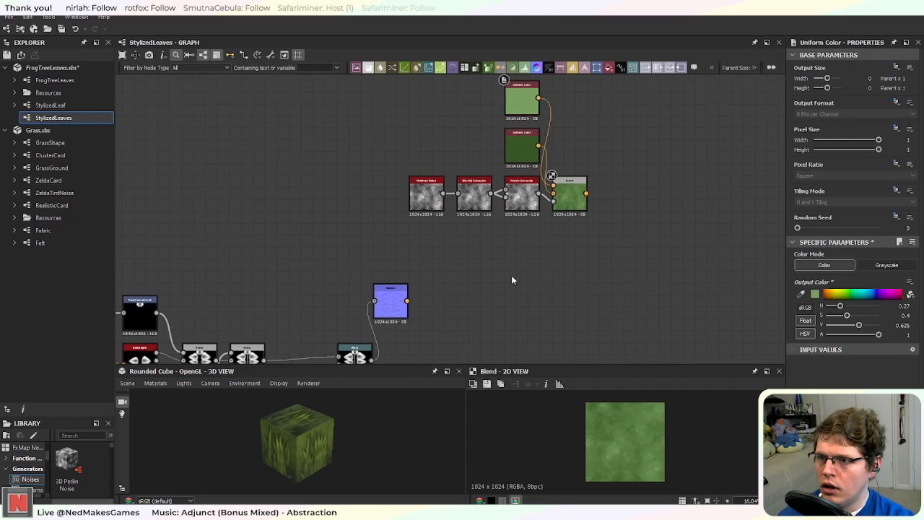
pyautogui.scroll(-2, 512, 281)
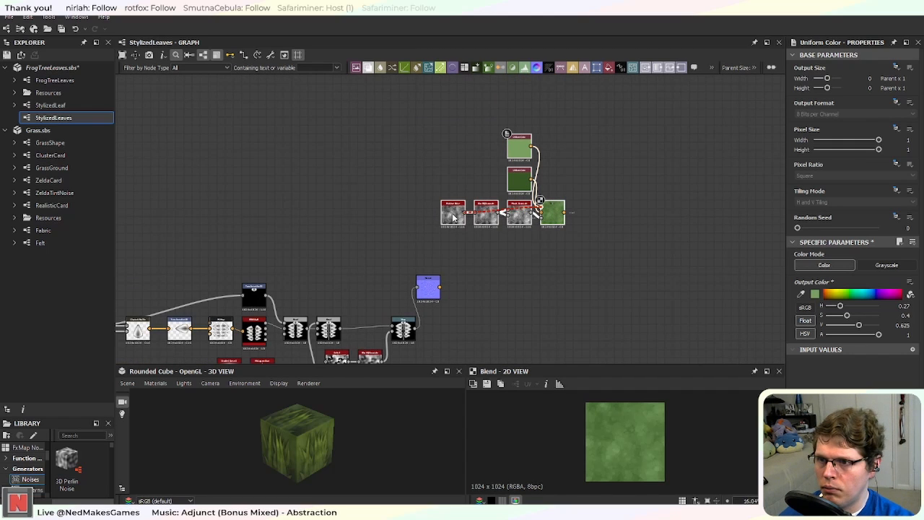
pyautogui.moveTo(564, 213); pyautogui.dragTo(628, 171)
pyautogui.click(671, 144)
pyautogui.moveTo(361, 114); pyautogui.dragTo(426, 218)
pyautogui.click(500, 269)
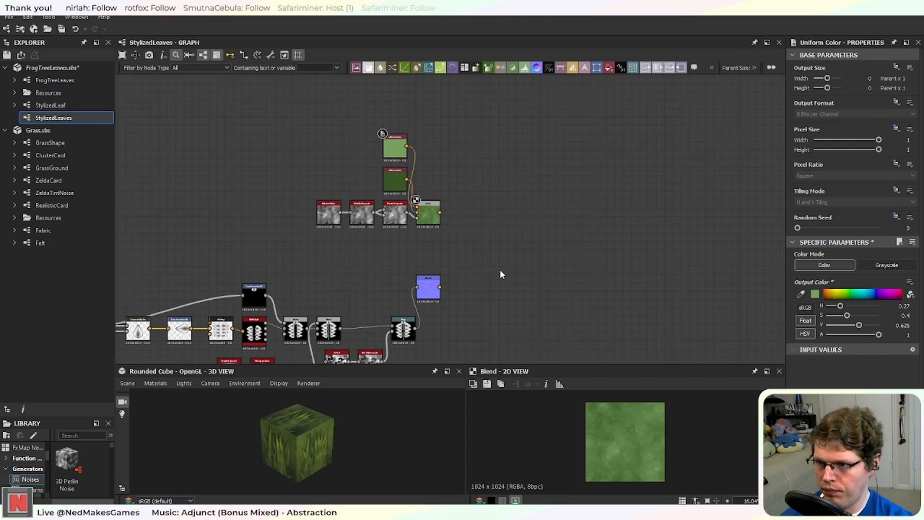
# Step: Reposition the Normal node slightly farther from the Warp node, leaving it above and beyond the Warp's output
pyautogui.scroll(-1, 499, 269)
pyautogui.moveTo(511, 287); pyautogui.dragTo(491, 228, button='middle')
pyautogui.scroll(2, 499, 225)
pyautogui.moveTo(426, 220)
pyautogui.mouseDown()
pyautogui.moveTo(395, 200)
pyautogui.moveTo(454, 266)
pyautogui.moveTo(426, 230)
pyautogui.mouseUp()
pyautogui.scroll(2, 453, 255)
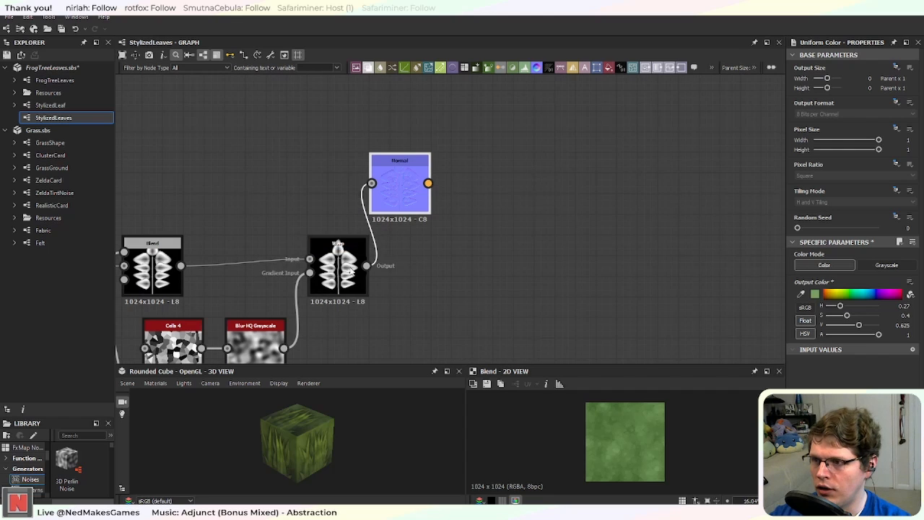
pyautogui.moveTo(442, 217); pyautogui.dragTo(462, 217)
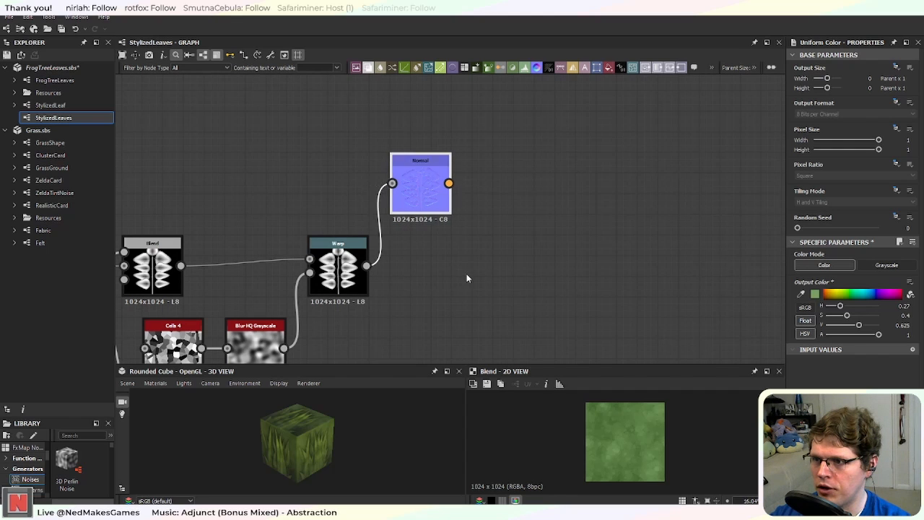
# Step: Search the node list for an ambient occlusion node using the terms "amb", "occ" and "ao"
pyautogui.scroll(-2, 467, 276)
pyautogui.moveTo(505, 265); pyautogui.dragTo(471, 226, button='middle')
pyautogui.press('space')
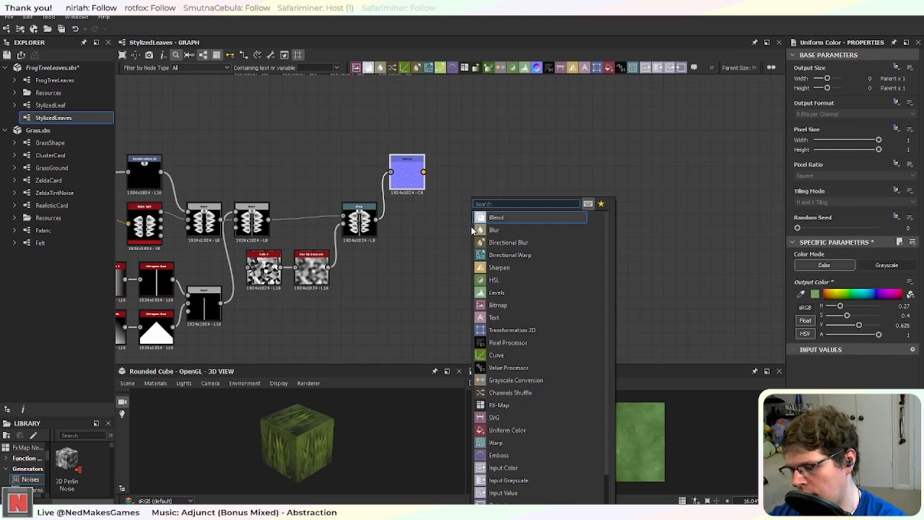
pyautogui.write('am')
pyautogui.press('BackSpace')
pyautogui.press('BackSpace')
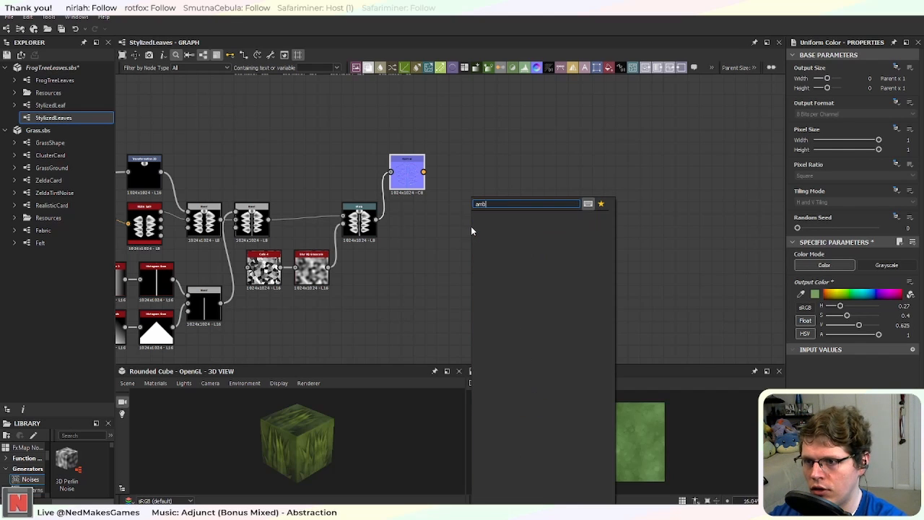
pyautogui.write('occ')
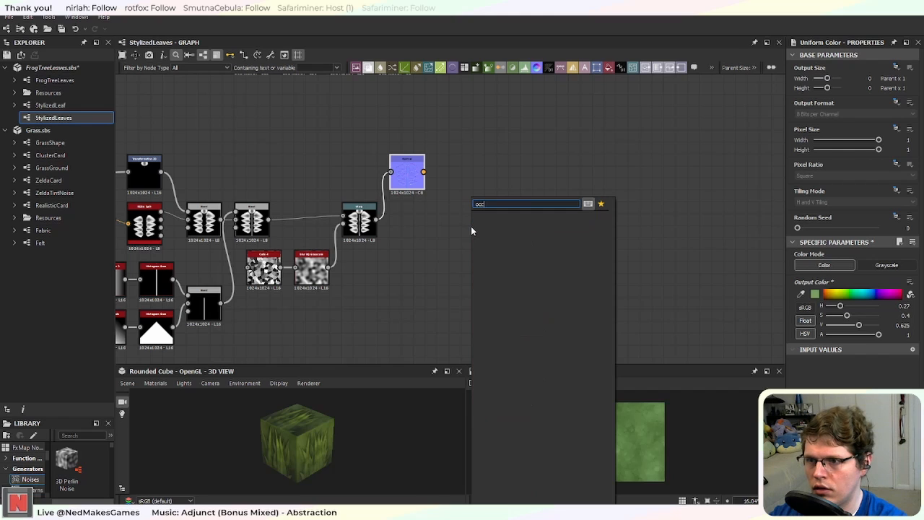
pyautogui.press('BackSpace')
pyautogui.press('BackSpace')
pyautogui.press('BackSpace')
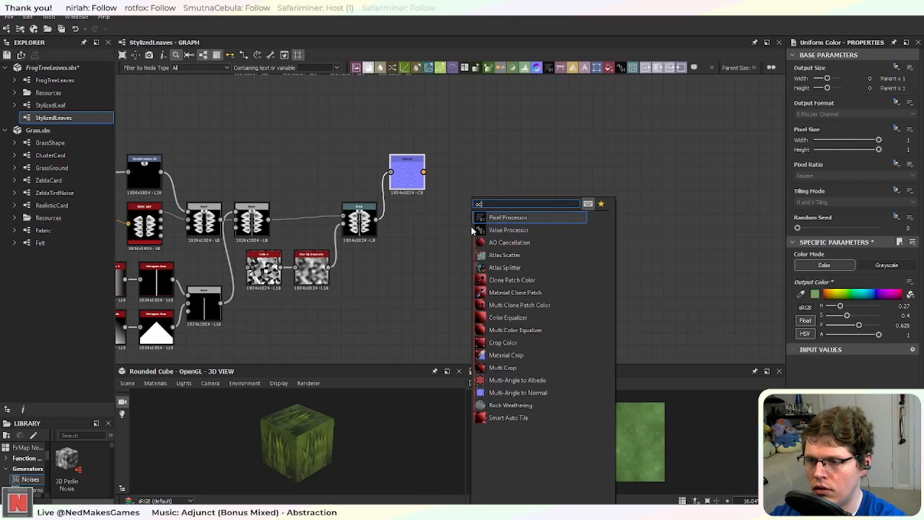
pyautogui.write('ao')
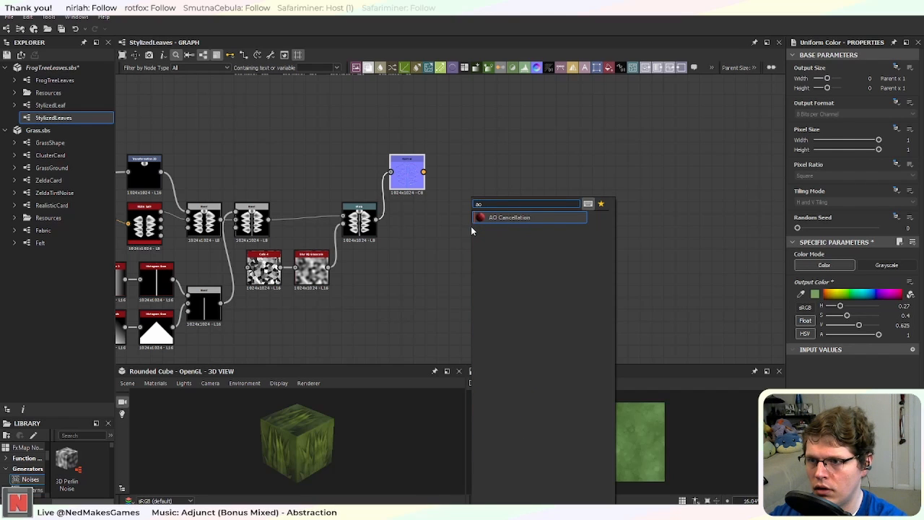
pyautogui.press('BackSpace')
pyautogui.press('BackSpace')
pyautogui.write('oc')
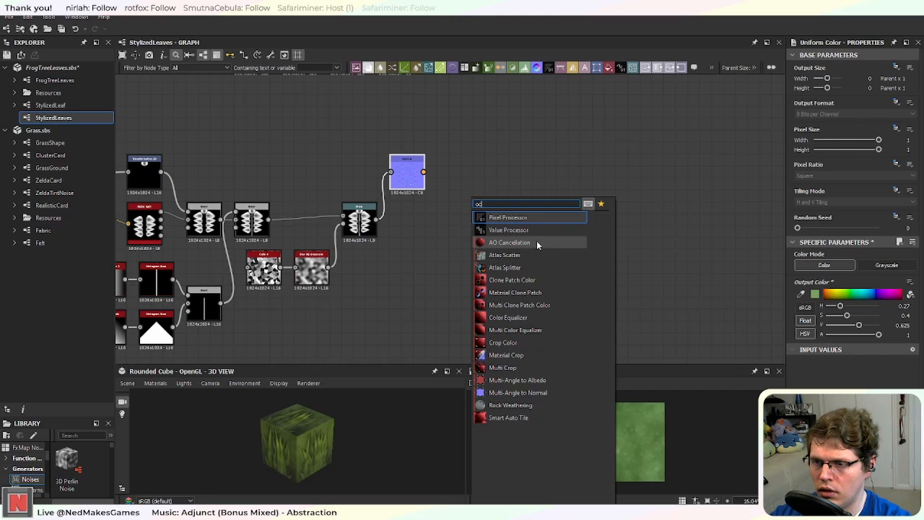
pyautogui.click(572, 141)
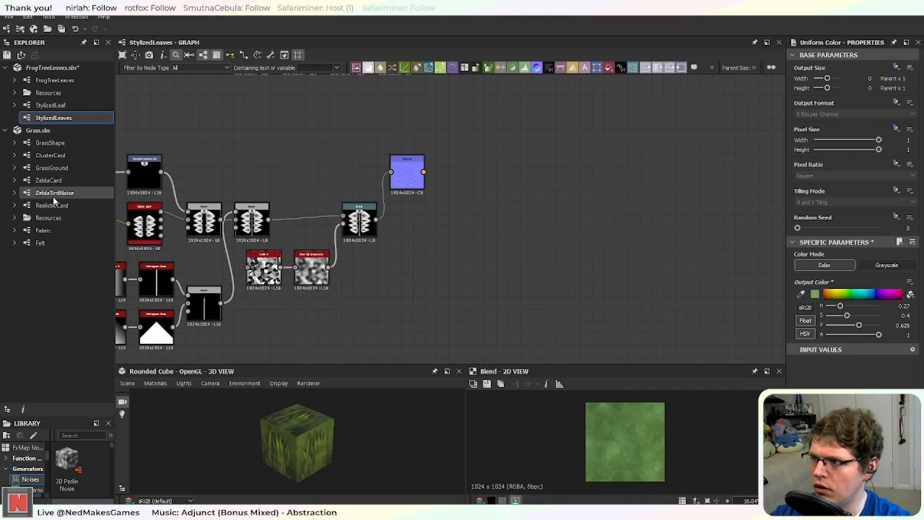
# Step: Open the ClusterCard graph and copy its Ambient Occlusion (HBAO) node
pyautogui.doubleClick(51, 155)
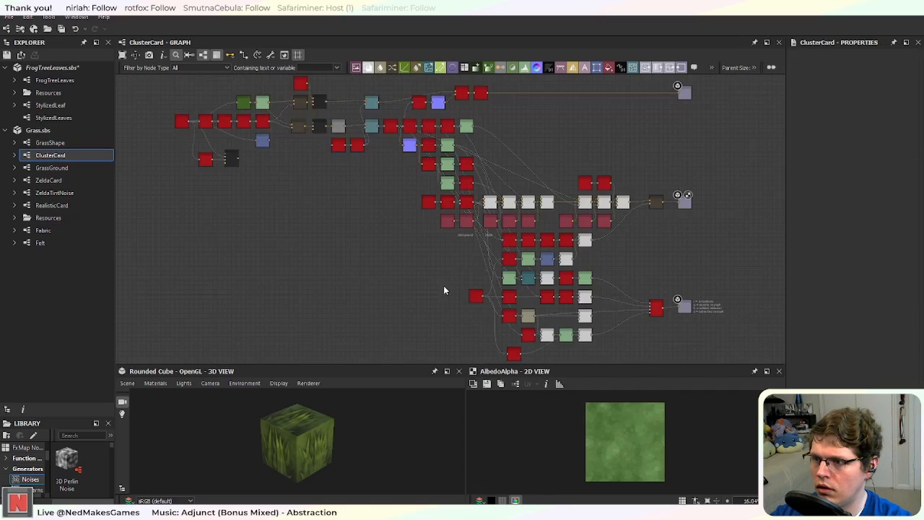
pyautogui.scroll(10, 449, 181)
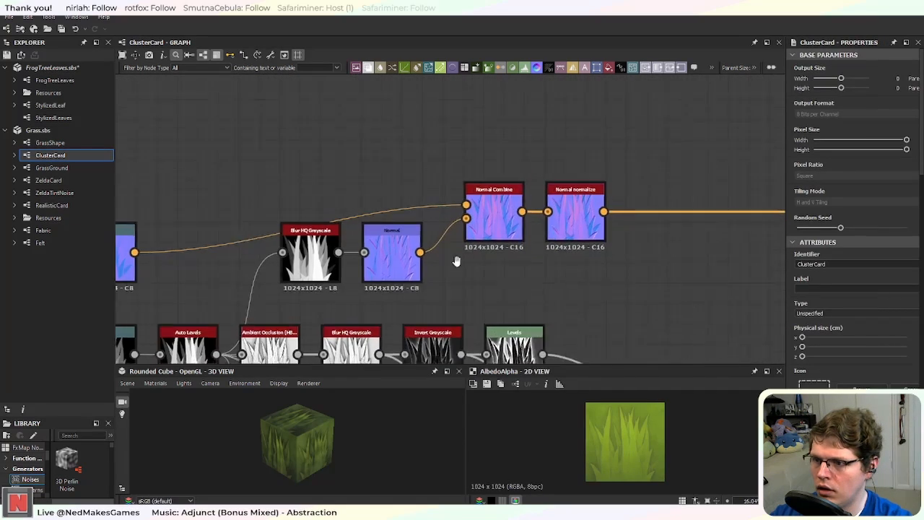
pyautogui.moveTo(237, 330); pyautogui.dragTo(401, 268, button='middle')
pyautogui.click(425, 164)
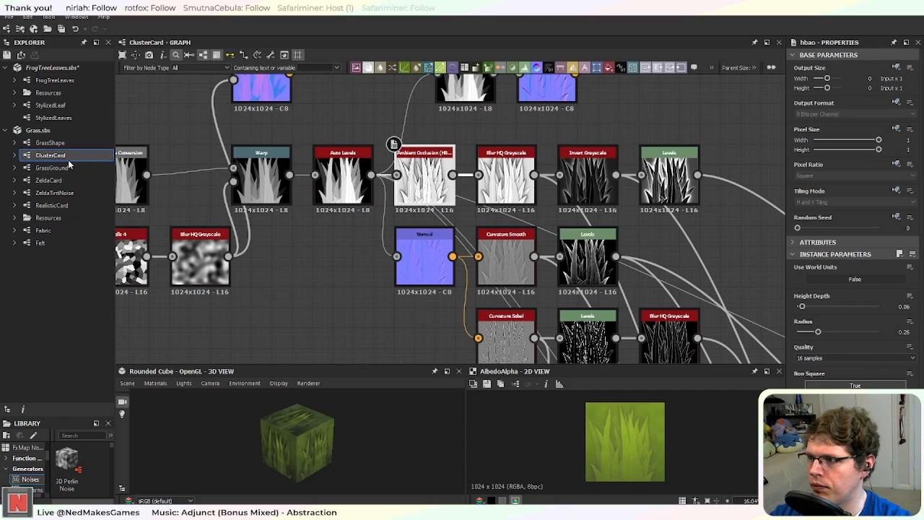
# Step: Return to the StylizedLeaves graph and paste the Ambient Occlusion (HBAO) node near the Warp and Normal nodes
pyautogui.click(64, 118)
pyautogui.doubleClick(65, 118)
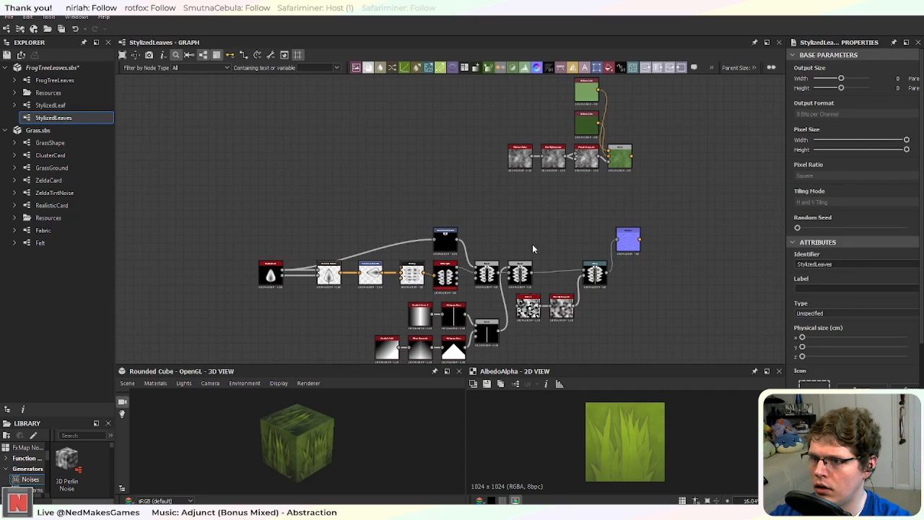
pyautogui.scroll(3, 418, 279)
pyautogui.moveTo(518, 333); pyautogui.dragTo(502, 256, button='middle')
pyautogui.hotkey('ctrl', 'v')
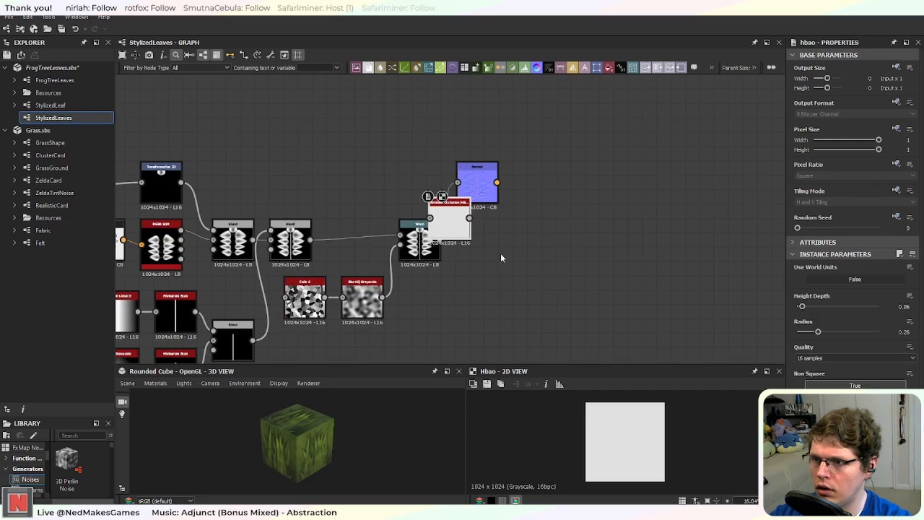
# Step: Connect the Warp output to the Ambient Occlusion node's height input and move the Normal node below the Ambient Occlusion node
pyautogui.scroll(3, 500, 252)
pyautogui.moveTo(405, 188); pyautogui.dragTo(384, 228)
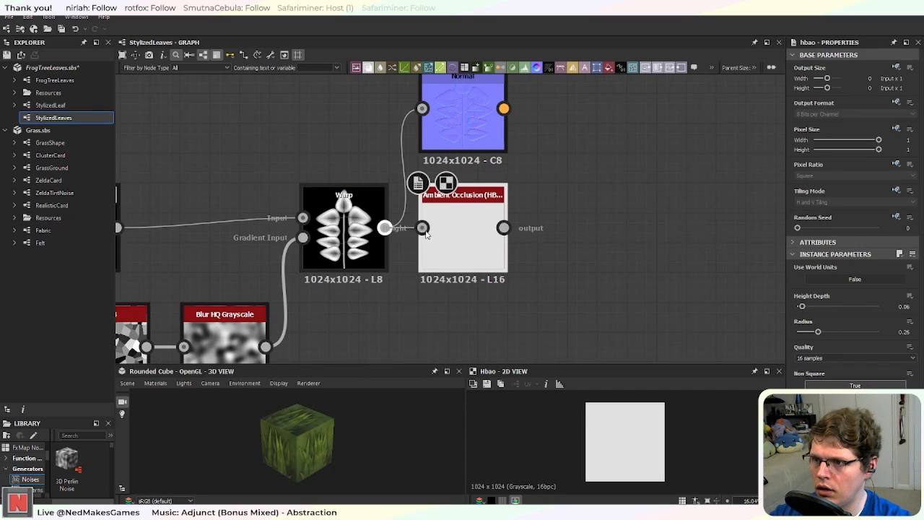
pyautogui.scroll(-3, 486, 221)
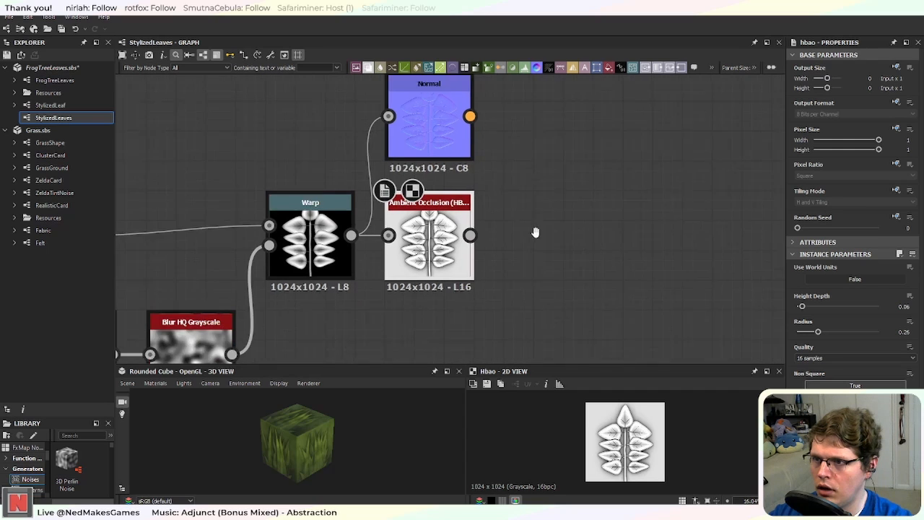
pyautogui.moveTo(478, 147); pyautogui.dragTo(477, 289)
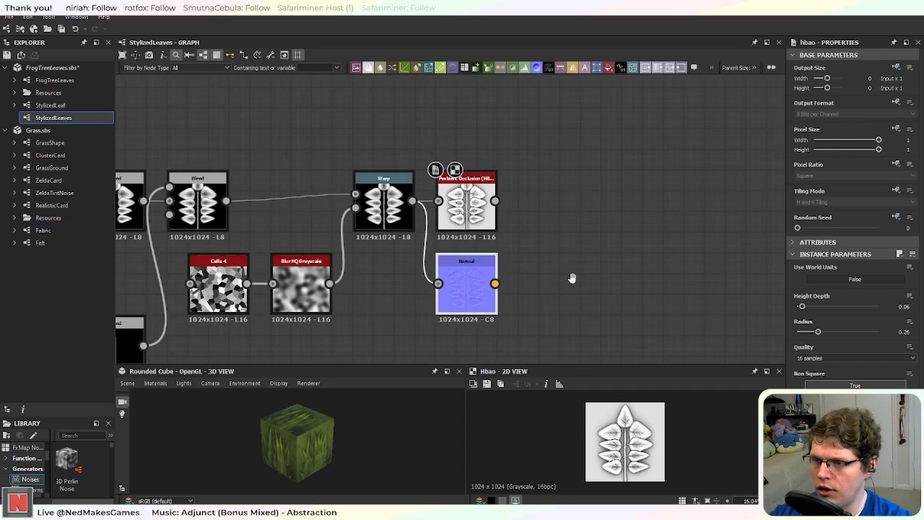
# Step: Add a Curvature node fed by the Normal node's output
pyautogui.moveTo(578, 309); pyautogui.dragTo(483, 274, button='middle')
pyautogui.press('space')
pyautogui.write('curv')
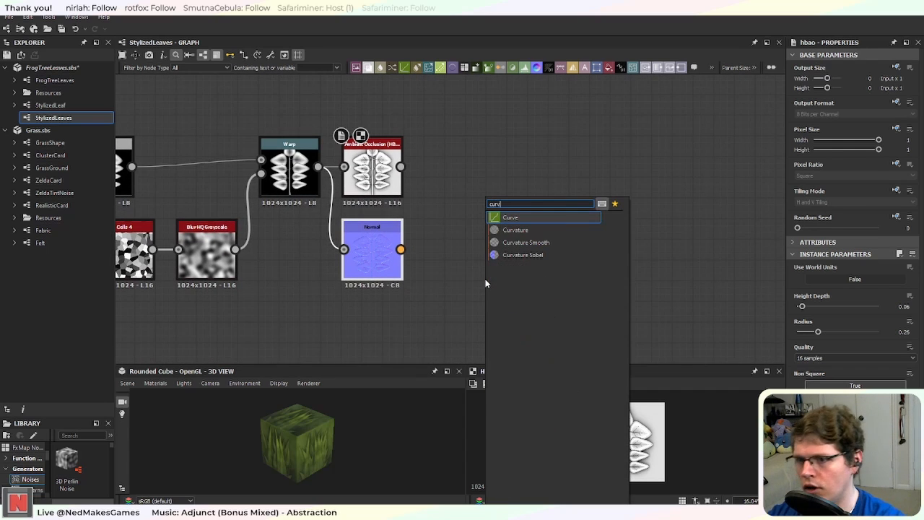
pyautogui.click(524, 229)
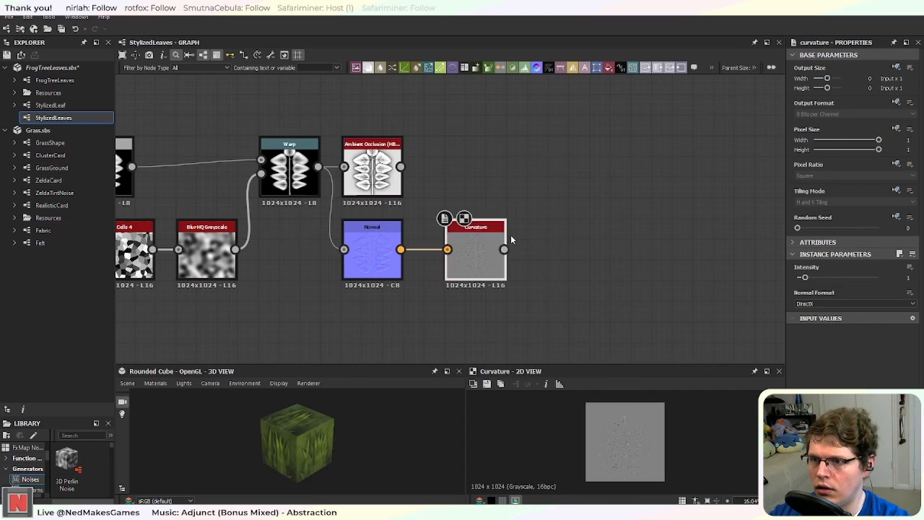
pyautogui.scroll(4, 466, 319)
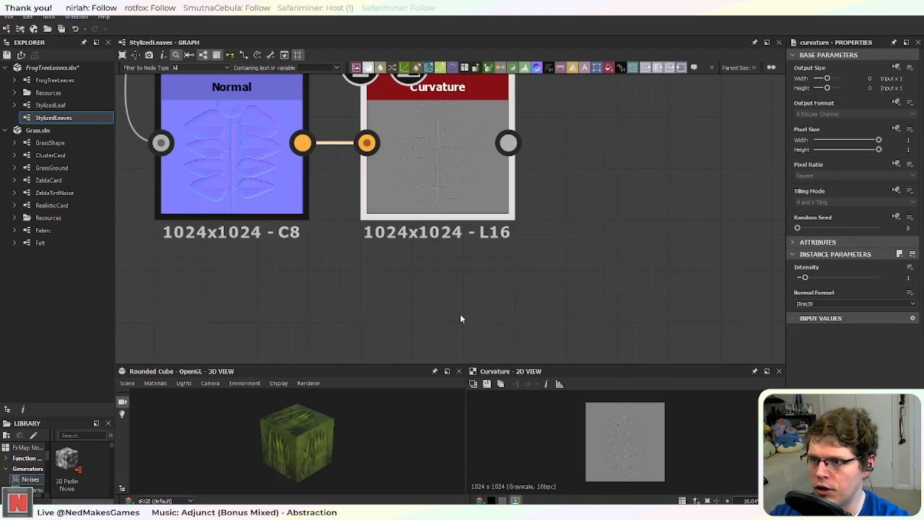
pyautogui.scroll(-1, 483, 253)
pyautogui.hotkey('ctrl', 'd')
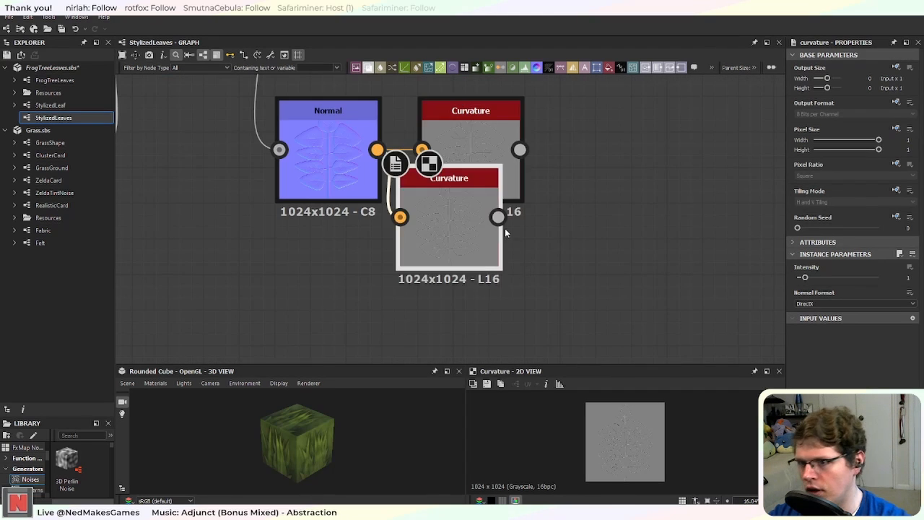
pyautogui.click(473, 286)
pyautogui.press('Delete')
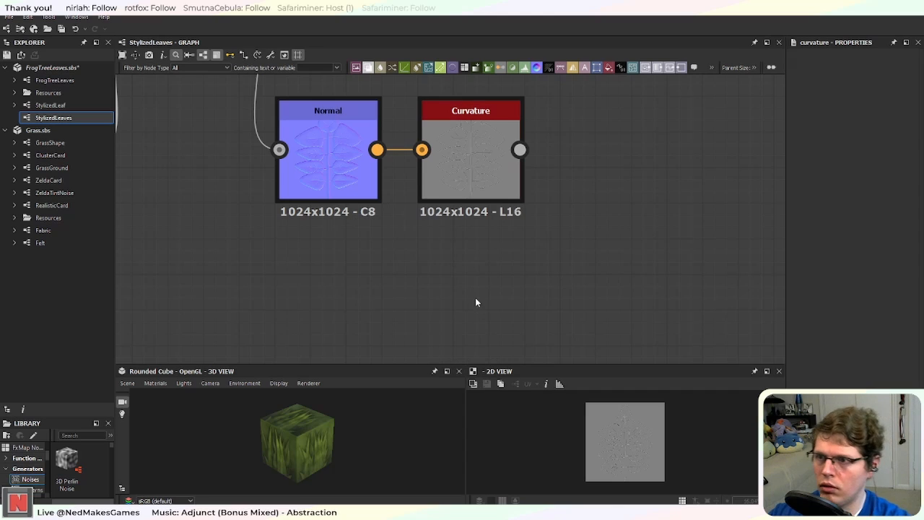
# Step: Add a Curvature Smooth node below the Curvature node and connect the Normal node's output to it
pyautogui.press('space')
pyautogui.write('curv')
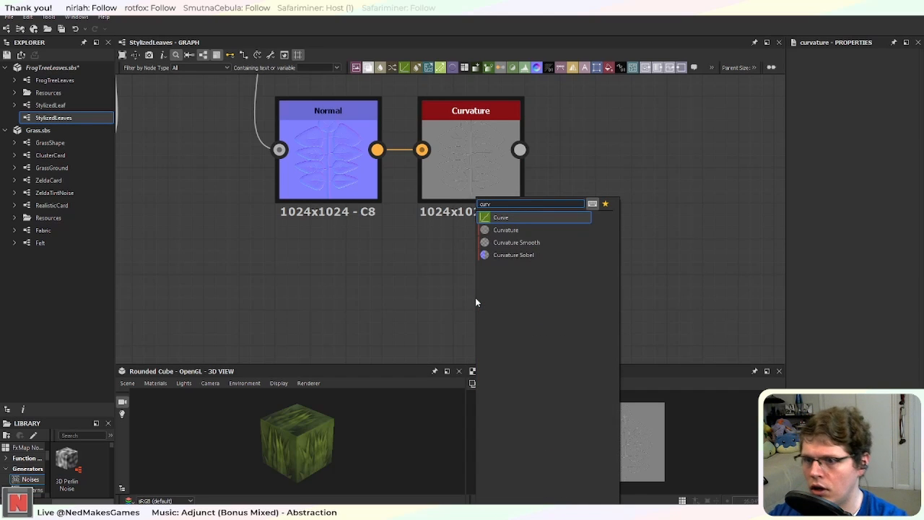
pyautogui.press('Down')
pyautogui.press('Down')
pyautogui.press('Return')
pyautogui.moveTo(377, 149); pyautogui.dragTo(434, 298)
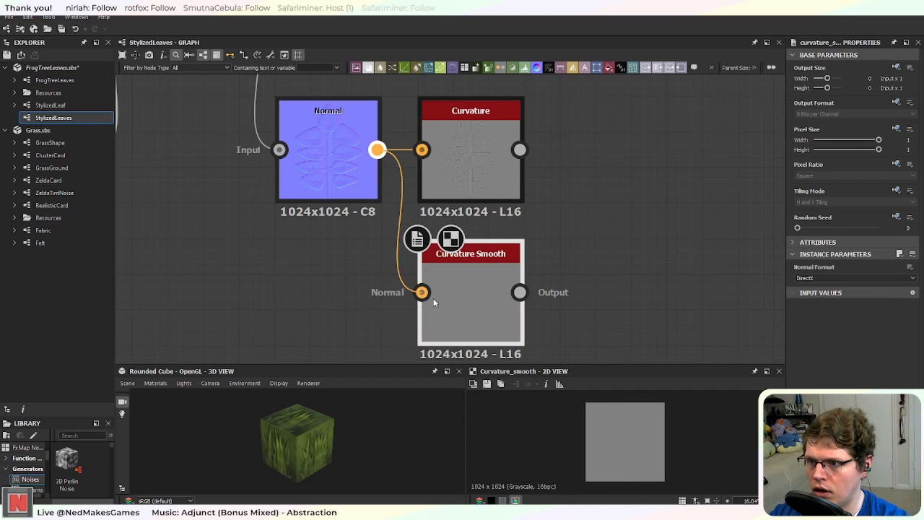
pyautogui.moveTo(458, 339); pyautogui.dragTo(481, 238, button='middle')
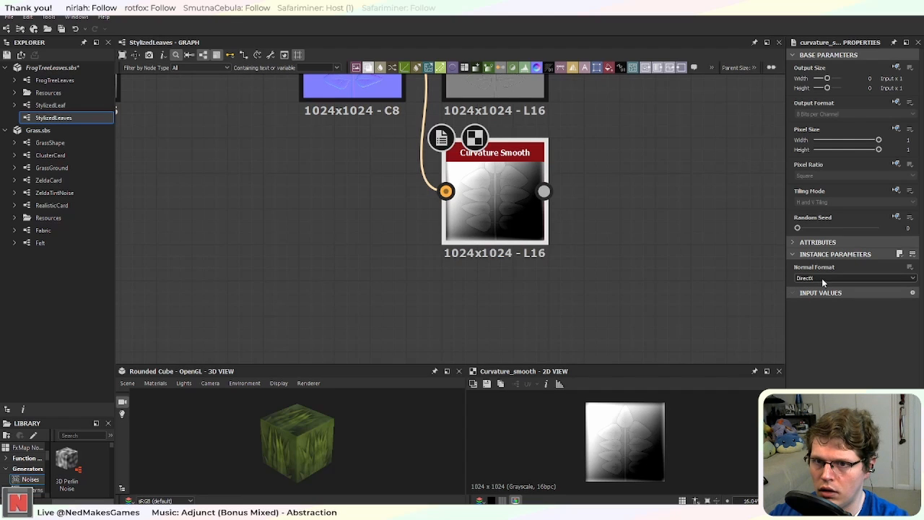
# Step: Add a Curvature Sobel node below Curvature Smooth and connect the Normal node's output to it
pyautogui.scroll(-2, 639, 226)
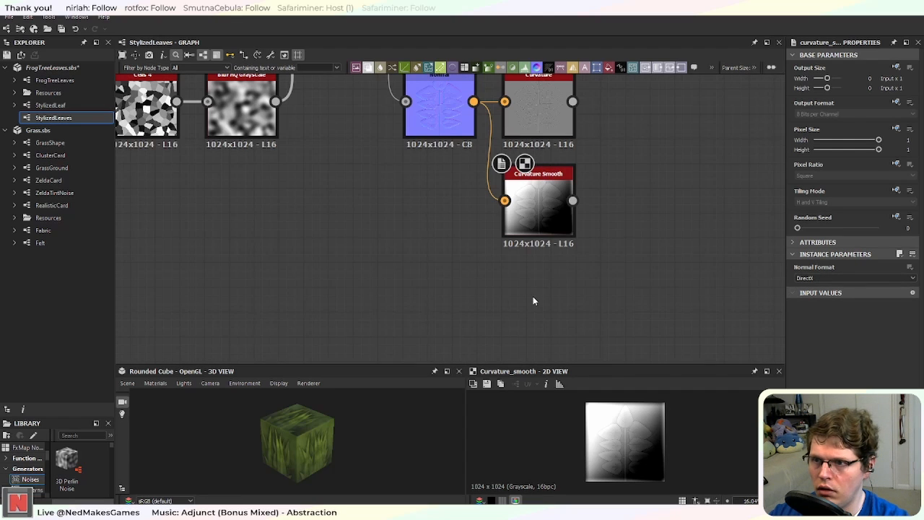
pyautogui.press('space')
pyautogui.write('cur')
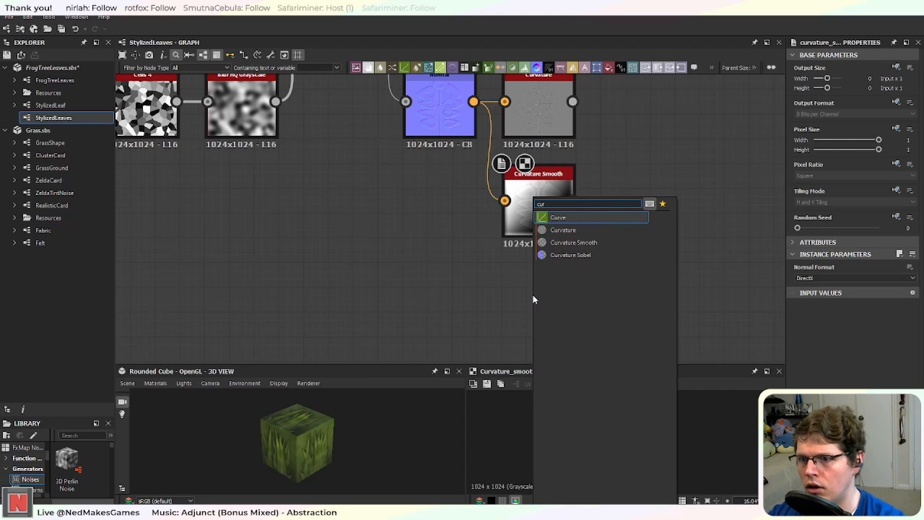
pyautogui.click(574, 256)
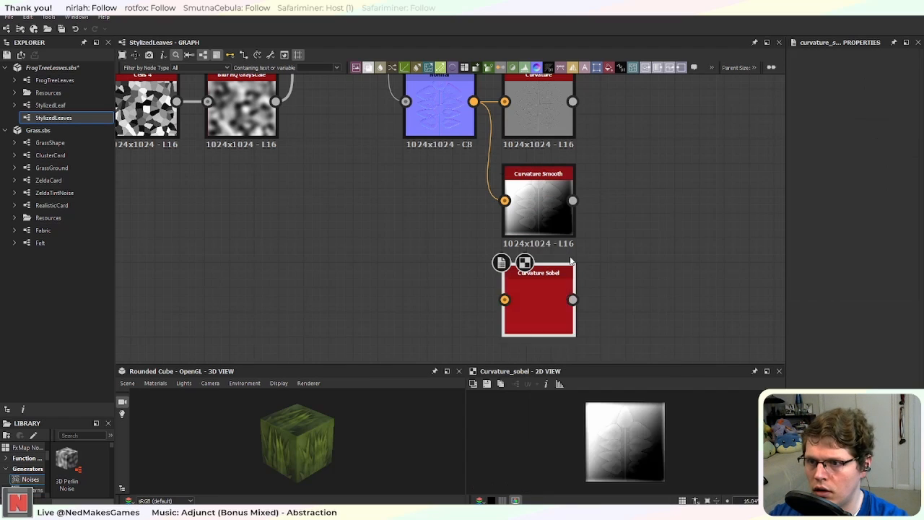
pyautogui.moveTo(473, 100); pyautogui.dragTo(504, 299)
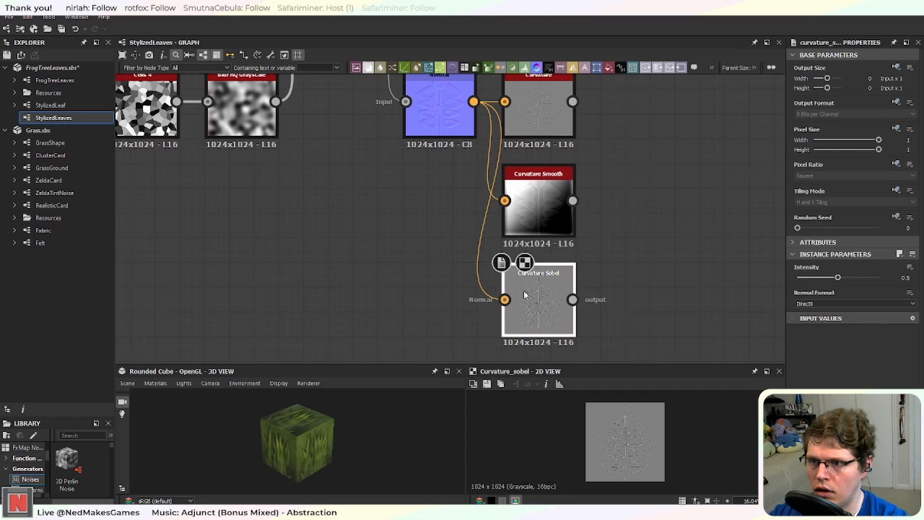
# Step: Select the Curvature Smooth node and examine its thumbnail and parameters up close
pyautogui.moveTo(531, 196); pyautogui.dragTo(453, 244, button='middle')
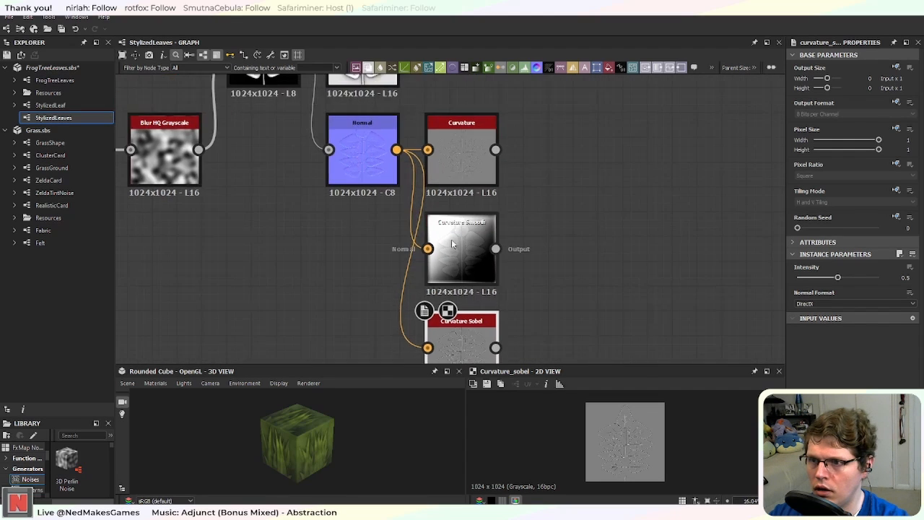
pyautogui.scroll(4, 452, 244)
pyautogui.click(472, 261)
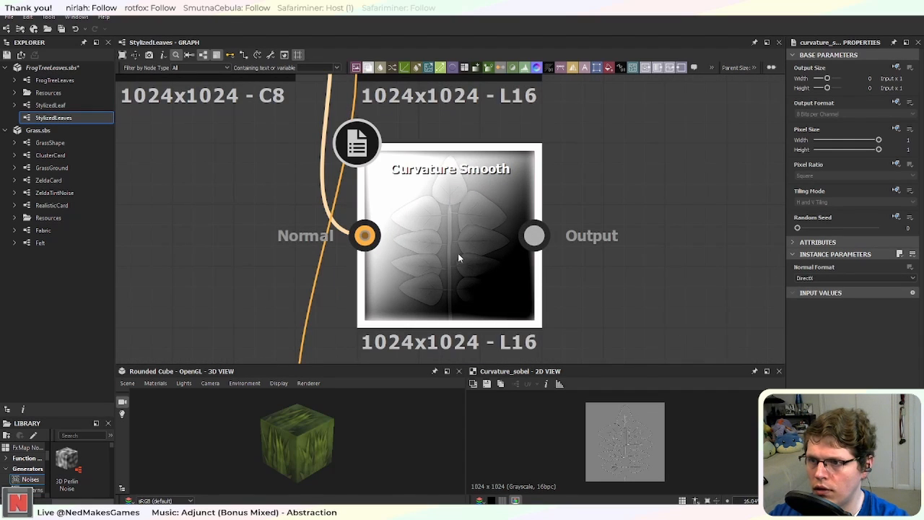
pyautogui.scroll(-2, 344, 235)
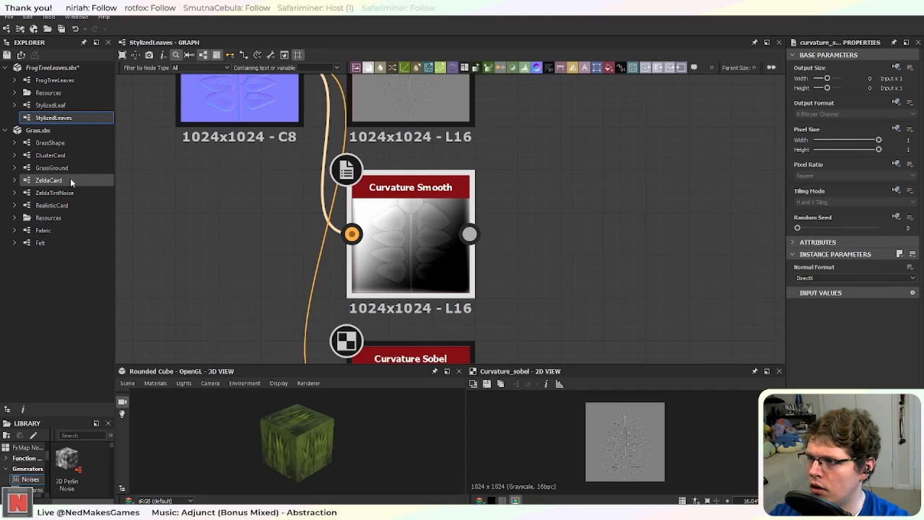
# Step: Open the ClusterCard graph and examine the settings of its Curvature Smooth and Normal nodes as a reference
pyautogui.doubleClick(71, 154)
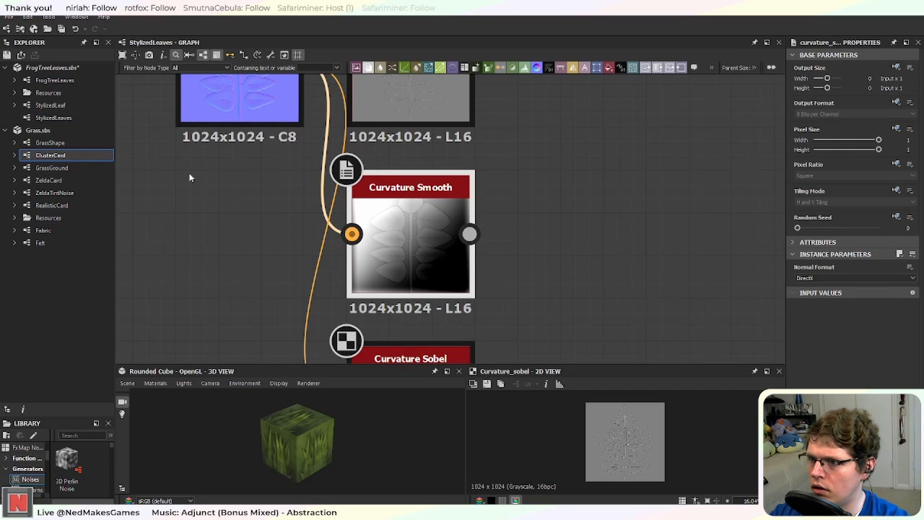
pyautogui.scroll(6, 481, 223)
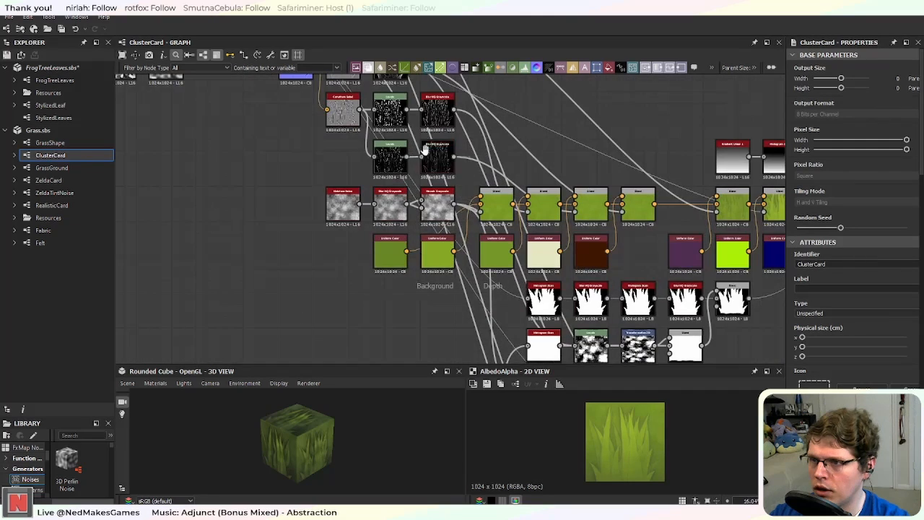
pyautogui.moveTo(343, 155); pyautogui.dragTo(501, 271, button='middle')
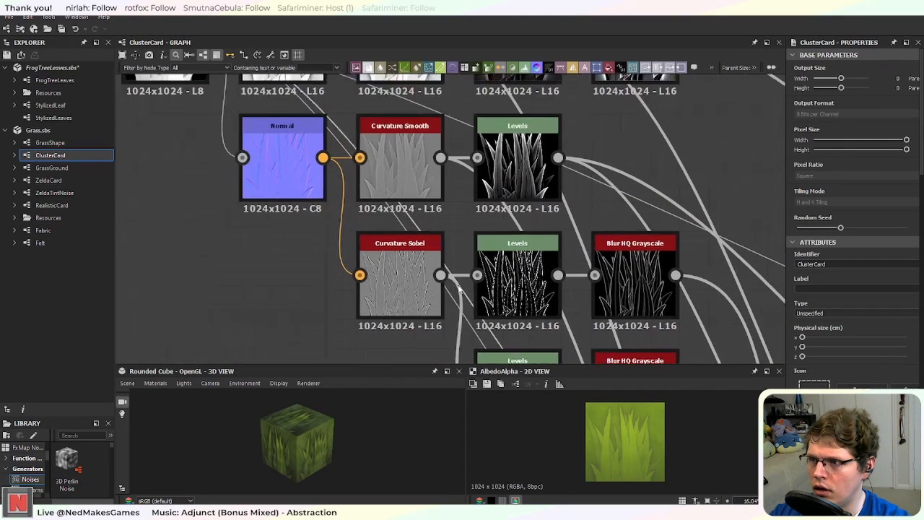
pyautogui.click(396, 168)
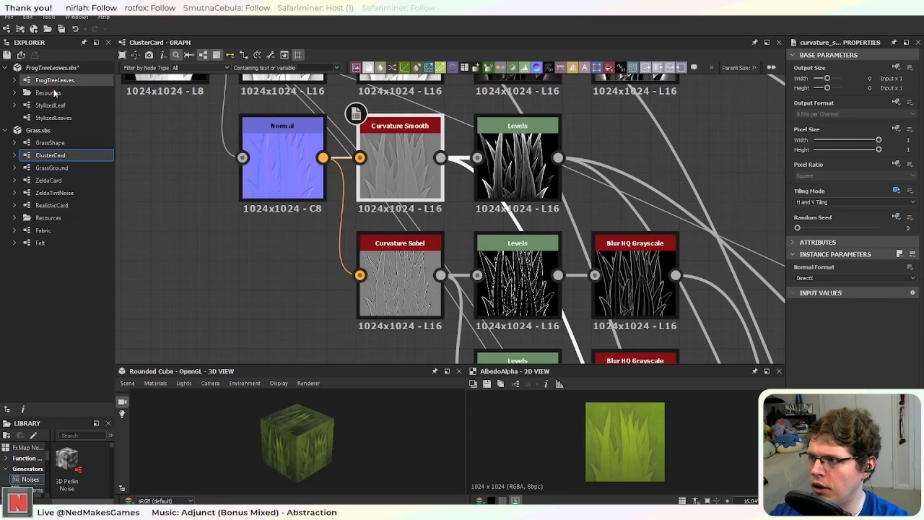
pyautogui.click(278, 170)
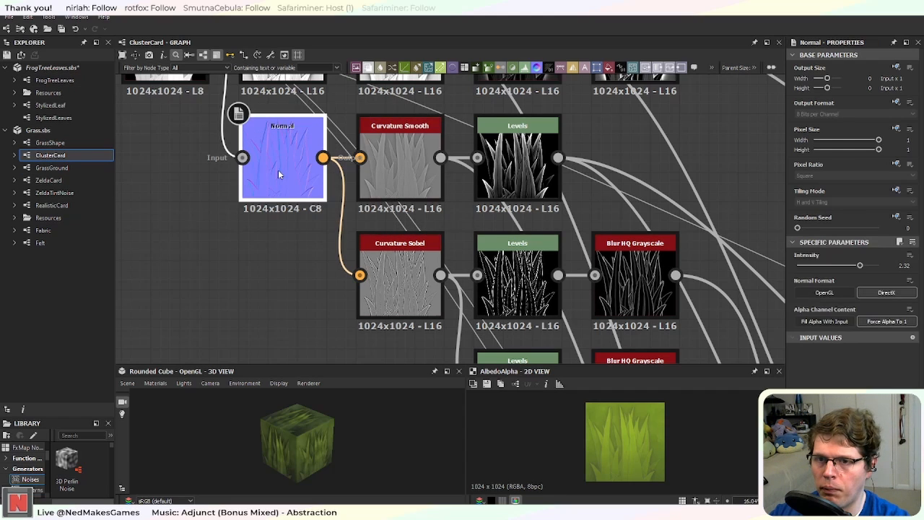
pyautogui.click(401, 169)
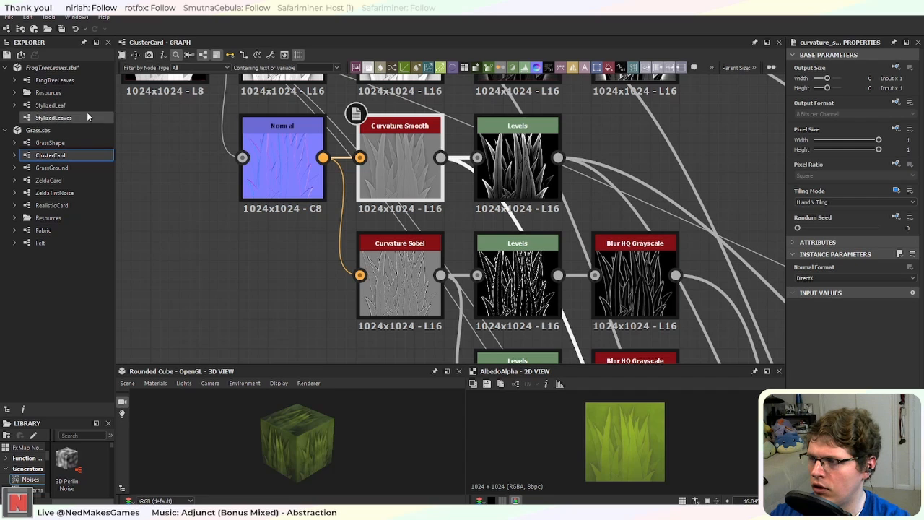
# Step: Return to the StylizedLeaves graph and override the Curvature Smooth node's inherited tiling mode with H and V Tiling
pyautogui.doubleClick(48, 118)
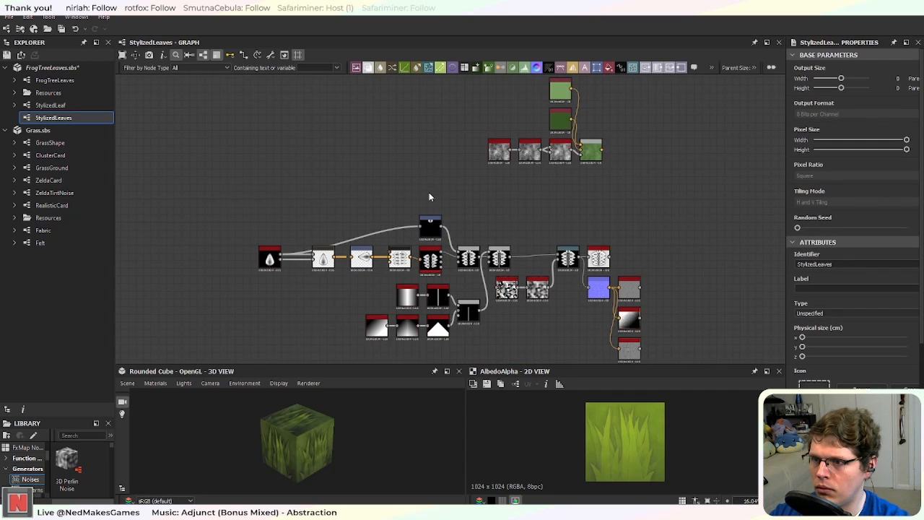
pyautogui.scroll(3, 433, 216)
pyautogui.moveTo(577, 333); pyautogui.dragTo(443, 241, button='middle')
pyautogui.scroll(7, 443, 243)
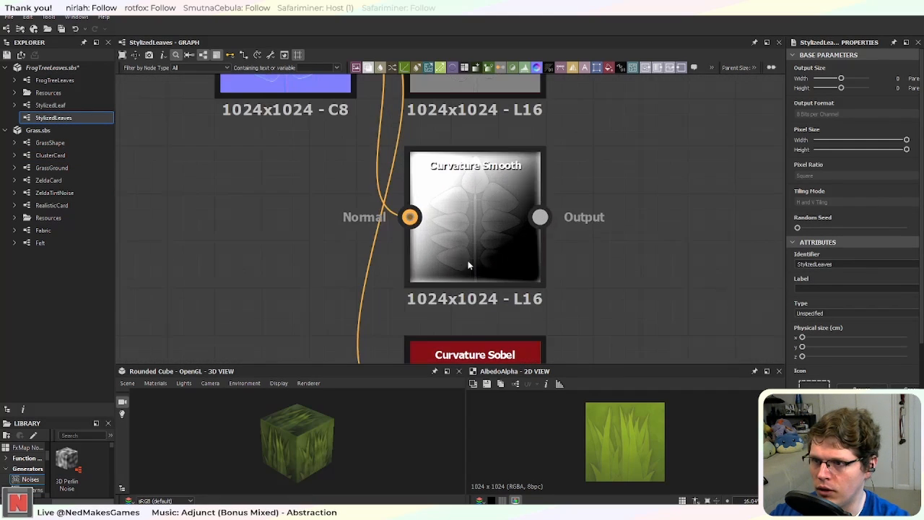
pyautogui.click(469, 264)
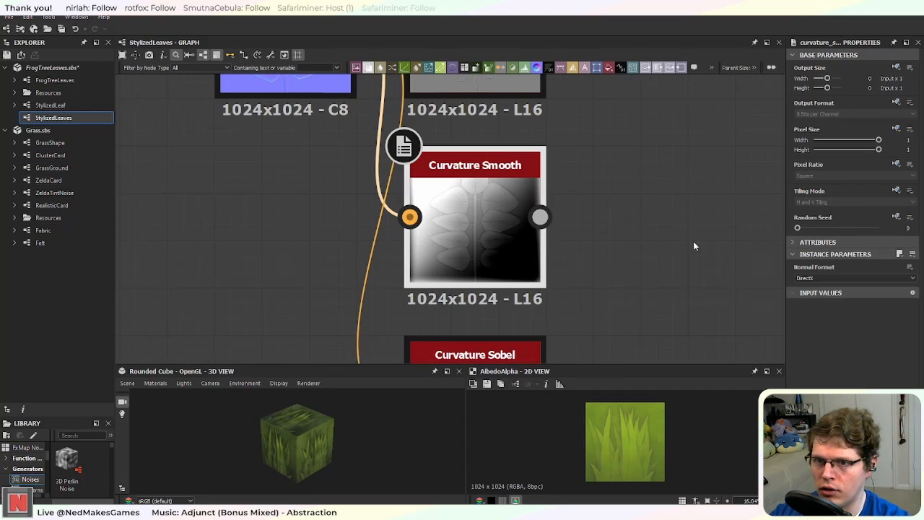
pyautogui.click(896, 190)
pyautogui.click(889, 226)
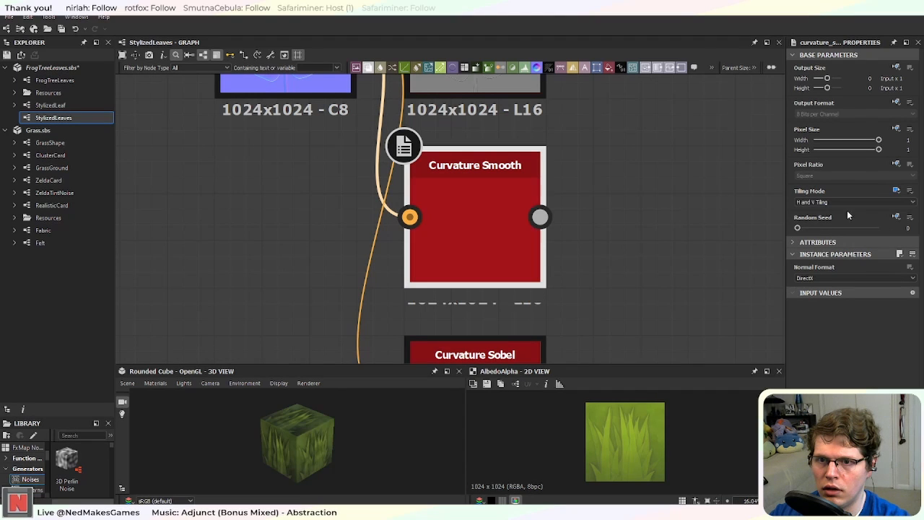
# Step: Inspect the Curvature Smooth output, and check the Curvature Sobel and Curvature nodes' parameters and thumbnails
pyautogui.scroll(-2, 568, 280)
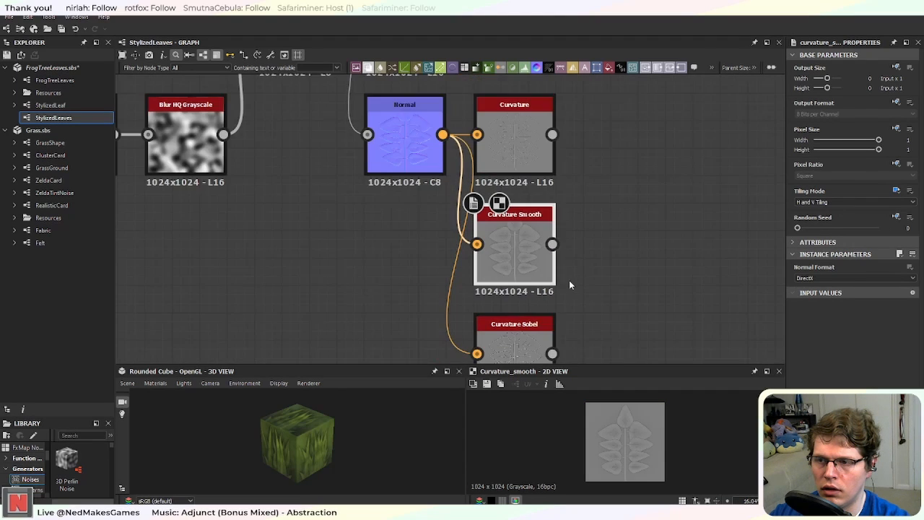
pyautogui.moveTo(573, 296); pyautogui.dragTo(511, 235, button='middle')
pyautogui.click(454, 273)
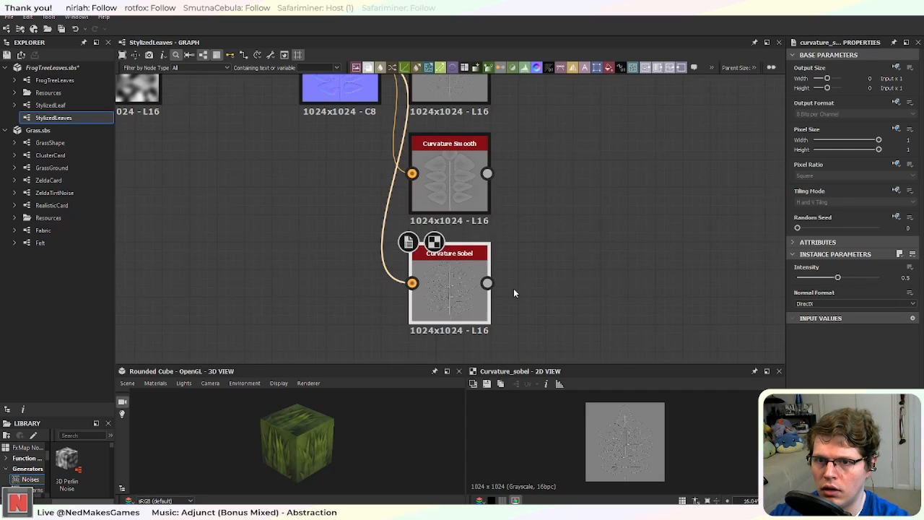
pyautogui.scroll(3, 513, 288)
pyautogui.moveTo(497, 148); pyautogui.dragTo(514, 280, button='middle')
pyautogui.scroll(-2, 496, 208)
pyautogui.moveTo(497, 213); pyautogui.dragTo(512, 282, button='middle')
pyautogui.scroll(-2, 487, 241)
pyautogui.moveTo(486, 246); pyautogui.dragTo(472, 276, button='middle')
pyautogui.scroll(2, 465, 263)
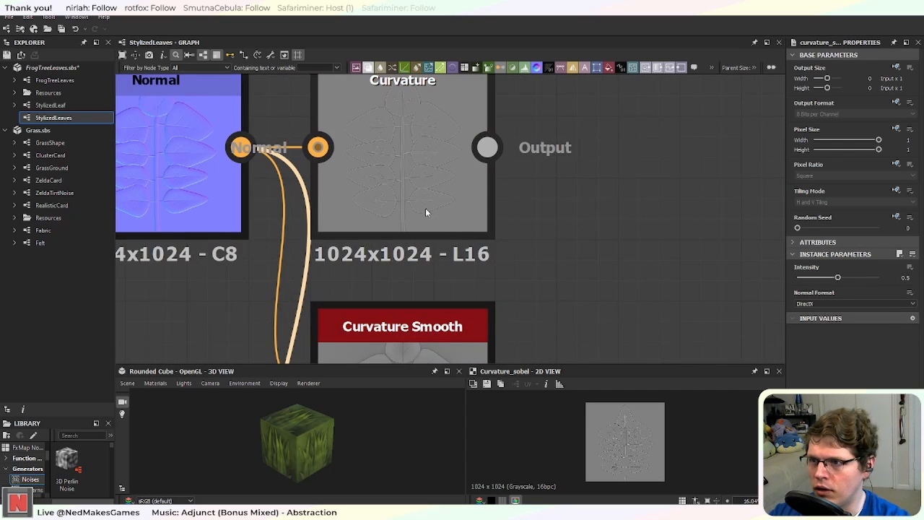
pyautogui.moveTo(425, 208); pyautogui.dragTo(477, 234, button='middle')
pyautogui.click(459, 205)
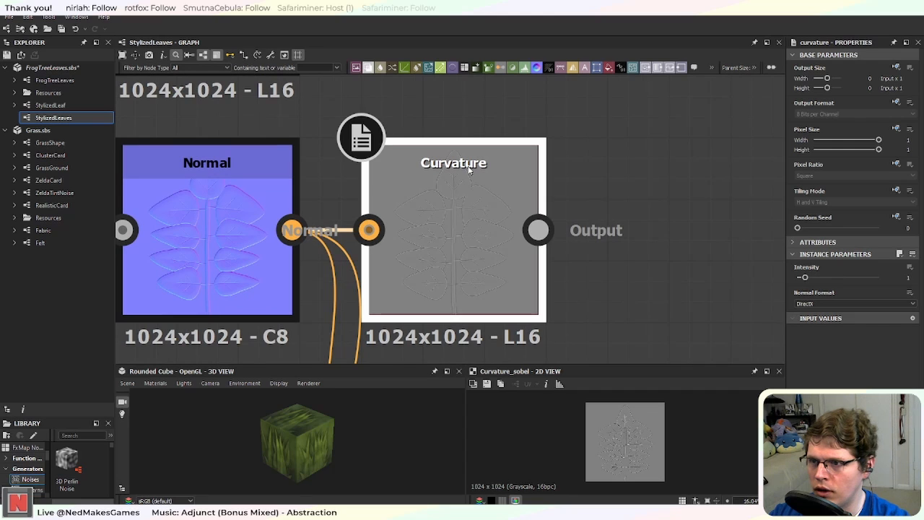
# Step: Compare the Curvature Sobel, Curvature Smooth and Curvature thumbnails up close
pyautogui.scroll(-4, 431, 205)
pyautogui.moveTo(443, 270); pyautogui.dragTo(416, 125, button='middle')
pyautogui.scroll(3, 426, 219)
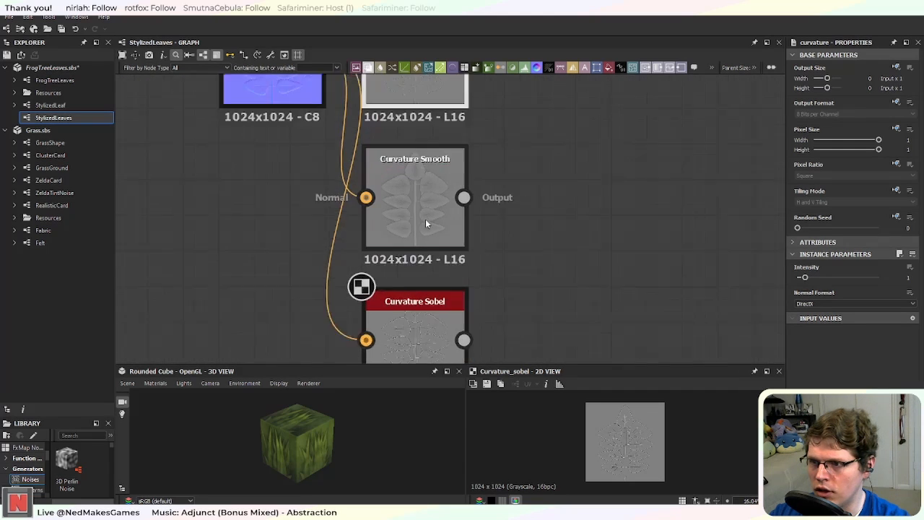
pyautogui.moveTo(435, 284); pyautogui.dragTo(443, 142, button='middle')
pyautogui.scroll(1, 450, 237)
pyautogui.click(424, 243)
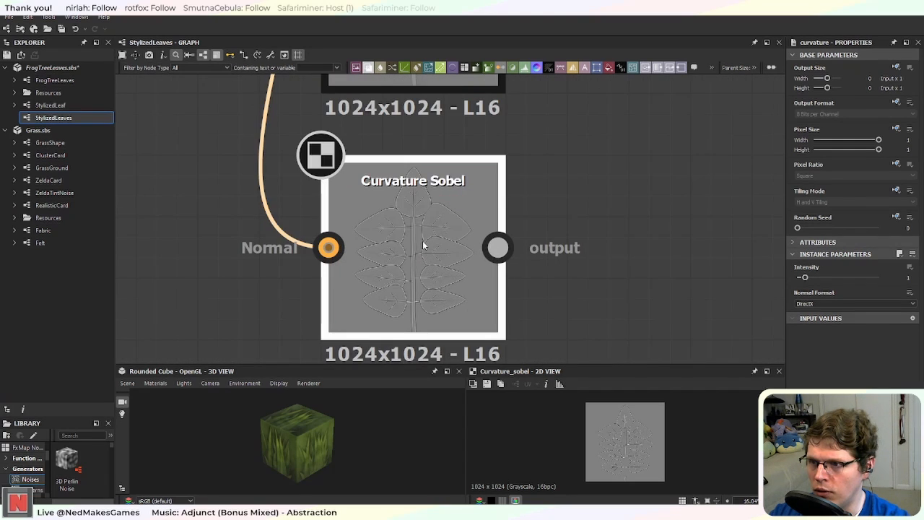
pyautogui.scroll(-3, 423, 235)
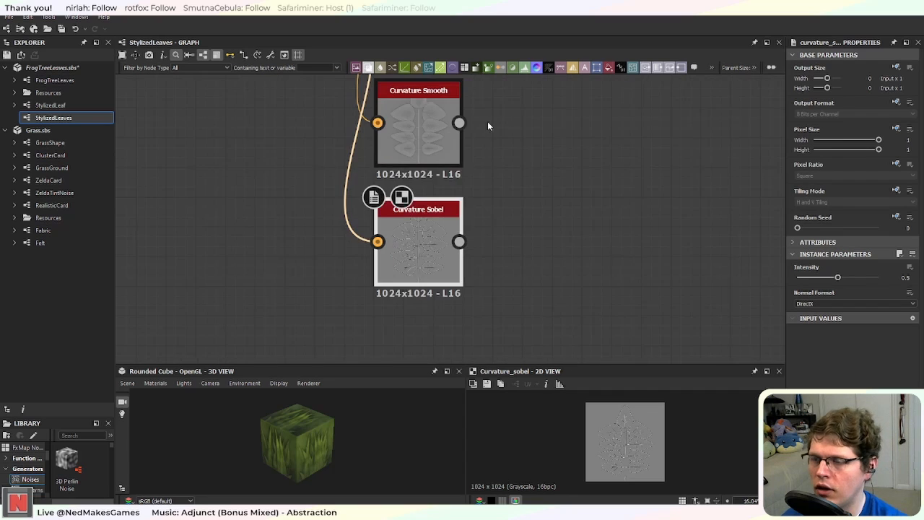
pyautogui.moveTo(488, 121); pyautogui.dragTo(447, 180, button='middle')
pyautogui.scroll(3, 441, 185)
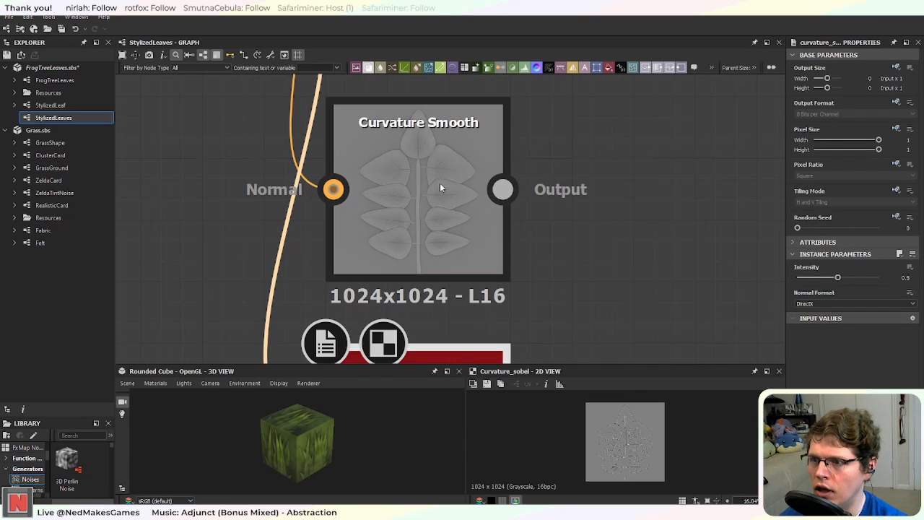
pyautogui.moveTo(488, 135); pyautogui.dragTo(495, 337, button='middle')
pyautogui.moveTo(511, 144); pyautogui.dragTo(534, 326, button='middle')
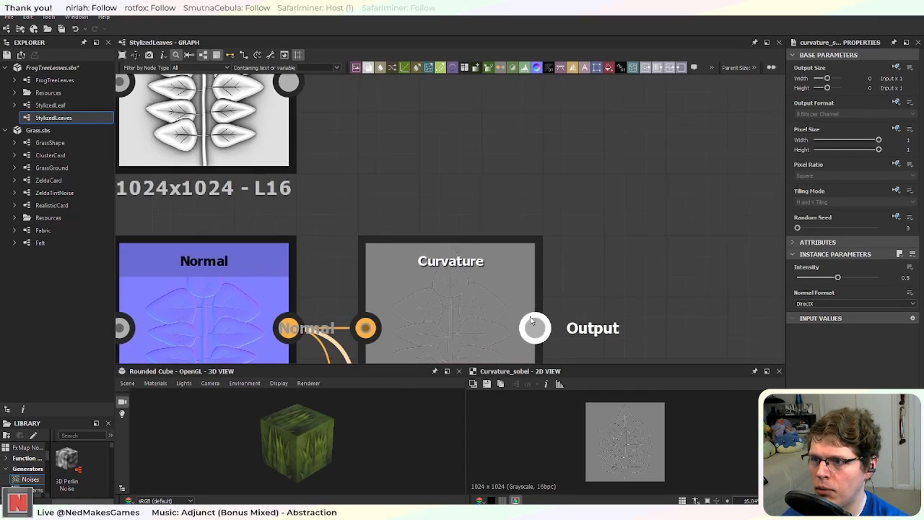
pyautogui.scroll(-2, 513, 212)
pyautogui.moveTo(483, 286); pyautogui.dragTo(471, 124, button='middle')
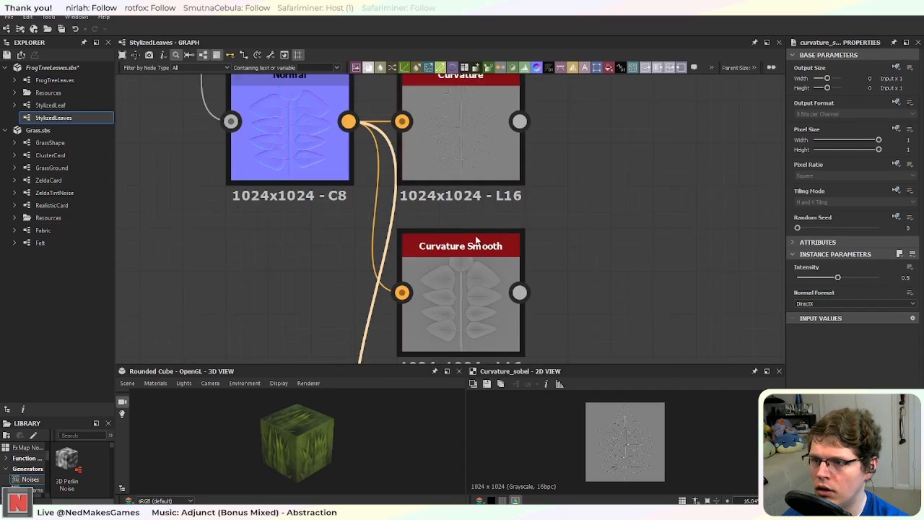
pyautogui.scroll(2, 479, 272)
# Step: Move the Ambient Occlusion node so it lines up directly above the Curvature node
pyautogui.scroll(-4, 476, 282)
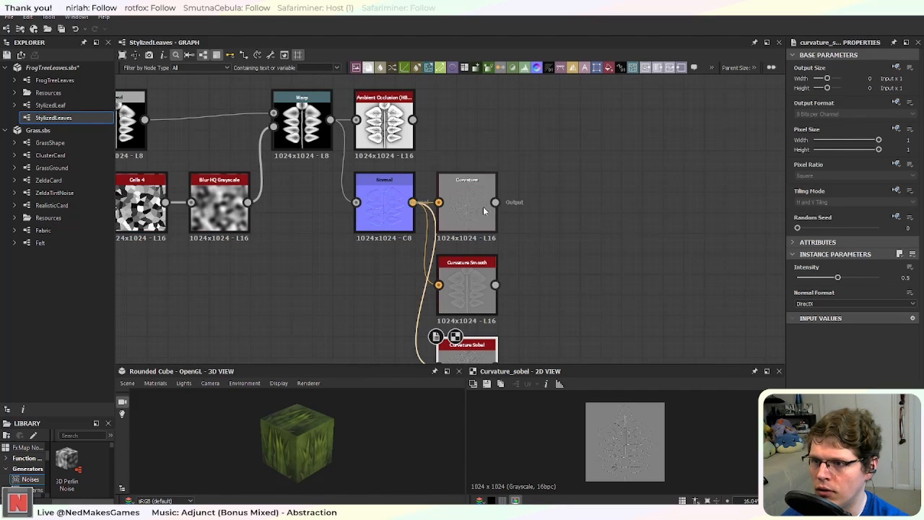
pyautogui.moveTo(372, 130); pyautogui.dragTo(456, 127)
pyautogui.click(527, 199)
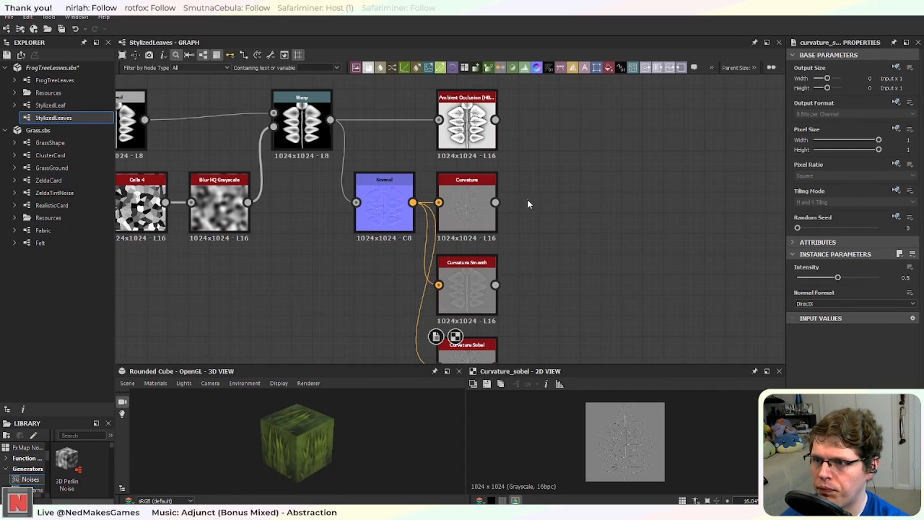
# Step: Move the whole green base-colour node group closer to the leaf shape nodes, with its Blend node directly above Ambient Occlusion
pyautogui.moveTo(577, 252); pyautogui.dragTo(468, 199, button='middle')
pyautogui.scroll(-3, 468, 199)
pyautogui.moveTo(491, 167); pyautogui.dragTo(481, 270, button='middle')
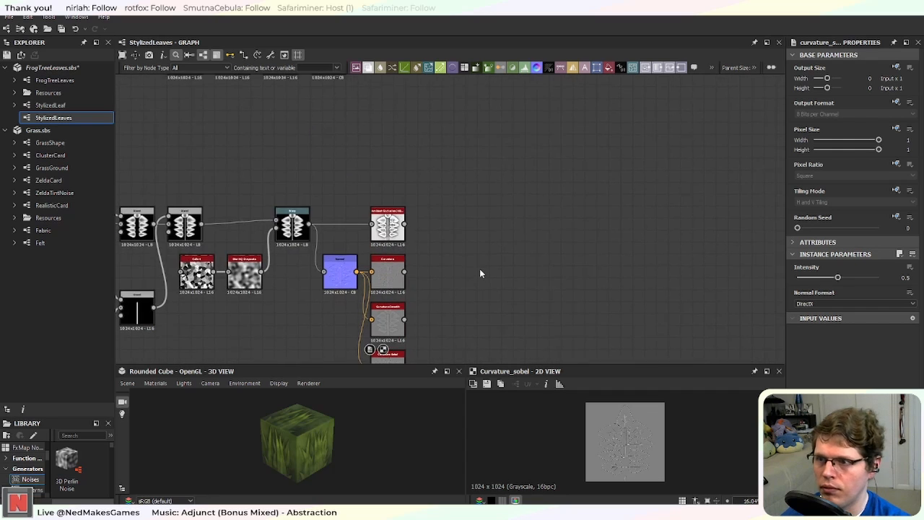
pyautogui.scroll(3, 466, 253)
pyautogui.moveTo(409, 260); pyautogui.dragTo(545, 262, button='middle')
pyautogui.scroll(-4, 531, 239)
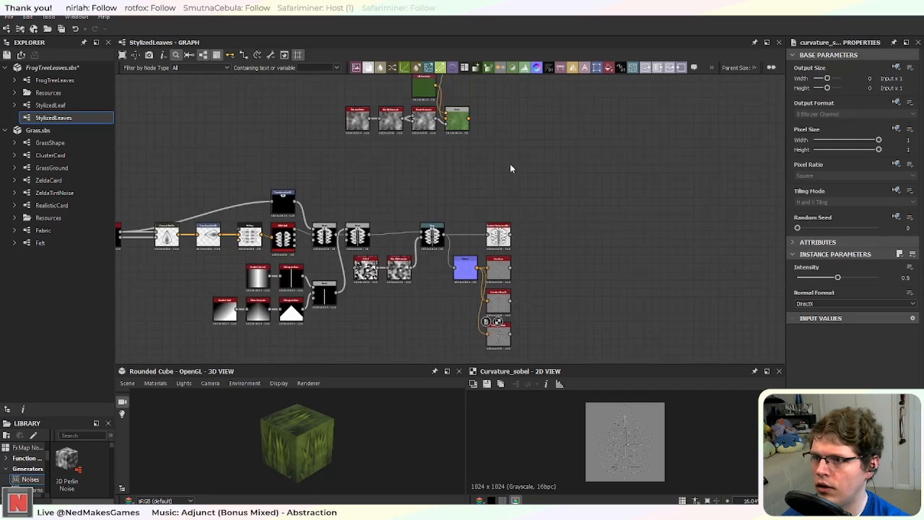
pyautogui.moveTo(512, 166); pyautogui.dragTo(439, 241, button='middle')
pyautogui.moveTo(257, 114); pyautogui.dragTo(431, 271)
pyautogui.scroll(1, 504, 330)
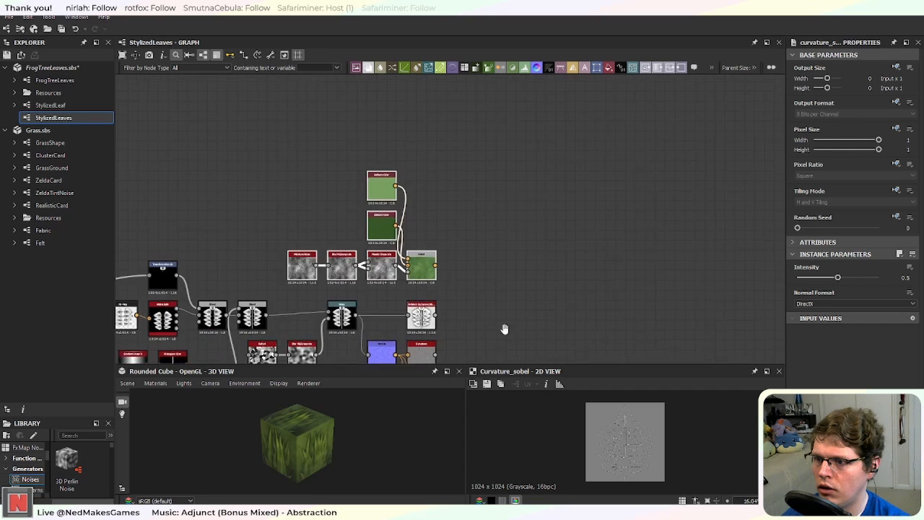
# Step: Examine the Curvature Smooth and Ambient Occlusion maps in close-up as detail sources for the base colour
pyautogui.moveTo(504, 330); pyautogui.dragTo(479, 108, button='middle')
pyautogui.scroll(4, 479, 157)
pyautogui.scroll(3, 463, 227)
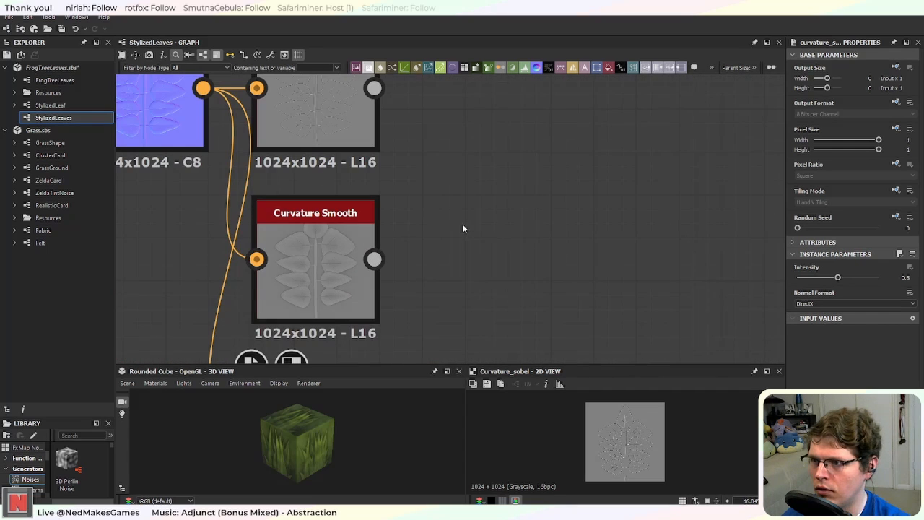
pyautogui.moveTo(422, 191); pyautogui.dragTo(501, 97, button='middle')
pyautogui.moveTo(494, 274); pyautogui.dragTo(502, 171, button='middle')
pyautogui.scroll(2, 507, 175)
pyautogui.moveTo(520, 134); pyautogui.dragTo(521, 339, button='middle')
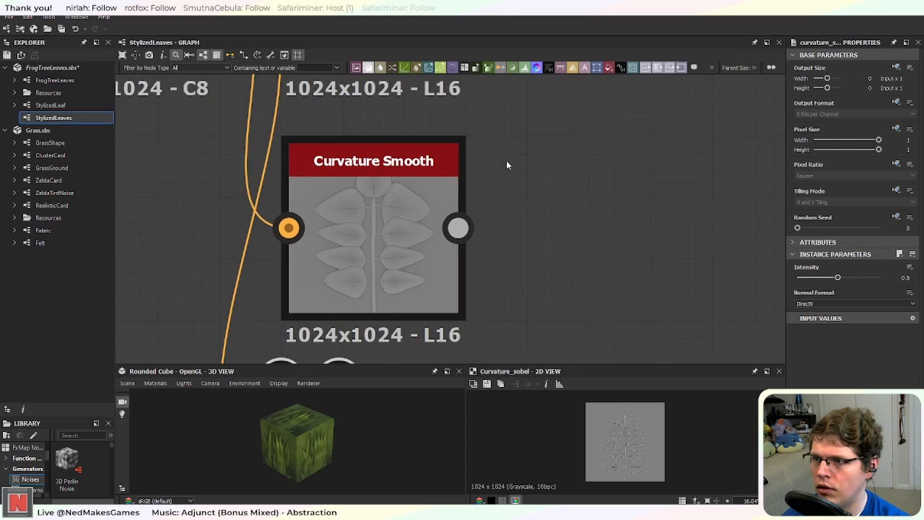
pyautogui.scroll(-1, 507, 165)
pyautogui.moveTo(510, 99); pyautogui.dragTo(521, 382, button='middle')
pyautogui.moveTo(527, 186); pyautogui.dragTo(527, 251, button='middle')
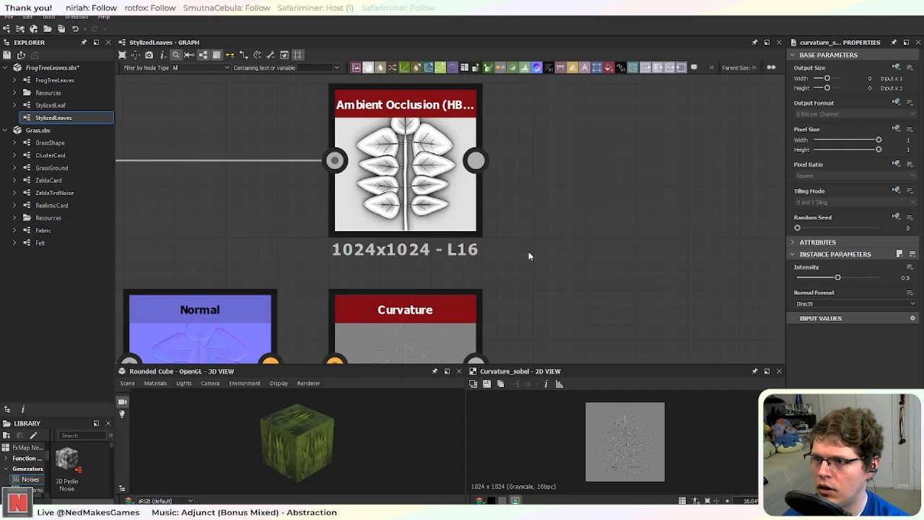
pyautogui.scroll(-4, 529, 254)
pyautogui.moveTo(528, 254); pyautogui.dragTo(467, 352, button='middle')
pyautogui.scroll(3, 435, 290)
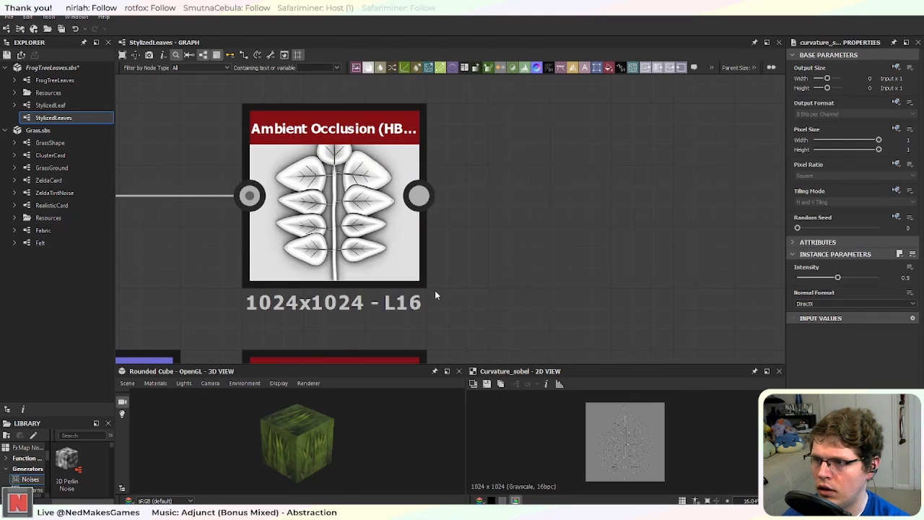
# Step: Review the base-colour group and the curvature maps again, and check the Curvature Smooth node's settings
pyautogui.scroll(-3, 434, 289)
pyautogui.scroll(-3, 455, 271)
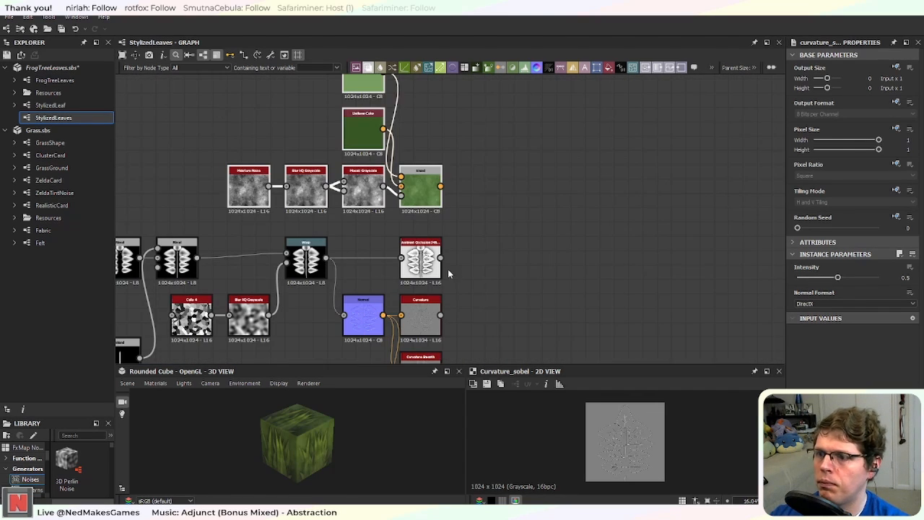
pyautogui.moveTo(476, 288); pyautogui.dragTo(498, 206, button='middle')
pyautogui.scroll(1, 462, 278)
pyautogui.scroll(1, 462, 283)
pyautogui.scroll(2, 478, 235)
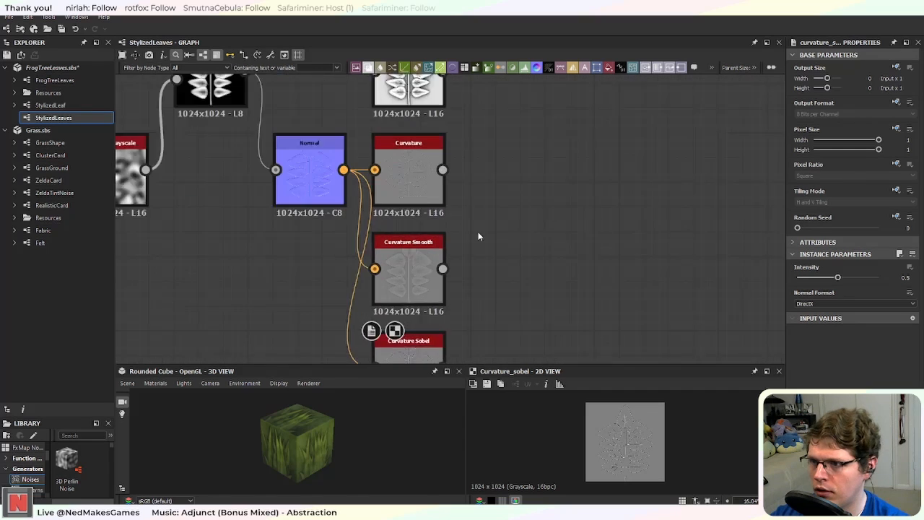
pyautogui.moveTo(468, 303); pyautogui.dragTo(518, 221, button='middle')
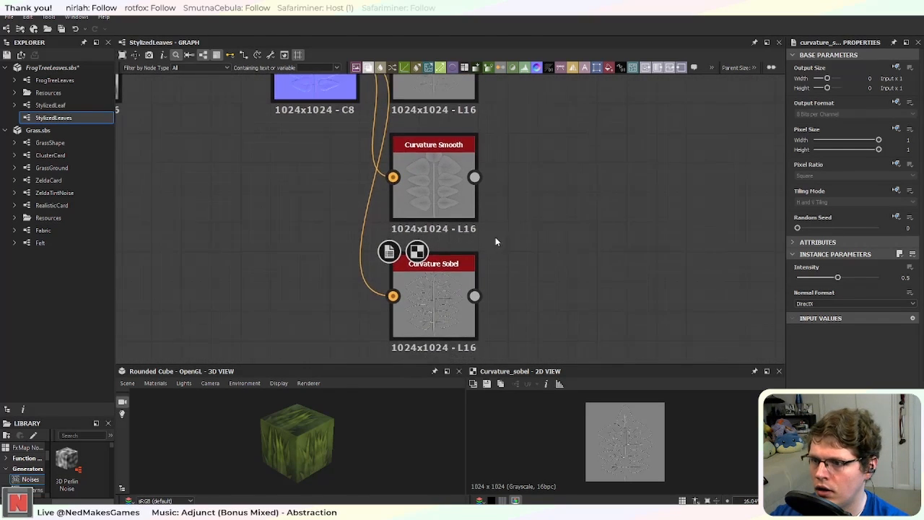
pyautogui.scroll(2, 483, 301)
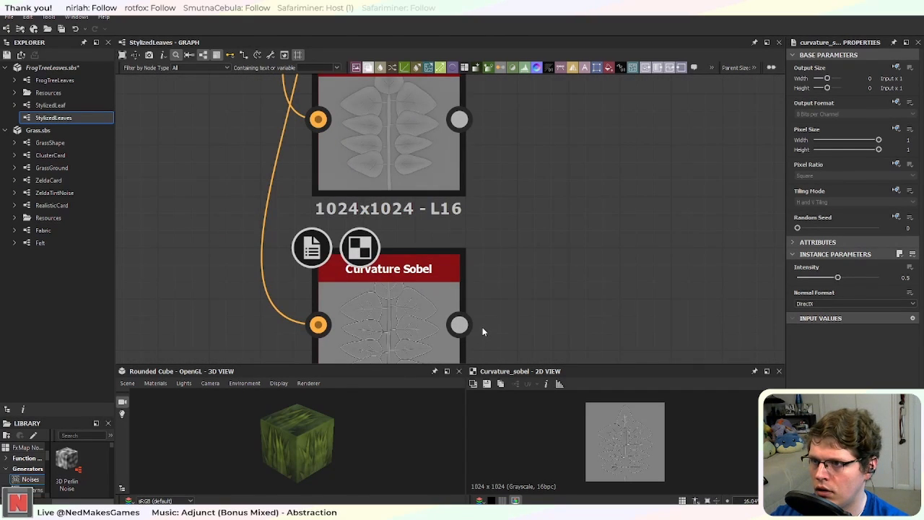
pyautogui.scroll(-2, 484, 330)
pyautogui.moveTo(512, 161); pyautogui.dragTo(543, 120, button='middle')
pyautogui.scroll(2, 526, 285)
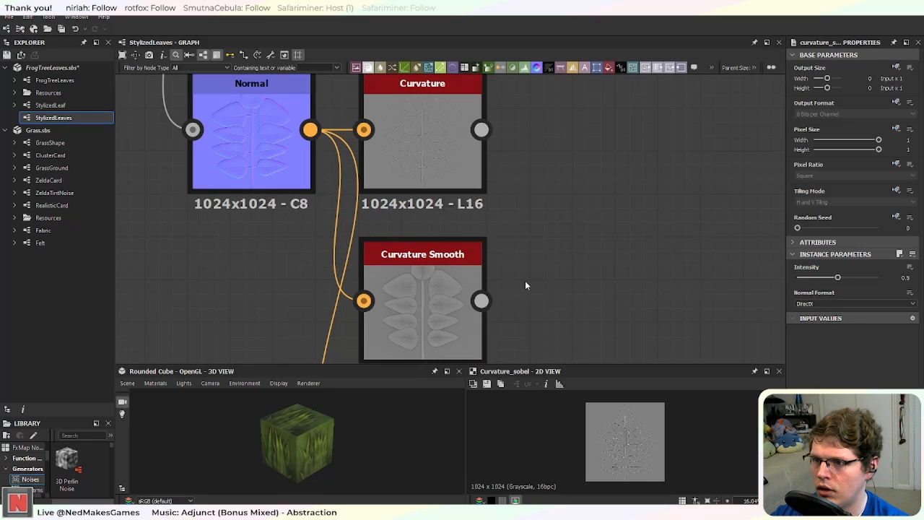
pyautogui.click(426, 303)
pyautogui.moveTo(426, 304); pyautogui.dragTo(508, 270, button='middle')
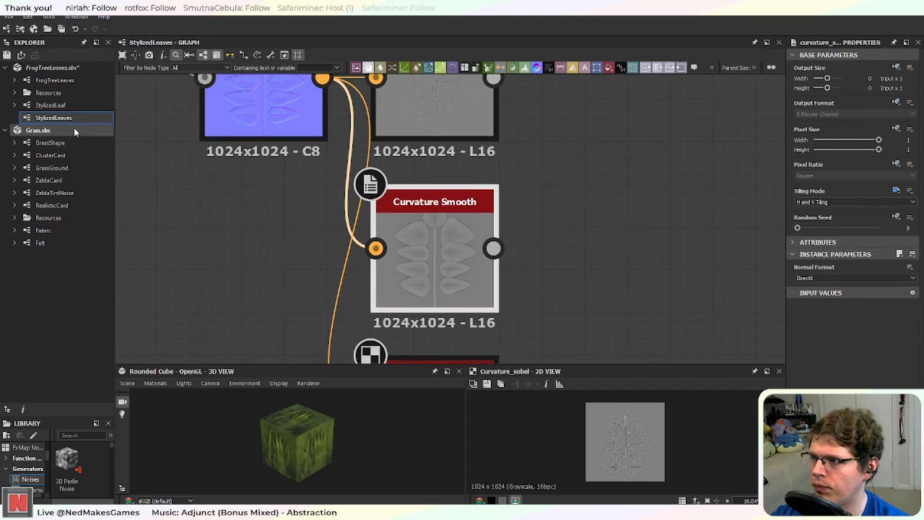
# Step: Open the ClusterCard graph and examine the first Blend nodes of its green base-colour chain
pyautogui.click(66, 156)
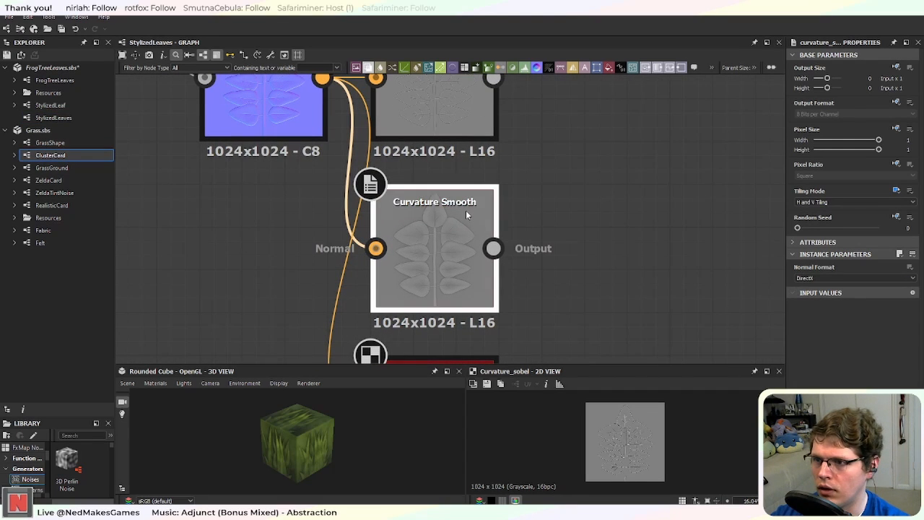
pyautogui.scroll(4, 527, 252)
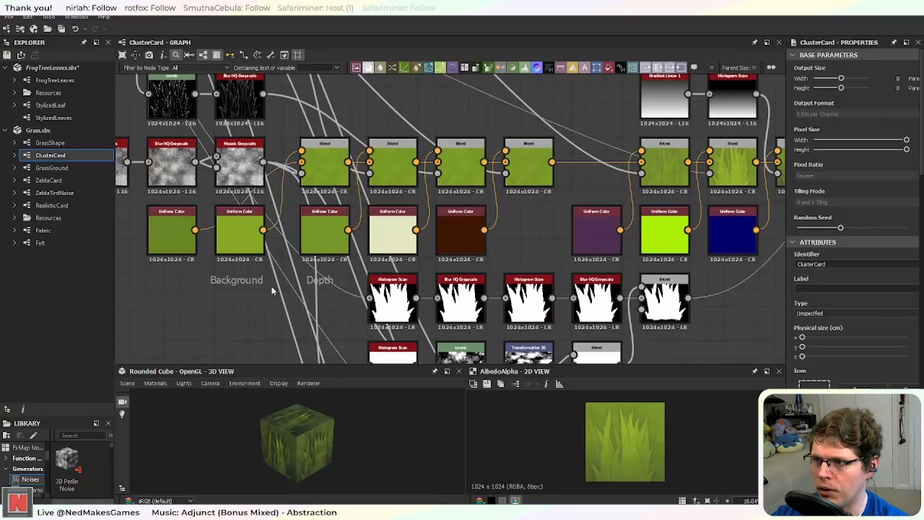
pyautogui.moveTo(246, 295); pyautogui.dragTo(367, 345, button='middle')
pyautogui.moveTo(421, 145); pyautogui.dragTo(524, 174, button='middle')
pyautogui.scroll(1, 506, 238)
pyautogui.click(501, 251)
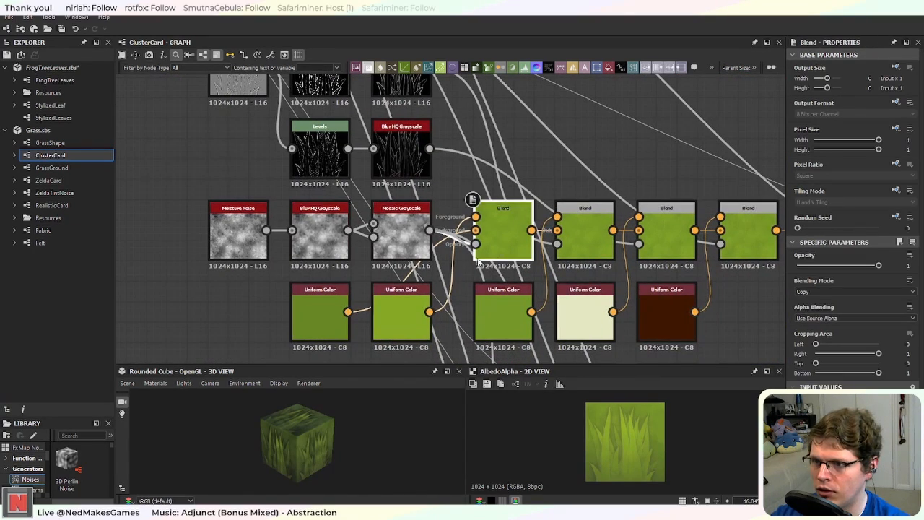
pyautogui.moveTo(554, 268); pyautogui.dragTo(440, 289, button='middle')
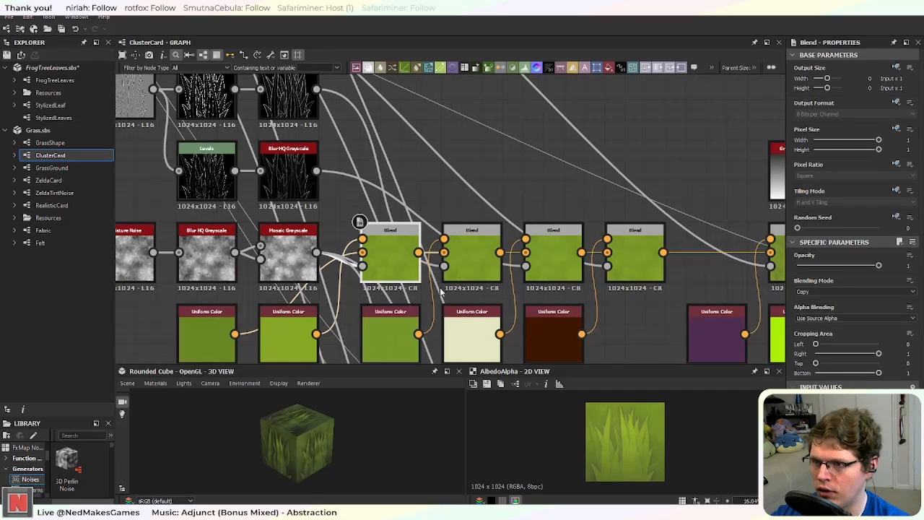
pyautogui.click(456, 274)
pyautogui.scroll(5, 472, 273)
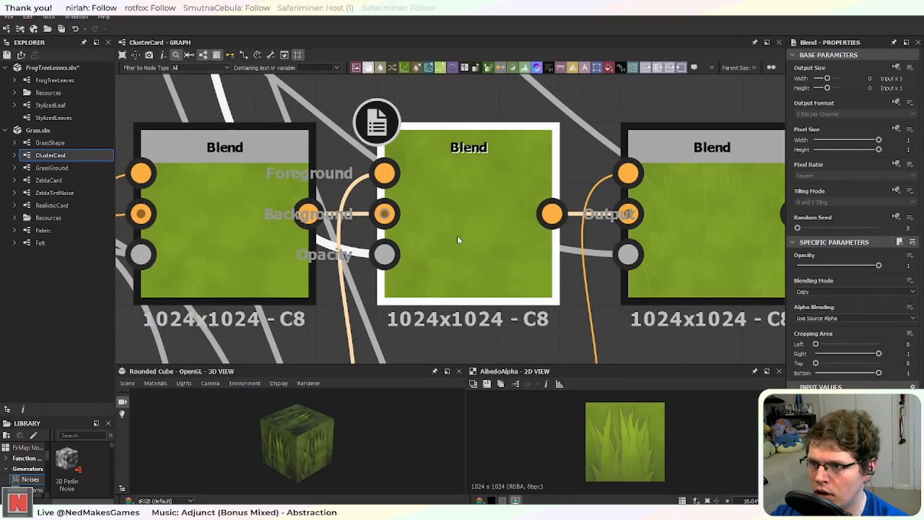
pyautogui.scroll(-3, 457, 237)
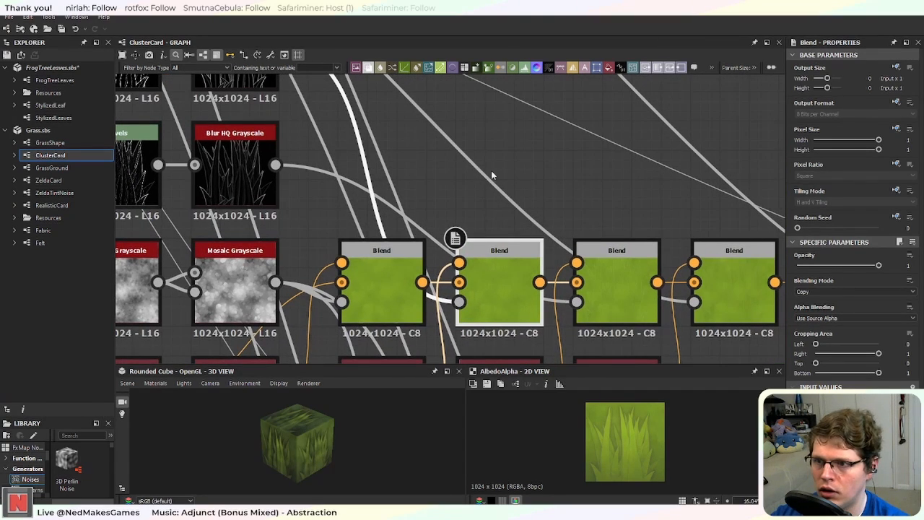
# Step: Trace the second Blend node's opacity mask back through Blur HQ Grayscale and Levels to Curvature Sobel
pyautogui.moveTo(477, 171); pyautogui.dragTo(565, 319, button='middle')
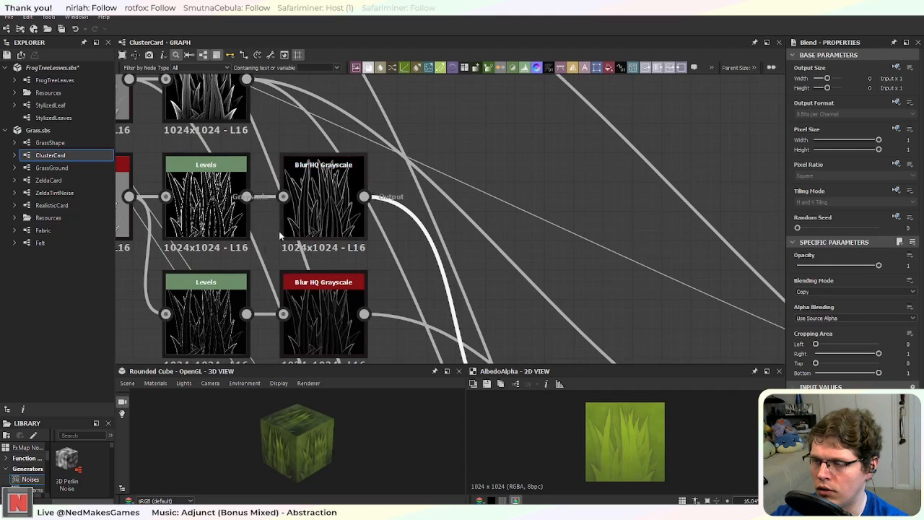
pyautogui.moveTo(287, 268); pyautogui.dragTo(478, 248, button='middle')
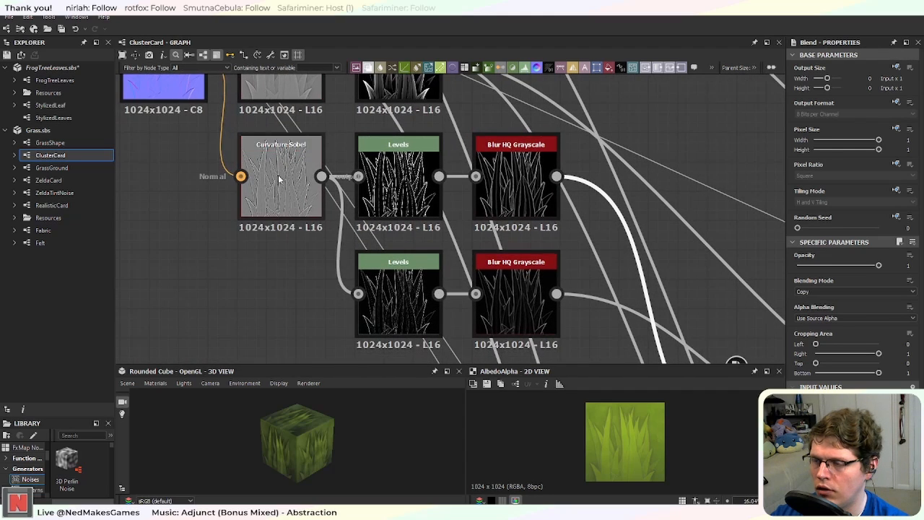
pyautogui.moveTo(279, 179)
pyautogui.mouseDown(button='middle')
pyautogui.moveTo(317, 295)
pyautogui.moveTo(318, 240)
pyautogui.moveTo(294, 183)
pyautogui.mouseUp(button='middle')
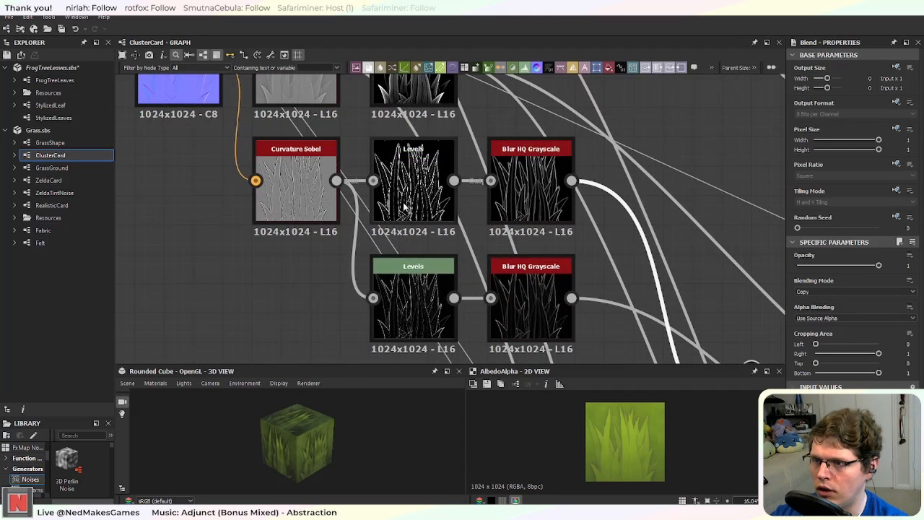
pyautogui.moveTo(647, 306); pyautogui.dragTo(472, 142, button='middle')
pyautogui.scroll(3, 515, 206)
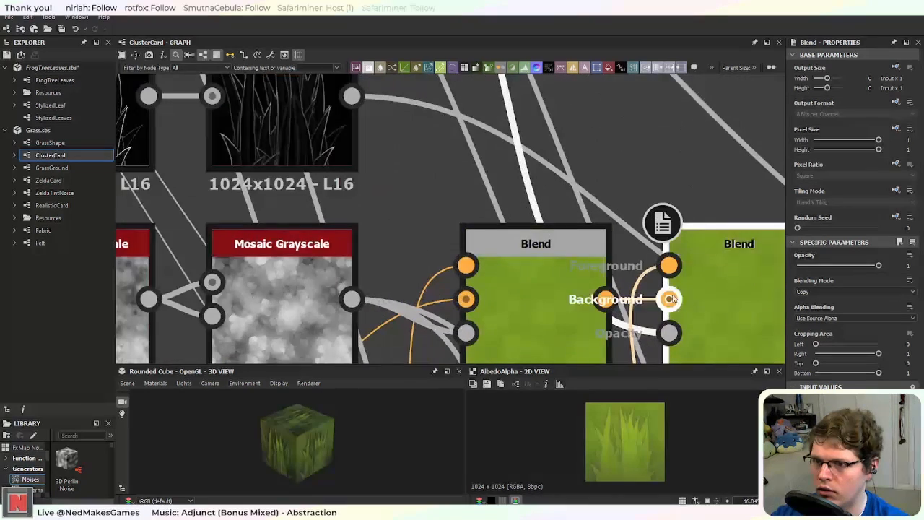
pyautogui.moveTo(662, 303); pyautogui.dragTo(440, 230, button='middle')
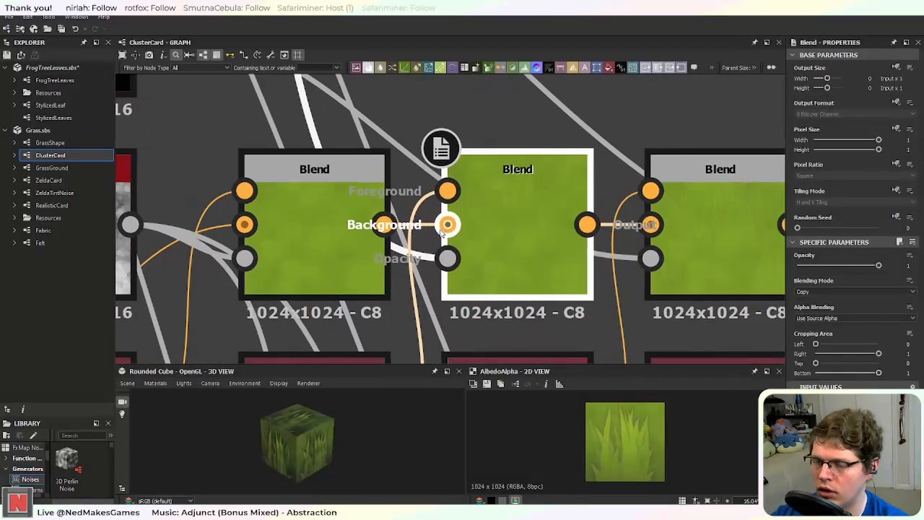
# Step: Check the third Blend node's settings and trace its opacity mask back through the lower Blur HQ Grayscale and Levels nodes
pyautogui.click(719, 234)
pyautogui.moveTo(394, 170); pyautogui.dragTo(447, 269, button='middle')
pyautogui.scroll(-2, 476, 251)
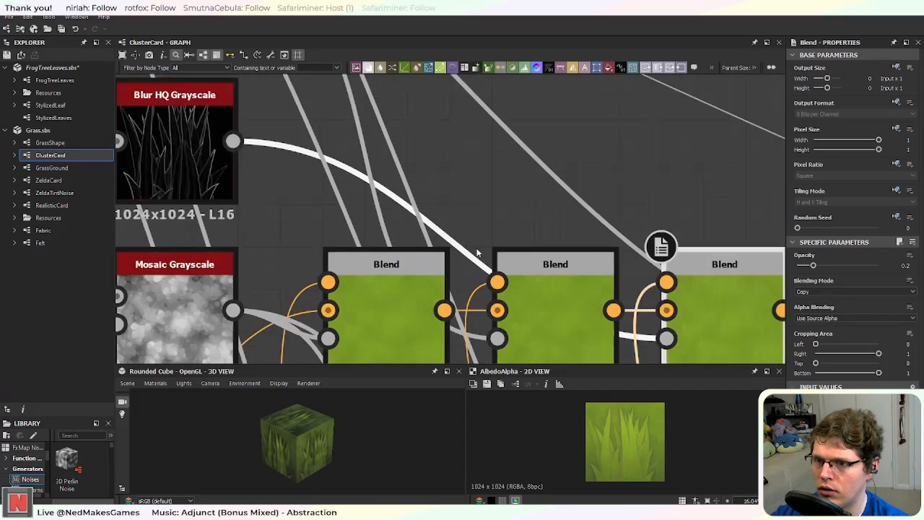
pyautogui.moveTo(322, 175); pyautogui.dragTo(524, 292, button='middle')
pyautogui.scroll(-1, 483, 260)
pyautogui.moveTo(310, 202); pyautogui.dragTo(426, 246, button='middle')
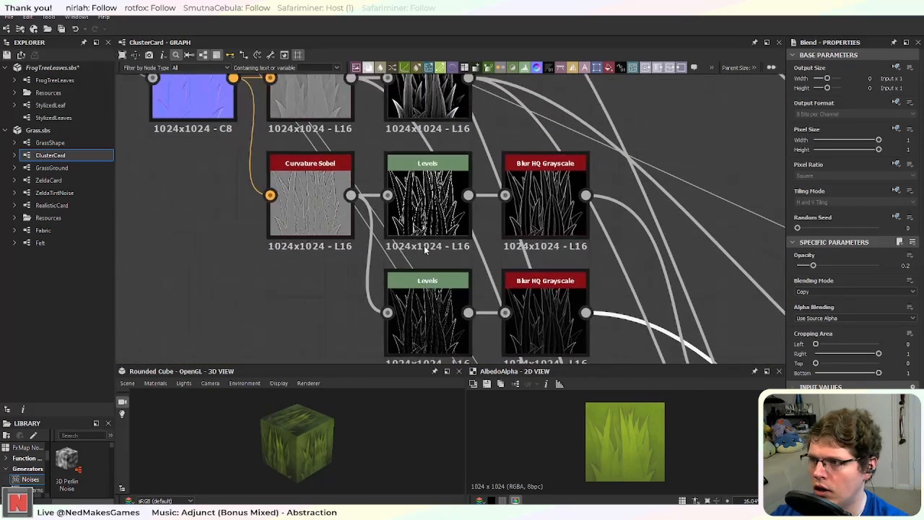
pyautogui.scroll(3, 343, 209)
pyautogui.scroll(1, 294, 196)
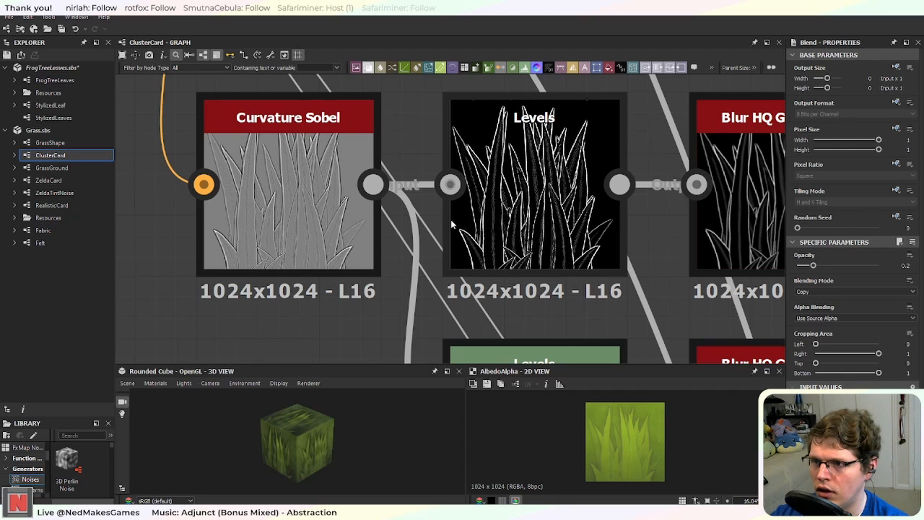
pyautogui.moveTo(475, 268); pyautogui.dragTo(458, 130, button='middle')
pyautogui.moveTo(474, 305)
pyautogui.mouseDown(button='middle')
pyautogui.moveTo(462, 174)
pyautogui.moveTo(299, 247)
pyautogui.moveTo(279, 266)
pyautogui.mouseUp(button='middle')
pyautogui.scroll(-2, 545, 251)
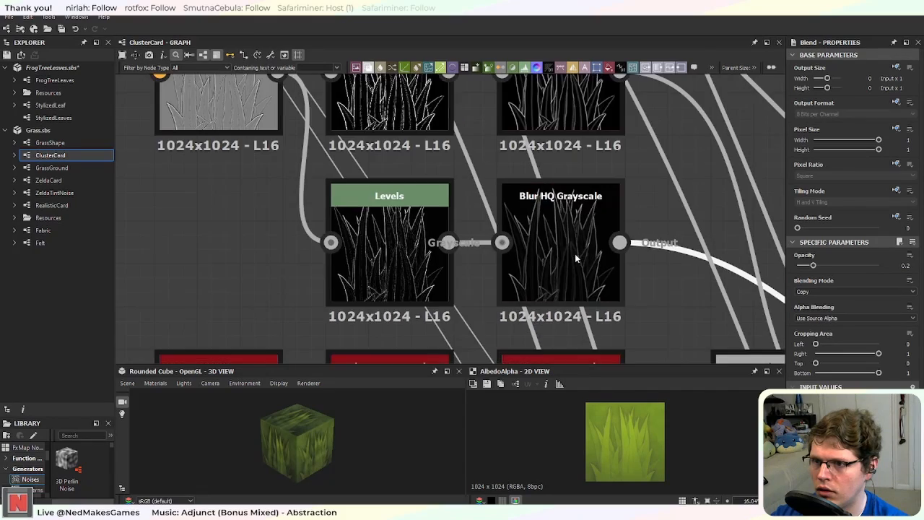
pyautogui.moveTo(570, 257); pyautogui.dragTo(498, 277, button='middle')
pyautogui.scroll(1, 494, 280)
pyautogui.moveTo(305, 313); pyautogui.dragTo(537, 314, button='middle')
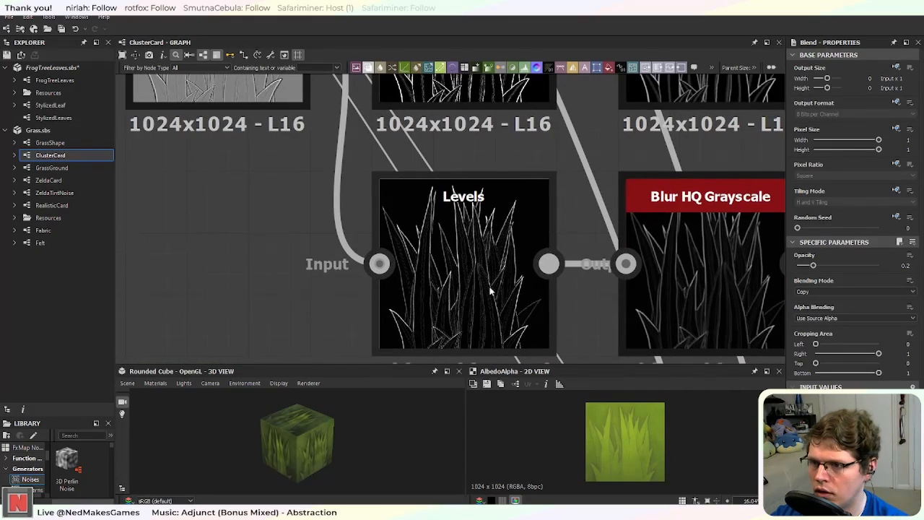
# Step: Compare the histogram settings of the two Levels nodes fed by Curvature Sobel in the ClusterCard graph
pyautogui.moveTo(428, 179); pyautogui.dragTo(447, 215, button='middle')
pyautogui.click(502, 216)
pyautogui.click(466, 277)
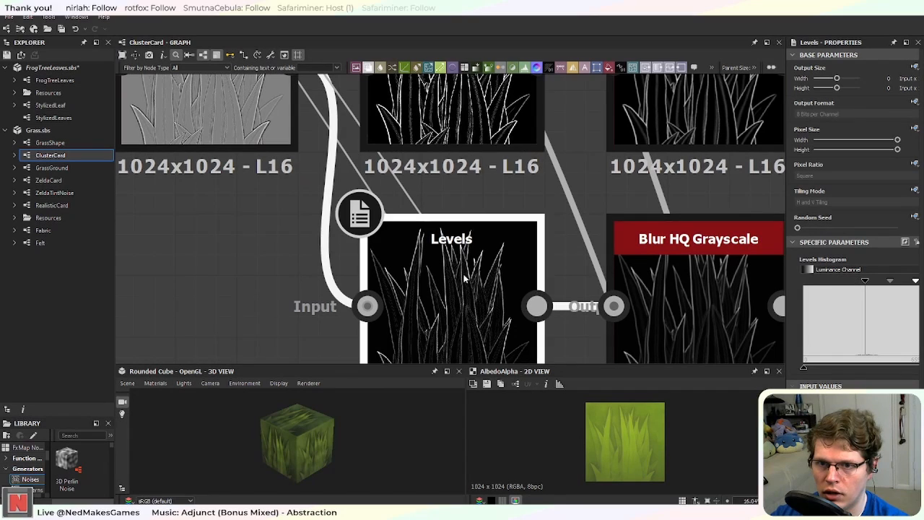
pyautogui.click(482, 122)
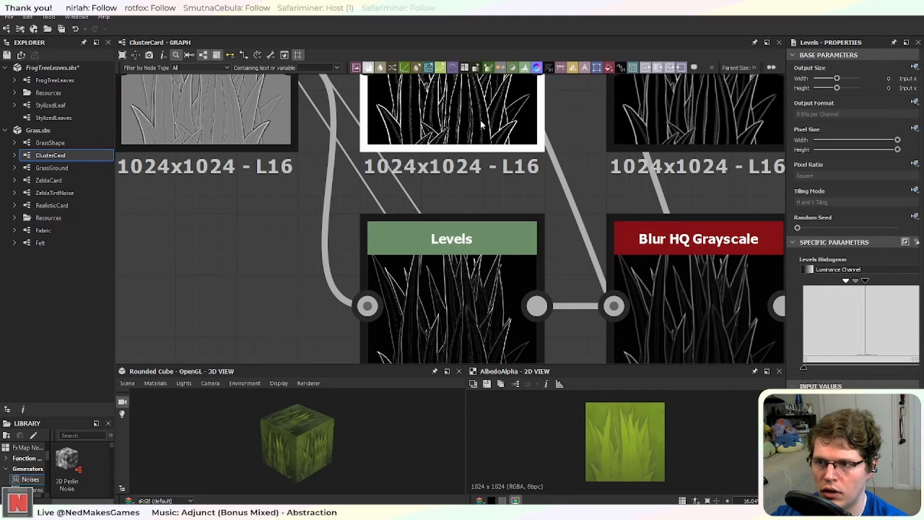
pyautogui.click(455, 298)
pyautogui.click(462, 139)
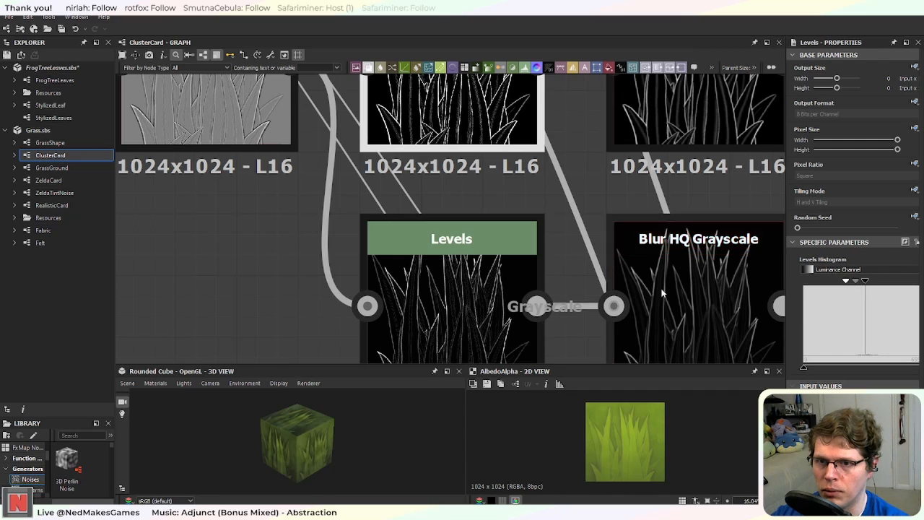
pyautogui.click(474, 264)
pyautogui.scroll(3, 476, 279)
pyautogui.click(472, 213)
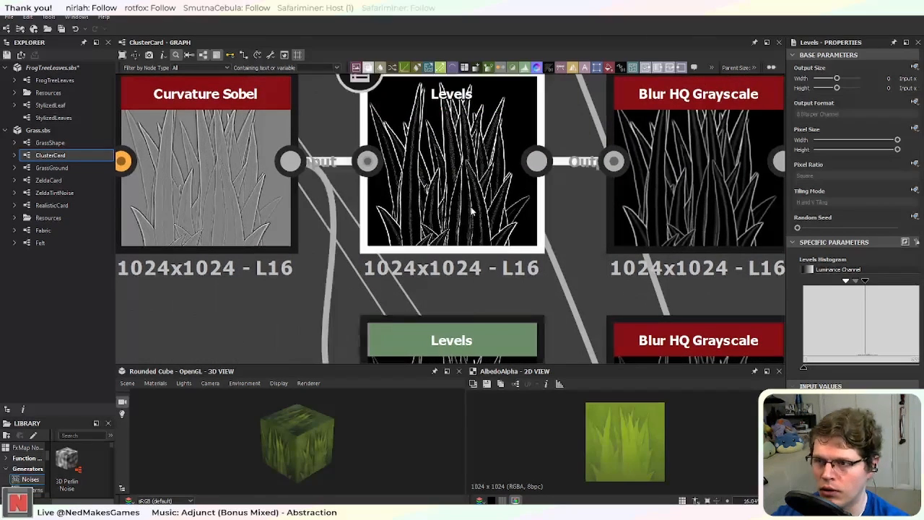
pyautogui.moveTo(431, 250); pyautogui.dragTo(452, 297, button='middle')
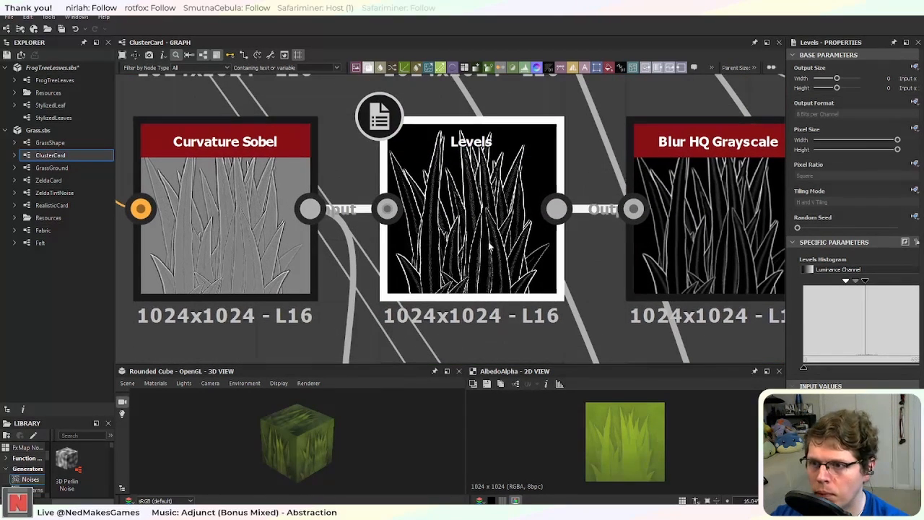
pyautogui.moveTo(465, 338); pyautogui.dragTo(430, 228, button='middle')
pyautogui.click(452, 238)
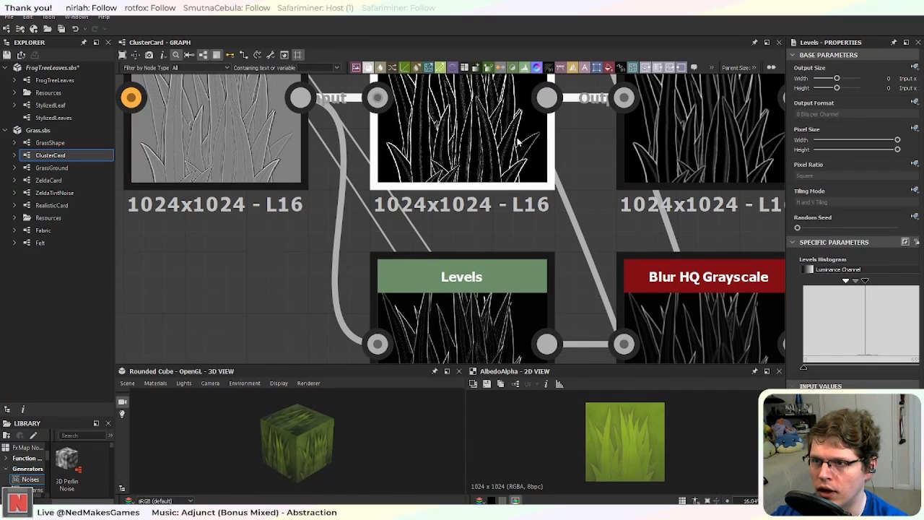
pyautogui.moveTo(484, 283); pyautogui.dragTo(476, 185, button='middle')
pyautogui.scroll(-4, 449, 302)
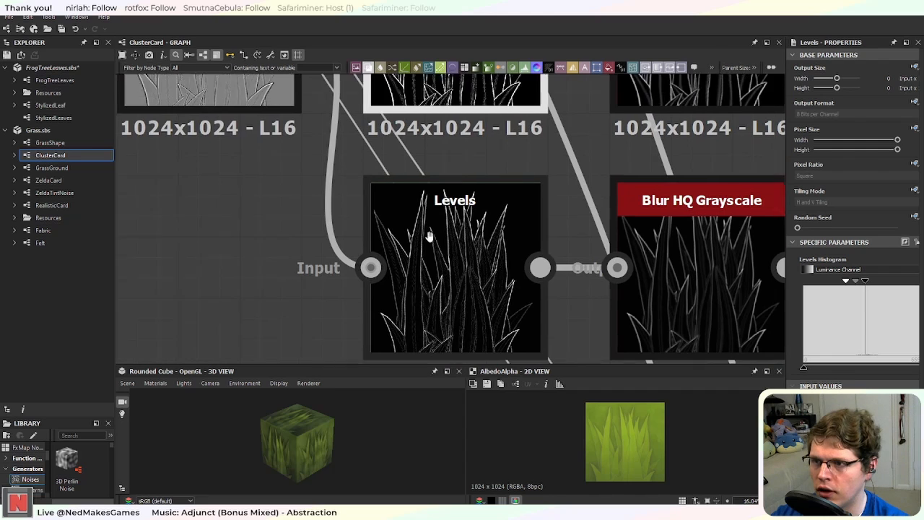
# Step: Return to the StylizedLeaves graph, add a Levels node beside Curvature Sobel, and feed the Curvature Sobel output into it
pyautogui.click(56, 120)
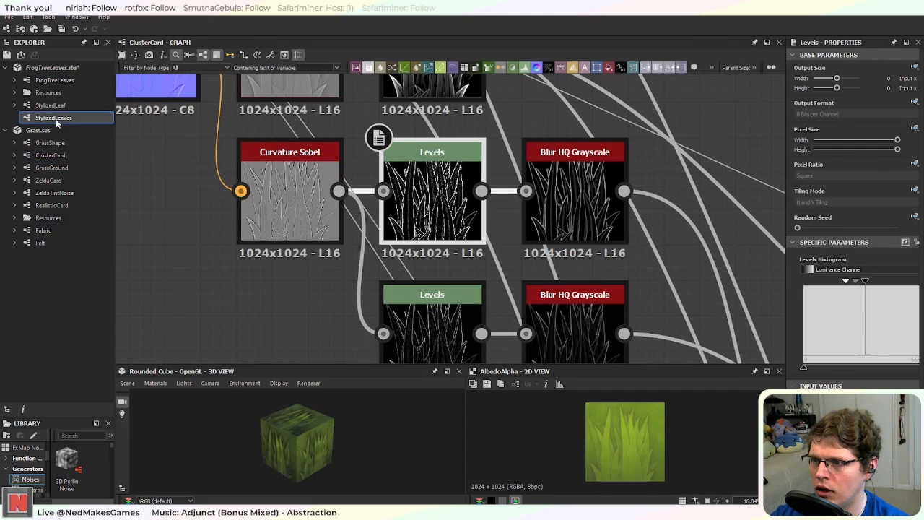
pyautogui.doubleClick(55, 119)
pyautogui.moveTo(622, 331); pyautogui.dragTo(307, 178, button='middle')
pyautogui.scroll(3, 379, 172)
pyautogui.scroll(2, 428, 183)
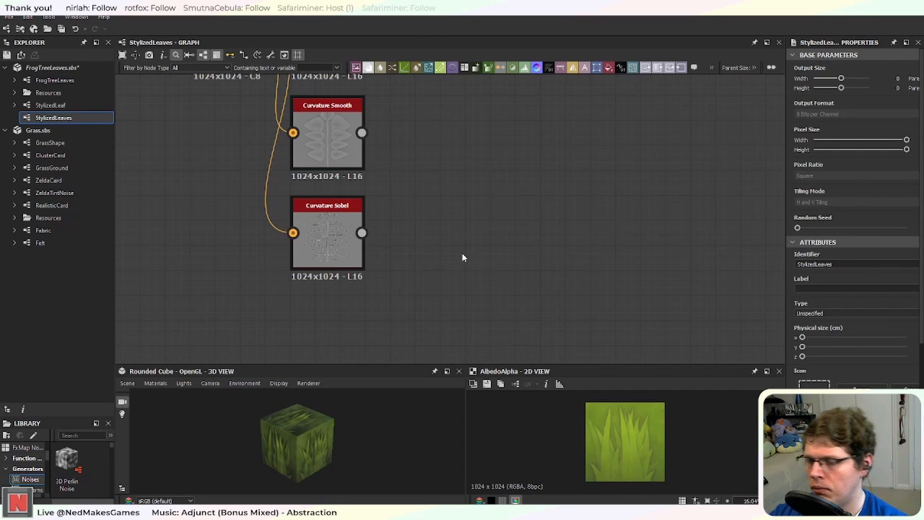
pyautogui.press('space')
pyautogui.write('level')
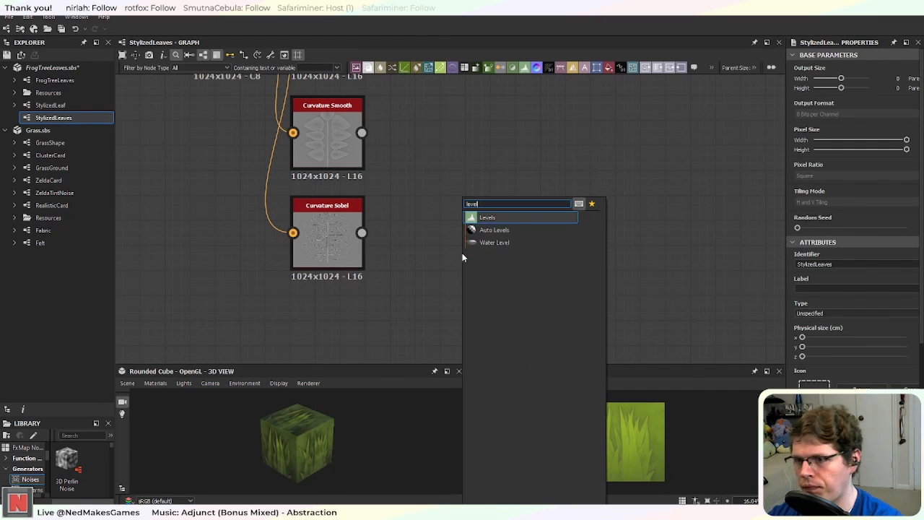
pyautogui.press('Return')
pyautogui.scroll(5, 462, 256)
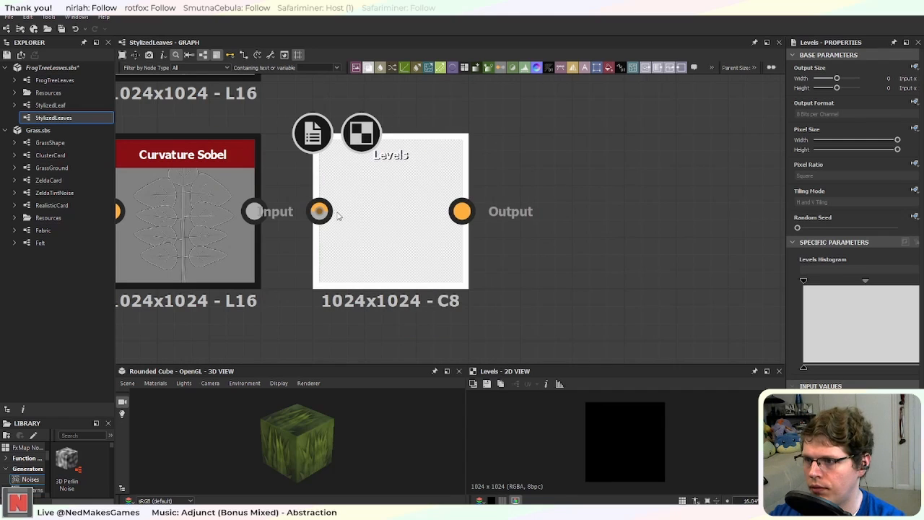
pyautogui.moveTo(320, 211); pyautogui.dragTo(254, 210)
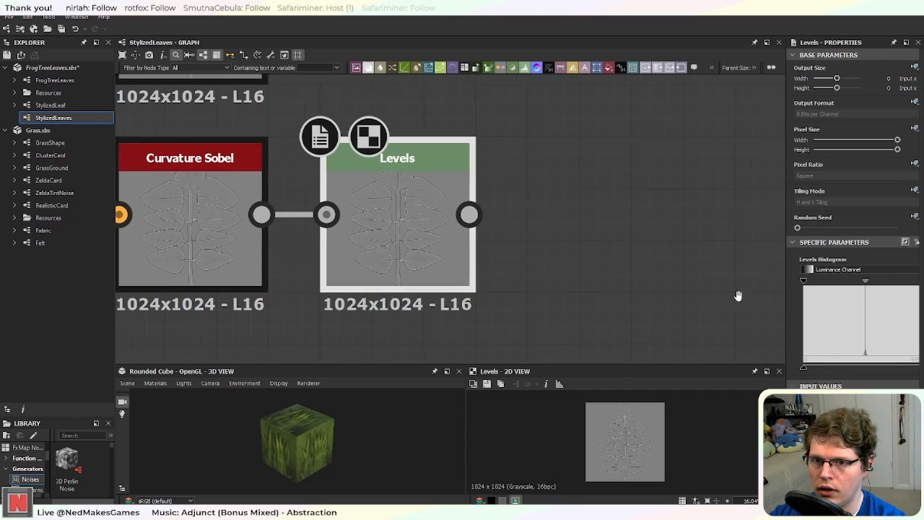
# Step: Set the Levels node's black input point just above the central histogram spike and bring its white input point down close to it
pyautogui.moveTo(738, 295); pyautogui.dragTo(820, 312, button='middle')
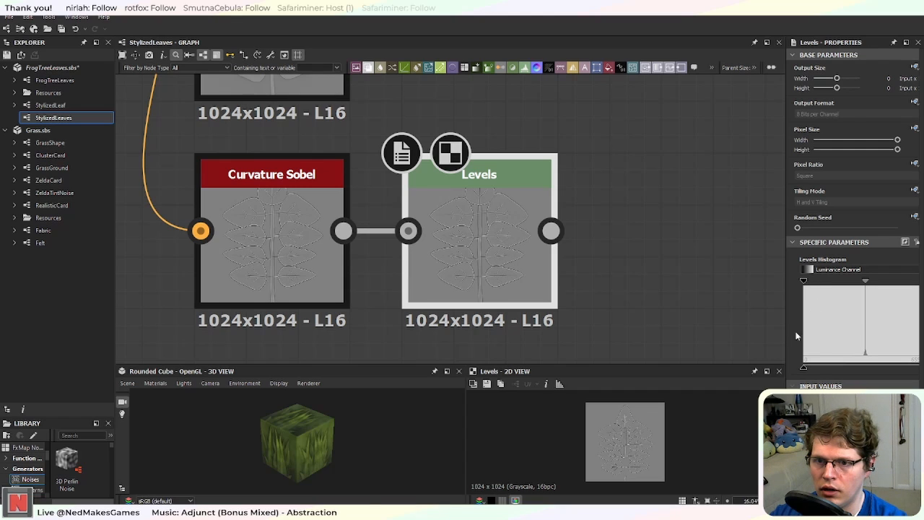
pyautogui.moveTo(786, 339); pyautogui.dragTo(735, 331)
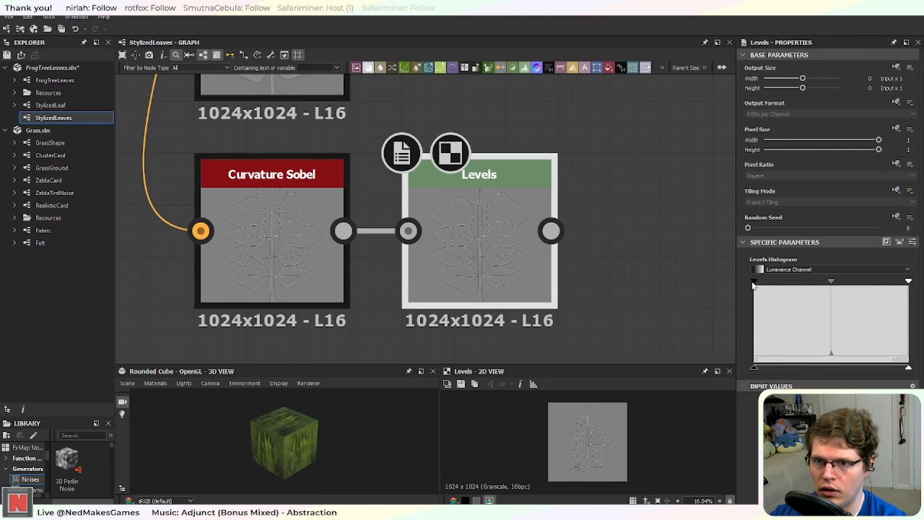
pyautogui.moveTo(771, 285); pyautogui.dragTo(835, 284)
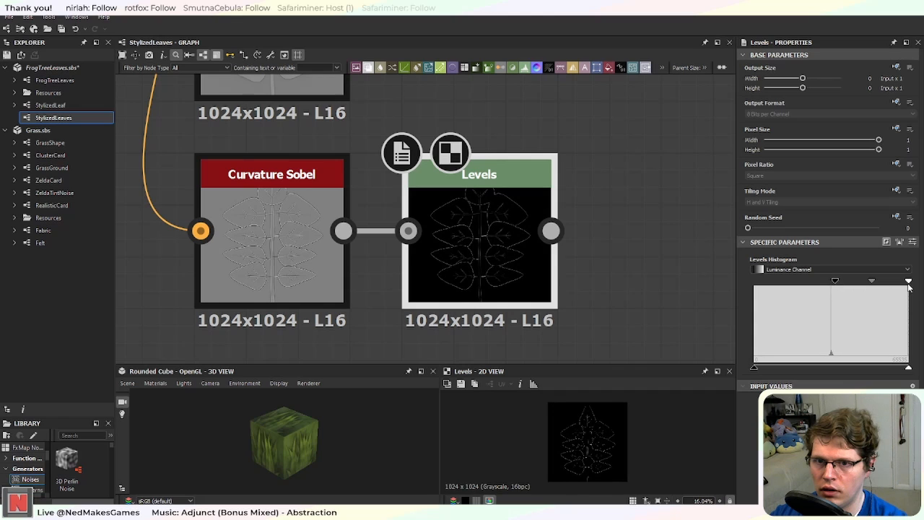
pyautogui.moveTo(908, 284); pyautogui.dragTo(860, 286)
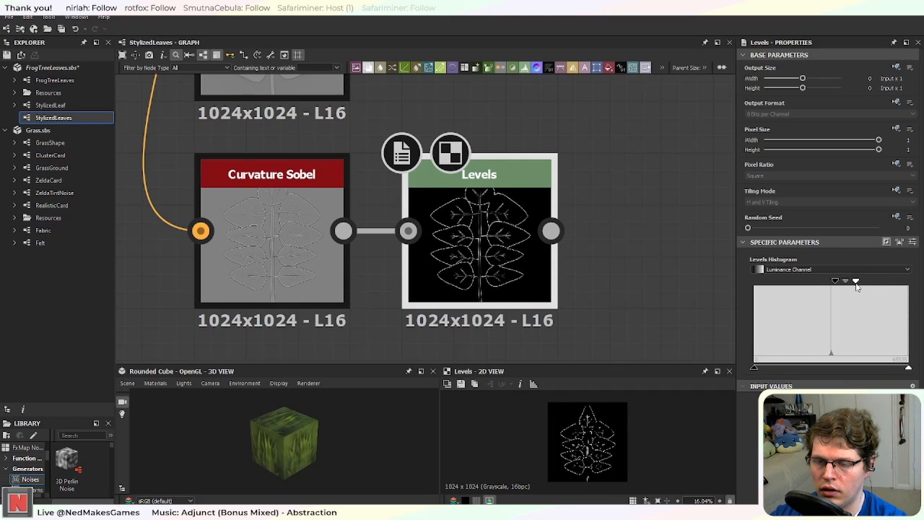
# Step: Duplicate the Levels node and place the copy directly below it, fed by the Curvature Sobel output
pyautogui.moveTo(613, 292); pyautogui.dragTo(626, 203, button='middle')
pyautogui.scroll(-3, 626, 202)
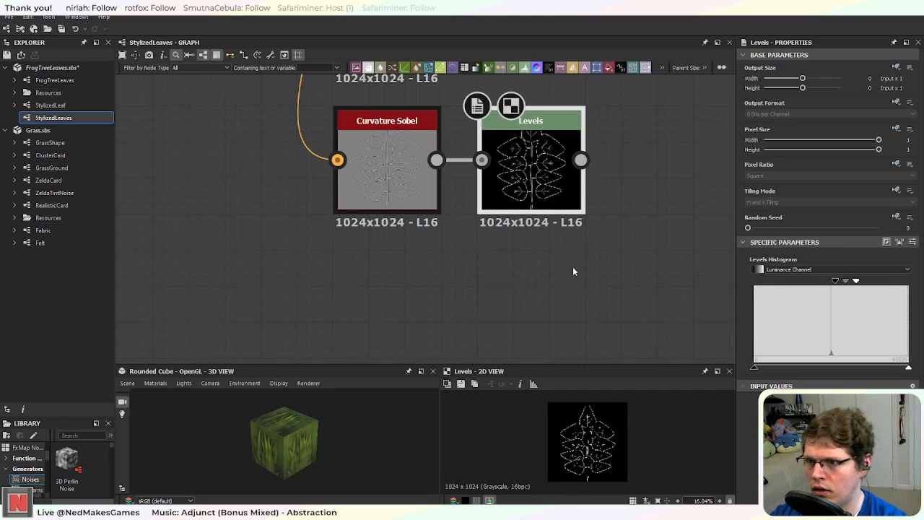
pyautogui.hotkey('ctrl', 'd')
pyautogui.moveTo(431, 230); pyautogui.dragTo(541, 311)
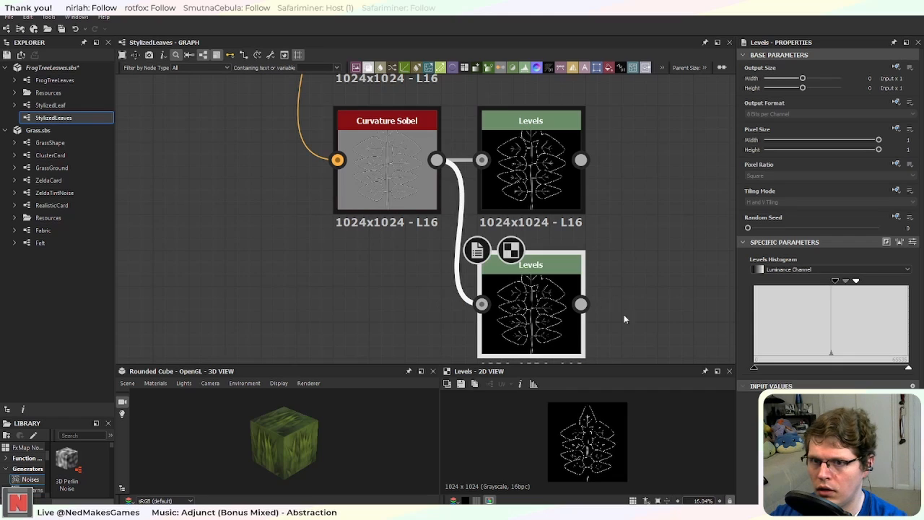
# Step: Set the duplicated Levels node's black and white input points below the central histogram spike, with the white point just beneath it
pyautogui.moveTo(835, 281); pyautogui.dragTo(791, 281)
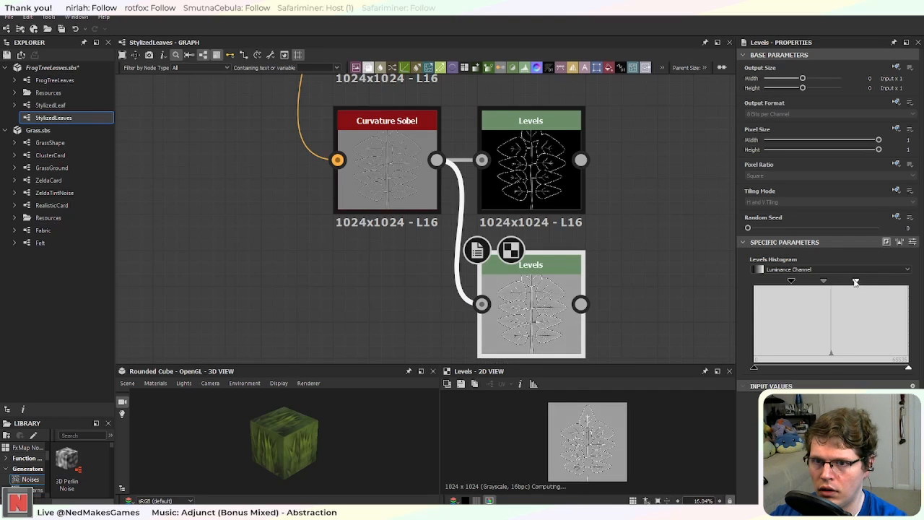
pyautogui.moveTo(855, 281); pyautogui.dragTo(823, 281)
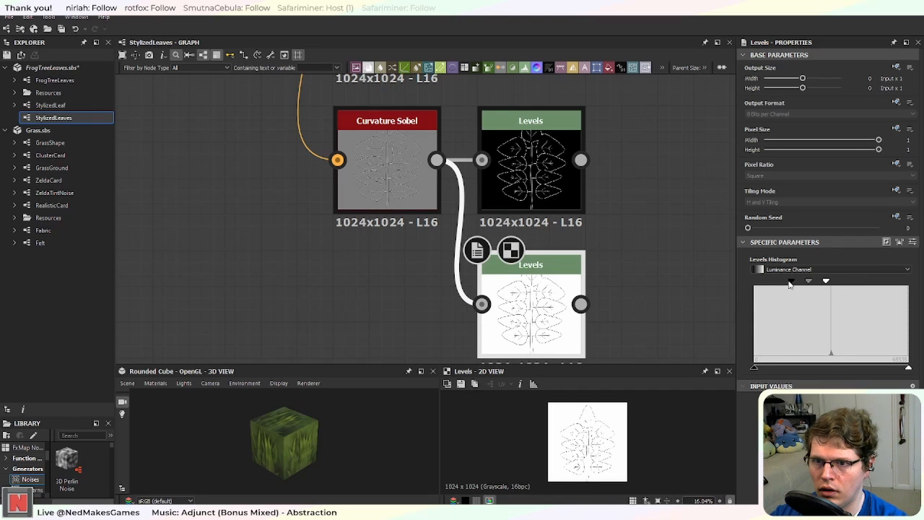
pyautogui.scroll(2, 625, 294)
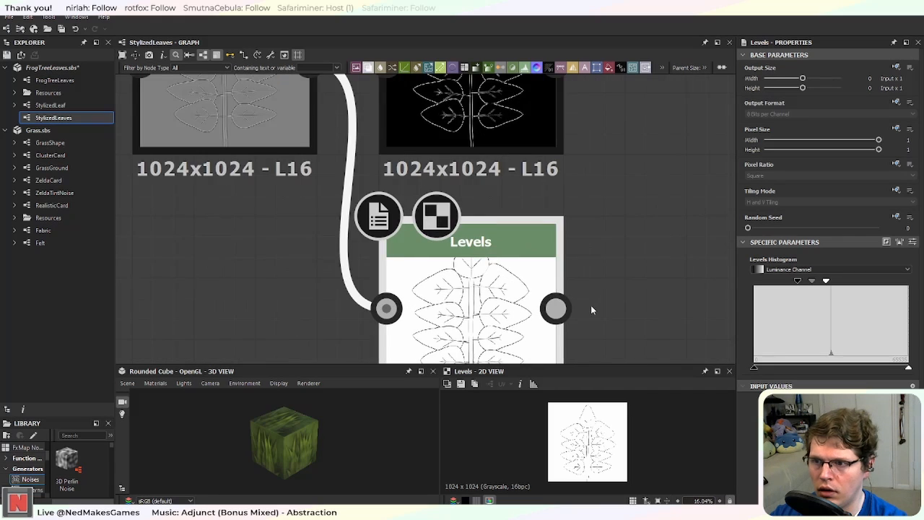
pyautogui.moveTo(591, 305); pyautogui.dragTo(608, 224, button='middle')
pyautogui.scroll(-1, 605, 225)
pyautogui.scroll(-2, 630, 268)
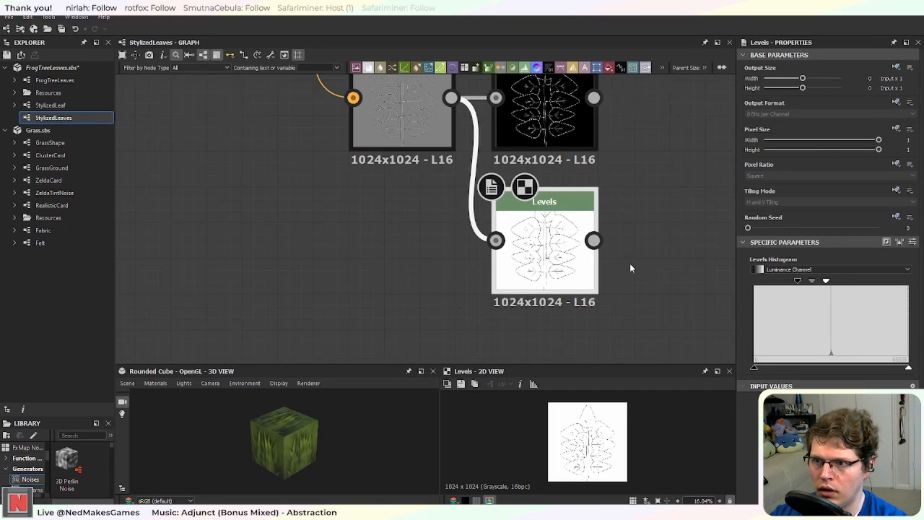
pyautogui.moveTo(655, 255); pyautogui.dragTo(610, 257, button='middle')
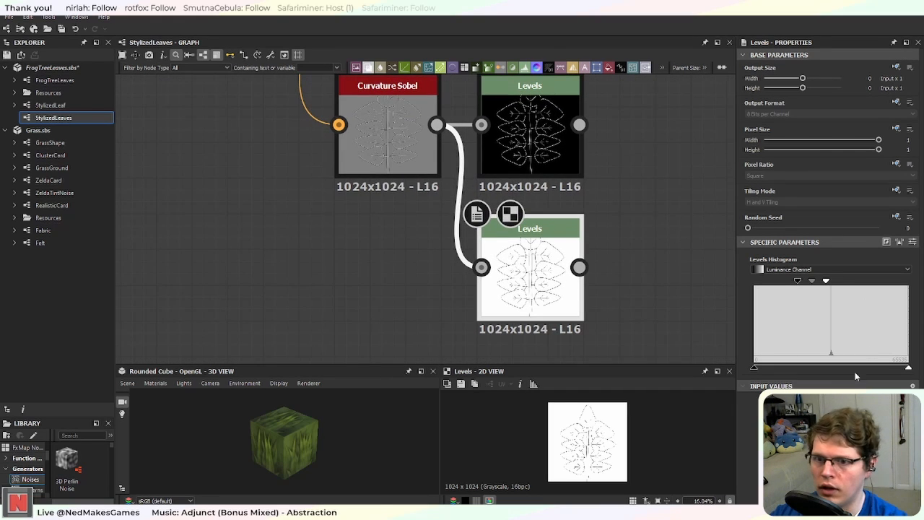
# Step: Invert the lower Levels node by swapping its output black and white points, and shift its black input point slightly darker
pyautogui.moveTo(803, 375)
pyautogui.mouseDown()
pyautogui.moveTo(906, 377)
pyautogui.moveTo(724, 363)
pyautogui.mouseUp()
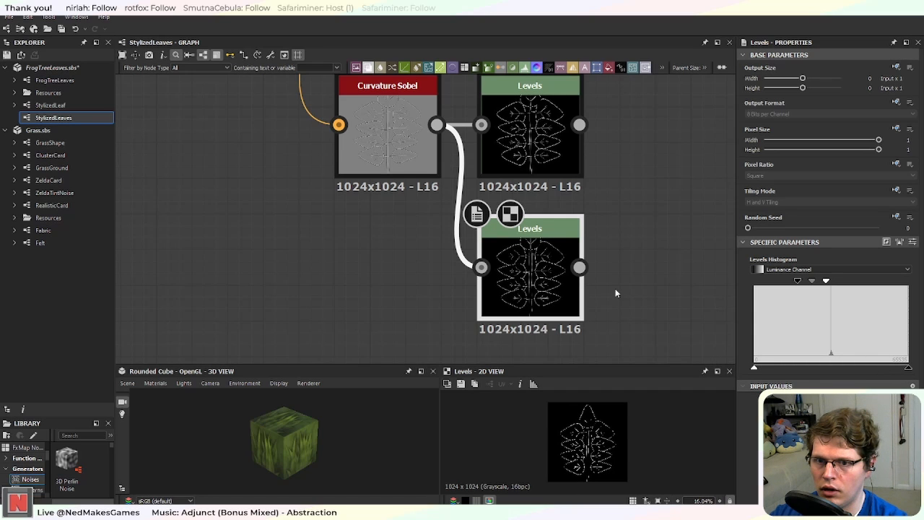
pyautogui.scroll(3, 571, 300)
pyautogui.moveTo(641, 227); pyautogui.dragTo(519, 284, button='middle')
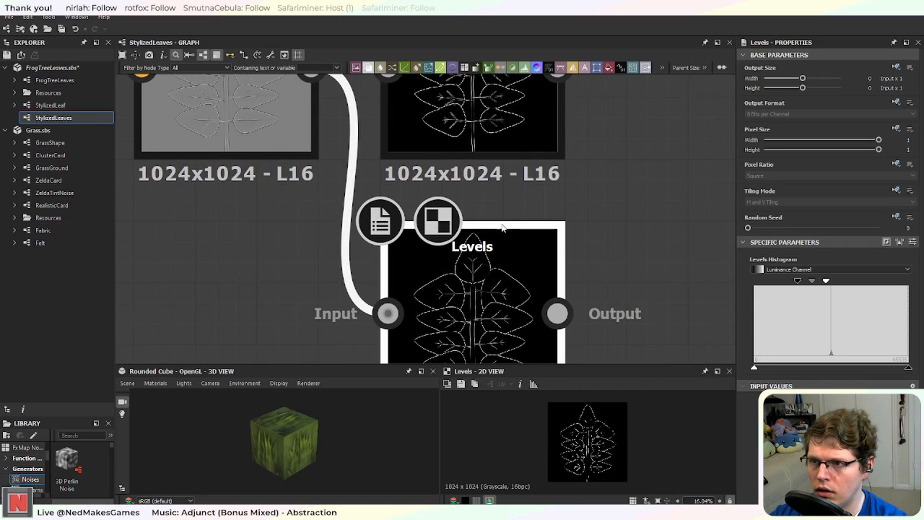
pyautogui.moveTo(571, 185); pyautogui.dragTo(508, 190, button='middle')
pyautogui.scroll(-3, 459, 235)
pyautogui.scroll(3, 462, 241)
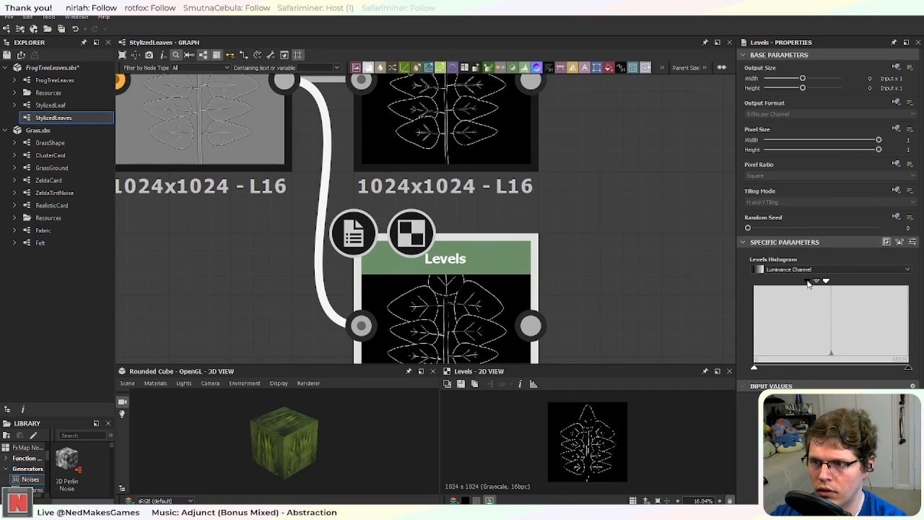
pyautogui.moveTo(809, 283); pyautogui.dragTo(791, 283)
pyautogui.moveTo(531, 326); pyautogui.dragTo(583, 200, button='middle')
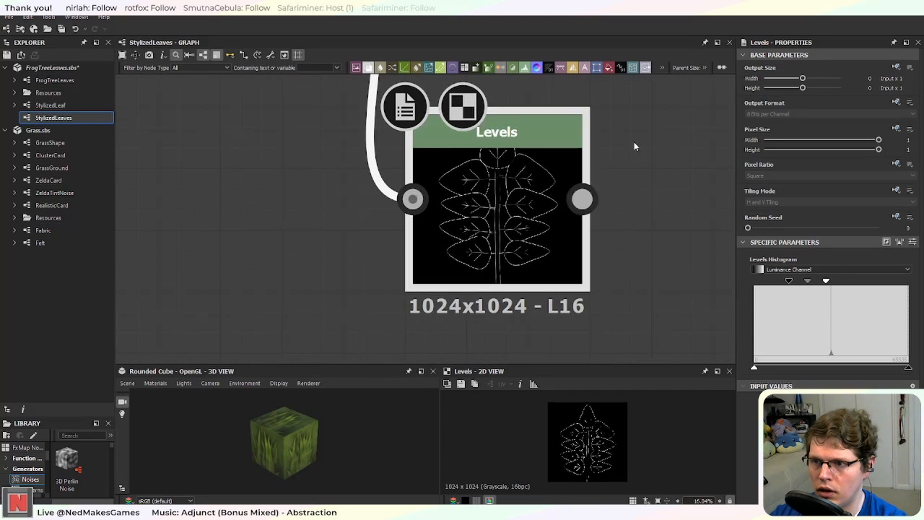
pyautogui.moveTo(637, 131); pyautogui.dragTo(529, 342, button='middle')
pyautogui.scroll(-3, 557, 258)
pyautogui.moveTo(573, 205); pyautogui.dragTo(510, 291, button='middle')
pyautogui.scroll(-3, 516, 269)
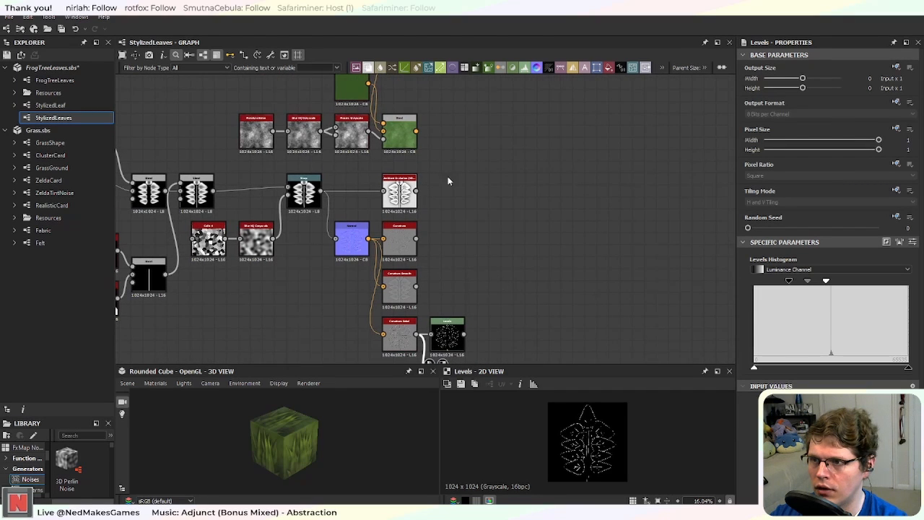
pyautogui.moveTo(250, 93); pyautogui.dragTo(450, 142)
pyautogui.click(516, 164)
pyautogui.moveTo(519, 165); pyautogui.dragTo(483, 203, button='middle')
pyautogui.hotkey('ctrl', 'd')
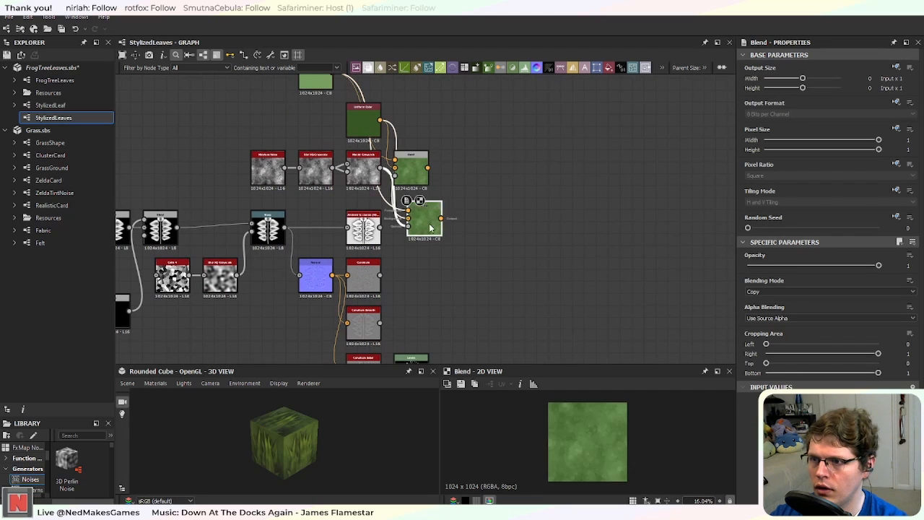
pyautogui.moveTo(429, 223); pyautogui.dragTo(466, 172)
pyautogui.moveTo(537, 160); pyautogui.dragTo(540, 161, button='middle')
pyautogui.scroll(5, 549, 250)
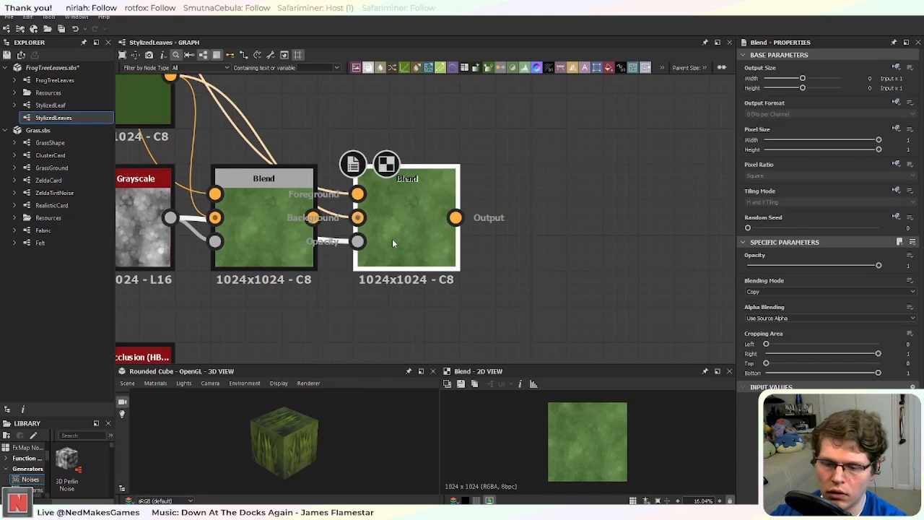
pyautogui.press('Delete')
pyautogui.scroll(-3, 389, 244)
pyautogui.moveTo(410, 246); pyautogui.dragTo(501, 282, button='middle')
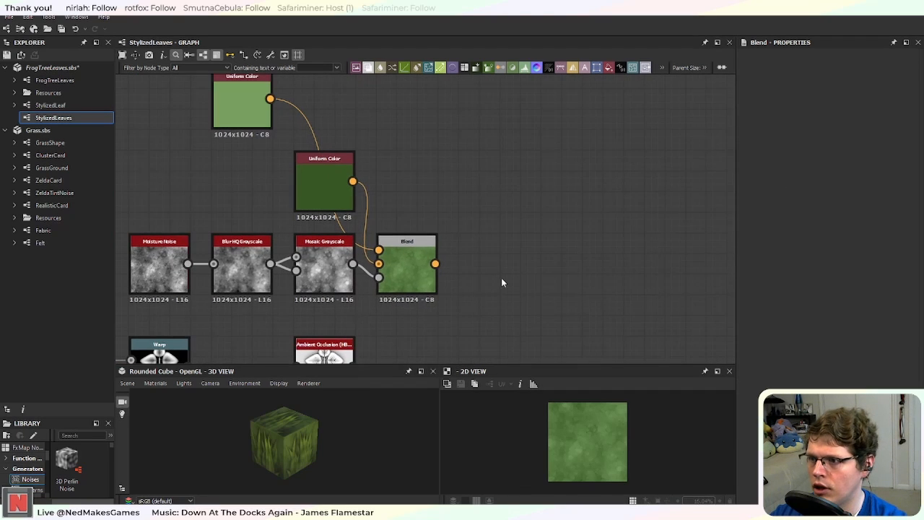
# Step: Align the light green Uniform Color above the dark green one and add a Blend node with the green Blend as its background
pyautogui.moveTo(236, 100); pyautogui.dragTo(320, 99)
pyautogui.click(419, 270)
pyautogui.press('space')
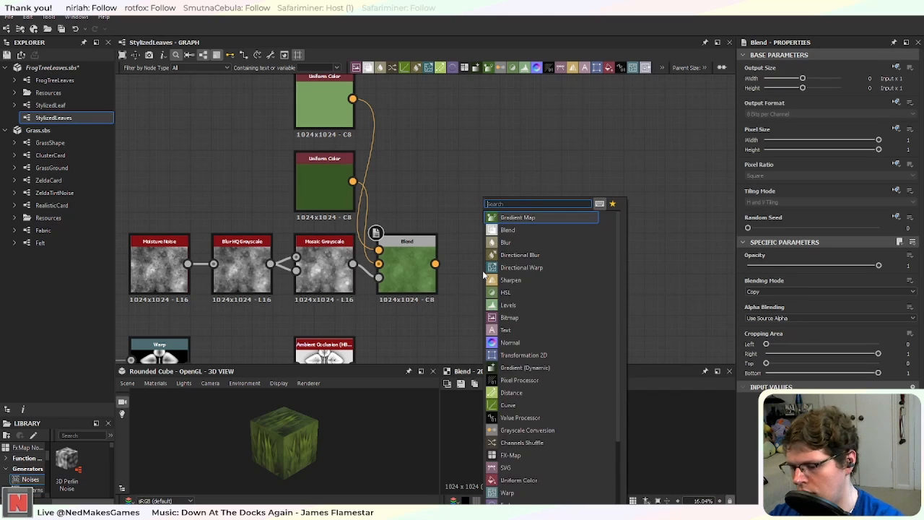
pyautogui.write('ble')
pyautogui.press('Return')
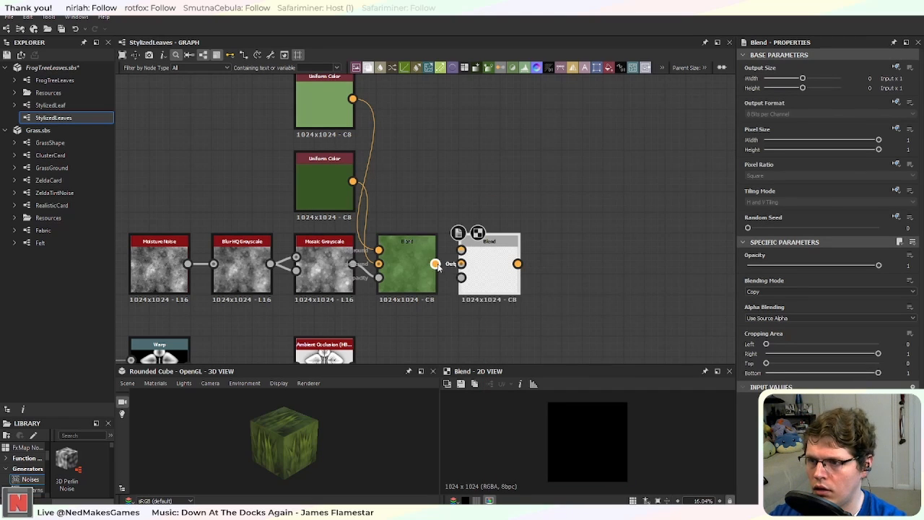
pyautogui.scroll(2, 479, 240)
# Step: Copy the dark green Uniform Color, place the copy beside it, and connect it to the new Blend's foreground
pyautogui.click(287, 160)
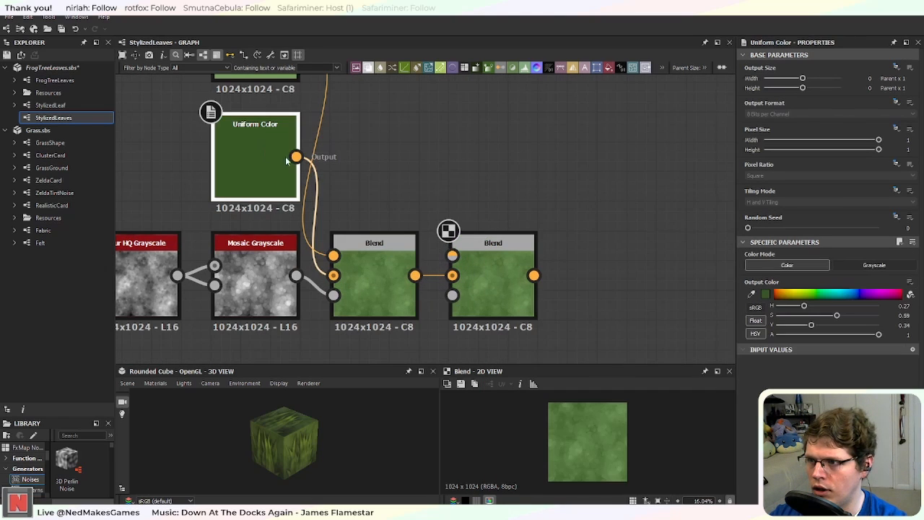
pyautogui.hotkey('ctrl', 'c')
pyautogui.hotkey('ctrl', 'v')
pyautogui.click(384, 153)
pyautogui.moveTo(414, 157); pyautogui.dragTo(452, 255)
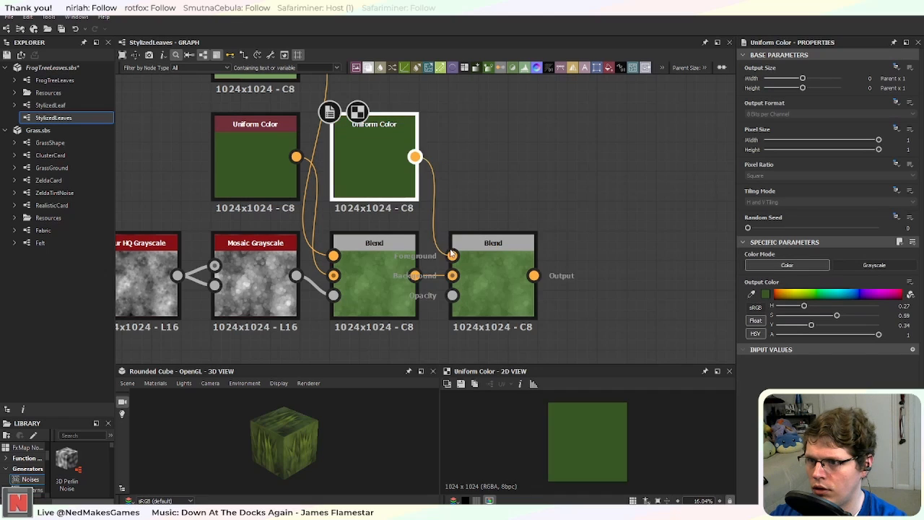
# Step: Change the copied Uniform Color to dark purple with hue about 0.78, saturation 1 and value about 0.46
pyautogui.click(500, 271)
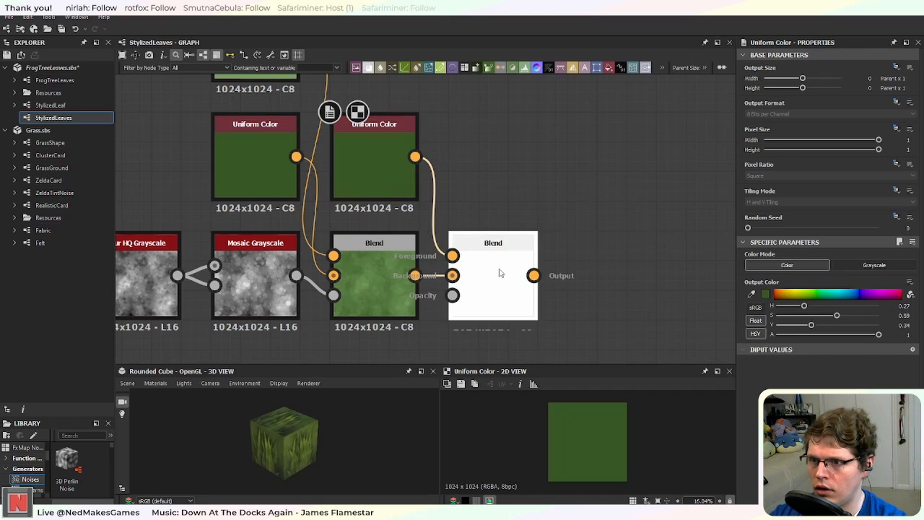
pyautogui.click(363, 192)
pyautogui.click(876, 294)
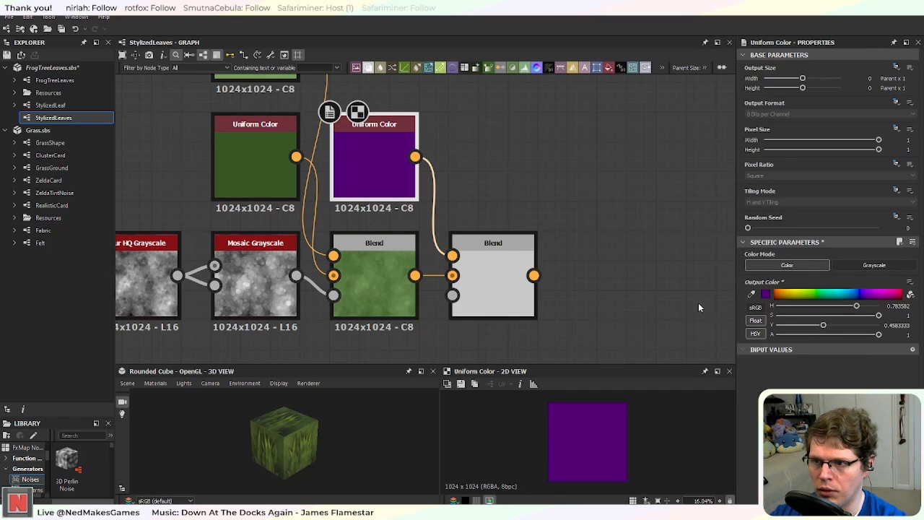
# Step: Set the blending mode of the Blend fed by the purple colour to Multiply
pyautogui.click(509, 299)
pyautogui.moveTo(525, 326); pyautogui.dragTo(570, 202, button='middle')
pyautogui.scroll(-1, 570, 202)
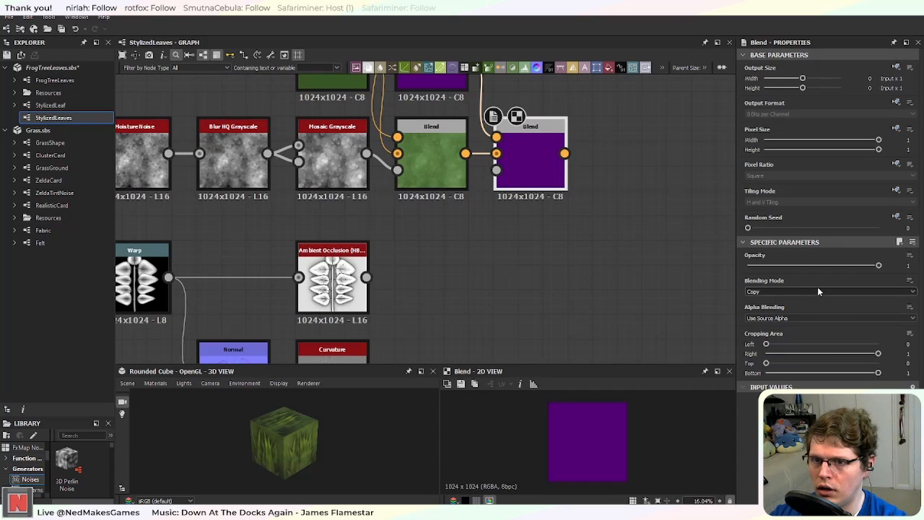
pyautogui.click(818, 291)
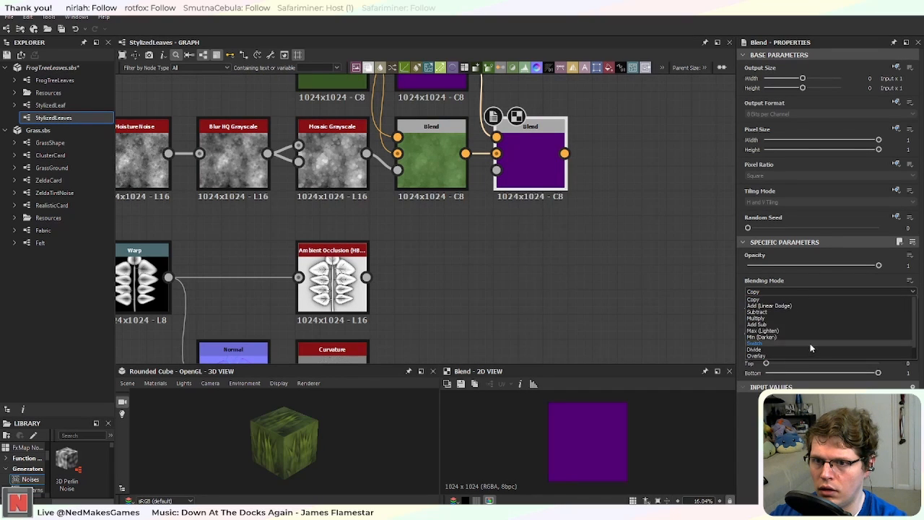
pyautogui.click(793, 317)
# Step: Connect the upper Levels node's output to the Multiply Blend's opacity input
pyautogui.scroll(-3, 634, 288)
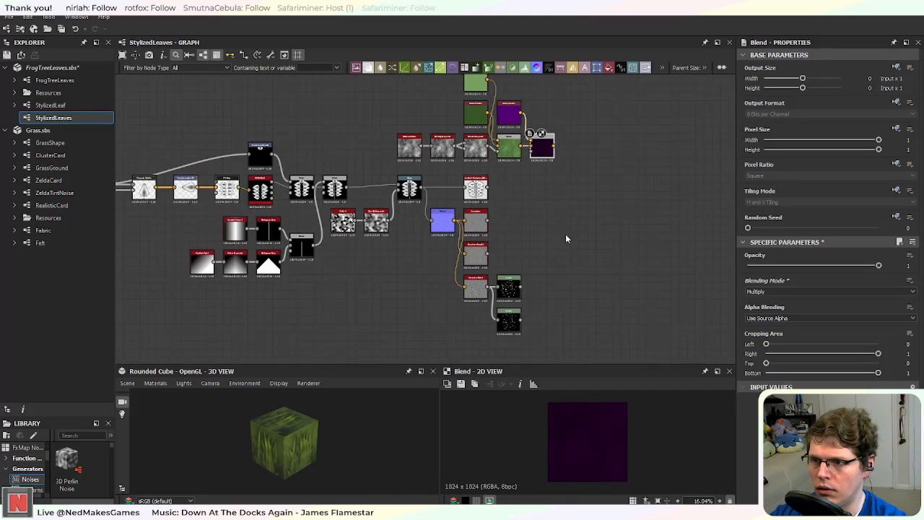
pyautogui.moveTo(590, 286); pyautogui.dragTo(556, 279, button='middle')
pyautogui.scroll(4, 514, 294)
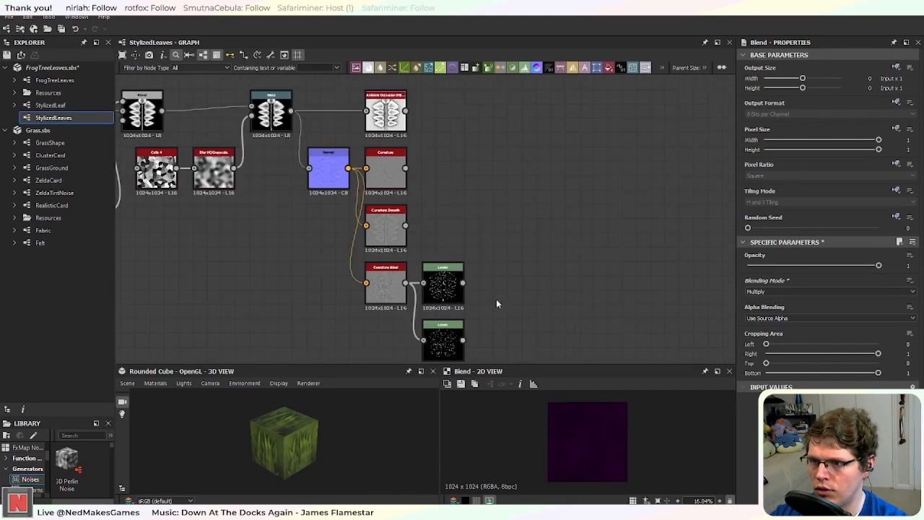
pyautogui.scroll(-2, 482, 271)
pyautogui.moveTo(490, 271); pyautogui.dragTo(488, 314, button='middle')
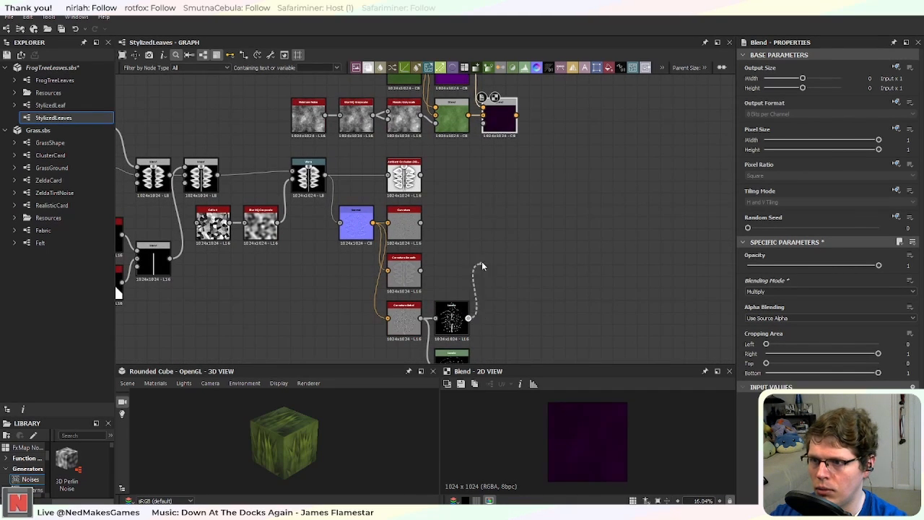
pyautogui.scroll(8, 514, 171)
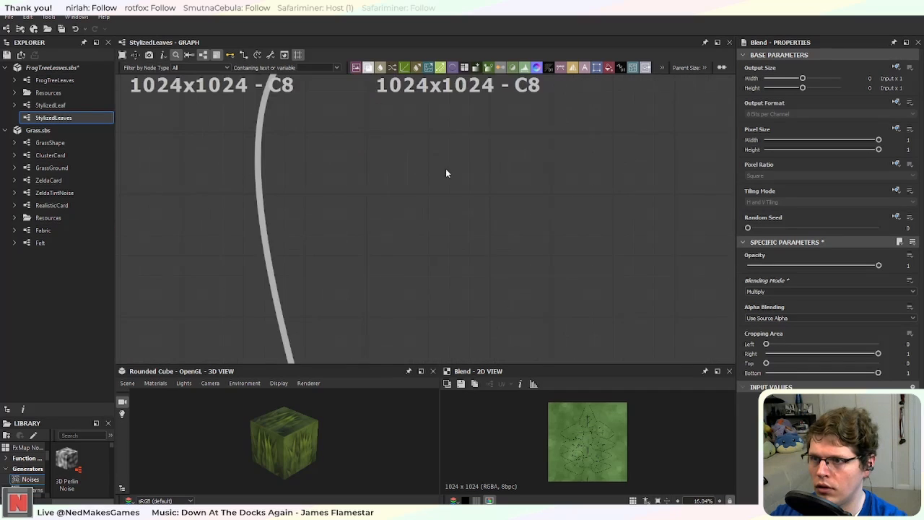
pyautogui.scroll(-5, 488, 251)
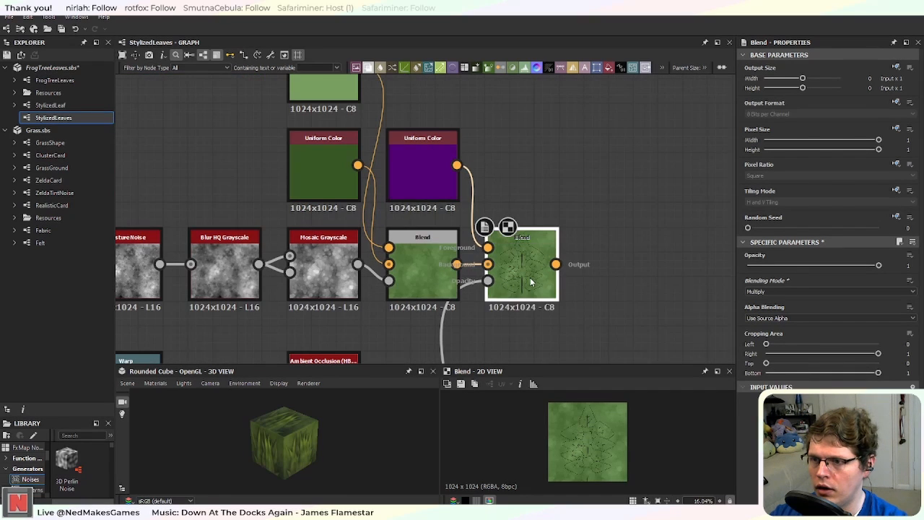
pyautogui.scroll(2, 599, 297)
# Step: Duplicate the Multiply Blend after itself, duplicate the purple Uniform Color above, and wire the copied colour into the copied Blend's foreground
pyautogui.moveTo(426, 226); pyautogui.dragTo(623, 273)
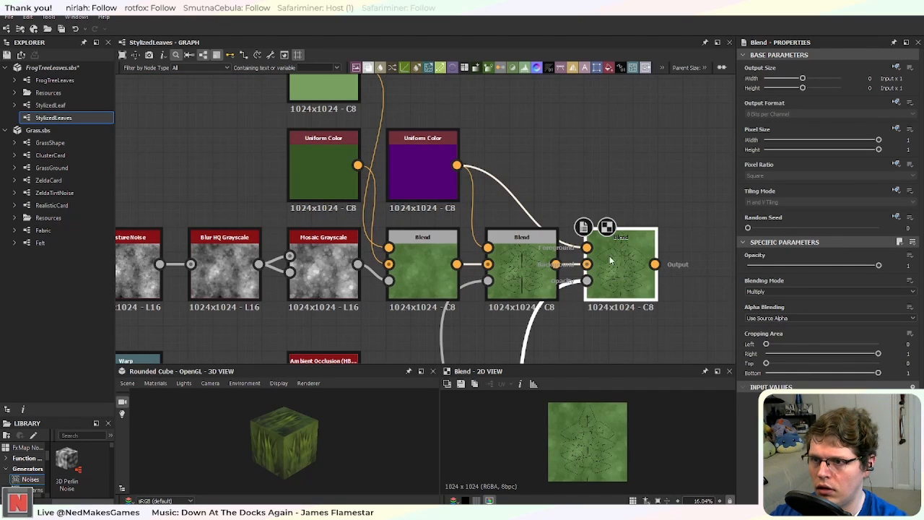
pyautogui.hotkey('ctrl', 'd')
pyautogui.moveTo(426, 223); pyautogui.dragTo(524, 170)
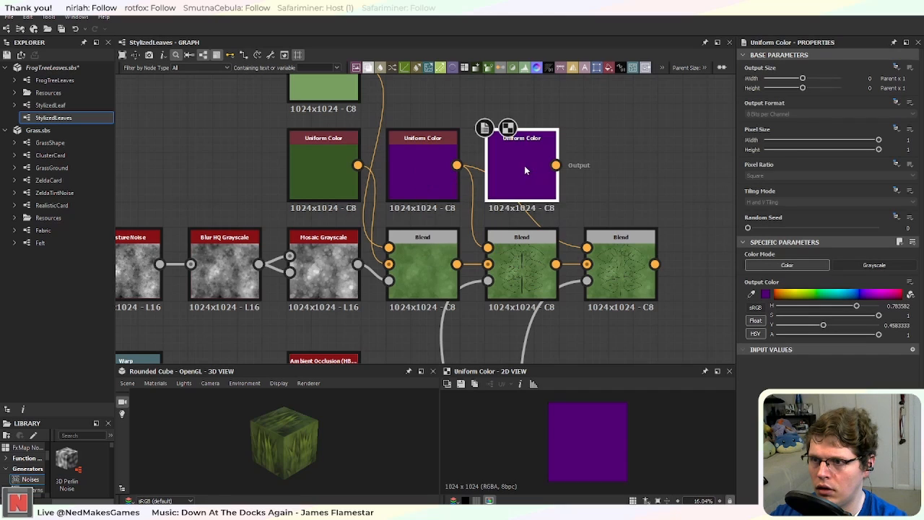
pyautogui.moveTo(591, 238); pyautogui.dragTo(591, 249)
# Step: Connect the lower Levels node's output to the last Blend's opacity input and preview that Blend
pyautogui.moveTo(598, 321); pyautogui.dragTo(524, 200, button='middle')
pyautogui.scroll(-4, 527, 210)
pyautogui.scroll(-3, 544, 249)
pyautogui.moveTo(547, 269); pyautogui.dragTo(535, 197, button='middle')
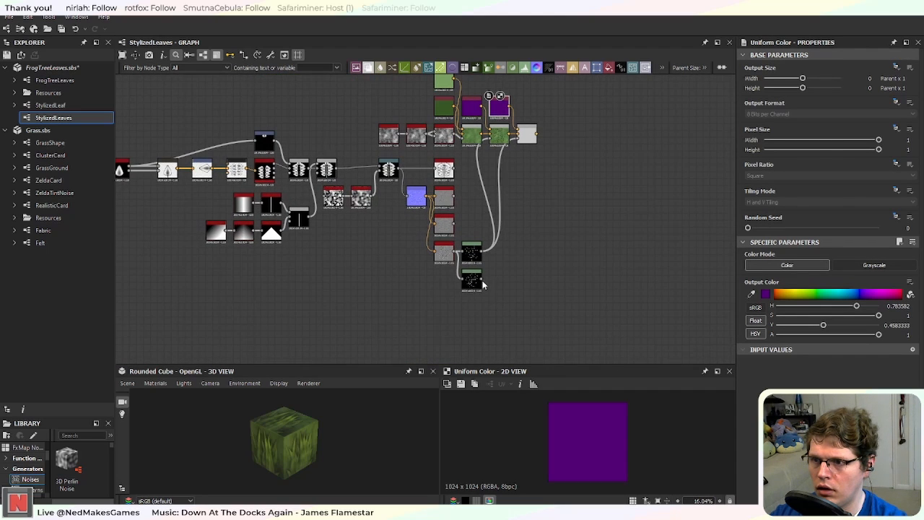
pyautogui.click(520, 137)
pyautogui.scroll(6, 534, 166)
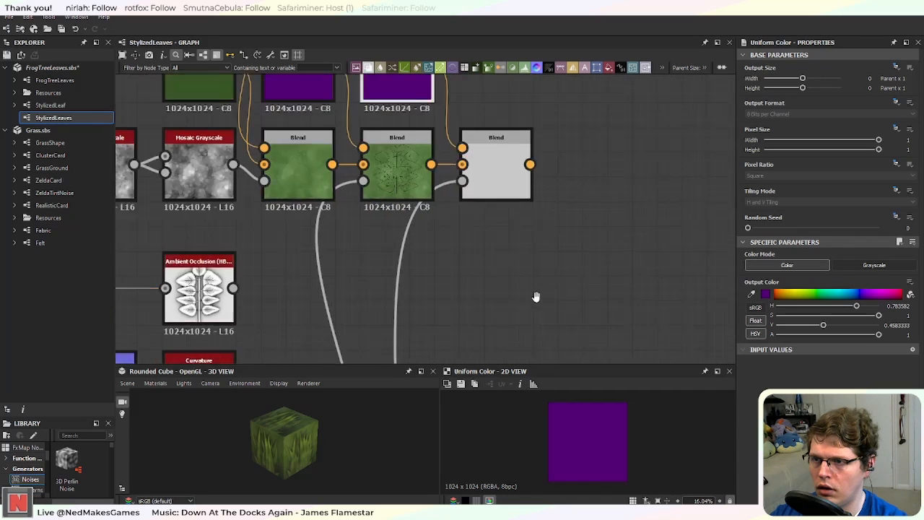
pyautogui.moveTo(453, 158); pyautogui.dragTo(543, 323, button='middle')
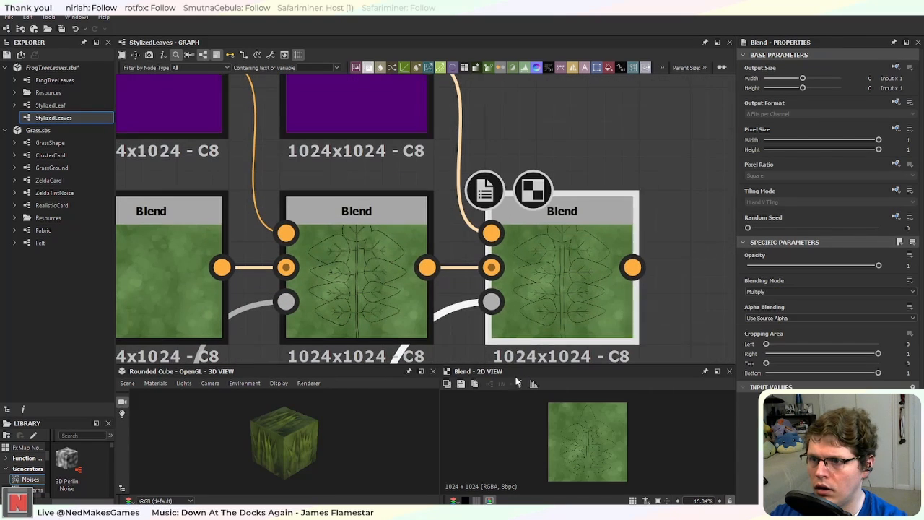
# Step: Change the last Uniform Color to dark yellow with hue about 0.17, saturation 1 and value 0.375, and select the last Blend
pyautogui.click(409, 134)
pyautogui.moveTo(803, 294); pyautogui.dragTo(794, 293)
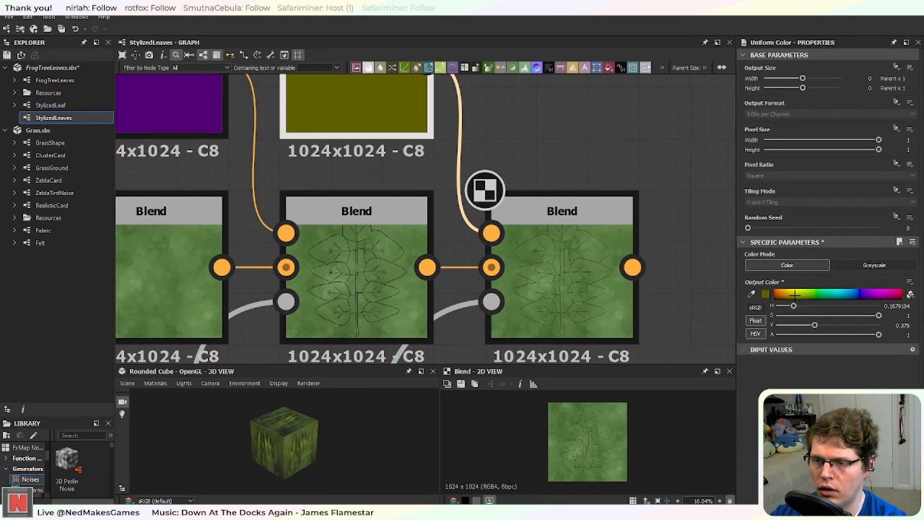
pyautogui.moveTo(599, 205); pyautogui.dragTo(688, 270, button='middle')
pyautogui.scroll(-2, 682, 271)
pyautogui.click(673, 314)
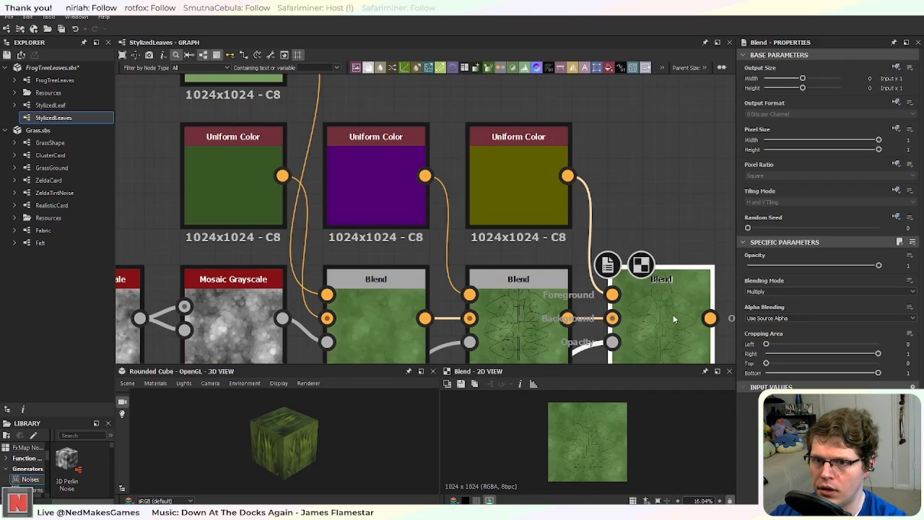
# Step: Set the blending mode of both the yellow-edge Blend and the purple-edge Blend before it to Copy
pyautogui.click(789, 291)
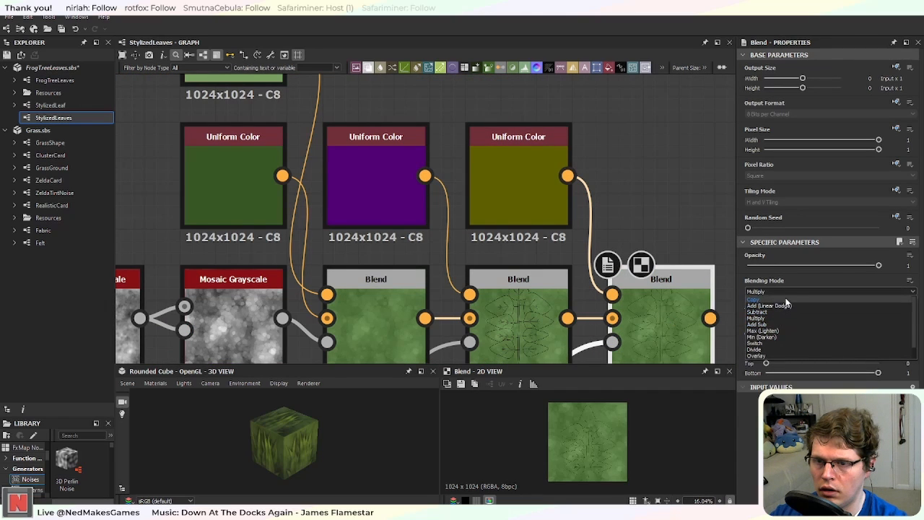
pyautogui.click(537, 317)
pyautogui.click(788, 290)
pyautogui.click(772, 298)
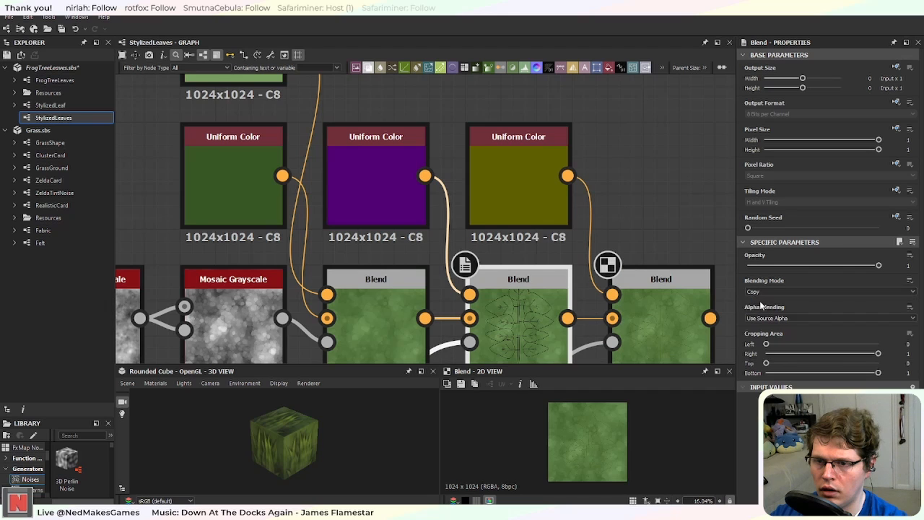
# Step: Try lowering the purple-edge Blend's opacity to about 0.16 and compare it with the yellow-edge Blend
pyautogui.scroll(3, 471, 282)
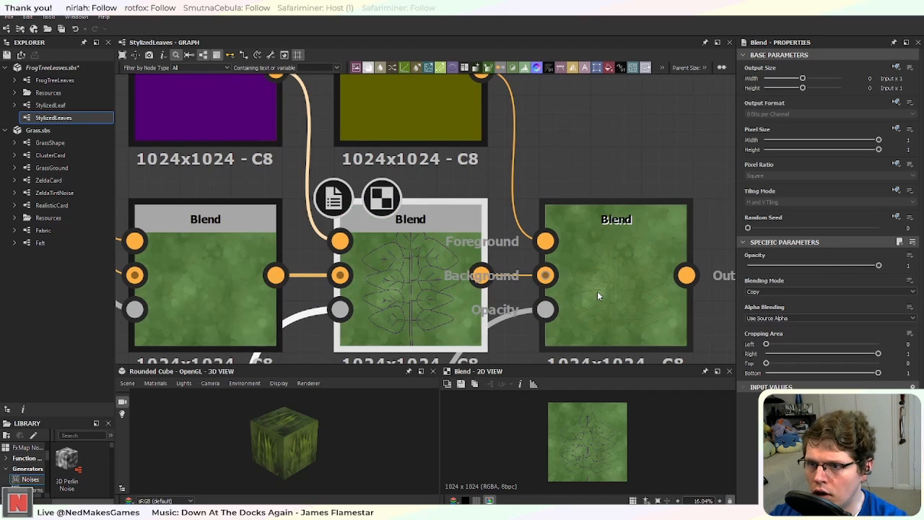
pyautogui.click(597, 291)
pyautogui.moveTo(612, 316); pyautogui.dragTo(571, 243, button='middle')
pyautogui.scroll(1, 571, 243)
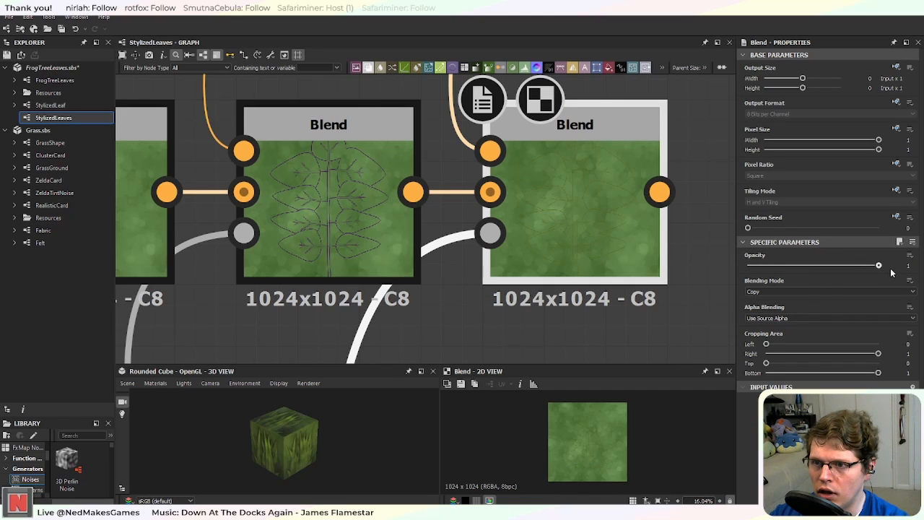
pyautogui.click(371, 238)
pyautogui.moveTo(878, 267); pyautogui.dragTo(769, 274)
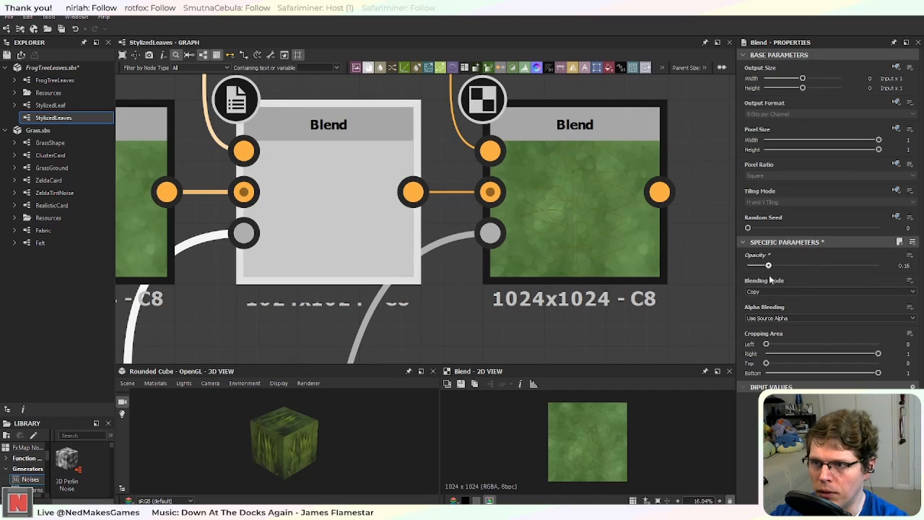
pyautogui.scroll(-3, 498, 267)
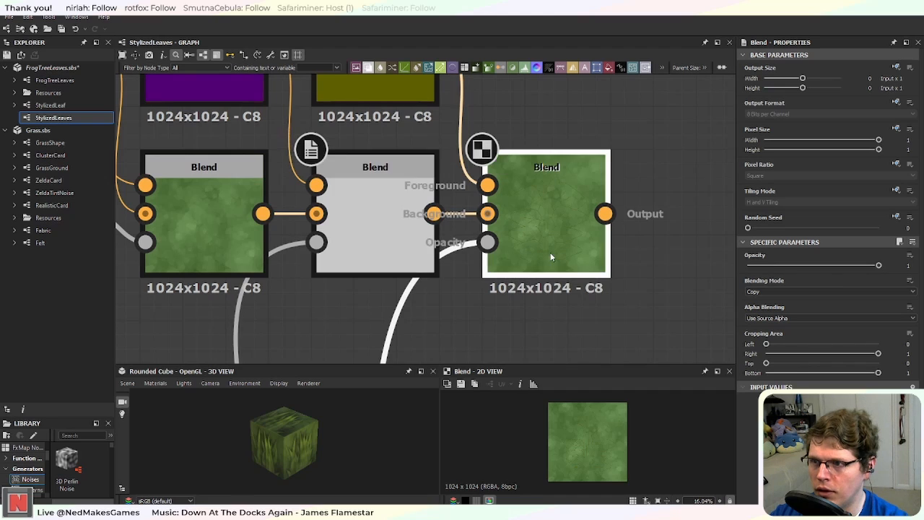
pyautogui.click(550, 253)
pyautogui.click(394, 252)
pyautogui.click(582, 256)
pyautogui.scroll(3, 511, 250)
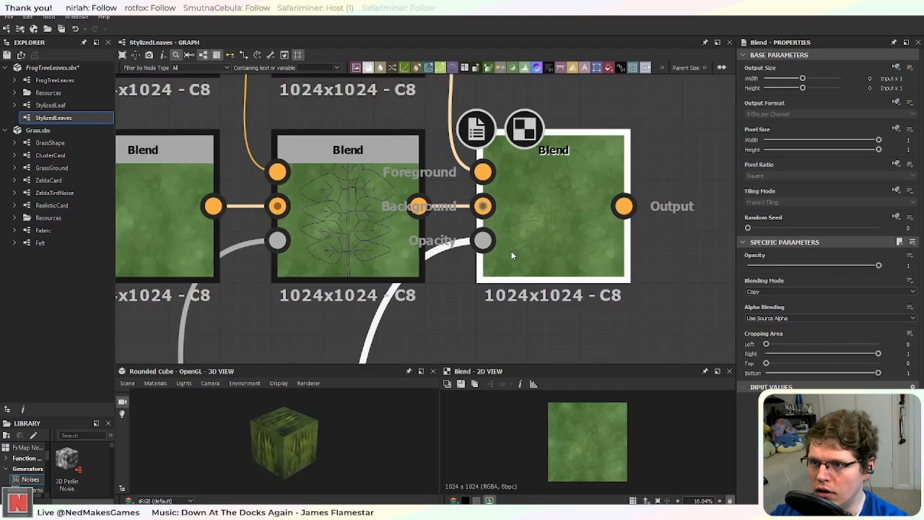
pyautogui.moveTo(574, 237)
pyautogui.mouseDown()
pyautogui.moveTo(613, 237)
pyautogui.moveTo(585, 237)
pyautogui.mouseUp()
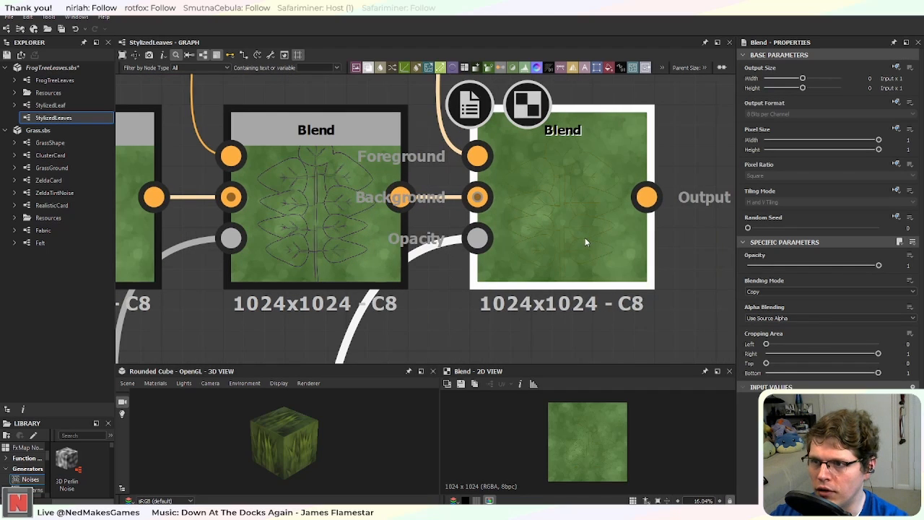
# Step: Examine the Curvature Sobel and the two Levels masks that feed the purple and yellow Blends
pyautogui.moveTo(524, 249); pyautogui.dragTo(548, 384, button='middle')
pyautogui.scroll(-3, 449, 204)
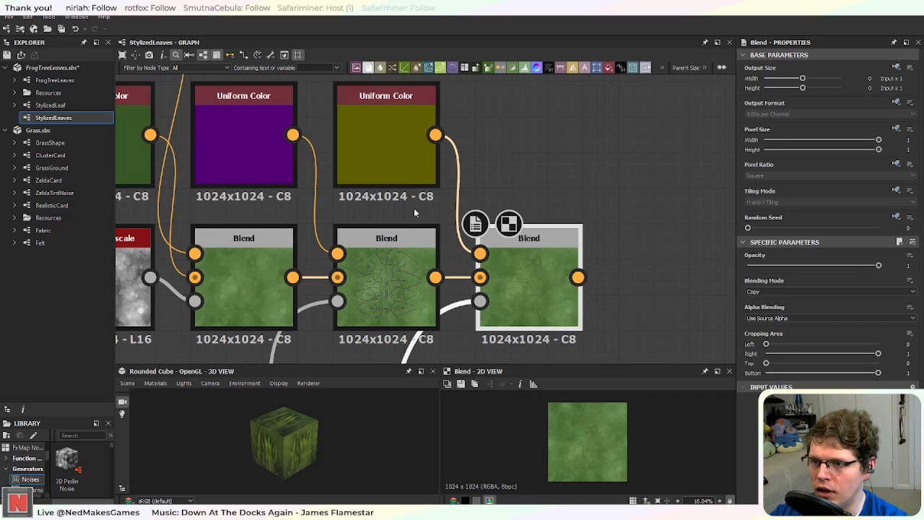
pyautogui.moveTo(518, 279); pyautogui.dragTo(478, 146, button='middle')
pyautogui.scroll(-2, 477, 147)
pyautogui.scroll(-3, 473, 336)
pyautogui.moveTo(473, 336); pyautogui.dragTo(485, 159, button='middle')
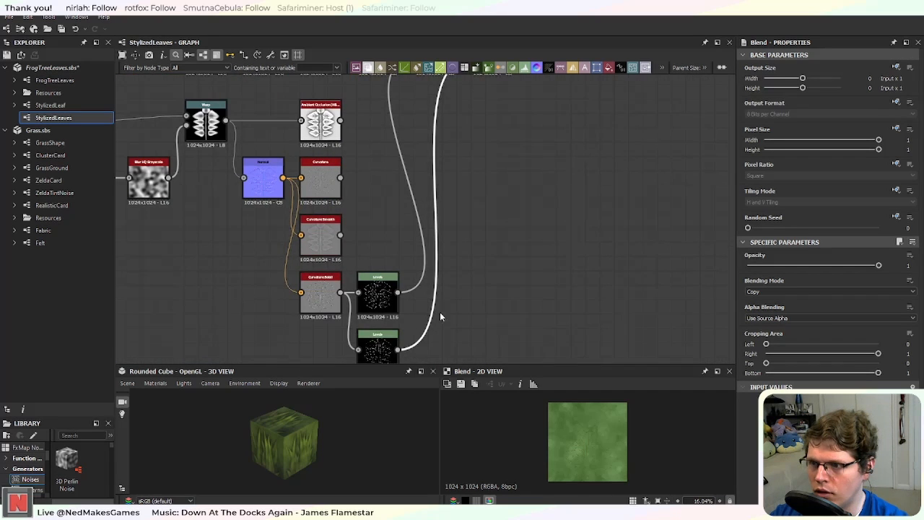
pyautogui.moveTo(440, 313); pyautogui.dragTo(512, 198, button='middle')
pyautogui.scroll(5, 451, 206)
pyautogui.scroll(-2, 446, 201)
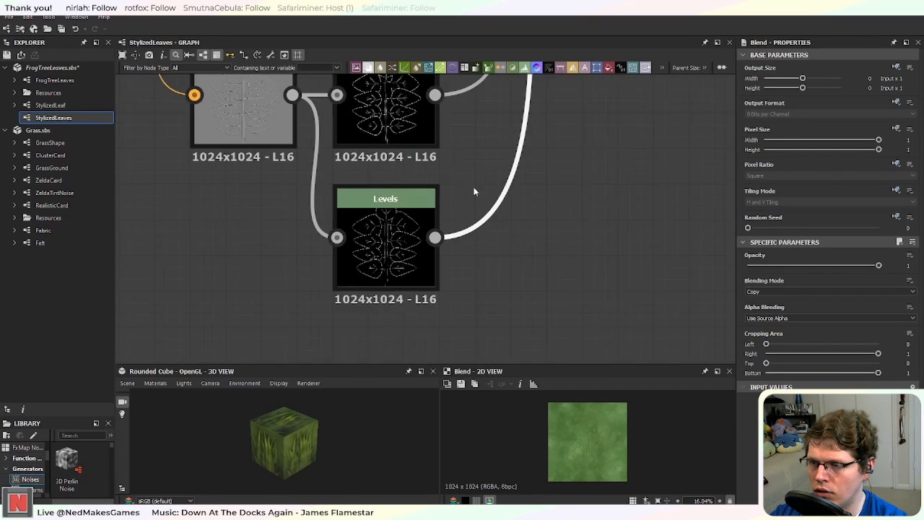
pyautogui.moveTo(505, 148); pyautogui.dragTo(509, 263, button='middle')
pyautogui.moveTo(300, 250); pyautogui.dragTo(448, 244, button='middle')
pyautogui.scroll(3, 447, 244)
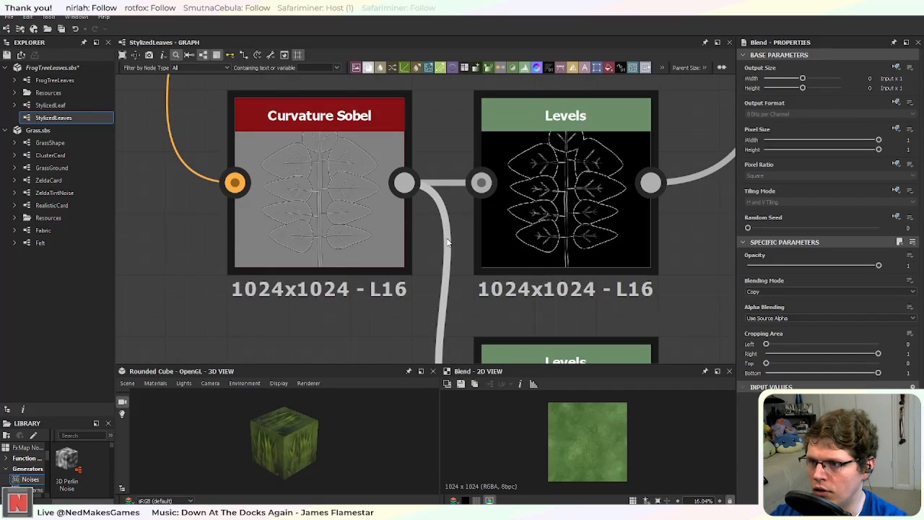
pyautogui.scroll(-4, 620, 237)
pyautogui.moveTo(622, 237); pyautogui.dragTo(449, 273, button='middle')
pyautogui.moveTo(572, 177); pyautogui.dragTo(473, 358, button='middle')
pyautogui.moveTo(507, 93); pyautogui.dragTo(543, 91, button='middle')
pyautogui.scroll(-1, 459, 342)
pyautogui.moveTo(485, 285); pyautogui.dragTo(513, 72, button='middle')
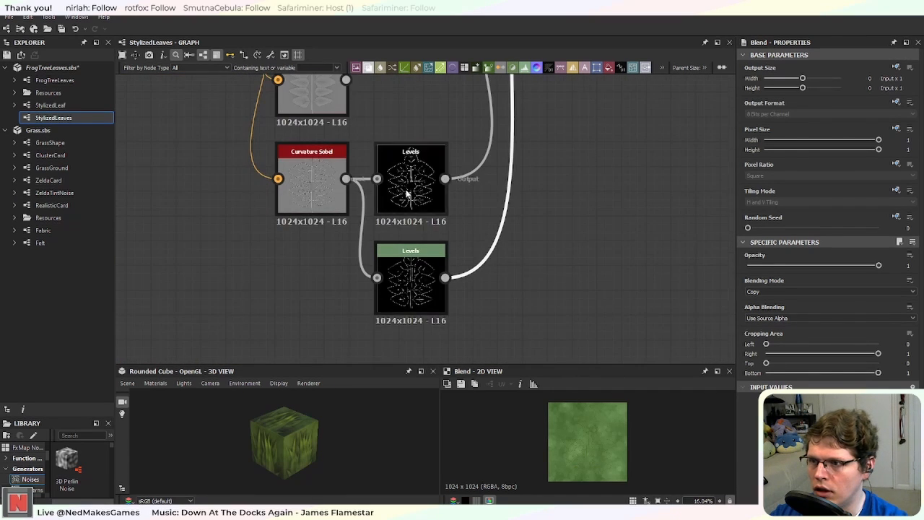
pyautogui.scroll(-1, 406, 184)
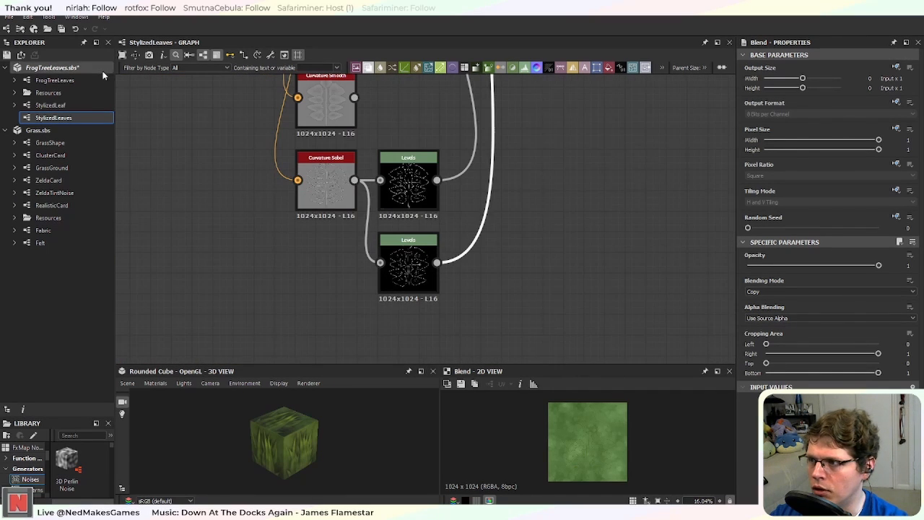
# Step: Open the ClusterCard graph in Grass.sbs and locate the Levels and Blur HQ Grayscale nodes following Curvature Sobel
pyautogui.click(83, 160)
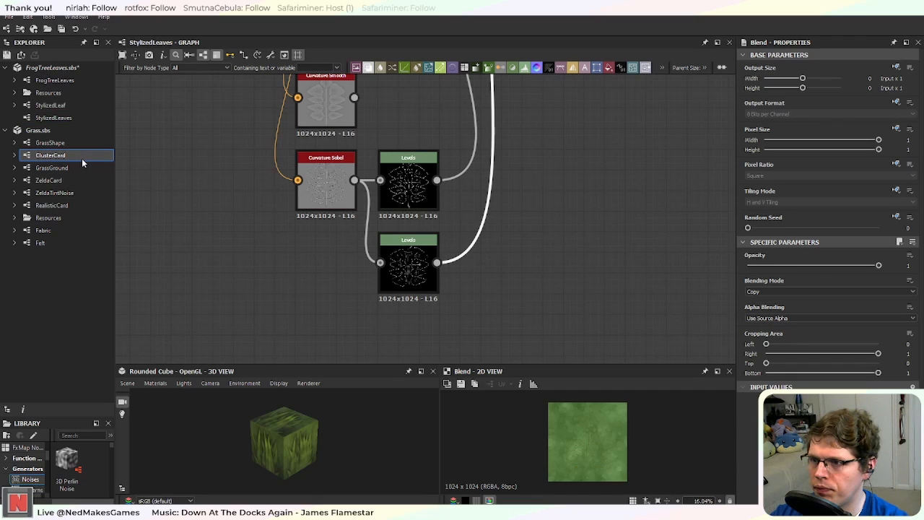
pyautogui.doubleClick(82, 158)
pyautogui.moveTo(570, 217); pyautogui.dragTo(459, 342, button='middle')
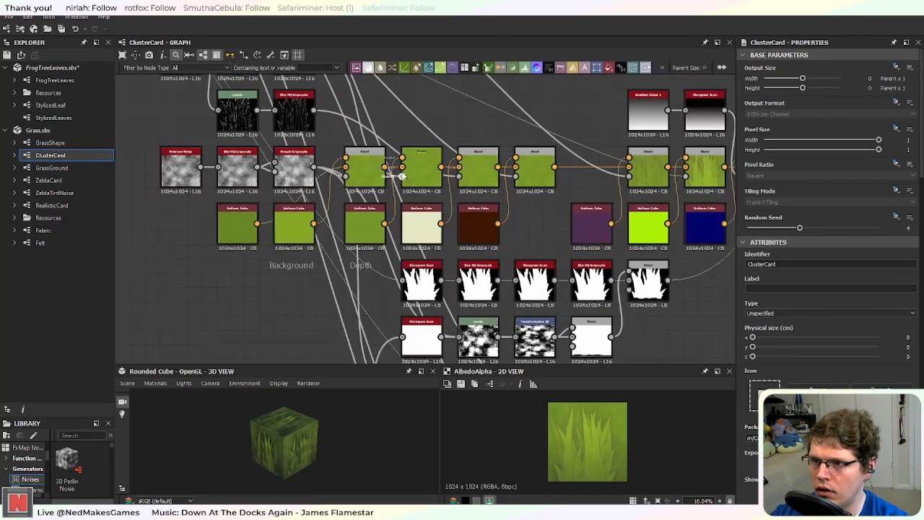
pyautogui.moveTo(363, 148); pyautogui.dragTo(481, 281, button='middle')
pyautogui.scroll(5, 417, 224)
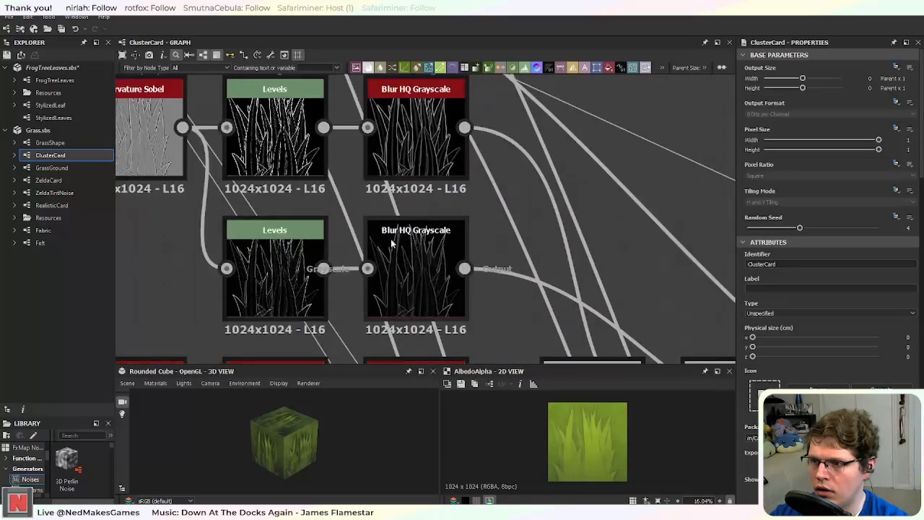
# Step: Preview the two ClusterCard Levels nodes alternately and compare their input histogram settings
pyautogui.click(389, 264)
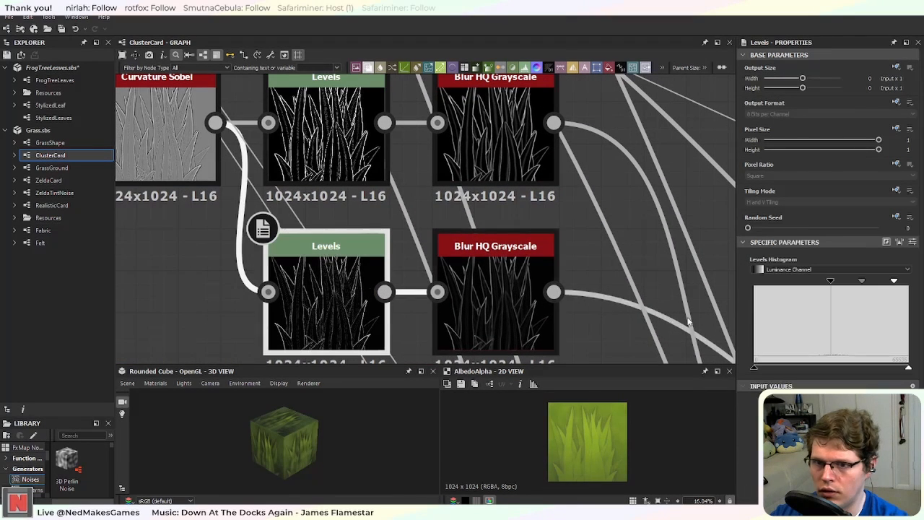
pyautogui.doubleClick(320, 133)
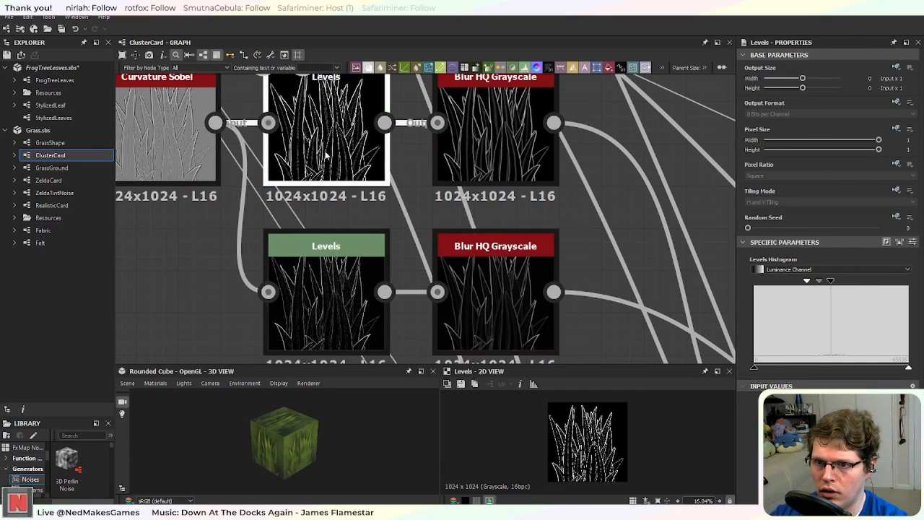
pyautogui.doubleClick(343, 284)
pyautogui.doubleClick(340, 151)
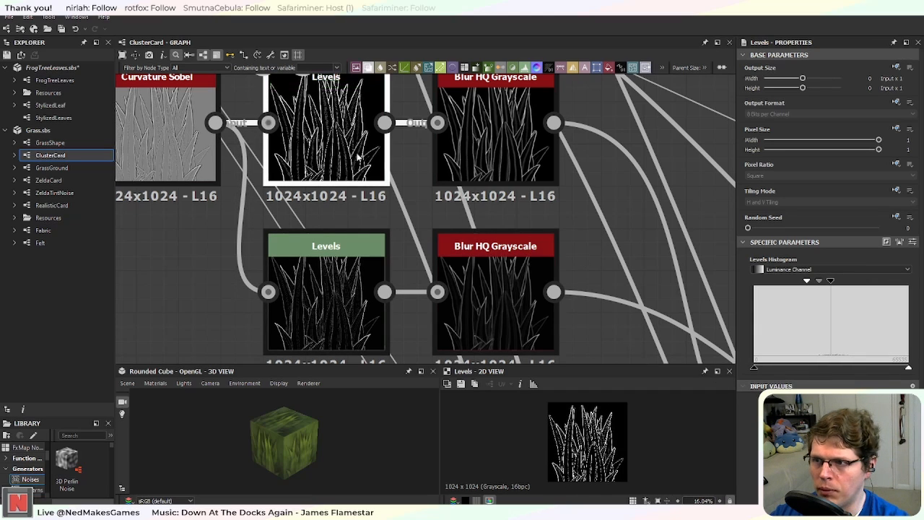
pyautogui.doubleClick(344, 289)
pyautogui.doubleClick(336, 160)
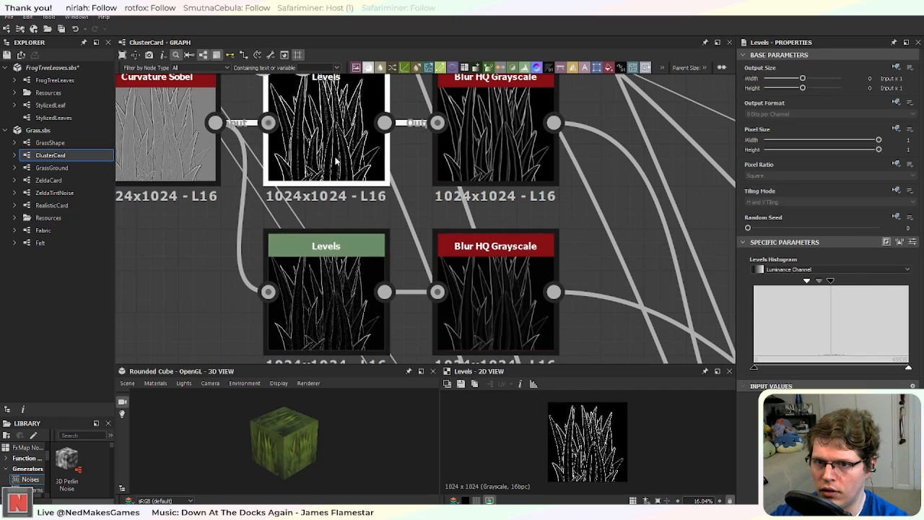
pyautogui.doubleClick(355, 286)
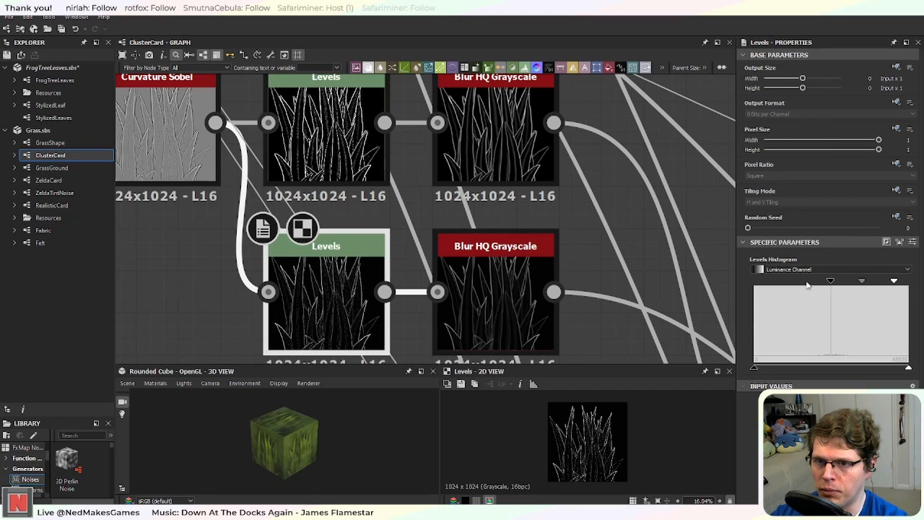
# Step: In the StylizedLeaves graph, invert the lower Levels node by placing its input white point well below the black point at mid-grey
pyautogui.doubleClick(79, 120)
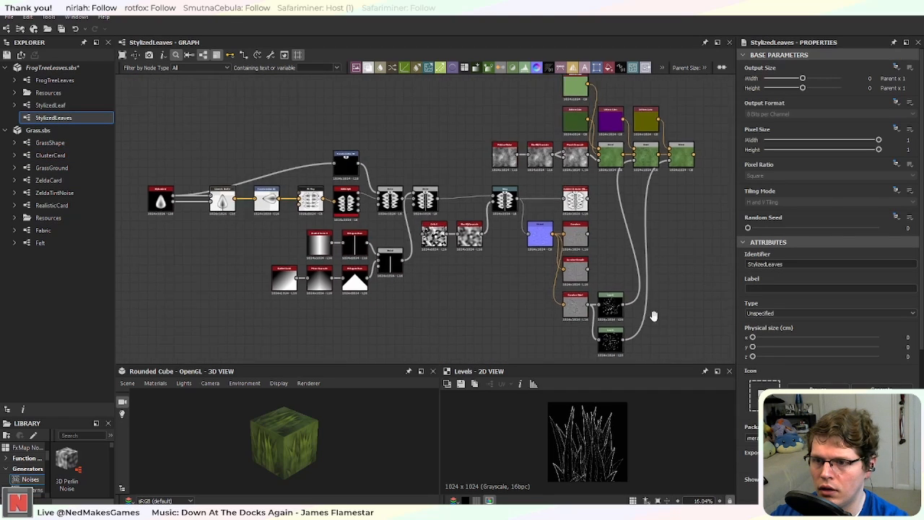
pyautogui.scroll(5, 480, 205)
pyautogui.scroll(1, 481, 205)
pyautogui.click(479, 189)
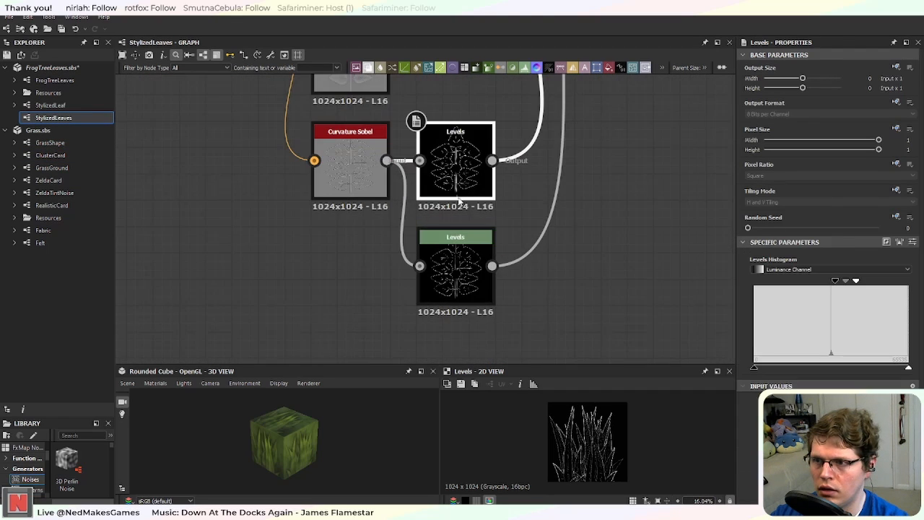
pyautogui.click(467, 280)
pyautogui.moveTo(909, 371)
pyautogui.mouseDown()
pyautogui.moveTo(793, 372)
pyautogui.moveTo(911, 367)
pyautogui.mouseUp()
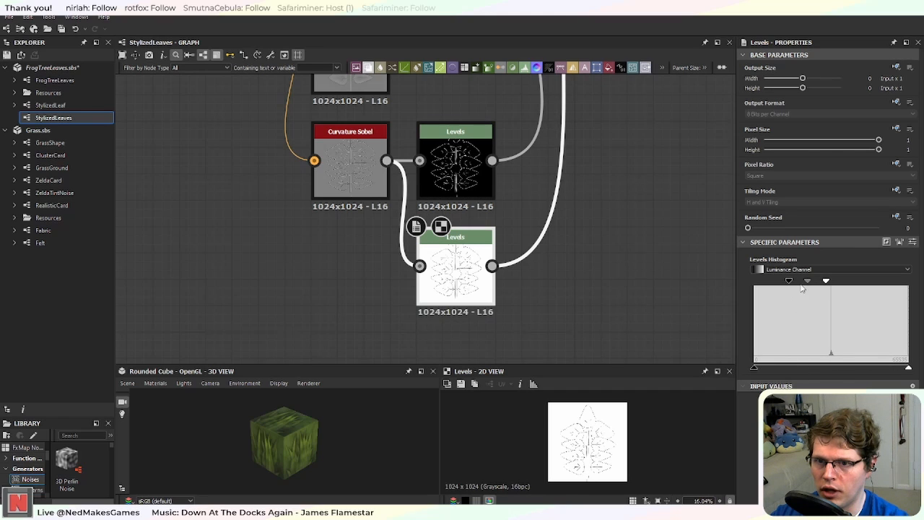
pyautogui.moveTo(790, 281); pyautogui.dragTo(827, 280)
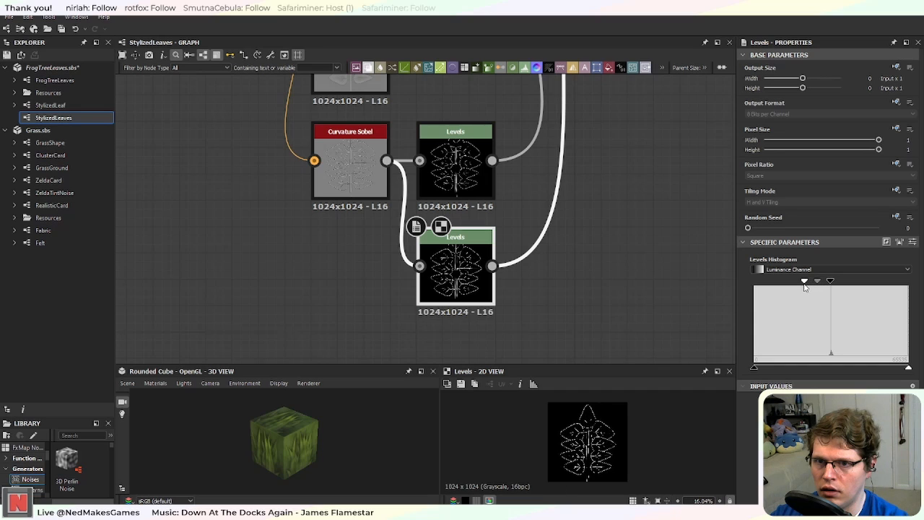
# Step: Preview the last Blend and examine the yellow edges produced by the adjusted Levels mask
pyautogui.moveTo(585, 164); pyautogui.dragTo(534, 285, button='middle')
pyautogui.moveTo(532, 140); pyautogui.dragTo(437, 347, button='middle')
pyautogui.scroll(-1, 437, 264)
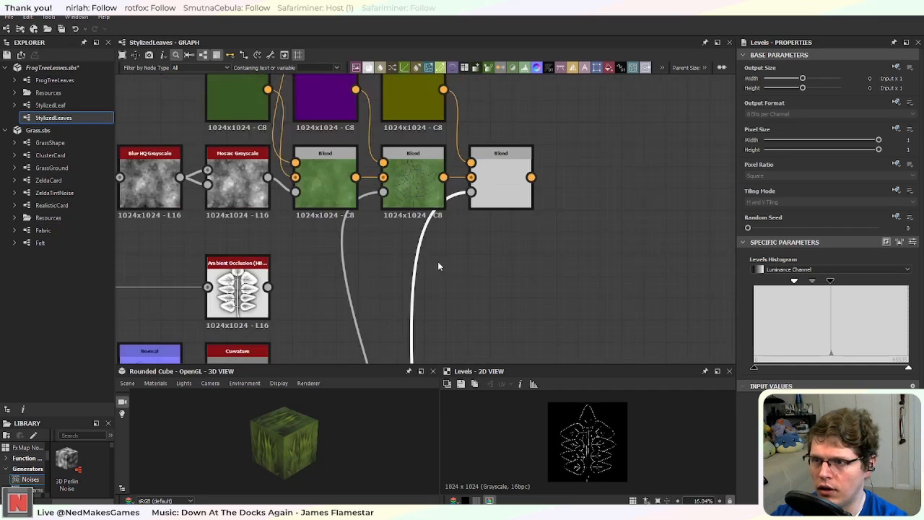
pyautogui.scroll(6, 457, 190)
pyautogui.click(538, 189)
pyautogui.moveTo(535, 185); pyautogui.dragTo(459, 281, button='middle')
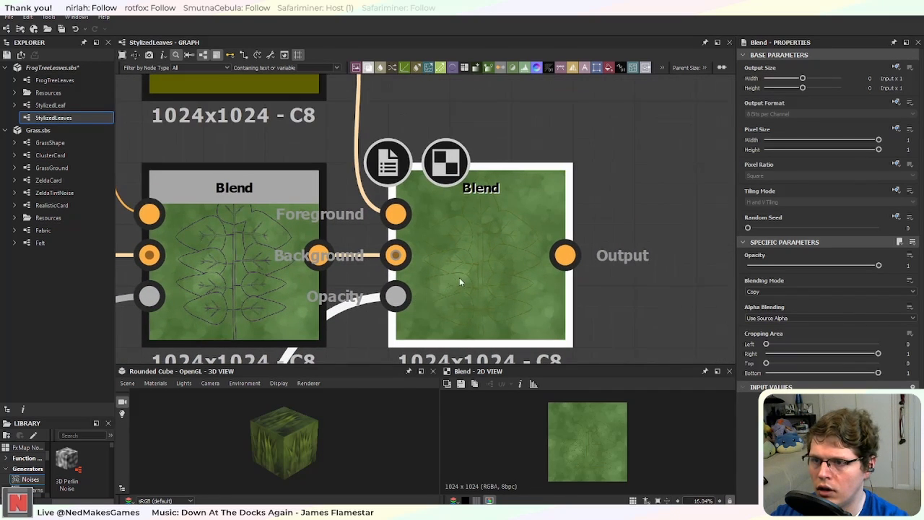
pyautogui.scroll(-6, 491, 267)
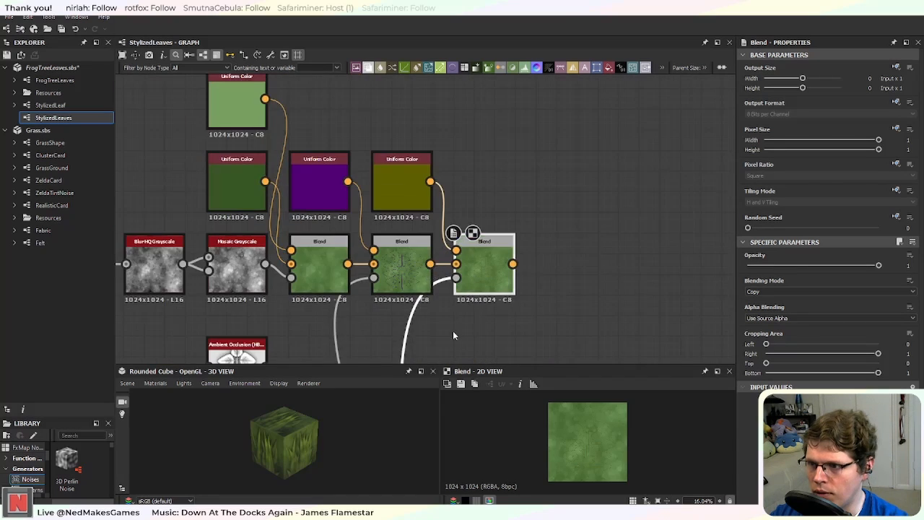
# Step: Insert a Blur HQ Grayscale between the upper Levels and the purple-edge Blend, and place it directly beside that Levels node
pyautogui.moveTo(453, 330); pyautogui.dragTo(411, 208, button='middle')
pyautogui.scroll(-1, 433, 273)
pyautogui.moveTo(434, 274); pyautogui.dragTo(489, 161, button='middle')
pyautogui.moveTo(483, 292); pyautogui.dragTo(489, 216, button='middle')
pyautogui.scroll(1, 468, 290)
pyautogui.scroll(1, 468, 292)
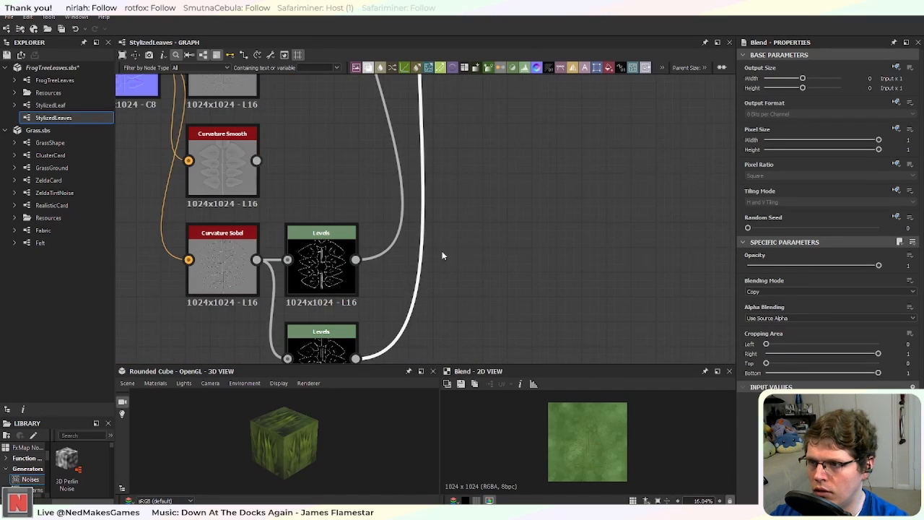
pyautogui.moveTo(355, 259); pyautogui.dragTo(379, 257)
pyautogui.write('blur')
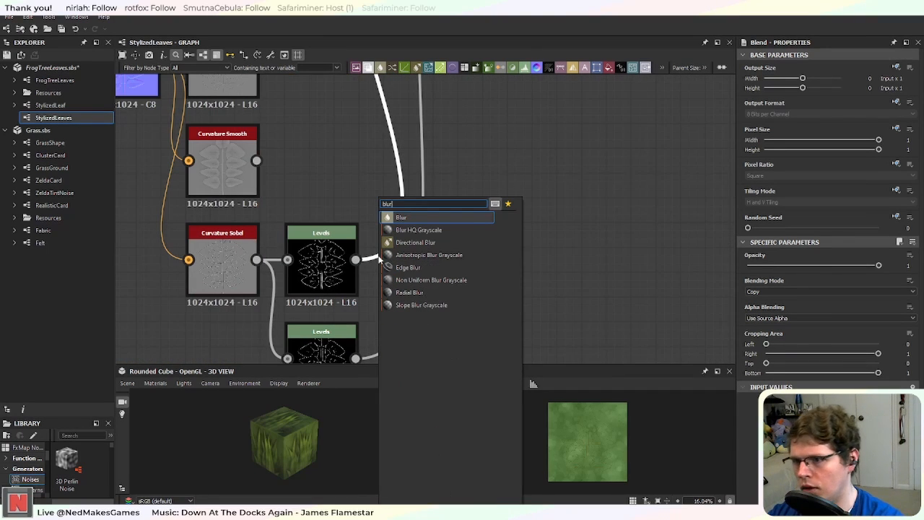
pyautogui.press('Down')
pyautogui.press('Return')
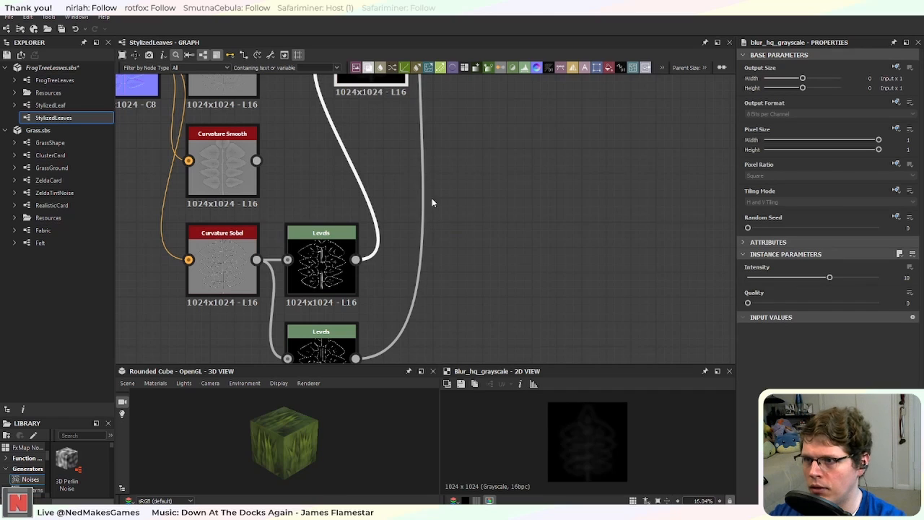
pyautogui.moveTo(372, 83); pyautogui.dragTo(419, 291)
# Step: Insert a Blur HQ Grayscale between the lower Levels and the yellow-edge Blend, and place it directly beside that Levels node
pyautogui.moveTo(448, 325); pyautogui.dragTo(462, 254, button='middle')
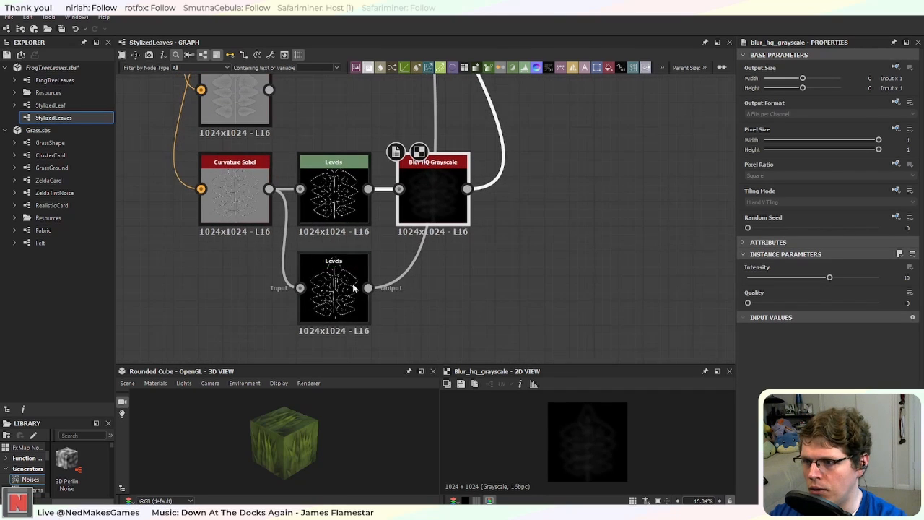
pyautogui.click(395, 280)
pyautogui.press('space')
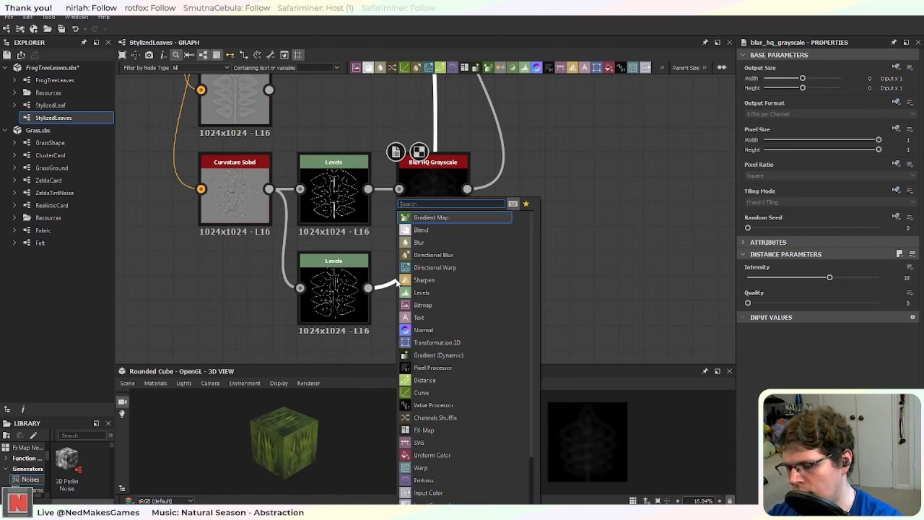
pyautogui.write('blur')
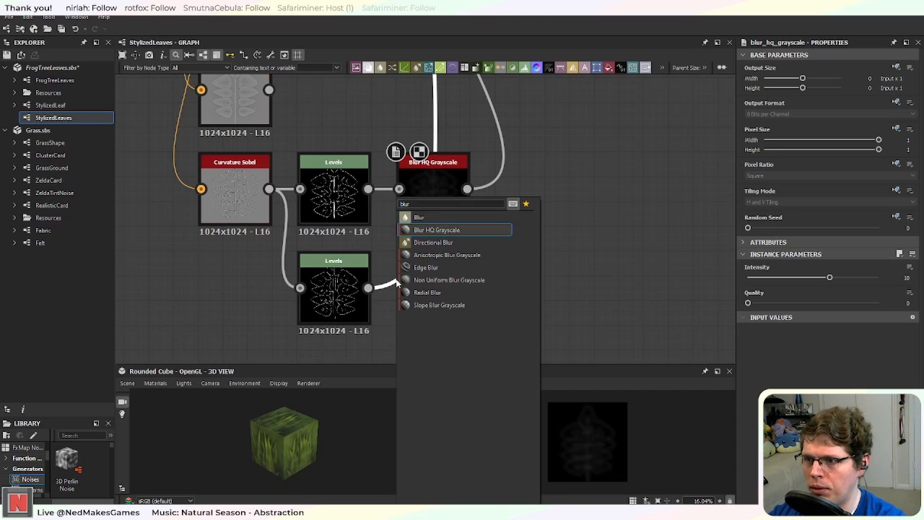
pyautogui.press('Escape')
pyautogui.scroll(-3, 433, 200)
pyautogui.moveTo(431, 104); pyautogui.dragTo(435, 255)
# Step: Set both Blur HQ Grayscale nodes to quality 1, with intensity about 2.23 on the lower and 1.93 on the upper
pyautogui.scroll(3, 456, 230)
pyautogui.scroll(3, 470, 275)
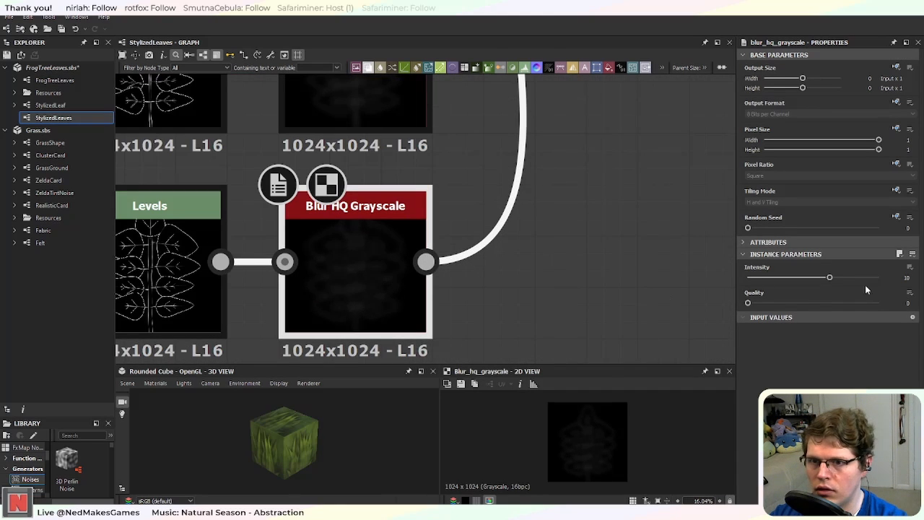
pyautogui.moveTo(830, 278); pyautogui.dragTo(768, 277)
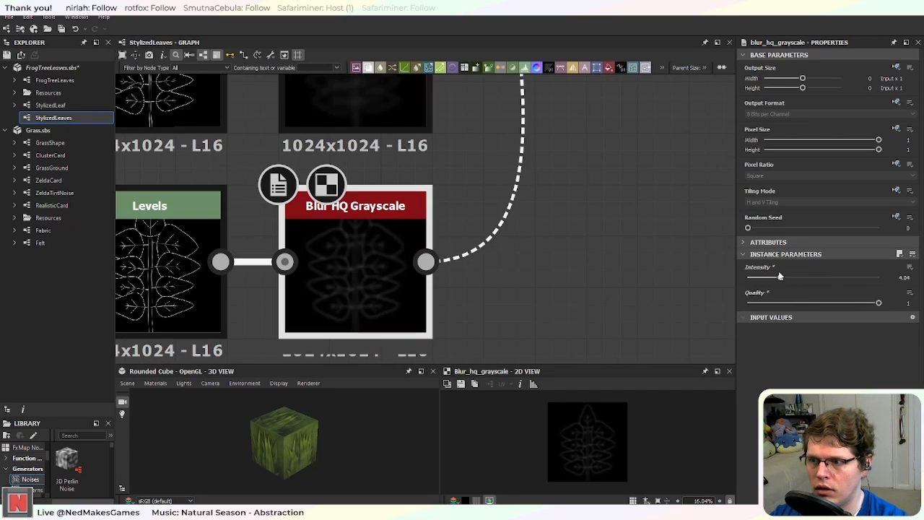
pyautogui.moveTo(566, 302); pyautogui.dragTo(672, 349, button='middle')
pyautogui.click(475, 157)
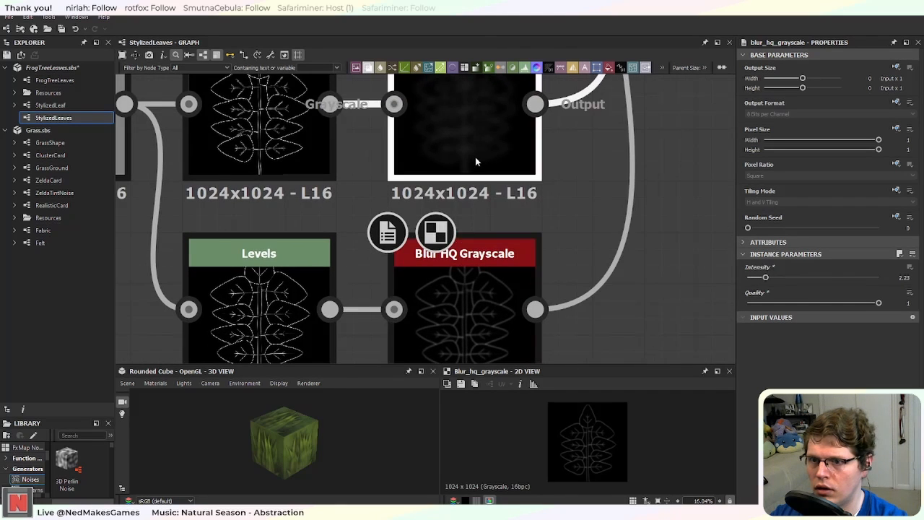
pyautogui.moveTo(761, 303); pyautogui.dragTo(851, 289)
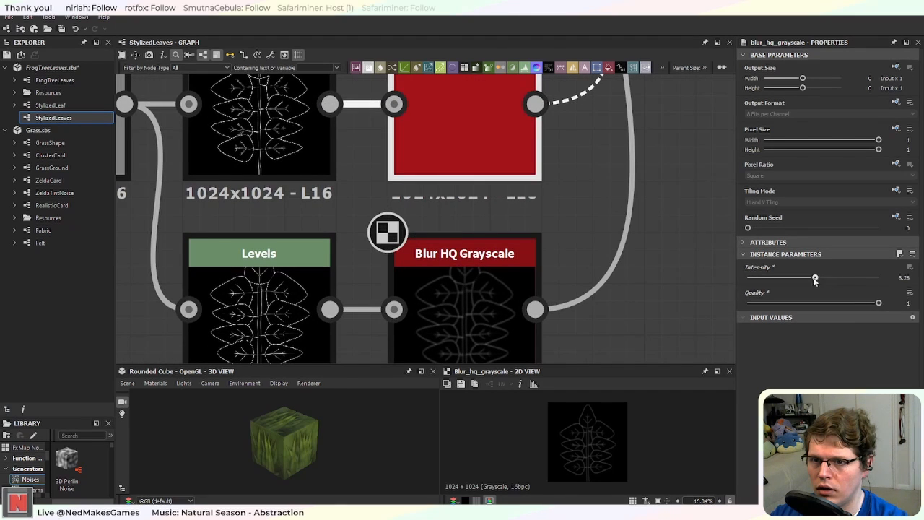
# Step: Preview the purple-edge Blend and the last Blend in turn, and examine the blurred edge colours
pyautogui.scroll(-6, 614, 220)
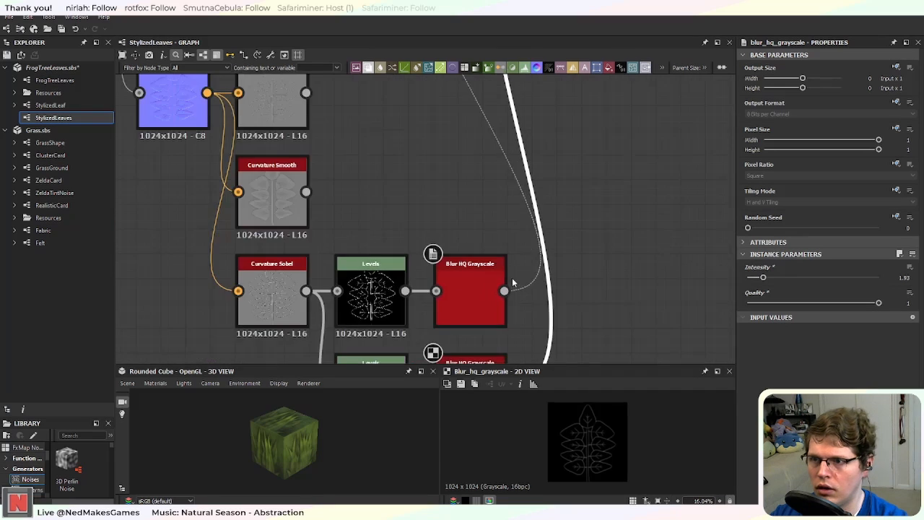
pyautogui.moveTo(547, 143); pyautogui.dragTo(545, 314, button='middle')
pyautogui.doubleClick(554, 166)
pyautogui.scroll(6, 532, 197)
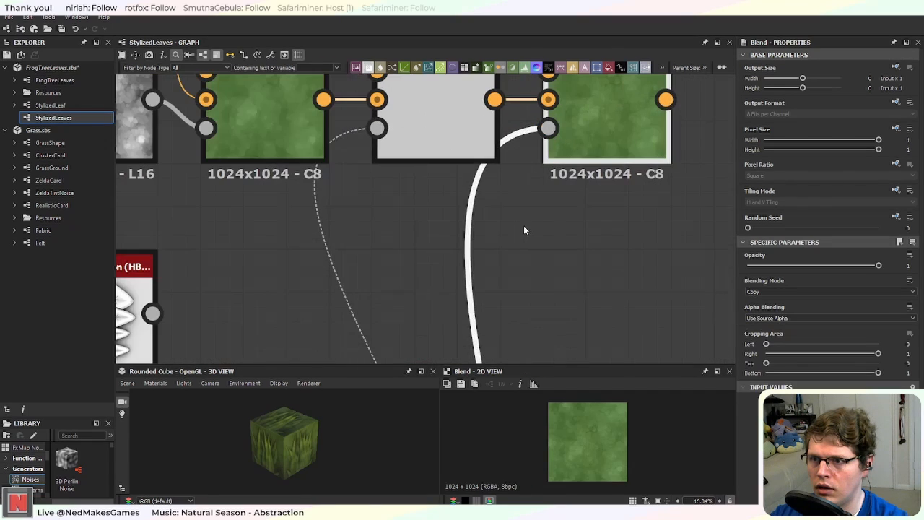
pyautogui.click(456, 135)
pyautogui.moveTo(493, 189); pyautogui.dragTo(497, 333, button='middle')
pyautogui.scroll(2, 496, 333)
pyautogui.click(648, 260)
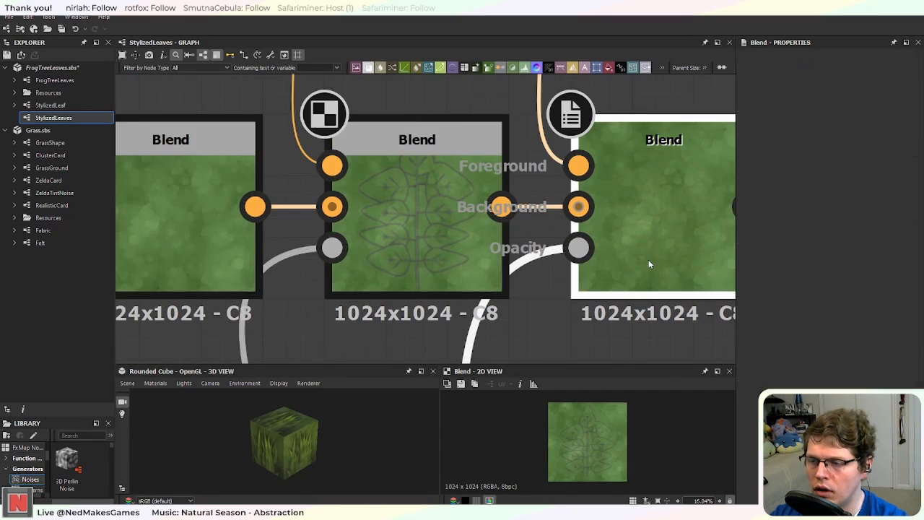
pyautogui.moveTo(556, 320); pyautogui.dragTo(454, 328, button='middle')
pyautogui.moveTo(521, 216); pyautogui.dragTo(596, 167)
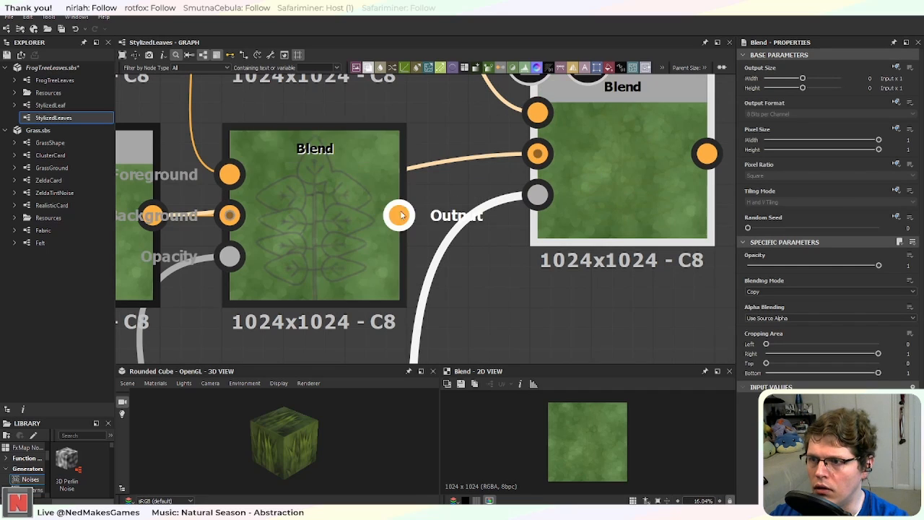
pyautogui.moveTo(399, 215); pyautogui.dragTo(534, 168)
pyautogui.moveTo(625, 155); pyautogui.dragTo(568, 216)
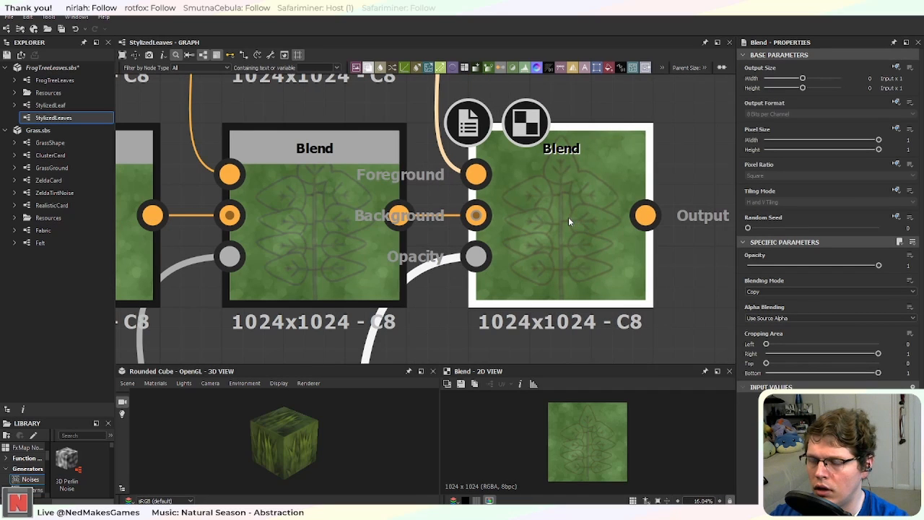
# Step: Examine the last Blend's edges and compare them with the Levels and Blur HQ Grayscale masks that feed the Blends
pyautogui.scroll(-5, 507, 262)
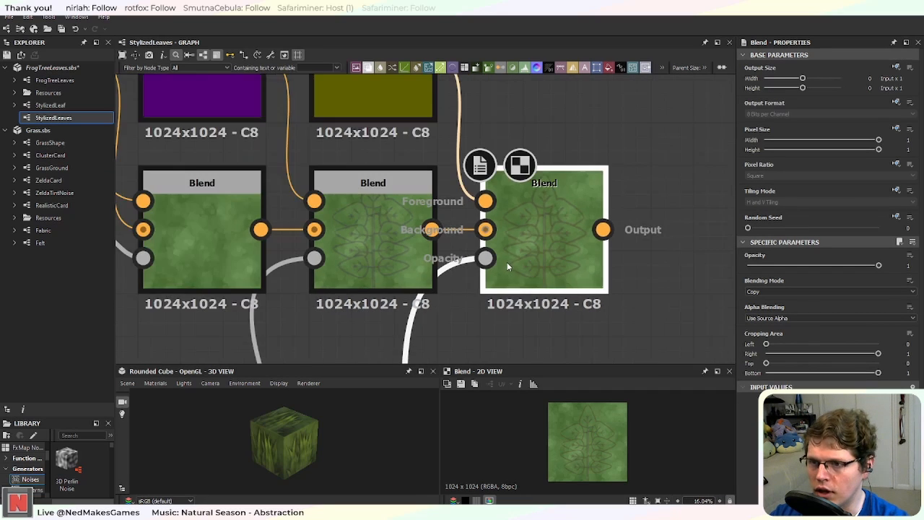
pyautogui.moveTo(534, 331); pyautogui.dragTo(532, 155, button='middle')
pyautogui.scroll(-5, 532, 182)
pyautogui.scroll(5, 552, 262)
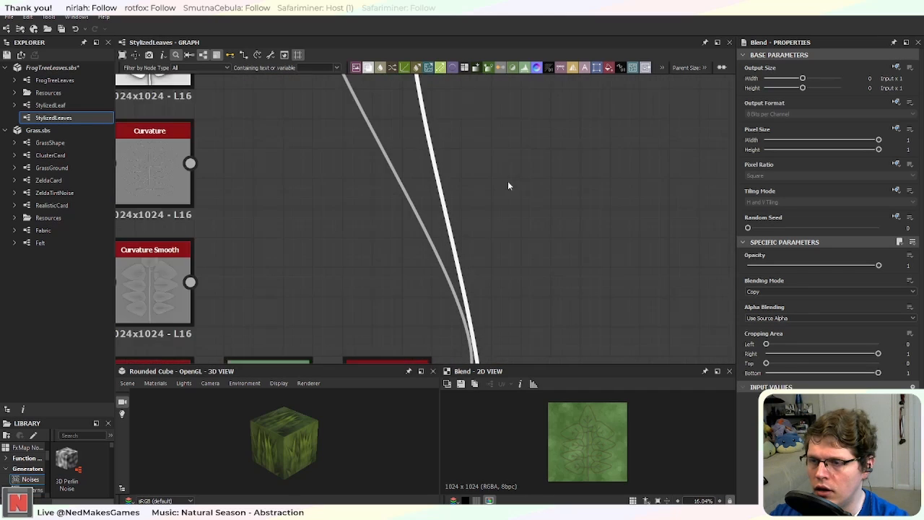
pyautogui.moveTo(467, 78); pyautogui.dragTo(503, 339, button='middle')
pyautogui.scroll(3, 501, 173)
pyautogui.scroll(1, 507, 175)
pyautogui.moveTo(535, 145); pyautogui.dragTo(496, 203, button='middle')
pyautogui.scroll(-1, 505, 287)
pyautogui.scroll(1, 491, 218)
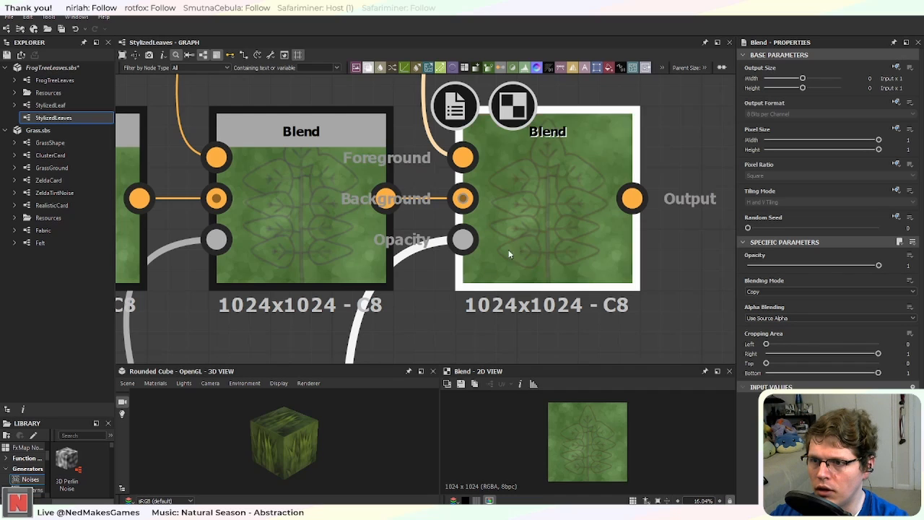
pyautogui.scroll(-4, 448, 258)
pyautogui.moveTo(439, 247); pyautogui.dragTo(456, 90, button='middle')
pyautogui.moveTo(440, 257); pyautogui.dragTo(496, 133, button='middle')
pyautogui.scroll(6, 498, 179)
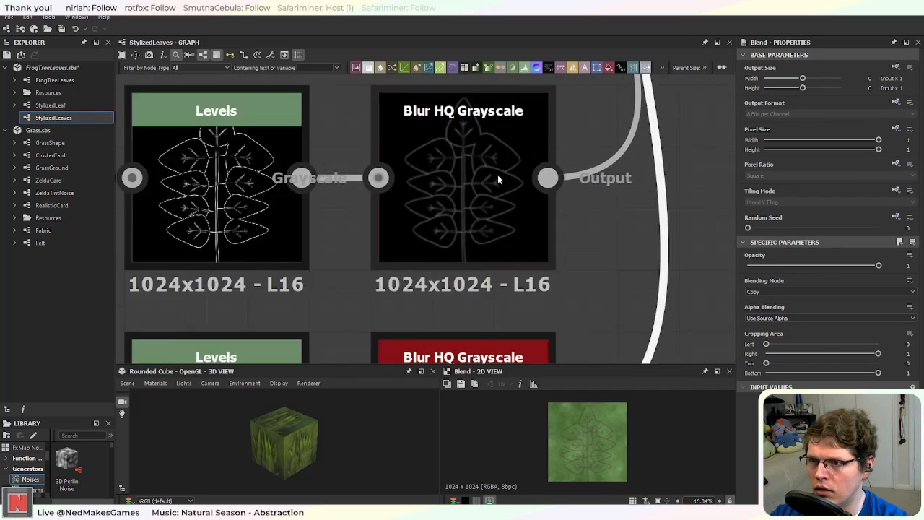
pyautogui.scroll(-1, 457, 213)
pyautogui.moveTo(423, 241); pyautogui.dragTo(440, 173, button='middle')
pyautogui.scroll(-1, 445, 207)
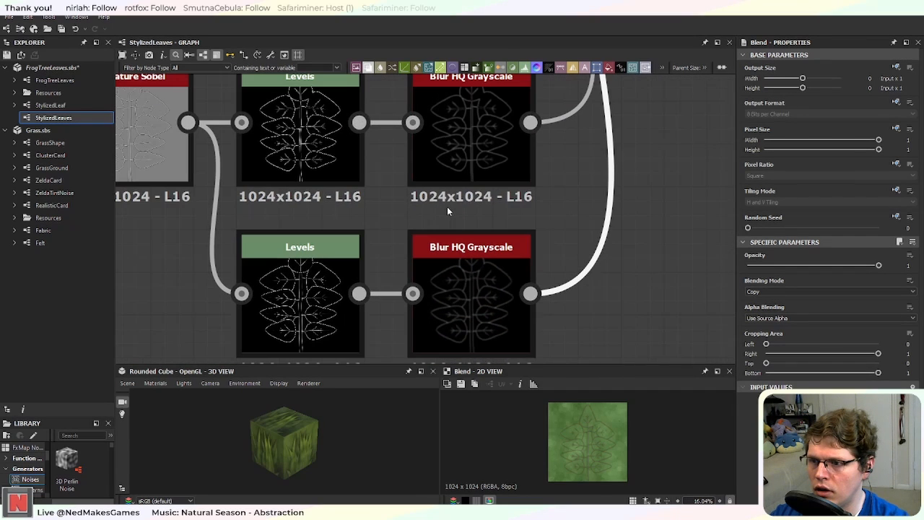
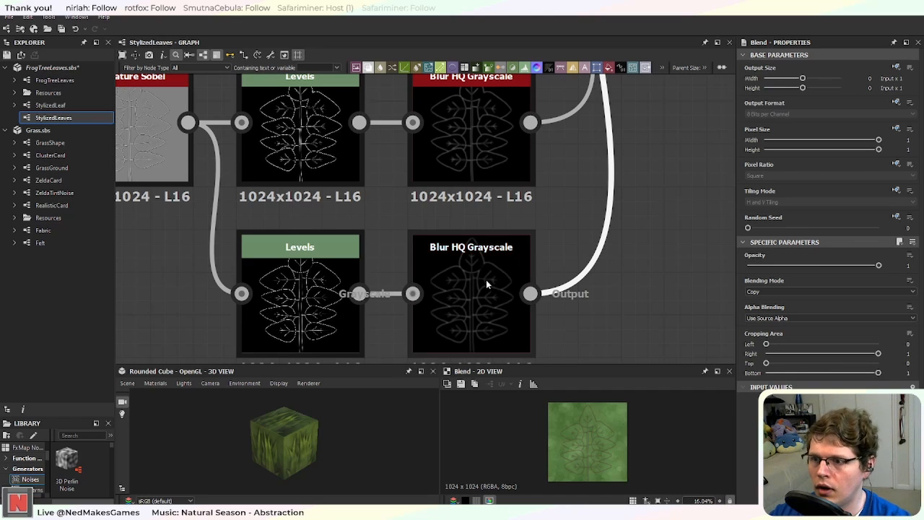
pyautogui.moveTo(315, 187); pyautogui.dragTo(427, 171, button='middle')
pyautogui.scroll(2, 426, 171)
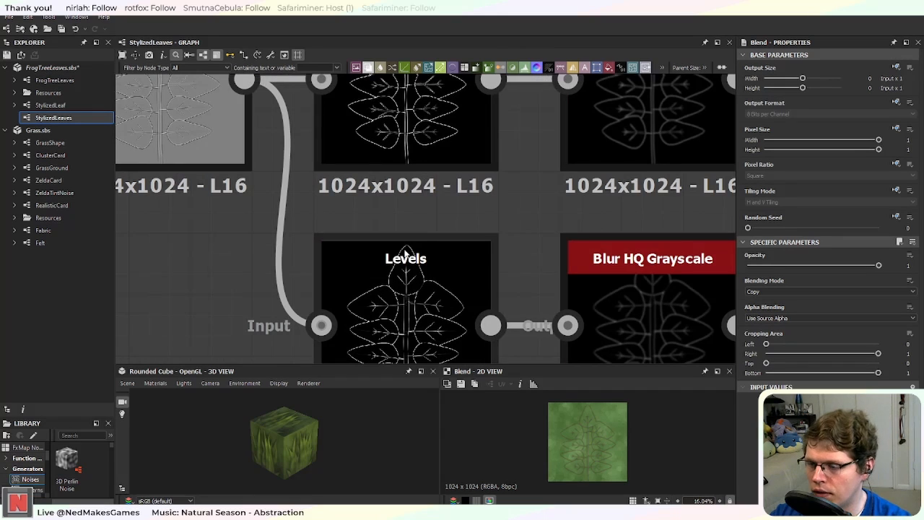
pyautogui.scroll(-2, 447, 262)
# Step: Raise the Curvature Sobel intensity to 1
pyautogui.moveTo(301, 190); pyautogui.dragTo(472, 307, button='middle')
pyautogui.click(414, 261)
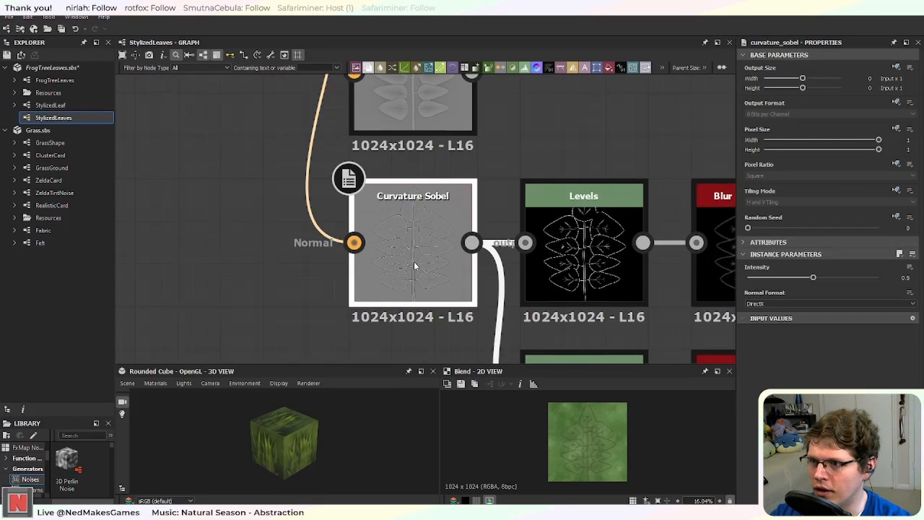
pyautogui.moveTo(323, 192); pyautogui.dragTo(366, 380, button='middle')
pyautogui.scroll(-2, 339, 261)
pyautogui.moveTo(339, 309); pyautogui.dragTo(327, 174, button='middle')
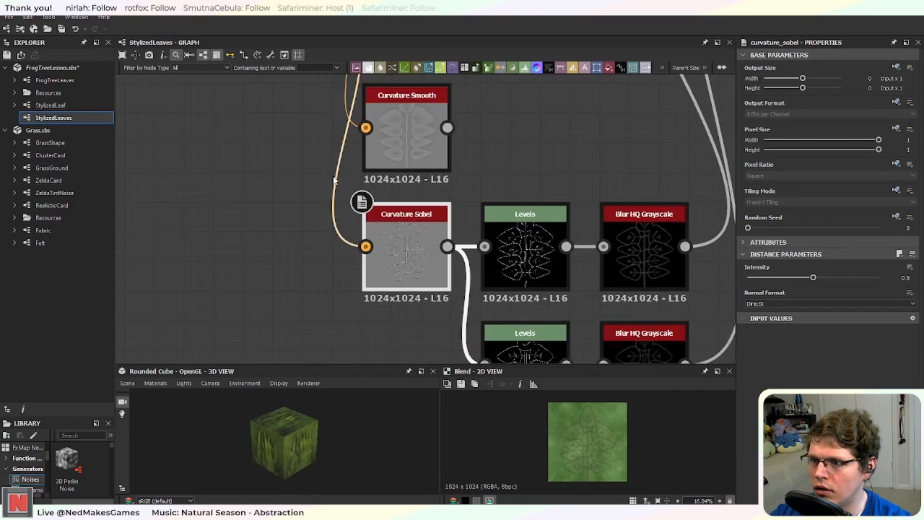
pyautogui.scroll(4, 353, 216)
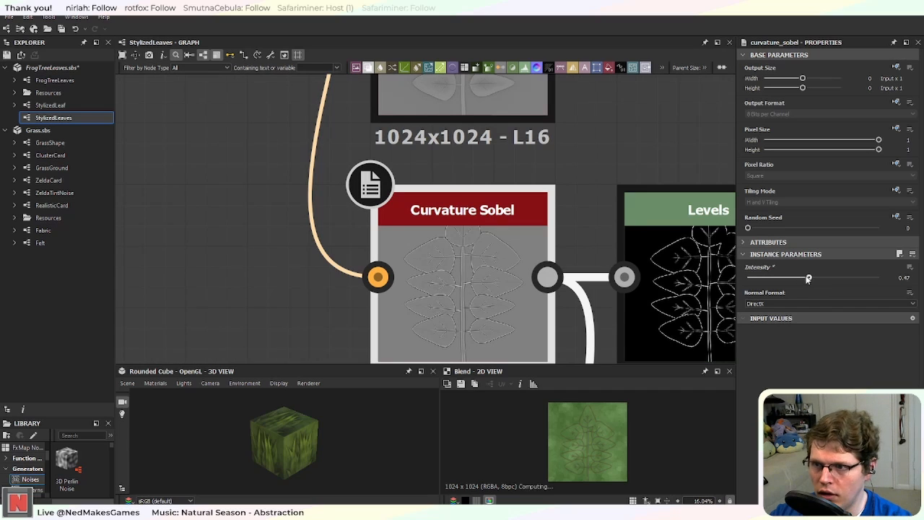
pyautogui.moveTo(808, 278); pyautogui.dragTo(880, 283)
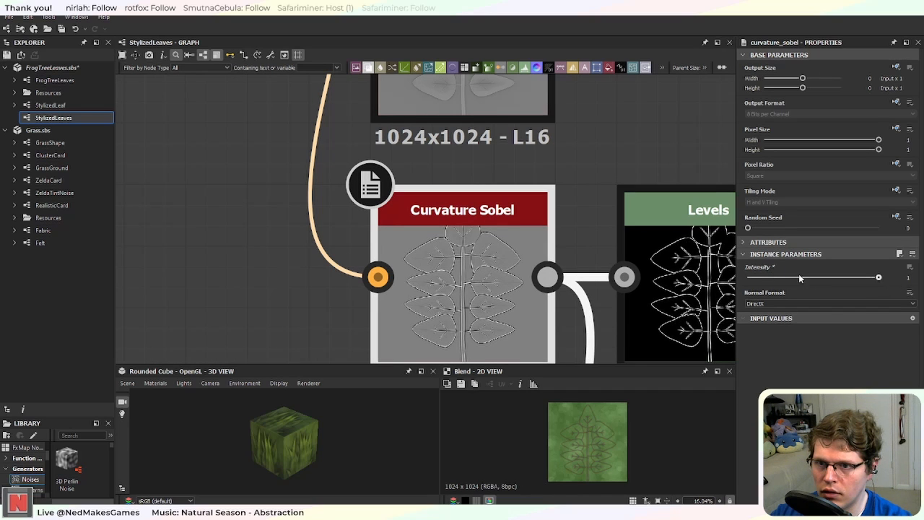
# Step: Examine how the stronger Curvature Sobel affects the blurred masks and the purple and yellow edges in the Blends
pyautogui.moveTo(617, 294); pyautogui.dragTo(333, 158, button='middle')
pyautogui.scroll(-3, 334, 159)
pyautogui.moveTo(470, 212); pyautogui.dragTo(450, 194, button='middle')
pyautogui.scroll(-1, 450, 193)
pyautogui.scroll(2, 455, 197)
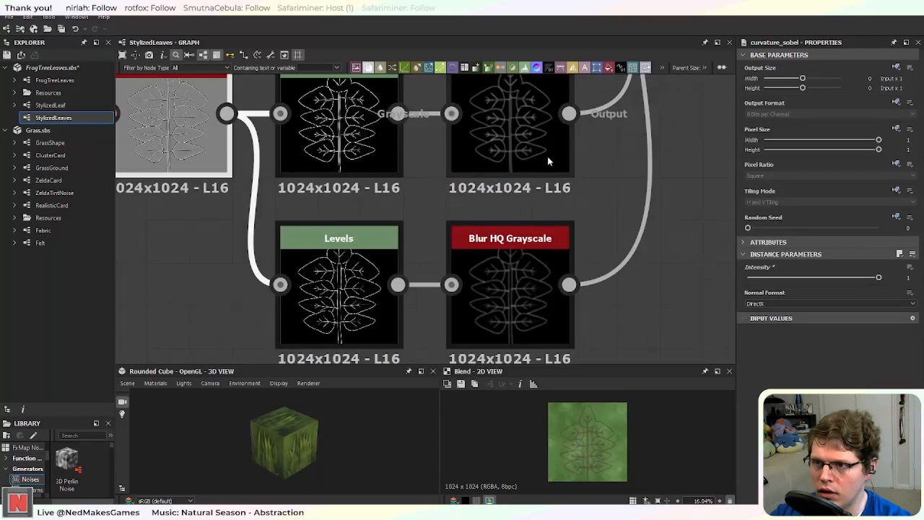
pyautogui.moveTo(547, 156); pyautogui.dragTo(434, 288, button='middle')
pyautogui.scroll(-4, 455, 233)
pyautogui.moveTo(437, 145); pyautogui.dragTo(433, 318, button='middle')
pyautogui.moveTo(440, 97); pyautogui.dragTo(396, 299, button='middle')
pyautogui.scroll(1, 410, 257)
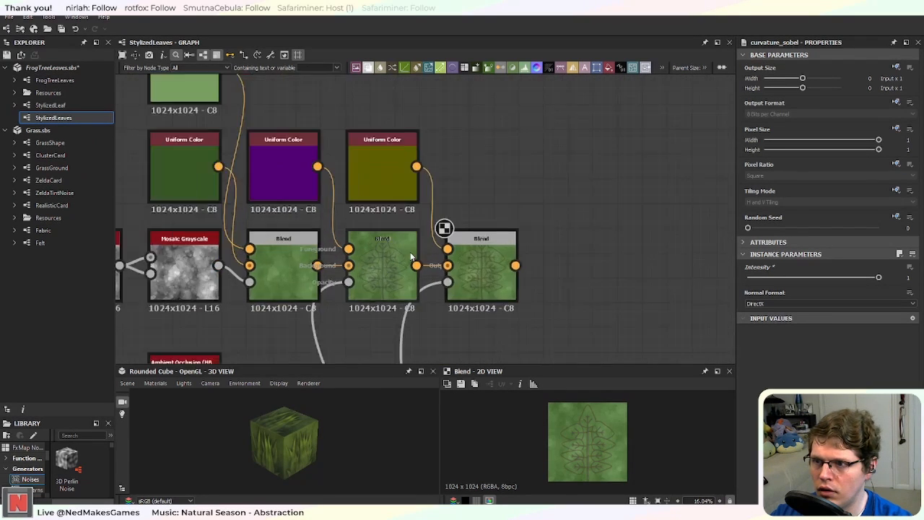
pyautogui.scroll(3, 411, 257)
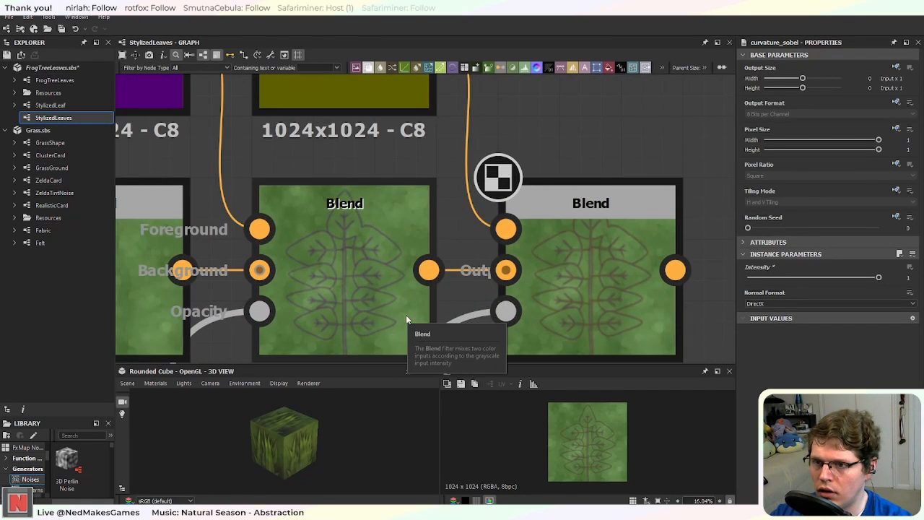
pyautogui.scroll(-3, 406, 315)
# Step: Set the intensity of the upper Blur HQ Grayscale, which masks the purple edges, to 3.93
pyautogui.click(251, 175)
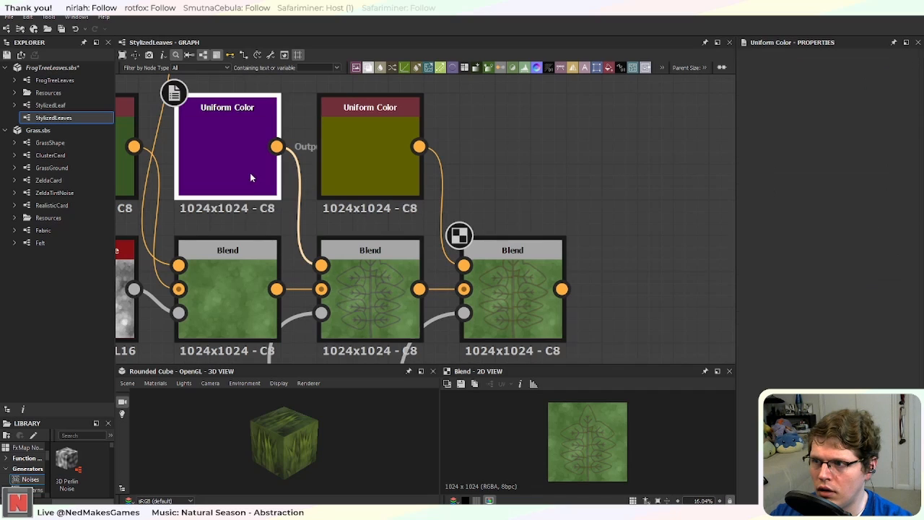
pyautogui.moveTo(361, 332); pyautogui.dragTo(387, 185, button='middle')
pyautogui.scroll(-3, 396, 220)
pyautogui.moveTo(399, 304); pyautogui.dragTo(410, 174, button='middle')
pyautogui.scroll(-4, 432, 184)
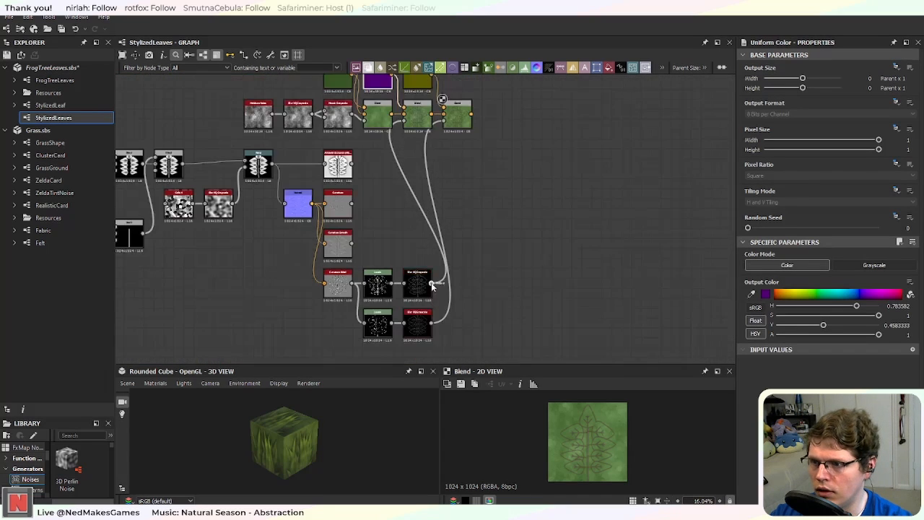
pyautogui.scroll(3, 431, 289)
pyautogui.moveTo(431, 289); pyautogui.dragTo(441, 210, button='middle')
pyautogui.click(405, 193)
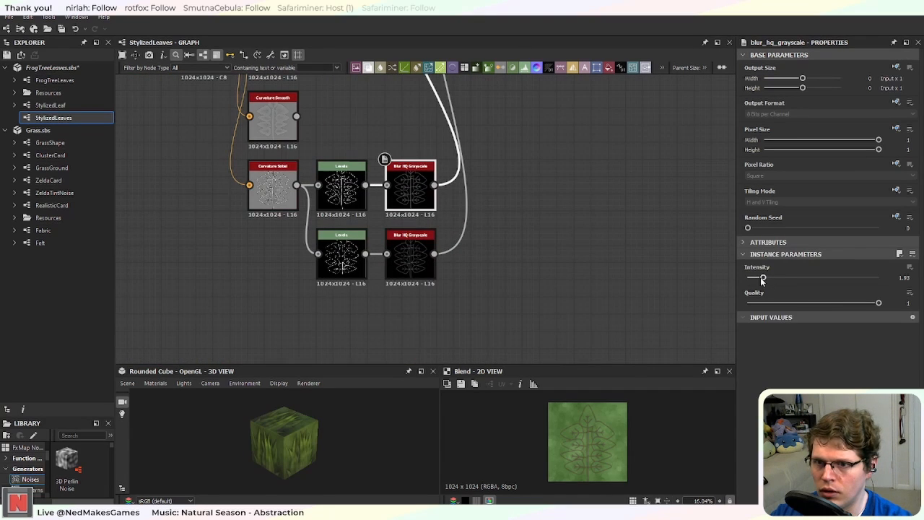
pyautogui.moveTo(763, 281); pyautogui.dragTo(780, 279)
pyautogui.click(500, 156)
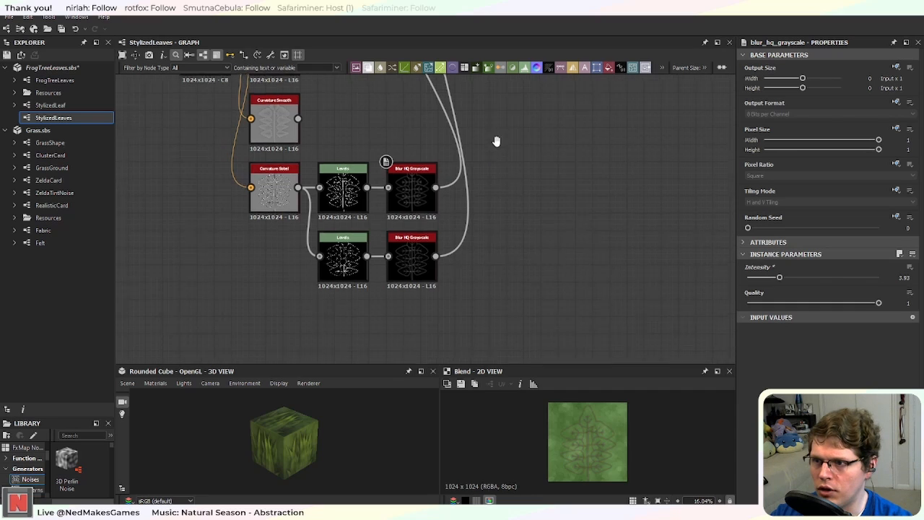
# Step: Recolour the purple Uniform Color to a dark green with hue about 0.38, saturation 1 and value about 0.21
pyautogui.moveTo(496, 141); pyautogui.dragTo(498, 216, button='middle')
pyautogui.scroll(5, 457, 223)
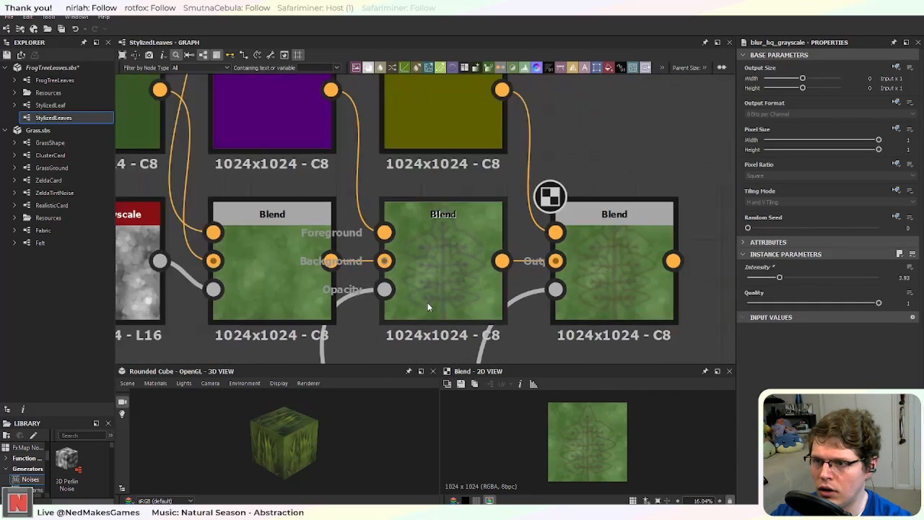
pyautogui.click(308, 142)
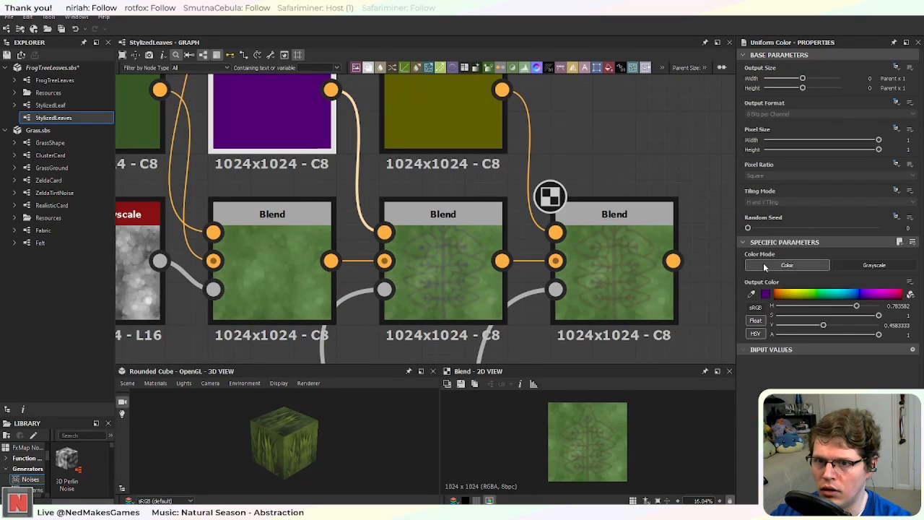
pyautogui.click(816, 295)
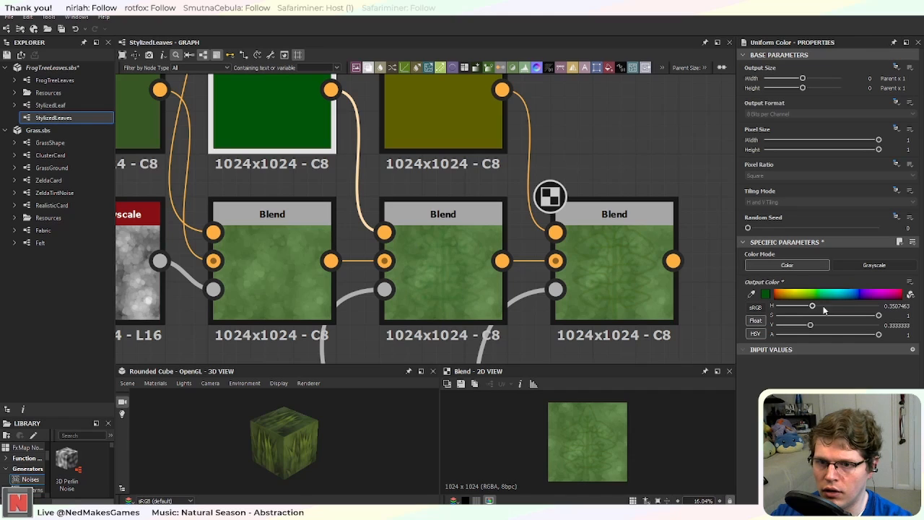
pyautogui.moveTo(810, 324); pyautogui.dragTo(793, 327)
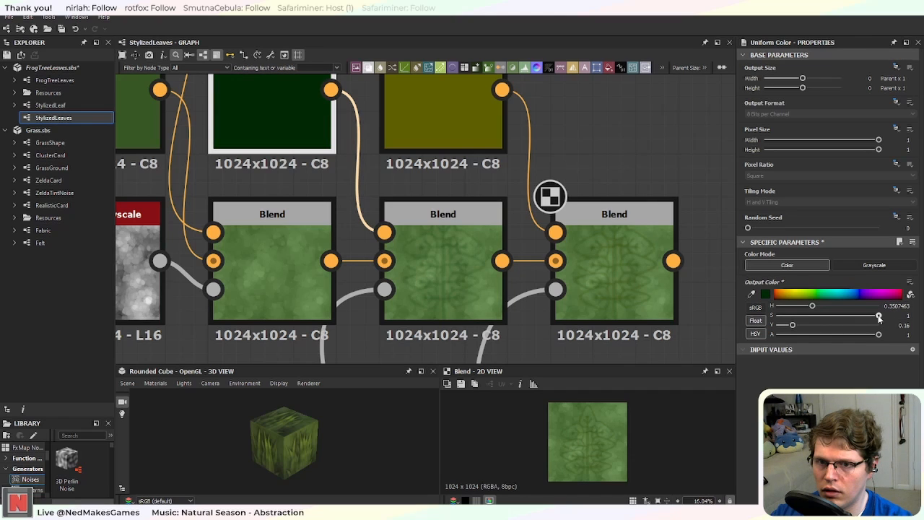
pyautogui.click(827, 294)
pyautogui.click(822, 296)
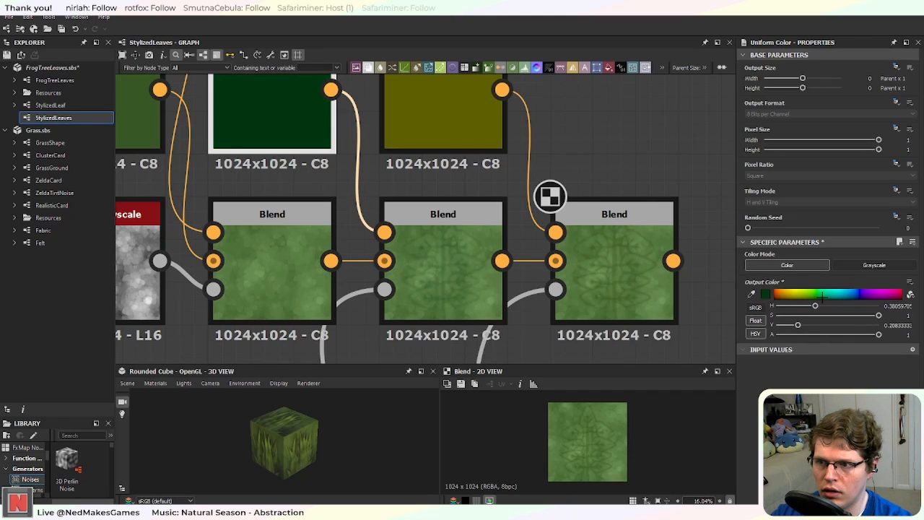
# Step: Set the dark green Uniform Color to saturation 0.36 and value about 0.17, and brighten the yellow Uniform Color to value 0.83
pyautogui.moveTo(878, 316); pyautogui.dragTo(810, 313)
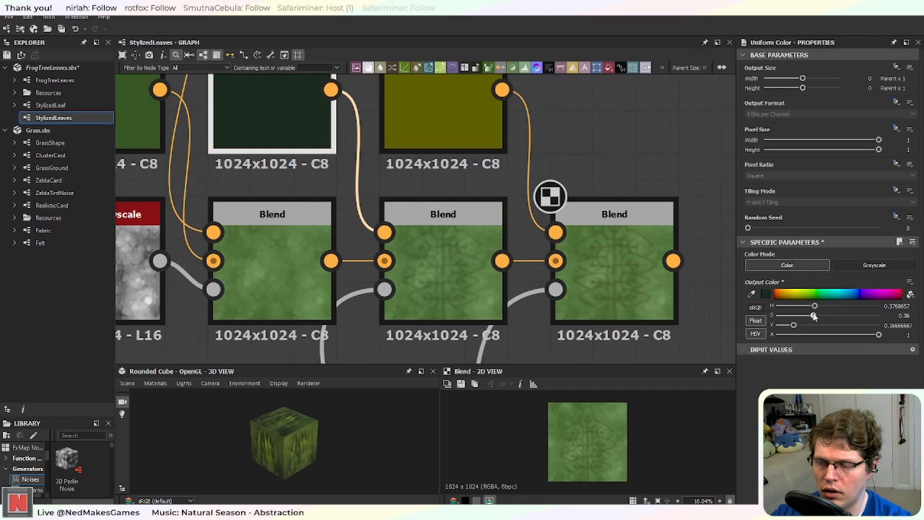
pyautogui.moveTo(621, 280); pyautogui.dragTo(543, 301, button='middle')
pyautogui.click(371, 135)
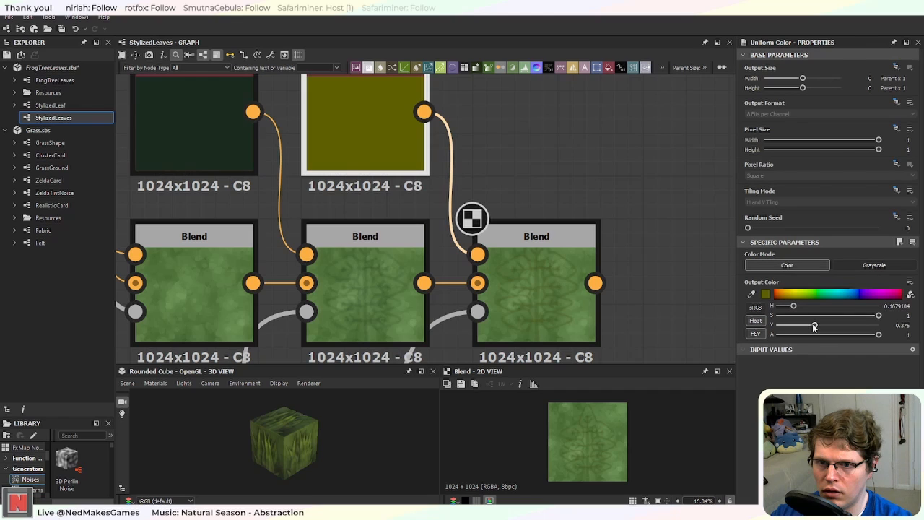
pyautogui.moveTo(814, 326); pyautogui.dragTo(860, 325)
pyautogui.scroll(2, 531, 289)
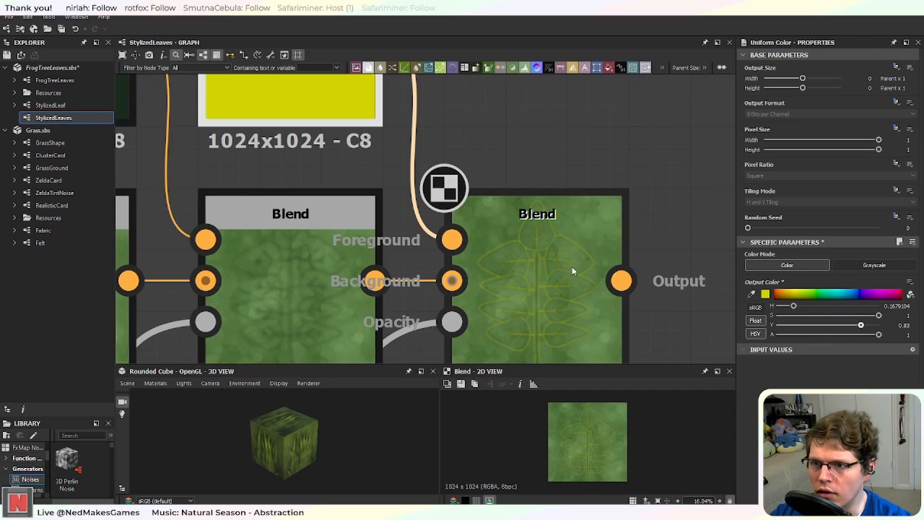
# Step: Compare the bright yellow edges in the last Blend with the Levels and Blur HQ Grayscale masks that drive them
pyautogui.scroll(-5, 569, 274)
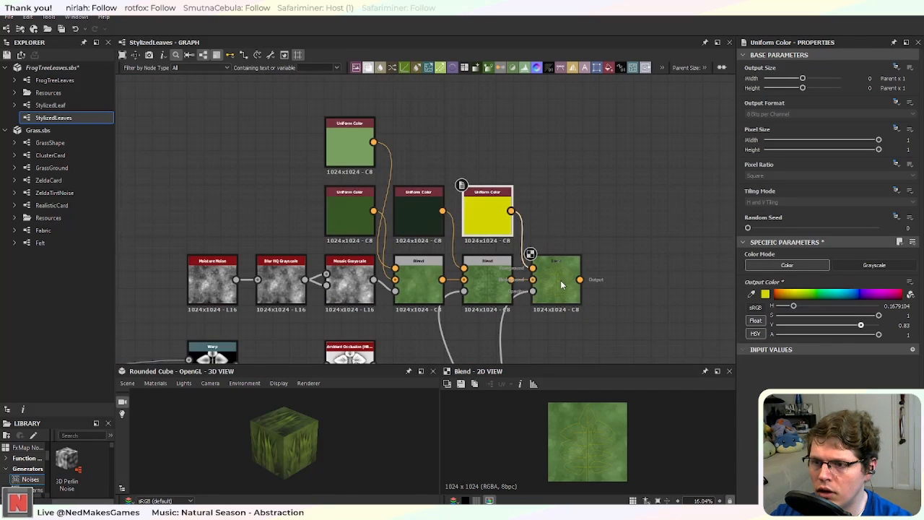
pyautogui.scroll(5, 561, 285)
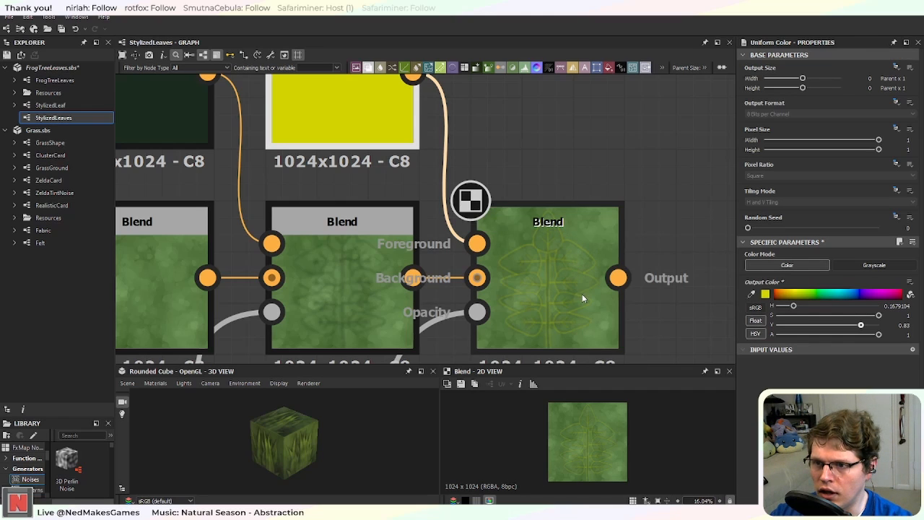
pyautogui.scroll(-2, 576, 321)
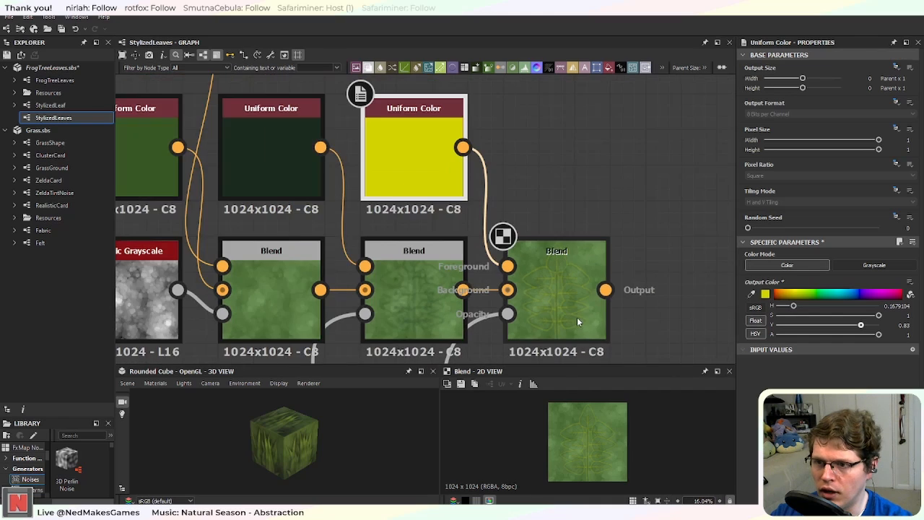
pyautogui.moveTo(626, 344); pyautogui.dragTo(589, 213, button='middle')
pyautogui.moveTo(511, 312); pyautogui.dragTo(469, 163, button='middle')
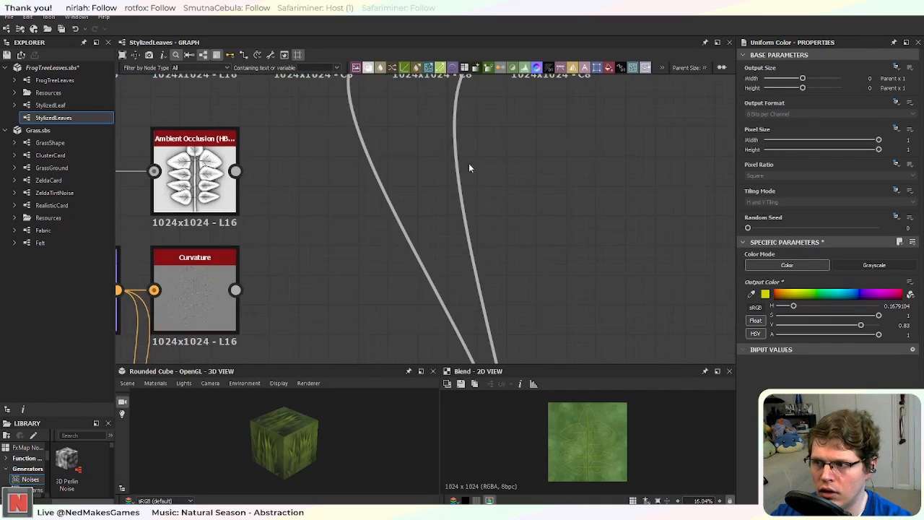
pyautogui.scroll(-3, 400, 254)
pyautogui.moveTo(399, 255); pyautogui.dragTo(452, 161, button='middle')
pyautogui.scroll(5, 445, 212)
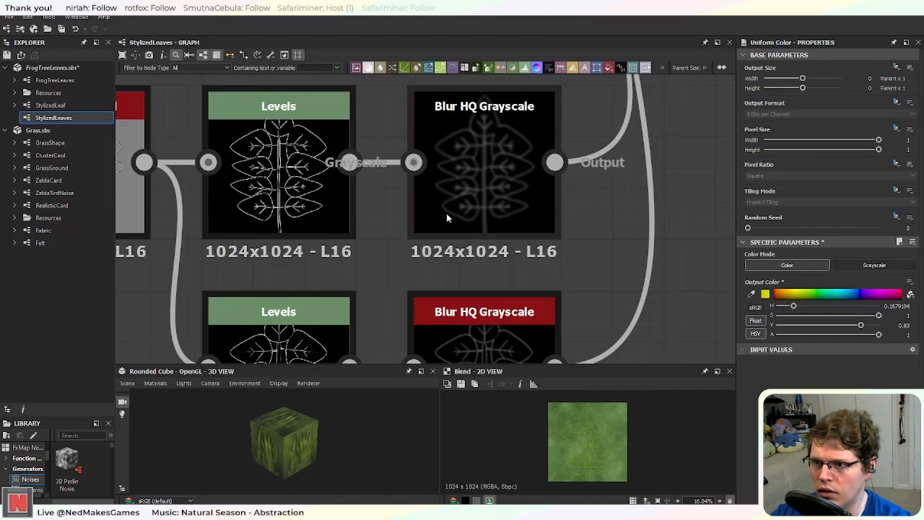
pyautogui.scroll(-3, 314, 162)
pyautogui.scroll(3, 315, 163)
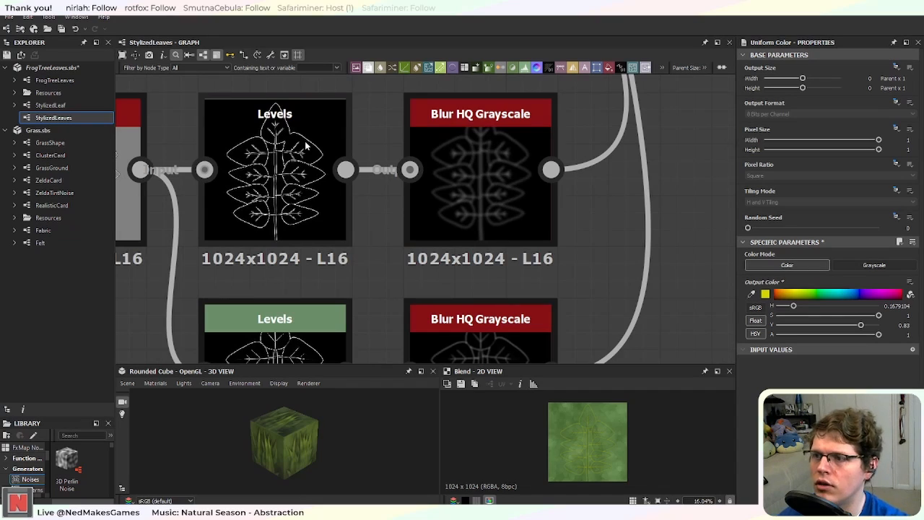
pyautogui.moveTo(435, 148); pyautogui.dragTo(484, 301, button='middle')
pyautogui.scroll(-4, 521, 173)
pyautogui.moveTo(553, 161); pyautogui.dragTo(497, 284, button='middle')
pyautogui.moveTo(511, 175); pyautogui.dragTo(507, 314, button='middle')
pyautogui.scroll(-3, 533, 190)
pyautogui.moveTo(533, 191); pyautogui.dragTo(519, 315, button='middle')
pyautogui.scroll(9, 511, 311)
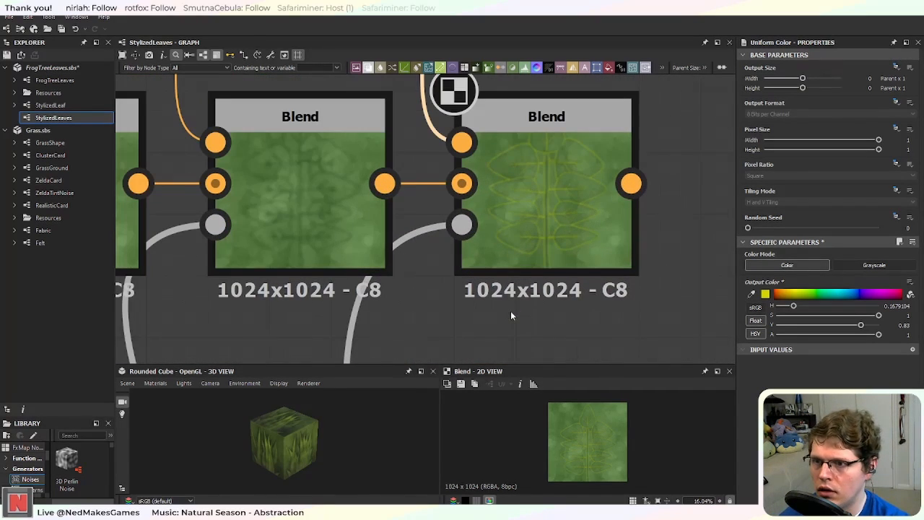
# Step: Recolour the yellow Uniform Color to a very dark olive with hue about 0.22, saturation 0.55 and value 0.15
pyautogui.click(602, 232)
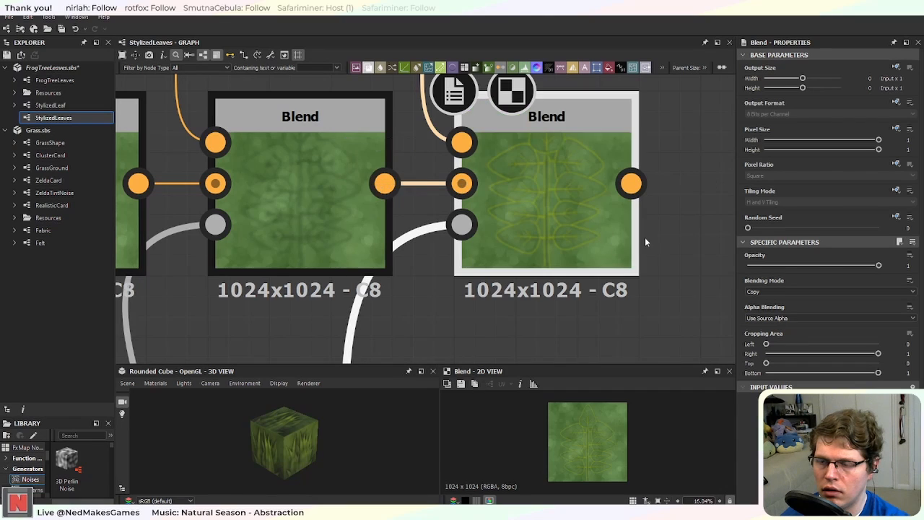
pyautogui.moveTo(613, 267); pyautogui.dragTo(613, 317, button='middle')
pyautogui.scroll(-3, 505, 325)
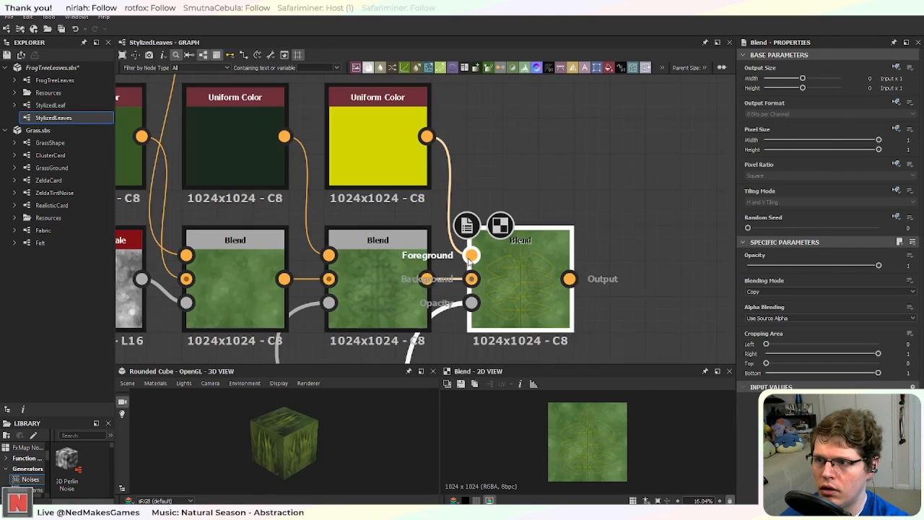
pyautogui.click(387, 145)
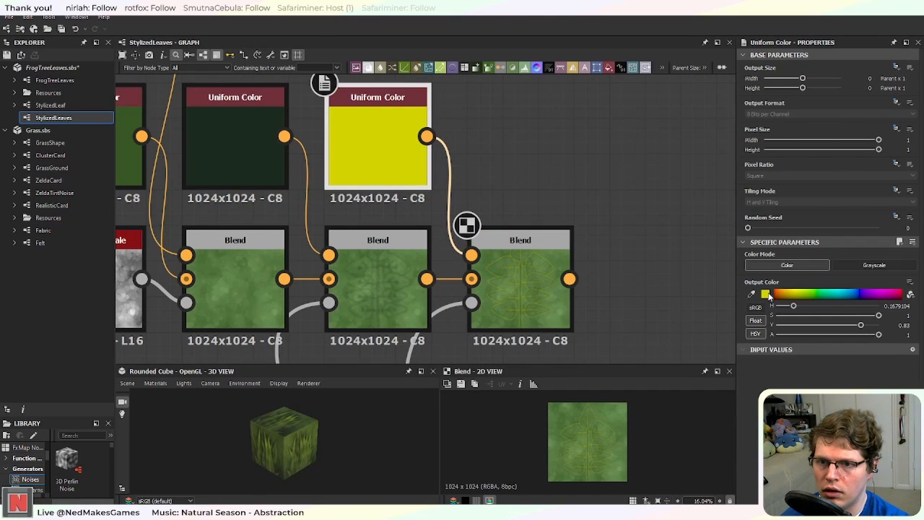
pyautogui.click(816, 294)
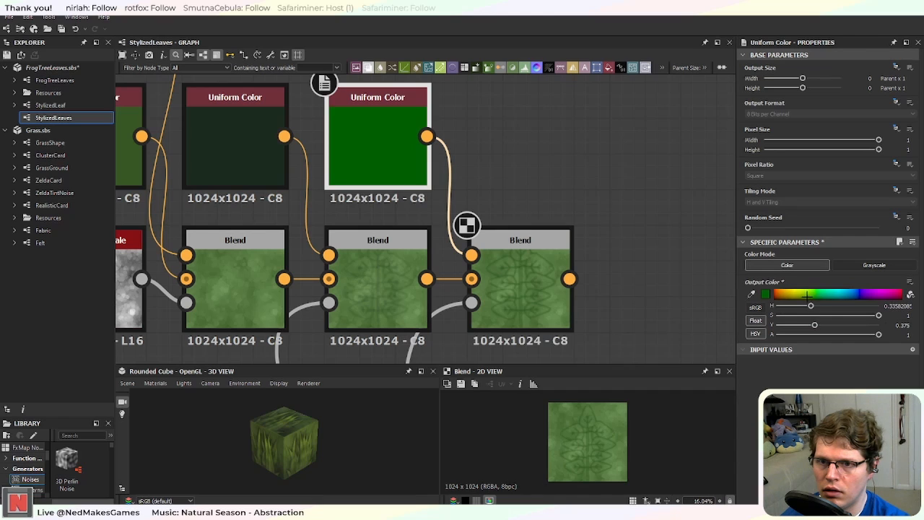
pyautogui.click(801, 298)
pyautogui.scroll(3, 634, 315)
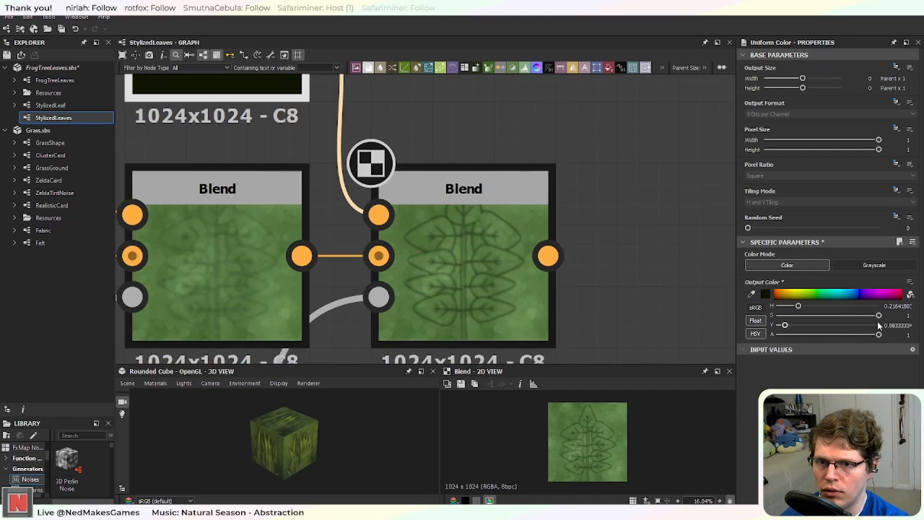
pyautogui.moveTo(879, 315); pyautogui.dragTo(817, 316)
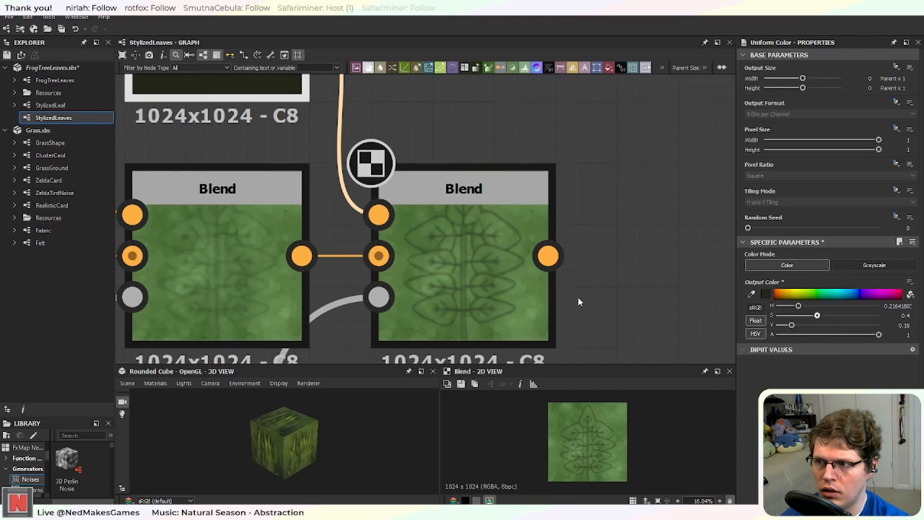
pyautogui.moveTo(534, 312); pyautogui.dragTo(603, 266, button='middle')
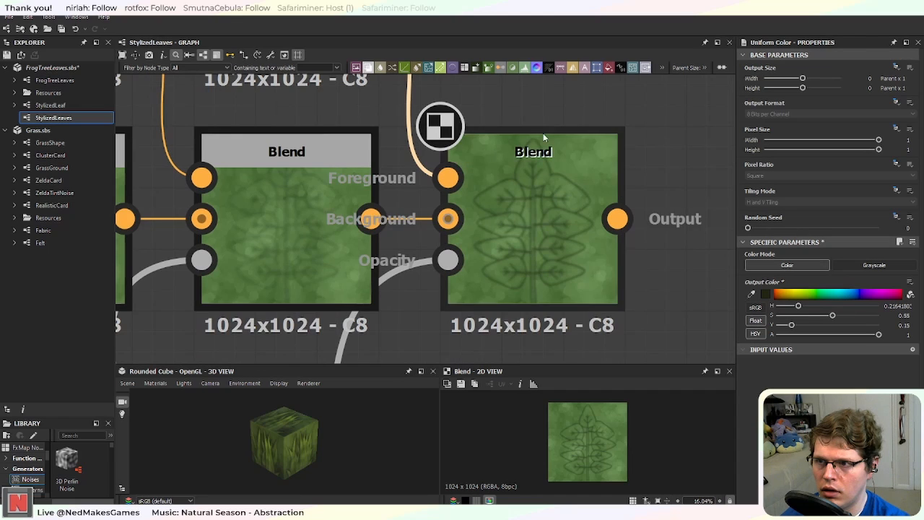
# Step: Lower the opacity of the last Blend, which adds the dark olive edges
pyautogui.moveTo(543, 135); pyautogui.dragTo(546, 179, button='middle')
pyautogui.click(546, 253)
pyautogui.moveTo(878, 266); pyautogui.dragTo(828, 266)
pyautogui.click(306, 283)
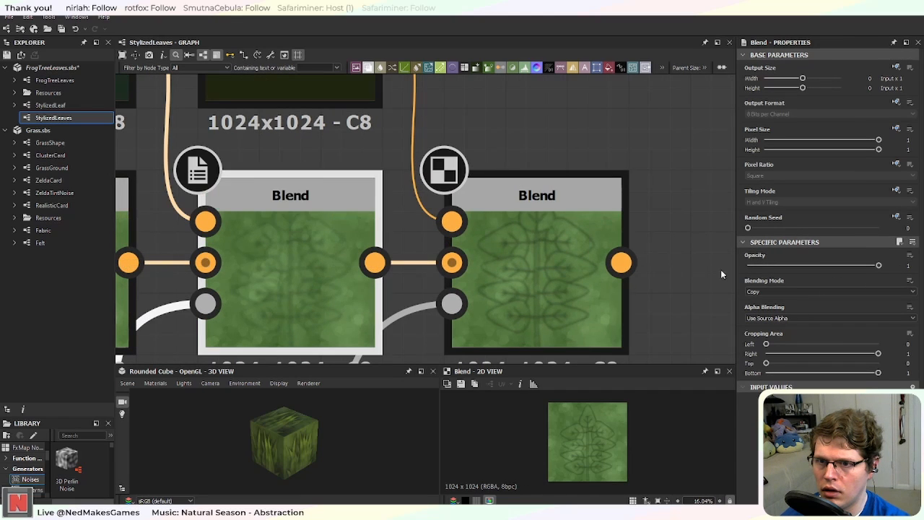
# Step: Add an Alpha Merge node after the last colour Blend and feed that Blend's output into its RGB input
pyautogui.scroll(-4, 675, 211)
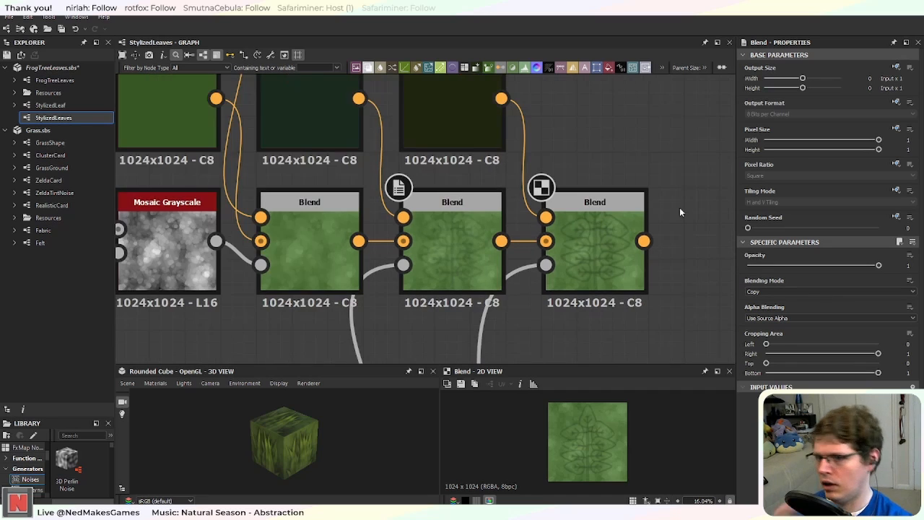
pyautogui.scroll(-6, 541, 192)
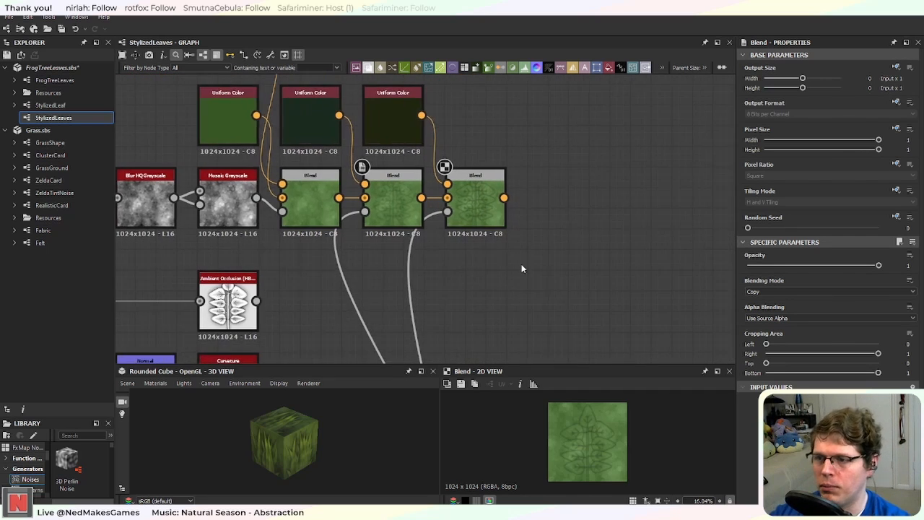
pyautogui.scroll(2, 496, 258)
pyautogui.press('space')
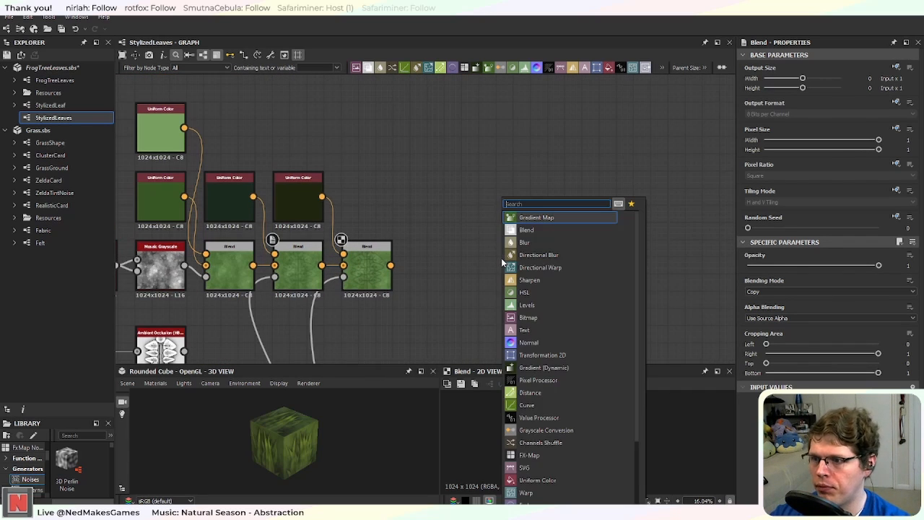
pyautogui.write('al')
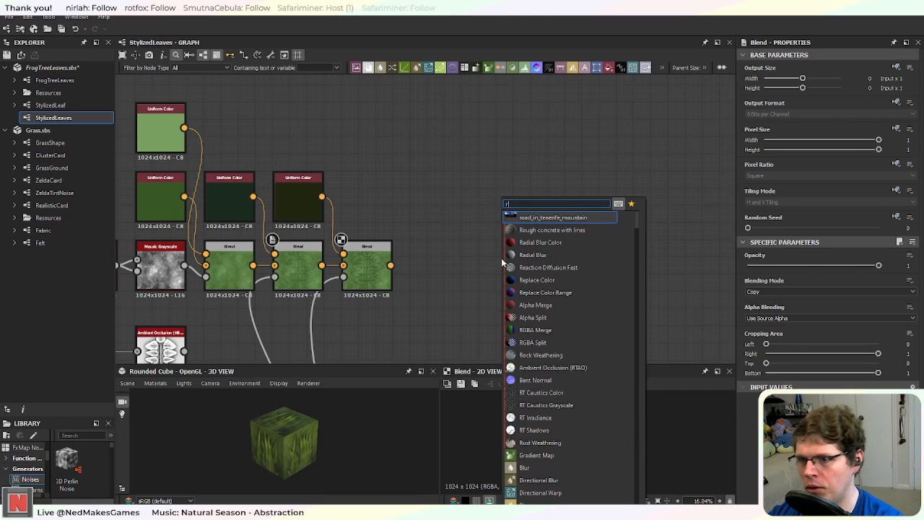
pyautogui.write('p')
pyautogui.press('Down')
pyautogui.press('Down')
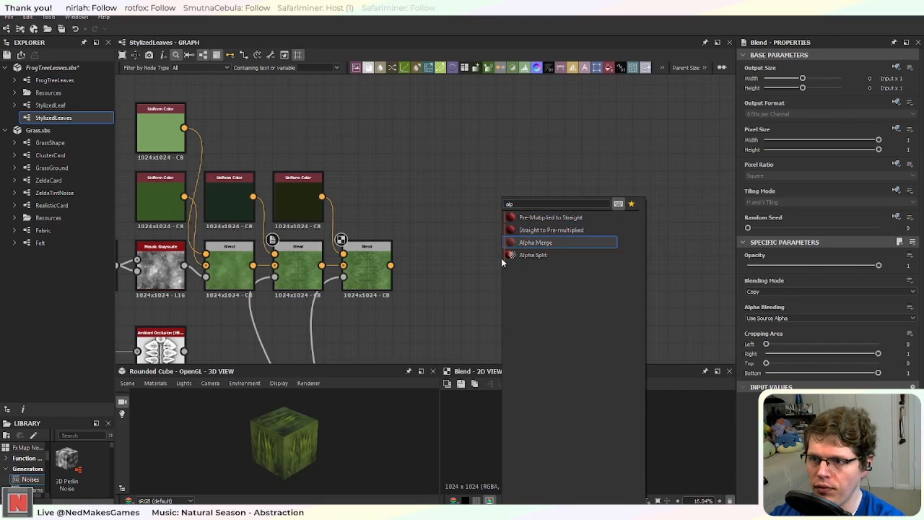
pyautogui.press('Return')
pyautogui.moveTo(390, 265); pyautogui.dragTo(482, 263)
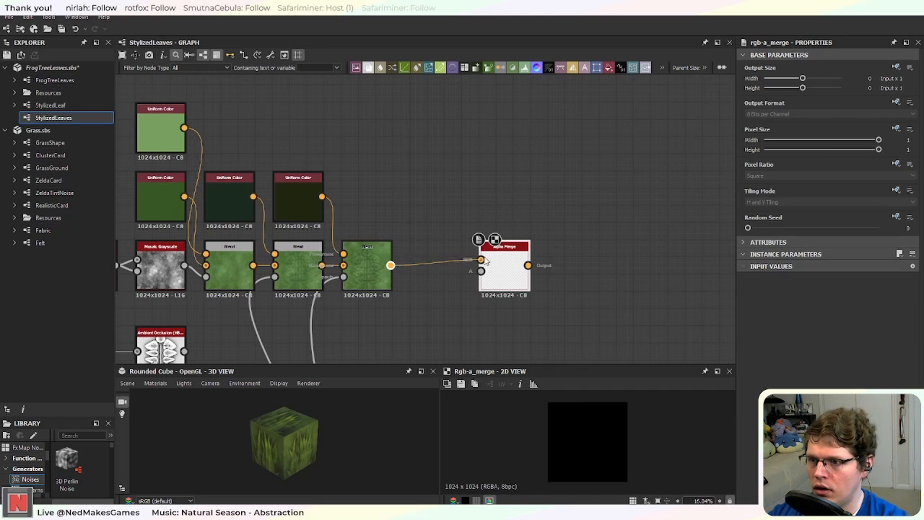
# Step: Examine the leaf cluster's shape nodes back through the graph for a mask suited to the Alpha Merge's alpha input
pyautogui.scroll(-2, 423, 295)
pyautogui.scroll(2, 423, 295)
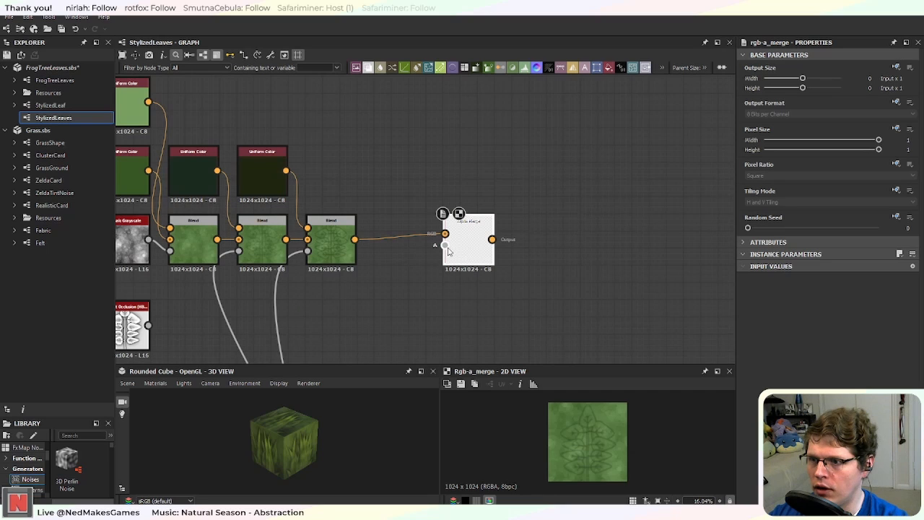
pyautogui.moveTo(375, 309); pyautogui.dragTo(385, 284)
pyautogui.moveTo(384, 285); pyautogui.dragTo(509, 276, button='middle')
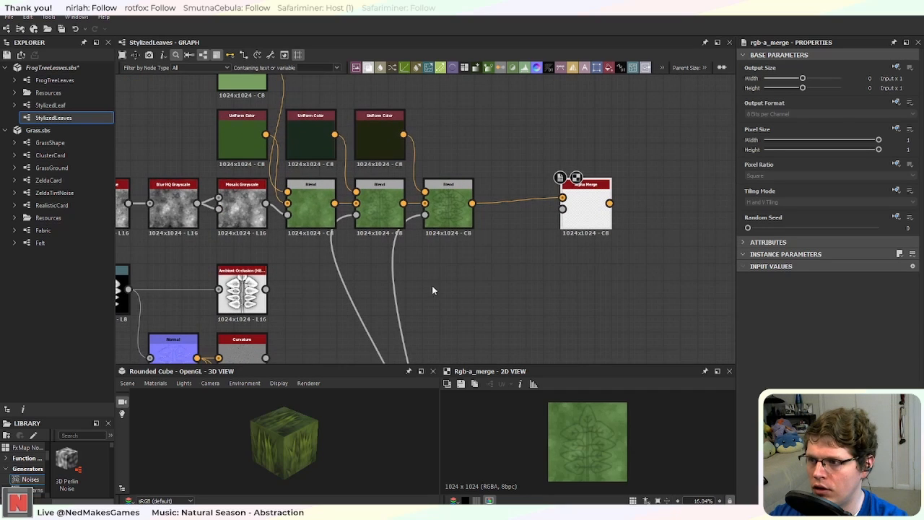
pyautogui.moveTo(310, 323); pyautogui.dragTo(485, 269, button='middle')
pyautogui.scroll(-3, 486, 270)
pyautogui.moveTo(287, 294); pyautogui.dragTo(543, 275, button='middle')
pyautogui.scroll(2, 271, 229)
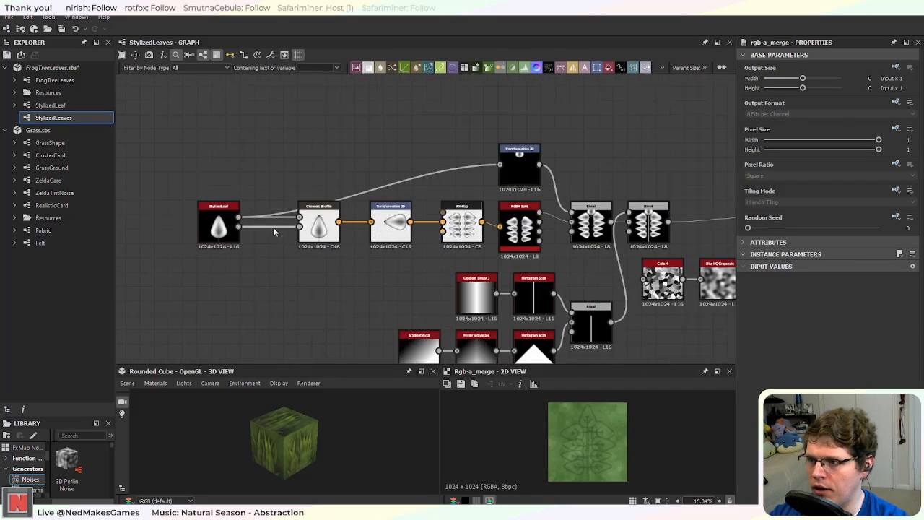
pyautogui.moveTo(525, 240); pyautogui.dragTo(316, 241, button='middle')
pyautogui.scroll(2, 333, 233)
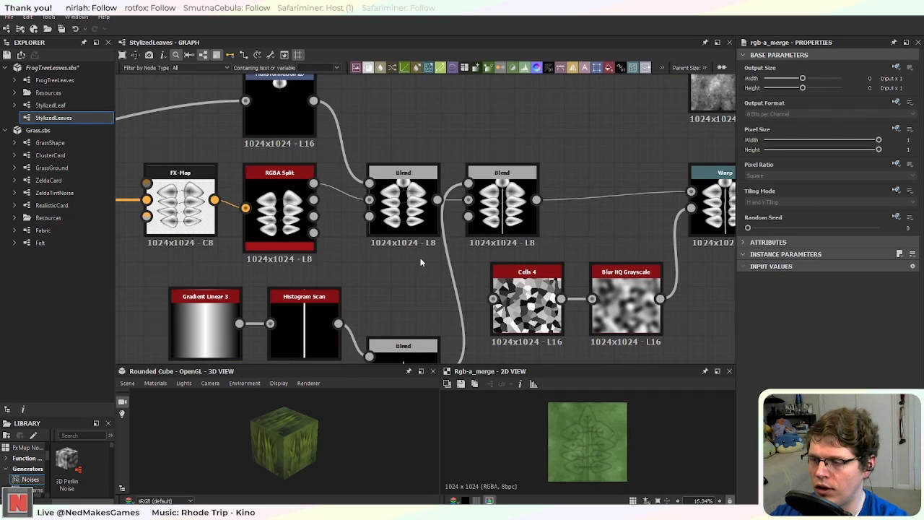
pyautogui.scroll(-2, 371, 241)
pyautogui.scroll(4, 344, 242)
pyautogui.scroll(-5, 342, 239)
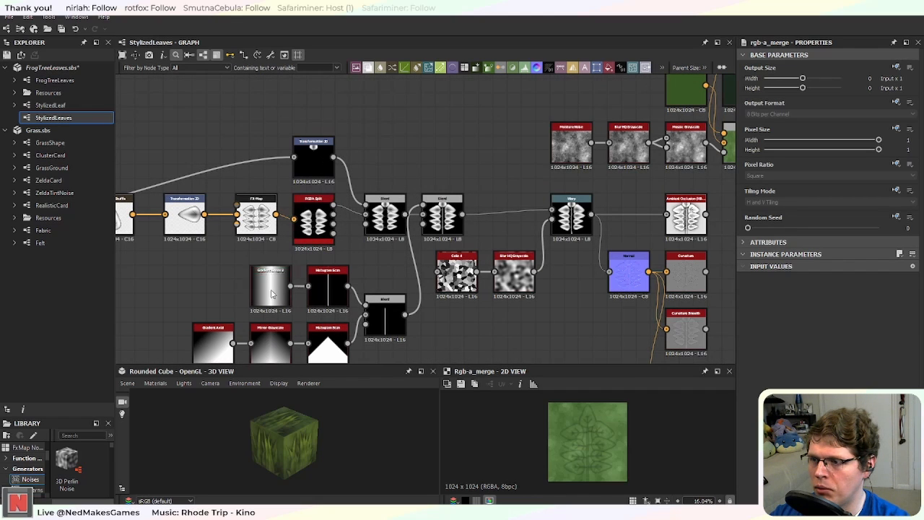
pyautogui.click(317, 160)
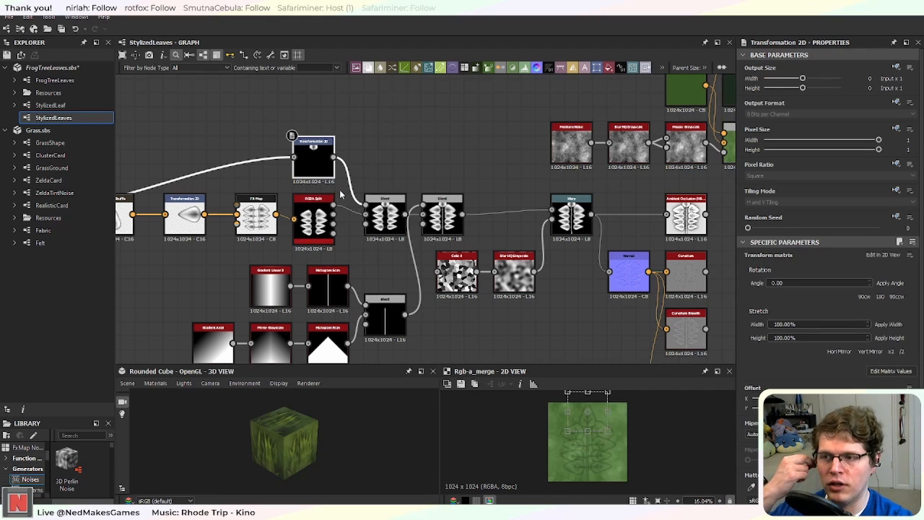
pyautogui.scroll(5, 483, 224)
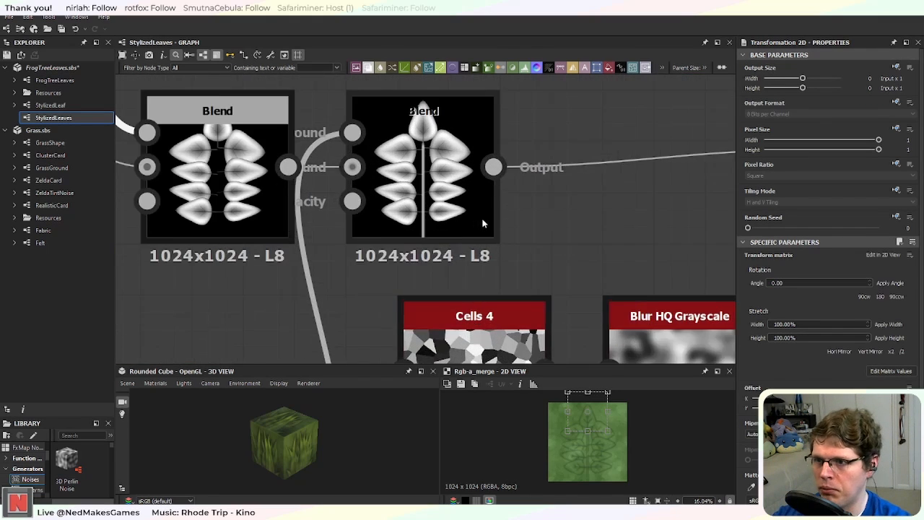
pyautogui.scroll(-9, 483, 224)
pyautogui.moveTo(557, 222); pyautogui.dragTo(460, 185, button='middle')
pyautogui.scroll(-2, 466, 173)
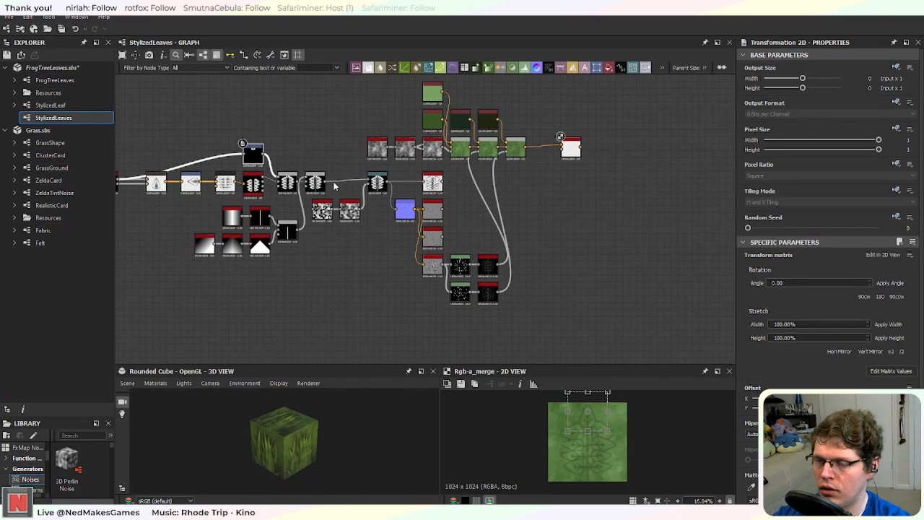
# Step: Add a Histogram Scan node above the light green Uniform Color and feed the leaf cluster's Warp output into it
pyautogui.moveTo(487, 201); pyautogui.dragTo(542, 317, button='middle')
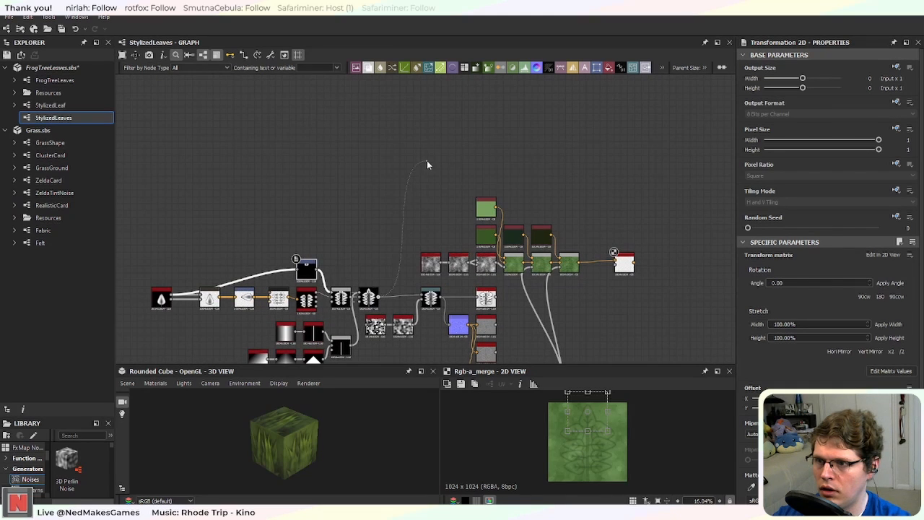
pyautogui.scroll(3, 429, 192)
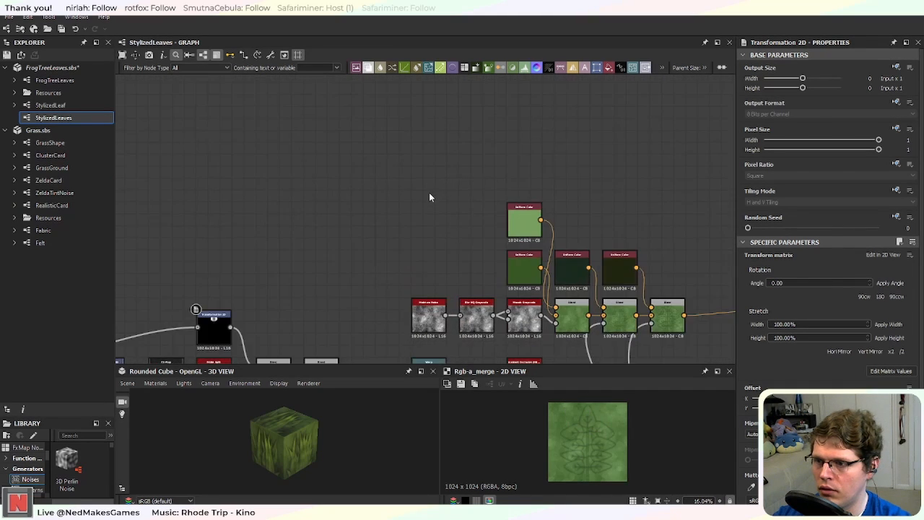
pyautogui.moveTo(430, 194); pyautogui.dragTo(463, 94, button='middle')
pyautogui.scroll(1, 432, 133)
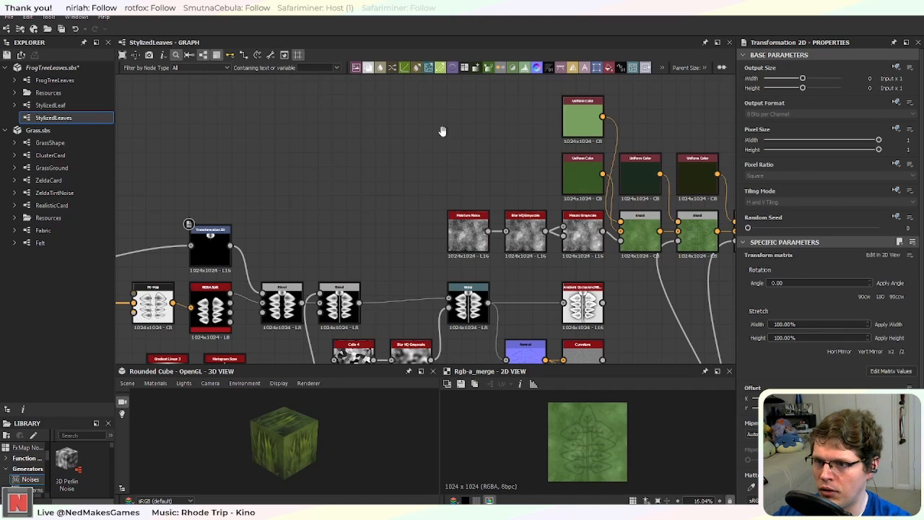
pyautogui.moveTo(442, 130); pyautogui.dragTo(330, 222, button='middle')
pyautogui.press('space')
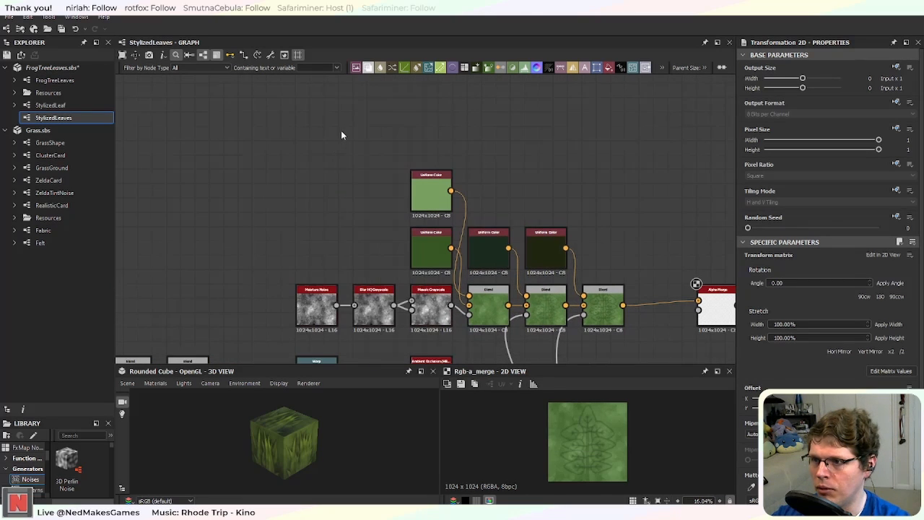
pyautogui.press('space')
pyautogui.write('hist')
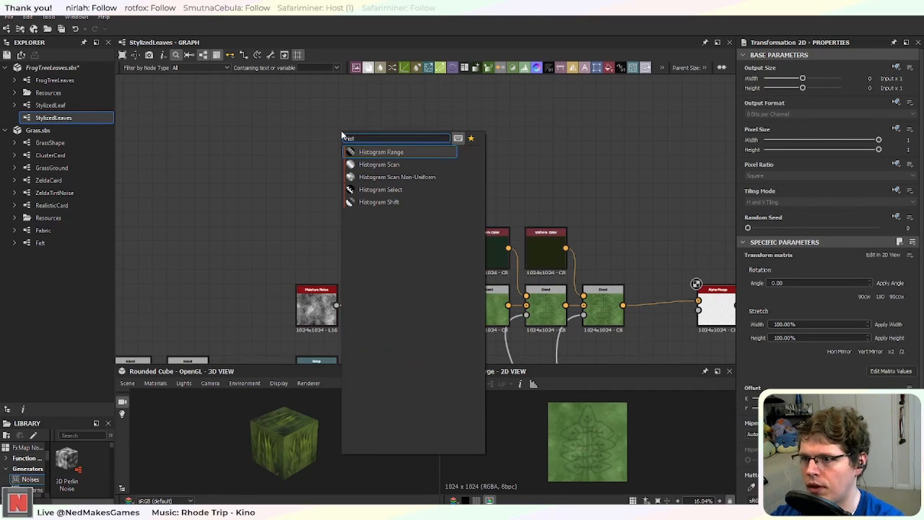
pyautogui.press('Down')
pyautogui.press('Return')
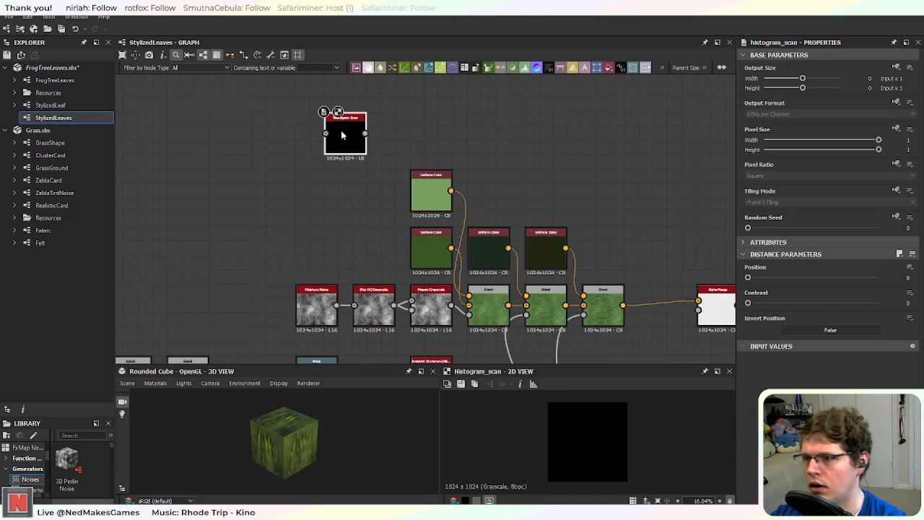
pyautogui.scroll(-2, 362, 205)
pyautogui.moveTo(331, 187); pyautogui.dragTo(386, 137)
pyautogui.scroll(4, 347, 162)
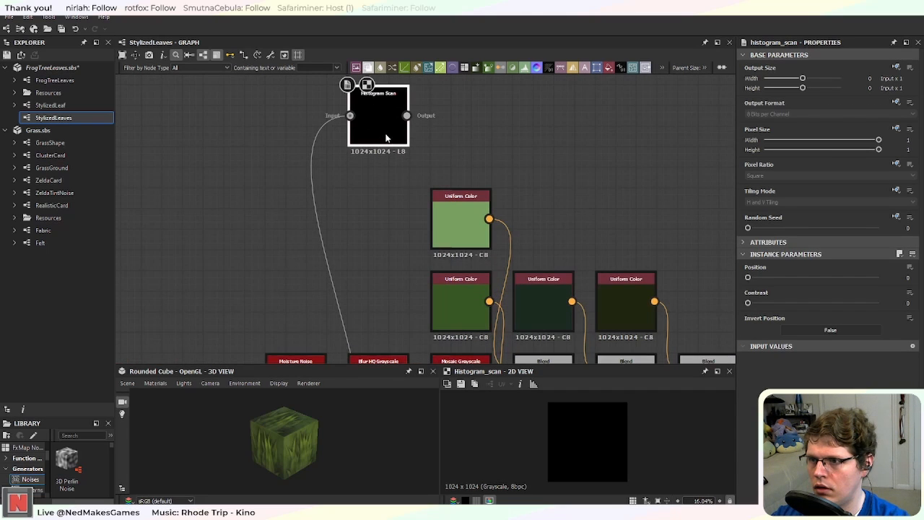
# Step: Set both the position and the contrast of the Histogram Scan to 1
pyautogui.moveTo(748, 277); pyautogui.dragTo(906, 280)
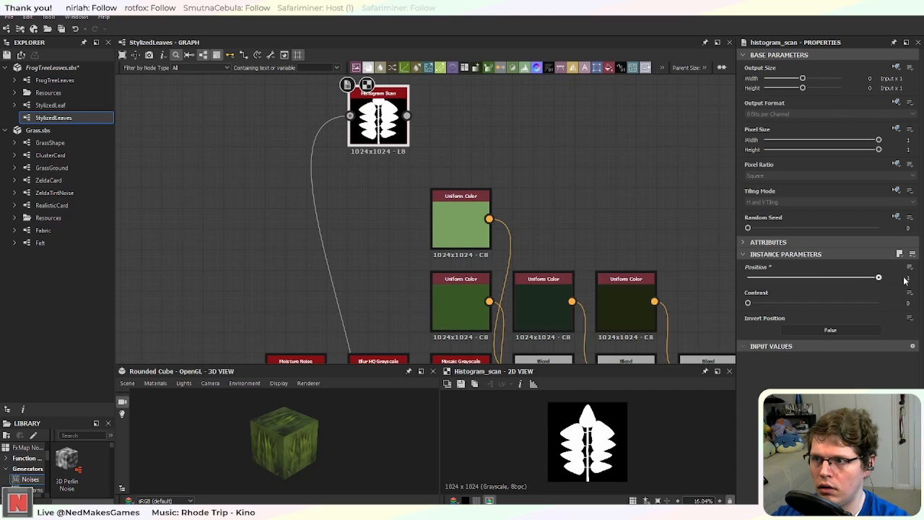
pyautogui.moveTo(750, 303); pyautogui.dragTo(880, 303)
pyautogui.scroll(5, 585, 174)
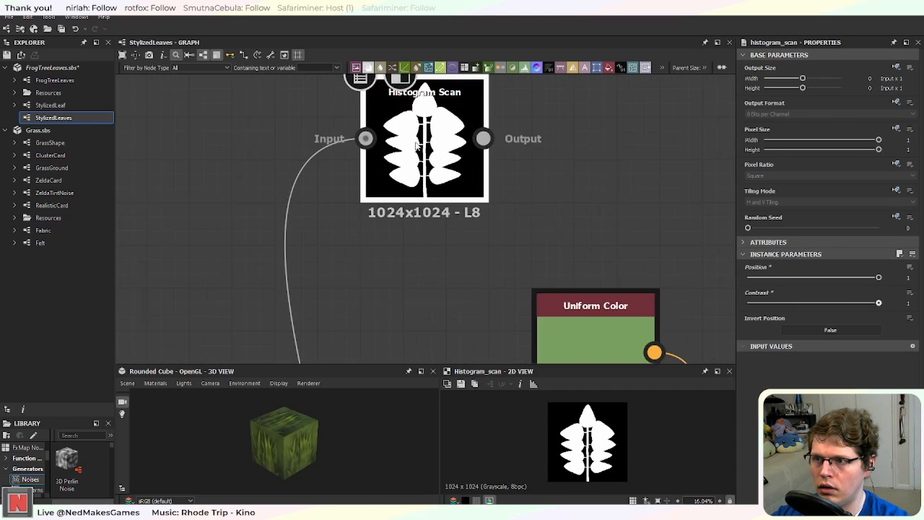
pyautogui.moveTo(586, 174); pyautogui.dragTo(576, 252, button='middle')
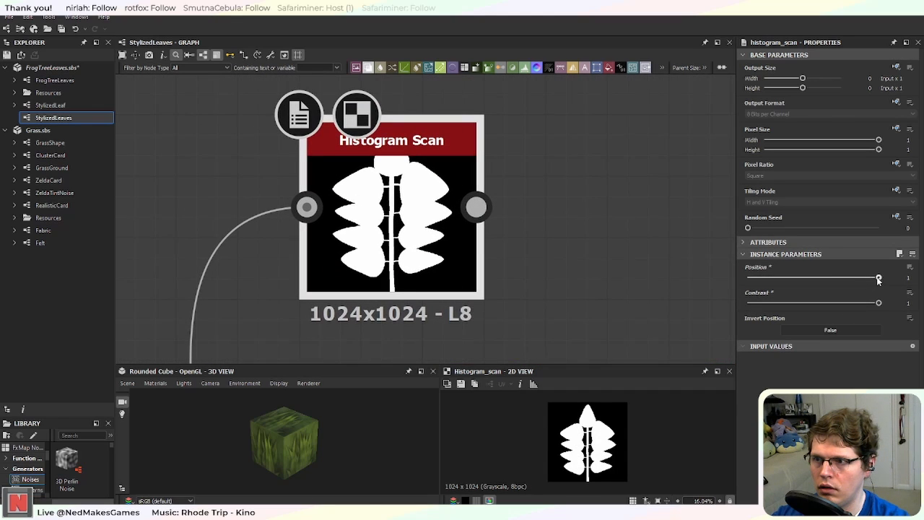
pyautogui.moveTo(878, 280)
pyautogui.mouseDown()
pyautogui.moveTo(836, 278)
pyautogui.moveTo(880, 276)
pyautogui.mouseUp()
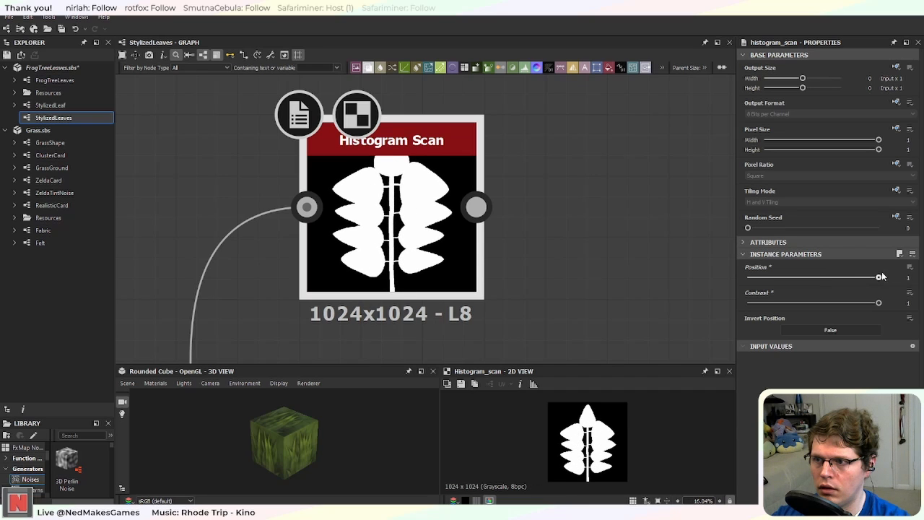
# Step: Check the Histogram Scan's input link back to the Warp node and lower the scan's position to about 0.91
pyautogui.scroll(-3, 525, 258)
pyautogui.moveTo(360, 292); pyautogui.dragTo(399, 104, button='middle')
pyautogui.moveTo(415, 318); pyautogui.dragTo(438, 83, button='middle')
pyautogui.moveTo(418, 244); pyautogui.dragTo(464, 62, button='middle')
pyautogui.scroll(1, 447, 236)
pyautogui.scroll(1, 445, 238)
pyautogui.moveTo(533, 171); pyautogui.dragTo(469, 301, button='middle')
pyautogui.scroll(-2, 469, 301)
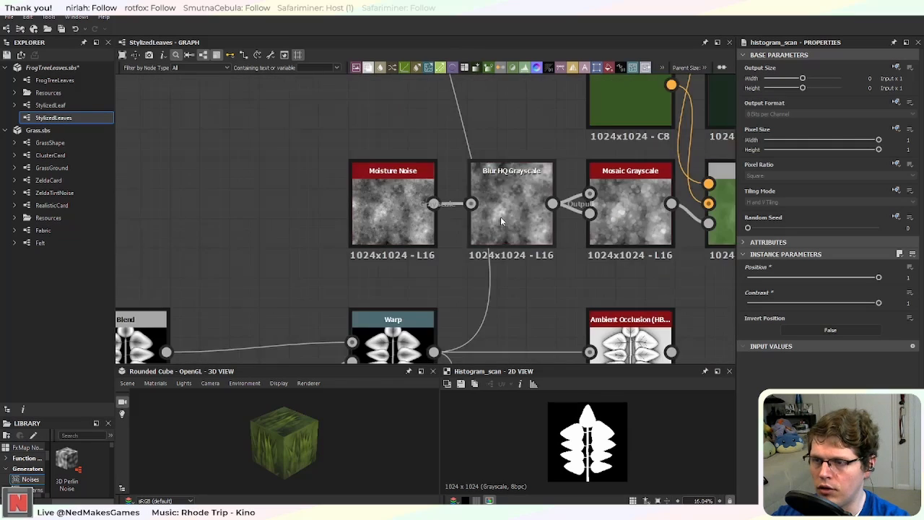
pyautogui.moveTo(500, 217); pyautogui.dragTo(466, 341, button='middle')
pyautogui.moveTo(473, 123); pyautogui.dragTo(436, 250, button='middle')
pyautogui.press('f')
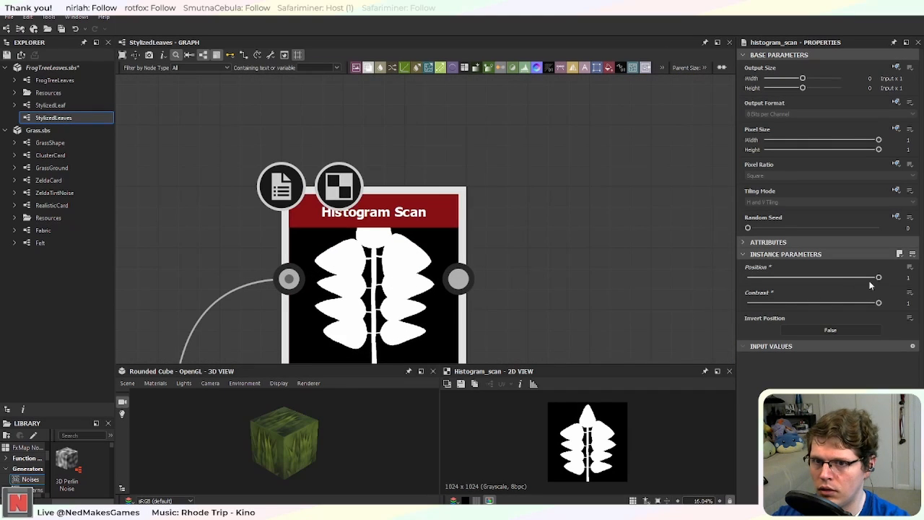
pyautogui.moveTo(880, 281); pyautogui.dragTo(870, 282)
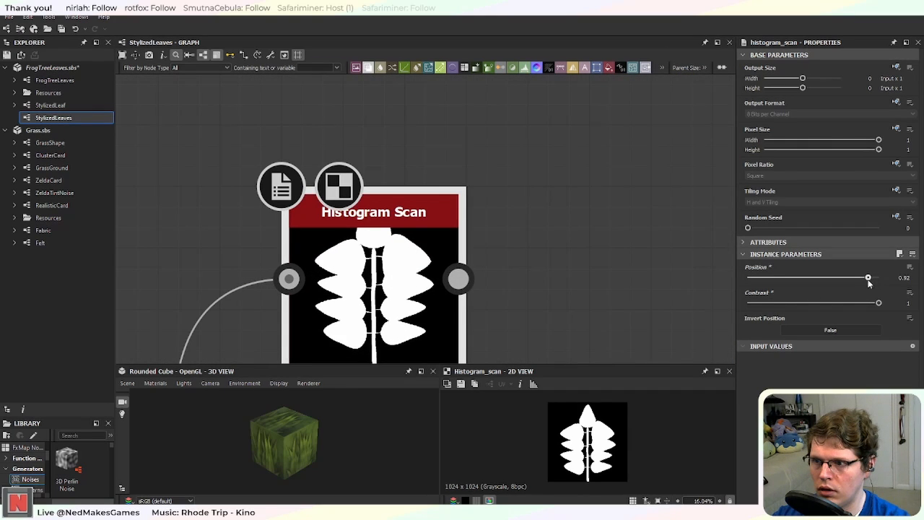
# Step: Add a Blur HQ Grayscale node after the Histogram Scan, fed by the scan's output
pyautogui.scroll(-5, 490, 320)
pyautogui.moveTo(491, 322); pyautogui.dragTo(351, 161, button='middle')
pyautogui.scroll(-2, 487, 238)
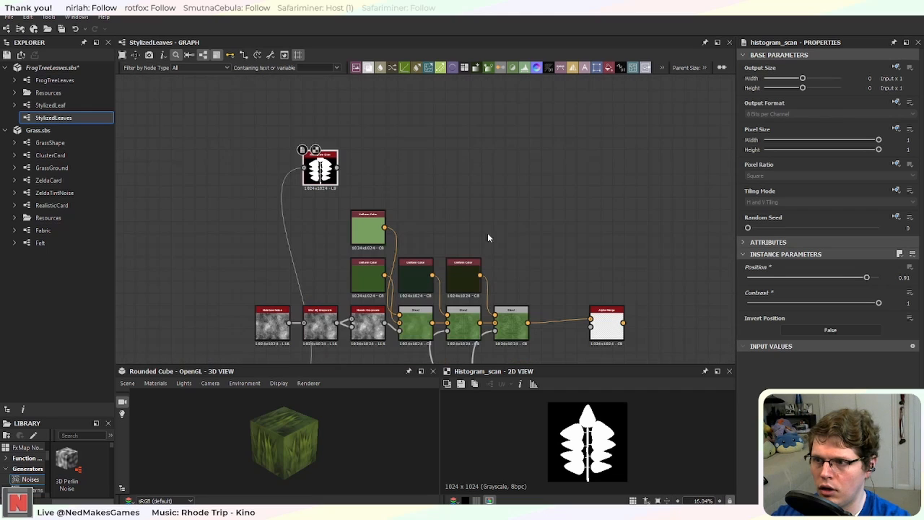
pyautogui.press('space')
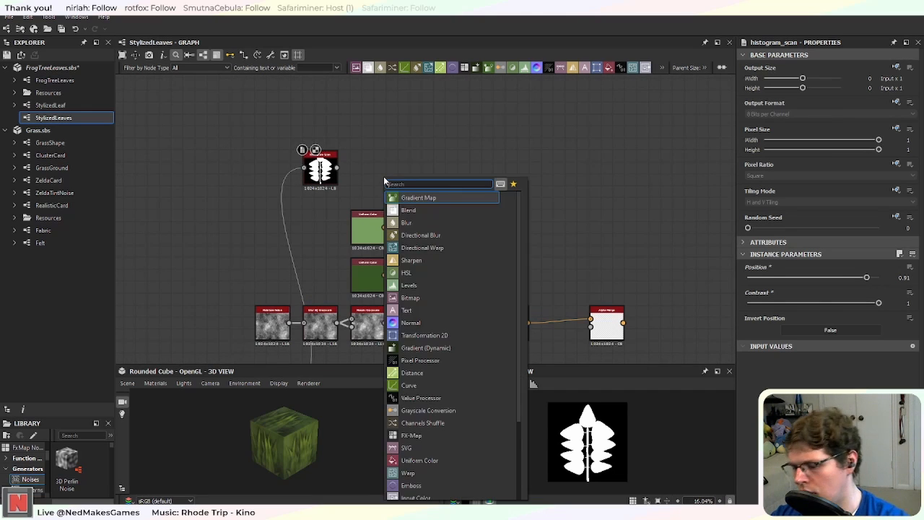
pyautogui.write('blu')
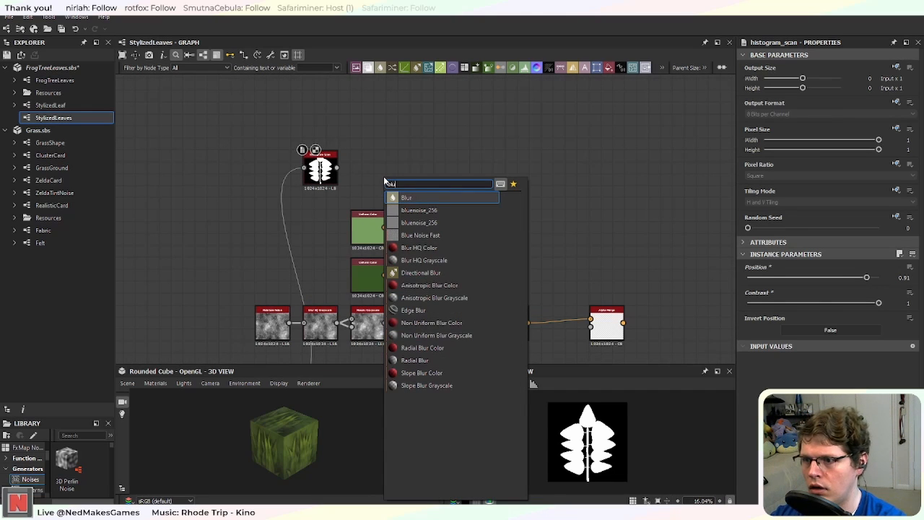
pyautogui.write('r')
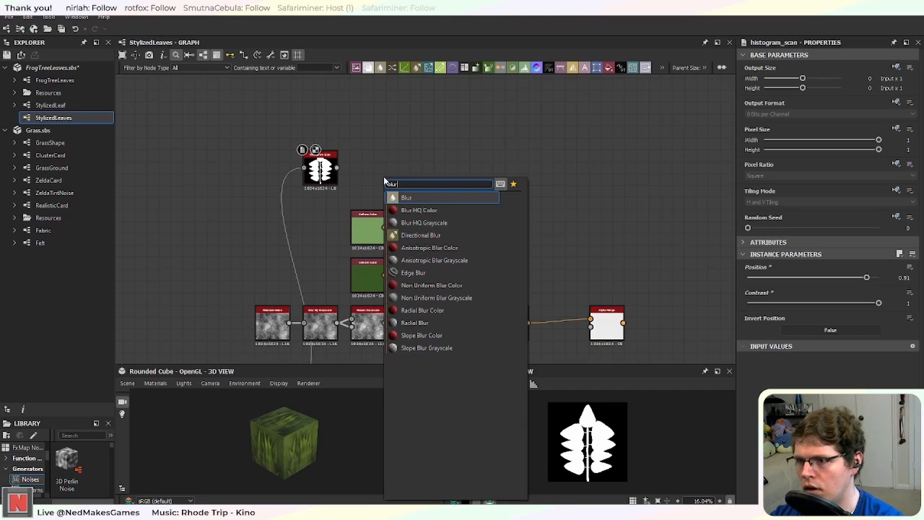
pyautogui.press('Down')
pyautogui.press('Down')
pyautogui.press('Return')
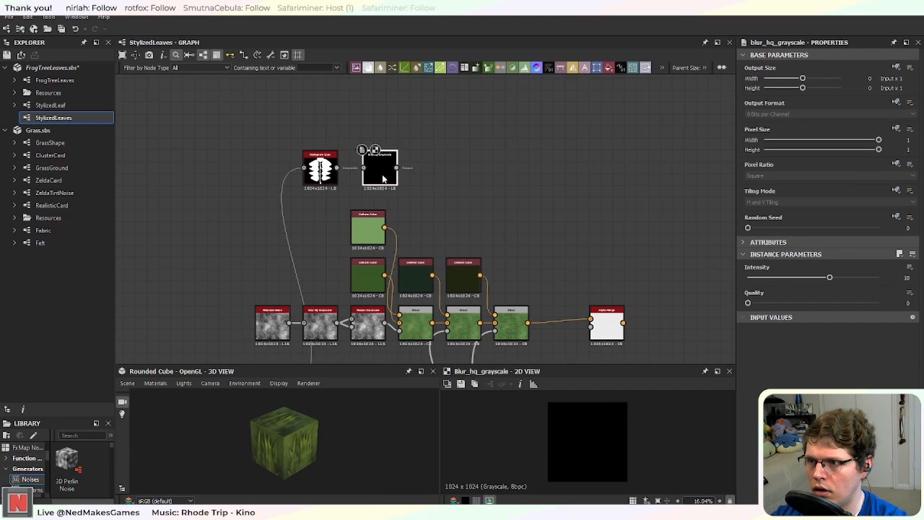
# Step: Set the new Blur HQ Grayscale's quality to 1 and its intensity to about 2.87
pyautogui.scroll(4, 369, 182)
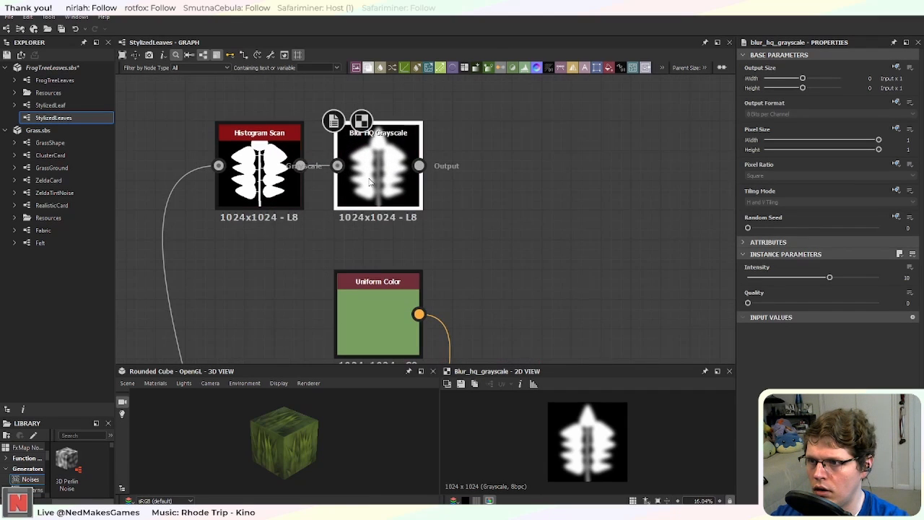
pyautogui.moveTo(749, 303); pyautogui.dragTo(878, 304)
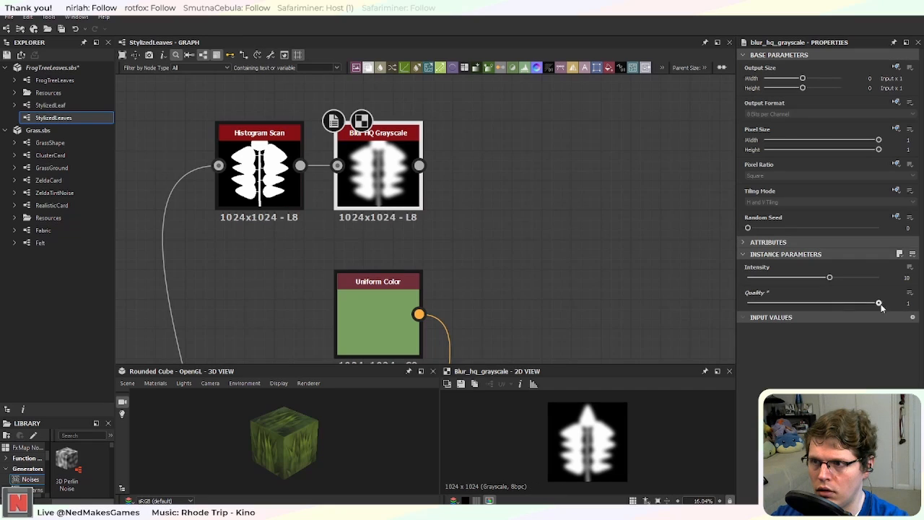
pyautogui.scroll(3, 411, 142)
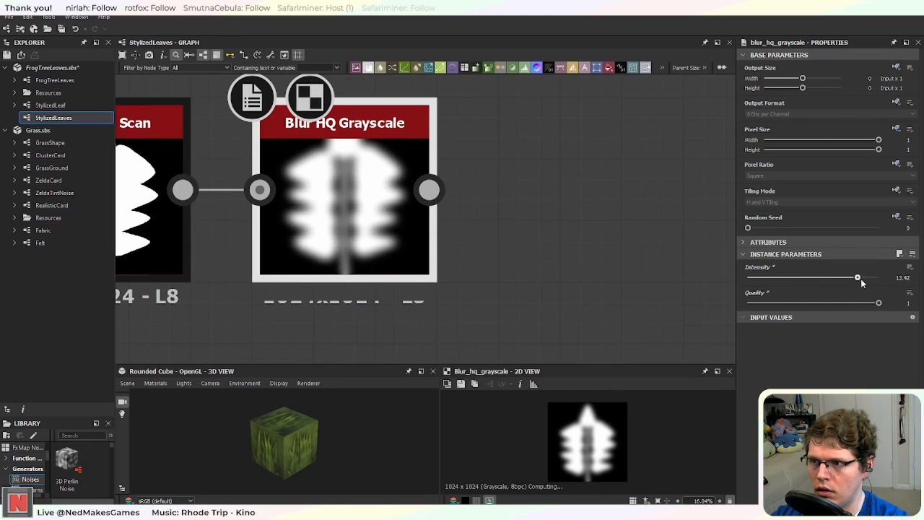
pyautogui.moveTo(831, 279); pyautogui.dragTo(773, 284)
# Step: Feed the blurred leaf mask into the Alpha Merge node's A input
pyautogui.scroll(-5, 520, 241)
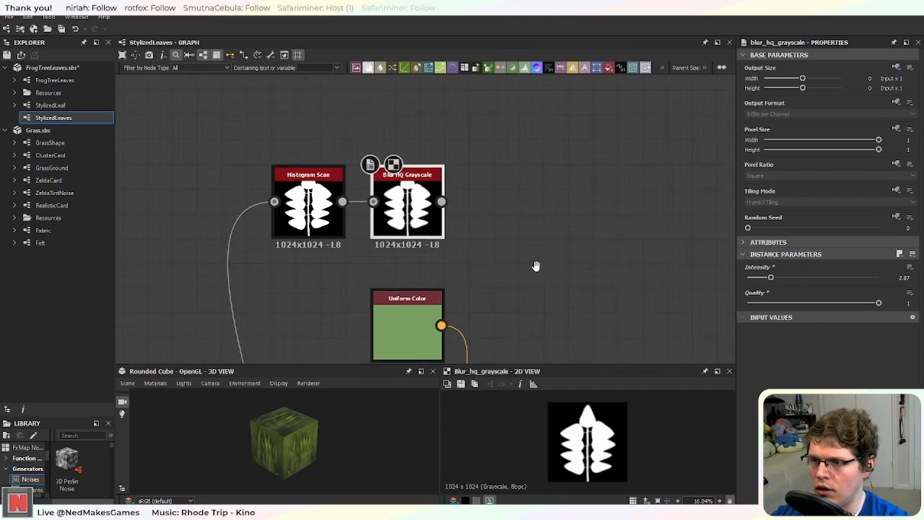
pyautogui.moveTo(537, 264); pyautogui.dragTo(428, 165, button='middle')
pyautogui.scroll(-1, 476, 255)
pyautogui.scroll(-2, 476, 259)
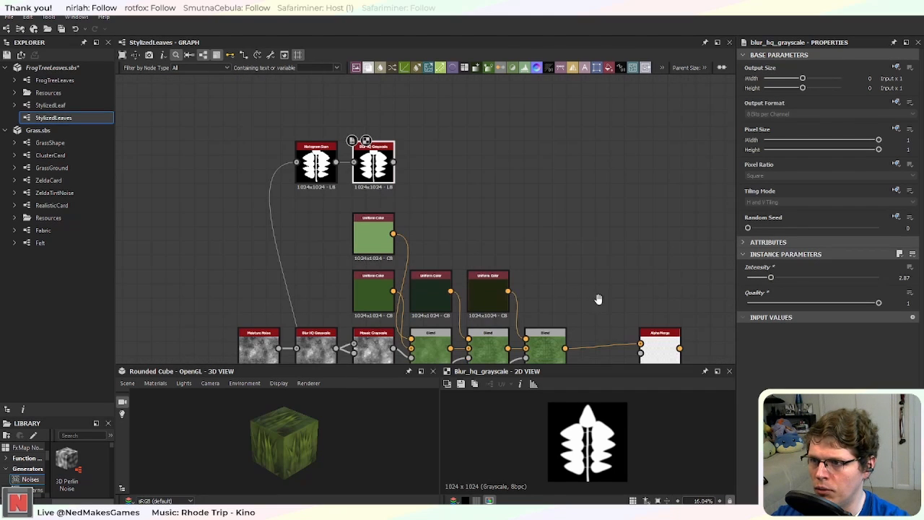
pyautogui.moveTo(598, 299); pyautogui.dragTo(567, 264, button='middle')
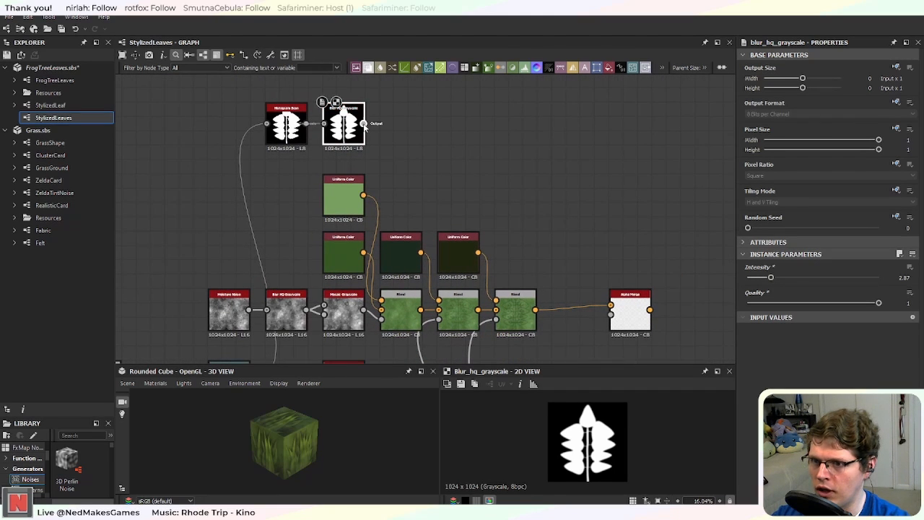
pyautogui.moveTo(363, 124); pyautogui.dragTo(611, 314)
# Step: Preview the Alpha Merge output and examine the cut-out leaf cluster's edges and the links feeding it
pyautogui.moveTo(554, 335); pyautogui.dragTo(402, 313, button='middle')
pyautogui.scroll(5, 496, 207)
pyautogui.doubleClick(481, 154)
pyautogui.scroll(2, 449, 255)
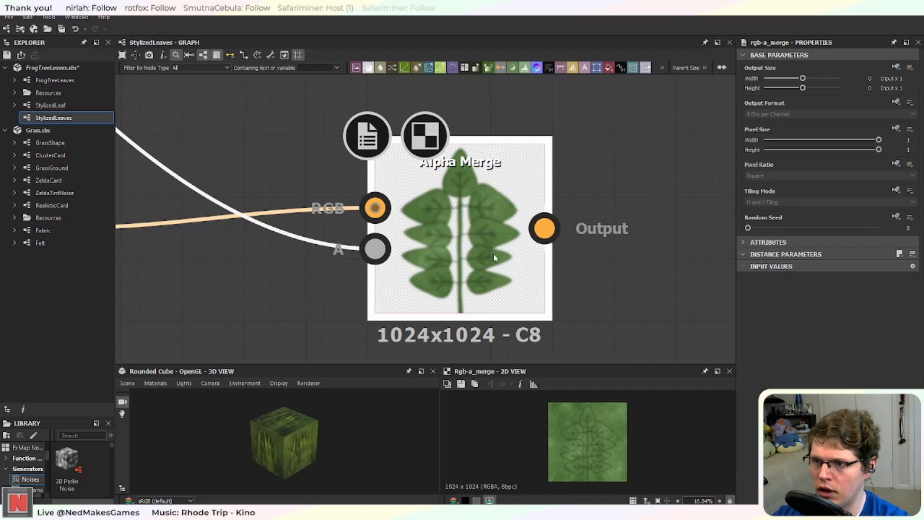
pyautogui.scroll(-5, 493, 258)
pyautogui.moveTo(230, 150); pyautogui.dragTo(382, 185, button='middle')
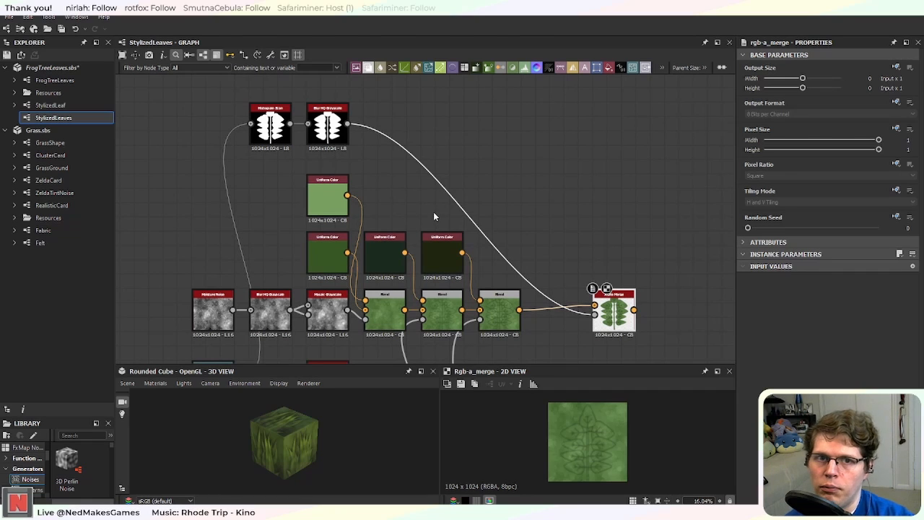
pyautogui.moveTo(538, 284); pyautogui.dragTo(413, 169, button='middle')
pyautogui.scroll(3, 451, 182)
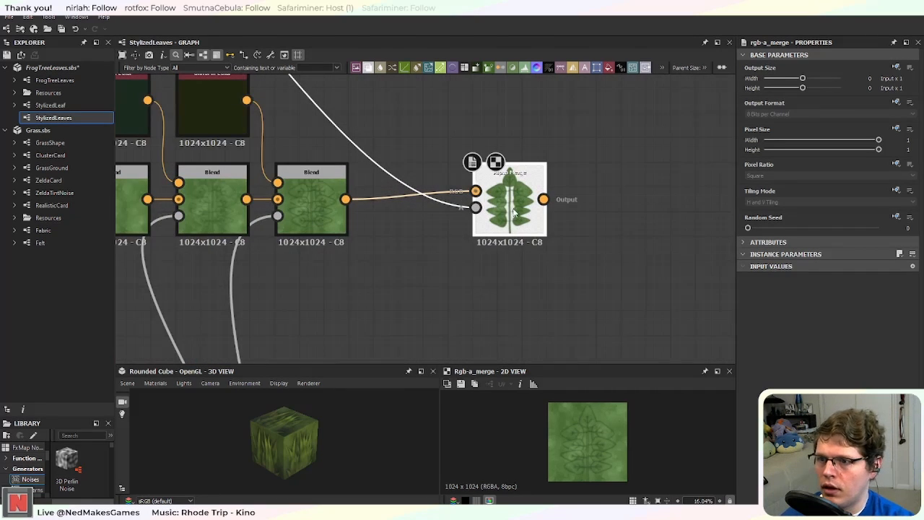
pyautogui.scroll(3, 514, 210)
pyautogui.moveTo(546, 204); pyautogui.dragTo(652, 195, button='middle')
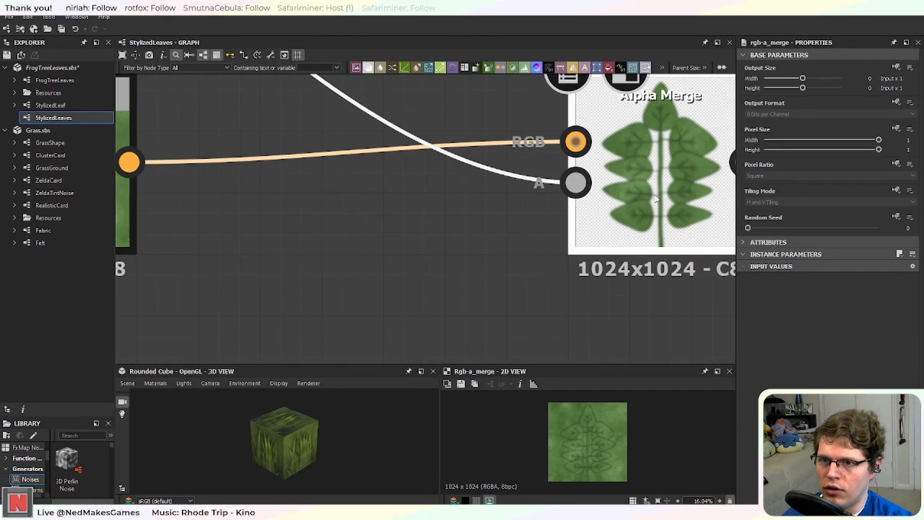
# Step: Examine the Normal and curvature nodes below the colour chain, especially the Curvature Smooth result
pyautogui.scroll(-3, 522, 234)
pyautogui.moveTo(390, 318); pyautogui.dragTo(532, 212, button='middle')
pyautogui.scroll(-2, 484, 233)
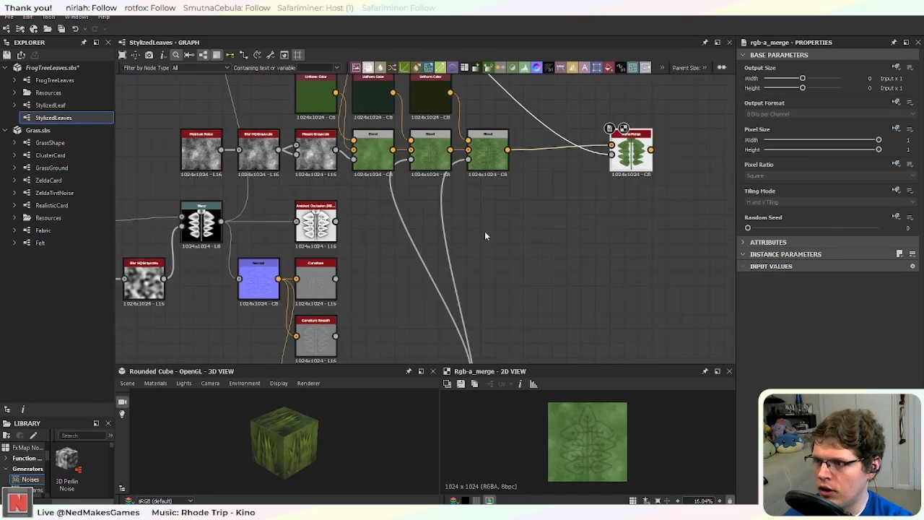
pyautogui.moveTo(408, 305); pyautogui.dragTo(520, 201, button='middle')
pyautogui.scroll(1, 529, 198)
pyautogui.scroll(5, 454, 218)
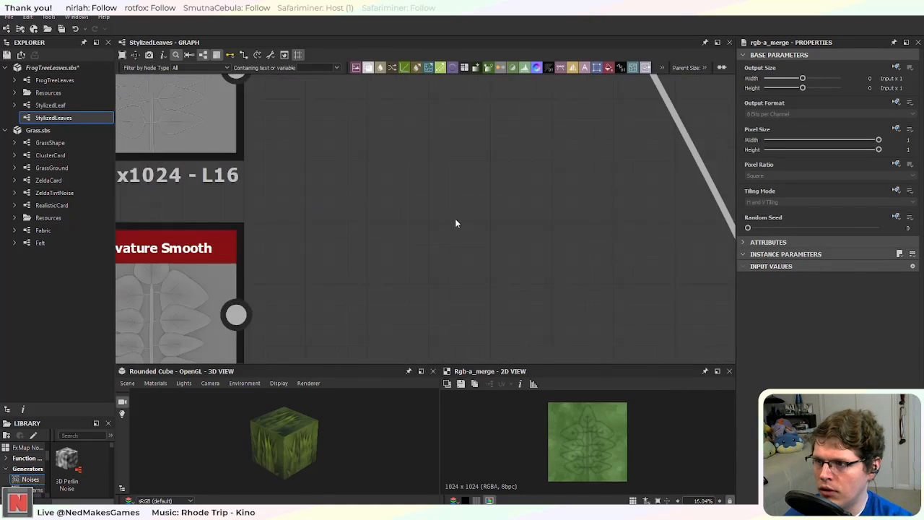
pyautogui.moveTo(455, 218); pyautogui.dragTo(625, 182, button='middle')
pyautogui.scroll(-5, 365, 268)
pyautogui.scroll(3, 412, 291)
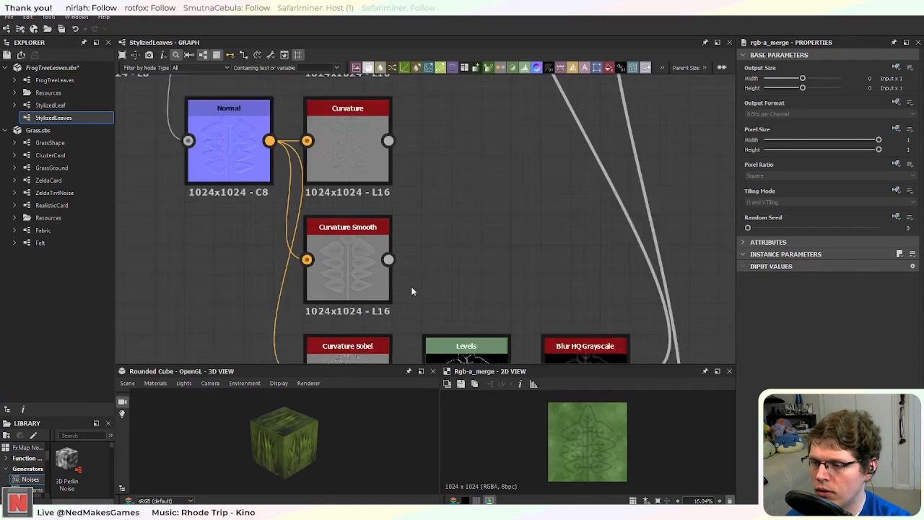
pyautogui.moveTo(412, 291); pyautogui.dragTo(496, 234, button='middle')
pyautogui.scroll(2, 496, 234)
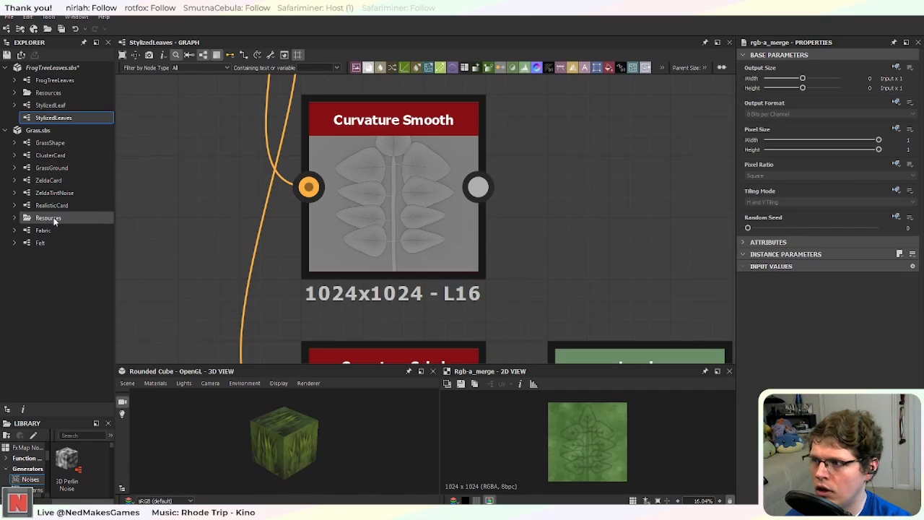
# Step: Open the ClusterCard graph and examine how its Normal, Curvature Smooth and Levels nodes produce the grass edge highlights
pyautogui.click(62, 155)
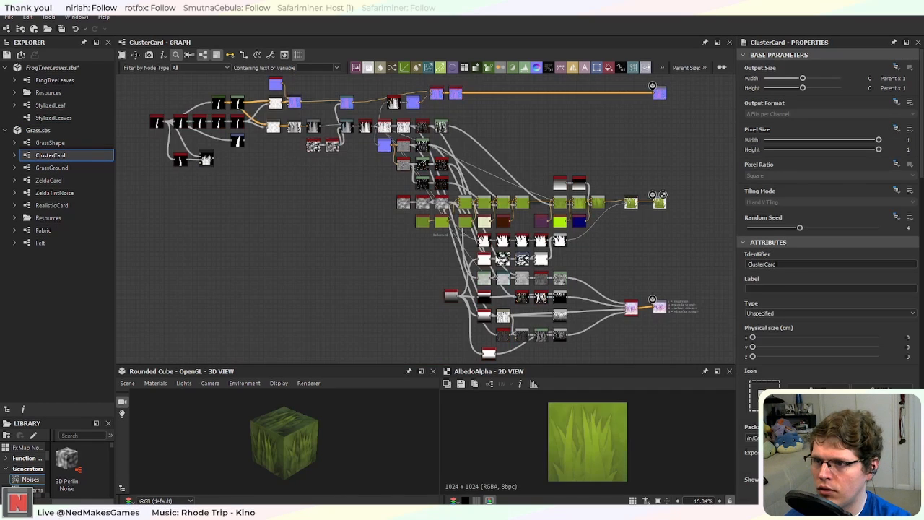
pyautogui.scroll(4, 453, 171)
pyautogui.scroll(-1, 380, 218)
pyautogui.moveTo(380, 218); pyautogui.dragTo(347, 143, button='middle')
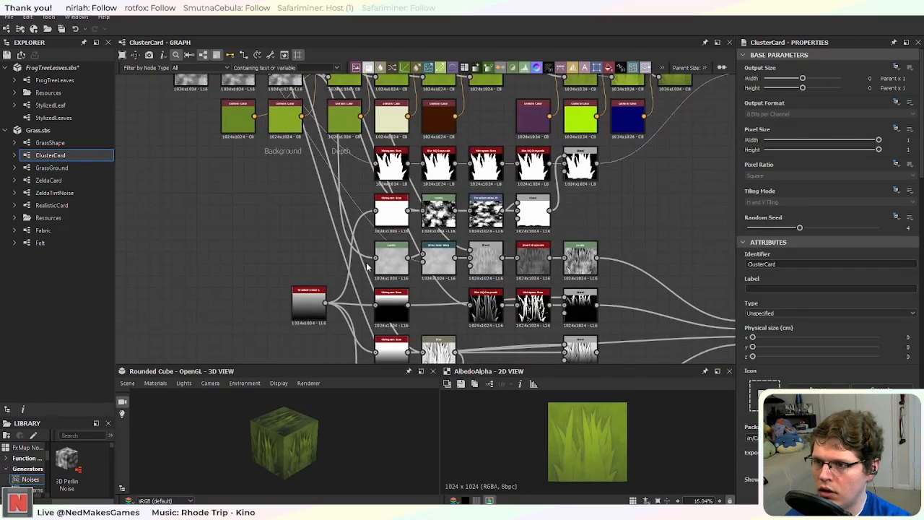
pyautogui.moveTo(339, 188); pyautogui.dragTo(407, 291, button='middle')
pyautogui.moveTo(355, 162); pyautogui.dragTo(409, 281, button='middle')
pyautogui.scroll(4, 413, 209)
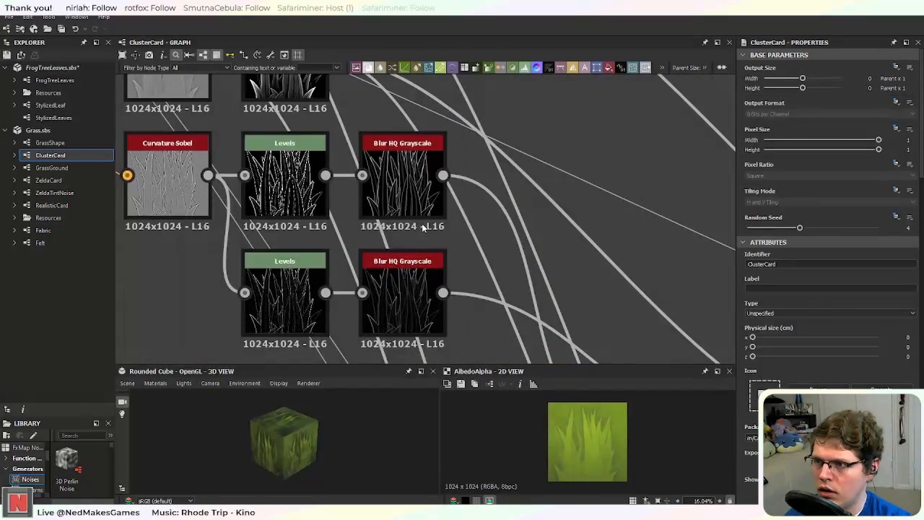
pyautogui.moveTo(354, 207); pyautogui.dragTo(454, 308, button='middle')
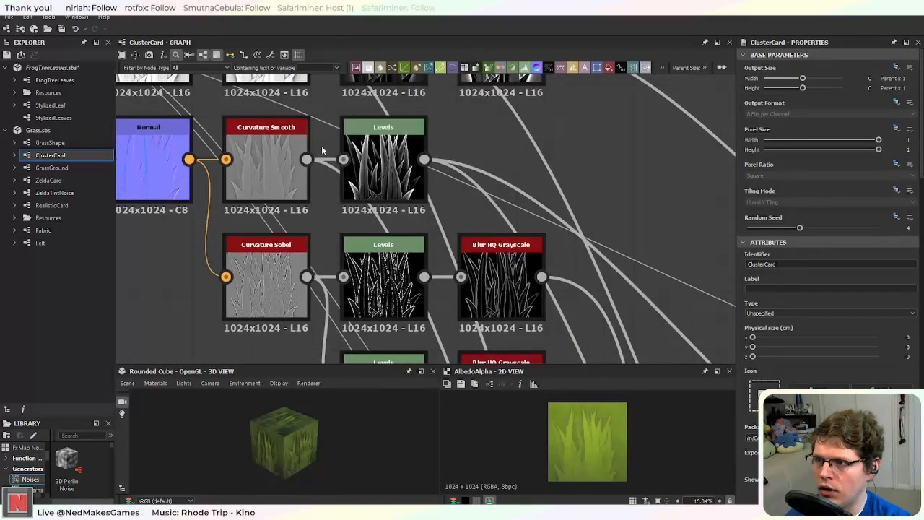
pyautogui.moveTo(282, 165); pyautogui.dragTo(308, 219, button='middle')
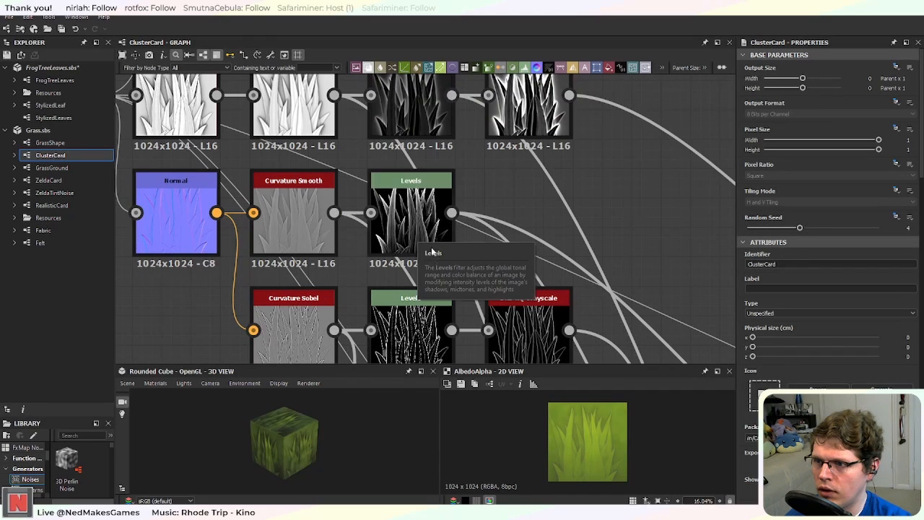
pyautogui.scroll(3, 421, 225)
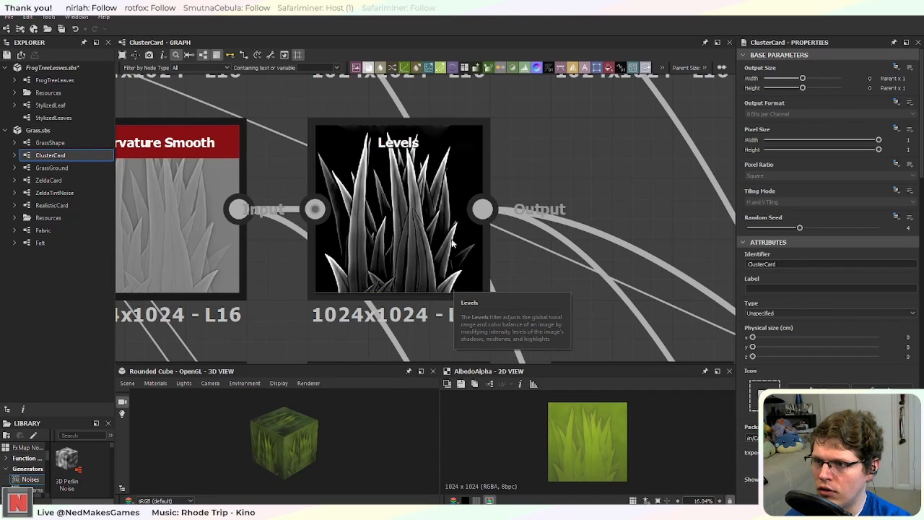
# Step: Trace the links from the curvature Levels and Blur HQ Grayscale nodes to the green Blend chain
pyautogui.scroll(-3, 403, 173)
pyautogui.moveTo(576, 280); pyautogui.dragTo(462, 209, button='middle')
pyautogui.scroll(-2, 462, 209)
pyautogui.moveTo(561, 282)
pyautogui.mouseDown(button='middle')
pyautogui.moveTo(357, 151)
pyautogui.moveTo(429, 96)
pyautogui.moveTo(544, 287)
pyautogui.mouseUp(button='middle')
pyautogui.scroll(1, 356, 151)
pyautogui.scroll(2, 424, 198)
pyautogui.scroll(-3, 453, 218)
pyautogui.moveTo(437, 214); pyautogui.dragTo(488, 274, button='middle')
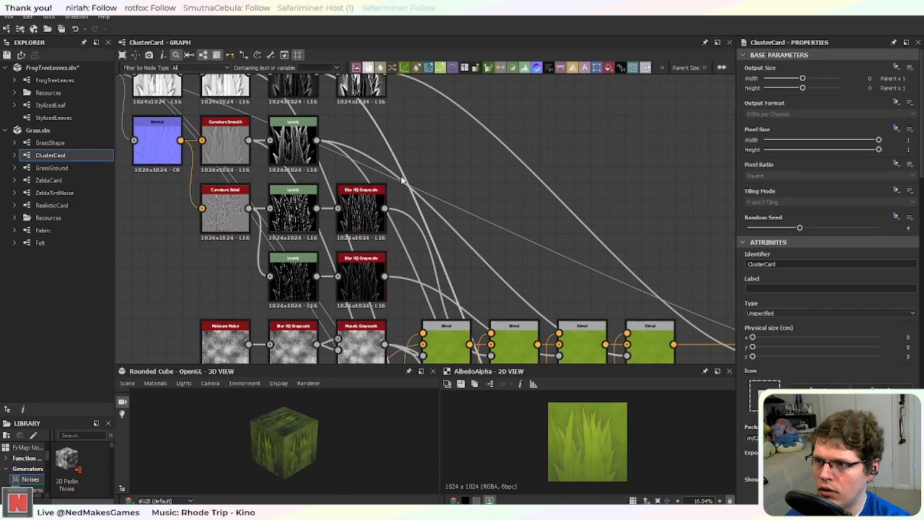
pyautogui.moveTo(531, 303); pyautogui.dragTo(379, 144, button='middle')
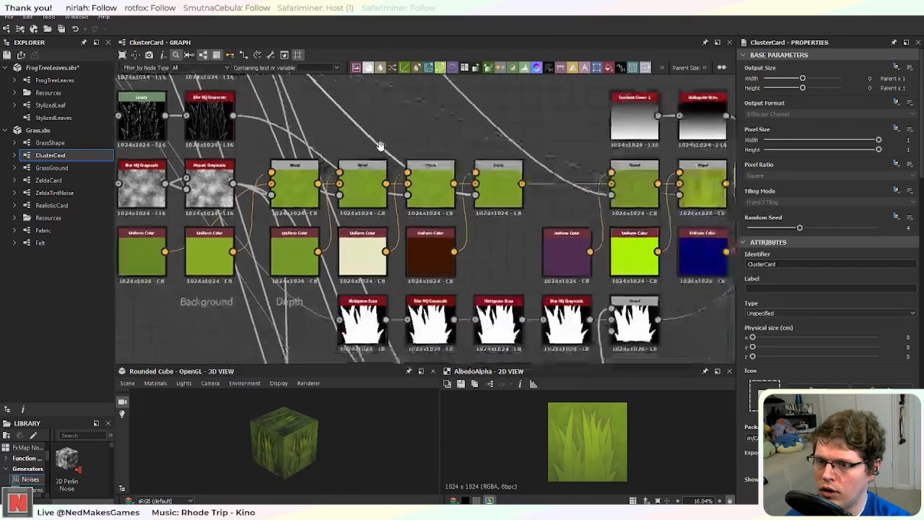
# Step: Examine the Blend nodes fed by the cream and dark brown Uniform Colors up close, including their foreground, background and opacity inputs
pyautogui.scroll(2, 496, 217)
pyautogui.scroll(2, 482, 191)
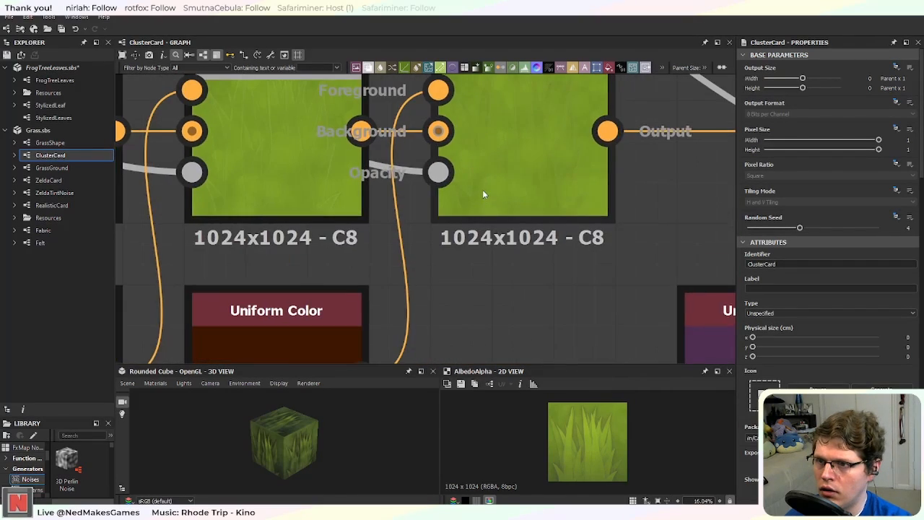
pyautogui.scroll(-3, 458, 164)
pyautogui.moveTo(433, 156); pyautogui.dragTo(569, 296, button='middle')
pyautogui.moveTo(401, 195); pyautogui.dragTo(374, 179, button='middle')
pyautogui.scroll(4, 484, 270)
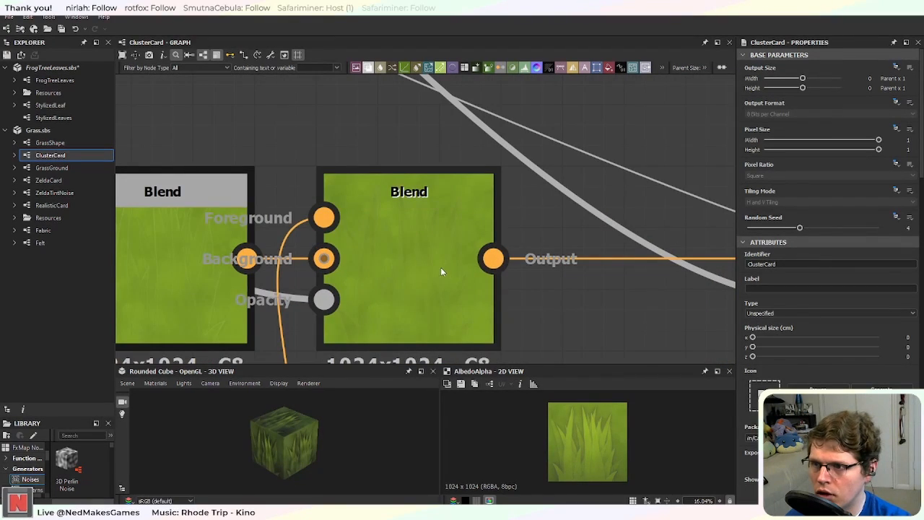
pyautogui.scroll(-4, 436, 265)
pyautogui.moveTo(436, 291); pyautogui.dragTo(496, 302, button='middle')
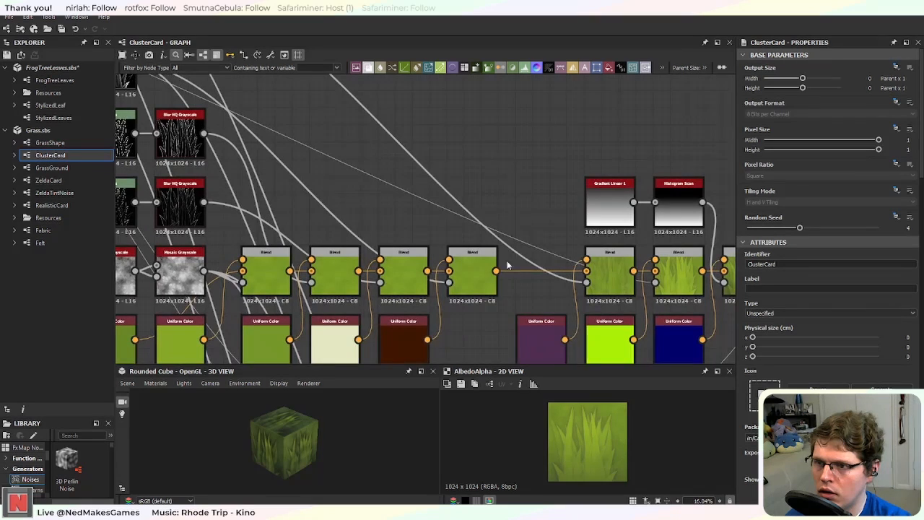
# Step: Trace how the occlusion and curvature masks drive the colour blends, and inspect the lower Curvature Sobel branch's Levels settings
pyautogui.moveTo(463, 163); pyautogui.dragTo(579, 322, button='middle')
pyautogui.moveTo(363, 208); pyautogui.dragTo(486, 202, button='middle')
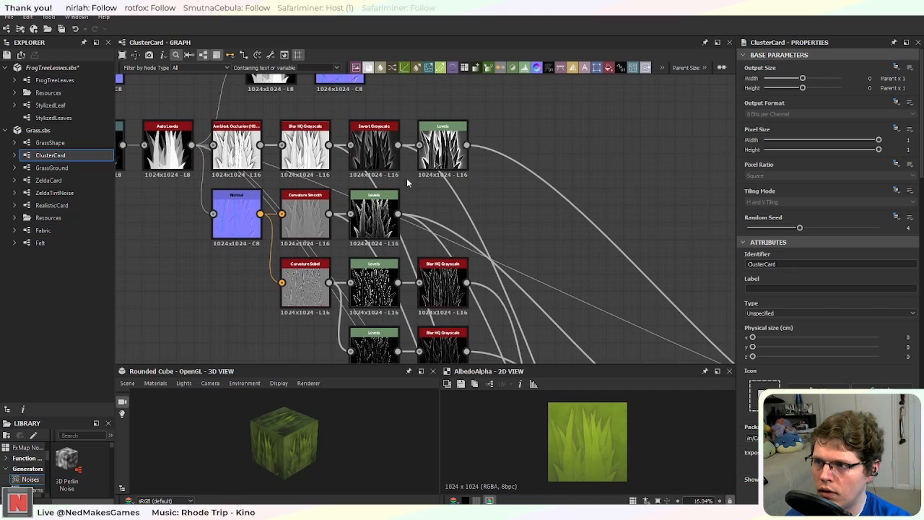
pyautogui.moveTo(608, 294); pyautogui.dragTo(402, 146, button='middle')
pyautogui.moveTo(584, 260); pyautogui.dragTo(448, 226, button='middle')
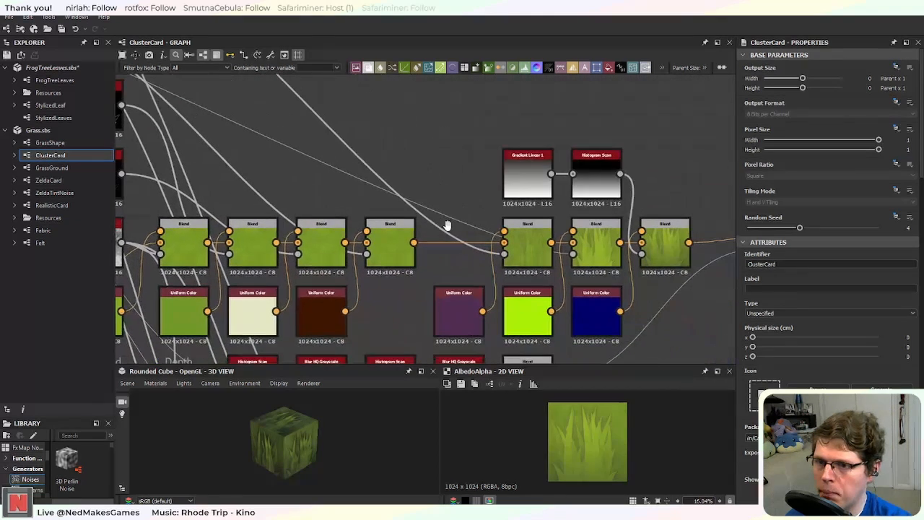
pyautogui.moveTo(354, 310); pyautogui.dragTo(408, 311, button='middle')
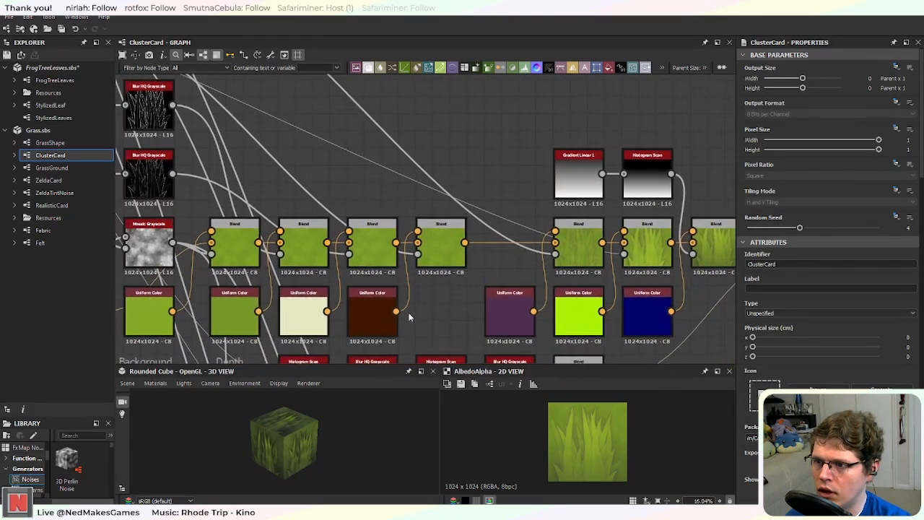
pyautogui.scroll(4, 384, 315)
pyautogui.scroll(-3, 505, 217)
pyautogui.moveTo(561, 250); pyautogui.dragTo(619, 250, button='middle')
pyautogui.moveTo(409, 266); pyautogui.dragTo(500, 342, button='middle')
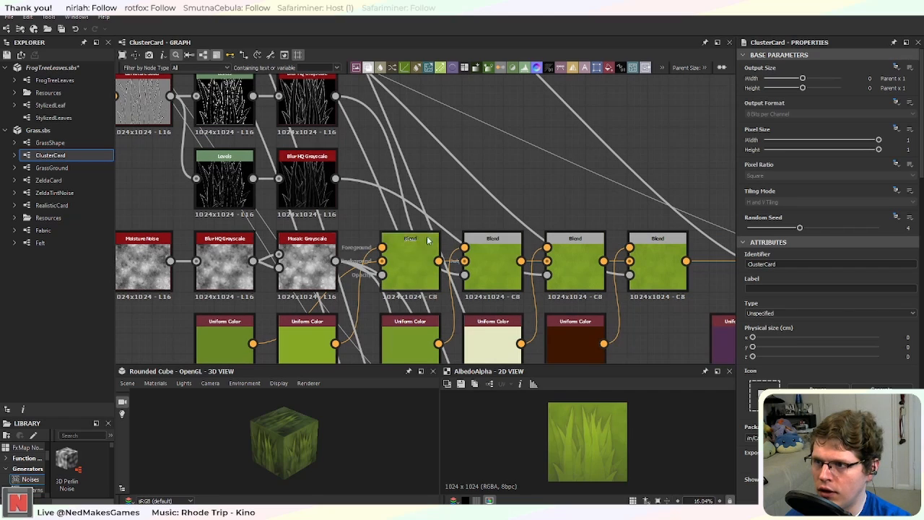
pyautogui.click(219, 186)
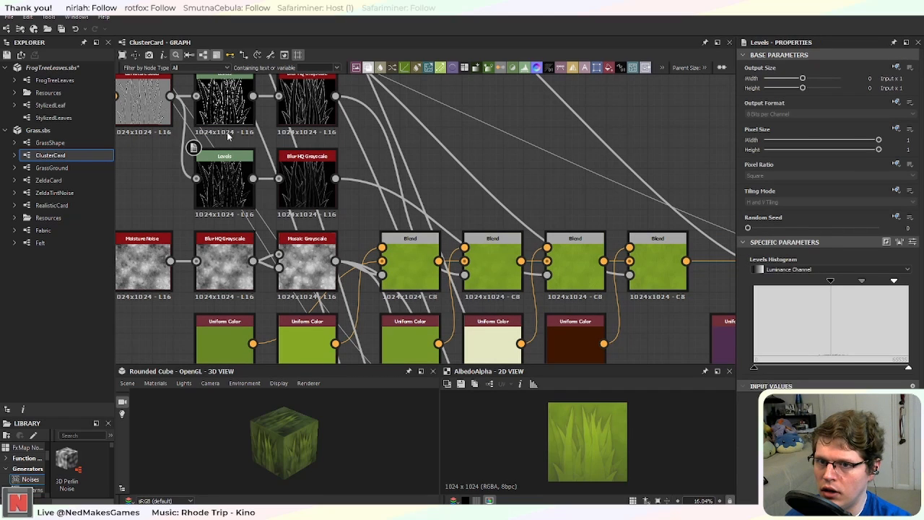
# Step: Inspect the lower Levels node in the ClusterCard graph and open the StylizedLeaves graph
pyautogui.click(226, 118)
pyautogui.click(225, 170)
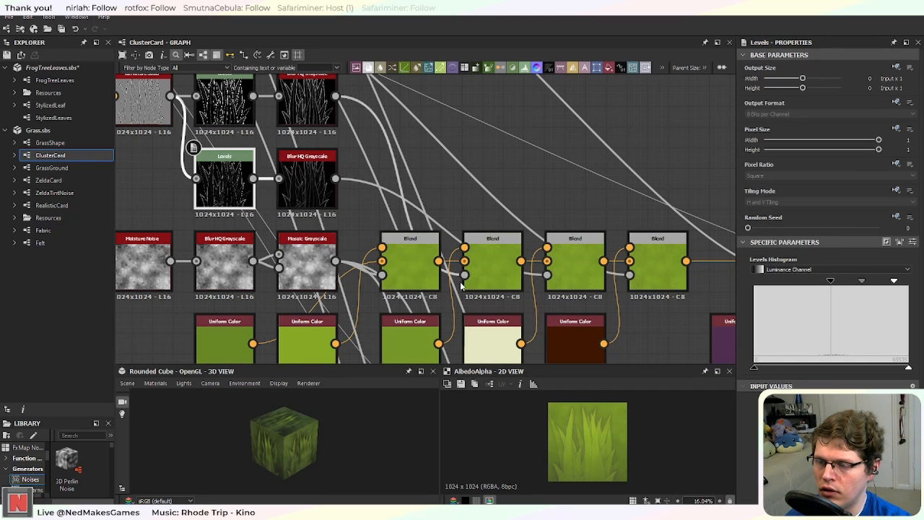
pyautogui.click(55, 120)
pyautogui.doubleClick(55, 118)
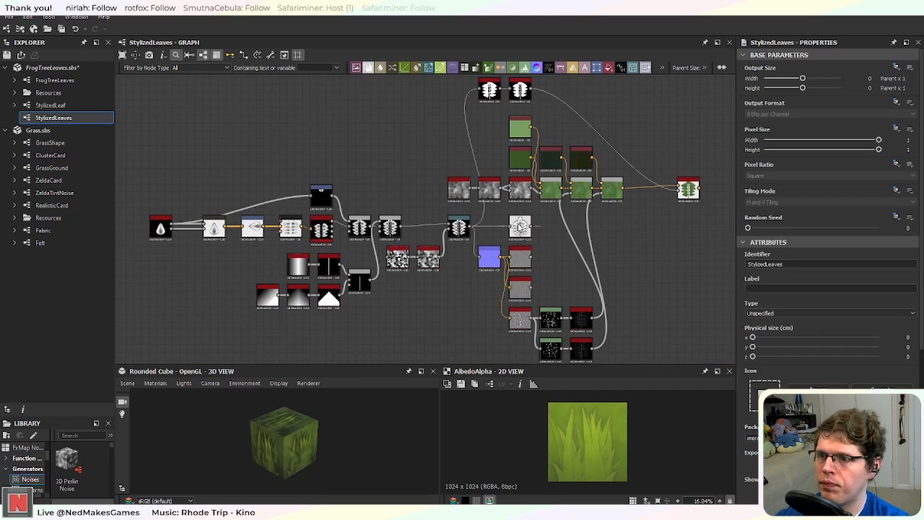
# Step: Swap the last two Blend nodes' opacity masks, feeding the upper Blur HQ Grayscale into the last Blend and the lower one into the Blend before it
pyautogui.scroll(3, 531, 282)
pyautogui.moveTo(532, 283); pyautogui.dragTo(512, 245, button='middle')
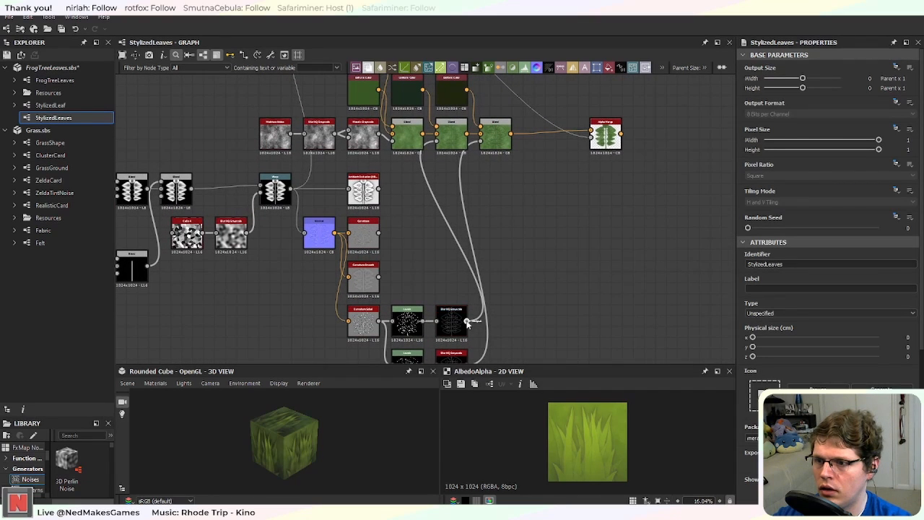
pyautogui.moveTo(469, 180); pyautogui.dragTo(481, 141)
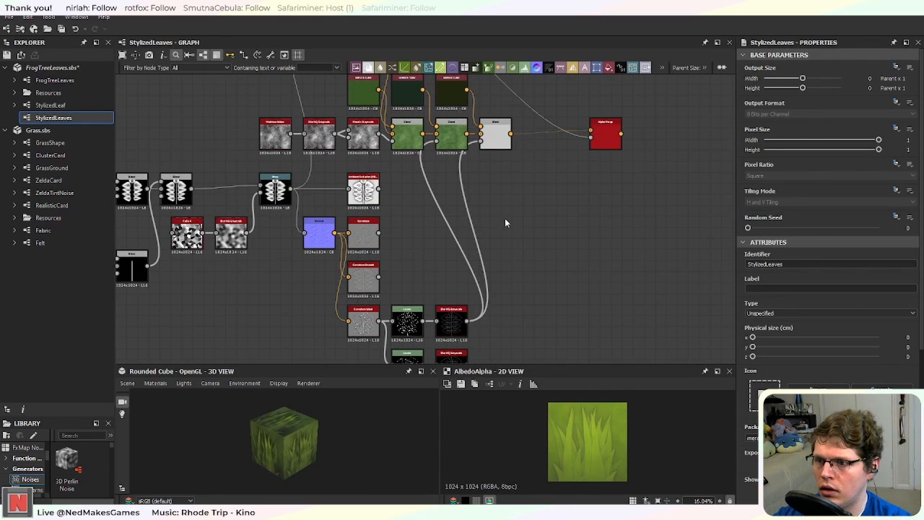
pyautogui.moveTo(547, 324); pyautogui.dragTo(541, 294, button='middle')
pyautogui.moveTo(466, 204); pyautogui.dragTo(431, 112)
# Step: Preview the last Blend node and raise the V value of its dark Uniform Color foreground to 0.82
pyautogui.moveTo(528, 187); pyautogui.dragTo(551, 266, button='middle')
pyautogui.scroll(4, 538, 202)
pyautogui.click(407, 96)
pyautogui.moveTo(407, 95); pyautogui.dragTo(455, 168, button='middle')
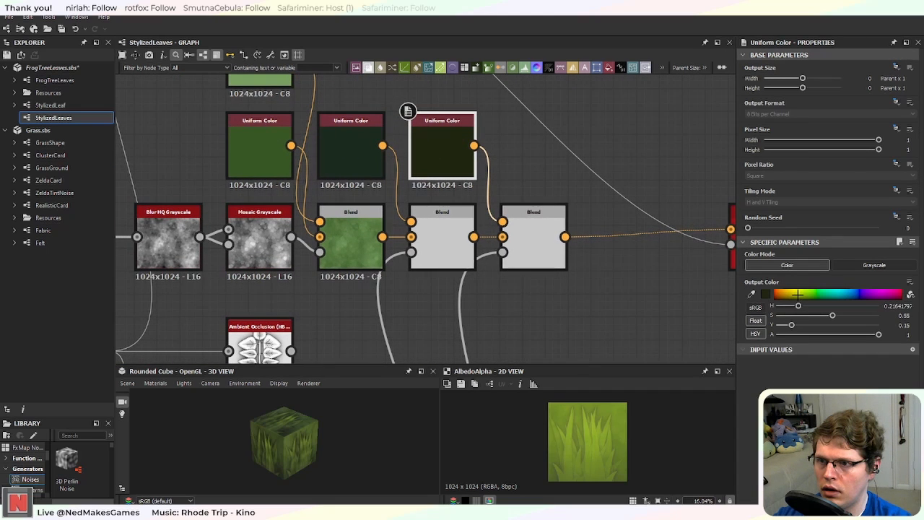
pyautogui.doubleClick(548, 256)
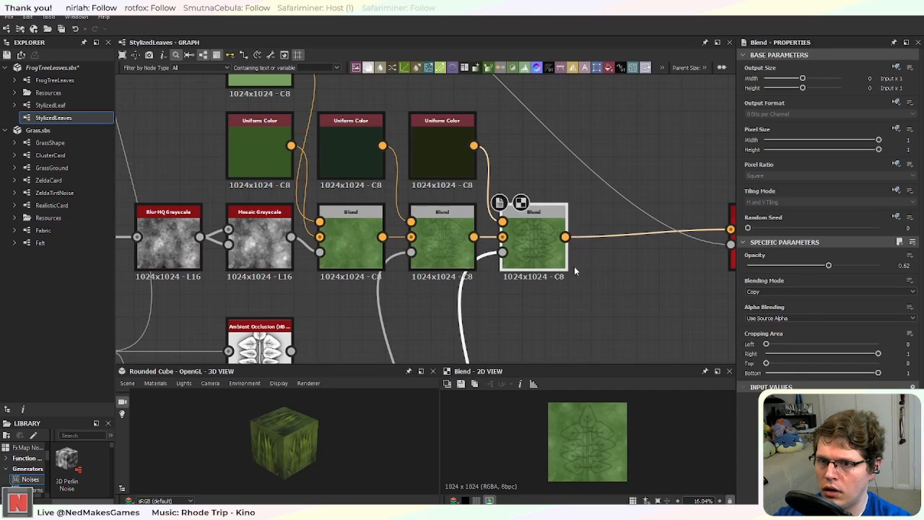
pyautogui.scroll(5, 538, 249)
pyautogui.scroll(-3, 391, 142)
pyautogui.click(392, 156)
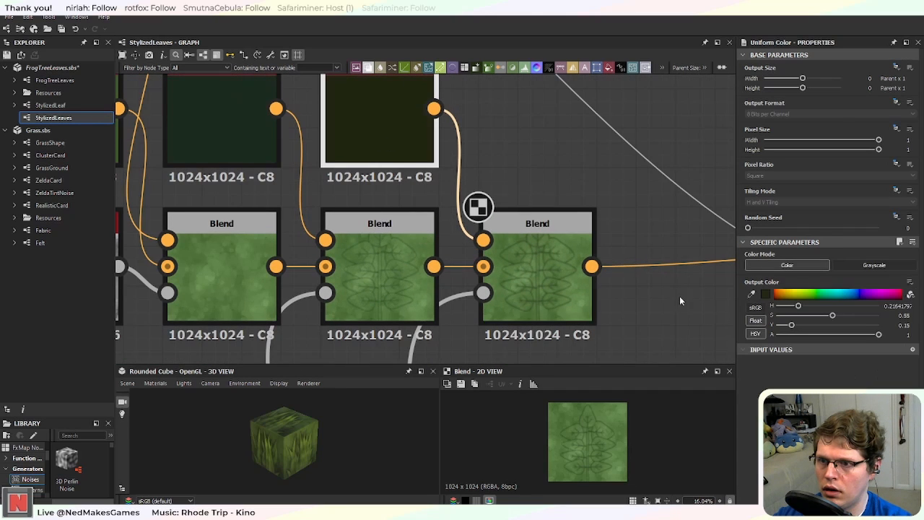
pyautogui.moveTo(792, 325); pyautogui.dragTo(859, 327)
pyautogui.scroll(4, 569, 293)
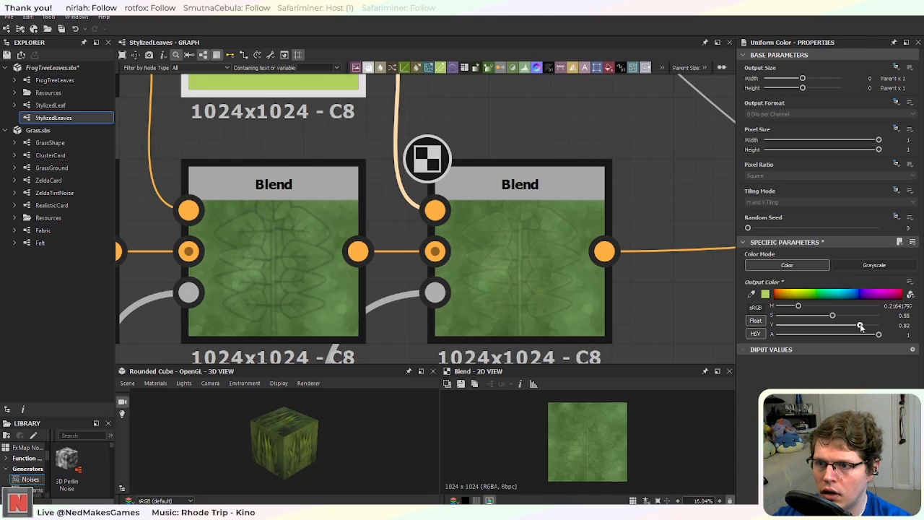
pyautogui.scroll(-3, 567, 270)
pyautogui.scroll(3, 548, 239)
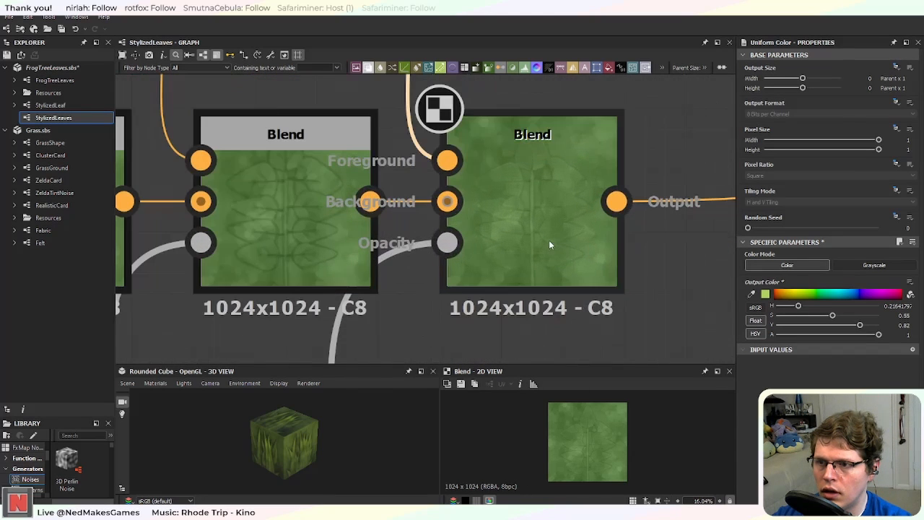
pyautogui.scroll(-4, 634, 249)
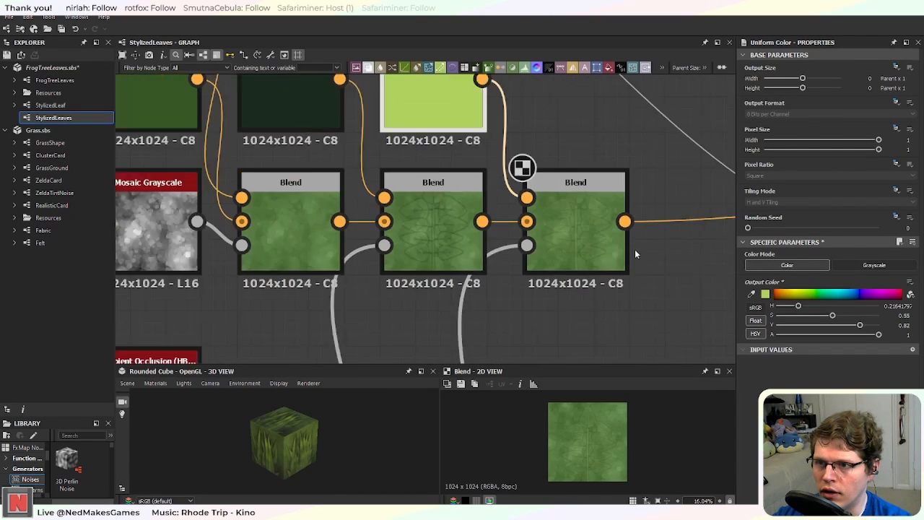
# Step: Select the Alpha Merge node and move it farther away from the Blend chain to make room
pyautogui.moveTo(685, 263); pyautogui.dragTo(361, 299, button='middle')
pyautogui.doubleClick(559, 282)
pyautogui.scroll(3, 454, 299)
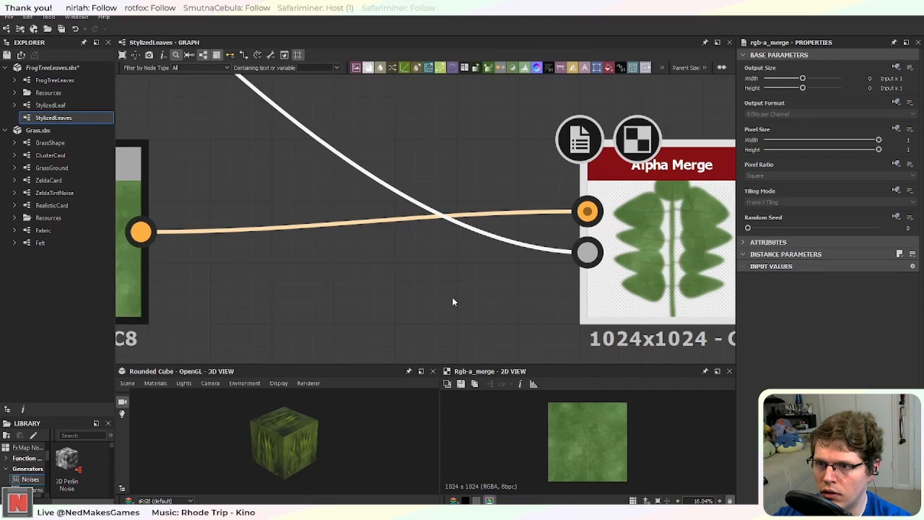
pyautogui.scroll(-4, 433, 304)
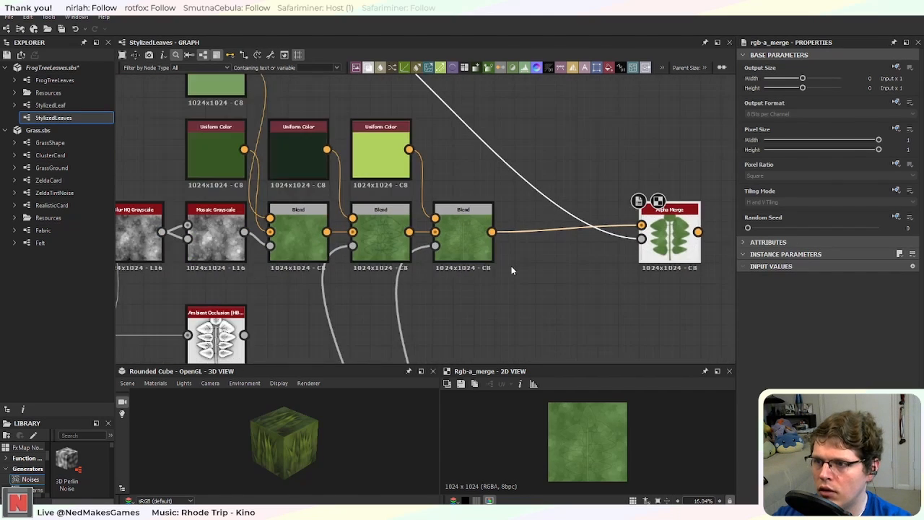
pyautogui.moveTo(510, 281); pyautogui.dragTo(460, 308, button='middle')
pyautogui.moveTo(592, 271); pyautogui.dragTo(654, 270)
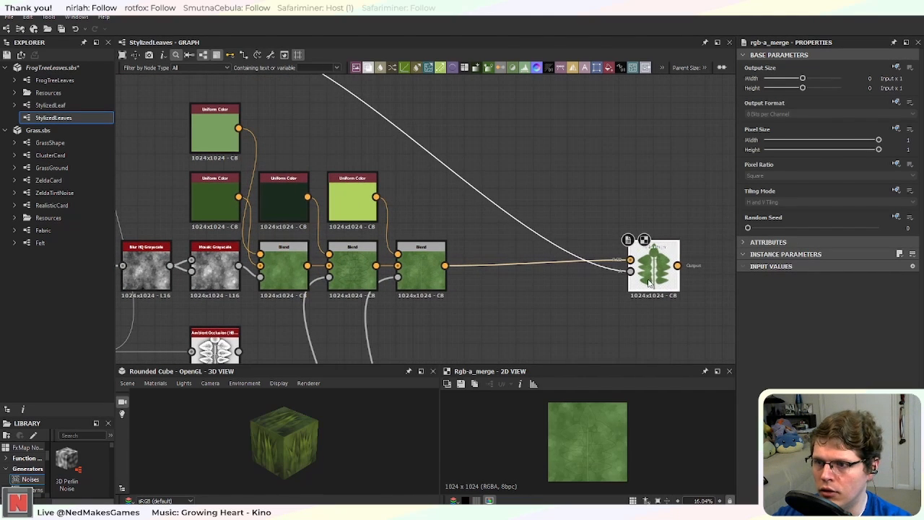
# Step: Examine the Normal, Curvature, Curvature Smooth and Curvature Sobel nodes of the leaf graph
pyautogui.moveTo(473, 339); pyautogui.dragTo(507, 196, button='middle')
pyautogui.scroll(-2, 508, 199)
pyautogui.moveTo(459, 296); pyautogui.dragTo(493, 261, button='middle')
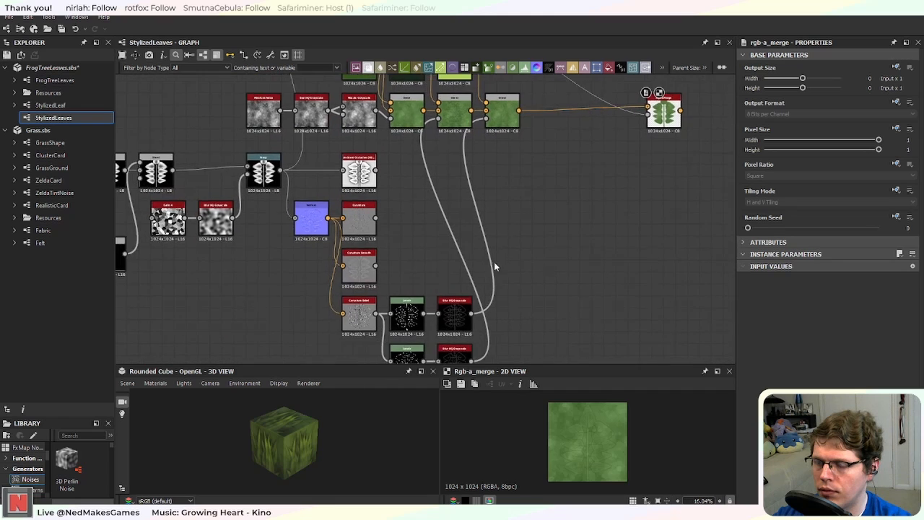
pyautogui.scroll(4, 404, 262)
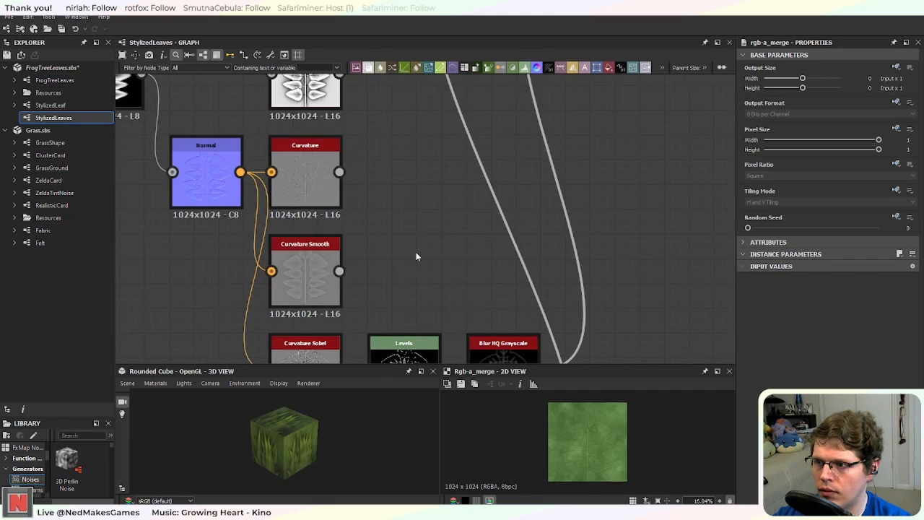
pyautogui.scroll(-3, 417, 256)
pyautogui.scroll(4, 368, 266)
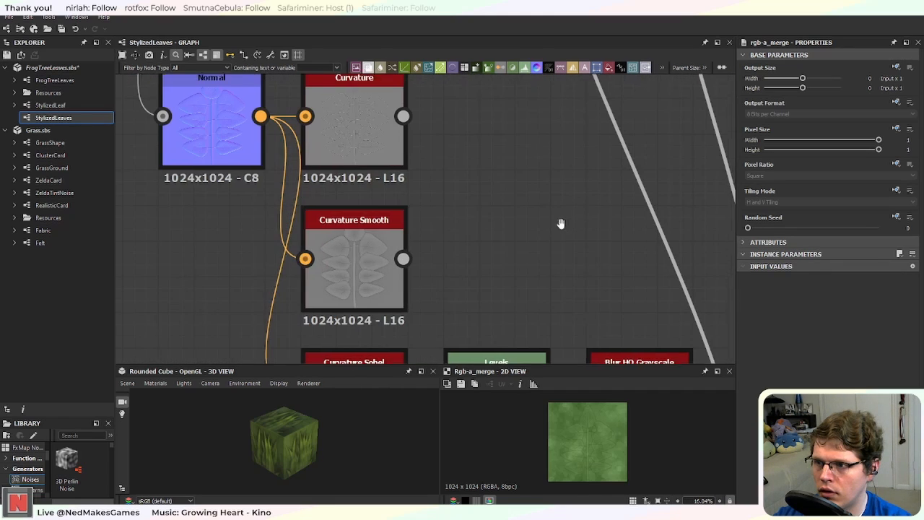
pyautogui.scroll(-2, 476, 276)
pyautogui.scroll(-3, 477, 273)
pyautogui.moveTo(545, 203); pyautogui.dragTo(452, 291, button='middle')
# Step: Duplicate the last Blend node and place the copy between it and the Alpha Merge node
pyautogui.click(423, 242)
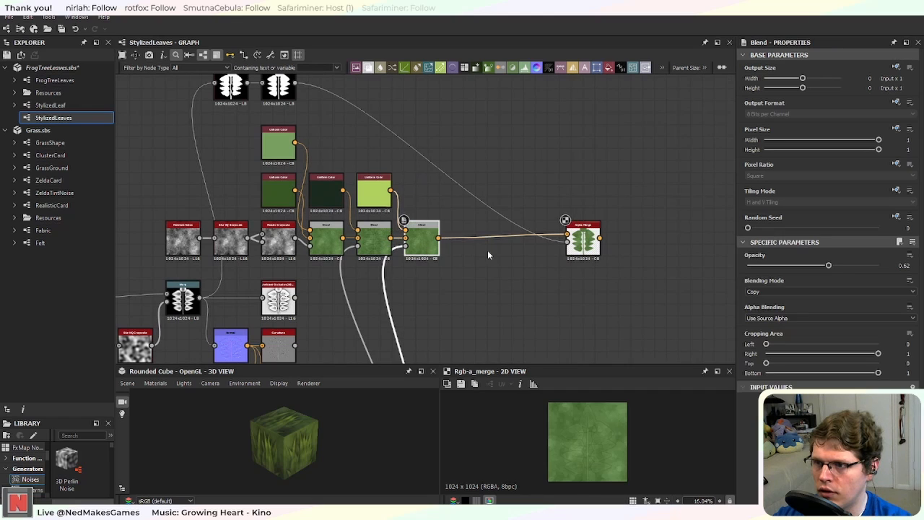
pyautogui.hotkey('ctrl', 'd')
pyautogui.moveTo(437, 223); pyautogui.dragTo(479, 246)
# Step: Add a Levels node after Curvature Smooth and connect its output to the new Blend's opacity input
pyautogui.moveTo(466, 253); pyautogui.dragTo(518, 144, button='middle')
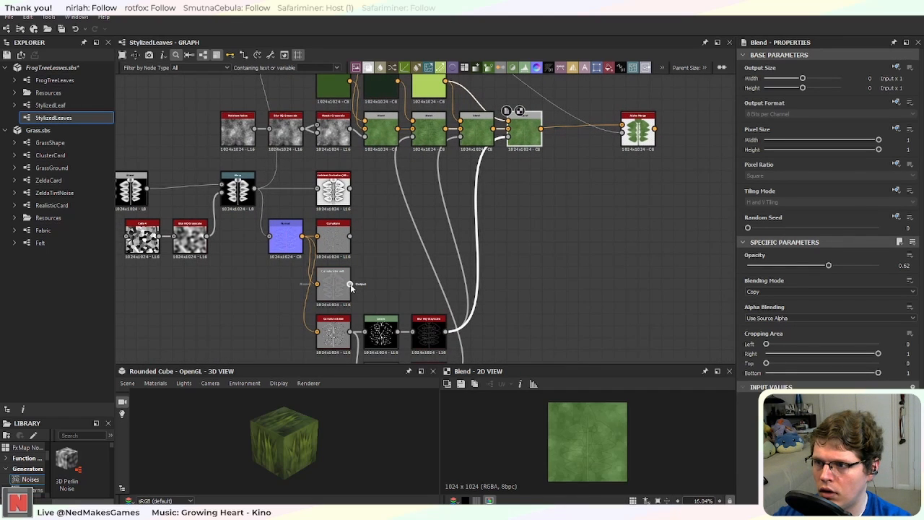
pyautogui.moveTo(349, 284); pyautogui.dragTo(369, 288)
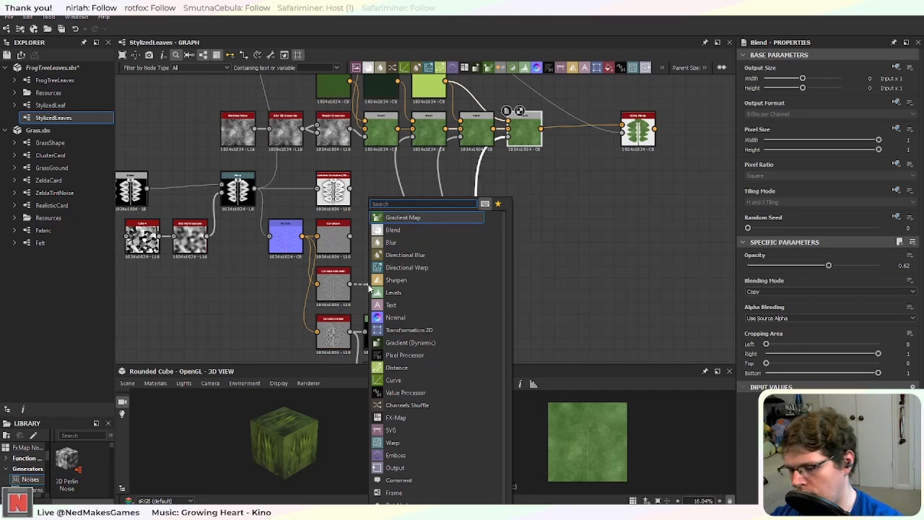
pyautogui.write('levels')
pyautogui.press('Return')
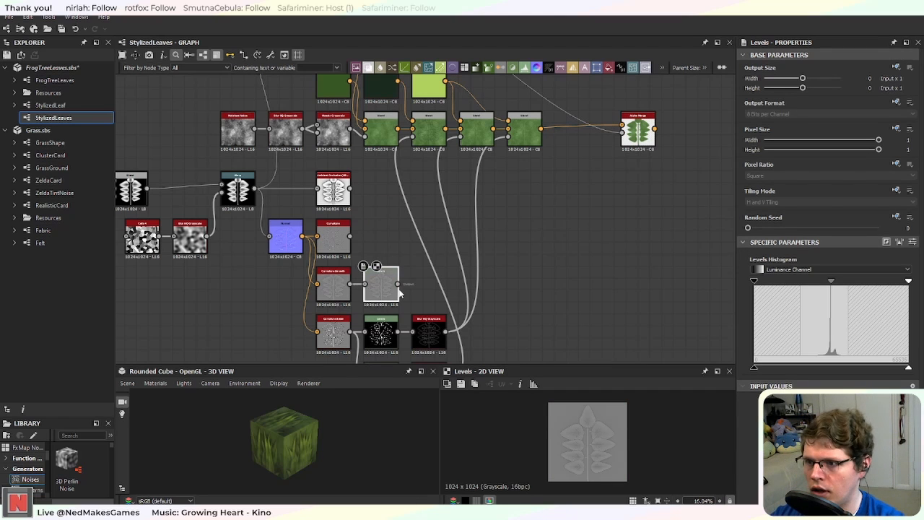
pyautogui.moveTo(501, 166); pyautogui.dragTo(509, 137)
# Step: Duplicate the light green Uniform Color, connect the copy to the new Blend's foreground, and preview that Blend
pyautogui.moveTo(529, 174); pyautogui.dragTo(505, 281, button='middle')
pyautogui.scroll(3, 504, 277)
pyautogui.click(333, 129)
pyautogui.hotkey('ctrl', 'd')
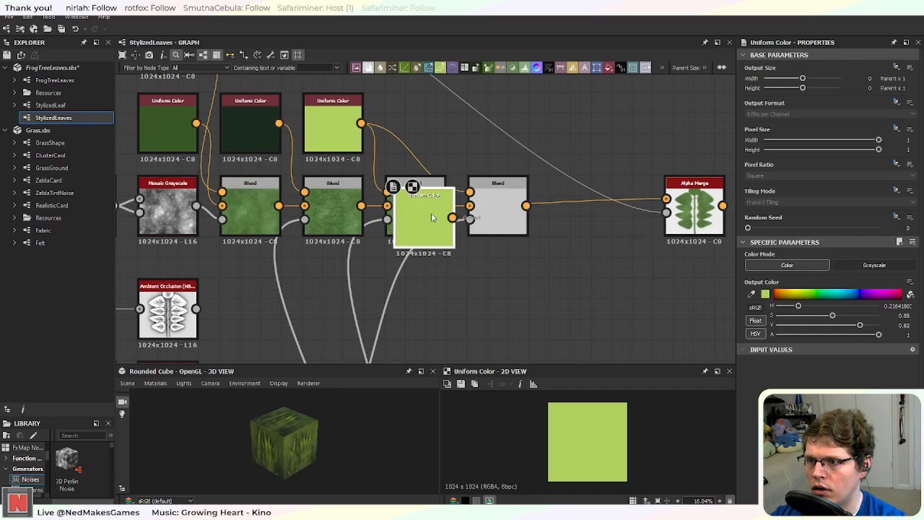
pyautogui.moveTo(432, 216); pyautogui.dragTo(424, 135)
pyautogui.click(499, 209)
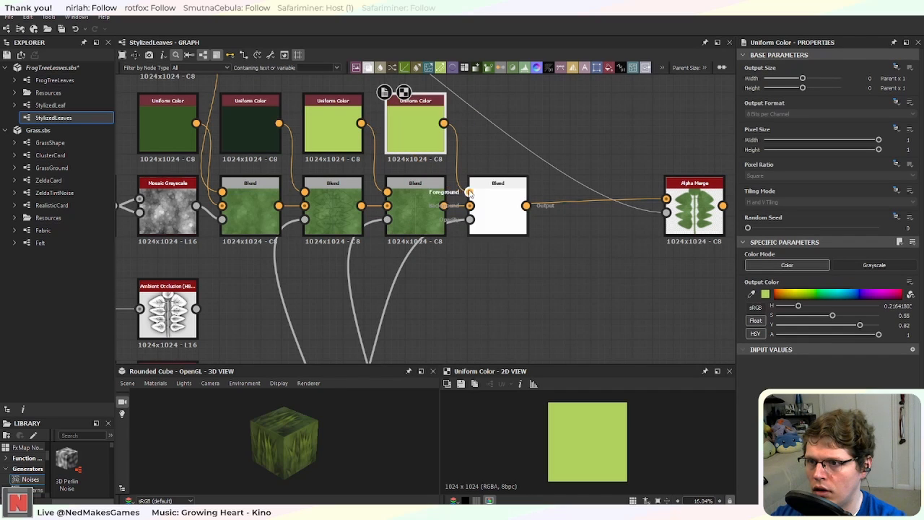
pyautogui.scroll(5, 501, 211)
pyautogui.scroll(-2, 501, 212)
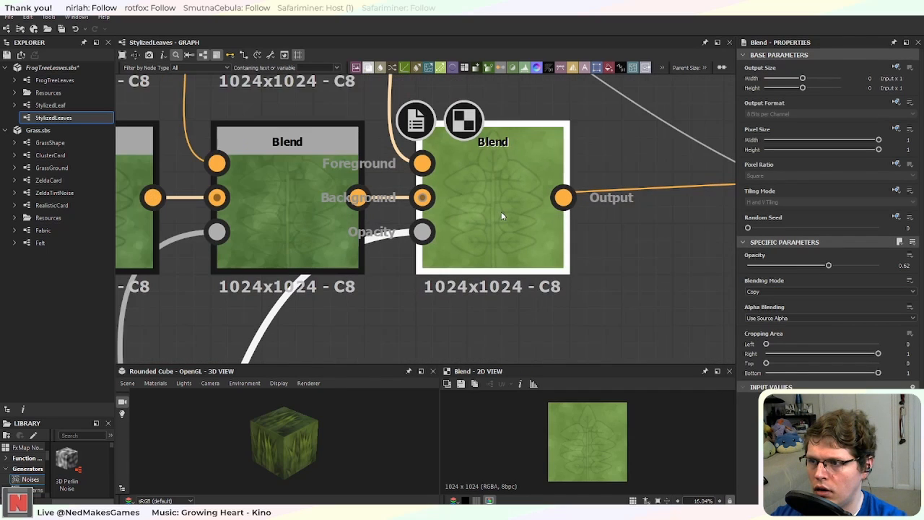
pyautogui.scroll(-3, 501, 211)
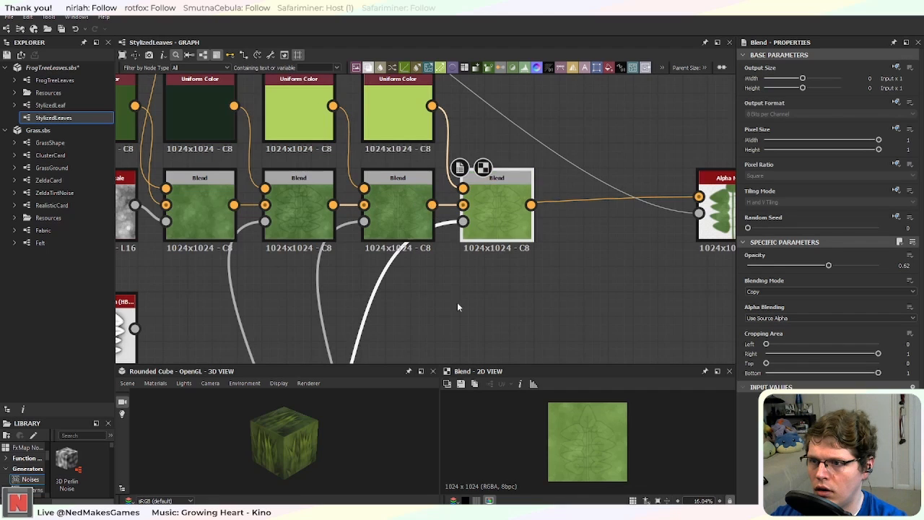
# Step: Narrow the input black and white points of the Curvature Smooth Levels node tightly around the histogram's central peak
pyautogui.scroll(-1, 470, 204)
pyautogui.moveTo(437, 354); pyautogui.dragTo(535, 185, button='middle')
pyautogui.scroll(2, 410, 279)
pyautogui.click(300, 309)
pyautogui.moveTo(300, 309); pyautogui.dragTo(430, 259, button='middle')
pyautogui.moveTo(752, 284); pyautogui.dragTo(805, 287)
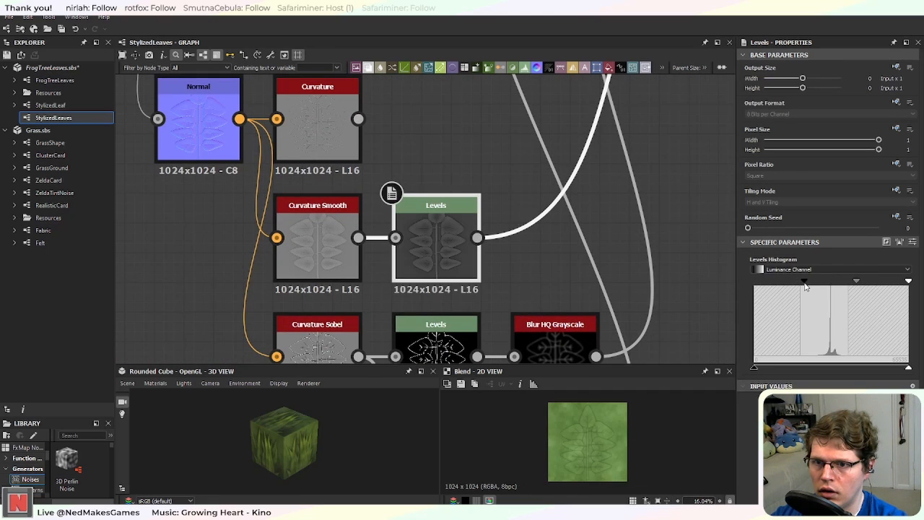
pyautogui.moveTo(910, 283); pyautogui.dragTo(834, 283)
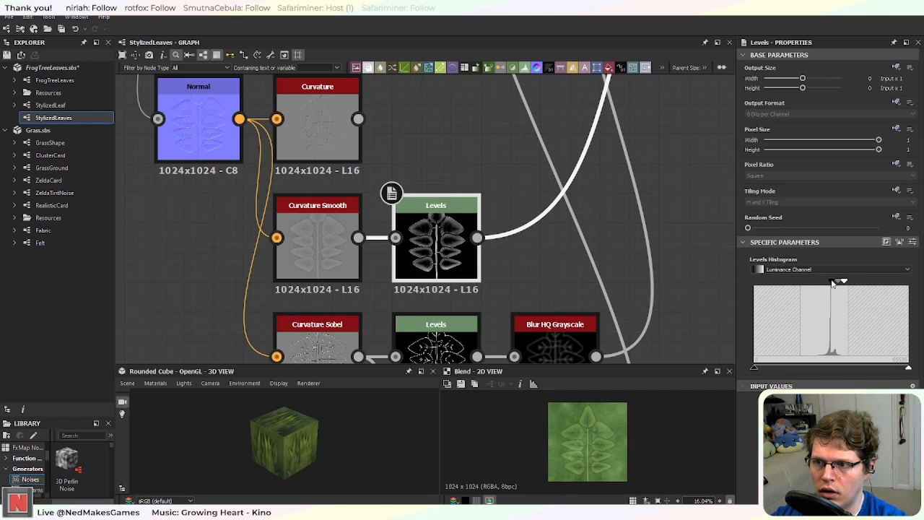
pyautogui.scroll(3, 464, 265)
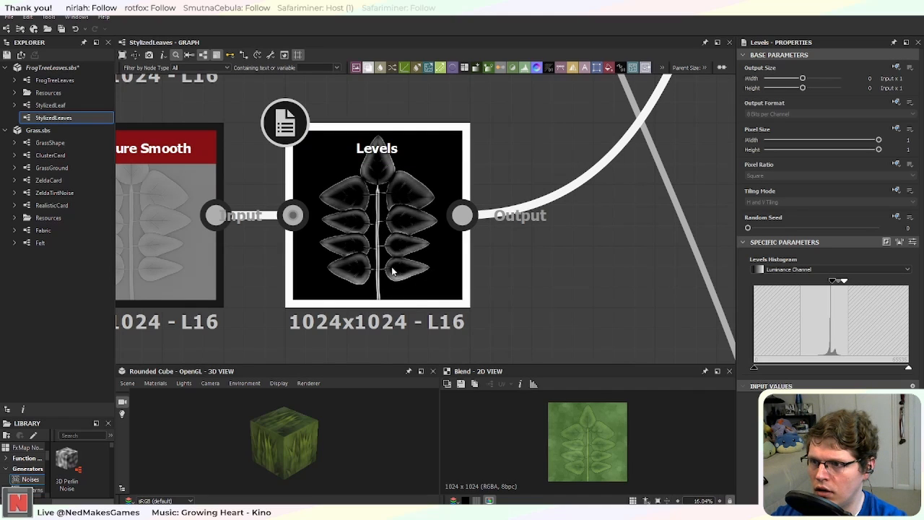
pyautogui.scroll(-3, 394, 156)
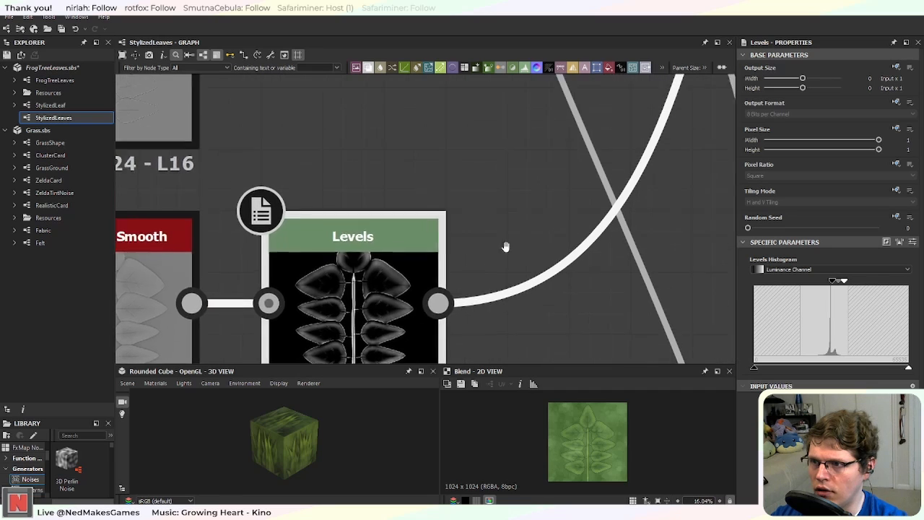
# Step: Set the hue of the last Uniform Color to 0.09 and the opacity of the last Blend to 0.32
pyautogui.moveTo(555, 206); pyautogui.dragTo(476, 332, button='middle')
pyautogui.moveTo(549, 189); pyautogui.dragTo(445, 350, button='middle')
pyautogui.moveTo(538, 197); pyautogui.dragTo(455, 275, button='middle')
pyautogui.scroll(3, 505, 269)
pyautogui.click(593, 262)
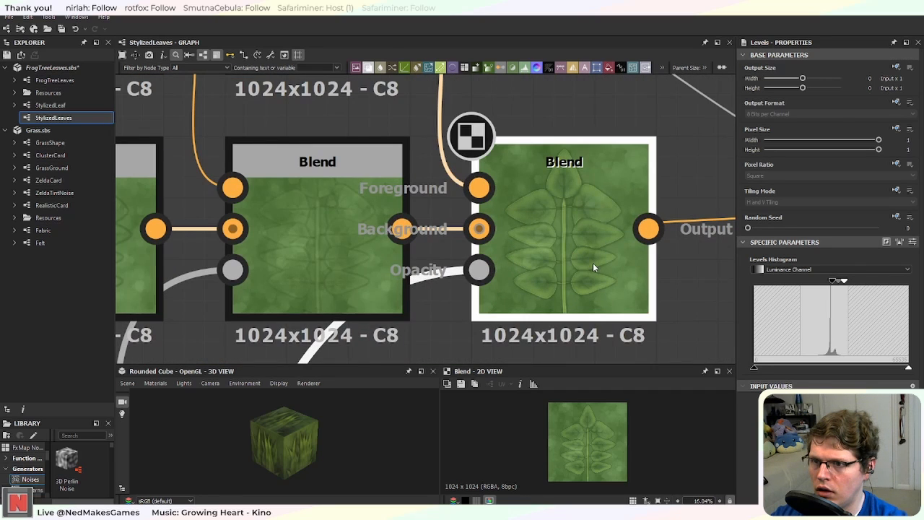
pyautogui.moveTo(593, 263); pyautogui.dragTo(509, 289, button='middle')
pyautogui.scroll(-3, 510, 249)
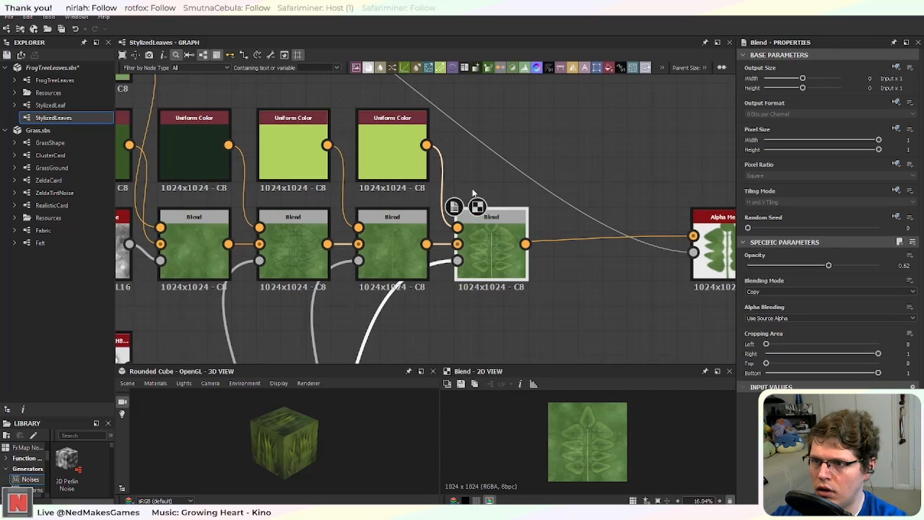
pyautogui.scroll(3, 498, 245)
pyautogui.click(368, 152)
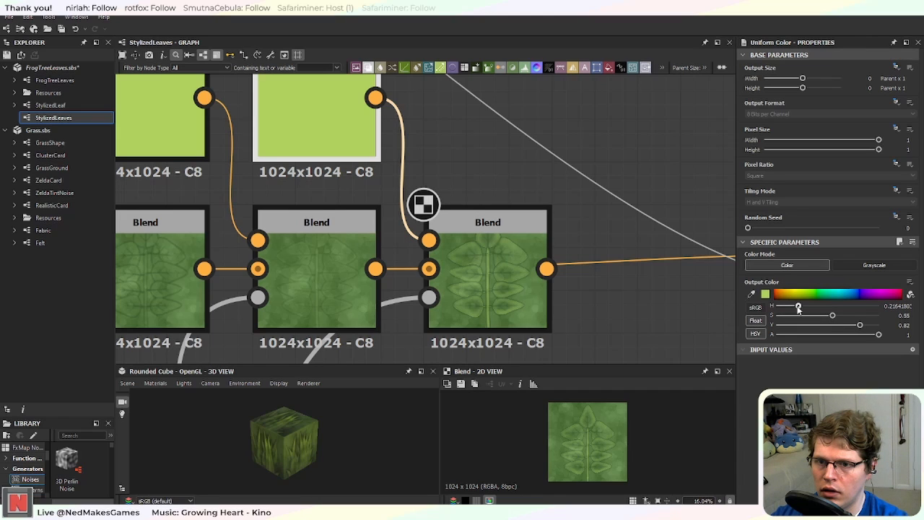
pyautogui.moveTo(792, 309); pyautogui.dragTo(785, 309)
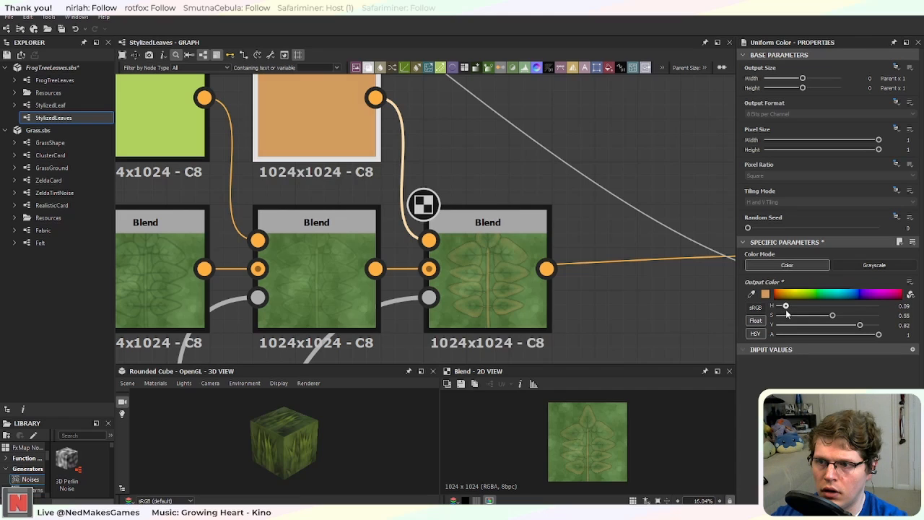
pyautogui.click(489, 274)
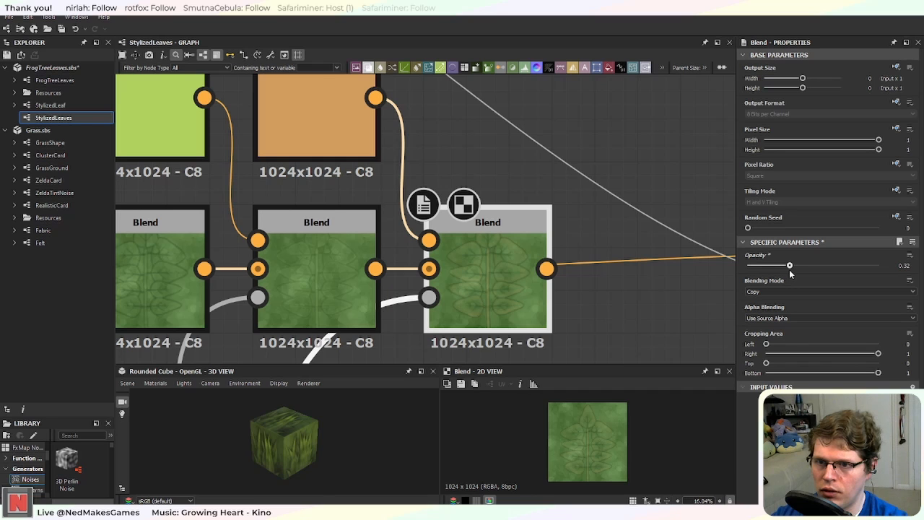
# Step: Examine the curvature and Levels branches below the colour Blend chain and how they feed the Blends
pyautogui.click(299, 151)
pyautogui.scroll(-3, 509, 307)
pyautogui.moveTo(585, 359); pyautogui.dragTo(543, 146, button='middle')
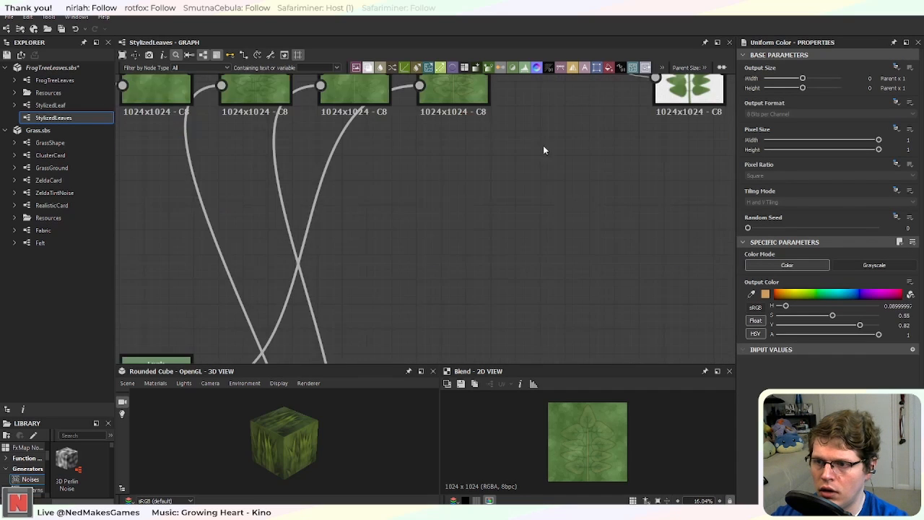
pyautogui.scroll(-3, 543, 150)
pyautogui.moveTo(374, 297); pyautogui.dragTo(458, 231, button='middle')
pyautogui.scroll(3, 401, 212)
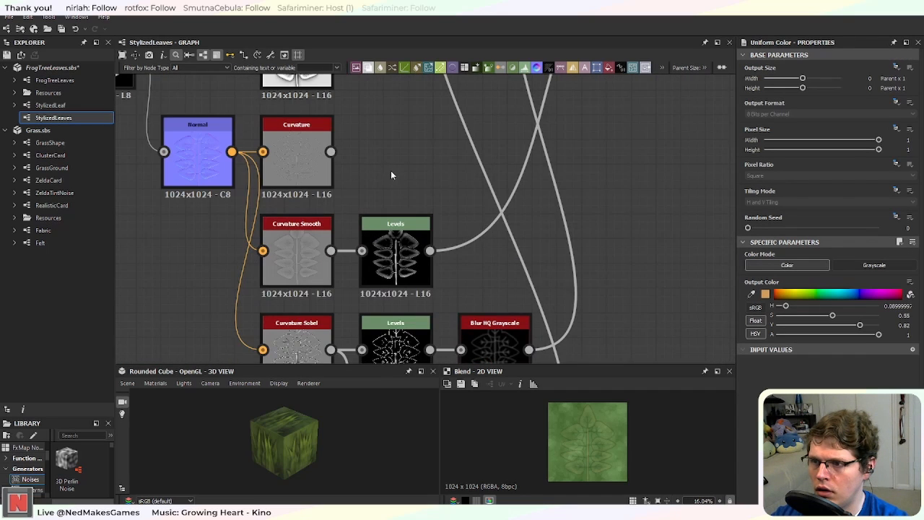
pyautogui.moveTo(391, 175); pyautogui.dragTo(466, 243, button='middle')
pyautogui.moveTo(507, 185); pyautogui.dragTo(409, 276, button='middle')
pyautogui.moveTo(527, 213); pyautogui.dragTo(389, 323, button='middle')
pyautogui.scroll(3, 543, 226)
pyautogui.scroll(-3, 541, 228)
pyautogui.scroll(-1, 541, 232)
pyautogui.moveTo(574, 255); pyautogui.dragTo(469, 304, button='middle')
# Step: Duplicate the last Blend, insert the copy at the end of the chain, and move the Alpha Merge farther along to make room
pyautogui.click(426, 270)
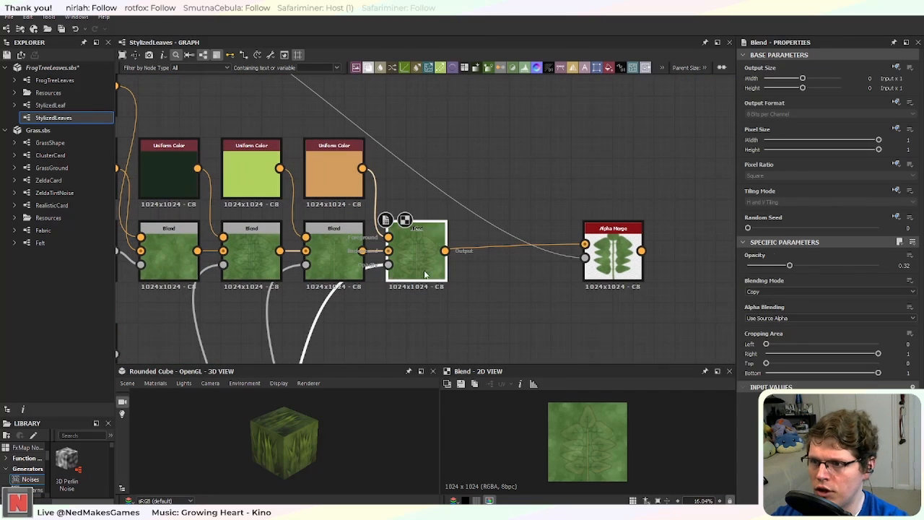
pyautogui.hotkey('ctrl', 'd')
pyautogui.moveTo(431, 228); pyautogui.dragTo(505, 259)
pyautogui.moveTo(599, 258); pyautogui.dragTo(729, 258)
pyautogui.moveTo(575, 317); pyautogui.dragTo(373, 363, button='middle')
pyautogui.moveTo(550, 304); pyautogui.dragTo(591, 305)
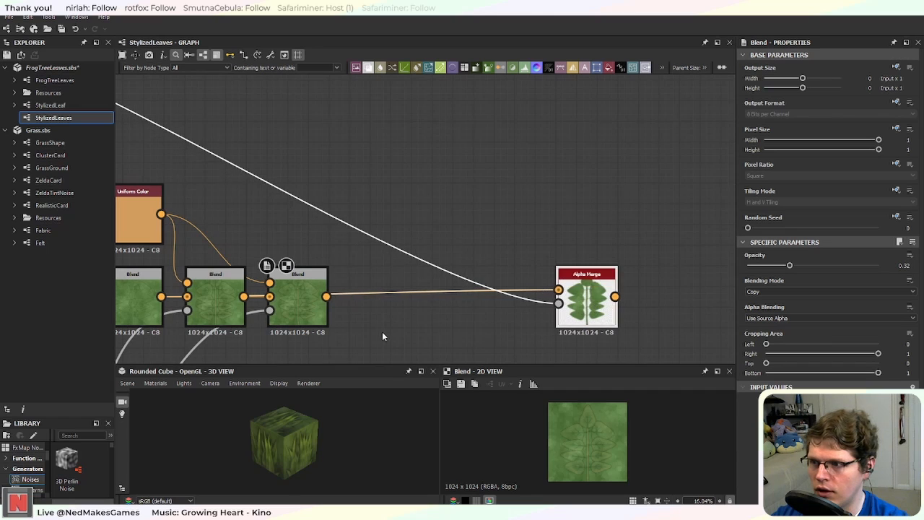
# Step: Duplicate the orange Uniform Color, place the copy beside it, and connect it to the new Blend's foreground input
pyautogui.moveTo(223, 246); pyautogui.dragTo(380, 211, button='middle')
pyautogui.click(310, 186)
pyautogui.hotkey('ctrl', 'd')
pyautogui.moveTo(320, 189); pyautogui.dragTo(375, 194)
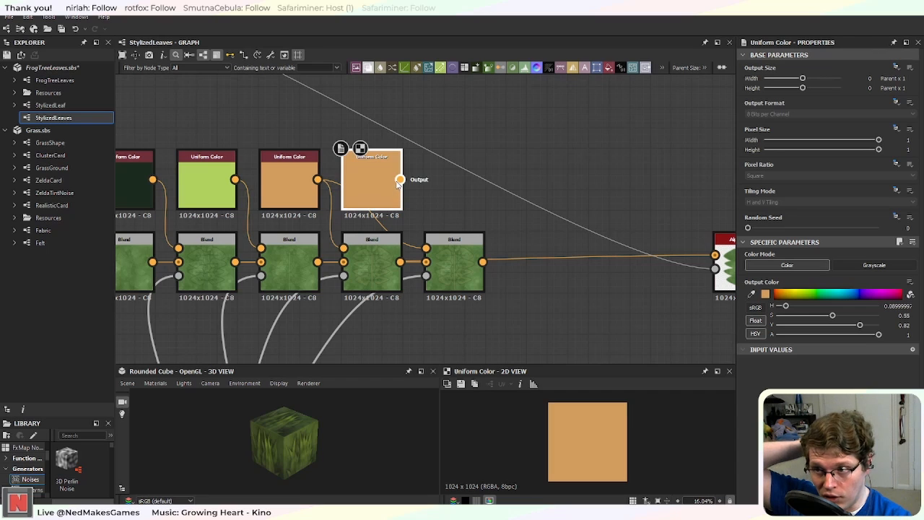
pyautogui.moveTo(400, 180); pyautogui.dragTo(427, 249)
# Step: Add a Blur HQ Grayscale node to the output of the Ambient Occlusion (HBAO) node
pyautogui.moveTo(474, 255); pyautogui.dragTo(495, 181, button='middle')
pyautogui.scroll(-3, 496, 181)
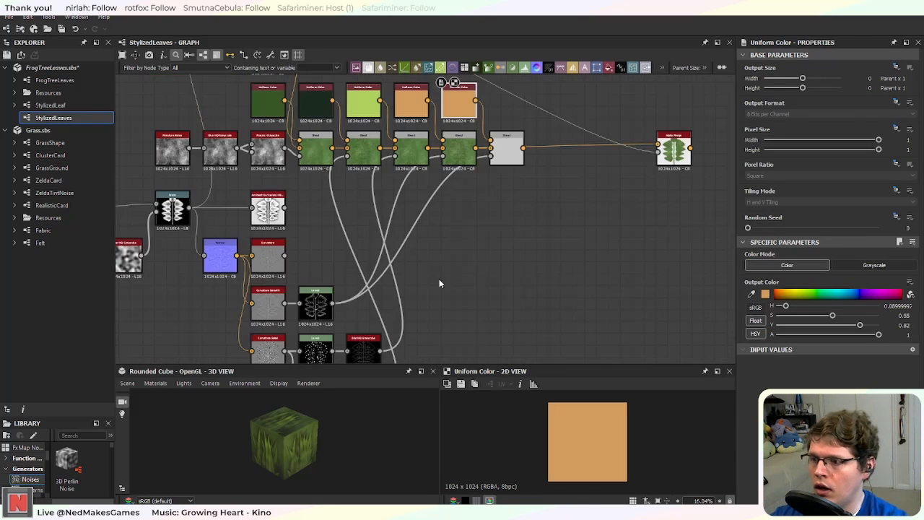
pyautogui.moveTo(439, 279); pyautogui.dragTo(489, 199, button='middle')
pyautogui.scroll(5, 426, 224)
pyautogui.moveTo(339, 86); pyautogui.dragTo(504, 278, button='middle')
pyautogui.scroll(-1, 489, 271)
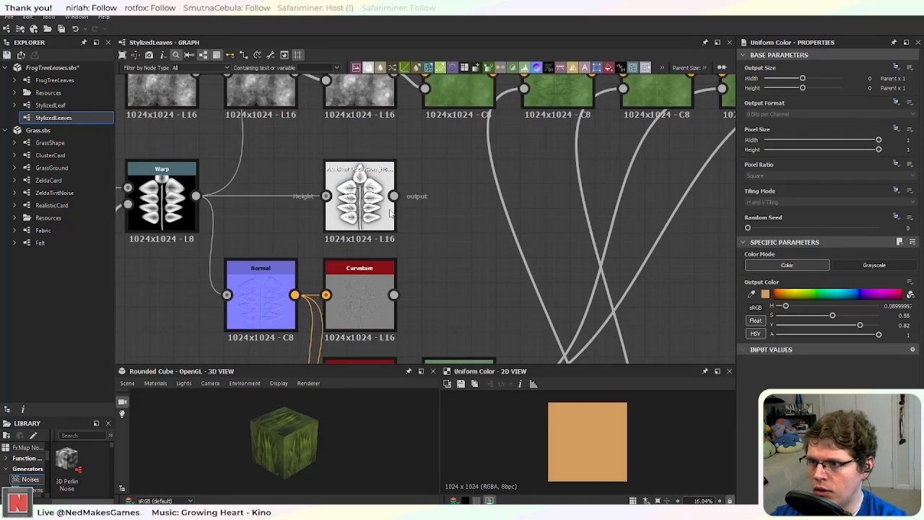
pyautogui.scroll(5, 419, 202)
pyautogui.moveTo(441, 204); pyautogui.dragTo(381, 245, button='middle')
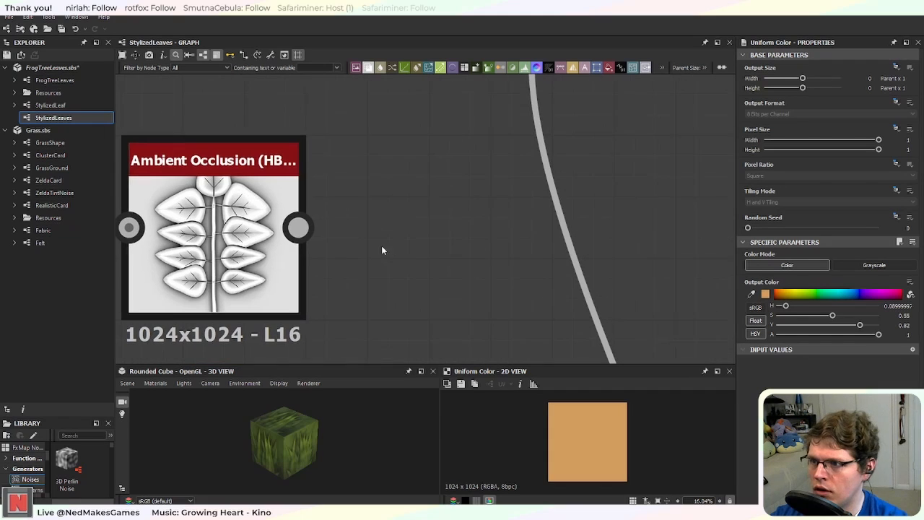
pyautogui.moveTo(298, 228); pyautogui.dragTo(354, 236)
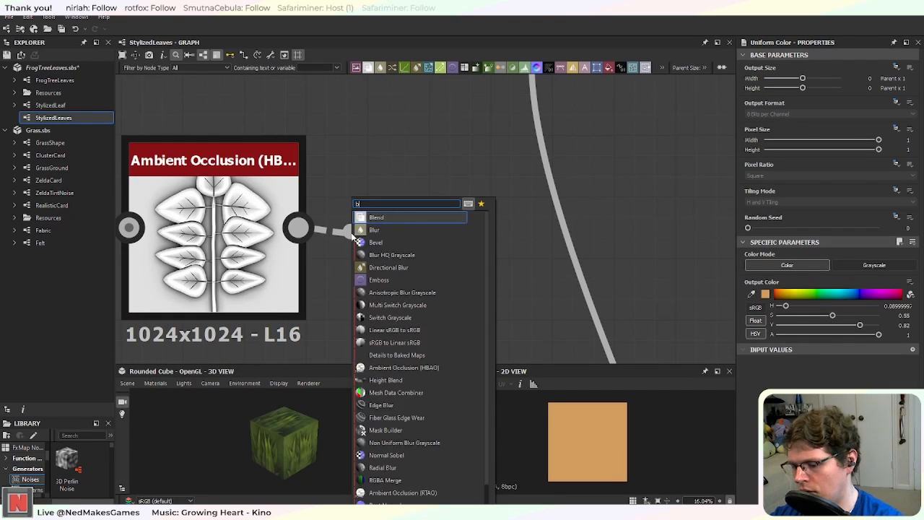
pyautogui.write('blur')
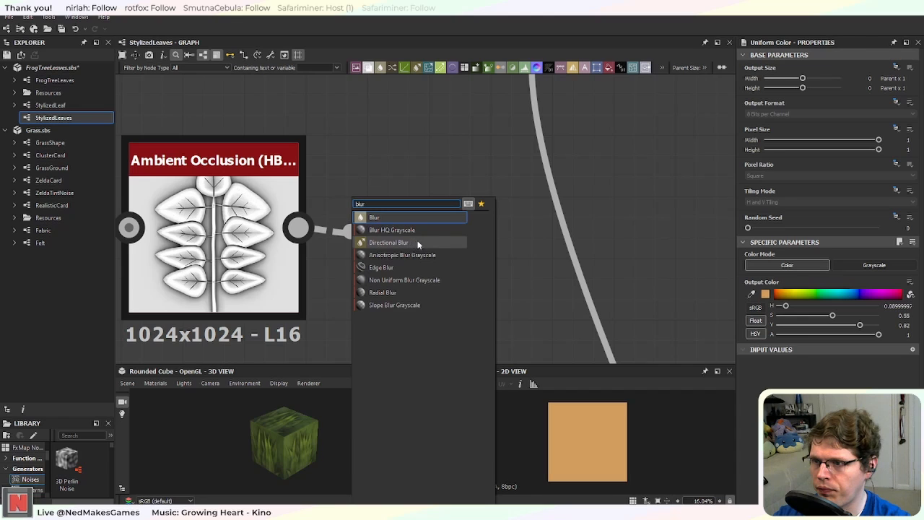
pyautogui.click(435, 230)
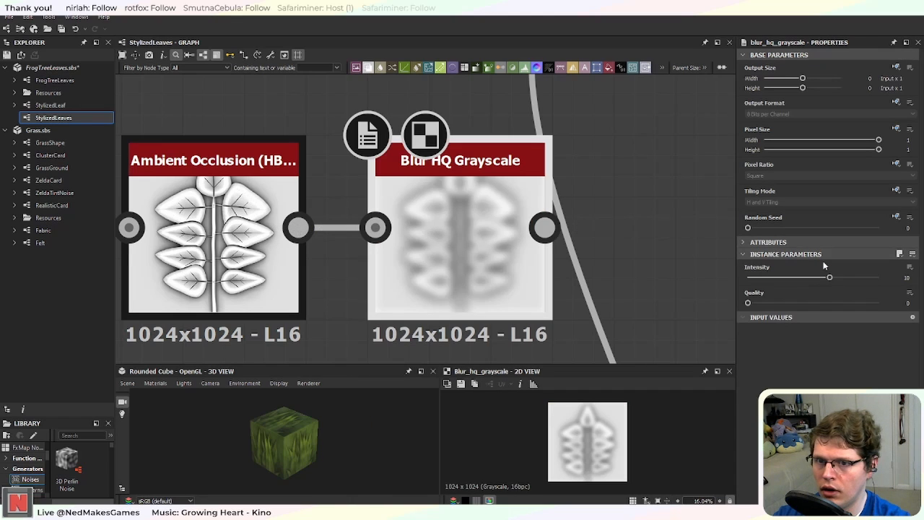
# Step: Set the new Blur HQ Grayscale's quality to 1 and its intensity to 3.16
pyautogui.click(764, 304)
pyautogui.moveTo(830, 277); pyautogui.dragTo(773, 282)
pyautogui.scroll(-3, 631, 241)
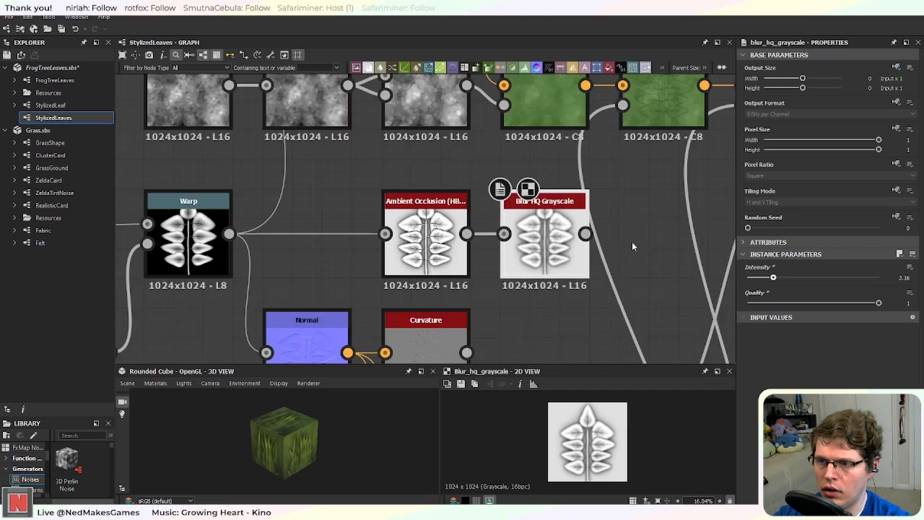
# Step: Add a Levels node after the Blur HQ Grayscale and shift the ambient occlusion, blur and Levels nodes one slot toward the Warp
pyautogui.moveTo(632, 241); pyautogui.dragTo(462, 251, button='middle')
pyautogui.moveTo(457, 241); pyautogui.dragTo(497, 245)
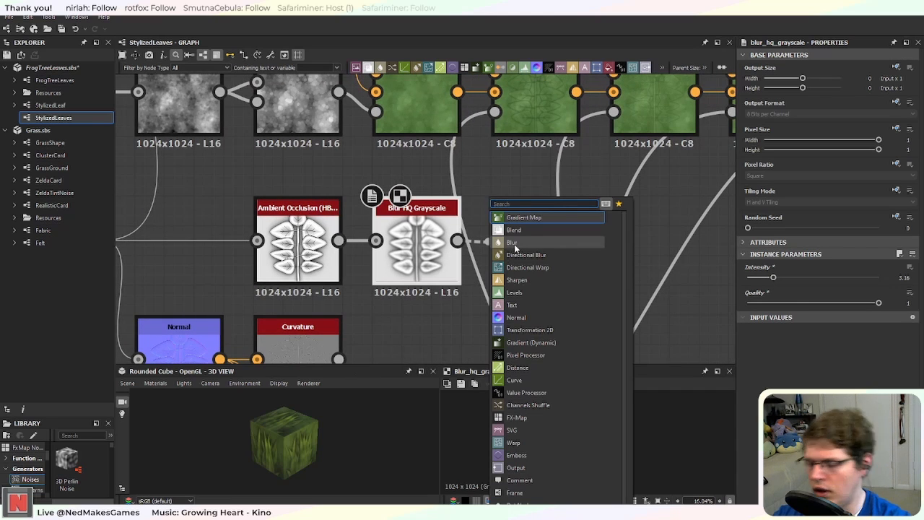
pyautogui.write('level')
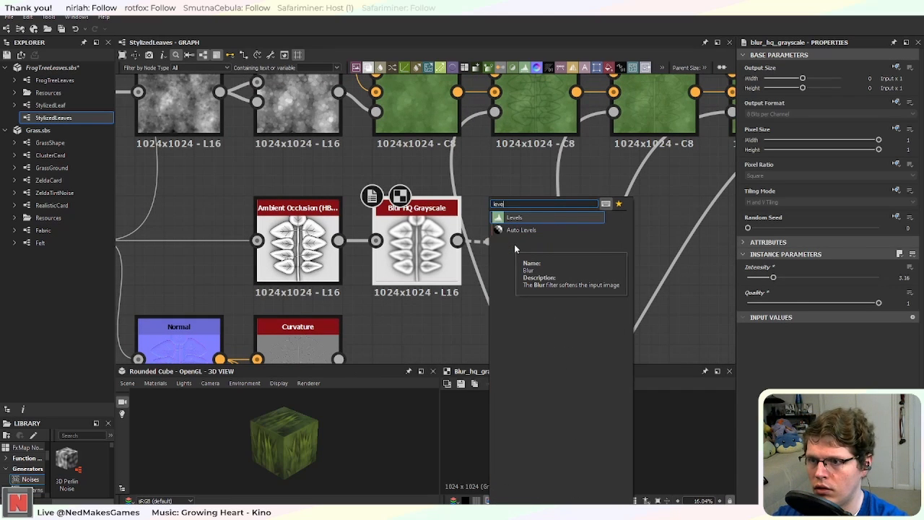
pyautogui.press('Down')
pyautogui.press('Up')
pyautogui.press('Return')
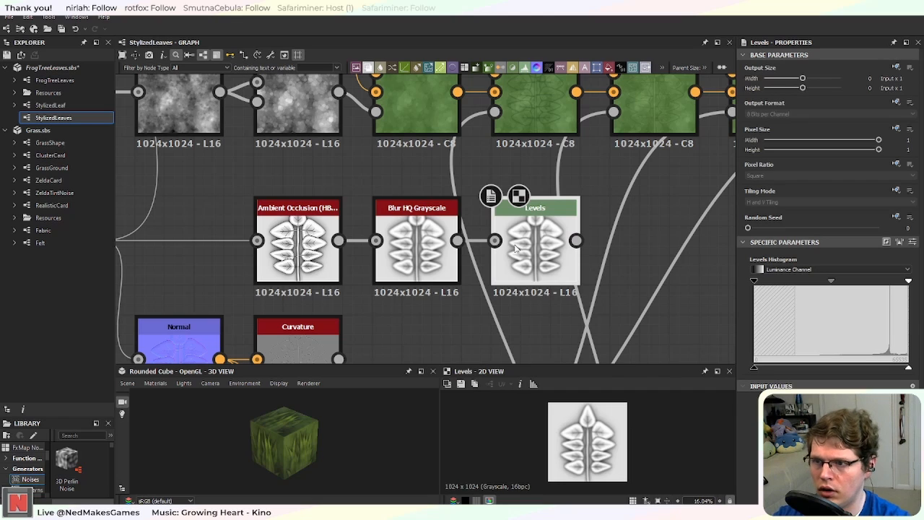
pyautogui.moveTo(252, 175); pyautogui.dragTo(424, 268)
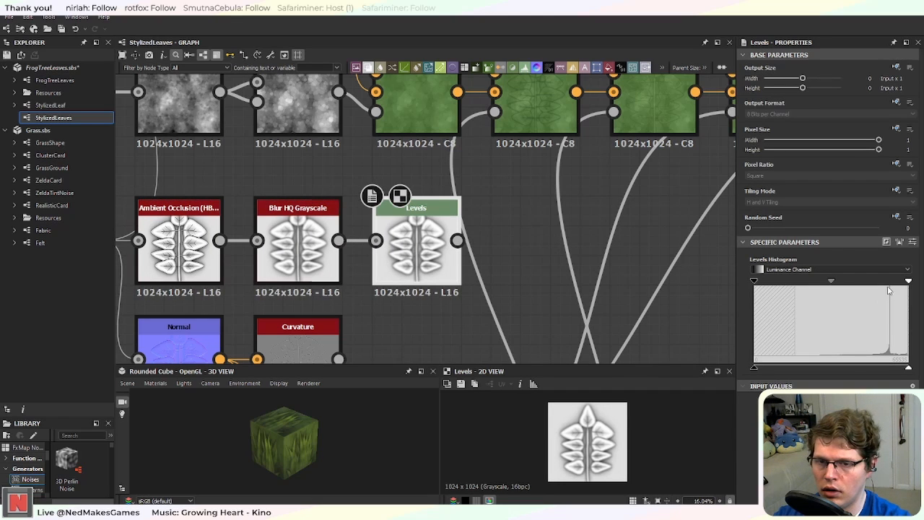
# Step: Narrow the ambient occlusion Levels input range up to the histogram's peak, and add an Invert Grayscale node after it
pyautogui.moveTo(756, 280); pyautogui.dragTo(857, 312)
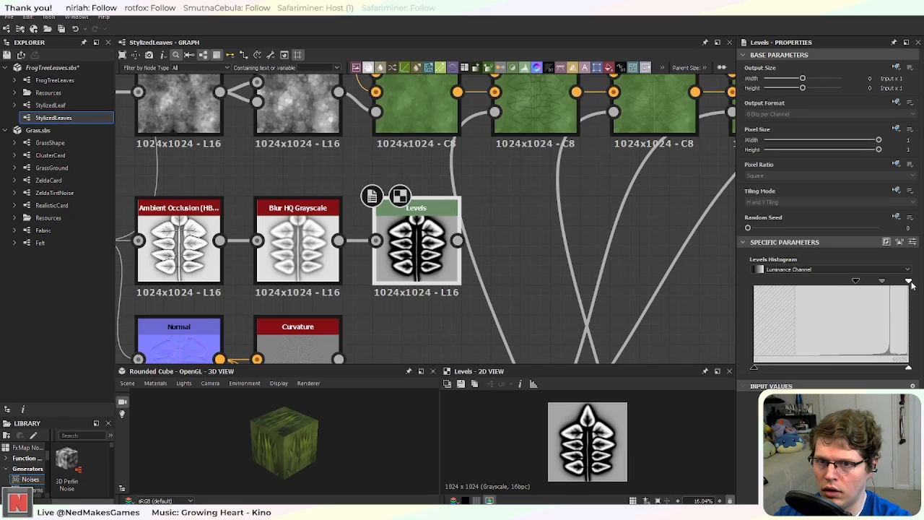
pyautogui.moveTo(909, 282); pyautogui.dragTo(890, 283)
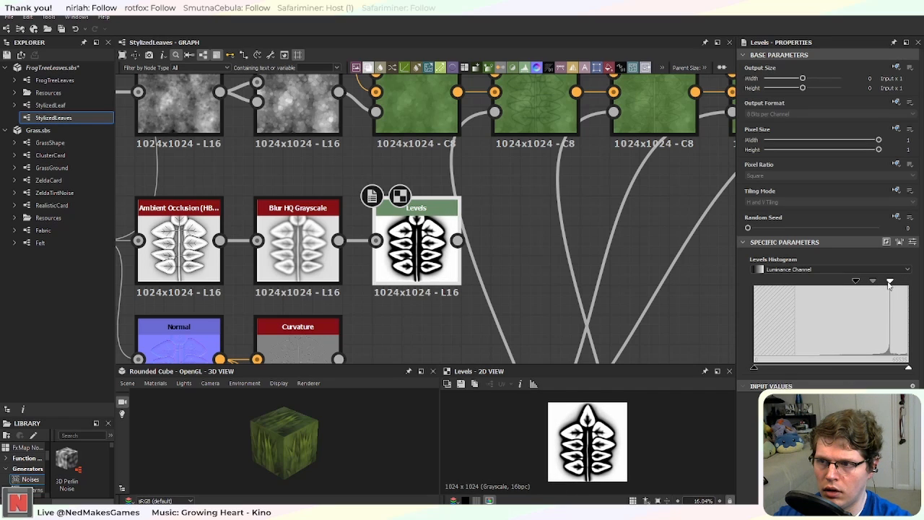
pyautogui.moveTo(458, 240); pyautogui.dragTo(499, 241)
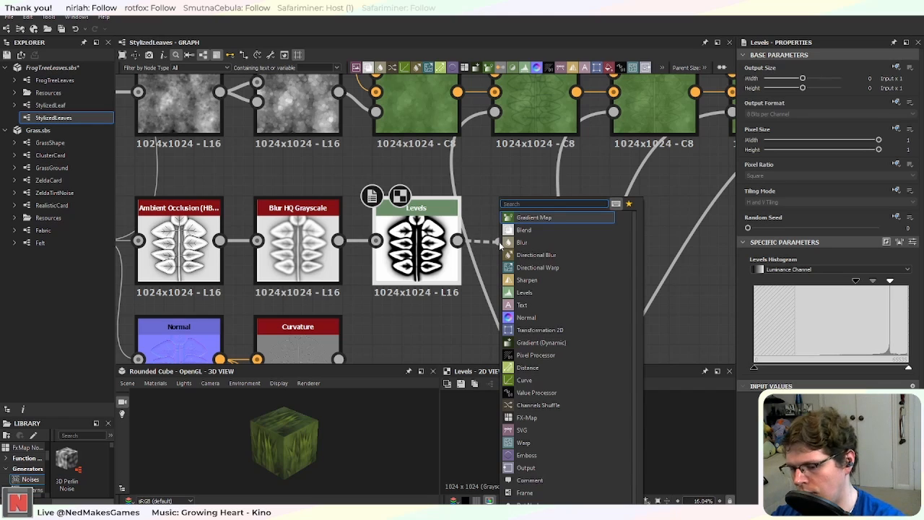
pyautogui.write('ri')
pyautogui.press('Return')
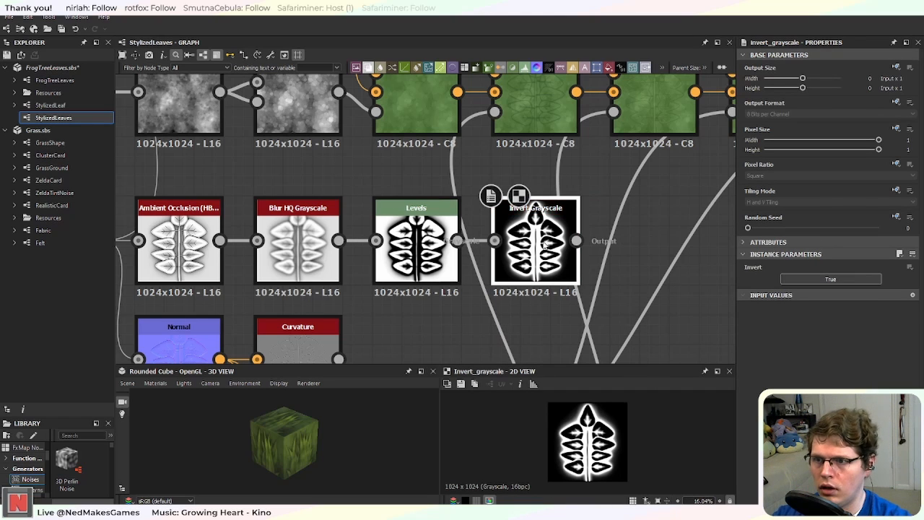
pyautogui.moveTo(557, 241)
pyautogui.mouseDown()
pyautogui.moveTo(524, 245)
pyautogui.moveTo(555, 244)
pyautogui.mouseUp()
# Step: Connect the Invert Grayscale output to the last Blend's opacity input and preview that Blend
pyautogui.moveTo(600, 229); pyautogui.dragTo(422, 252, button='middle')
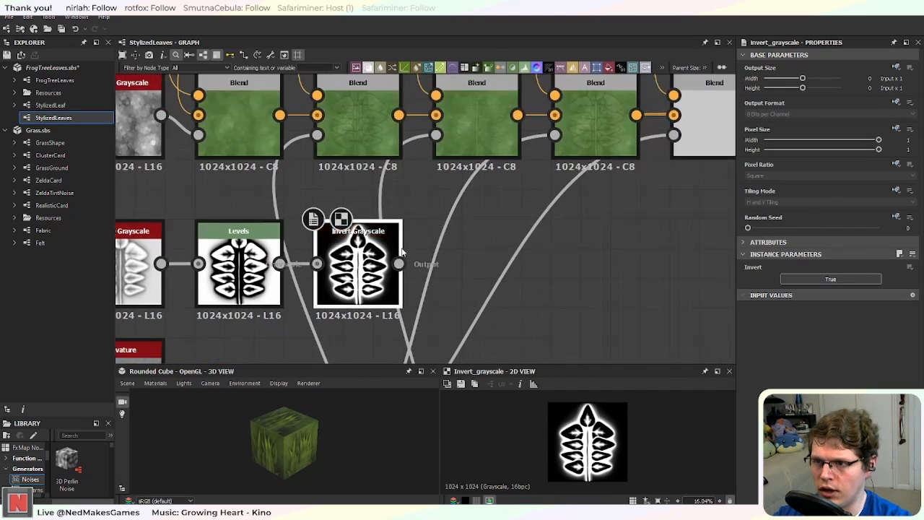
pyautogui.scroll(3, 390, 250)
pyautogui.scroll(-5, 387, 268)
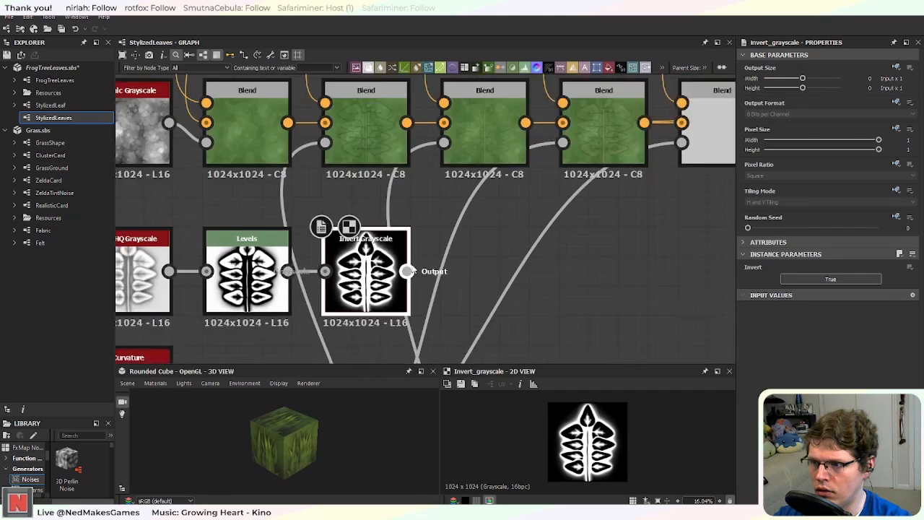
pyautogui.moveTo(325, 297); pyautogui.dragTo(516, 208)
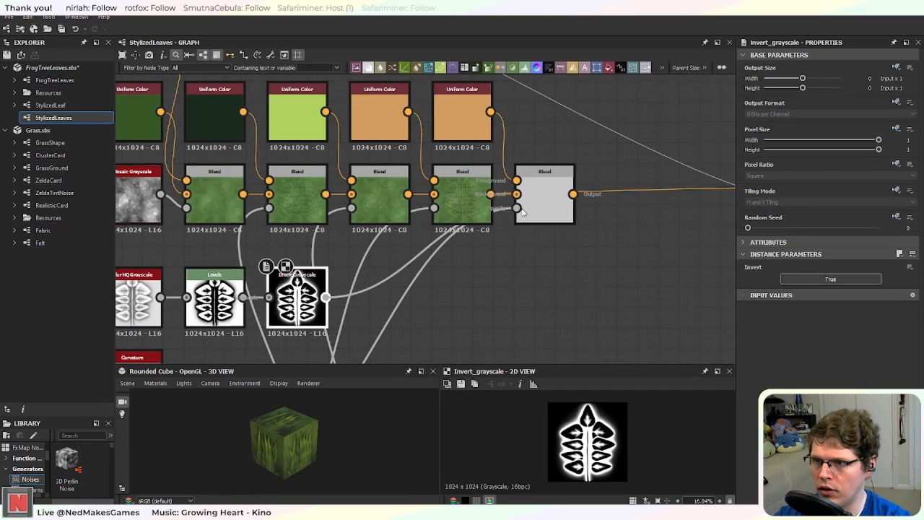
pyautogui.click(550, 216)
pyautogui.scroll(3, 553, 218)
pyautogui.scroll(-1, 476, 256)
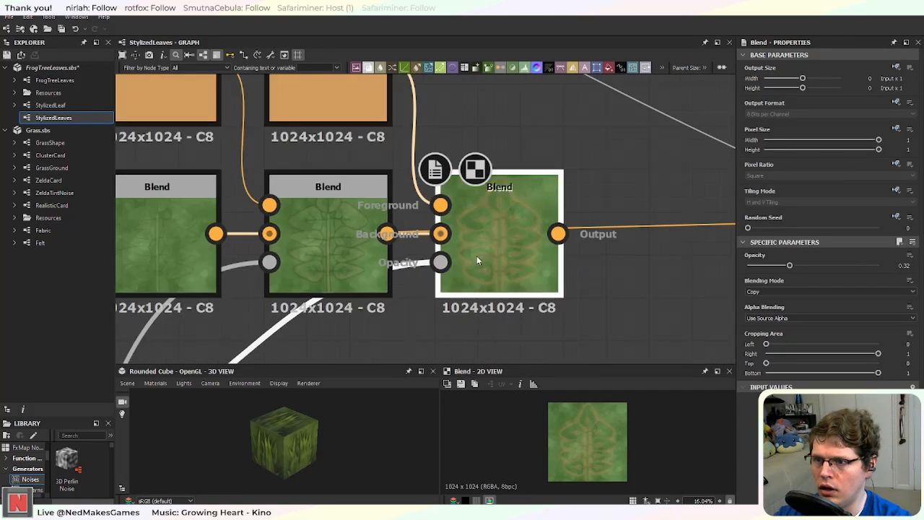
# Step: Recolour the last Uniform Color to a dark plum with hue 0.93, saturation 0.46 and value 0.22
pyautogui.click(352, 107)
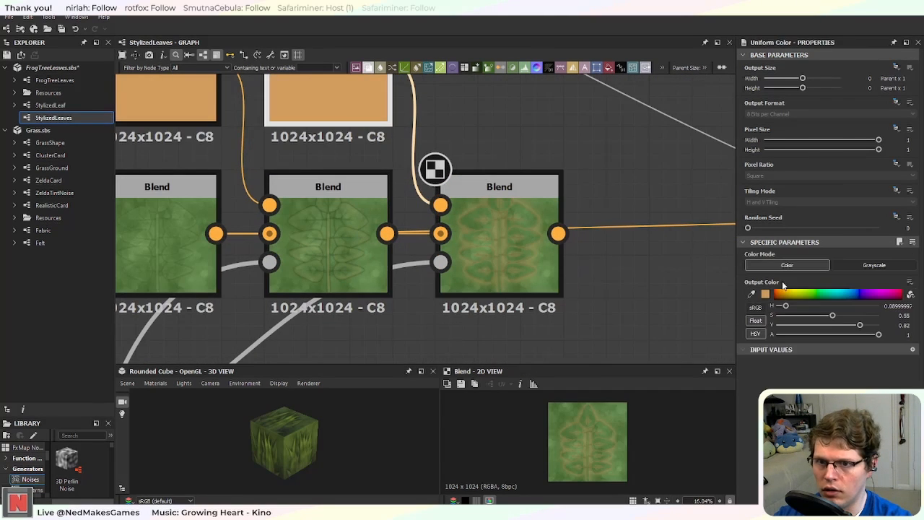
pyautogui.click(853, 294)
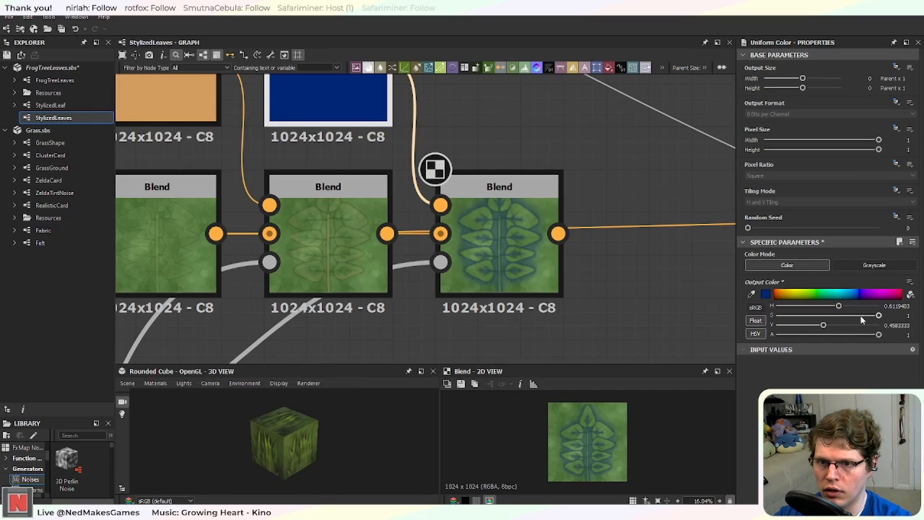
pyautogui.moveTo(879, 316); pyautogui.dragTo(795, 327)
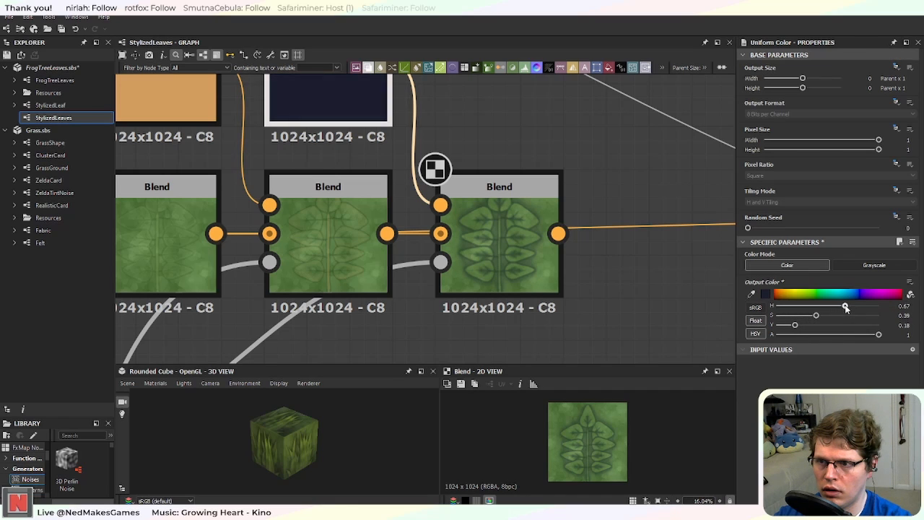
pyautogui.moveTo(850, 307); pyautogui.dragTo(857, 309)
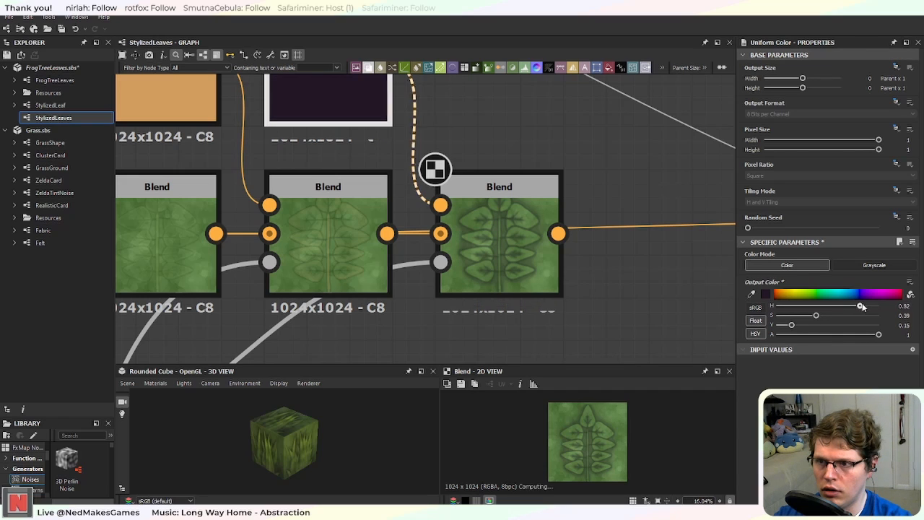
pyautogui.moveTo(855, 307); pyautogui.dragTo(876, 307)
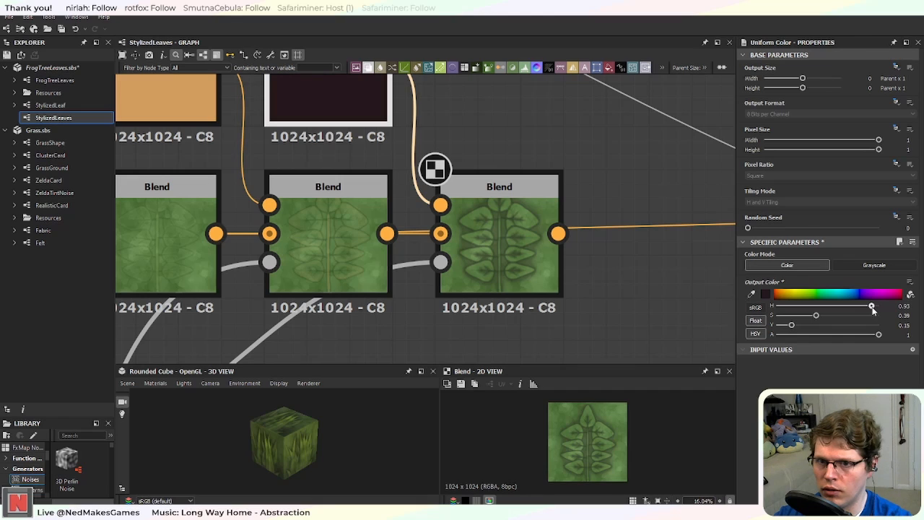
pyautogui.moveTo(791, 326); pyautogui.dragTo(823, 316)
# Step: Duplicate the ambient-occlusion-masked Blend and insert the copy between it and the Alpha Merge
pyautogui.scroll(-6, 625, 292)
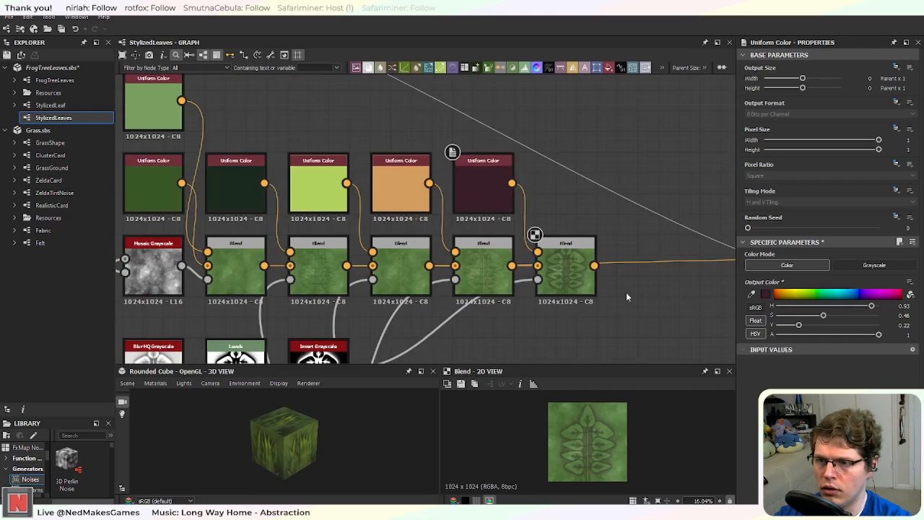
pyautogui.scroll(2, 535, 289)
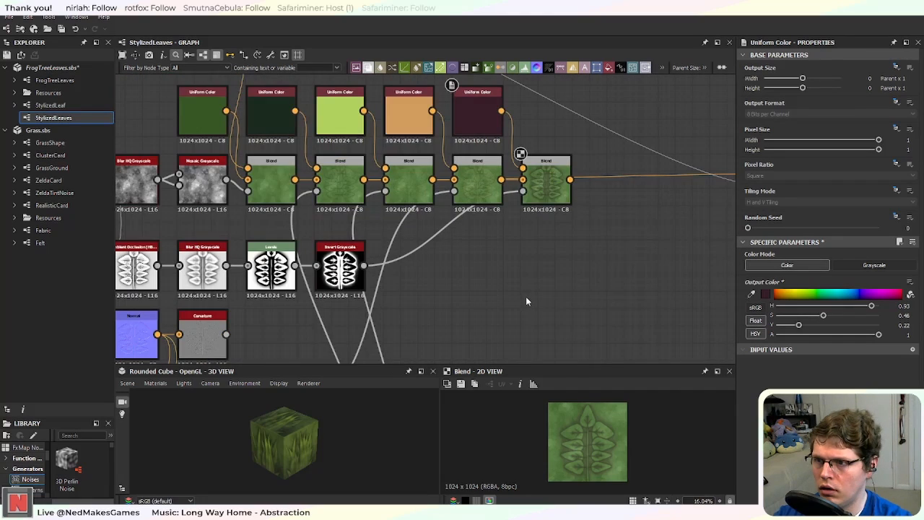
pyautogui.scroll(-2, 527, 296)
pyautogui.moveTo(472, 298); pyautogui.dragTo(535, 292, button='middle')
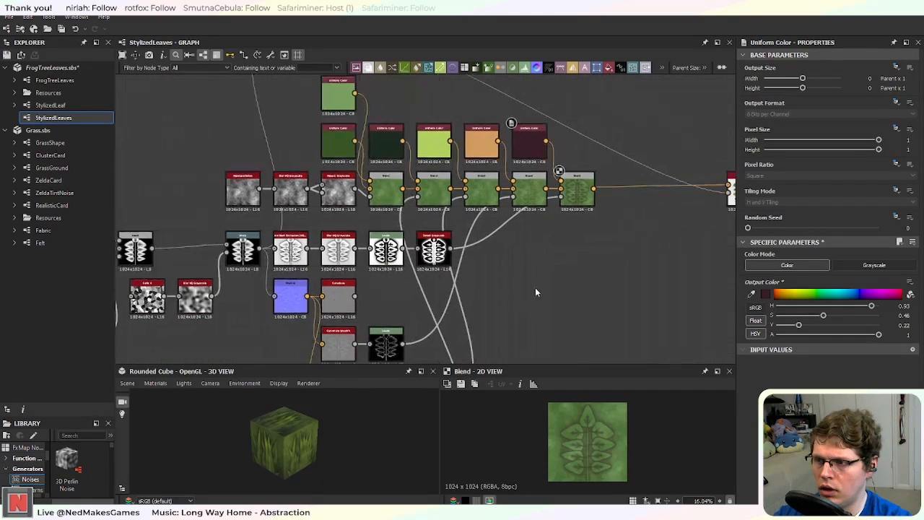
pyautogui.moveTo(619, 216); pyautogui.dragTo(587, 236, button='middle')
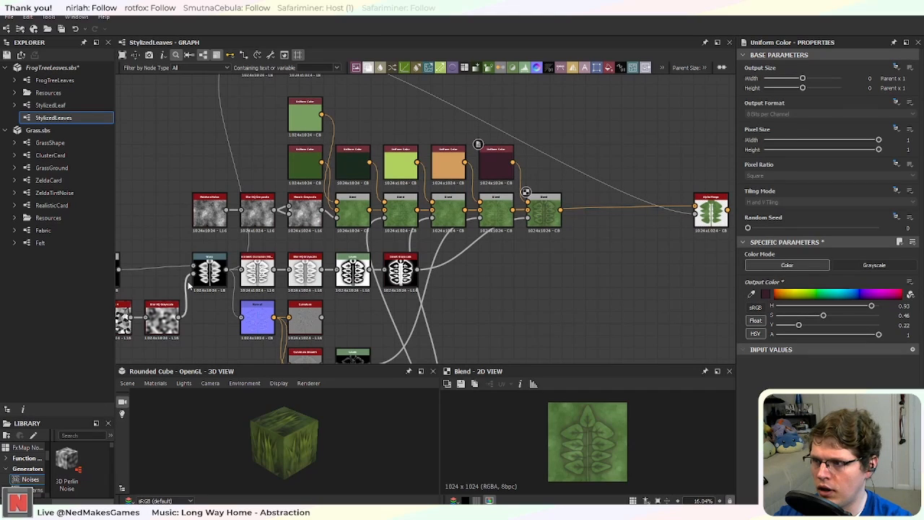
pyautogui.click(545, 215)
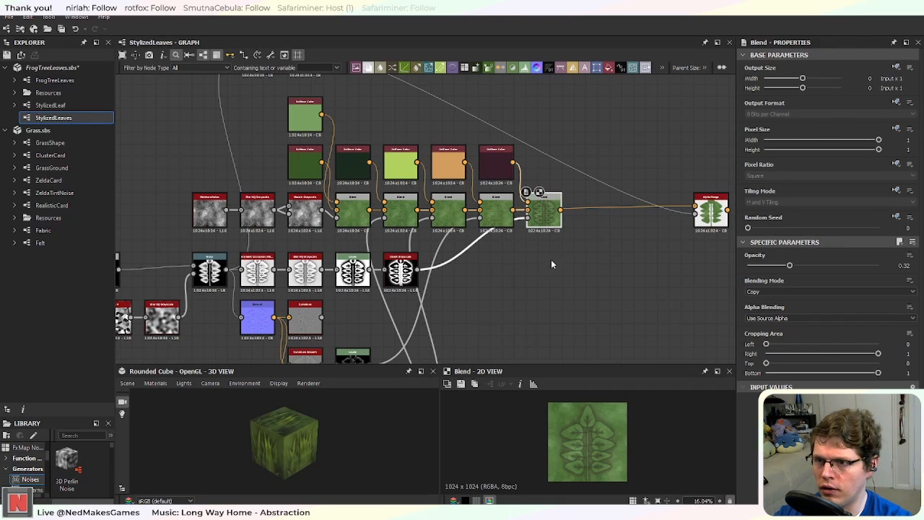
pyautogui.hotkey('ctrl', 'd')
pyautogui.moveTo(433, 233); pyautogui.dragTo(598, 221)
pyautogui.scroll(6, 599, 223)
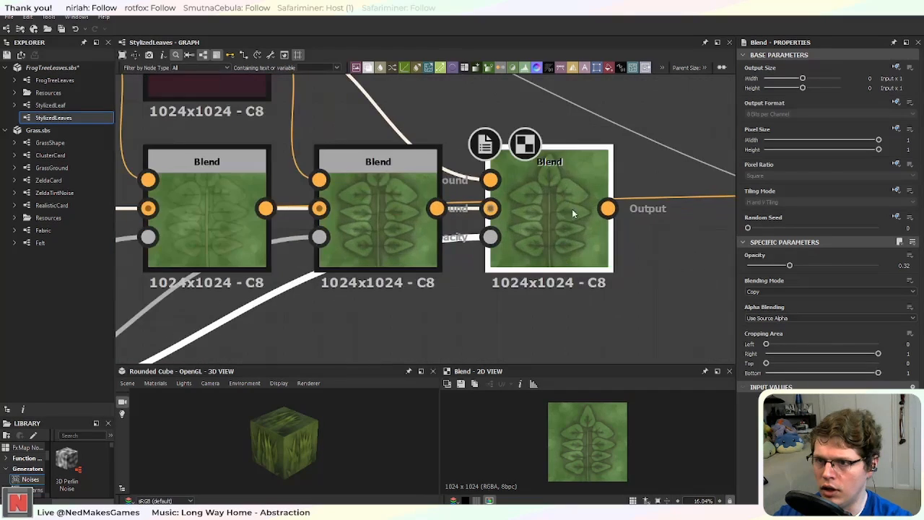
# Step: Add a Levels node fed by the Warp output, above the ambient occlusion chain
pyautogui.scroll(-3, 571, 209)
pyautogui.scroll(-2, 448, 296)
pyautogui.moveTo(453, 315); pyautogui.dragTo(621, 218, button='middle')
pyautogui.moveTo(199, 242); pyautogui.dragTo(329, 245, button='middle')
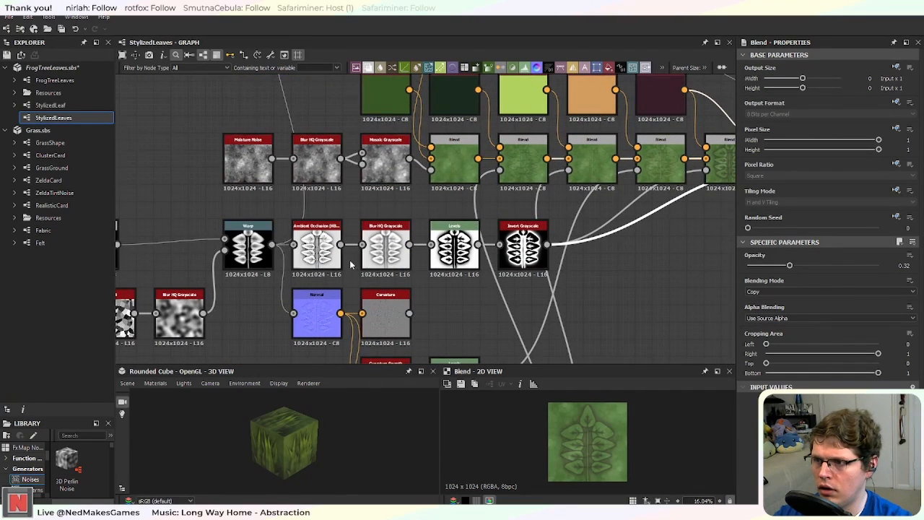
pyautogui.scroll(-5, 273, 246)
pyautogui.moveTo(261, 96); pyautogui.dragTo(607, 179)
pyautogui.click(527, 246)
pyautogui.scroll(4, 527, 249)
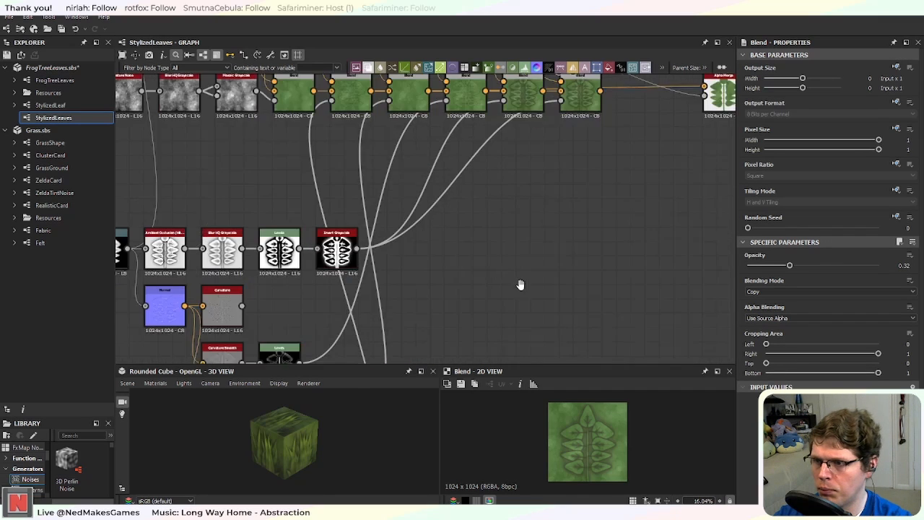
pyautogui.moveTo(229, 295); pyautogui.dragTo(265, 251)
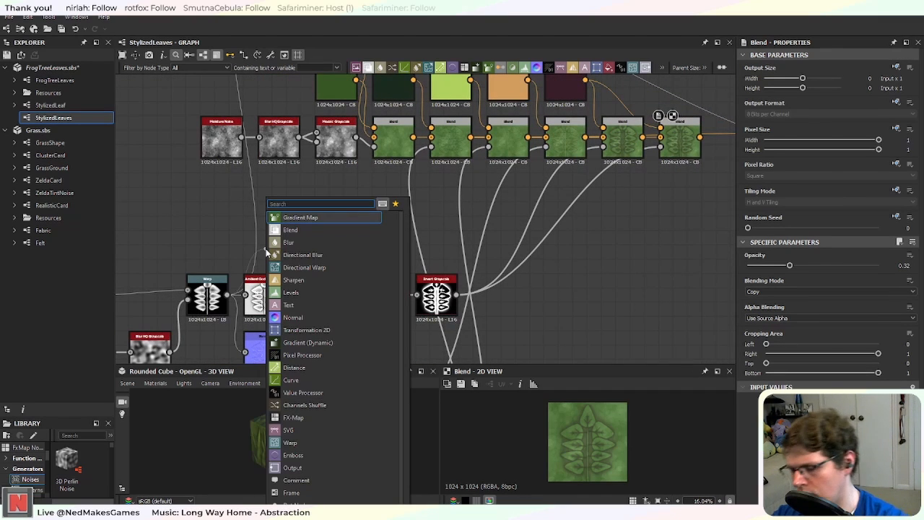
pyautogui.write('level')
pyautogui.press('Return')
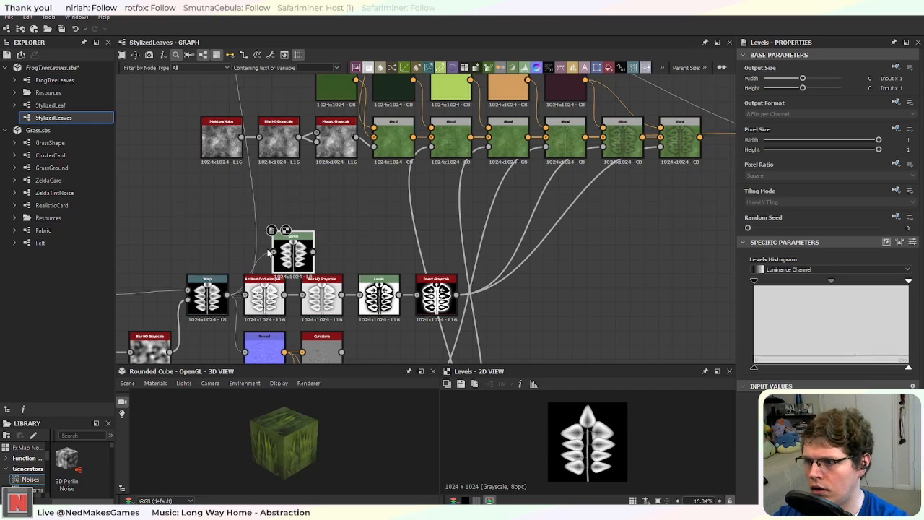
# Step: Reposition the new Levels node and connect its output to the last Blend's opacity input
pyautogui.moveTo(310, 251); pyautogui.dragTo(282, 236)
pyautogui.moveTo(293, 244); pyautogui.dragTo(275, 277, button='middle')
pyautogui.moveTo(267, 270); pyautogui.dragTo(643, 179)
# Step: Duplicate the dark plum Uniform Color, connect the copy to the last Blend's foreground input, and preview that Blend
pyautogui.click(548, 114)
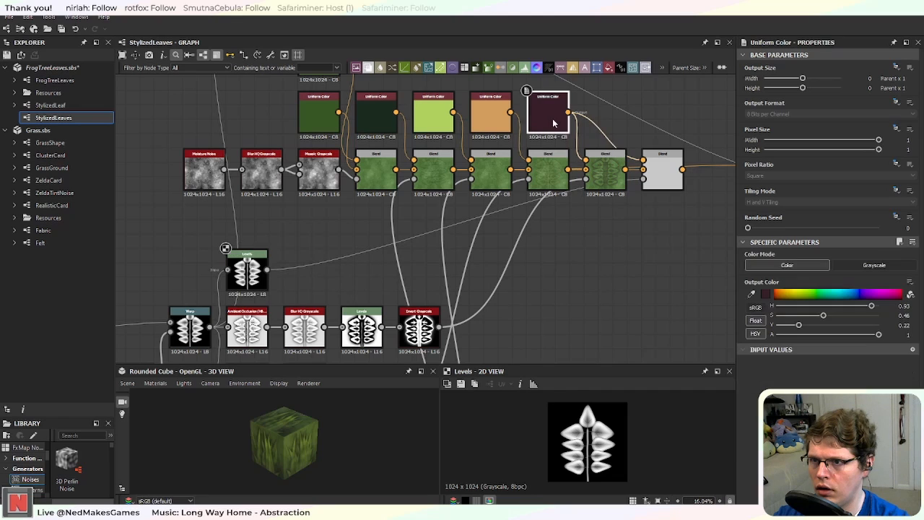
pyautogui.hotkey('ctrl', 'd')
pyautogui.click(604, 119)
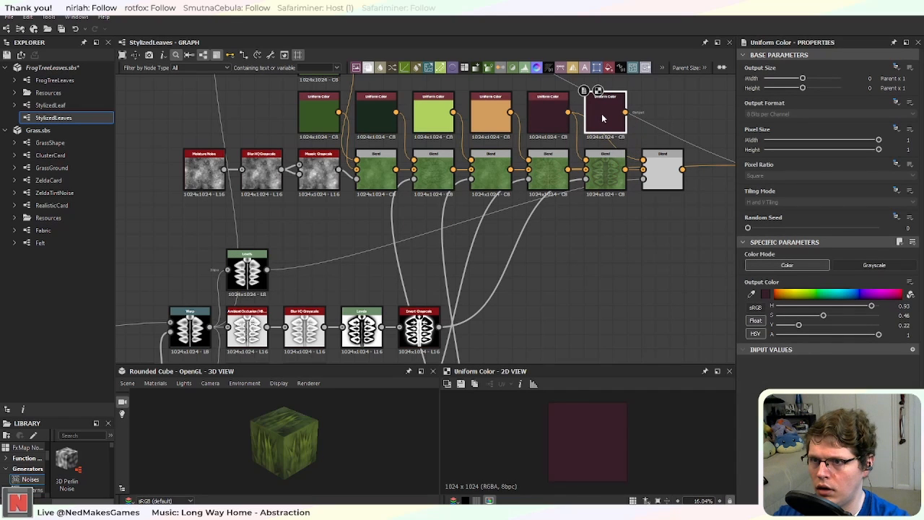
pyautogui.moveTo(625, 112); pyautogui.dragTo(644, 161)
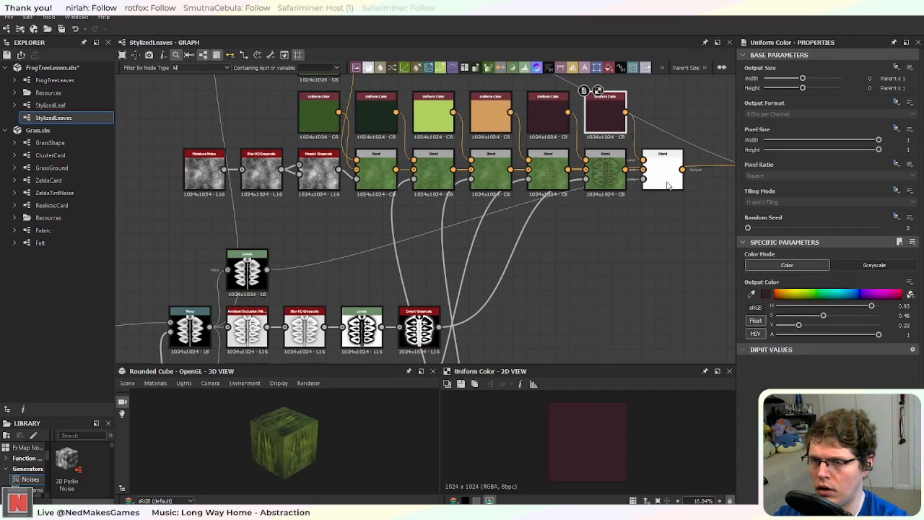
pyautogui.moveTo(668, 186); pyautogui.dragTo(591, 239, button='middle')
pyautogui.click(604, 228)
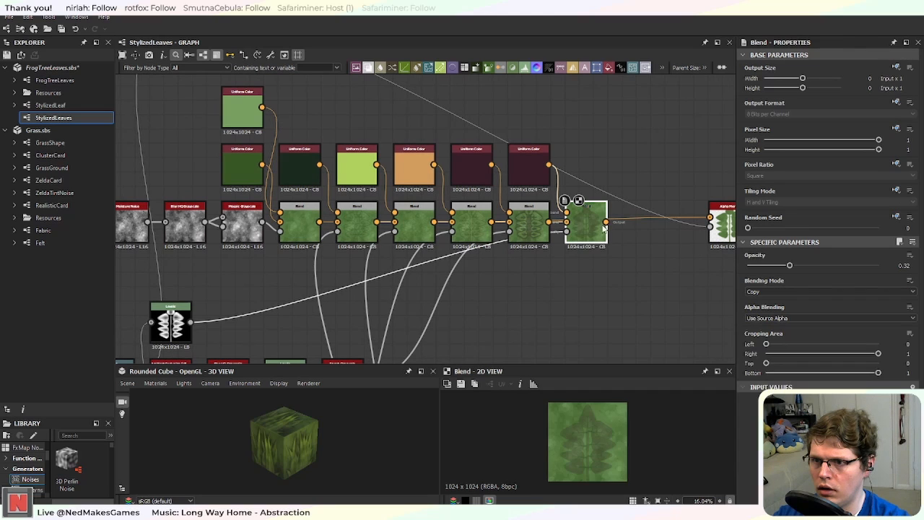
pyautogui.scroll(5, 609, 244)
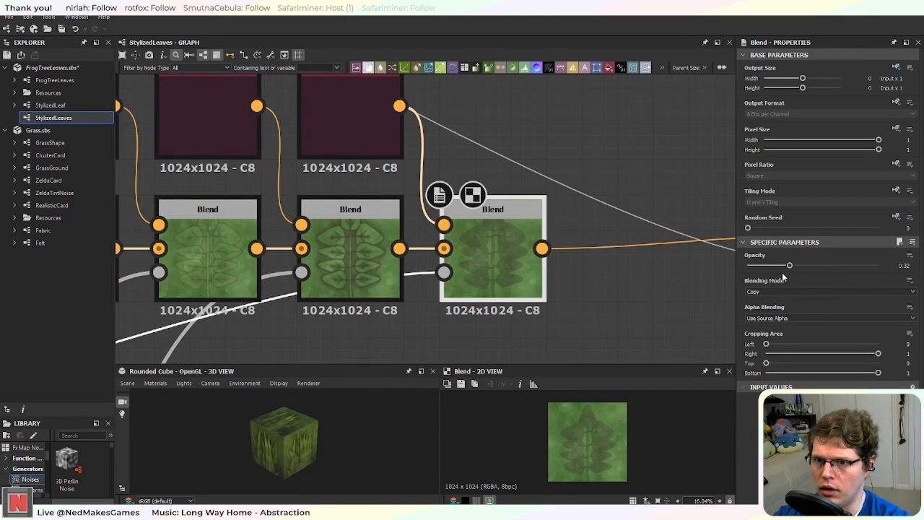
# Step: Set the blending mode of the ambient-occlusion-masked Blend to Multiply
pyautogui.click(367, 253)
pyautogui.moveTo(542, 313); pyautogui.dragTo(653, 305, button='middle')
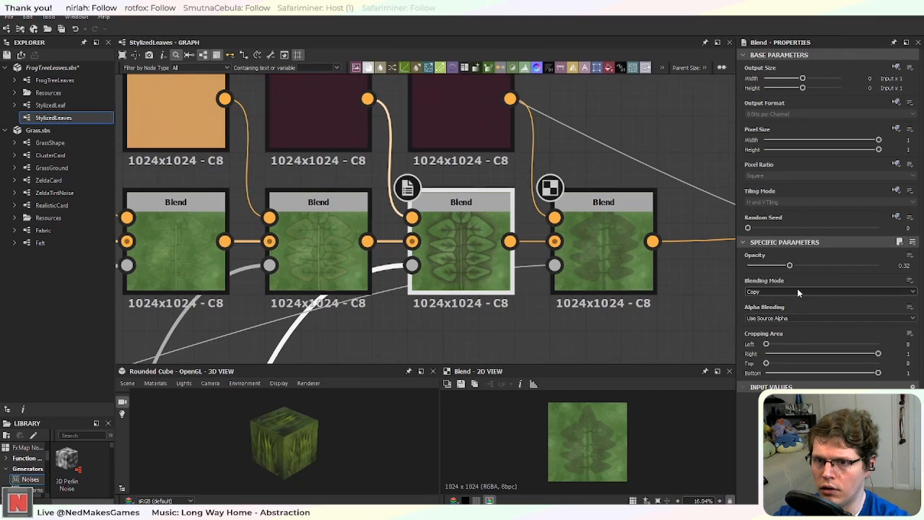
pyautogui.click(798, 292)
pyautogui.click(795, 319)
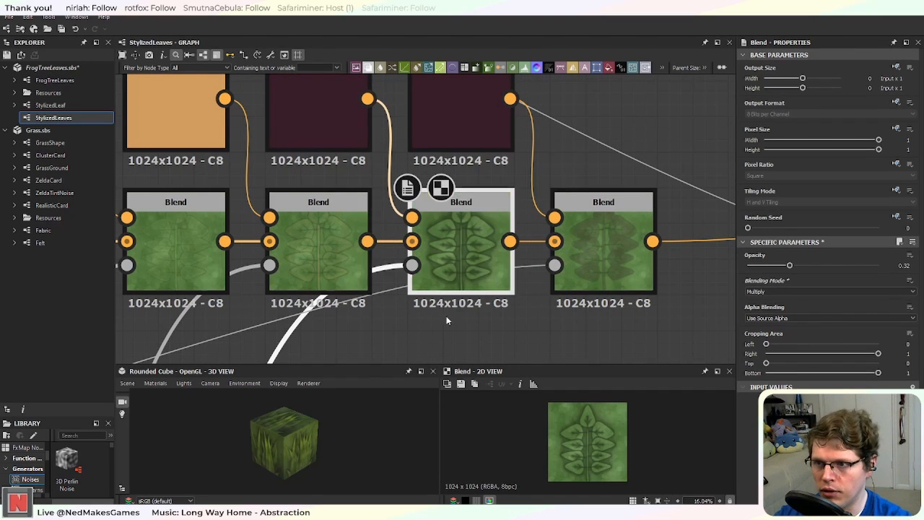
# Step: Set the blending mode of the last Blend before the Alpha Merge to Screen
pyautogui.moveTo(446, 316); pyautogui.dragTo(503, 329, button='middle')
pyautogui.click(380, 280)
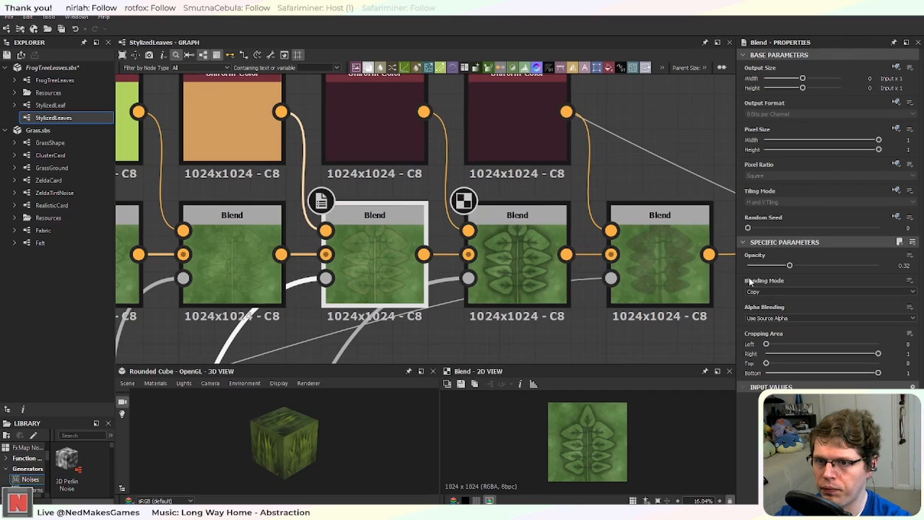
pyautogui.click(517, 282)
pyautogui.click(652, 283)
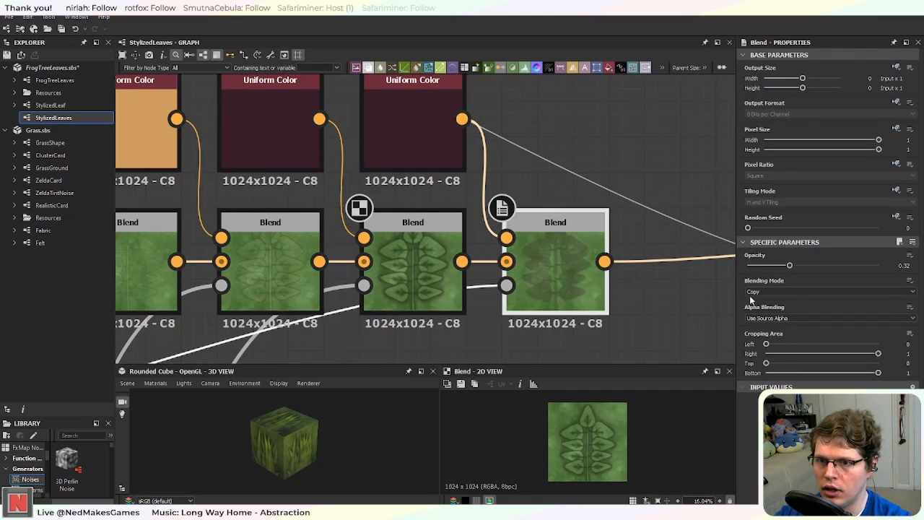
pyautogui.click(750, 292)
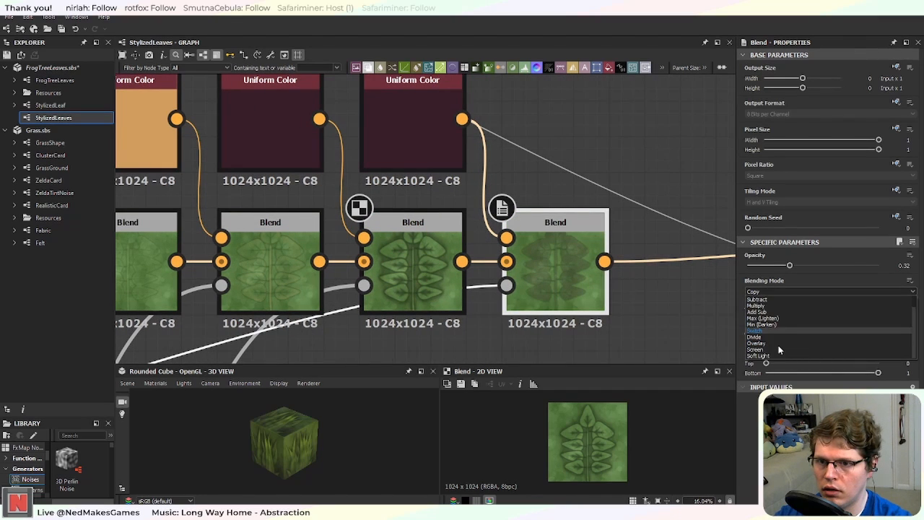
pyautogui.scroll(-1, 778, 345)
pyautogui.click(772, 352)
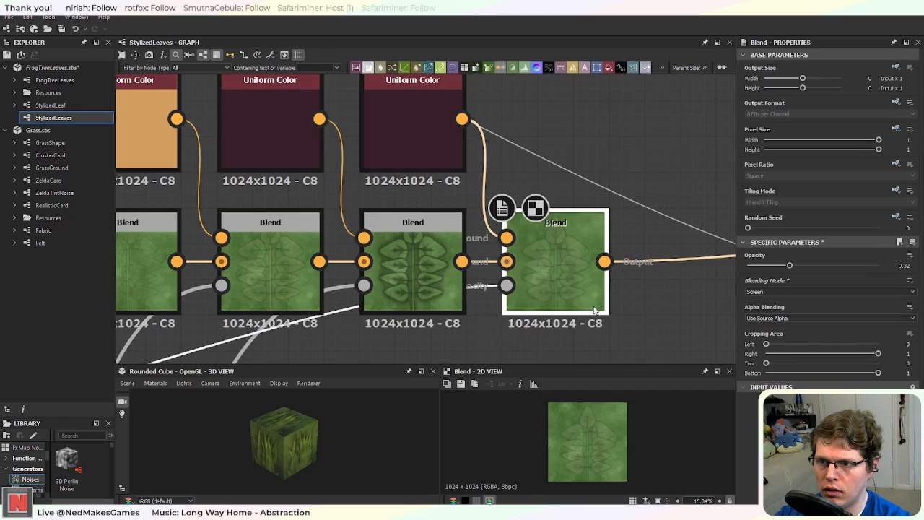
# Step: Recolour the last Uniform Color to bright yellow with hue about 0.17, saturation 1 and value about 0.96
pyautogui.click(435, 150)
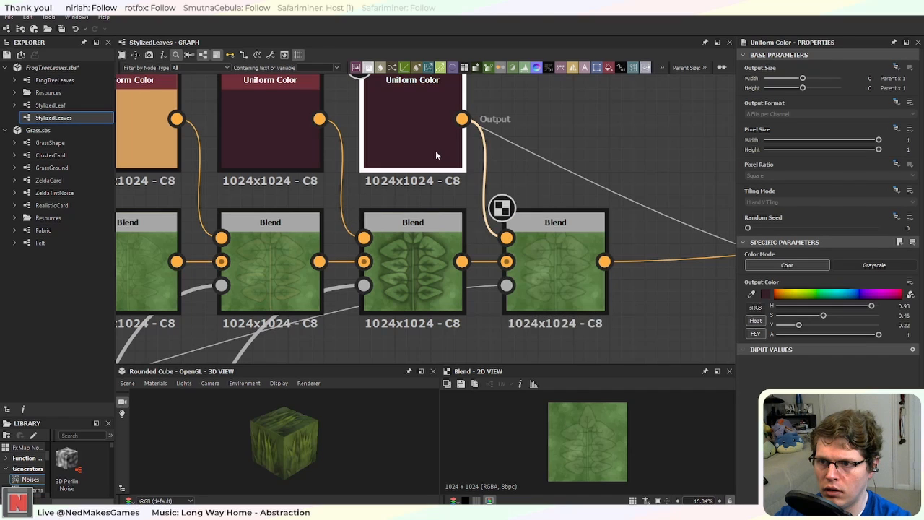
pyautogui.click(790, 293)
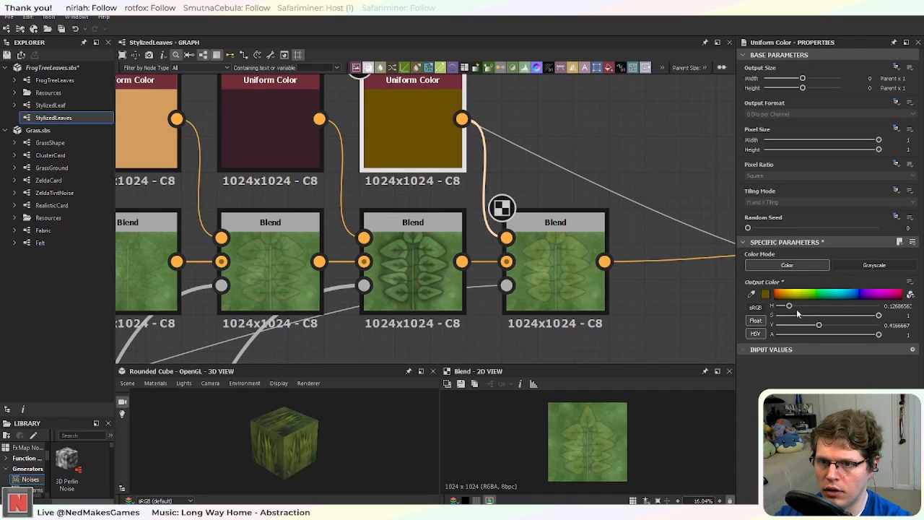
pyautogui.moveTo(789, 294); pyautogui.dragTo(795, 290)
# Step: Raise the black input point of the Levels node after the Warp to about the middle of the histogram
pyautogui.scroll(-3, 434, 301)
pyautogui.moveTo(382, 272); pyautogui.dragTo(533, 214, button='middle')
pyautogui.moveTo(364, 306); pyautogui.dragTo(577, 171, button='middle')
pyautogui.click(262, 231)
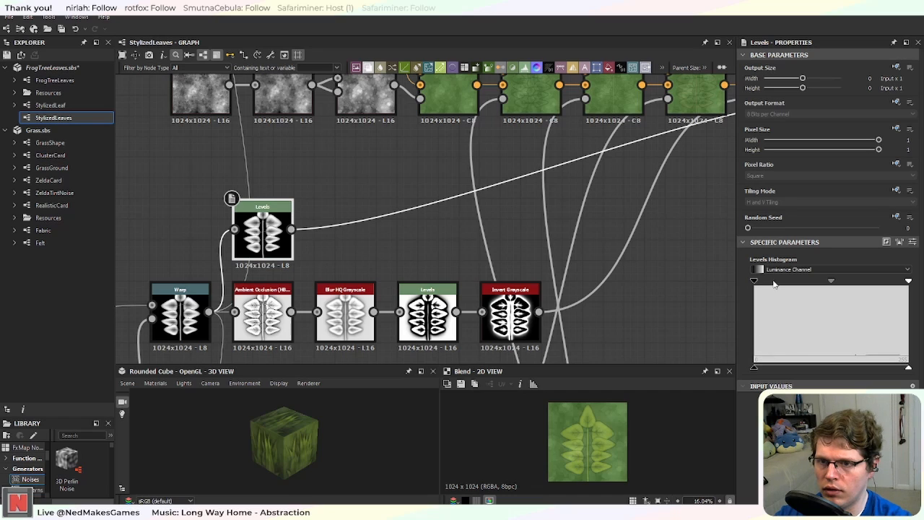
pyautogui.moveTo(754, 287); pyautogui.dragTo(829, 289)
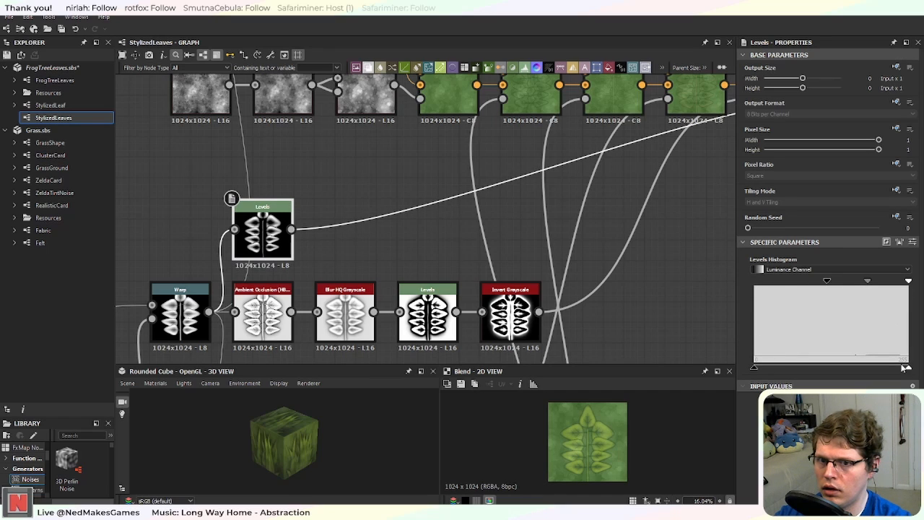
pyautogui.moveTo(907, 282)
pyautogui.mouseDown()
pyautogui.moveTo(870, 286)
pyautogui.moveTo(920, 284)
pyautogui.mouseUp()
# Step: Lower the last Blend's opacity to 0.14
pyautogui.scroll(8, 640, 183)
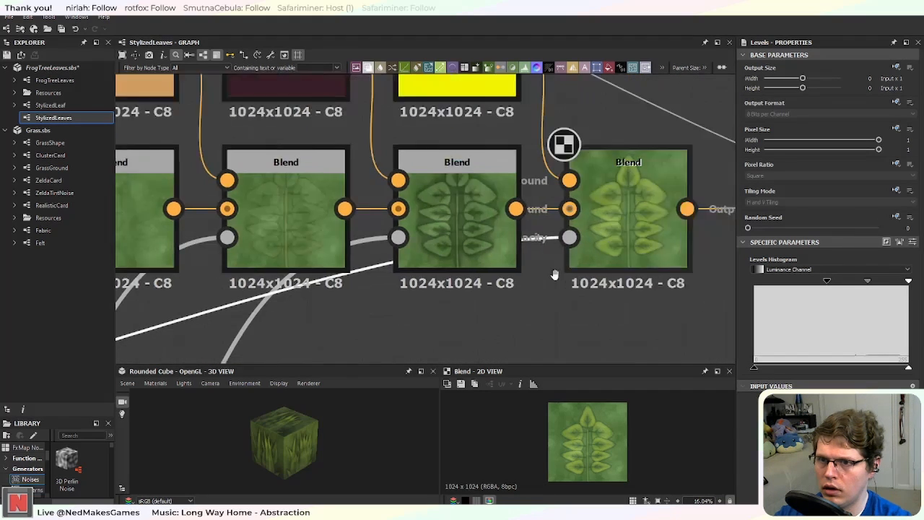
pyautogui.click(423, 236)
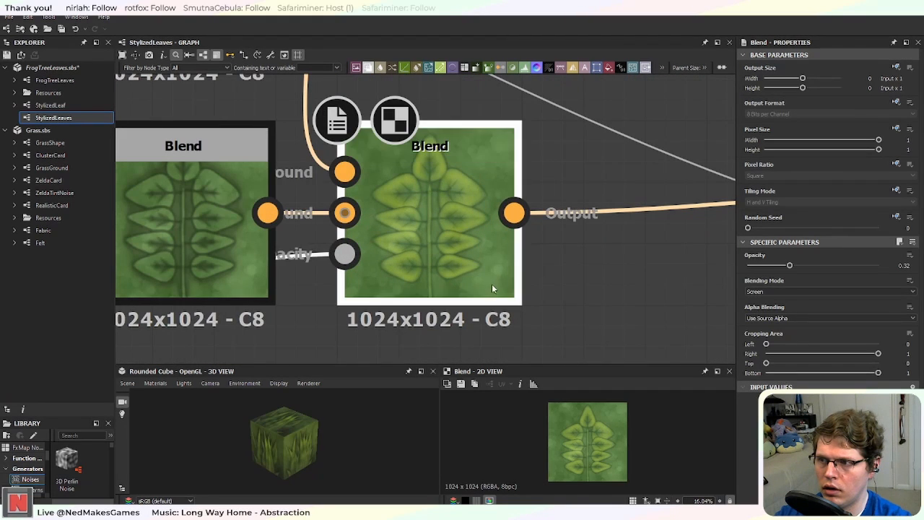
pyautogui.scroll(-2, 567, 273)
pyautogui.scroll(-2, 567, 274)
pyautogui.moveTo(567, 273); pyautogui.dragTo(539, 322, button='middle')
pyautogui.click(367, 180)
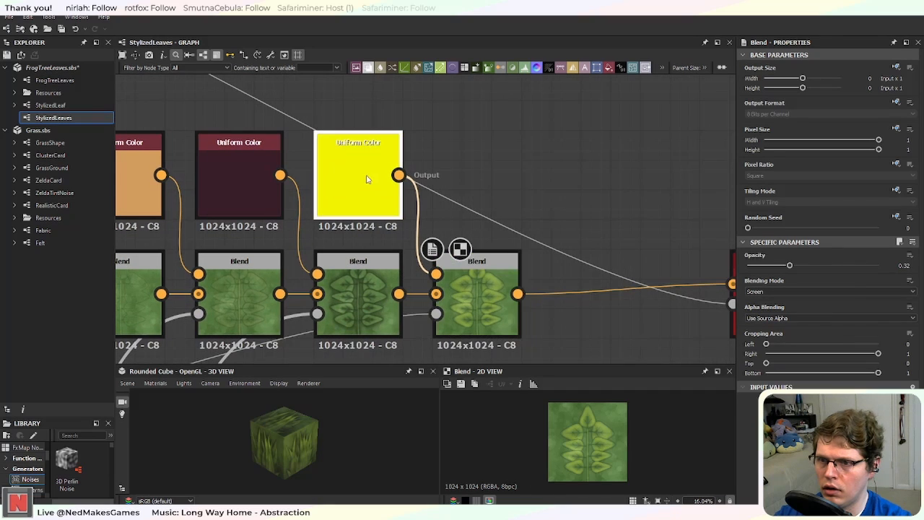
pyautogui.click(506, 314)
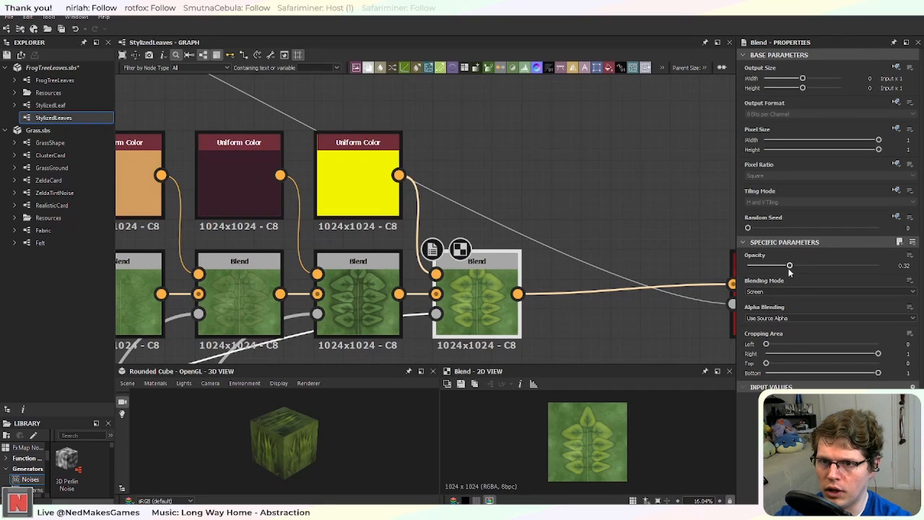
pyautogui.moveTo(792, 266); pyautogui.dragTo(766, 269)
pyautogui.scroll(4, 589, 255)
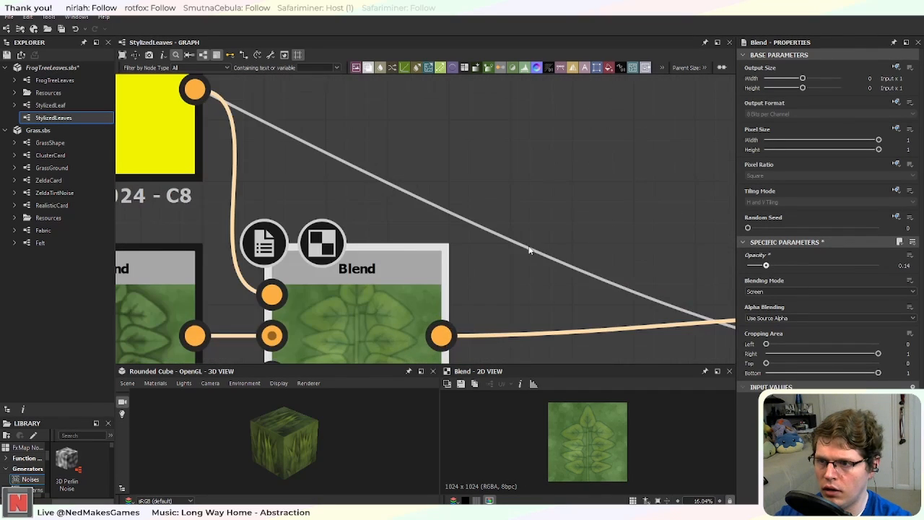
# Step: Recolour the yellow Uniform Color to bright green with hue 0.27 and value 1
pyautogui.click(186, 155)
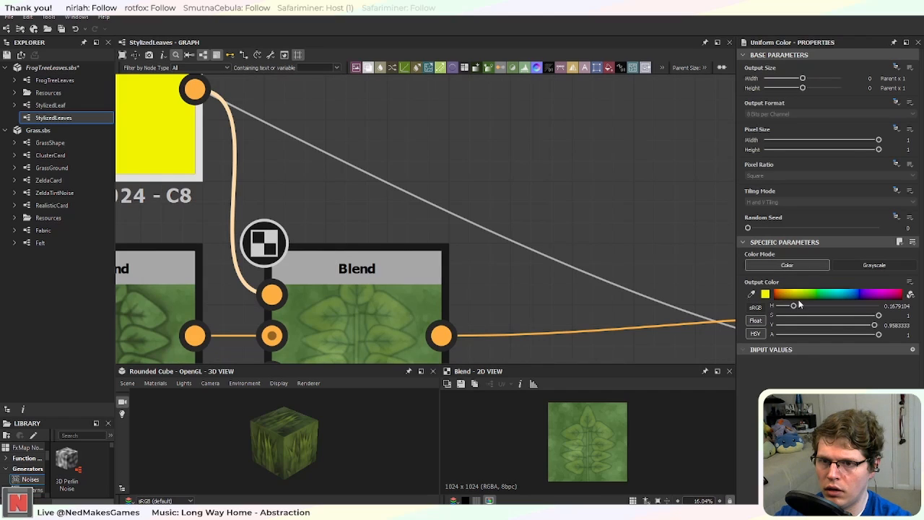
pyautogui.moveTo(794, 306); pyautogui.dragTo(806, 307)
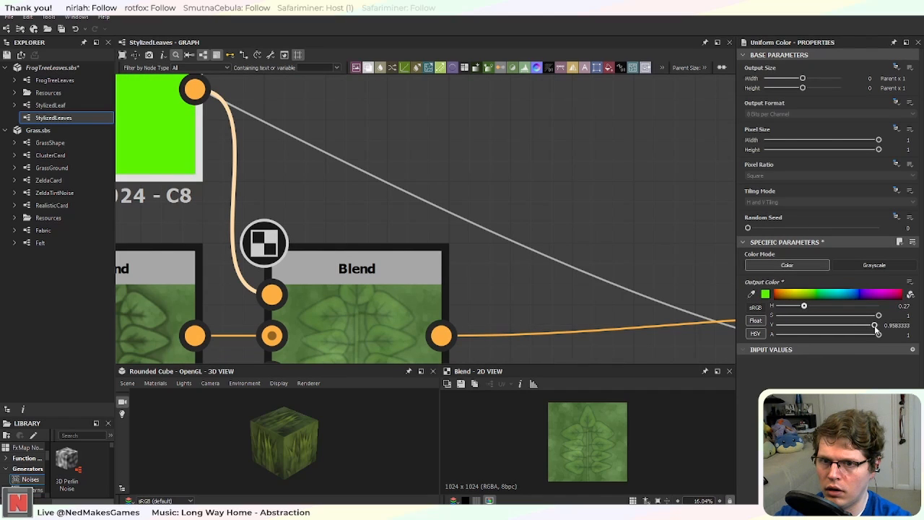
pyautogui.moveTo(875, 325); pyautogui.dragTo(879, 325)
pyautogui.scroll(-3, 544, 281)
pyautogui.scroll(2, 552, 252)
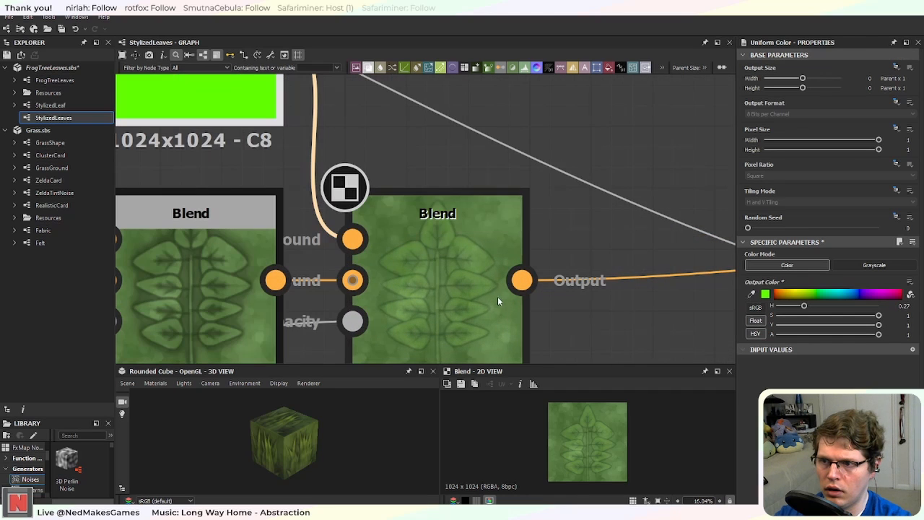
# Step: Try Copy and Max (Lighten) as the last Blend's blending mode, and set it to Soft Light
pyautogui.click(434, 329)
pyautogui.scroll(-1, 486, 330)
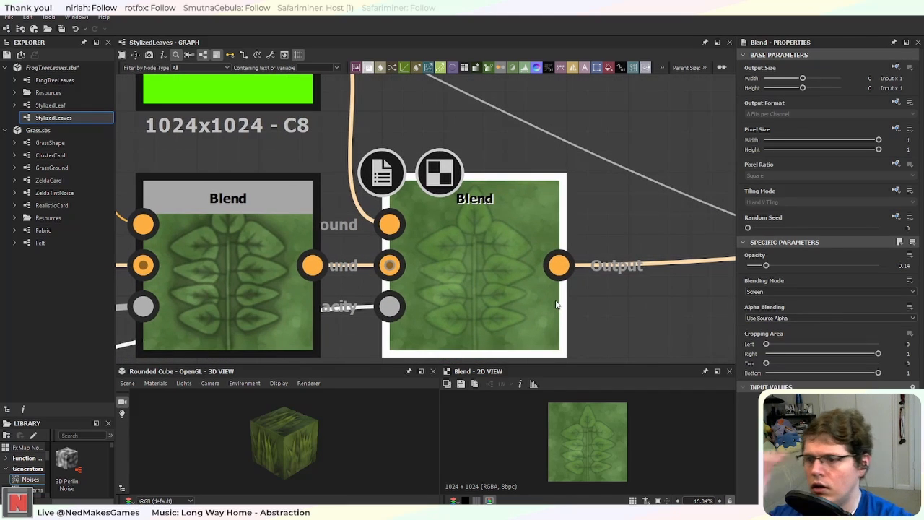
pyautogui.scroll(-1, 560, 308)
pyautogui.scroll(-1, 575, 296)
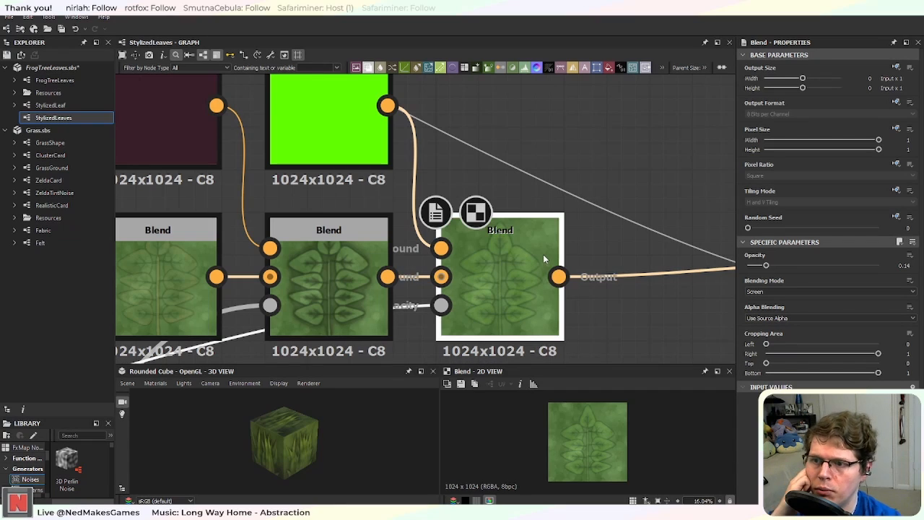
pyautogui.click(784, 291)
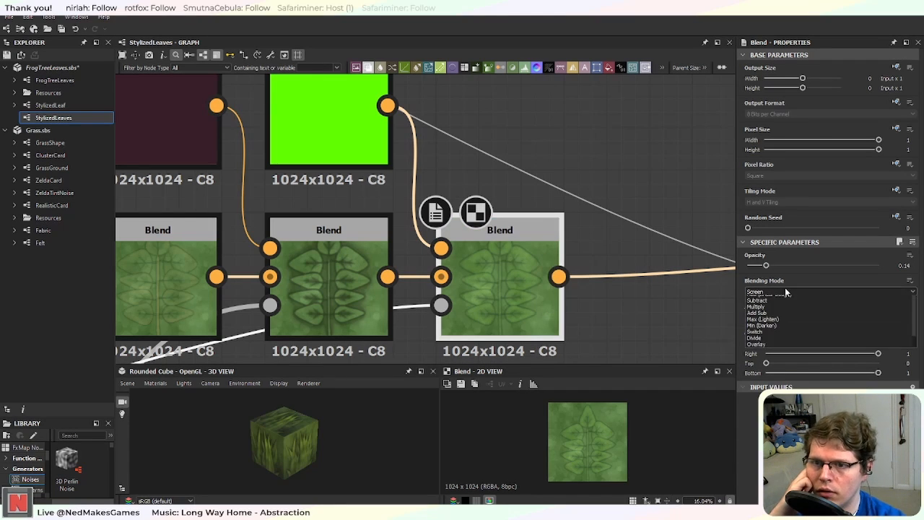
pyautogui.click(787, 299)
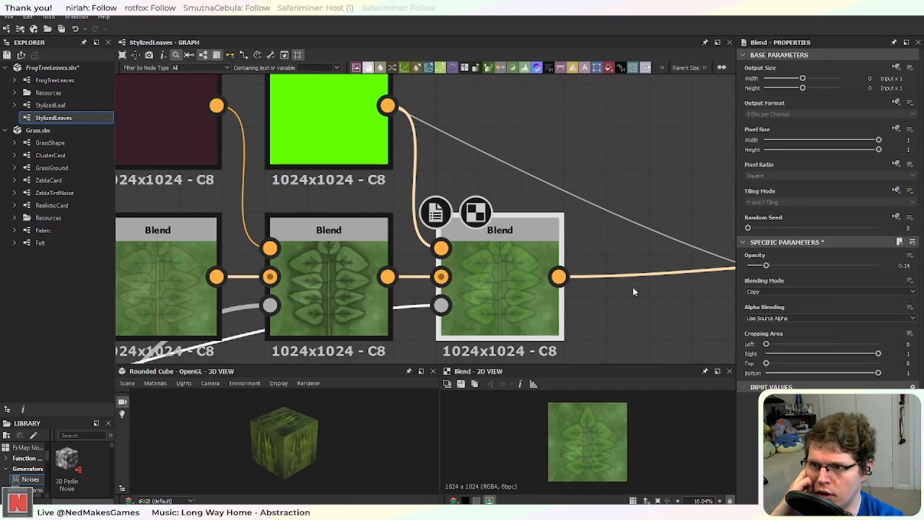
pyautogui.click(776, 291)
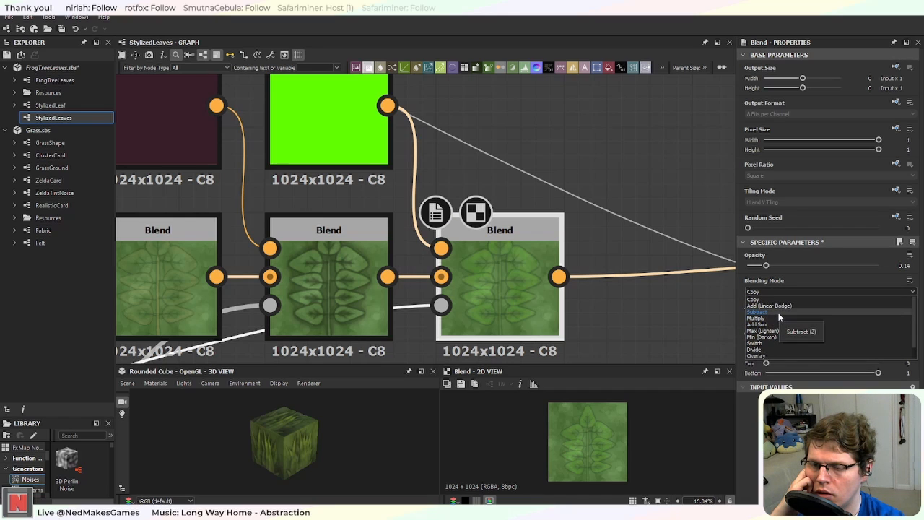
pyautogui.click(777, 330)
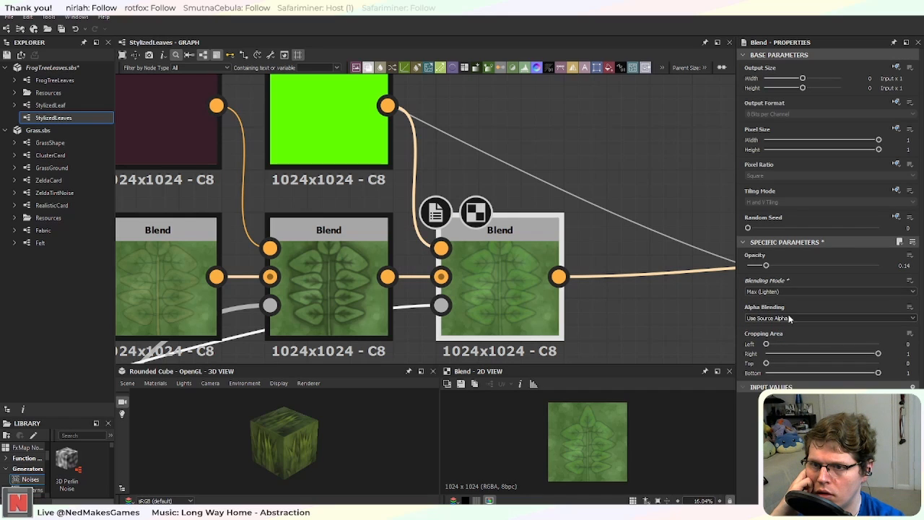
pyautogui.click(787, 291)
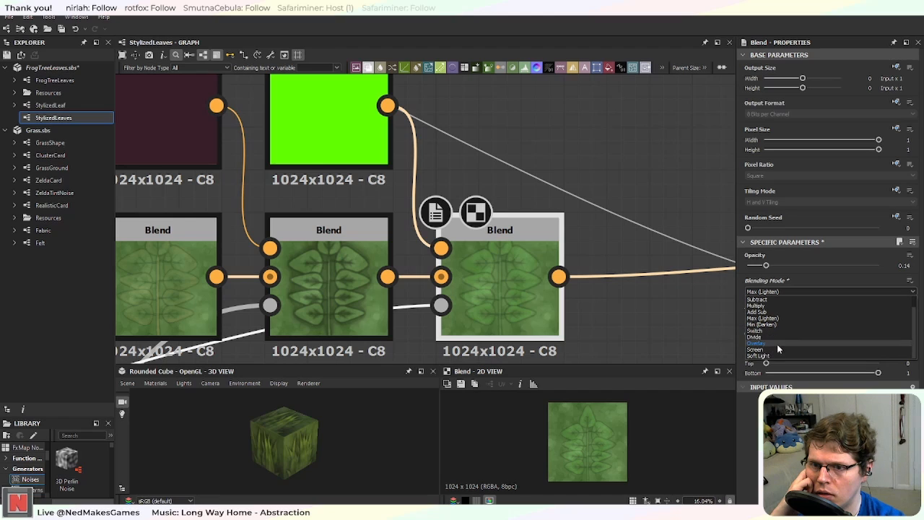
pyautogui.click(779, 356)
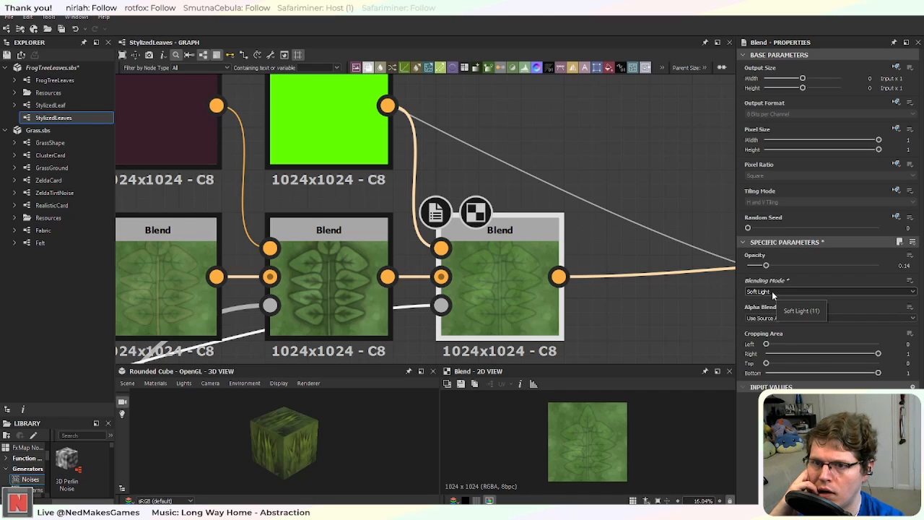
# Step: Set the last Blend's opacity to 0.15
pyautogui.moveTo(766, 265)
pyautogui.mouseDown()
pyautogui.moveTo(905, 270)
pyautogui.moveTo(808, 268)
pyautogui.moveTo(769, 281)
pyautogui.mouseUp()
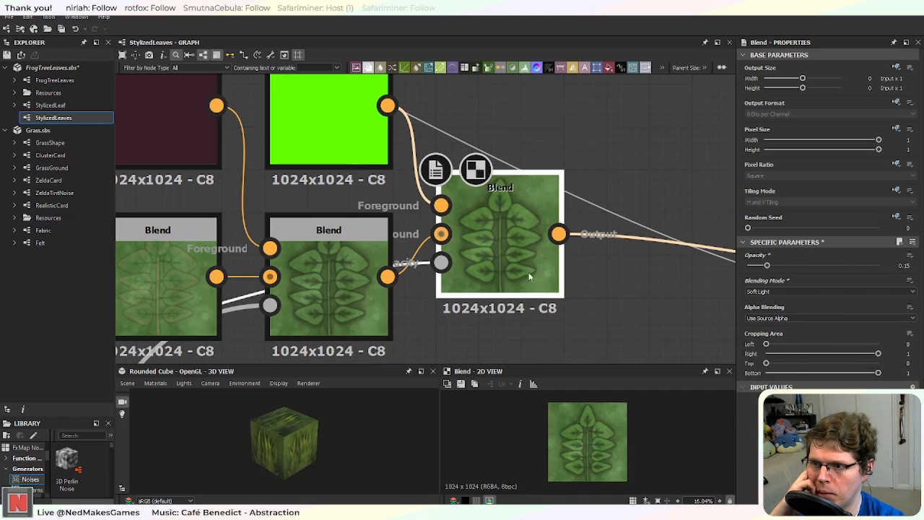
# Step: Check the opacity and blending mode of the earlier Blend nodes in the color chain and compare their previews
pyautogui.click(167, 257)
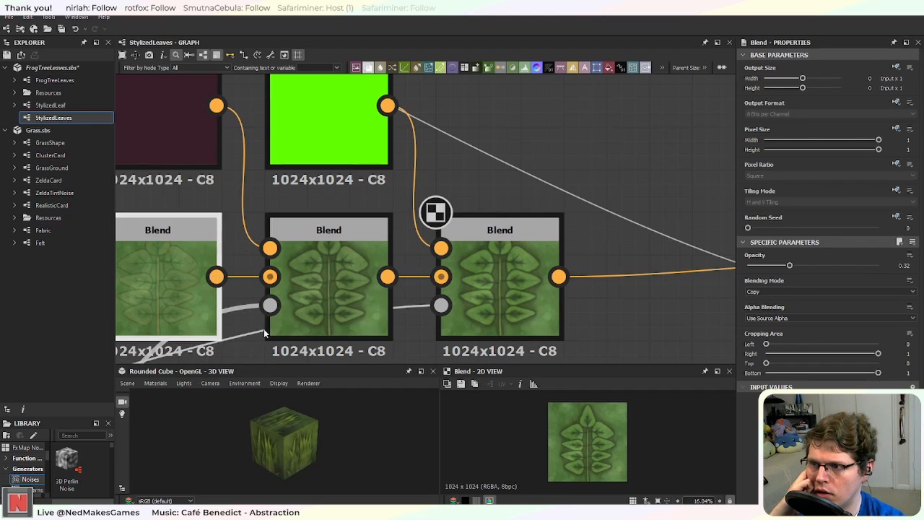
pyautogui.moveTo(280, 330); pyautogui.dragTo(558, 301, button='middle')
pyautogui.moveTo(453, 260); pyautogui.dragTo(455, 292)
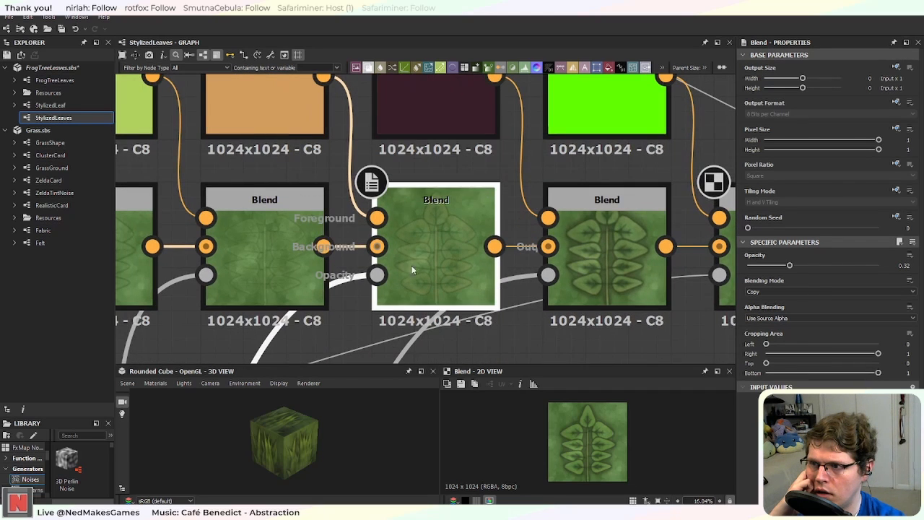
pyautogui.moveTo(266, 264)
pyautogui.mouseDown()
pyautogui.moveTo(266, 239)
pyautogui.moveTo(266, 263)
pyautogui.mouseUp()
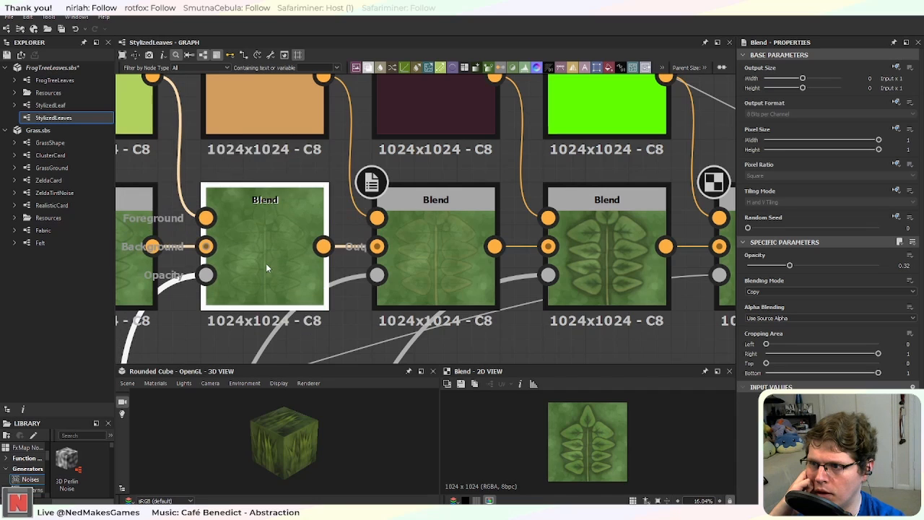
pyautogui.moveTo(183, 308); pyautogui.dragTo(414, 309, button='middle')
pyautogui.moveTo(320, 293)
pyautogui.mouseDown()
pyautogui.moveTo(318, 252)
pyautogui.moveTo(318, 296)
pyautogui.mouseUp()
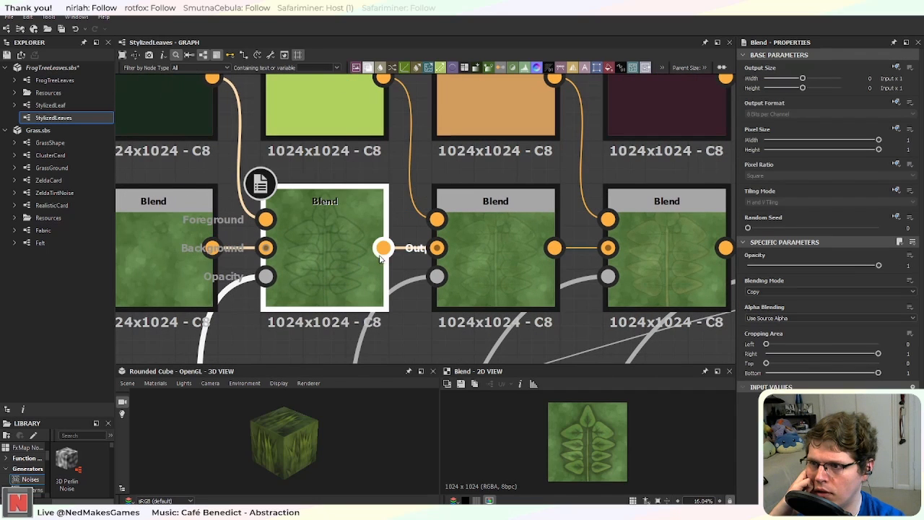
pyautogui.moveTo(589, 294); pyautogui.dragTo(370, 293, button='middle')
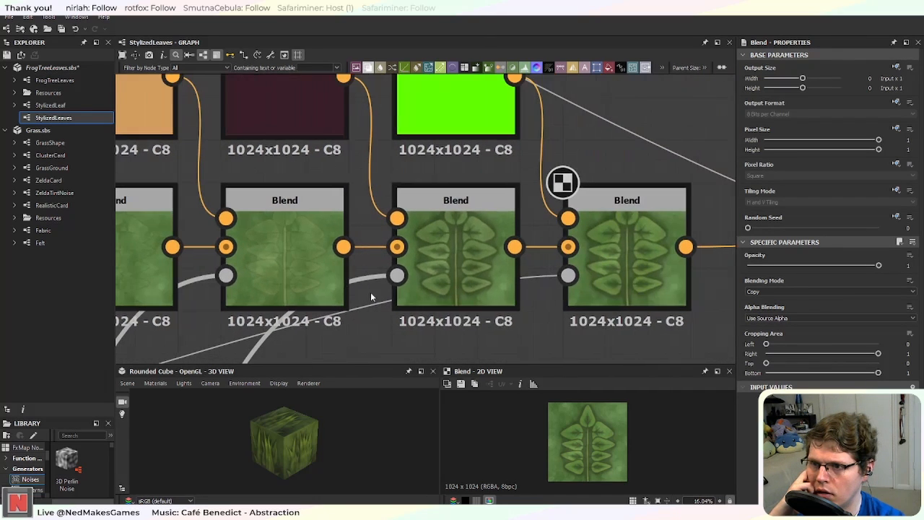
pyautogui.moveTo(489, 278); pyautogui.dragTo(432, 278, button='middle')
# Step: Set the last Blend's blending mode to Screen and its opacity to 0.07
pyautogui.click(583, 283)
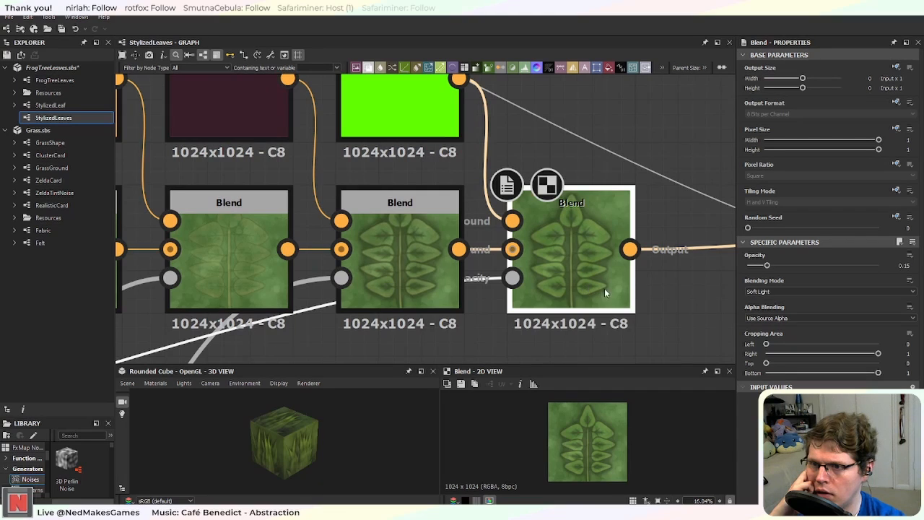
pyautogui.moveTo(728, 292); pyautogui.dragTo(618, 323, button='middle')
pyautogui.click(781, 292)
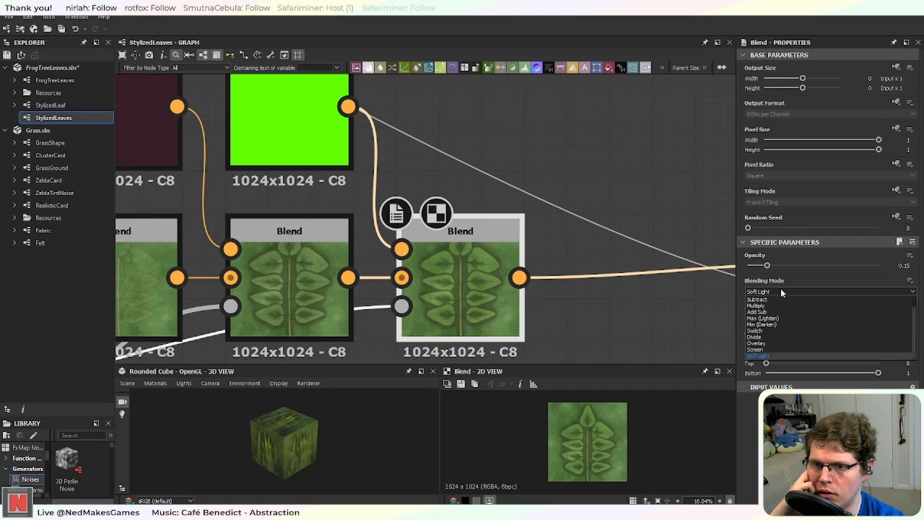
pyautogui.click(771, 350)
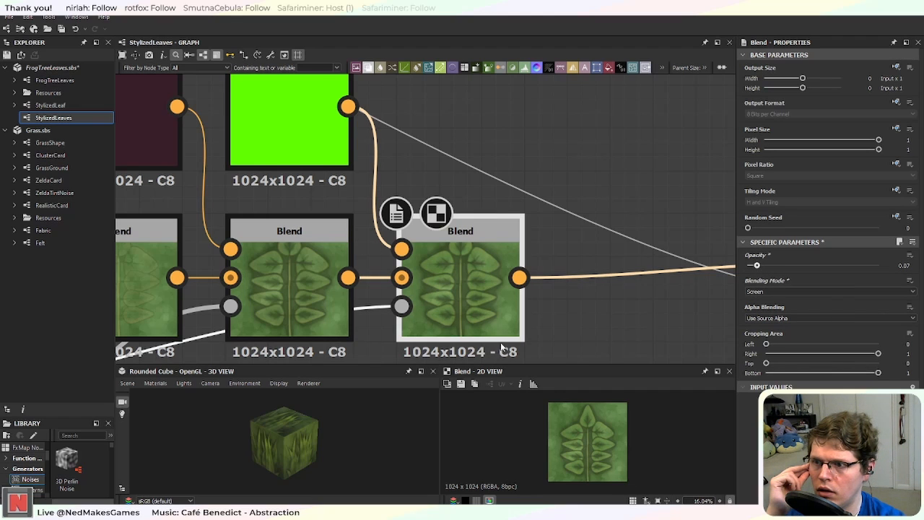
pyautogui.moveTo(502, 348); pyautogui.dragTo(605, 272, button='middle')
pyautogui.scroll(2, 597, 273)
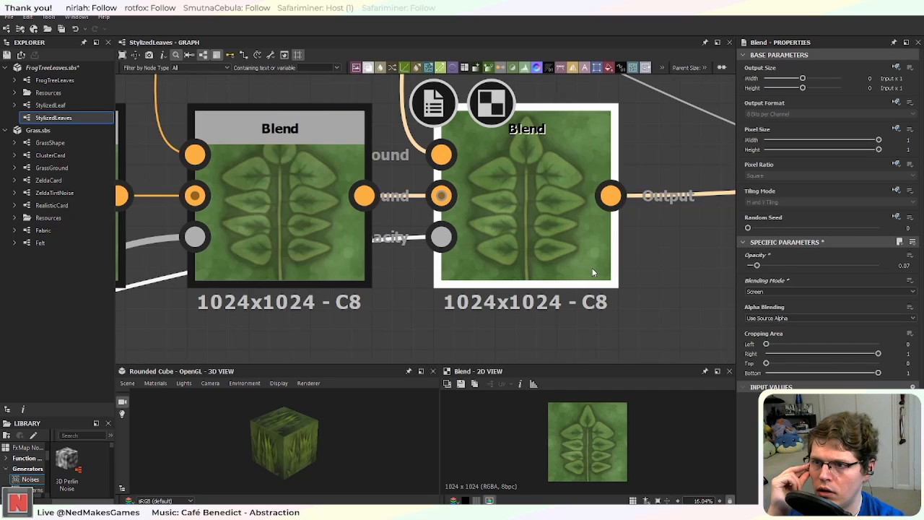
pyautogui.scroll(-4, 592, 272)
# Step: Show the Alpha Merge output in the 2D view and inspect the cut-out leaves up close
pyautogui.moveTo(653, 265); pyautogui.dragTo(430, 284, button='middle')
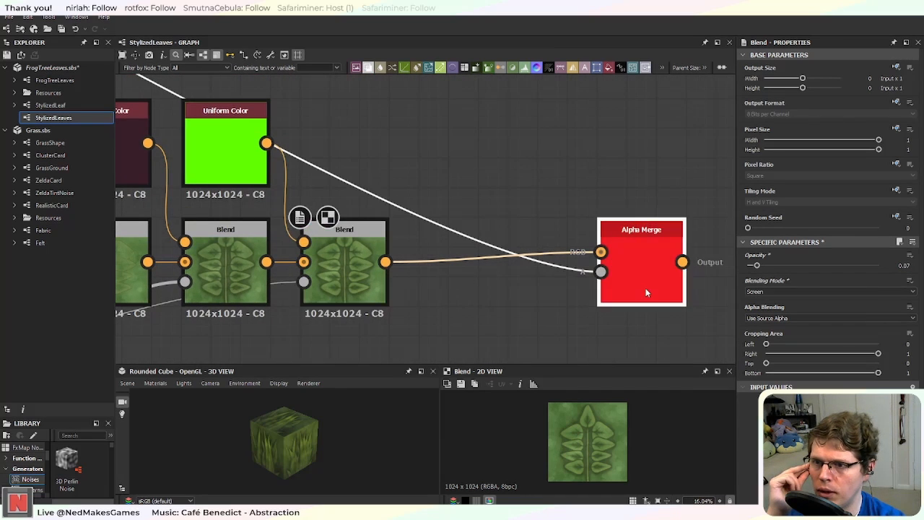
pyautogui.moveTo(646, 293); pyautogui.dragTo(618, 293)
pyautogui.scroll(3, 618, 295)
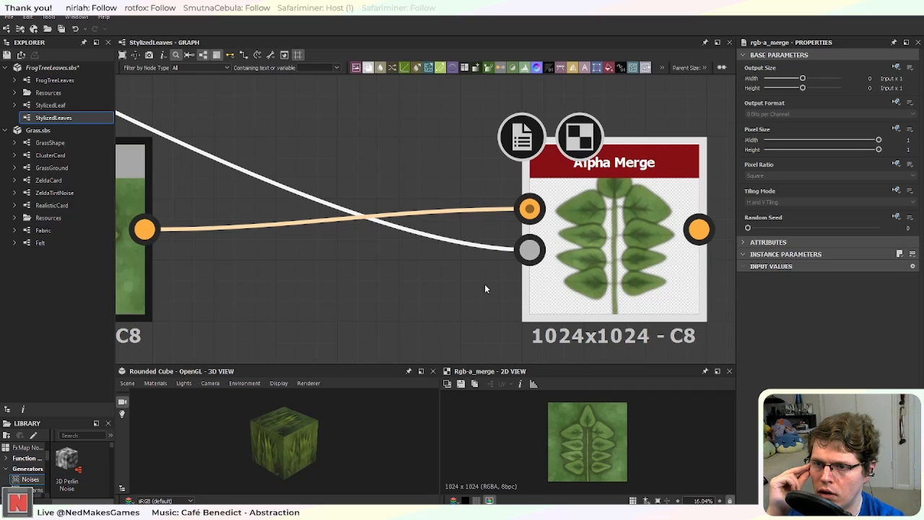
pyautogui.scroll(-3, 485, 289)
pyautogui.scroll(3, 596, 285)
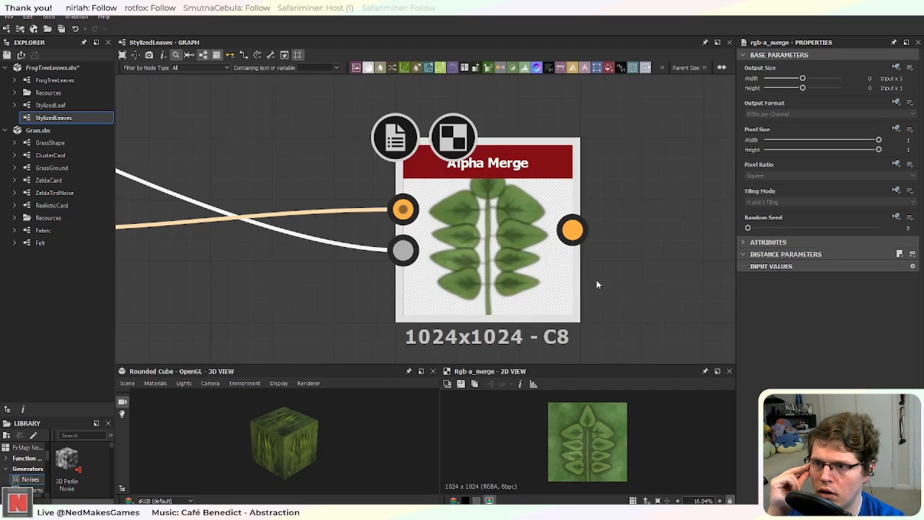
pyautogui.scroll(-3, 453, 233)
# Step: Look over the mask nodes fed by the Warp, from its Levels node down to the ambient occlusion and curvature branches
pyautogui.moveTo(347, 299); pyautogui.dragTo(607, 282, button='middle')
pyautogui.moveTo(401, 266); pyautogui.dragTo(679, 214, button='middle')
pyautogui.scroll(-3, 389, 283)
pyautogui.moveTo(317, 274); pyautogui.dragTo(571, 220, button='middle')
pyautogui.scroll(5, 455, 230)
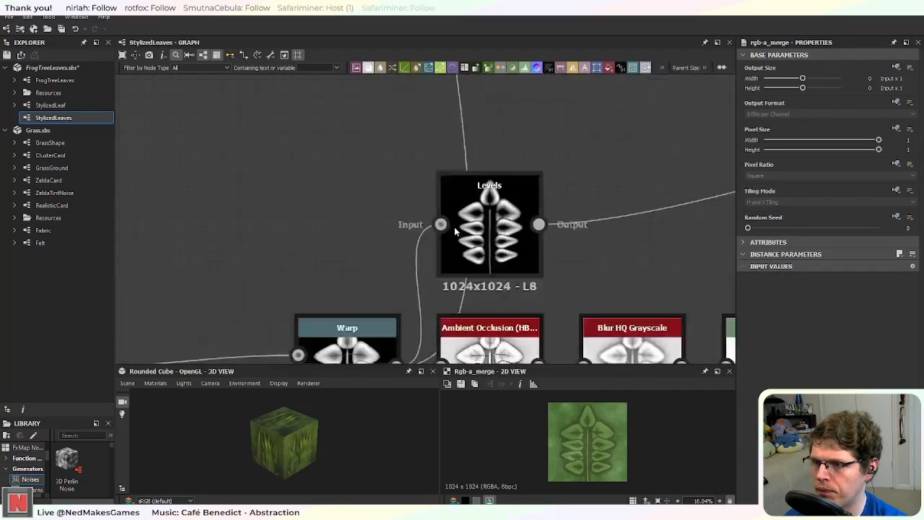
pyautogui.moveTo(632, 247); pyautogui.dragTo(466, 284, button='middle')
pyautogui.scroll(-5, 466, 284)
pyautogui.moveTo(301, 266); pyautogui.dragTo(371, 142, button='middle')
pyautogui.scroll(5, 546, 306)
pyautogui.scroll(-3, 588, 273)
pyautogui.moveTo(642, 300); pyautogui.dragTo(429, 186, button='middle')
pyautogui.moveTo(595, 236); pyautogui.dragTo(450, 119, button='middle')
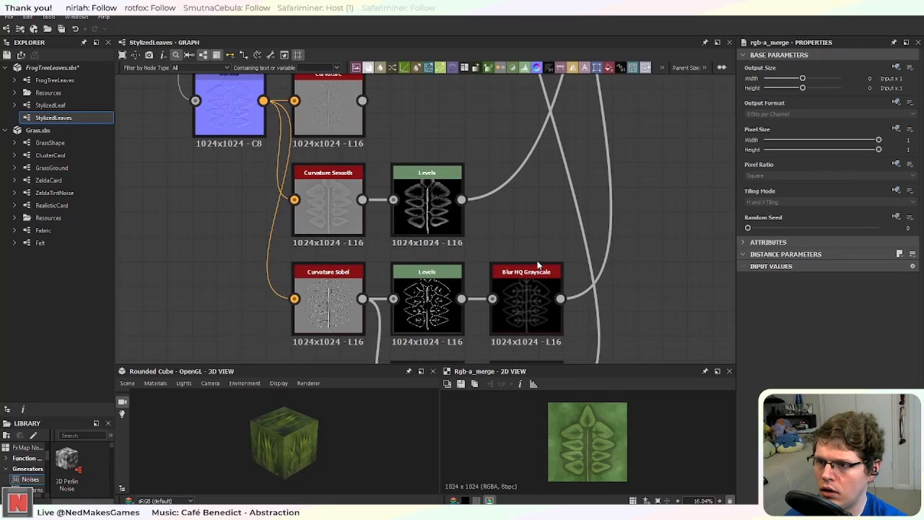
# Step: Compare the two Levels and Blur HQ Grayscale branches coming from the Curvature Sobel node
pyautogui.moveTo(538, 266); pyautogui.dragTo(518, 181, button='middle')
pyautogui.scroll(2, 453, 239)
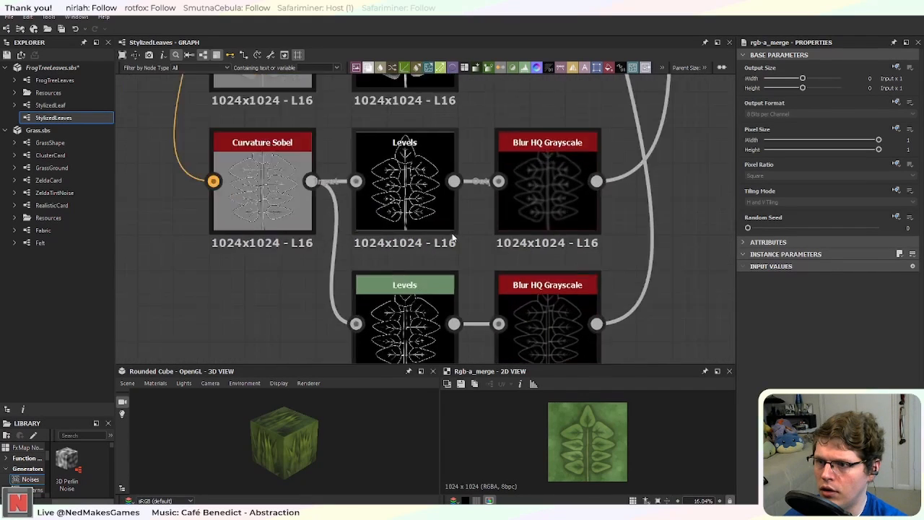
pyautogui.scroll(1, 453, 238)
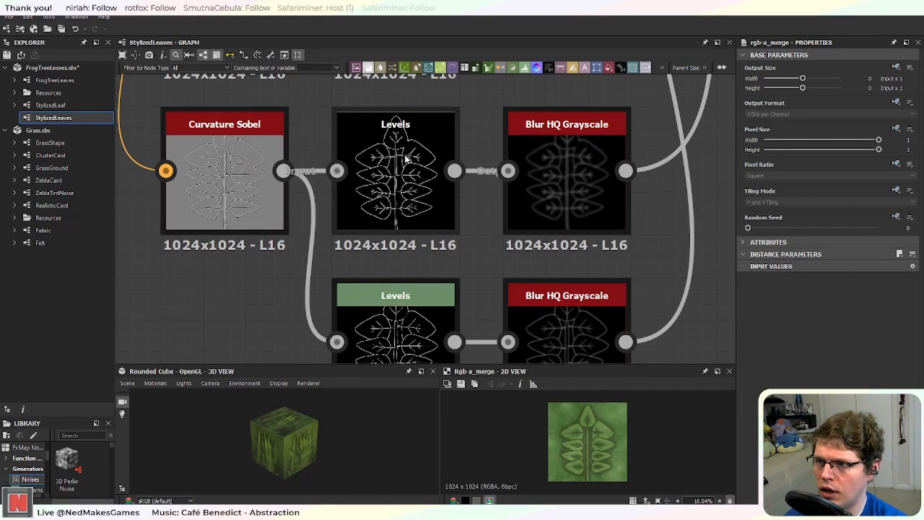
pyautogui.scroll(-1, 393, 203)
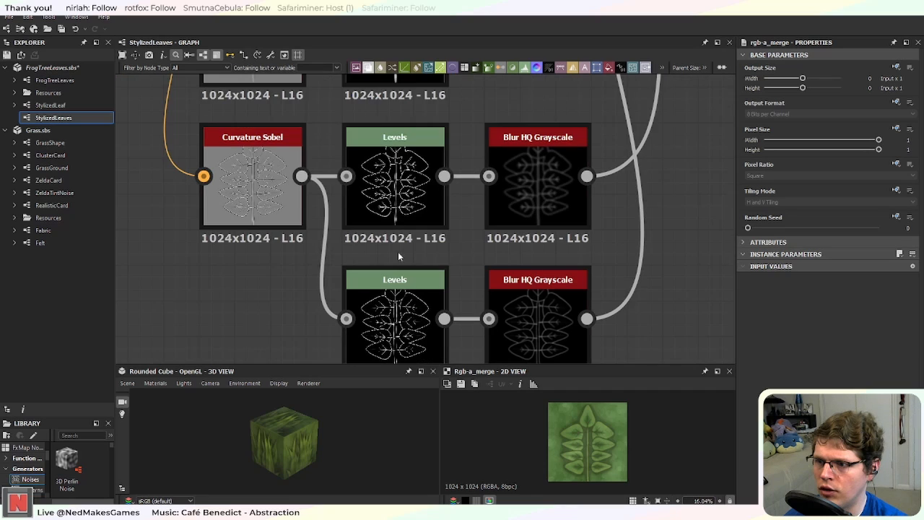
pyautogui.scroll(2, 403, 321)
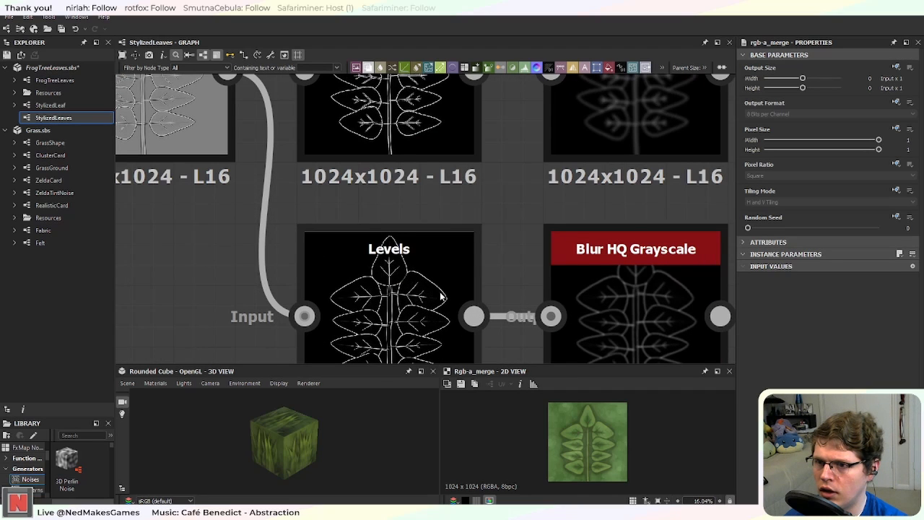
pyautogui.scroll(-3, 518, 209)
pyautogui.moveTo(573, 195); pyautogui.dragTo(442, 323, button='middle')
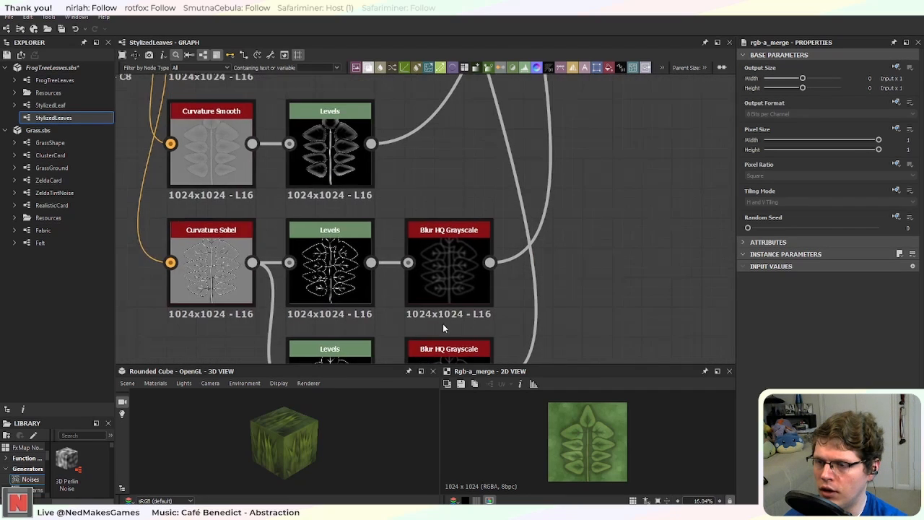
pyautogui.scroll(-2, 502, 299)
# Step: Set the unconnected Curvature node's intensity to 10 and show its output in the 2D view
pyautogui.moveTo(329, 84); pyautogui.dragTo(343, 242, button='middle')
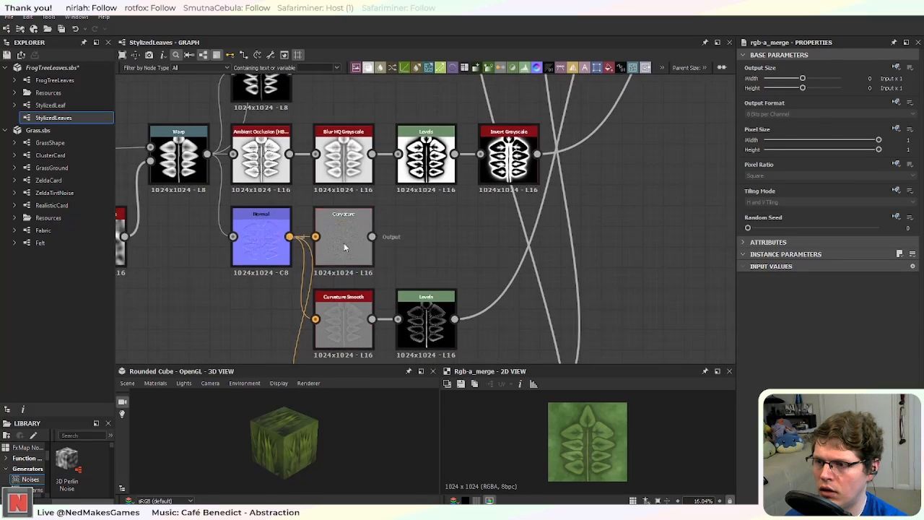
pyautogui.scroll(4, 344, 243)
pyautogui.click(416, 260)
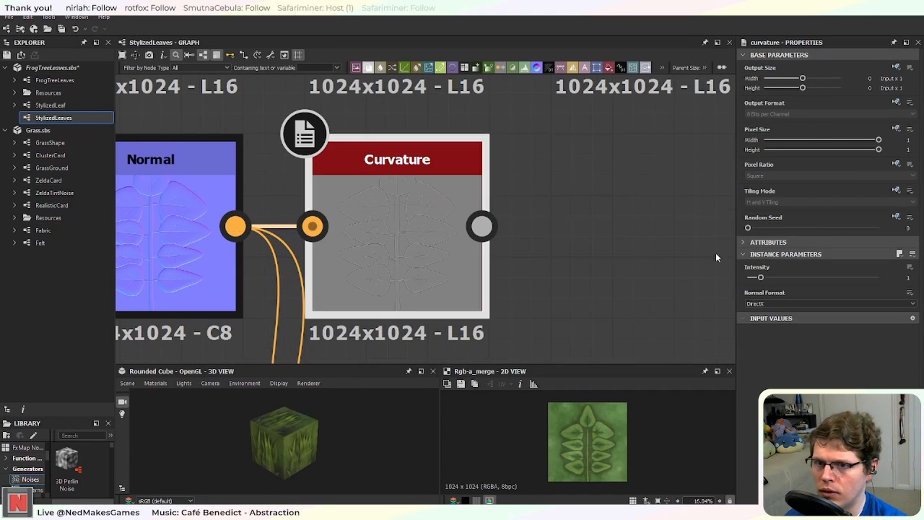
pyautogui.moveTo(761, 277); pyautogui.dragTo(920, 283)
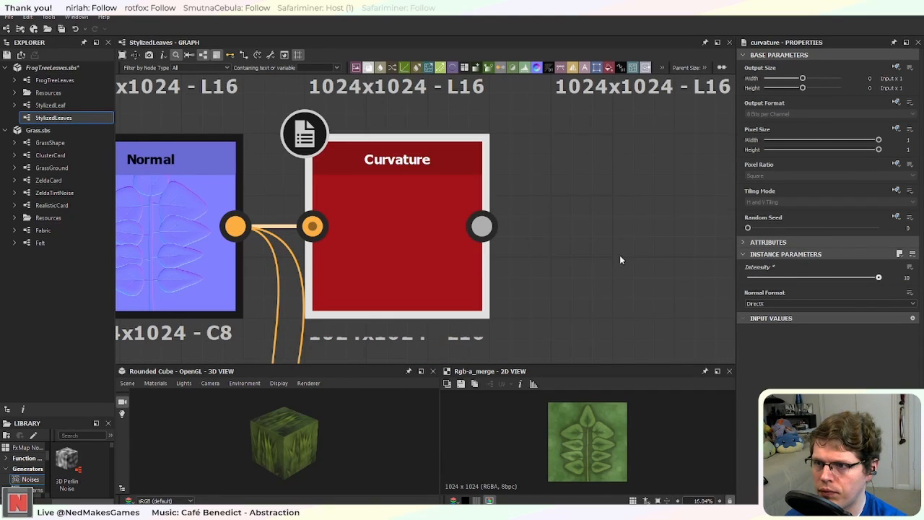
pyautogui.doubleClick(395, 259)
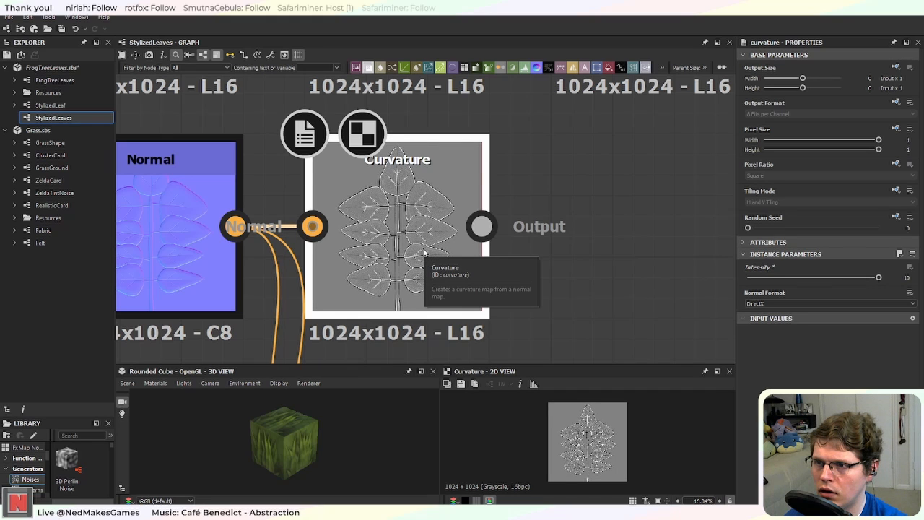
# Step: Compare the Curvature map with the Curvature Smooth and Curvature Sobel branches and their Levels masks
pyautogui.scroll(-5, 671, 325)
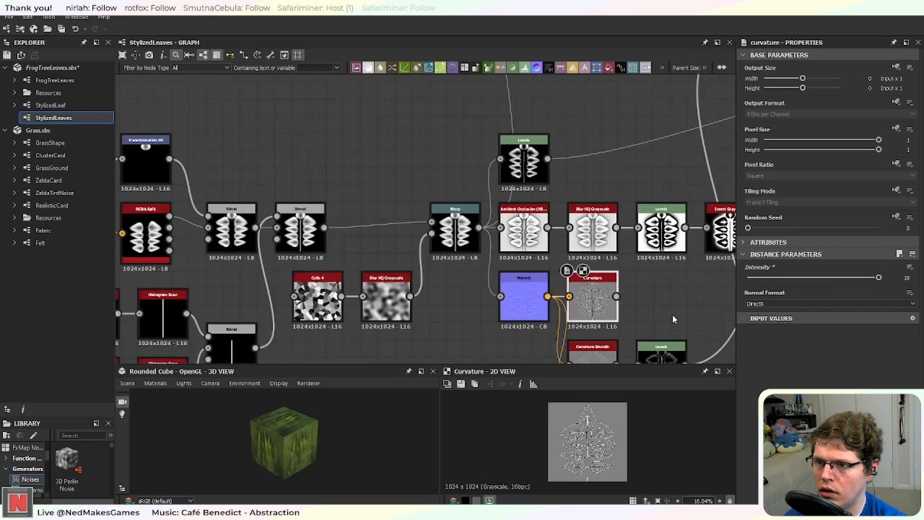
pyautogui.moveTo(672, 315); pyautogui.dragTo(445, 166, button='middle')
pyautogui.scroll(4, 386, 291)
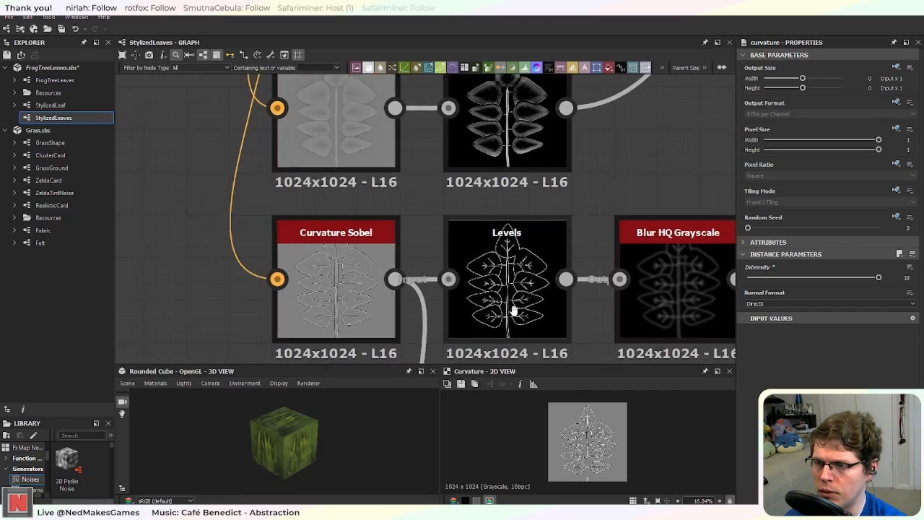
pyautogui.moveTo(512, 310); pyautogui.dragTo(421, 246, button='middle')
pyautogui.scroll(-3, 402, 228)
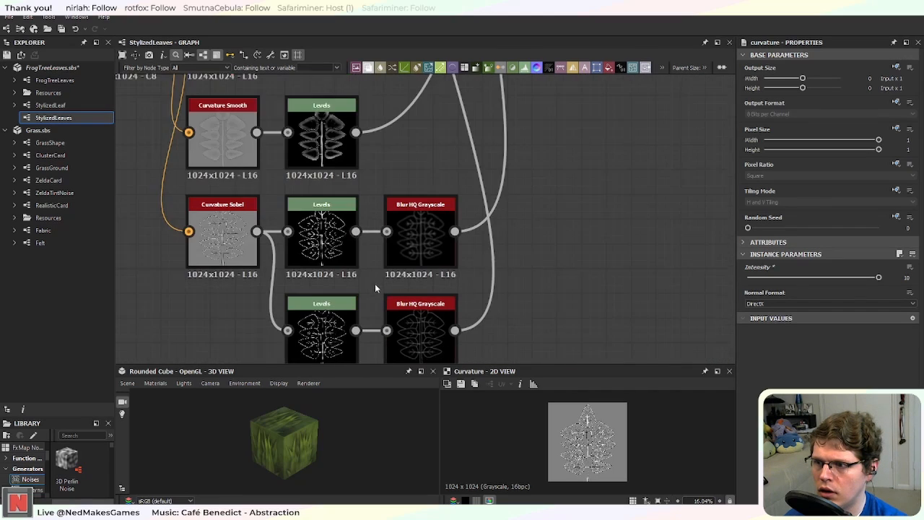
pyautogui.moveTo(375, 283); pyautogui.dragTo(353, 321, button='middle')
pyautogui.scroll(-4, 565, 207)
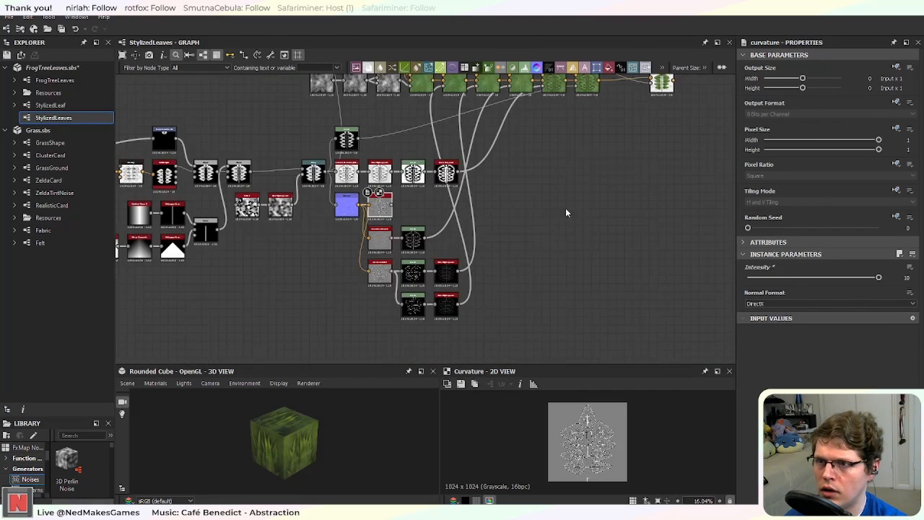
# Step: Move the Alpha Merge node farther from the last Blend to make room for another node
pyautogui.moveTo(565, 208); pyautogui.dragTo(472, 278, button='middle')
pyautogui.scroll(4, 532, 163)
pyautogui.moveTo(530, 163); pyautogui.dragTo(581, 163)
pyautogui.scroll(4, 506, 170)
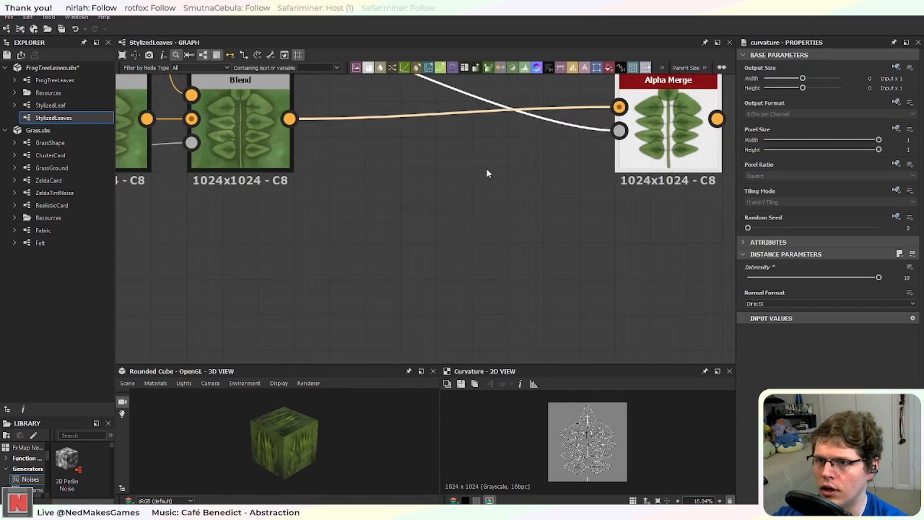
pyautogui.moveTo(487, 168); pyautogui.dragTo(394, 284, button='middle')
# Step: Duplicate the last Blend and insert the copy between the original and the Alpha Merge's RGB input
pyautogui.scroll(3, 571, 253)
pyautogui.click(583, 248)
pyautogui.moveTo(282, 295); pyautogui.dragTo(560, 277, button='middle')
pyautogui.moveTo(325, 312); pyautogui.dragTo(470, 316, button='middle')
pyautogui.click(314, 254)
pyautogui.hotkey('ctrl', 'd')
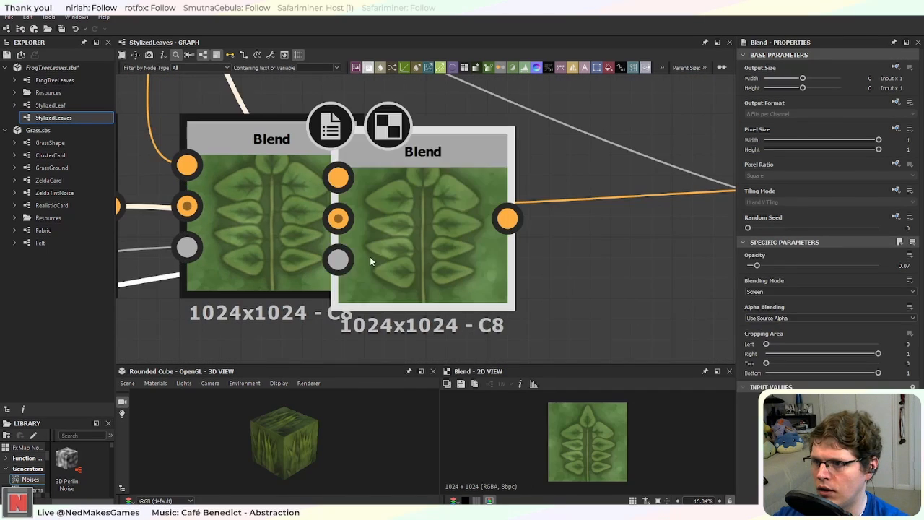
pyautogui.moveTo(370, 257); pyautogui.dragTo(516, 237)
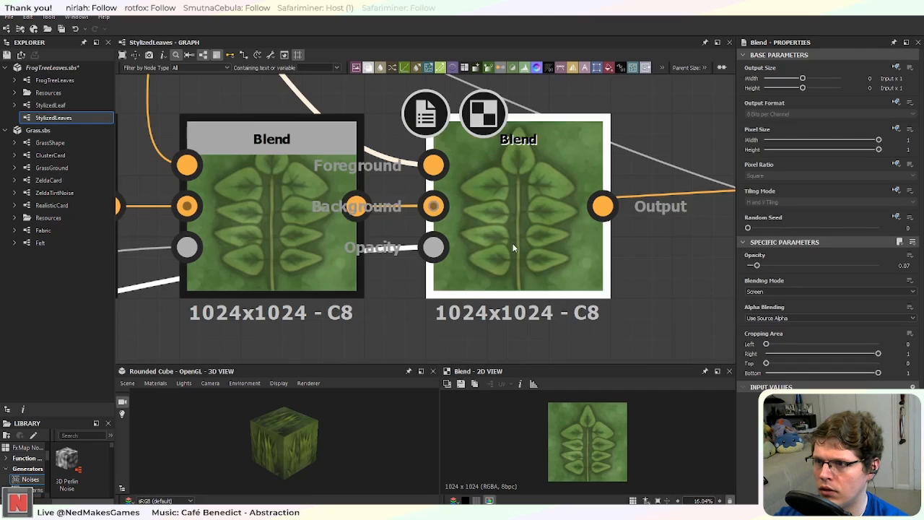
pyautogui.scroll(-3, 419, 287)
pyautogui.moveTo(618, 292); pyautogui.dragTo(384, 267, button='middle')
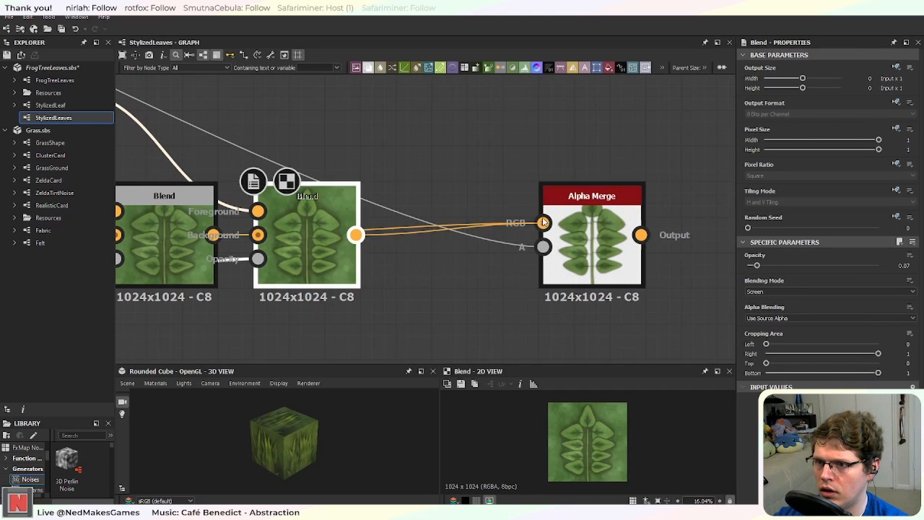
pyautogui.moveTo(543, 219); pyautogui.dragTo(543, 222)
# Step: Examine the Curvature node and the neighbouring Levels and blur nodes as mask sources for the new Blend
pyautogui.moveTo(200, 315); pyautogui.dragTo(429, 283, button='middle')
pyautogui.scroll(-5, 429, 283)
pyautogui.moveTo(272, 341); pyautogui.dragTo(375, 184, button='middle')
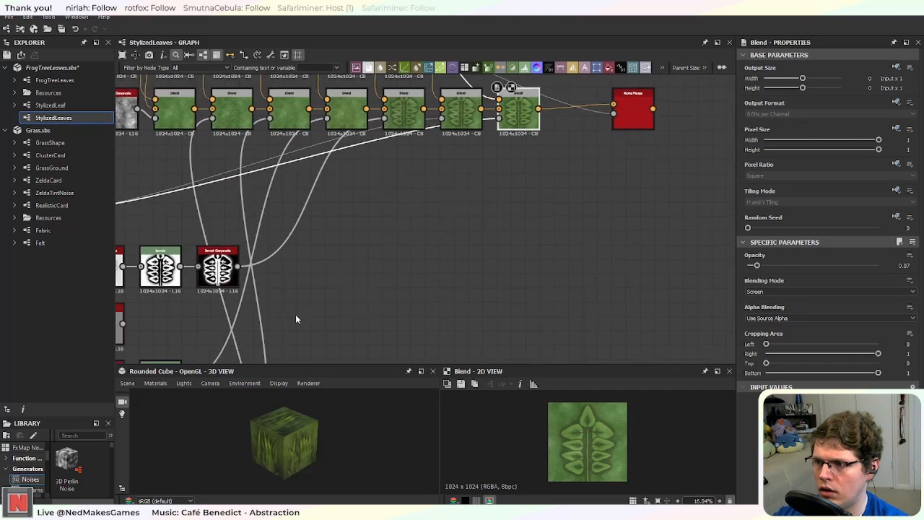
pyautogui.scroll(-2, 295, 315)
pyautogui.moveTo(295, 314); pyautogui.dragTo(439, 226, button='middle')
pyautogui.scroll(1, 426, 247)
pyautogui.moveTo(442, 305); pyautogui.dragTo(473, 245, button='middle')
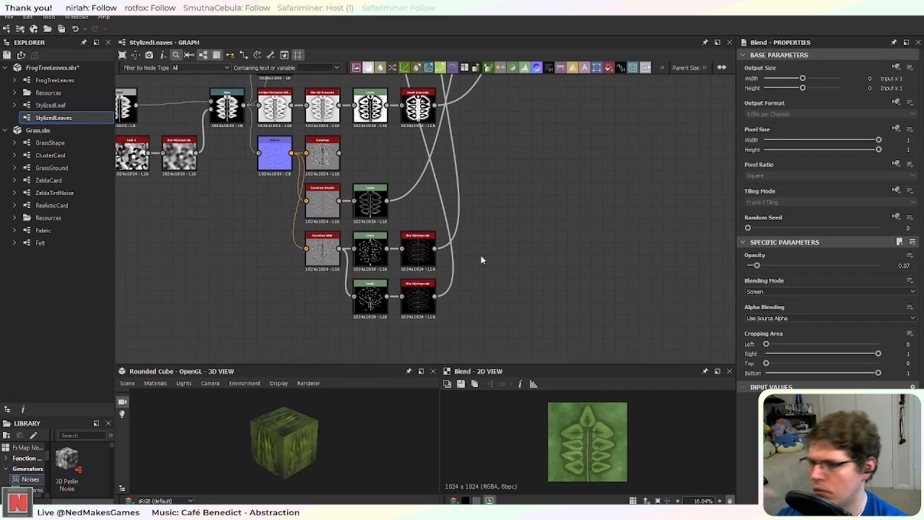
pyautogui.moveTo(360, 307); pyautogui.dragTo(291, 376, button='middle')
pyautogui.scroll(5, 353, 246)
pyautogui.scroll(1, 351, 250)
pyautogui.moveTo(431, 243); pyautogui.dragTo(279, 368, button='middle')
pyautogui.scroll(-5, 290, 331)
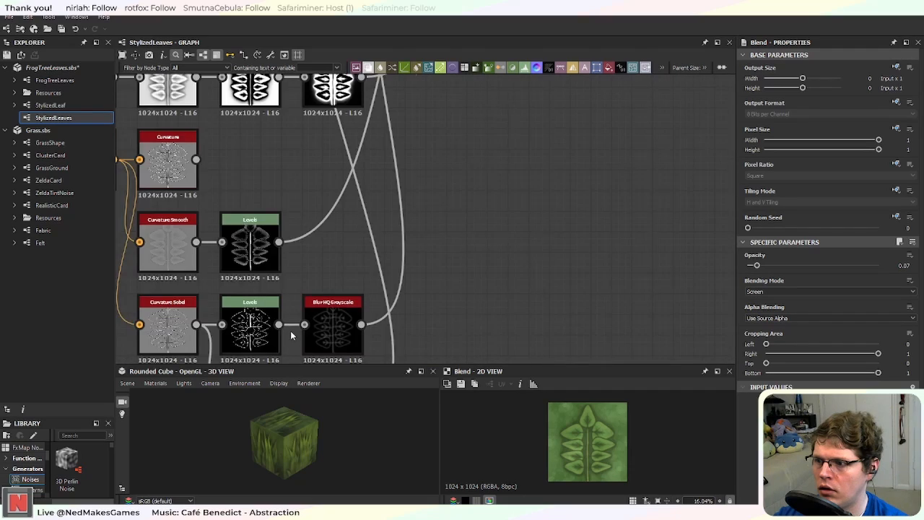
# Step: Connect the first Levels mask of the Curvature Sobel branch to the Opacity input of the last Blend
pyautogui.moveTo(290, 336); pyautogui.dragTo(307, 322, button='middle')
pyautogui.scroll(6, 398, 220)
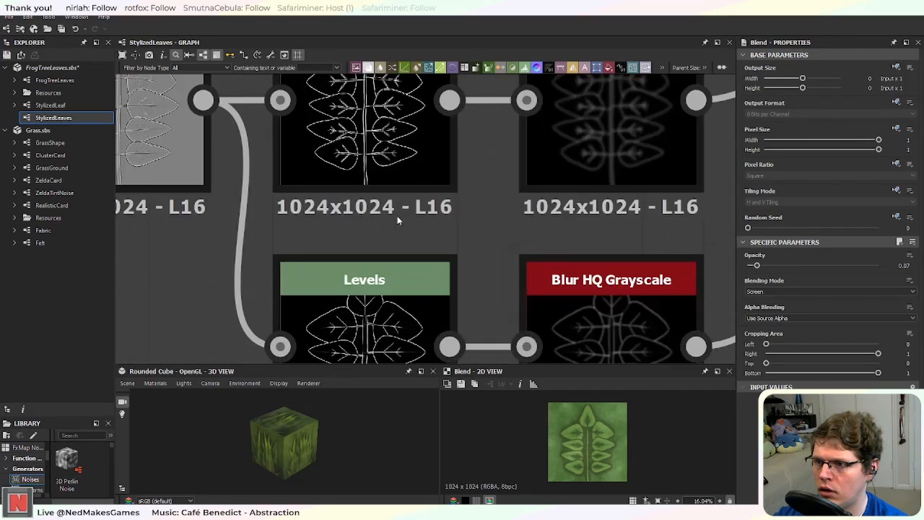
pyautogui.moveTo(444, 279); pyautogui.dragTo(412, 310, button='middle')
pyautogui.moveTo(448, 209); pyautogui.dragTo(361, 343, button='middle')
pyautogui.scroll(-7, 402, 313)
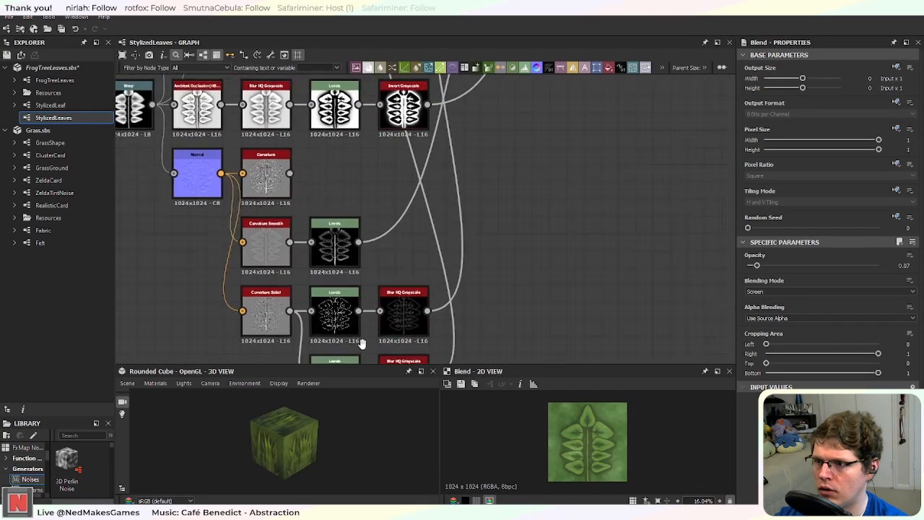
pyautogui.moveTo(450, 281); pyautogui.dragTo(435, 242, button='middle')
pyautogui.scroll(-2, 432, 190)
pyautogui.moveTo(432, 191); pyautogui.dragTo(359, 316, button='middle')
pyautogui.scroll(-1, 364, 312)
pyautogui.moveTo(423, 283); pyautogui.dragTo(559, 121)
# Step: Duplicate the bright green Uniform Color, place the copy beside the original and connect it to the last Blend's Foreground input
pyautogui.moveTo(560, 170); pyautogui.dragTo(459, 331, button='middle')
pyautogui.scroll(8, 459, 330)
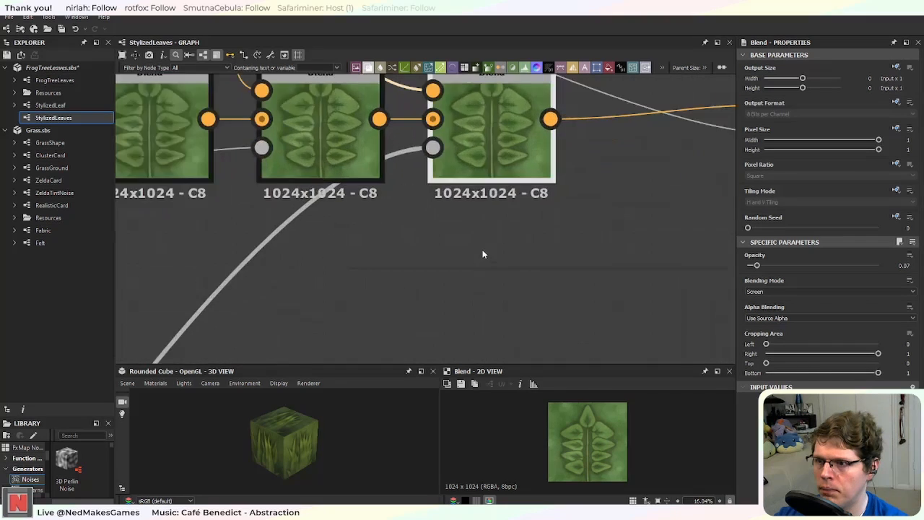
pyautogui.moveTo(473, 206); pyautogui.dragTo(431, 378, button='middle')
pyautogui.click(154, 160)
pyautogui.hotkey('ctrl', 'd')
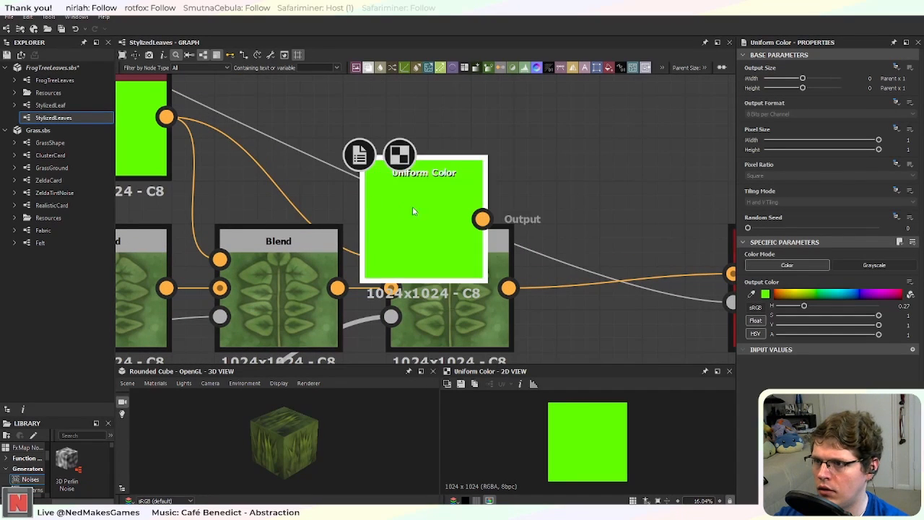
pyautogui.moveTo(412, 206); pyautogui.dragTo(283, 114)
pyautogui.moveTo(355, 162); pyautogui.dragTo(485, 226, button='middle')
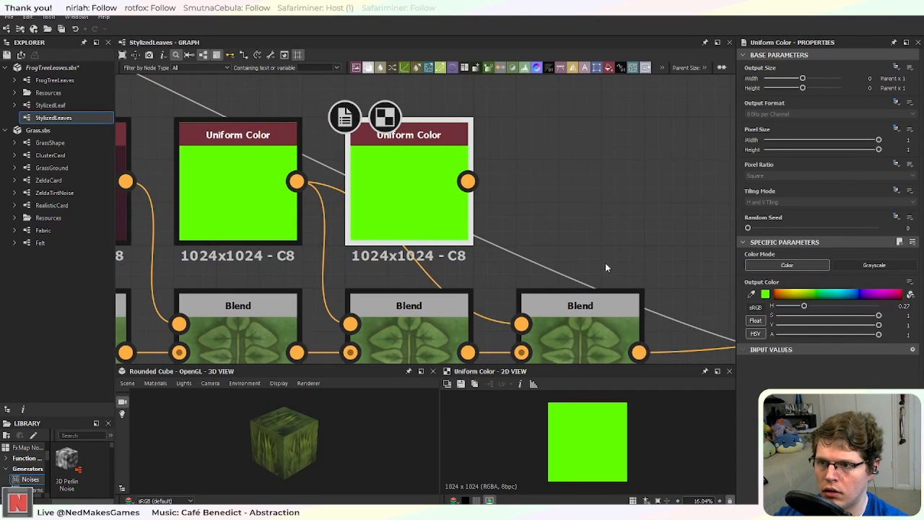
pyautogui.moveTo(467, 181); pyautogui.dragTo(521, 323)
# Step: Set the opacity of the last Blend before the Alpha Merge to 1
pyautogui.moveTo(588, 361); pyautogui.dragTo(569, 276, button='middle')
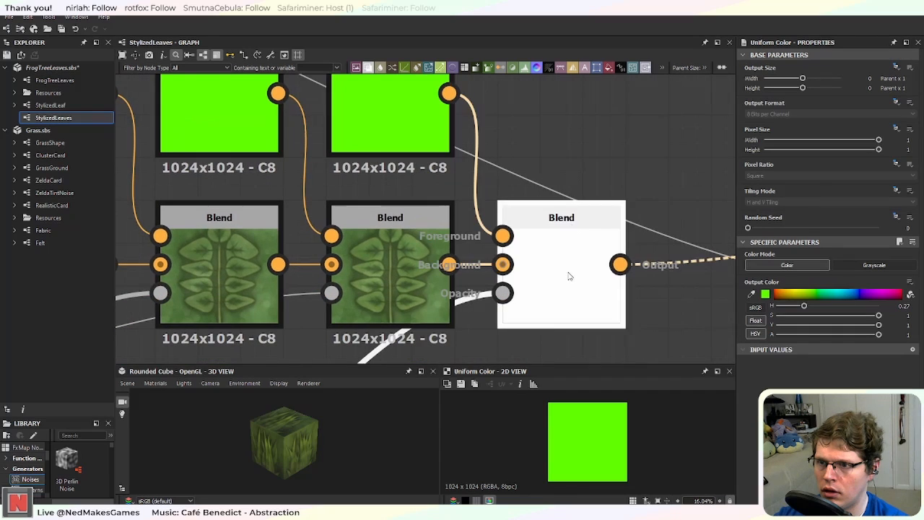
pyautogui.doubleClick(569, 276)
pyautogui.scroll(2, 563, 271)
pyautogui.scroll(-2, 452, 179)
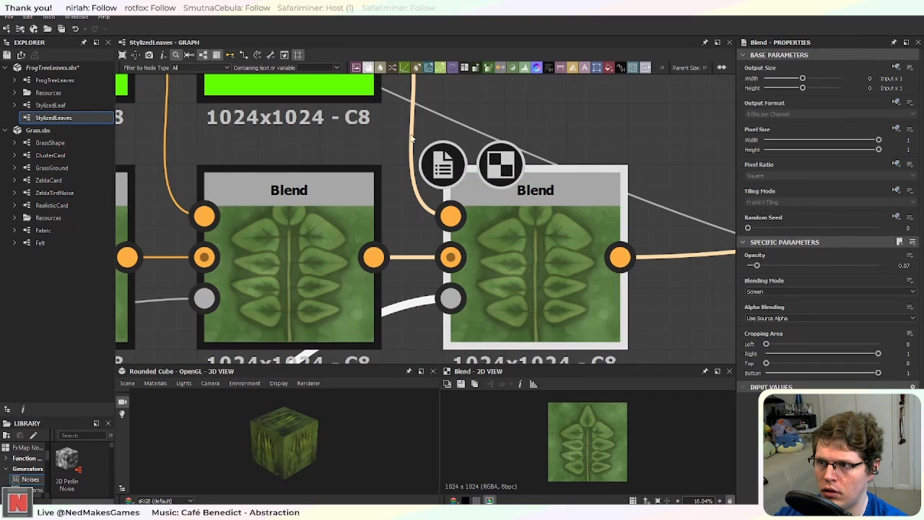
pyautogui.click(368, 94)
pyautogui.click(525, 238)
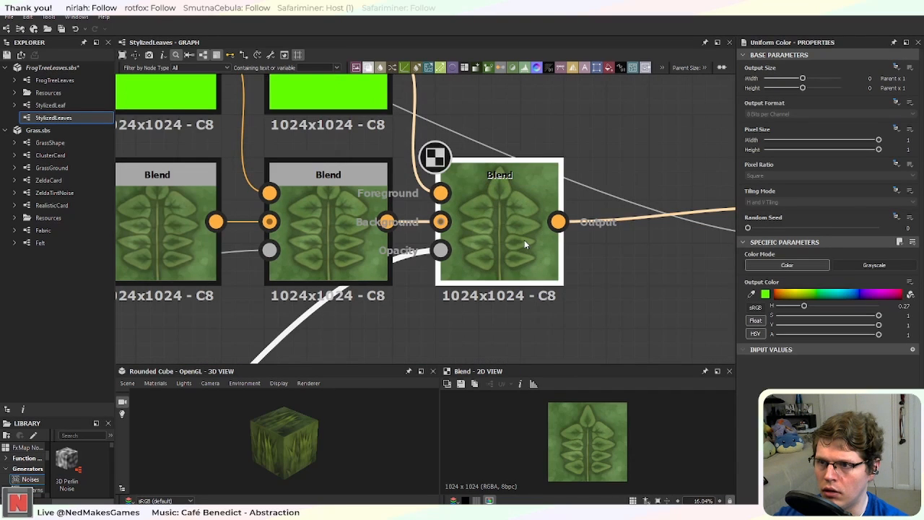
pyautogui.scroll(2, 505, 244)
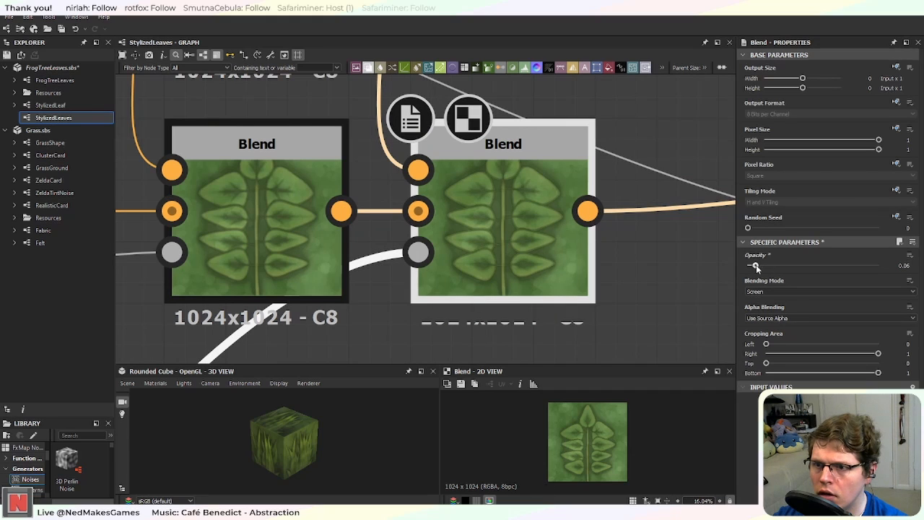
pyautogui.moveTo(758, 266); pyautogui.dragTo(917, 270)
pyautogui.scroll(-4, 491, 242)
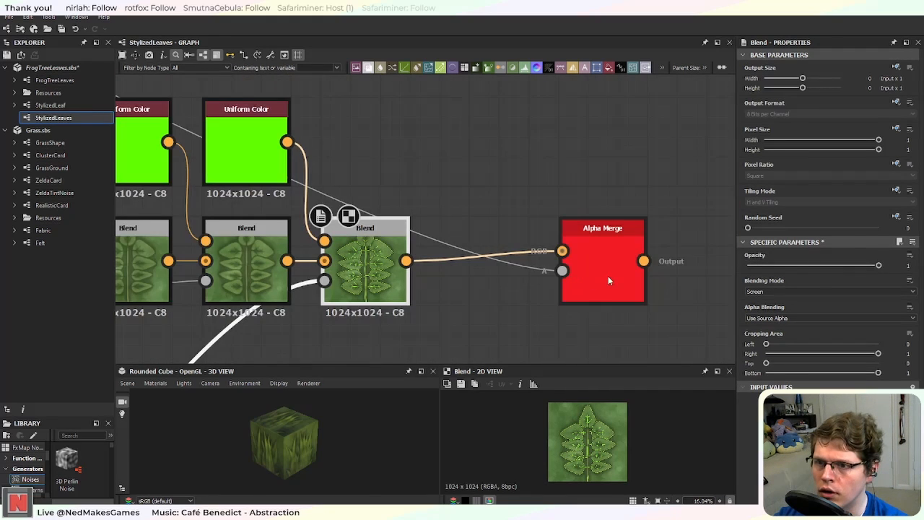
# Step: Preview the Alpha Merge and change the last Blend's blending mode to Min (Darken)
pyautogui.click(608, 275)
pyautogui.scroll(3, 608, 276)
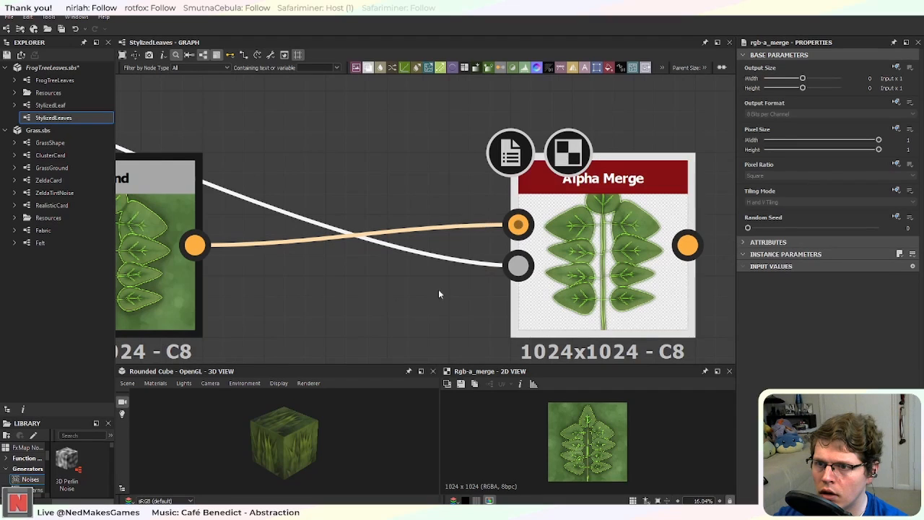
pyautogui.moveTo(288, 318); pyautogui.dragTo(470, 287, button='middle')
pyautogui.click(325, 285)
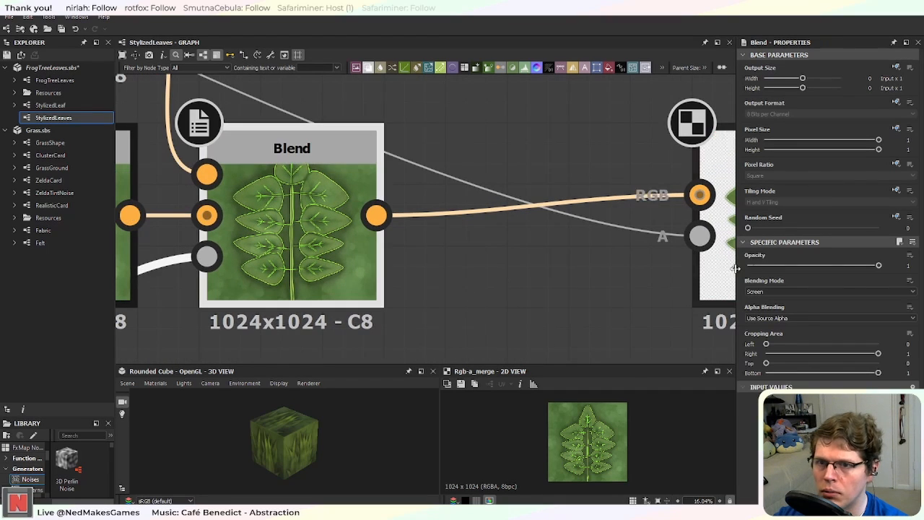
pyautogui.click(864, 291)
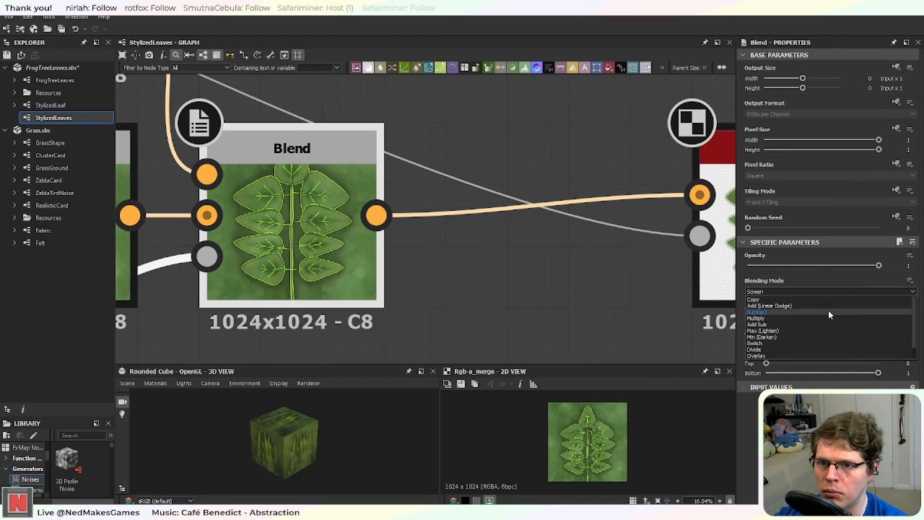
pyautogui.click(799, 334)
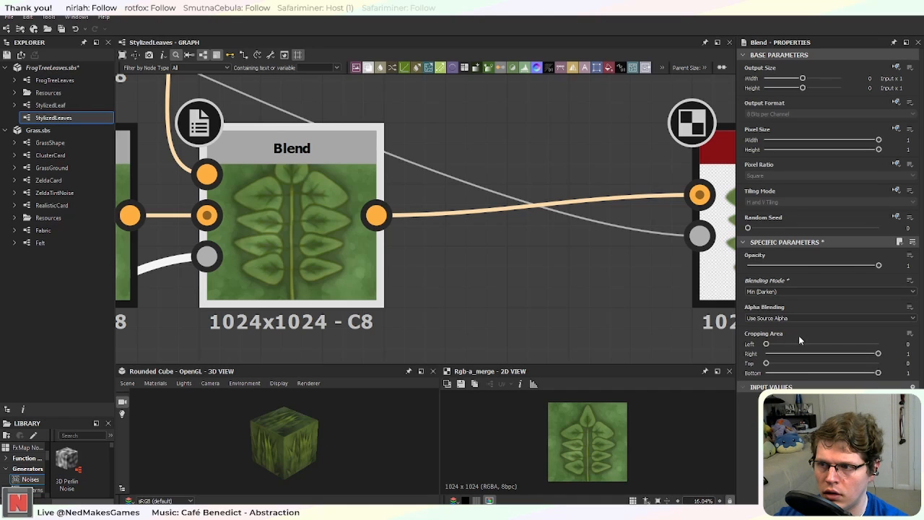
# Step: Darken the Uniform Color feeding the last Blend by setting its V value to 0.1
pyautogui.scroll(-4, 556, 253)
pyautogui.click(294, 138)
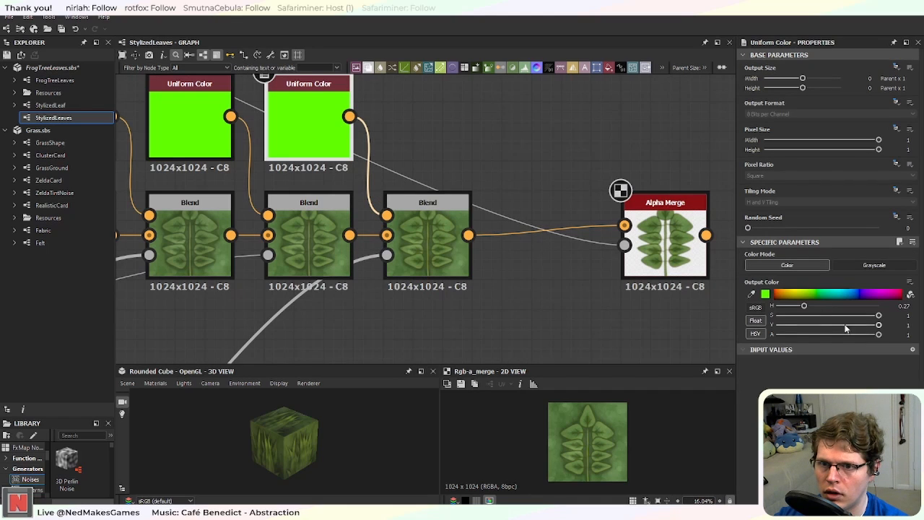
pyautogui.moveTo(878, 330); pyautogui.dragTo(787, 331)
pyautogui.scroll(4, 669, 250)
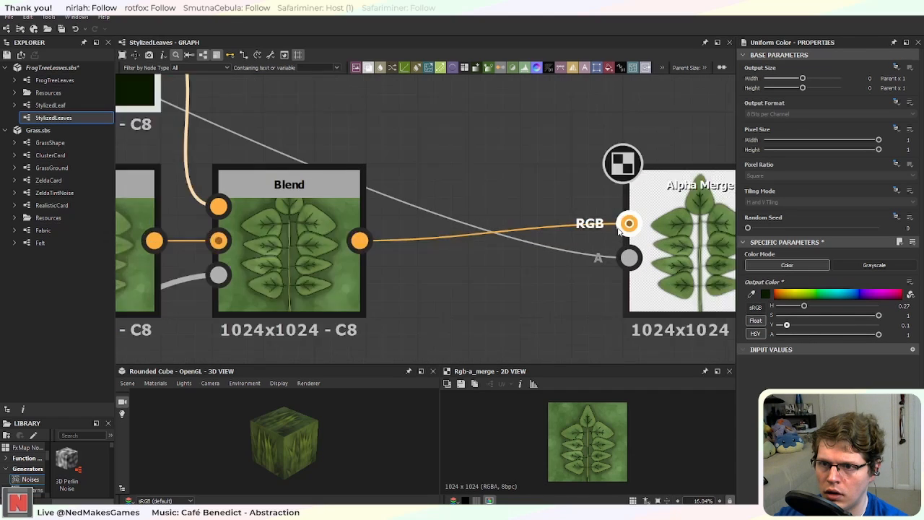
pyautogui.moveTo(668, 250); pyautogui.dragTo(496, 226, button='middle')
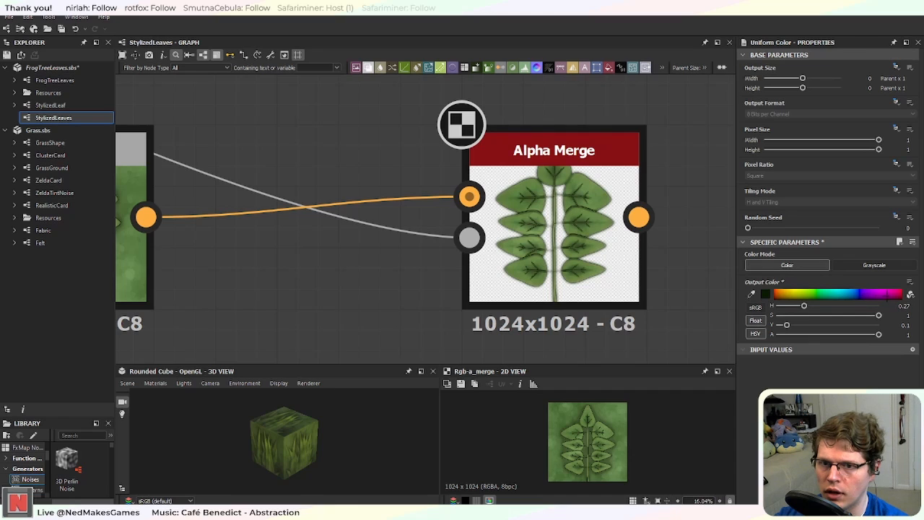
# Step: Recolor the last Blend's Uniform Color to a dark brown with hue about 0.06 and V about 0.33
pyautogui.click(781, 294)
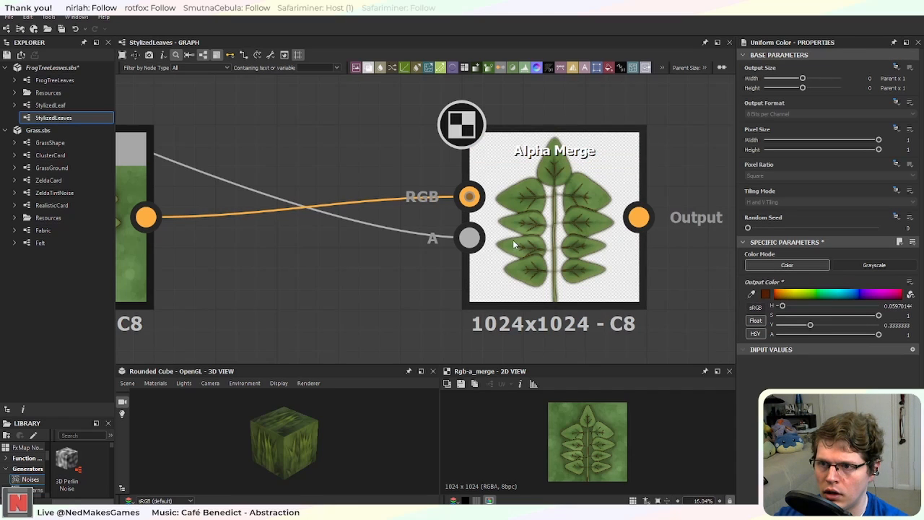
pyautogui.scroll(-4, 566, 255)
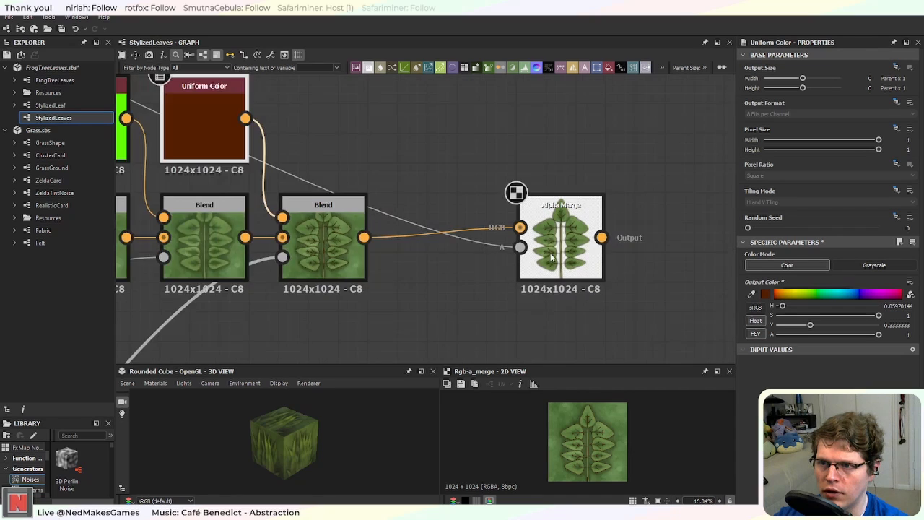
pyautogui.scroll(3, 539, 258)
pyautogui.scroll(-3, 438, 282)
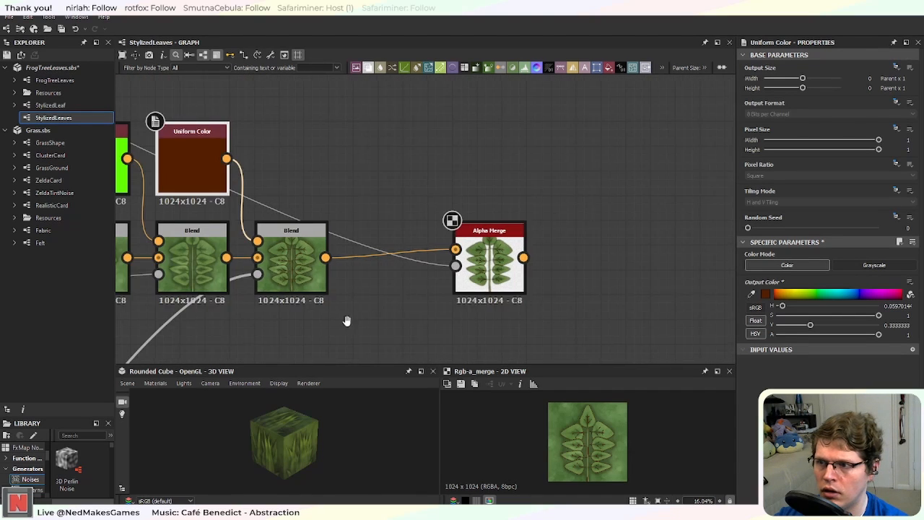
# Step: Delete the unused Curvature node connected to the Normal node
pyautogui.moveTo(346, 320); pyautogui.dragTo(518, 213, button='middle')
pyautogui.scroll(-3, 517, 208)
pyautogui.moveTo(427, 294); pyautogui.dragTo(556, 162, button='middle')
pyautogui.moveTo(370, 321); pyautogui.dragTo(492, 214, button='middle')
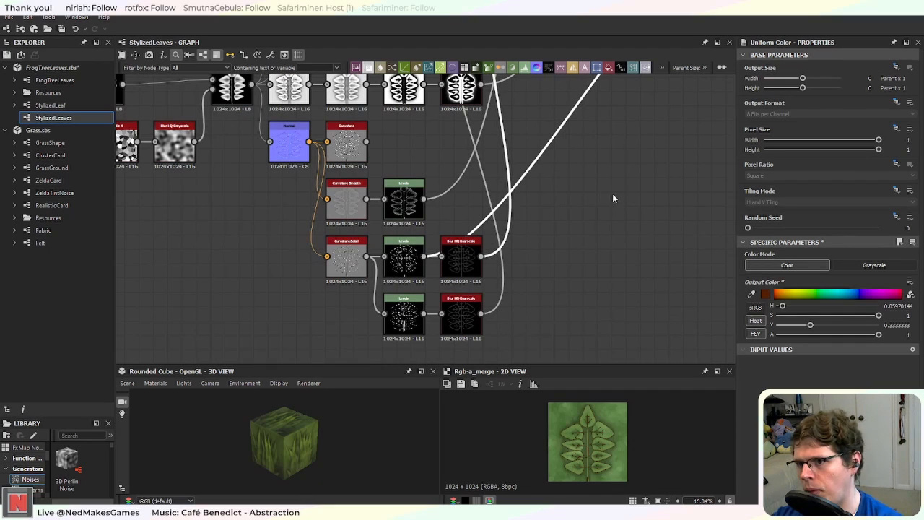
pyautogui.moveTo(613, 198); pyautogui.dragTo(602, 240, button='middle')
pyautogui.click(336, 180)
pyautogui.press('Delete')
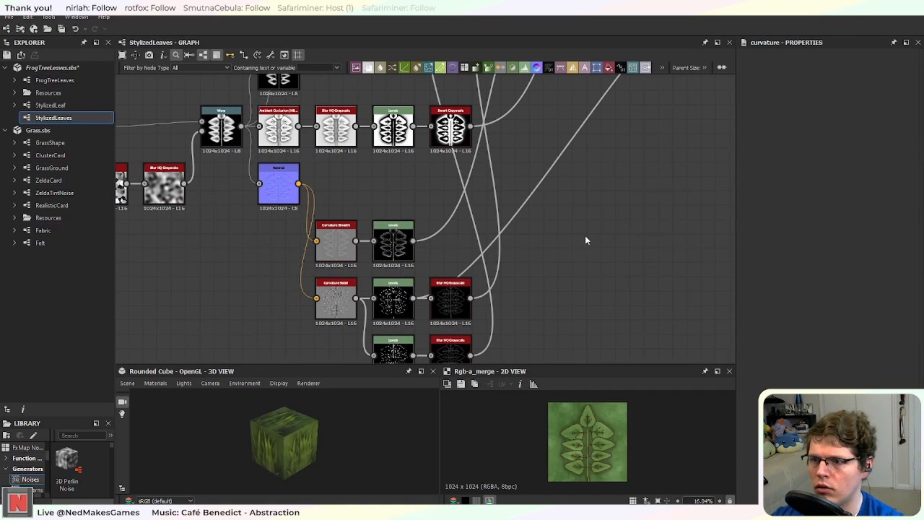
pyautogui.hotkey('ctrl', 'v')
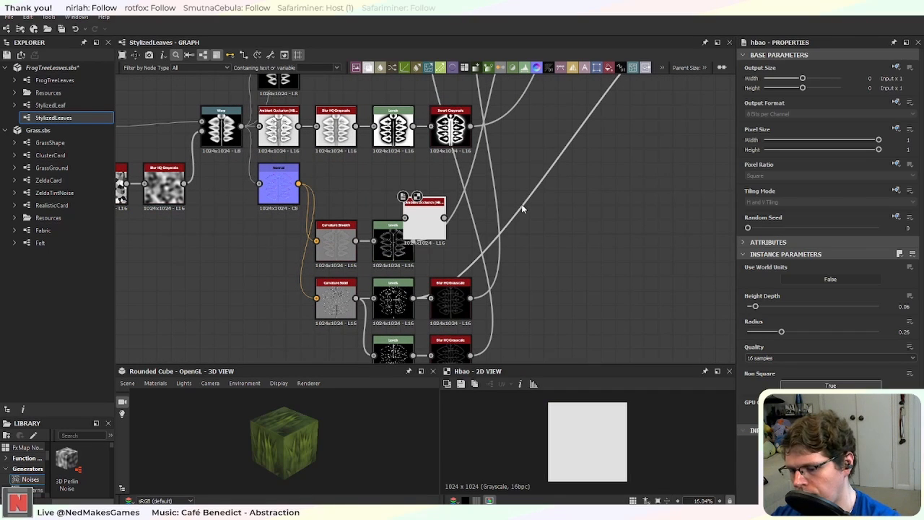
pyautogui.press('space')
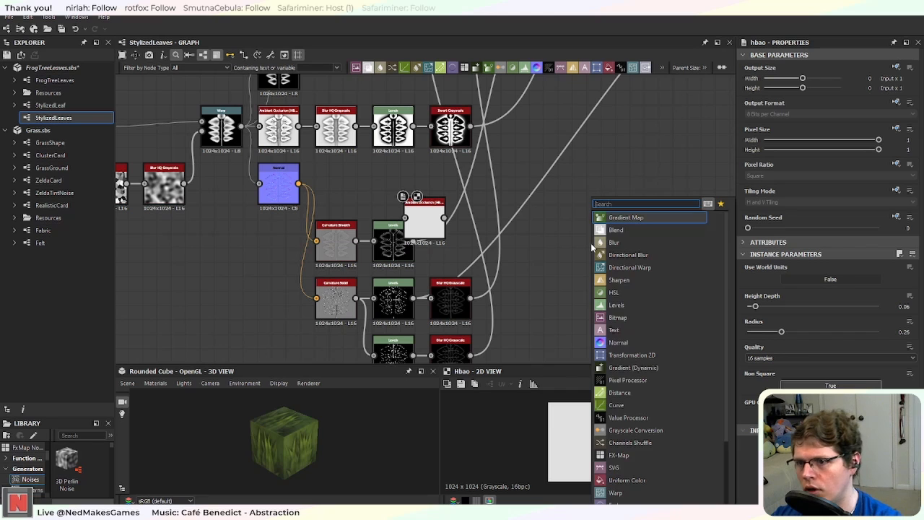
pyautogui.write('blur')
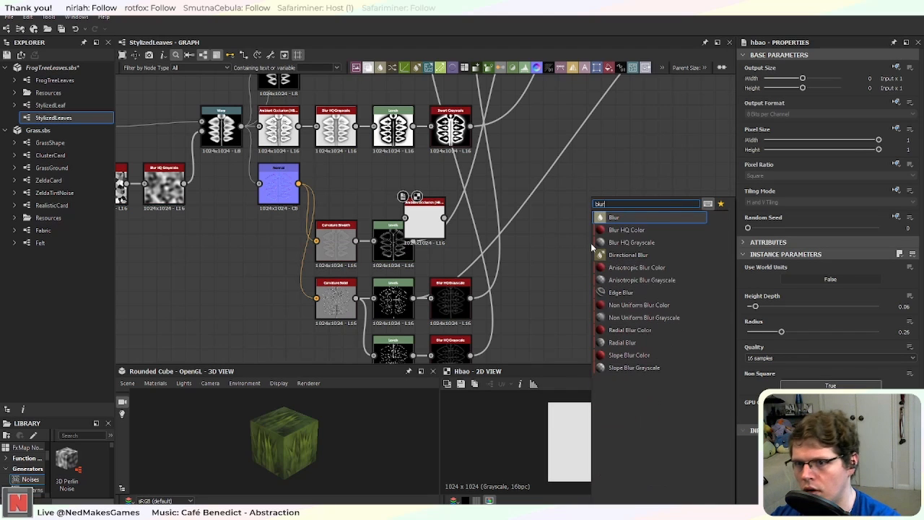
pyautogui.press('Return')
pyautogui.scroll(3, 591, 244)
pyautogui.moveTo(320, 211); pyautogui.dragTo(275, 136)
pyautogui.moveTo(305, 168); pyautogui.dragTo(448, 278, button='middle')
pyautogui.scroll(-1, 447, 278)
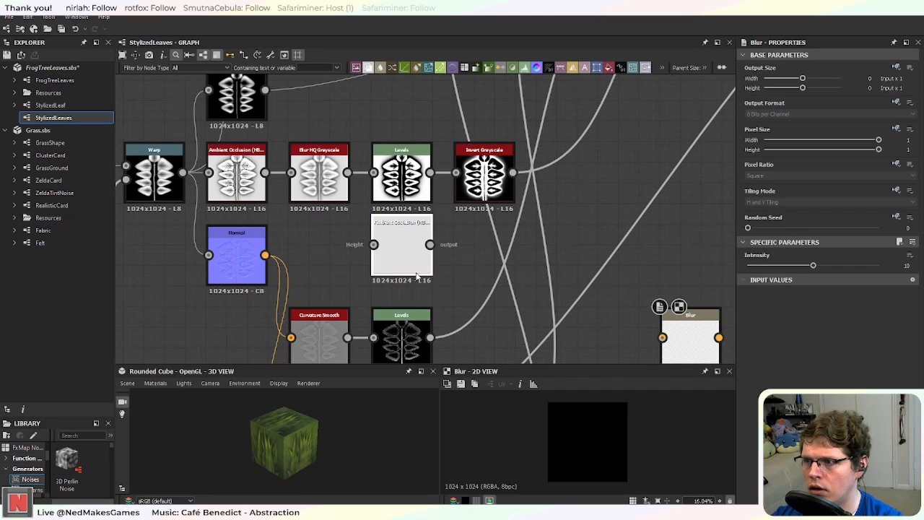
pyautogui.click(416, 277)
pyautogui.press('Delete')
pyautogui.moveTo(605, 298); pyautogui.dragTo(495, 188, button='middle')
pyautogui.scroll(-1, 495, 188)
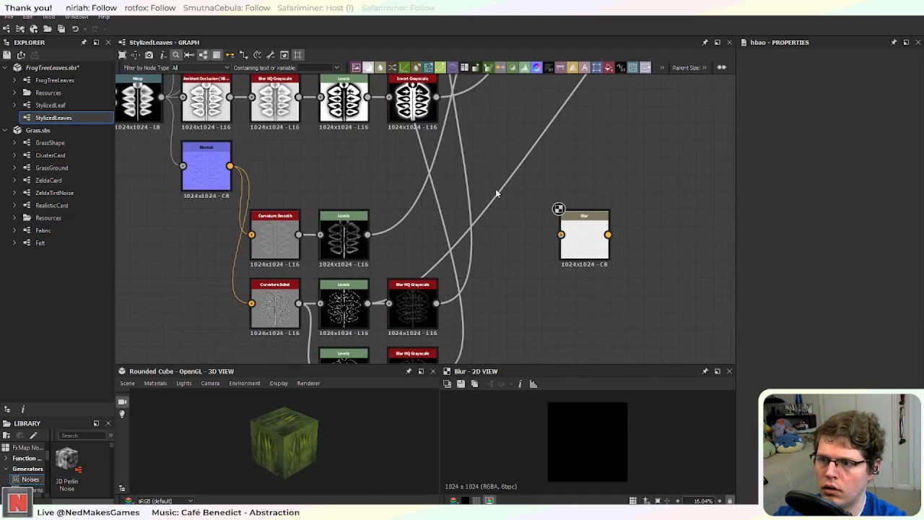
pyautogui.click(568, 240)
pyautogui.press('Delete')
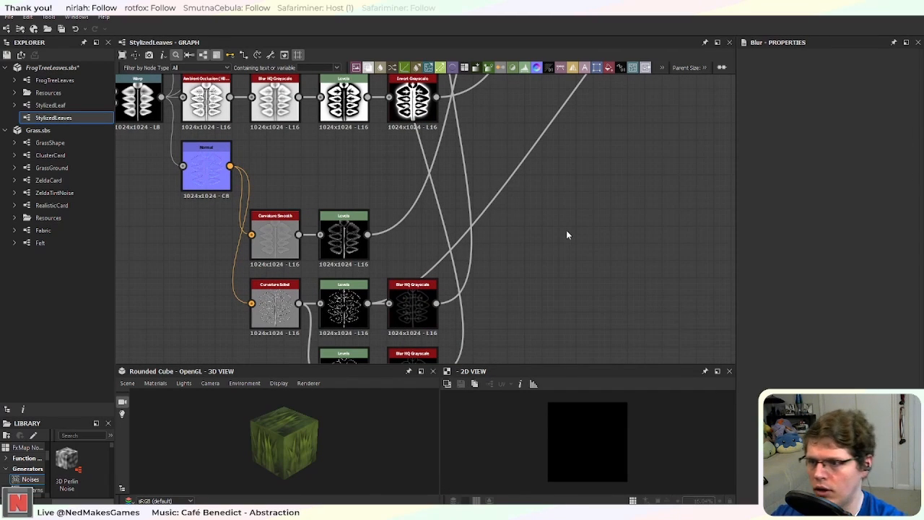
# Step: Add a Blur HQ Grayscale node in the free space beside the curvature branches
pyautogui.press('space')
pyautogui.write('blue h')
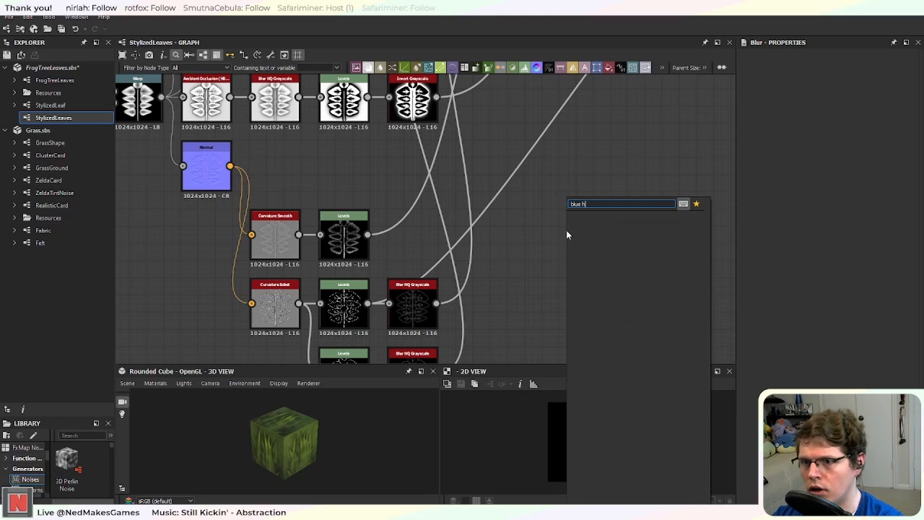
pyautogui.press('BackSpace')
pyautogui.press('BackSpace')
pyautogui.press('BackSpace')
pyautogui.write('r')
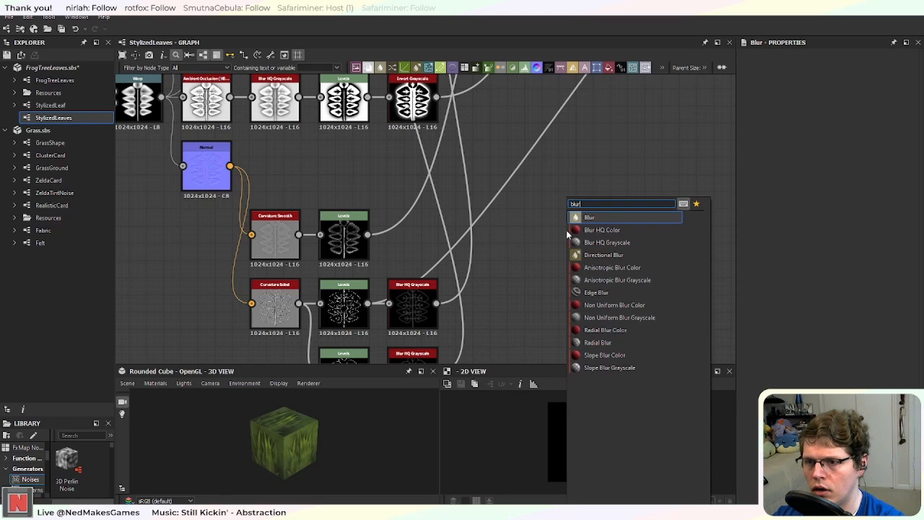
pyautogui.click(578, 242)
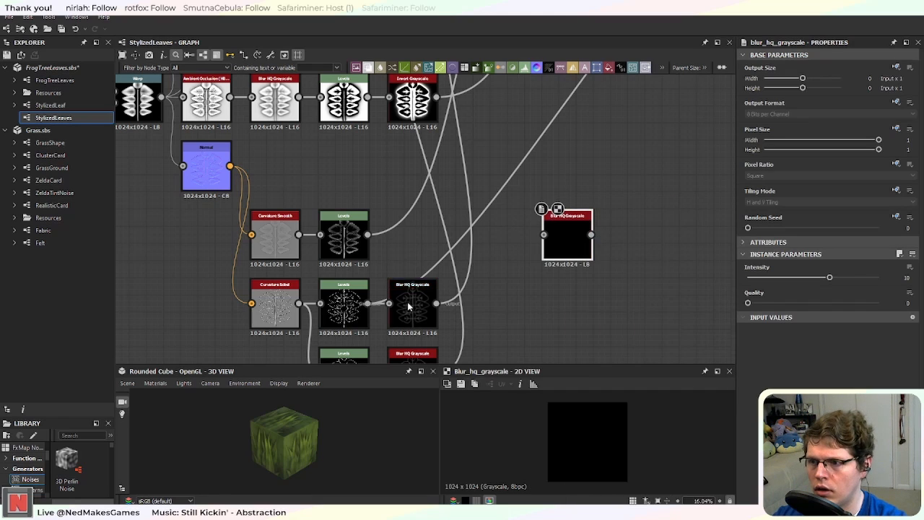
# Step: Route the Curvature Sobel branch's Levels mask through the new Blur HQ Grayscale into the last Blend's Opacity input
pyautogui.moveTo(543, 253); pyautogui.dragTo(424, 231)
pyautogui.scroll(-3, 422, 274)
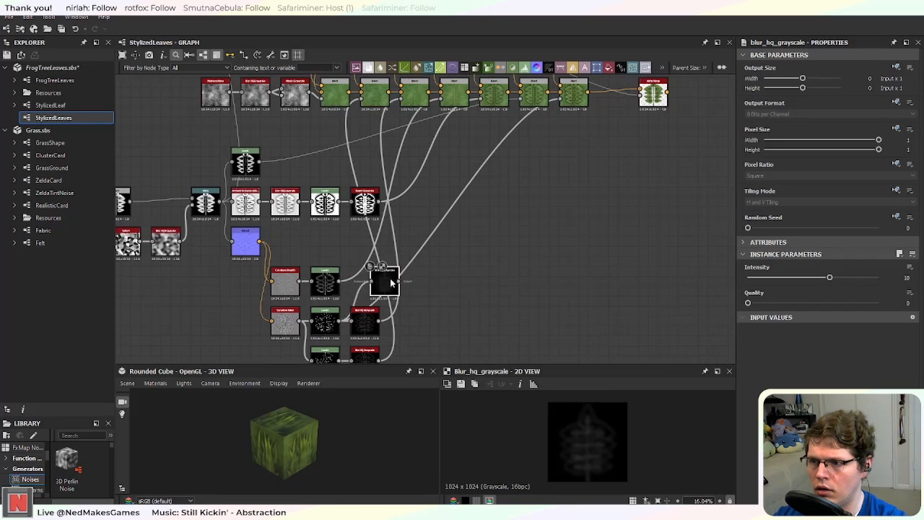
pyautogui.moveTo(390, 283); pyautogui.dragTo(440, 280)
pyautogui.moveTo(510, 272); pyautogui.dragTo(462, 303, button='middle')
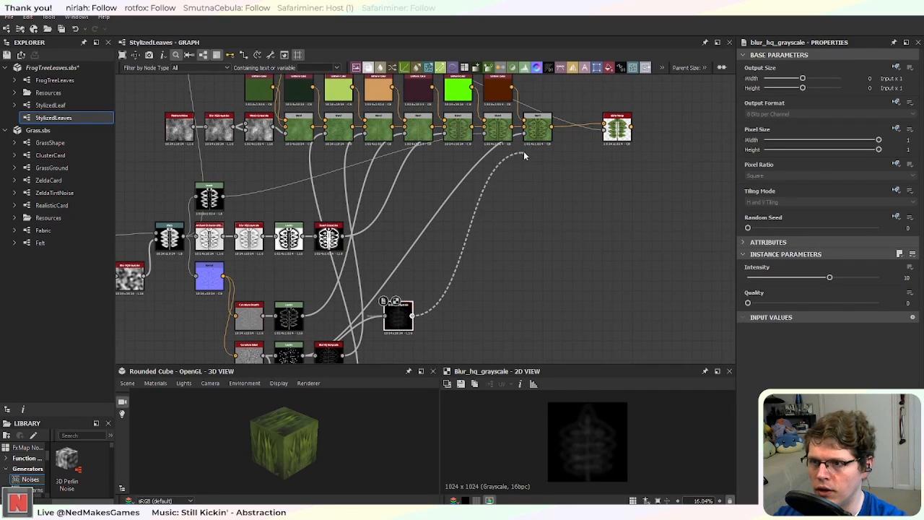
pyautogui.scroll(6, 559, 170)
pyautogui.click(467, 201)
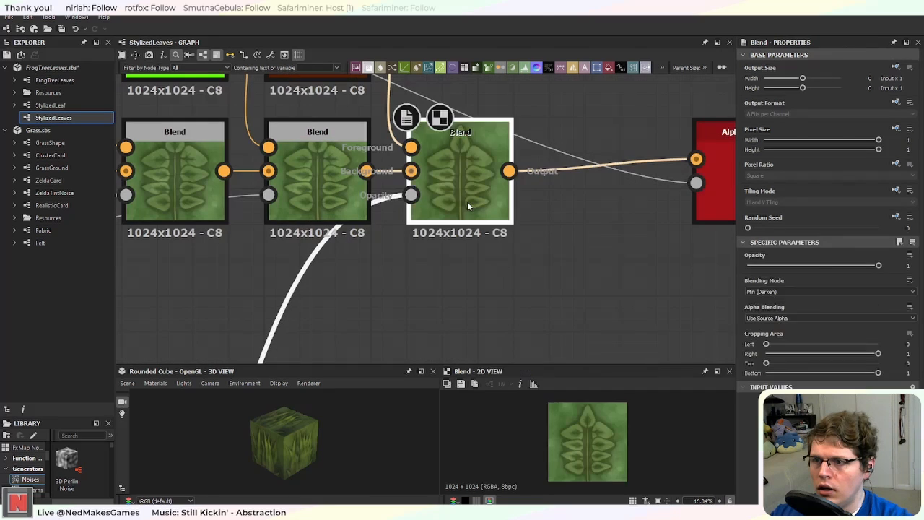
pyautogui.scroll(3, 460, 186)
pyautogui.moveTo(584, 219); pyautogui.dragTo(414, 254, button='middle')
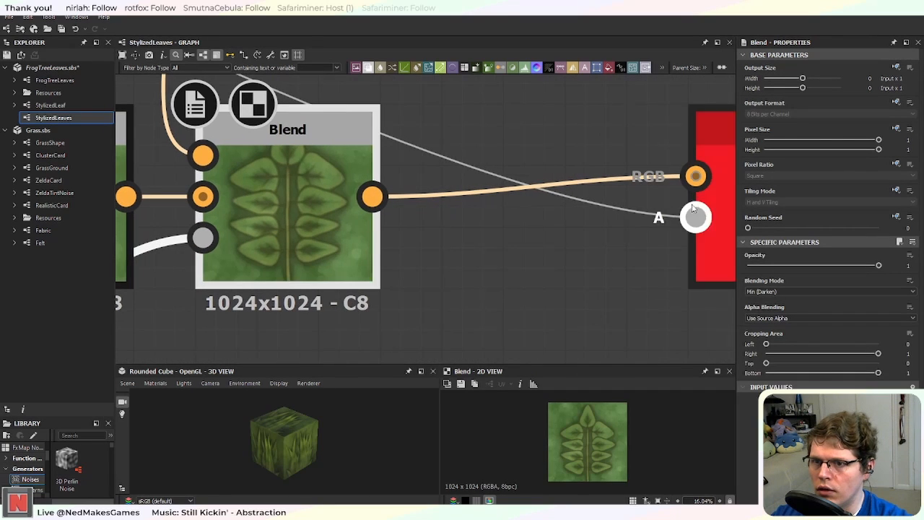
# Step: Set the Intensity of the Blur HQ Grayscale feeding the last Blend's opacity to about 1.47
pyautogui.doubleClick(709, 252)
pyautogui.moveTo(630, 273); pyautogui.dragTo(405, 273, button='middle')
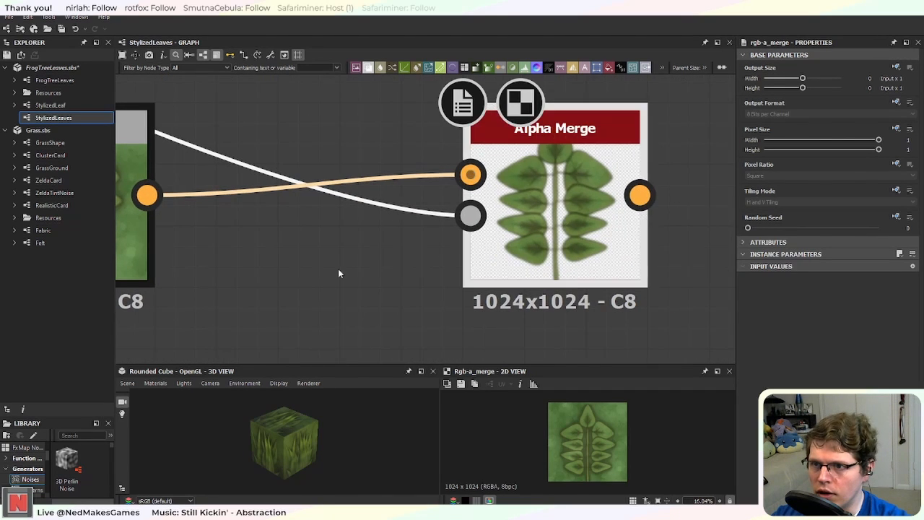
pyautogui.moveTo(247, 315); pyautogui.dragTo(436, 189, button='middle')
pyautogui.scroll(-8, 436, 194)
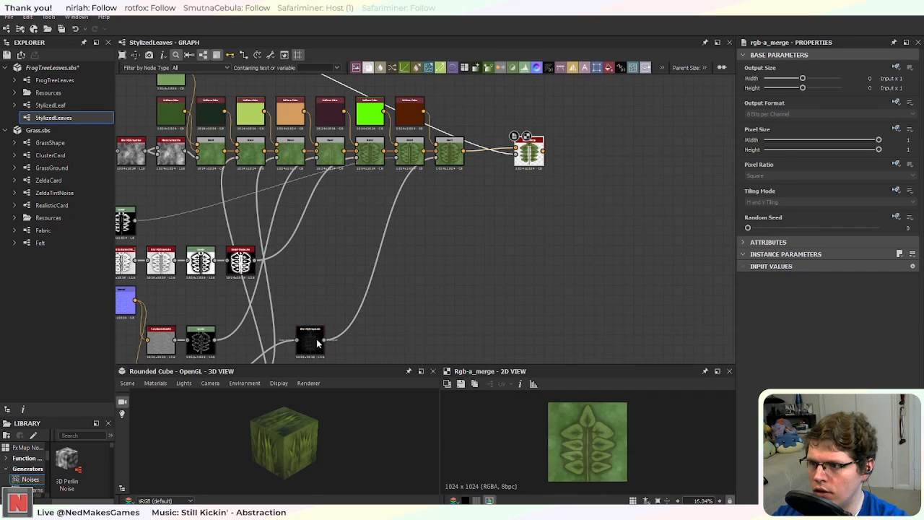
pyautogui.click(317, 344)
pyautogui.moveTo(565, 135); pyautogui.dragTo(474, 235, button='middle')
pyautogui.scroll(8, 474, 236)
pyautogui.moveTo(396, 284); pyautogui.dragTo(570, 147, button='middle')
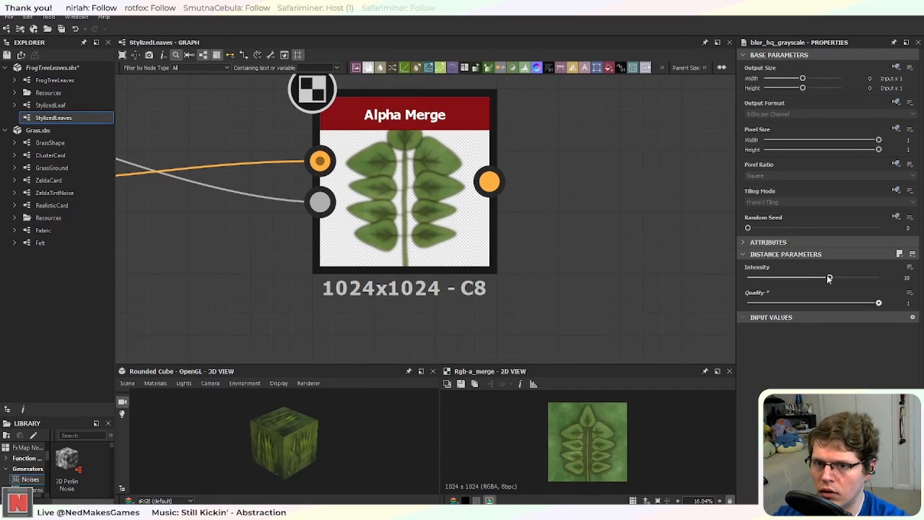
pyautogui.moveTo(830, 279); pyautogui.dragTo(805, 281)
pyautogui.moveTo(773, 279); pyautogui.dragTo(754, 278)
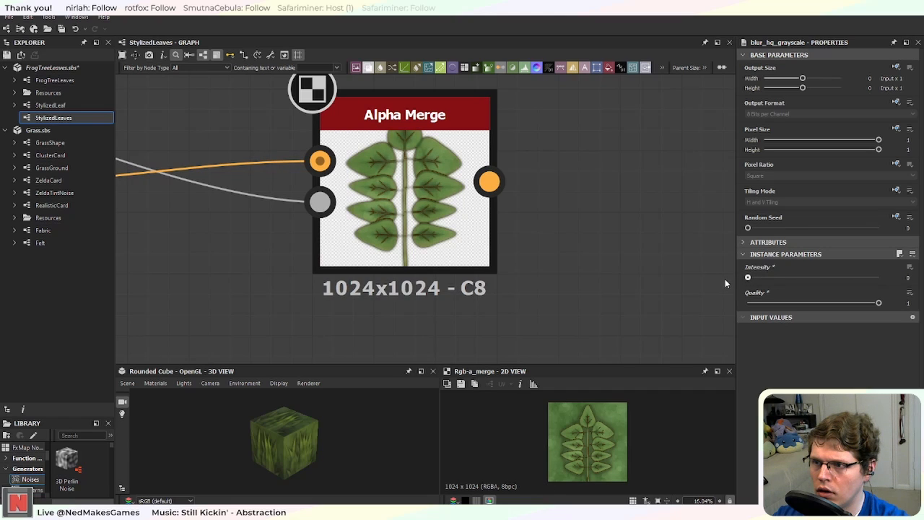
pyautogui.moveTo(748, 279); pyautogui.dragTo(759, 279)
# Step: Compare the Alpha Merge result with the last Blend to judge the leaf outlines and edges
pyautogui.scroll(-2, 511, 244)
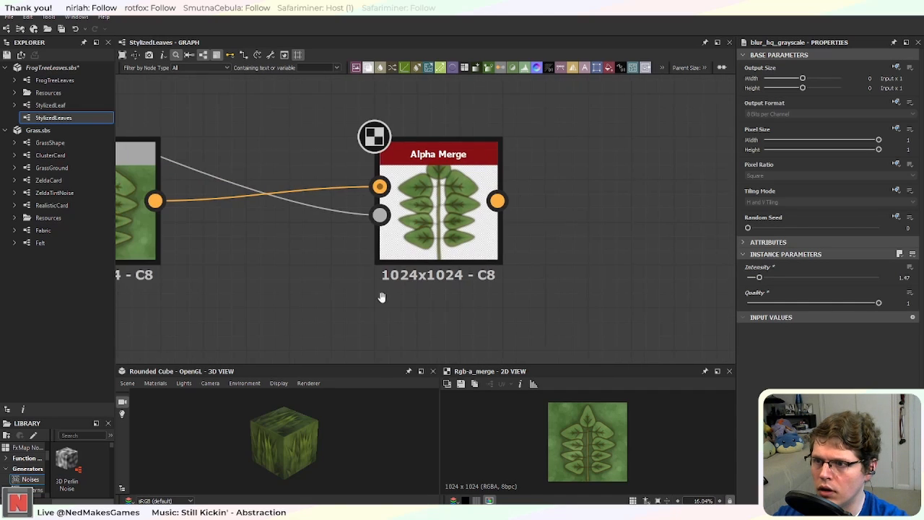
pyautogui.moveTo(380, 295); pyautogui.dragTo(475, 262, button='middle')
pyautogui.scroll(2, 416, 262)
pyautogui.moveTo(539, 223); pyautogui.dragTo(369, 238, button='middle')
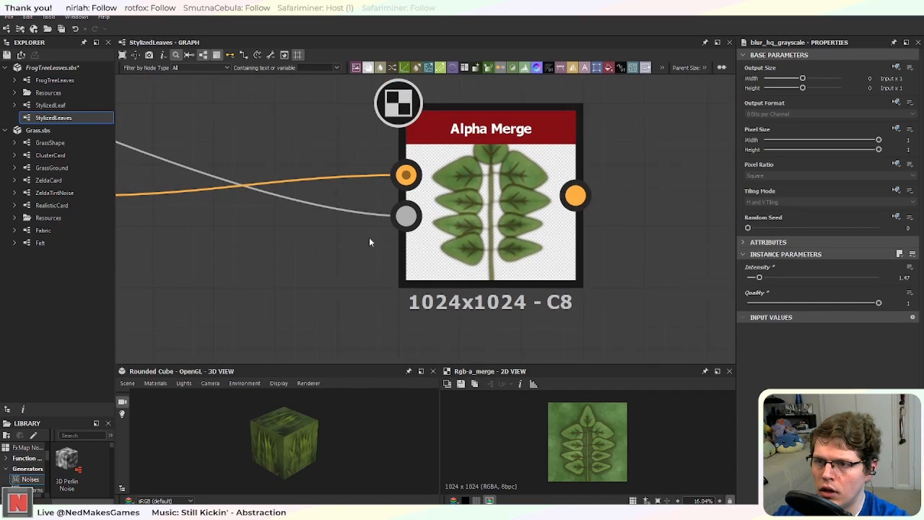
pyautogui.moveTo(523, 176); pyautogui.dragTo(806, 173, button='middle')
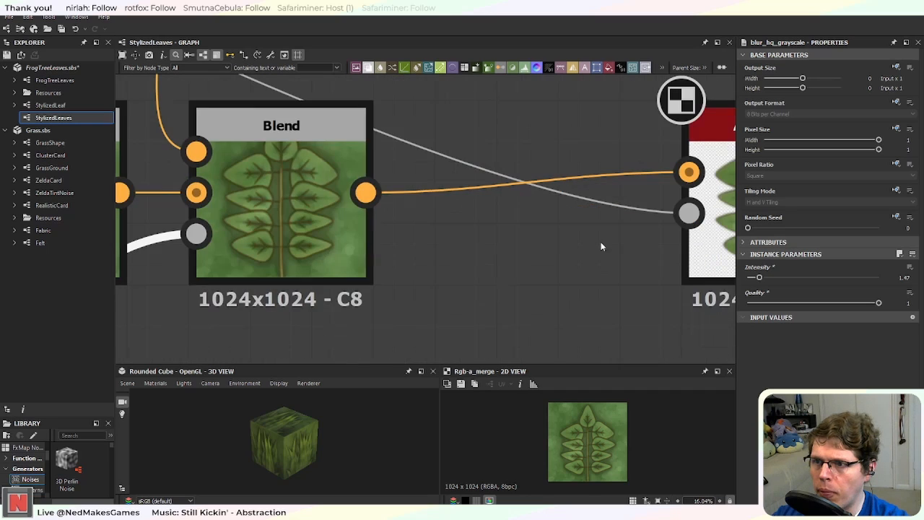
pyautogui.click(310, 226)
pyautogui.moveTo(372, 265); pyautogui.dragTo(471, 283, button='middle')
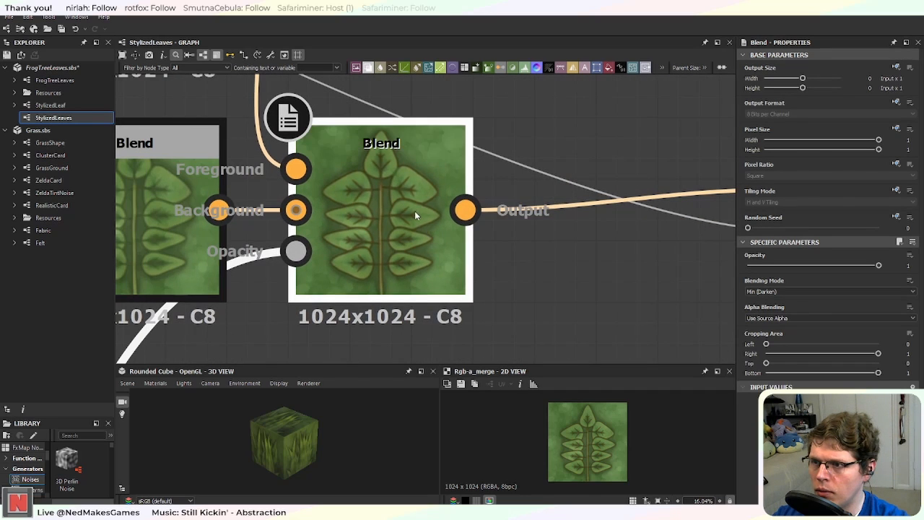
pyautogui.moveTo(578, 238); pyautogui.dragTo(361, 268, button='middle')
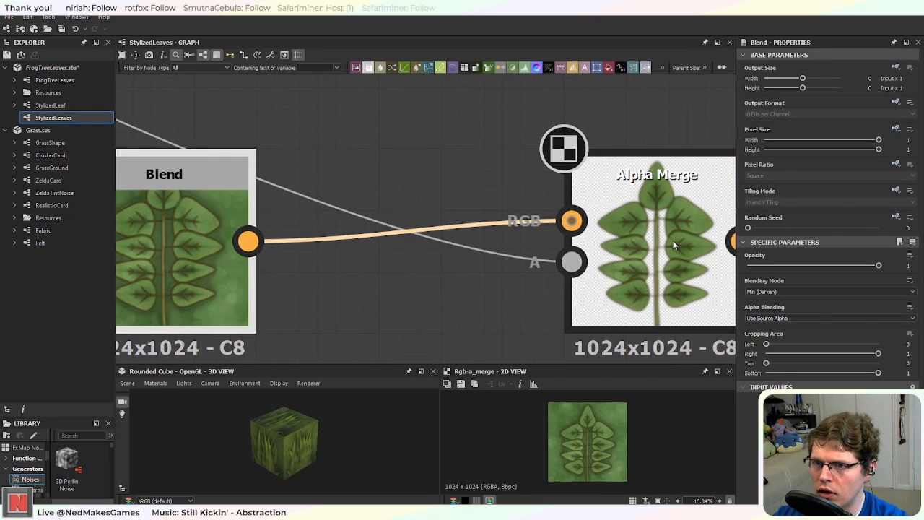
# Step: Insert a Histogram Scan on the link from the leaf silhouette's Blur HQ Grayscale to the Alpha Merge's alpha input
pyautogui.scroll(-3, 449, 225)
pyautogui.scroll(-1, 449, 224)
pyautogui.moveTo(351, 186); pyautogui.dragTo(538, 272, button='middle')
pyautogui.moveTo(668, 331); pyautogui.dragTo(604, 304, button='middle')
pyautogui.moveTo(240, 127); pyautogui.dragTo(782, 303, button='middle')
pyautogui.scroll(4, 440, 198)
pyautogui.click(423, 189)
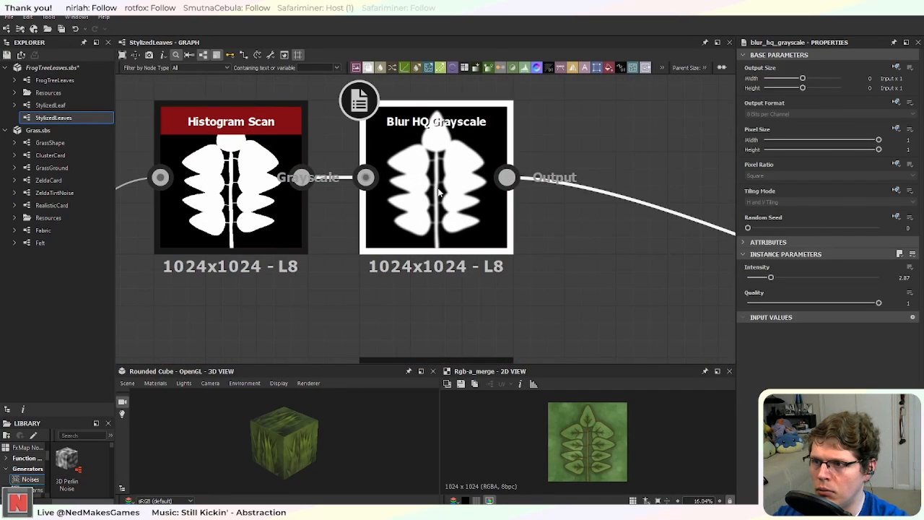
pyautogui.scroll(1, 553, 237)
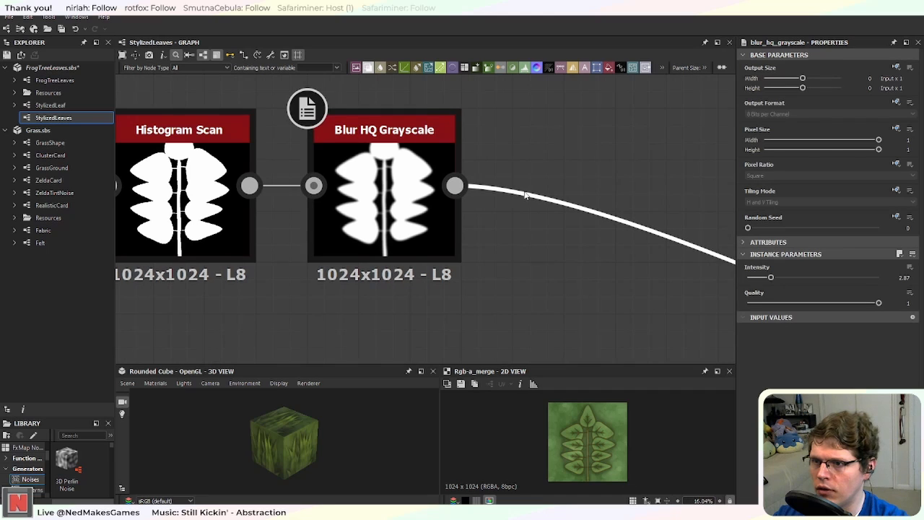
pyautogui.press('space')
pyautogui.write('hist')
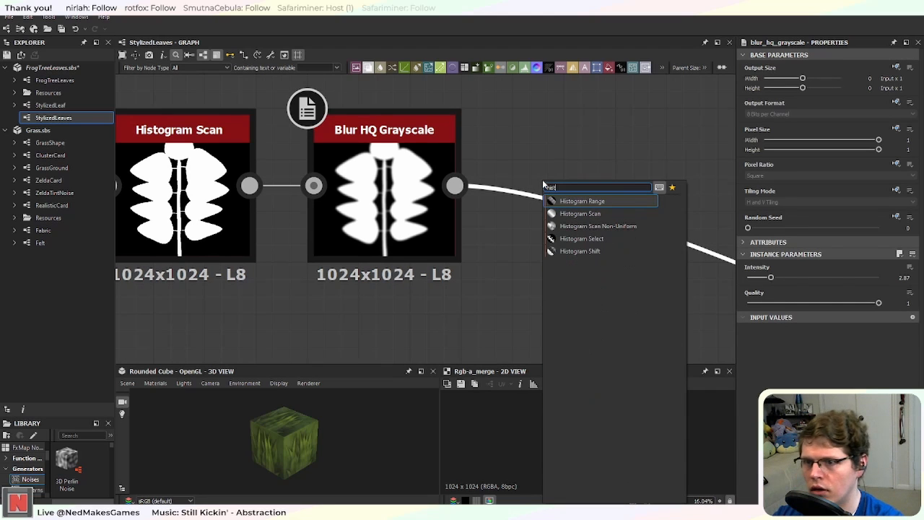
pyautogui.press('Down')
pyautogui.press('Return')
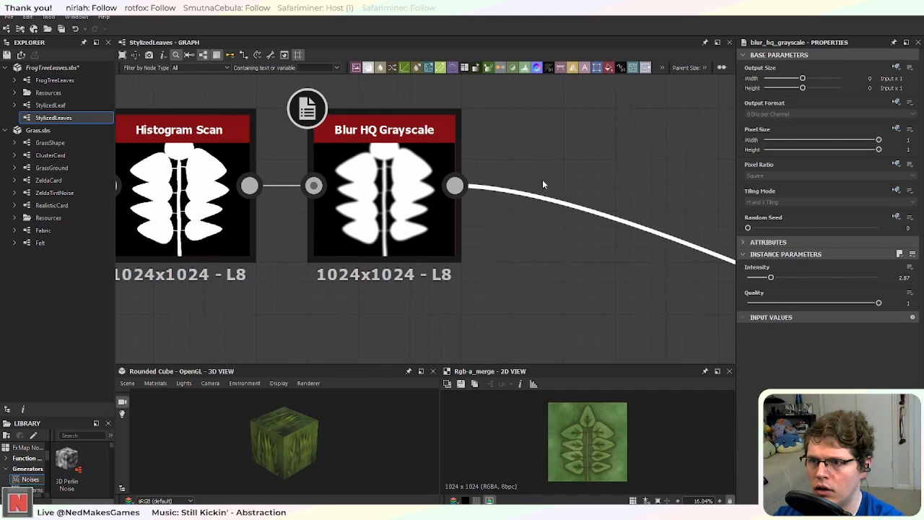
# Step: Sharpen the alpha mask by setting the new Histogram Scan's Position to about 0.79 and Contrast to about 0.49
pyautogui.scroll(-3, 618, 272)
pyautogui.moveTo(617, 272); pyautogui.dragTo(334, 165, button='middle')
pyautogui.moveTo(534, 205); pyautogui.dragTo(294, 96)
pyautogui.moveTo(541, 177); pyautogui.dragTo(469, 282, button='middle')
pyautogui.scroll(3, 563, 257)
pyautogui.doubleClick(565, 292)
pyautogui.scroll(-1, 469, 281)
pyautogui.moveTo(278, 140); pyautogui.dragTo(559, 290, button='middle')
pyautogui.moveTo(235, 234); pyautogui.dragTo(355, 237, button='middle')
pyautogui.click(227, 227)
pyautogui.moveTo(532, 299); pyautogui.dragTo(259, 125, button='middle')
pyautogui.moveTo(679, 340); pyautogui.dragTo(340, 158, button='middle')
pyautogui.moveTo(520, 265); pyautogui.dragTo(258, 145, button='middle')
pyautogui.scroll(4, 460, 220)
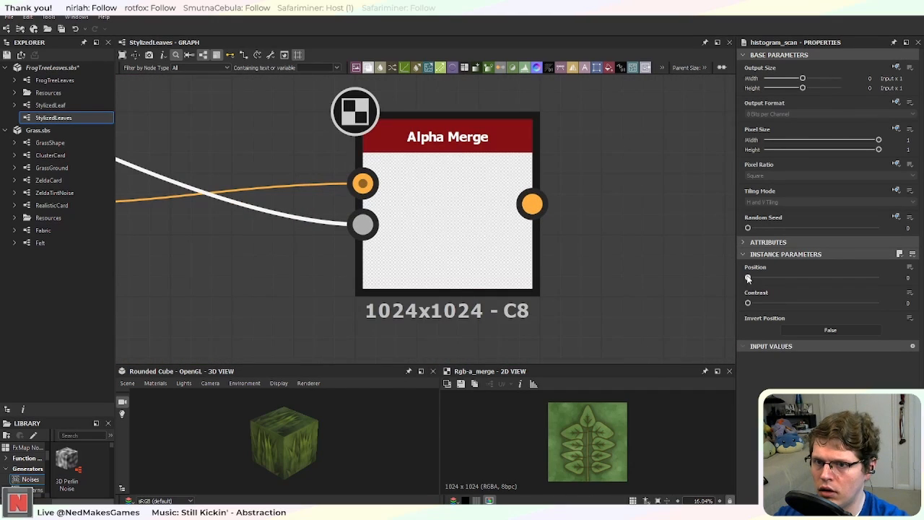
pyautogui.moveTo(748, 278); pyautogui.dragTo(857, 282)
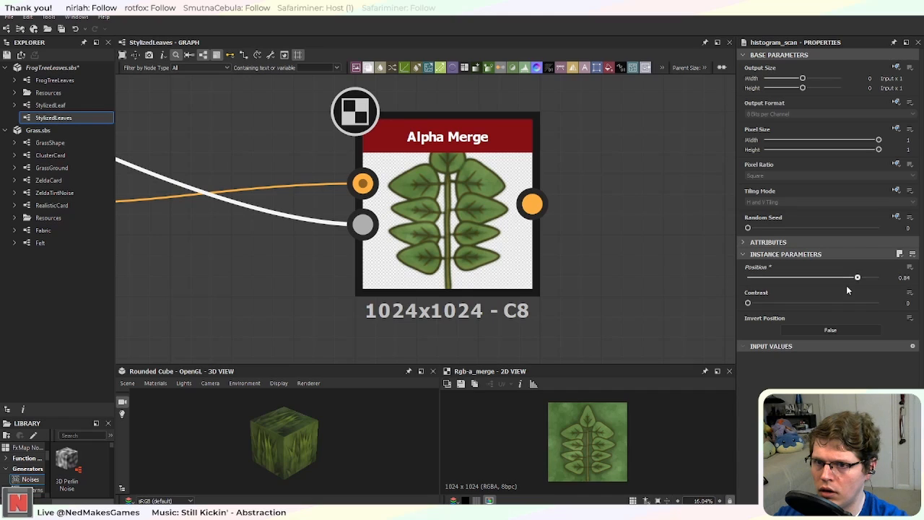
pyautogui.moveTo(748, 304); pyautogui.dragTo(758, 304)
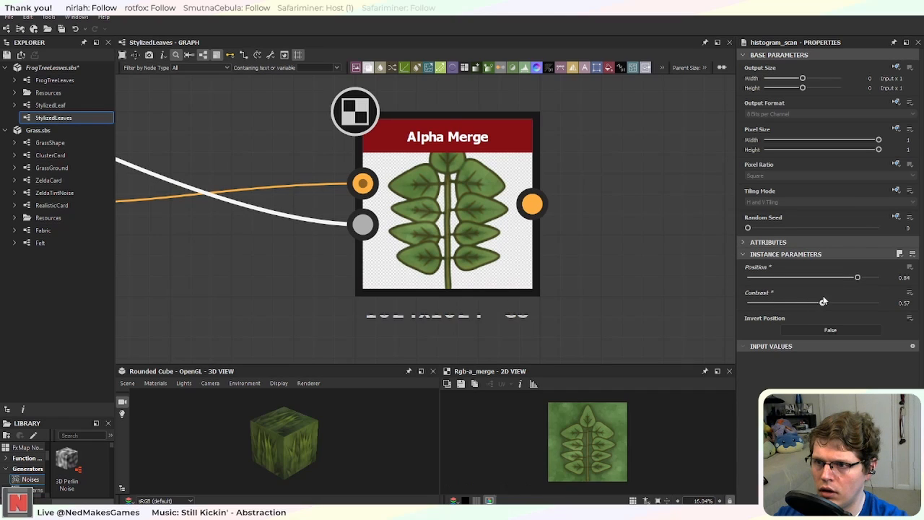
pyautogui.moveTo(823, 302); pyautogui.dragTo(852, 279)
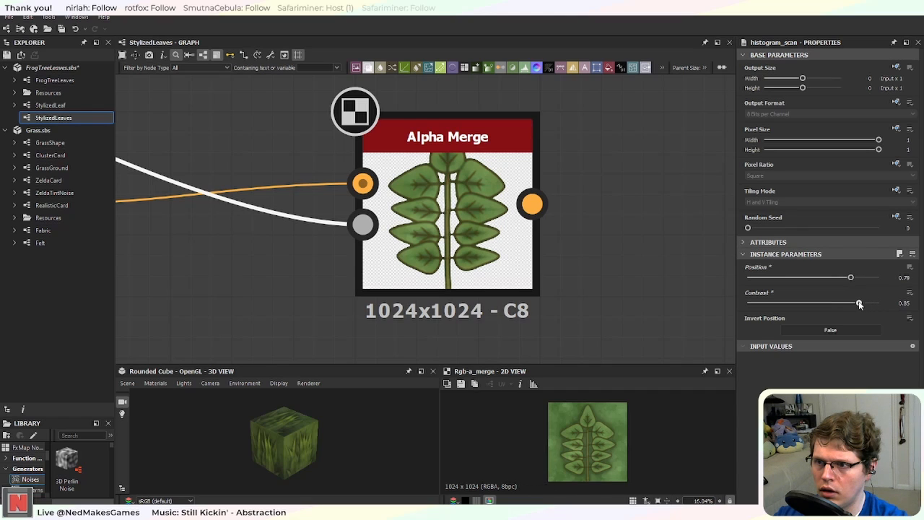
pyautogui.moveTo(878, 304); pyautogui.dragTo(823, 303)
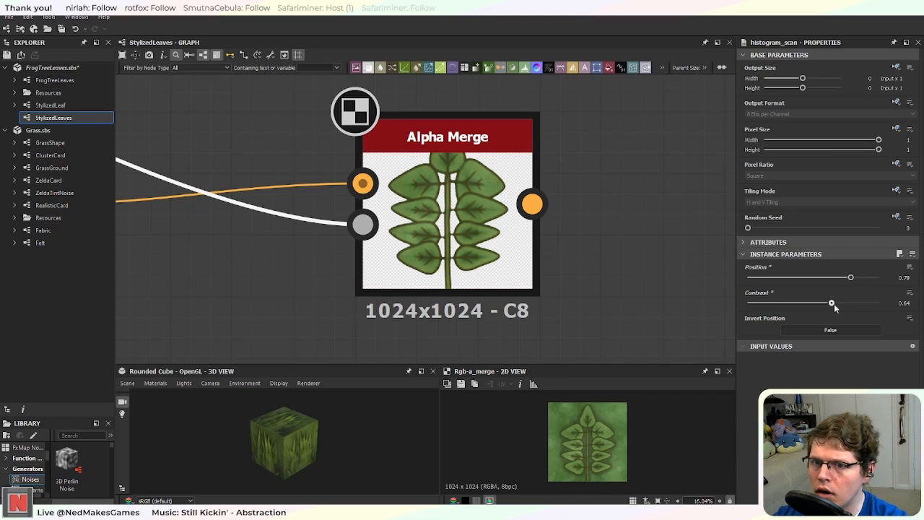
pyautogui.moveTo(834, 304); pyautogui.dragTo(811, 304)
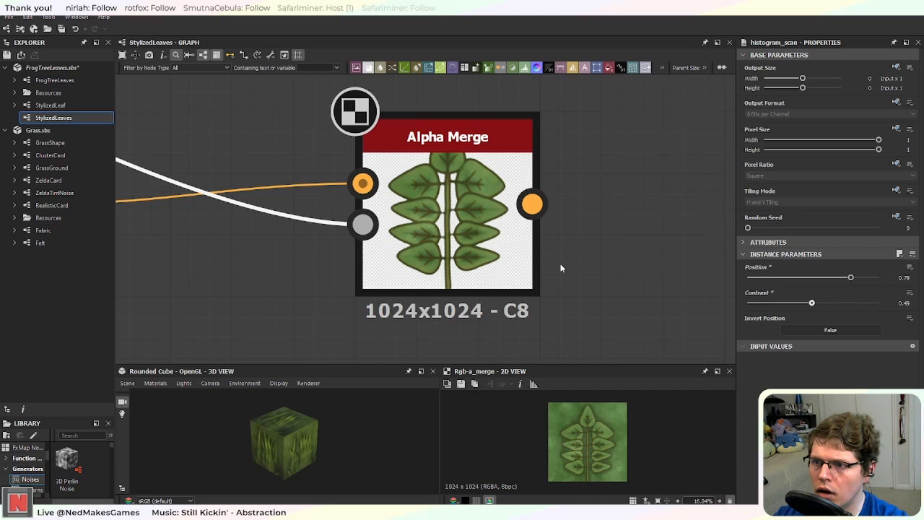
# Step: Examine the Alpha Merge result and the chain of Blend nodes leading to it
pyautogui.scroll(-4, 561, 268)
pyautogui.scroll(4, 505, 279)
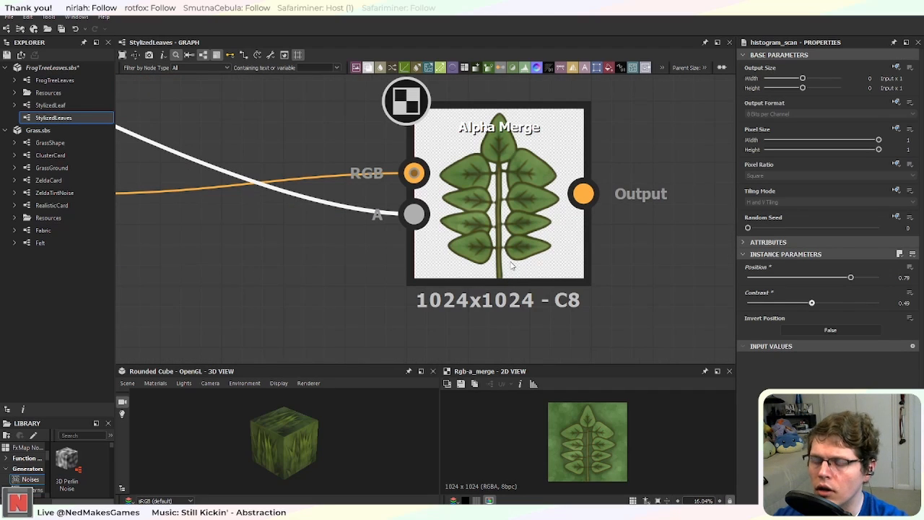
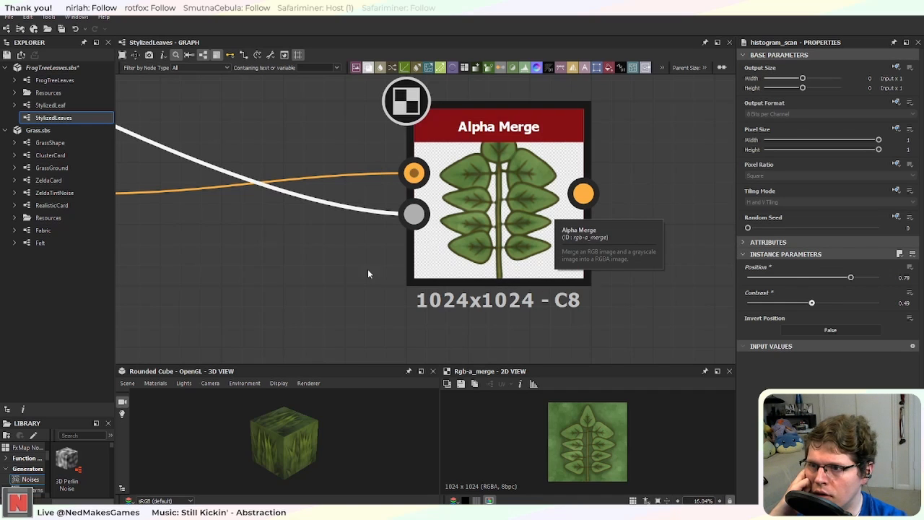
pyautogui.scroll(-3, 479, 254)
pyautogui.moveTo(306, 320); pyautogui.dragTo(471, 281, button='middle')
pyautogui.scroll(-2, 298, 268)
pyautogui.scroll(4, 476, 225)
pyautogui.moveTo(618, 206); pyautogui.dragTo(449, 257, button='middle')
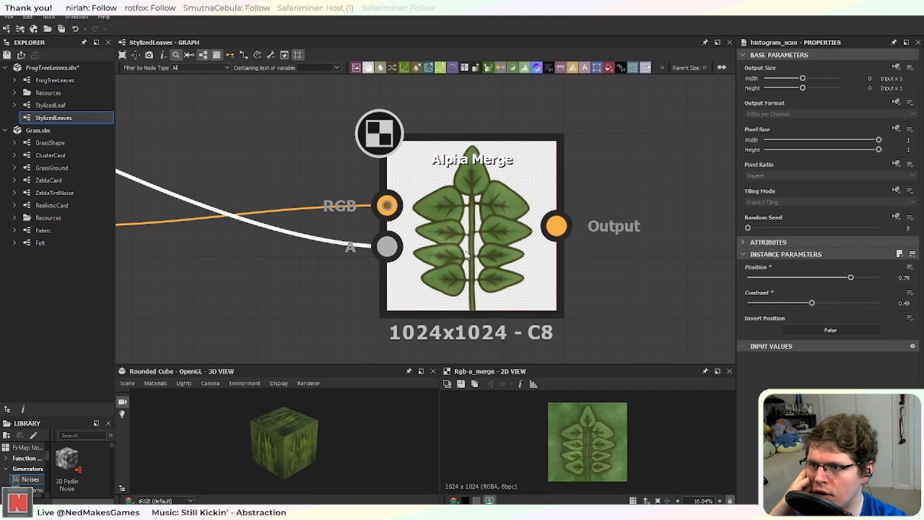
pyautogui.scroll(-3, 410, 301)
pyautogui.moveTo(357, 308); pyautogui.dragTo(524, 226, button='middle')
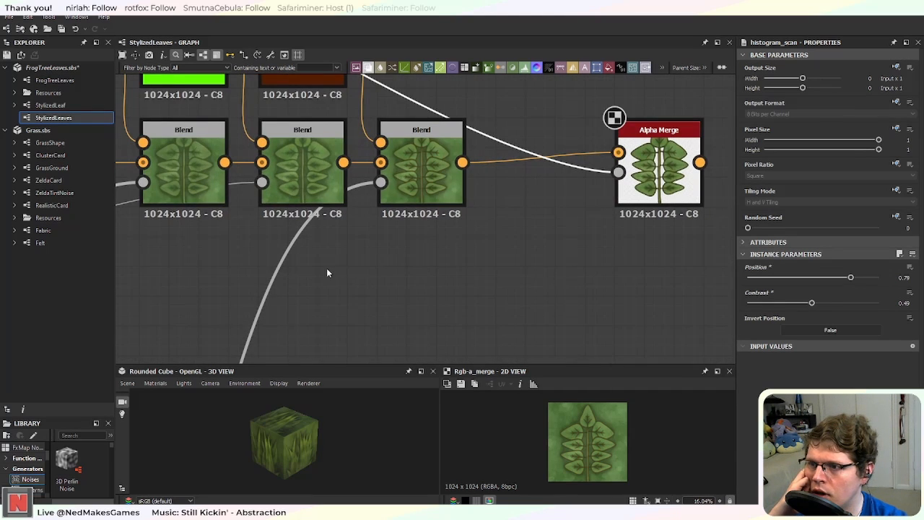
pyautogui.moveTo(326, 273); pyautogui.dragTo(427, 320, button='middle')
pyautogui.moveTo(276, 292); pyautogui.dragTo(496, 290, button='middle')
pyautogui.scroll(4, 401, 272)
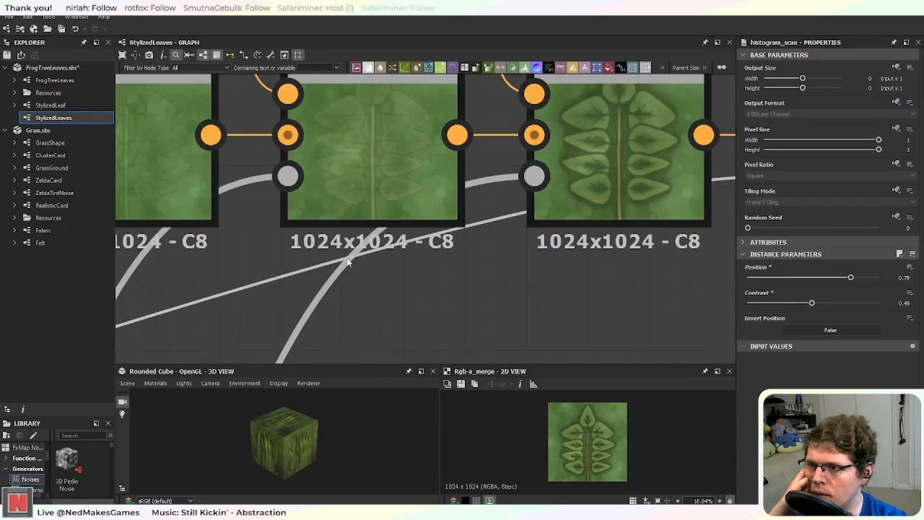
pyautogui.moveTo(347, 260); pyautogui.dragTo(223, 316, button='middle')
pyautogui.moveTo(456, 324); pyautogui.dragTo(367, 325, button='middle')
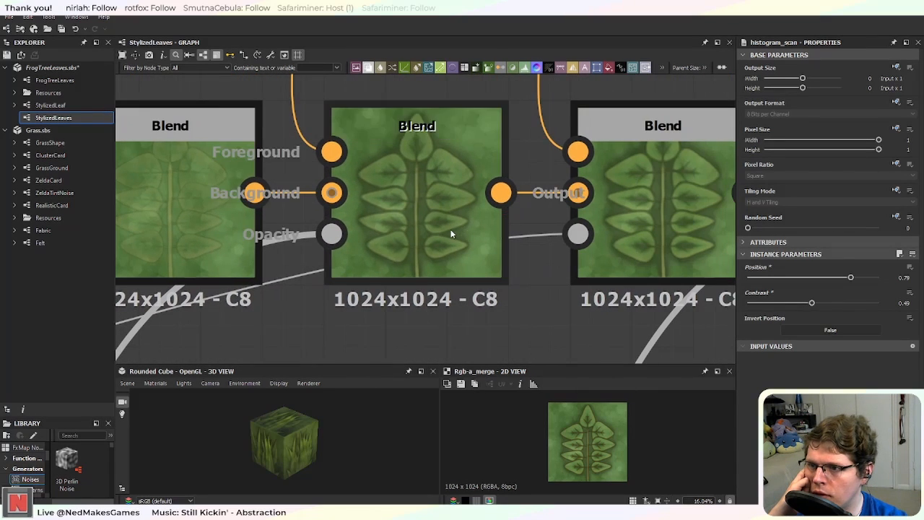
pyautogui.scroll(-4, 435, 192)
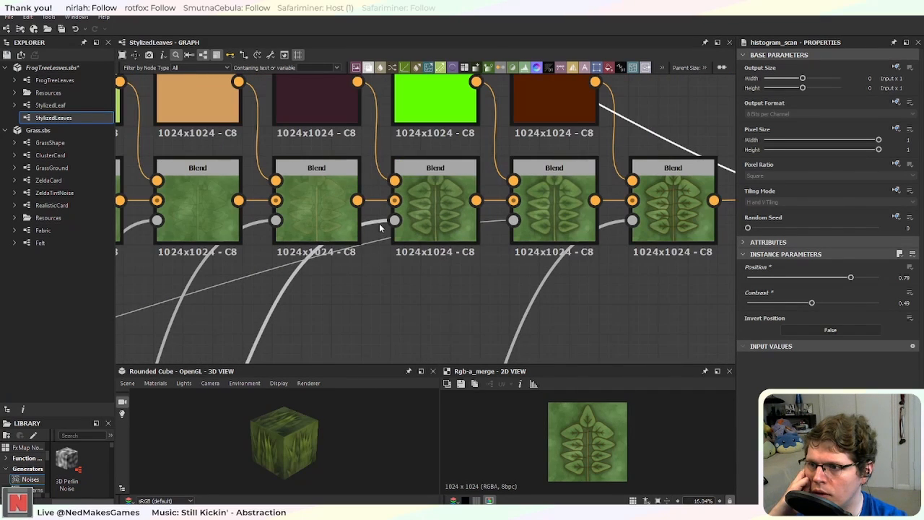
# Step: Set the opacity of the Multiply Blend fed by the dark purple Uniform Color to about 0.23
pyautogui.moveTo(443, 218); pyautogui.dragTo(470, 239, button='middle')
pyautogui.scroll(-1, 504, 255)
pyautogui.moveTo(573, 270); pyautogui.dragTo(396, 263, button='middle')
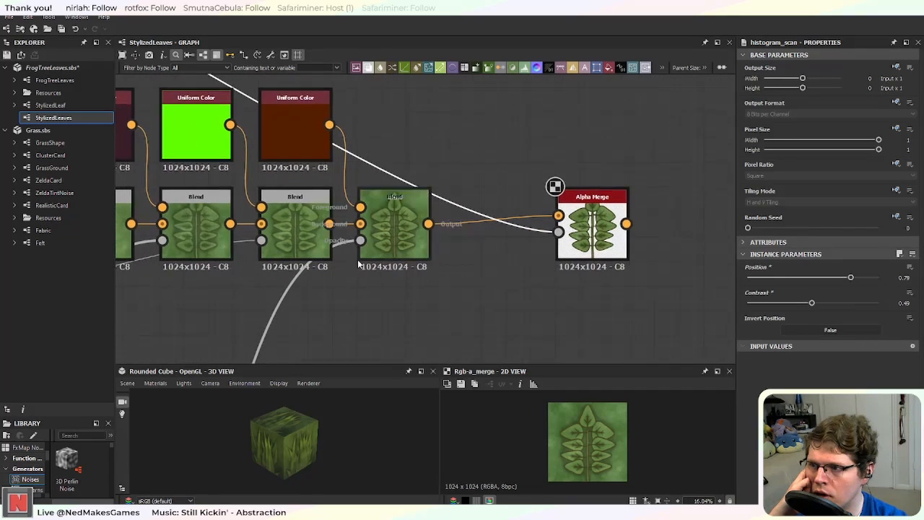
pyautogui.scroll(2, 352, 256)
pyautogui.click(148, 216)
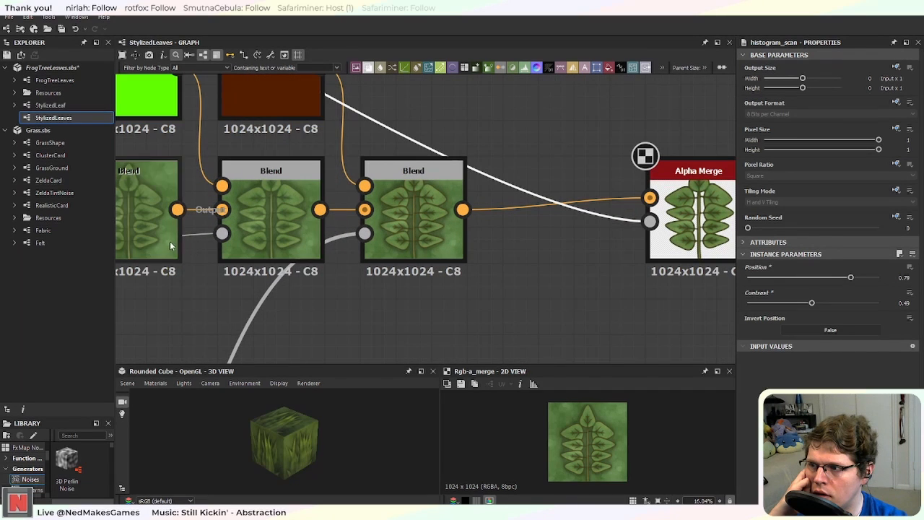
pyautogui.moveTo(787, 266)
pyautogui.mouseDown()
pyautogui.moveTo(727, 269)
pyautogui.moveTo(778, 267)
pyautogui.mouseUp()
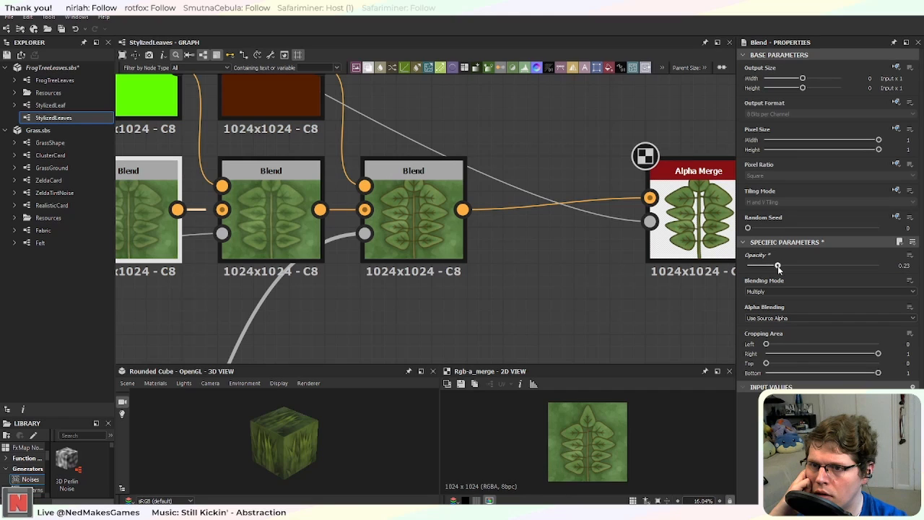
# Step: Try different opacity values on the last Blend, ending at 1
pyautogui.click(452, 233)
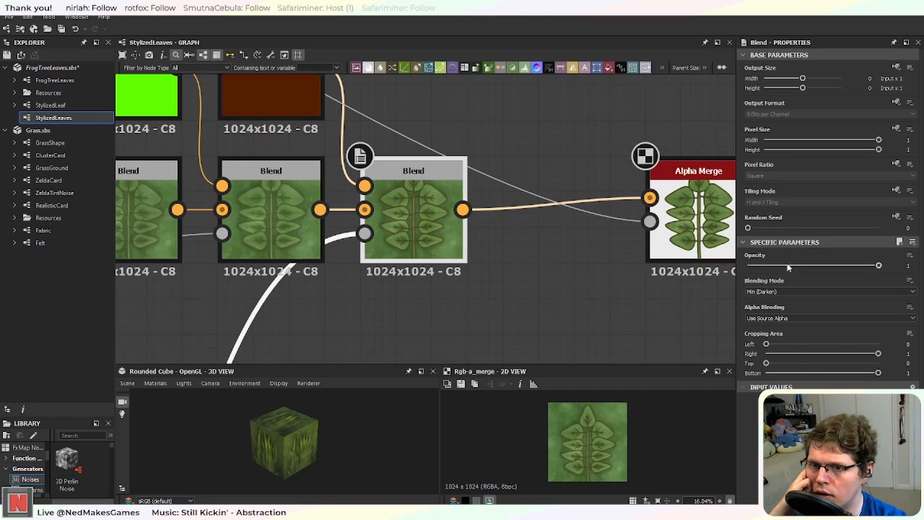
pyautogui.moveTo(878, 267); pyautogui.dragTo(908, 269)
pyautogui.scroll(3, 673, 255)
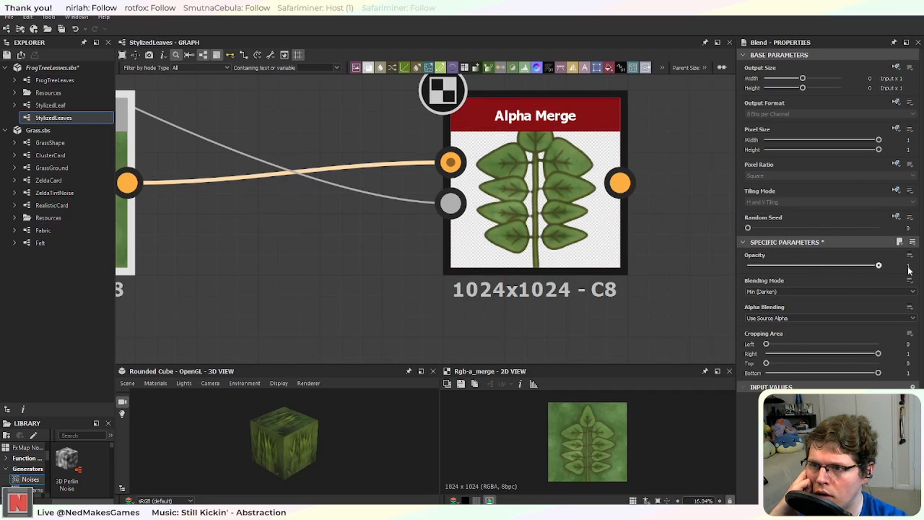
pyautogui.moveTo(847, 274); pyautogui.dragTo(902, 271)
# Step: Examine the Blend chain from the last Blend back to the one fed by the dark green Uniform Color
pyautogui.scroll(-5, 510, 272)
pyautogui.moveTo(332, 272); pyautogui.dragTo(539, 275, button='middle')
pyautogui.scroll(1, 331, 269)
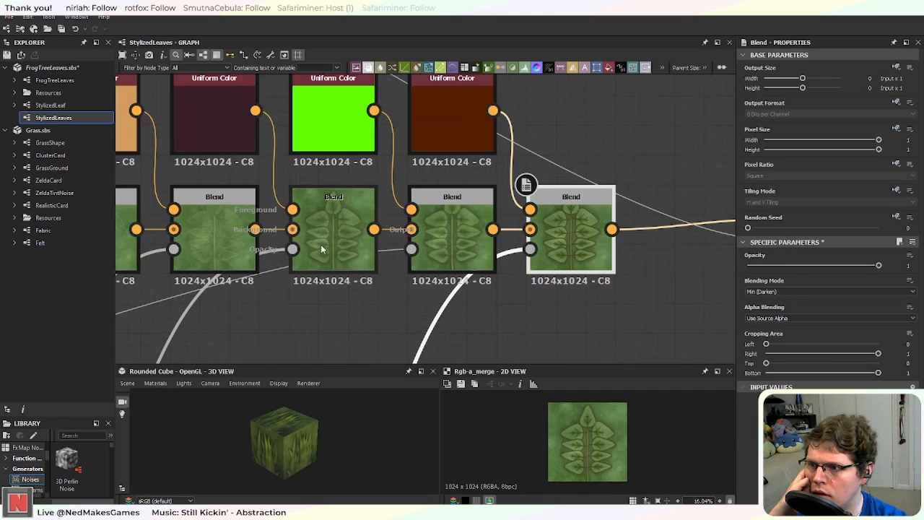
pyautogui.moveTo(308, 283); pyautogui.dragTo(448, 280, button='middle')
pyautogui.moveTo(359, 278); pyautogui.dragTo(504, 282, button='middle')
pyautogui.click(313, 251)
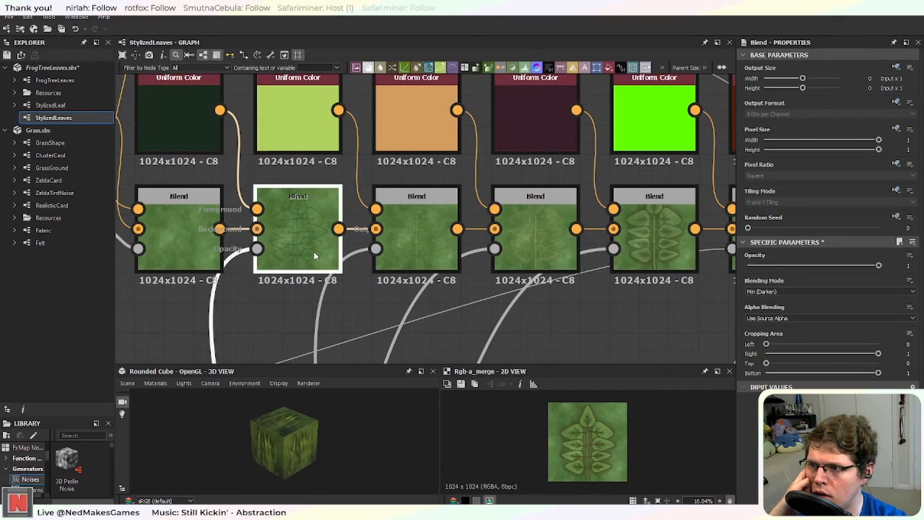
pyautogui.scroll(-1, 621, 286)
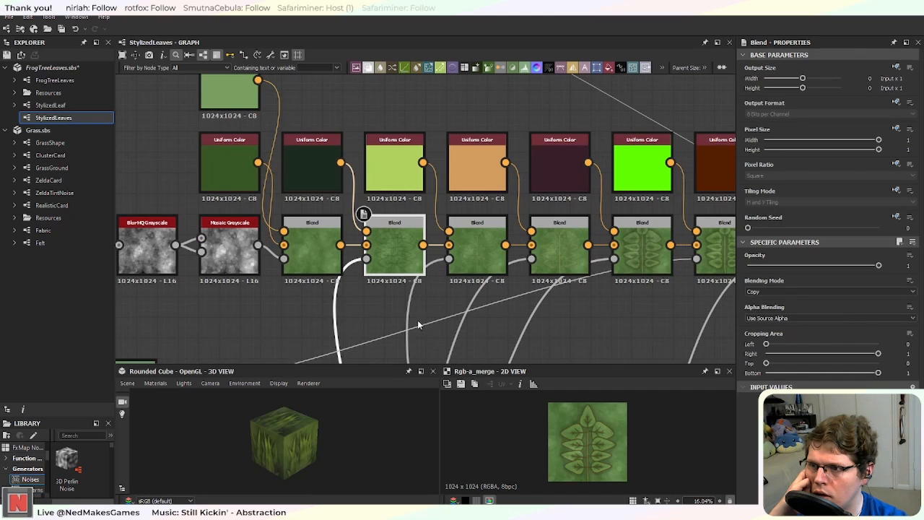
pyautogui.scroll(5, 417, 325)
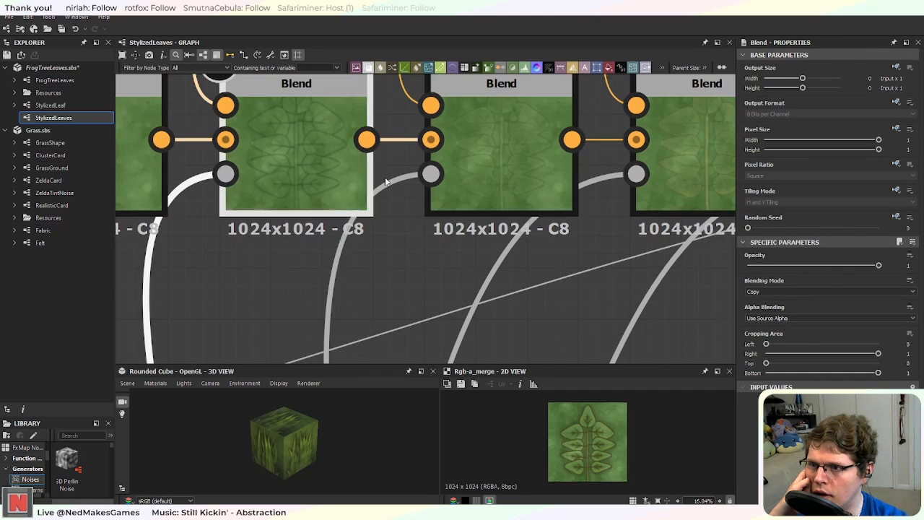
# Step: Set the opacity of the Blend fed by the light green Uniform Color to 0.79
pyautogui.click(492, 187)
pyautogui.scroll(-2, 498, 187)
pyautogui.moveTo(879, 265)
pyautogui.mouseDown()
pyautogui.moveTo(832, 266)
pyautogui.moveTo(866, 268)
pyautogui.mouseUp()
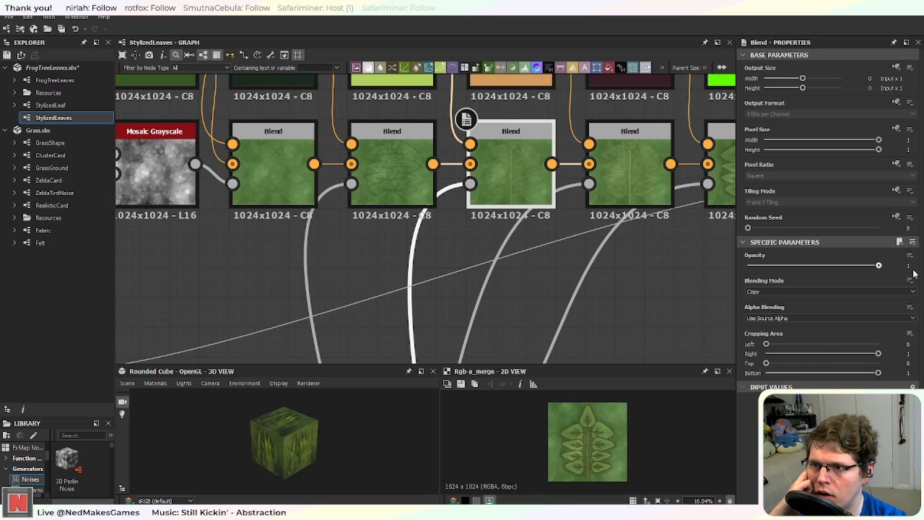
pyautogui.moveTo(689, 223); pyautogui.dragTo(529, 269, button='middle')
pyautogui.scroll(4, 528, 268)
pyautogui.scroll(-2, 442, 252)
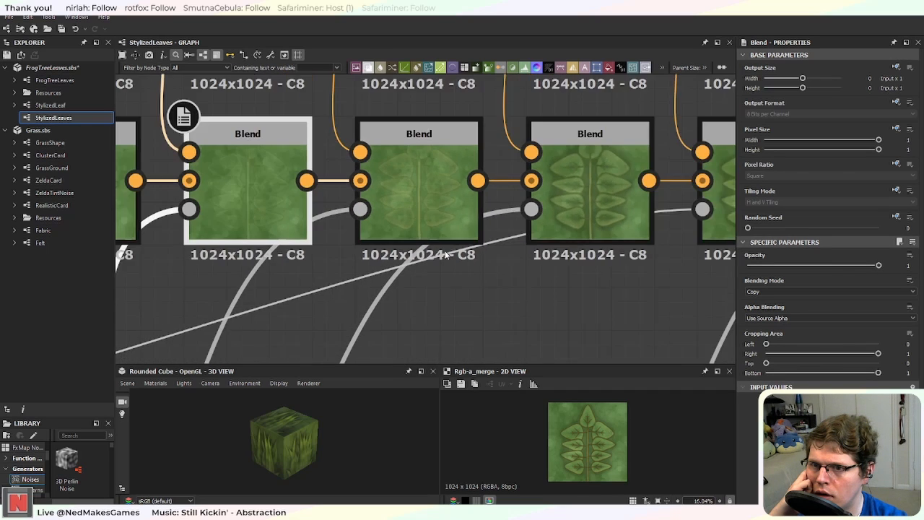
pyautogui.moveTo(460, 254); pyautogui.dragTo(578, 312, button='middle')
pyautogui.moveTo(878, 265); pyautogui.dragTo(852, 267)
pyautogui.scroll(-3, 570, 265)
pyautogui.scroll(4, 567, 266)
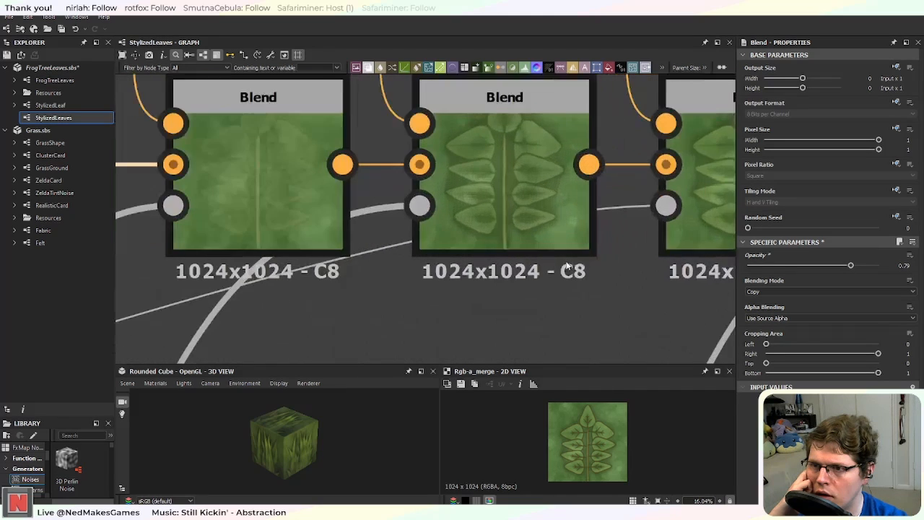
# Step: Examine the Alpha Merge result and the last Blends leading into it
pyautogui.moveTo(640, 250); pyautogui.dragTo(323, 262, button='middle')
pyautogui.scroll(-3, 541, 268)
pyautogui.moveTo(621, 277); pyautogui.dragTo(339, 282, button='middle')
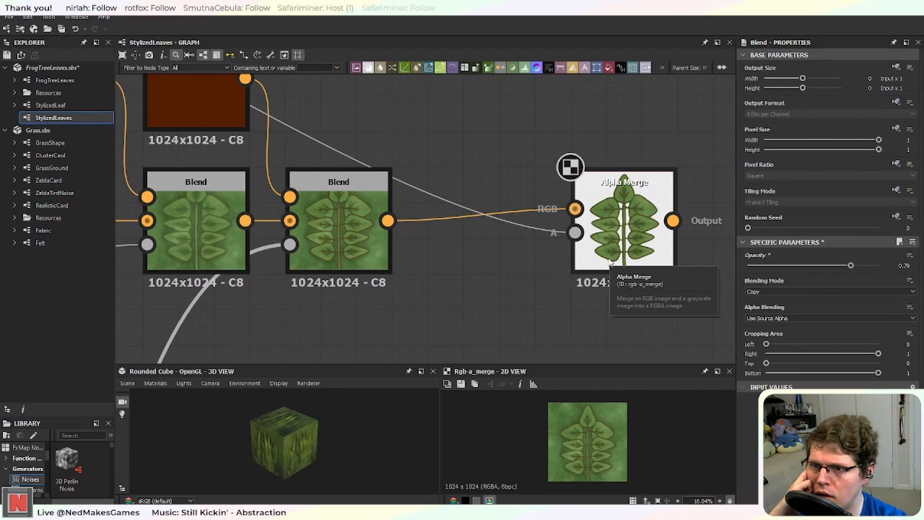
pyautogui.moveTo(623, 267); pyautogui.dragTo(535, 306, button='middle')
pyautogui.scroll(3, 538, 246)
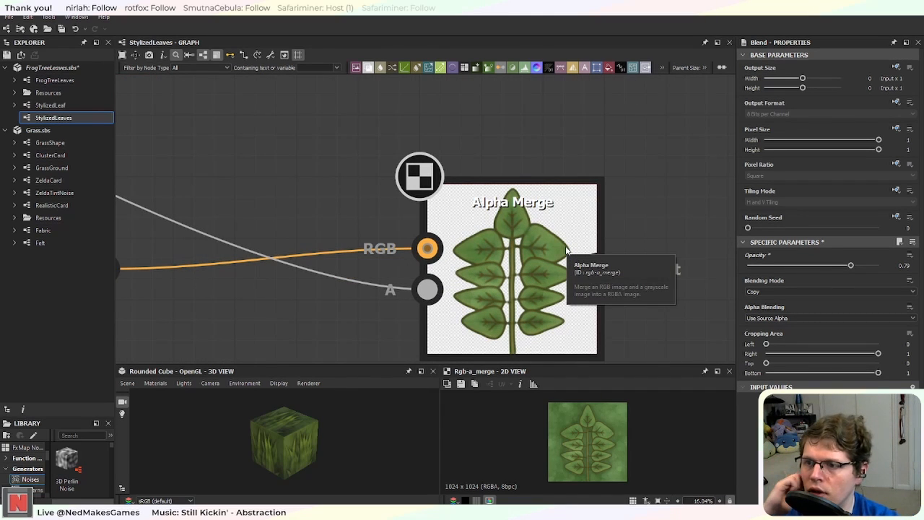
pyautogui.moveTo(264, 326); pyautogui.dragTo(439, 265, button='middle')
pyautogui.scroll(-3, 440, 265)
pyautogui.moveTo(294, 291); pyautogui.dragTo(503, 296, button='middle')
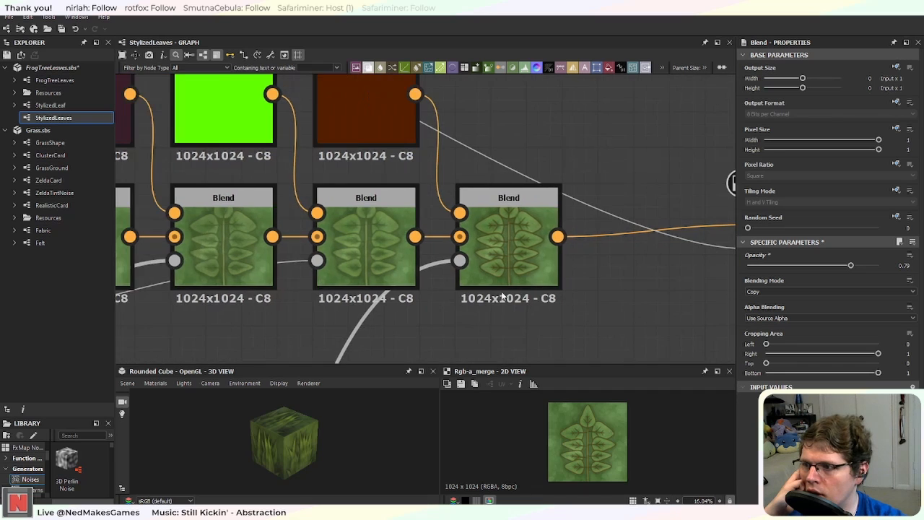
pyautogui.moveTo(268, 309); pyautogui.dragTo(429, 296, button='middle')
pyautogui.scroll(3, 396, 245)
pyautogui.scroll(-4, 395, 246)
# Step: Try an opacity of 0 on the Multiply Blend fed by the dark purple Uniform Color and check the Alpha Merge
pyautogui.click(396, 247)
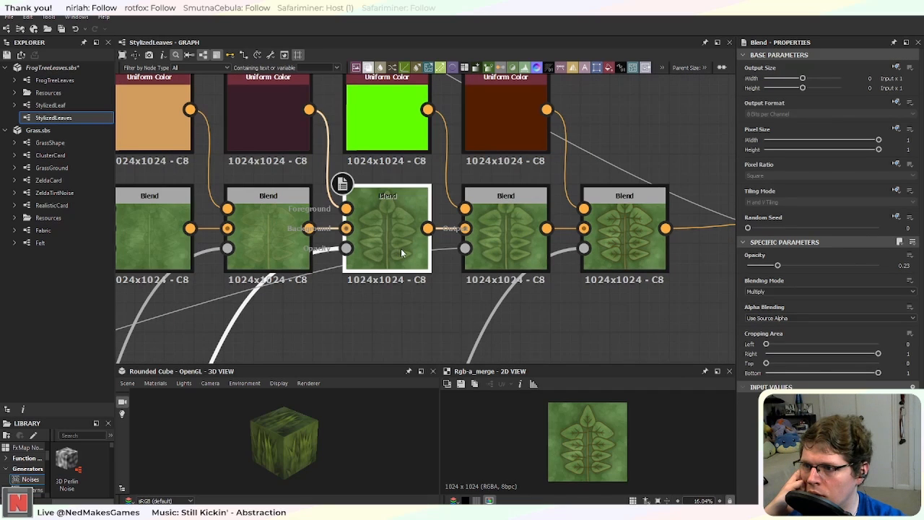
pyautogui.moveTo(757, 265); pyautogui.dragTo(650, 265)
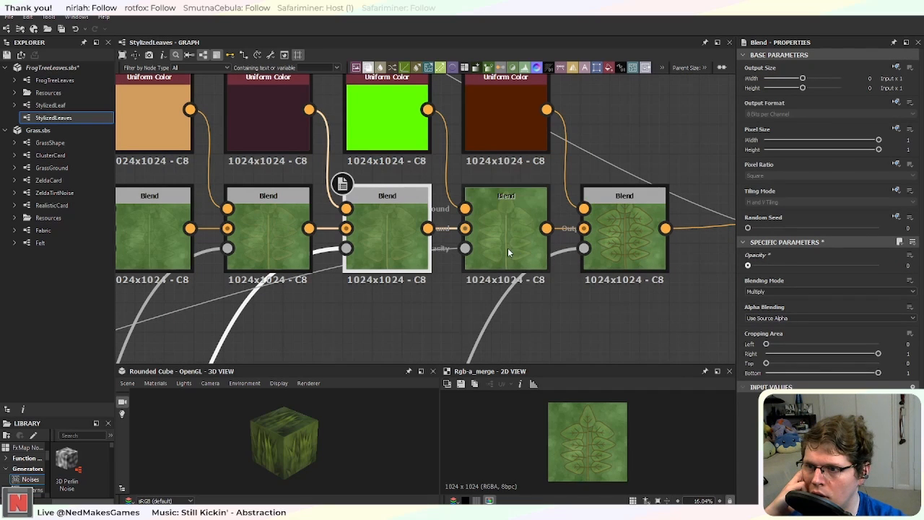
pyautogui.moveTo(591, 257); pyautogui.dragTo(329, 272, button='middle')
pyautogui.scroll(3, 332, 273)
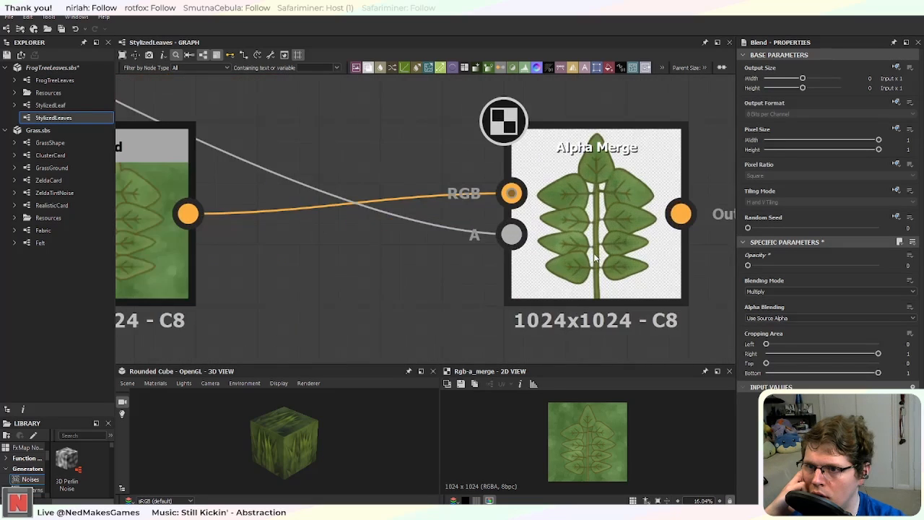
pyautogui.scroll(-1, 332, 279)
# Step: Try an opacity of 0 on the last Blend, fed by the brown Uniform Color, and undo the opacity trials
pyautogui.click(272, 264)
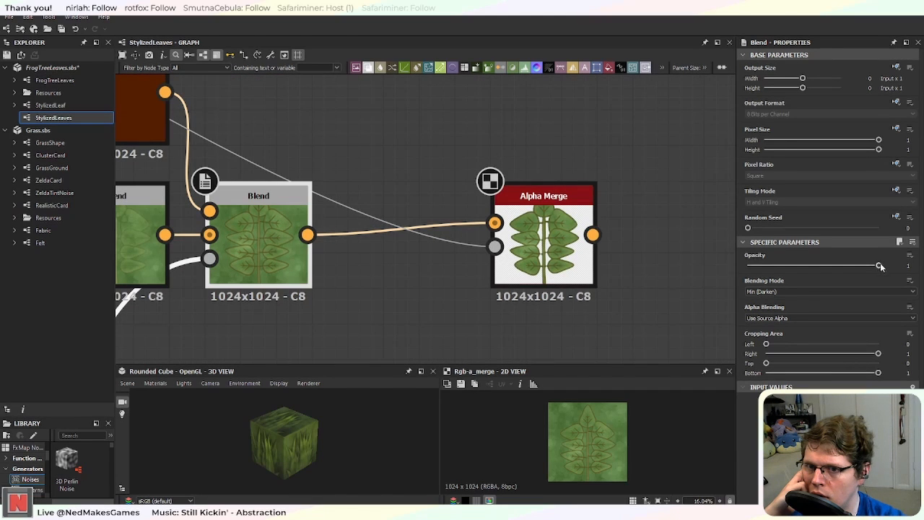
pyautogui.moveTo(880, 266); pyautogui.dragTo(748, 266)
pyautogui.scroll(2, 479, 250)
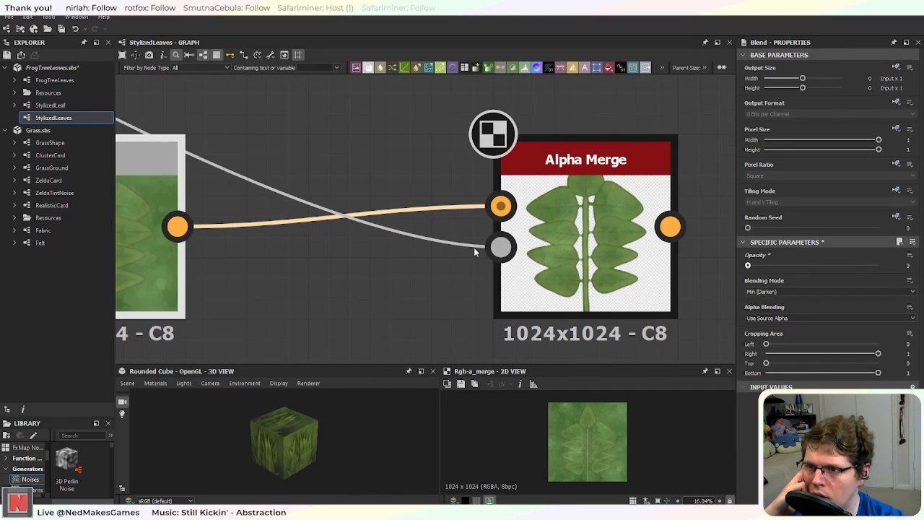
pyautogui.moveTo(392, 304); pyautogui.dragTo(505, 300, button='middle')
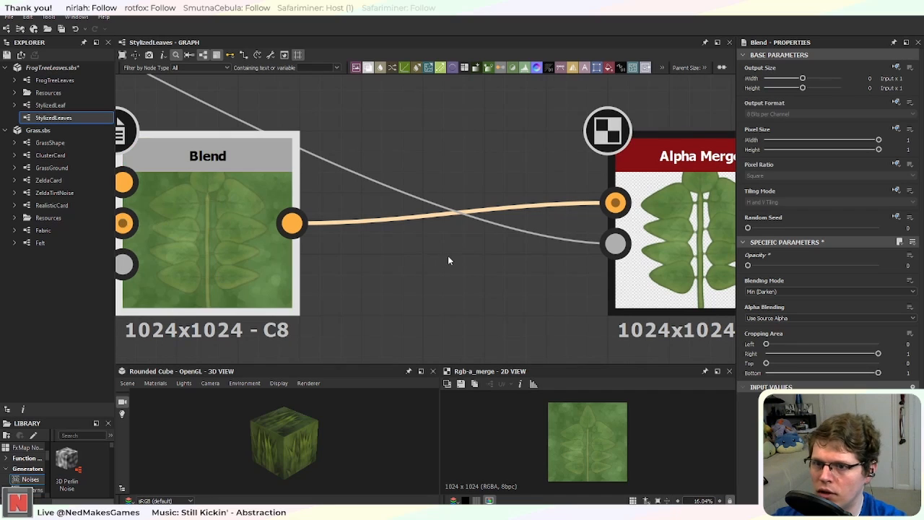
pyautogui.hotkey('ctrl', 'z')
# Step: Lower the opacity of the Multiply Blend fed by the dark purple Uniform Color
pyautogui.moveTo(352, 297); pyautogui.dragTo(526, 282, button='middle')
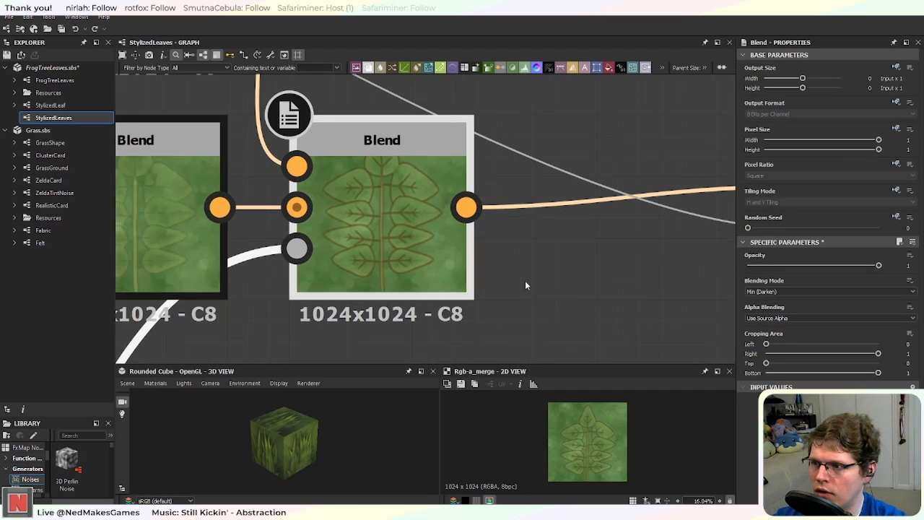
pyautogui.scroll(-4, 367, 242)
pyautogui.moveTo(363, 245); pyautogui.dragTo(502, 309, button='middle')
pyautogui.click(287, 243)
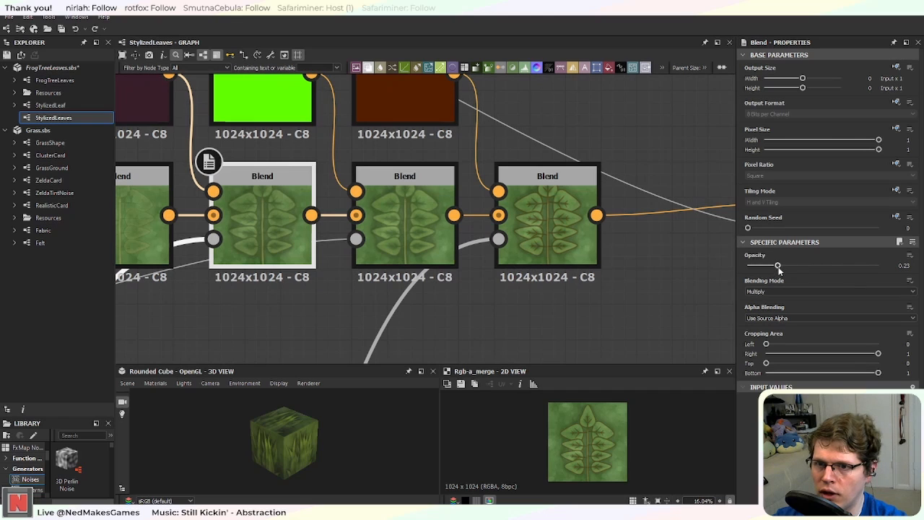
# Step: Set the opacity of the last Min (Darken) Blend, fed by the brown Uniform Color, to 0.3
pyautogui.click(521, 260)
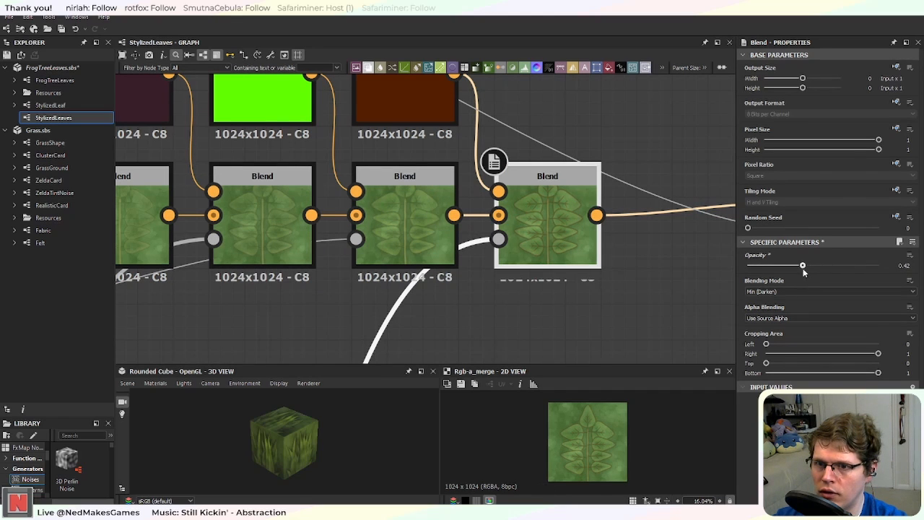
pyautogui.click(677, 265)
pyautogui.moveTo(677, 265); pyautogui.dragTo(459, 273, button='middle')
pyautogui.scroll(3, 642, 252)
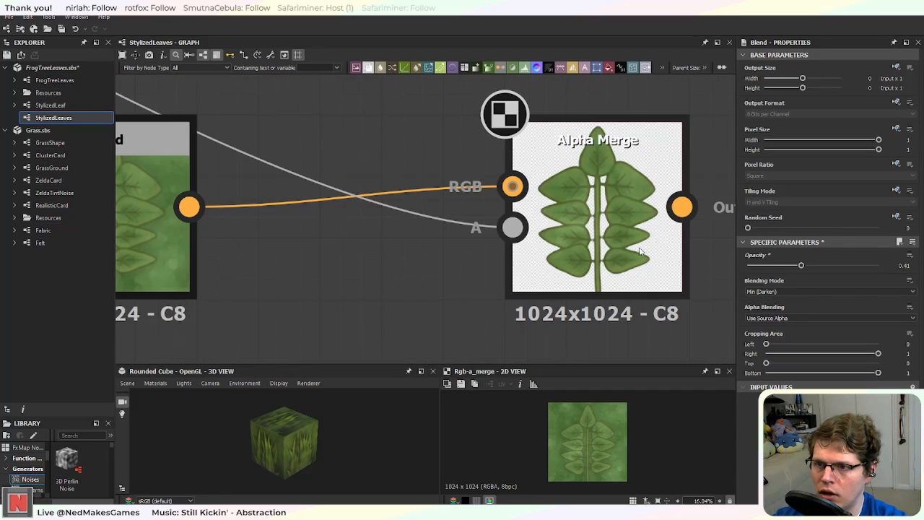
pyautogui.moveTo(784, 271); pyautogui.dragTo(787, 264)
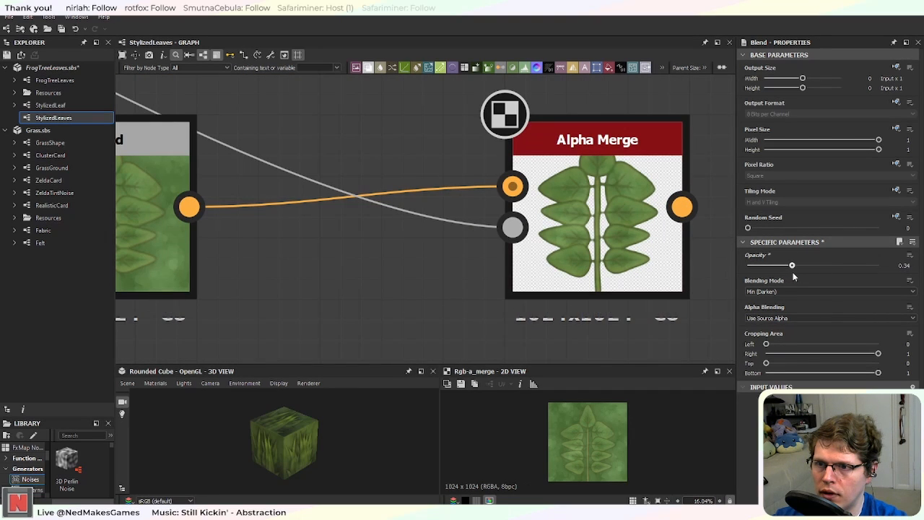
pyautogui.scroll(-2, 540, 282)
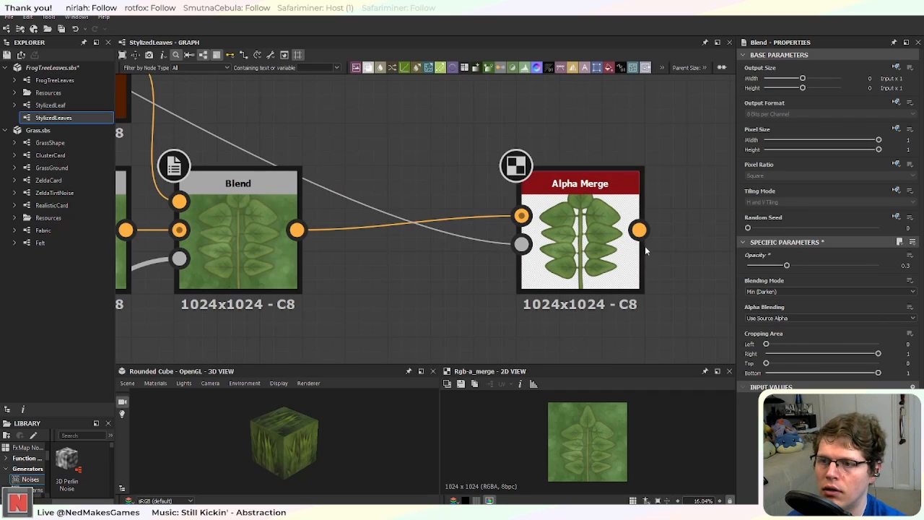
# Step: Select the Alpha Merge node and examine its leaf result up close and from a distance
pyautogui.scroll(-2, 640, 310)
pyautogui.click(622, 296)
pyautogui.scroll(-2, 622, 296)
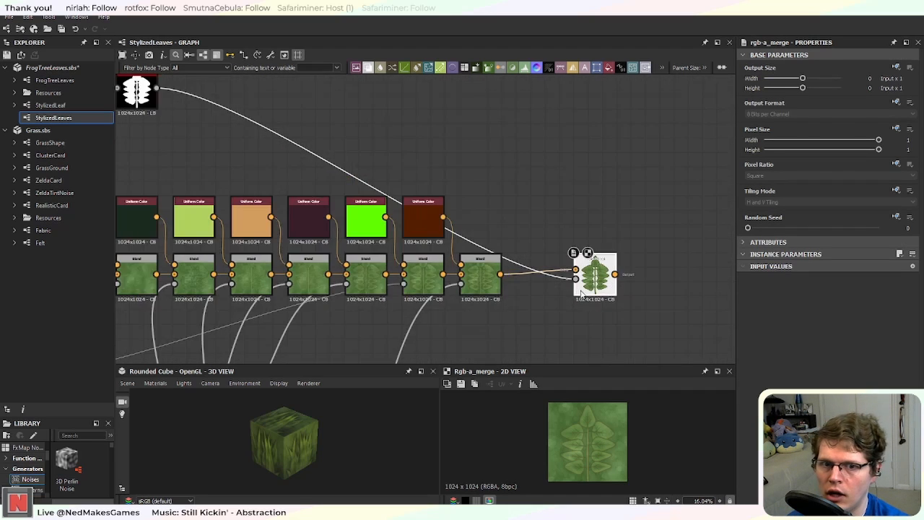
pyautogui.scroll(5, 620, 304)
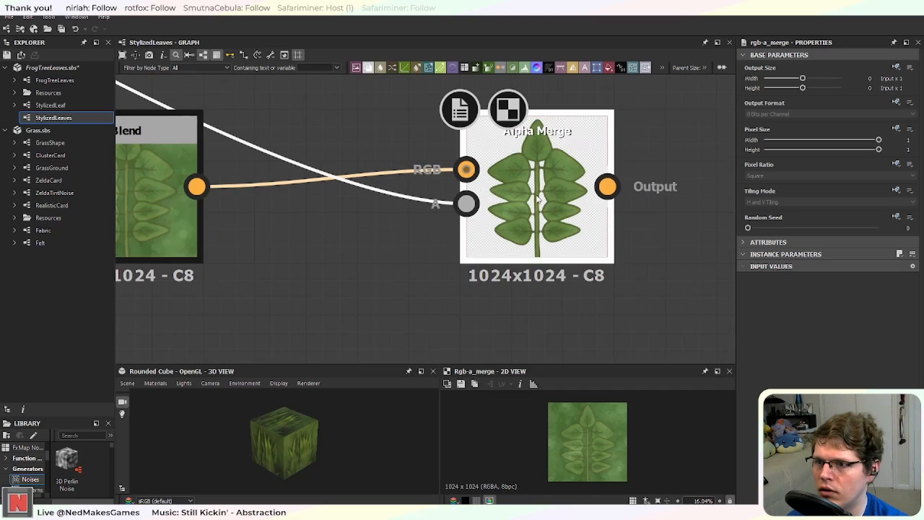
pyautogui.scroll(-6, 536, 200)
pyautogui.moveTo(485, 274); pyautogui.dragTo(570, 209, button='middle')
pyautogui.scroll(3, 617, 235)
pyautogui.moveTo(644, 114); pyautogui.dragTo(543, 217, button='middle')
pyautogui.scroll(4, 620, 238)
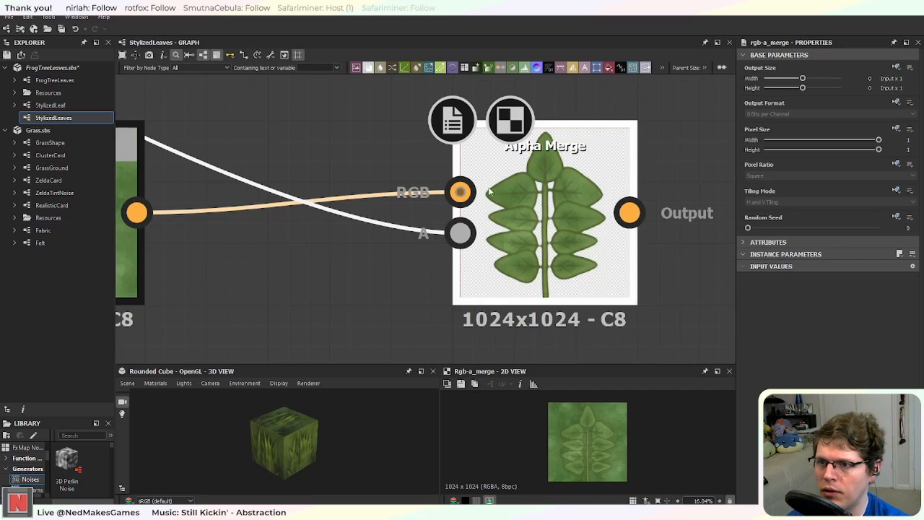
# Step: Examine the row of Blends, their Uniform Colors and the mask nodes feeding their opacity inputs
pyautogui.scroll(-3, 327, 245)
pyautogui.moveTo(281, 310); pyautogui.dragTo(549, 222, button='middle')
pyautogui.scroll(-4, 323, 280)
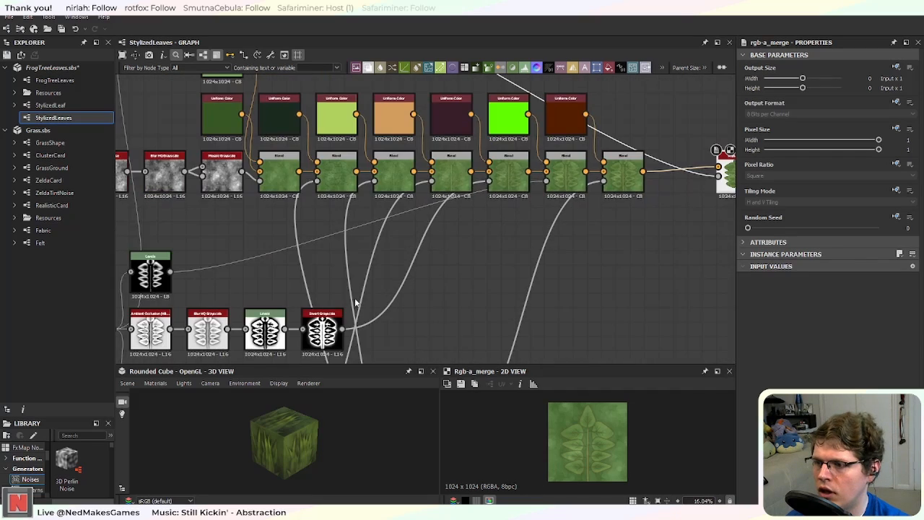
pyautogui.moveTo(356, 303); pyautogui.dragTo(546, 177, button='middle')
pyautogui.moveTo(481, 296); pyautogui.dragTo(445, 257, button='middle')
pyautogui.moveTo(614, 132); pyautogui.dragTo(499, 298, button='middle')
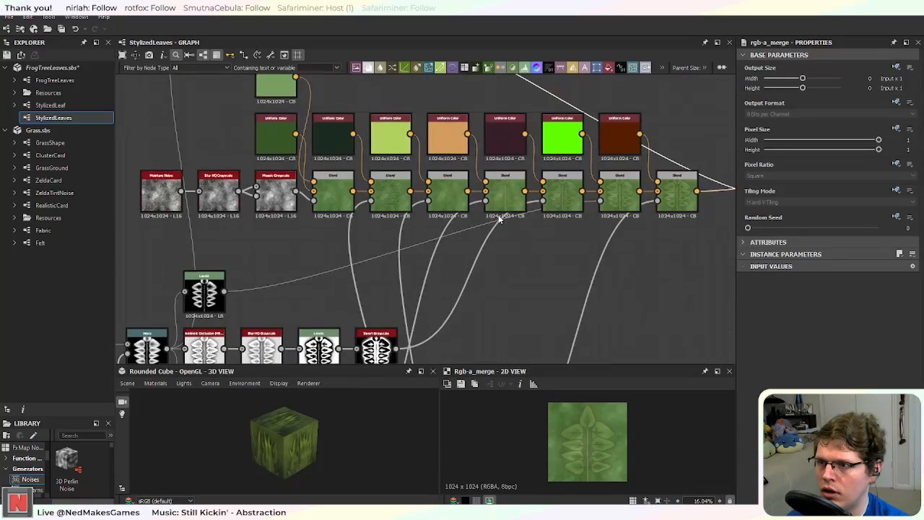
pyautogui.moveTo(501, 218); pyautogui.dragTo(463, 263, button='middle')
pyautogui.scroll(5, 463, 263)
pyautogui.scroll(-4, 453, 223)
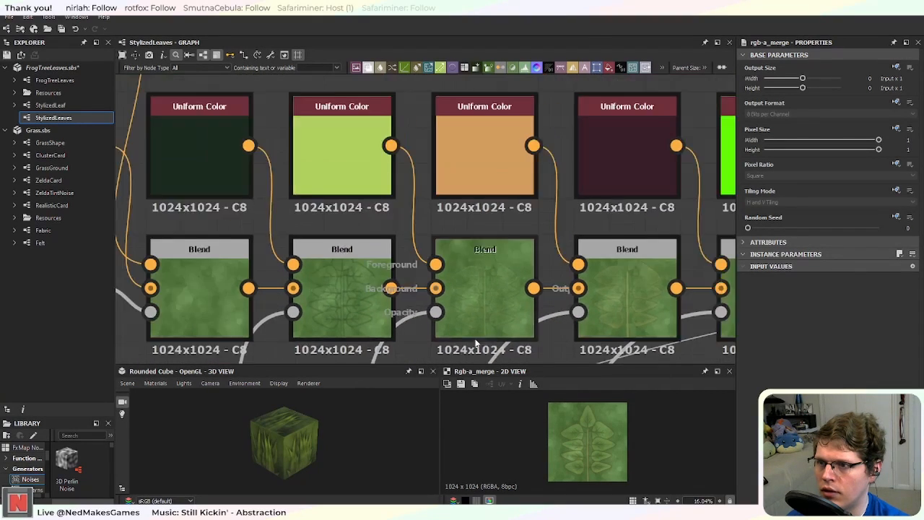
# Step: Move the Blend fed by the light green Uniform Color down out of the Blend row
pyautogui.click(480, 307)
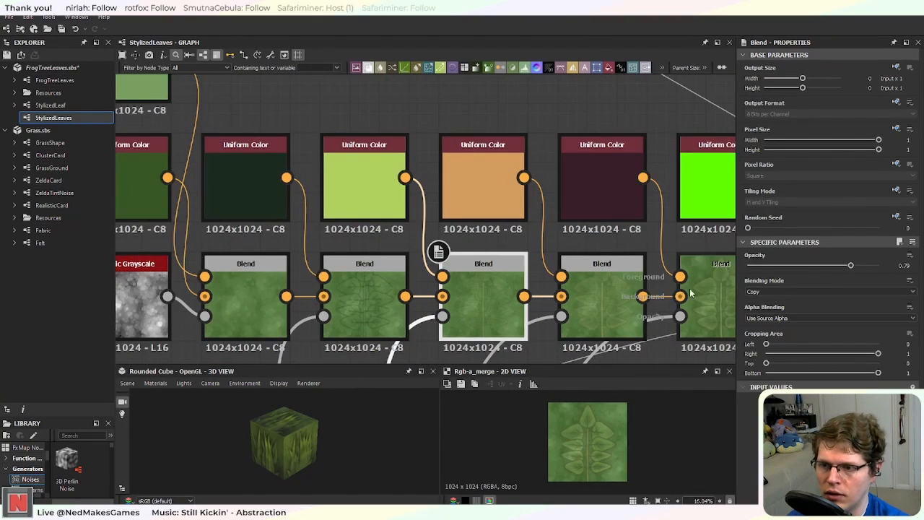
pyautogui.moveTo(609, 311); pyautogui.dragTo(371, 251, button='middle')
pyautogui.scroll(-1, 370, 250)
pyautogui.scroll(-1, 497, 306)
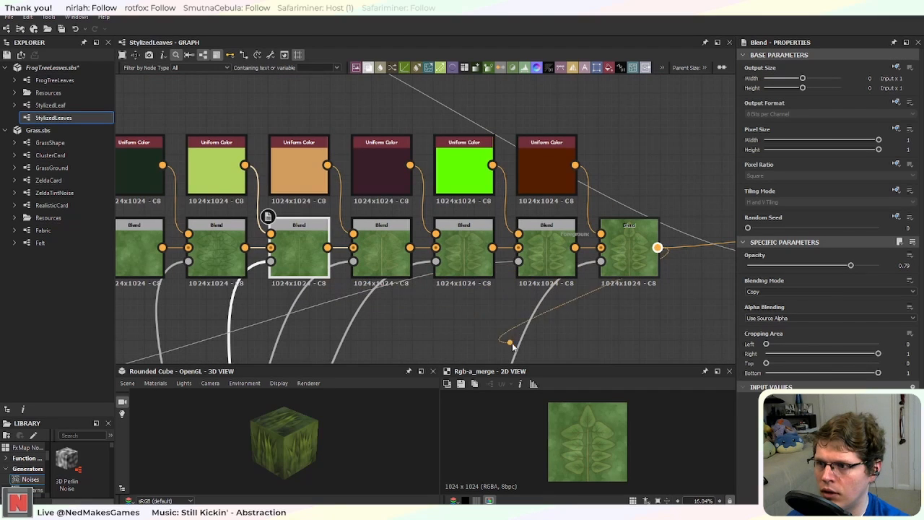
pyautogui.moveTo(513, 344); pyautogui.dragTo(506, 343)
pyautogui.moveTo(309, 268); pyautogui.dragTo(309, 350)
pyautogui.moveTo(519, 353); pyautogui.dragTo(585, 232, button='middle')
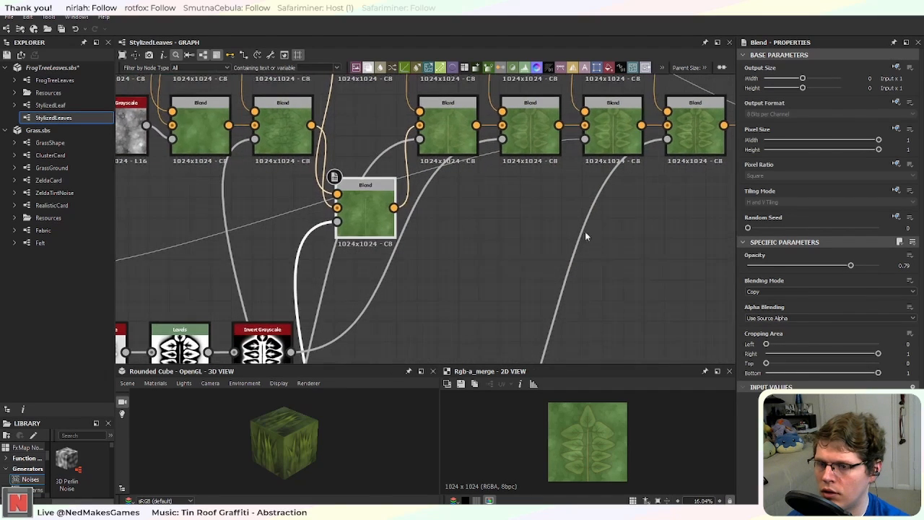
# Step: Try to connect the last Blend's output to the Foreground input of the moved Blend
pyautogui.moveTo(725, 125); pyautogui.dragTo(345, 192)
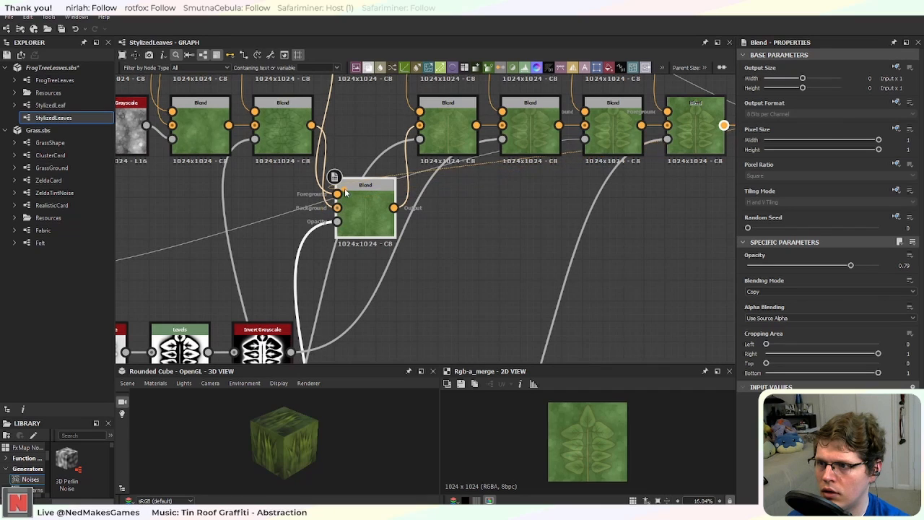
pyautogui.moveTo(435, 218); pyautogui.dragTo(564, 201)
pyautogui.click(736, 237)
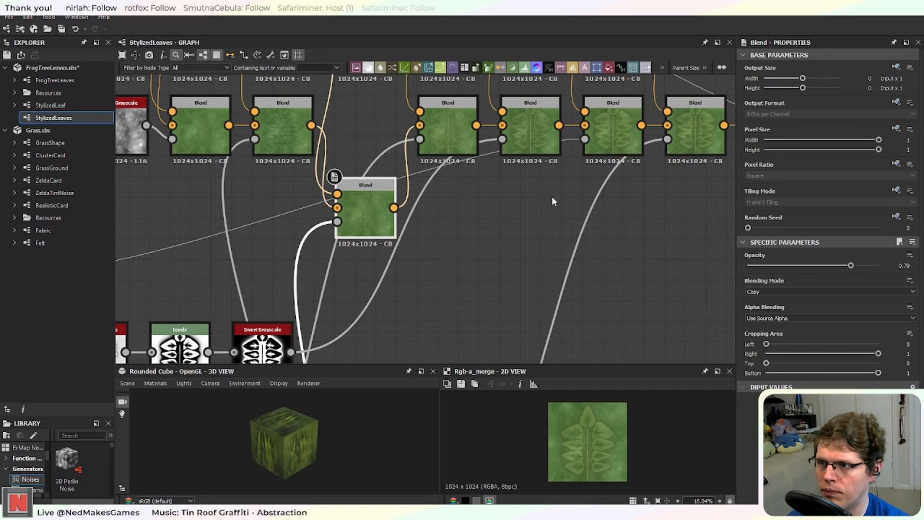
# Step: Bypass the moved Blend in the row and connect the last Blend's output to the moved Blend's Foreground input
pyautogui.moveTo(552, 197); pyautogui.dragTo(524, 242, button='middle')
pyautogui.moveTo(394, 176); pyautogui.dragTo(392, 171)
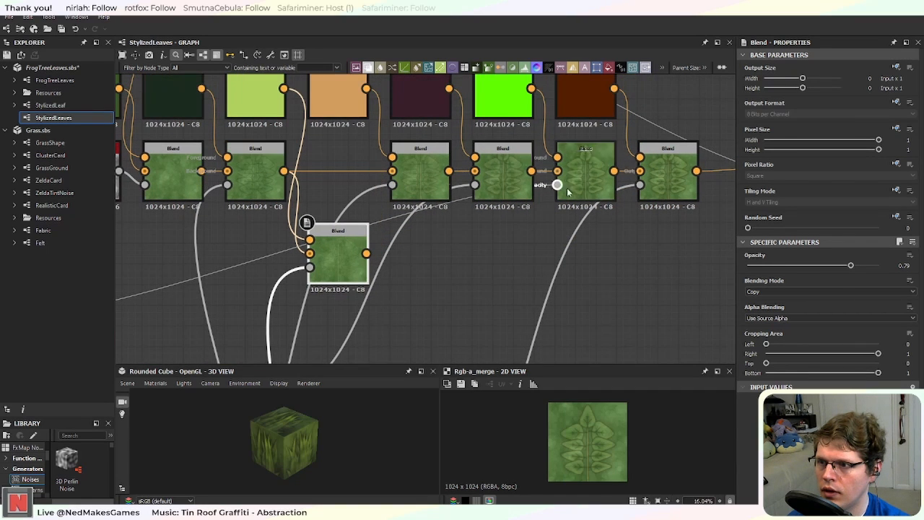
pyautogui.moveTo(633, 190); pyautogui.dragTo(310, 240)
pyautogui.scroll(-2, 274, 259)
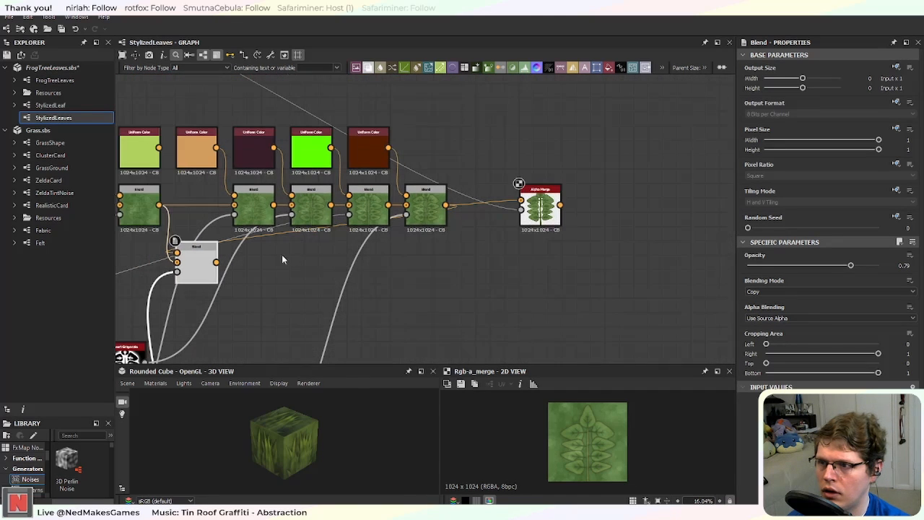
# Step: Rewire the moved Blend so the light green Uniform Color feeds its Foreground and the last Blend feeds its Background
pyautogui.click(538, 208)
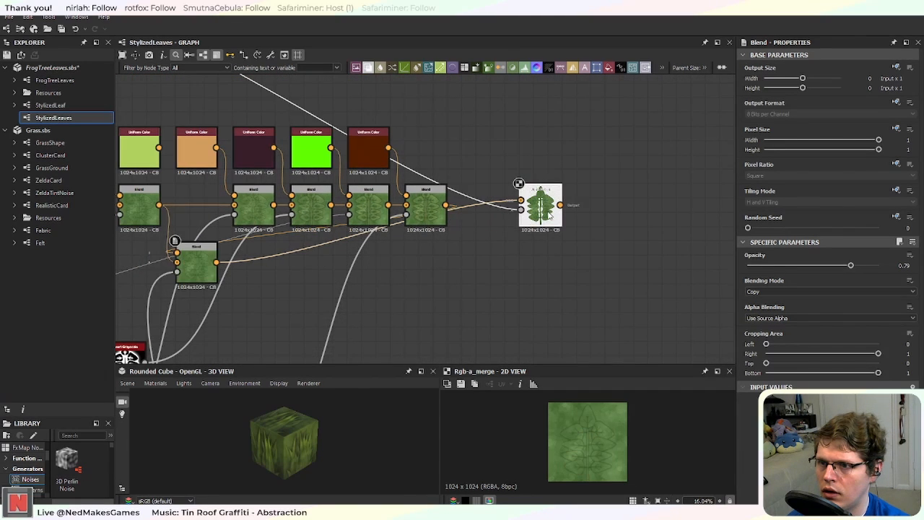
pyautogui.scroll(5, 536, 215)
pyautogui.moveTo(197, 279); pyautogui.dragTo(508, 227, button='middle')
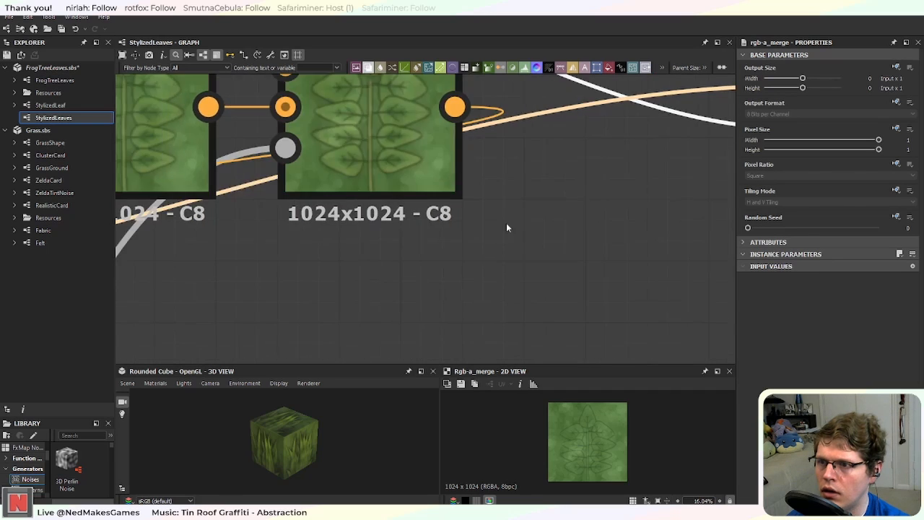
pyautogui.scroll(-6, 399, 238)
pyautogui.moveTo(306, 274); pyautogui.dragTo(593, 245, button='middle')
pyautogui.scroll(-1, 373, 261)
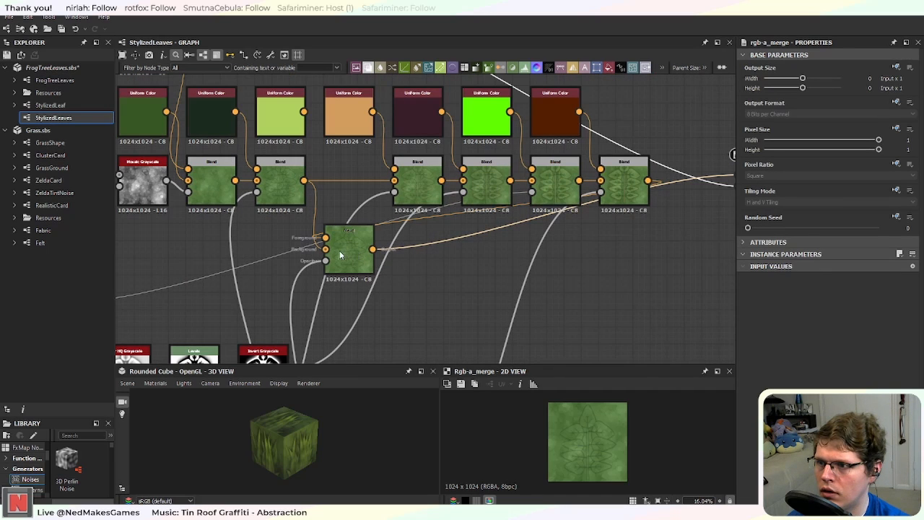
pyautogui.click(340, 254)
pyautogui.moveTo(353, 256)
pyautogui.mouseDown()
pyautogui.moveTo(371, 255)
pyautogui.moveTo(385, 270)
pyautogui.moveTo(351, 261)
pyautogui.mouseUp()
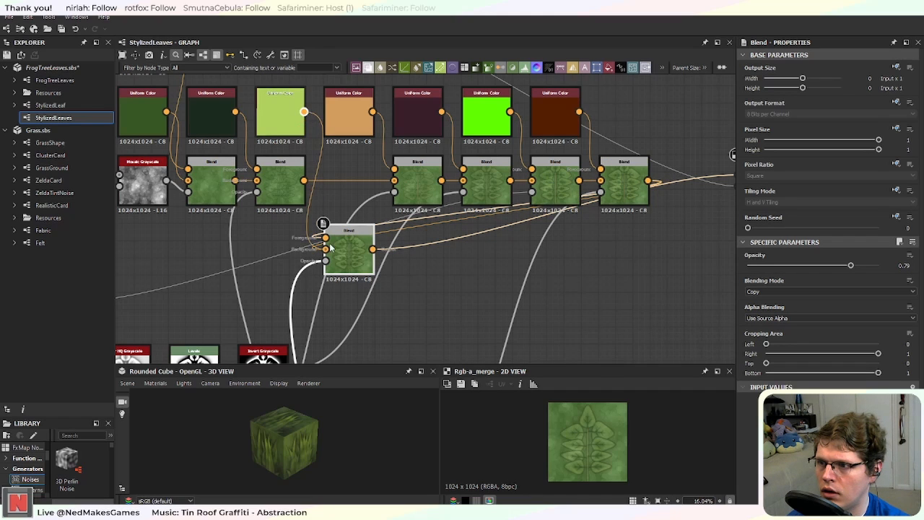
pyautogui.moveTo(330, 248); pyautogui.dragTo(326, 248)
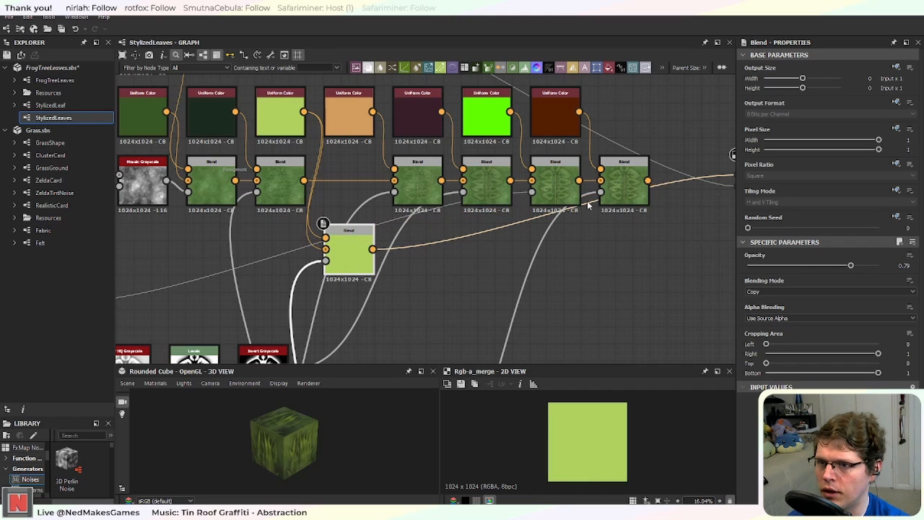
pyautogui.moveTo(316, 252); pyautogui.dragTo(326, 249)
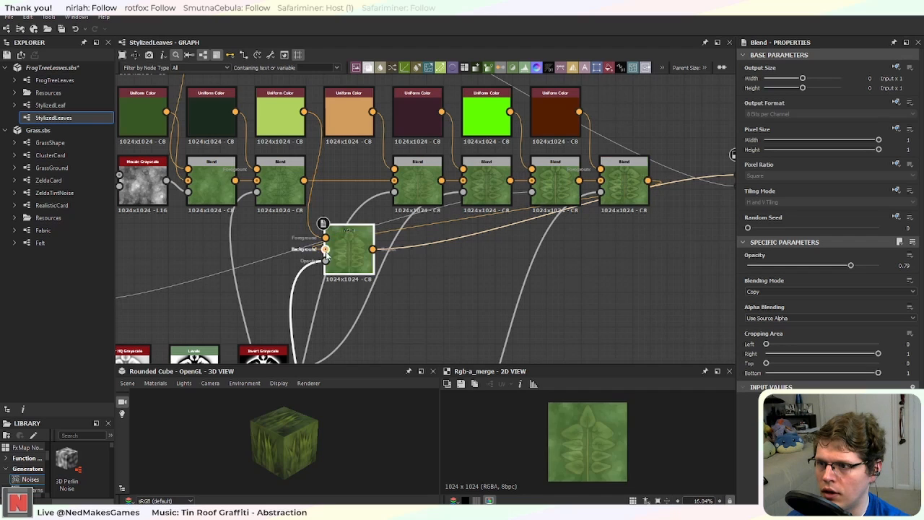
# Step: Inspect the Alpha Merge result and set the moved Blend's opacity to 1
pyautogui.moveTo(503, 258); pyautogui.dragTo(315, 277, button='middle')
pyautogui.click(581, 209)
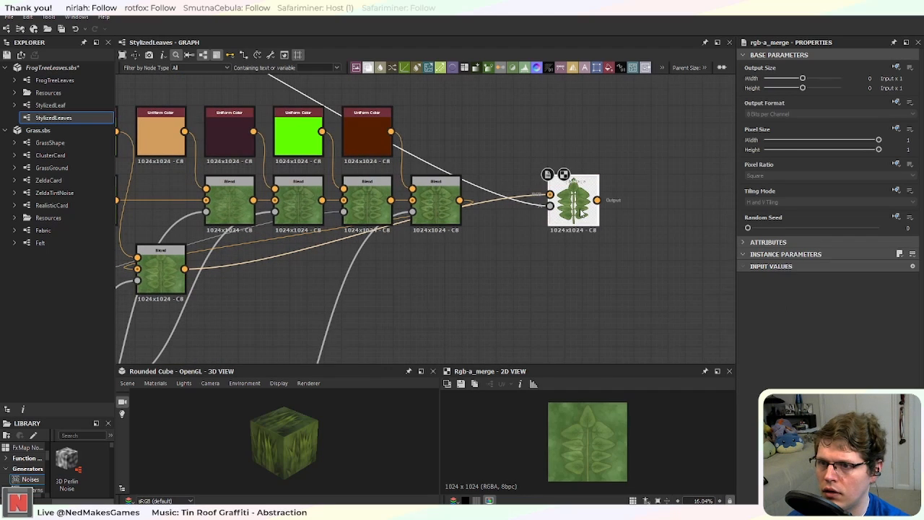
pyautogui.scroll(5, 579, 209)
pyautogui.scroll(-2, 404, 242)
pyautogui.scroll(-4, 440, 231)
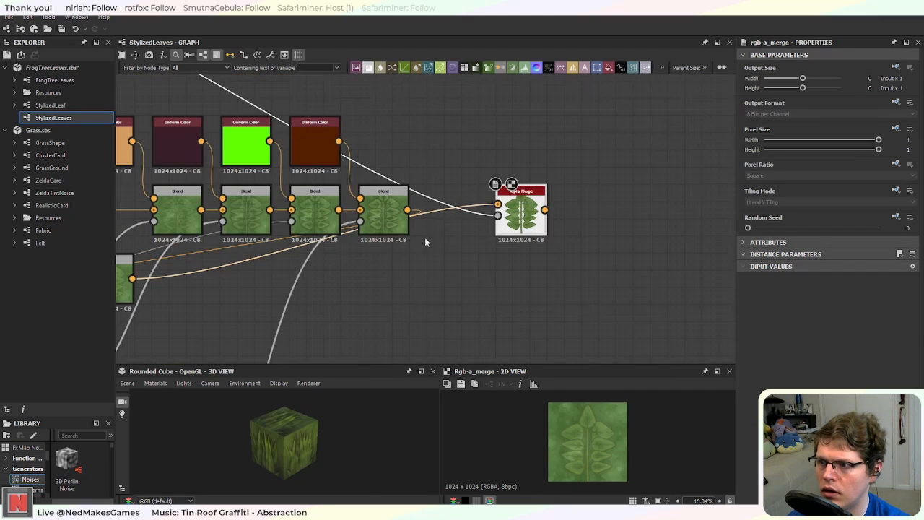
pyautogui.click(127, 289)
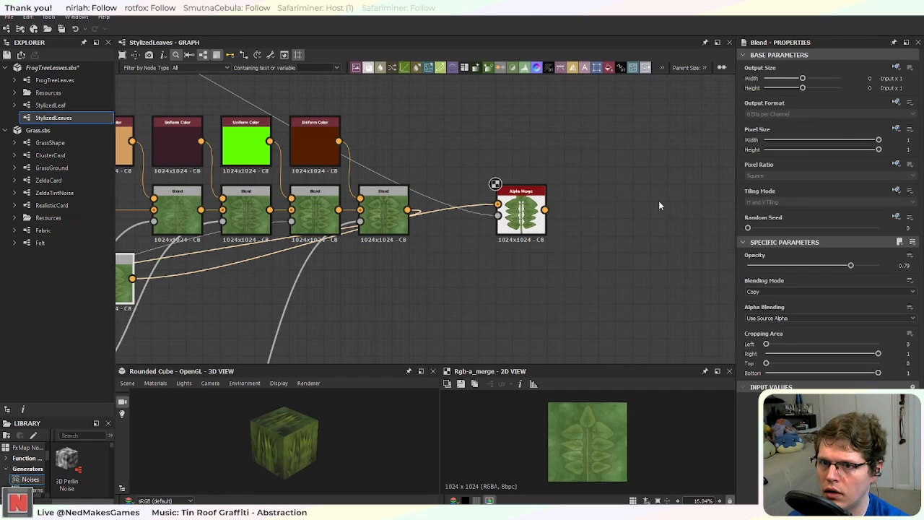
pyautogui.scroll(5, 614, 223)
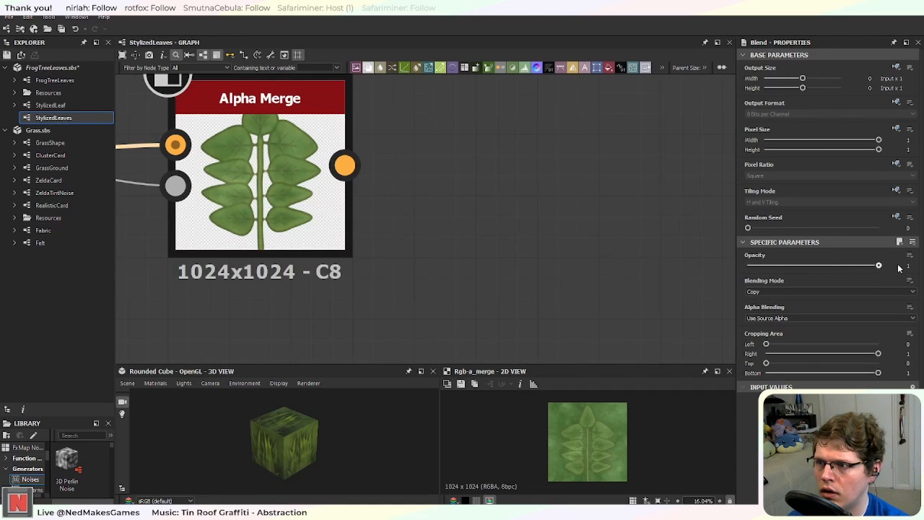
pyautogui.moveTo(851, 267); pyautogui.dragTo(912, 263)
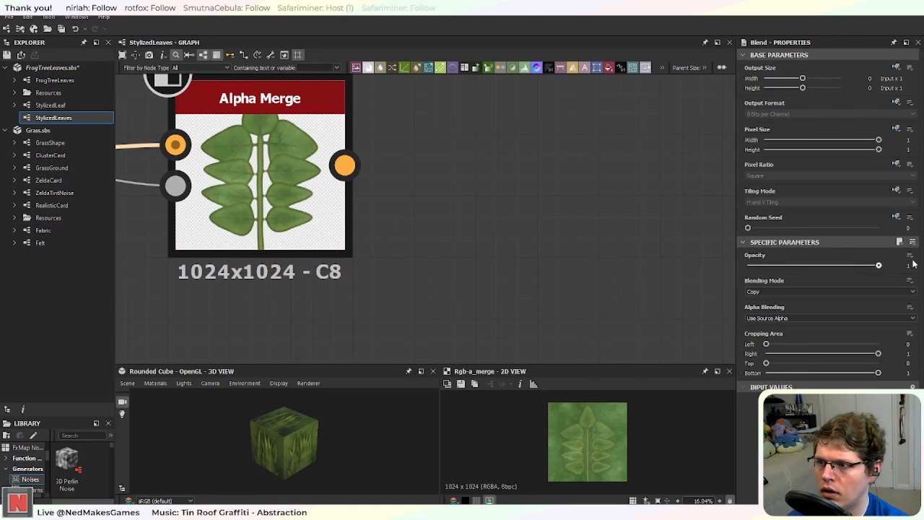
# Step: Undo the opacity change, the rewiring and the move of the Blend fed by the light green Uniform Color
pyautogui.scroll(-2, 401, 206)
pyautogui.moveTo(253, 253); pyautogui.dragTo(619, 243, button='middle')
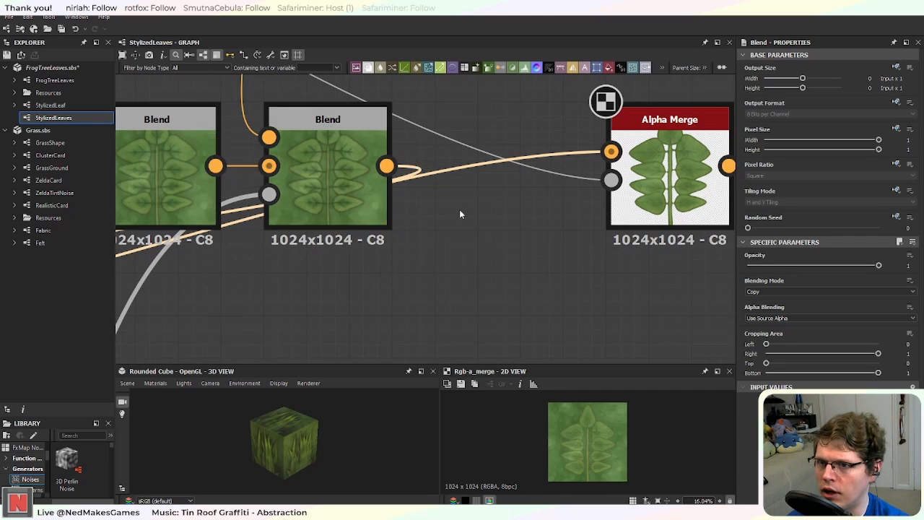
pyautogui.scroll(-3, 336, 254)
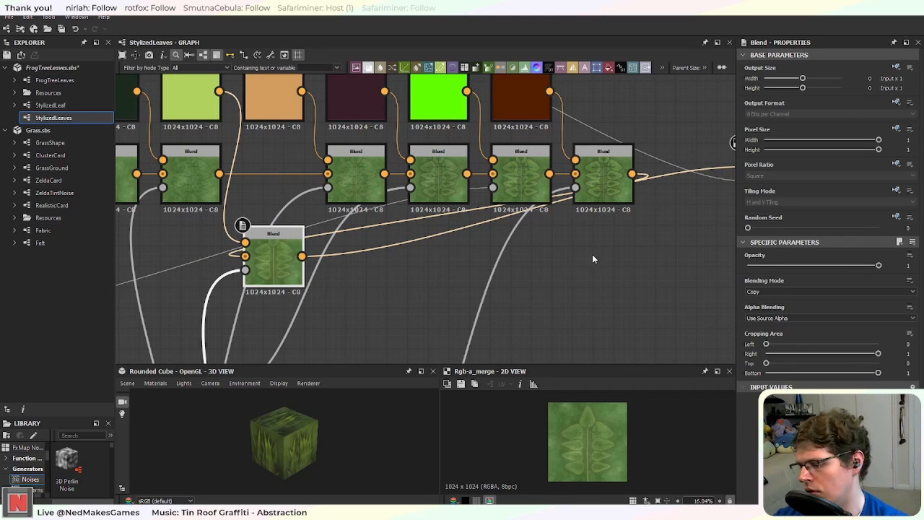
pyautogui.hotkey('ctrl', 'z')
pyautogui.hotkey('ctrl', 'z')
pyautogui.hotkey('ctrl', 'z')
pyautogui.hotkey('ctrl', 'z')
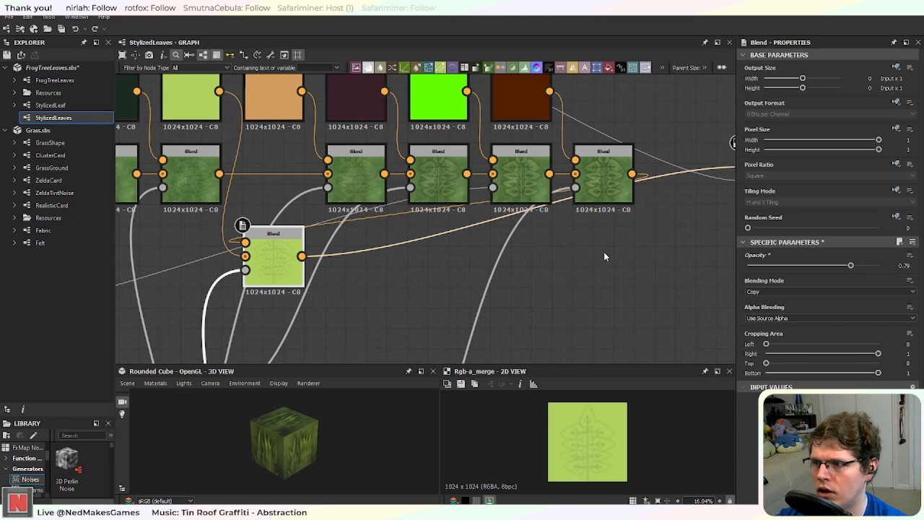
pyautogui.hotkey('ctrl', 'z')
pyautogui.hotkey('ctrl', 'z')
pyautogui.hotkey('ctrl', 'z')
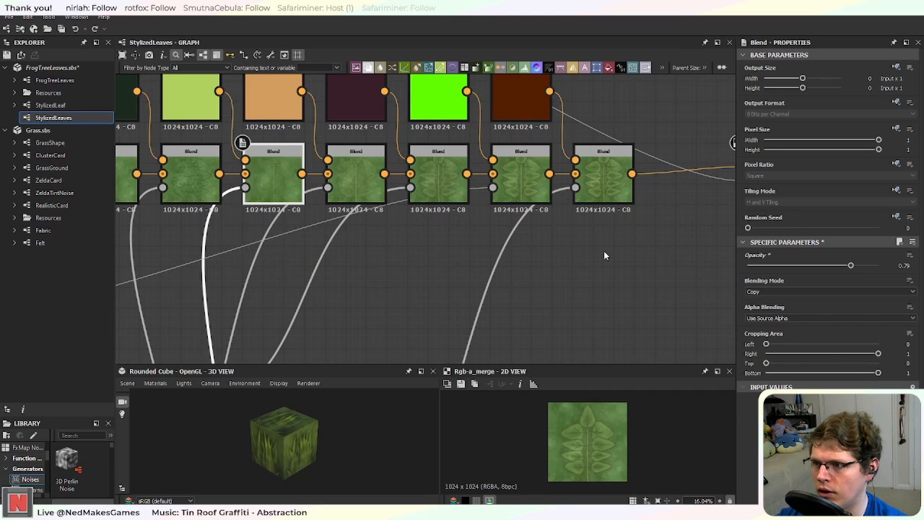
# Step: Examine the settings of the Blends fed by the dark green and light green Uniform Colors
pyautogui.scroll(-2, 605, 255)
pyautogui.moveTo(633, 242); pyautogui.dragTo(556, 275, button='middle')
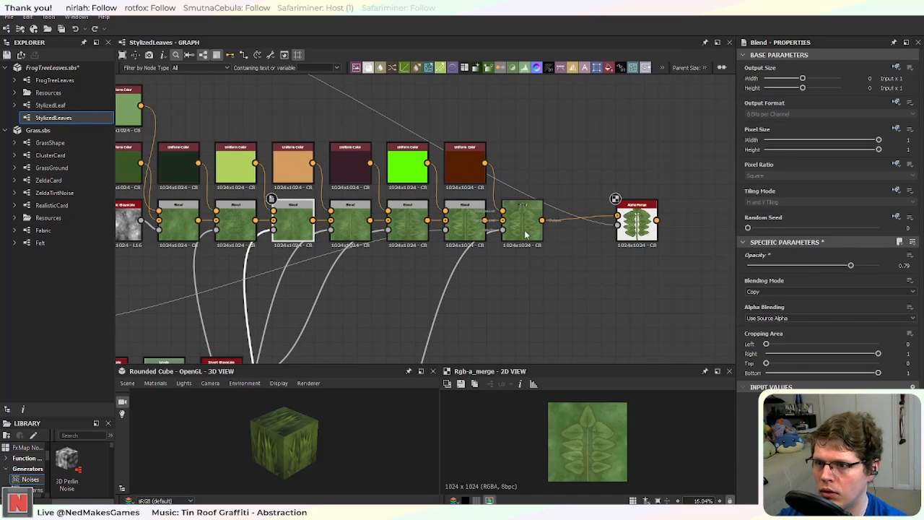
pyautogui.moveTo(236, 224)
pyautogui.mouseDown()
pyautogui.moveTo(228, 245)
pyautogui.moveTo(233, 220)
pyautogui.mouseUp()
pyautogui.scroll(3, 212, 250)
pyautogui.moveTo(213, 252); pyautogui.dragTo(286, 265, button='middle')
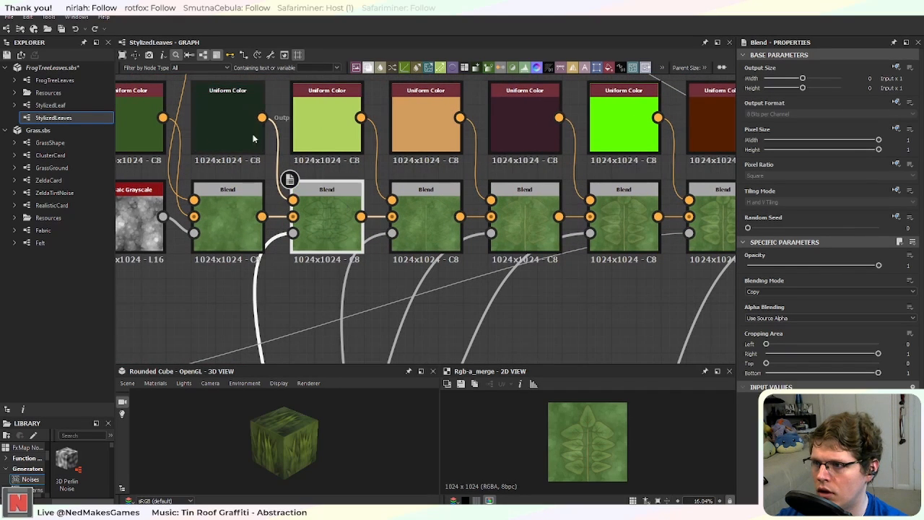
pyautogui.moveTo(319, 213)
pyautogui.mouseDown()
pyautogui.moveTo(319, 223)
pyautogui.moveTo(319, 213)
pyautogui.mouseUp()
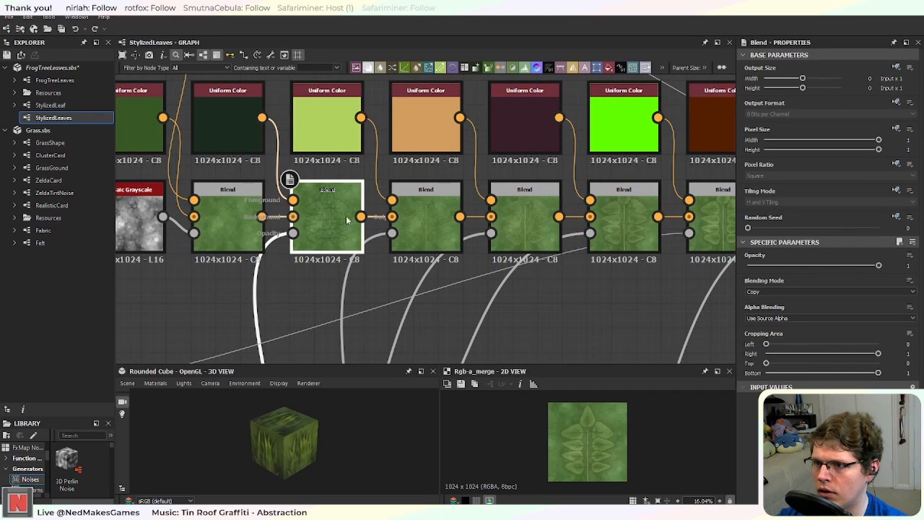
pyautogui.click(433, 227)
pyautogui.moveTo(435, 226)
pyautogui.mouseDown()
pyautogui.moveTo(436, 251)
pyautogui.moveTo(434, 229)
pyautogui.mouseUp()
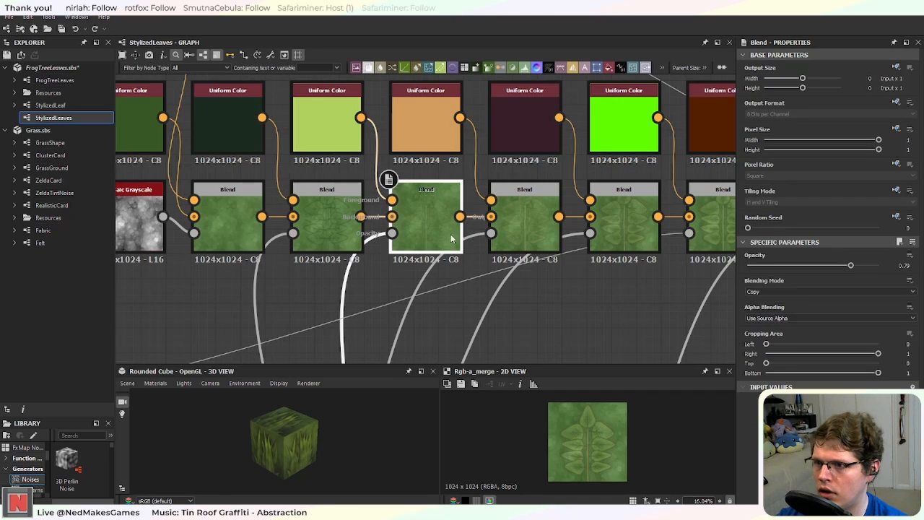
pyautogui.moveTo(513, 280); pyautogui.dragTo(416, 263, button='middle')
pyautogui.scroll(-1, 416, 263)
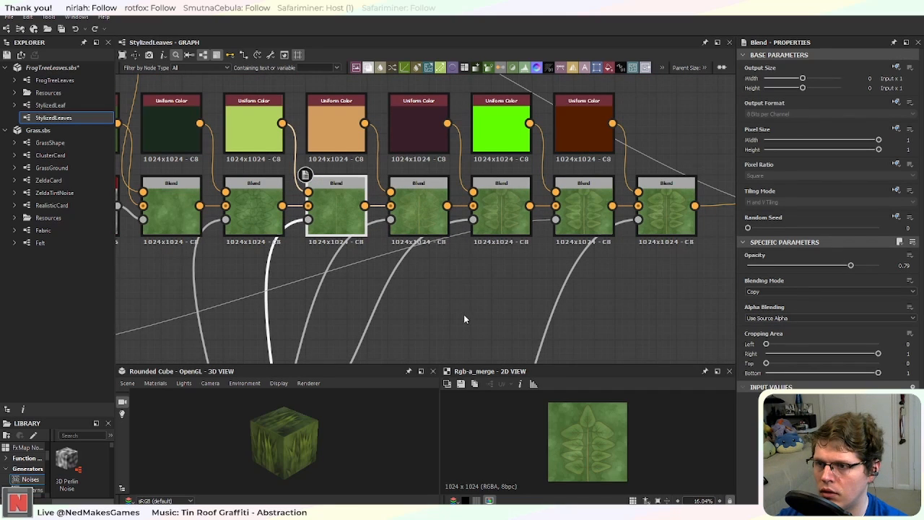
# Step: Examine the last Blend's settings and the mask nodes derived from Curvature Sobel and Curvature Smooth
pyautogui.moveTo(463, 319); pyautogui.dragTo(392, 302, button='middle')
pyautogui.click(586, 204)
pyautogui.moveTo(572, 233); pyautogui.dragTo(702, 87, button='middle')
pyautogui.moveTo(402, 313); pyautogui.dragTo(495, 170, button='middle')
pyautogui.scroll(5, 487, 180)
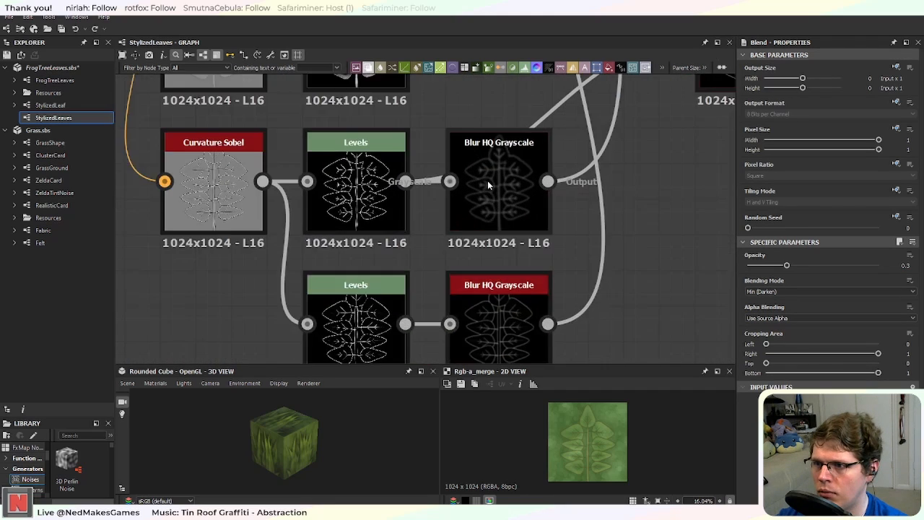
pyautogui.moveTo(416, 299); pyautogui.dragTo(515, 176, button='middle')
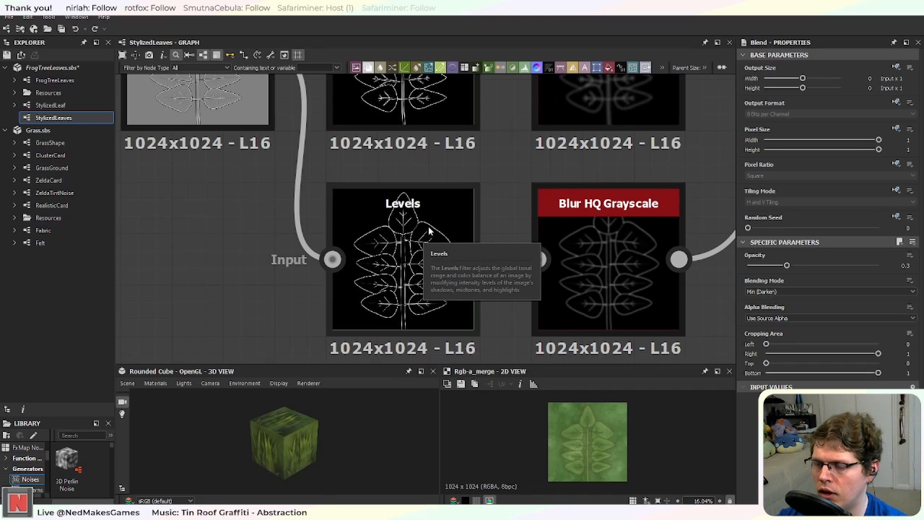
pyautogui.moveTo(496, 180); pyautogui.dragTo(483, 323, button='middle')
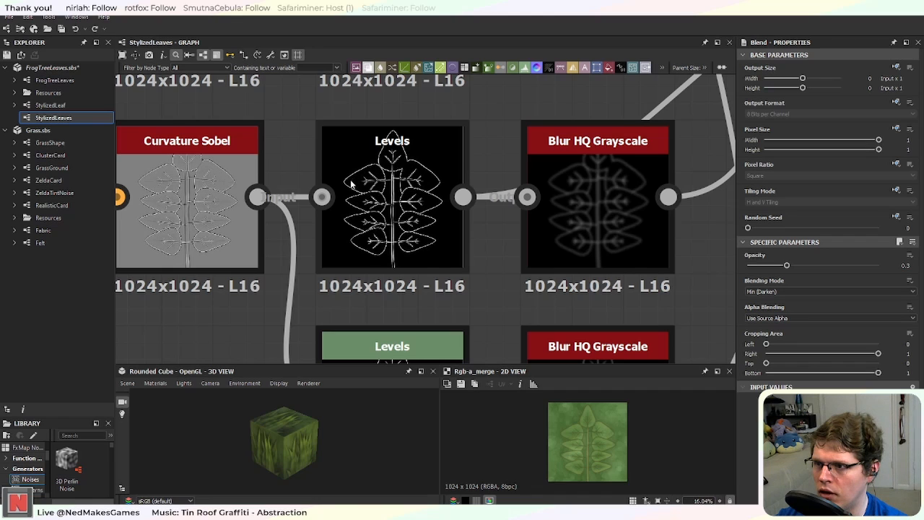
pyautogui.moveTo(353, 167); pyautogui.dragTo(340, 390, button='middle')
pyautogui.moveTo(371, 224); pyautogui.dragTo(426, 268, button='middle')
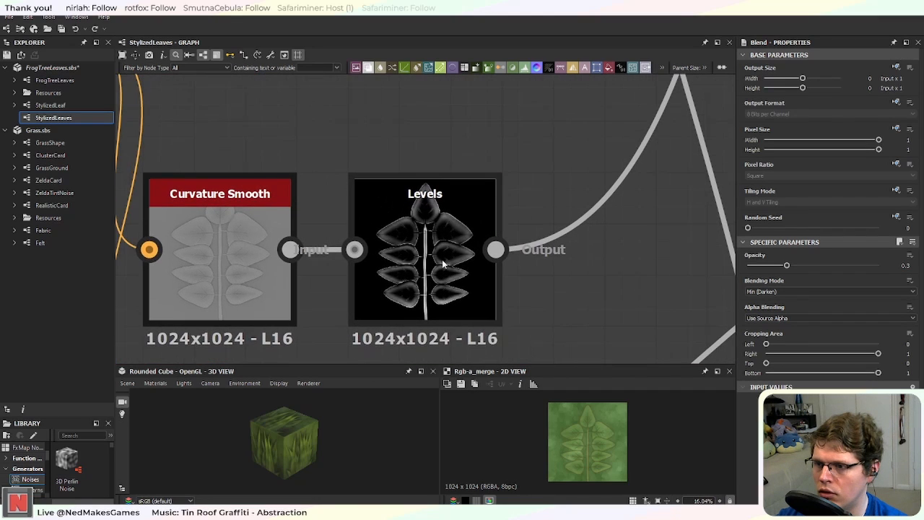
pyautogui.scroll(1, 441, 259)
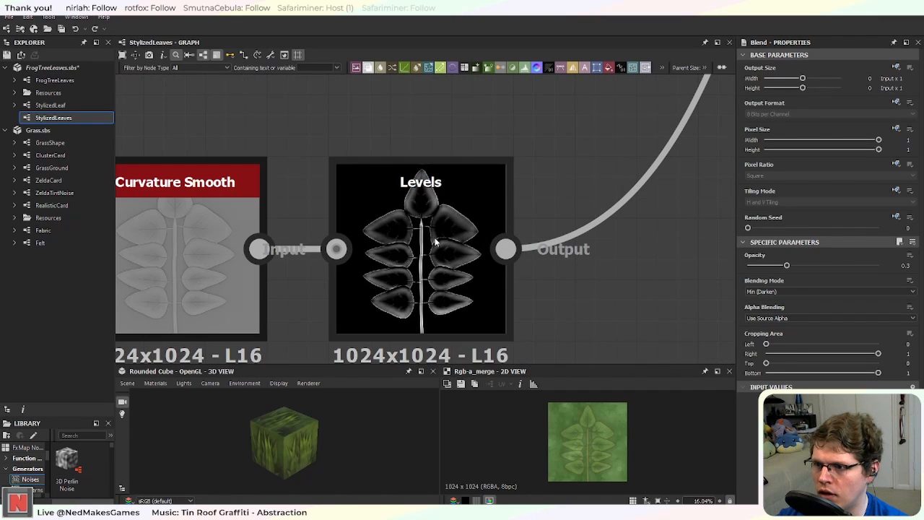
pyautogui.click(426, 275)
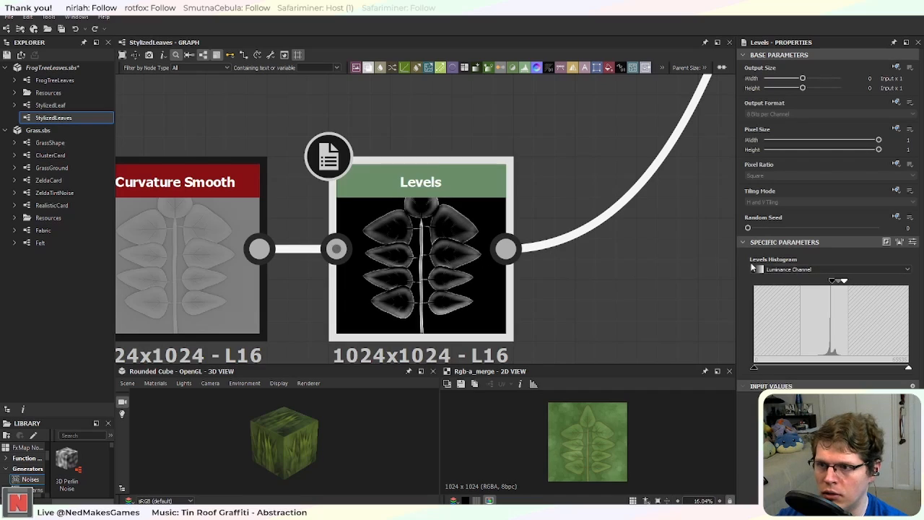
# Step: Trace the Curvature Smooth Levels output to the Blend it masks and examine that Blend's settings
pyautogui.scroll(-3, 650, 253)
pyautogui.moveTo(641, 224); pyautogui.dragTo(455, 337, button='middle')
pyautogui.moveTo(567, 152); pyautogui.dragTo(450, 365, button='middle')
pyautogui.moveTo(527, 191); pyautogui.dragTo(436, 392, button='middle')
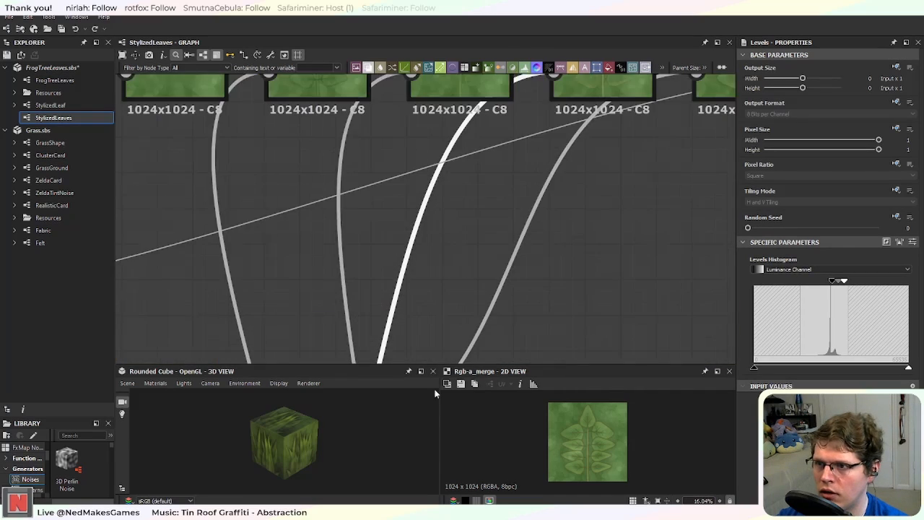
pyautogui.scroll(-4, 522, 206)
pyautogui.moveTo(623, 82); pyautogui.dragTo(418, 262, button='middle')
pyautogui.scroll(4, 417, 267)
pyautogui.moveTo(418, 332); pyautogui.dragTo(434, 184, button='middle')
pyautogui.scroll(3, 441, 224)
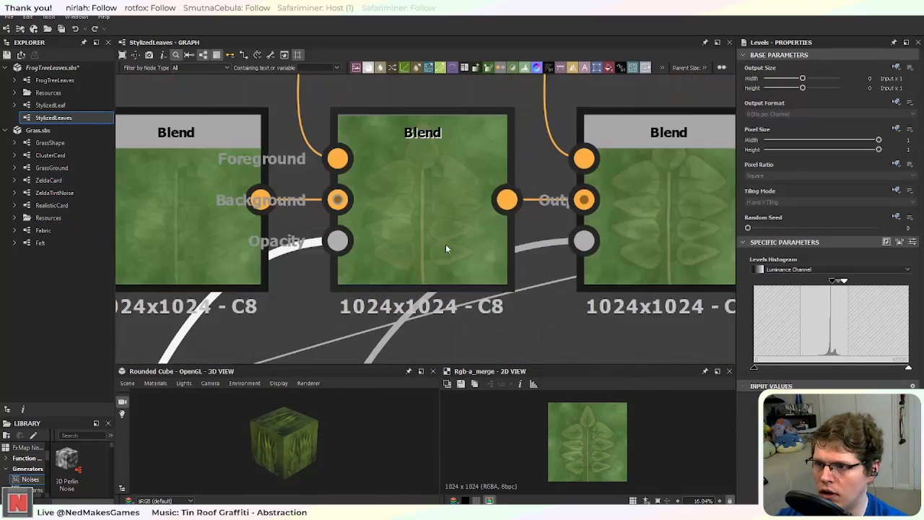
pyautogui.click(434, 236)
pyautogui.scroll(-4, 425, 214)
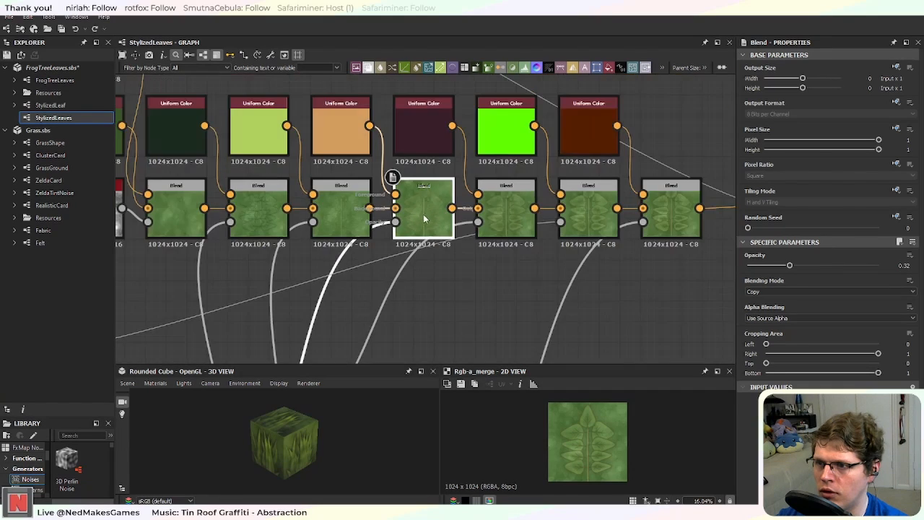
# Step: Compare the Curvature Smooth Levels mask with the Levels and Blur HQ Grayscale masks below it
pyautogui.moveTo(413, 318); pyautogui.dragTo(462, 175, button='middle')
pyautogui.moveTo(428, 241); pyautogui.dragTo(483, 185, button='middle')
pyautogui.scroll(3, 433, 217)
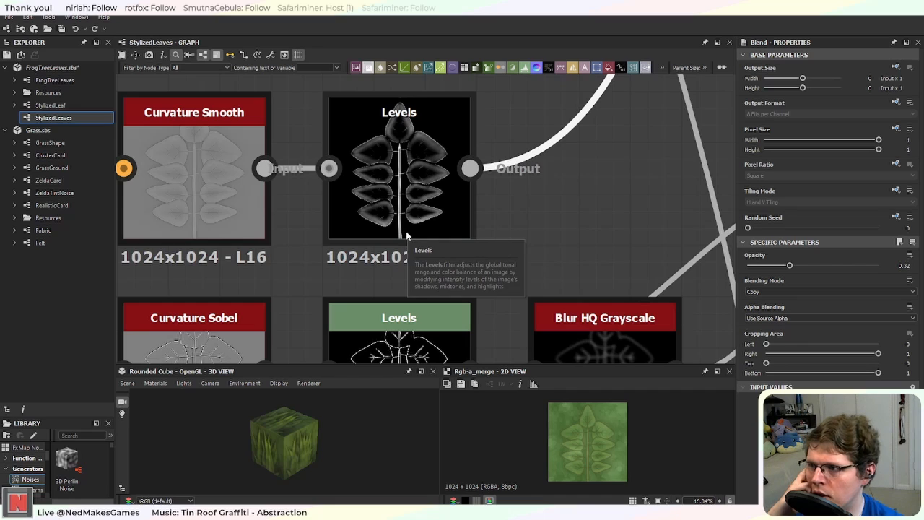
pyautogui.scroll(-2, 406, 231)
pyautogui.moveTo(368, 155)
pyautogui.mouseDown(button='middle')
pyautogui.moveTo(479, 311)
pyautogui.moveTo(607, 307)
pyautogui.moveTo(455, 176)
pyautogui.mouseUp(button='middle')
pyautogui.moveTo(496, 228)
pyautogui.mouseDown(button='middle')
pyautogui.moveTo(428, 173)
pyautogui.moveTo(437, 181)
pyautogui.mouseUp(button='middle')
pyautogui.scroll(-2, 483, 209)
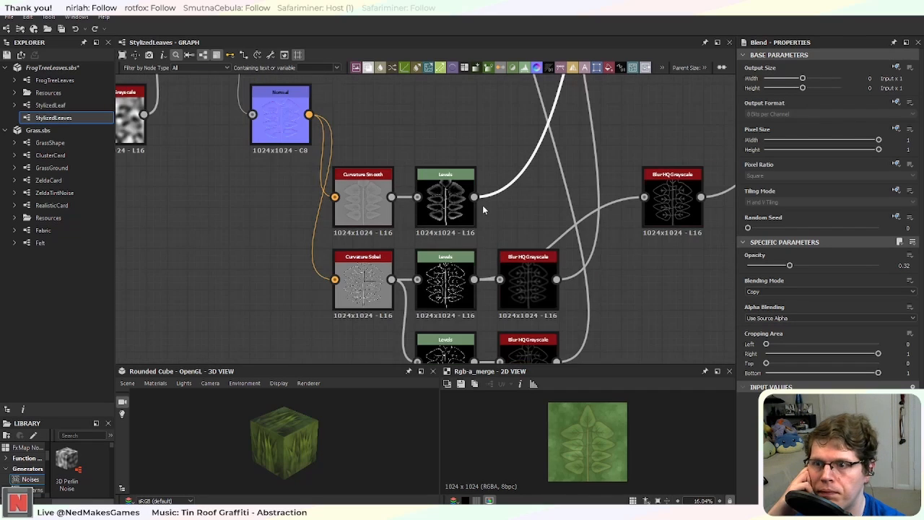
pyautogui.moveTo(604, 281); pyautogui.dragTo(566, 248, button='middle')
pyautogui.scroll(3, 548, 250)
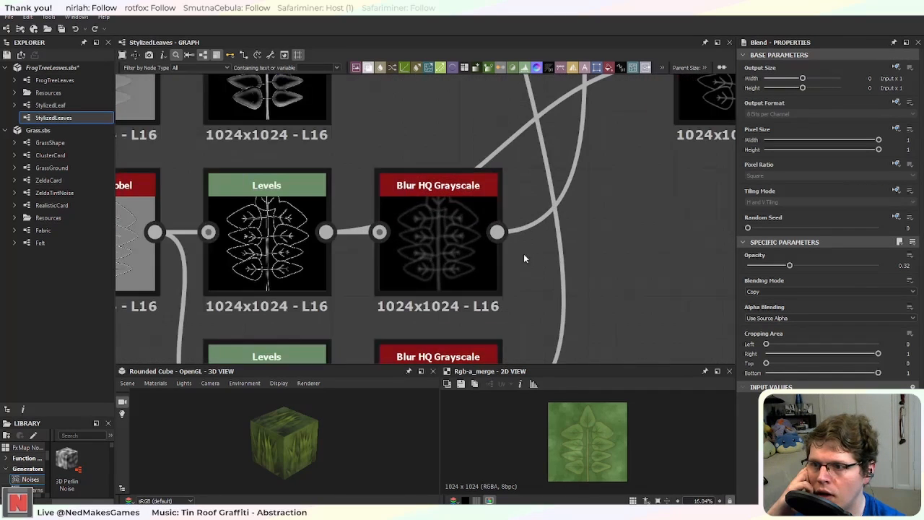
pyautogui.moveTo(451, 173); pyautogui.dragTo(414, 78, button='middle')
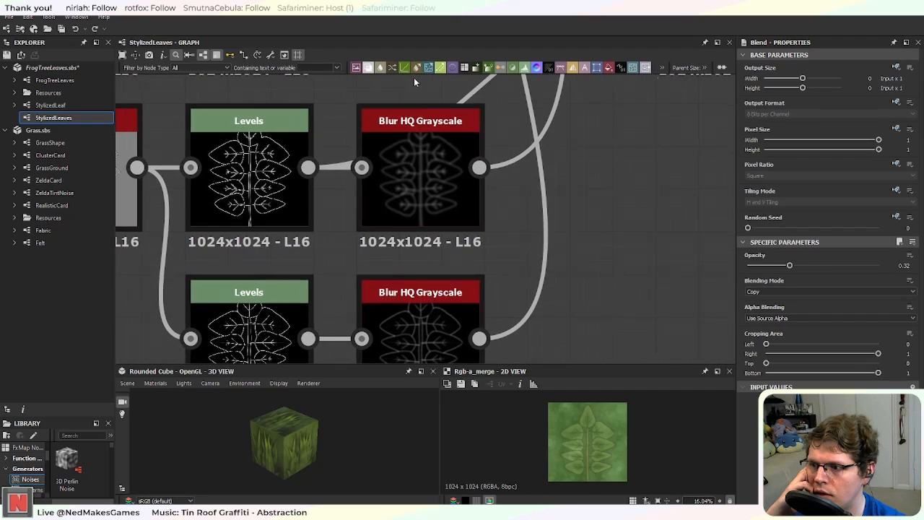
# Step: Add an Invert Grayscale node fed by the Blur HQ Grayscale in the Curvature Sobel branch and position it beside the blur
pyautogui.moveTo(457, 279); pyautogui.dragTo(457, 158, button='middle')
pyautogui.moveTo(393, 169); pyautogui.dragTo(458, 320, button='middle')
pyautogui.moveTo(351, 188); pyautogui.dragTo(513, 316, button='middle')
pyautogui.moveTo(499, 284); pyautogui.dragTo(467, 161, button='middle')
pyautogui.moveTo(498, 334); pyautogui.dragTo(499, 280, button='middle')
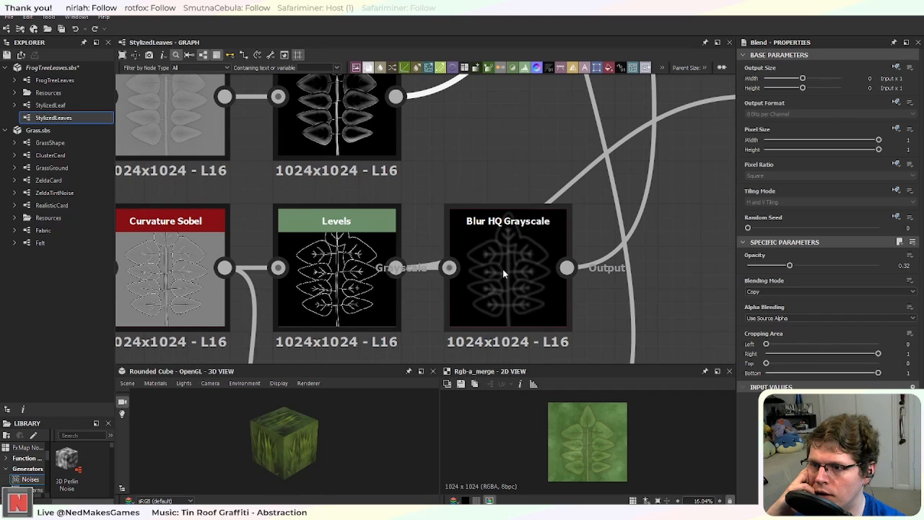
pyautogui.moveTo(567, 268); pyautogui.dragTo(650, 211)
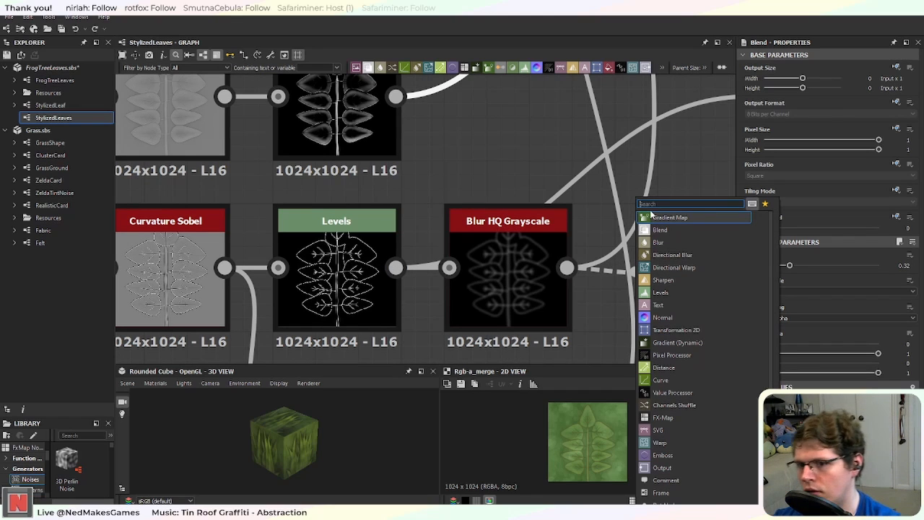
pyautogui.write('inver')
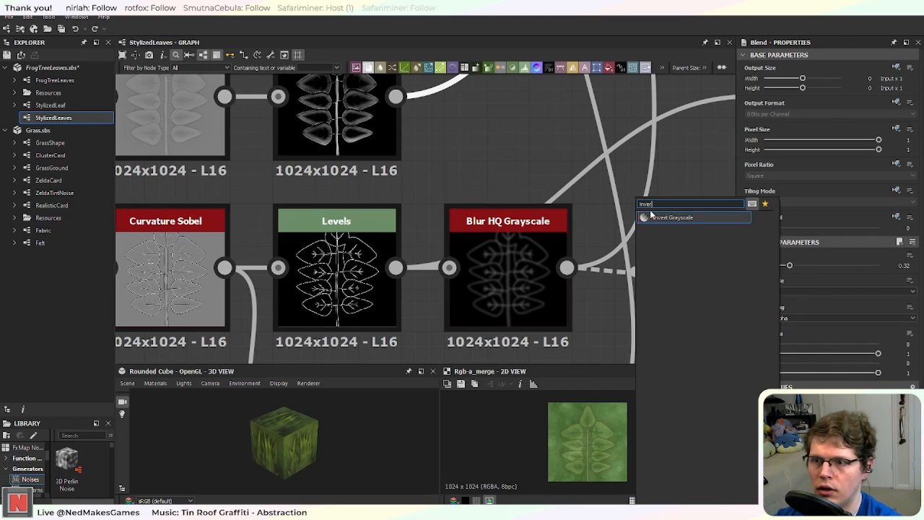
pyautogui.click(670, 217)
pyautogui.moveTo(691, 267); pyautogui.dragTo(427, 207, button='middle')
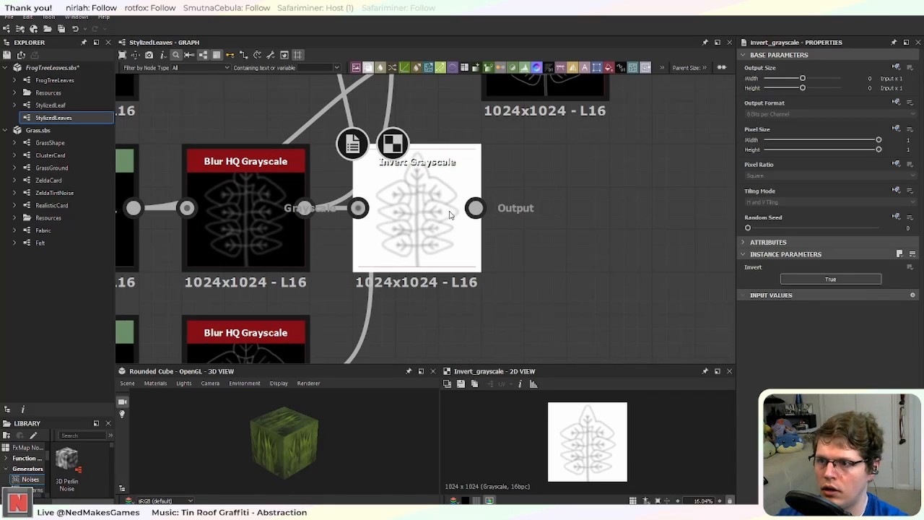
pyautogui.scroll(2, 467, 220)
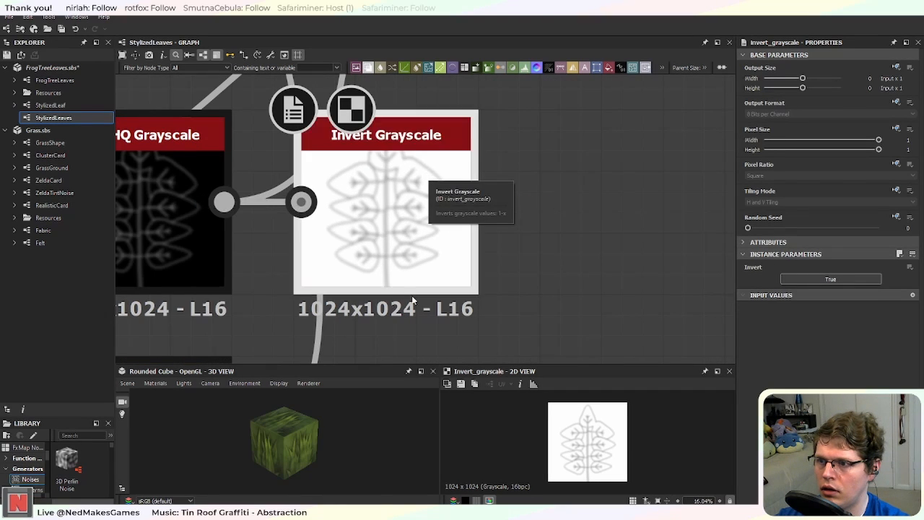
pyautogui.moveTo(375, 246); pyautogui.dragTo(489, 237)
pyautogui.moveTo(581, 242); pyautogui.dragTo(405, 270, button='middle')
pyautogui.scroll(-2, 428, 269)
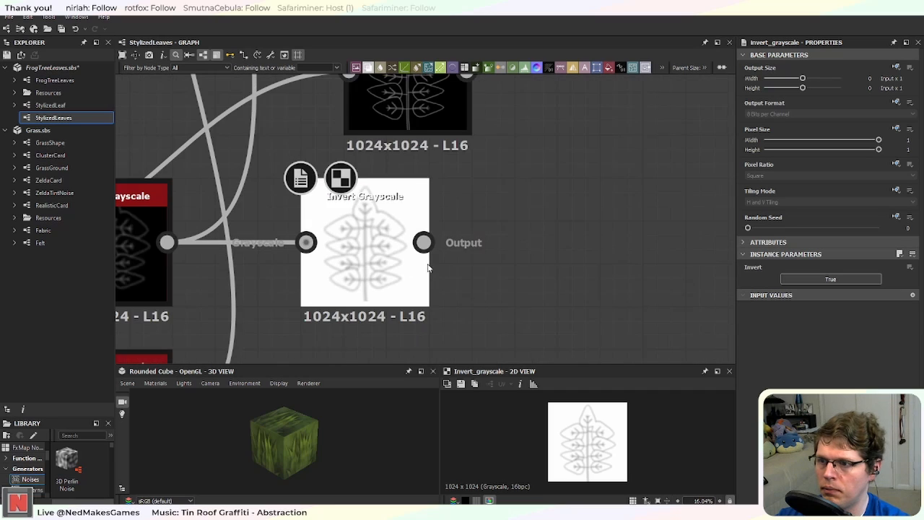
# Step: Add a Levels node connected to the Invert Grayscale output
pyautogui.press('space')
pyautogui.click(483, 186)
pyautogui.click(482, 185)
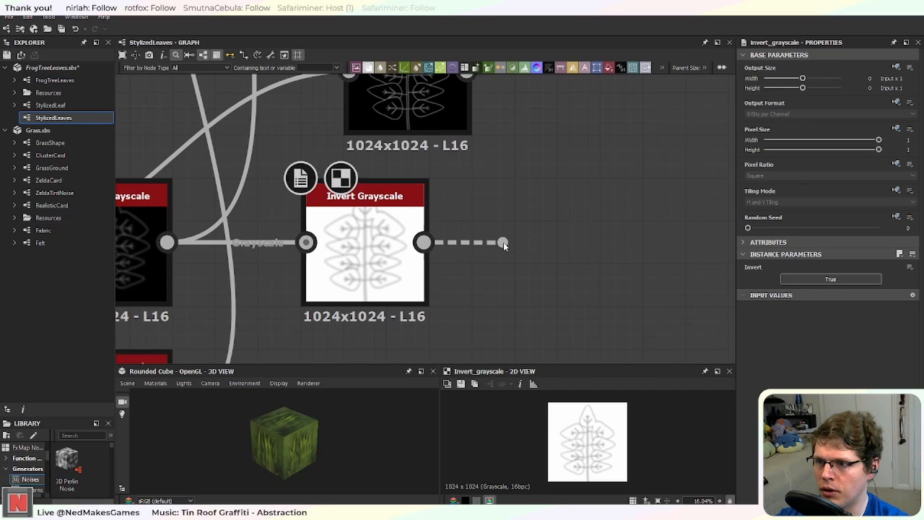
pyautogui.moveTo(423, 241); pyautogui.dragTo(504, 245)
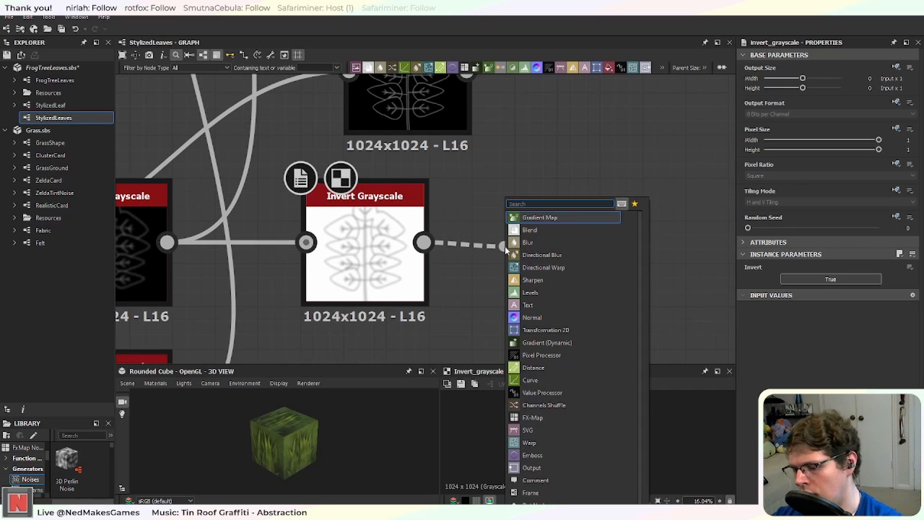
pyautogui.write('level')
pyautogui.press('Return')
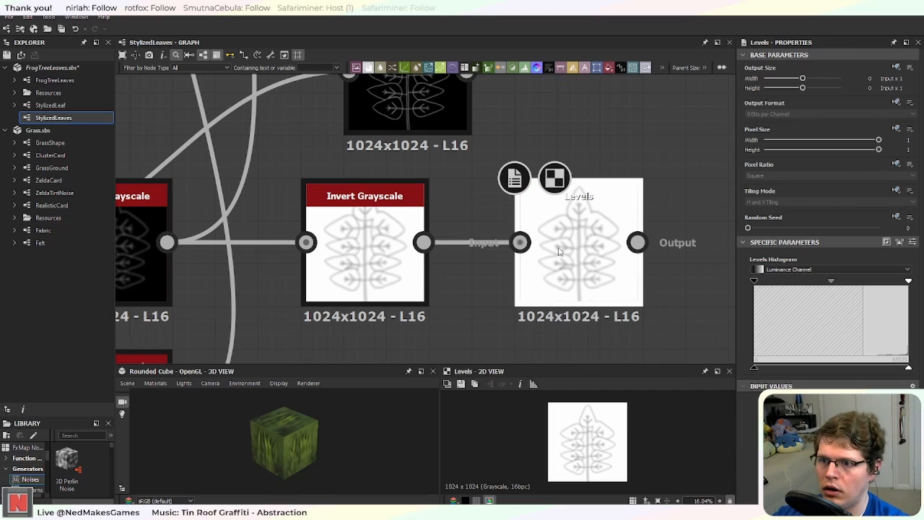
# Step: Raise the Levels input black point close to the white end to turn the inverted veins and outlines solid black
pyautogui.scroll(2, 639, 285)
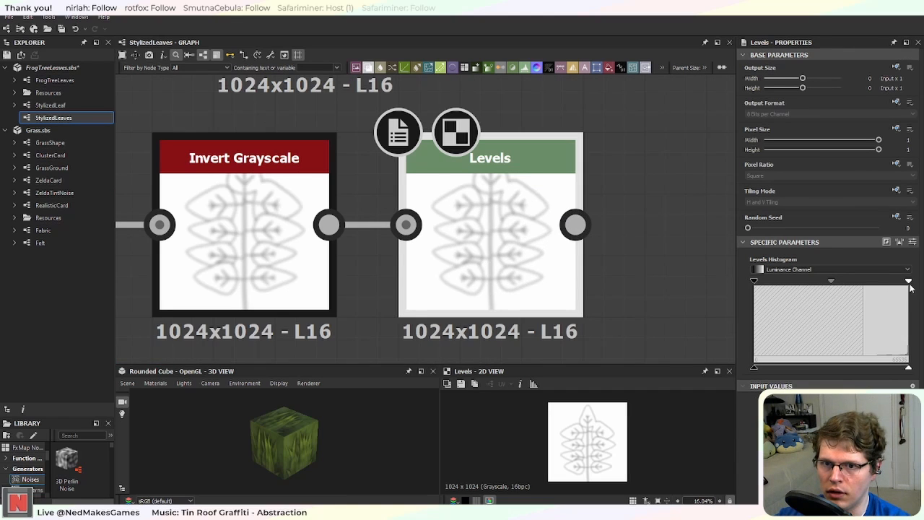
pyautogui.moveTo(909, 282)
pyautogui.mouseDown()
pyautogui.moveTo(856, 283)
pyautogui.moveTo(921, 283)
pyautogui.mouseUp()
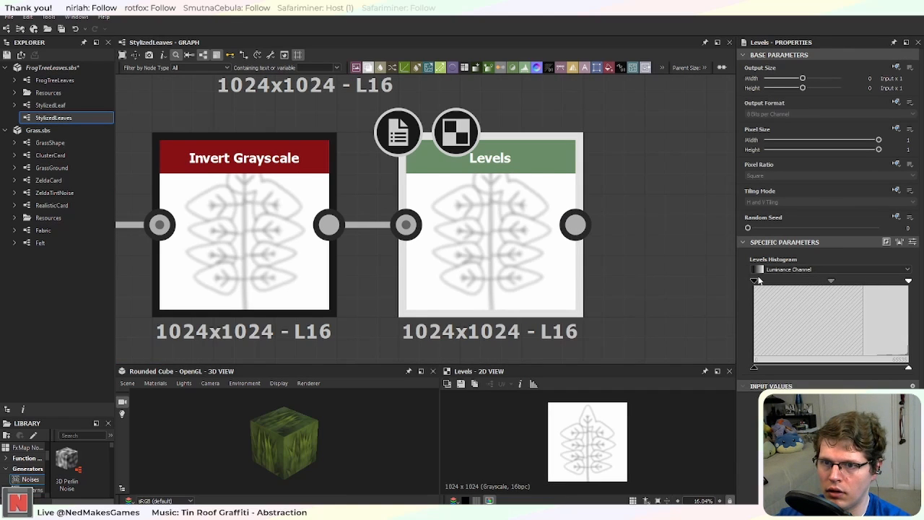
pyautogui.moveTo(755, 281); pyautogui.dragTo(908, 287)
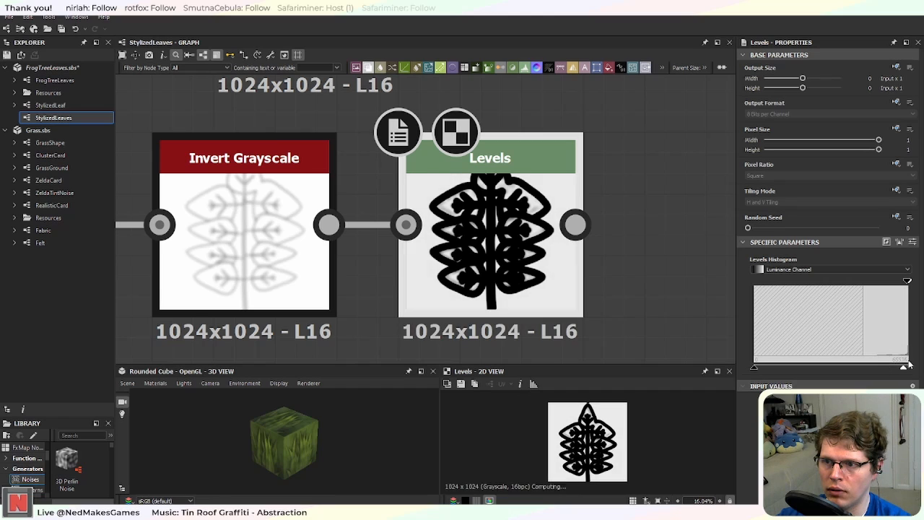
pyautogui.moveTo(753, 367)
pyautogui.mouseDown()
pyautogui.moveTo(819, 368)
pyautogui.moveTo(753, 367)
pyautogui.mouseUp()
pyautogui.moveTo(907, 283); pyautogui.dragTo(895, 282)
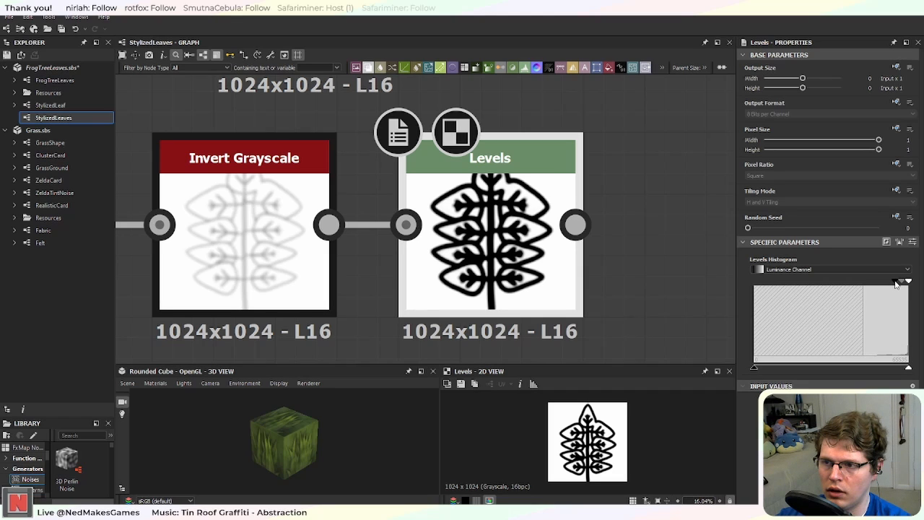
pyautogui.scroll(-3, 637, 229)
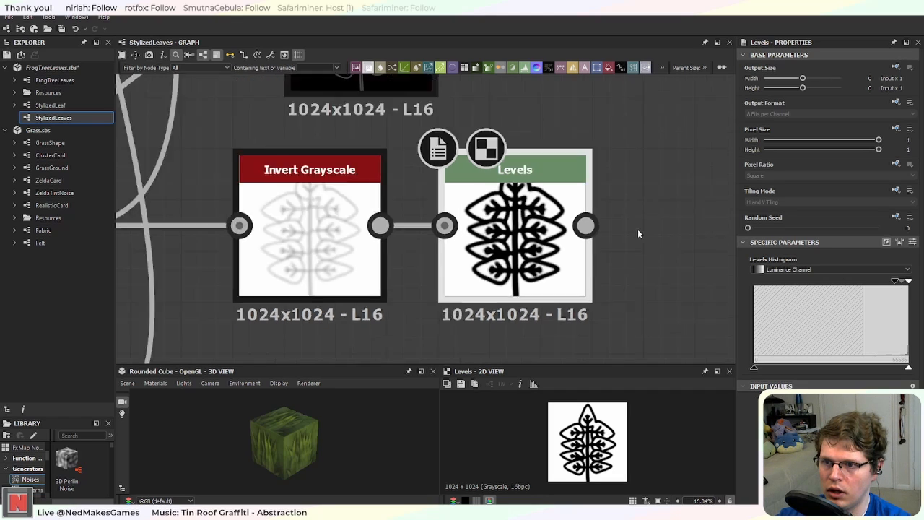
pyautogui.moveTo(601, 226); pyautogui.dragTo(641, 229)
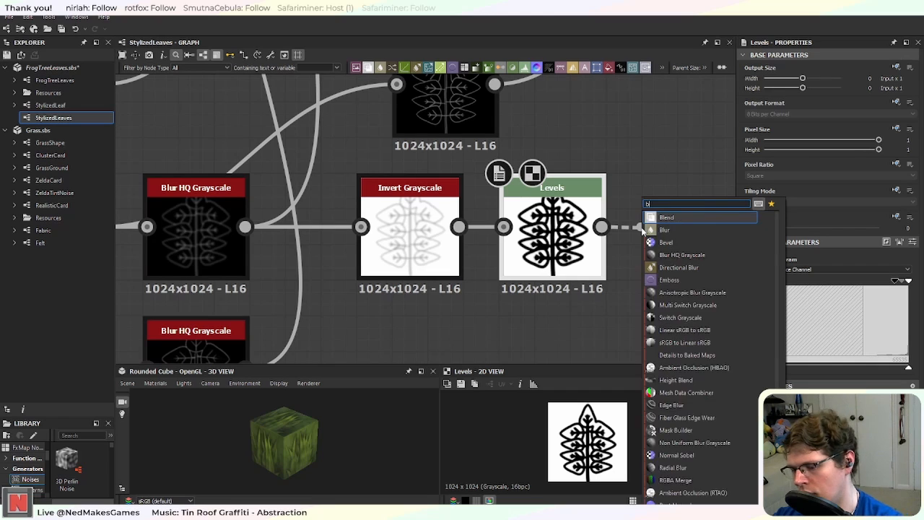
pyautogui.write('blur')
pyautogui.press('Return')
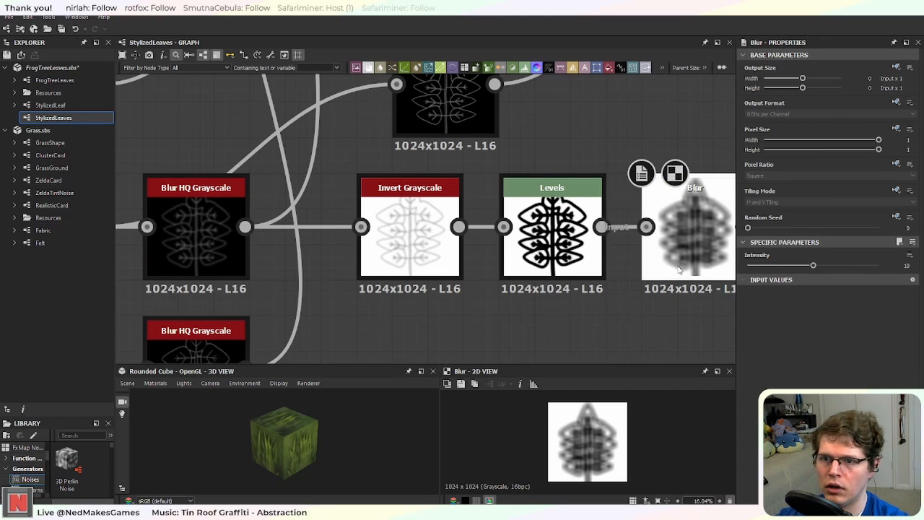
pyautogui.press('Delete')
# Step: Add a Blur HQ Grayscale node beside the new Levels node and connect the Levels output to it
pyautogui.press('space')
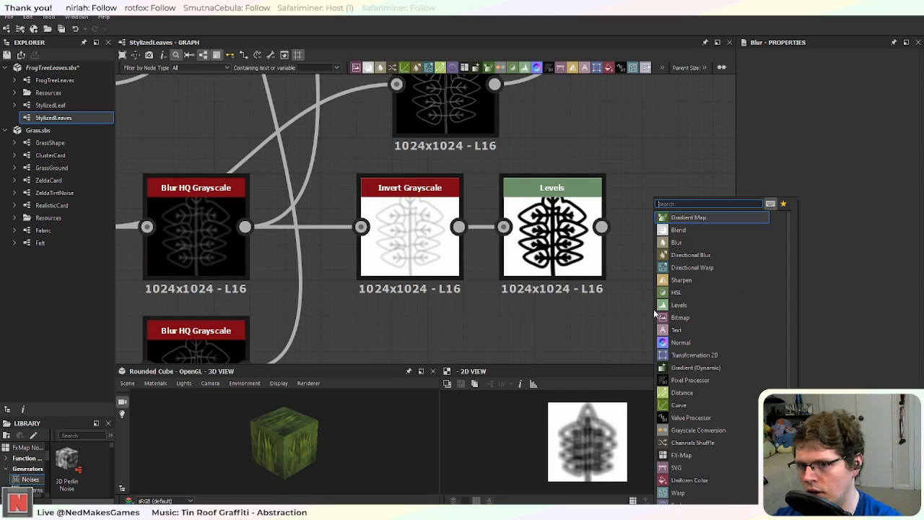
pyautogui.write('blur')
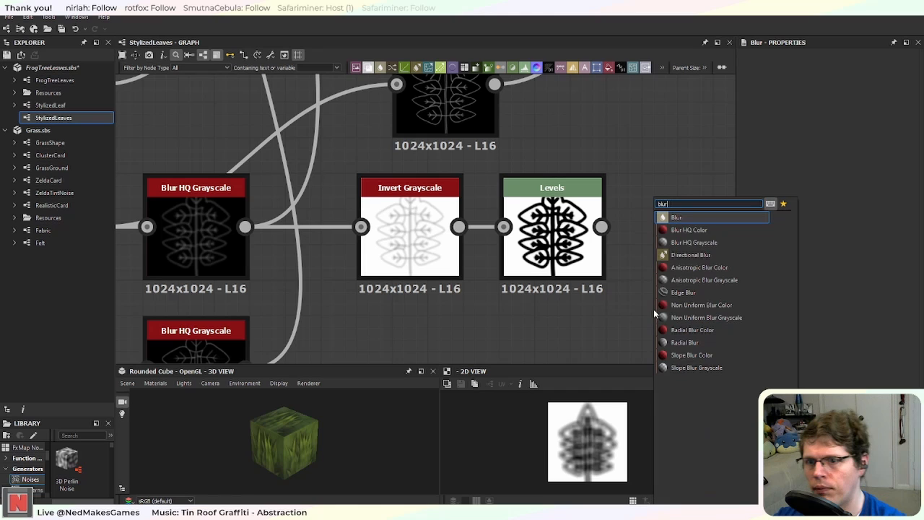
pyautogui.click(724, 246)
pyautogui.moveTo(660, 288); pyautogui.dragTo(682, 217)
pyautogui.moveTo(601, 226); pyautogui.dragTo(646, 227)
pyautogui.moveTo(682, 239); pyautogui.dragTo(542, 255, button='middle')
# Step: Set the new Blur HQ Grayscale's quality to 1 and its intensity to 9.67
pyautogui.scroll(1, 542, 256)
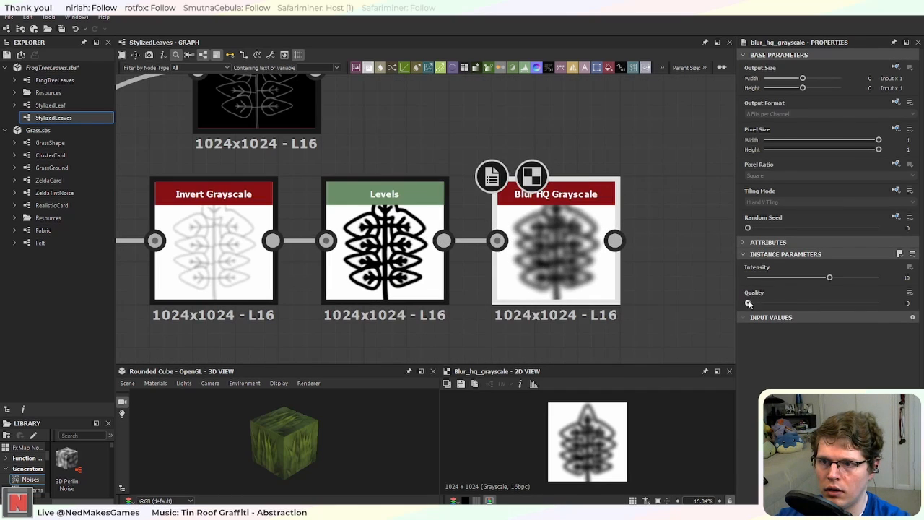
pyautogui.scroll(2, 557, 233)
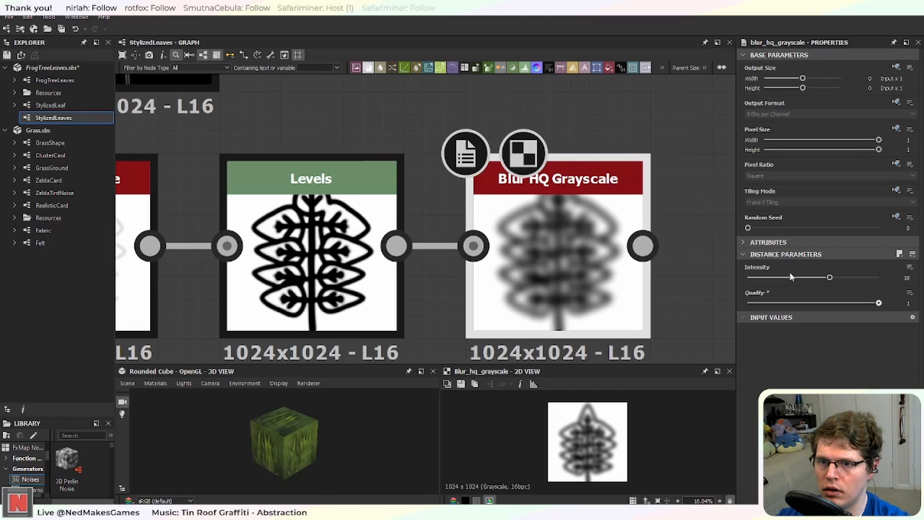
pyautogui.moveTo(829, 280)
pyautogui.mouseDown()
pyautogui.moveTo(793, 281)
pyautogui.moveTo(819, 283)
pyautogui.mouseUp()
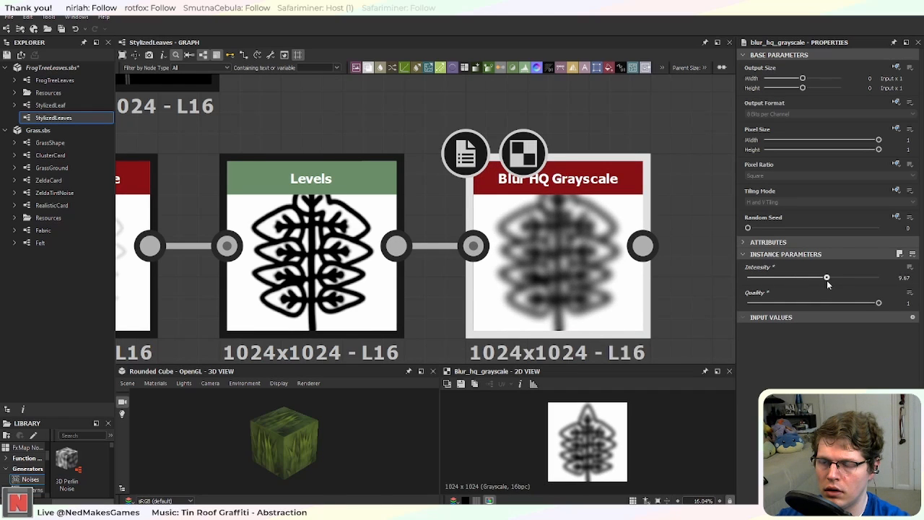
pyautogui.scroll(-5, 503, 289)
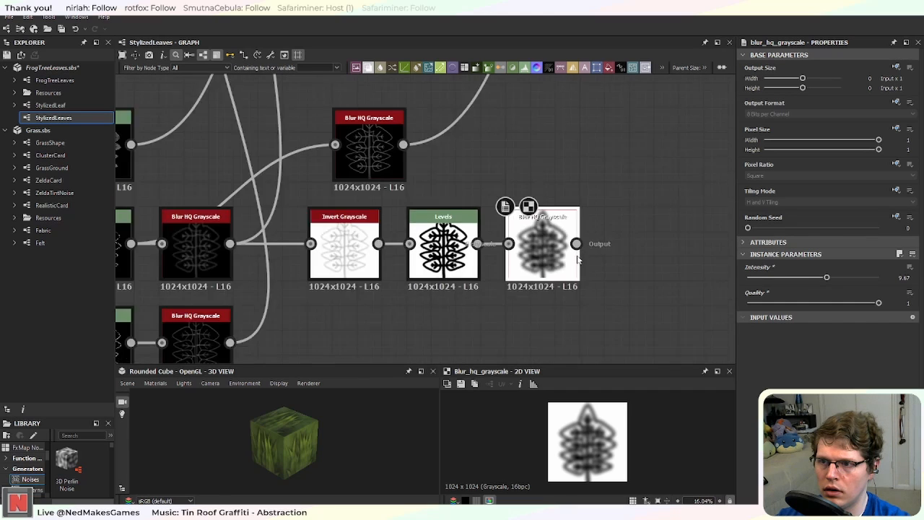
# Step: Reorder the mask chain so the original blur feeds Levels directly, followed by the new Blur HQ Grayscale and Invert Grayscale last
pyautogui.scroll(3, 437, 283)
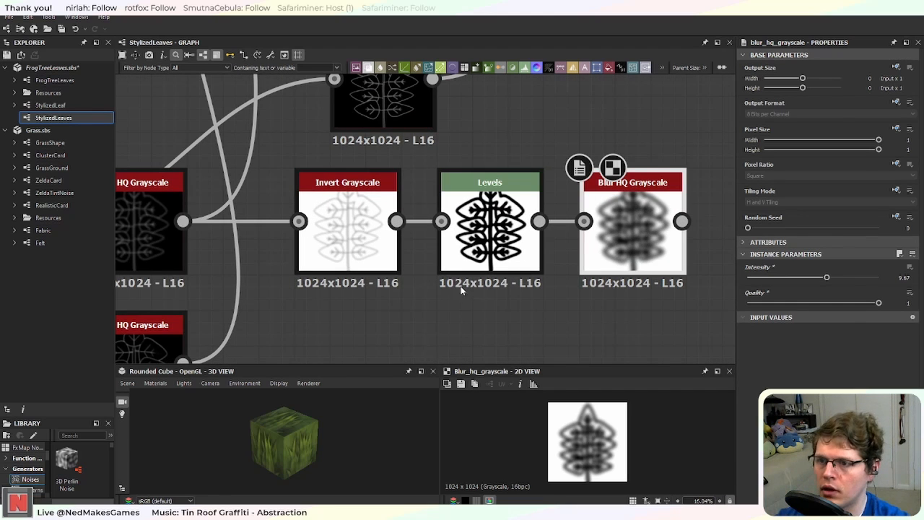
pyautogui.moveTo(365, 242); pyautogui.dragTo(543, 350)
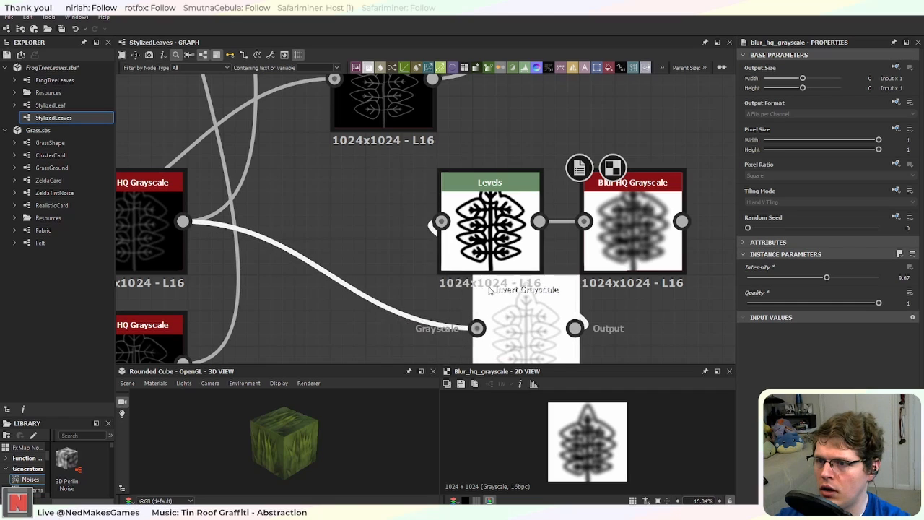
pyautogui.moveTo(468, 239); pyautogui.dragTo(263, 221)
pyautogui.moveTo(361, 221); pyautogui.dragTo(501, 208)
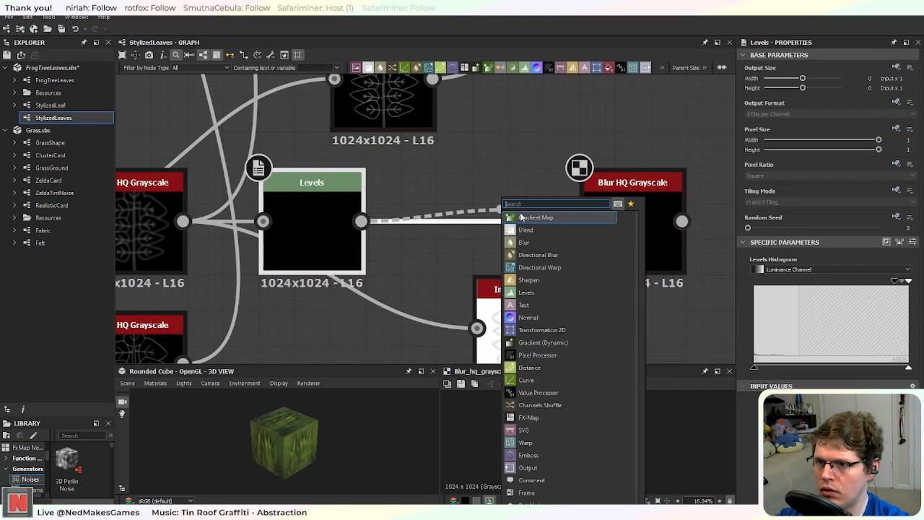
pyautogui.moveTo(650, 220); pyautogui.dragTo(473, 218)
pyautogui.moveTo(542, 311); pyautogui.dragTo(589, 213)
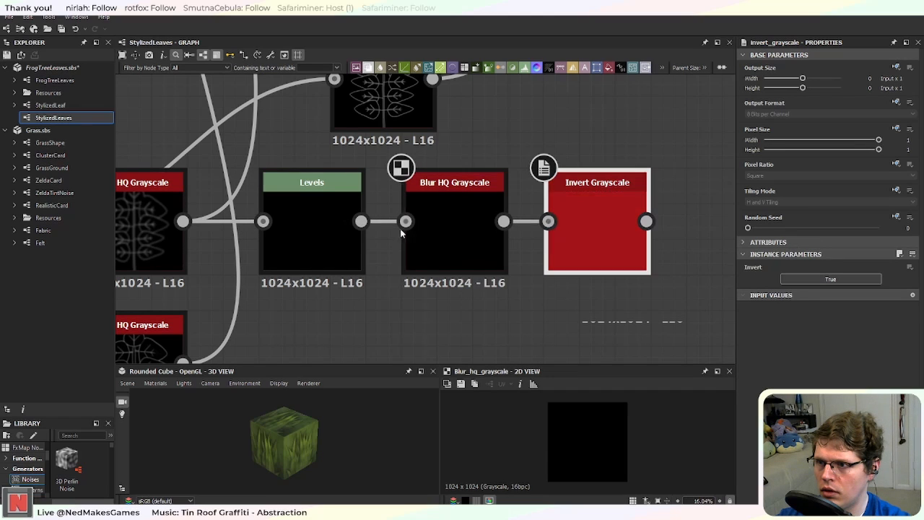
# Step: Readjust Levels with the input black point at zero and the white point close to black for thick solid white veins
pyautogui.doubleClick(569, 230)
pyautogui.doubleClick(429, 229)
pyautogui.doubleClick(325, 236)
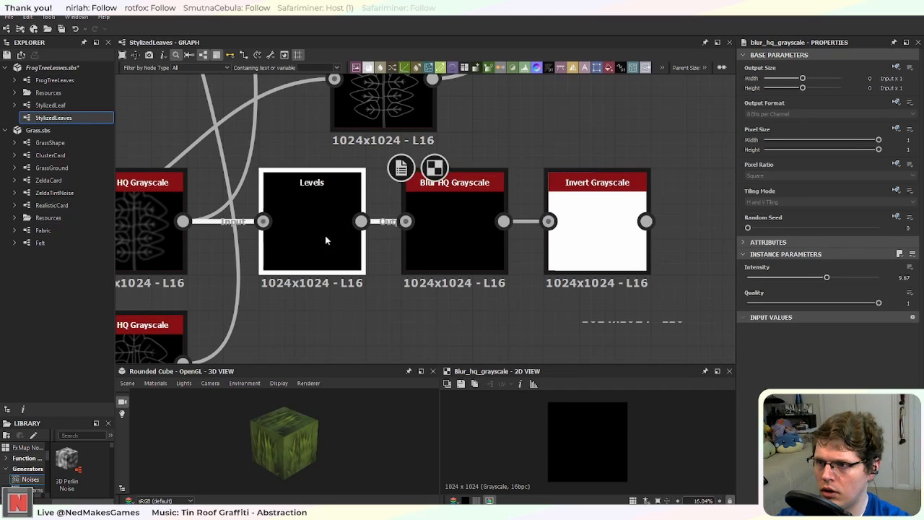
pyautogui.moveTo(895, 283); pyautogui.dragTo(684, 284)
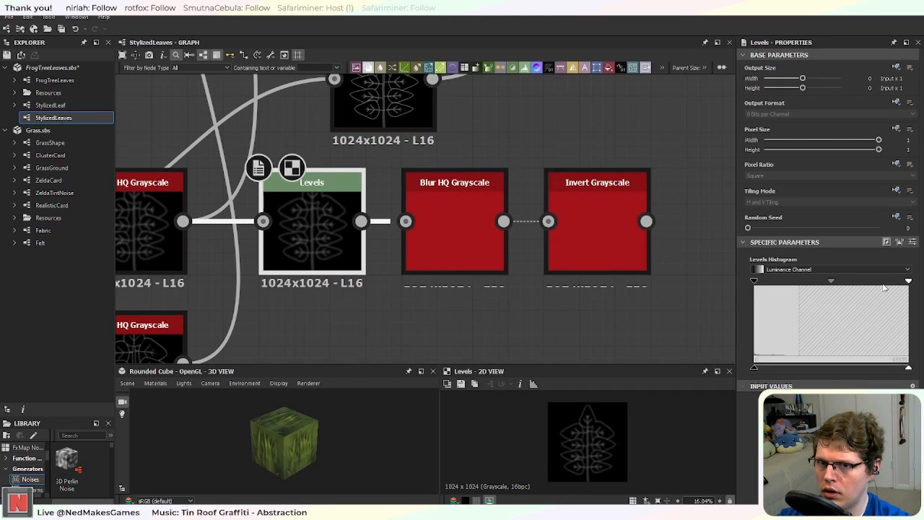
pyautogui.moveTo(908, 281); pyautogui.dragTo(755, 281)
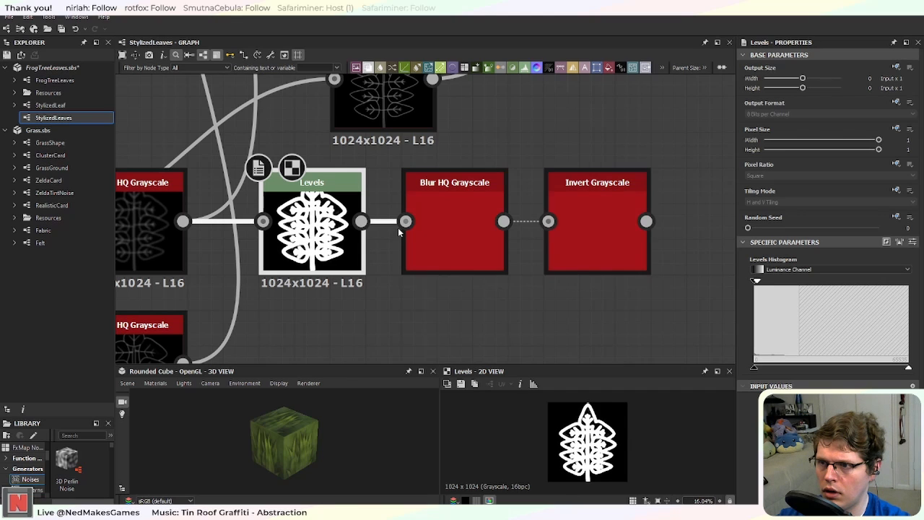
# Step: Preview the Invert Grayscale result and set the preceding Blur HQ Grayscale's intensity to 5.39
pyautogui.click(583, 231)
pyautogui.scroll(2, 596, 247)
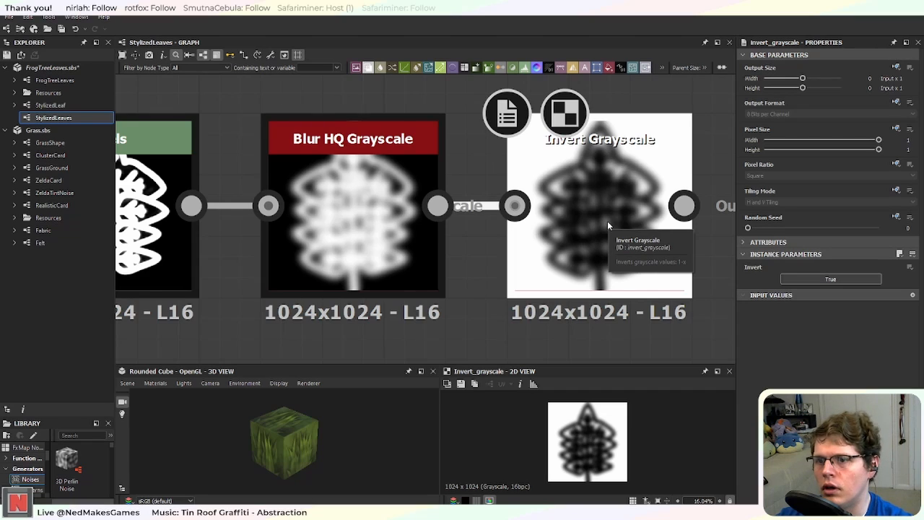
pyautogui.scroll(-2, 607, 221)
pyautogui.click(433, 217)
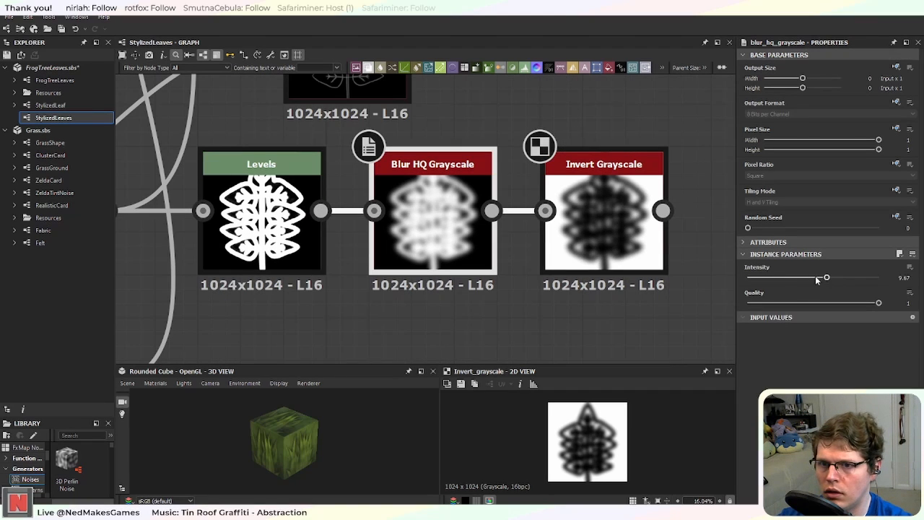
pyautogui.moveTo(829, 278); pyautogui.dragTo(792, 277)
pyautogui.scroll(2, 669, 166)
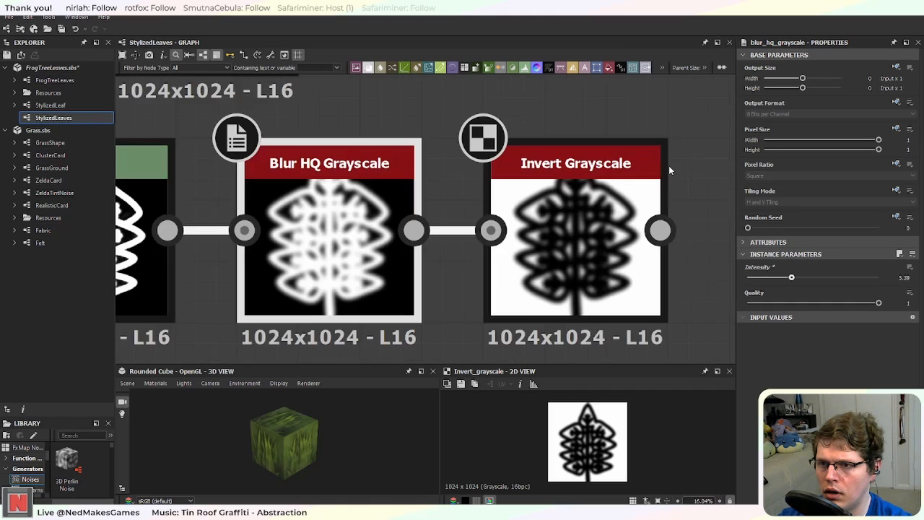
pyautogui.scroll(-2, 669, 169)
pyautogui.scroll(2, 670, 167)
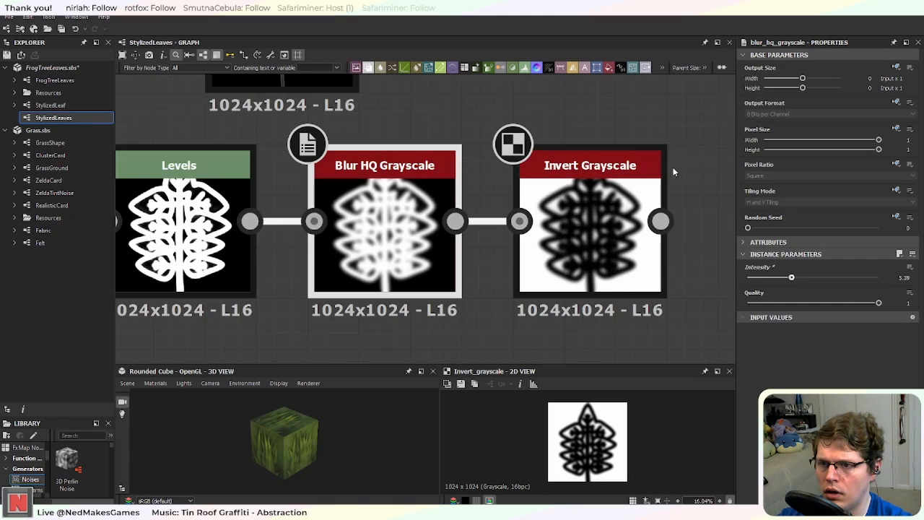
# Step: Move the Levels node fed by Warp higher above the Ambient Occlusion node to free space for another node
pyautogui.moveTo(673, 167); pyautogui.dragTo(599, 206, button='middle')
pyautogui.scroll(-5, 578, 229)
pyautogui.scroll(-5, 481, 238)
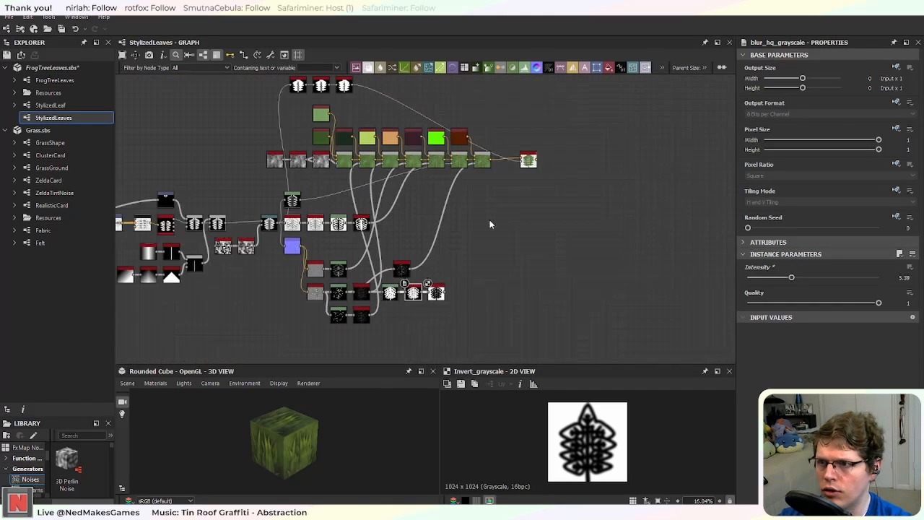
pyautogui.moveTo(494, 189); pyautogui.dragTo(506, 270, button='middle')
pyautogui.scroll(5, 466, 245)
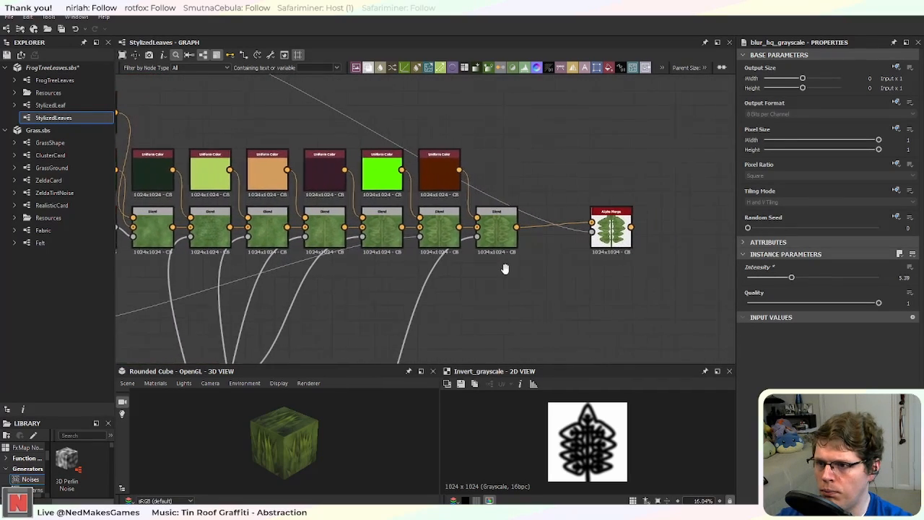
pyautogui.moveTo(288, 311); pyautogui.dragTo(566, 252, button='middle')
pyautogui.moveTo(334, 301); pyautogui.dragTo(471, 226, button='middle')
pyautogui.scroll(5, 470, 226)
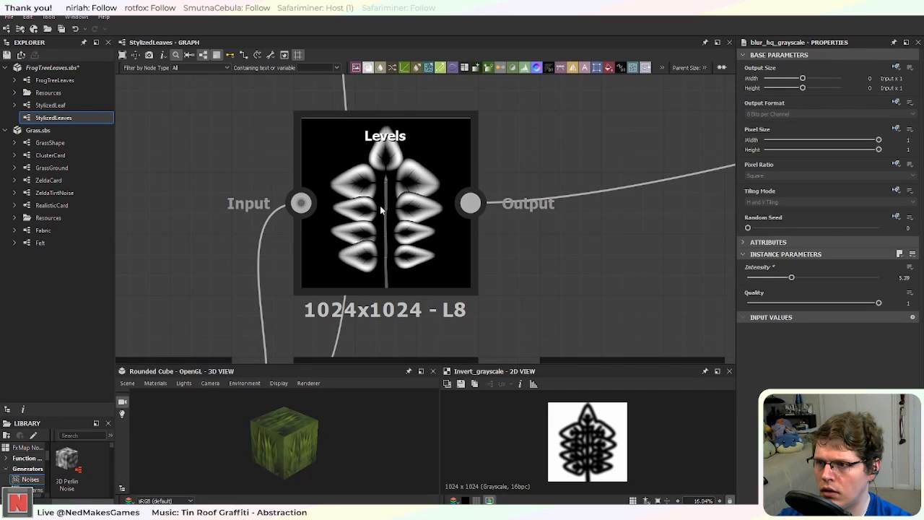
pyautogui.scroll(-3, 443, 227)
pyautogui.click(437, 227)
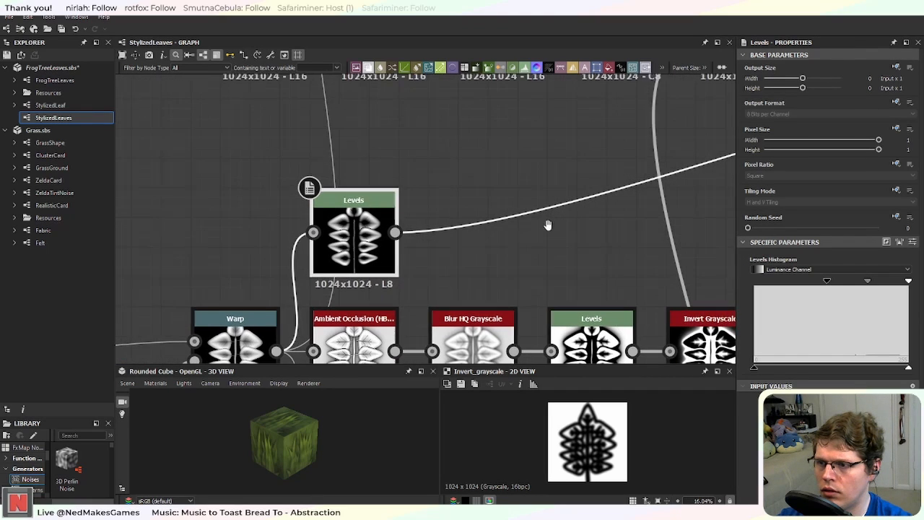
pyautogui.moveTo(548, 226); pyautogui.dragTo(527, 225, button='middle')
pyautogui.moveTo(346, 273); pyautogui.dragTo(347, 161)
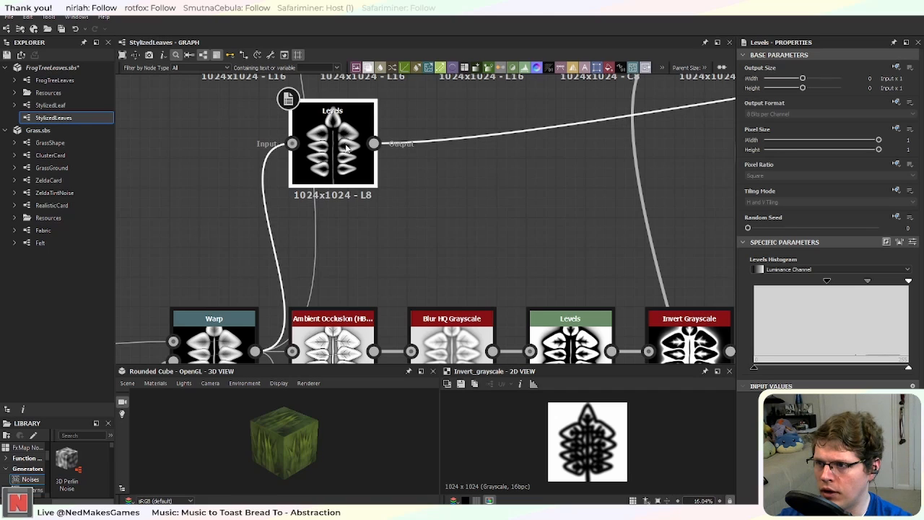
# Step: Duplicate this Levels node and place the copy between the original and the Ambient Occlusion node
pyautogui.hotkey('ctrl', 'd')
pyautogui.moveTo(423, 221); pyautogui.dragTo(333, 235)
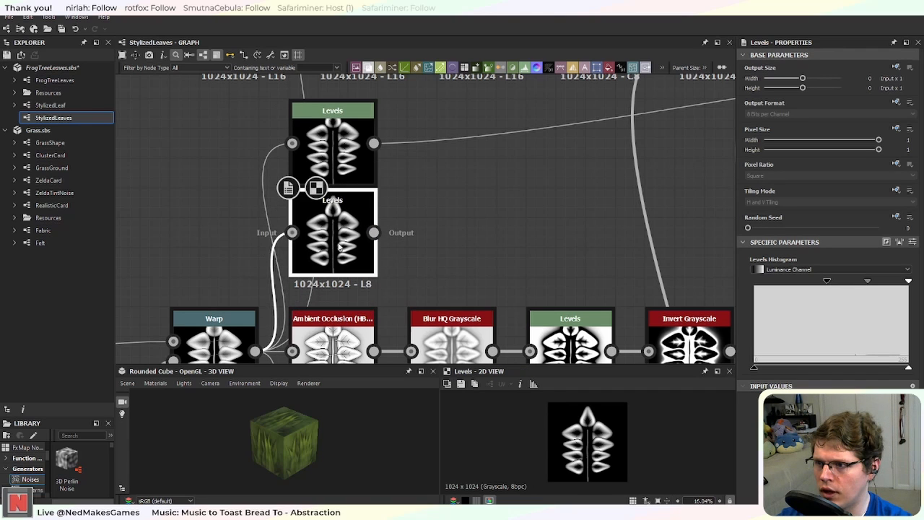
pyautogui.moveTo(344, 170); pyautogui.dragTo(337, 136)
pyautogui.scroll(-3, 413, 159)
pyautogui.scroll(2, 418, 183)
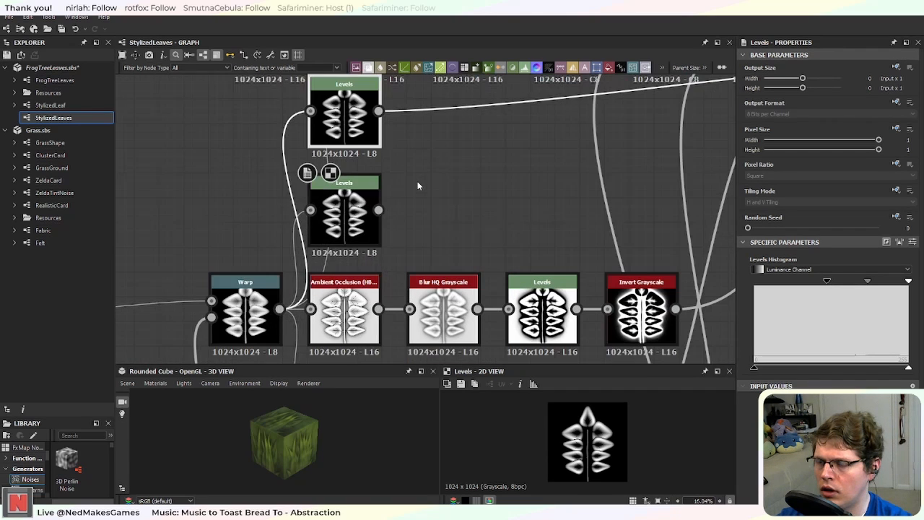
# Step: Raise the duplicate Levels node's input black point to just below the white point to isolate the brightest leaf edges
pyautogui.click(347, 215)
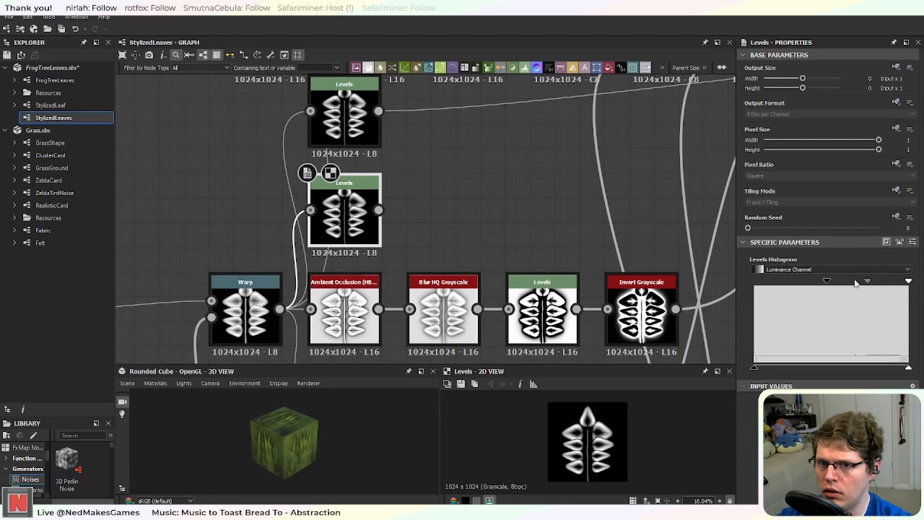
pyautogui.moveTo(828, 284); pyautogui.dragTo(902, 284)
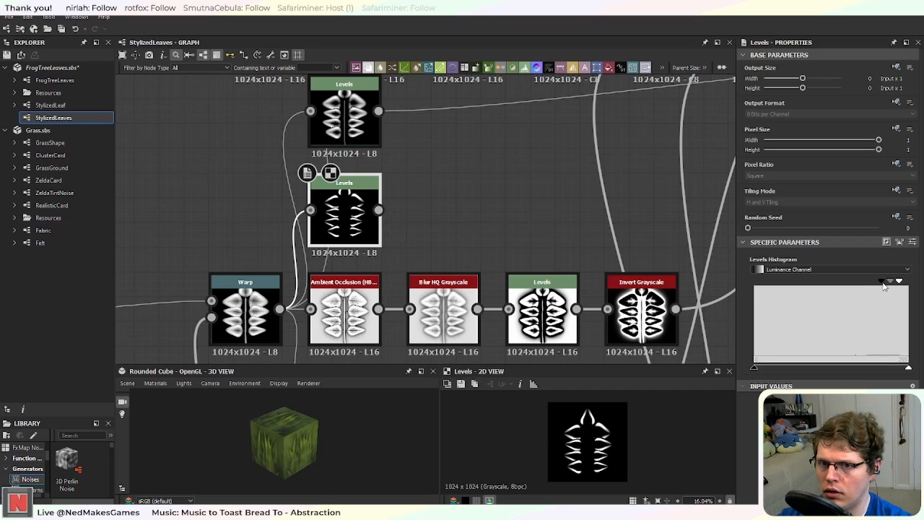
pyautogui.scroll(5, 365, 208)
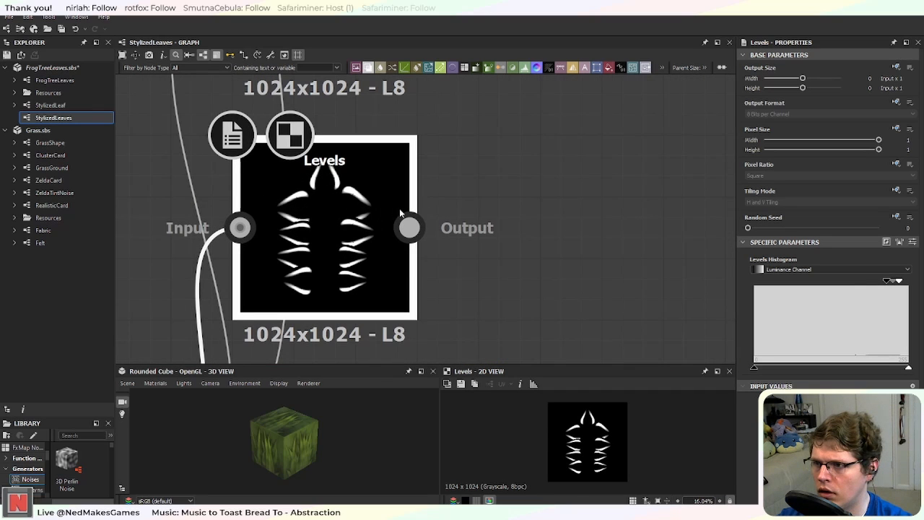
pyautogui.scroll(-5, 399, 208)
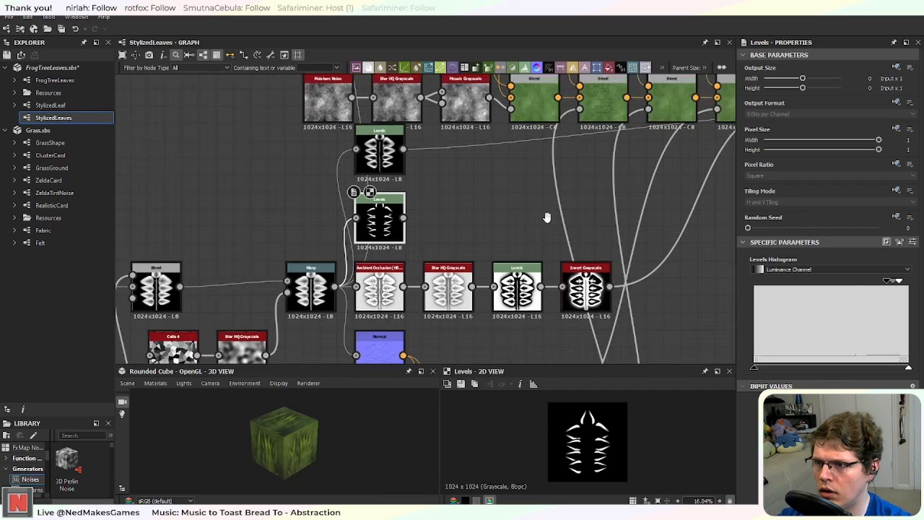
# Step: Shift the last Blend and its brown Uniform Color toward Alpha Merge to open a gap in the color chain
pyautogui.moveTo(547, 217); pyautogui.dragTo(445, 229, button='middle')
pyautogui.moveTo(491, 261); pyautogui.dragTo(431, 265, button='middle')
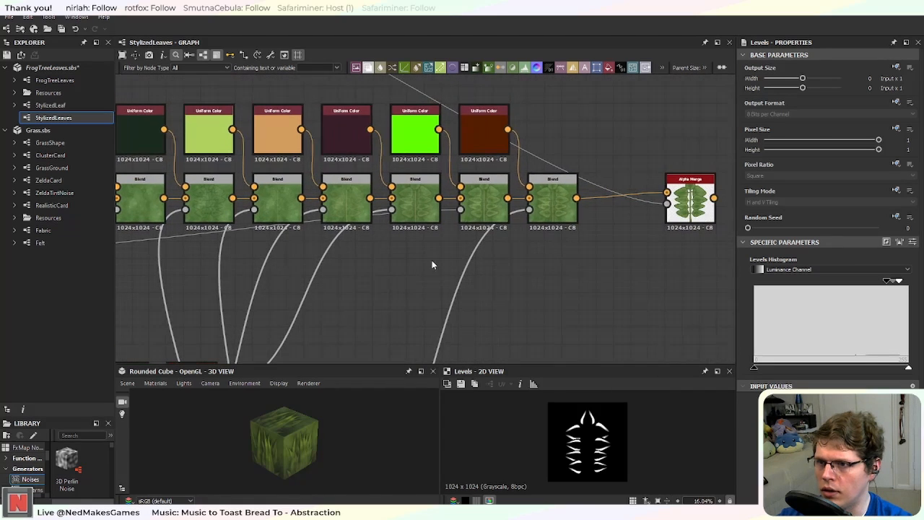
pyautogui.scroll(2, 566, 242)
pyautogui.moveTo(569, 252); pyautogui.dragTo(455, 310, button='middle')
pyautogui.moveTo(418, 275); pyautogui.dragTo(485, 274)
pyautogui.moveTo(337, 190); pyautogui.dragTo(419, 190)
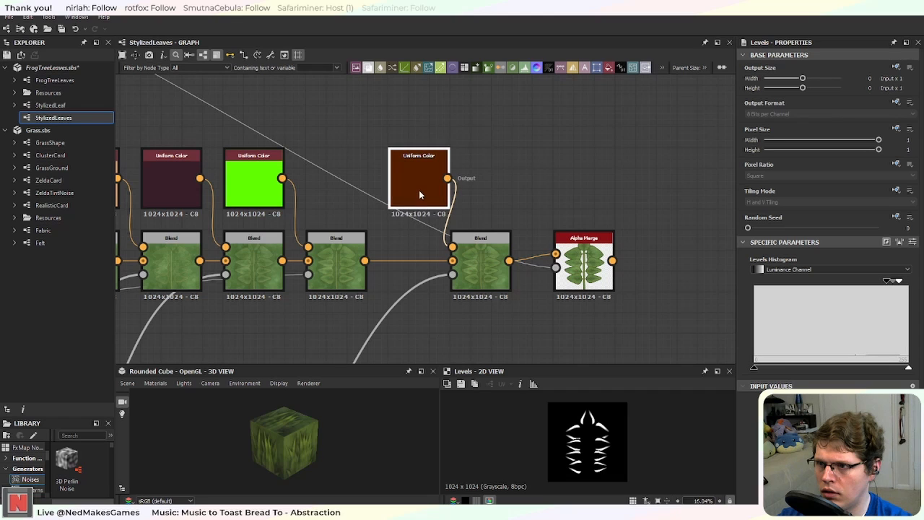
pyautogui.moveTo(486, 263); pyautogui.dragTo(507, 263)
pyautogui.click(566, 273)
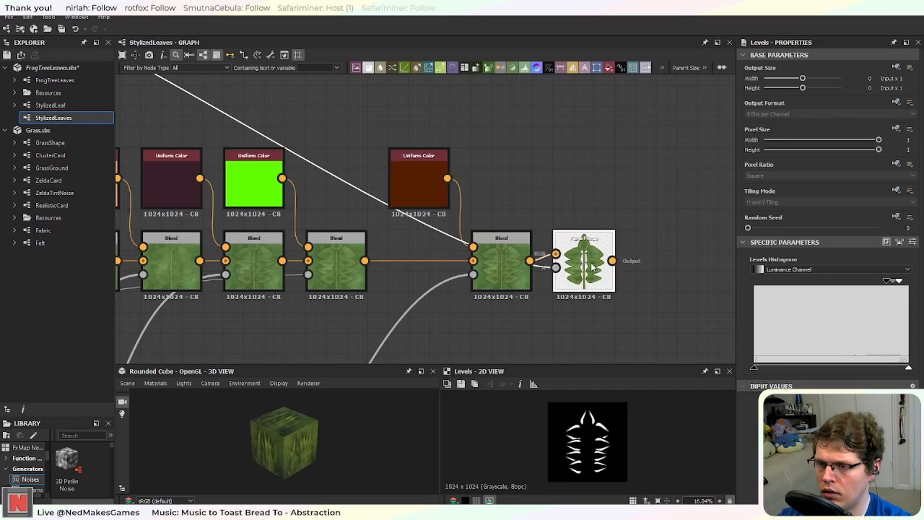
# Step: Insert a Blend before the last Blend and connect a duplicate of the brown Uniform Color to its foreground
pyautogui.click(430, 261)
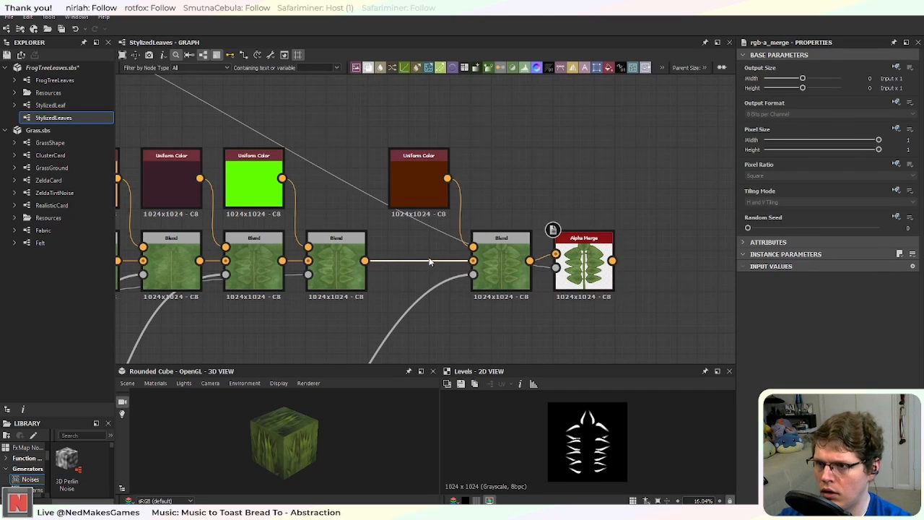
pyautogui.press('space')
pyautogui.write('blend')
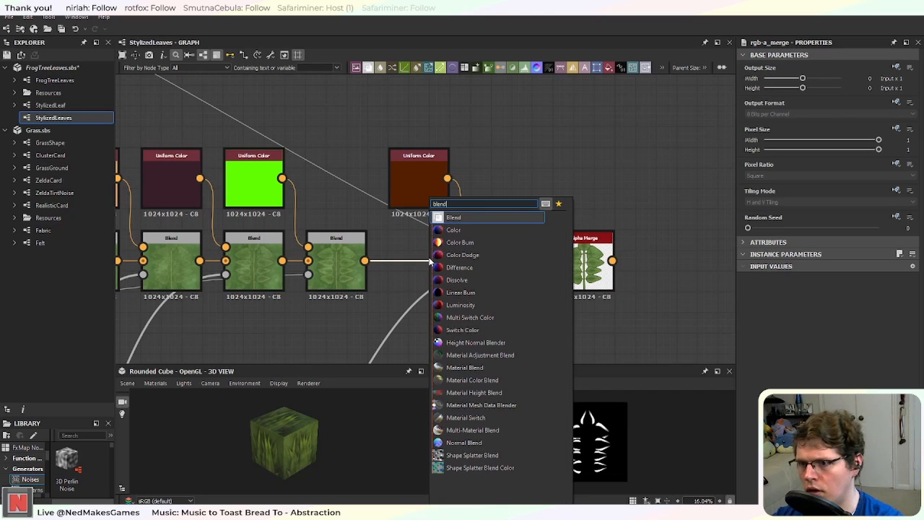
pyautogui.press('Return')
pyautogui.click(420, 190)
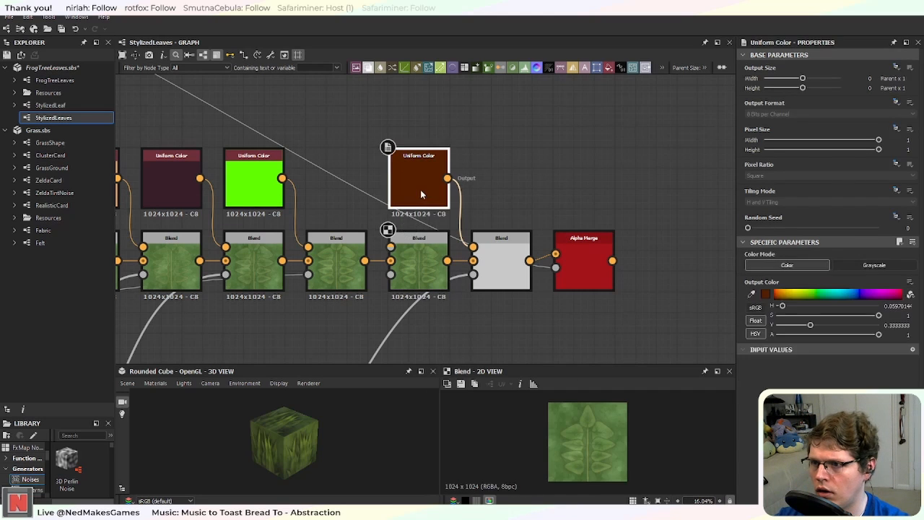
pyautogui.hotkey('ctrl', 'd')
pyautogui.moveTo(417, 223); pyautogui.dragTo(391, 247)
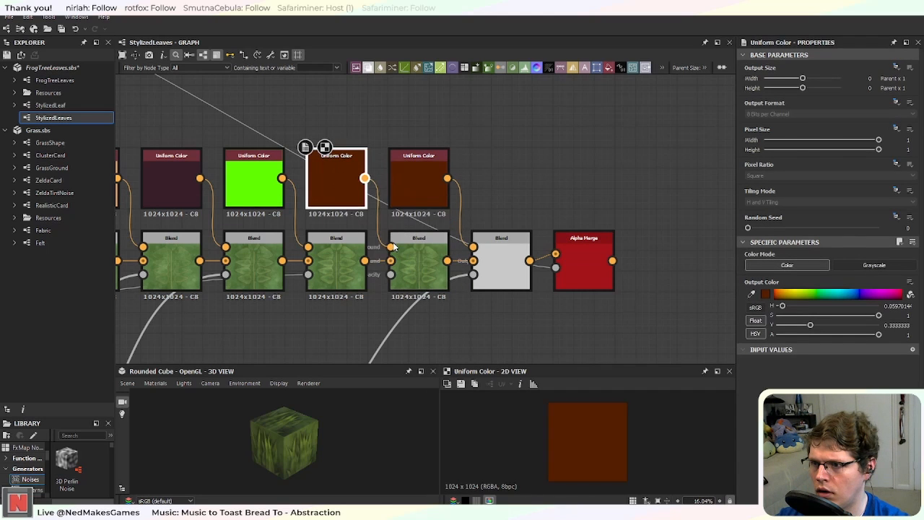
# Step: Connect the leaf-edge Levels mask to the inserted Blend's opacity and preview the Alpha Merge result
pyautogui.scroll(-3, 298, 329)
pyautogui.moveTo(298, 329); pyautogui.dragTo(498, 212, button='middle')
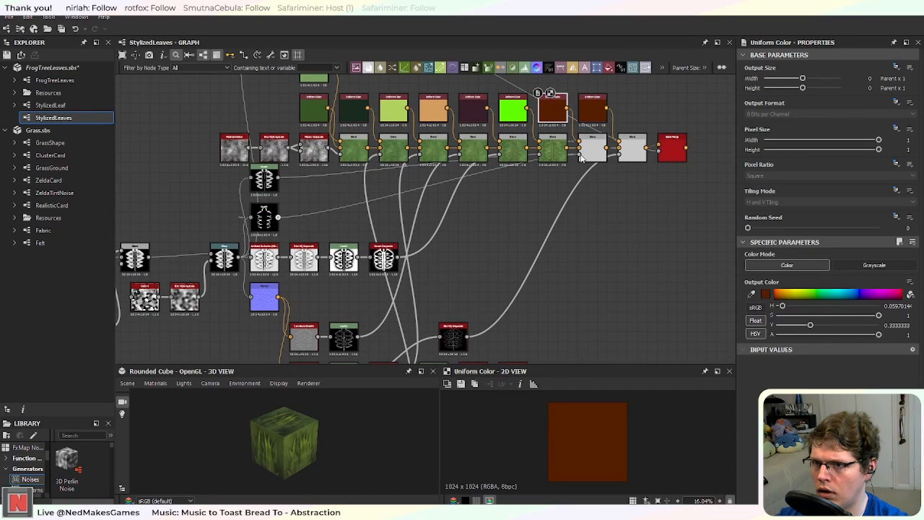
pyautogui.scroll(5, 556, 233)
pyautogui.click(470, 192)
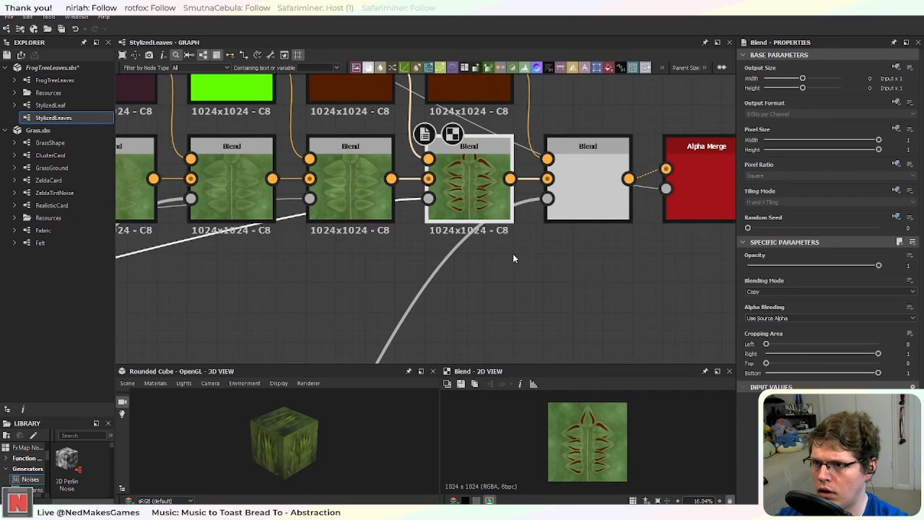
pyautogui.moveTo(512, 254); pyautogui.dragTo(460, 298, button='middle')
pyautogui.doubleClick(534, 236)
pyautogui.doubleClick(628, 241)
pyautogui.moveTo(528, 239); pyautogui.dragTo(516, 262, button='middle')
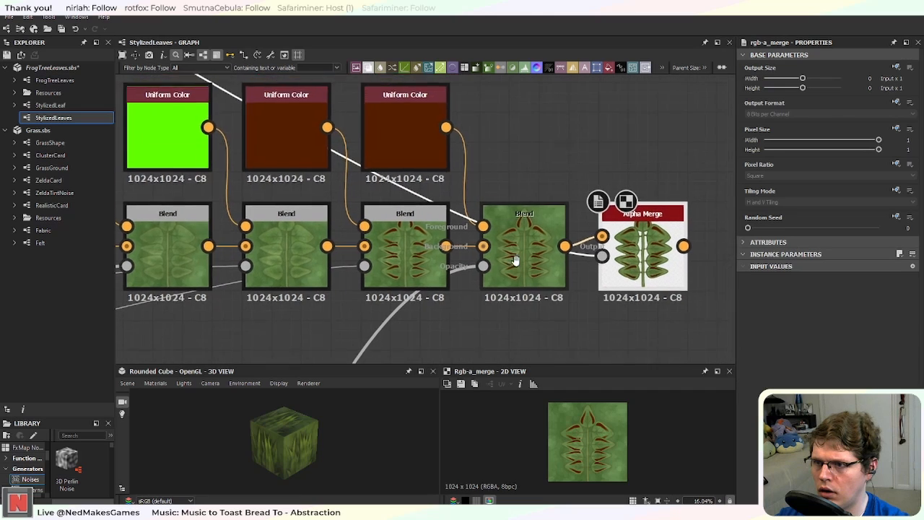
# Step: Recolor the duplicated Uniform Color to pale cream with hue about 0.116, saturation 0.13 and value 0.91
pyautogui.scroll(2, 514, 262)
pyautogui.moveTo(367, 205); pyautogui.dragTo(453, 254, button='middle')
pyautogui.click(263, 136)
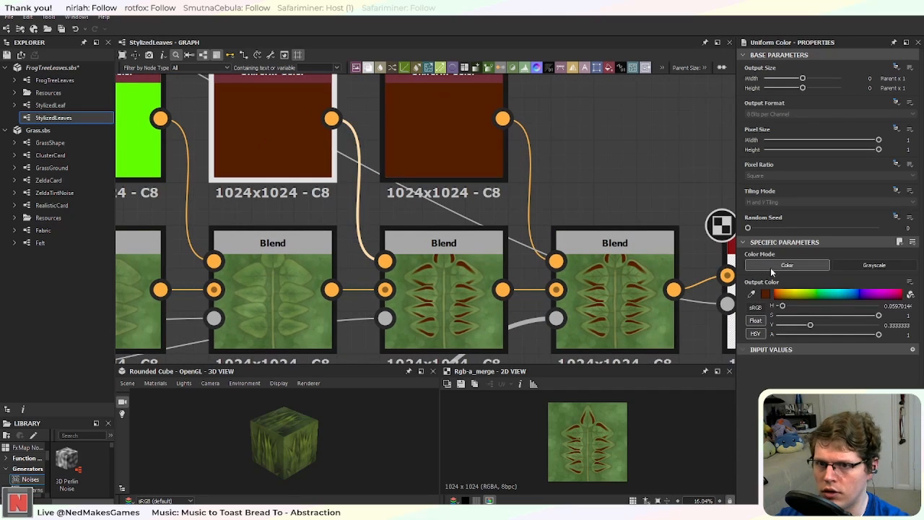
pyautogui.moveTo(783, 305)
pyautogui.mouseDown()
pyautogui.moveTo(798, 324)
pyautogui.moveTo(871, 331)
pyautogui.moveTo(791, 316)
pyautogui.mouseUp()
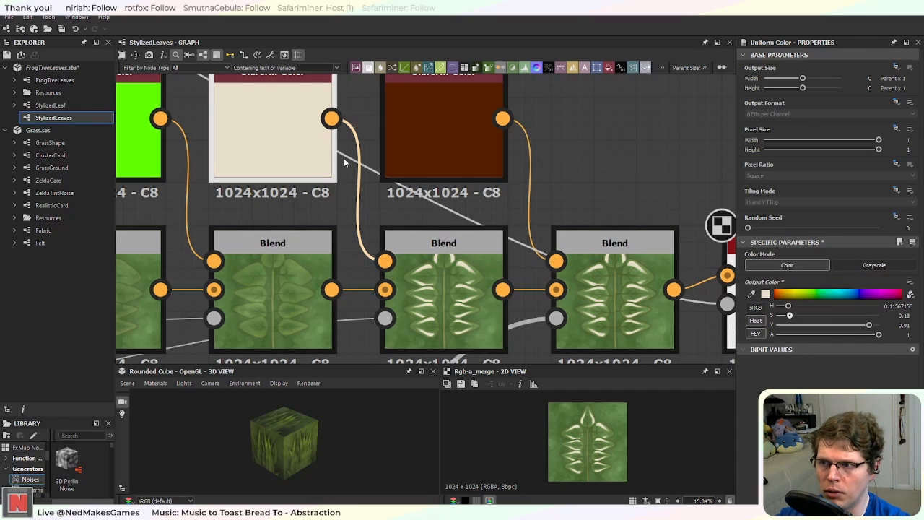
# Step: Set the cream Blend's blending mode to Max (Lighten) and its opacity to 0.12
pyautogui.click(457, 282)
pyautogui.moveTo(878, 265); pyautogui.dragTo(789, 267)
pyautogui.click(780, 291)
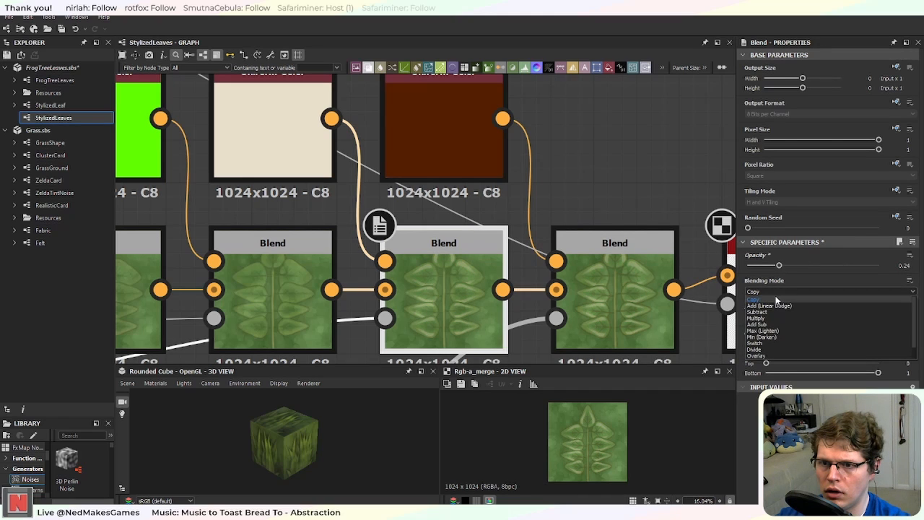
pyautogui.click(787, 332)
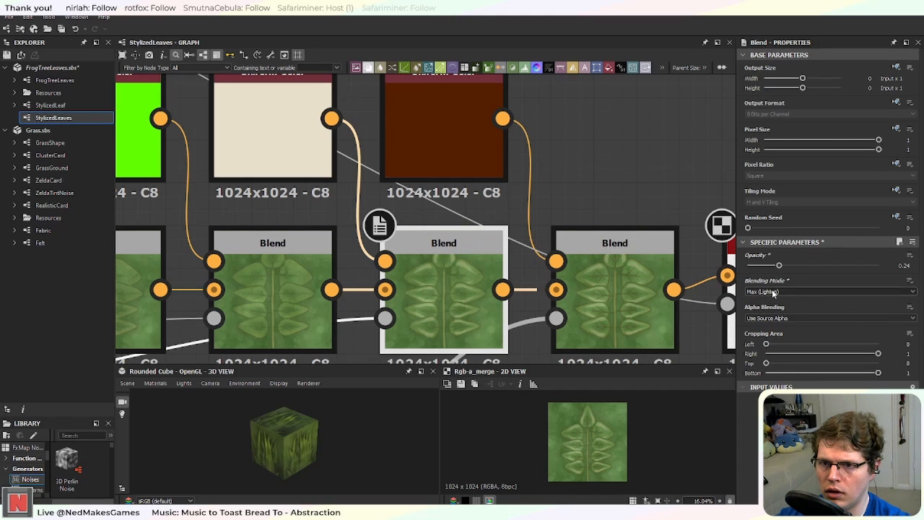
pyautogui.moveTo(779, 266); pyautogui.dragTo(763, 267)
# Step: Examine the leaf-edge Levels mask alongside the ambient occlusion chain for masks that can be combined
pyautogui.moveTo(538, 300); pyautogui.dragTo(571, 224, button='middle')
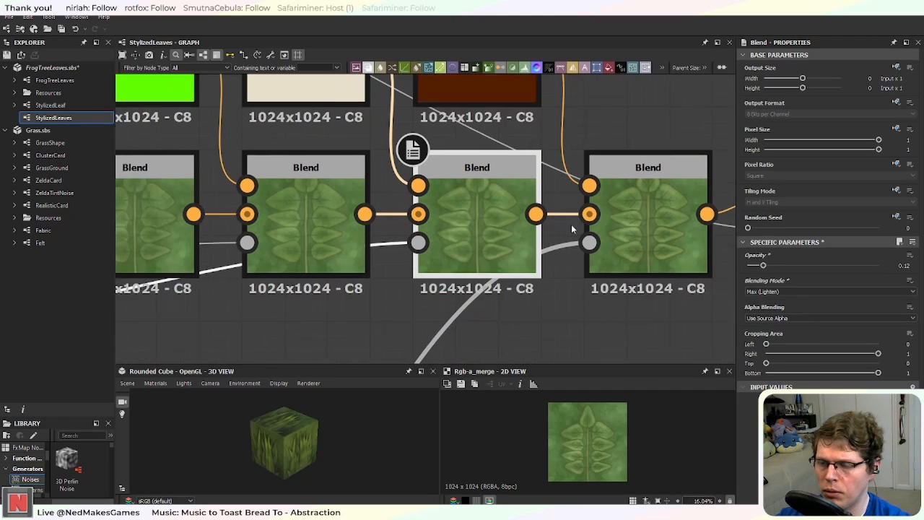
pyautogui.scroll(2, 481, 232)
pyautogui.scroll(-8, 482, 231)
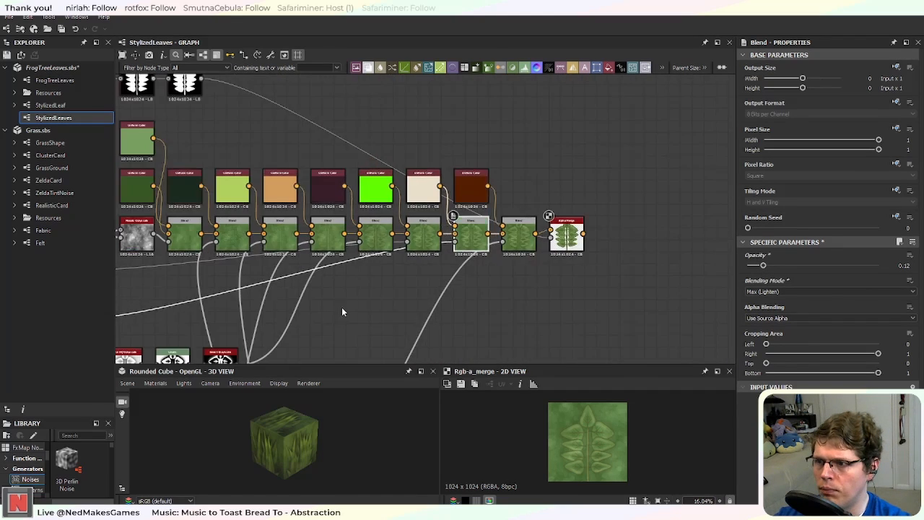
pyautogui.moveTo(342, 307); pyautogui.dragTo(529, 177, button='middle')
pyautogui.moveTo(301, 200); pyautogui.dragTo(438, 216, button='middle')
pyautogui.scroll(4, 436, 212)
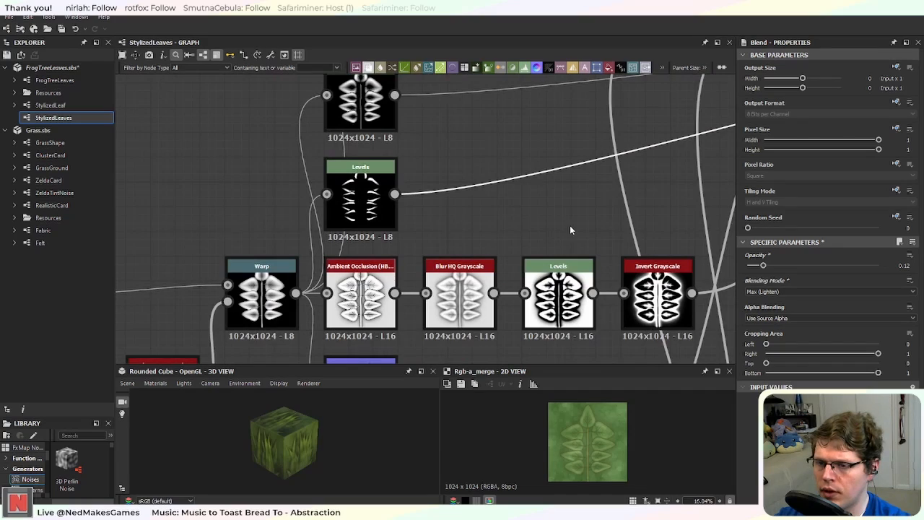
pyautogui.moveTo(523, 254); pyautogui.dragTo(374, 173, button='middle')
pyautogui.scroll(-4, 379, 175)
pyautogui.moveTo(432, 148); pyautogui.dragTo(400, 233, button='middle')
pyautogui.scroll(4, 335, 252)
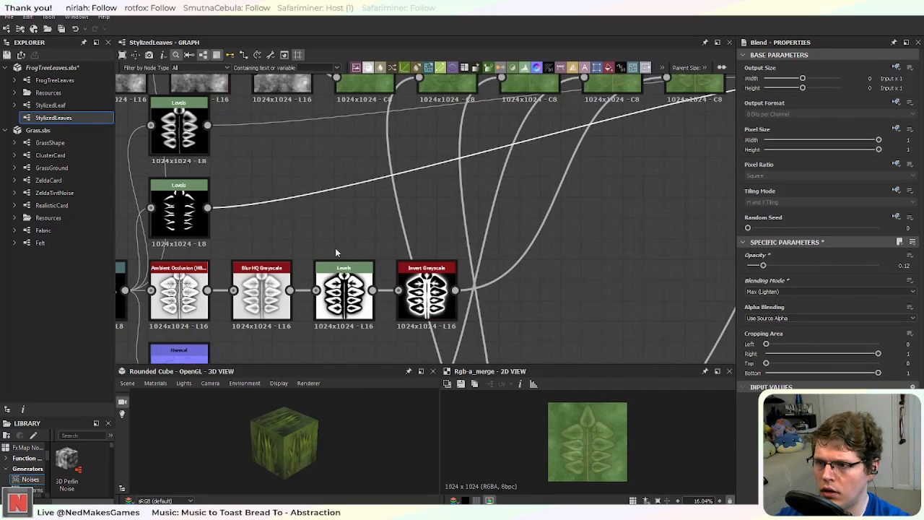
pyautogui.moveTo(335, 252); pyautogui.dragTo(433, 237, button='middle')
pyautogui.scroll(4, 418, 234)
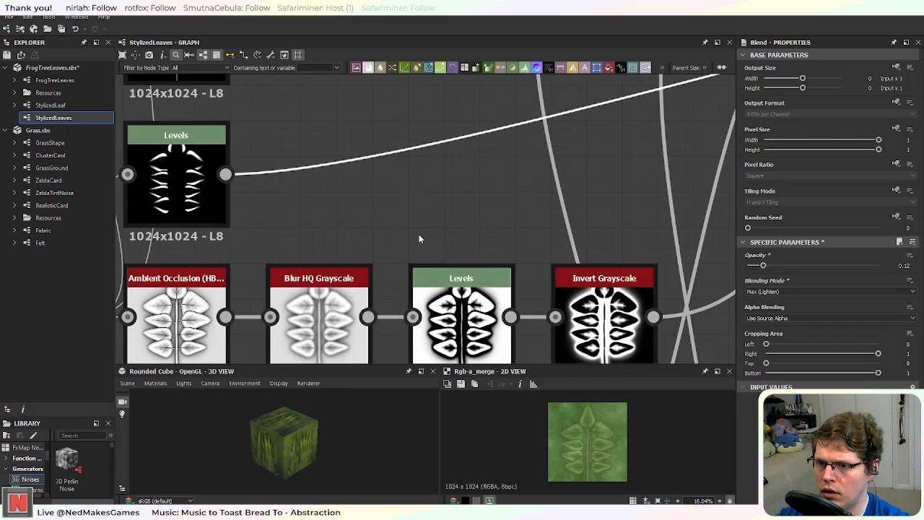
pyautogui.moveTo(367, 231); pyautogui.dragTo(394, 227, button='middle')
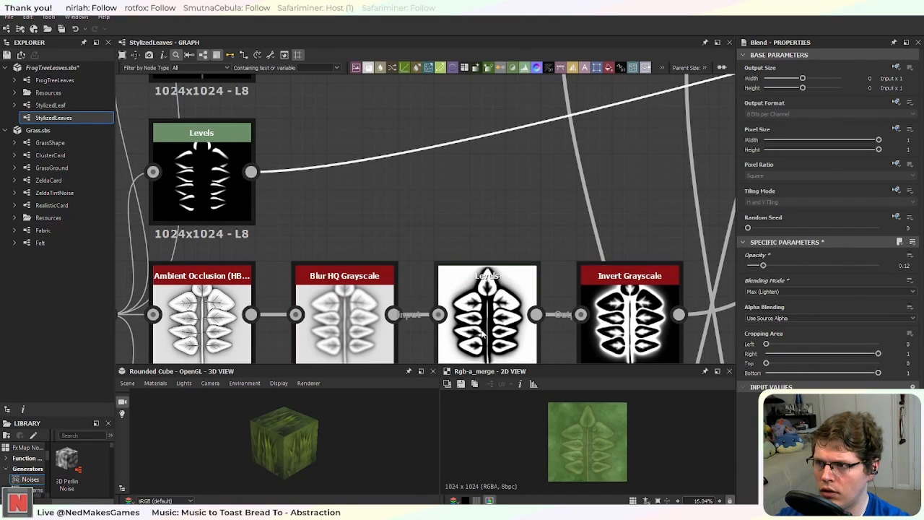
# Step: Add a Blend node with the leaf-edge Levels mask as foreground and the ambient occlusion Levels mask as background
pyautogui.moveTo(249, 173); pyautogui.dragTo(301, 179)
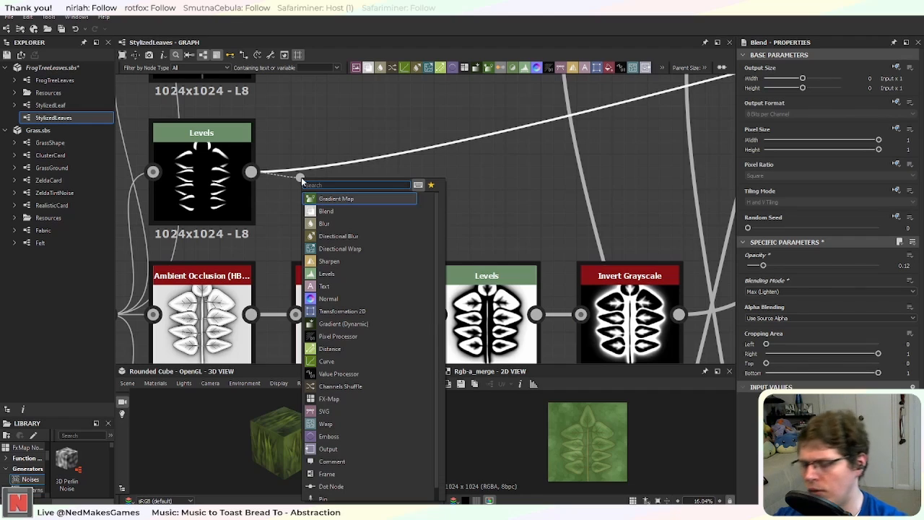
pyautogui.write('blend')
pyautogui.press('Return')
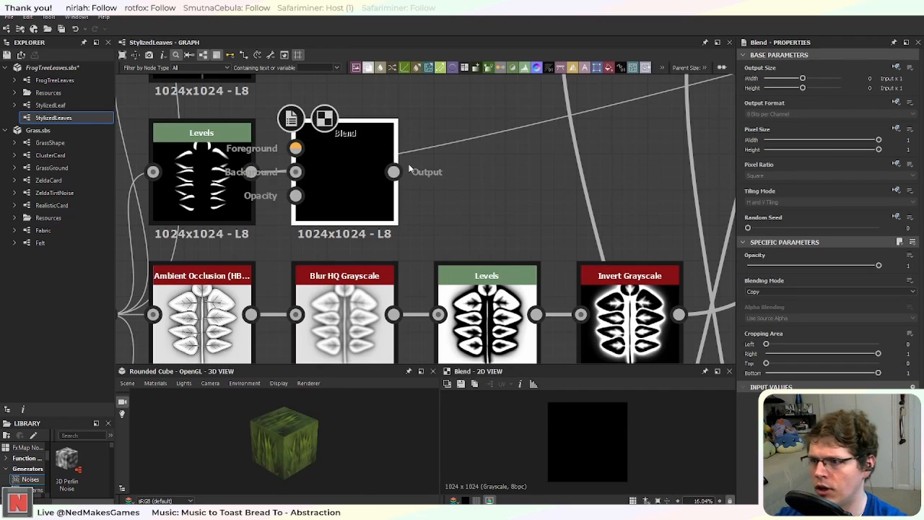
pyautogui.moveTo(342, 191); pyautogui.dragTo(483, 201)
pyautogui.moveTo(250, 172); pyautogui.dragTo(536, 314)
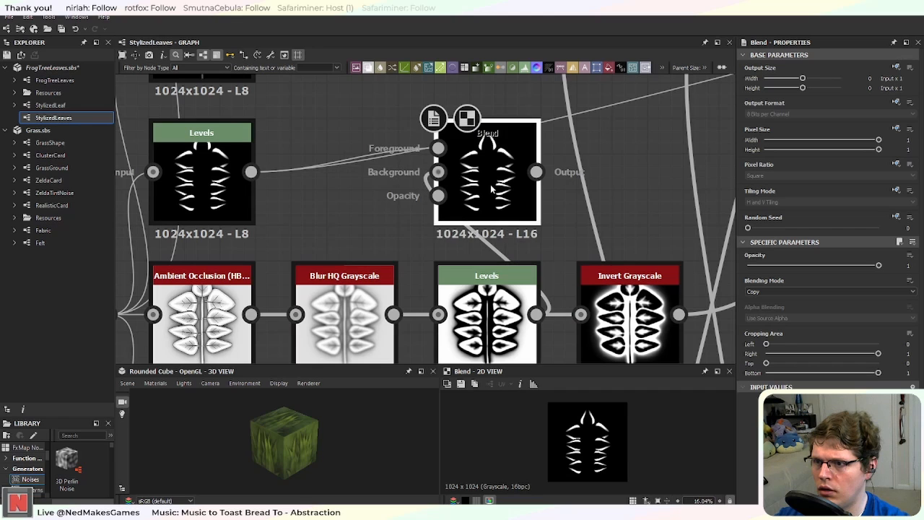
# Step: Set the new mask Blend's blending mode to Multiply and inspect the combined mask
pyautogui.click(791, 292)
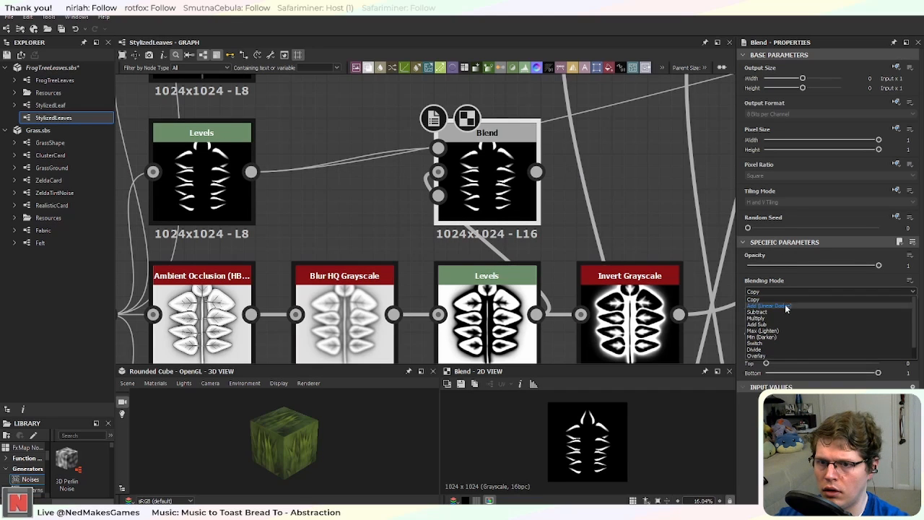
pyautogui.click(787, 319)
pyautogui.scroll(3, 527, 184)
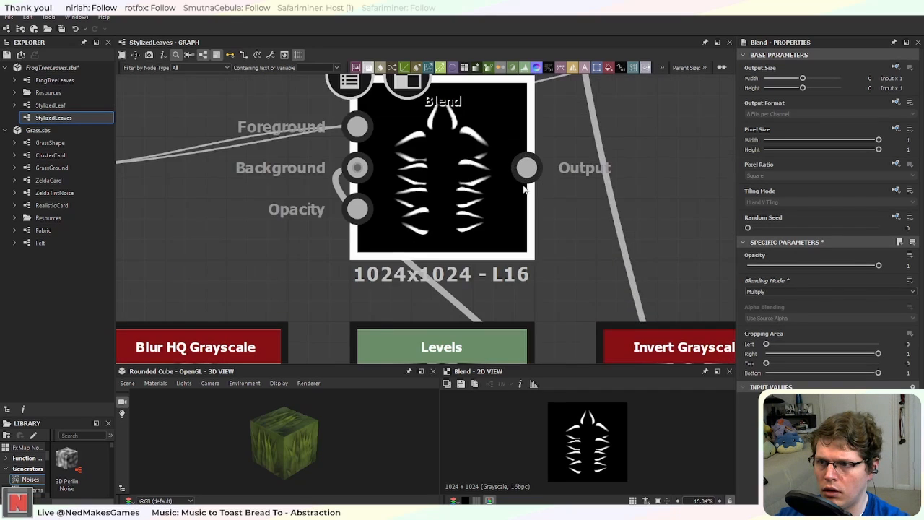
pyautogui.scroll(-2, 509, 189)
pyautogui.scroll(2, 491, 190)
pyautogui.scroll(-6, 511, 190)
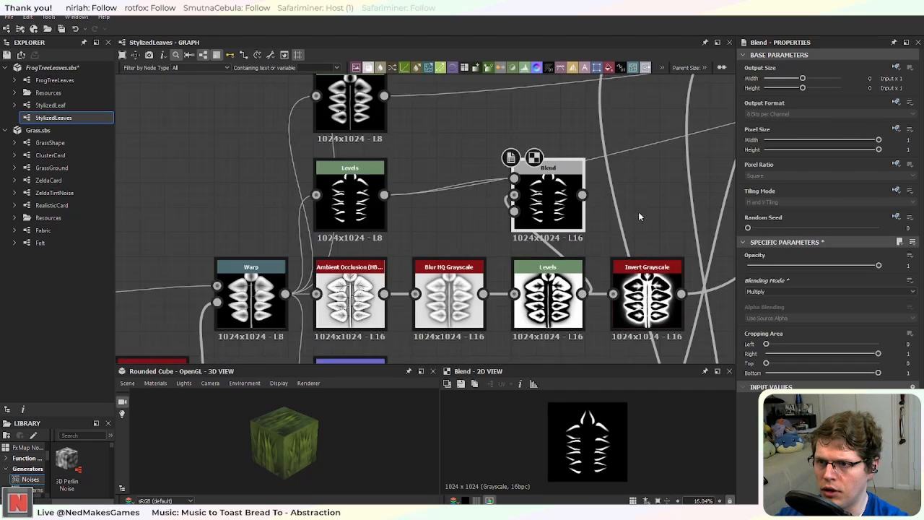
# Step: Connect the combined mask Blend to the cream Blend's opacity input and preview the Alpha Merge result
pyautogui.moveTo(638, 211); pyautogui.dragTo(400, 285, button='middle')
pyautogui.moveTo(457, 283); pyautogui.dragTo(294, 283, button='middle')
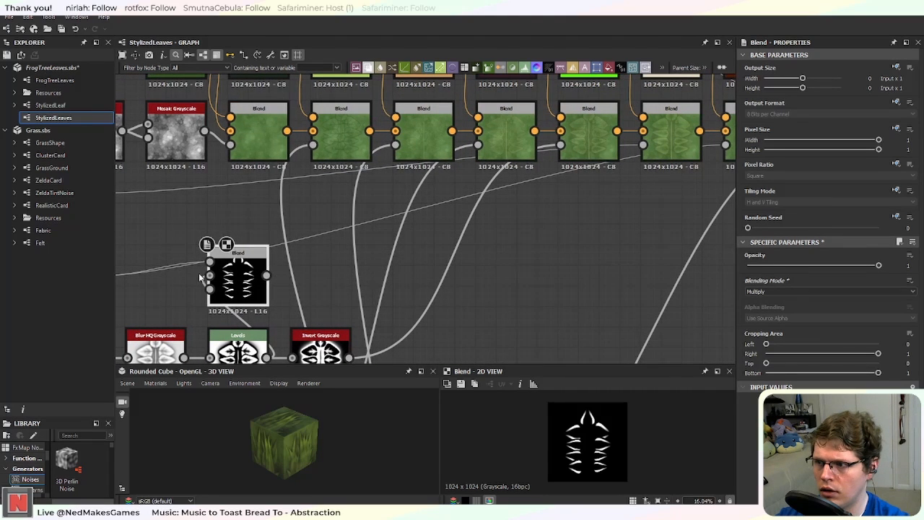
pyautogui.moveTo(478, 241); pyautogui.dragTo(528, 302)
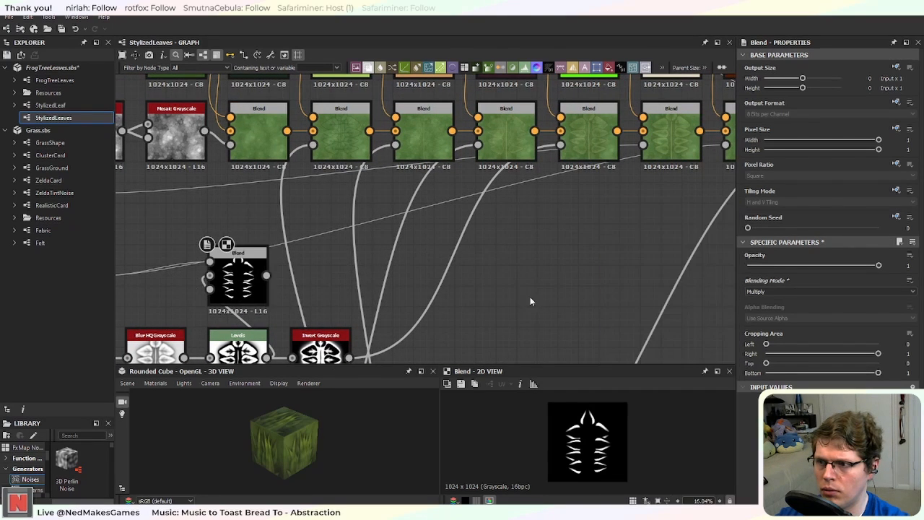
pyautogui.scroll(-3, 427, 294)
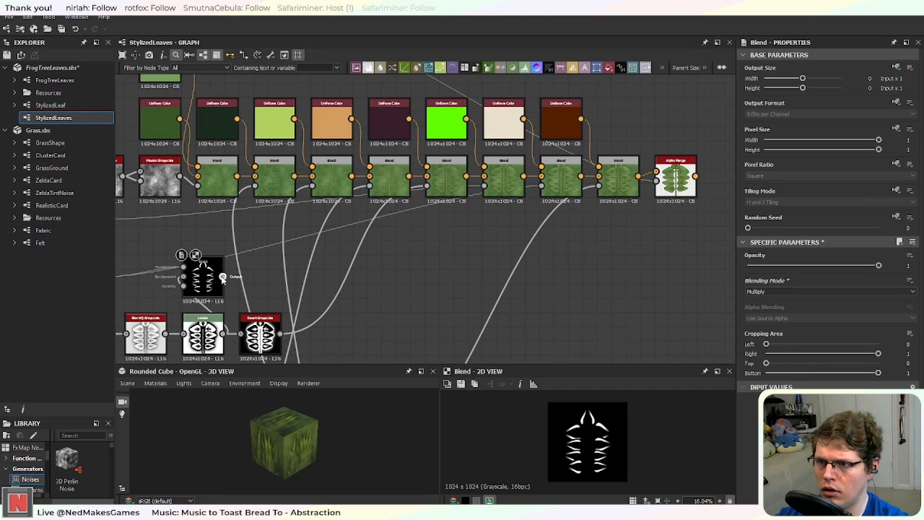
pyautogui.moveTo(222, 277); pyautogui.dragTo(543, 186)
pyautogui.doubleClick(569, 187)
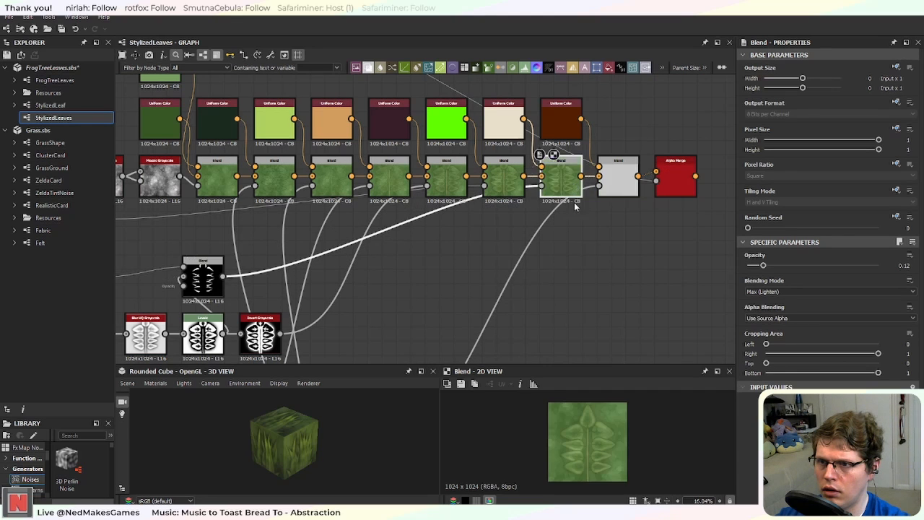
pyautogui.scroll(5, 576, 207)
pyautogui.doubleClick(679, 241)
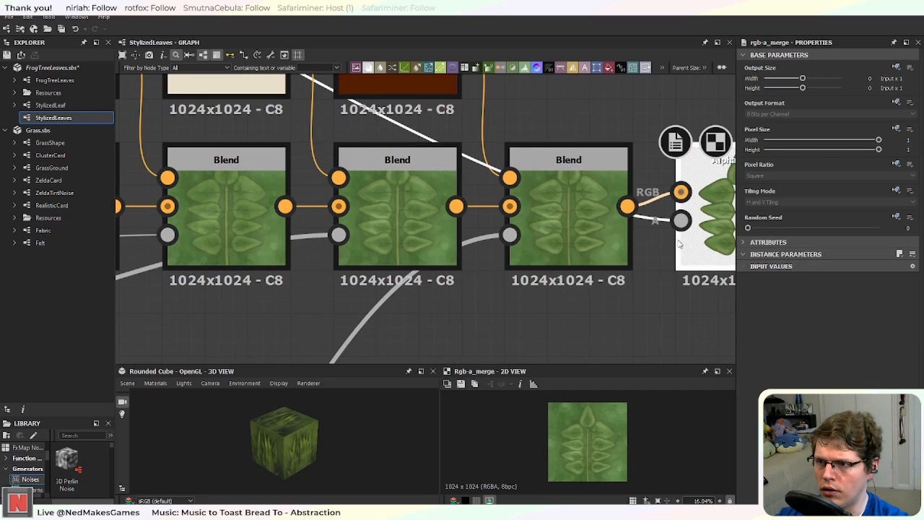
# Step: Examine the final color Blends and the combined leaf-edge mask that feeds them
pyautogui.scroll(2, 392, 234)
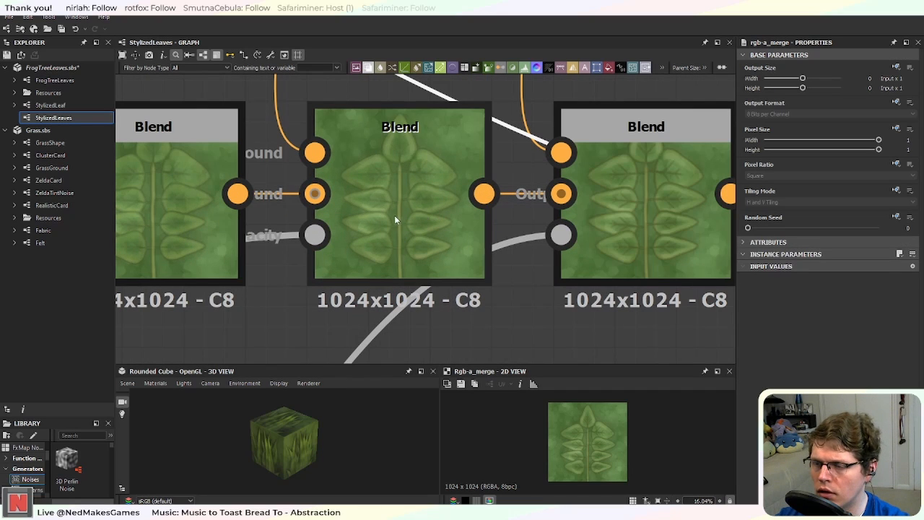
pyautogui.scroll(-3, 390, 292)
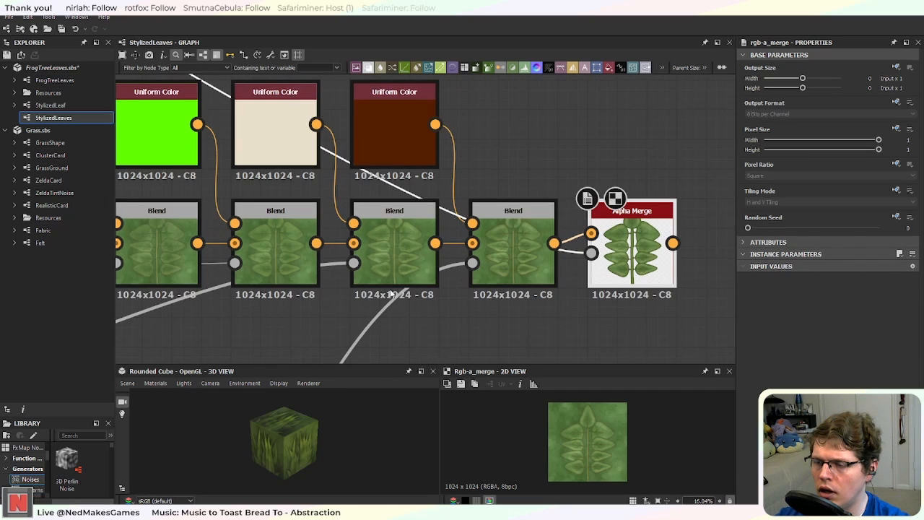
pyautogui.scroll(-1, 342, 289)
pyautogui.moveTo(343, 289); pyautogui.dragTo(330, 296, button='middle')
pyautogui.scroll(-2, 254, 320)
pyautogui.moveTo(254, 319); pyautogui.dragTo(418, 247, button='middle')
pyautogui.scroll(1, 274, 340)
pyautogui.moveTo(274, 340); pyautogui.dragTo(587, 190, button='middle')
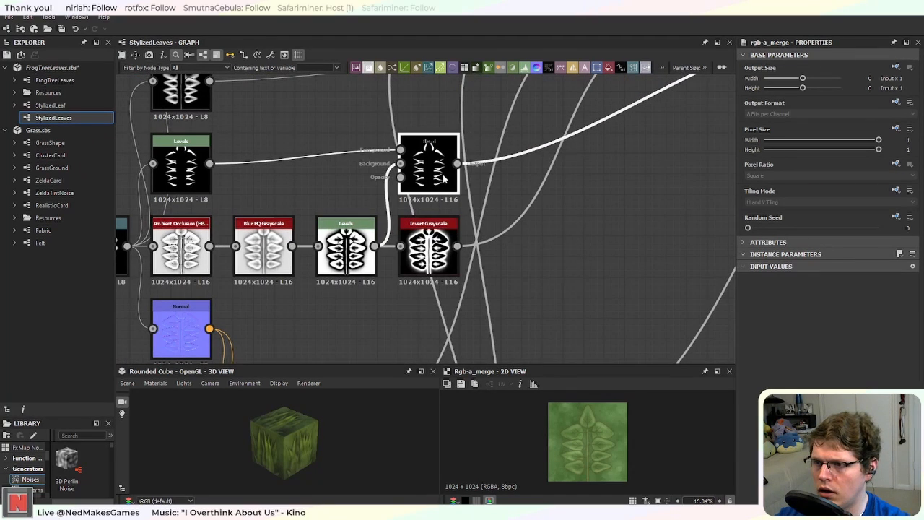
# Step: Delete the three unused mask nodes at the end of the lower curvature branch
pyautogui.scroll(-5, 520, 245)
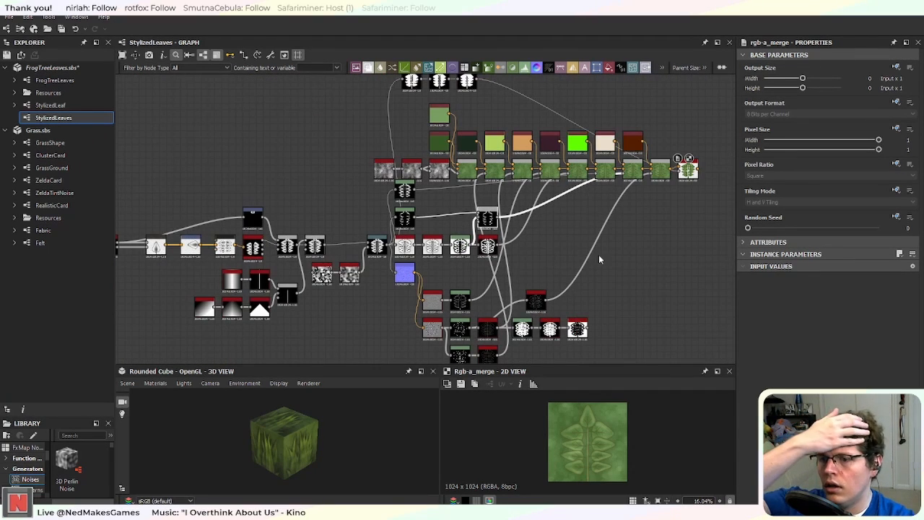
pyautogui.moveTo(604, 351); pyautogui.dragTo(549, 287, button='middle')
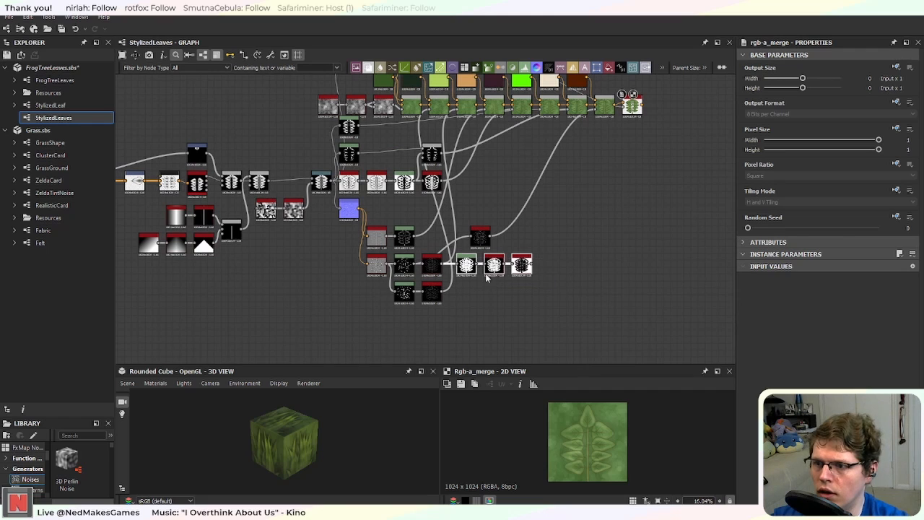
pyautogui.press('Delete')
# Step: Move the curvature mask branches up to line up with the Normal node and reposition the detached Blur HQ Grayscale node
pyautogui.moveTo(485, 241)
pyautogui.mouseDown()
pyautogui.moveTo(523, 255)
pyautogui.moveTo(534, 290)
pyautogui.moveTo(506, 241)
pyautogui.moveTo(485, 249)
pyautogui.moveTo(482, 268)
pyautogui.moveTo(478, 233)
pyautogui.mouseUp()
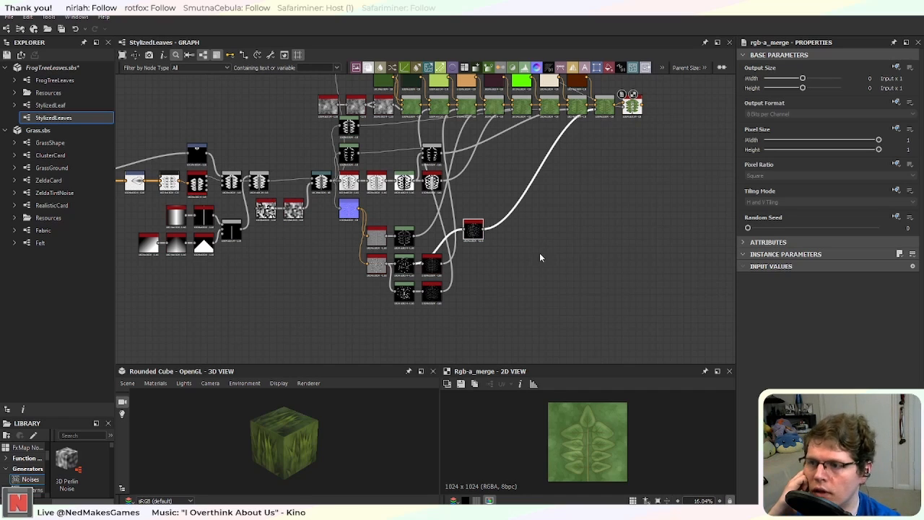
pyautogui.moveTo(514, 254); pyautogui.dragTo(499, 330, button='middle')
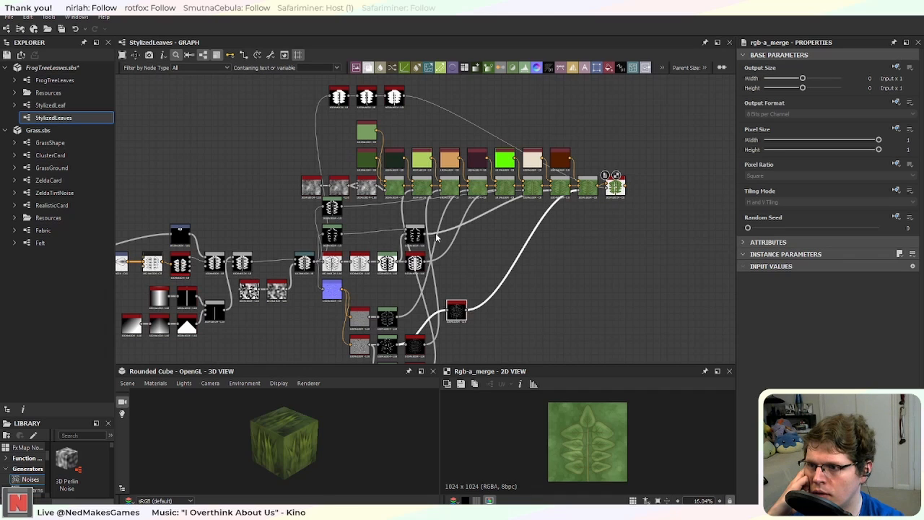
pyautogui.scroll(3, 342, 234)
pyautogui.scroll(-3, 509, 320)
pyautogui.moveTo(554, 344); pyautogui.dragTo(569, 245, button='middle')
pyautogui.scroll(2, 535, 313)
pyautogui.moveTo(458, 352); pyautogui.dragTo(359, 204)
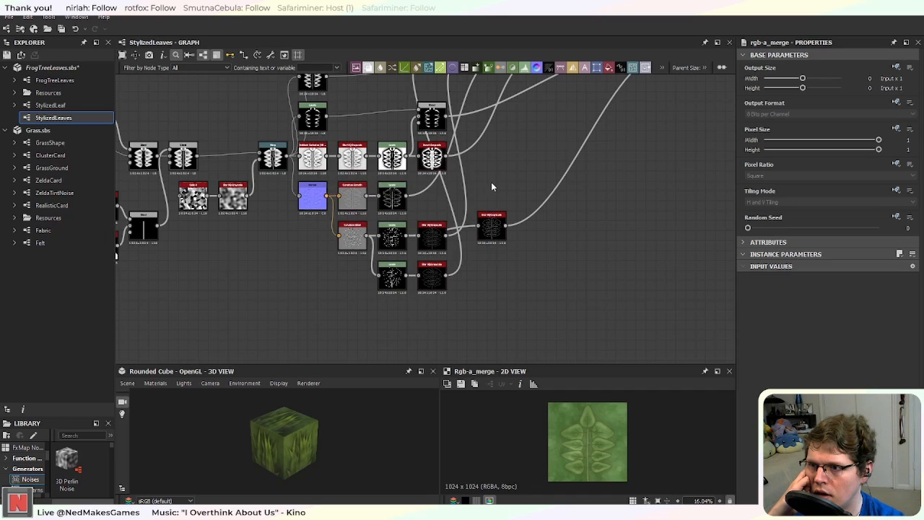
pyautogui.moveTo(491, 235); pyautogui.dragTo(515, 199)
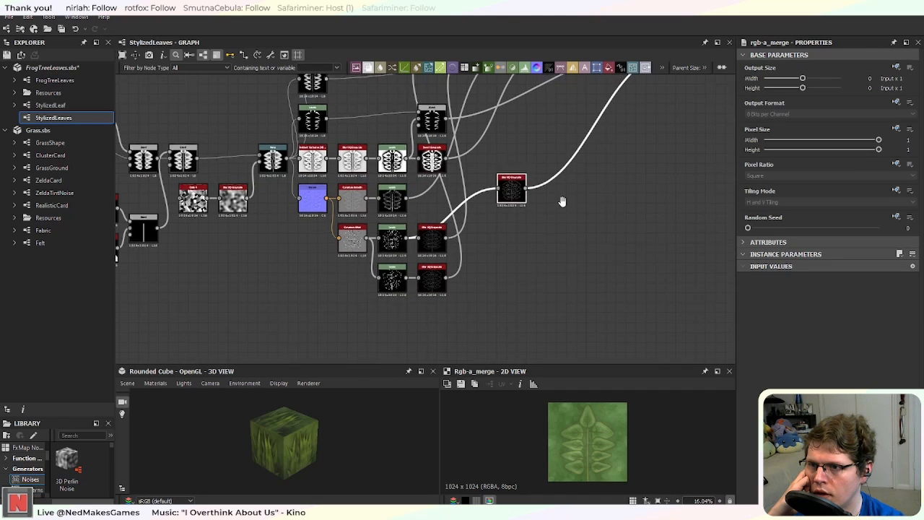
# Step: Examine the tidied mask connections and the color Blend chain up to the Alpha Merge
pyautogui.moveTo(561, 200); pyautogui.dragTo(496, 315, button='middle')
pyautogui.moveTo(480, 347); pyautogui.dragTo(497, 289, button='middle')
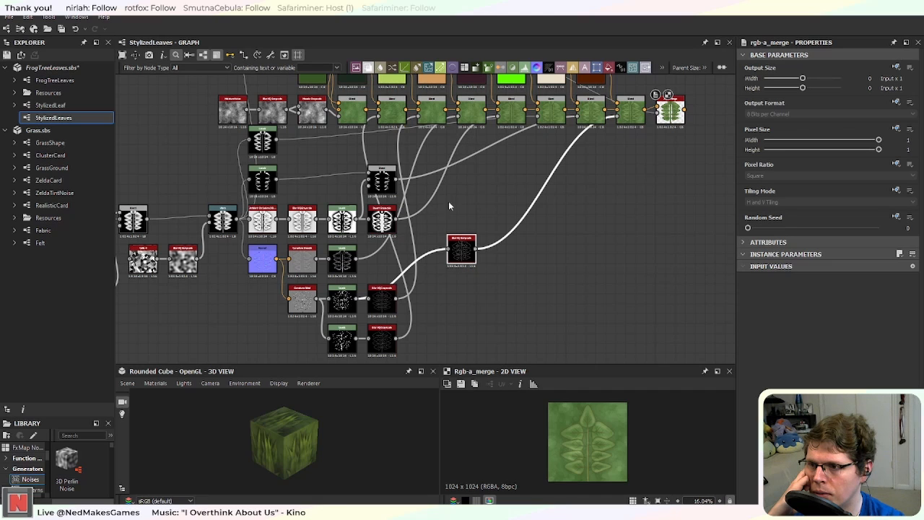
pyautogui.moveTo(555, 266); pyautogui.dragTo(519, 309, button='middle')
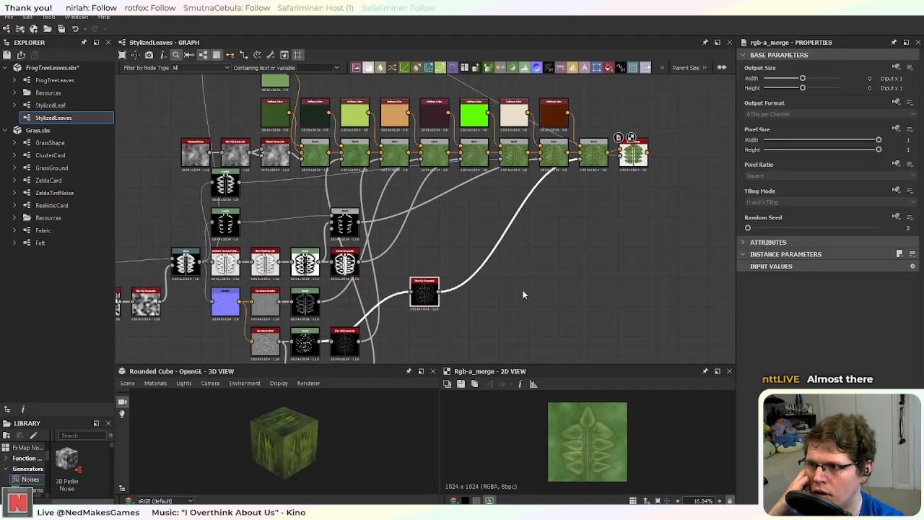
pyautogui.scroll(-1, 522, 276)
pyautogui.moveTo(536, 266); pyautogui.dragTo(526, 295, button='middle')
pyautogui.scroll(8, 527, 307)
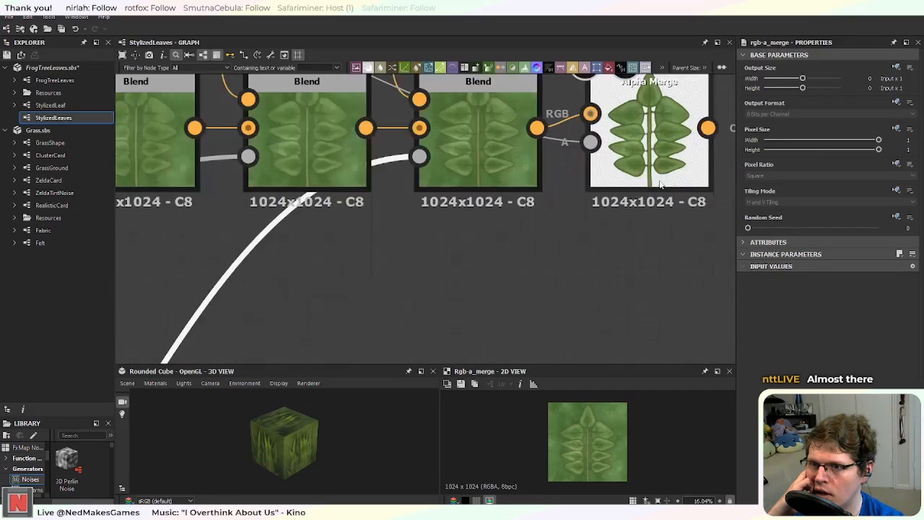
pyautogui.scroll(-7, 528, 303)
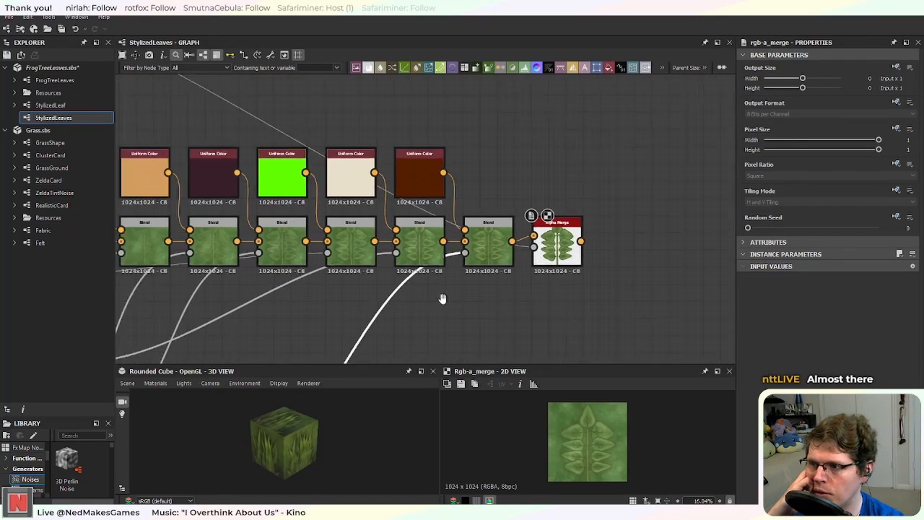
pyautogui.moveTo(440, 295); pyautogui.dragTo(504, 283, button='middle')
pyautogui.scroll(-3, 507, 286)
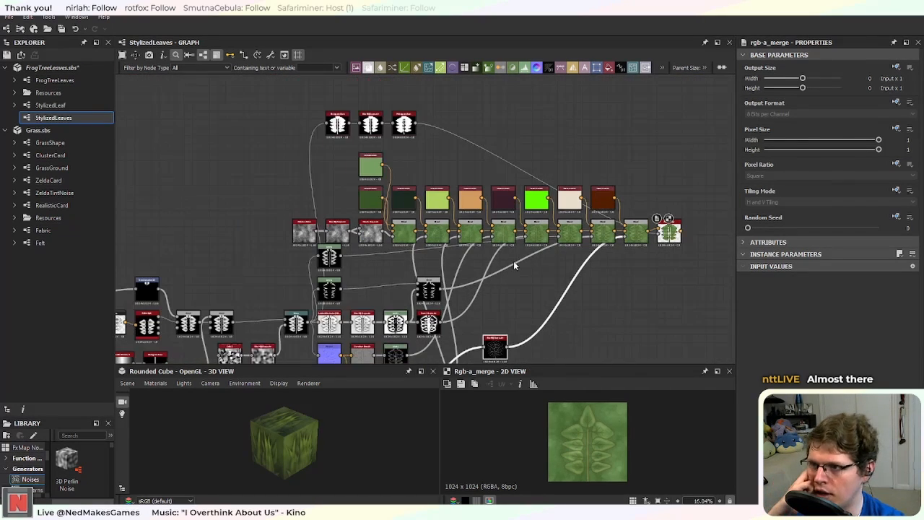
# Step: Move the silhouette mask, Uniform Color and Blend rows together to line up with the mask columns, and save the package
pyautogui.moveTo(254, 117); pyautogui.dragTo(692, 222)
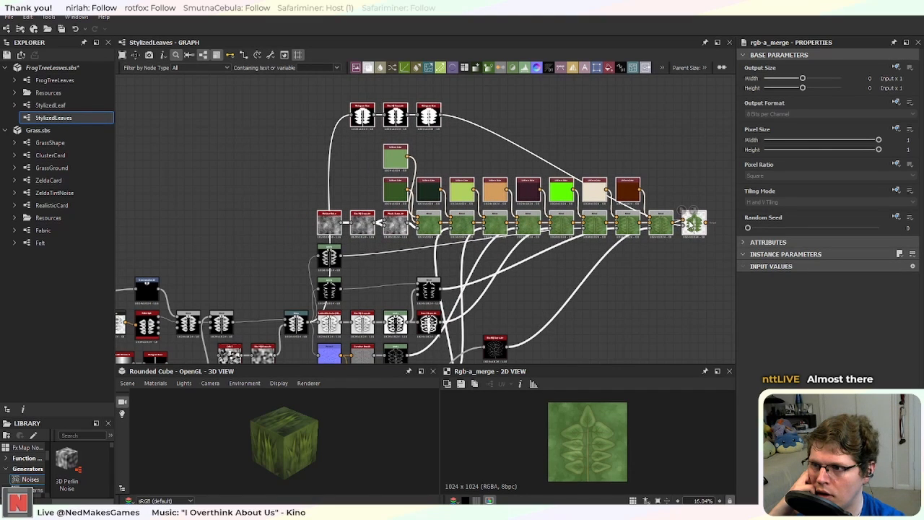
pyautogui.scroll(4, 586, 271)
pyautogui.moveTo(507, 295); pyautogui.dragTo(577, 193, button='middle')
pyautogui.scroll(-3, 563, 200)
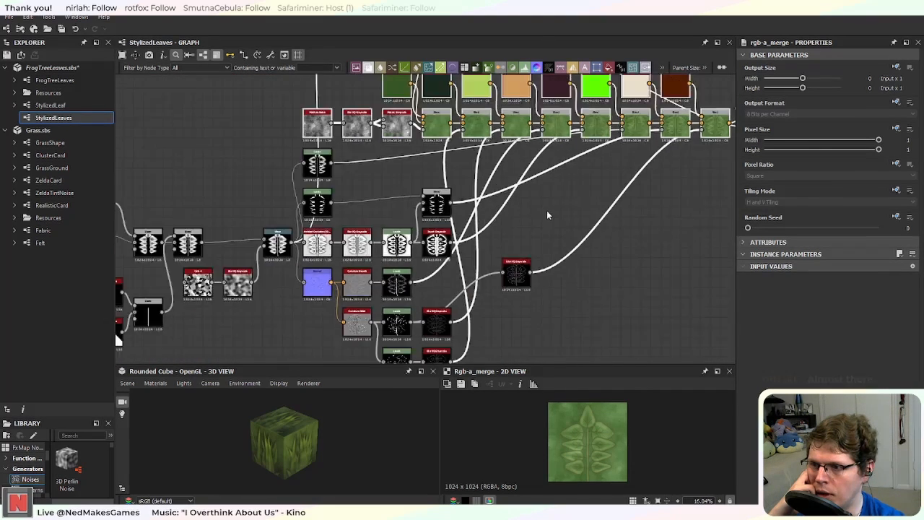
pyautogui.scroll(-1, 547, 214)
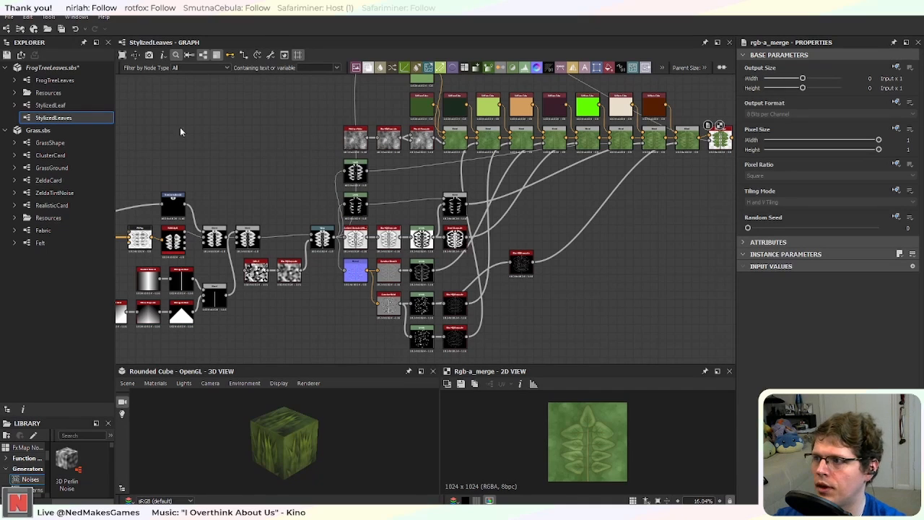
pyautogui.scroll(-3, 503, 259)
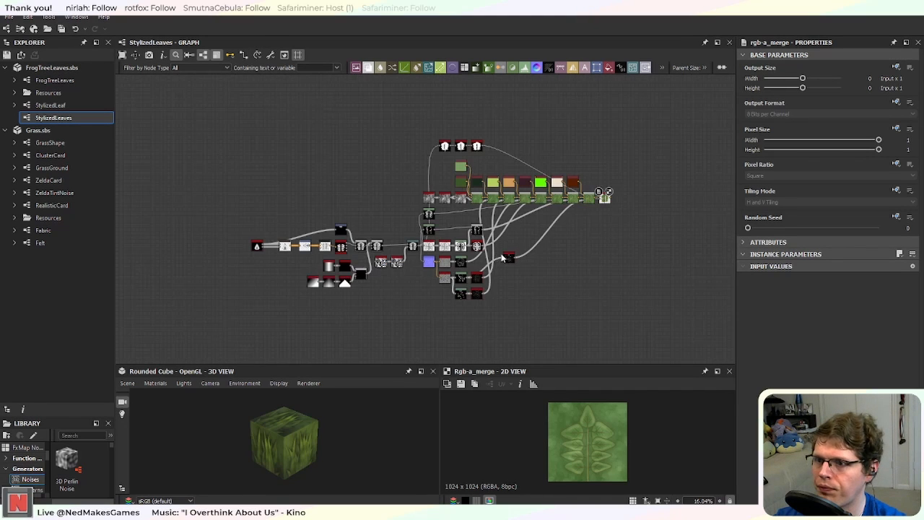
# Step: Align the three-node silhouette mask row above the Uniform Color nodes with the columns below
pyautogui.moveTo(548, 284); pyautogui.dragTo(494, 277, button='middle')
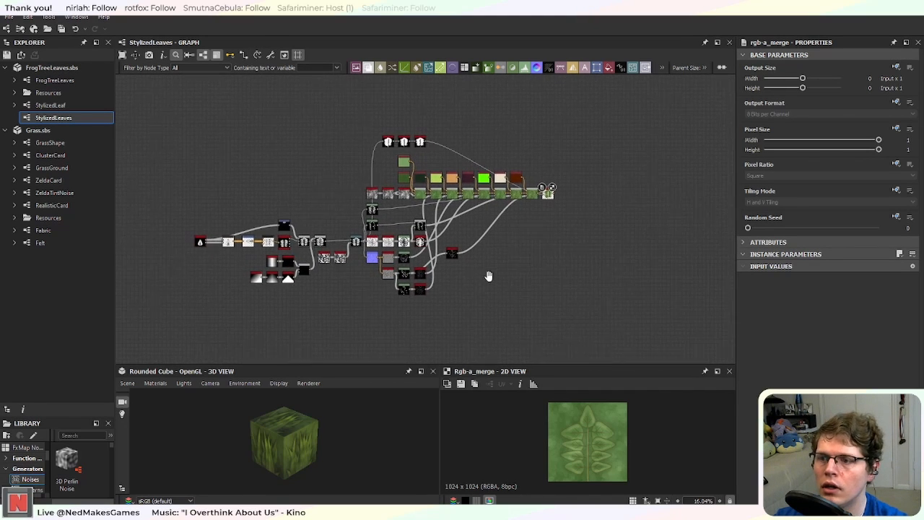
pyautogui.scroll(2, 498, 239)
pyautogui.moveTo(519, 203); pyautogui.dragTo(529, 311, button='middle')
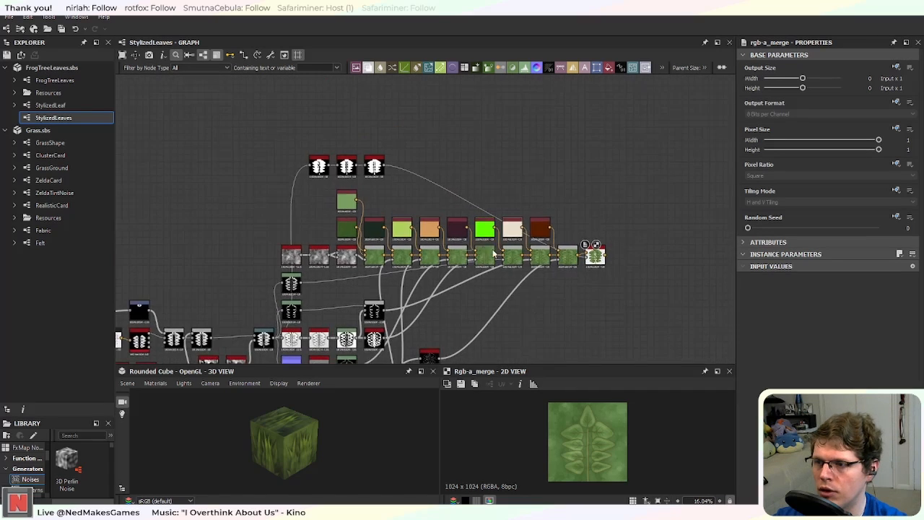
pyautogui.scroll(2, 491, 243)
pyautogui.moveTo(419, 156); pyautogui.dragTo(566, 233, button='middle')
pyautogui.moveTo(371, 185); pyautogui.dragTo(480, 220)
pyautogui.click(639, 211)
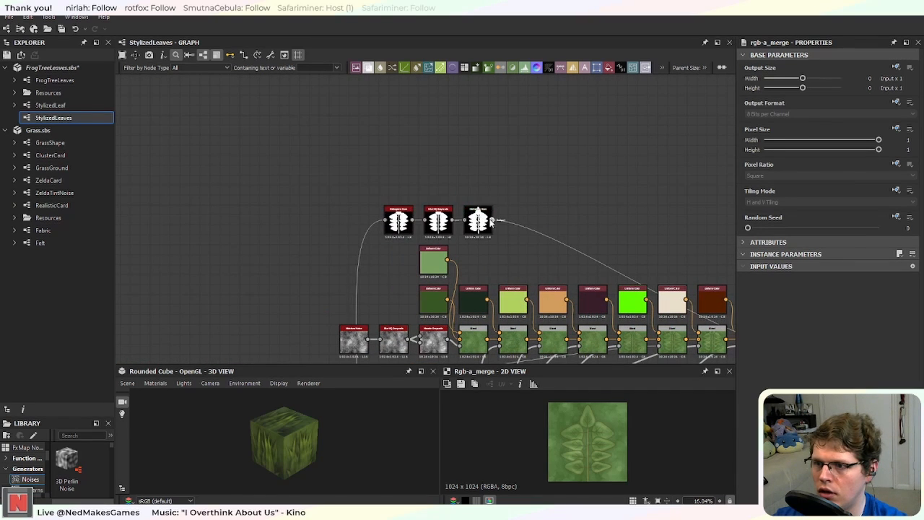
pyautogui.moveTo(387, 181); pyautogui.dragTo(473, 214)
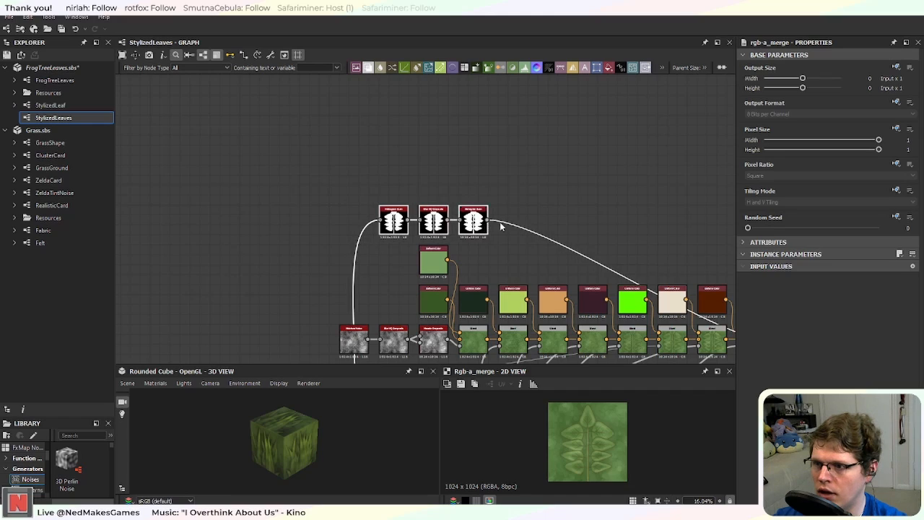
pyautogui.click(635, 215)
# Step: Examine the node layout from the silhouette masks and Normal branches across to the Alpha Merge
pyautogui.scroll(1, 637, 214)
pyautogui.moveTo(638, 214); pyautogui.dragTo(484, 88, button='middle')
pyautogui.scroll(-2, 484, 89)
pyautogui.moveTo(416, 224); pyautogui.dragTo(557, 271, button='middle')
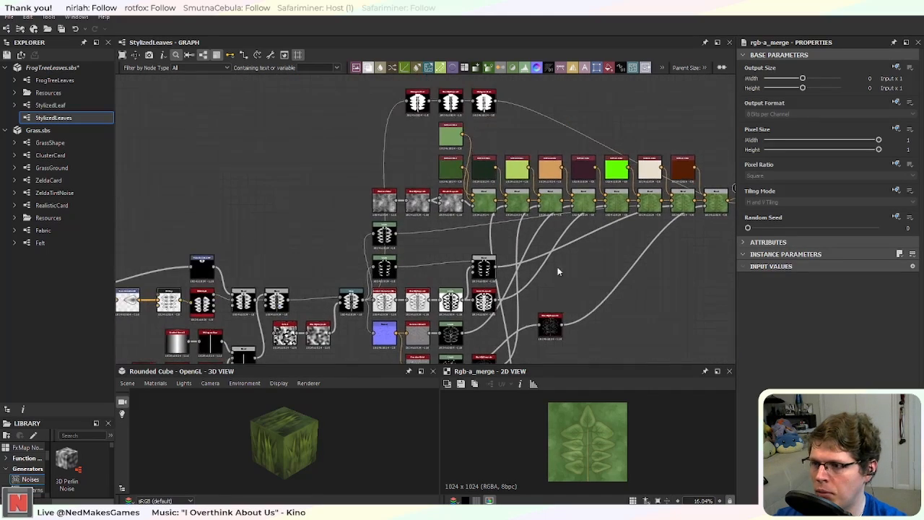
pyautogui.scroll(-1, 359, 326)
pyautogui.scroll(6, 364, 325)
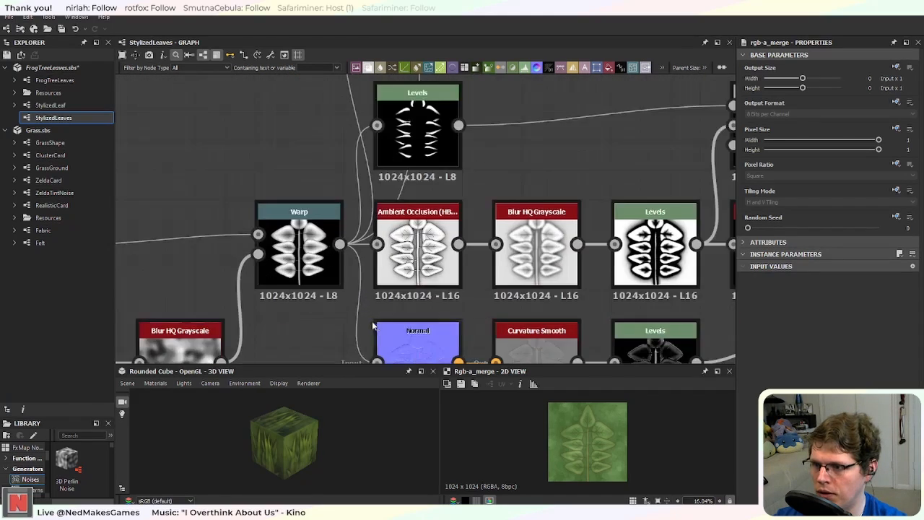
pyautogui.scroll(-3, 352, 236)
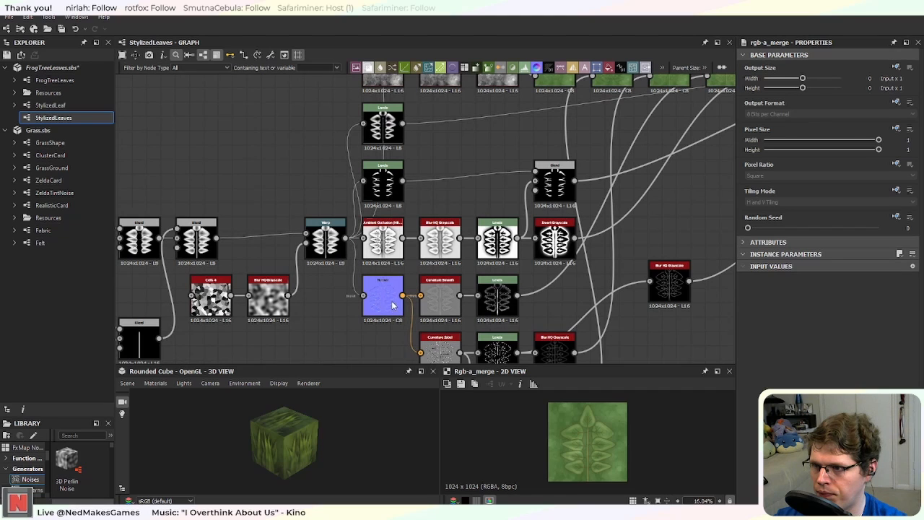
pyautogui.scroll(-3, 390, 306)
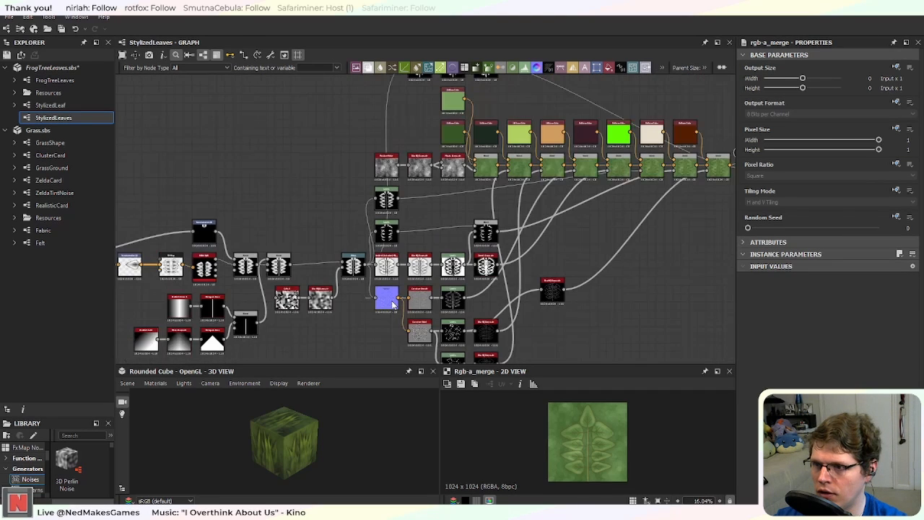
pyautogui.moveTo(605, 288); pyautogui.dragTo(441, 277, button='middle')
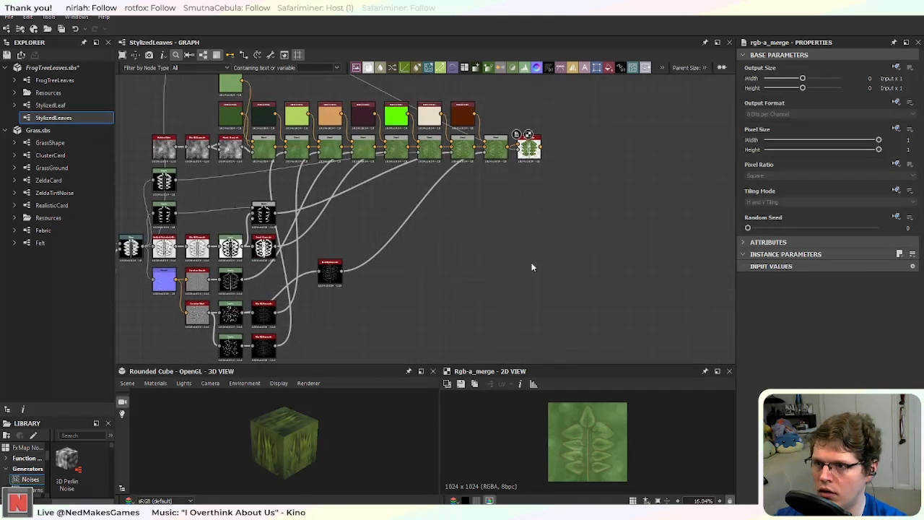
pyautogui.scroll(-3, 504, 287)
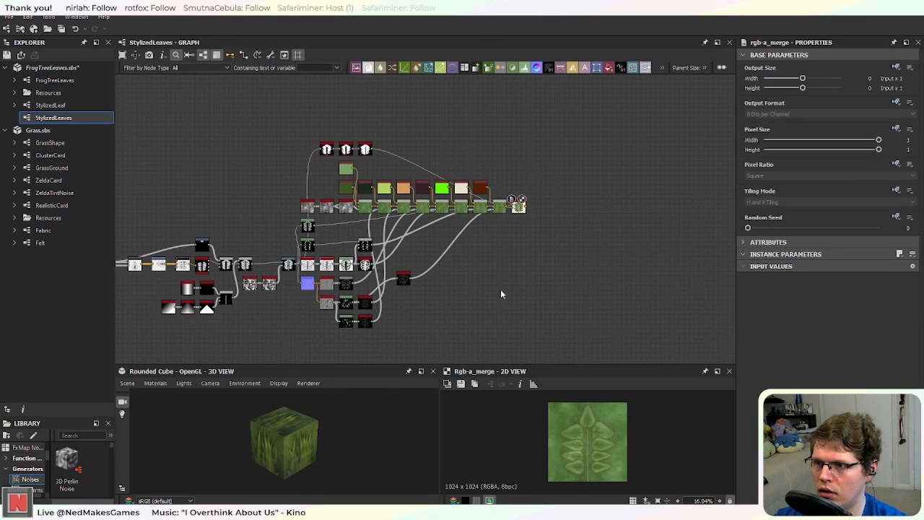
# Step: Add an Output node in the empty area below the color chain and feed it from the Normal node
pyautogui.moveTo(487, 309); pyautogui.dragTo(493, 210, button='middle')
pyautogui.scroll(3, 504, 262)
pyautogui.press('space')
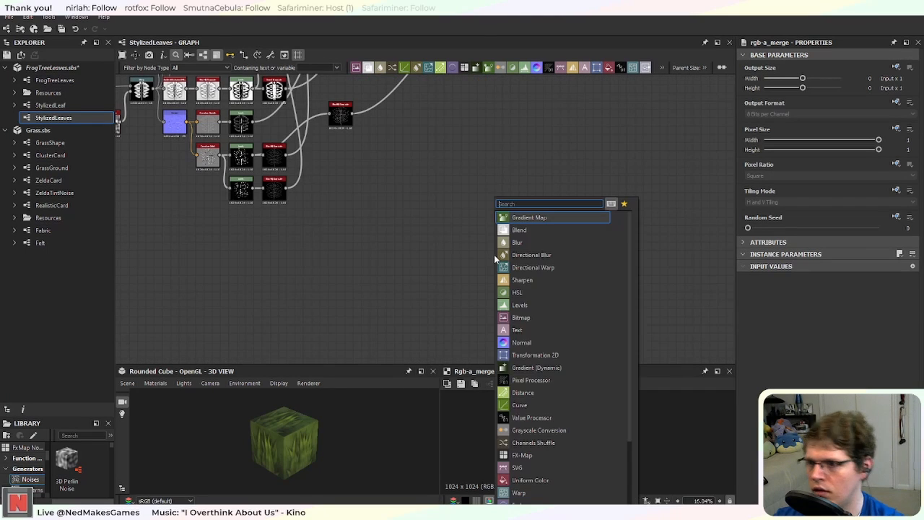
pyautogui.write('output')
pyautogui.press('Return')
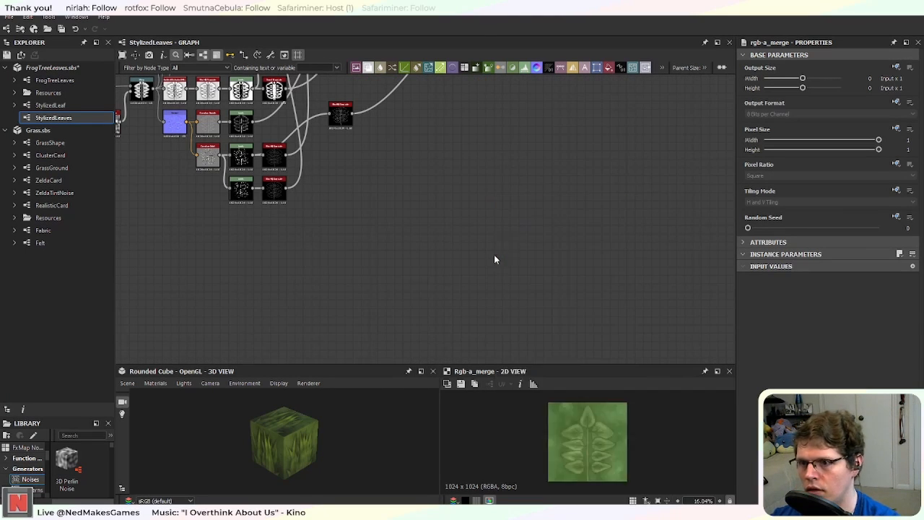
pyautogui.scroll(-1, 495, 257)
pyautogui.moveTo(492, 181); pyautogui.dragTo(506, 246, button='middle')
pyautogui.moveTo(515, 320); pyautogui.dragTo(550, 327)
pyautogui.moveTo(453, 285); pyautogui.dragTo(478, 257, button='middle')
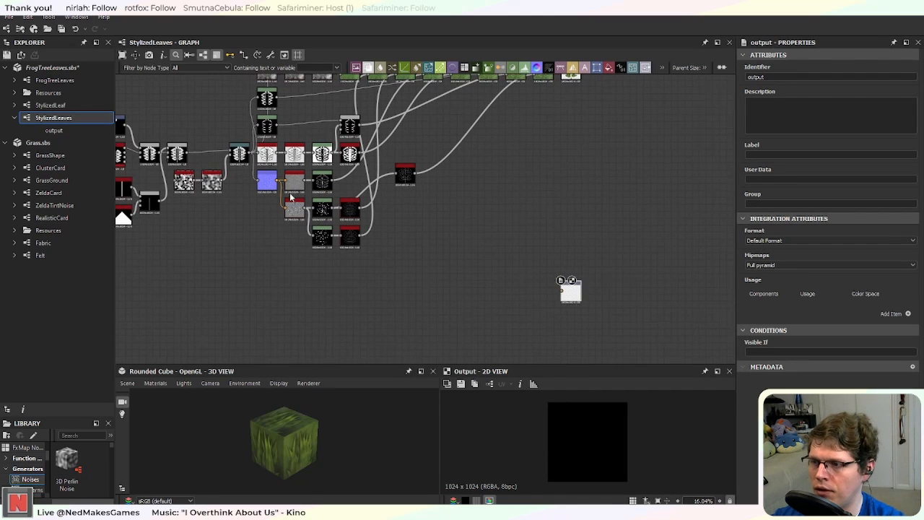
pyautogui.moveTo(277, 182); pyautogui.dragTo(563, 291)
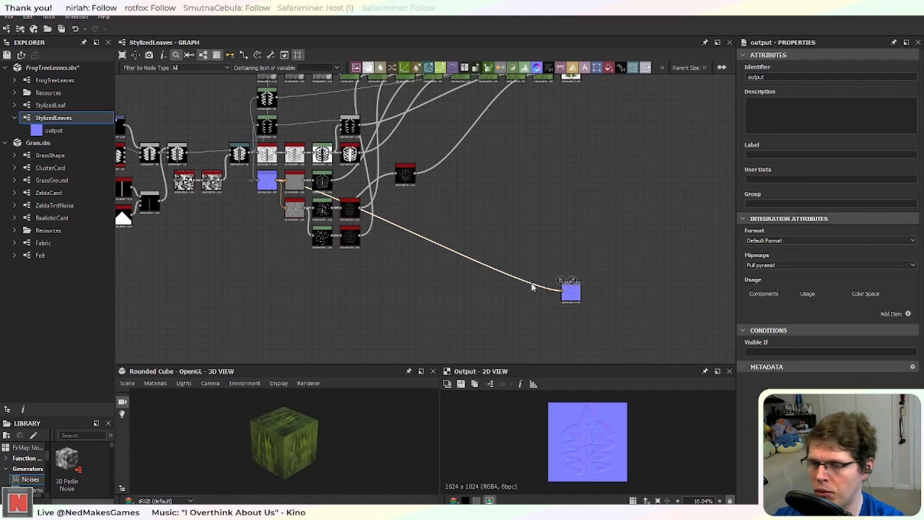
# Step: Insert a Normal Intensity node into the link between the Normal and Output nodes and place it directly beside the output
pyautogui.press('space')
pyautogui.write('normal')
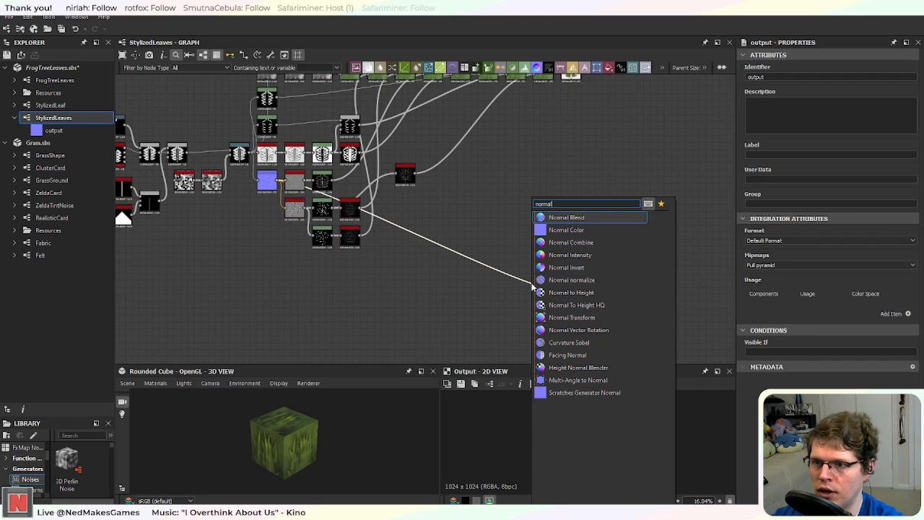
pyautogui.press('Down')
pyautogui.press('Down')
pyautogui.press('Down')
pyautogui.press('Return')
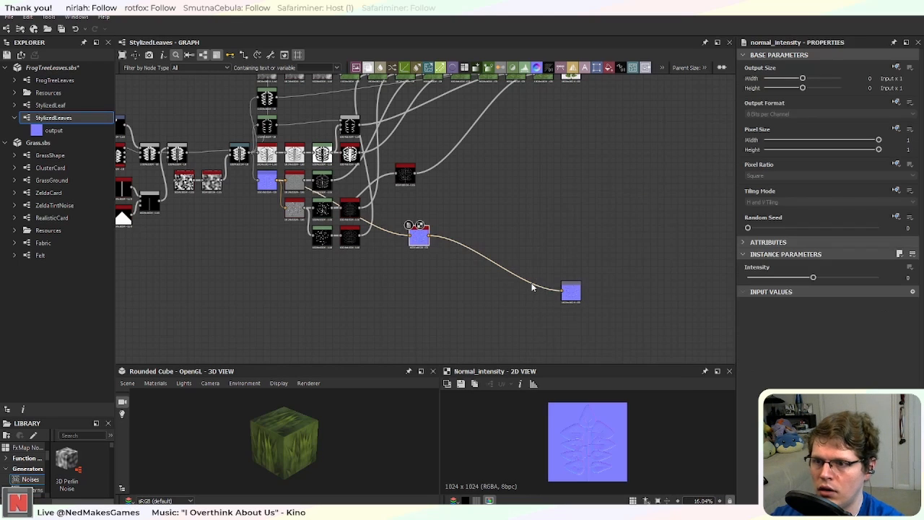
pyautogui.scroll(3, 532, 287)
pyautogui.scroll(2, 532, 287)
pyautogui.moveTo(254, 173); pyautogui.dragTo(559, 310)
pyautogui.scroll(5, 559, 307)
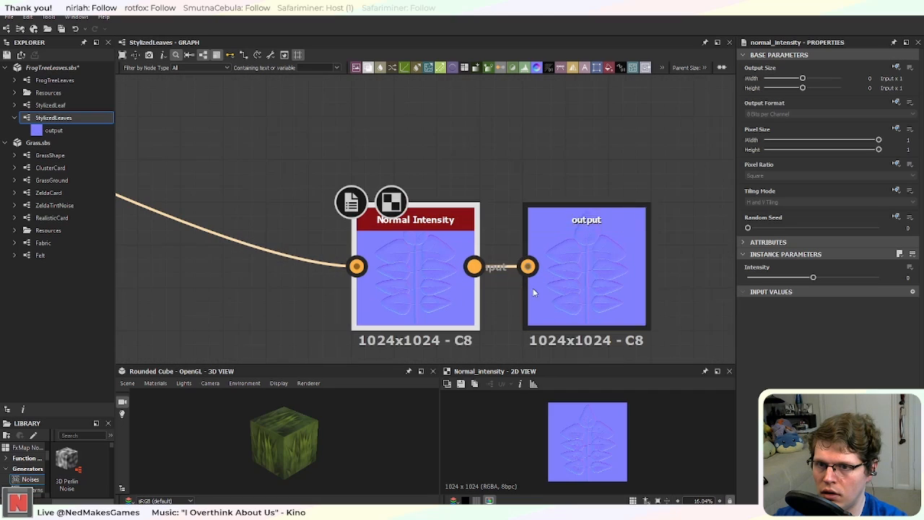
# Step: Set the Normal Intensity node's intensity to 0.08
pyautogui.moveTo(813, 278); pyautogui.dragTo(846, 278)
pyautogui.click(610, 302)
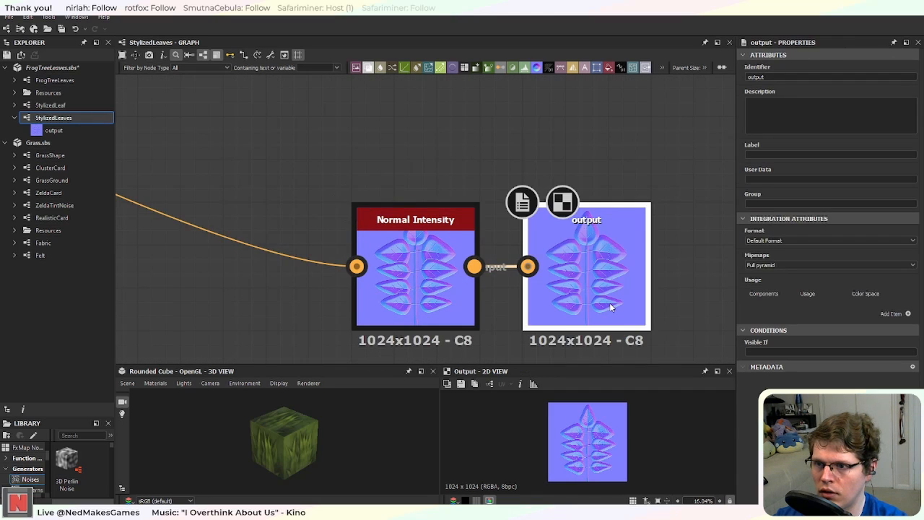
pyautogui.scroll(1, 610, 303)
pyautogui.click(387, 295)
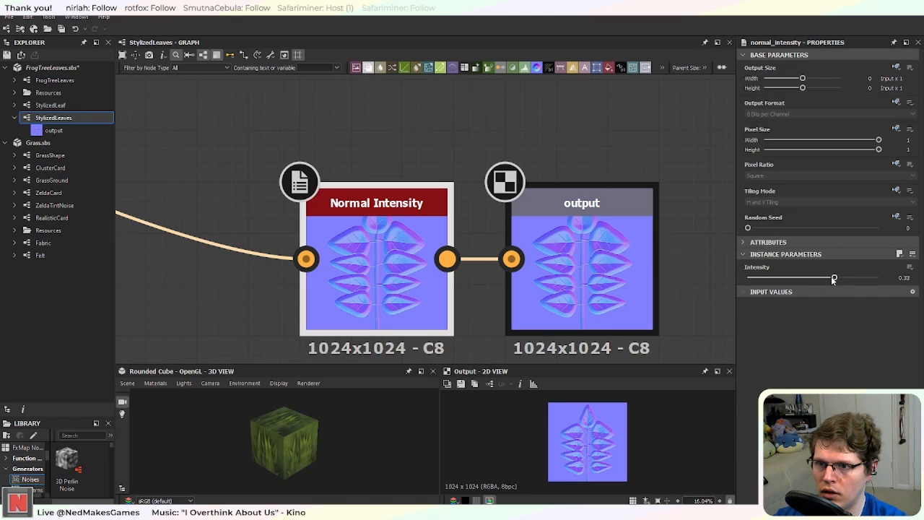
pyautogui.moveTo(834, 279)
pyautogui.mouseDown()
pyautogui.moveTo(808, 278)
pyautogui.moveTo(818, 280)
pyautogui.mouseUp()
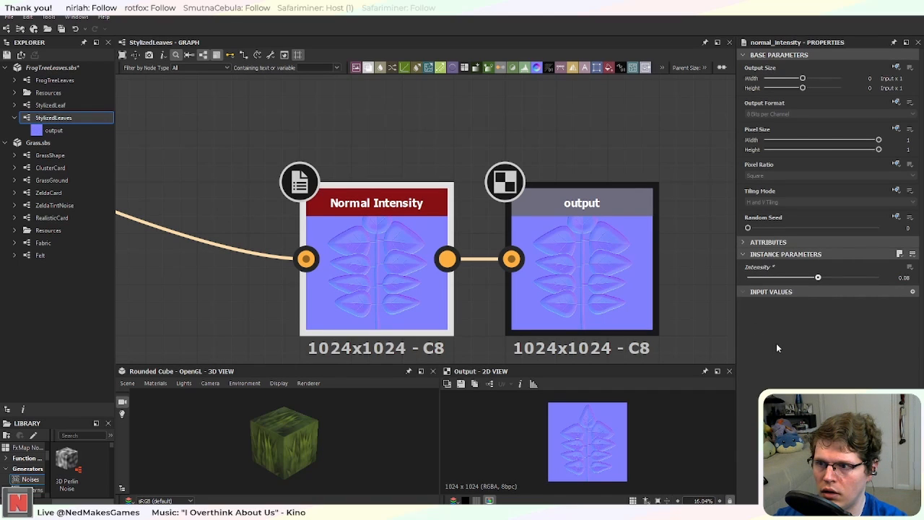
# Step: Set the identifier of the Output node fed by Normal Intensity to normal
pyautogui.click(612, 255)
pyautogui.click(837, 77)
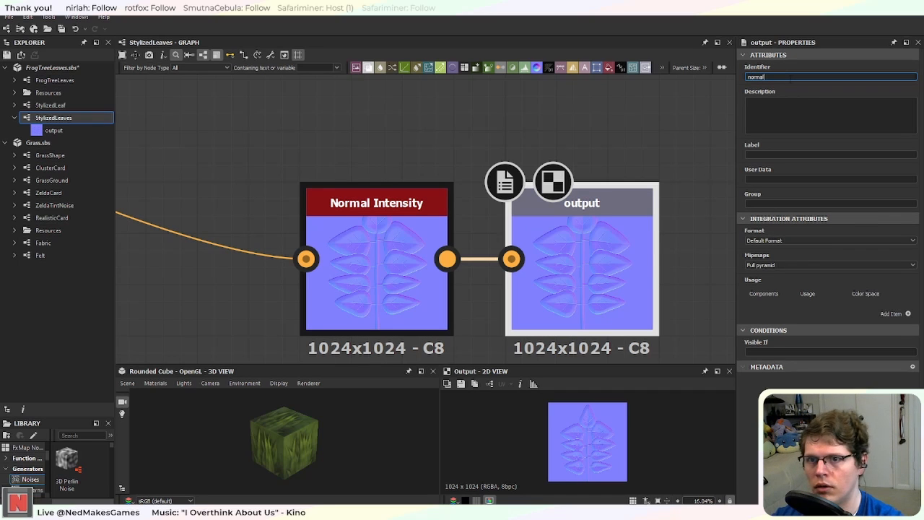
pyautogui.click(546, 142)
# Step: Add a second Output node beside the Alpha Merge at the end of the color Blend chain
pyautogui.scroll(-4, 545, 143)
pyautogui.moveTo(544, 142); pyautogui.dragTo(493, 264, button='middle')
pyautogui.scroll(-3, 505, 172)
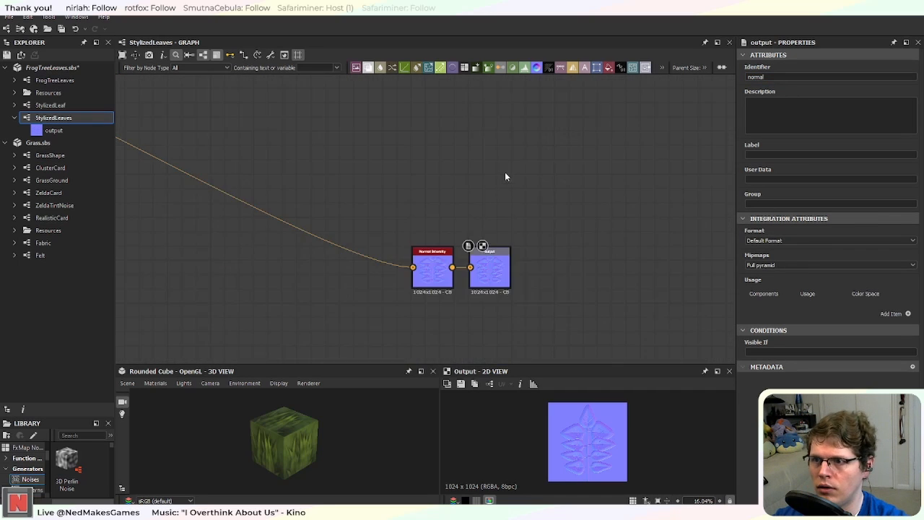
pyautogui.moveTo(504, 171); pyautogui.dragTo(480, 303, button='middle')
pyautogui.scroll(-5, 481, 202)
pyautogui.moveTo(482, 173); pyautogui.dragTo(484, 257, button='middle')
pyautogui.scroll(8, 467, 216)
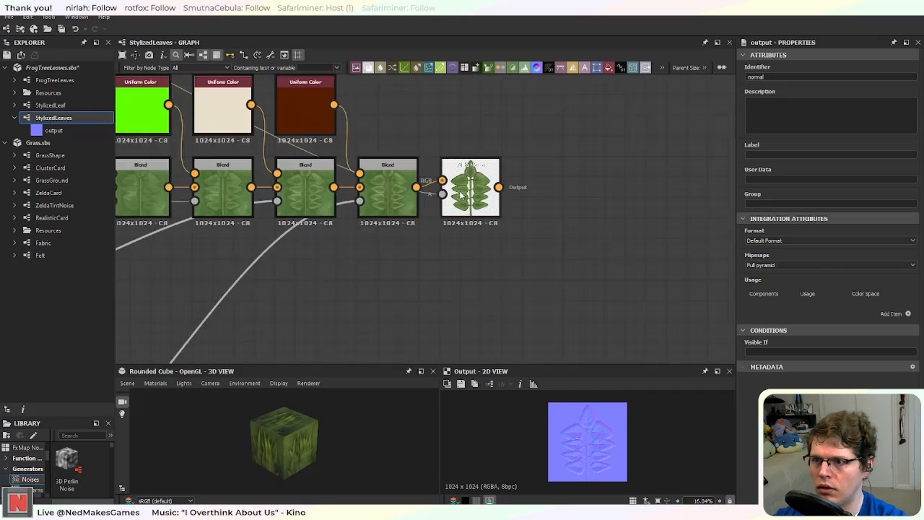
pyautogui.moveTo(607, 195); pyautogui.dragTo(514, 222, button='middle')
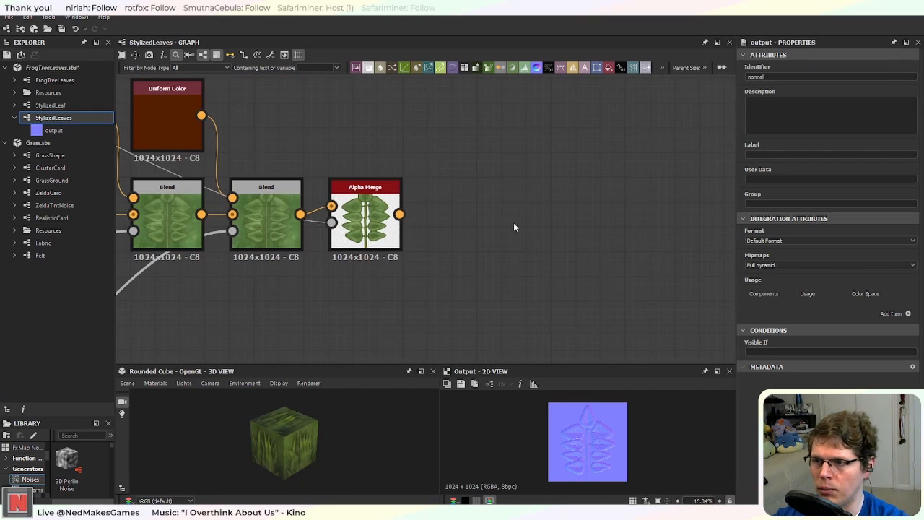
pyautogui.press('space')
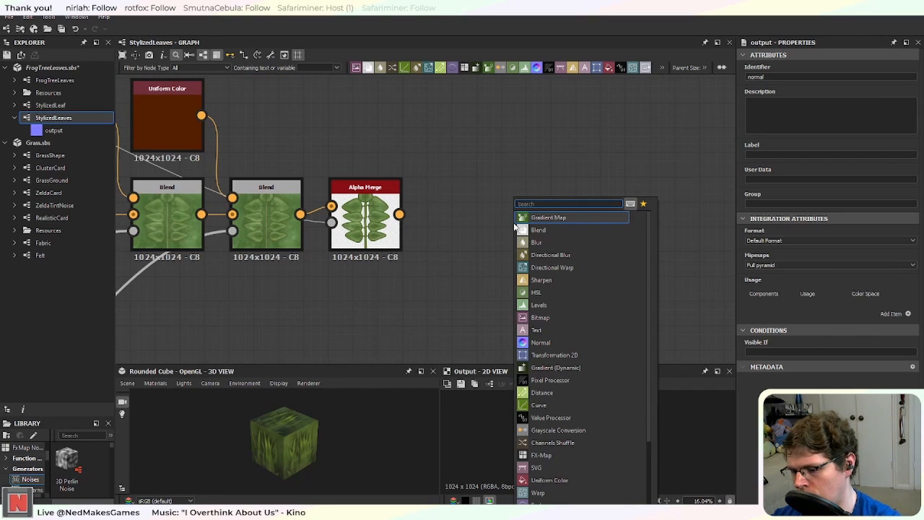
pyautogui.write('output')
pyautogui.press('Return')
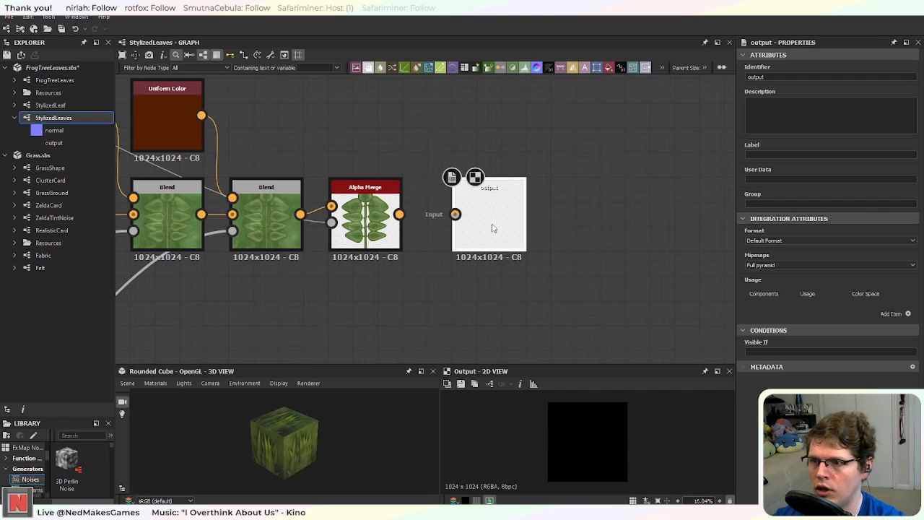
# Step: Connect the Alpha Merge result to the new output node beside it and set the output's identifier to albedoTransparency
pyautogui.moveTo(492, 224); pyautogui.dragTo(465, 224)
pyautogui.moveTo(400, 215); pyautogui.dragTo(431, 214)
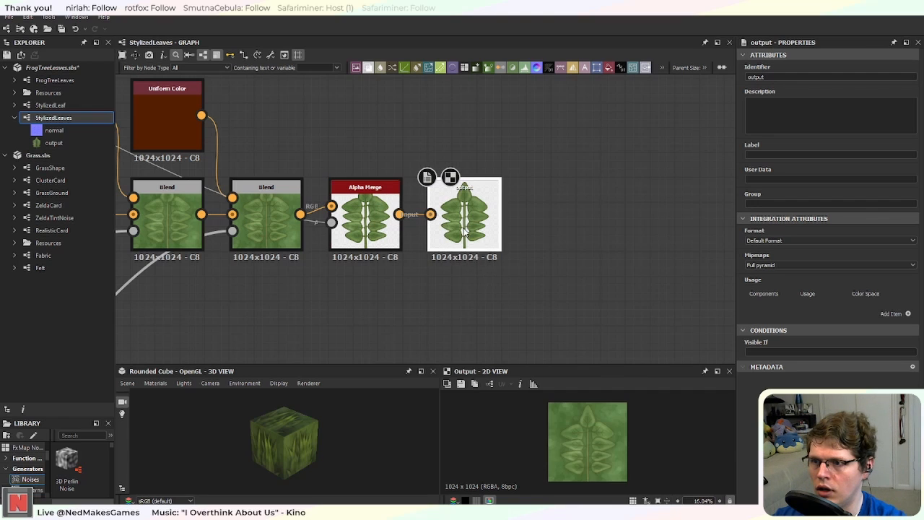
pyautogui.doubleClick(768, 77)
pyautogui.write('albedoTransparency')
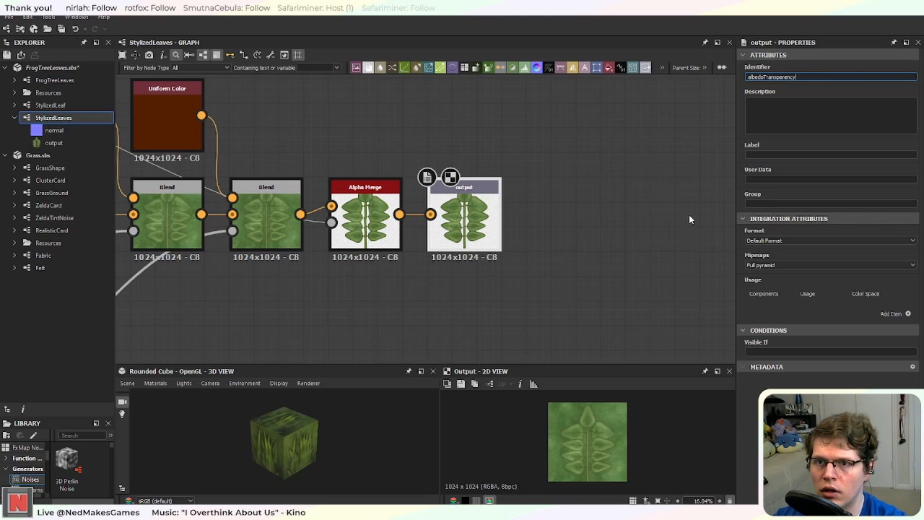
pyautogui.press('Return')
# Step: Move the Normal Intensity node and its connected normal output upward, closer to the albedo output
pyautogui.scroll(-3, 570, 289)
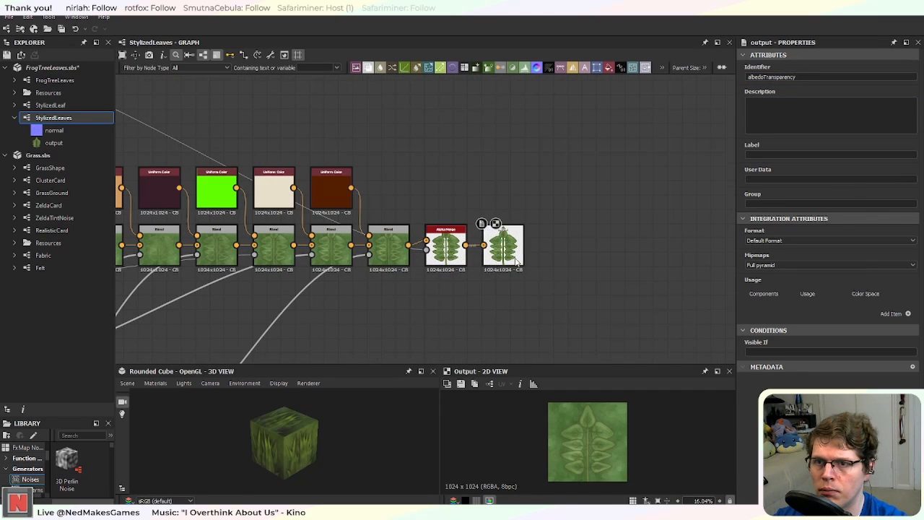
pyautogui.moveTo(505, 322); pyautogui.dragTo(536, 108, button='middle')
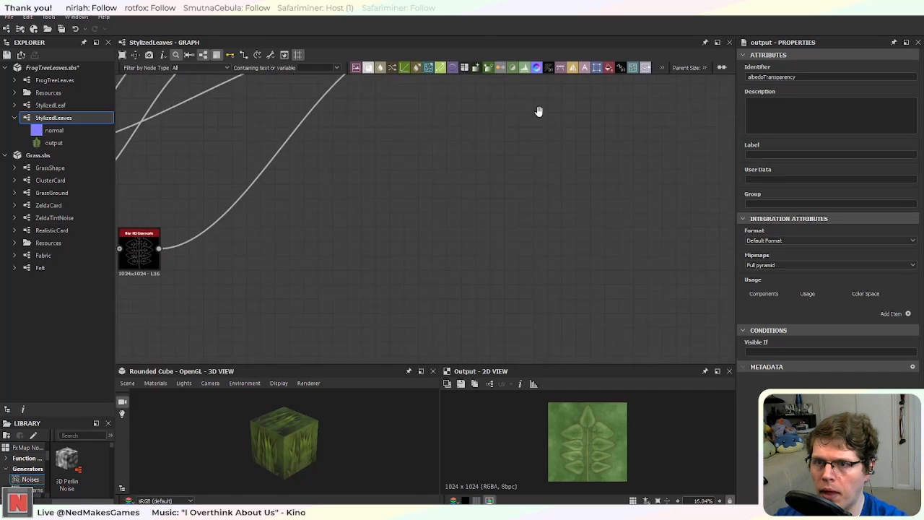
pyautogui.scroll(-3, 489, 224)
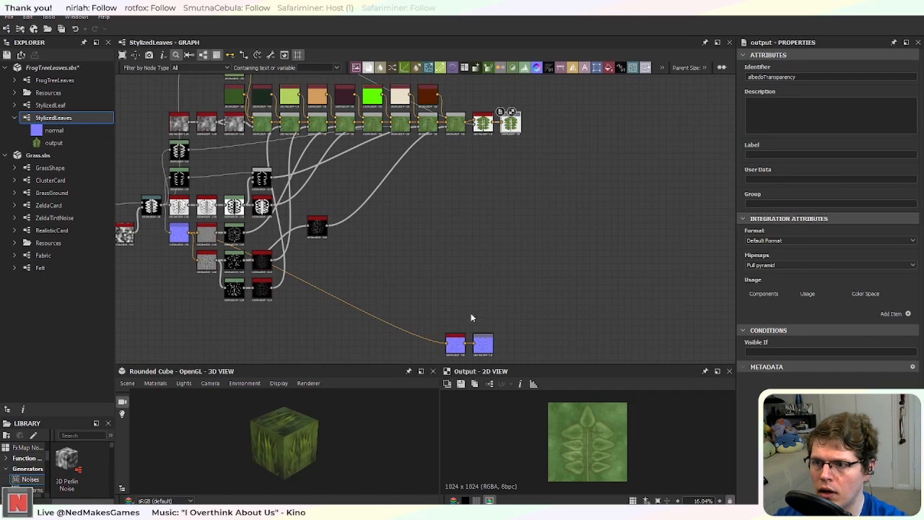
pyautogui.click(456, 345)
pyautogui.moveTo(489, 350); pyautogui.dragTo(509, 266)
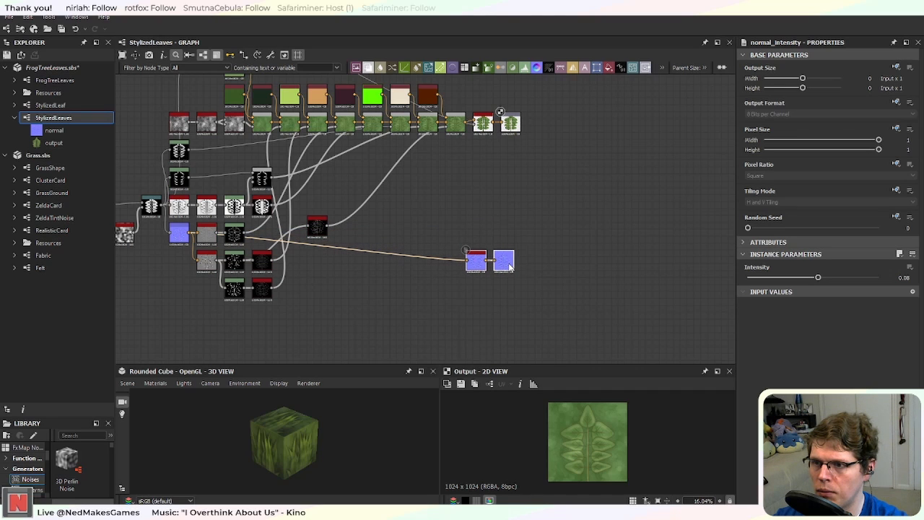
pyautogui.scroll(3, 451, 247)
pyautogui.moveTo(363, 289); pyautogui.dragTo(554, 300, button='middle')
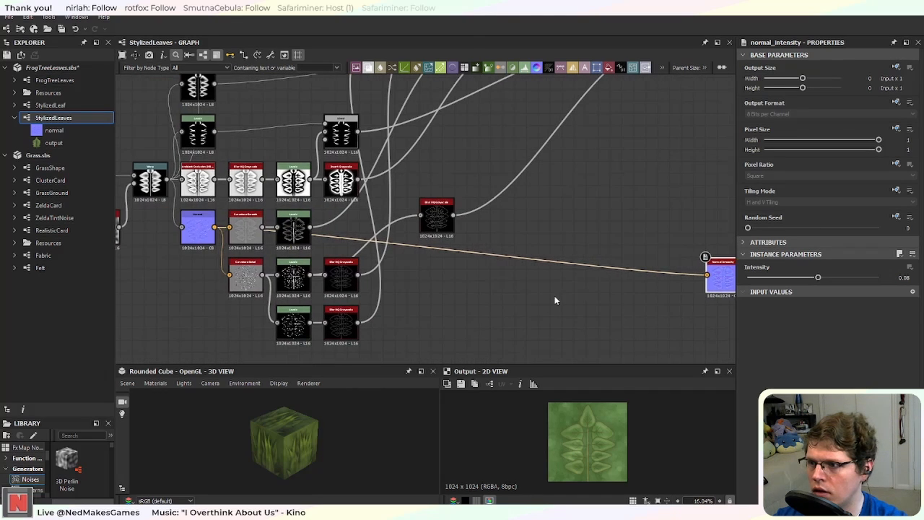
pyautogui.scroll(-3, 352, 311)
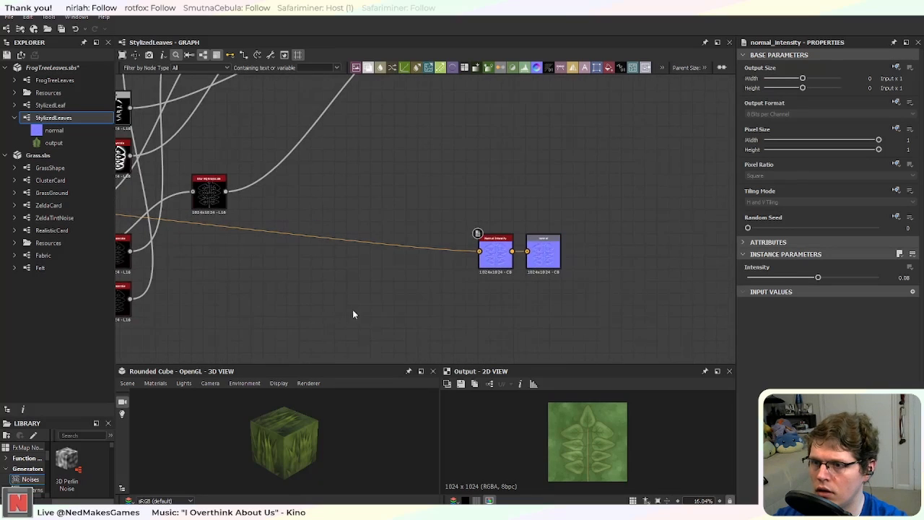
pyautogui.scroll(3, 473, 267)
pyautogui.scroll(-3, 477, 266)
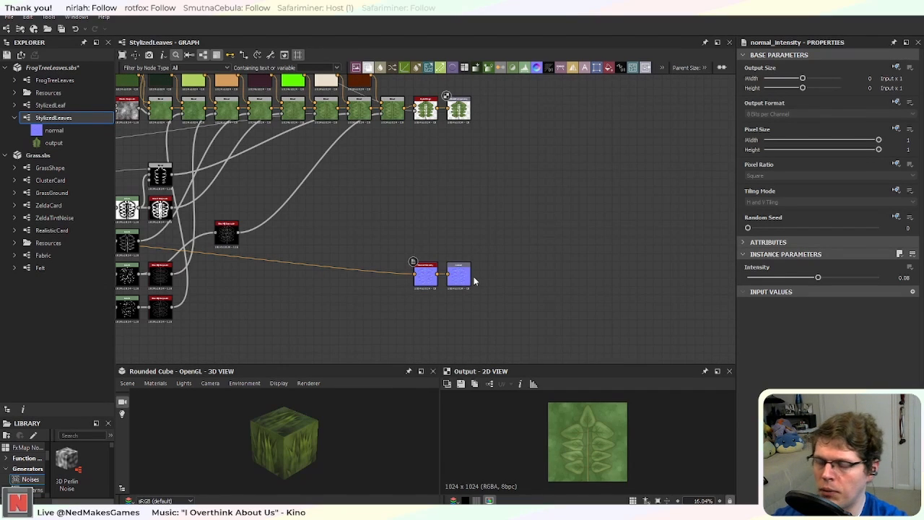
pyautogui.scroll(-2, 474, 281)
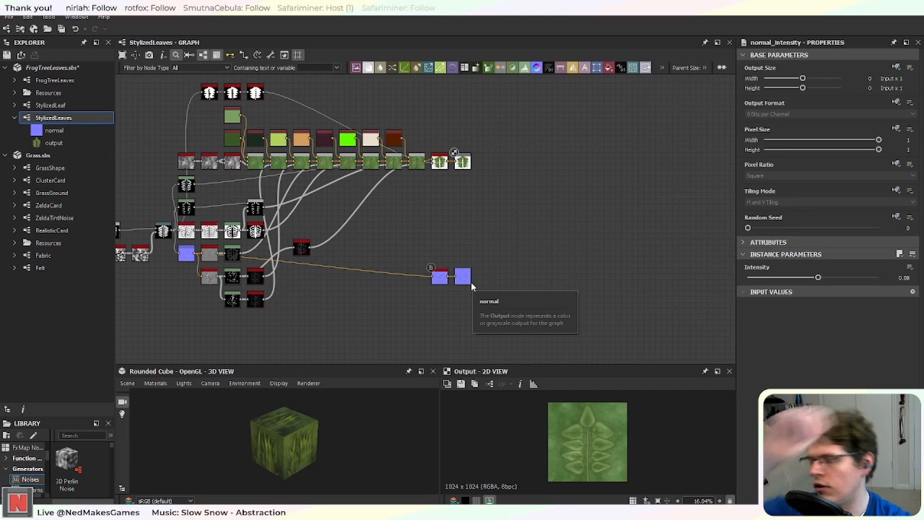
# Step: Add an RGBA Merge node in the empty area below the normal output nodes
pyautogui.scroll(-2, 464, 290)
pyautogui.moveTo(412, 326); pyautogui.dragTo(434, 256, button='middle')
pyautogui.scroll(1, 414, 280)
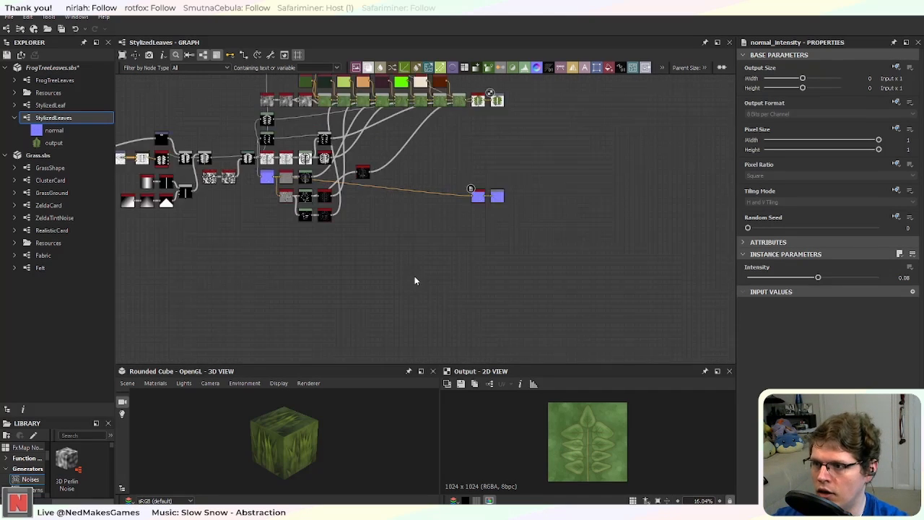
pyautogui.scroll(2, 429, 272)
pyautogui.press('space')
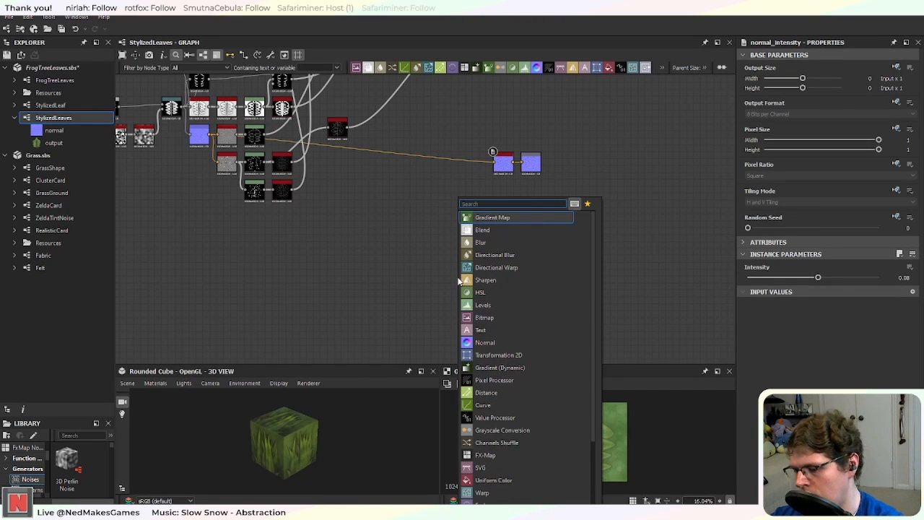
pyautogui.write('rgb')
pyautogui.press('Down')
pyautogui.press('Down')
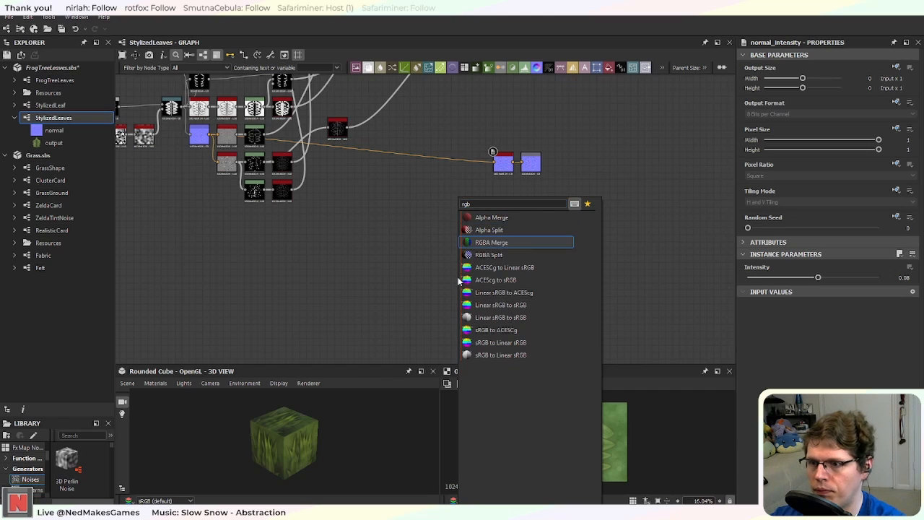
pyautogui.press('Down')
pyautogui.press('Up')
pyautogui.press('Return')
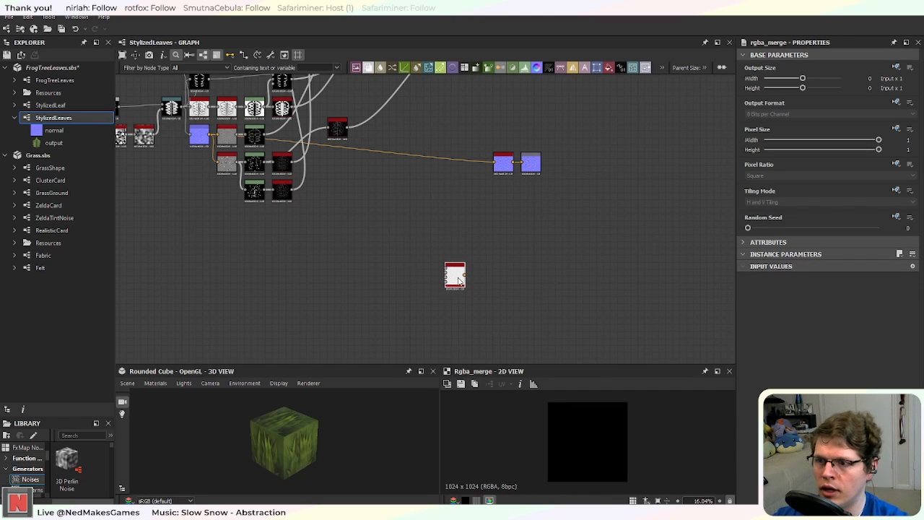
pyautogui.moveTo(458, 280)
pyautogui.mouseDown()
pyautogui.moveTo(286, 268)
pyautogui.moveTo(446, 294)
pyautogui.moveTo(482, 279)
pyautogui.moveTo(467, 279)
pyautogui.mouseUp()
# Step: Branch a Levels node off the last grayscale noise node before the green Blend chain and place it to the left of RGBA Merge
pyautogui.scroll(-3, 307, 244)
pyautogui.moveTo(249, 217); pyautogui.dragTo(445, 258, button='middle')
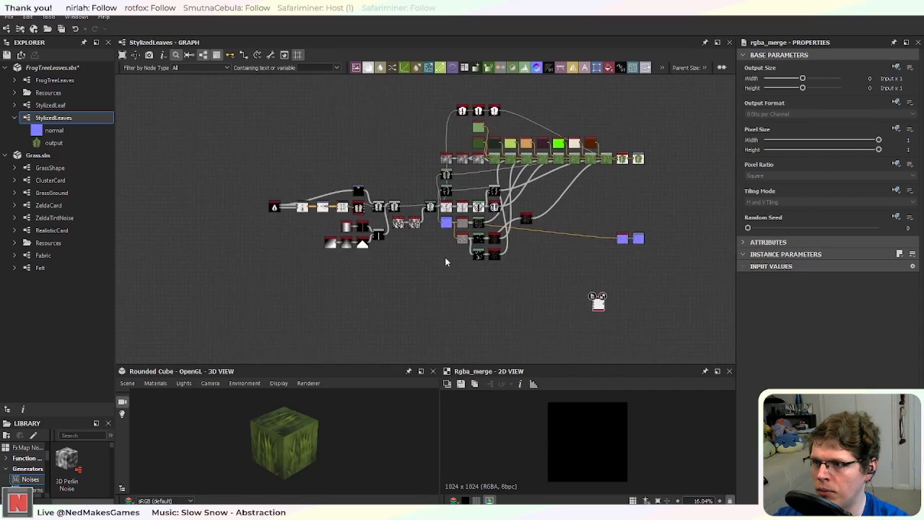
pyautogui.scroll(4, 413, 235)
pyautogui.moveTo(567, 310); pyautogui.dragTo(552, 335, button='middle')
pyautogui.scroll(-2, 552, 335)
pyautogui.moveTo(643, 282); pyautogui.dragTo(478, 244, button='middle')
pyautogui.moveTo(388, 93); pyautogui.dragTo(440, 331)
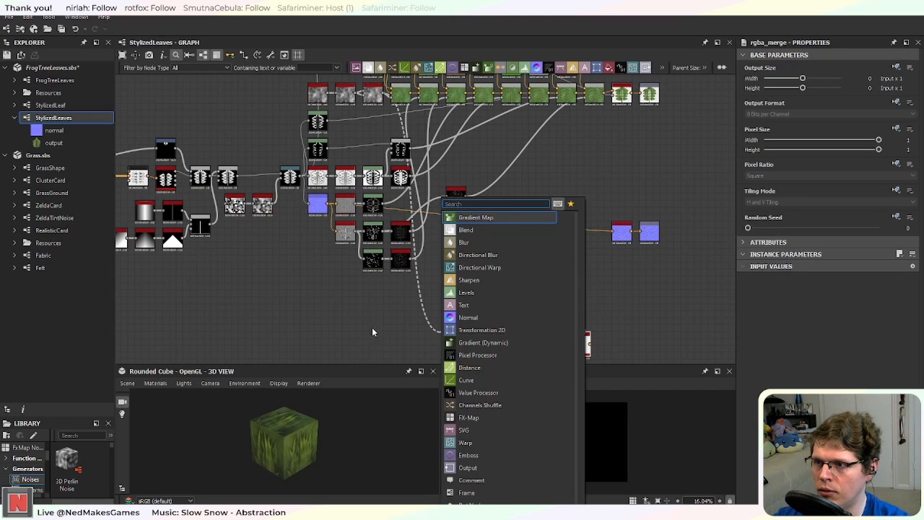
pyautogui.click(372, 327)
pyautogui.moveTo(396, 340); pyautogui.dragTo(396, 328, button='middle')
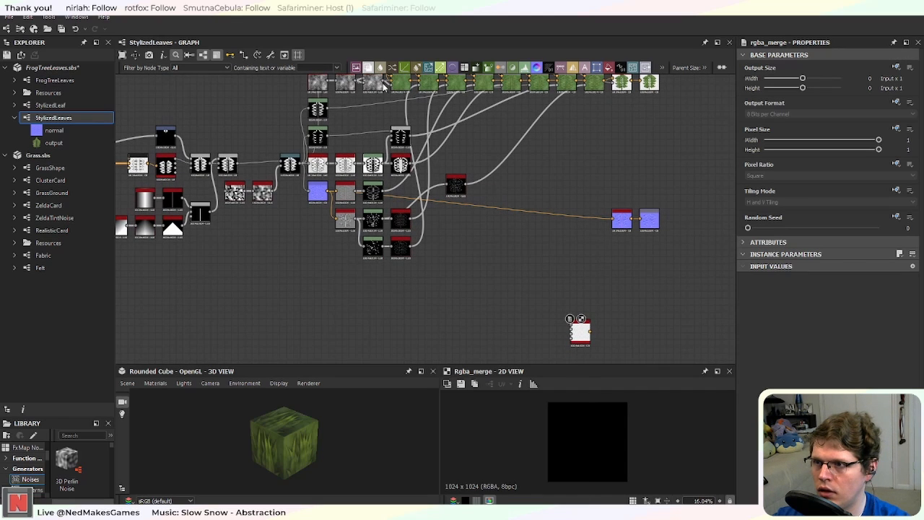
pyautogui.moveTo(388, 87); pyautogui.dragTo(419, 327)
pyautogui.write('levels')
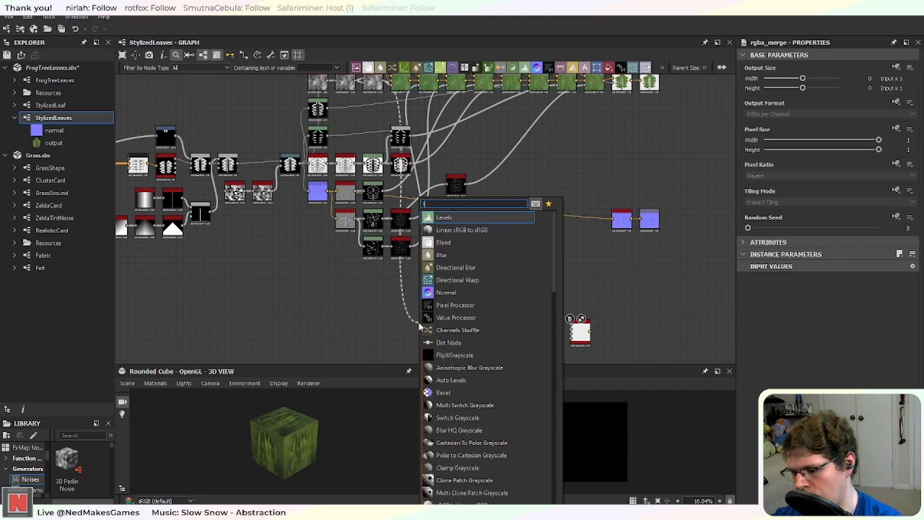
pyautogui.press('Return')
pyautogui.scroll(3, 468, 335)
pyautogui.moveTo(468, 332); pyautogui.dragTo(376, 261, button='middle')
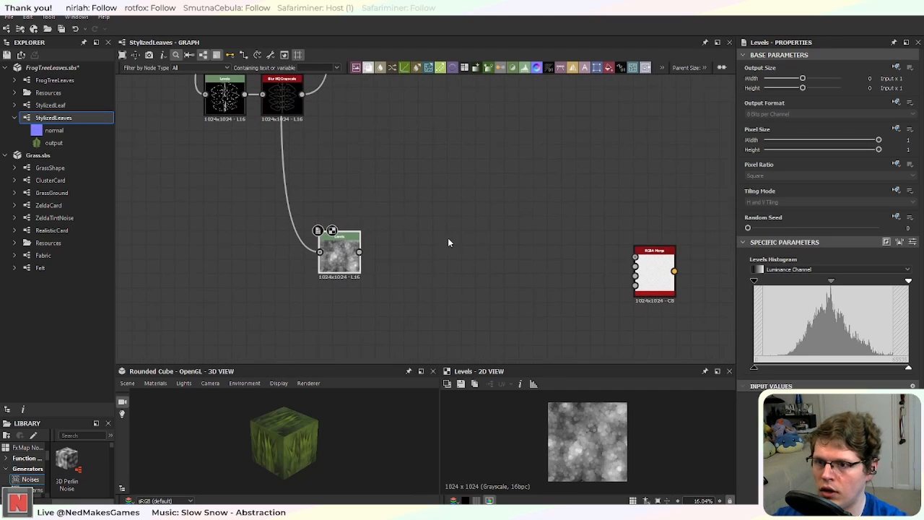
pyautogui.moveTo(341, 261); pyautogui.dragTo(355, 277)
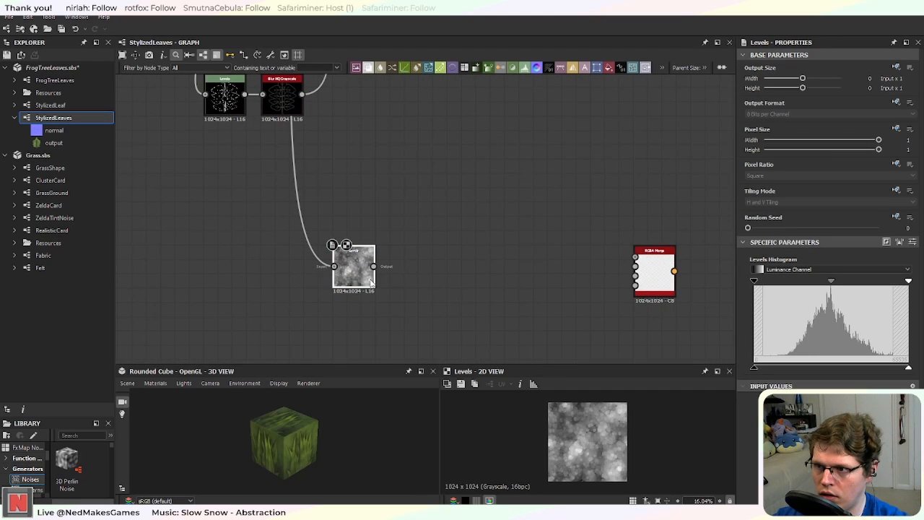
# Step: Brighten the noise in the Levels node by pulling the white input point to about two thirds of the histogram, with the black point at its minimum
pyautogui.moveTo(334, 293); pyautogui.dragTo(409, 274, button='middle')
pyautogui.scroll(3, 409, 274)
pyautogui.moveTo(713, 261); pyautogui.dragTo(685, 277, button='middle')
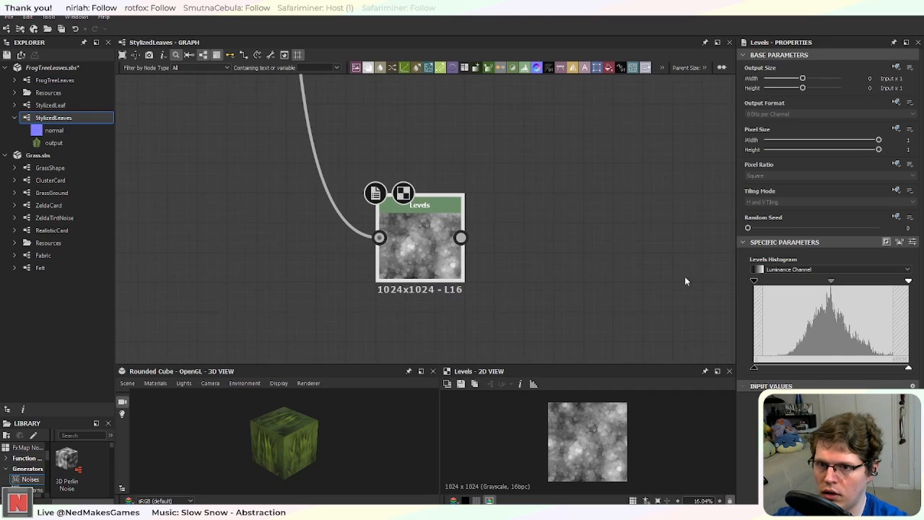
pyautogui.moveTo(756, 283); pyautogui.dragTo(789, 285)
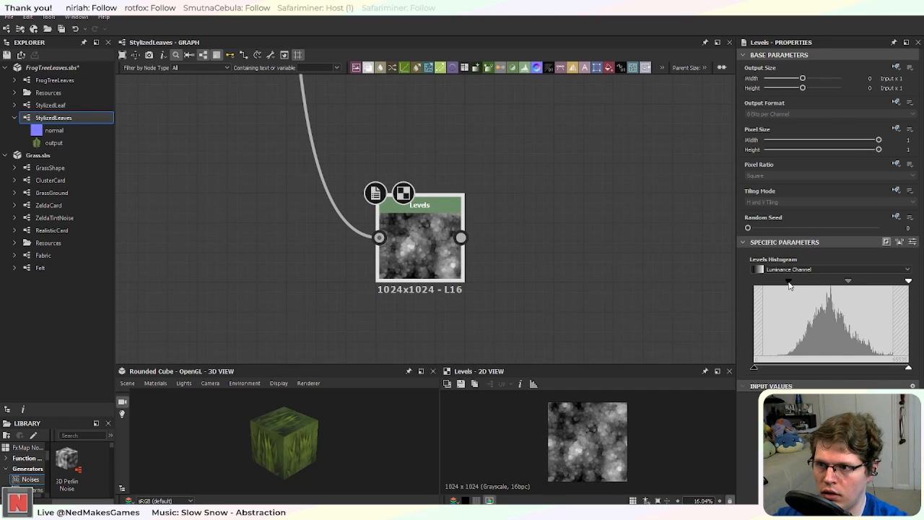
pyautogui.moveTo(911, 283); pyautogui.dragTo(864, 285)
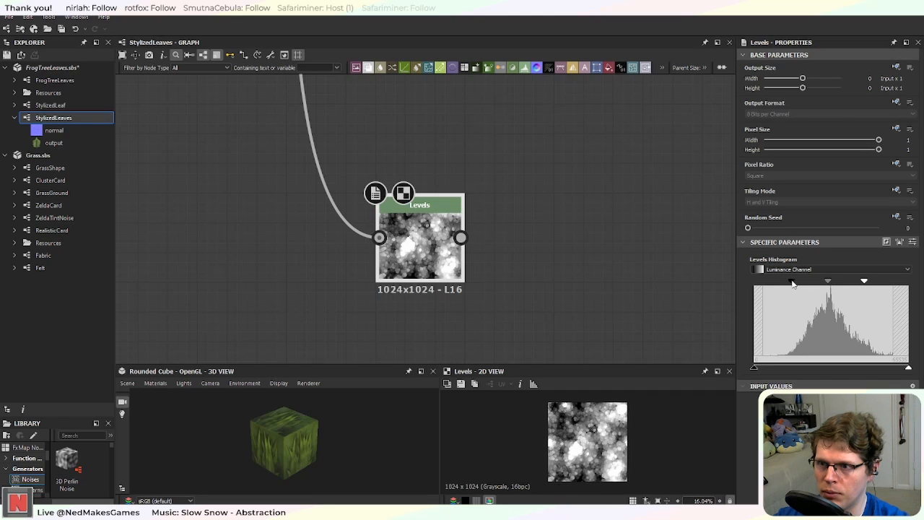
pyautogui.moveTo(792, 283); pyautogui.dragTo(751, 289)
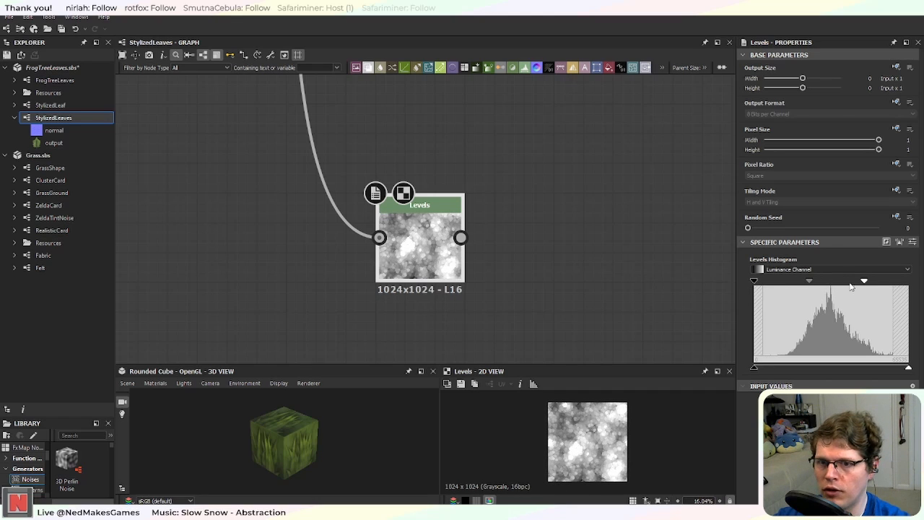
pyautogui.moveTo(867, 284)
pyautogui.mouseDown()
pyautogui.moveTo(836, 287)
pyautogui.moveTo(857, 290)
pyautogui.mouseUp()
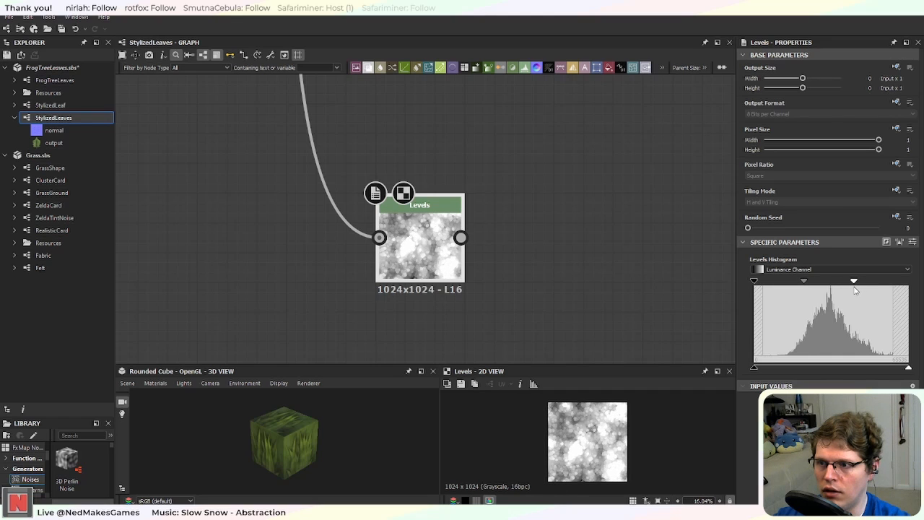
# Step: Connect the Levels output to the R input of RGBA Merge
pyautogui.scroll(-3, 641, 262)
pyautogui.moveTo(646, 297); pyautogui.dragTo(481, 284, button='middle')
pyautogui.moveTo(573, 283); pyautogui.dragTo(508, 281, button='middle')
pyautogui.moveTo(306, 233); pyautogui.dragTo(621, 223)
pyautogui.click(647, 248)
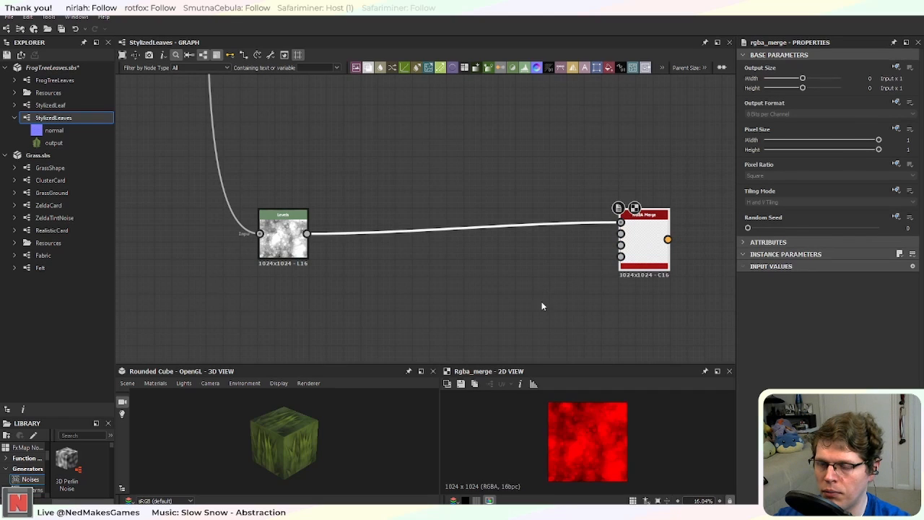
pyautogui.moveTo(541, 306); pyautogui.dragTo(524, 298, button='middle')
pyautogui.click(358, 266)
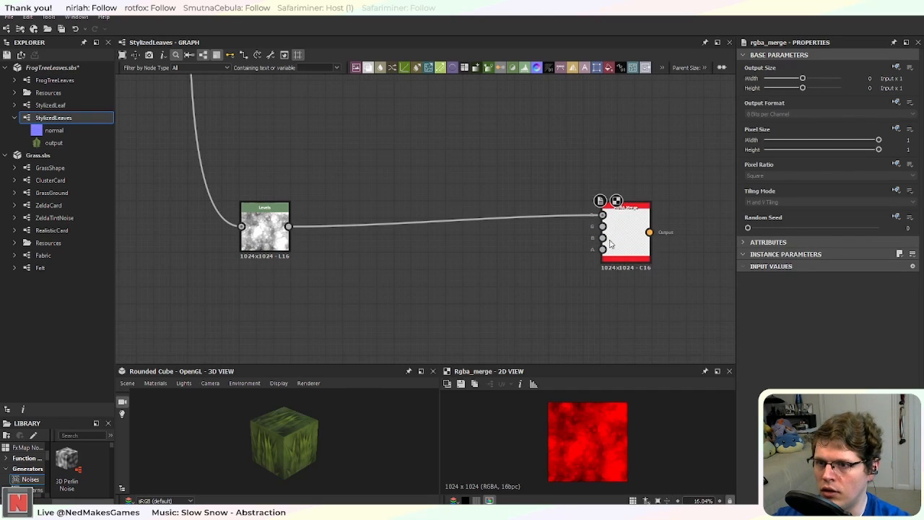
# Step: Examine the leaf mask, ambient occlusion and curvature branches for a source for the mask map's G channel
pyautogui.scroll(-2, 505, 241)
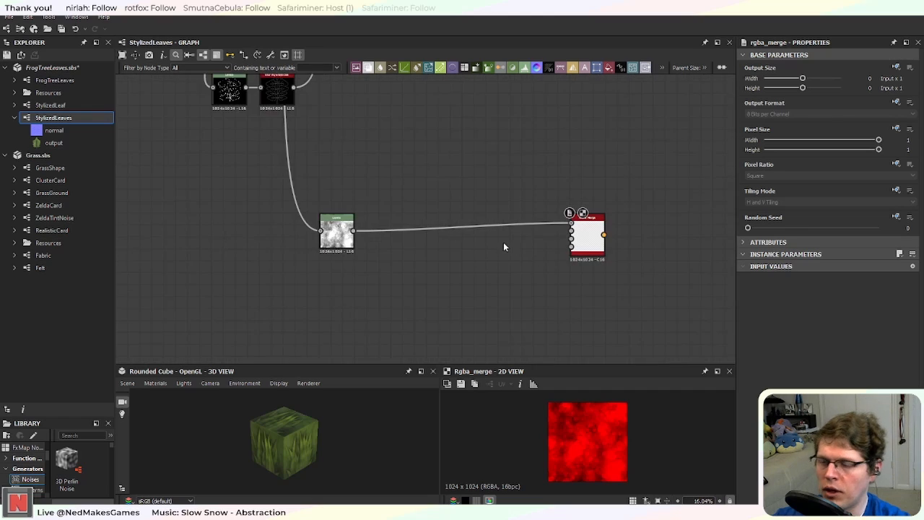
pyautogui.moveTo(438, 146); pyautogui.dragTo(479, 237, button='middle')
pyautogui.scroll(-2, 480, 232)
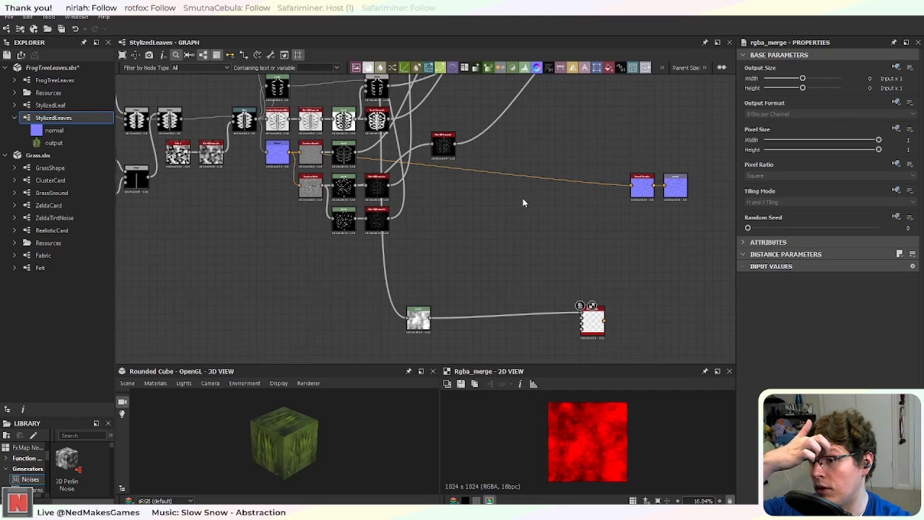
pyautogui.moveTo(522, 200); pyautogui.dragTo(540, 252, button='middle')
pyautogui.moveTo(586, 164); pyautogui.dragTo(537, 246, button='middle')
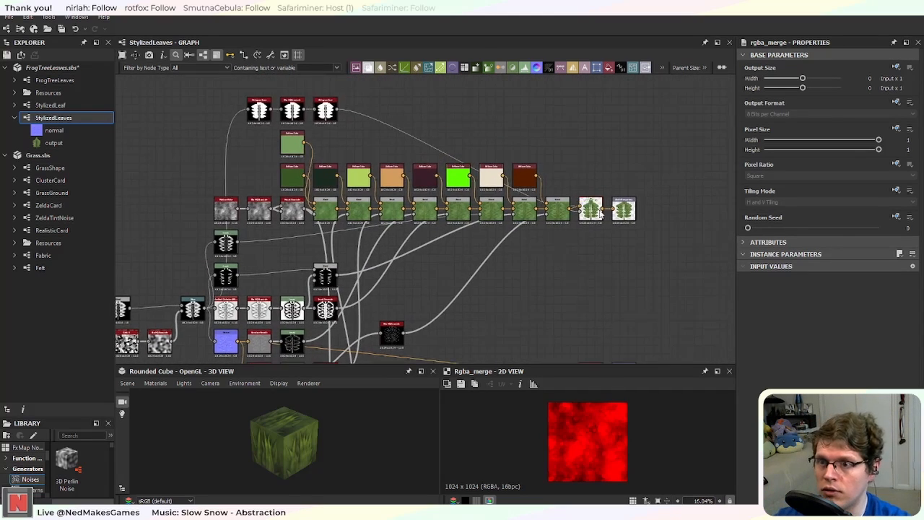
pyautogui.scroll(3, 597, 210)
pyautogui.moveTo(389, 305); pyautogui.dragTo(637, 271, button='middle')
pyautogui.scroll(-2, 360, 277)
pyautogui.moveTo(419, 322); pyautogui.dragTo(563, 230, button='middle')
pyautogui.scroll(3, 466, 219)
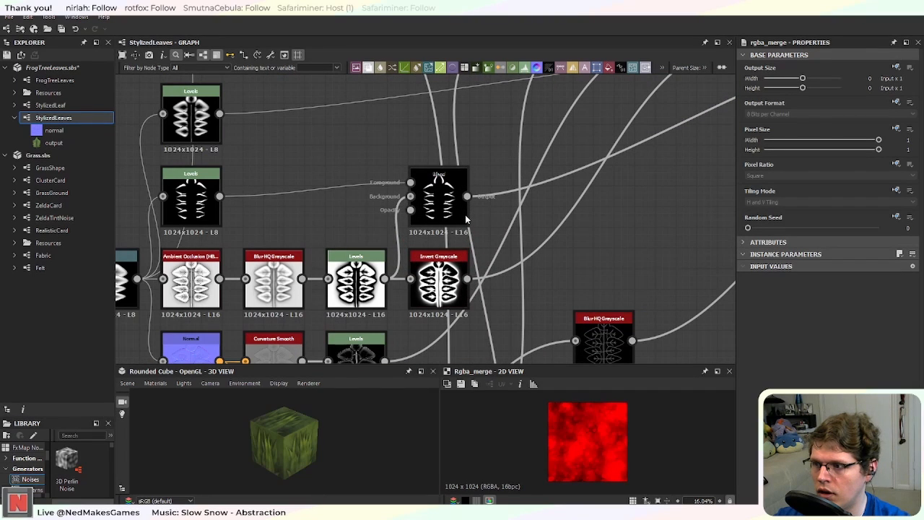
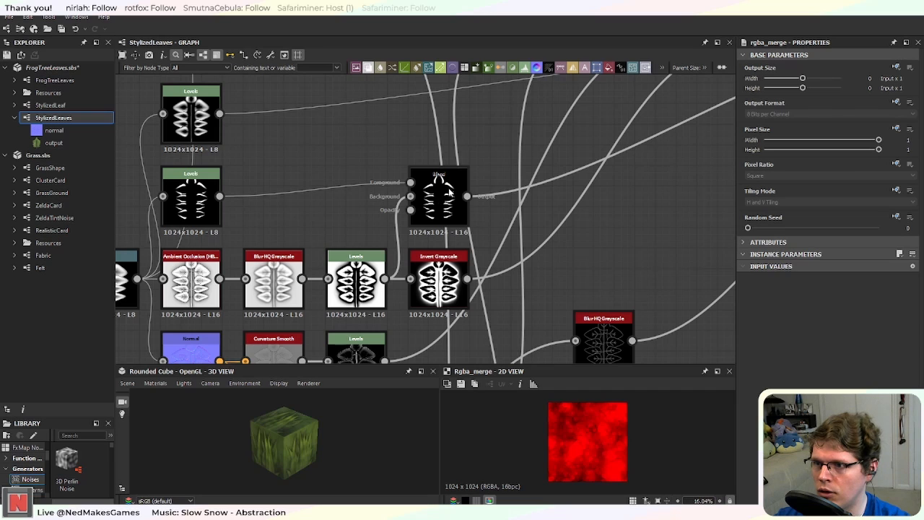
pyautogui.moveTo(449, 190); pyautogui.dragTo(532, 228, button='middle')
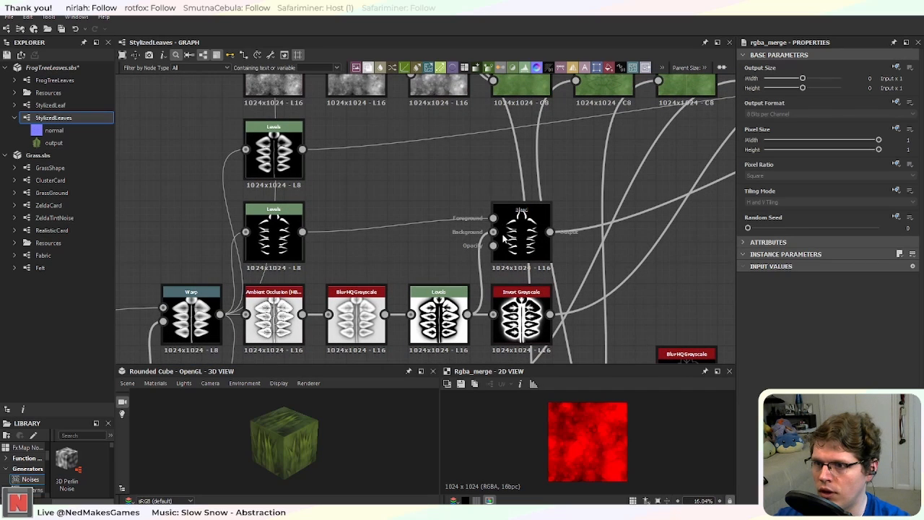
pyautogui.moveTo(346, 165); pyautogui.dragTo(364, 108, button='middle')
pyautogui.moveTo(536, 315); pyautogui.dragTo(520, 241, button='middle')
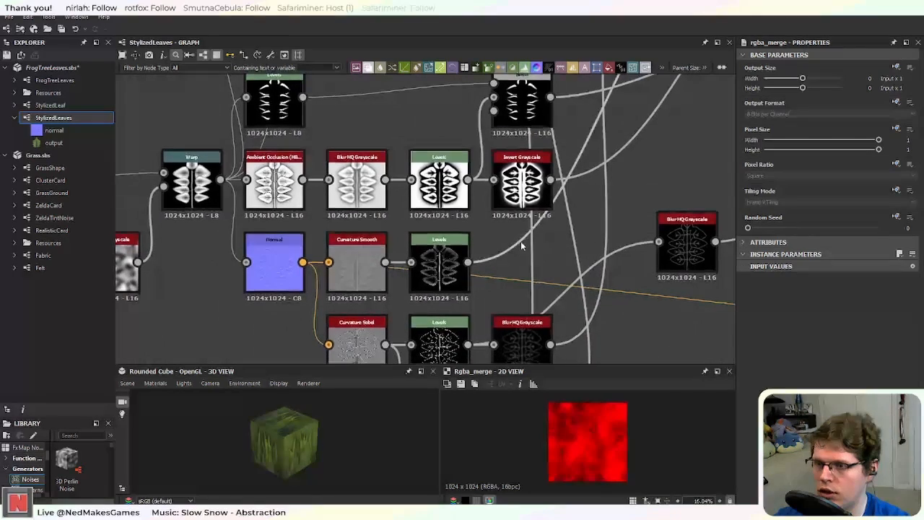
pyautogui.scroll(-3, 469, 285)
pyautogui.moveTo(465, 351); pyautogui.dragTo(460, 186, button='middle')
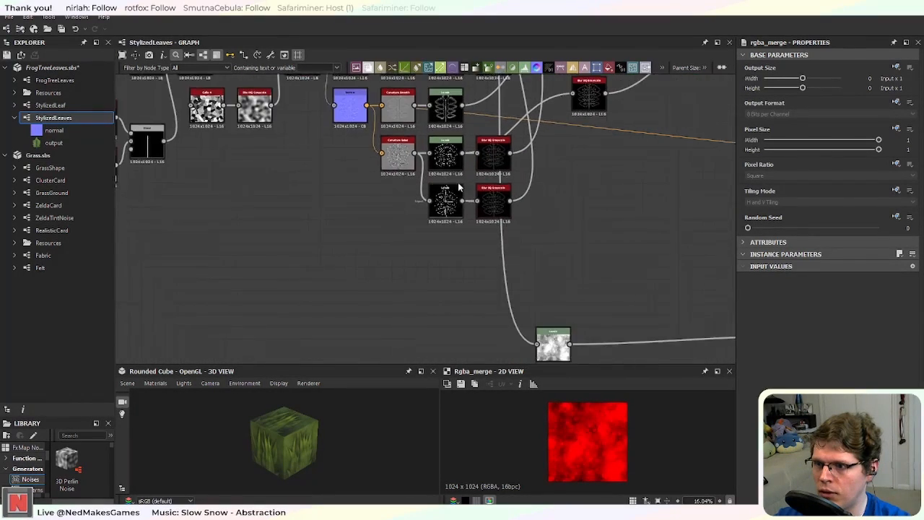
pyautogui.scroll(4, 457, 204)
pyautogui.scroll(1, 454, 226)
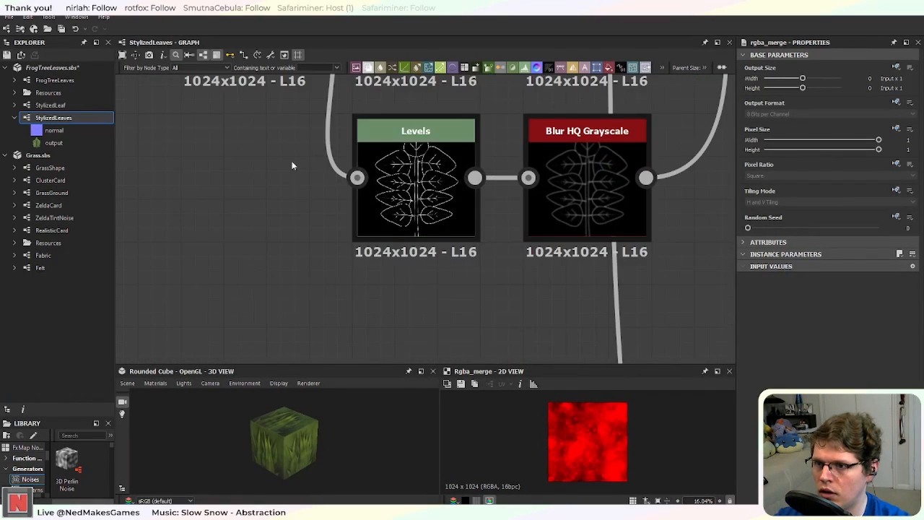
pyautogui.scroll(-5, 340, 275)
pyautogui.scroll(-2, 331, 291)
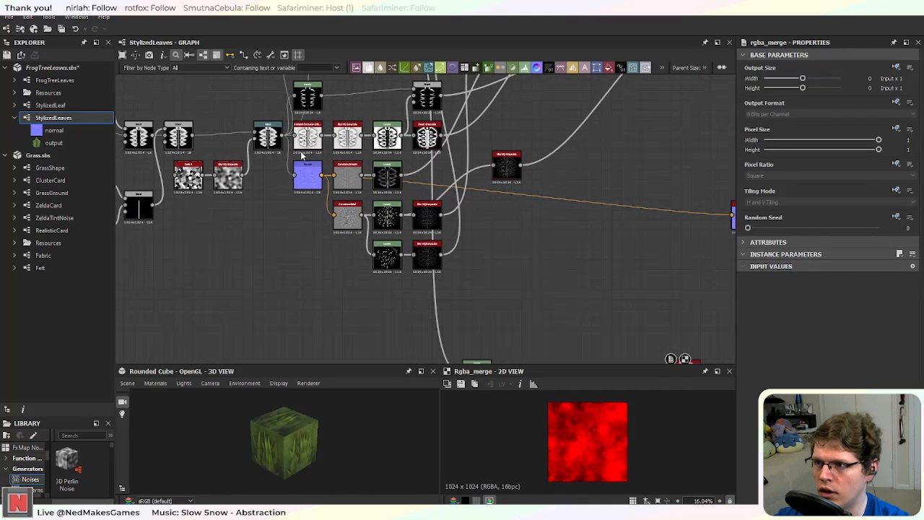
pyautogui.scroll(-3, 325, 293)
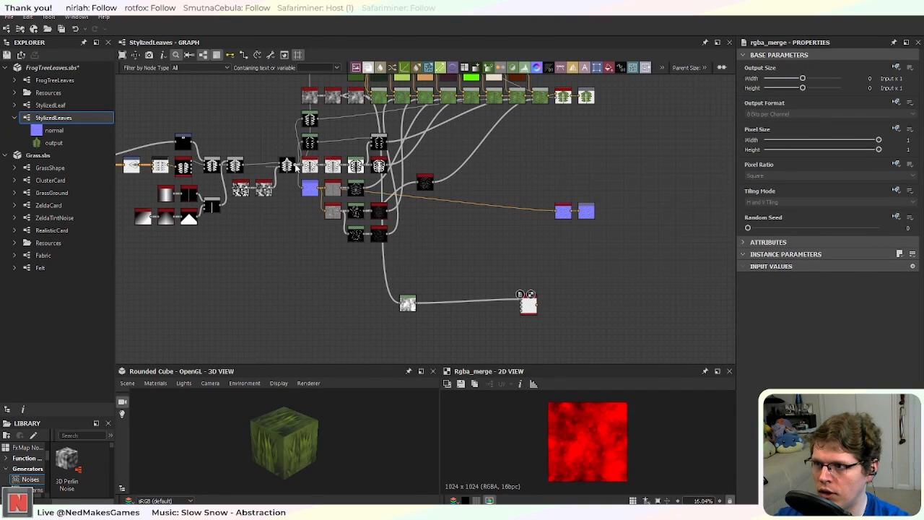
# Step: Branch a Levels node off the Warp node's leaf mask and place it directly below the noise Levels node
pyautogui.moveTo(359, 329); pyautogui.dragTo(394, 325)
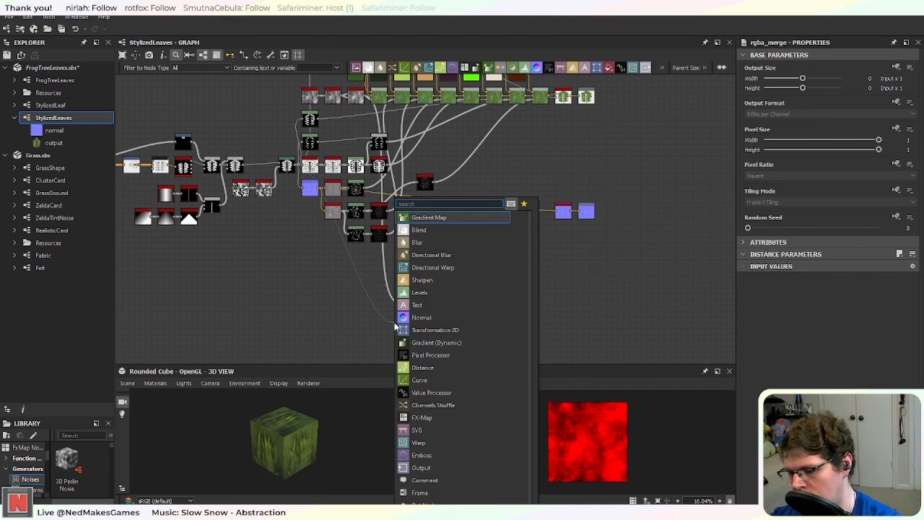
pyautogui.write('level')
pyautogui.press('Return')
pyautogui.scroll(4, 427, 324)
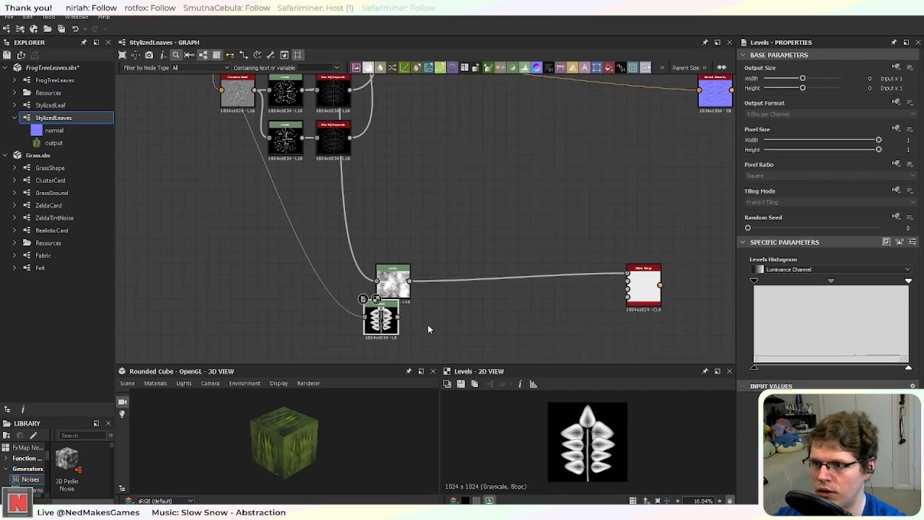
pyautogui.moveTo(367, 274); pyautogui.dragTo(378, 284)
# Step: Raise the leaf mask contrast in Levels, with the black input point at about 63% of the histogram and the white at about 94%
pyautogui.scroll(4, 396, 283)
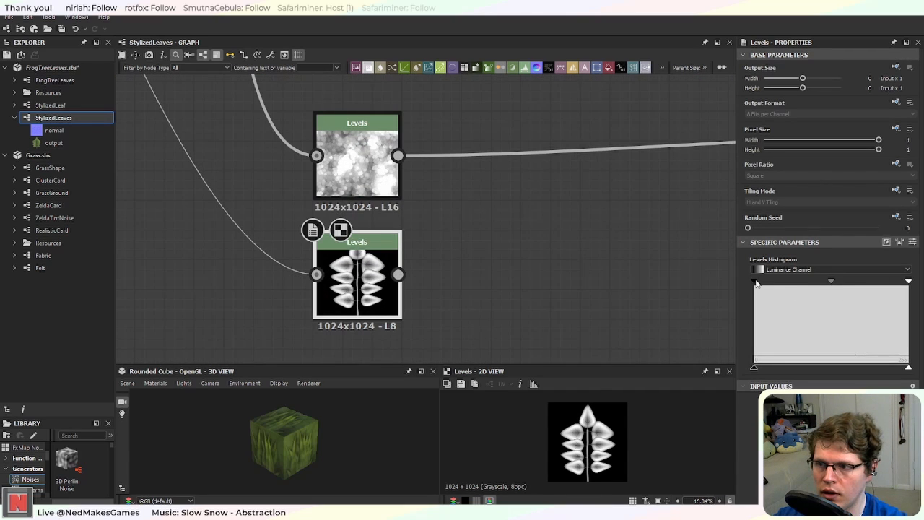
pyautogui.moveTo(755, 281); pyautogui.dragTo(852, 285)
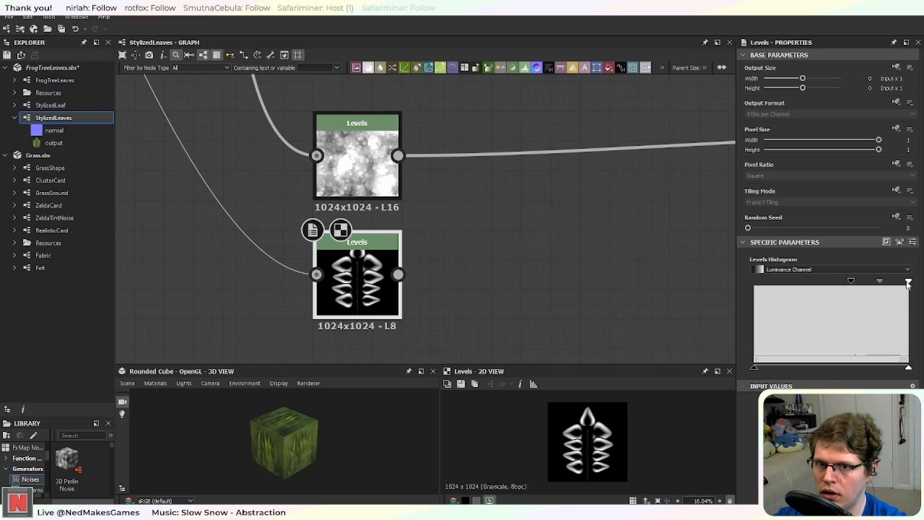
pyautogui.moveTo(910, 281); pyautogui.dragTo(900, 281)
pyautogui.scroll(4, 435, 243)
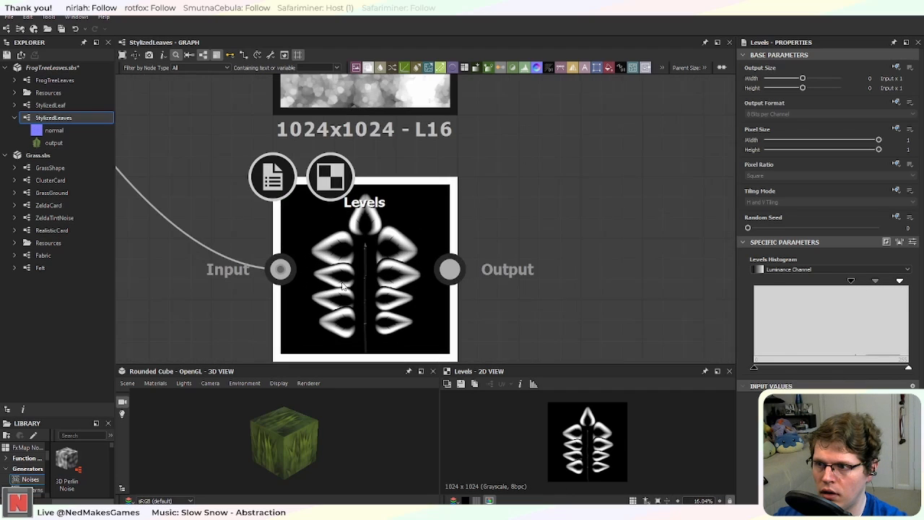
pyautogui.scroll(-3, 412, 225)
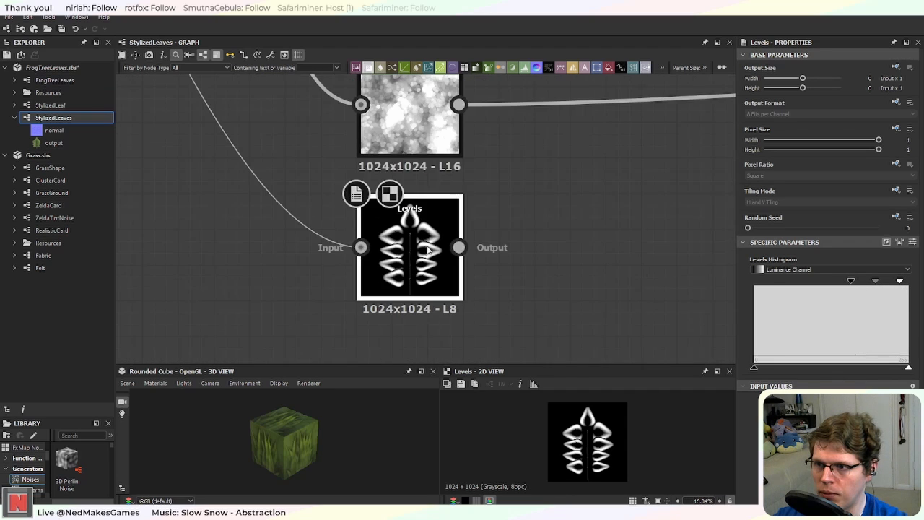
# Step: Connect the leaf mask Levels output to the G input of RGBA Merge and preview the merged result
pyautogui.scroll(-2, 417, 235)
pyautogui.moveTo(543, 261); pyautogui.dragTo(345, 242, button='middle')
pyautogui.scroll(-1, 346, 241)
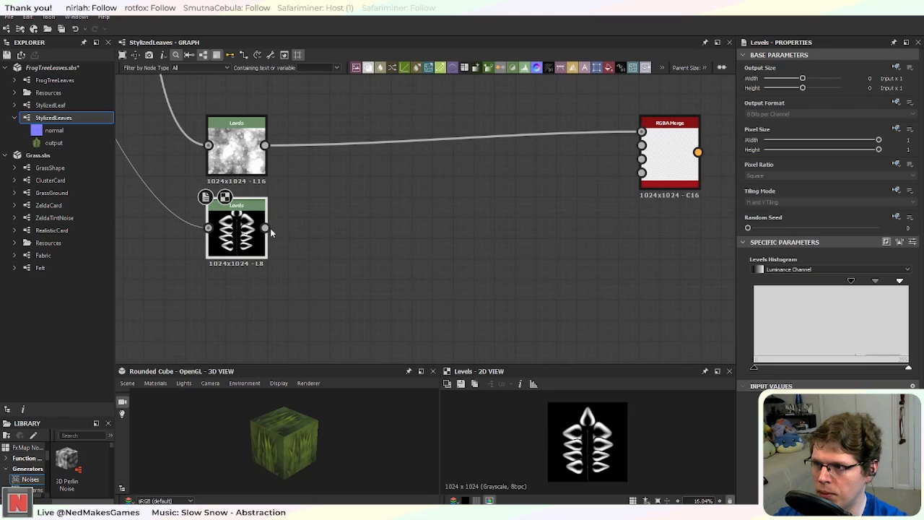
pyautogui.moveTo(266, 228); pyautogui.dragTo(507, 199)
pyautogui.moveTo(637, 155); pyautogui.dragTo(642, 144)
pyautogui.click(669, 165)
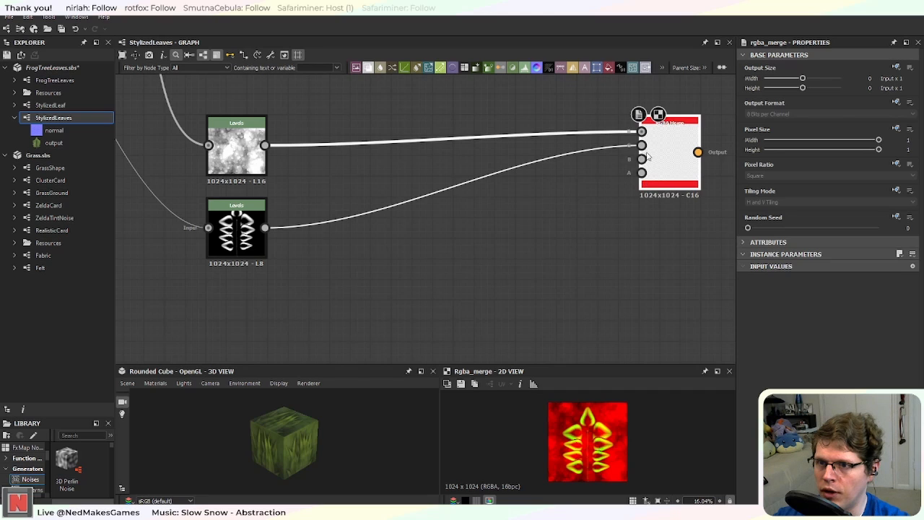
# Step: Compare the G-channel mask with the upstream curvature, Warp and Ambient Occlusion nodes to choose the next channel's source
pyautogui.scroll(-3, 312, 283)
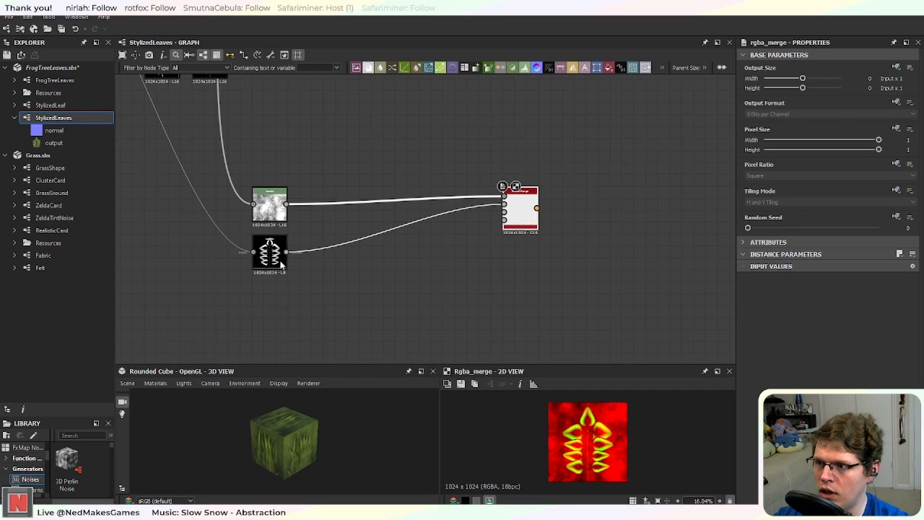
pyautogui.scroll(5, 514, 251)
pyautogui.moveTo(342, 264); pyautogui.dragTo(491, 288, button='middle')
pyautogui.scroll(-3, 339, 260)
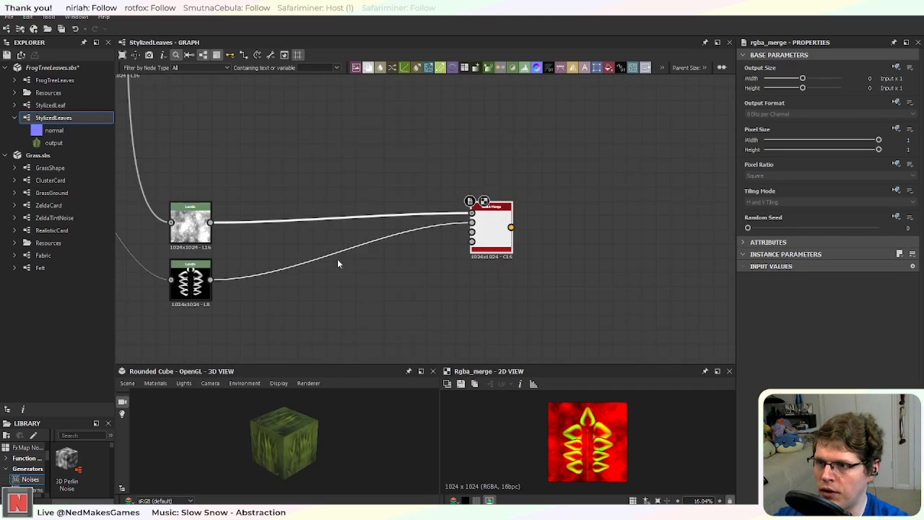
pyautogui.moveTo(273, 246); pyautogui.dragTo(402, 243, button='middle')
pyautogui.moveTo(353, 159); pyautogui.dragTo(501, 275, button='middle')
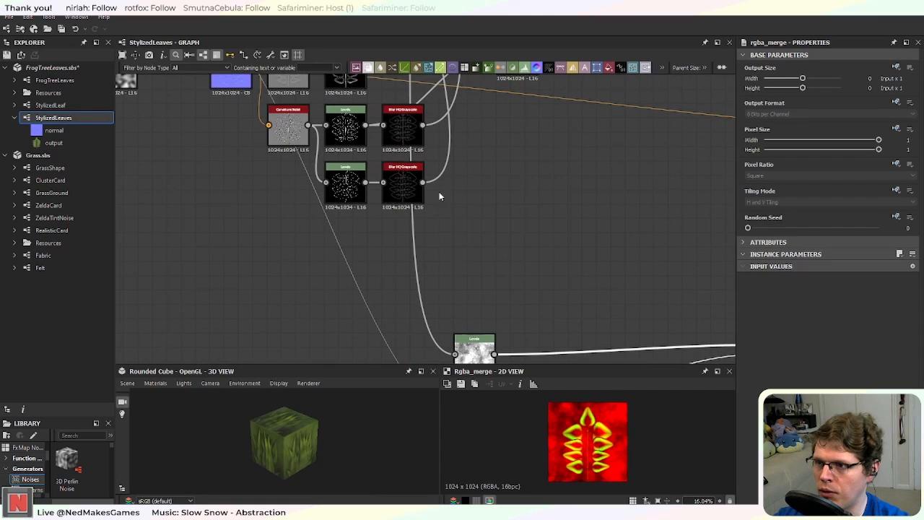
pyautogui.scroll(-3, 440, 195)
pyautogui.moveTo(332, 197); pyautogui.dragTo(409, 278, button='middle')
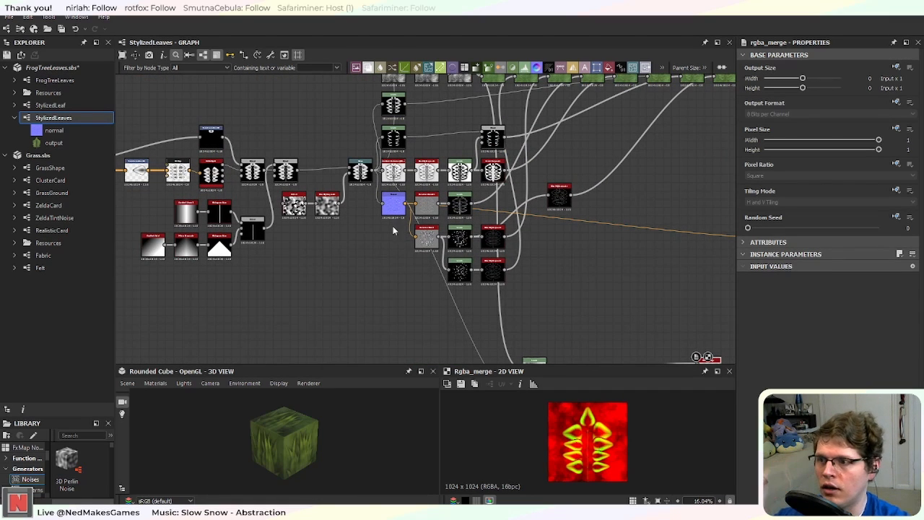
pyautogui.scroll(5, 393, 226)
pyautogui.scroll(1, 430, 226)
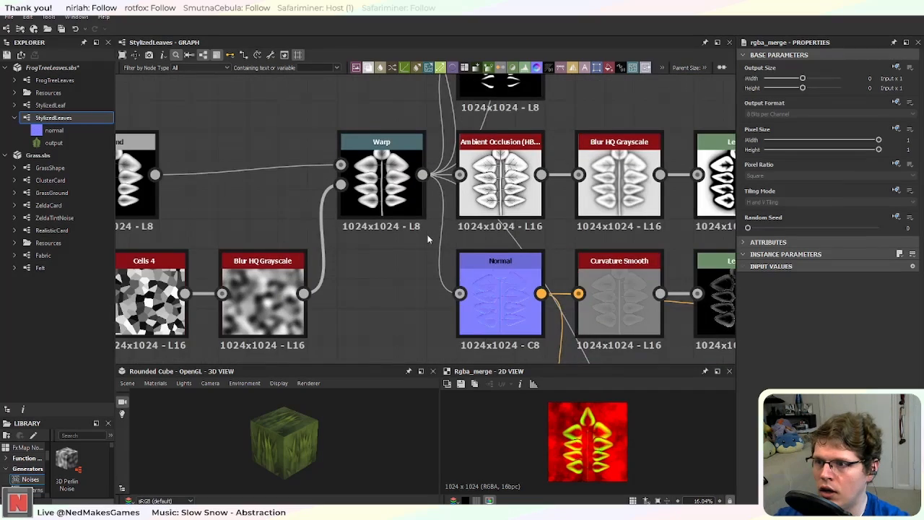
pyautogui.moveTo(425, 242); pyautogui.dragTo(380, 305, button='middle')
pyautogui.scroll(4, 409, 282)
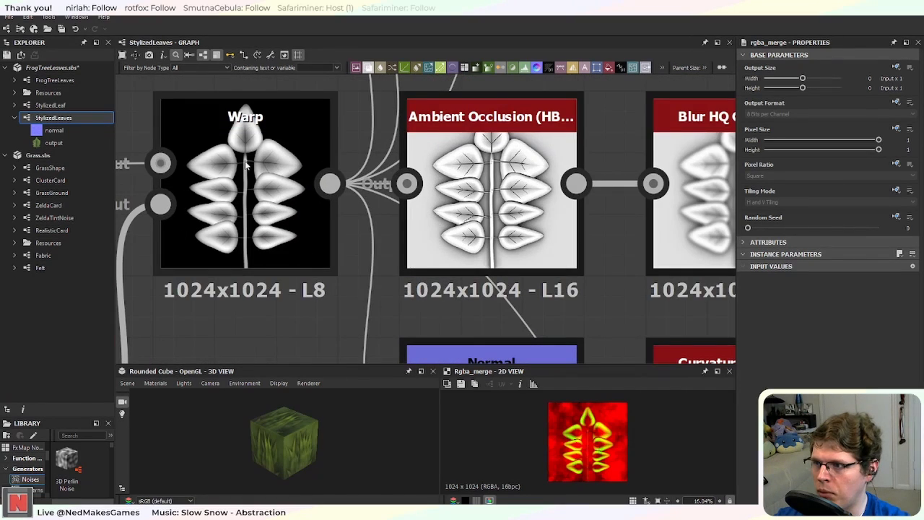
pyautogui.scroll(-8, 245, 166)
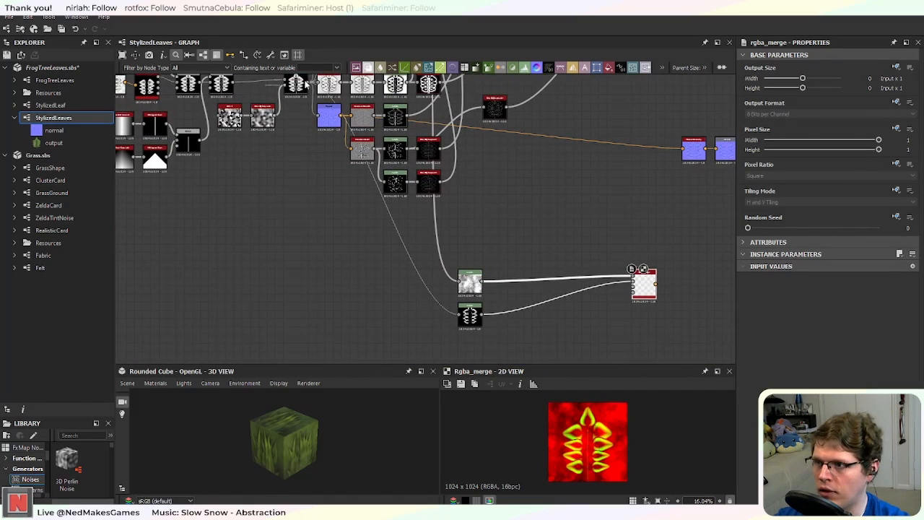
# Step: Branch a second Levels node off the Warp node and align it below the G-channel Levels node
pyautogui.moveTo(445, 334); pyautogui.dragTo(449, 345)
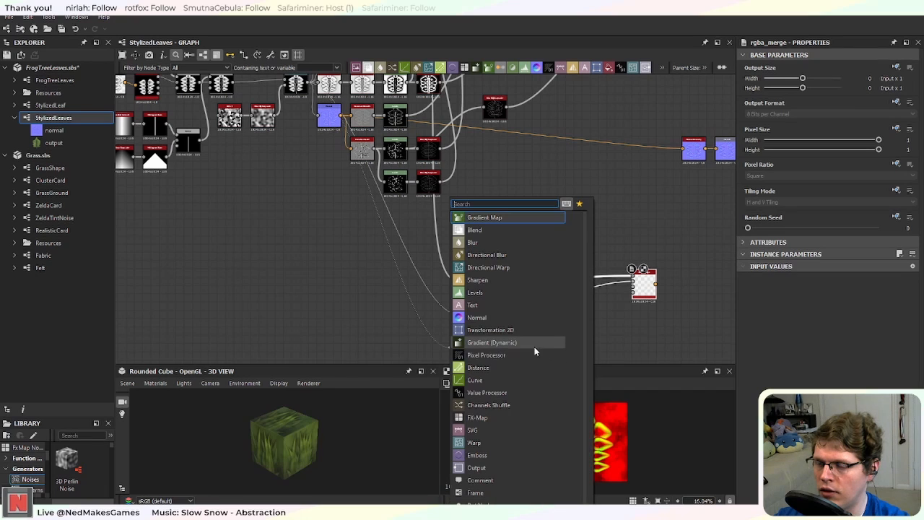
pyautogui.write('level')
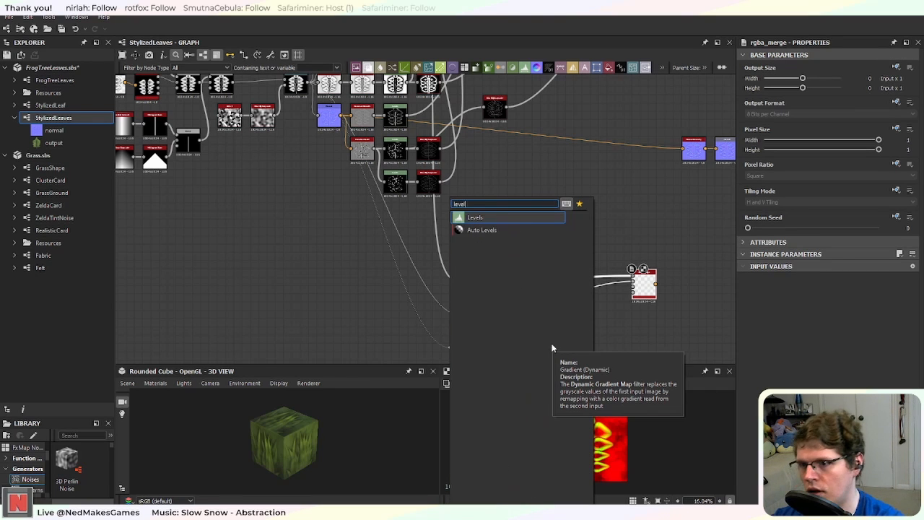
pyautogui.press('Return')
pyautogui.scroll(5, 551, 347)
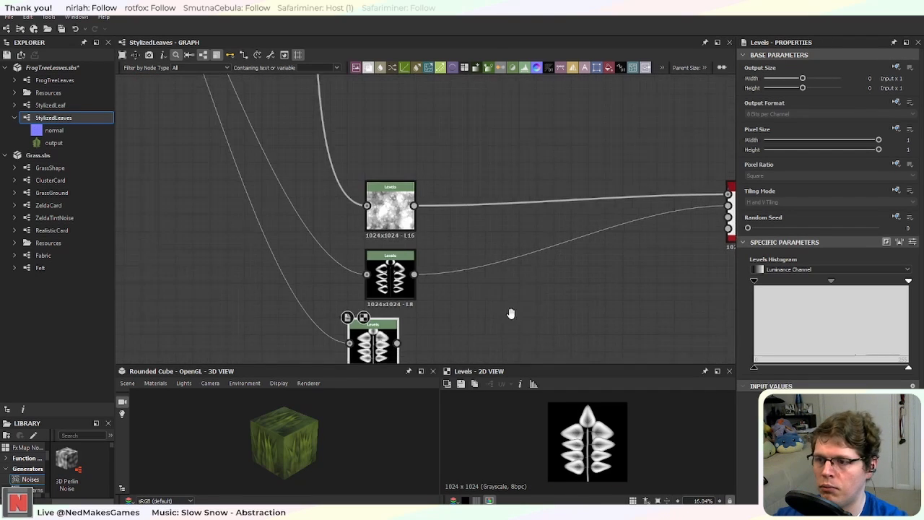
pyautogui.moveTo(351, 261); pyautogui.dragTo(381, 261)
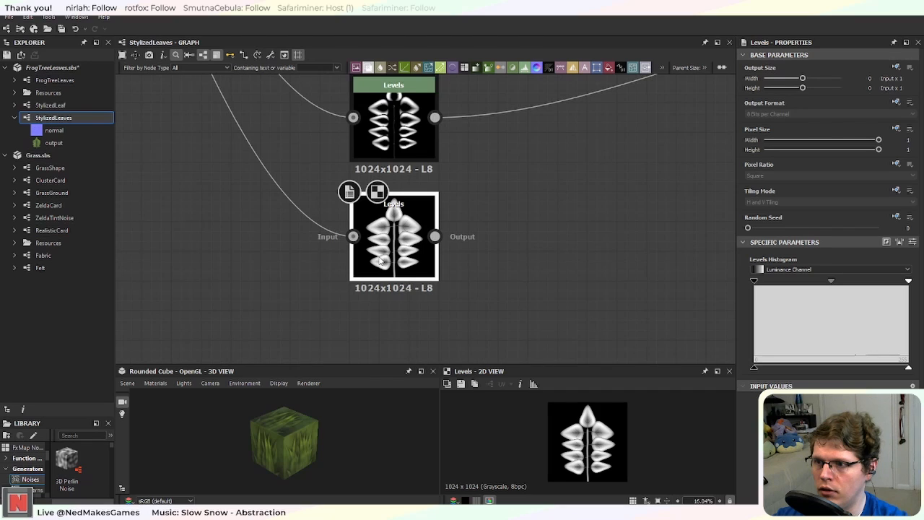
# Step: Inspect the newest Levels node's leaf mask against the Warp, normal and curvature nodes upstream
pyautogui.scroll(2, 432, 229)
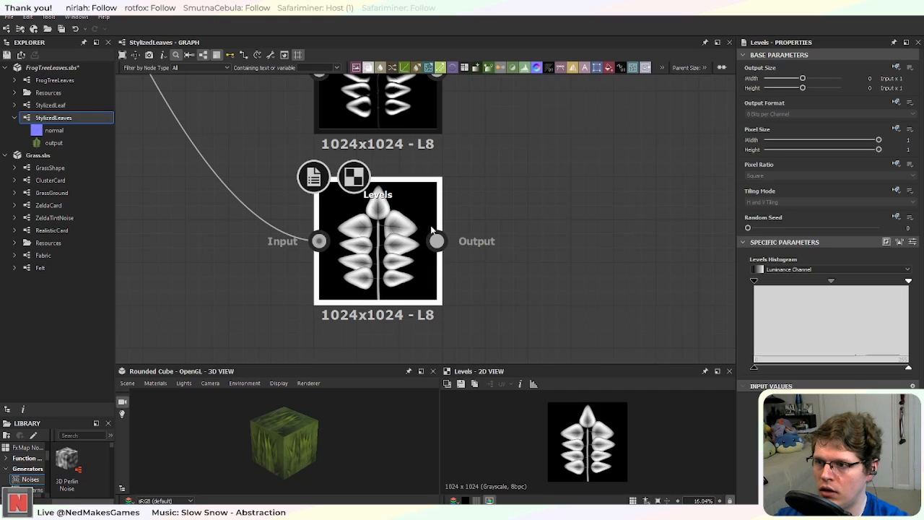
pyautogui.scroll(-1, 432, 229)
pyautogui.scroll(-4, 301, 218)
pyautogui.moveTo(294, 220); pyautogui.dragTo(581, 337, button='middle')
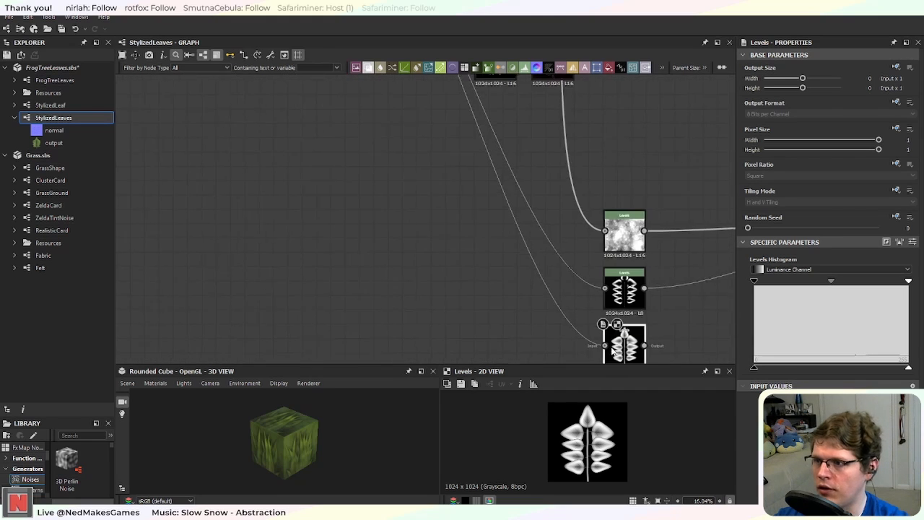
pyautogui.moveTo(286, 179); pyautogui.dragTo(488, 314, button='middle')
pyautogui.scroll(-2, 457, 293)
pyautogui.press('f')
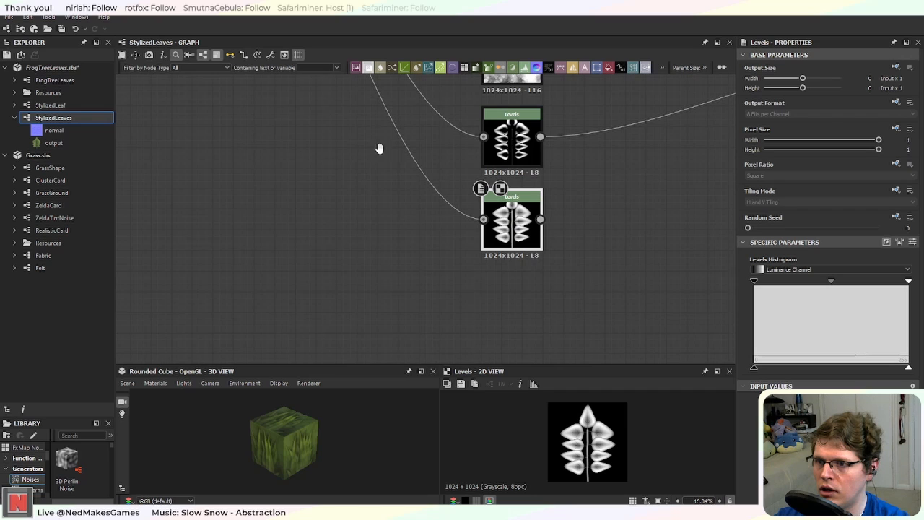
pyautogui.moveTo(380, 148); pyautogui.dragTo(380, 311, button='middle')
pyautogui.scroll(-4, 356, 238)
pyautogui.moveTo(355, 189); pyautogui.dragTo(463, 358, button='middle')
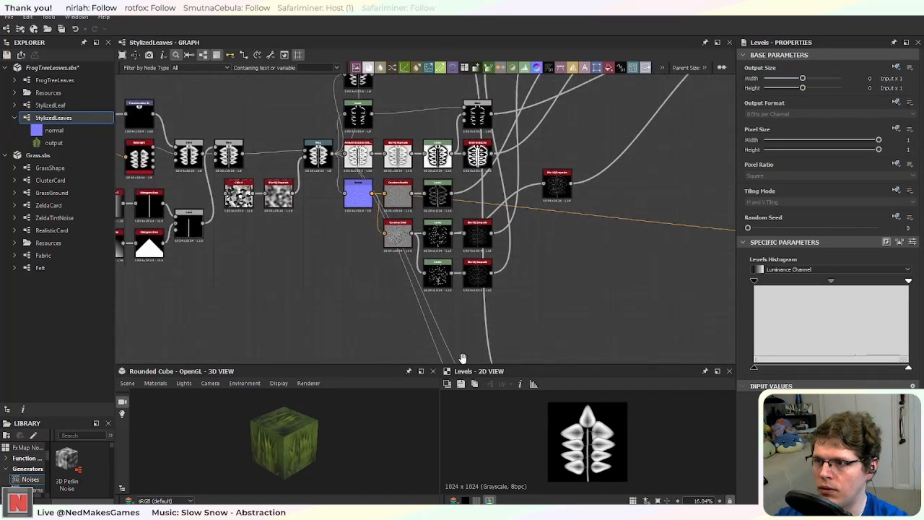
pyautogui.scroll(-1, 477, 299)
pyautogui.press('f')
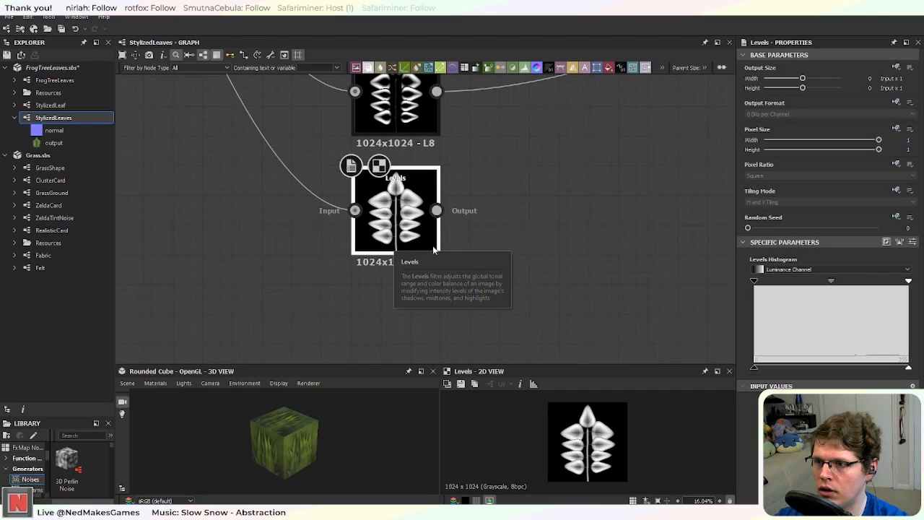
# Step: Compare the newest Levels node's leaf mask with the upstream Blend nodes that combine the leaves and the stem
pyautogui.scroll(-5, 486, 229)
pyautogui.moveTo(217, 115); pyautogui.dragTo(408, 309, button='middle')
pyautogui.scroll(-1, 408, 308)
pyautogui.scroll(-2, 390, 274)
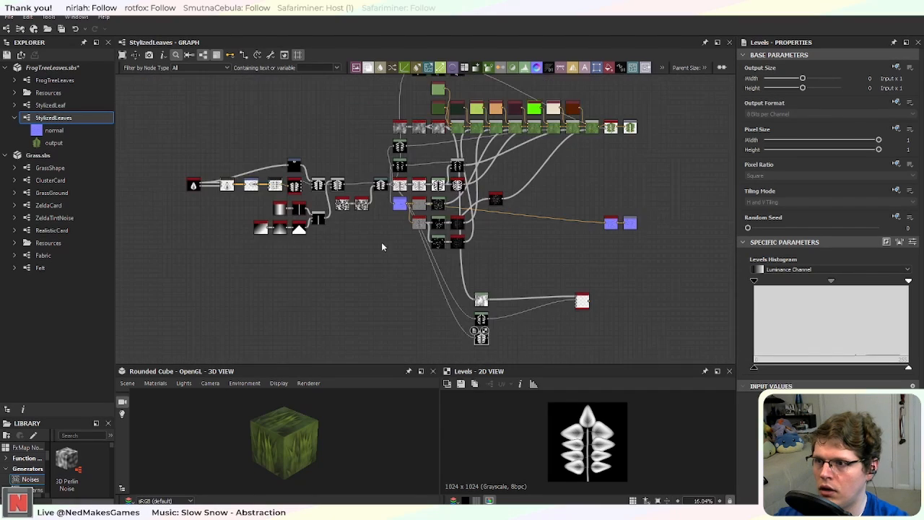
pyautogui.scroll(6, 390, 238)
pyautogui.moveTo(395, 211); pyautogui.dragTo(553, 289, button='middle')
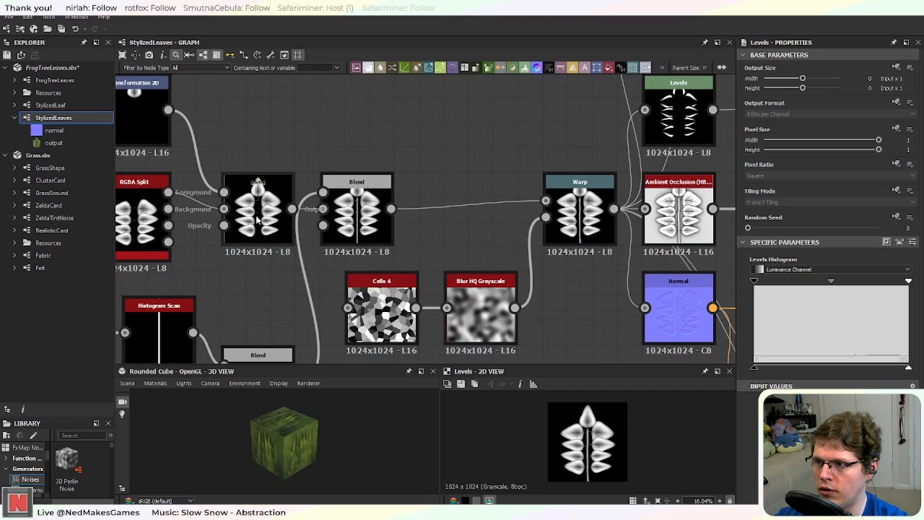
pyautogui.scroll(2, 258, 209)
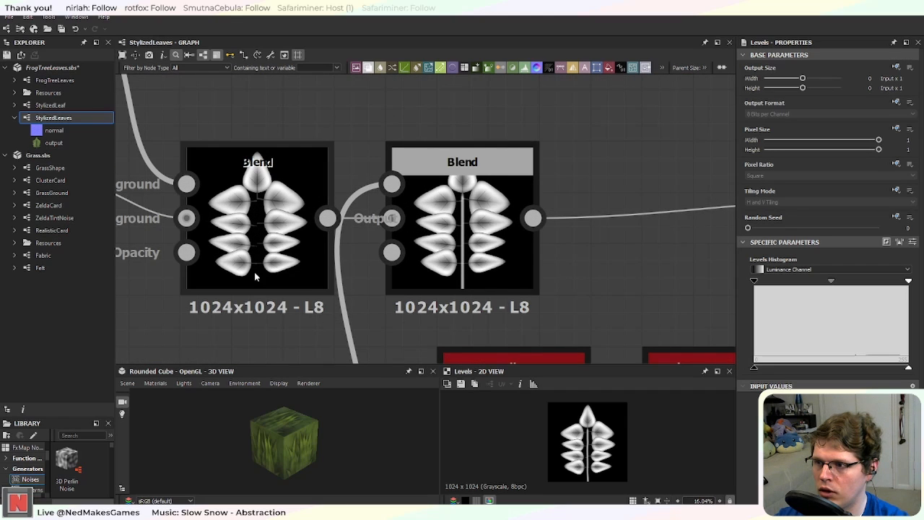
pyautogui.scroll(-5, 258, 252)
pyautogui.moveTo(438, 349); pyautogui.dragTo(353, 120, button='middle')
pyautogui.scroll(2, 436, 251)
pyautogui.scroll(3, 432, 242)
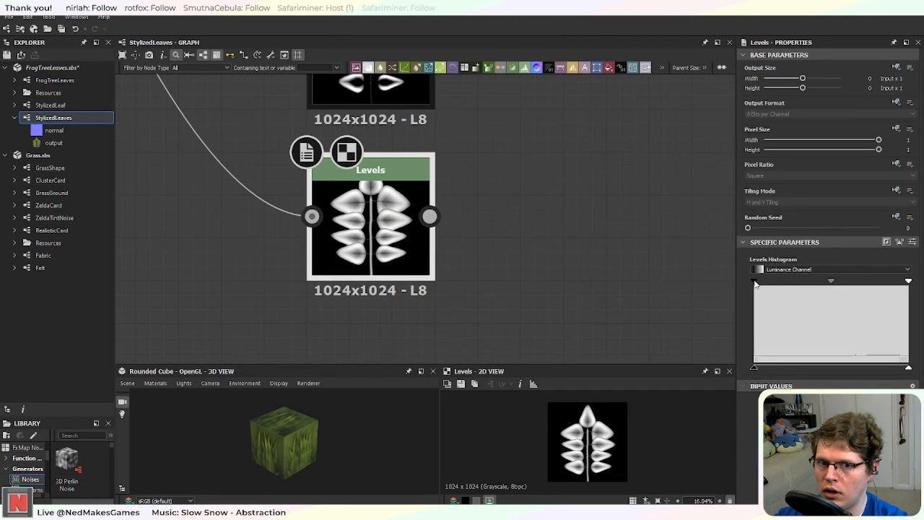
# Step: Try adjusting the black and white input points in the newest Levels node's histogram
pyautogui.moveTo(755, 282)
pyautogui.mouseDown()
pyautogui.moveTo(827, 283)
pyautogui.moveTo(754, 283)
pyautogui.mouseUp()
pyautogui.scroll(2, 393, 239)
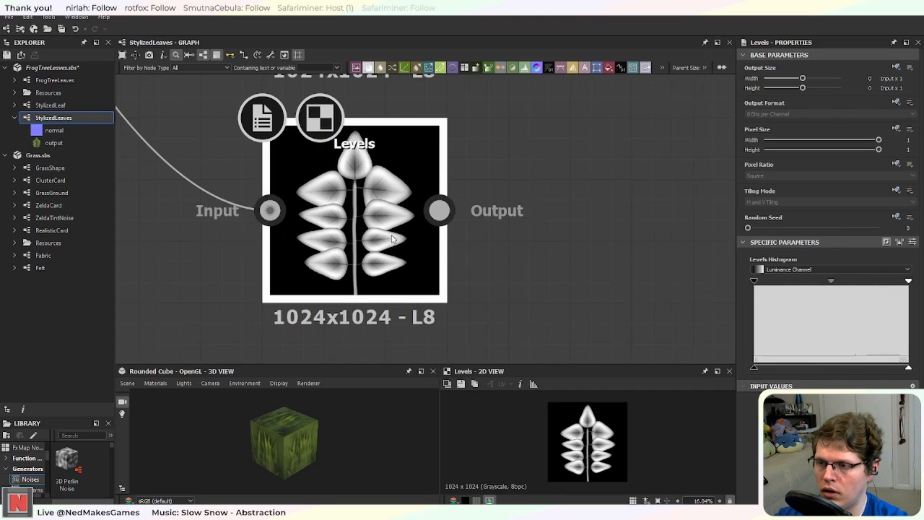
pyautogui.moveTo(908, 281)
pyautogui.mouseDown()
pyautogui.moveTo(807, 280)
pyautogui.moveTo(908, 280)
pyautogui.mouseUp()
pyautogui.click(494, 257)
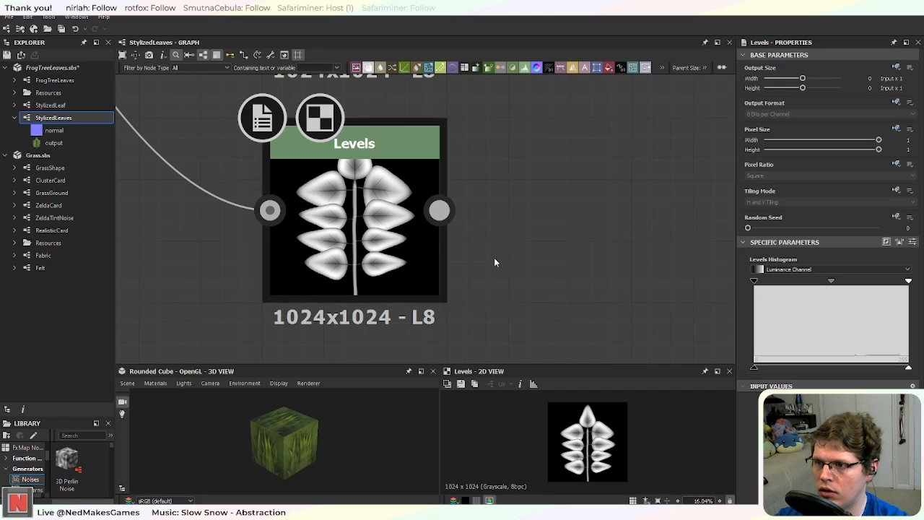
pyautogui.click(370, 261)
# Step: Replace the newest Levels node with a Histogram Scan on the same Warp branch, aligned below the G-channel Levels node
pyautogui.scroll(-3, 581, 259)
pyautogui.moveTo(578, 266); pyautogui.dragTo(498, 266, button='middle')
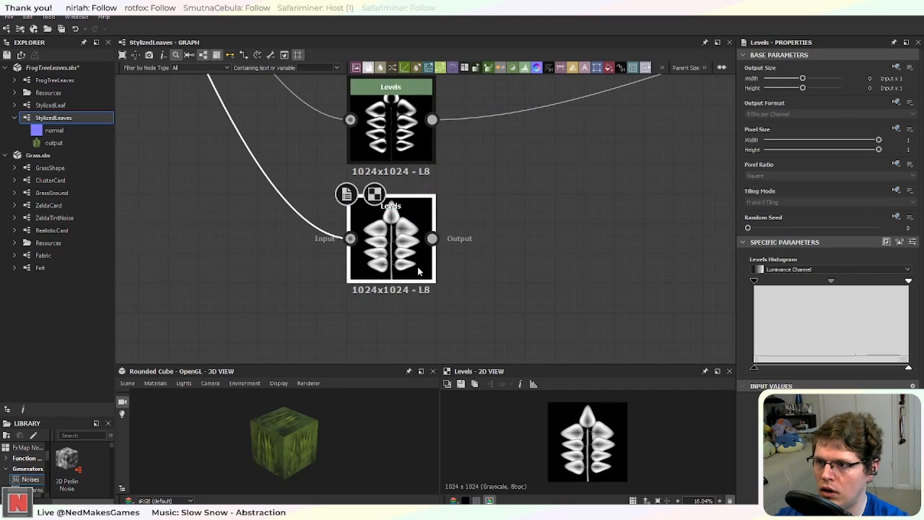
pyautogui.press('space')
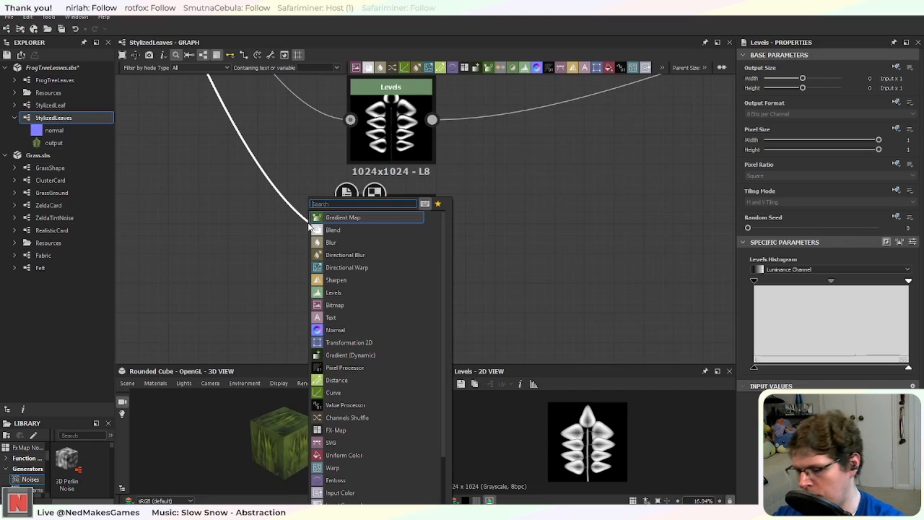
pyautogui.write('his')
pyautogui.click(343, 229)
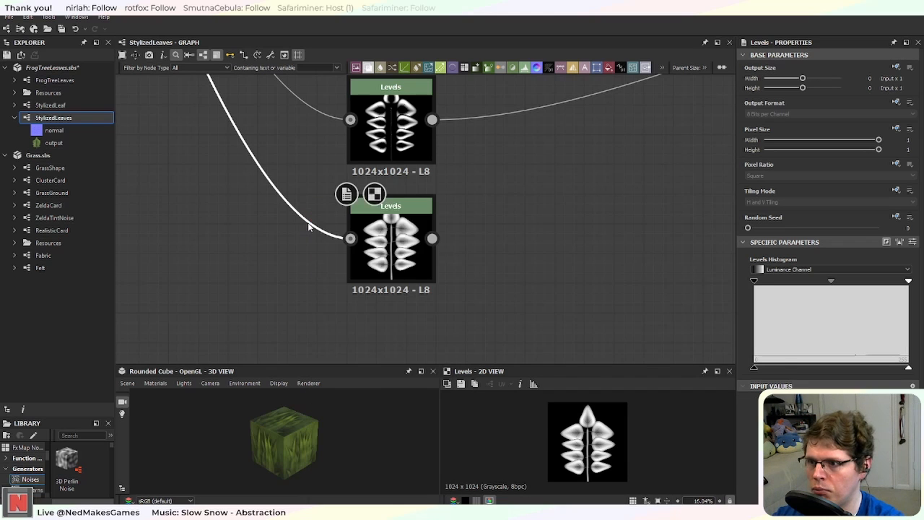
pyautogui.scroll(-3, 427, 260)
pyautogui.press('Delete')
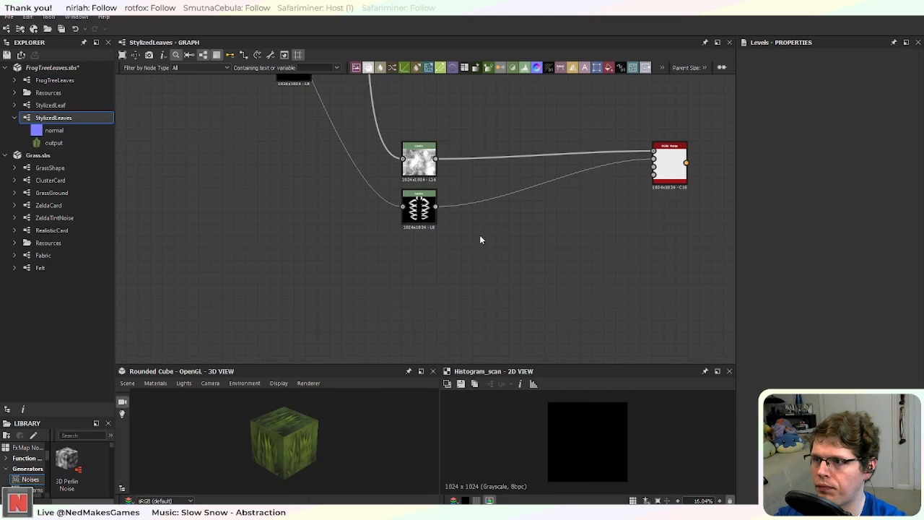
pyautogui.moveTo(348, 137); pyautogui.dragTo(397, 222, button='middle')
pyautogui.moveTo(340, 157); pyautogui.dragTo(465, 347)
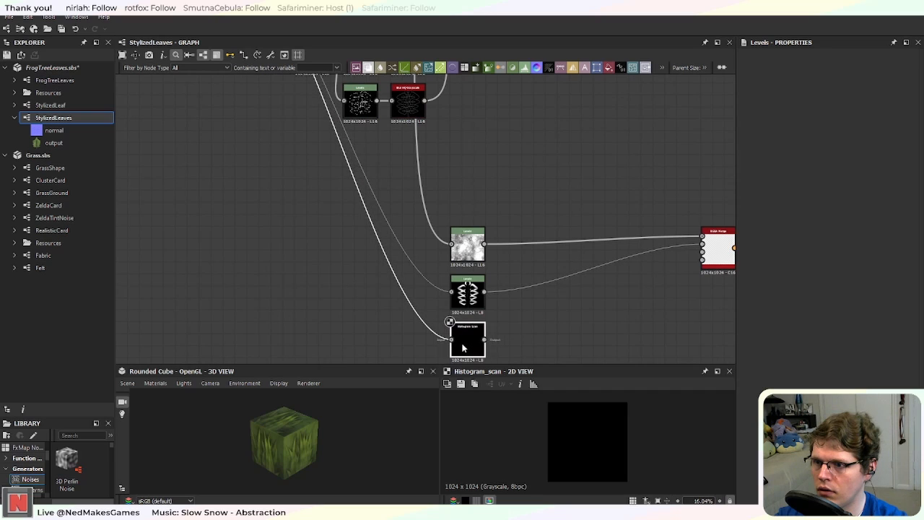
# Step: Set the Histogram Scan's Contrast to 1 and its Position to 0.58
pyautogui.scroll(3, 542, 319)
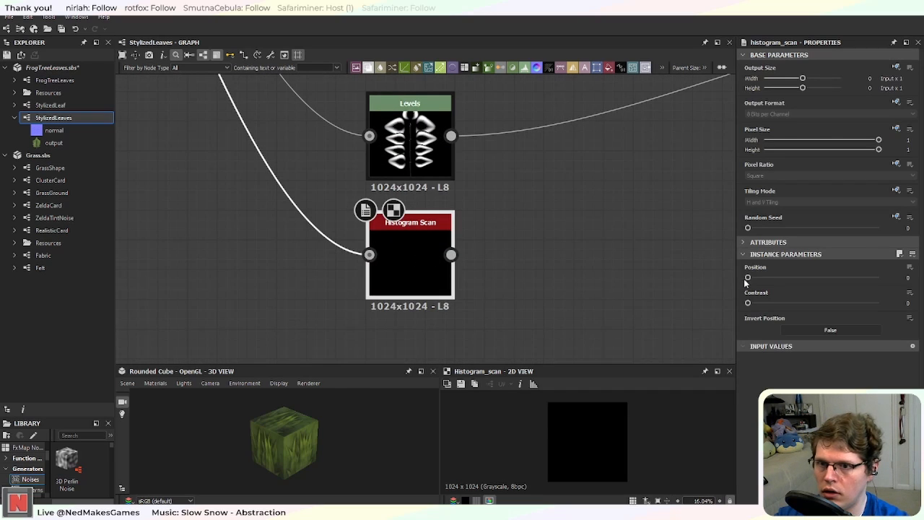
pyautogui.moveTo(745, 281); pyautogui.dragTo(813, 287)
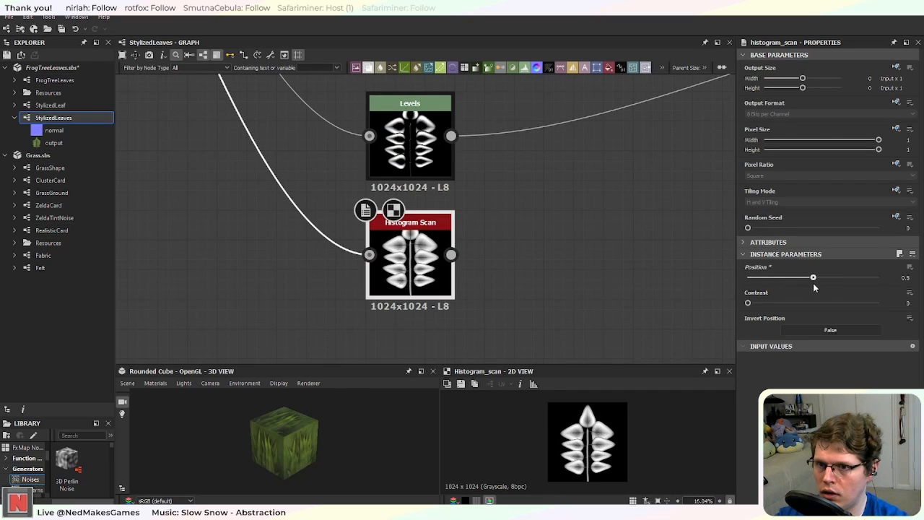
pyautogui.moveTo(748, 303); pyautogui.dragTo(902, 304)
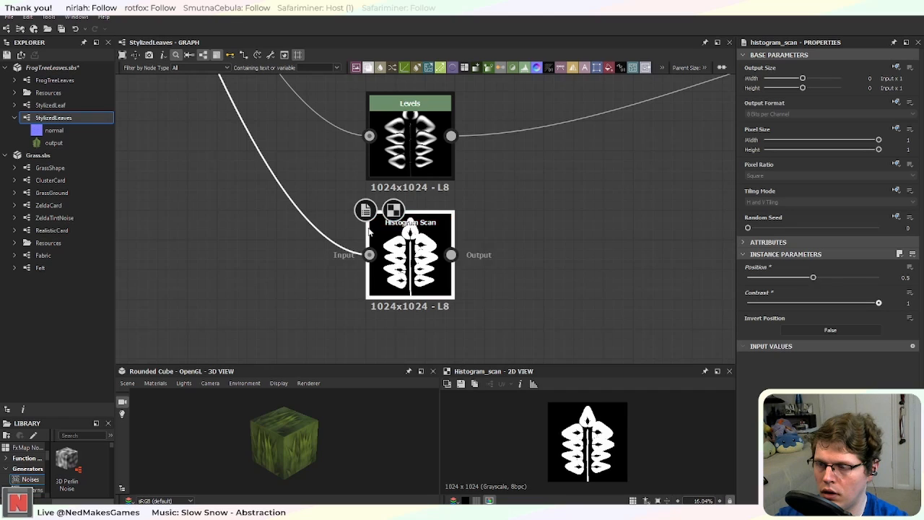
pyautogui.scroll(2, 390, 245)
pyautogui.moveTo(512, 282); pyautogui.dragTo(505, 222, button='middle')
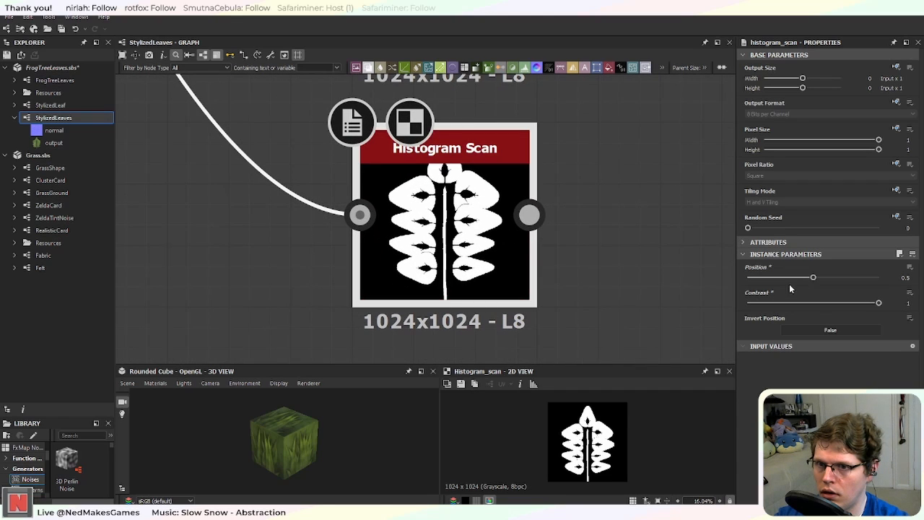
pyautogui.moveTo(814, 278); pyautogui.dragTo(811, 279)
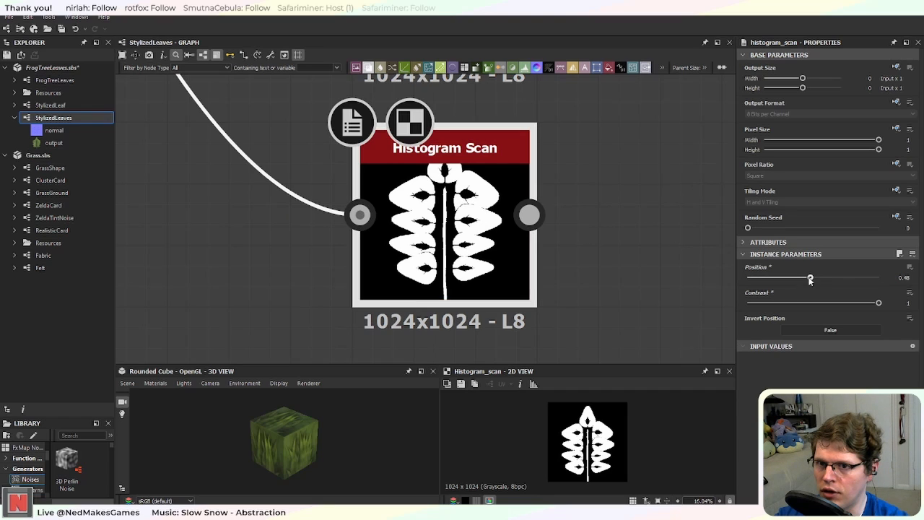
pyautogui.moveTo(810, 279)
pyautogui.mouseDown()
pyautogui.moveTo(836, 280)
pyautogui.moveTo(825, 283)
pyautogui.mouseUp()
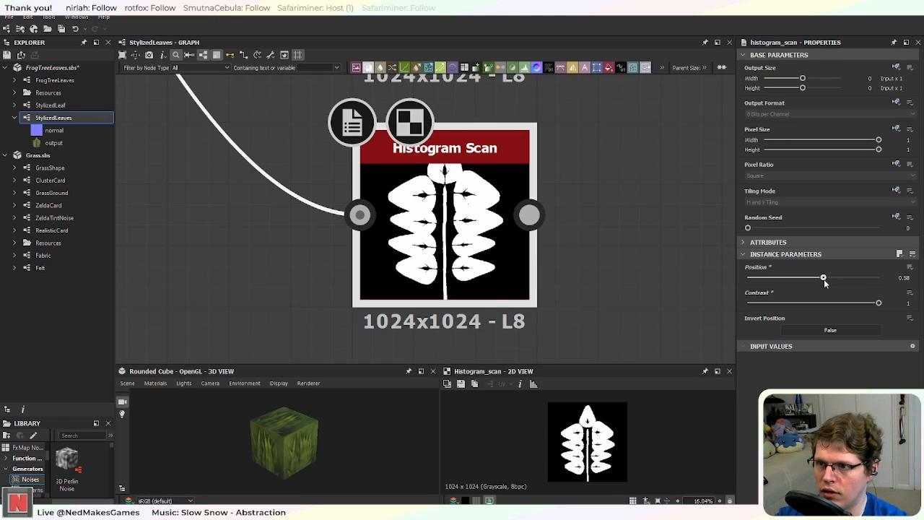
# Step: Examine the upstream network back to the source leaf and the stem-shape nodes for a way to refine the mask
pyautogui.scroll(-5, 436, 280)
pyautogui.moveTo(193, 215); pyautogui.dragTo(372, 263, button='middle')
pyautogui.scroll(1, 373, 263)
pyautogui.scroll(-7, 368, 267)
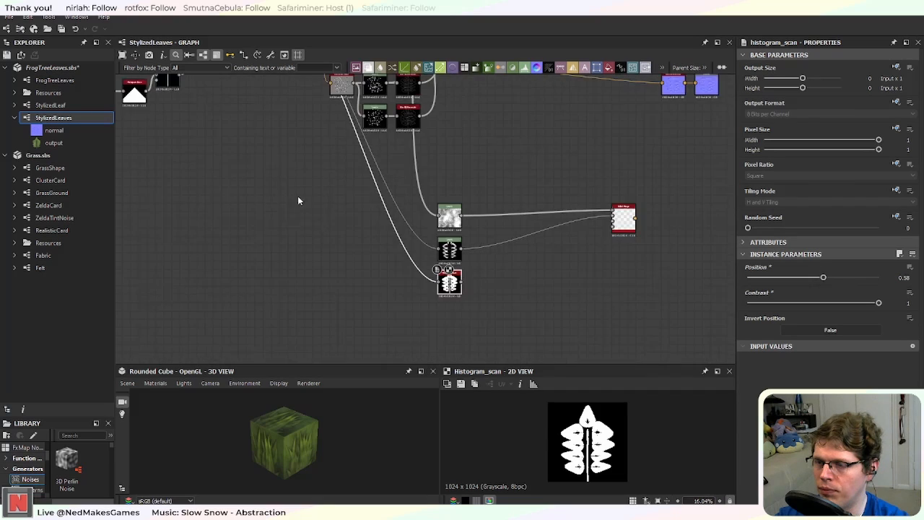
pyautogui.moveTo(119, 121); pyautogui.dragTo(346, 233, button='middle')
pyautogui.scroll(-4, 346, 229)
pyautogui.moveTo(273, 232); pyautogui.dragTo(324, 278, button='middle')
pyautogui.scroll(4, 501, 308)
pyautogui.moveTo(300, 207); pyautogui.dragTo(397, 213, button='middle')
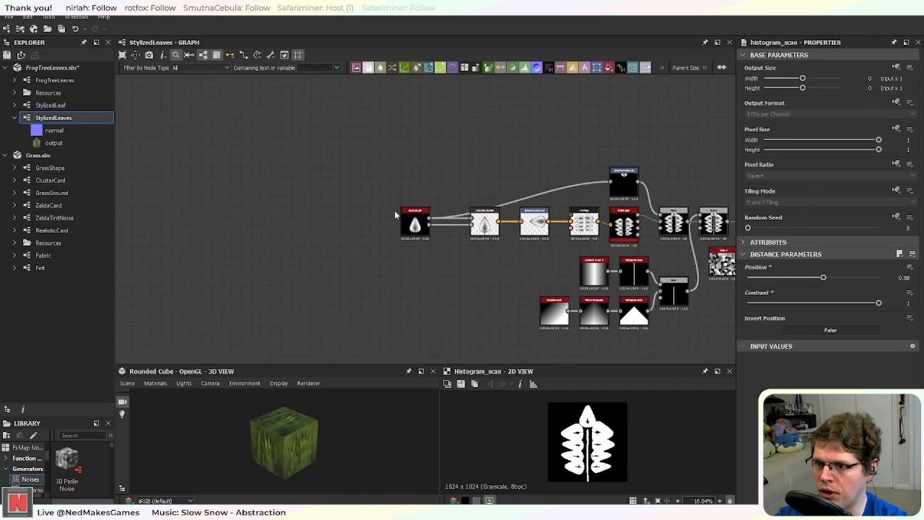
pyautogui.scroll(4, 445, 253)
pyautogui.scroll(-5, 428, 218)
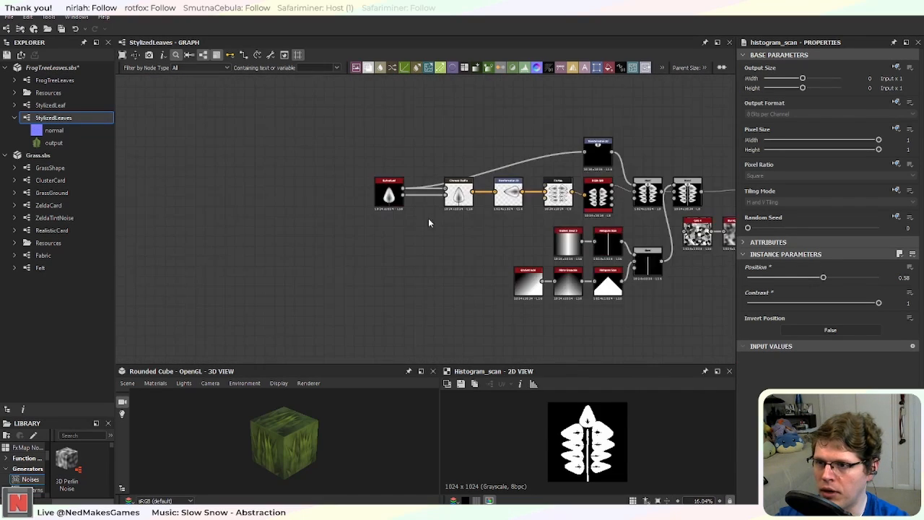
pyautogui.moveTo(620, 304); pyautogui.dragTo(442, 250, button='middle')
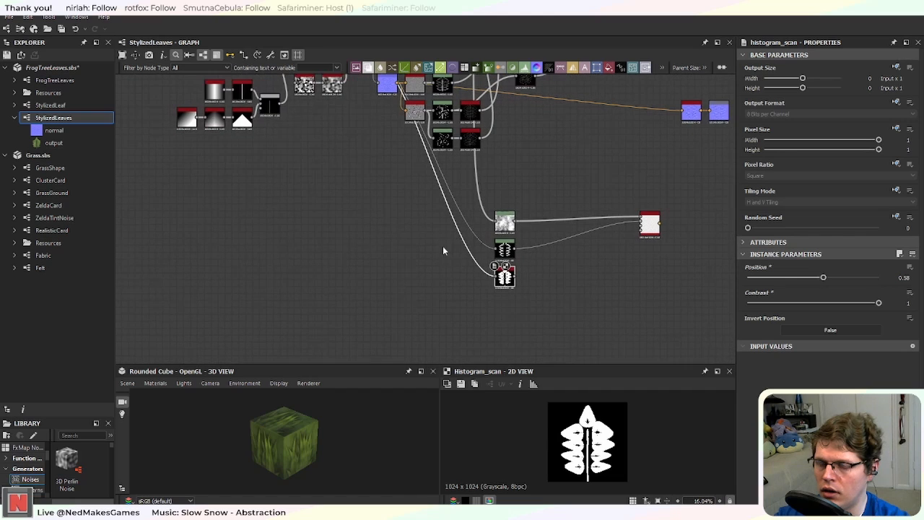
pyautogui.moveTo(417, 200); pyautogui.dragTo(461, 262, button='middle')
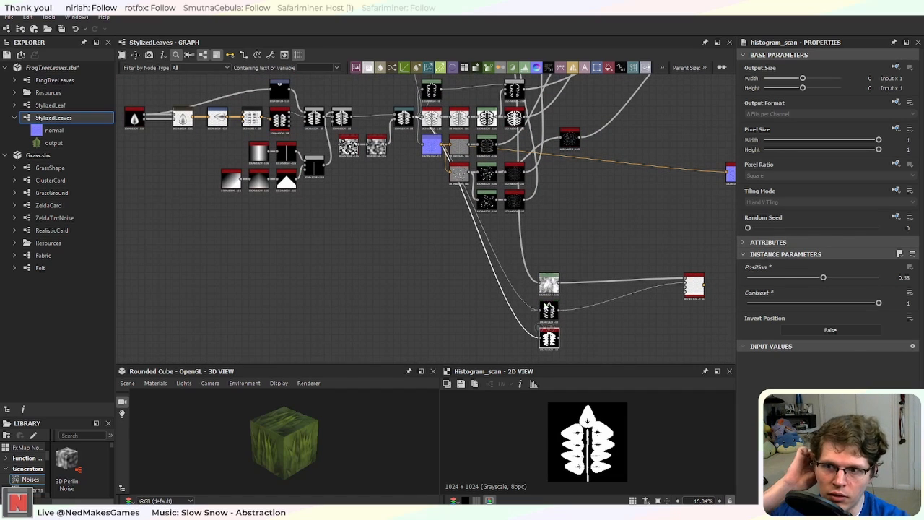
# Step: Lower the Histogram Scan's Position to 0.49
pyautogui.scroll(3, 508, 268)
pyautogui.scroll(4, 540, 314)
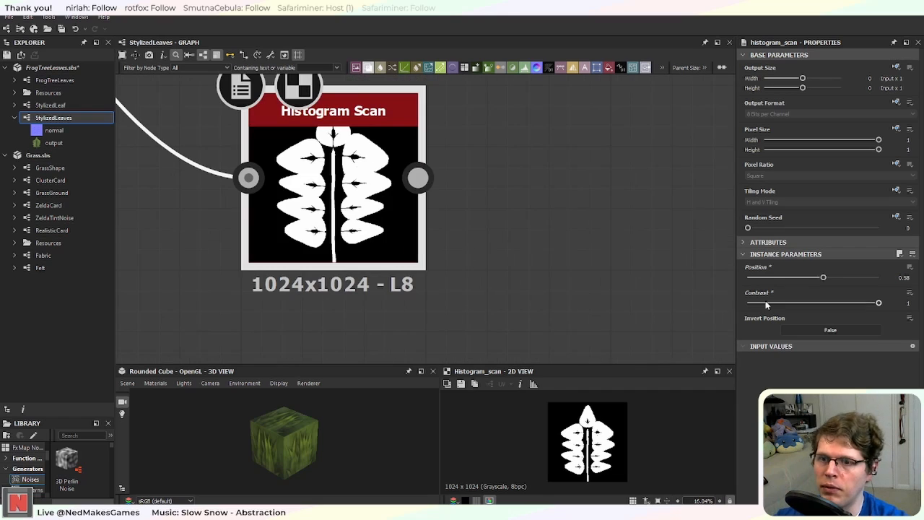
pyautogui.moveTo(824, 279); pyautogui.dragTo(812, 280)
pyautogui.moveTo(359, 211); pyautogui.dragTo(422, 208, button='middle')
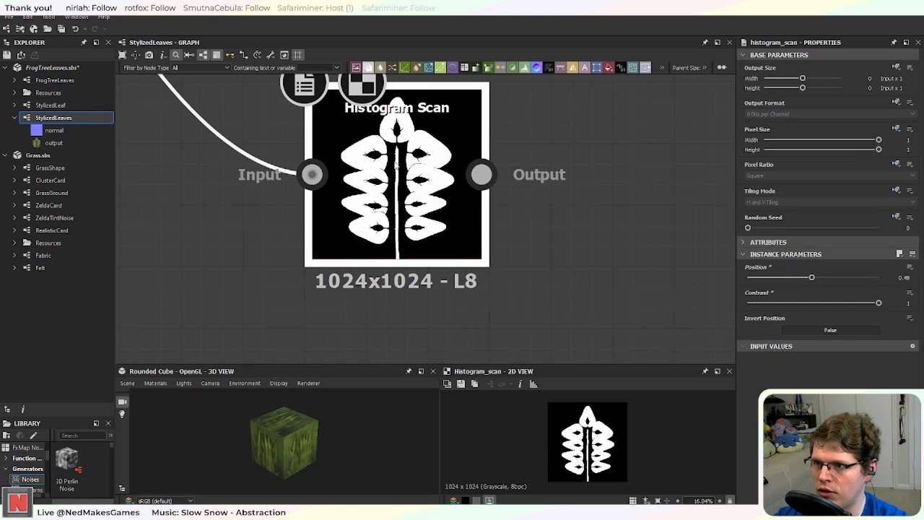
# Step: Add a Blend node beside the Histogram Scan, with the scan feeding its Background input
pyautogui.scroll(-5, 422, 285)
pyautogui.moveTo(308, 274); pyautogui.dragTo(359, 285, button='middle')
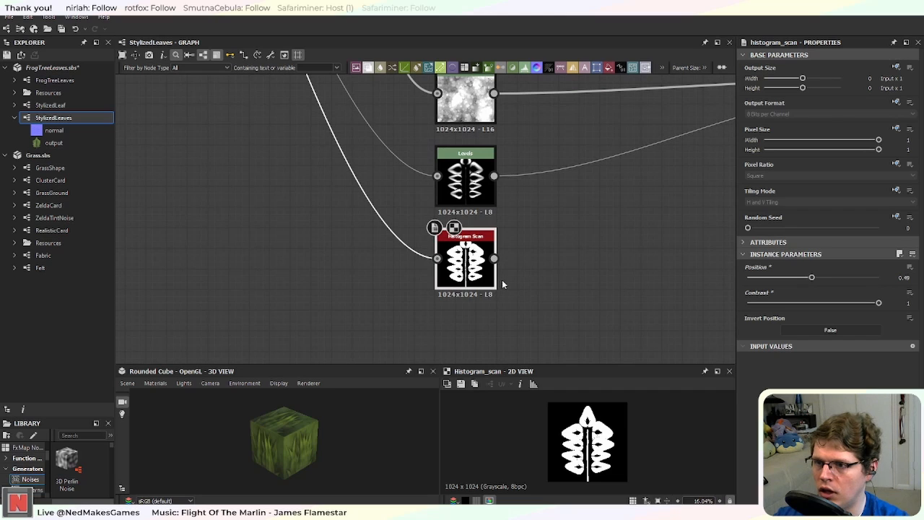
pyautogui.press('space')
pyautogui.write('blend')
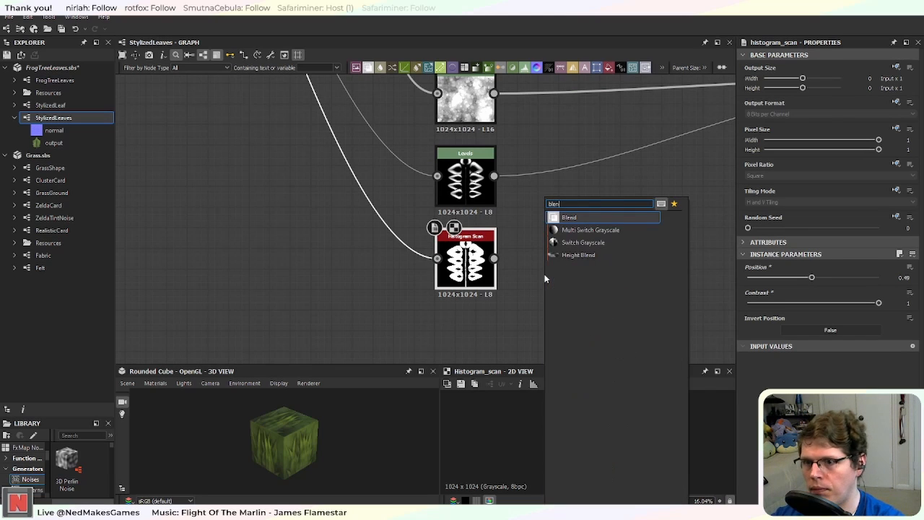
pyautogui.press('Return')
pyautogui.moveTo(559, 273); pyautogui.dragTo(550, 273)
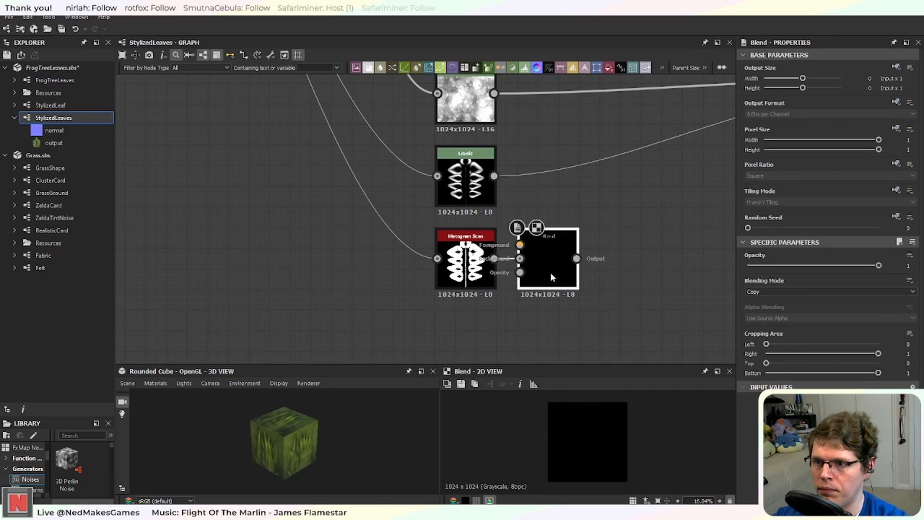
# Step: Connect the upstream stem-shape Blend output to the new Blend's Foreground and set the blending mode to Subtract
pyautogui.scroll(-6, 391, 258)
pyautogui.moveTo(322, 283); pyautogui.dragTo(424, 301, button='middle')
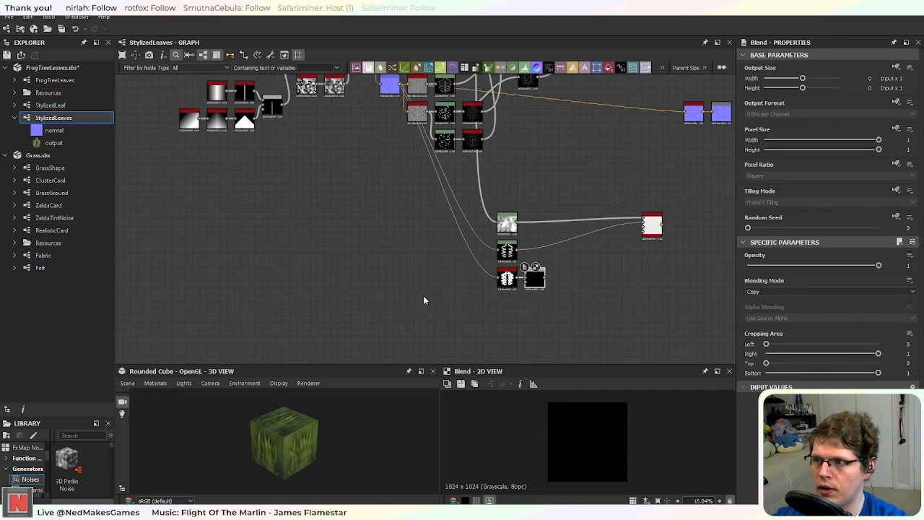
pyautogui.click(279, 101)
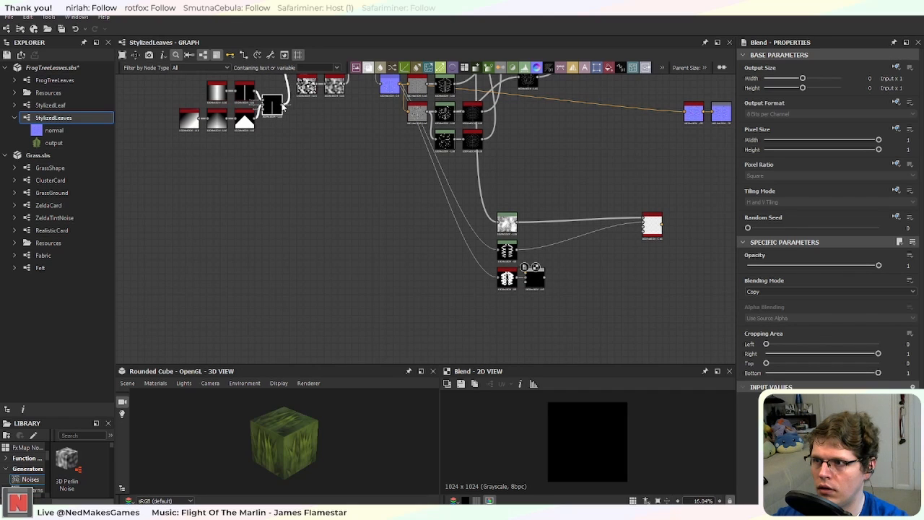
pyautogui.moveTo(282, 104); pyautogui.dragTo(527, 274)
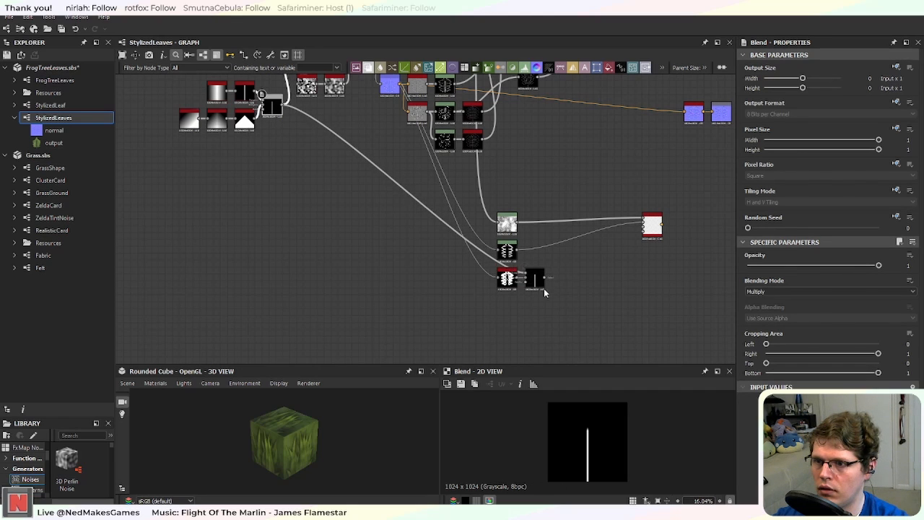
pyautogui.scroll(8, 545, 293)
pyautogui.click(504, 270)
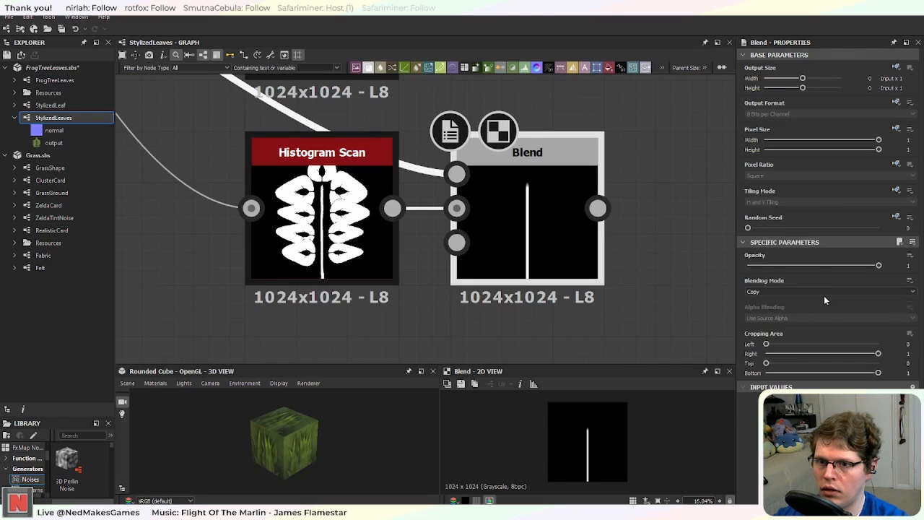
pyautogui.click(824, 294)
pyautogui.click(825, 314)
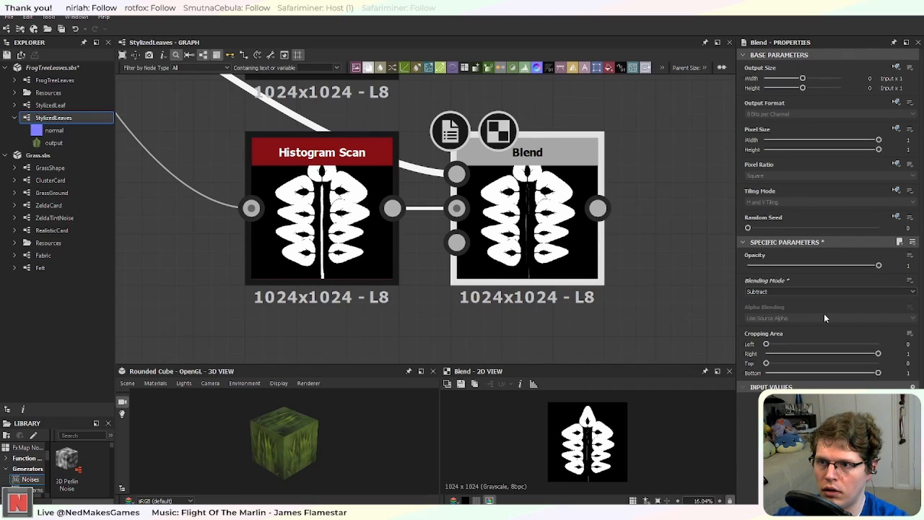
# Step: Inspect the Subtract Blend's leaf mask for stem remnants and check its incoming connections
pyautogui.scroll(1, 532, 216)
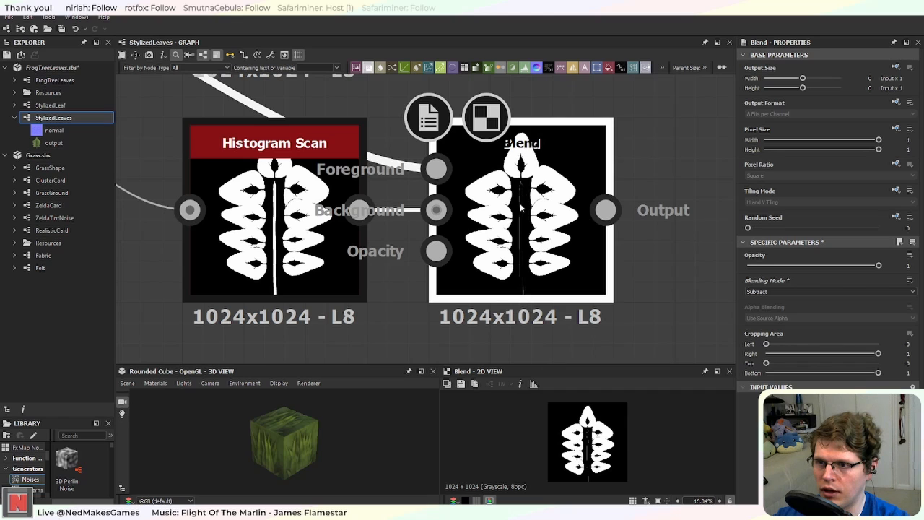
pyautogui.scroll(-7, 518, 237)
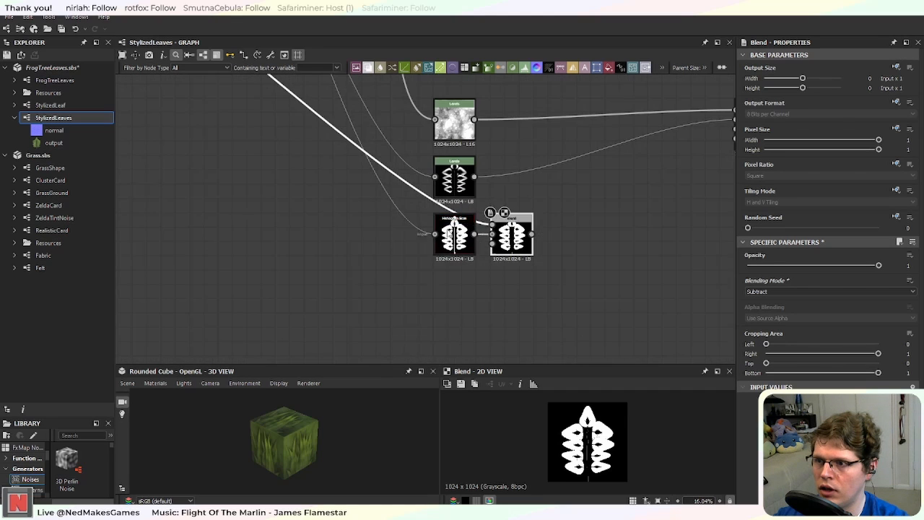
pyautogui.moveTo(346, 225); pyautogui.dragTo(405, 180, button='middle')
pyautogui.scroll(1, 556, 321)
pyautogui.moveTo(556, 322); pyautogui.dragTo(318, 202, button='middle')
pyautogui.scroll(4, 551, 267)
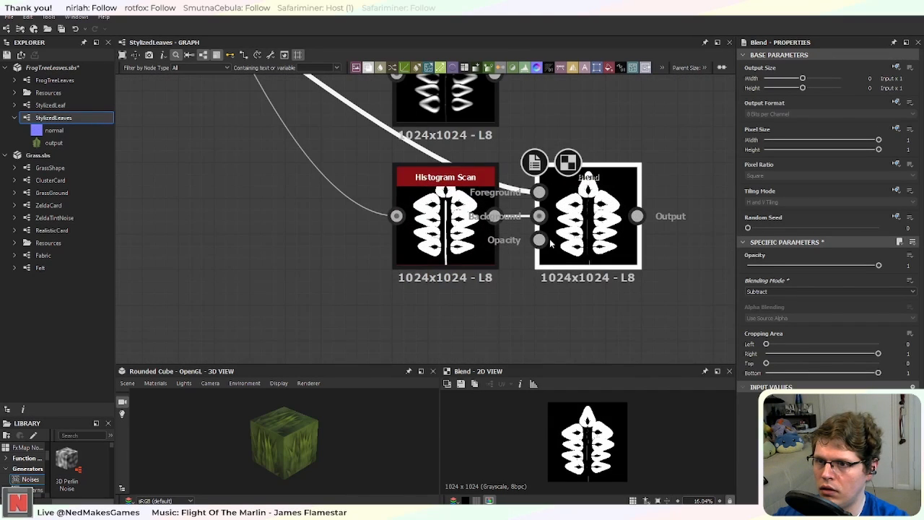
# Step: Insert a Blur HQ Grayscale node on the stem-shape link into the Subtract Blend and place it below the leaf Histogram Scan
pyautogui.scroll(-2, 551, 244)
pyautogui.moveTo(400, 143); pyautogui.dragTo(401, 194, button='middle')
pyautogui.click(400, 191)
pyautogui.press('space')
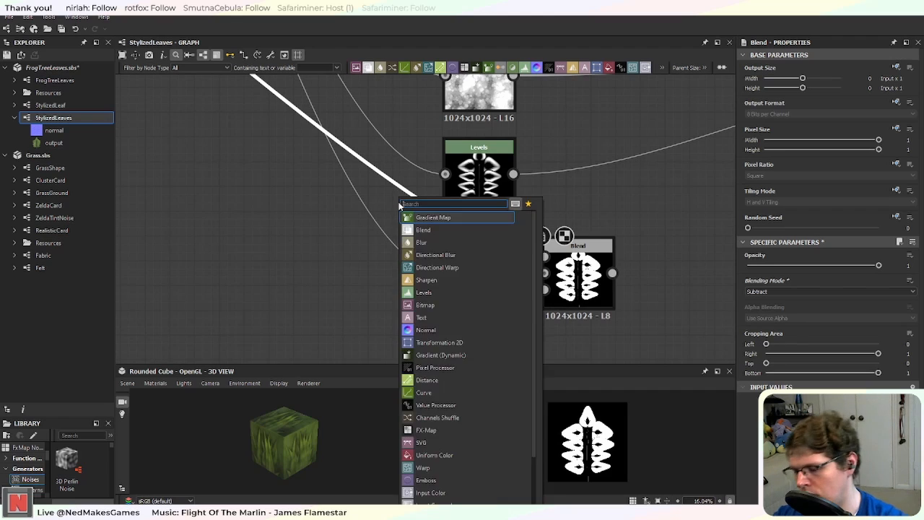
pyautogui.write('his')
pyautogui.press('BackSpace')
pyautogui.press('BackSpace')
pyautogui.press('BackSpace')
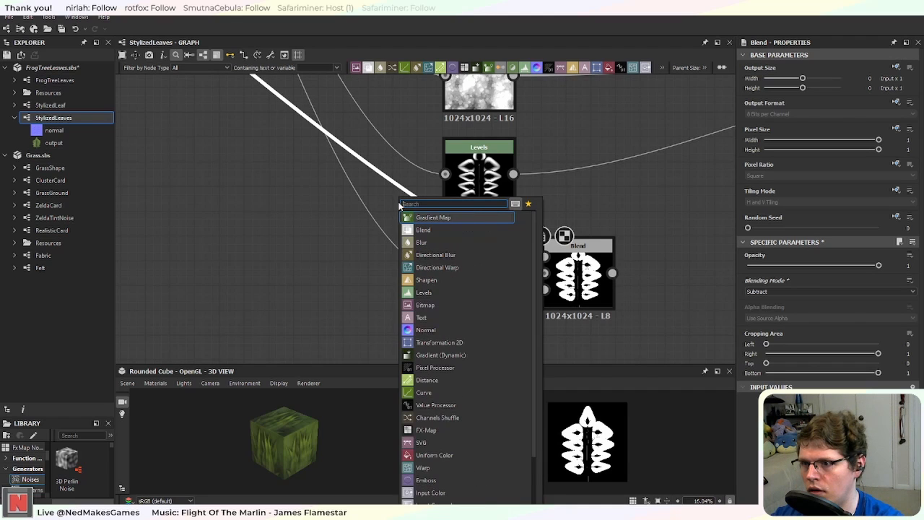
pyautogui.write('blu')
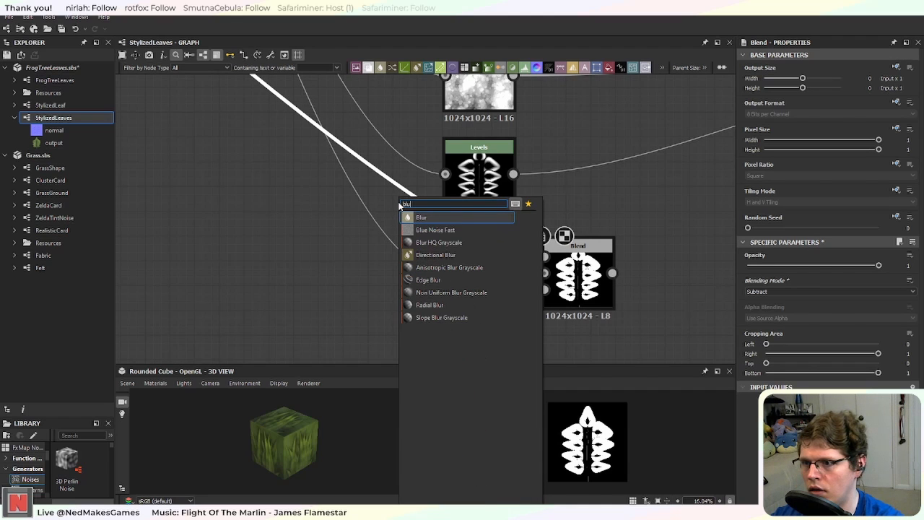
pyautogui.press('Down')
pyautogui.press('Down')
pyautogui.press('Return')
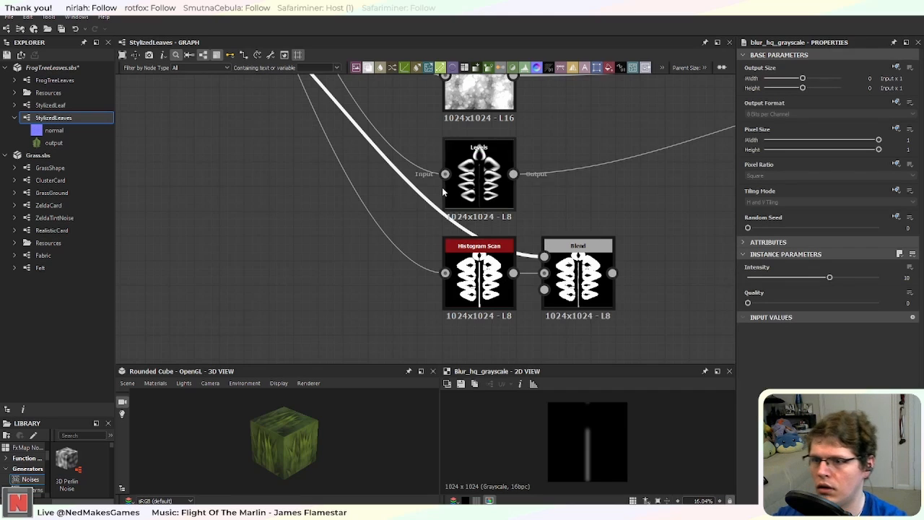
pyautogui.scroll(-4, 382, 205)
pyautogui.moveTo(303, 110); pyautogui.dragTo(306, 254)
# Step: Set the Blur HQ Grayscale's Intensity to 11.6 and Quality to 1, then check the Subtract Blend
pyautogui.scroll(4, 443, 264)
pyautogui.scroll(1, 443, 264)
pyautogui.moveTo(827, 278); pyautogui.dragTo(878, 277)
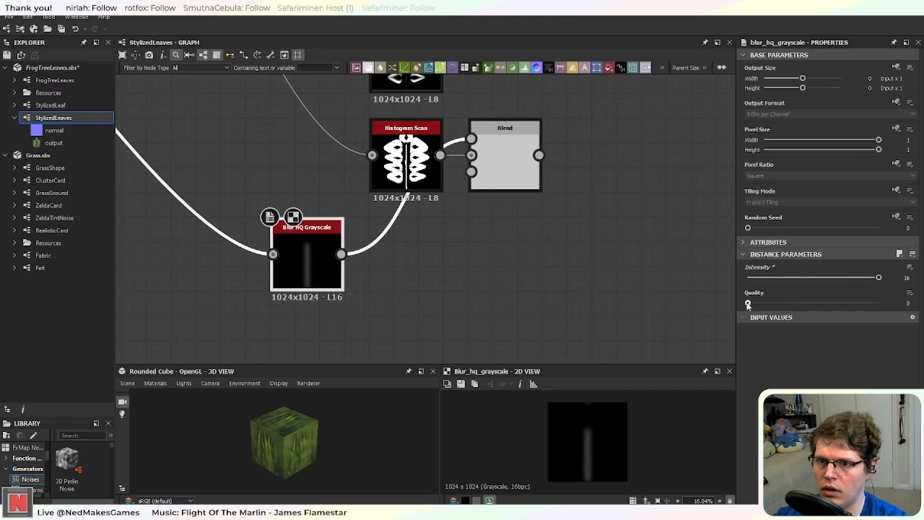
pyautogui.moveTo(748, 304); pyautogui.dragTo(878, 303)
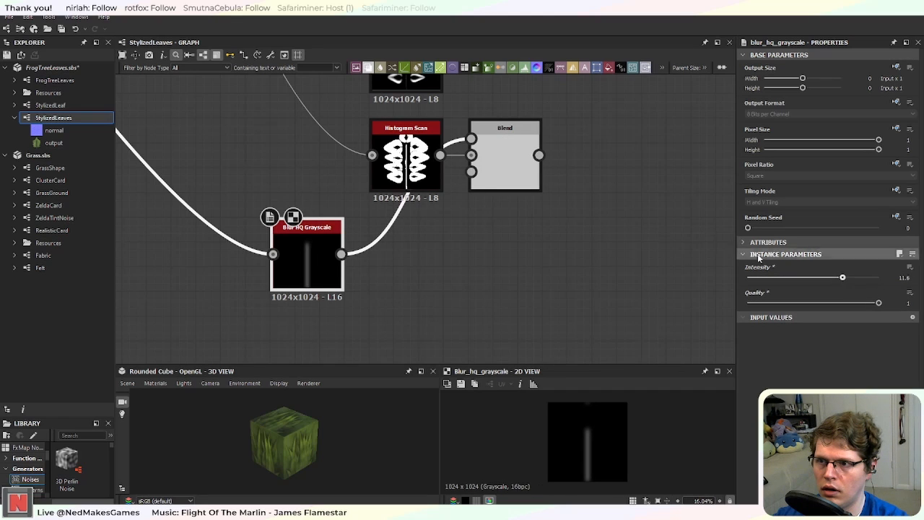
pyautogui.click(502, 155)
pyautogui.scroll(4, 491, 164)
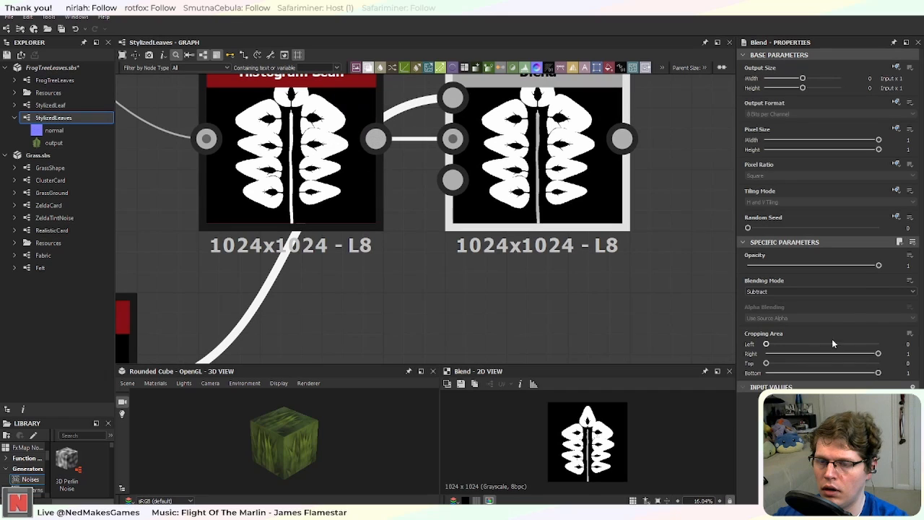
# Step: Insert a Histogram Scan node between the Blur HQ Grayscale and the Subtract Blend's Foreground input
pyautogui.scroll(-3, 401, 286)
pyautogui.moveTo(299, 337); pyautogui.dragTo(373, 266)
pyautogui.write('his')
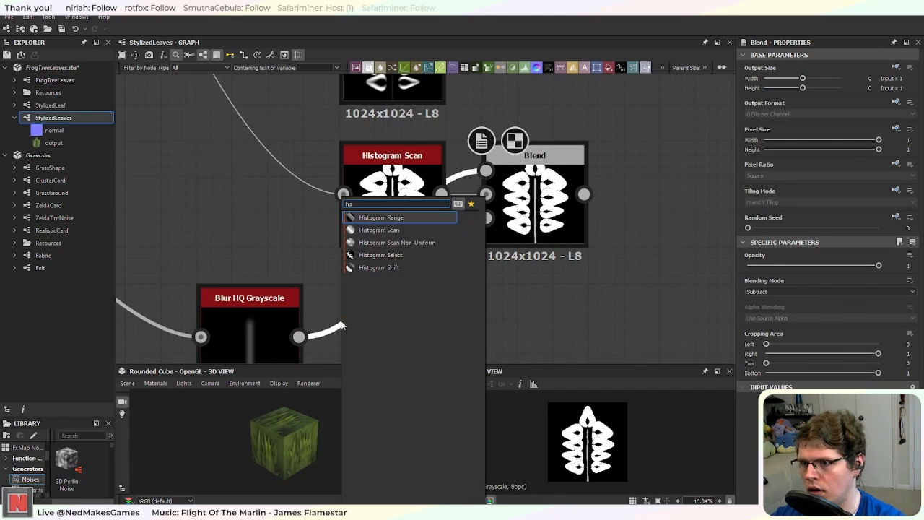
pyautogui.press('Down')
pyautogui.press('Return')
pyautogui.moveTo(358, 297); pyautogui.dragTo(389, 347)
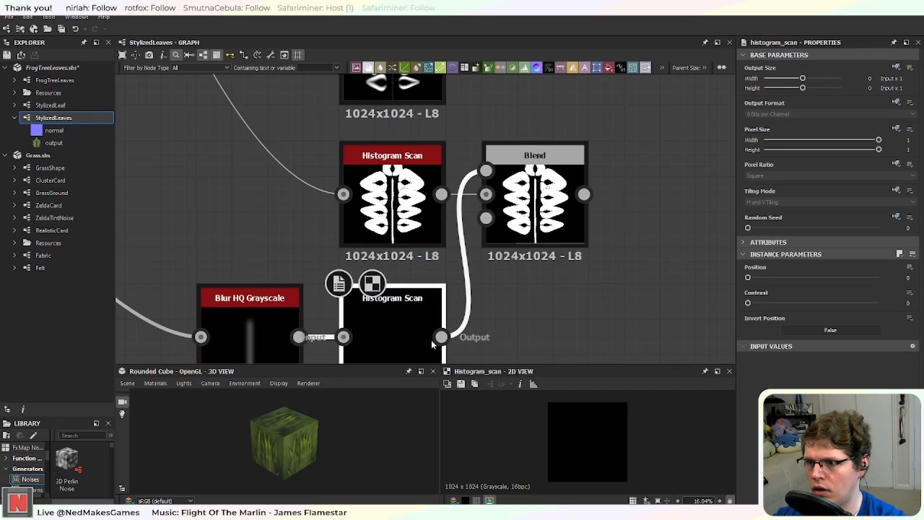
# Step: Set the stem Histogram Scan's Position to 0.77 and Contrast to 1, then preview the Subtract Blend
pyautogui.moveTo(431, 340); pyautogui.dragTo(432, 251, button='middle')
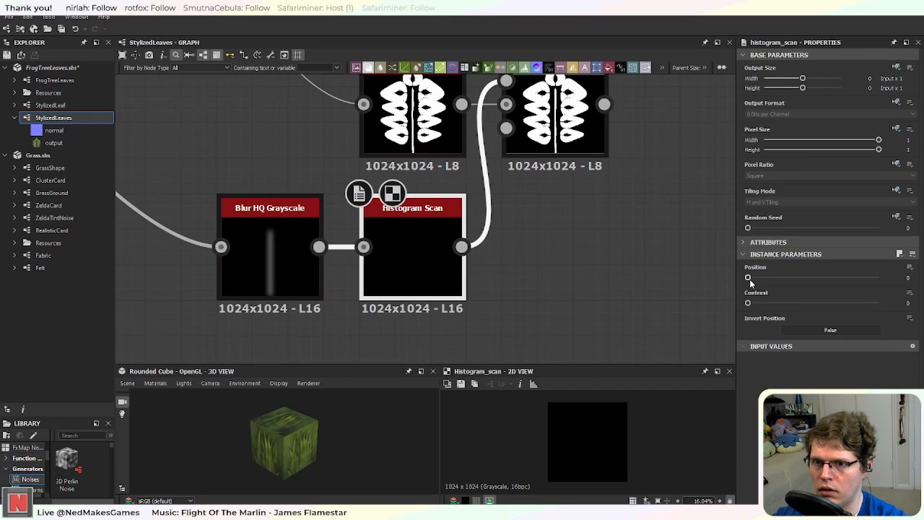
pyautogui.moveTo(749, 278); pyautogui.dragTo(882, 279)
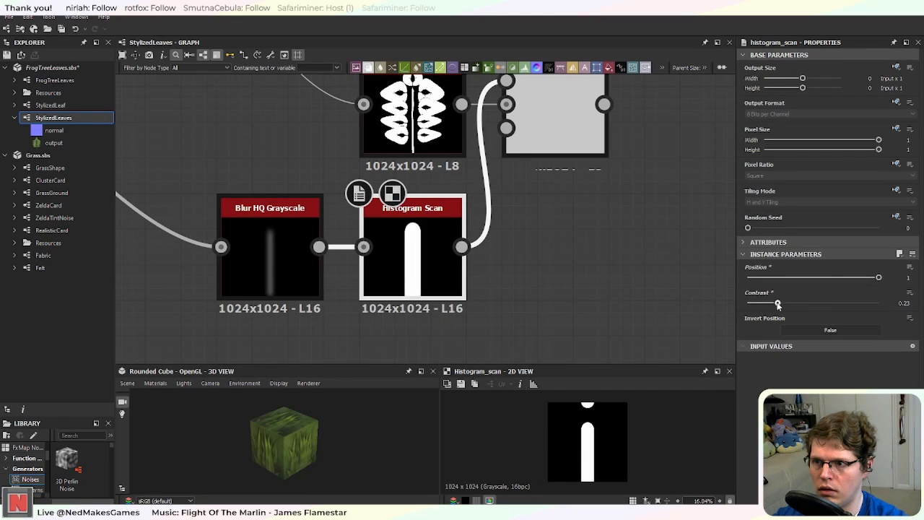
pyautogui.moveTo(749, 304); pyautogui.dragTo(848, 278)
pyautogui.doubleClick(573, 138)
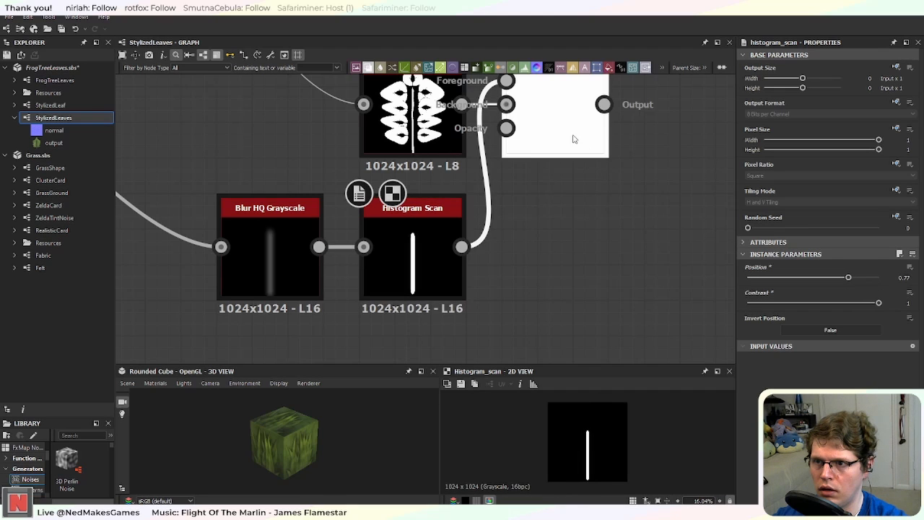
# Step: Readjust the stem Histogram Scan to Position 0.75 and Contrast 0.71 for a softer, thinner stem
pyautogui.moveTo(579, 166); pyautogui.dragTo(530, 257, button='middle')
pyautogui.scroll(2, 529, 257)
pyautogui.scroll(-1, 530, 257)
pyautogui.moveTo(505, 289); pyautogui.dragTo(540, 231, button='middle')
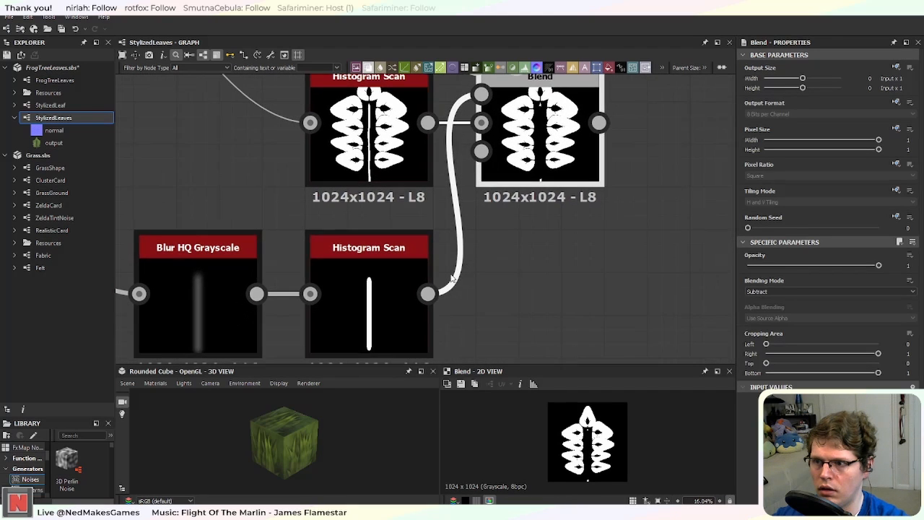
pyautogui.click(430, 318)
pyautogui.moveTo(849, 279); pyautogui.dragTo(838, 306)
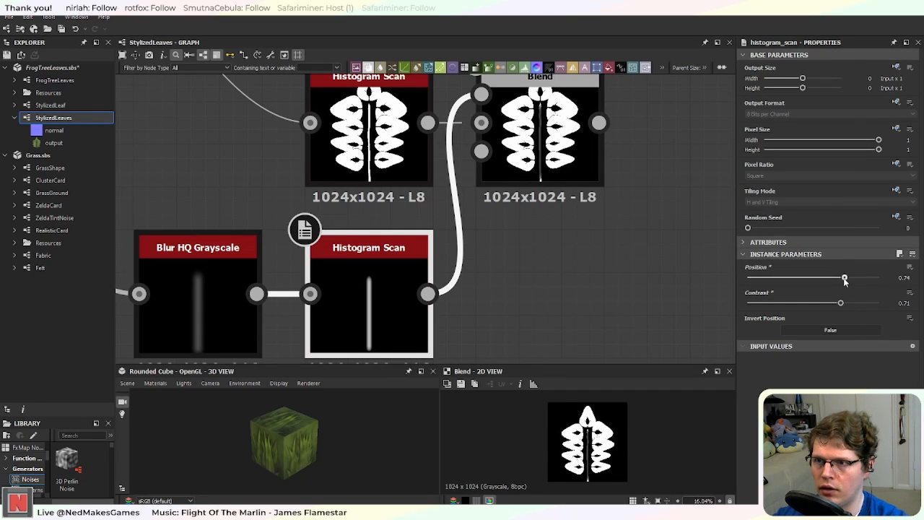
# Step: Move the Blur HQ Grayscale node away from the stem Histogram Scan, leaving room for another node between them
pyautogui.click(194, 328)
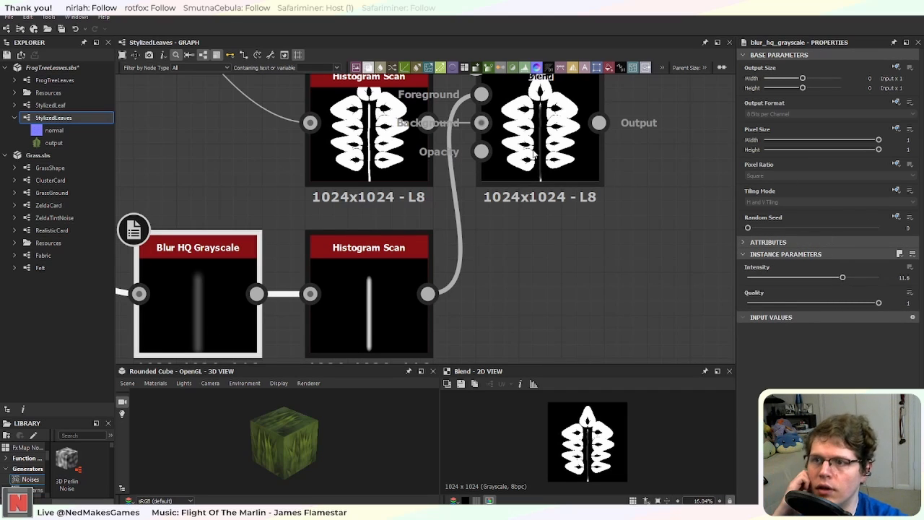
pyautogui.scroll(-2, 271, 316)
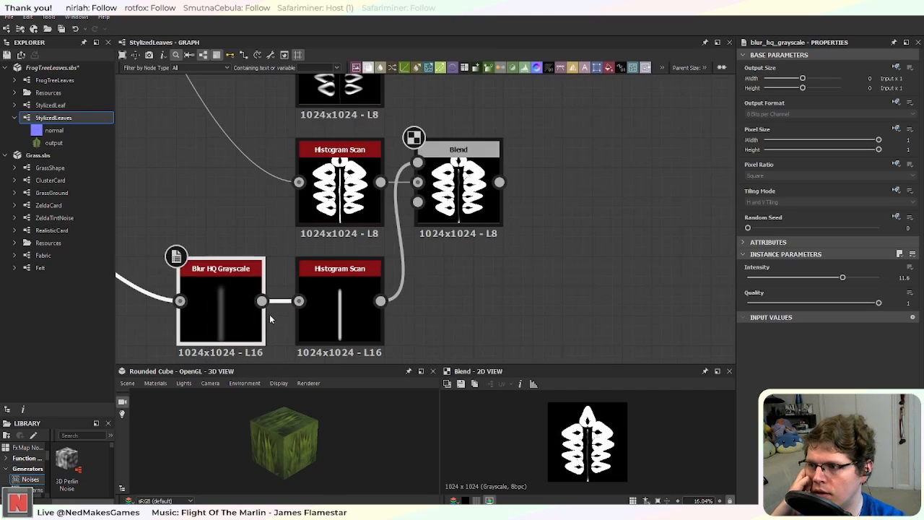
pyautogui.moveTo(202, 307); pyautogui.dragTo(117, 309)
pyautogui.moveTo(239, 290); pyautogui.dragTo(338, 275, button='middle')
pyautogui.moveTo(228, 293); pyautogui.dragTo(199, 293)
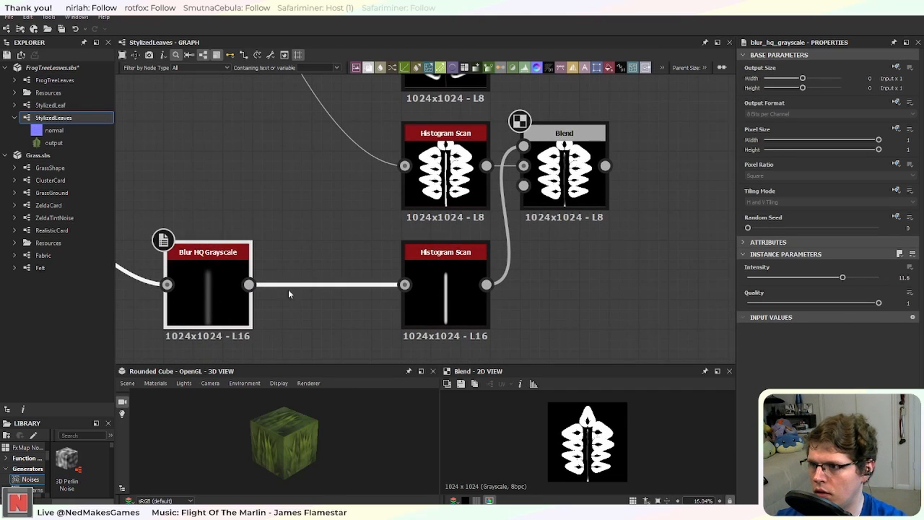
# Step: Insert a Transformation 2D node between the blur and the stem Histogram Scan, apply a 110% height stretch, and preview the Blend
pyautogui.press('space')
pyautogui.write('tran')
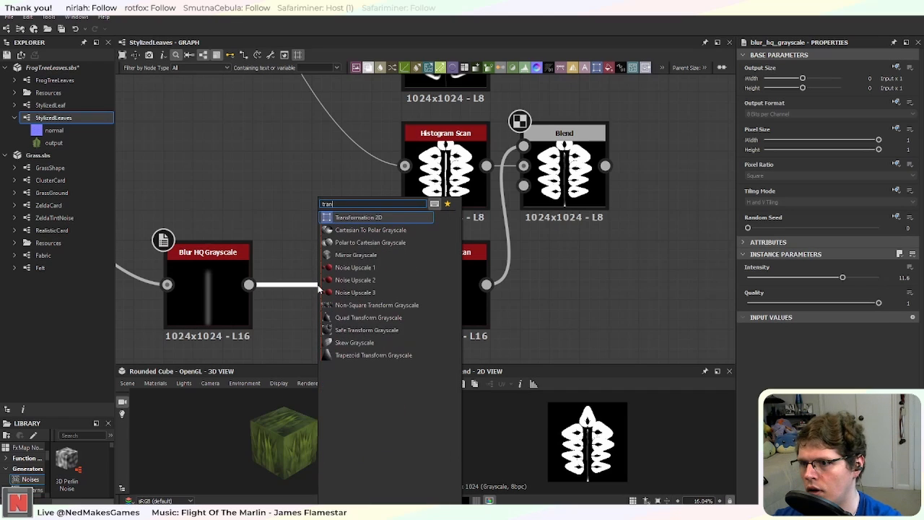
pyautogui.press('Return')
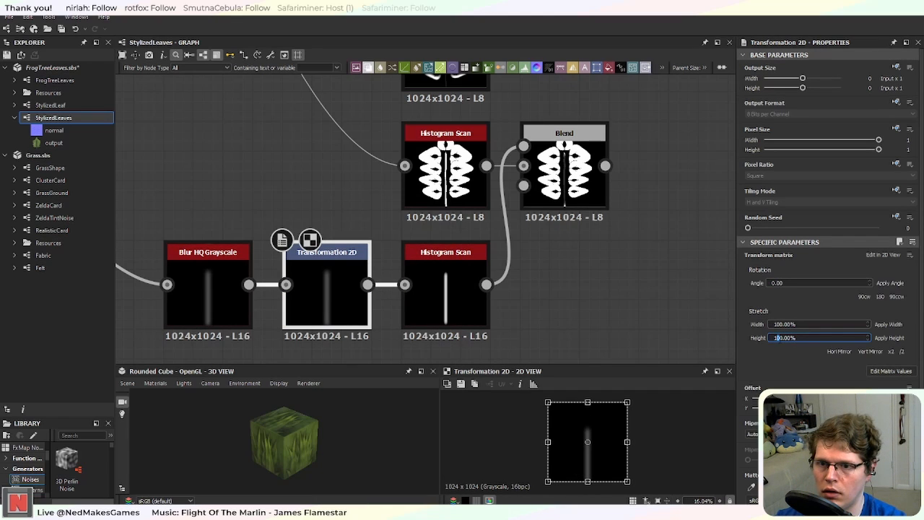
pyautogui.click(892, 338)
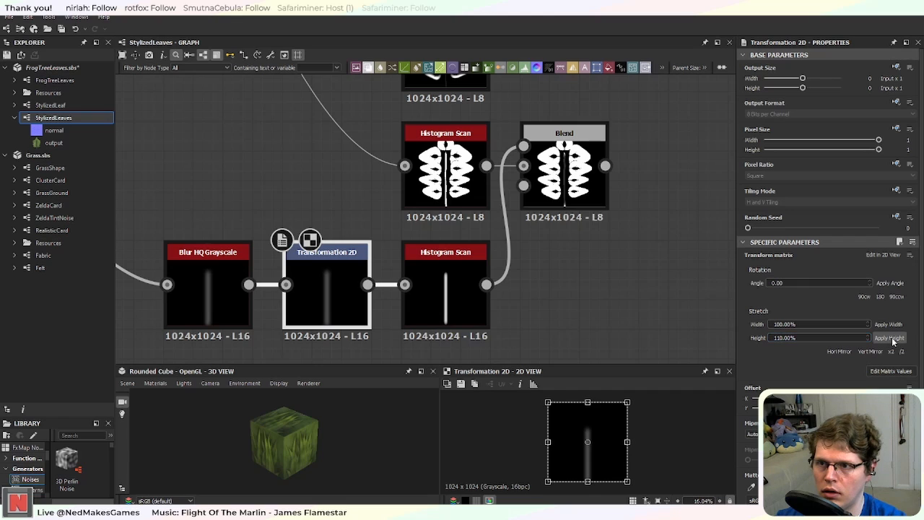
pyautogui.doubleClick(564, 174)
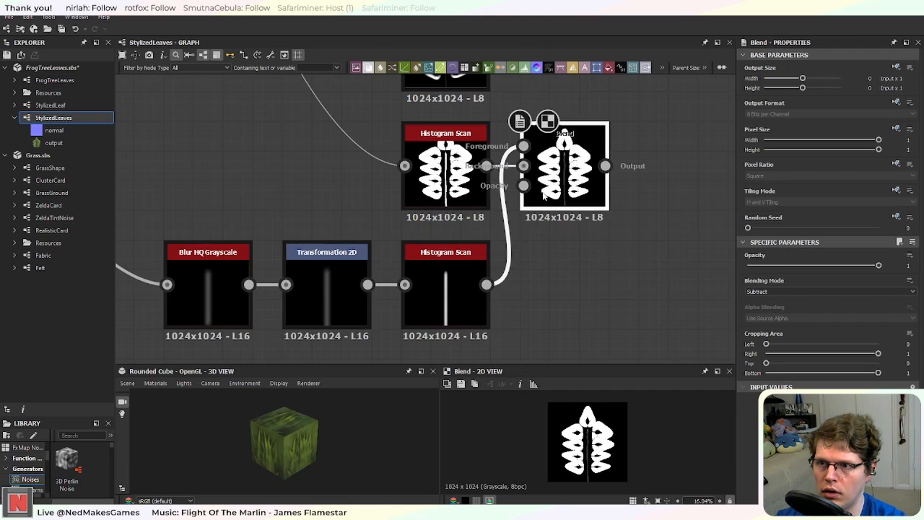
# Step: Raise the stem Histogram Scan's Contrast to 1
pyautogui.click(432, 301)
pyautogui.scroll(2, 532, 294)
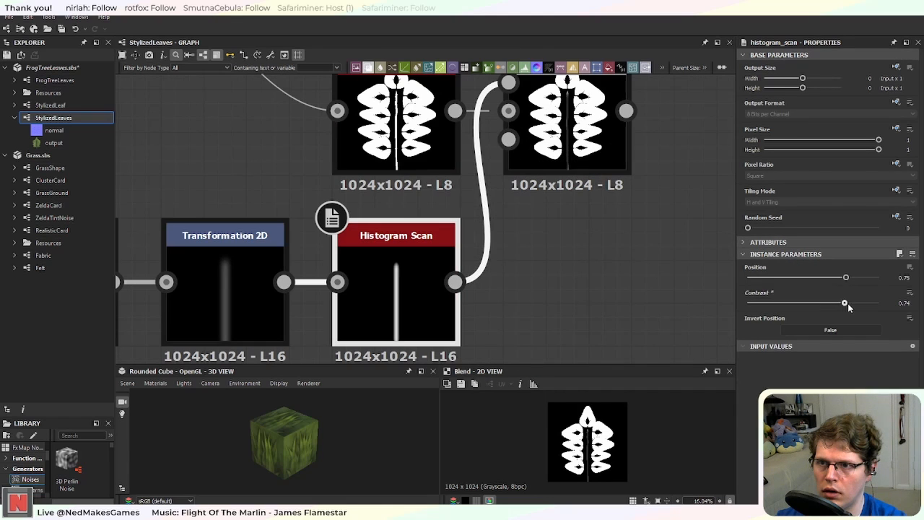
pyautogui.moveTo(845, 306); pyautogui.dragTo(896, 308)
pyautogui.moveTo(504, 230); pyautogui.dragTo(583, 218, button='middle')
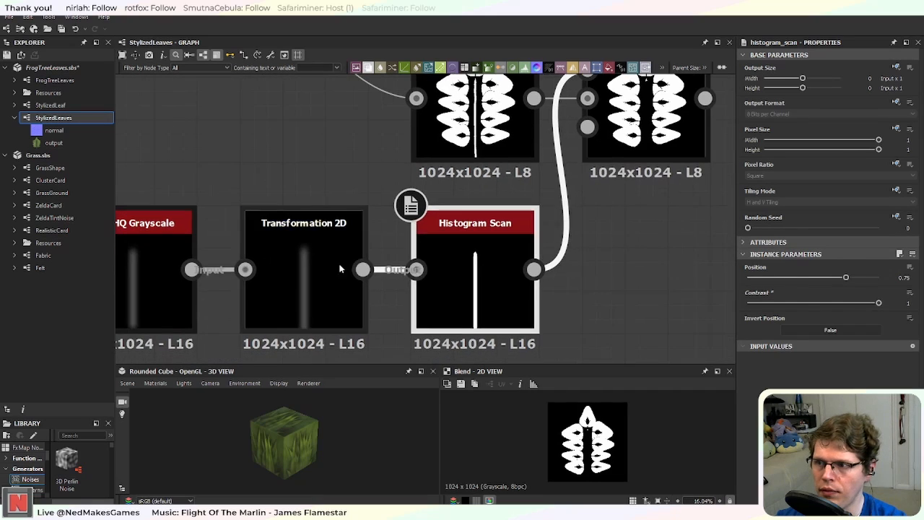
# Step: Apply a further 110% height stretch in the Transformation 2D node and check the Subtract Blend's leaf mask
pyautogui.click(303, 246)
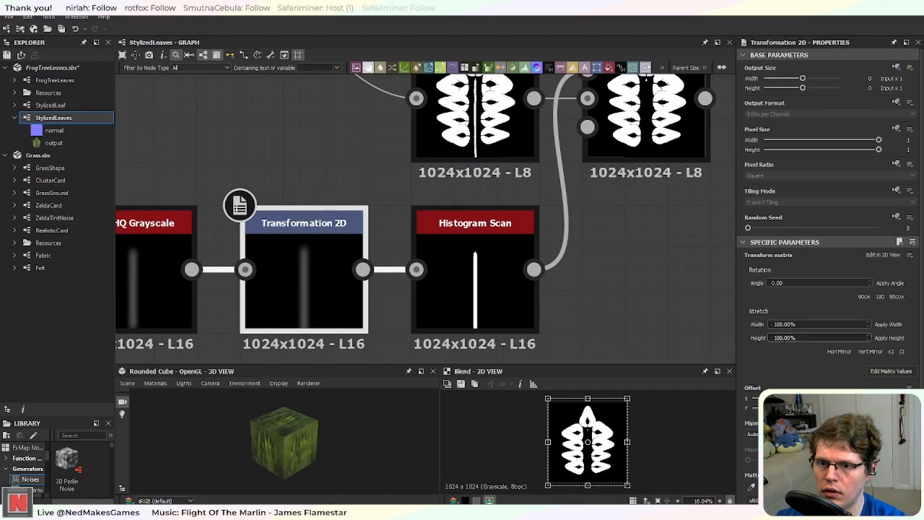
pyautogui.write('1')
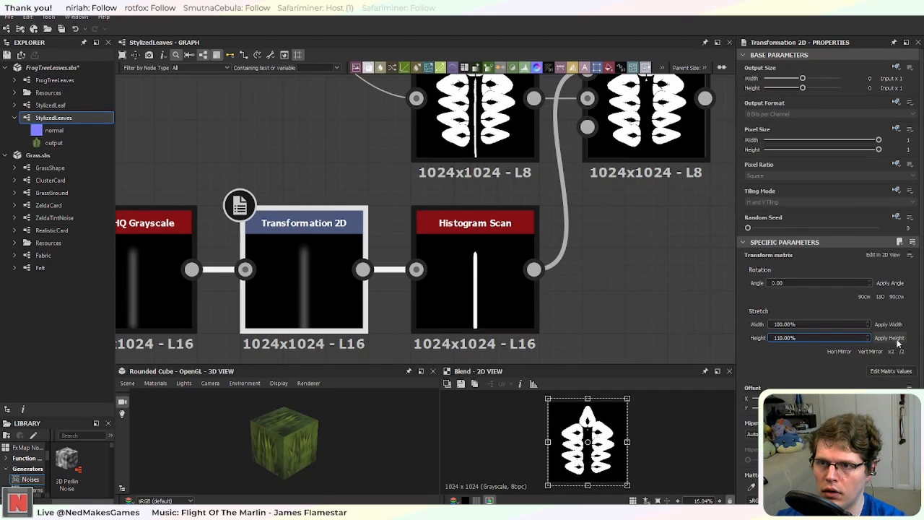
pyautogui.click(898, 342)
pyautogui.scroll(-1, 634, 203)
pyautogui.moveTo(634, 204); pyautogui.dragTo(555, 267, button='middle')
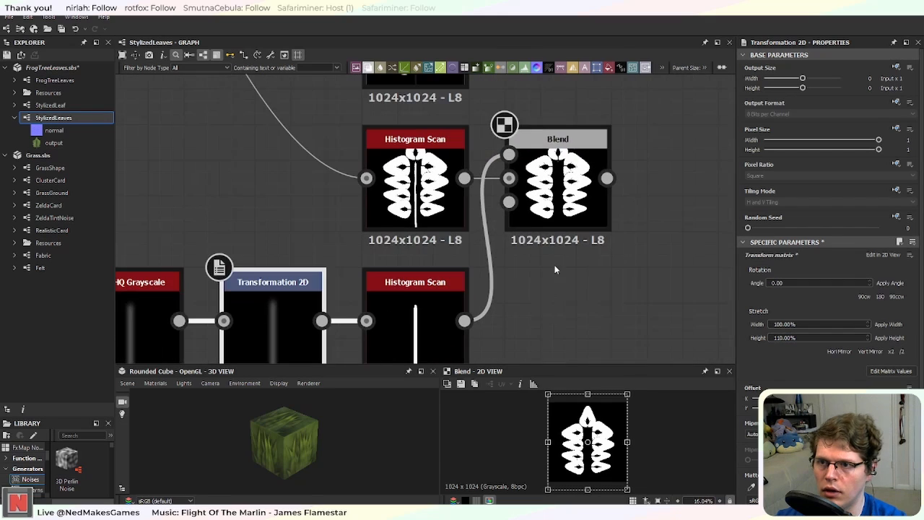
pyautogui.click(578, 202)
pyautogui.moveTo(650, 255); pyautogui.dragTo(512, 289, button='middle')
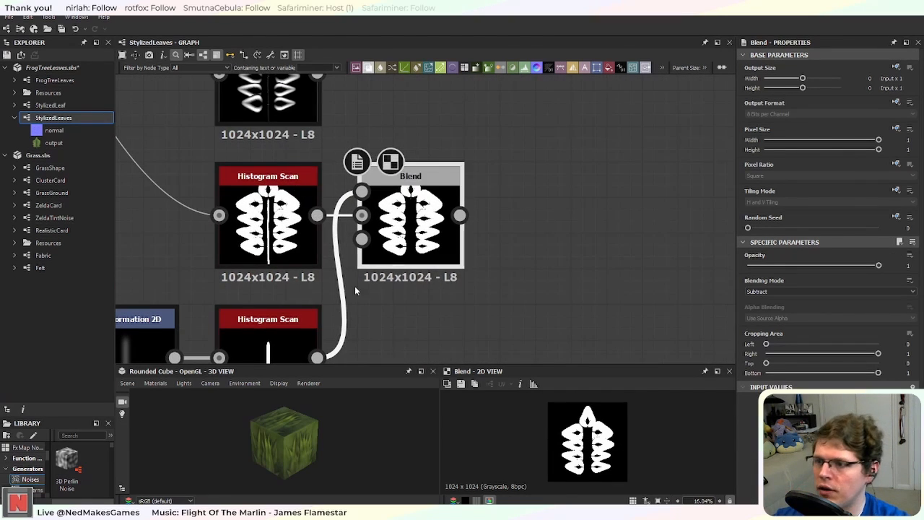
# Step: Connect the Subtract Blend's output to the RGBA Merge's B input and preview the merged map
pyautogui.scroll(2, 431, 211)
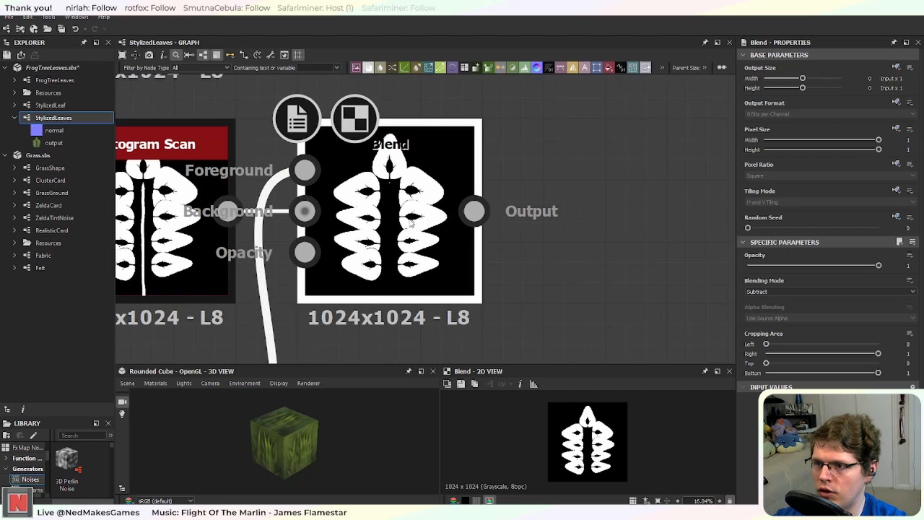
pyautogui.scroll(-2, 416, 238)
pyautogui.scroll(1, 403, 249)
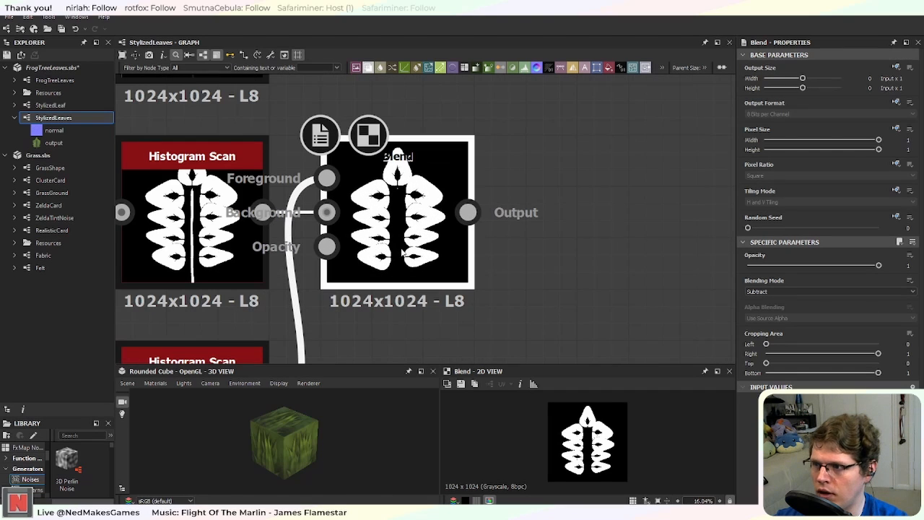
pyautogui.scroll(-3, 493, 287)
pyautogui.moveTo(602, 272); pyautogui.dragTo(449, 300, button='middle')
pyautogui.scroll(-3, 493, 287)
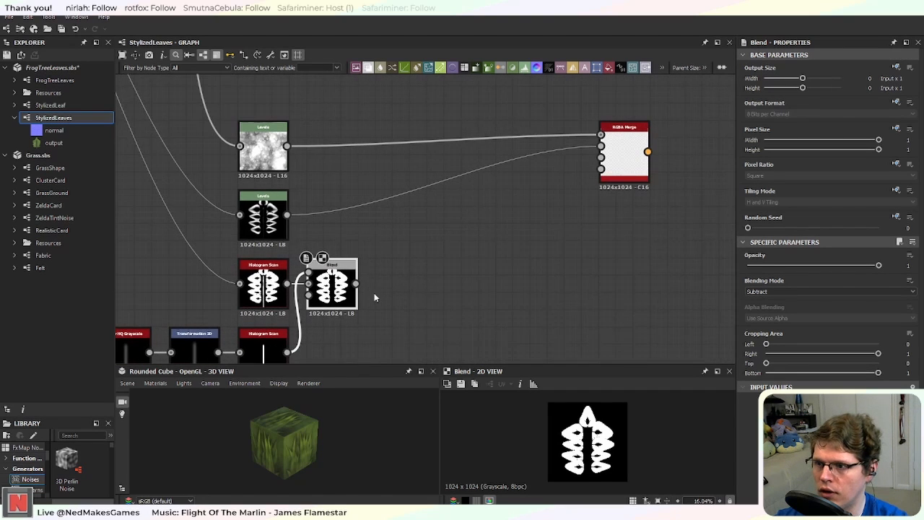
pyautogui.moveTo(611, 167); pyautogui.dragTo(608, 159)
pyautogui.doubleClick(623, 168)
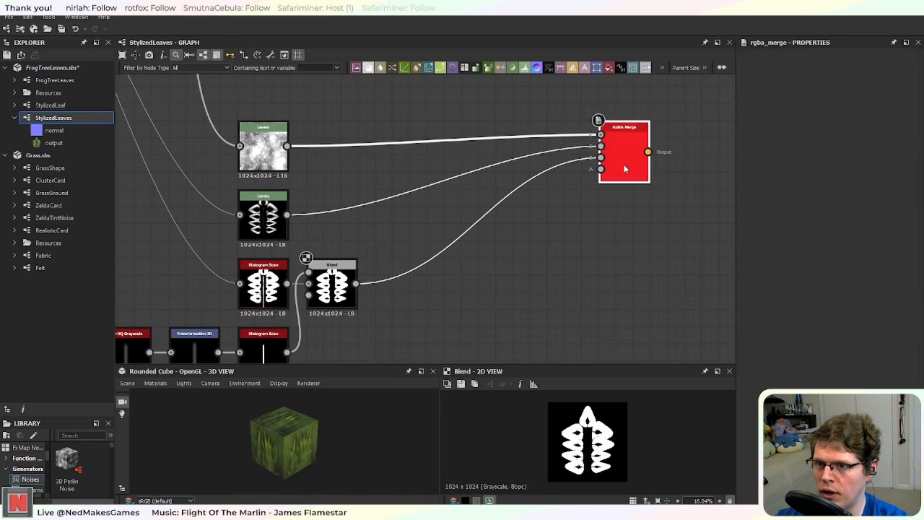
pyautogui.moveTo(623, 167); pyautogui.dragTo(574, 198, button='middle')
pyautogui.scroll(2, 531, 258)
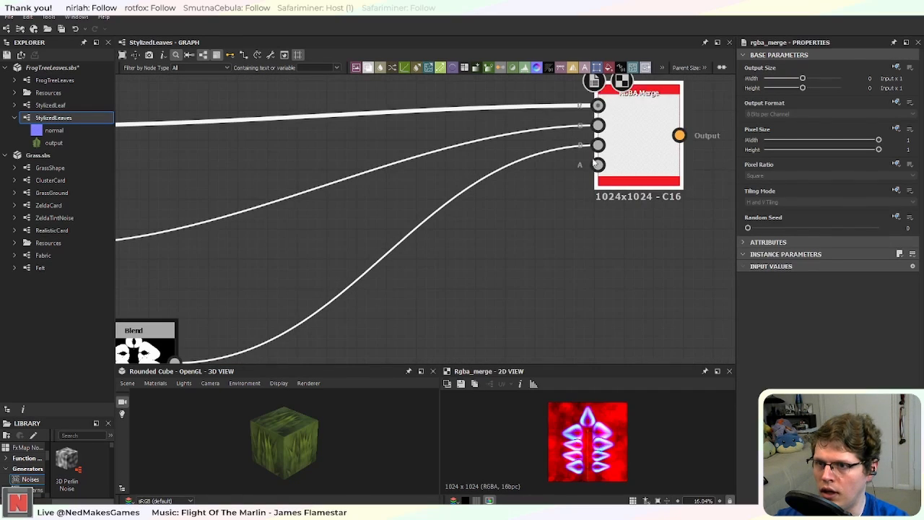
# Step: Connect the output of the Levels node after Curvature Smooth to the RGBA Merge's A input
pyautogui.scroll(-3, 570, 200)
pyautogui.moveTo(492, 189); pyautogui.dragTo(436, 297, button='middle')
pyautogui.scroll(-3, 435, 244)
pyautogui.moveTo(436, 244); pyautogui.dragTo(462, 297, button='middle')
pyautogui.moveTo(438, 203); pyautogui.dragTo(474, 281, button='middle')
pyautogui.scroll(5, 465, 245)
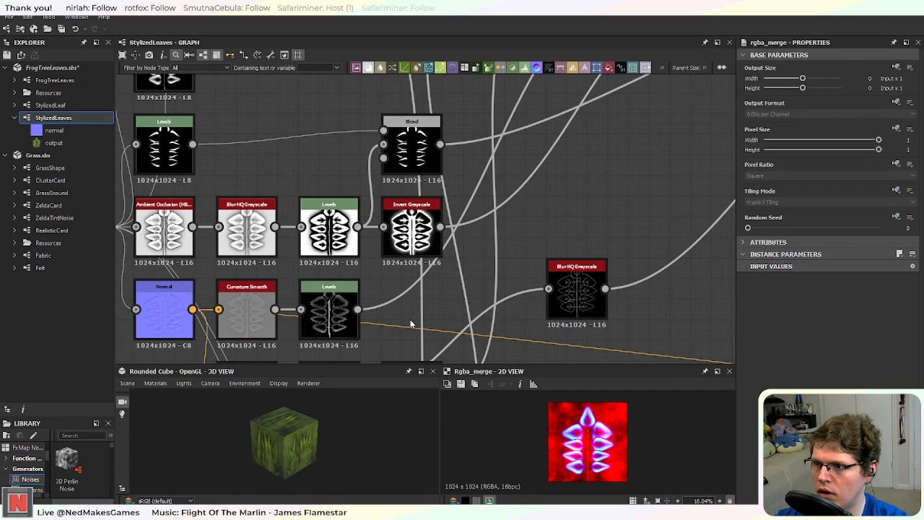
pyautogui.moveTo(426, 325); pyautogui.dragTo(506, 225, button='middle')
pyautogui.scroll(-3, 508, 221)
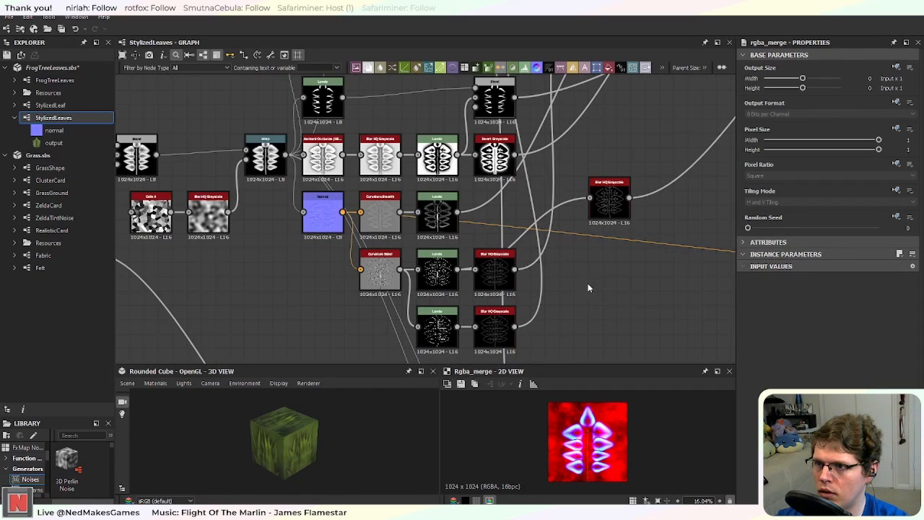
pyautogui.moveTo(588, 283); pyautogui.dragTo(490, 236, button='middle')
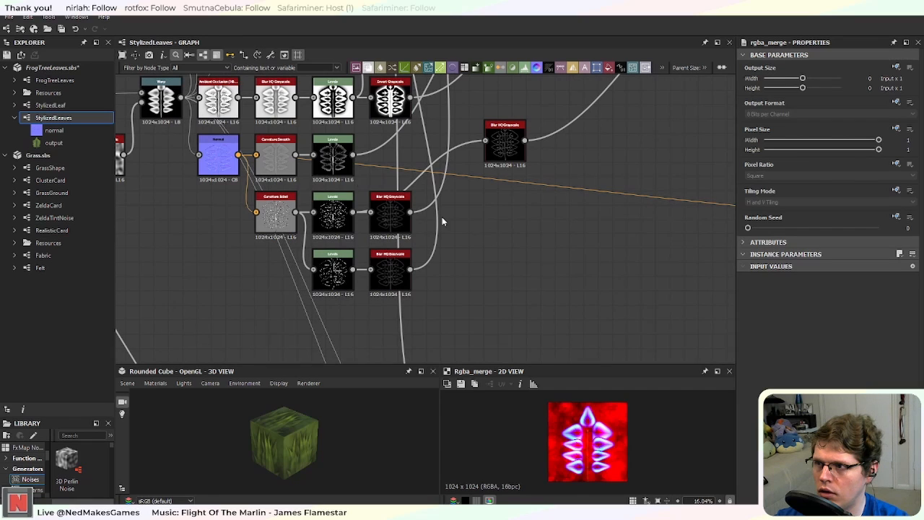
pyautogui.scroll(-2, 498, 278)
pyautogui.moveTo(536, 294); pyautogui.dragTo(535, 264, button='middle')
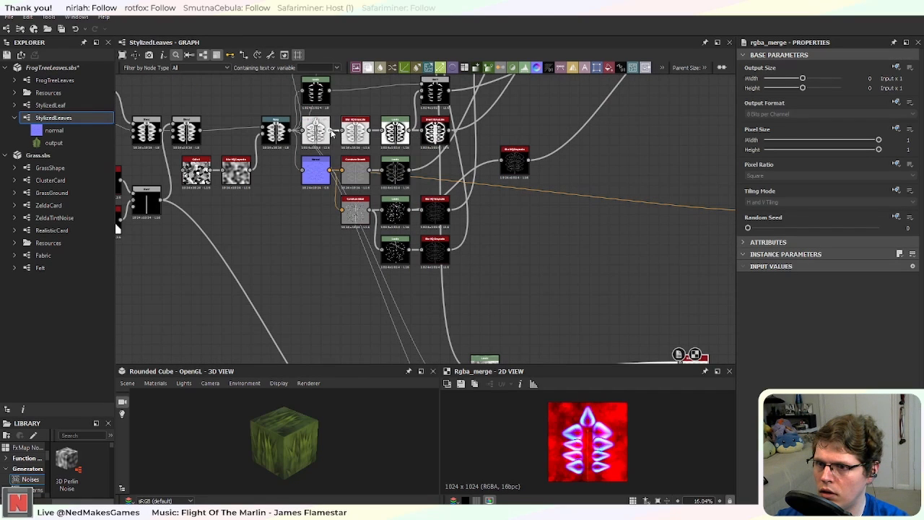
pyautogui.moveTo(410, 172); pyautogui.dragTo(606, 335)
pyautogui.click(555, 247)
pyautogui.moveTo(578, 272); pyautogui.dragTo(511, 197, button='middle')
pyautogui.scroll(-1, 512, 196)
pyautogui.moveTo(443, 163); pyautogui.dragTo(442, 180, button='middle')
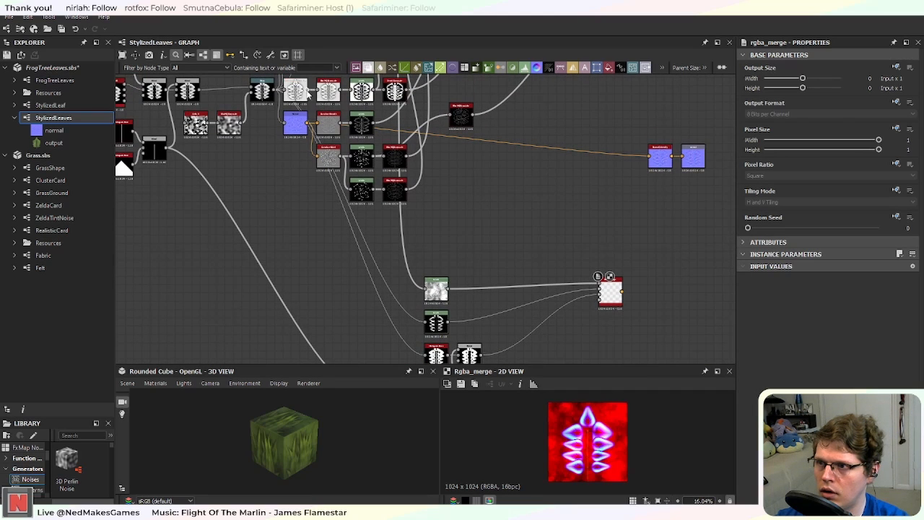
pyautogui.moveTo(374, 125); pyautogui.dragTo(600, 303)
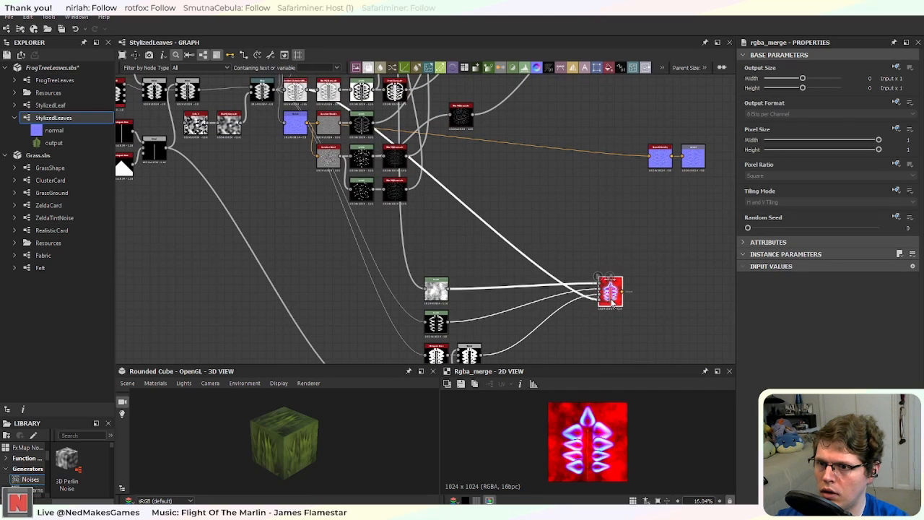
pyautogui.scroll(5, 628, 304)
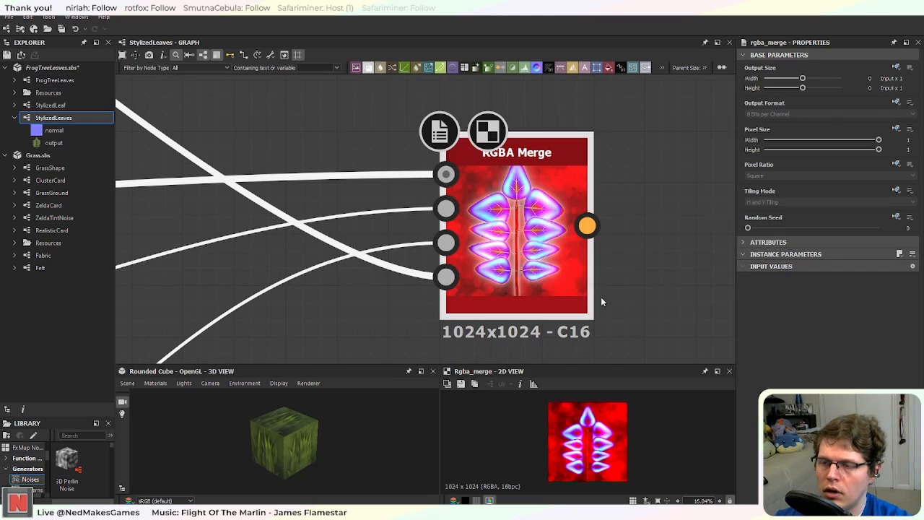
# Step: Add an Output node to the RGBA Merge's output and set its identifier to data
pyautogui.scroll(-2, 604, 283)
pyautogui.moveTo(618, 262); pyautogui.dragTo(512, 278, button='middle')
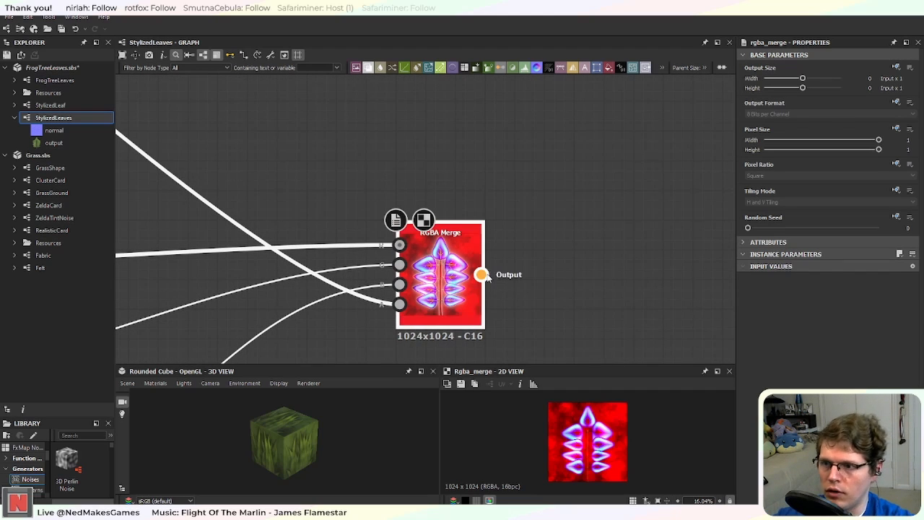
pyautogui.moveTo(481, 275); pyautogui.dragTo(524, 278)
pyautogui.write('output')
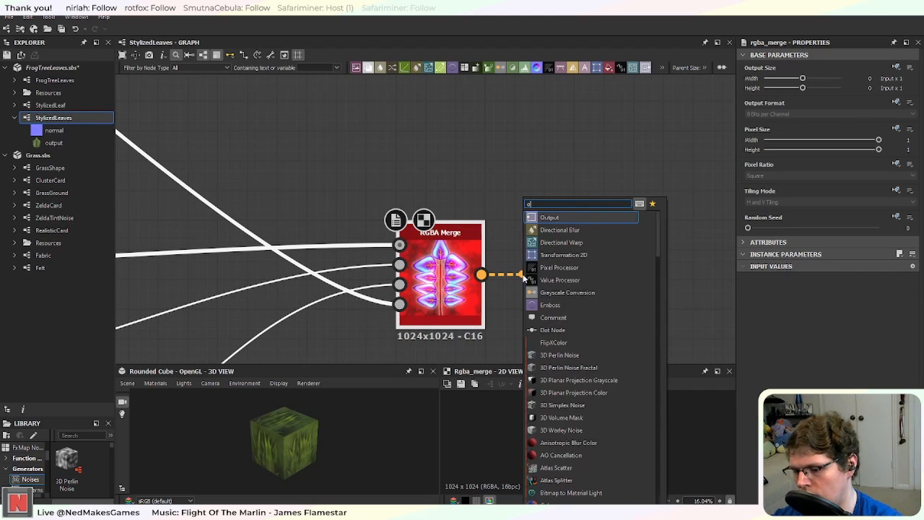
pyautogui.press('Return')
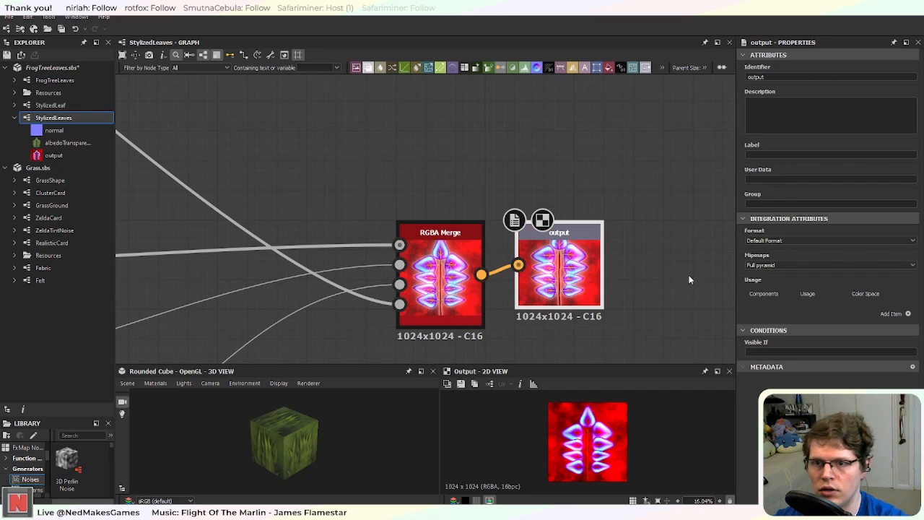
pyautogui.click(767, 77)
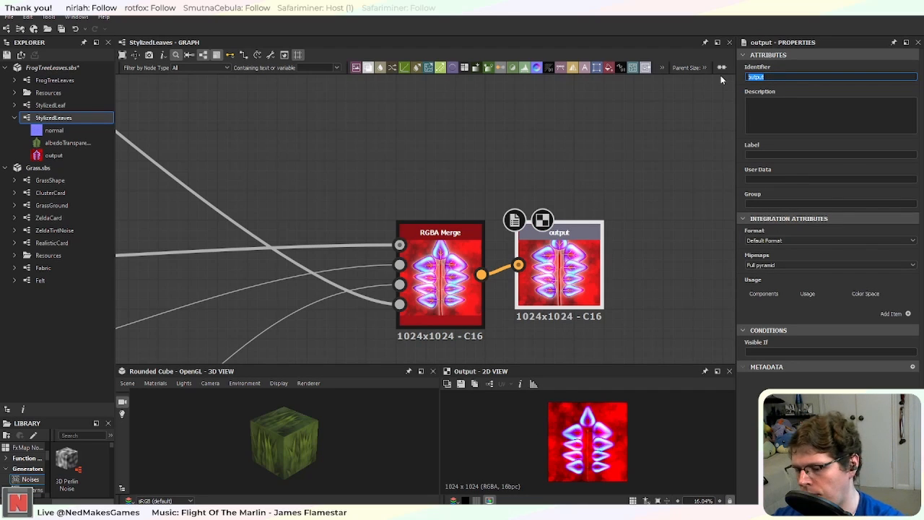
pyautogui.write('data')
pyautogui.click(669, 137)
# Step: Move the RGBA Merge and its data output node closer to the mask nodes that feed them
pyautogui.scroll(-8, 668, 140)
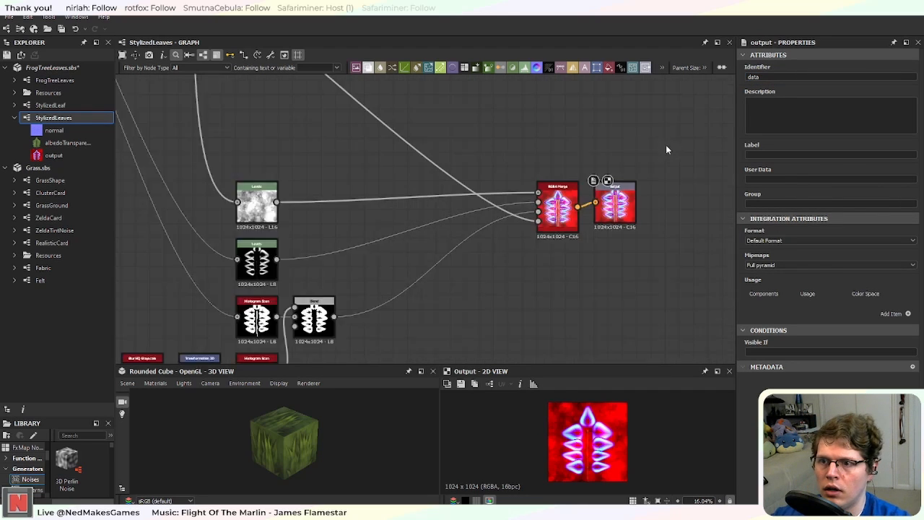
pyautogui.scroll(-1, 545, 225)
pyautogui.moveTo(574, 245); pyautogui.dragTo(520, 295, button='middle')
pyautogui.moveTo(501, 328); pyautogui.dragTo(560, 242, button='middle')
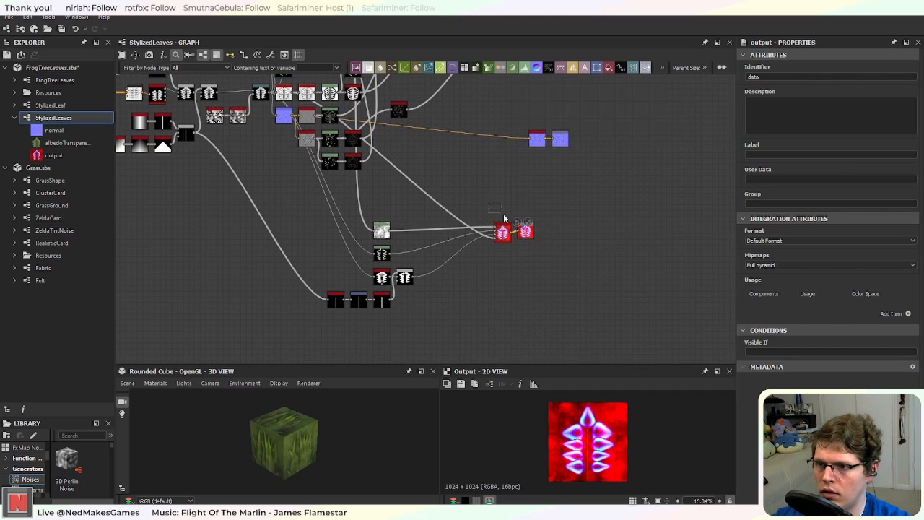
pyautogui.moveTo(504, 218); pyautogui.dragTo(469, 269)
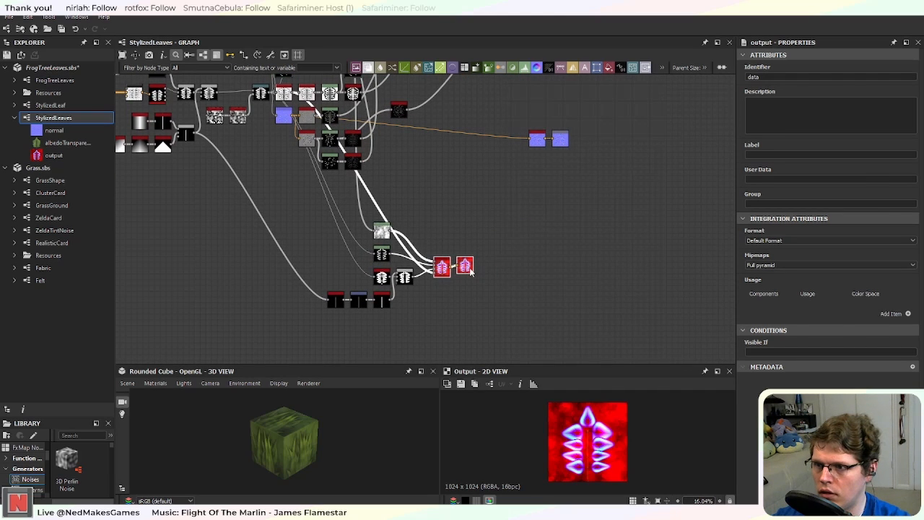
pyautogui.click(502, 261)
pyautogui.scroll(3, 502, 269)
pyautogui.scroll(-3, 464, 252)
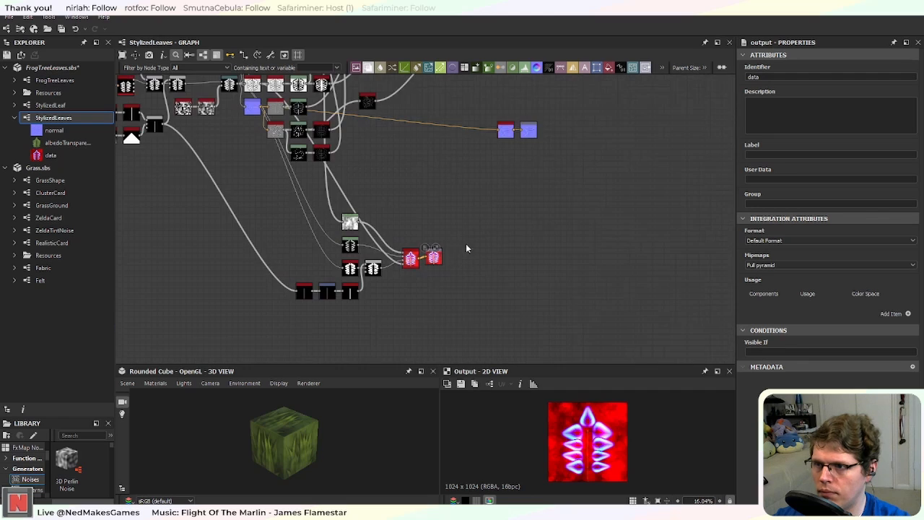
# Step: Review the whole StylizedLeaves graph, including the albedo and normal output nodes
pyautogui.press('f')
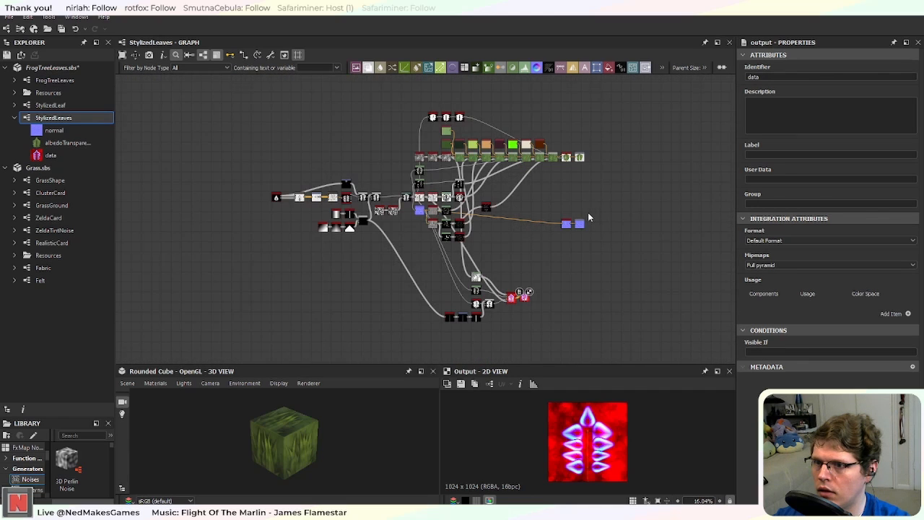
pyautogui.scroll(5, 588, 212)
pyautogui.moveTo(577, 213); pyautogui.dragTo(494, 294, button='middle')
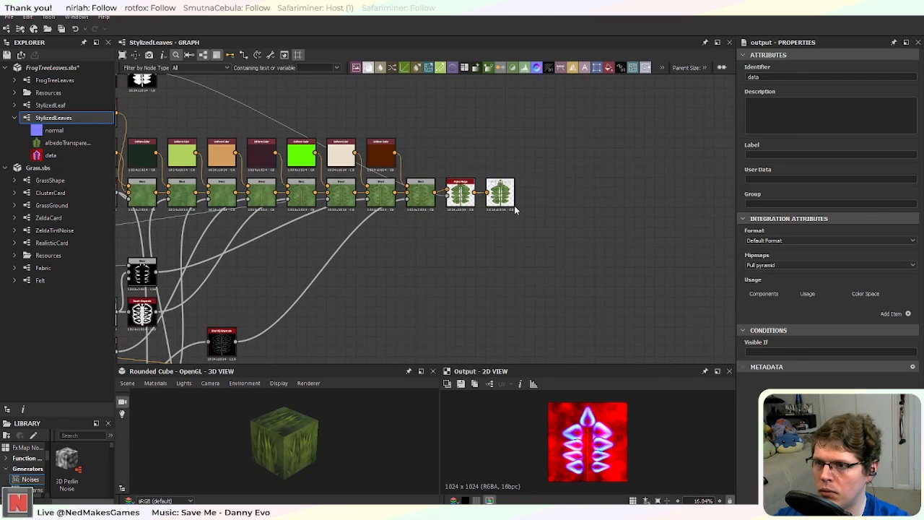
pyautogui.scroll(4, 516, 210)
pyautogui.moveTo(516, 210); pyautogui.dragTo(577, 57, button='middle')
pyautogui.scroll(-4, 527, 233)
pyautogui.moveTo(482, 296); pyautogui.dragTo(537, 215, button='middle')
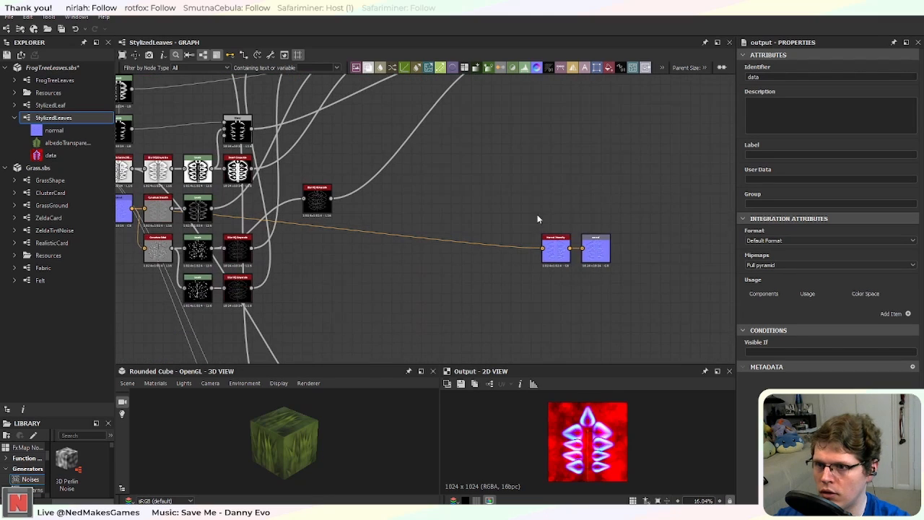
pyautogui.moveTo(538, 216); pyautogui.dragTo(581, 267)
pyautogui.scroll(-3, 441, 304)
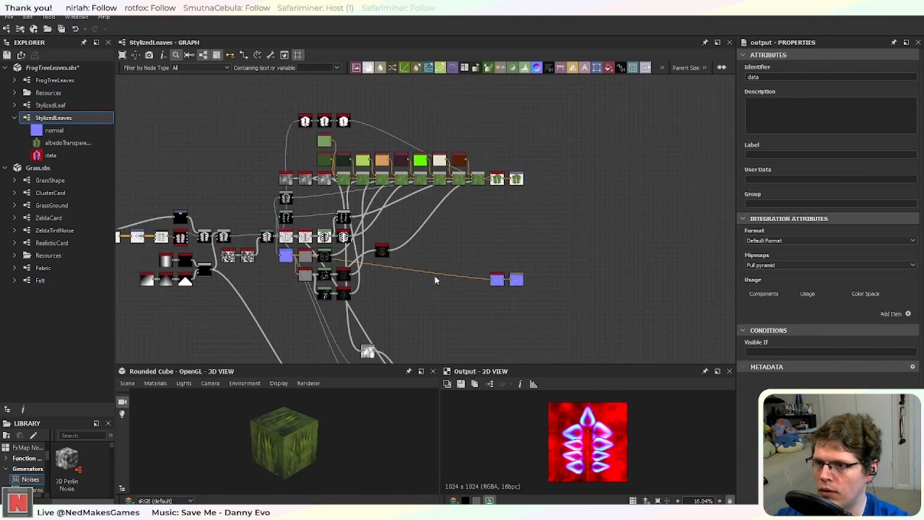
# Step: Open the output export for the StylizedLeaves graph and check its destination folder, Assets/Tree/Leaves
pyautogui.rightClick(68, 118)
pyautogui.click(148, 209)
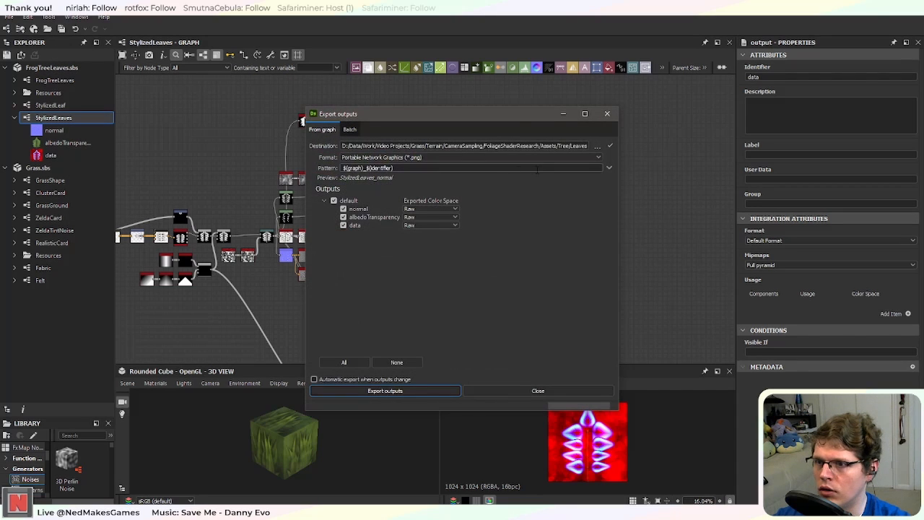
pyautogui.click(595, 148)
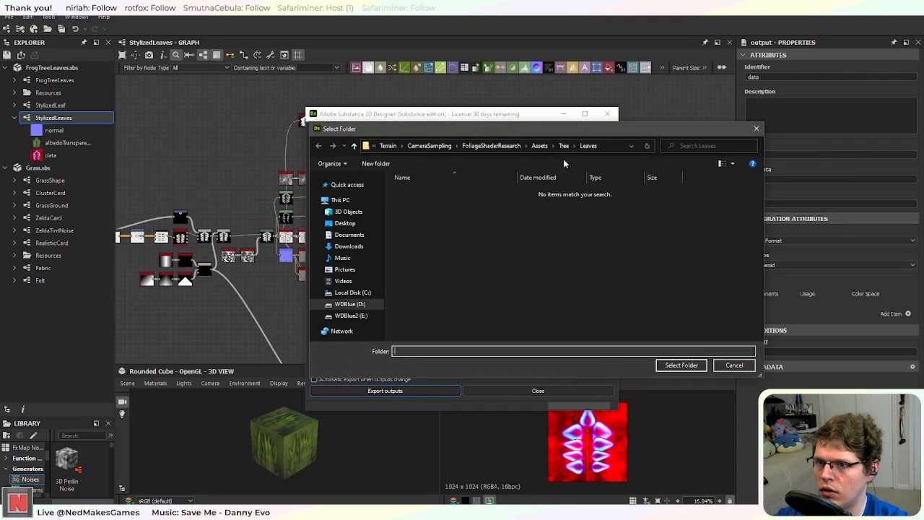
pyautogui.click(735, 365)
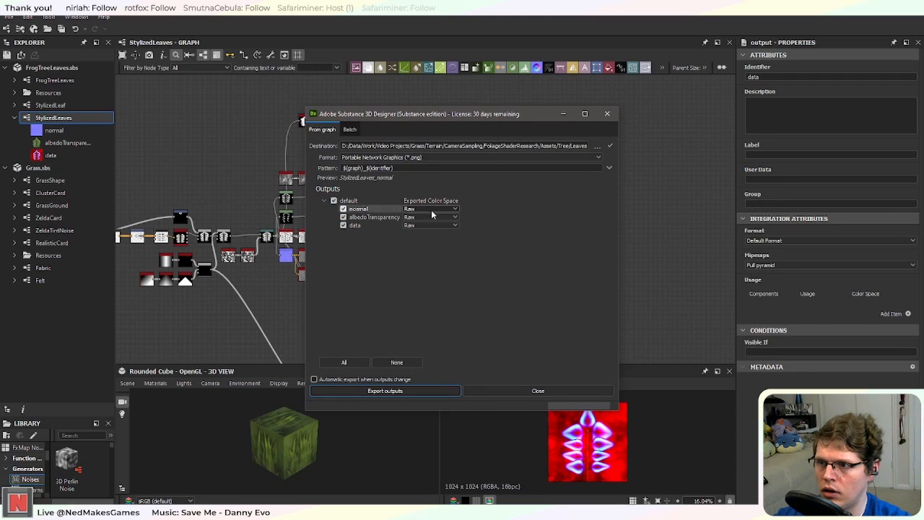
# Step: Try sRGB as the normal output's exported color space and set it back to Raw
pyautogui.click(431, 209)
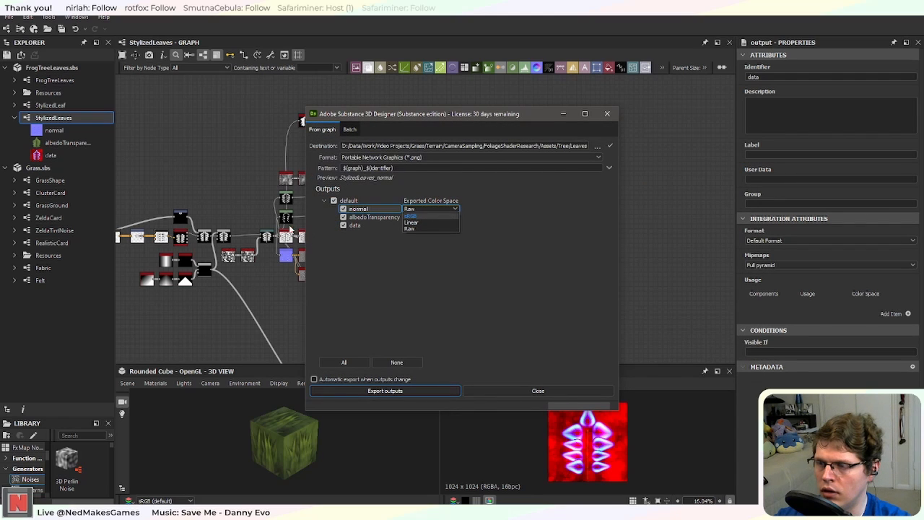
pyautogui.click(426, 216)
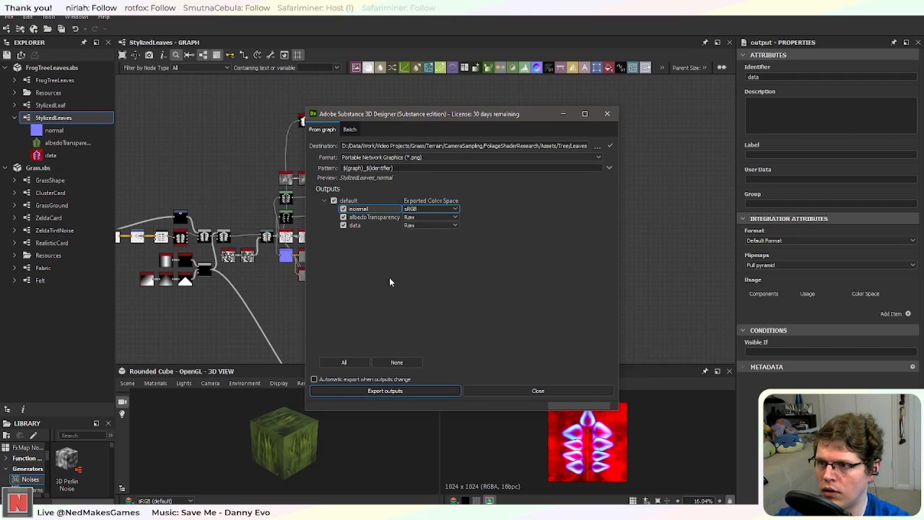
pyautogui.click(424, 168)
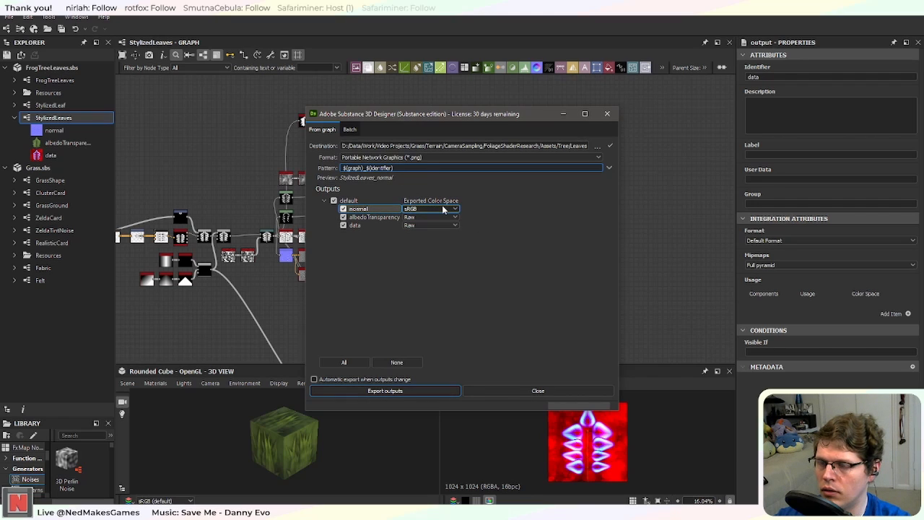
pyautogui.click(429, 208)
pyautogui.click(434, 228)
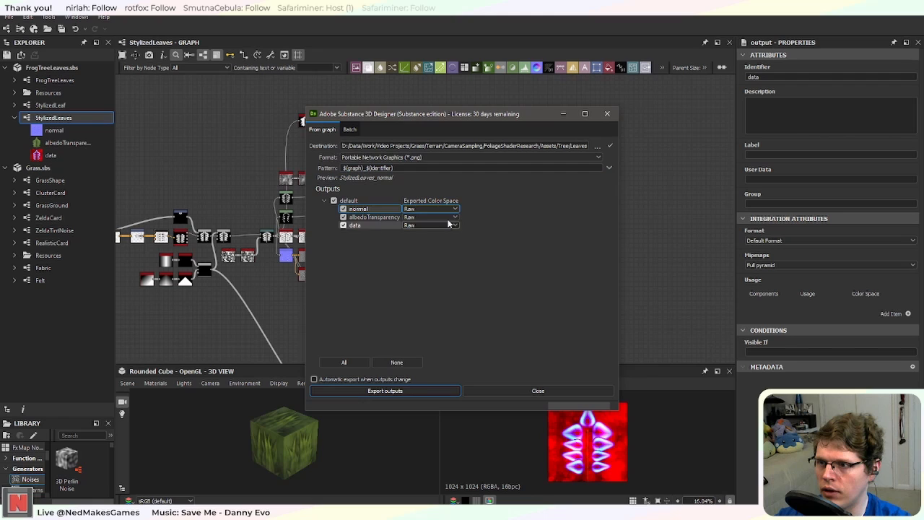
# Step: Append _0 to the export pattern, giving $(graph)_$(identifier)_0, and export the normal, albedoTransparency and data outputs as PNG
pyautogui.click(406, 168)
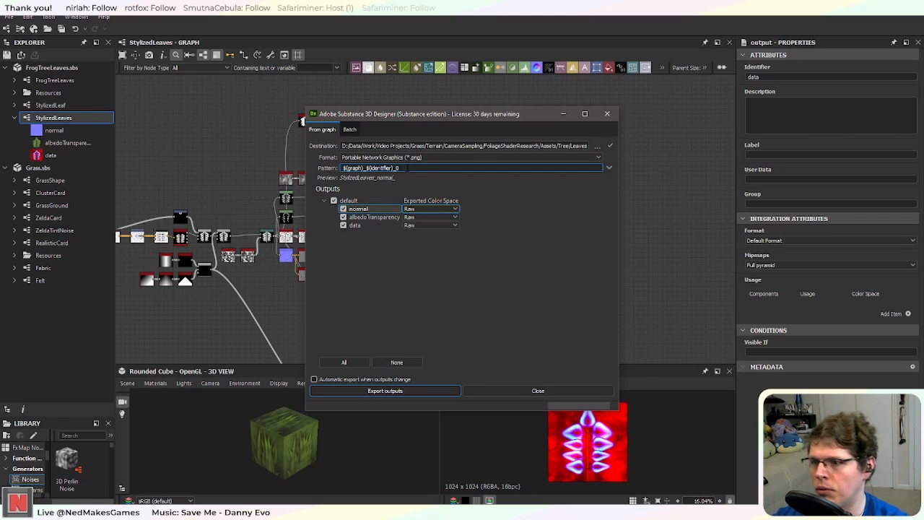
pyautogui.click(442, 275)
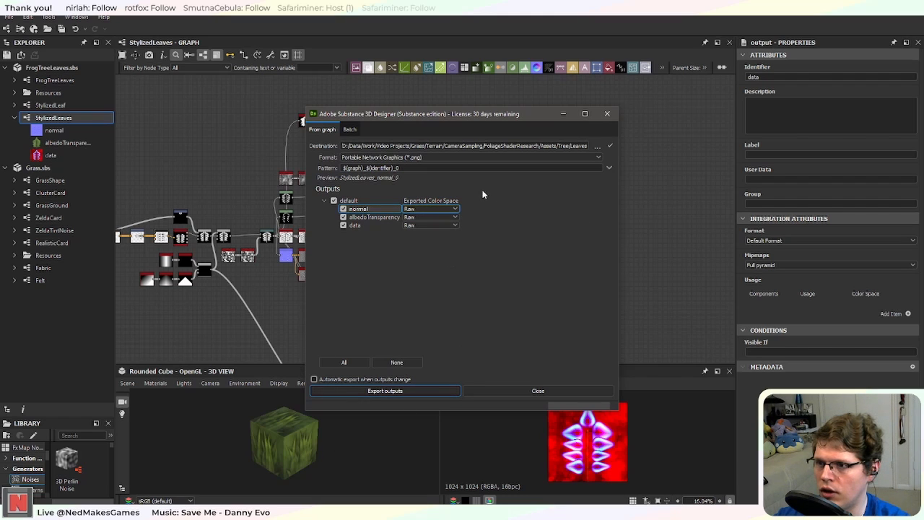
pyautogui.click(432, 391)
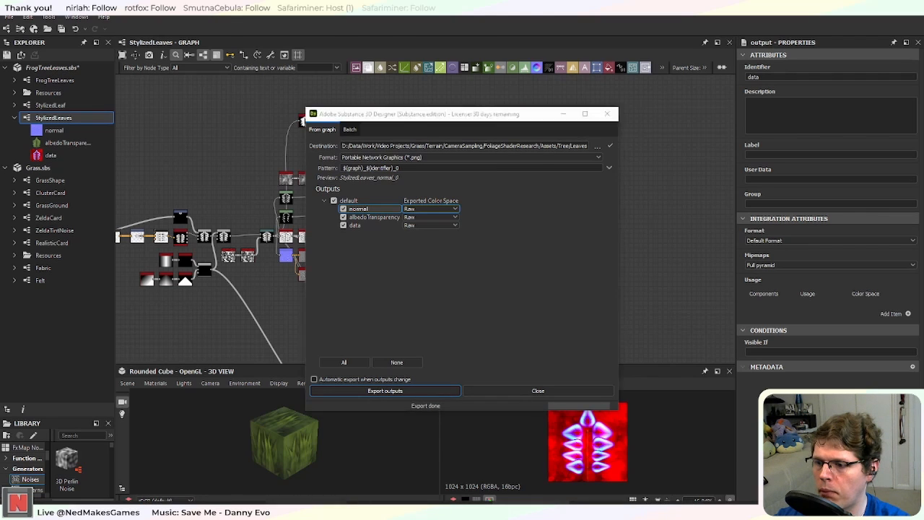
# Step: Switch to Unity and assign StylizedLeaves_albedoTransparency_0 as the Base Map of the Leaves_0 material
pyautogui.hotkey('alt', 'Tab')
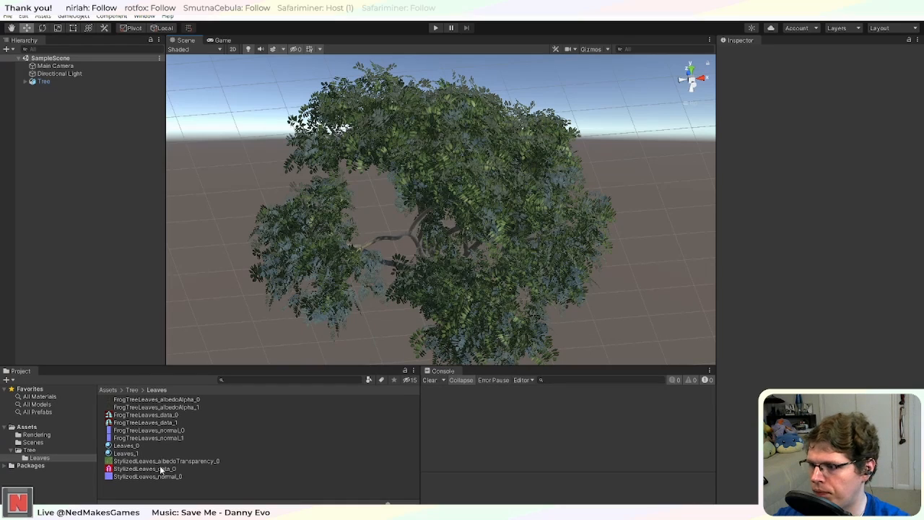
pyautogui.click(138, 446)
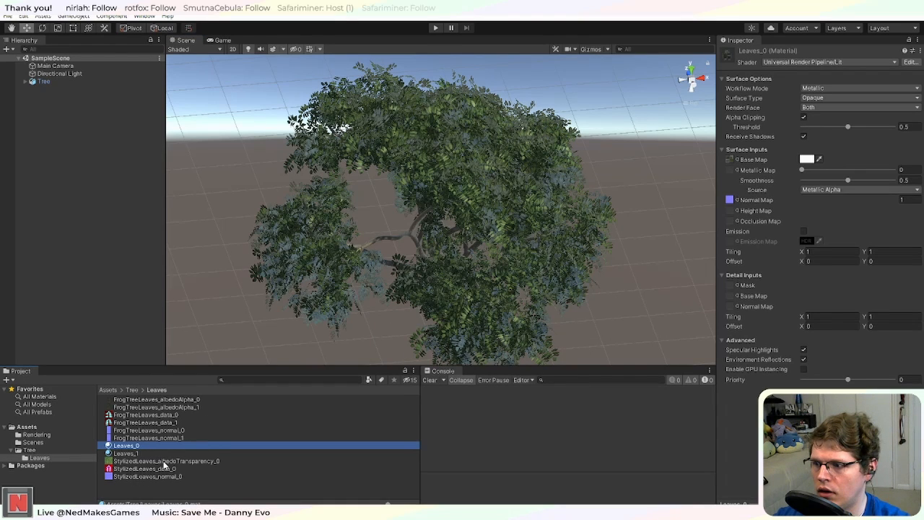
pyautogui.moveTo(165, 462); pyautogui.dragTo(700, 200)
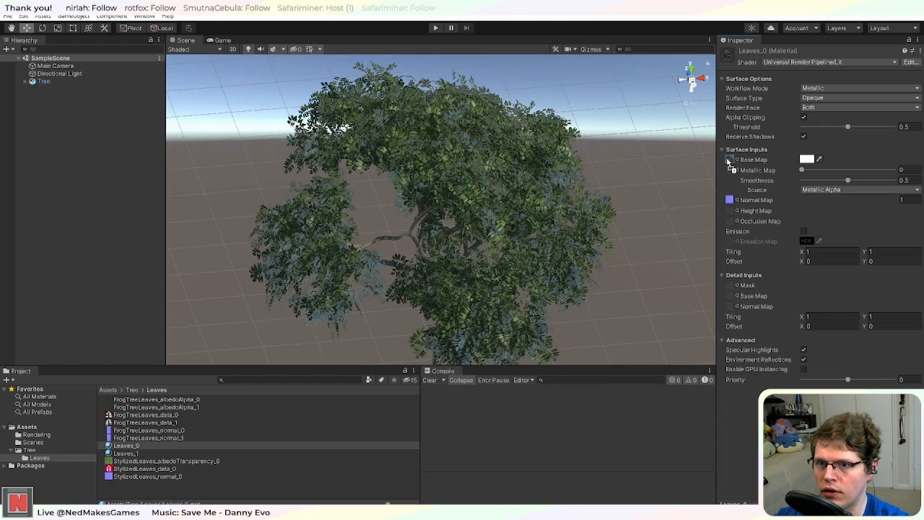
pyautogui.moveTo(729, 161); pyautogui.dragTo(727, 162)
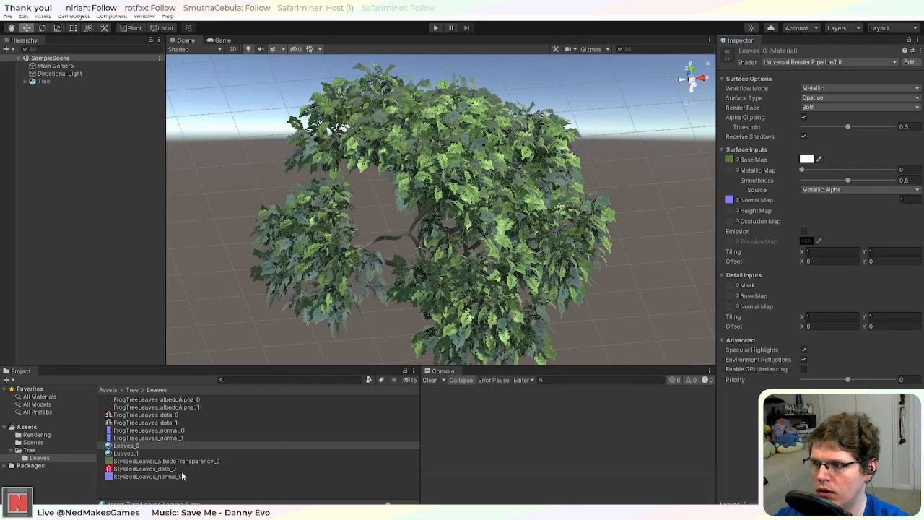
# Step: Assign StylizedLeaves_normal_0 as the Leaves_0 material's Normal Map and inspect the tree's foliage up close
pyautogui.moveTo(135, 478); pyautogui.dragTo(663, 257)
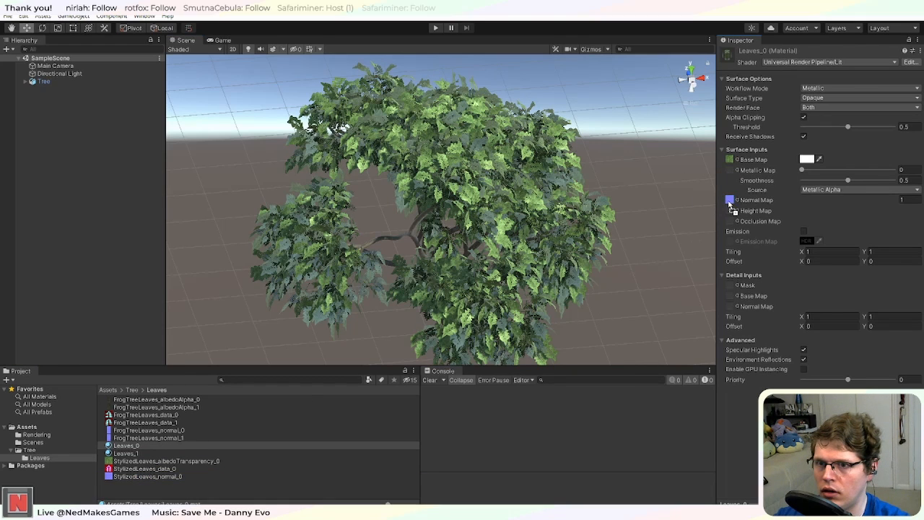
pyautogui.moveTo(731, 205); pyautogui.dragTo(730, 202)
pyautogui.scroll(8, 497, 259)
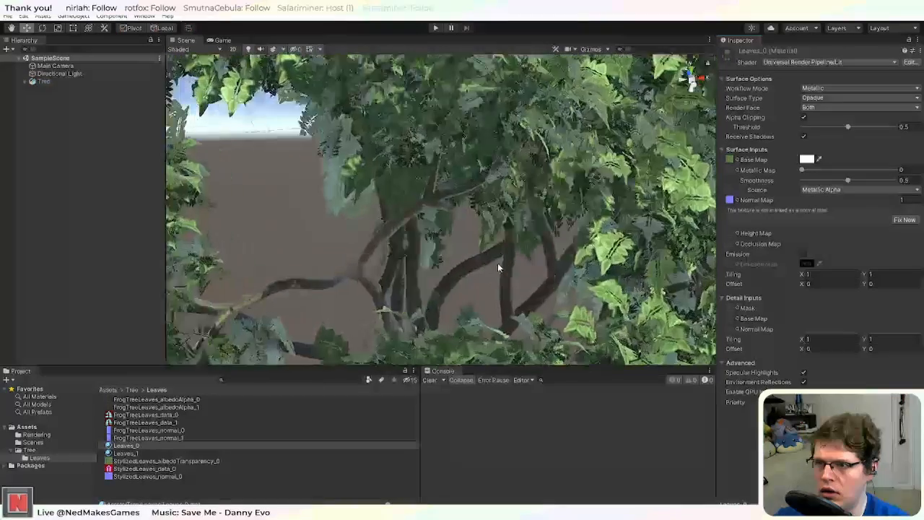
# Step: Compare the Leaves_0 and Leaves_1 materials, expand the Tree object and apply Leaves_0 to its AS12_Leaf4 mesh
pyautogui.scroll(-10, 498, 263)
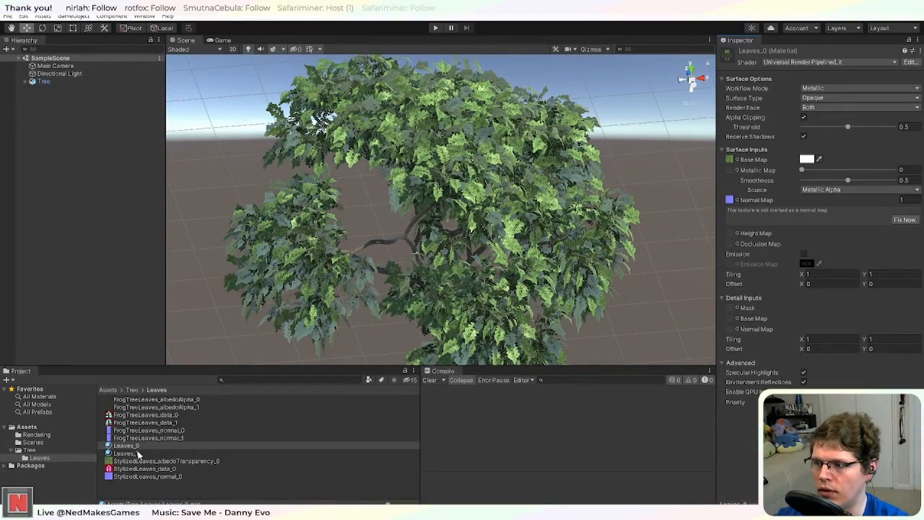
pyautogui.click(137, 453)
pyautogui.click(134, 445)
pyautogui.click(132, 455)
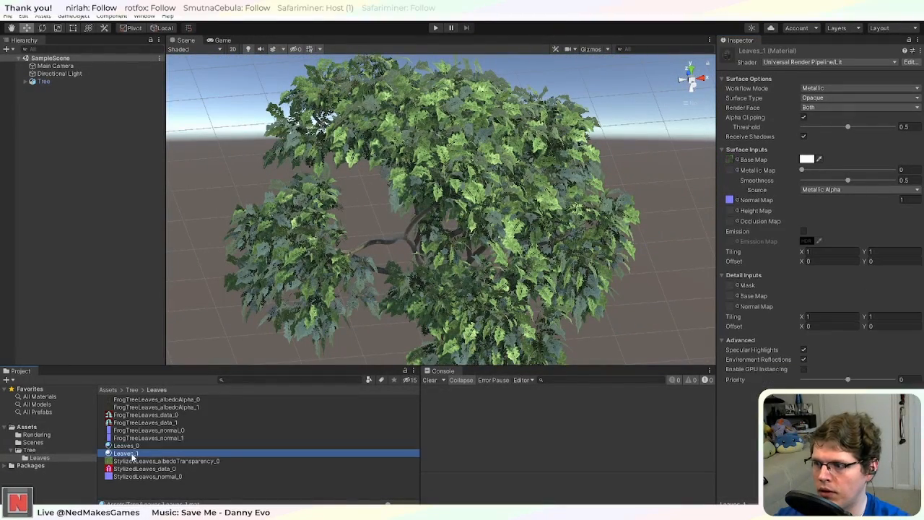
pyautogui.click(133, 445)
pyautogui.moveTo(126, 452)
pyautogui.mouseDown()
pyautogui.moveTo(112, 325)
pyautogui.moveTo(132, 452)
pyautogui.mouseUp()
pyautogui.click(25, 82)
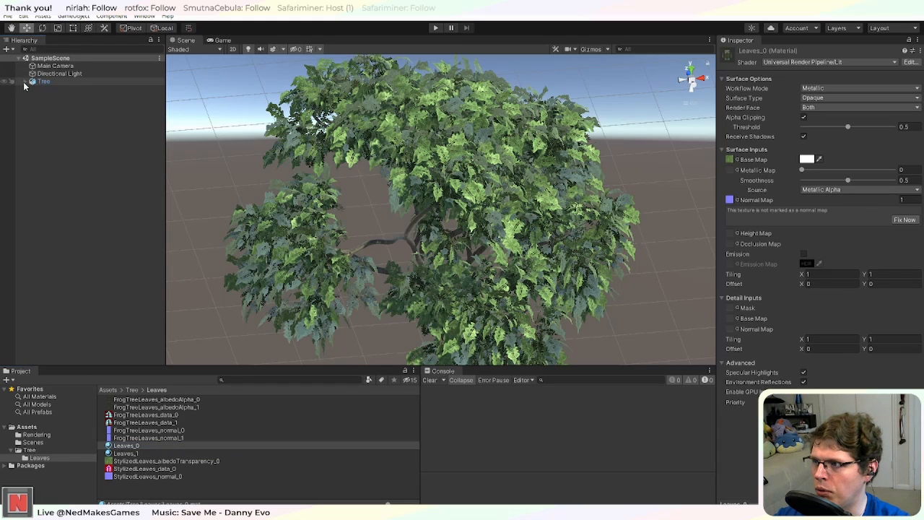
pyautogui.moveTo(126, 446); pyautogui.dragTo(60, 117)
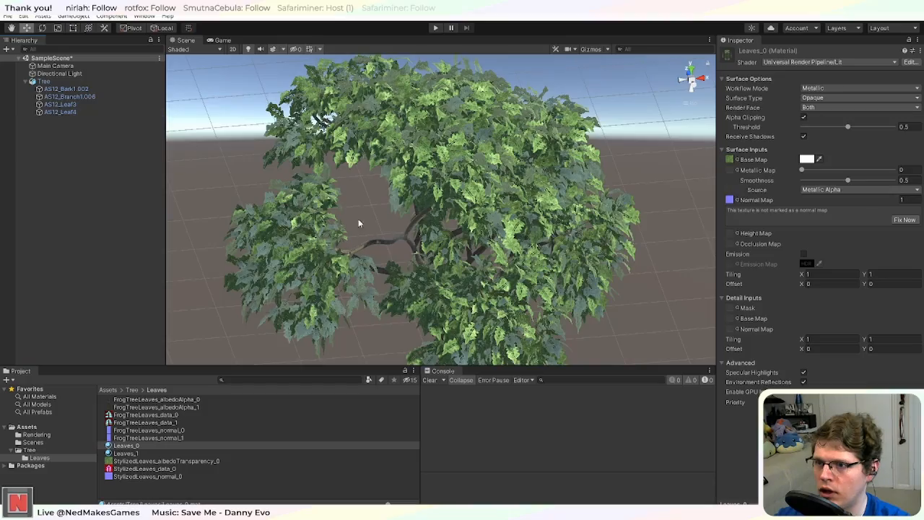
# Step: Inspect the tree's foliage from several angles, up close and from a distance, to judge how the leaf textures look
pyautogui.scroll(4, 408, 234)
pyautogui.keyDown('alt'); pyautogui.moveTo(450, 252); pyautogui.dragTo(468, 303); pyautogui.keyUp('alt')
pyautogui.keyDown('alt'); pyautogui.moveTo(428, 269); pyautogui.dragTo(455, 243); pyautogui.keyUp('alt')
pyautogui.keyDown('alt'); pyautogui.moveTo(478, 116); pyautogui.dragTo(396, 91); pyautogui.keyUp('alt')
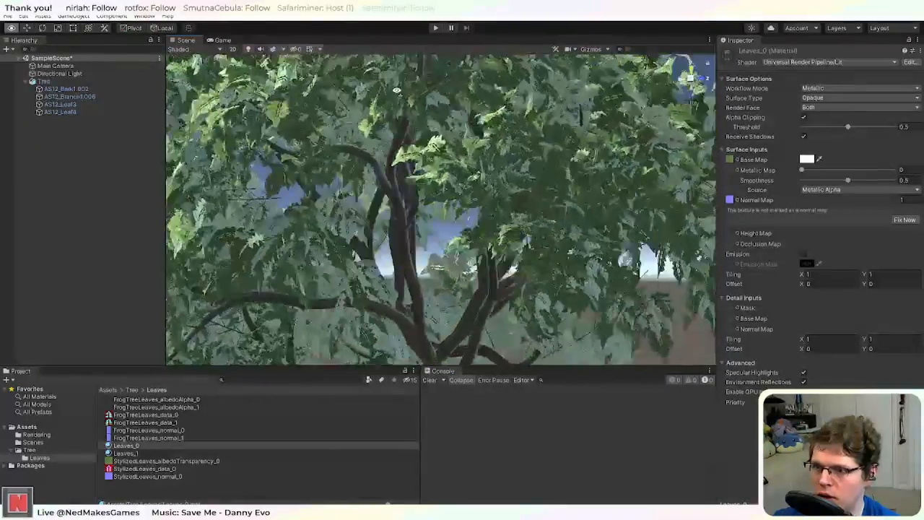
pyautogui.keyDown('alt'); pyautogui.moveTo(312, 58); pyautogui.dragTo(494, 177); pyautogui.keyUp('alt')
pyautogui.keyDown('alt'); pyautogui.moveTo(390, 242); pyautogui.dragTo(333, 343); pyautogui.keyUp('alt')
pyautogui.keyDown('alt'); pyautogui.moveTo(361, 310); pyautogui.dragTo(610, 197); pyautogui.keyUp('alt')
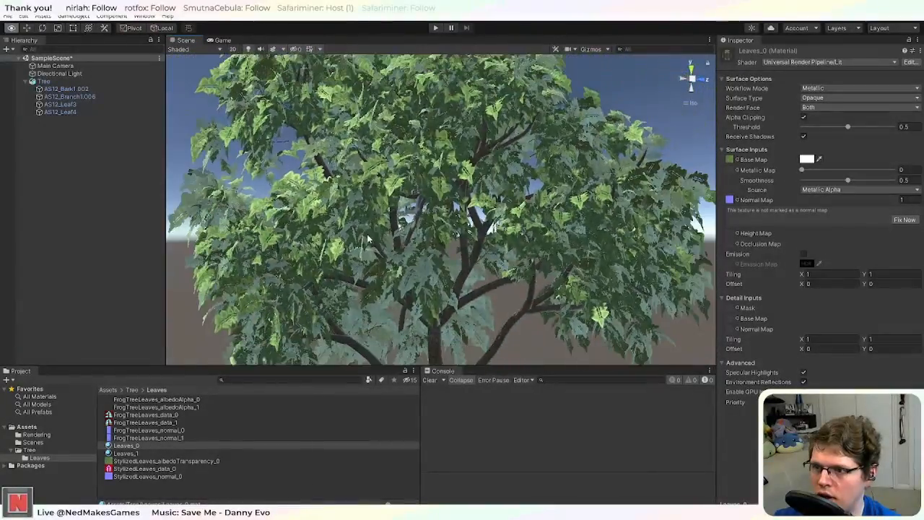
pyautogui.keyDown('alt'); pyautogui.moveTo(539, 290); pyautogui.dragTo(432, 224); pyautogui.keyUp('alt')
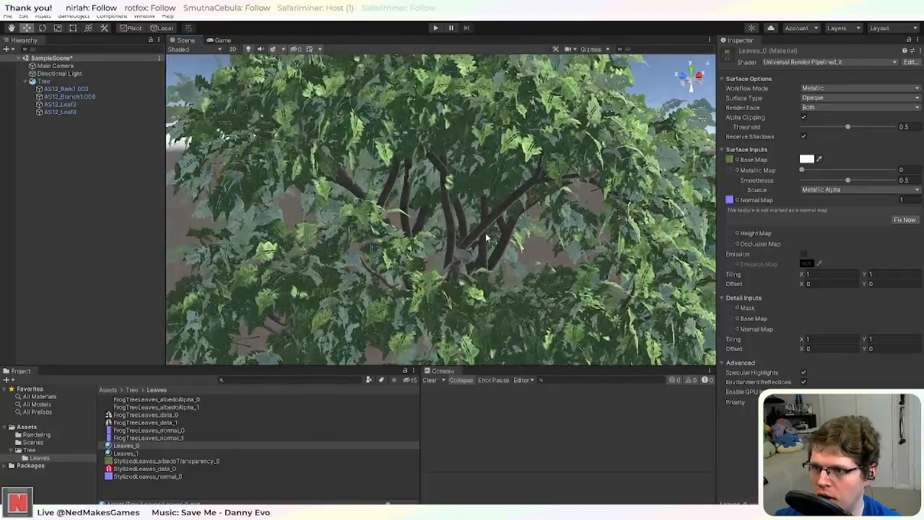
pyautogui.keyDown('alt'); pyautogui.moveTo(486, 237); pyautogui.dragTo(340, 306); pyautogui.keyUp('alt')
pyautogui.scroll(-4, 477, 253)
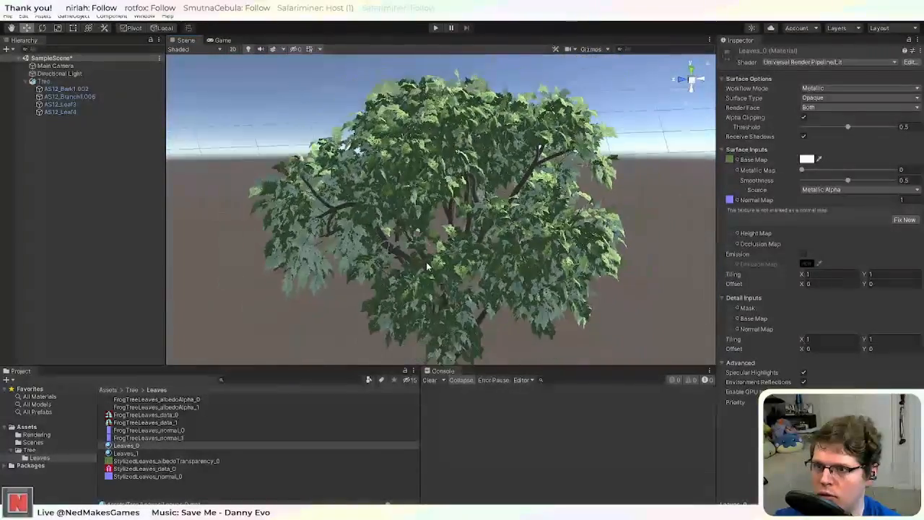
# Step: Save the scene and fix the import settings of StylizedLeaves_normal_0.png so it is marked as a normal map
pyautogui.scroll(-3, 428, 267)
pyautogui.click(631, 217)
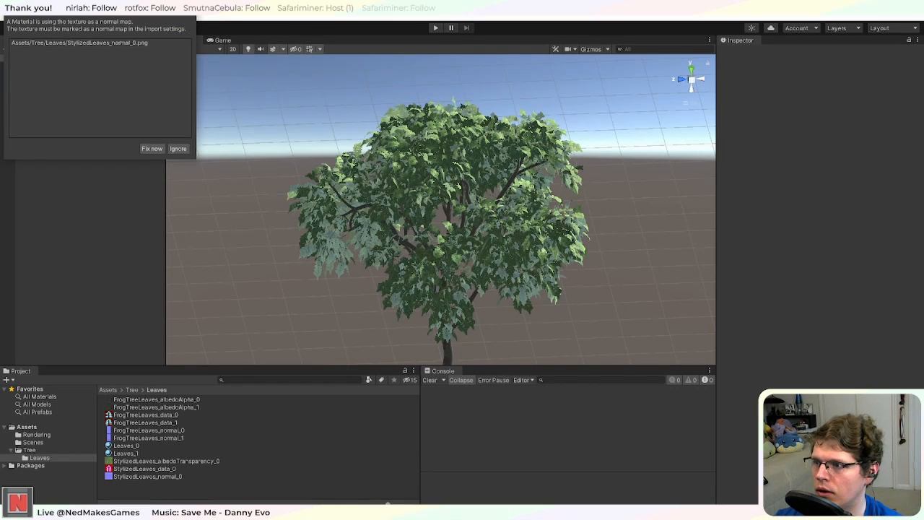
pyautogui.click(152, 148)
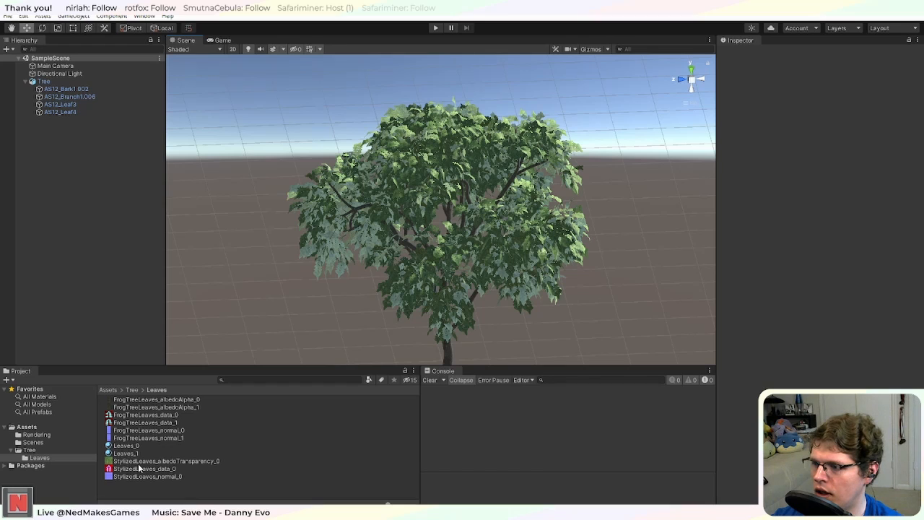
# Step: Create a new folder named Shaders directly inside the project's Assets folder
pyautogui.click(12, 450)
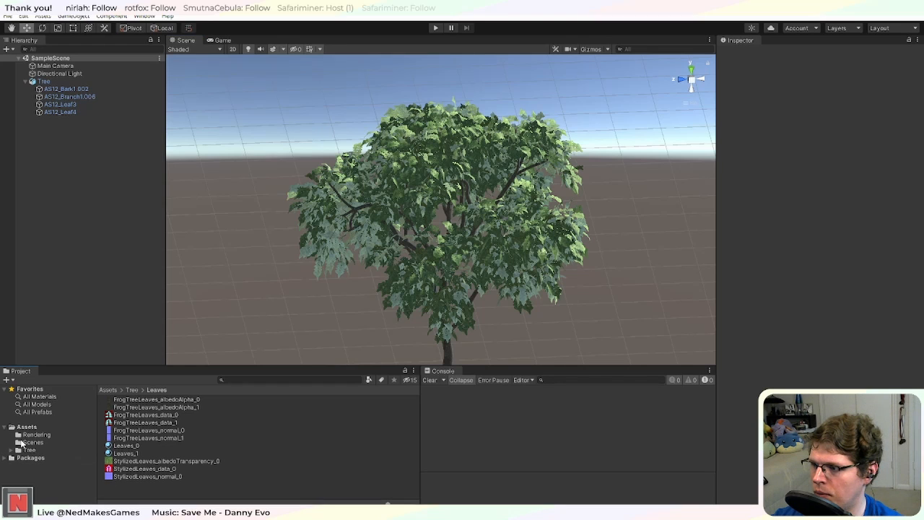
pyautogui.click(27, 429)
pyautogui.rightClick(165, 440)
pyautogui.moveTo(280, 186)
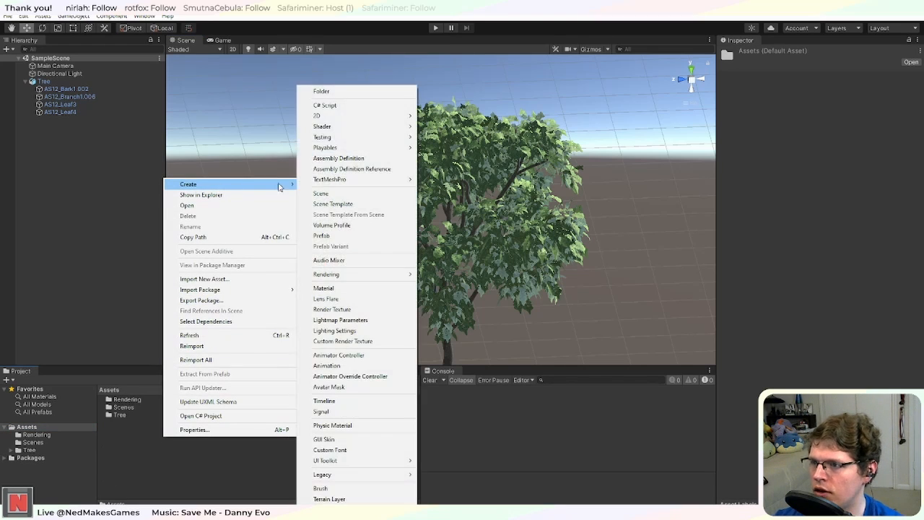
pyautogui.click(355, 93)
pyautogui.write('Shaders')
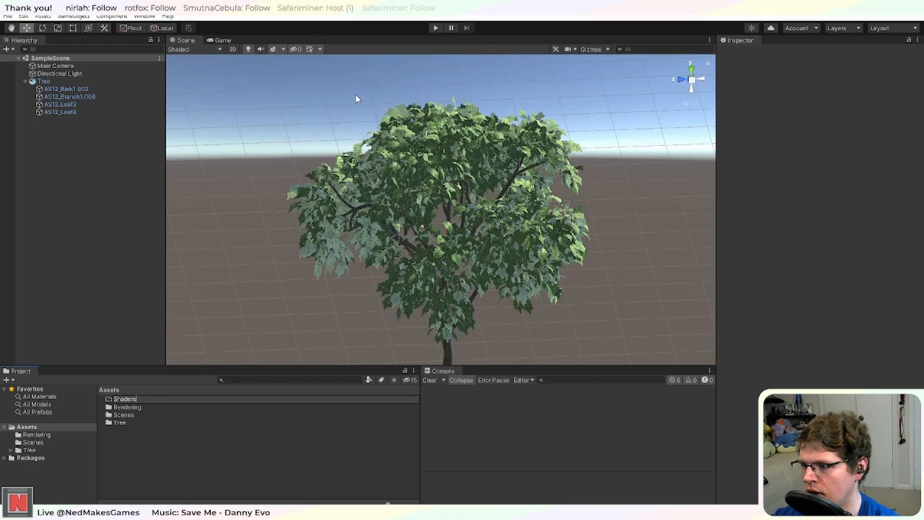
pyautogui.press('Return')
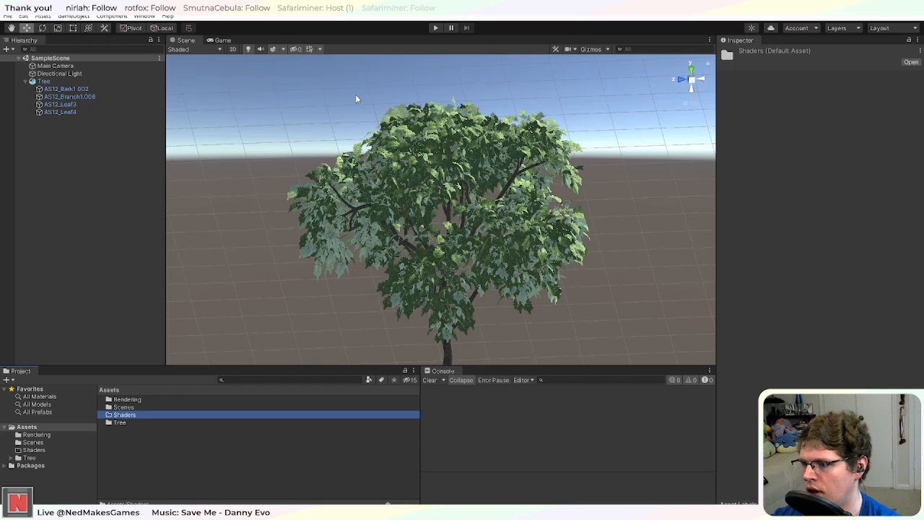
# Step: Show the new Shaders folder in File Explorer and open it in a second Explorer window
pyautogui.doubleClick(159, 414)
pyautogui.rightClick(147, 414)
pyautogui.click(211, 176)
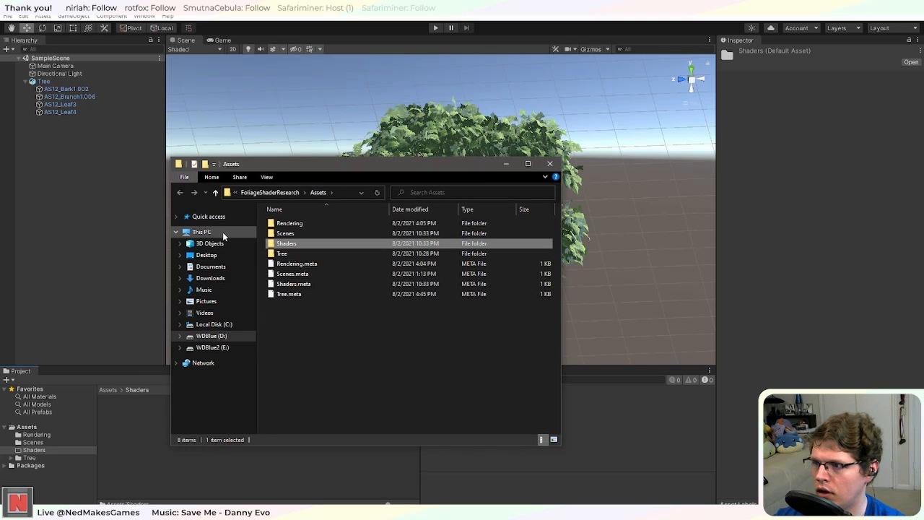
pyautogui.moveTo(340, 170); pyautogui.dragTo(101, 214)
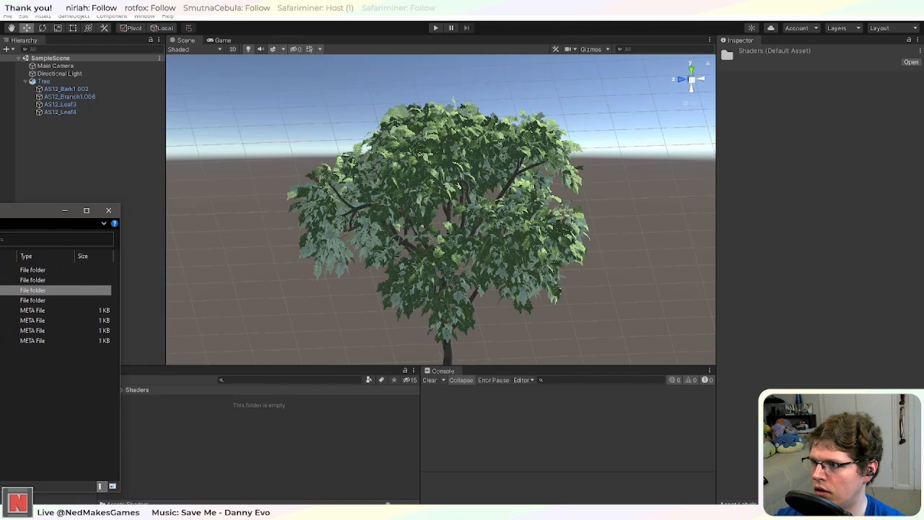
pyautogui.moveTo(24, 224); pyautogui.dragTo(655, 139)
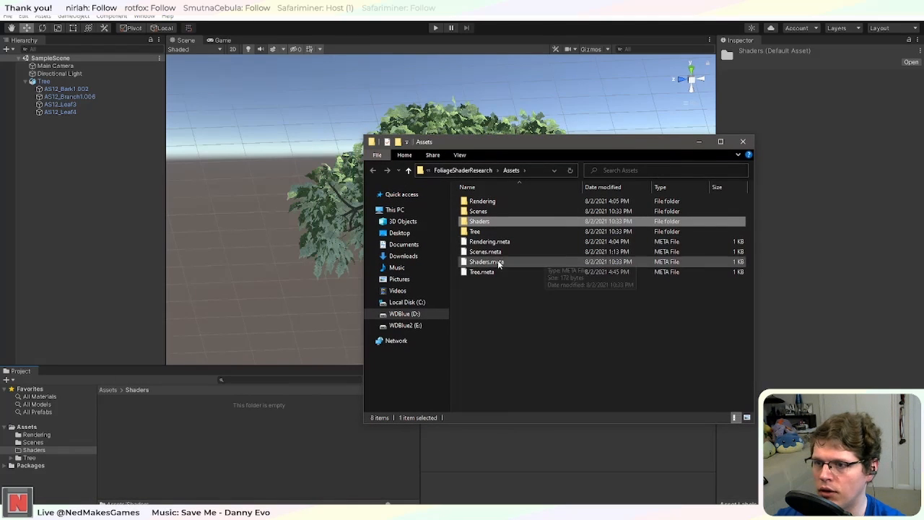
pyautogui.rightClick(484, 224)
pyautogui.click(568, 240)
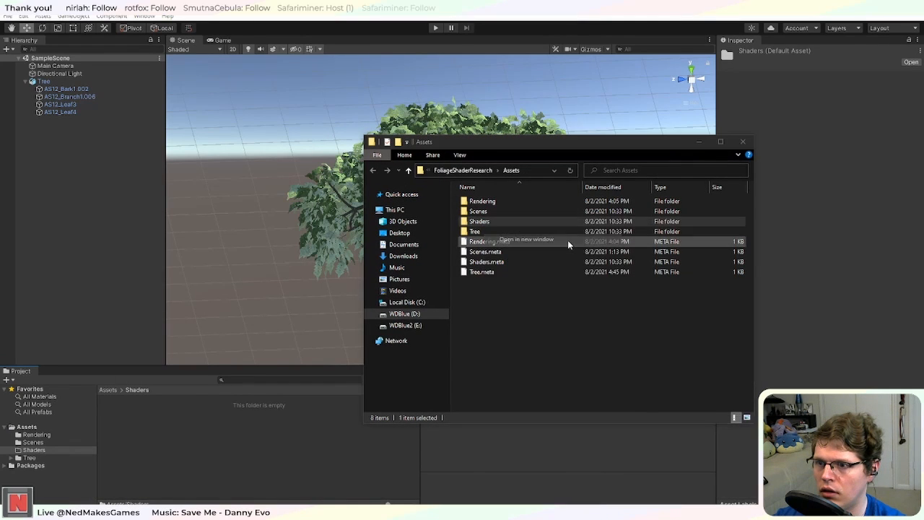
# Step: Navigate the first Explorer window to the GrassTerrainResearch project's Assets\Shaders folder
pyautogui.moveTo(582, 153); pyautogui.dragTo(320, 143)
pyautogui.click(192, 171)
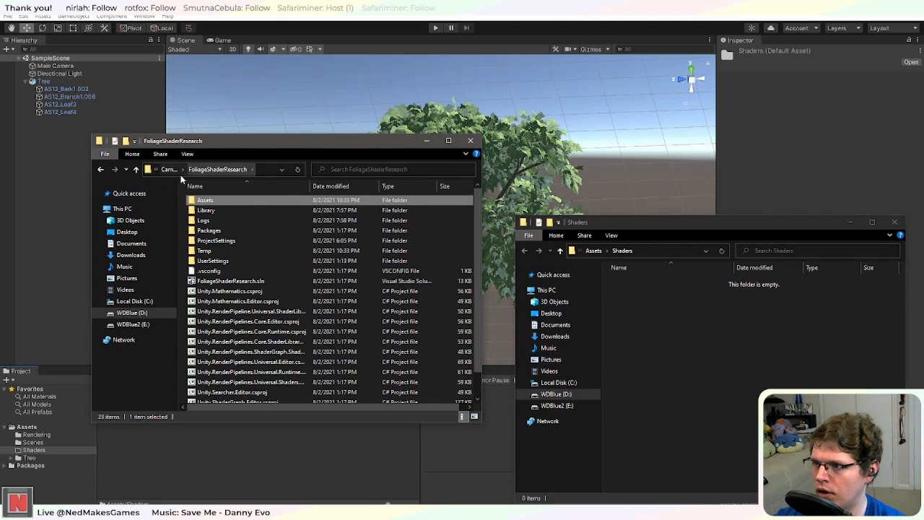
pyautogui.click(176, 173)
pyautogui.doubleClick(217, 221)
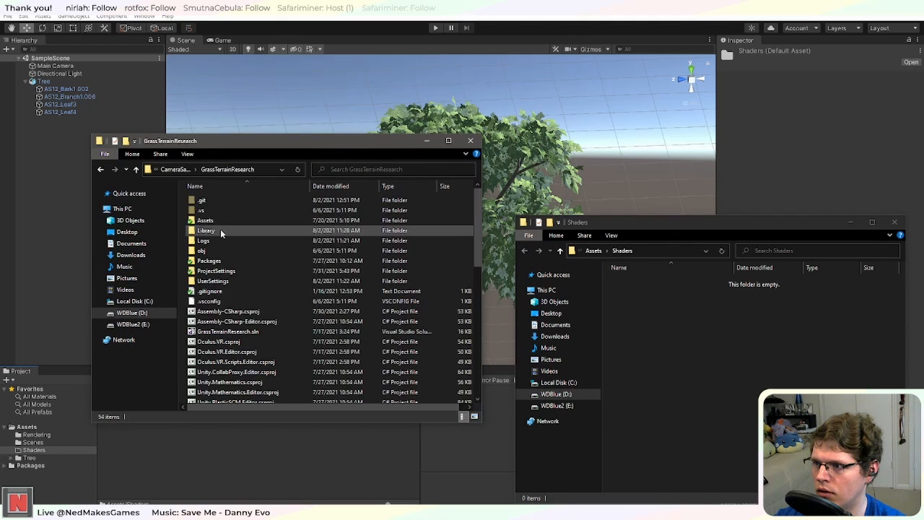
pyautogui.doubleClick(224, 221)
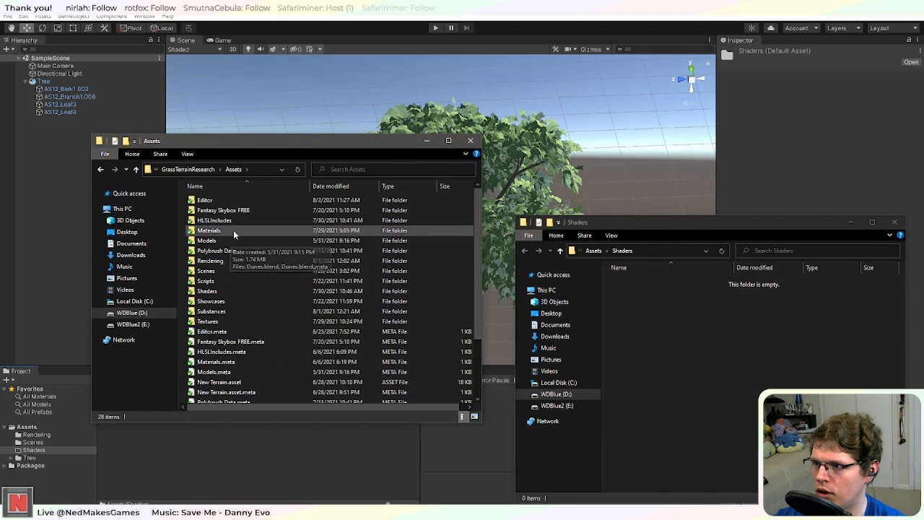
pyautogui.click(249, 290)
pyautogui.doubleClick(249, 290)
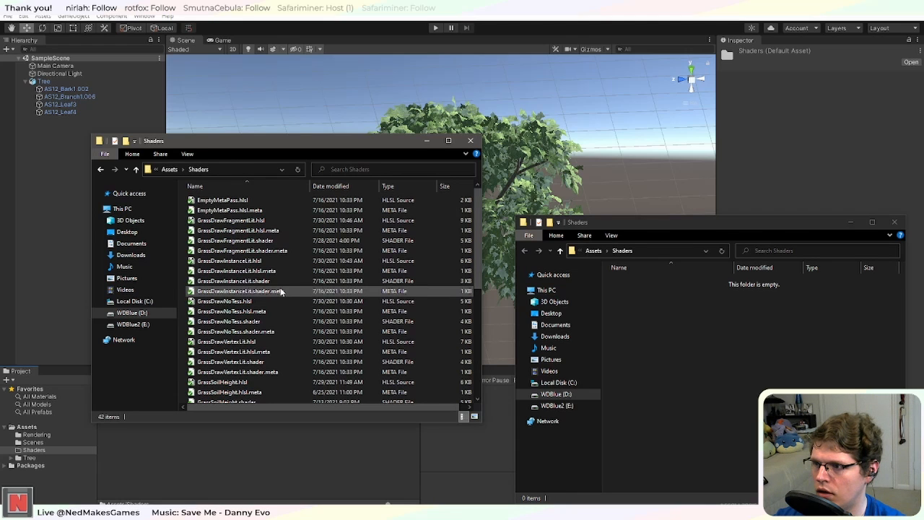
# Step: Copy GrassDrawFragmentLit.hlsl from the GrassTerrainResearch shaders into the FoliageShaderResearch project's Shaders folder
pyautogui.scroll(-7, 282, 292)
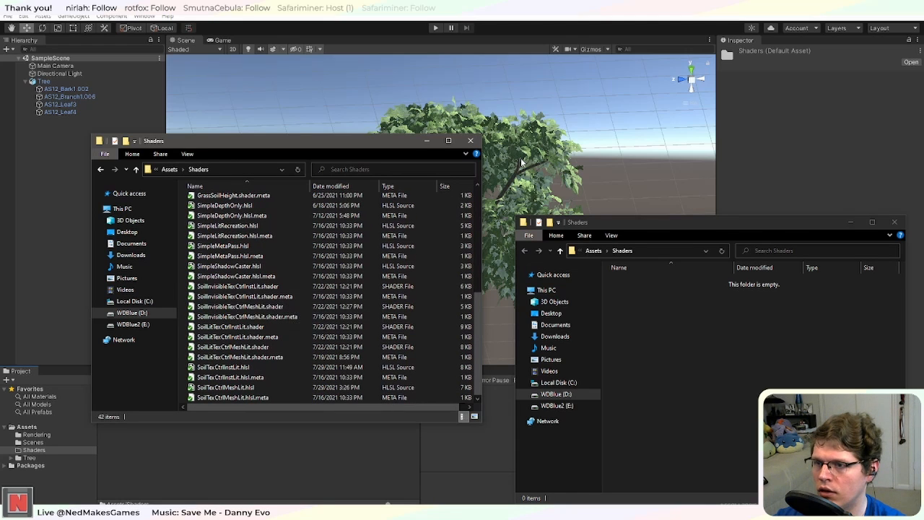
pyautogui.scroll(7, 284, 388)
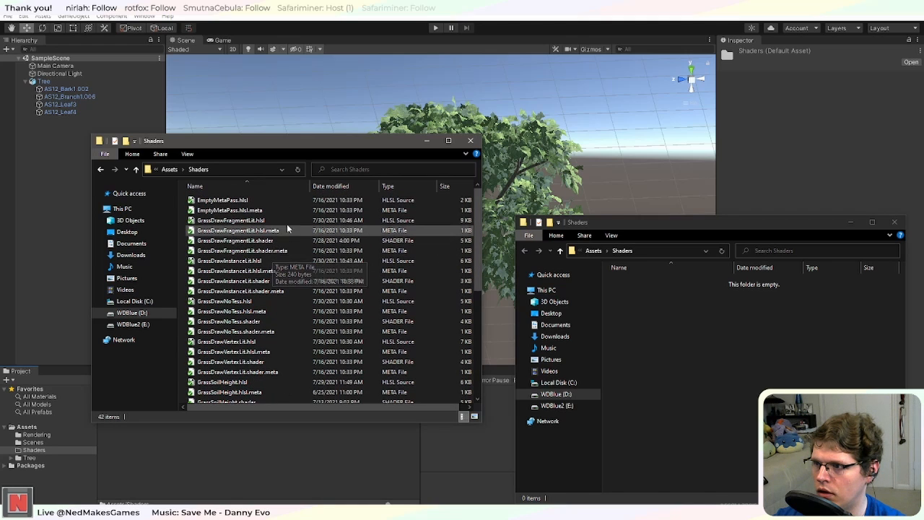
pyautogui.click(248, 226)
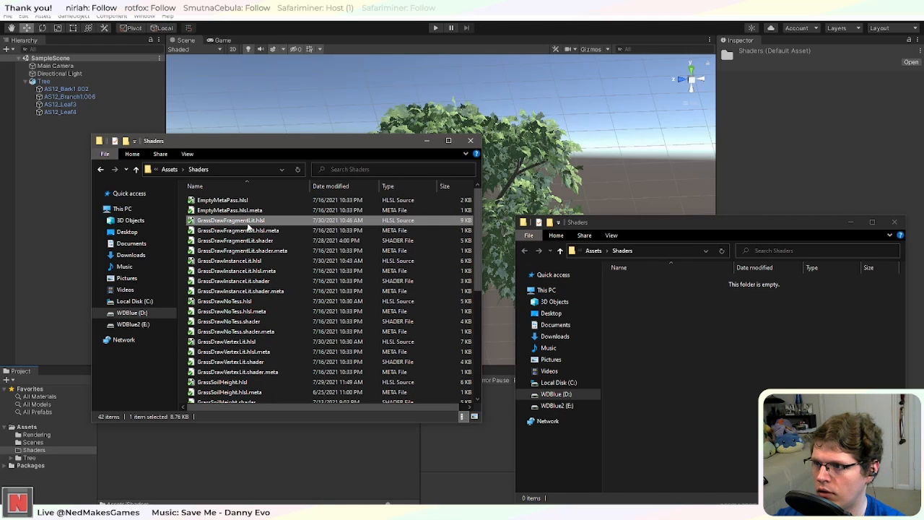
pyautogui.click(689, 363)
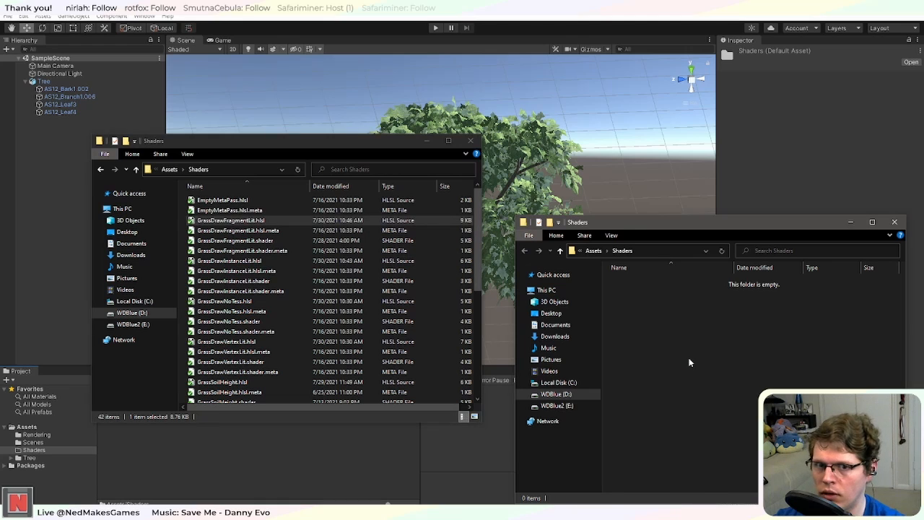
pyautogui.hotkey('ctrl', 'v')
# Step: Check the contents of GrassTerrainResearch's HLSLIncludes folder and copy the whole folder into FoliageShaderResearch's Assets folder
pyautogui.scroll(-7, 260, 288)
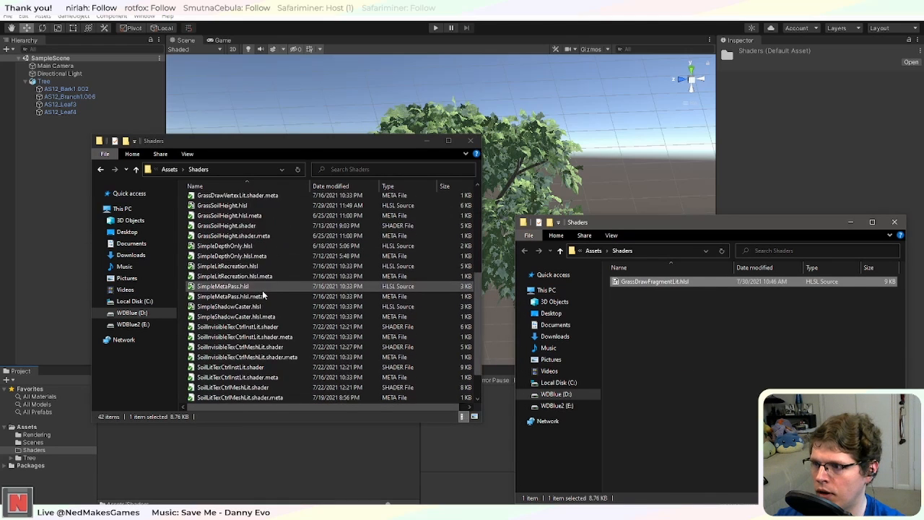
pyautogui.click(172, 170)
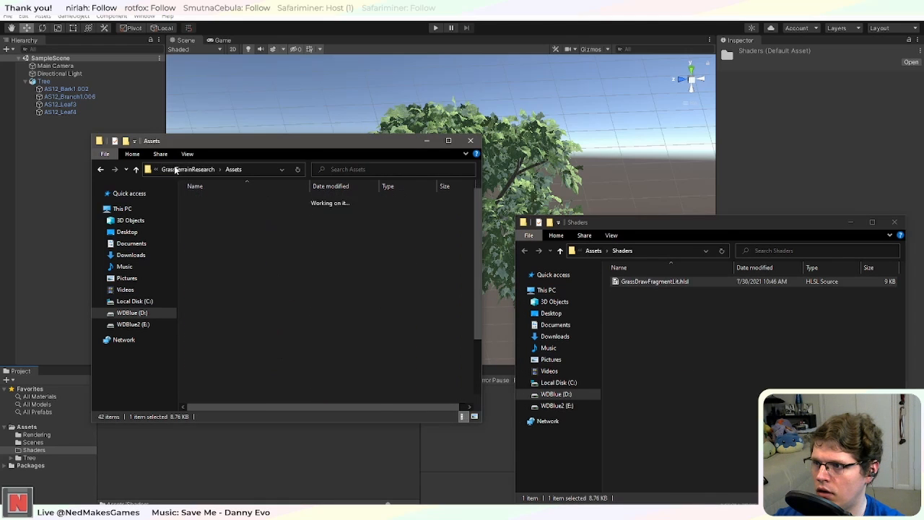
pyautogui.doubleClick(226, 223)
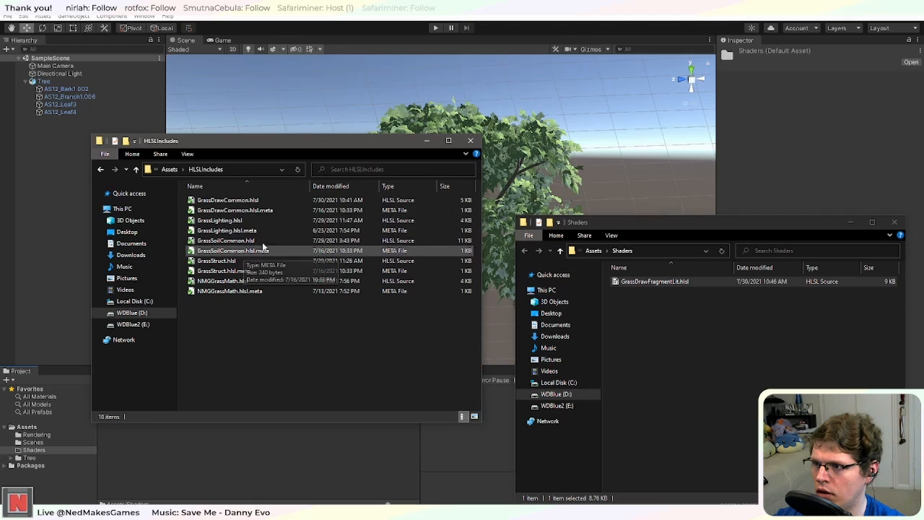
pyautogui.click(169, 169)
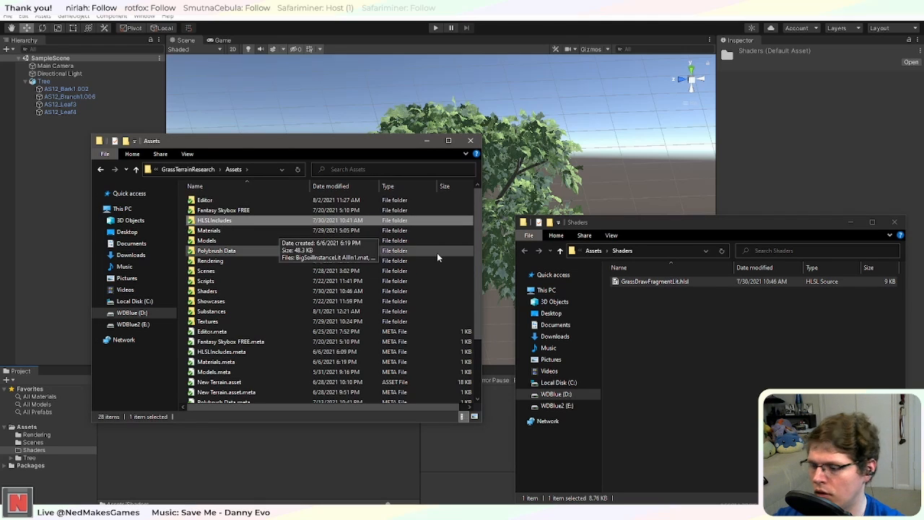
pyautogui.click(593, 251)
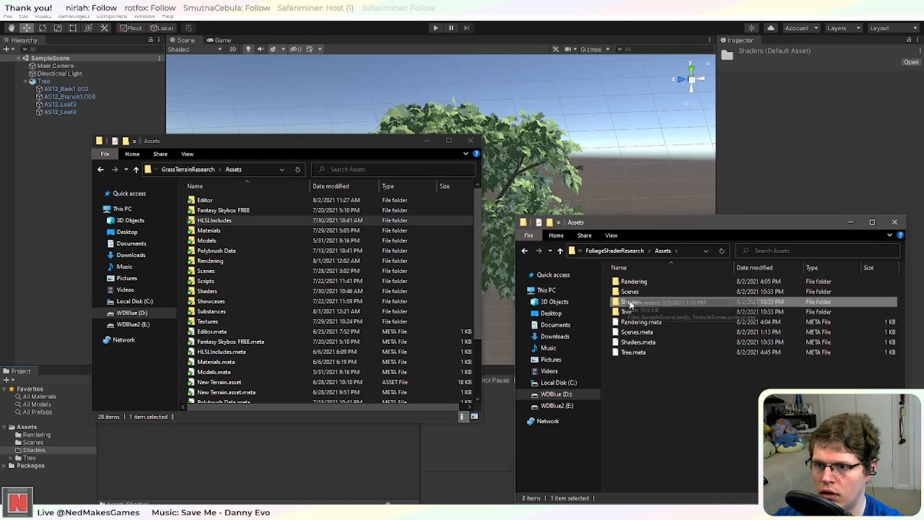
pyautogui.click(639, 400)
pyautogui.hotkey('ctrl', 'v')
# Step: Delete all the .meta files from the copied HLSLIncludes folder and select GrassStruct.hlsl
pyautogui.doubleClick(635, 283)
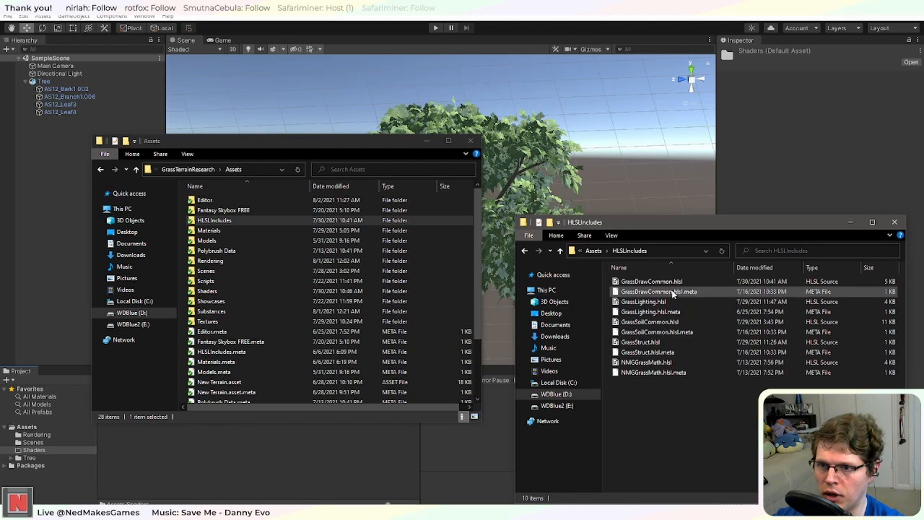
pyautogui.click(650, 291)
pyautogui.keyDown('ctrl'); pyautogui.click(649, 311); pyautogui.keyUp('ctrl')
pyautogui.keyDown('ctrl'); pyautogui.click(653, 332); pyautogui.keyUp('ctrl')
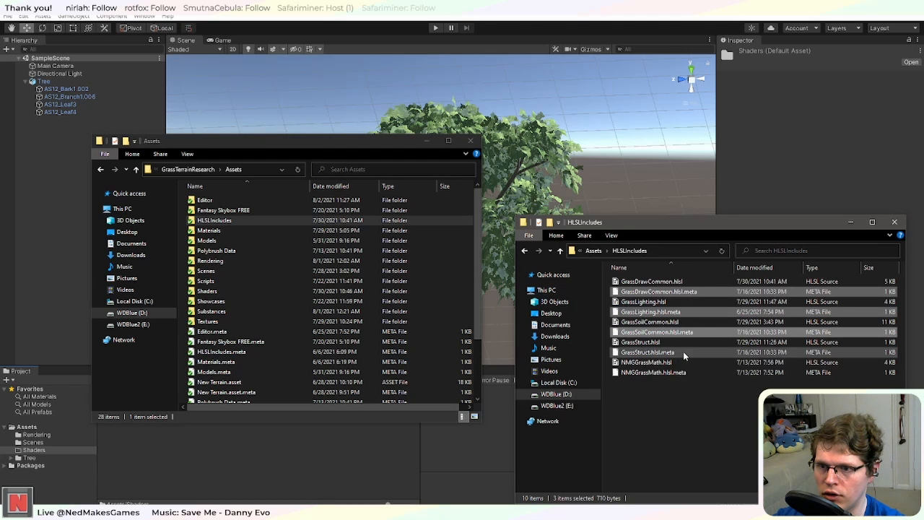
pyautogui.keyDown('ctrl'); pyautogui.click(685, 351); pyautogui.keyUp('ctrl')
pyautogui.keyDown('ctrl'); pyautogui.click(682, 372); pyautogui.keyUp('ctrl')
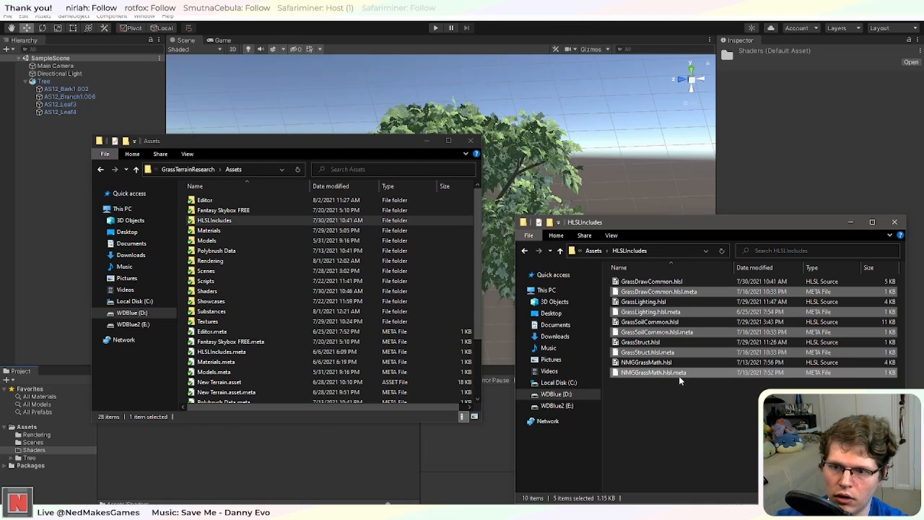
pyautogui.press('Delete')
pyautogui.click(674, 310)
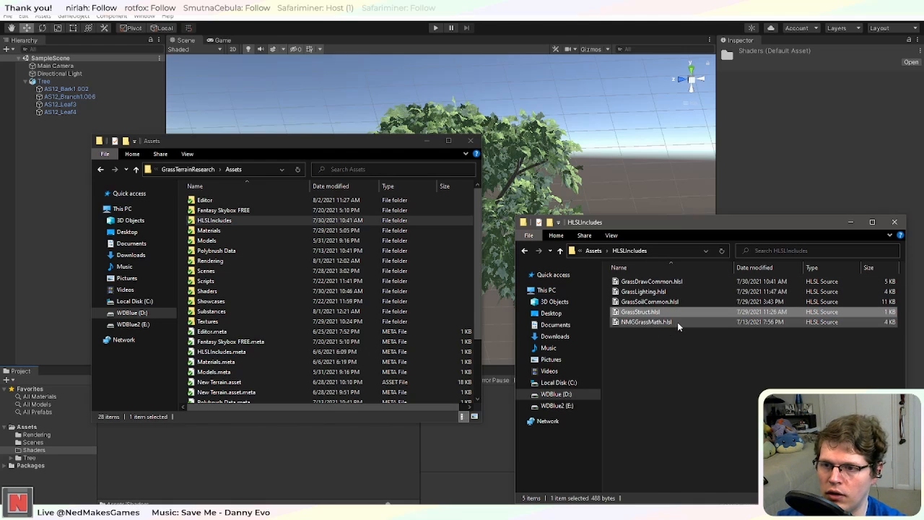
# Step: Delete GrassStruct.hlsl from the copied HLSLIncludes folder
pyautogui.press('Delete')
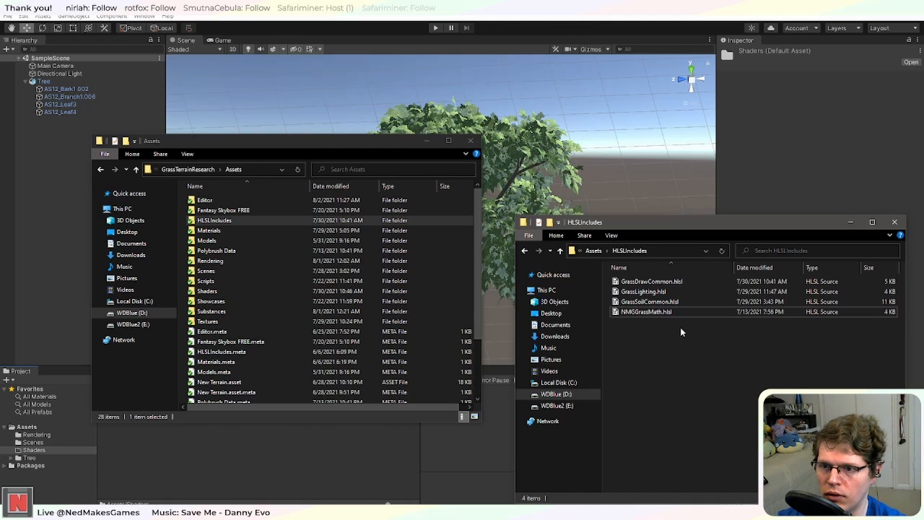
pyautogui.rightClick(661, 285)
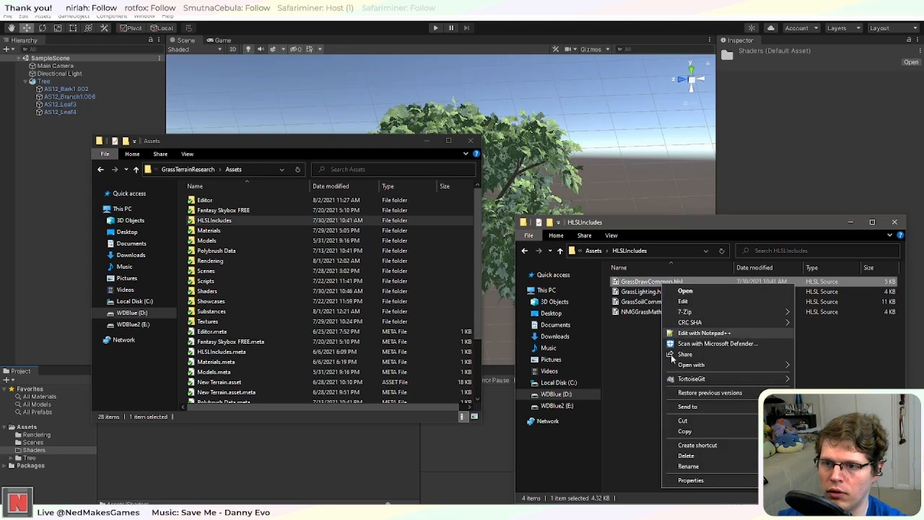
pyautogui.click(706, 467)
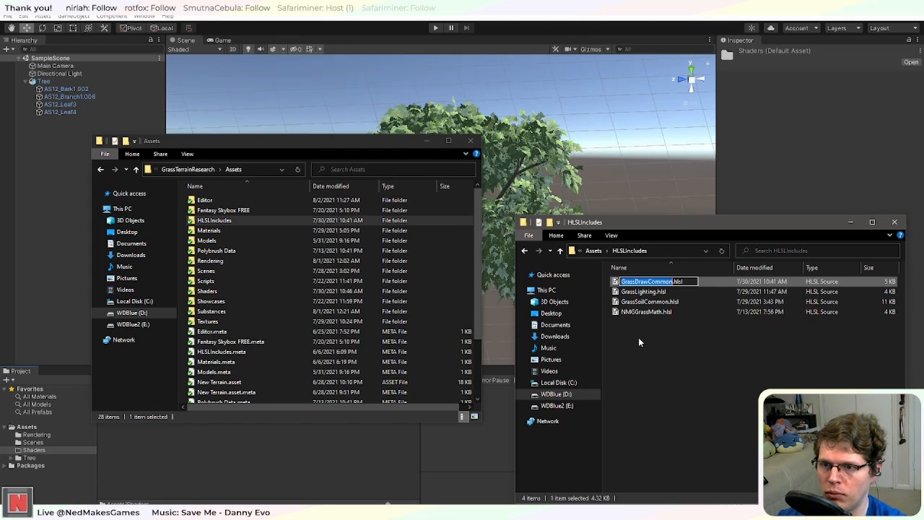
pyautogui.click(662, 371)
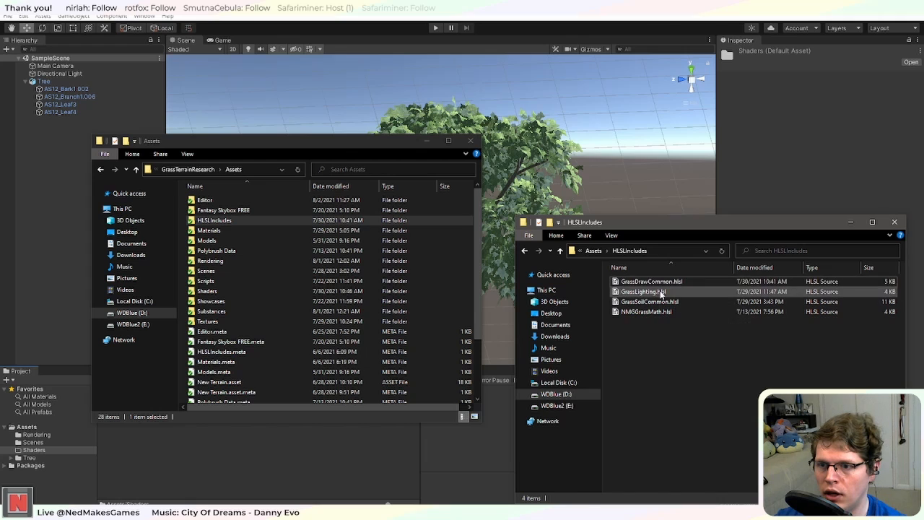
# Step: Delete GrassSoilCommon.hlsl from FoliageShaderResearch's HLSLIncludes folder
pyautogui.click(658, 291)
pyautogui.click(675, 303)
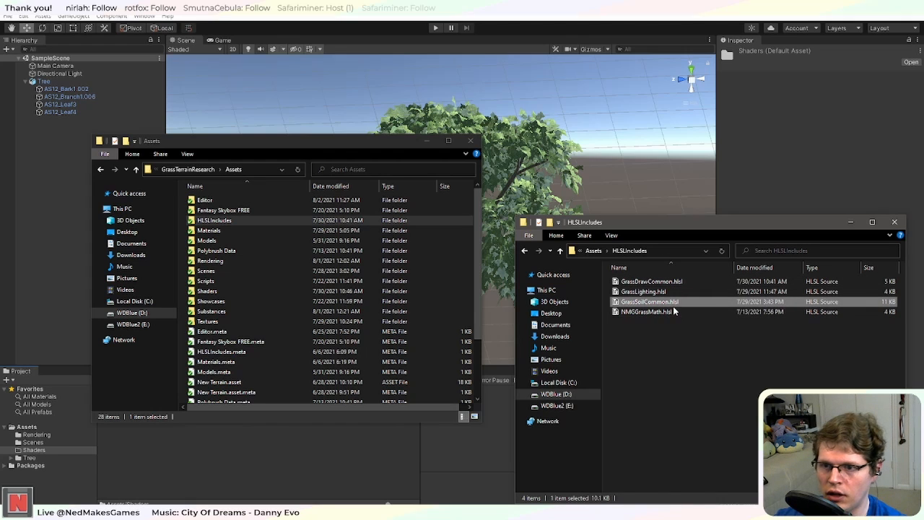
pyautogui.press('Delete')
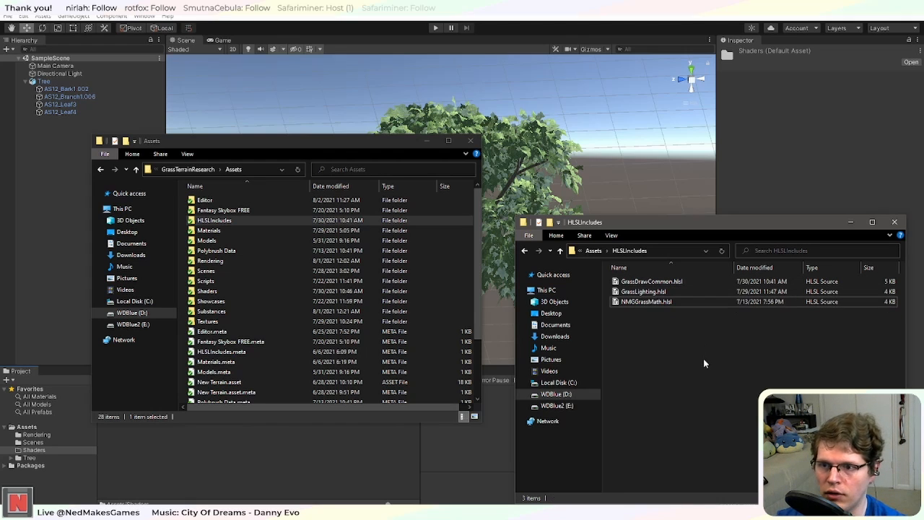
# Step: Rename NMGGrassMath.hlsl in the copied HLSLIncludes folder as NMGMath.hlsl
pyautogui.click(651, 302)
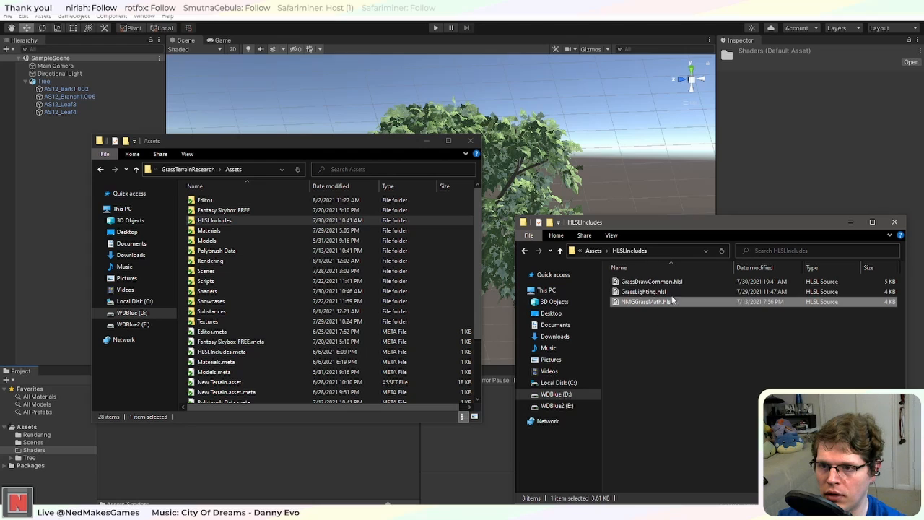
pyautogui.rightClick(655, 302)
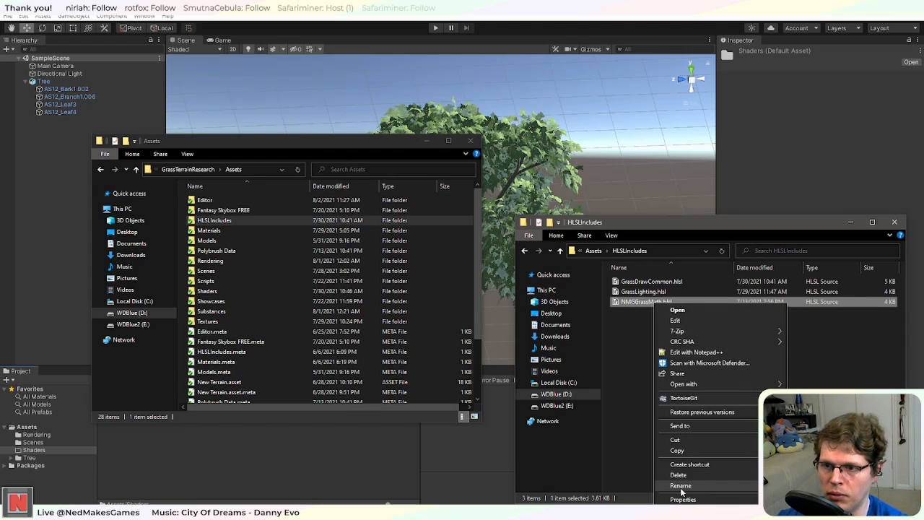
pyautogui.click(680, 485)
pyautogui.click(647, 302)
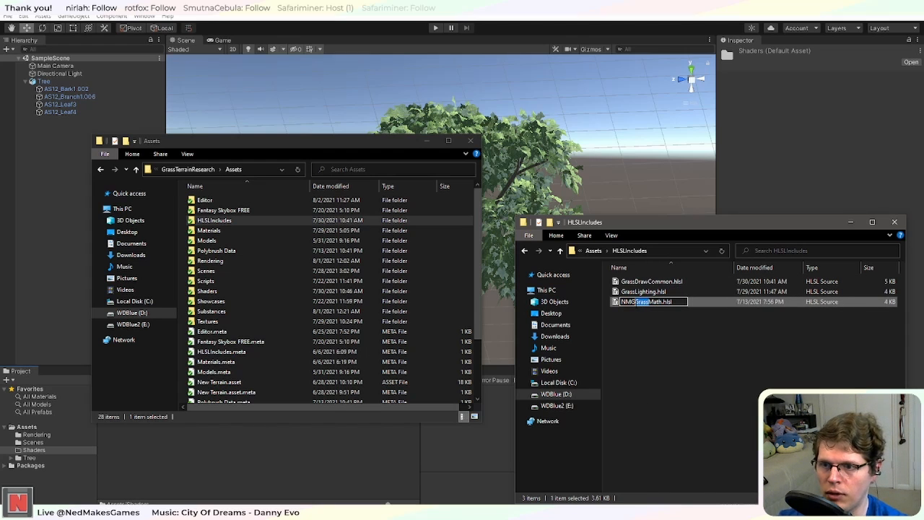
pyautogui.press('BackSpace')
pyautogui.click(668, 327)
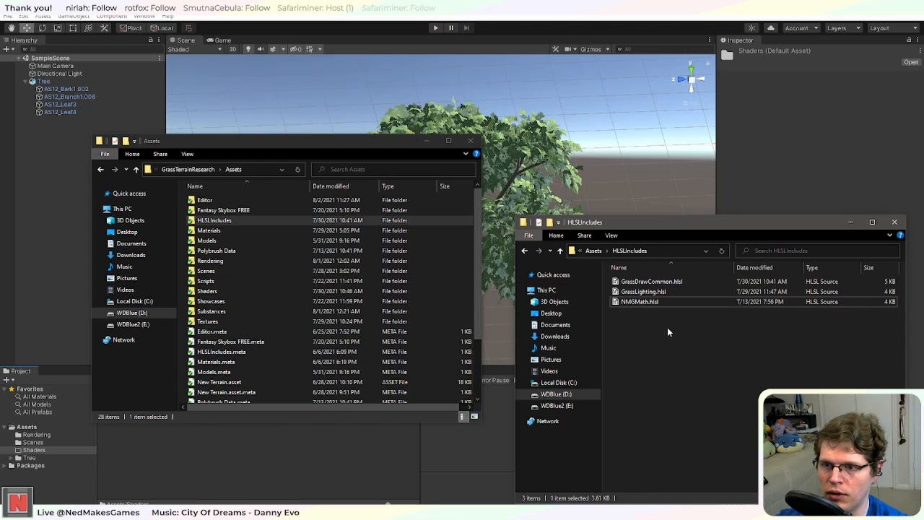
# Step: Copy GrassDrawFragmentLit.shader from GrassTerrainResearch's Shaders folder into the Shaders folder of FoliageShaderResearch
pyautogui.click(666, 282)
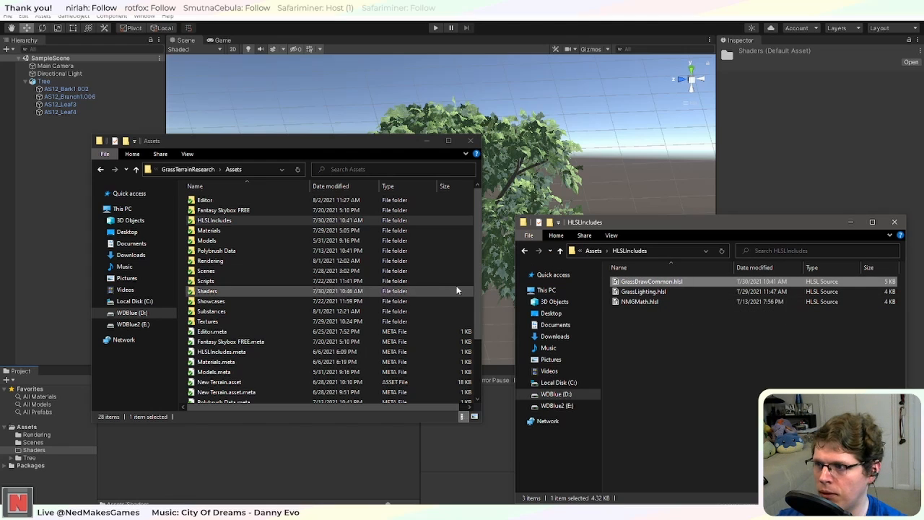
pyautogui.click(590, 251)
pyautogui.click(644, 302)
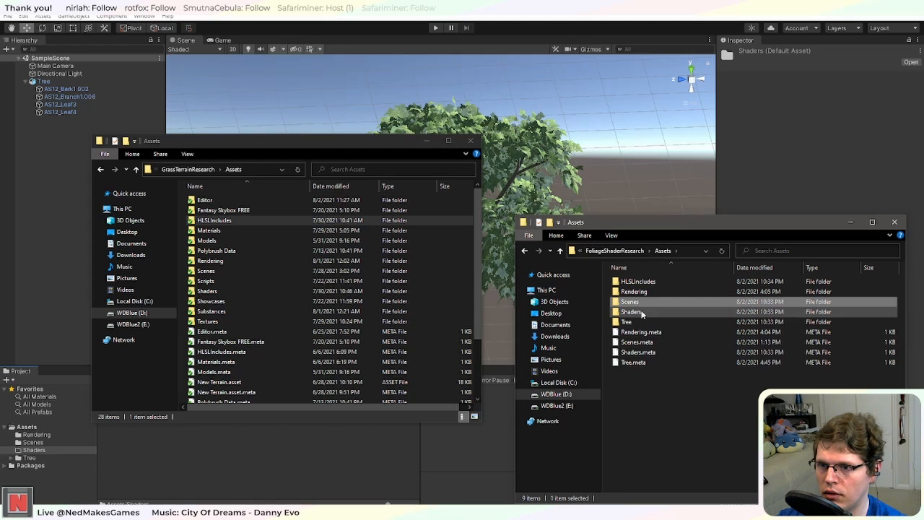
pyautogui.doubleClick(640, 312)
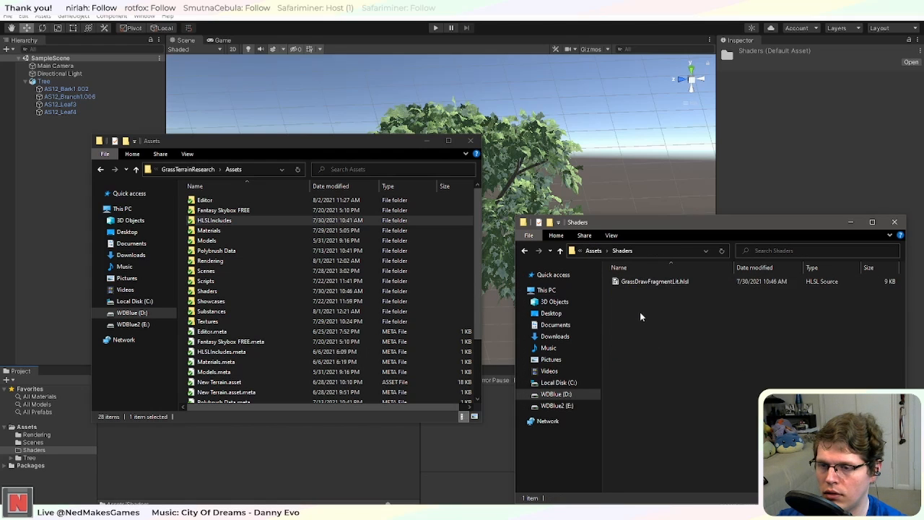
pyautogui.doubleClick(248, 291)
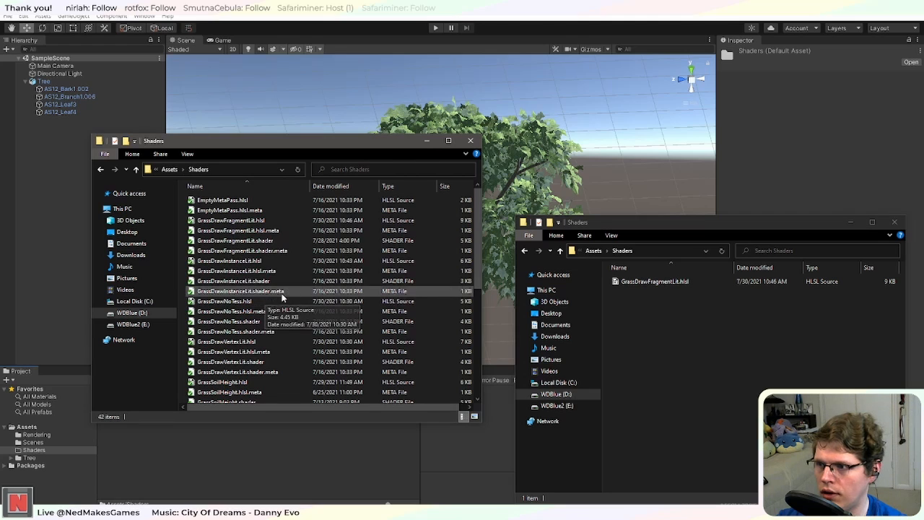
pyautogui.click(295, 242)
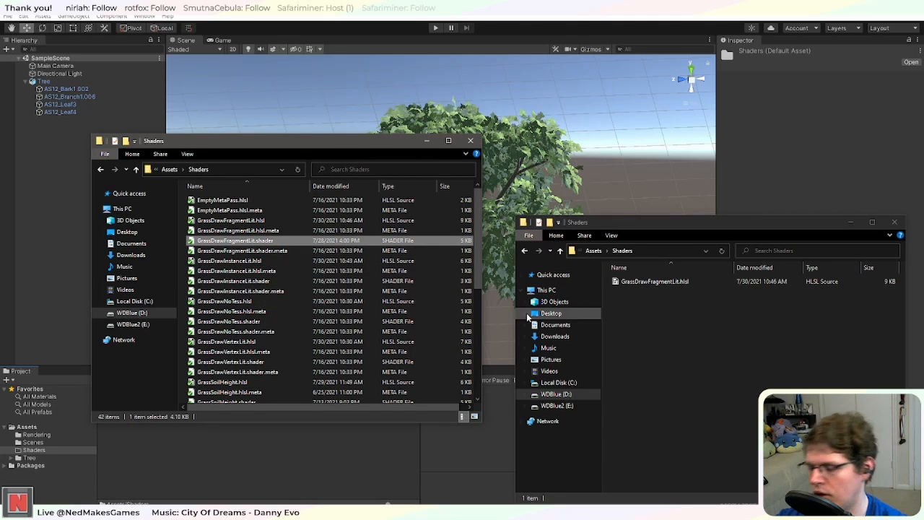
pyautogui.click(645, 344)
pyautogui.hotkey('ctrl', 'v')
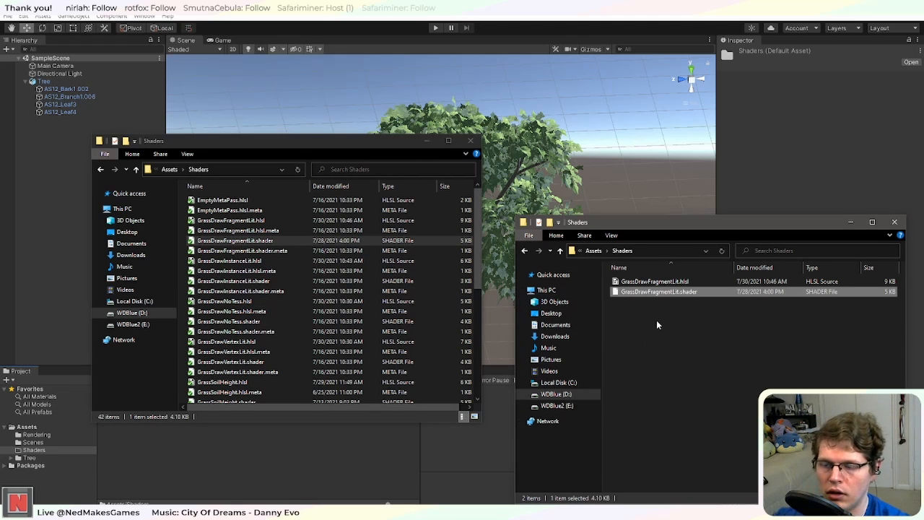
# Step: Open the GrassDrawFragmentLit shader from Unity in Visual Studio, change its shader path to "Grass/Foliage" and save it
pyautogui.click(779, 180)
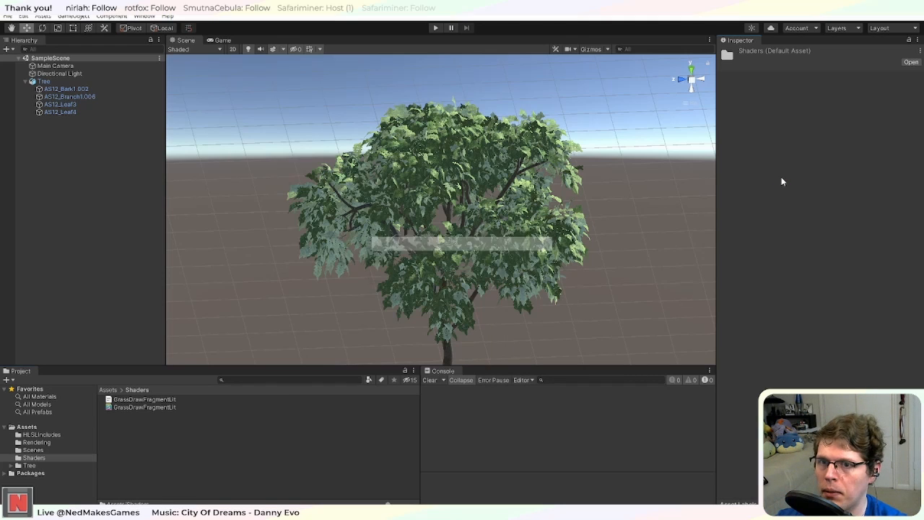
pyautogui.doubleClick(163, 405)
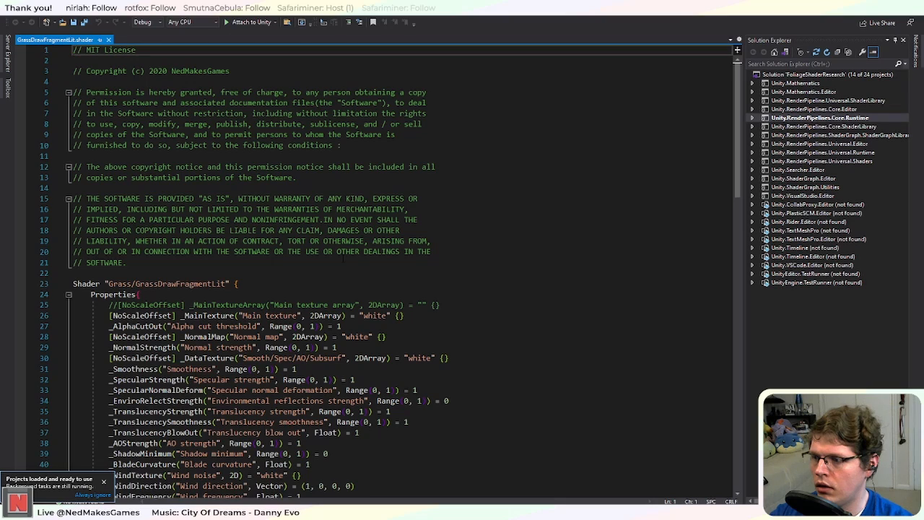
pyautogui.scroll(-6, 343, 257)
pyautogui.scroll(-2, 226, 286)
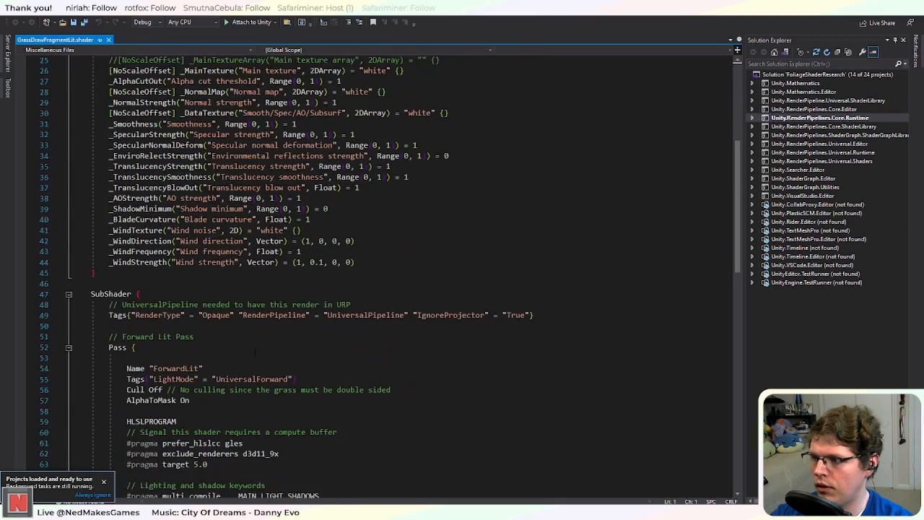
pyautogui.scroll(7, 226, 286)
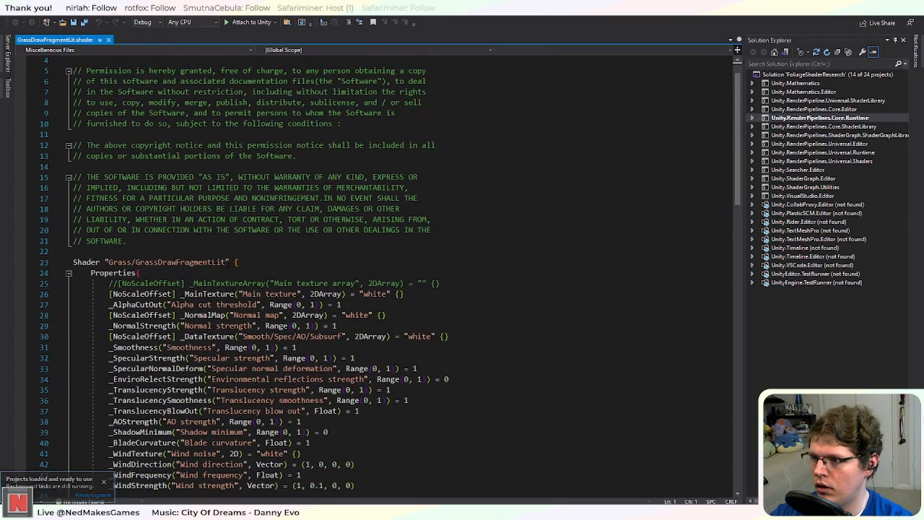
pyautogui.moveTo(225, 262); pyautogui.dragTo(131, 262)
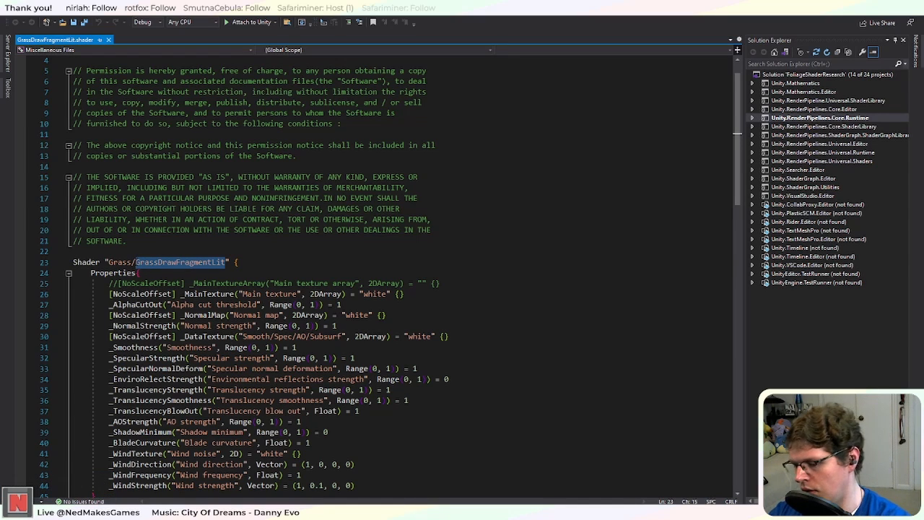
pyautogui.write('Foliage')
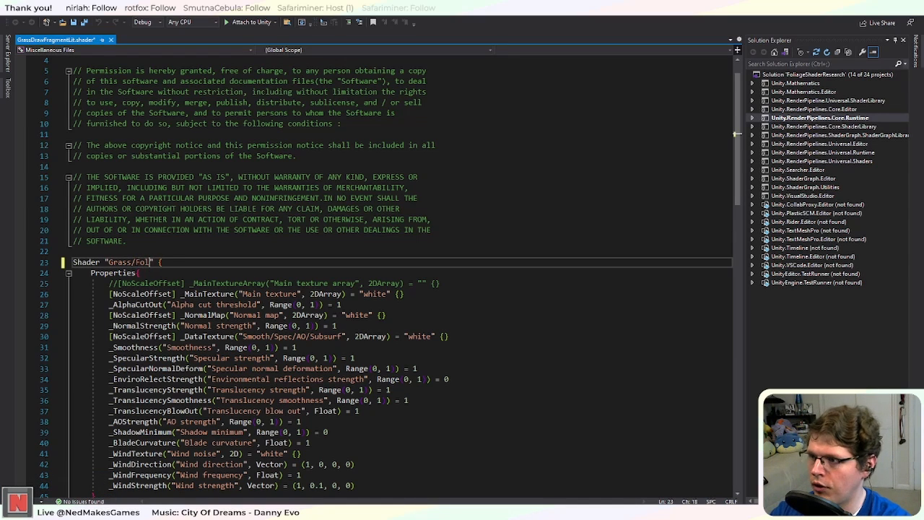
pyautogui.click(307, 368)
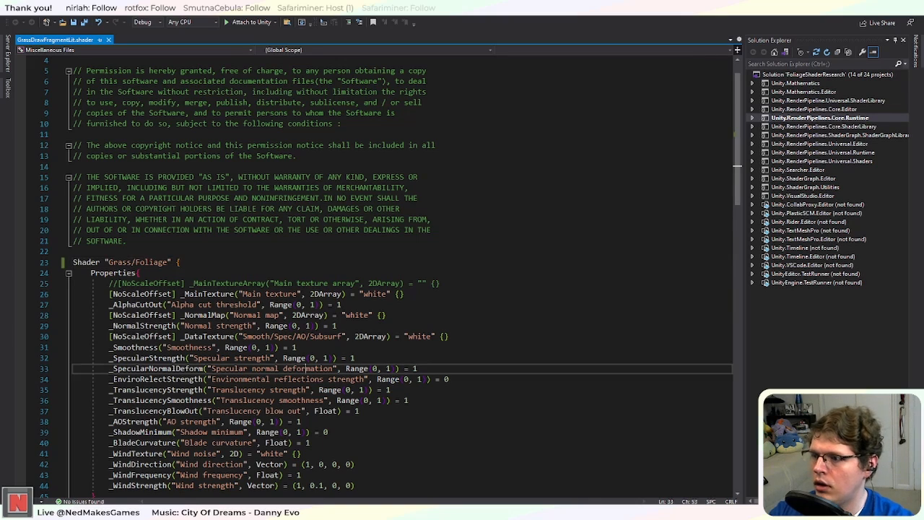
# Step: Review the shader's Properties block from the main texture and normal map down to the specular normal deformation property
pyautogui.scroll(-2, 307, 368)
pyautogui.doubleClick(281, 231)
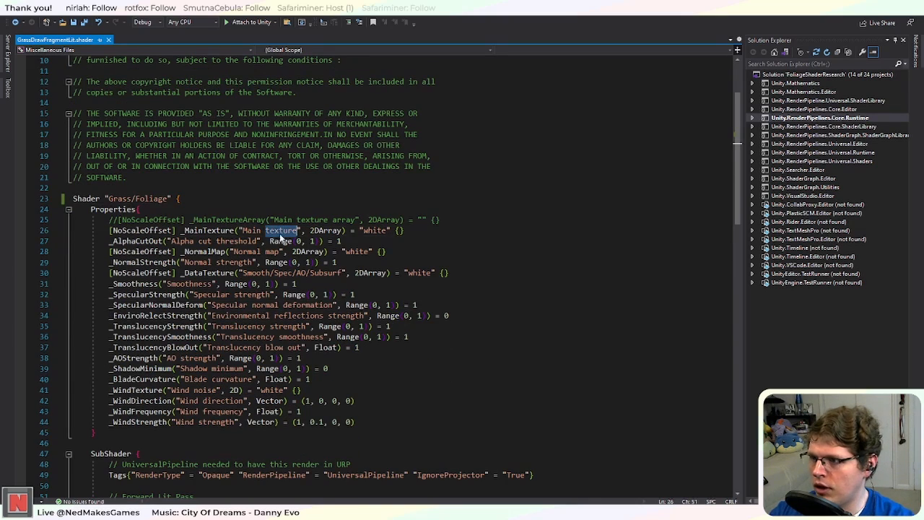
pyautogui.click(256, 241)
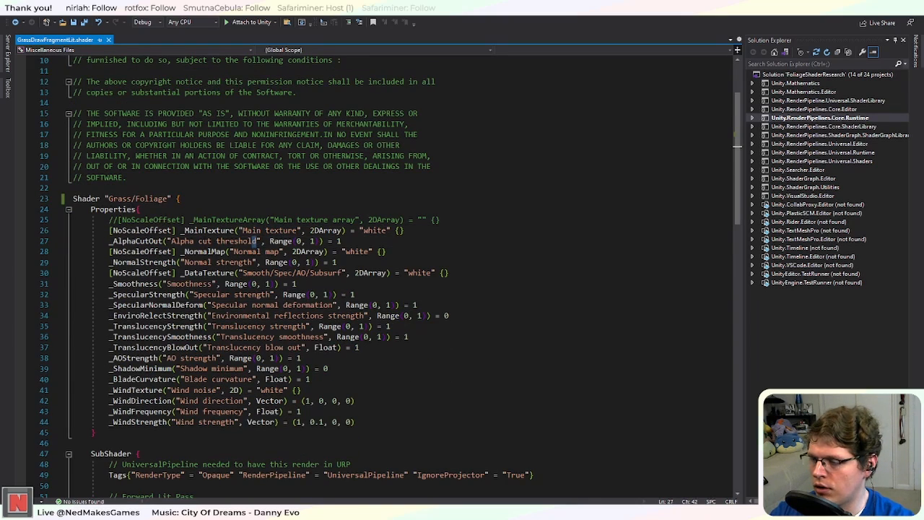
pyautogui.moveTo(185, 252); pyautogui.dragTo(349, 251)
pyautogui.moveTo(185, 262); pyautogui.dragTo(312, 262)
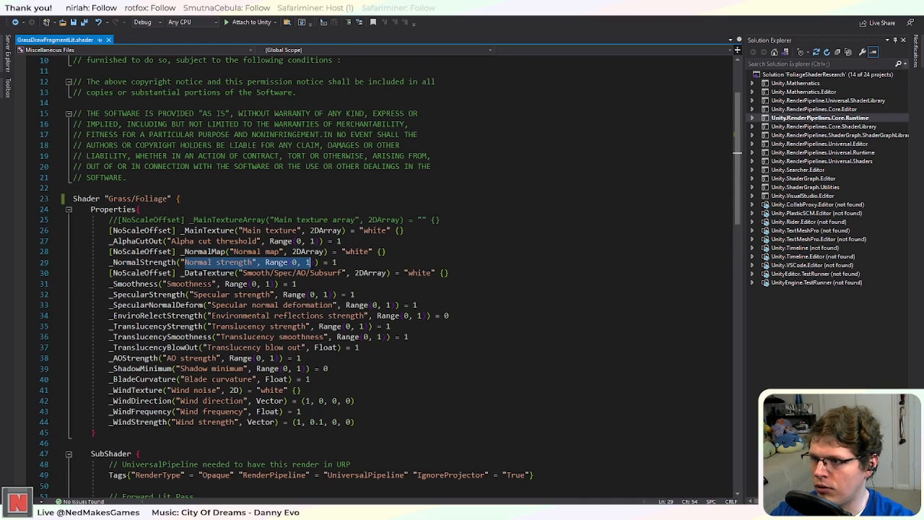
pyautogui.moveTo(237, 273); pyautogui.dragTo(342, 273)
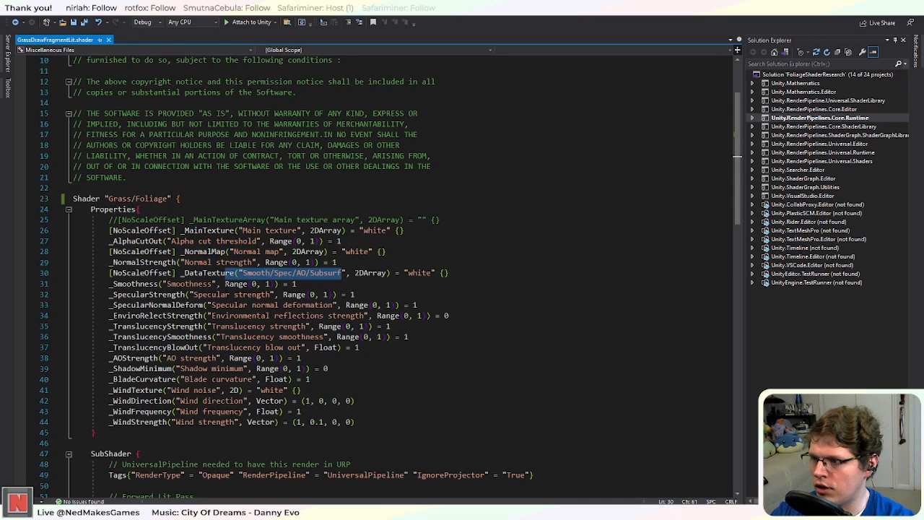
pyautogui.moveTo(154, 283); pyautogui.dragTo(189, 284)
pyautogui.click(165, 286)
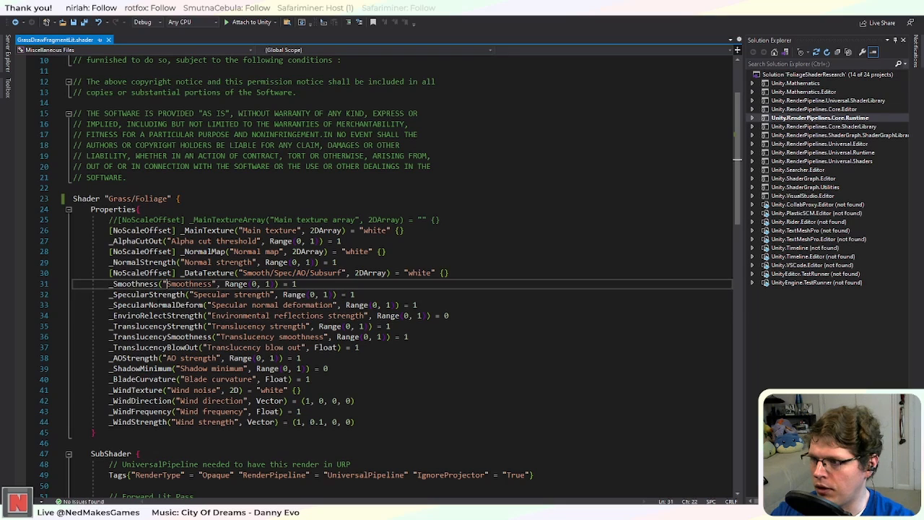
pyautogui.click(158, 304)
pyautogui.moveTo(113, 304); pyautogui.dragTo(189, 305)
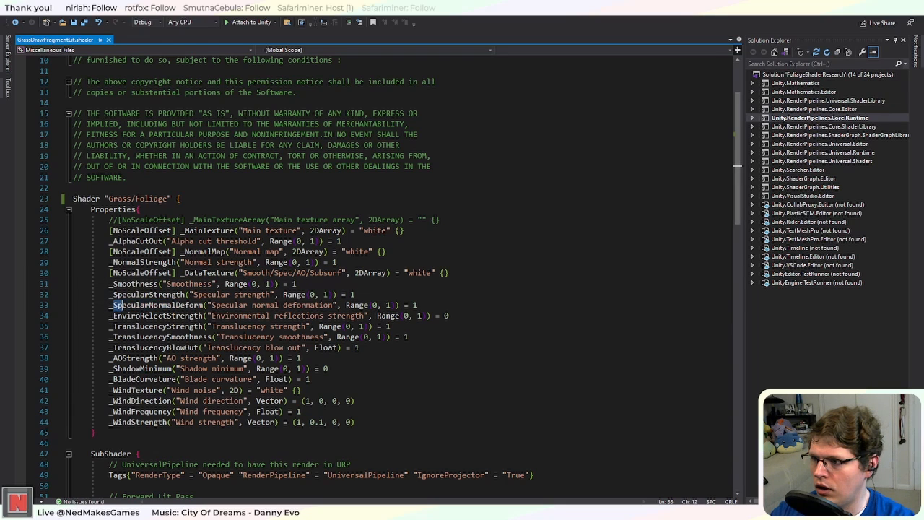
pyautogui.doubleClick(125, 305)
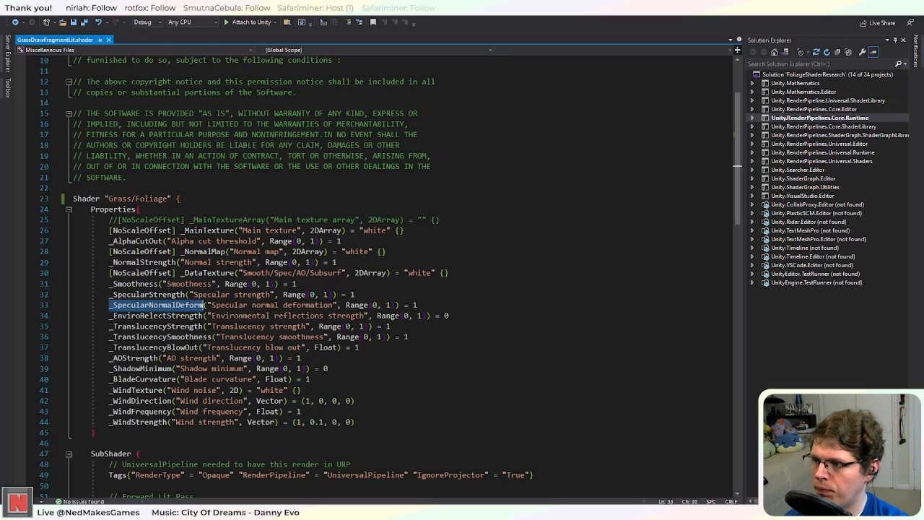
# Step: Correct the misspelled environmental reflections property name to _EnviroReflectStrength in the Properties block and save the shader
pyautogui.click(141, 315)
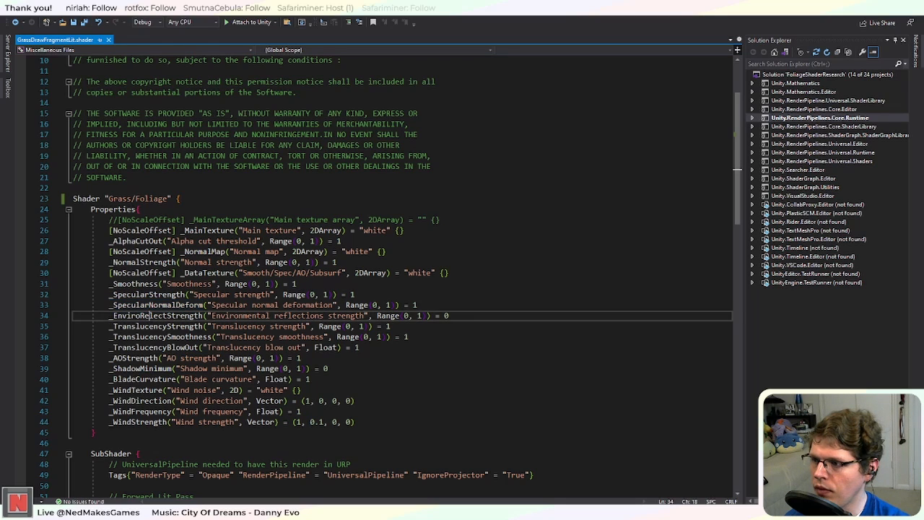
pyautogui.doubleClick(121, 318)
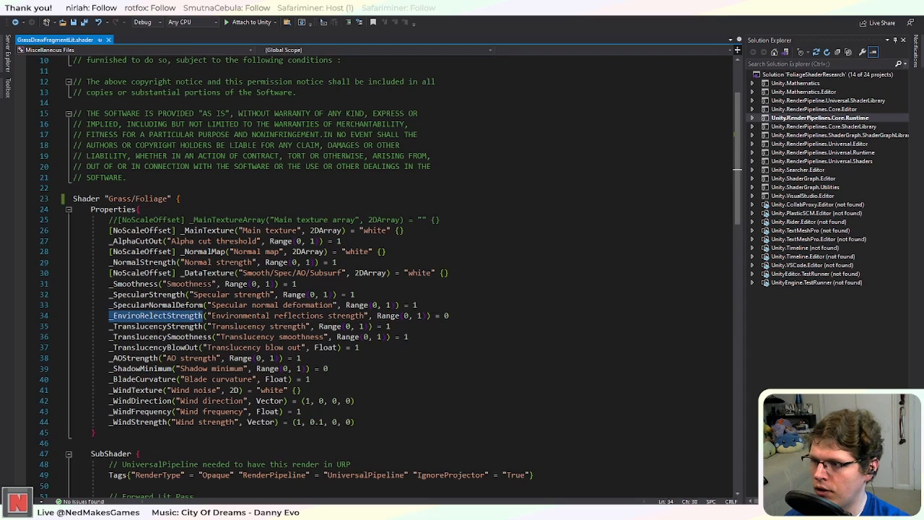
pyautogui.click(144, 316)
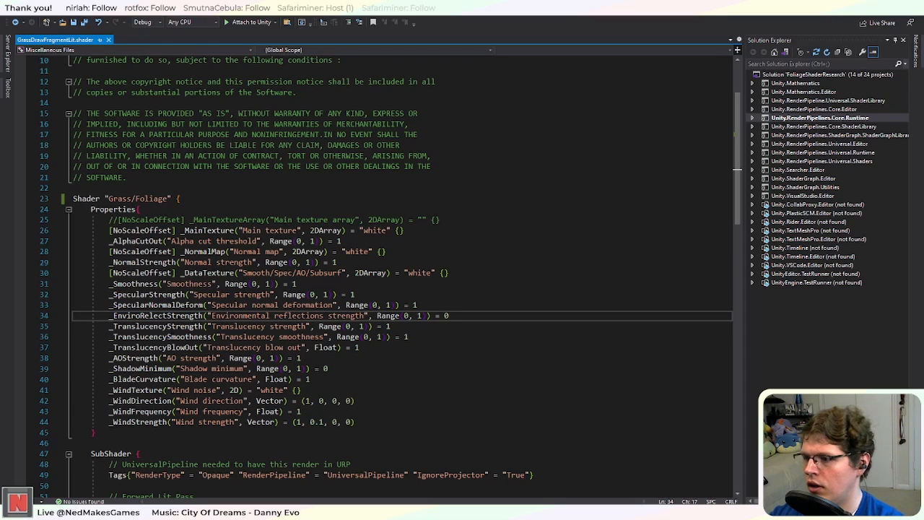
pyautogui.write('f')
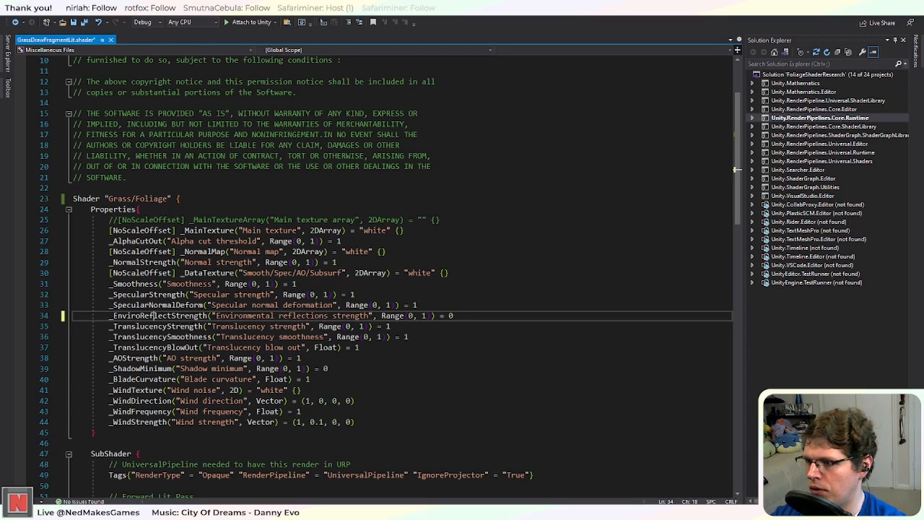
pyautogui.hotkey('ctrl', 's')
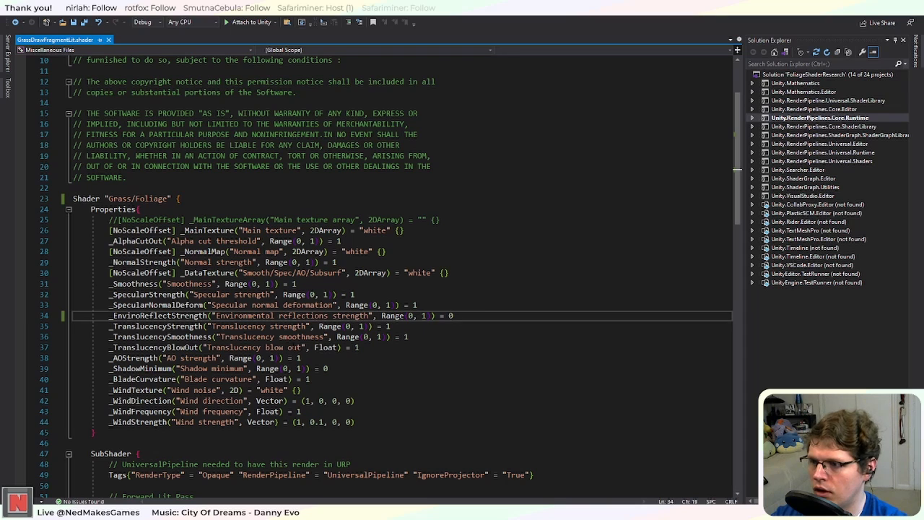
# Step: Delete the _BladeCurvature property line from the shader's Properties block
pyautogui.doubleClick(153, 329)
pyautogui.click(189, 336)
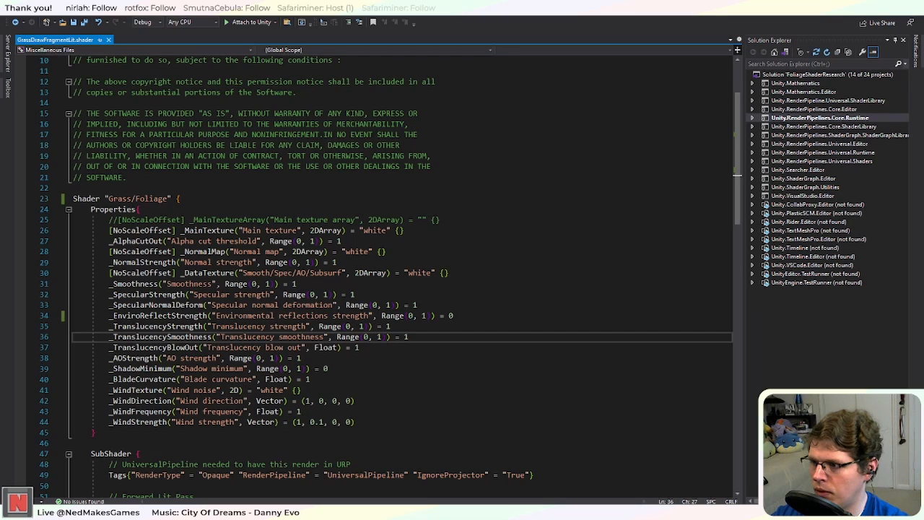
pyautogui.moveTo(319, 379)
pyautogui.mouseDown()
pyautogui.moveTo(334, 368)
pyautogui.moveTo(73, 368)
pyautogui.moveTo(333, 369)
pyautogui.mouseUp()
pyautogui.press('BackSpace')
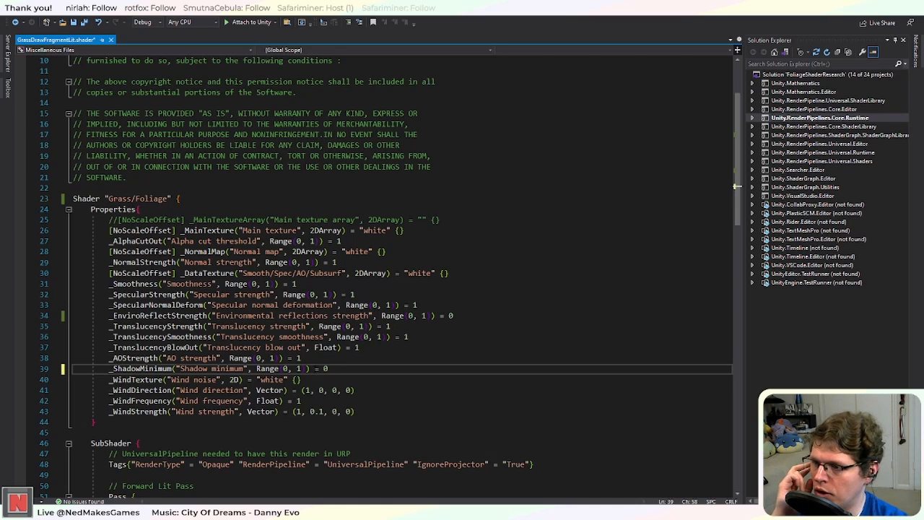
# Step: Review the SubShader's forward lit pass, from its tags, culling and alpha-to-mask settings down to the pragmas and logic file include
pyautogui.scroll(-3, 397, 274)
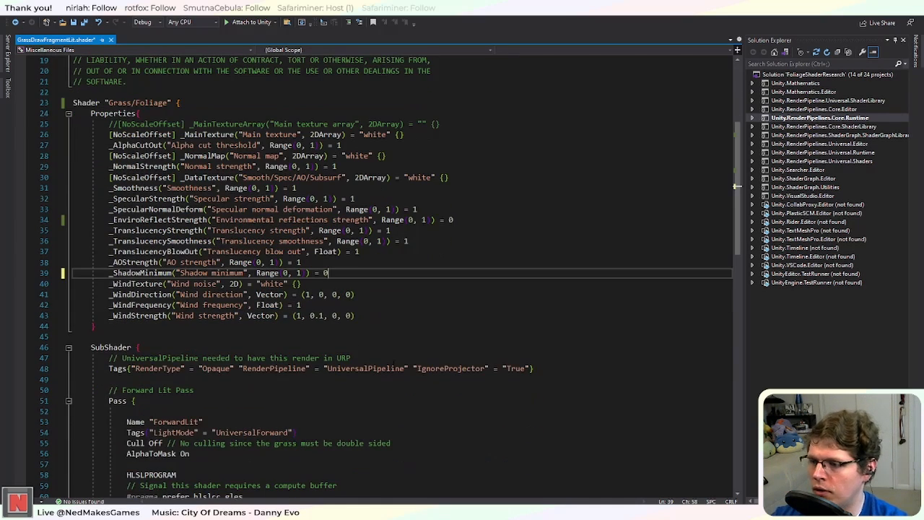
pyautogui.scroll(-3, 397, 274)
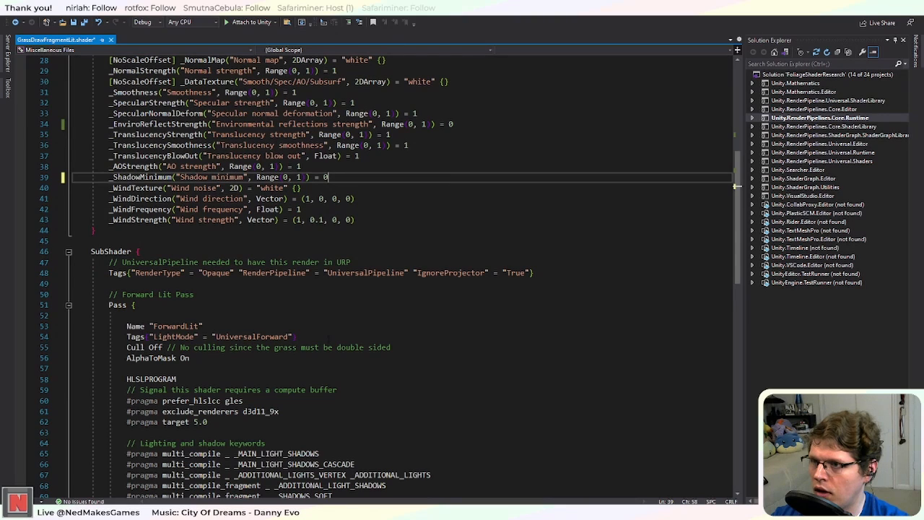
pyautogui.scroll(2, 397, 274)
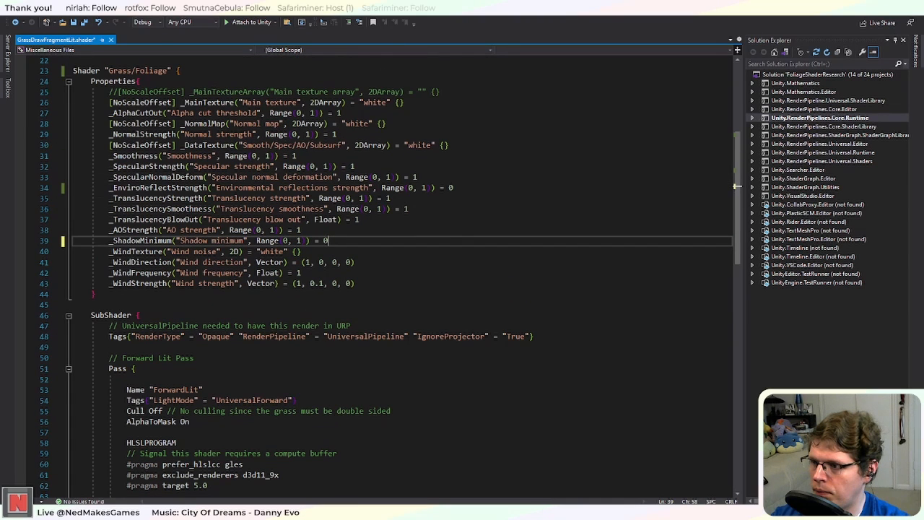
pyautogui.scroll(-2, 432, 346)
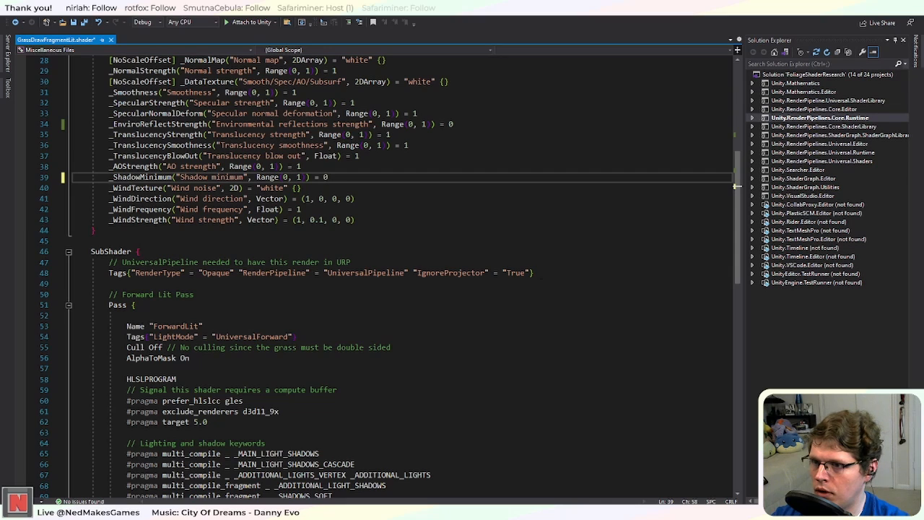
pyautogui.press('Down')
pyautogui.press('Down')
pyautogui.press('Down')
pyautogui.press('Down')
pyautogui.press('Down')
pyautogui.press('Down')
pyautogui.press('Down')
pyautogui.press('Down')
pyautogui.press('Down')
pyautogui.press('Down')
pyautogui.press('Down')
pyautogui.press('Down')
pyautogui.press('Down')
pyautogui.press('Down')
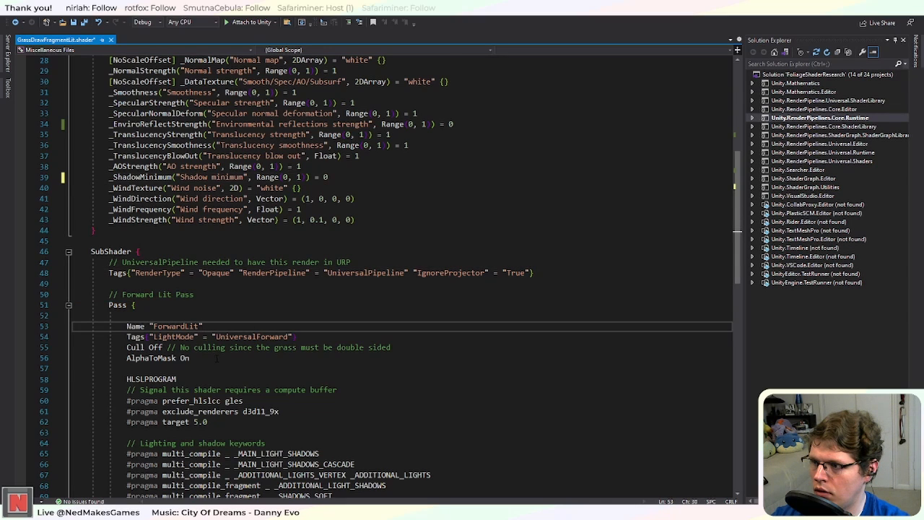
pyautogui.scroll(-2, 217, 359)
pyautogui.scroll(-1, 216, 361)
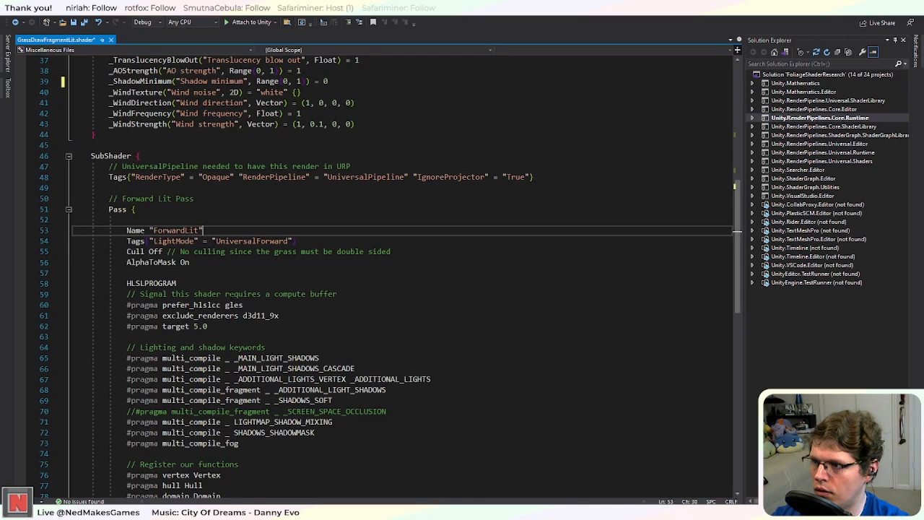
pyautogui.scroll(-2, 389, 267)
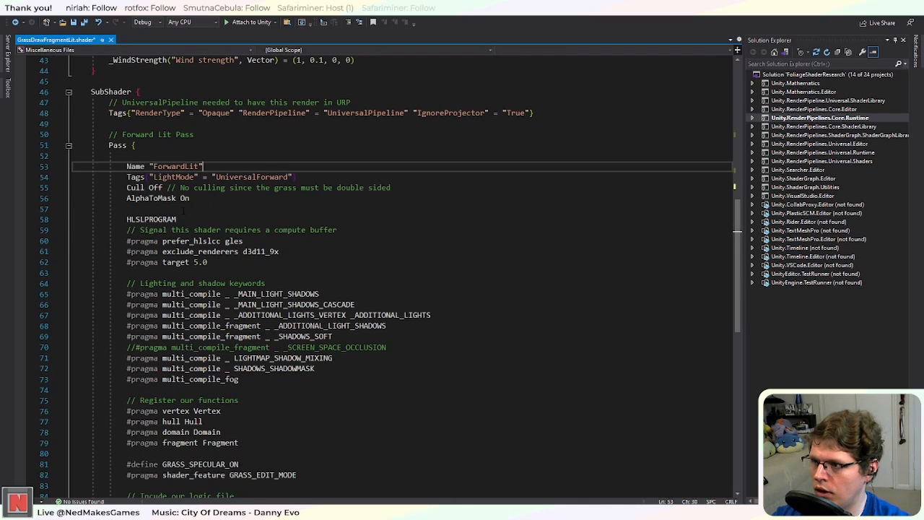
pyautogui.moveTo(190, 198); pyautogui.dragTo(130, 198)
pyautogui.click(254, 273)
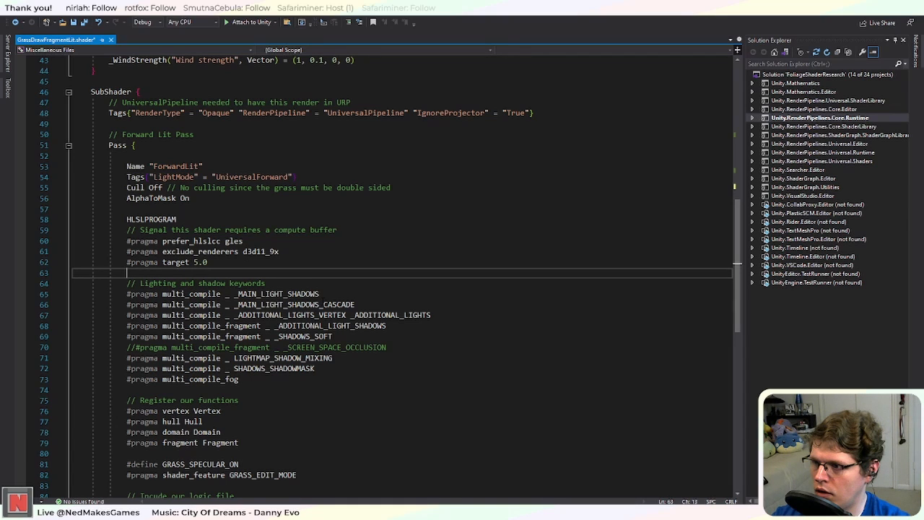
pyautogui.moveTo(269, 305); pyautogui.dragTo(284, 368)
pyautogui.click(291, 392)
pyautogui.scroll(-2, 290, 420)
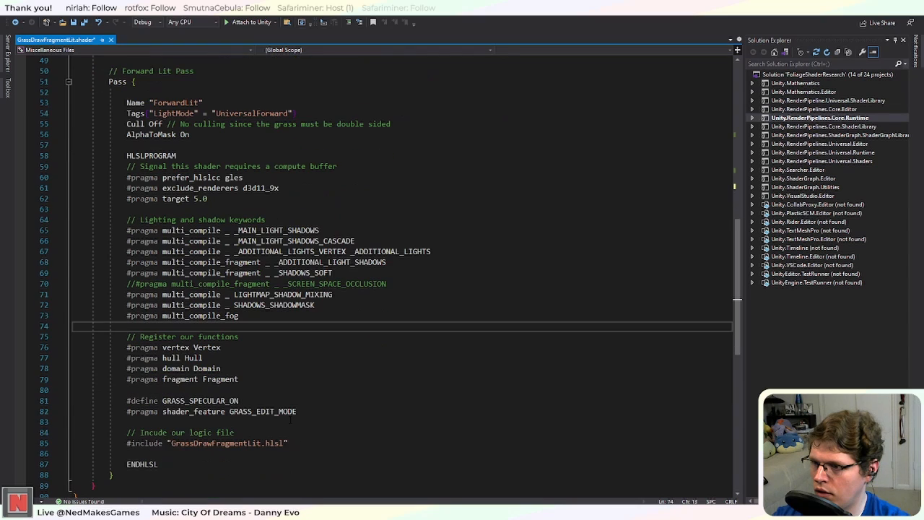
# Step: Remove the hull and domain pragmas from the registered functions, keeping only vertex and fragment
pyautogui.click(249, 380)
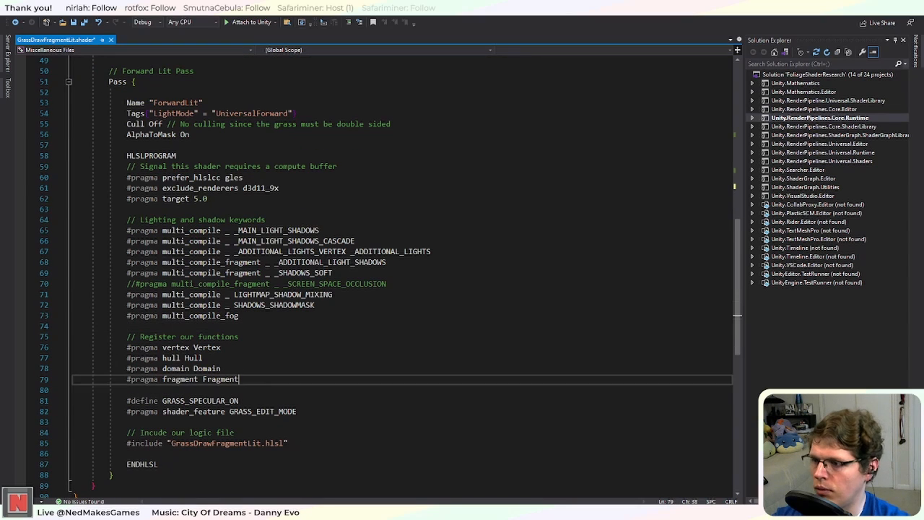
pyautogui.moveTo(221, 369); pyautogui.dragTo(72, 358)
pyautogui.press('BackSpace')
pyautogui.press('BackSpace')
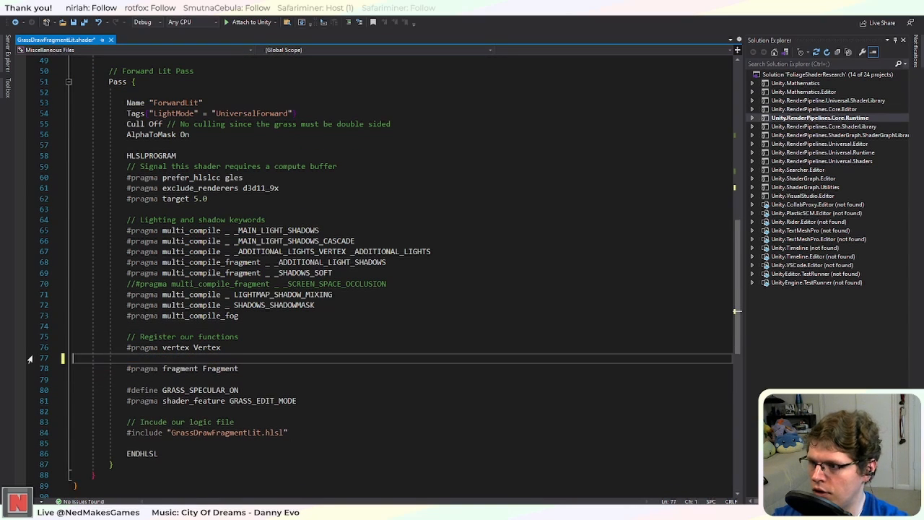
# Step: Delete the GRASS_SPECULAR_ON define and the GRASS_EDIT_MODE shader feature from the forward lit pass
pyautogui.moveTo(263, 379); pyautogui.dragTo(72, 379)
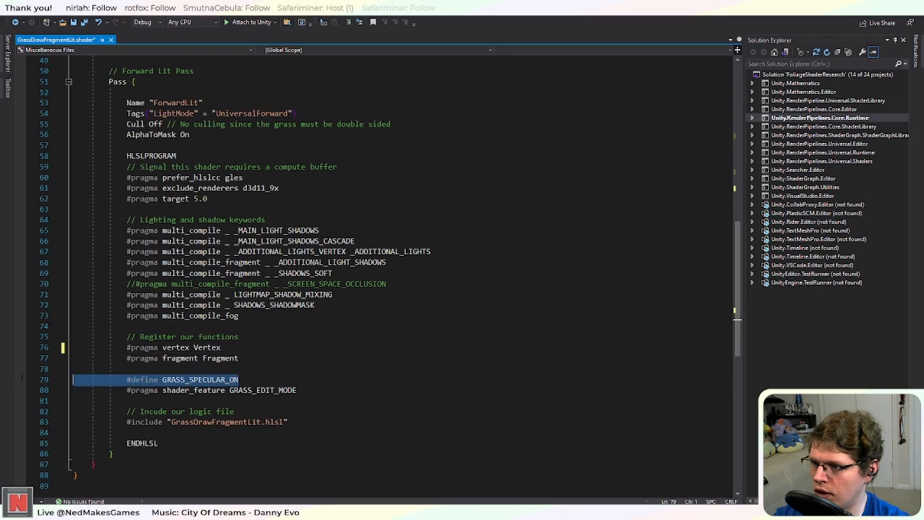
pyautogui.press('BackSpace')
pyautogui.press('BackSpace')
pyautogui.moveTo(297, 379); pyautogui.dragTo(73, 369)
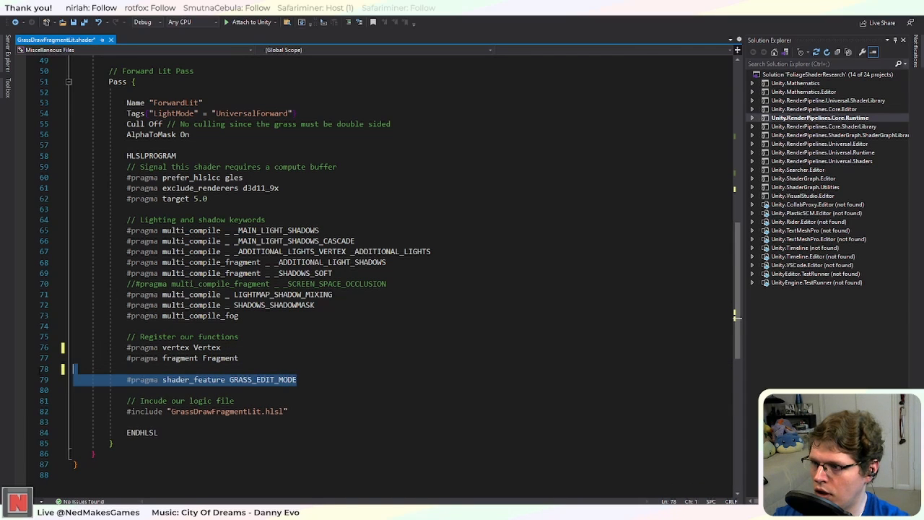
pyautogui.click(256, 381)
pyautogui.click(309, 379)
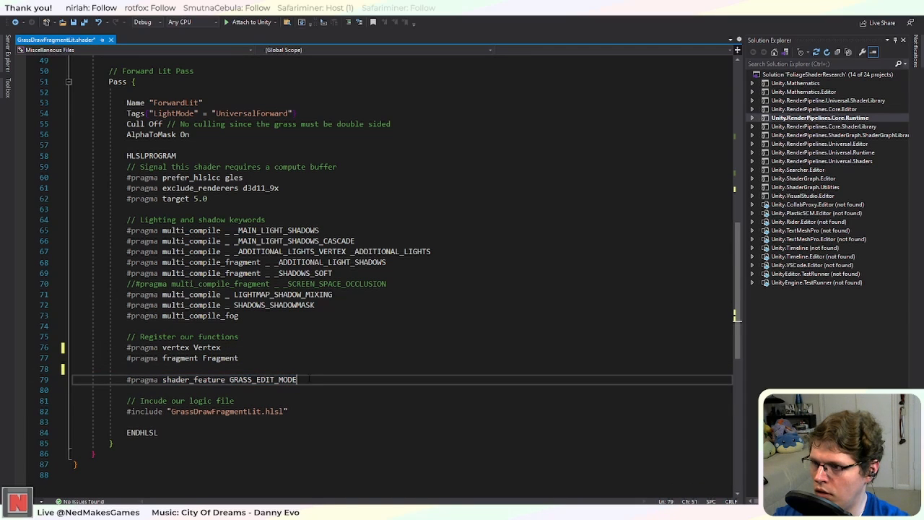
pyautogui.doubleClick(246, 381)
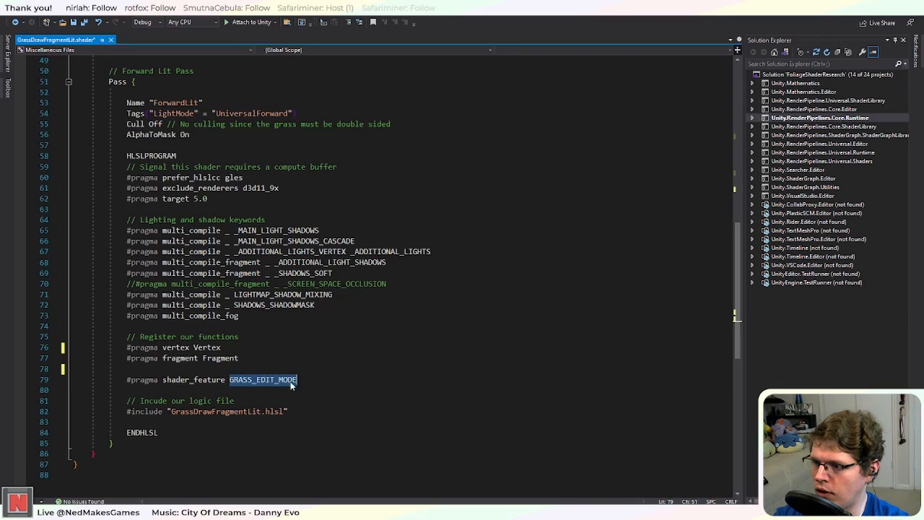
pyautogui.click(239, 358)
pyautogui.click(320, 379)
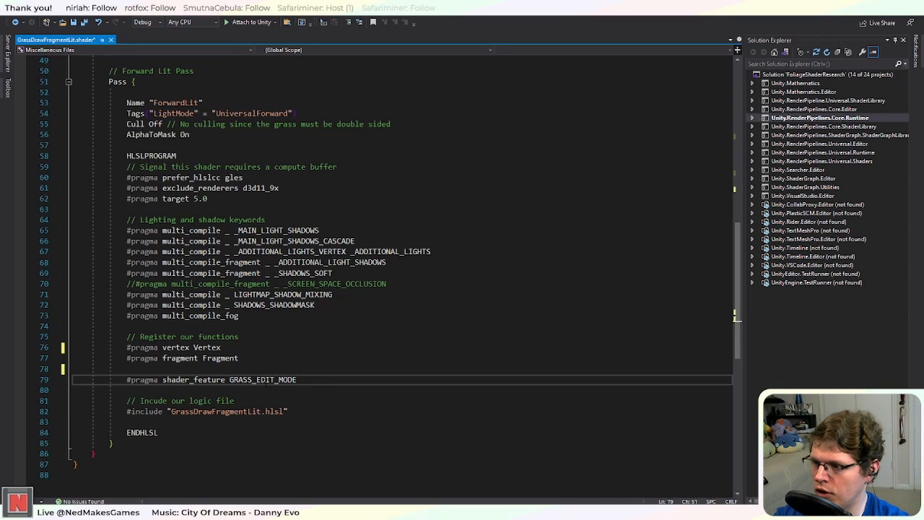
pyautogui.doubleClick(259, 380)
pyautogui.click(325, 379)
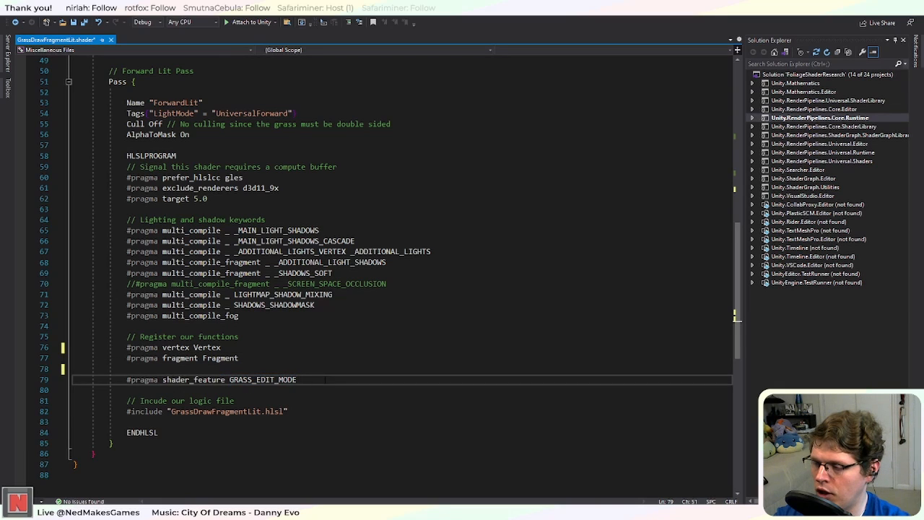
pyautogui.moveTo(323, 380); pyautogui.dragTo(28, 372)
pyautogui.press('BackSpace')
pyautogui.press('BackSpace')
# Step: Change the pass's logic file include to "Foliage.hlsl" and save the shader
pyautogui.click(360, 401)
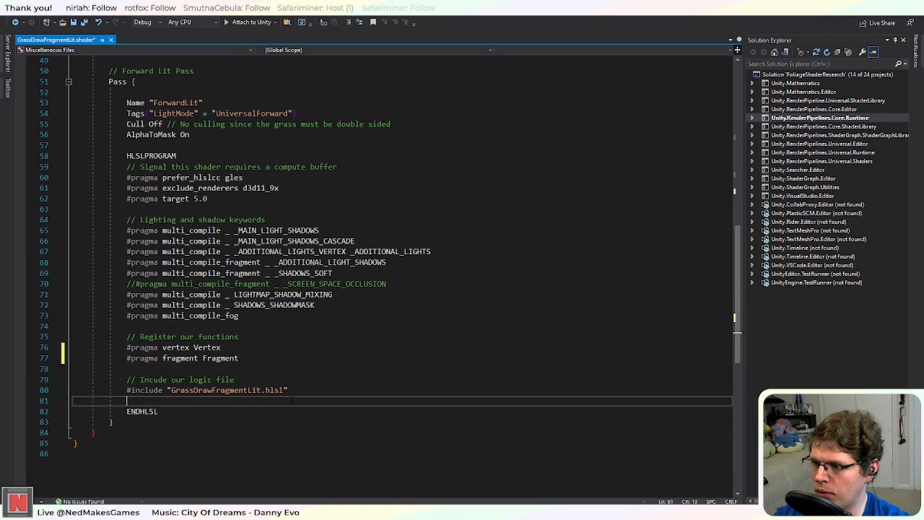
pyautogui.click(245, 389)
pyautogui.doubleClick(244, 390)
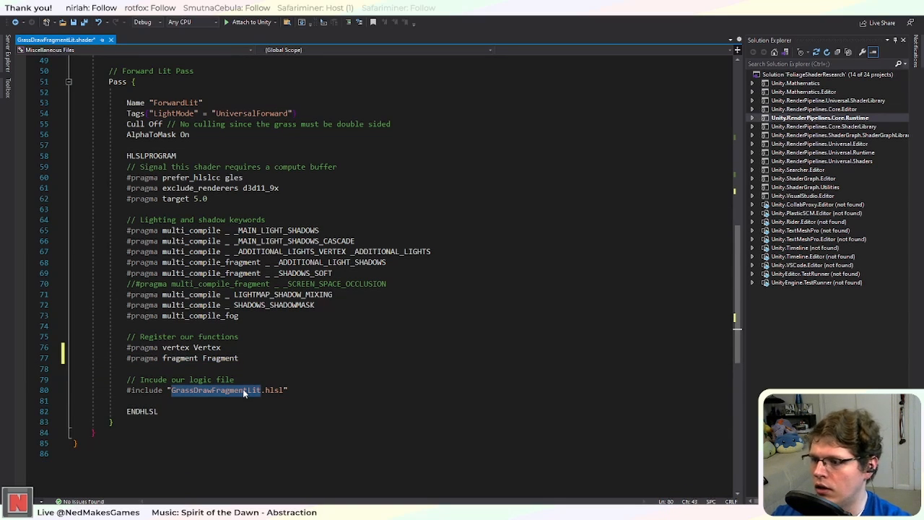
pyautogui.write('Foliage')
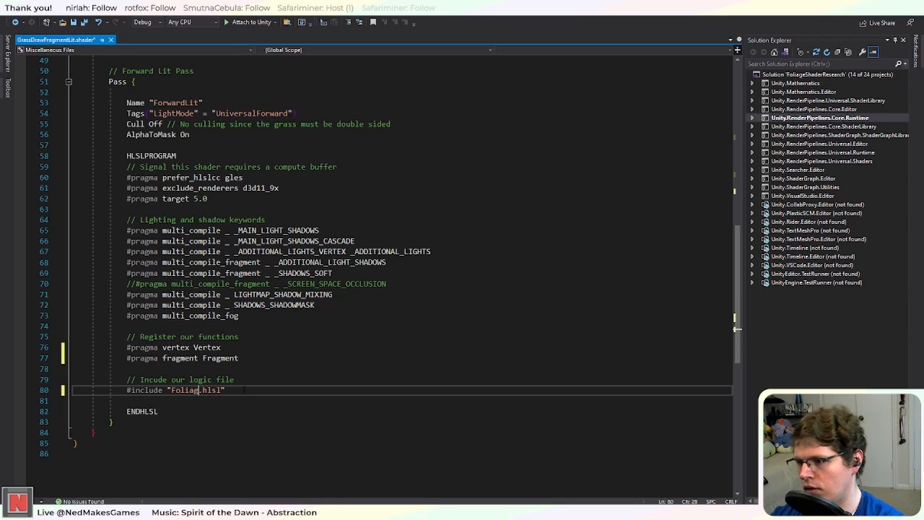
pyautogui.hotkey('ctrl', 's')
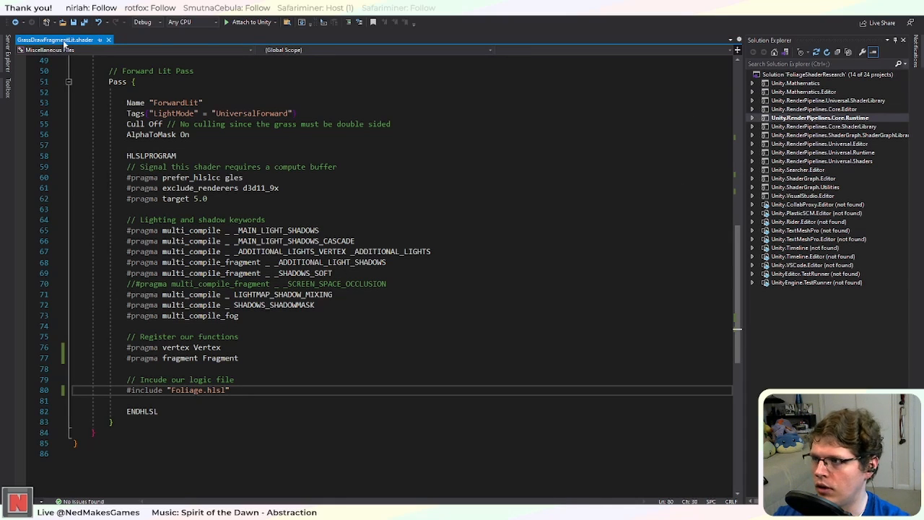
# Step: Switch to Unity and rename the GrassDrawFragmentLit shader asset in the Shaders folder to Foliage
pyautogui.hotkey('alt', 'Tab')
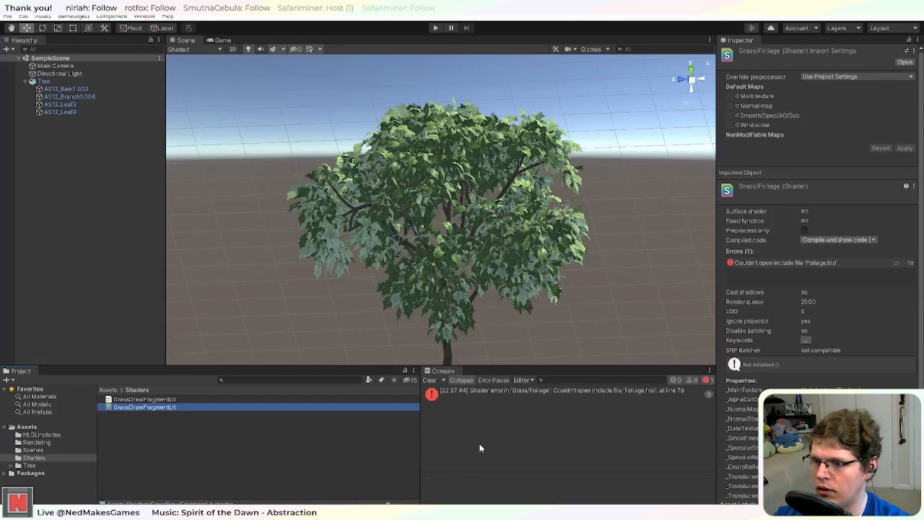
pyautogui.rightClick(169, 409)
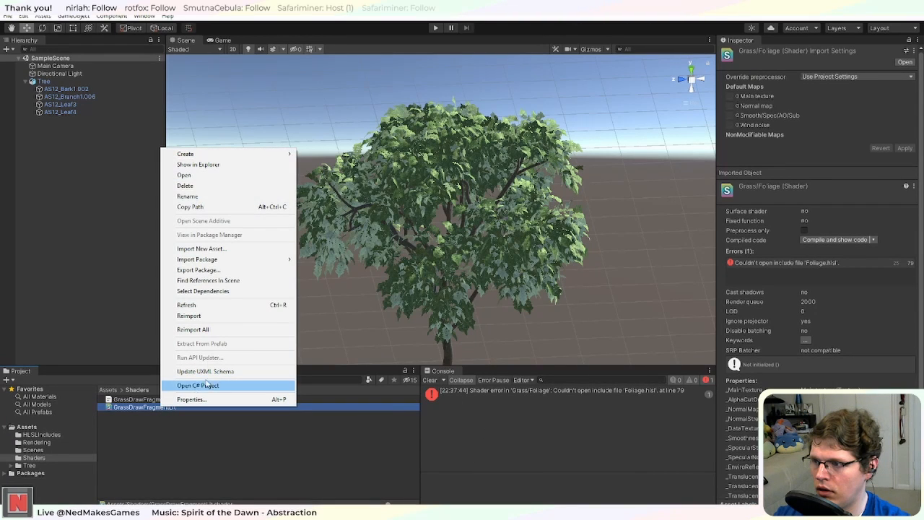
pyautogui.click(207, 196)
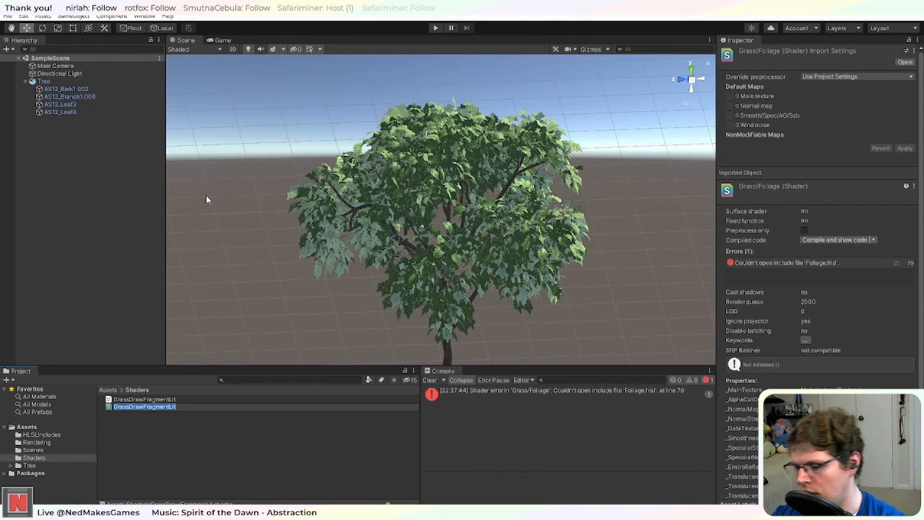
pyautogui.write('Foliage')
pyautogui.press('Return')
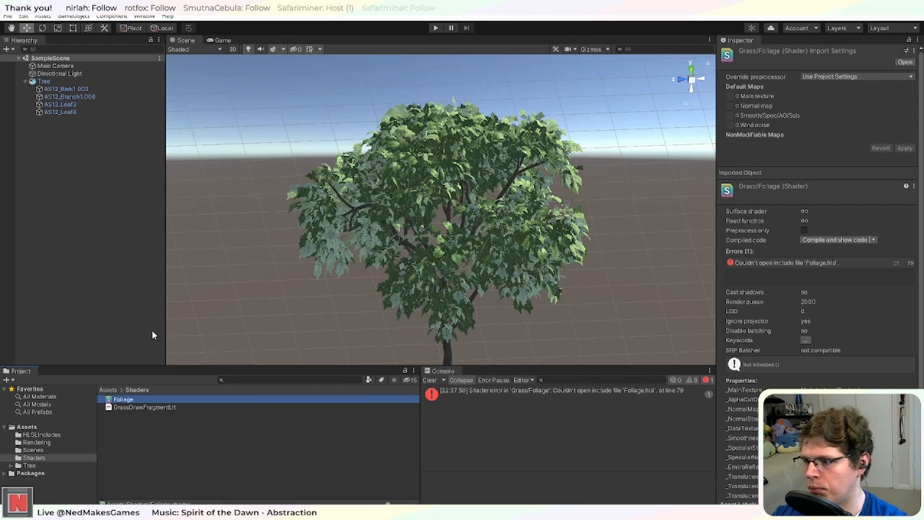
# Step: Rename the GrassDrawFragmentLit HLSL text asset in the Shaders folder to Foliage
pyautogui.rightClick(171, 409)
pyautogui.click(212, 196)
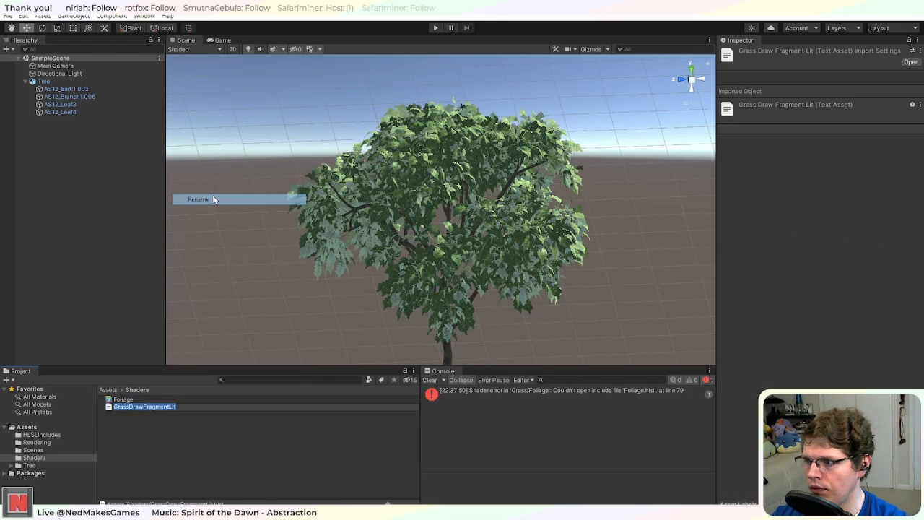
pyautogui.write('Foliage')
pyautogui.press('Return')
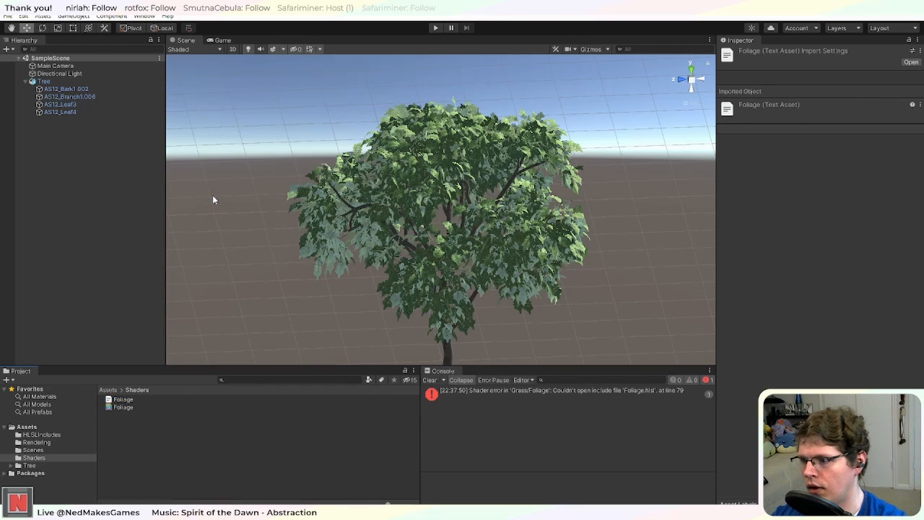
# Step: Open the renamed Foliage HLSL file from Unity in Visual Studio
pyautogui.click(131, 407)
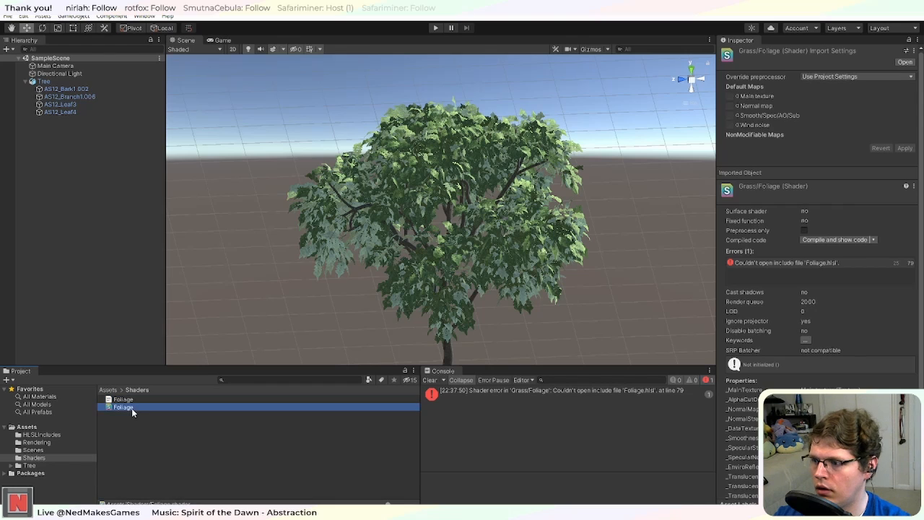
pyautogui.click(132, 402)
pyautogui.doubleClick(132, 402)
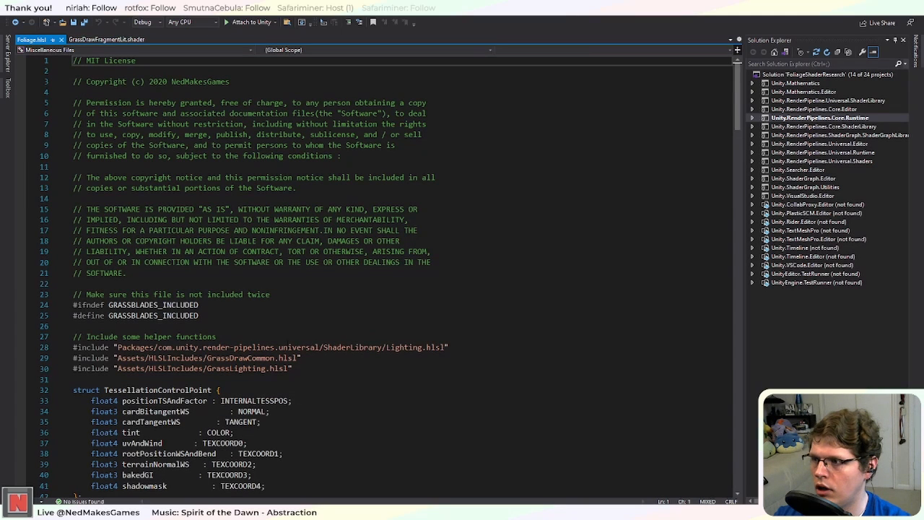
# Step: Rename the include guard to FOLIAGE_PASSES_INCLUDED in both the #ifndef and #define lines of Foliage.hlsl and save the file
pyautogui.scroll(-4, 390, 274)
pyautogui.moveTo(158, 176); pyautogui.dragTo(108, 177)
pyautogui.write('FOLIAGE_PASS')
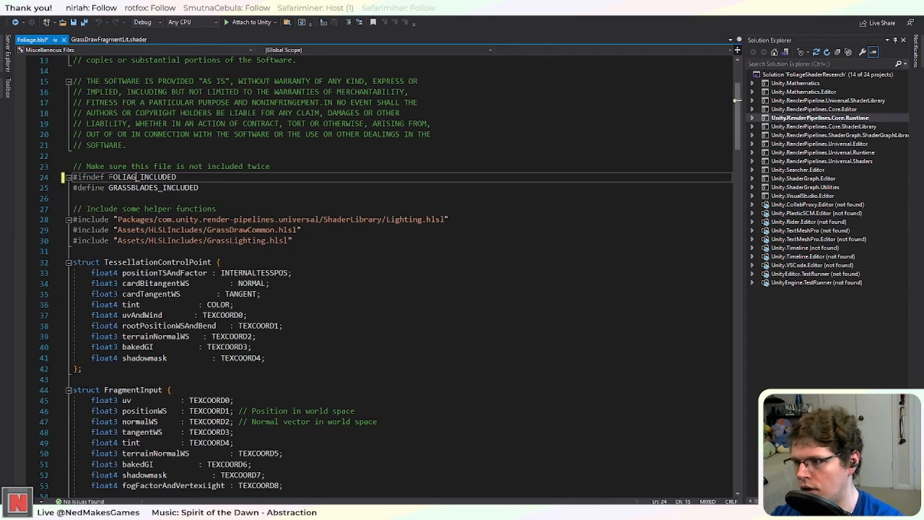
pyautogui.write('ES')
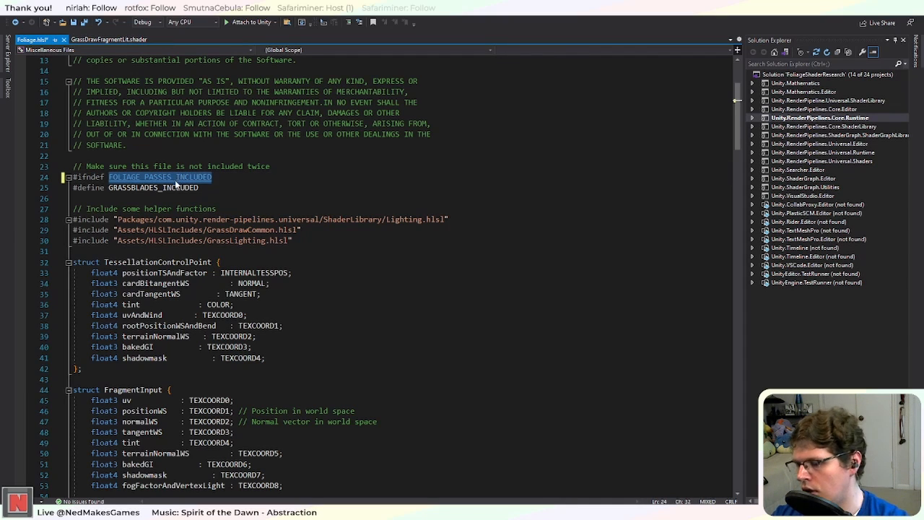
pyautogui.click(163, 189)
pyautogui.doubleClick(165, 190)
pyautogui.write('FOLIAGE_PASSES_INCLUDED')
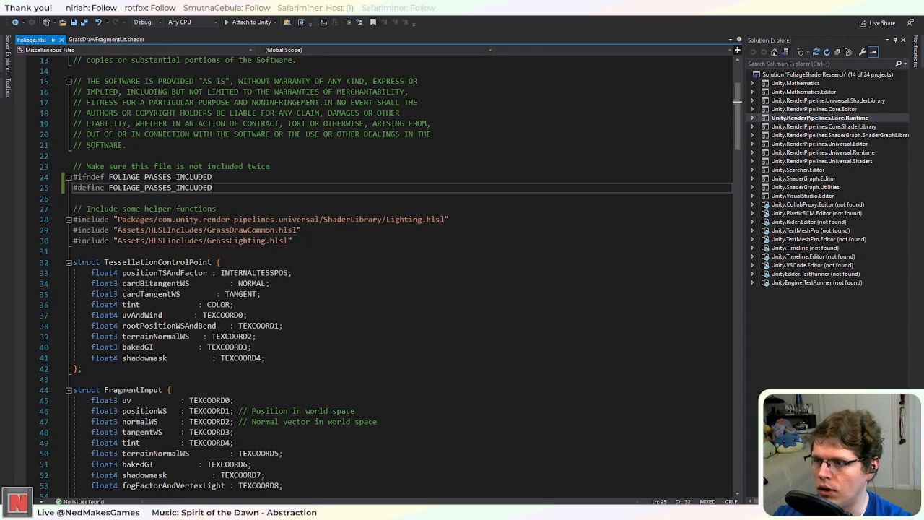
pyautogui.click(408, 220)
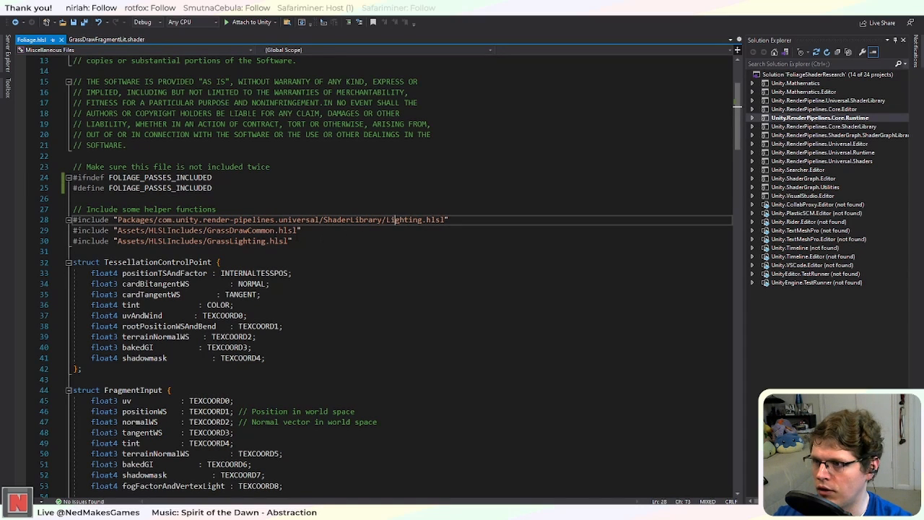
# Step: Remove the GrassDrawCommon.hlsl include line from Foliage.hlsl
pyautogui.moveTo(302, 230); pyautogui.dragTo(22, 233)
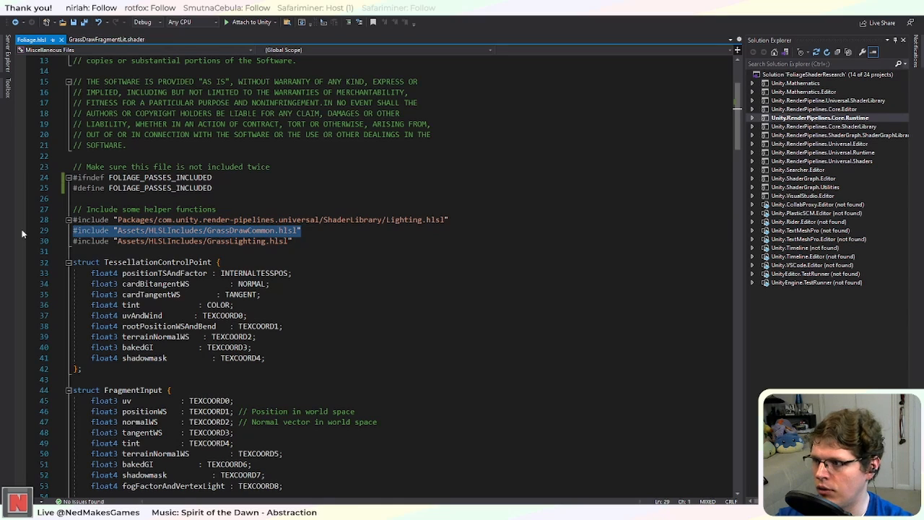
pyautogui.press('BackSpace')
pyautogui.press('BackSpace')
# Step: Change the GrassLighting.hlsl include in Foliage.hlsl to TranslucentLighting.hlsl and save the file
pyautogui.moveTo(230, 230); pyautogui.dragTo(207, 230)
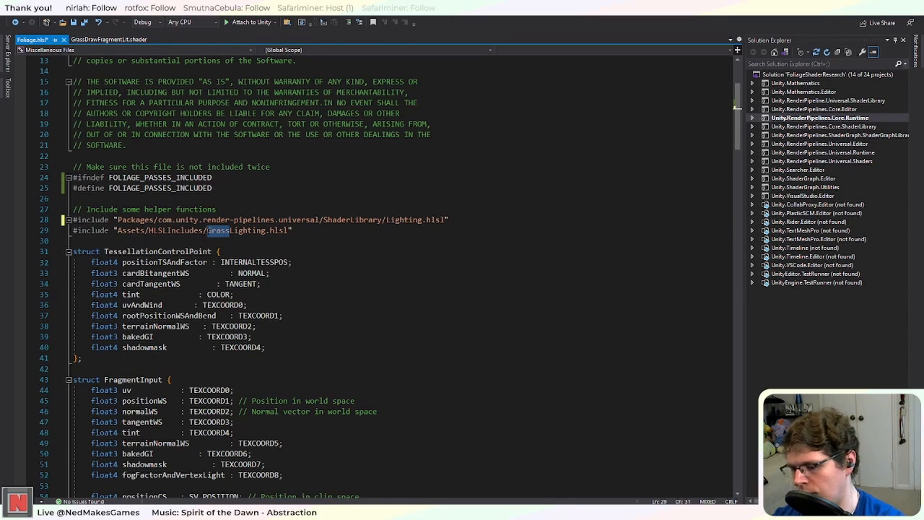
pyautogui.write('TRan')
pyautogui.press('BackSpace')
pyautogui.press('BackSpace')
pyautogui.press('BackSpace')
pyautogui.write('ran')
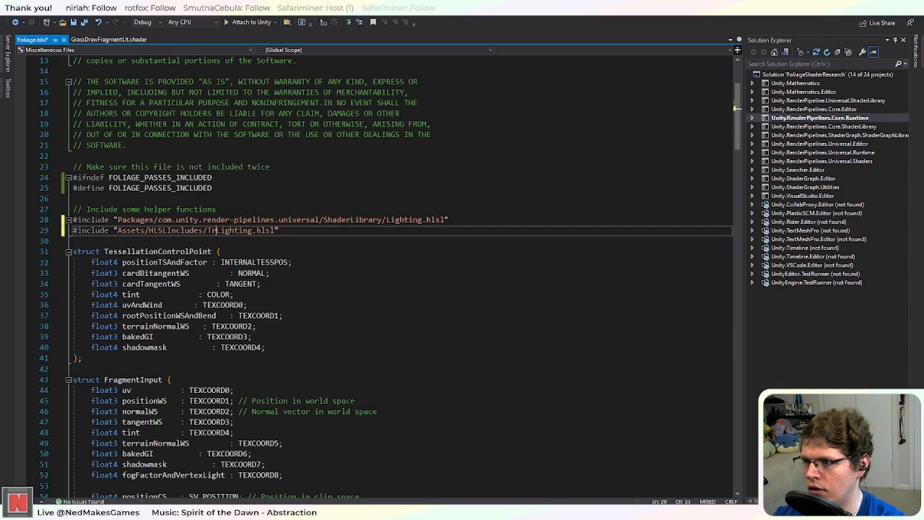
pyautogui.write('slc')
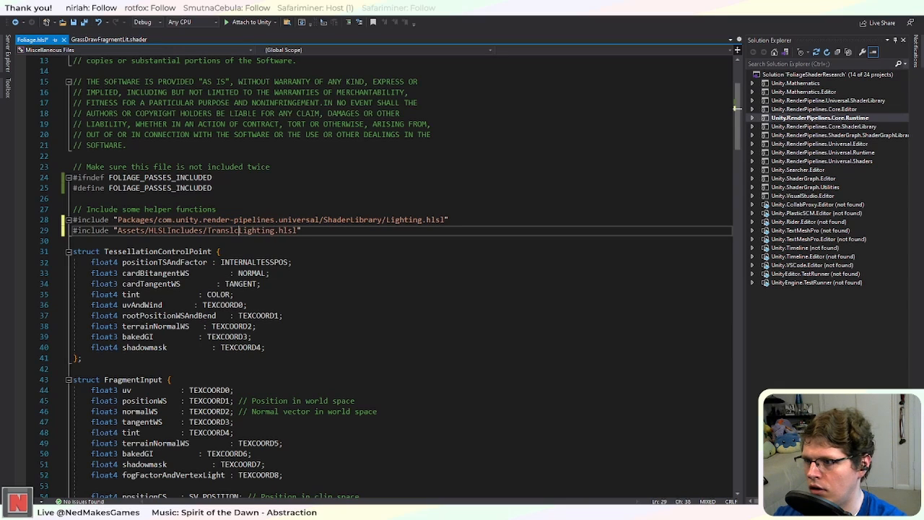
pyautogui.write('cent')
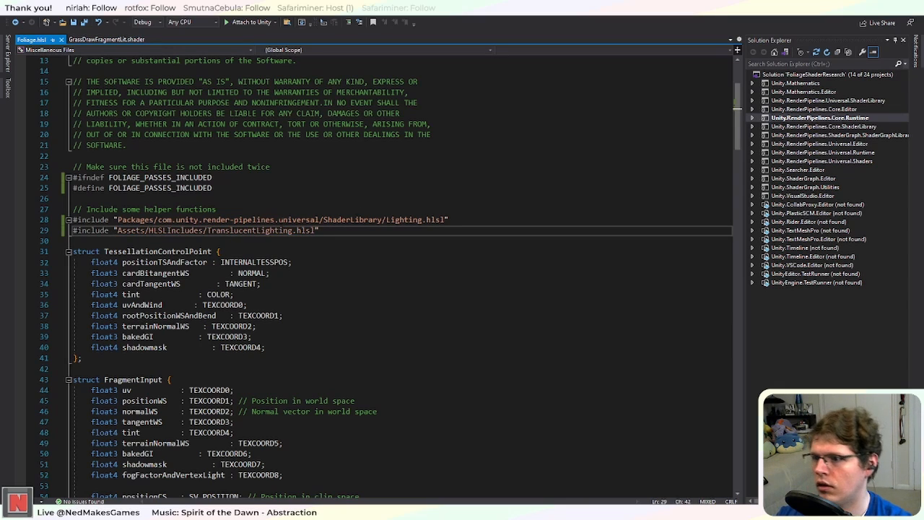
pyautogui.click(379, 200)
pyautogui.doubleClick(254, 231)
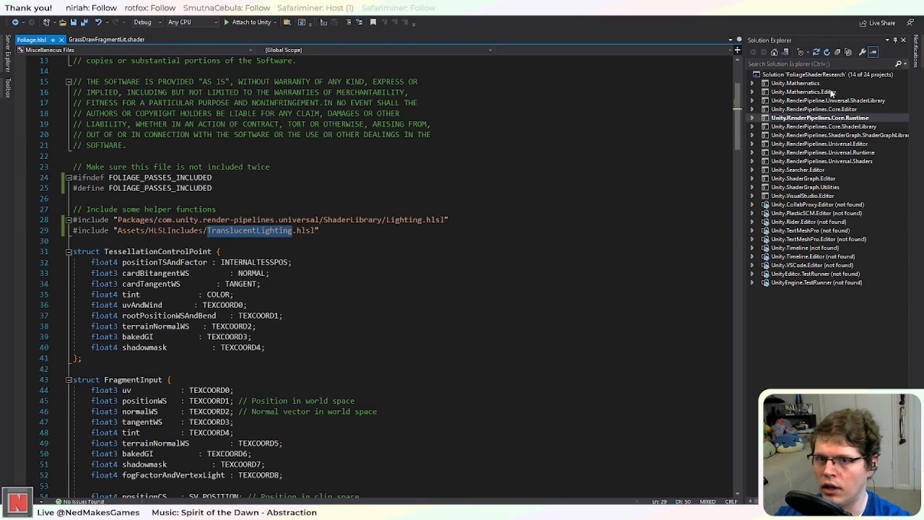
# Step: Switch to Unity and create a folder named Scripts in the project's Assets folder
pyautogui.hotkey('alt', 'Tab')
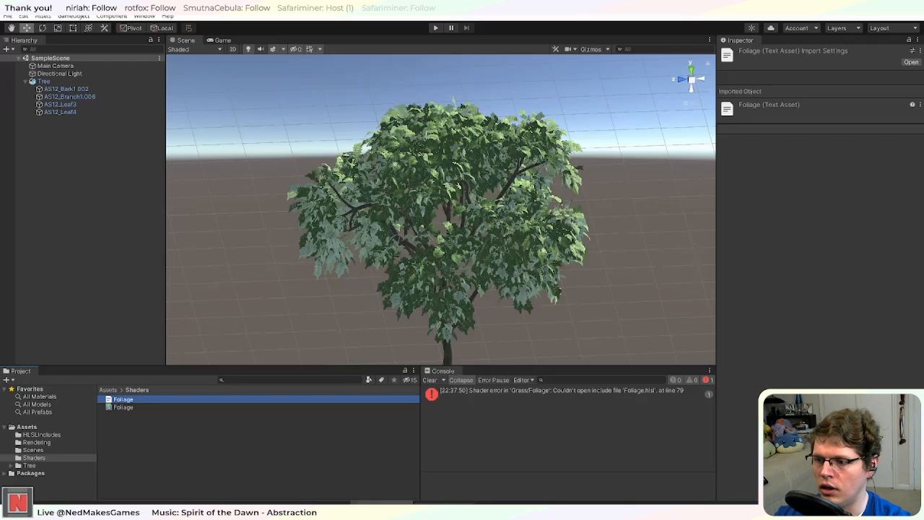
pyautogui.click(29, 427)
pyautogui.rightClick(128, 455)
pyautogui.moveTo(190, 203)
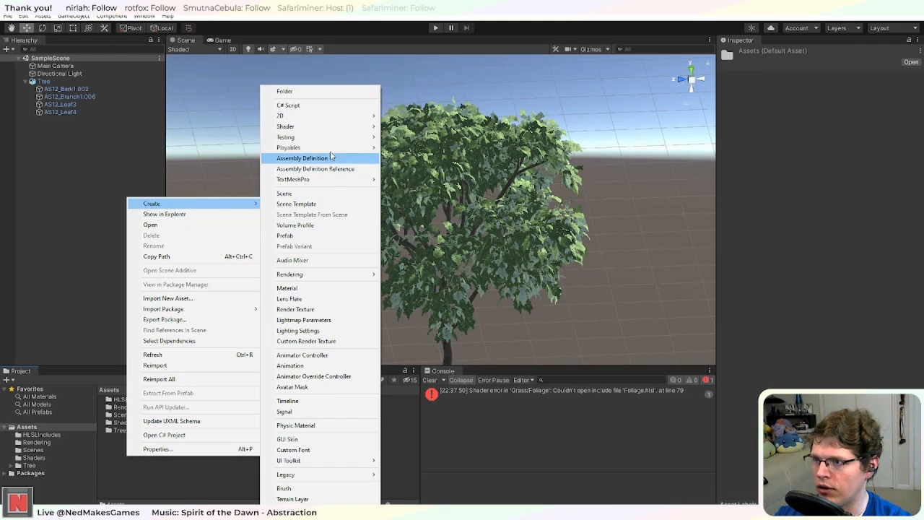
pyautogui.click(333, 92)
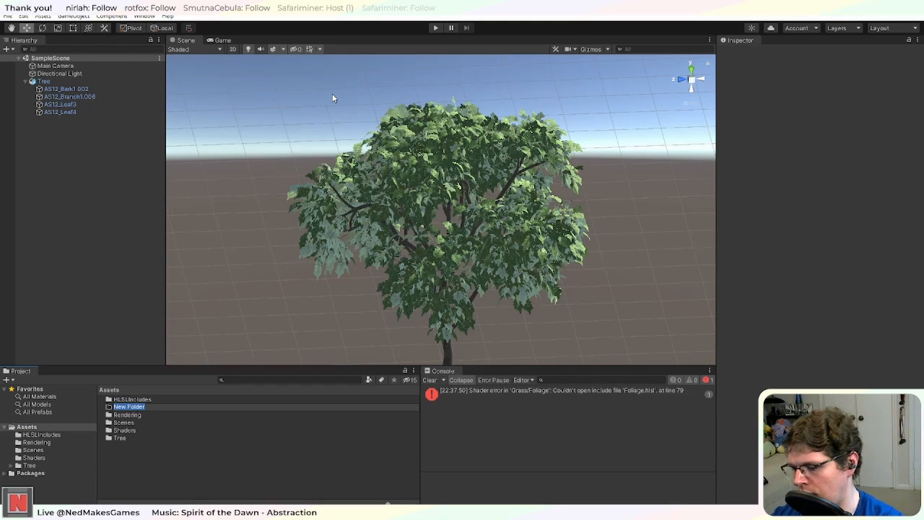
pyautogui.write('Scripts')
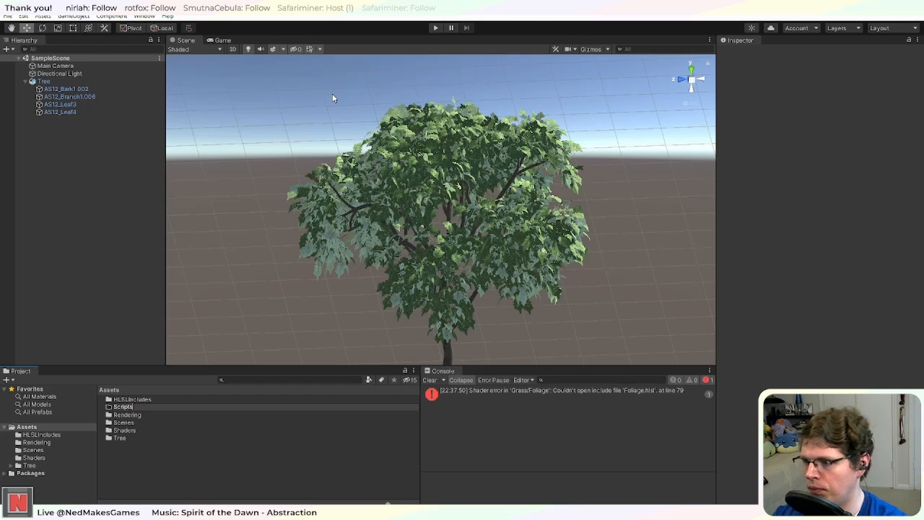
pyautogui.press('Return')
# Step: Create a C# script named Dummy inside the Scripts folder
pyautogui.doubleClick(150, 422)
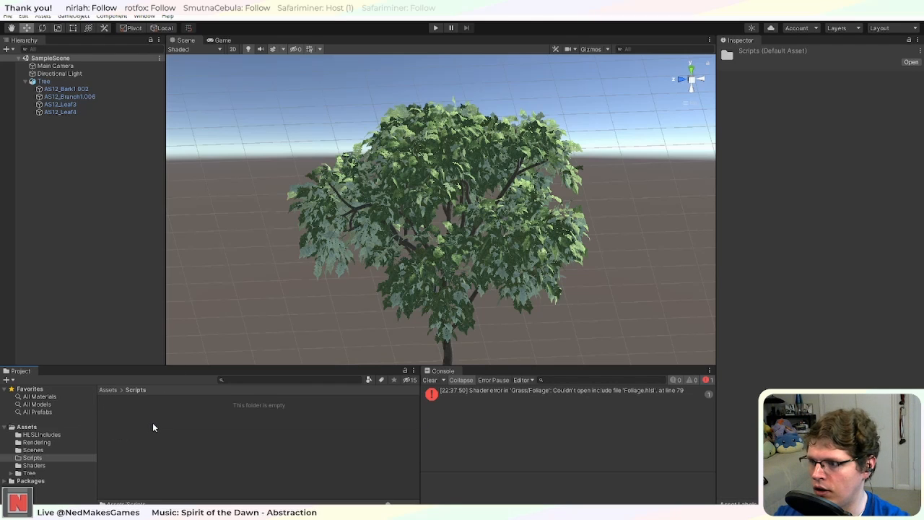
pyautogui.rightClick(153, 423)
pyautogui.moveTo(241, 167)
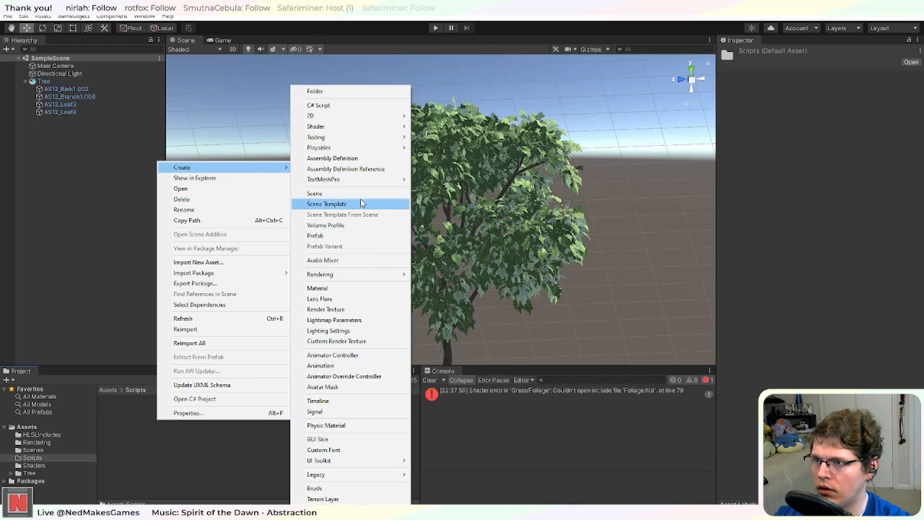
pyautogui.click(365, 105)
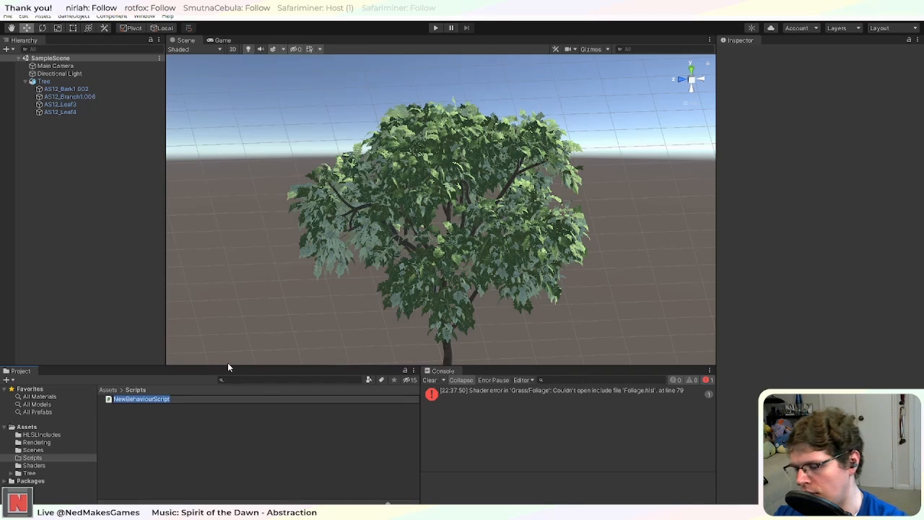
pyautogui.write('Dummy')
pyautogui.press('Return')
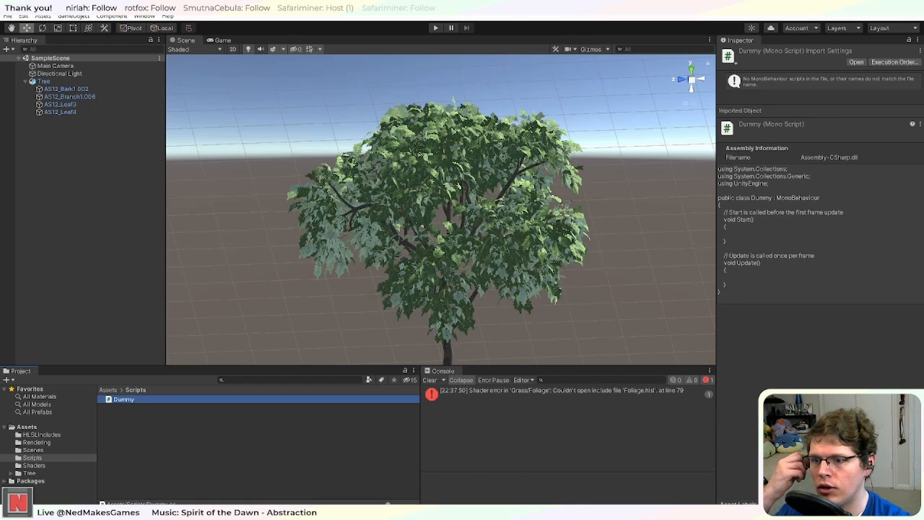
# Step: Switch to Visual Studio, reload the externally modified solution and expand the Assets folder under Assembly-CSharp
pyautogui.hotkey('alt', 'Tab')
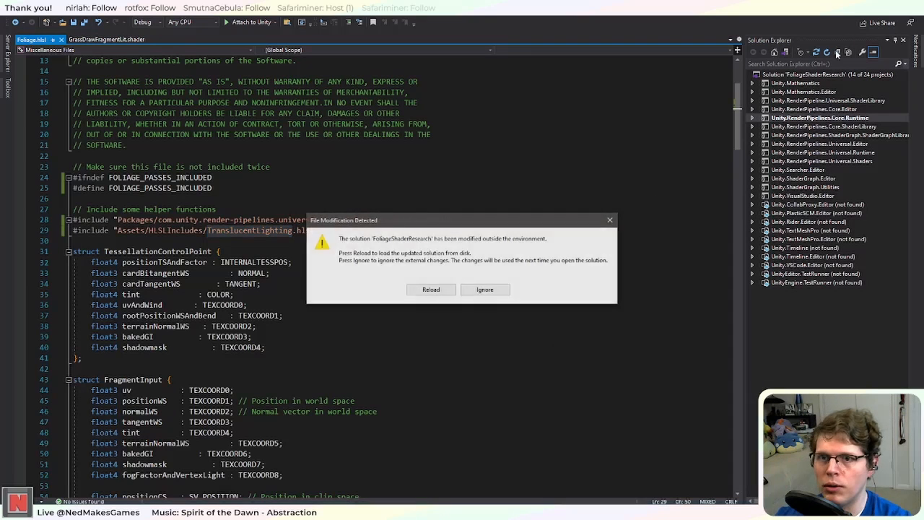
pyautogui.click(440, 291)
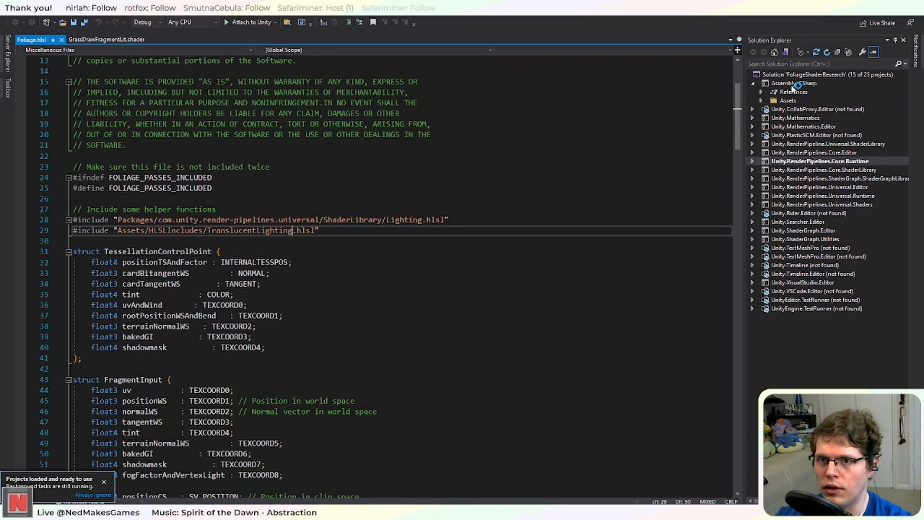
pyautogui.click(761, 101)
# Step: Switch to Unity and rename the GrassLighting text asset in the HLSLIncludes folder to TransparentLighting
pyautogui.hotkey('alt', 'Tab')
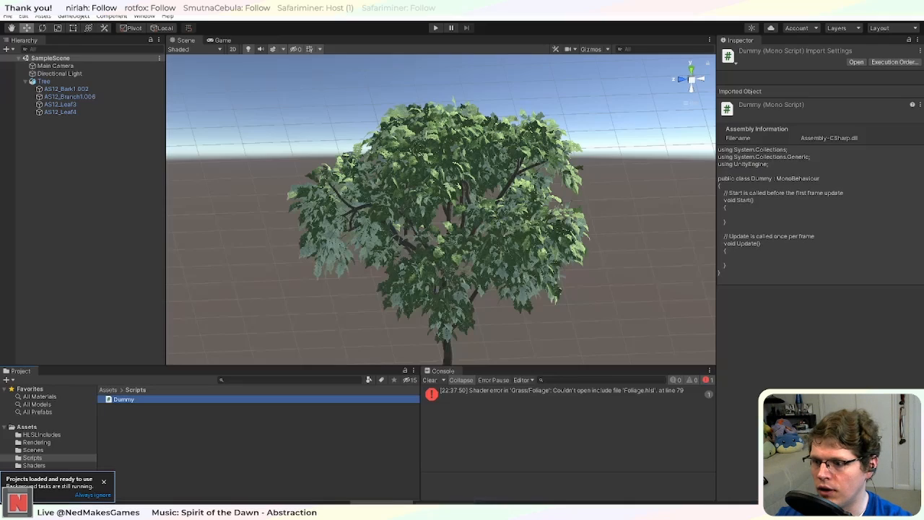
pyautogui.click(47, 434)
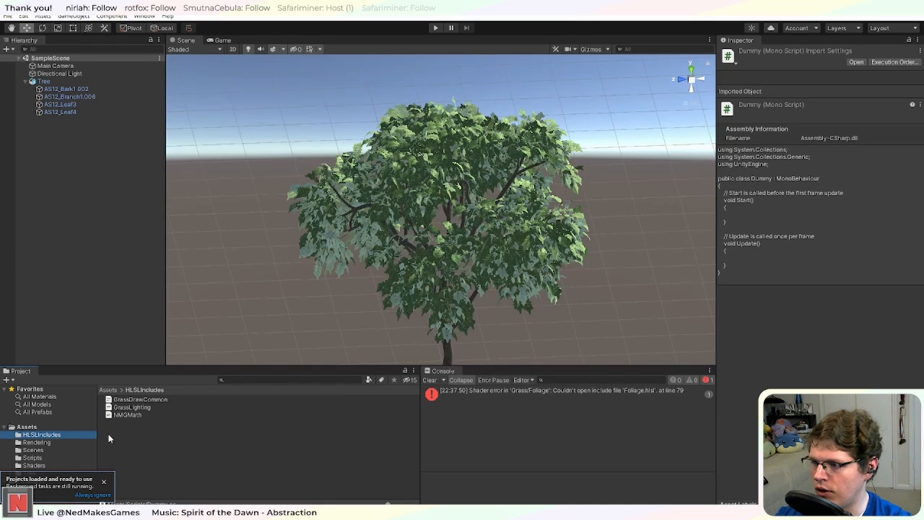
pyautogui.rightClick(143, 408)
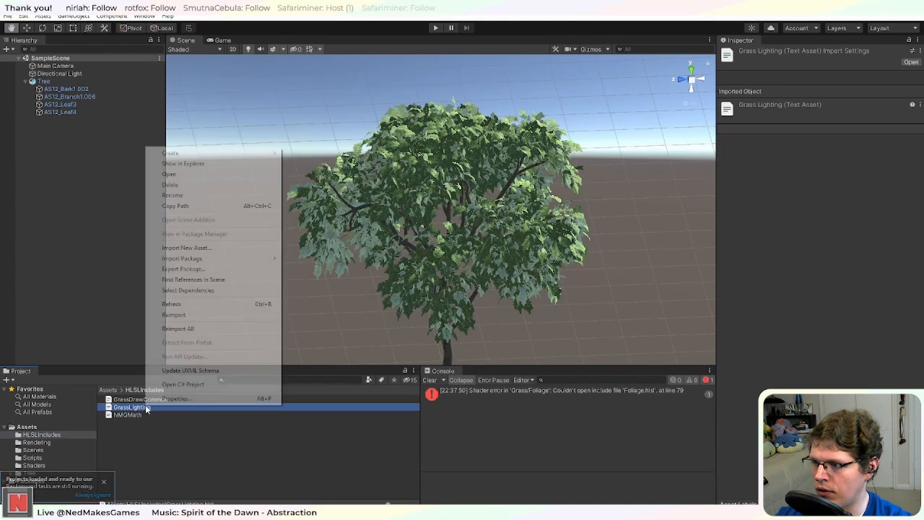
pyautogui.click(177, 195)
pyautogui.write('Tr')
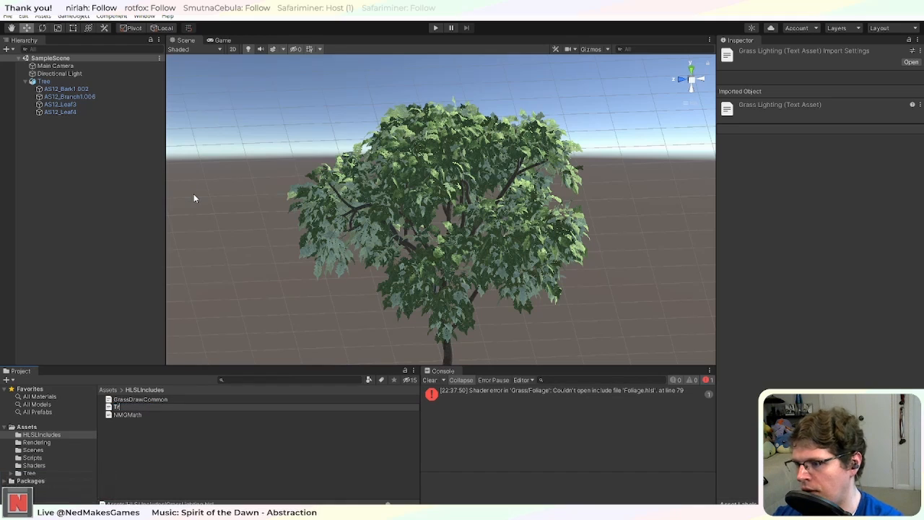
pyautogui.write('anspa')
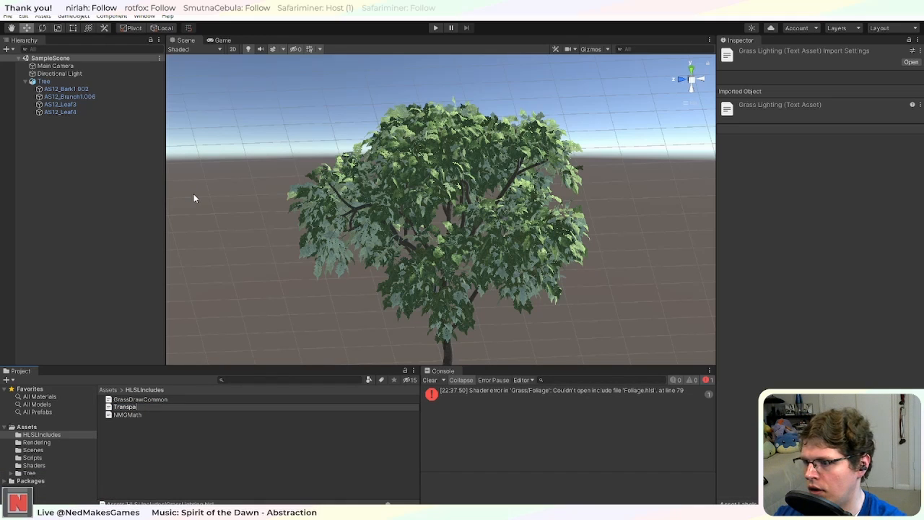
pyautogui.write('rentLig')
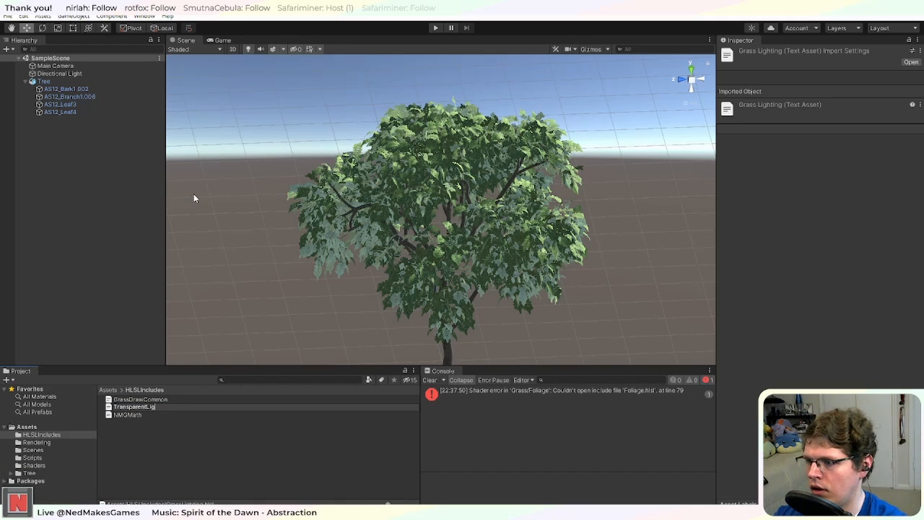
pyautogui.write('htin')
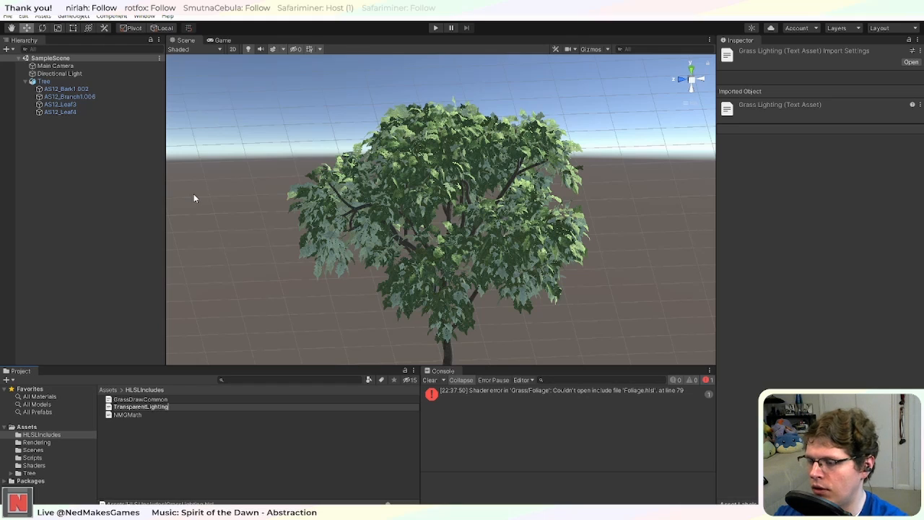
pyautogui.write('g')
pyautogui.press('Return')
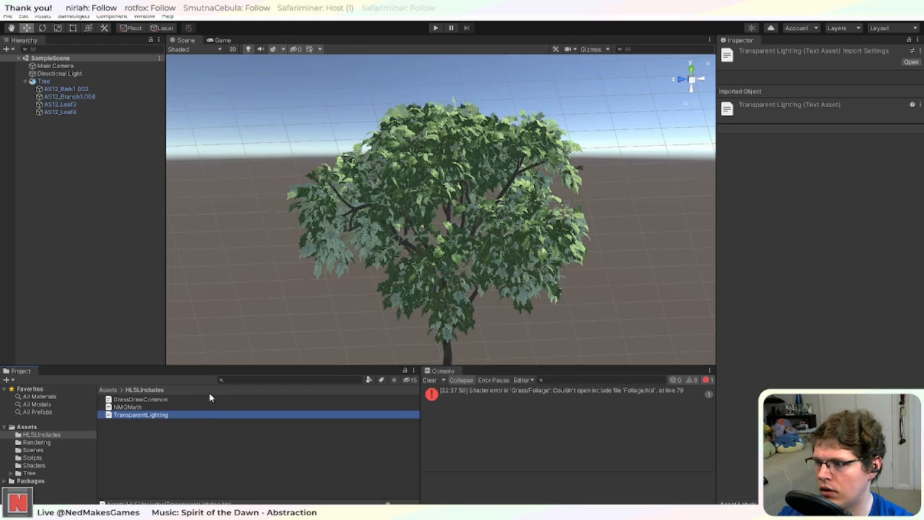
# Step: Rename the lighting text asset in the HLSLIncludes folder to FoliageLighting
pyautogui.rightClick(149, 417)
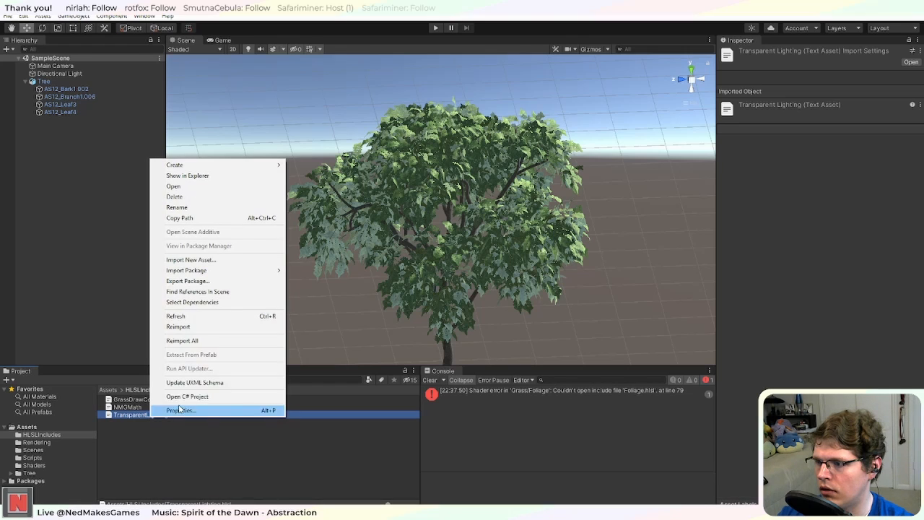
pyautogui.click(202, 207)
pyautogui.write('Fo')
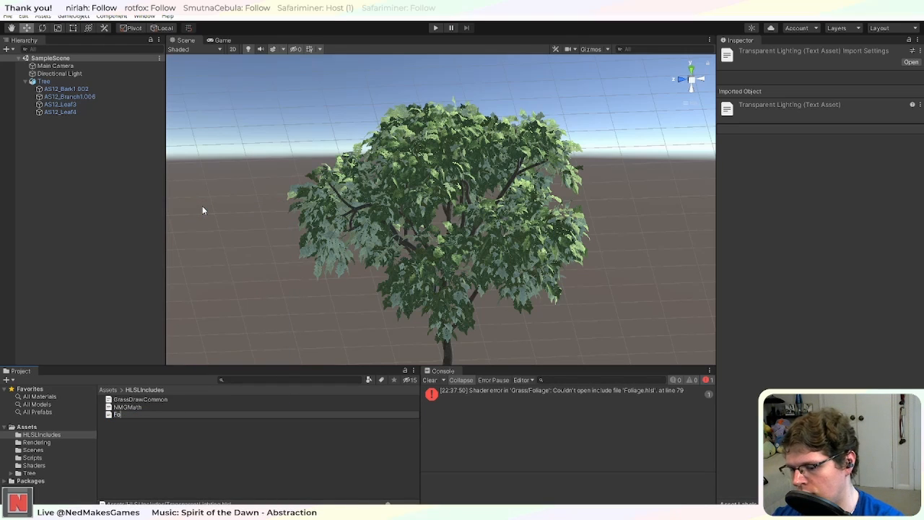
pyautogui.write('liageLight')
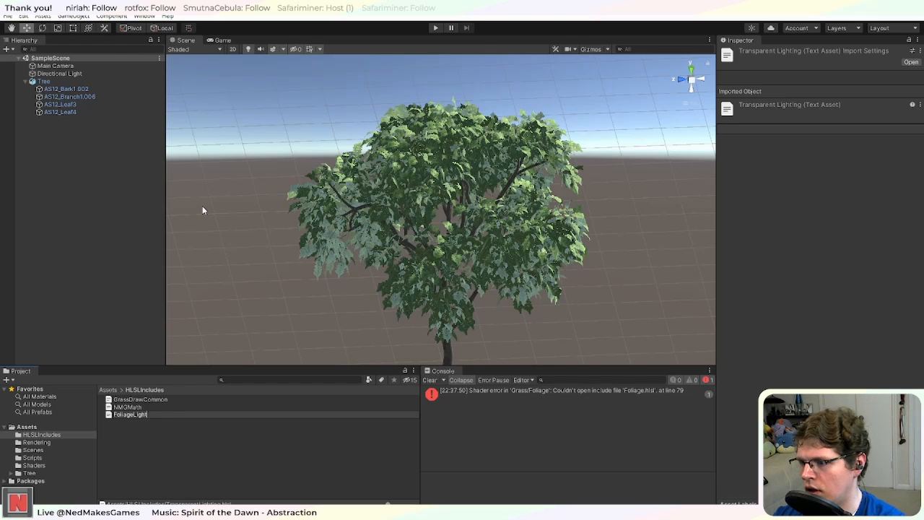
pyautogui.write('ing')
pyautogui.press('Return')
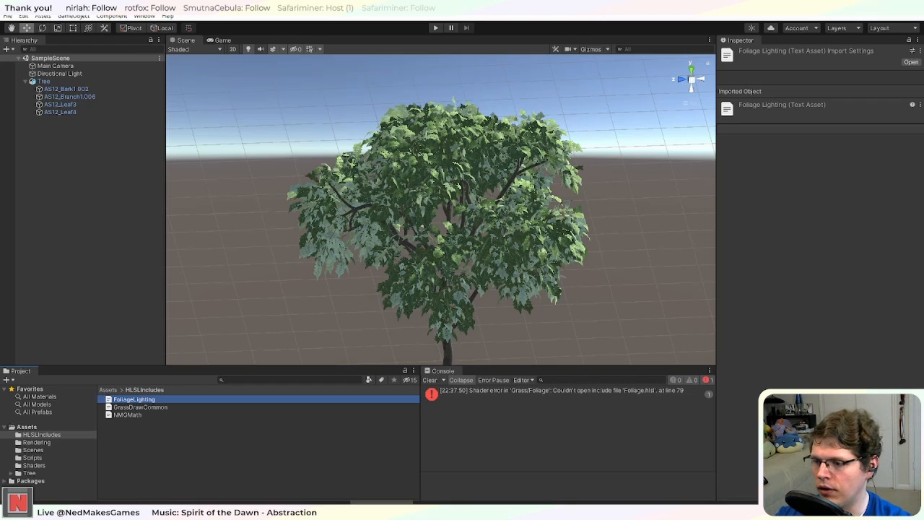
# Step: Switch to Visual Studio, change the lighting include in Foliage.hlsl to FoliageLighting.hlsl and save the file
pyautogui.click(444, 503)
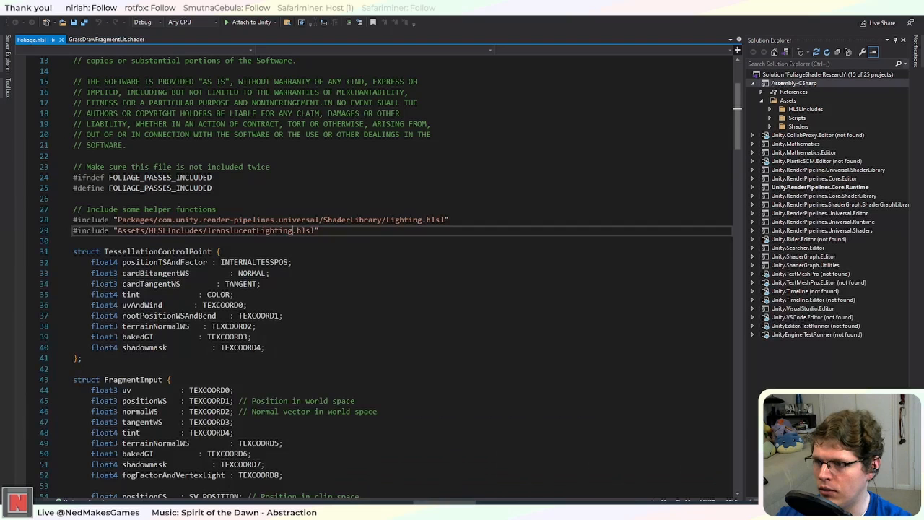
pyautogui.moveTo(256, 230); pyautogui.dragTo(207, 229)
pyautogui.write('Foliage')
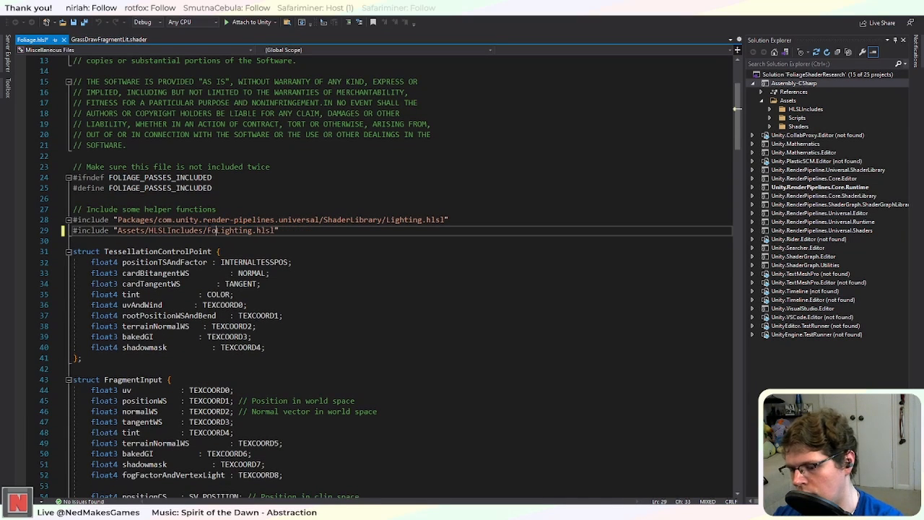
pyautogui.click(371, 344)
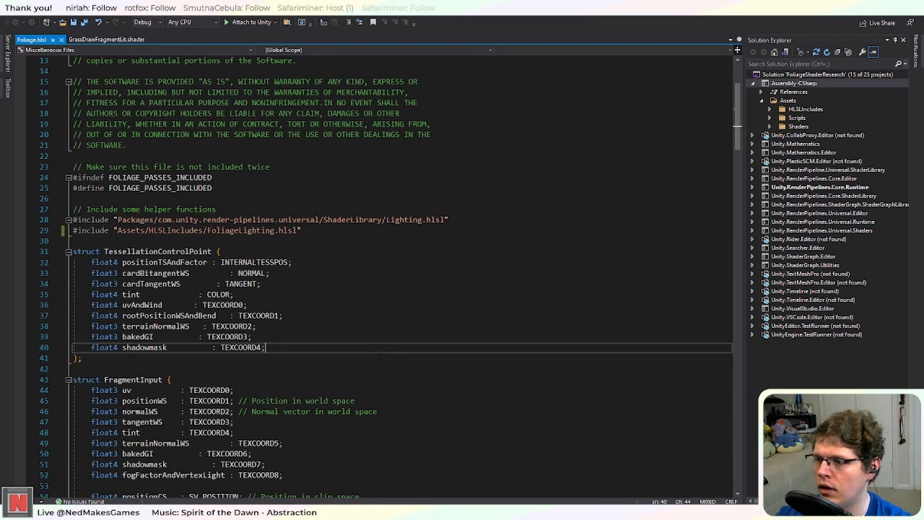
# Step: Rename the TessellationControlPoint struct declaration in Foliage.hlsl to Attributes
pyautogui.scroll(-3, 325, 317)
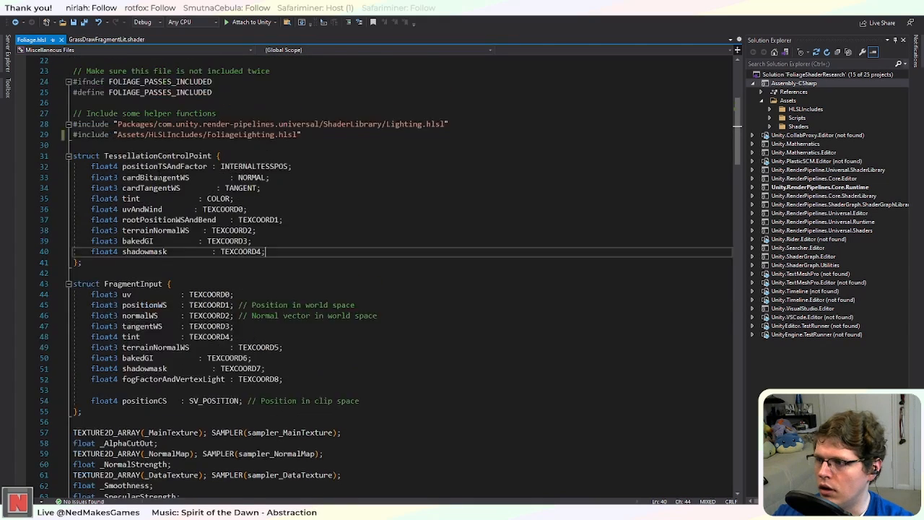
pyautogui.scroll(2, 325, 319)
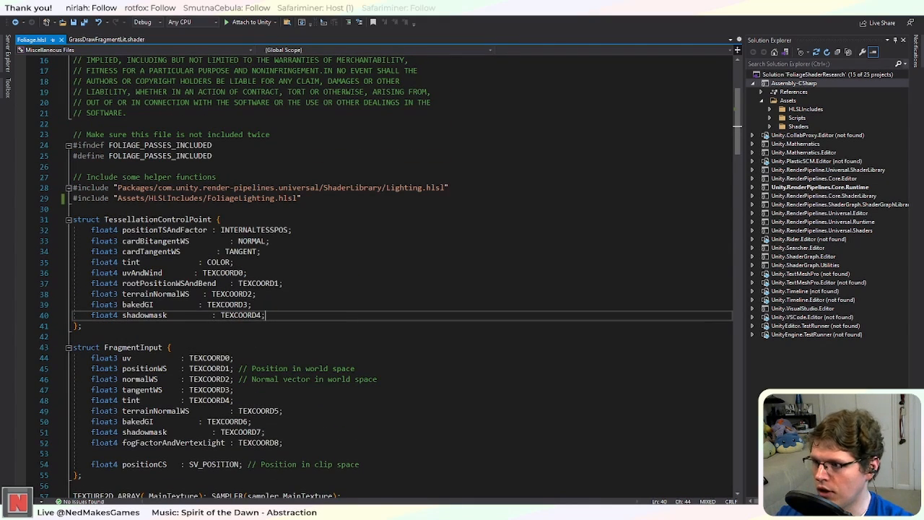
pyautogui.doubleClick(158, 219)
pyautogui.write('Attr')
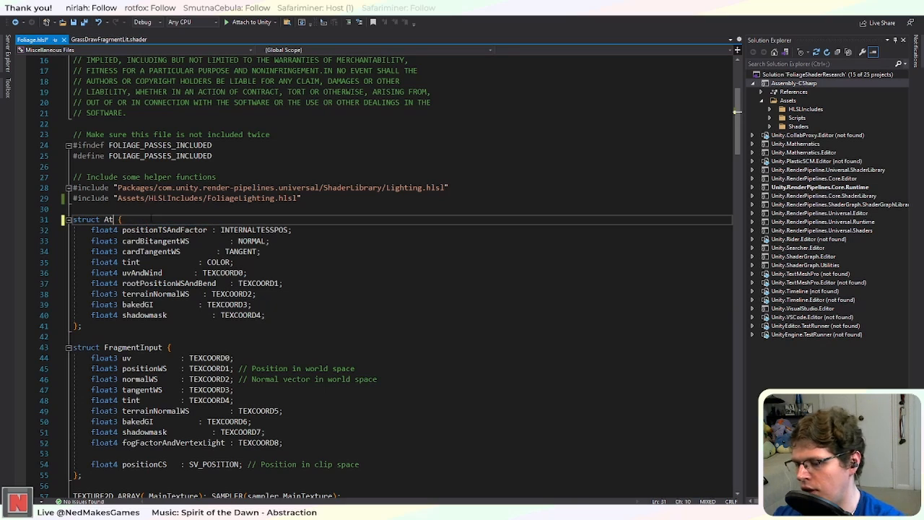
pyautogui.write('ibutes')
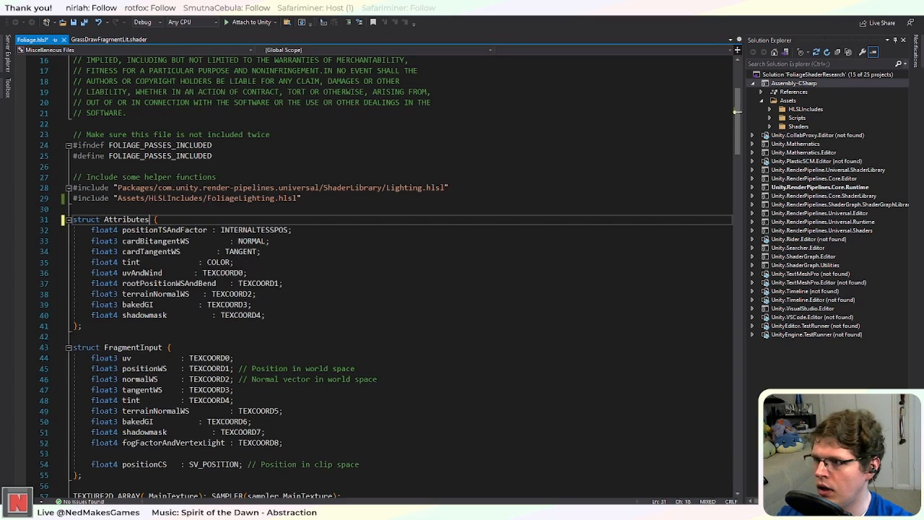
# Step: Replace the first member of the Attributes struct with the declaration float3 positionOS : Position
pyautogui.moveTo(289, 231); pyautogui.dragTo(114, 230)
pyautogui.write('3')
pyautogui.write(' positi')
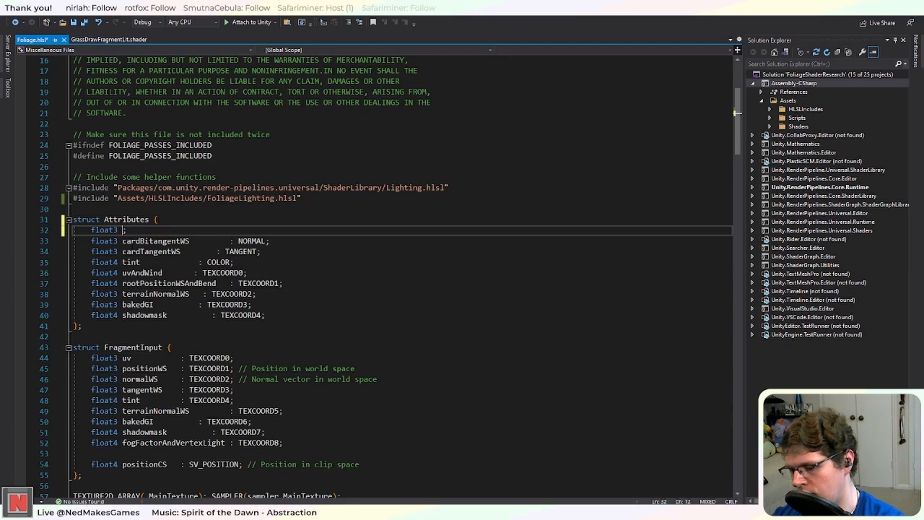
pyautogui.write('onOS')
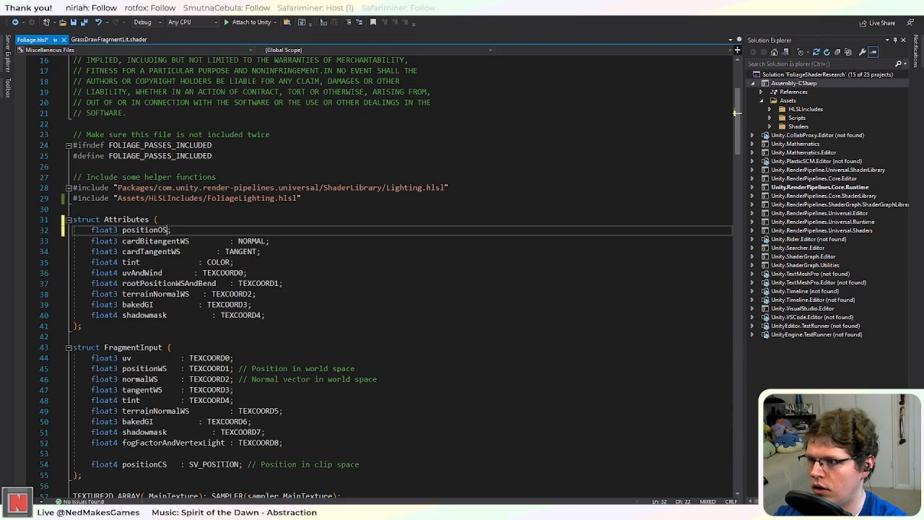
pyautogui.press('Tab')
pyautogui.press('Tab')
pyautogui.press('Tab')
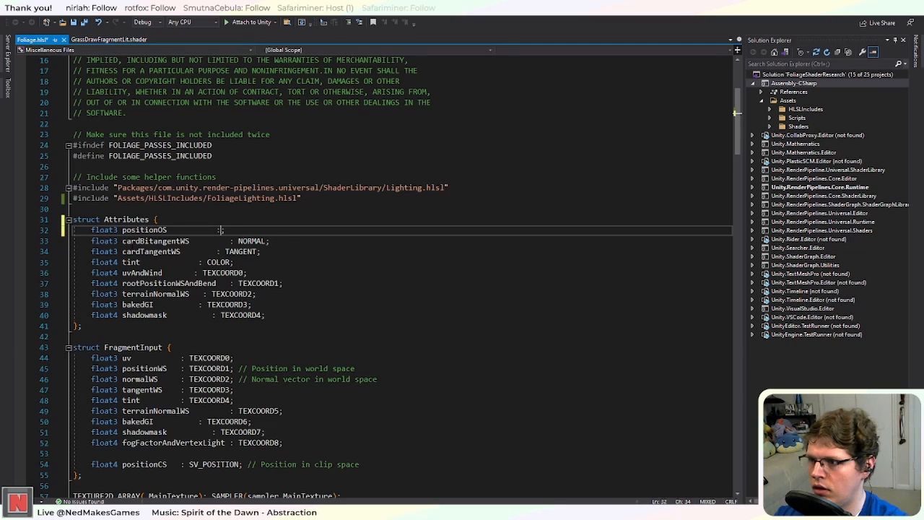
pyautogui.press('BackSpace')
pyautogui.press('BackSpace')
pyautogui.press('BackSpace')
pyautogui.press('BackSpace')
pyautogui.press('BackSpace')
pyautogui.press('BackSpace')
pyautogui.press('BackSpace')
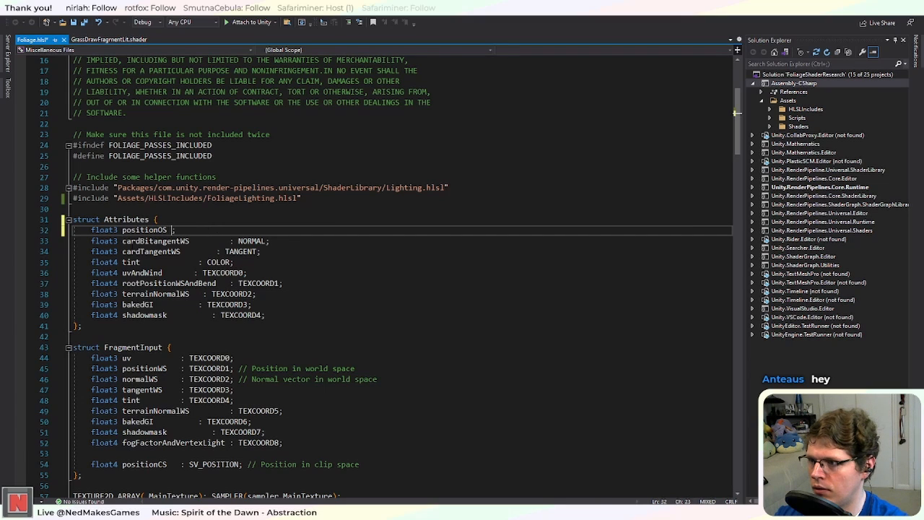
pyautogui.press('BackSpace')
pyautogui.press('BackSpace')
pyautogui.press('BackSpace')
pyautogui.press('BackSpace')
pyautogui.write(': Po')
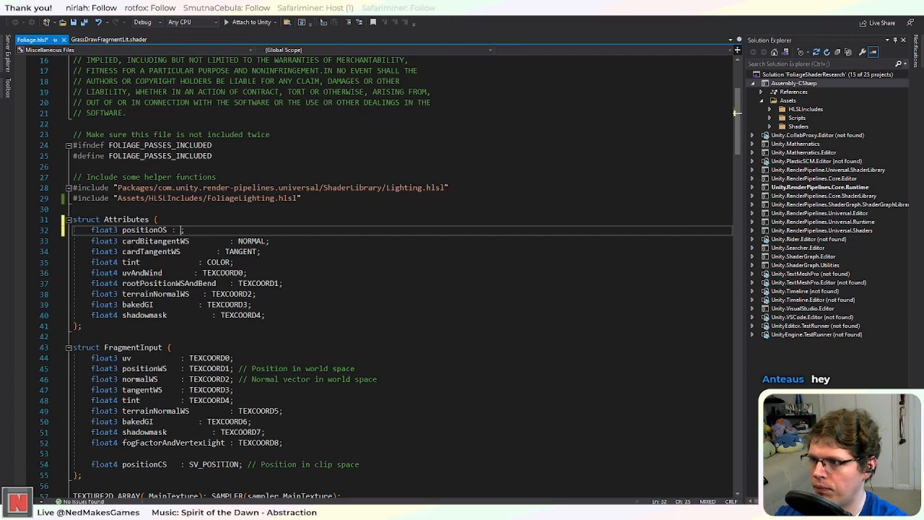
pyautogui.write('s')
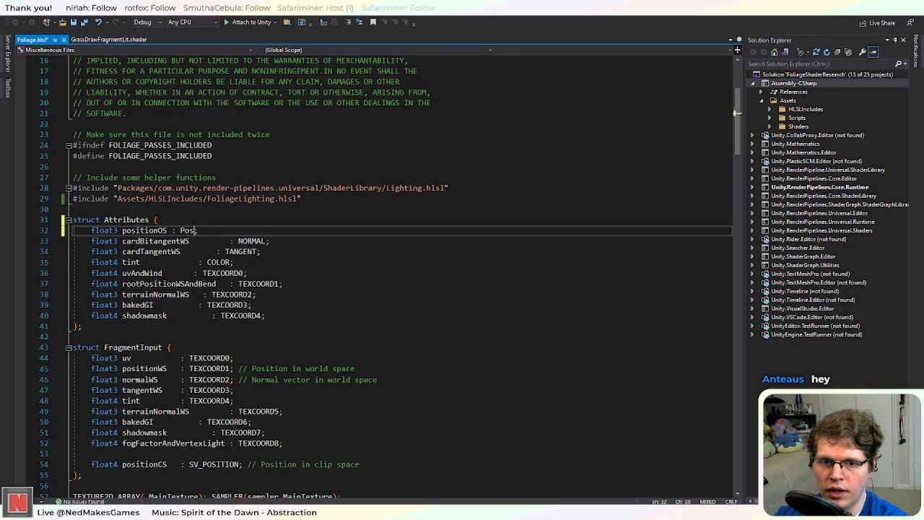
pyautogui.write('ition')
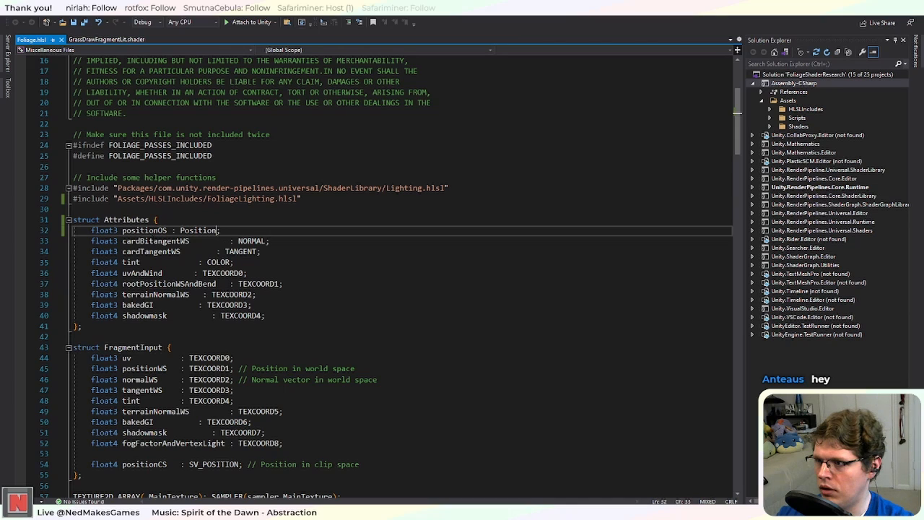
# Step: Rename the cardBitangentWS and cardTangentWS members of the Attributes struct to normalOS and tangentOS
pyautogui.doubleClick(155, 241)
pyautogui.write('n')
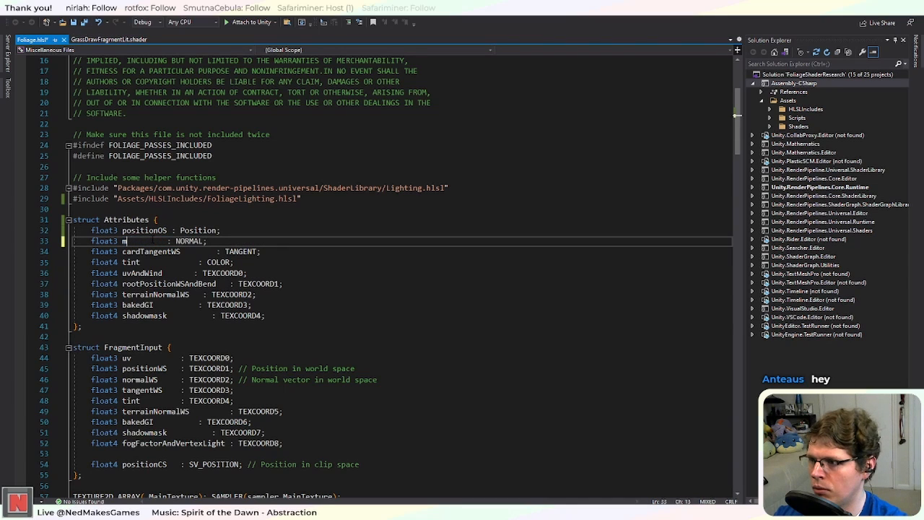
pyautogui.write('ormalCS')
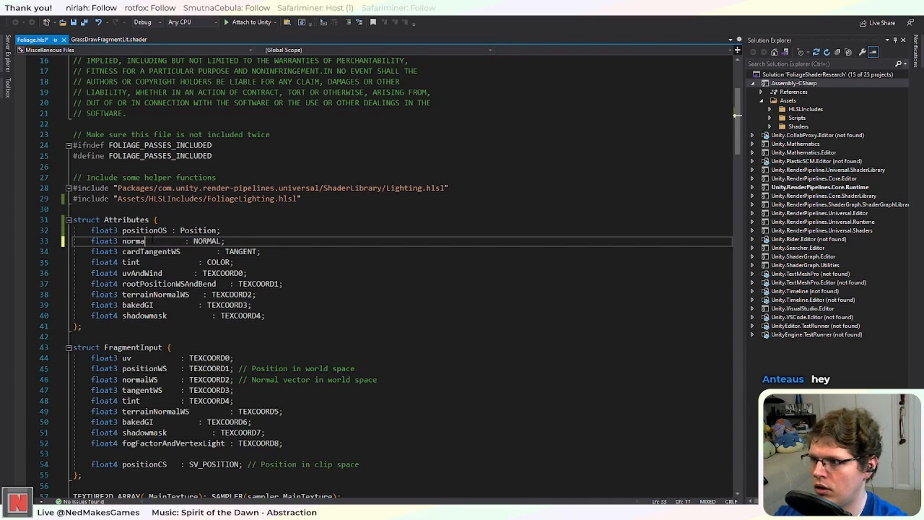
pyautogui.doubleClick(149, 252)
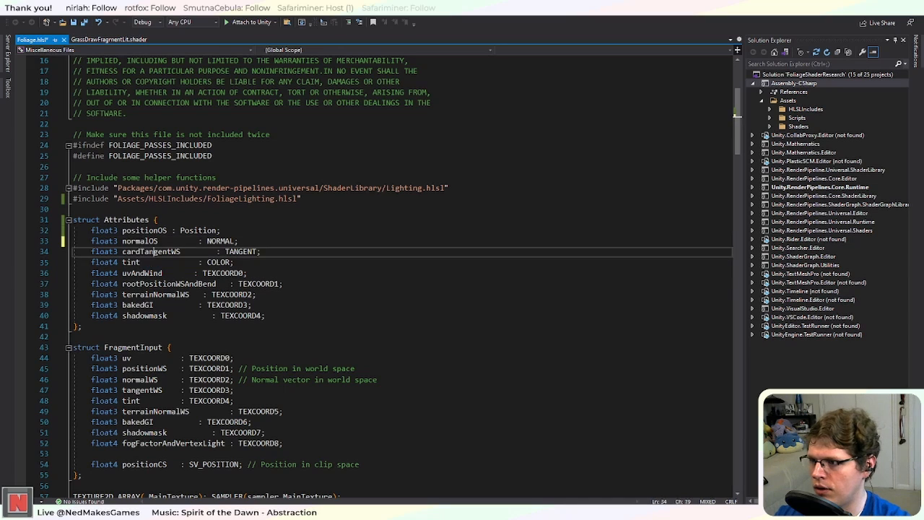
pyautogui.write('tangentOS')
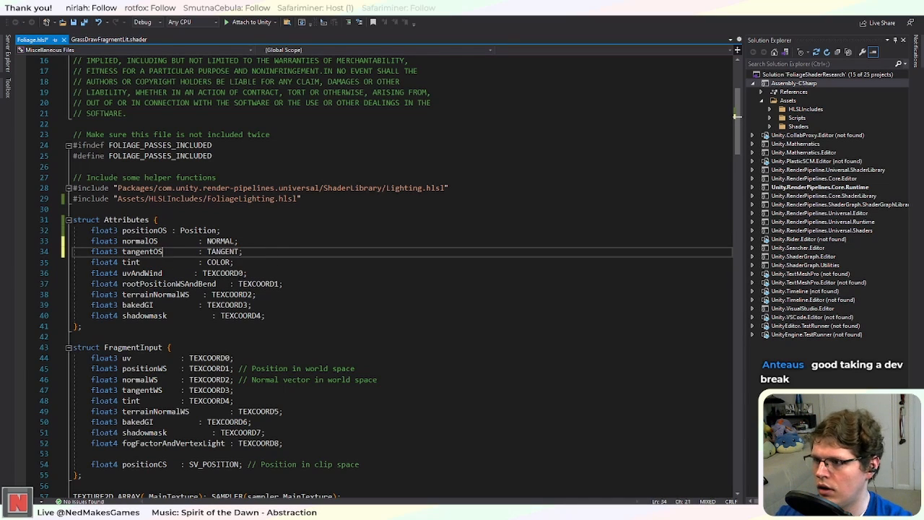
# Step: Delete the tint member from the Attributes struct and change the uvAndWind member to float2 uv
pyautogui.moveTo(253, 263)
pyautogui.mouseDown()
pyautogui.moveTo(245, 252)
pyautogui.moveTo(254, 263)
pyautogui.mouseUp()
pyautogui.hotkey('shift', 'Home')
pyautogui.hotkey('shift', 'Home')
pyautogui.press('BackSpace')
pyautogui.press('BackSpace')
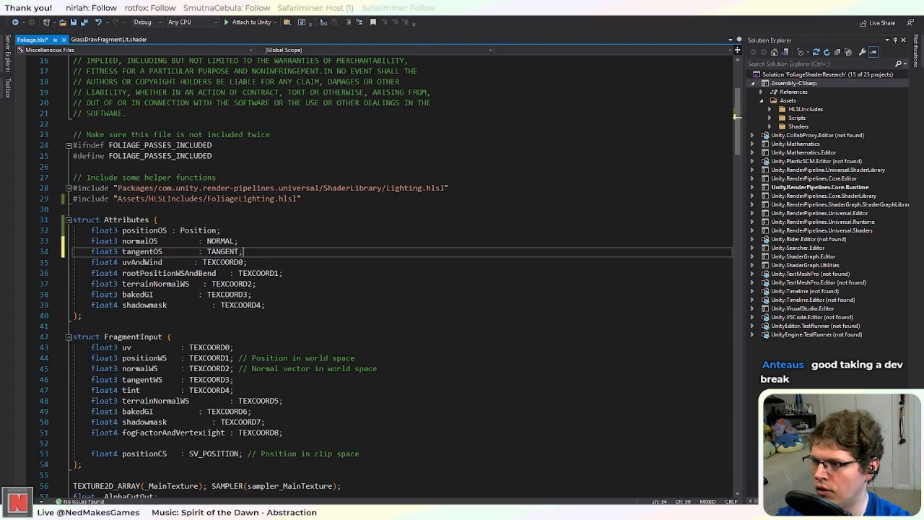
pyautogui.moveTo(163, 262); pyautogui.dragTo(112, 266)
pyautogui.press('BackSpace')
pyautogui.write('2')
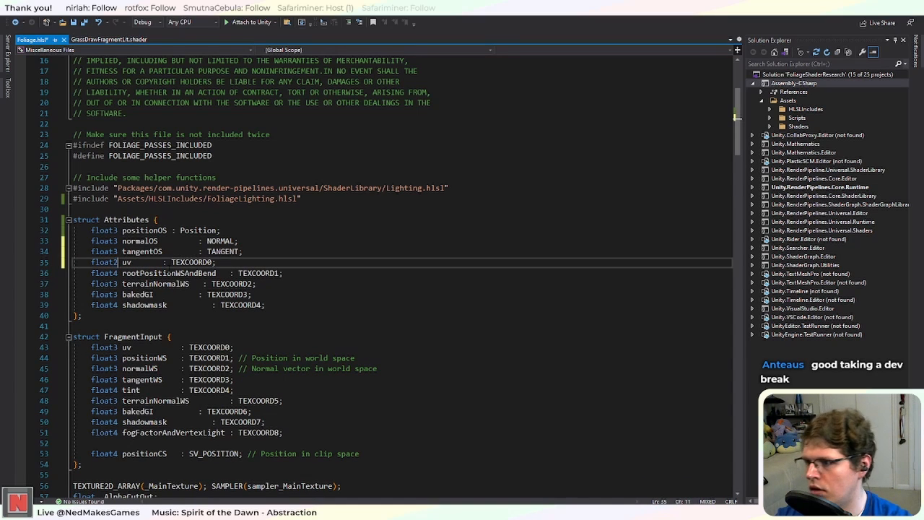
# Step: Delete the rootPositionWSAndBend, terrainNormalWS, bakedGI and shadowmask members from the Attributes struct and add an empty line below uv
pyautogui.click(144, 284)
pyautogui.click(149, 305)
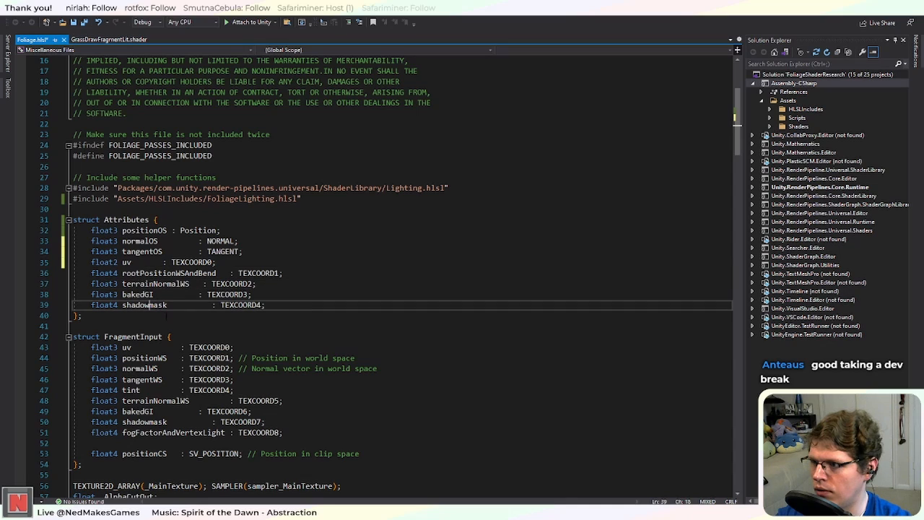
pyautogui.click(281, 305)
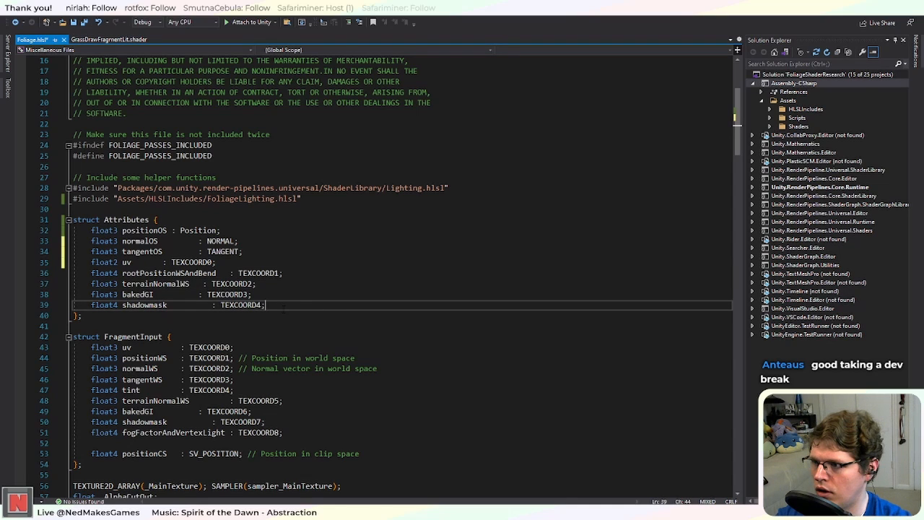
pyautogui.moveTo(283, 307); pyautogui.dragTo(73, 273)
pyautogui.press('BackSpace')
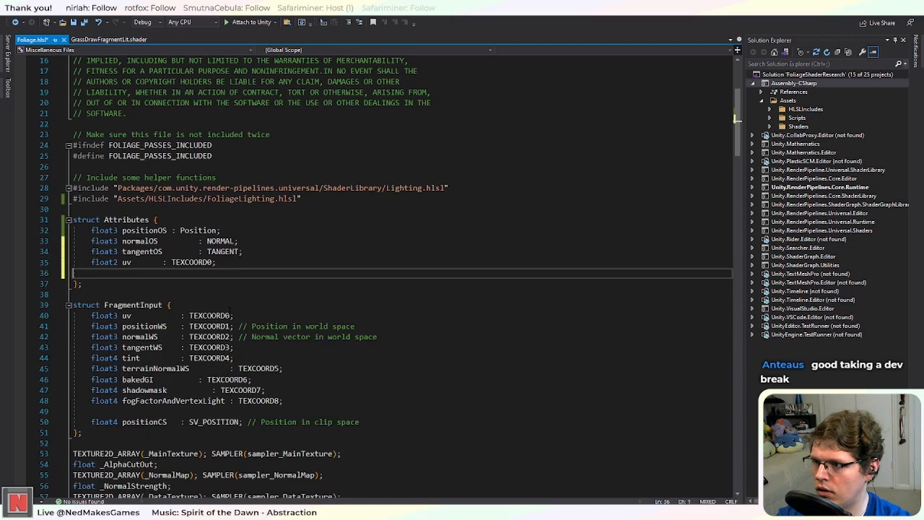
pyautogui.press('BackSpace')
pyautogui.click(264, 310)
pyautogui.click(235, 265)
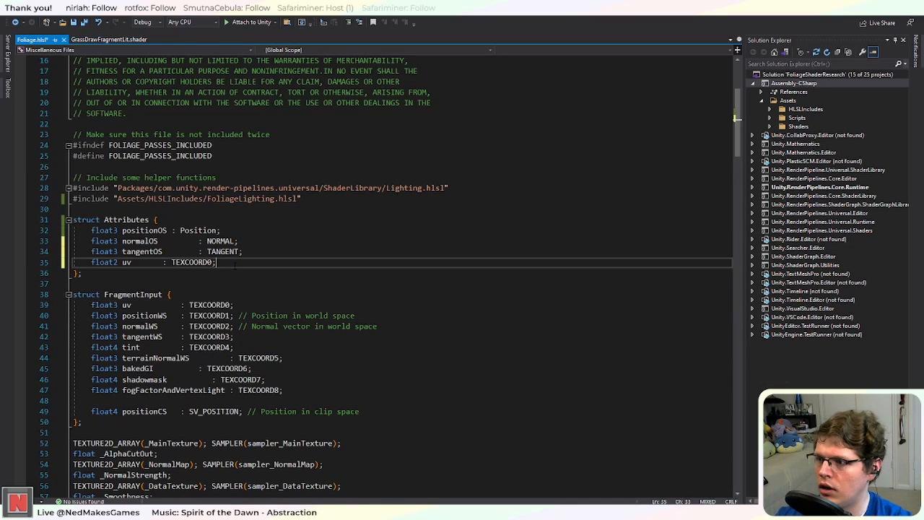
pyautogui.press('Return')
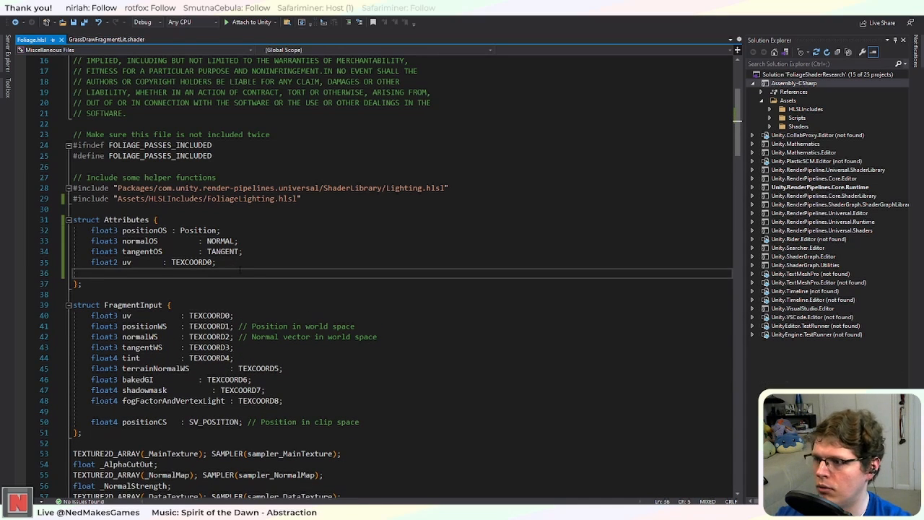
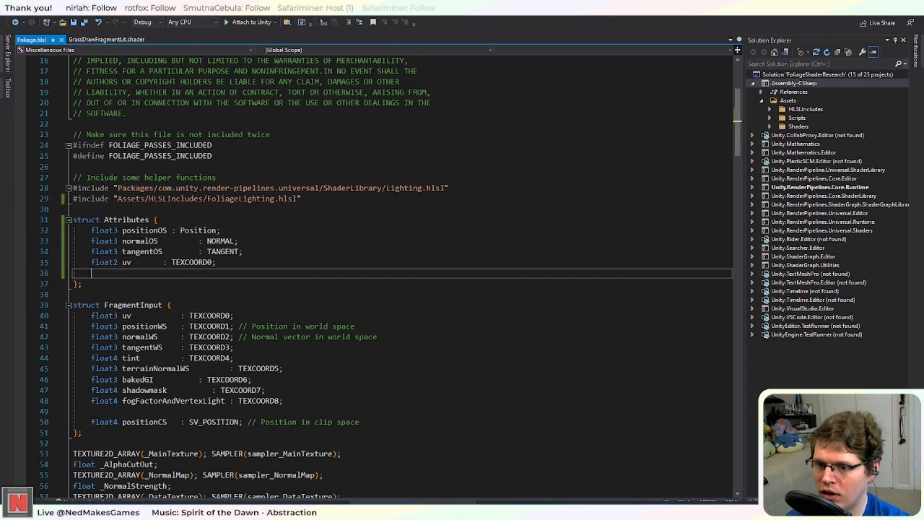
# Step: Switch to File Explorer and open SoilTexCtrlInstLit.hlsl from the grass project's Shaders folder in Notepad++
pyautogui.click(547, 505)
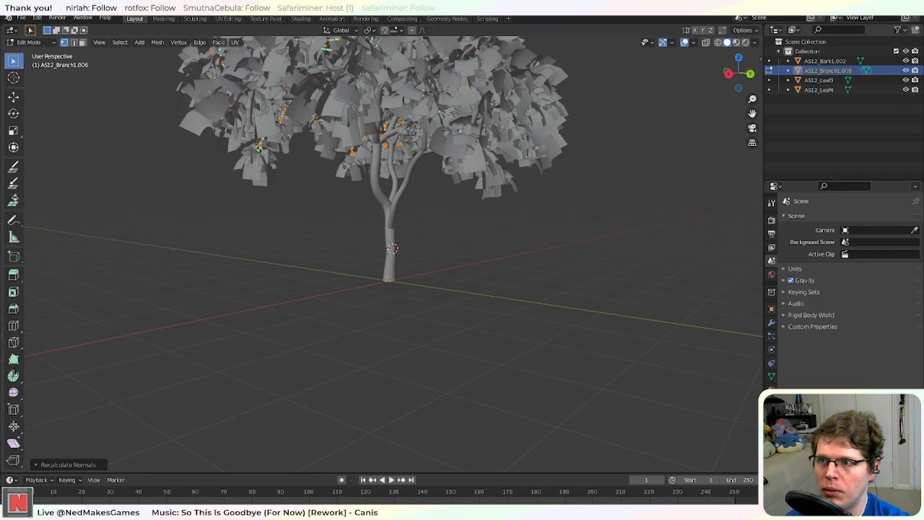
pyautogui.hotkey('alt', 'Tab')
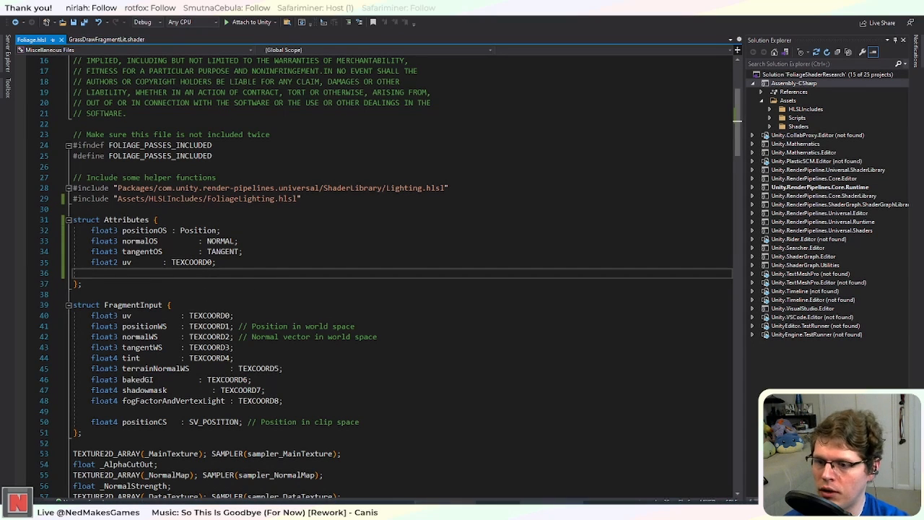
pyautogui.hotkey('alt', 'Tab')
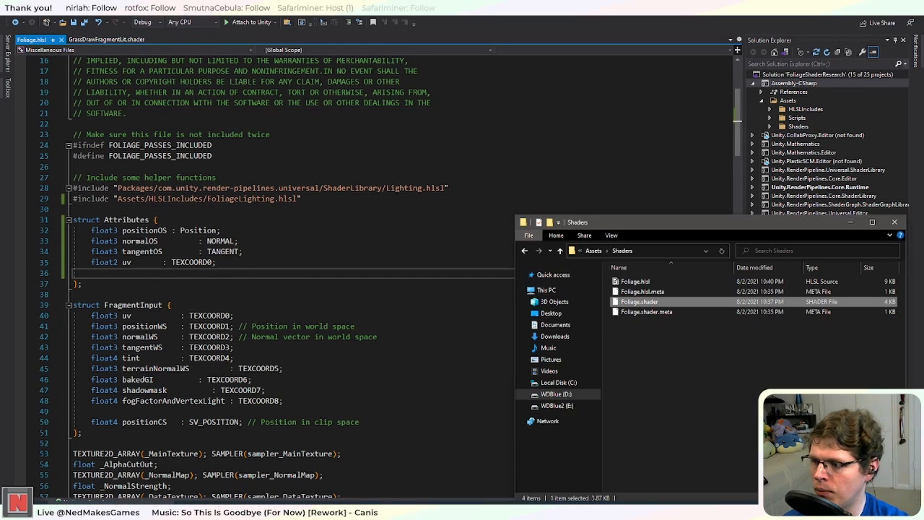
pyautogui.hotkey('alt', 'Tab')
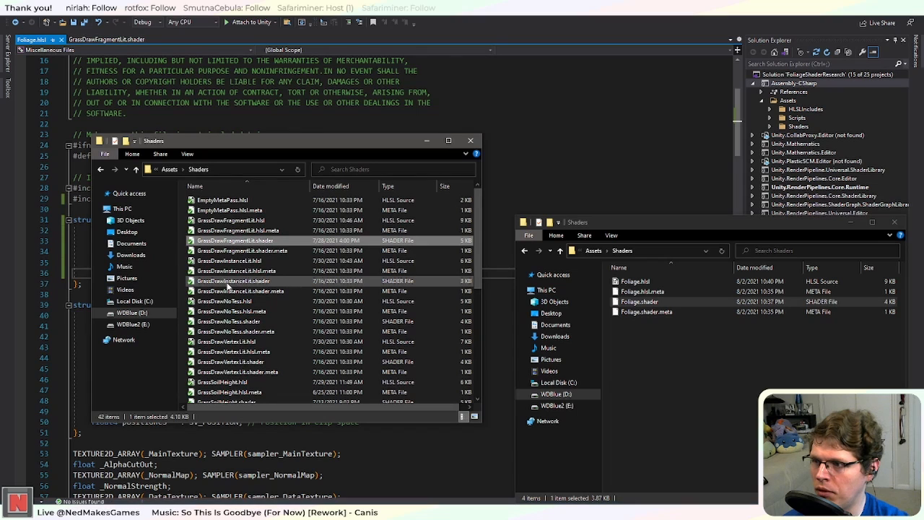
pyautogui.moveTo(288, 143); pyautogui.dragTo(390, 150)
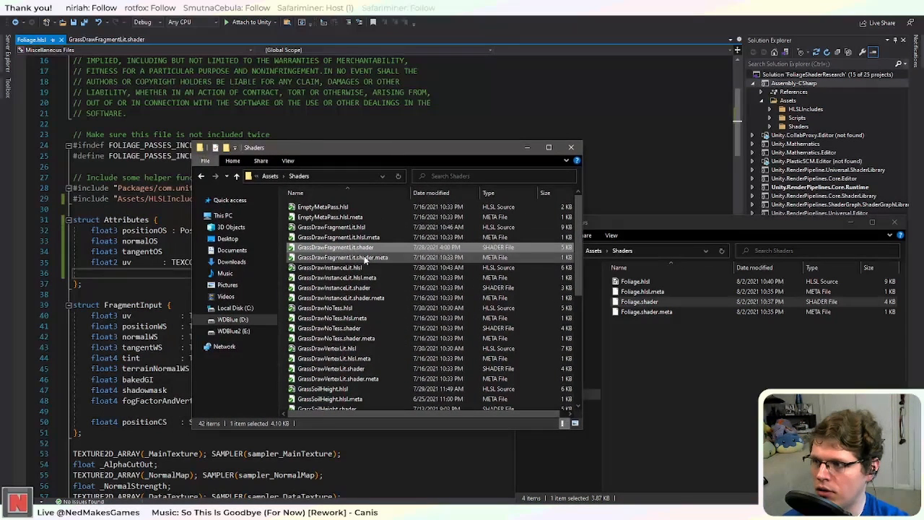
pyautogui.scroll(-7, 365, 327)
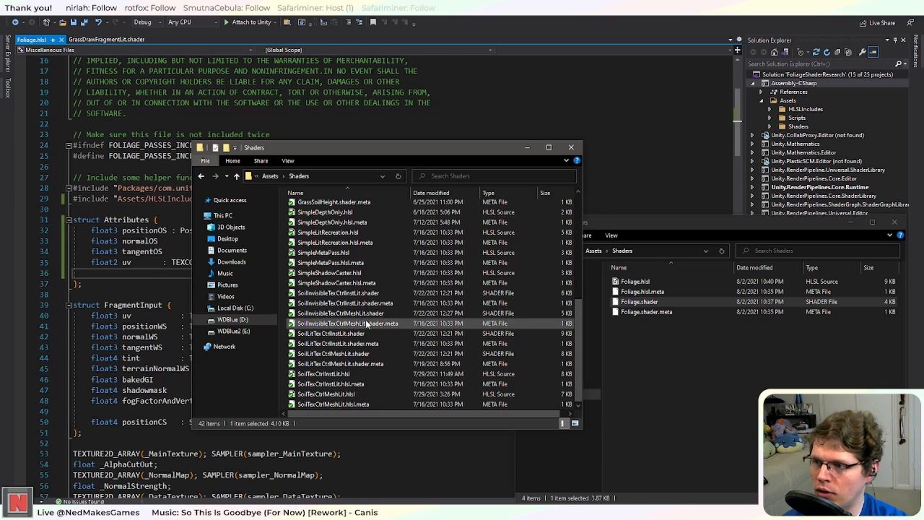
pyautogui.scroll(7, 363, 267)
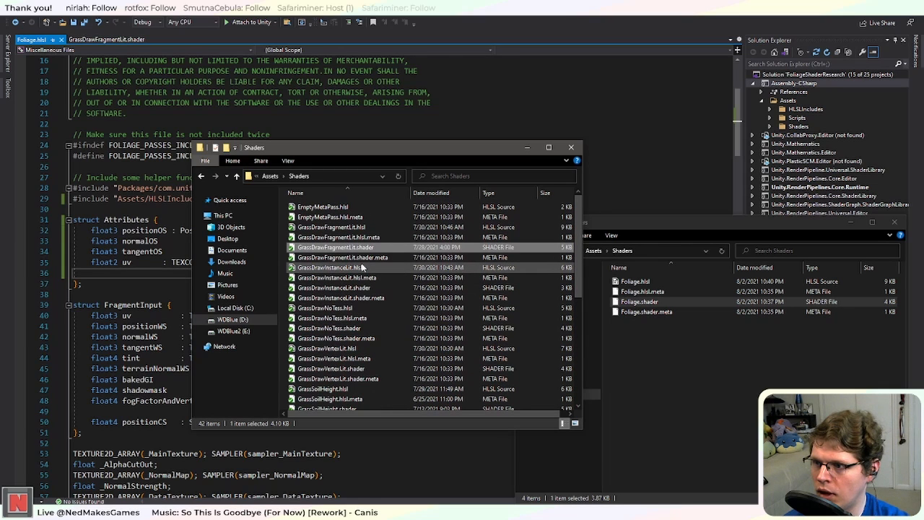
pyautogui.scroll(-7, 409, 366)
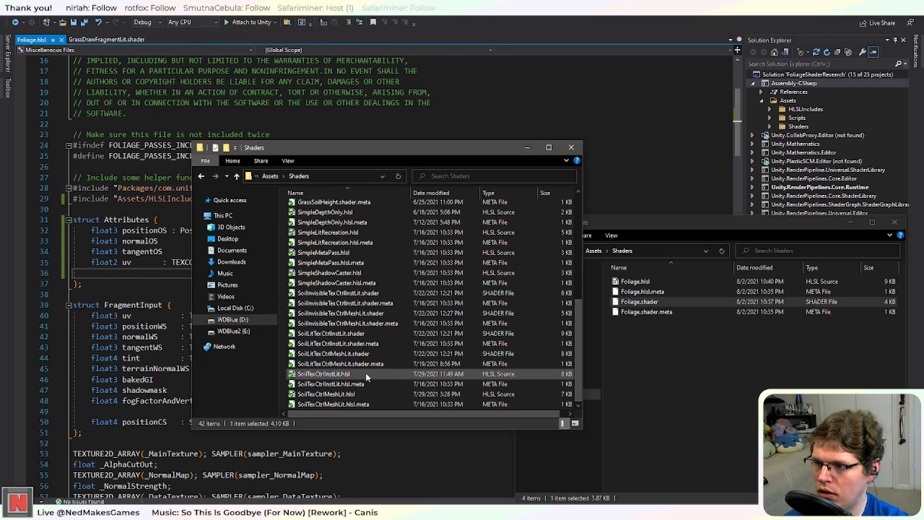
pyautogui.rightClick(358, 394)
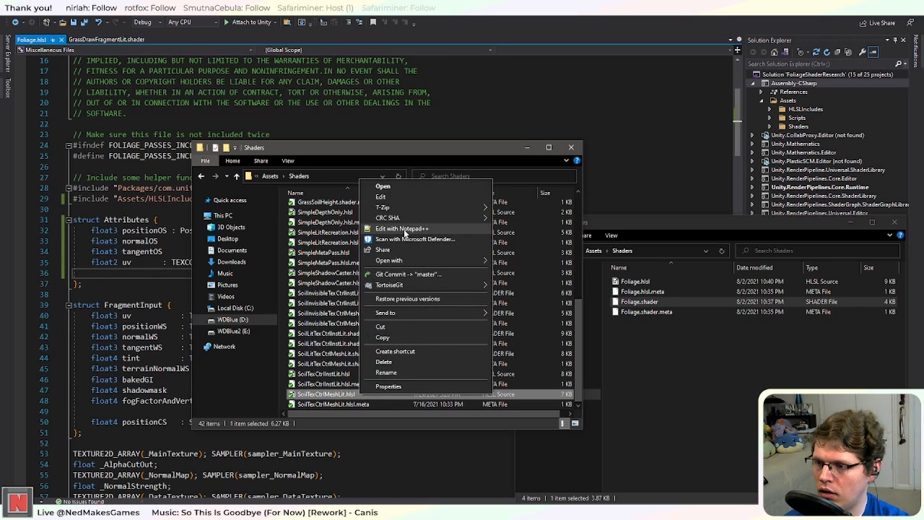
pyautogui.click(328, 374)
pyautogui.rightClick(328, 374)
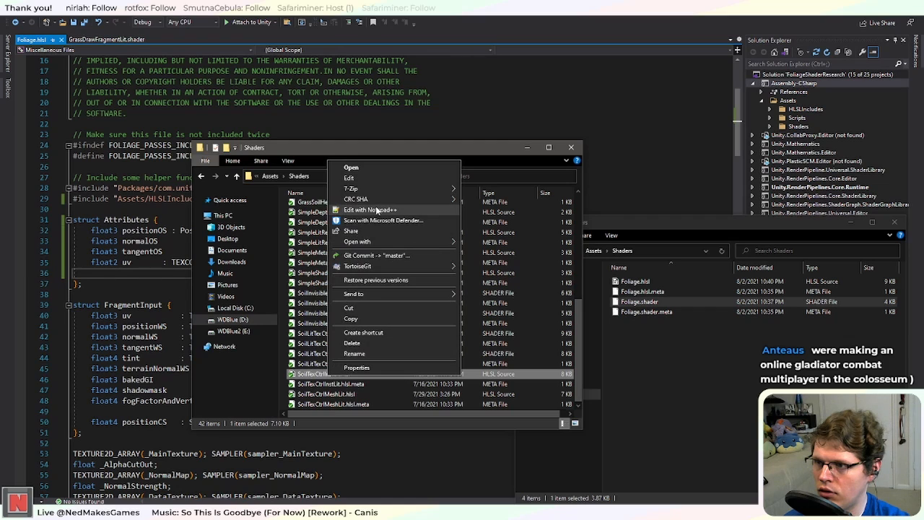
pyautogui.click(376, 209)
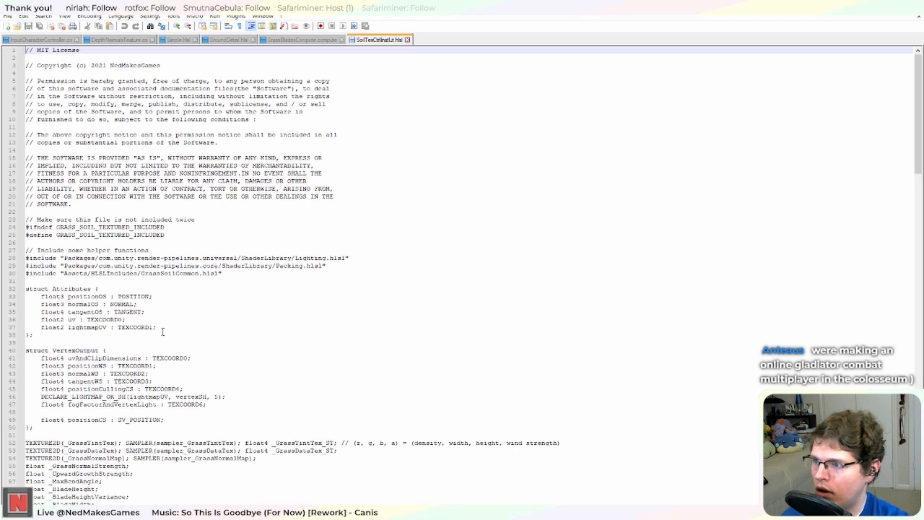
# Step: Check how lightmapUV is used in the structs and copy the declaration float2 lightmapUV : TEXCOORD1; from the Attributes struct
pyautogui.click(85, 320)
pyautogui.doubleClick(86, 328)
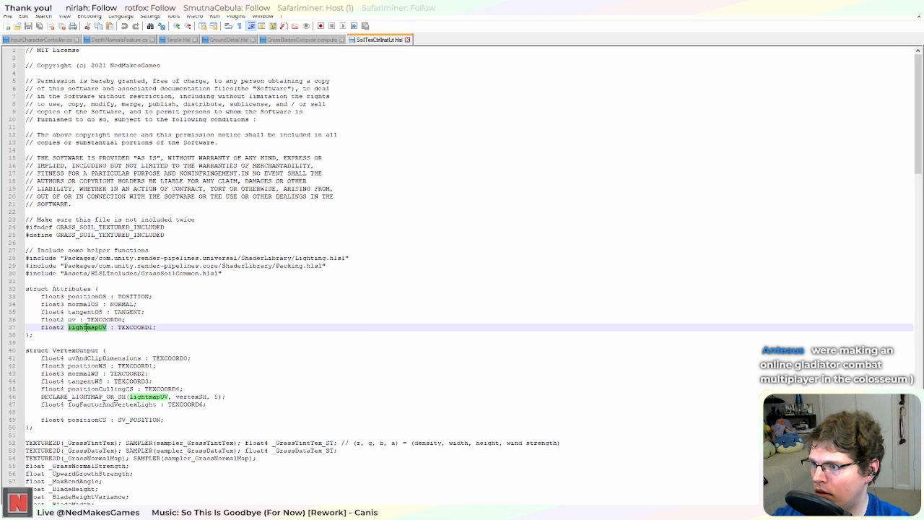
pyautogui.scroll(-2, 169, 334)
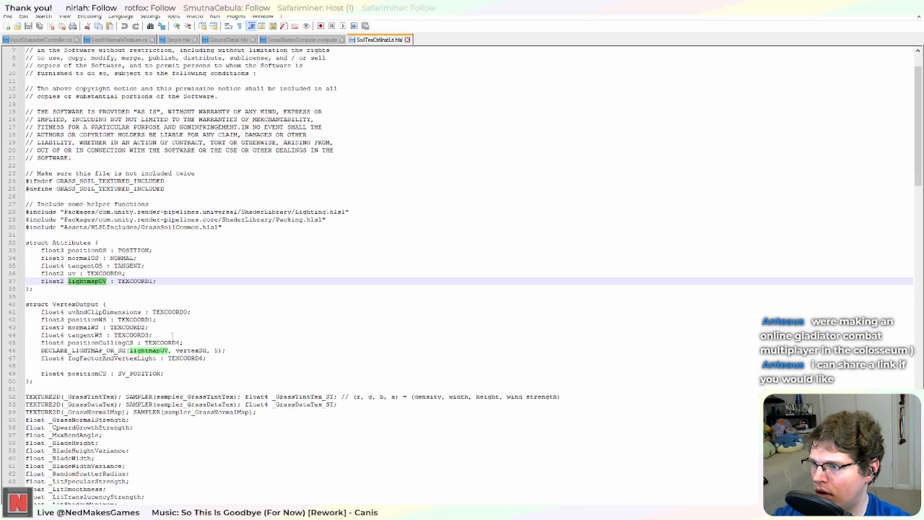
pyautogui.scroll(-2, 173, 334)
pyautogui.click(150, 306)
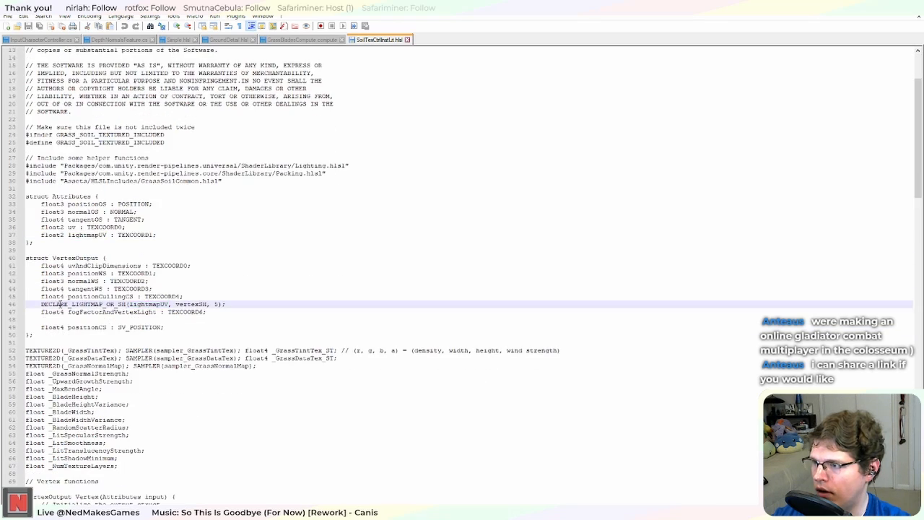
pyautogui.moveTo(38, 304); pyautogui.dragTo(214, 304)
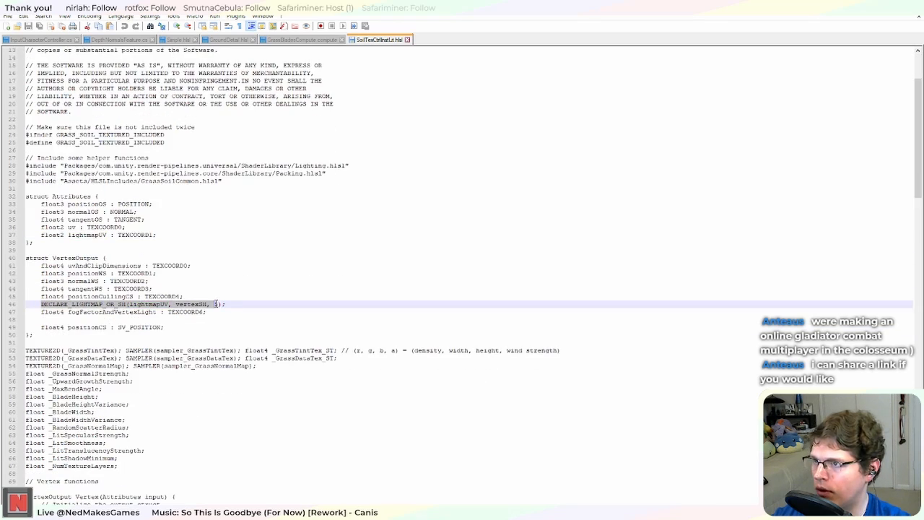
pyautogui.moveTo(171, 234); pyautogui.dragTo(40, 234)
pyautogui.hotkey('ctrl', 'c')
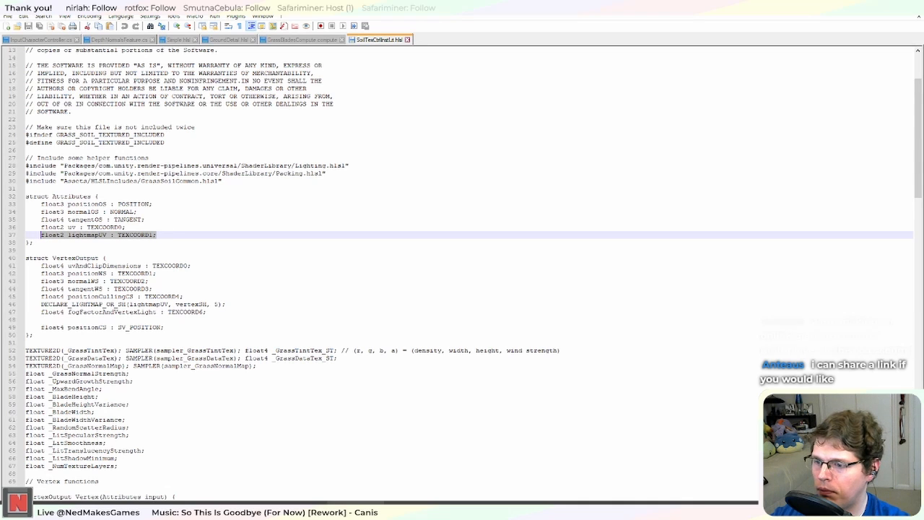
# Step: Switch to Visual Studio, paste float2 lightmapUV : TEXCOORD1; below uv in the Attributes struct and save Foliage.hlsl
pyautogui.hotkey('alt', 'Tab')
pyautogui.hotkey('ctrl', 'v')
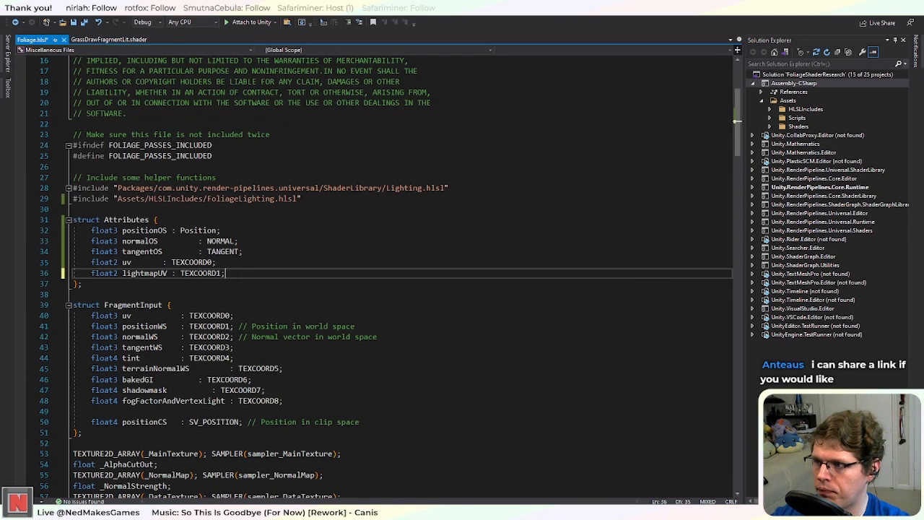
pyautogui.click(322, 326)
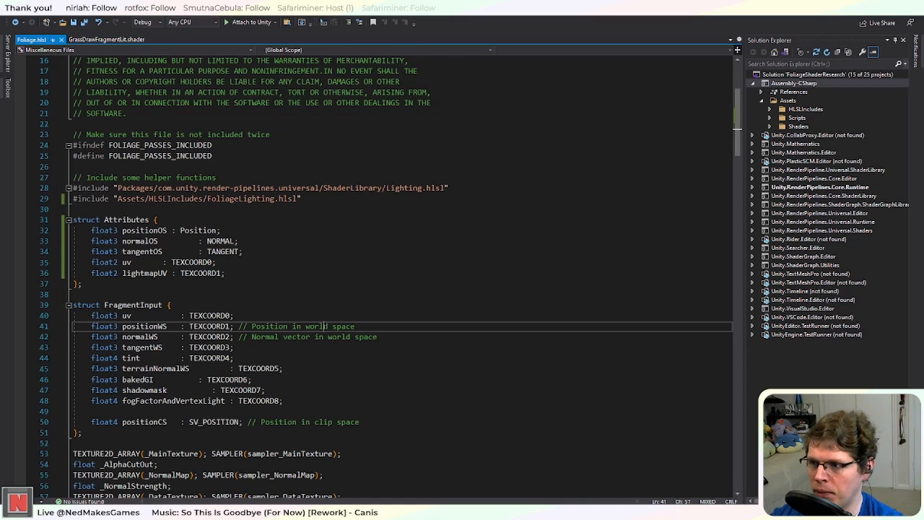
# Step: Review the vertex, tessellation and domain functions to see how the FragmentInput members are filled
pyautogui.scroll(1, 324, 326)
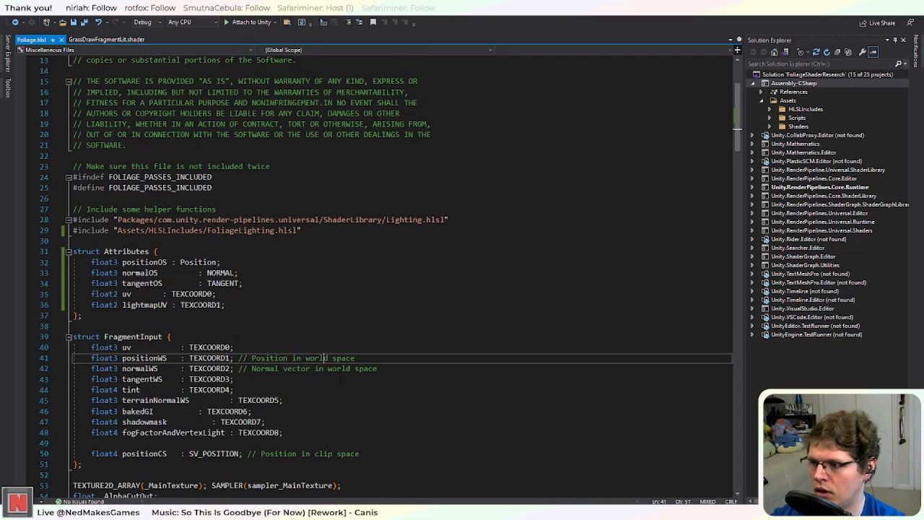
pyautogui.scroll(-2, 341, 381)
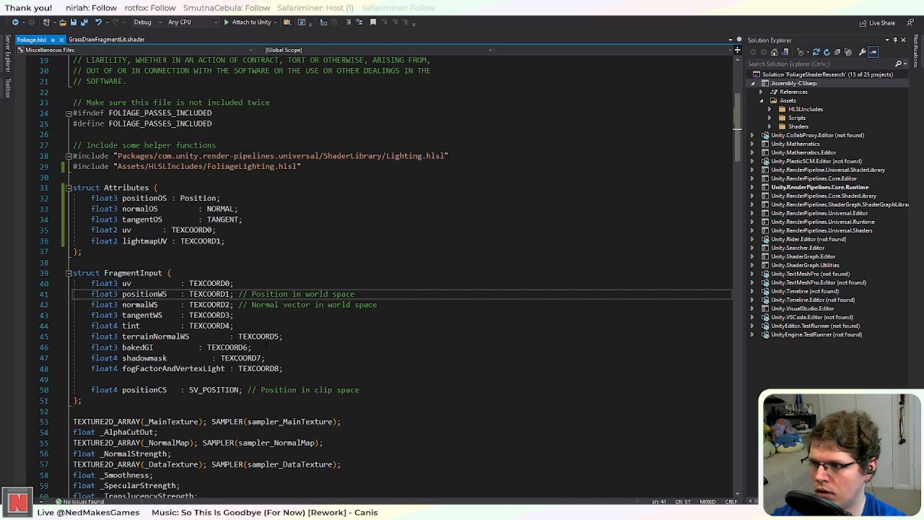
pyautogui.click(294, 337)
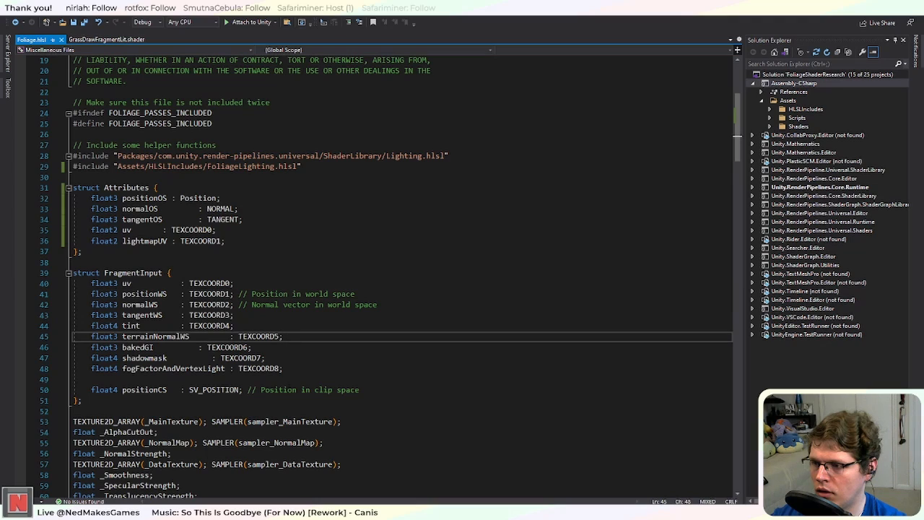
pyautogui.scroll(-10, 217, 374)
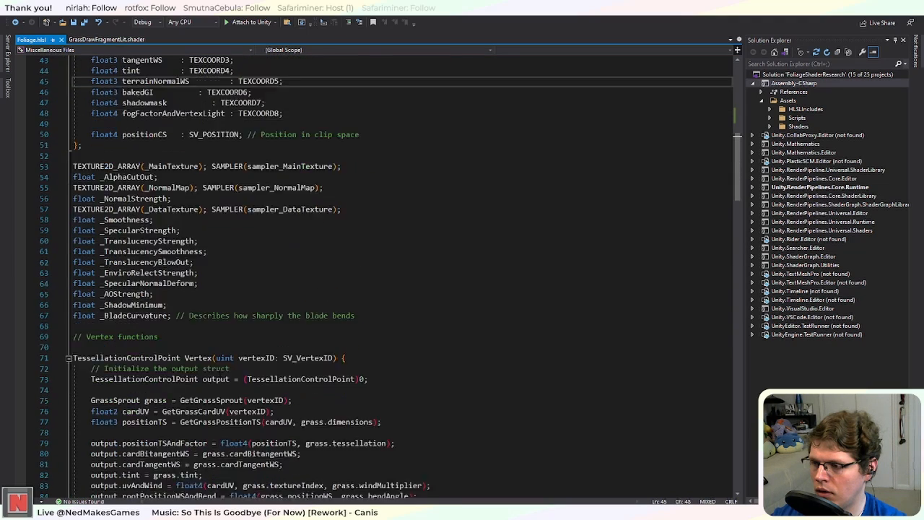
pyautogui.scroll(-13, 220, 372)
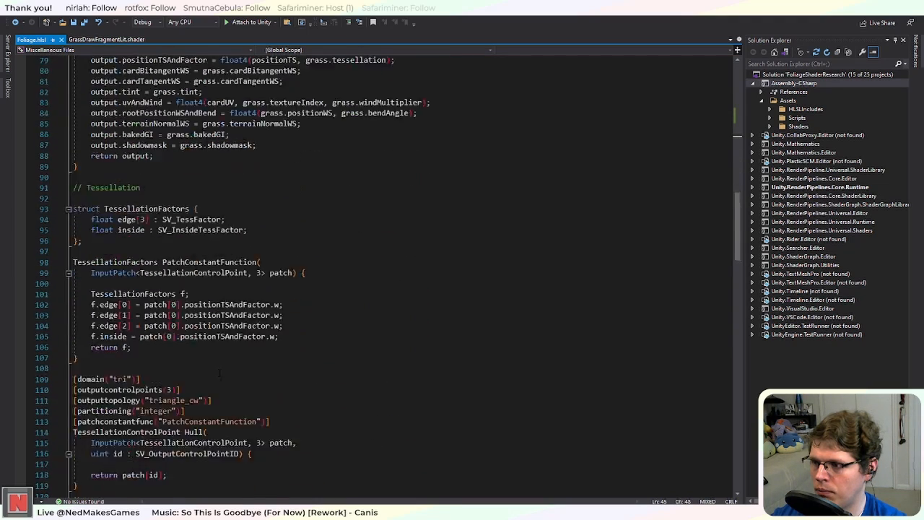
pyautogui.scroll(-8, 220, 373)
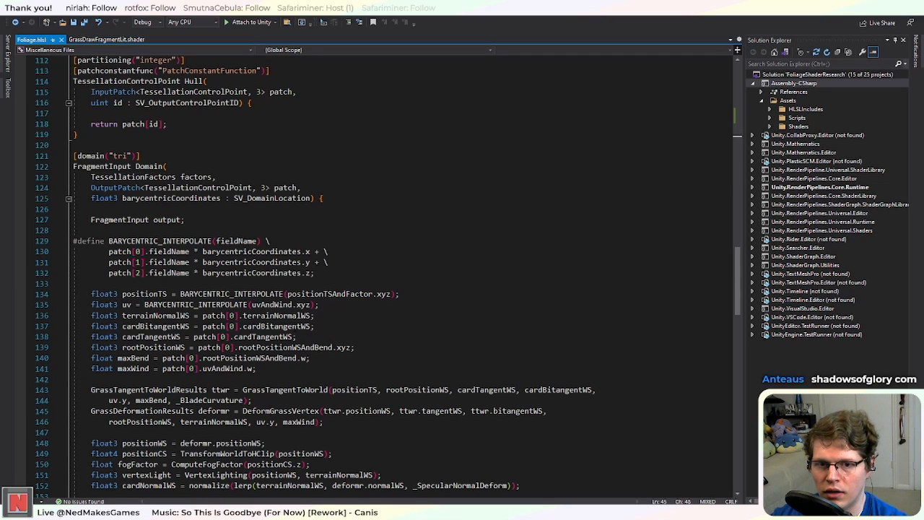
pyautogui.scroll(-10, 376, 274)
pyautogui.scroll(20, 305, 376)
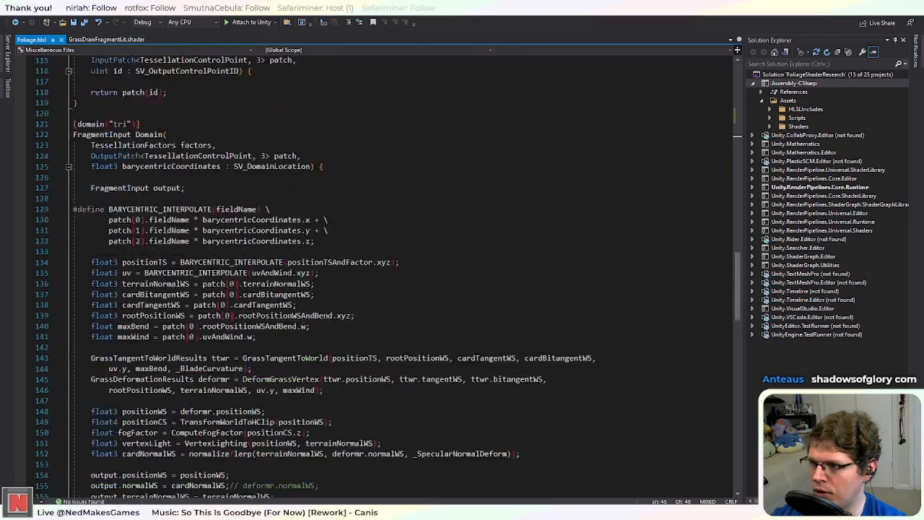
pyautogui.scroll(11, 313, 368)
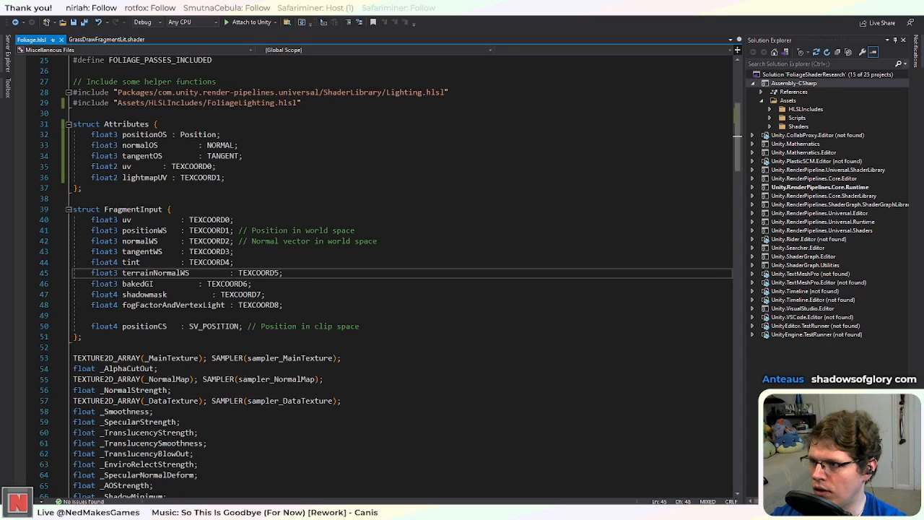
# Step: Delete the tint member from the FragmentInput struct
pyautogui.doubleClick(130, 210)
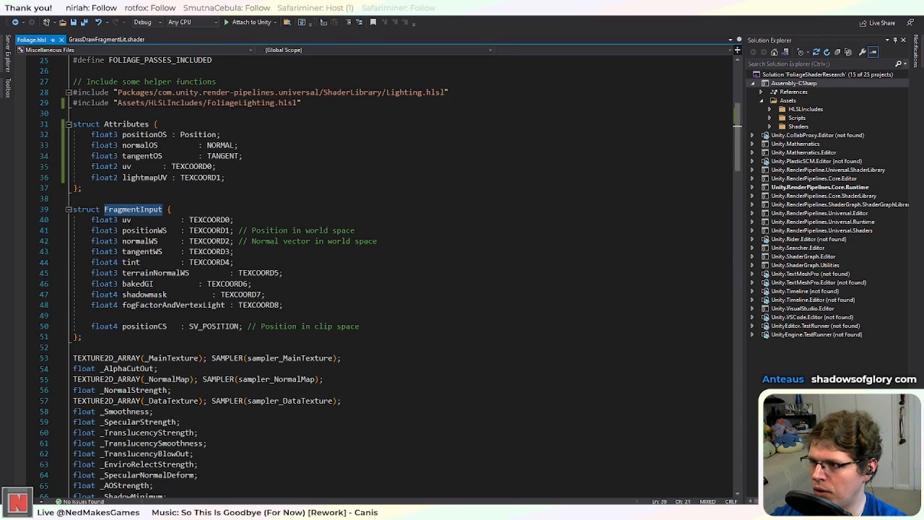
pyautogui.click(135, 242)
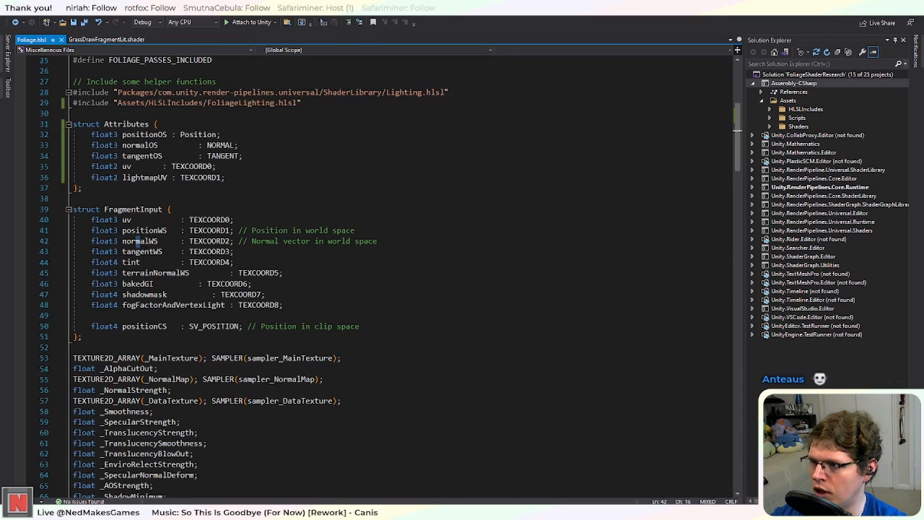
pyautogui.click(141, 251)
pyautogui.click(132, 262)
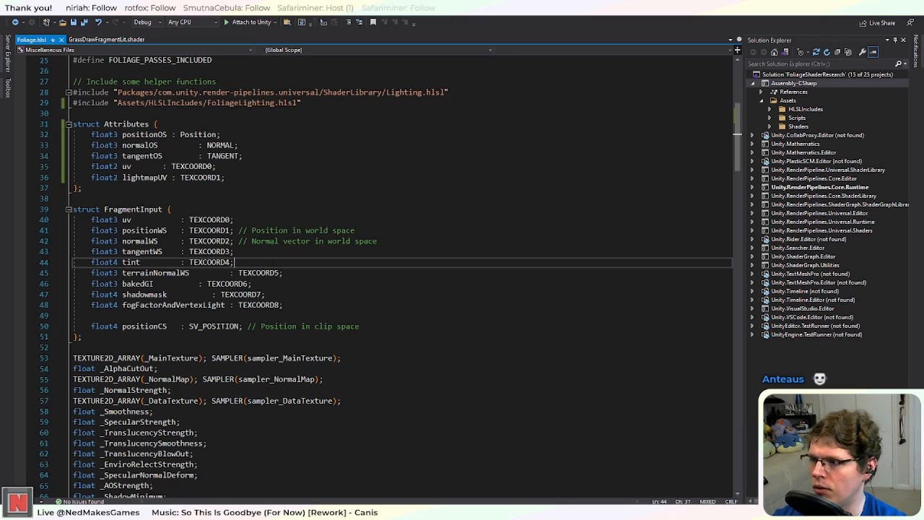
pyautogui.moveTo(233, 262); pyautogui.dragTo(72, 264)
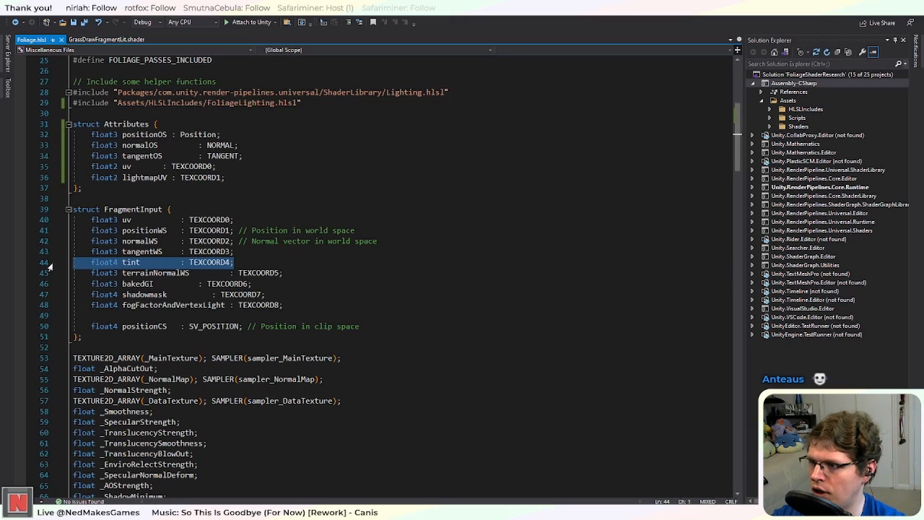
pyautogui.press('BackSpace')
pyautogui.press('BackSpace')
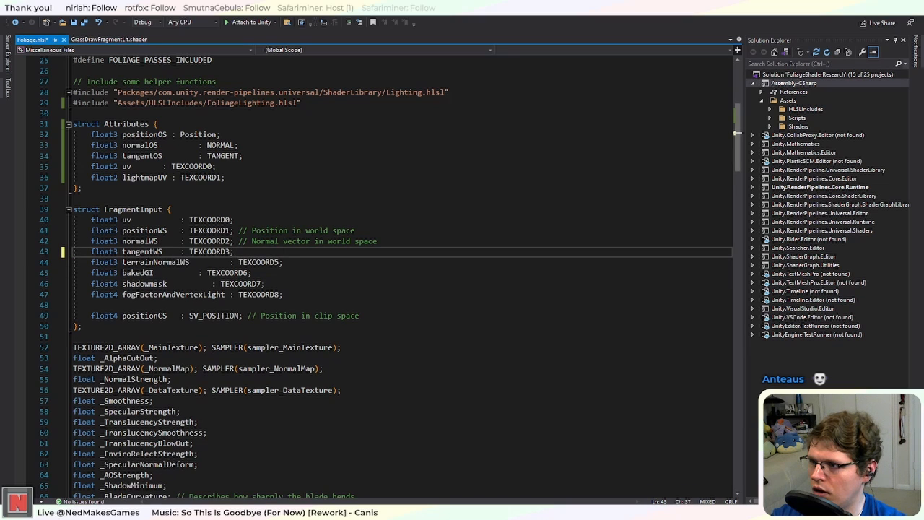
# Step: Compare terrainNormalWS with normalWS in the FragmentInput struct and delete the terrainNormalWS member
pyautogui.doubleClick(145, 262)
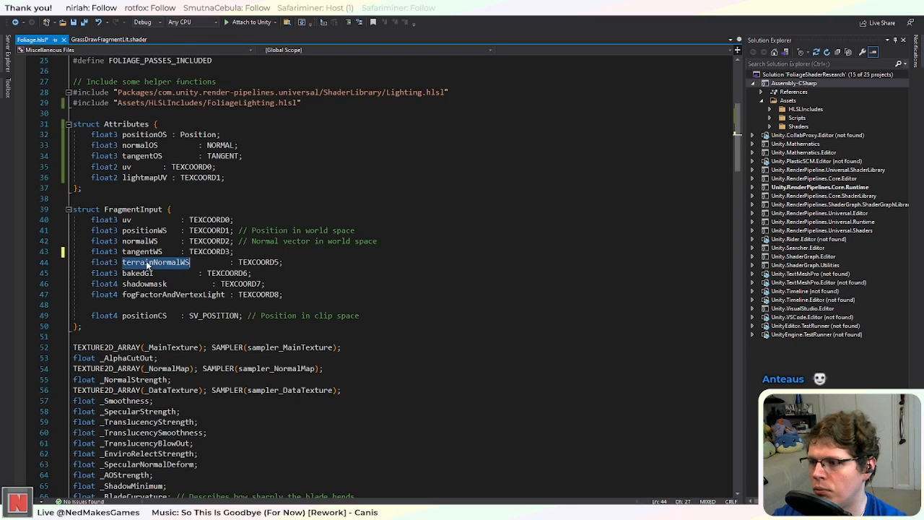
pyautogui.click(202, 263)
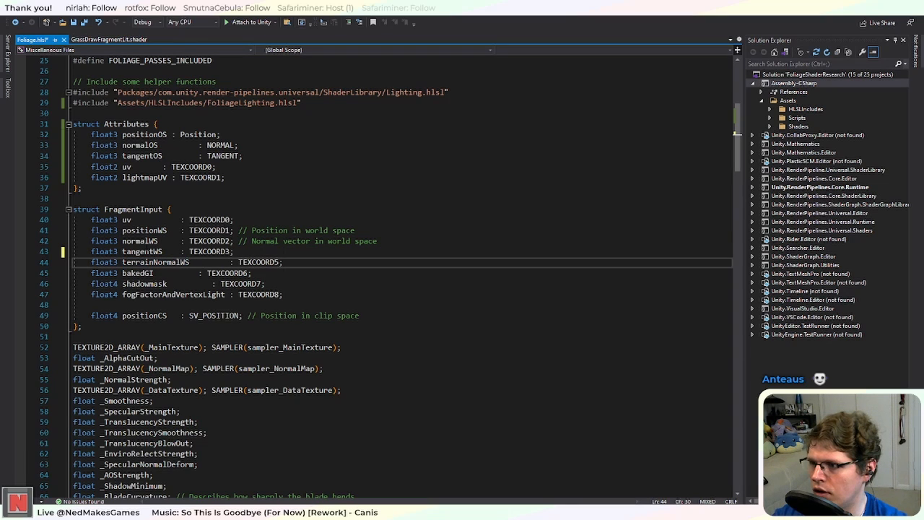
pyautogui.doubleClick(142, 243)
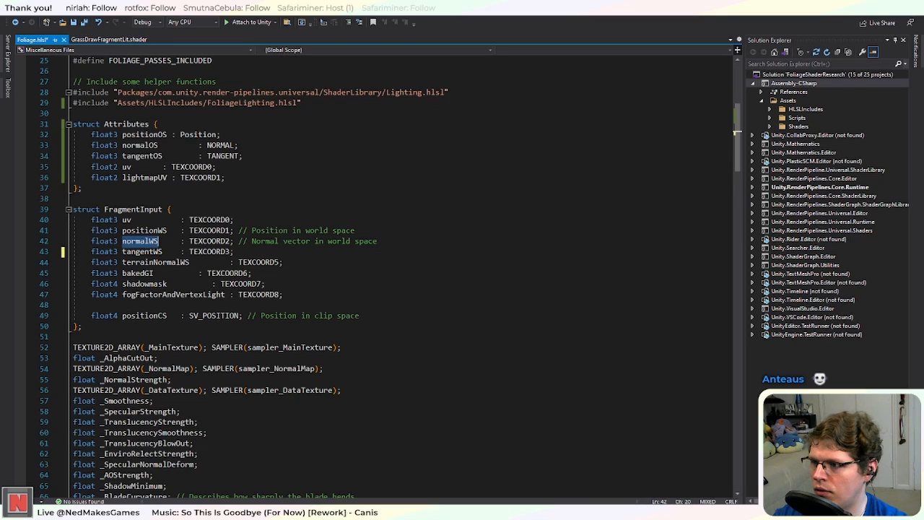
pyautogui.press('Down')
pyautogui.press('Down')
pyautogui.press('End')
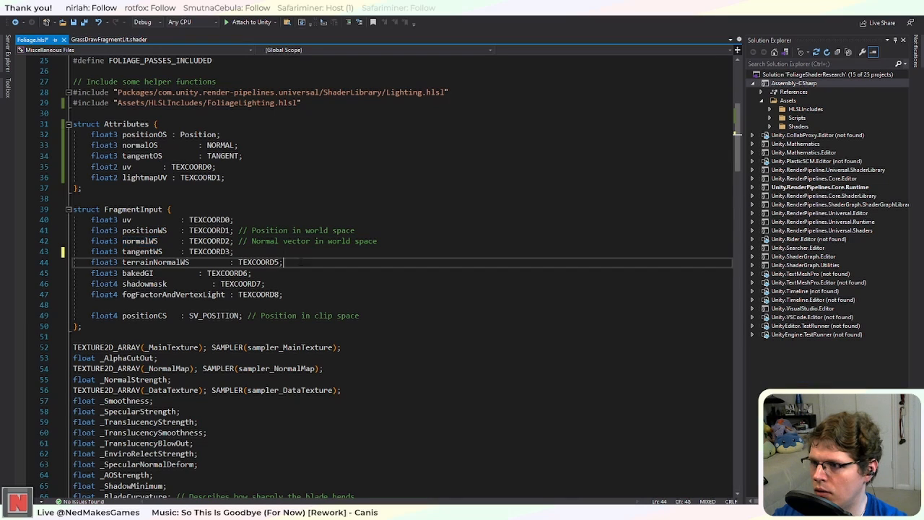
pyautogui.hotkey('shift', 'Up')
pyautogui.press('BackSpace')
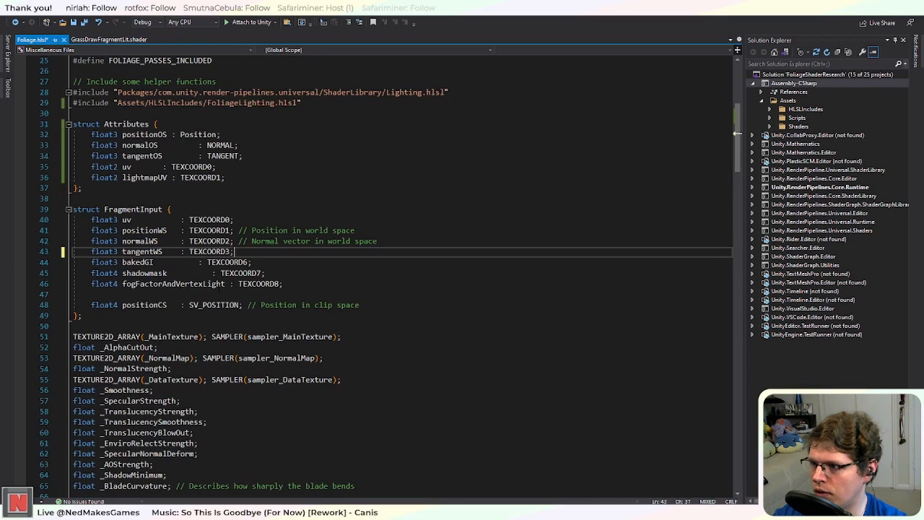
# Step: Close the GrassDrawFragmentLit.shader file
pyautogui.click(119, 39)
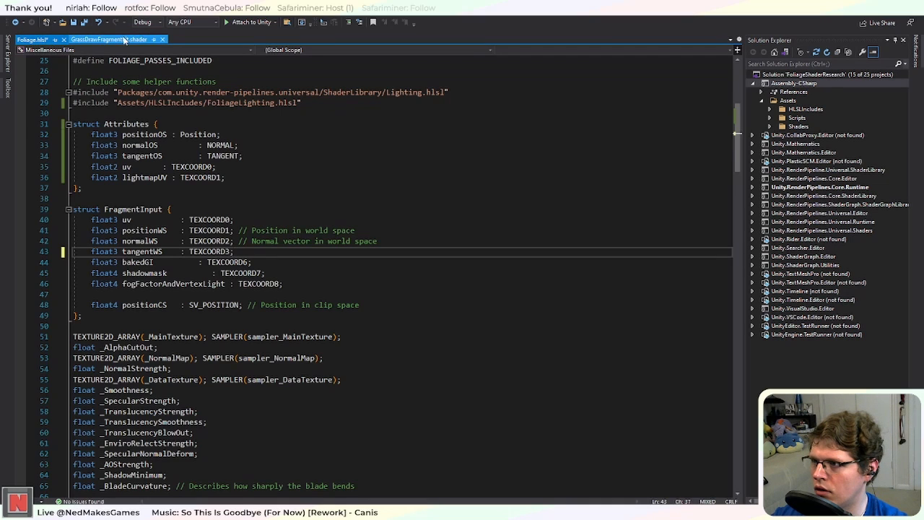
pyautogui.click(119, 40)
pyautogui.click(164, 39)
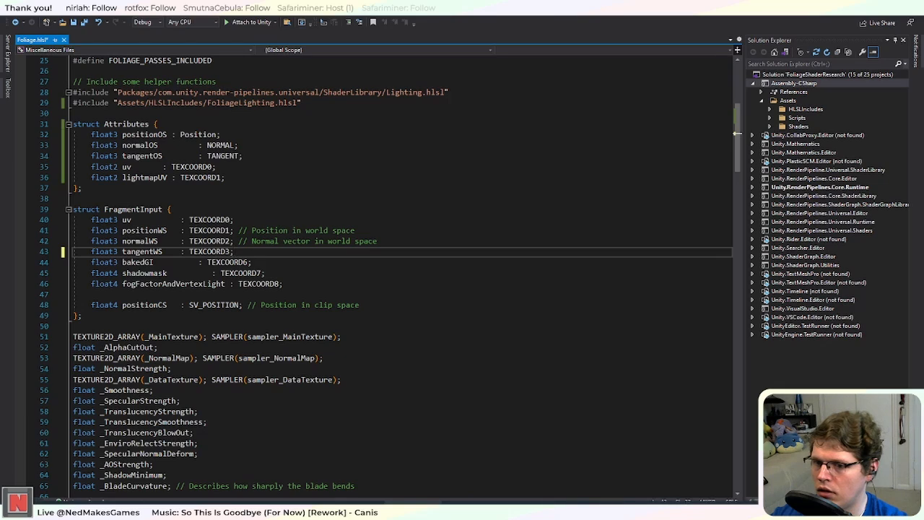
# Step: Switch to Notepad++ and copy the DECLARE_LIGHTMAP_OR_SH and fogFactorAndVertexLight lines from the VertexOutput struct of SoilTexCtrlInstLit.hlsl
pyautogui.hotkey('alt', 'Tab')
pyautogui.moveTo(226, 304); pyautogui.dragTo(42, 306)
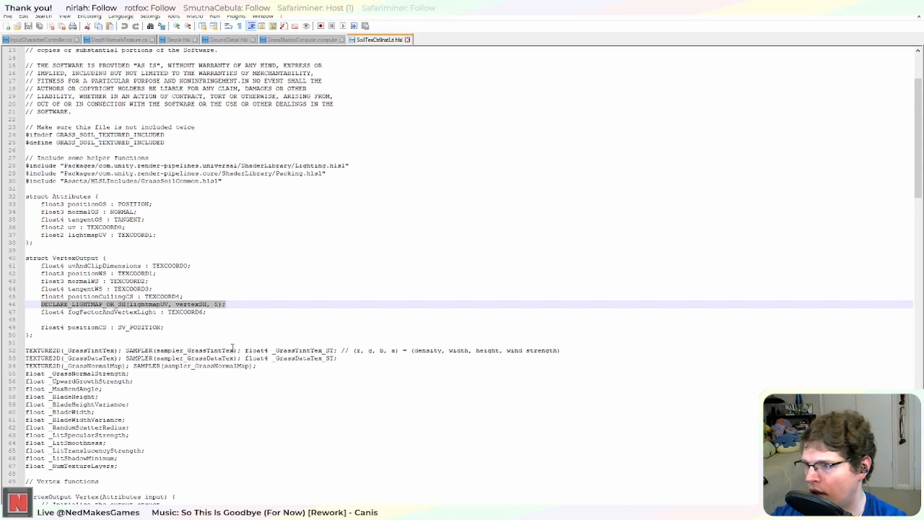
pyautogui.click(194, 304)
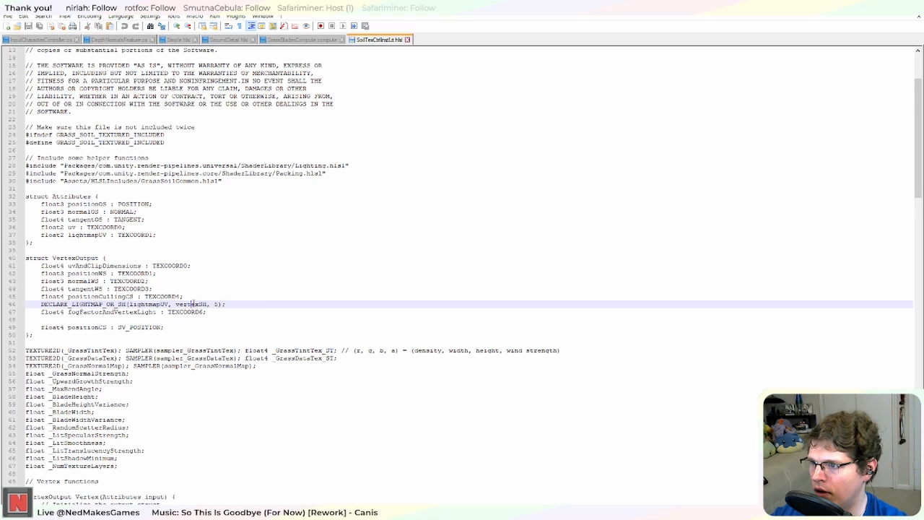
pyautogui.moveTo(208, 304); pyautogui.dragTo(41, 304)
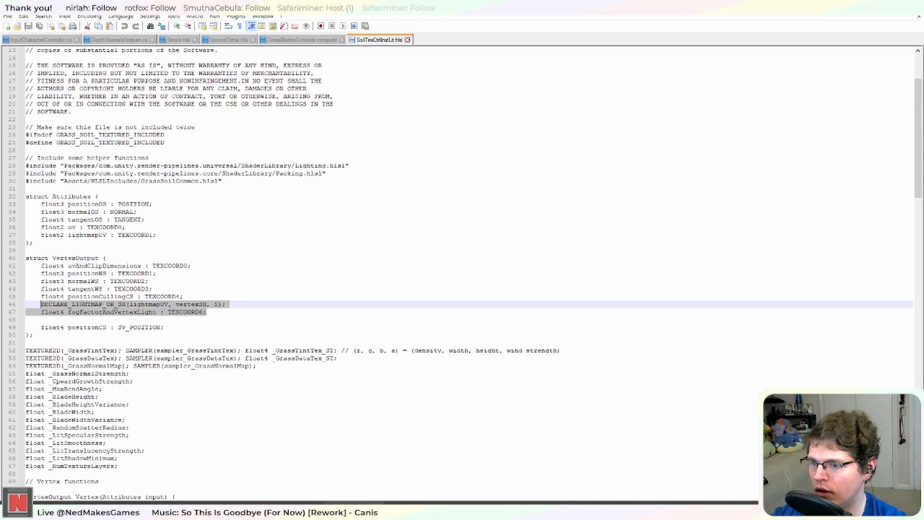
# Step: Switch to Visual Studio and replace the bakedGI member of FragmentInput with the copied DECLARE_LIGHTMAP_OR_SH and fogFactorAndVertexLight lines
pyautogui.hotkey('alt', 'Tab')
pyautogui.moveTo(283, 284); pyautogui.dragTo(92, 262)
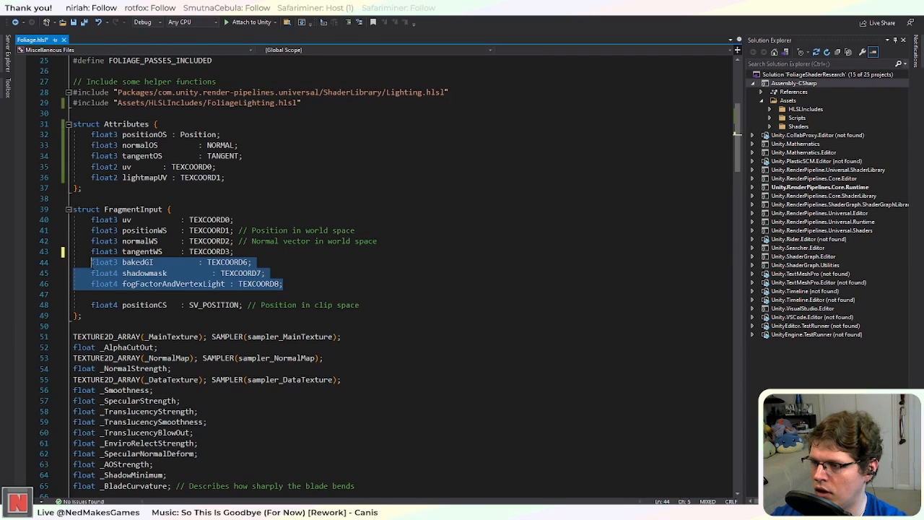
pyautogui.hotkey('alt', 'Tab')
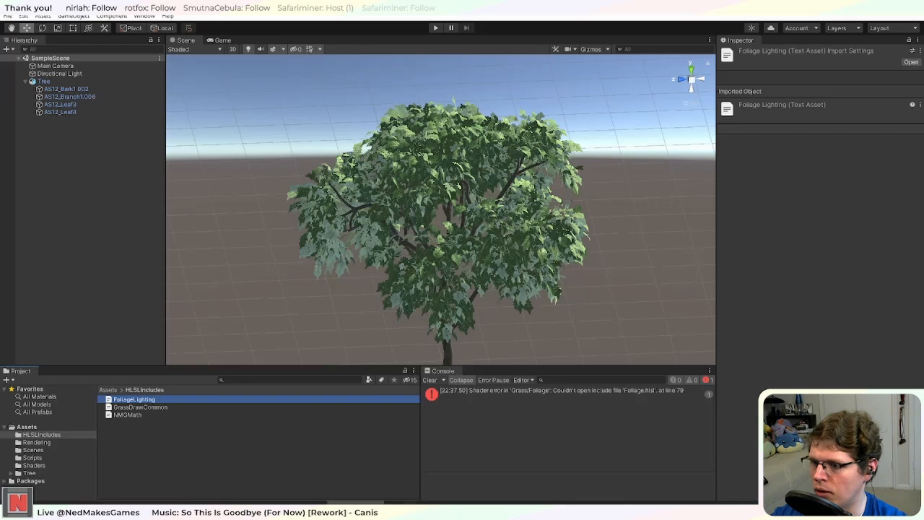
pyautogui.hotkey('alt', 'Tab')
pyautogui.moveTo(279, 265); pyautogui.dragTo(91, 262)
pyautogui.write('DECLARE_LIGHTMAP_OR_SH(lightmapUV, vertexSH, 5);     float4 fogFactorAndVertexLight : TEXCOORD6;')
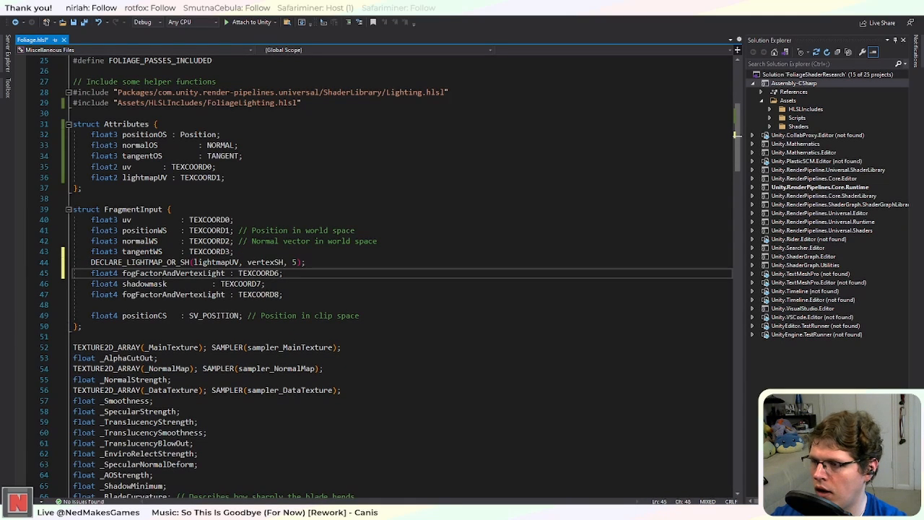
# Step: Renumber the FragmentInput members: DECLARE_LIGHTMAP_OR_SH index 4, fogFactorAndVertexLight TEXCOORD5 and shadowmask TEXCOORD6
pyautogui.moveTo(297, 262); pyautogui.dragTo(292, 262)
pyautogui.write('3')
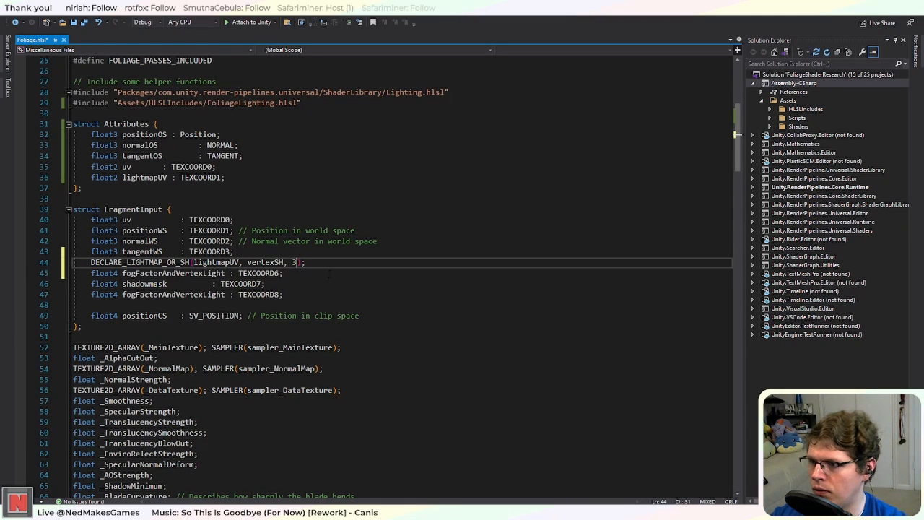
pyautogui.press('BackSpace')
pyautogui.write('4')
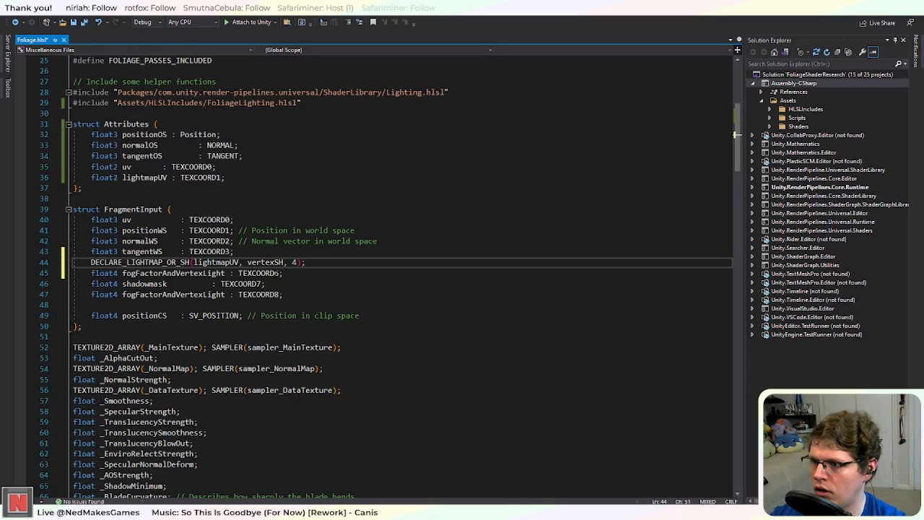
pyautogui.moveTo(279, 273); pyautogui.dragTo(256, 283)
pyautogui.write('5')
pyautogui.write('6')
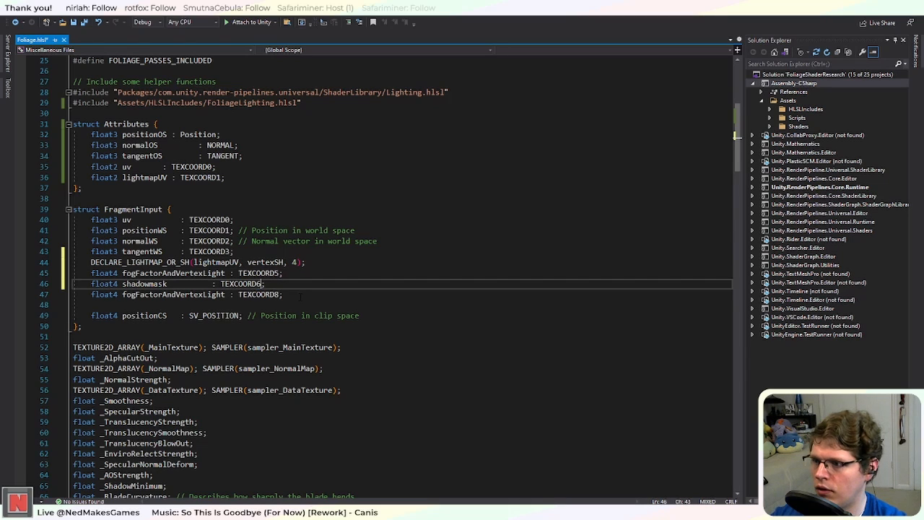
# Step: Delete the duplicate fogFactorAndVertexLight : TEXCOORD8 member from FragmentInput and save the file
pyautogui.click(302, 294)
pyautogui.hotkey('shift', 'Home')
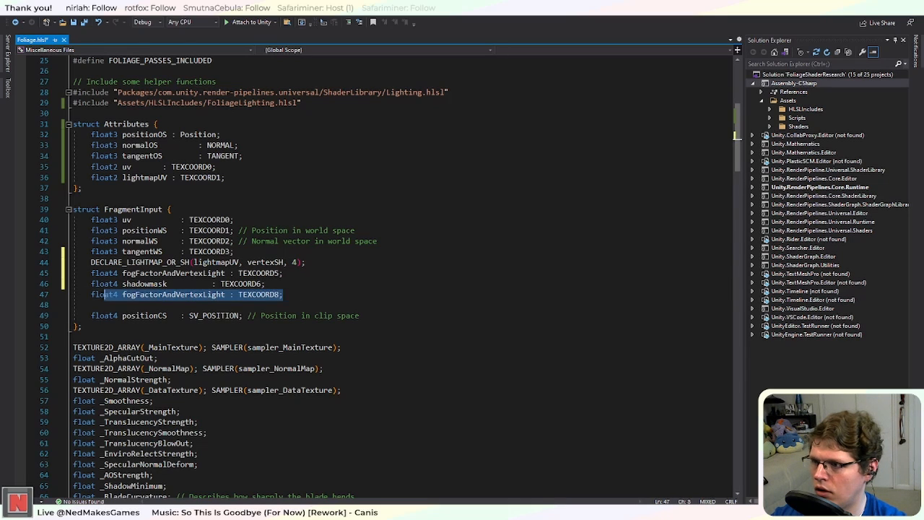
pyautogui.hotkey('shift', 'Home')
pyautogui.press('BackSpace')
pyautogui.press('BackSpace')
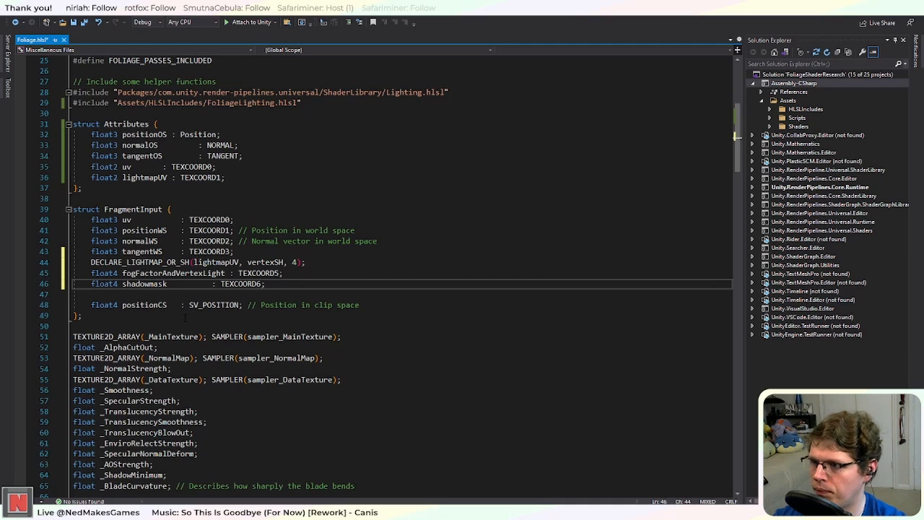
pyautogui.scroll(-1, 303, 317)
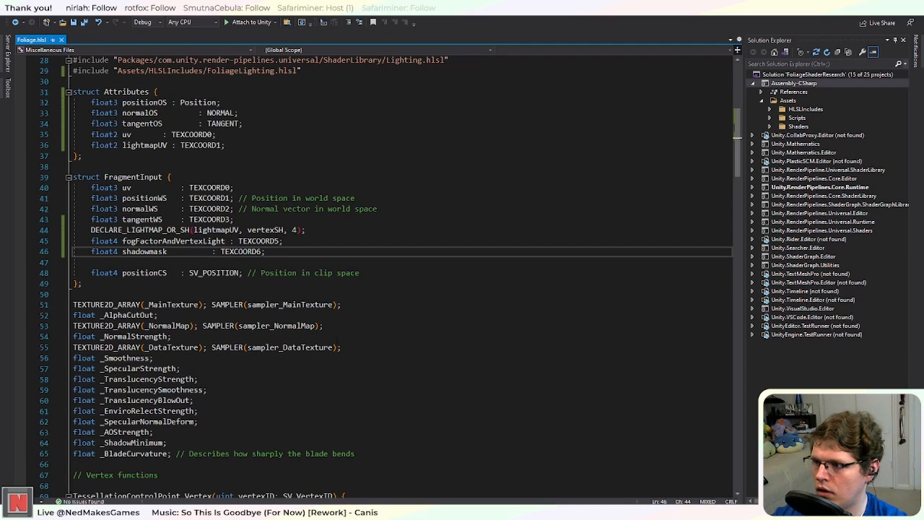
pyautogui.scroll(-3, 342, 335)
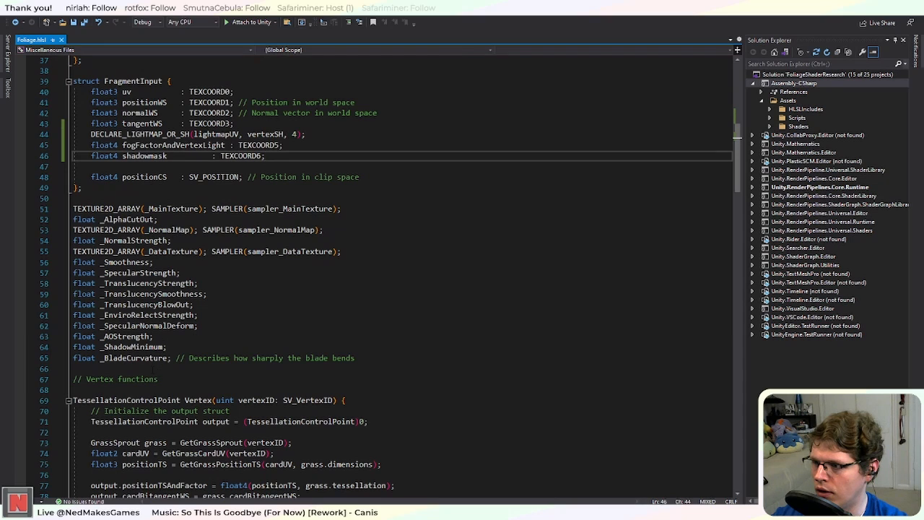
# Step: Delete the _BladeCurvature float declaration and its comment from the shader property variables in Foliage.hlsl
pyautogui.moveTo(359, 358); pyautogui.dragTo(72, 358)
pyautogui.press('BackSpace')
pyautogui.press('BackSpace')
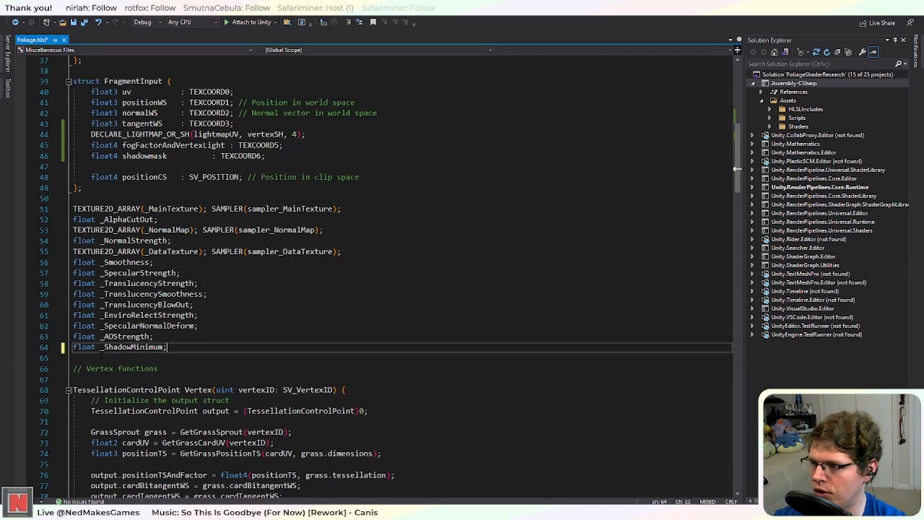
# Step: Remove the tessellation code from the Tessellation comment through the Hull function, including TessellationFactors and PatchConstantFunction, and close the leftover blank lines
pyautogui.scroll(-7, 736, 169)
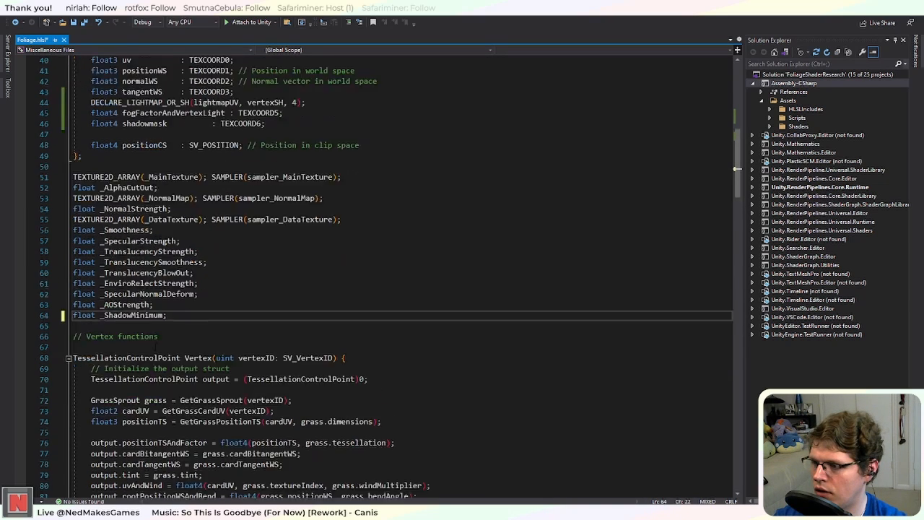
pyautogui.scroll(2, 737, 169)
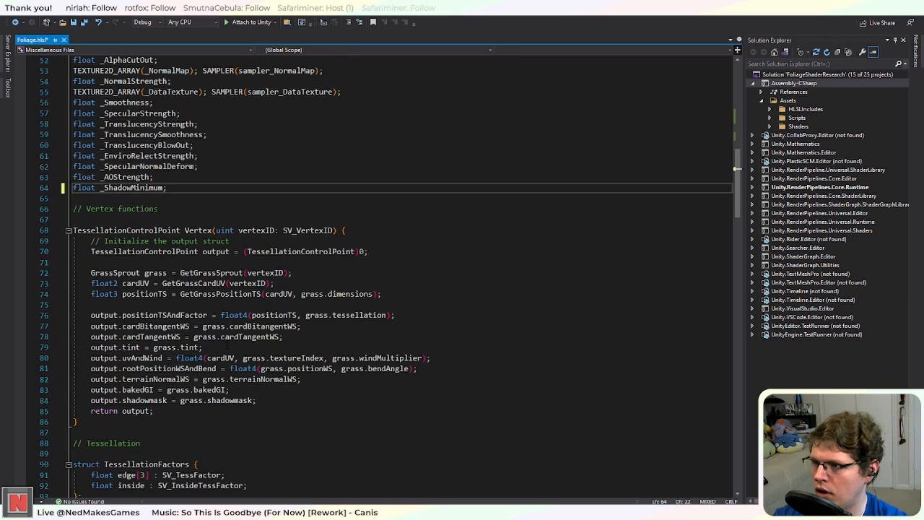
pyautogui.scroll(-4, 736, 169)
pyautogui.scroll(1, 737, 169)
pyautogui.scroll(2, 221, 315)
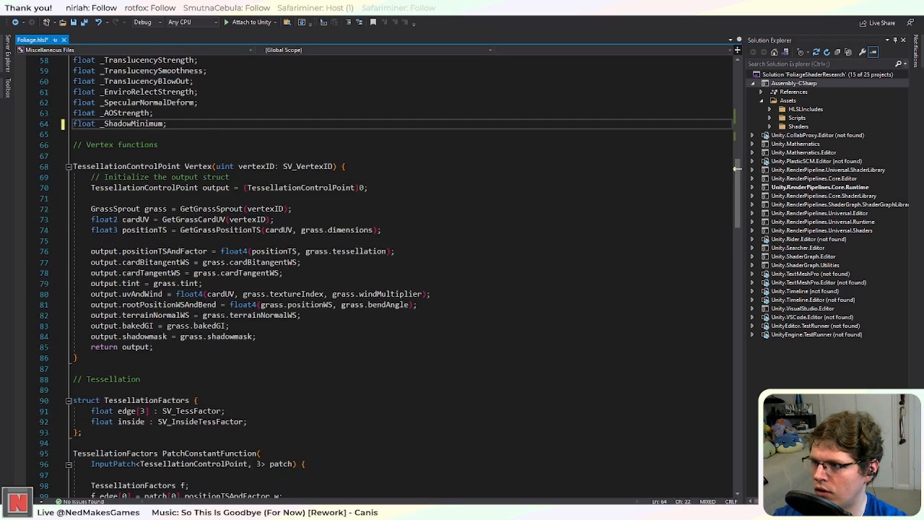
pyautogui.scroll(-2, 221, 315)
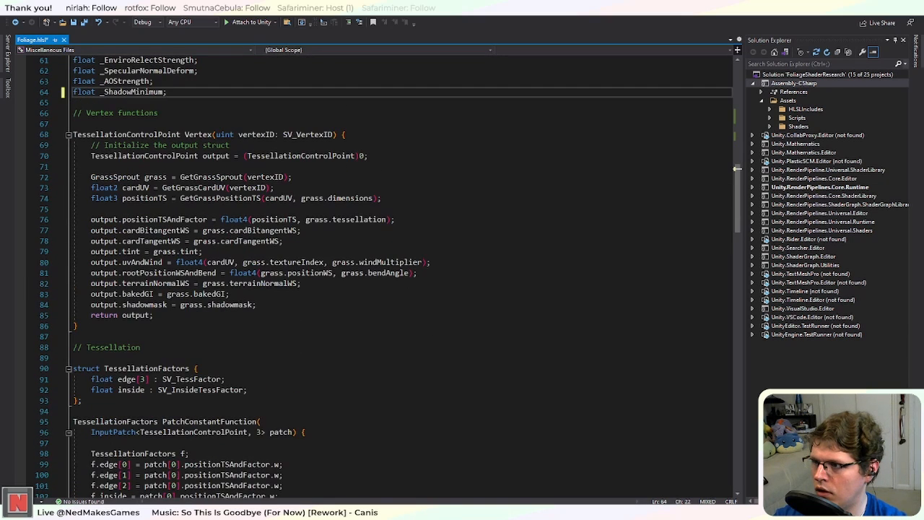
pyautogui.scroll(-13, 267, 225)
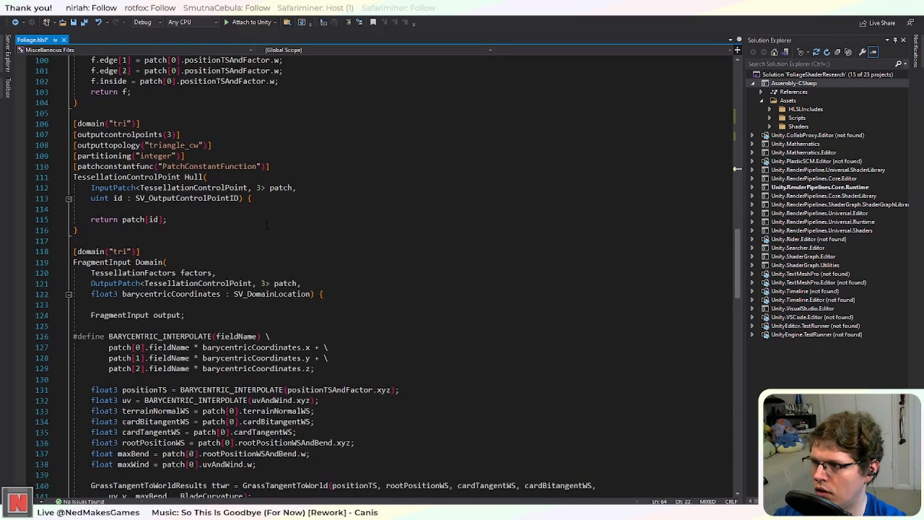
pyautogui.scroll(-4, 266, 224)
pyautogui.scroll(8, 266, 225)
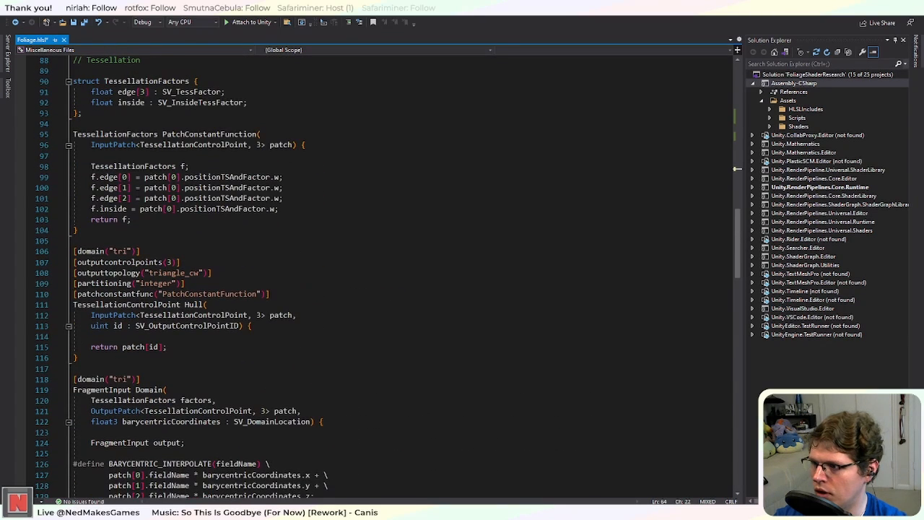
pyautogui.moveTo(80, 357); pyautogui.dragTo(65, 286)
pyautogui.scroll(7, 91, 295)
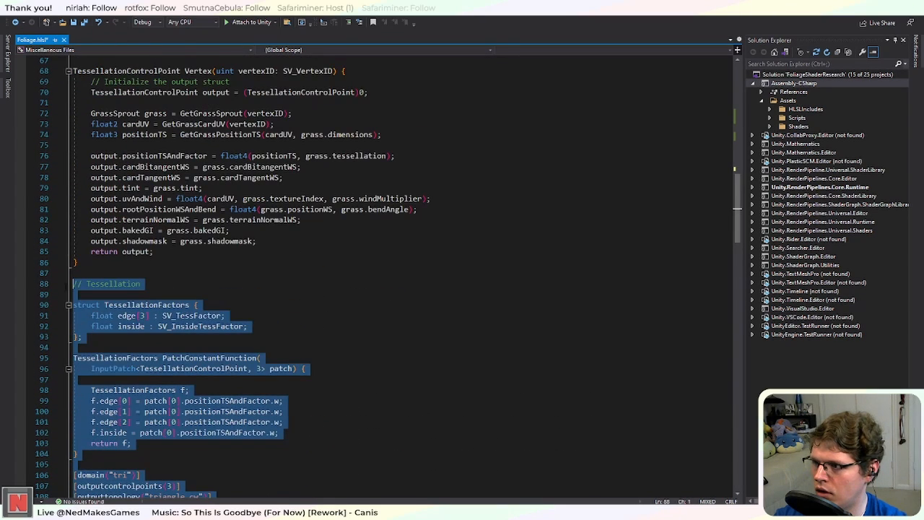
pyautogui.hotkey('ctrl', 'x')
pyautogui.press('BackSpace')
pyautogui.press('BackSpace')
pyautogui.scroll(5, 401, 277)
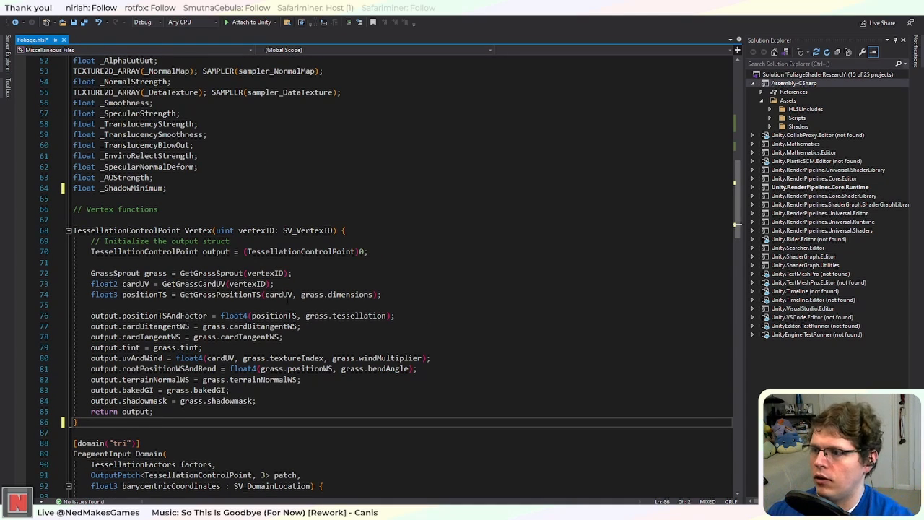
# Step: Replace the Vertex function's vertexID parameter with Attributes input and save the file
pyautogui.scroll(4, 287, 300)
pyautogui.moveTo(336, 358); pyautogui.dragTo(213, 358)
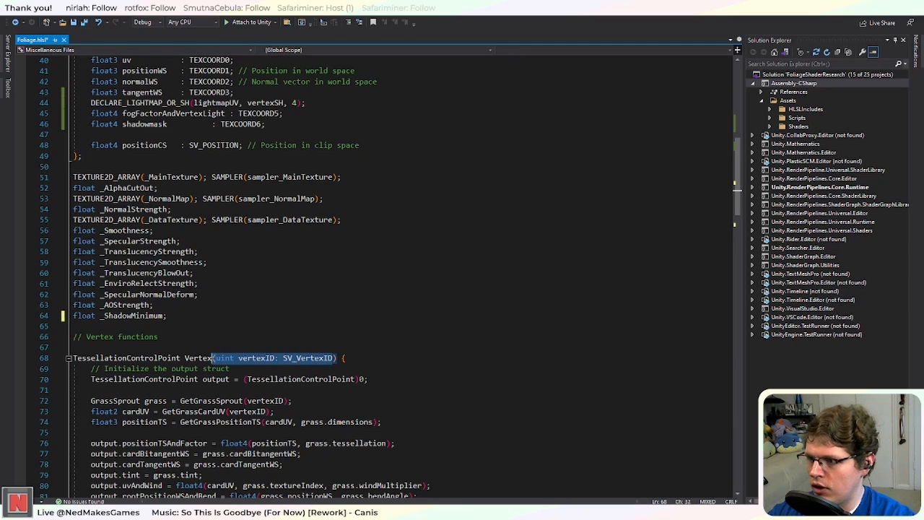
pyautogui.write('(Attrib')
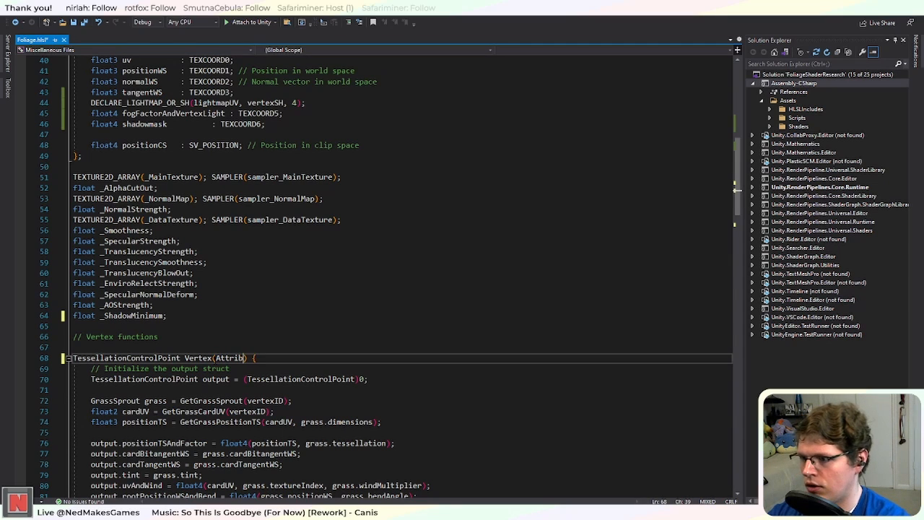
pyautogui.write('utes ')
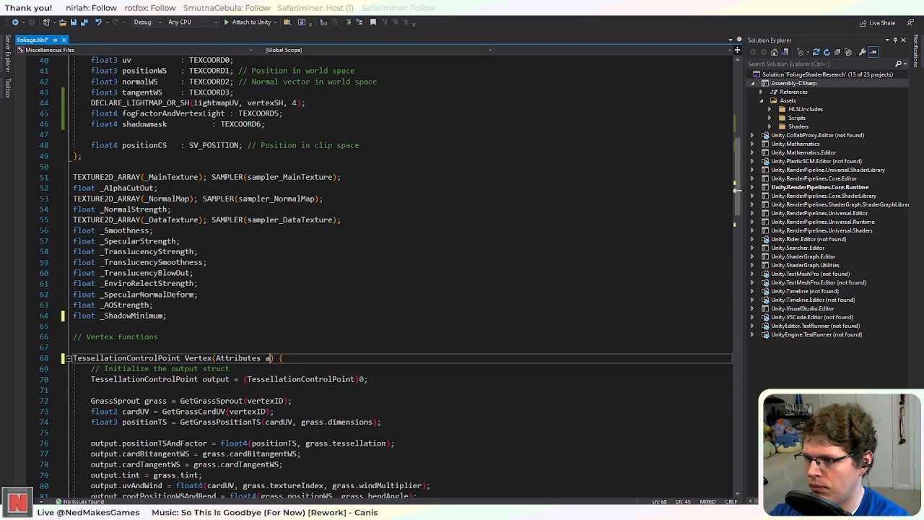
pyautogui.write('input')
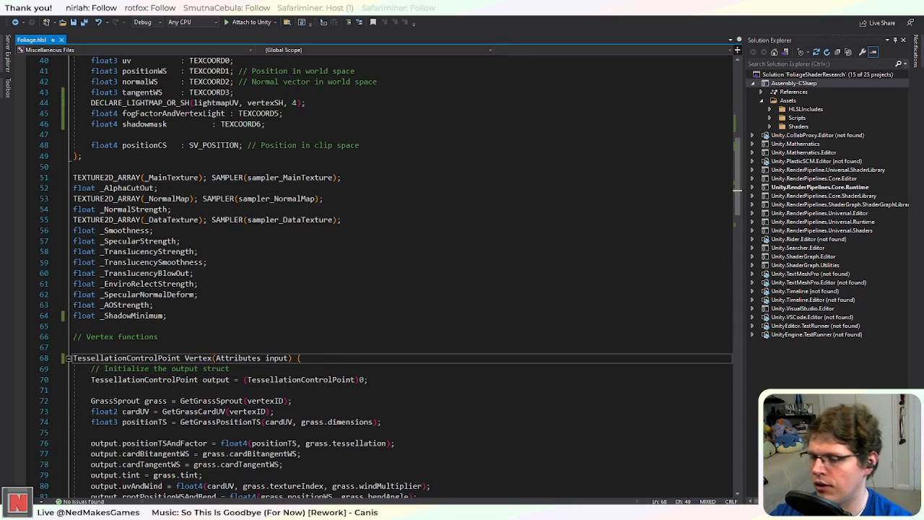
# Step: Change the output variable's type and its zero-initializing cast in the Vertex function from TessellationControlPoint to FragmentInput
pyautogui.scroll(-2, 213, 359)
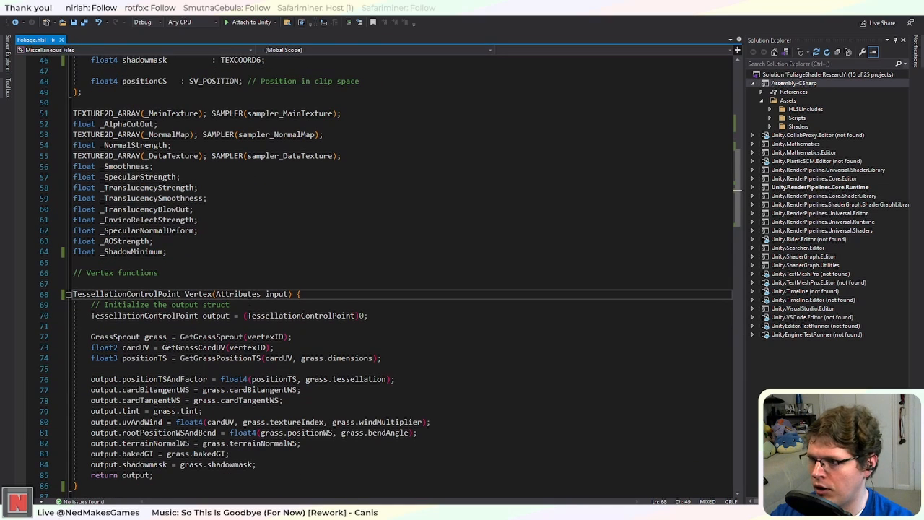
pyautogui.scroll(6, 390, 277)
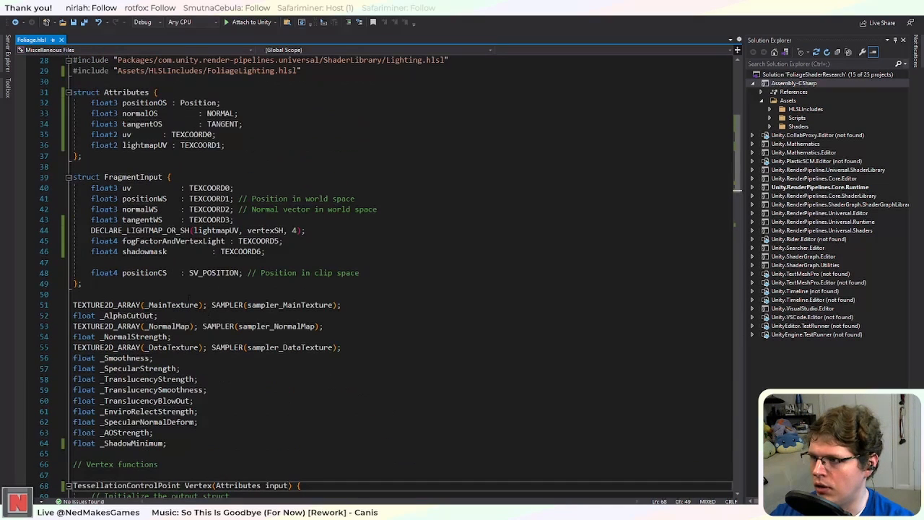
pyautogui.doubleClick(134, 176)
pyautogui.scroll(-7, 217, 288)
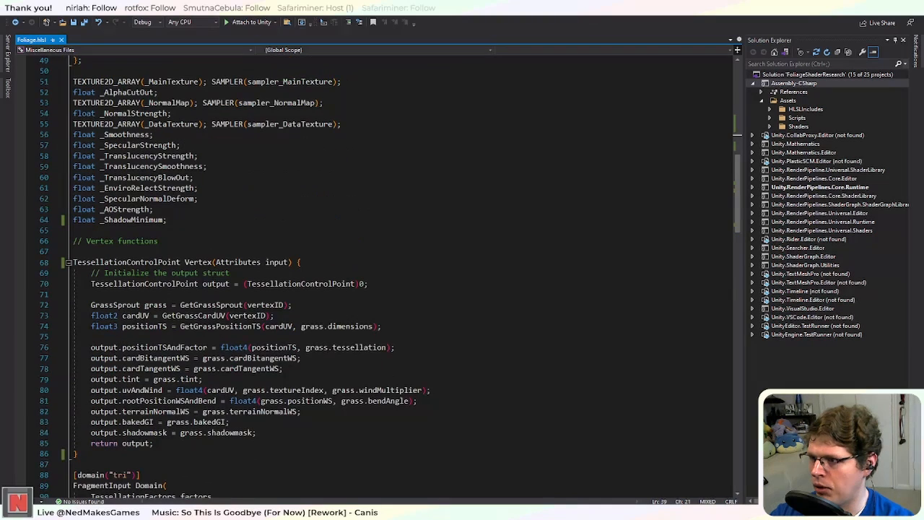
pyautogui.doubleClick(123, 284)
pyautogui.hotkey('ctrl', 'v')
pyautogui.doubleClick(240, 284)
pyautogui.hotkey('ctrl', 'v')
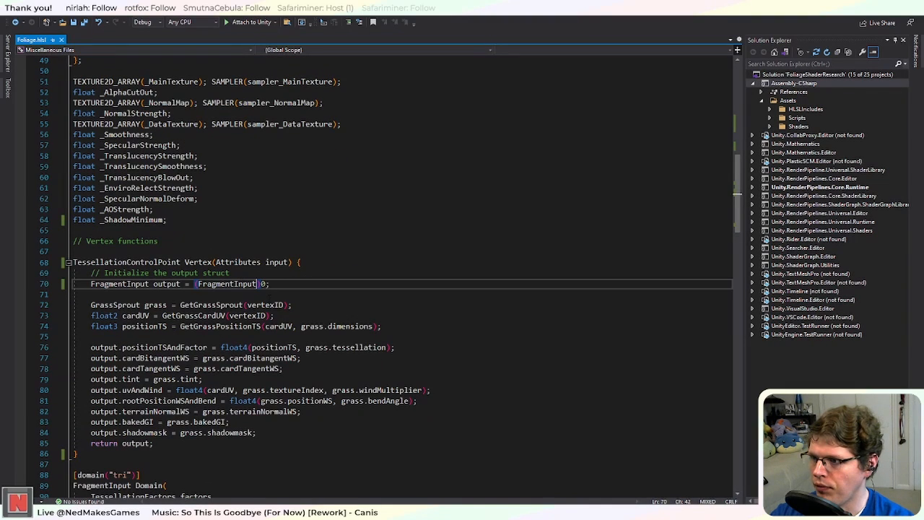
# Step: Cut the grass, cardUV and positionTS declaration lines out of the Vertex function
pyautogui.moveTo(382, 326); pyautogui.dragTo(91, 305)
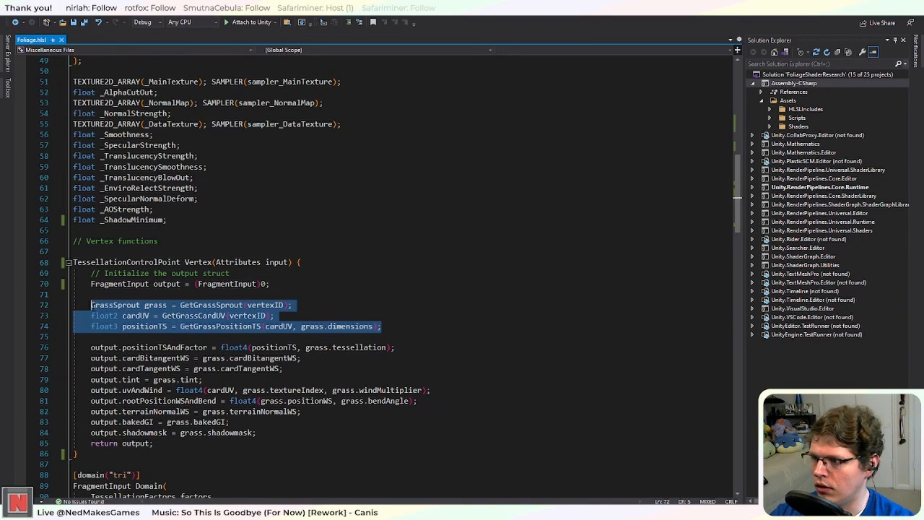
pyautogui.hotkey('ctrl', 'x')
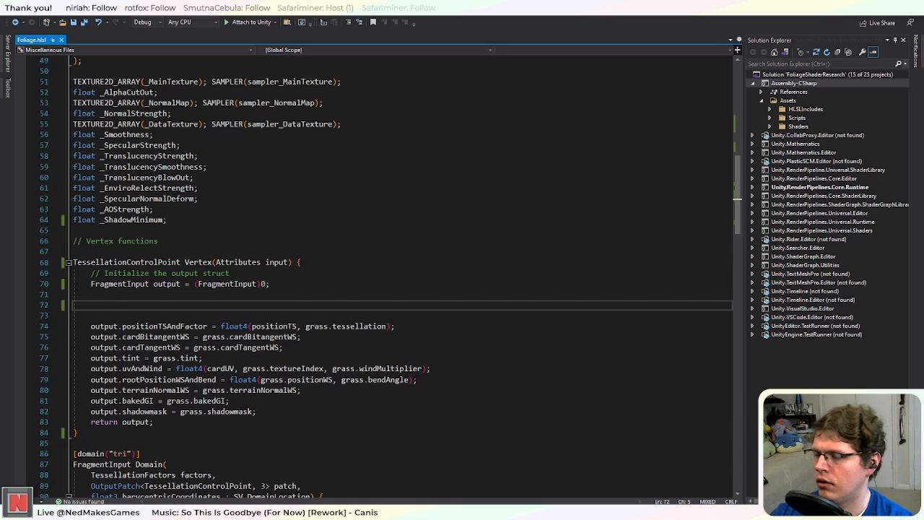
# Step: Align the semantics of positionOS, uv and lightmapUV with the other fields in the Attributes struct, and save the file
pyautogui.scroll(-5, 397, 275)
pyautogui.scroll(13, 397, 274)
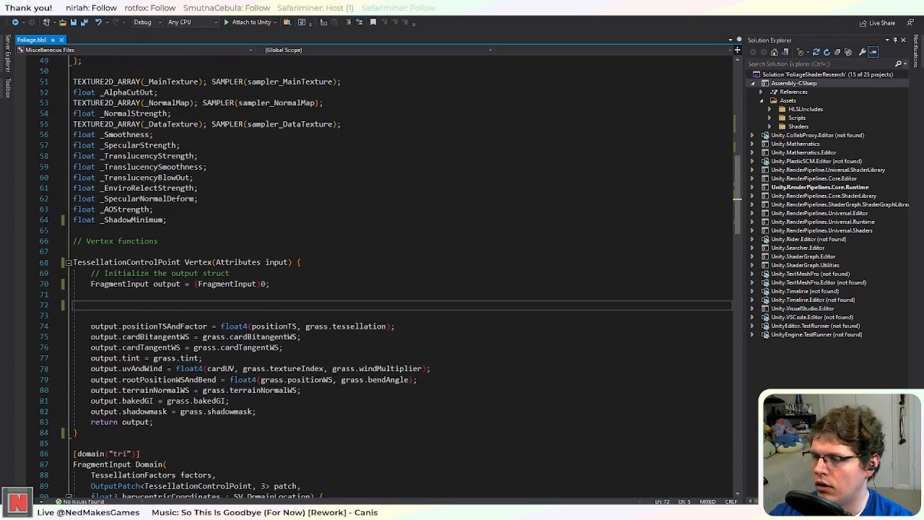
pyautogui.scroll(4, 241, 262)
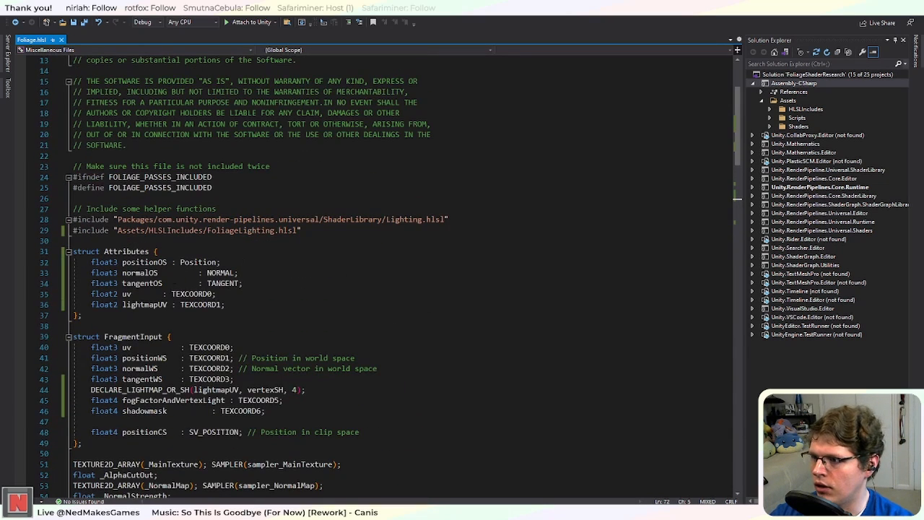
pyautogui.click(162, 294)
pyautogui.press('Tab')
pyautogui.press('Tab')
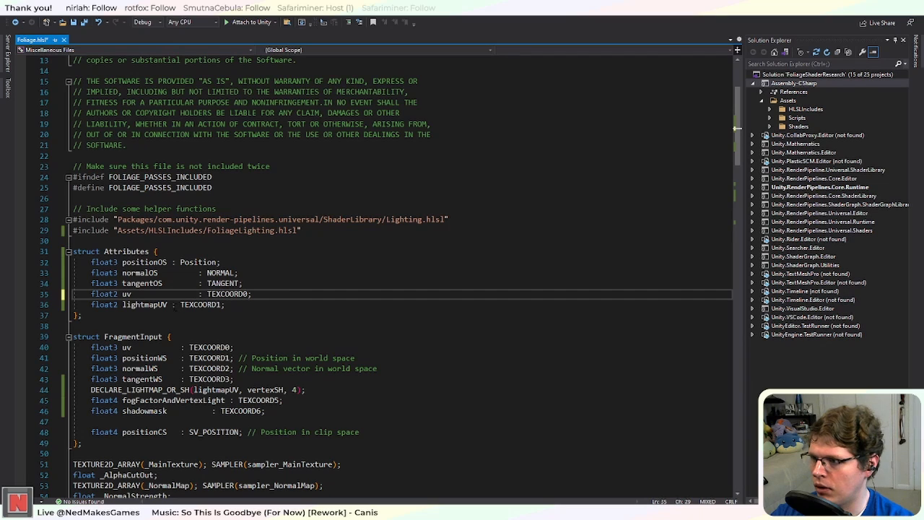
pyautogui.click(178, 305)
pyautogui.press('Tab')
pyautogui.press('Tab')
pyautogui.click(178, 262)
pyautogui.press('Tab')
pyautogui.press('Tab')
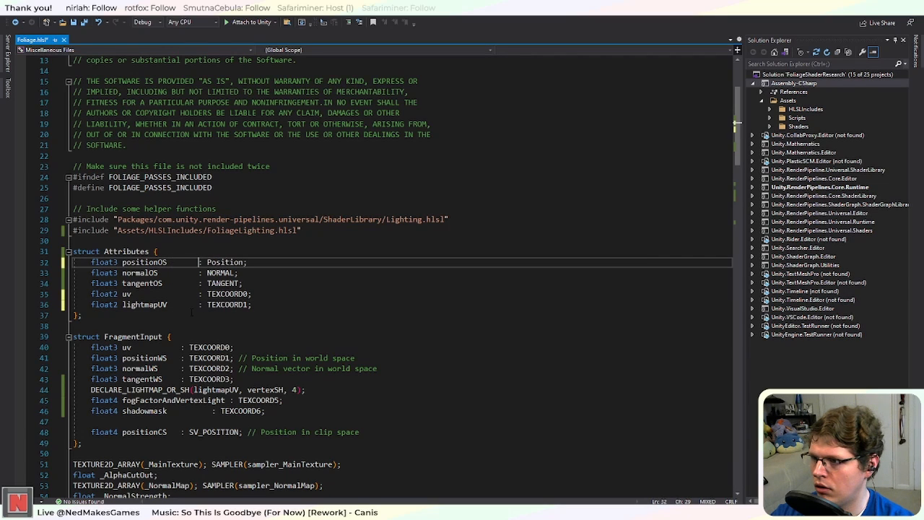
pyautogui.hotkey('ctrl', 's')
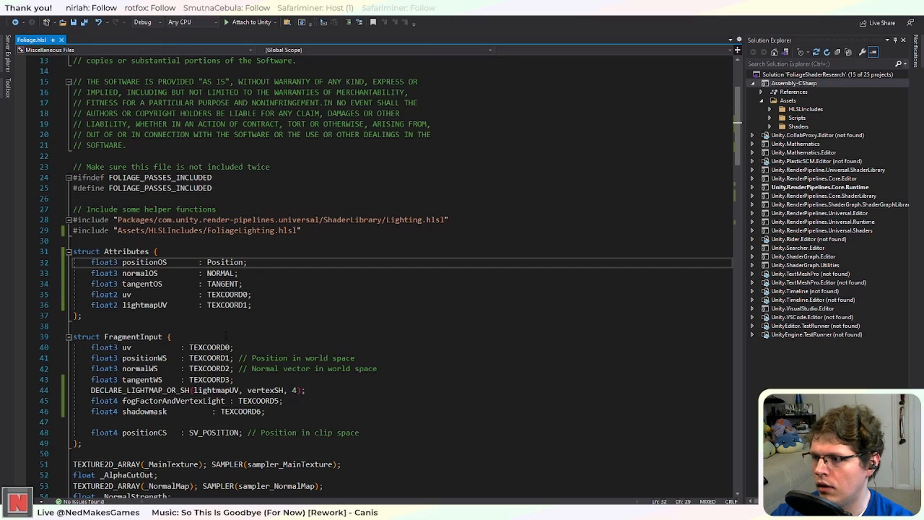
# Step: Review the Vertex, Domain and Fragment functions, and place the insertion point on the blank line below the output initialization in Vertex
pyautogui.scroll(-8, 226, 335)
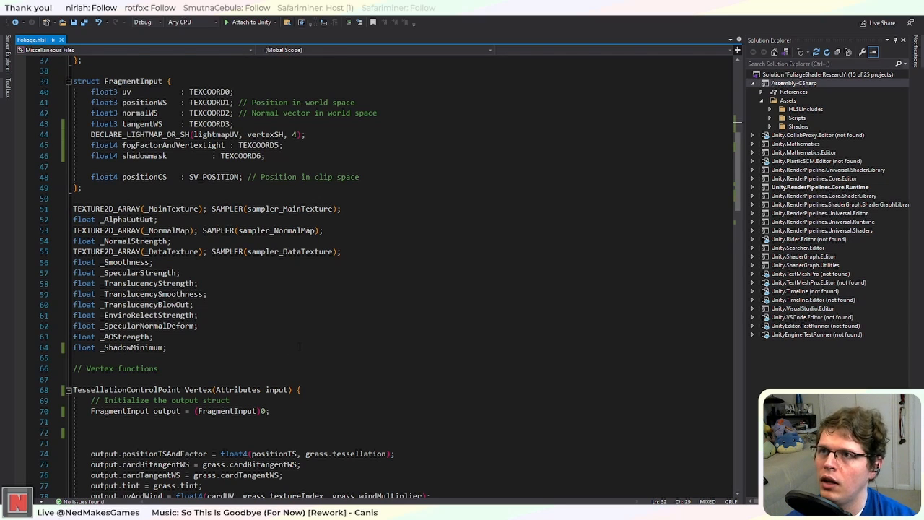
pyautogui.scroll(-3, 300, 347)
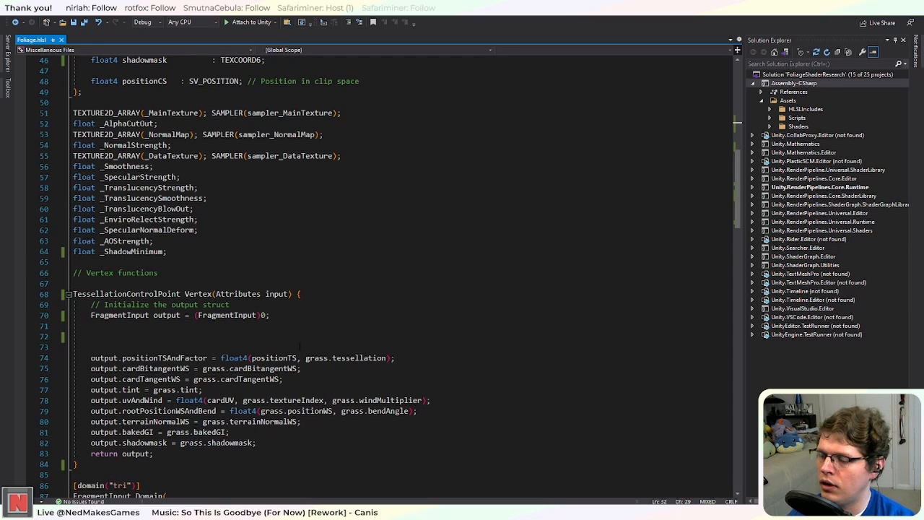
pyautogui.scroll(-3, 300, 348)
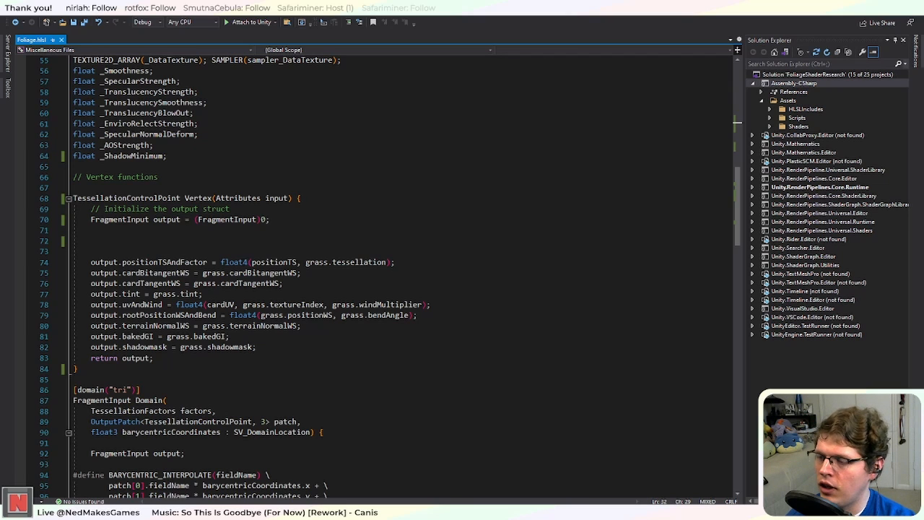
pyautogui.scroll(-8, 390, 274)
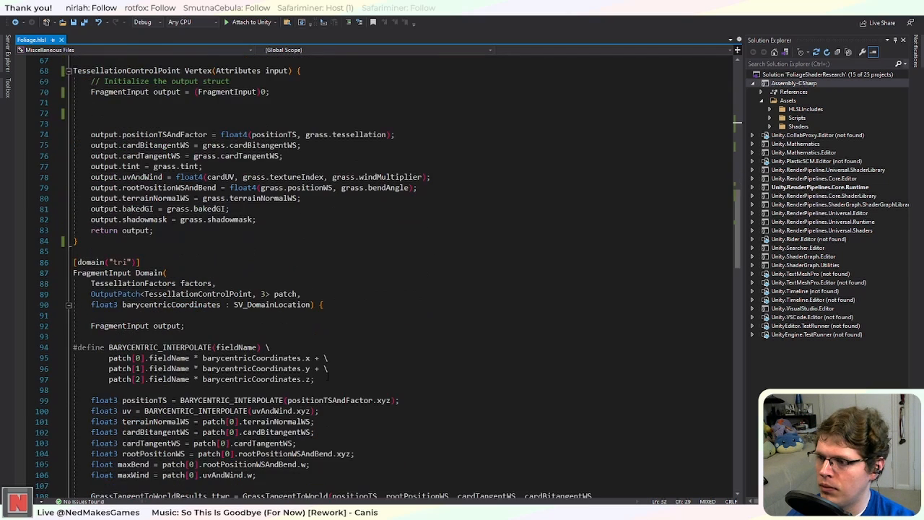
pyautogui.scroll(-5, 288, 369)
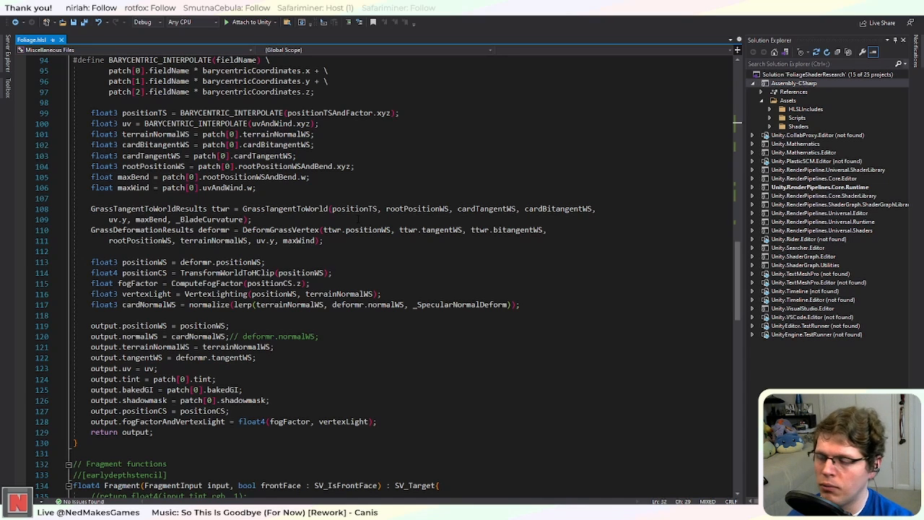
pyautogui.scroll(14, 325, 305)
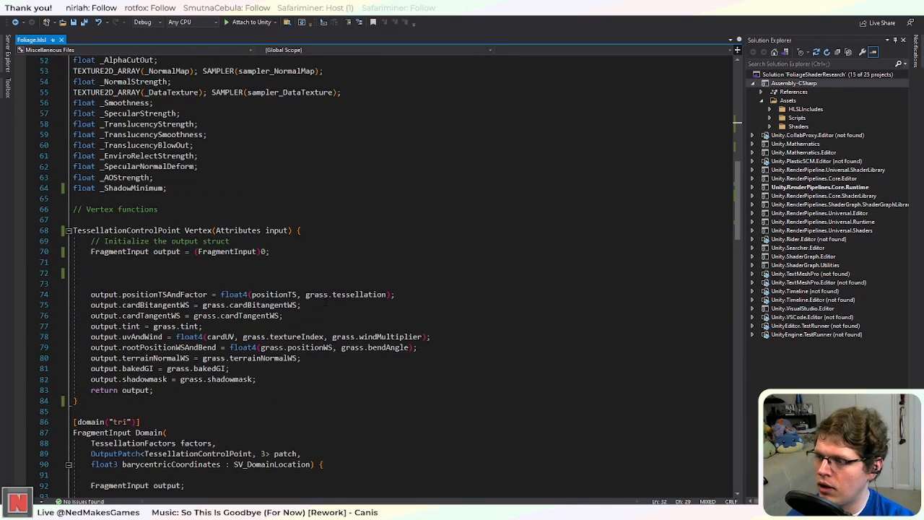
pyautogui.click(142, 264)
pyautogui.click(138, 271)
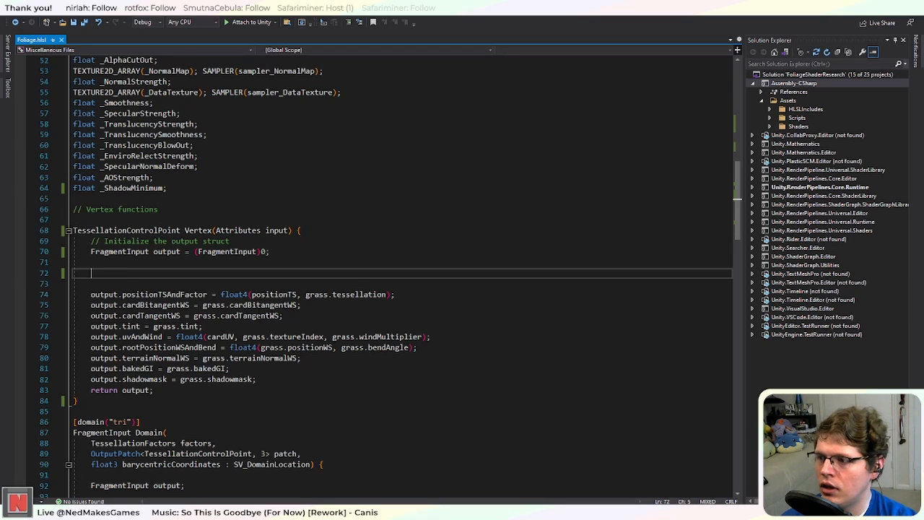
pyautogui.scroll(-4, 221, 341)
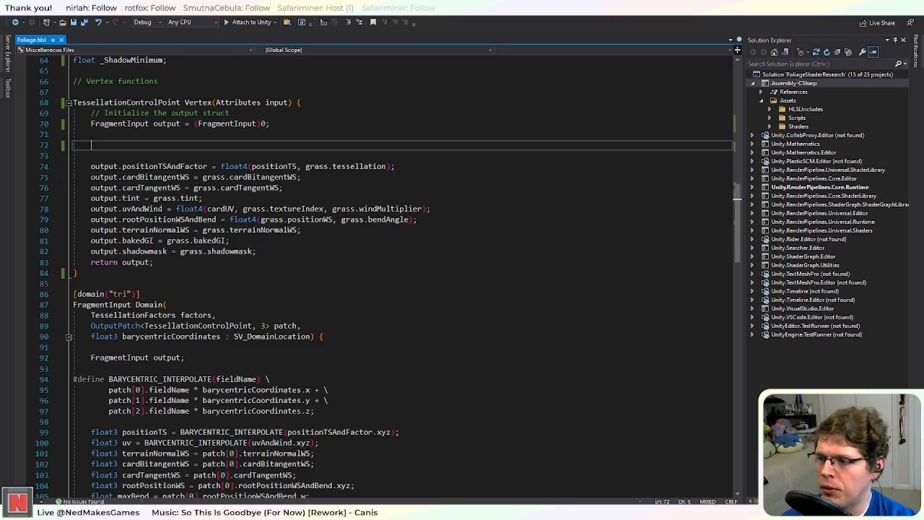
pyautogui.scroll(-20, 388, 277)
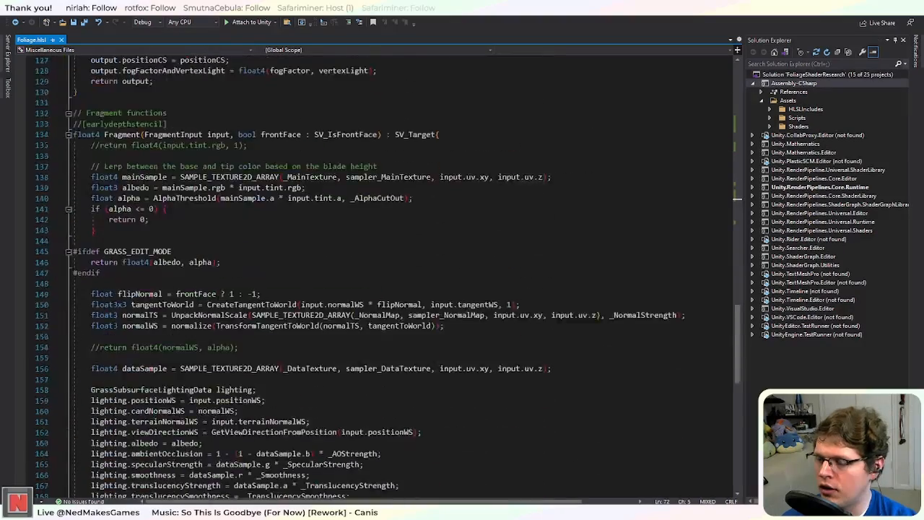
pyautogui.scroll(17, 388, 277)
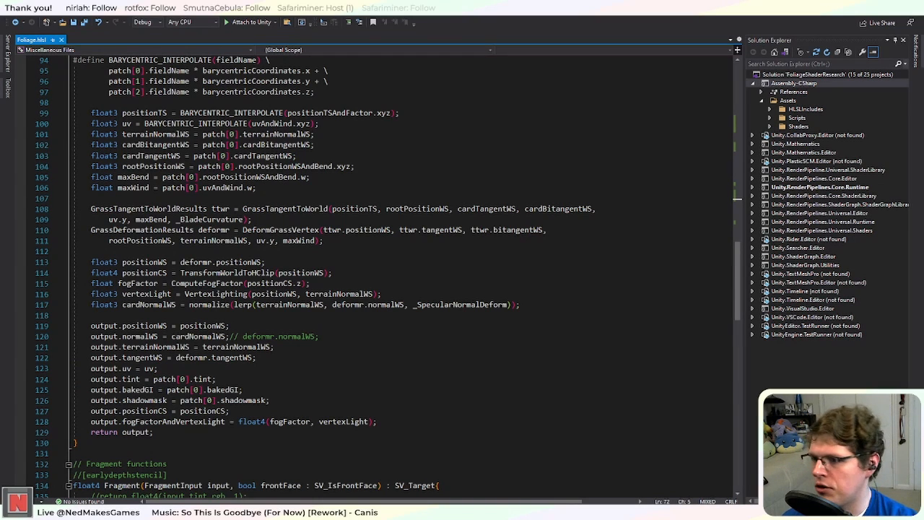
pyautogui.scroll(17, 336, 320)
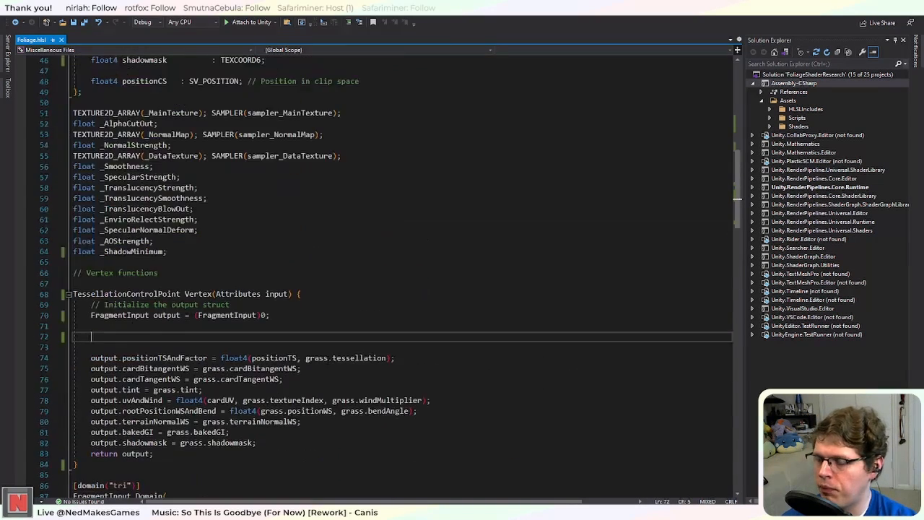
pyautogui.scroll(-1, 397, 275)
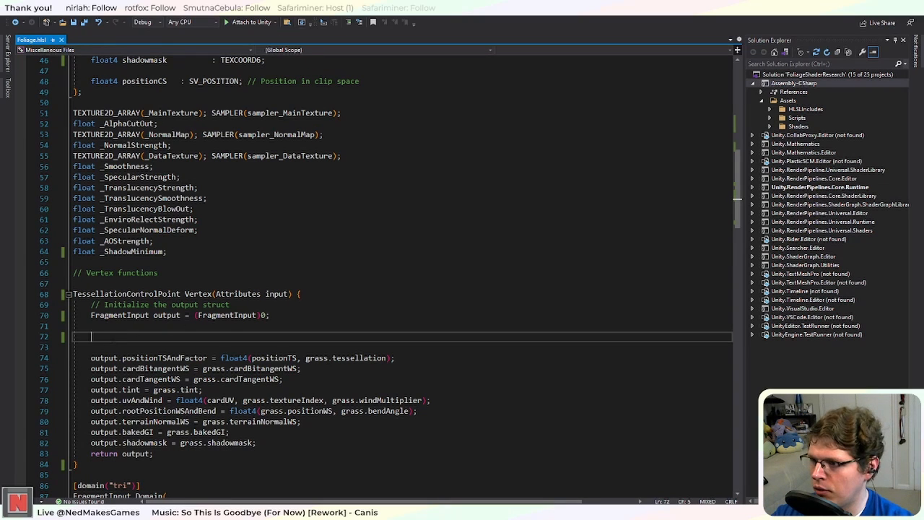
pyautogui.scroll(12, 397, 274)
pyautogui.scroll(-12, 397, 274)
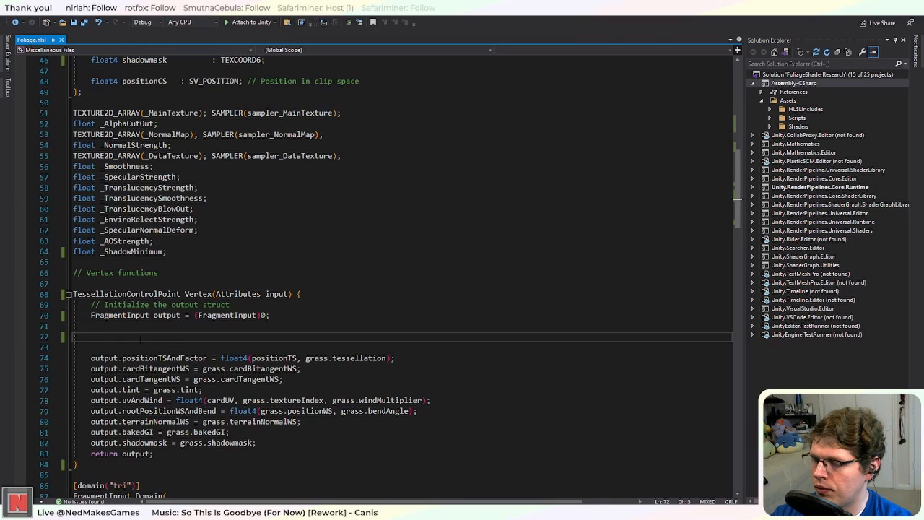
pyautogui.scroll(-4, 230, 357)
pyautogui.scroll(5, 230, 358)
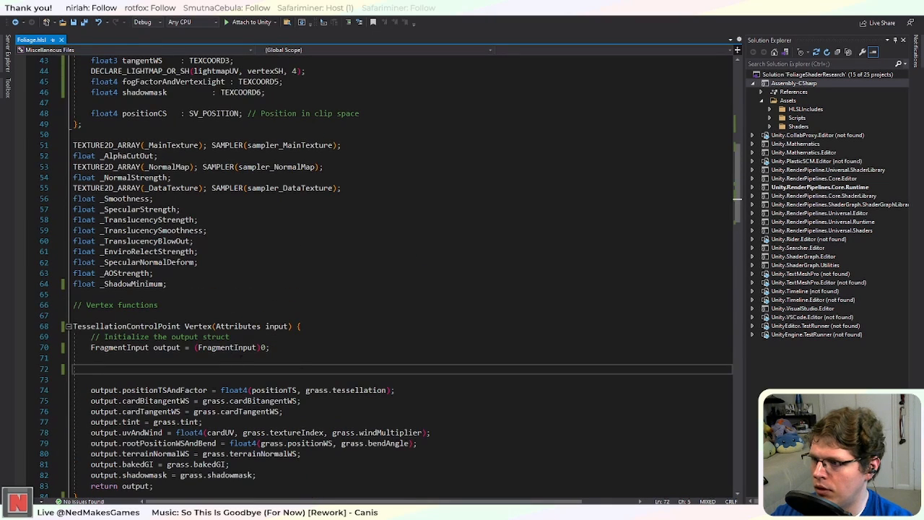
# Step: Declare VertexPositionInputs posnInputs in the Vertex function and assign it a GetVertexPositionInput call
pyautogui.write('V')
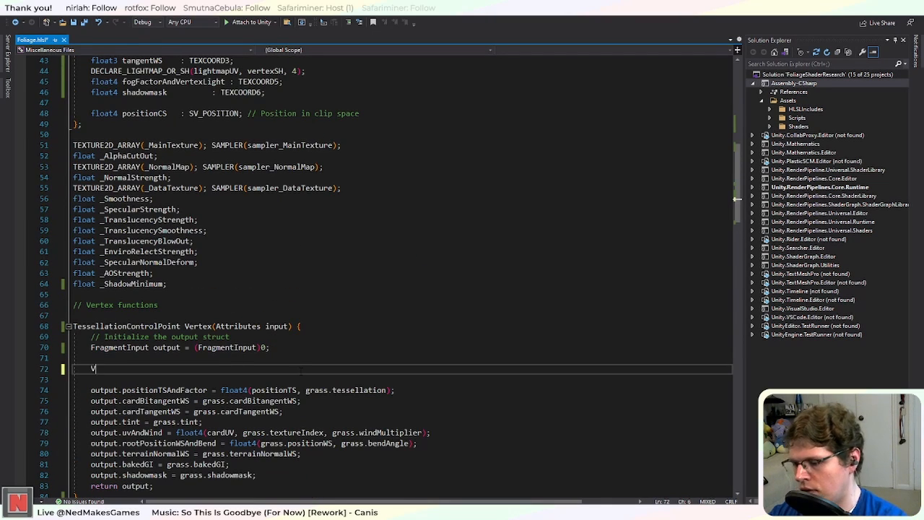
pyautogui.write('ertexPositio')
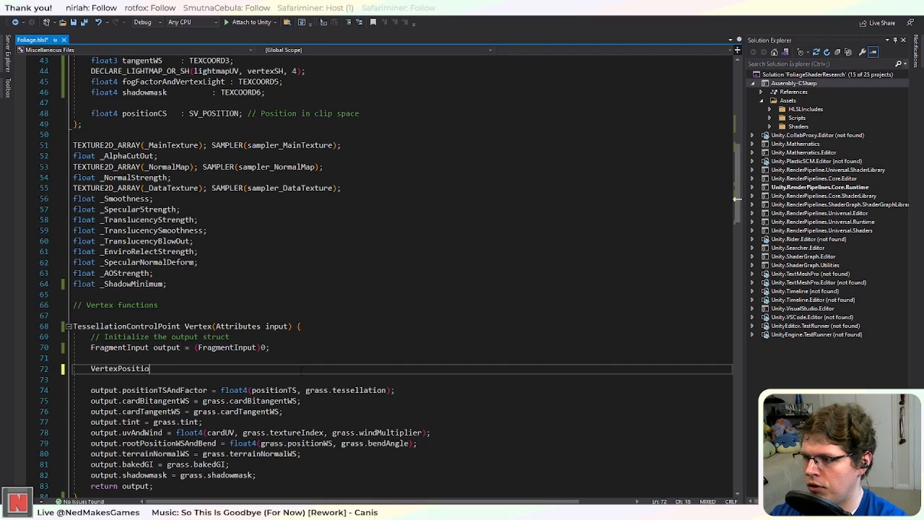
pyautogui.write('nInpu')
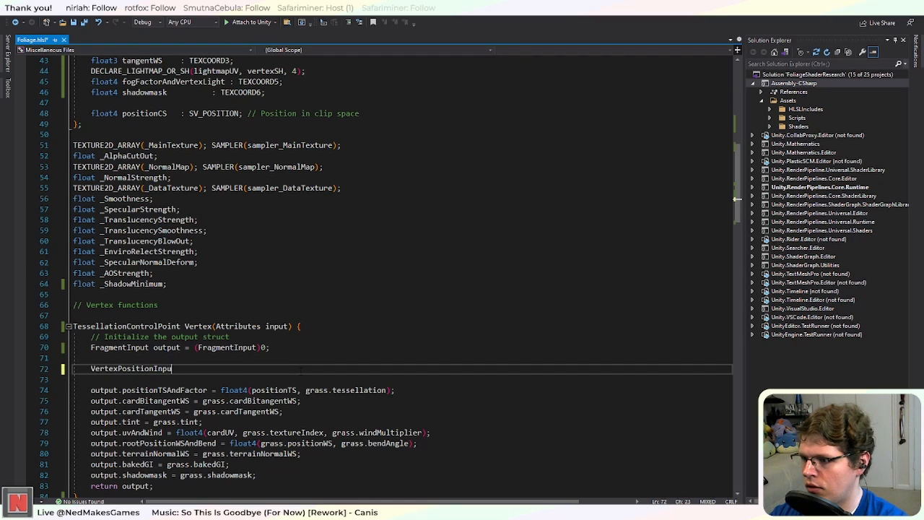
pyautogui.write('ts ')
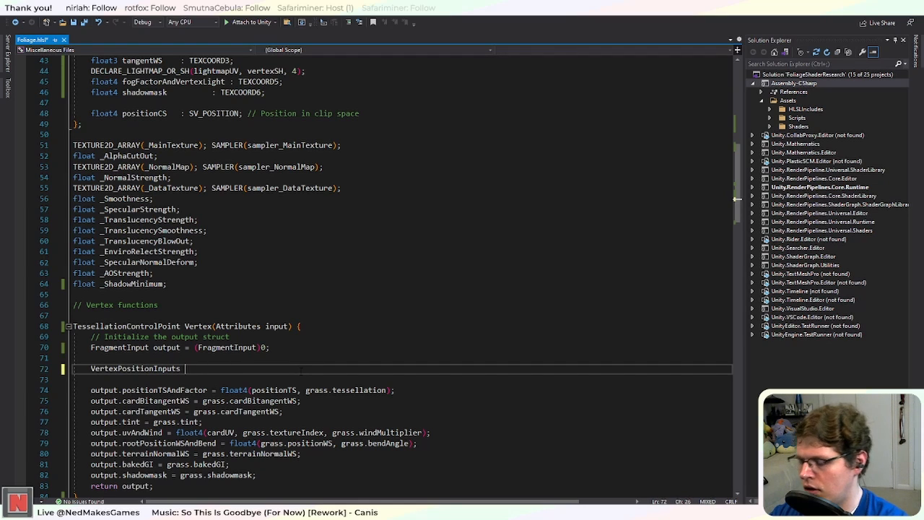
pyautogui.write('posnI')
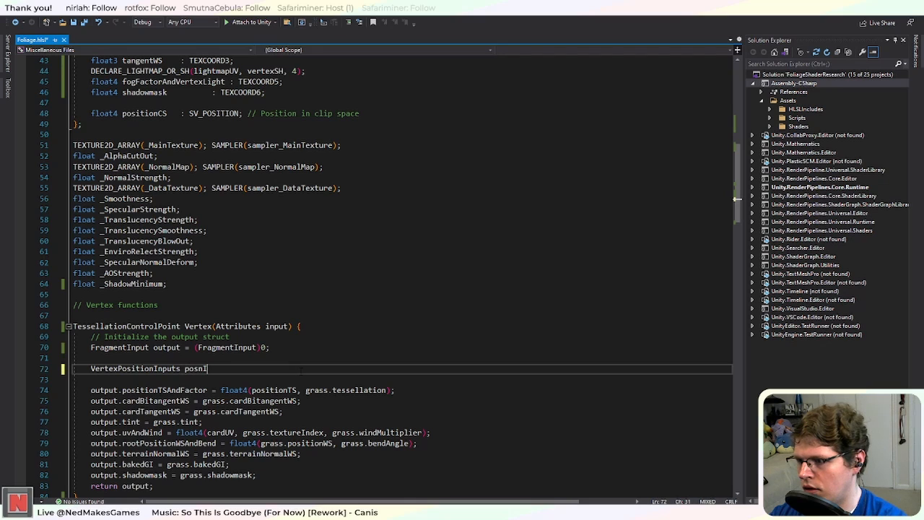
pyautogui.write('nputs = GetV')
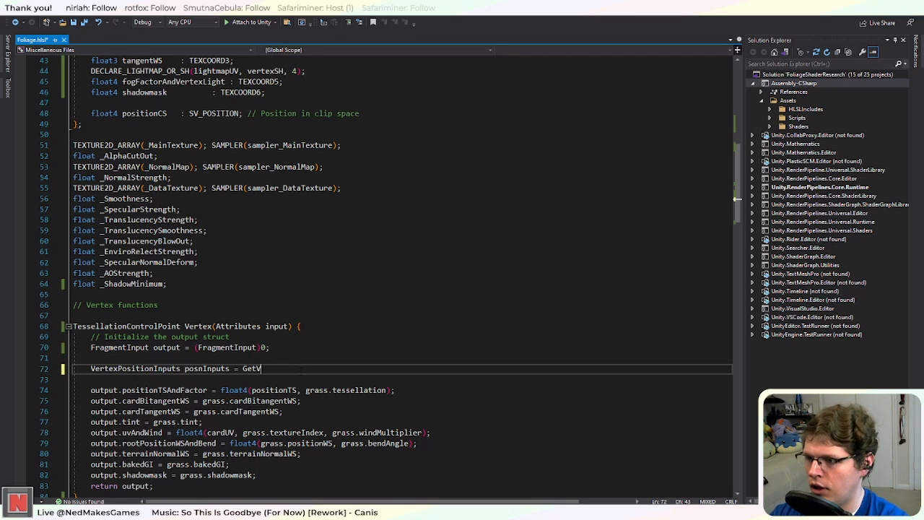
pyautogui.write('ertex')
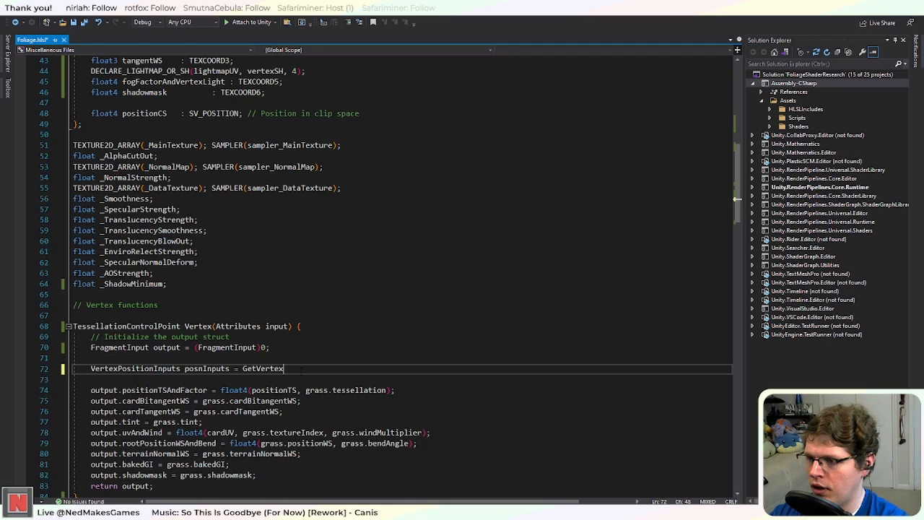
pyautogui.write('PositionIn')
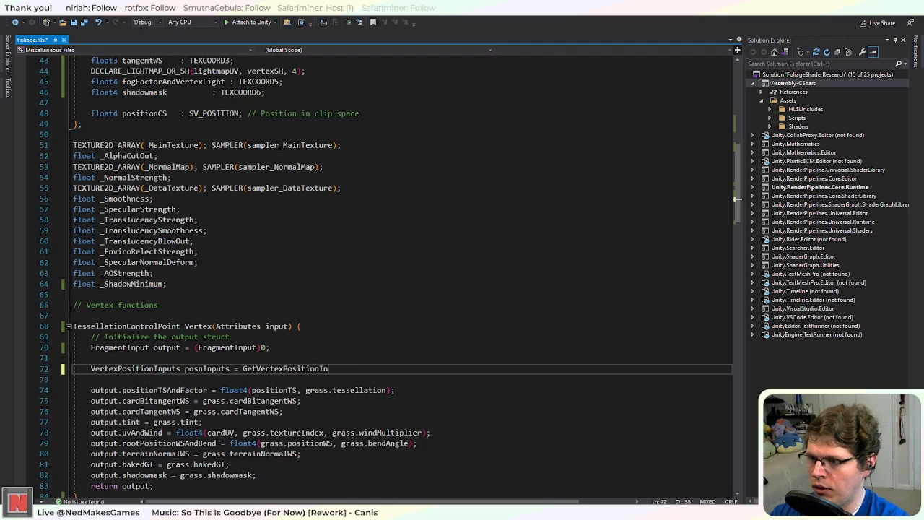
pyautogui.write('put(')
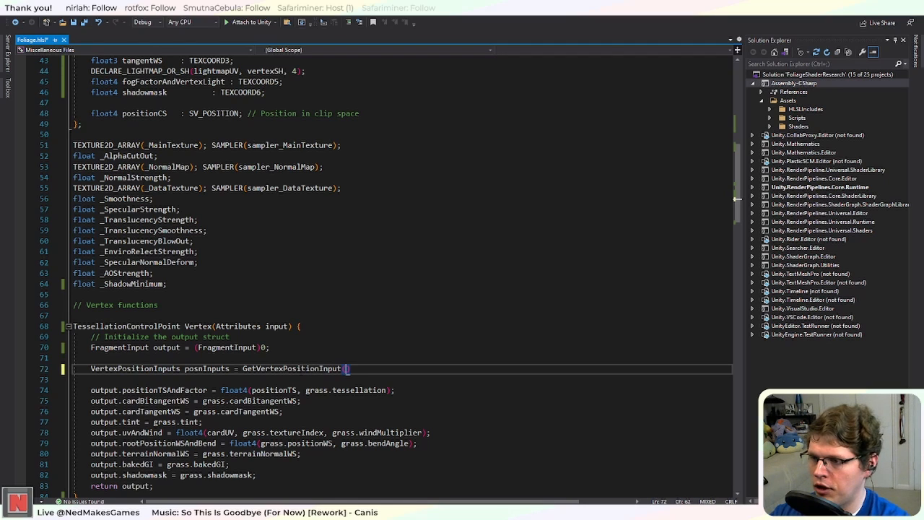
pyautogui.write('posnInp')
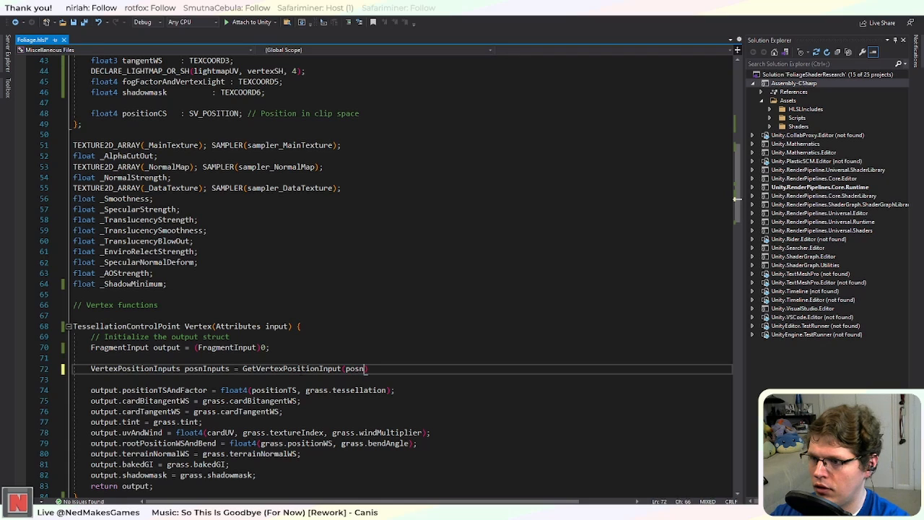
pyautogui.press('BackSpace')
pyautogui.press('BackSpace')
pyautogui.press('BackSpace')
pyautogui.press('BackSpace')
pyautogui.press('BackSpace')
pyautogui.press('BackSpace')
pyautogui.press('BackSpace')
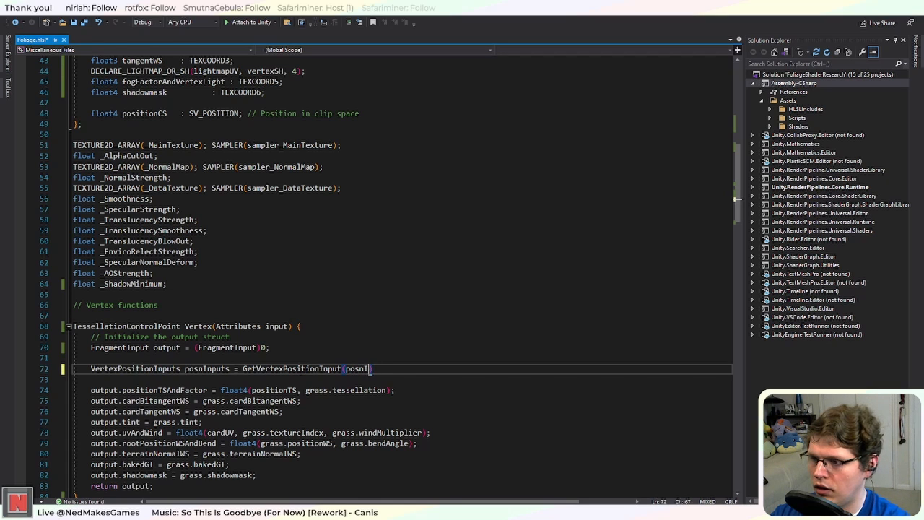
# Step: Pass input.positionOS as the argument of the GetVertexPositionInput call and finish the statement
pyautogui.write('inp')
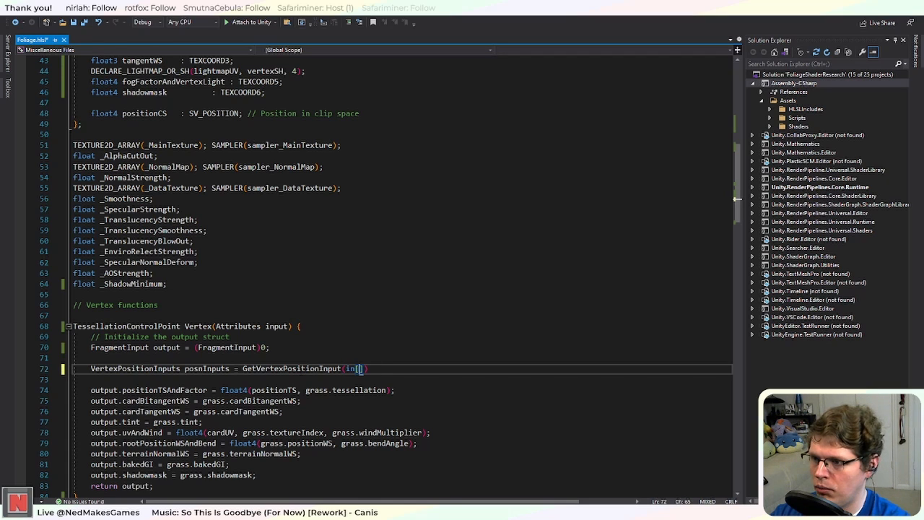
pyautogui.write('ut.posit')
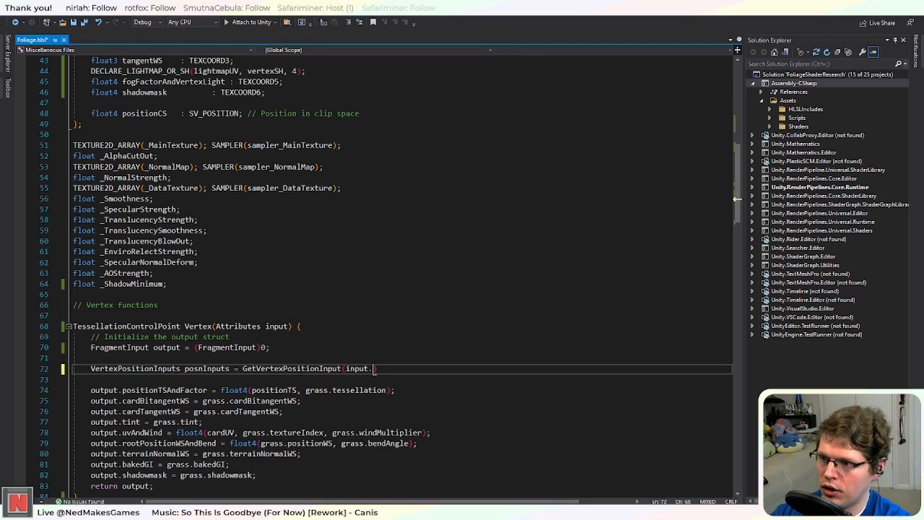
pyautogui.write('ionOS);')
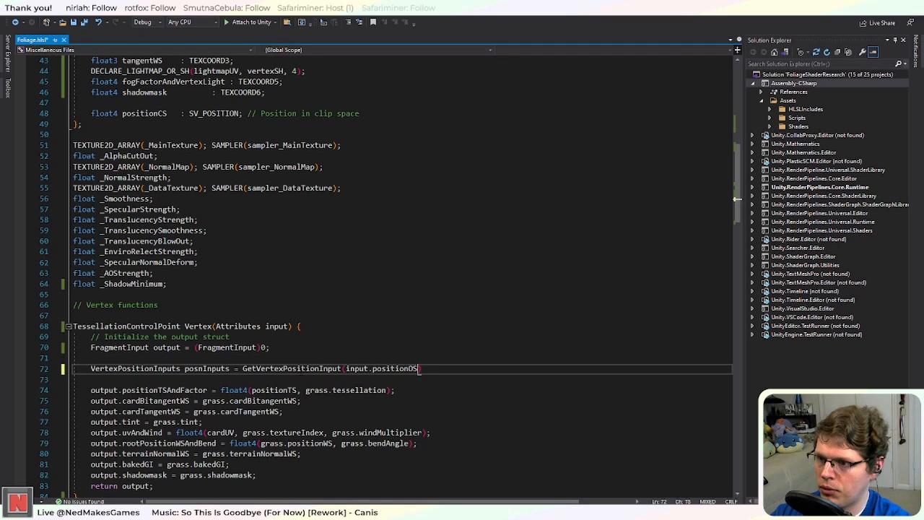
# Step: Duplicate the posnInputs declaration in the Vertex function and change the copy's type to VertexNormalInputs and its name to normInputs
pyautogui.hotkey('ctrl', 'd')
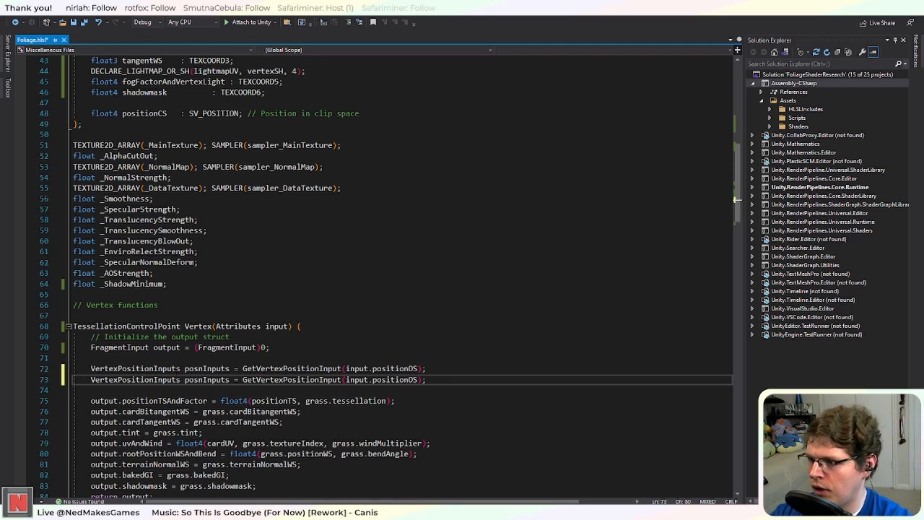
pyautogui.moveTo(153, 379); pyautogui.dragTo(118, 380)
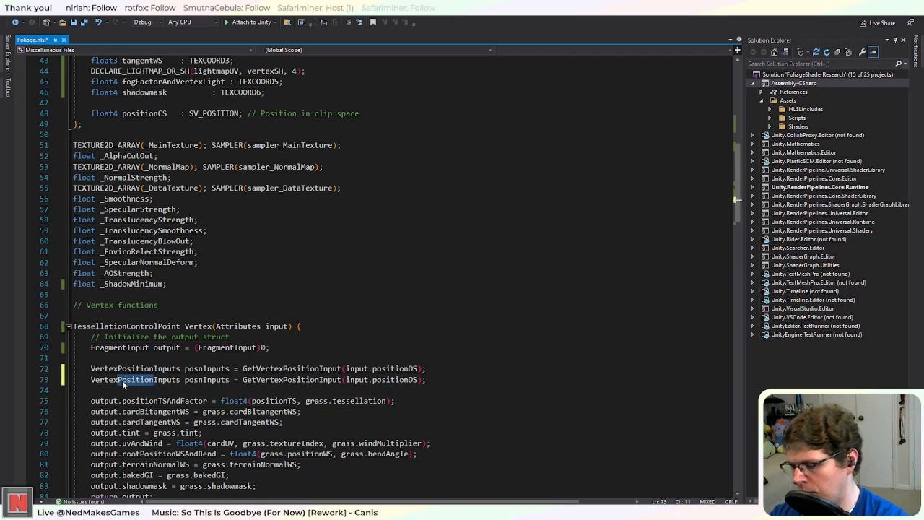
pyautogui.write('Normal')
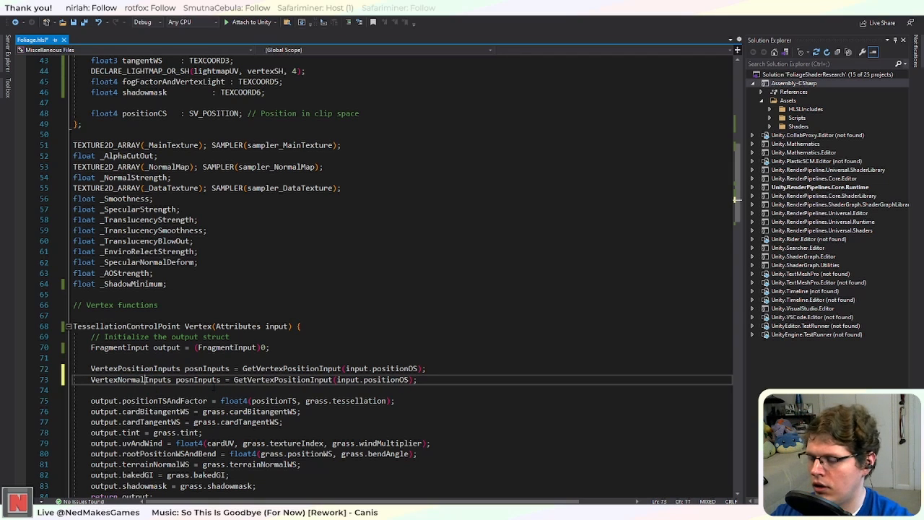
pyautogui.moveTo(193, 379); pyautogui.dragTo(177, 382)
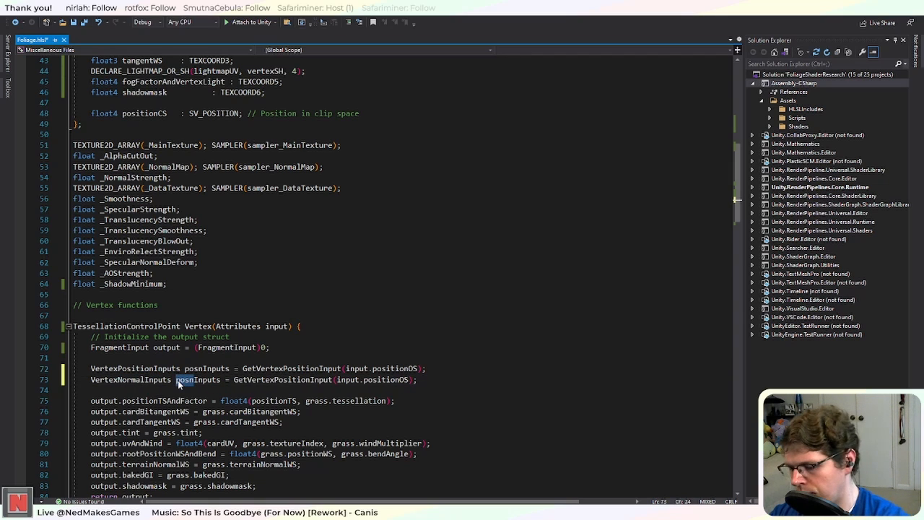
pyautogui.write('norm')
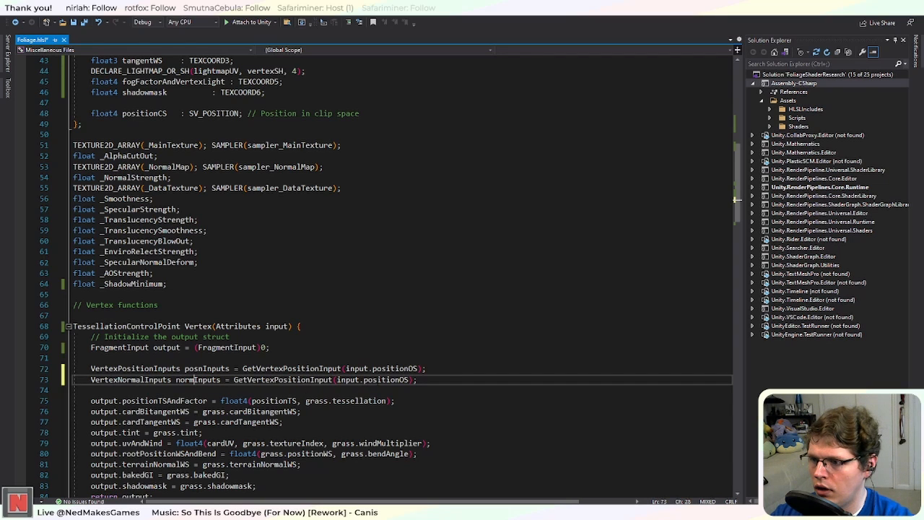
# Step: Replace the argument of the call on the normInputs line with input.normalOS, input.tangentOS.xyz
pyautogui.doubleClick(377, 380)
pyautogui.write('npr')
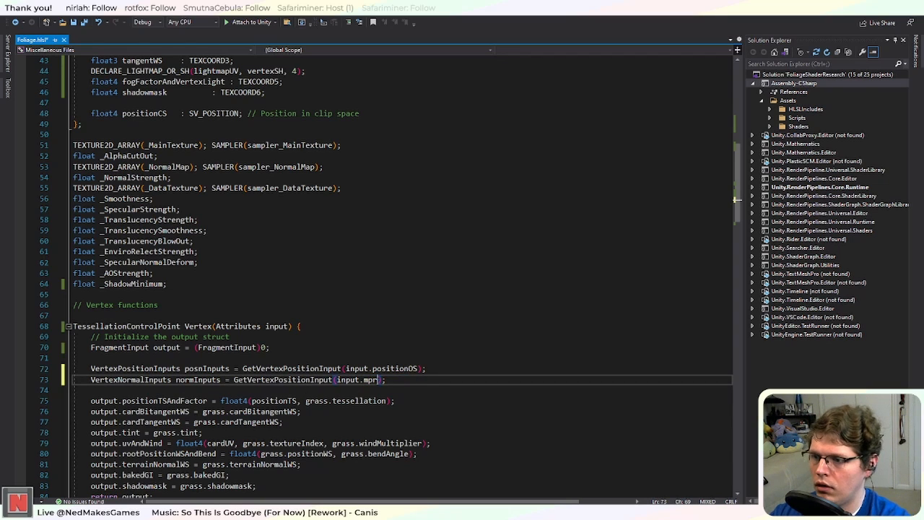
pyautogui.press('BackSpace')
pyautogui.press('BackSpace')
pyautogui.press('BackSpace')
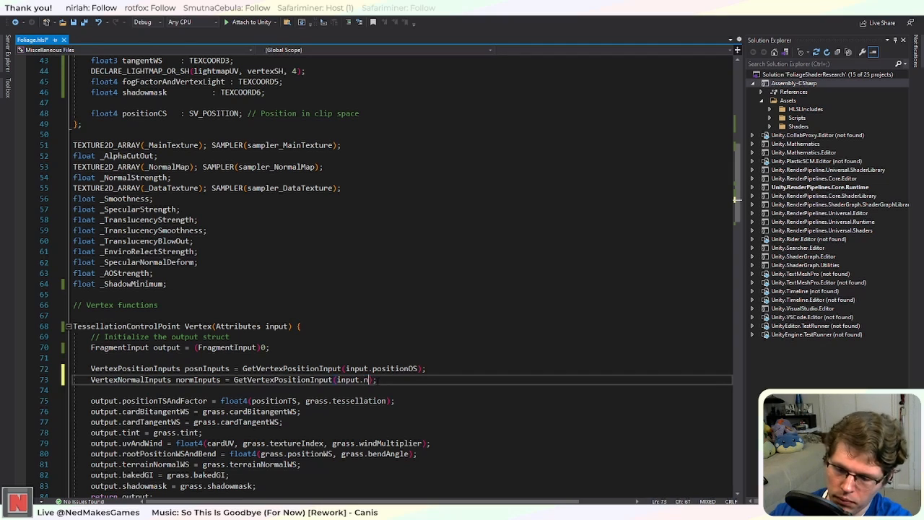
pyautogui.write('normalOS, in')
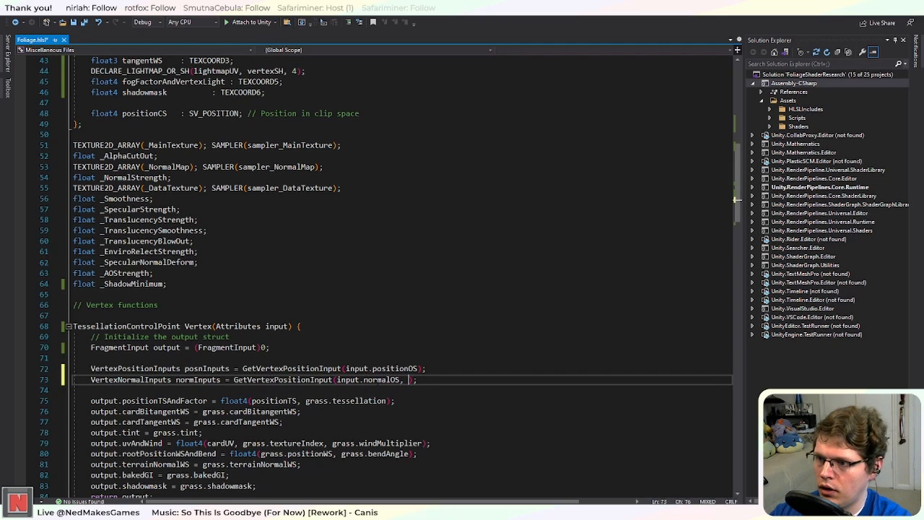
pyautogui.write('put.')
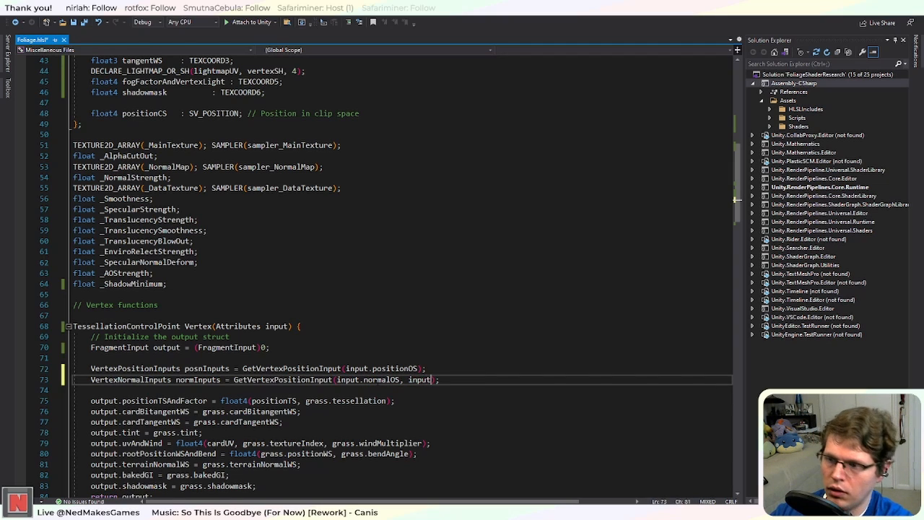
pyautogui.write('tangentOS')
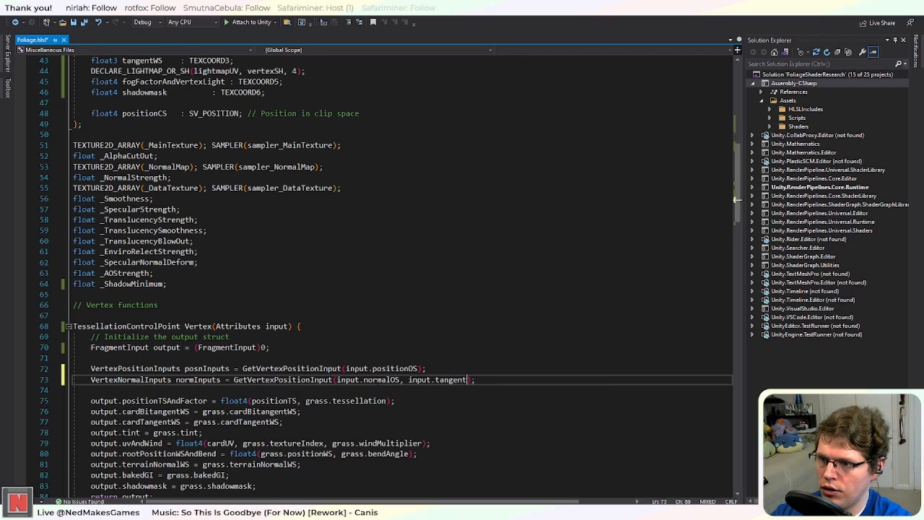
pyautogui.write('.xy')
pyautogui.write('z')
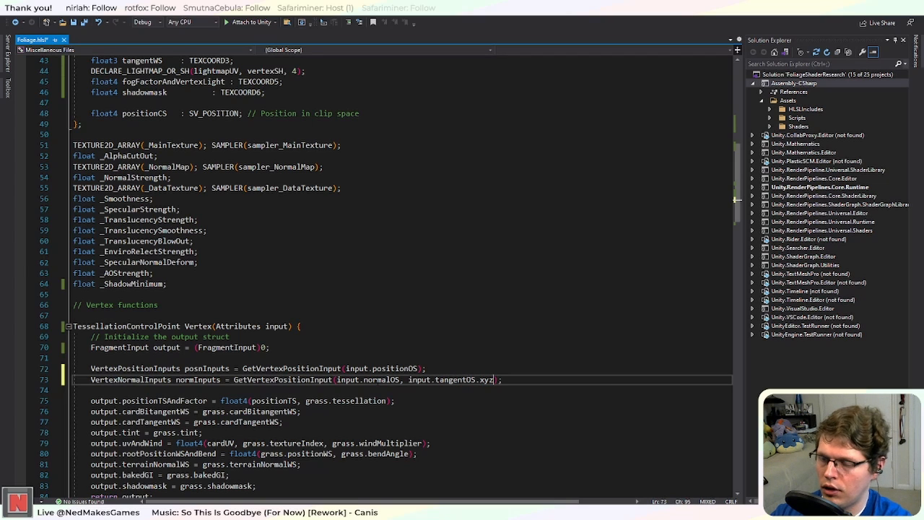
# Step: Change the type of tangentOS in the Attributes struct and tangentWS in the FragmentInput struct to float4
pyautogui.scroll(8, 390, 277)
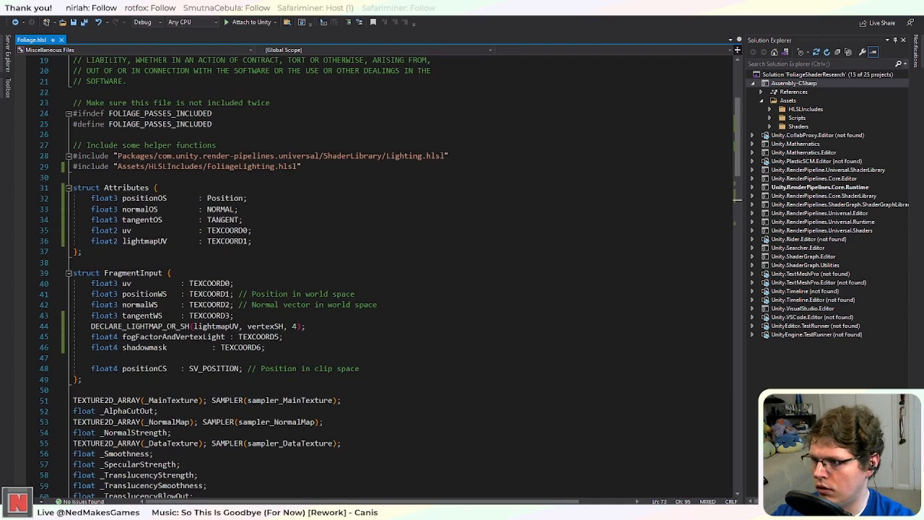
pyautogui.click(118, 315)
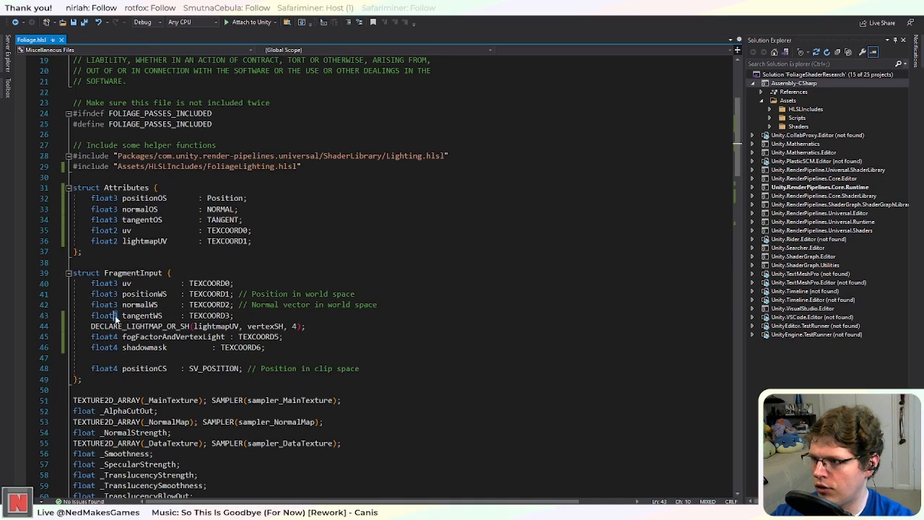
pyautogui.click(113, 219)
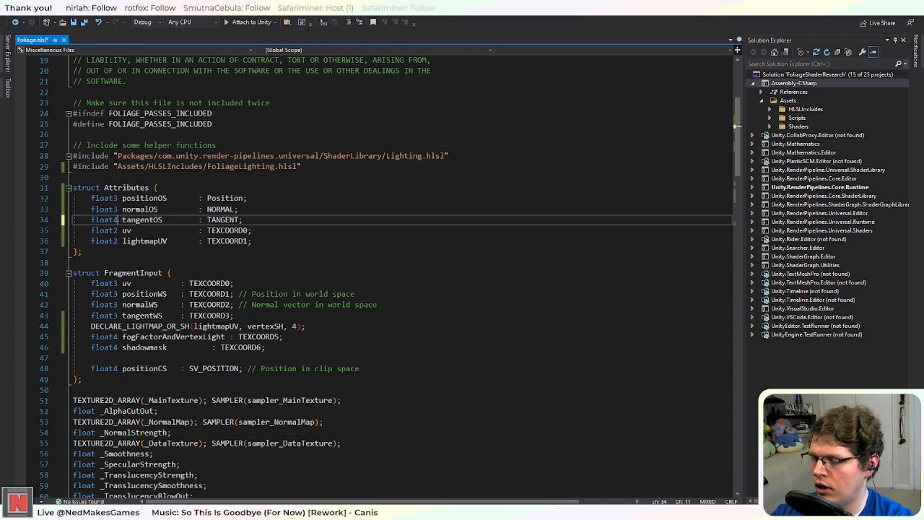
pyautogui.write('4')
pyautogui.click(113, 316)
pyautogui.write('4')
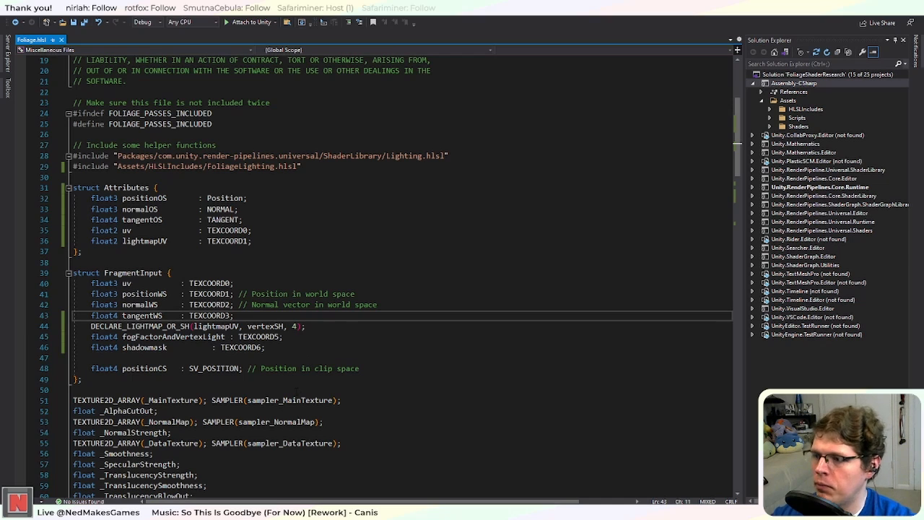
# Step: Change the type of uv in the FragmentInput struct to float2 and save the file
pyautogui.scroll(-10, 309, 361)
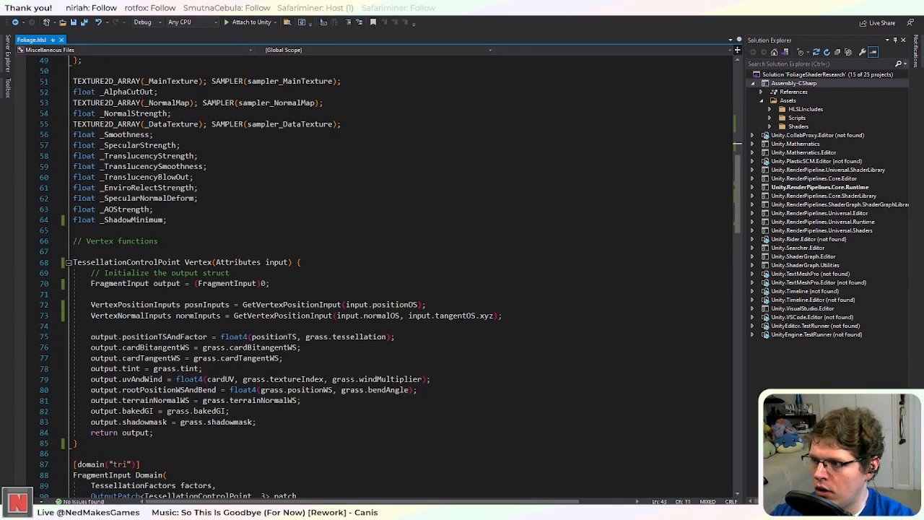
pyautogui.scroll(9, 390, 277)
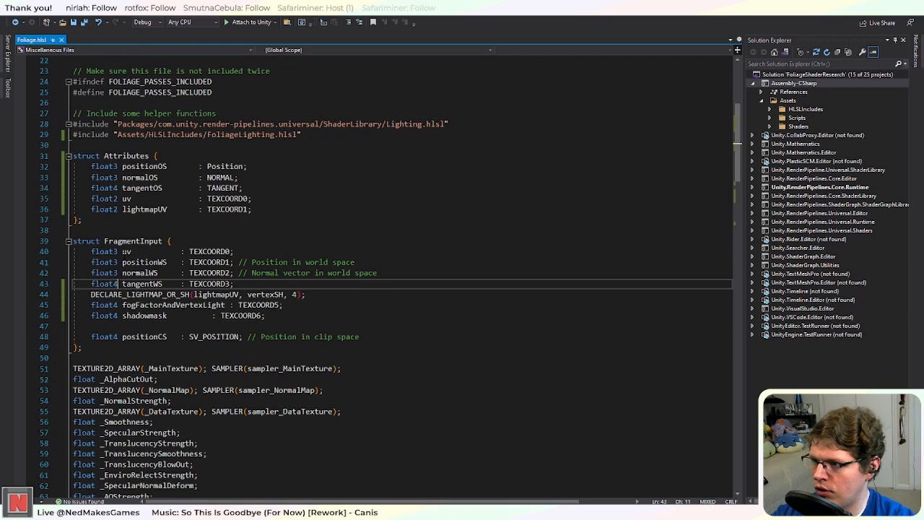
pyautogui.moveTo(119, 251); pyautogui.dragTo(113, 252)
pyautogui.write('2')
pyautogui.click(265, 390)
pyautogui.hotkey('ctrl', 's')
# Step: Replace the output.positionTSAndFactor assignment in Vertex with output.uv = TRANSFORM_TEX, passing input.uv as the first argument and starting the second with an underscore
pyautogui.scroll(-3, 266, 387)
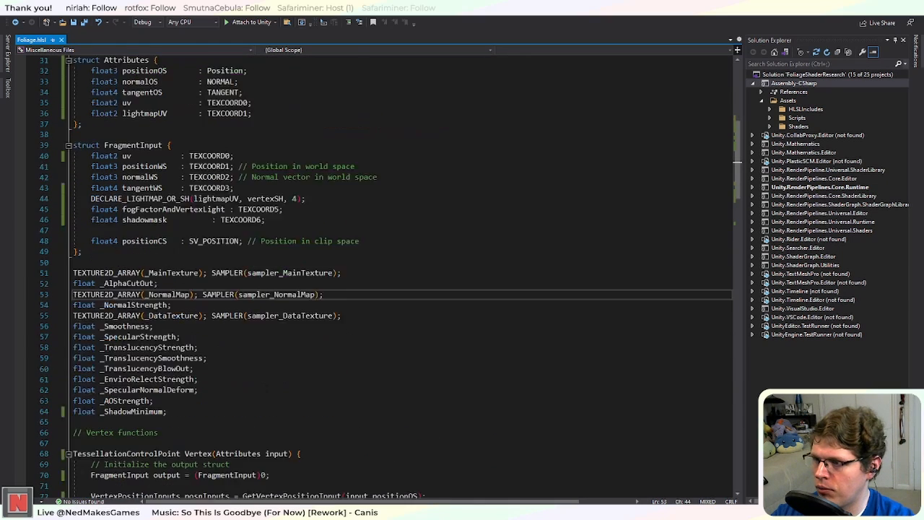
pyautogui.scroll(-4, 253, 366)
pyautogui.scroll(3, 253, 367)
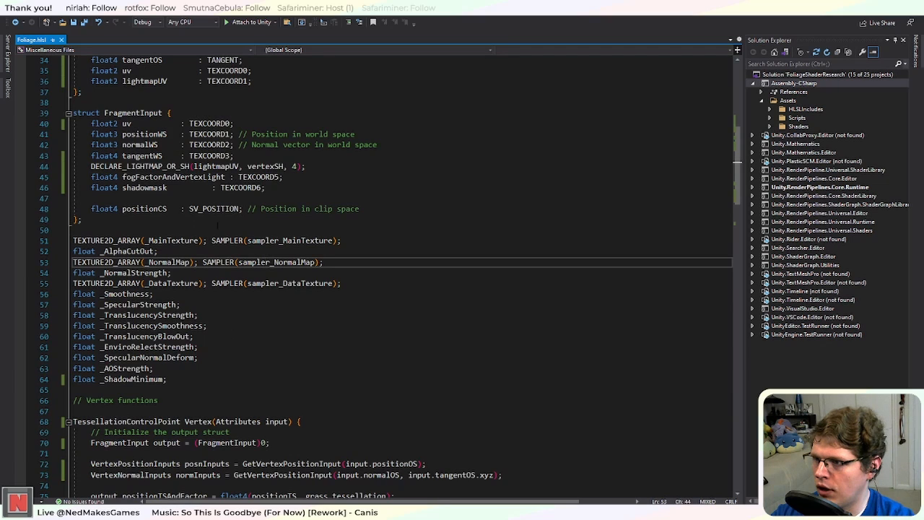
pyautogui.scroll(-3, 308, 297)
pyautogui.scroll(-4, 307, 296)
pyautogui.scroll(1, 308, 297)
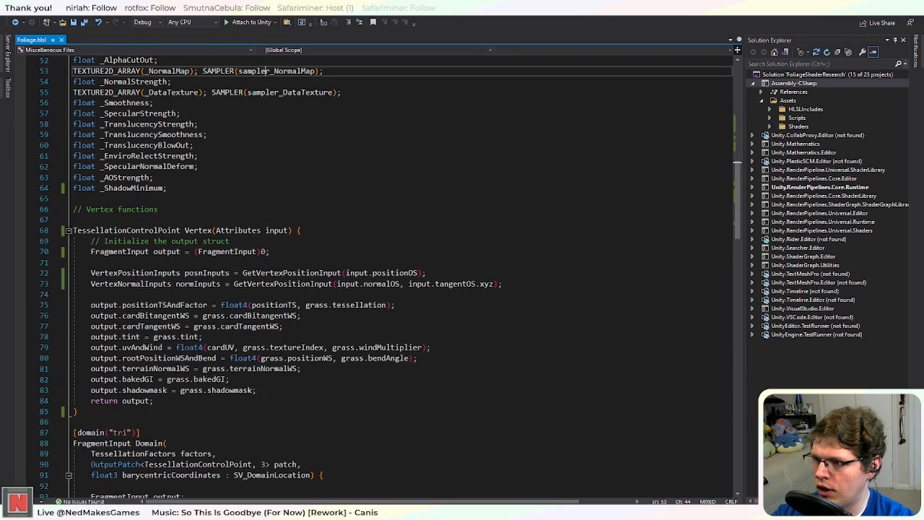
pyautogui.moveTo(418, 308); pyautogui.dragTo(122, 305)
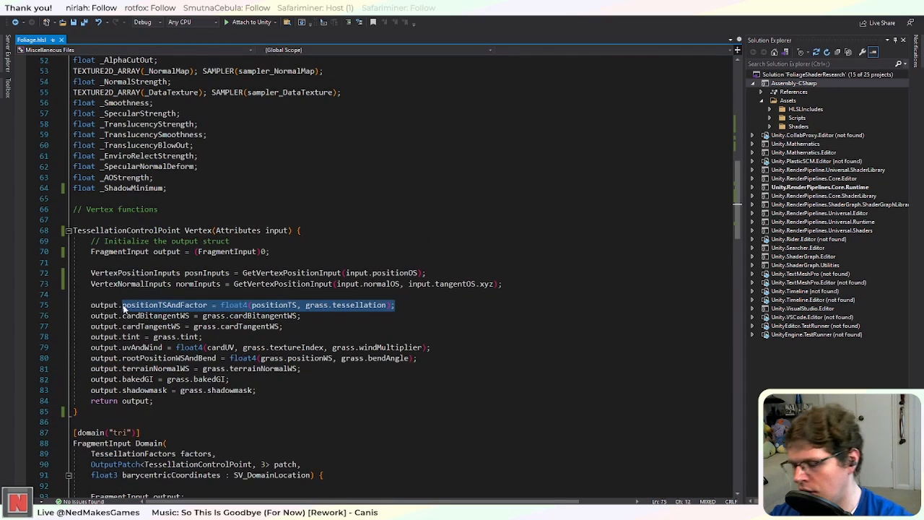
pyautogui.write('uv = ')
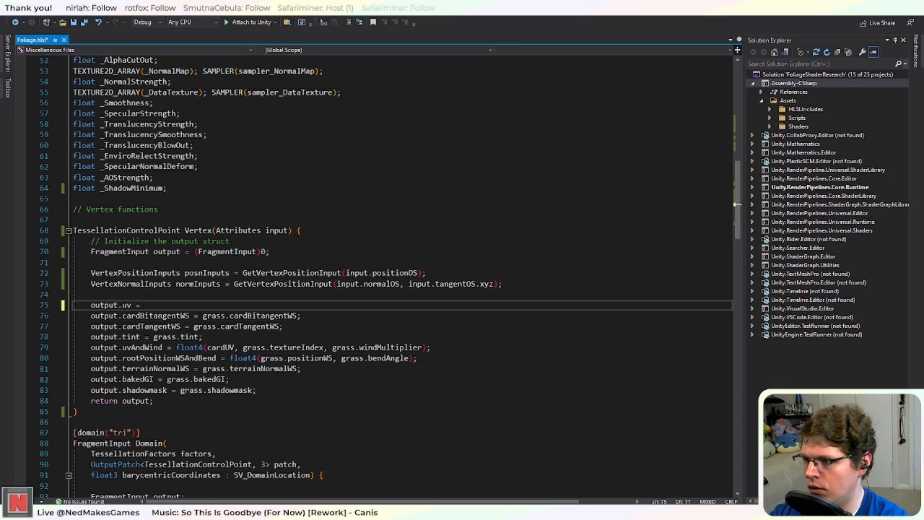
pyautogui.write('TRANSFORM_TE')
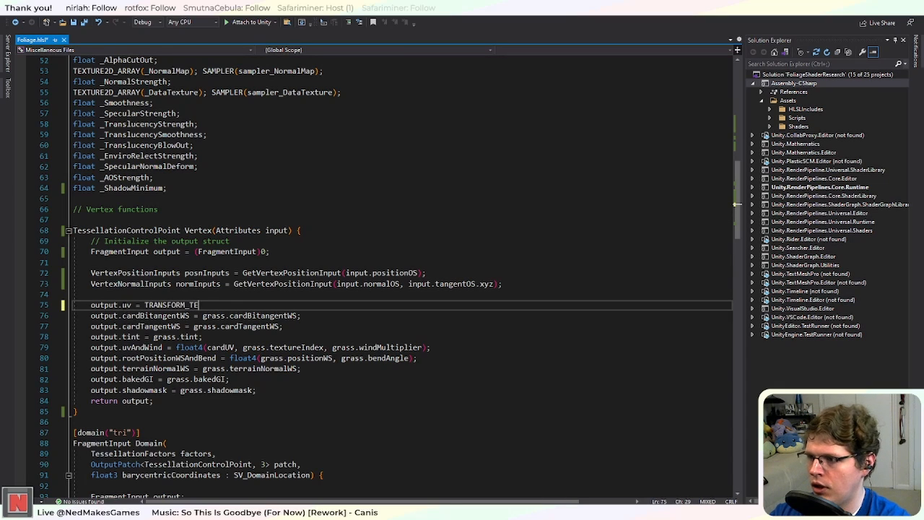
pyautogui.write('X(')
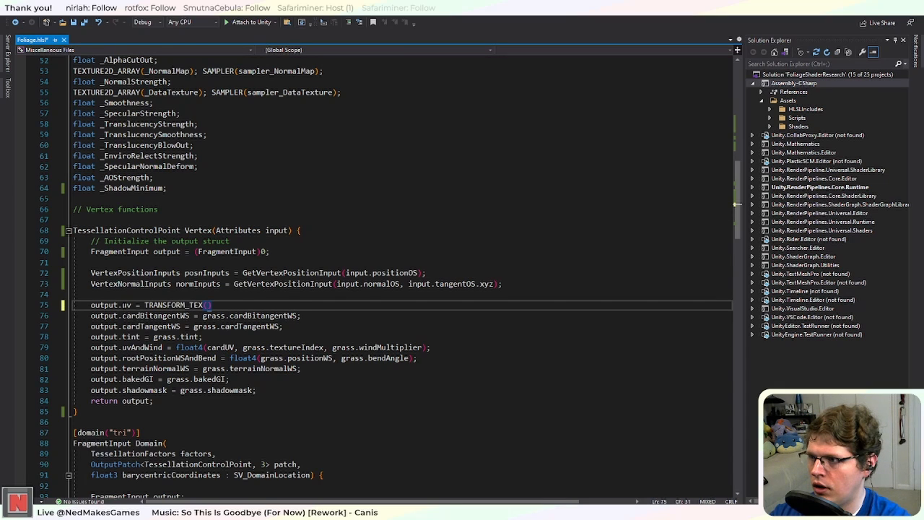
pyautogui.write('inp')
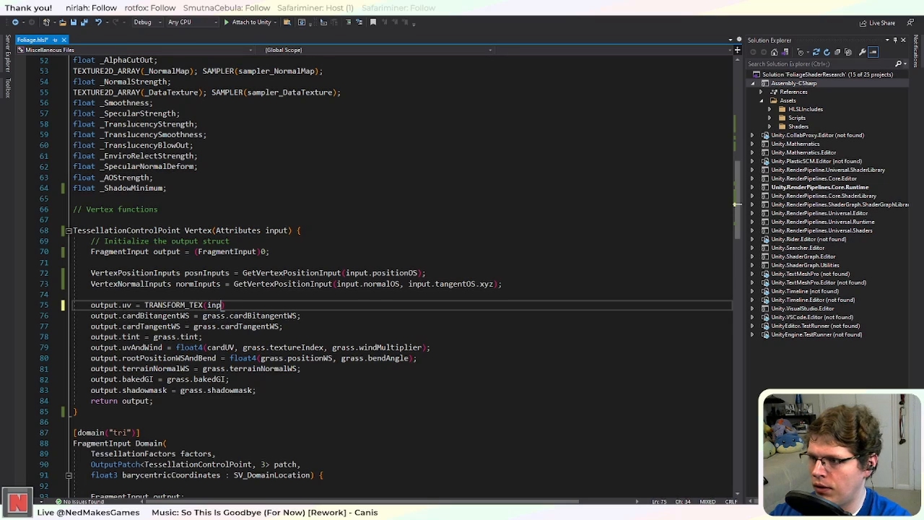
pyautogui.write('ut')
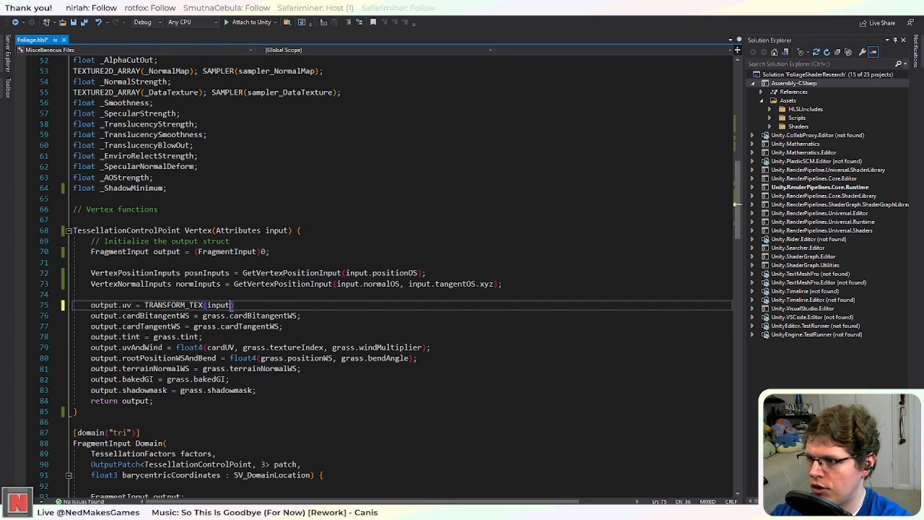
pyautogui.write('.uv, _')
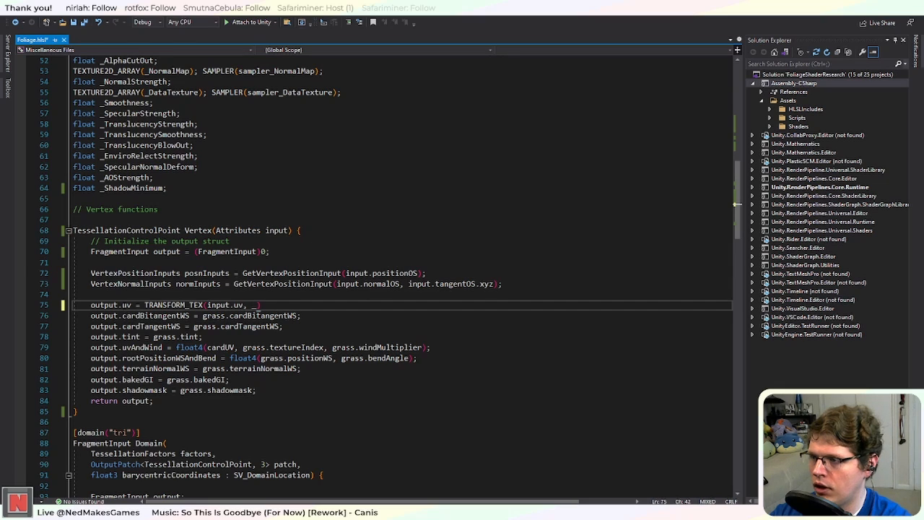
# Step: Copy the _MainTexture name from its texture declaration into the TRANSFORM_TEX call as the second argument and finish the statement
pyautogui.scroll(4, 184, 217)
pyautogui.doubleClick(173, 177)
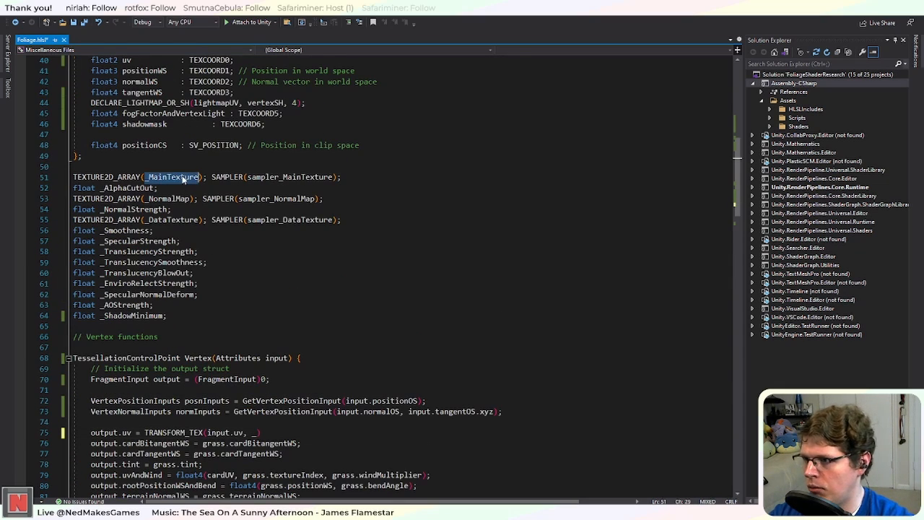
pyautogui.hotkey('ctrl', 'c')
pyautogui.doubleClick(255, 432)
pyautogui.hotkey('ctrl', 'v')
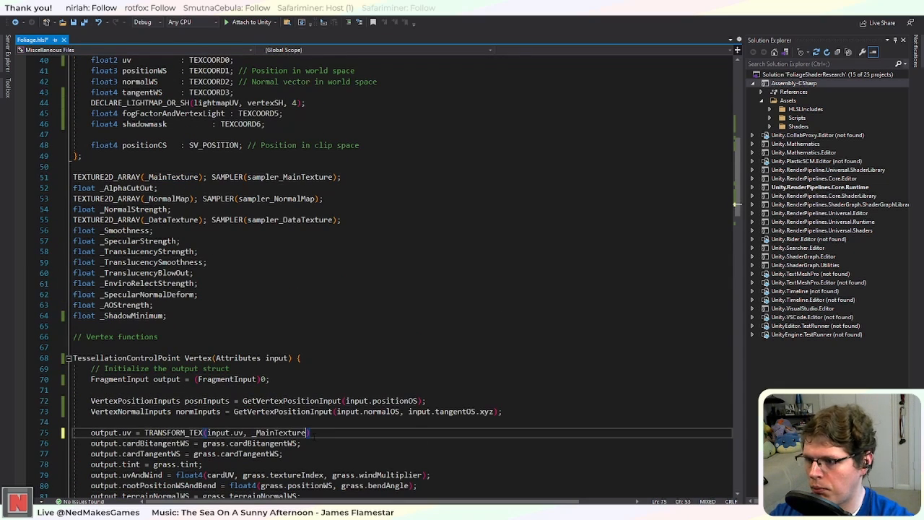
pyautogui.write(';')
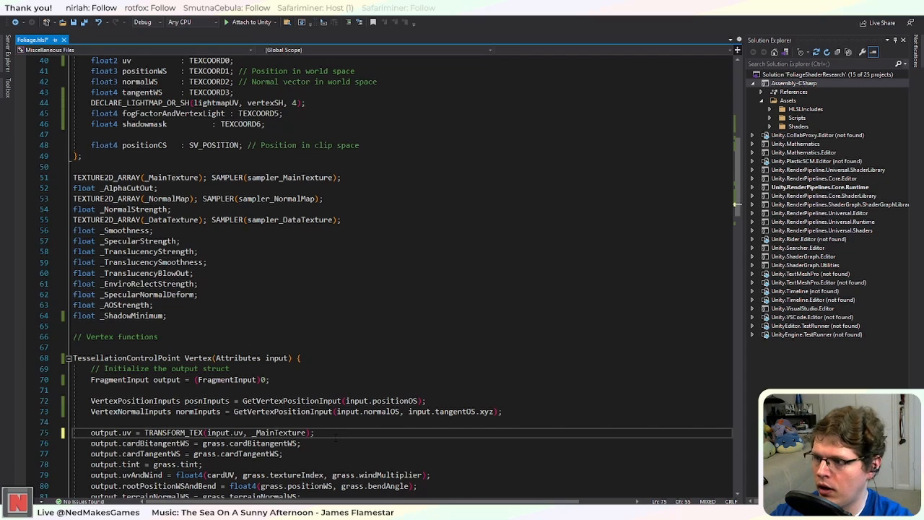
# Step: Add a line below the output.uv assignment in Vertex that sets output.positionWS to posnInputs.positionWS
pyautogui.press('Return')
pyautogui.scroll(5, 335, 438)
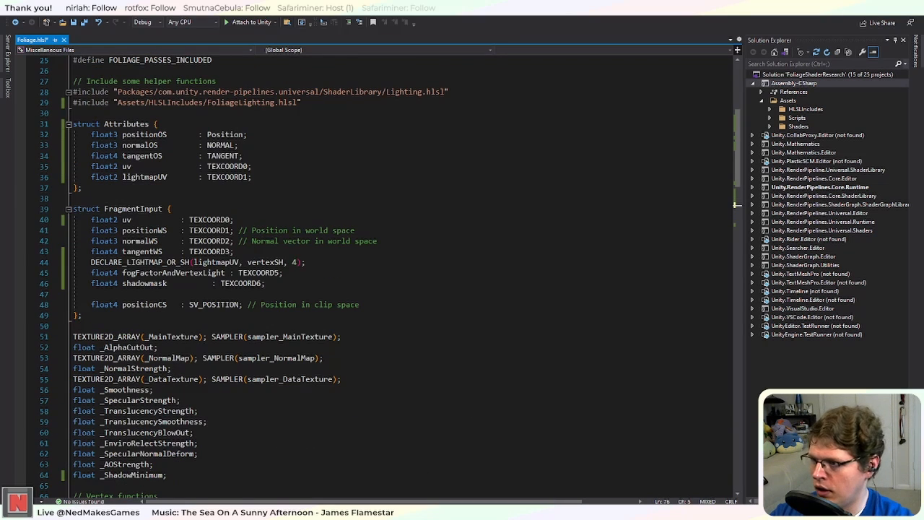
pyautogui.scroll(-9, 404, 274)
pyautogui.write('o')
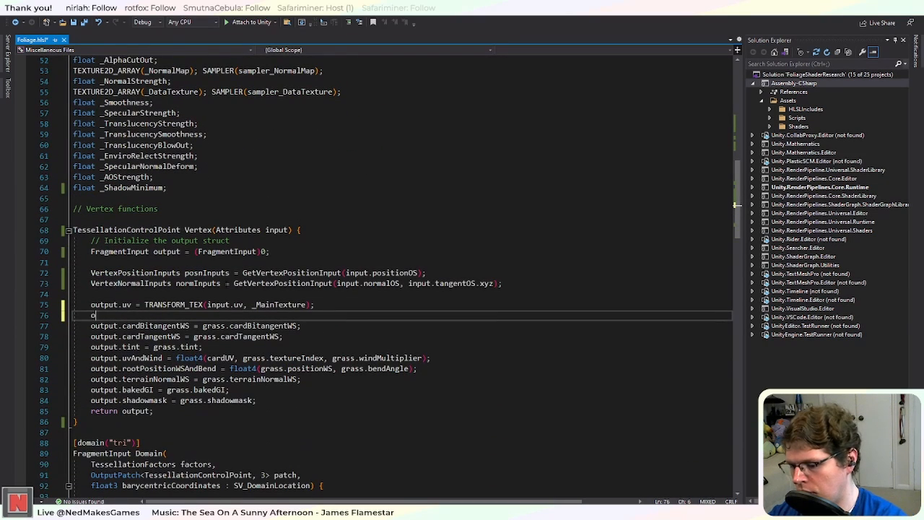
pyautogui.write('utput.pos')
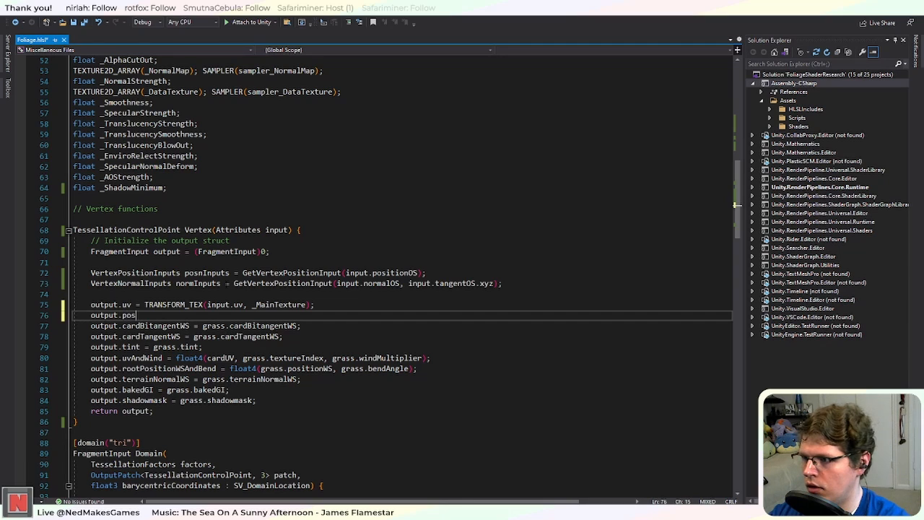
pyautogui.write('itionWS = ')
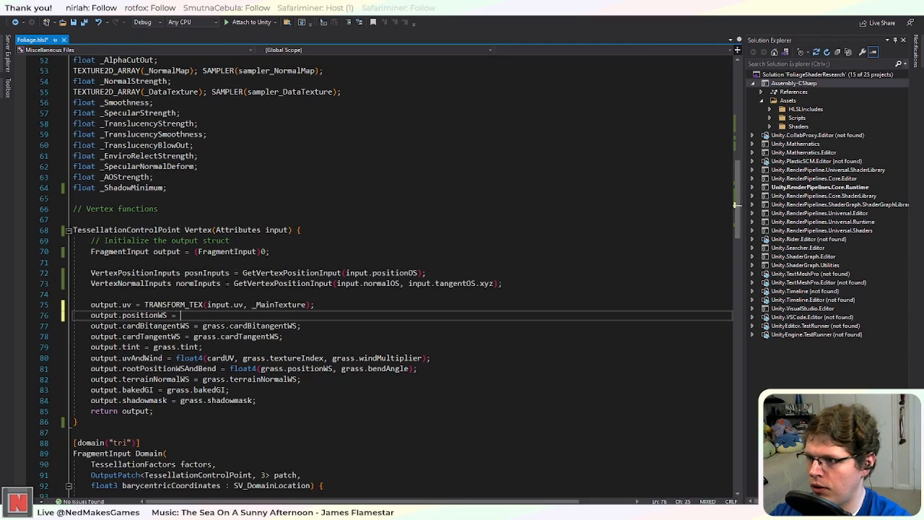
pyautogui.write('posnInputs')
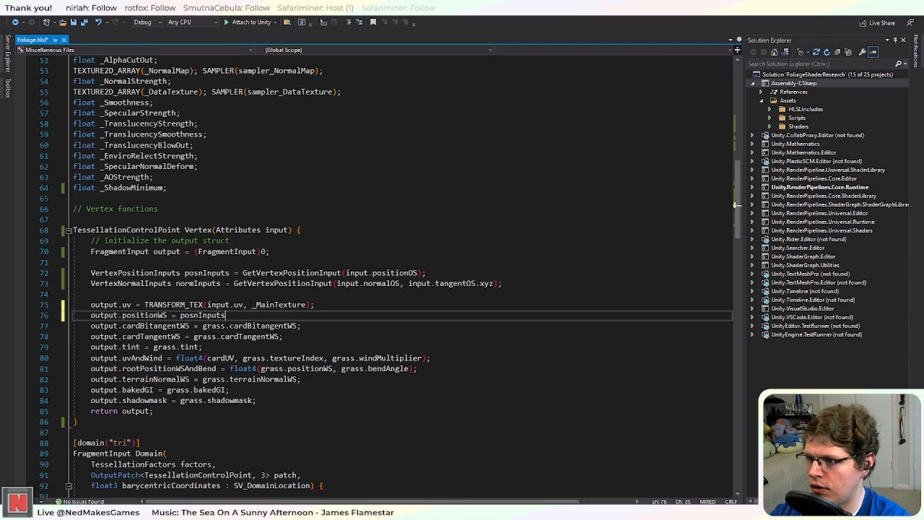
pyautogui.write('.position')
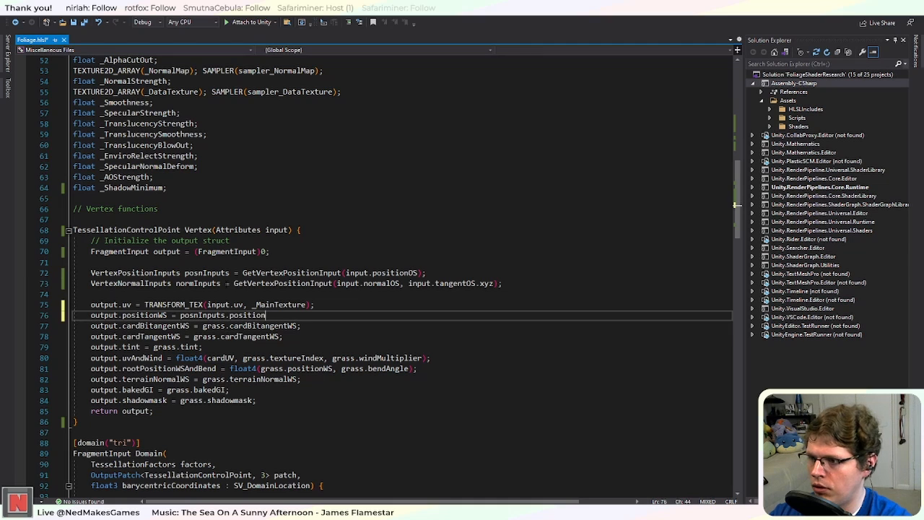
pyautogui.write('WS;')
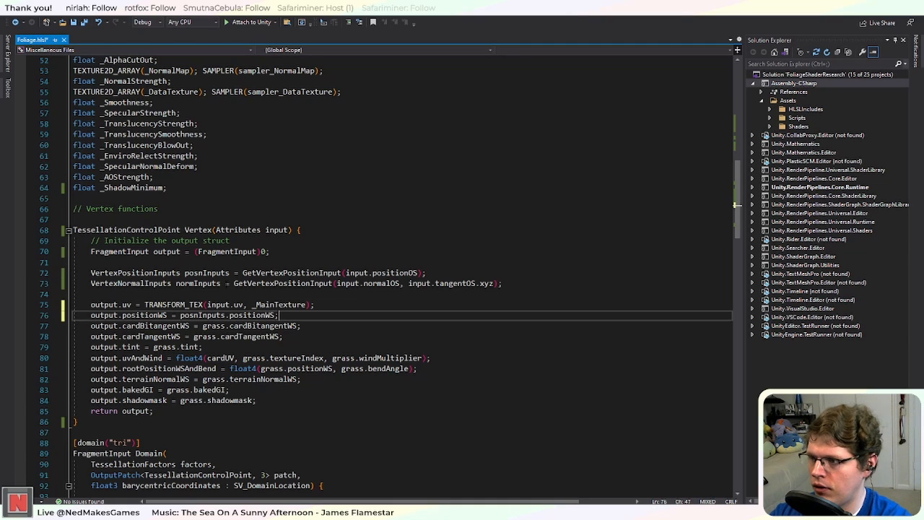
# Step: Add a line below the positionWS assignment in Vertex that sets output.normalWS to posnInputs.normalWS
pyautogui.scroll(9, 398, 274)
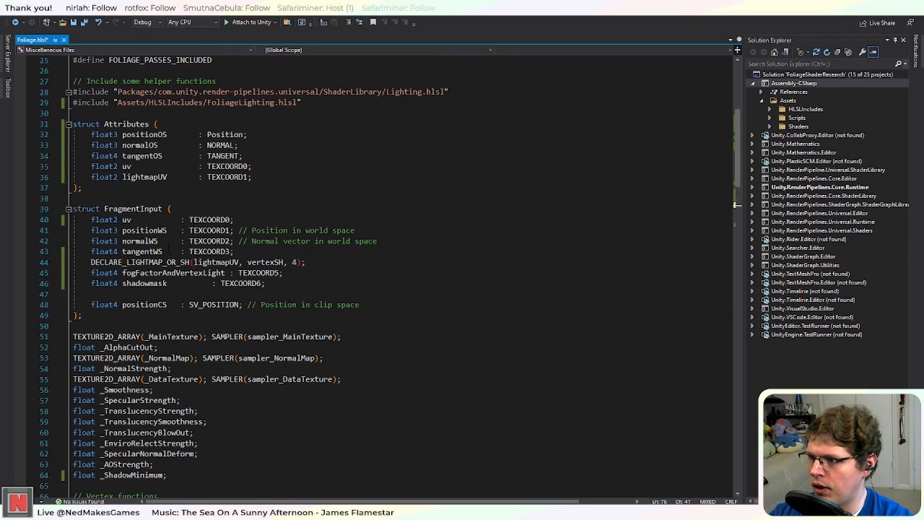
pyautogui.scroll(-8, 245, 325)
pyautogui.press('Return')
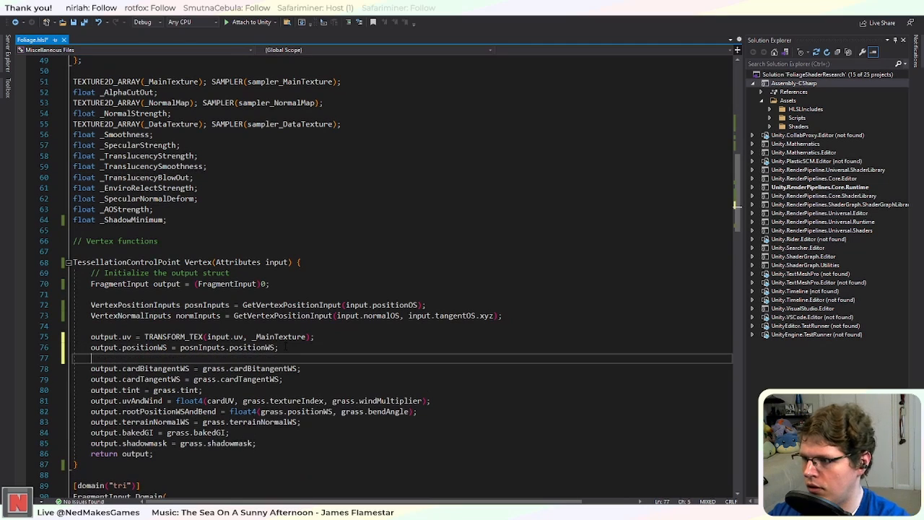
pyautogui.write('output.')
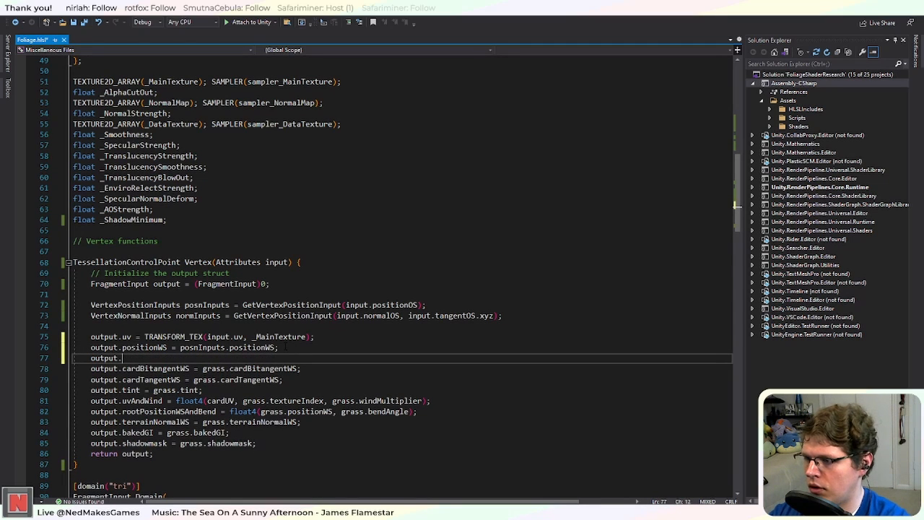
pyautogui.write('normalWS = ')
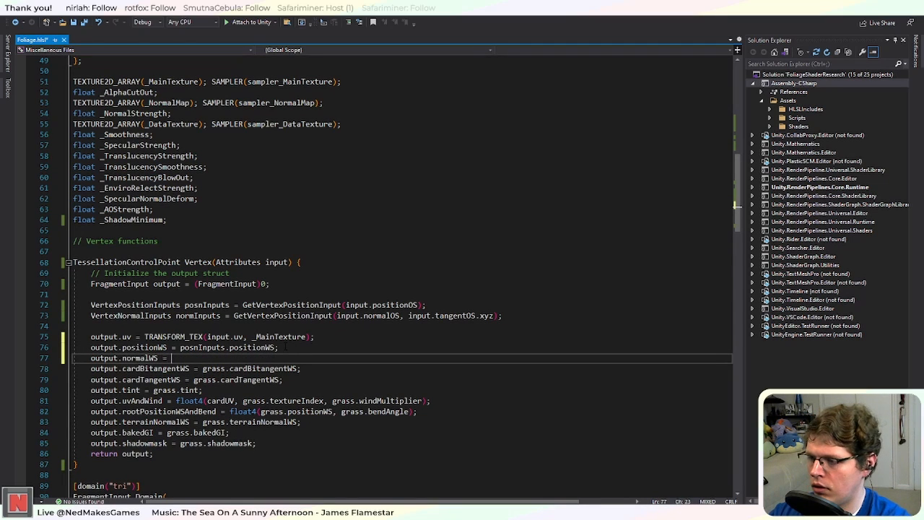
pyautogui.write('posnInput')
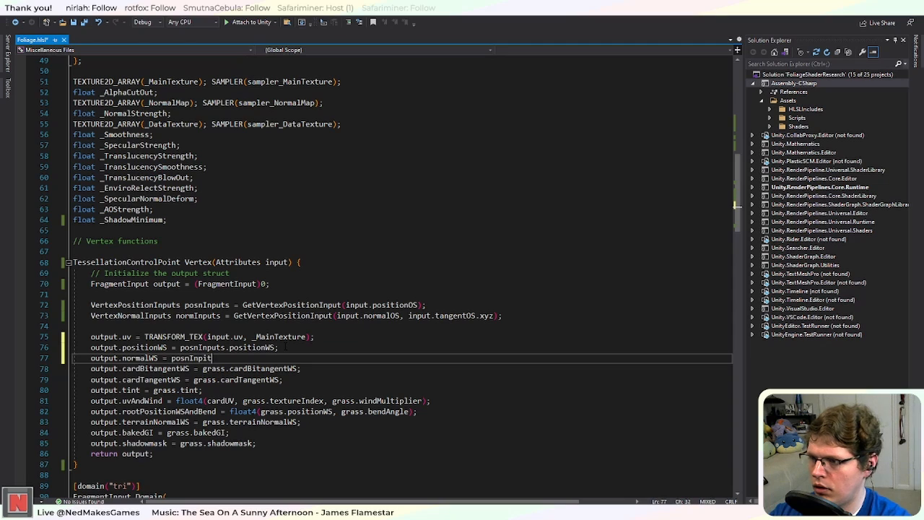
pyautogui.write('s.n')
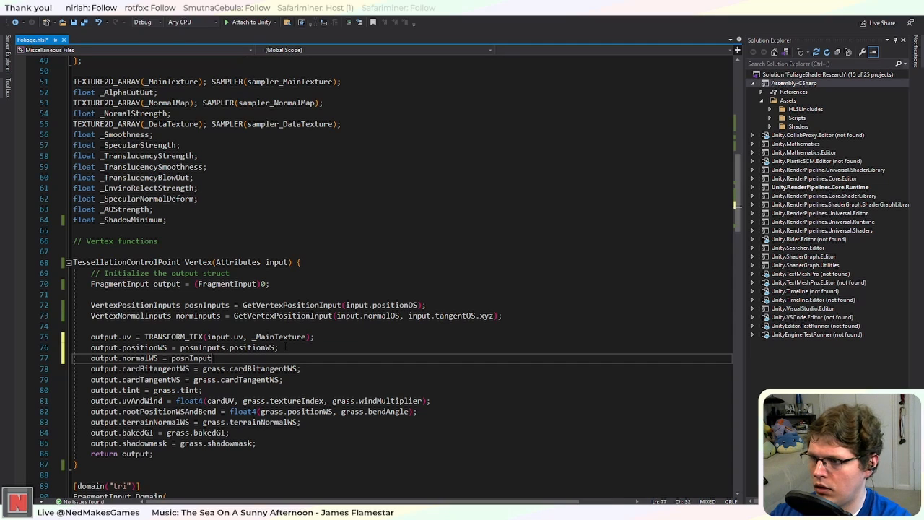
pyautogui.write('ormalWS;')
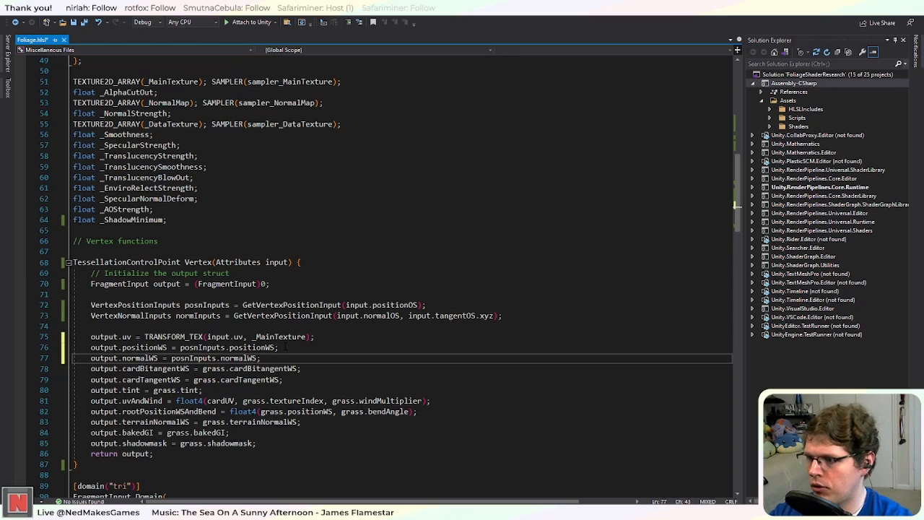
# Step: Replace posnInputs in the output.normalWS assignment with the normInputs name copied from its declaration
pyautogui.doubleClick(190, 316)
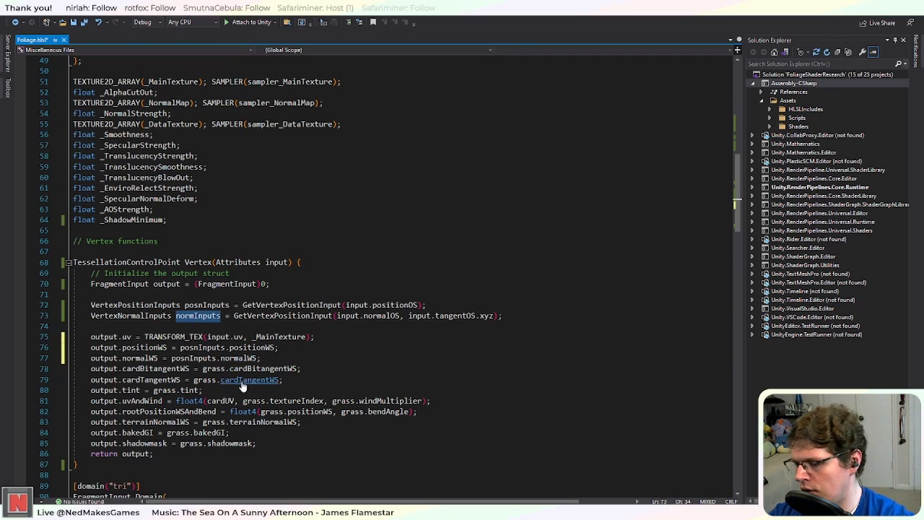
pyautogui.click(189, 358)
pyautogui.doubleClick(190, 358)
pyautogui.hotkey('ctrl', 'v')
pyautogui.press('End')
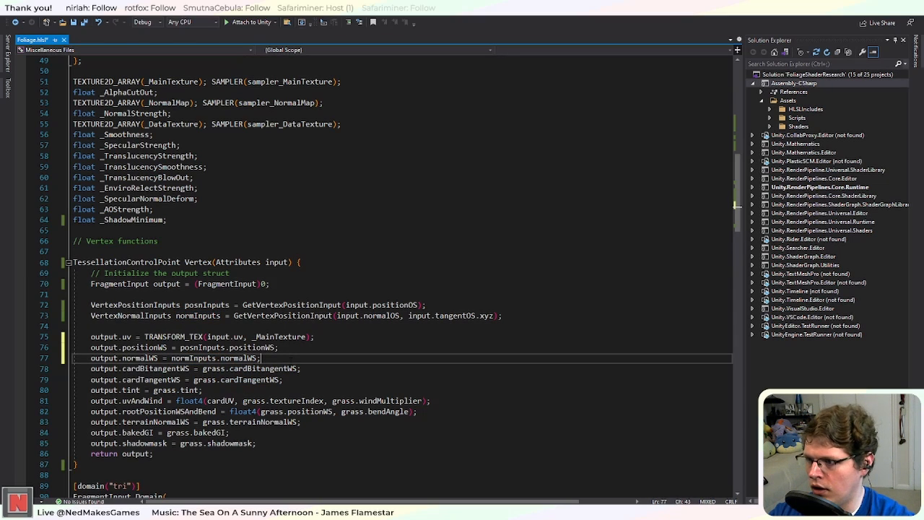
# Step: Duplicate the output.normalWS line and change the copy to assign normInputs.tangentWS to output.tangentWS, removing its closing semicolon
pyautogui.hotkey('ctrl', 'd')
pyautogui.doubleClick(140, 369)
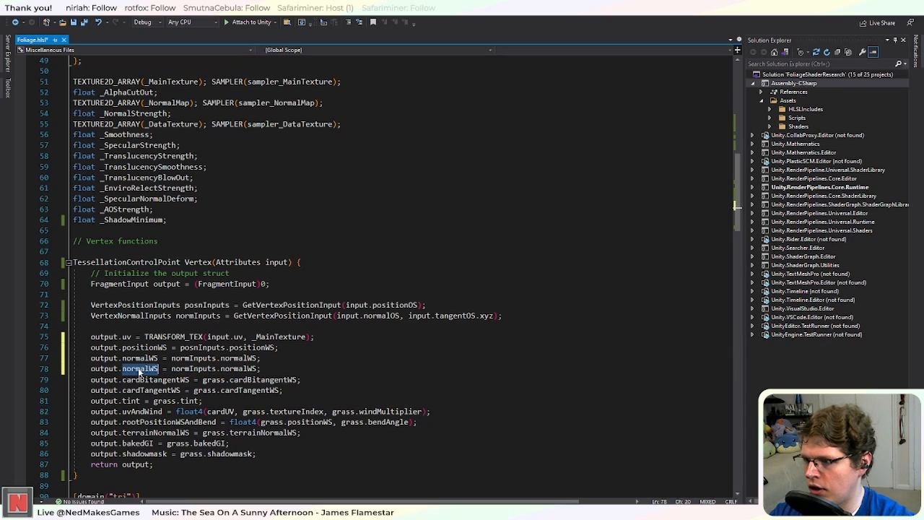
pyautogui.write('tangentWS')
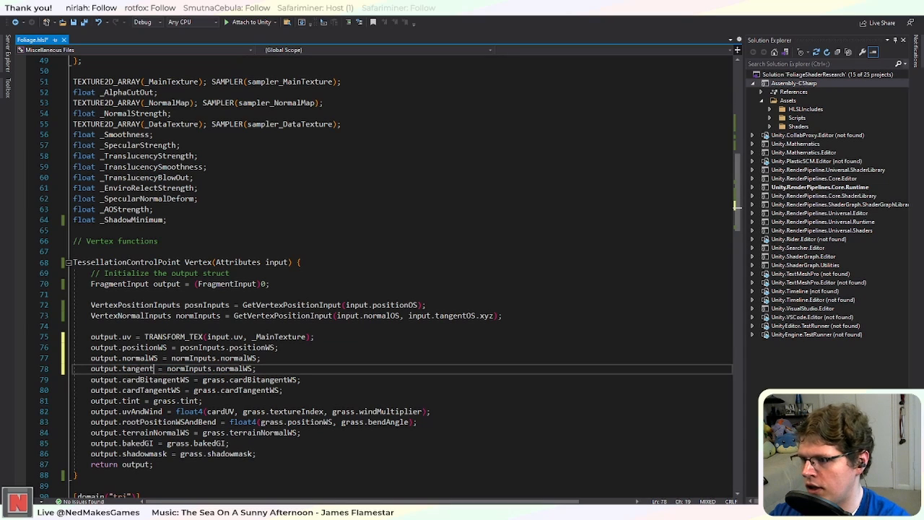
pyautogui.scroll(-9, 736, 206)
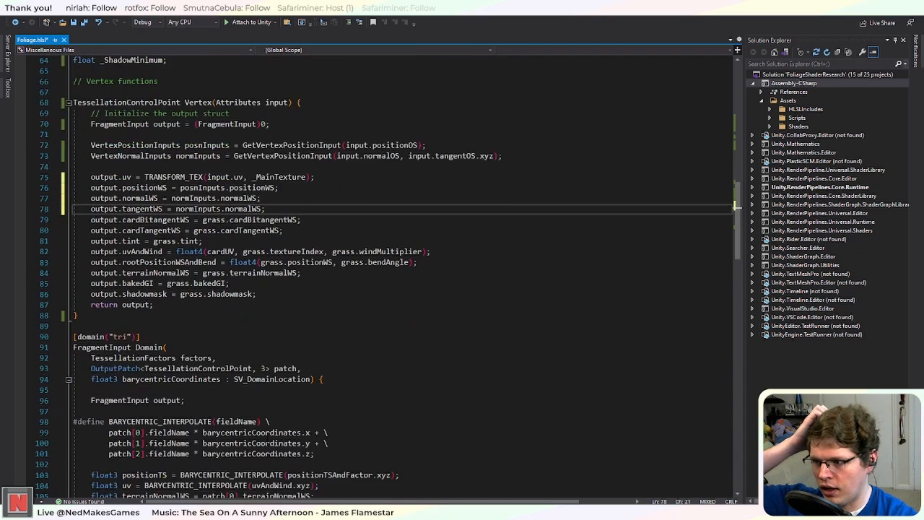
pyautogui.scroll(-4, 737, 205)
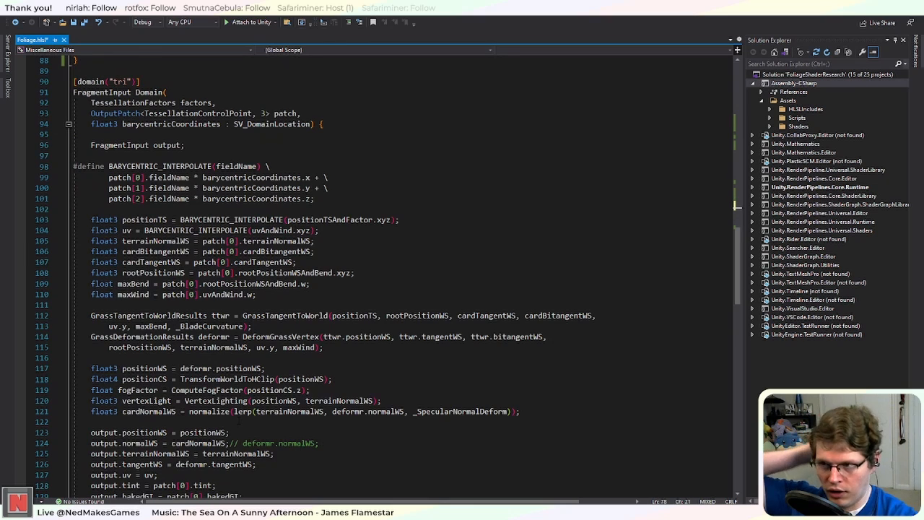
pyautogui.scroll(12, 736, 206)
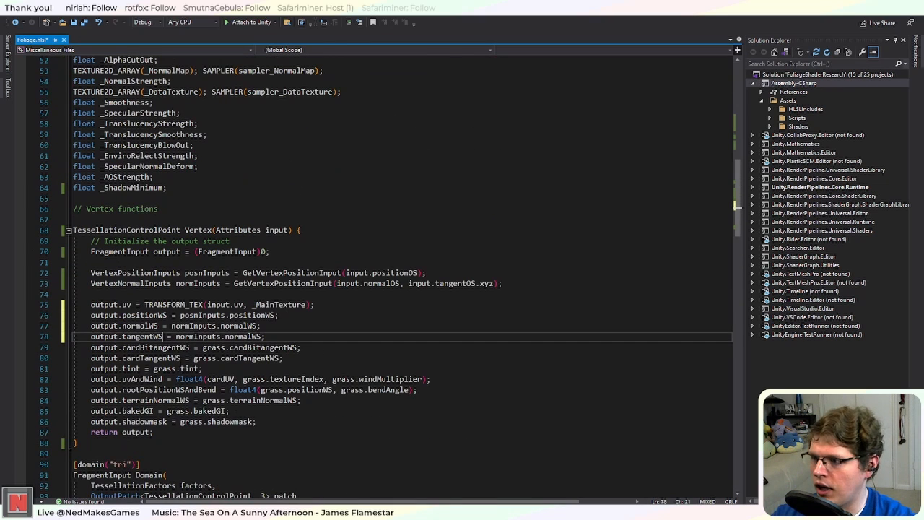
pyautogui.press('End')
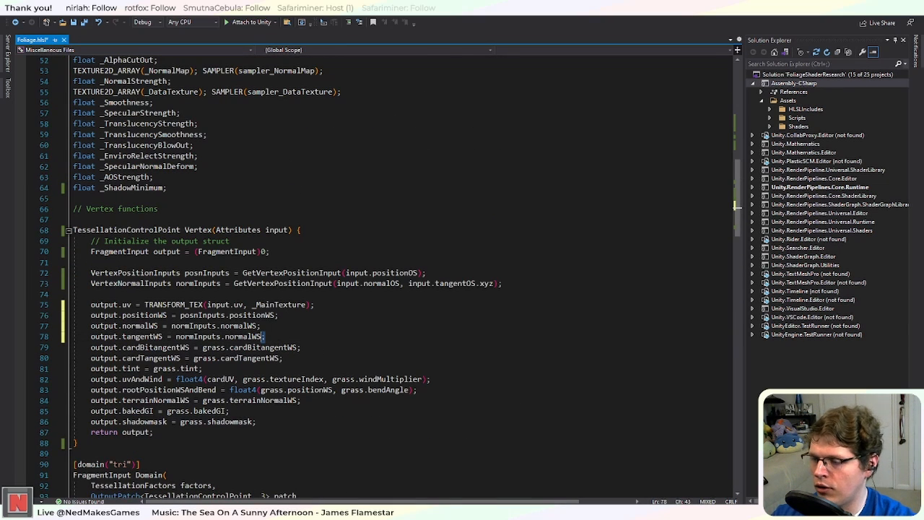
pyautogui.press('BackSpace')
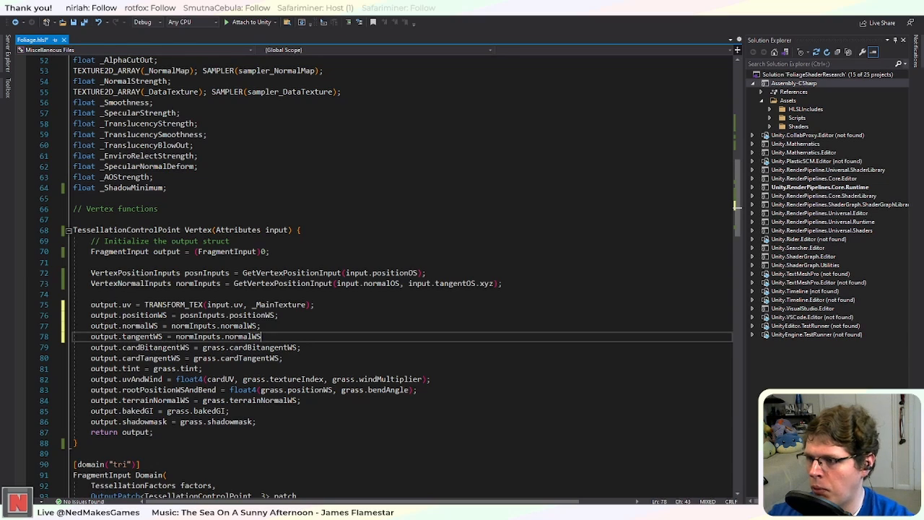
pyautogui.hotkey('ctrl', 'shift', 'Left')
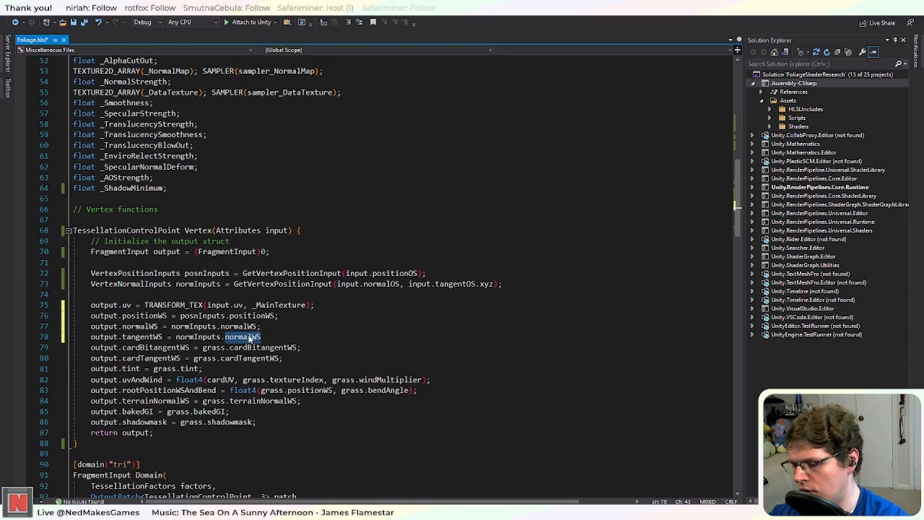
pyautogui.write('tangentWS = ')
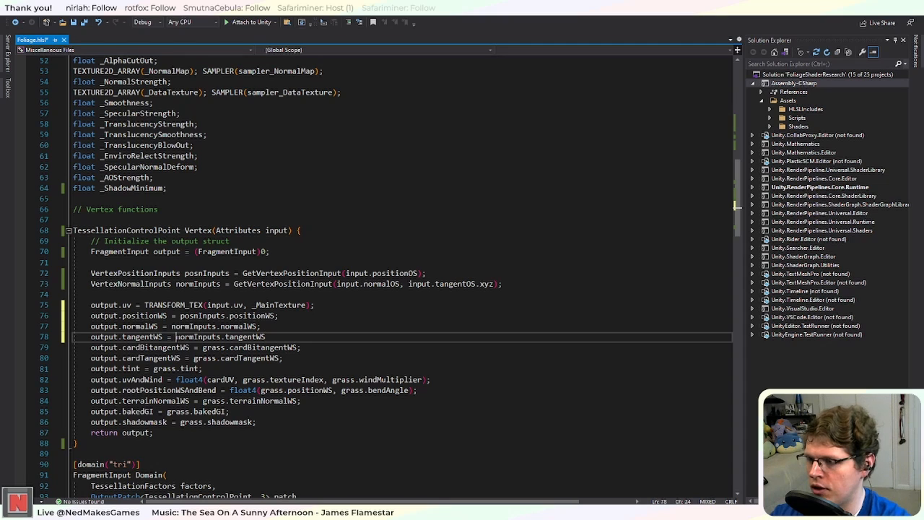
# Step: Wrap the output.tangentWS value in a float4 with input.tangentOS.w as the last component, finish the statement and save the file
pyautogui.write('float4(normInputs.tangentWS')
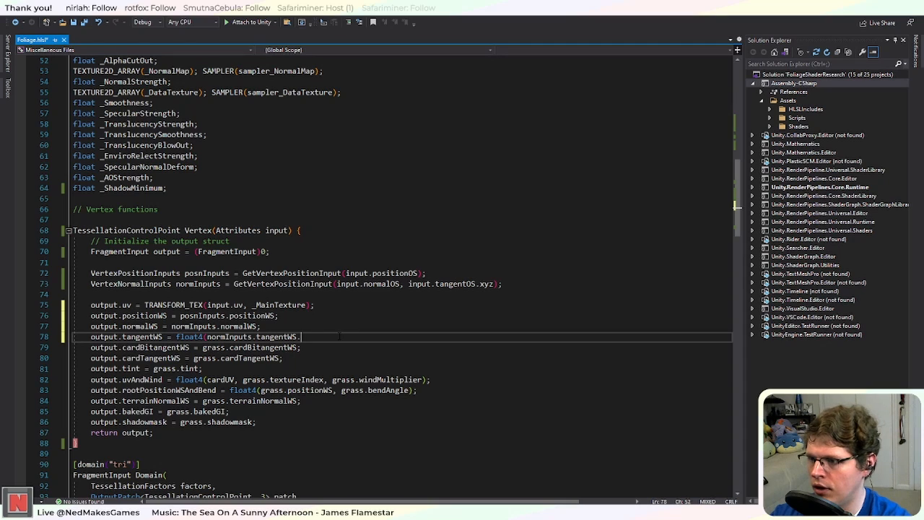
pyautogui.write(', ')
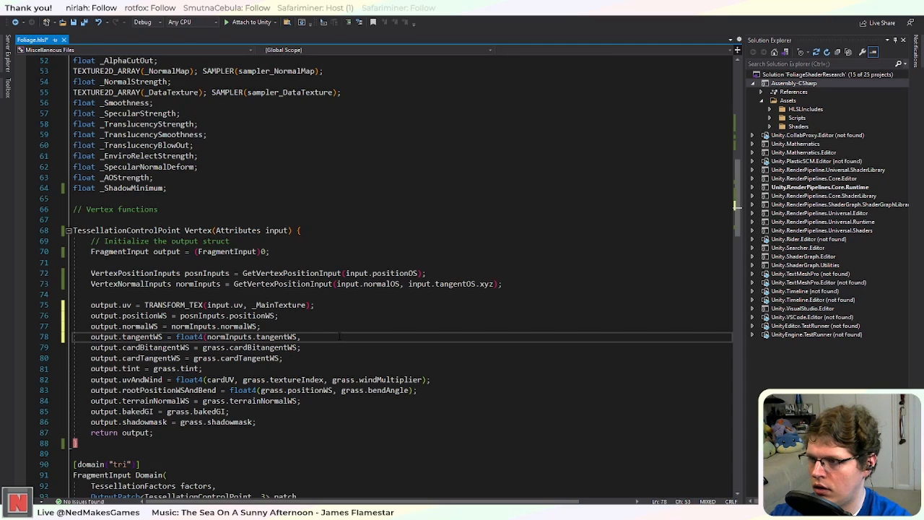
pyautogui.write('input')
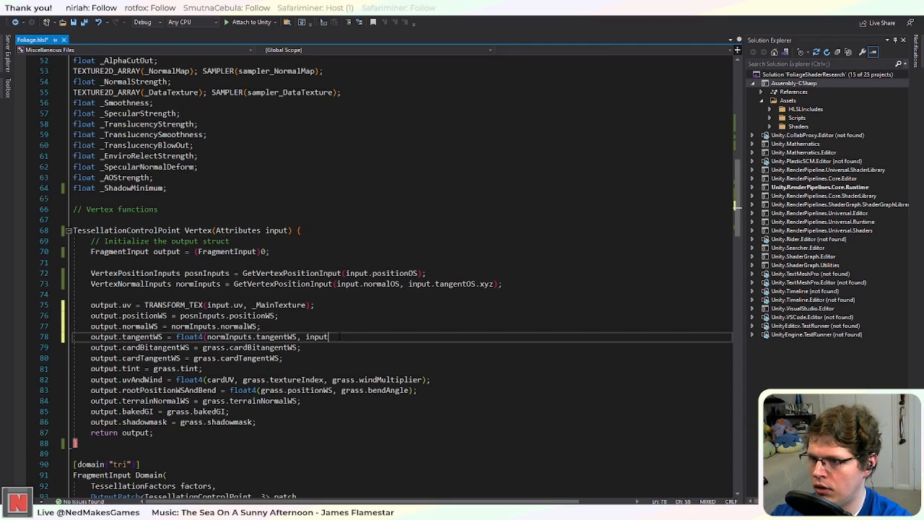
pyautogui.write('.tangentOS.')
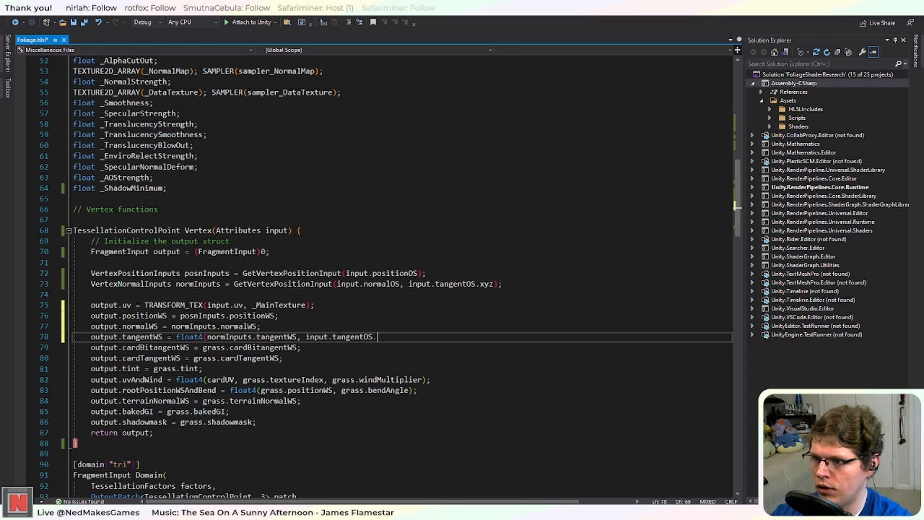
pyautogui.write('w);')
pyautogui.hotkey('ctrl', 's')
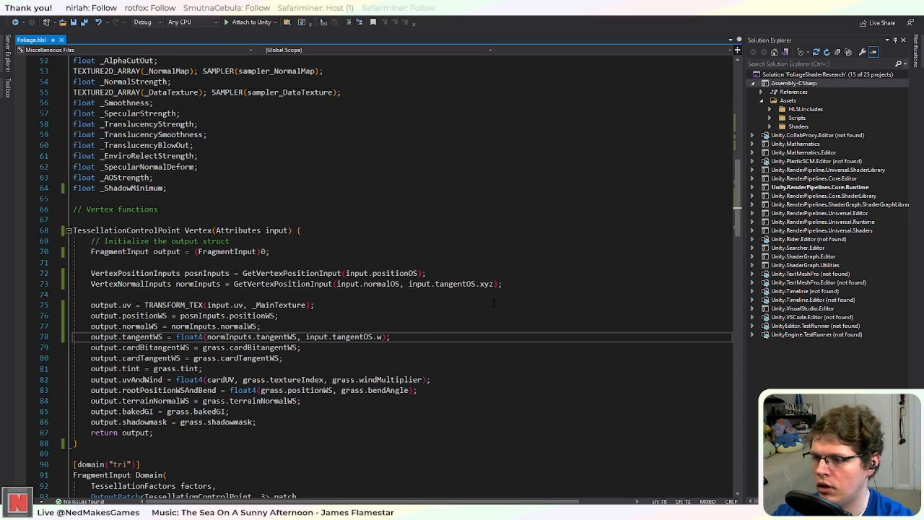
# Step: Cut the grass-based assignments from output.cardBitangentWS through output.shadowmask out of the Vertex function
pyautogui.click(498, 295)
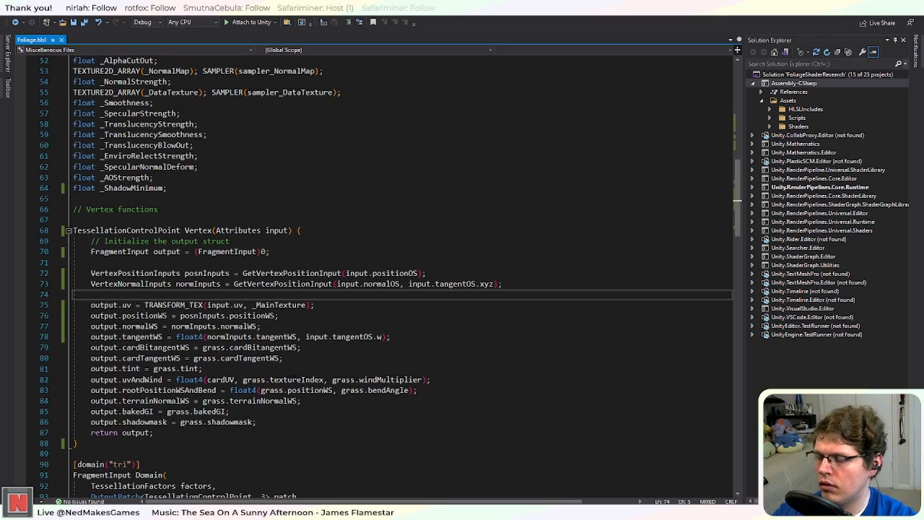
pyautogui.moveTo(272, 424); pyautogui.dragTo(23, 350)
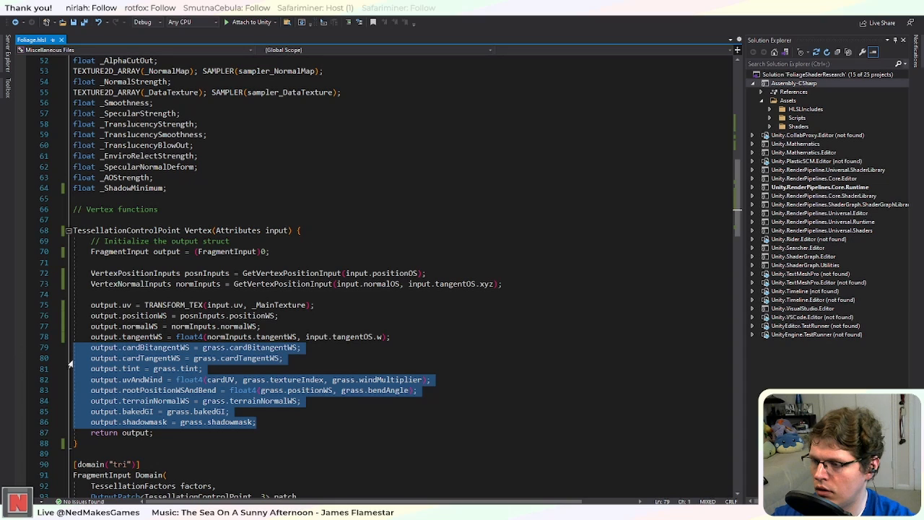
pyautogui.scroll(-4, 324, 398)
pyautogui.scroll(3, 324, 397)
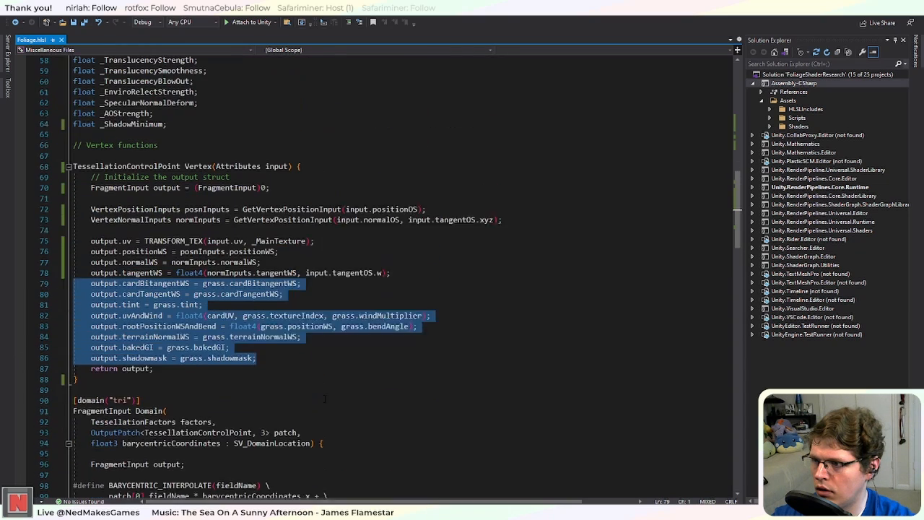
pyautogui.click(284, 394)
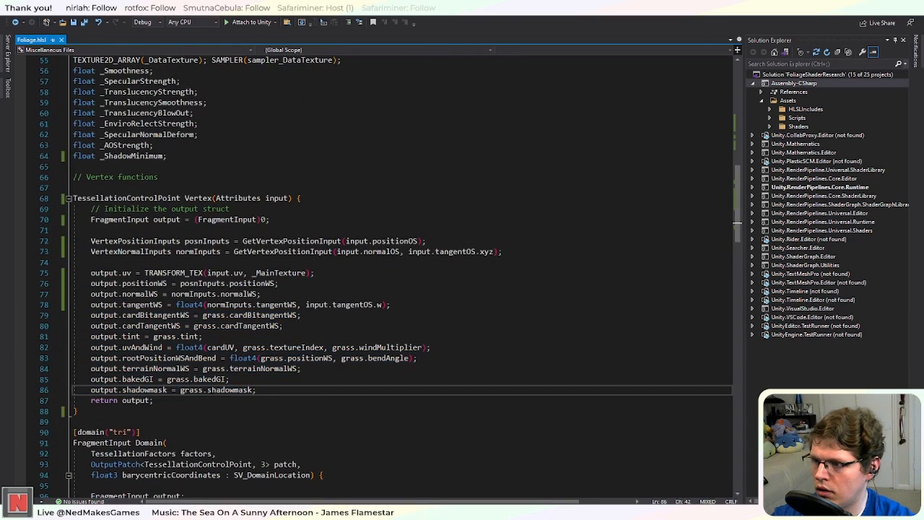
pyautogui.moveTo(257, 390); pyautogui.dragTo(40, 324)
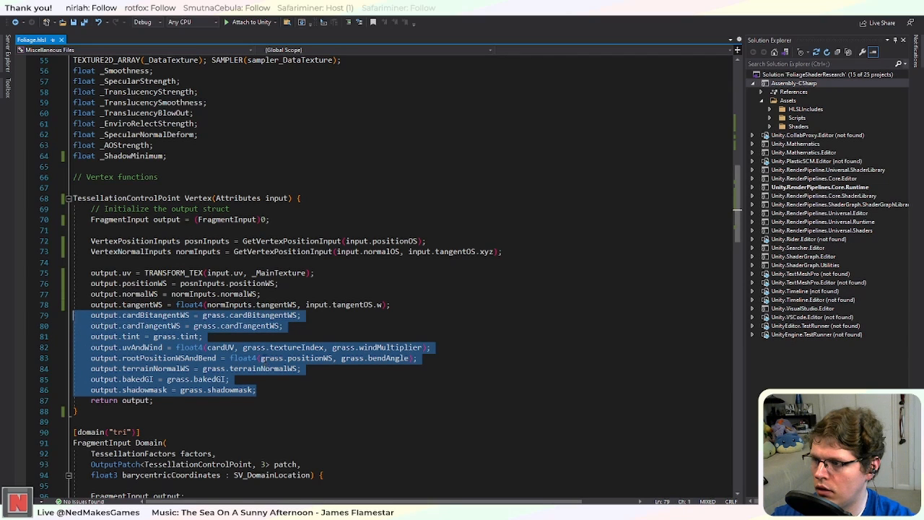
pyautogui.hotkey('ctrl', 'x')
# Step: Examine the Attributes and FragmentInput structs, switch to Notepad++ and read through the soil shader's Vertex and Fragment functions for the lighting data handling
pyautogui.scroll(10, 282, 363)
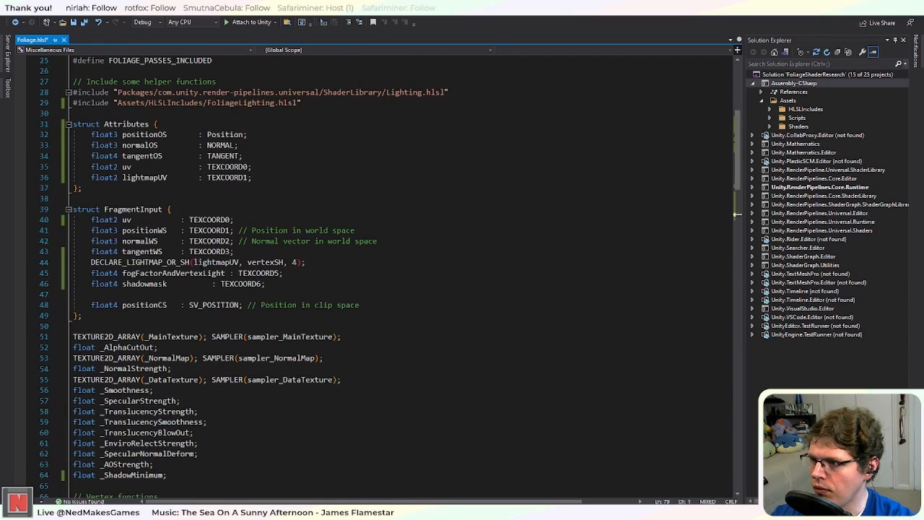
pyautogui.scroll(-8, 389, 277)
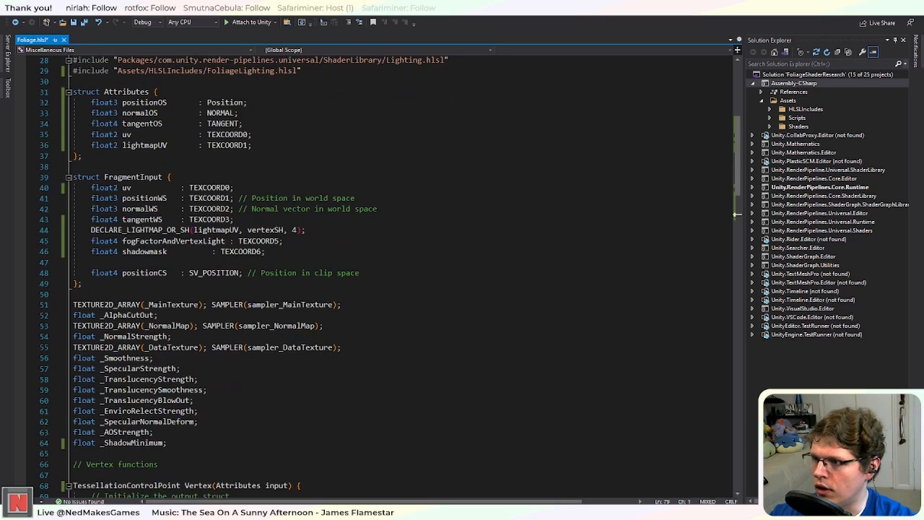
pyautogui.scroll(5, 239, 359)
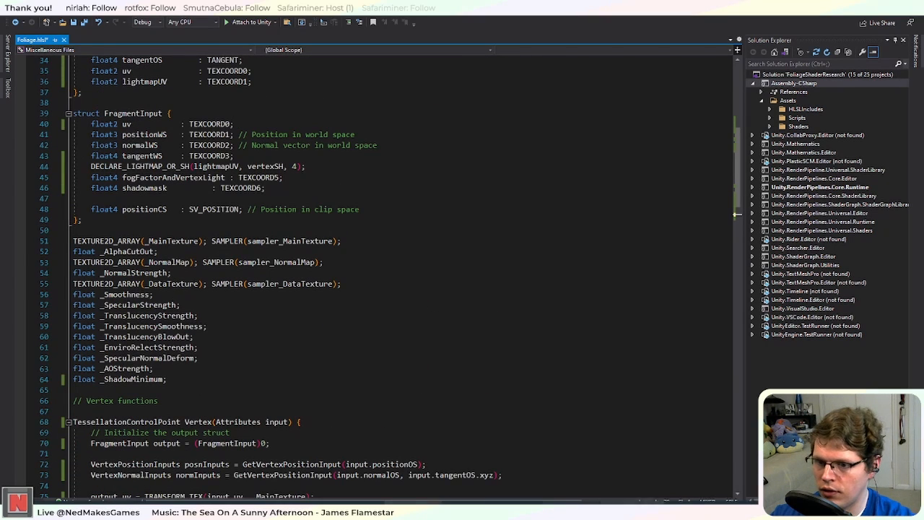
pyautogui.hotkey('alt', 'Tab')
pyautogui.scroll(-15, 239, 347)
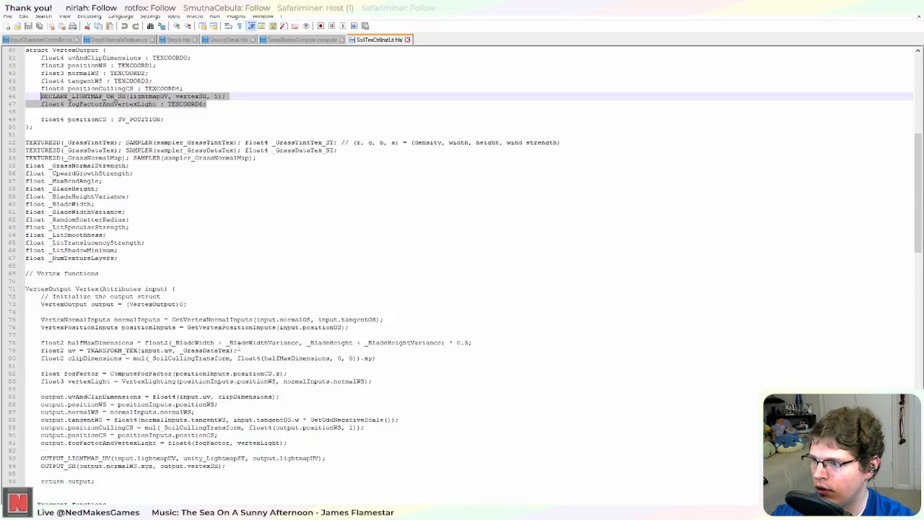
pyautogui.scroll(-17, 239, 348)
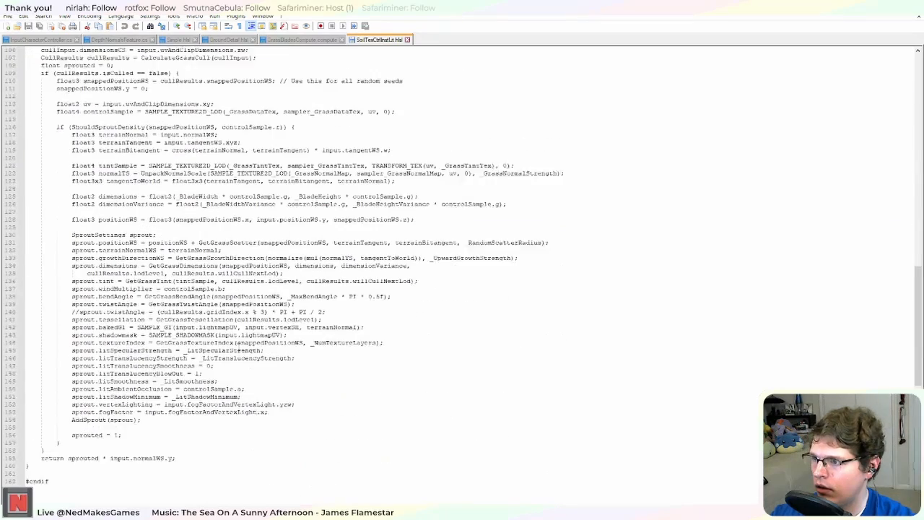
pyautogui.scroll(2, 174, 372)
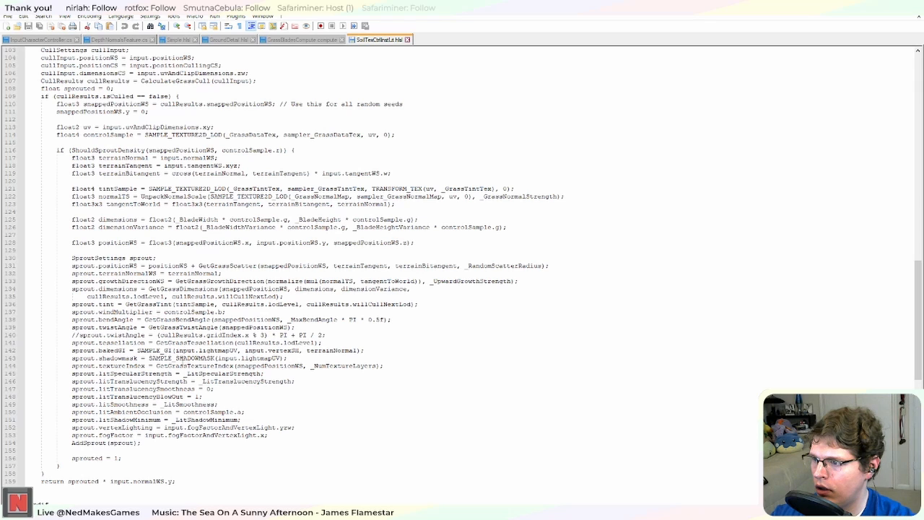
pyautogui.scroll(4, 183, 365)
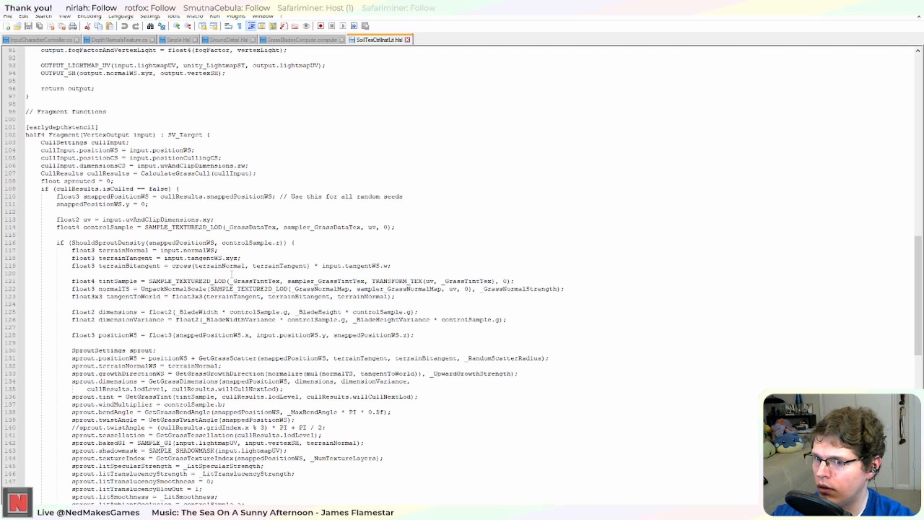
pyautogui.scroll(-3, 222, 277)
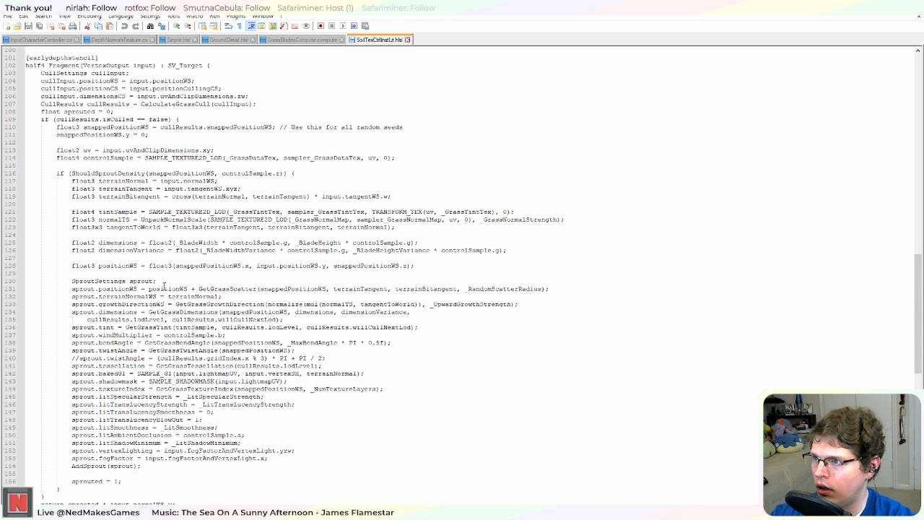
pyautogui.scroll(13, 163, 282)
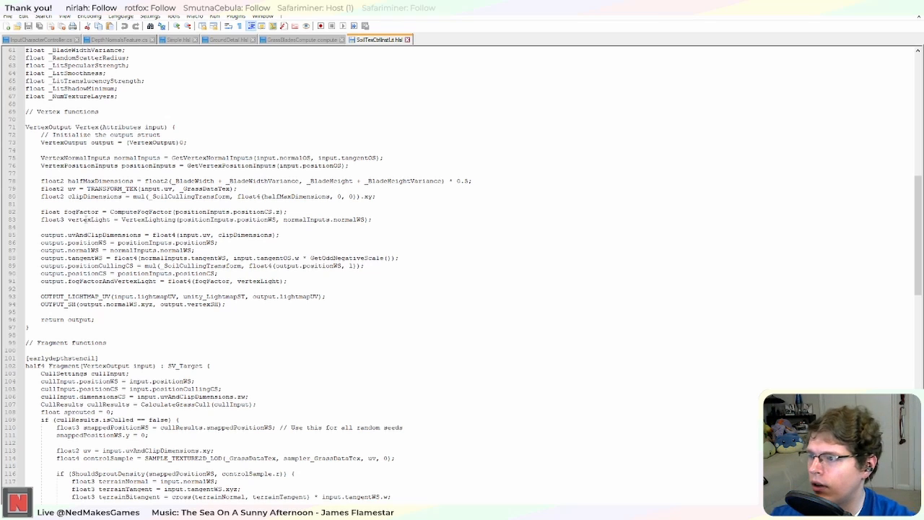
# Step: Copy the fogFactor and vertexLight declarations from the soil shader into Foliage.hlsl's Vertex function, above the output.uv line, and save the file
pyautogui.doubleClick(82, 211)
pyautogui.click(84, 219)
pyautogui.scroll(1, 190, 265)
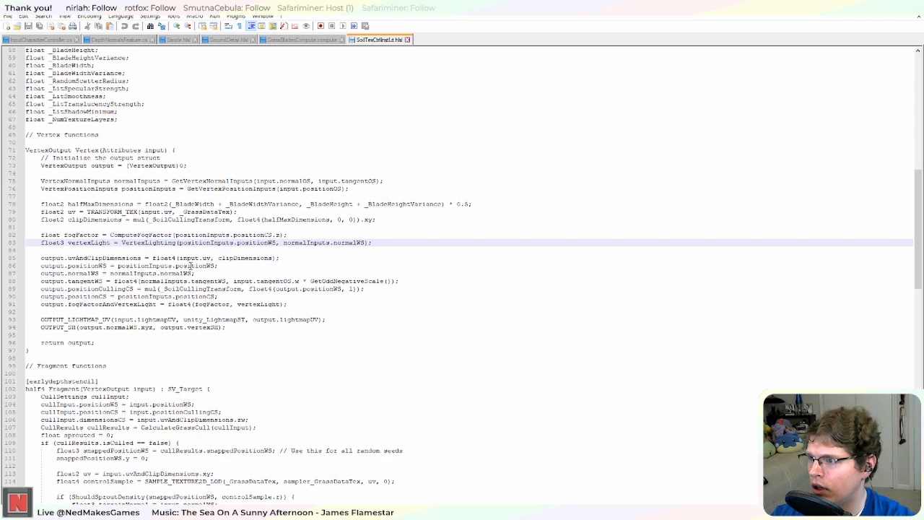
pyautogui.moveTo(370, 243); pyautogui.dragTo(39, 235)
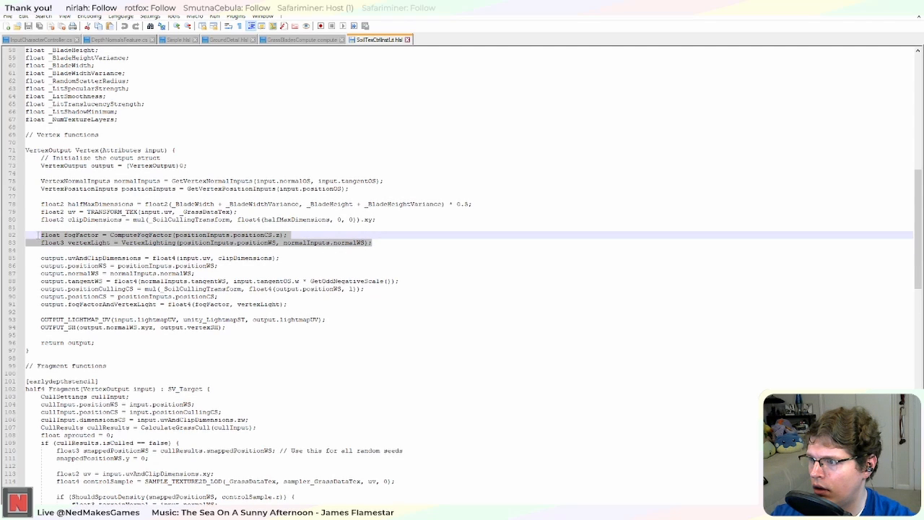
pyautogui.click(108, 313)
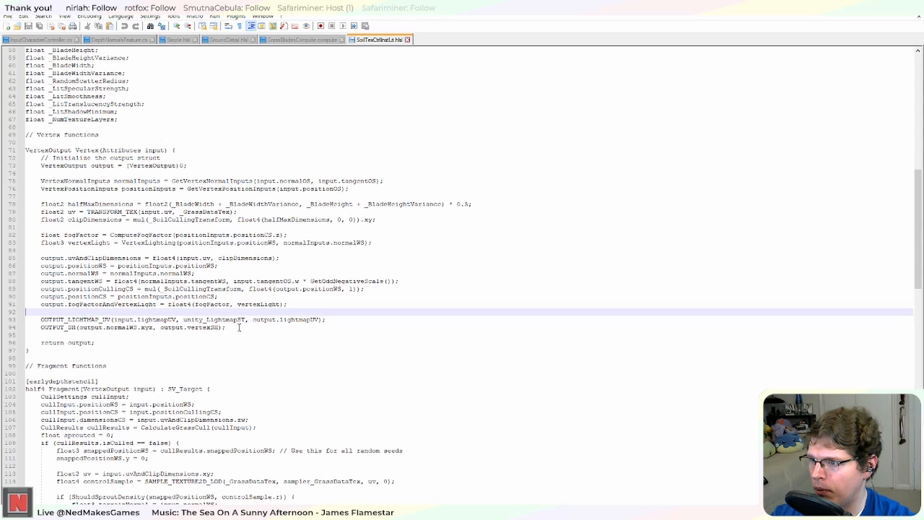
pyautogui.moveTo(372, 243); pyautogui.dragTo(40, 235)
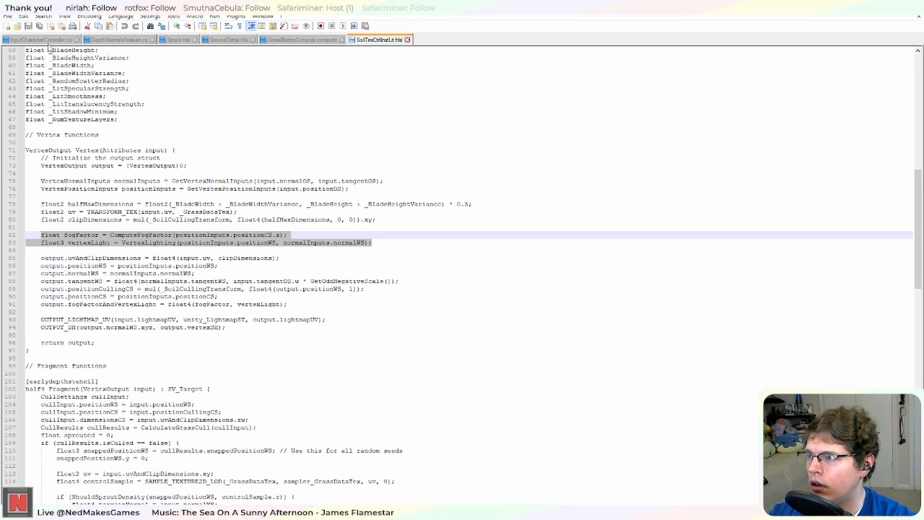
pyautogui.hotkey('alt', 'Tab')
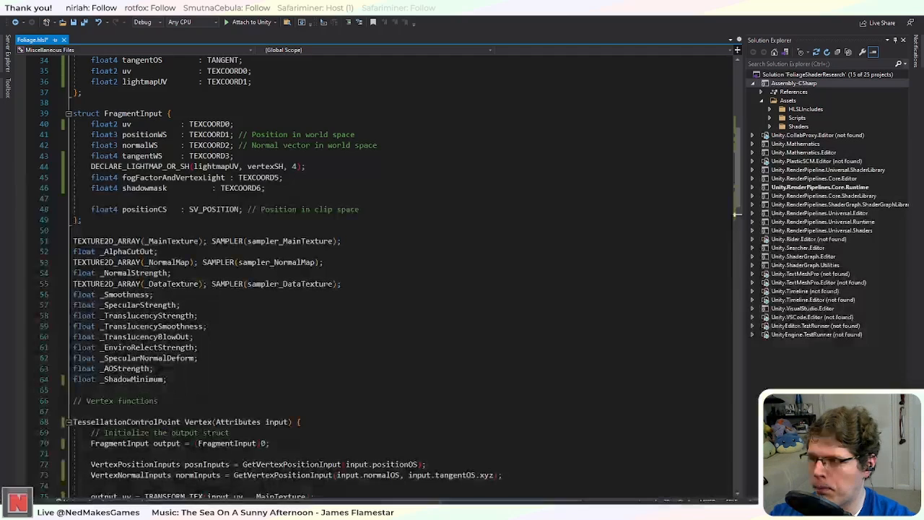
pyautogui.scroll(-7, 377, 159)
pyautogui.click(283, 262)
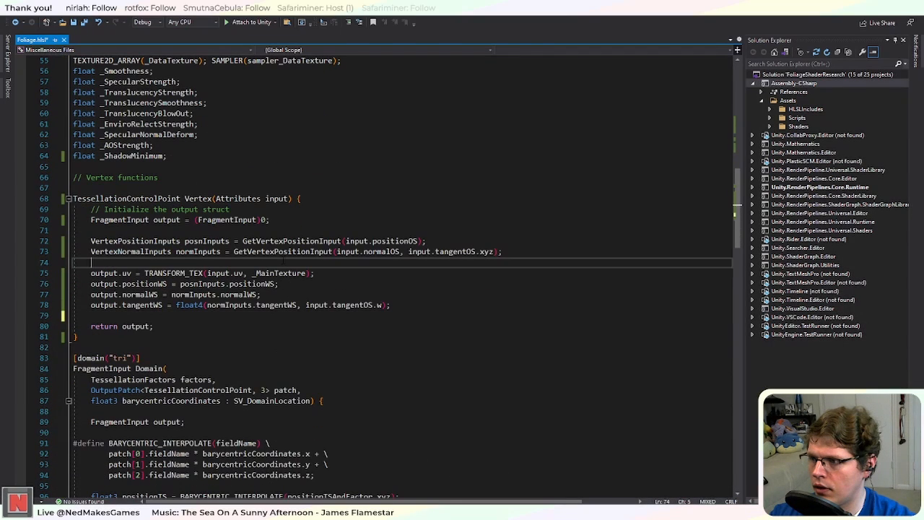
pyautogui.hotkey('ctrl', 'v')
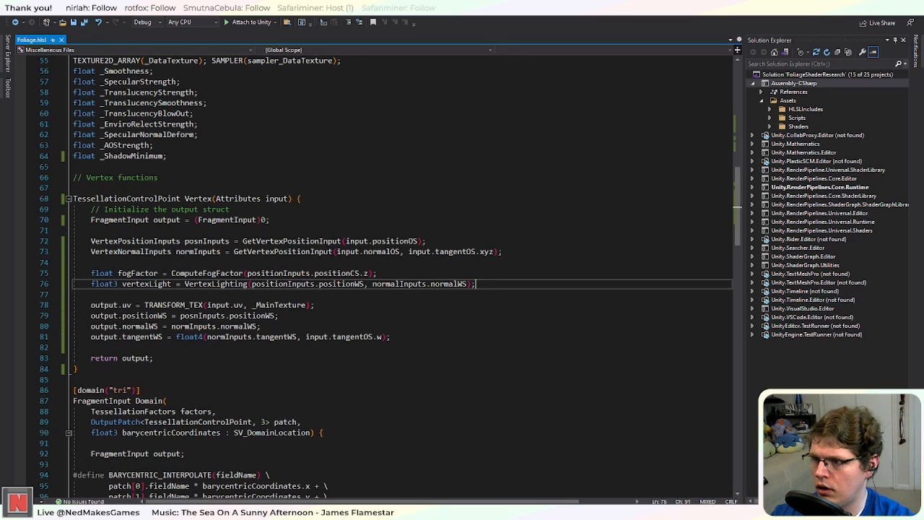
# Step: In the fogFactor and vertexLight lines, replace positionInputs with posnInputs and normalInputs with normInputs, and save the file
pyautogui.doubleClick(195, 241)
pyautogui.hotkey('ctrl', 'c')
pyautogui.doubleClick(274, 272)
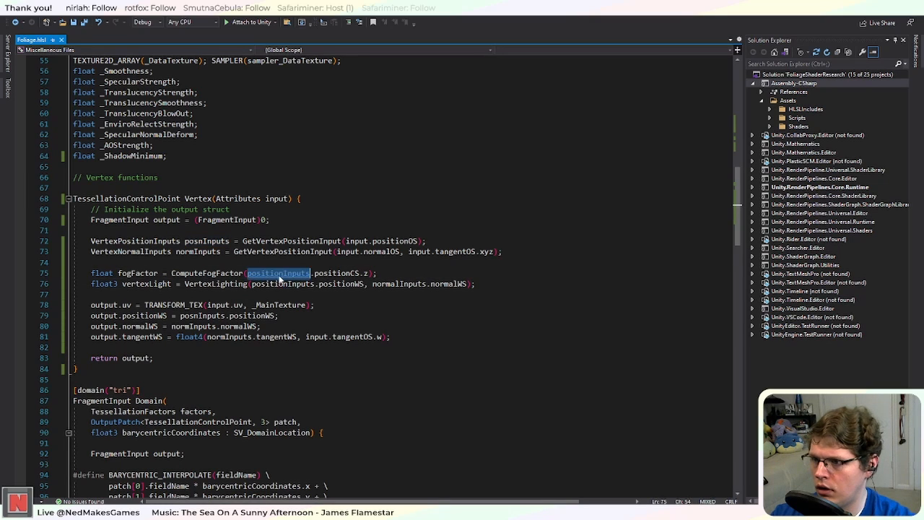
pyautogui.hotkey('ctrl', 'v')
pyautogui.doubleClick(278, 283)
pyautogui.hotkey('ctrl', 'v')
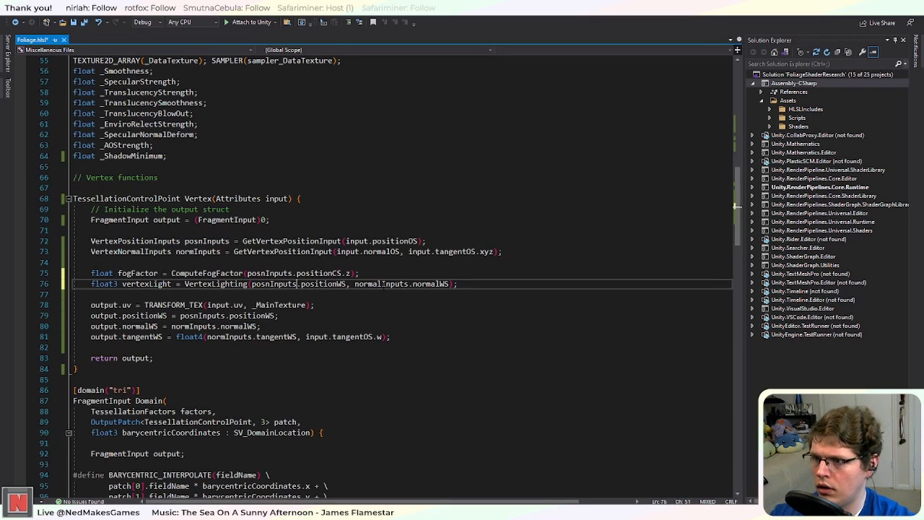
pyautogui.click(382, 284)
pyautogui.press('BackSpace')
pyautogui.press('BackSpace')
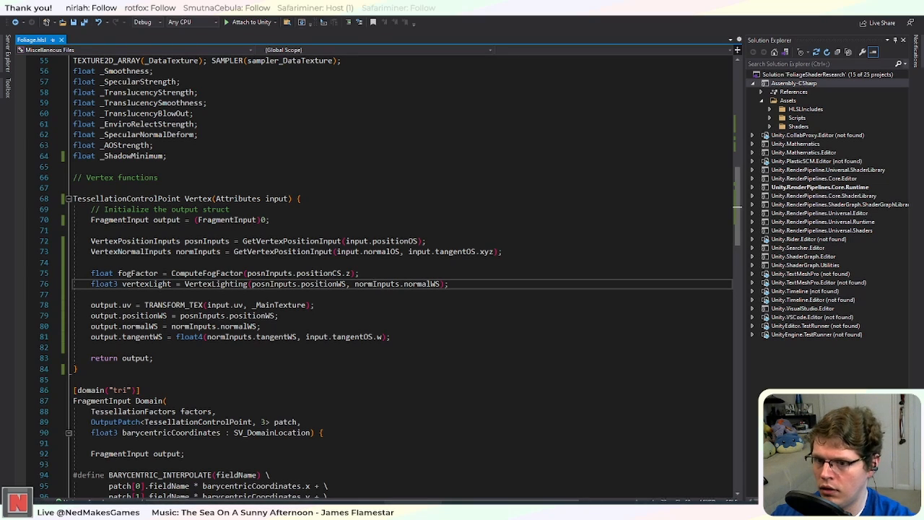
# Step: Copy the output.positionCS and output.fogFactorAndVertexLight assignments from the soil shader in Notepad++ to below output.tangentWS in Foliage.hlsl's Vertex function
pyautogui.hotkey('alt', 'Tab')
pyautogui.moveTo(296, 304); pyautogui.dragTo(40, 305)
pyautogui.moveTo(298, 304); pyautogui.dragTo(42, 296)
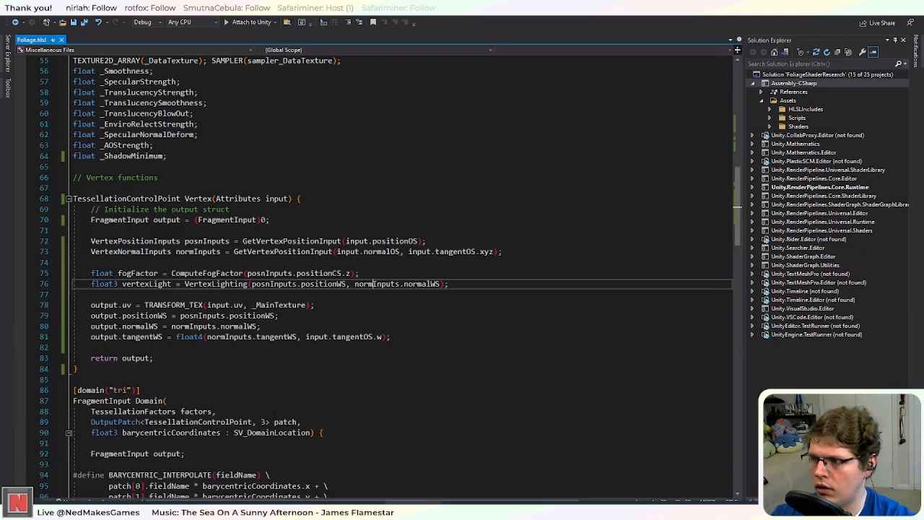
pyautogui.hotkey('alt', 'Tab')
pyautogui.click(405, 337)
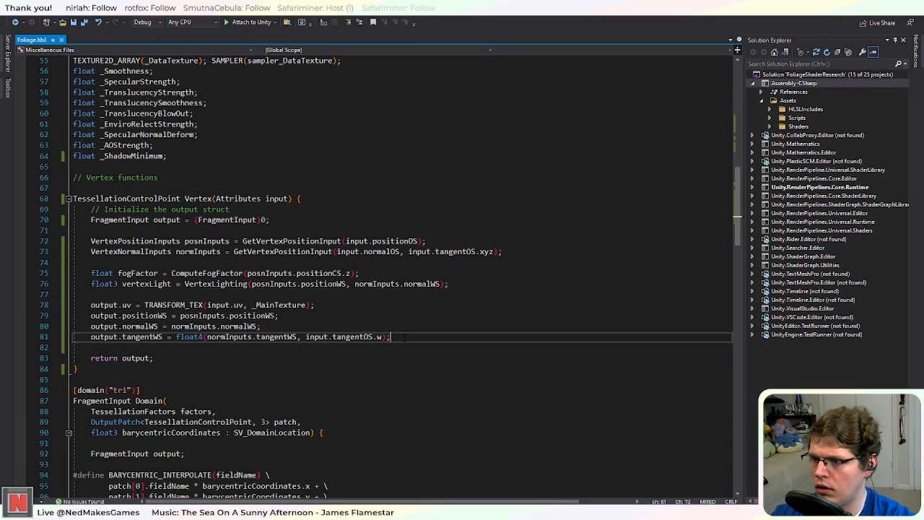
pyautogui.press('Return')
pyautogui.hotkey('ctrl', 'v')
# Step: Move the output.positionCS line directly below output.positionWS and remove the empty line left above output.fogFactorAndVertexLight
pyautogui.moveTo(326, 347); pyautogui.dragTo(91, 347)
pyautogui.press('BackSpace')
pyautogui.click(292, 316)
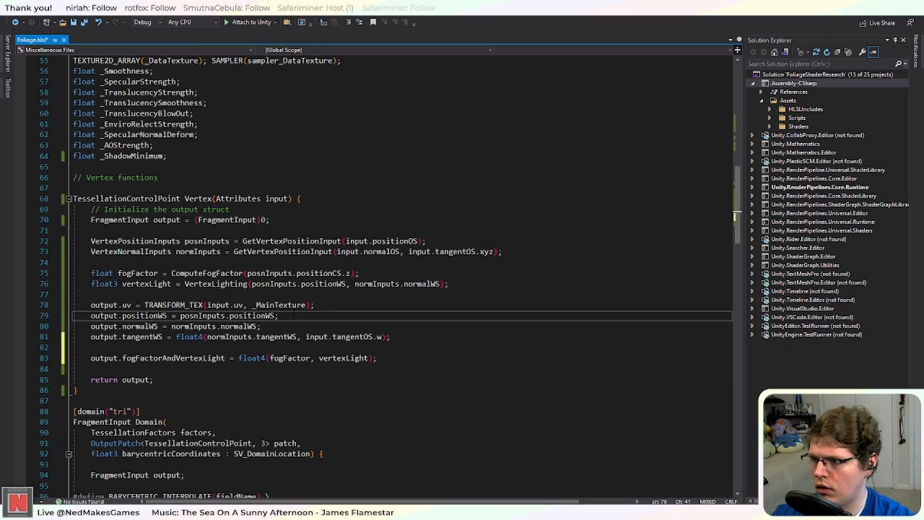
pyautogui.press('Return')
pyautogui.hotkey('ctrl', 'v')
pyautogui.press('Down')
pyautogui.press('Down')
pyautogui.press('Down')
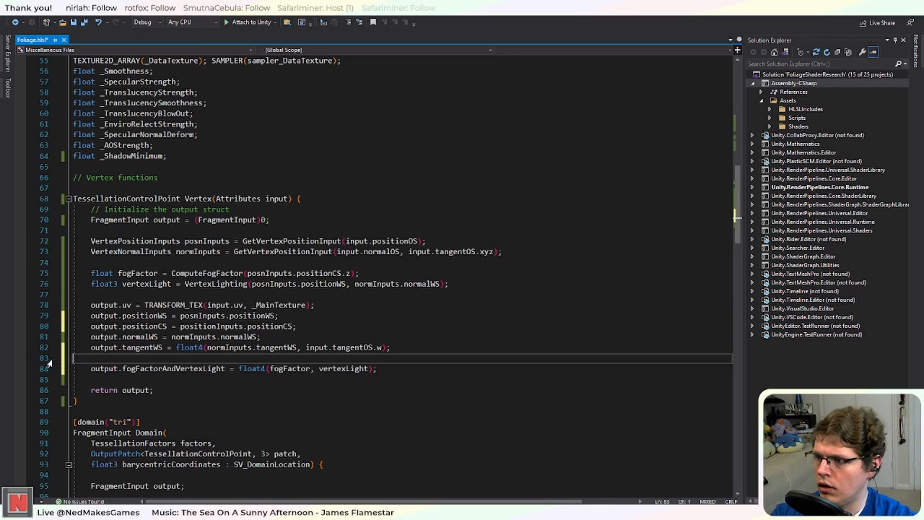
pyautogui.press('BackSpace')
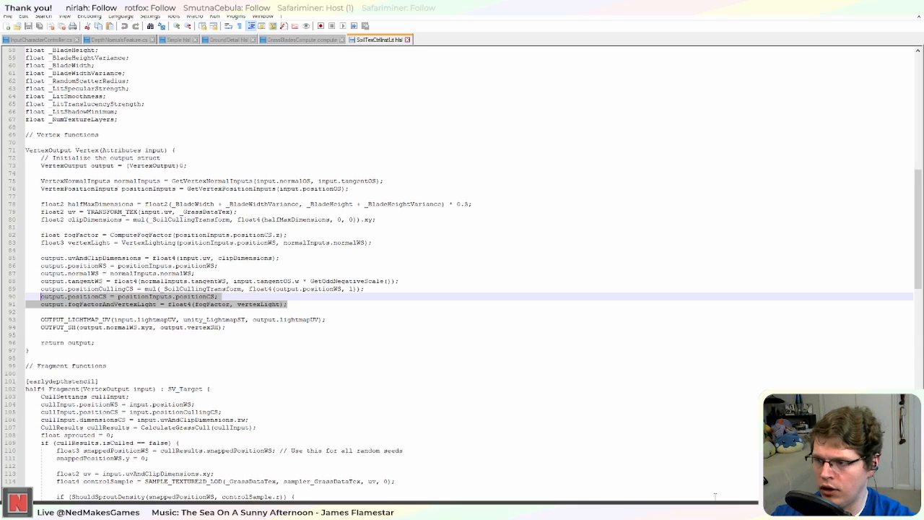
# Step: Copy the OUTPUT_LIGHTMAP_UV and OUTPUT_SH lines from the soil shader to below output.fogFactorAndVertexLight in Foliage.hlsl, and save the file
pyautogui.hotkey('alt', 'Tab')
pyautogui.moveTo(226, 327); pyautogui.dragTo(40, 319)
pyautogui.click(149, 327)
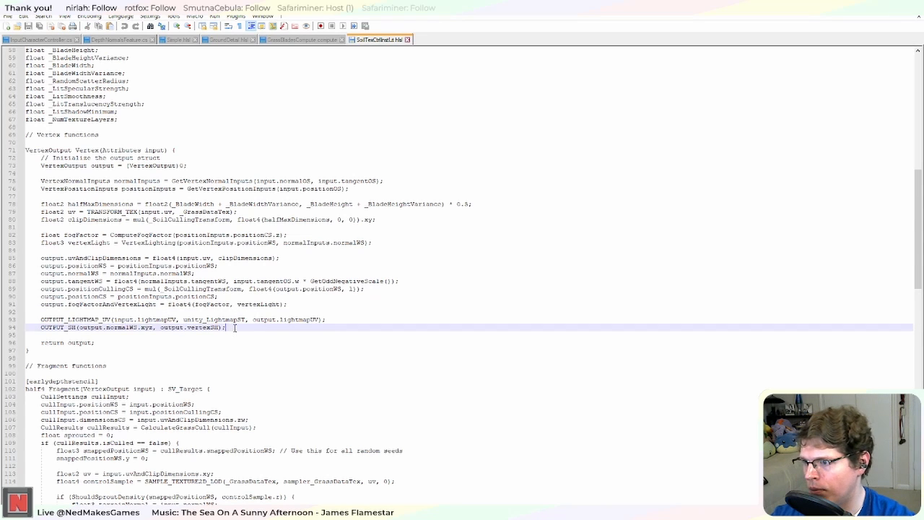
pyautogui.moveTo(233, 328); pyautogui.dragTo(41, 320)
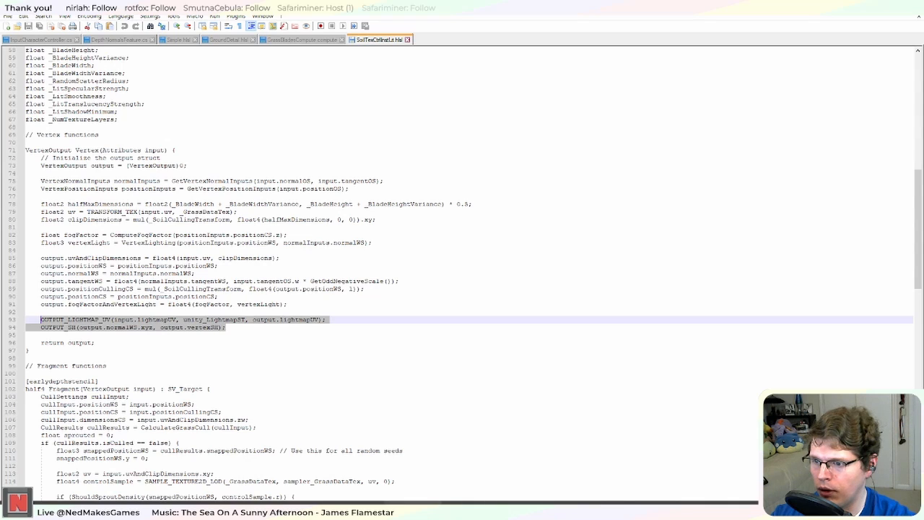
pyautogui.hotkey('alt', 'Tab')
pyautogui.click(404, 357)
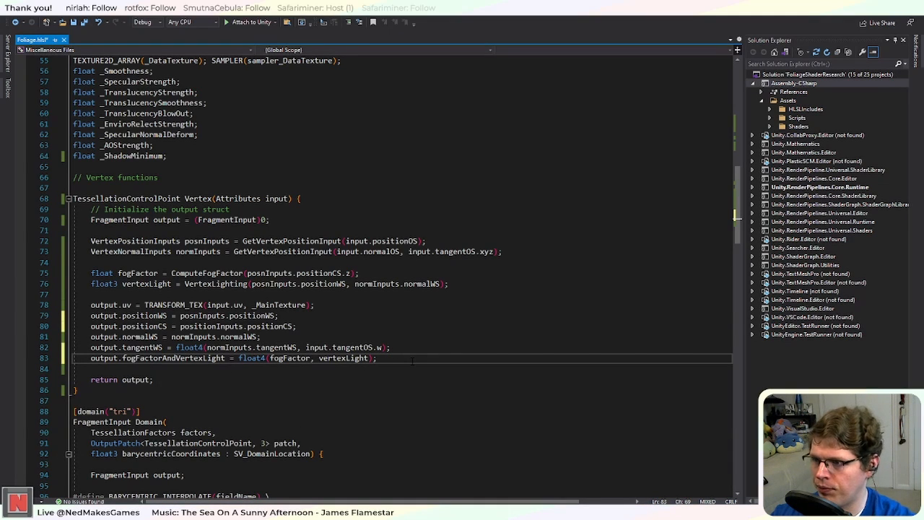
pyautogui.hotkey('ctrl', 'v')
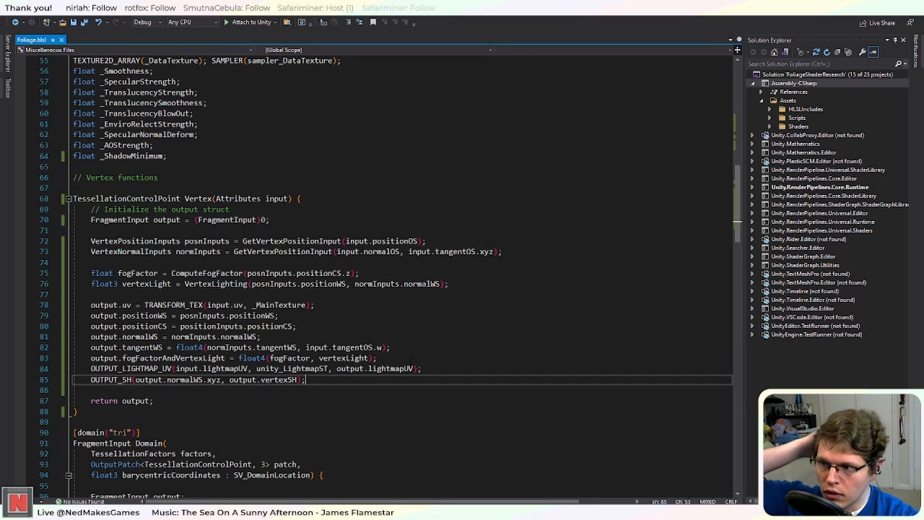
# Step: Check the soil shader's VertexOutput struct and Fragment function for how the shadowmask is sampled, and return to Foliage.hlsl
pyautogui.scroll(5, 411, 360)
pyautogui.scroll(-7, 287, 273)
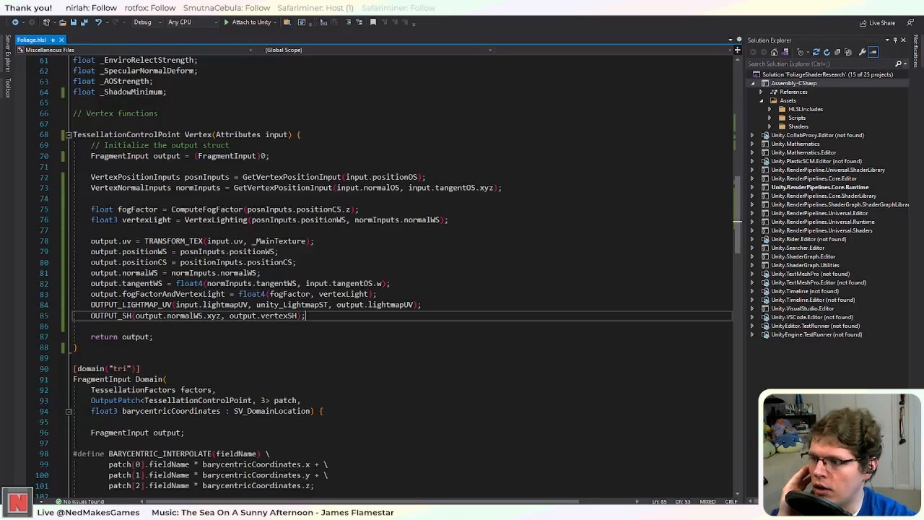
pyautogui.hotkey('alt', 'Tab')
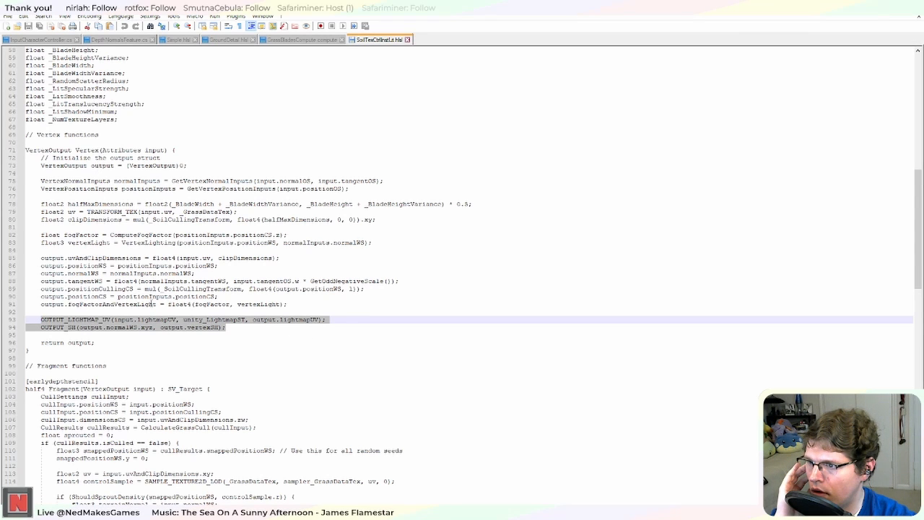
pyautogui.scroll(6, 182, 330)
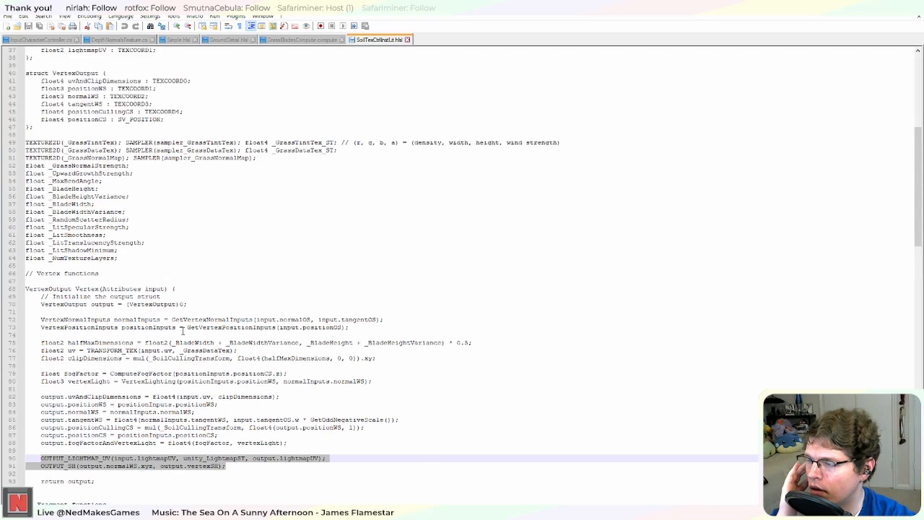
pyautogui.scroll(4, 183, 331)
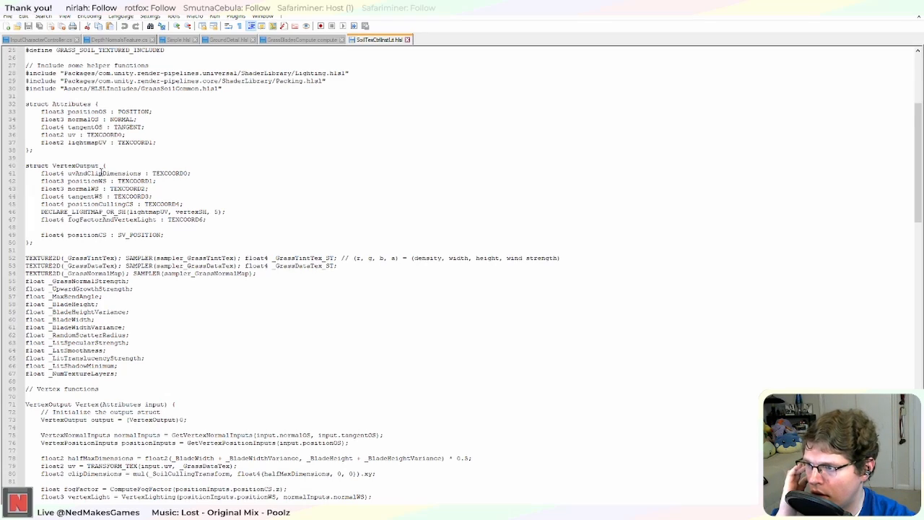
pyautogui.scroll(-15, 101, 171)
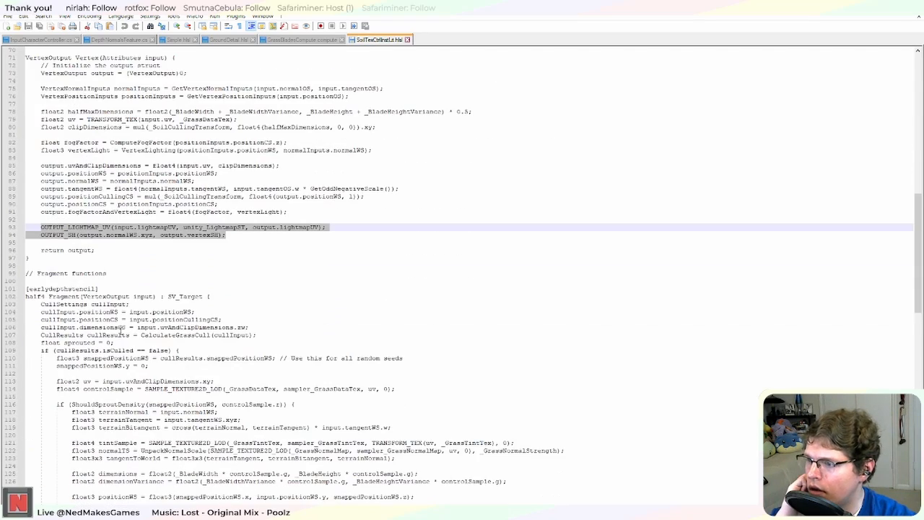
pyautogui.scroll(-12, 120, 328)
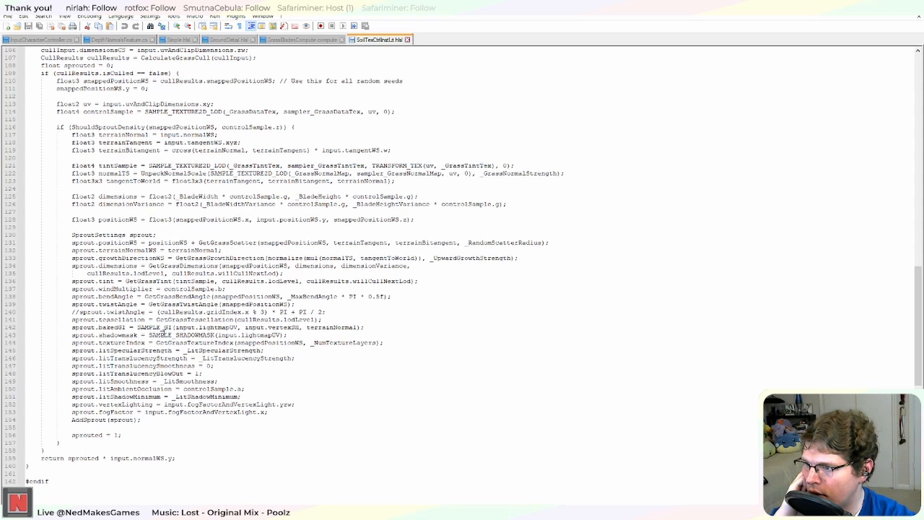
pyautogui.click(149, 335)
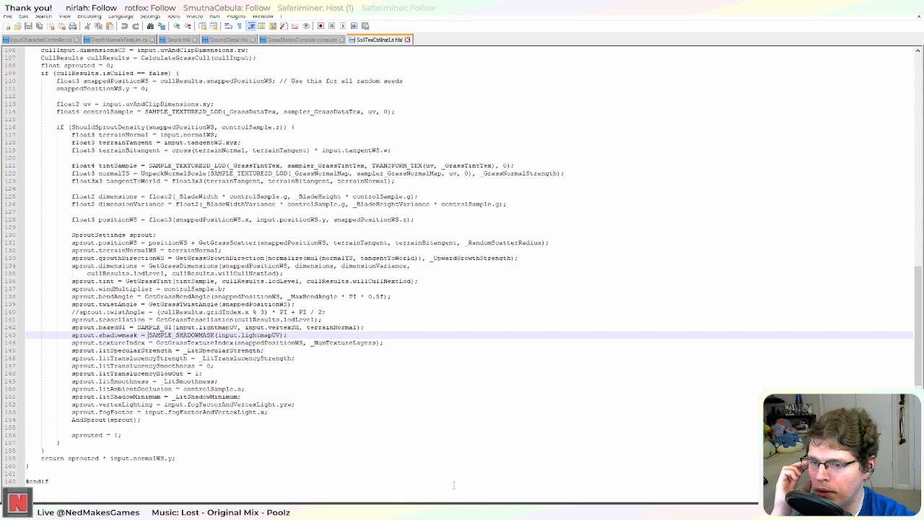
pyautogui.click(423, 503)
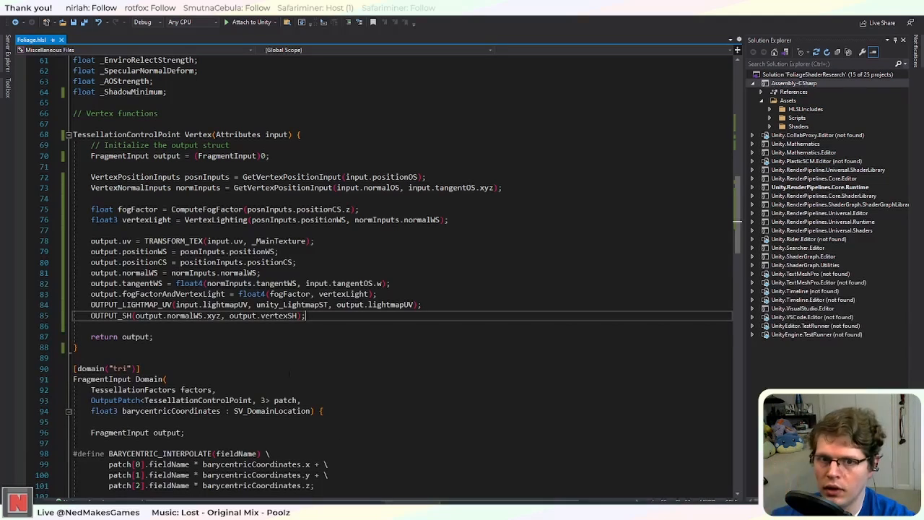
# Step: Delete the float4 shadowmask line from the FragmentInput struct in Foliage.hlsl and save the file
pyautogui.scroll(11, 397, 275)
pyautogui.scroll(2, 397, 275)
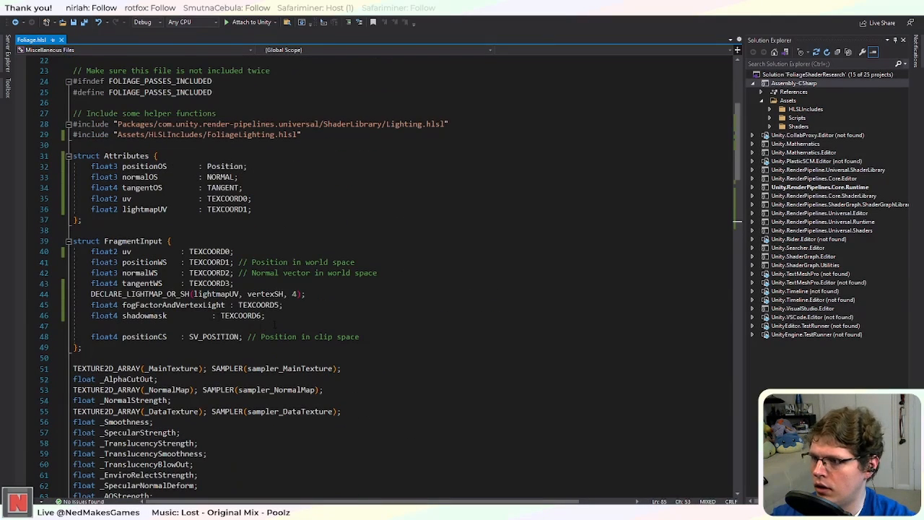
pyautogui.moveTo(265, 316); pyautogui.dragTo(8, 316)
pyautogui.press('Delete')
pyautogui.press('BackSpace')
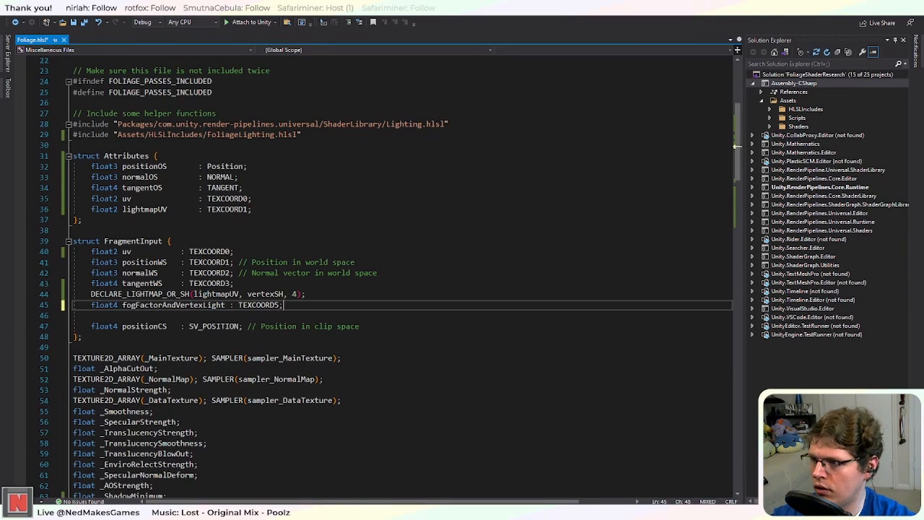
pyautogui.click(397, 388)
pyautogui.hotkey('ctrl', 's')
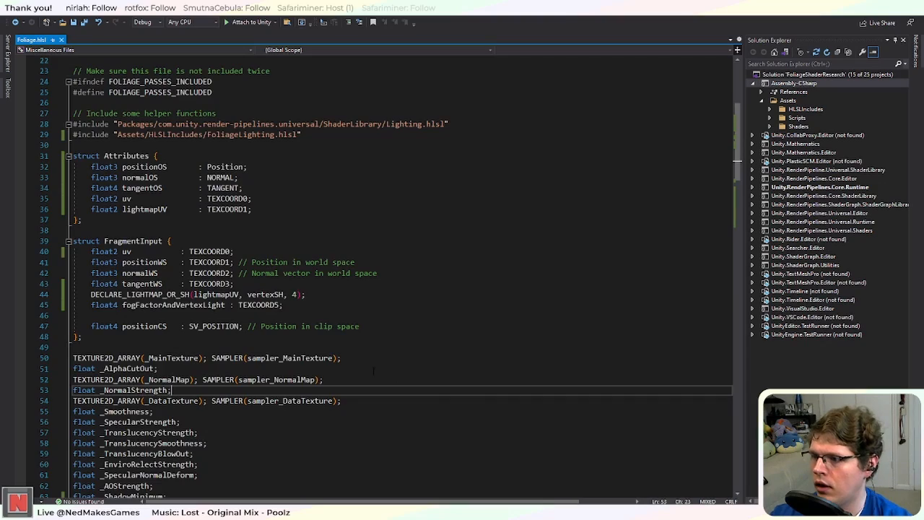
# Step: Delete the whole Domain function with its [domain("tri")] attribute between the Vertex function and the Fragment functions comment
pyautogui.scroll(-13, 373, 370)
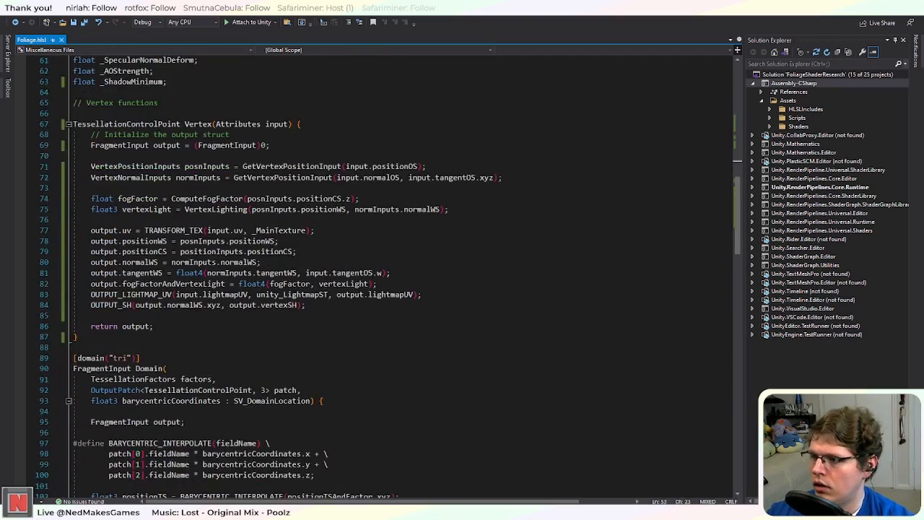
pyautogui.scroll(-13, 388, 277)
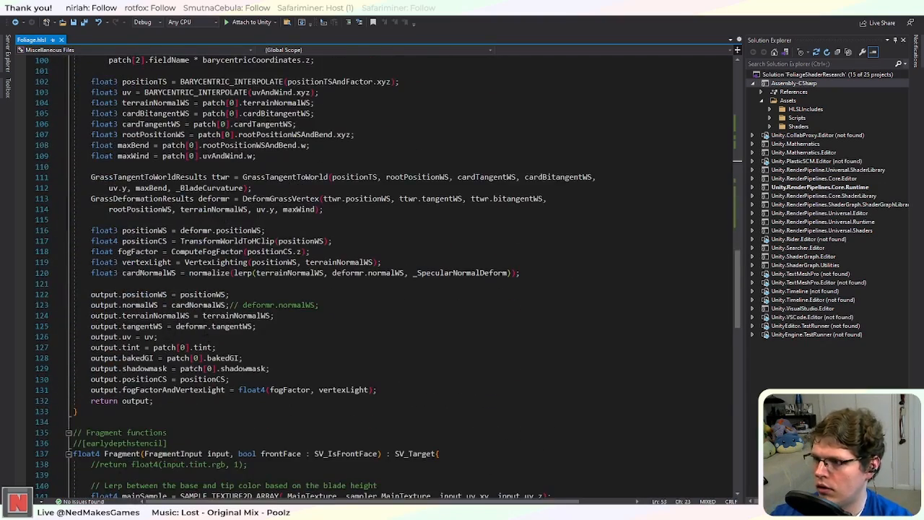
pyautogui.scroll(3, 382, 275)
pyautogui.scroll(-3, 255, 415)
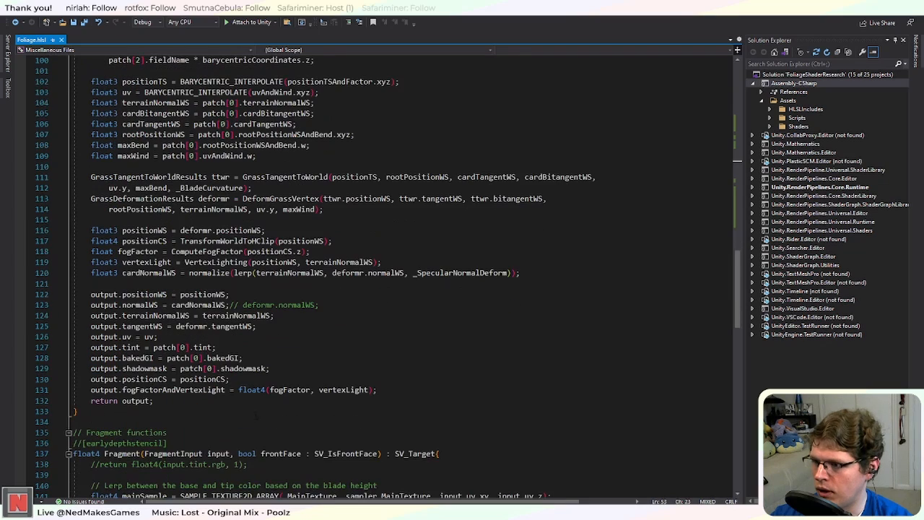
pyautogui.click(111, 402)
pyautogui.moveTo(111, 411); pyautogui.dragTo(74, 357)
pyautogui.scroll(5, 138, 337)
pyautogui.scroll(8, 144, 351)
pyautogui.press('BackSpace')
pyautogui.press('BackSpace')
pyautogui.press('BackSpace')
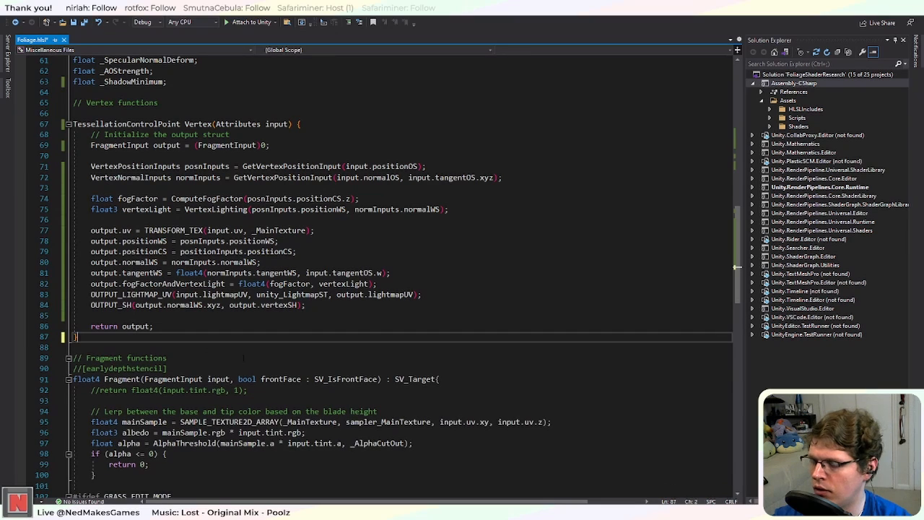
# Step: Remove the commented-out [earlydepthstencil] line above the Fragment function
pyautogui.scroll(-3, 252, 371)
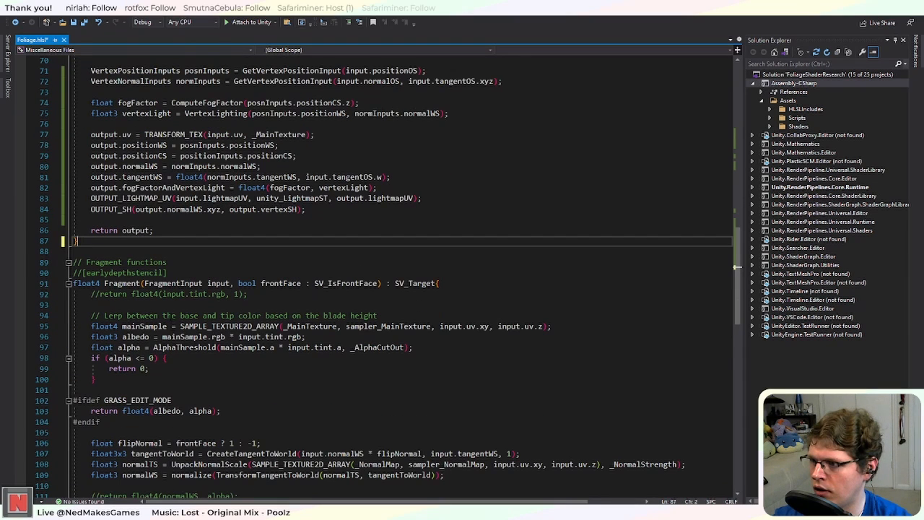
pyautogui.moveTo(166, 273); pyautogui.dragTo(72, 273)
pyautogui.press('BackSpace')
pyautogui.press('BackSpace')
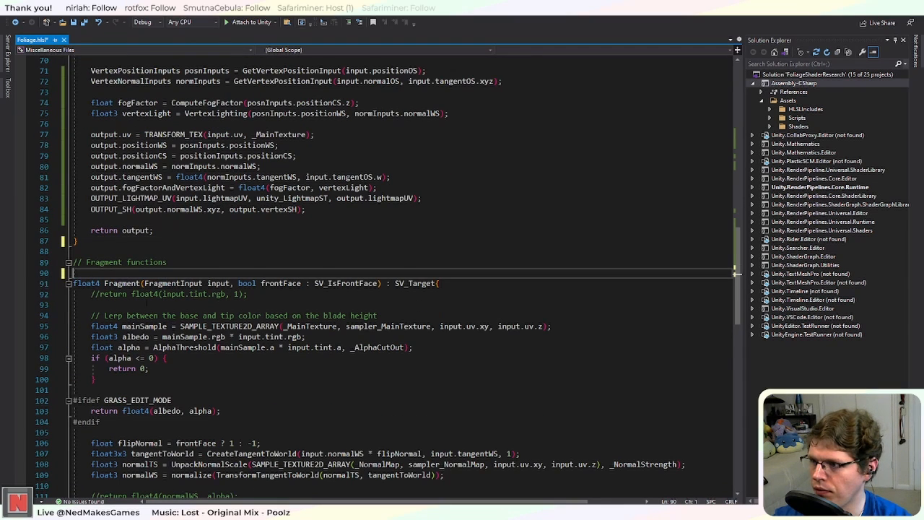
# Step: Delete the commented-out tint return and the blade height lerp comment in Fragment, leaving one empty line above mainSample
pyautogui.scroll(-4, 220, 345)
pyautogui.scroll(3, 220, 345)
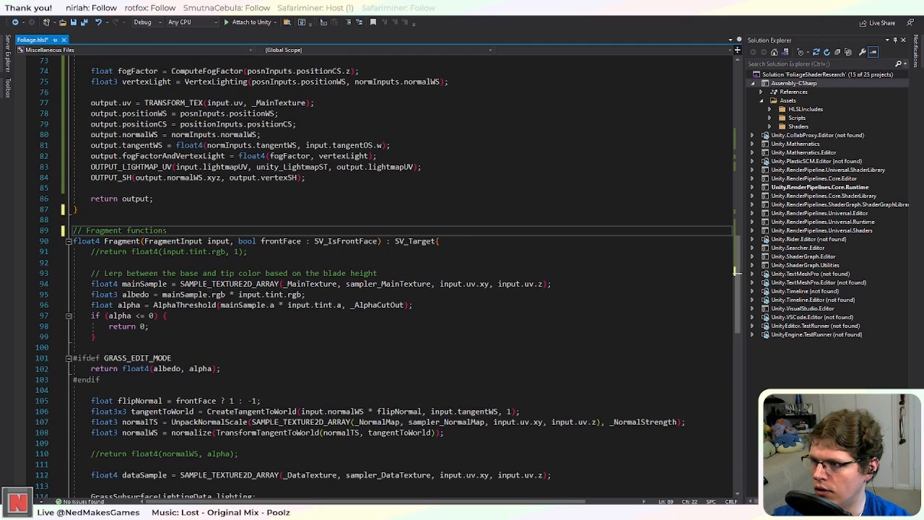
pyautogui.scroll(3, 388, 277)
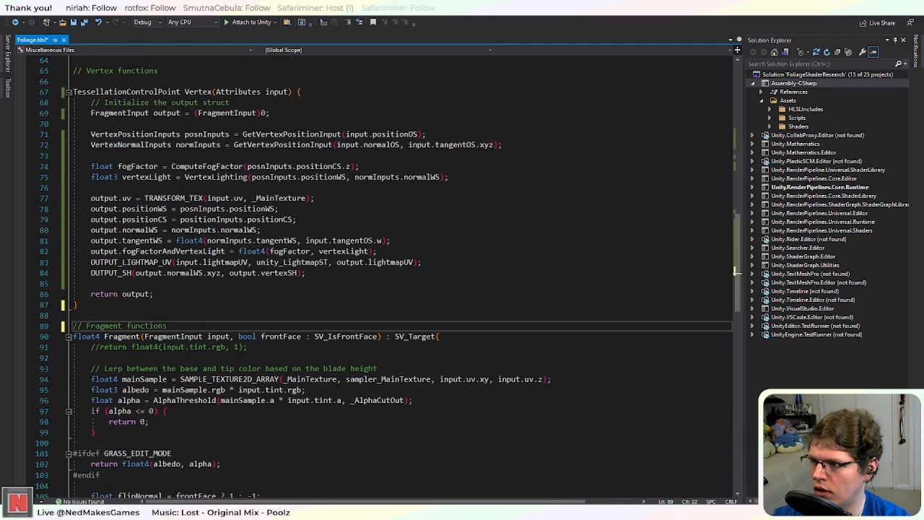
pyautogui.scroll(-2, 388, 277)
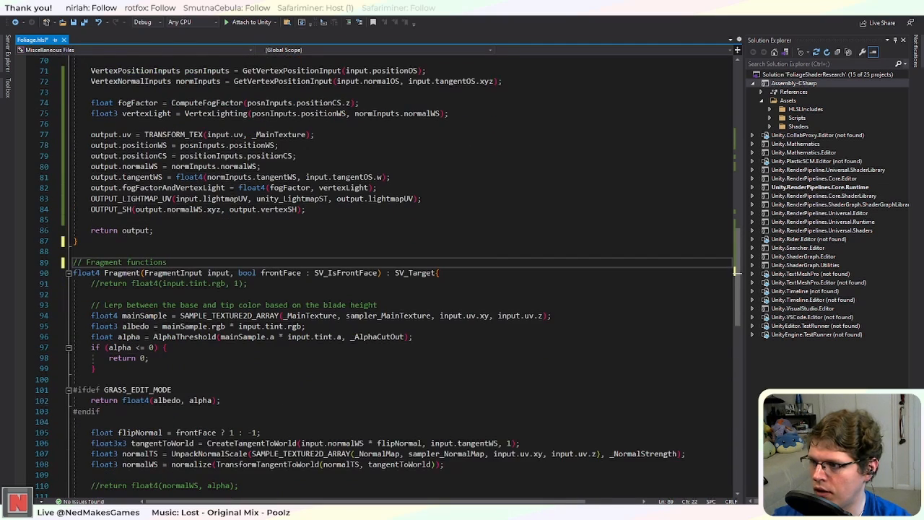
pyautogui.moveTo(383, 305); pyautogui.dragTo(20, 285)
pyautogui.press('BackSpace')
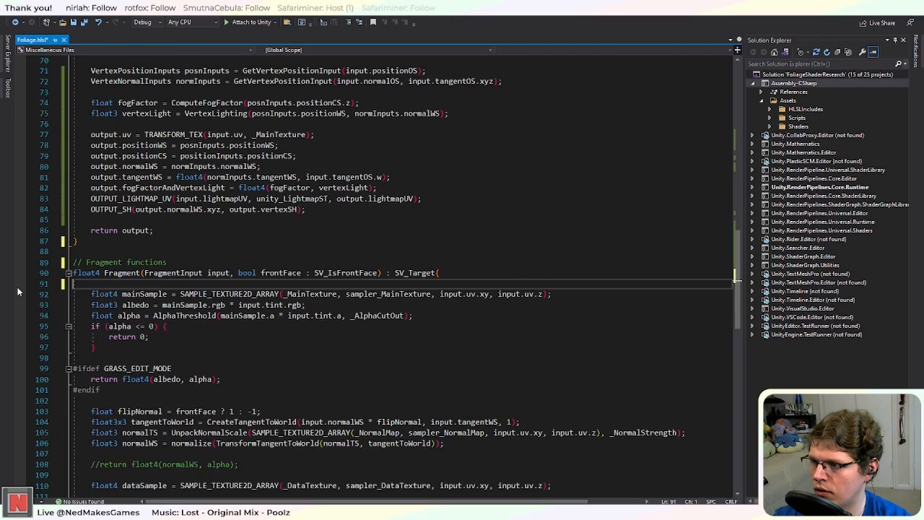
pyautogui.press('BackSpace')
pyautogui.press('Return')
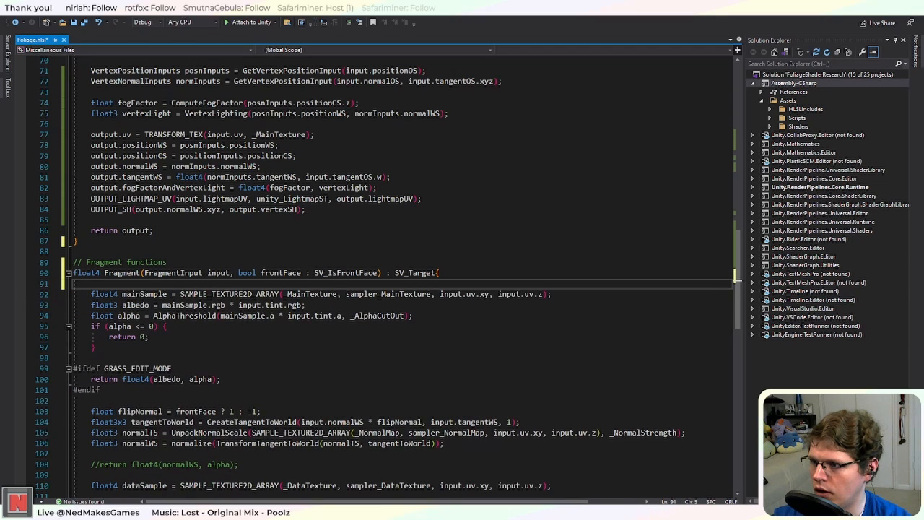
# Step: Remove the input.tint.rgb multiplication from the albedo line so it reads float3 albedo = mainSample.rgb;
pyautogui.click(260, 294)
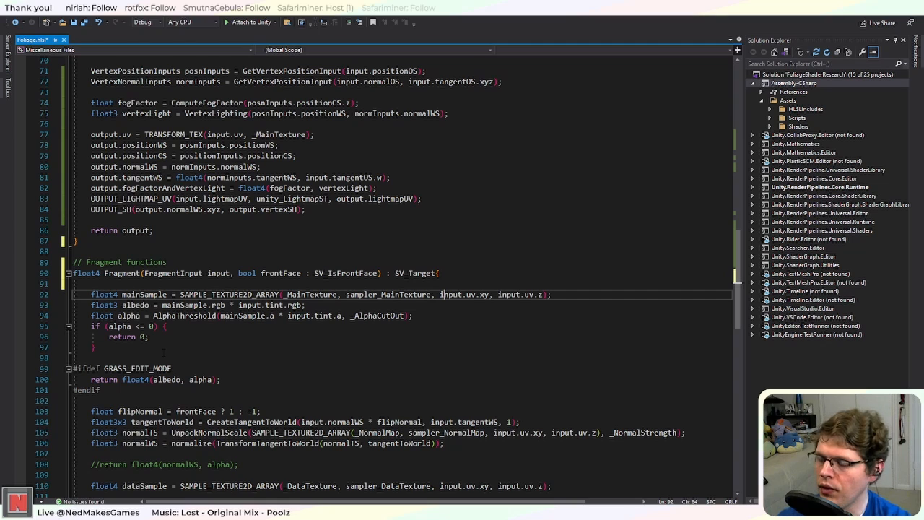
pyautogui.moveTo(301, 304); pyautogui.dragTo(229, 305)
pyautogui.press('Delete')
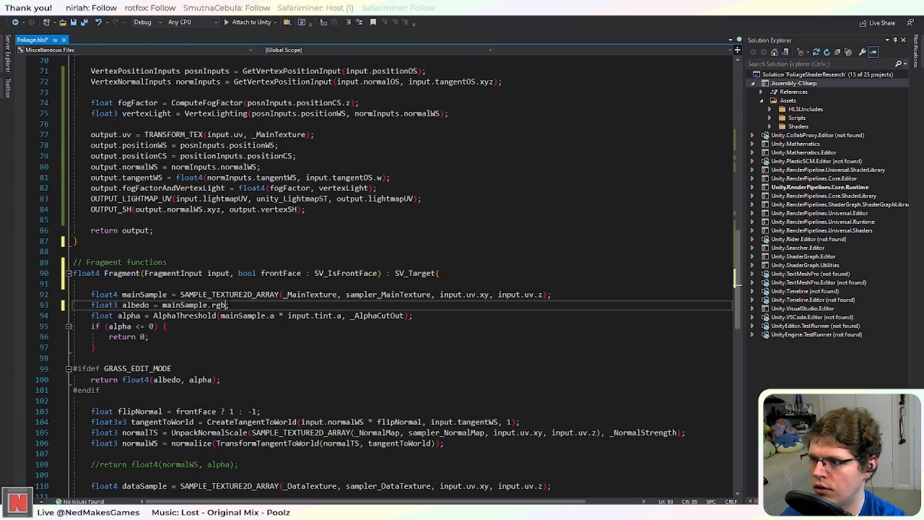
pyautogui.press('Up')
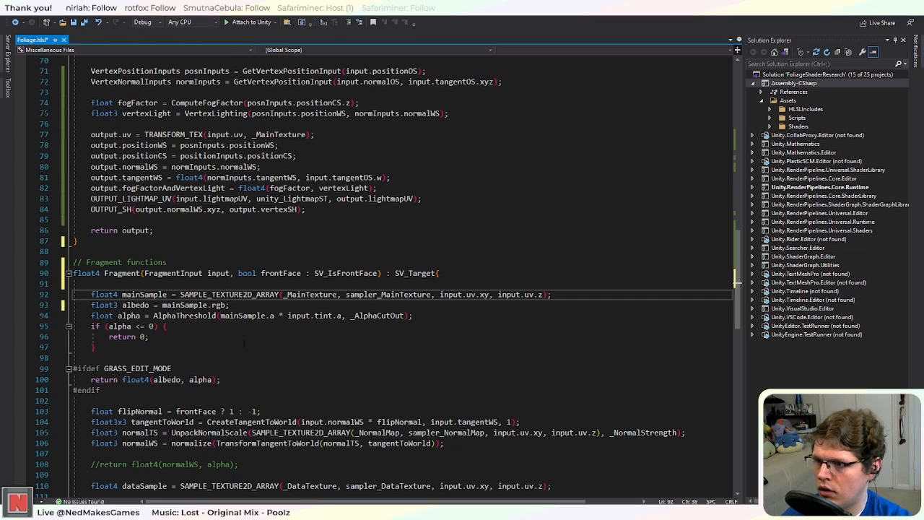
# Step: Open GrassDrawCommon.hlsl from the HLSLIncludes folder and copy its AlphaThreshold function
pyautogui.doubleClick(198, 316)
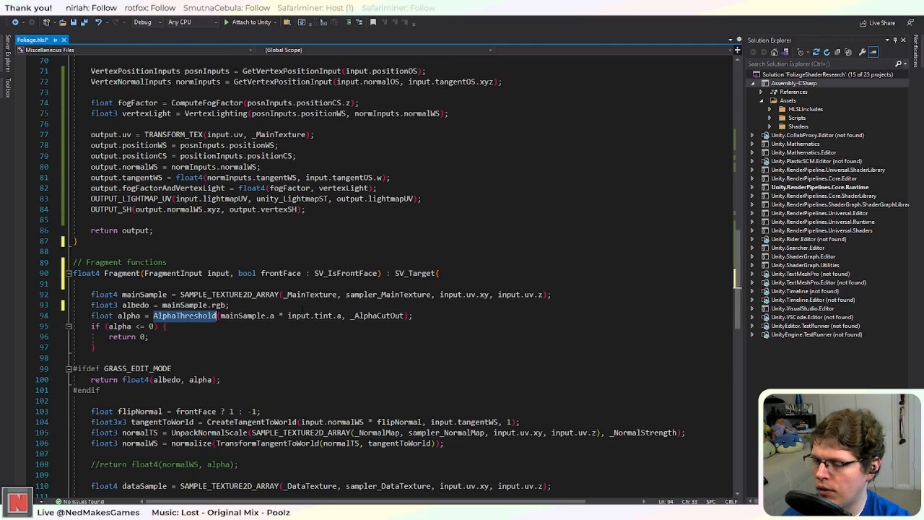
pyautogui.click(773, 111)
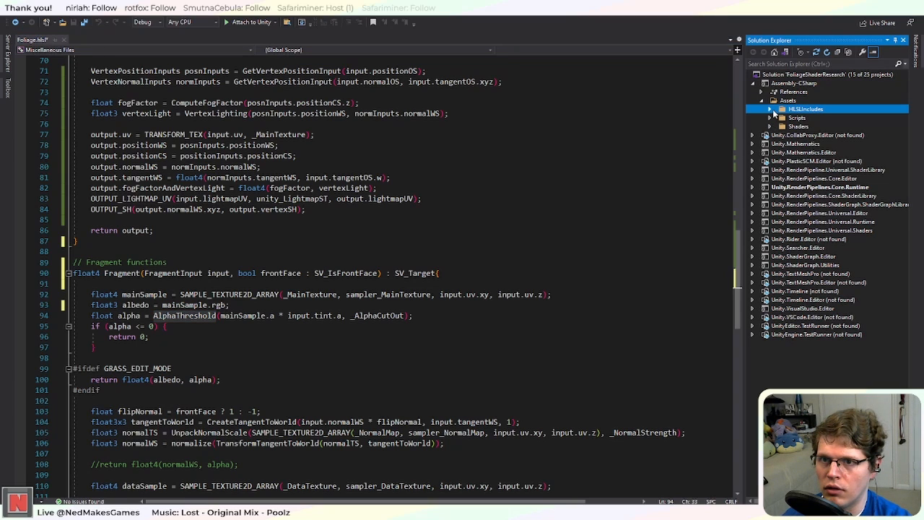
pyautogui.click(772, 110)
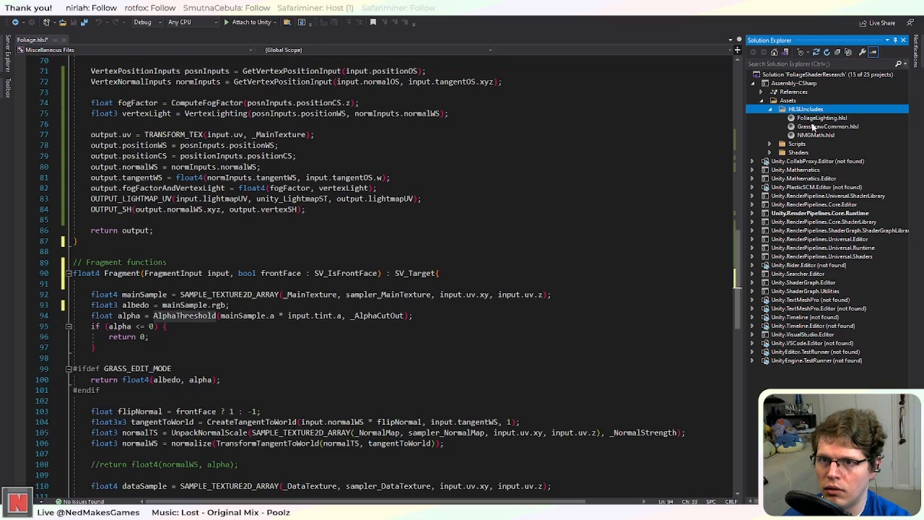
pyautogui.doubleClick(814, 127)
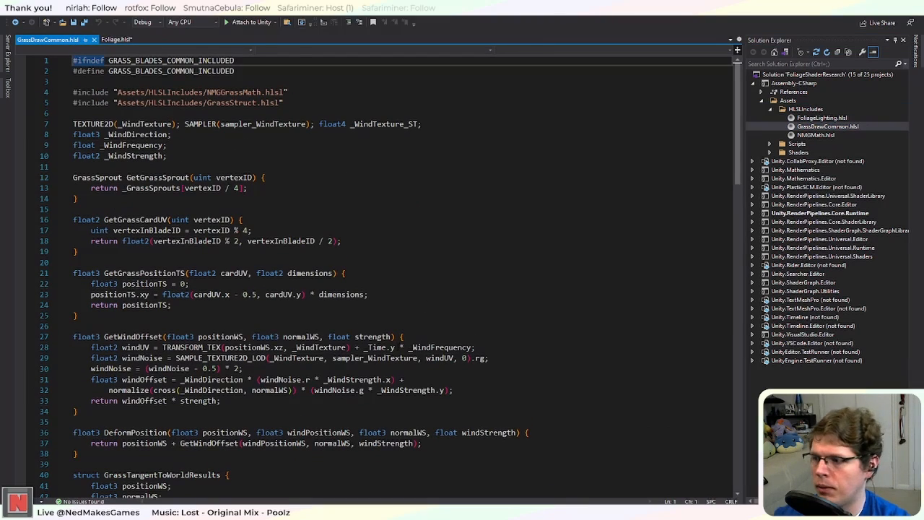
pyautogui.scroll(-9, 390, 277)
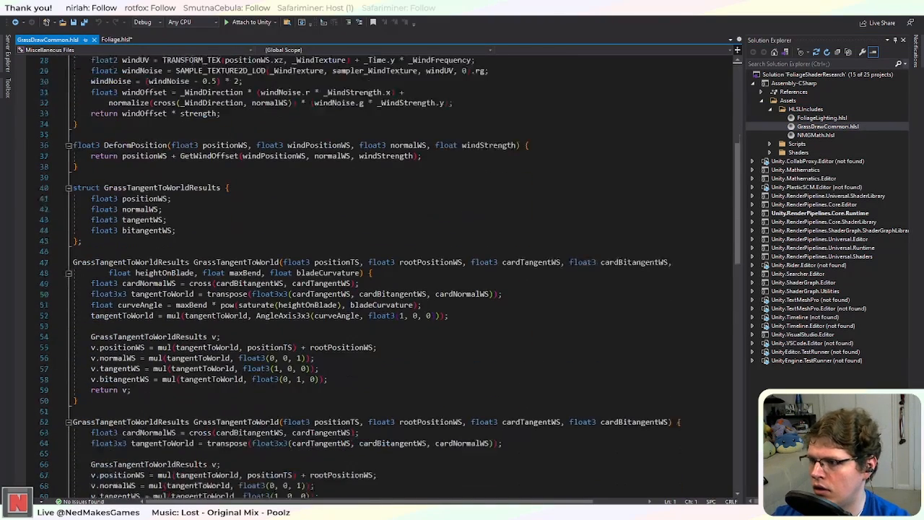
pyautogui.scroll(-18, 390, 277)
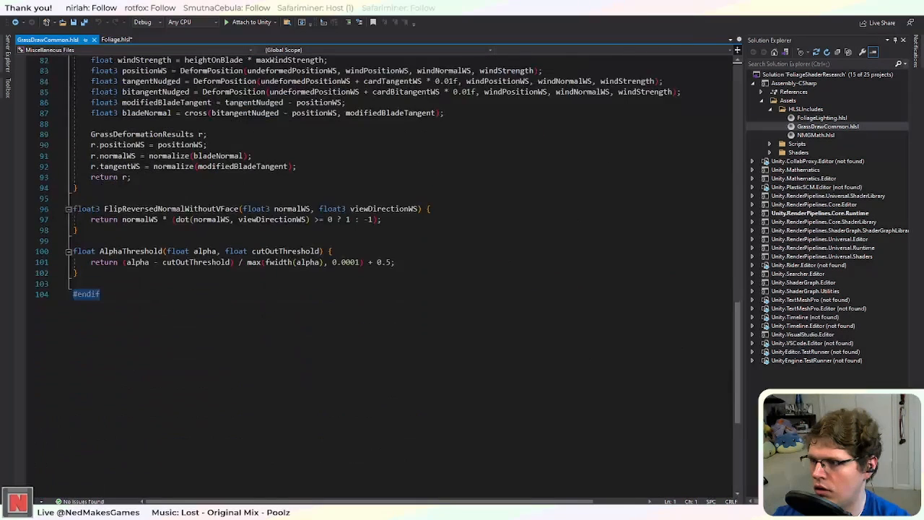
pyautogui.scroll(2, 390, 278)
pyautogui.moveTo(78, 337); pyautogui.dragTo(63, 318)
pyautogui.hotkey('ctrl', 'c')
# Step: Paste the AlphaThreshold function below the Fragment functions comment in Foliage.hlsl, above Fragment, and save the file
pyautogui.click(116, 39)
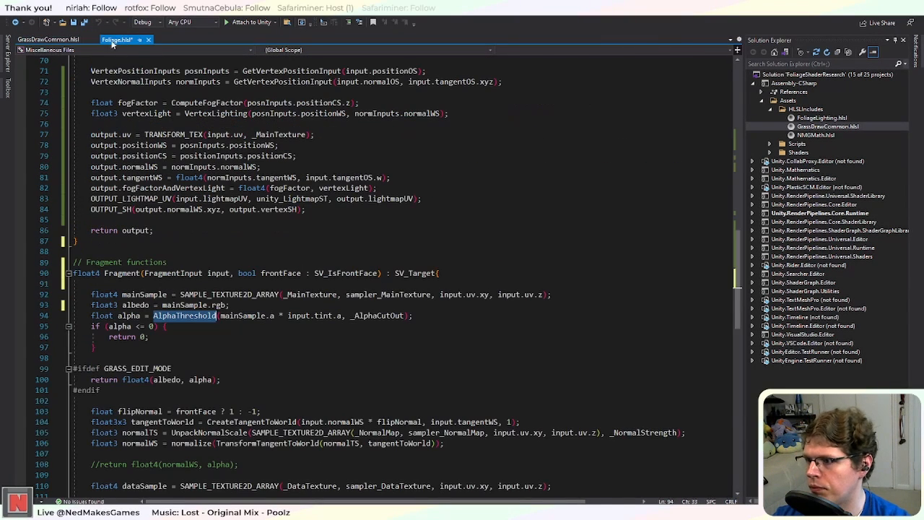
pyautogui.click(126, 252)
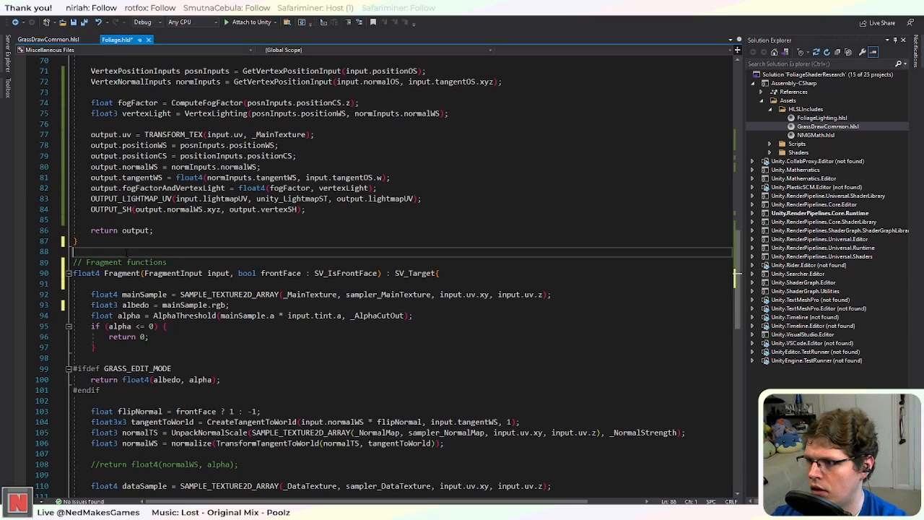
pyautogui.click(177, 262)
pyautogui.press('Return')
pyautogui.press('Return')
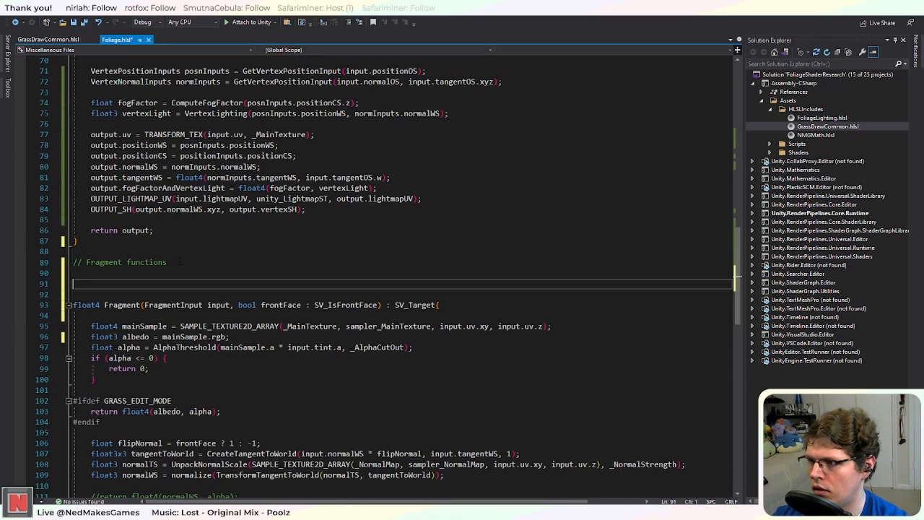
pyautogui.hotkey('ctrl', 'v')
pyautogui.click(262, 357)
pyautogui.scroll(-2, 262, 359)
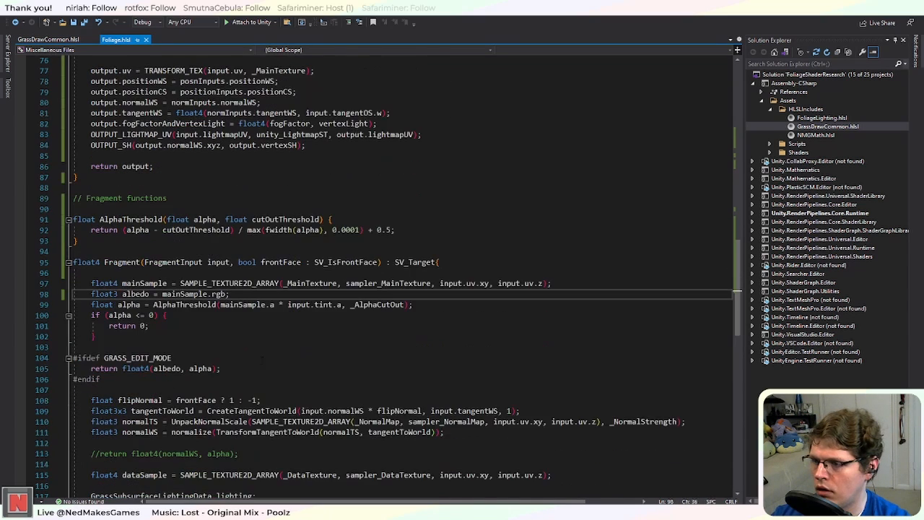
# Step: Delete the #ifdef GRASS_EDIT_MODE block with its return float4(albedo, alpha) line and #endif from Fragment
pyautogui.scroll(-2, 258, 337)
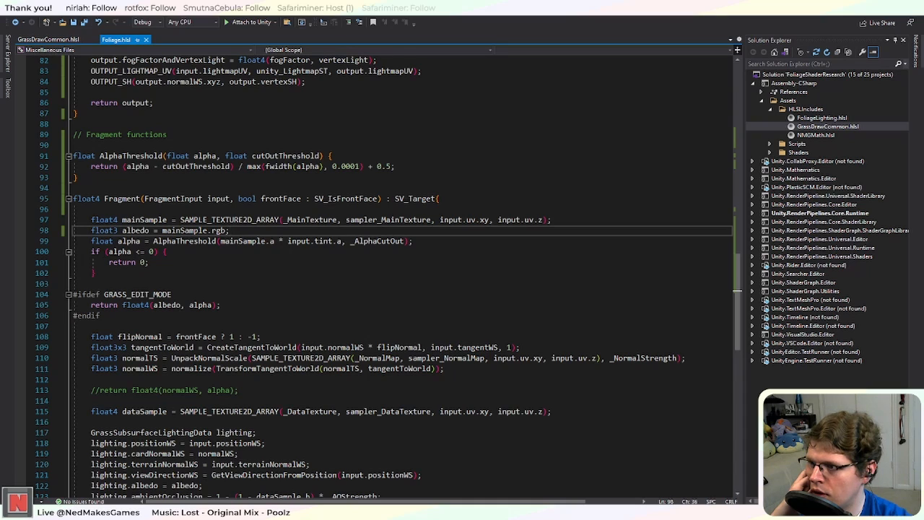
pyautogui.click(127, 252)
pyautogui.moveTo(98, 273)
pyautogui.mouseDown()
pyautogui.moveTo(86, 252)
pyautogui.moveTo(96, 273)
pyautogui.moveTo(88, 262)
pyautogui.mouseUp()
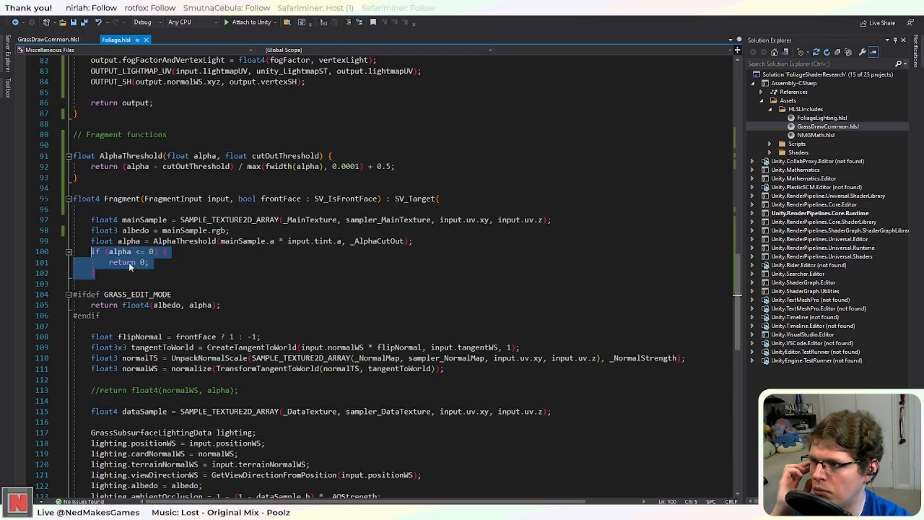
pyautogui.click(159, 252)
pyautogui.moveTo(101, 315); pyautogui.dragTo(42, 289)
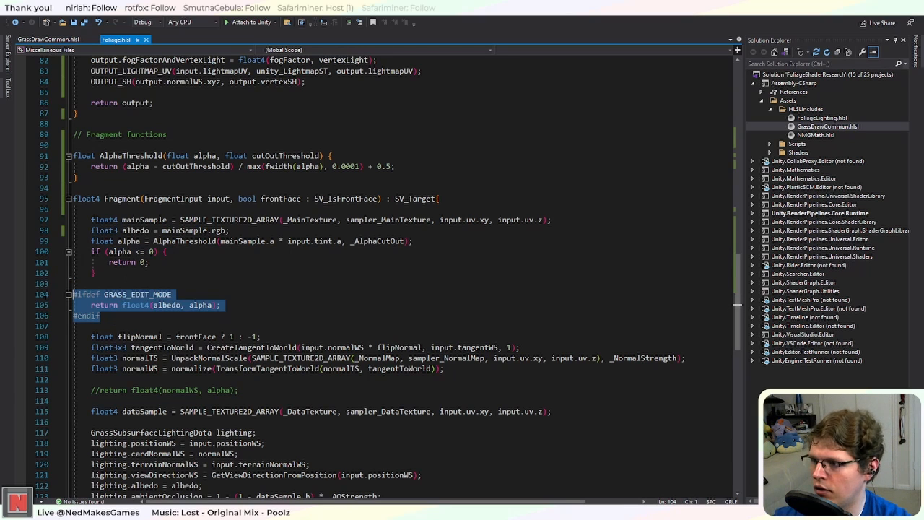
pyautogui.press('BackSpace')
pyautogui.press('BackSpace')
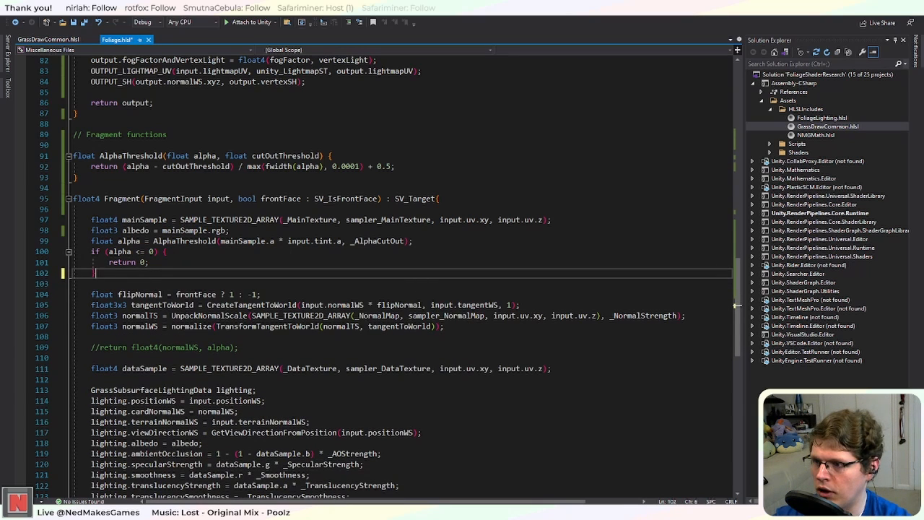
# Step: Examine the flipNormal, tangentToWorld, normalTS and normalWS lines in Fragment
pyautogui.scroll(-3, 735, 306)
pyautogui.scroll(2, 736, 306)
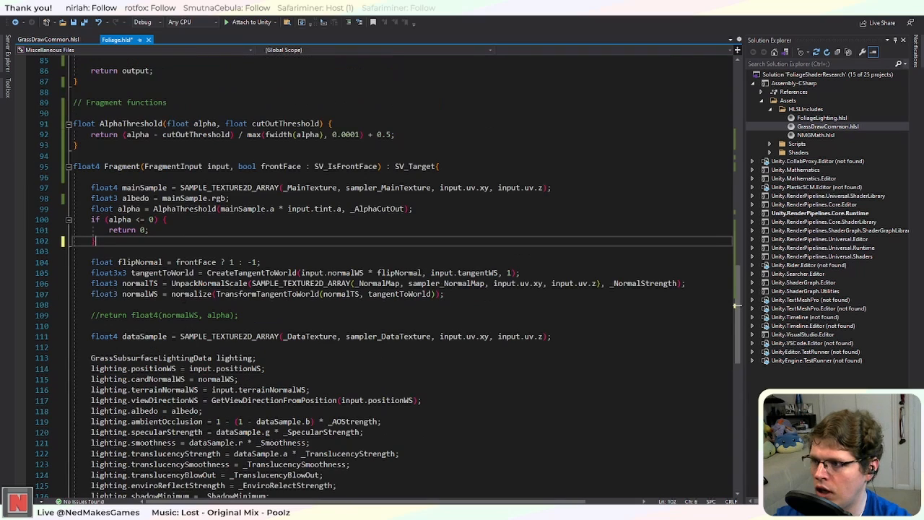
pyautogui.moveTo(445, 293); pyautogui.dragTo(86, 262)
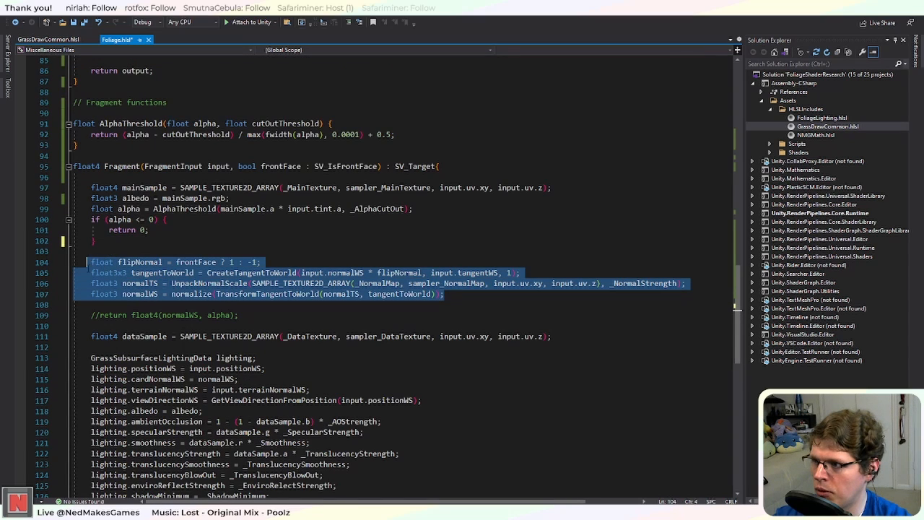
pyautogui.click(141, 262)
pyautogui.moveTo(261, 262); pyautogui.dragTo(124, 269)
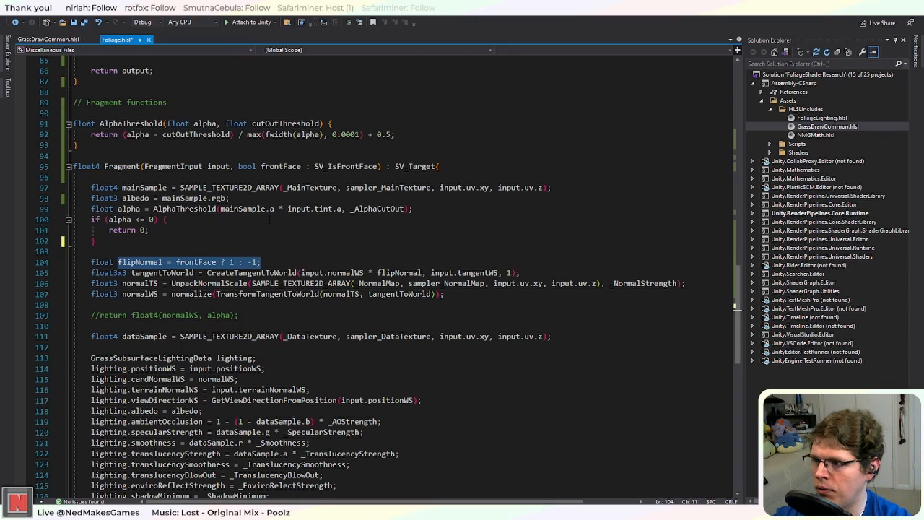
pyautogui.click(185, 263)
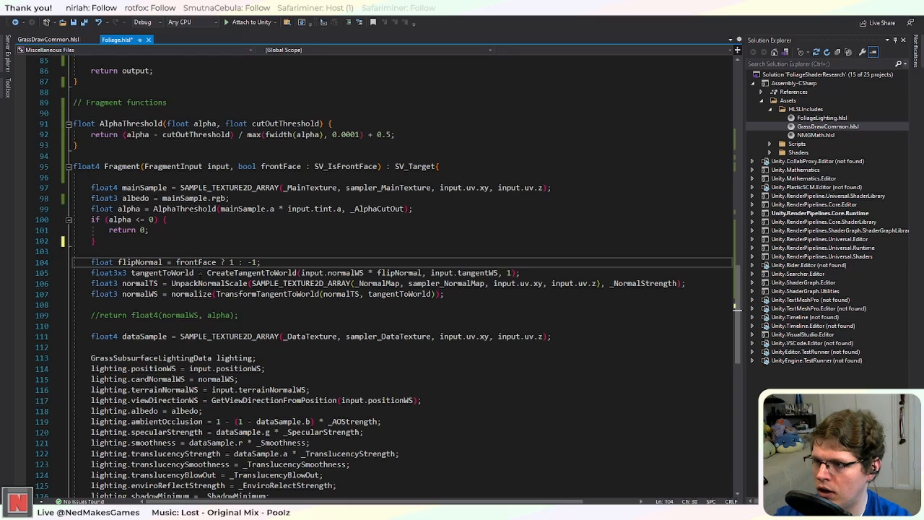
pyautogui.moveTo(207, 273); pyautogui.dragTo(253, 283)
pyautogui.click(297, 230)
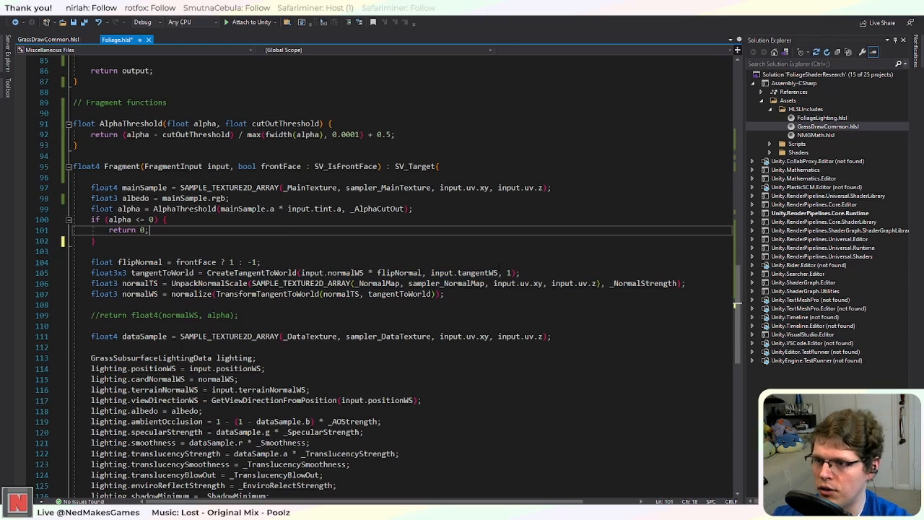
# Step: In the CreateTangentToWorld call, pass input.tangentWS.xyz as the tangent and input.tangentWS.w as the last argument, and save the file
pyautogui.doubleClick(510, 273)
pyautogui.write('inpu')
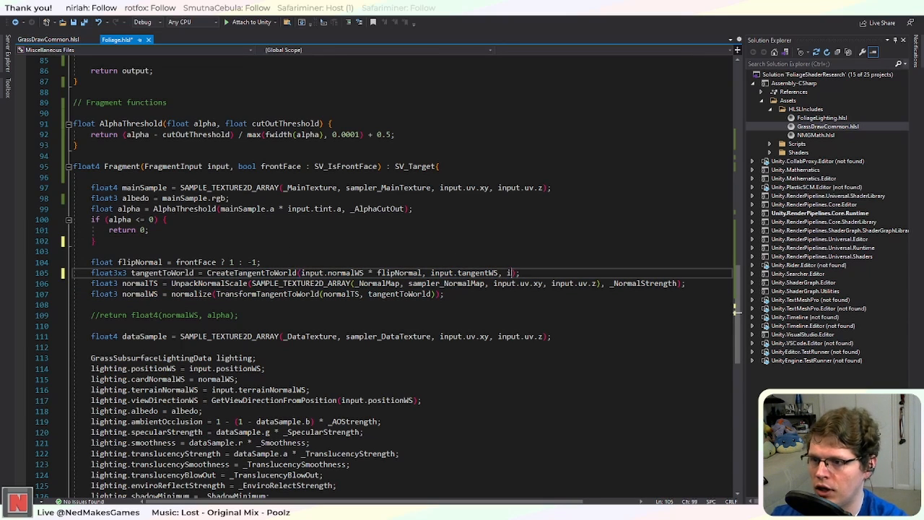
pyautogui.write('t.ta')
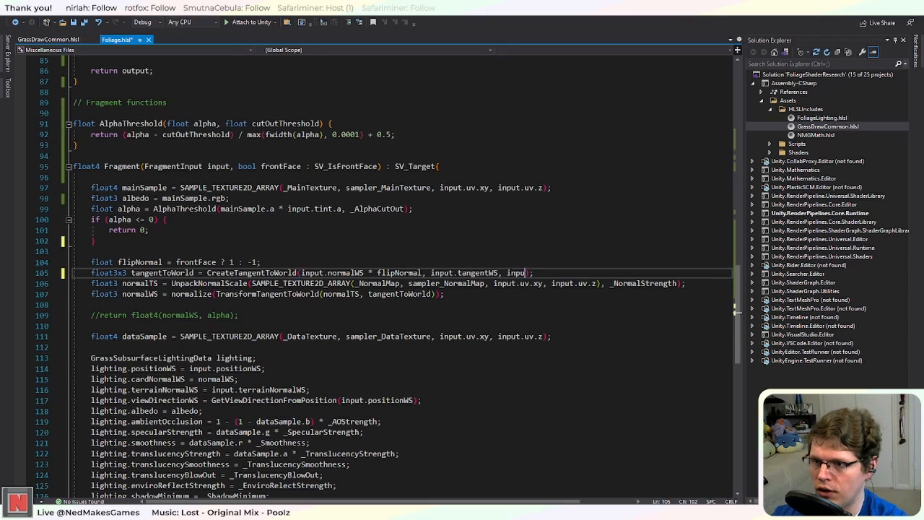
pyautogui.write('ngentWS.')
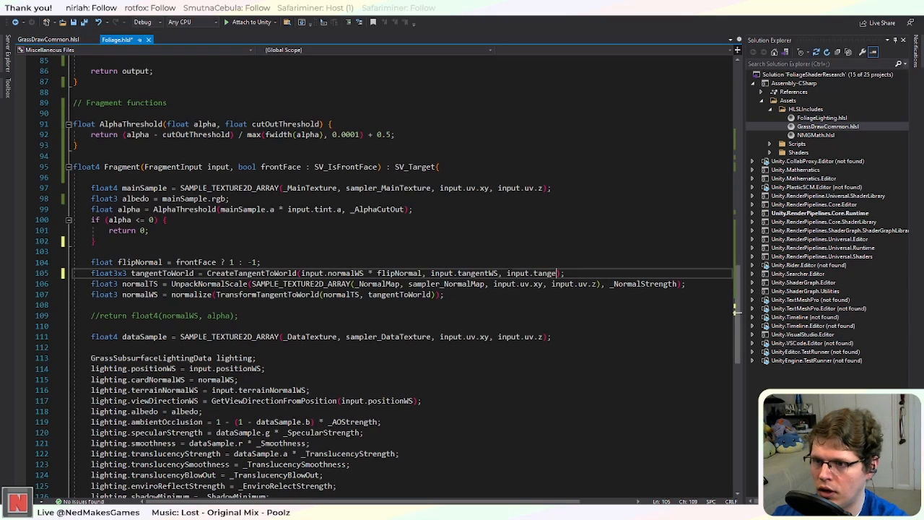
pyautogui.write('w')
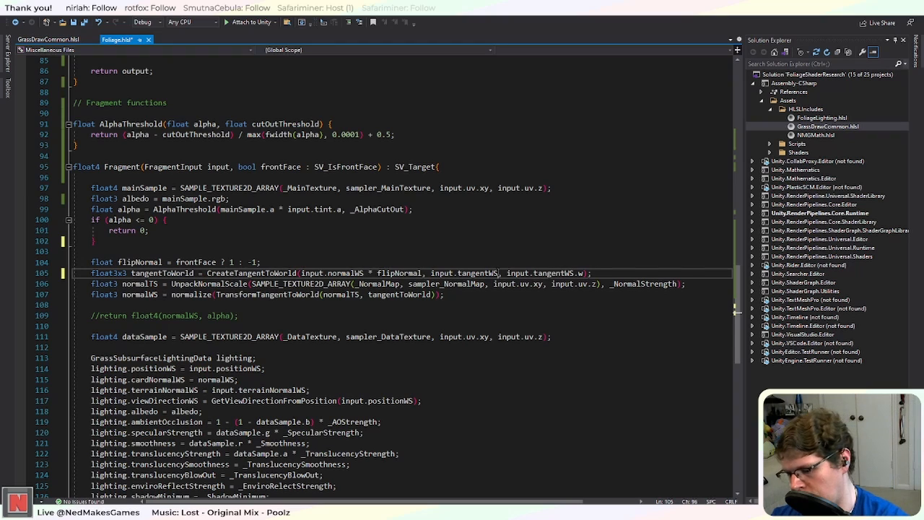
pyautogui.write('.xyz')
pyautogui.click(459, 229)
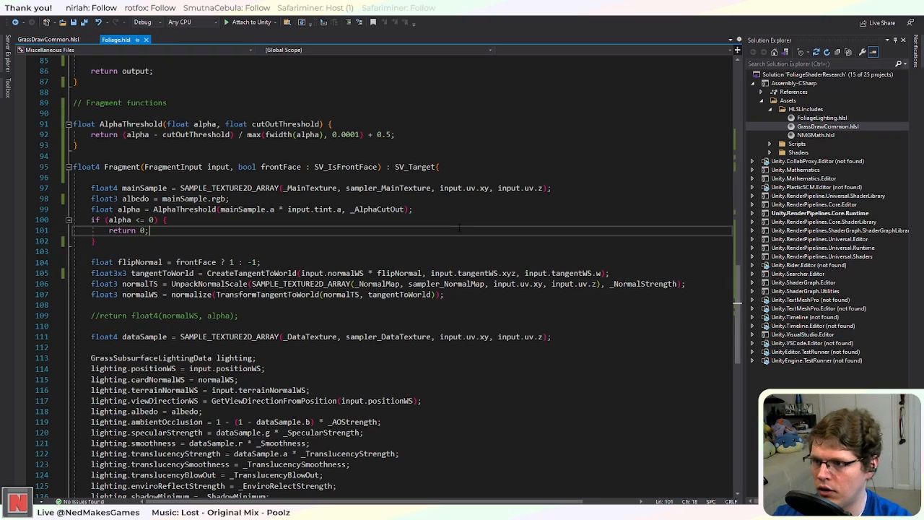
# Step: Remove the _ARRAY suffix from the _NormalMap sampling macro on the normalTS line so it reads SAMPLE_TEXTURE2D
pyautogui.moveTo(180, 284); pyautogui.dragTo(301, 284)
pyautogui.write('(')
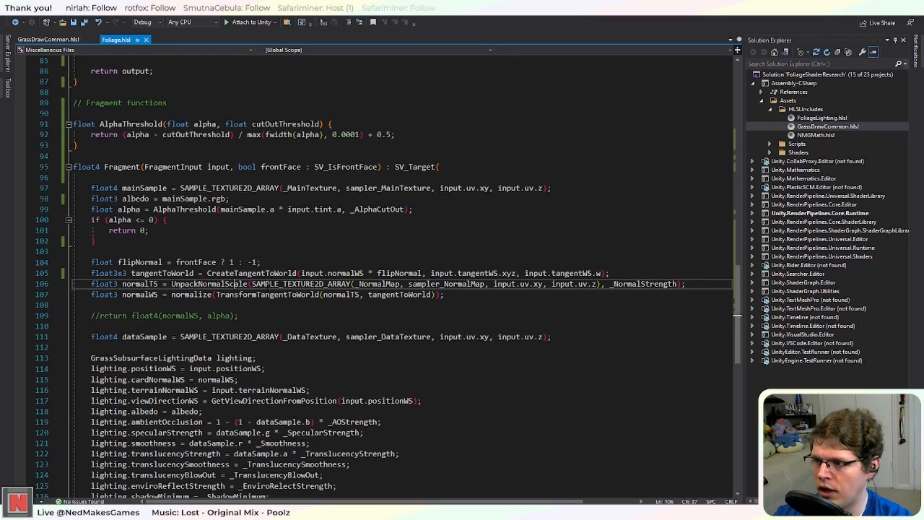
pyautogui.moveTo(296, 283); pyautogui.dragTo(444, 295)
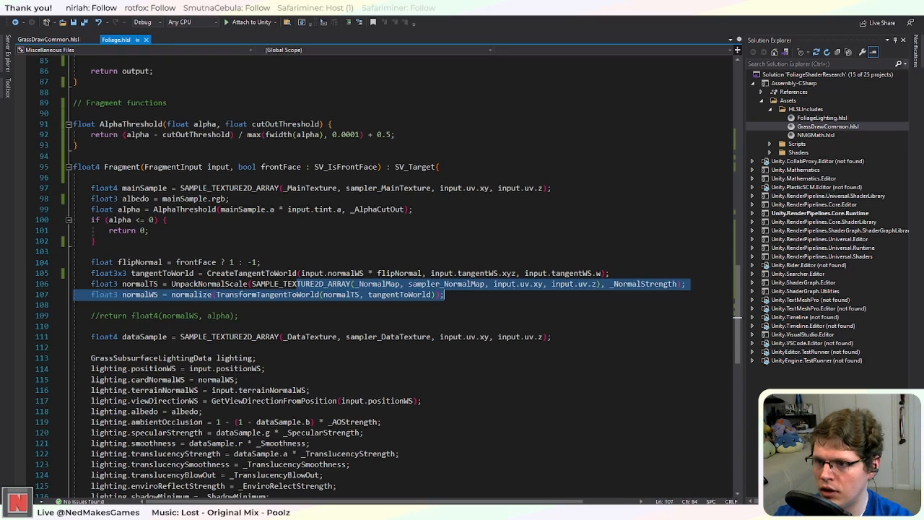
pyautogui.click(377, 284)
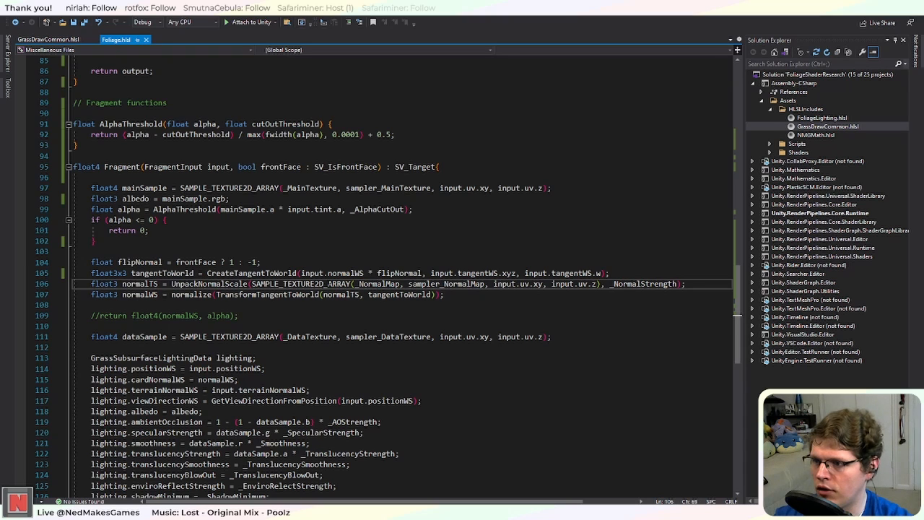
pyautogui.press('Left')
pyautogui.press('Left')
pyautogui.press('Left')
pyautogui.press('Left')
pyautogui.press('Left')
pyautogui.press('Left')
pyautogui.press('BackSpace')
pyautogui.press('BackSpace')
pyautogui.press('BackSpace')
pyautogui.press('BackSpace')
pyautogui.press('BackSpace')
pyautogui.press('BackSpace')
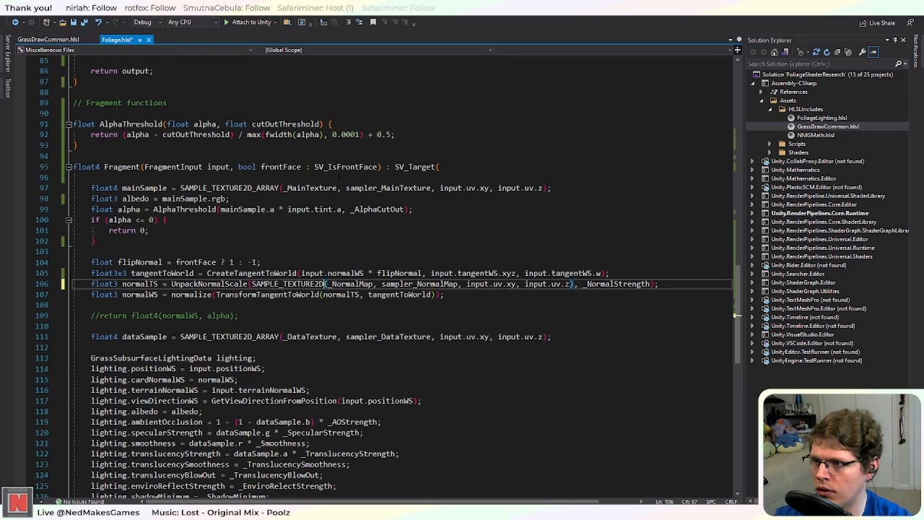
# Step: Change the mainSample line's sampling macro to SAMPLE_TEXTURE2D by removing its _ARRAY suffix
pyautogui.scroll(1, 300, 178)
pyautogui.click(278, 220)
pyautogui.press('BackSpace')
pyautogui.press('BackSpace')
pyautogui.press('BackSpace')
pyautogui.press('BackSpace')
pyautogui.press('BackSpace')
pyautogui.press('BackSpace')
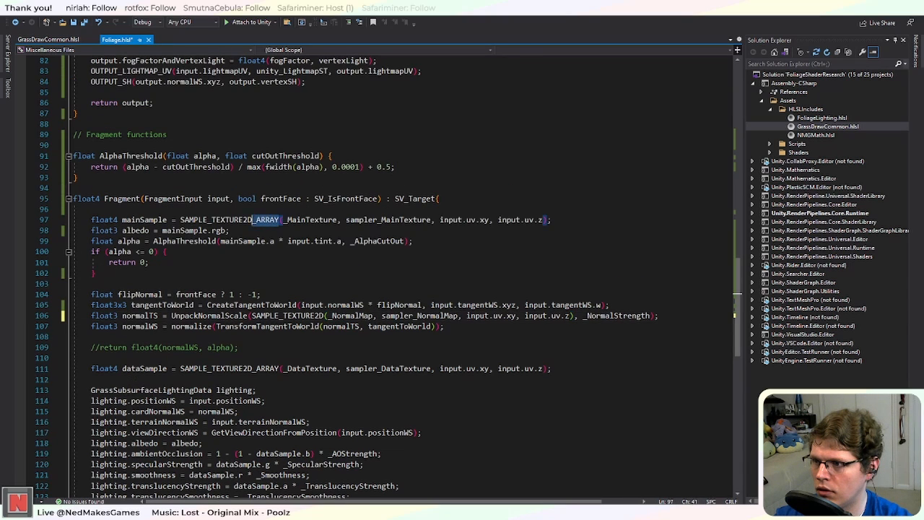
# Step: Change the _MainTexture, _NormalMap and _DataTexture declarations from TEXTURE2D_ARRAY to TEXTURE2D
pyautogui.scroll(6, 258, 293)
pyautogui.scroll(16, 259, 293)
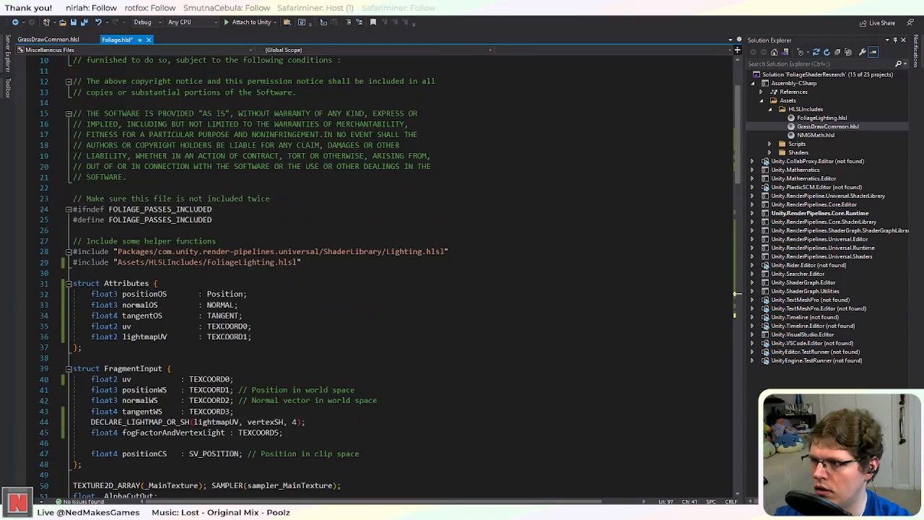
pyautogui.scroll(-5, 188, 297)
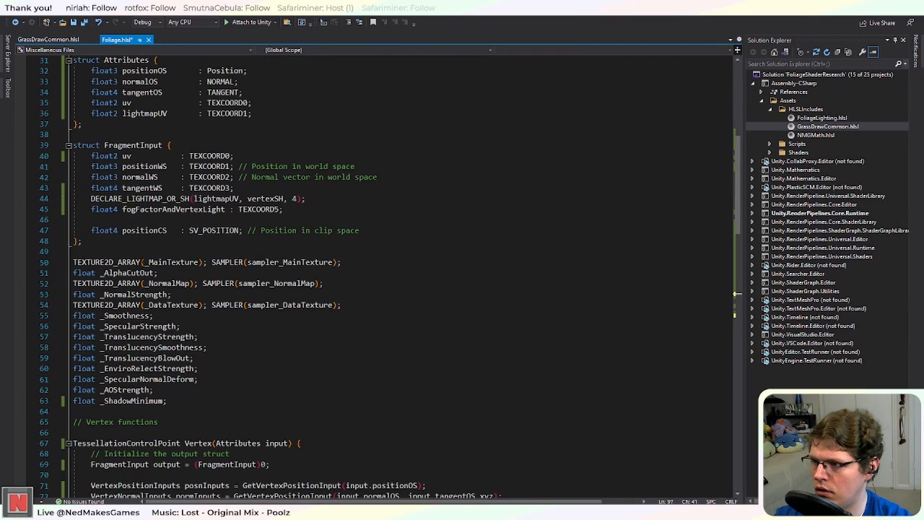
pyautogui.moveTo(140, 263); pyautogui.dragTo(113, 305)
pyautogui.press('BackSpace')
pyautogui.click(113, 283)
pyautogui.press('BackSpace')
pyautogui.click(113, 304)
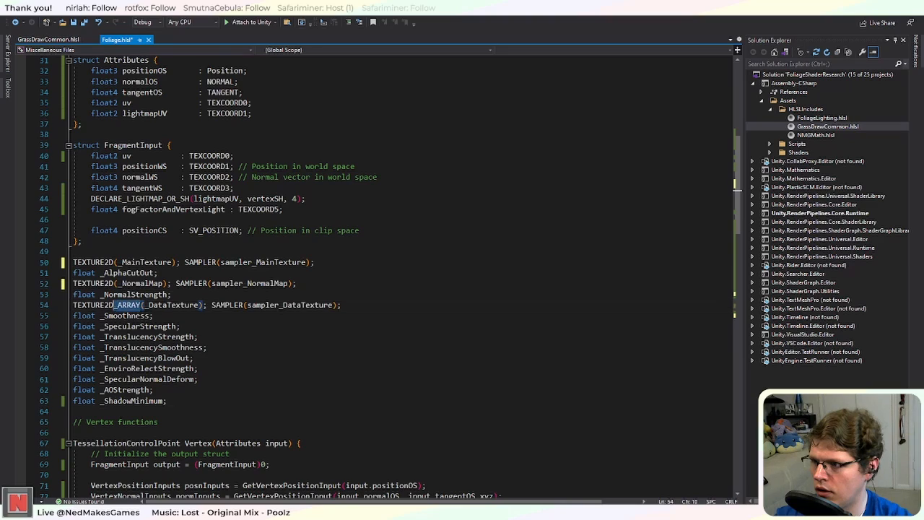
# Step: Delete the commented-out return float4(normalWS, alpha) line and its extra blank line below normalWS in Fragment
pyautogui.scroll(-20, 397, 274)
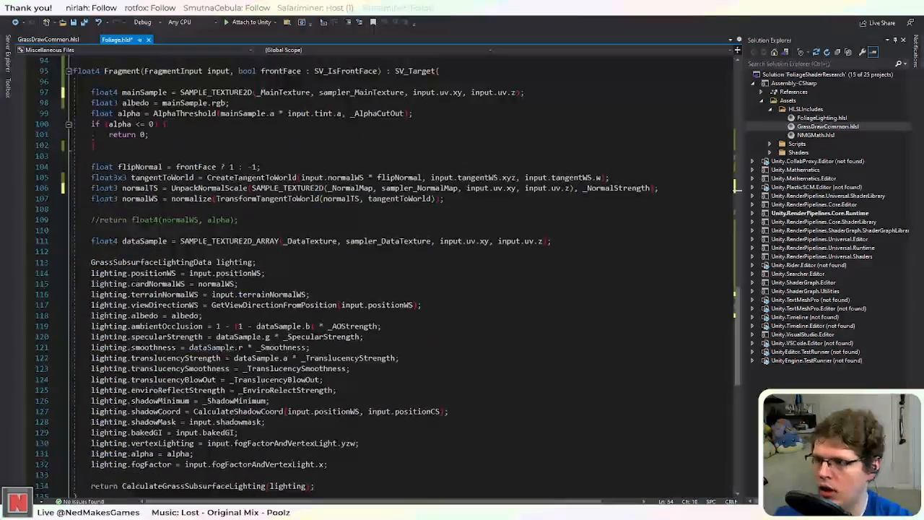
pyautogui.scroll(2, 302, 283)
pyautogui.scroll(1, 388, 277)
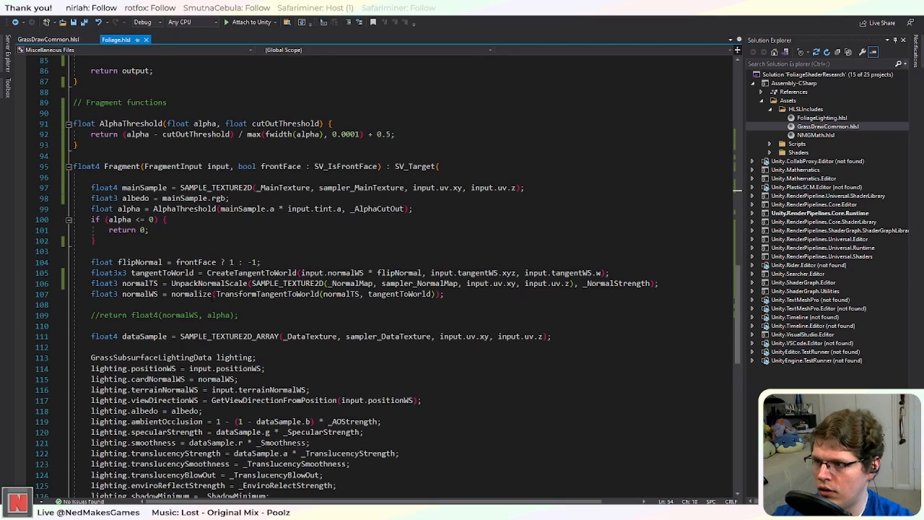
pyautogui.click(309, 294)
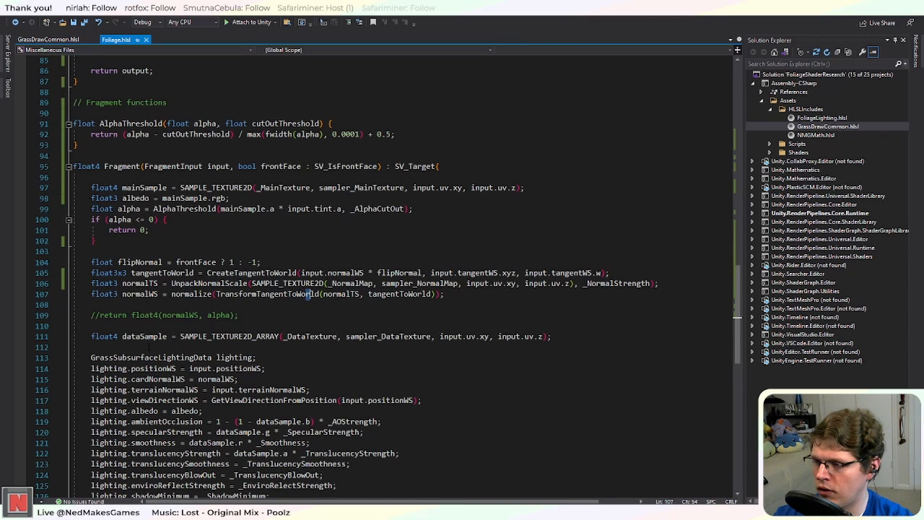
pyautogui.moveTo(239, 315); pyautogui.dragTo(75, 306)
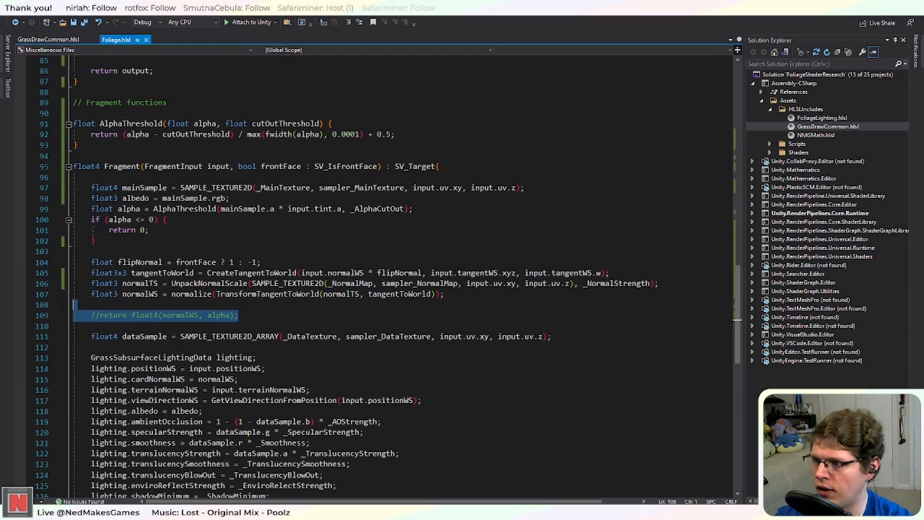
pyautogui.press('BackSpace')
pyautogui.press('BackSpace')
# Step: Replace input.uv.xy, input.uv.z with a single input.uv argument in the dataSample, normalTS and mainSample texture samples
pyautogui.scroll(-1, 388, 277)
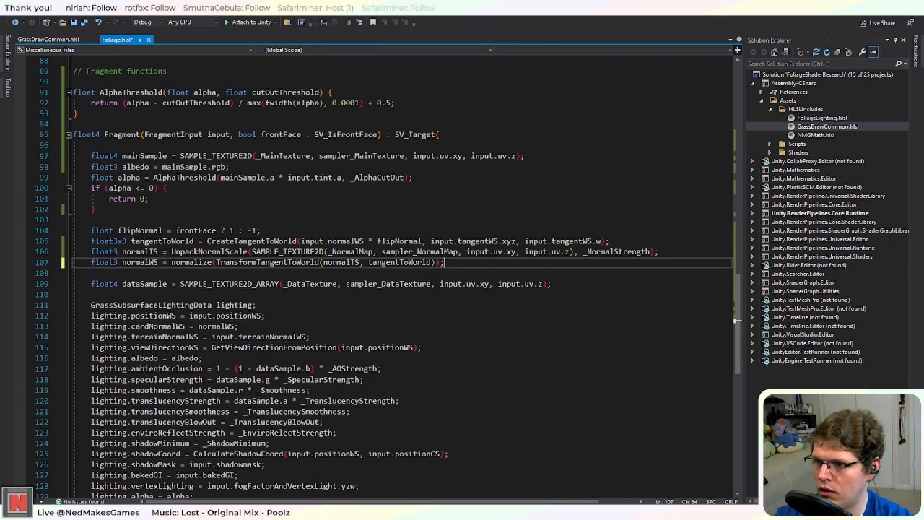
pyautogui.moveTo(543, 283); pyautogui.dragTo(490, 283)
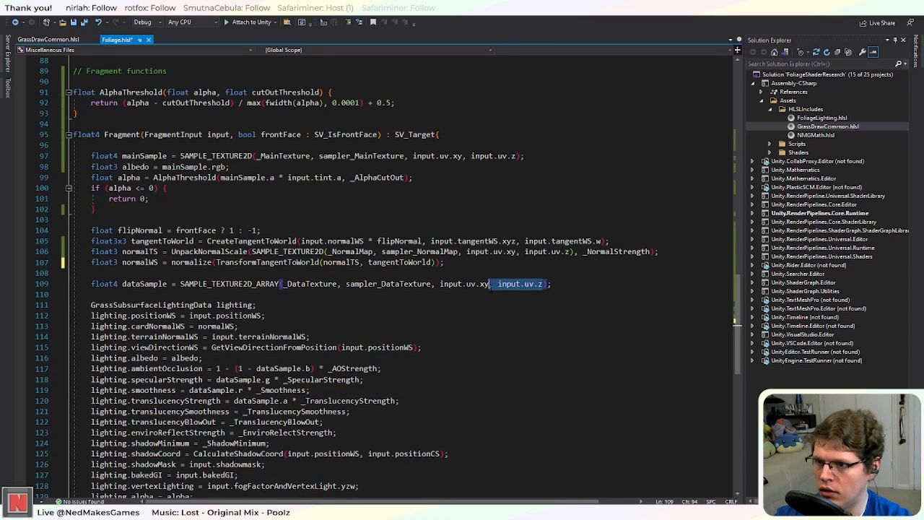
pyautogui.press('BackSpace')
pyautogui.press('BackSpace')
pyautogui.press('BackSpace')
pyautogui.press('BackSpace')
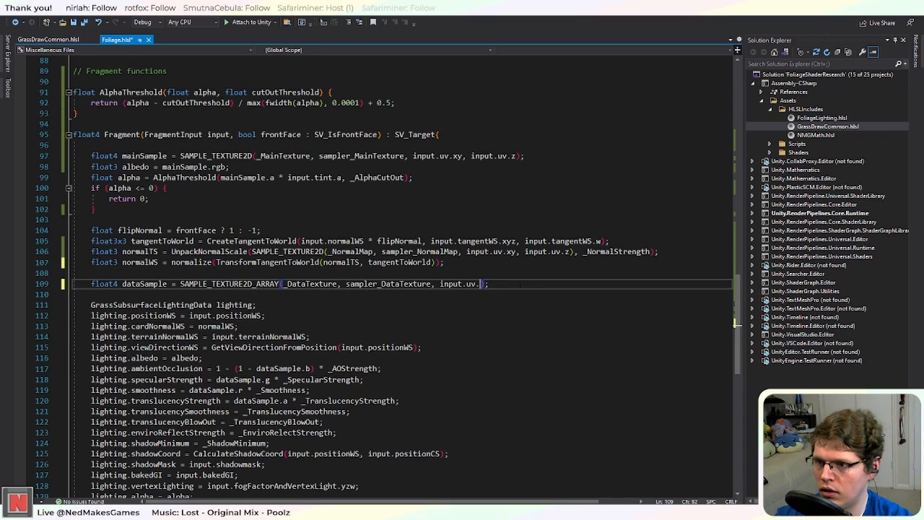
pyautogui.moveTo(572, 252); pyautogui.dragTo(505, 257)
pyautogui.press('BackSpace')
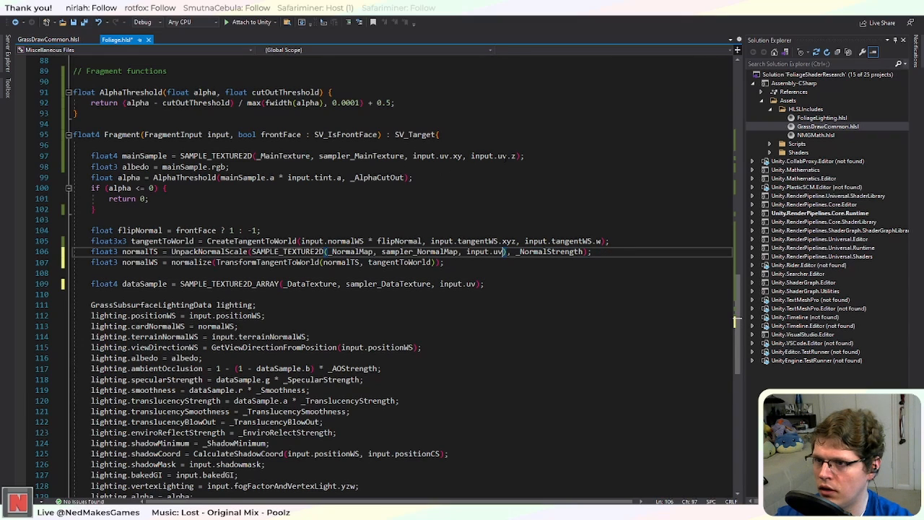
pyautogui.moveTo(521, 156); pyautogui.dragTo(449, 156)
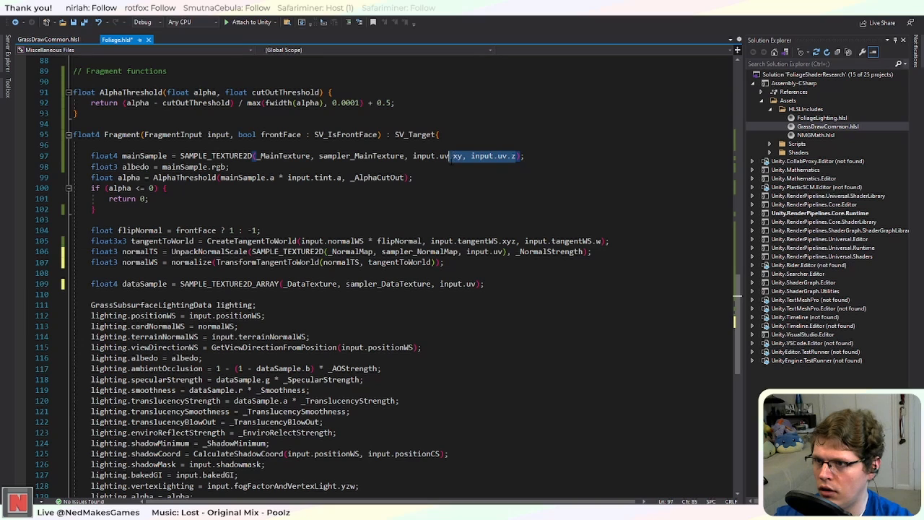
pyautogui.press('BackSpace')
# Step: Open FoliageLighting.hlsl from the HLSLIncludes folder to check the lighting struct's cardNormalWS and terrainNormalWS fields
pyautogui.scroll(-2, 250, 294)
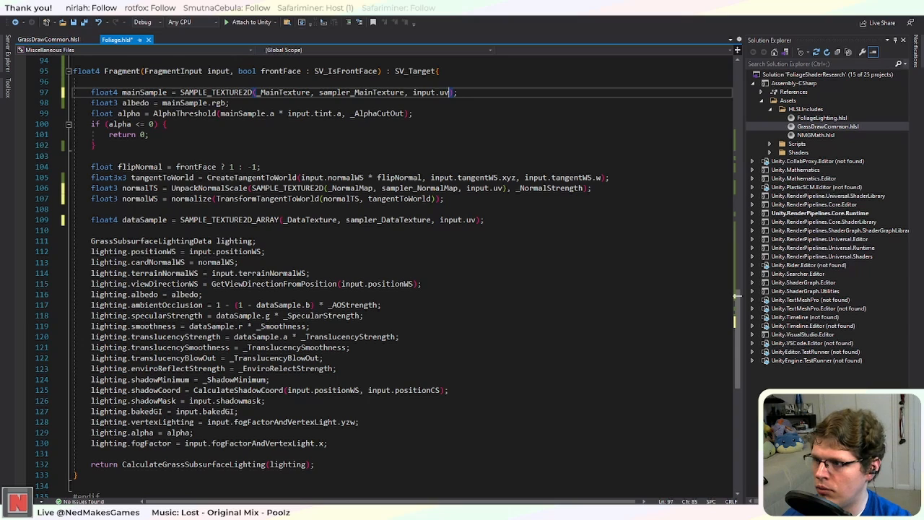
pyautogui.doubleClick(158, 262)
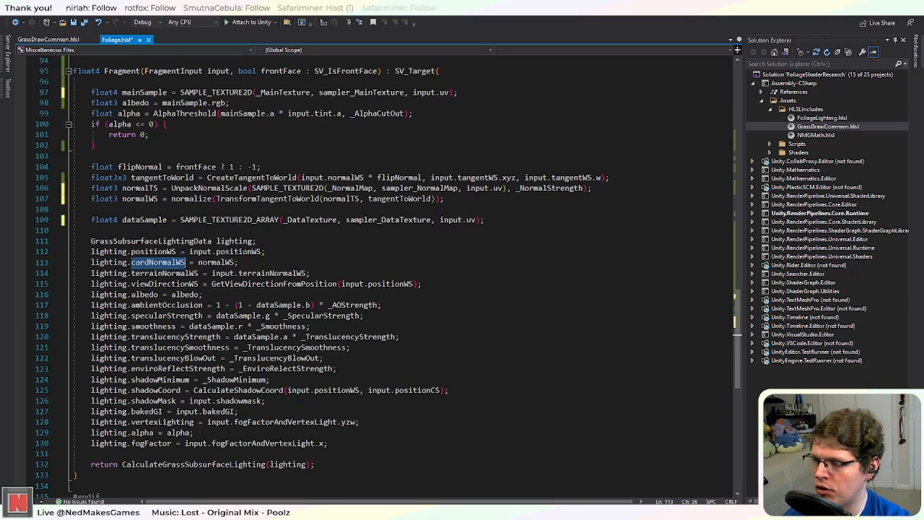
pyautogui.doubleClick(166, 273)
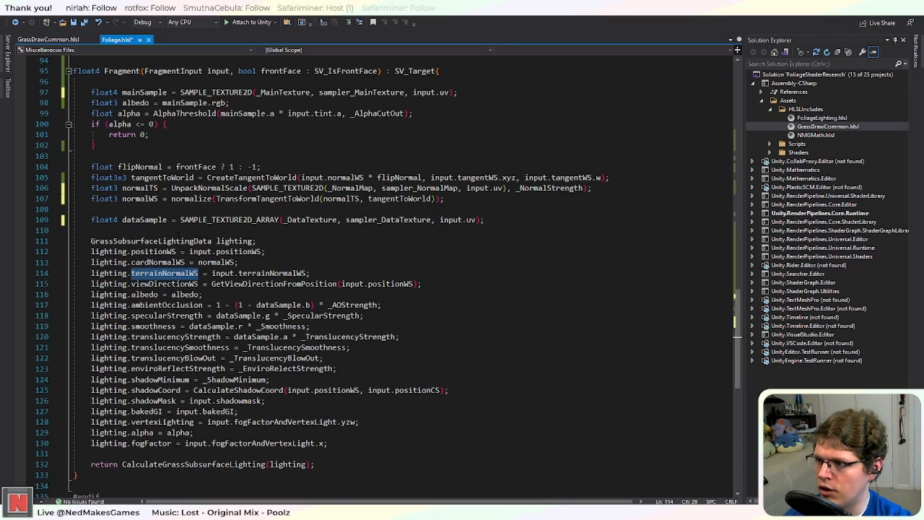
pyautogui.click(48, 39)
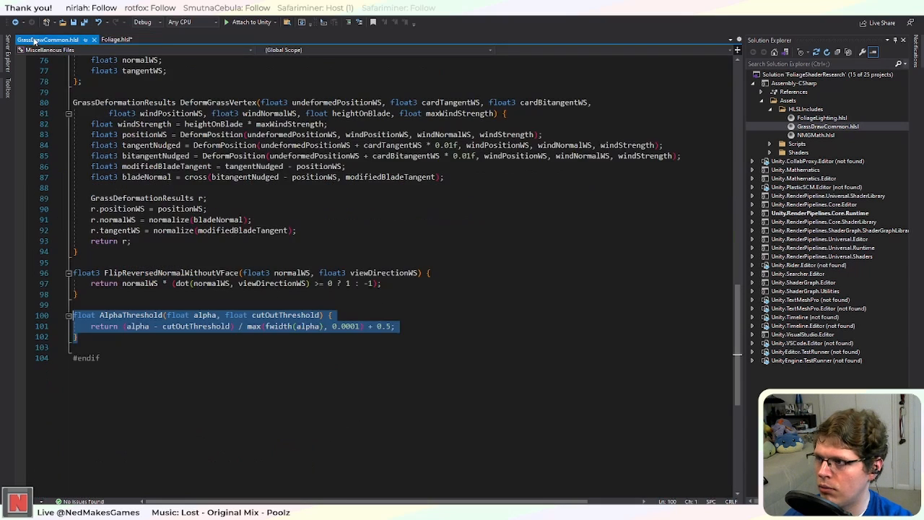
pyautogui.click(114, 39)
pyautogui.click(837, 120)
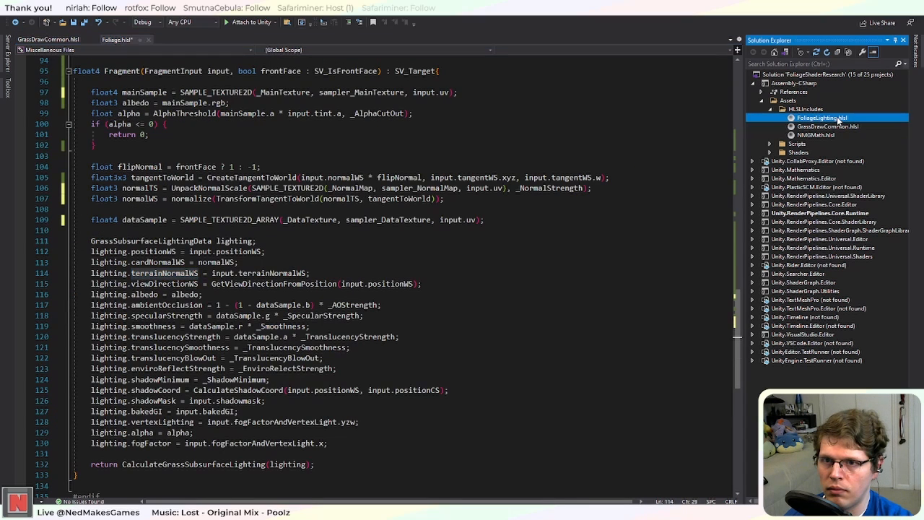
pyautogui.doubleClick(838, 120)
pyautogui.scroll(-1, 390, 275)
pyautogui.scroll(1, 390, 274)
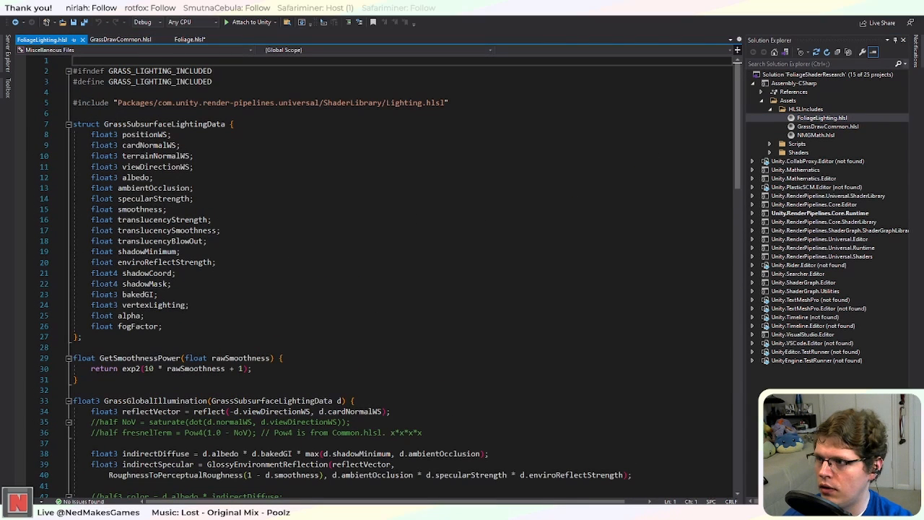
# Step: Examine how GrassGlobalIllumination and LightingTranslucent use the card and terrain normals, including the GlossyEnvironmentReflection call and commented-out Fresnel lines
pyautogui.click(136, 145)
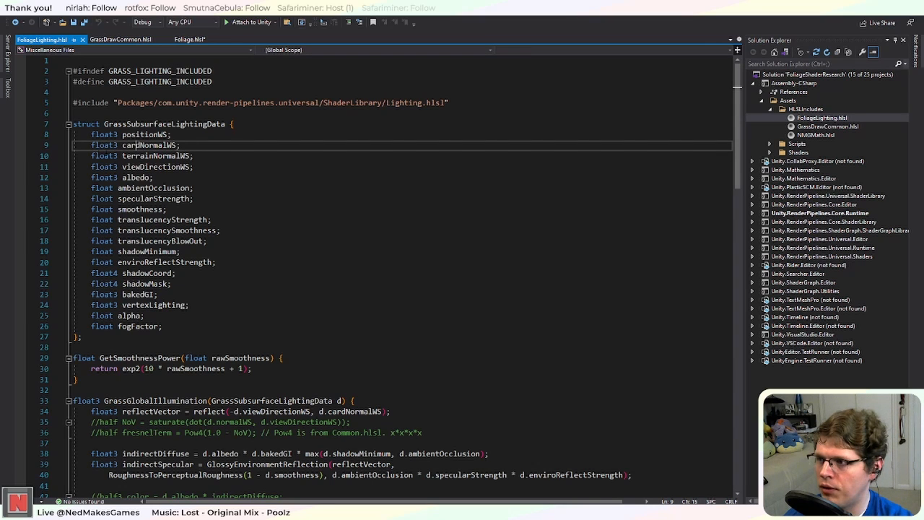
pyautogui.scroll(-20, 213, 341)
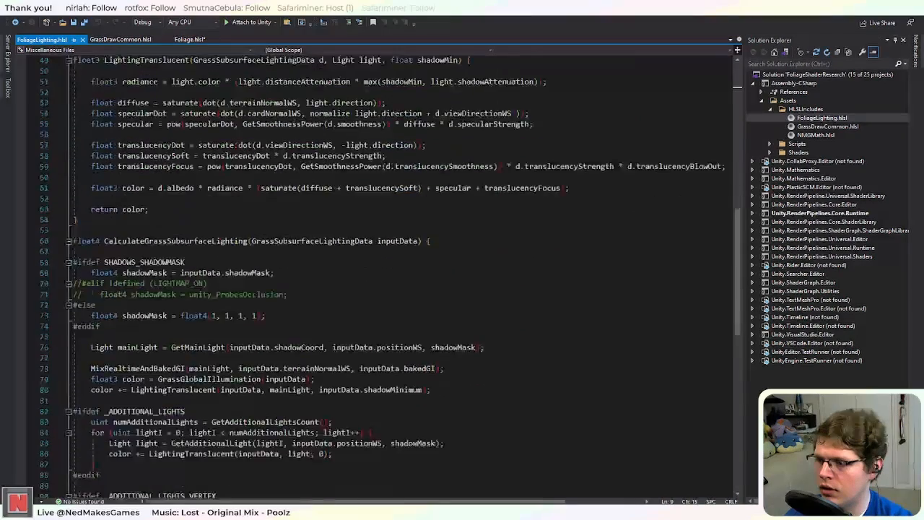
pyautogui.scroll(12, 213, 340)
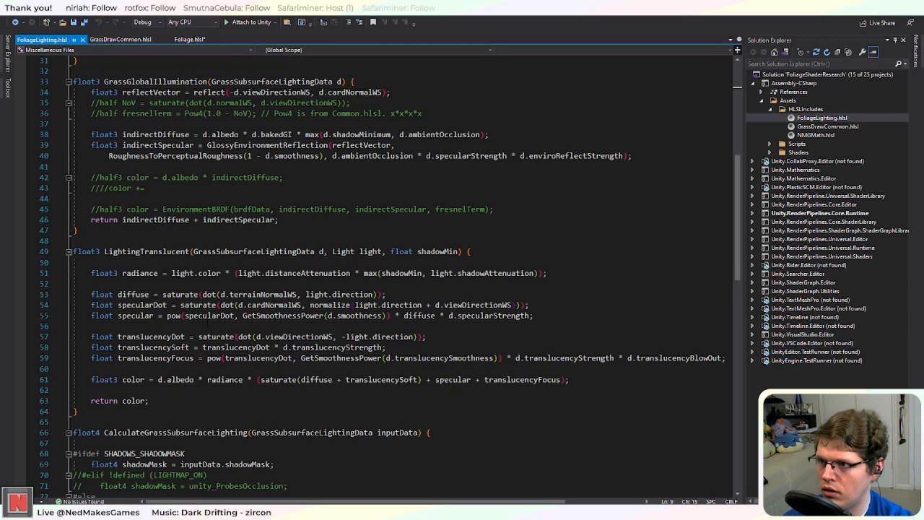
pyautogui.scroll(2, 207, 325)
pyautogui.scroll(1, 207, 325)
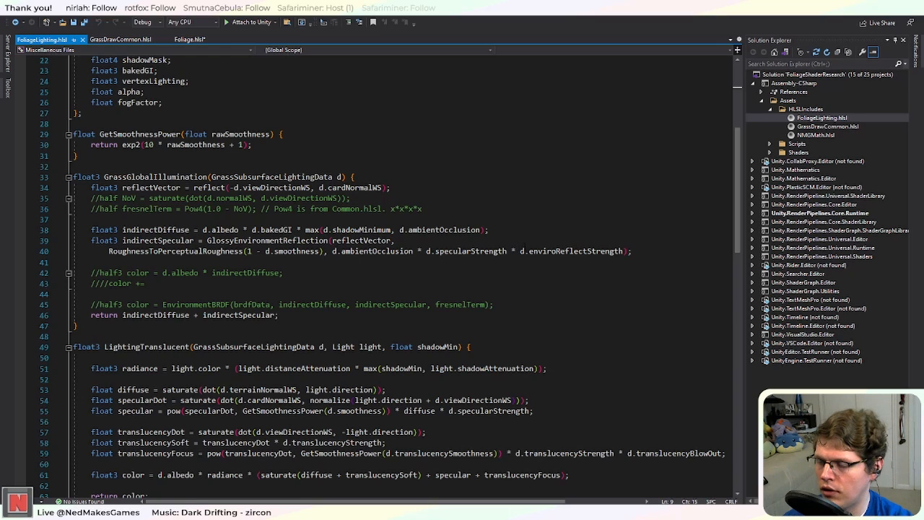
pyautogui.click(262, 240)
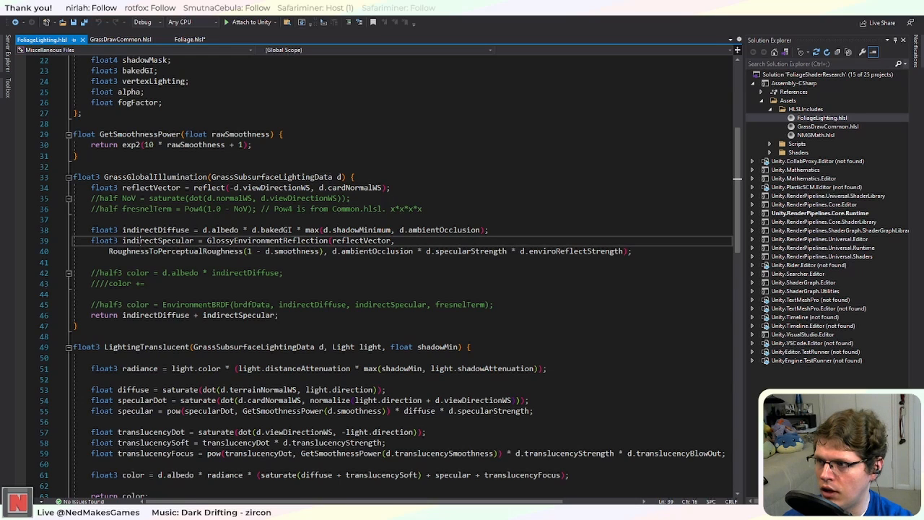
pyautogui.doubleClick(241, 241)
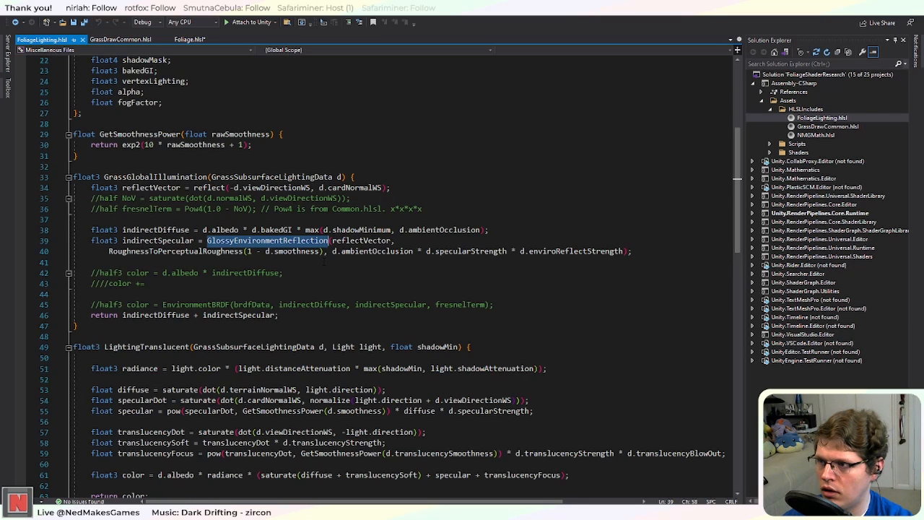
pyautogui.moveTo(122, 198); pyautogui.dragTo(171, 208)
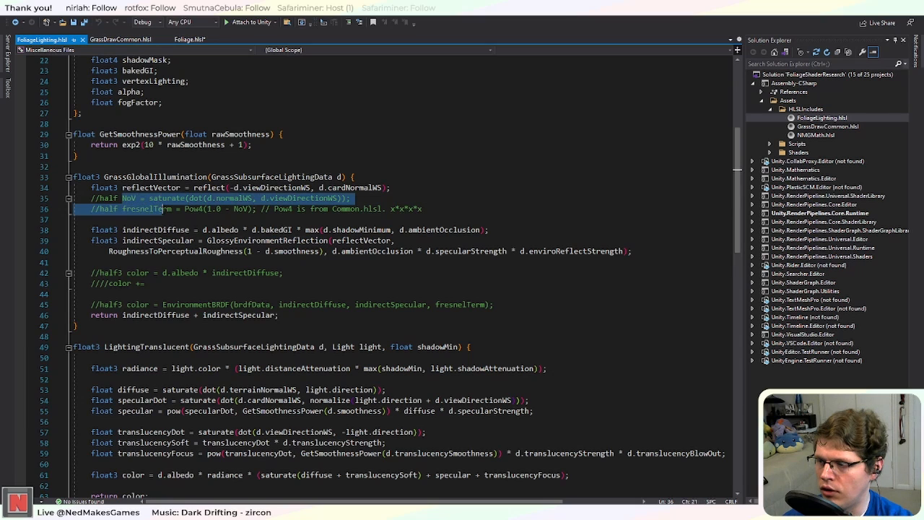
pyautogui.click(404, 209)
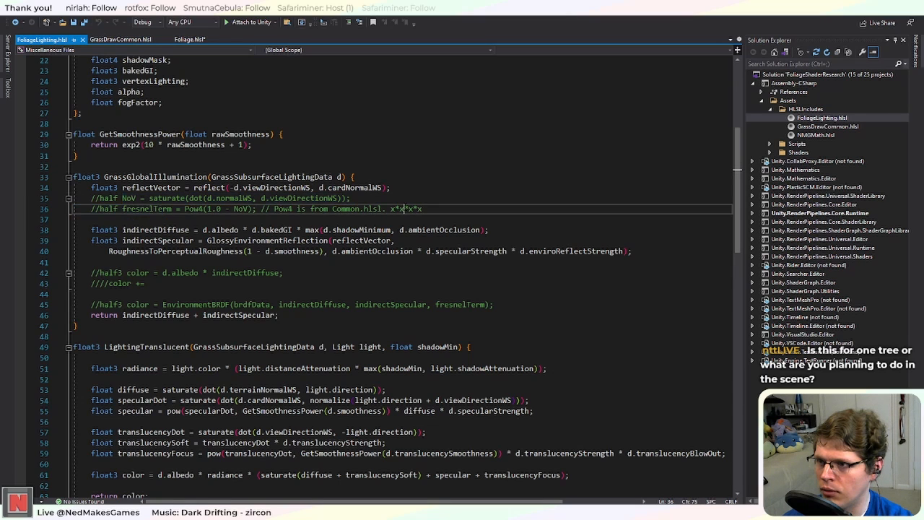
pyautogui.scroll(7, 422, 289)
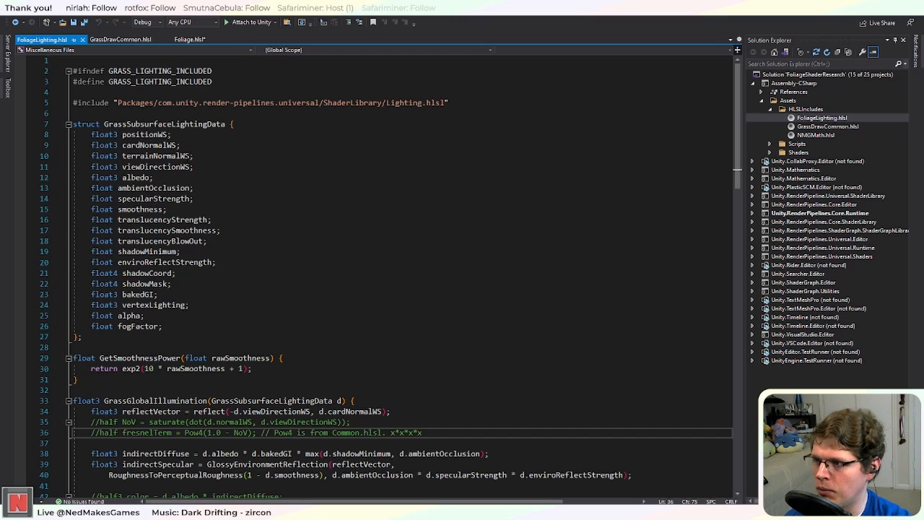
# Step: Replace every occurrence of cardNormalWS with specularNormalWS in FoliageLighting.hlsl, limiting the replacement scope to Current Document
pyautogui.click(176, 145)
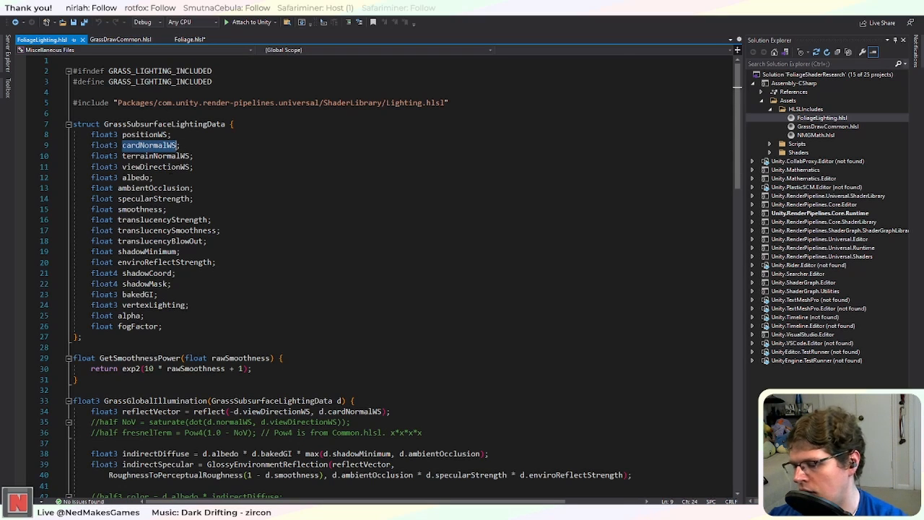
pyautogui.hotkey('ctrl', 'f')
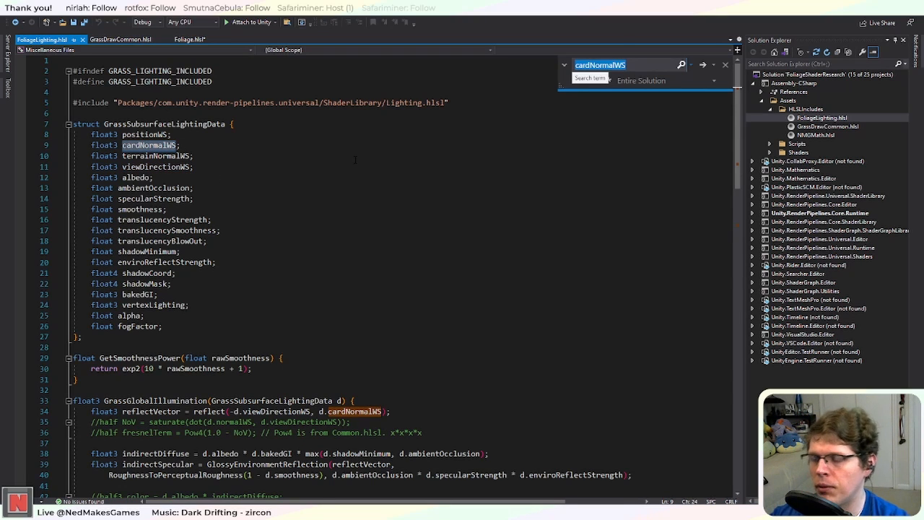
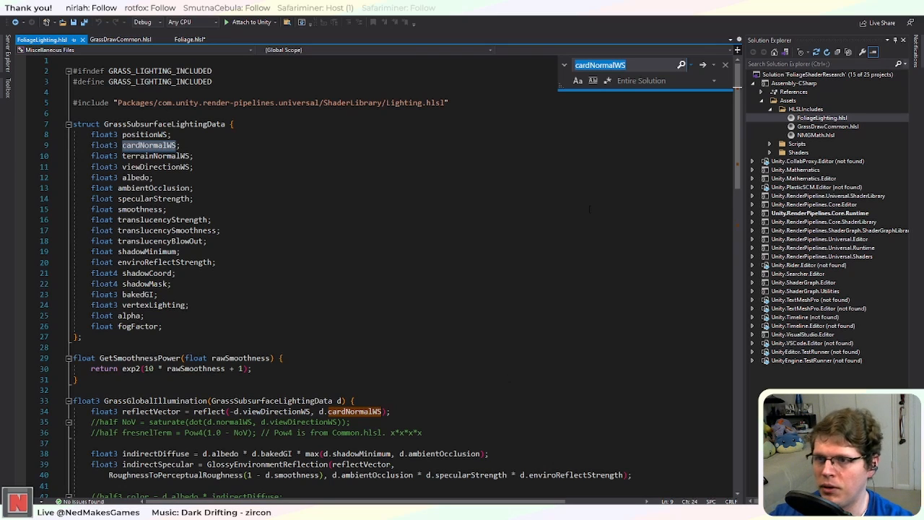
pyautogui.click(586, 66)
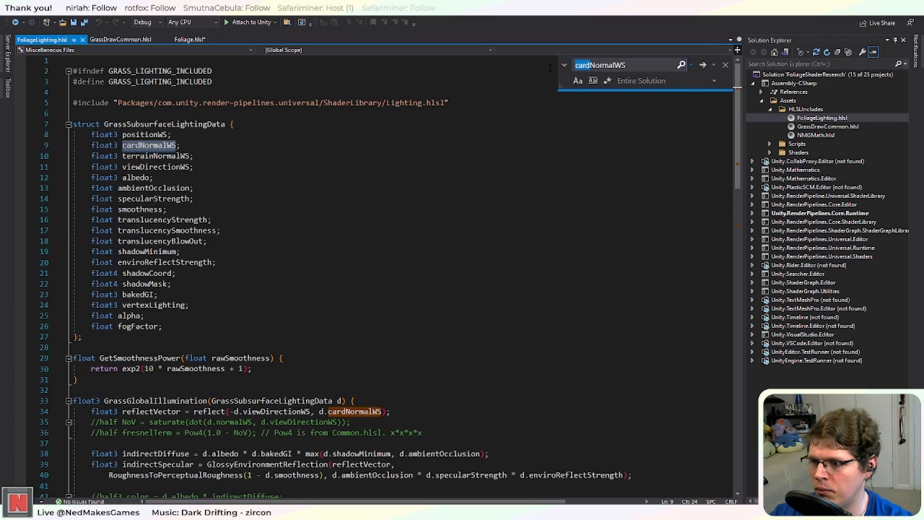
pyautogui.click(608, 65)
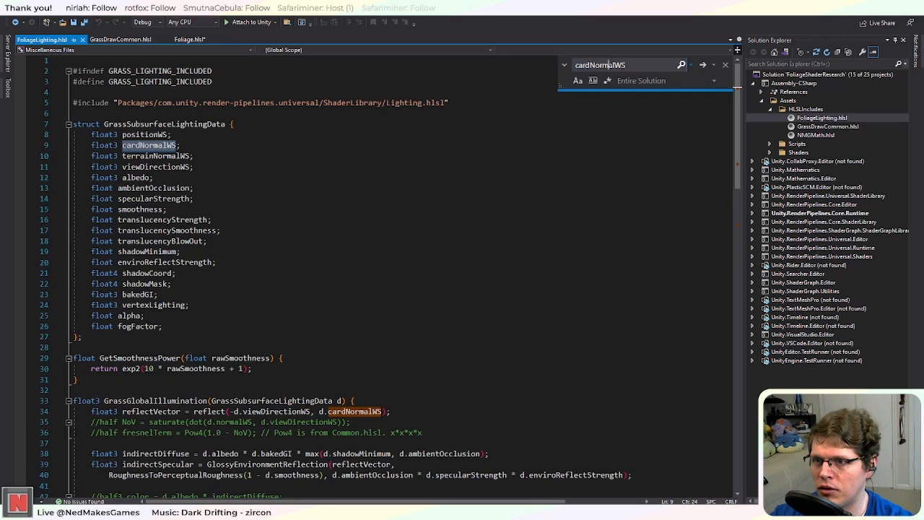
pyautogui.click(566, 65)
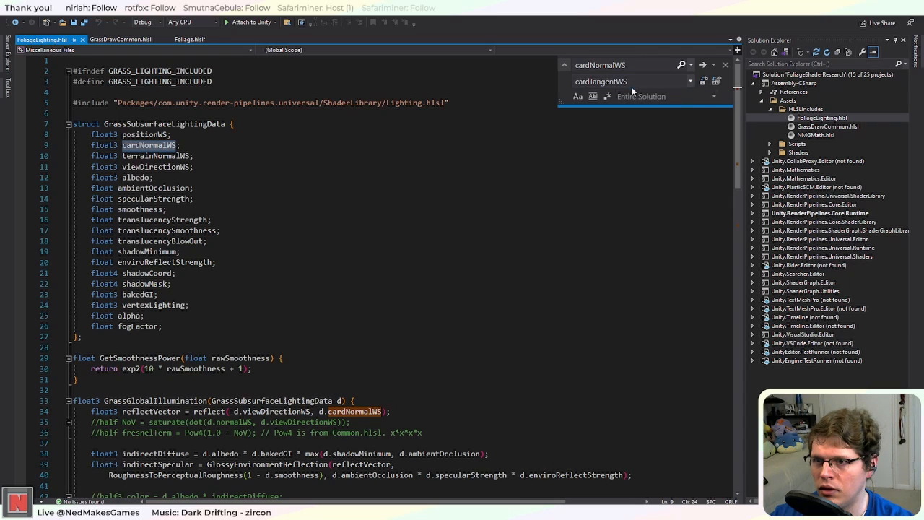
pyautogui.click(605, 84)
pyautogui.click(592, 81)
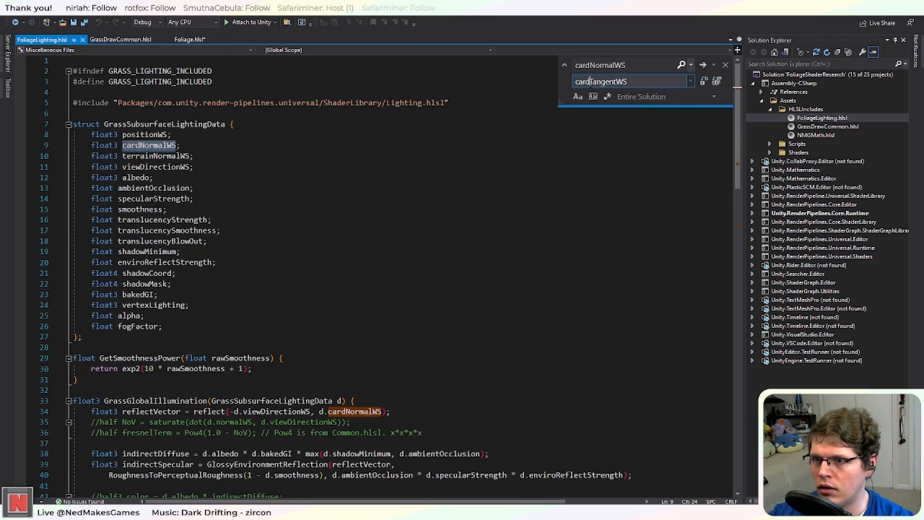
pyautogui.press('BackSpace')
pyautogui.press('BackSpace')
pyautogui.press('BackSpace')
pyautogui.press('BackSpace')
pyautogui.press('BackSpace')
pyautogui.press('BackSpace')
pyautogui.press('BackSpace')
pyautogui.press('BackSpace')
pyautogui.press('BackSpace')
pyautogui.press('BackSpace')
pyautogui.press('BackSpace')
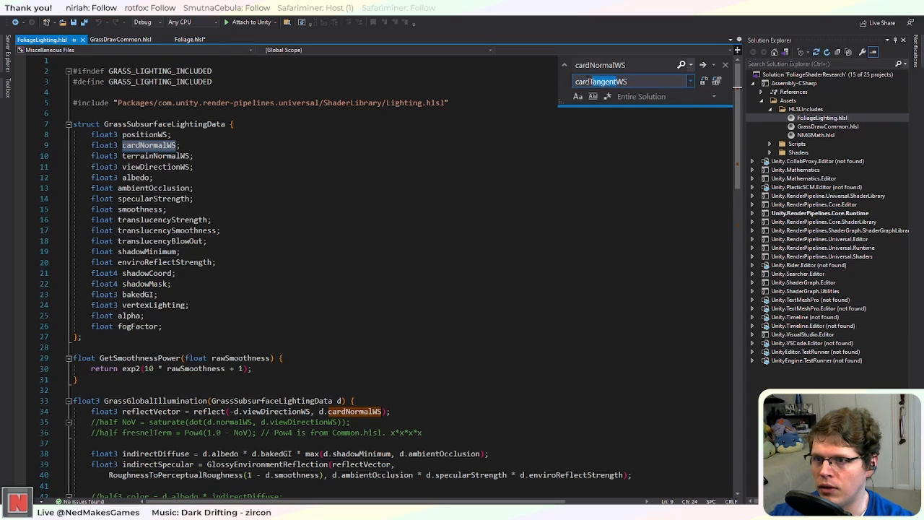
pyautogui.write('spec')
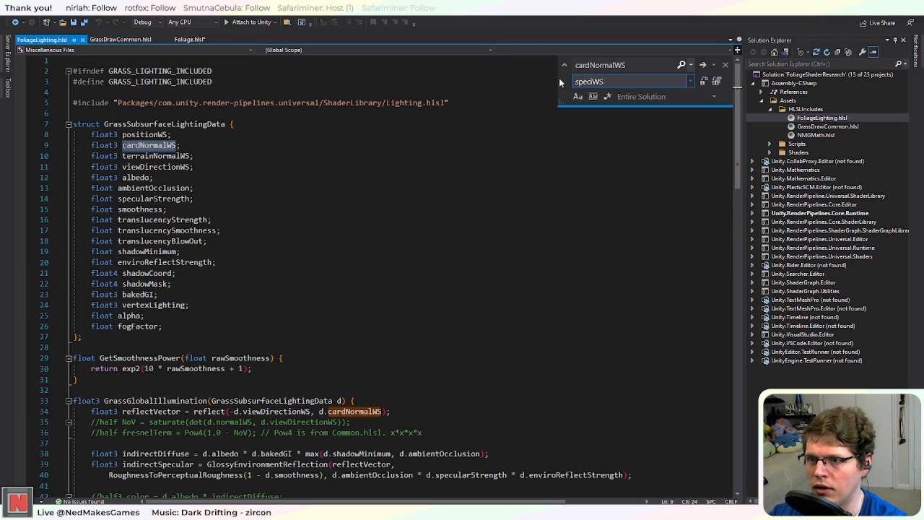
pyautogui.write('ular')
pyautogui.write('Normal')
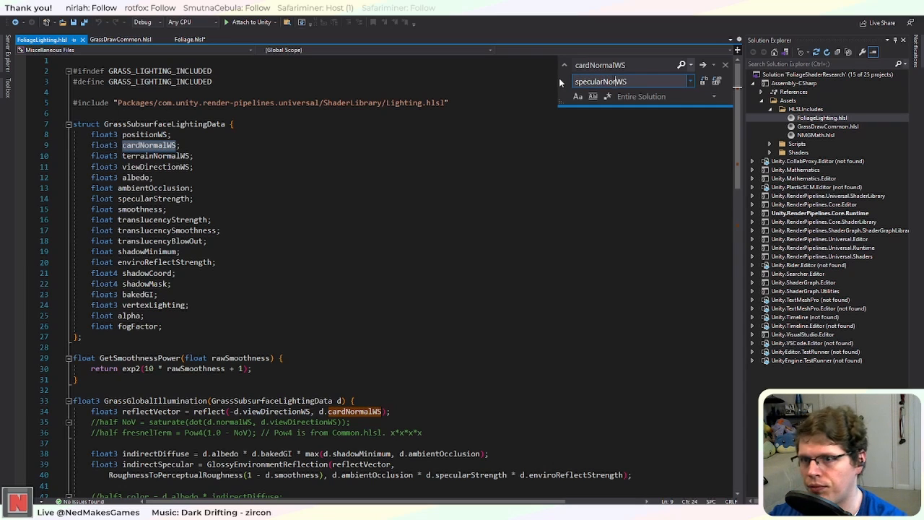
pyautogui.click(712, 97)
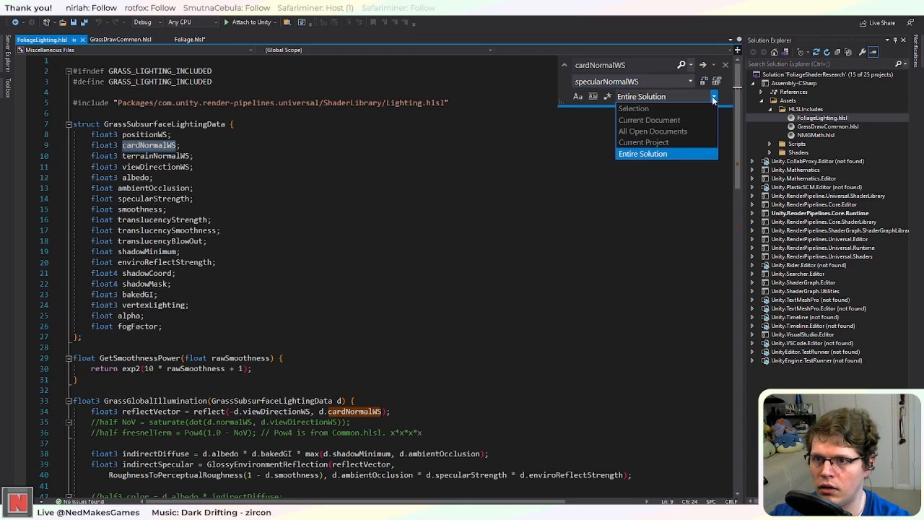
pyautogui.click(691, 117)
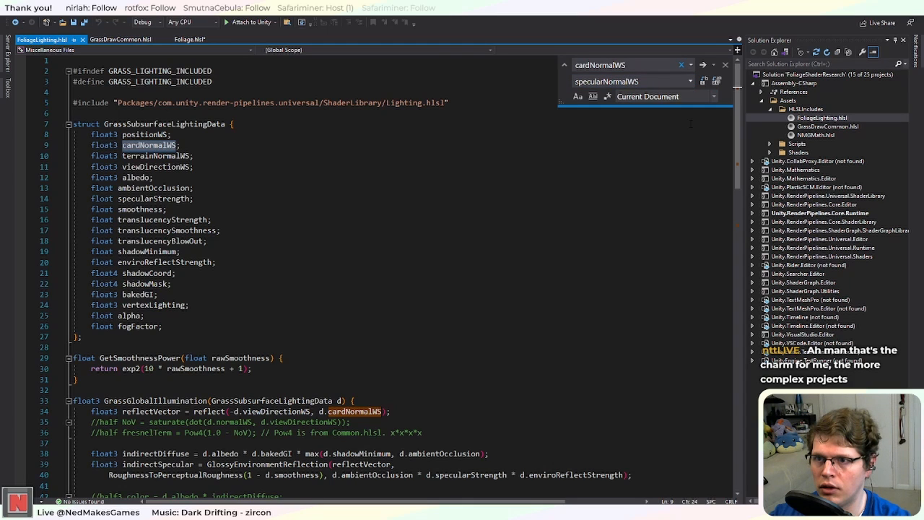
pyautogui.click(717, 81)
pyautogui.click(559, 303)
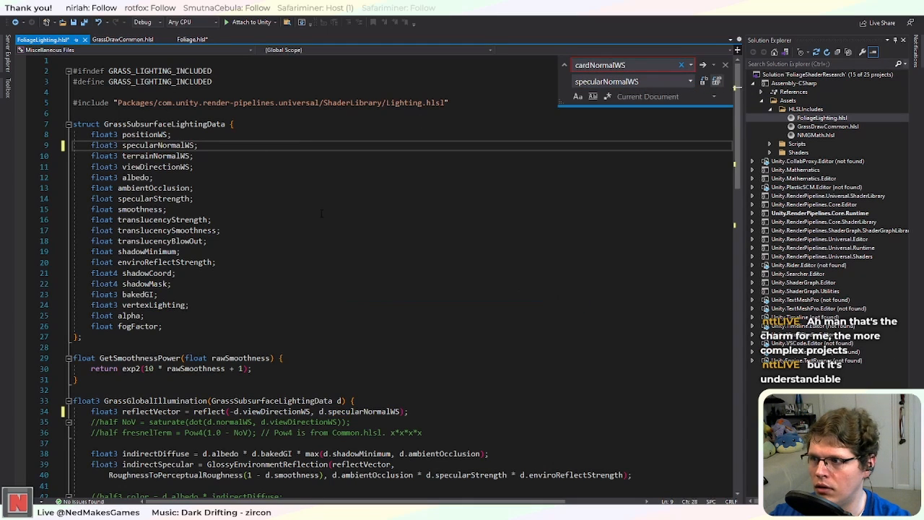
# Step: Replace every occurrence of terrainNormalWS with diffuseNormalWS in FoliageLighting.hlsl, save the file and close the find-and-replace box
pyautogui.doubleClick(156, 156)
pyautogui.hotkey('ctrl', 'c')
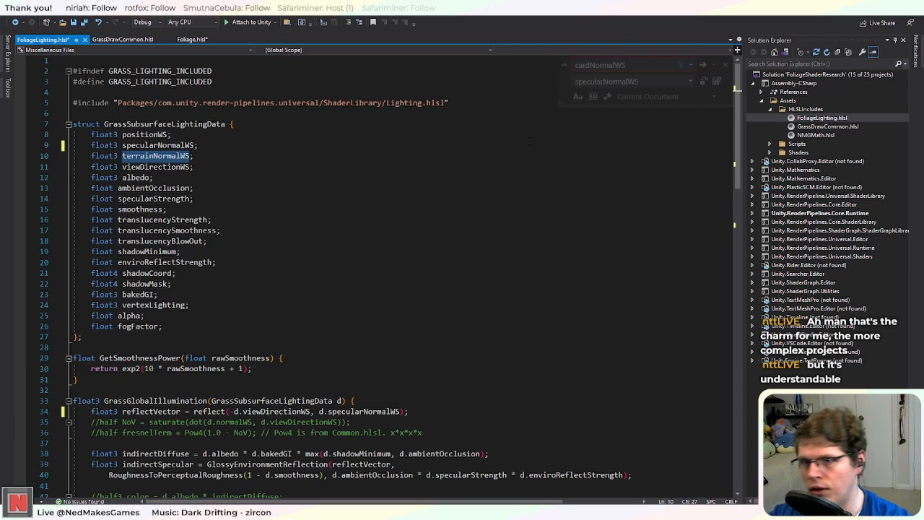
pyautogui.click(614, 71)
pyautogui.hotkey('ctrl', 'v')
pyautogui.click(610, 83)
pyautogui.hotkey('ctrl', 'v')
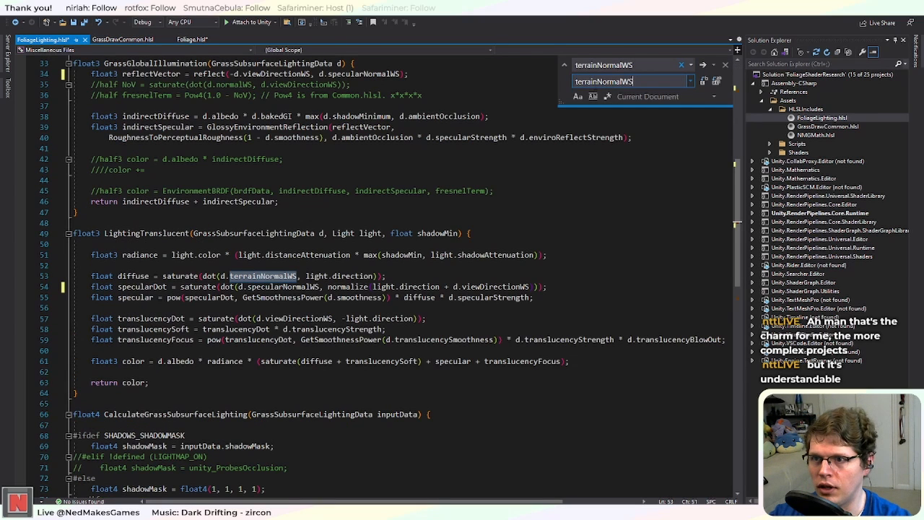
pyautogui.click(597, 82)
pyautogui.hotkey('shift', 'Home')
pyautogui.write('diffus')
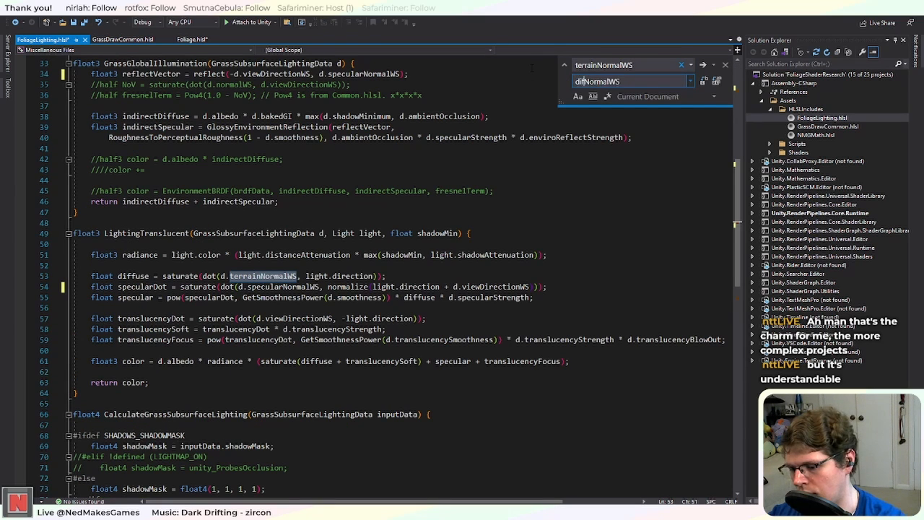
pyautogui.write('e')
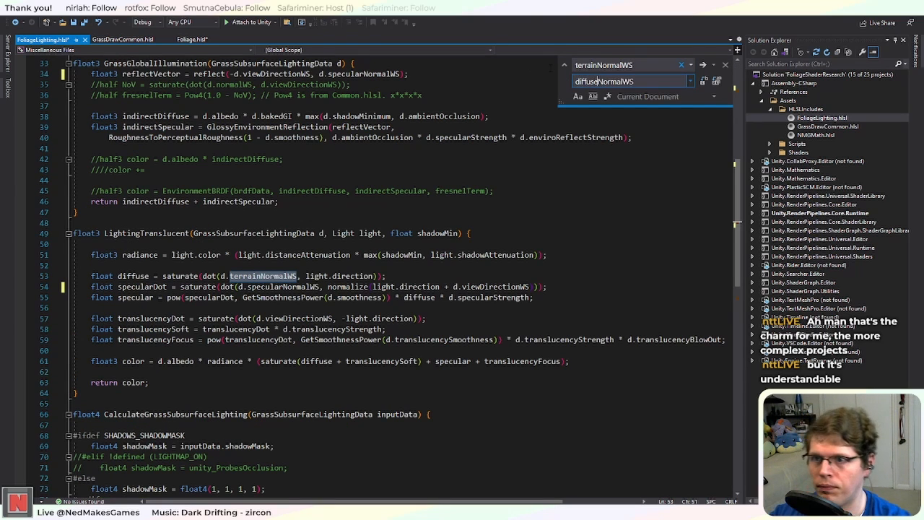
pyautogui.click(716, 81)
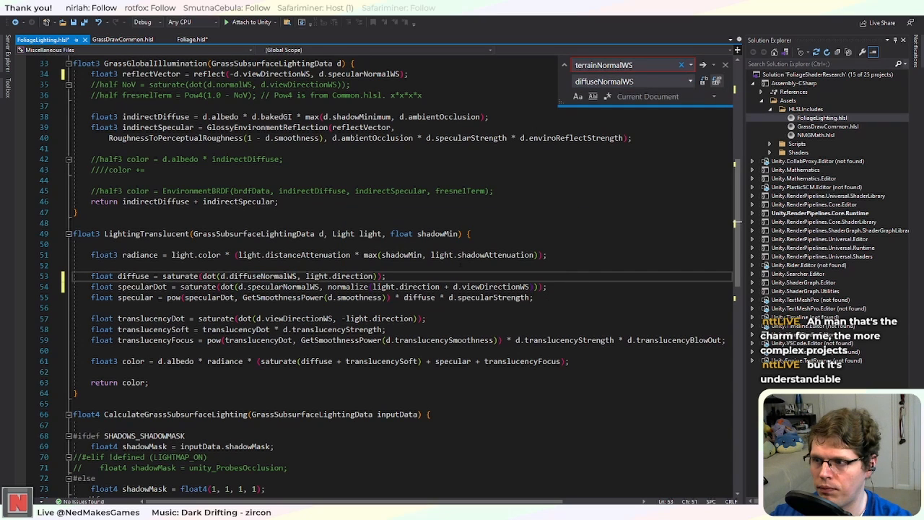
pyautogui.click(458, 258)
pyautogui.hotkey('ctrl', 's')
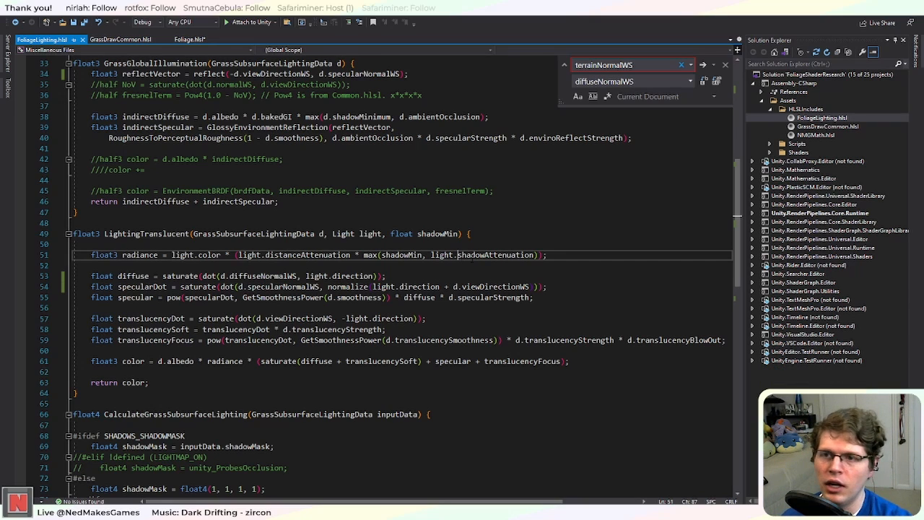
pyautogui.click(725, 65)
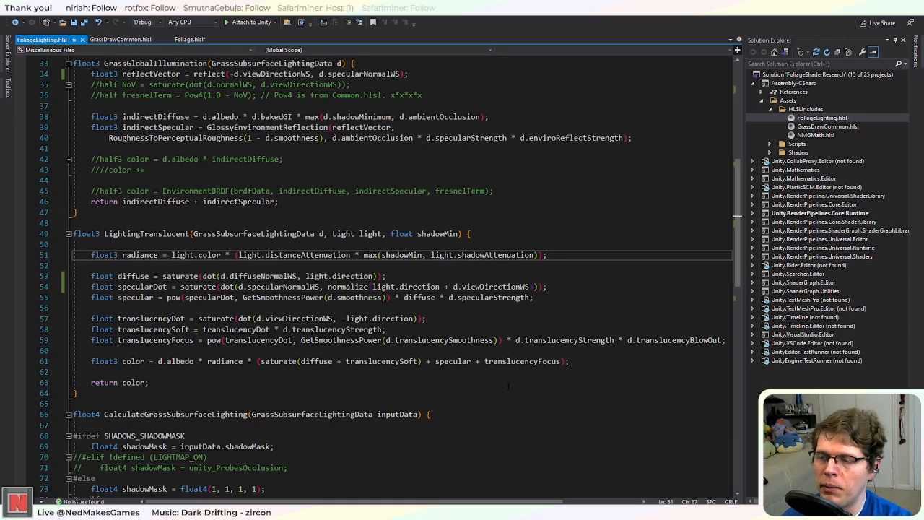
# Step: Review FoliageLighting.hlsl from the lighting data struct through GrassGlobalIllumination, LightingTranslucent and CalculateGrassSubsurfaceLighting, including the additional-lights loop and commented-out Fresnel lines
pyautogui.scroll(10, 508, 386)
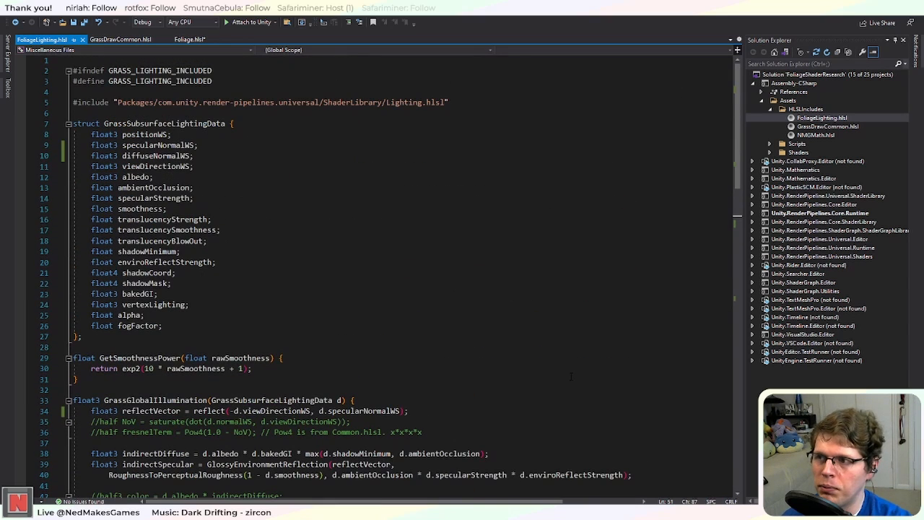
pyautogui.scroll(-4, 394, 351)
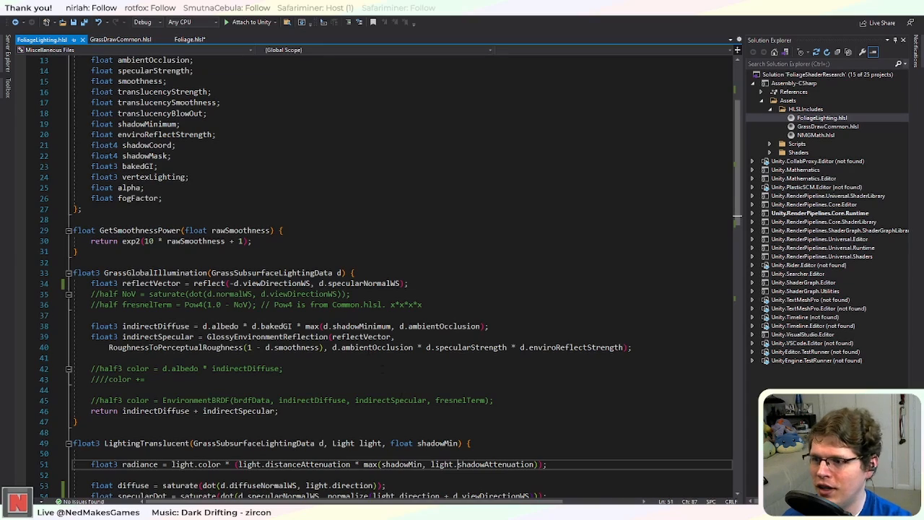
pyautogui.scroll(-12, 394, 351)
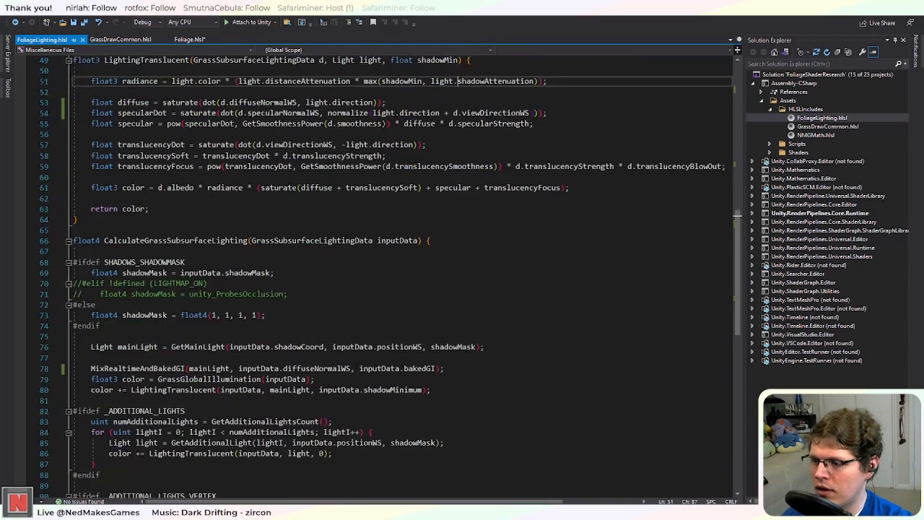
pyautogui.scroll(-4, 357, 365)
pyautogui.scroll(2, 357, 366)
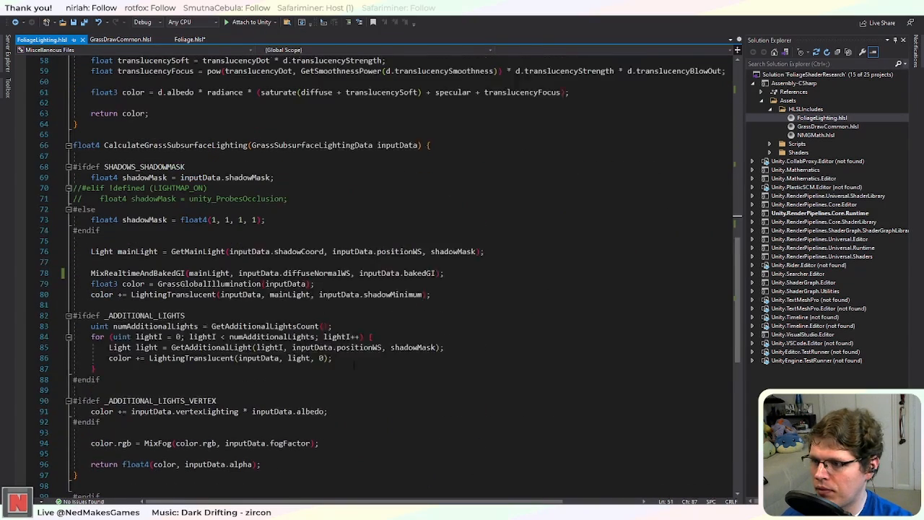
pyautogui.moveTo(332, 390); pyautogui.dragTo(96, 391)
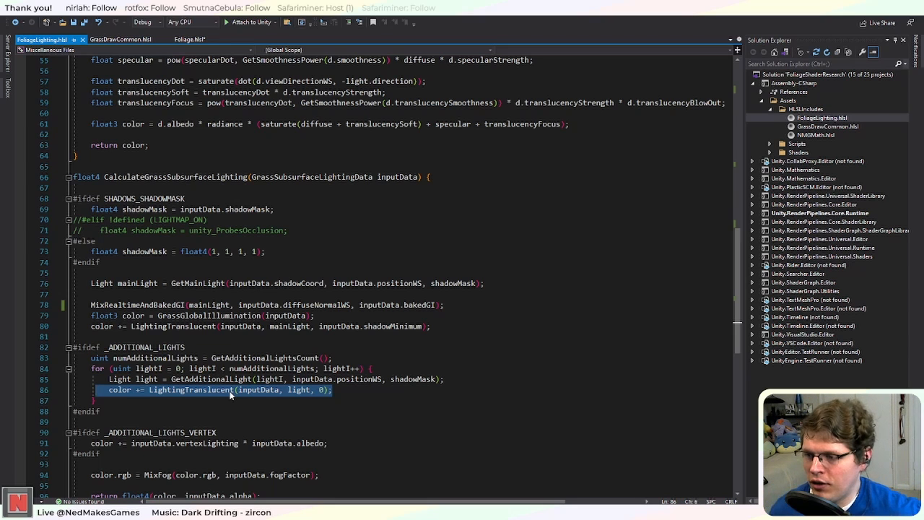
pyautogui.scroll(8, 231, 395)
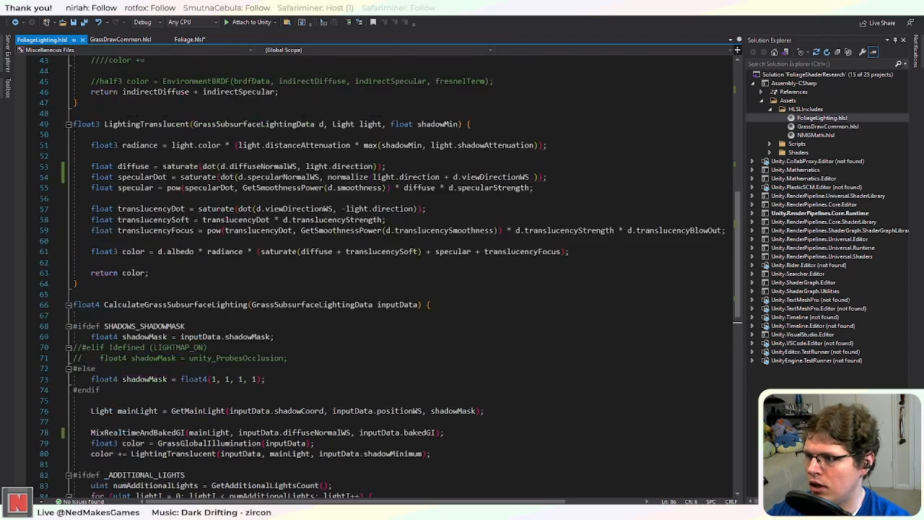
pyautogui.scroll(5, 228, 298)
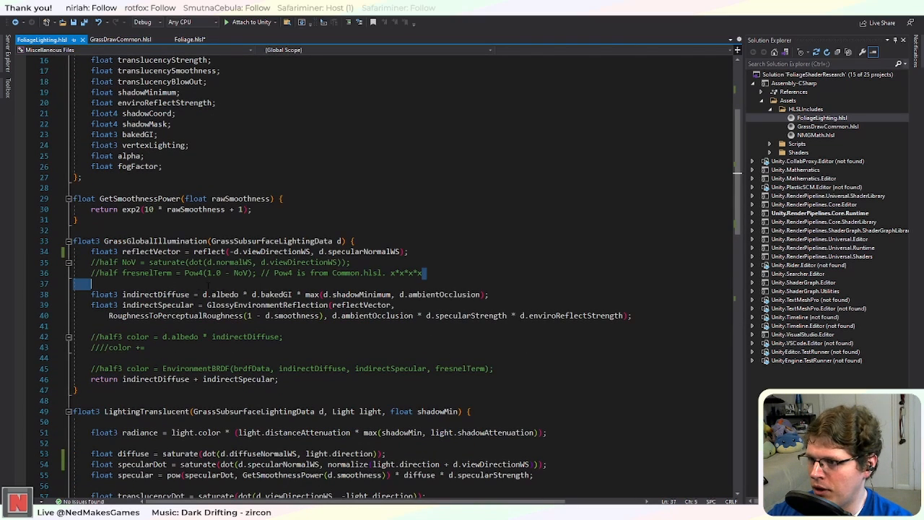
pyautogui.moveTo(422, 273); pyautogui.dragTo(100, 273)
pyautogui.click(217, 357)
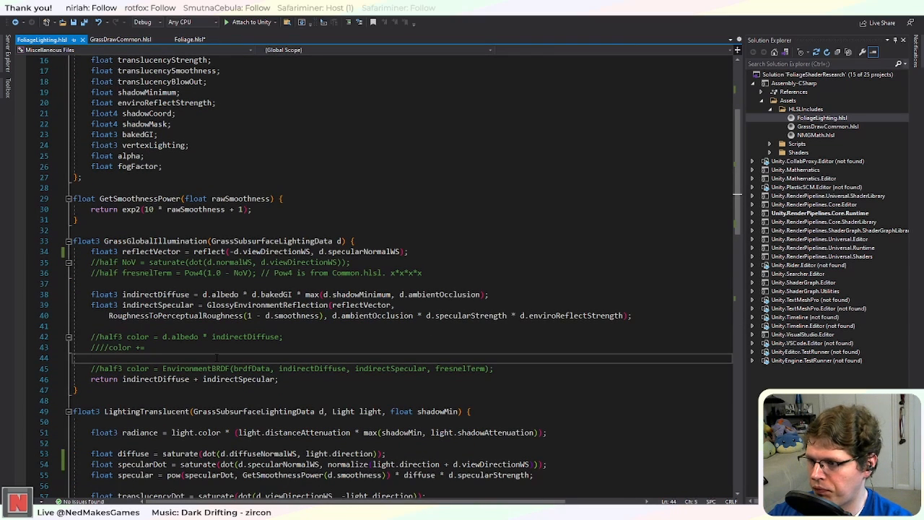
pyautogui.scroll(-3, 236, 323)
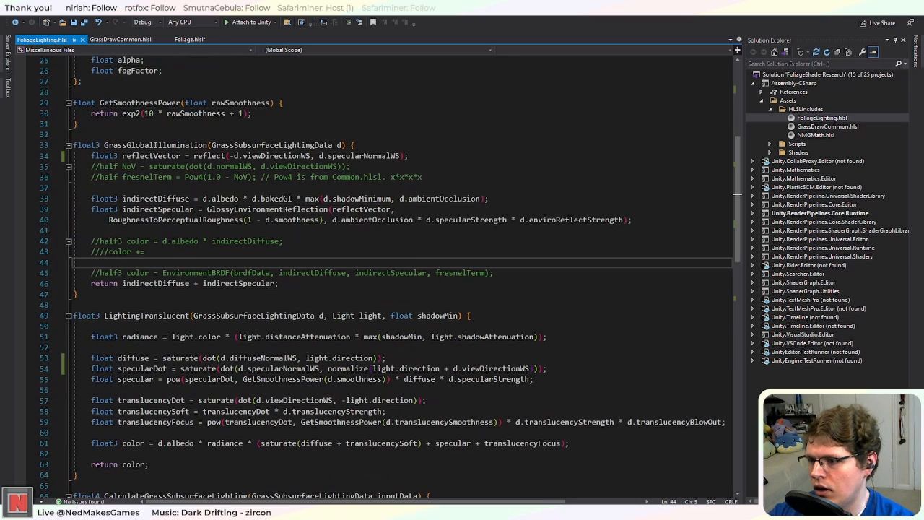
pyautogui.scroll(-4, 239, 331)
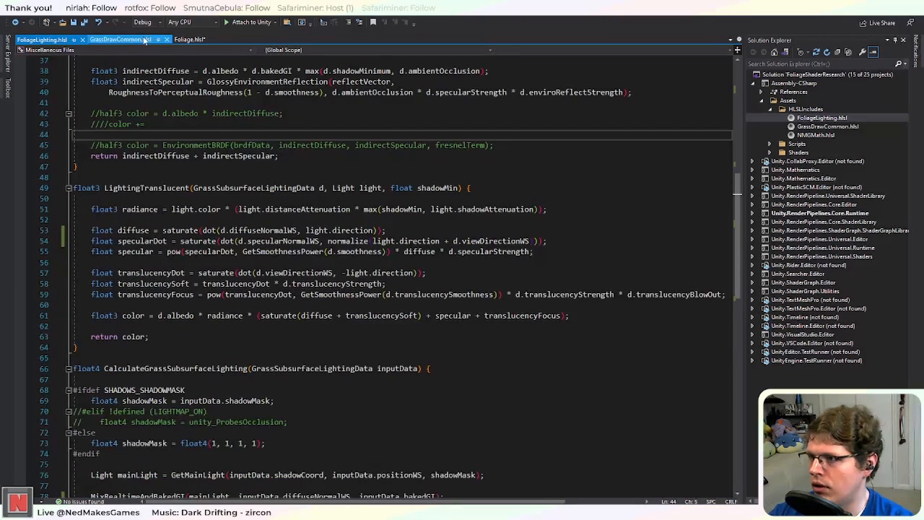
# Step: Save Foliage.hlsl and rename the Fragment function's lighting fields terrainNormalWS to diffuseNormalWS and cardNormalWS to specularNormalWS
pyautogui.click(189, 39)
pyautogui.hotkey('ctrl', 's')
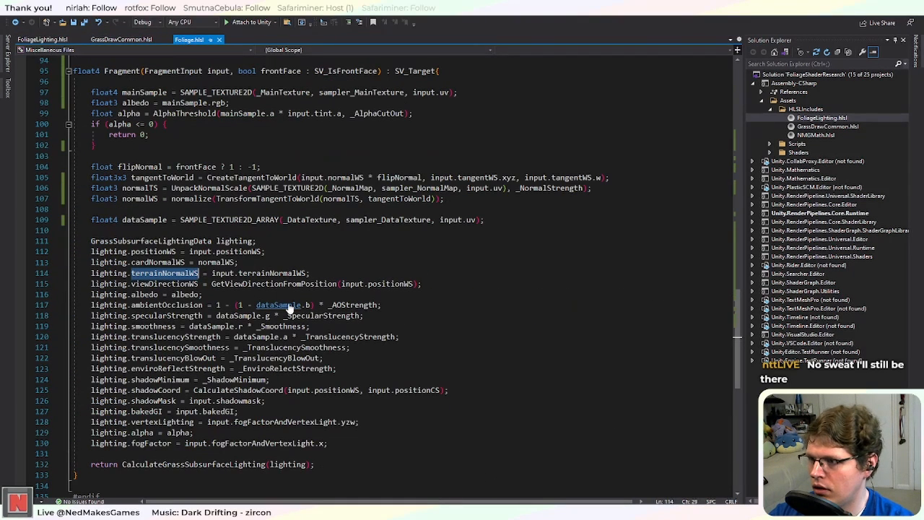
pyautogui.click(165, 274)
pyautogui.moveTo(162, 274); pyautogui.dragTo(131, 273)
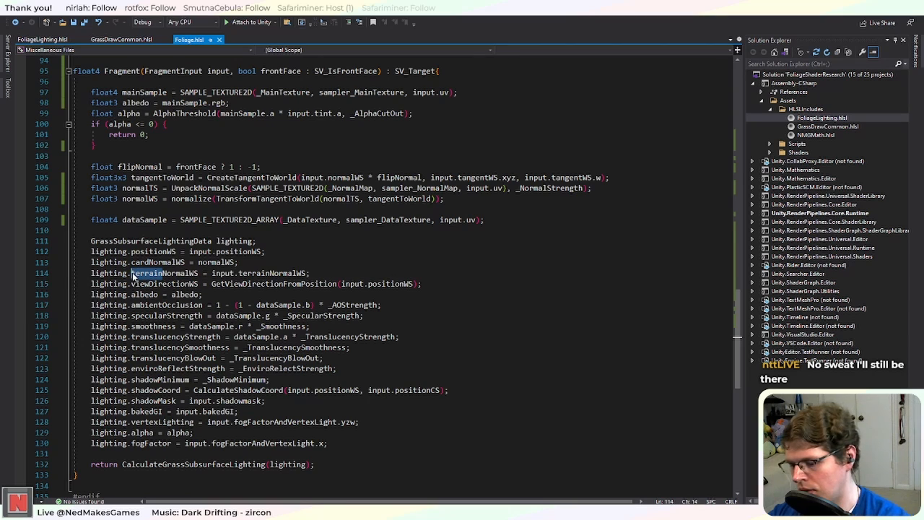
pyautogui.write('diffuse')
pyautogui.moveTo(150, 263); pyautogui.dragTo(131, 263)
pyautogui.write('specular')
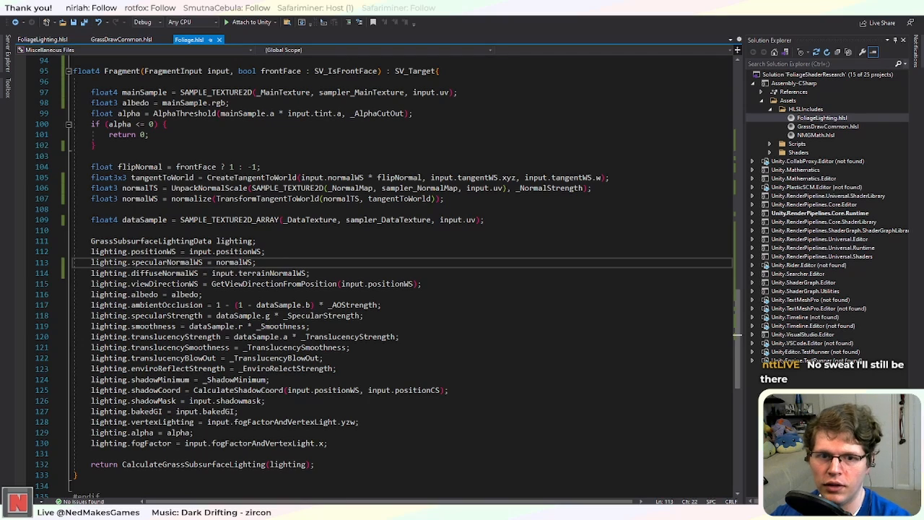
# Step: Review the remaining lighting assignments in Foliage.hlsl's Fragment function, such as the ambient occlusion and translucency values, along with the code above them
pyautogui.click(345, 302)
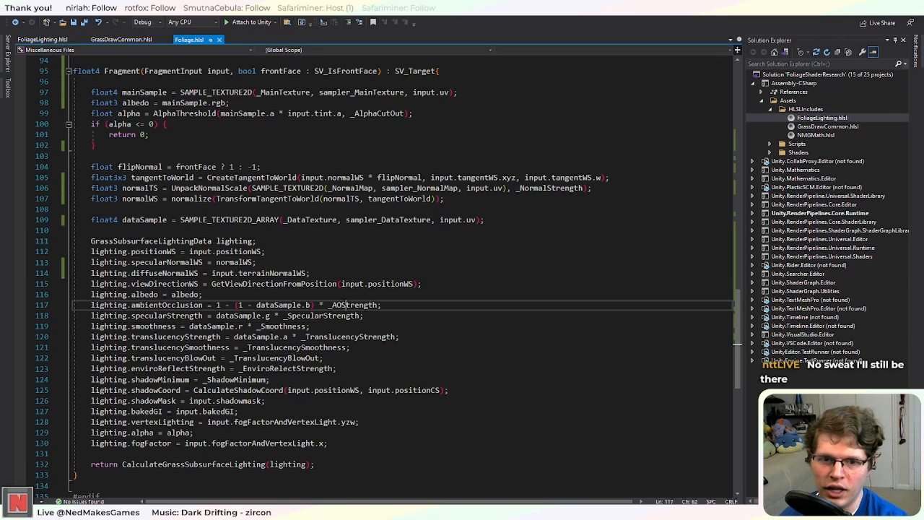
pyautogui.press('End')
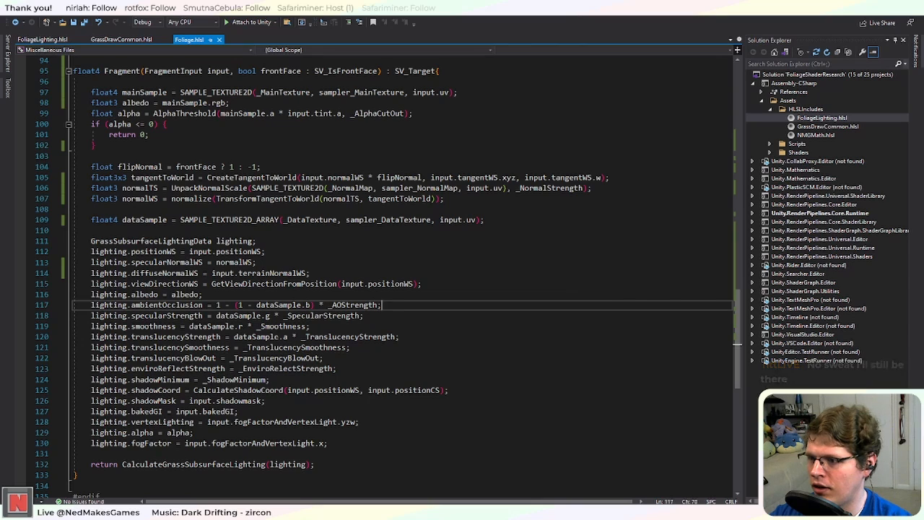
pyautogui.doubleClick(348, 338)
pyautogui.click(325, 348)
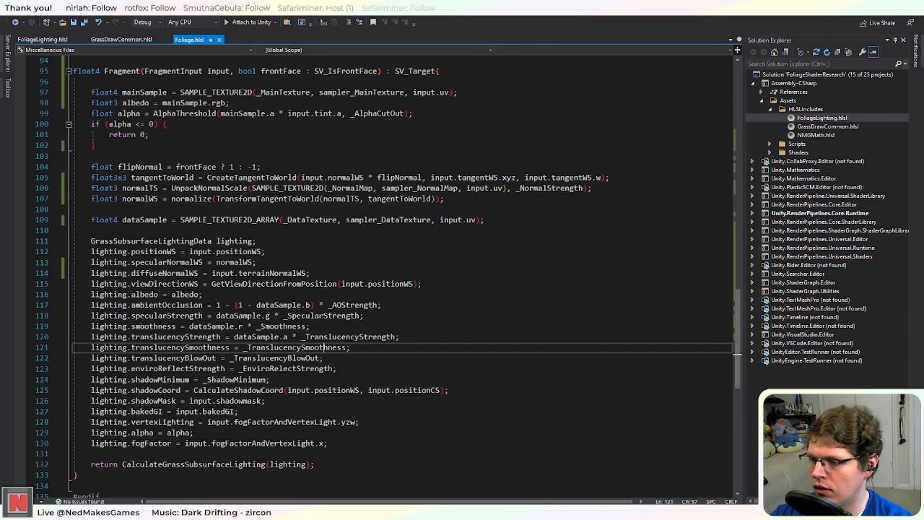
pyautogui.scroll(-2, 405, 267)
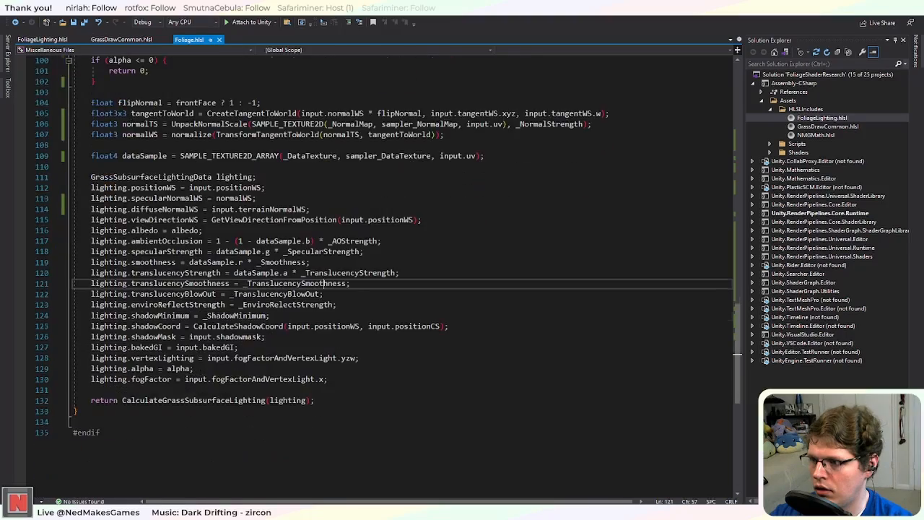
pyautogui.scroll(15, 405, 275)
pyautogui.scroll(-10, 404, 274)
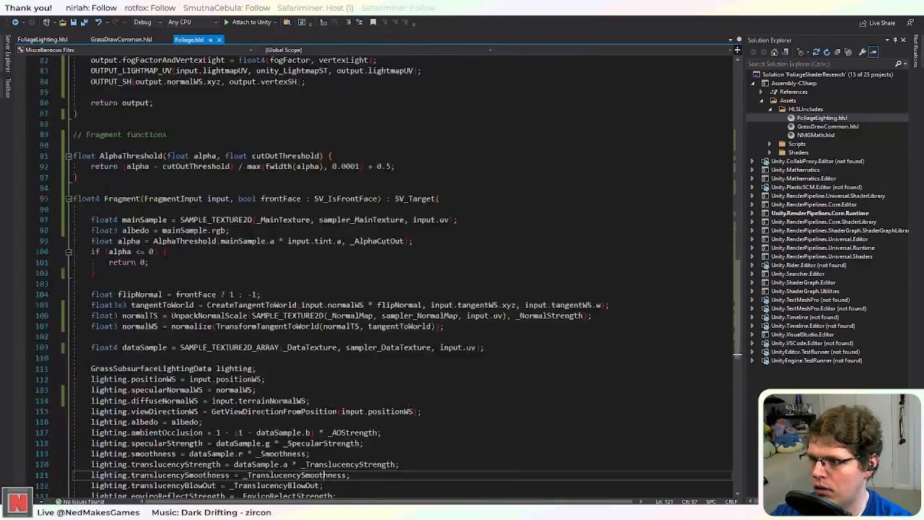
pyautogui.scroll(-6, 404, 274)
# Step: Switch to Unity, trace the Grass/Foliage include-file error to its source line in Foliage.shader, and return to Unity
pyautogui.hotkey('alt', 'Tab')
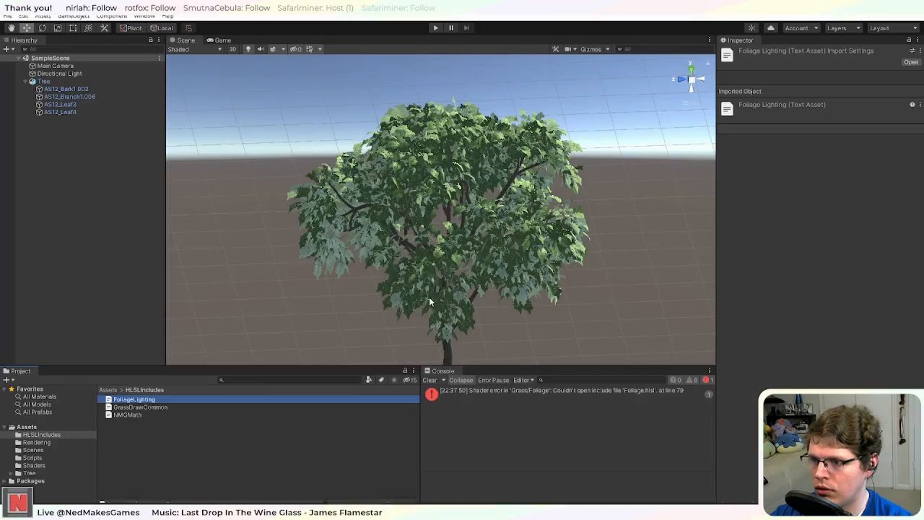
pyautogui.click(553, 390)
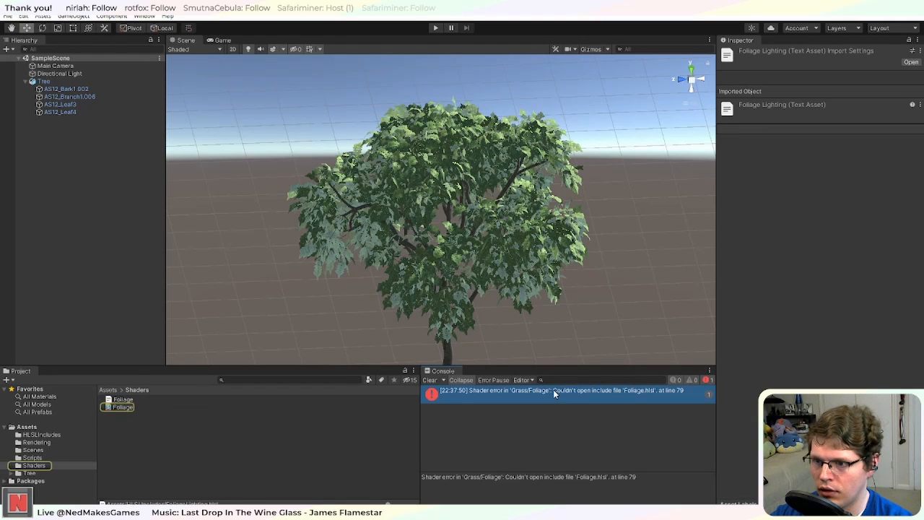
pyautogui.doubleClick(554, 392)
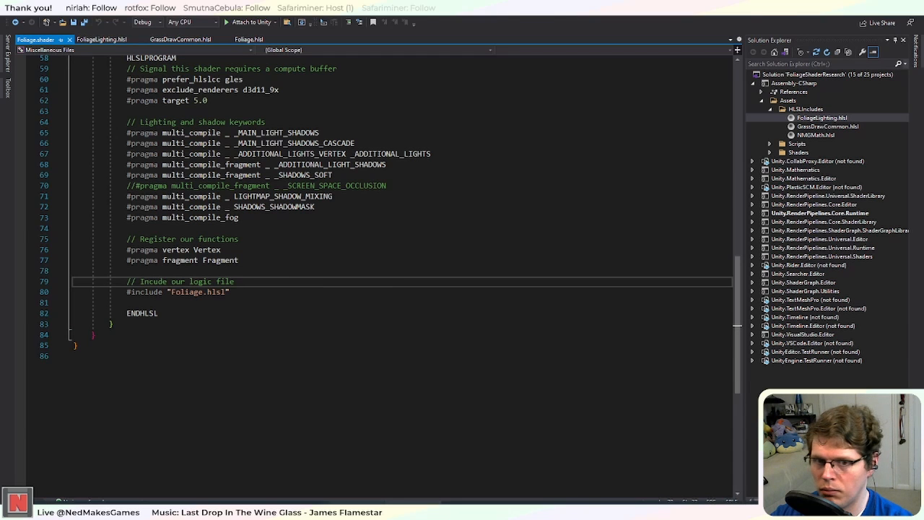
pyautogui.hotkey('alt', 'Tab')
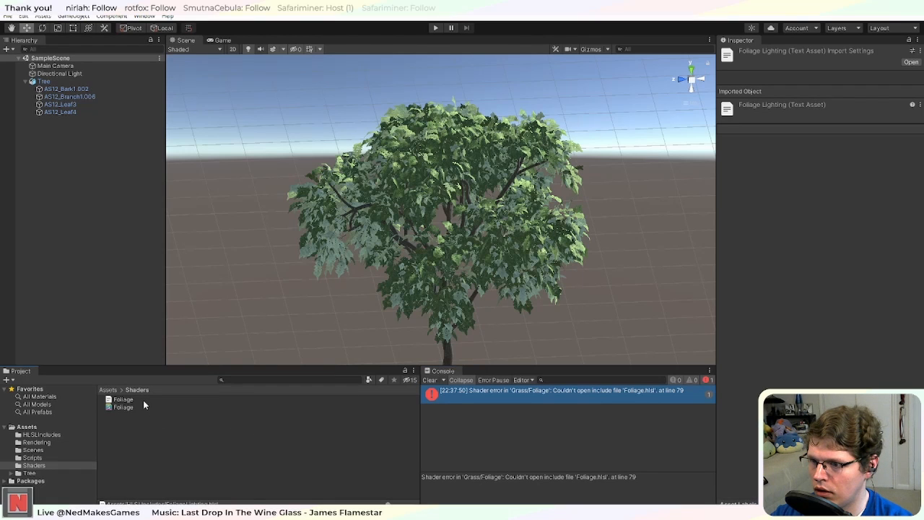
# Step: Reimport the Foliage shader asset in the Shaders folder
pyautogui.click(129, 401)
pyautogui.click(133, 407)
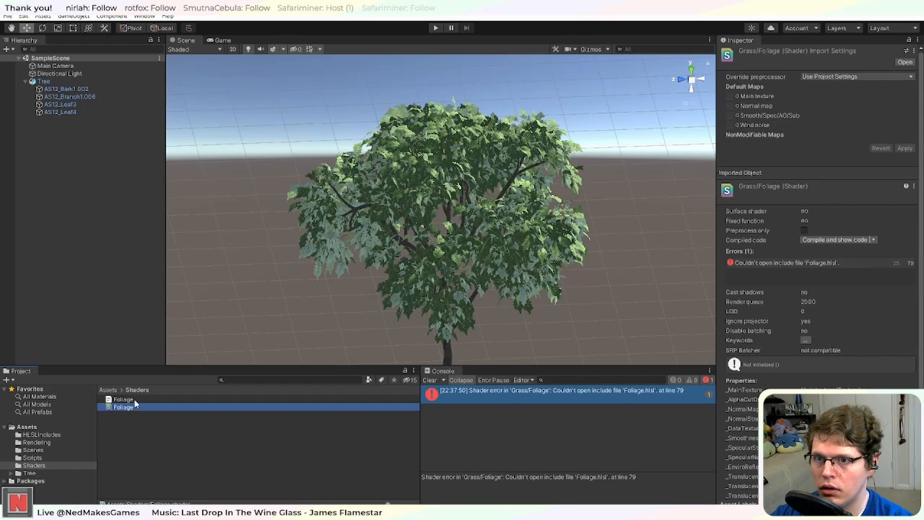
pyautogui.click(135, 400)
pyautogui.click(135, 407)
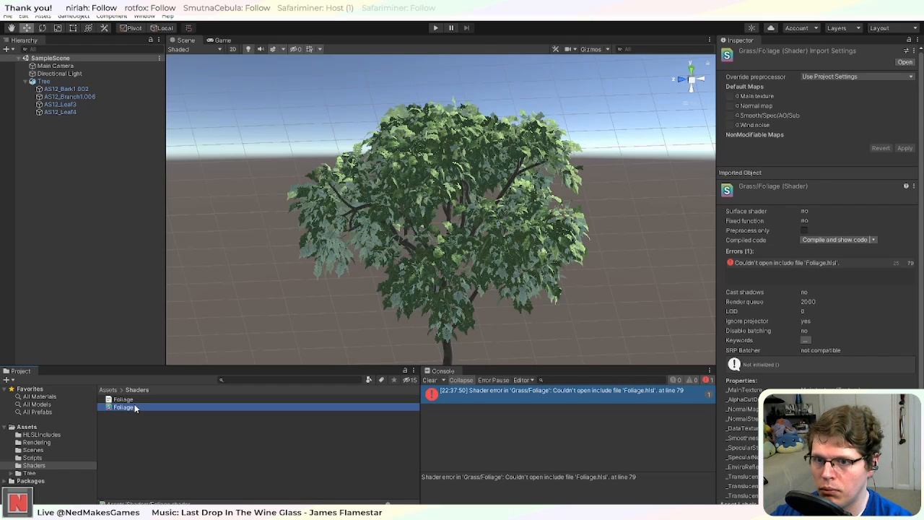
pyautogui.rightClick(135, 408)
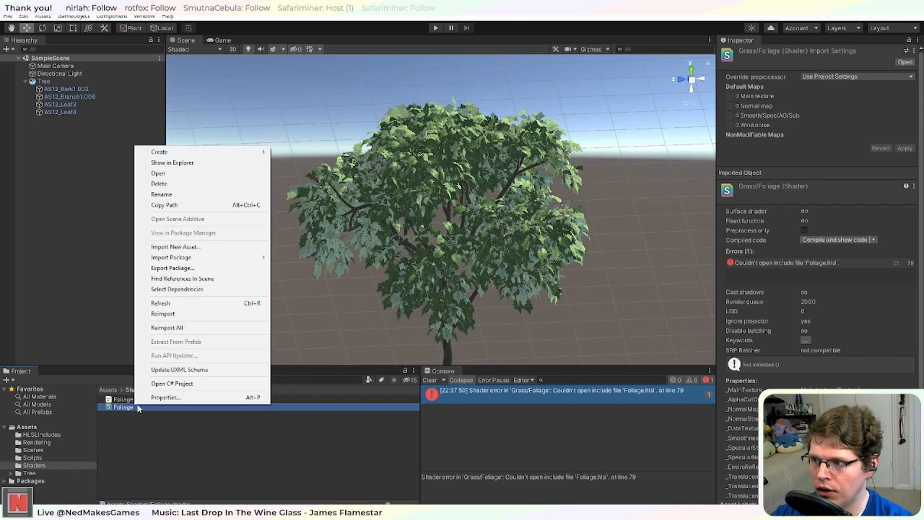
pyautogui.click(192, 314)
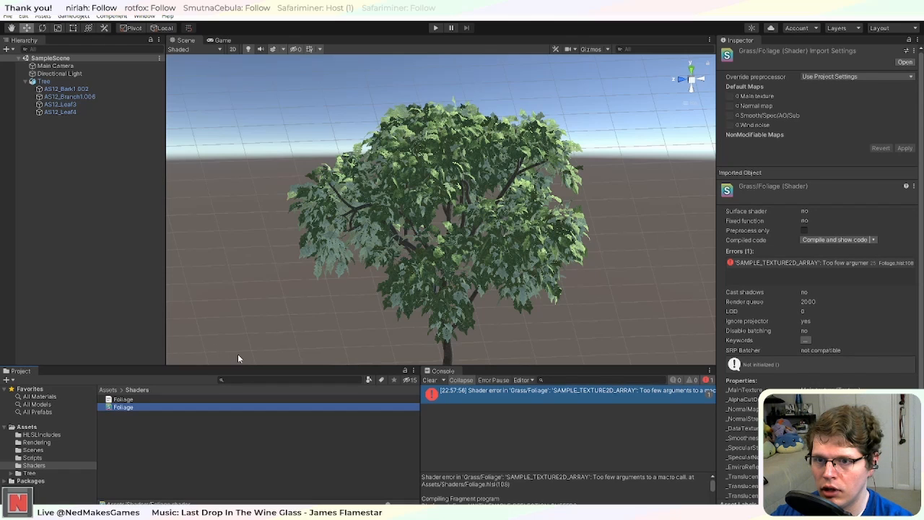
# Step: Open the SAMPLE_TEXTURE2D_ARRAY error's source in Foliage.hlsl, change the dataSample call to SAMPLE_TEXTURE2D, and save the file
pyautogui.doubleClick(833, 264)
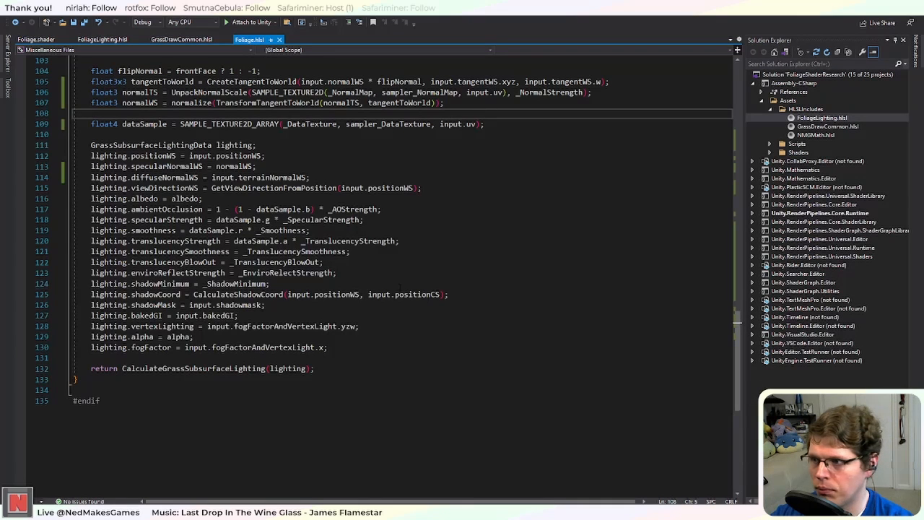
pyautogui.scroll(3, 399, 287)
pyautogui.moveTo(279, 220); pyautogui.dragTo(252, 219)
pyautogui.press('BackSpace')
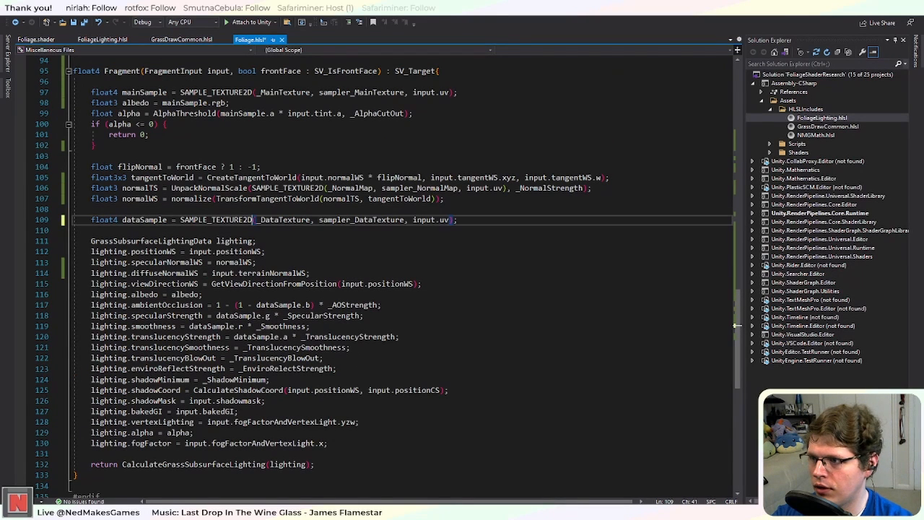
pyautogui.hotkey('ctrl', 's')
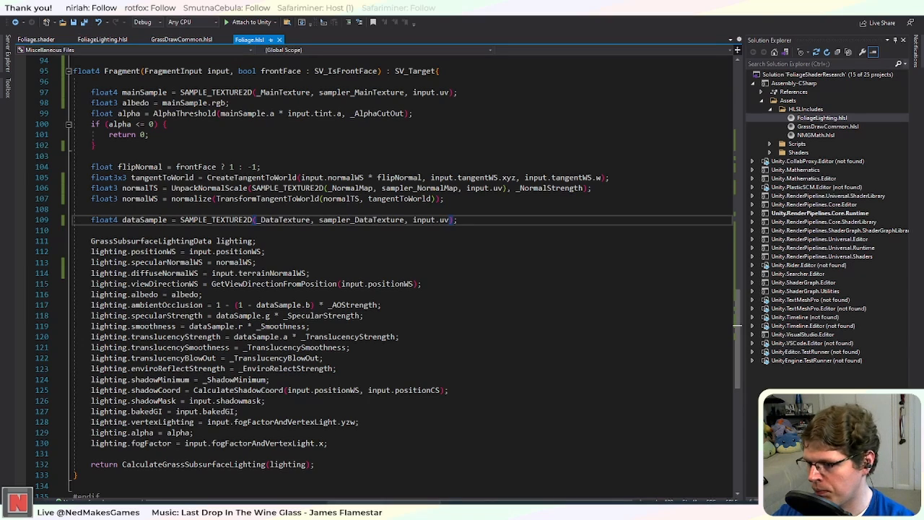
# Step: Switch to Unity and inspect the Tree object from another angle in the scene
pyautogui.hotkey('alt', 'Tab')
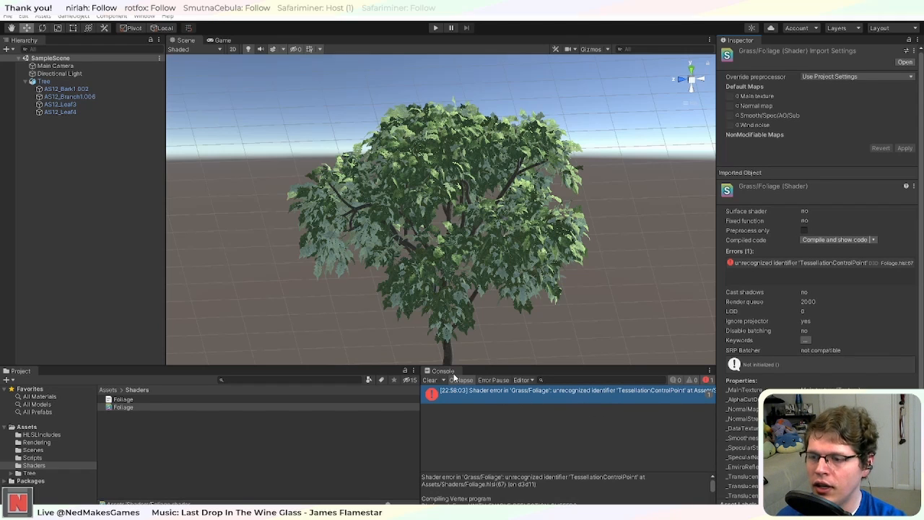
pyautogui.click(425, 131)
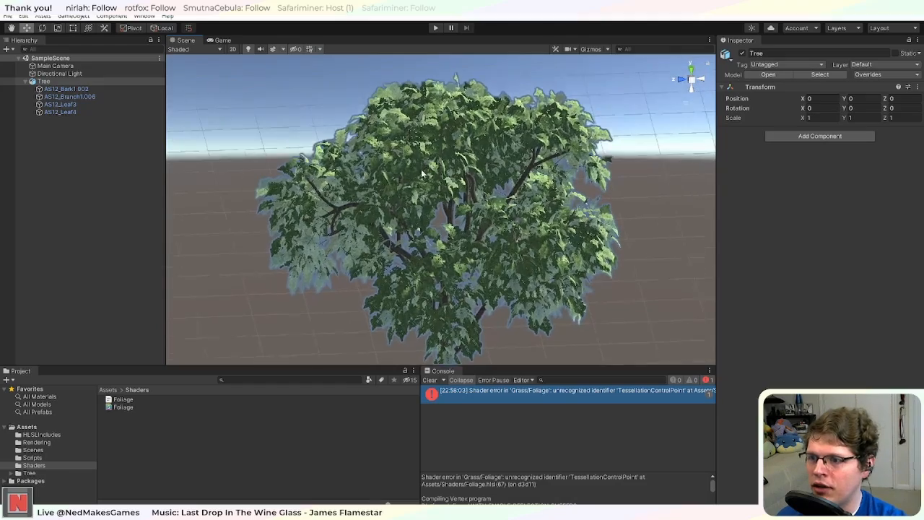
pyautogui.keyDown('alt'); pyautogui.moveTo(421, 171); pyautogui.dragTo(576, 235); pyautogui.keyUp('alt')
pyautogui.scroll(-3, 622, 205)
pyautogui.scroll(3, 496, 303)
# Step: Trace the TessellationControlPoint error to the Vertex function in Foliage.hlsl, look over the fragment code, and return to Unity
pyautogui.doubleClick(569, 390)
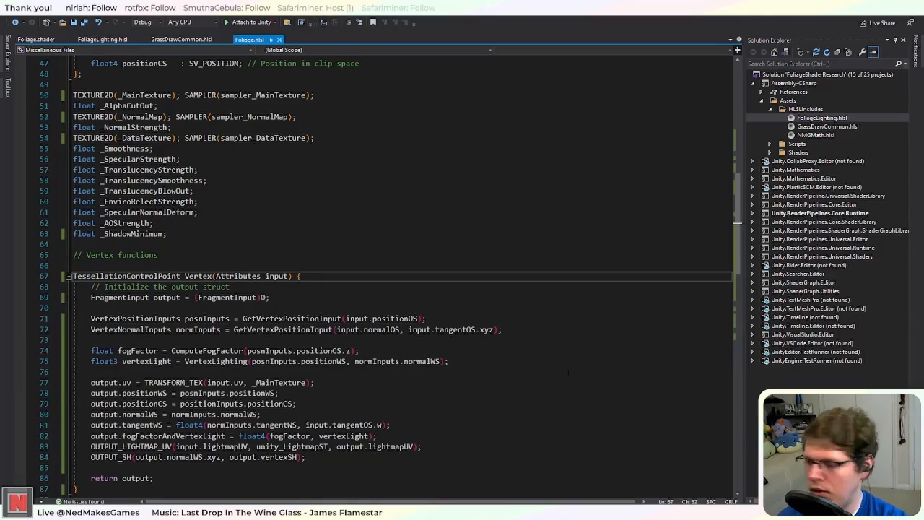
pyautogui.scroll(-13, 451, 375)
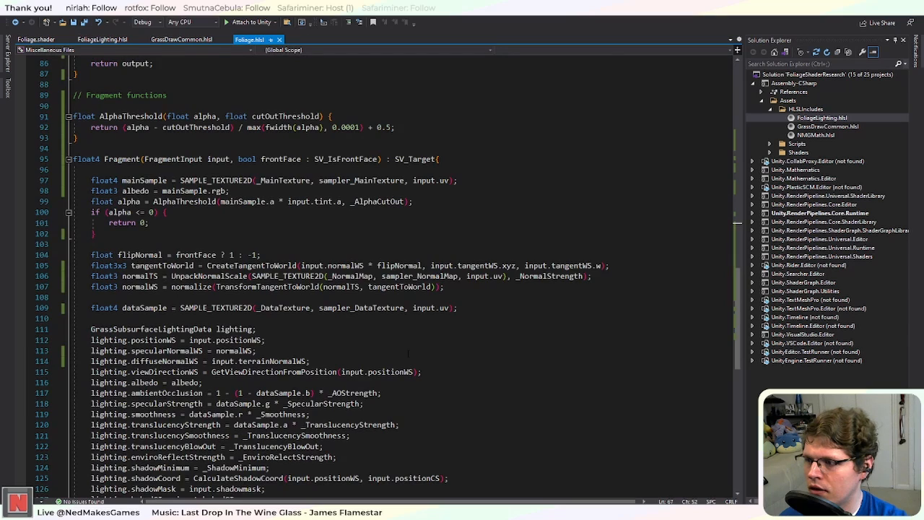
pyautogui.scroll(-6, 408, 354)
pyautogui.scroll(6, 408, 354)
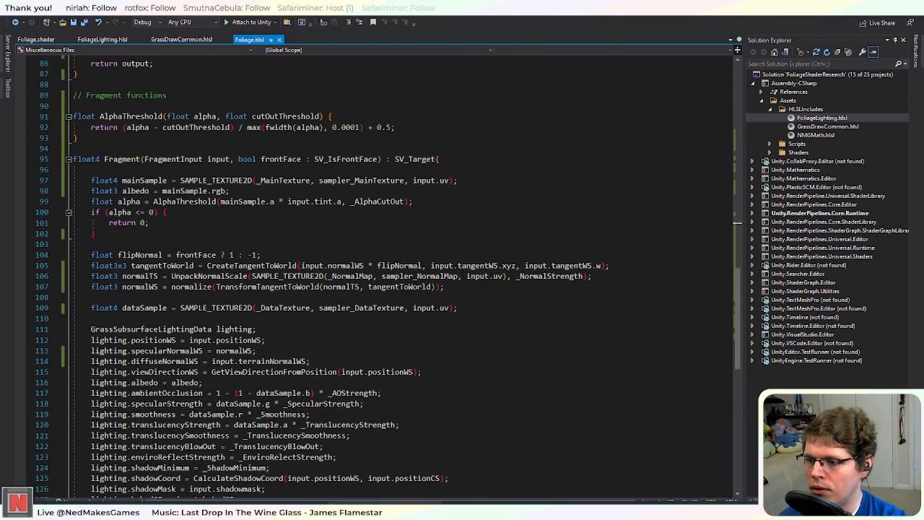
pyautogui.hotkey('alt', 'Tab')
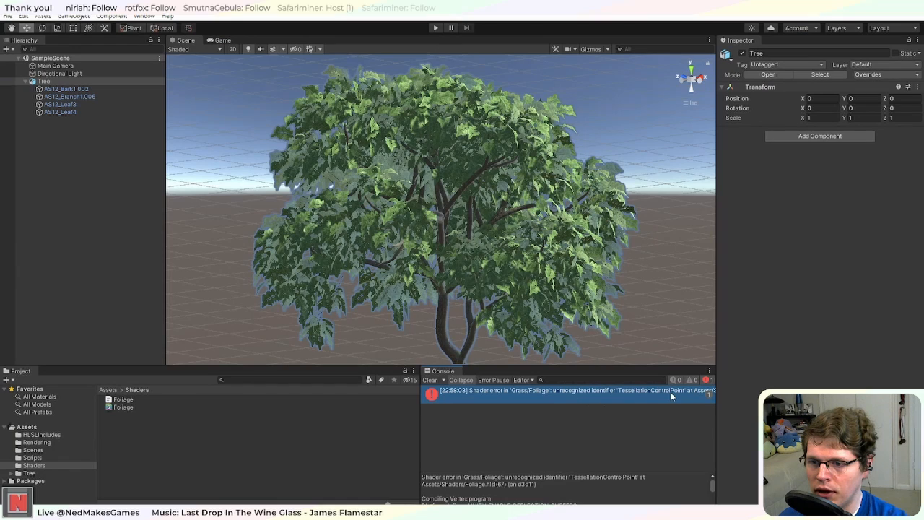
# Step: Open the TessellationControlPoint error's source, change the Vertex function's return type to FragmentInput, save Foliage.hlsl and return to Unity
pyautogui.doubleClick(658, 394)
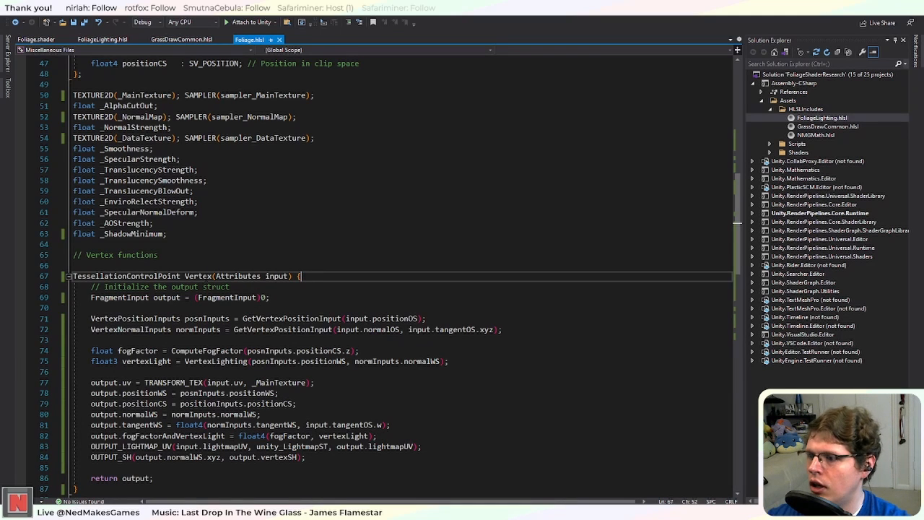
pyautogui.doubleClick(127, 297)
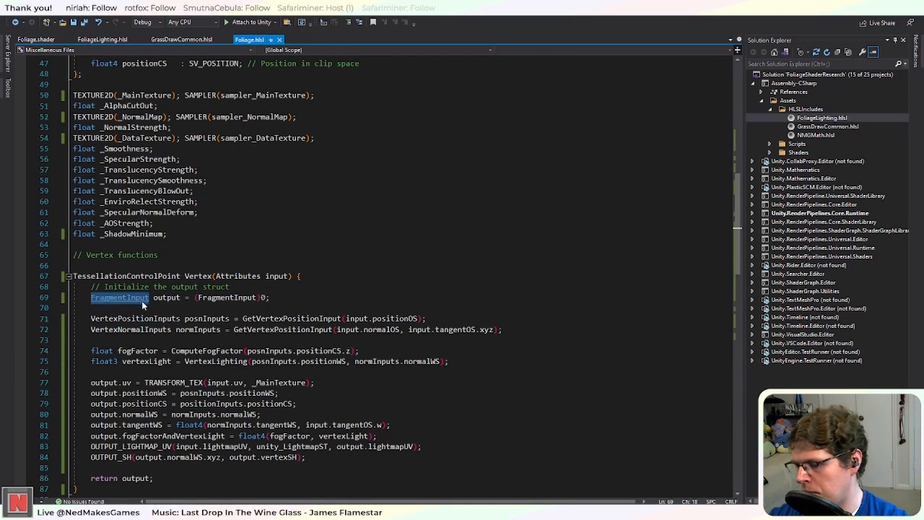
pyautogui.hotkey('ctrl', 'c')
pyautogui.doubleClick(127, 276)
pyautogui.hotkey('ctrl', 'v')
pyautogui.hotkey('ctrl', 's')
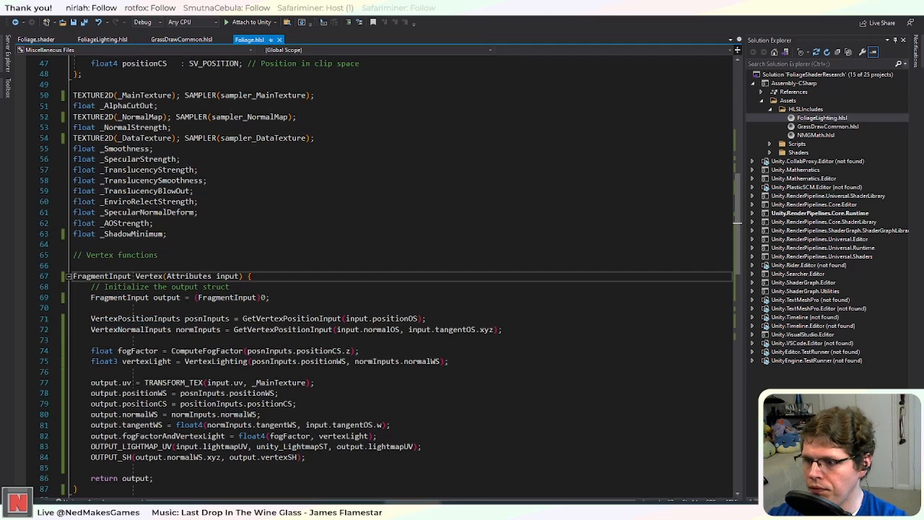
pyautogui.hotkey('alt', 'Tab')
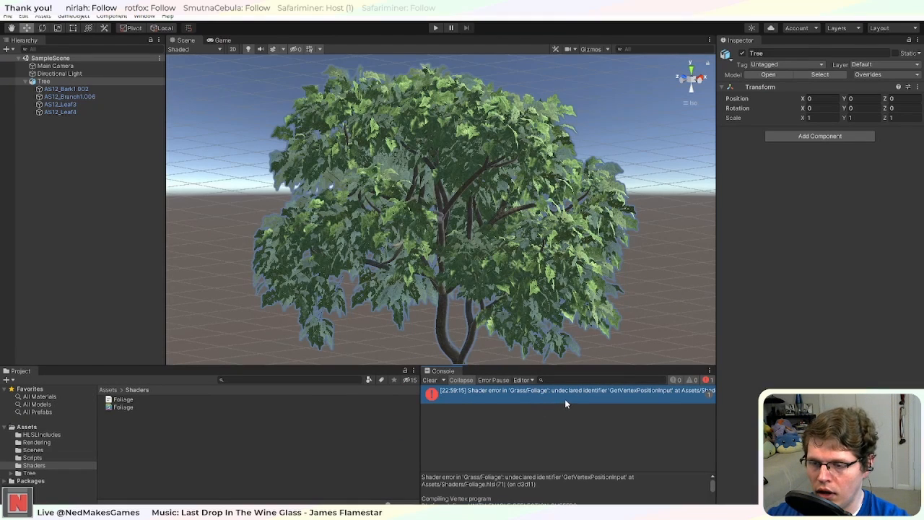
# Step: Open the GetVertexPositionInput error's source, rename both calls in Vertex to GetVertexPositionInputs, save the file and return to Unity
pyautogui.doubleClick(566, 398)
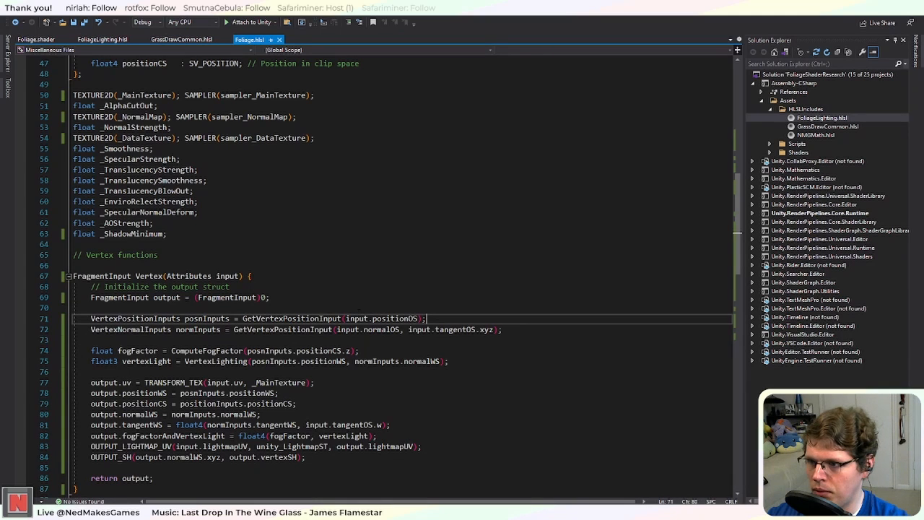
pyautogui.click(342, 319)
pyautogui.write('s')
pyautogui.click(332, 329)
pyautogui.write('s')
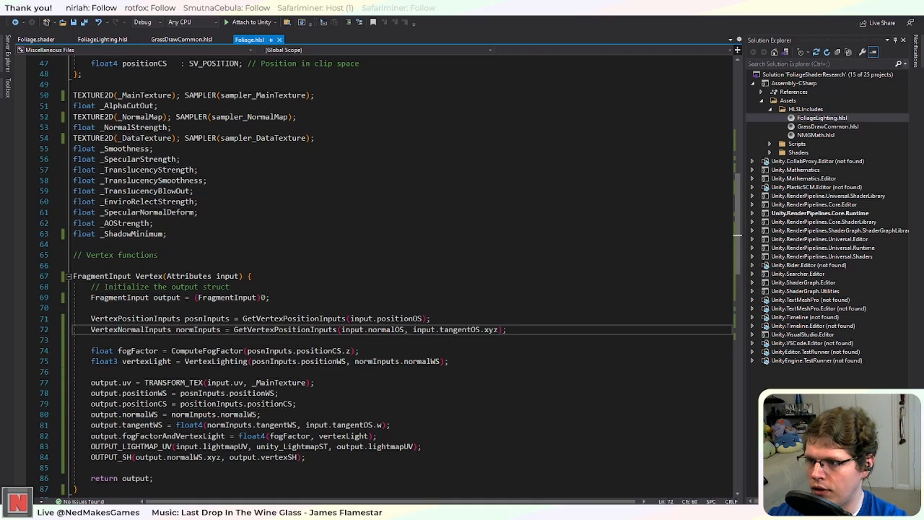
pyautogui.hotkey('ctrl', 's')
pyautogui.hotkey('alt', 'Tab')
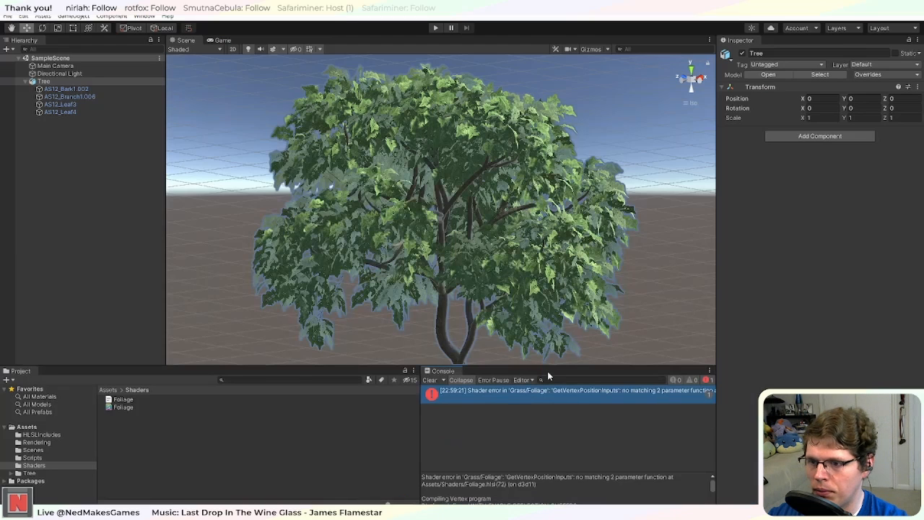
# Step: From the two-parameter function error, change the normInputs call to GetVertexNormalInputs, save Foliage.hlsl and return to Unity
pyautogui.doubleClick(586, 398)
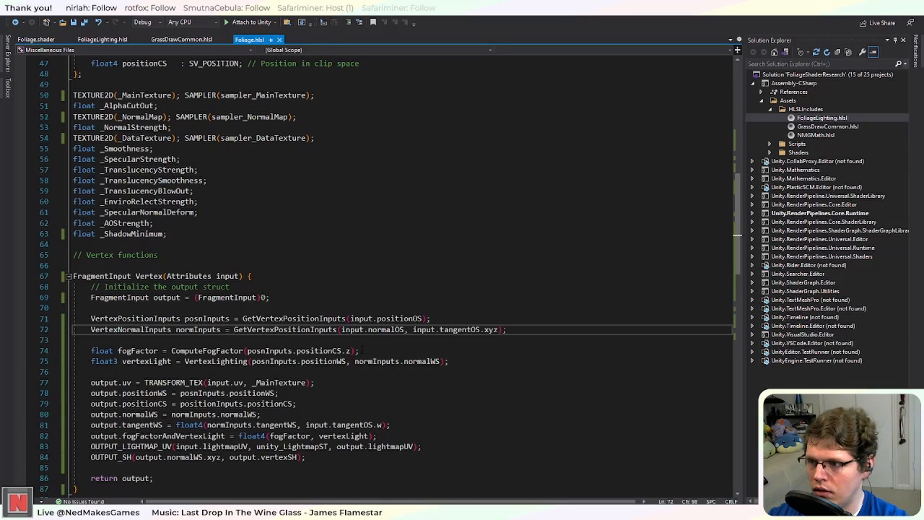
pyautogui.moveTo(309, 329); pyautogui.dragTo(275, 330)
pyautogui.write('Normal')
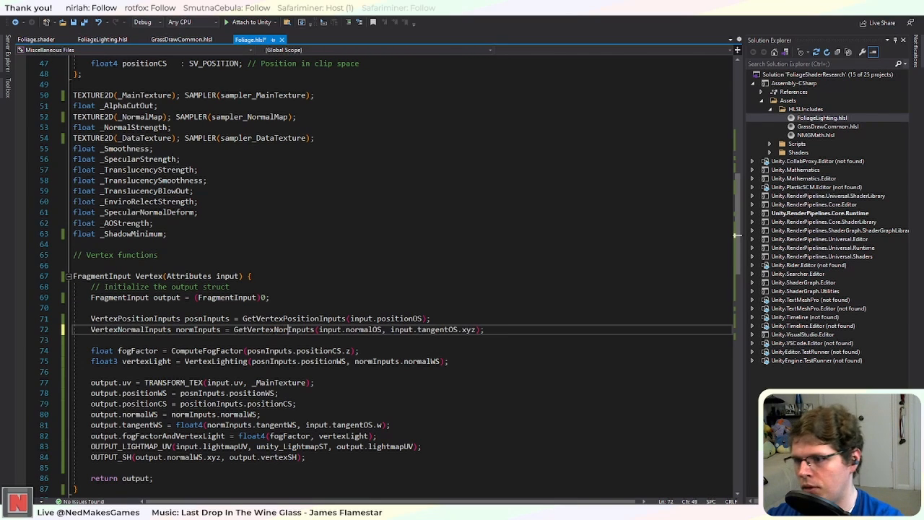
pyautogui.hotkey('ctrl', 's')
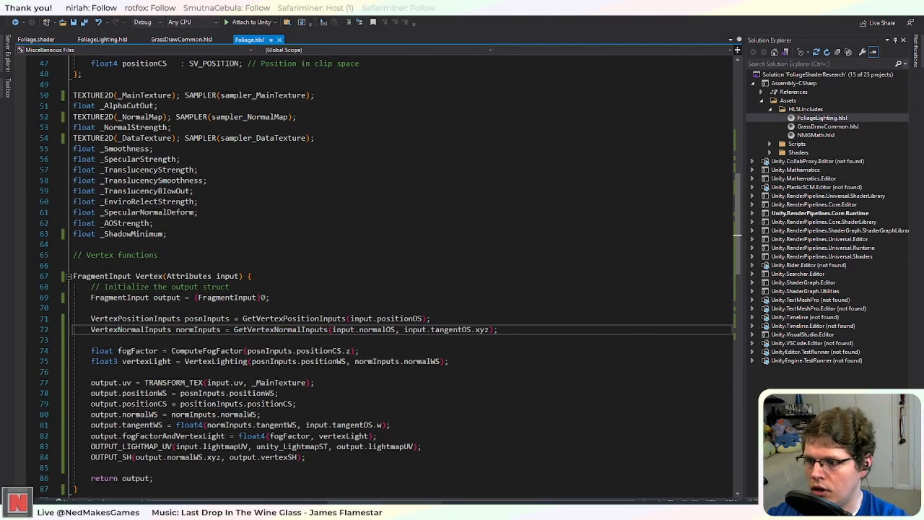
pyautogui.hotkey('alt', 'Tab')
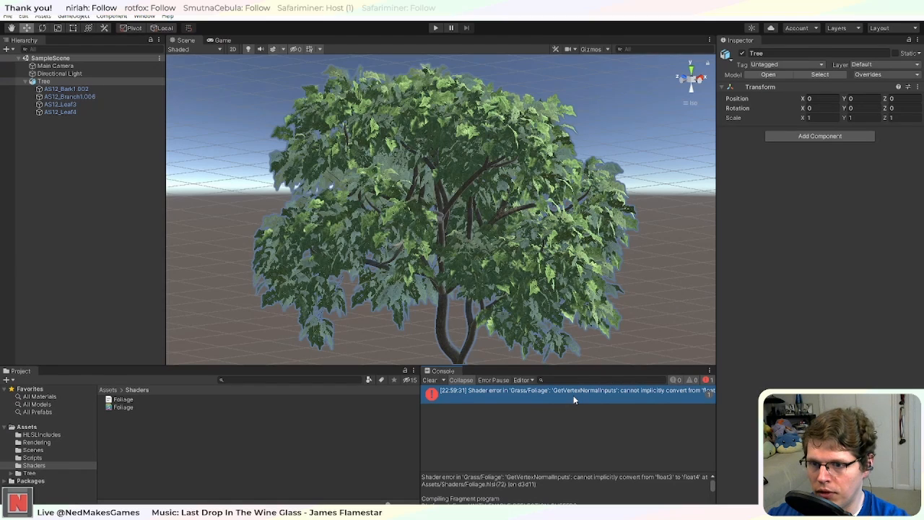
# Step: Read the full float conversion error, remove .xyz from input.tangentOS in the GetVertexNormalInputs call, save and return to Unity
pyautogui.moveTo(615, 472); pyautogui.dragTo(599, 453)
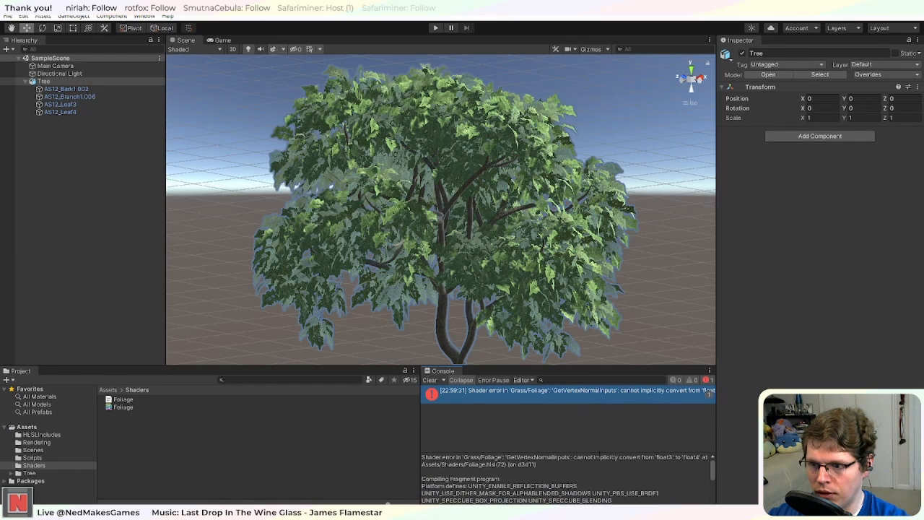
pyautogui.doubleClick(535, 393)
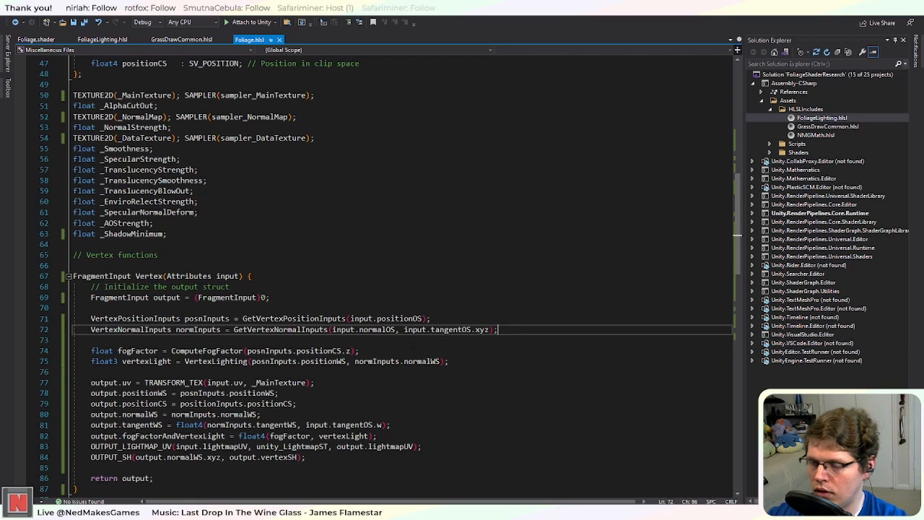
pyautogui.click(490, 329)
pyautogui.press('BackSpace')
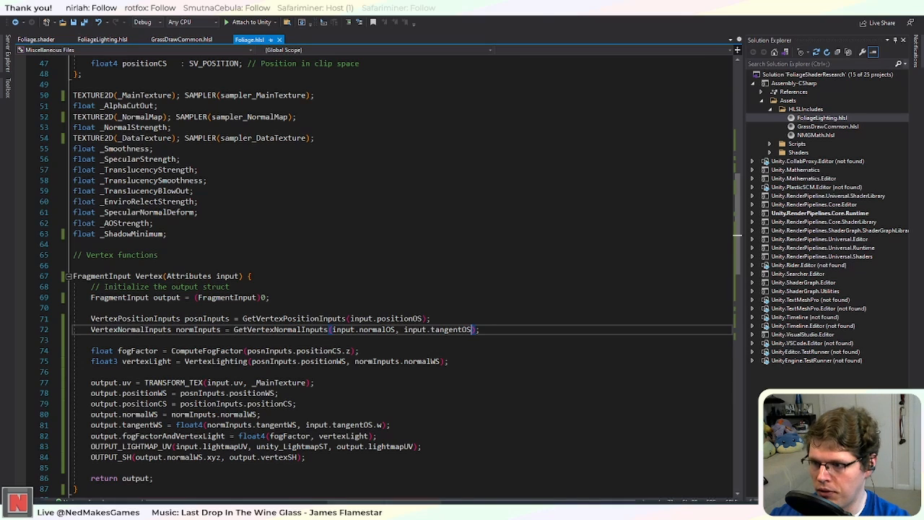
pyautogui.hotkey('alt', 'Tab')
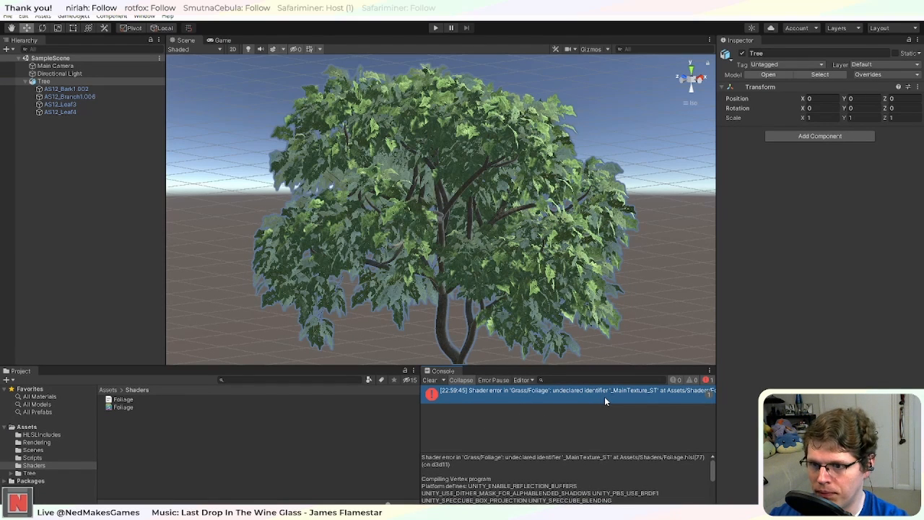
# Step: From the _MainTexture_ST error, declare float4 _MainTexture_ST after the main texture's sampler in Foliage.hlsl and save the file
pyautogui.doubleClick(663, 395)
pyautogui.scroll(10, 397, 274)
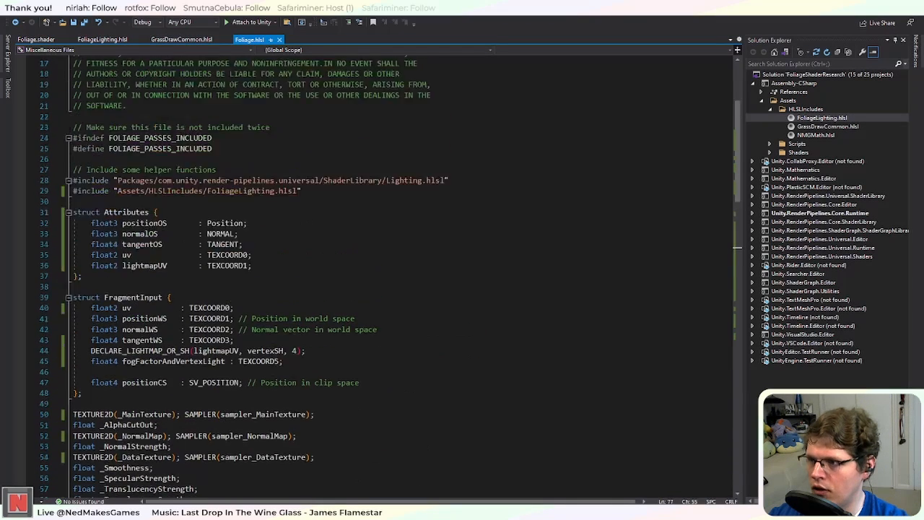
pyautogui.scroll(-5, 277, 320)
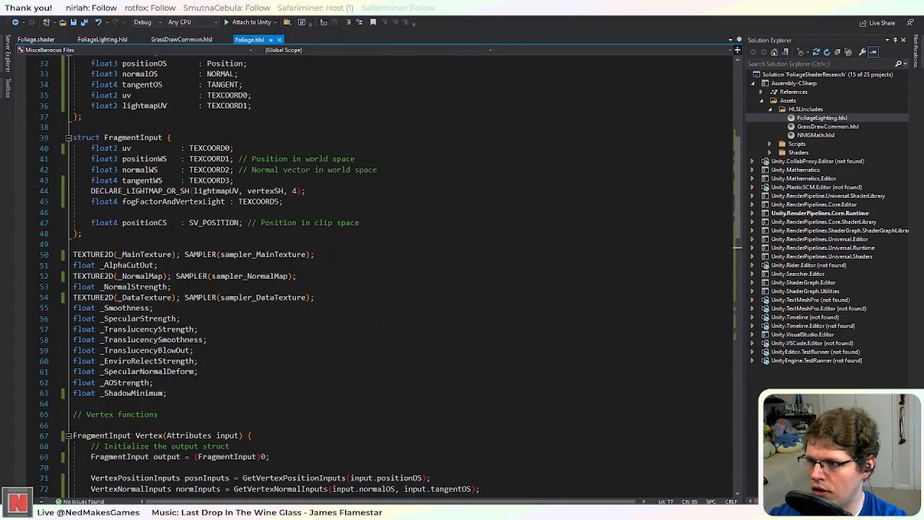
pyautogui.click(333, 254)
pyautogui.write('.')
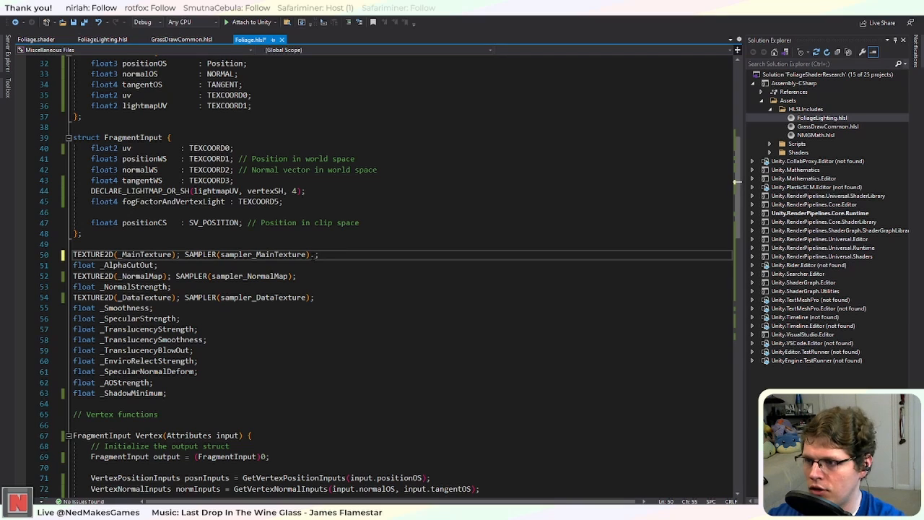
pyautogui.press('BackSpace')
pyautogui.write('f')
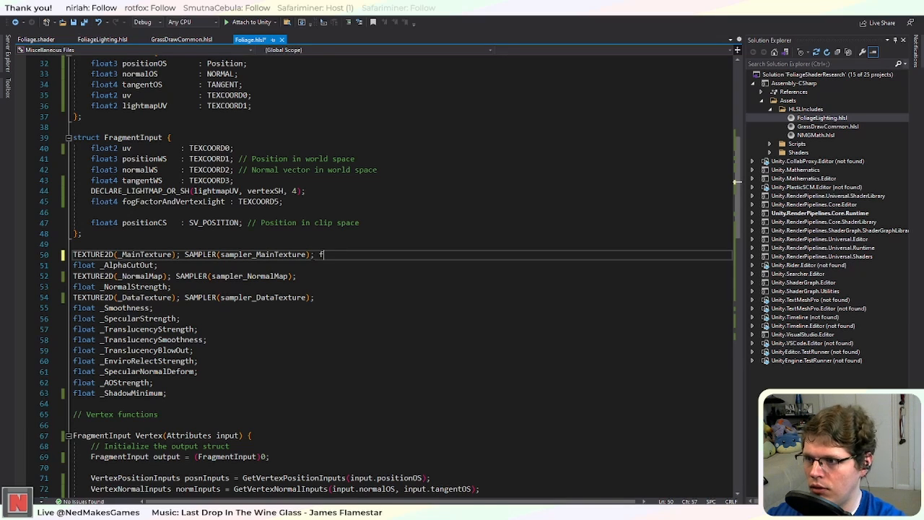
pyautogui.write('loat4')
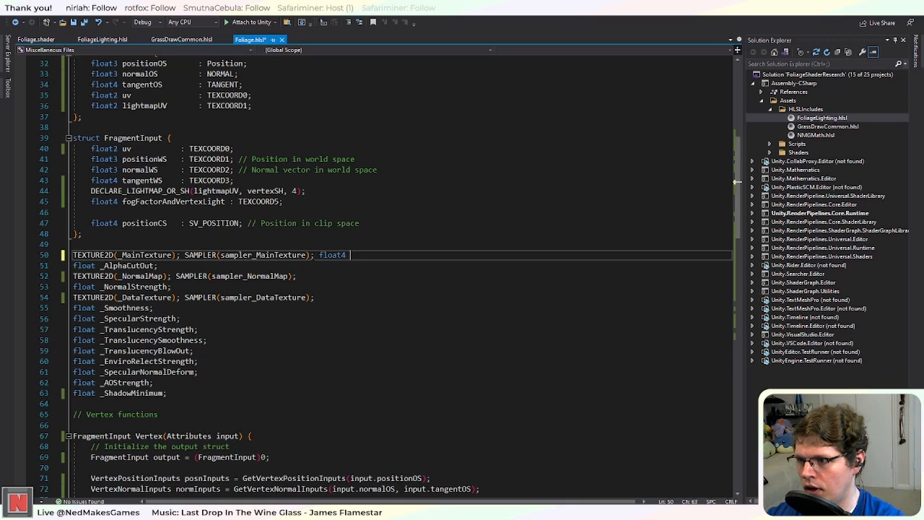
pyautogui.write(' _MainTextu')
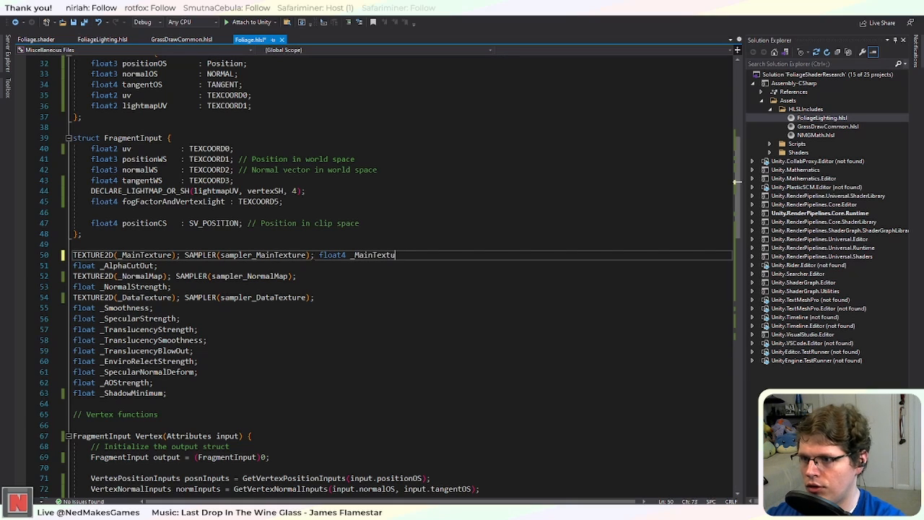
pyautogui.write('re_ST;')
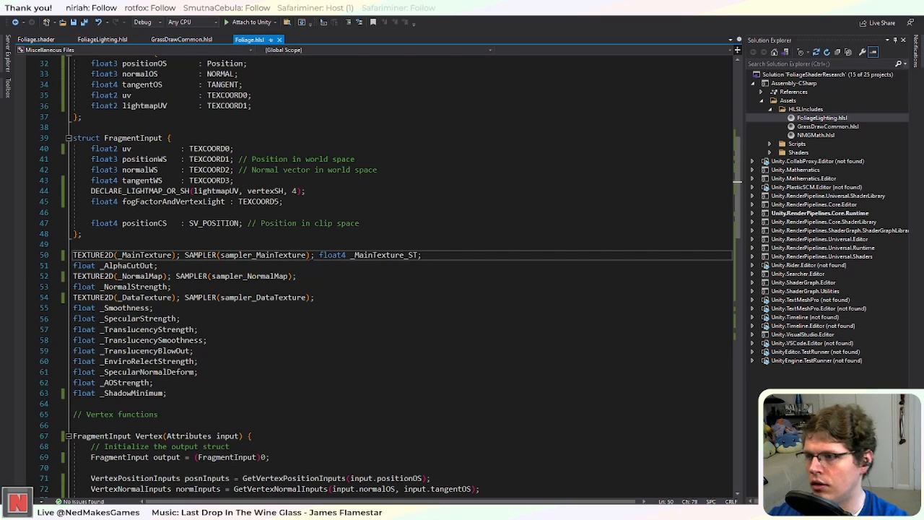
# Step: Remove the [NoScaleOffset] attribute from the _MainTexture property in Foliage.shader, save it and switch to Unity
pyautogui.click(33, 40)
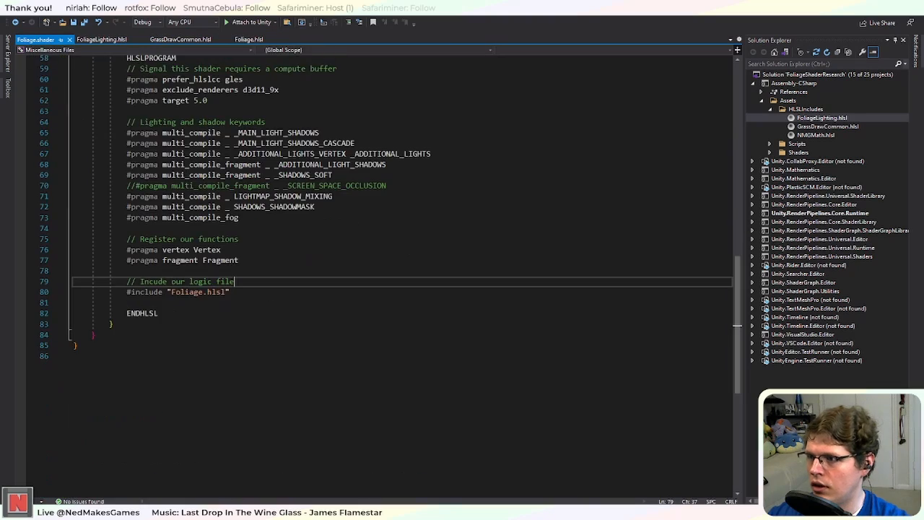
pyautogui.scroll(17, 150, 260)
pyautogui.click(148, 260)
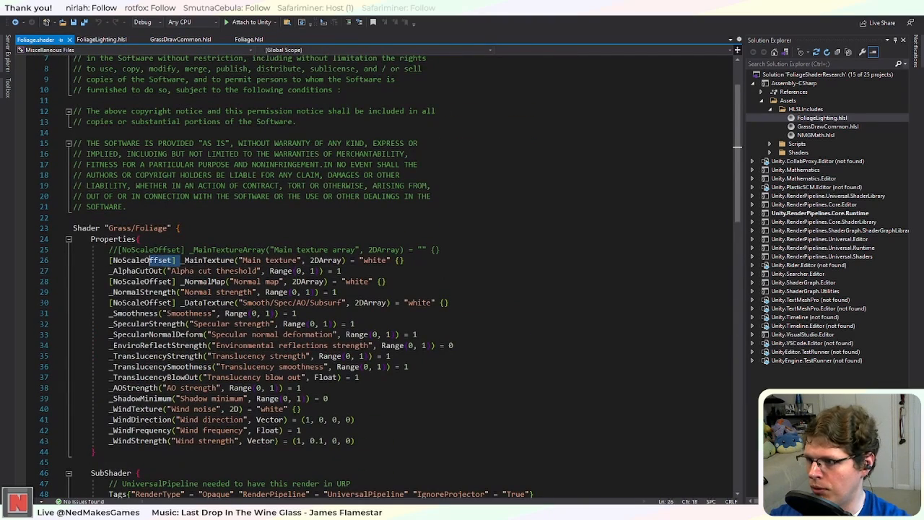
pyautogui.moveTo(148, 260); pyautogui.dragTo(109, 260)
pyautogui.press('BackSpace')
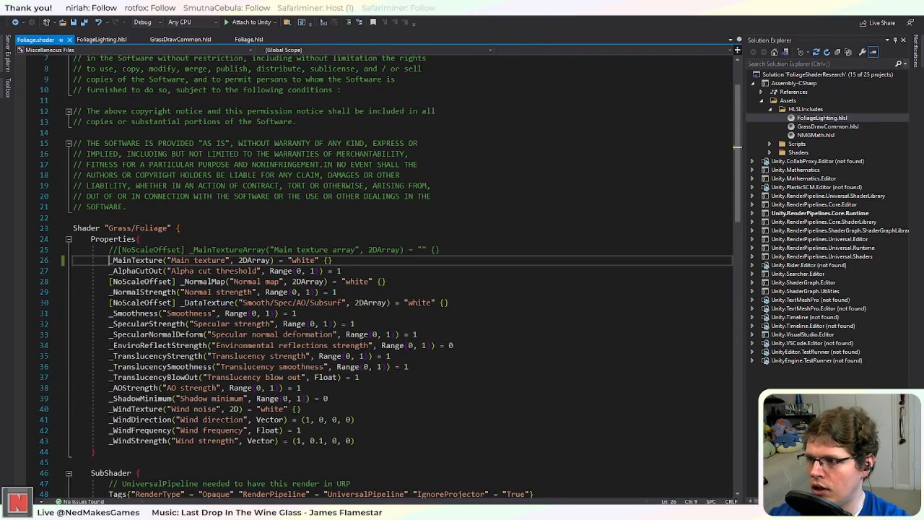
pyautogui.hotkey('alt', 'Tab')
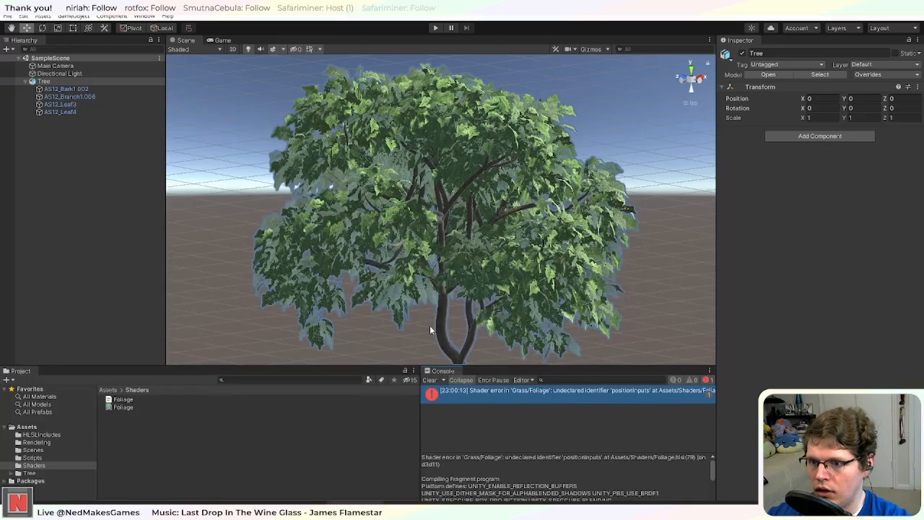
# Step: Open the positionInputs error's source, rename it to posnInputs in the output.positionCS assignment, save Foliage.hlsl and return to Unity
pyautogui.doubleClick(568, 394)
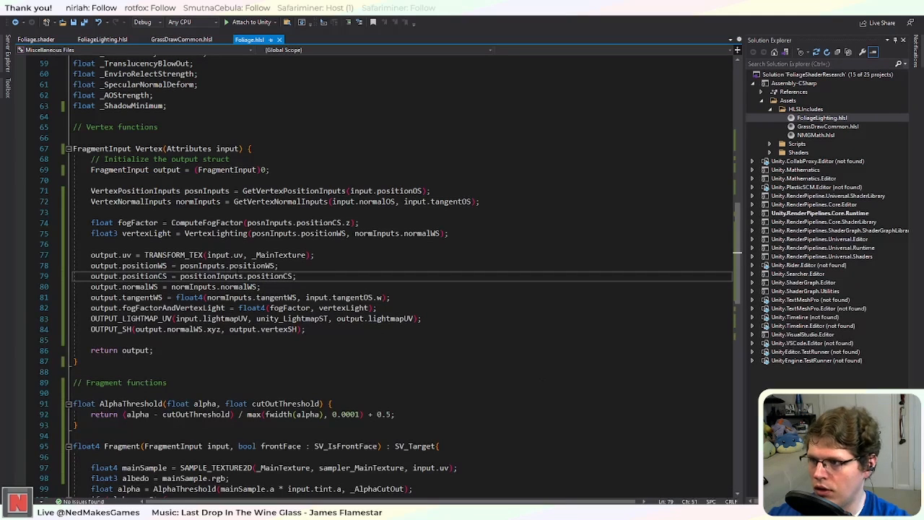
pyautogui.hotkey('shift', 'Left')
pyautogui.hotkey('shift', 'Left')
pyautogui.hotkey('shift', 'Left')
pyautogui.hotkey('shift', 'Left')
pyautogui.hotkey('shift', 'Left')
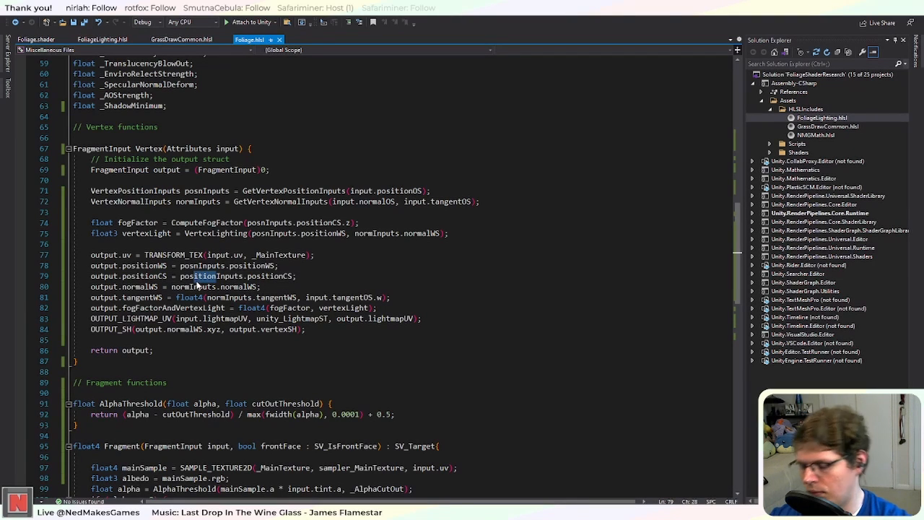
pyautogui.write('n')
pyautogui.hotkey('ctrl', 's')
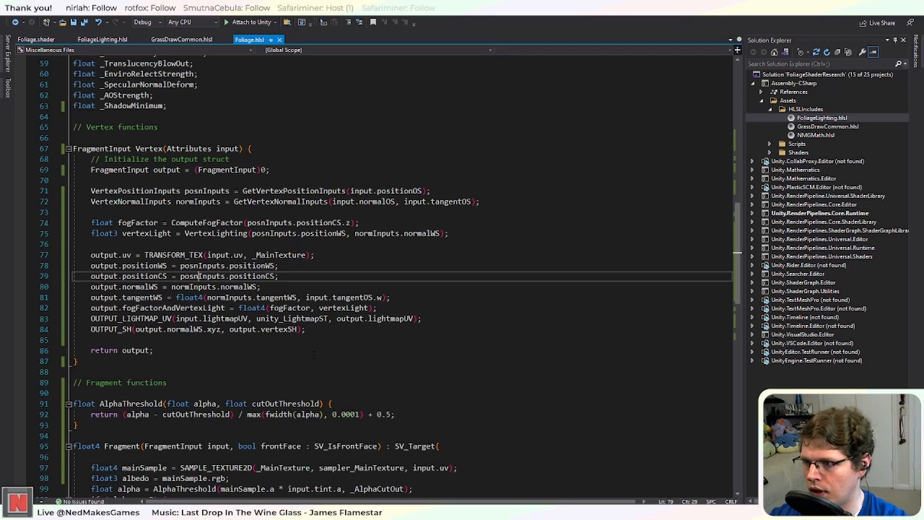
pyautogui.hotkey('alt', 'Tab')
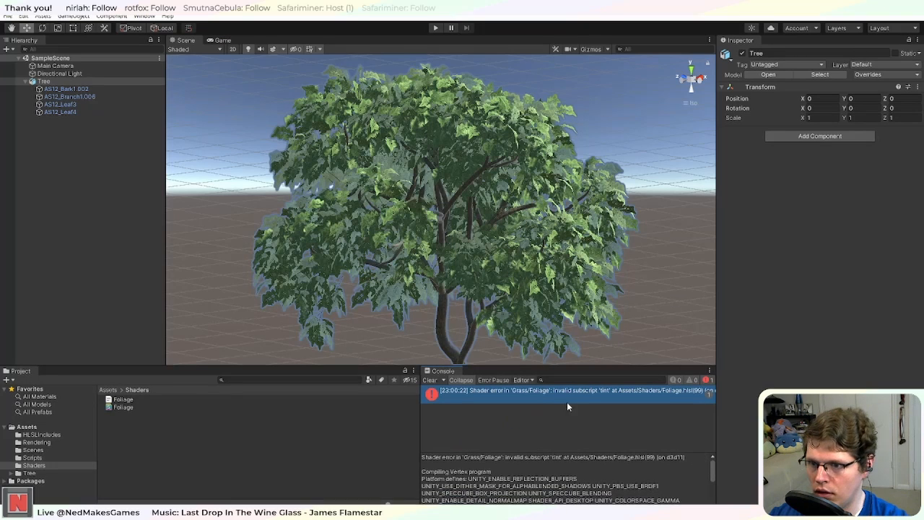
# Step: From the 'tint' subscript error, remove the input.tint.a multiplication from the AlphaThreshold call, save Foliage.hlsl and return to Unity
pyautogui.doubleClick(602, 405)
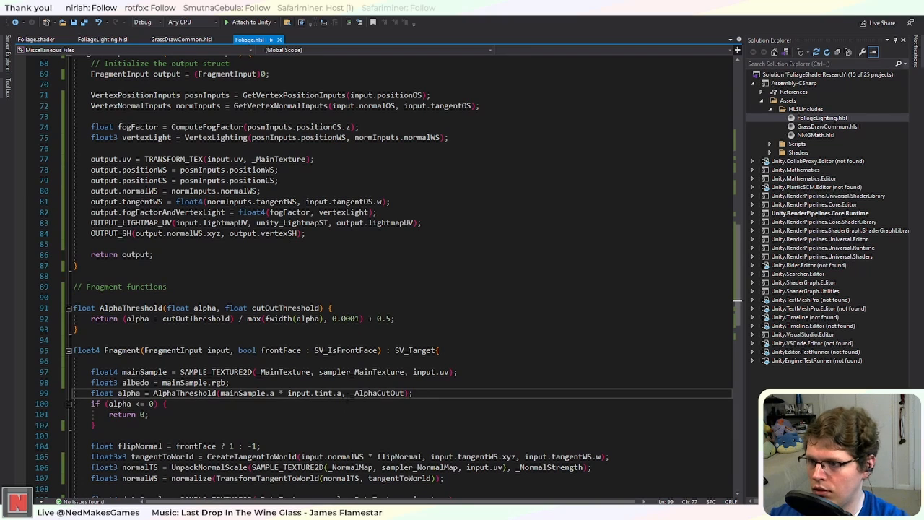
pyautogui.moveTo(341, 394); pyautogui.dragTo(276, 394)
pyautogui.press('BackSpace')
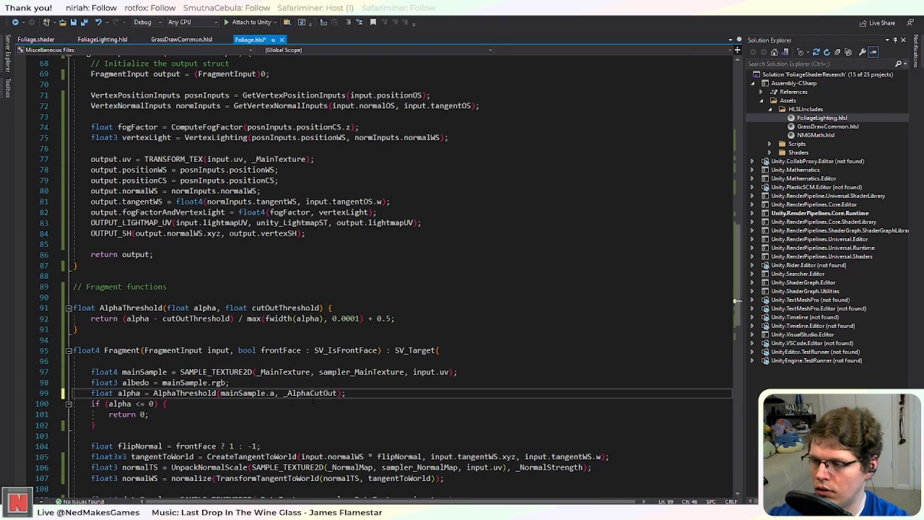
pyautogui.hotkey('ctrl', 's')
pyautogui.hotkey('alt', 'Tab')
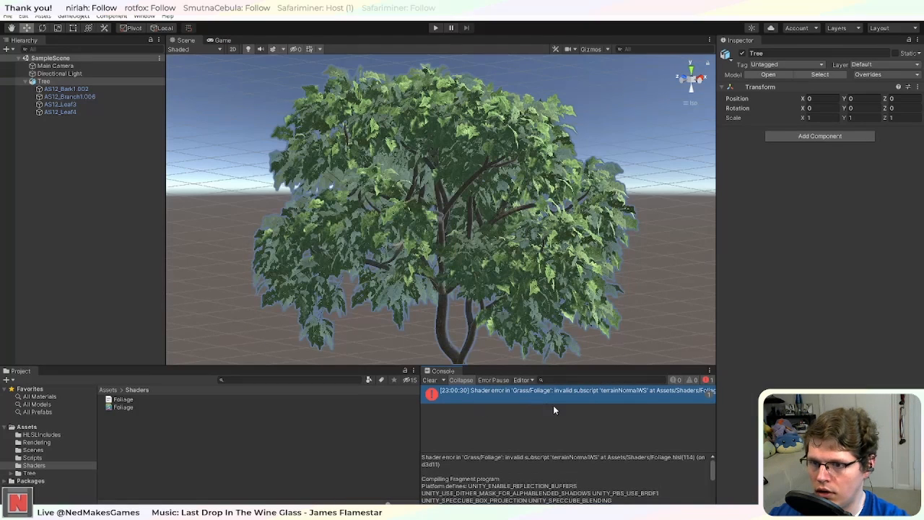
# Step: Open the terrainNormalWS error's source and assign normalWS to lighting.diffuseNormalWS in the Fragment function
pyautogui.doubleClick(577, 397)
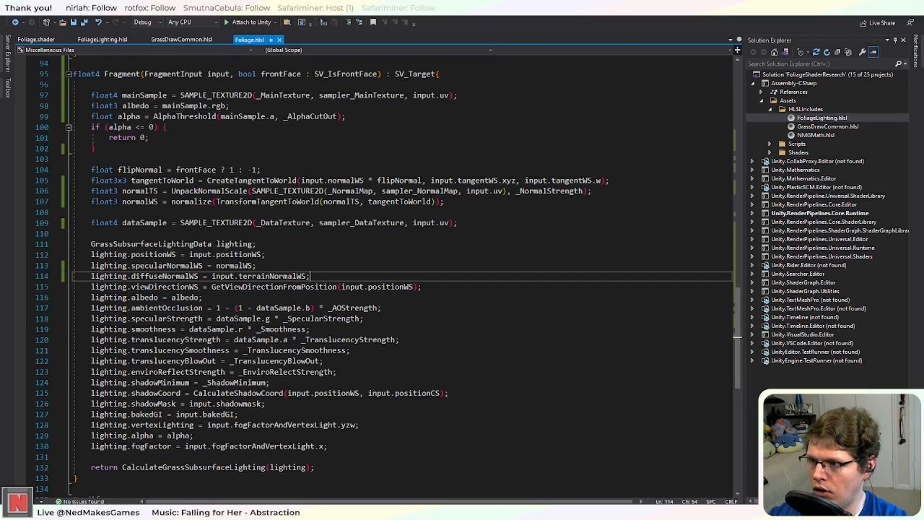
pyautogui.doubleClick(242, 266)
pyautogui.hotkey('ctrl', 'c')
pyautogui.moveTo(309, 277); pyautogui.dragTo(211, 276)
pyautogui.hotkey('ctrl', 'v')
pyautogui.click(270, 267)
pyautogui.scroll(1, 271, 267)
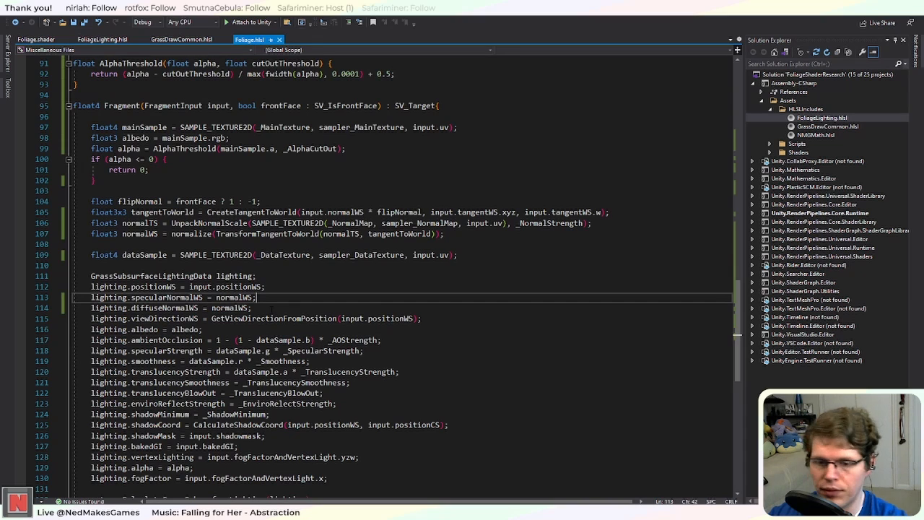
pyautogui.scroll(3, 271, 298)
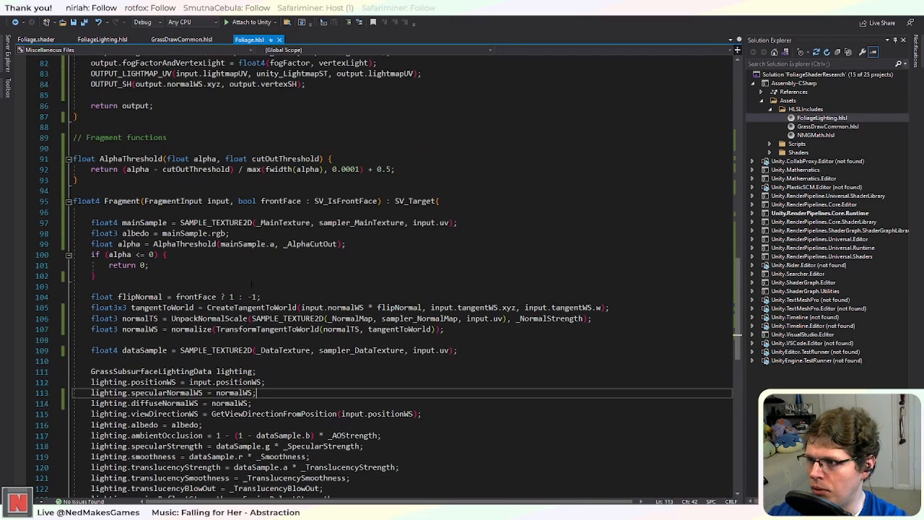
pyautogui.click(224, 392)
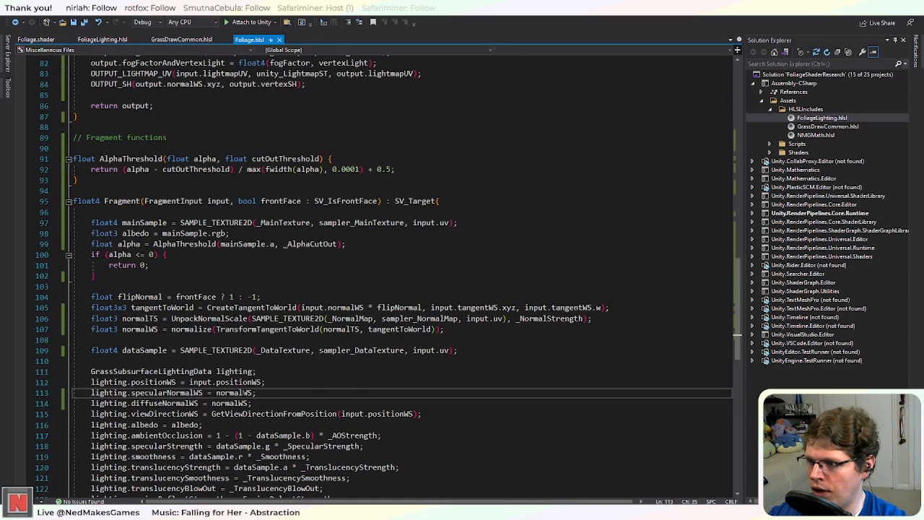
pyautogui.doubleClick(148, 393)
pyautogui.click(263, 297)
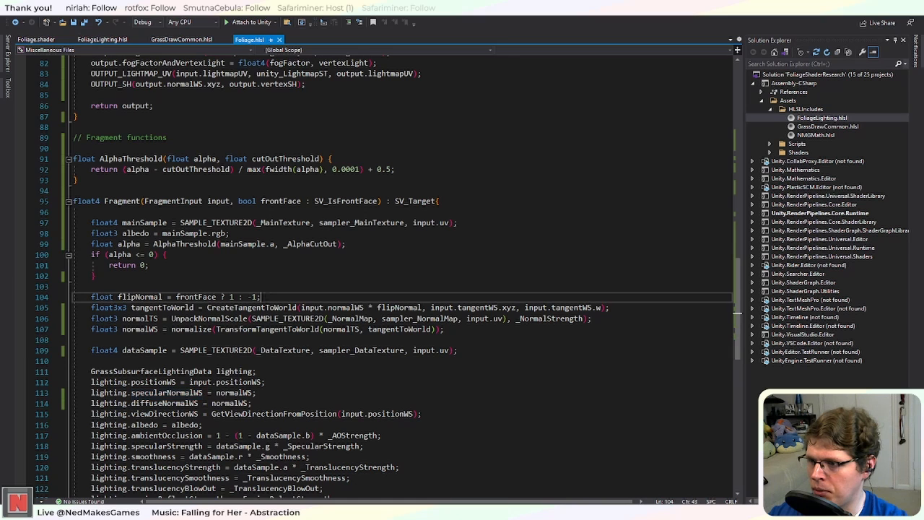
pyautogui.scroll(-3, 254, 282)
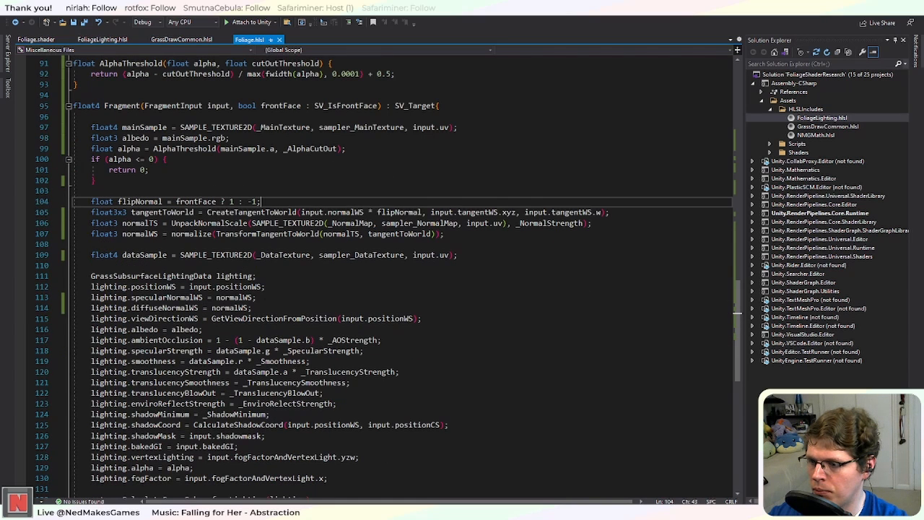
# Step: From Unity's GetViewDirectionFromPosition error, add an #include of "Assets/HLSLIncludes/NMGMath.hlsl" below the FoliageLighting include, save Foliage.hlsl and return to Unity
pyautogui.hotkey('alt', 'Tab')
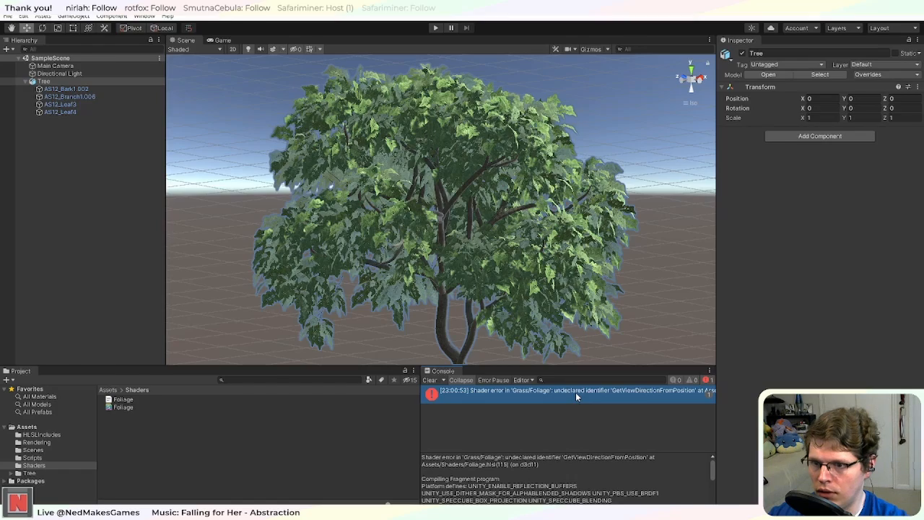
pyautogui.doubleClick(576, 392)
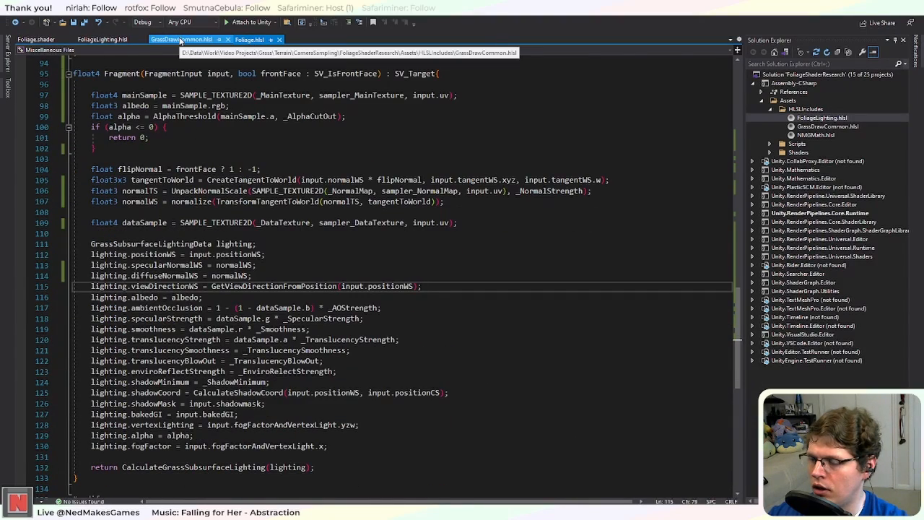
pyautogui.moveTo(737, 329); pyautogui.dragTo(735, 119)
pyautogui.scroll(-2, 729, 122)
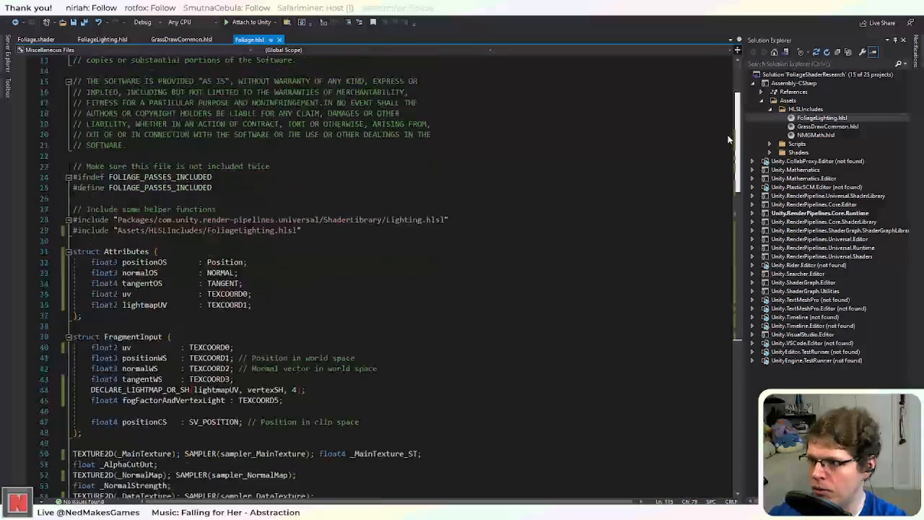
pyautogui.click(301, 251)
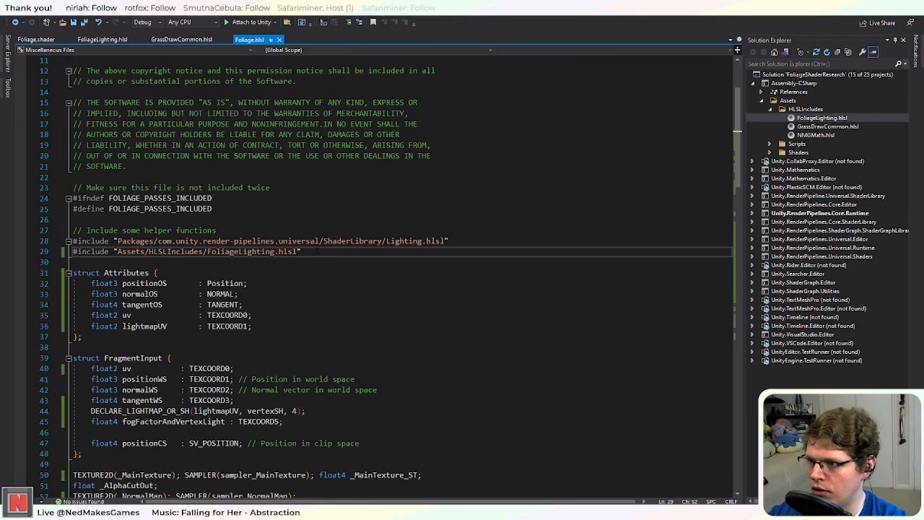
pyautogui.hotkey('ctrl', 'd')
pyautogui.doubleClick(238, 262)
pyautogui.write('N')
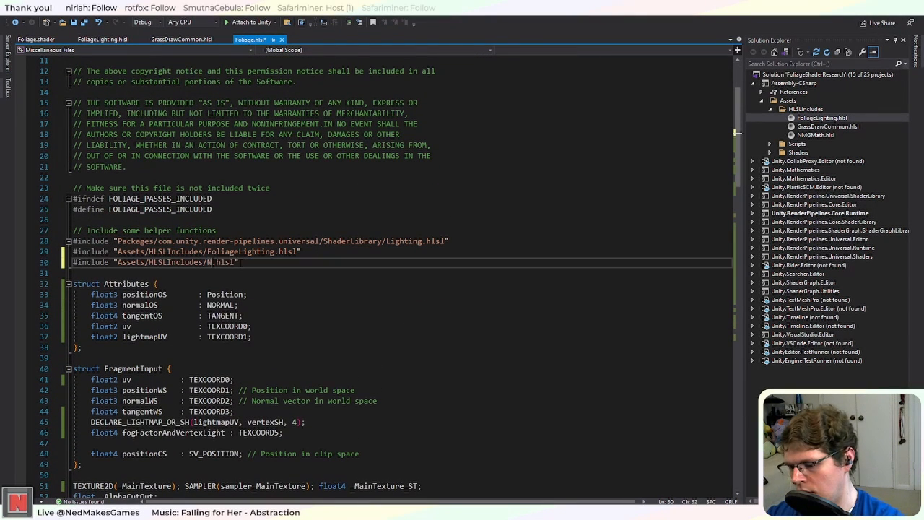
pyautogui.write('MGMath')
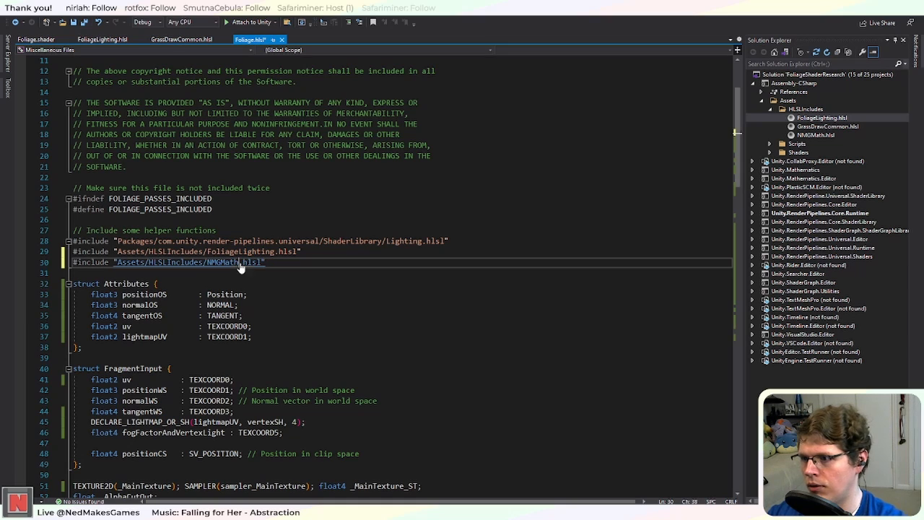
pyautogui.hotkey('ctrl', 's')
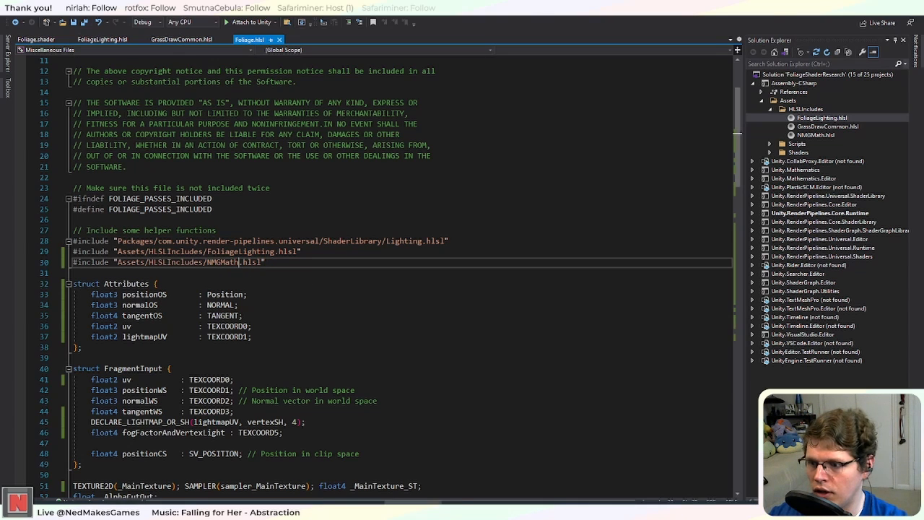
pyautogui.hotkey('alt', 'Tab')
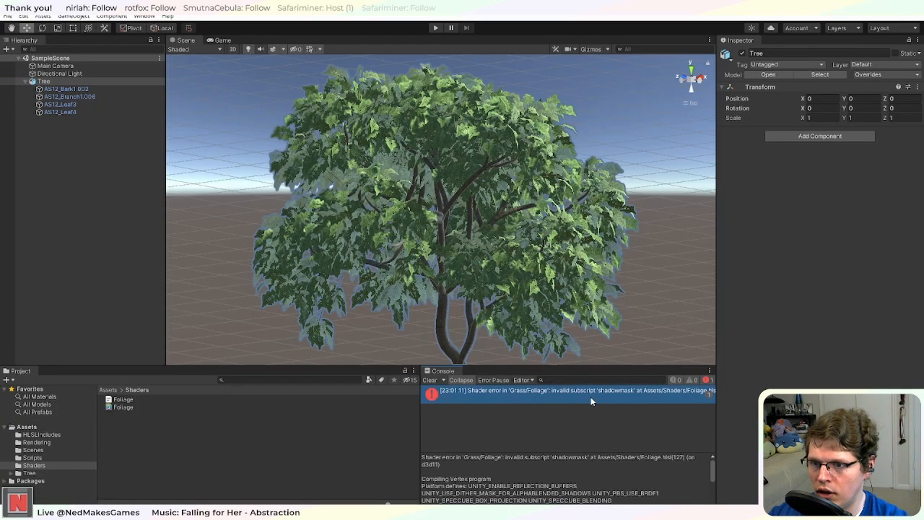
# Step: From the 'shadowmask' subscript error, replace input.shadowmask with SAMPLE_SHADOWMASK(input.lightmapUV) copied from the reference grass shader
pyautogui.doubleClick(591, 396)
pyautogui.scroll(3, 372, 314)
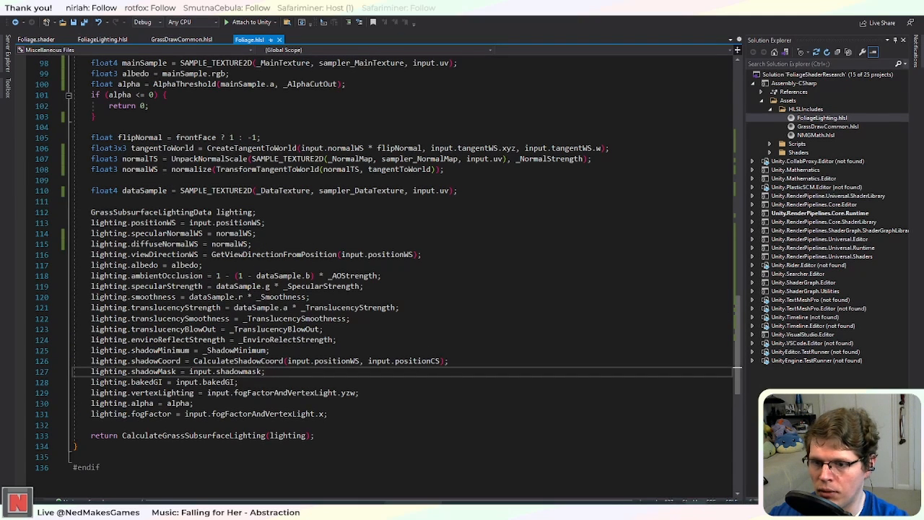
pyautogui.hotkey('alt', 'Tab')
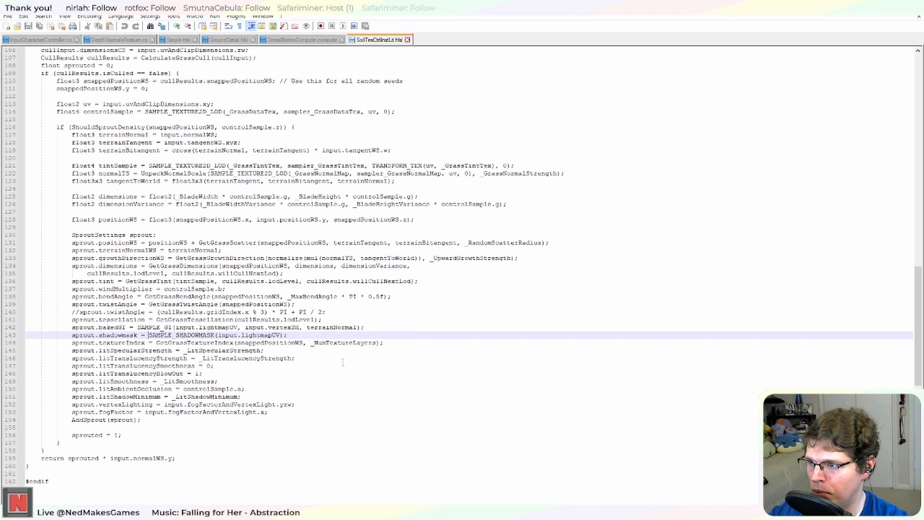
pyautogui.moveTo(283, 335); pyautogui.dragTo(150, 336)
pyautogui.hotkey('ctrl', 'c')
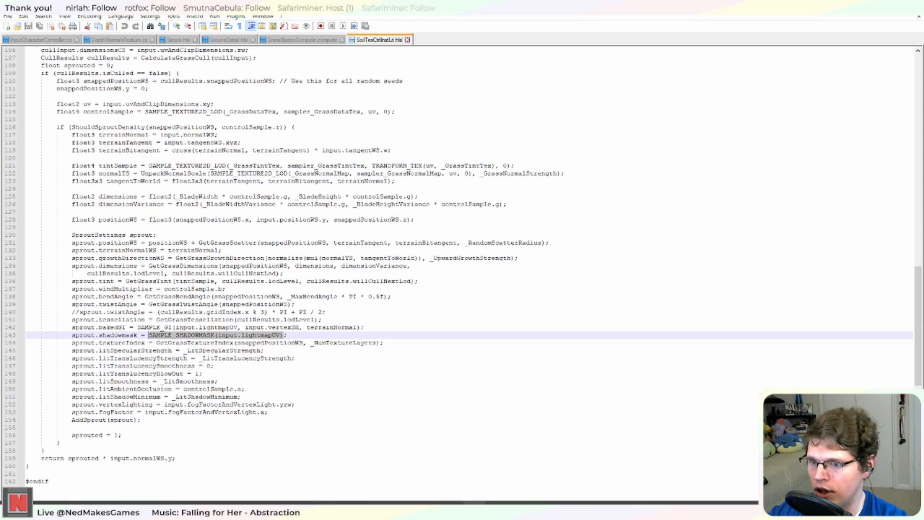
pyautogui.hotkey('alt', 'Tab')
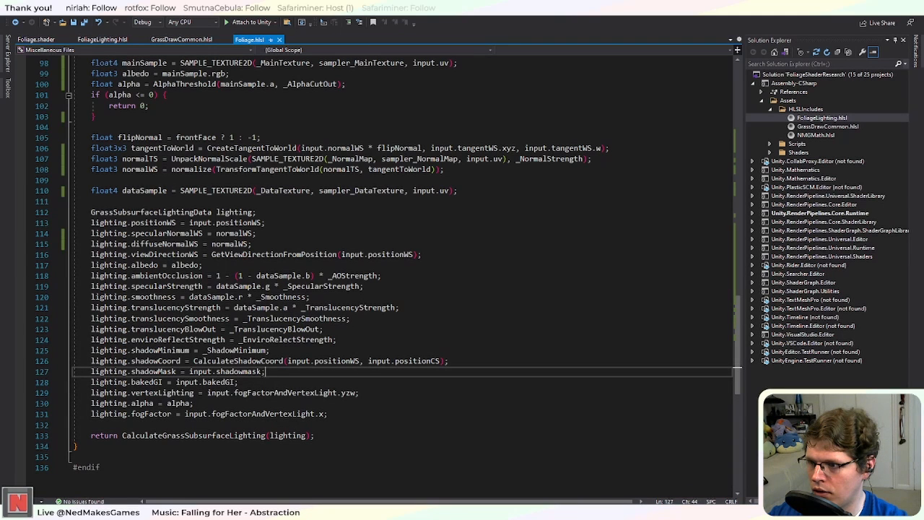
pyautogui.moveTo(261, 371); pyautogui.dragTo(189, 371)
pyautogui.hotkey('ctrl', 'v')
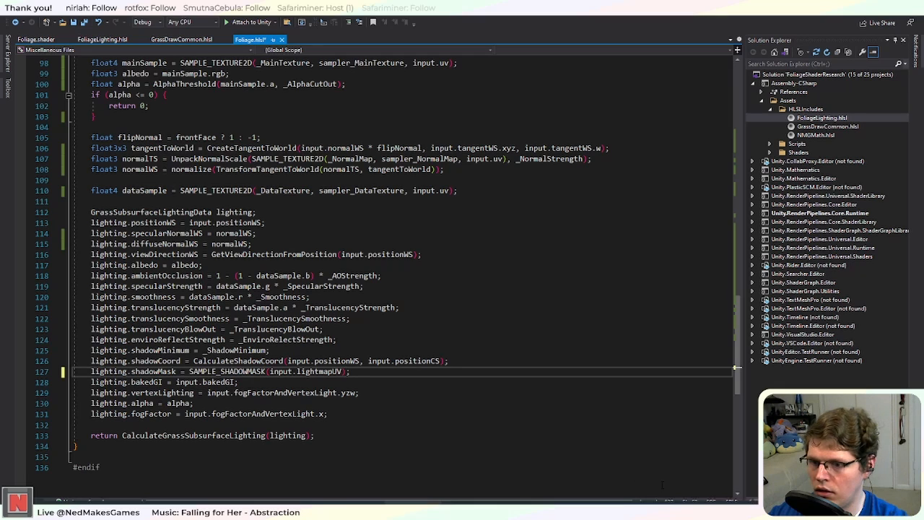
# Step: Replace input.bakedGI in Foliage.hlsl with SAMPLE_GI(input.lightmapUV, input.vertexSH, terrainNormal) copied from the reference grass shader
pyautogui.hotkey('alt', 'Tab')
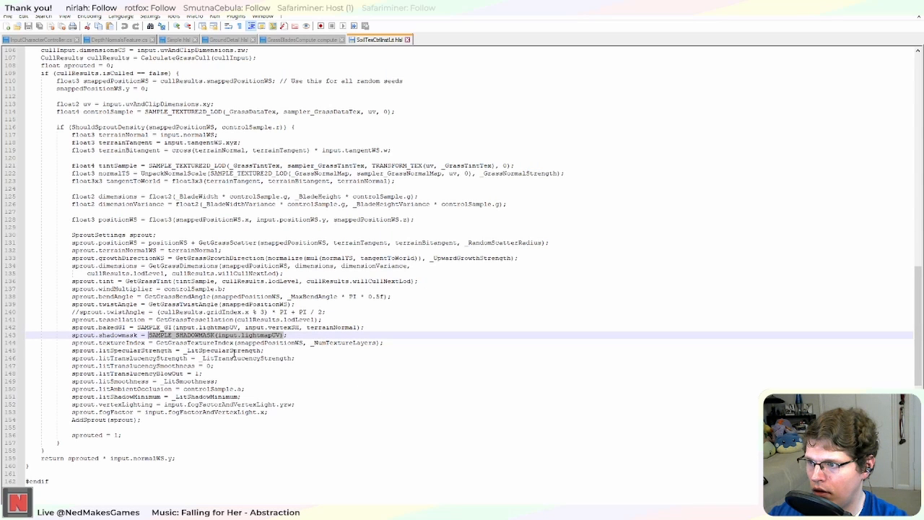
pyautogui.moveTo(137, 327); pyautogui.dragTo(362, 328)
pyautogui.hotkey('ctrl', 'c')
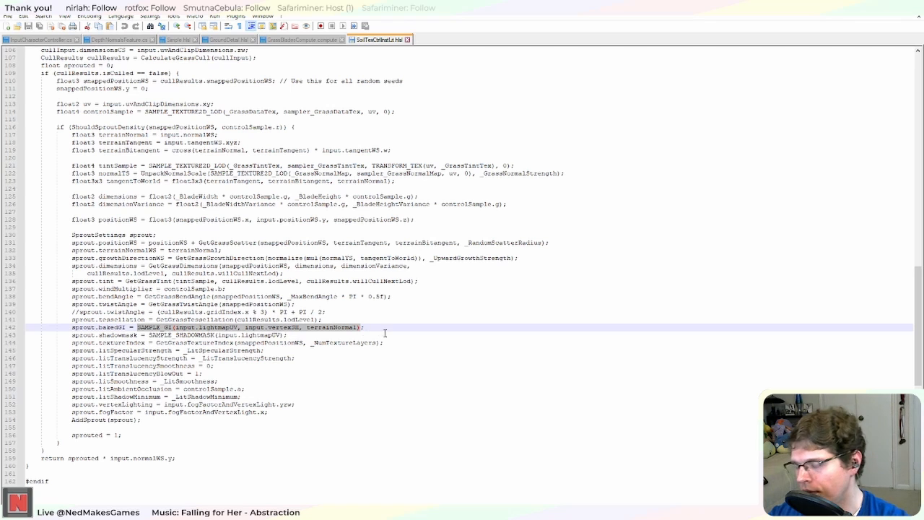
pyautogui.hotkey('alt', 'Tab')
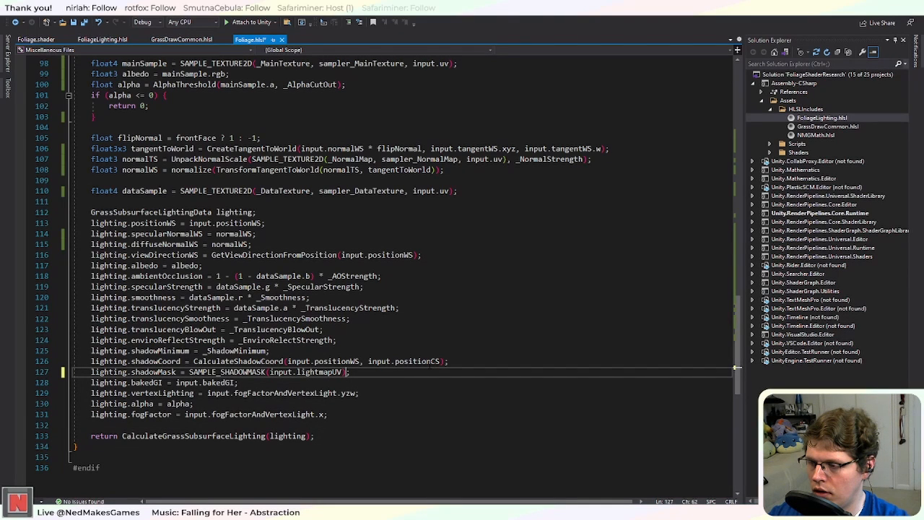
pyautogui.press('Down')
pyautogui.press('Left')
pyautogui.hotkey('ctrl', 'shift', 'Left')
pyautogui.hotkey('ctrl', 'shift', 'Left')
pyautogui.hotkey('ctrl', 'shift', 'Left')
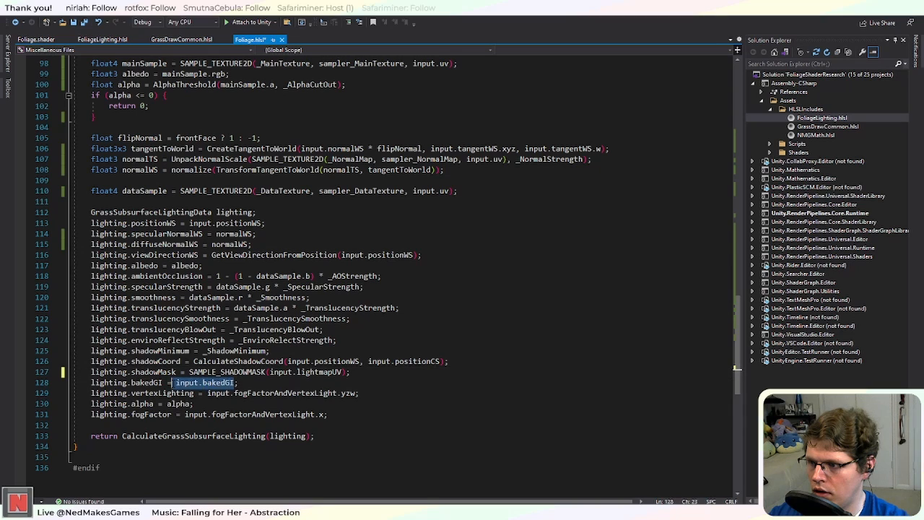
pyautogui.hotkey('ctrl', 'v')
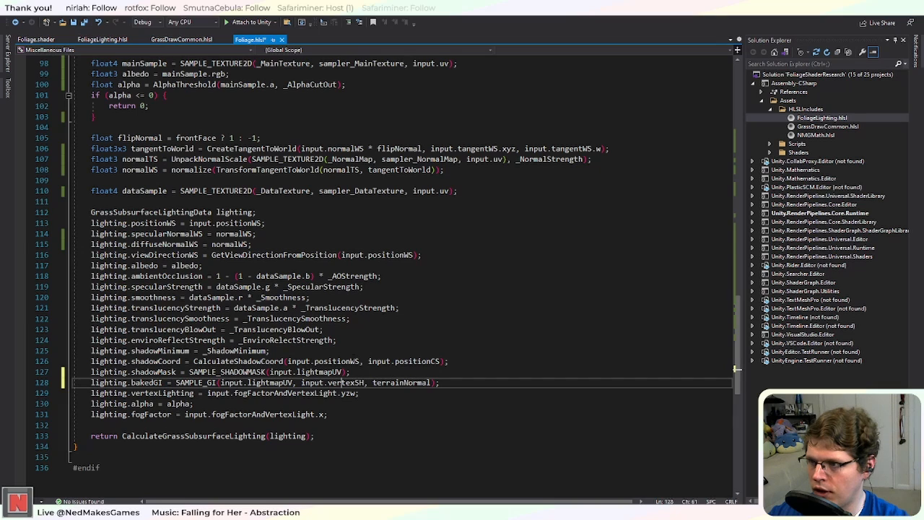
# Step: Replace terrainNormal with normalWS in the lighting.bakedGI SAMPLE_GI call and save Foliage.hlsl
pyautogui.doubleClick(235, 234)
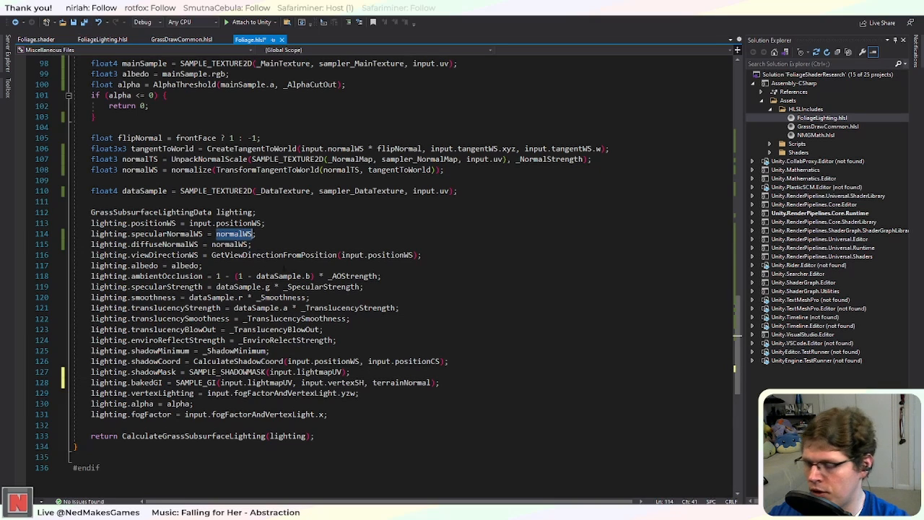
pyautogui.hotkey('ctrl', 'c')
pyautogui.doubleClick(401, 383)
pyautogui.hotkey('ctrl', 'v')
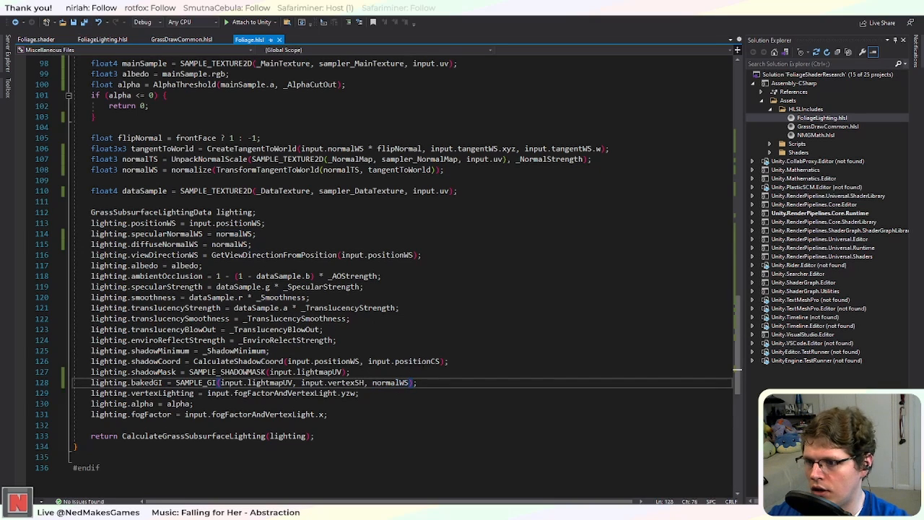
# Step: Declare float3 diffuseNormalWS = input.normalWS; directly above the flipNormal line in the Fragment function
pyautogui.press('Up')
pyautogui.press('Up')
pyautogui.press('Up')
pyautogui.press('Up')
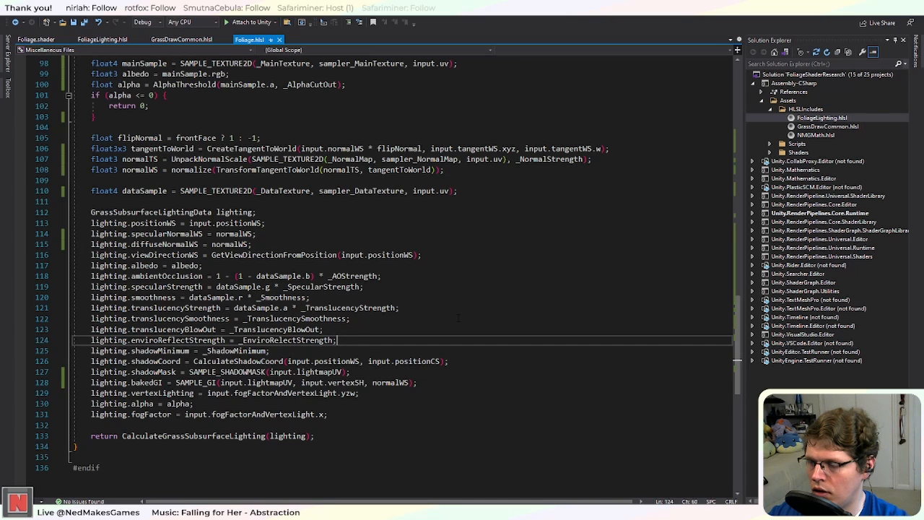
pyautogui.scroll(4, 458, 318)
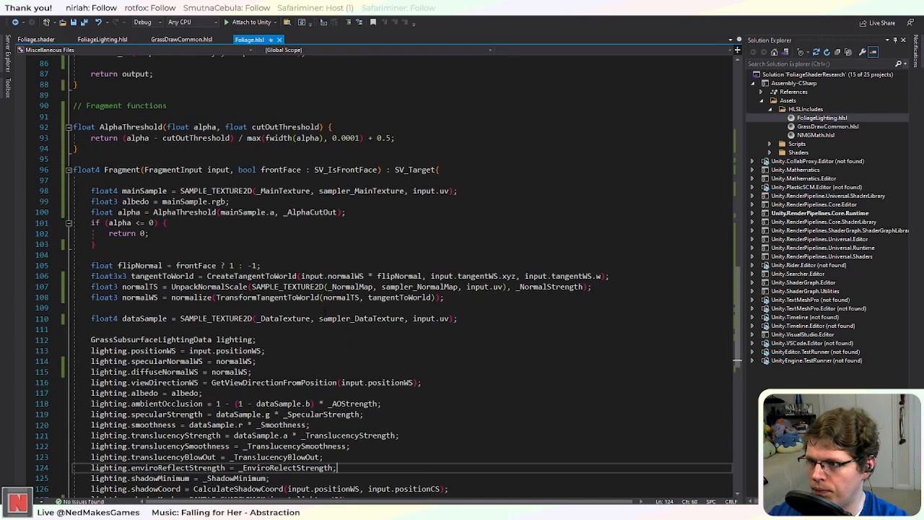
pyautogui.scroll(-1, 324, 313)
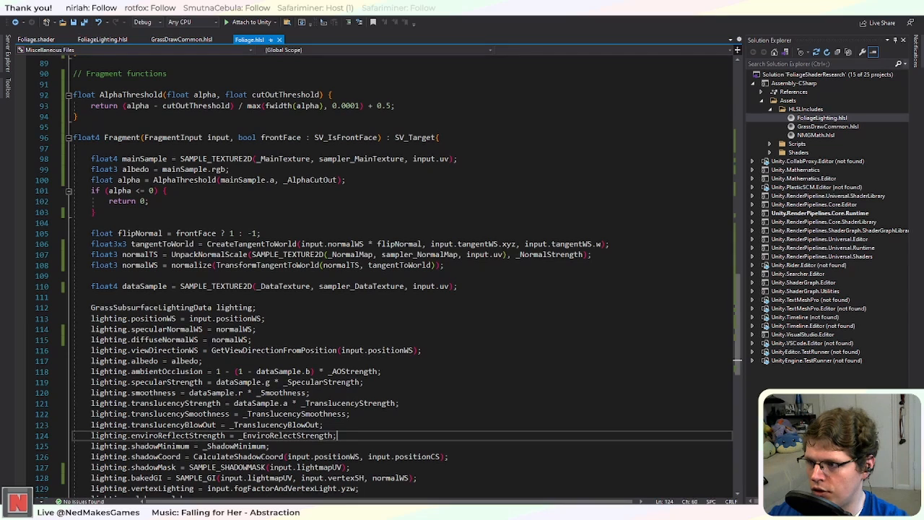
pyautogui.click(334, 148)
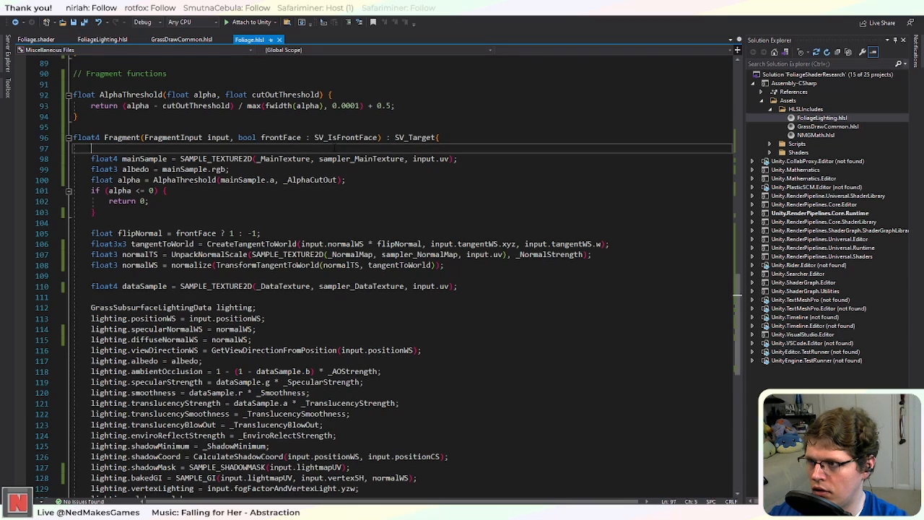
pyautogui.click(156, 215)
pyautogui.click(155, 222)
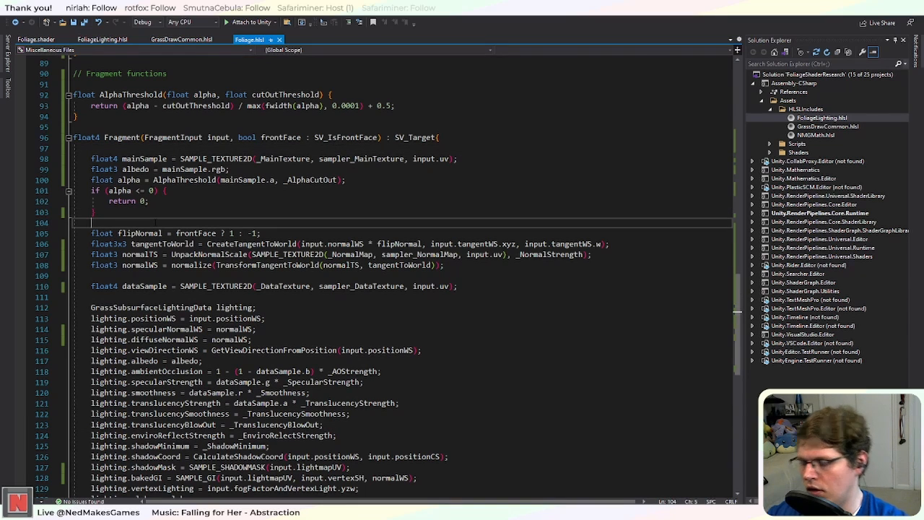
pyautogui.press('Return')
pyautogui.write('float3')
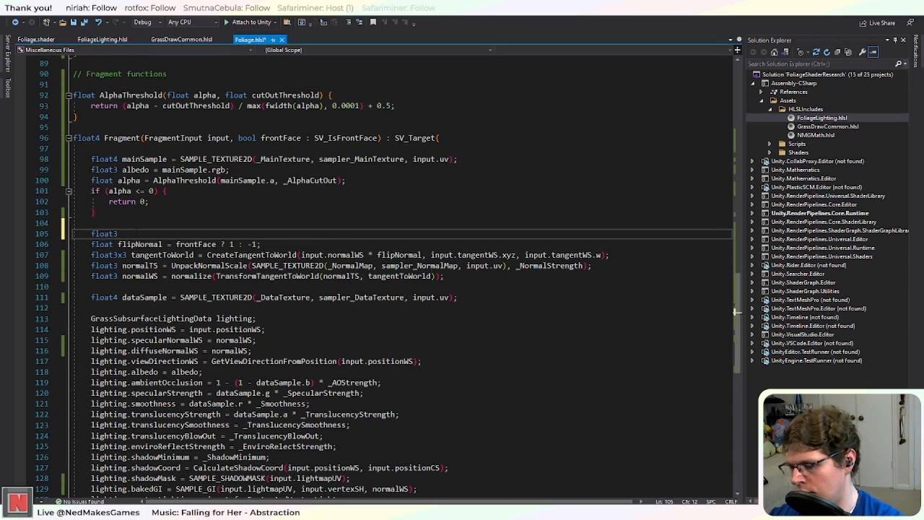
pyautogui.write('diff')
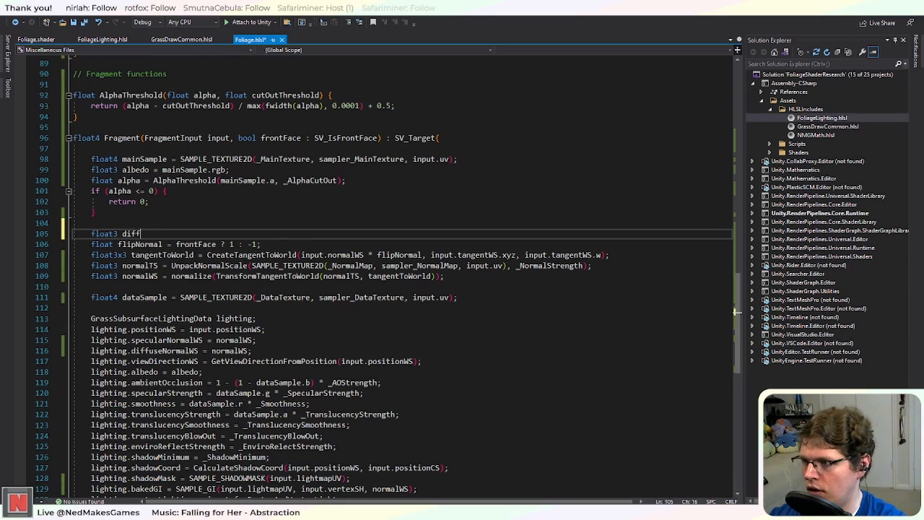
pyautogui.write('useNormalWS = ')
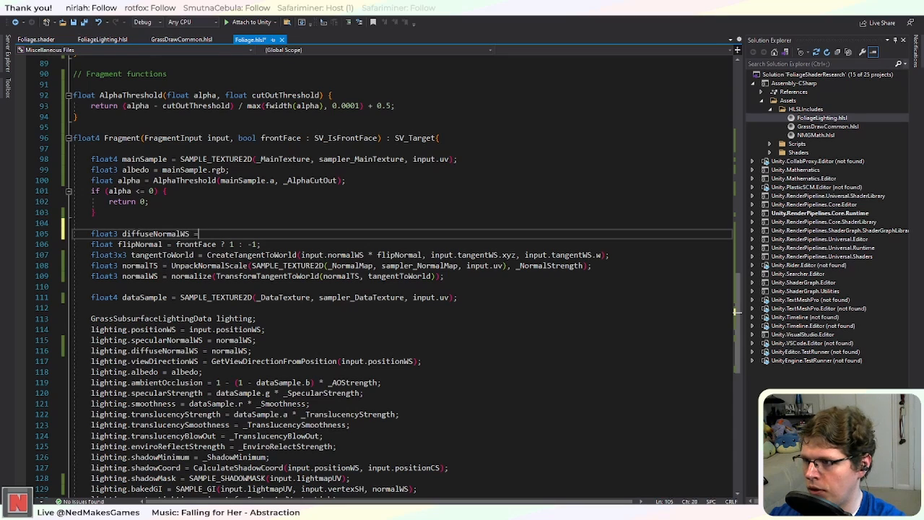
pyautogui.write('input')
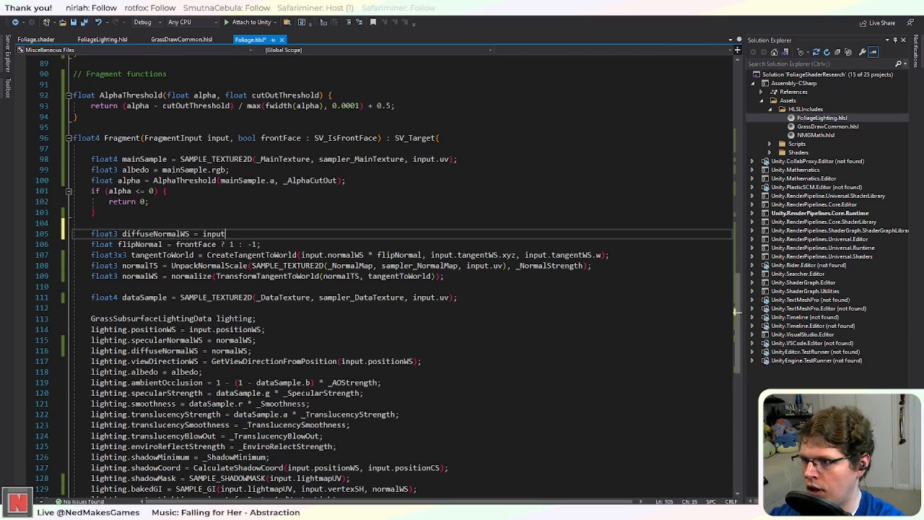
pyautogui.write('.normalWS;')
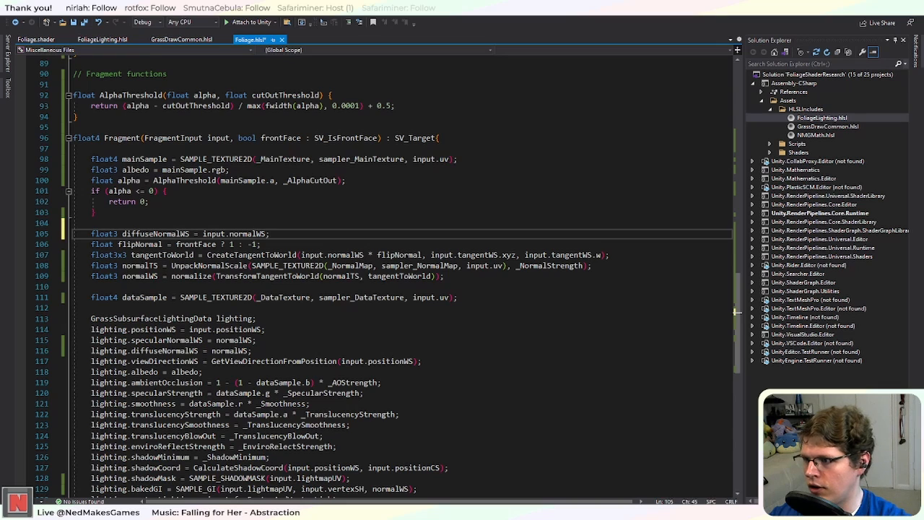
# Step: Rename the float3 normalWS variable in the Fragment function of Foliage.hlsl to specularNormalWS
pyautogui.click(122, 276)
pyautogui.write('specular')
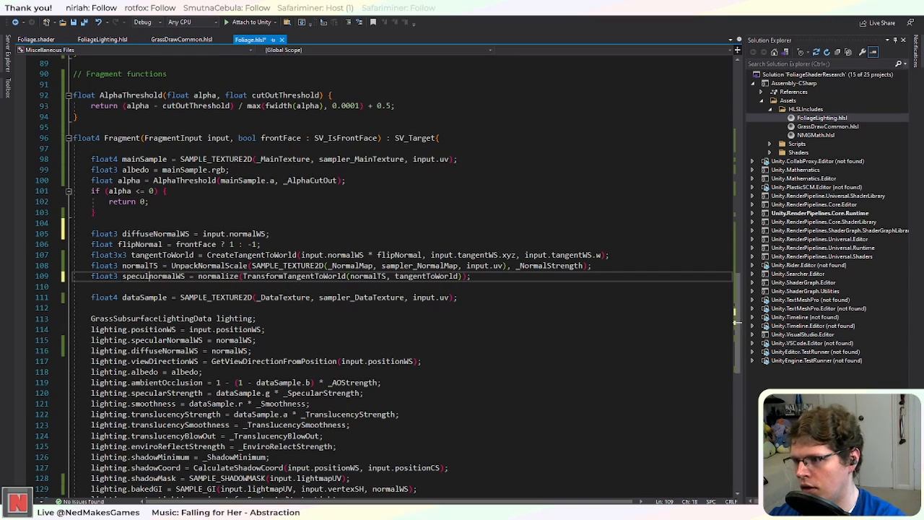
pyautogui.press('Delete')
pyautogui.write('N')
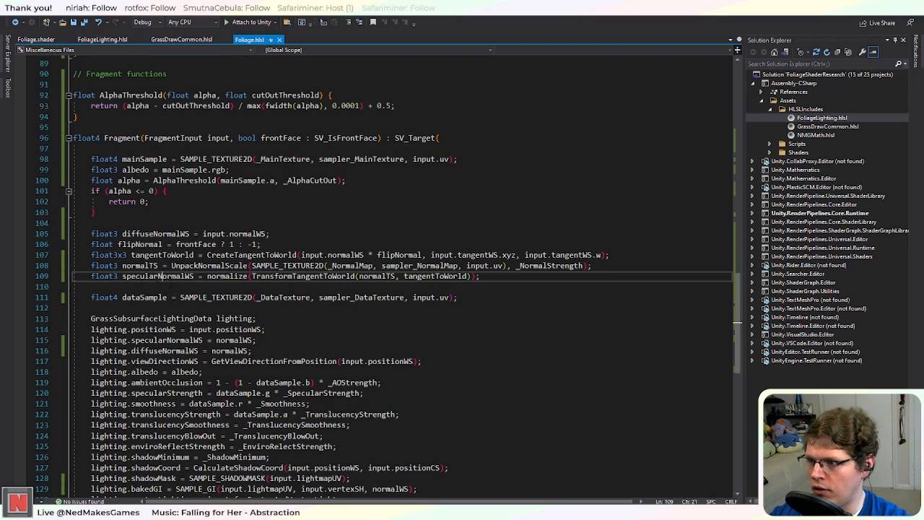
# Step: Comment out the four lines from the flipNormal declaration through the specularNormalWS declaration in the Fragment function
pyautogui.doubleClick(175, 281)
pyautogui.press('End')
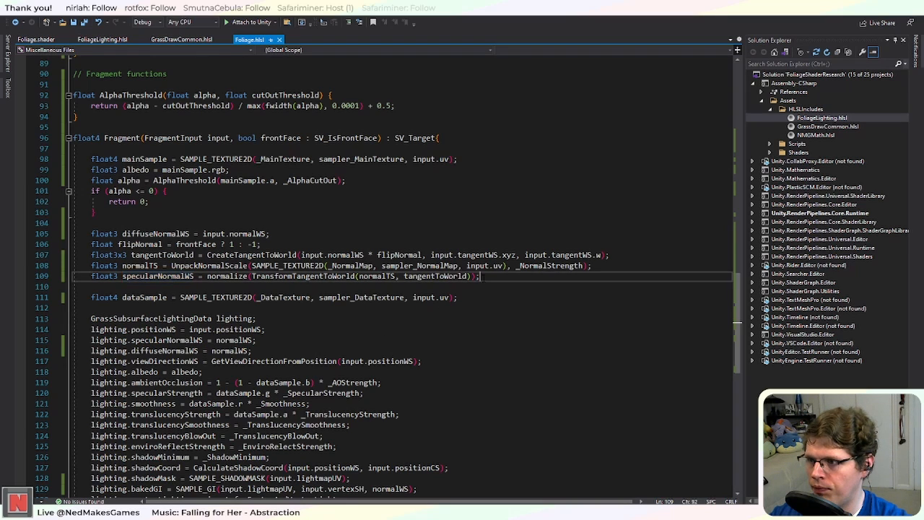
pyautogui.hotkey('shift', 'Up')
pyautogui.hotkey('shift', 'Up')
pyautogui.hotkey('shift', 'Up')
pyautogui.hotkey('shift', 'Home')
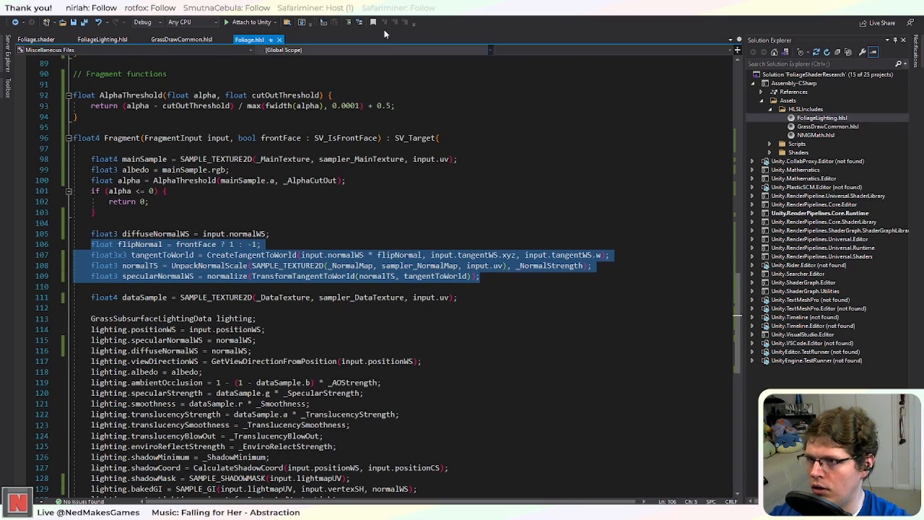
pyautogui.click(349, 23)
pyautogui.click(166, 191)
# Step: Replace normalWS with diffuseNormalWS in the lighting.specularNormalWS, lighting.diffuseNormalWS and lighting.bakedGI assignments, and save Foliage.hlsl
pyautogui.doubleClick(156, 233)
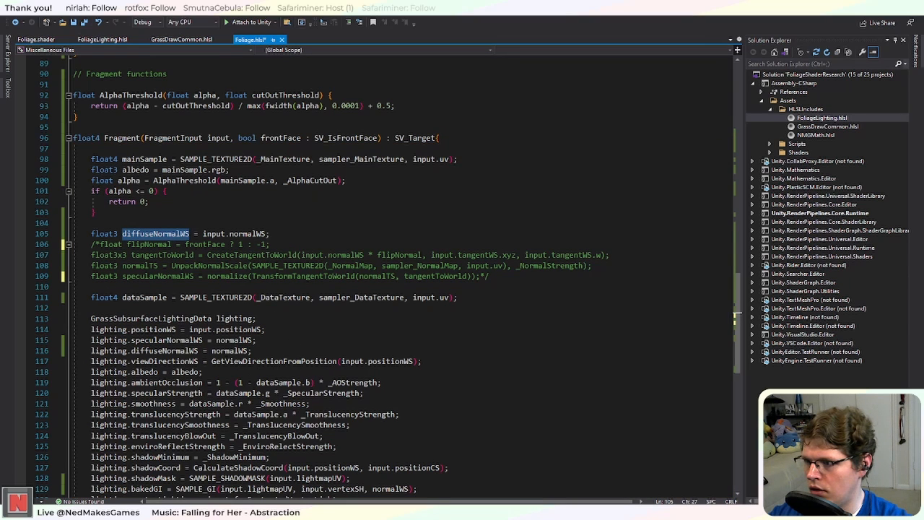
pyautogui.doubleClick(235, 340)
pyautogui.hotkey('ctrl', 'v')
pyautogui.doubleClick(231, 351)
pyautogui.hotkey('ctrl', 'v')
pyautogui.scroll(-4, 363, 390)
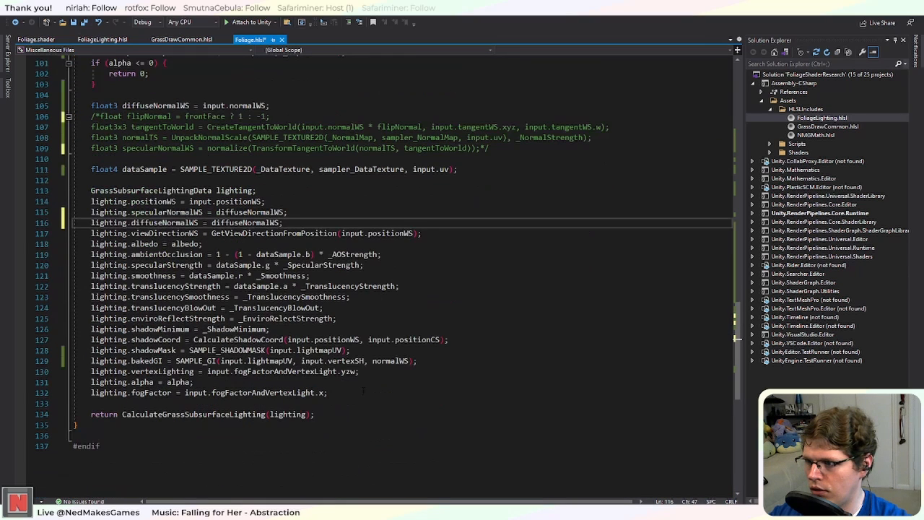
pyautogui.doubleClick(391, 361)
pyautogui.hotkey('ctrl', 'v')
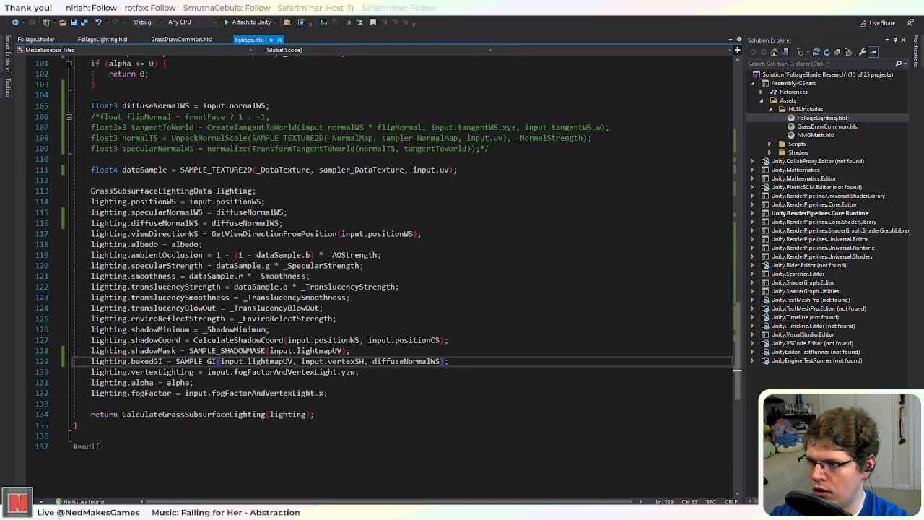
pyautogui.hotkey('ctrl', 's')
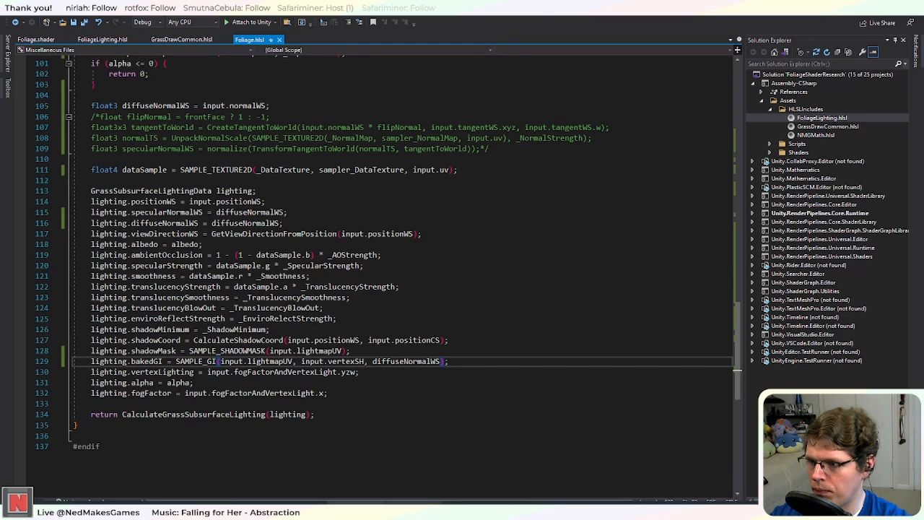
# Step: Switch to Unity and assign the Grass/Foliage shader to the Leaves_0 material in the Tree/Leaves folder
pyautogui.hotkey('alt', 'Tab')
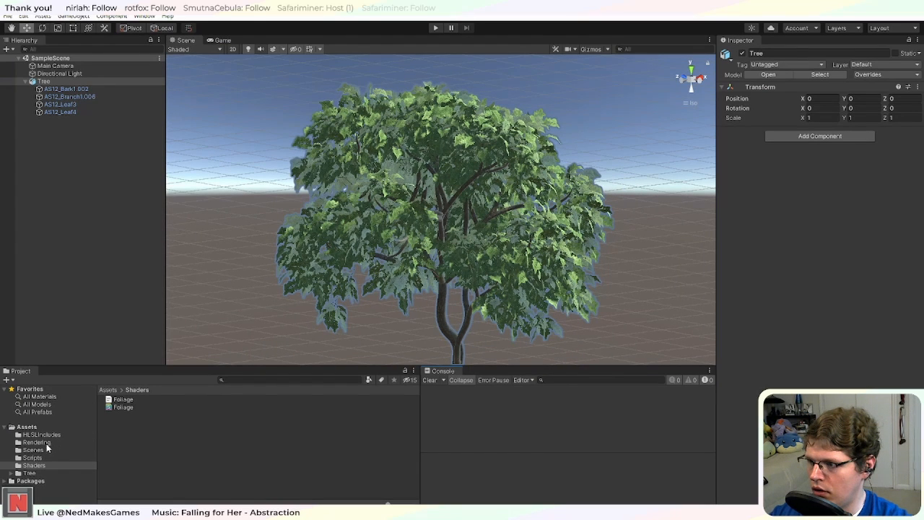
pyautogui.click(35, 474)
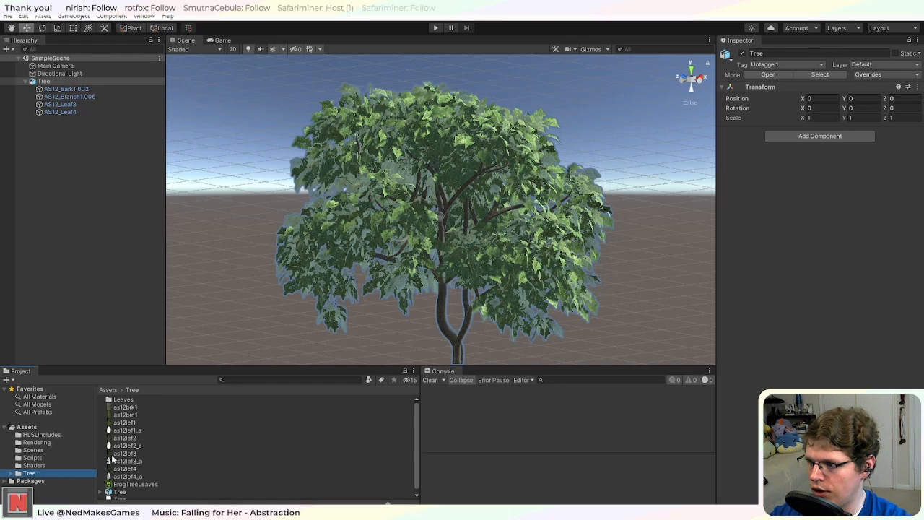
pyautogui.scroll(-1, 126, 476)
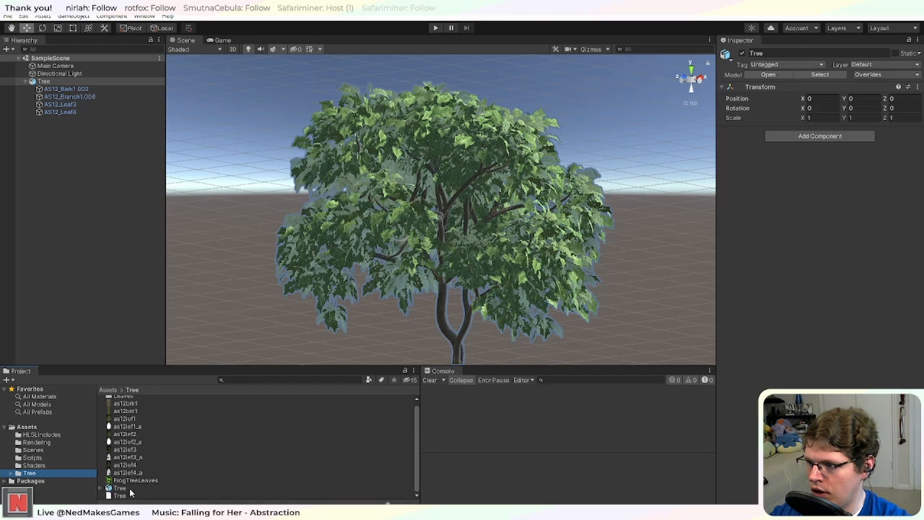
pyautogui.scroll(1, 130, 493)
pyautogui.doubleClick(126, 401)
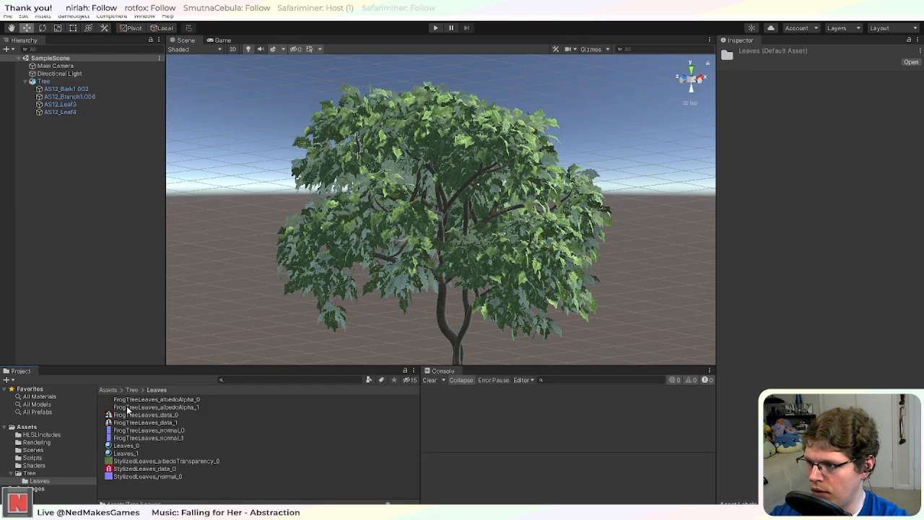
pyautogui.click(127, 445)
pyautogui.click(818, 62)
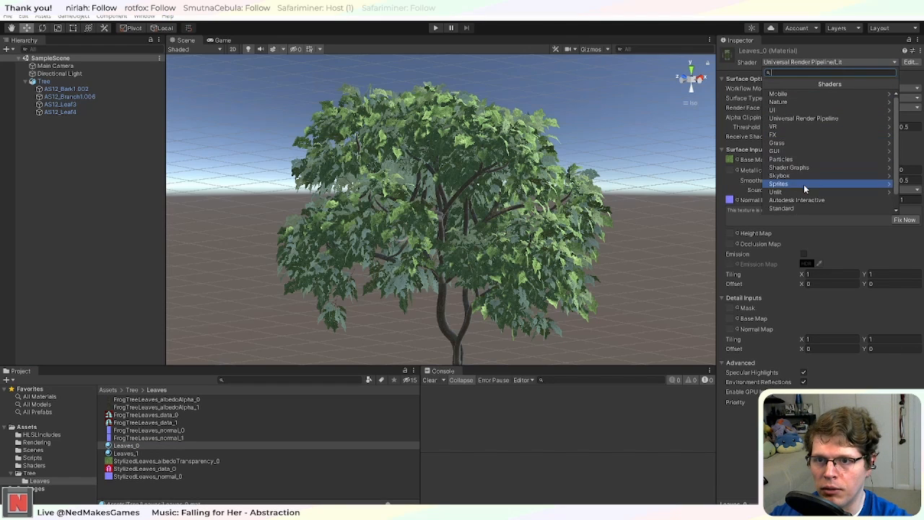
pyautogui.click(819, 142)
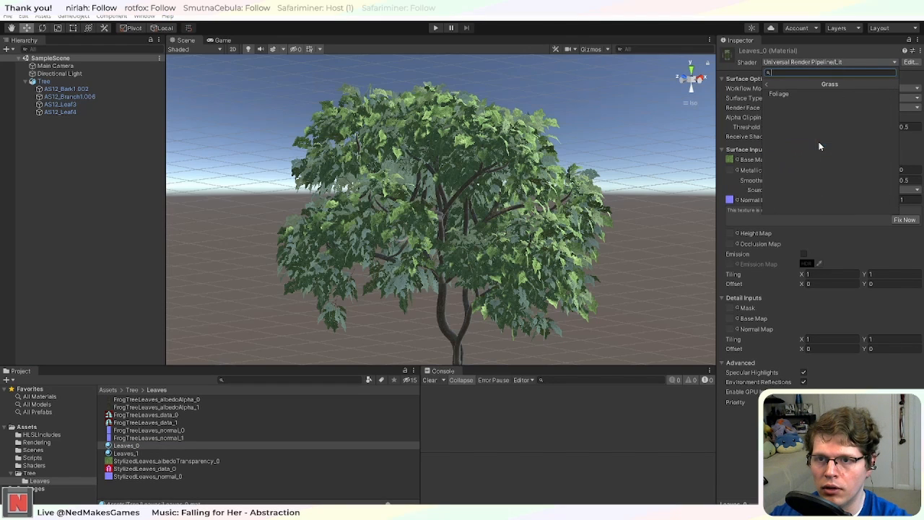
pyautogui.click(800, 95)
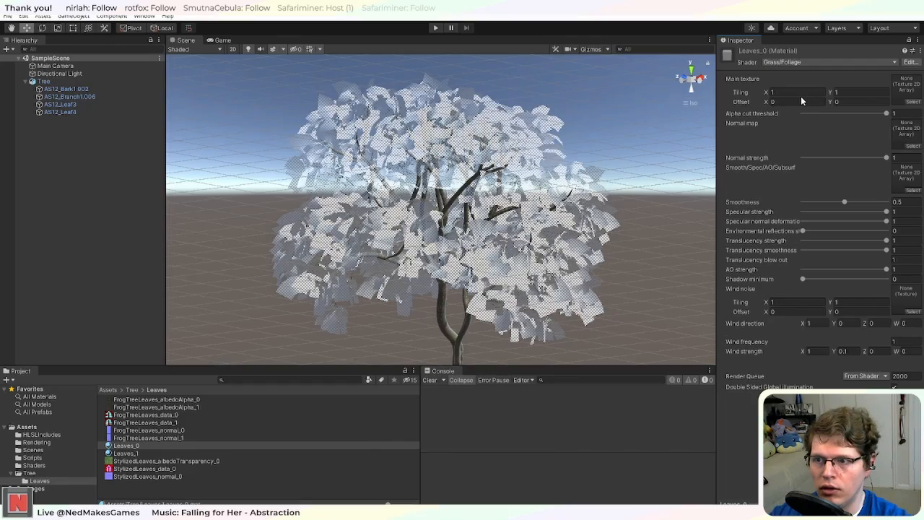
pyautogui.keyDown('alt'); pyautogui.moveTo(389, 175); pyautogui.dragTo(649, 274); pyautogui.keyUp('alt')
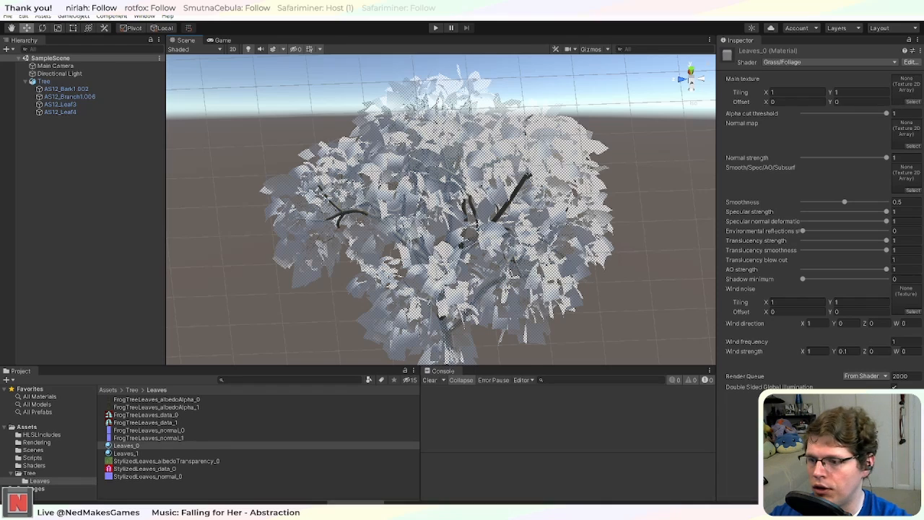
# Step: In Foliage.shader in Visual Studio, set the _MainTexture, _NormalMap and _DataTexture property types to 2D and save the file
pyautogui.hotkey('alt', 'Tab')
pyautogui.click(39, 43)
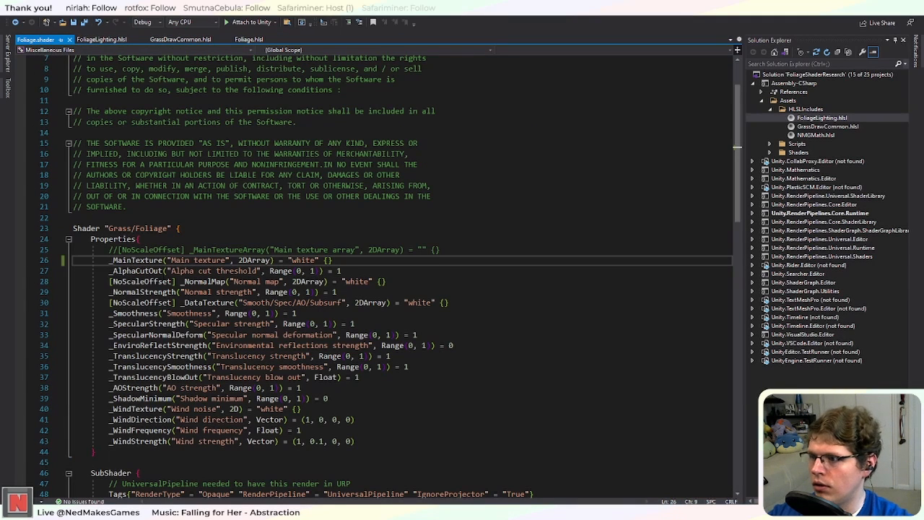
pyautogui.moveTo(248, 260); pyautogui.dragTo(273, 260)
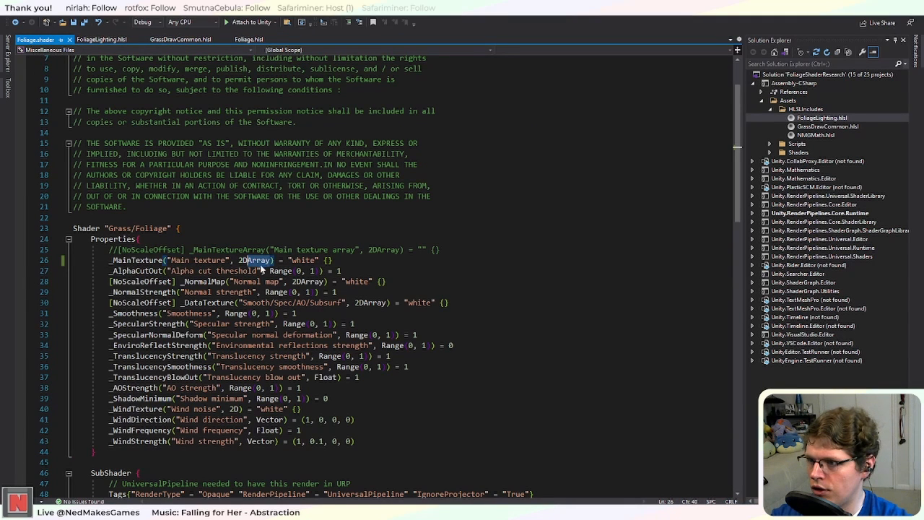
pyautogui.press('BackSpace')
pyautogui.moveTo(327, 281); pyautogui.dragTo(315, 281)
pyautogui.press('BackSpace')
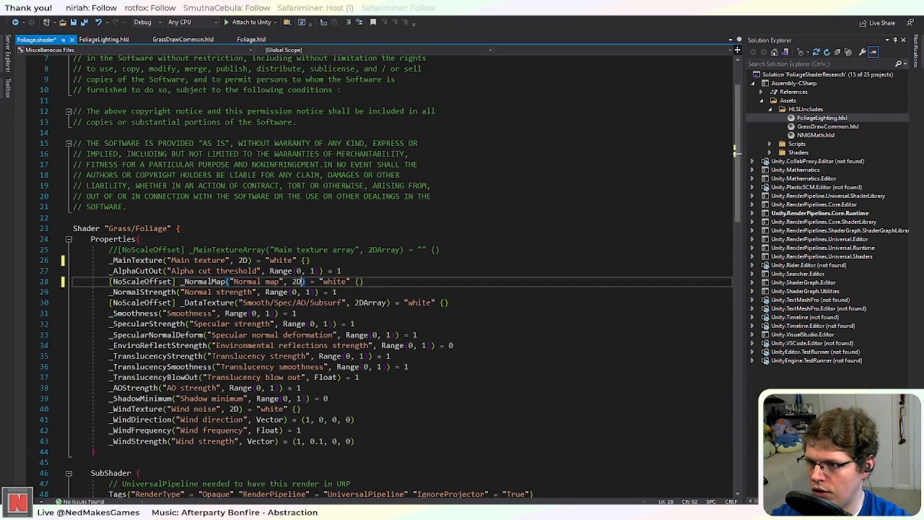
pyautogui.moveTo(390, 302); pyautogui.dragTo(364, 303)
pyautogui.press('BackSpace')
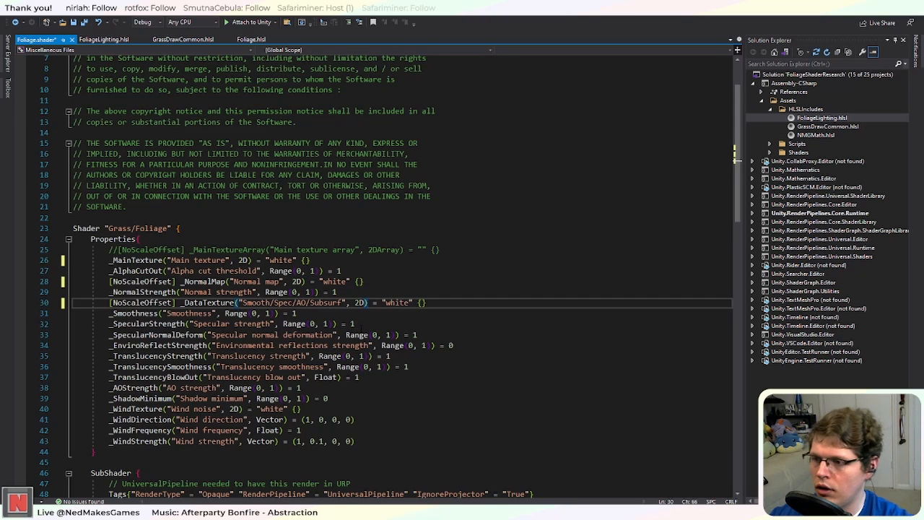
pyautogui.hotkey('ctrl', 's')
# Step: Back in Unity, assign StylizedLeaves_albedoTransparency_0, StylizedLeaves_data_0 and StylizedLeaves_normal_0 to Leaves_0's main, Smooth/Spec/AO/Subsurf and normal map slots
pyautogui.hotkey('alt', 'Tab')
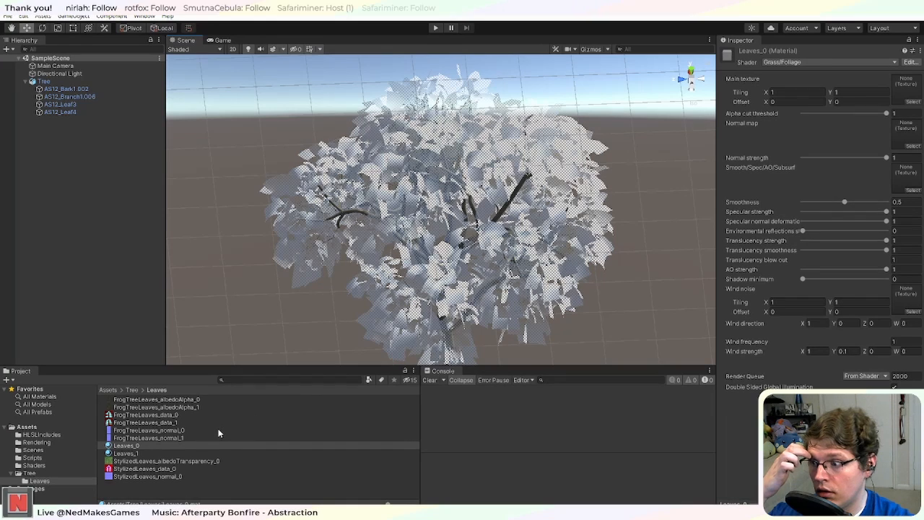
pyautogui.moveTo(159, 460); pyautogui.dragTo(902, 93)
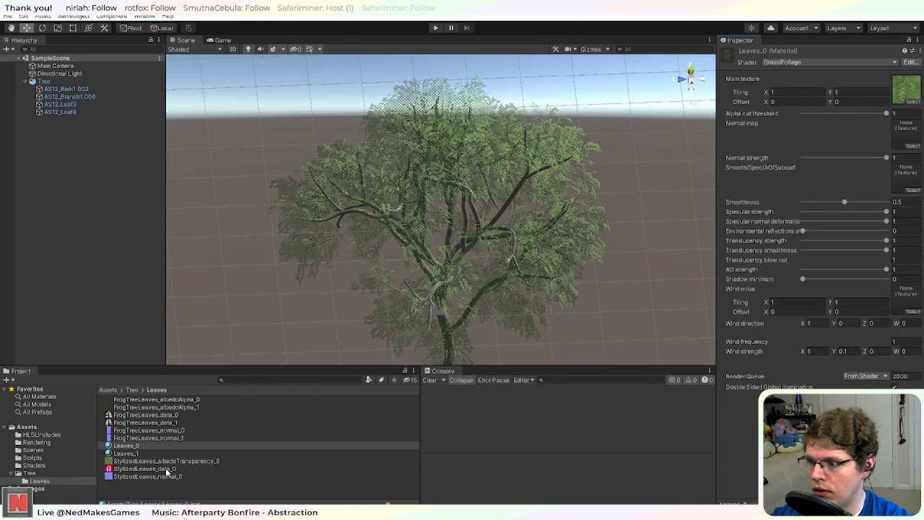
pyautogui.moveTo(167, 472); pyautogui.dragTo(823, 164)
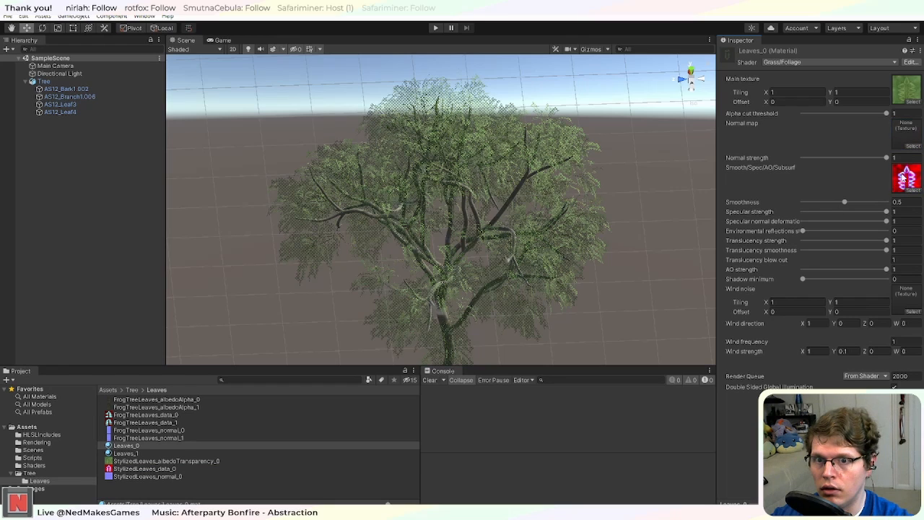
pyautogui.moveTo(163, 477); pyautogui.dragTo(887, 156)
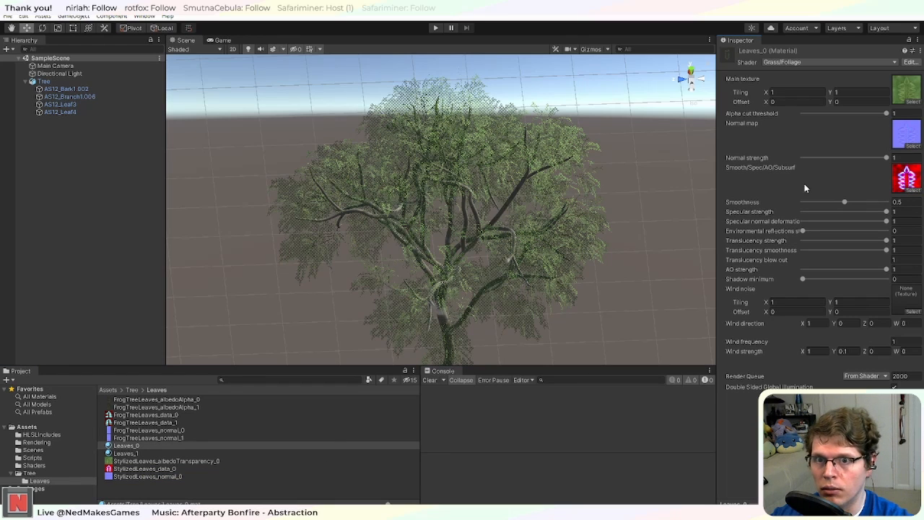
# Step: Set the texture type of StylizedLeaves_normal_0 to Normal map and apply the import settings
pyautogui.click(158, 478)
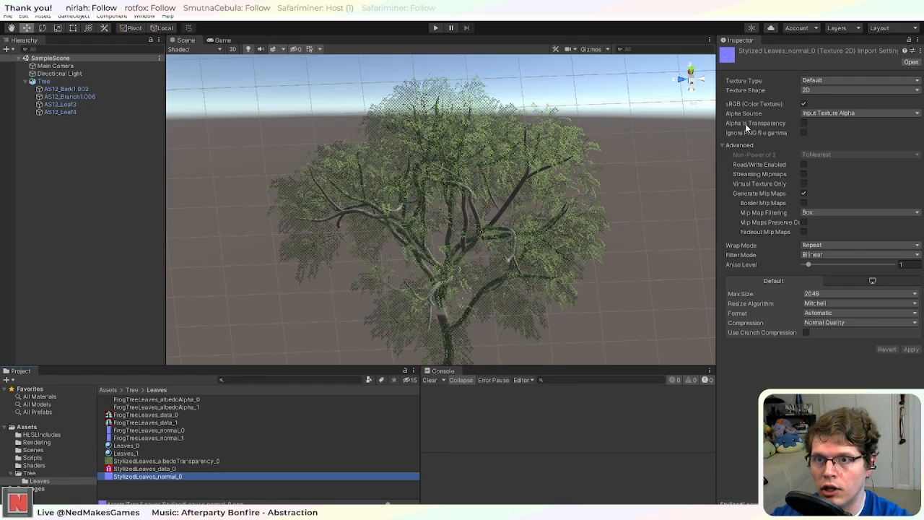
pyautogui.click(831, 79)
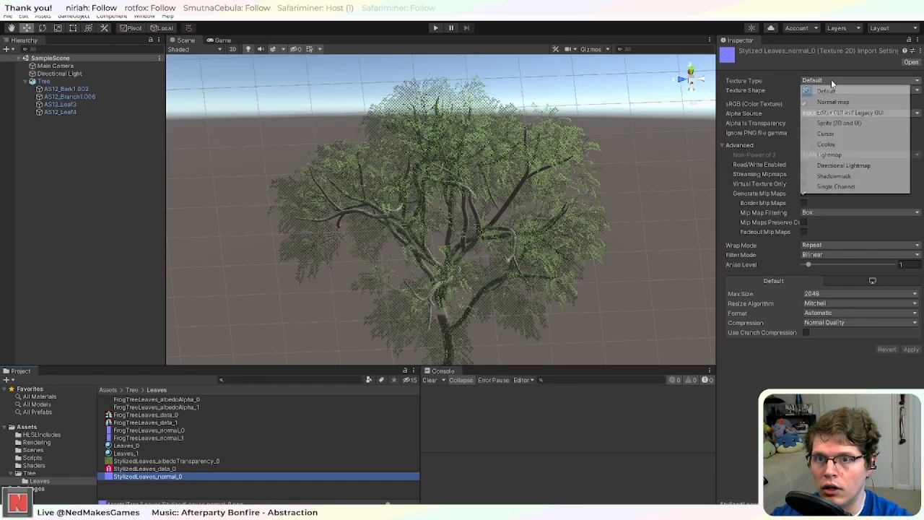
pyautogui.click(872, 103)
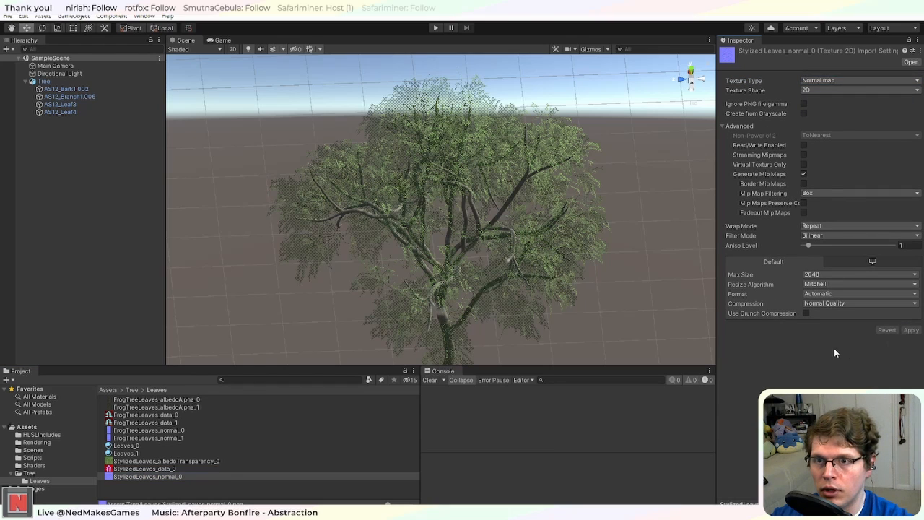
# Step: Disable sRGB (Color Texture) on StylizedLeaves_data_0 and StylizedLeaves_albedoTransparency_0 and apply the import settings
pyautogui.click(171, 469)
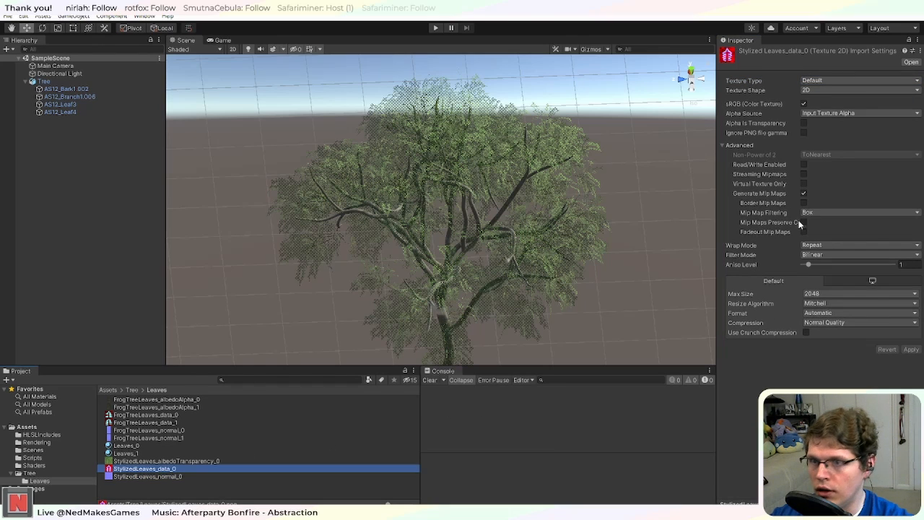
pyautogui.click(805, 103)
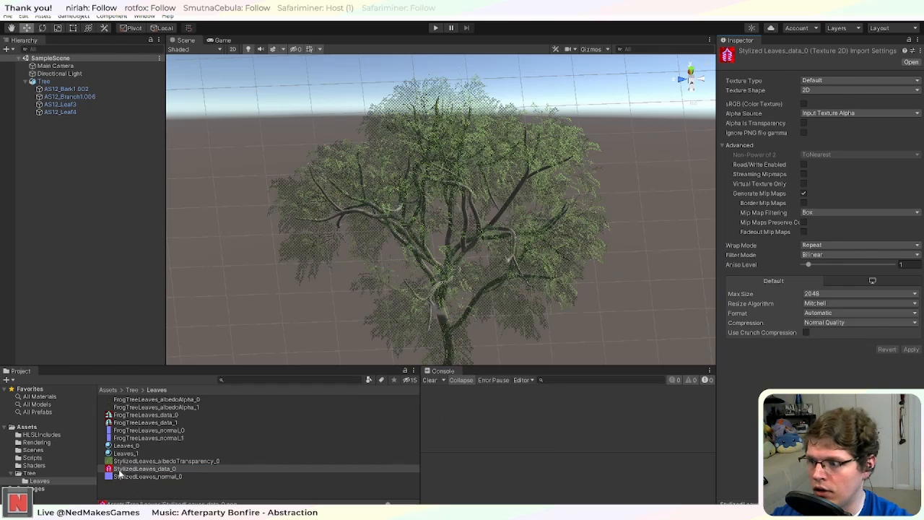
pyautogui.click(129, 461)
pyautogui.click(805, 104)
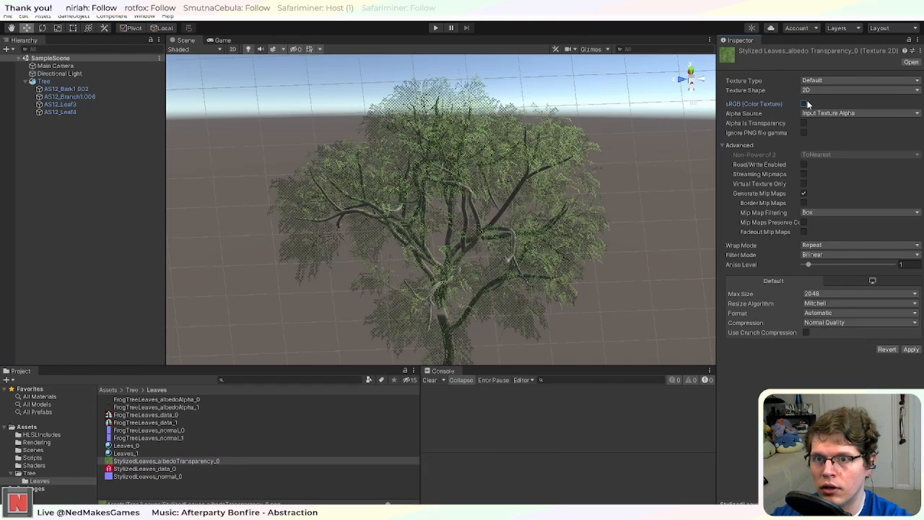
pyautogui.click(908, 349)
# Step: Set the wrap mode to Clamp and the filter mode to Trilinear for all three StylizedLeaves textures and apply
pyautogui.keyDown('shift'); pyautogui.click(153, 477); pyautogui.keyUp('shift')
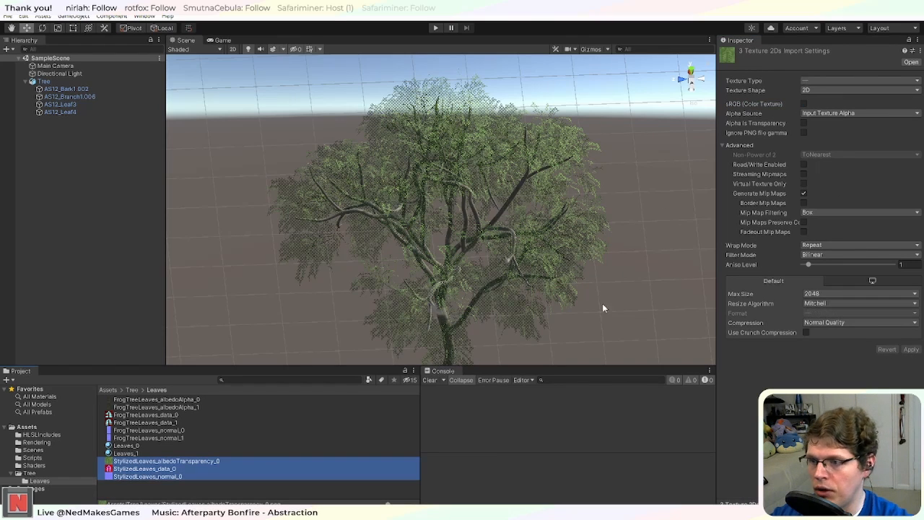
pyautogui.click(813, 246)
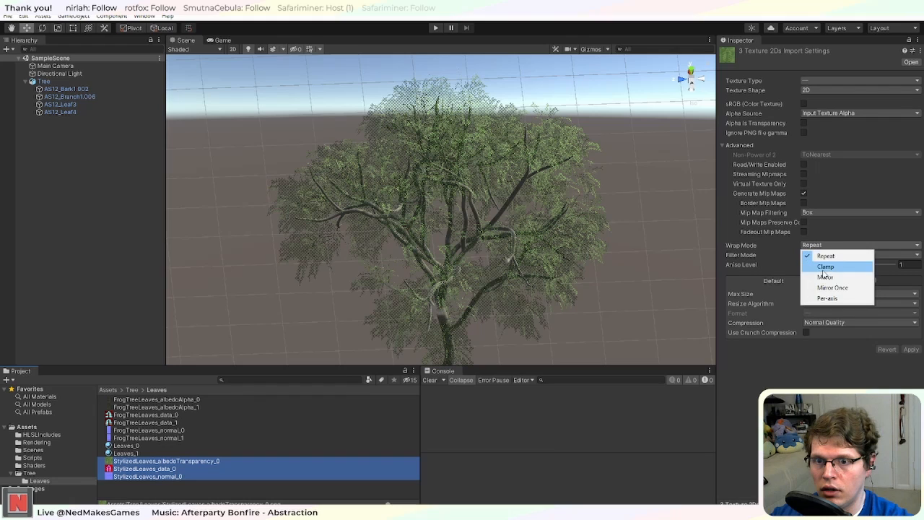
pyautogui.click(826, 268)
pyautogui.click(825, 255)
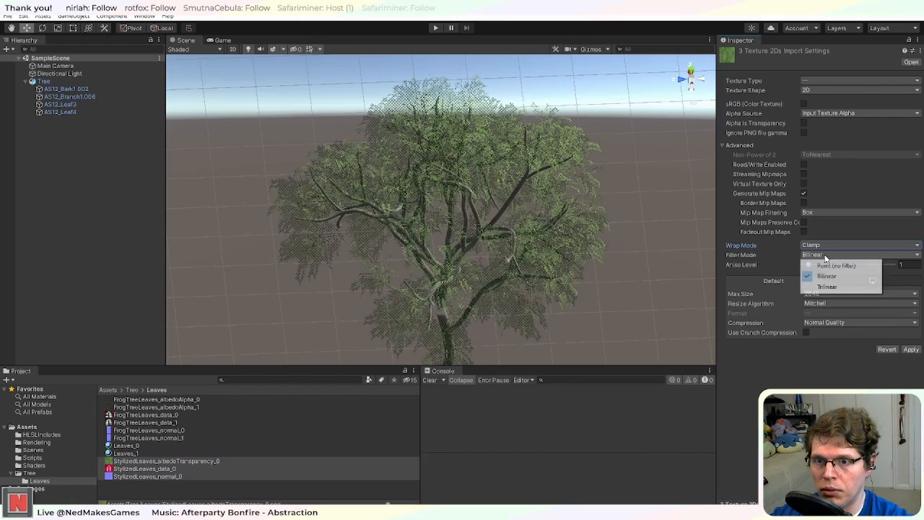
pyautogui.click(823, 288)
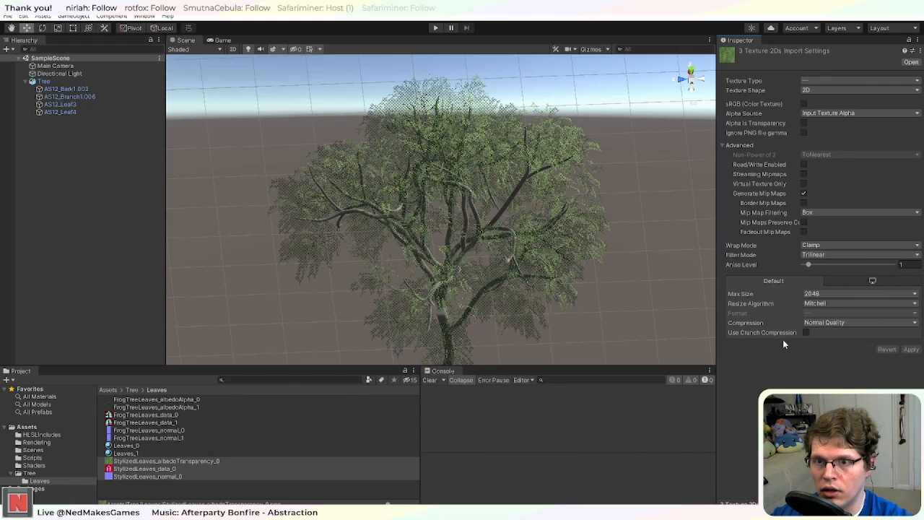
pyautogui.click(182, 462)
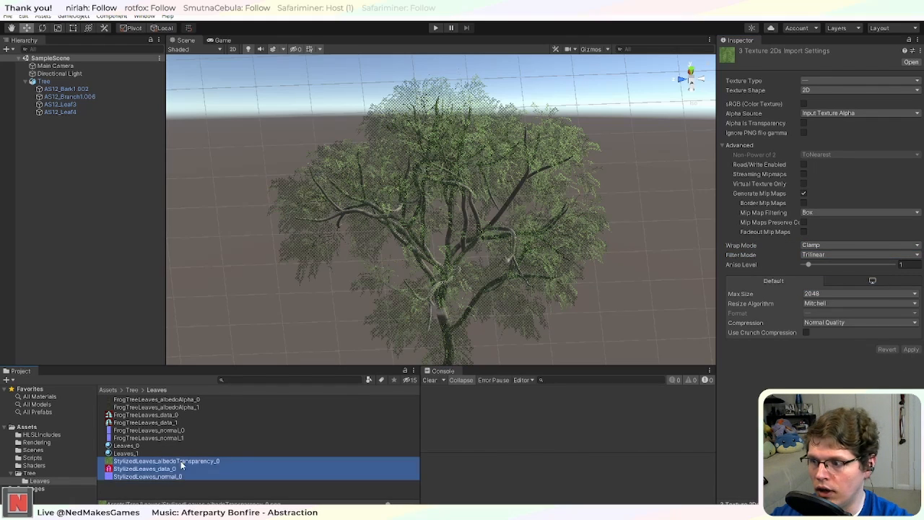
# Step: Enable Mip Maps Preserve Coverage on StylizedLeaves_albedoTransparency_0, apply it, and set Leaves_0's alpha cut threshold to 0.5
pyautogui.click(804, 223)
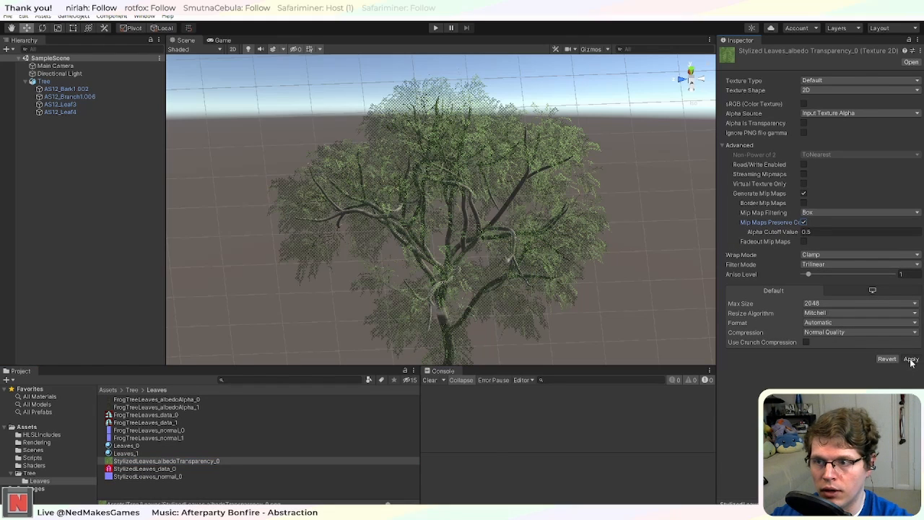
pyautogui.click(156, 446)
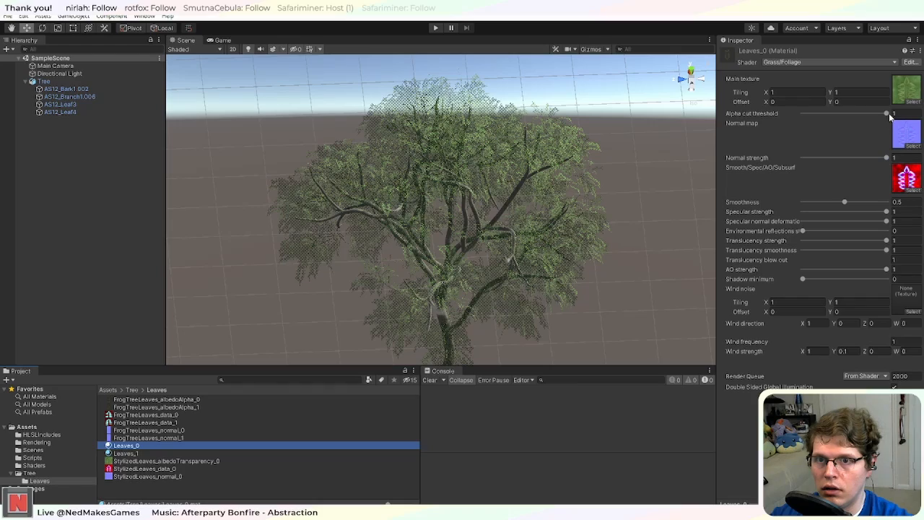
pyautogui.moveTo(887, 114); pyautogui.dragTo(852, 122)
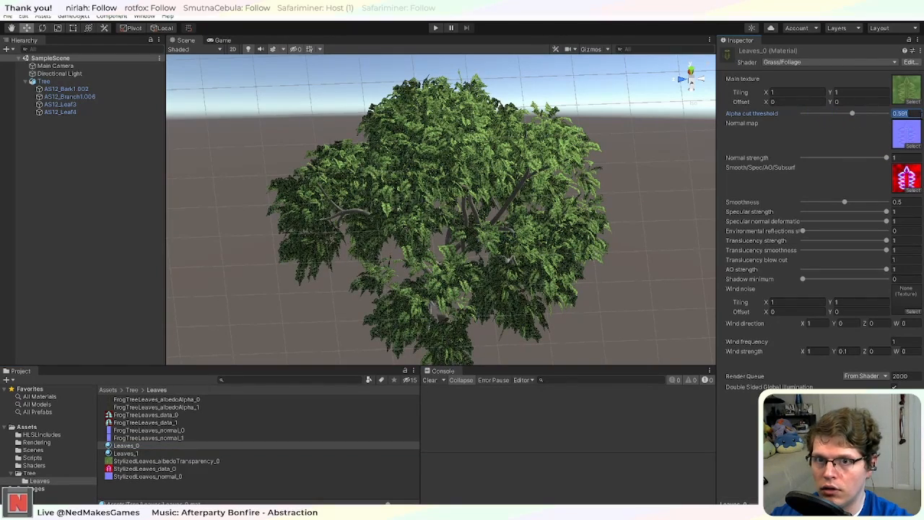
pyautogui.write('0.5')
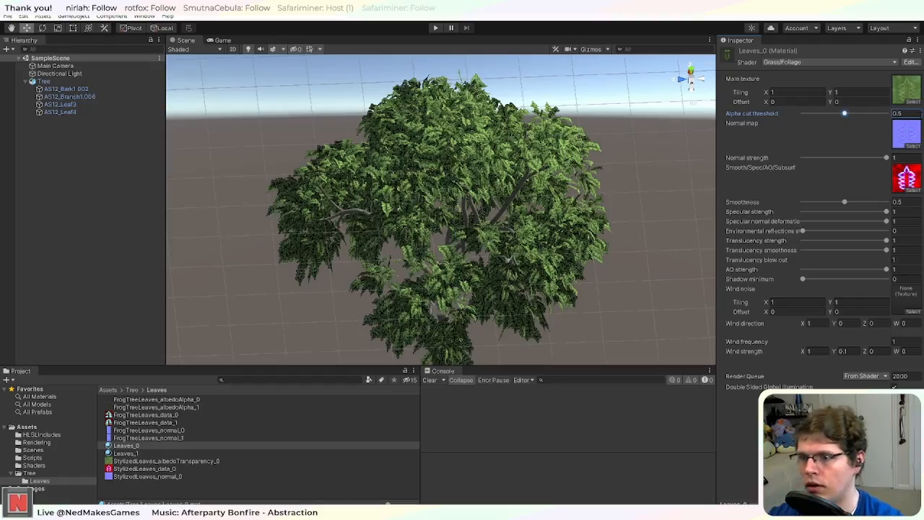
# Step: Try a higher alpha cut threshold on Leaves_0 while viewing the leaves up close, and return it to 0.5
pyautogui.scroll(6, 498, 228)
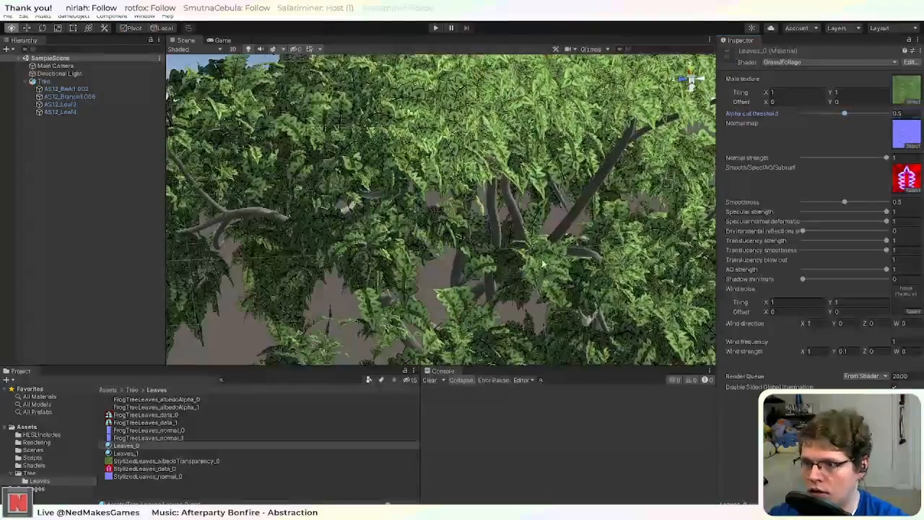
pyautogui.keyDown('alt'); pyautogui.moveTo(475, 271); pyautogui.dragTo(506, 220); pyautogui.keyUp('alt')
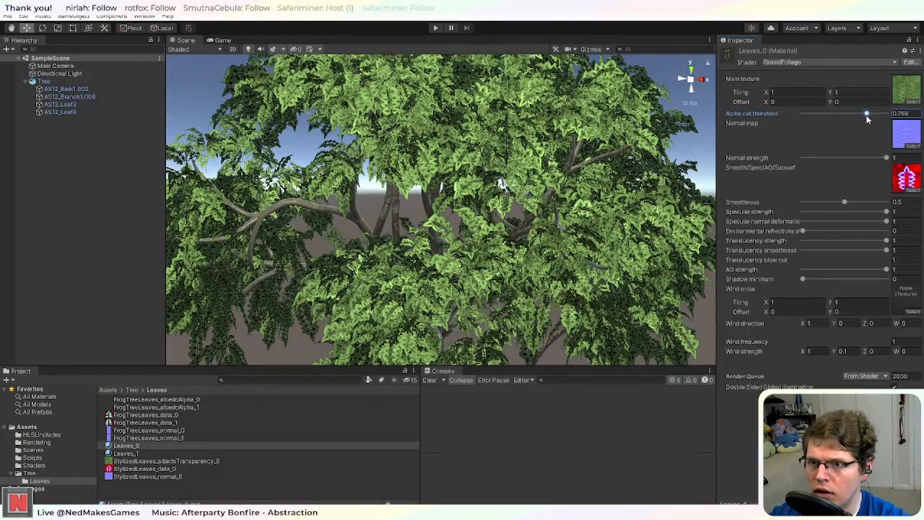
pyautogui.moveTo(867, 115); pyautogui.dragTo(844, 121)
# Step: Lower Leaves_0's translucency smoothness to about 0.787 while viewing the backlit tree from below
pyautogui.keyDown('alt'); pyautogui.moveTo(525, 216); pyautogui.dragTo(464, 235); pyautogui.keyUp('alt')
pyautogui.scroll(-3, 512, 230)
pyautogui.scroll(-10, 535, 172)
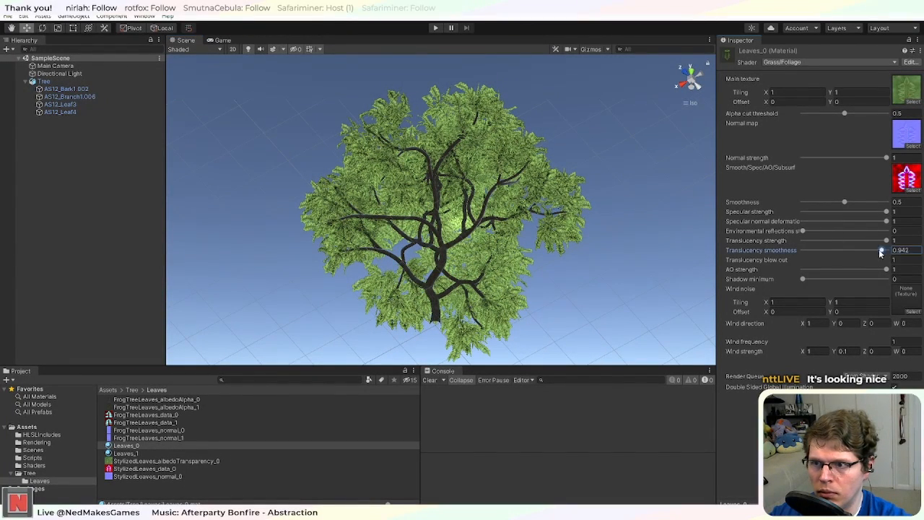
pyautogui.moveTo(881, 252)
pyautogui.mouseDown()
pyautogui.moveTo(809, 250)
pyautogui.moveTo(868, 258)
pyautogui.mouseUp()
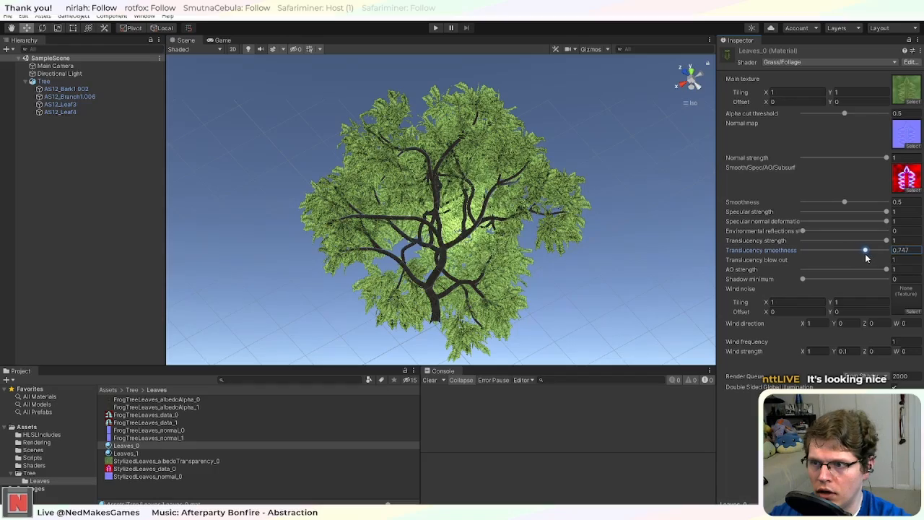
# Step: Compare the tree's foliage with Leaves_0's translucency strength at 0, and restore the strength to 1
pyautogui.keyDown('alt'); pyautogui.moveTo(573, 199); pyautogui.dragTo(552, 212); pyautogui.keyUp('alt')
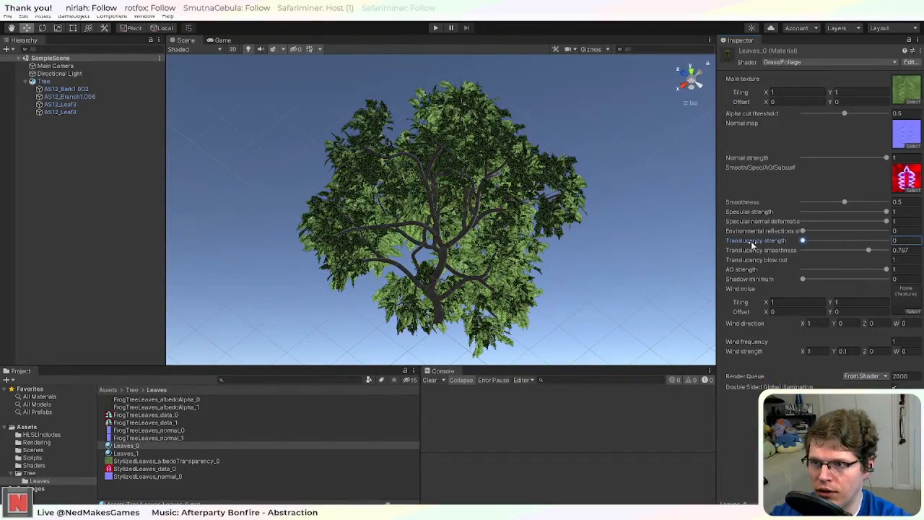
pyautogui.keyDown('alt'); pyautogui.moveTo(368, 275); pyautogui.dragTo(485, 228); pyautogui.keyUp('alt')
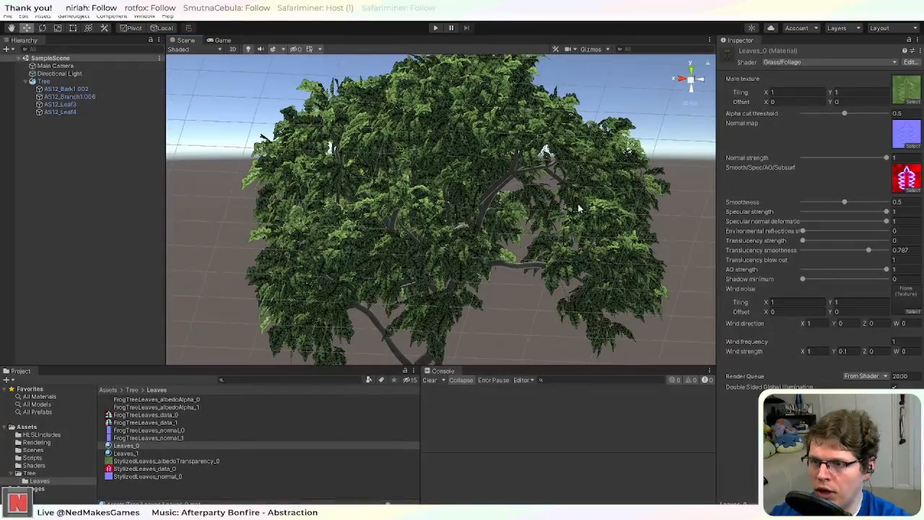
pyautogui.keyDown('alt'); pyautogui.moveTo(310, 185); pyautogui.dragTo(647, 233); pyautogui.keyUp('alt')
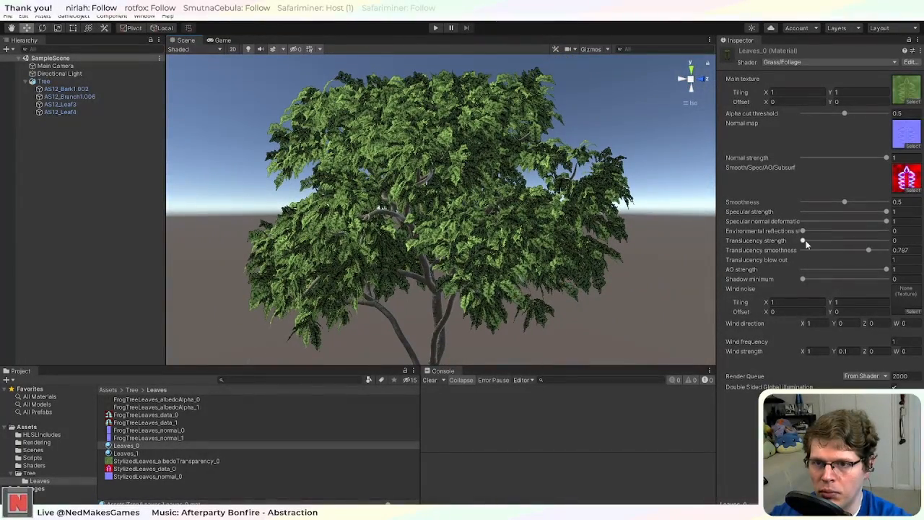
pyautogui.moveTo(804, 241); pyautogui.dragTo(887, 240)
# Step: Set Leaves_0's translucency smoothness to about 0.672 and its translucency blow out to 1.12, judging the backlit leaves
pyautogui.keyDown('alt'); pyautogui.moveTo(404, 180); pyautogui.dragTo(163, 122); pyautogui.keyUp('alt')
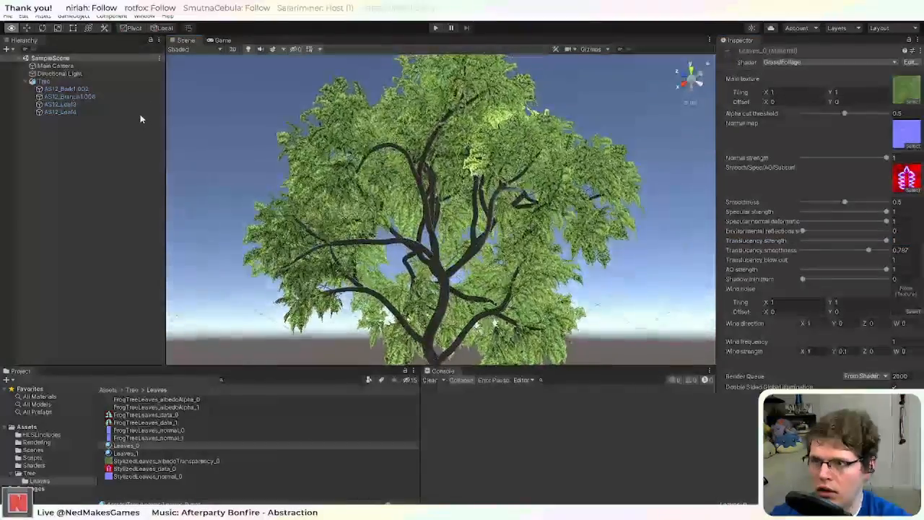
pyautogui.keyDown('alt'); pyautogui.moveTo(138, 109); pyautogui.dragTo(754, 162); pyautogui.keyUp('alt')
pyautogui.keyDown('alt'); pyautogui.moveTo(665, 199); pyautogui.dragTo(832, 349); pyautogui.keyUp('alt')
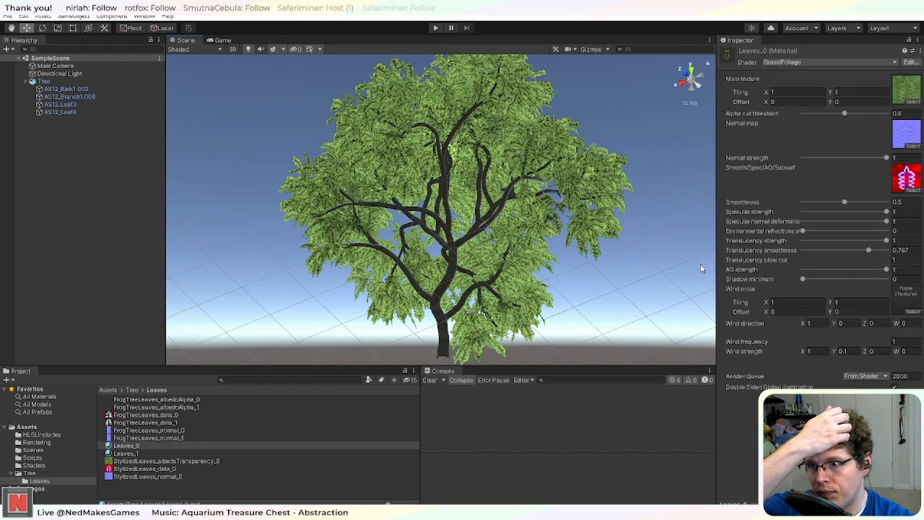
pyautogui.keyDown('alt'); pyautogui.moveTo(595, 199); pyautogui.dragTo(517, 296); pyautogui.keyUp('alt')
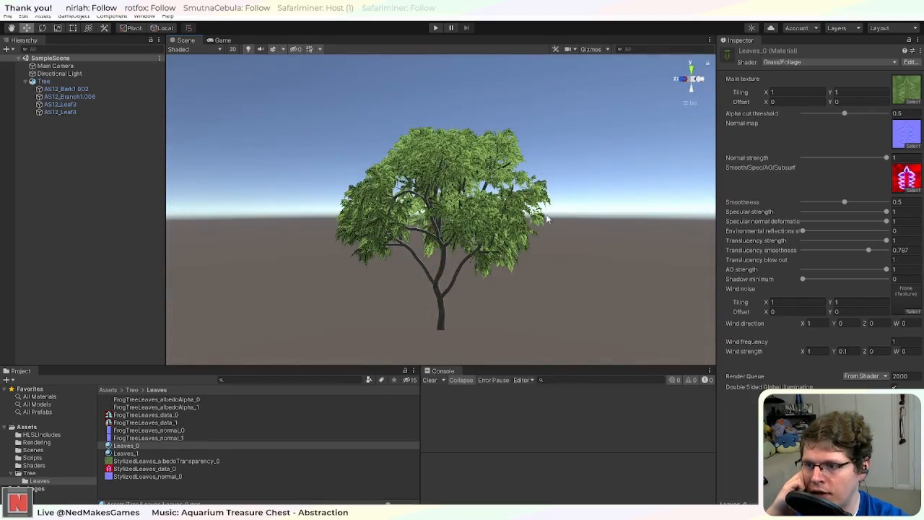
pyautogui.keyDown('alt'); pyautogui.moveTo(361, 333); pyautogui.dragTo(524, 378); pyautogui.keyUp('alt')
pyautogui.scroll(4, 441, 330)
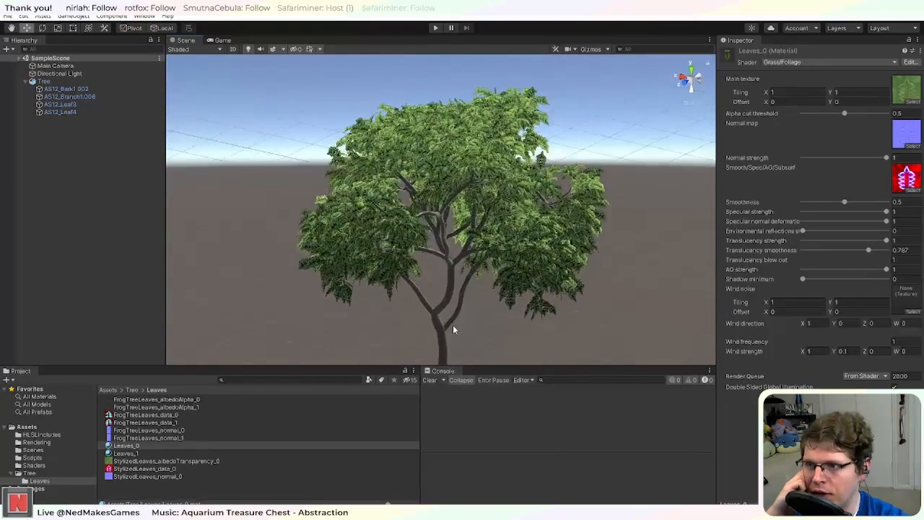
pyautogui.keyDown('alt'); pyautogui.moveTo(453, 330); pyautogui.dragTo(443, 183); pyautogui.keyUp('alt')
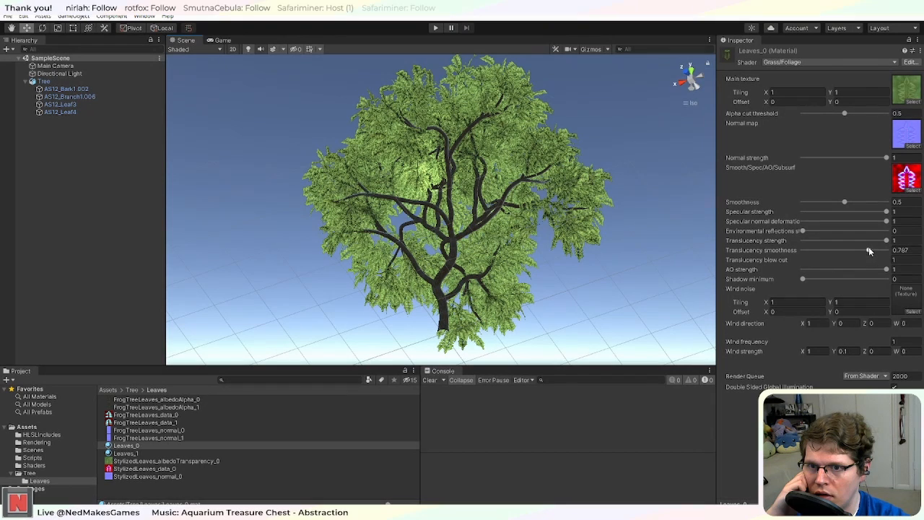
pyautogui.moveTo(864, 250)
pyautogui.mouseDown()
pyautogui.moveTo(840, 250)
pyautogui.moveTo(859, 252)
pyautogui.mouseUp()
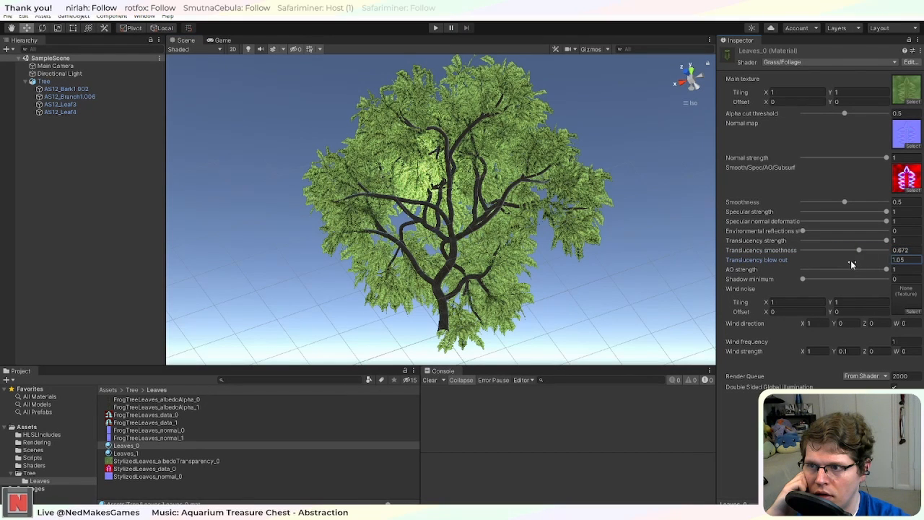
# Step: Examine the foliage's translucency and lighting from below, above and all around the tree with the adjusted Leaves_0 material
pyautogui.keyDown('alt'); pyautogui.moveTo(675, 240); pyautogui.dragTo(467, 262); pyautogui.keyUp('alt')
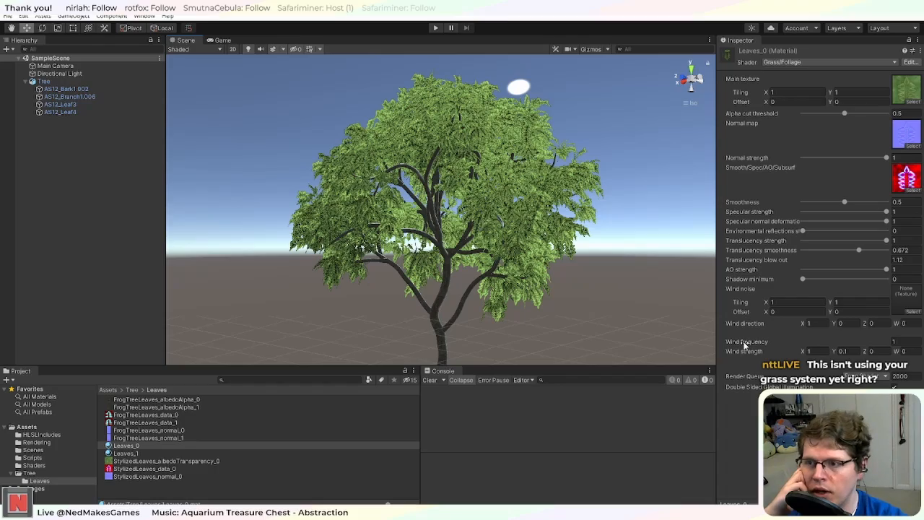
pyautogui.keyDown('alt'); pyautogui.moveTo(418, 281); pyautogui.dragTo(518, 196); pyautogui.keyUp('alt')
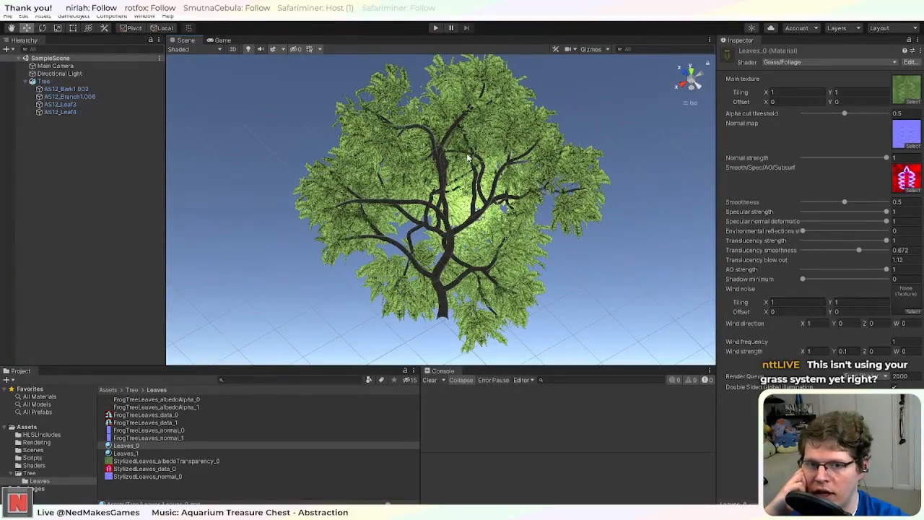
pyautogui.keyDown('alt'); pyautogui.moveTo(606, 175); pyautogui.dragTo(576, 168); pyautogui.keyUp('alt')
pyautogui.scroll(-3, 481, 265)
pyautogui.scroll(6, 500, 166)
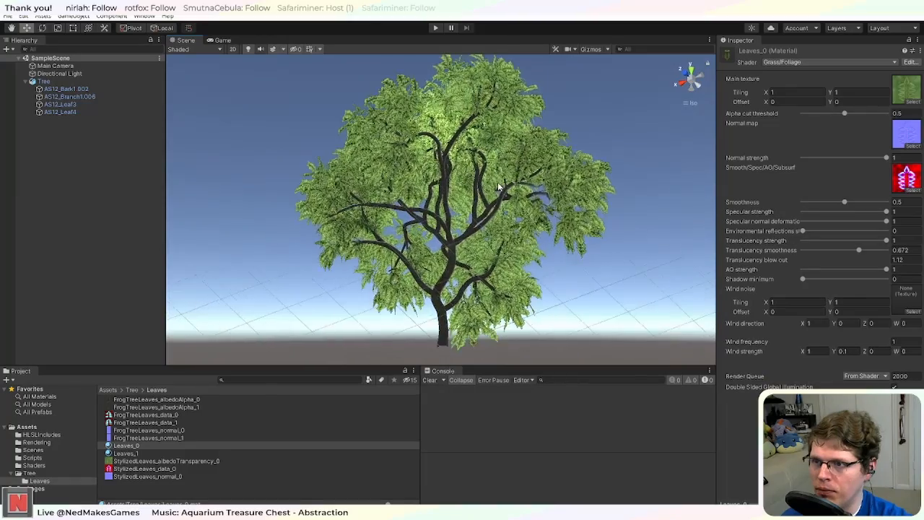
pyautogui.keyDown('alt'); pyautogui.moveTo(497, 182); pyautogui.dragTo(379, 444); pyautogui.keyUp('alt')
pyautogui.keyDown('alt'); pyautogui.moveTo(384, 246); pyautogui.dragTo(680, 370); pyautogui.keyUp('alt')
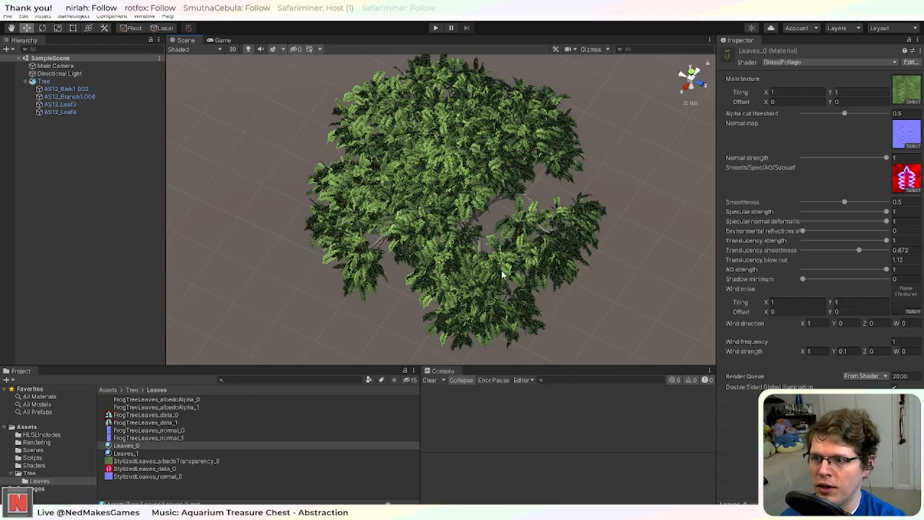
pyautogui.keyDown('alt'); pyautogui.moveTo(501, 270); pyautogui.dragTo(495, 250); pyautogui.keyUp('alt')
pyautogui.scroll(3, 495, 250)
pyautogui.keyDown('alt'); pyautogui.moveTo(447, 225); pyautogui.dragTo(510, 242); pyautogui.keyUp('alt')
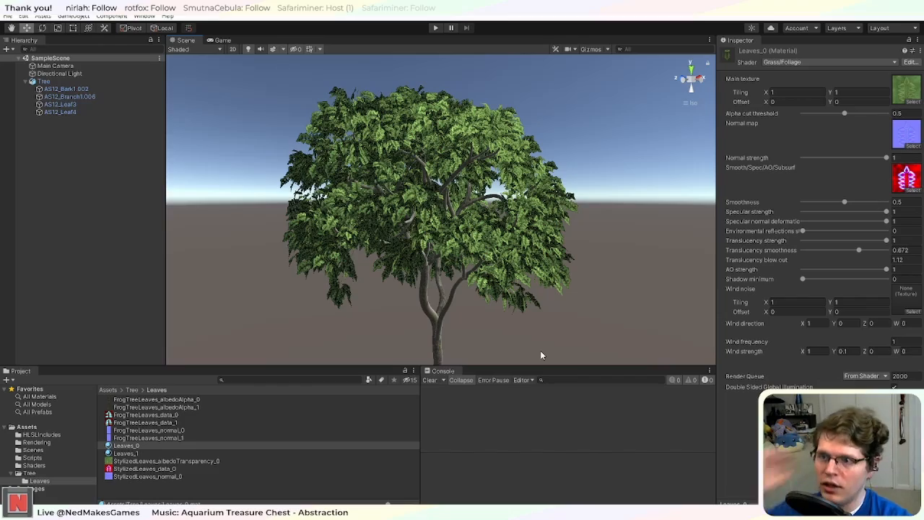
pyautogui.keyDown('alt'); pyautogui.moveTo(408, 207); pyautogui.dragTo(524, 286); pyautogui.keyUp('alt')
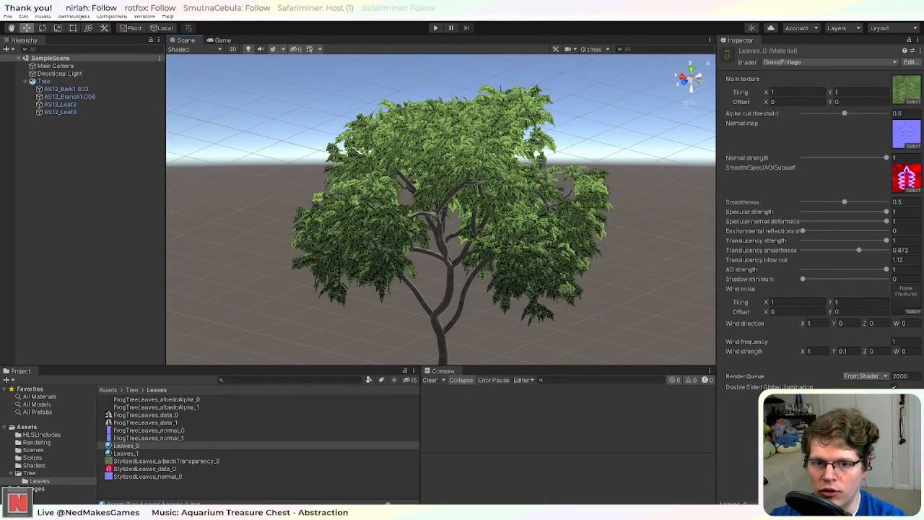